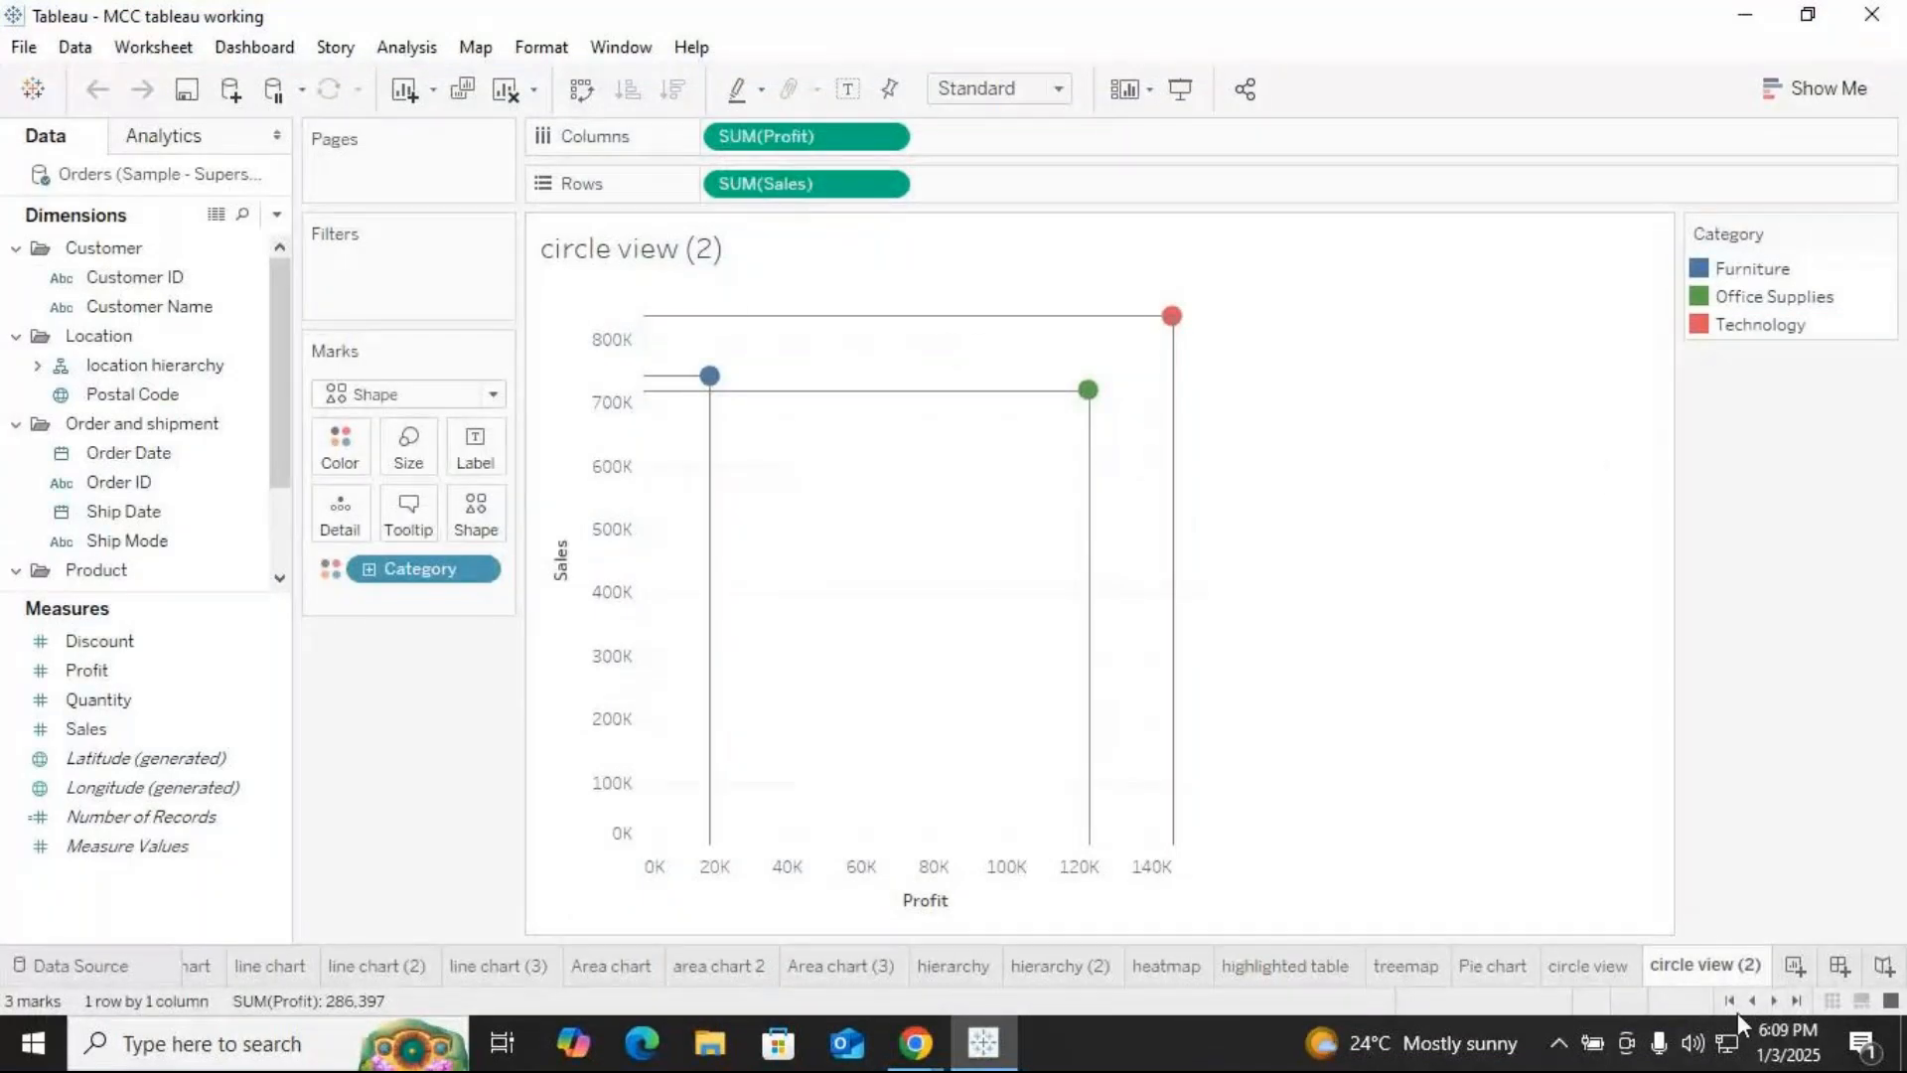
Change the Sales and Profit scatter plot to side-by-side circles, then to a circle view
left_click(1831, 88)
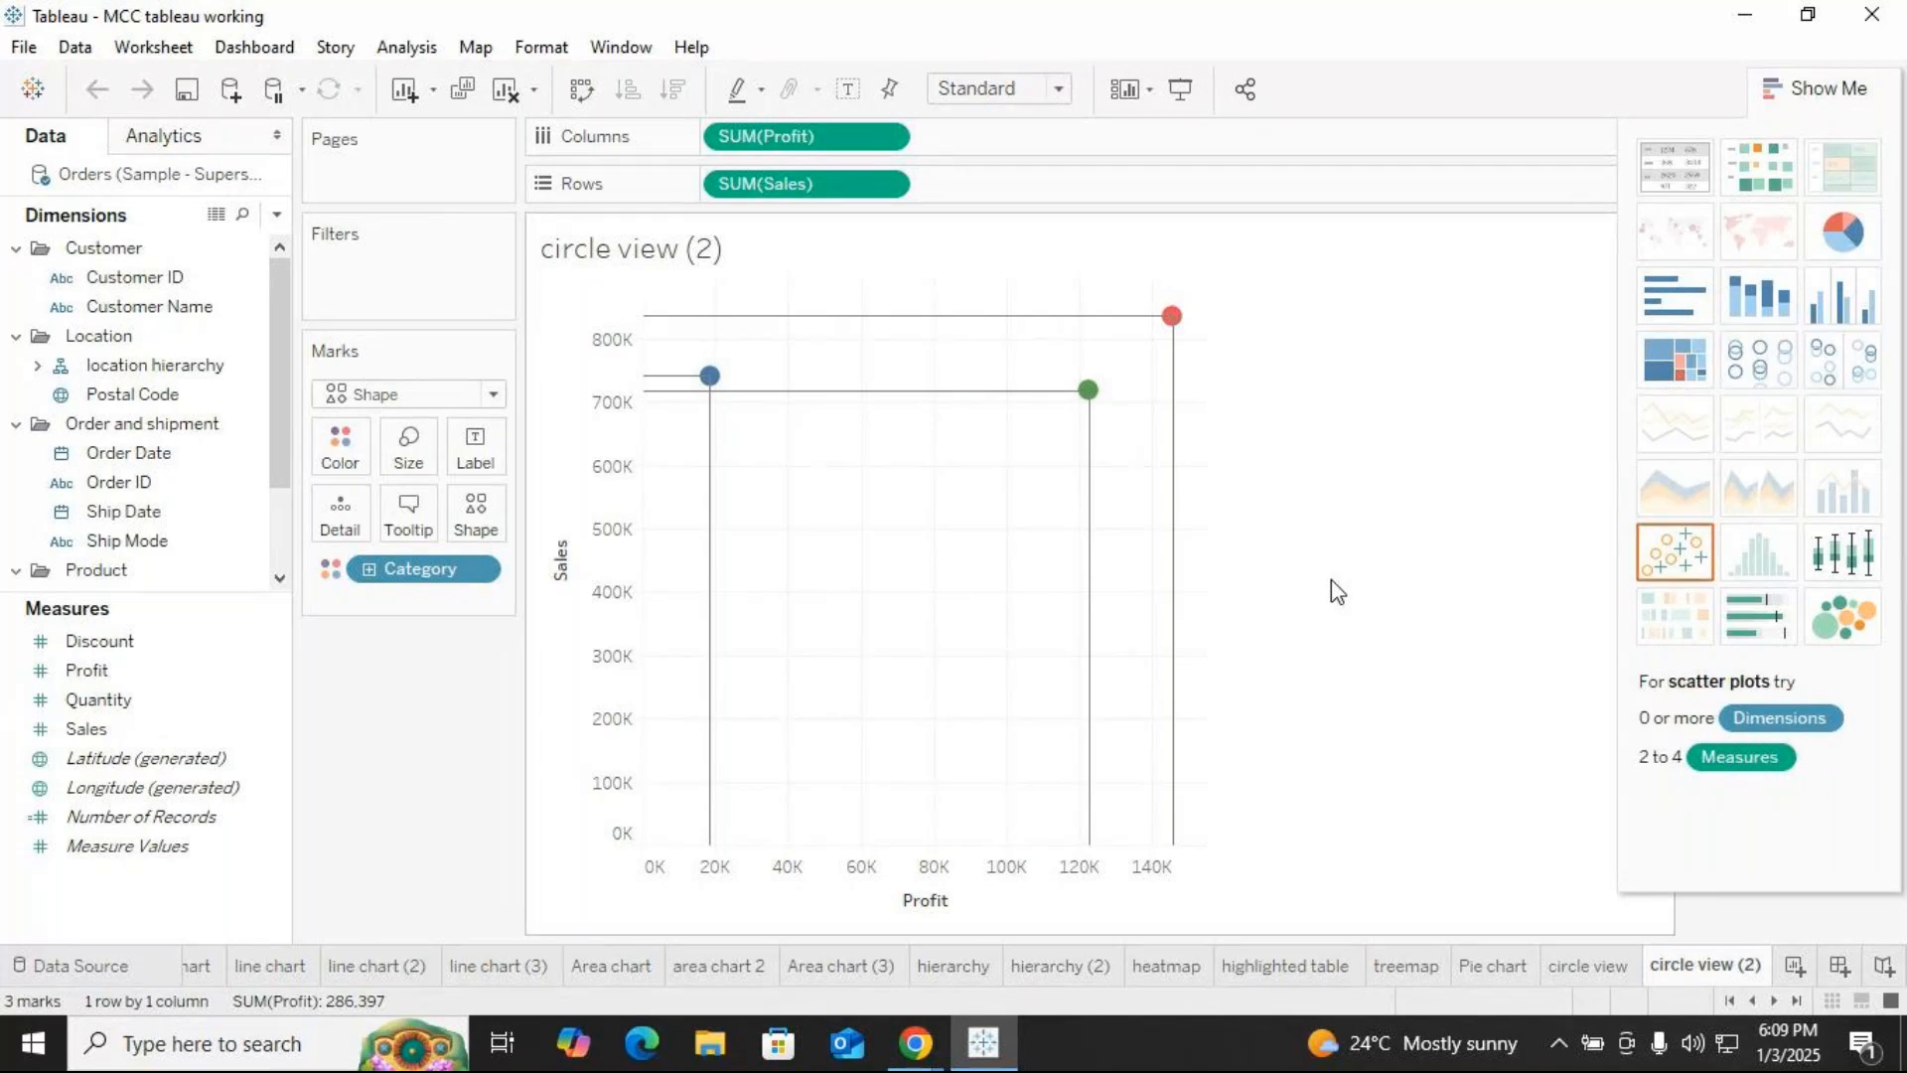
left_click(1853, 365)
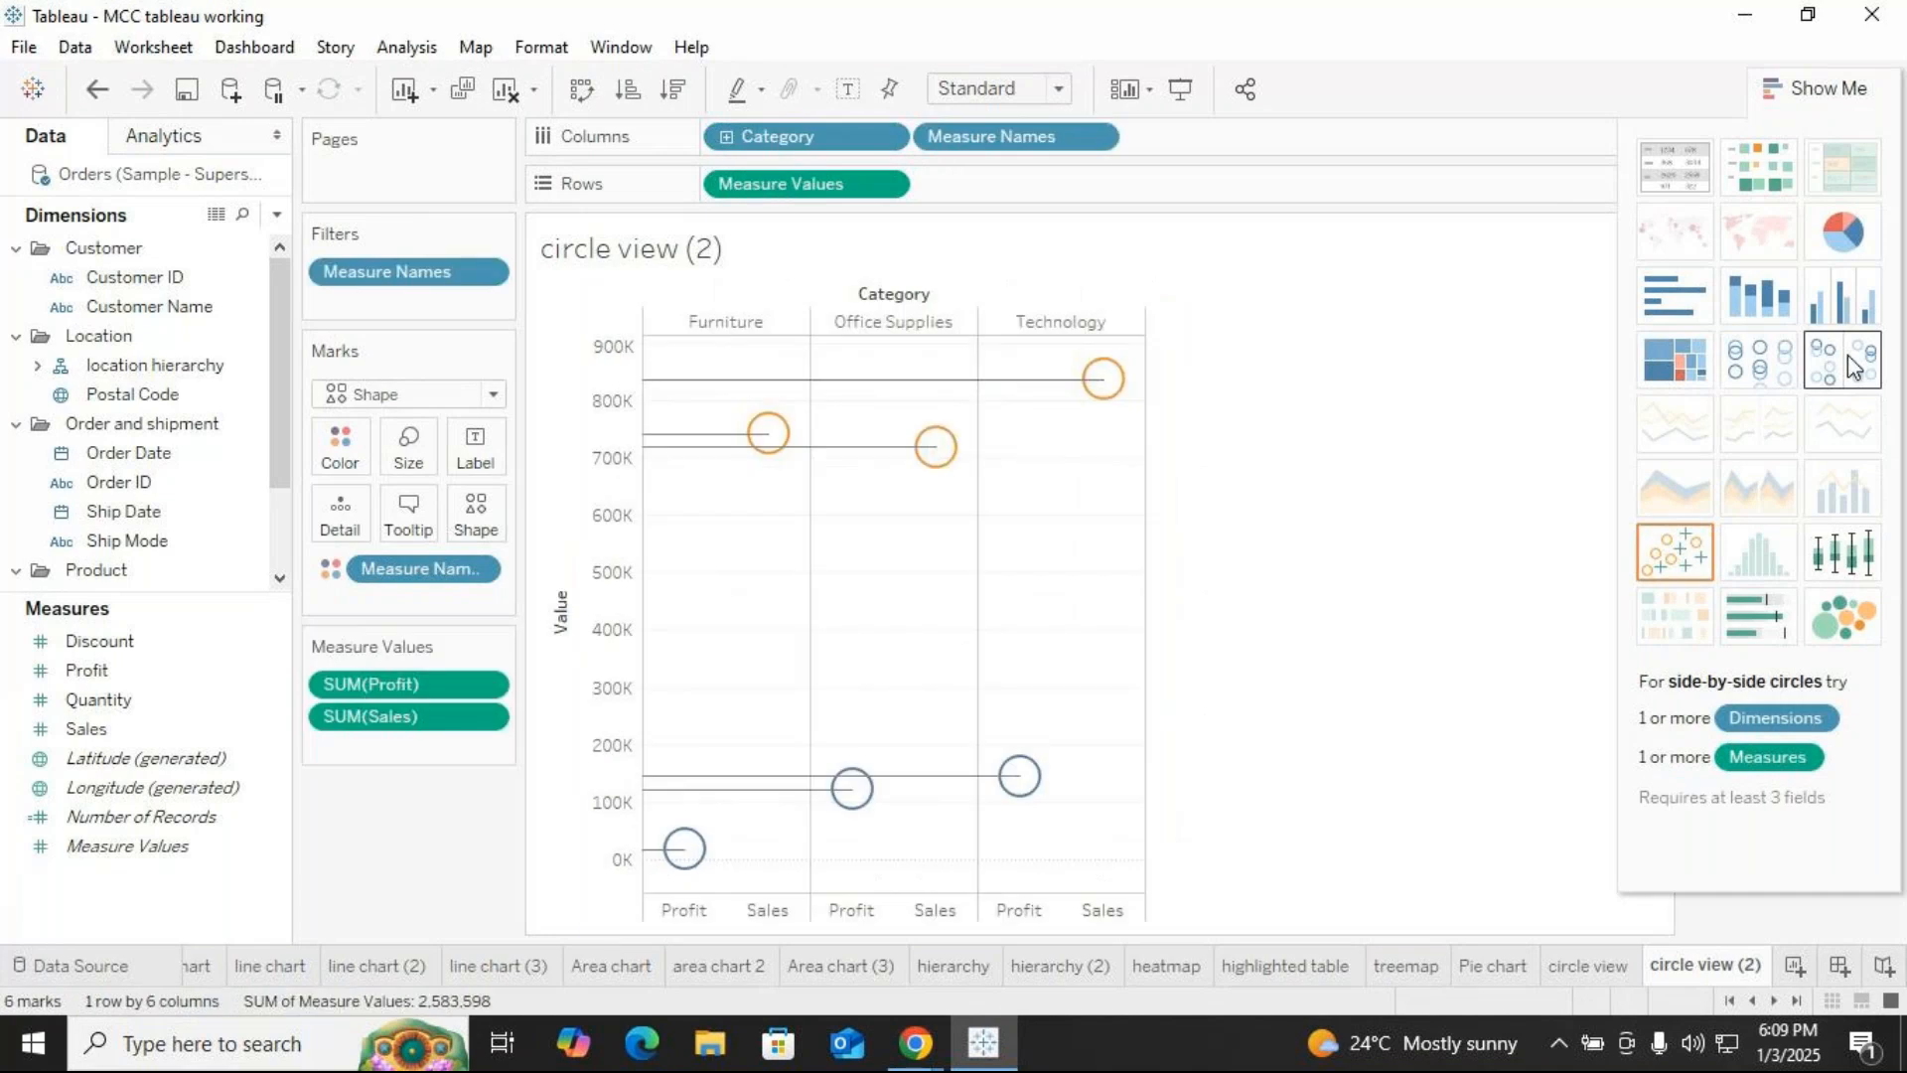
left_click(1759, 359)
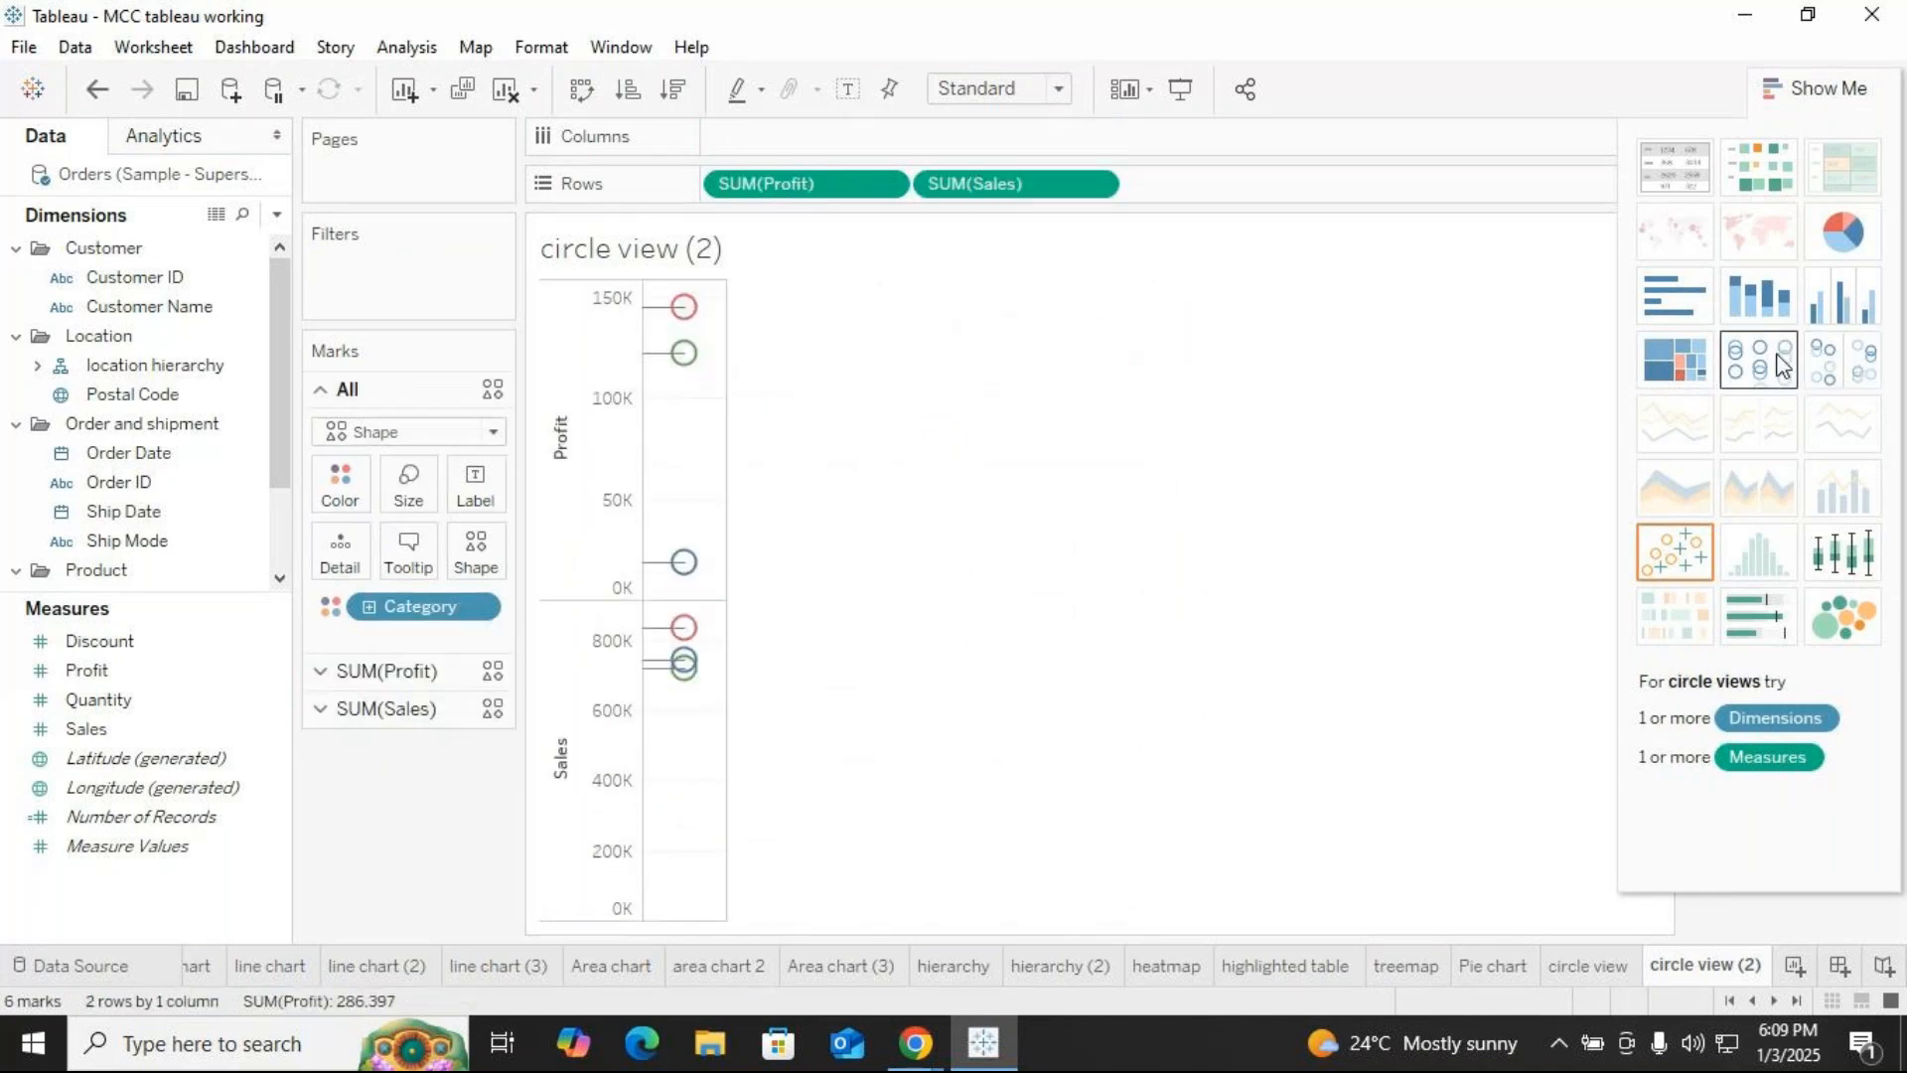
Rearrange the measures on the shelves, trying Sales on Columns before placing Profit on Columns and Sales on Rows
left_click_drag(974, 184, 788, 149)
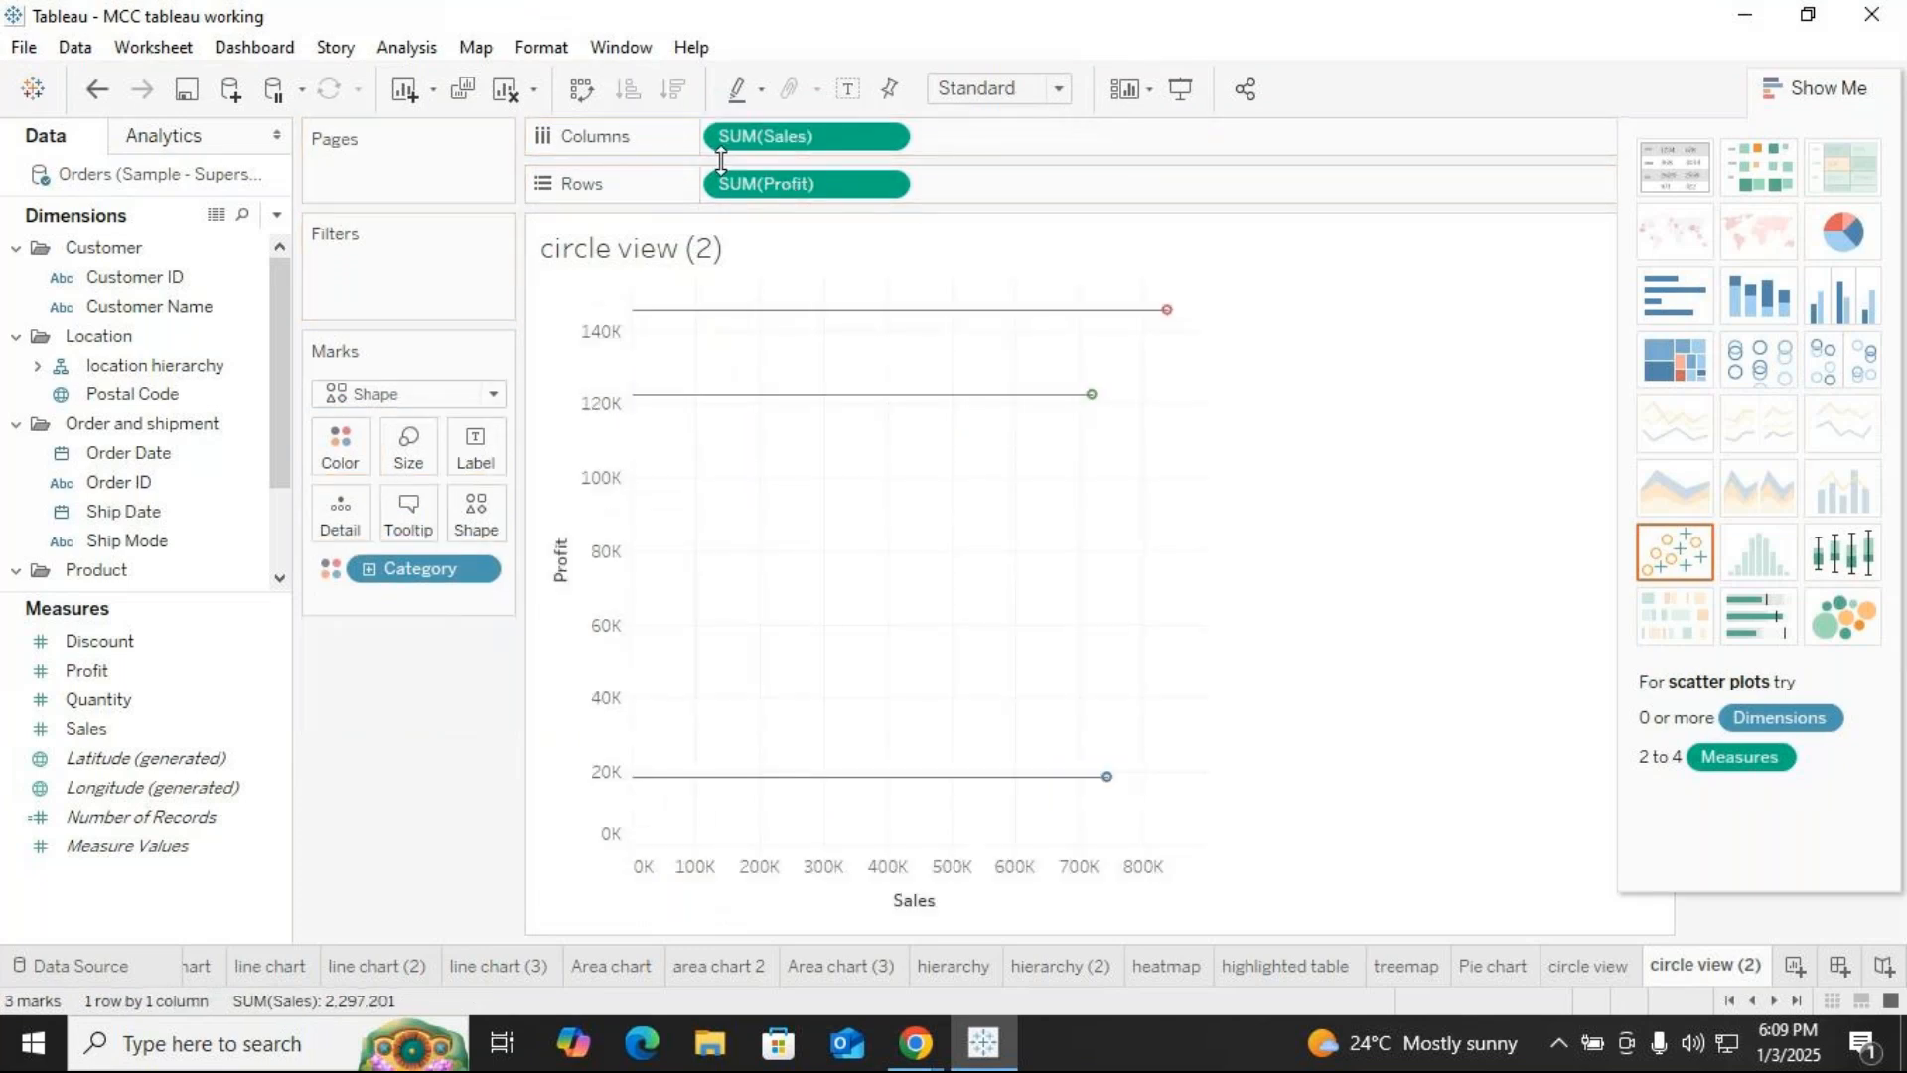
left_click(1784, 88)
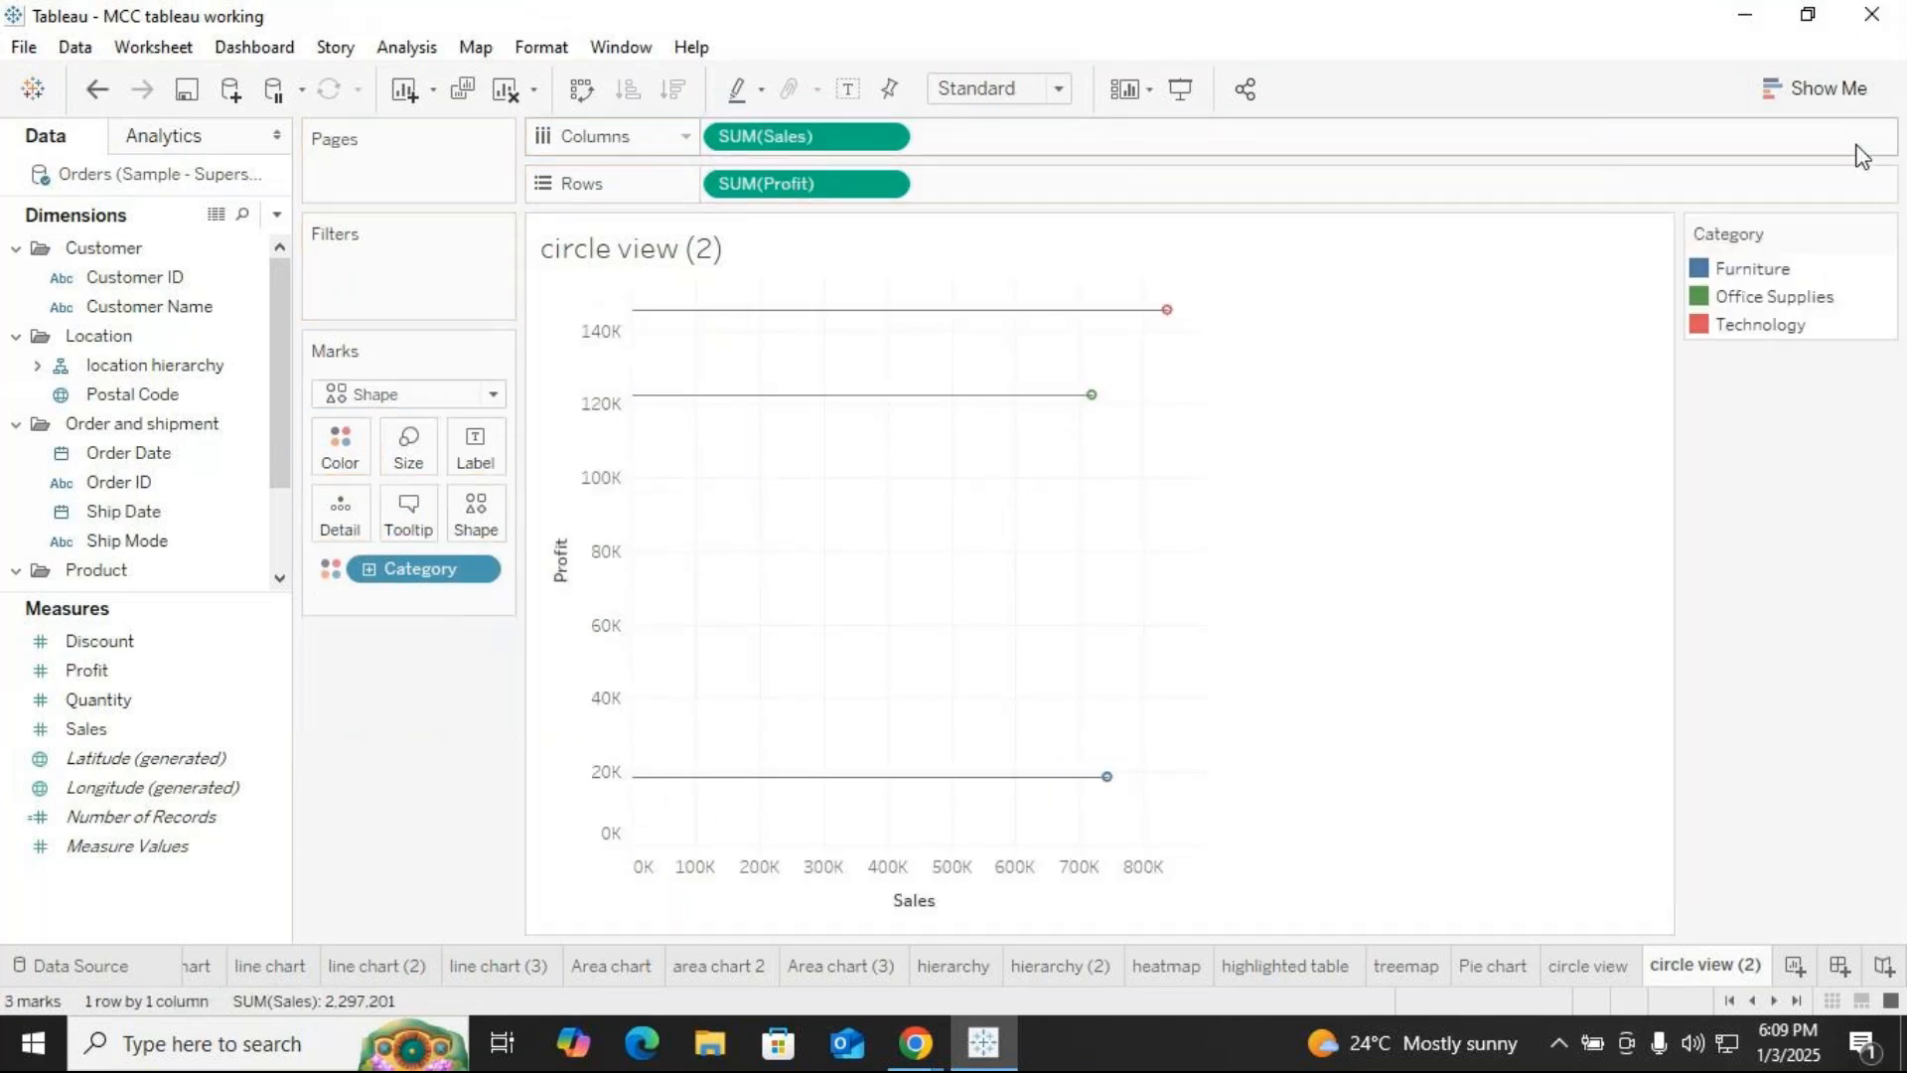
left_click(1169, 310)
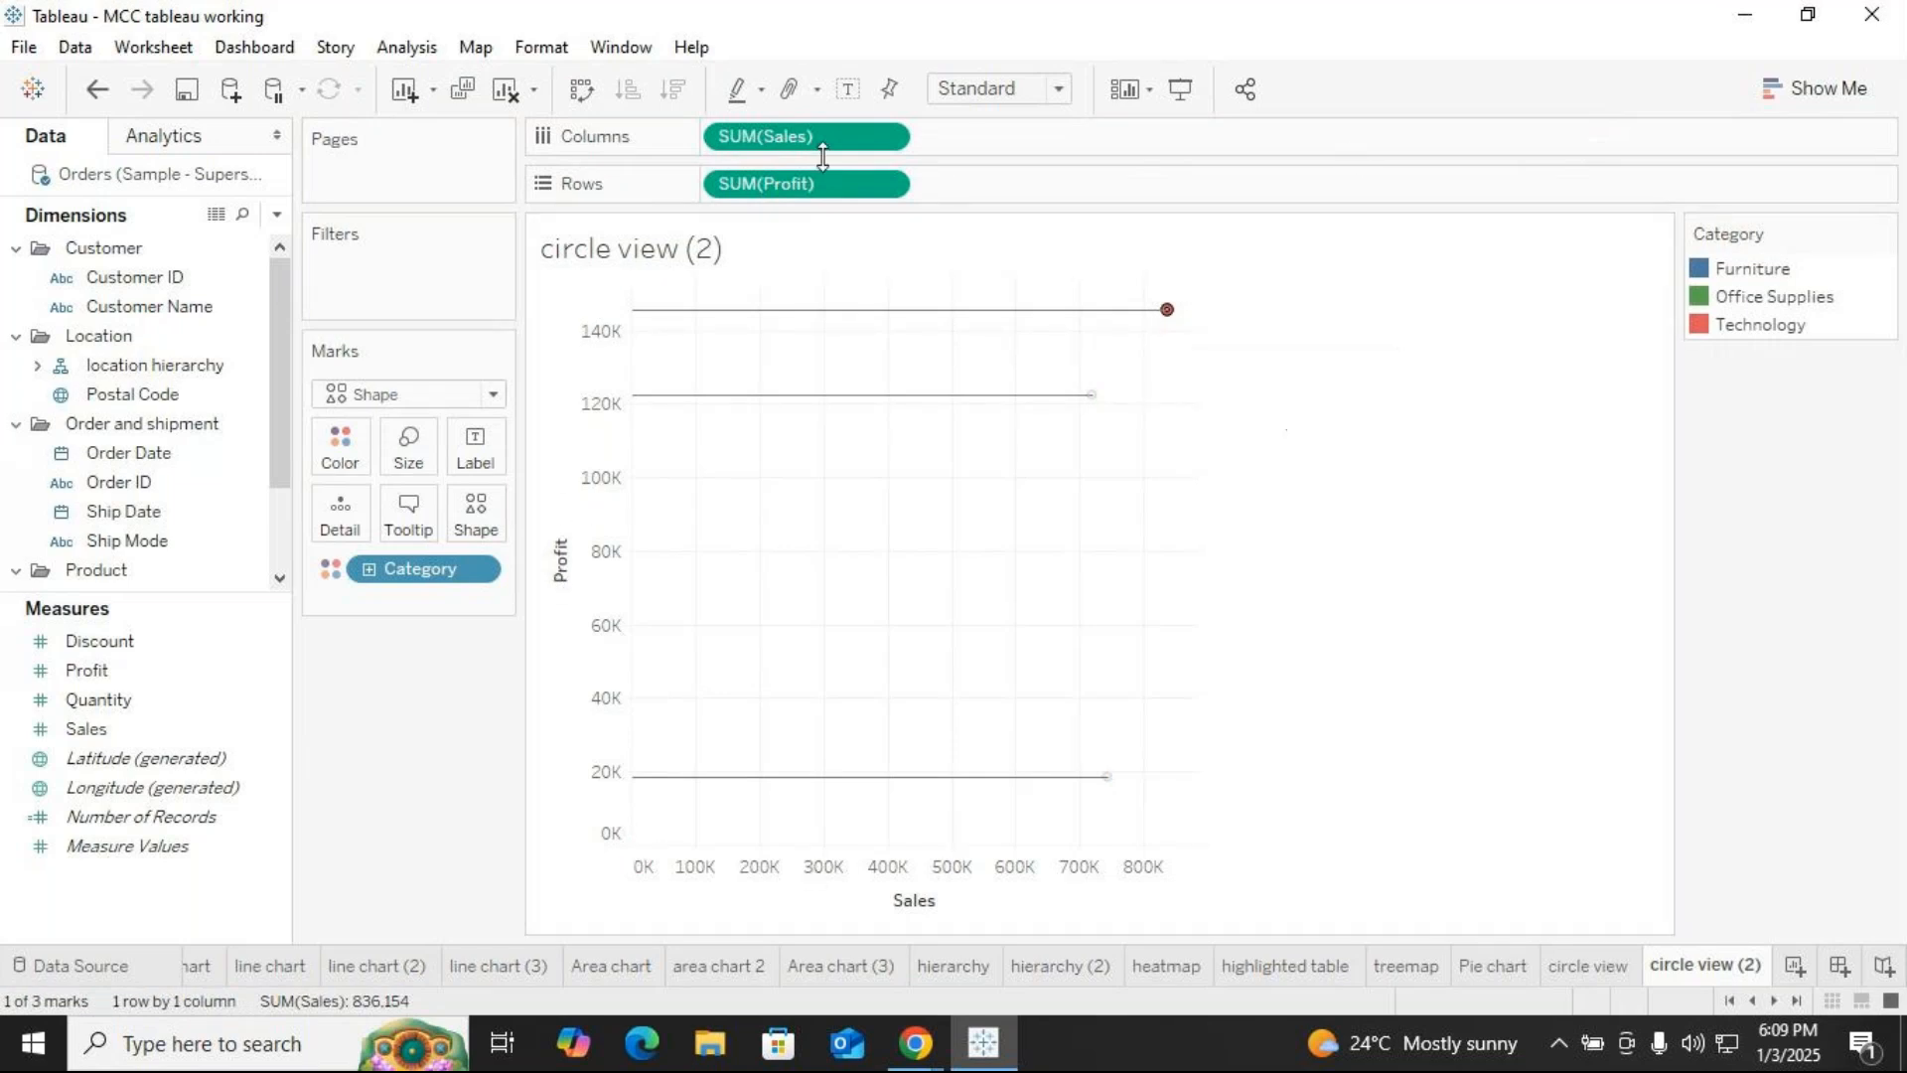
left_click_drag(822, 136, 1073, 191)
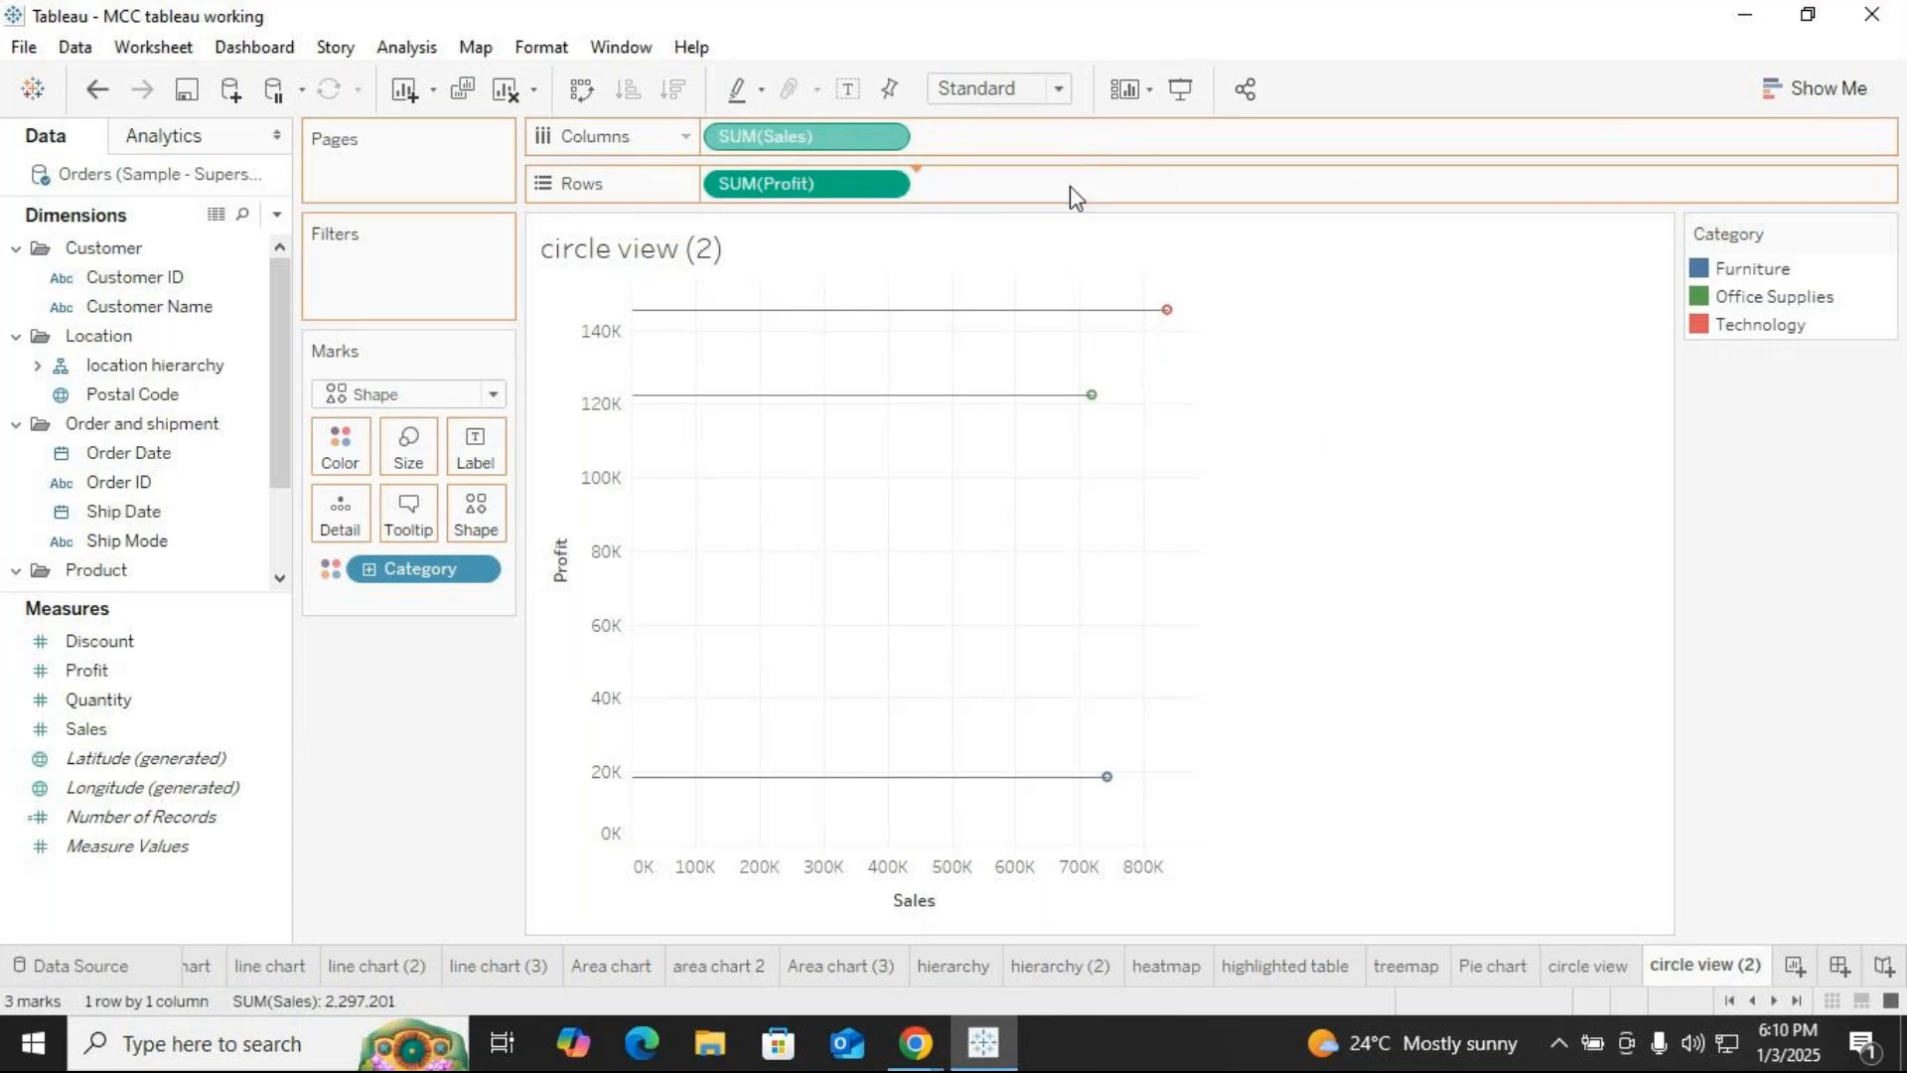
left_click_drag(815, 199, 825, 141)
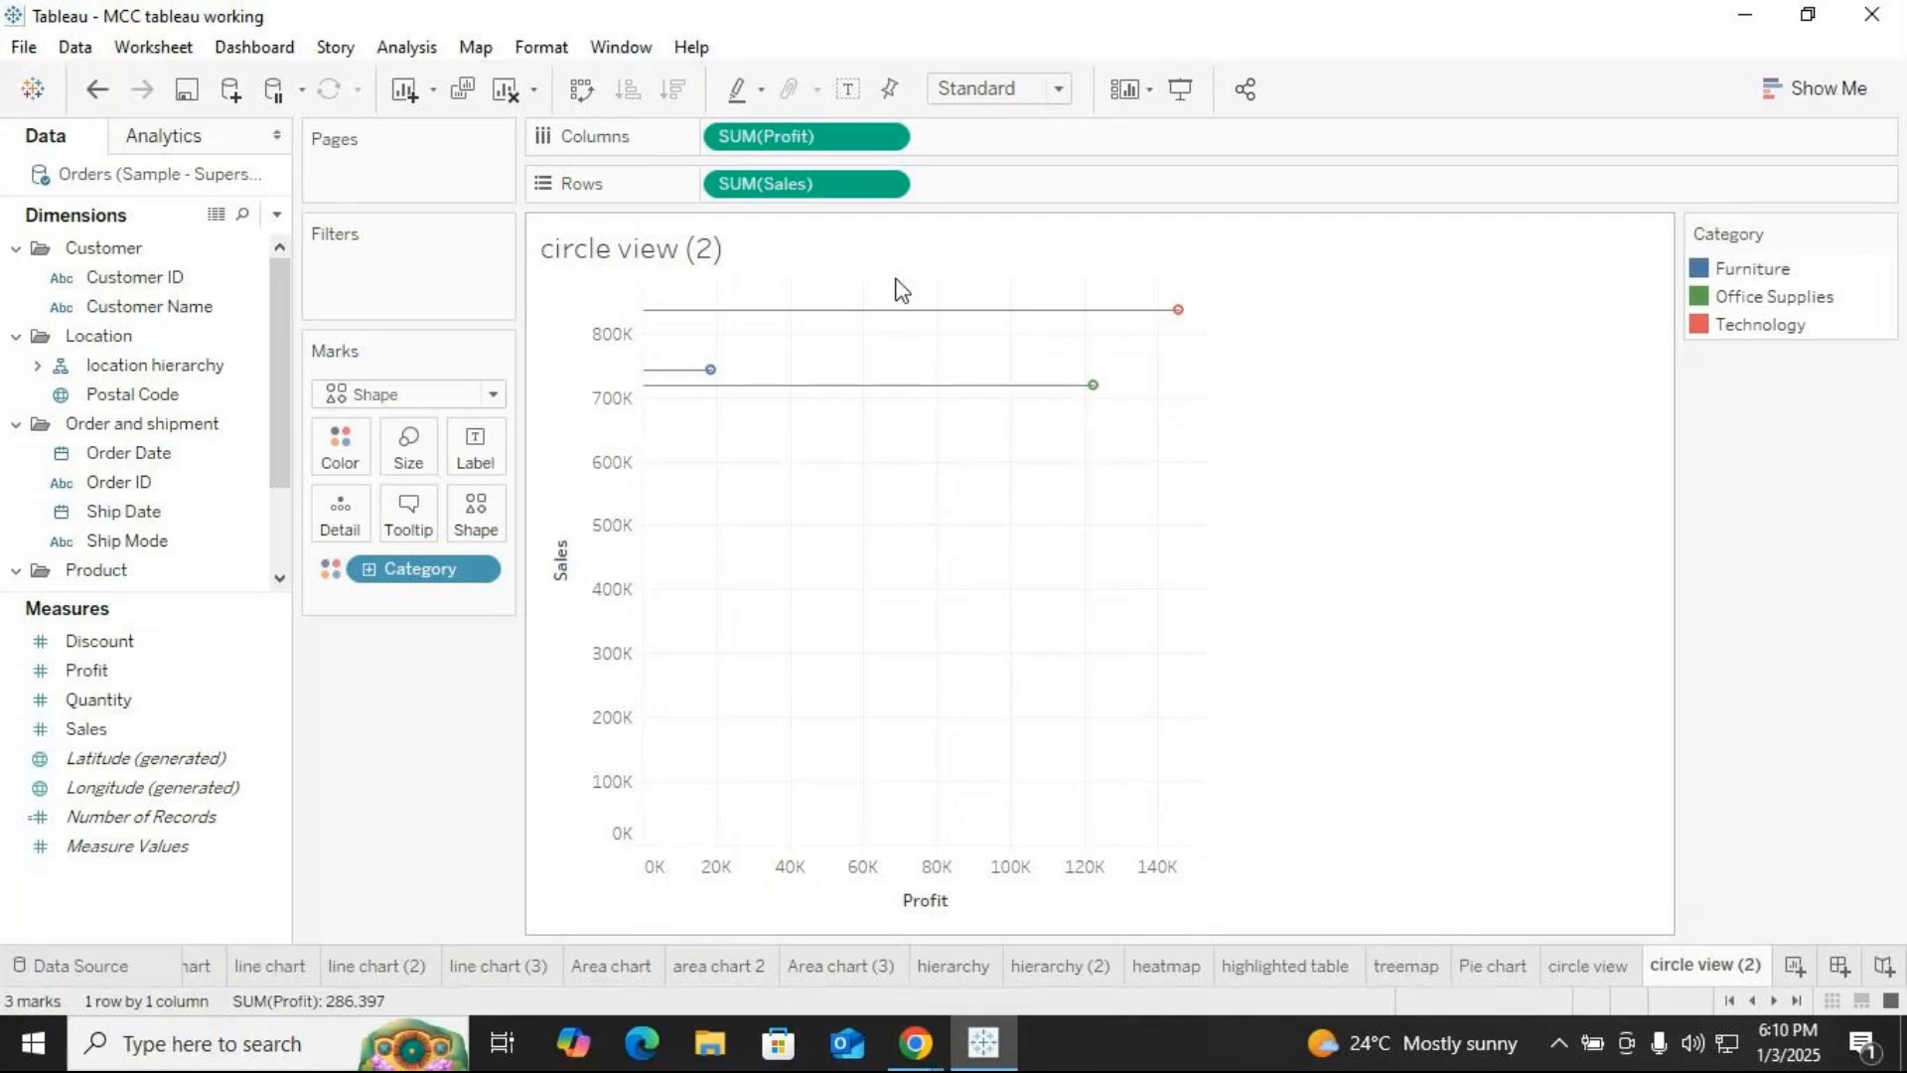
Swap the rows and columns back and forth, ending with Profit on Columns and Sales on Rows
left_click(583, 90)
left_click(584, 91)
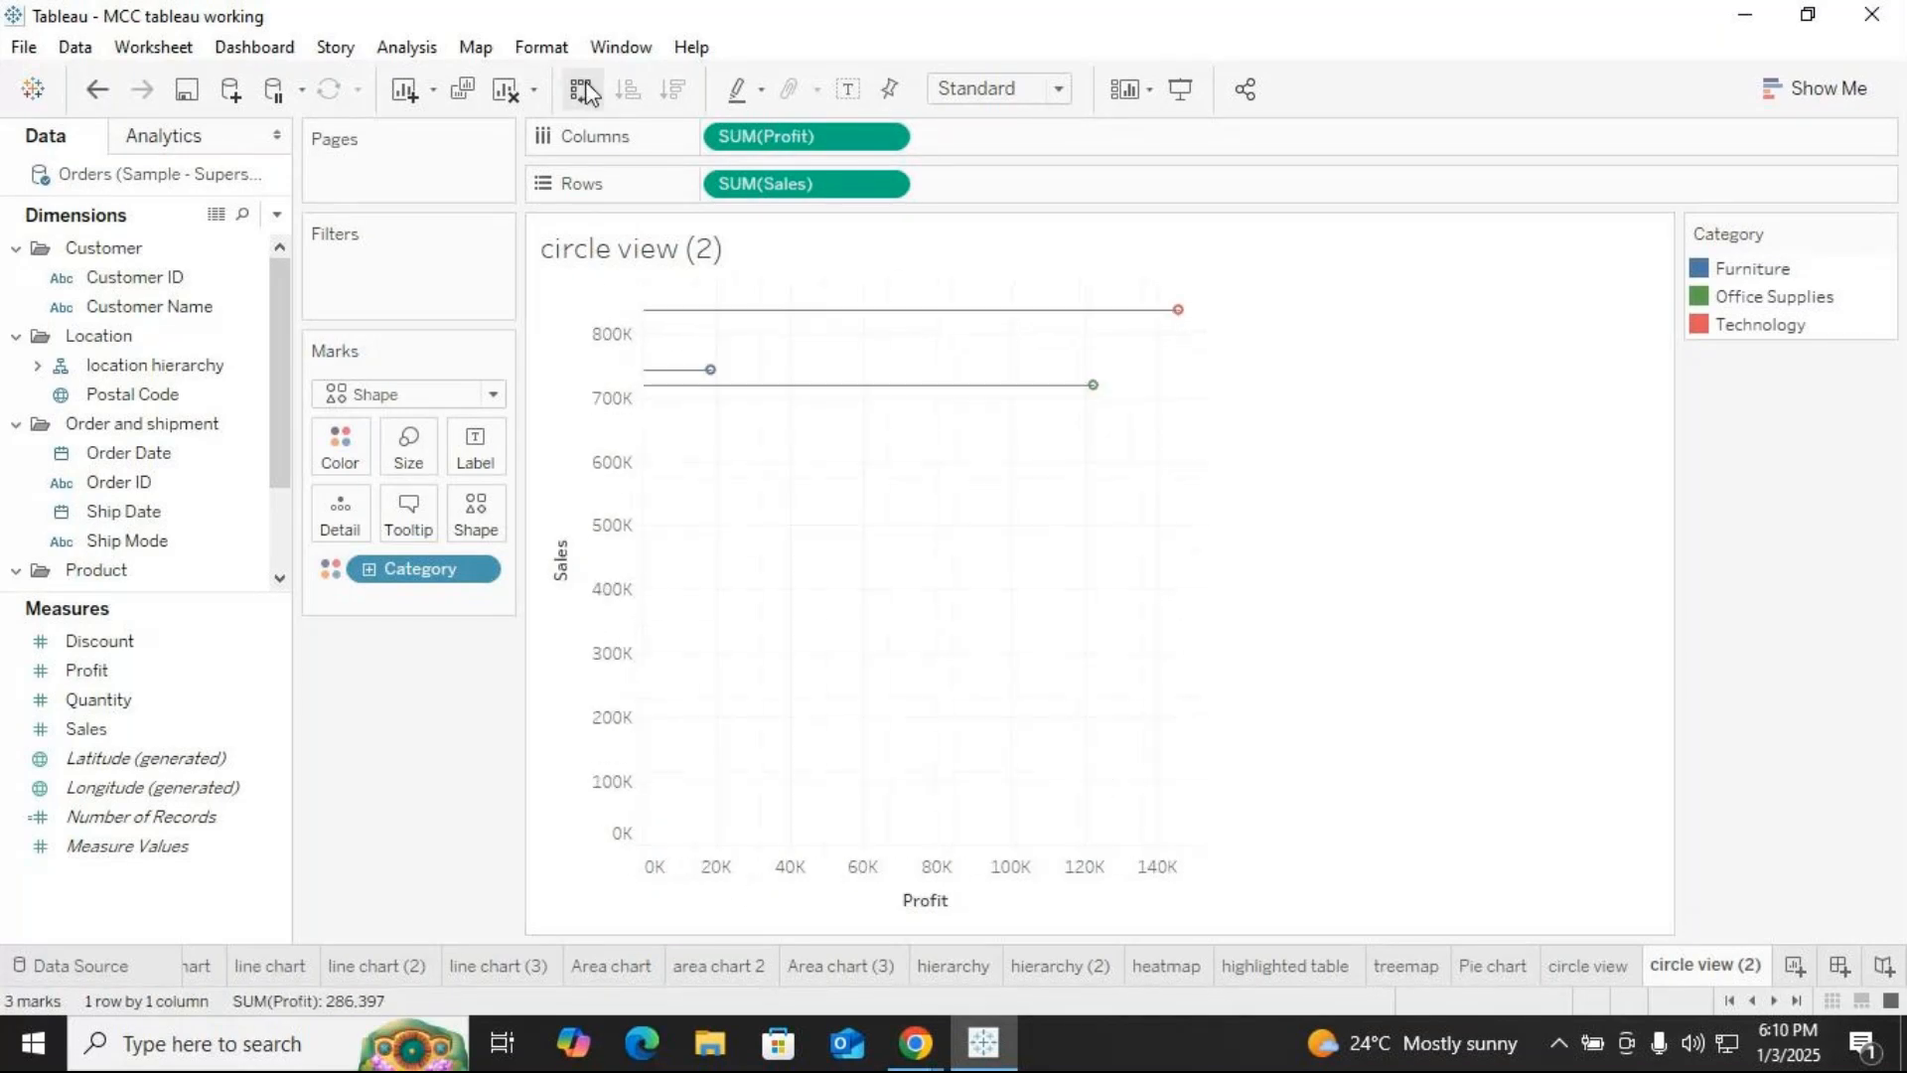
left_click(584, 91)
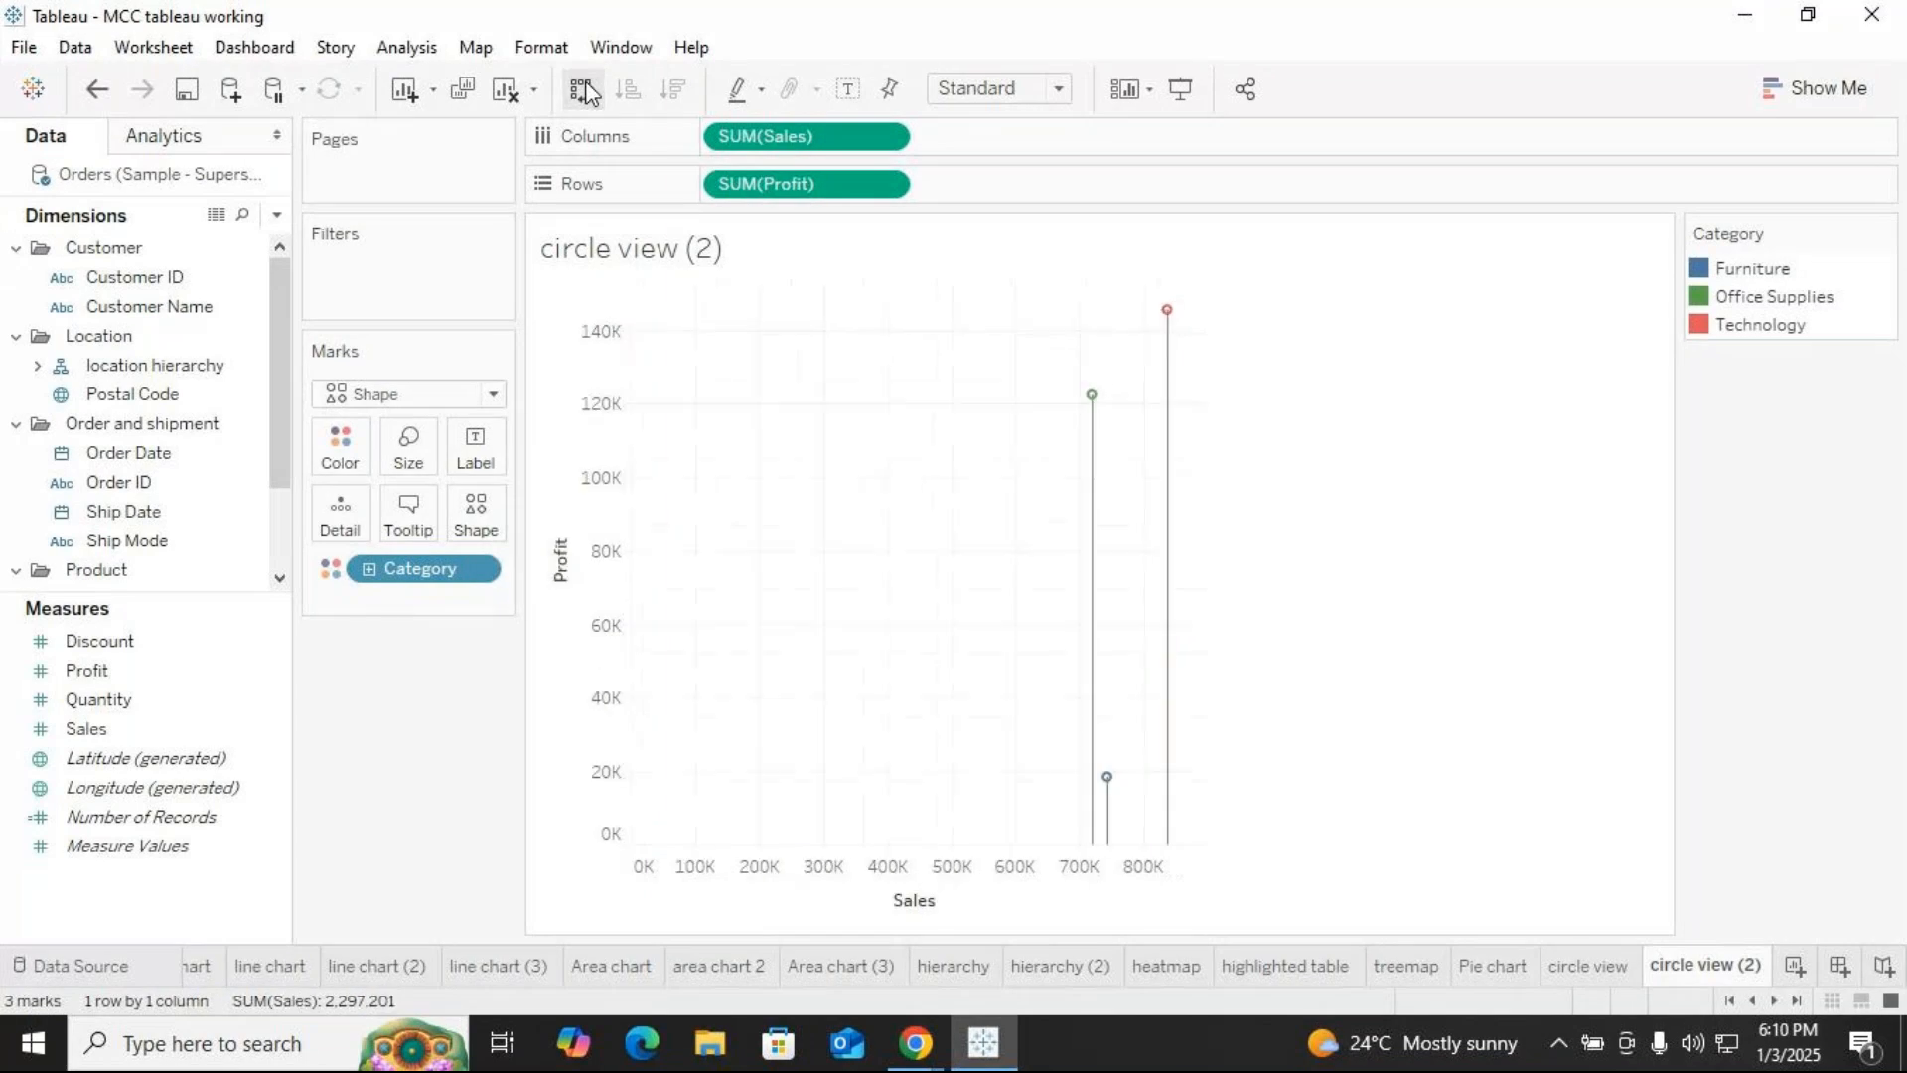
left_click(584, 90)
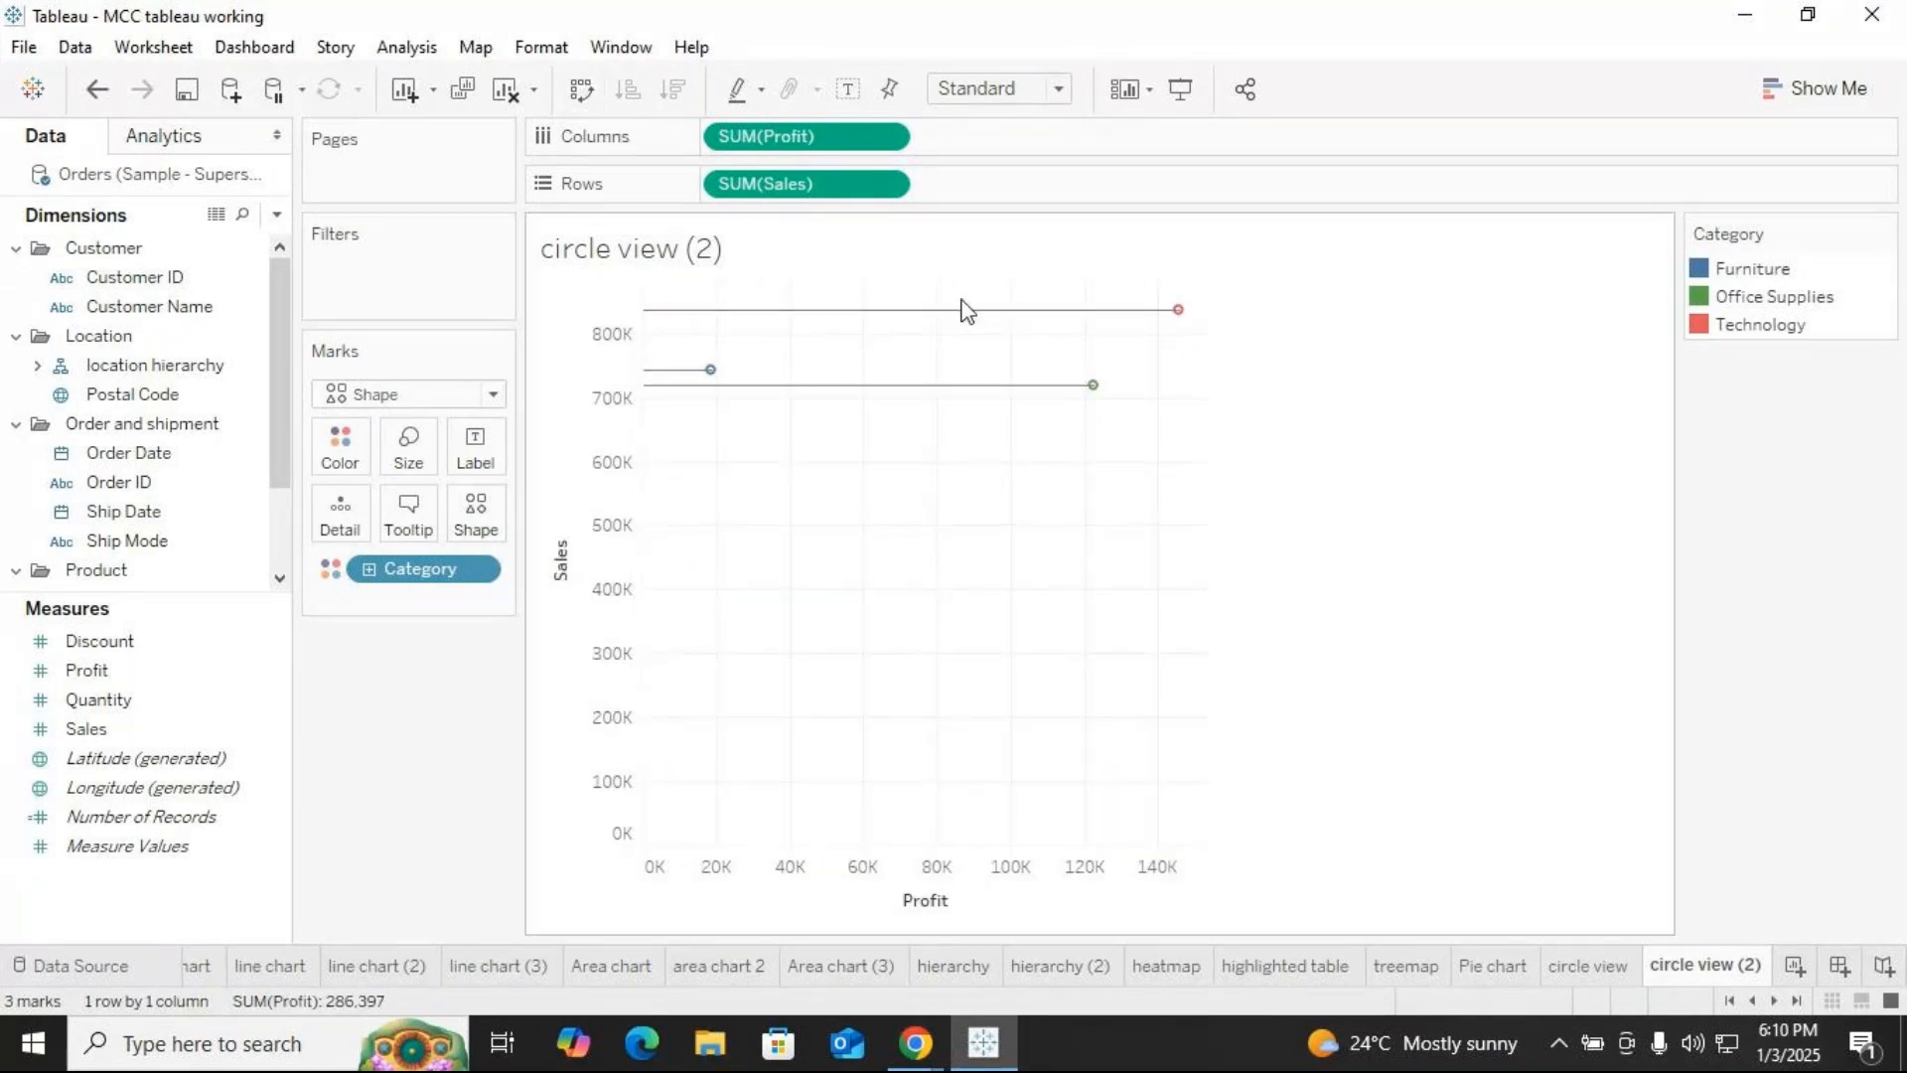
Edit the drop lines so they also drop to the X axis, always showing for both axes
left_click(1180, 311)
right_click(1180, 311)
mouse_move(1309, 646)
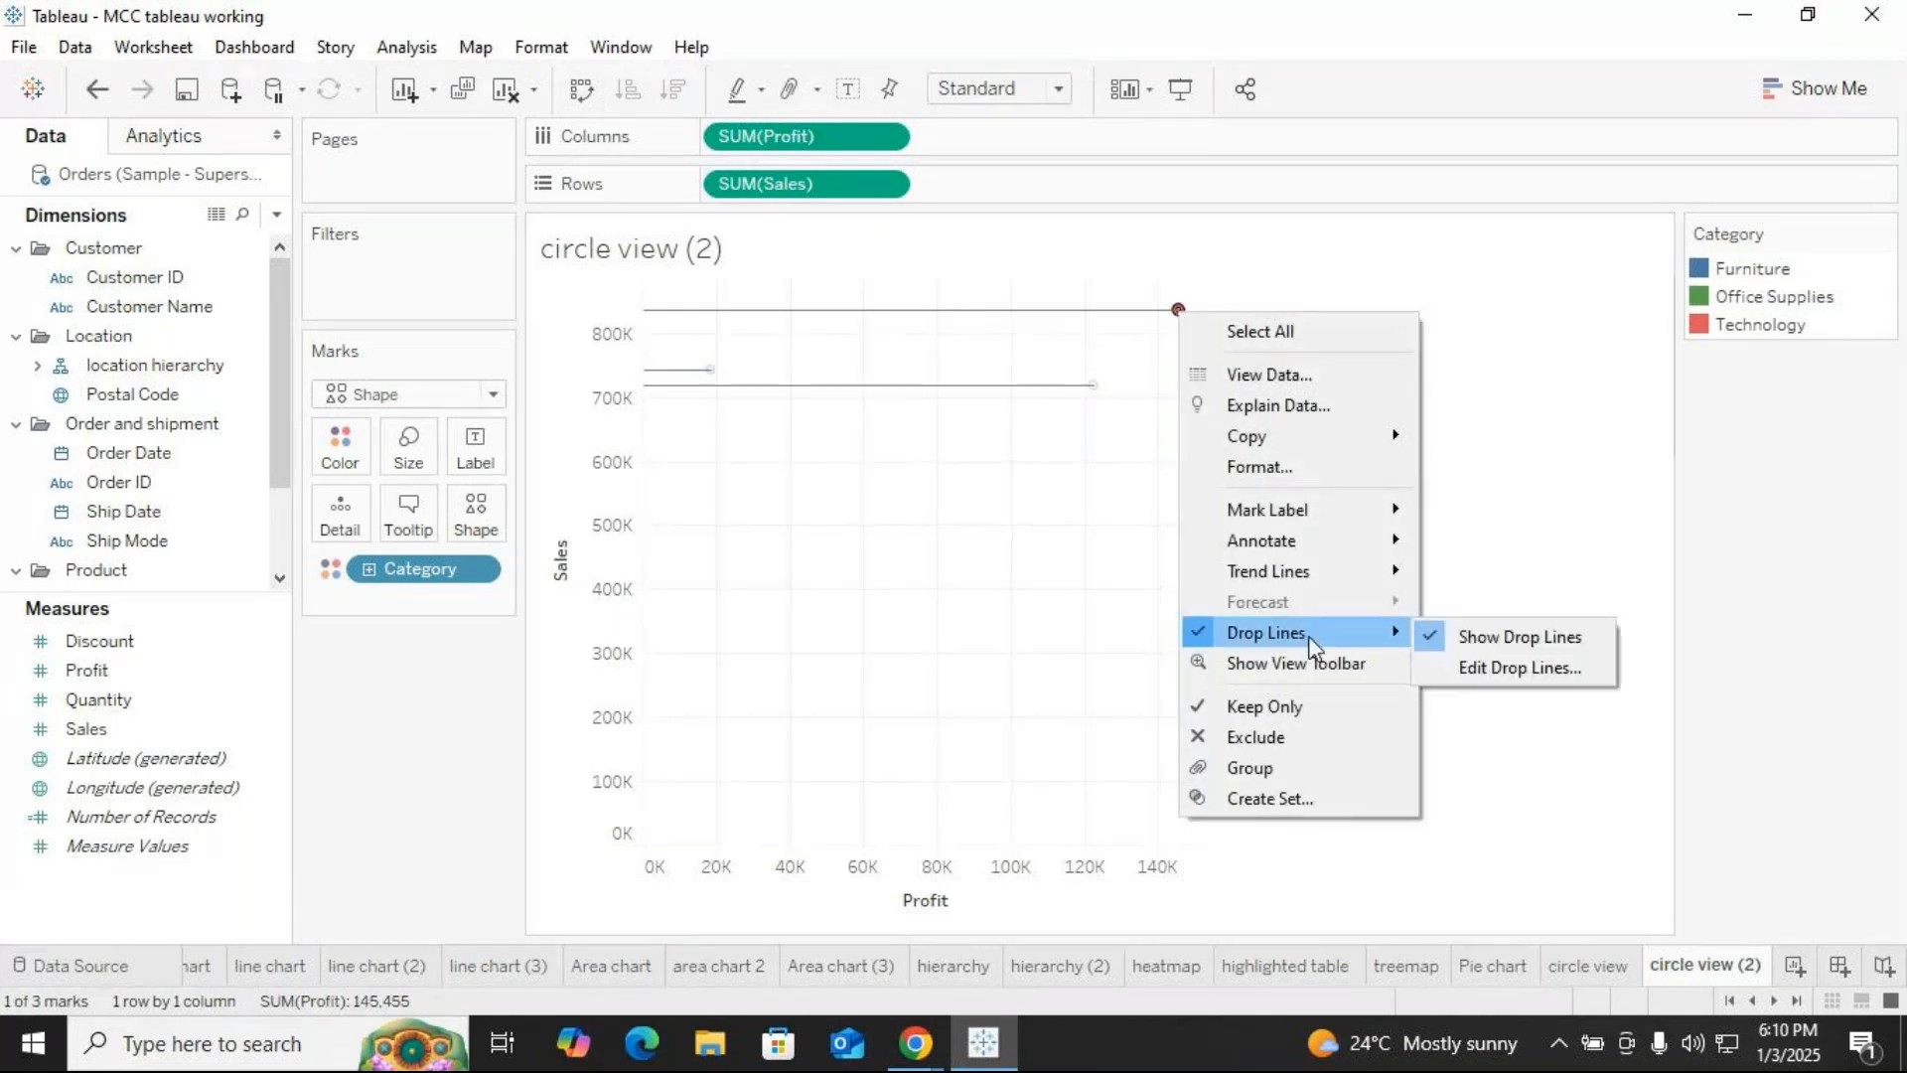
left_click(1467, 664)
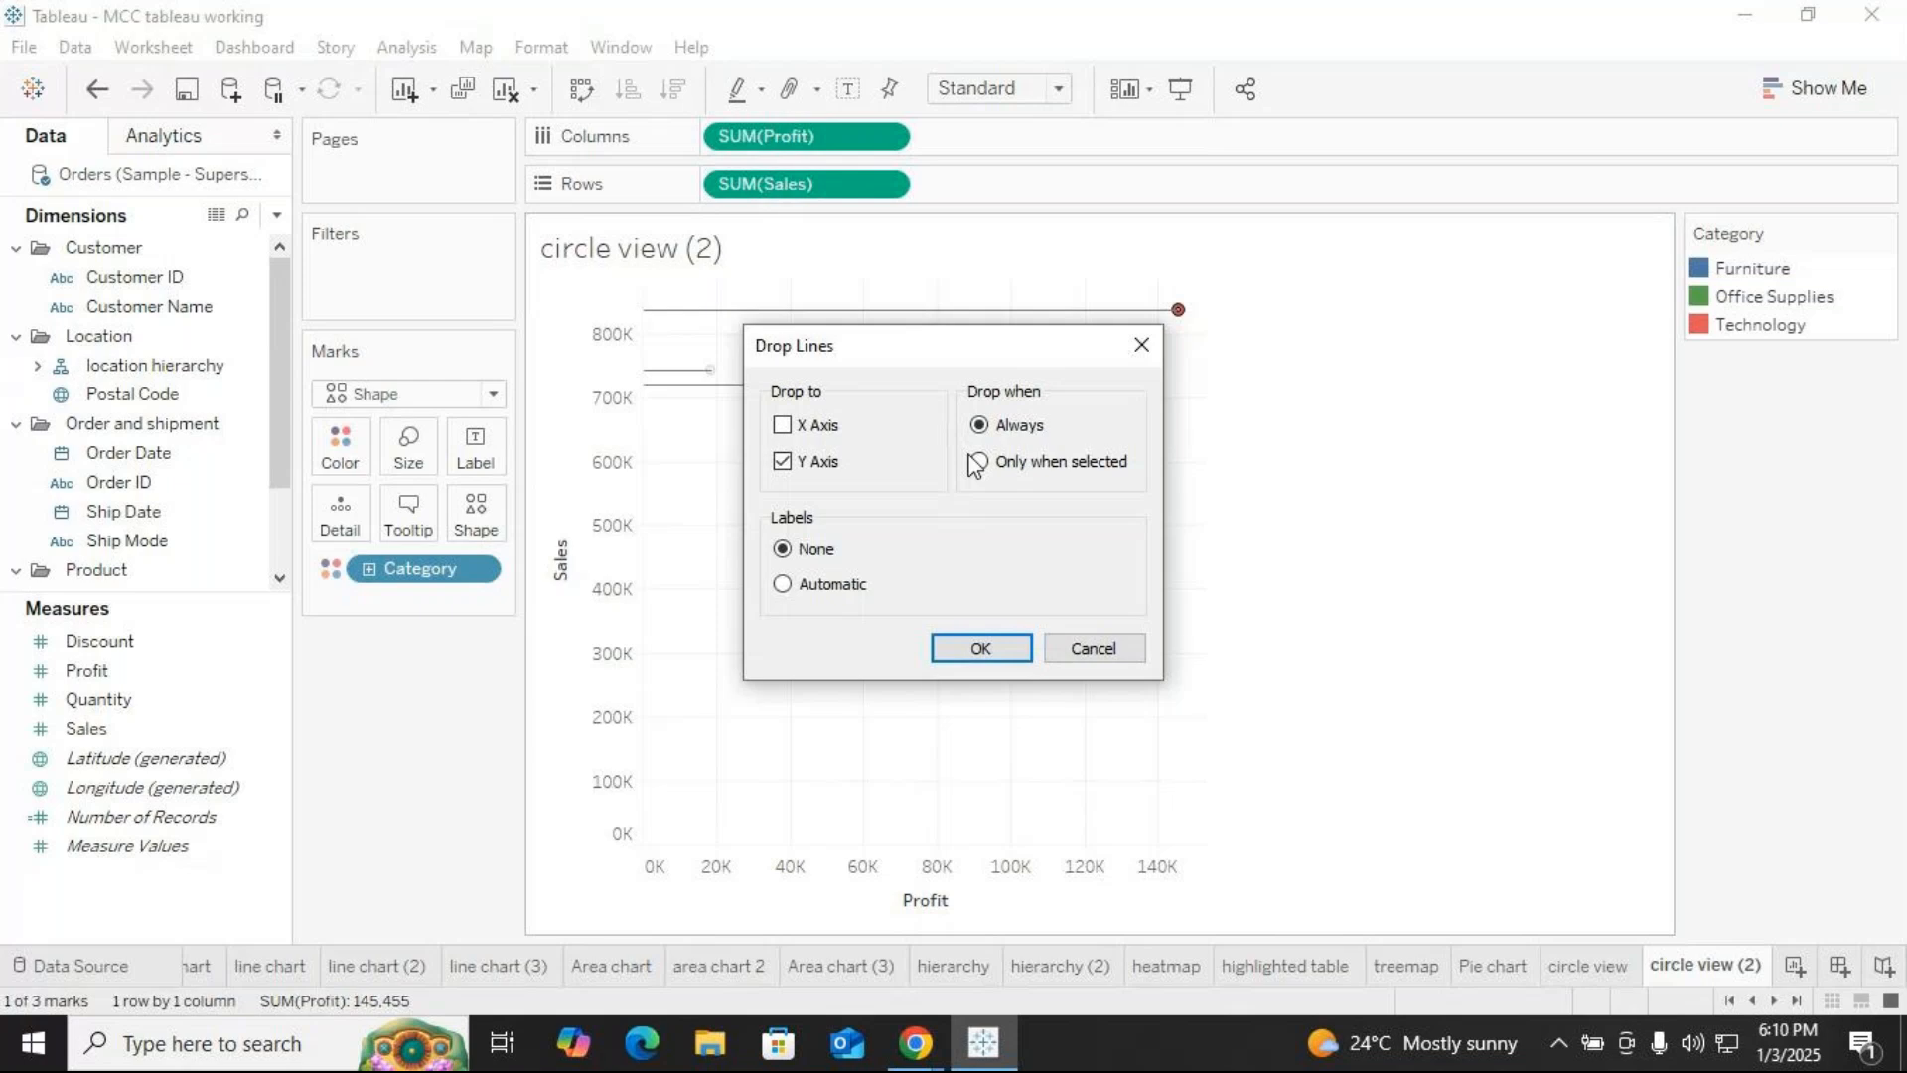
left_click(783, 426)
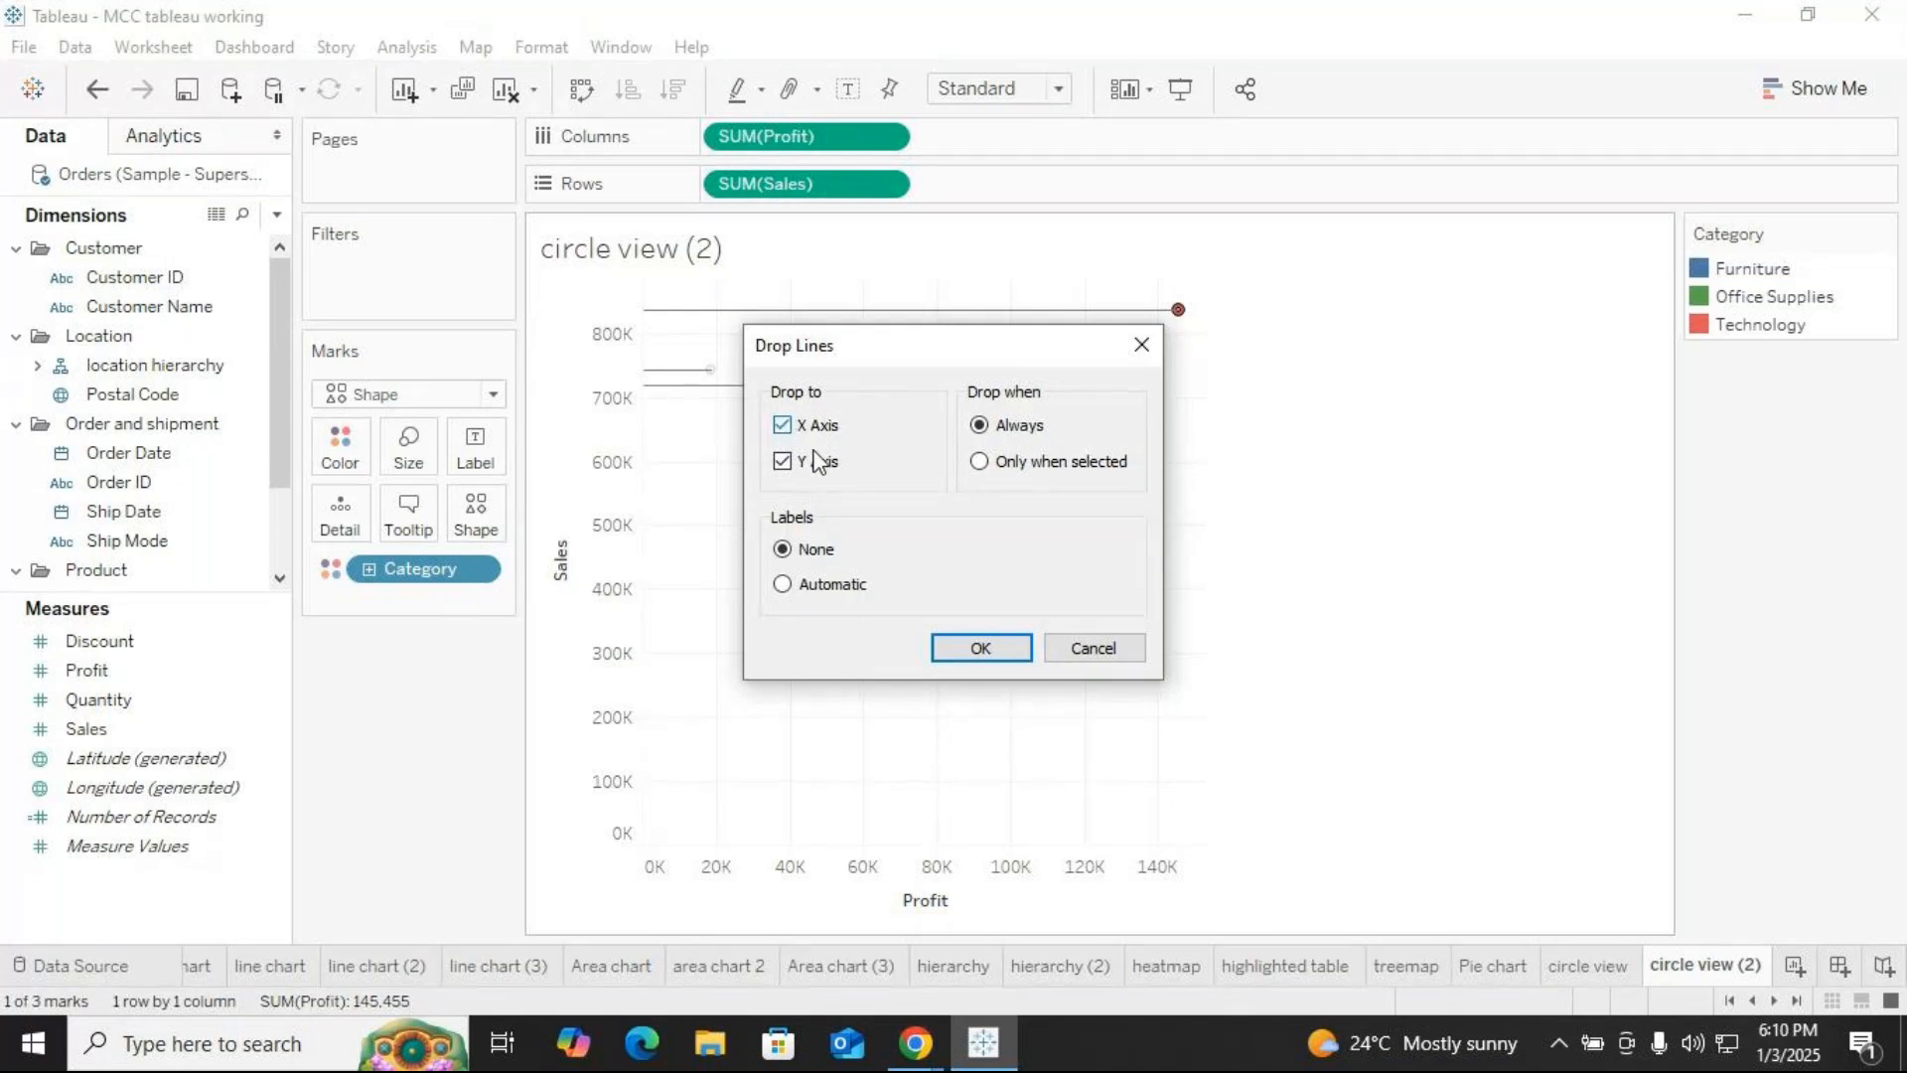
left_click(979, 651)
Enlarge the category marks and change their shape to a filled circle
left_click(417, 455)
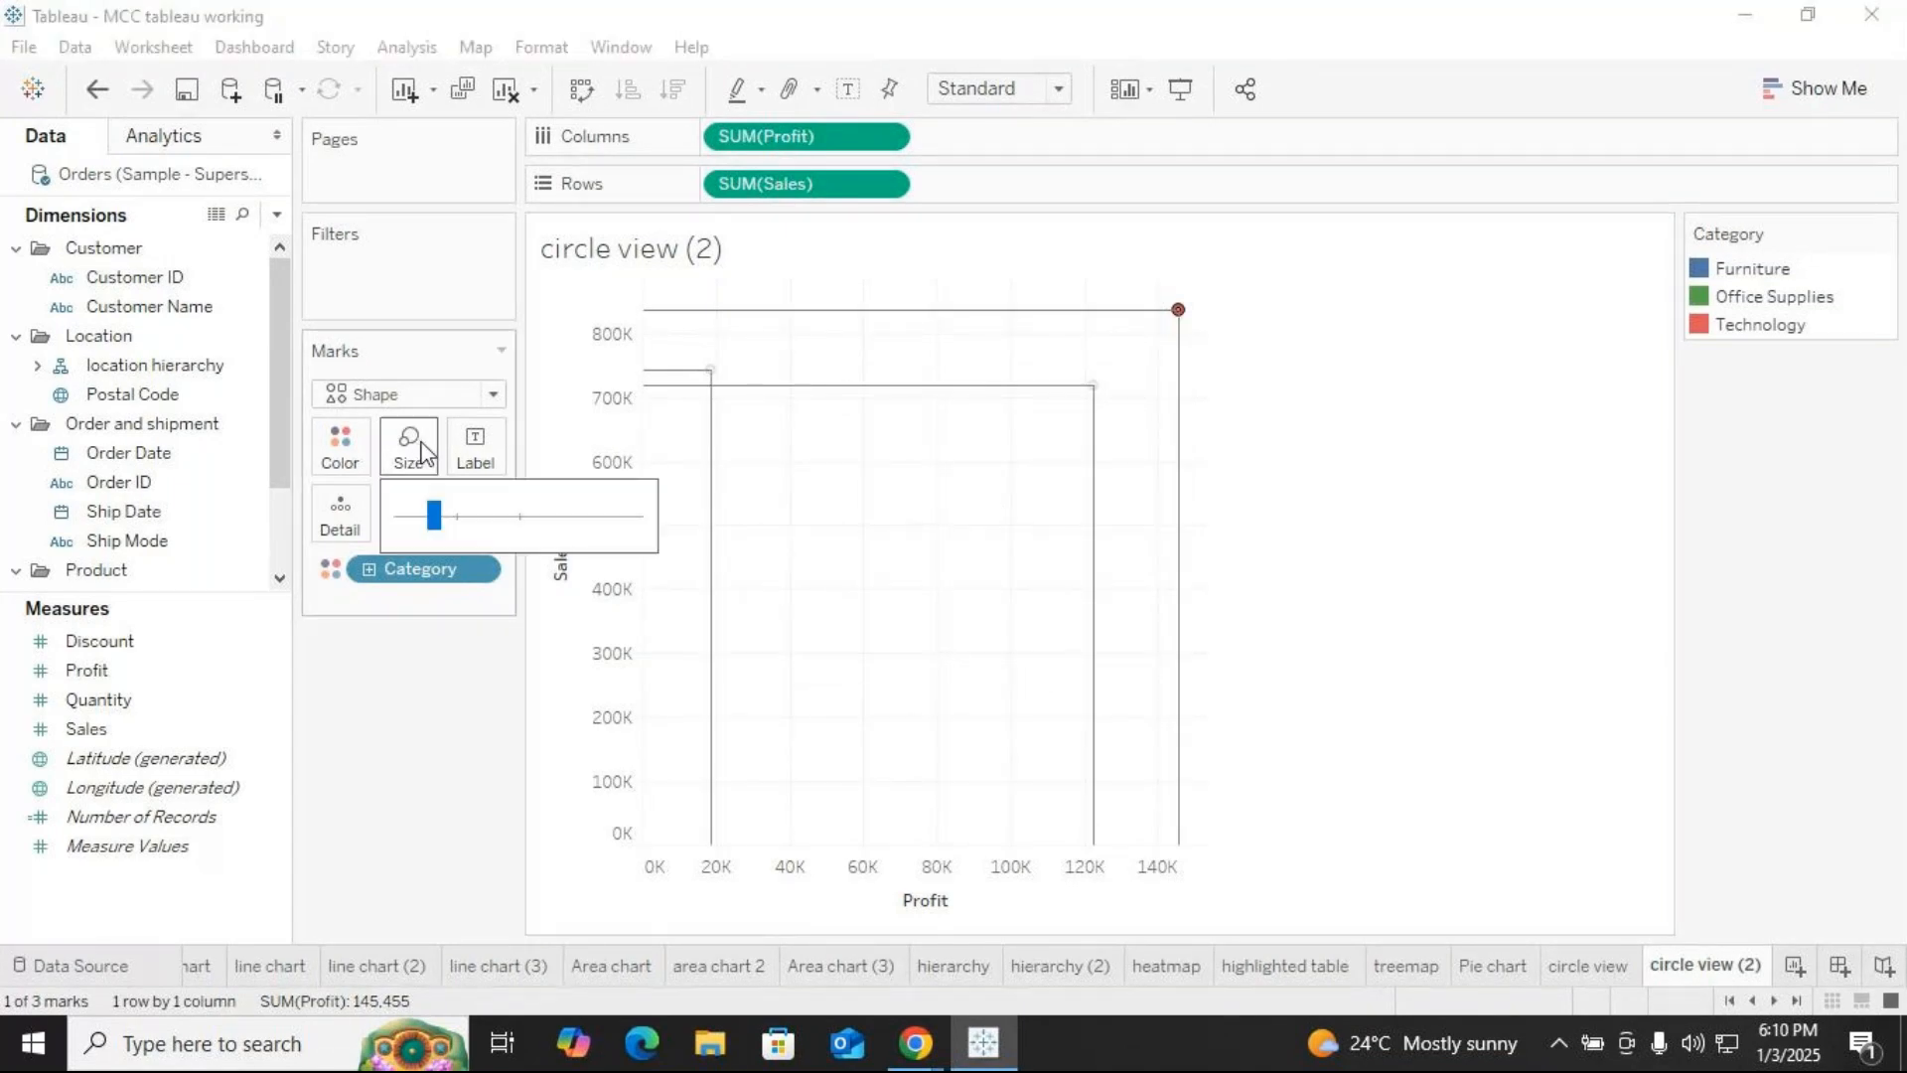
left_click(495, 517)
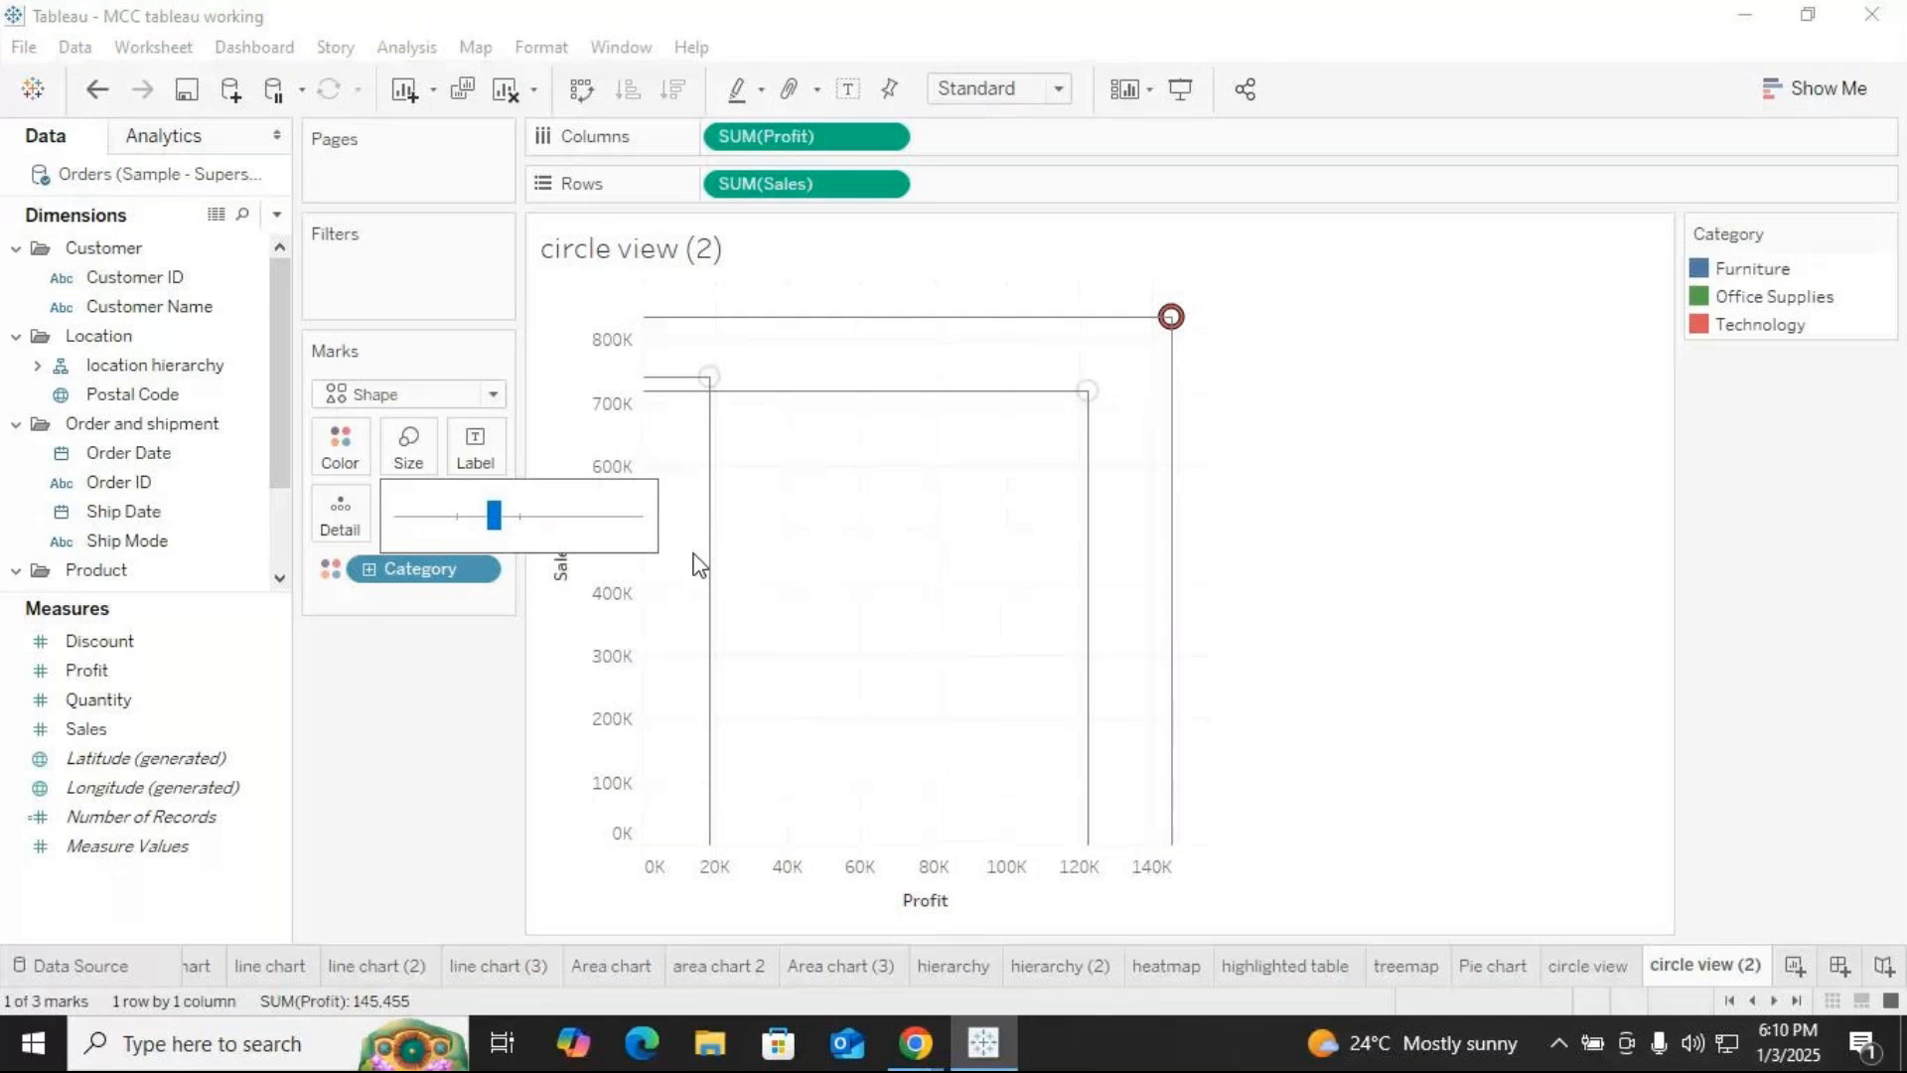
left_click(1322, 623)
left_click(1321, 624)
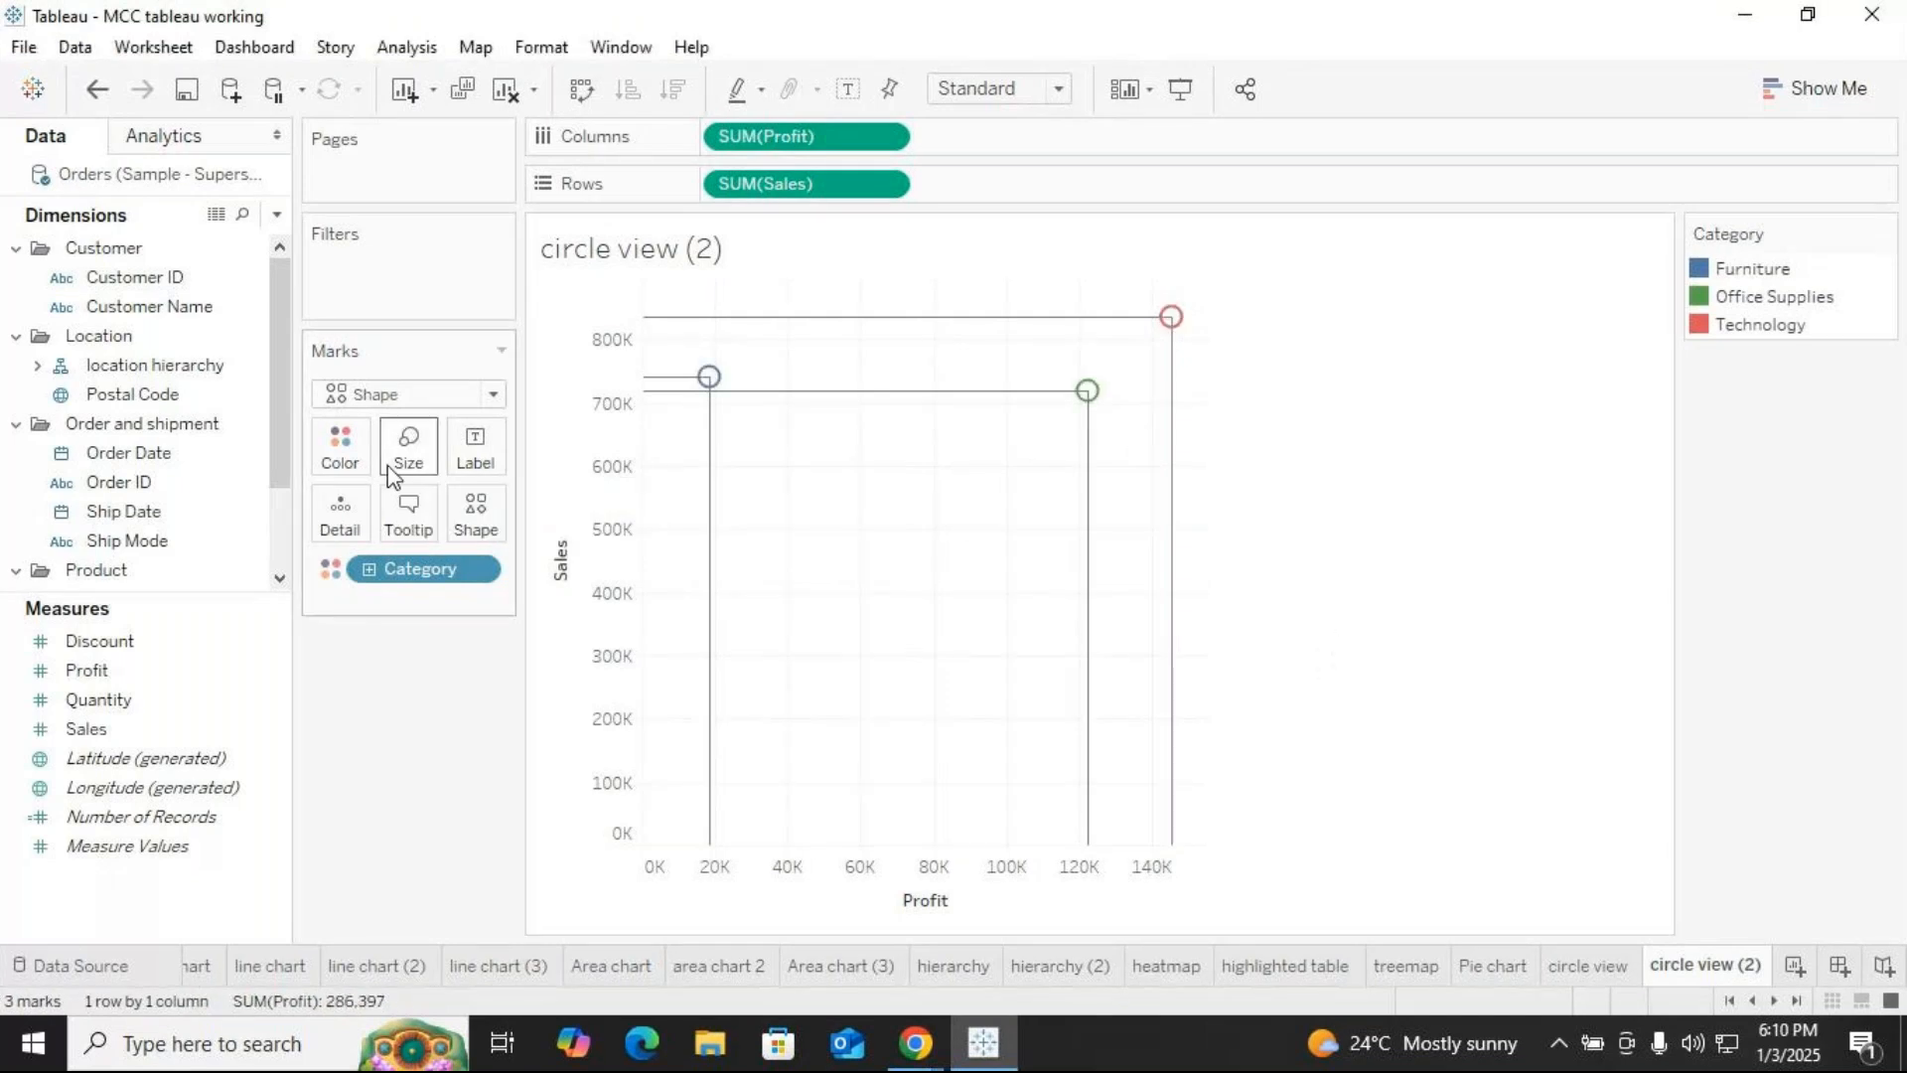
left_click(476, 511)
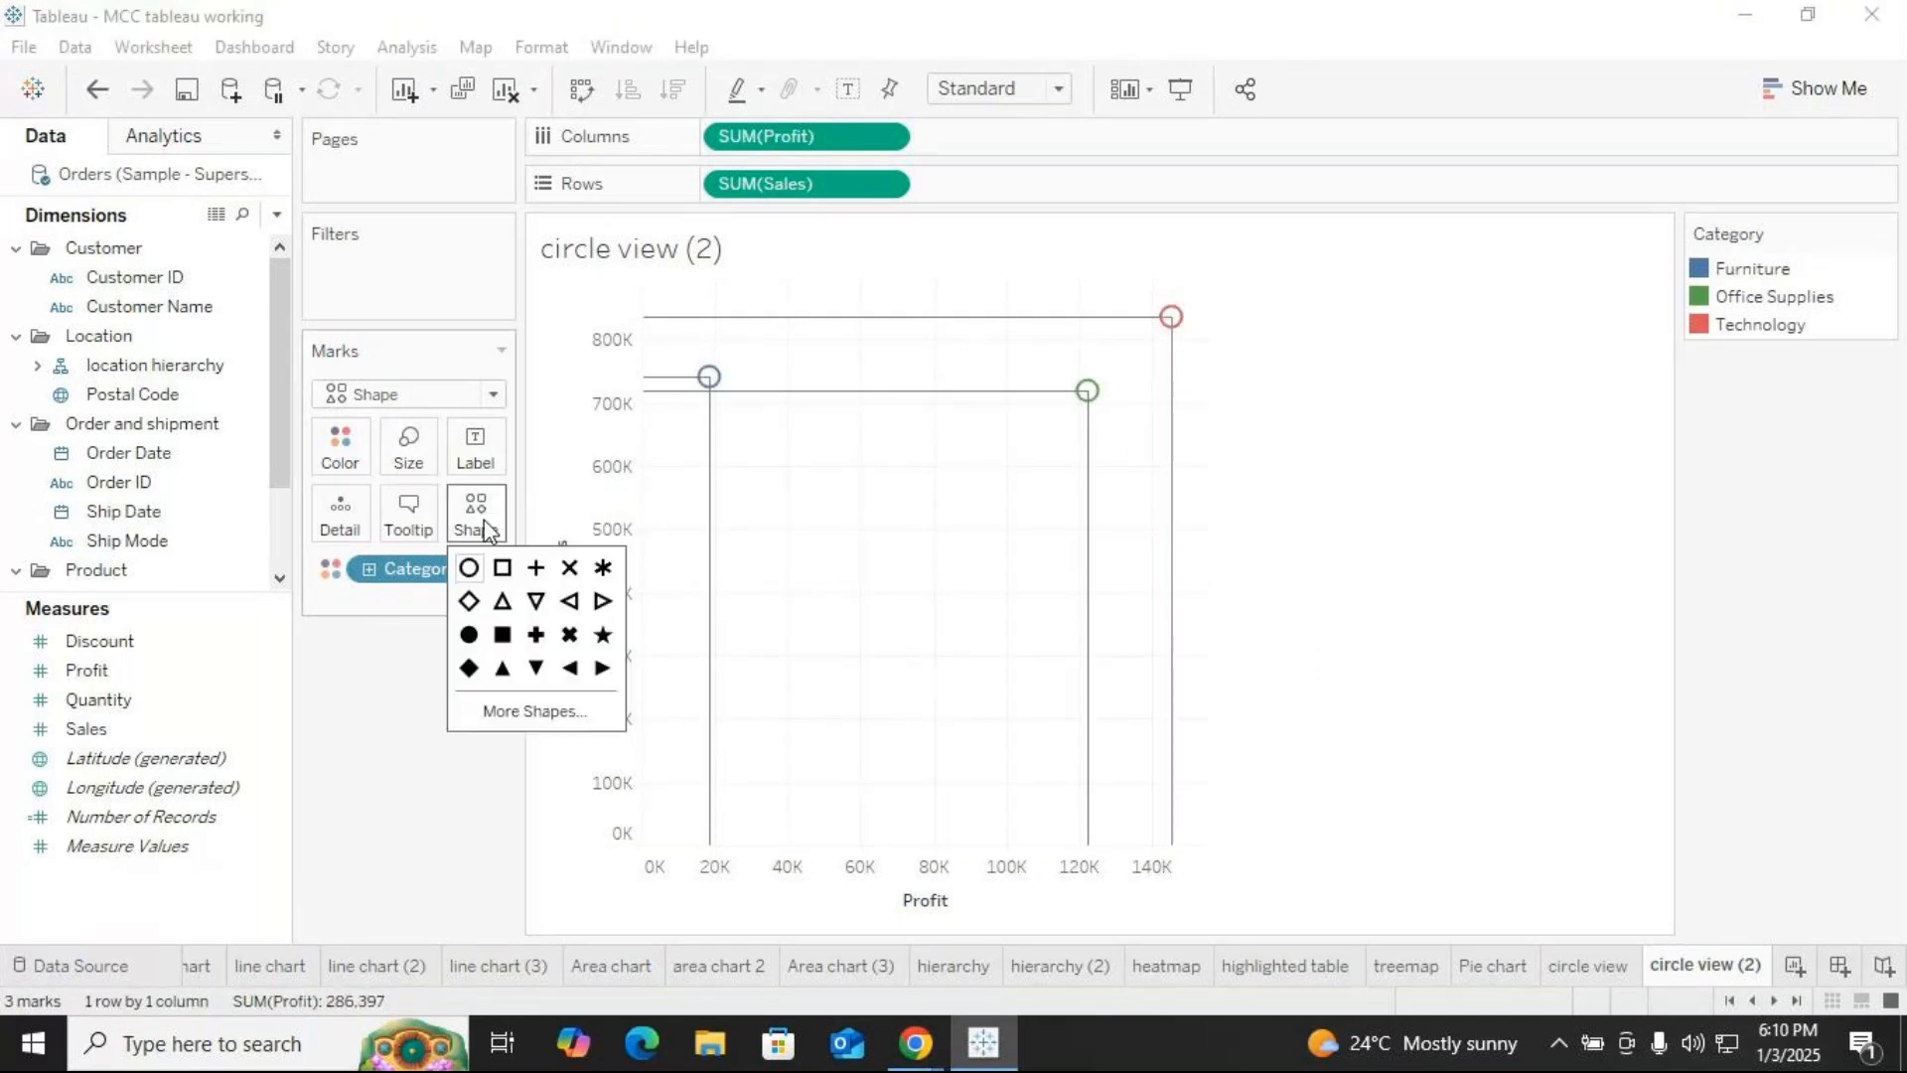
left_click(470, 635)
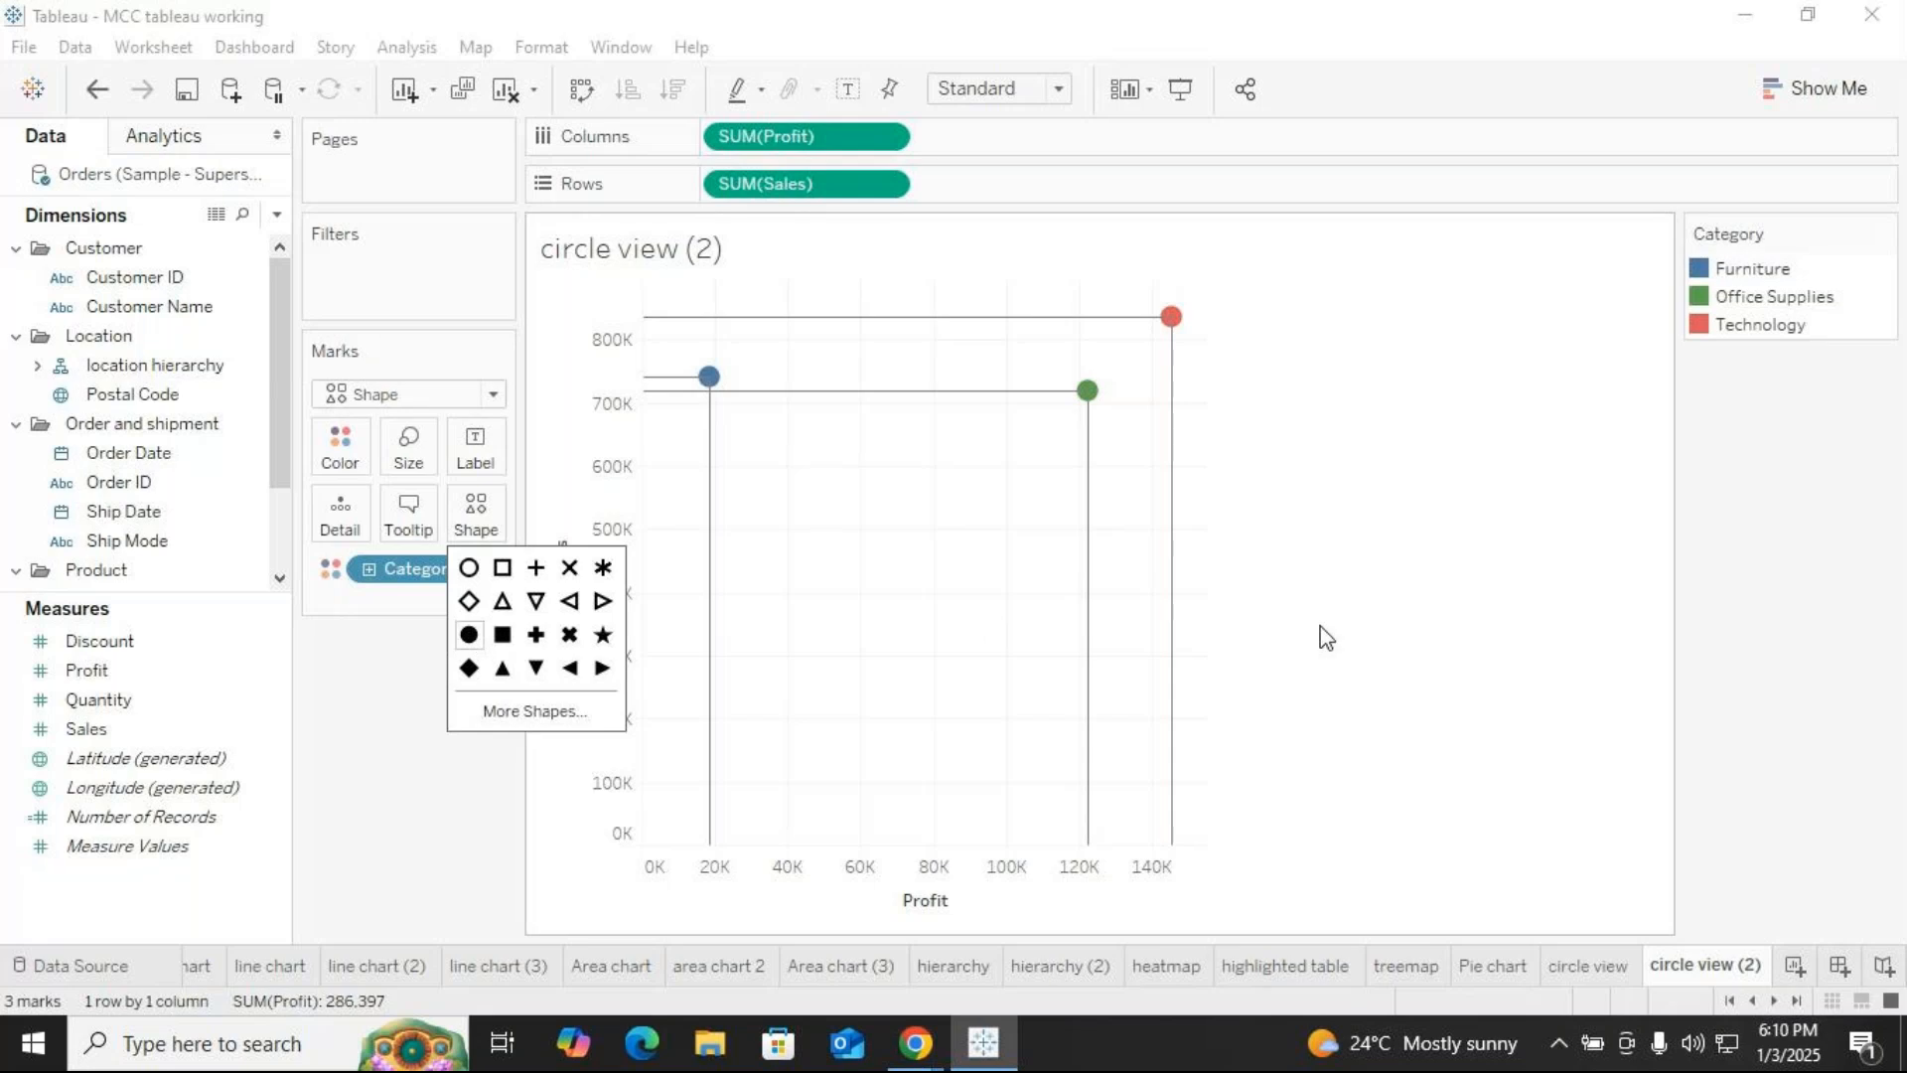
Compare with the circle view worksheet, then duplicate the circle view (2) worksheet
left_click(1587, 968)
left_click(1586, 969)
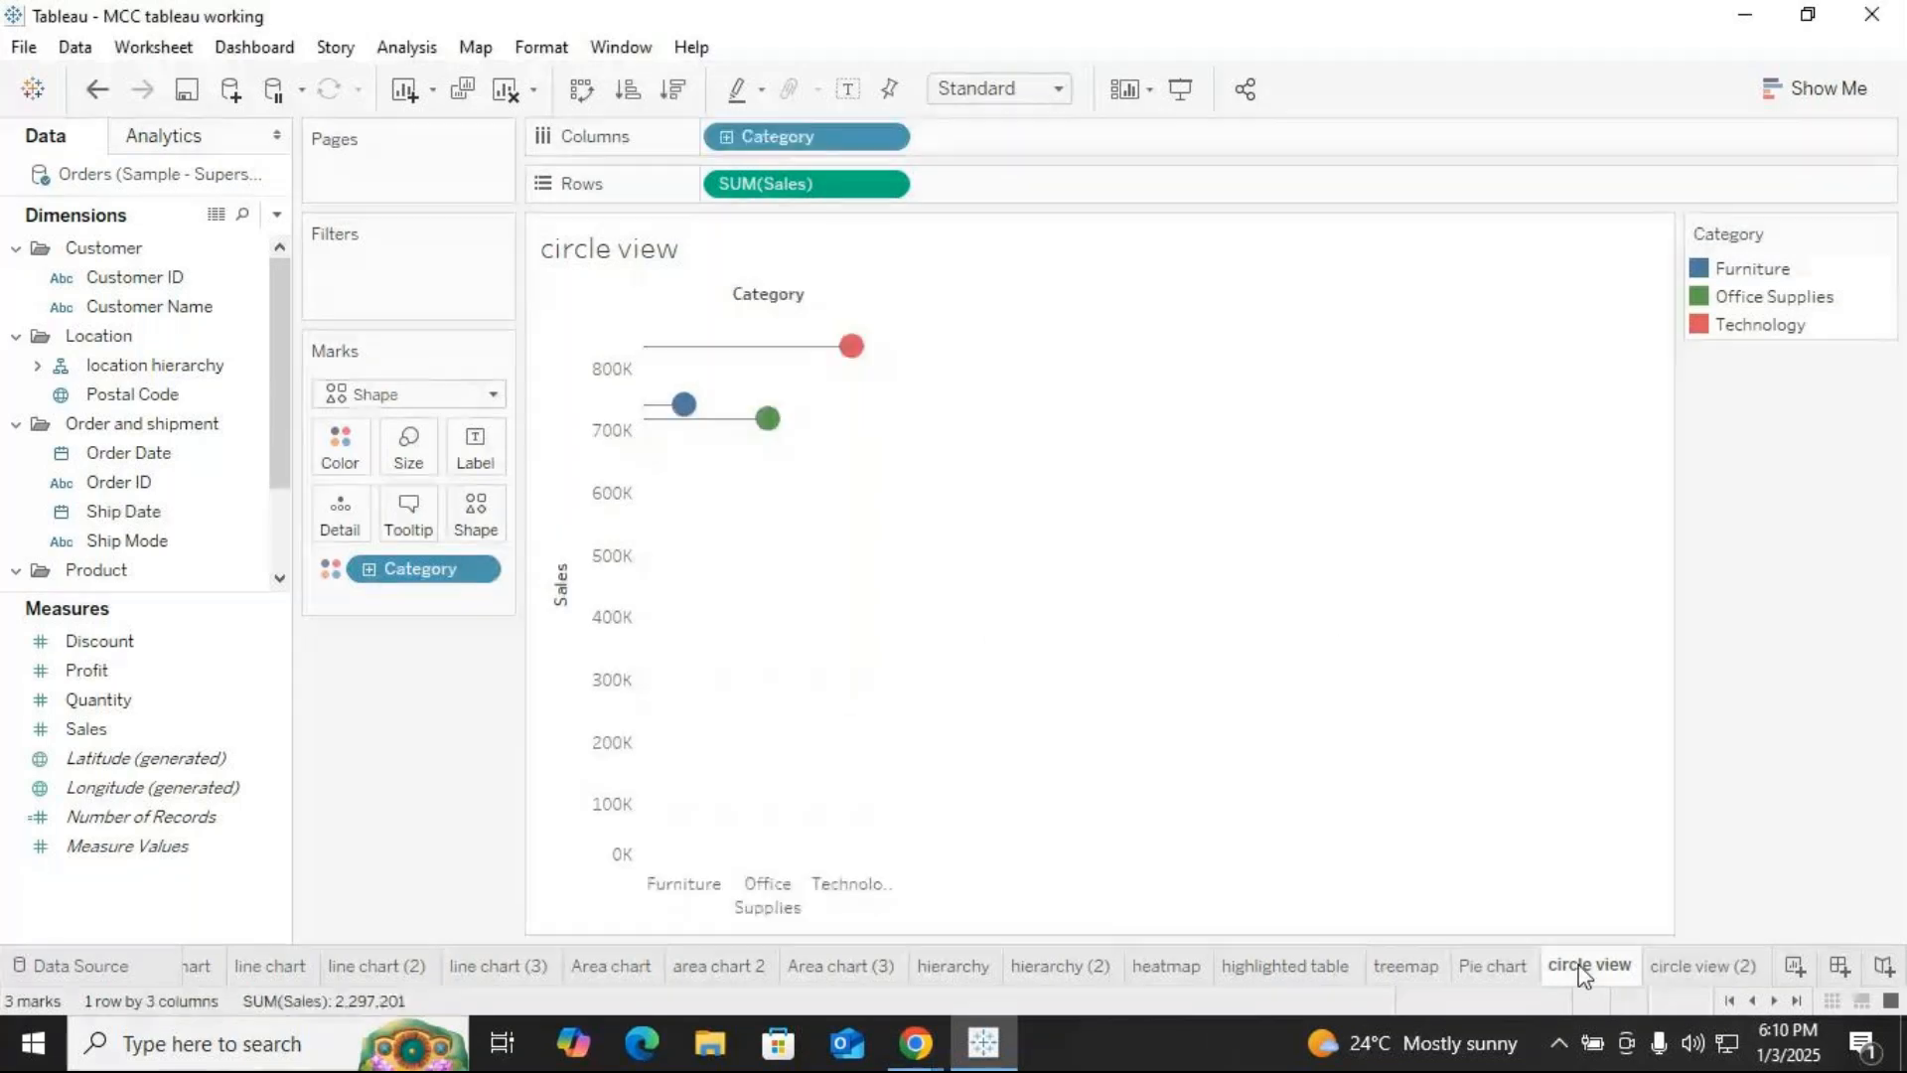
left_click(1655, 967)
right_click(1719, 979)
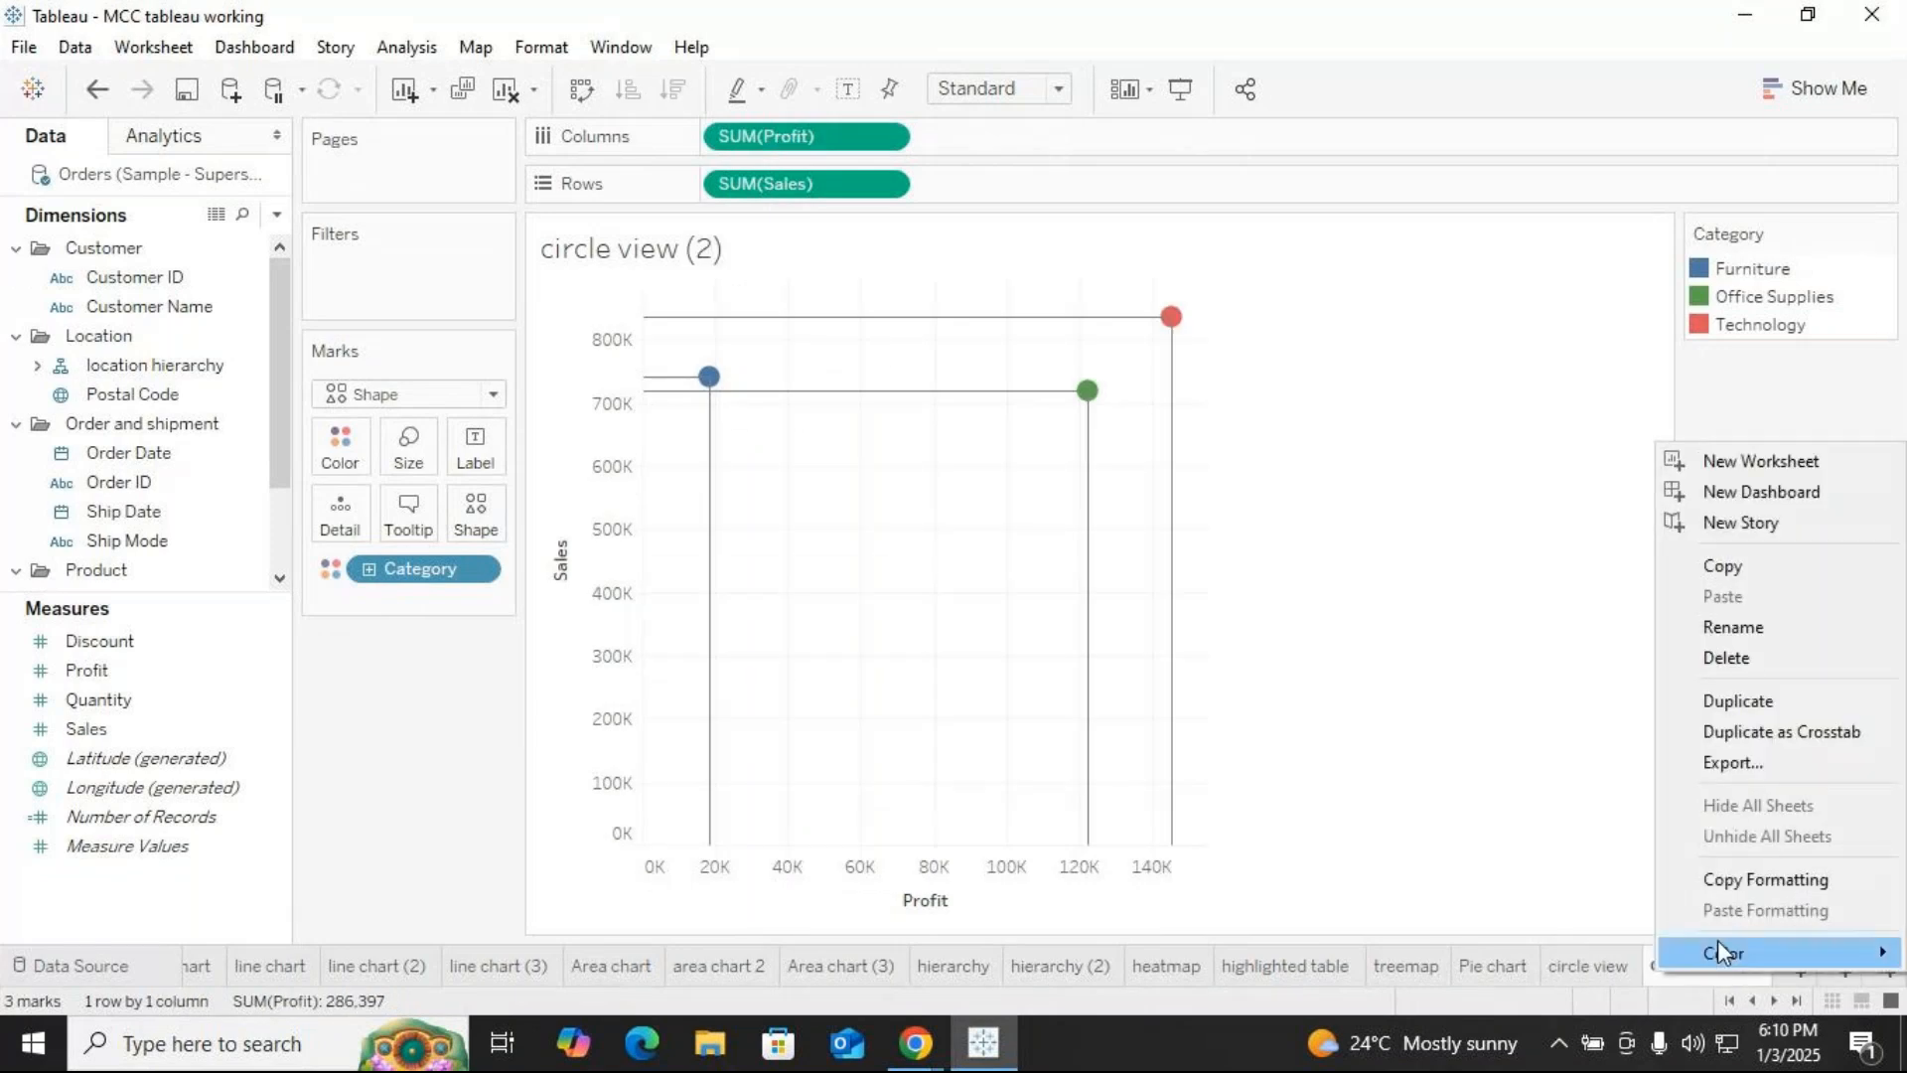
left_click(1763, 701)
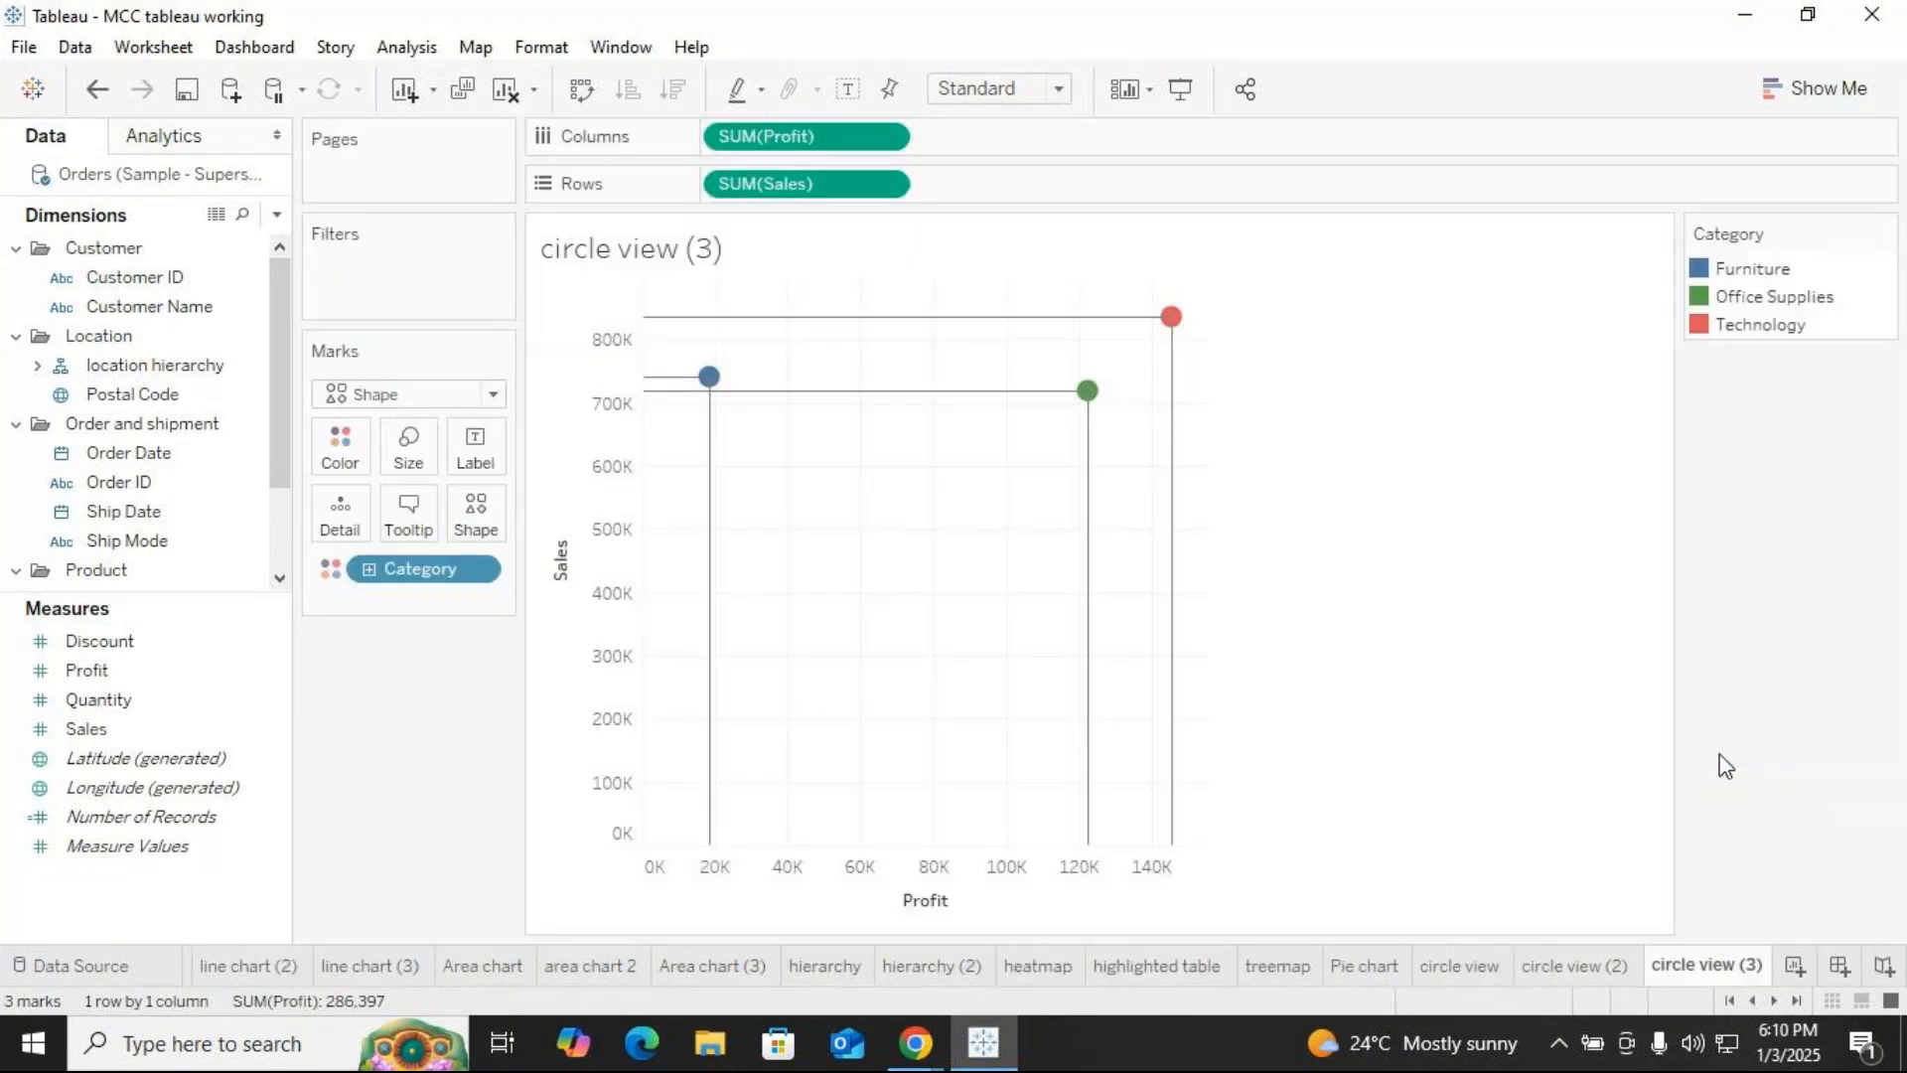
Move Profit to Rows beside Sales and add the Segment dimension to Columns
left_click(1816, 88)
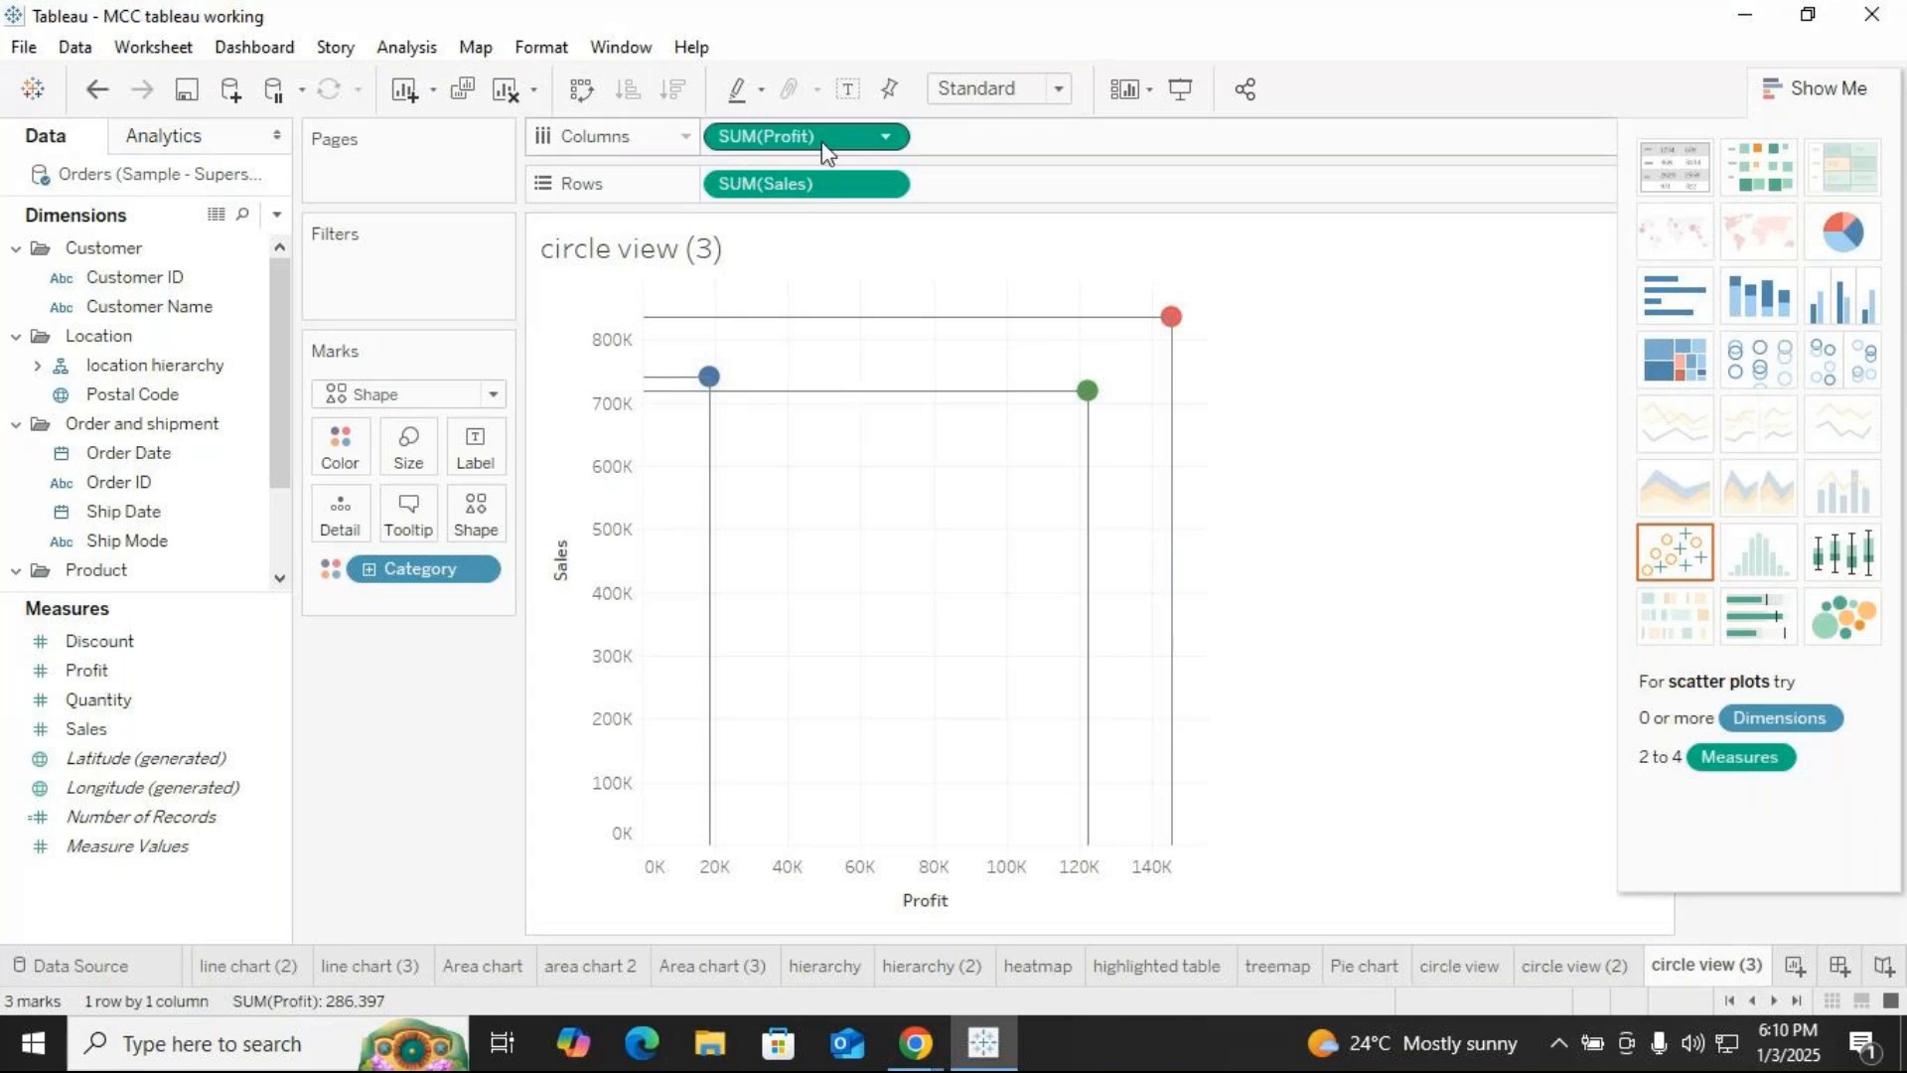
left_click_drag(824, 151, 1073, 200)
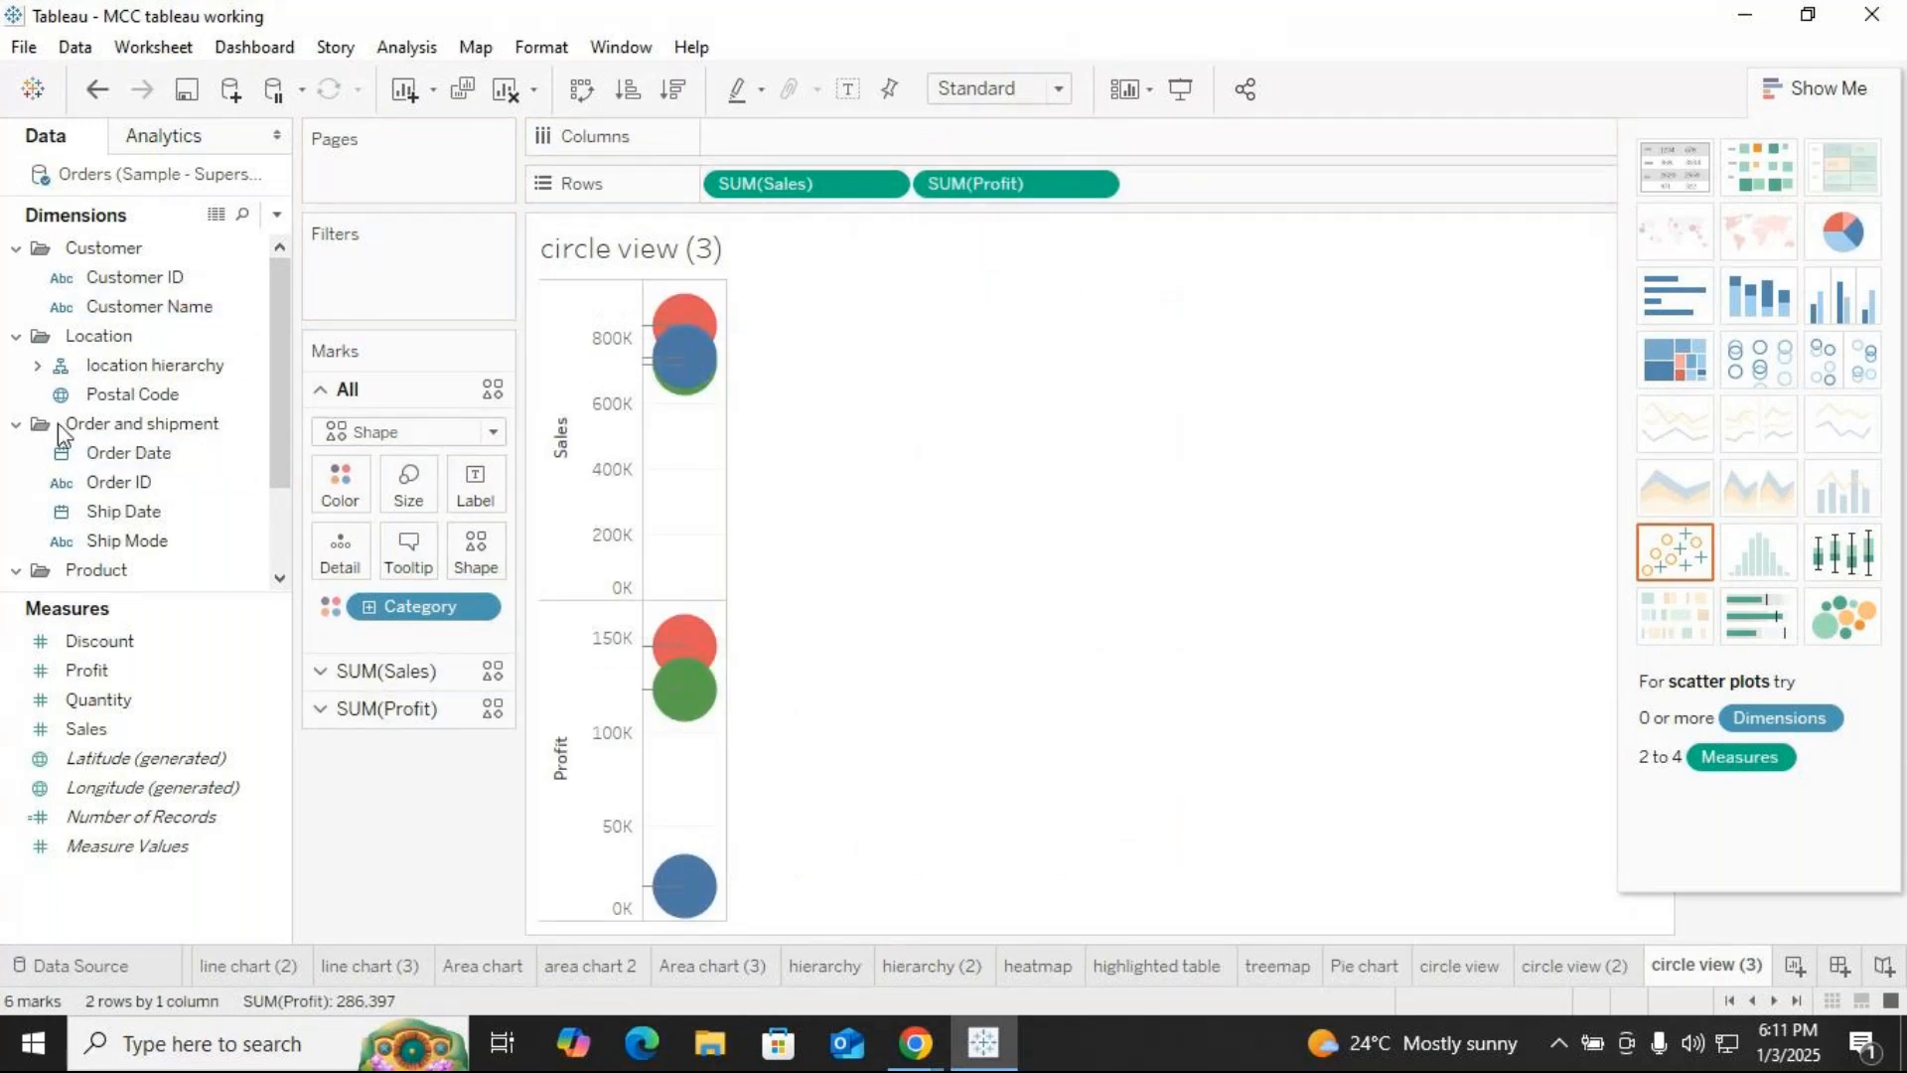
scroll(124, 437, "down", 1)
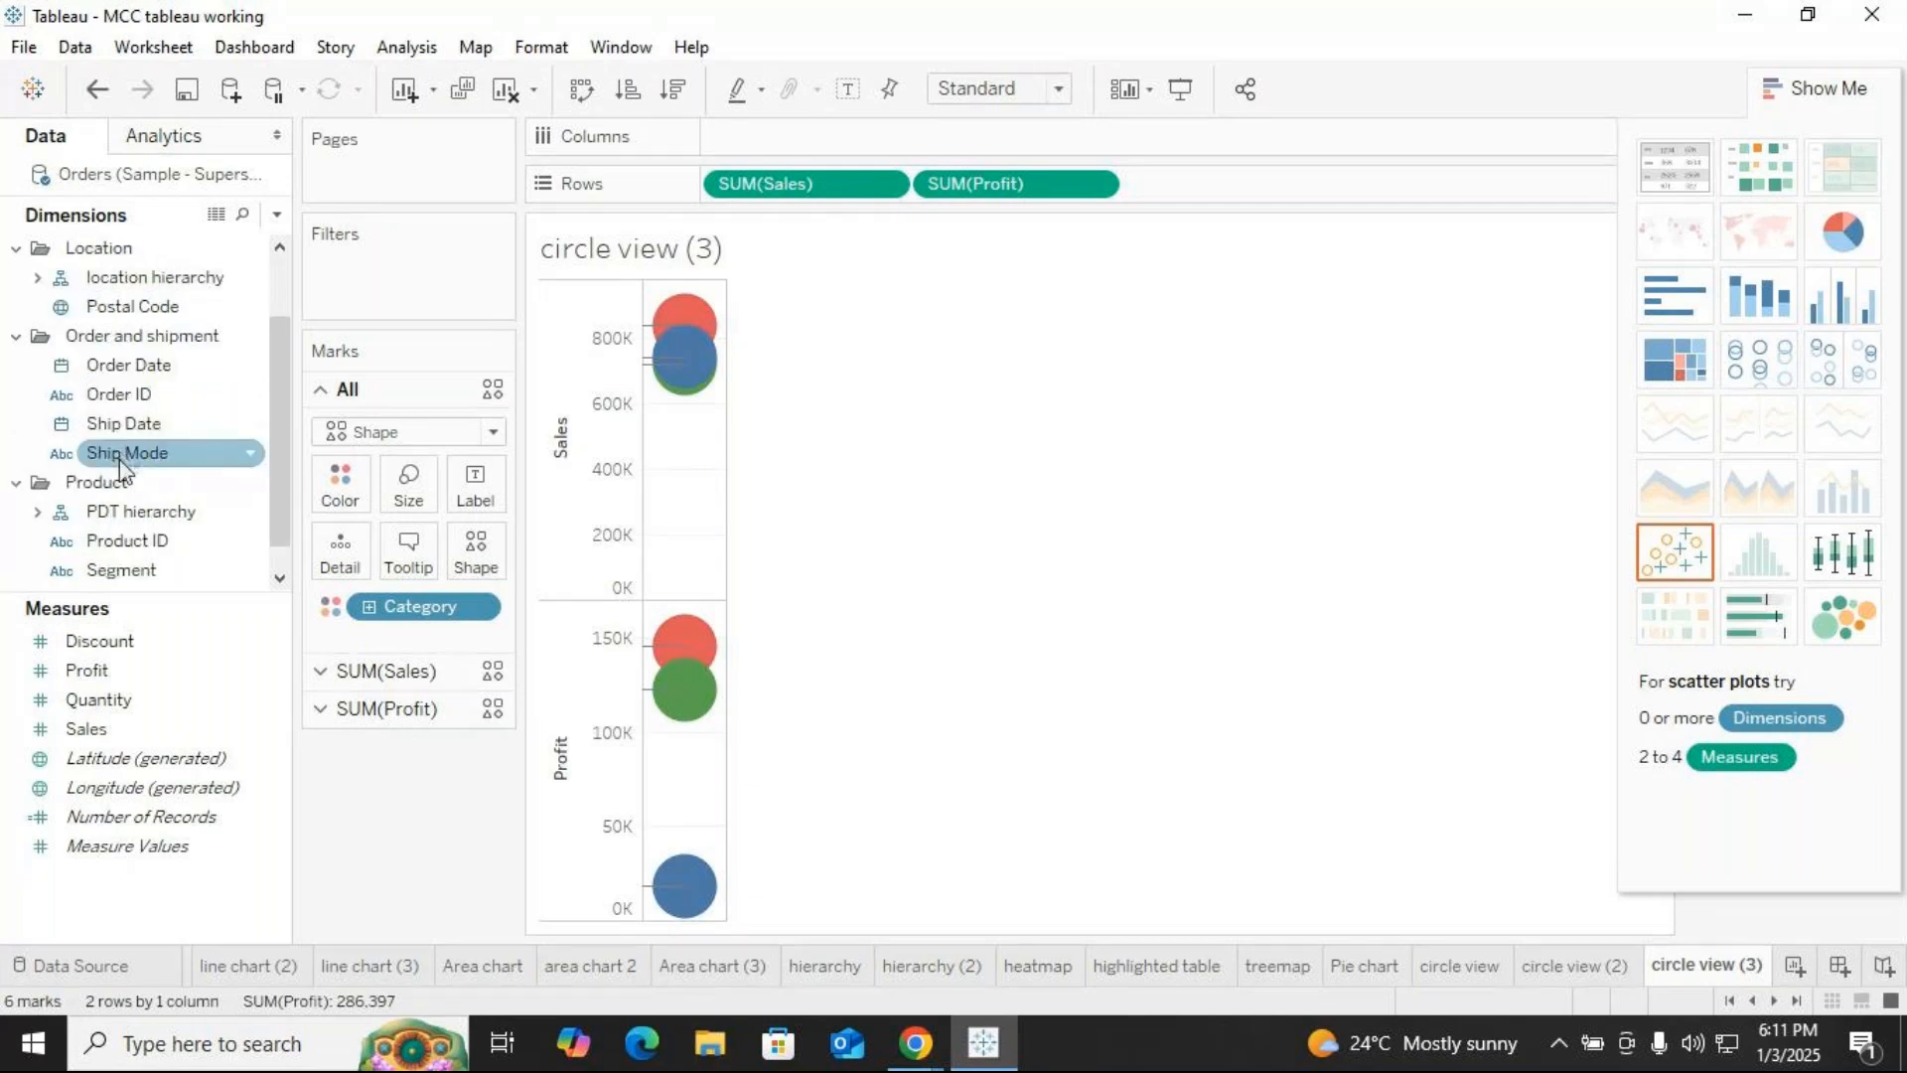
left_click_drag(117, 570, 760, 133)
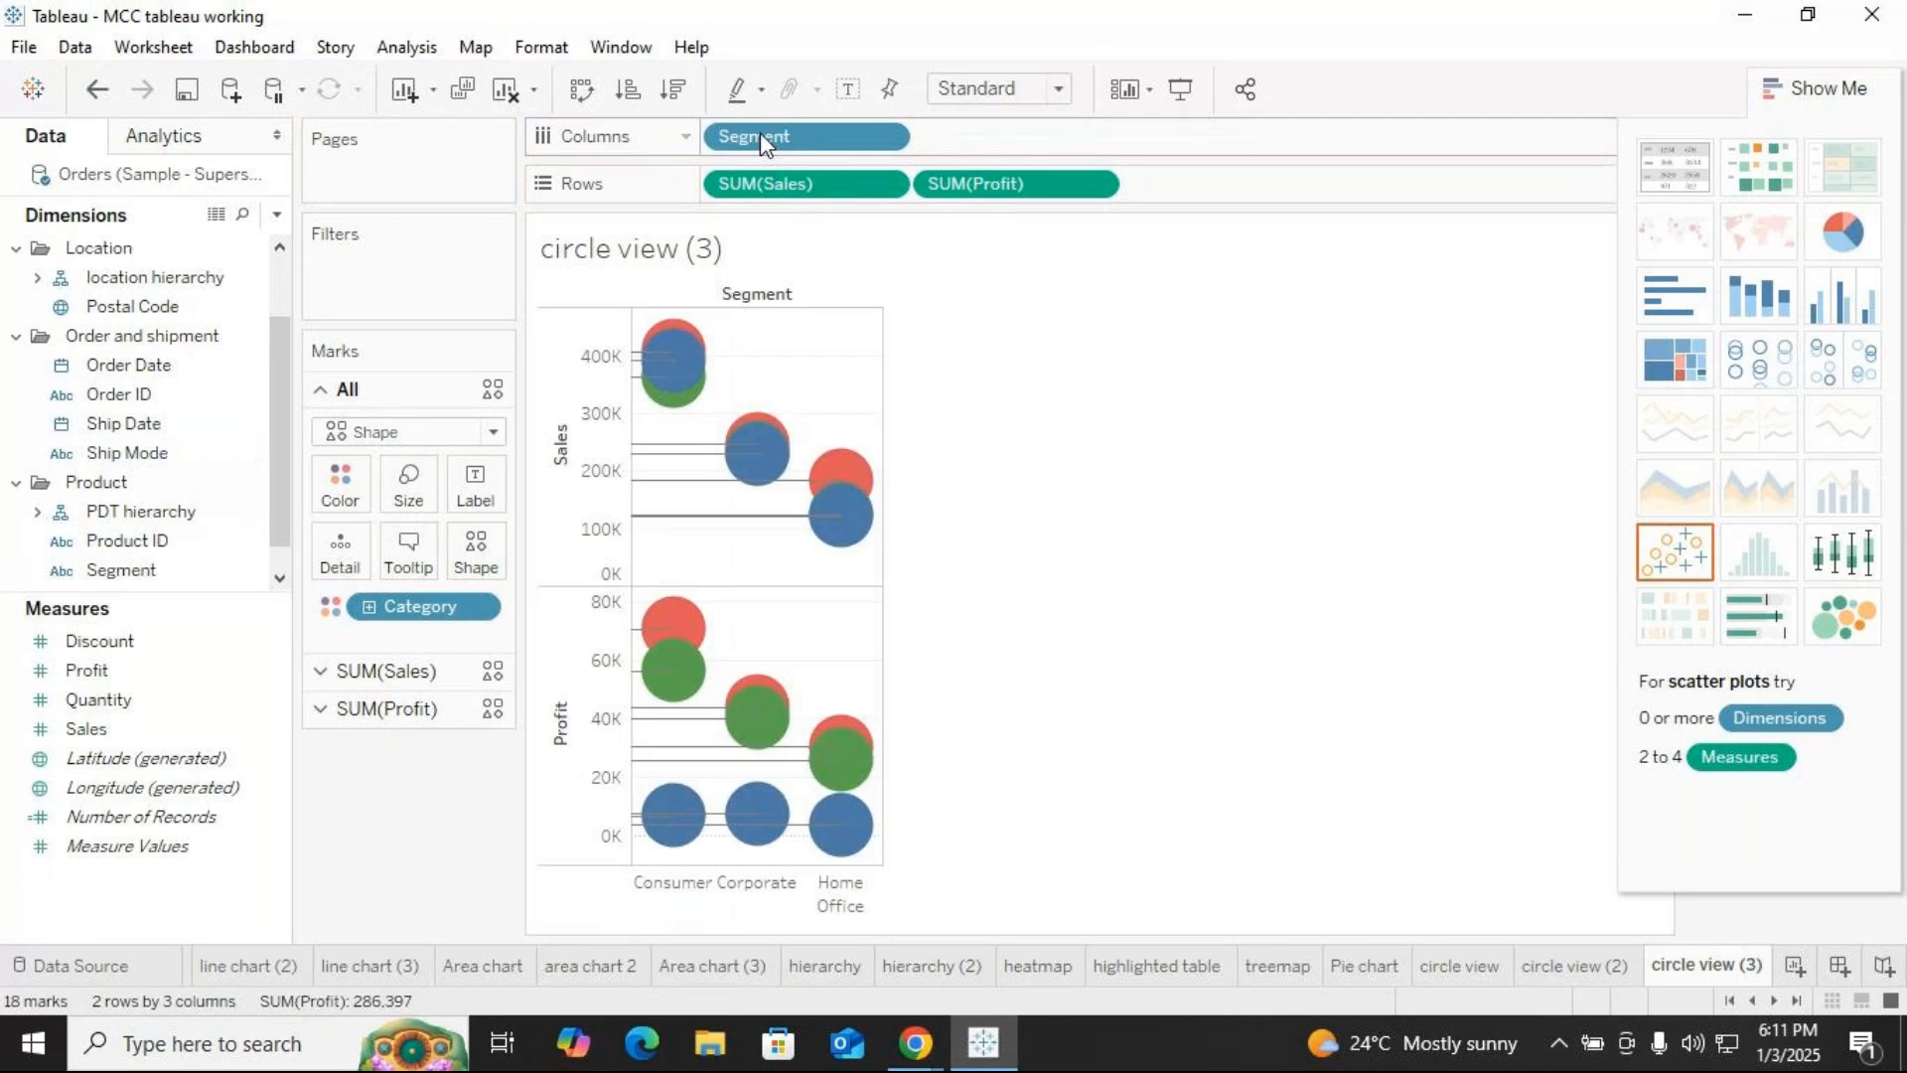
Move Profit to Columns after Segment, and try to place Segment after Profit
mouse_move(974, 182)
left_mouse_down()
mouse_move(1003, 162)
mouse_move(989, 149)
left_mouse_up()
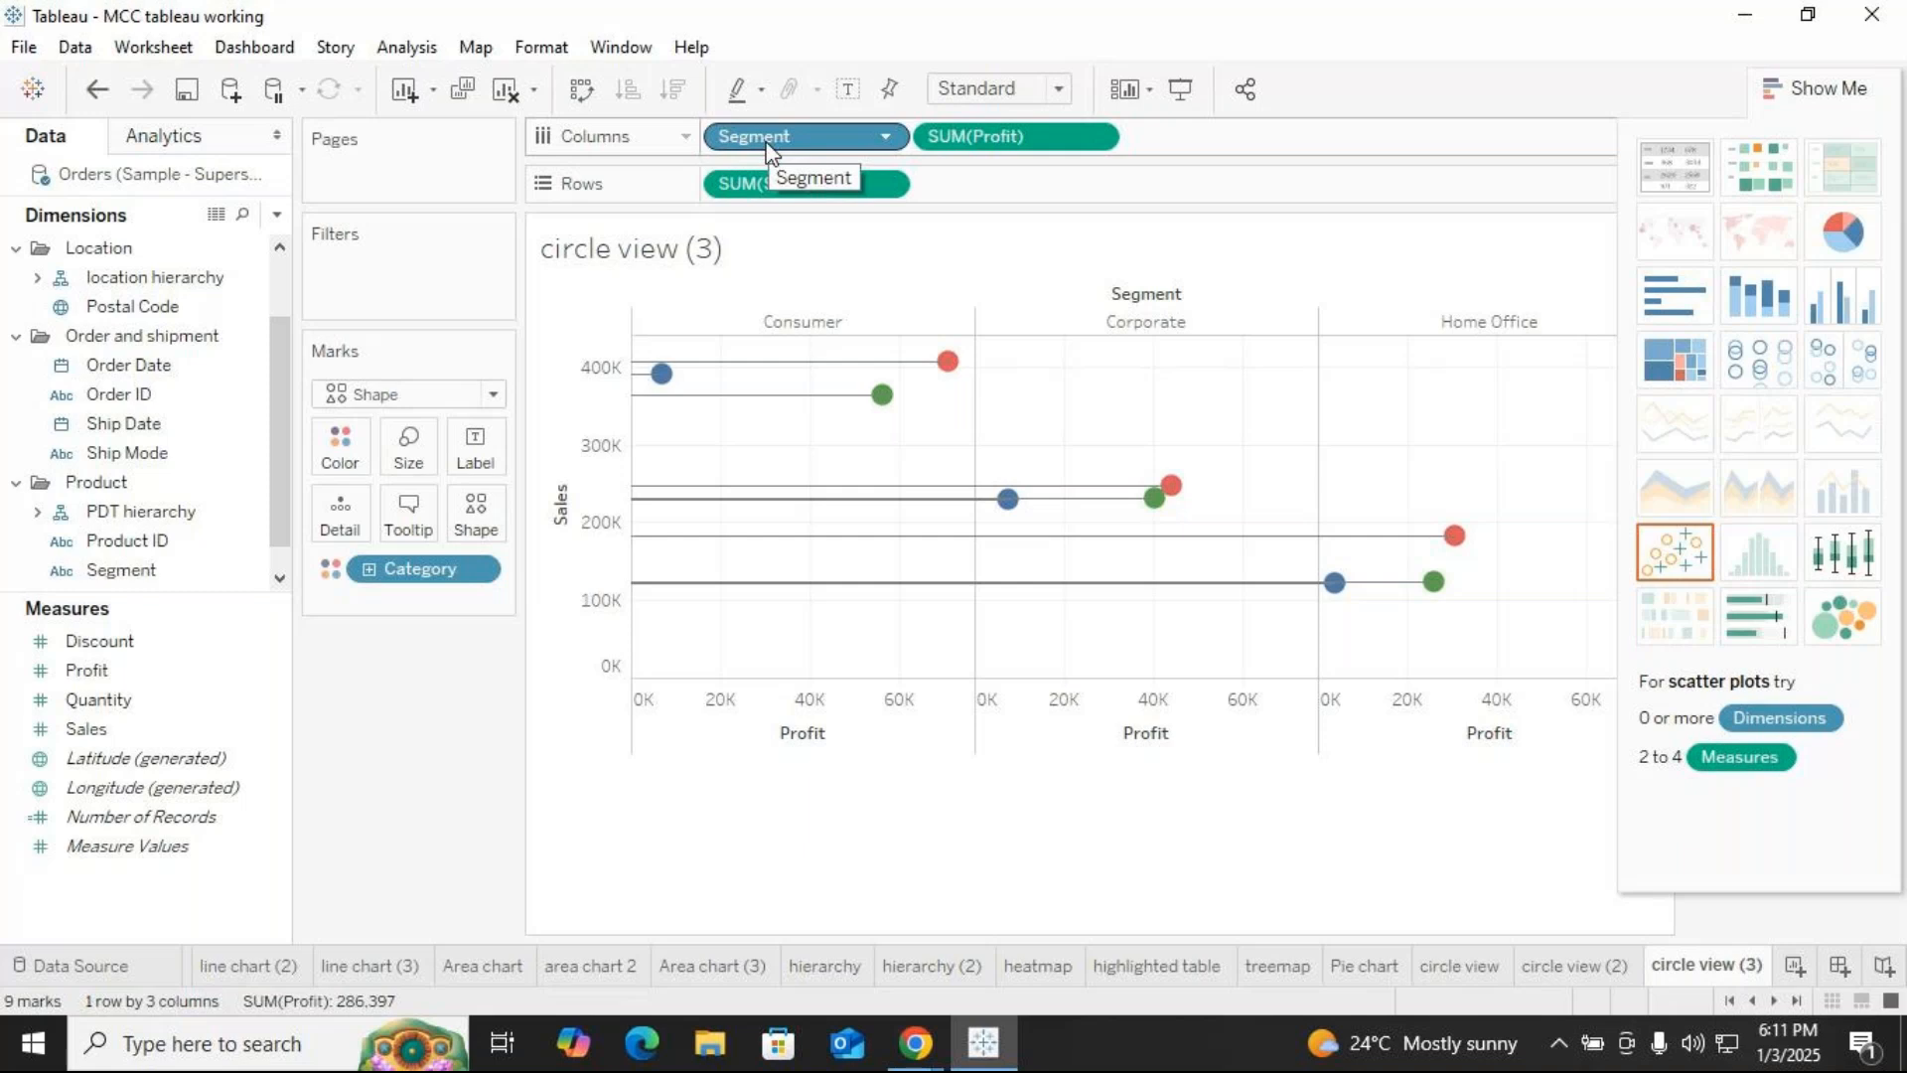
mouse_move(766, 149)
left_mouse_down()
mouse_move(1149, 185)
mouse_move(1206, 145)
left_mouse_up()
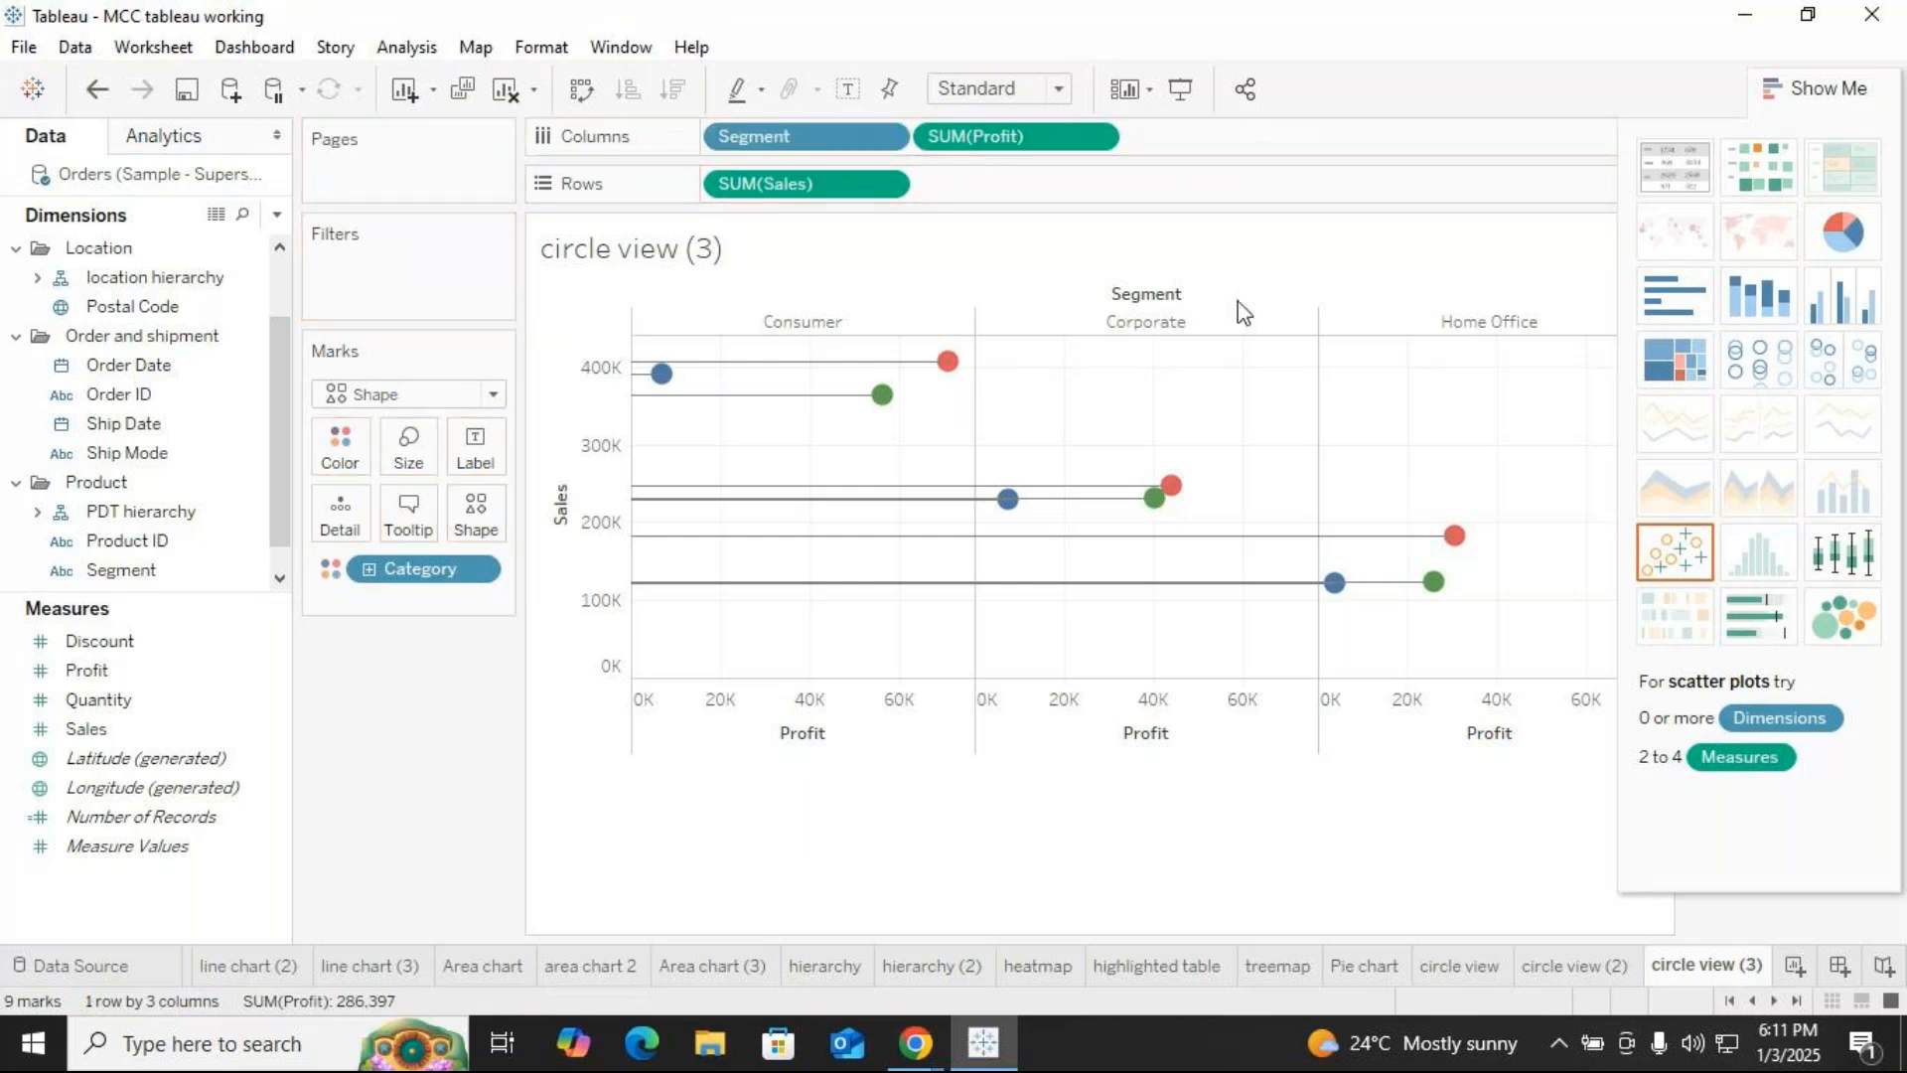
left_click(1827, 97)
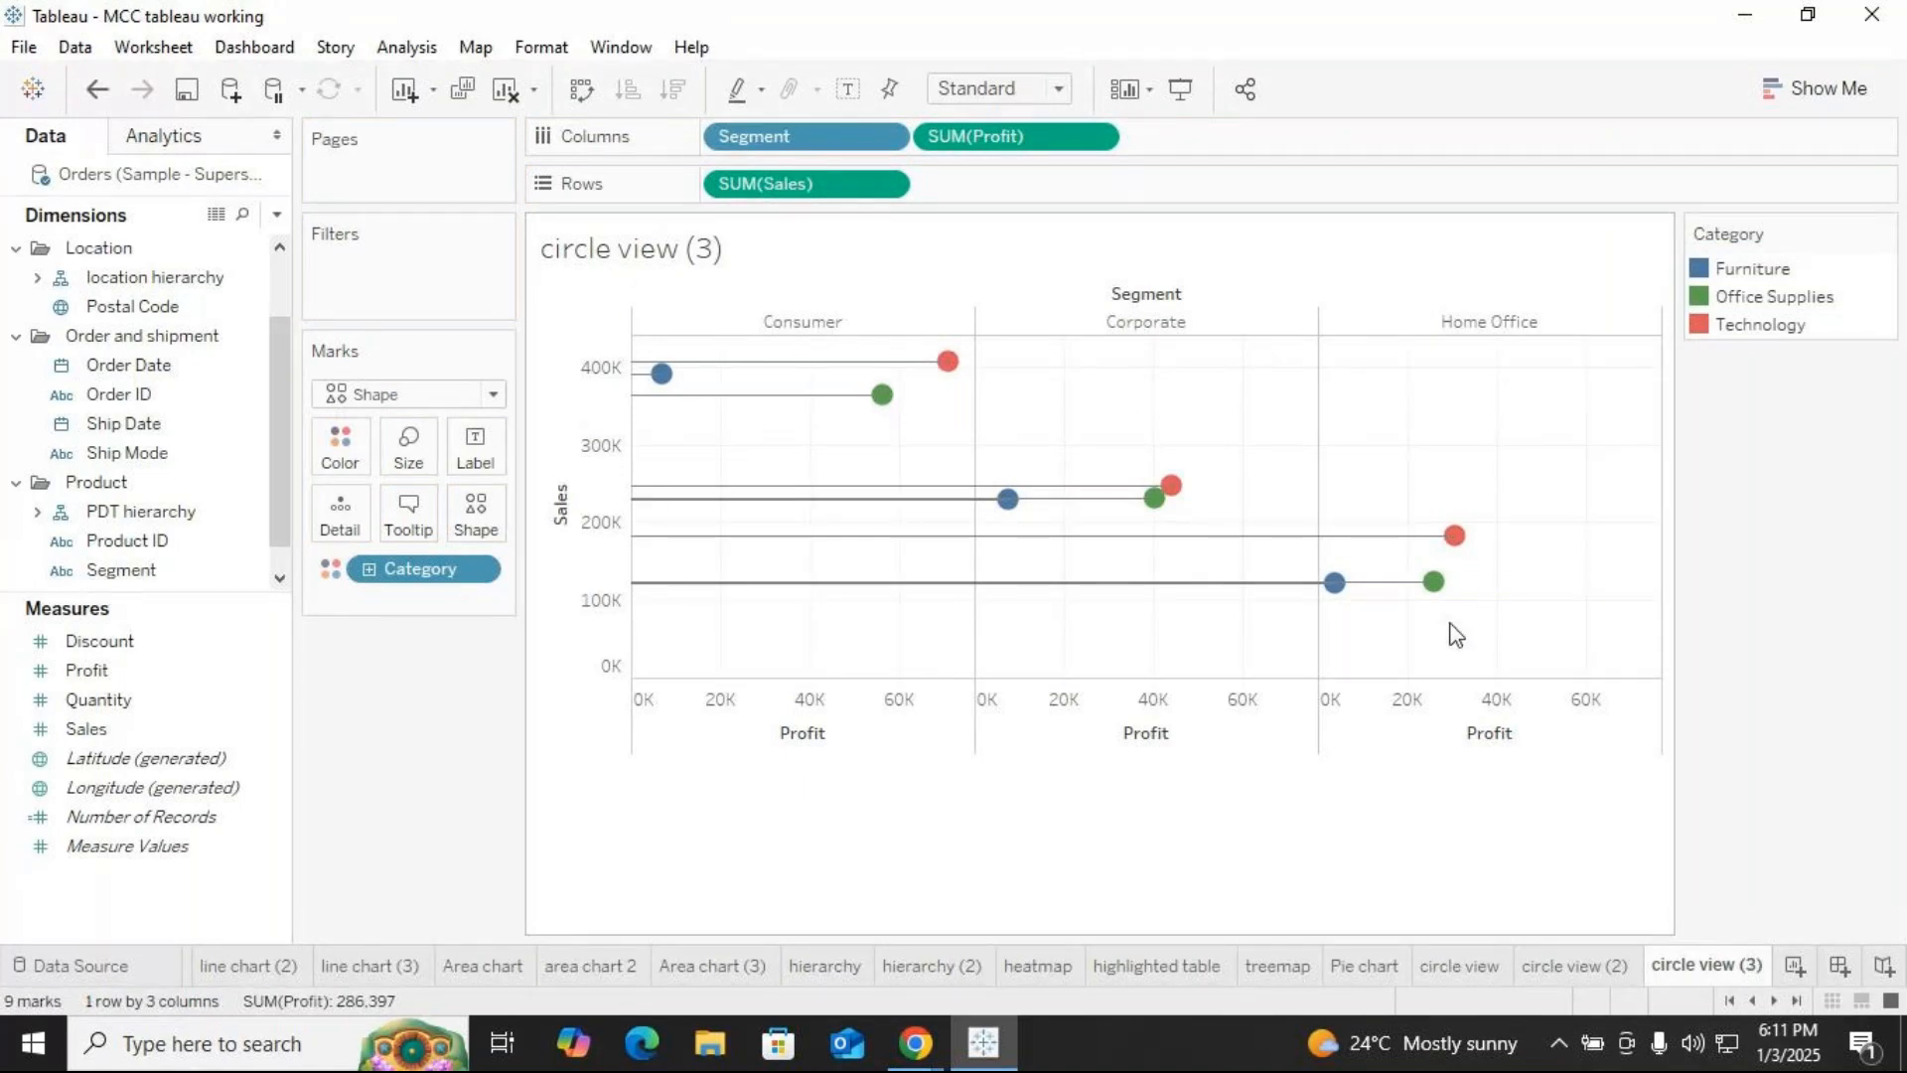
Edit the drop lines to drop to both the X and Y axes only when a mark is selected
right_click(1438, 540)
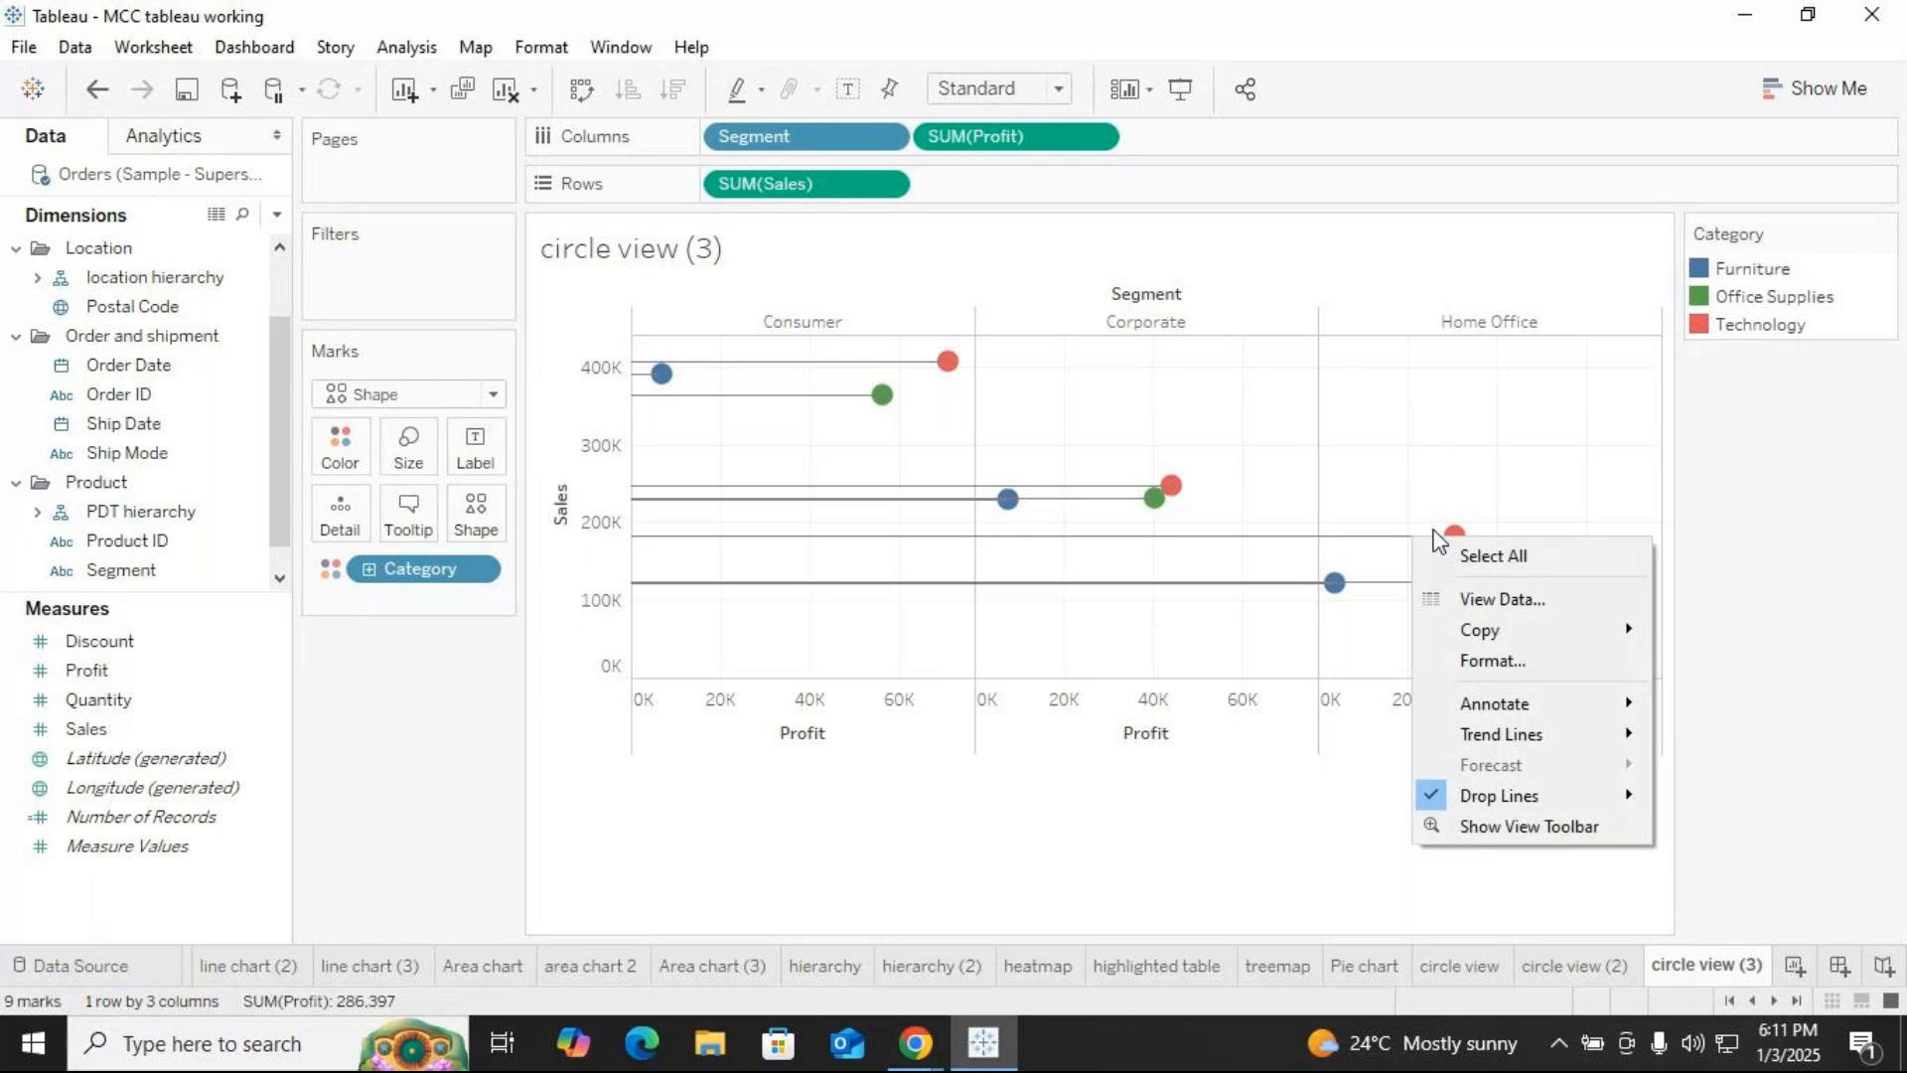
left_click(958, 366)
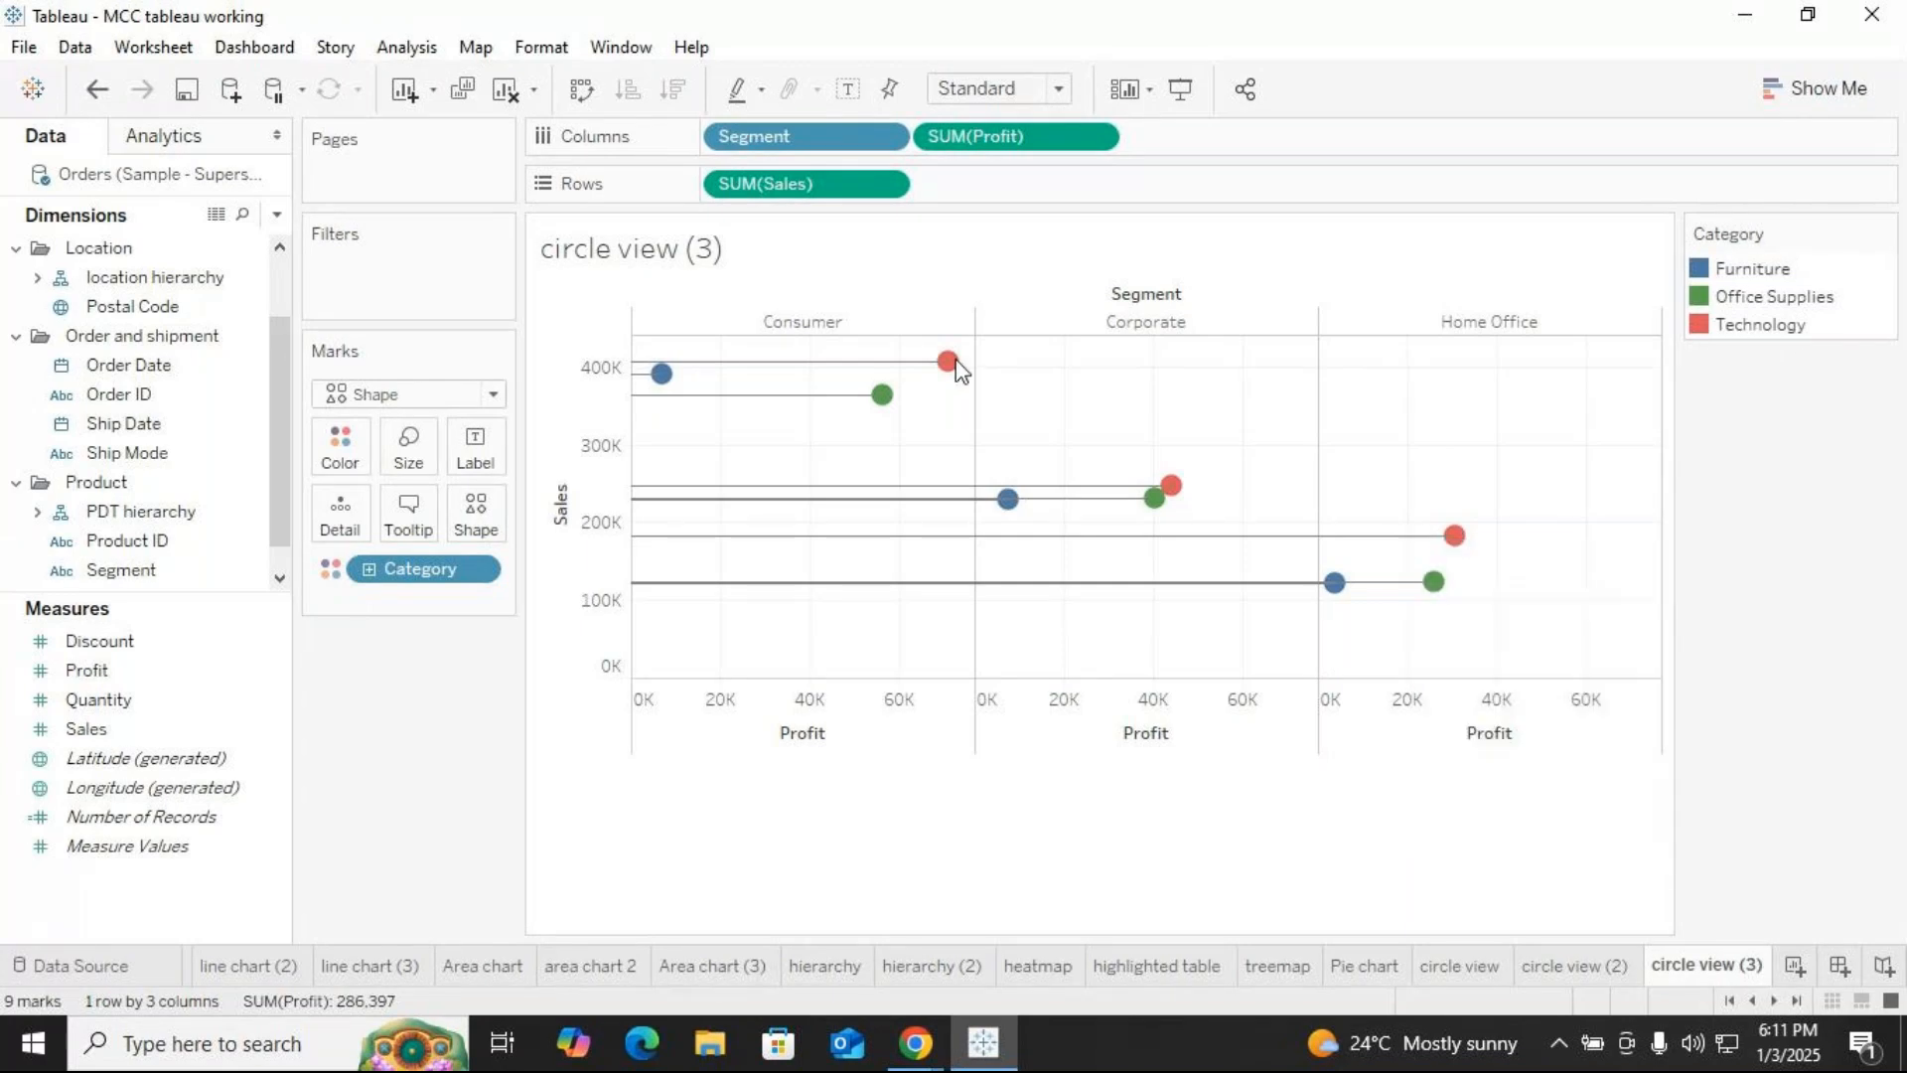
left_click(957, 365)
right_click(959, 366)
mouse_move(1081, 686)
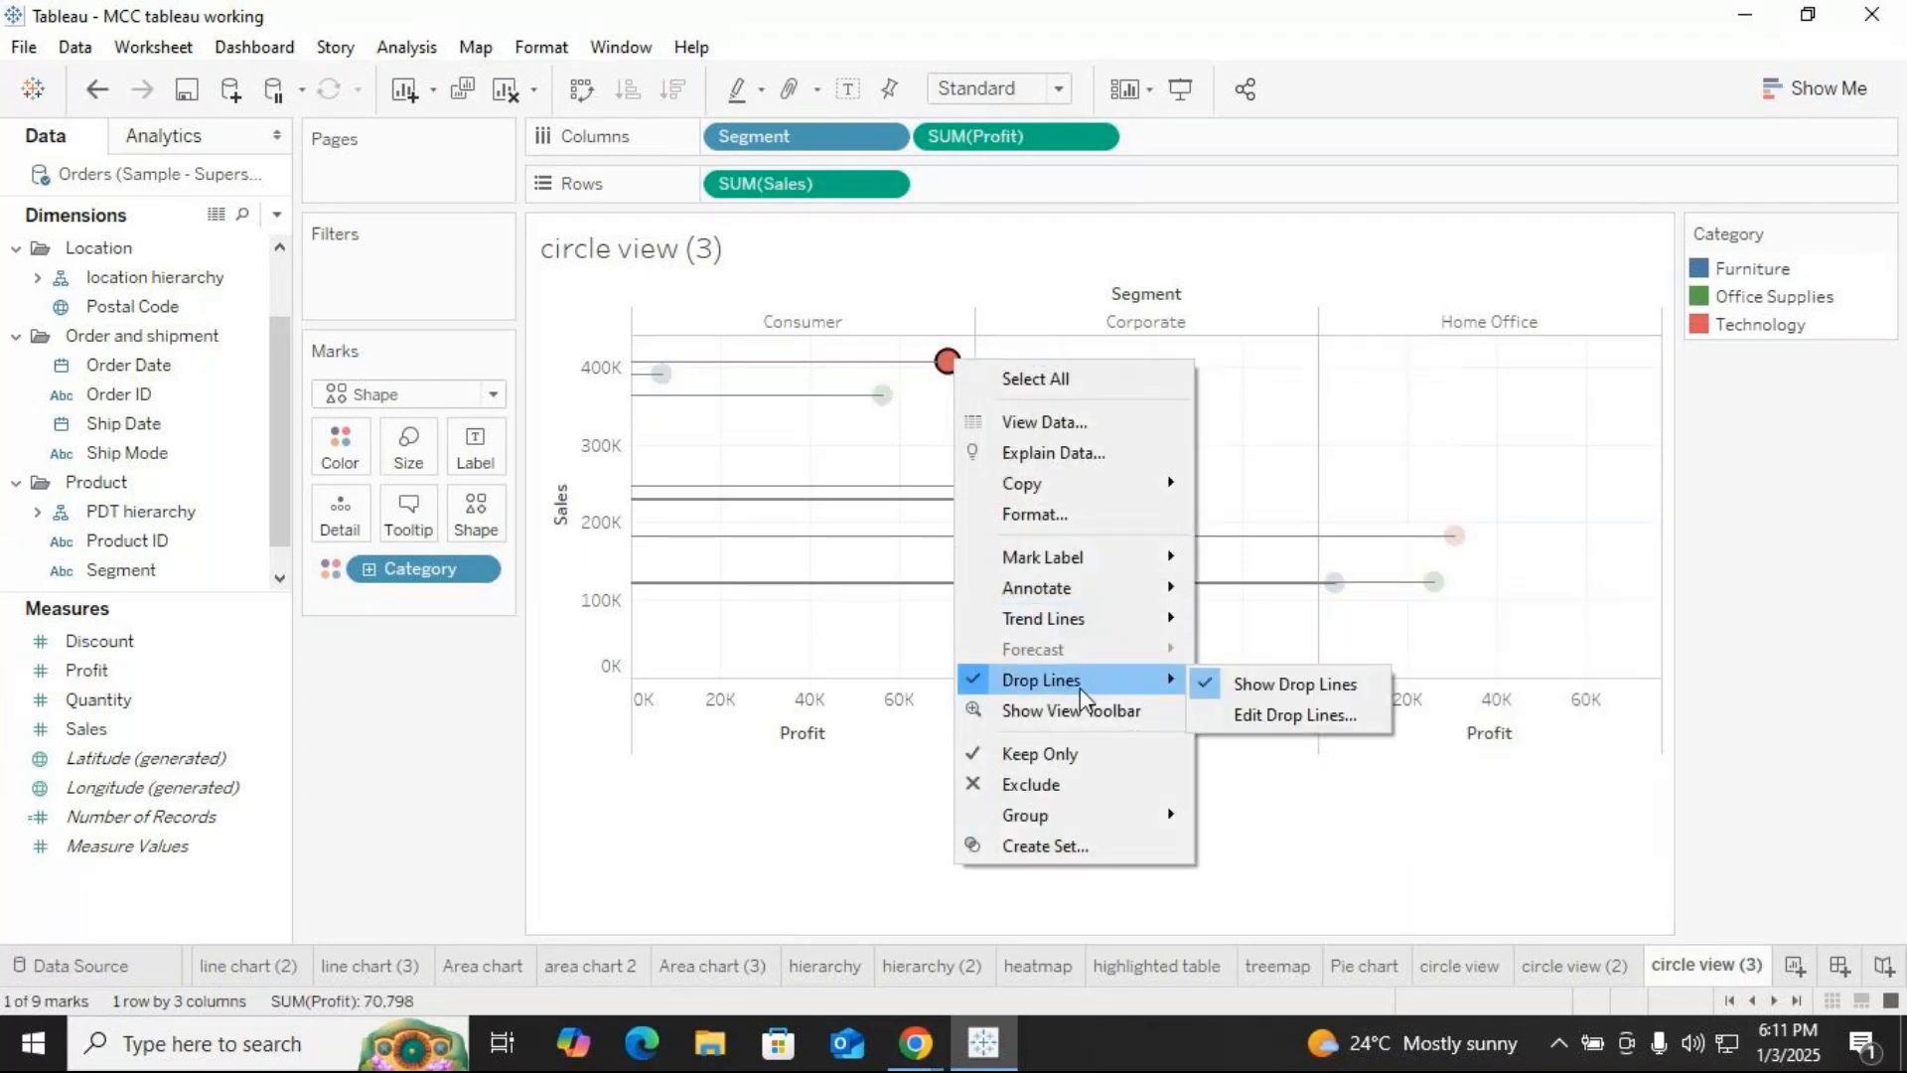
left_click(1259, 708)
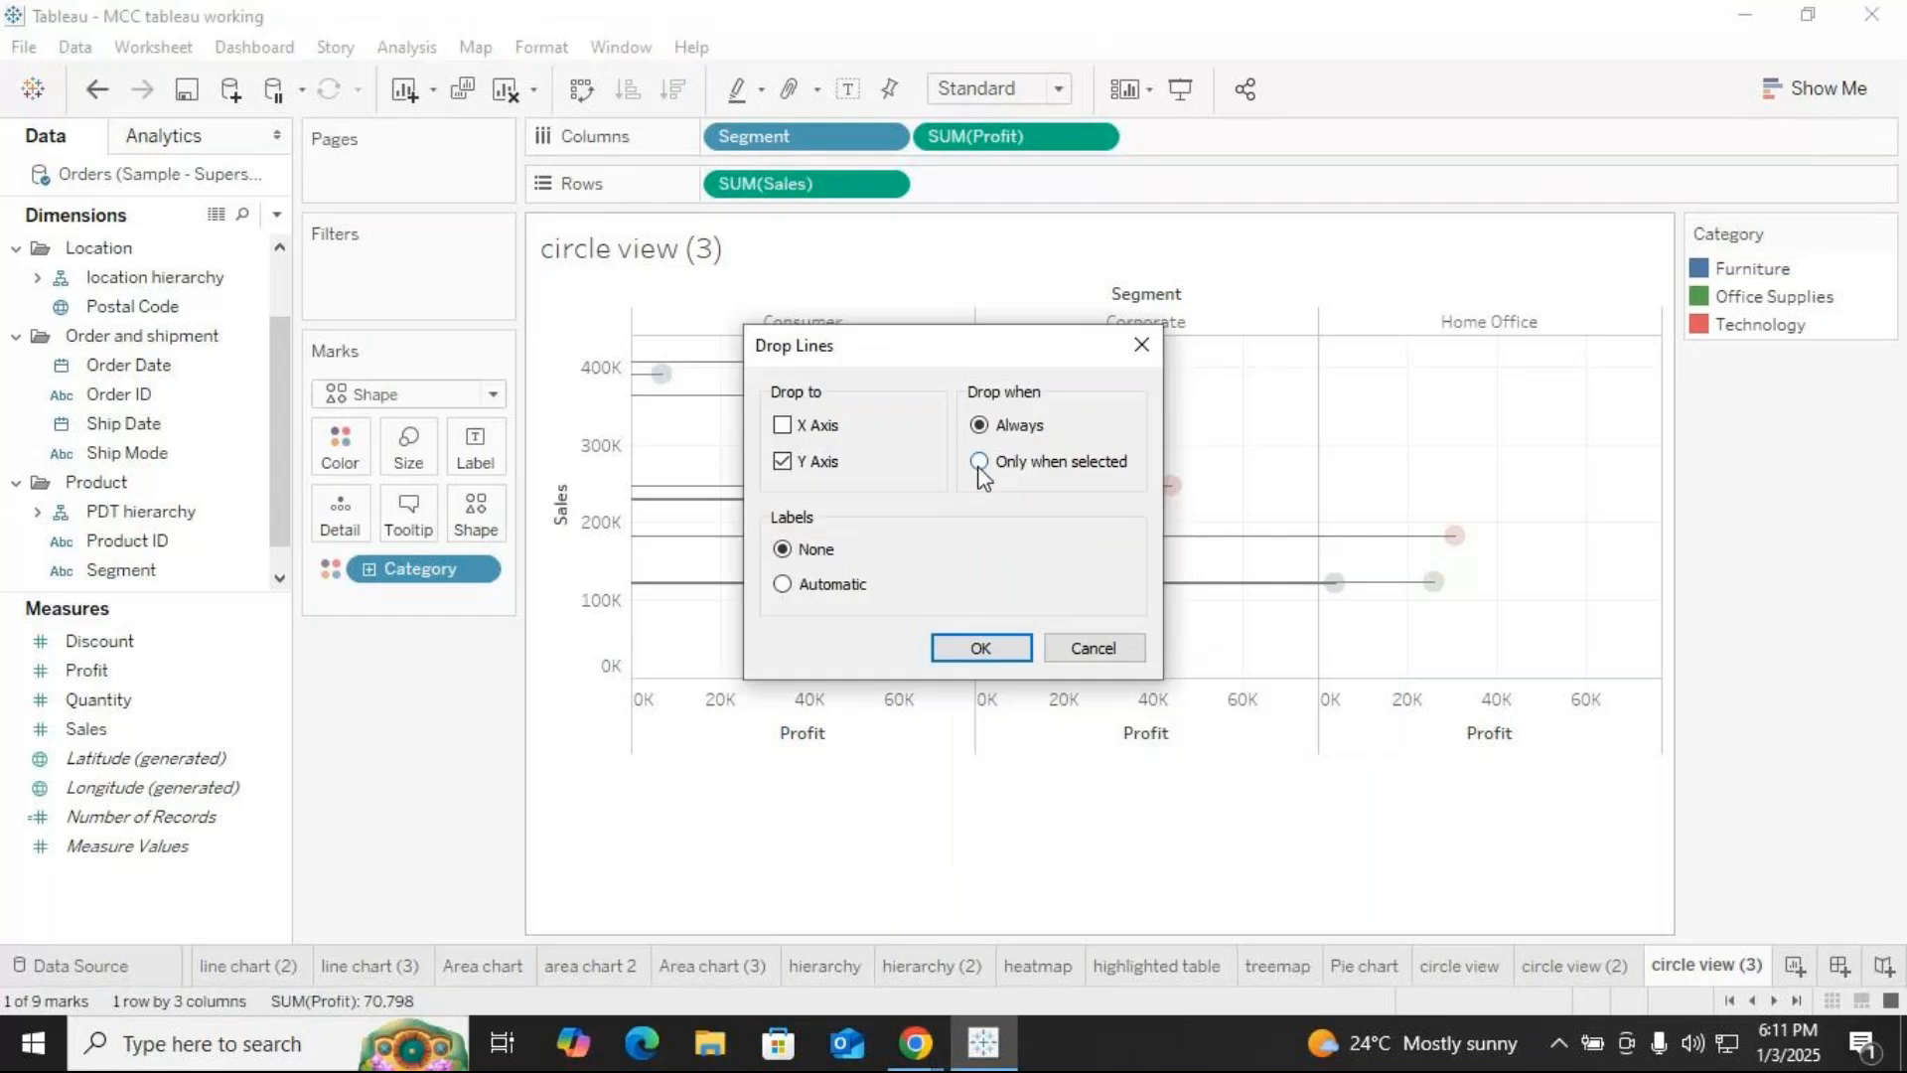
left_click(987, 473)
left_click(804, 434)
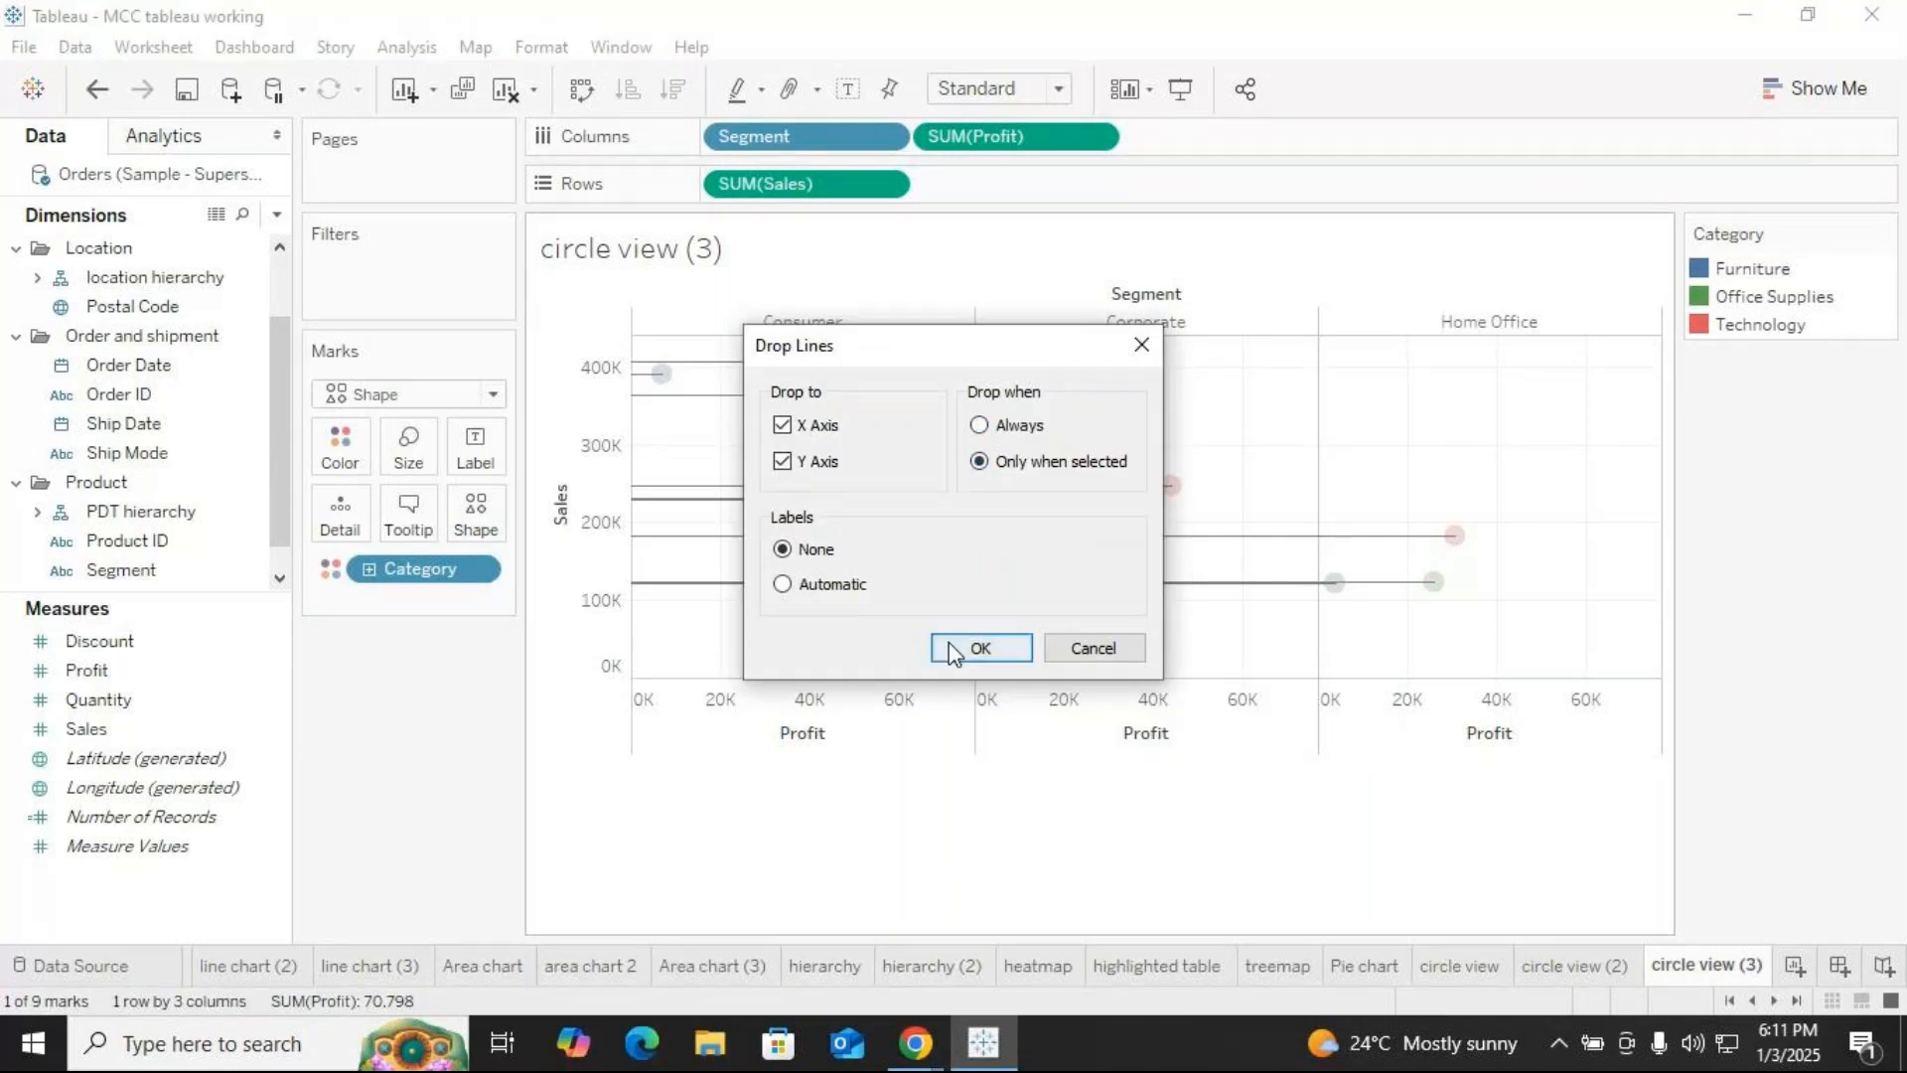
left_click(980, 648)
left_click(474, 693)
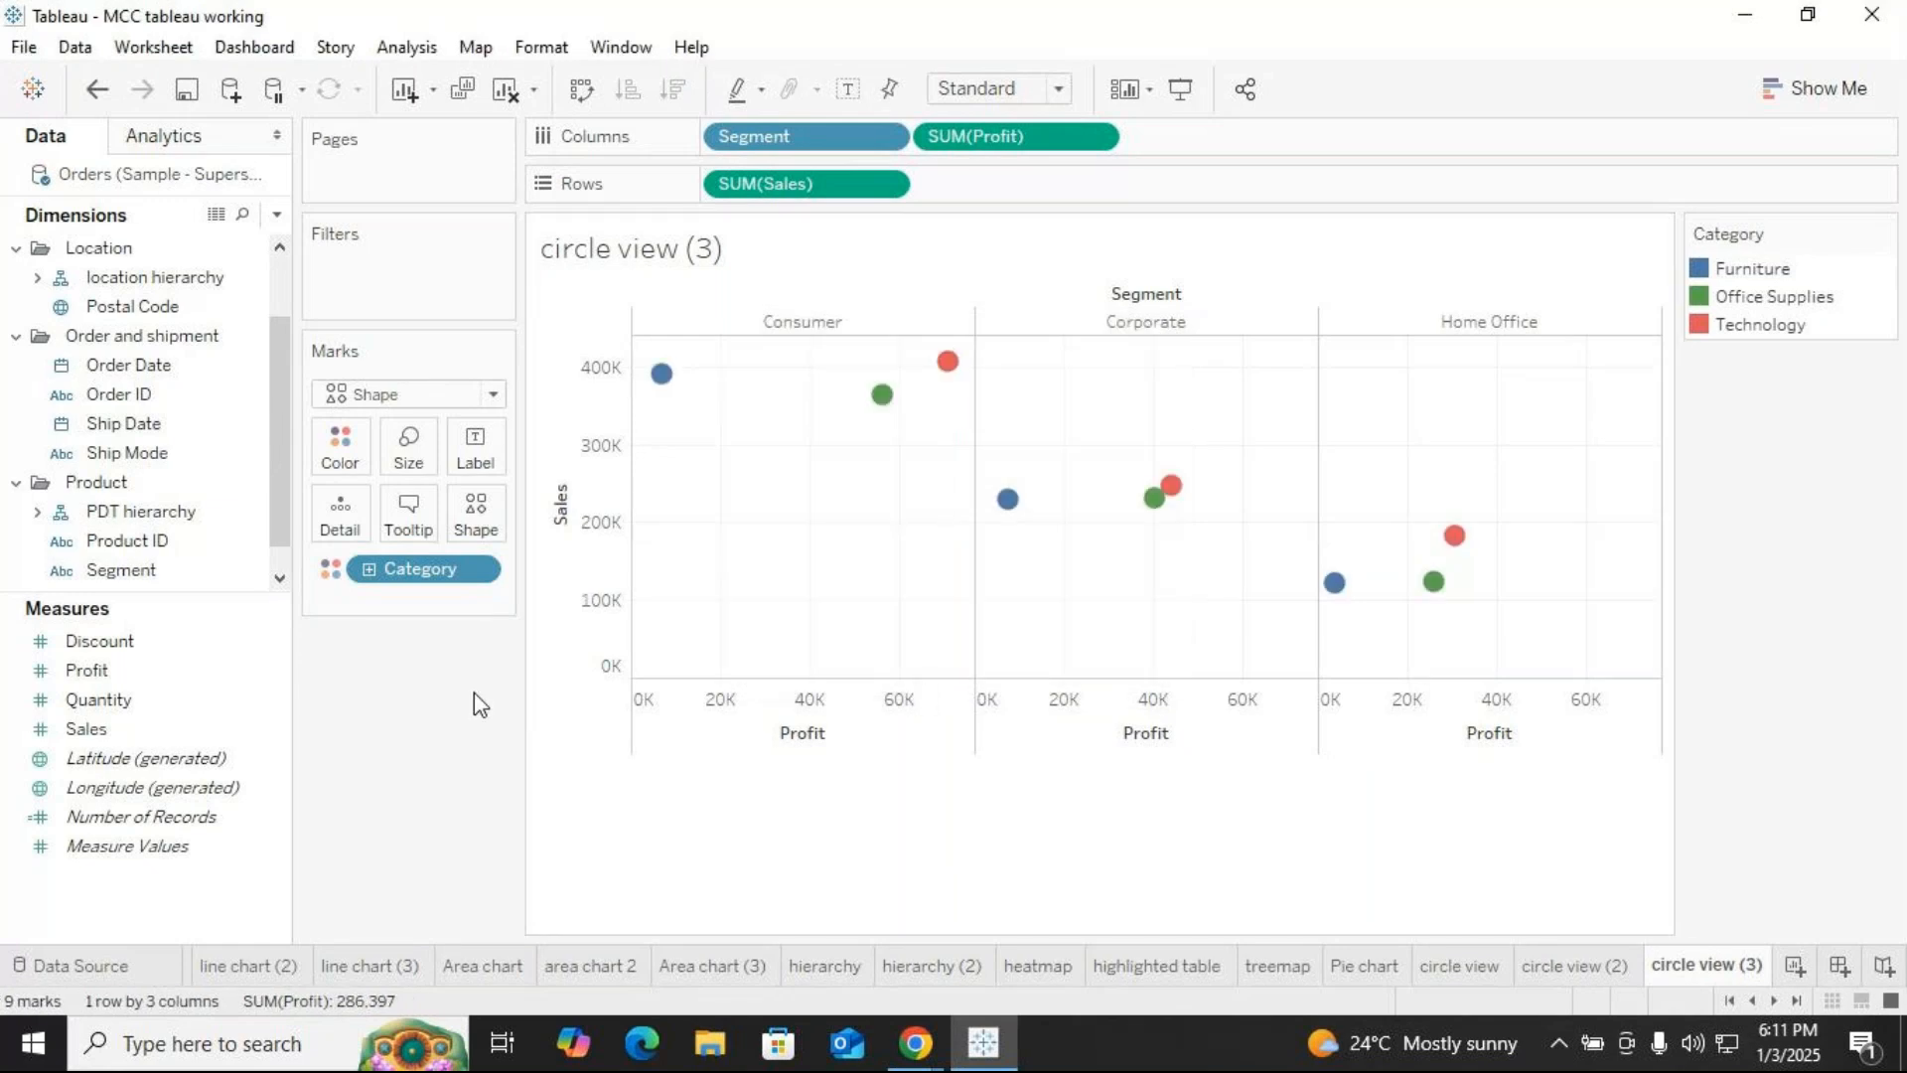
Inspect the drop lines and tooltips of the Consumer marks and the Corporate Furniture mark, and clear the mark selection
left_click(948, 363)
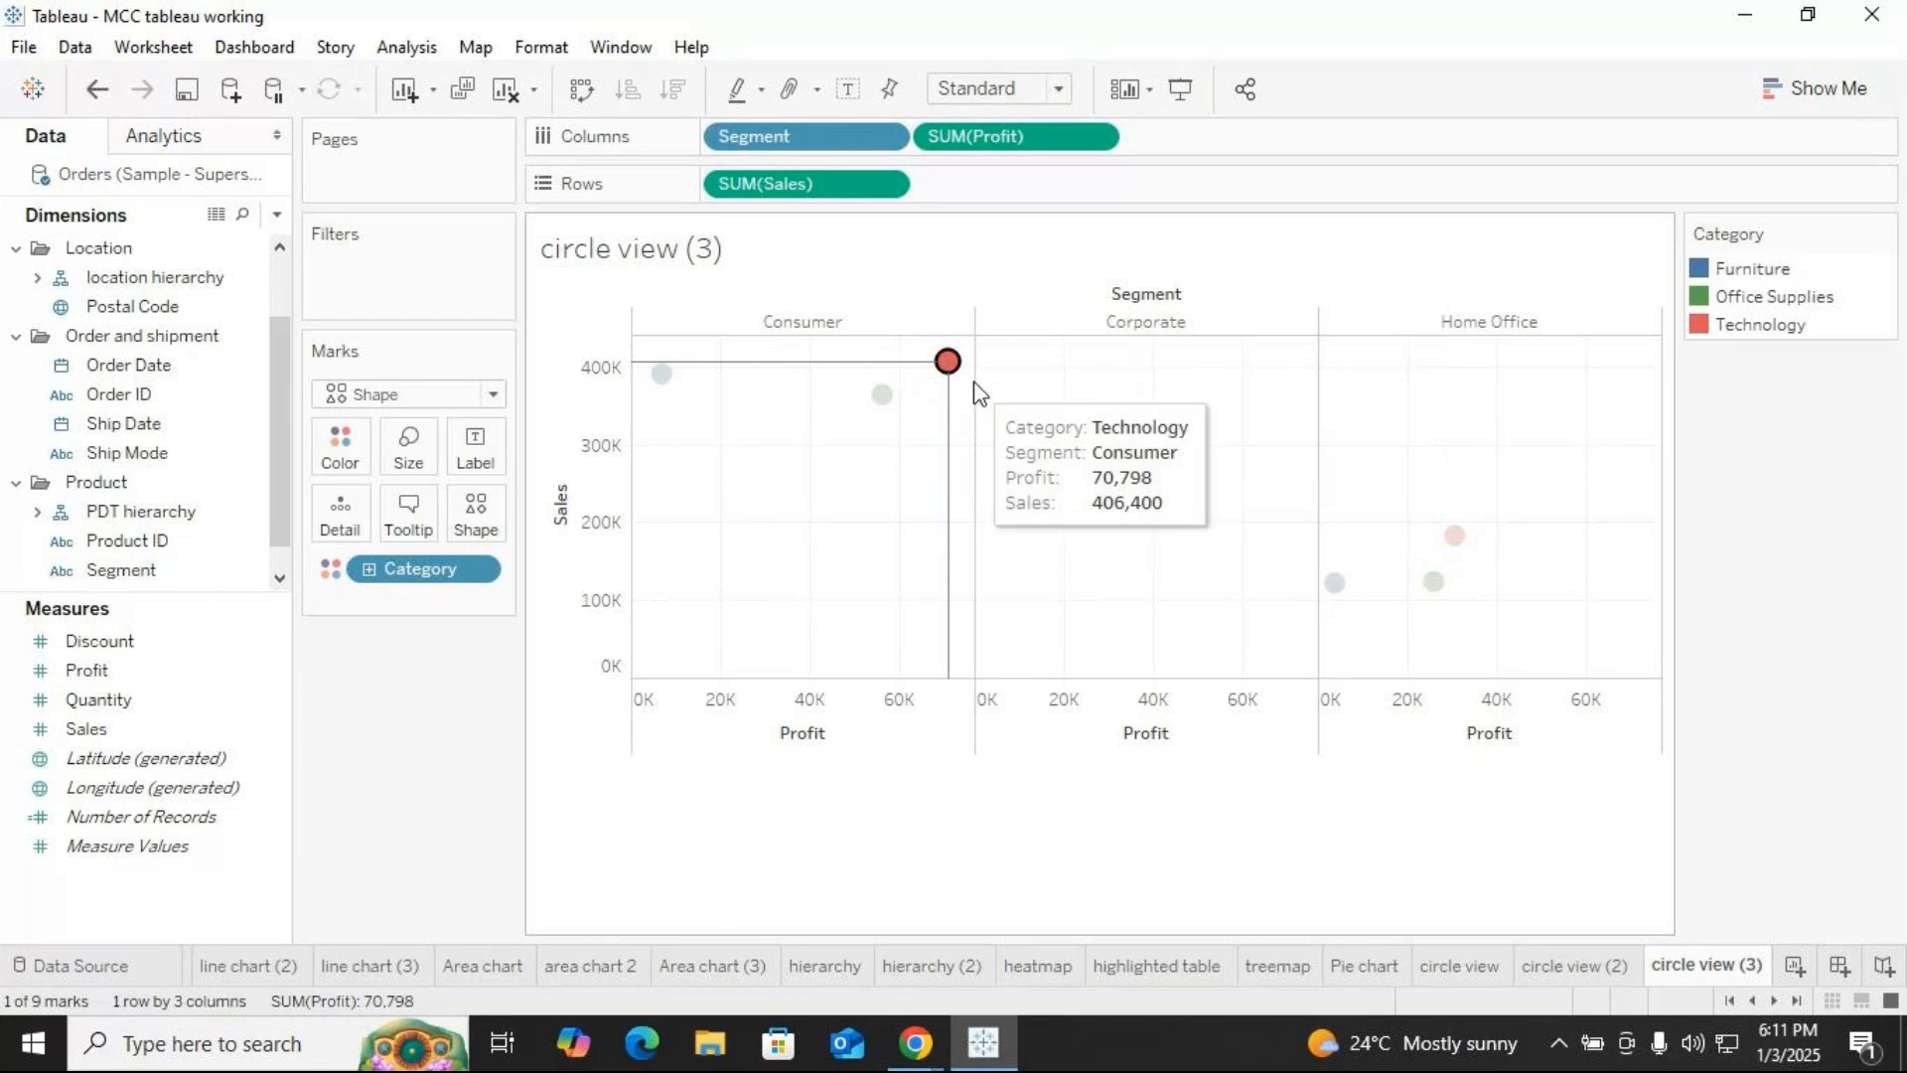
mouse_move(905, 404)
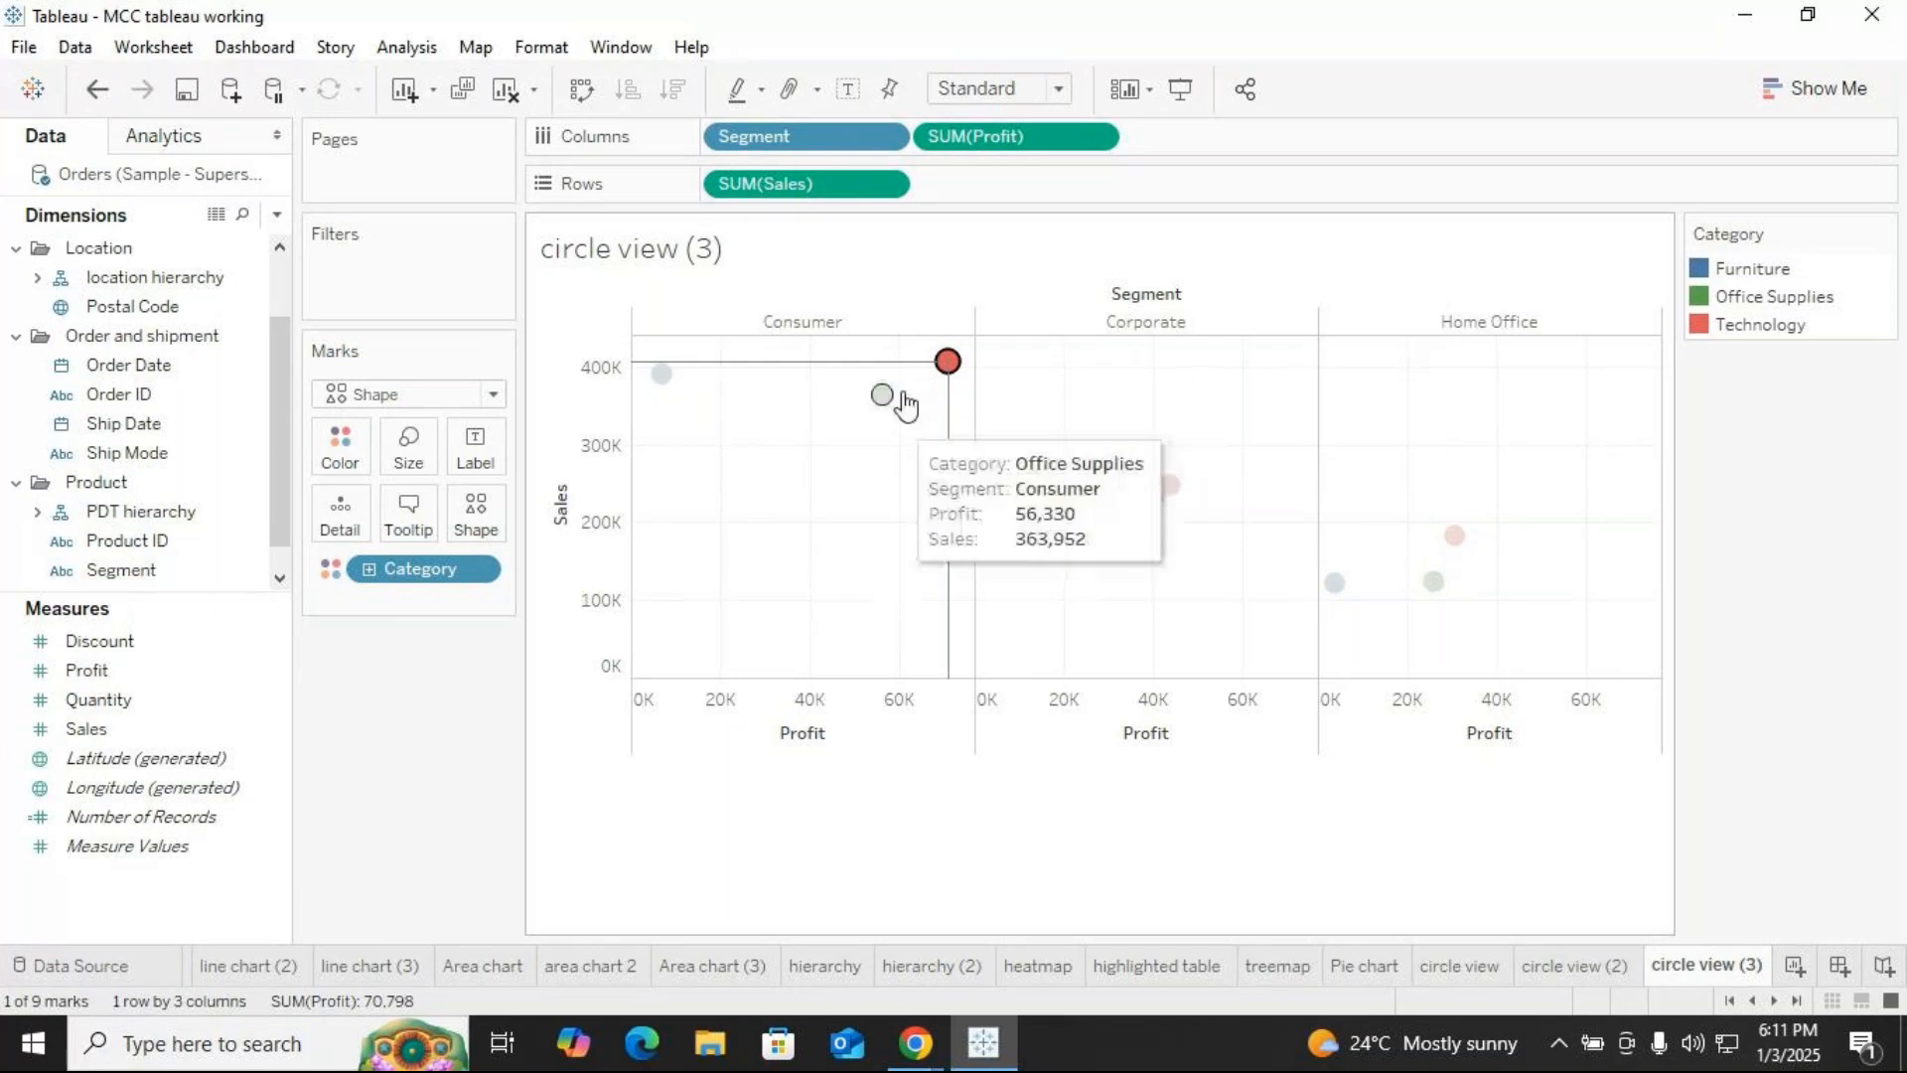
left_click(883, 396)
left_click(661, 374)
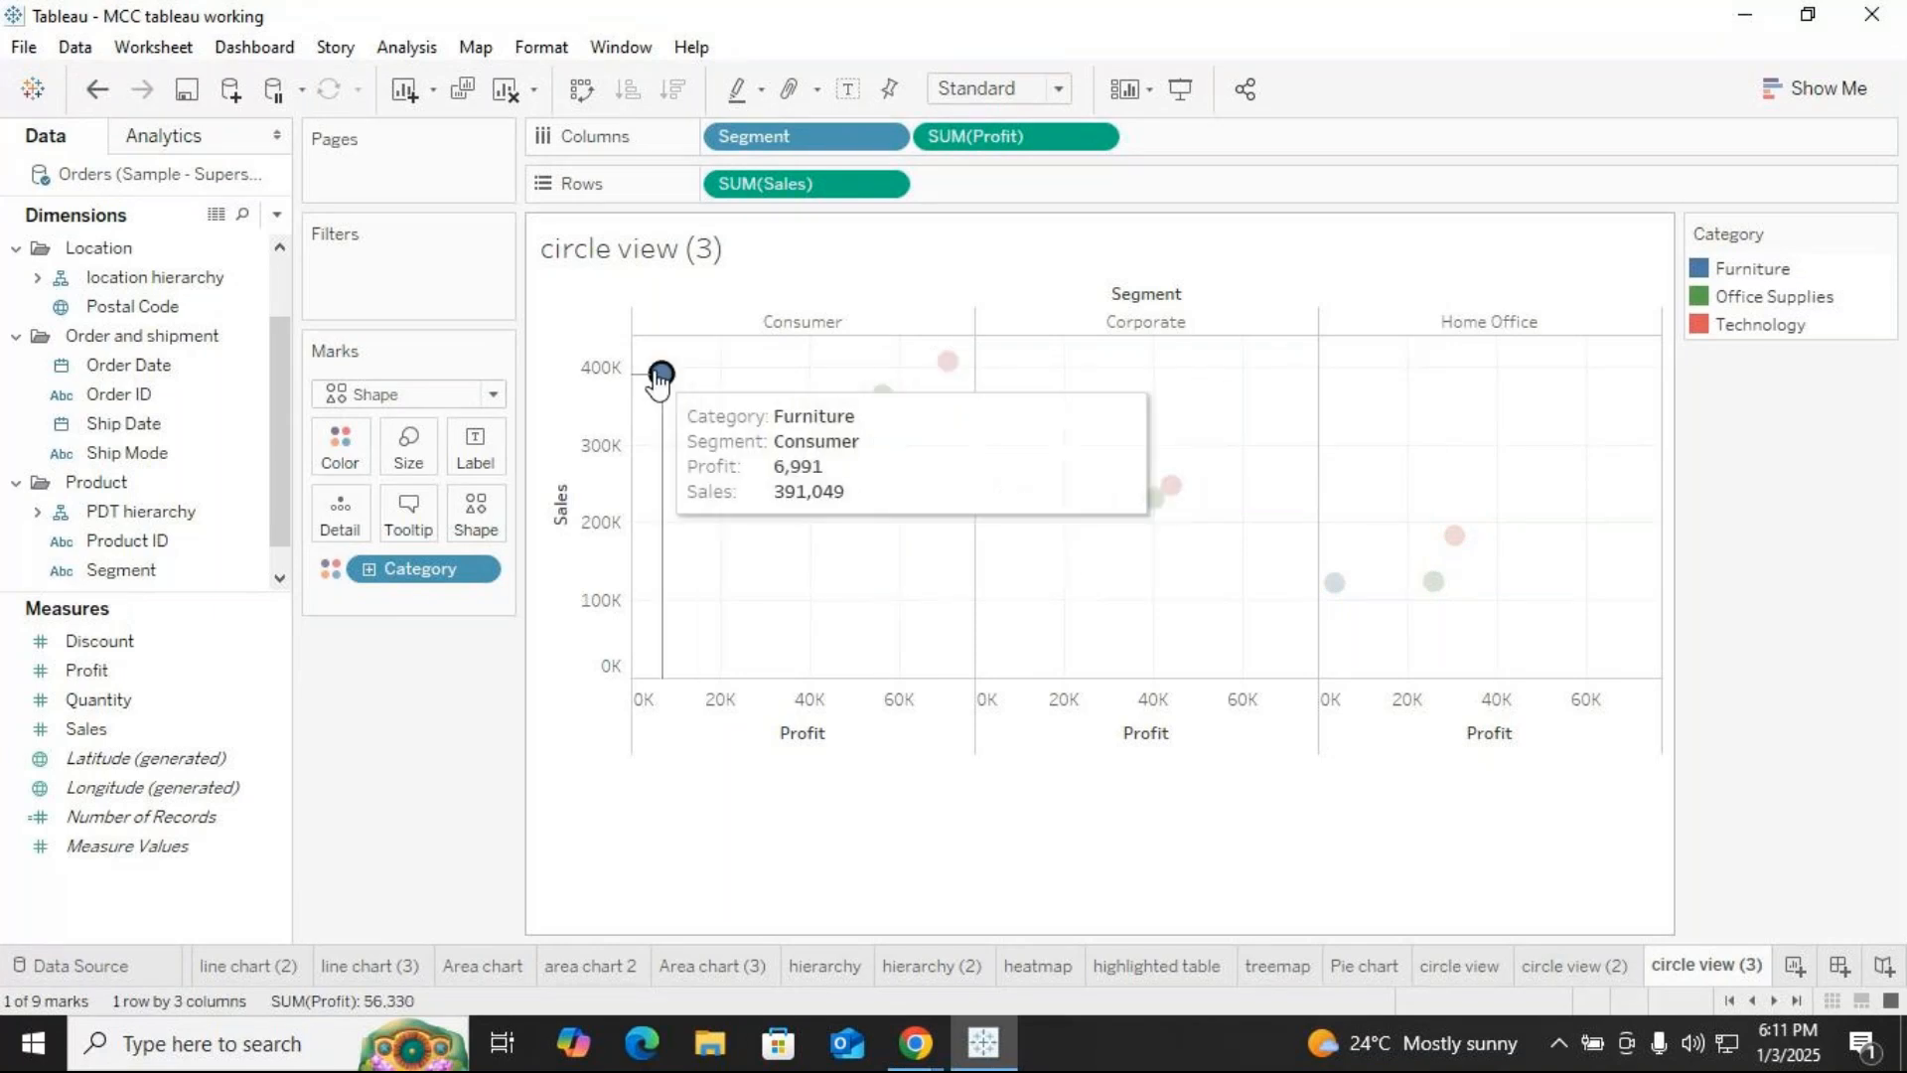
left_click(1005, 503)
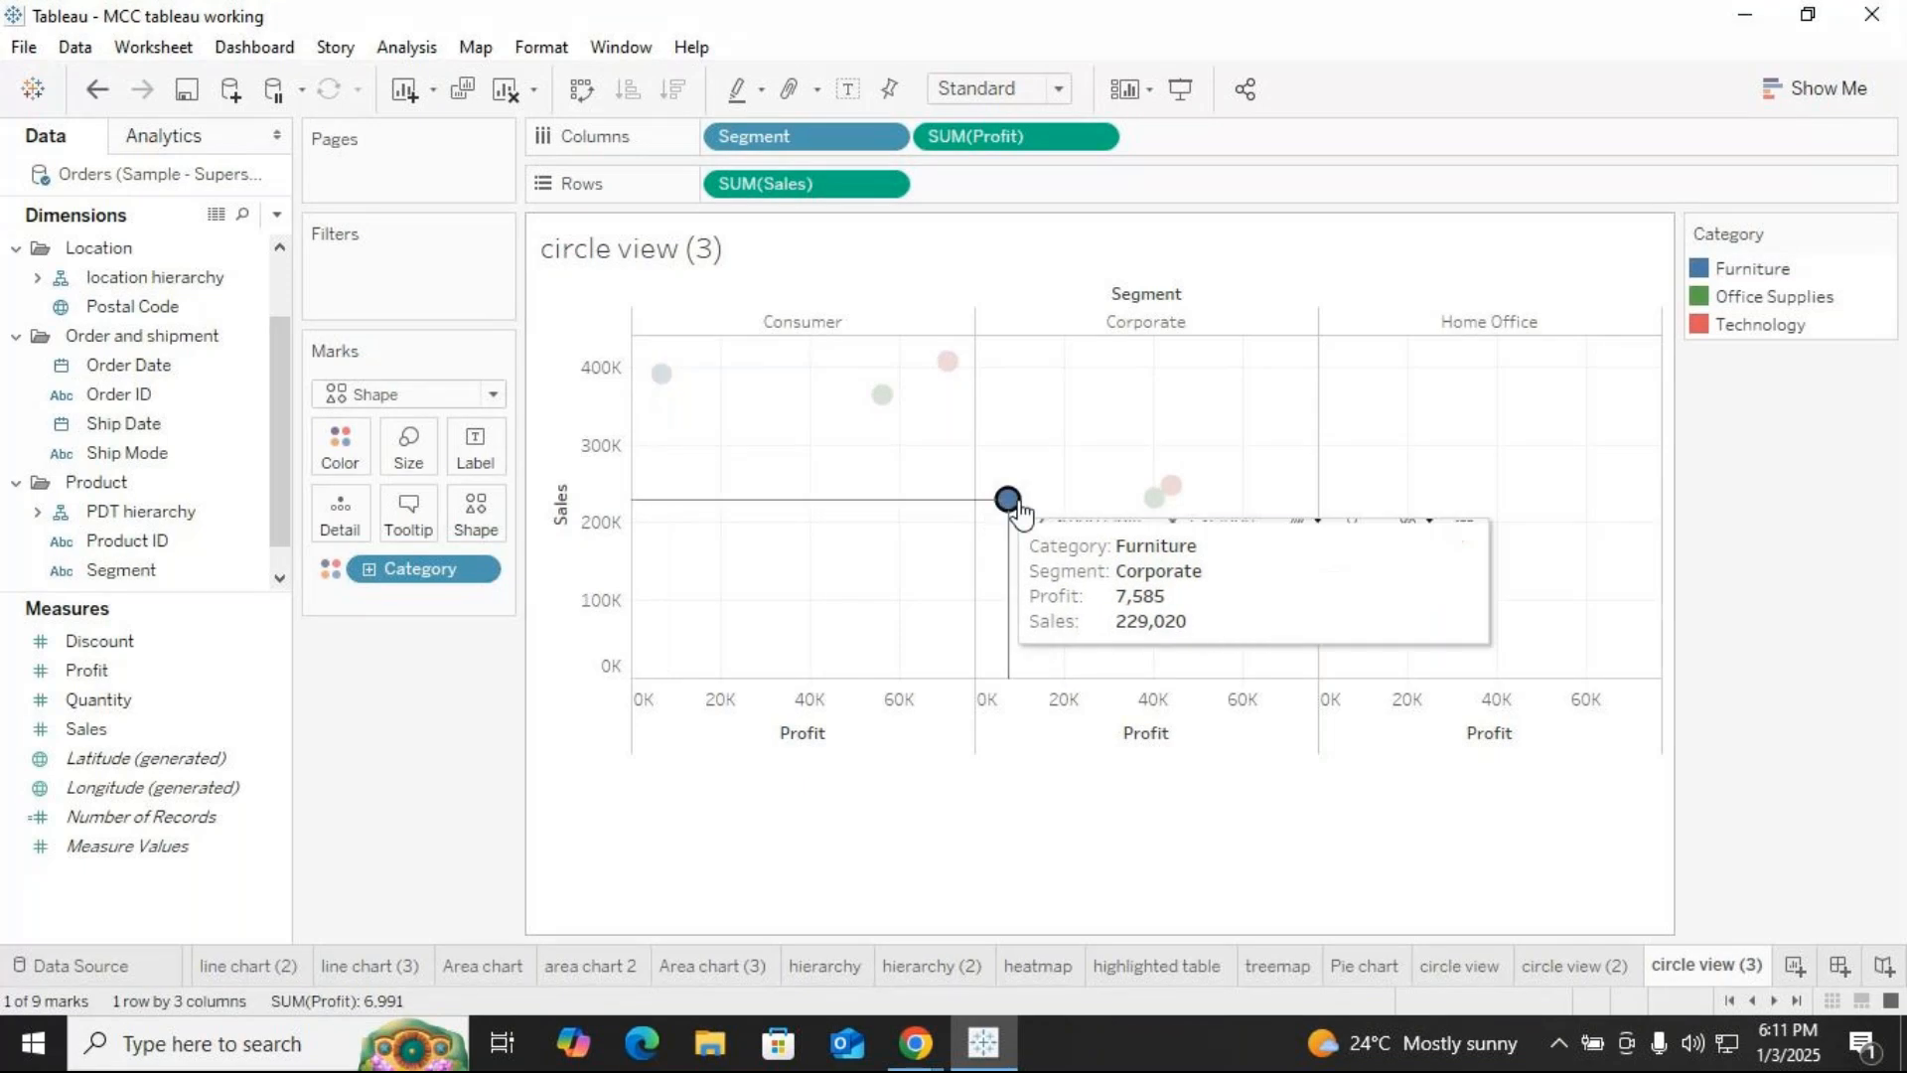
left_click(1008, 839)
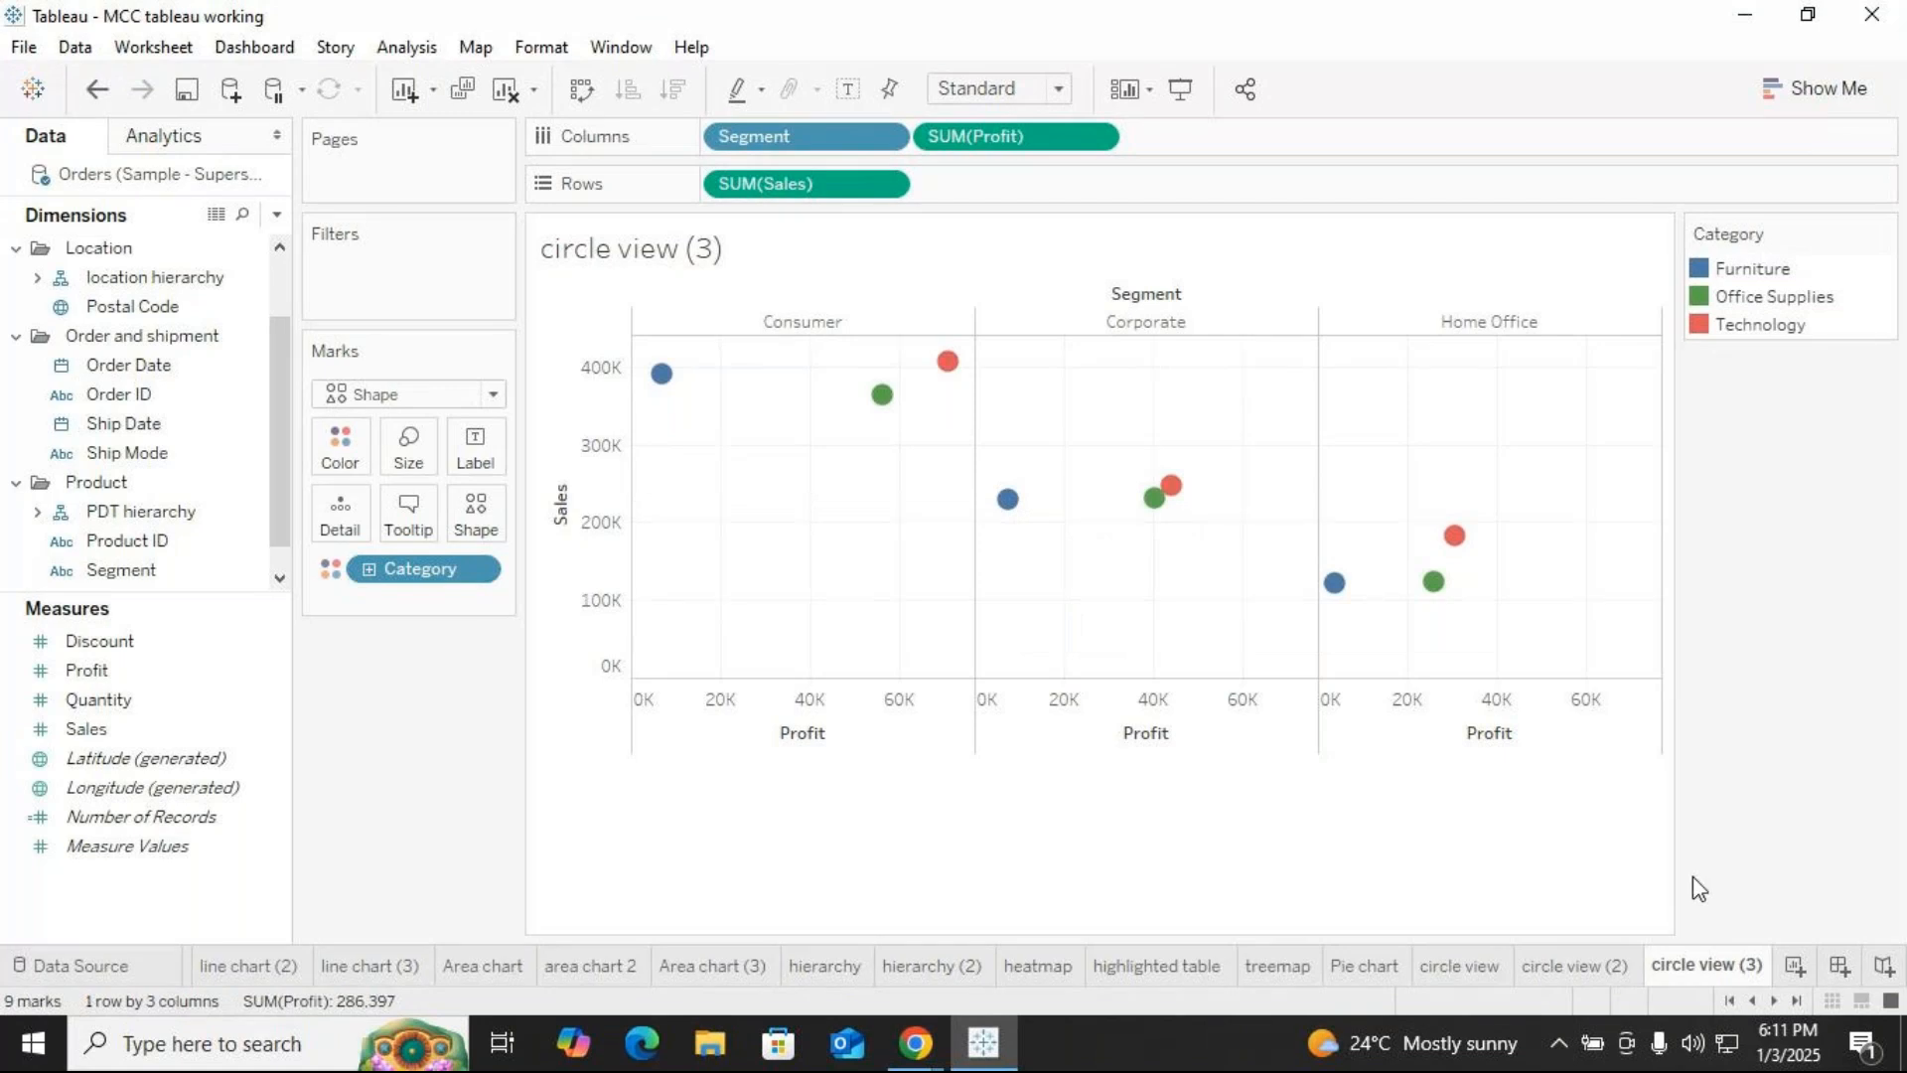
Rename the circle view (3) worksheet as circle view side by side (3)
key("ctrl+1")
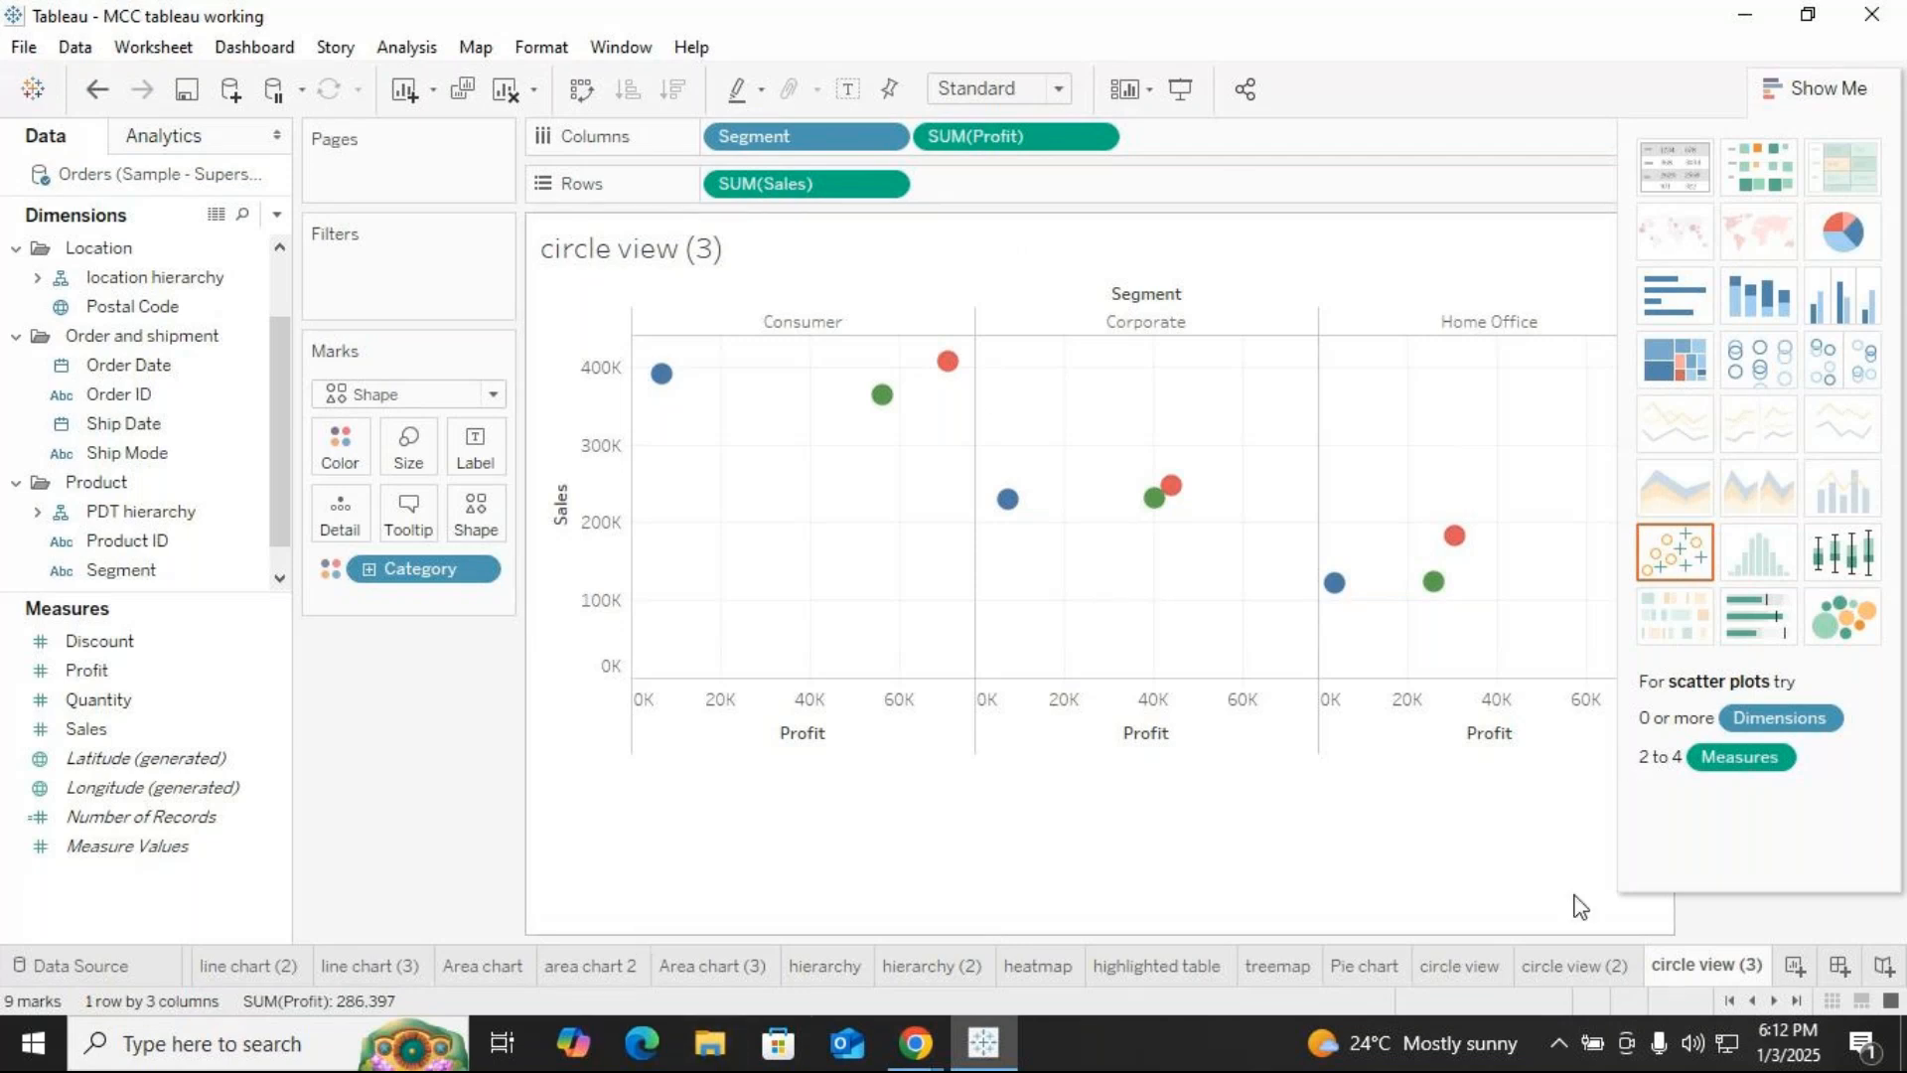
right_click(1703, 964)
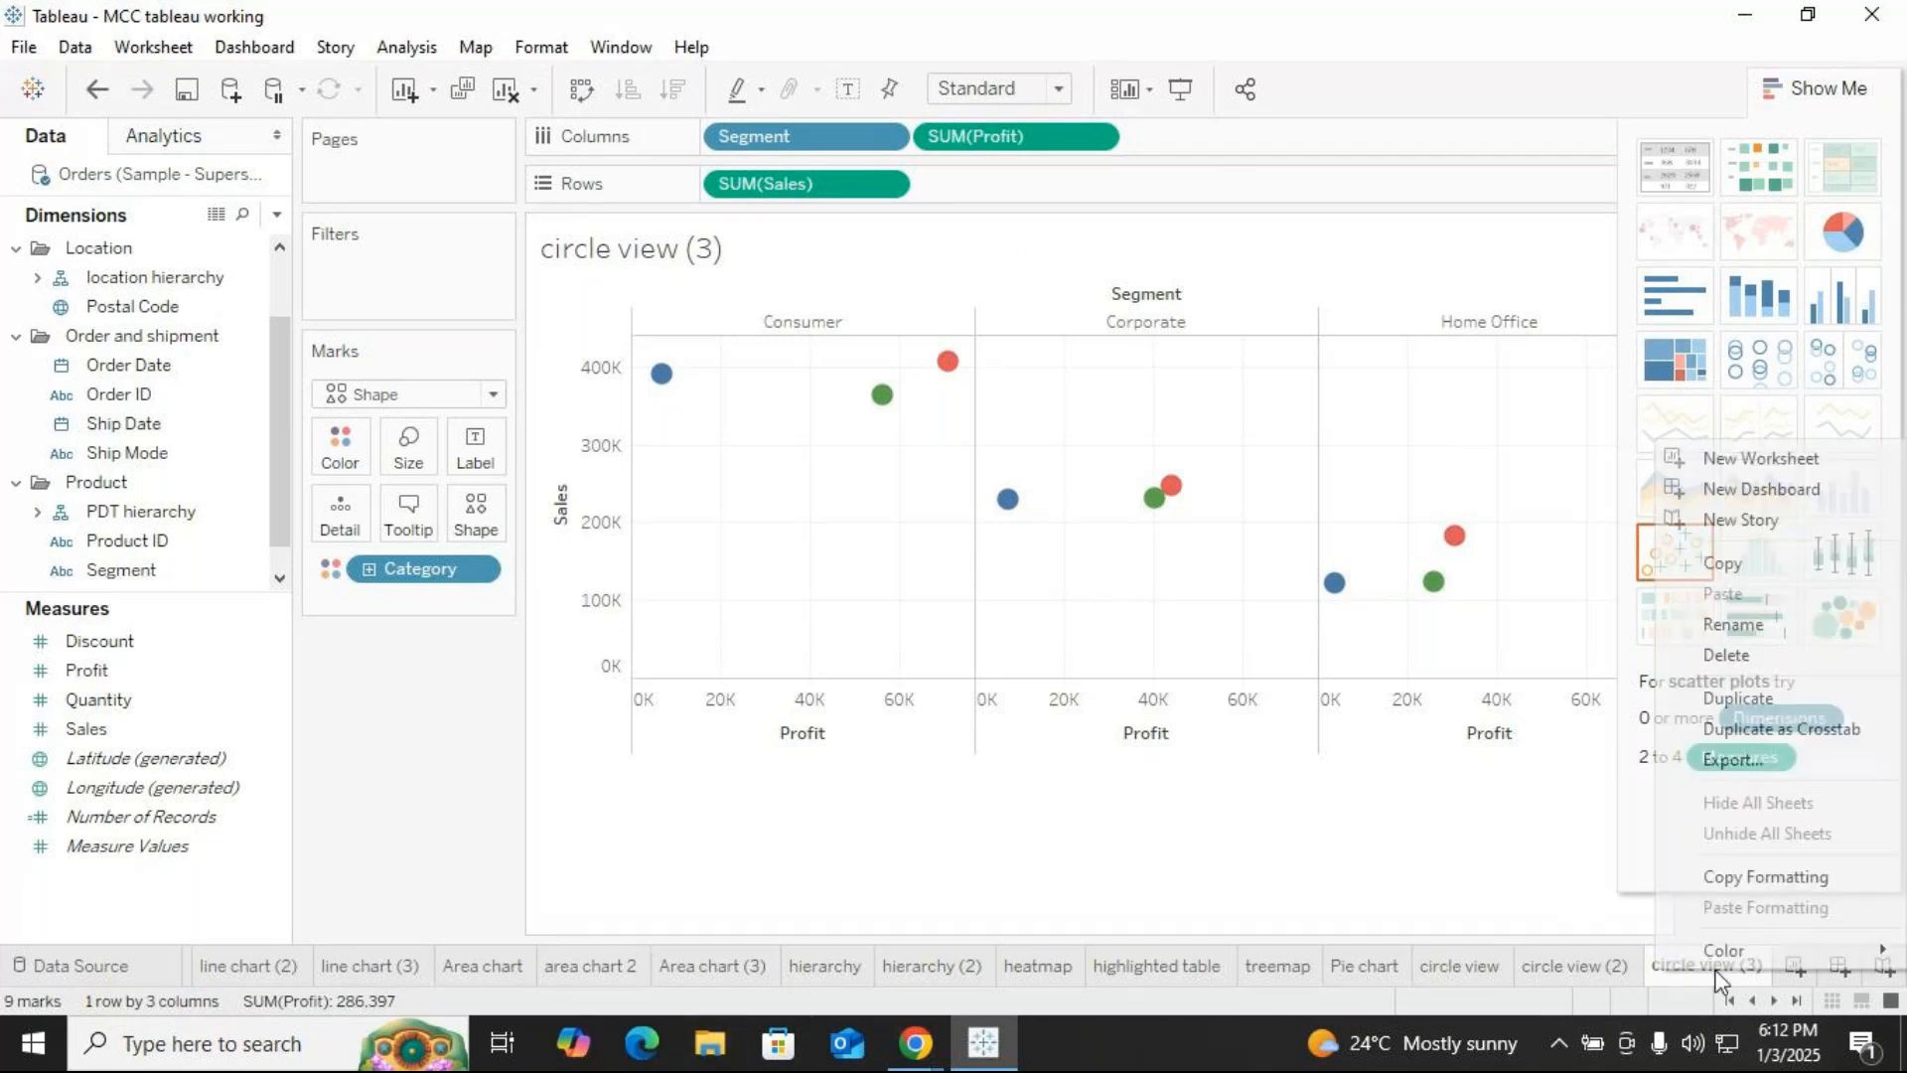
left_click(1765, 622)
key("Return")
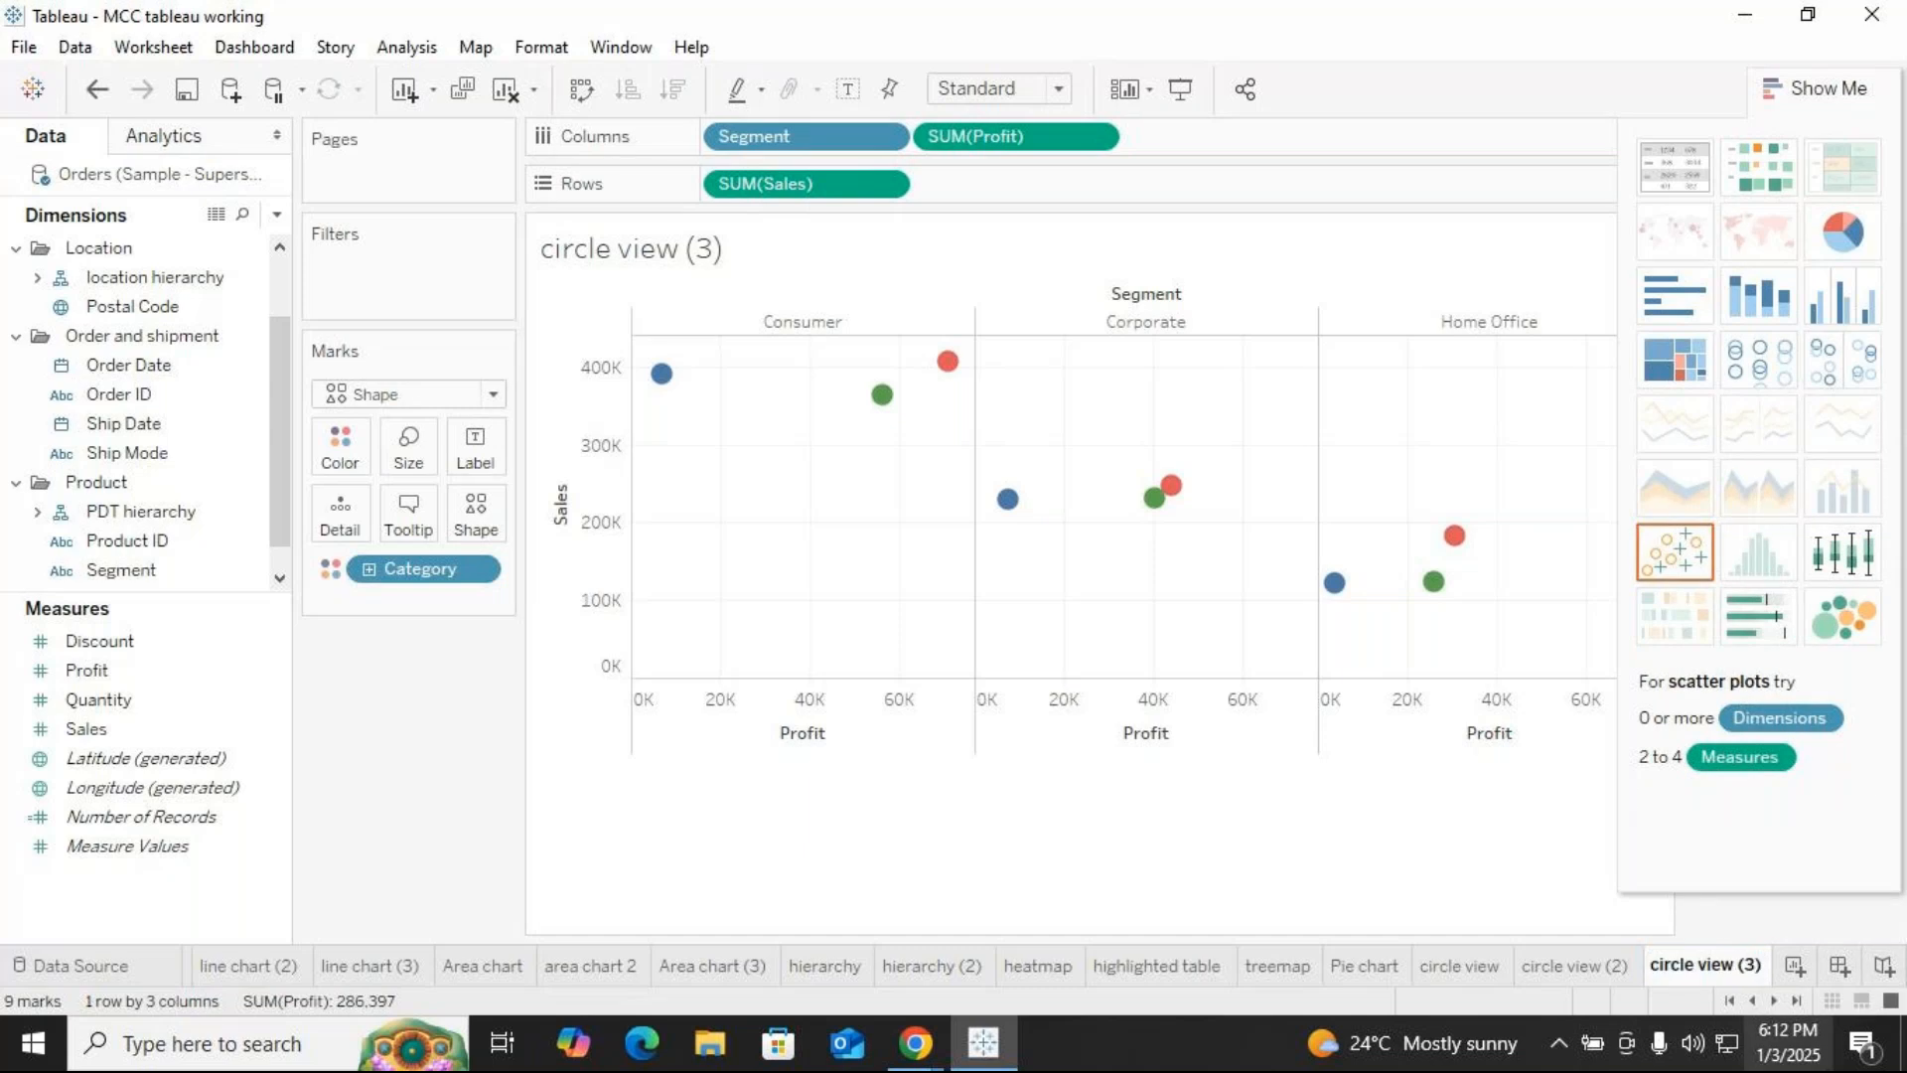
type("sideee")
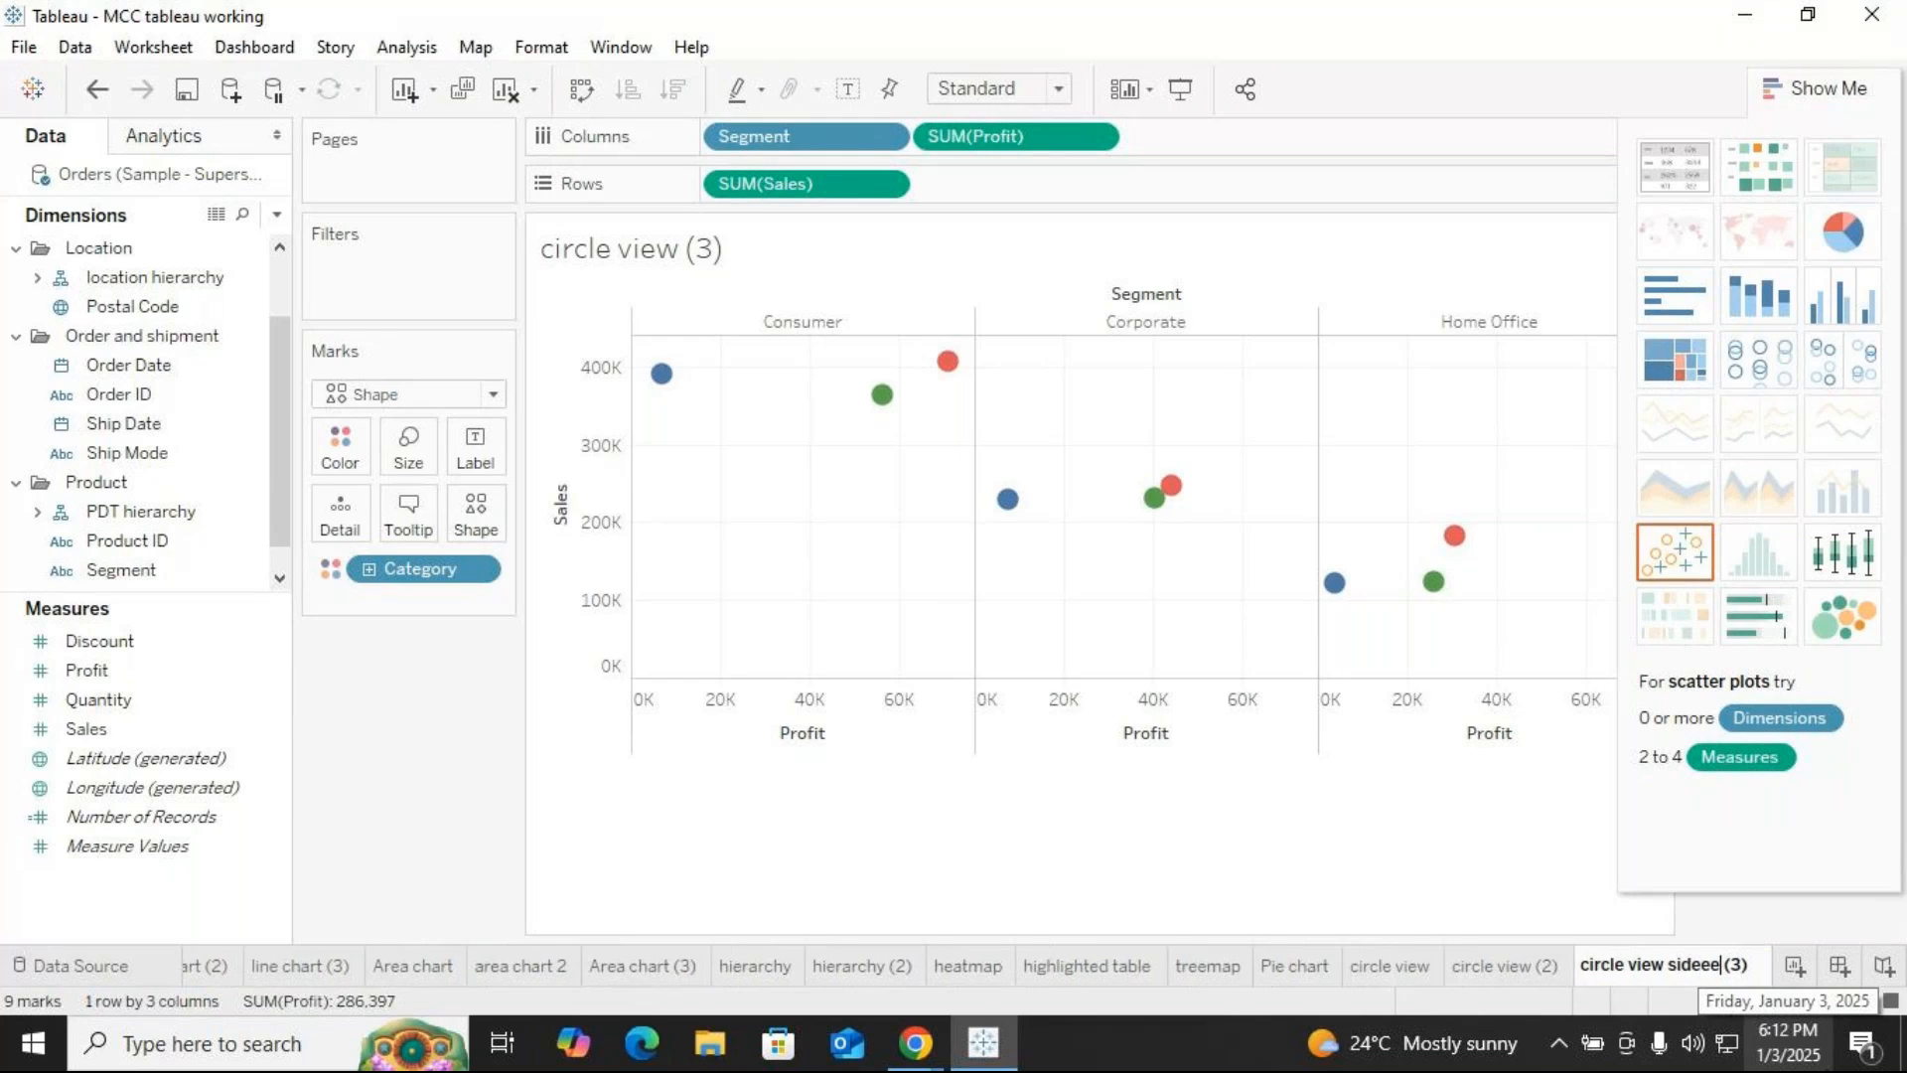
key("BackSpace")
key("BackSpace")
type("by side")
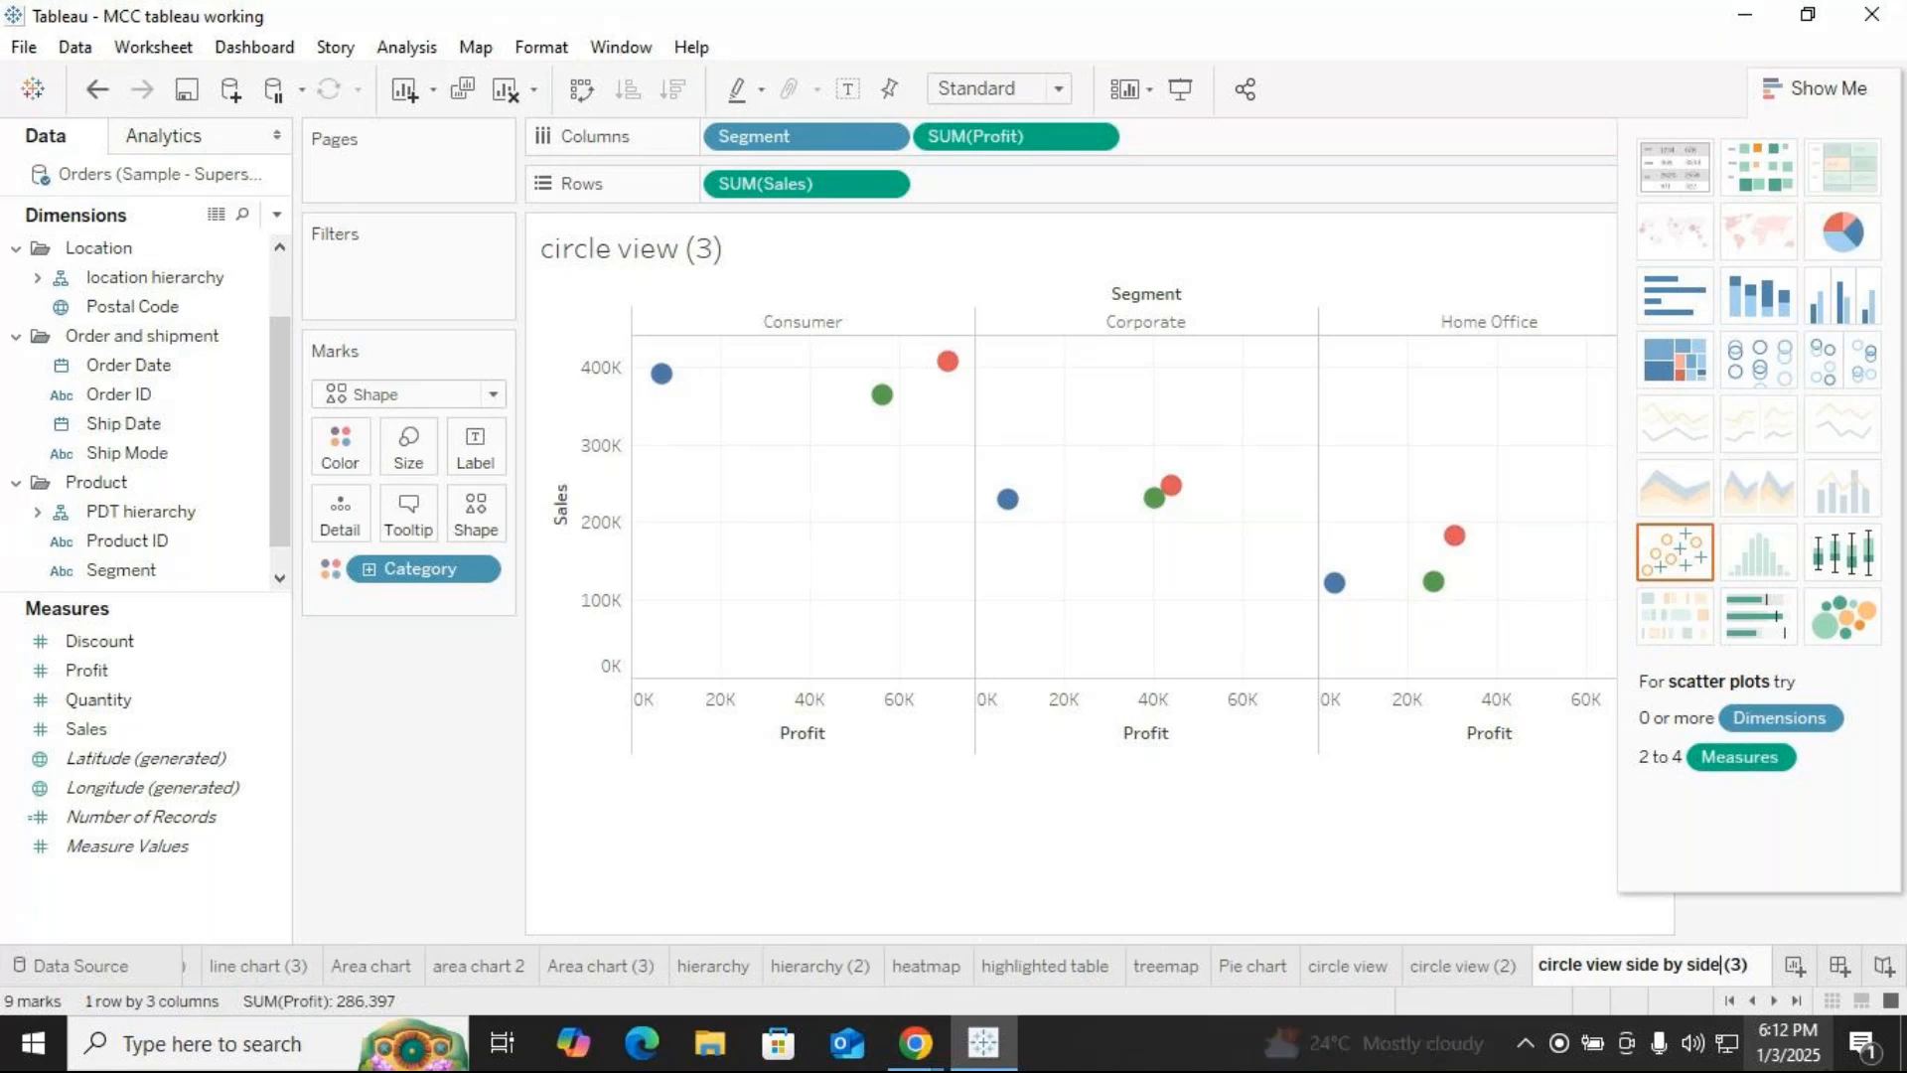
key("Return")
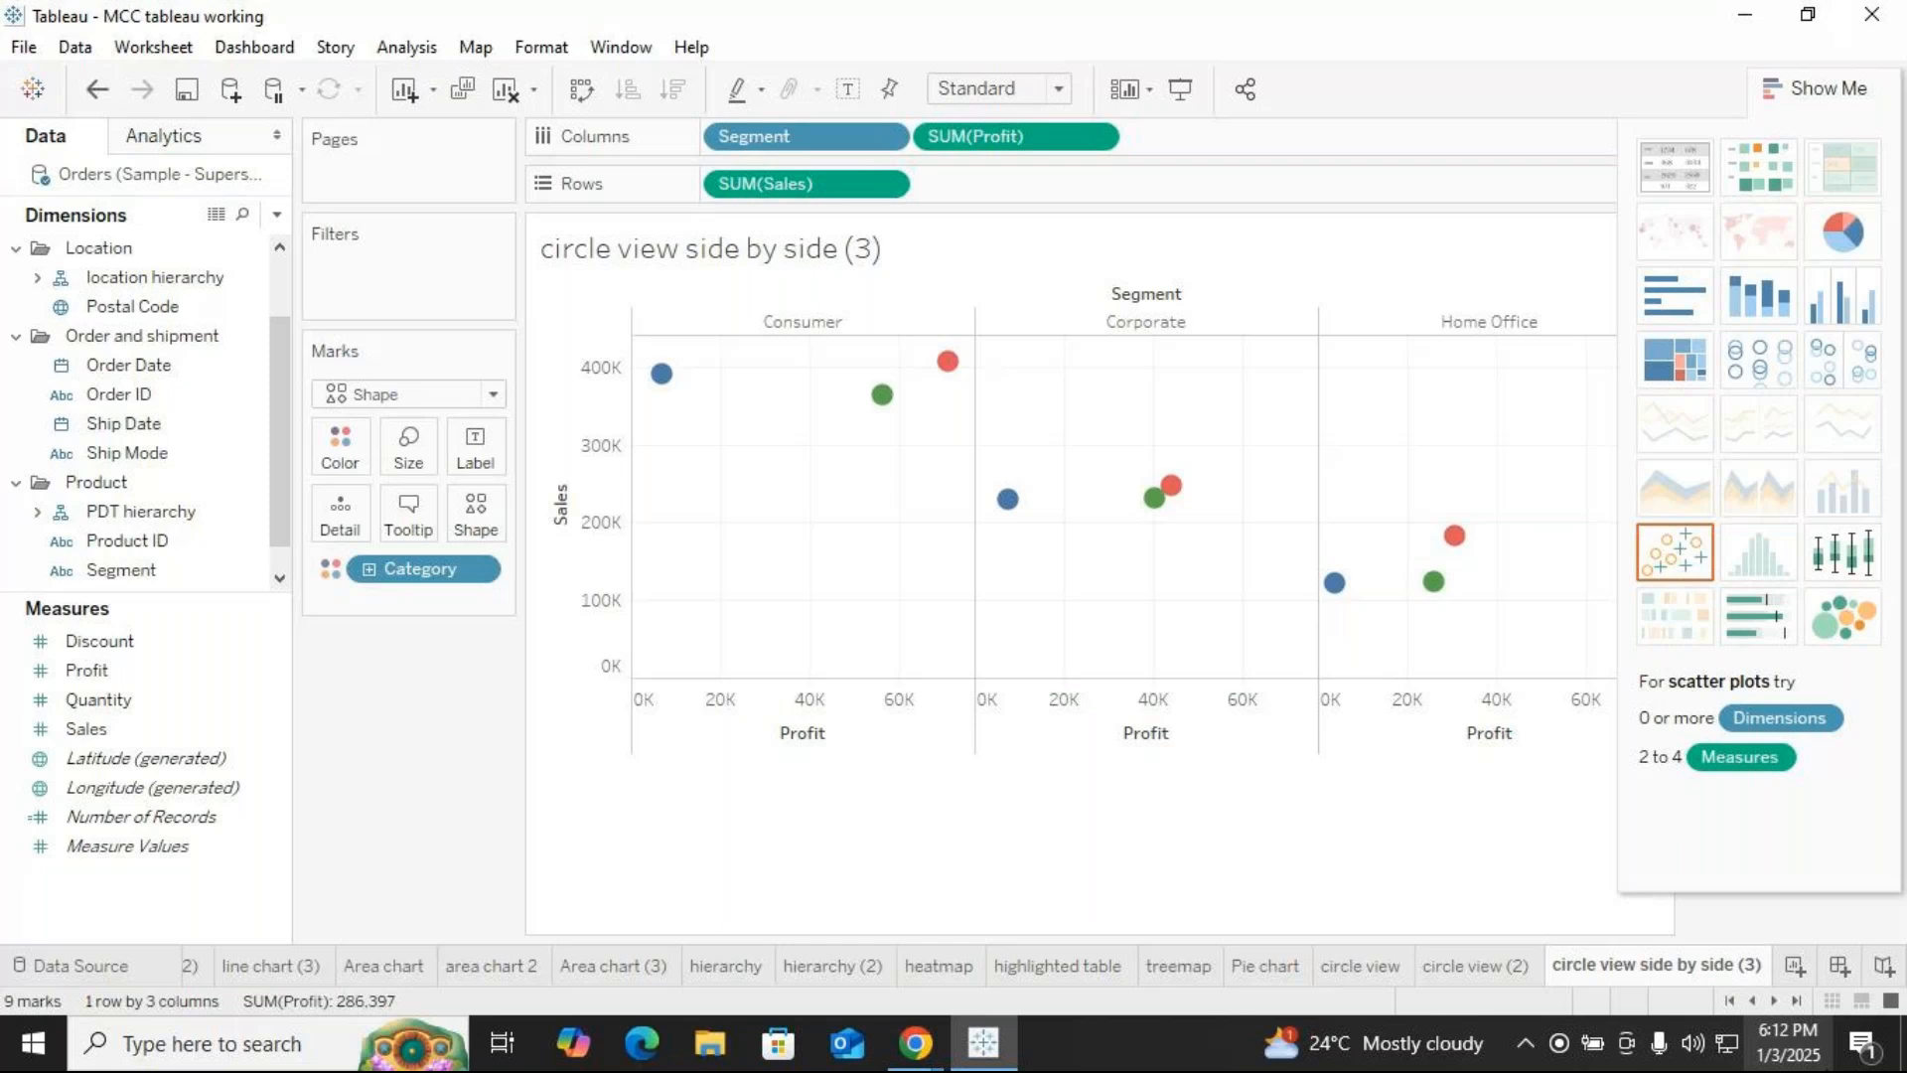
left_click(1833, 91)
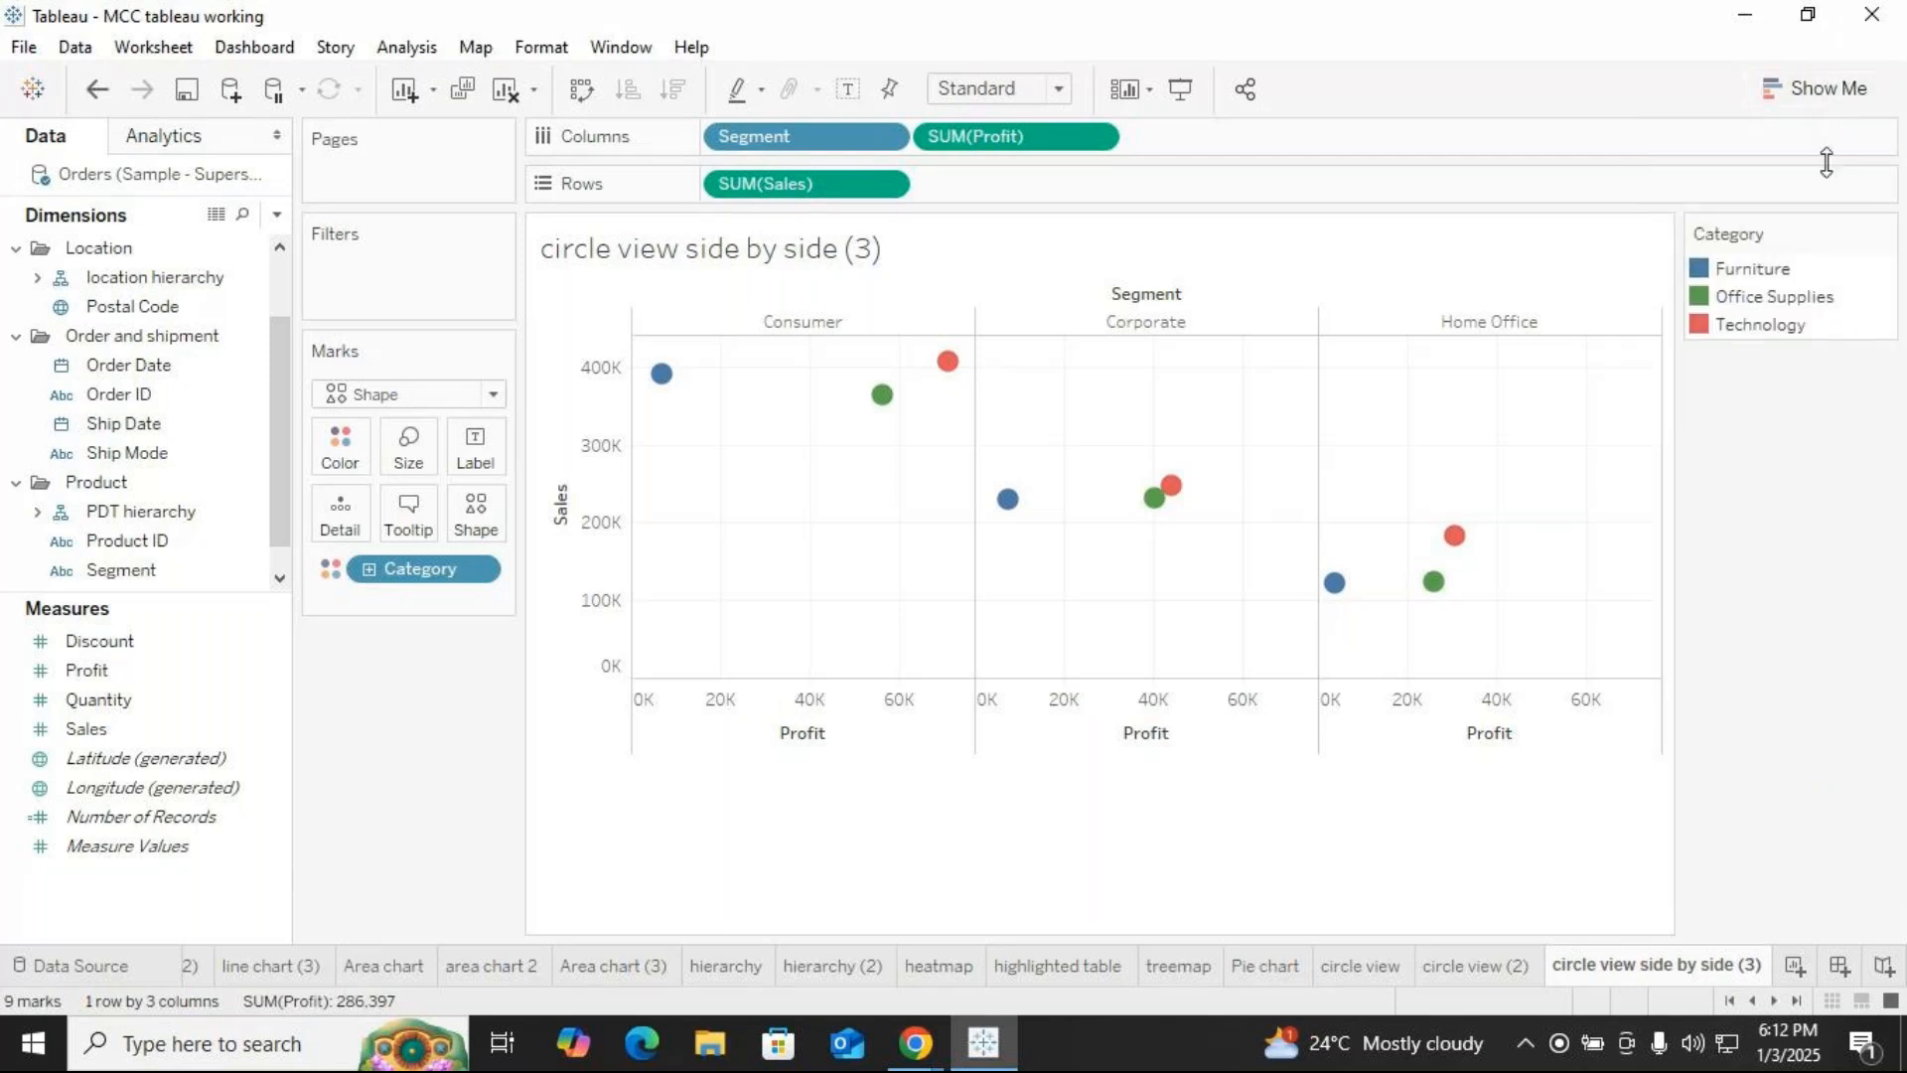
Create a new worksheet, collapse the Customer, Order and shipment, and Product folders, and expand the location hierarchy
left_click(1794, 967)
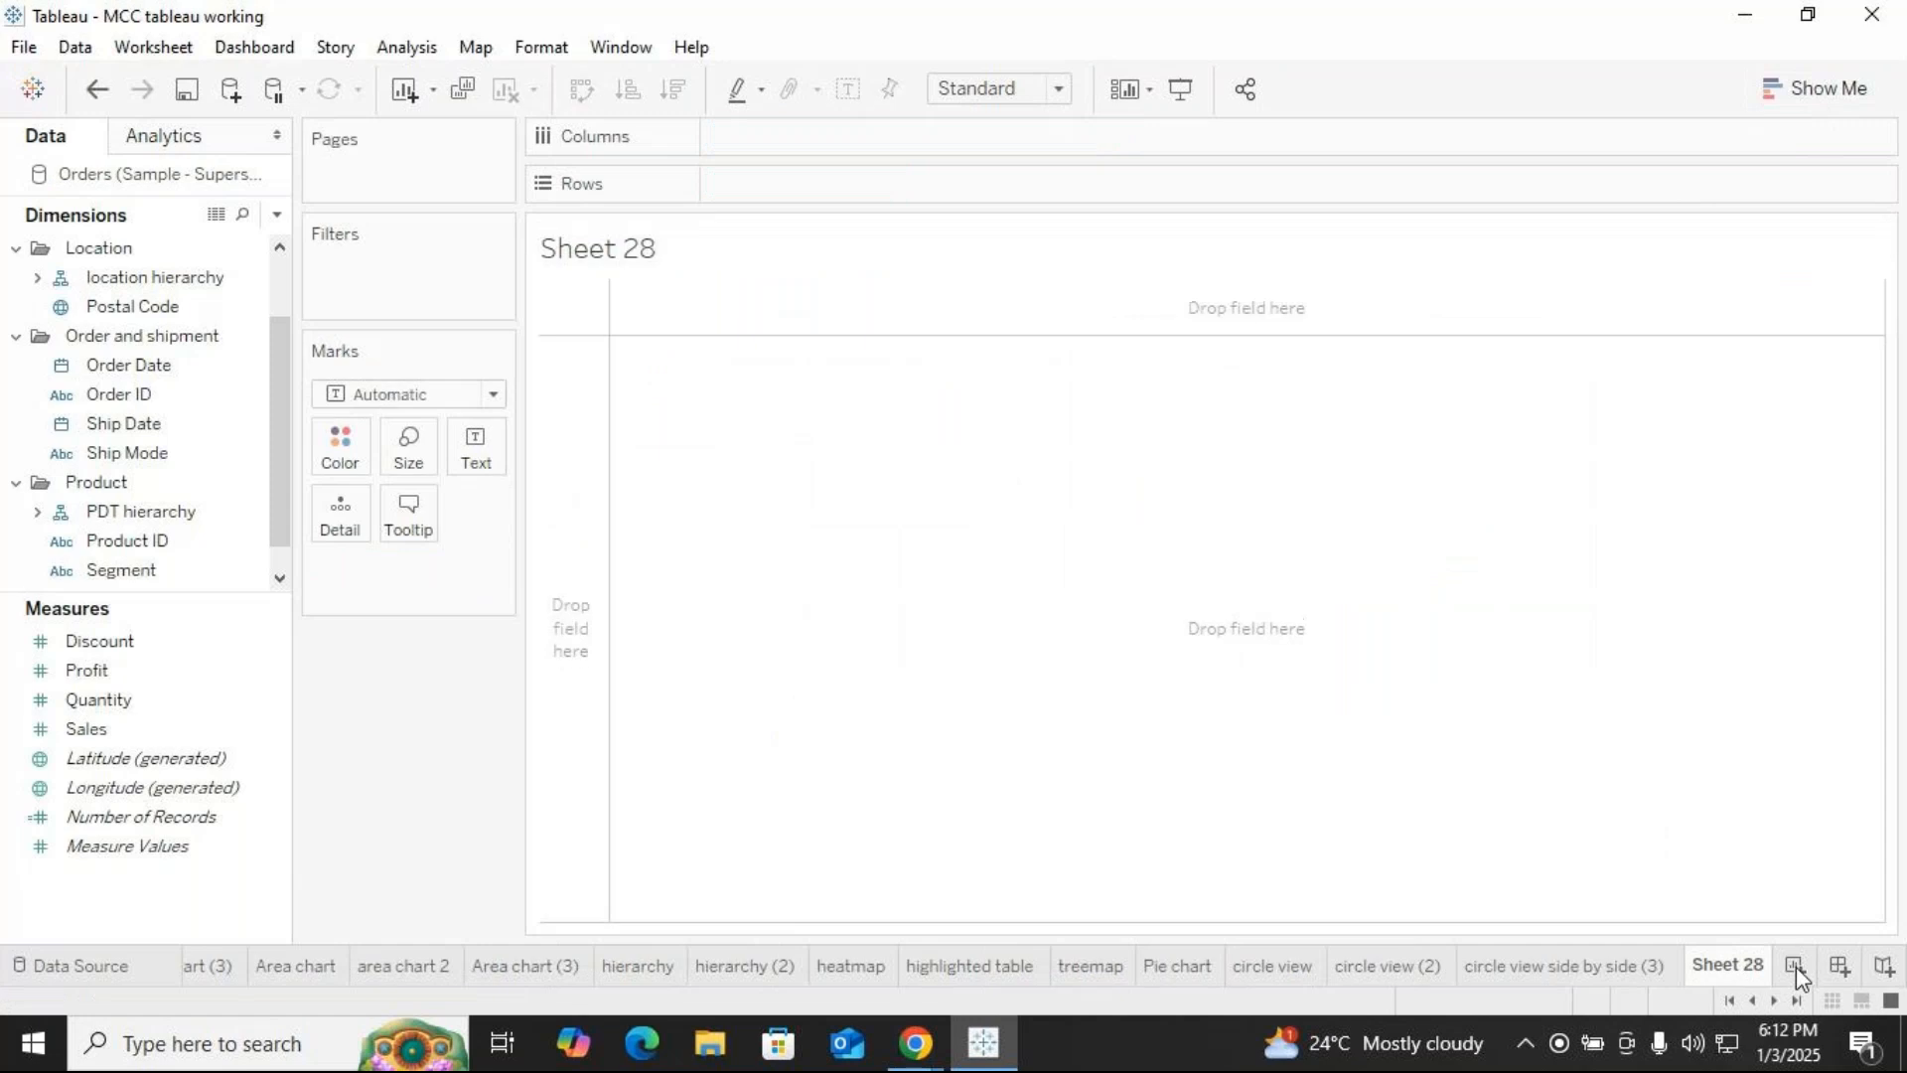
scroll(149, 437, "up", 1)
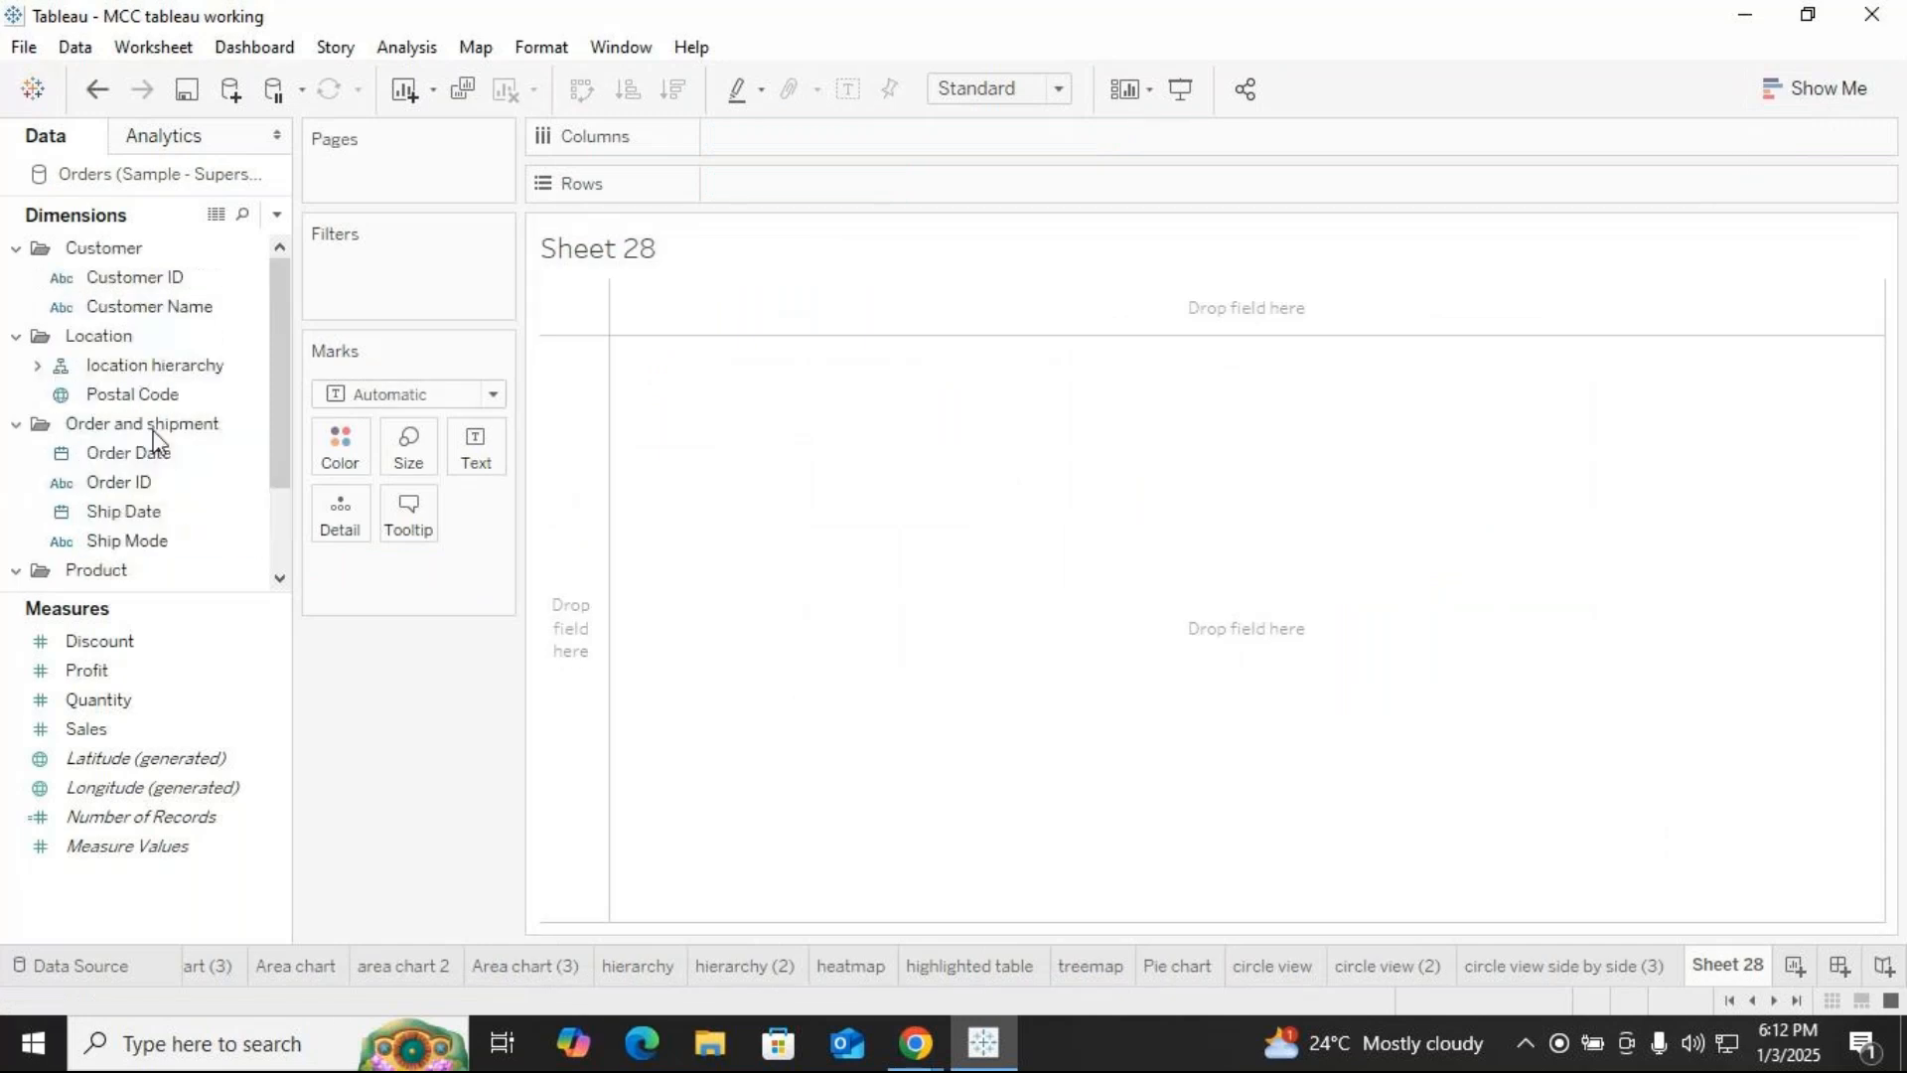
left_click(1833, 91)
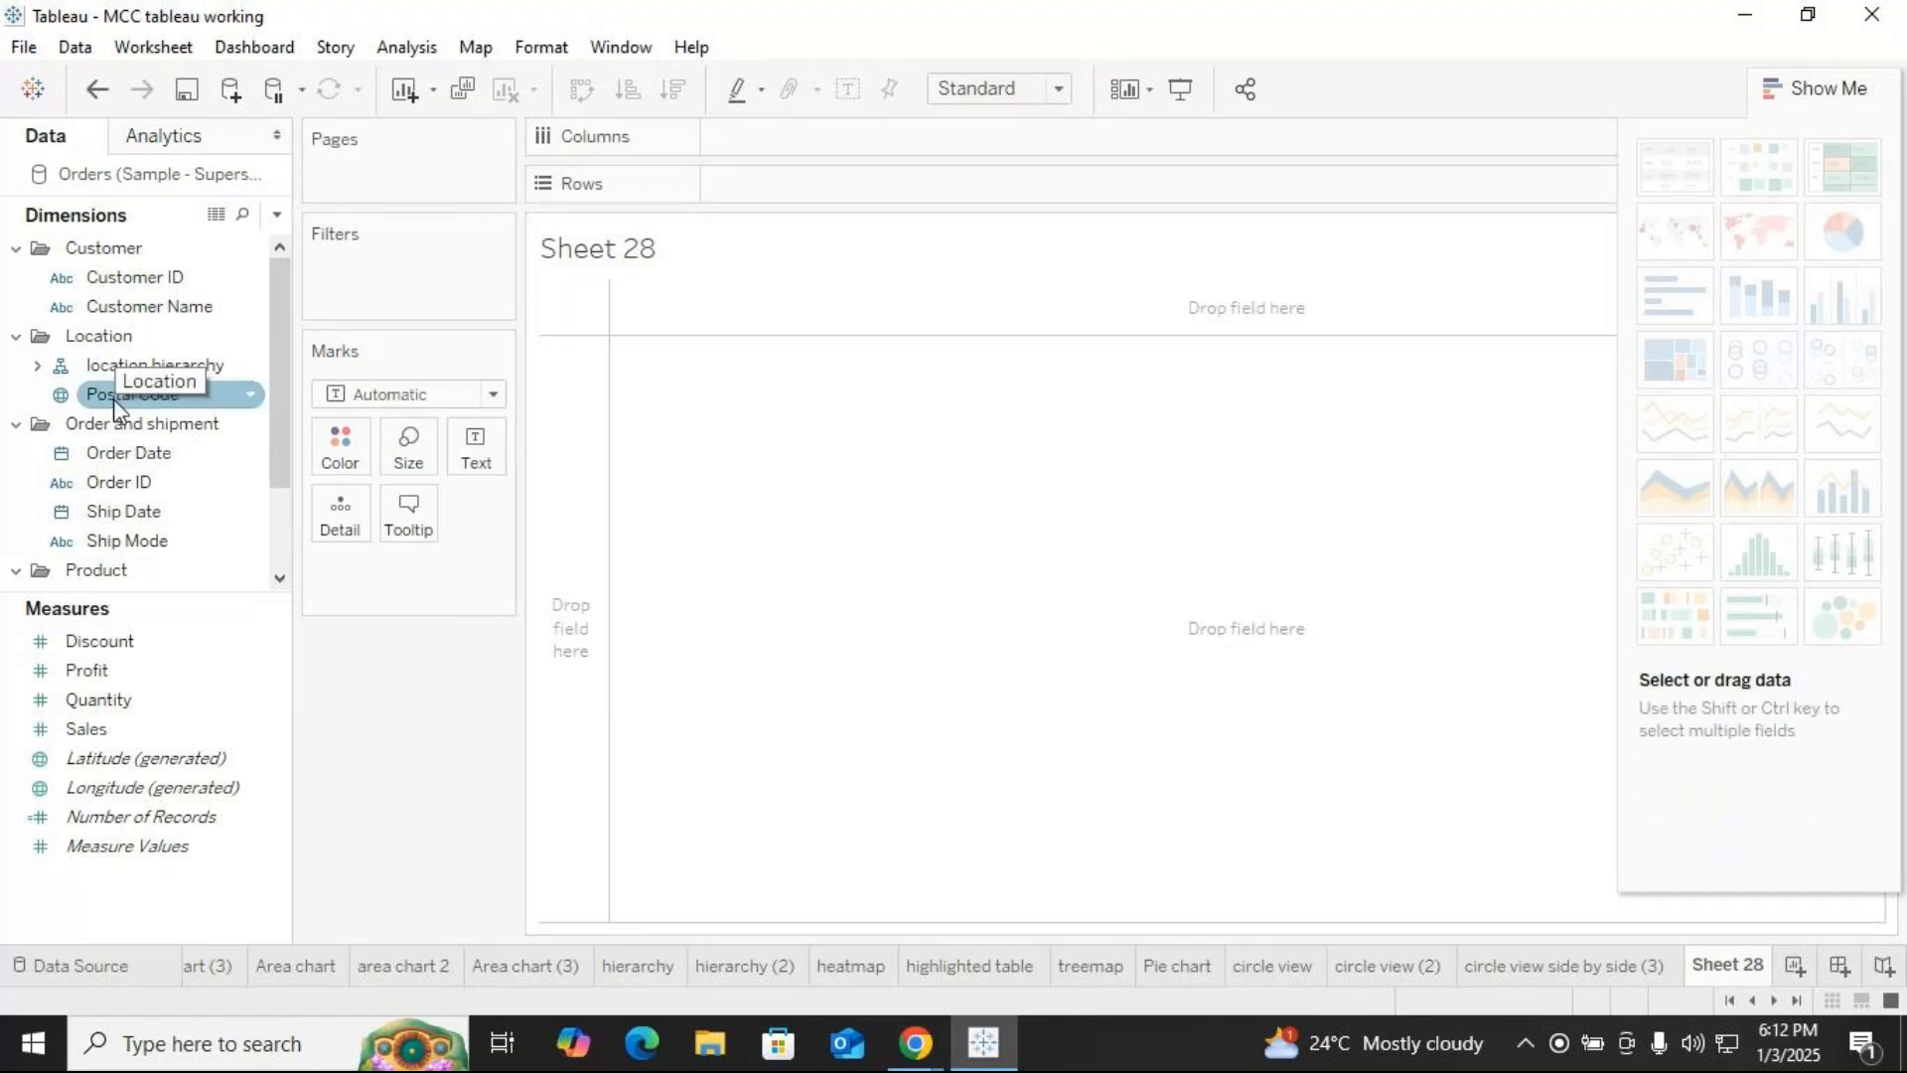
left_click(111, 288)
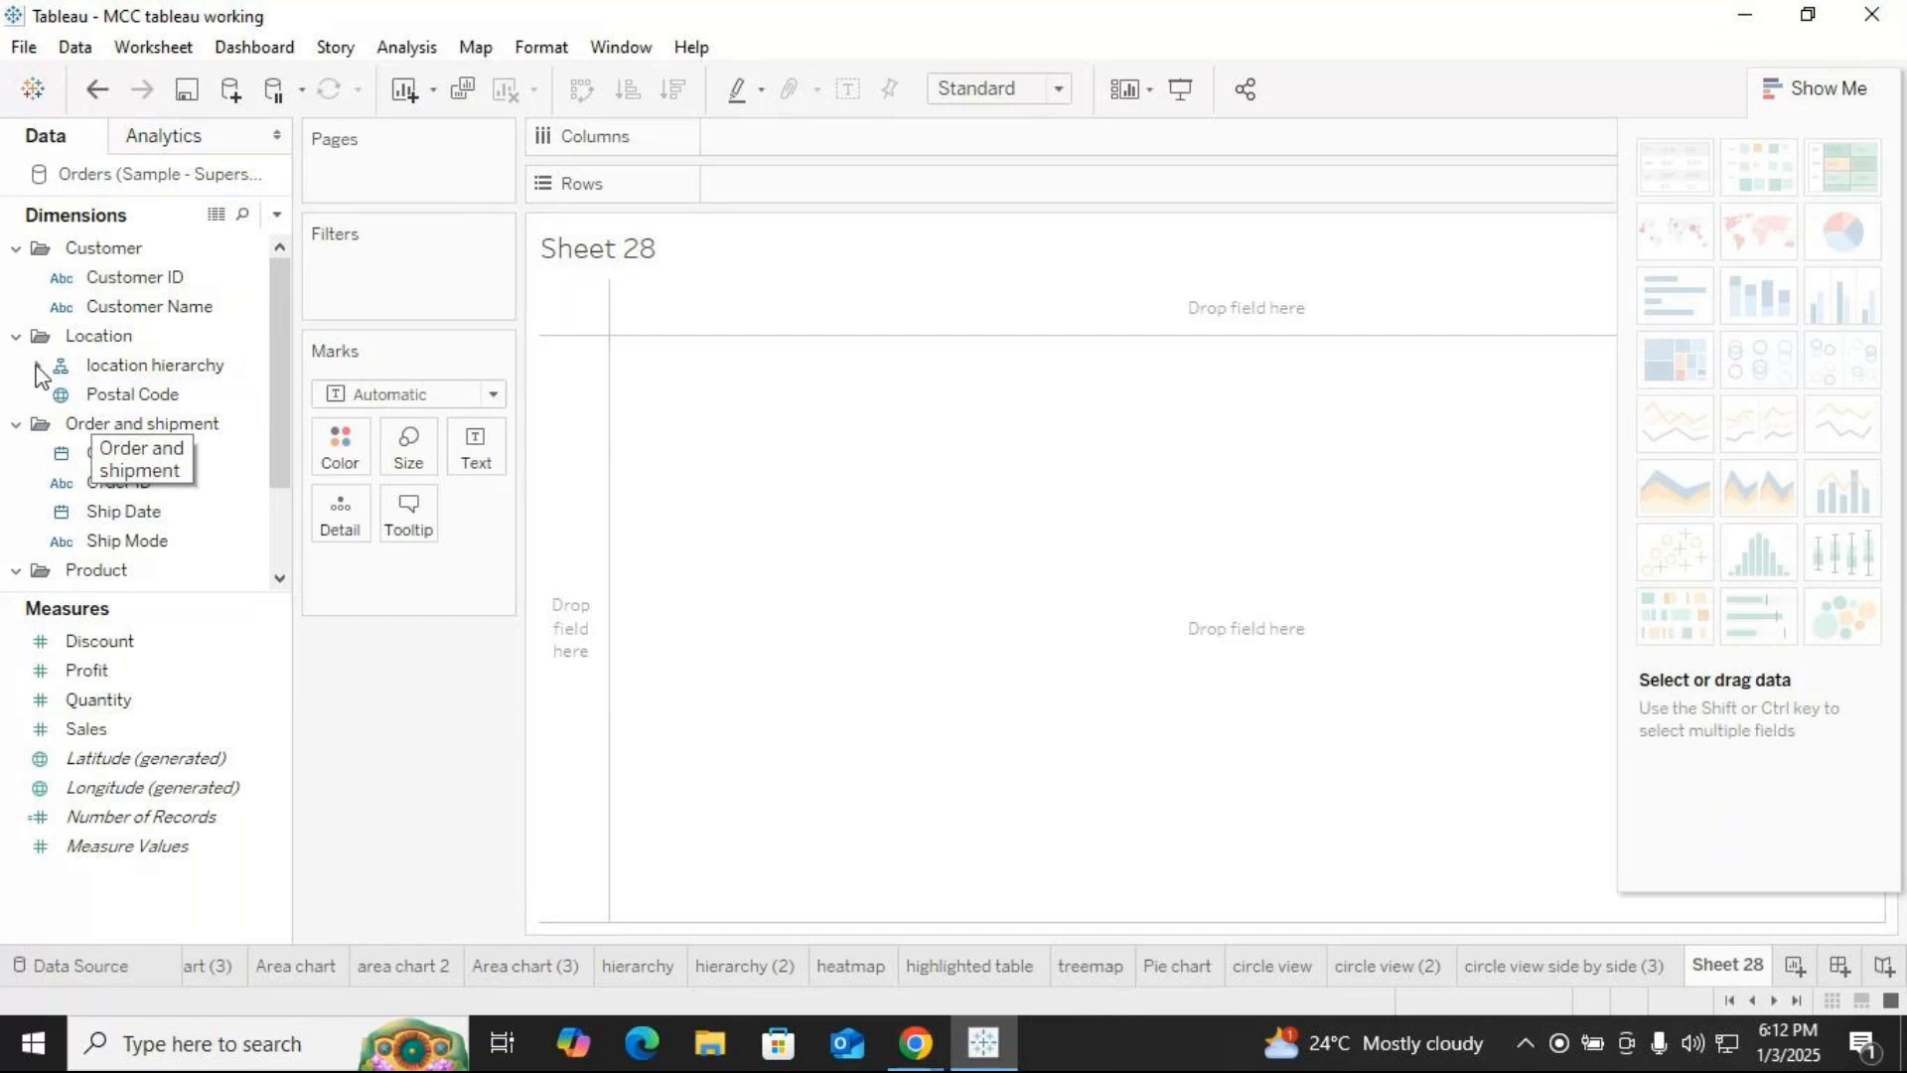
left_click(15, 425)
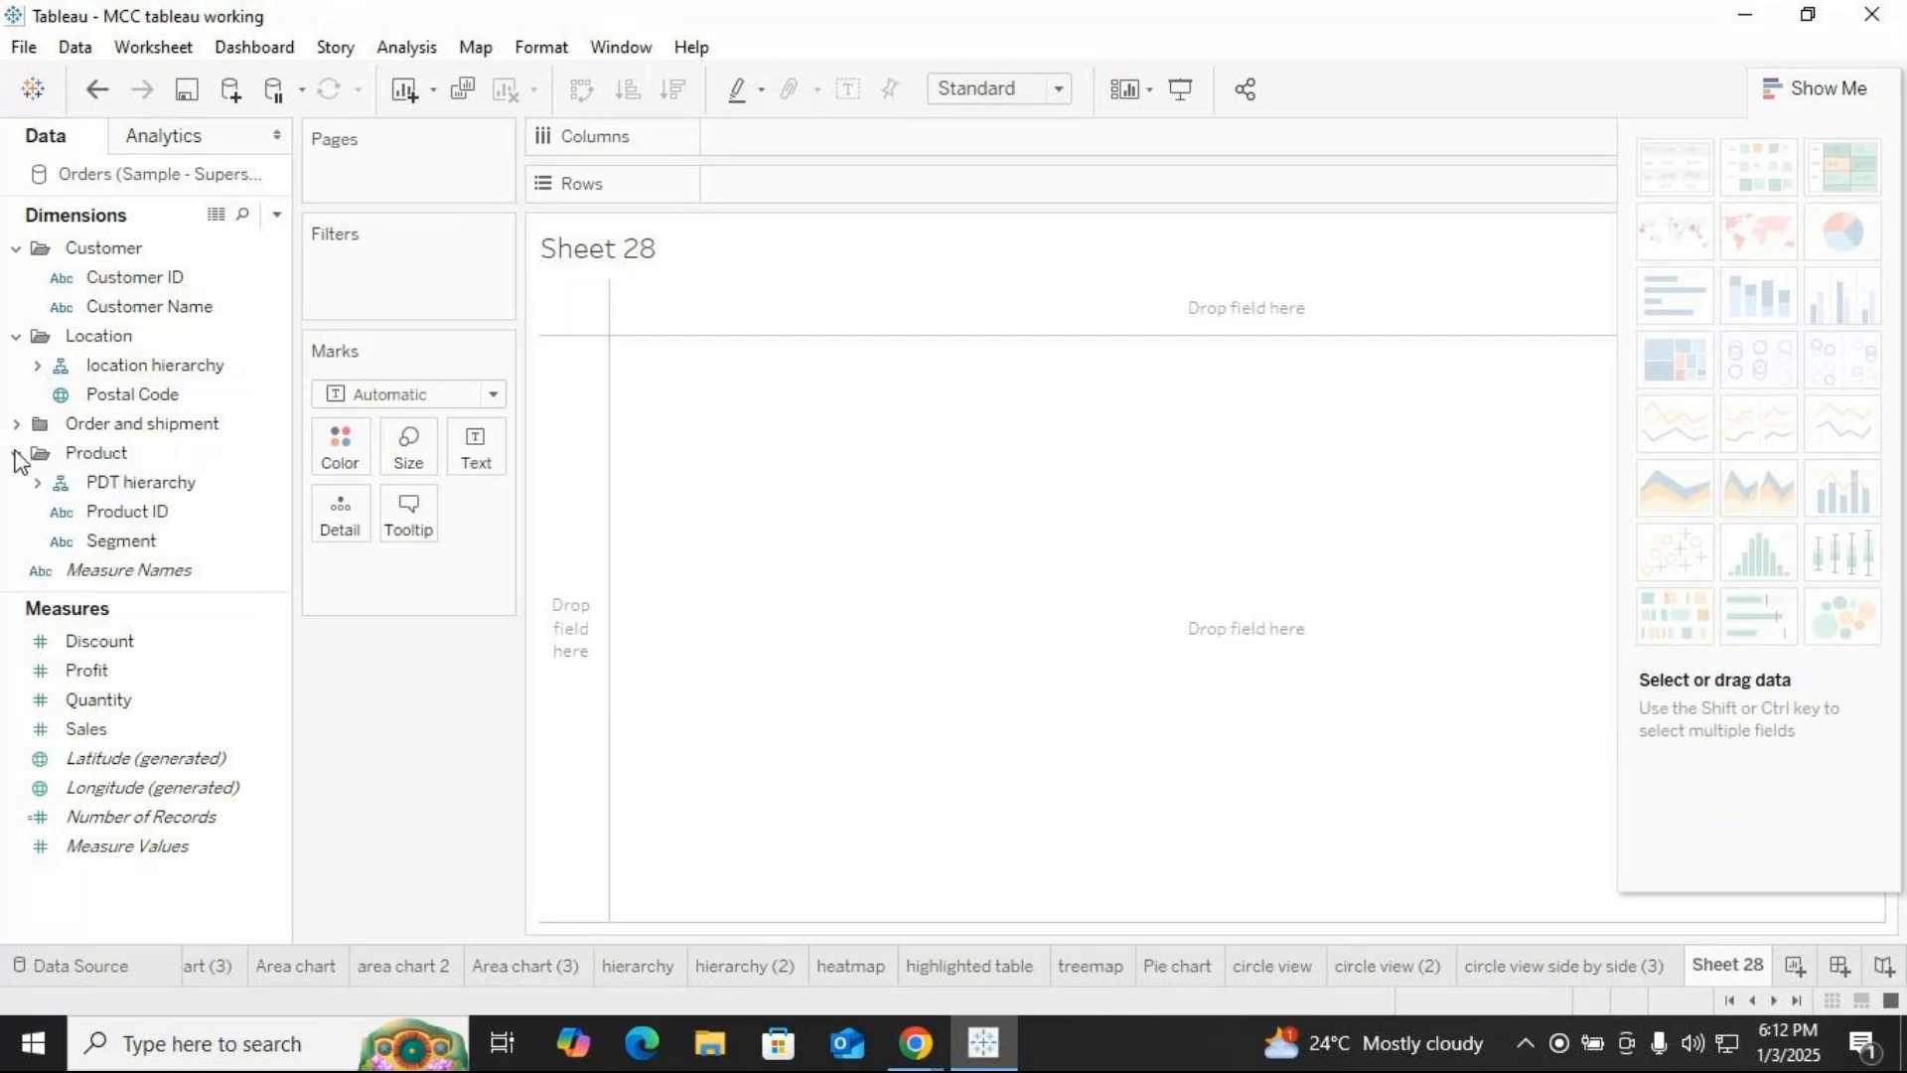
left_click(16, 454)
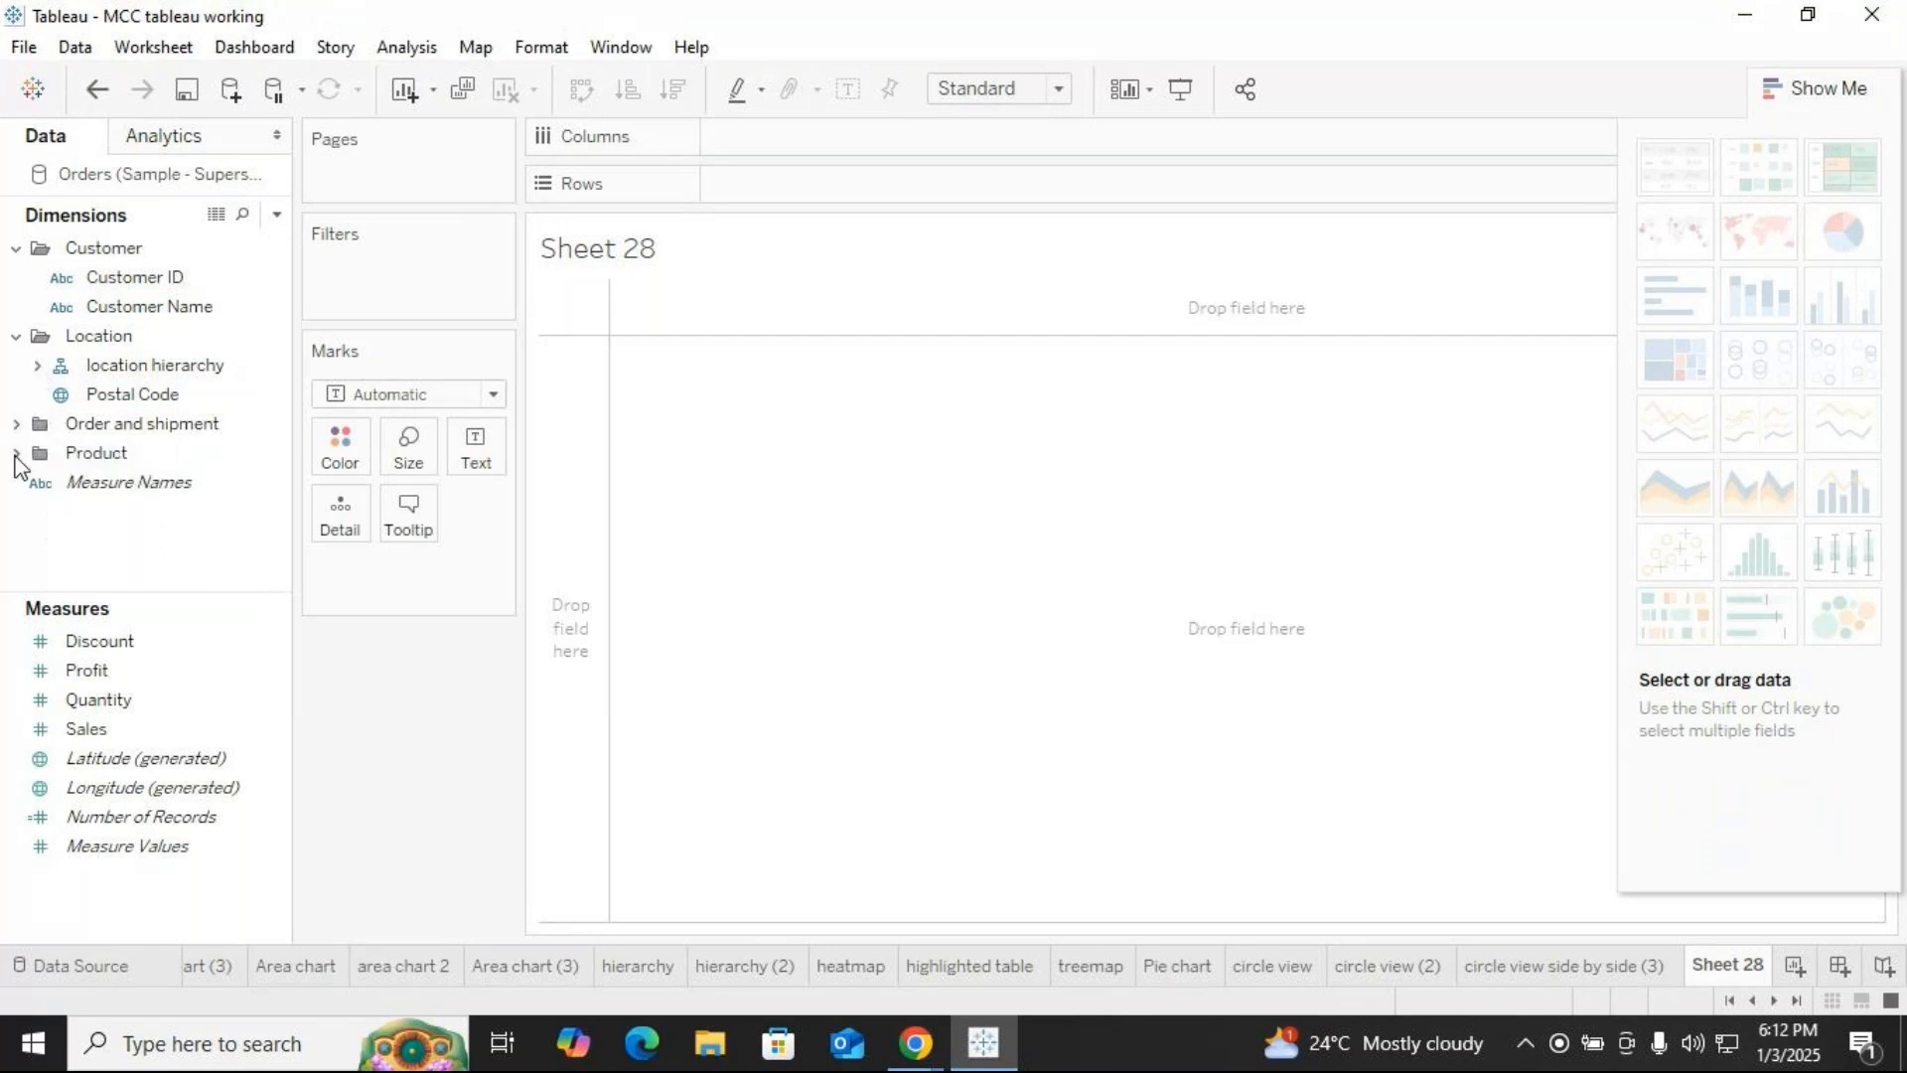
left_click(36, 365)
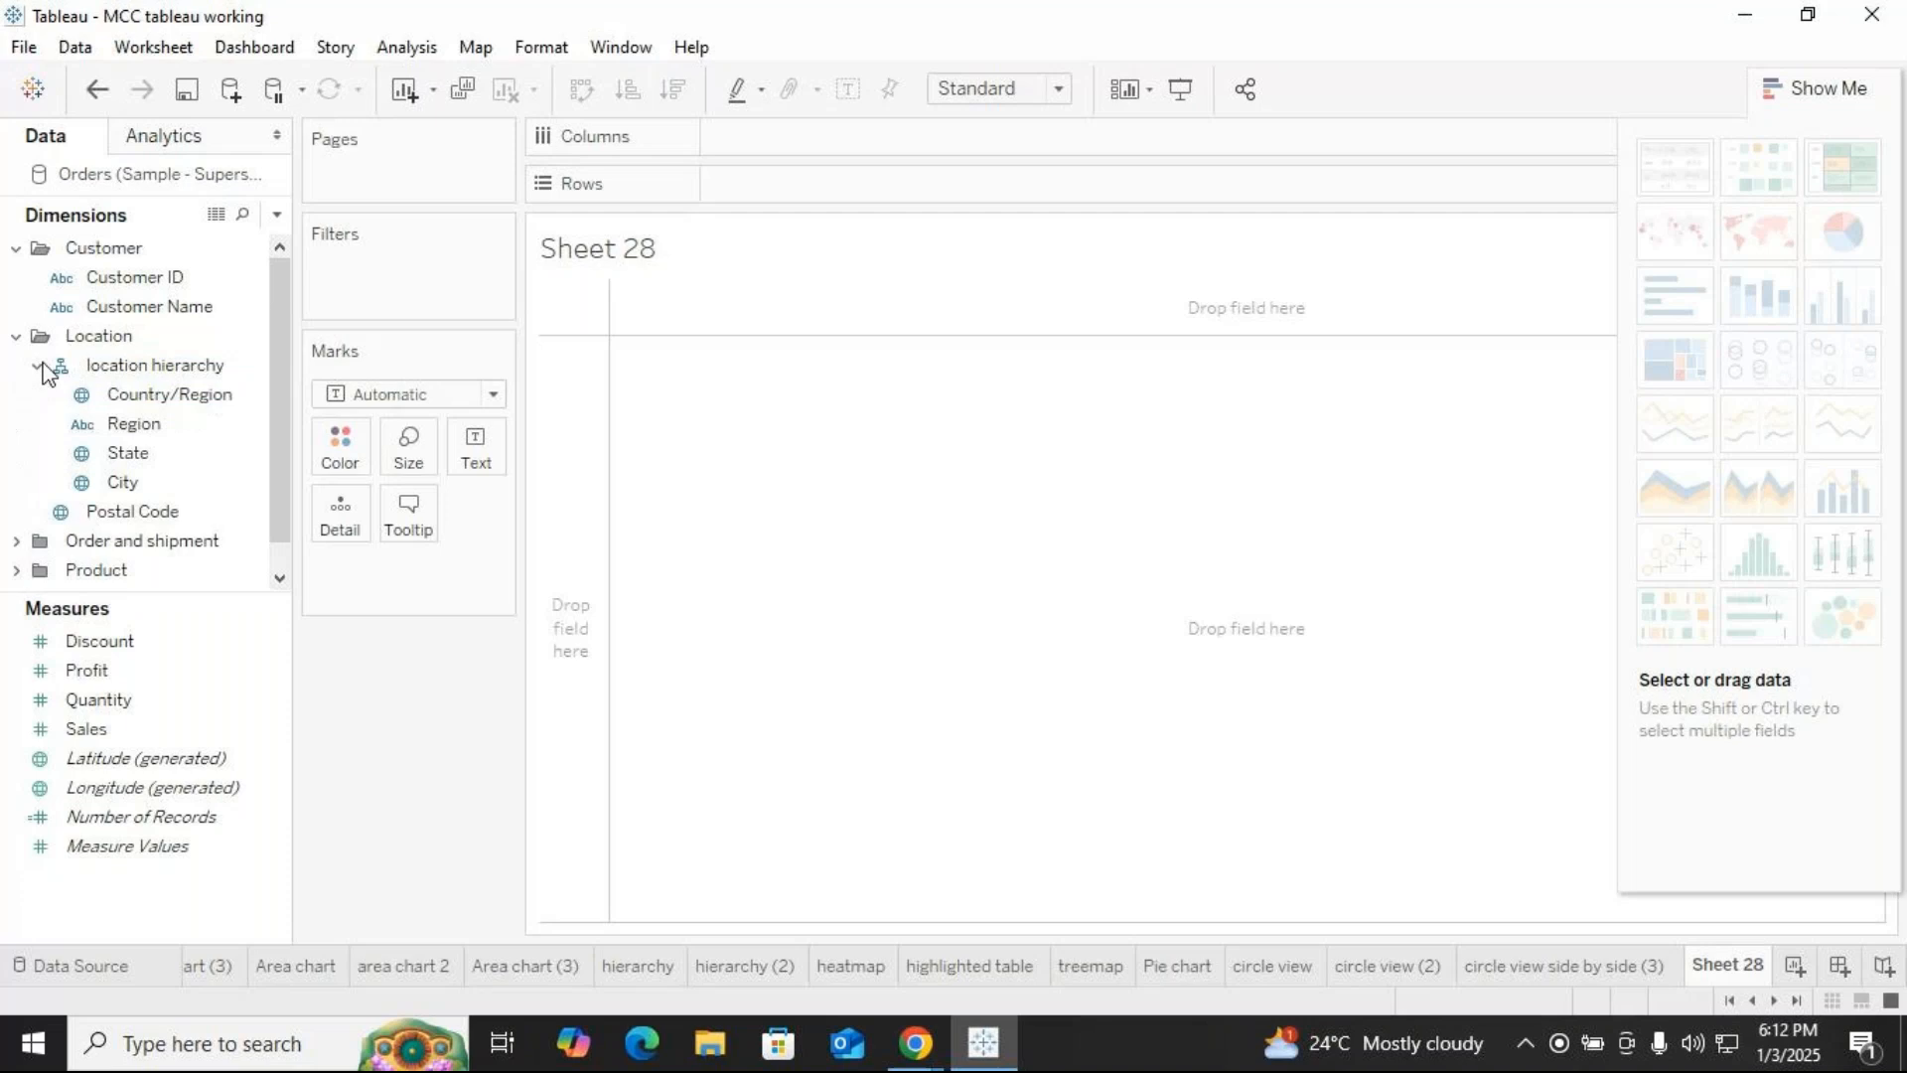
left_click(38, 251)
Try plotting Country/Region as a map in the new worksheet, then clear the sheet
left_click(216, 337)
left_click_drag(181, 343, 767, 483)
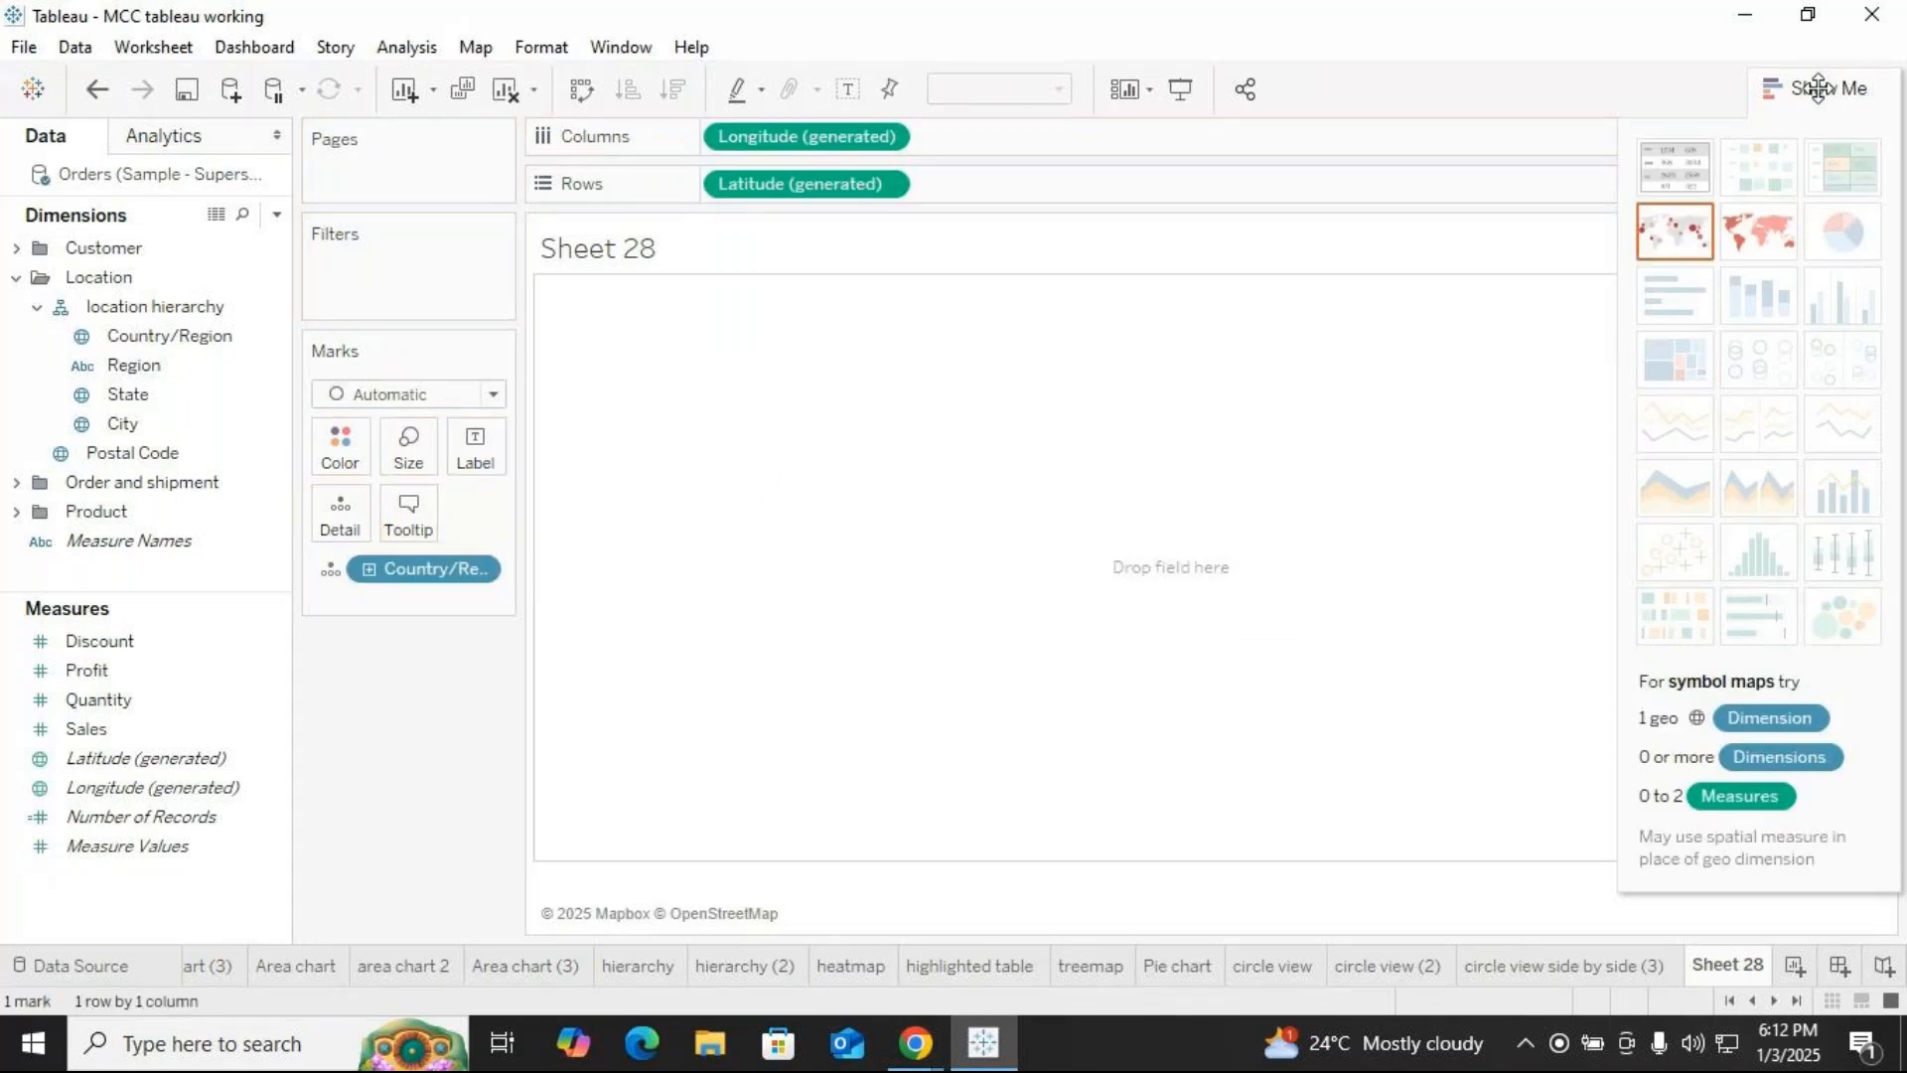
left_click(1816, 88)
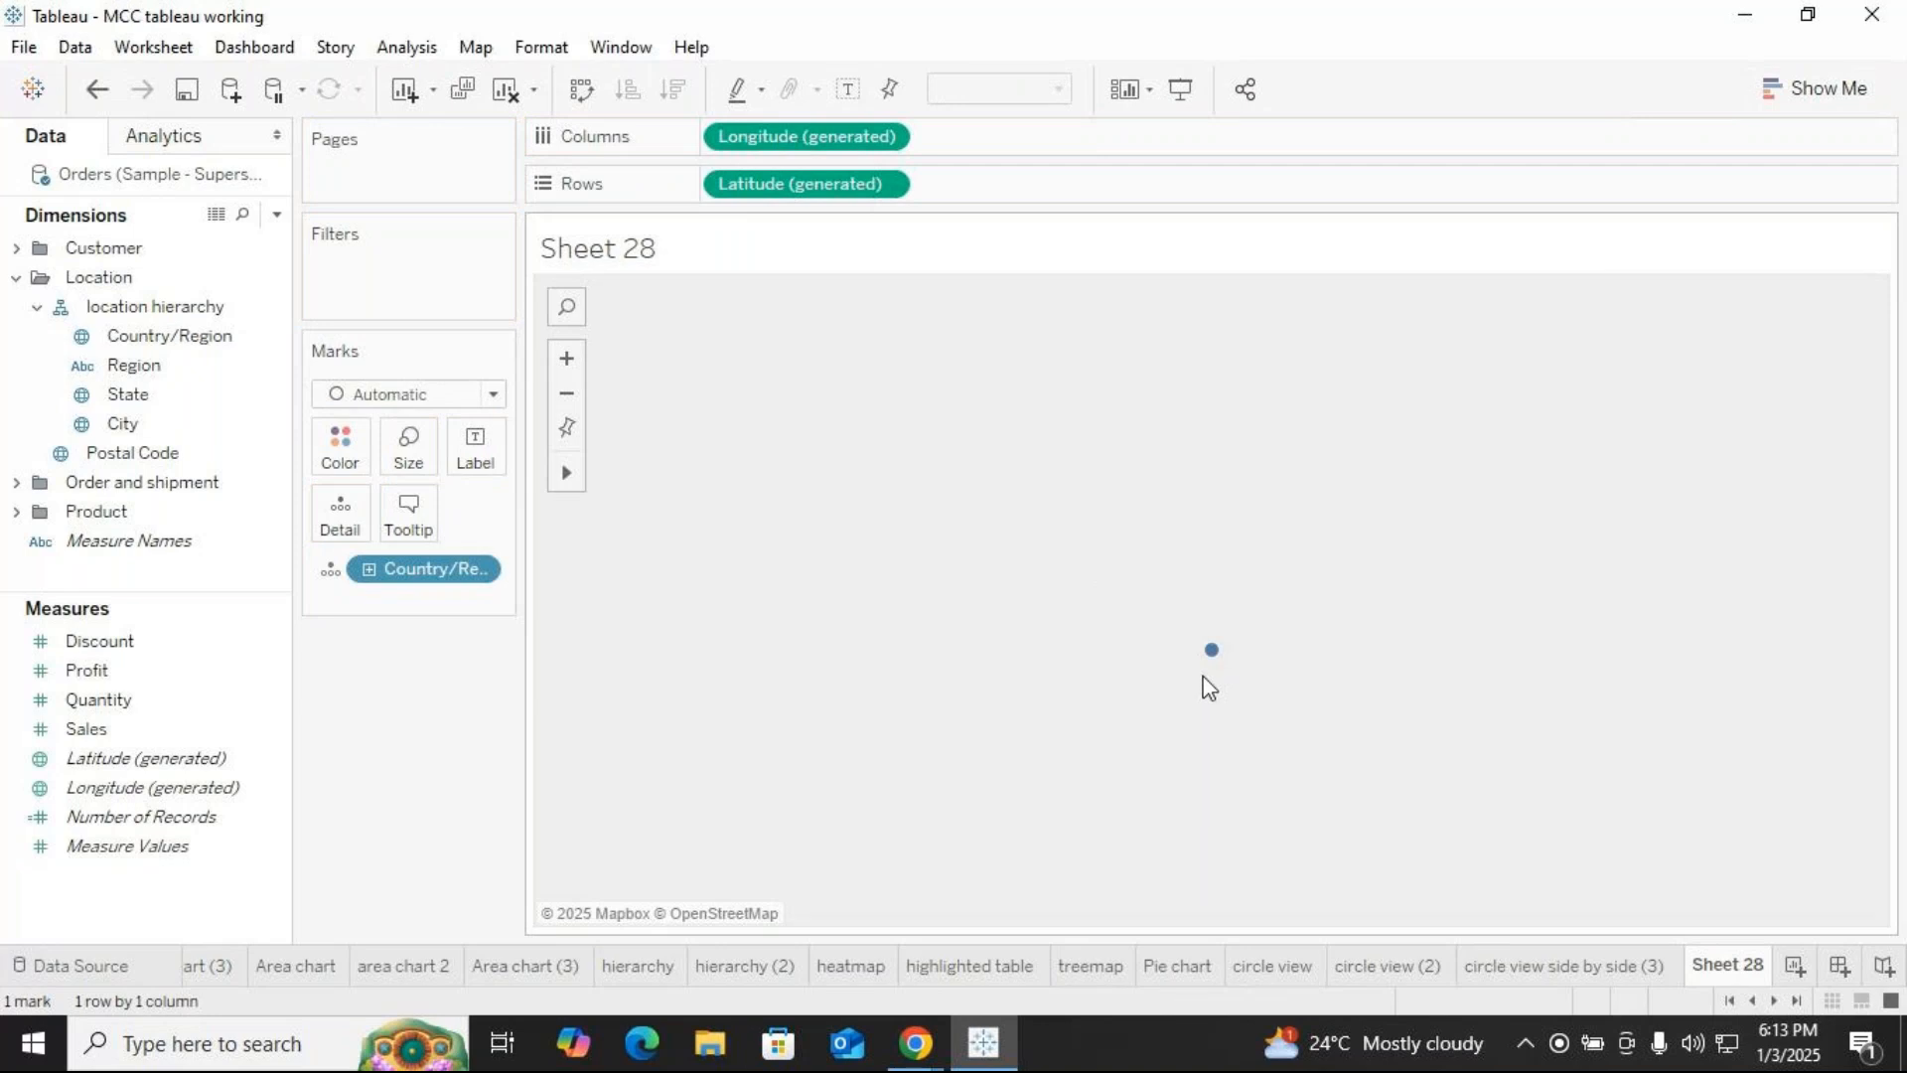
mouse_move(1213, 668)
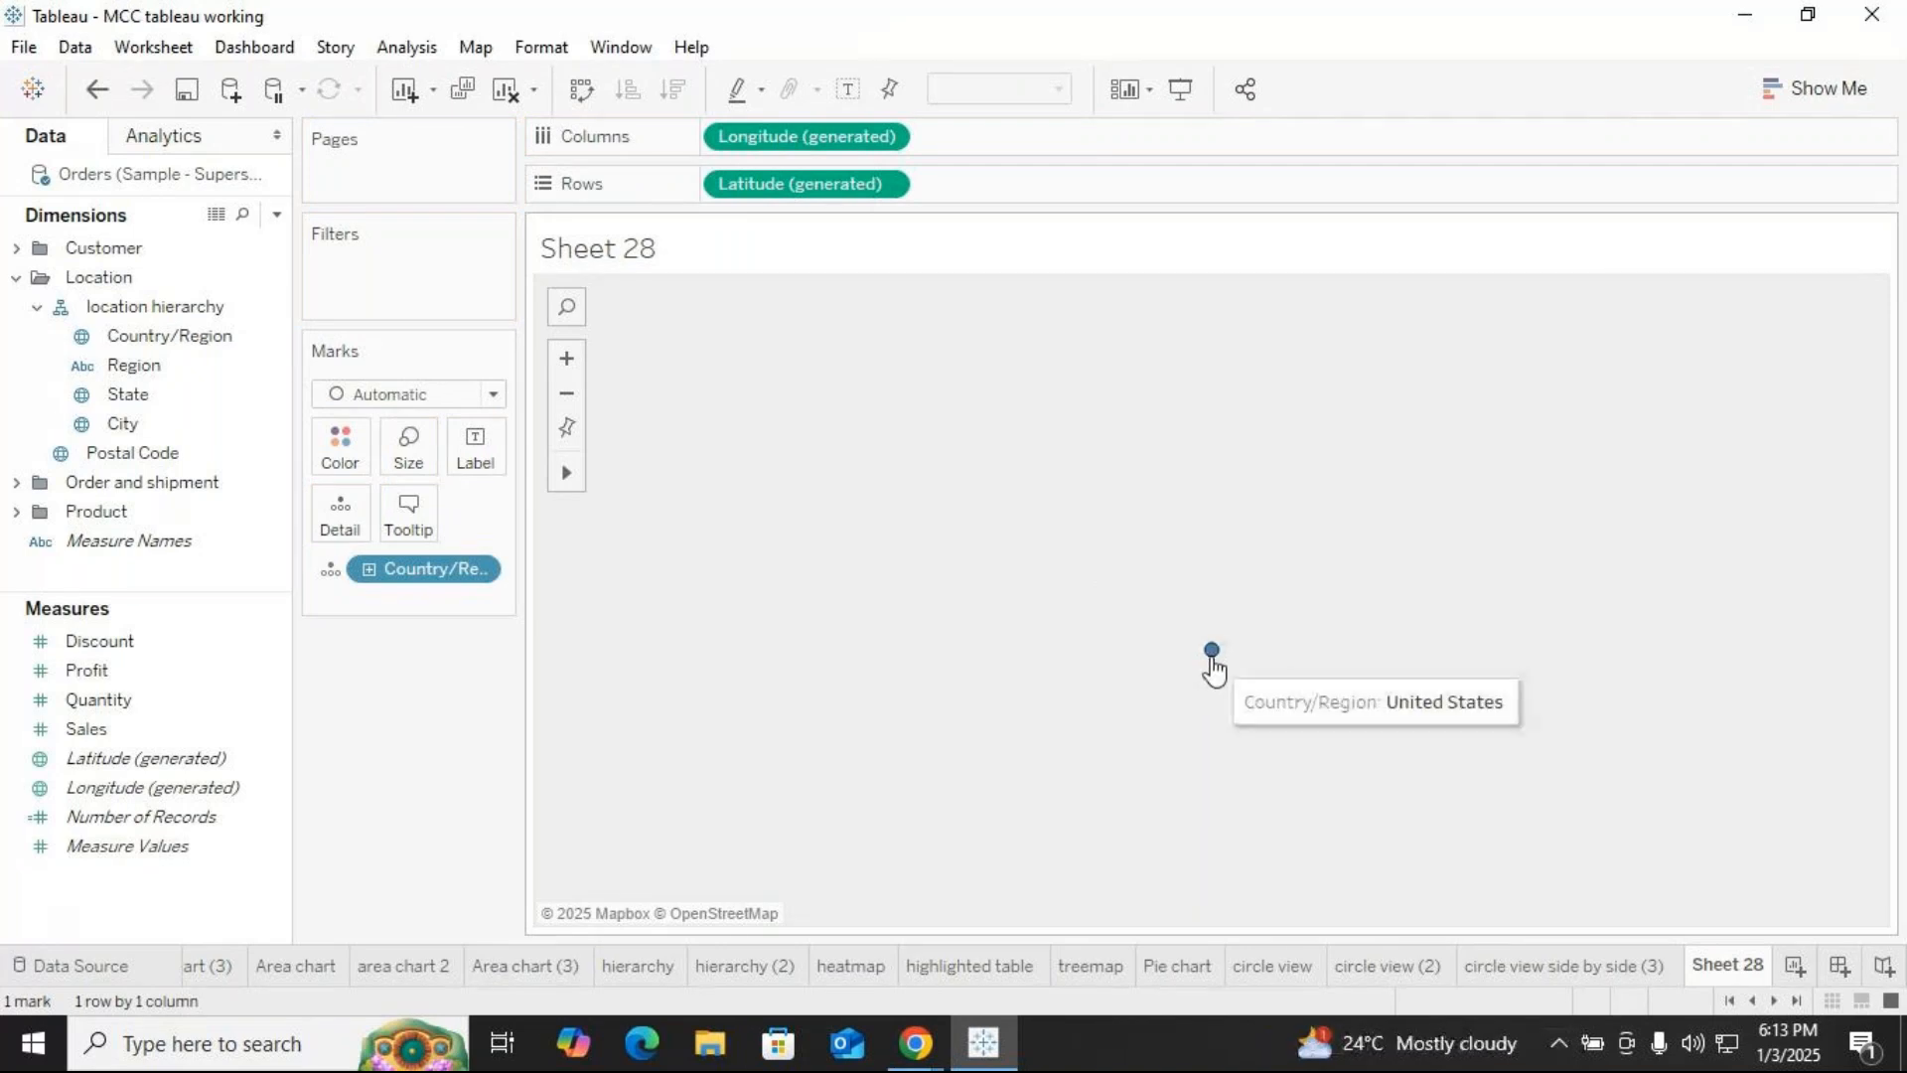
left_click_drag(397, 568, 852, 93)
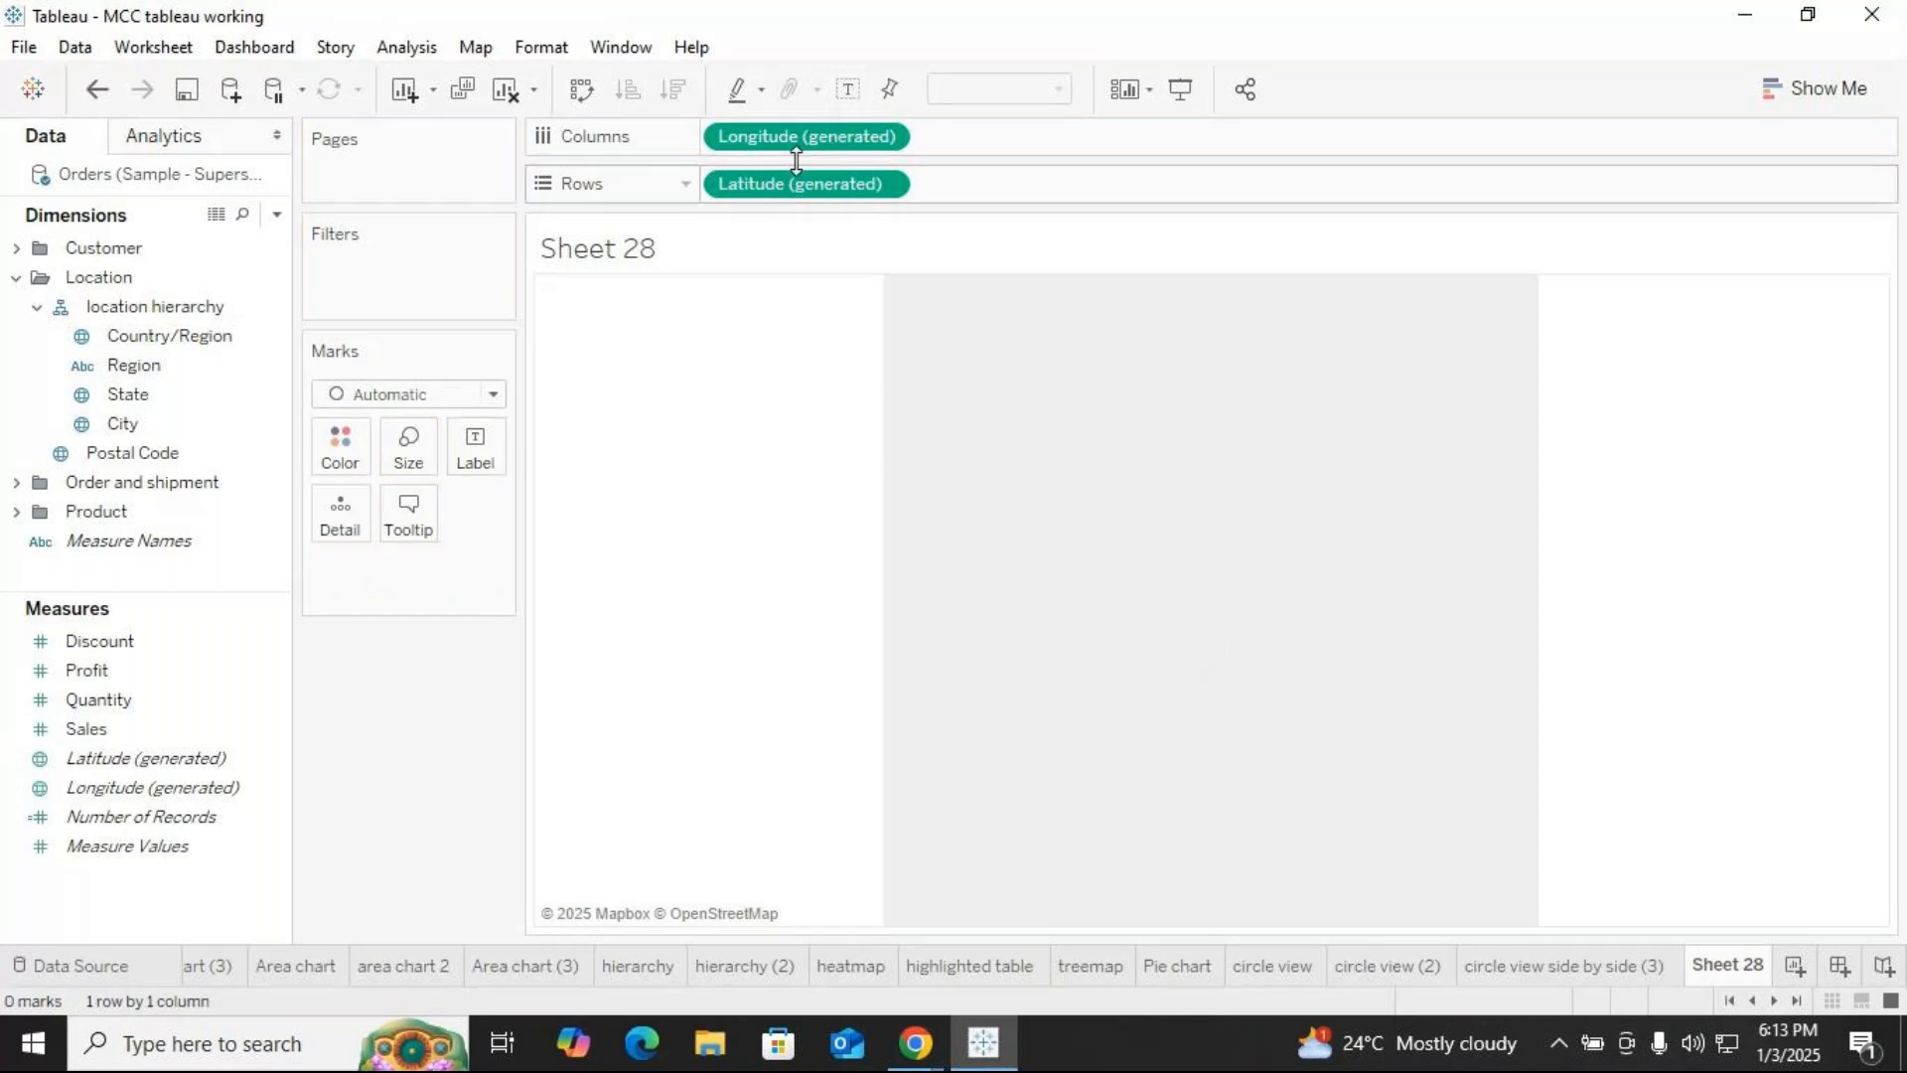
left_click(506, 90)
Plot State as a symbol map with marks sized by Sales, and enlarge the marks
left_click_drag(151, 387, 849, 447)
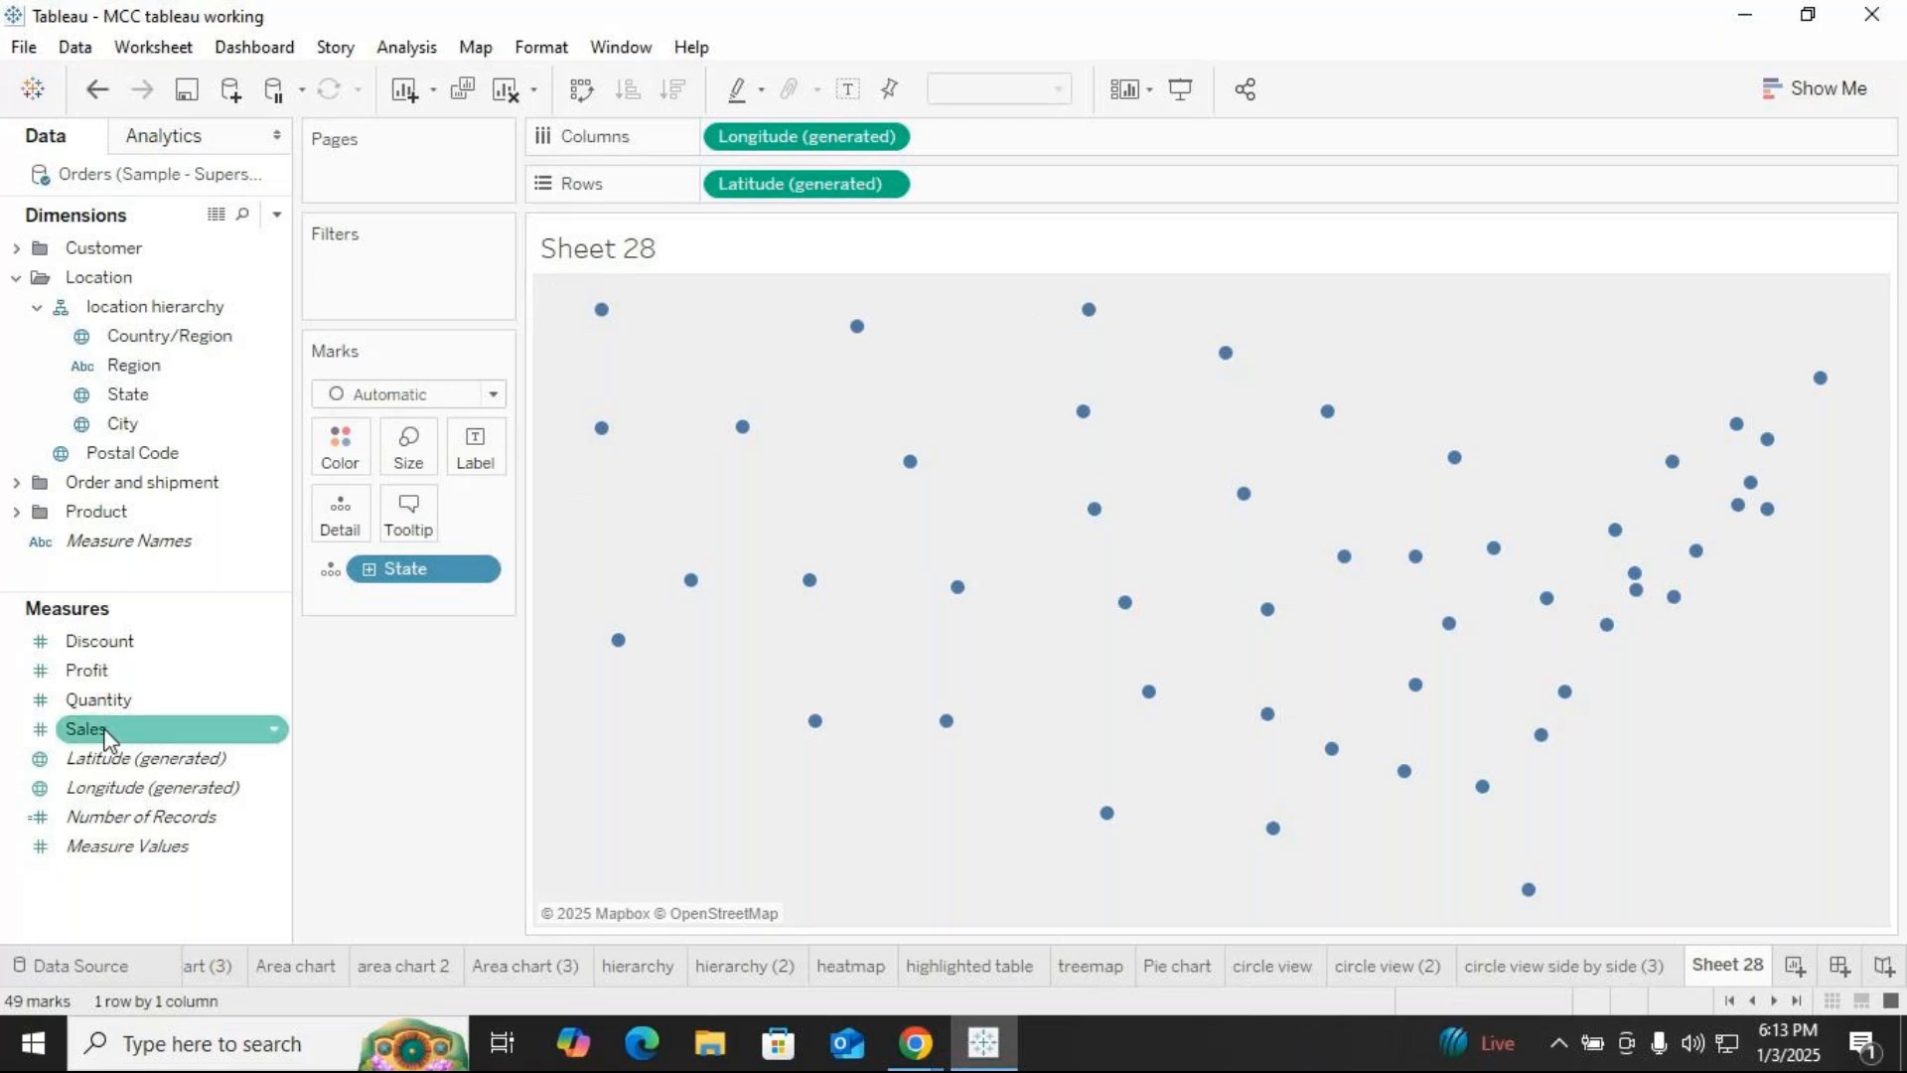
left_click_drag(106, 733, 401, 449)
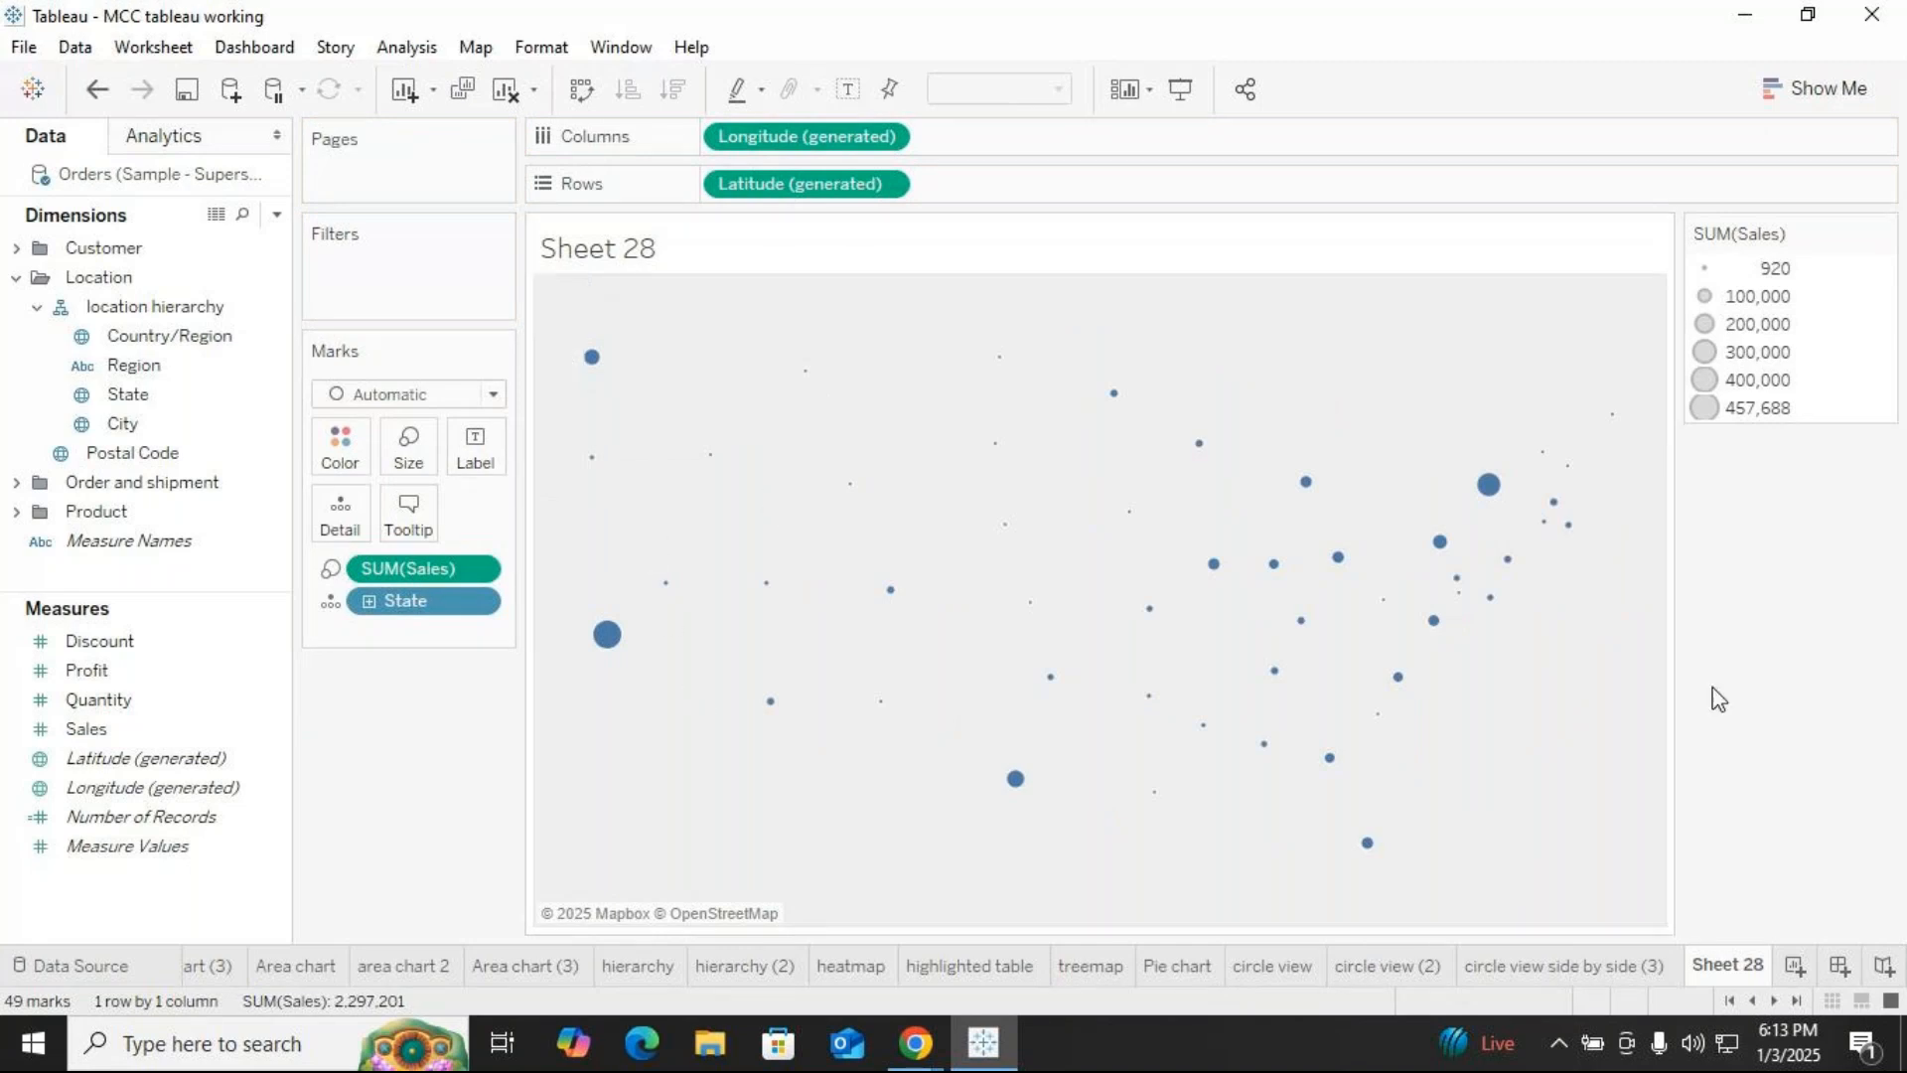
mouse_move(606, 636)
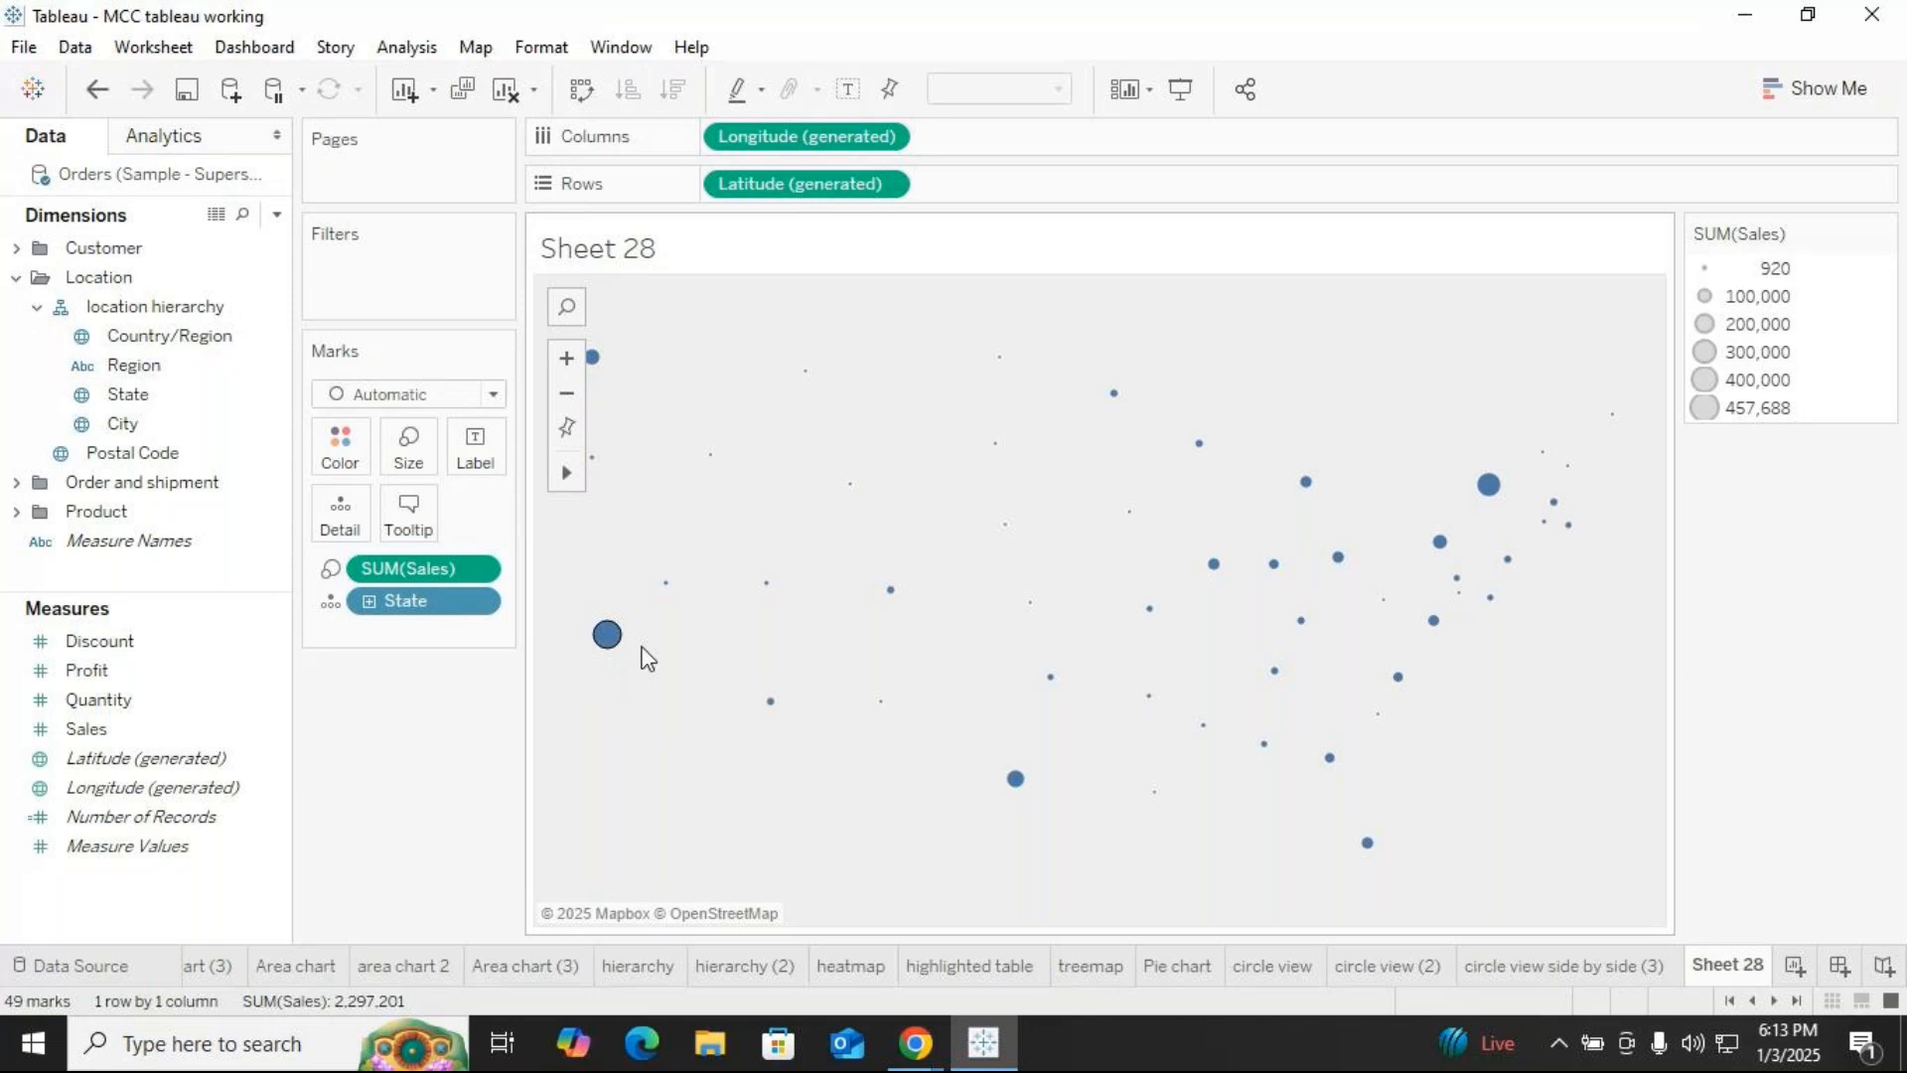
left_click(409, 443)
left_click(519, 517)
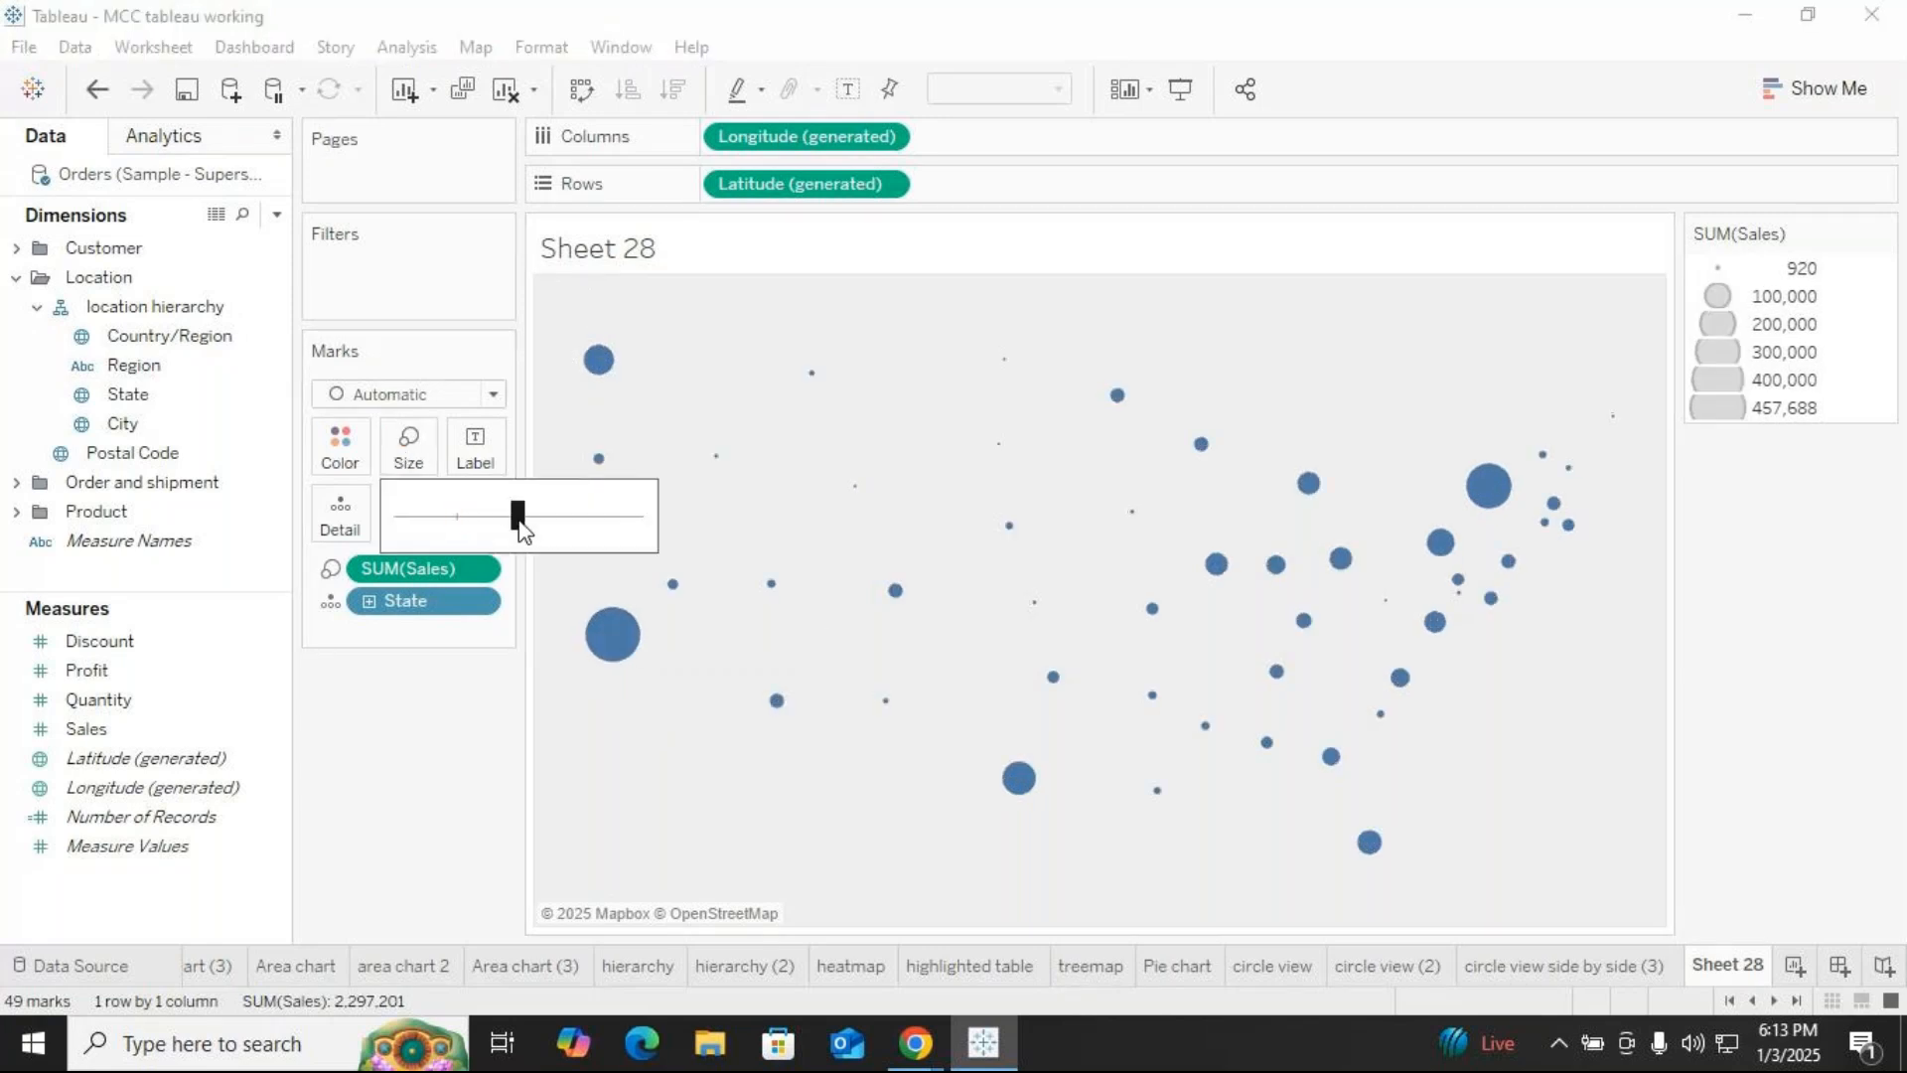
left_click(379, 755)
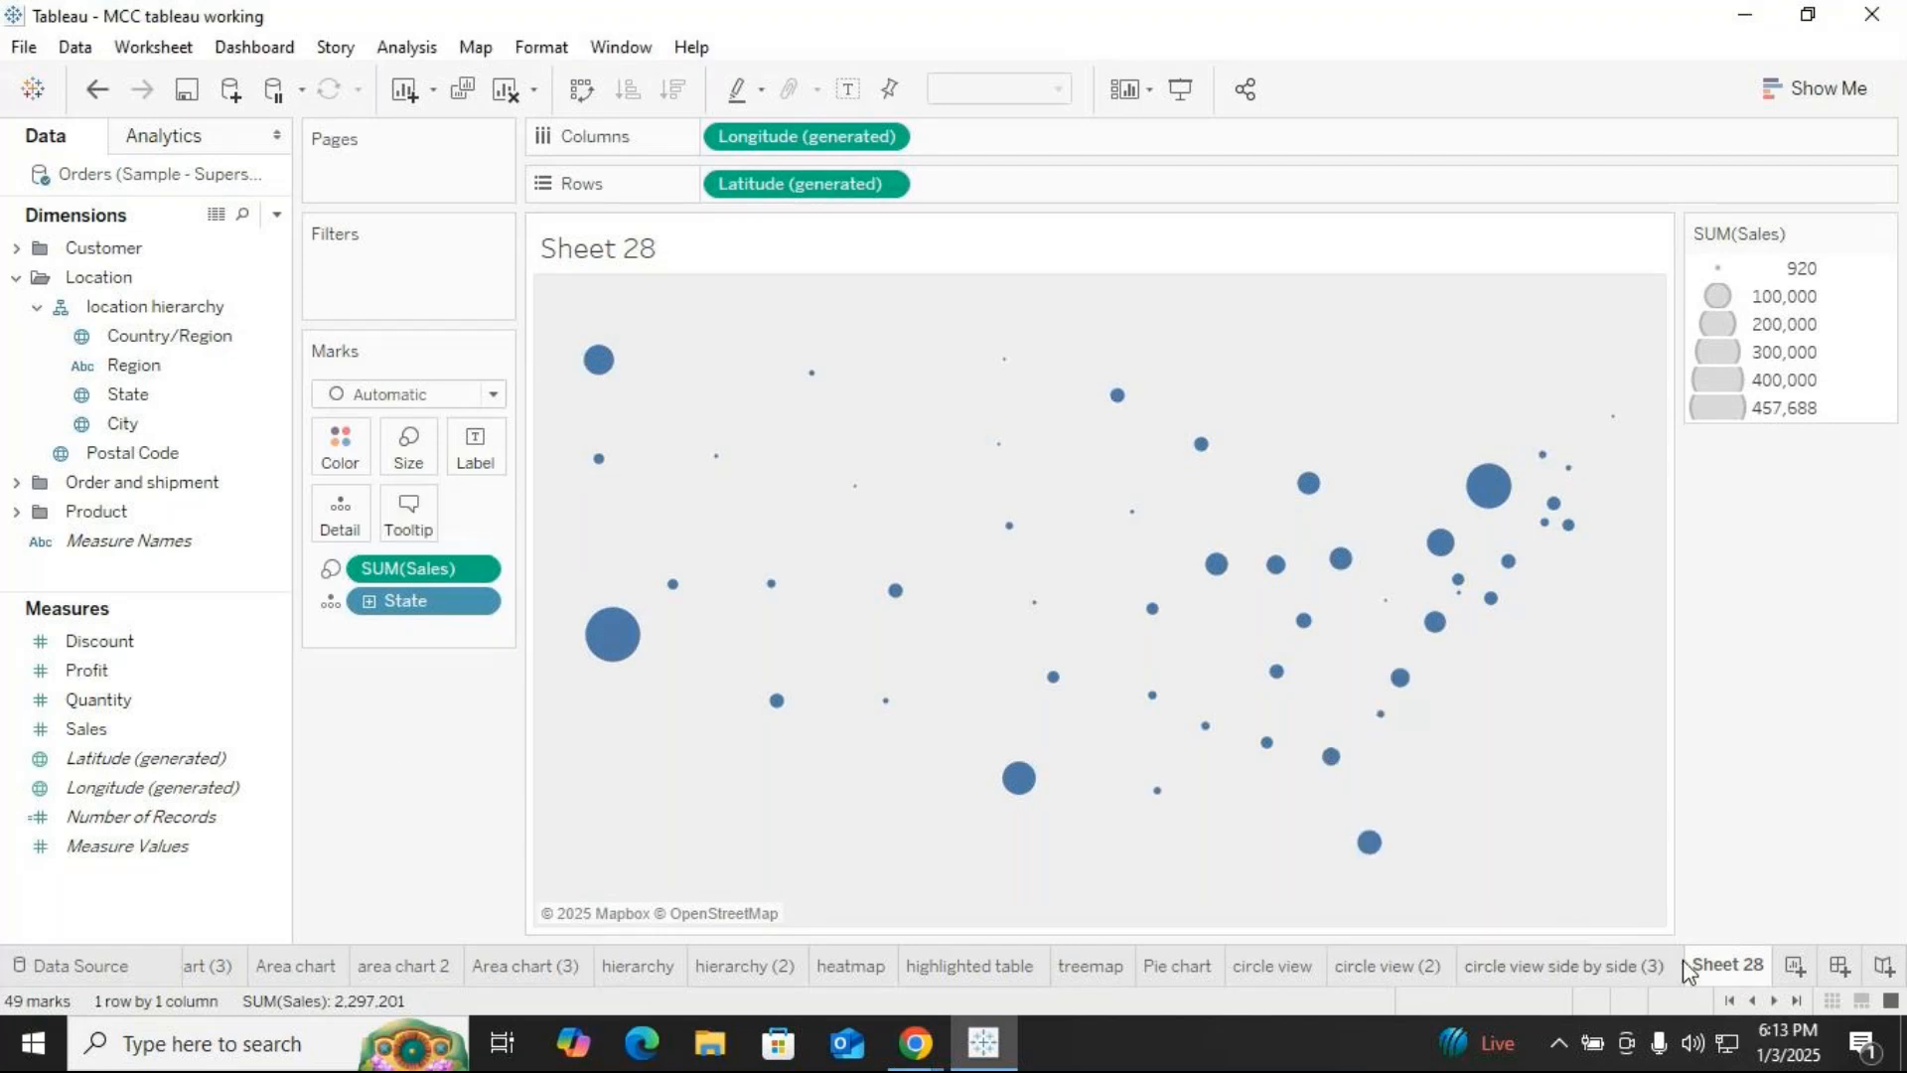
Delete the sales map worksheet and plot State as a map on a new worksheet
right_click(1722, 969)
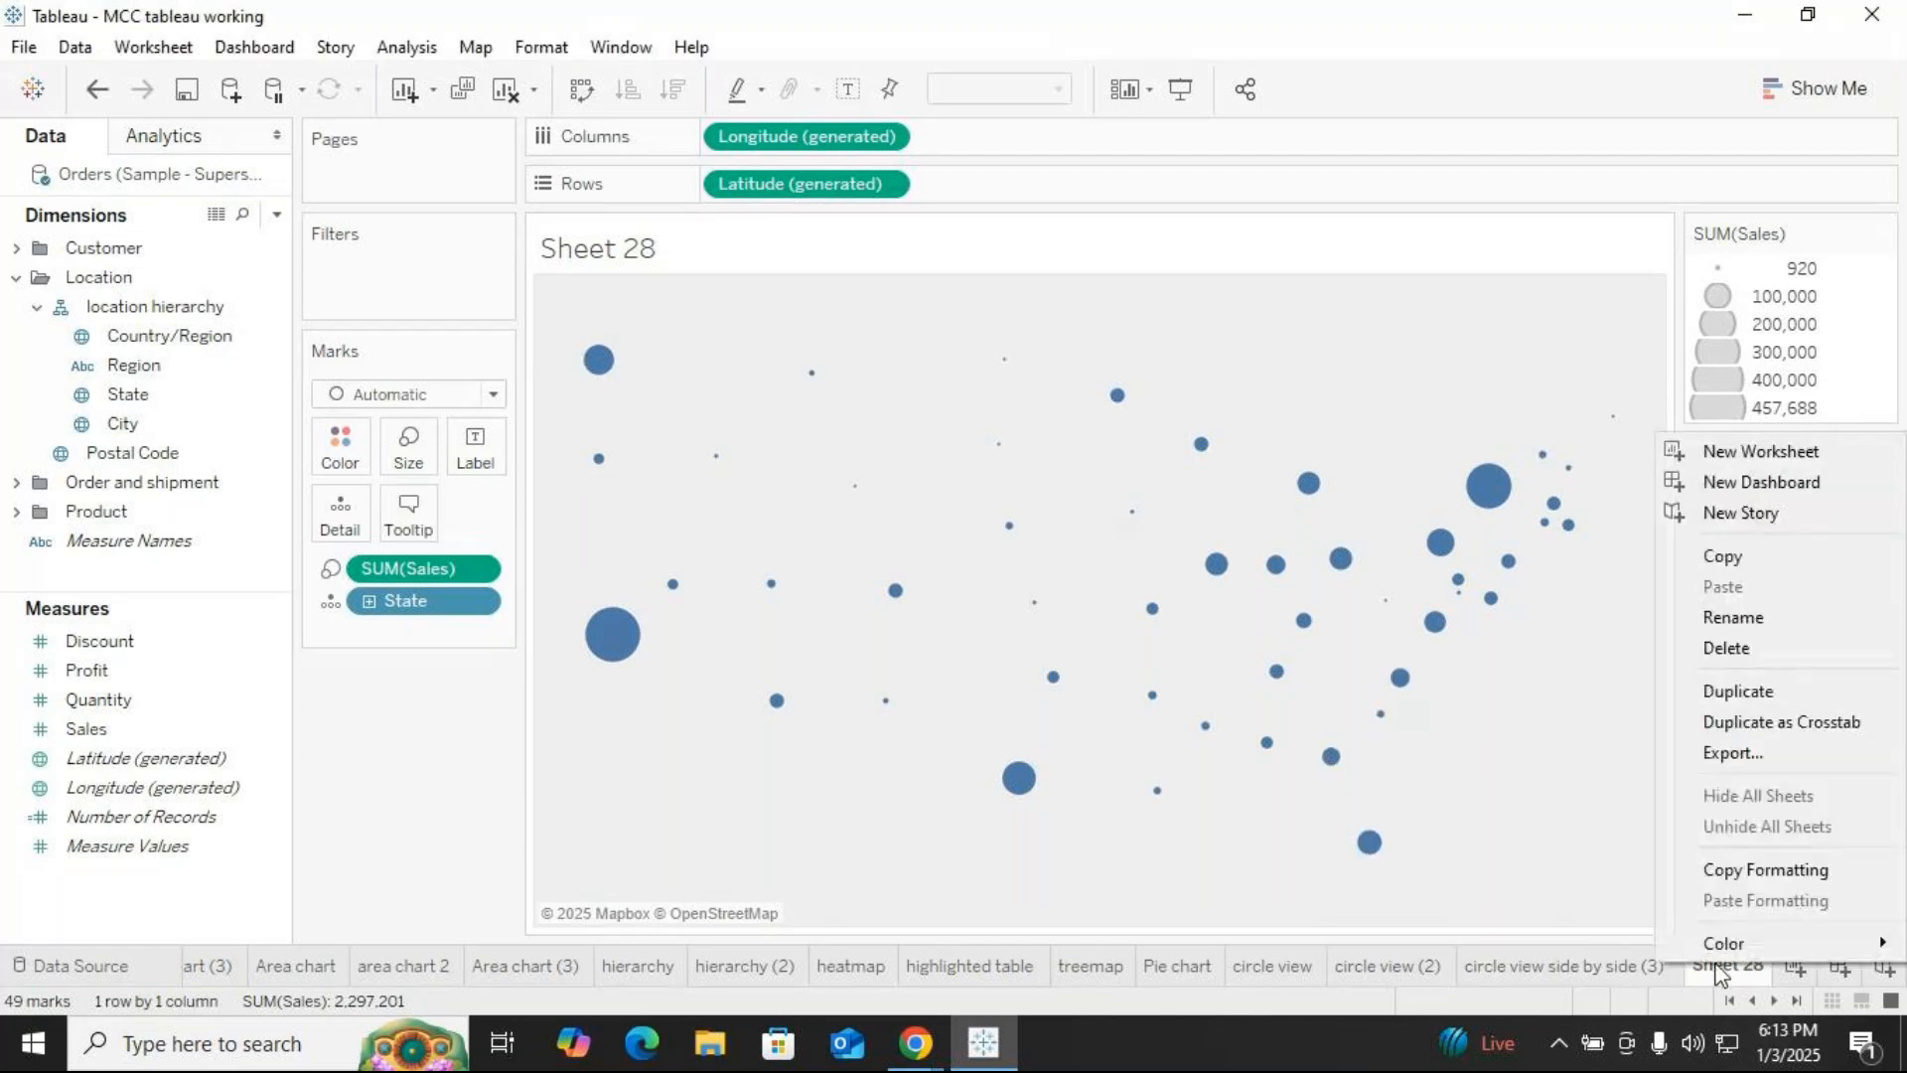
left_click(1733, 648)
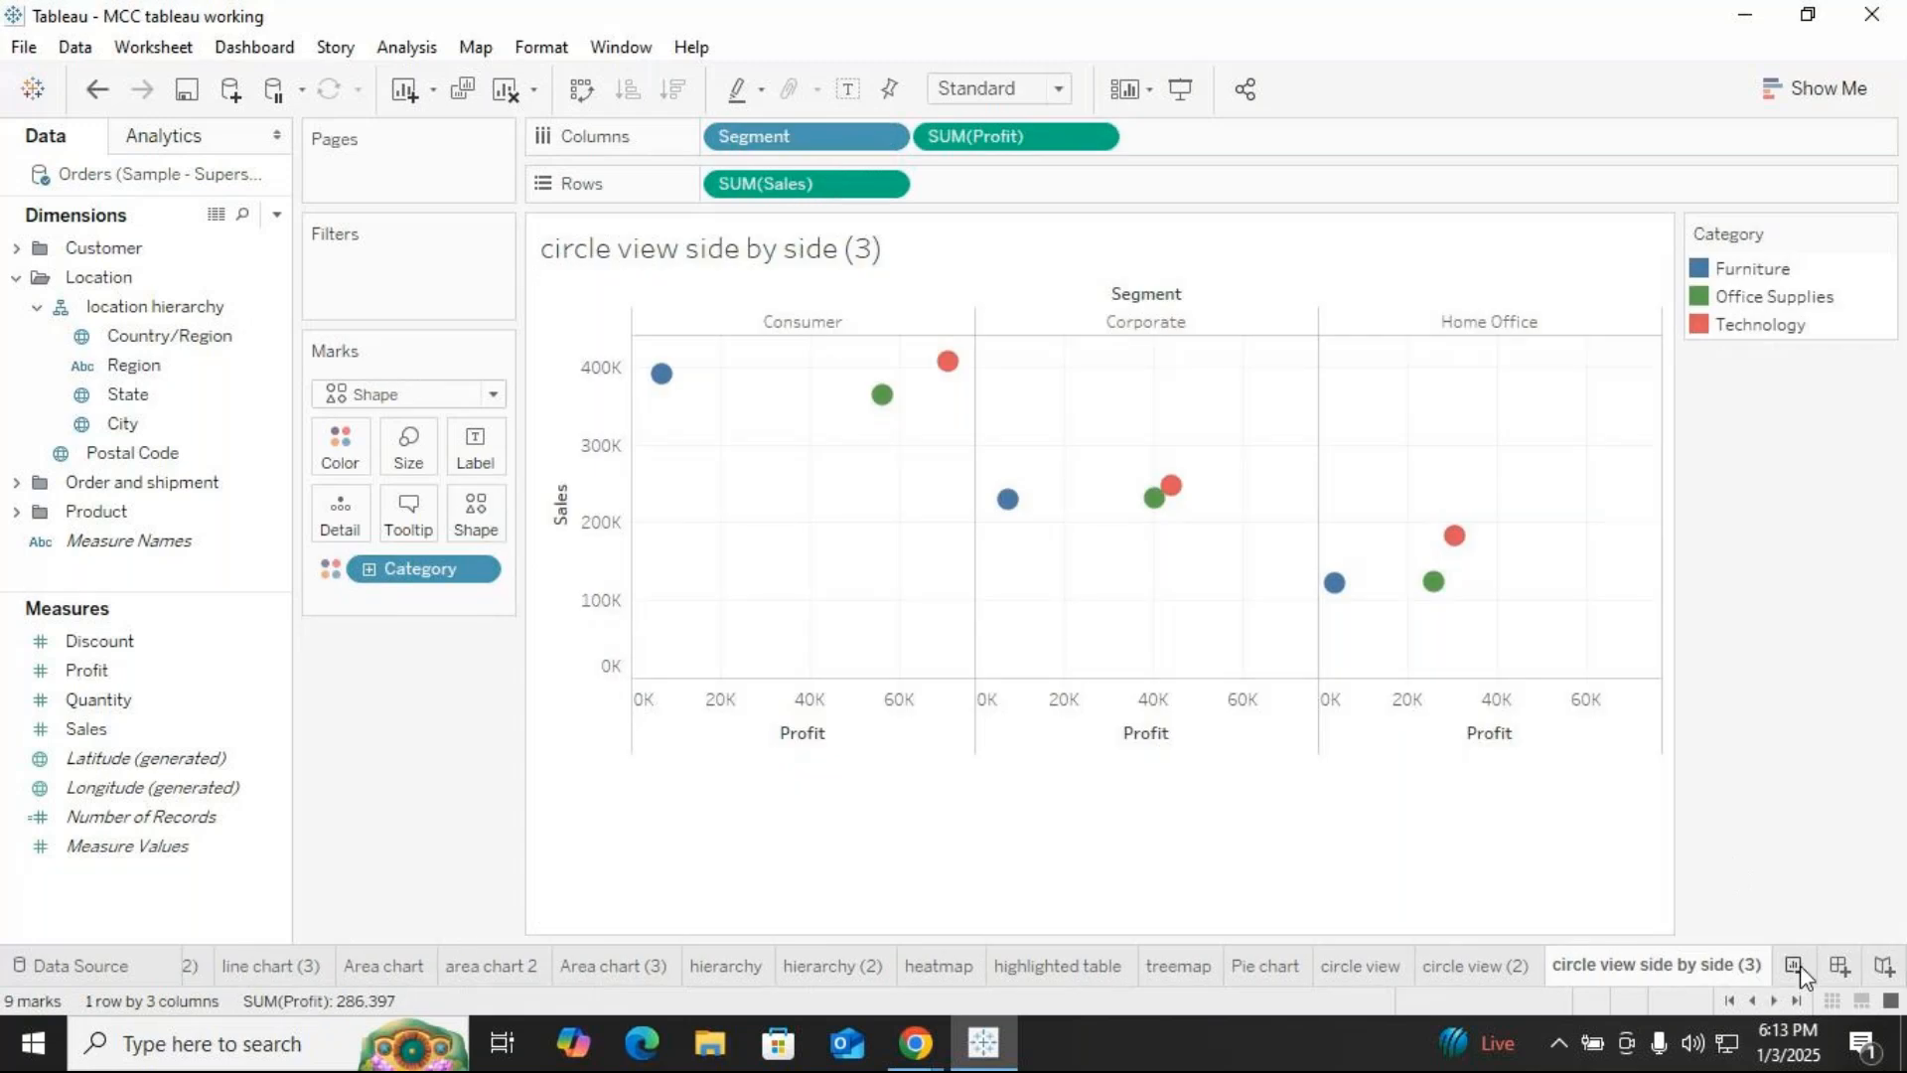
left_click(1800, 967)
double_click(187, 400)
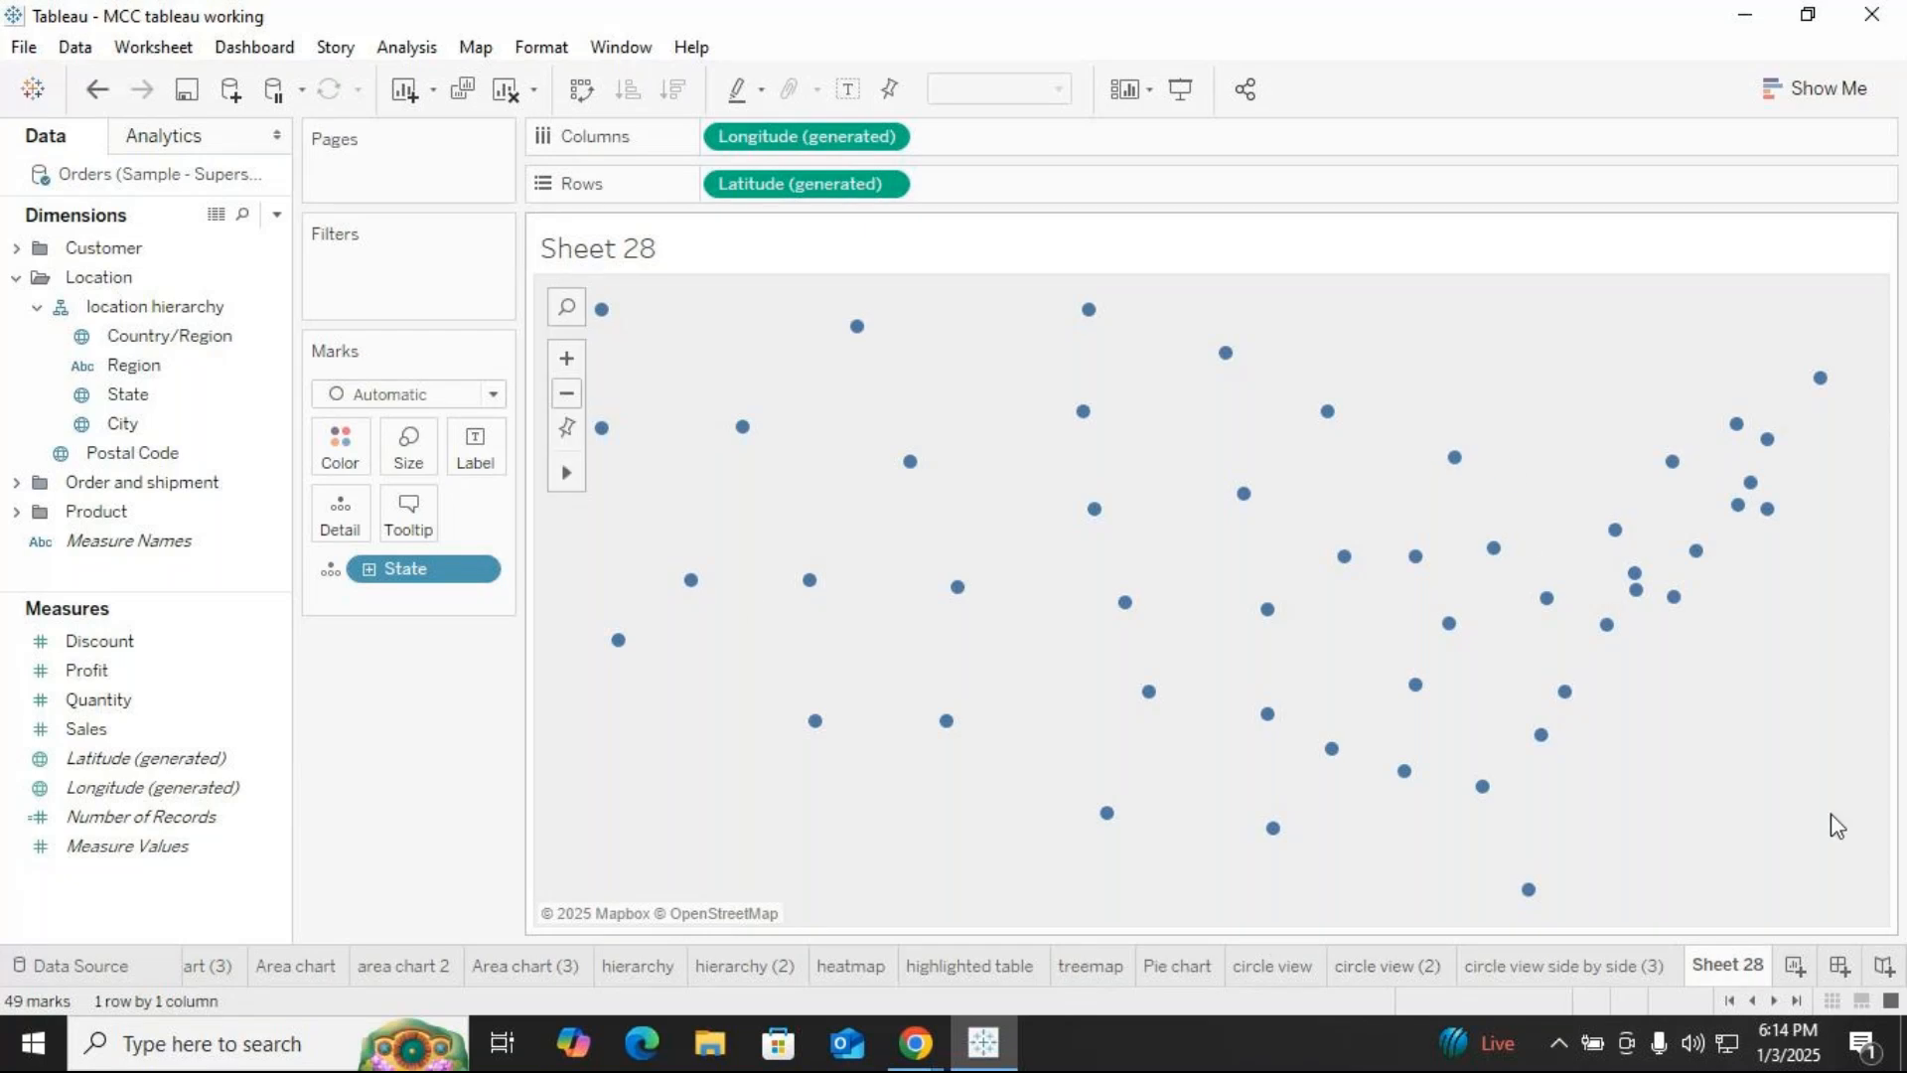
Switch the State map to a filled map, then back to a symbol map
left_click(1838, 91)
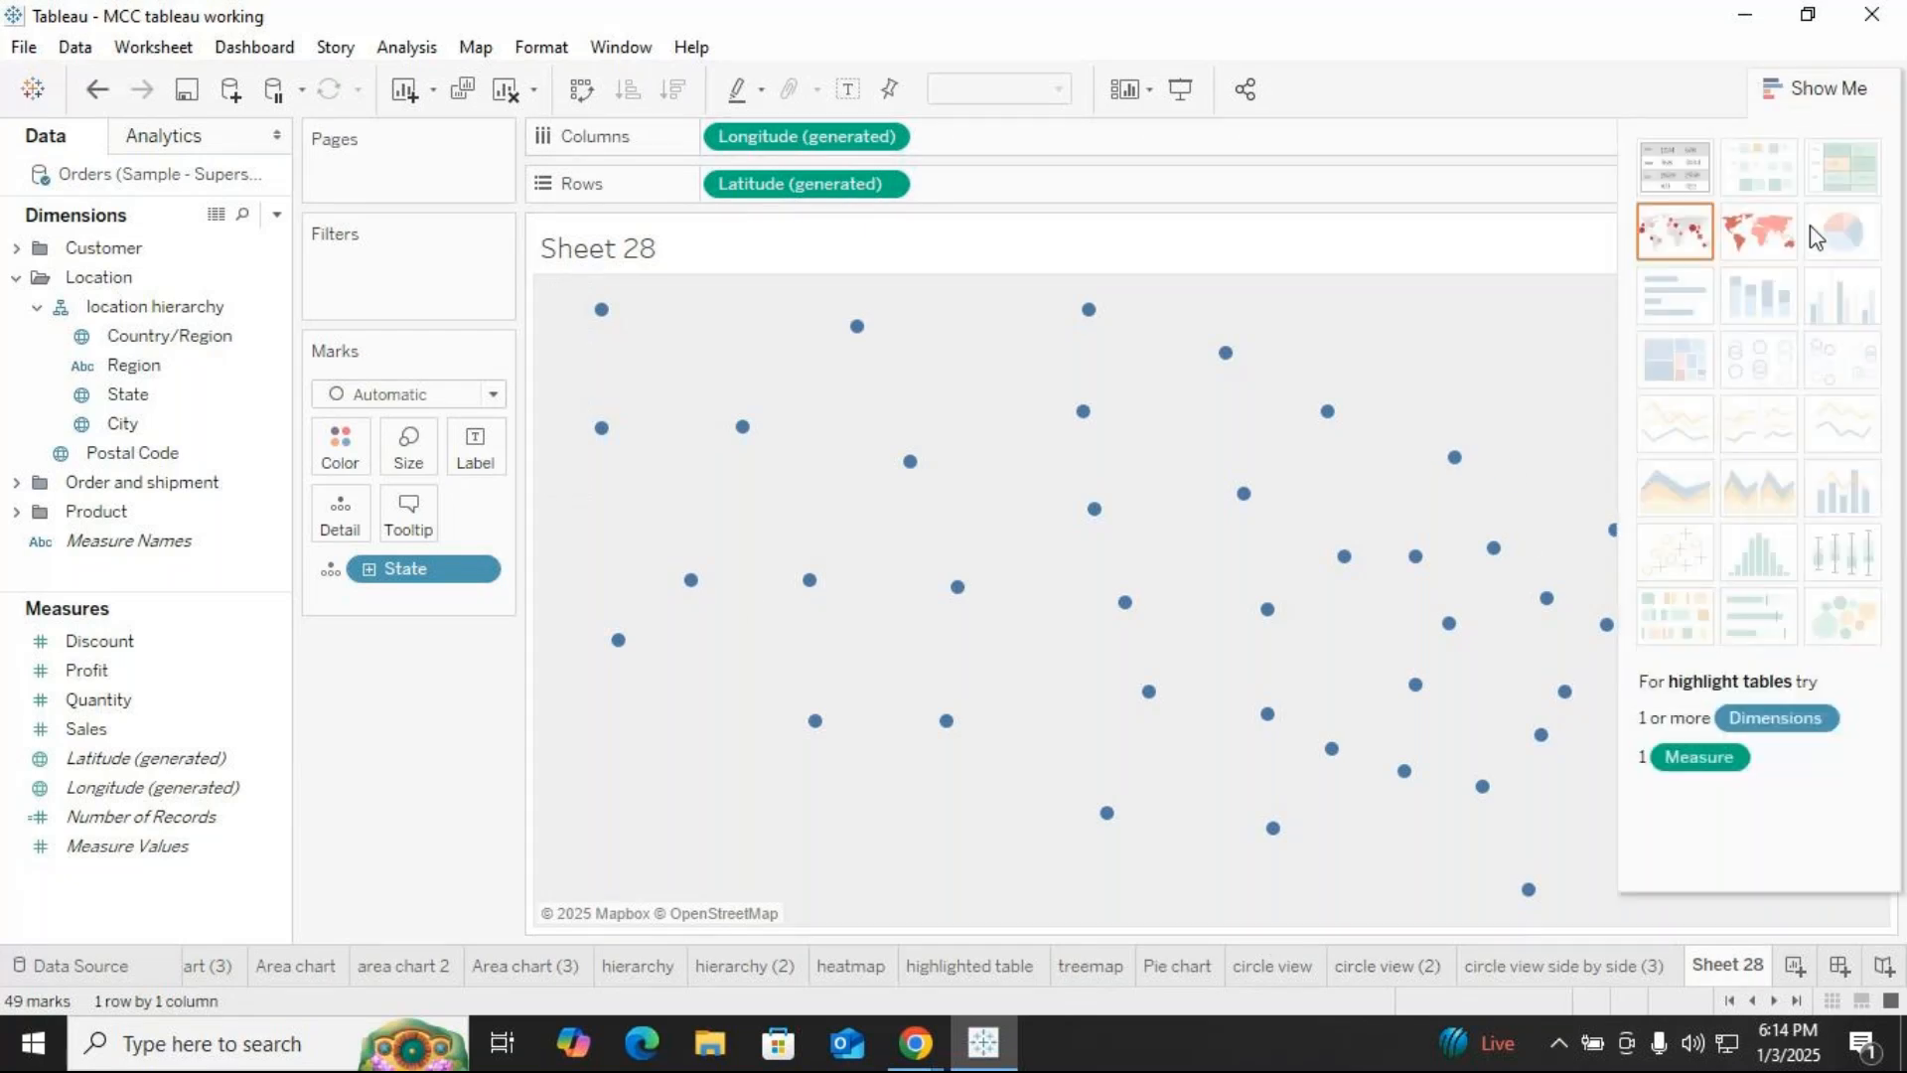
left_click(1758, 238)
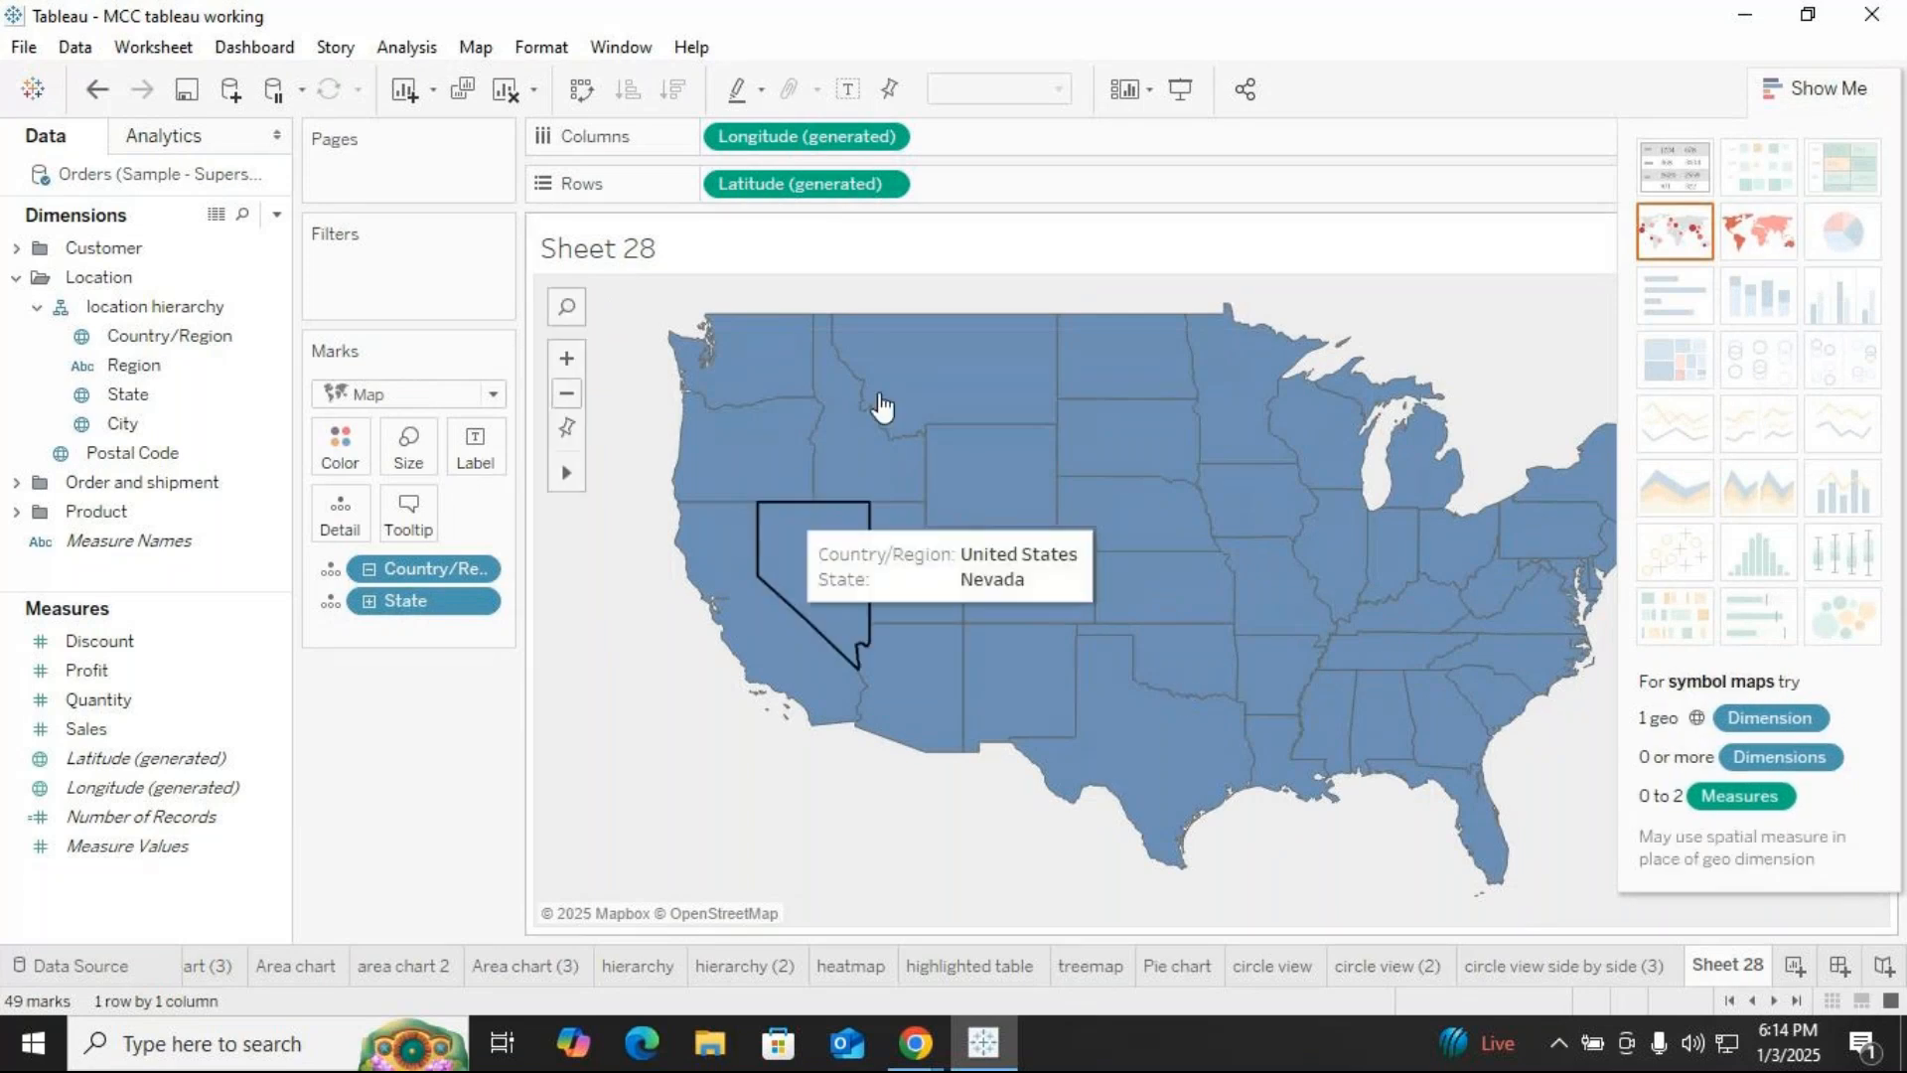
left_click(1669, 237)
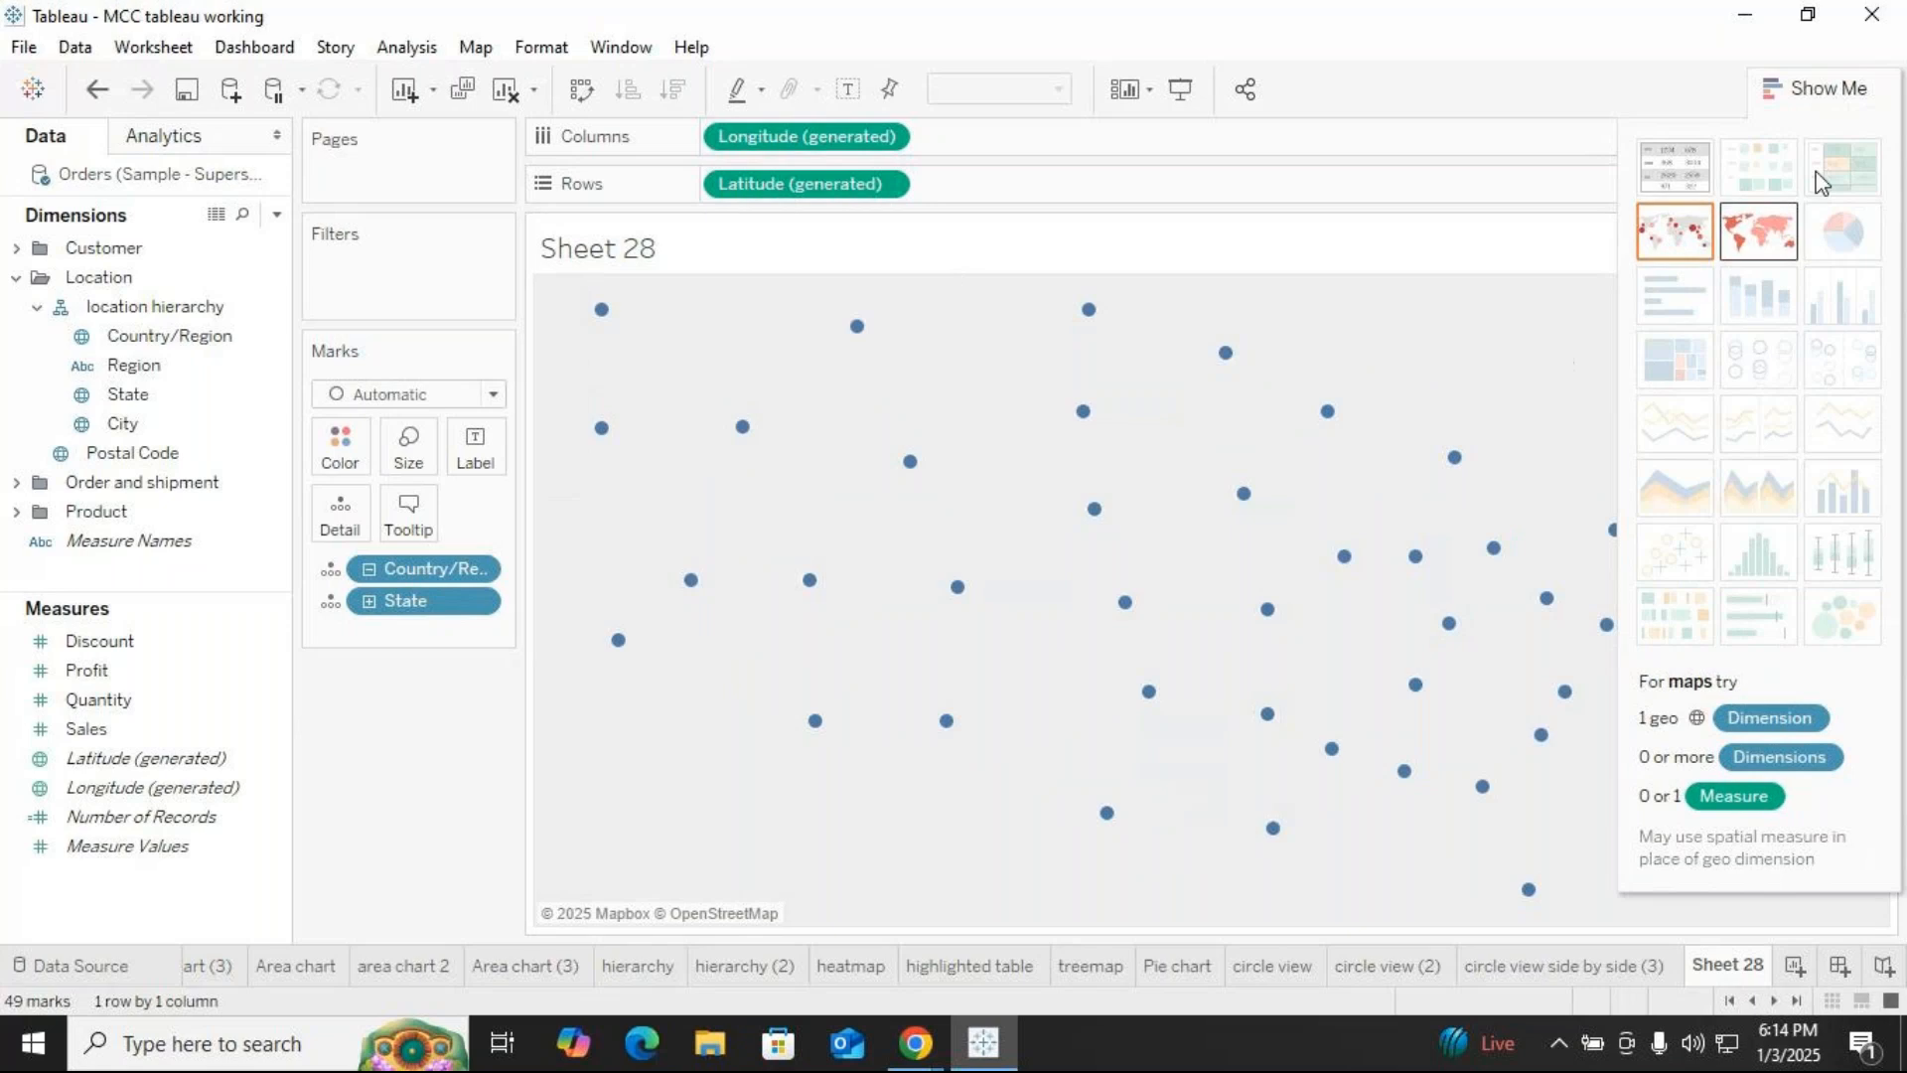
left_click(1823, 90)
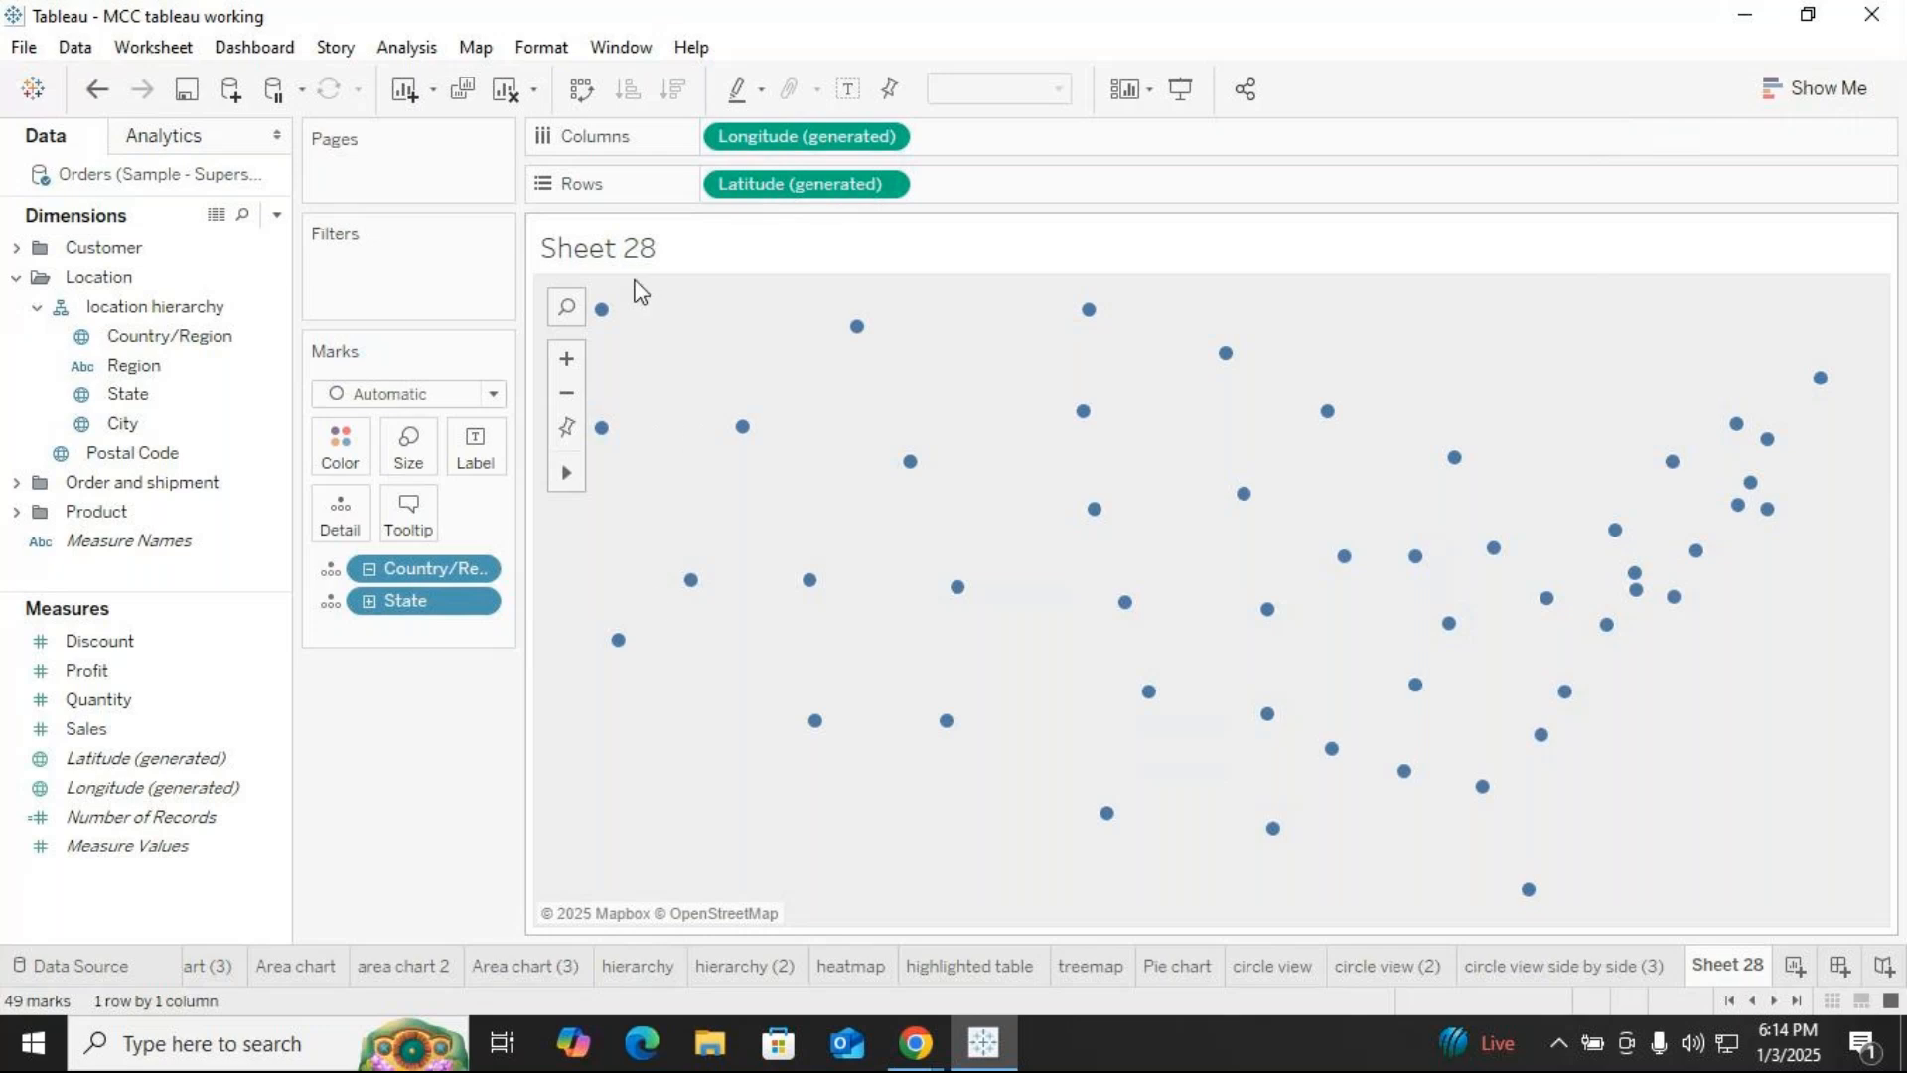
Size the State map marks by Sales and enlarge them to about the middle of the size range
left_click(115, 732)
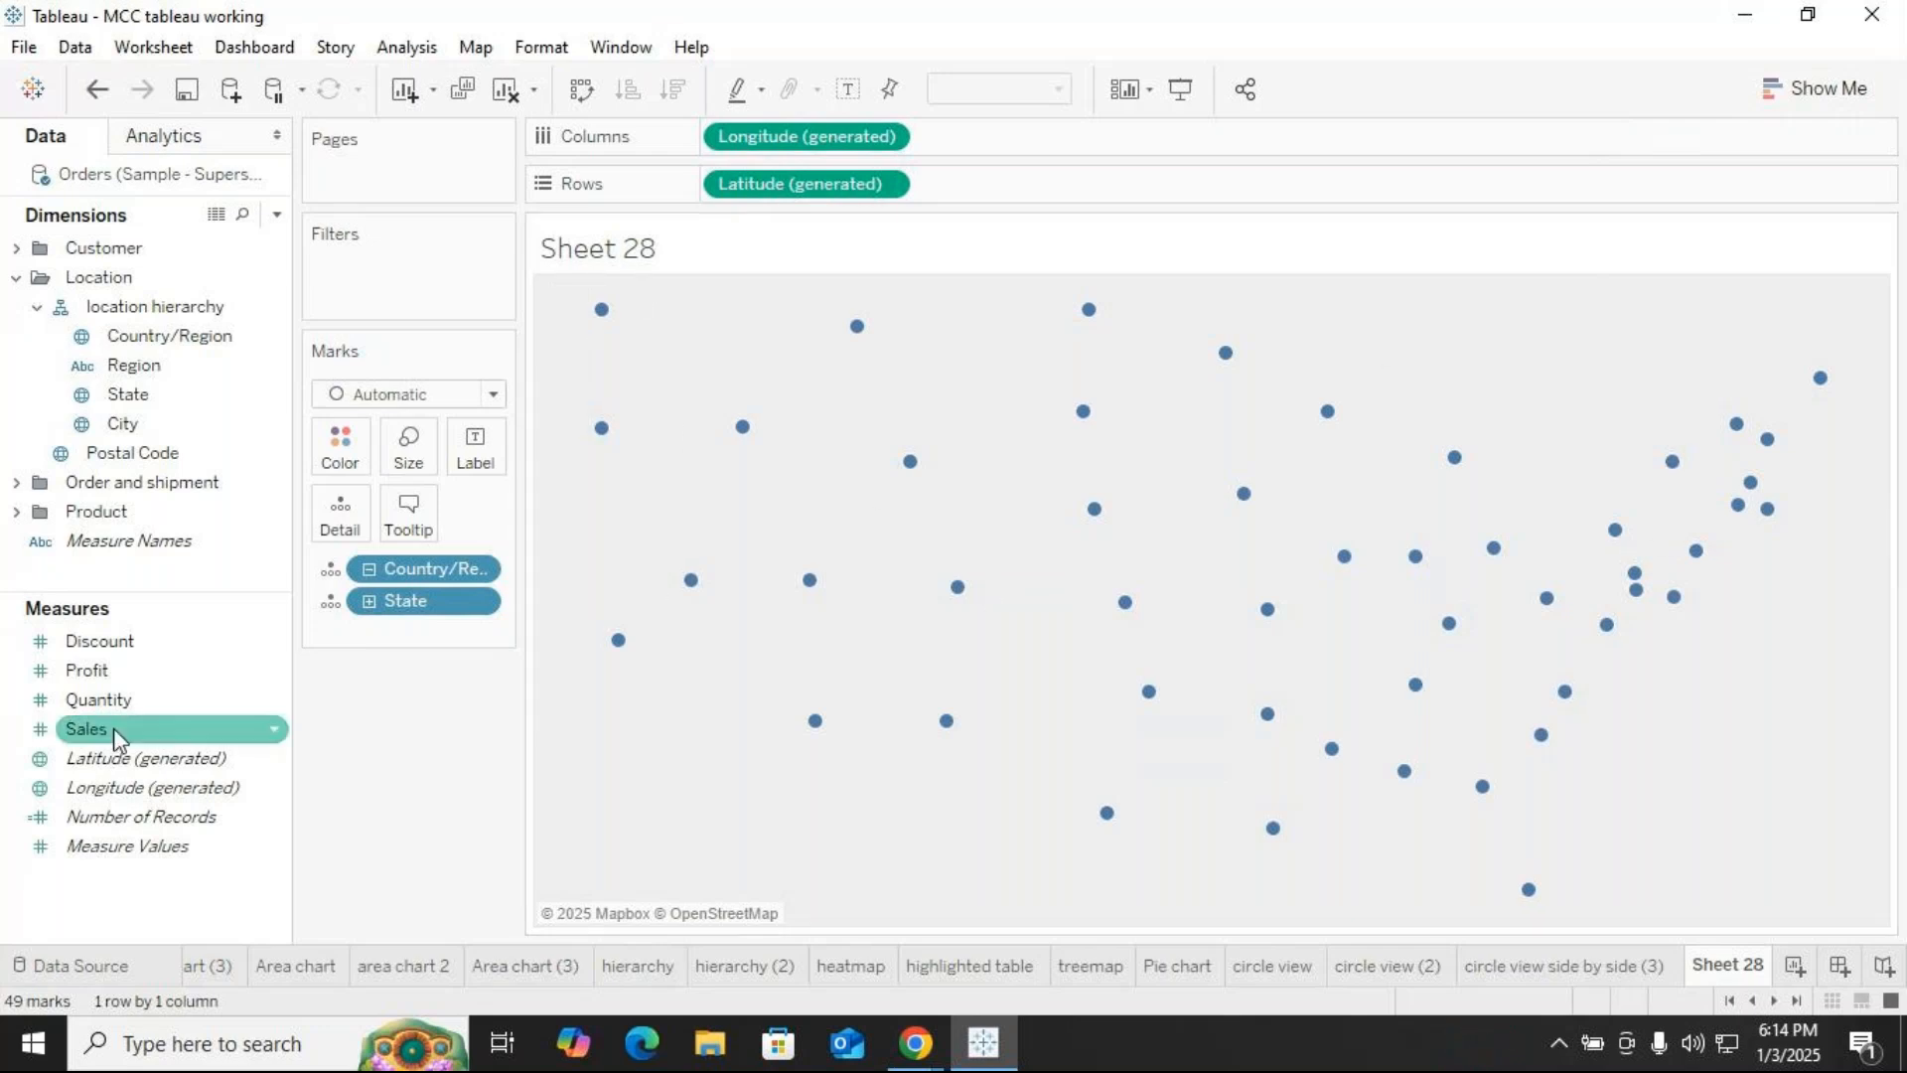
left_click_drag(85, 726, 413, 445)
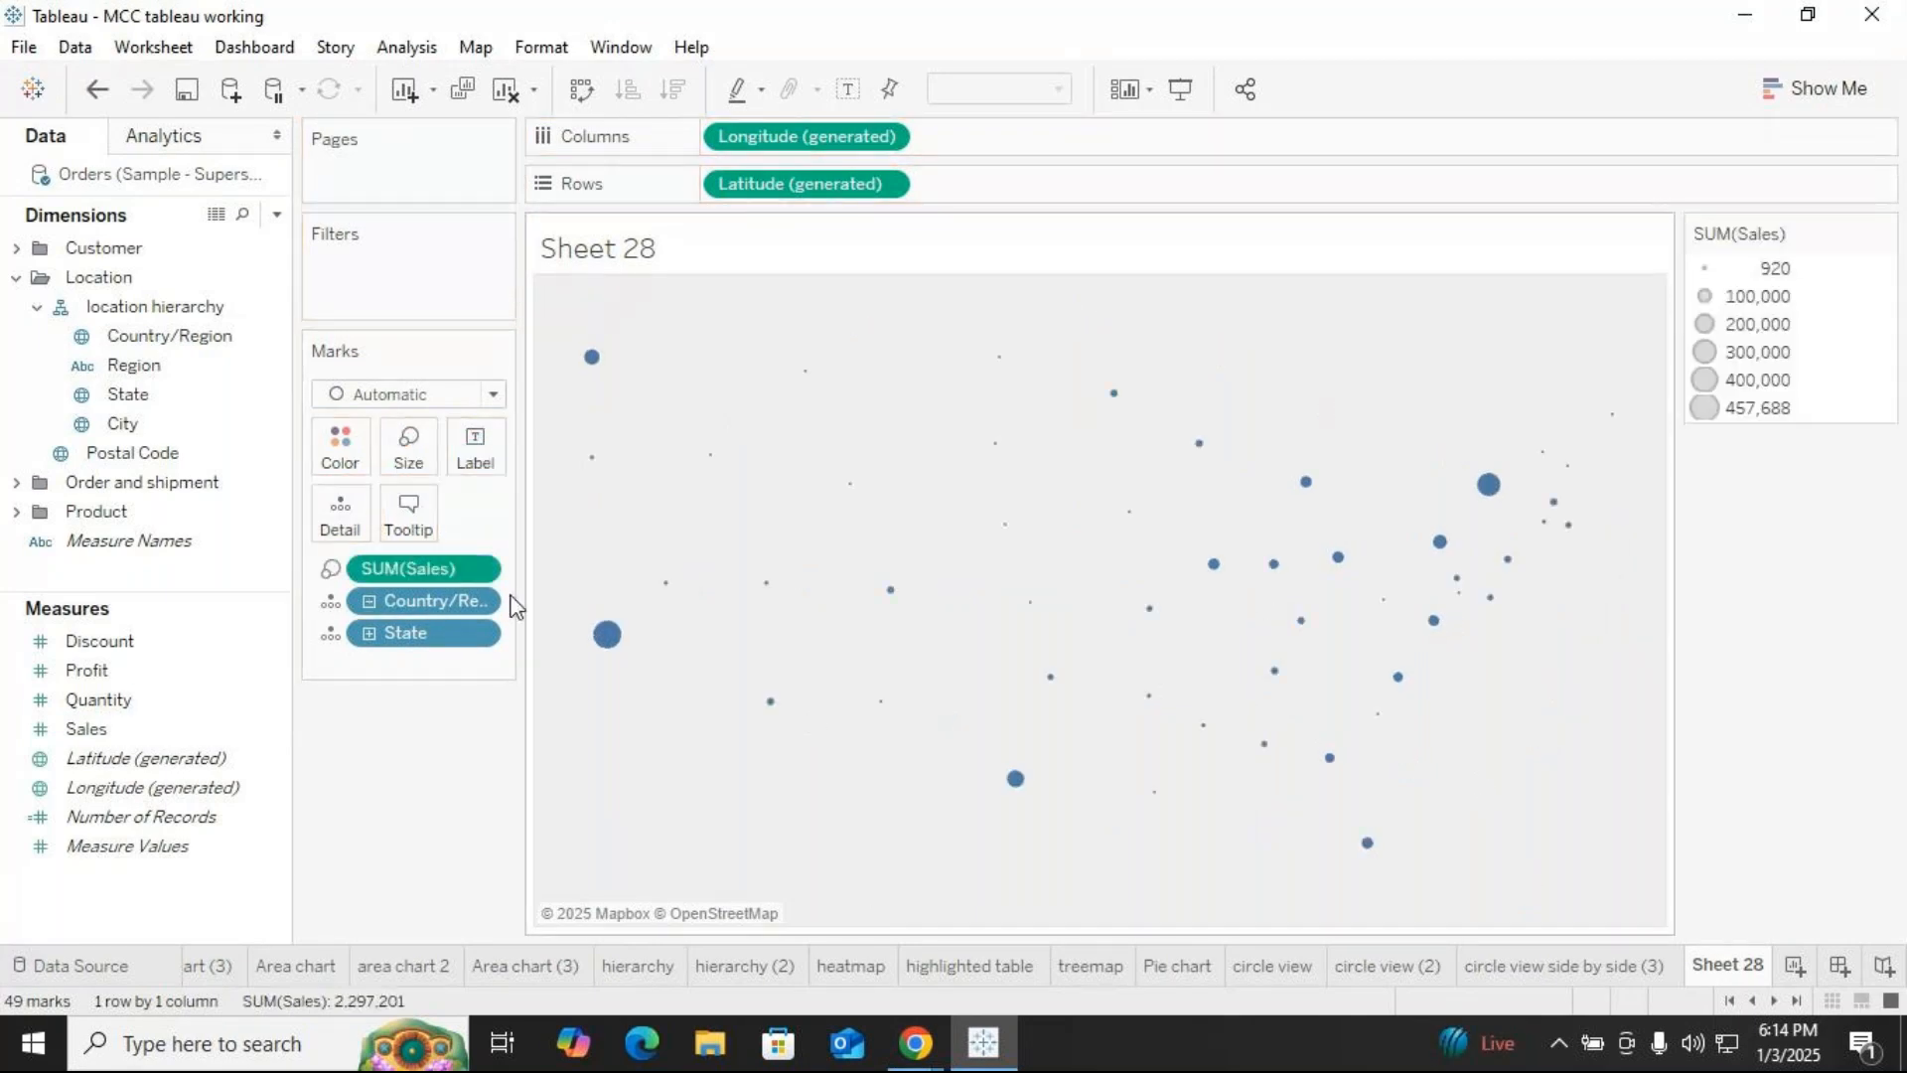
left_click(430, 439)
left_click_drag(457, 515, 525, 529)
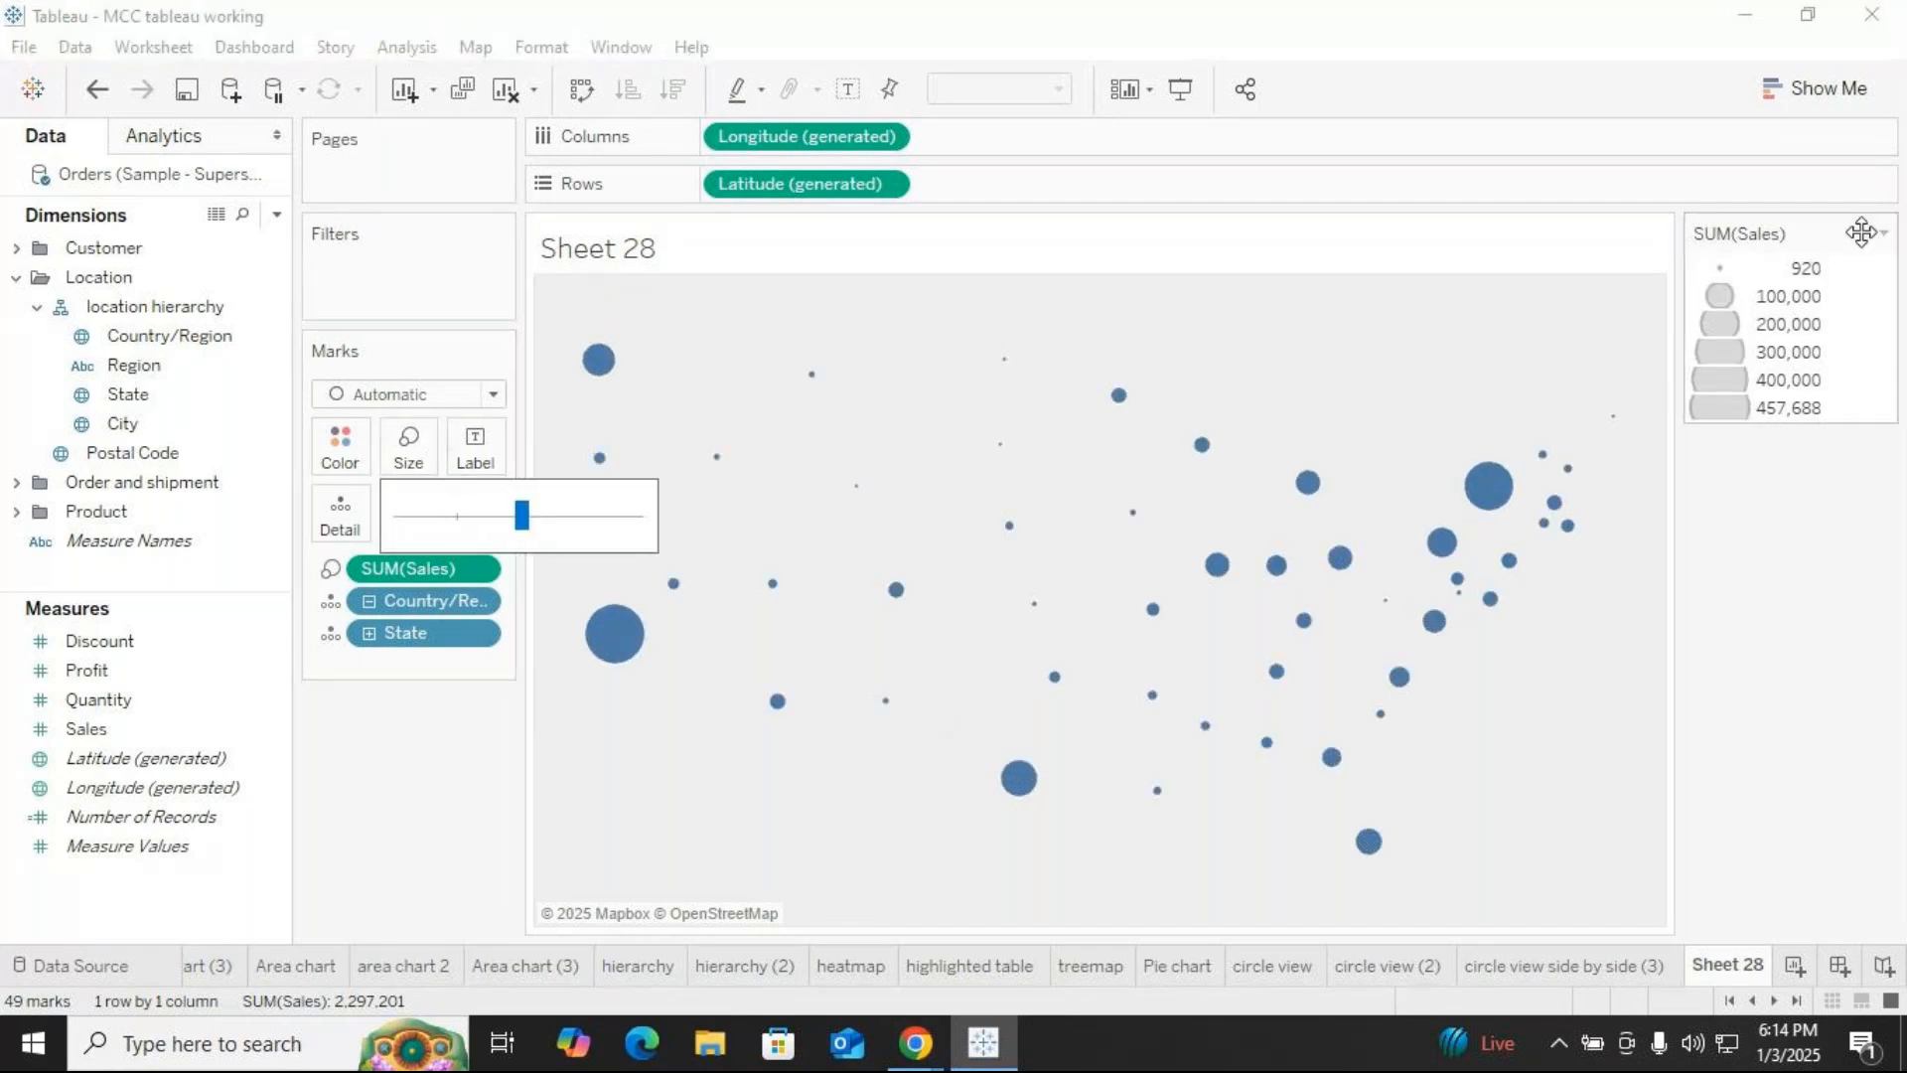
left_click(1883, 242)
left_click(1886, 242)
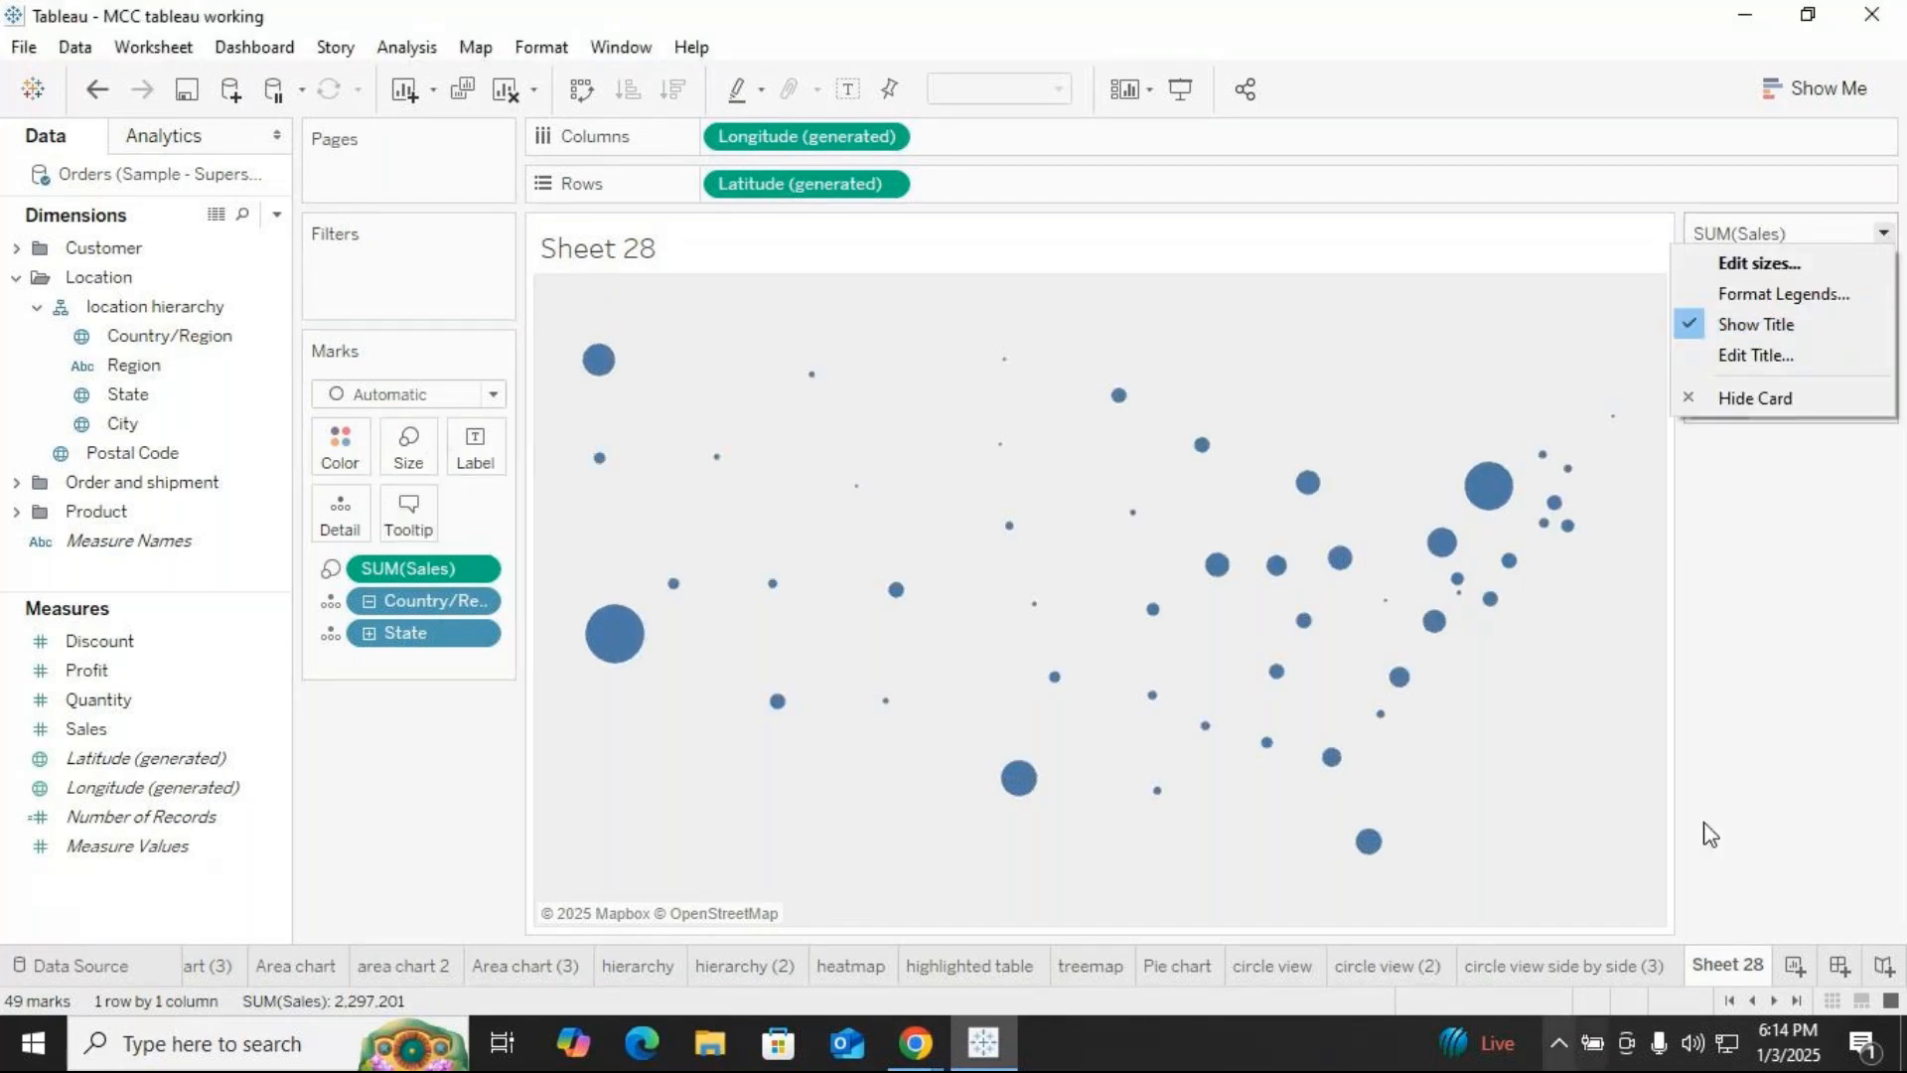
left_click(1816, 532)
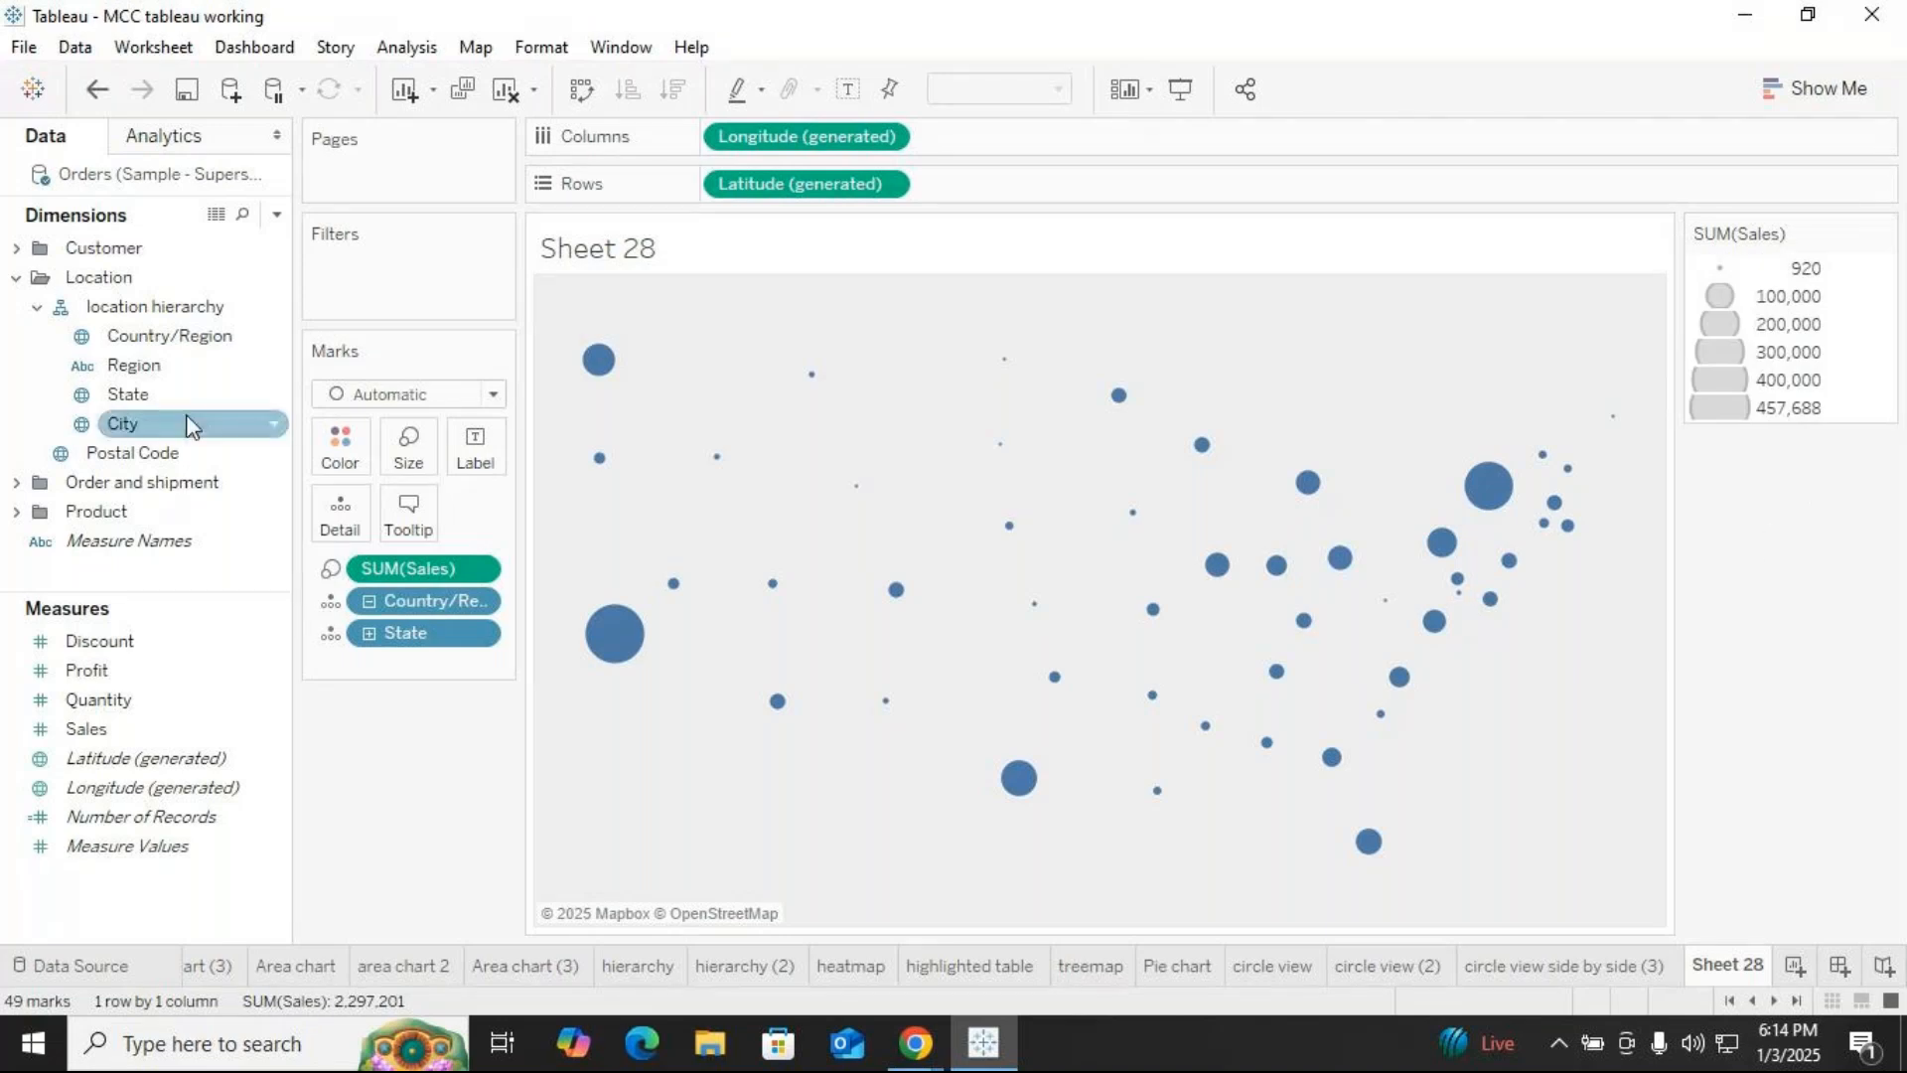
Label the map marks with State and rename the worksheet "symbol map"
left_click_drag(128, 394, 477, 459)
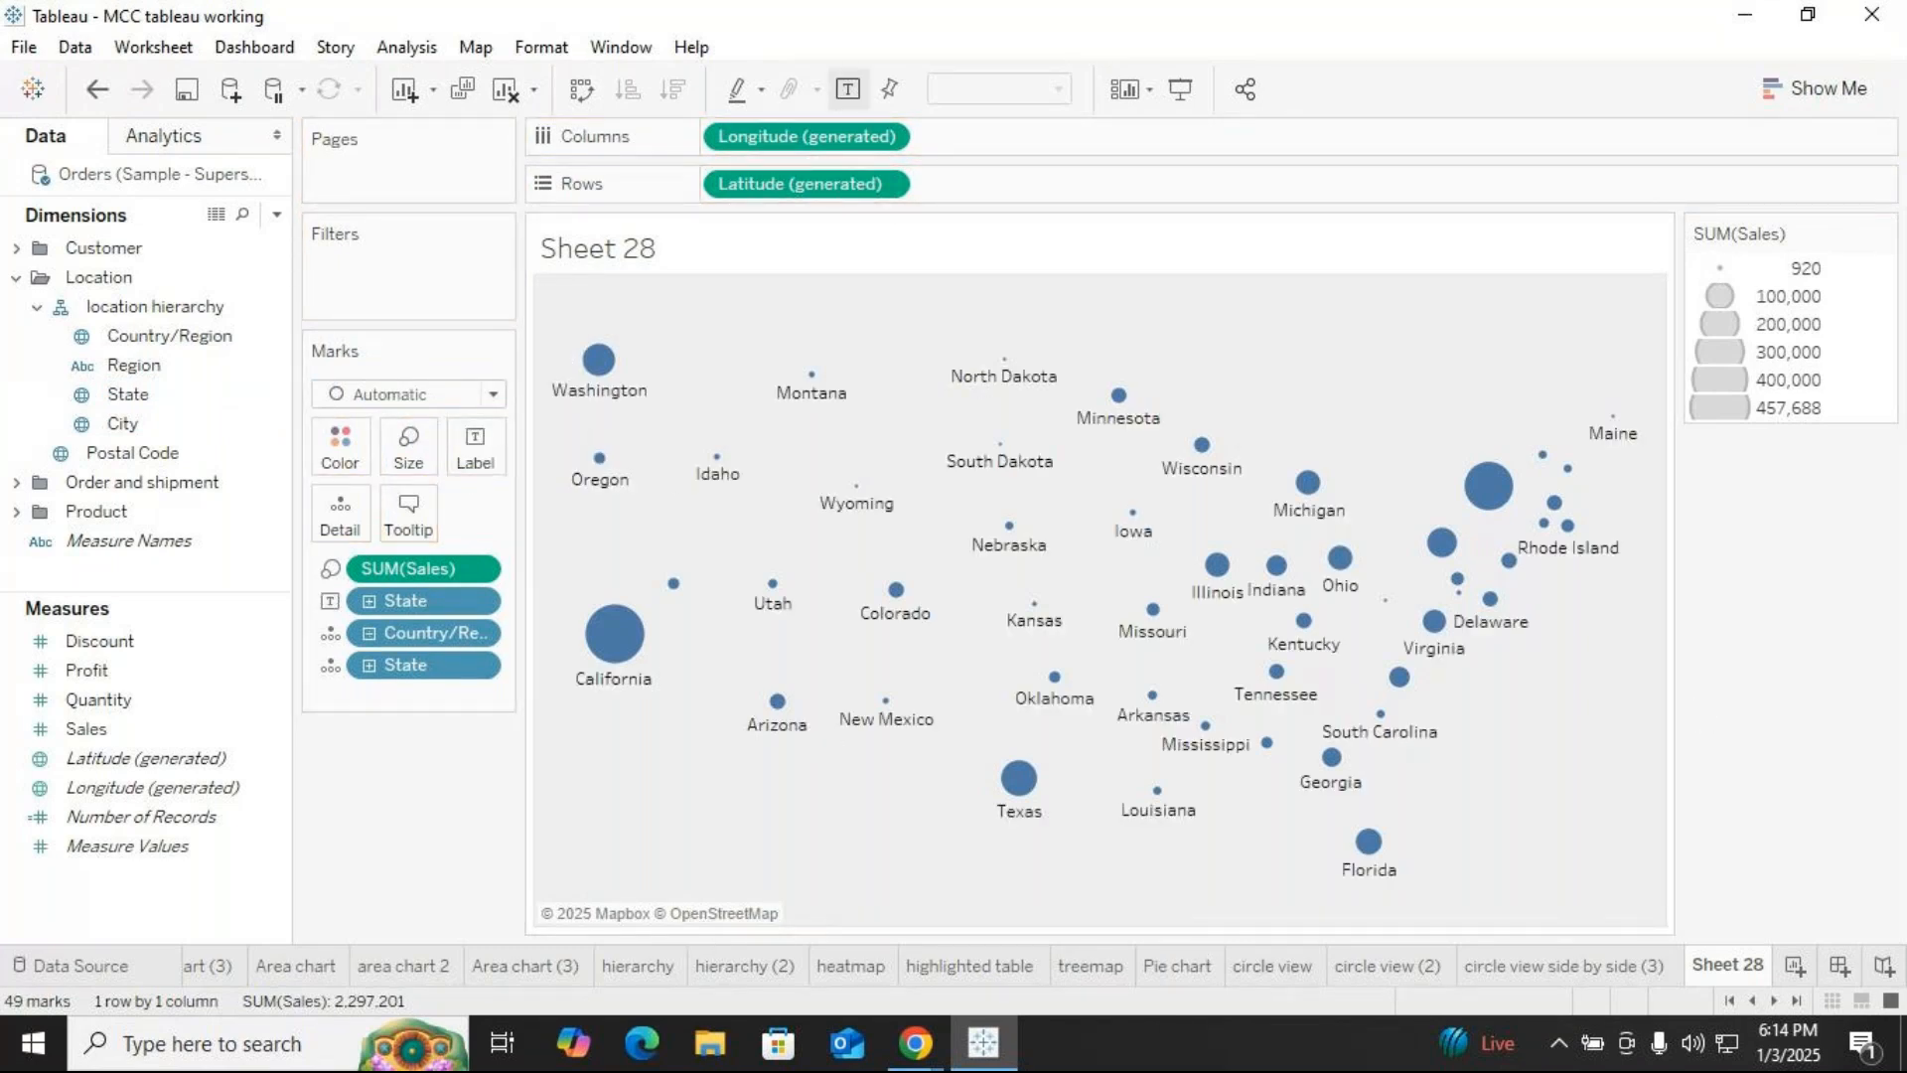
right_click(1736, 963)
left_click(1729, 609)
type("symbol map")
key("Return")
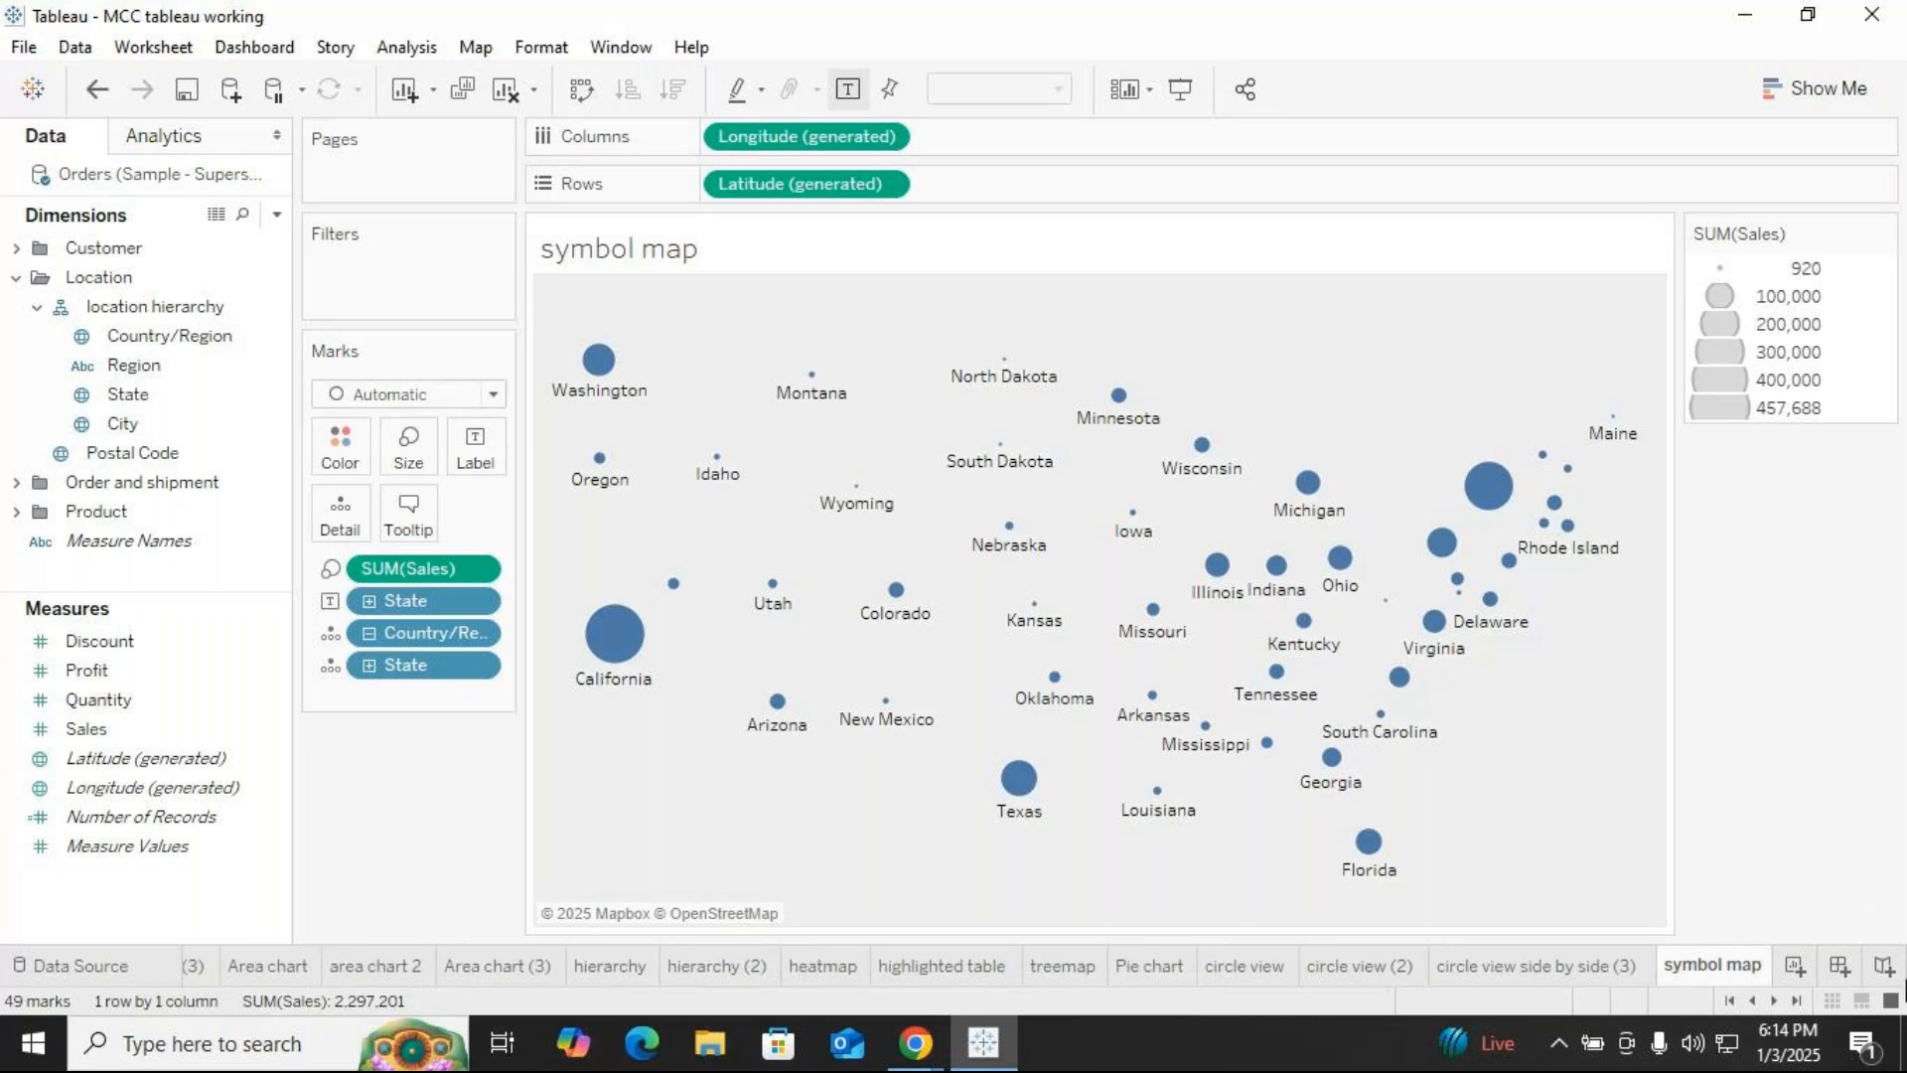
Duplicate the symbol map worksheet and convert the copy to a filled map
right_click(1716, 974)
left_click(1738, 714)
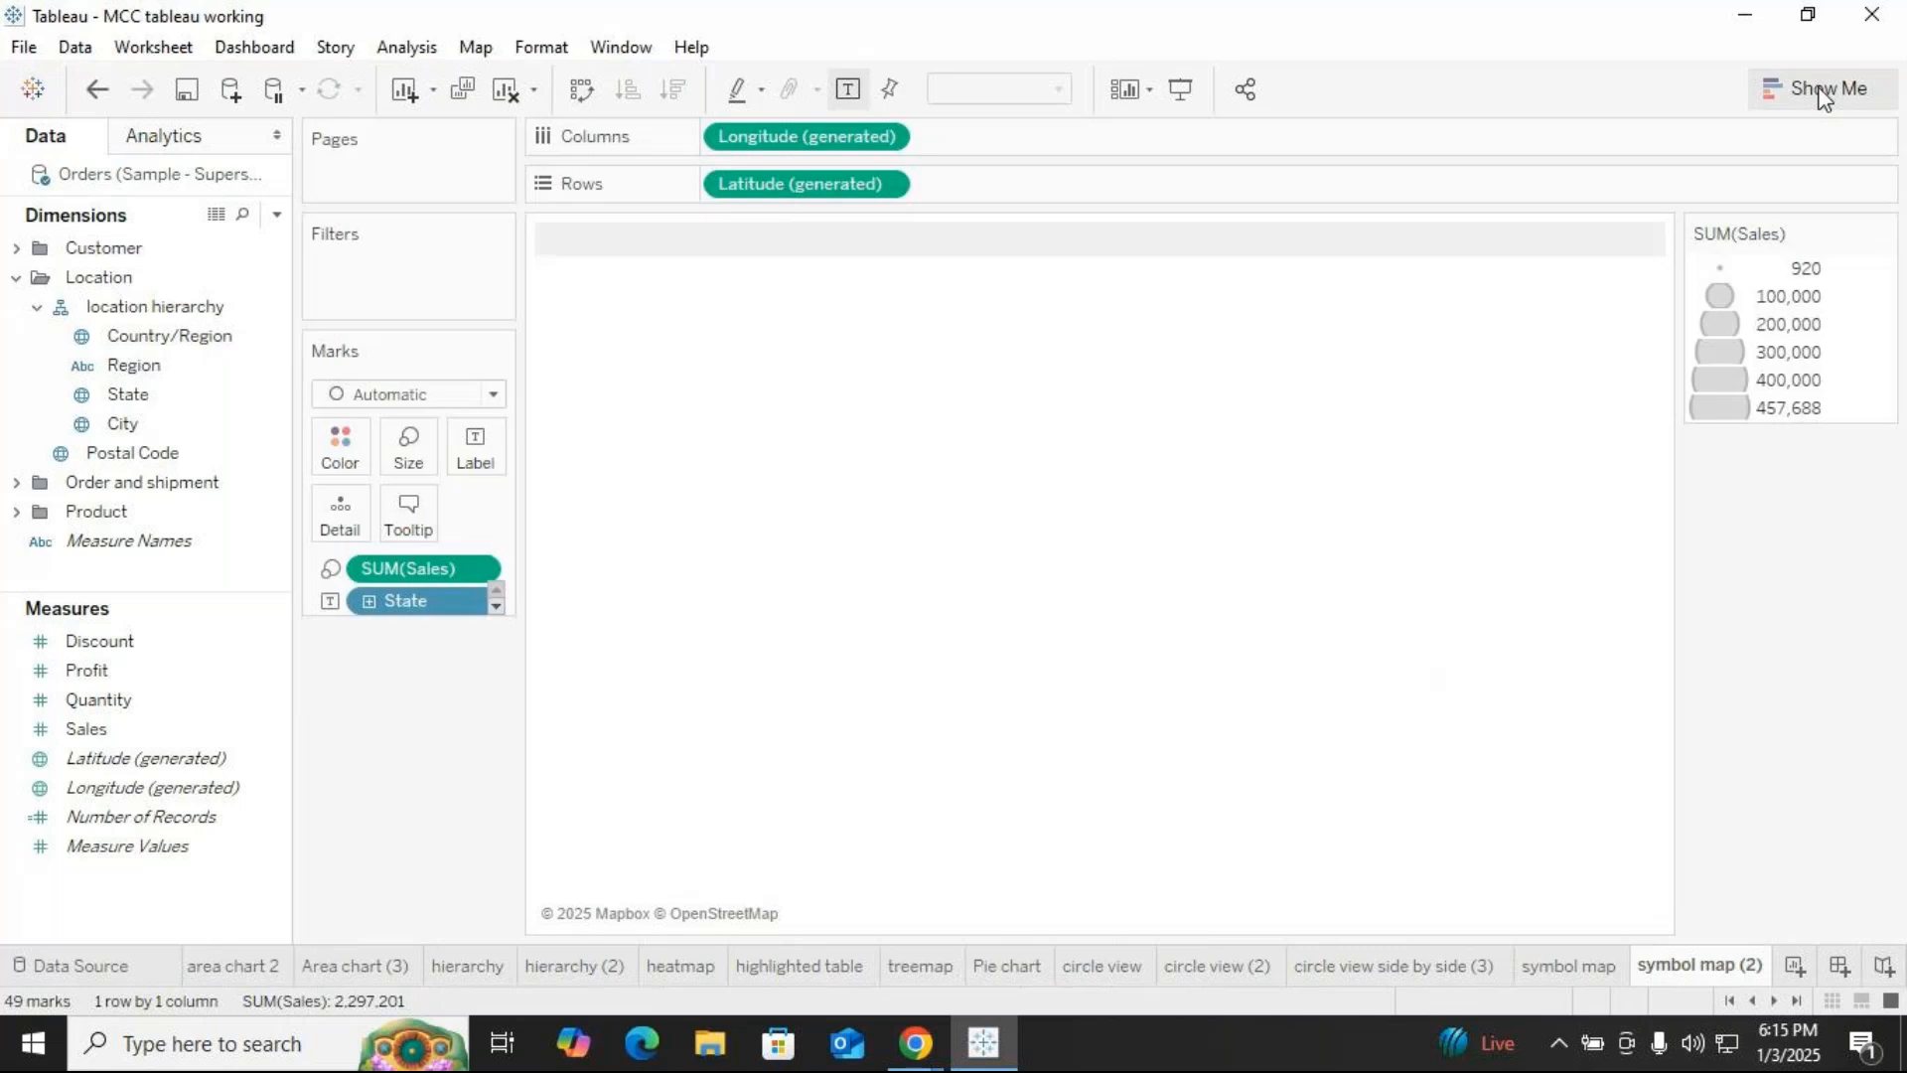
left_click(1818, 87)
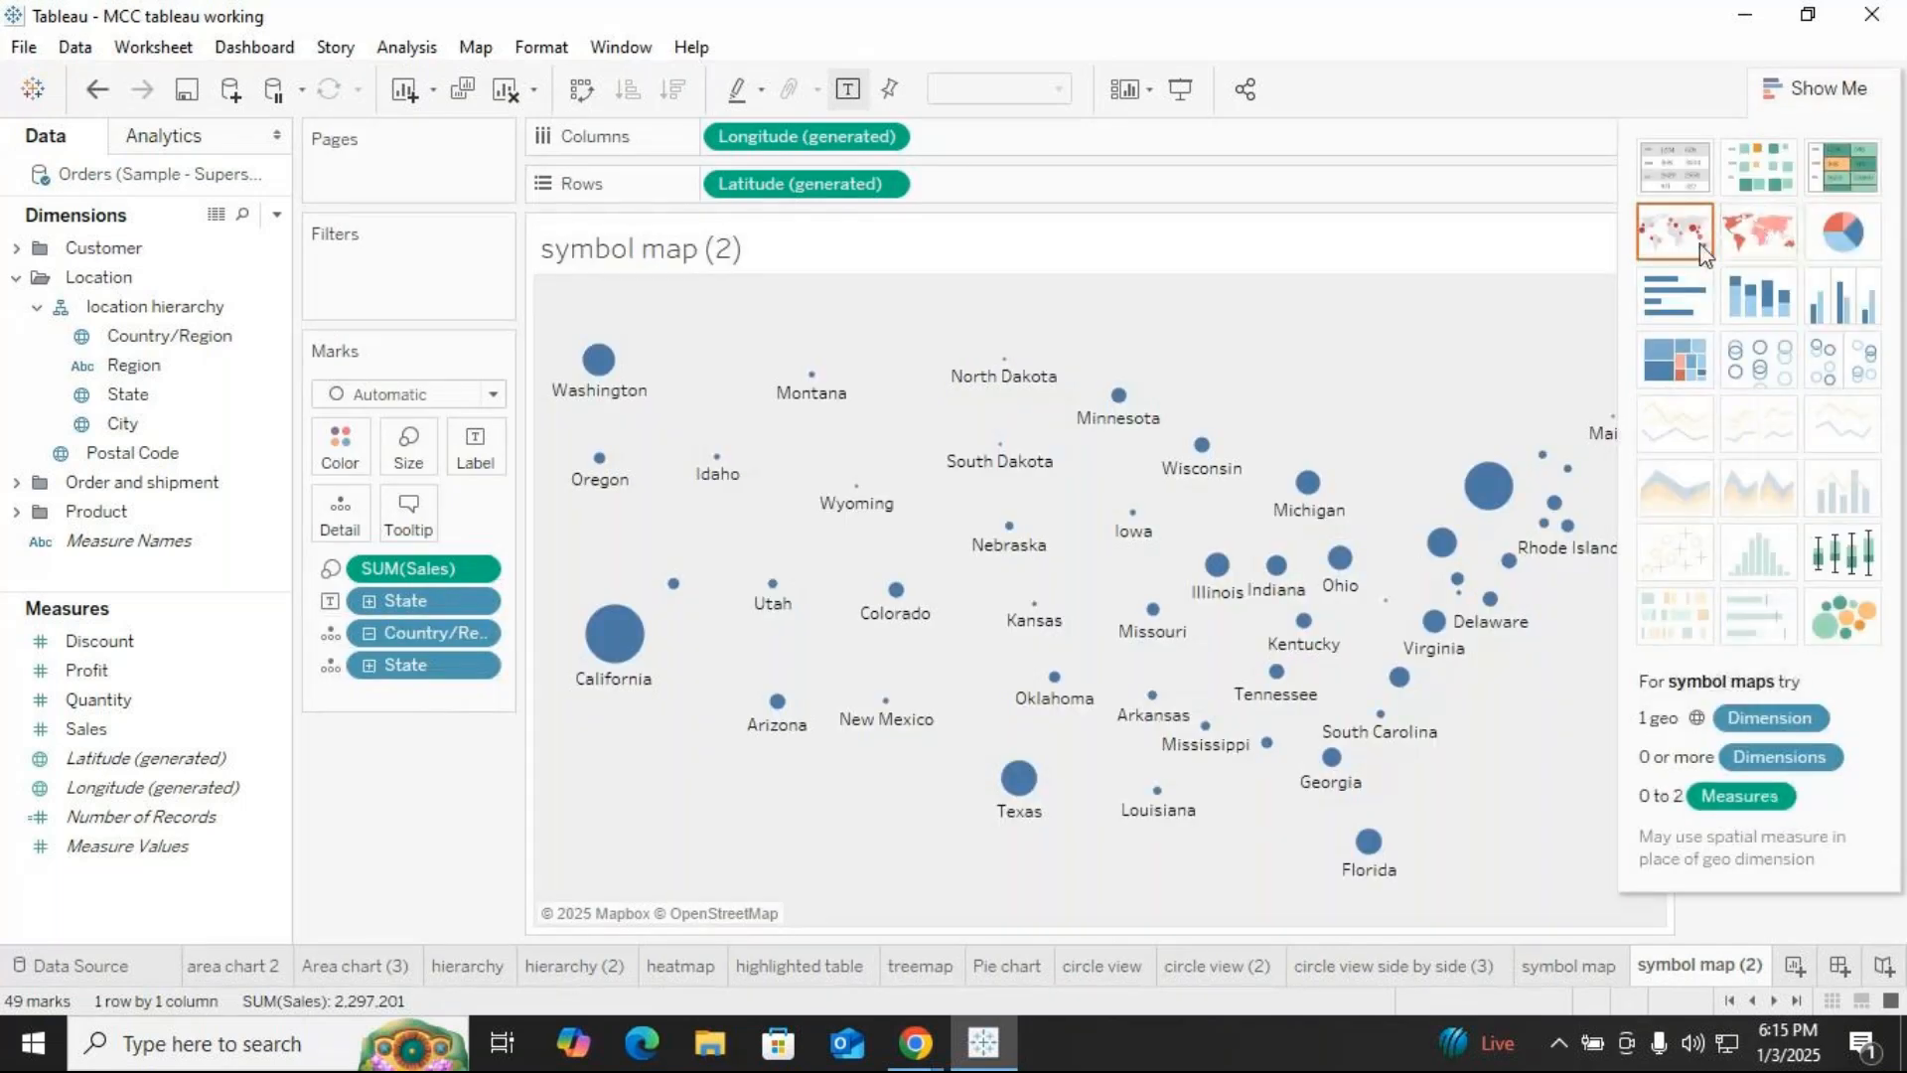
left_click(1757, 244)
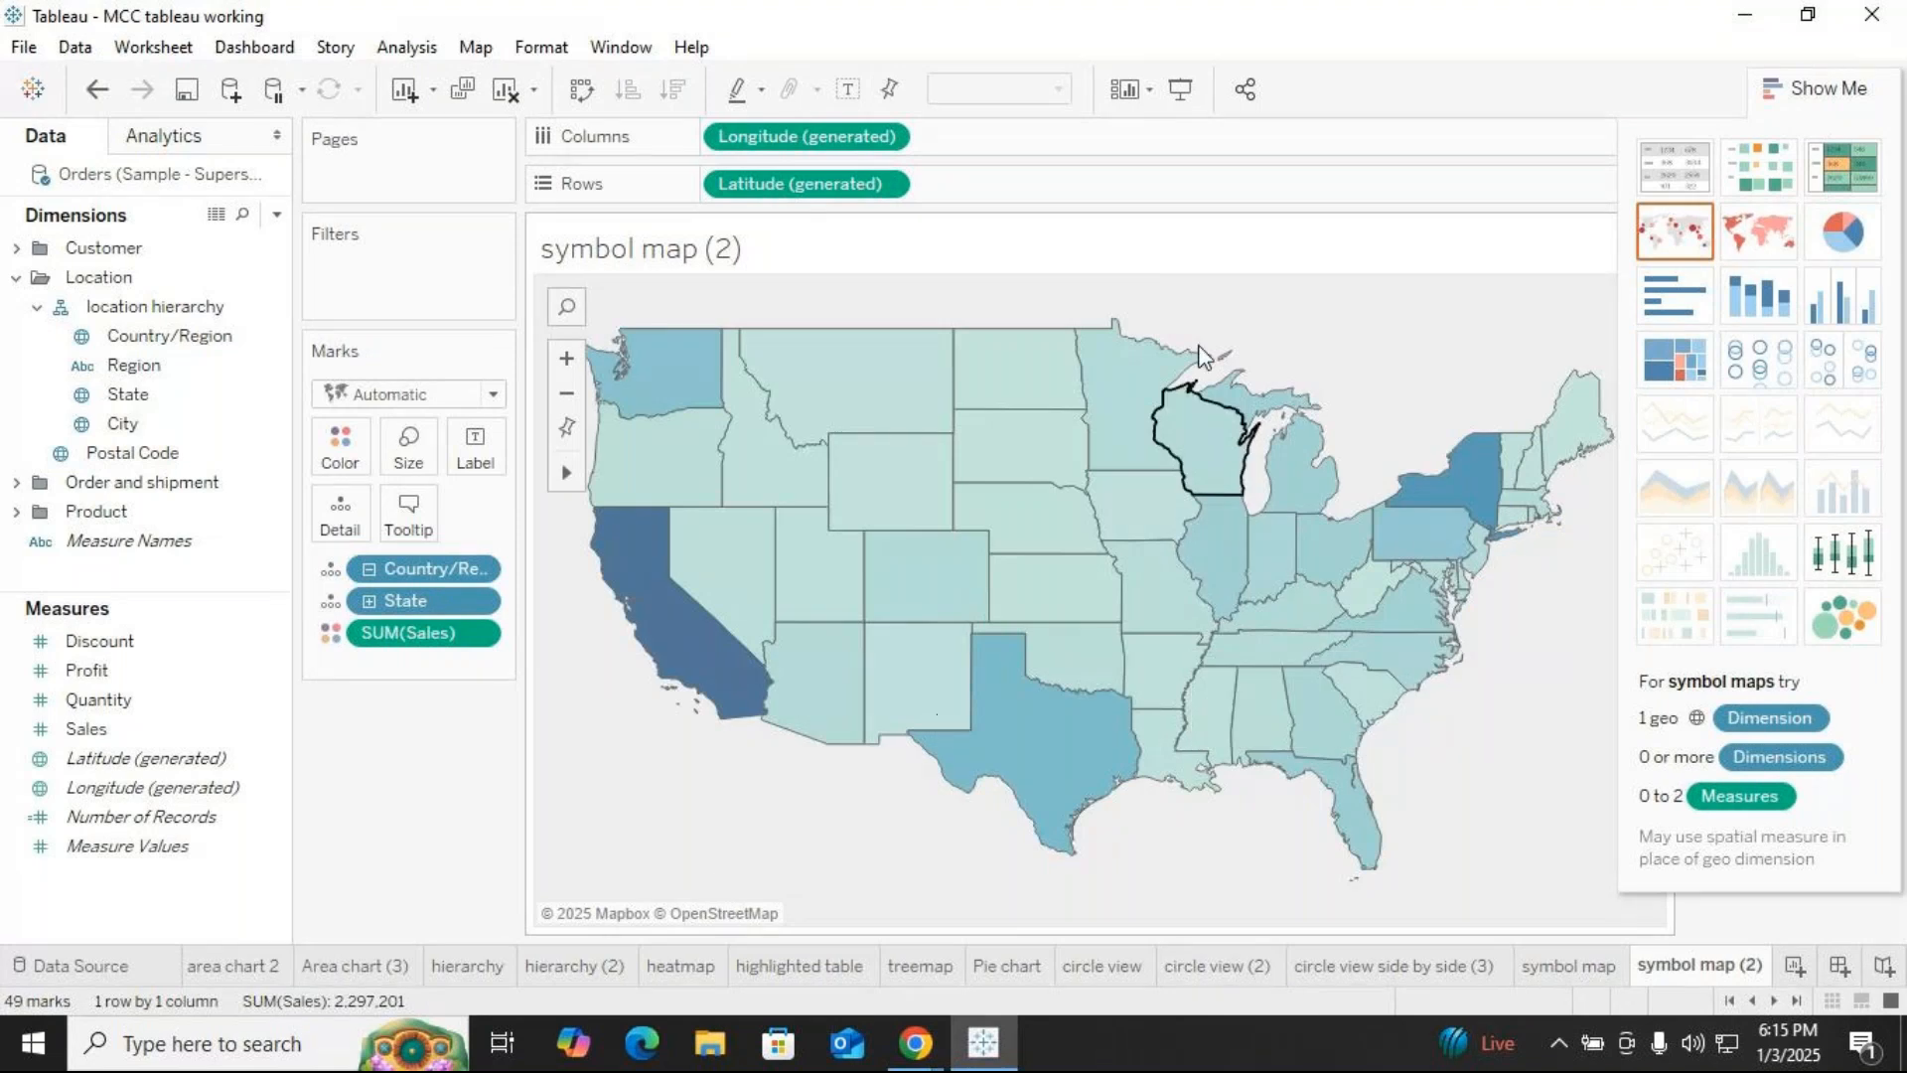
left_click(1816, 87)
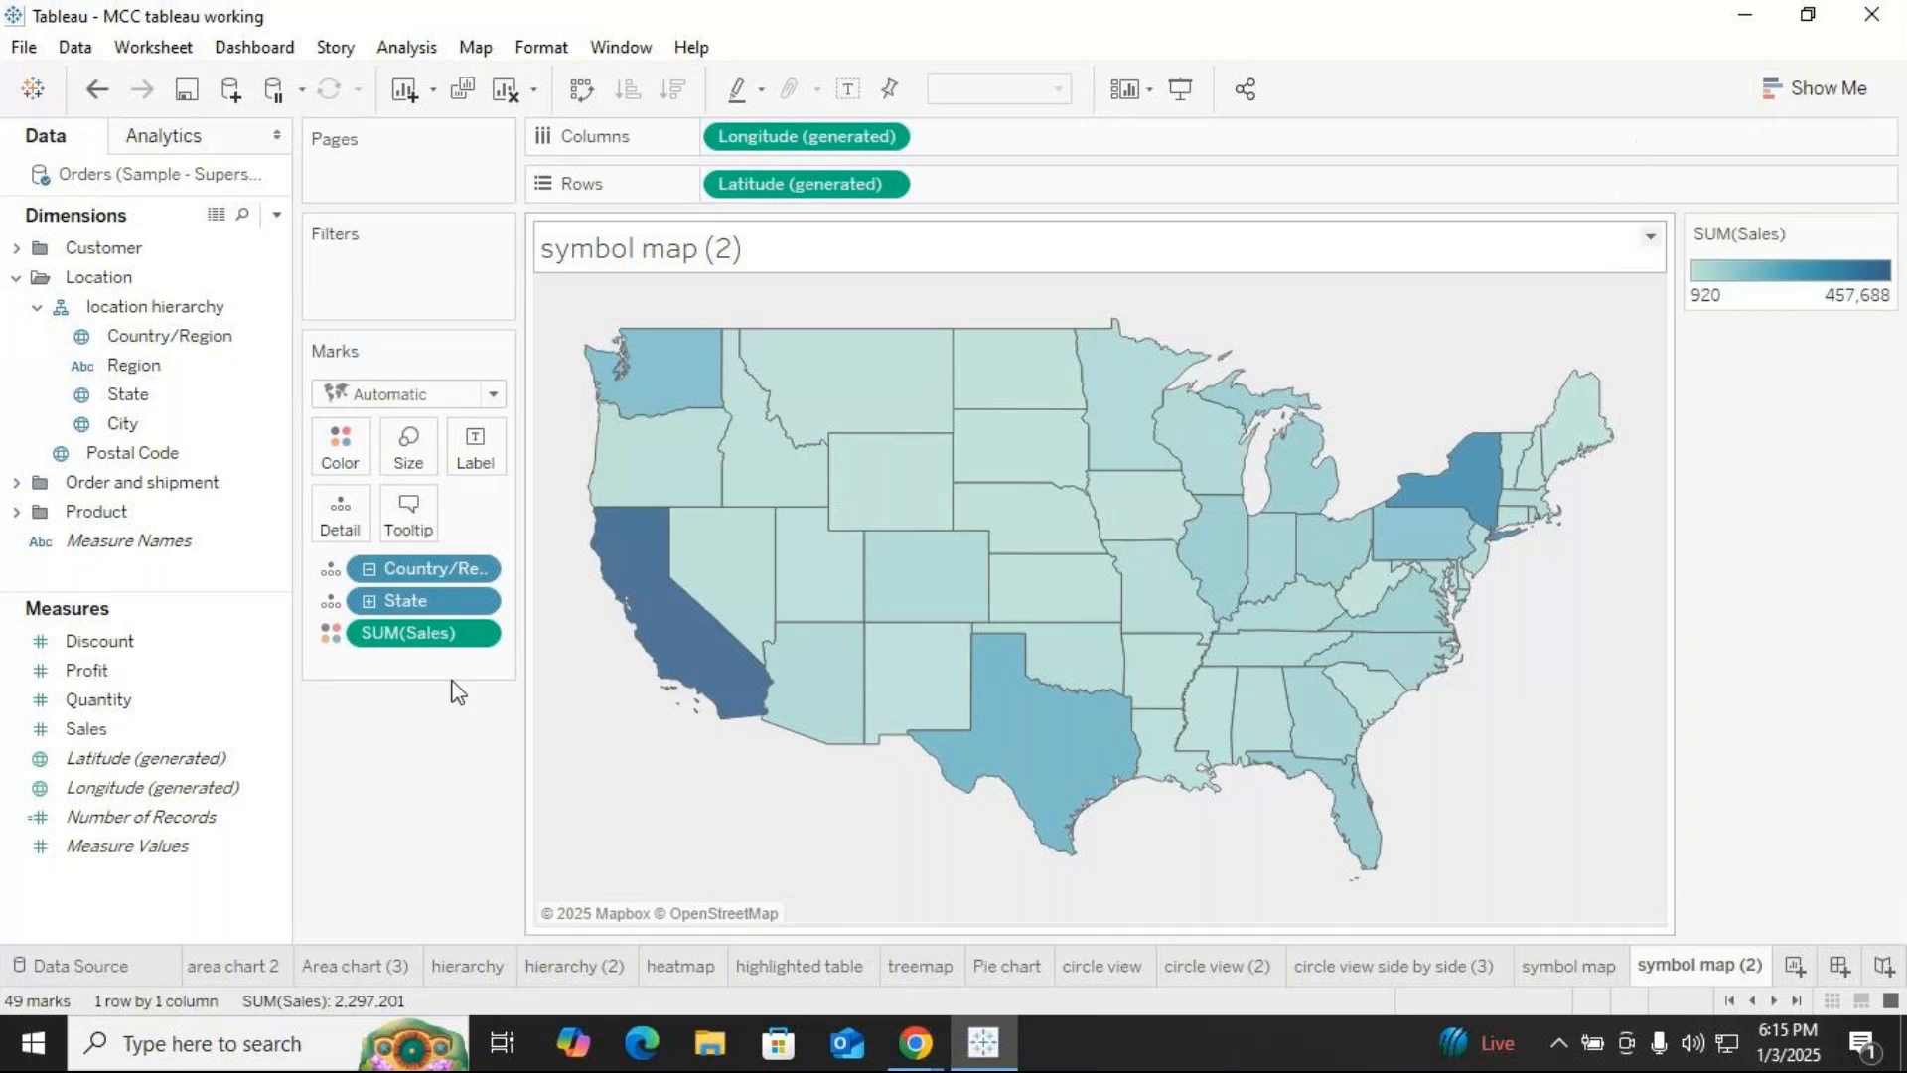
Remove Sales from the marks and reapply the filled map chart type to the State view
left_click_drag(413, 636, 413, 754)
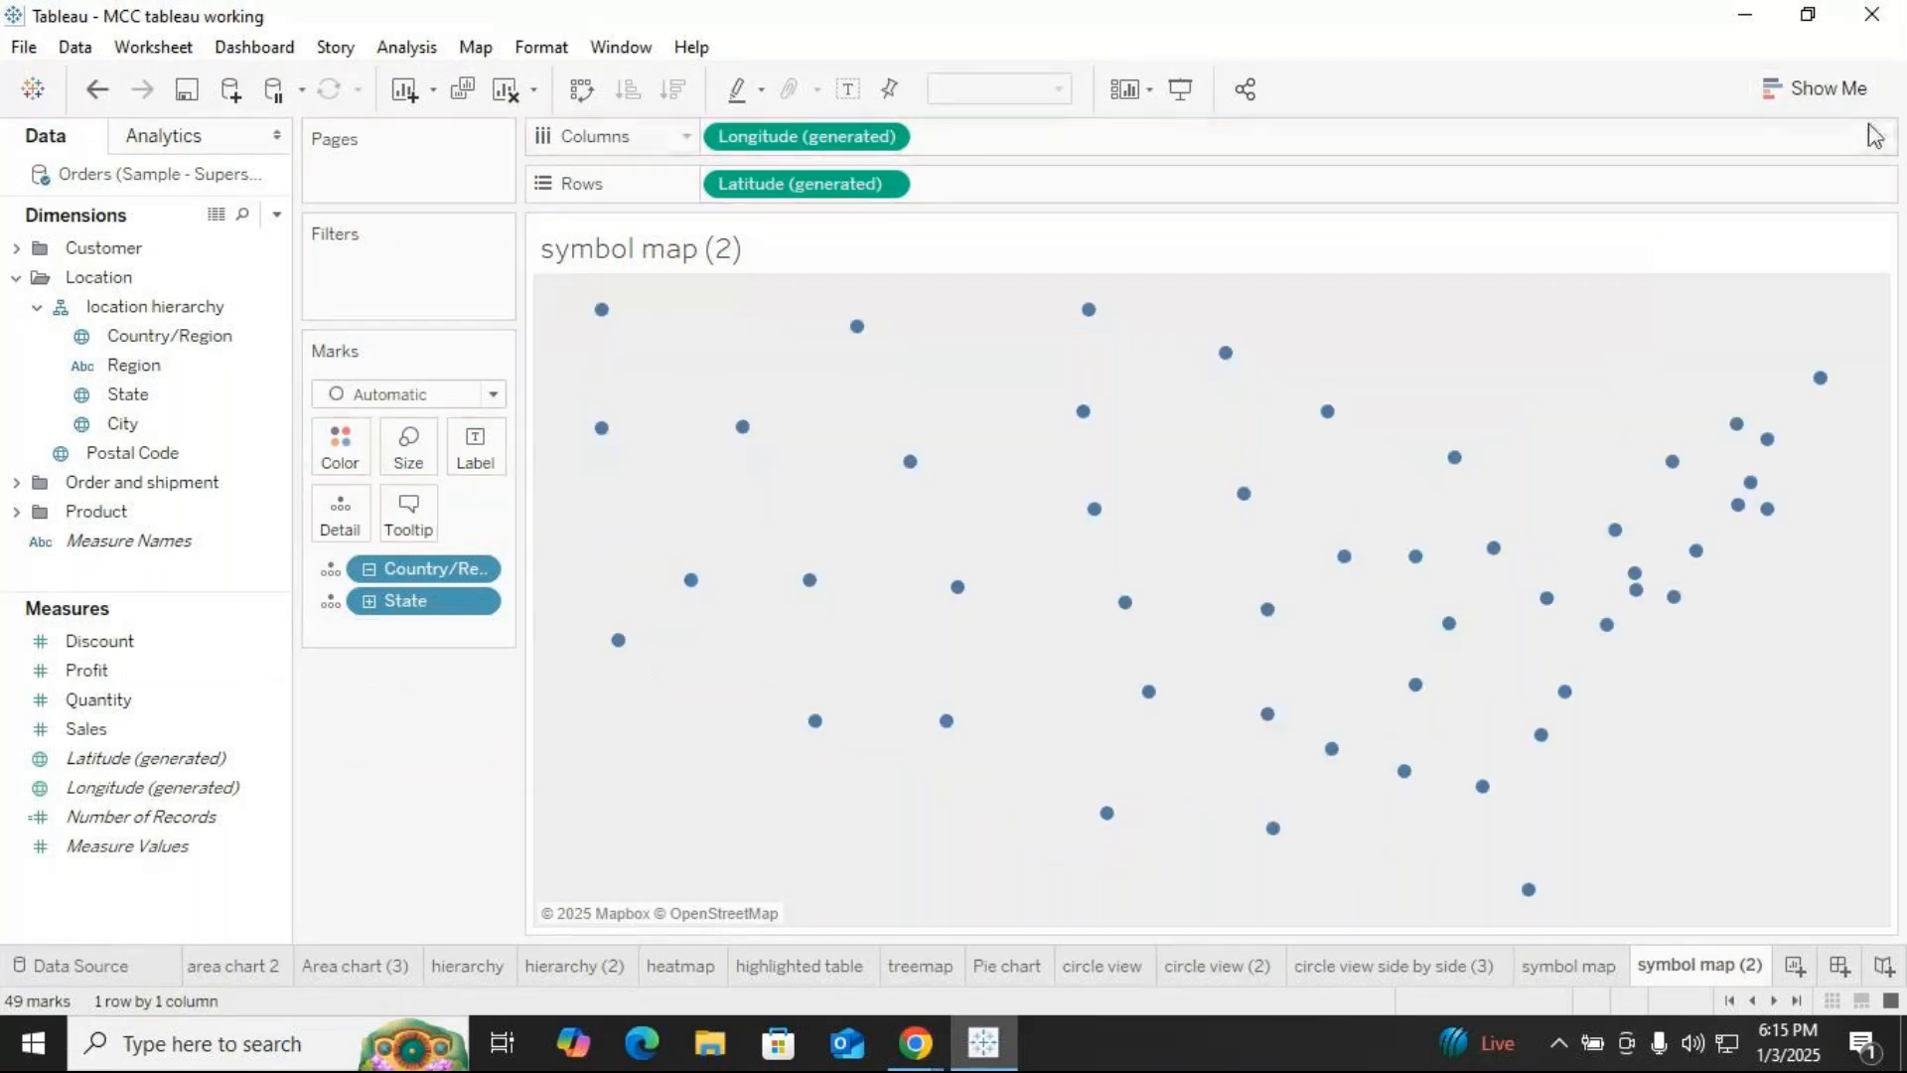
left_click(1833, 99)
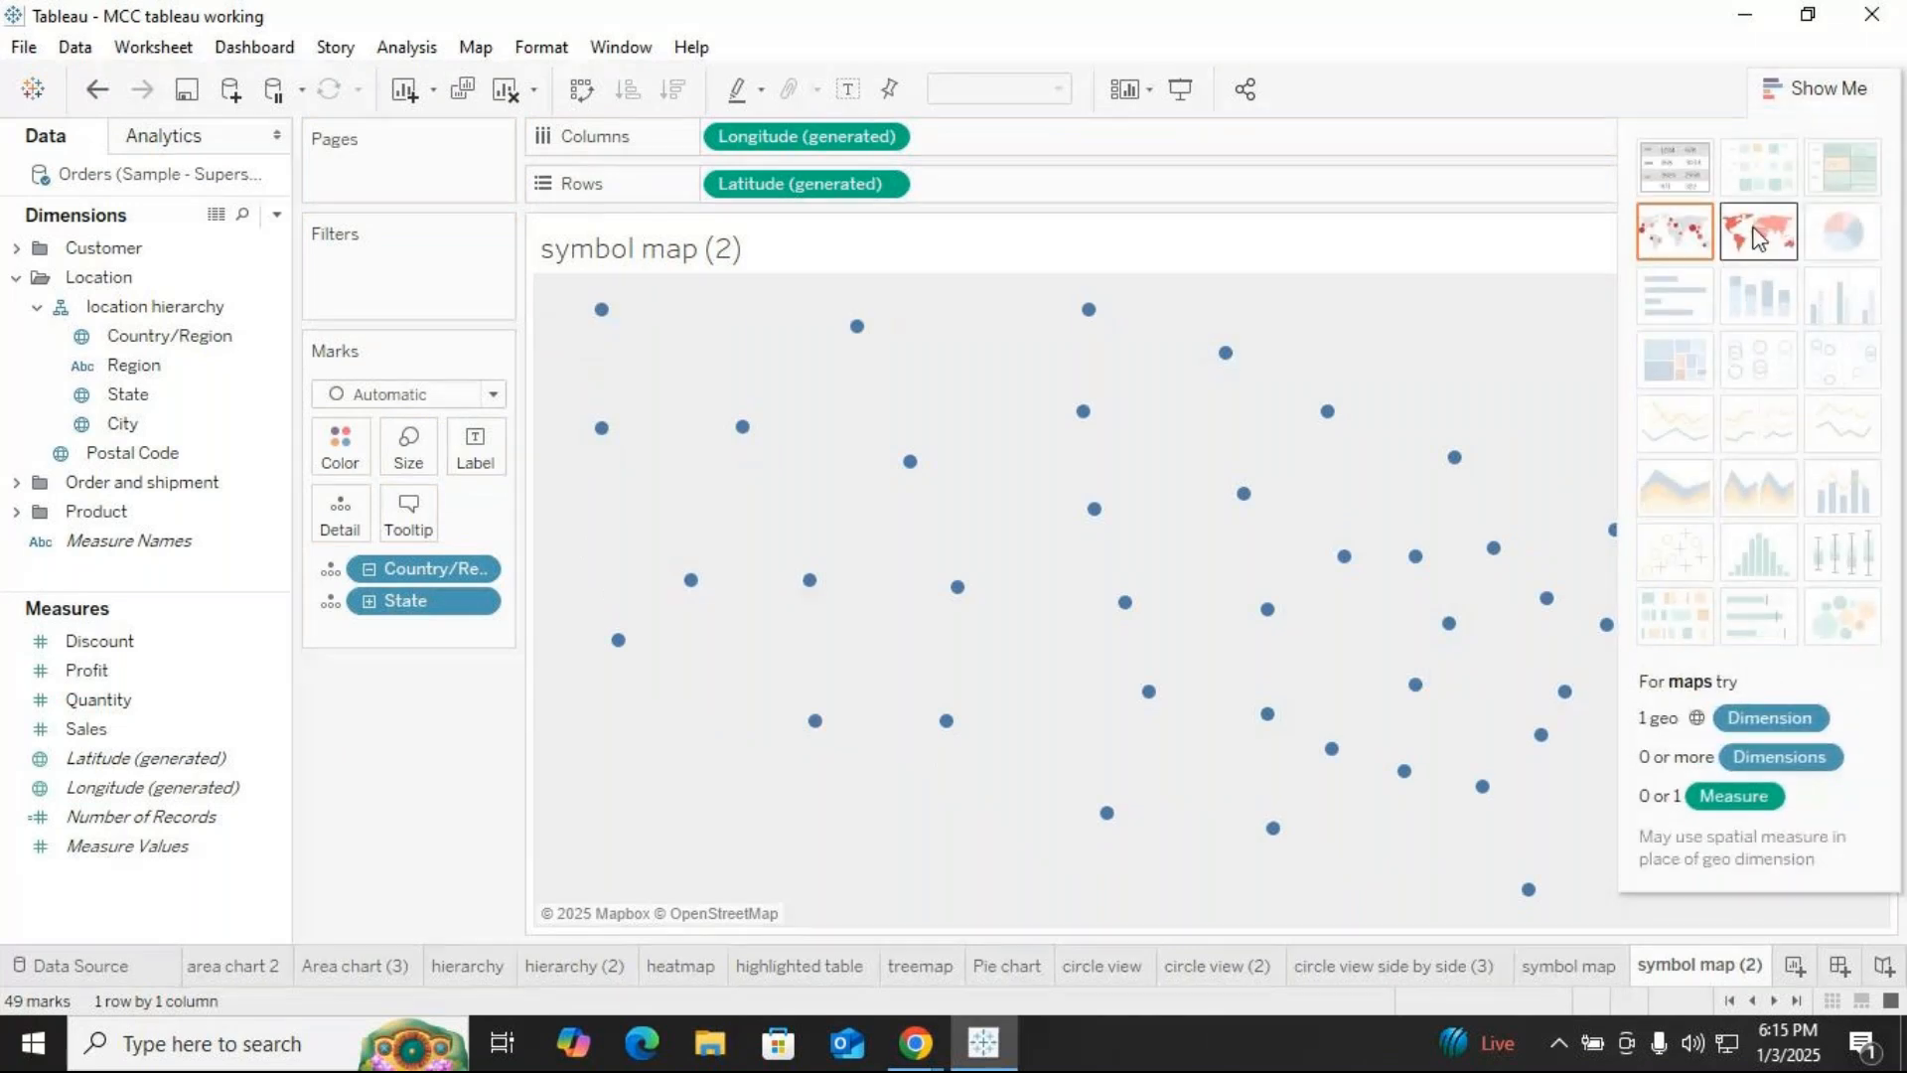
left_click(1757, 237)
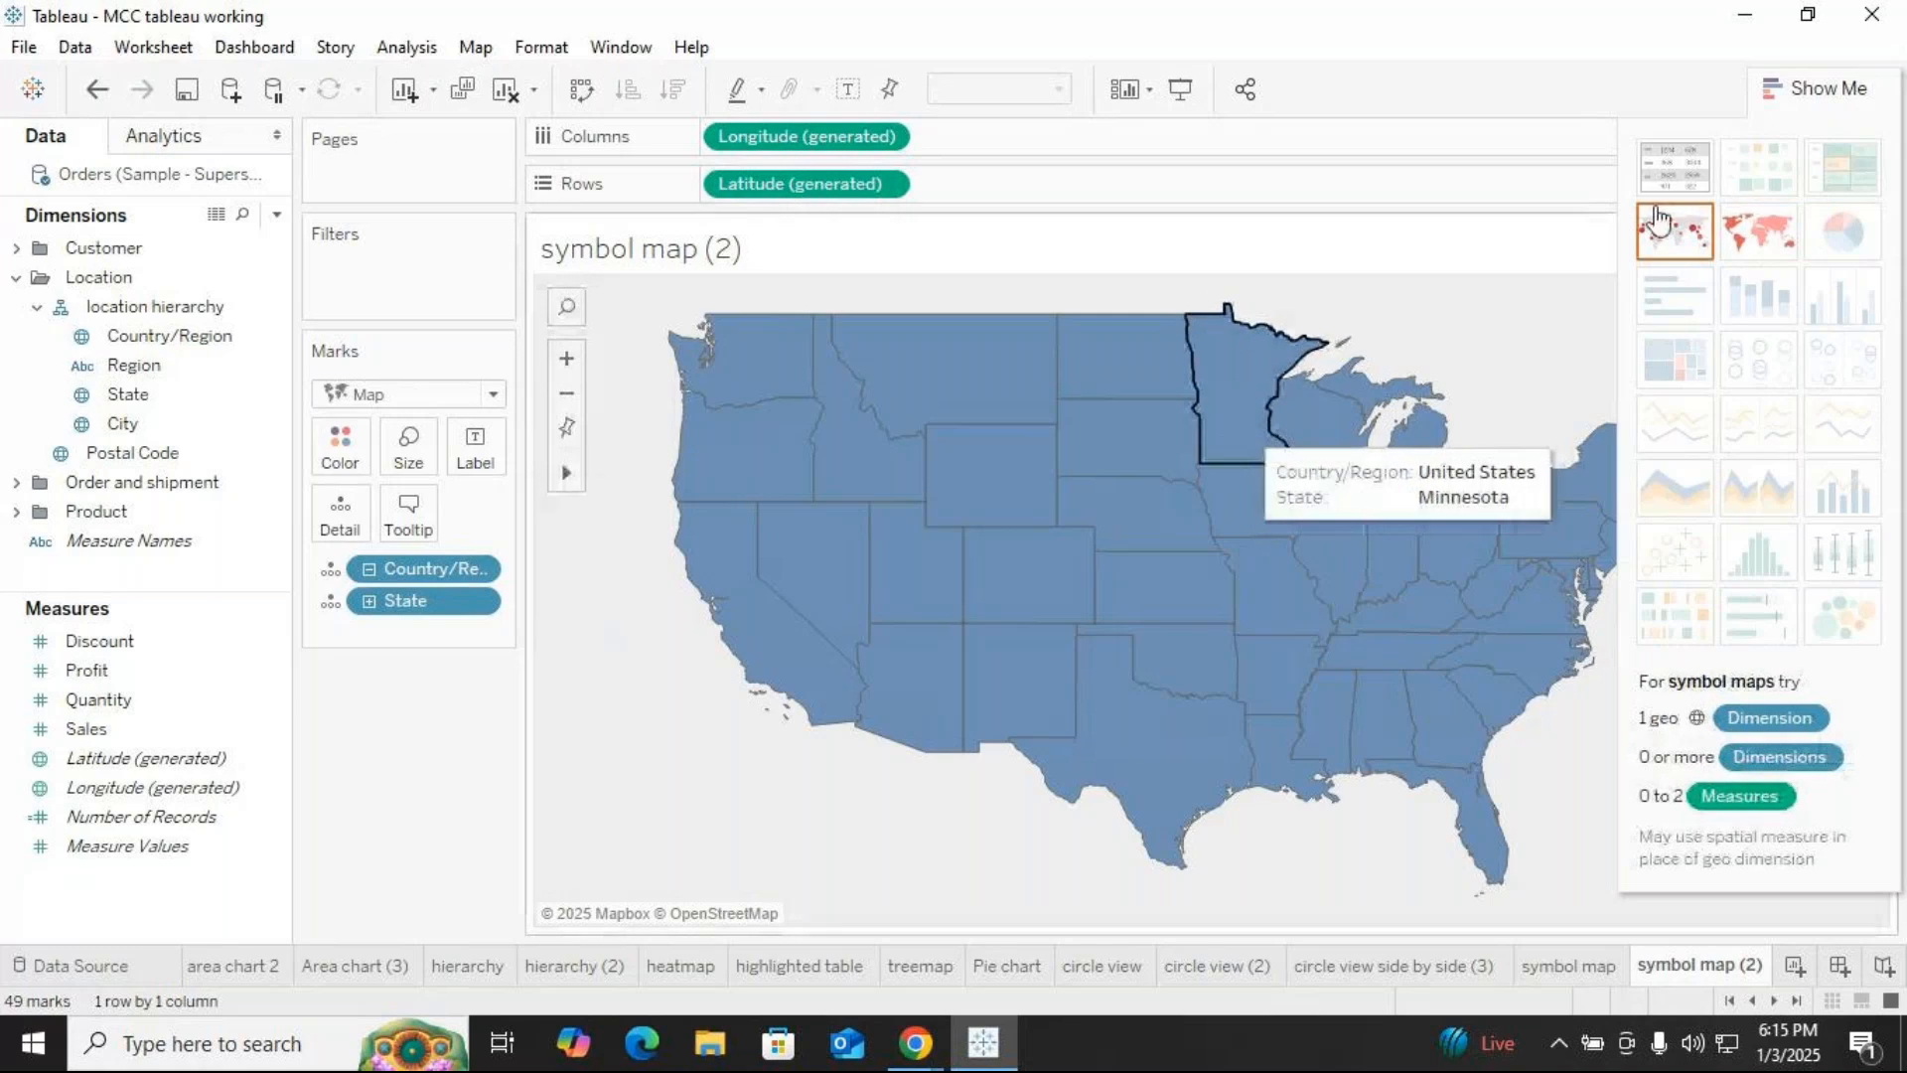
left_click(1815, 90)
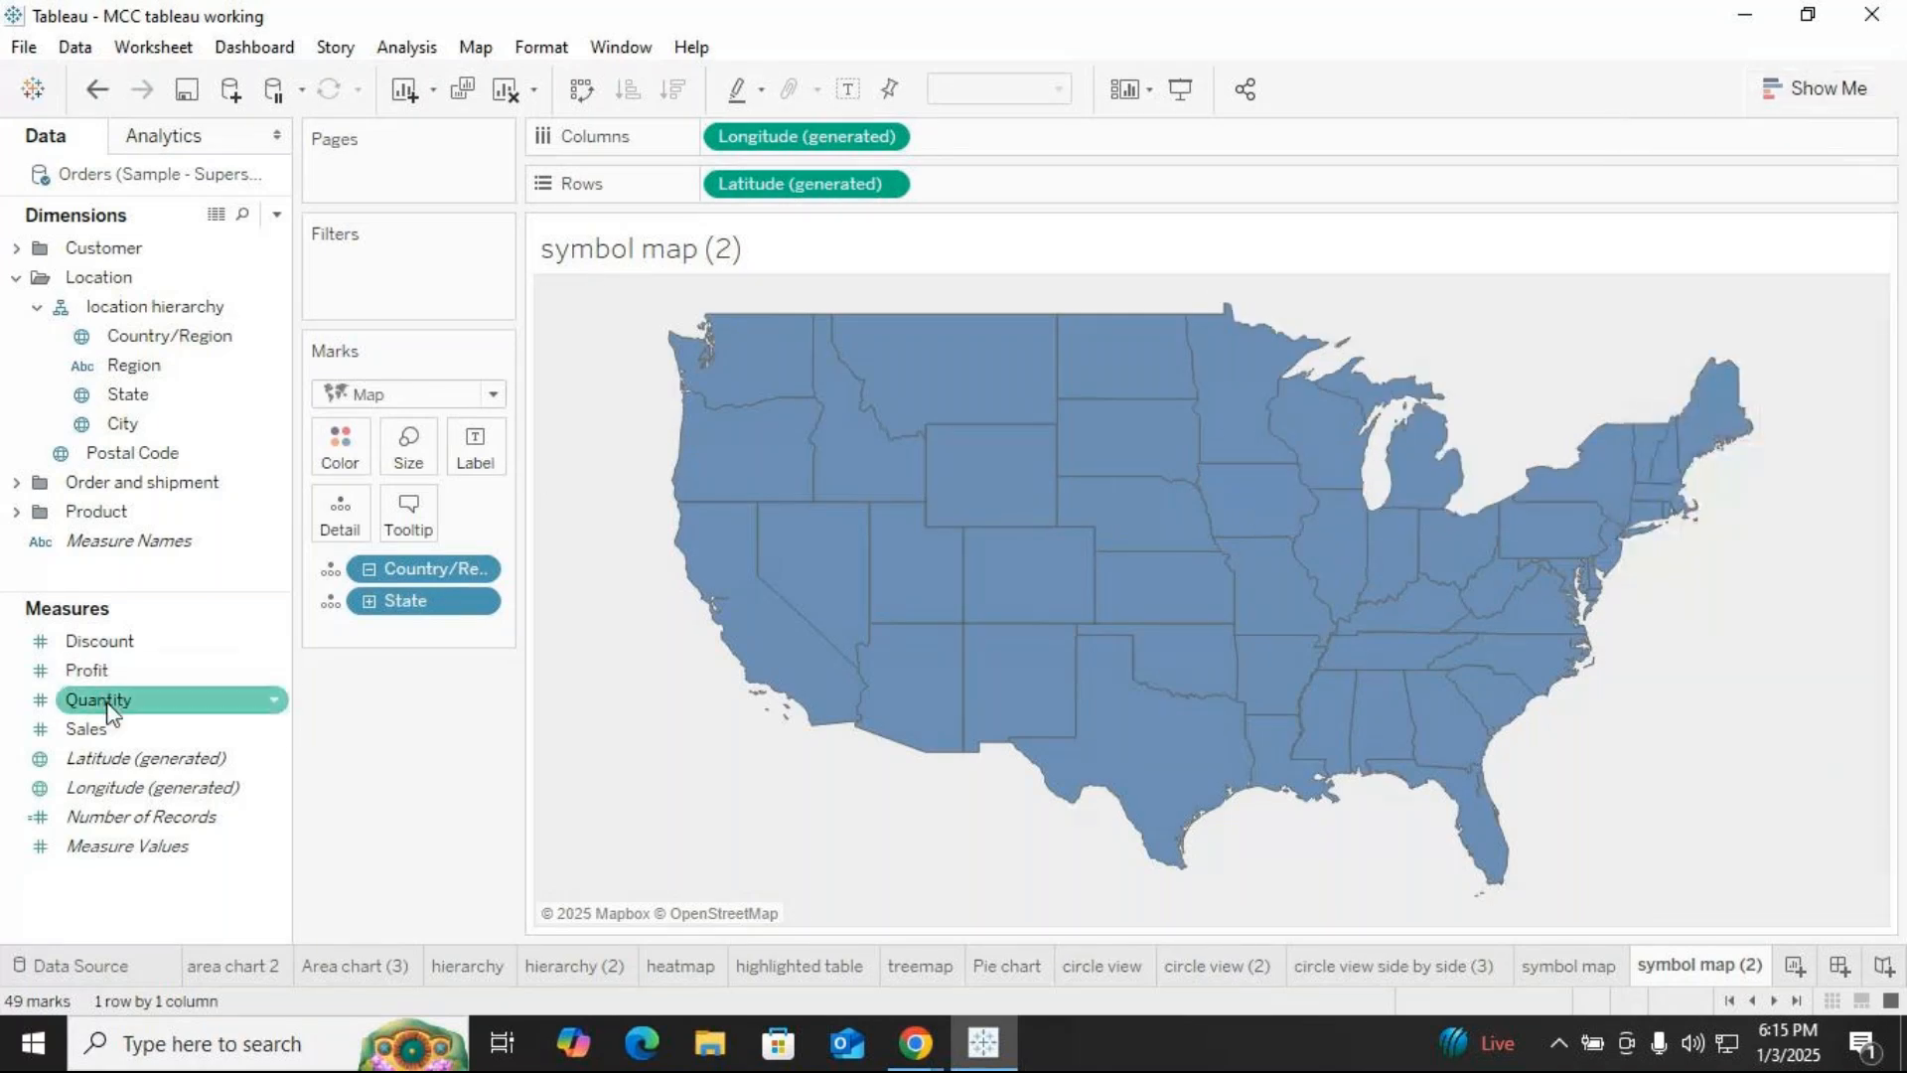
Color the filled map's states by Sales and check the tooltips of individual states
mouse_move(96, 729)
left_mouse_down()
mouse_move(430, 521)
mouse_move(692, 444)
mouse_move(412, 462)
mouse_move(302, 437)
mouse_move(333, 447)
left_mouse_up()
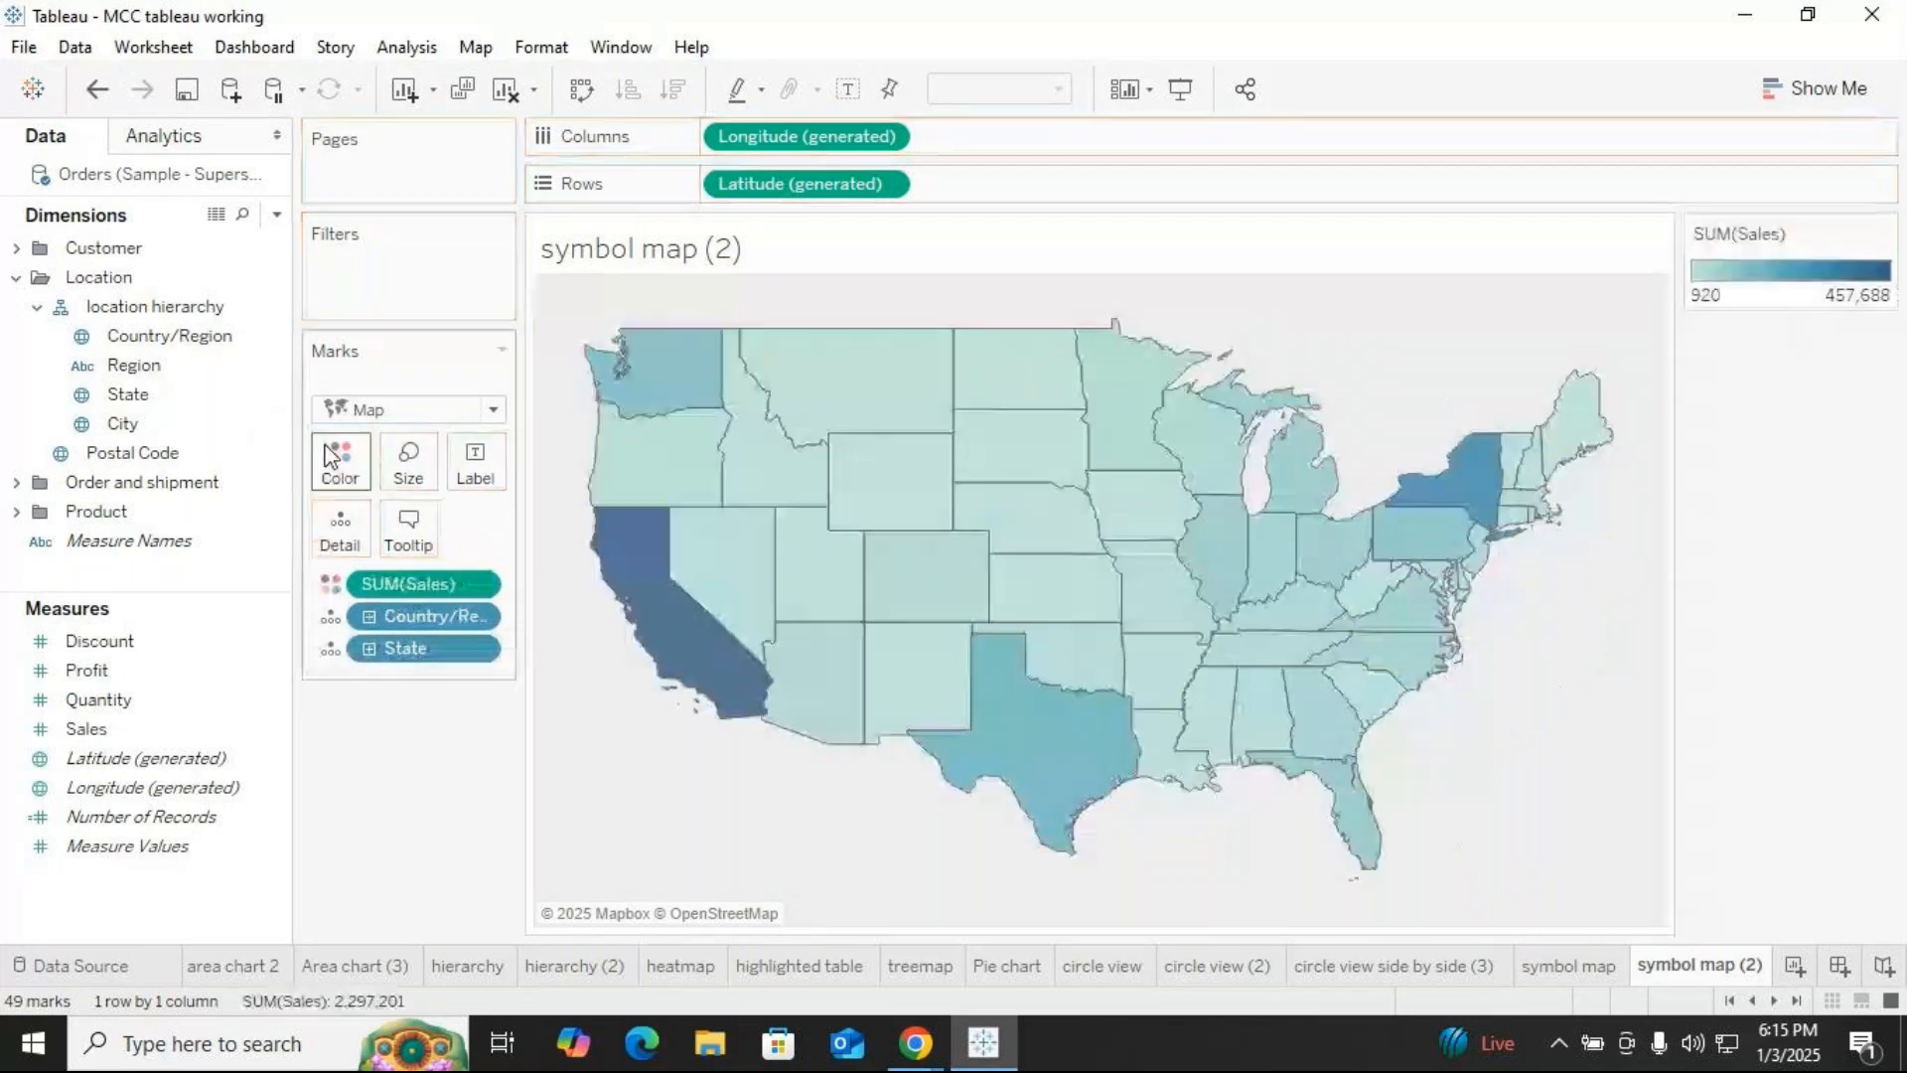
mouse_move(686, 674)
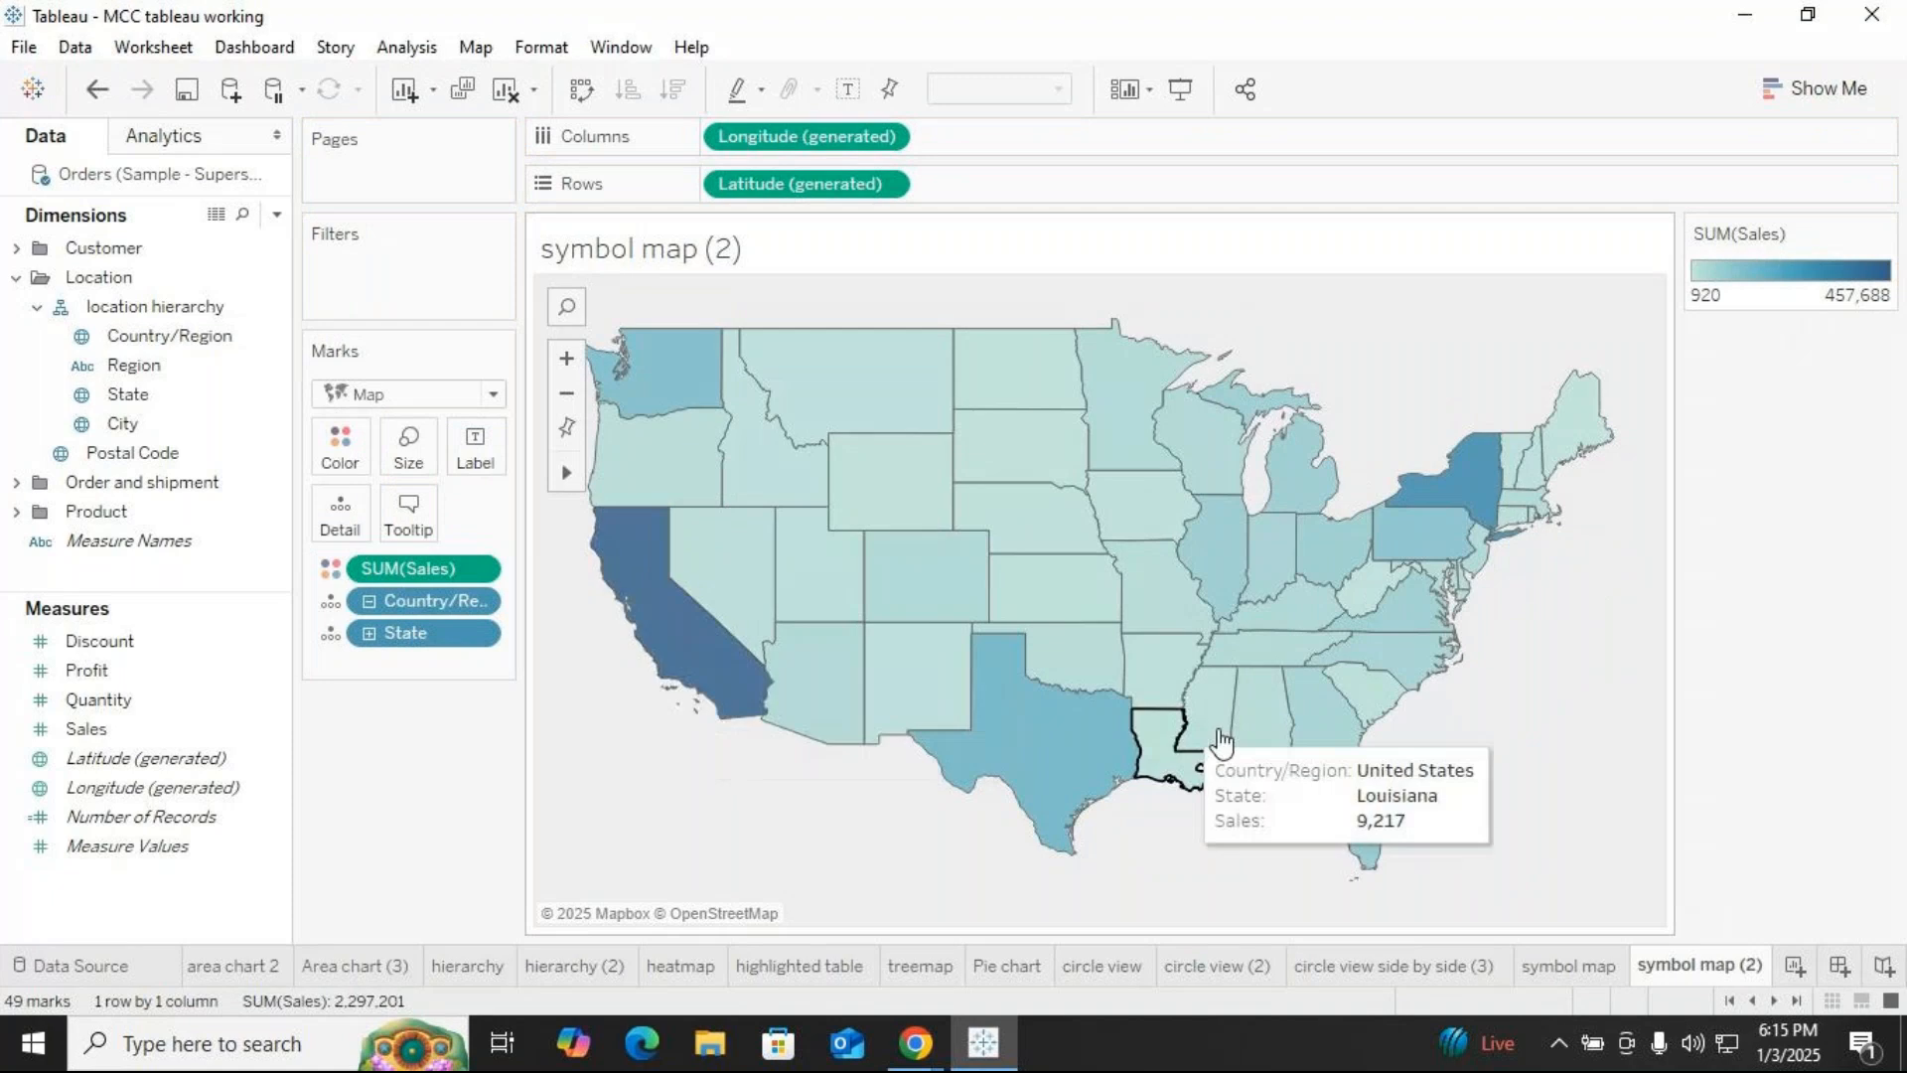
mouse_move(1277, 749)
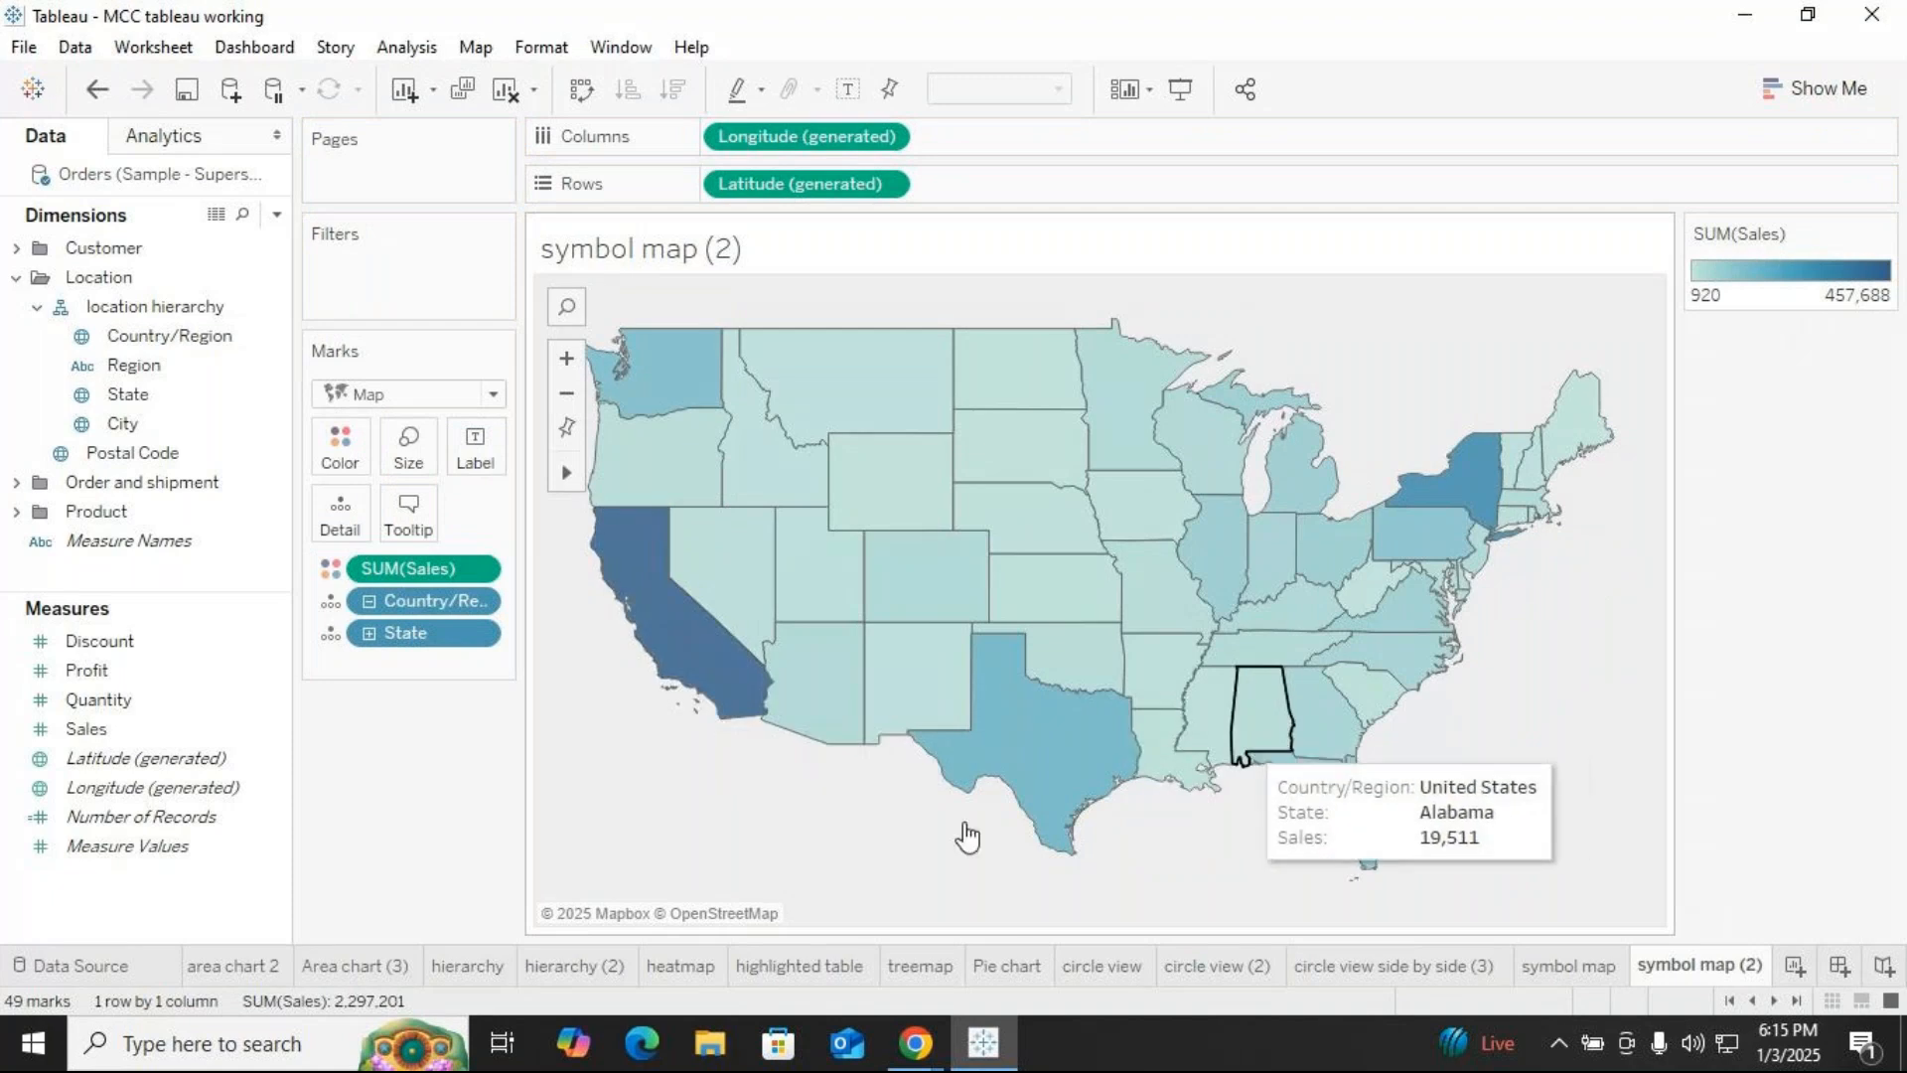
Rename the duplicated worksheet "filled map"
right_click(1683, 964)
left_click(1743, 616)
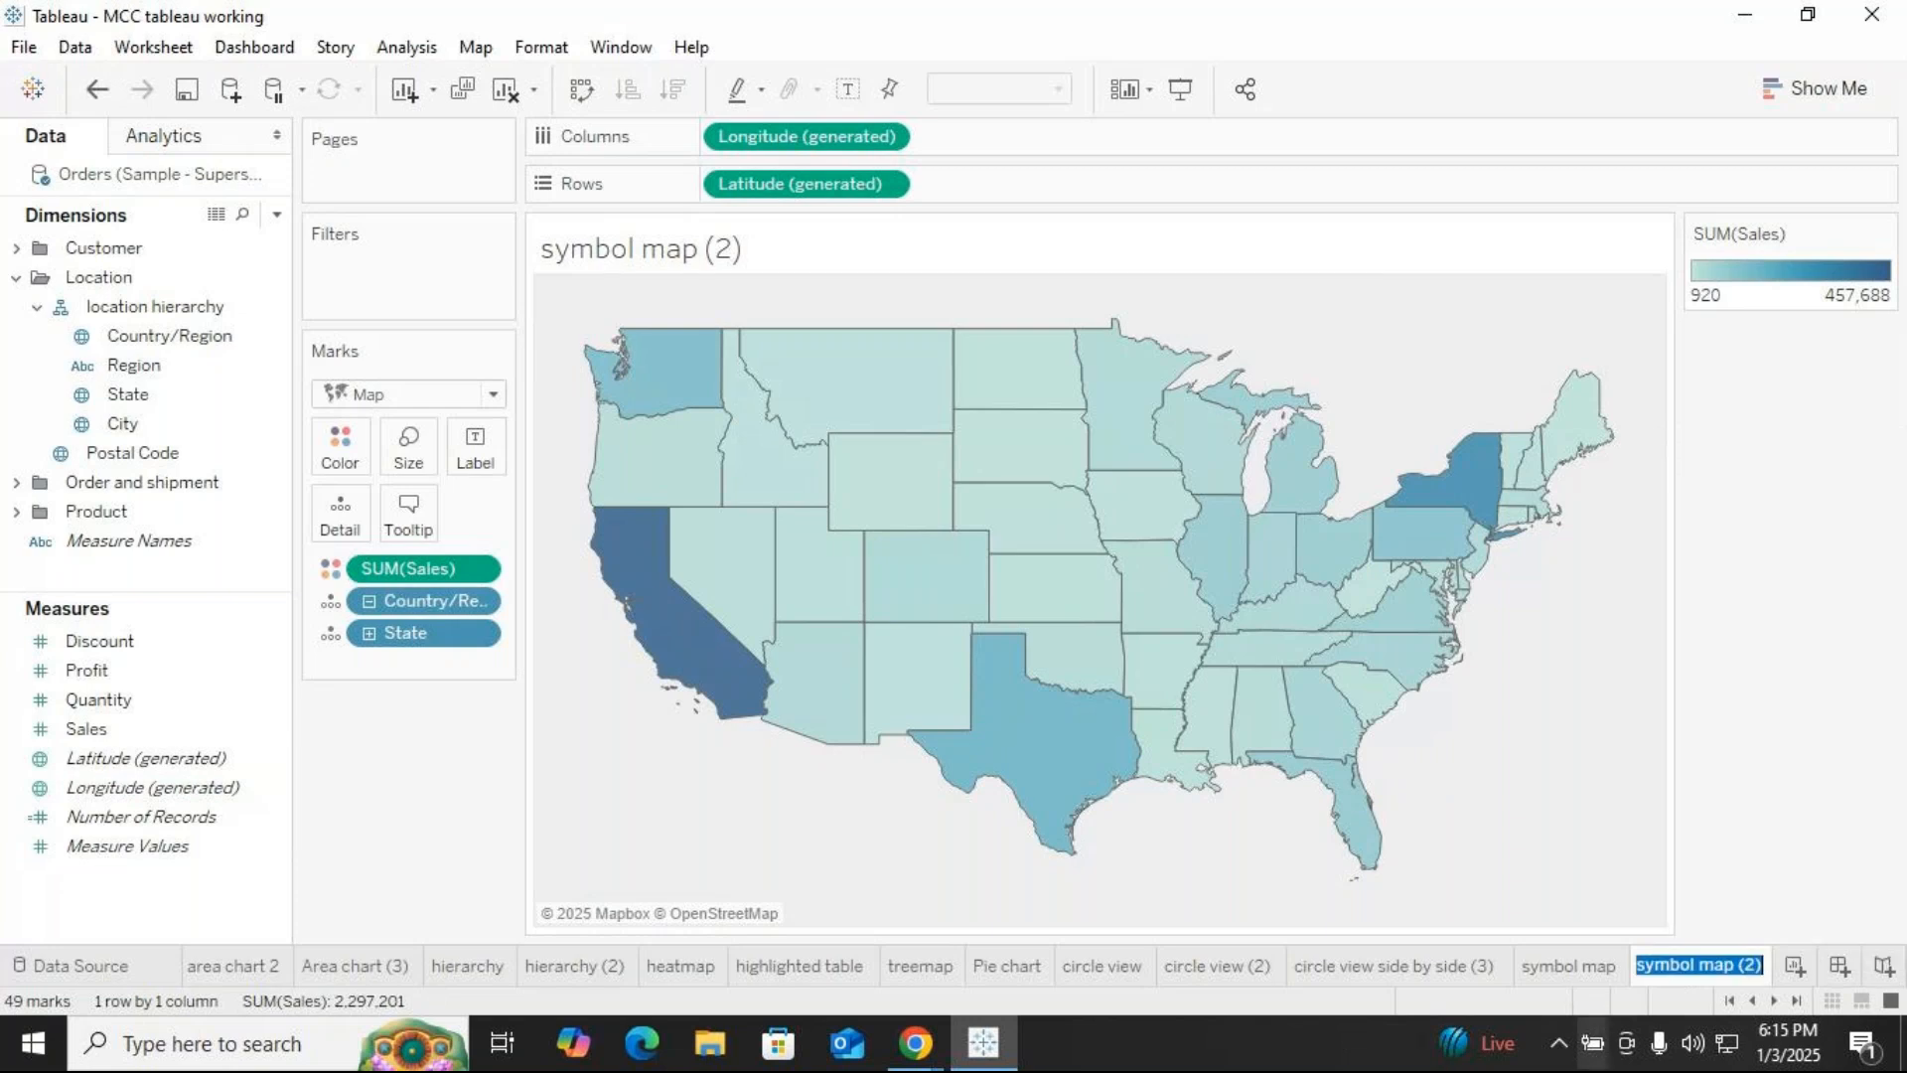
type("fi")
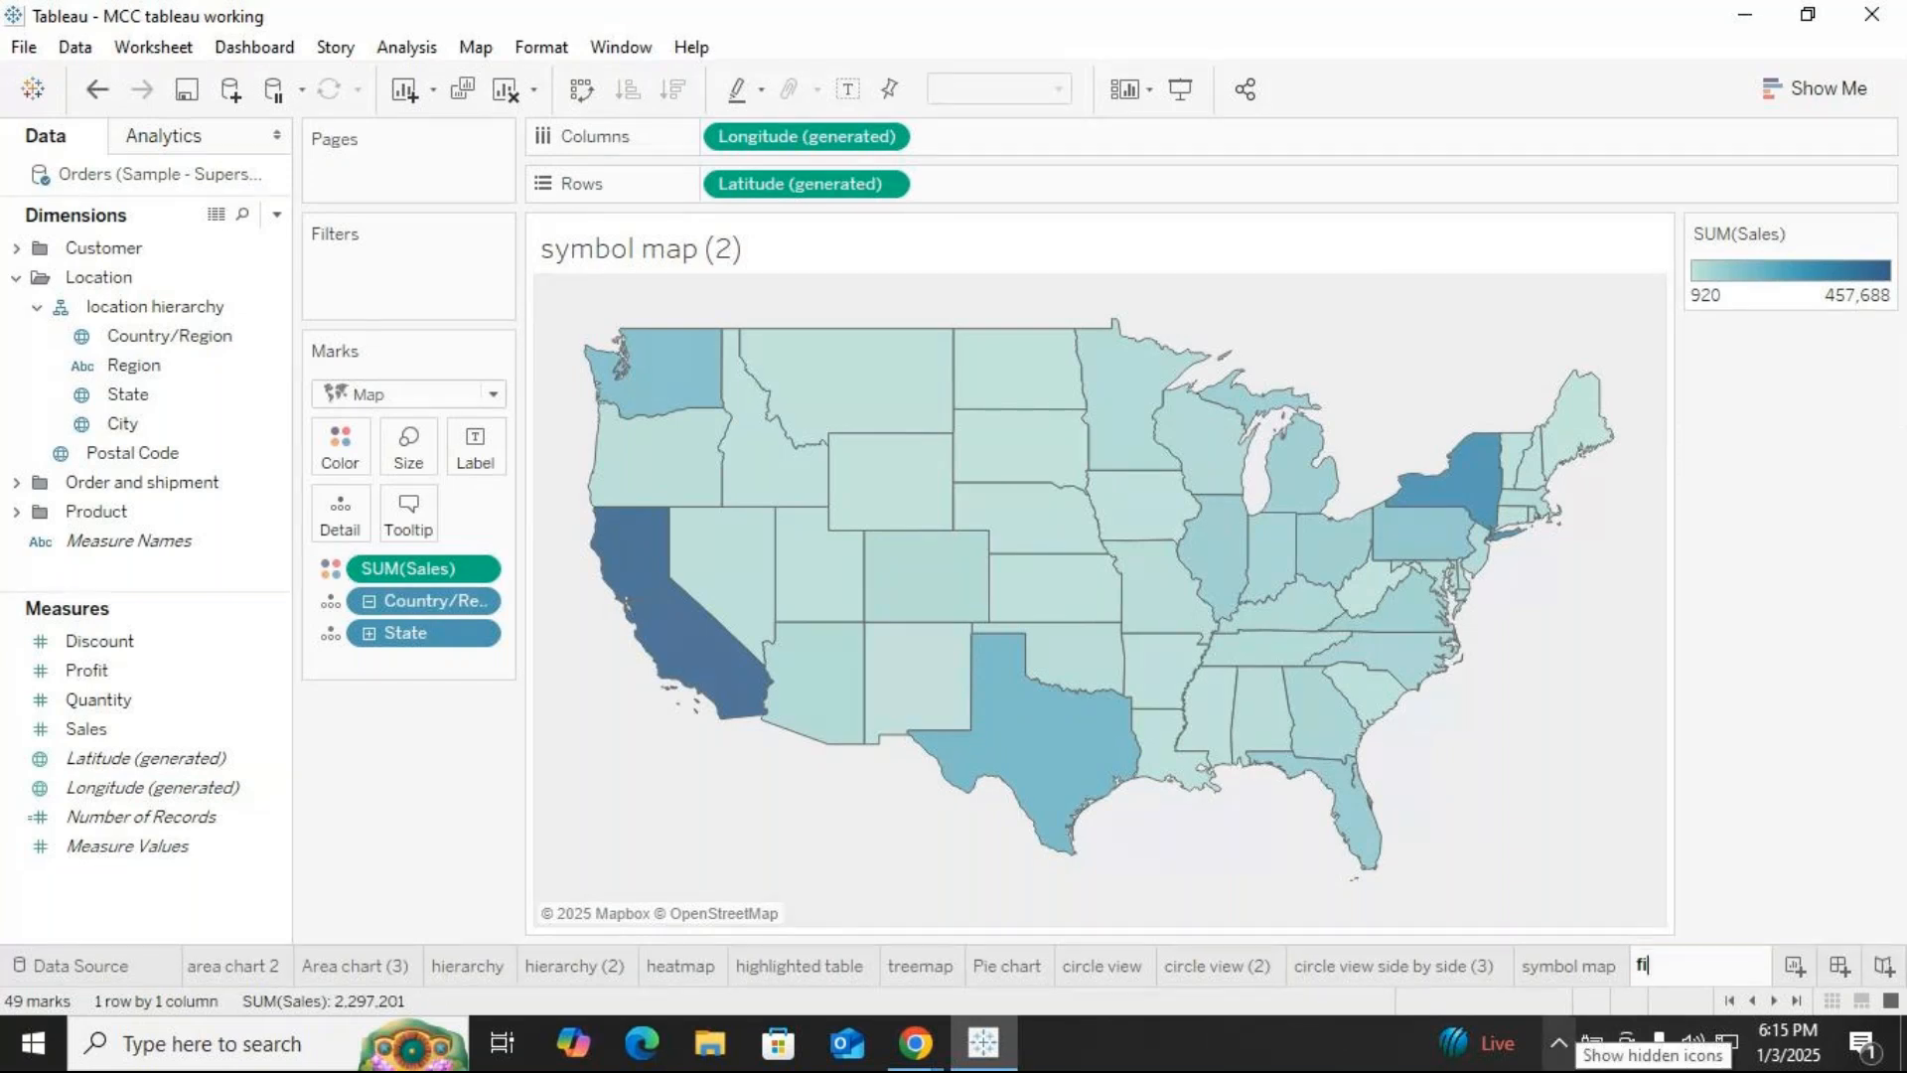
type("lled map")
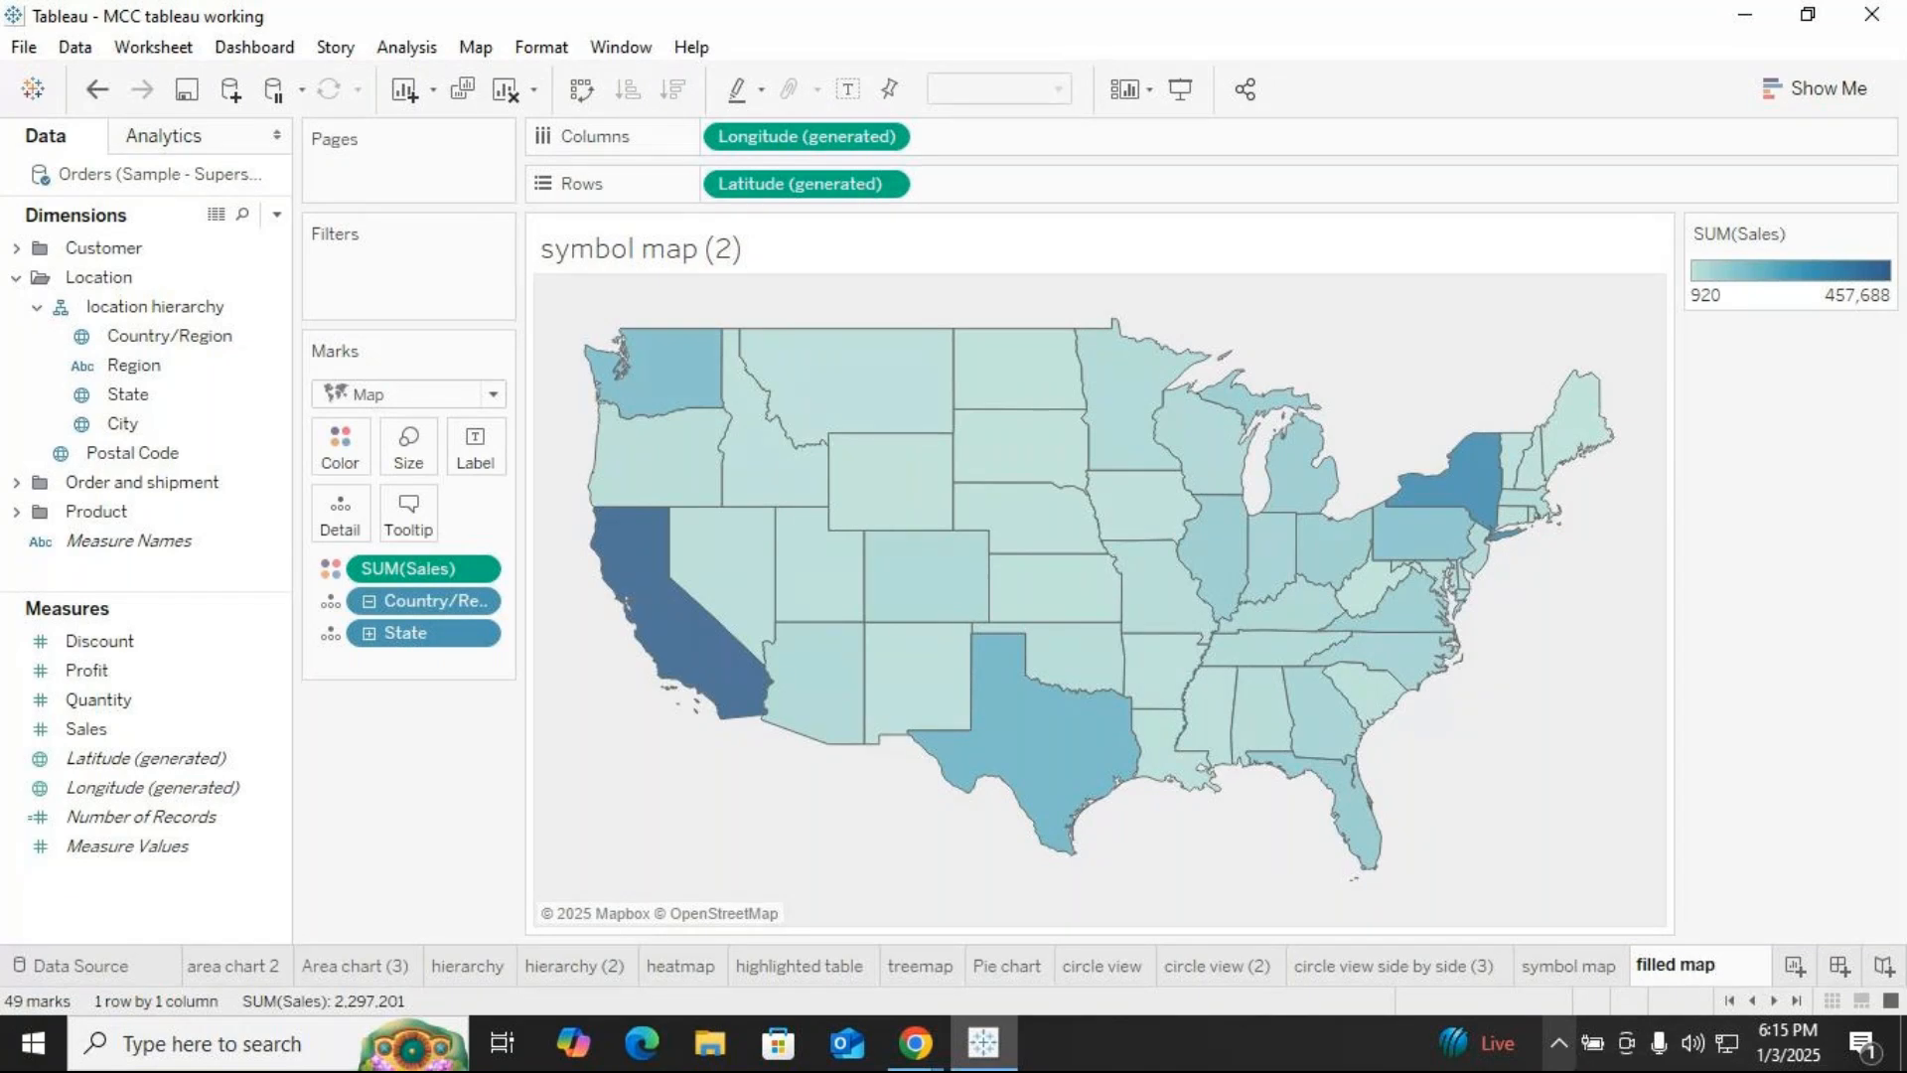
key("Return")
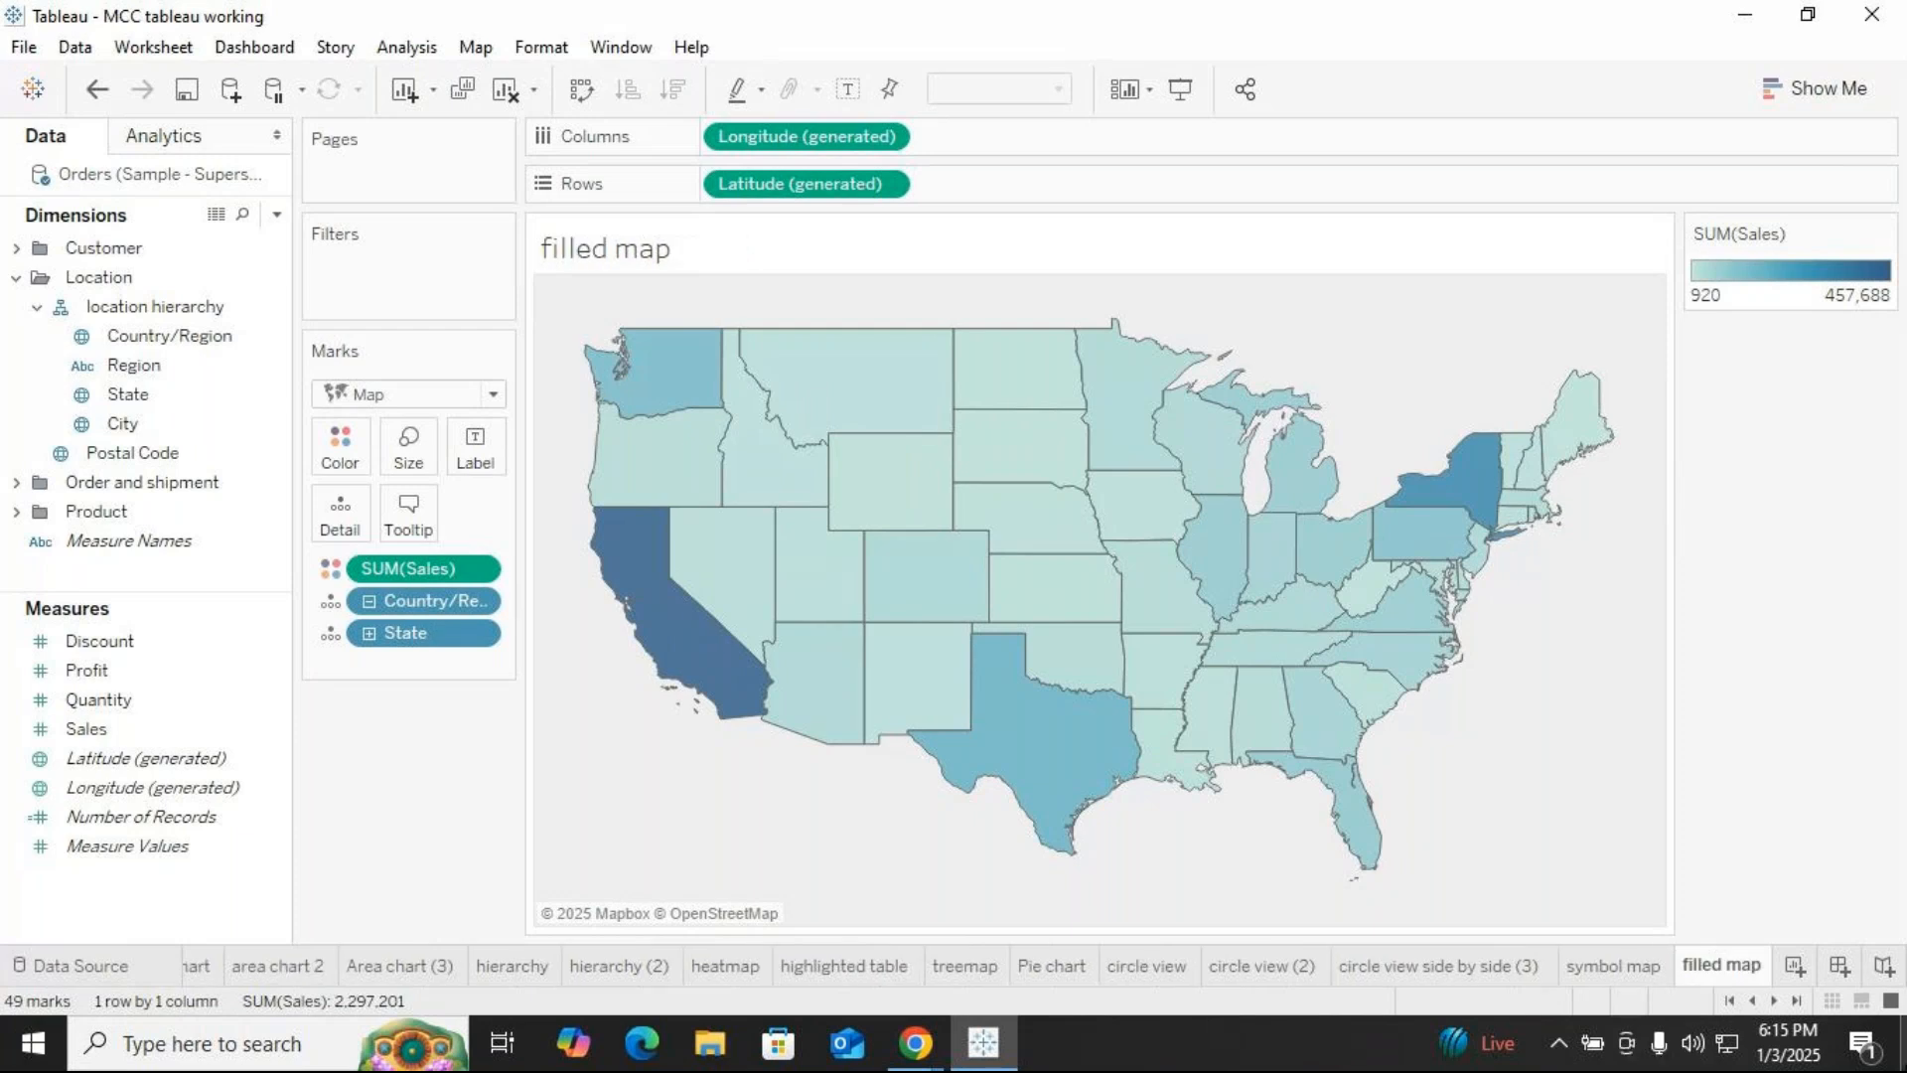
Review the mark size setting and State field on the symbol map worksheet, and return to the filled map worksheet
left_click(1639, 978)
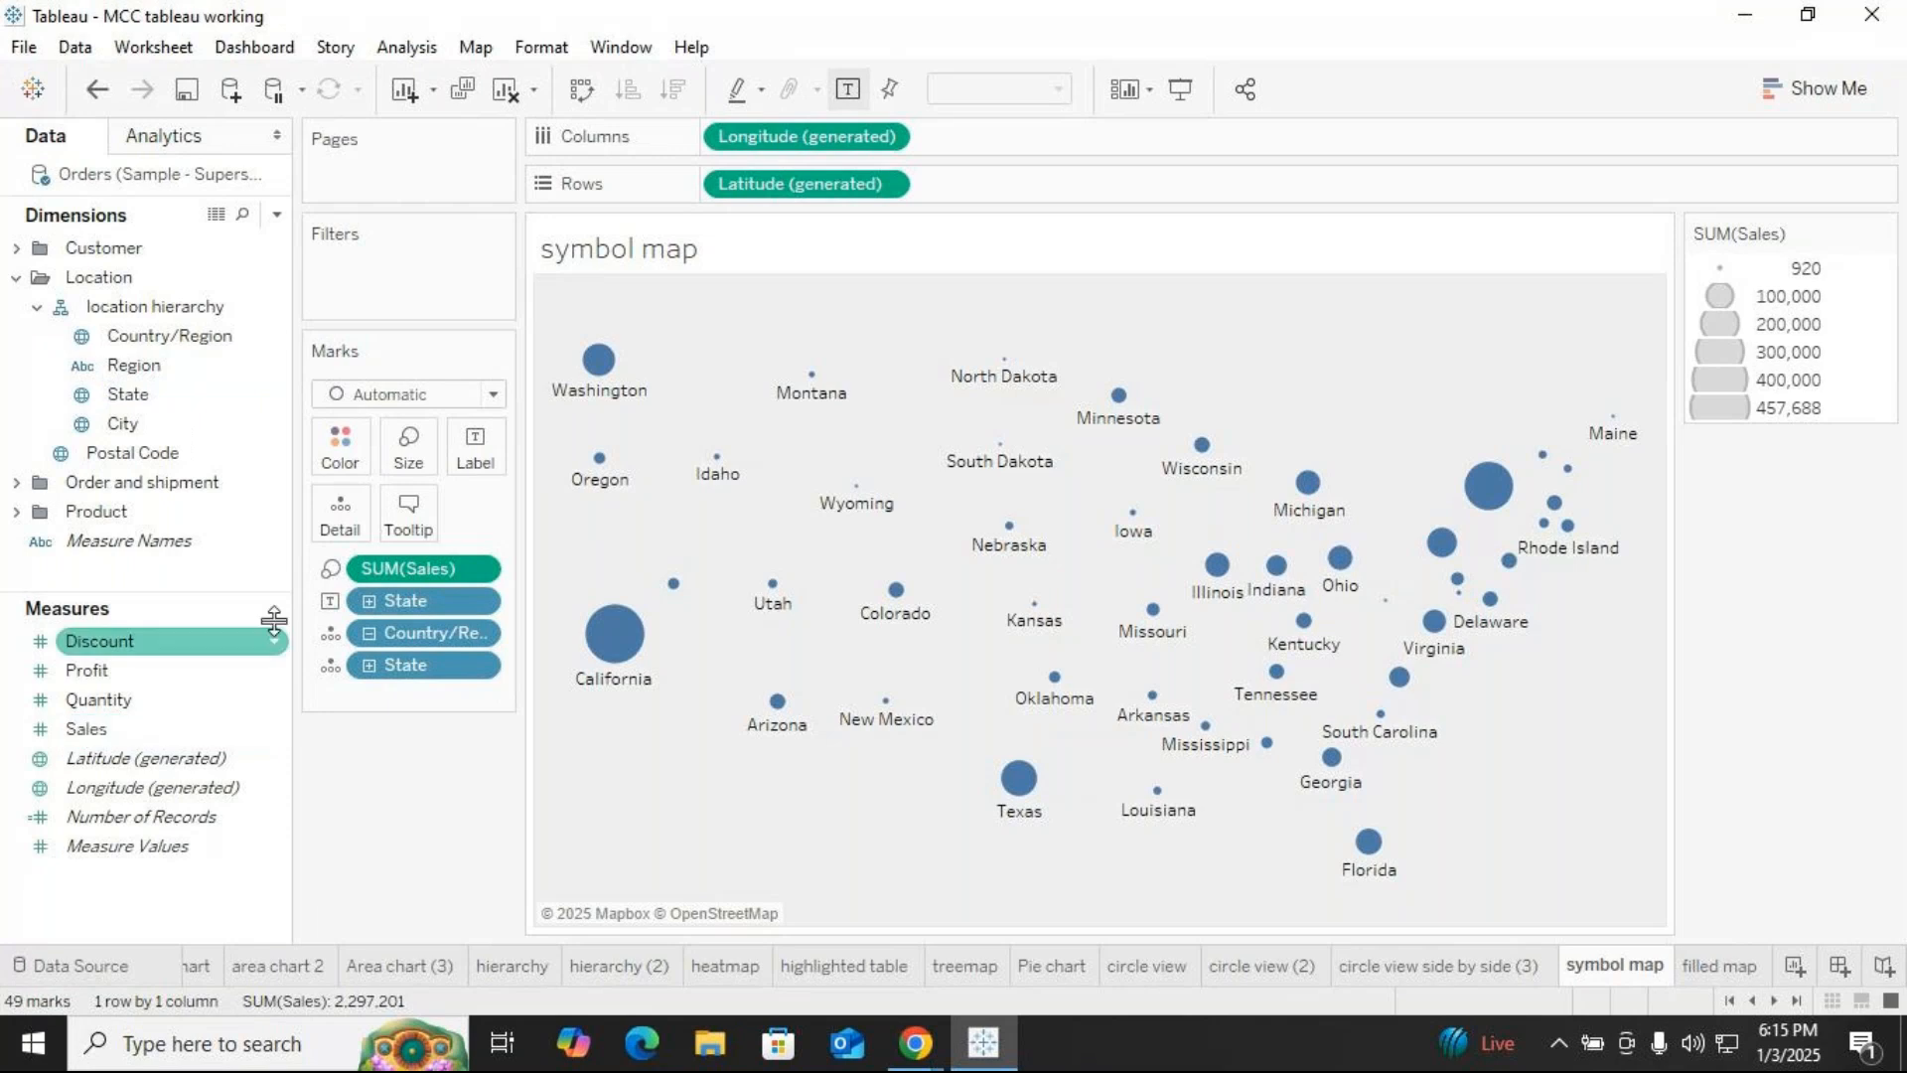
left_click(410, 447)
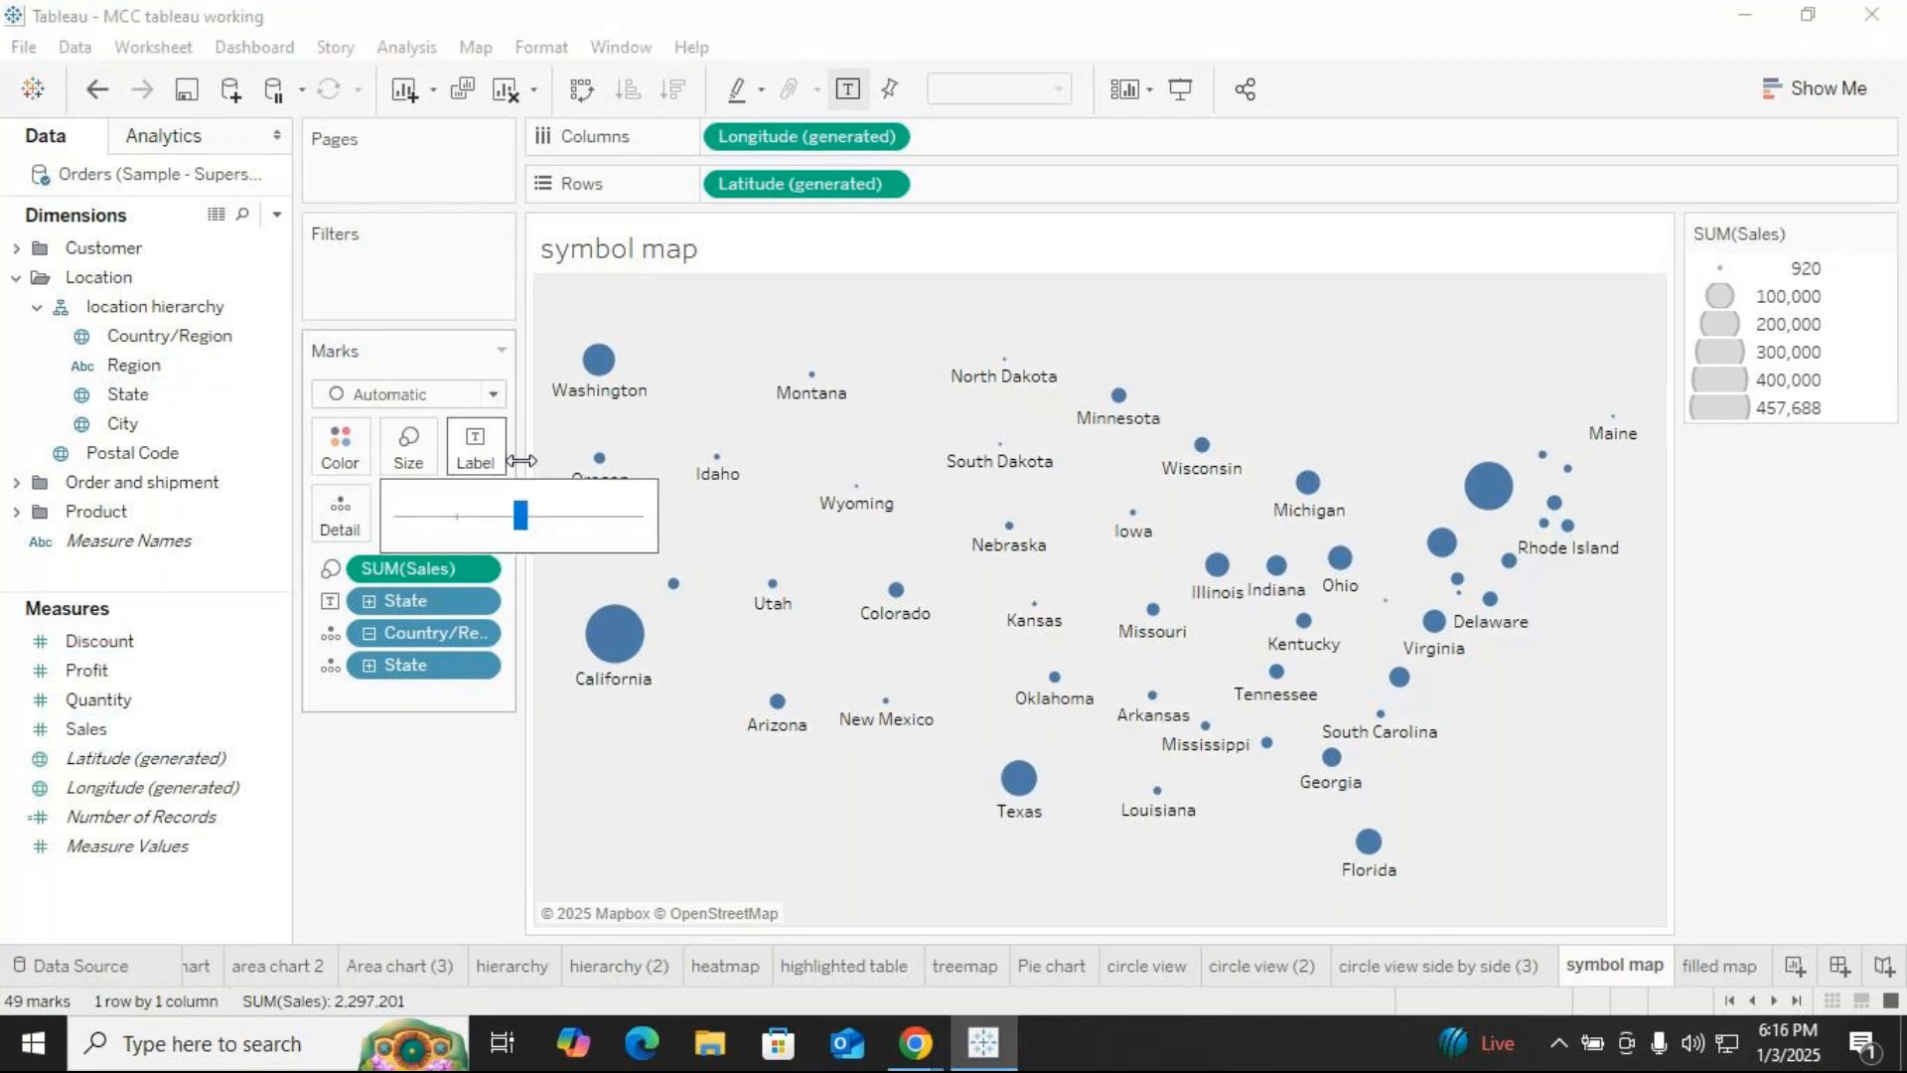
left_click(450, 787)
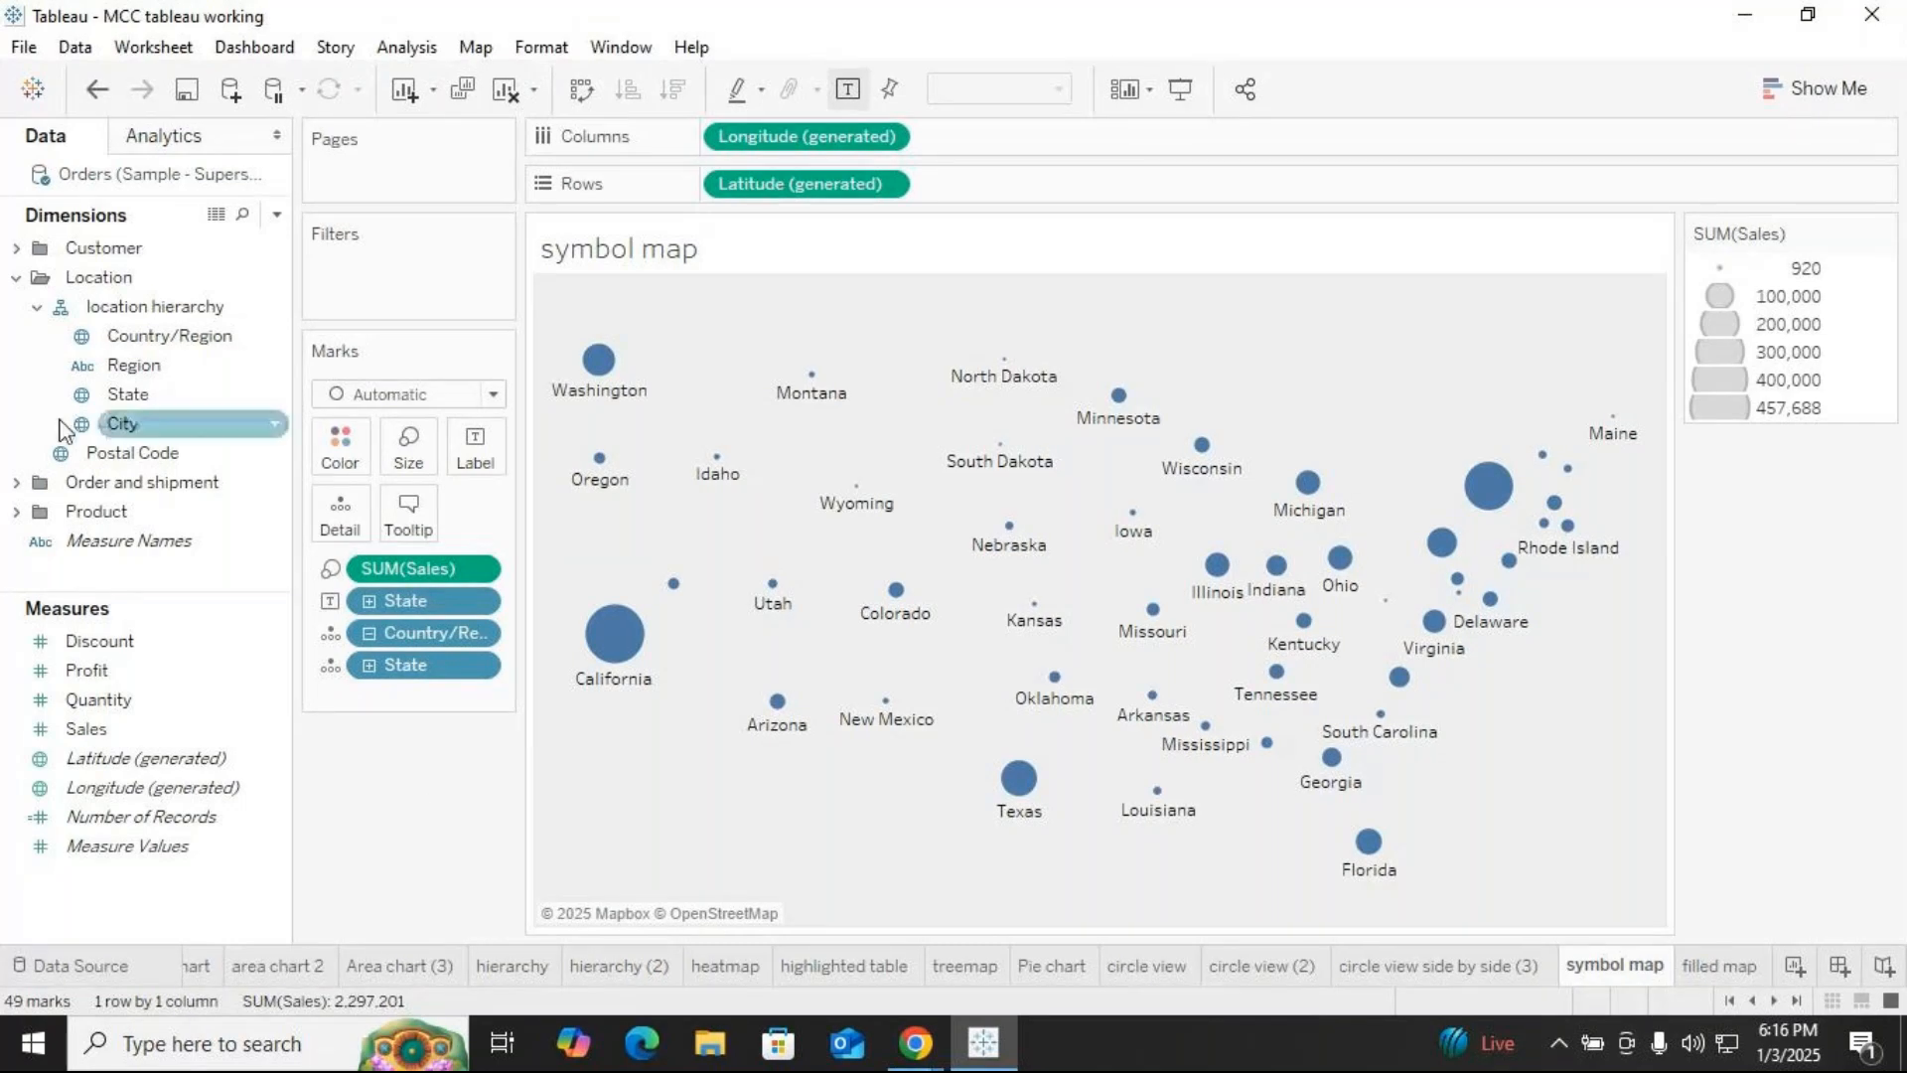
left_click(132, 396)
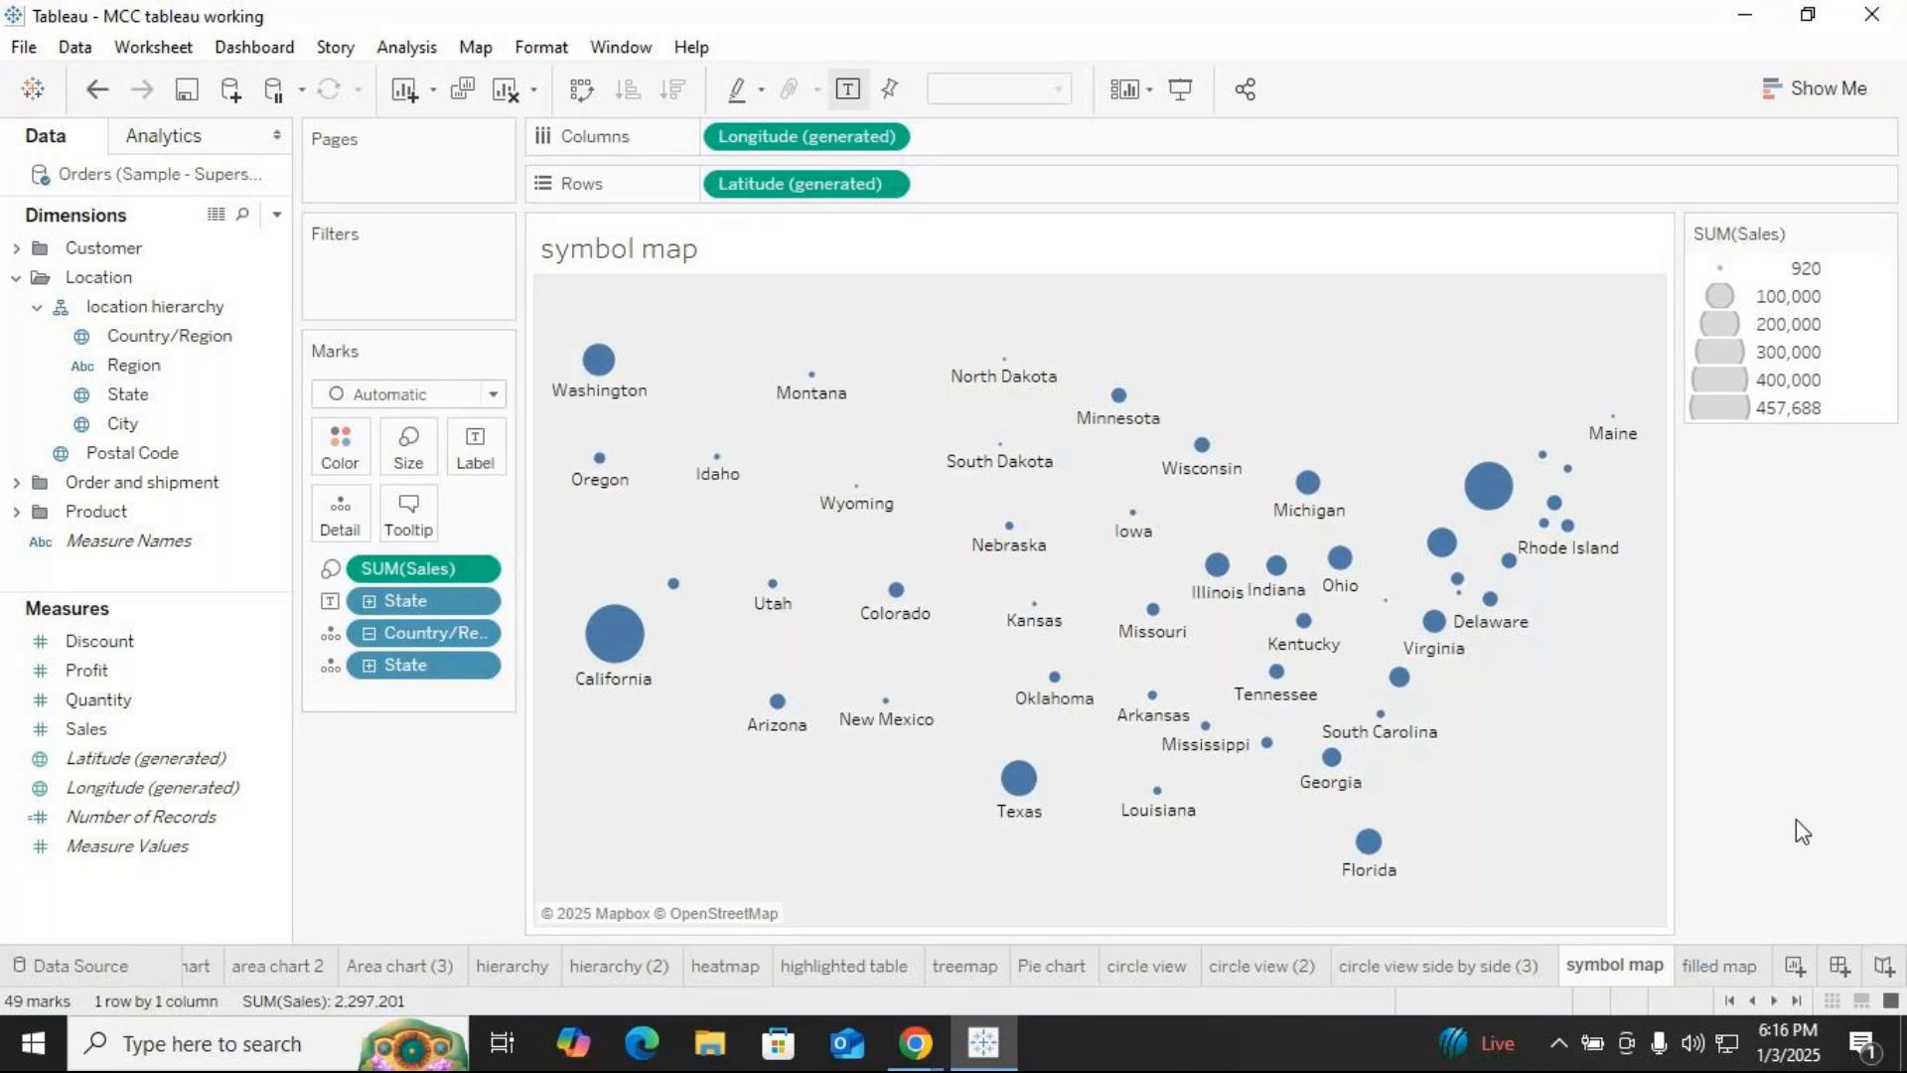
key("ctrl+Tab")
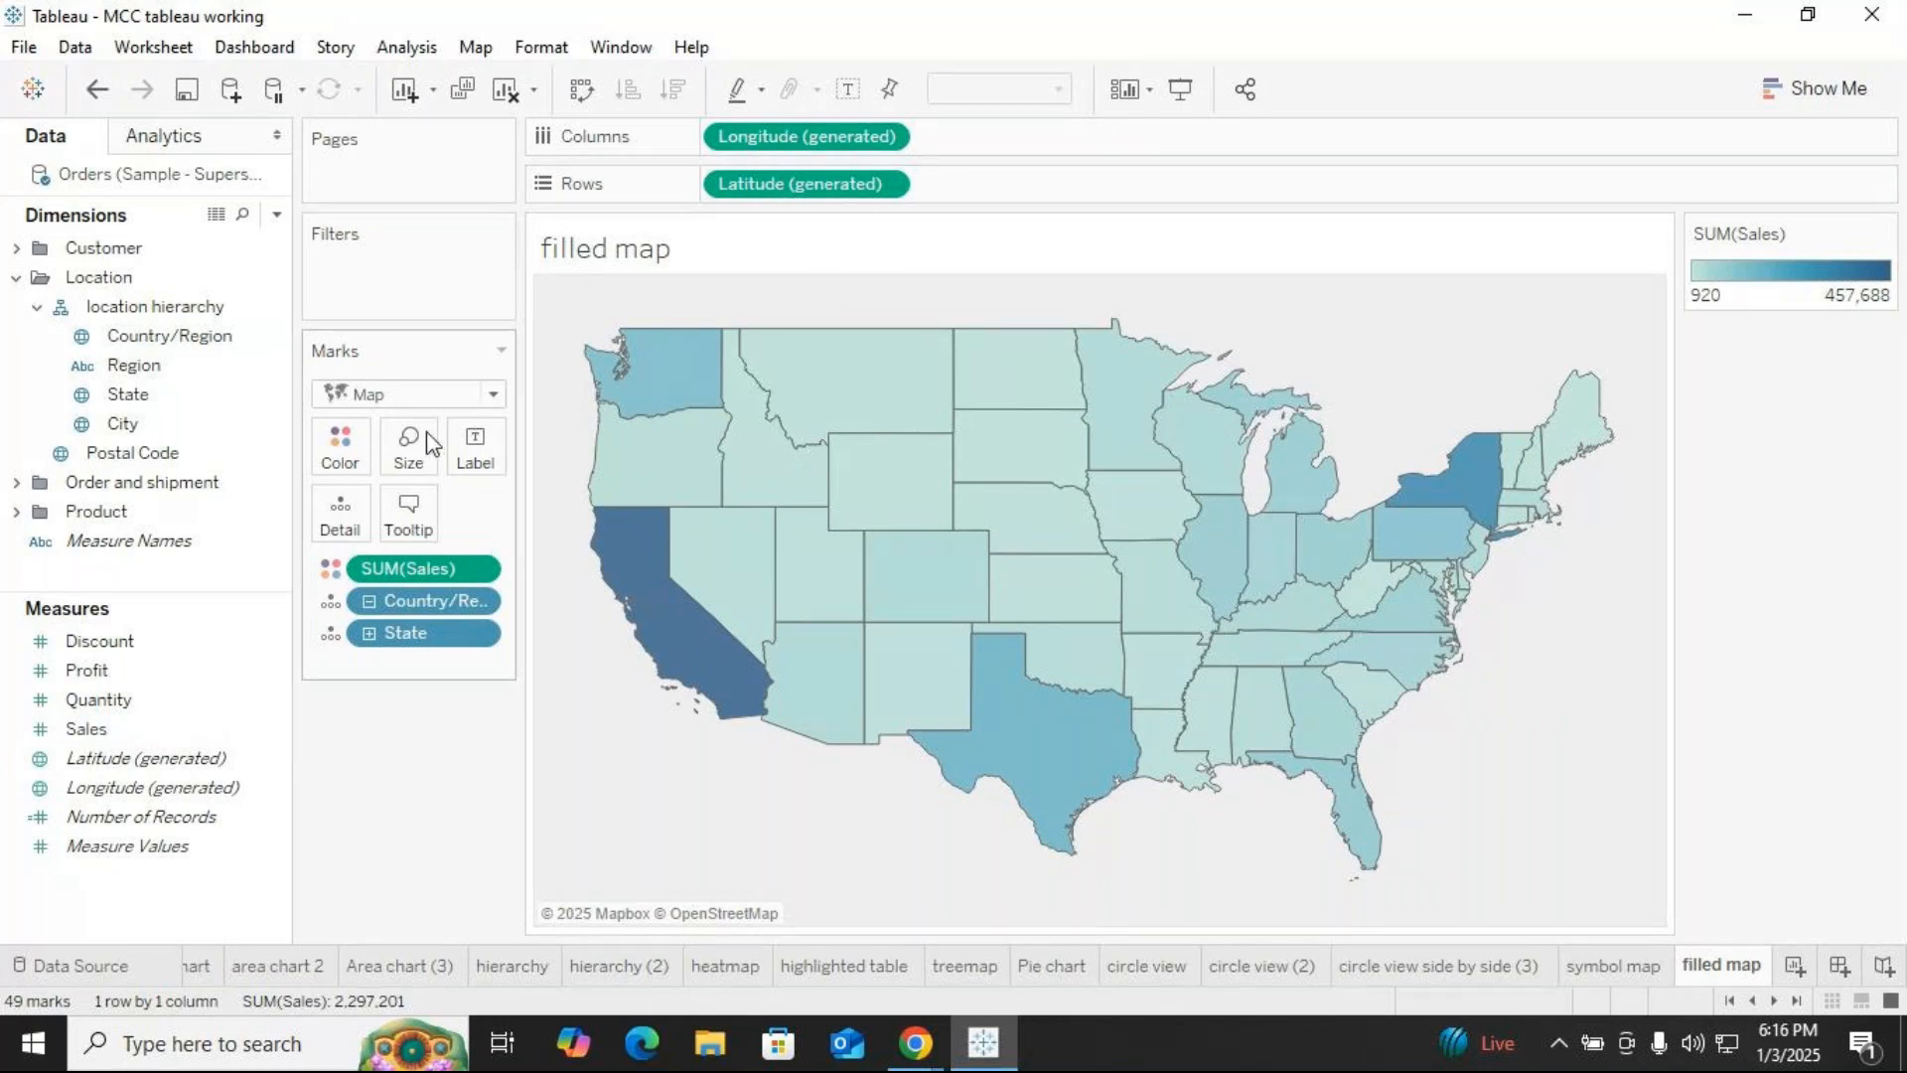
Mute the microphone in the GoTo Meeting window, check the meeting again, and return to Tableau
left_click(916, 1041)
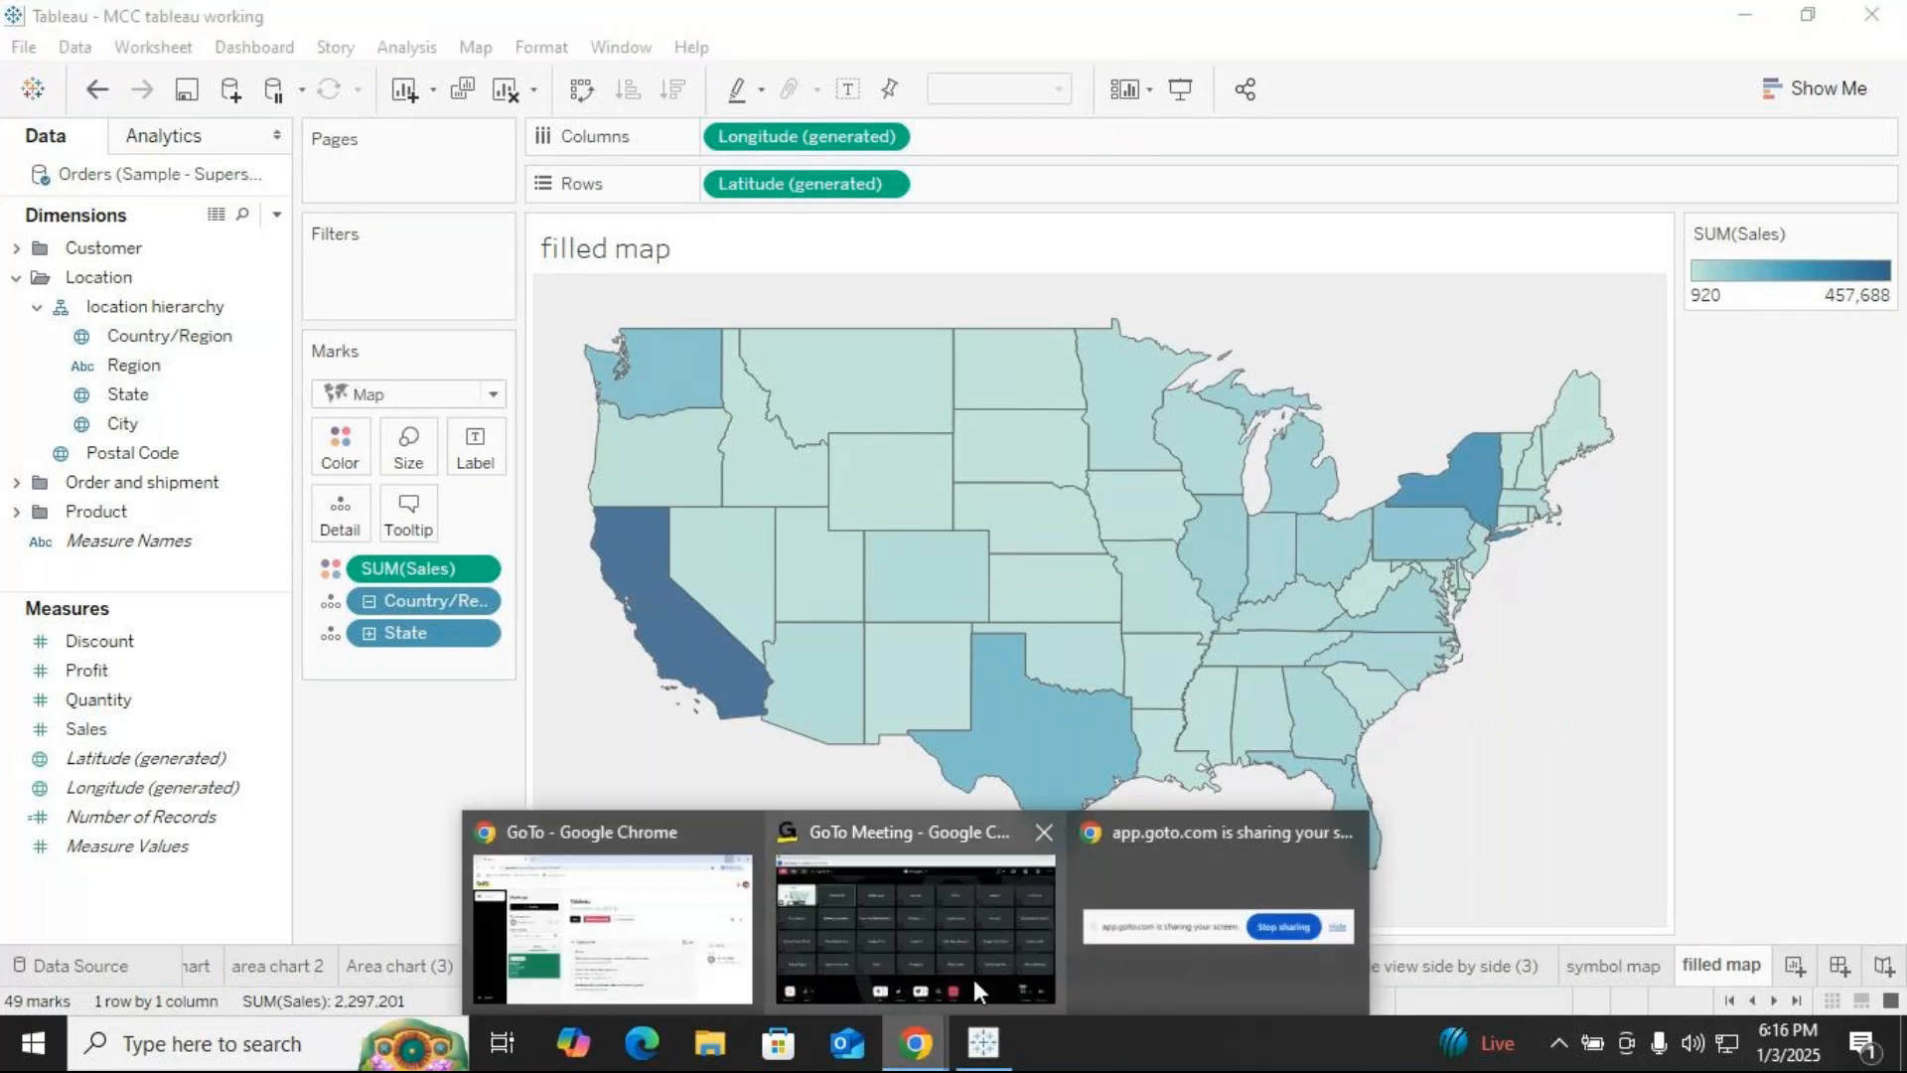
left_click(973, 980)
left_click(707, 932)
left_click(984, 1044)
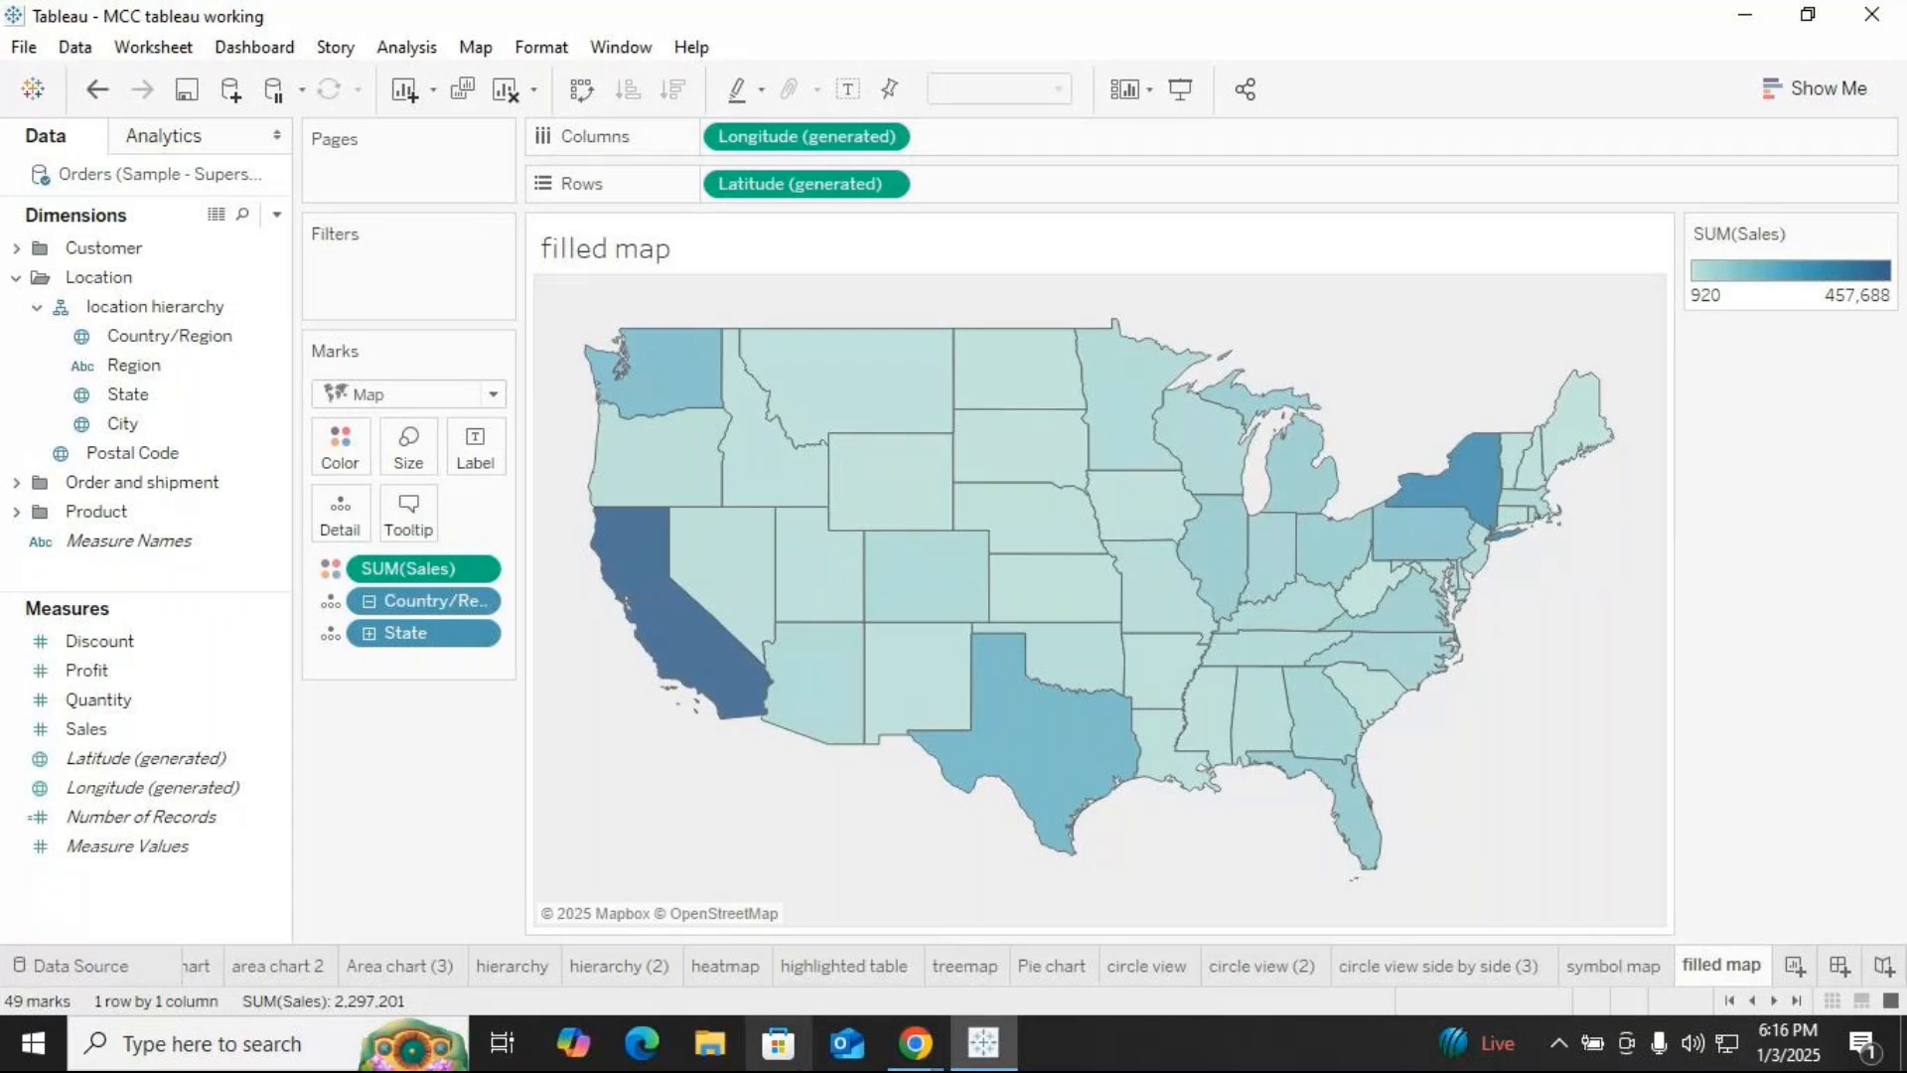
left_click(919, 1042)
left_click(978, 988)
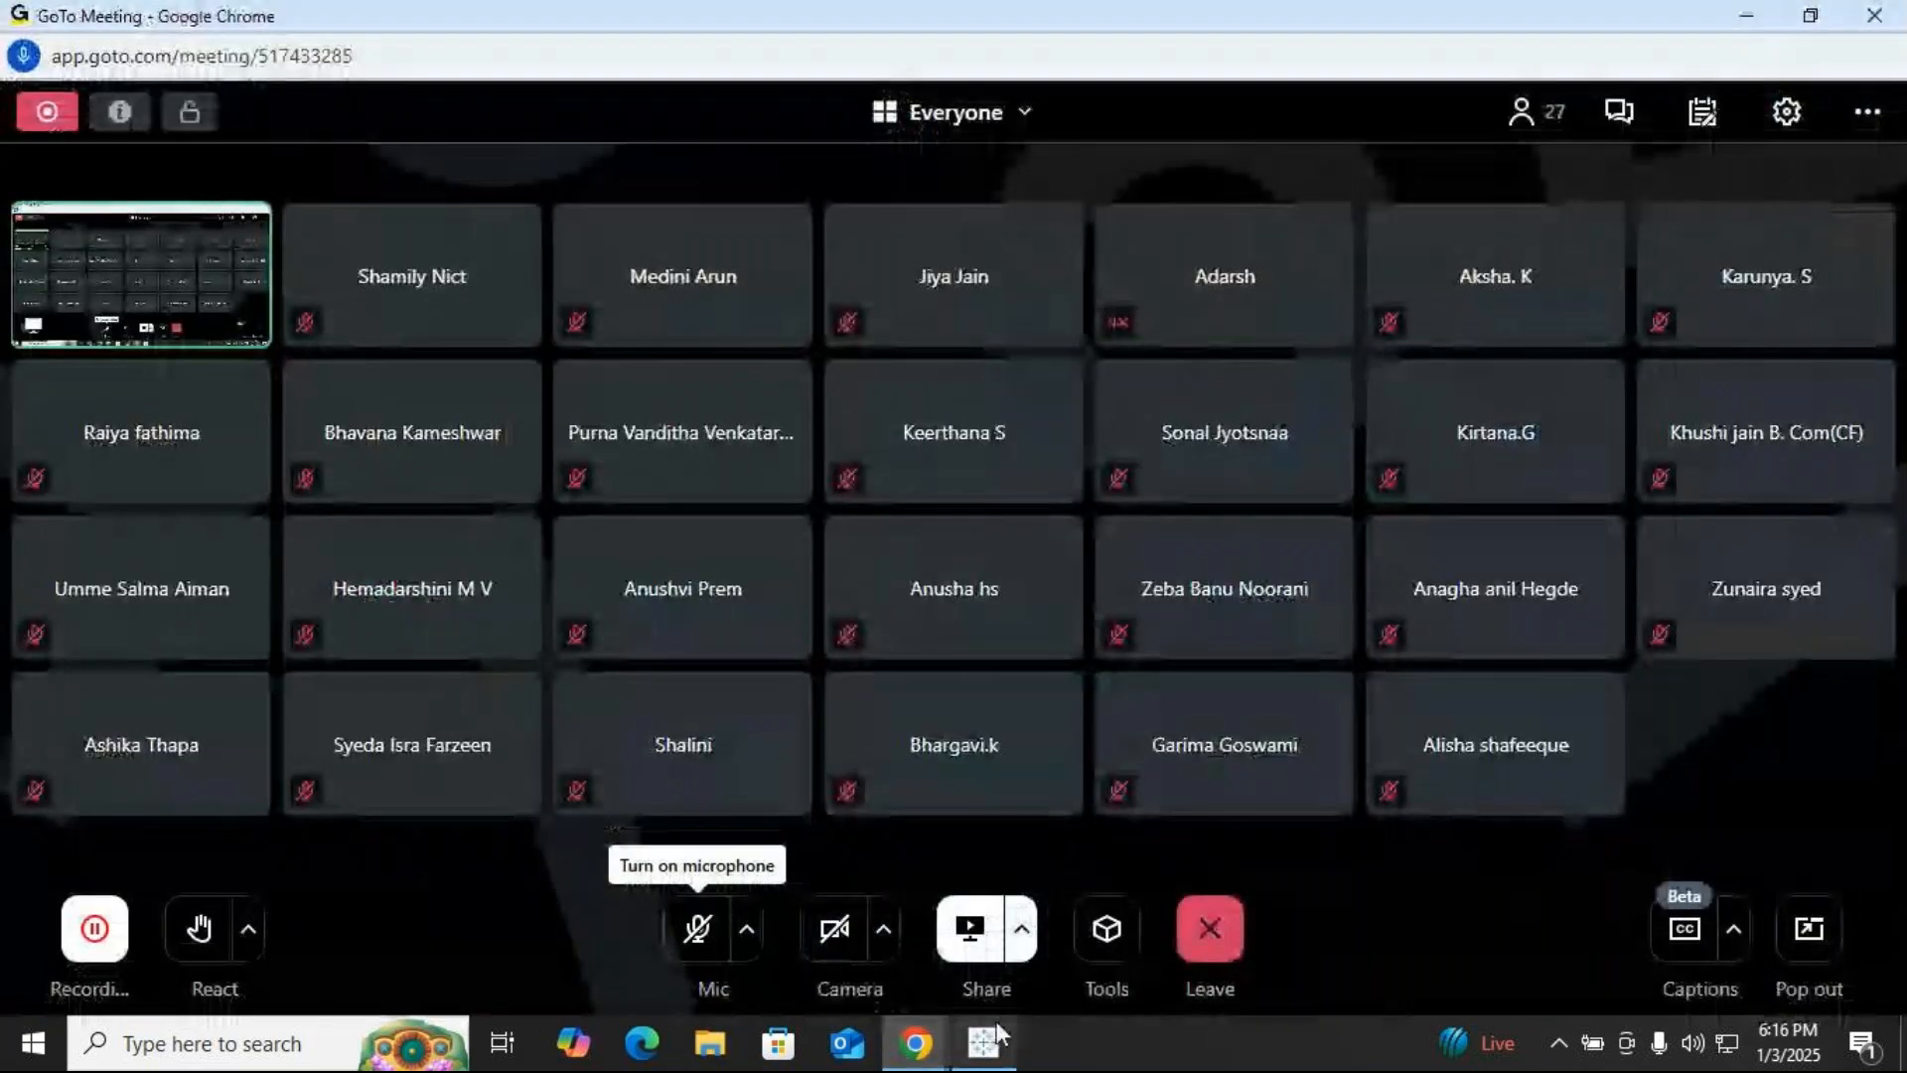
left_click(978, 1053)
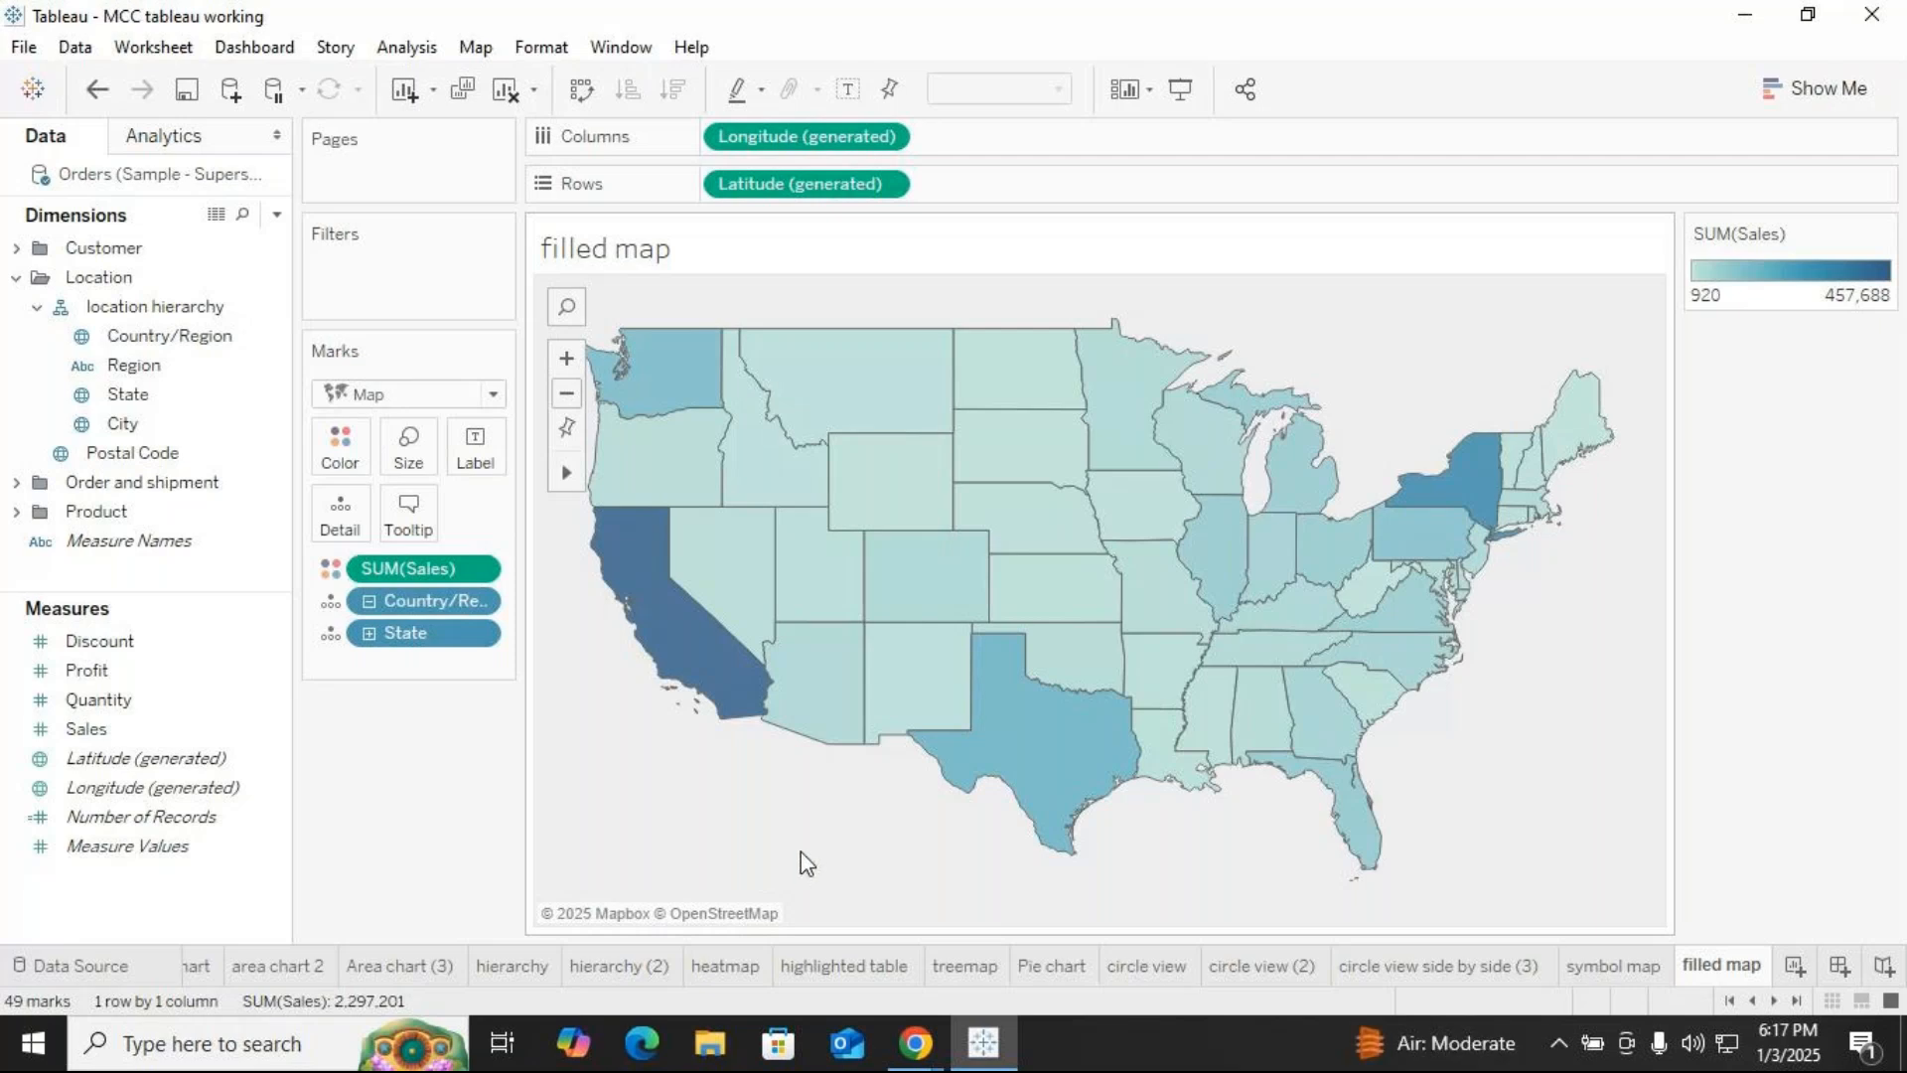
Switch to the GoTo Meeting window, turn on the microphone, and return to Tableau
left_click(914, 1051)
left_click(904, 934)
left_click(709, 942)
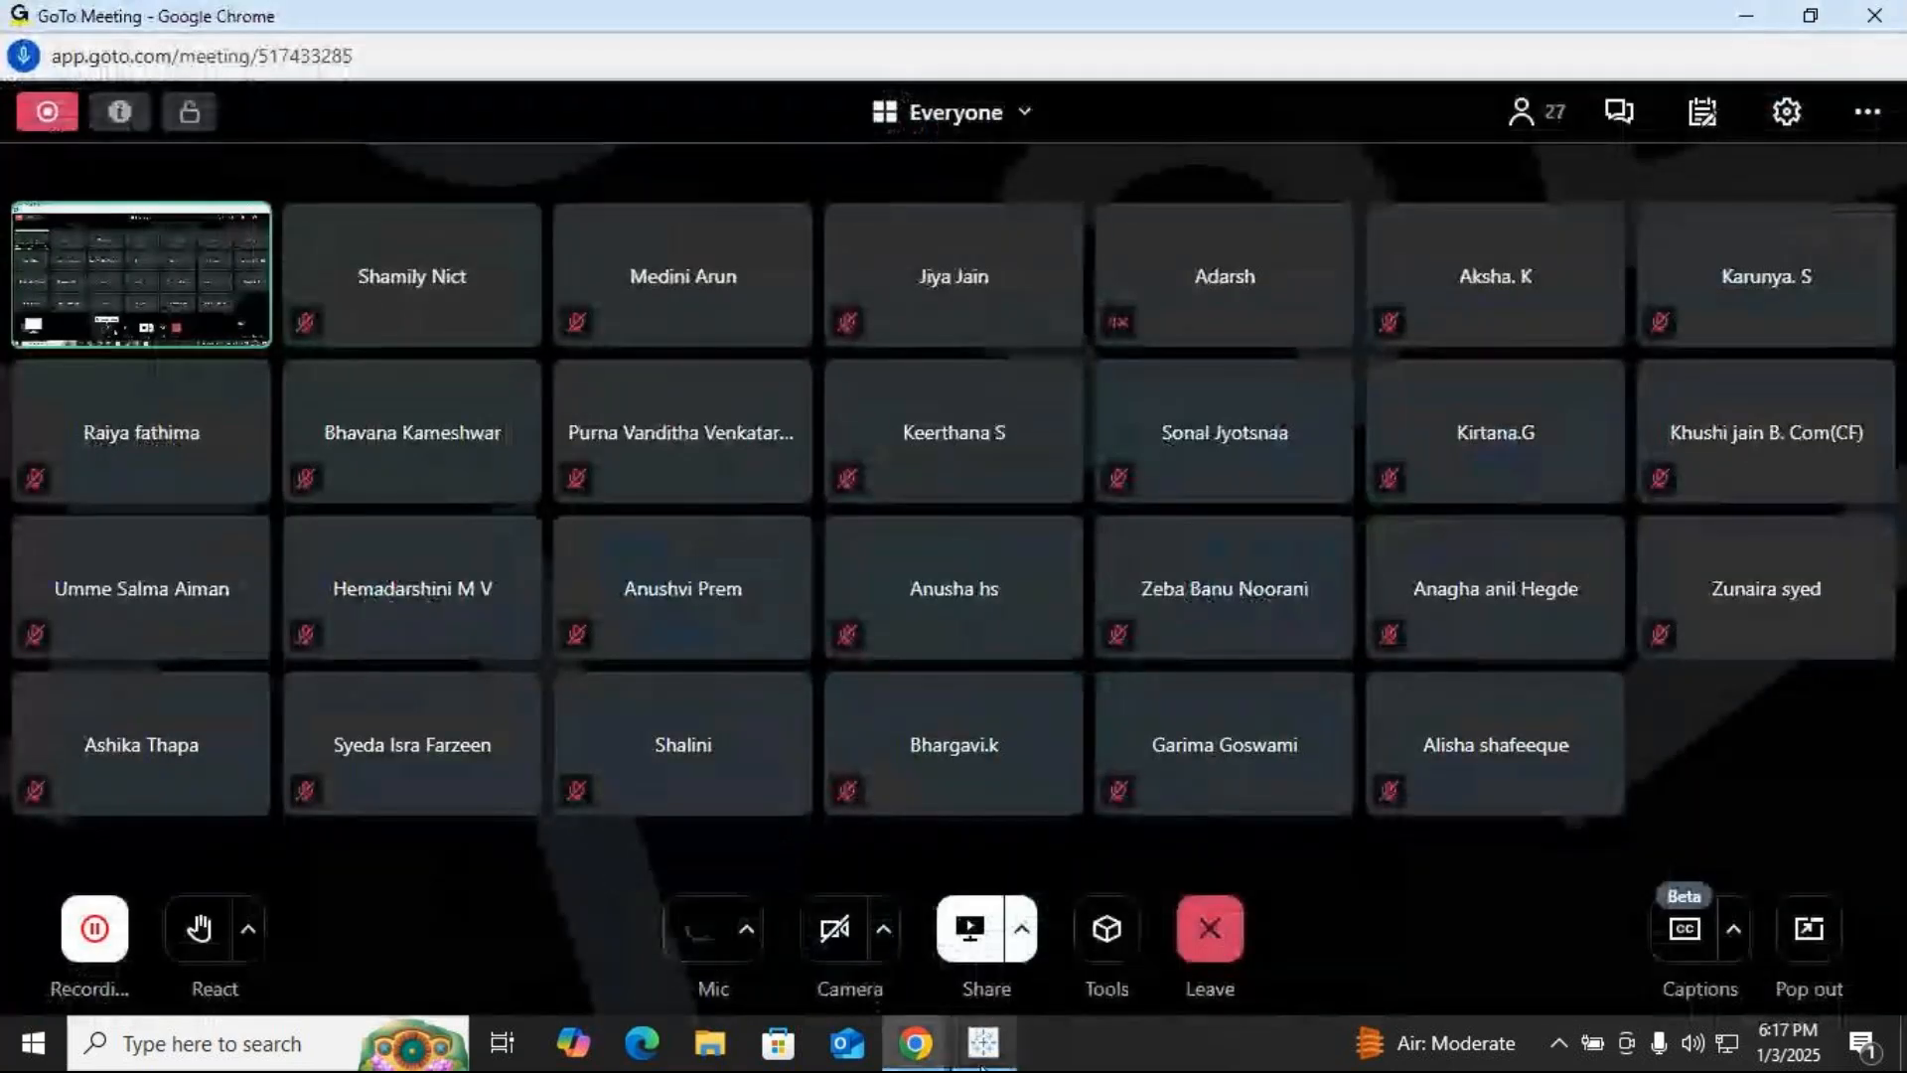
left_click(981, 1055)
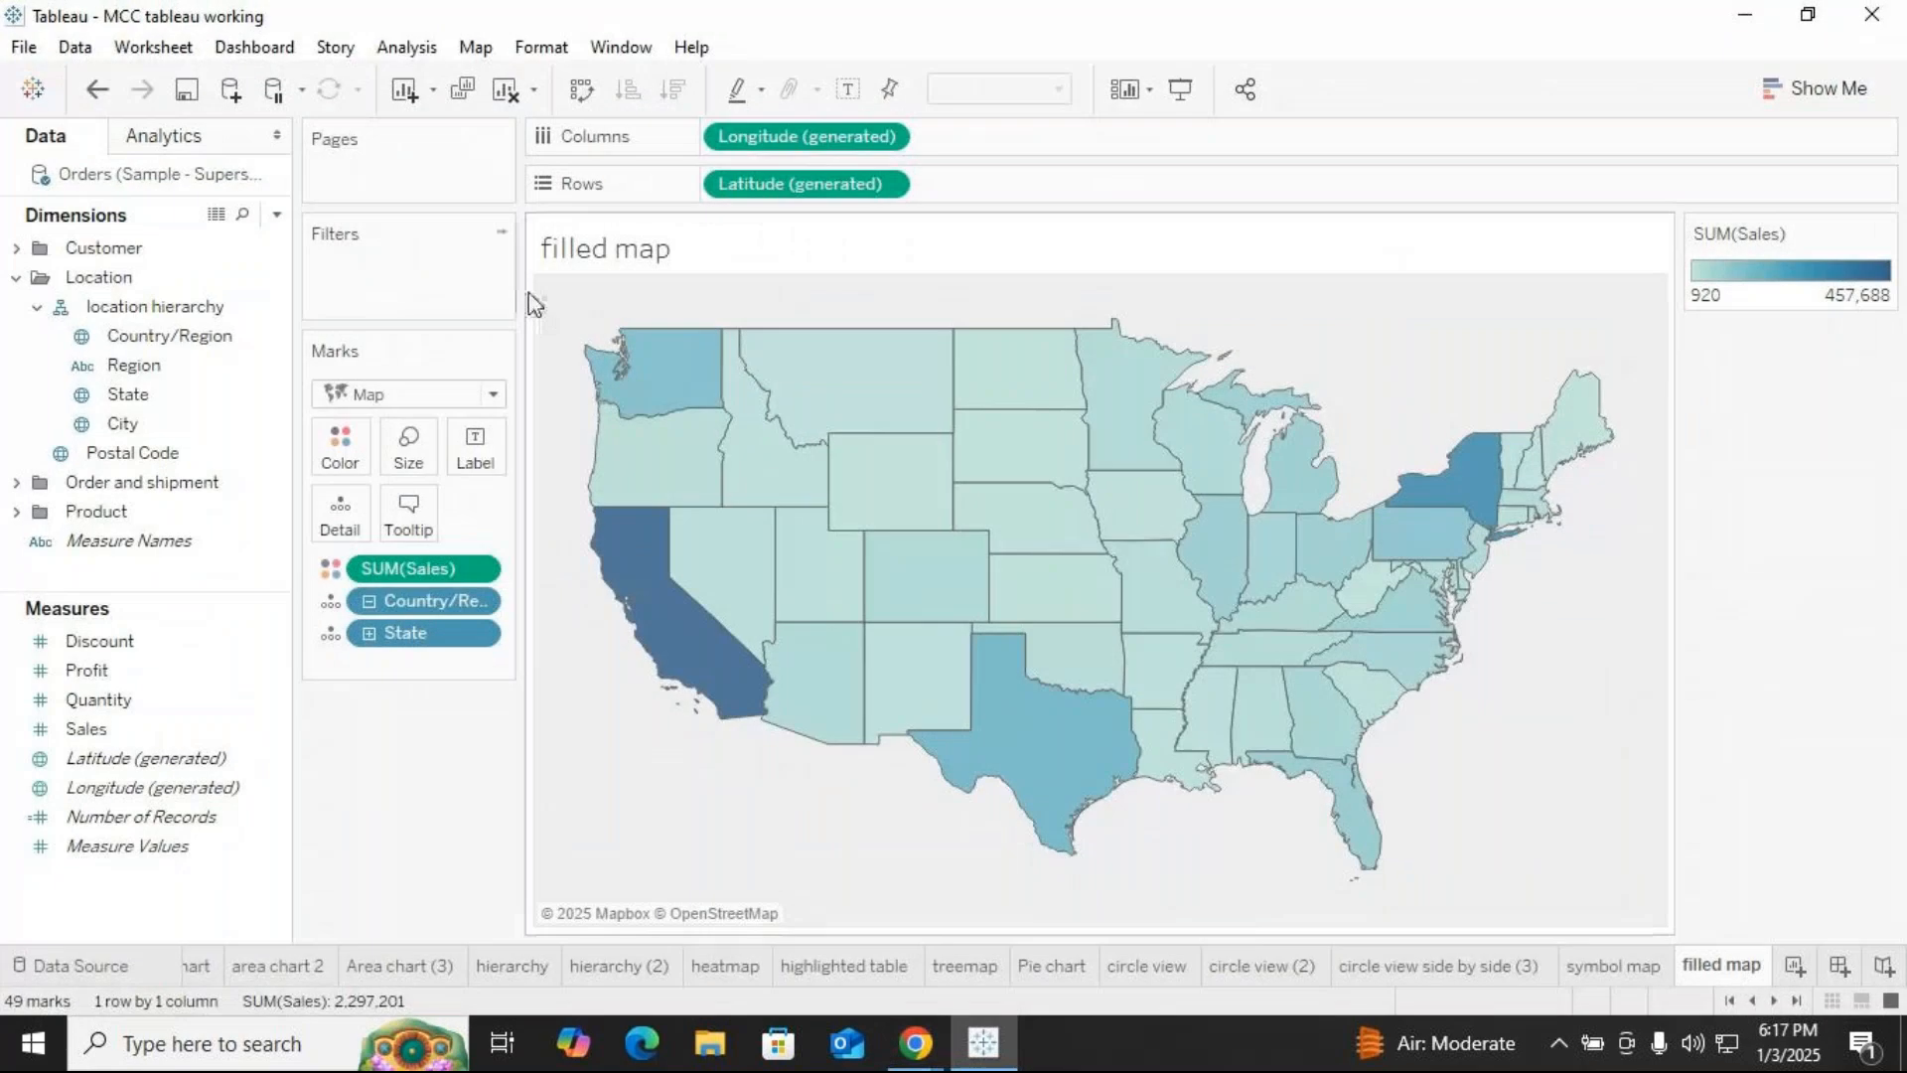
Edit the filled map's Sales colors to use stepped color with 10 steps
left_click(1882, 238)
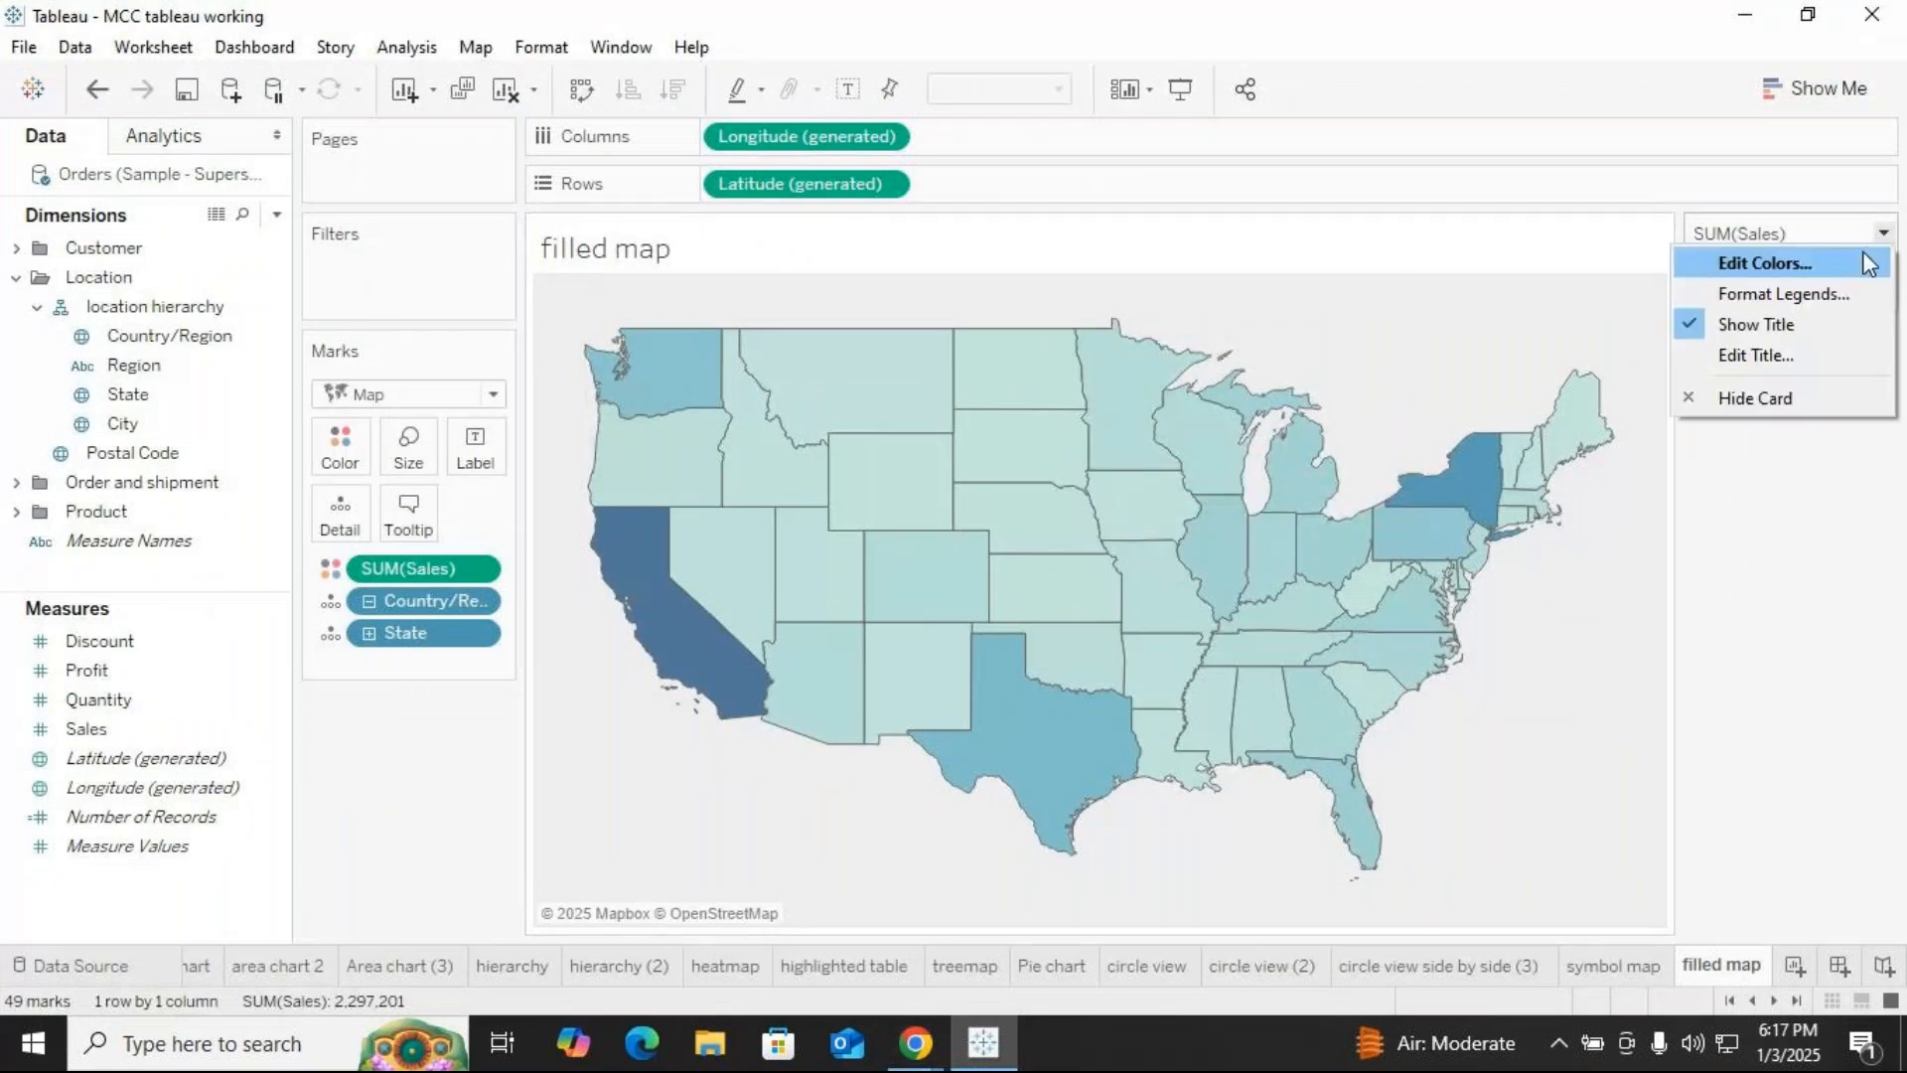
left_click(1782, 265)
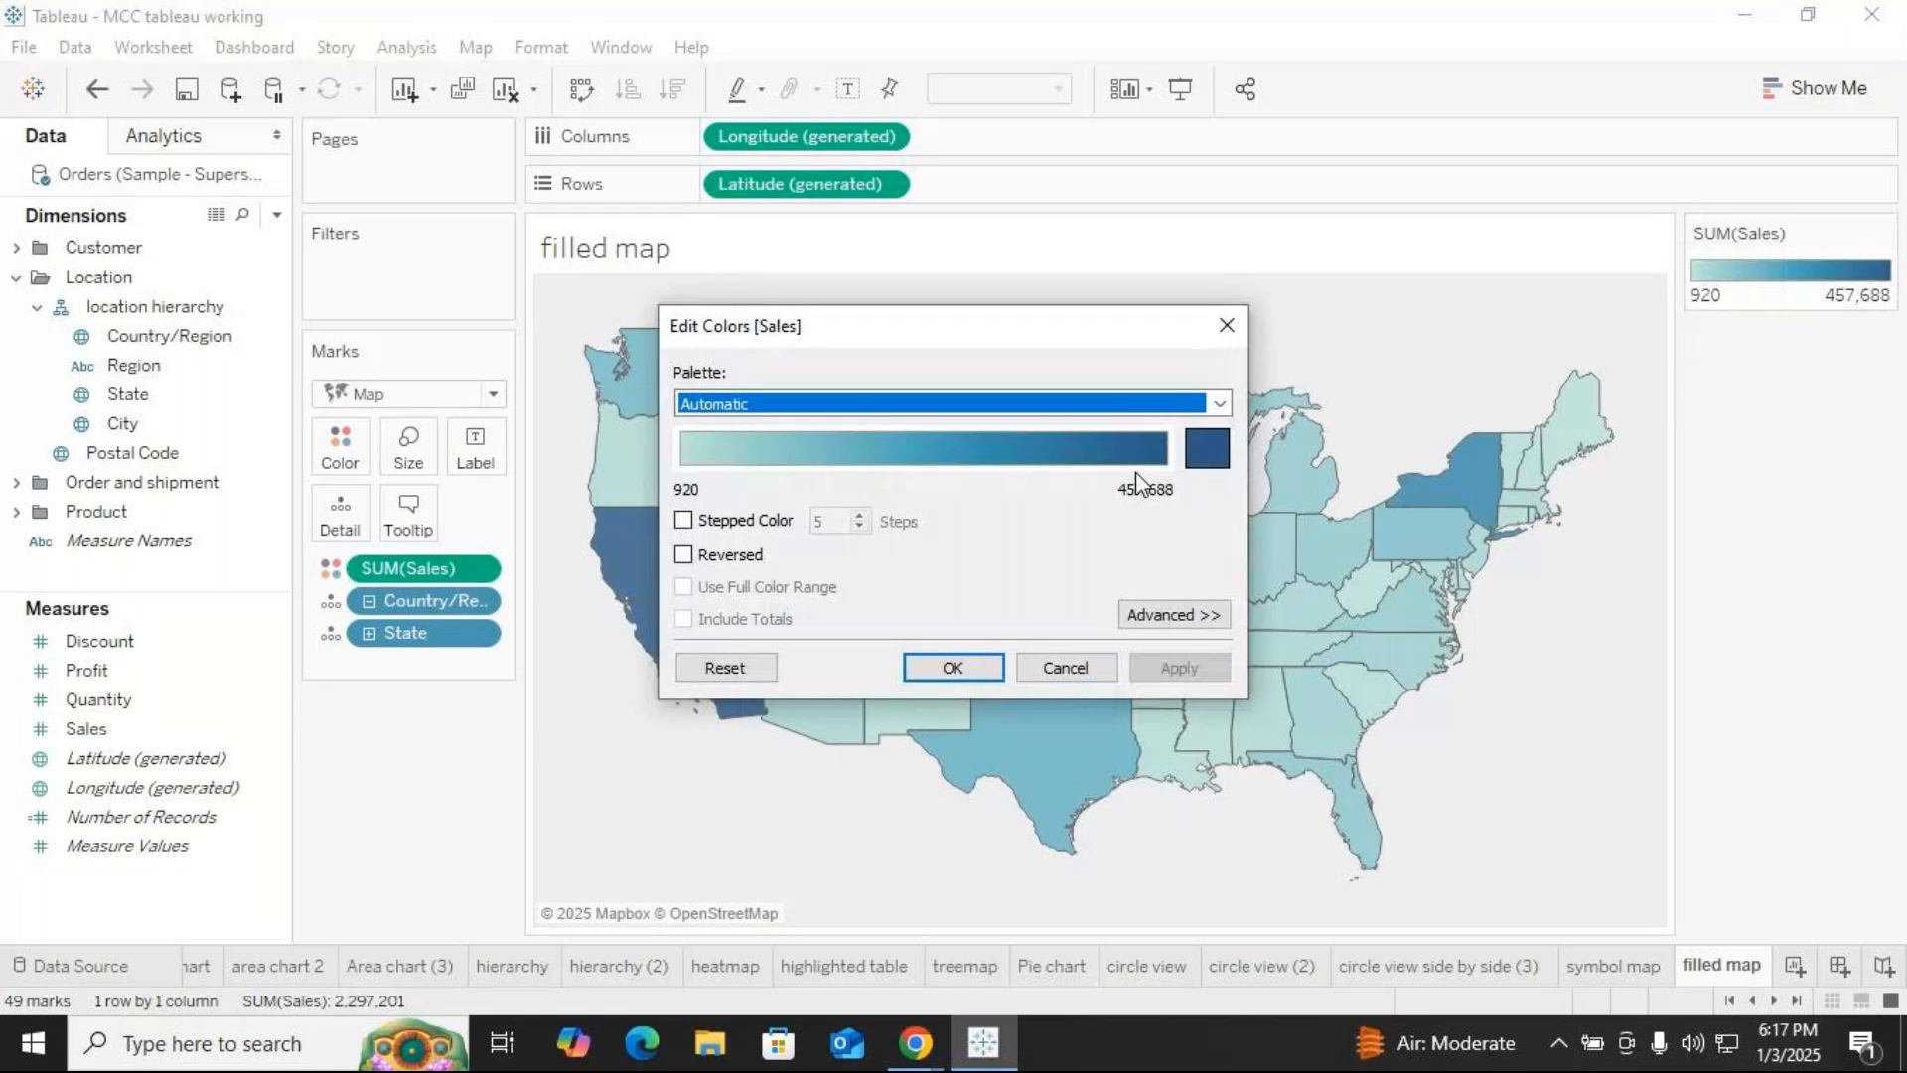
left_click(683, 519)
left_click(860, 515)
left_click(860, 515)
left_click(861, 514)
left_click(860, 514)
left_click(860, 515)
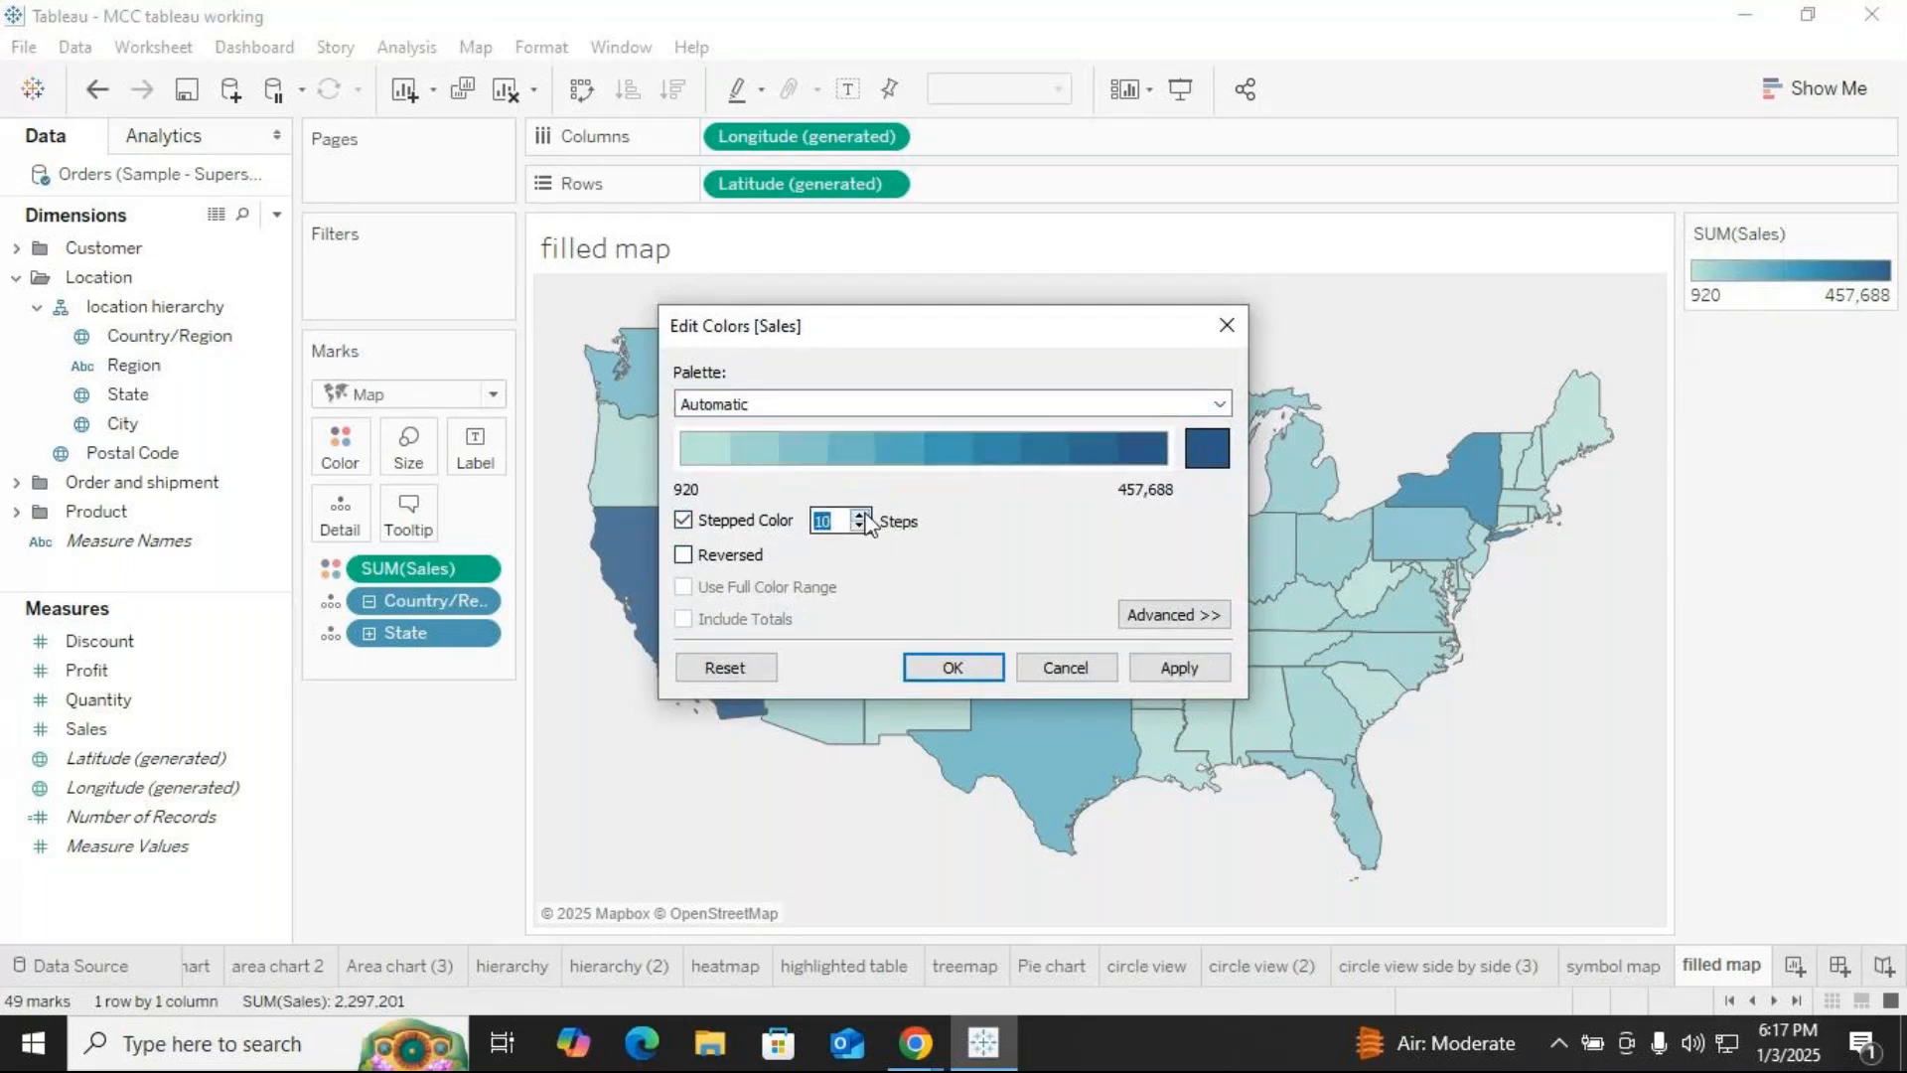
Assign the Temperature Diverging palette to the Sales colors in reversed order and apply it to the map
left_click(1220, 404)
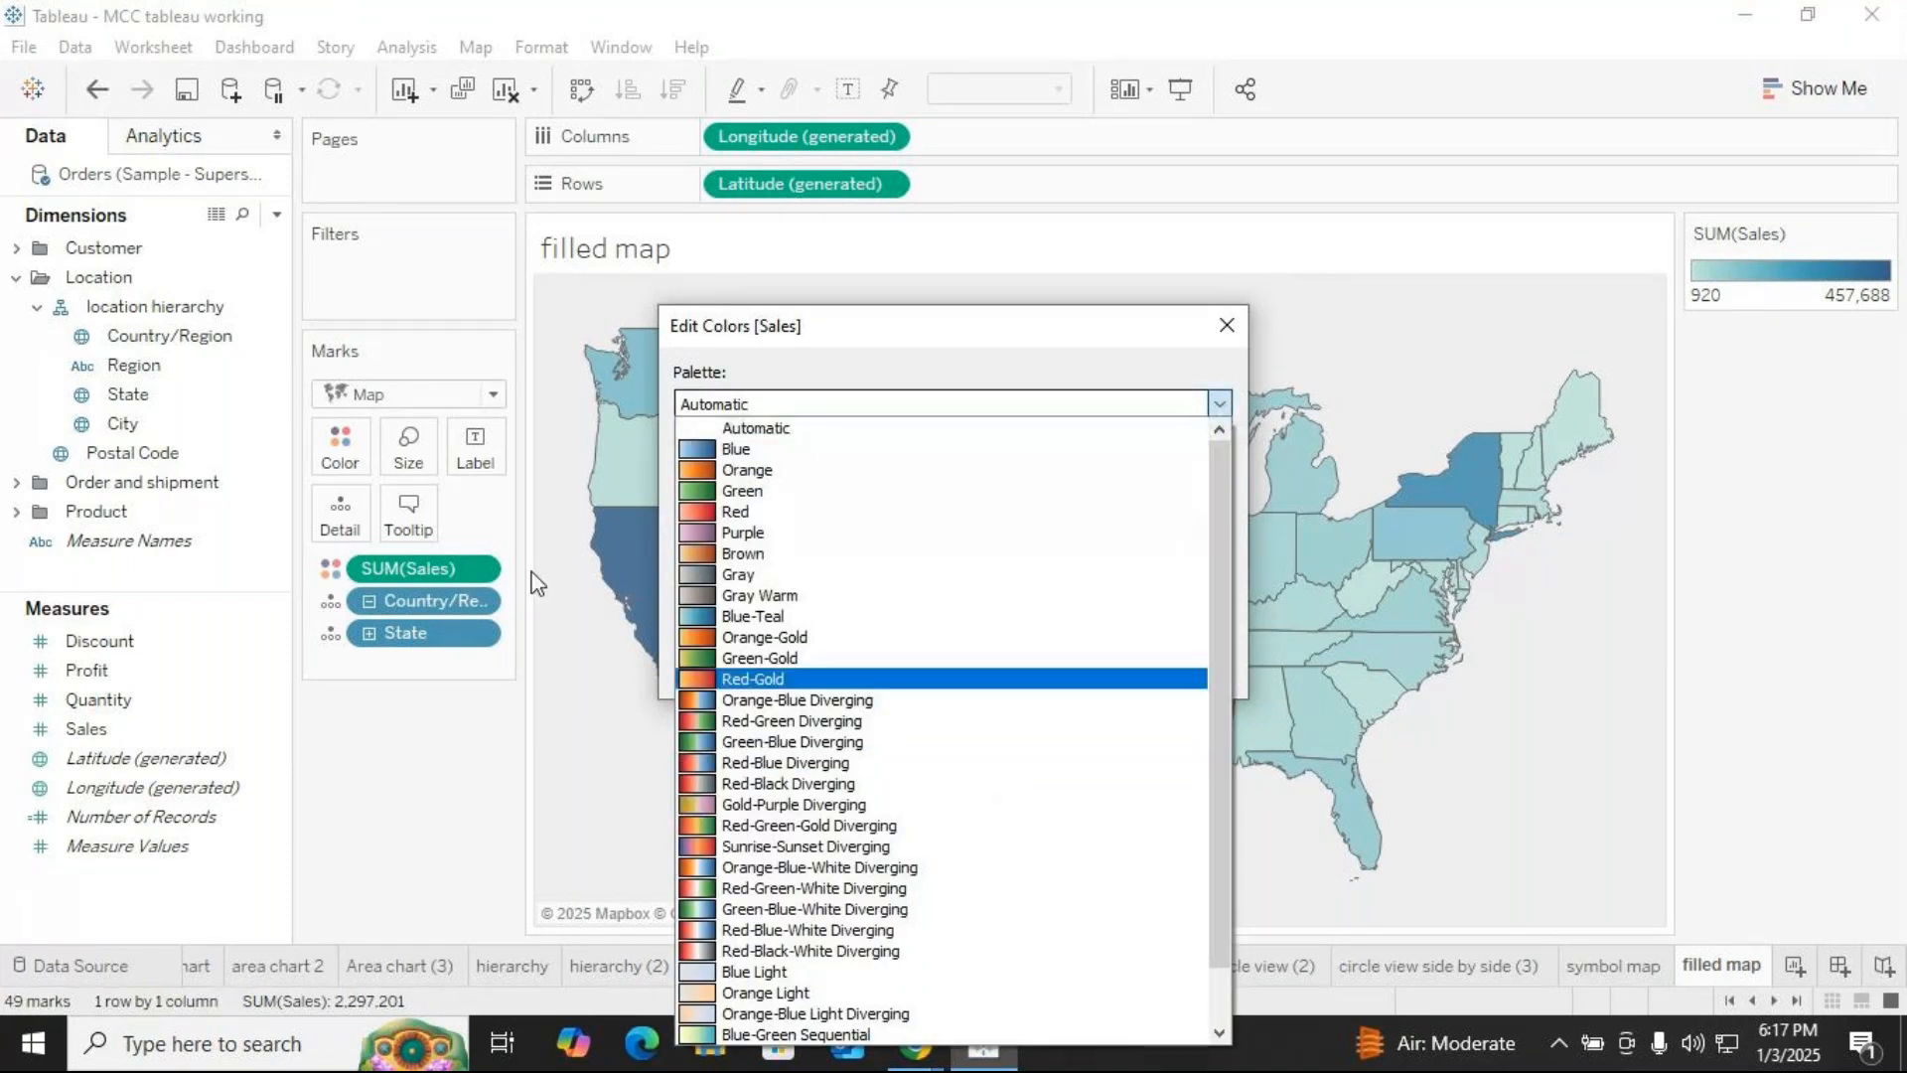
scroll(784, 784, "down", 1)
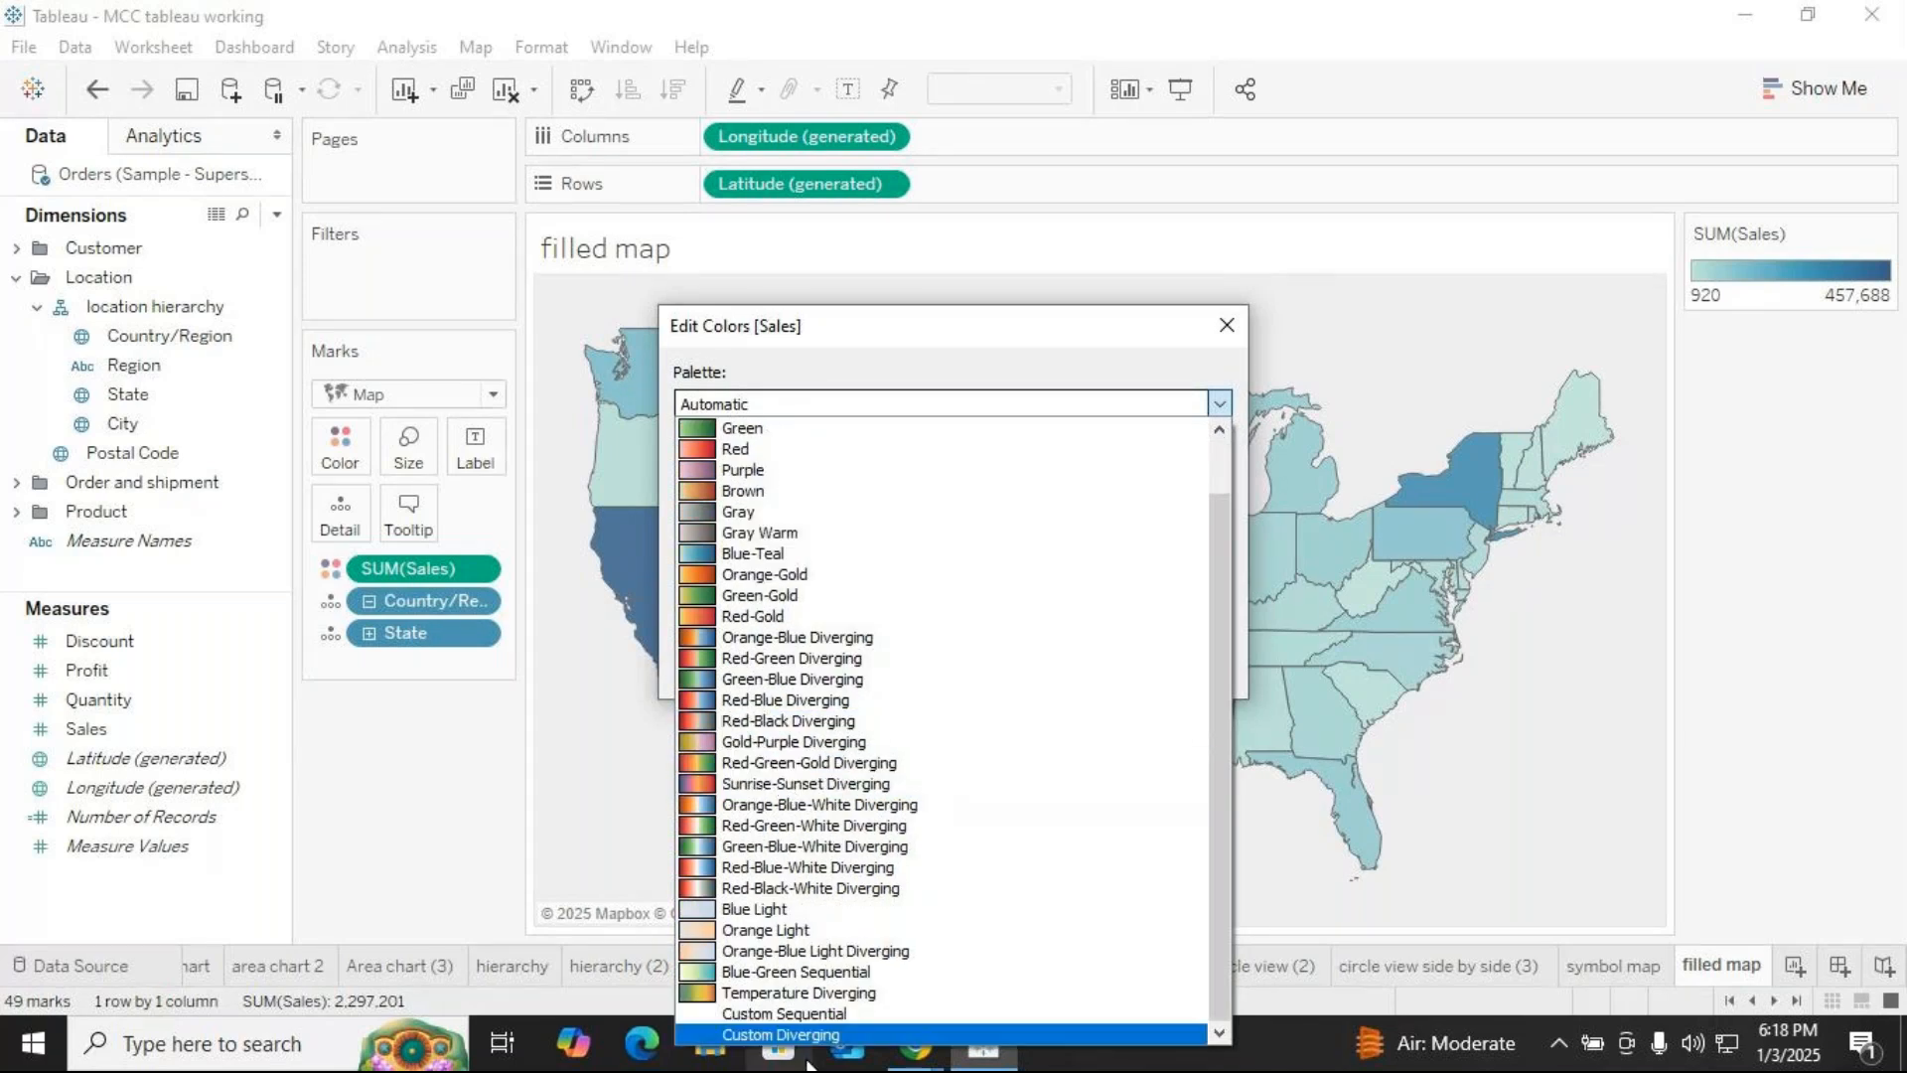
left_click(795, 992)
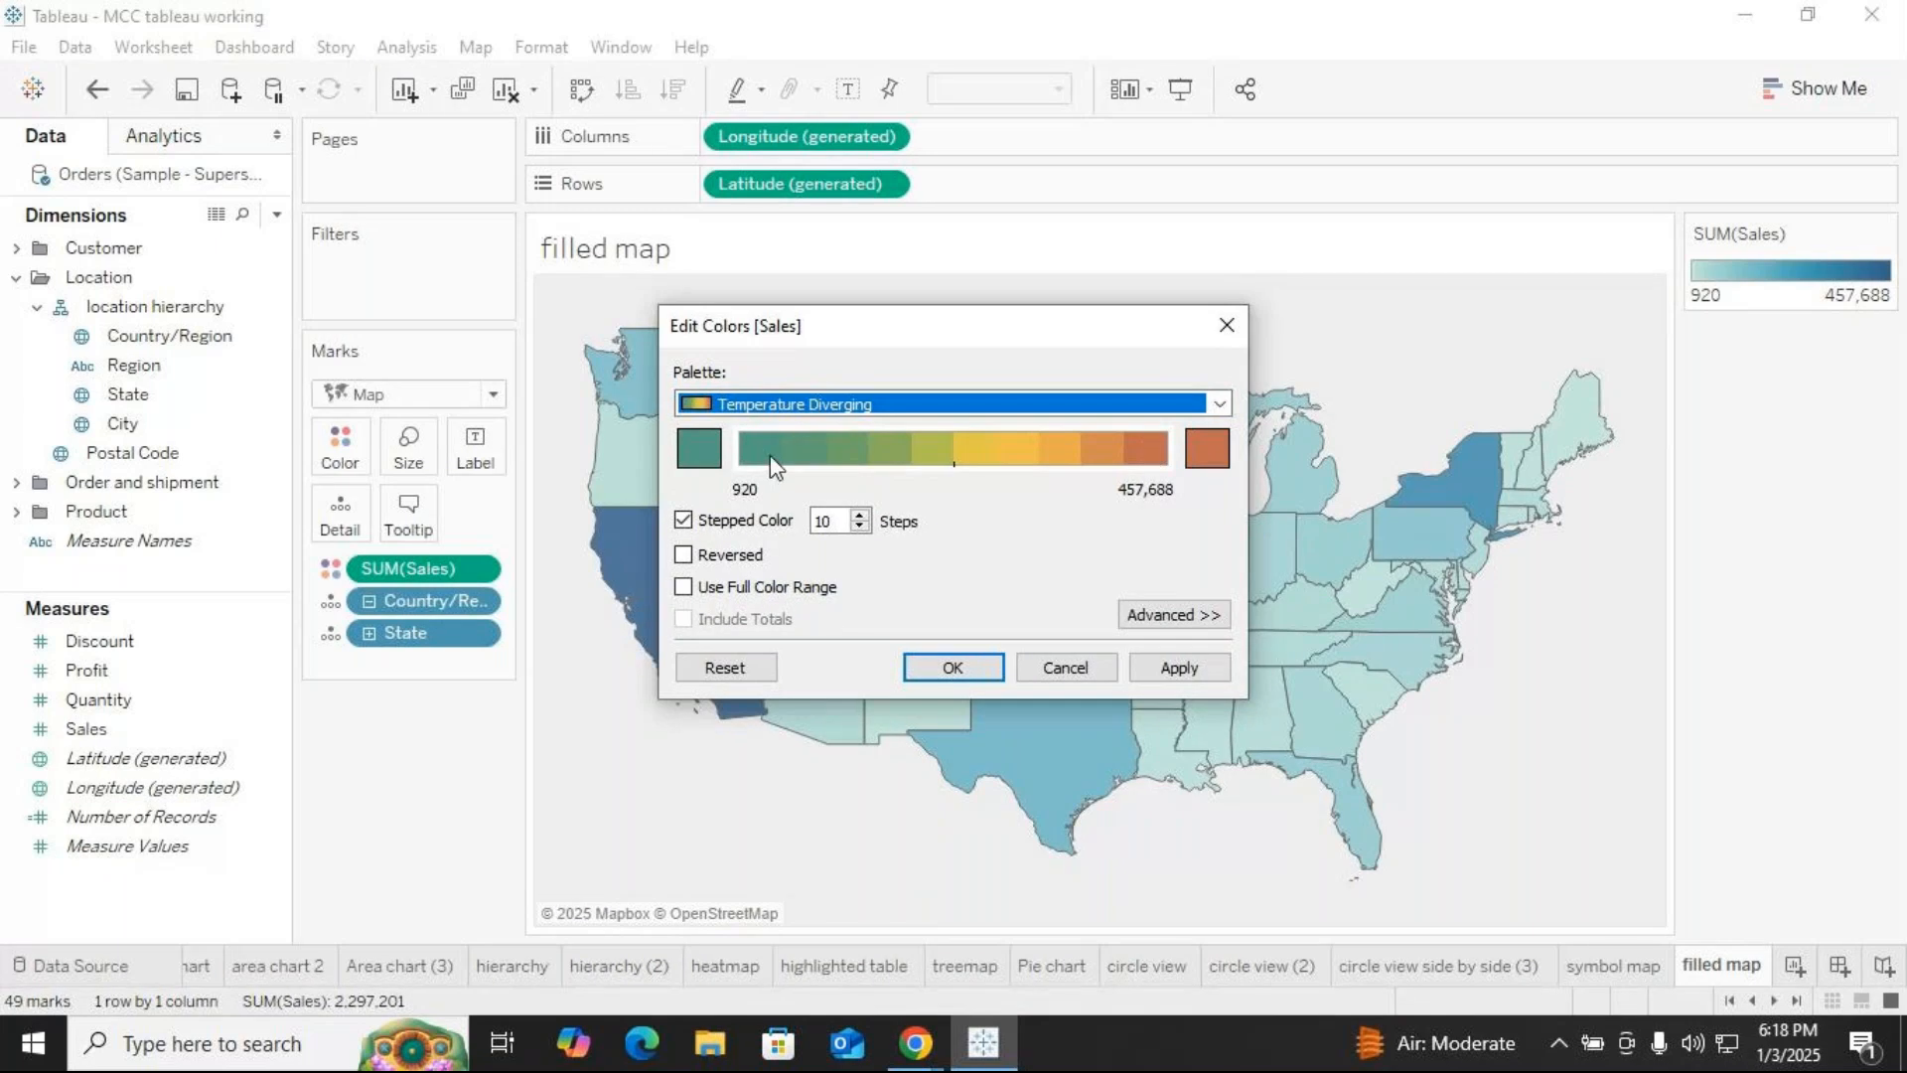
left_click(684, 555)
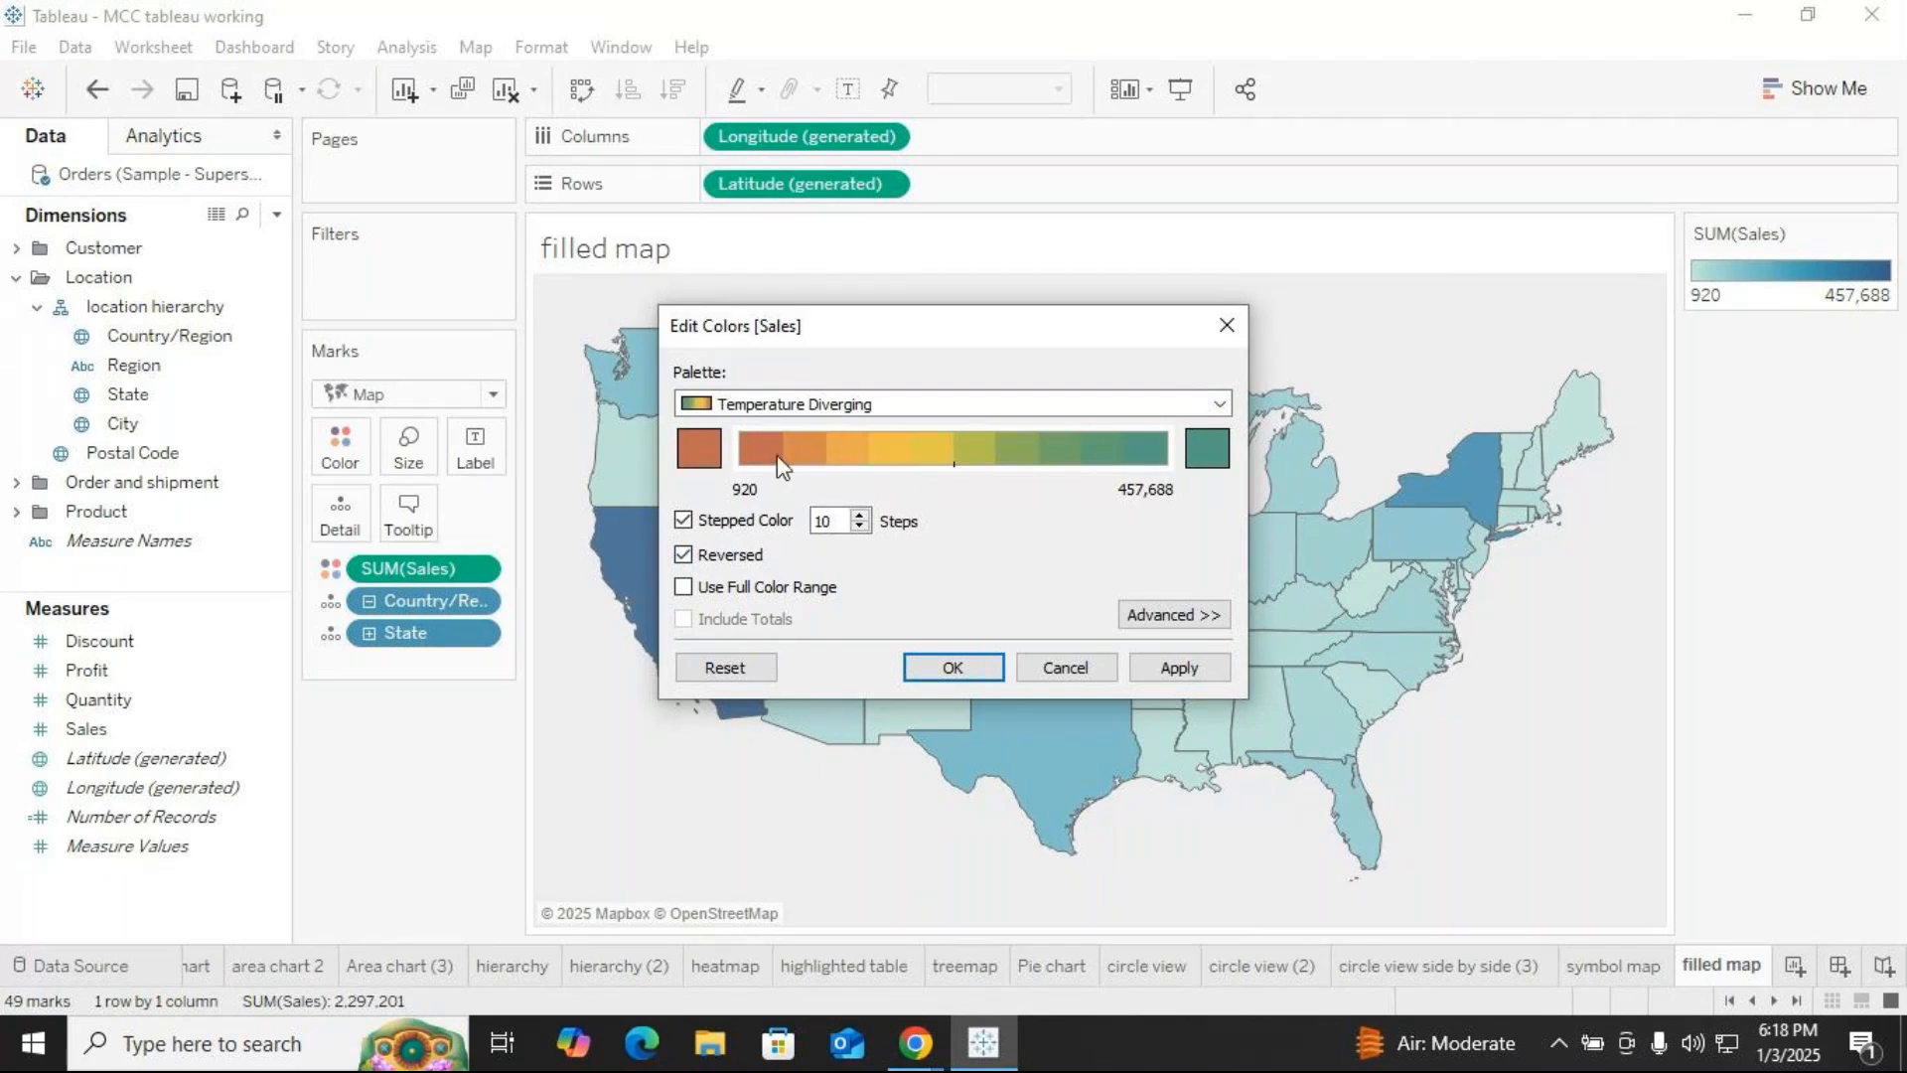
left_click(957, 668)
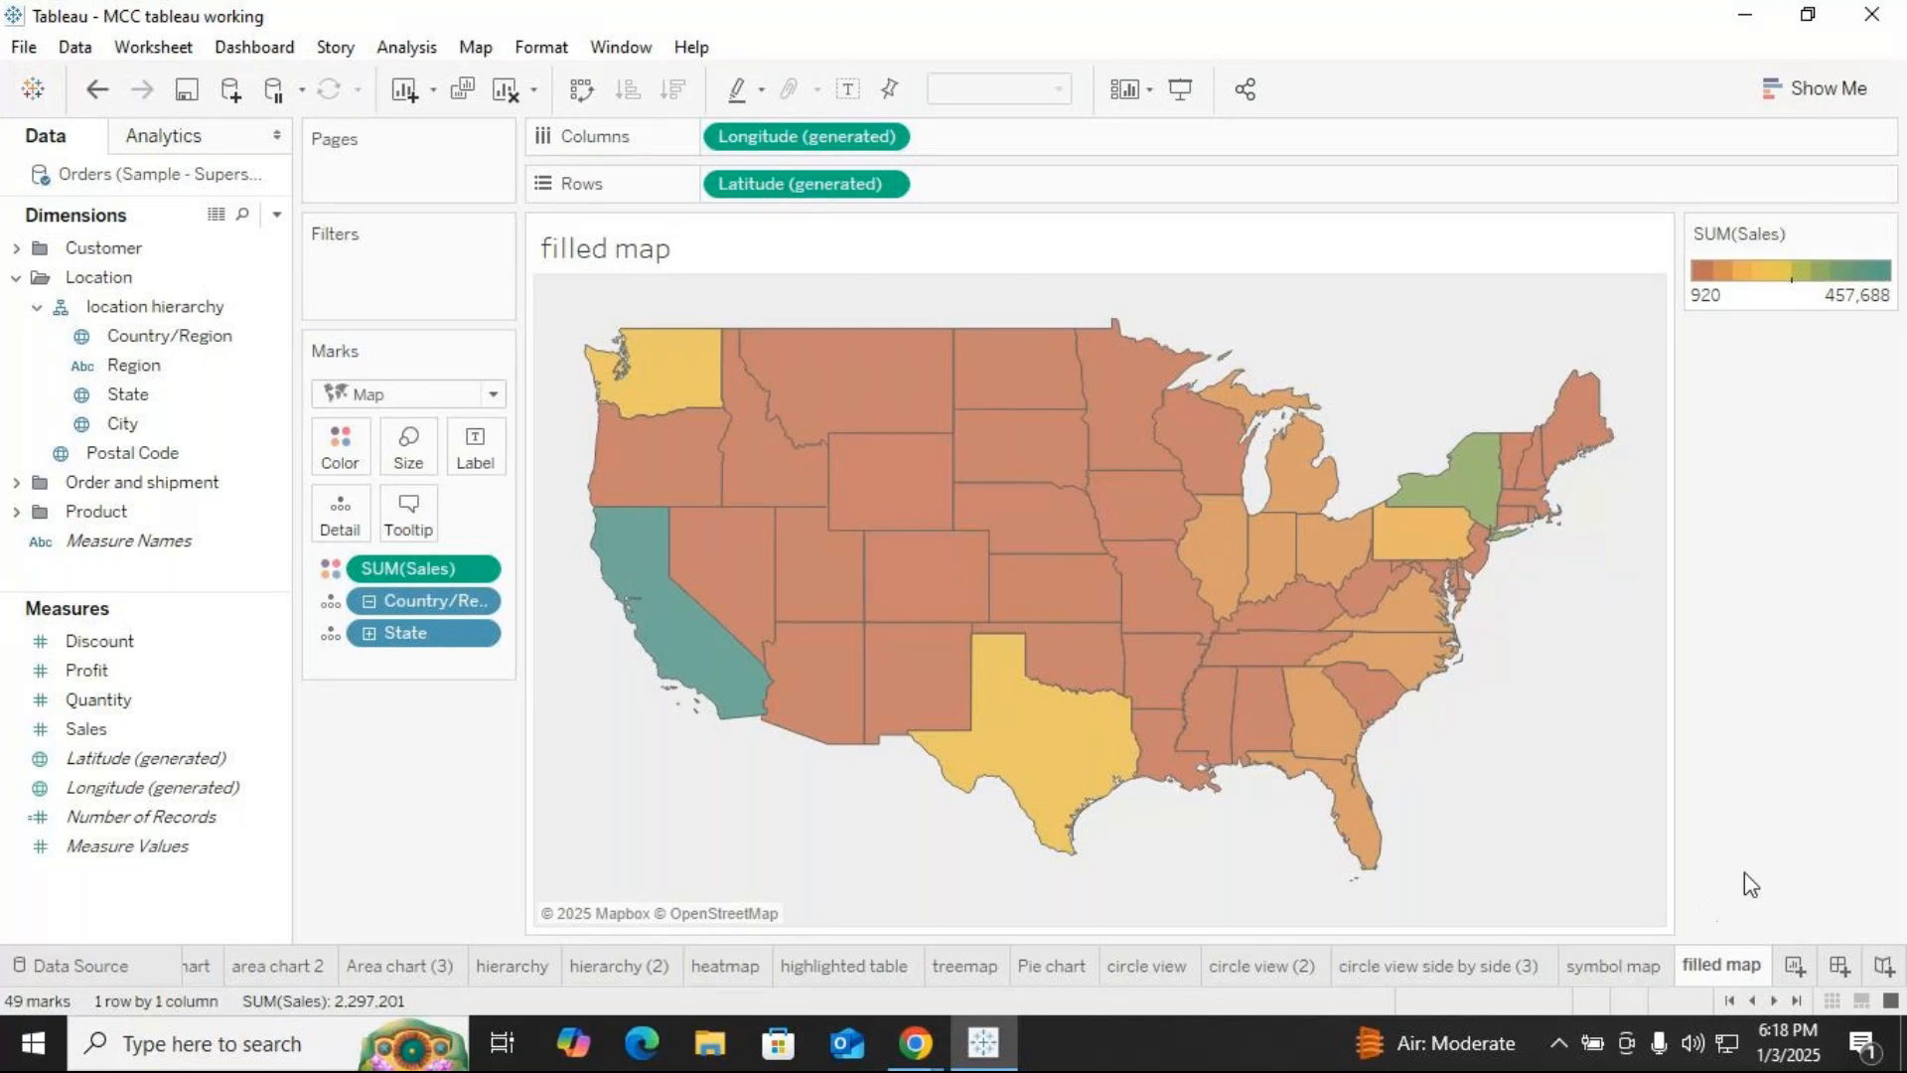
Reduce the stepped Sales colors on the filled map to 5 steps
left_click(1883, 235)
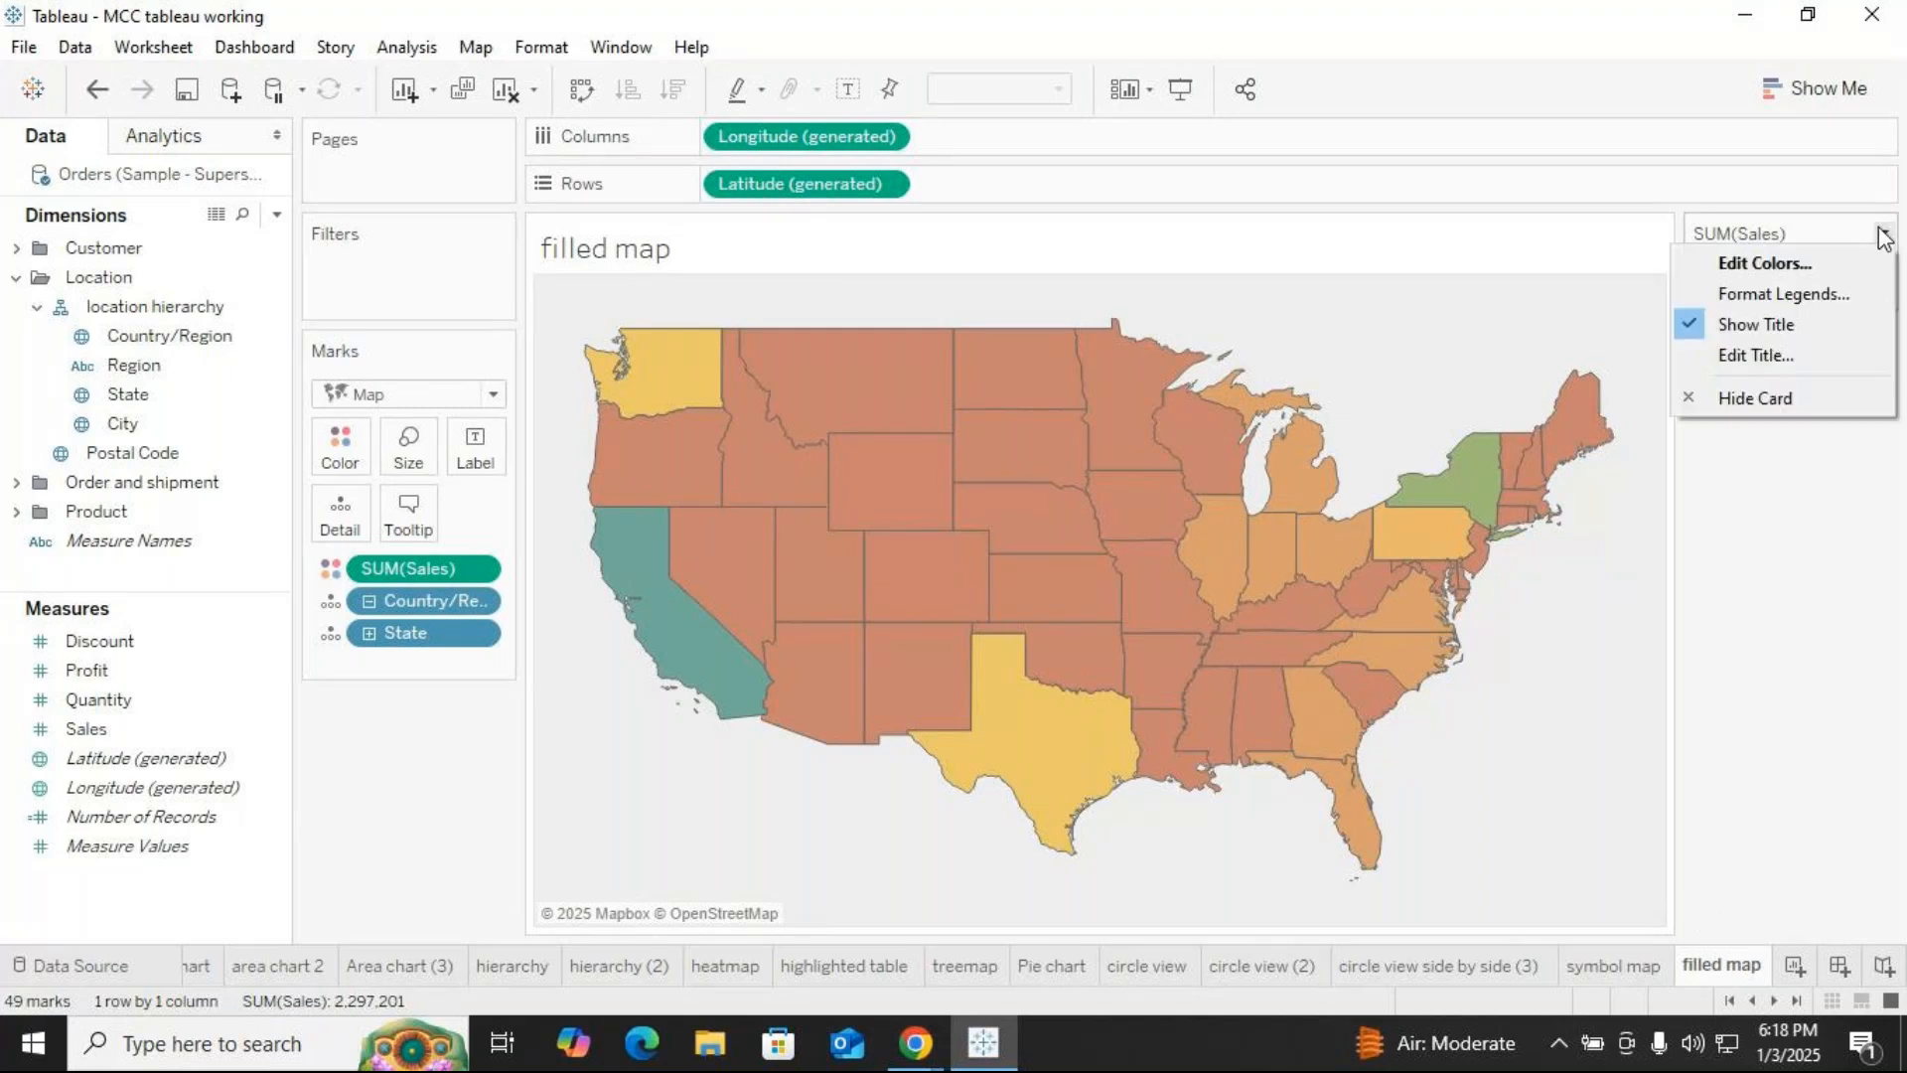
left_click(1760, 256)
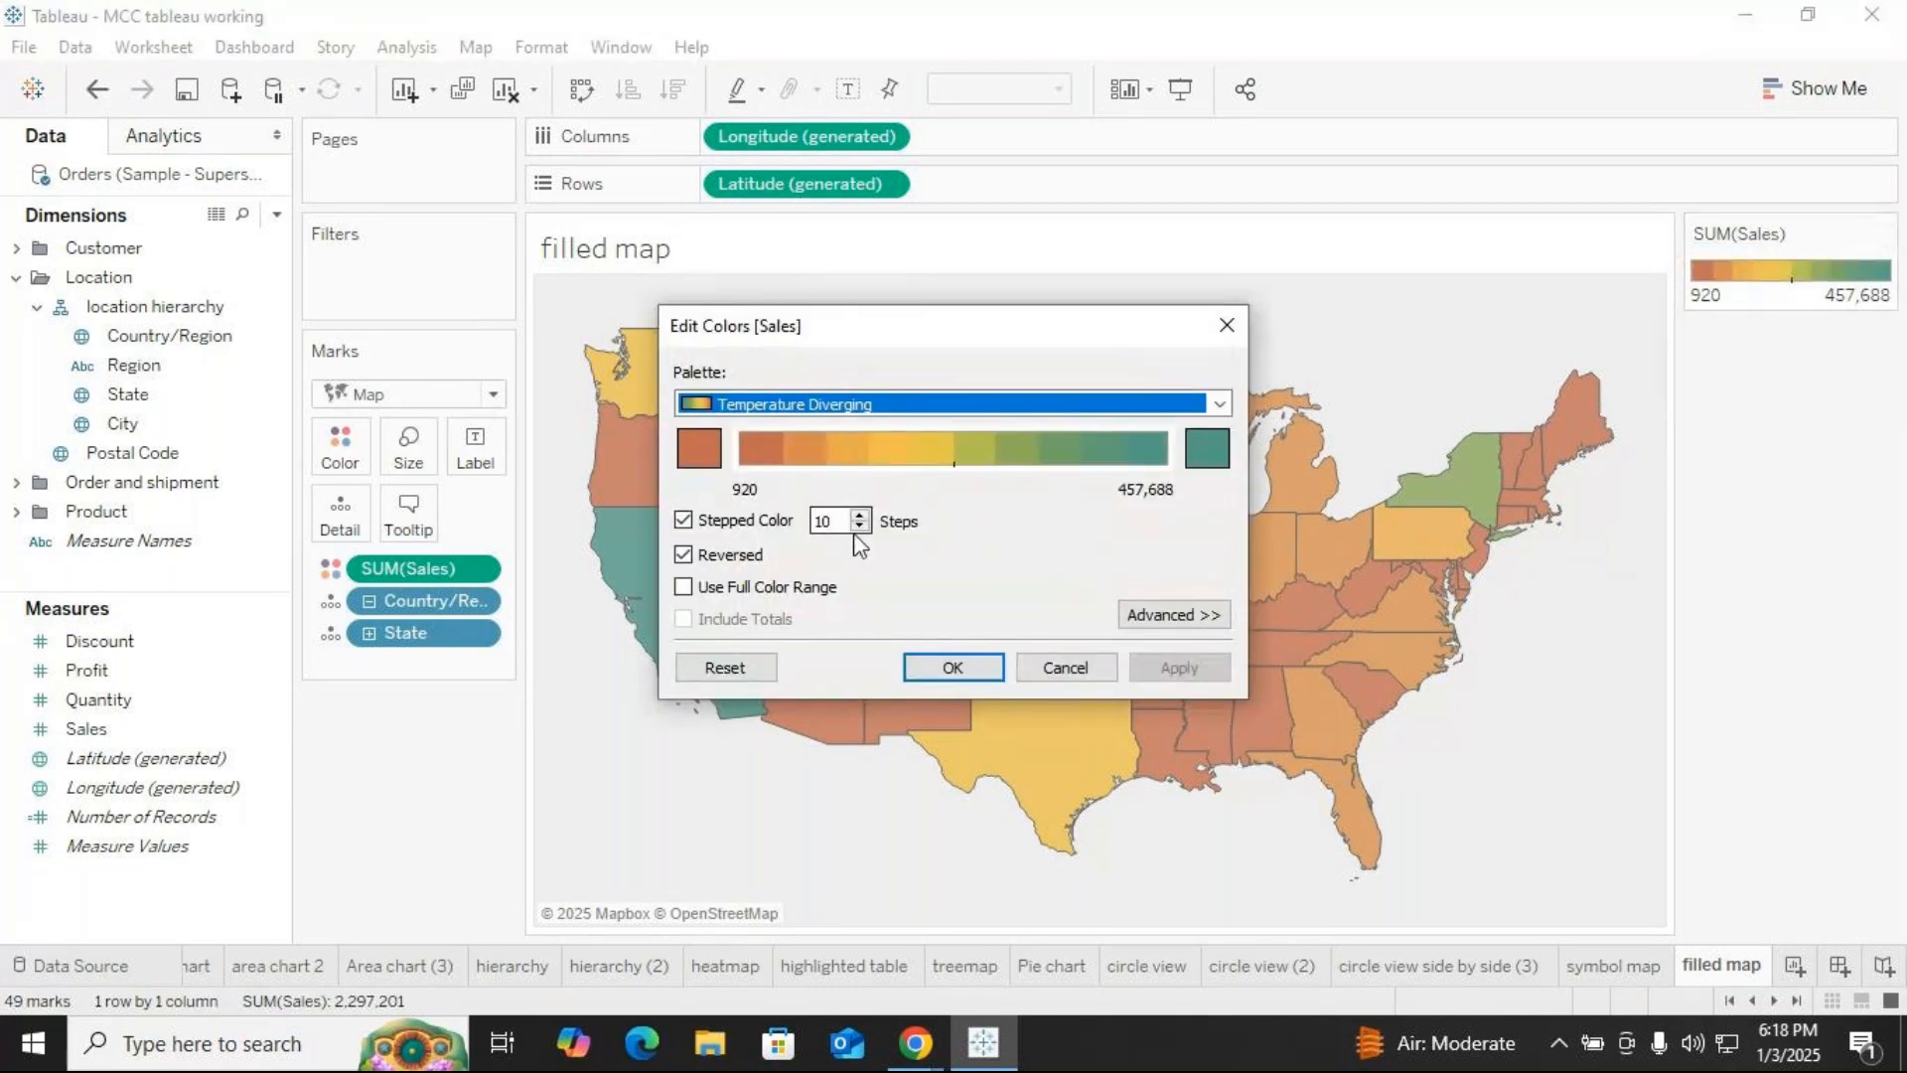
left_click(861, 528)
left_click(860, 528)
left_click(860, 527)
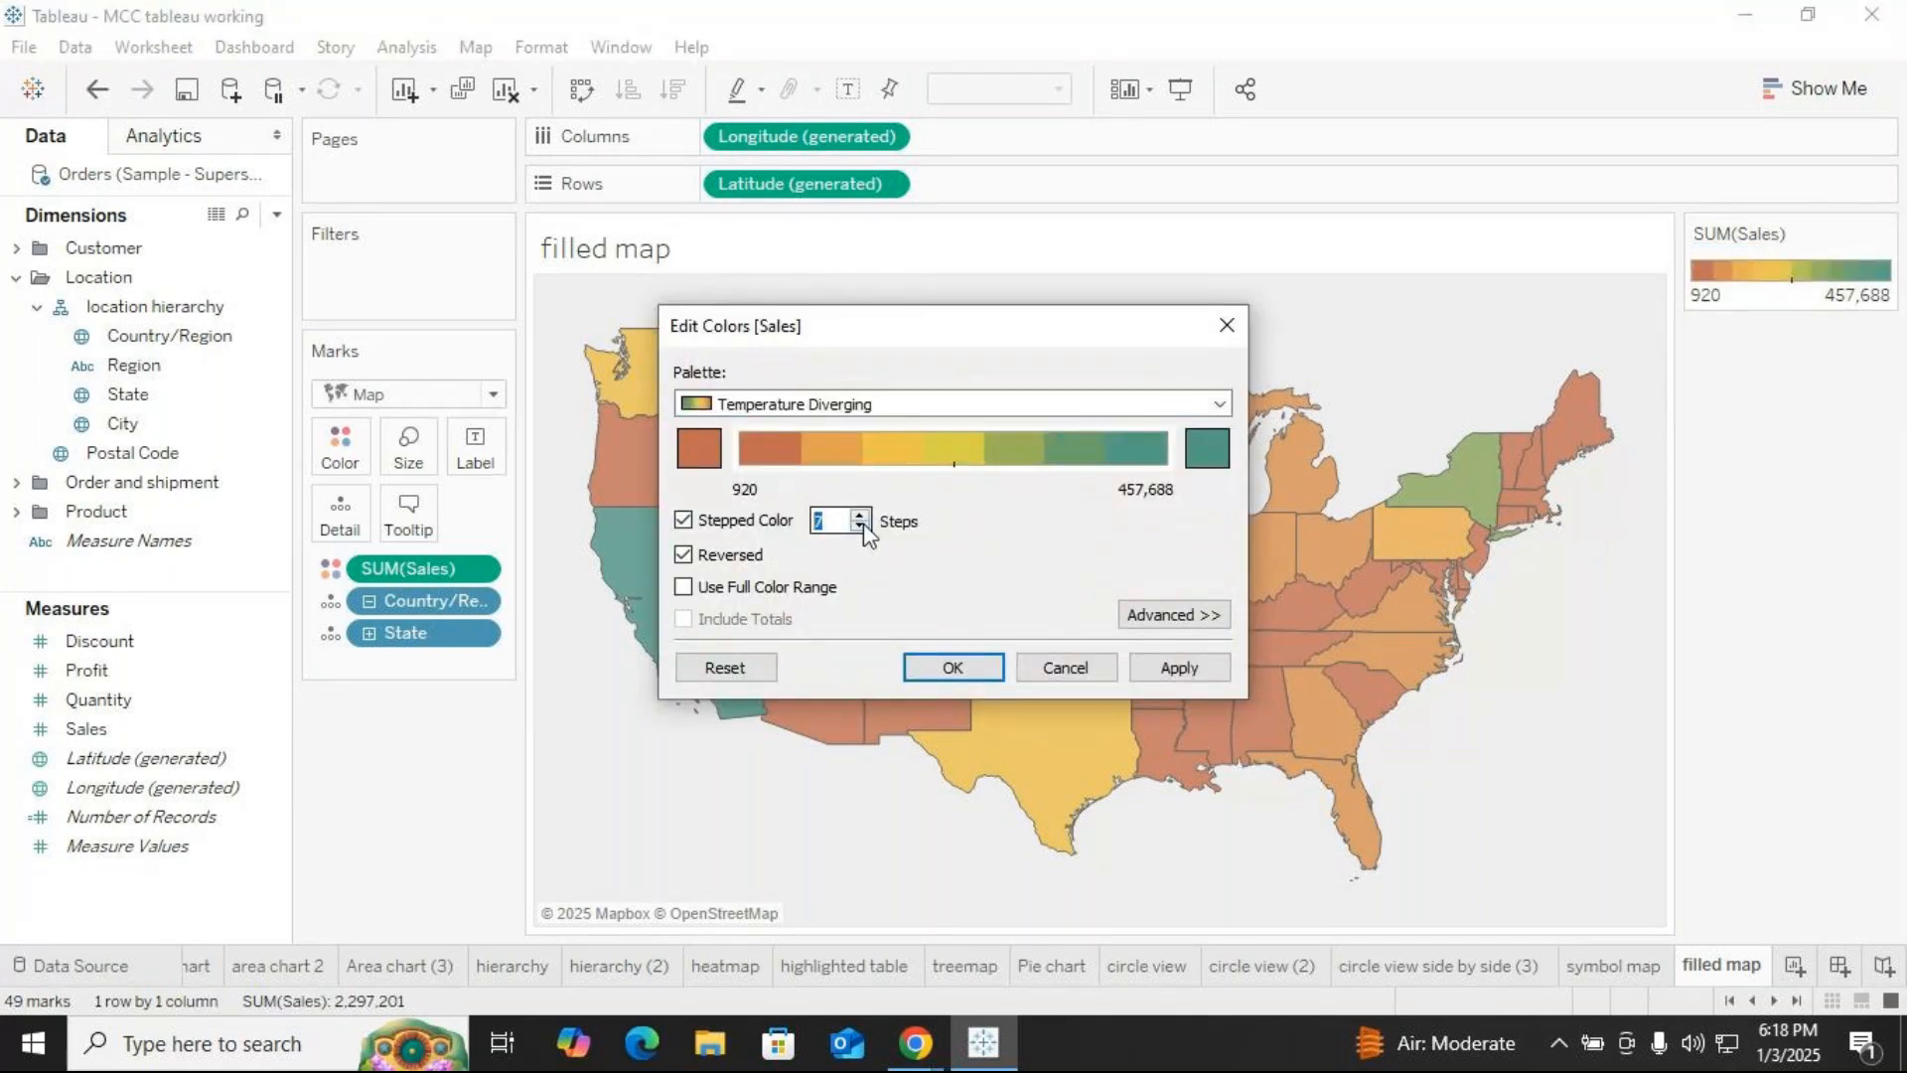
left_click(860, 527)
left_click(860, 527)
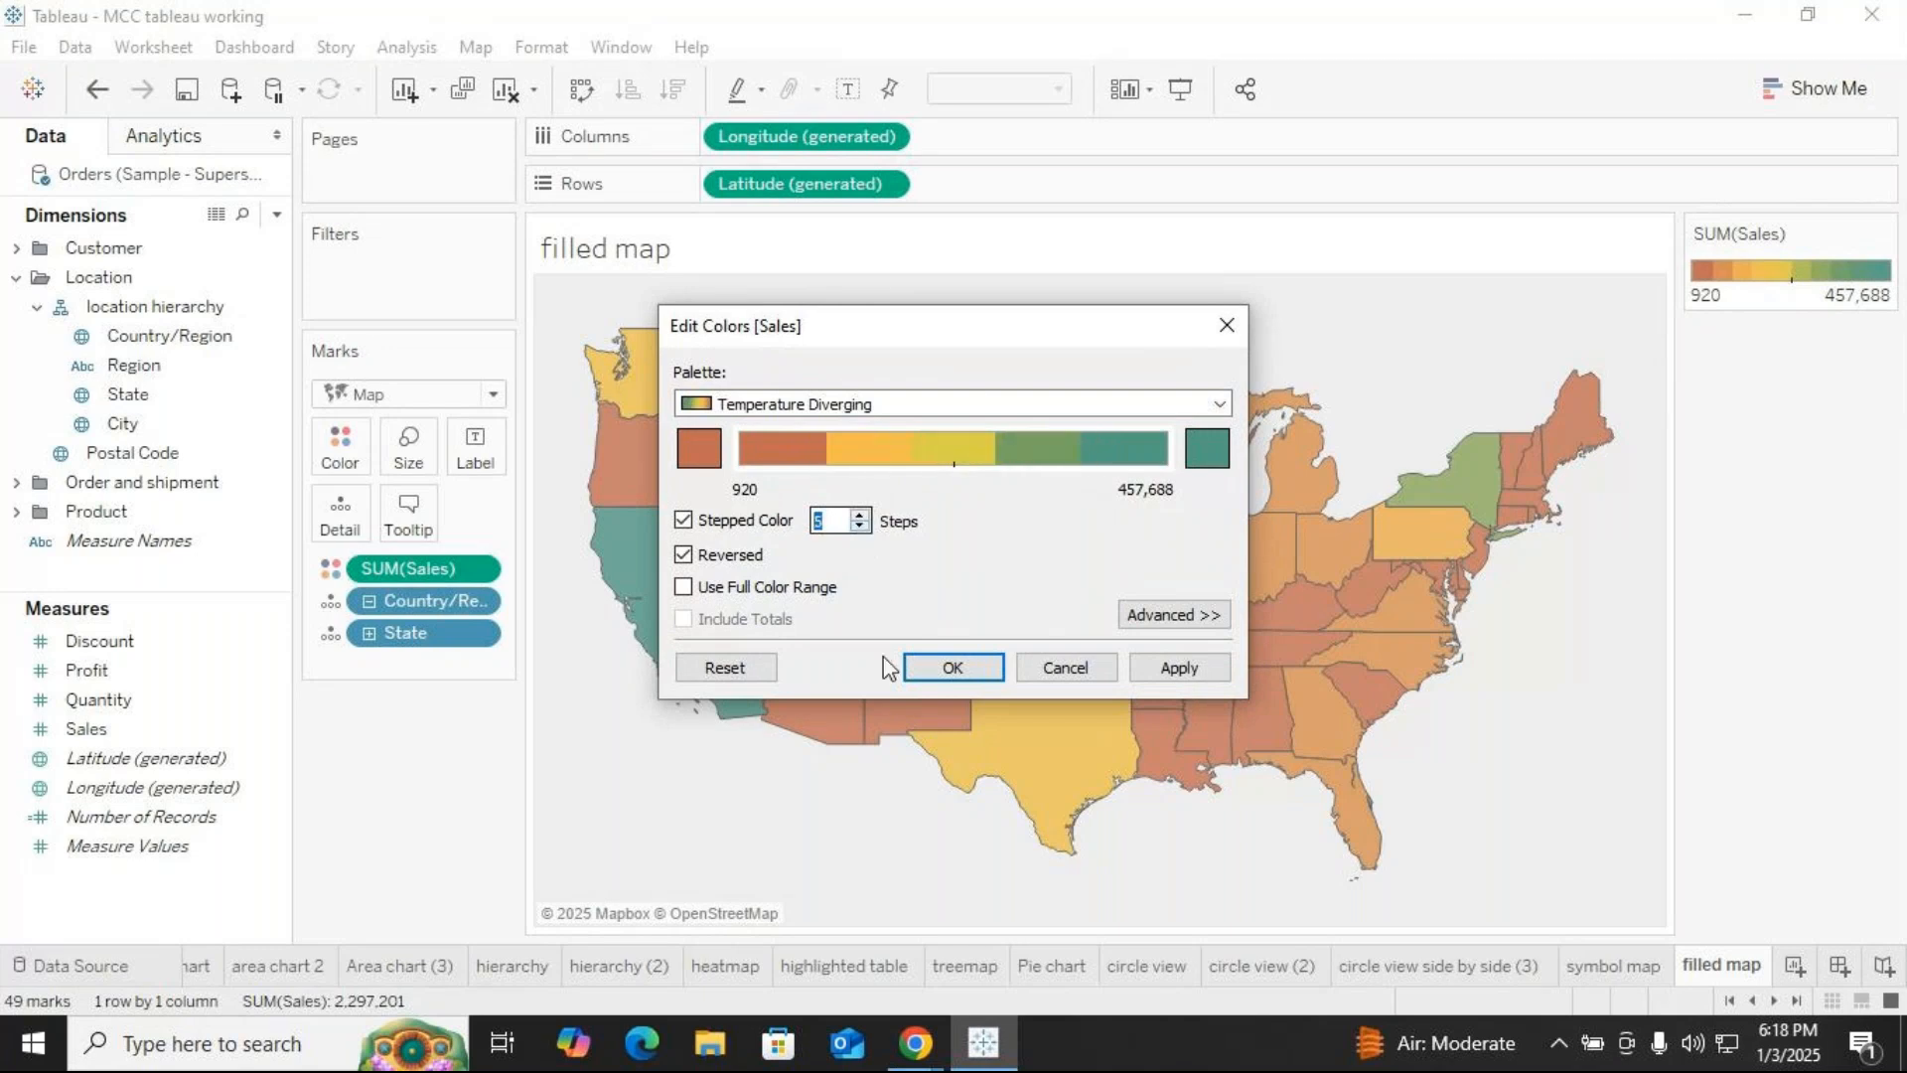
left_click(952, 667)
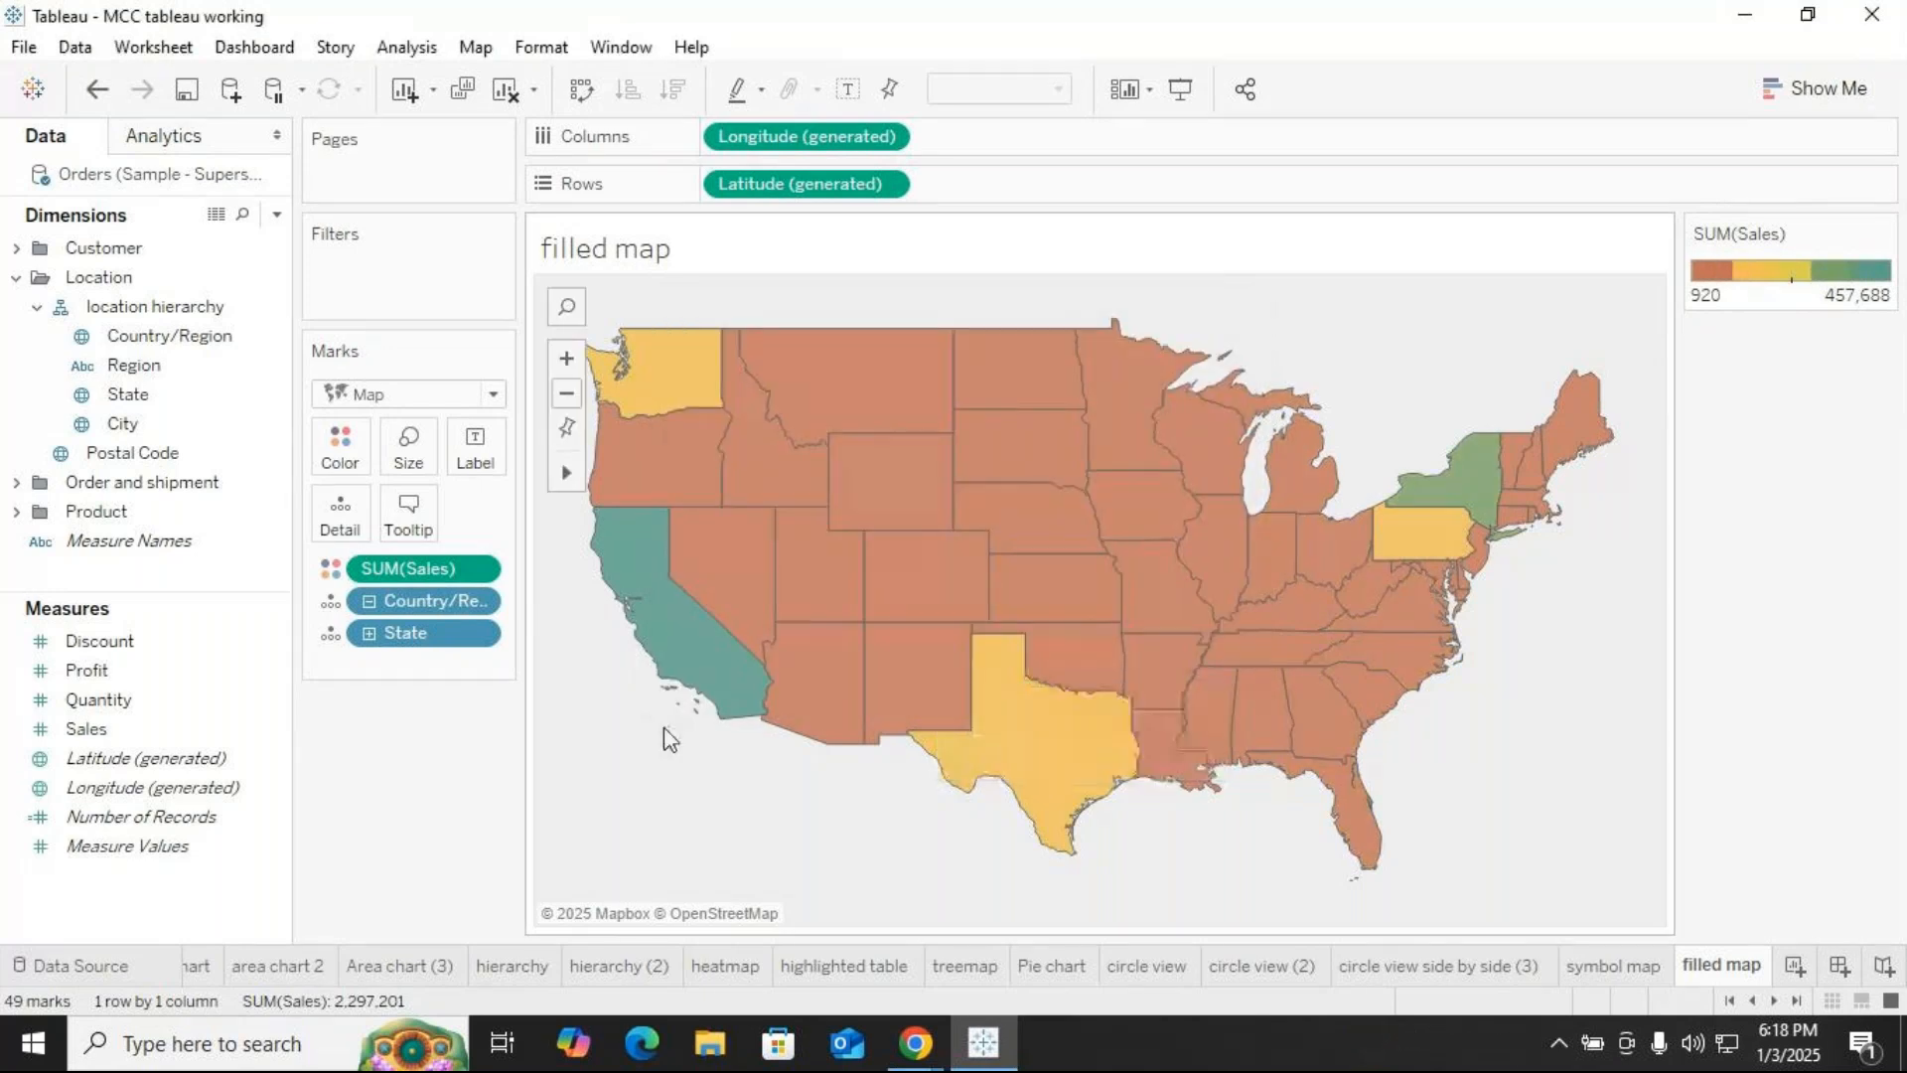
Review the color palettes available for the filled map's Sales colors, and close the color settings without changing anything
left_click(1880, 236)
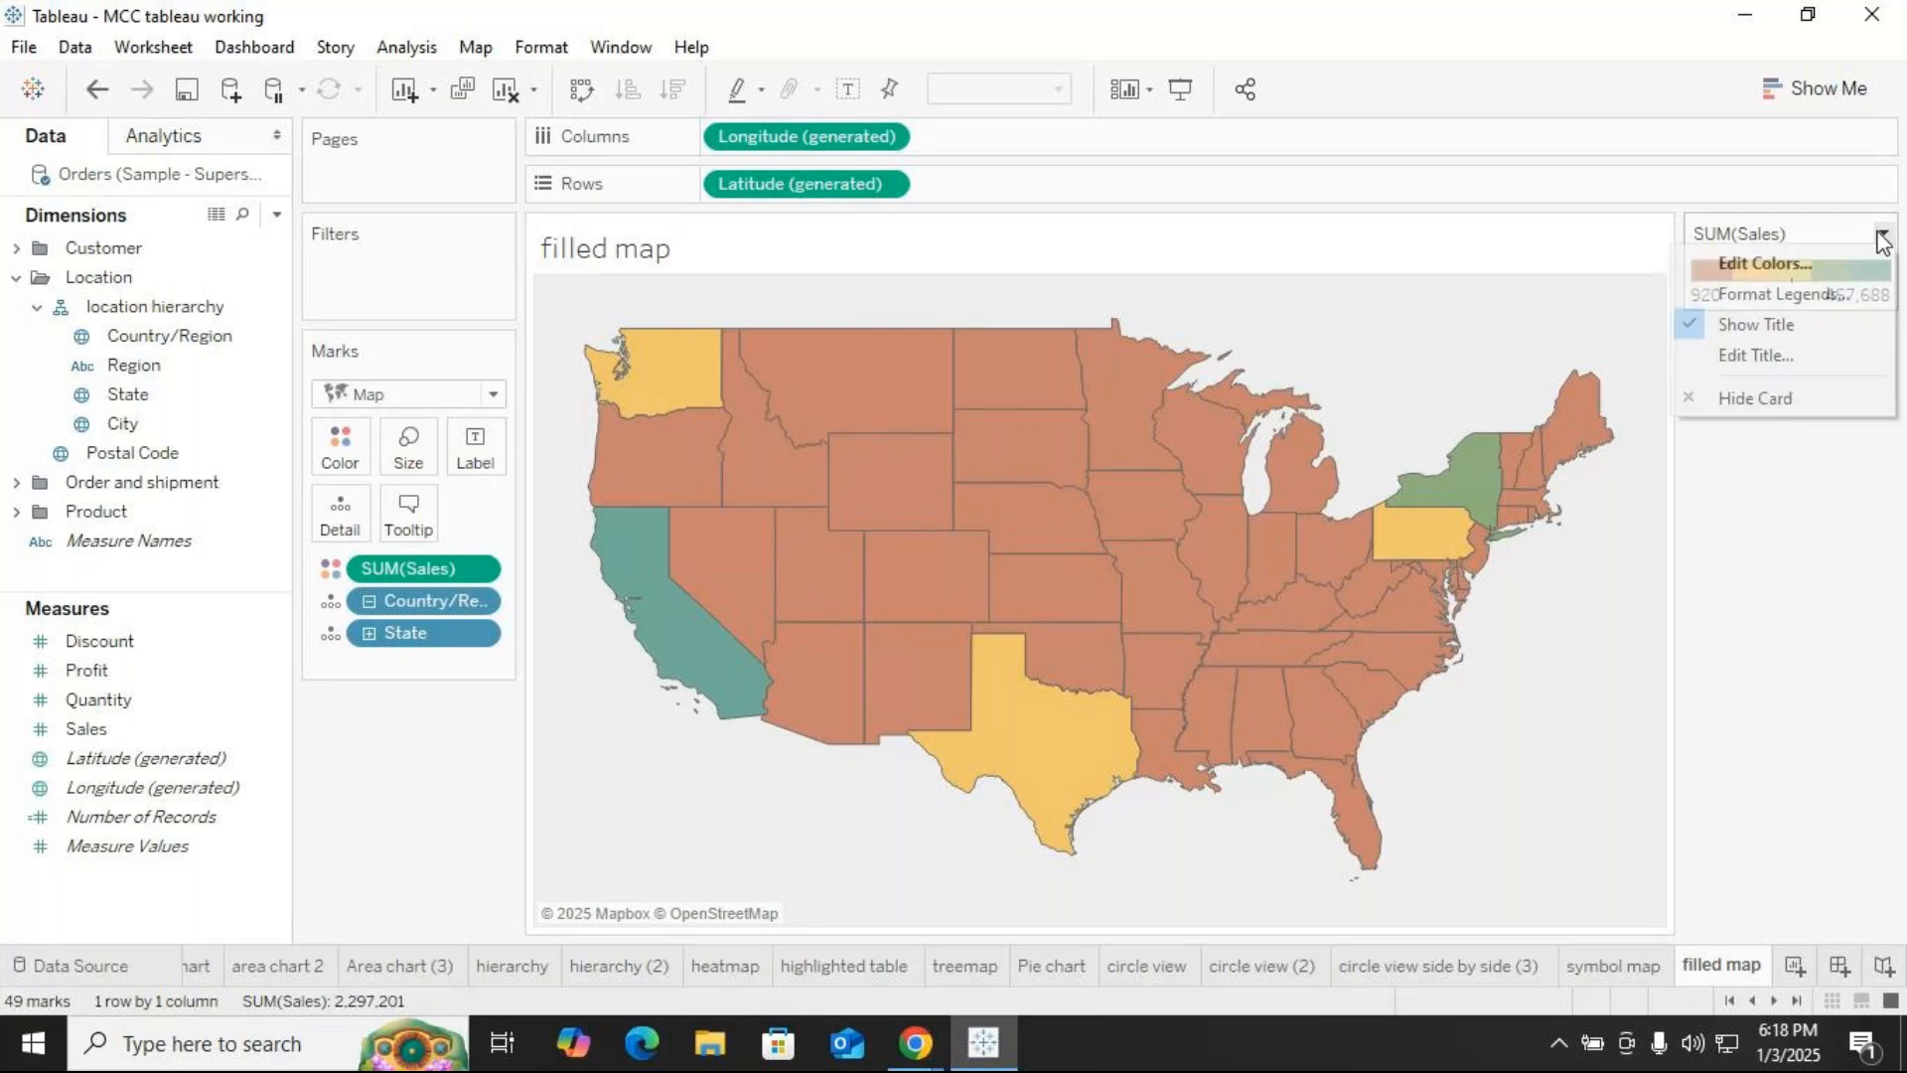
left_click(1754, 263)
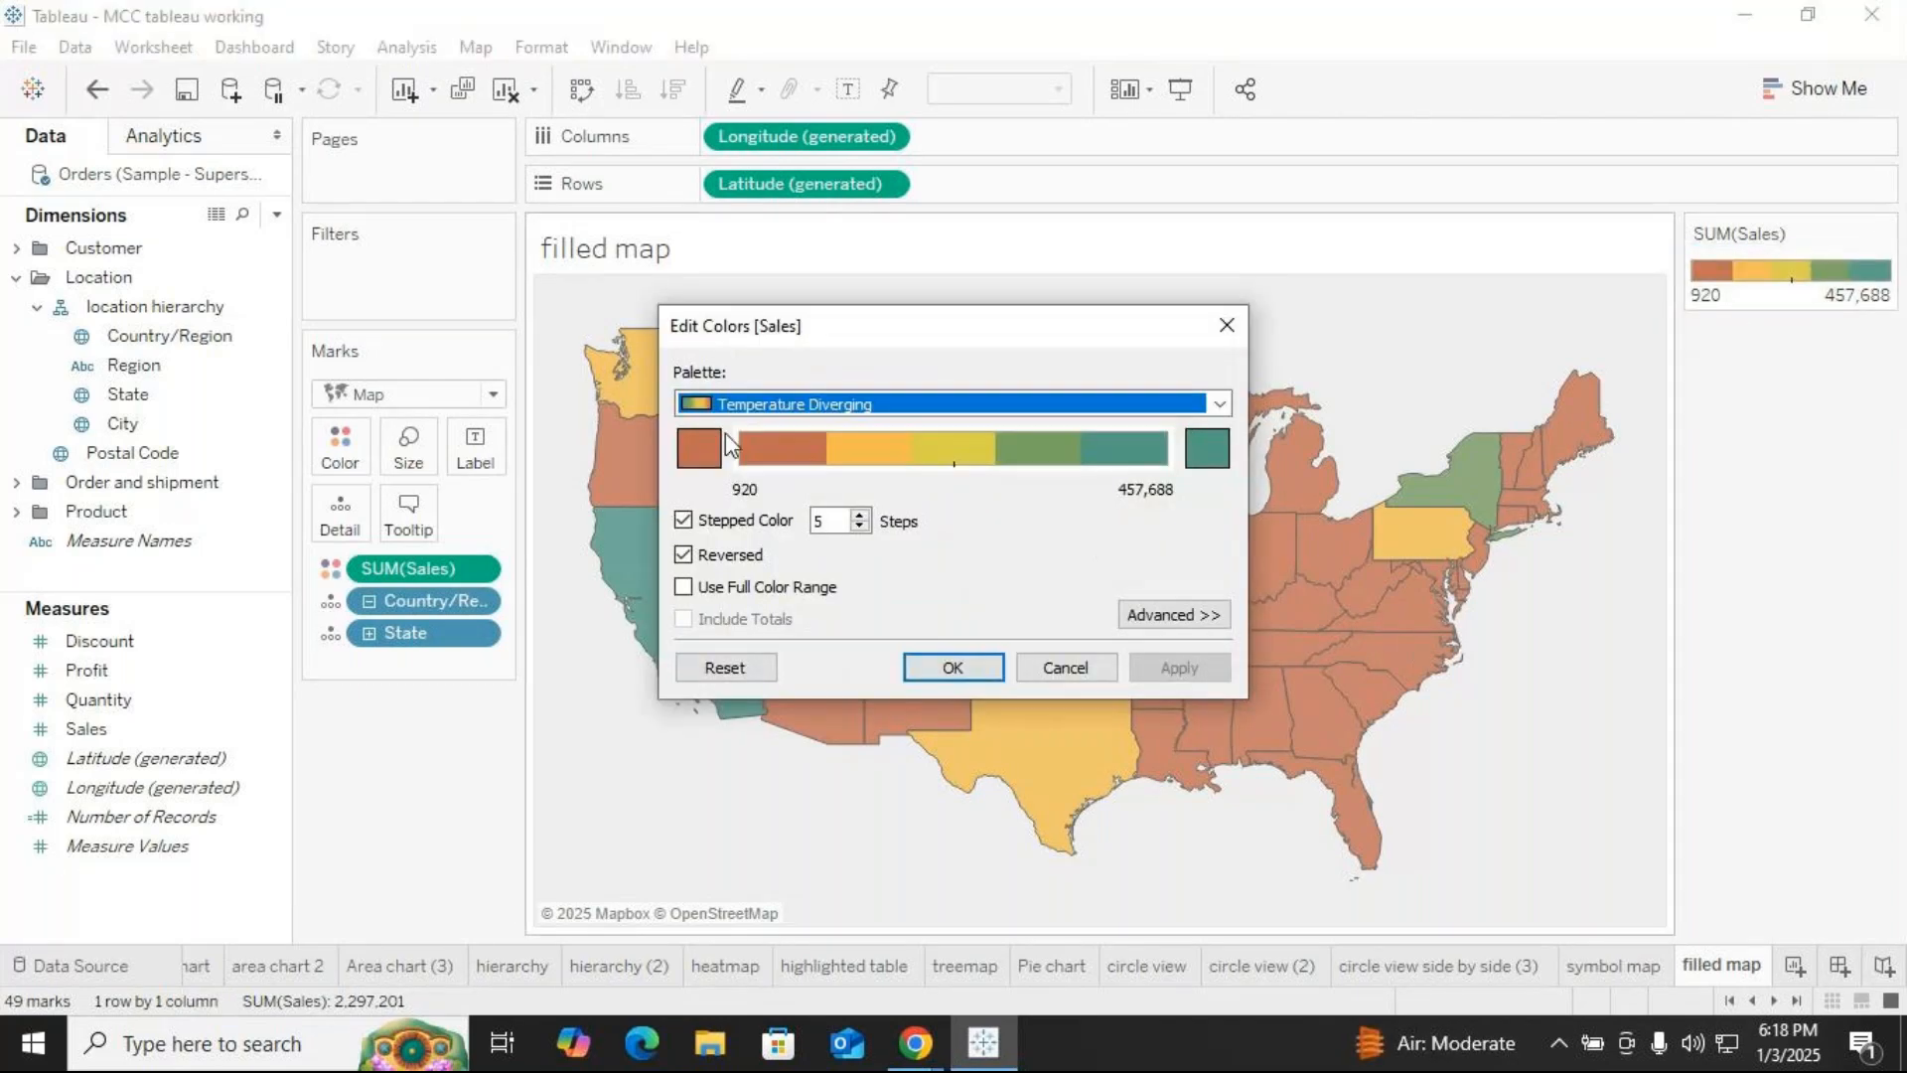
left_click(1227, 401)
scroll(916, 978, "up", 1)
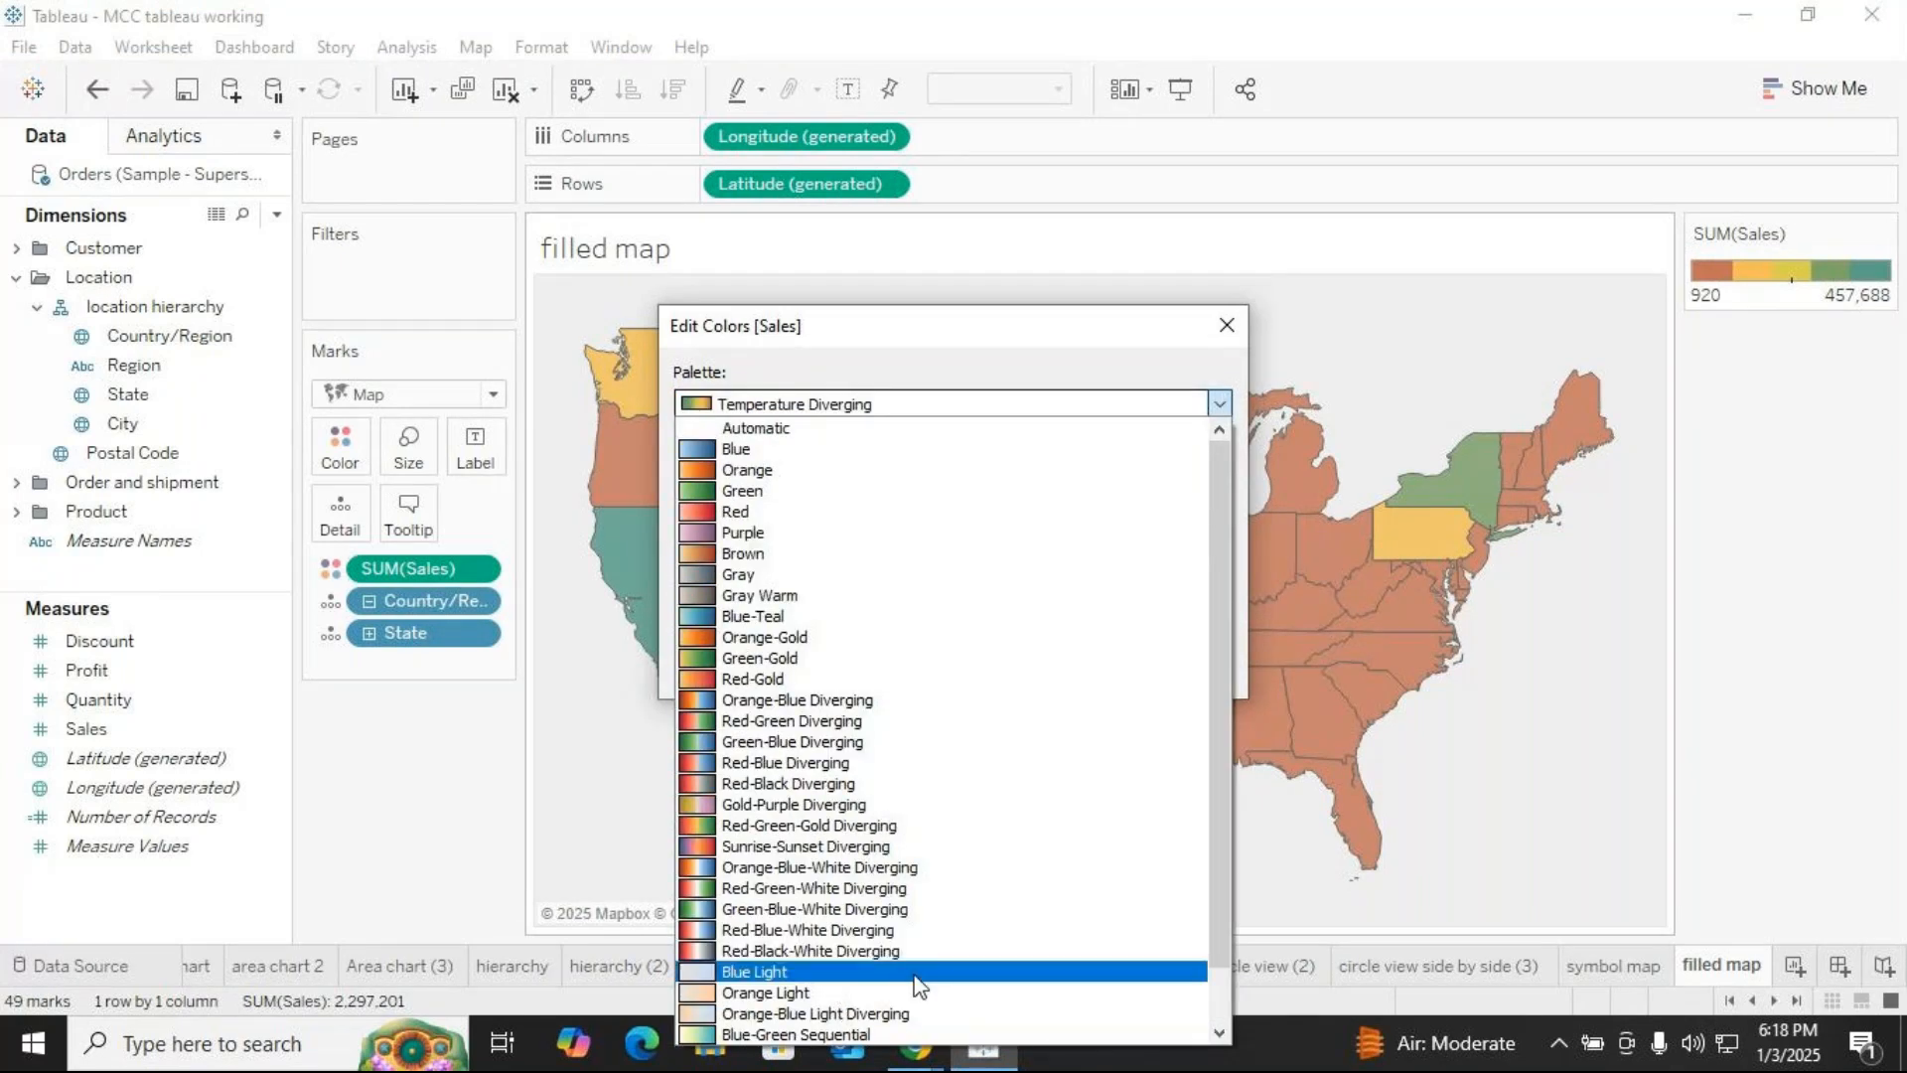
scroll(916, 984, "down", 1)
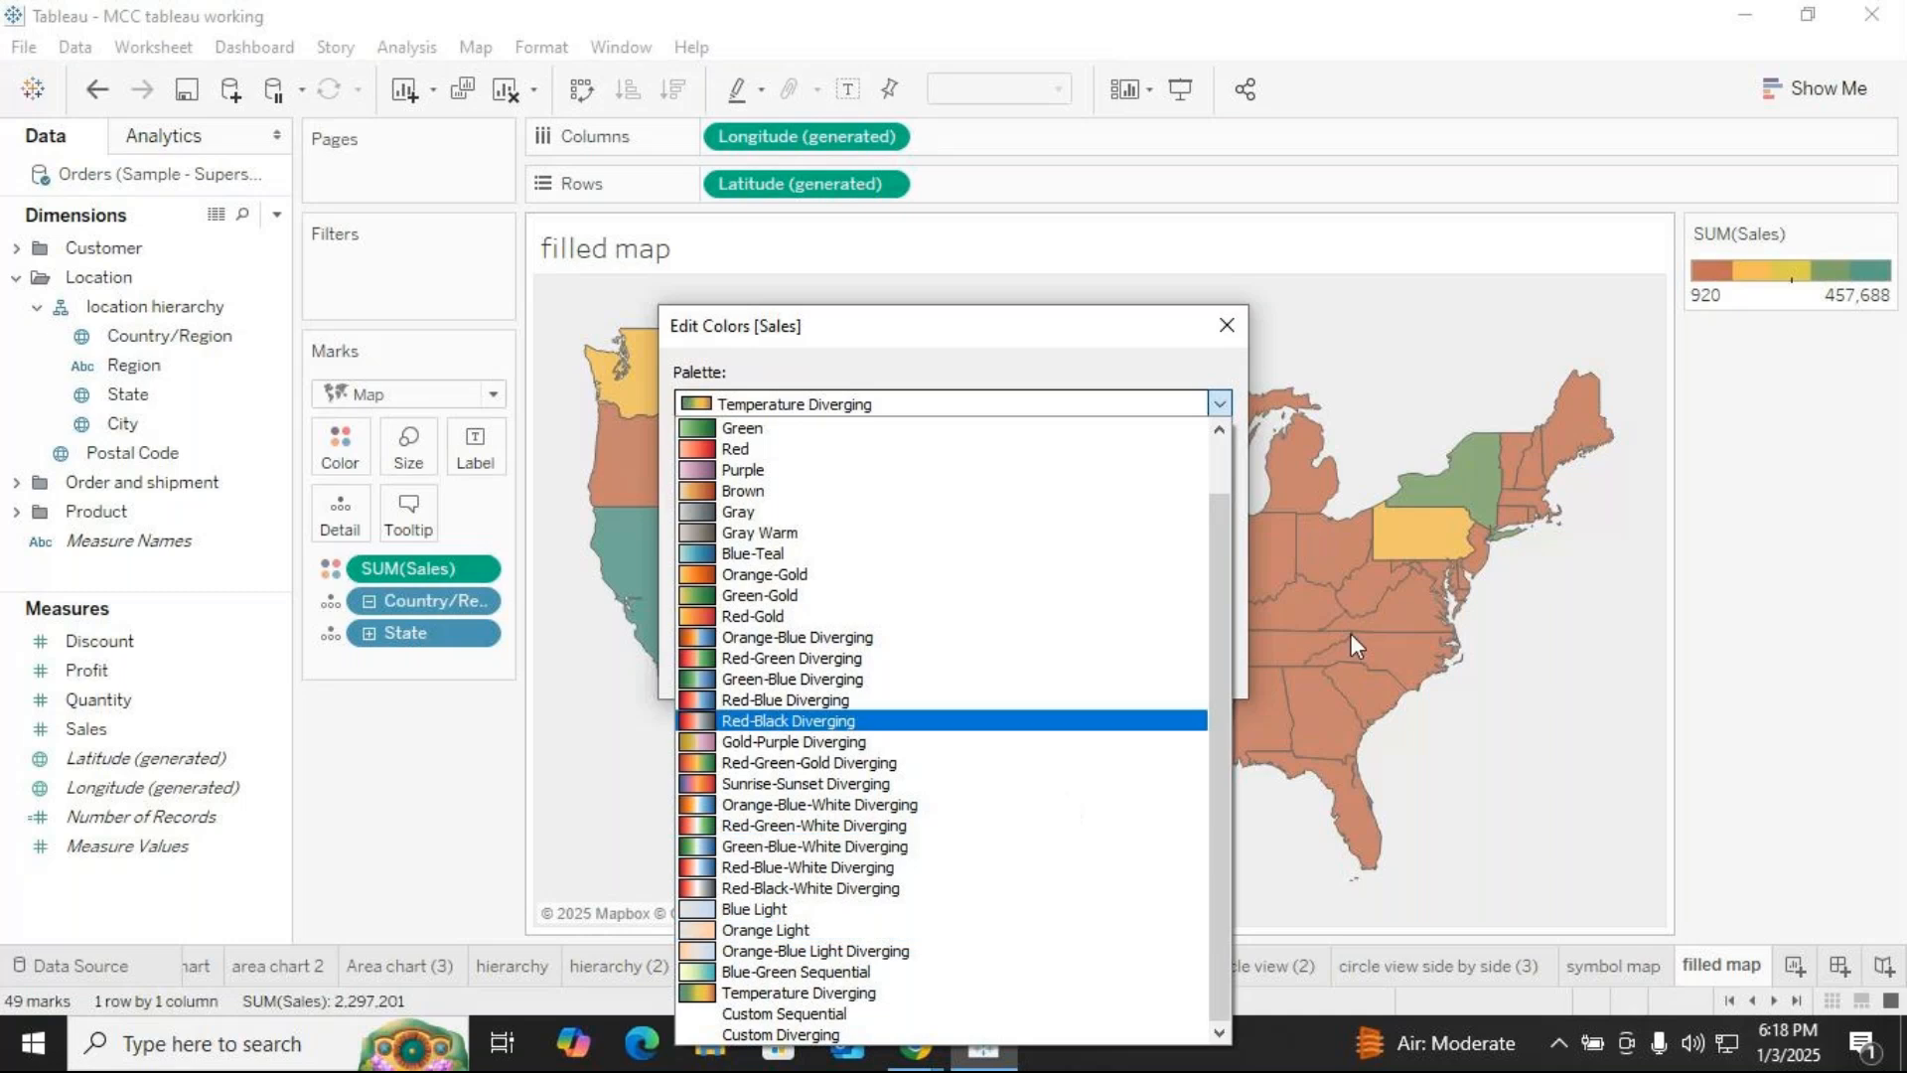
left_click(1724, 7)
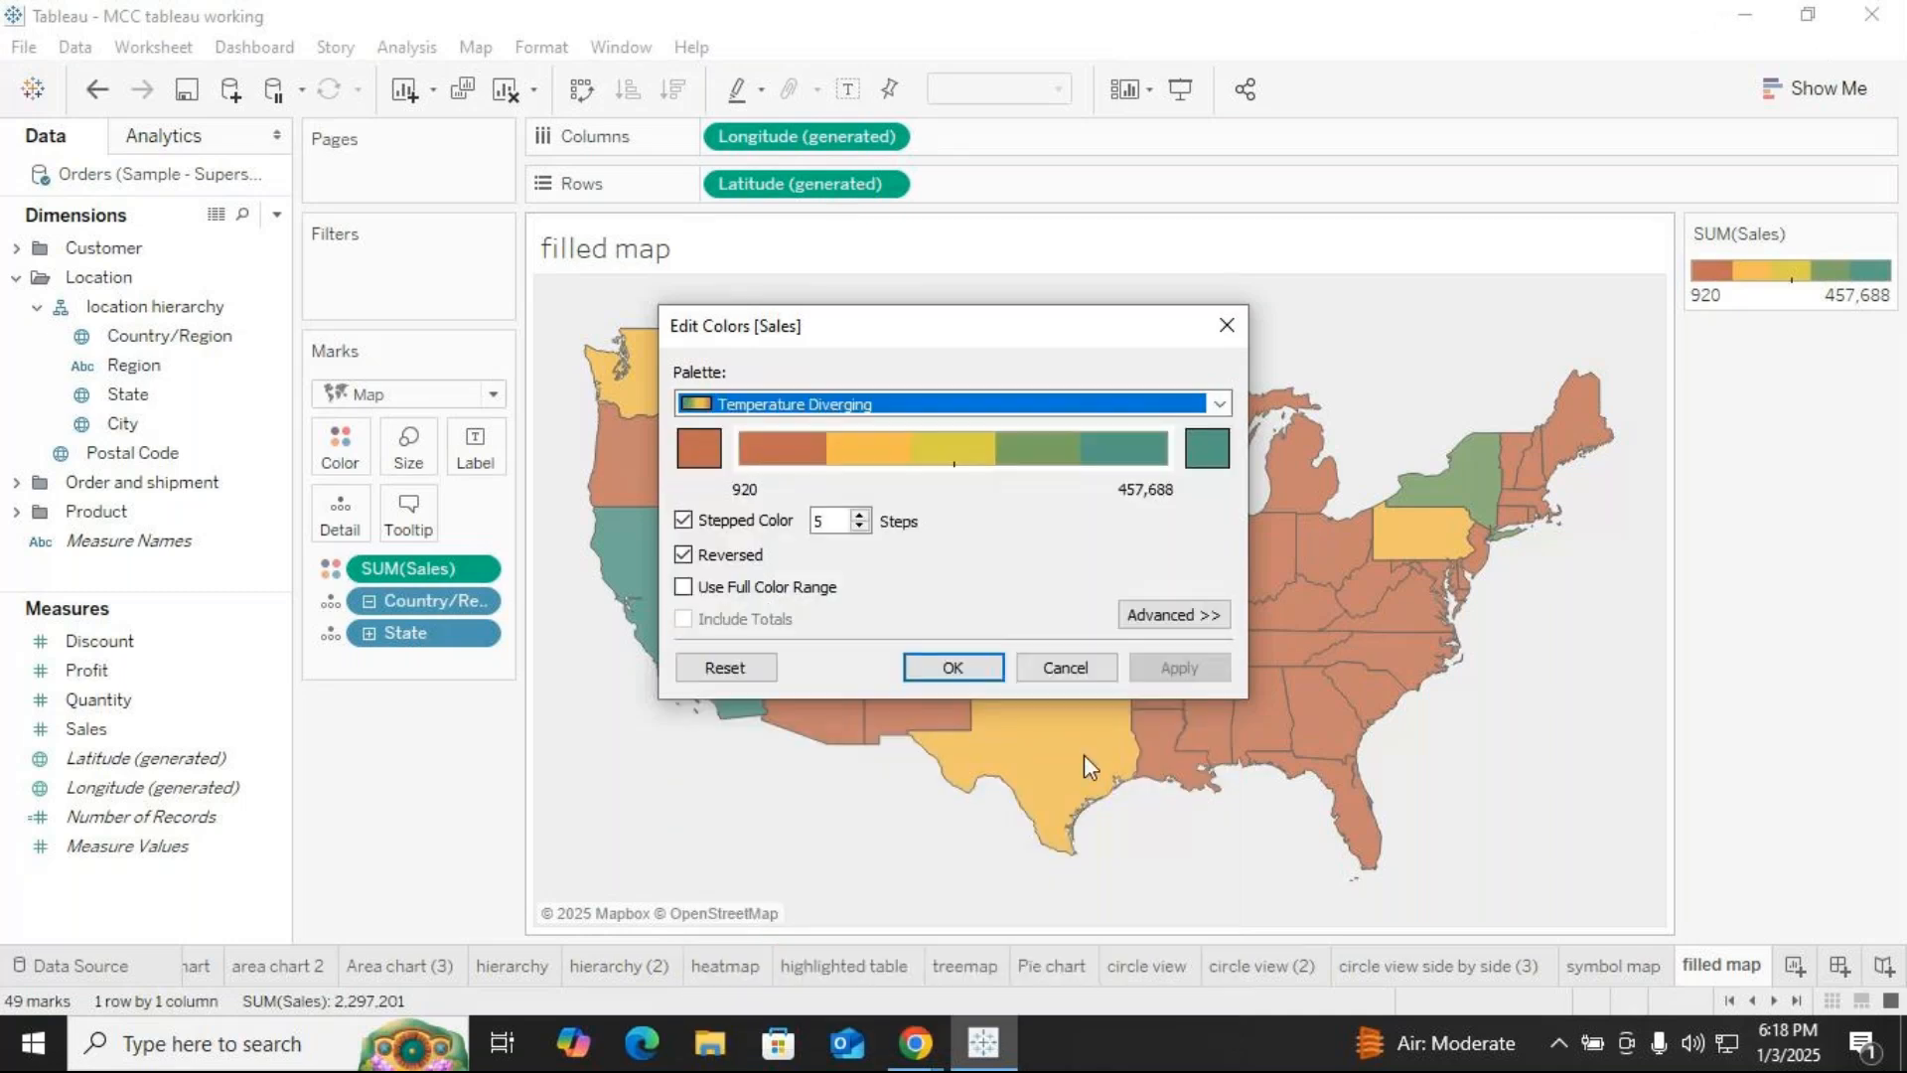
left_click(1228, 325)
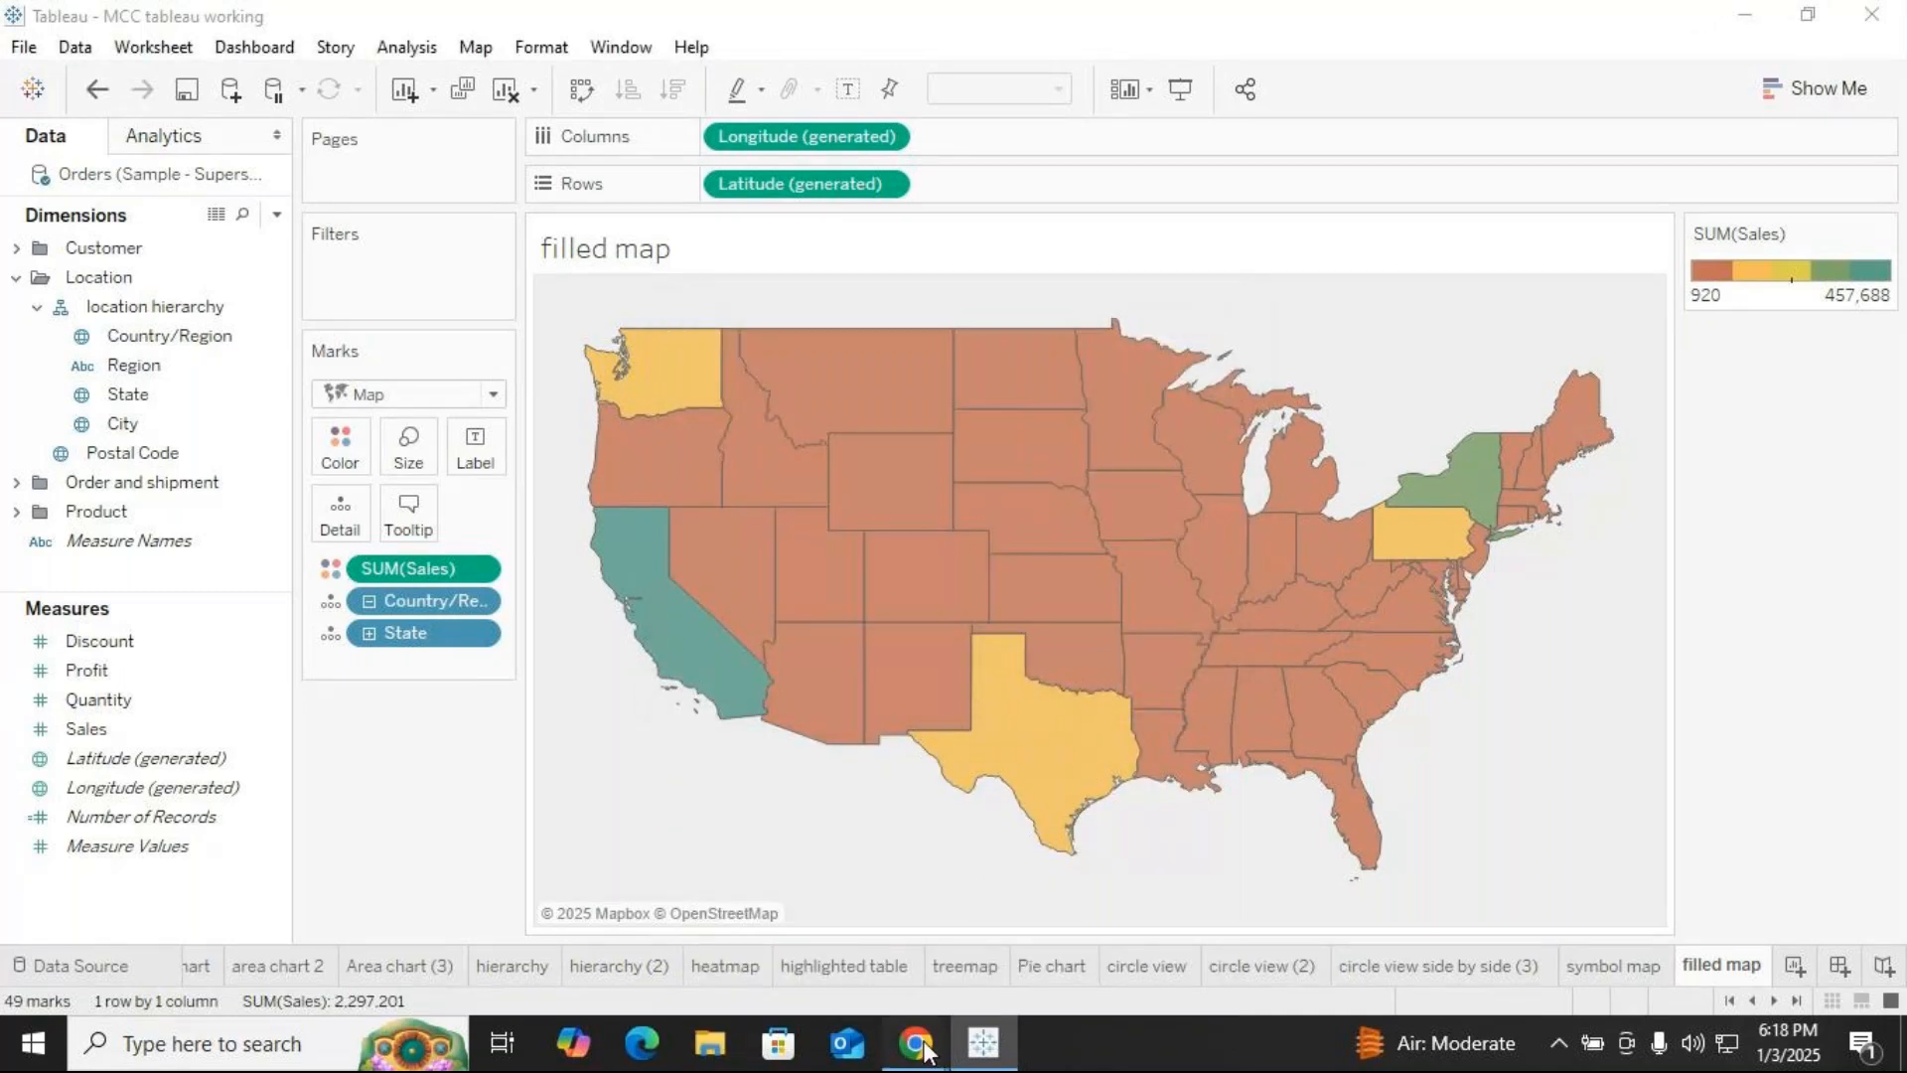
Switch to the GoTo Meeting window, mute the microphone, and return to Tableau
mouse_move(919, 1043)
left_click(974, 981)
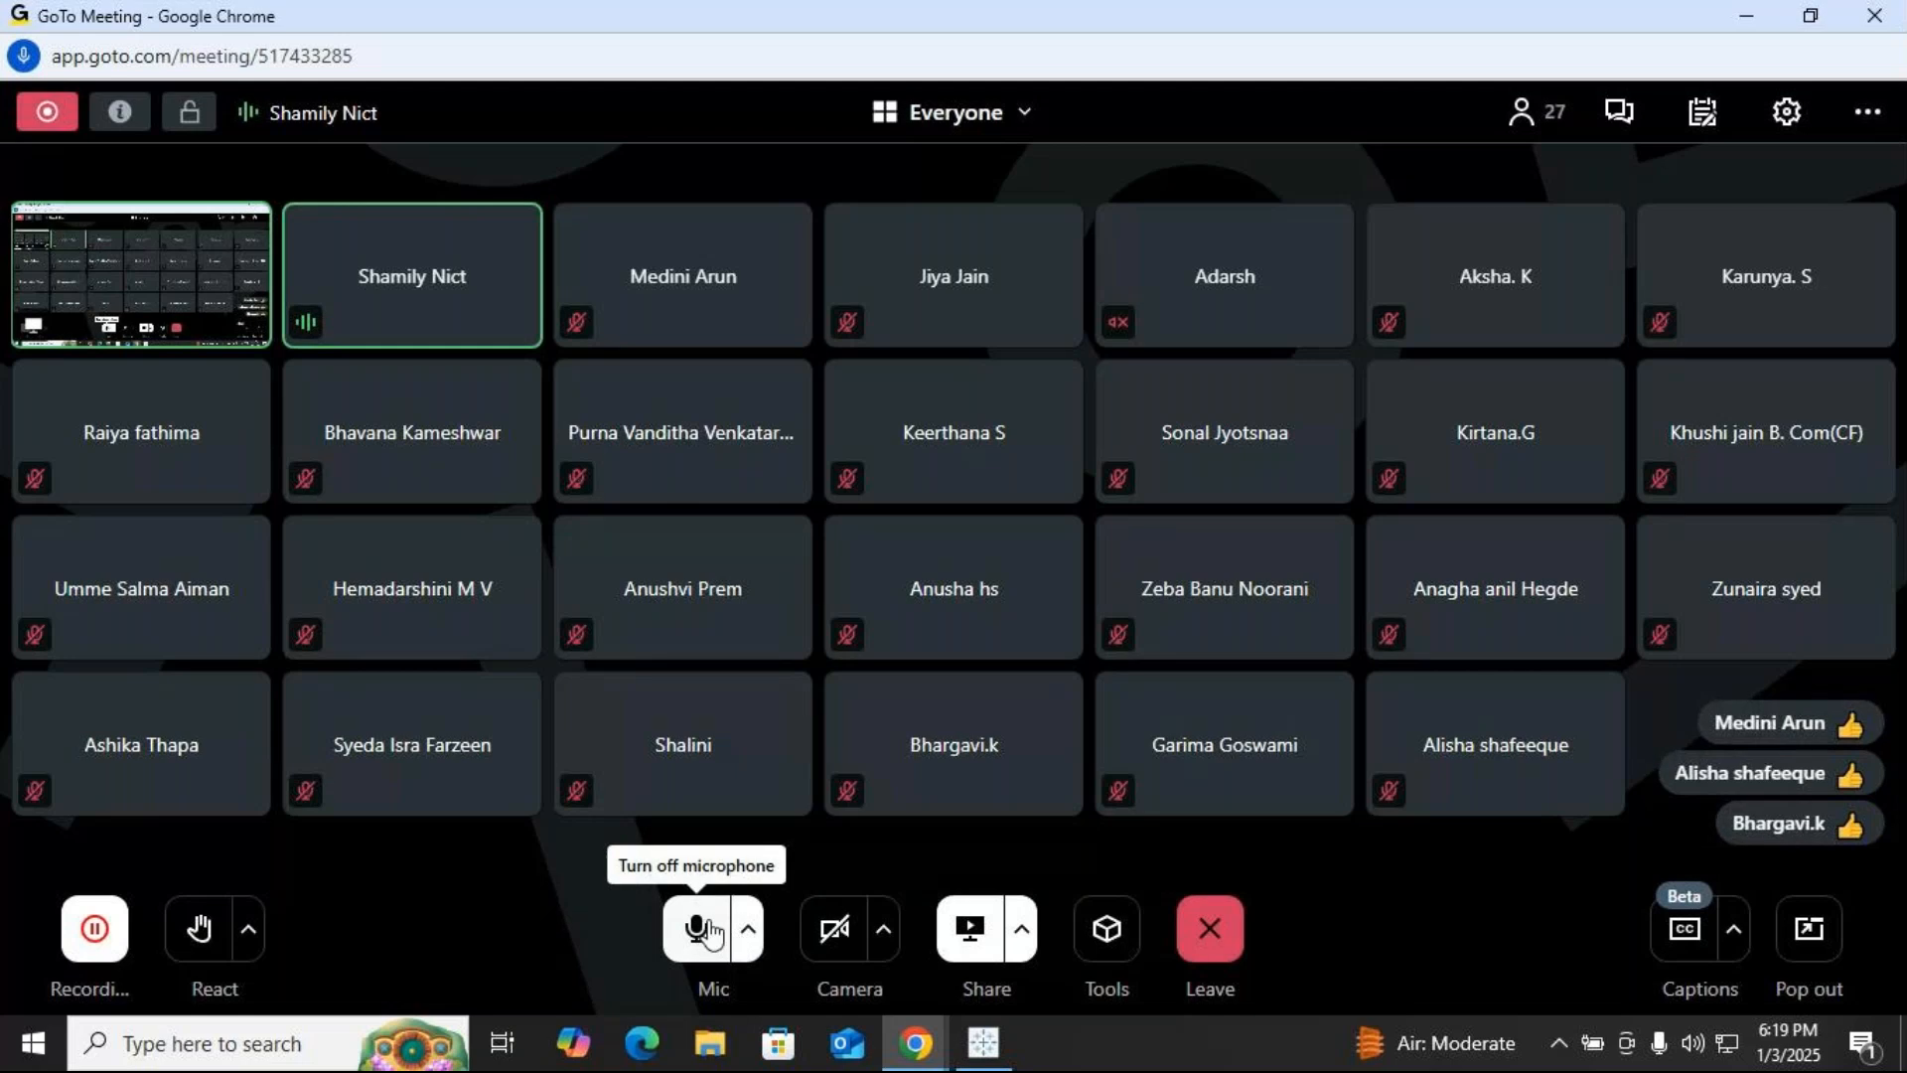
left_click(700, 930)
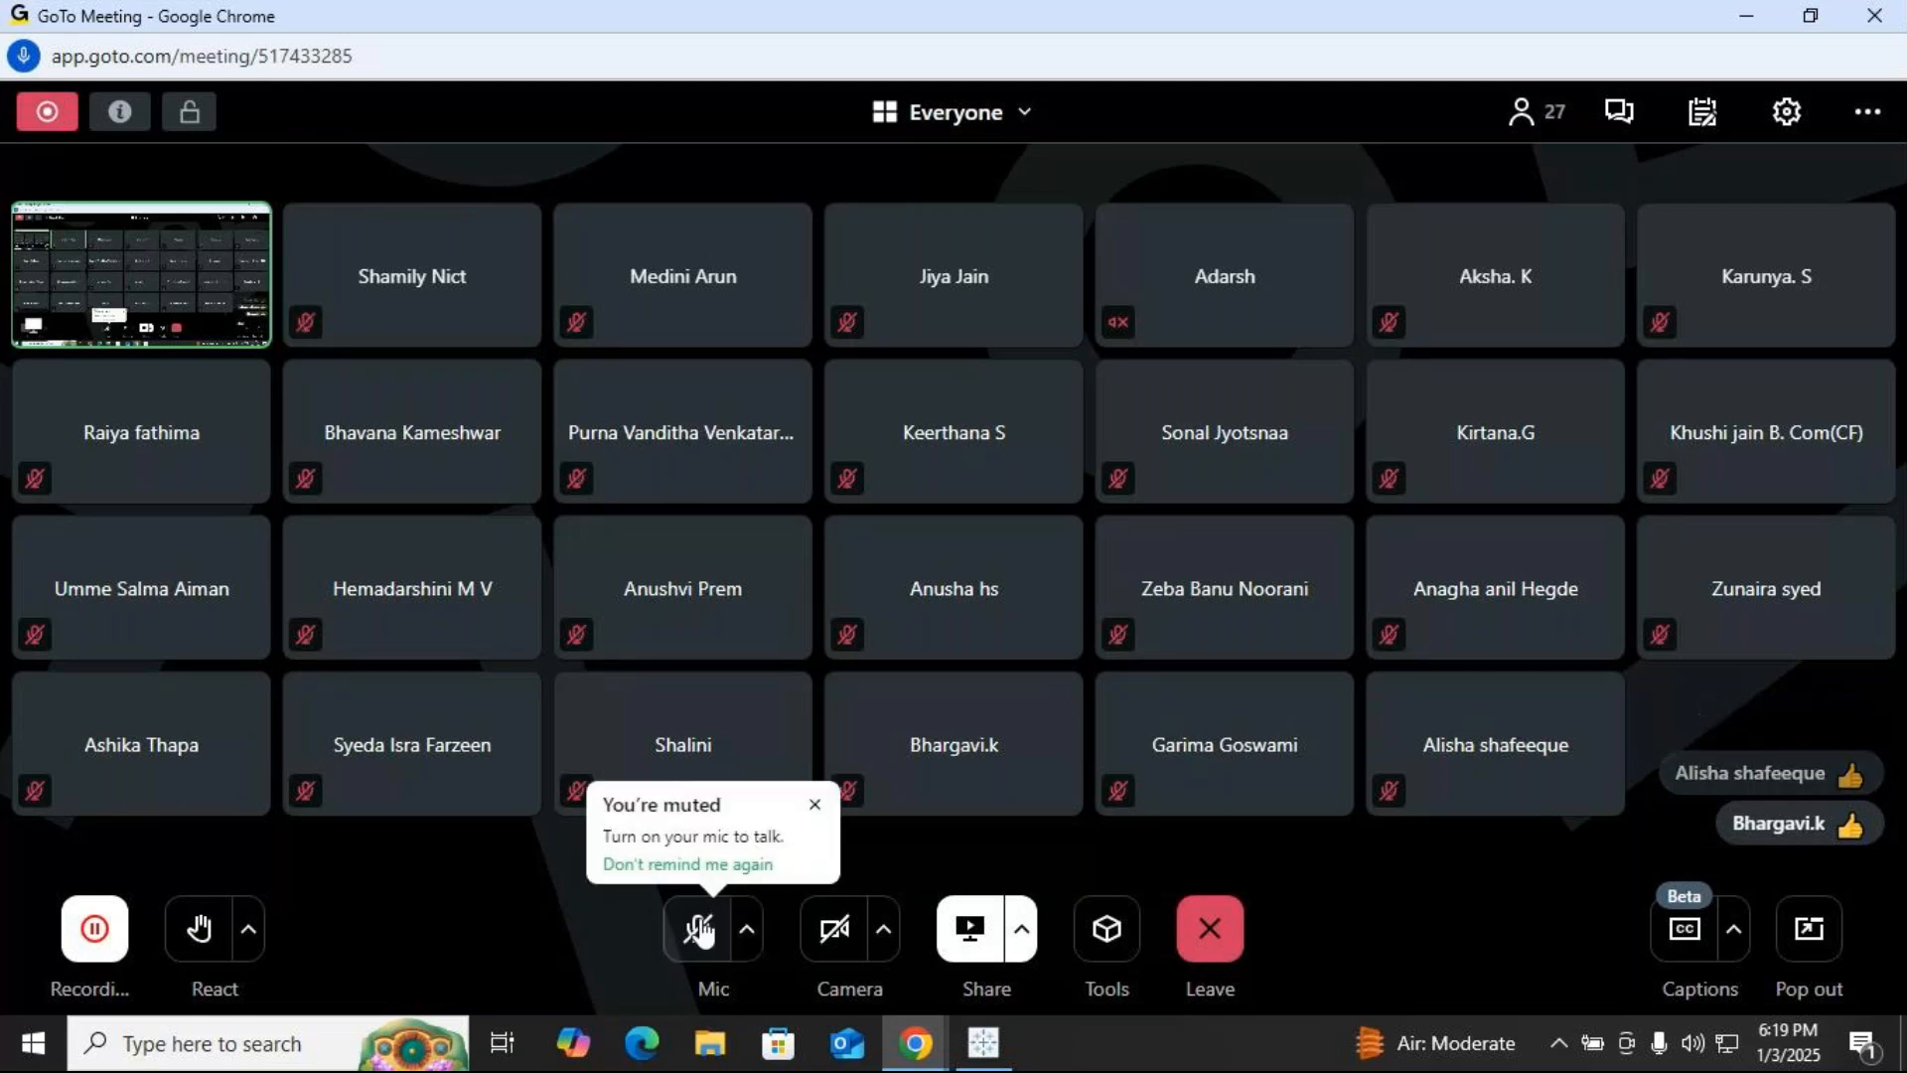
left_click(1018, 1058)
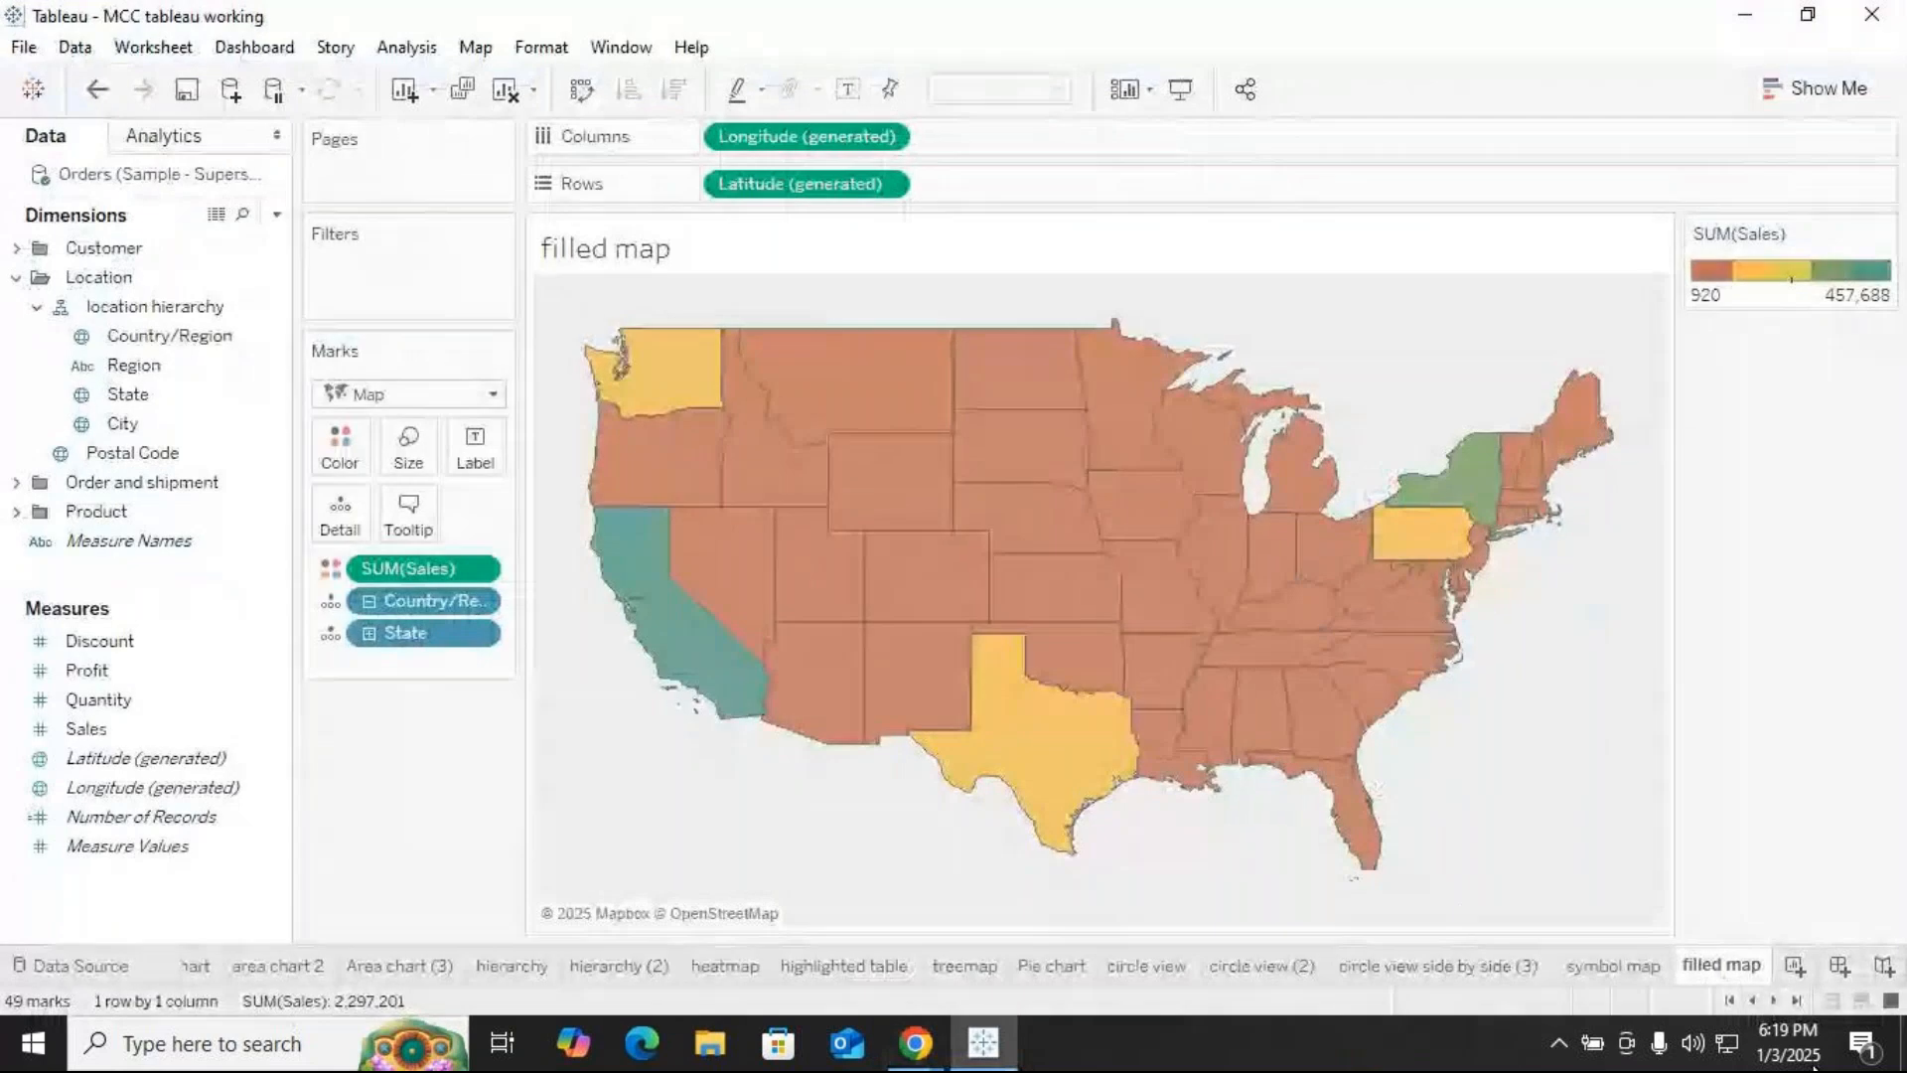
Add a new worksheet, show the chart suggestions, and expand the Order and shipment folder with the Location folder collapsed
left_click(1804, 967)
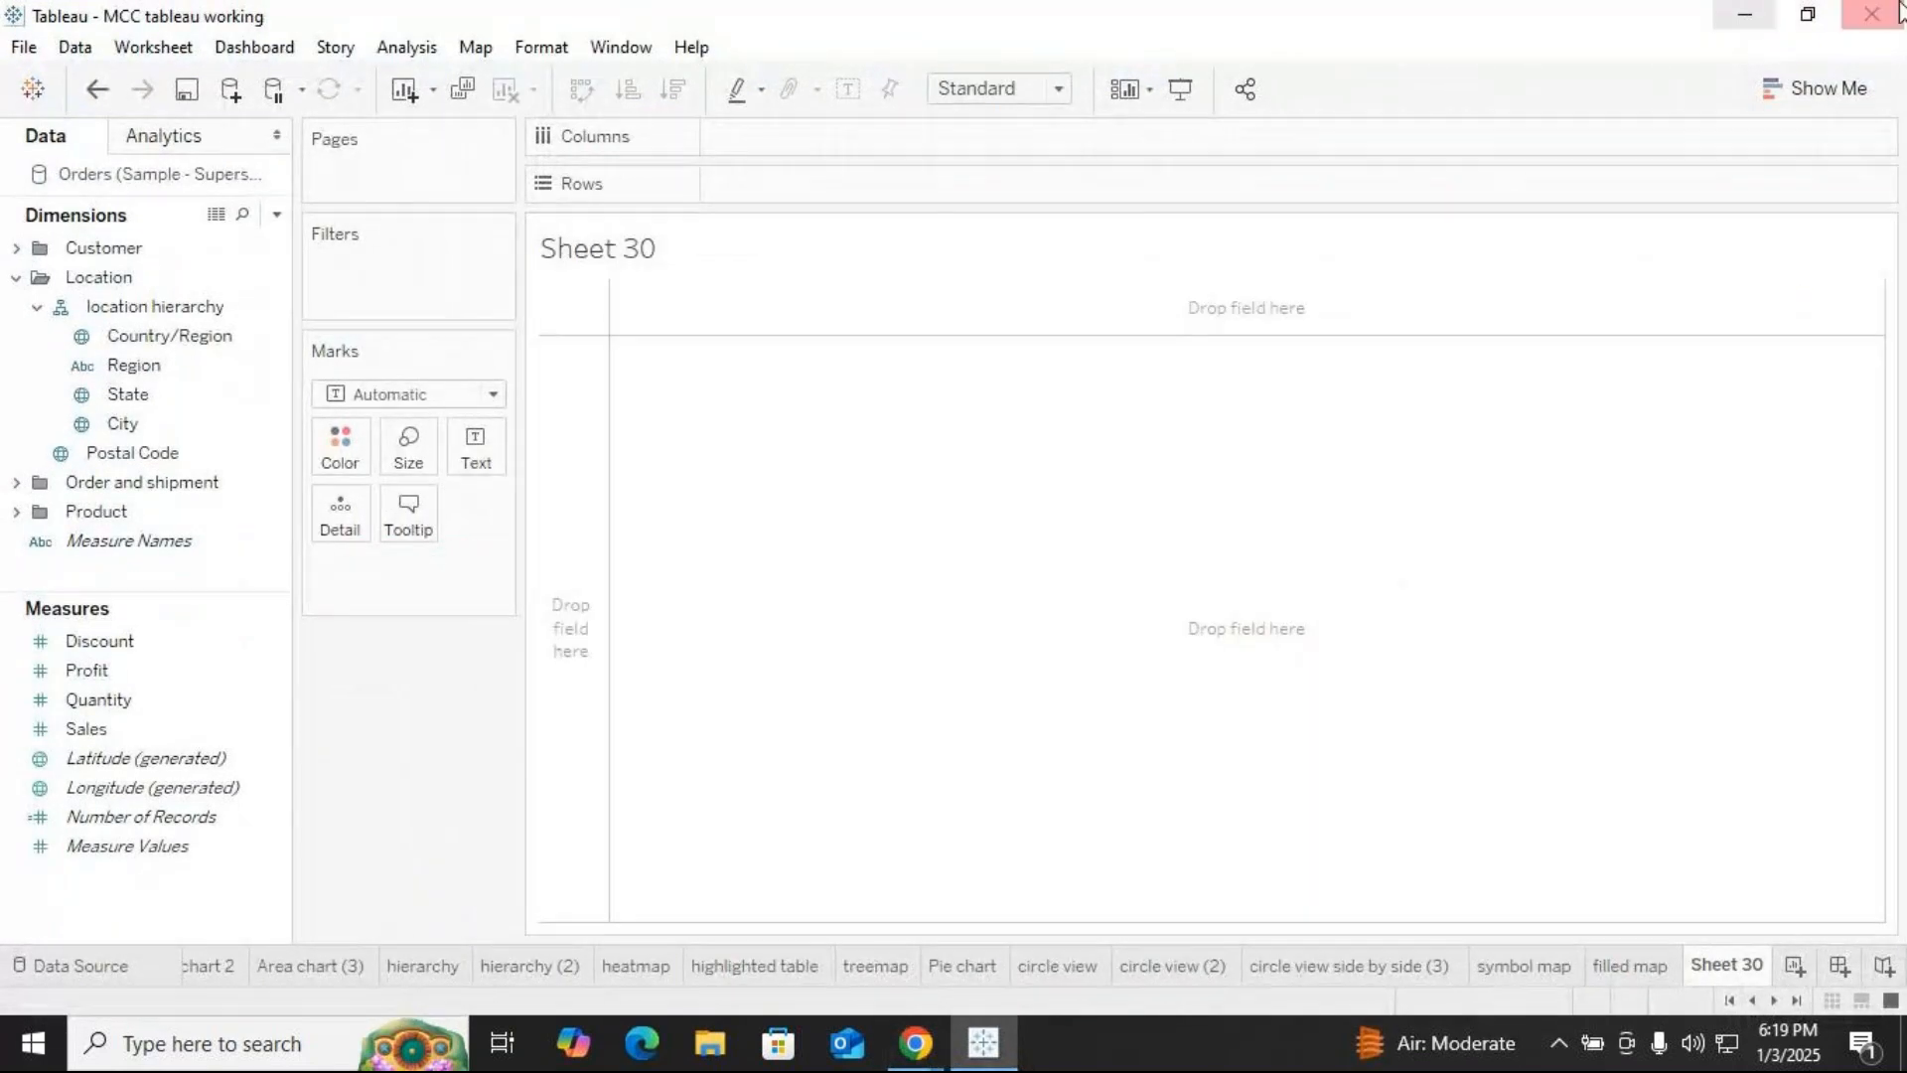
left_click(1845, 84)
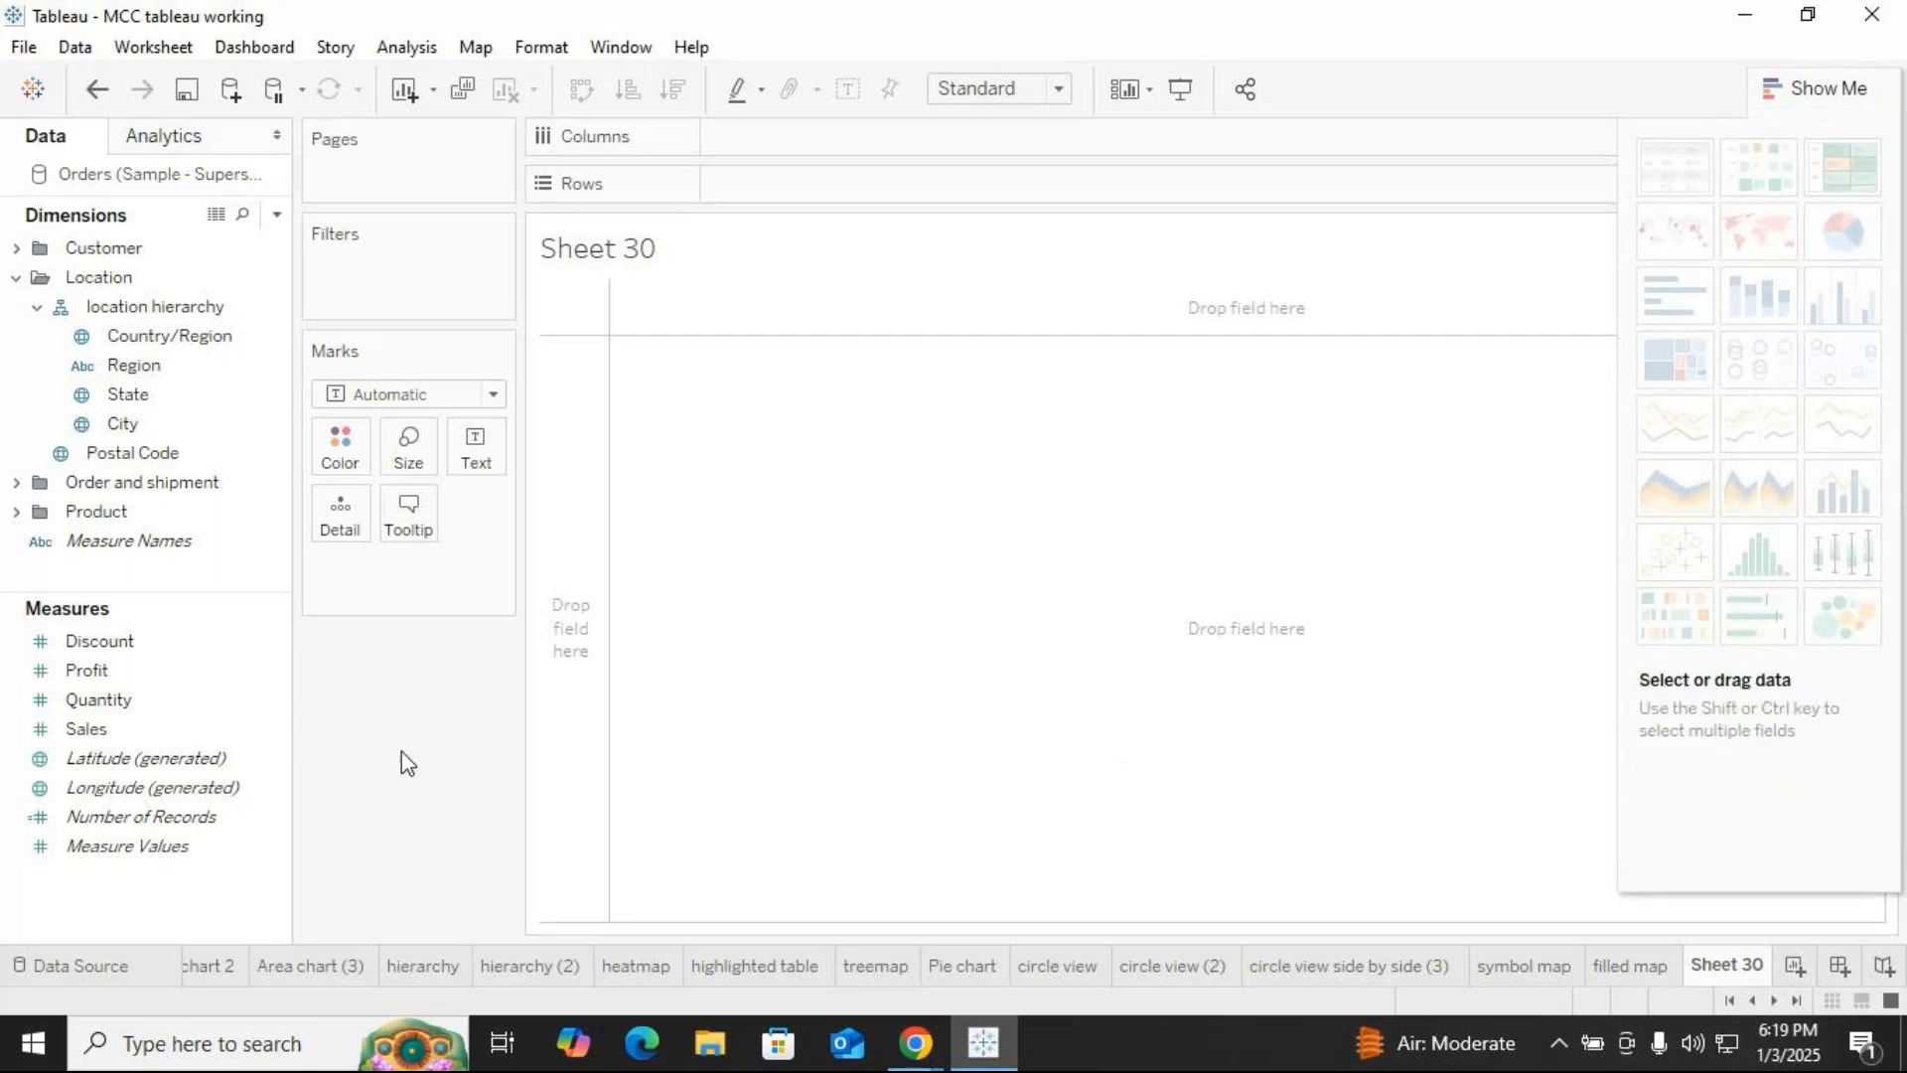
left_click(111, 370)
left_click(16, 277)
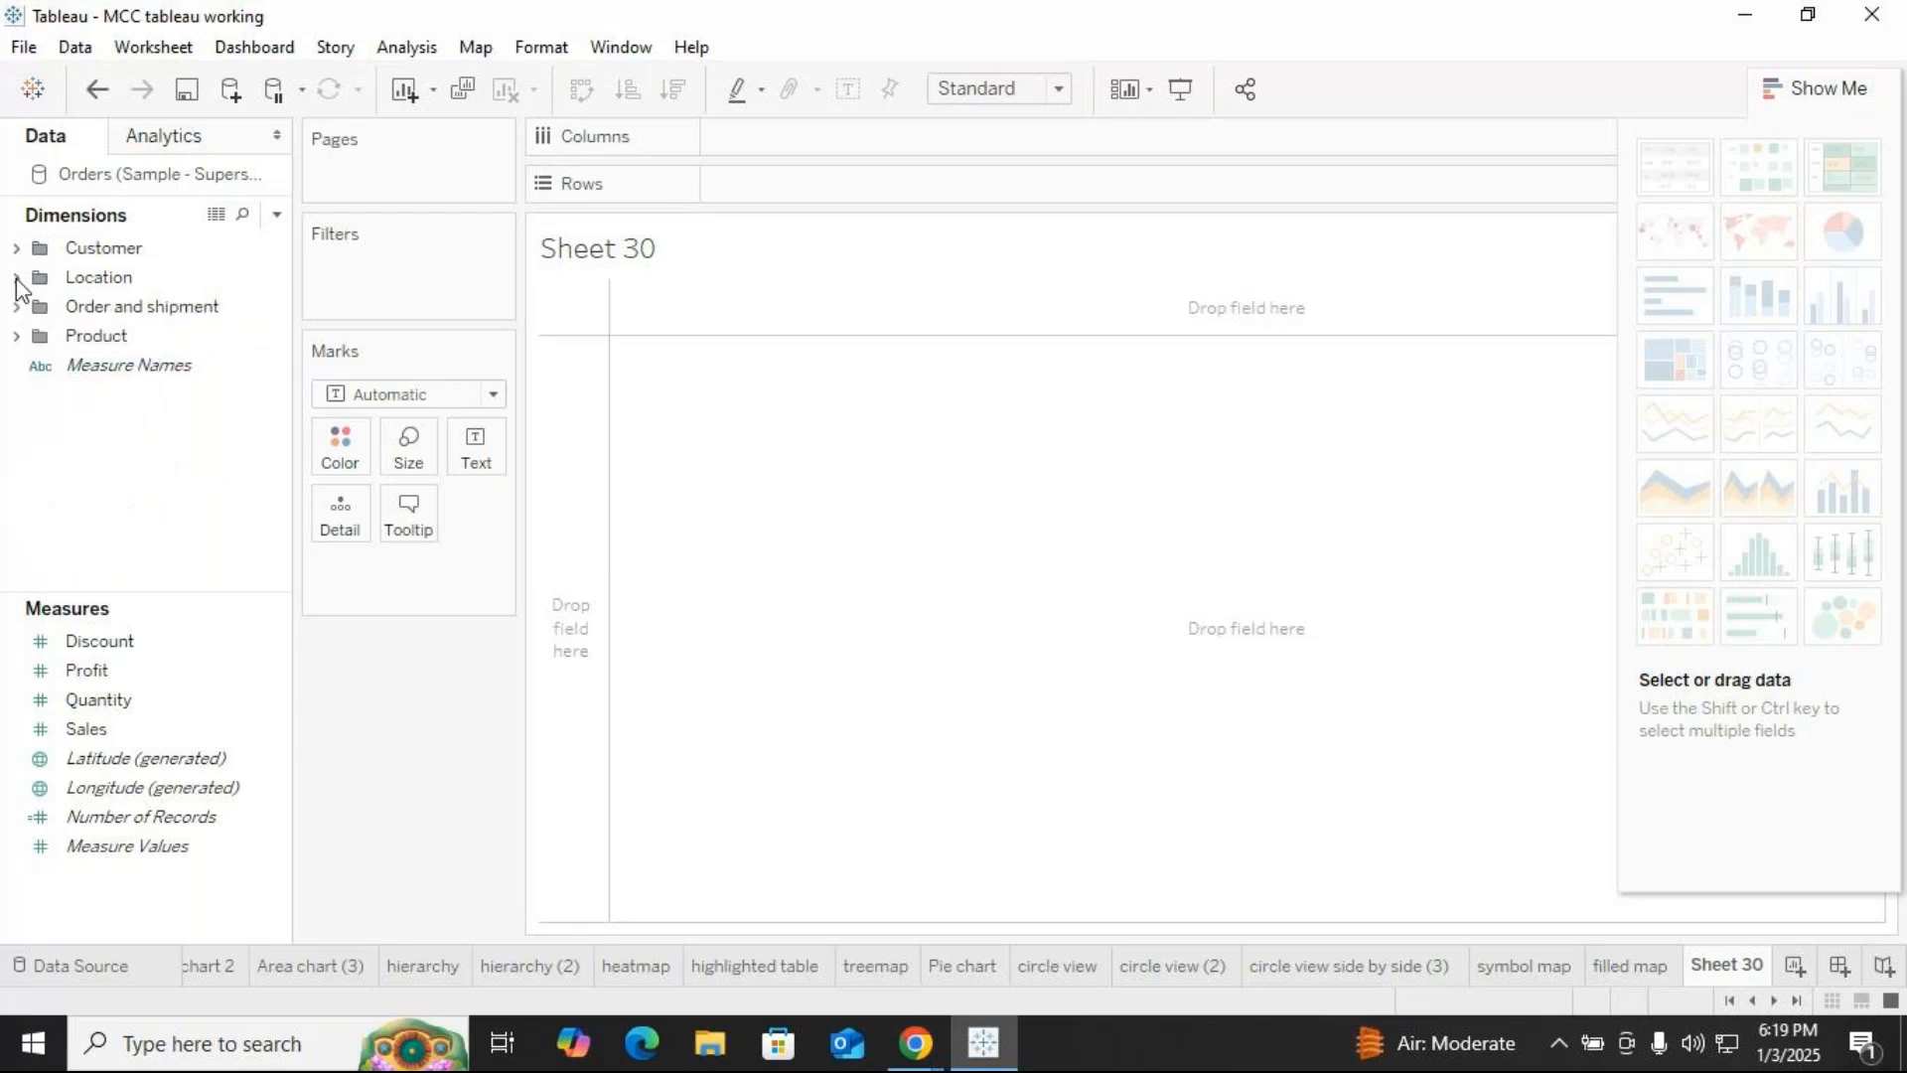
left_click(17, 307)
Plot Sales and Profit by year of Ship Date, with Ship Date on Columns and Sales before Profit on Rows
left_click_drag(127, 424, 773, 131)
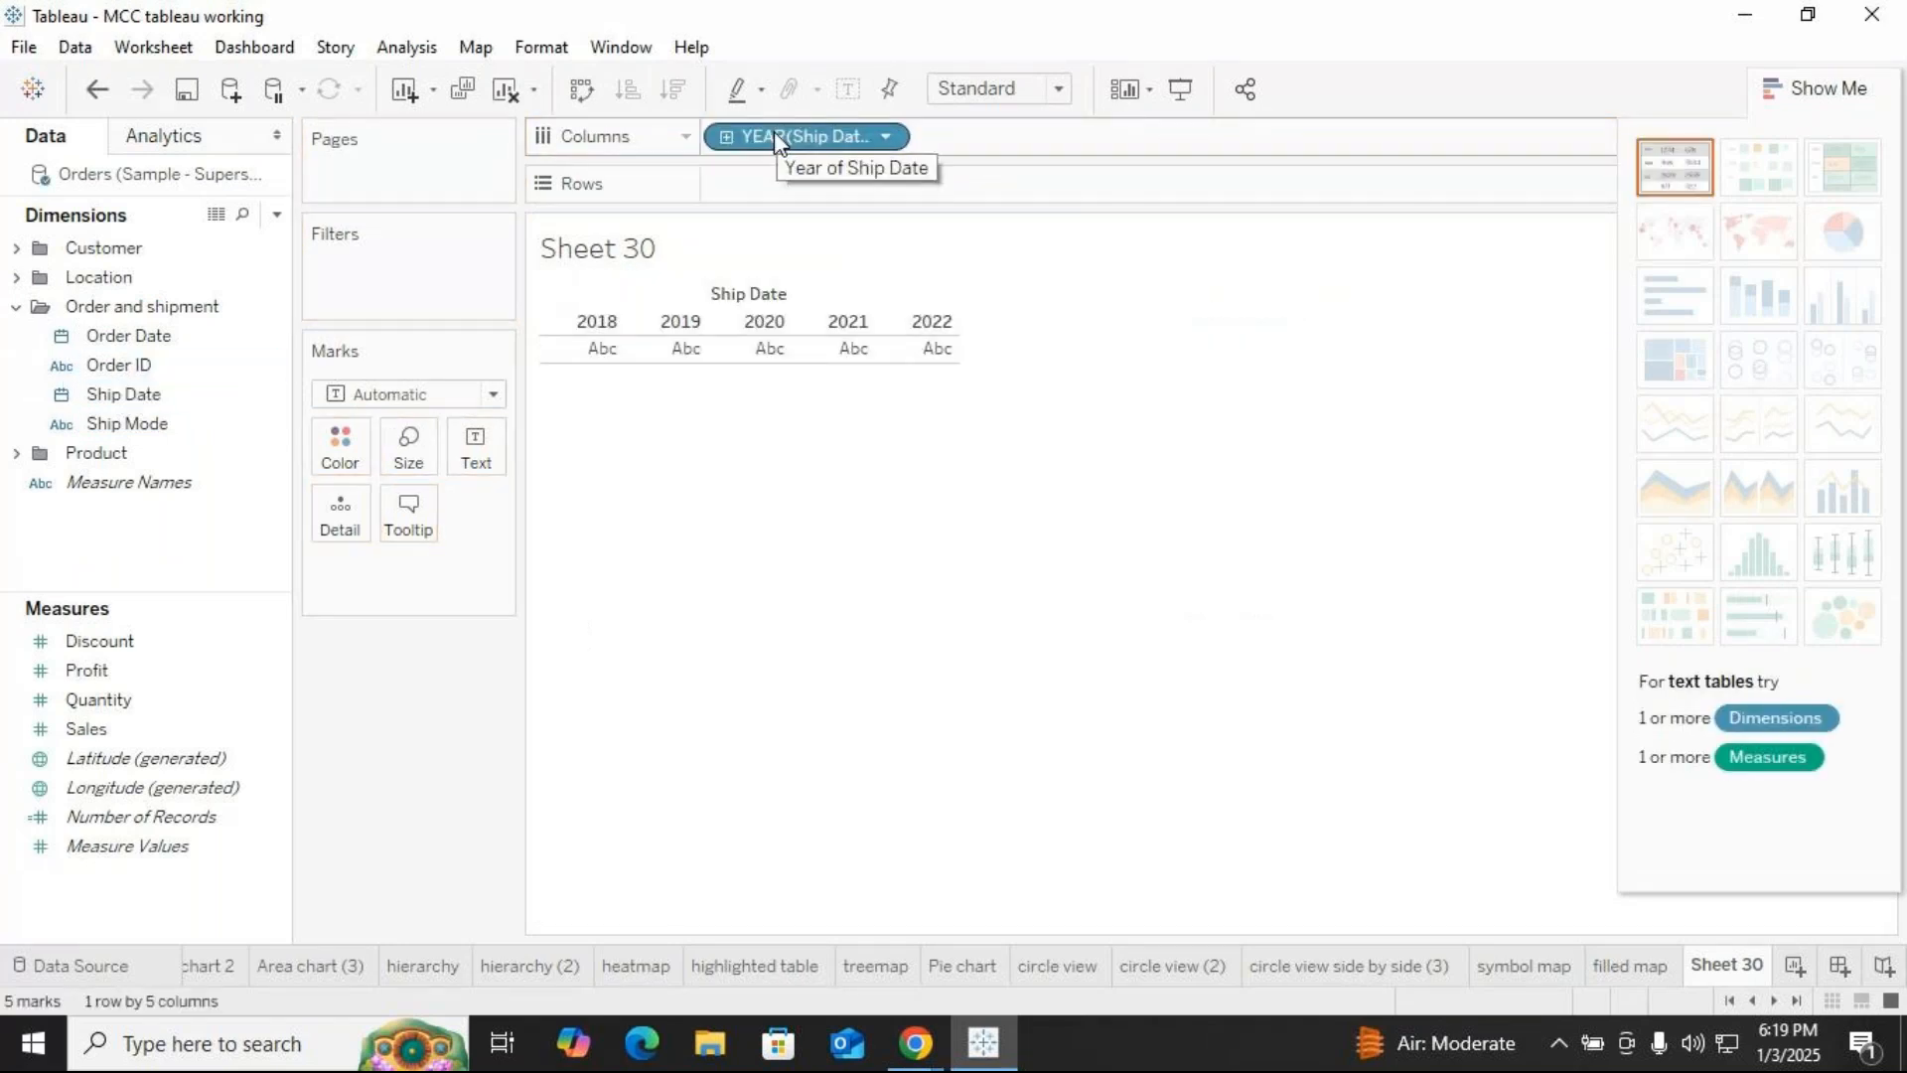
left_click_drag(86, 728, 771, 187)
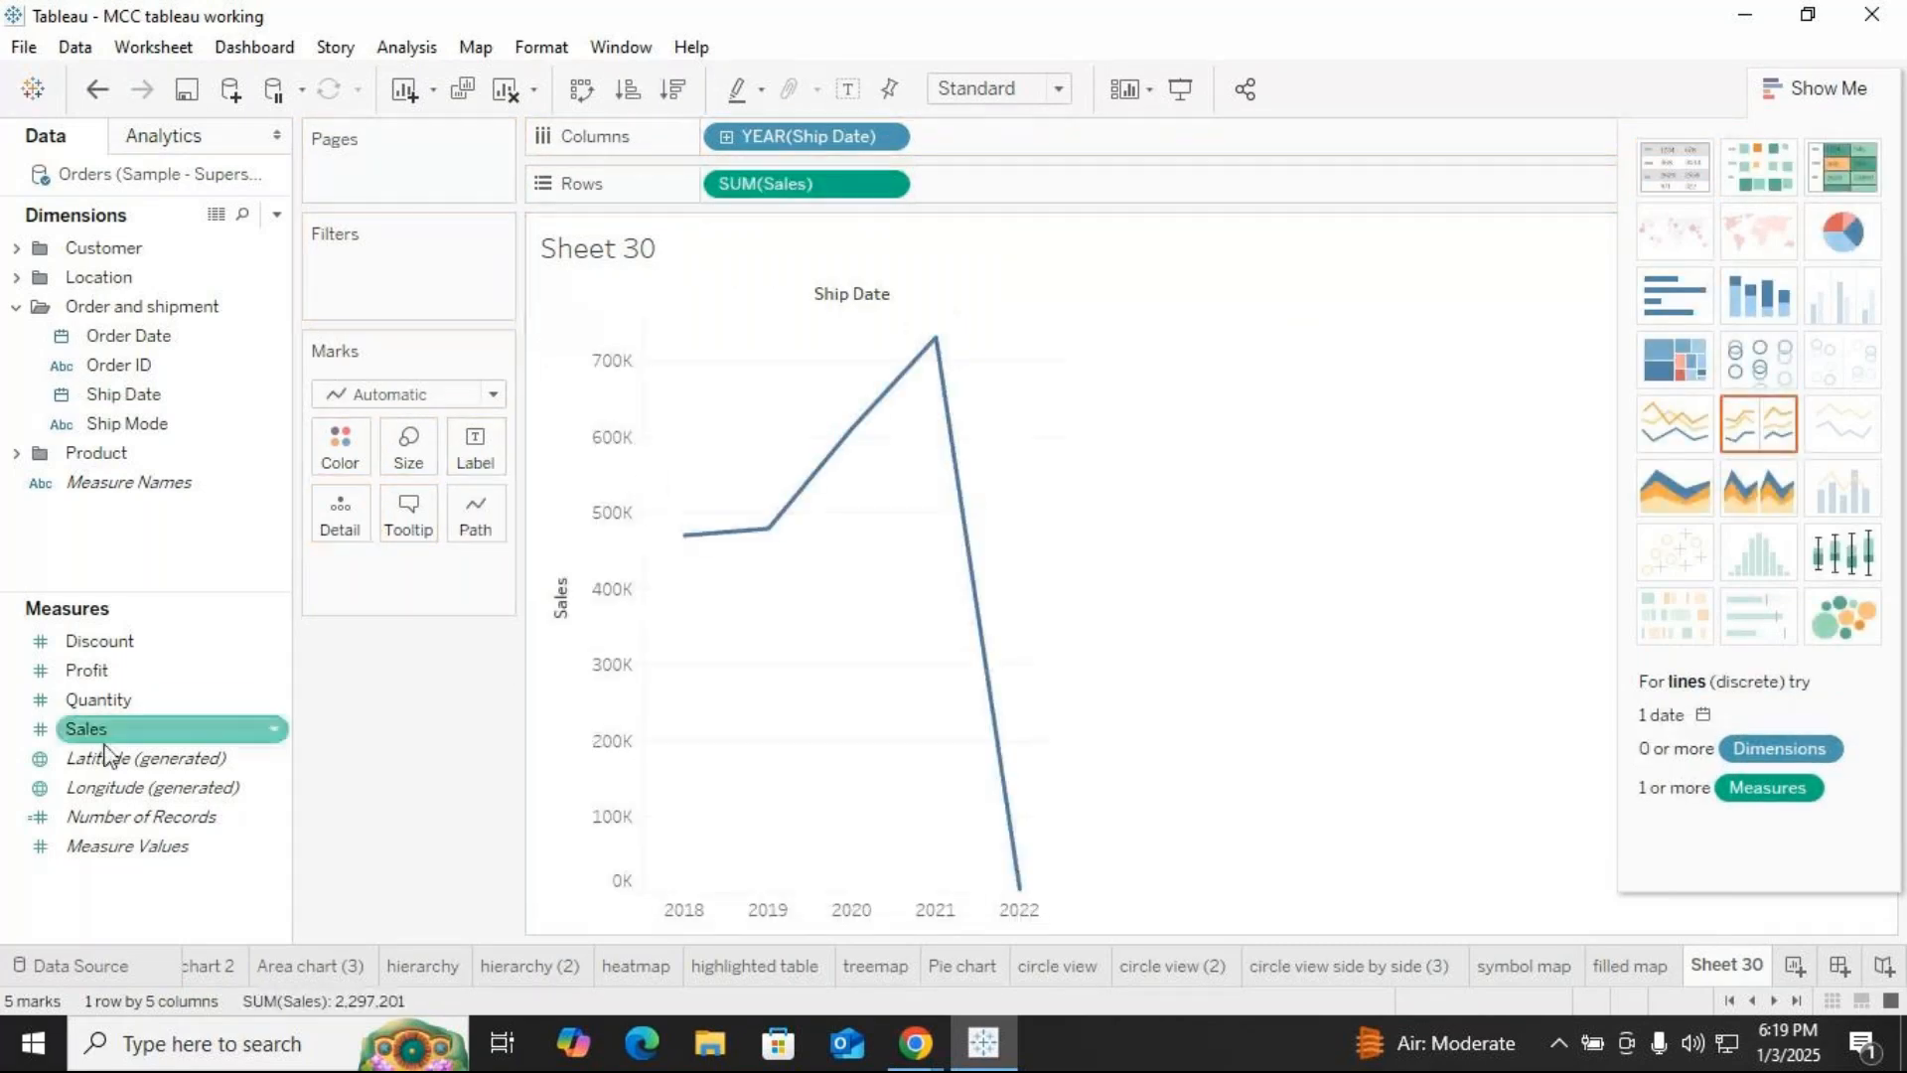
left_click_drag(100, 669, 979, 201)
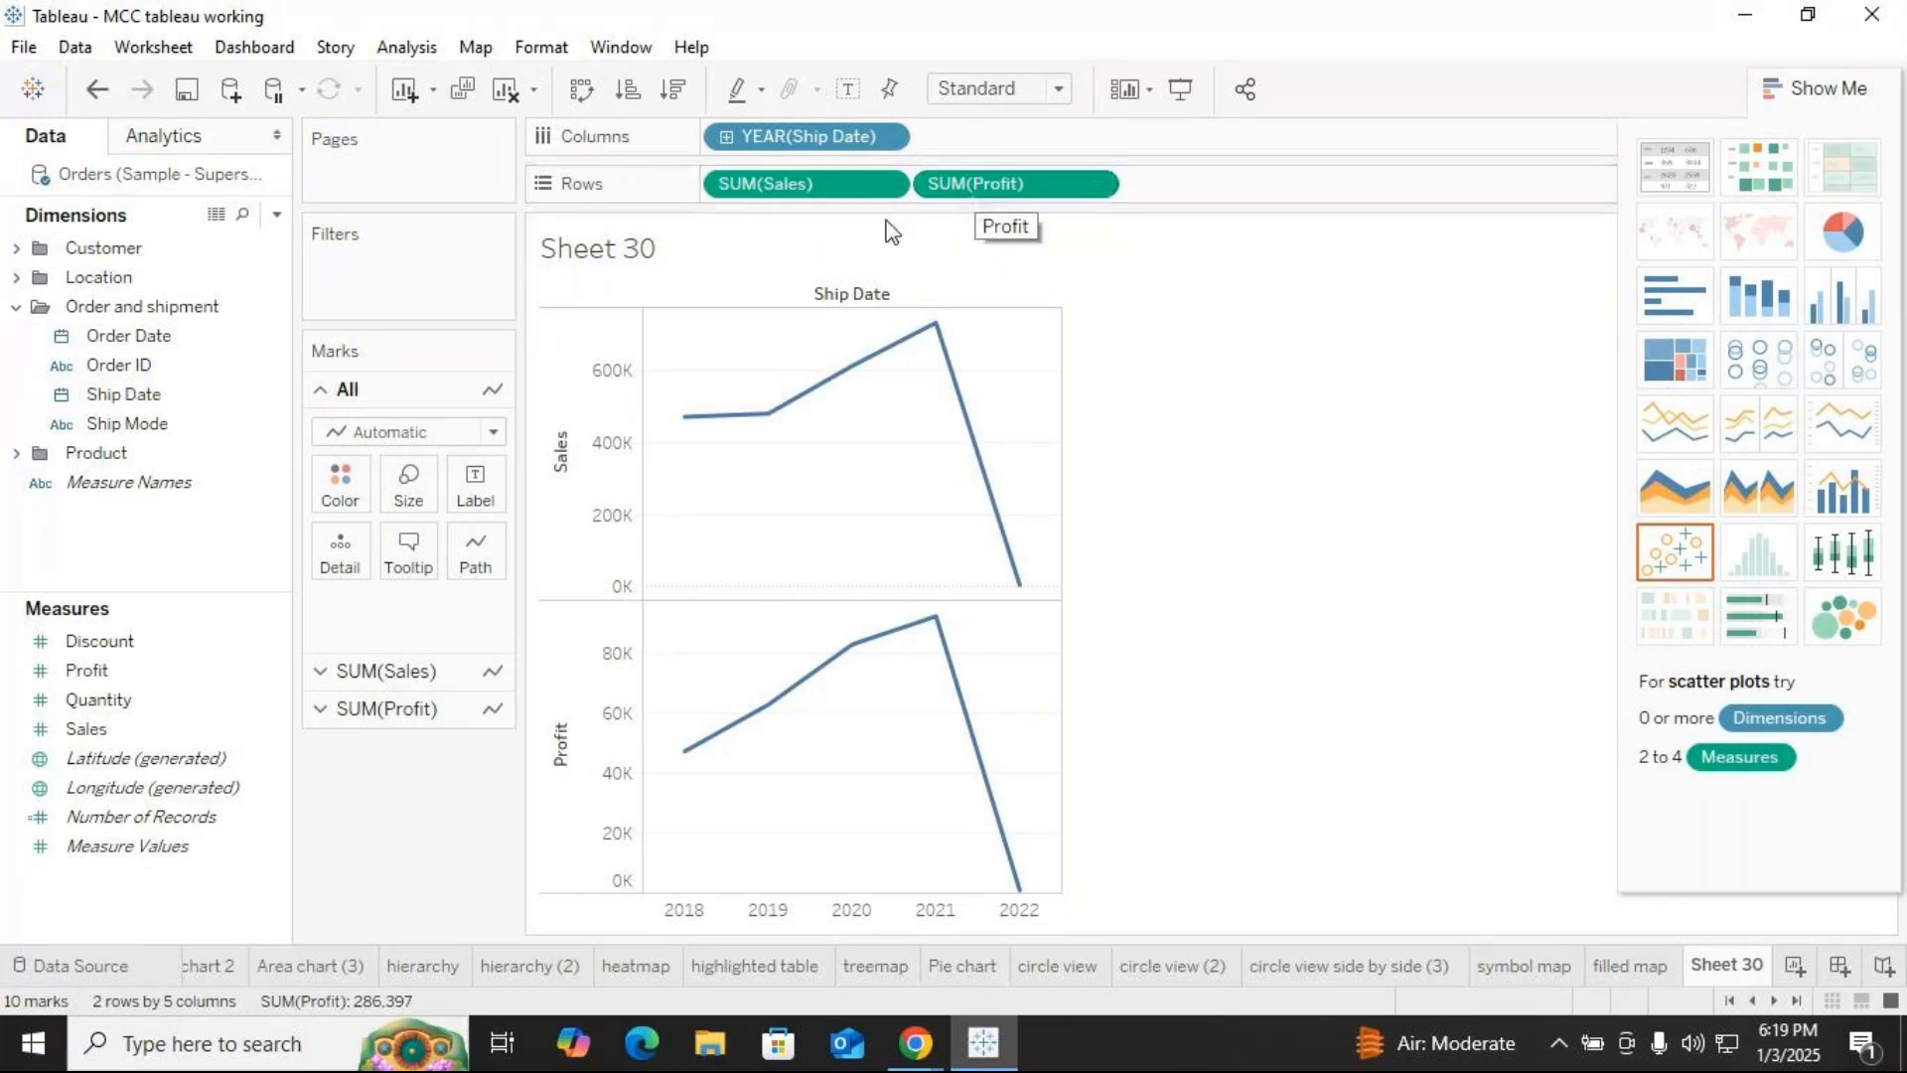
Try a dual combination chart with Sales moved ahead of Profit on Rows, and clear the worksheet
left_click(1839, 497)
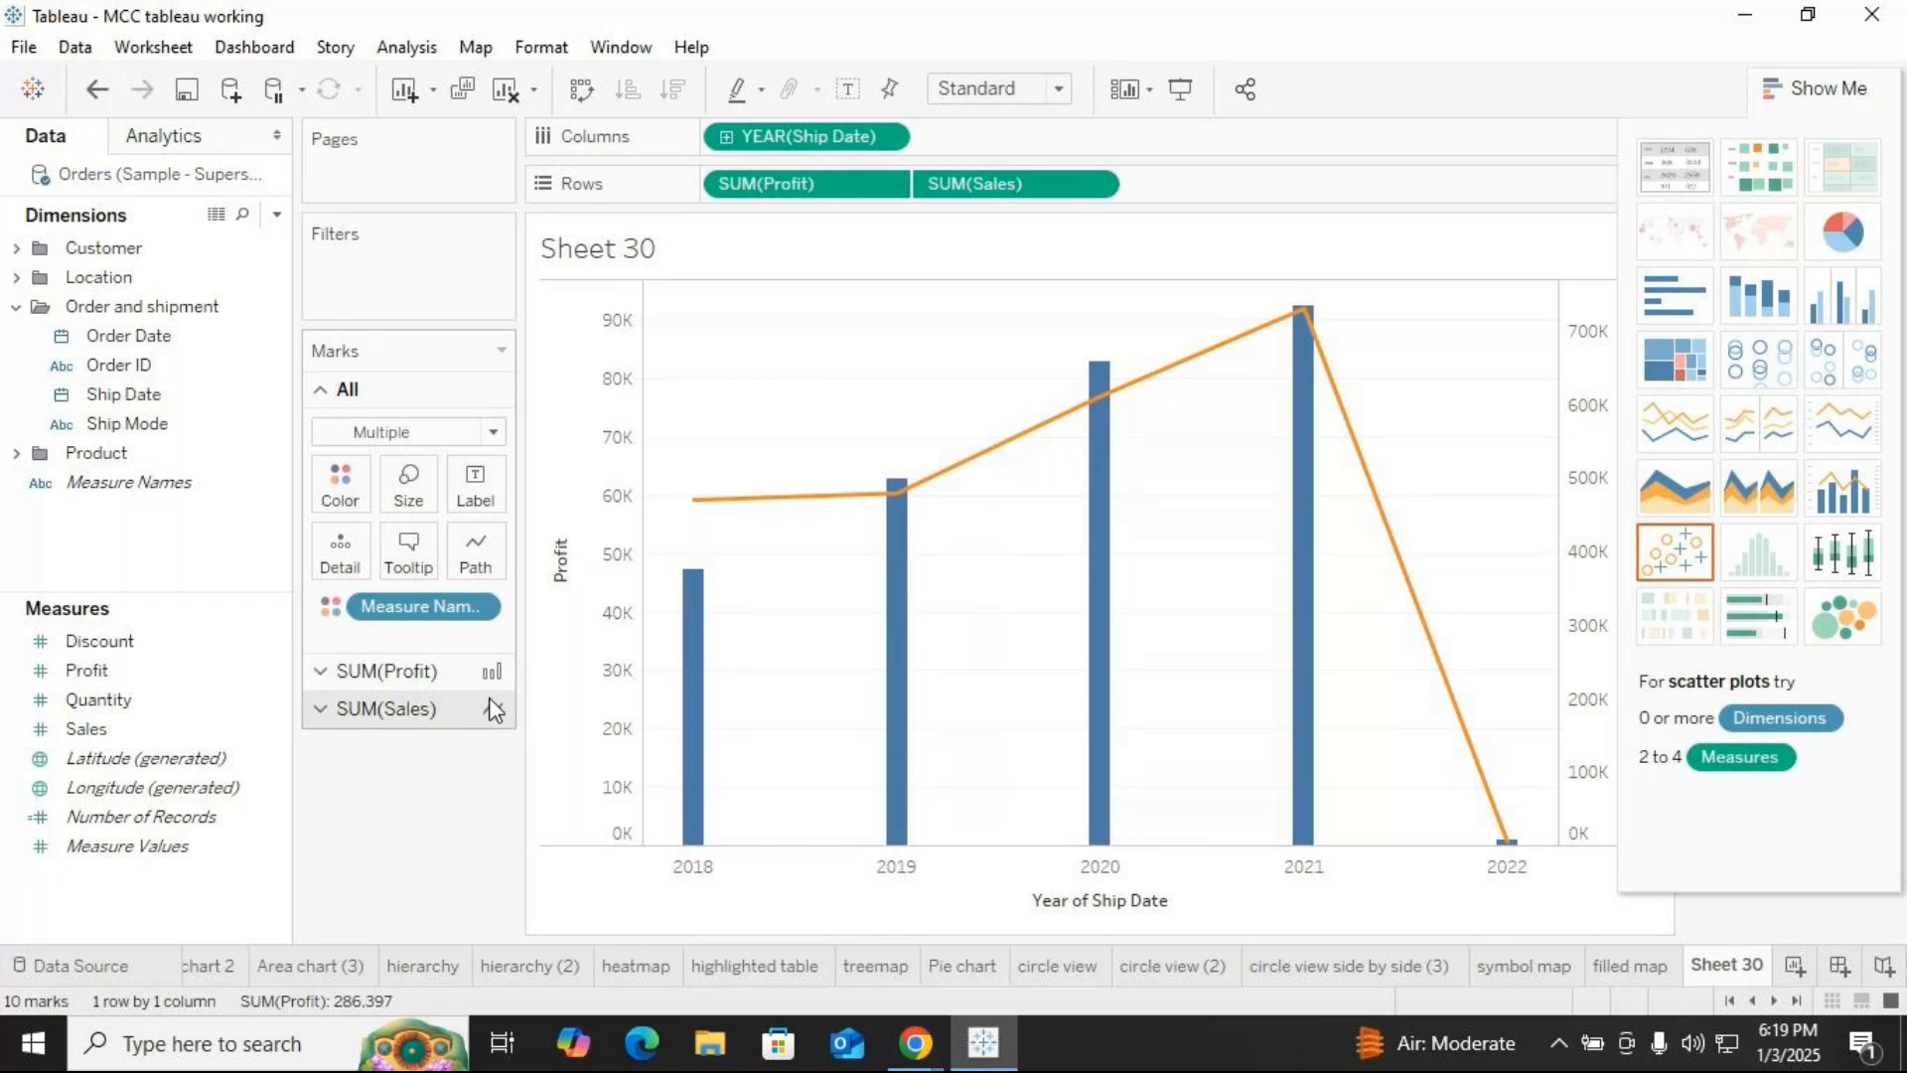
left_click_drag(804, 185, 1220, 190)
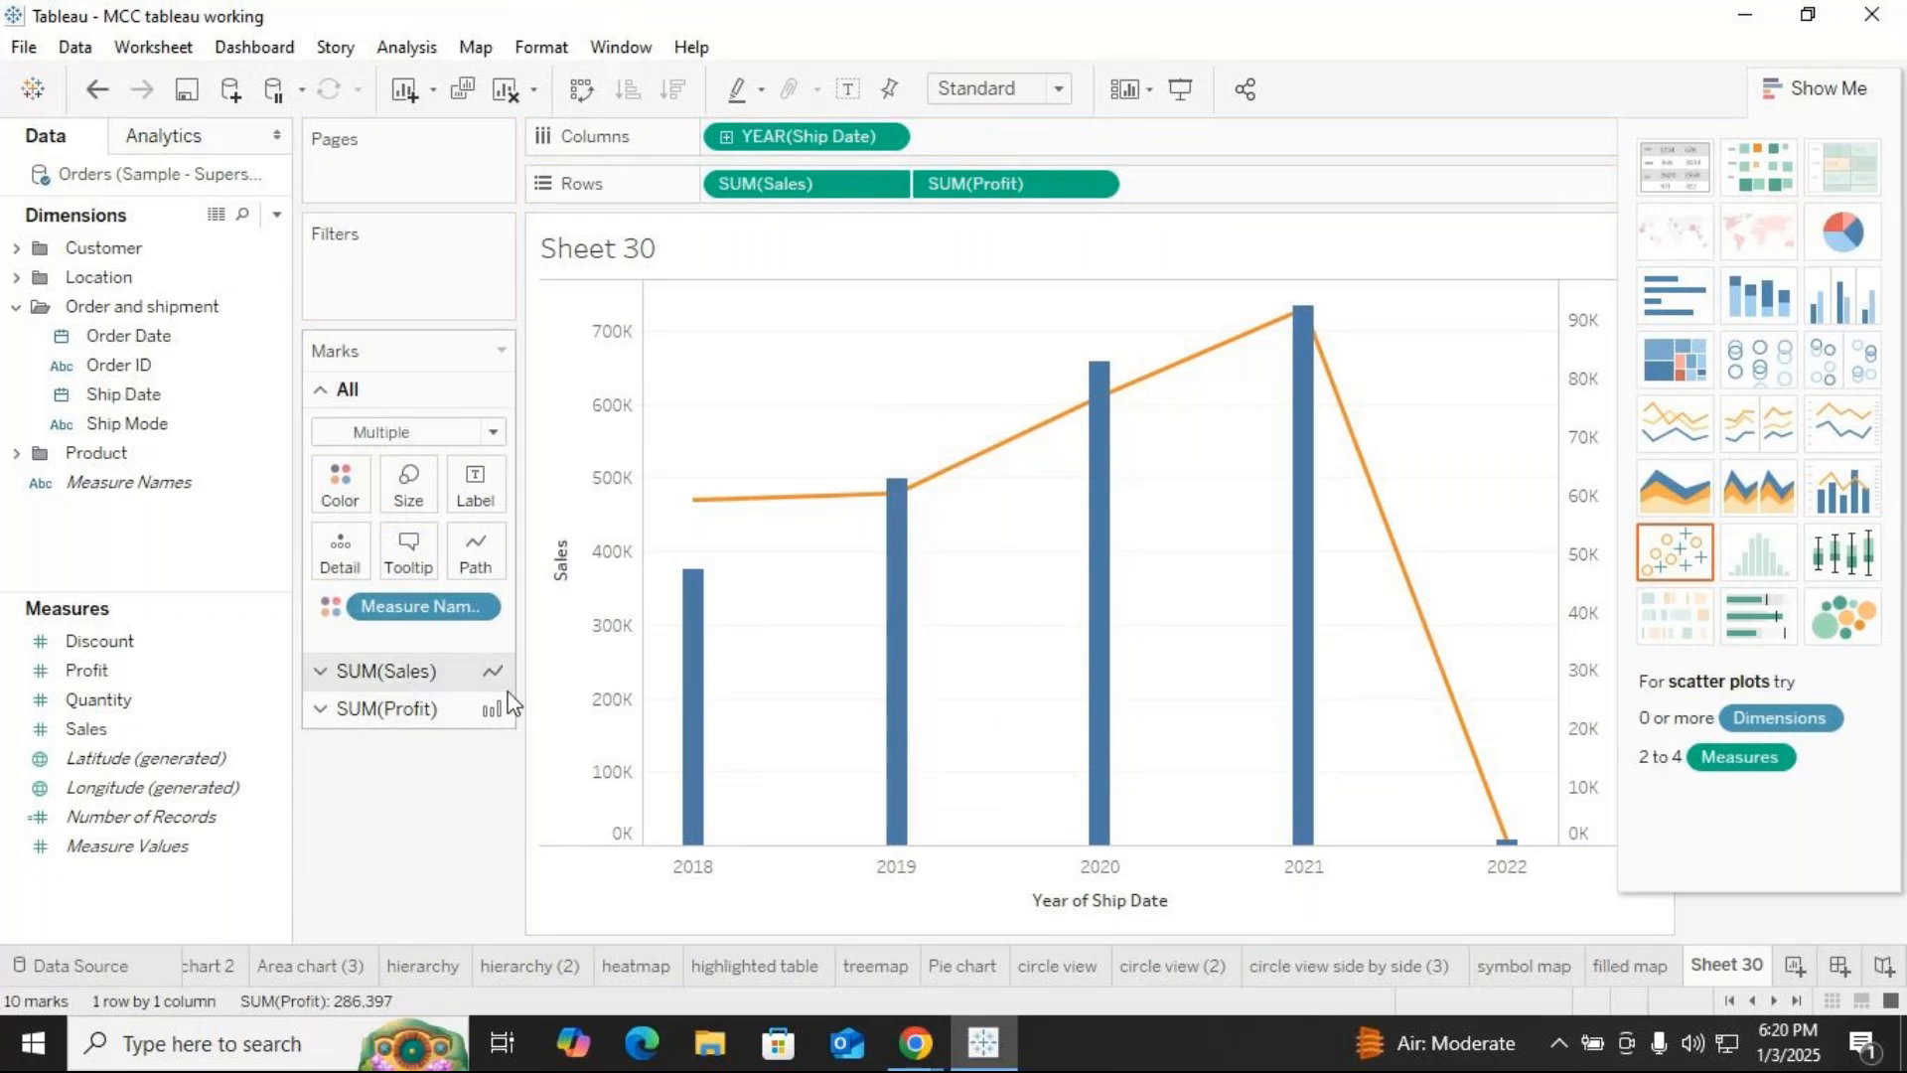
left_click(1838, 87)
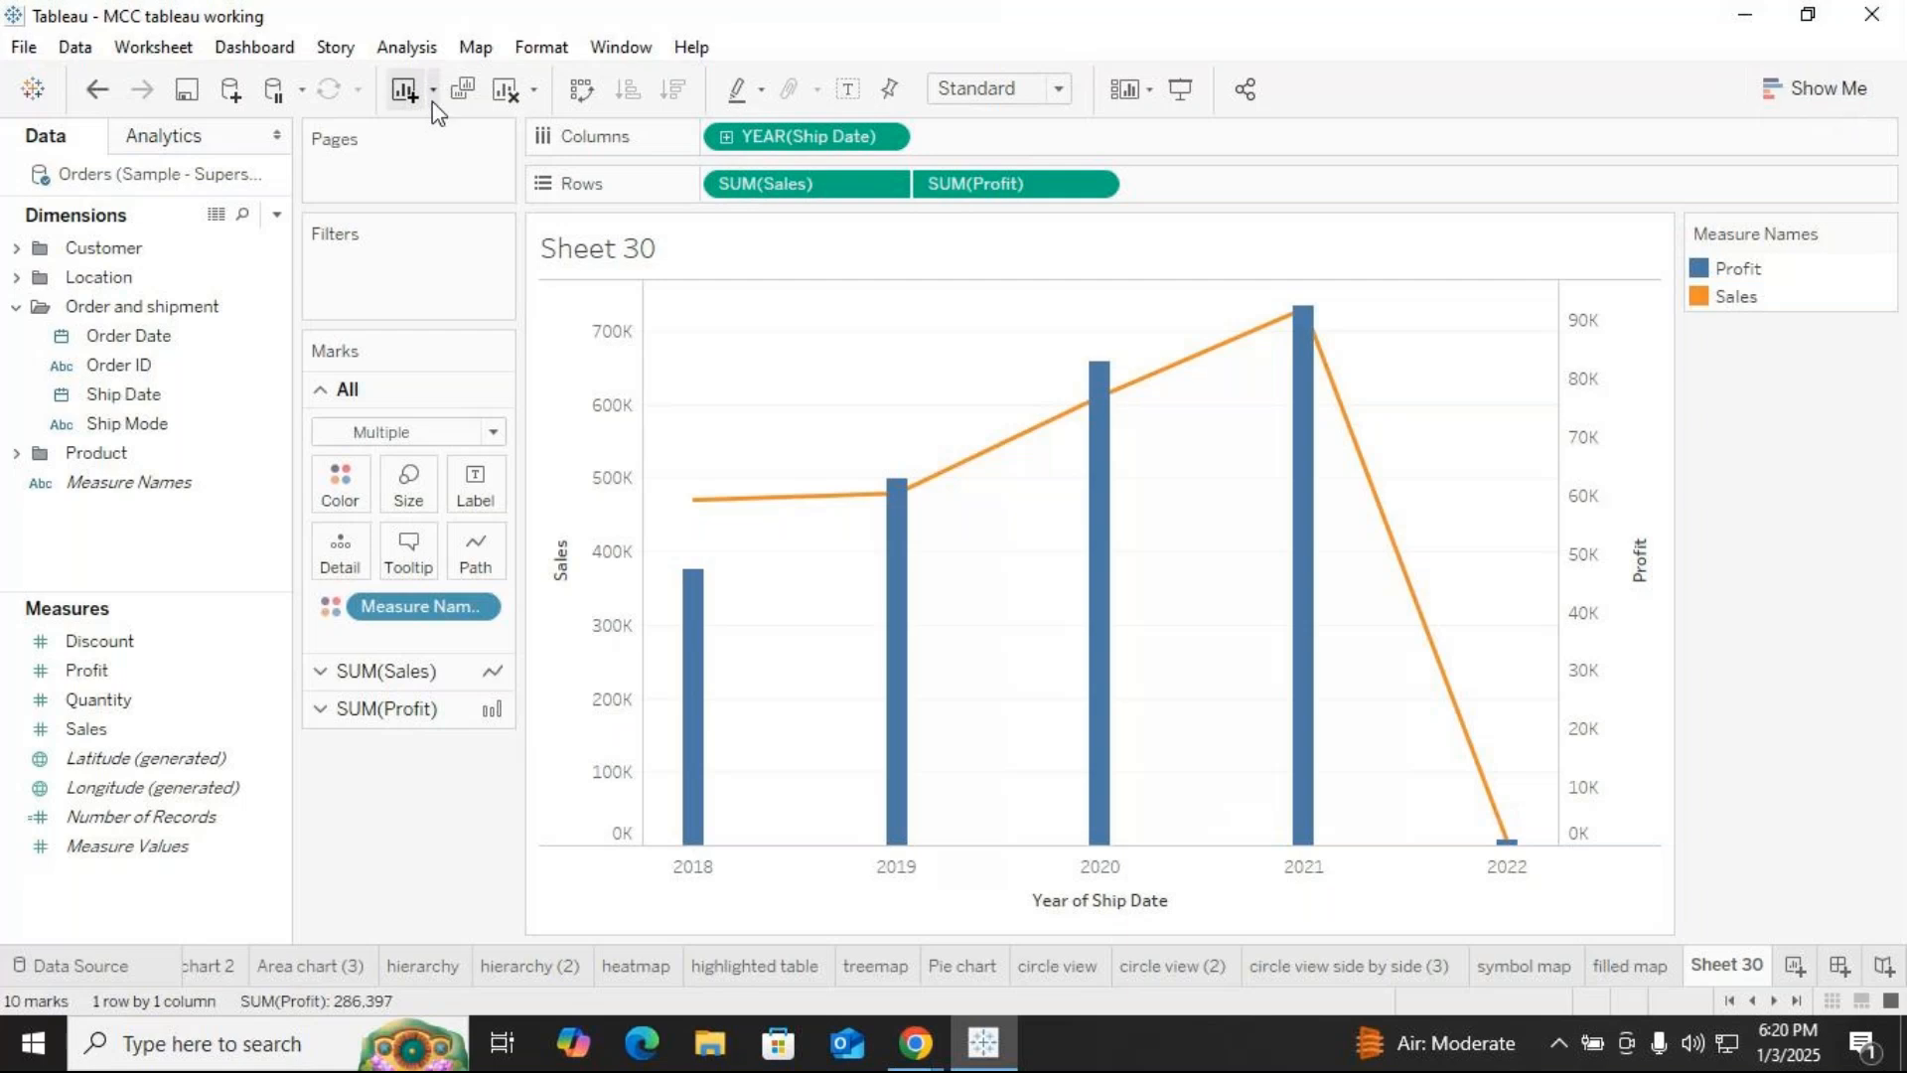
left_click(506, 89)
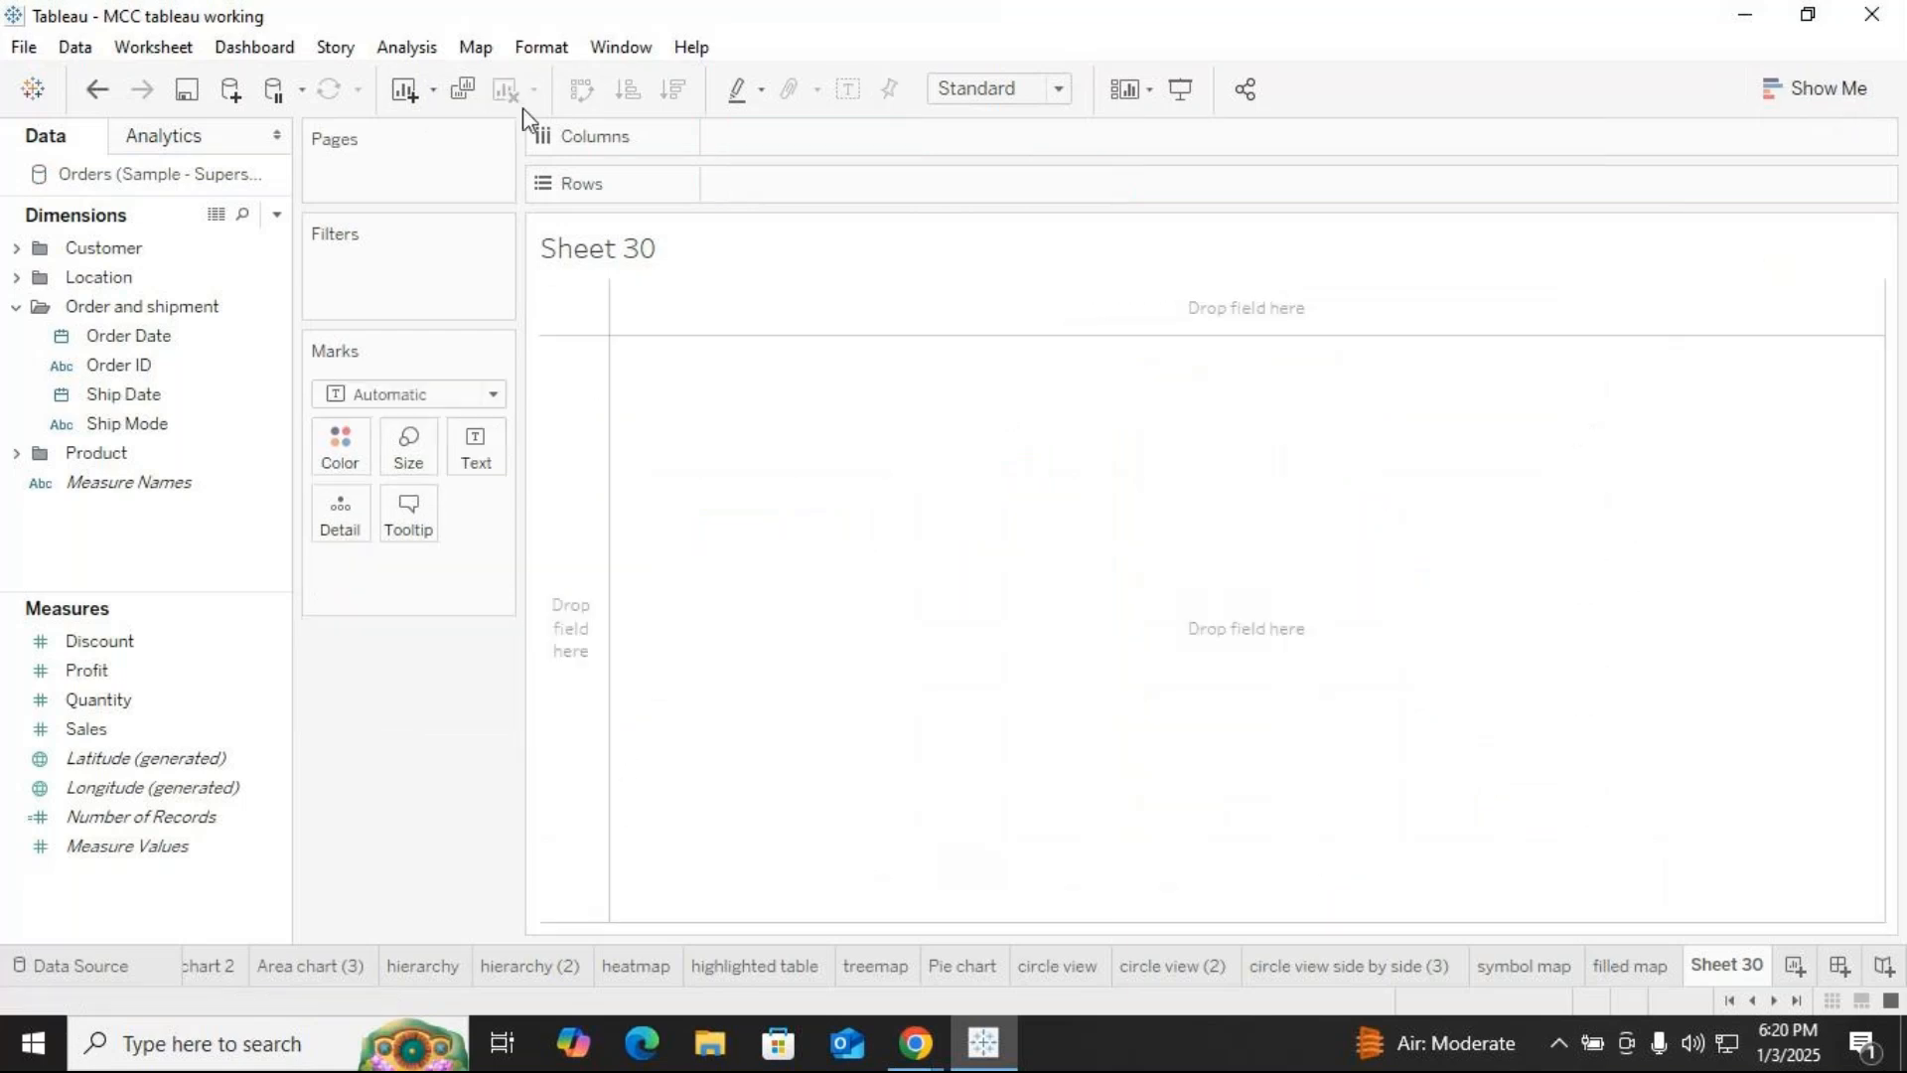
Rebuild the view with the year of Ship Date on Columns and Profit followed by Sales on Rows
left_click_drag(117, 423, 781, 128)
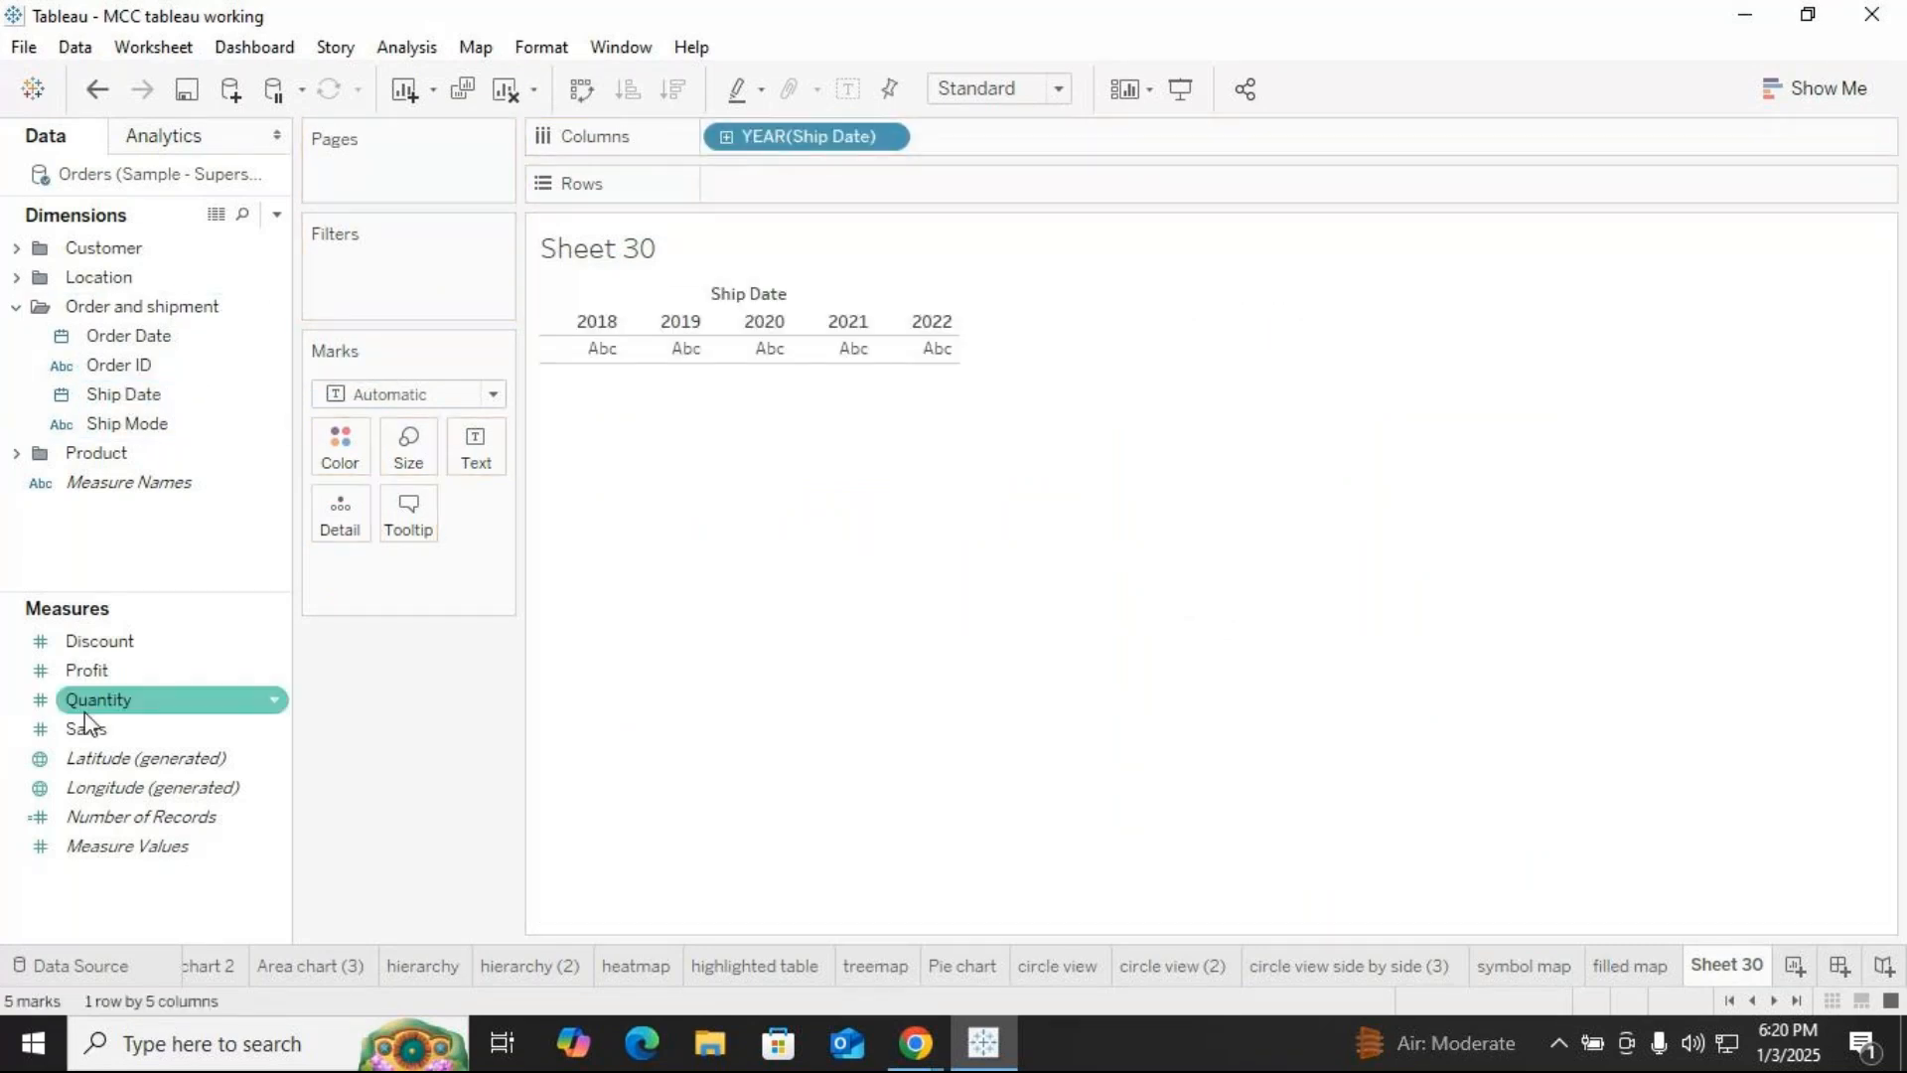
left_click_drag(124, 670, 777, 195)
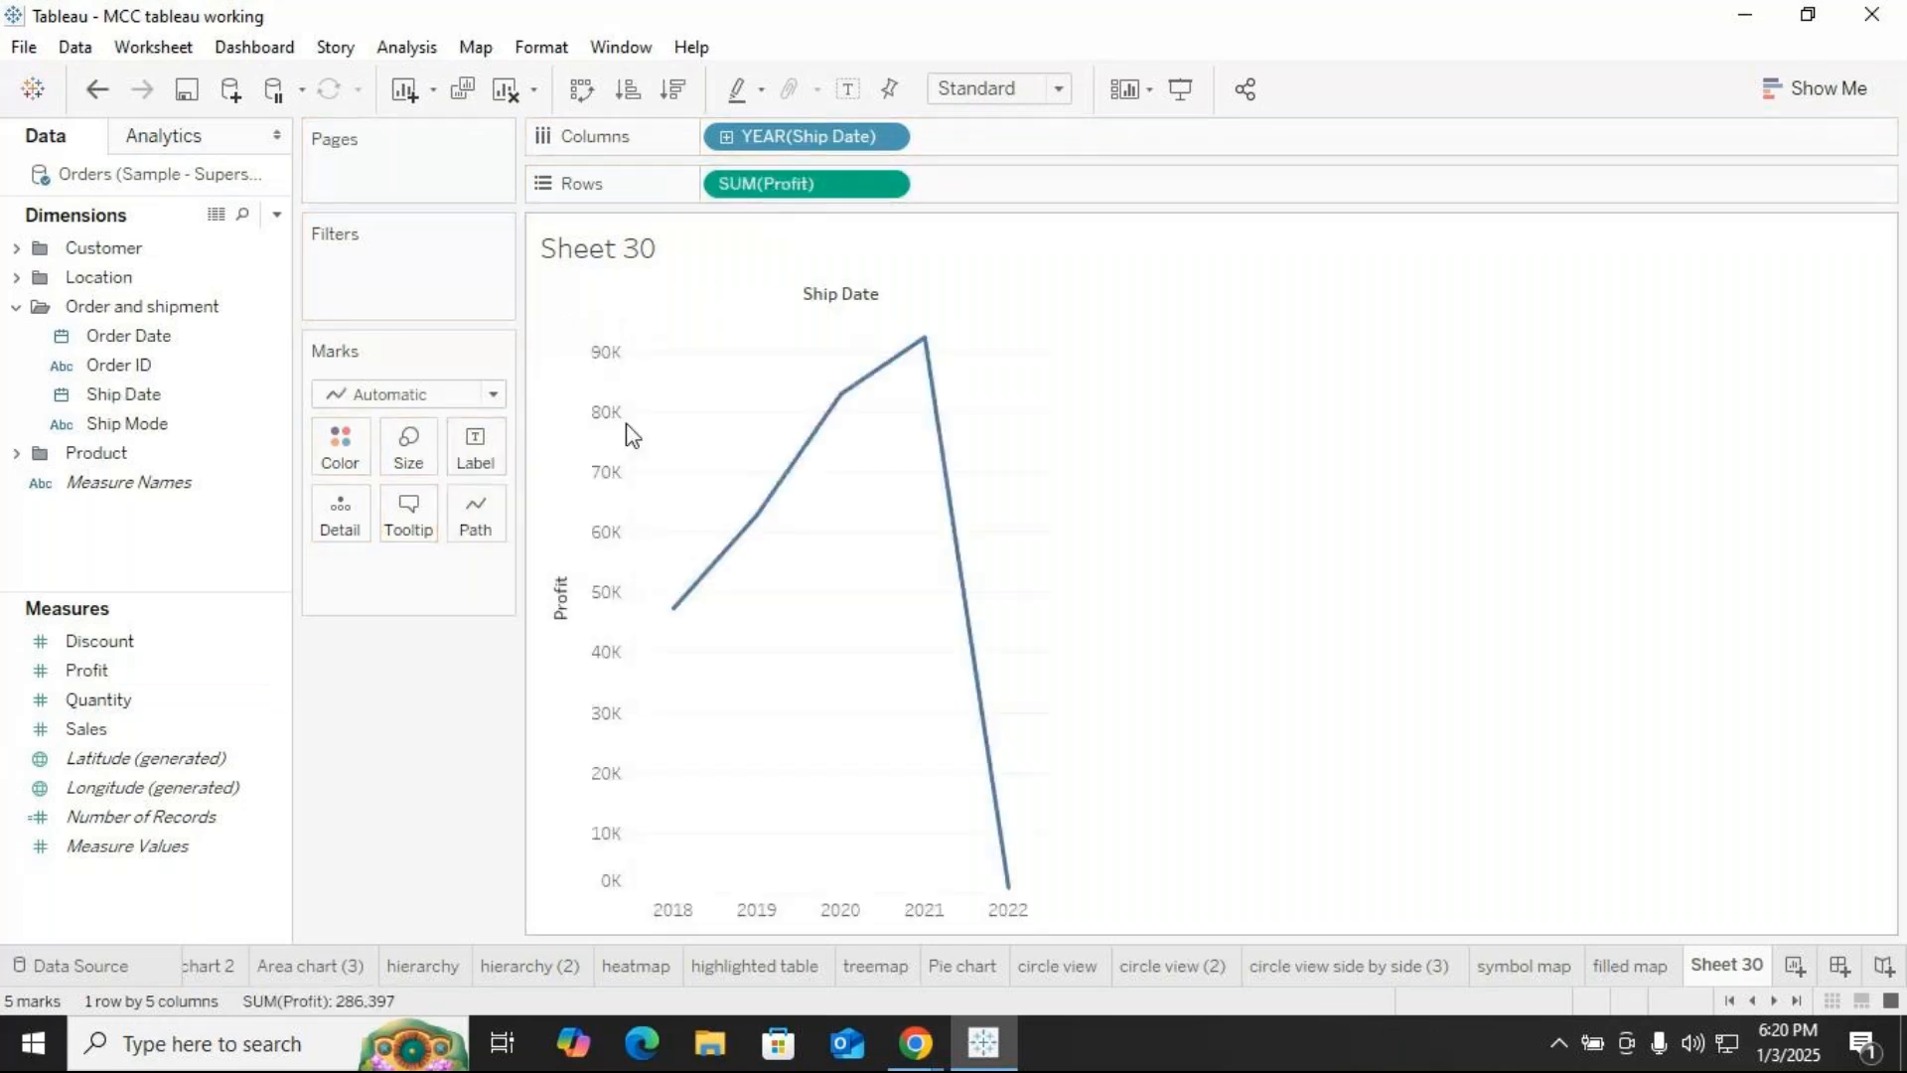
left_click_drag(185, 719, 986, 183)
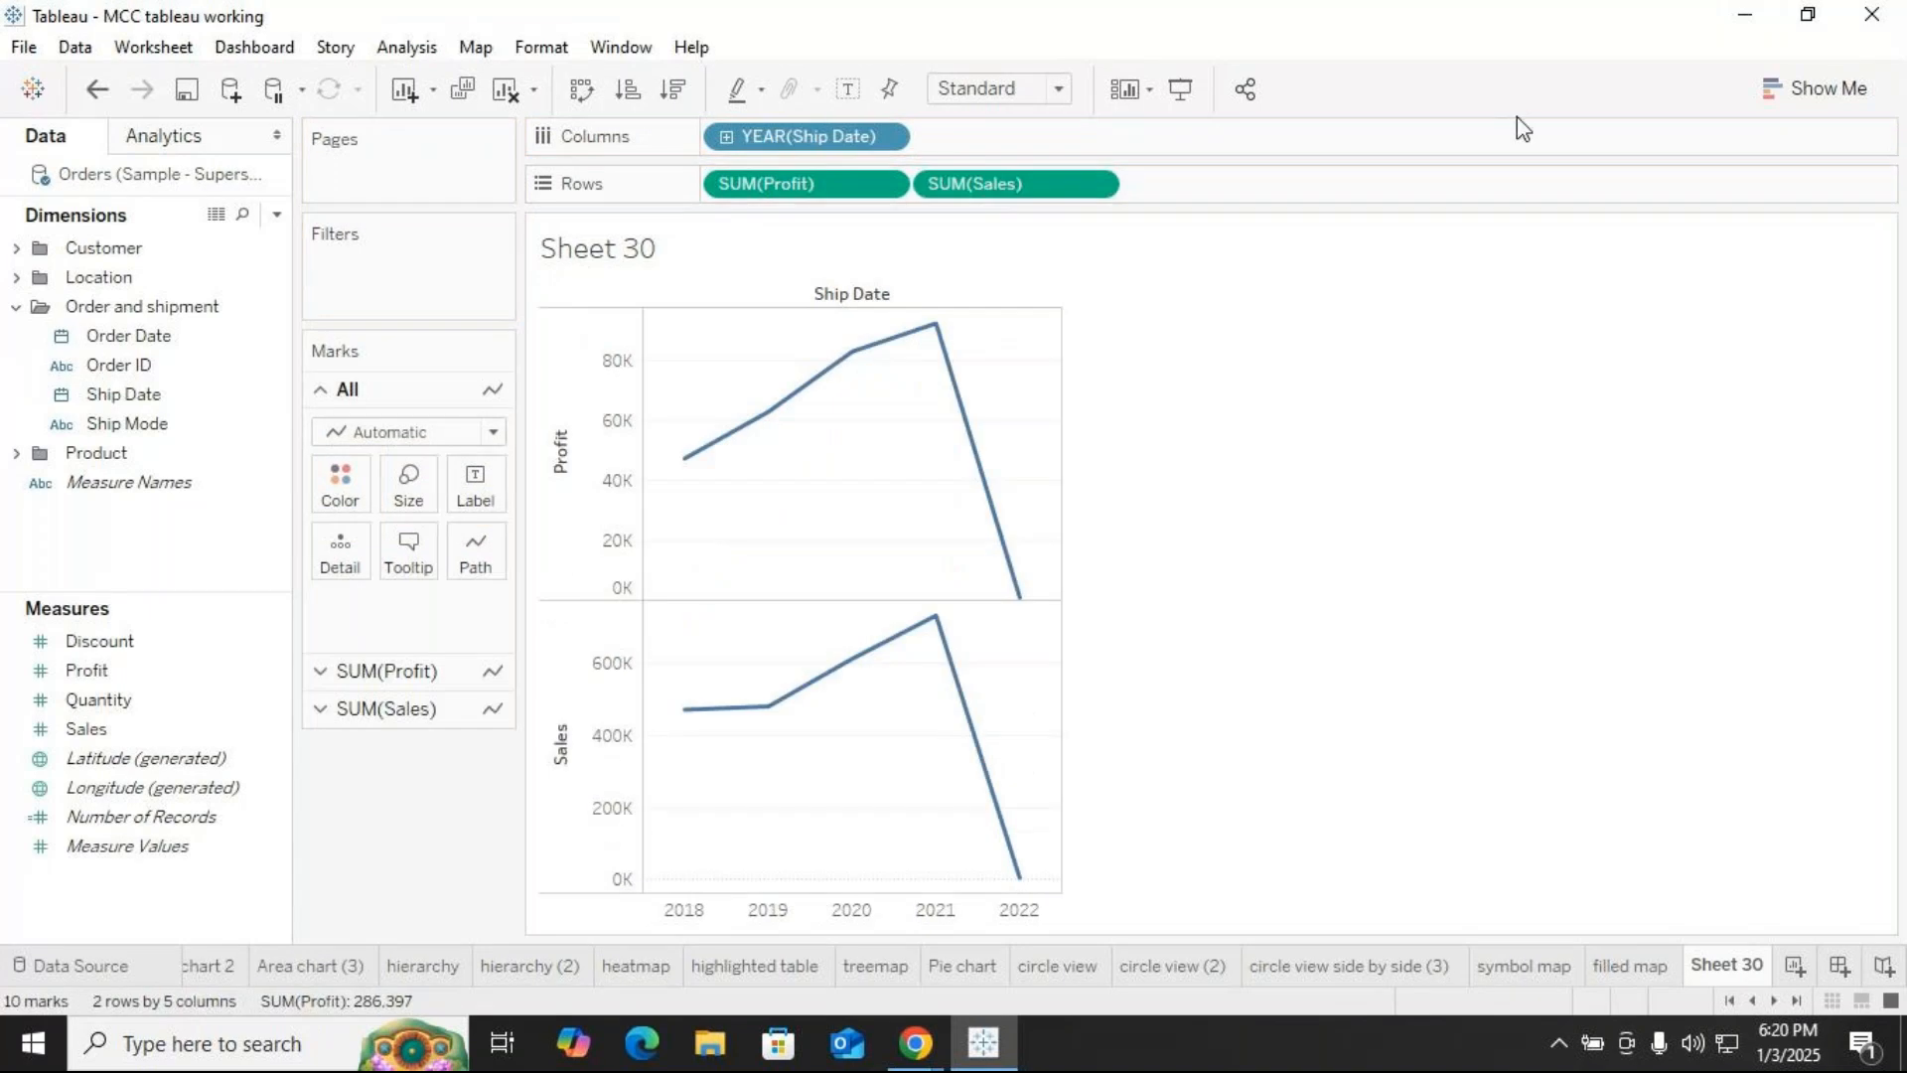
Convert the Profit and Sales view to a dual combination chart and hide the chart suggestions
left_click(1826, 87)
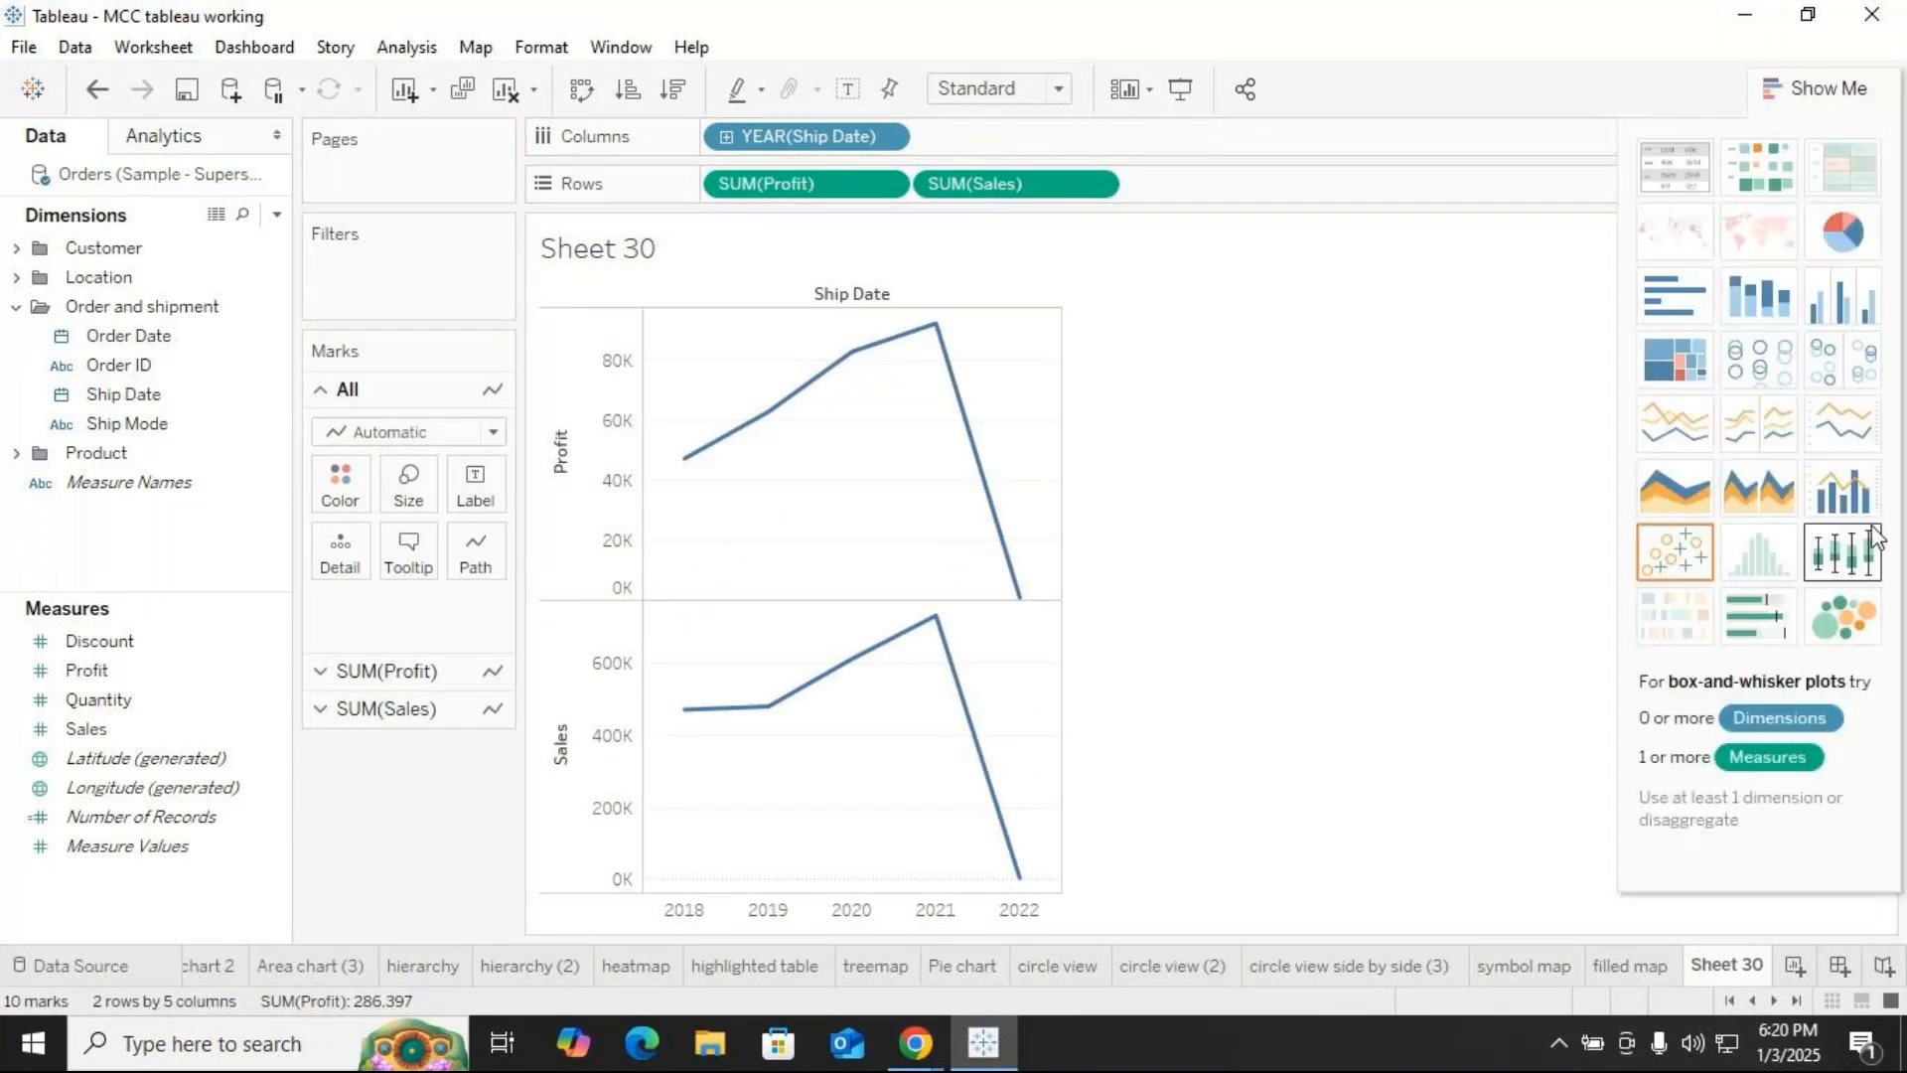
left_click(1837, 499)
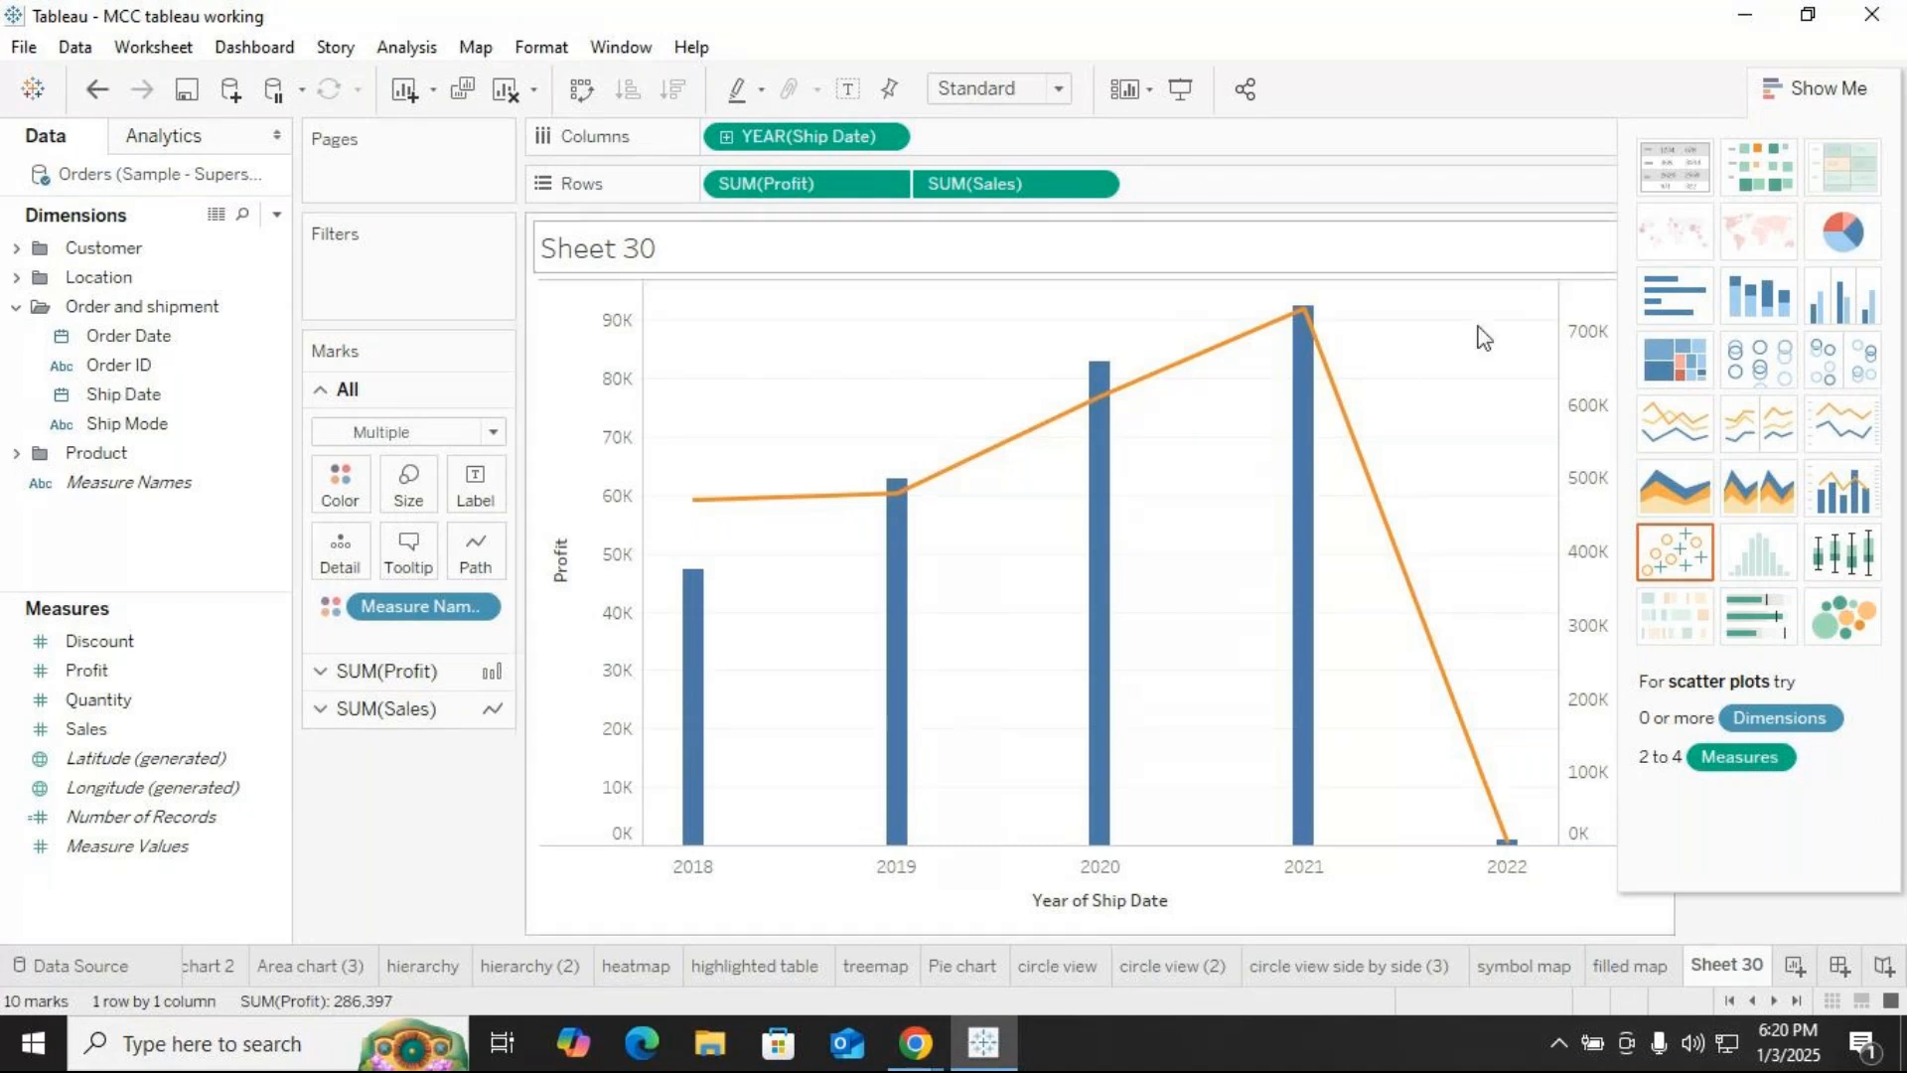
left_click(1814, 87)
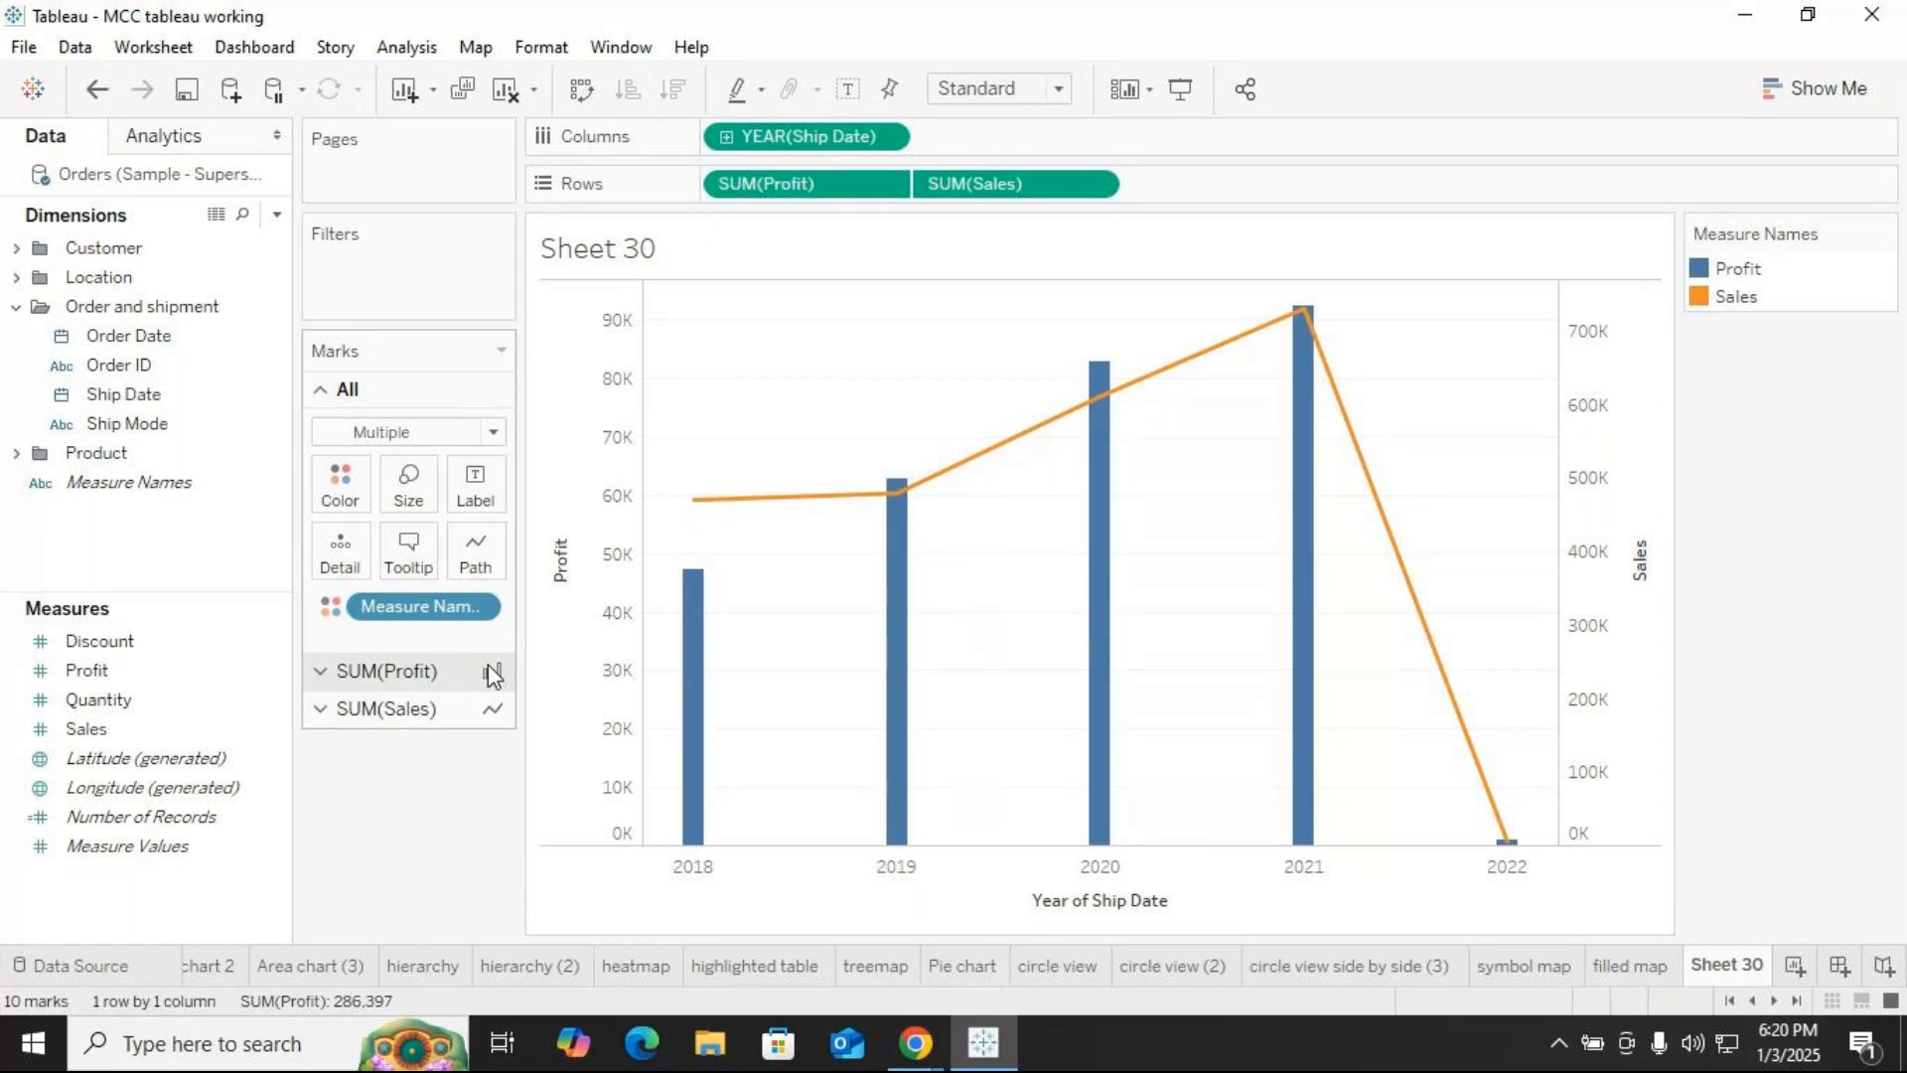
Change the Profit marks to Line and the Sales marks to Bar
left_click(416, 678)
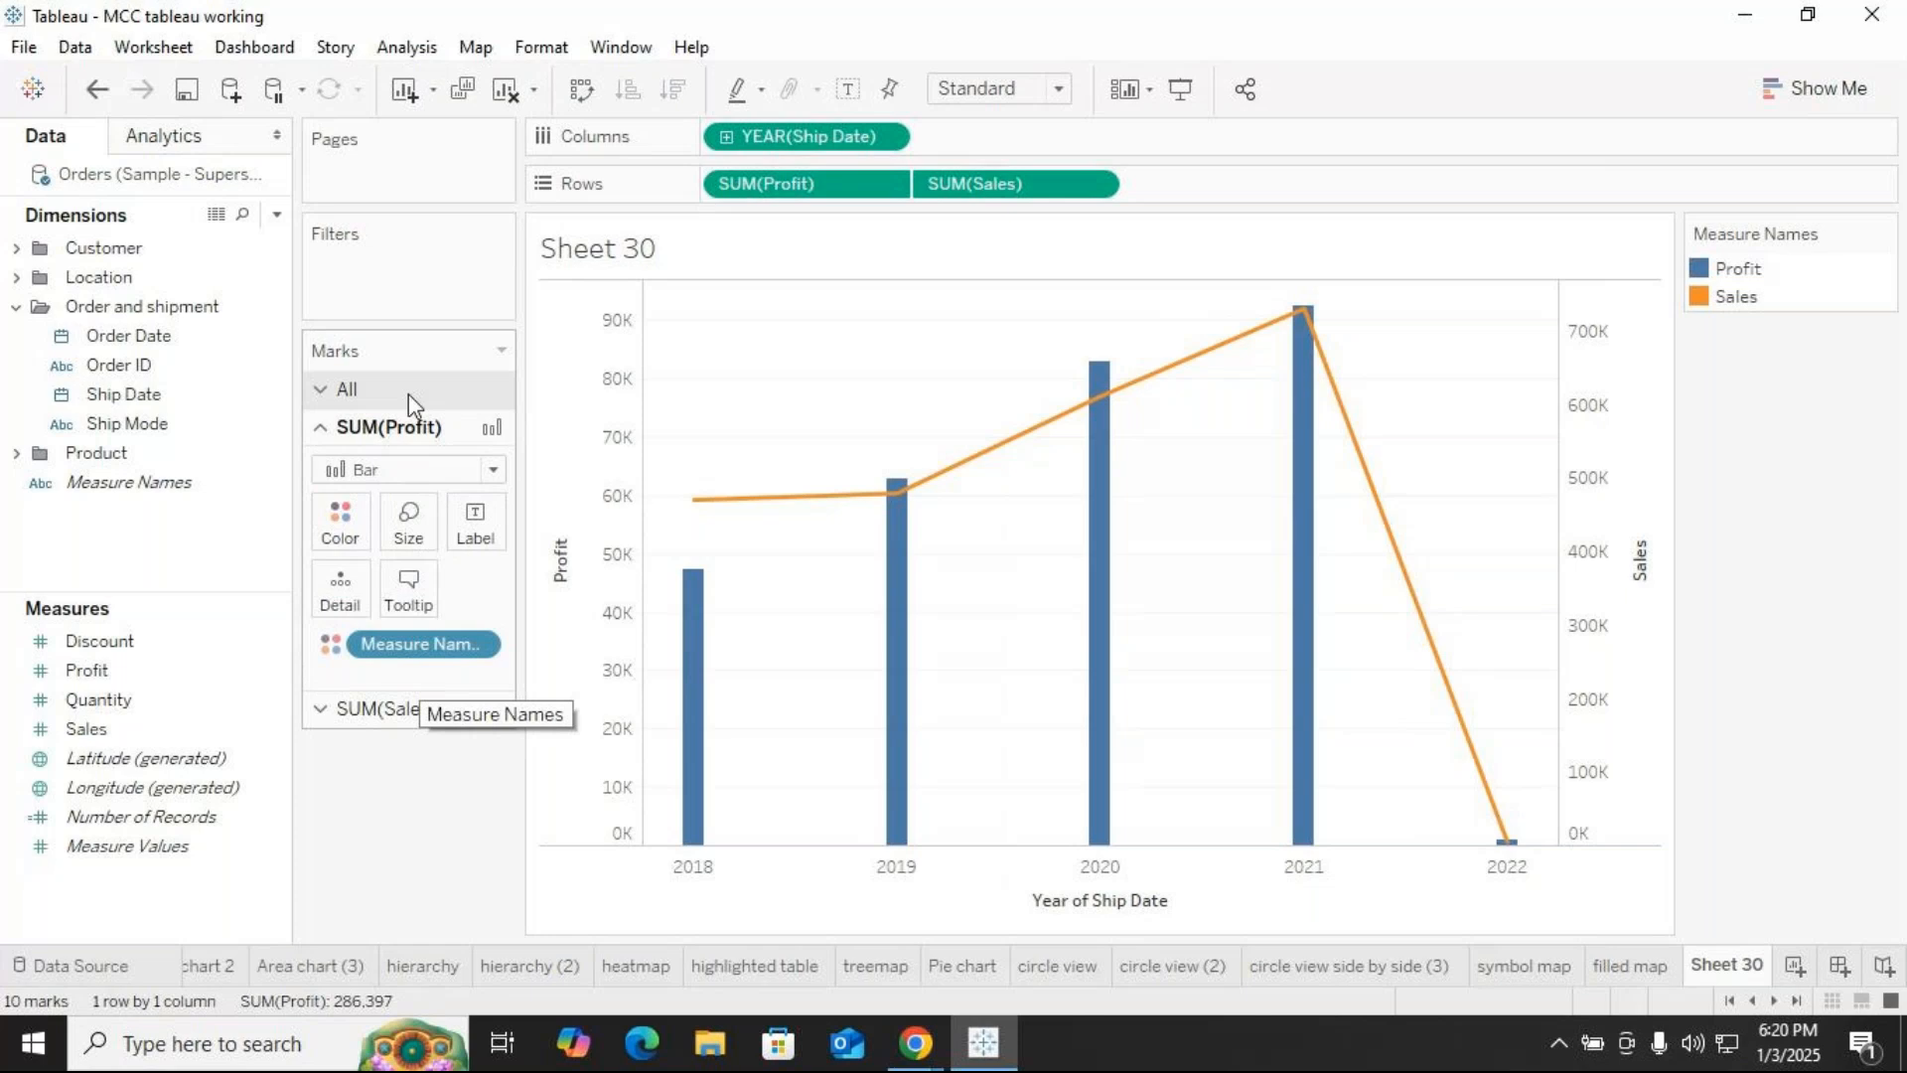
left_click(494, 471)
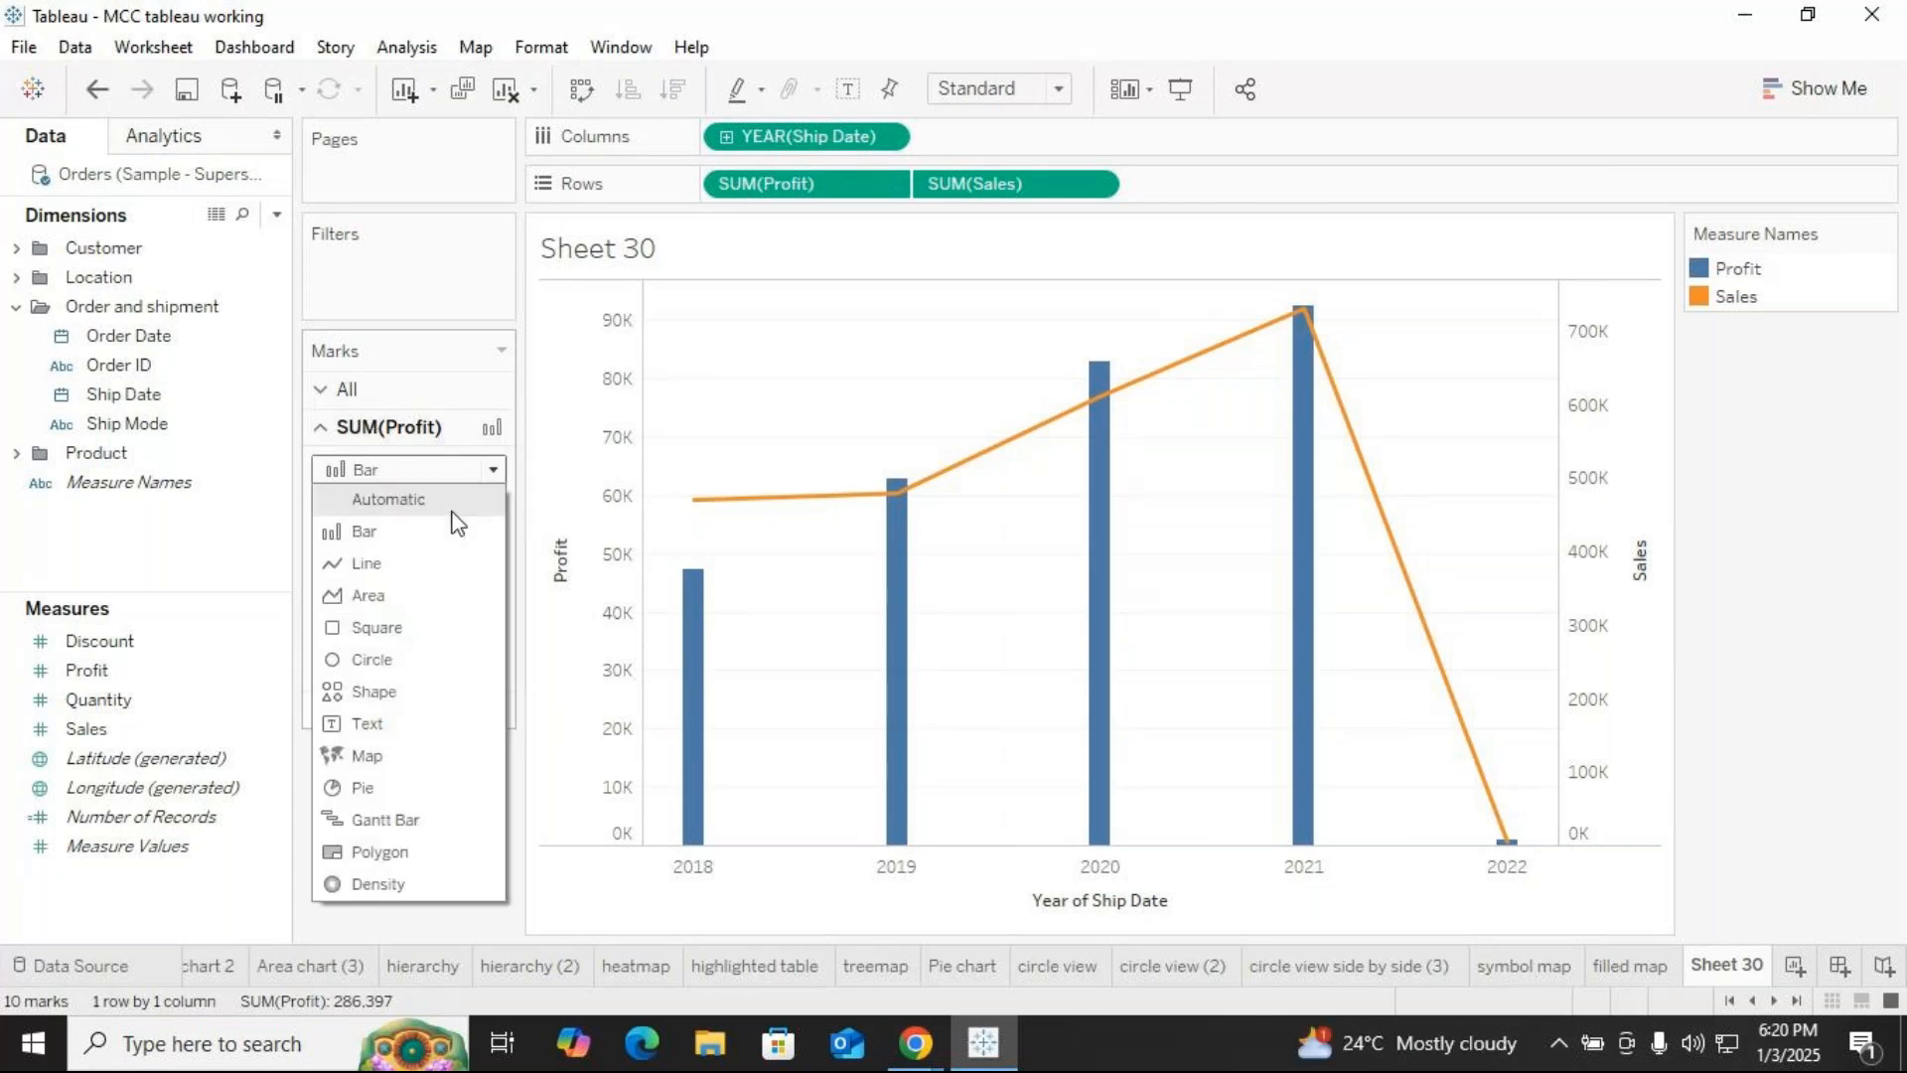
left_click(391, 570)
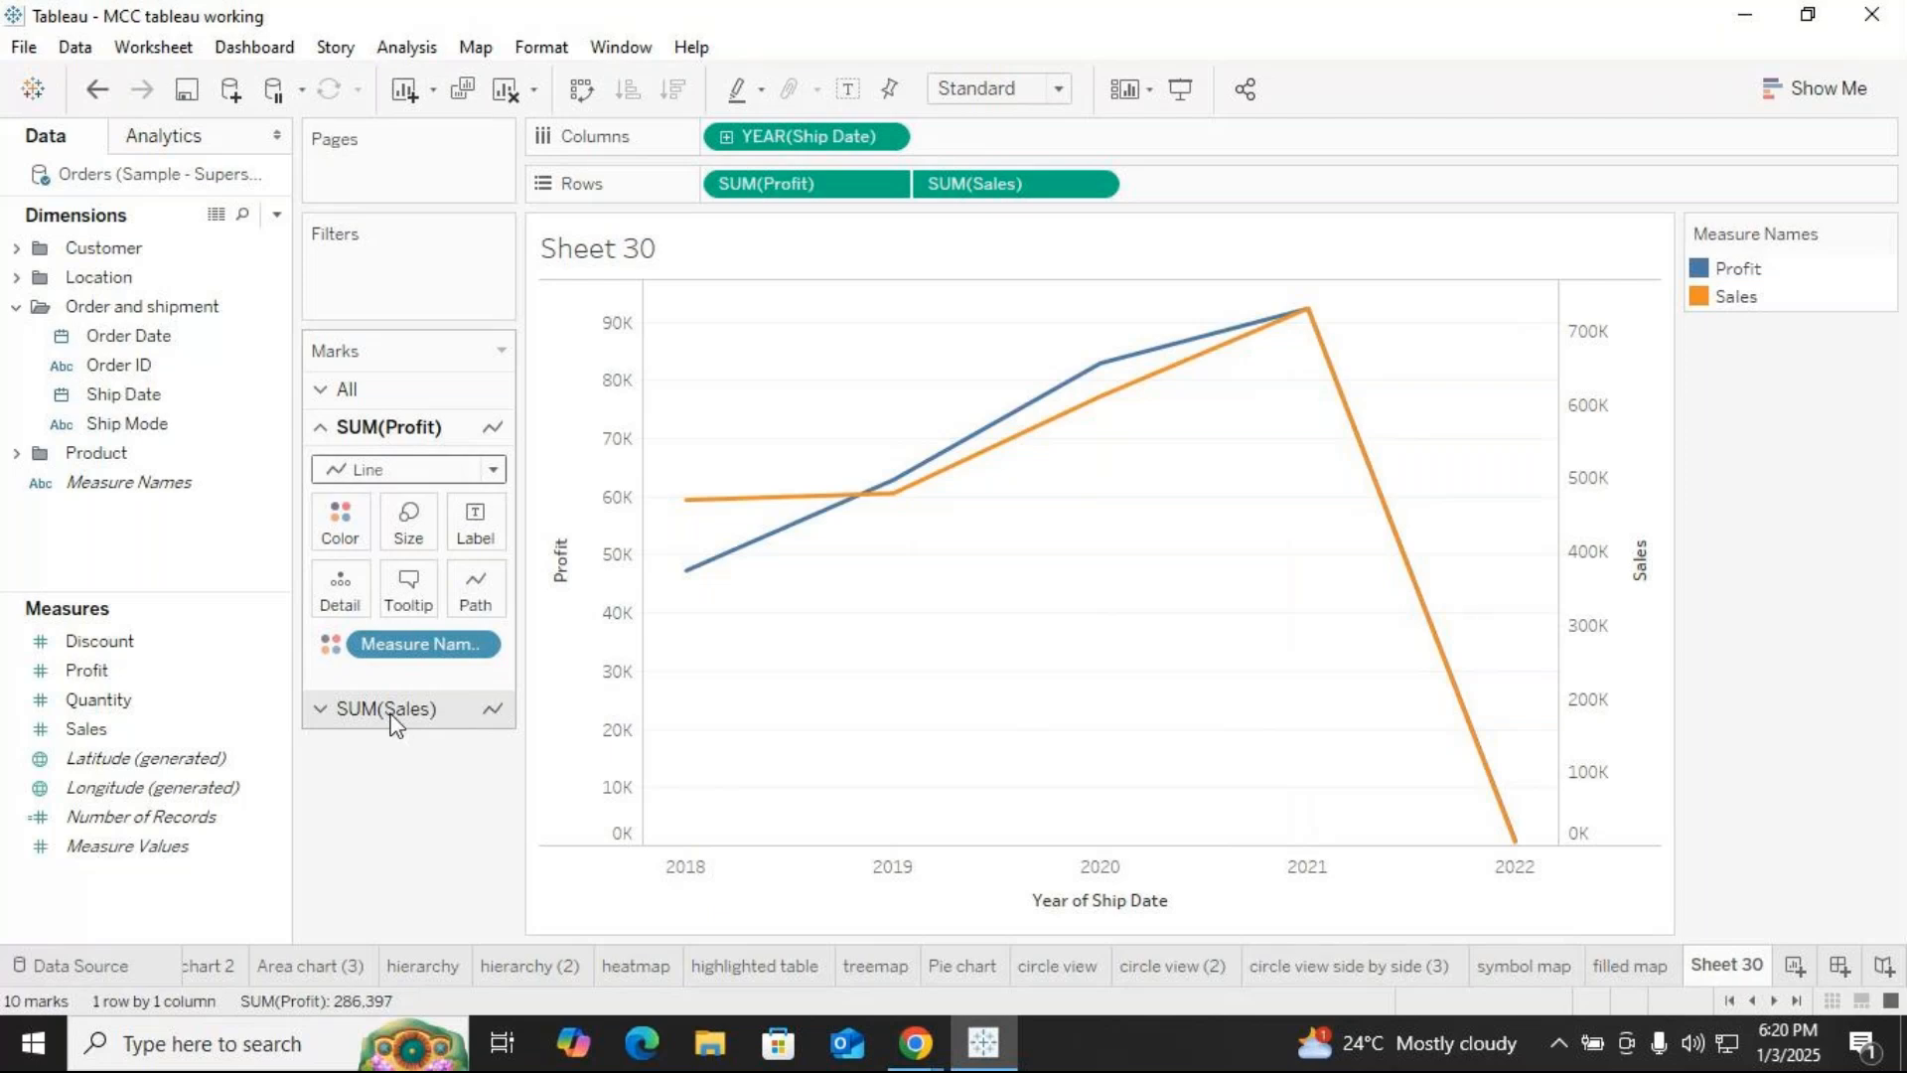
left_click(324, 708)
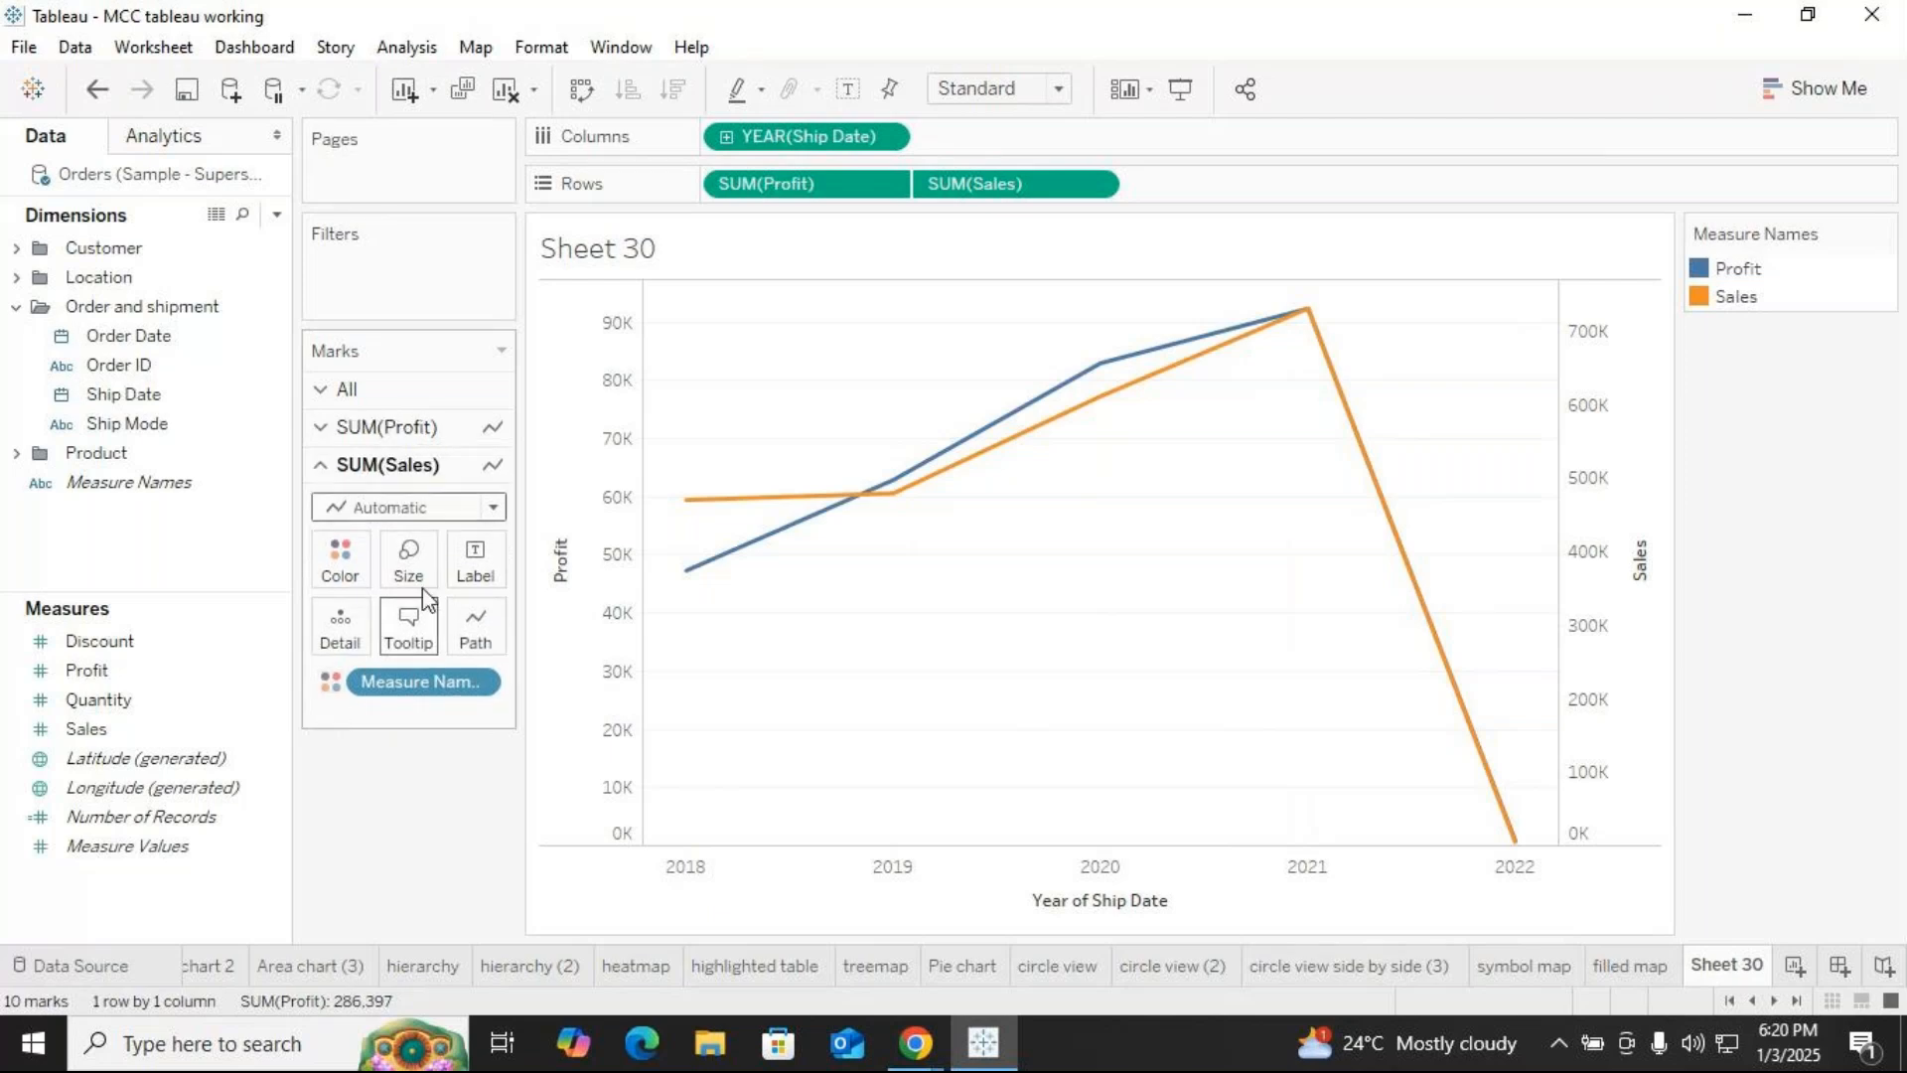
left_click(494, 509)
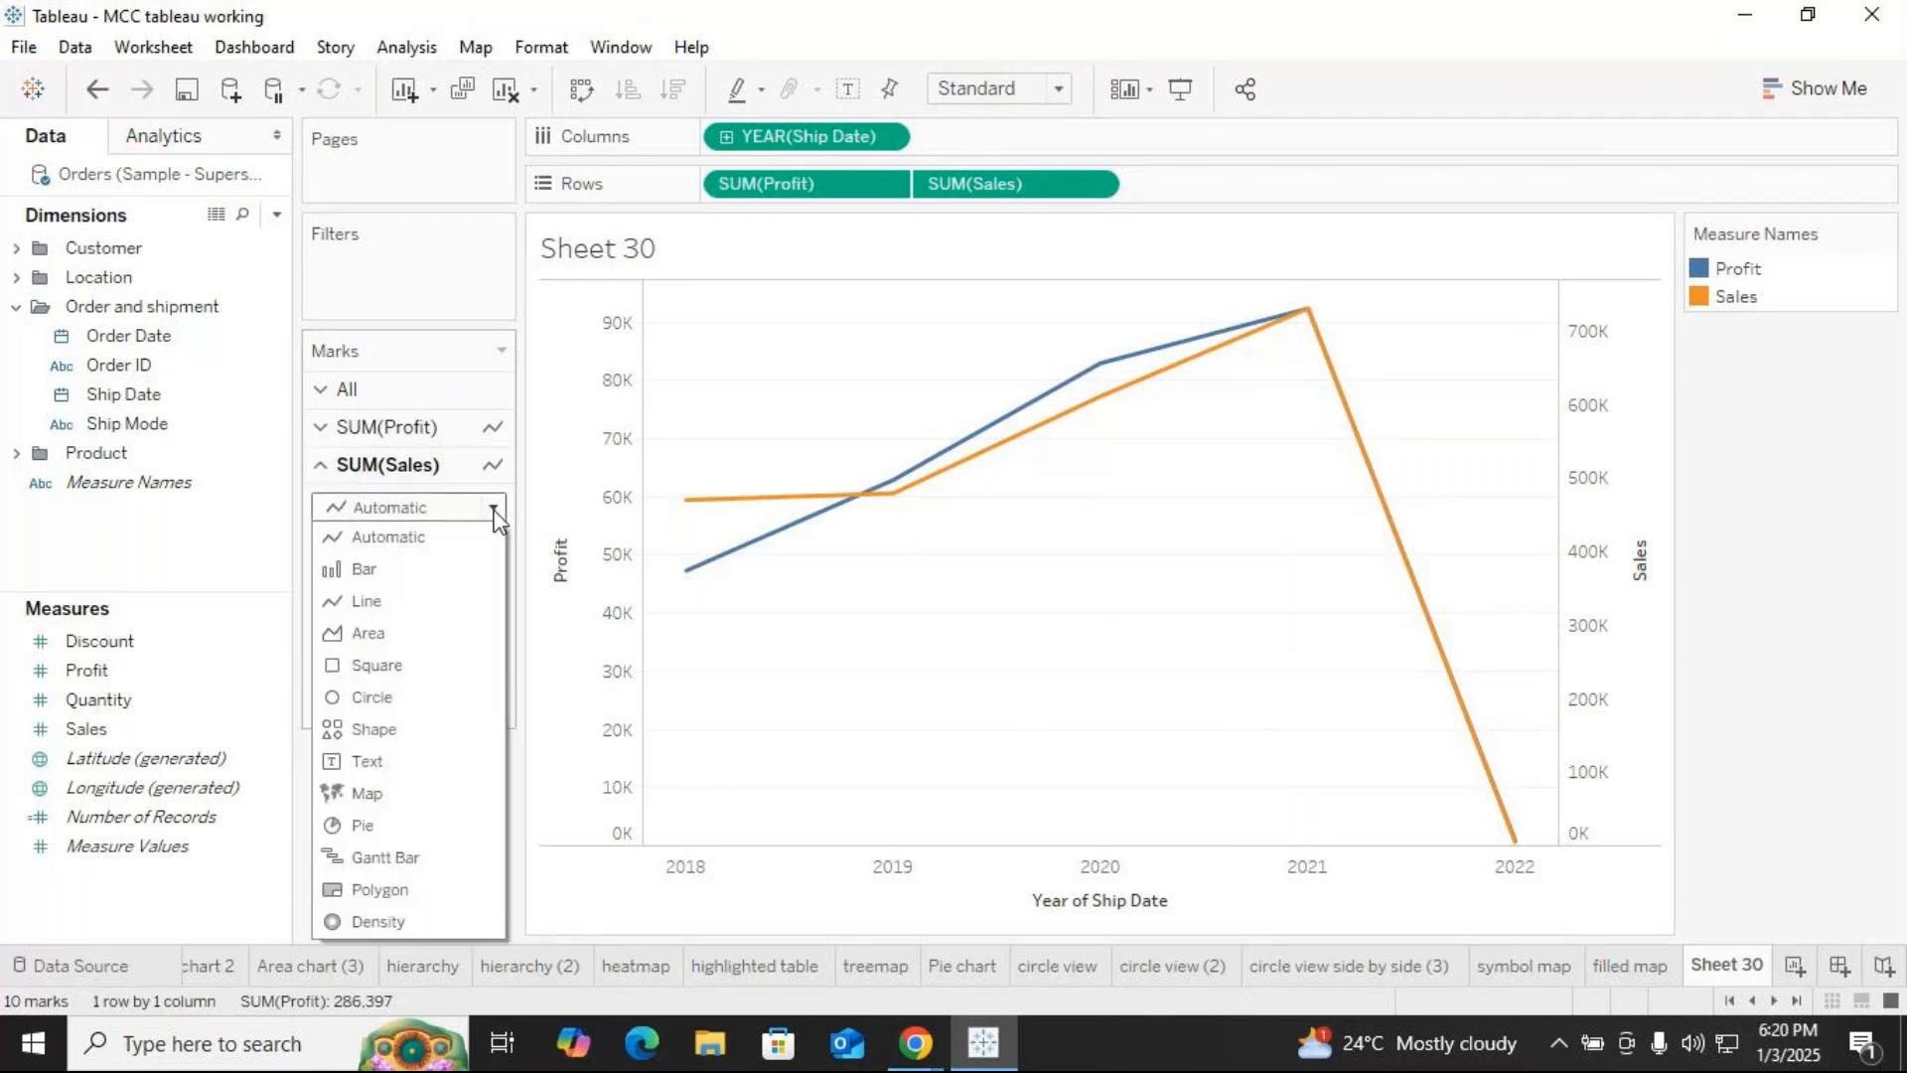
left_click(437, 569)
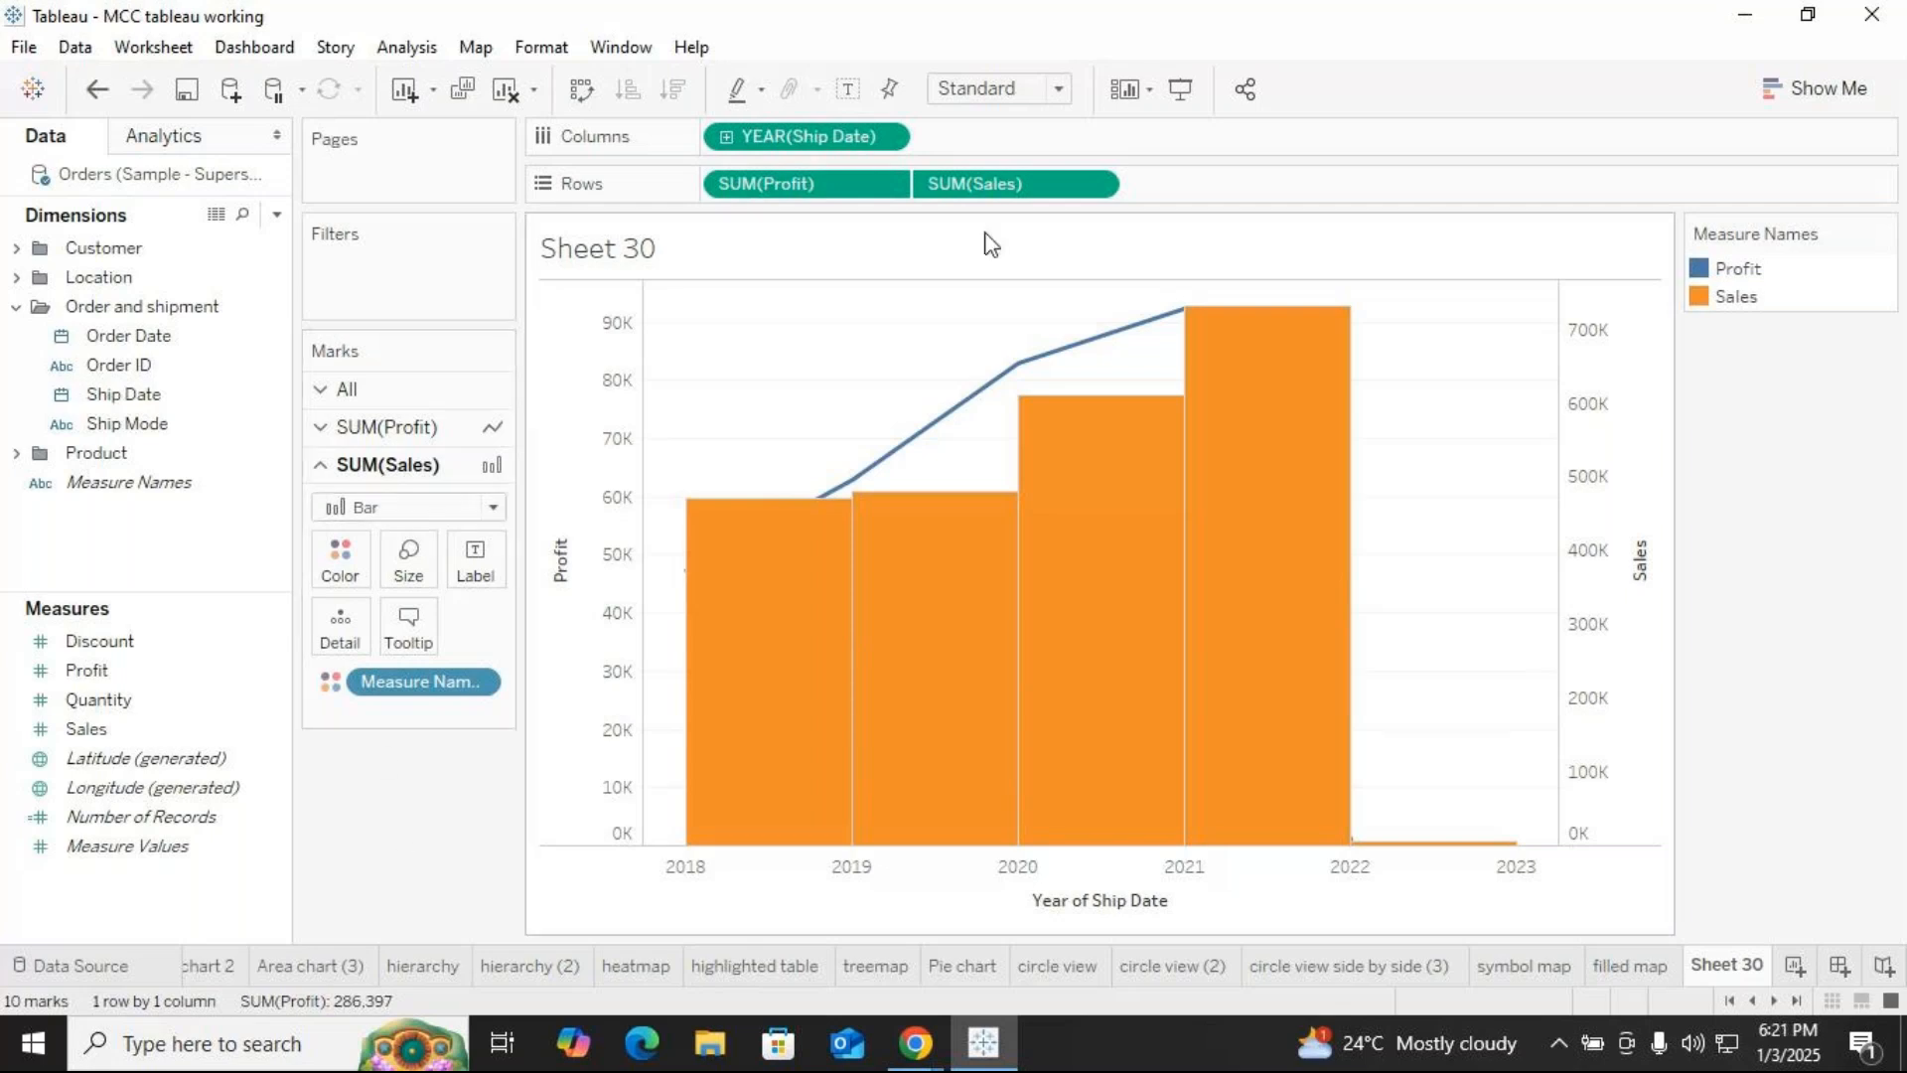
Show Ship Date by continuous month on Columns and fit the chart to Entire View
left_click(884, 147)
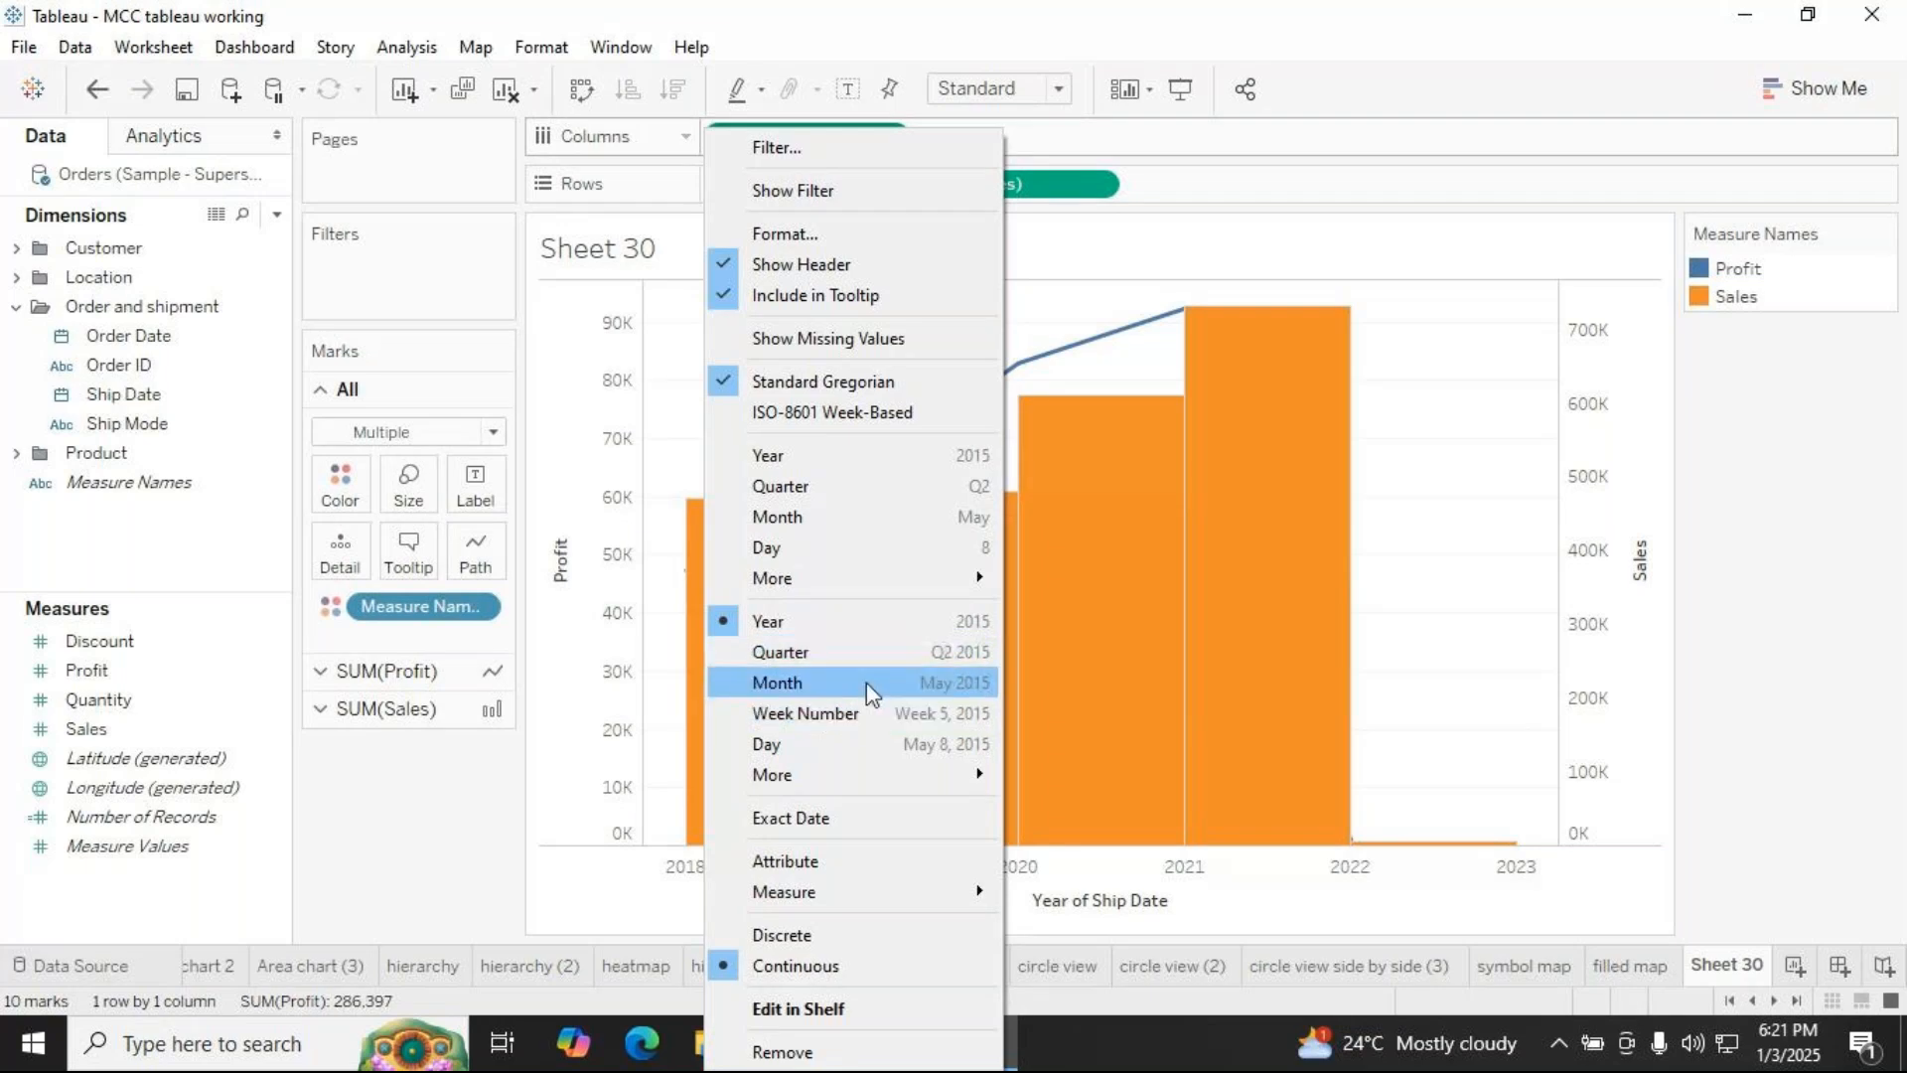
key("Escape")
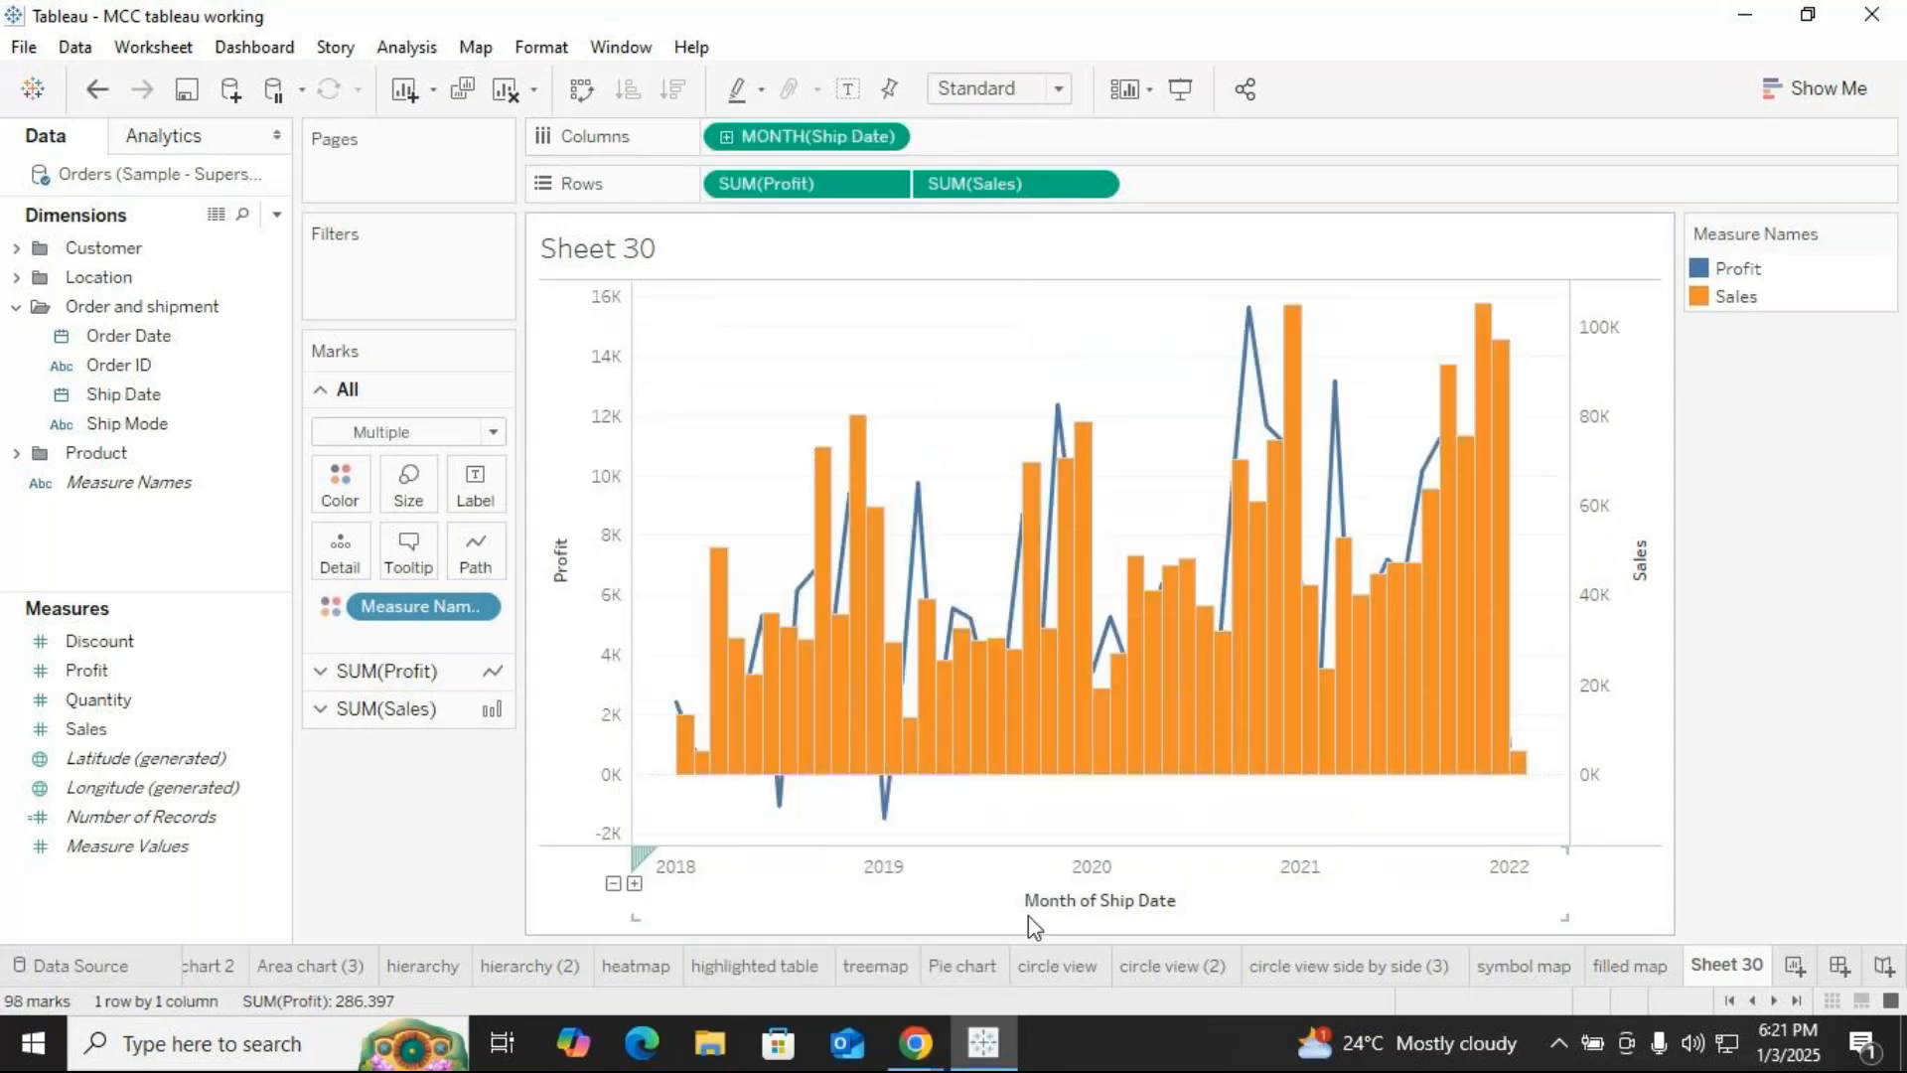
mouse_move(977, 1040)
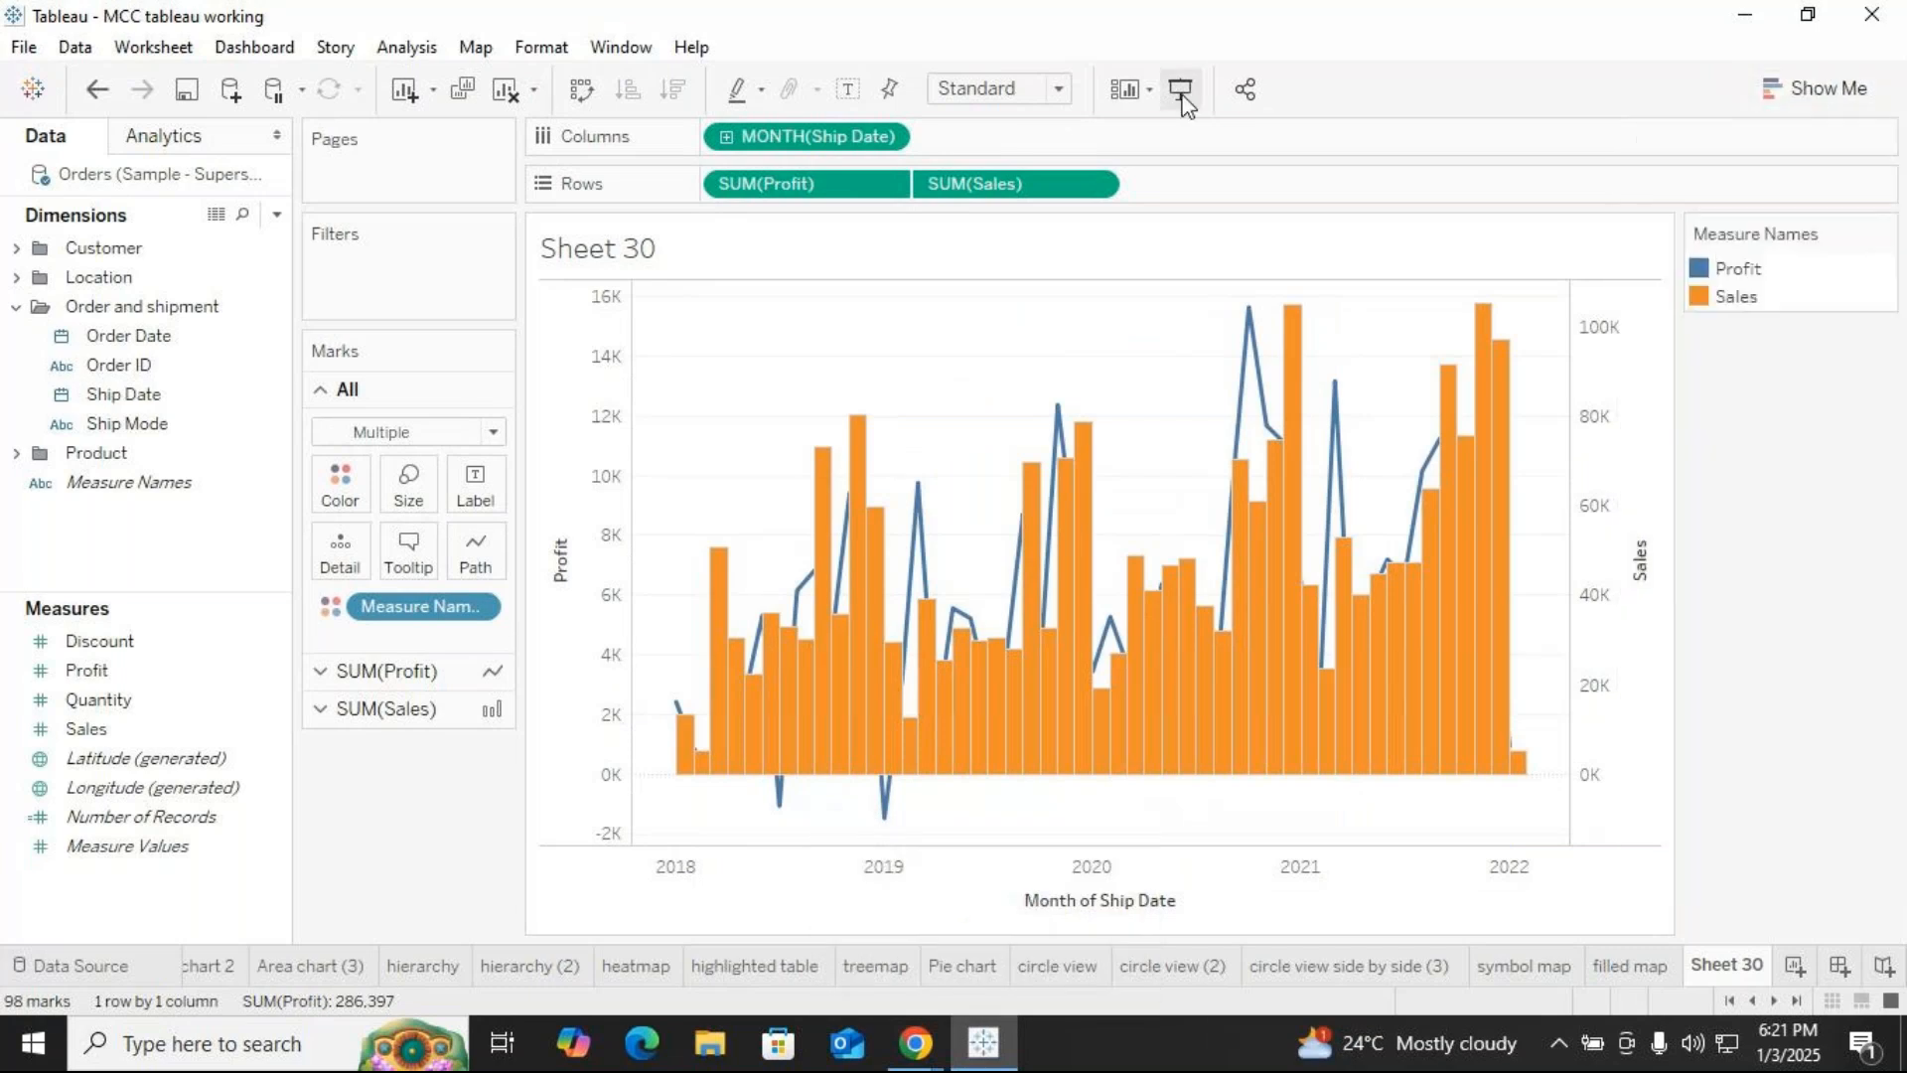
left_click(1059, 89)
left_click(979, 187)
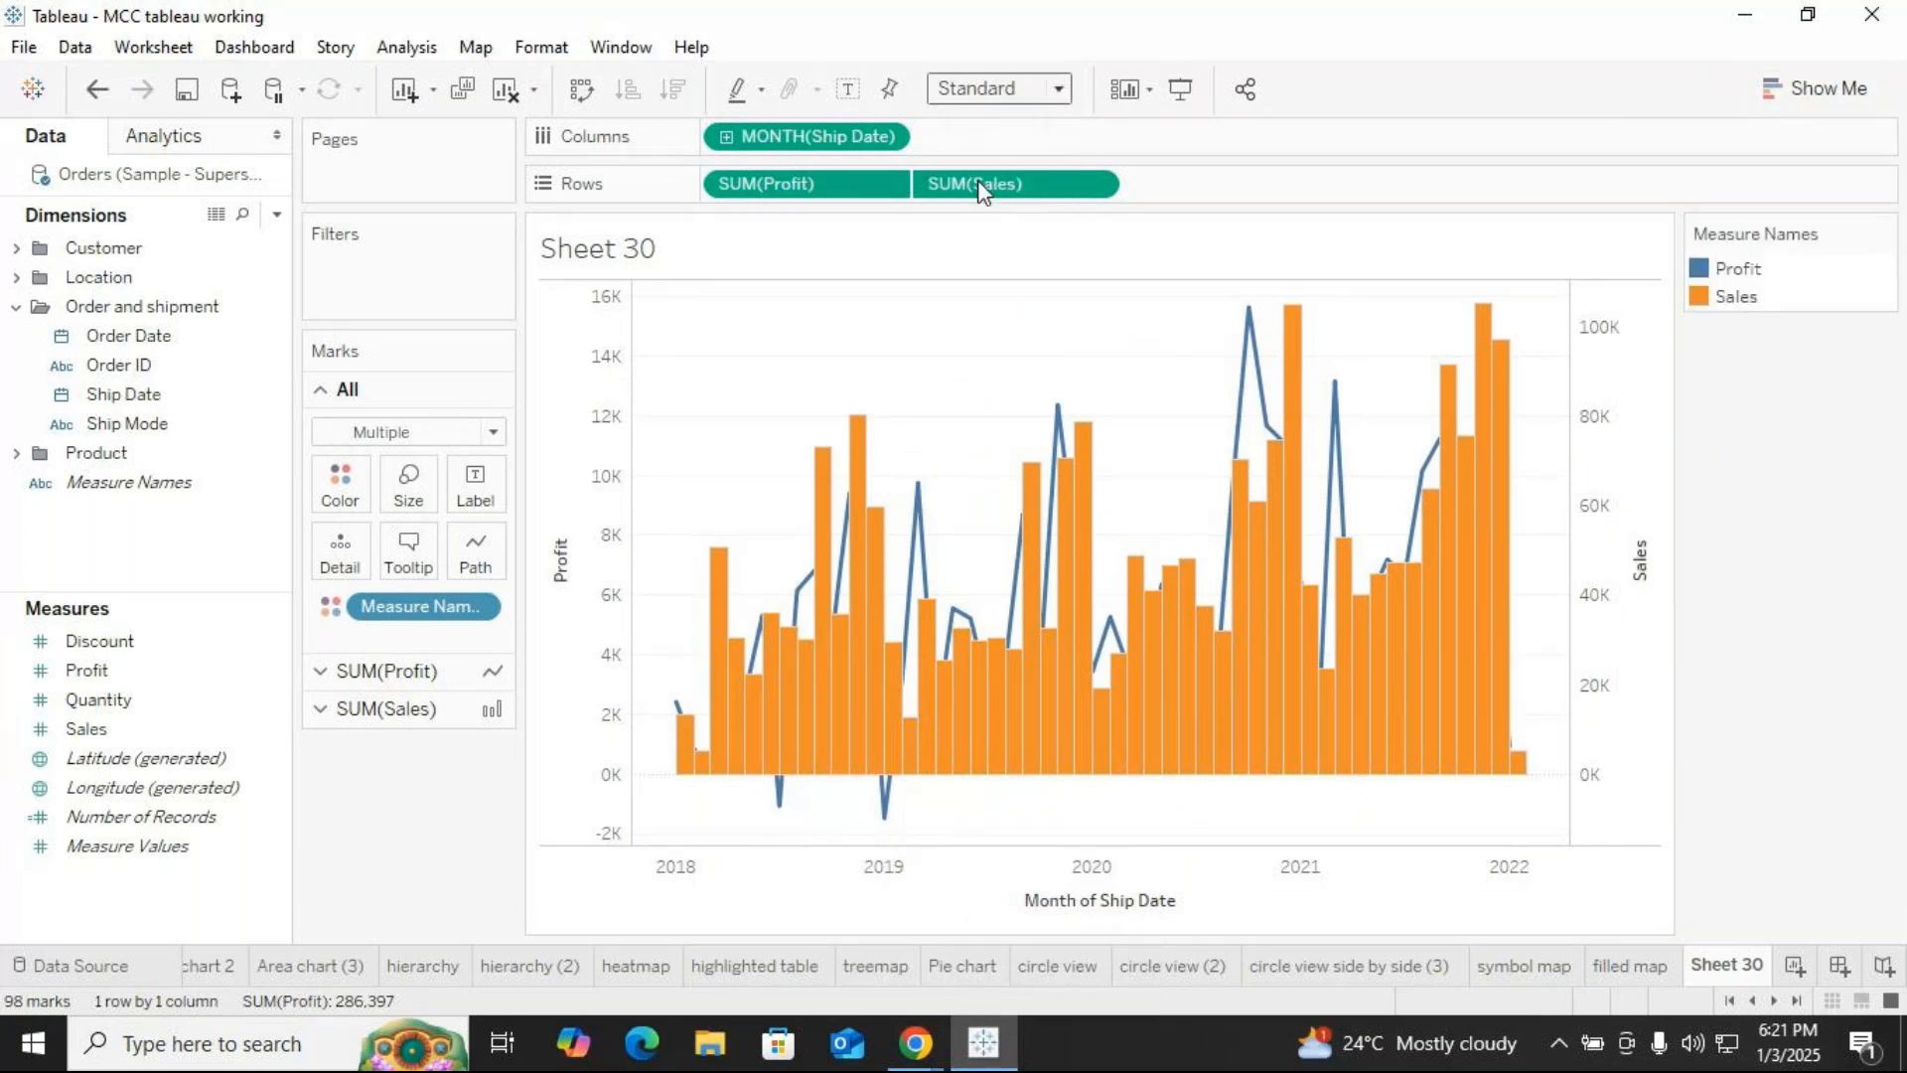
Switch the Sales bars to manual sizing and set them slightly narrower than the middle of the size range
left_click(408, 487)
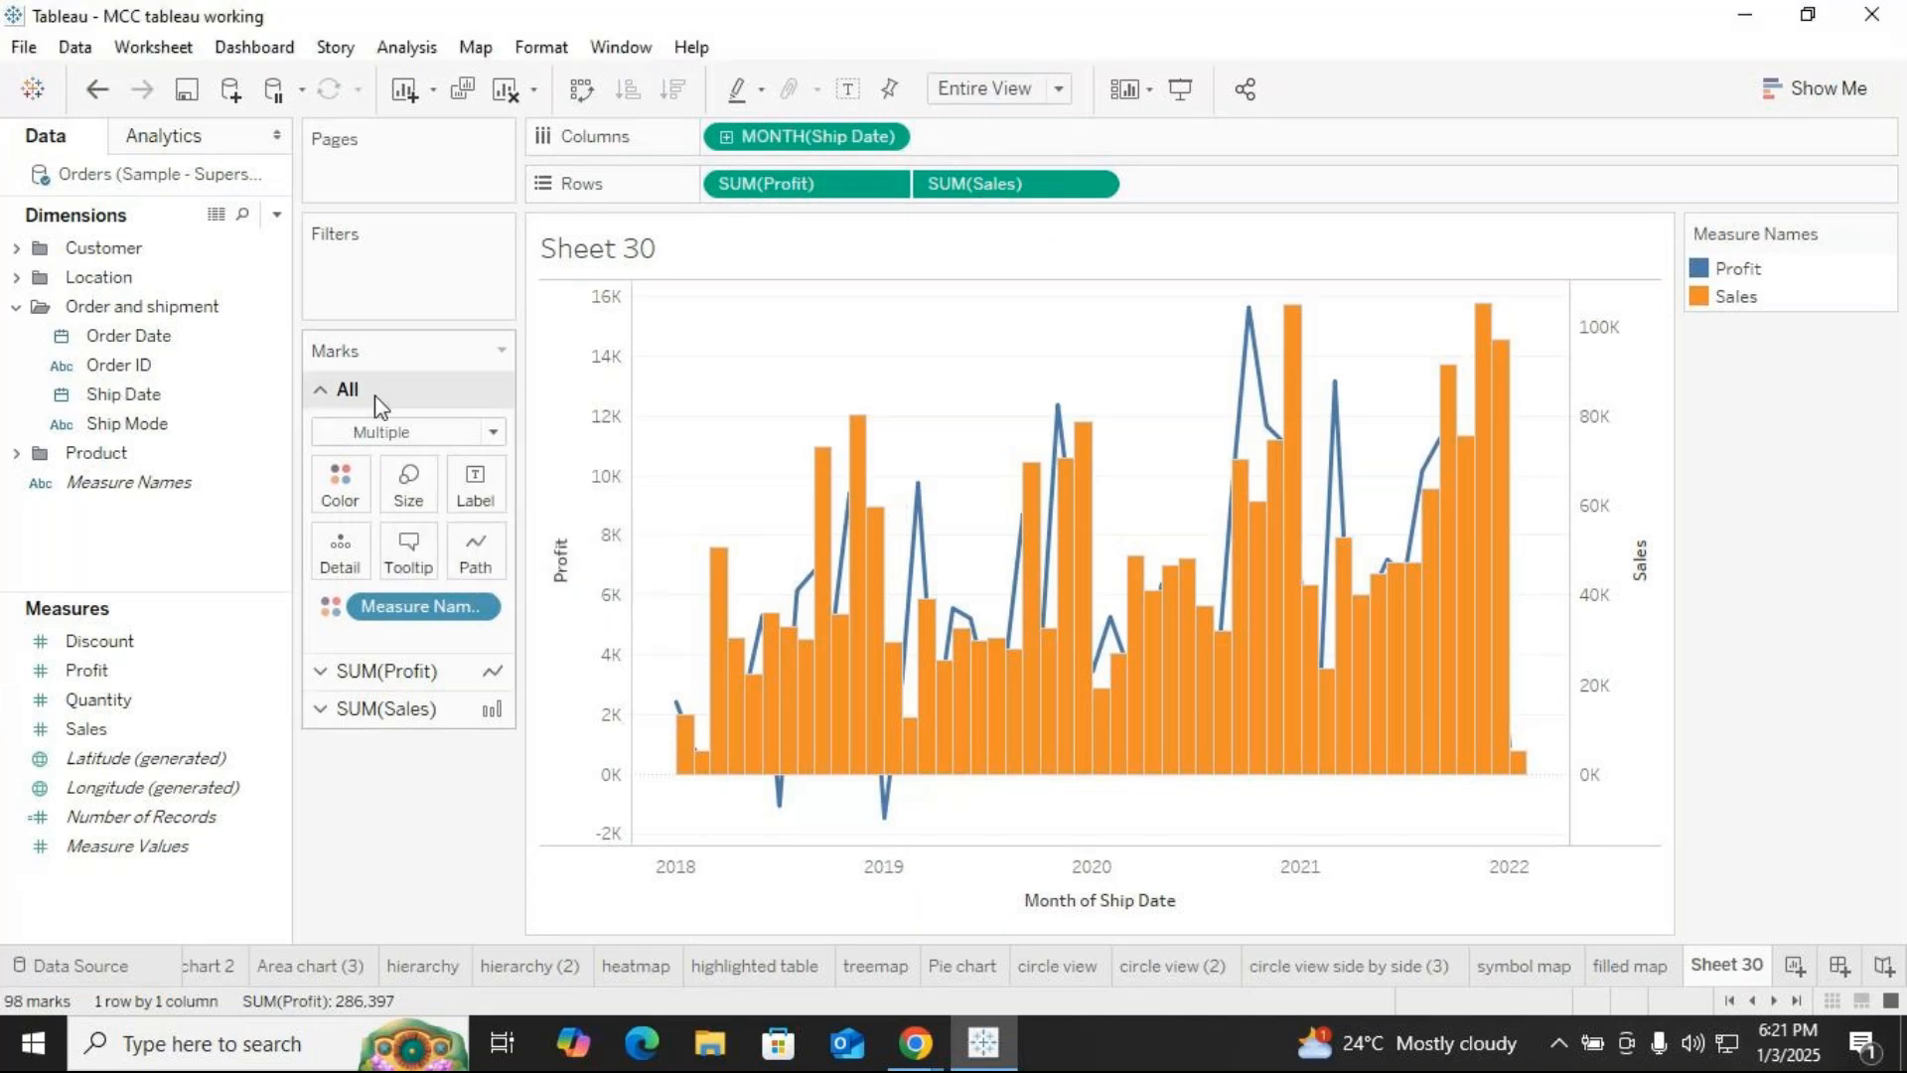
left_click(410, 489)
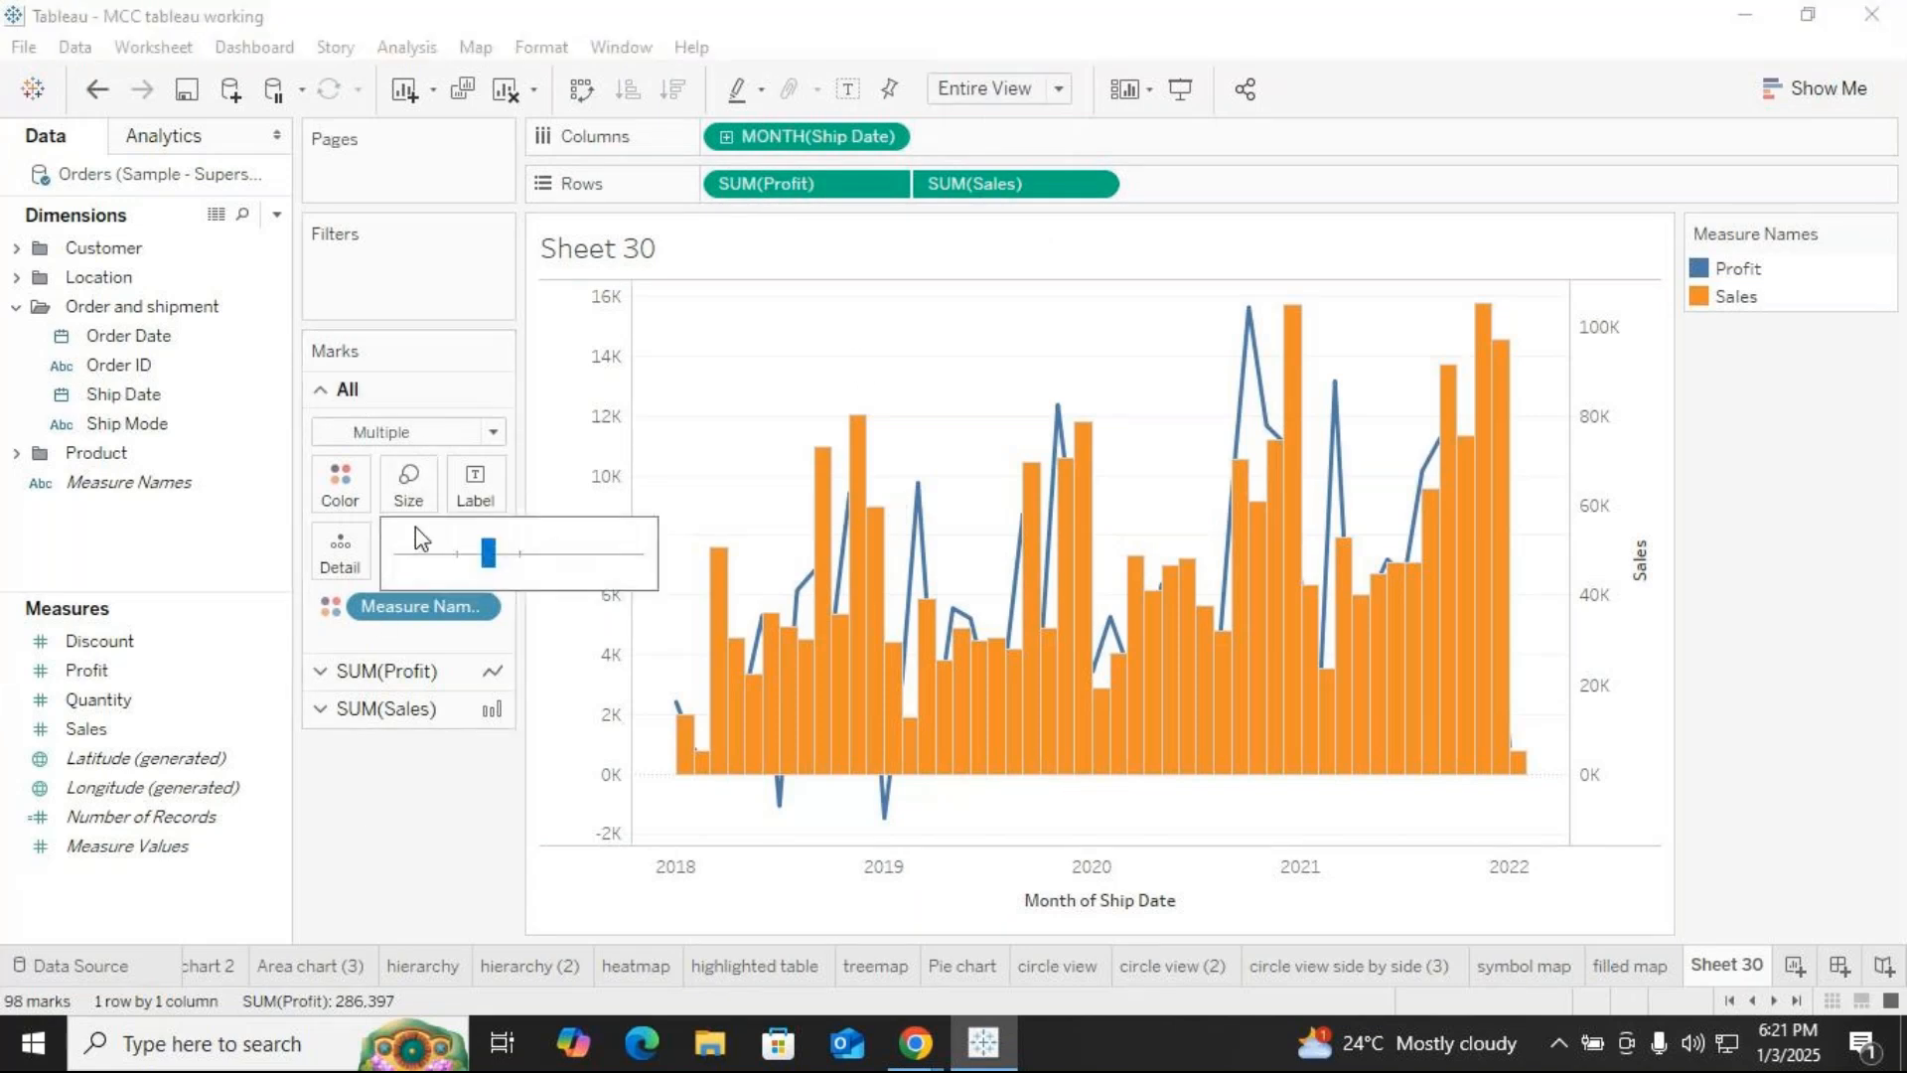
left_click(397, 713)
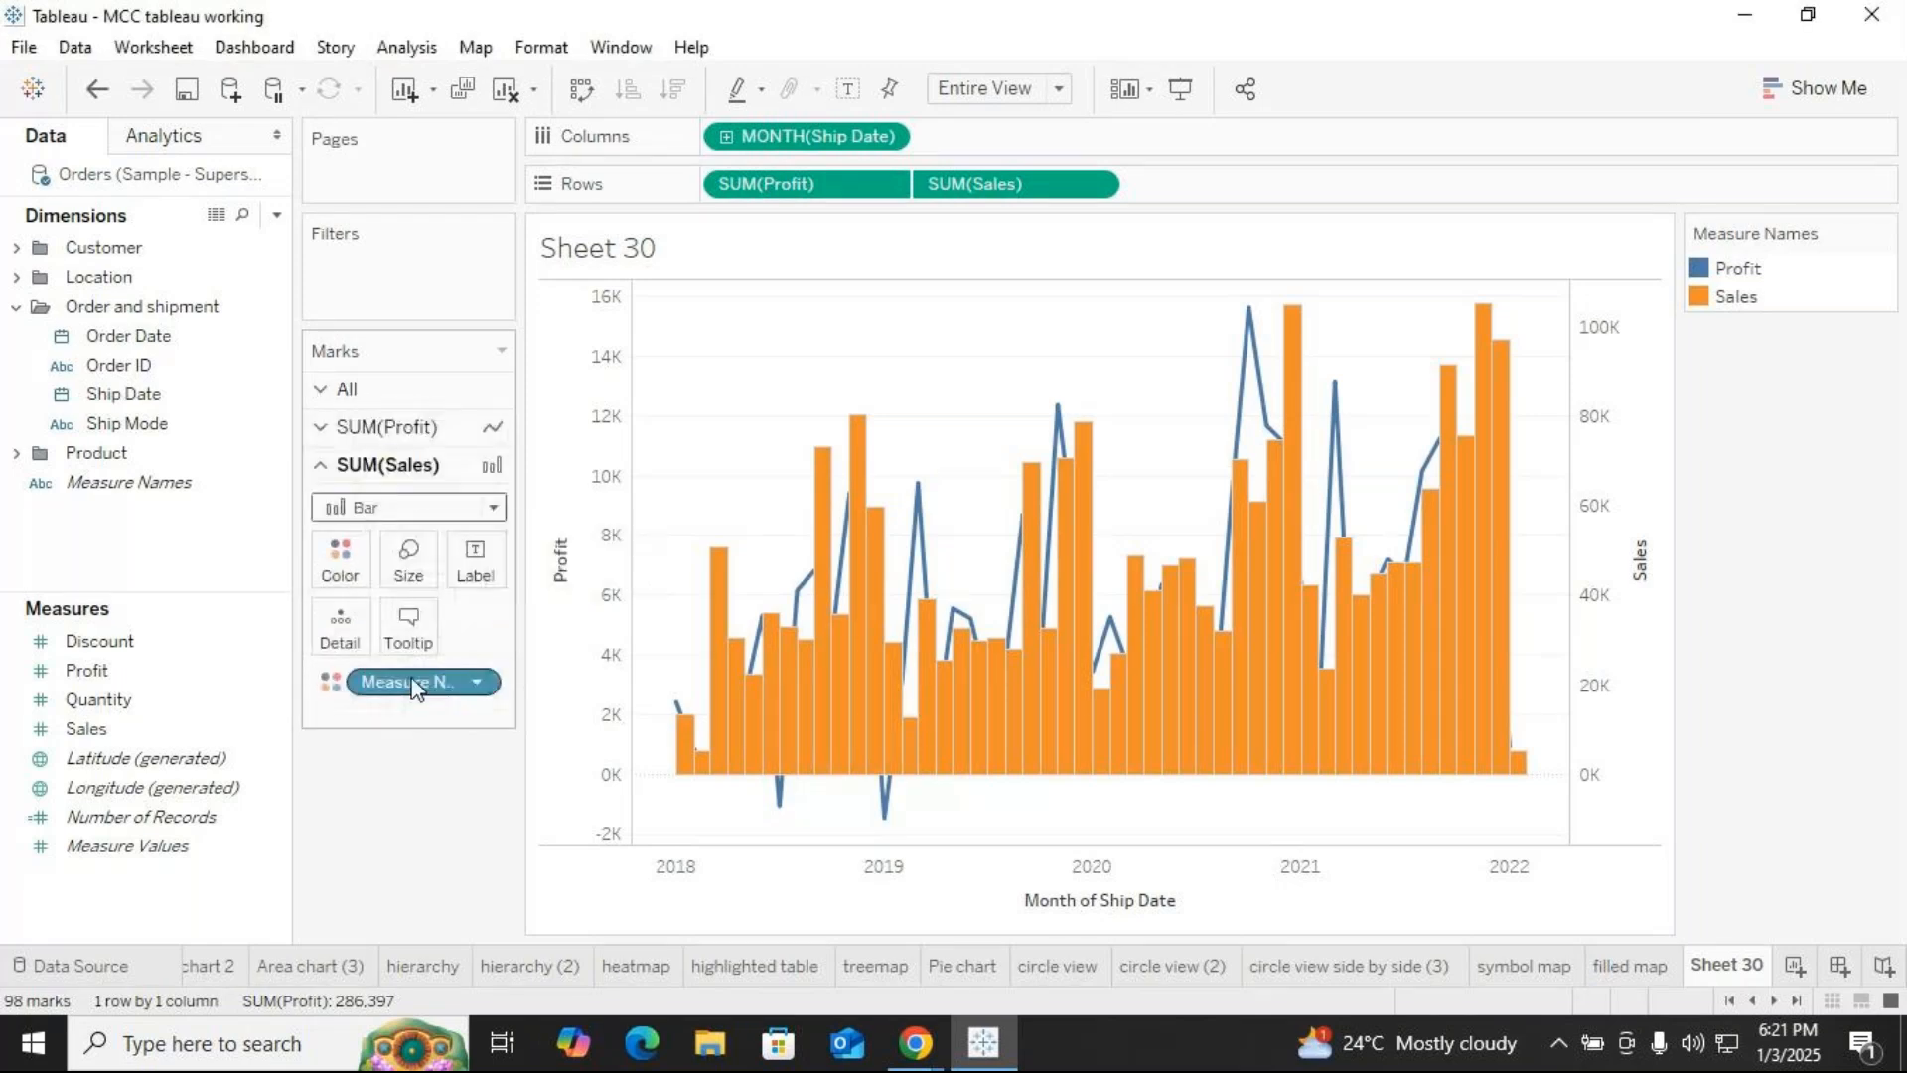
left_click(408, 561)
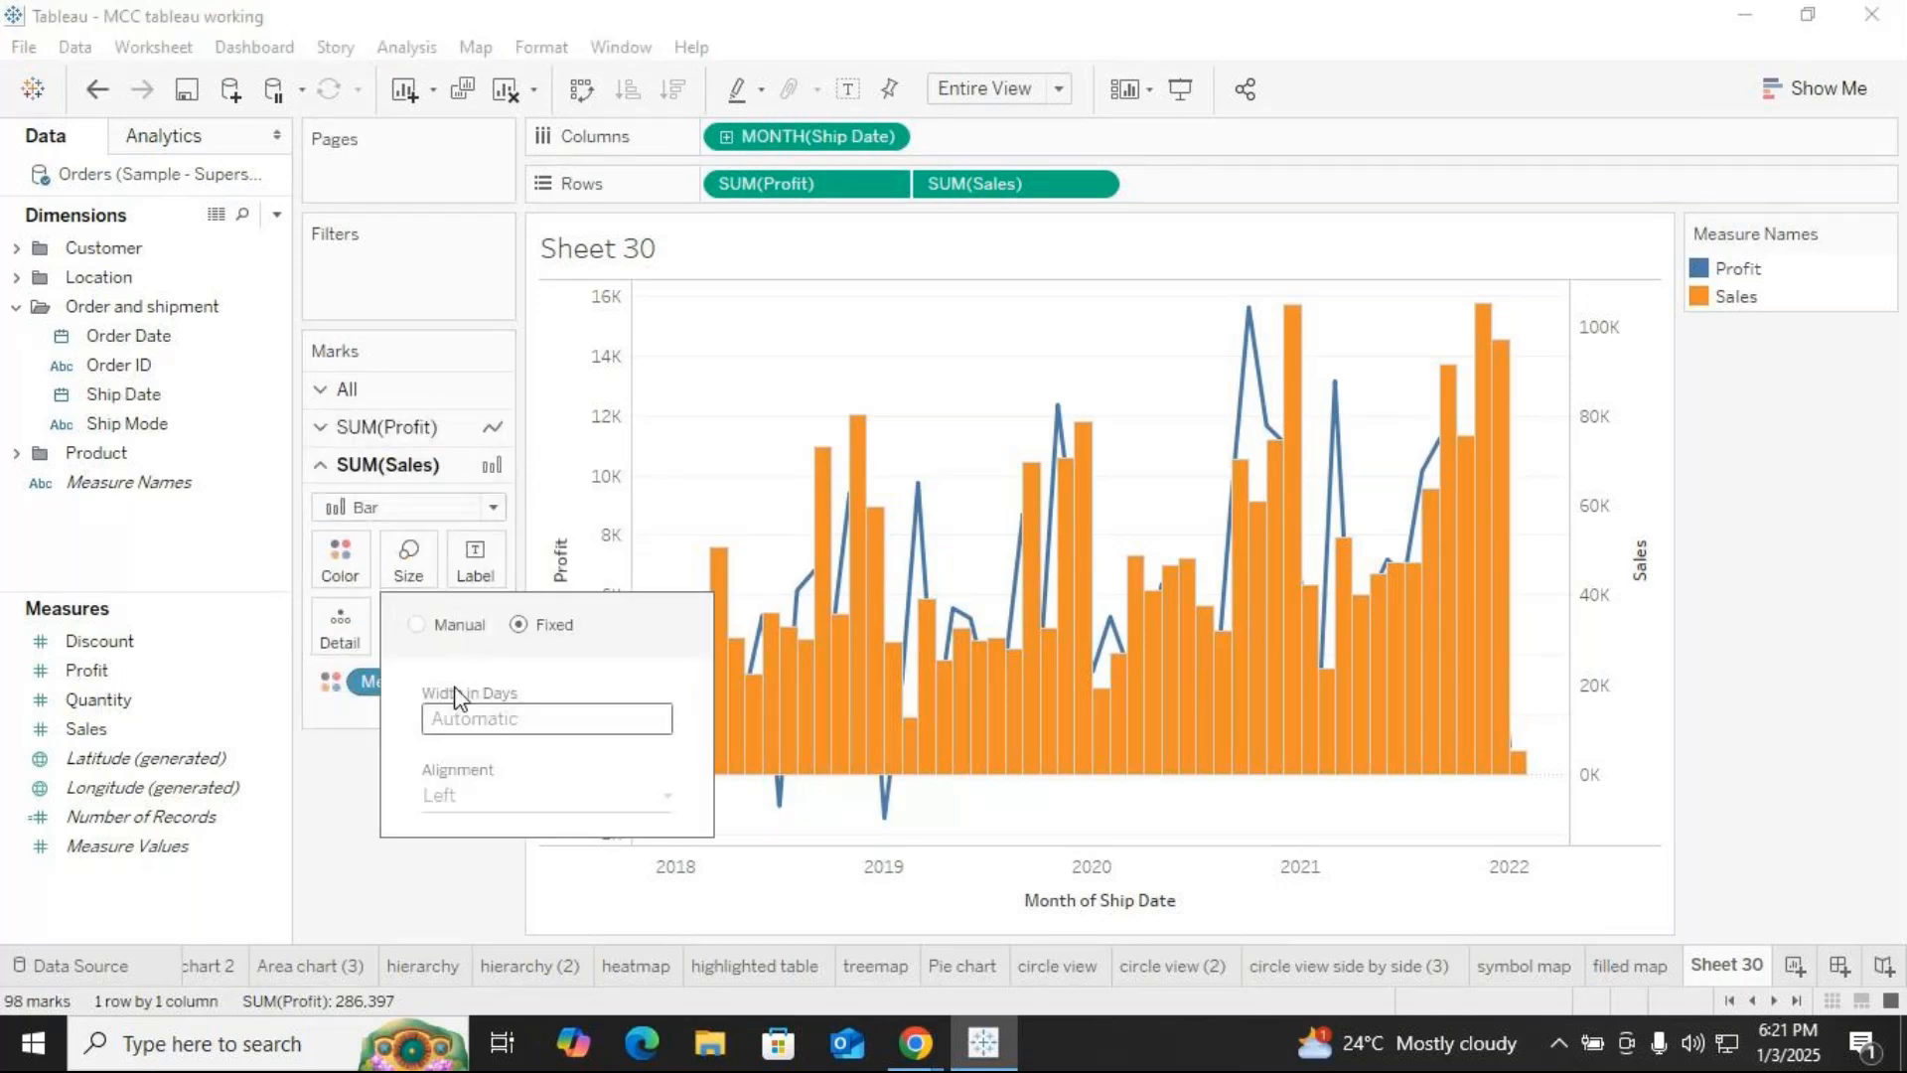
left_click(330, 792)
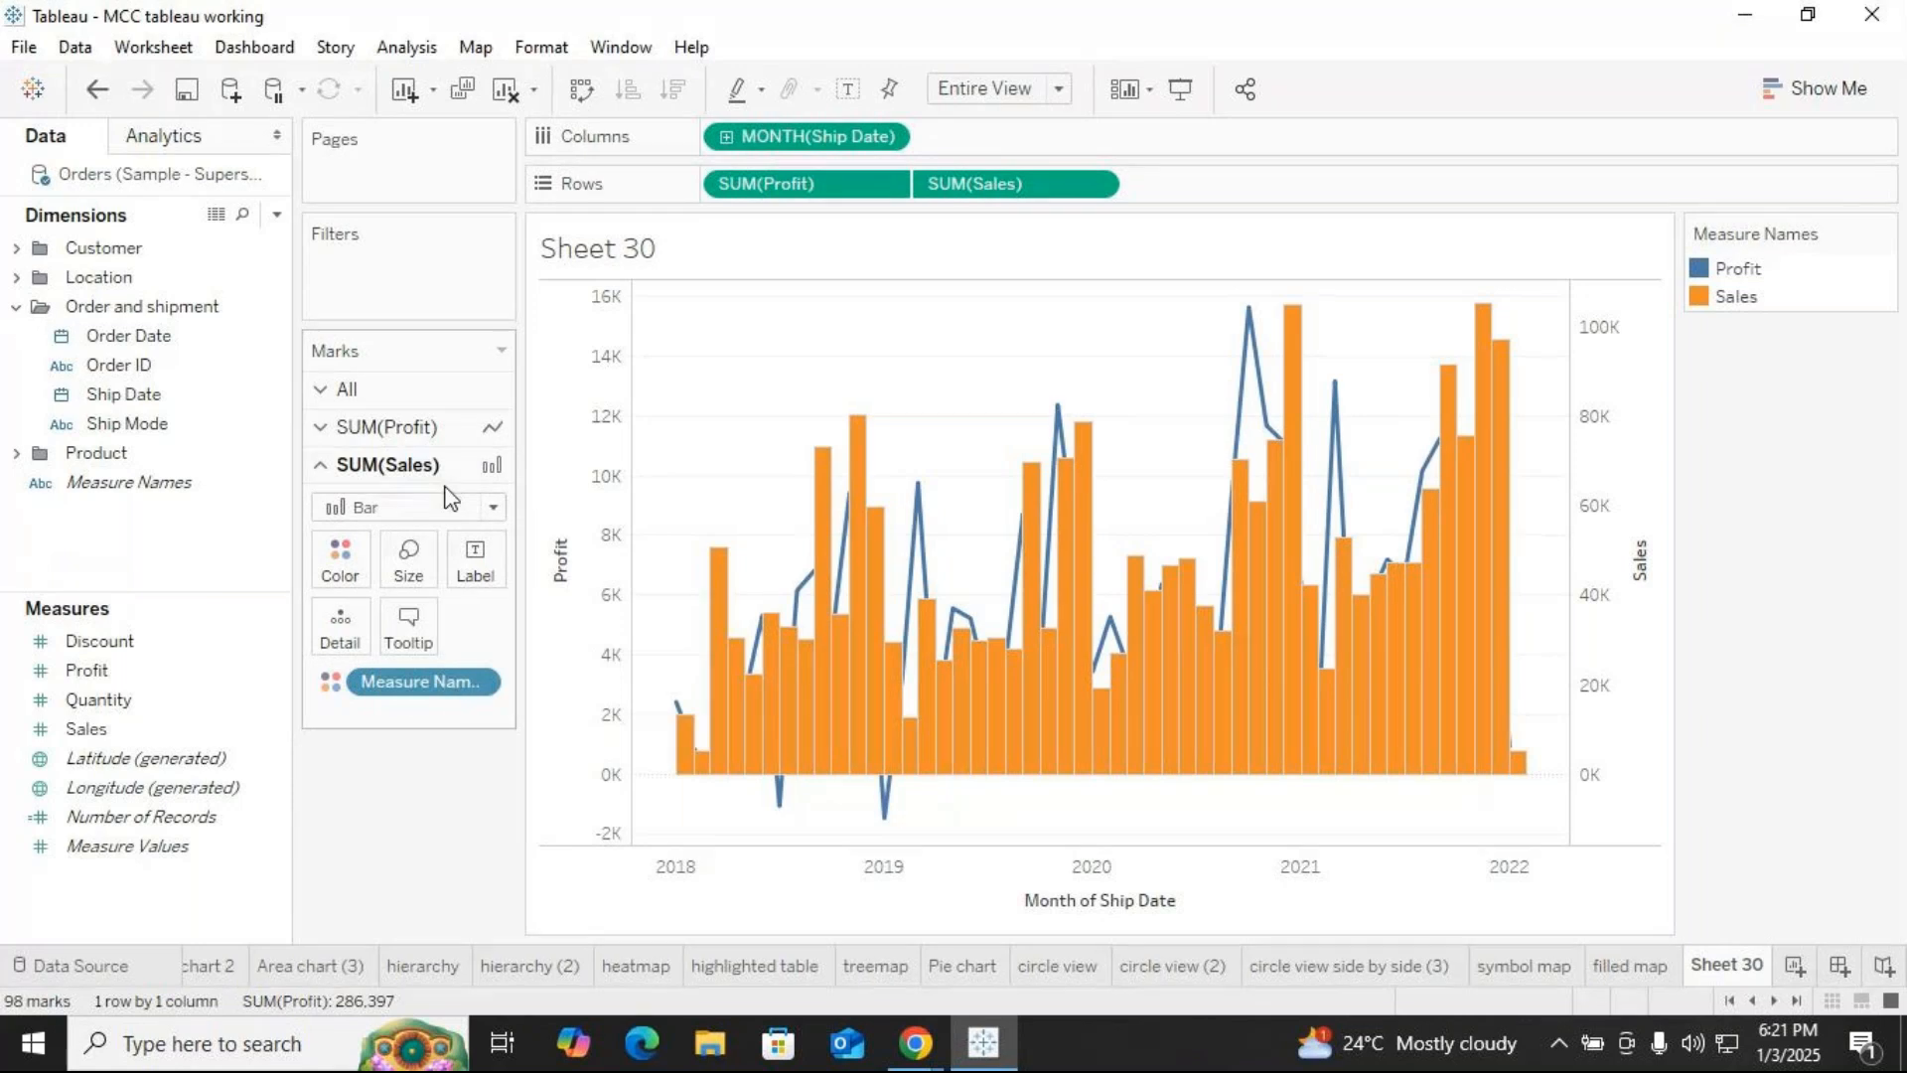
left_click(422, 576)
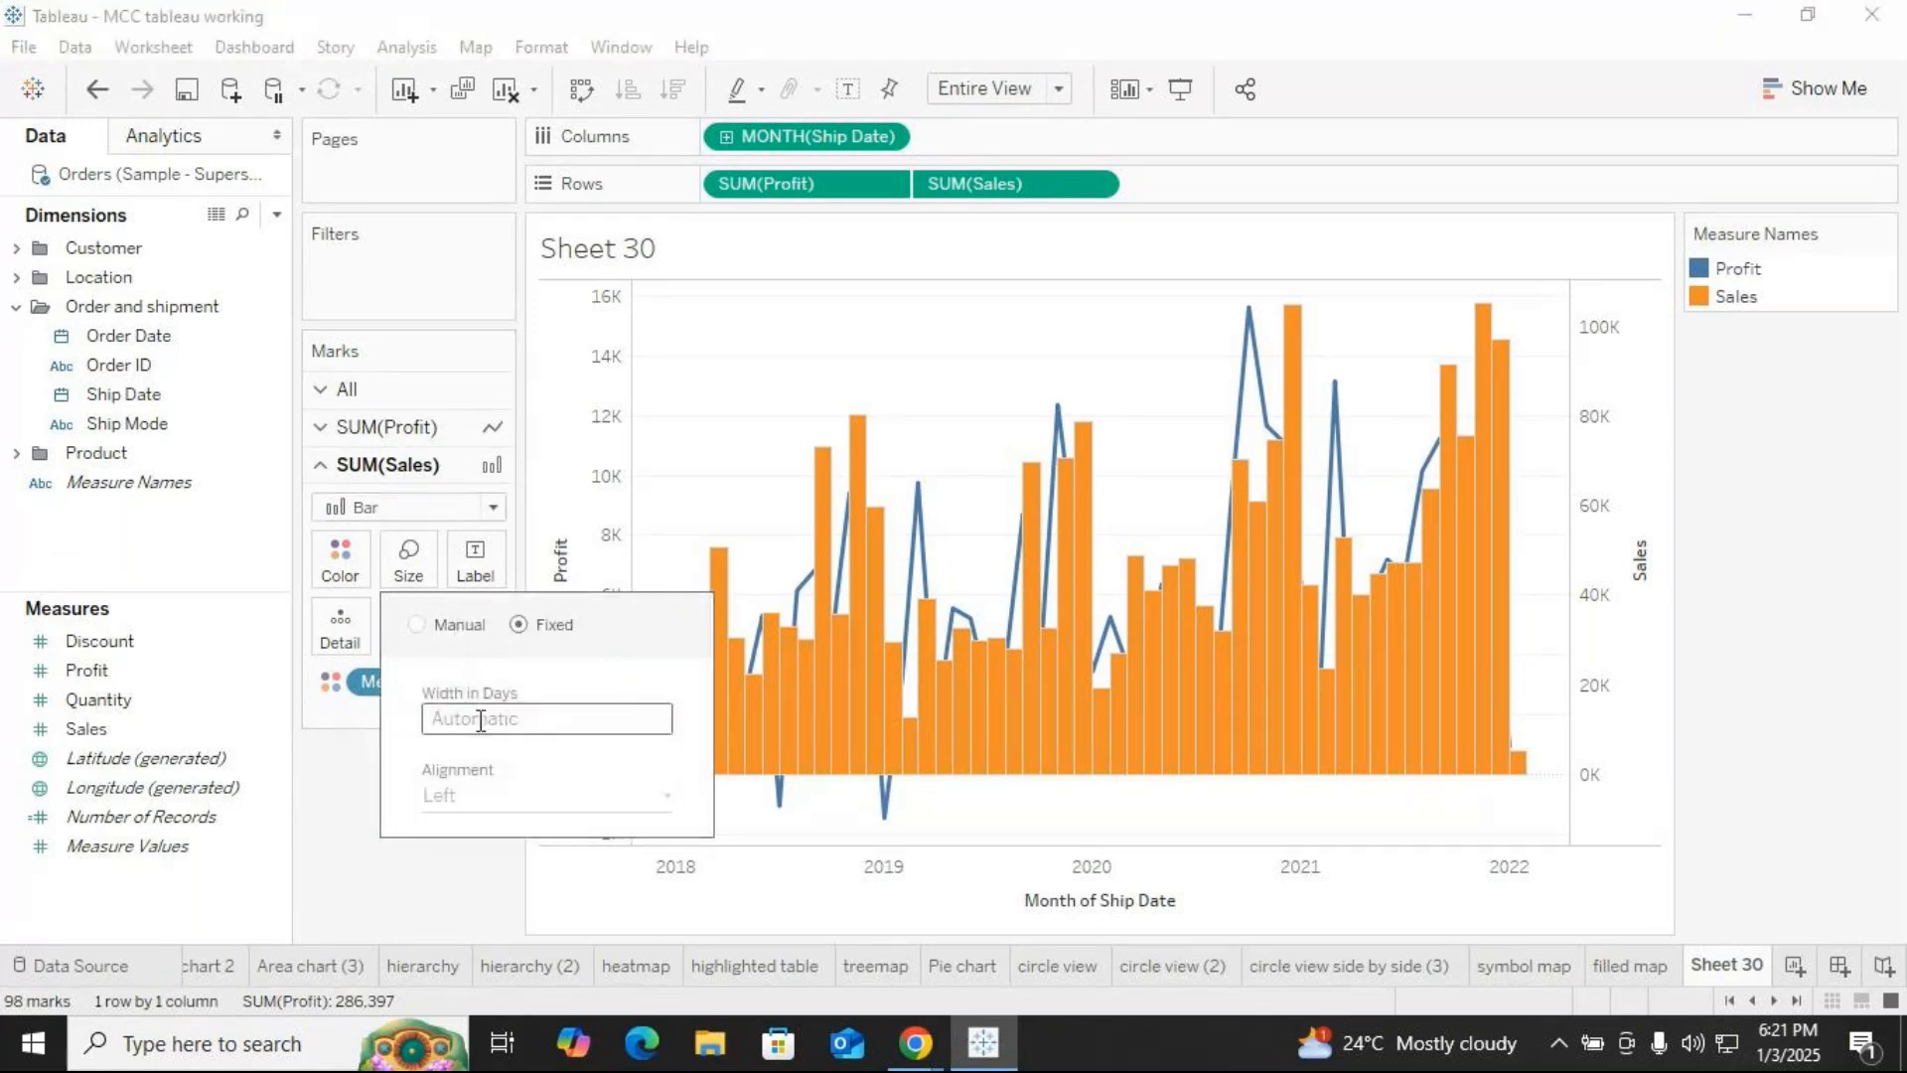
left_click(418, 625)
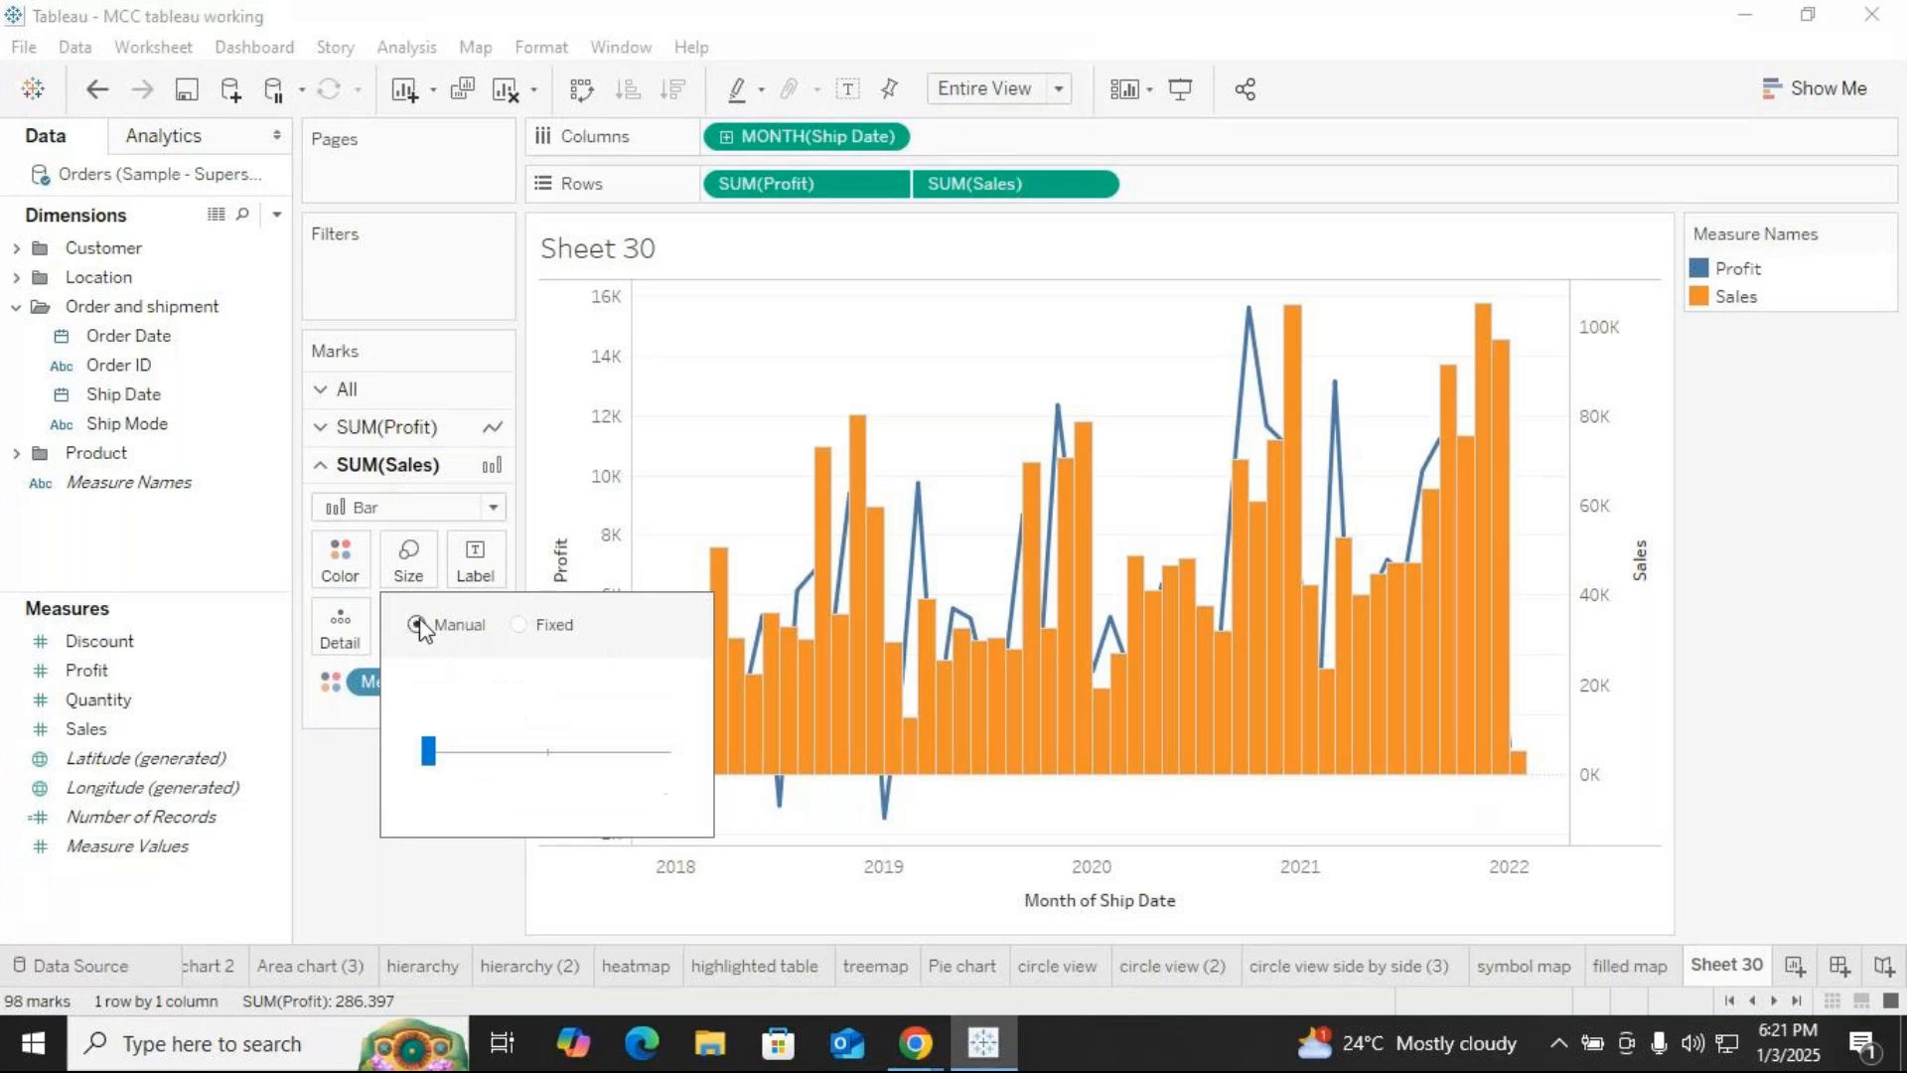
left_click(450, 749)
left_click(463, 753)
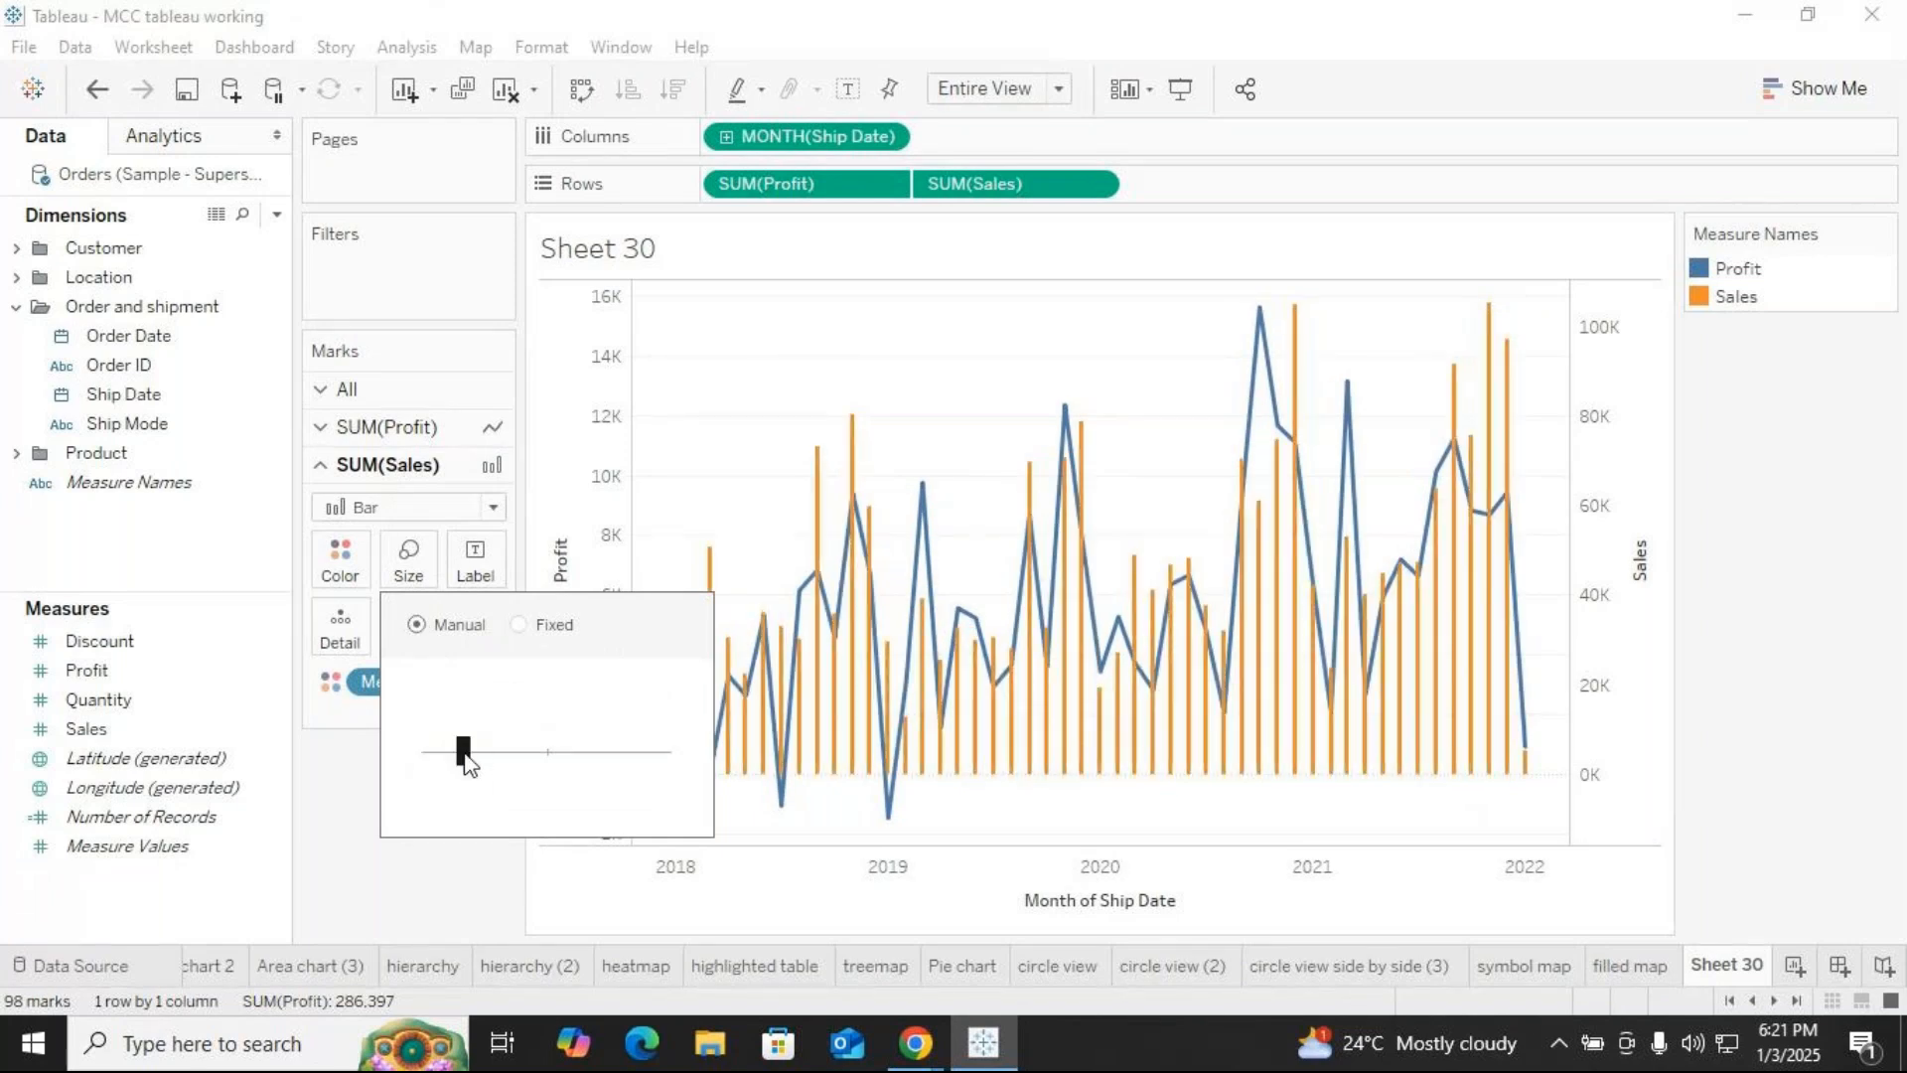
left_click_drag(465, 755, 520, 755)
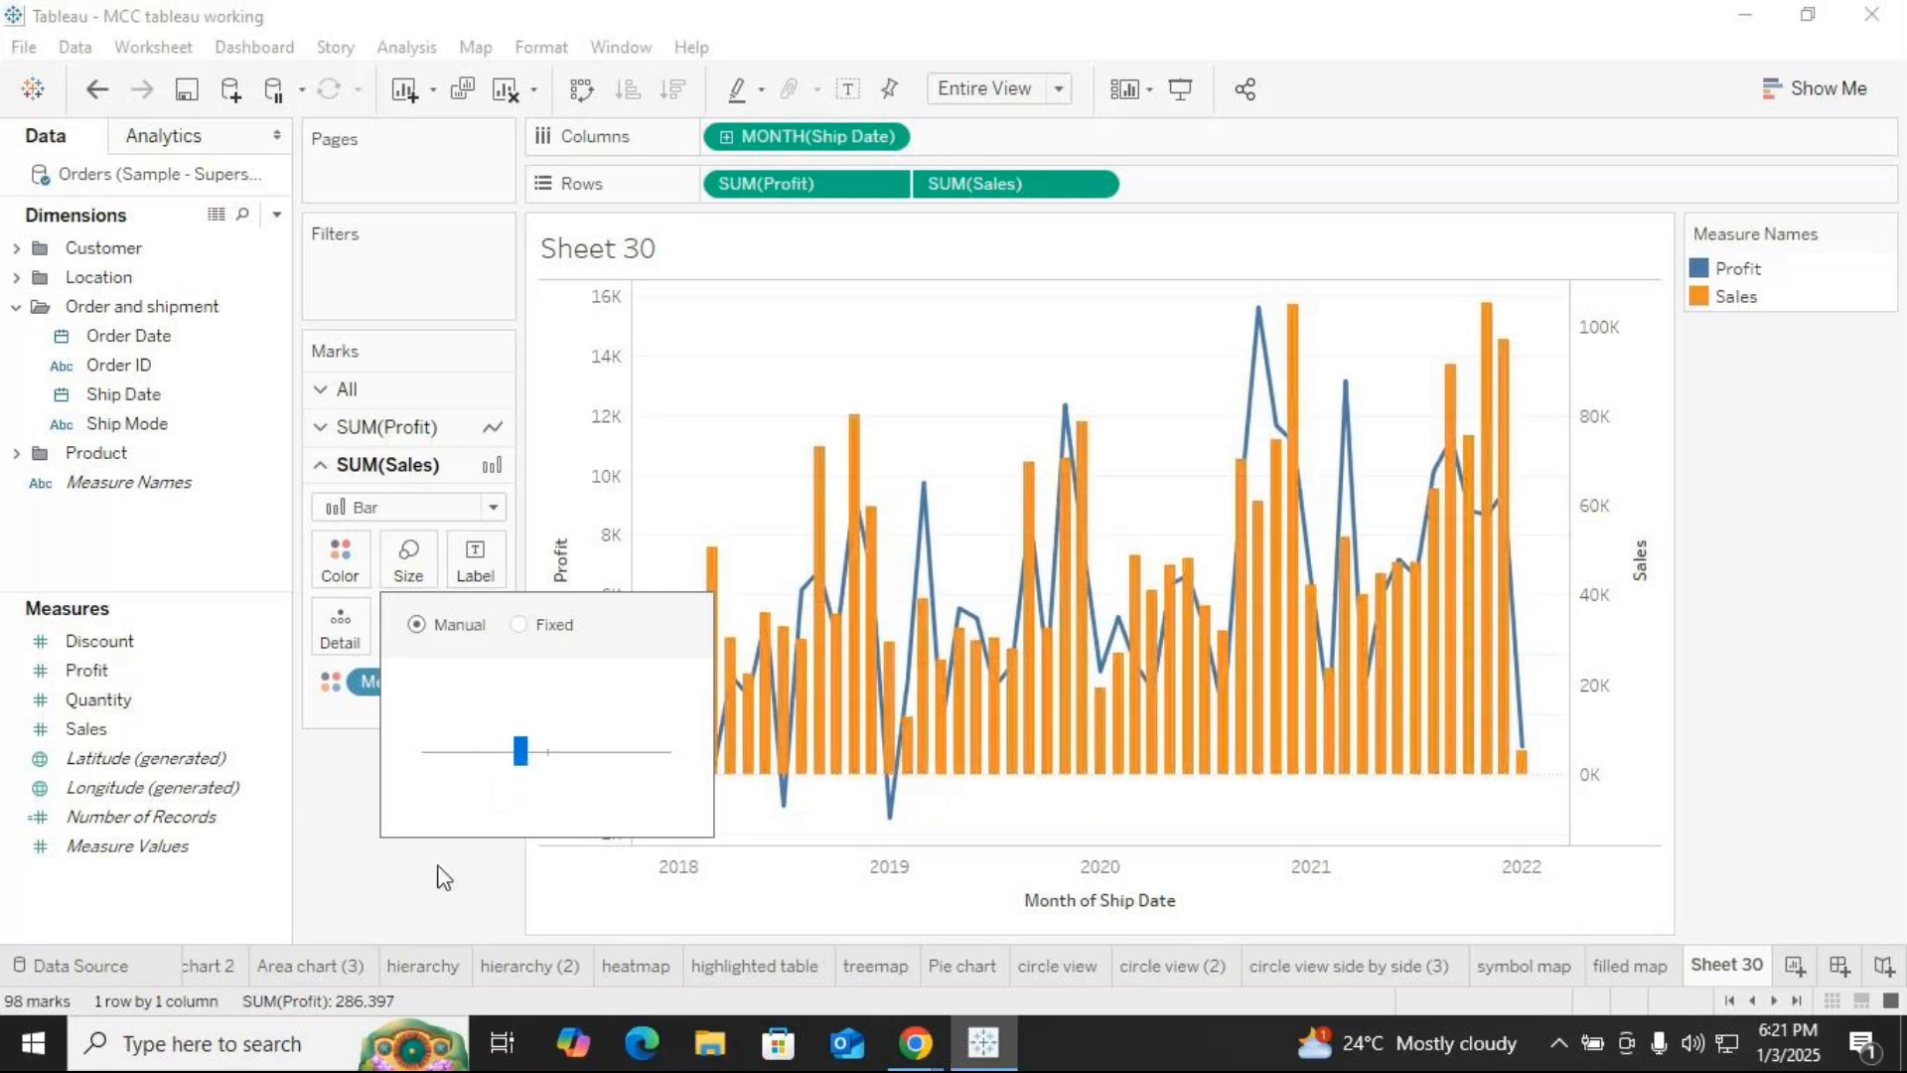
left_click(440, 871)
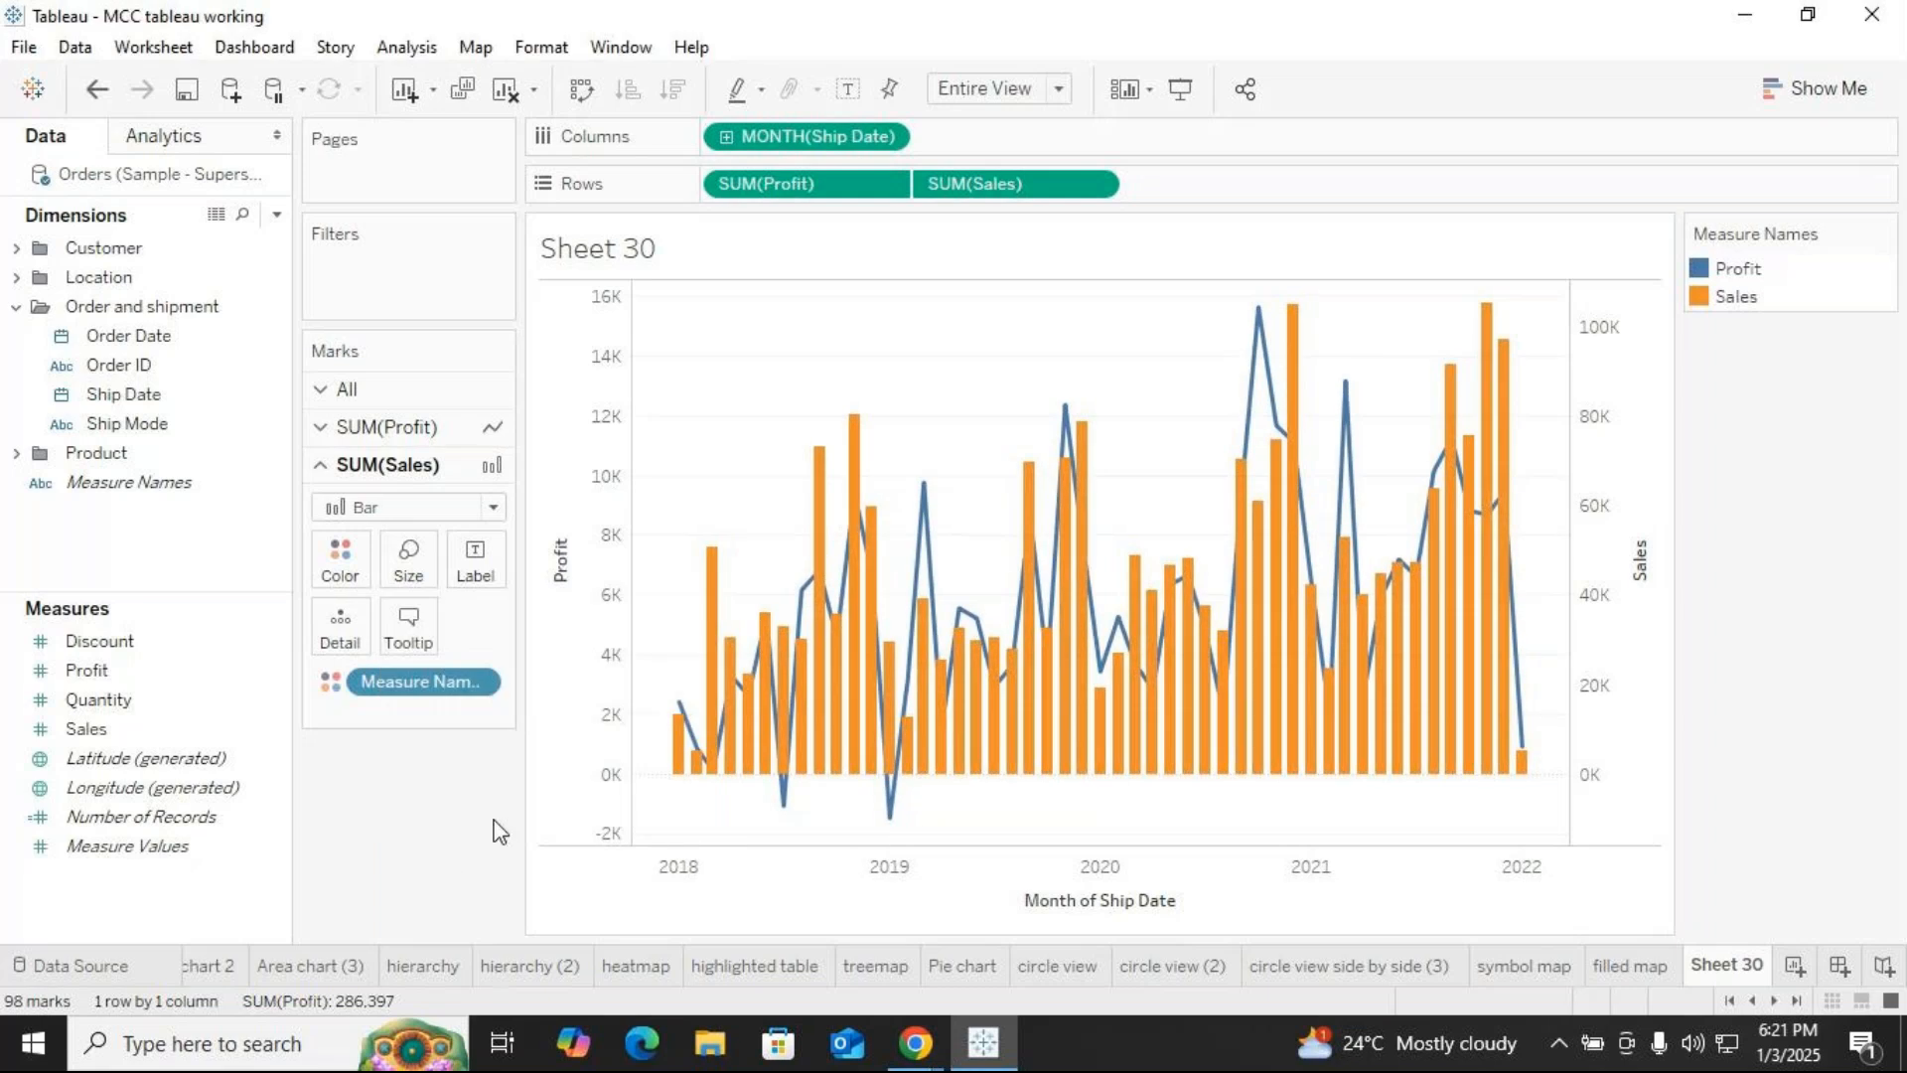
left_click(389, 390)
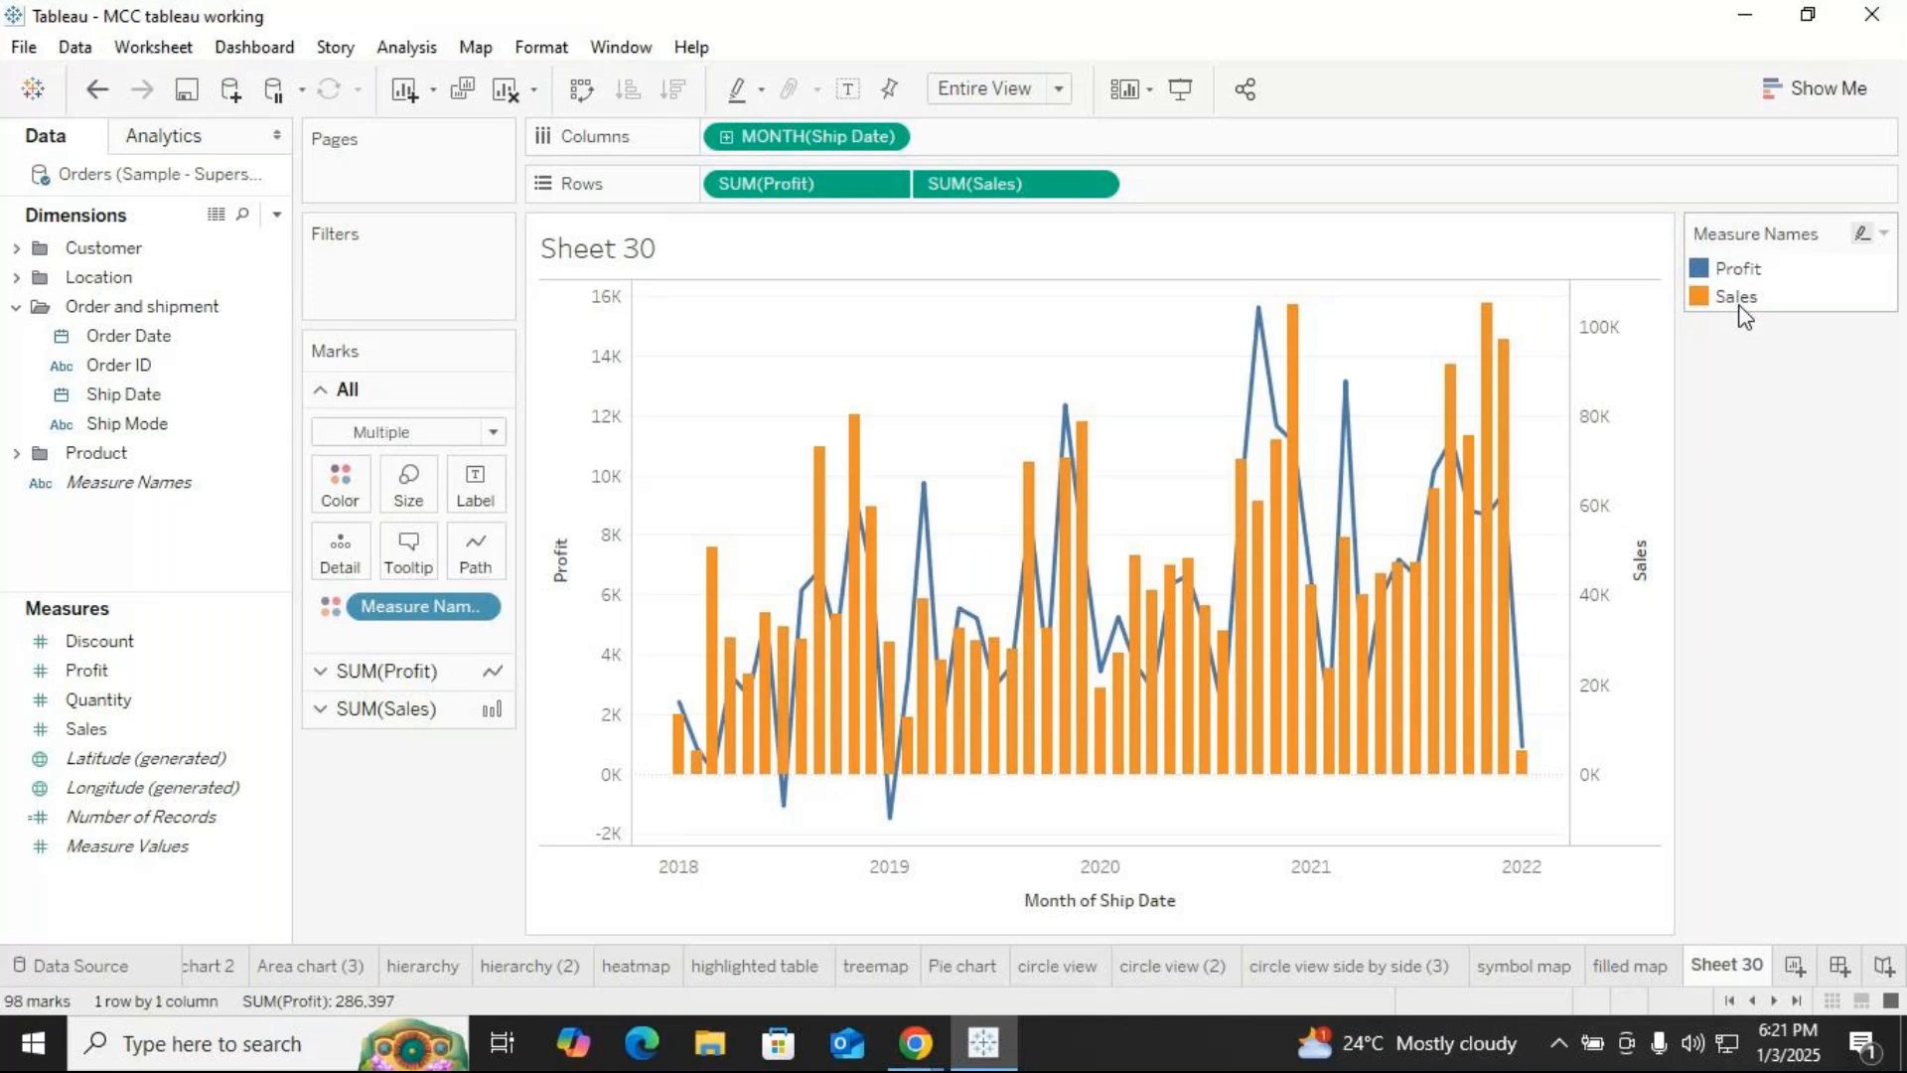
Assign gray from the Automatic palette to Sales in the Measure Names colors
left_click(1884, 234)
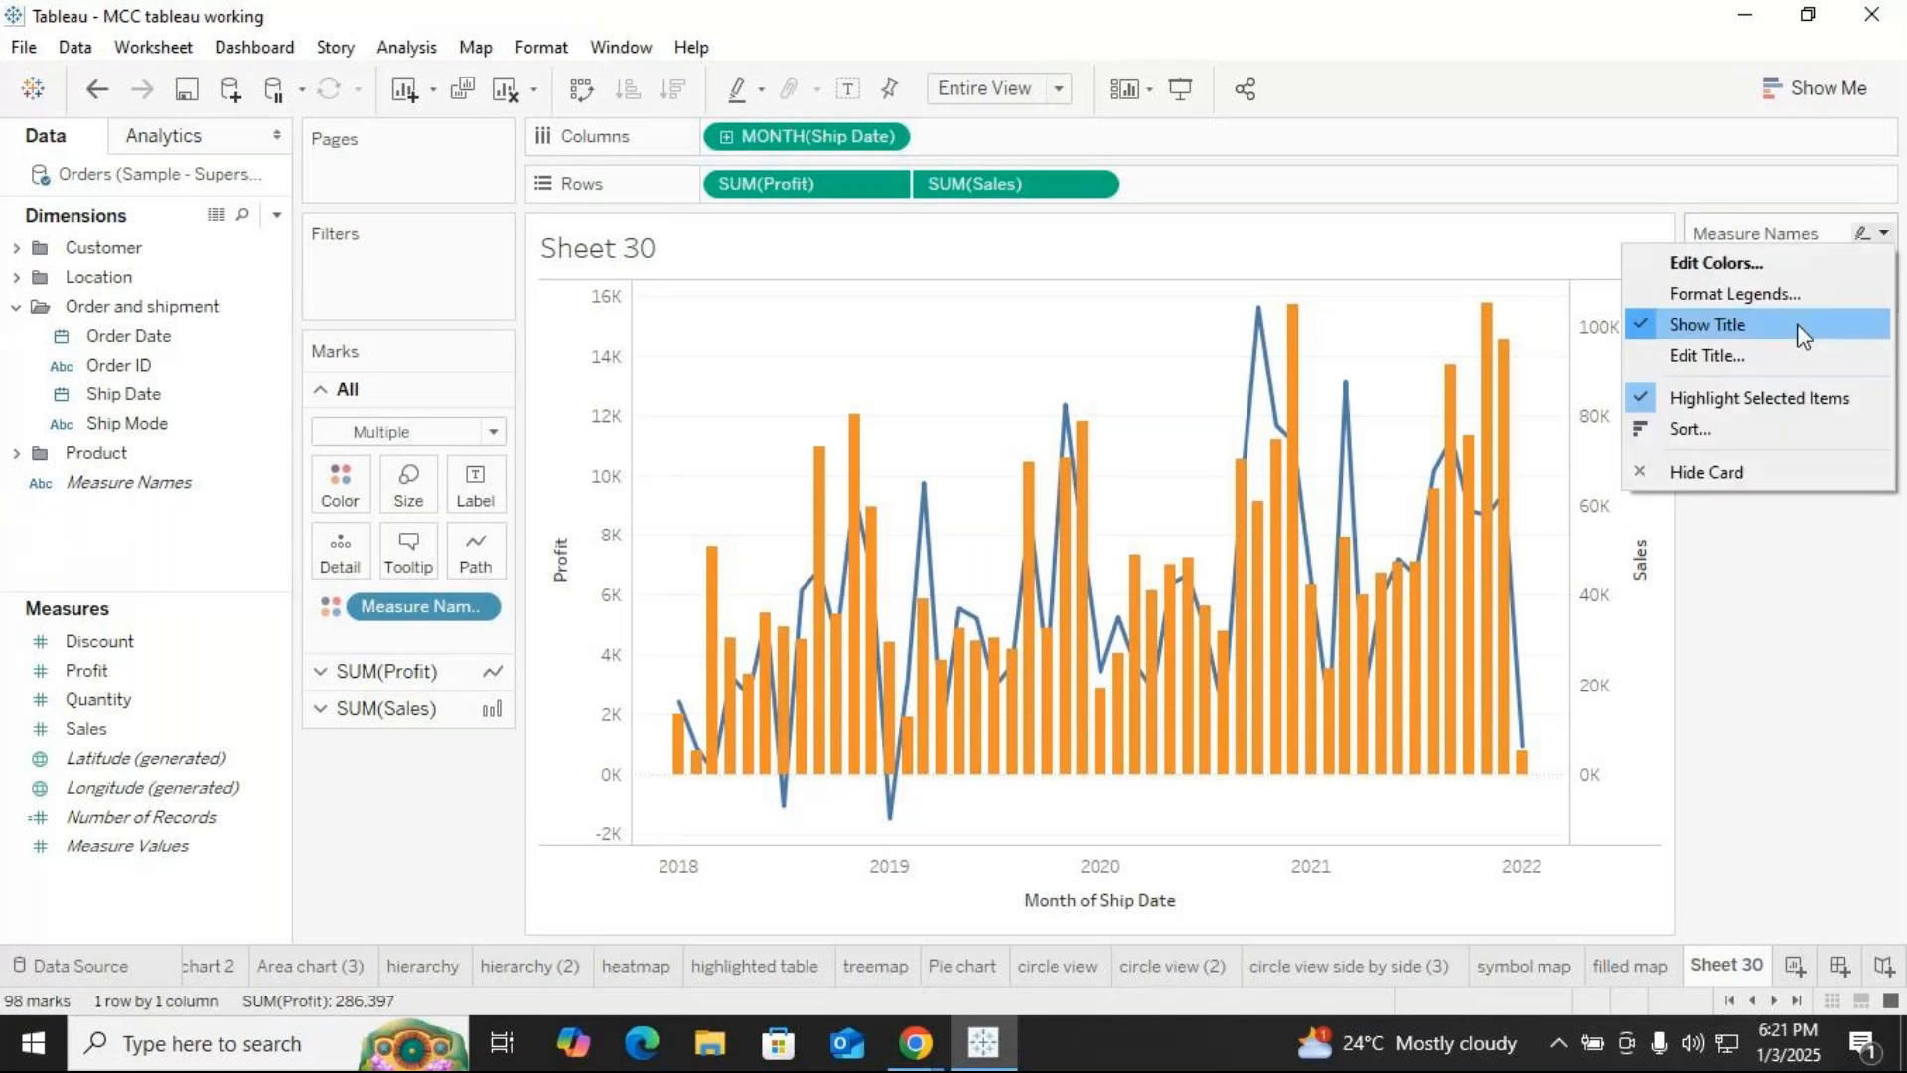
left_click(1717, 262)
left_click(634, 308)
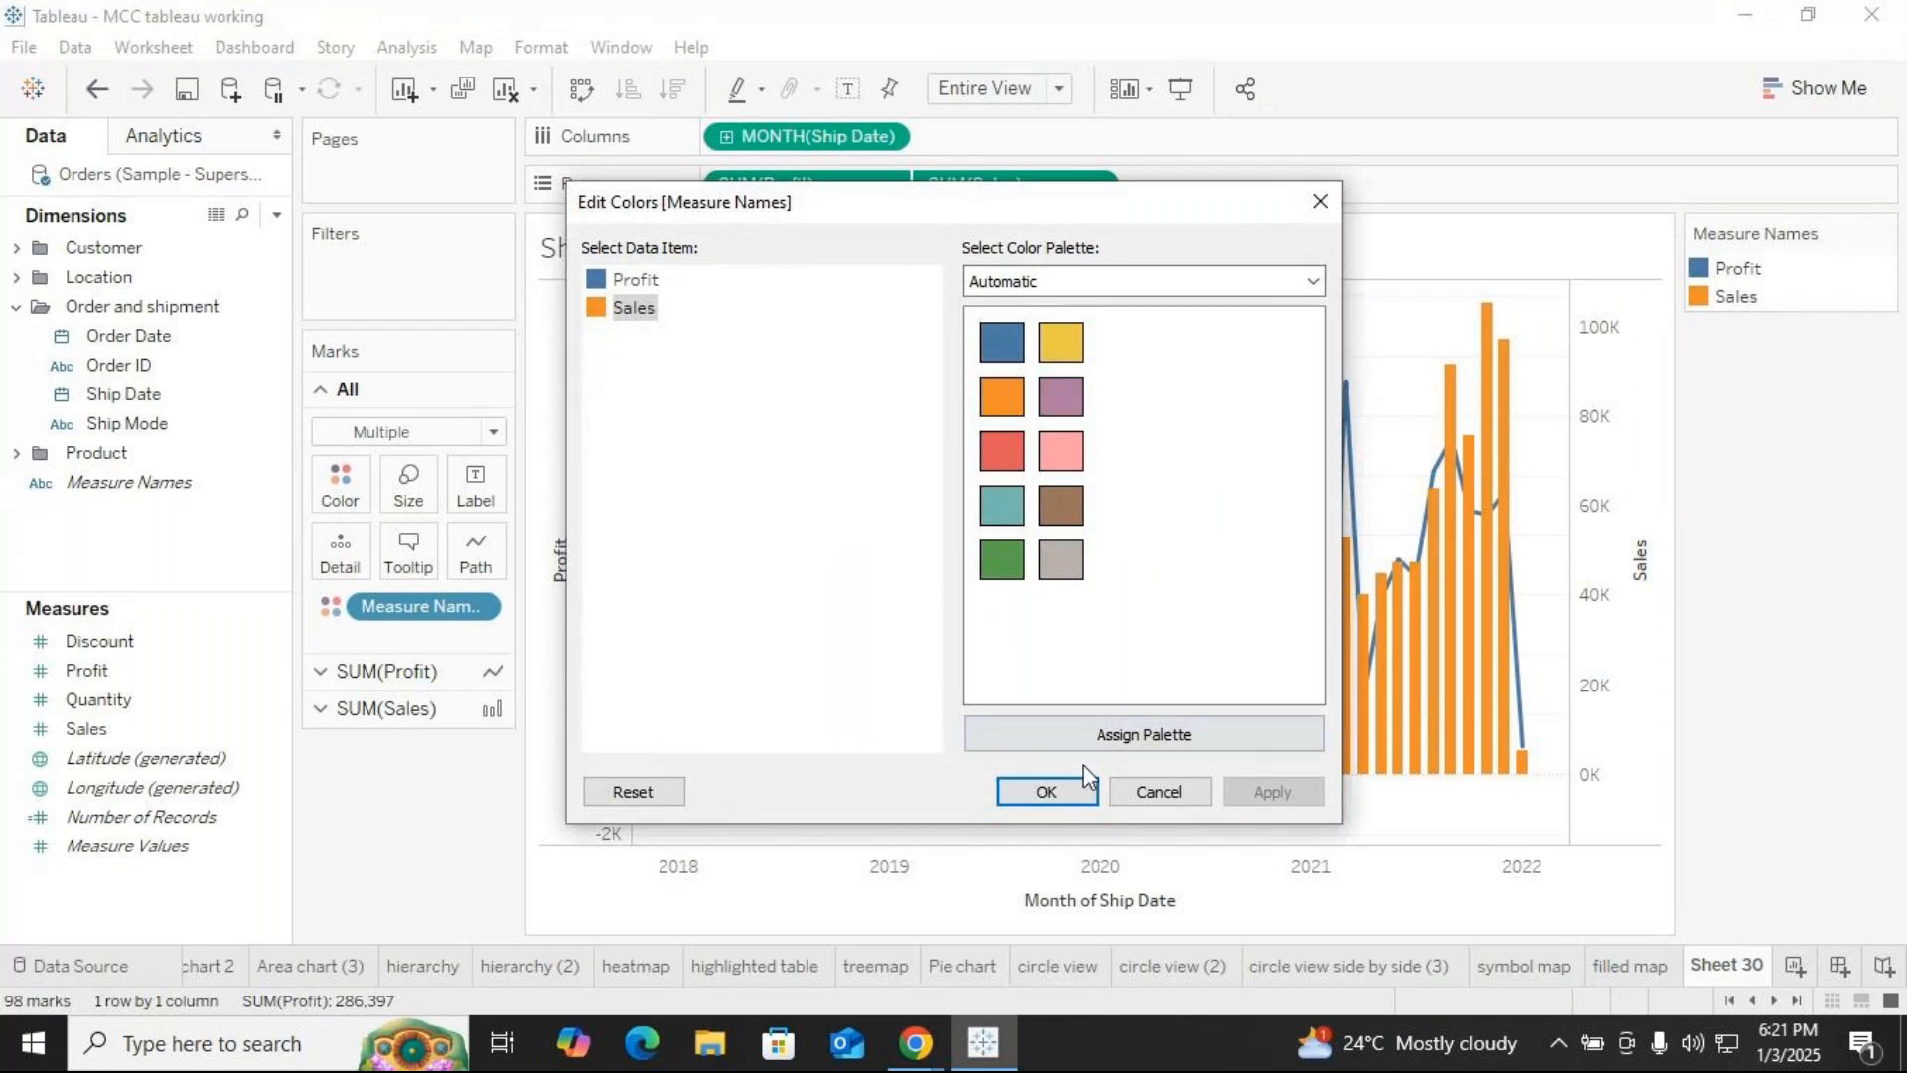
left_click(1059, 552)
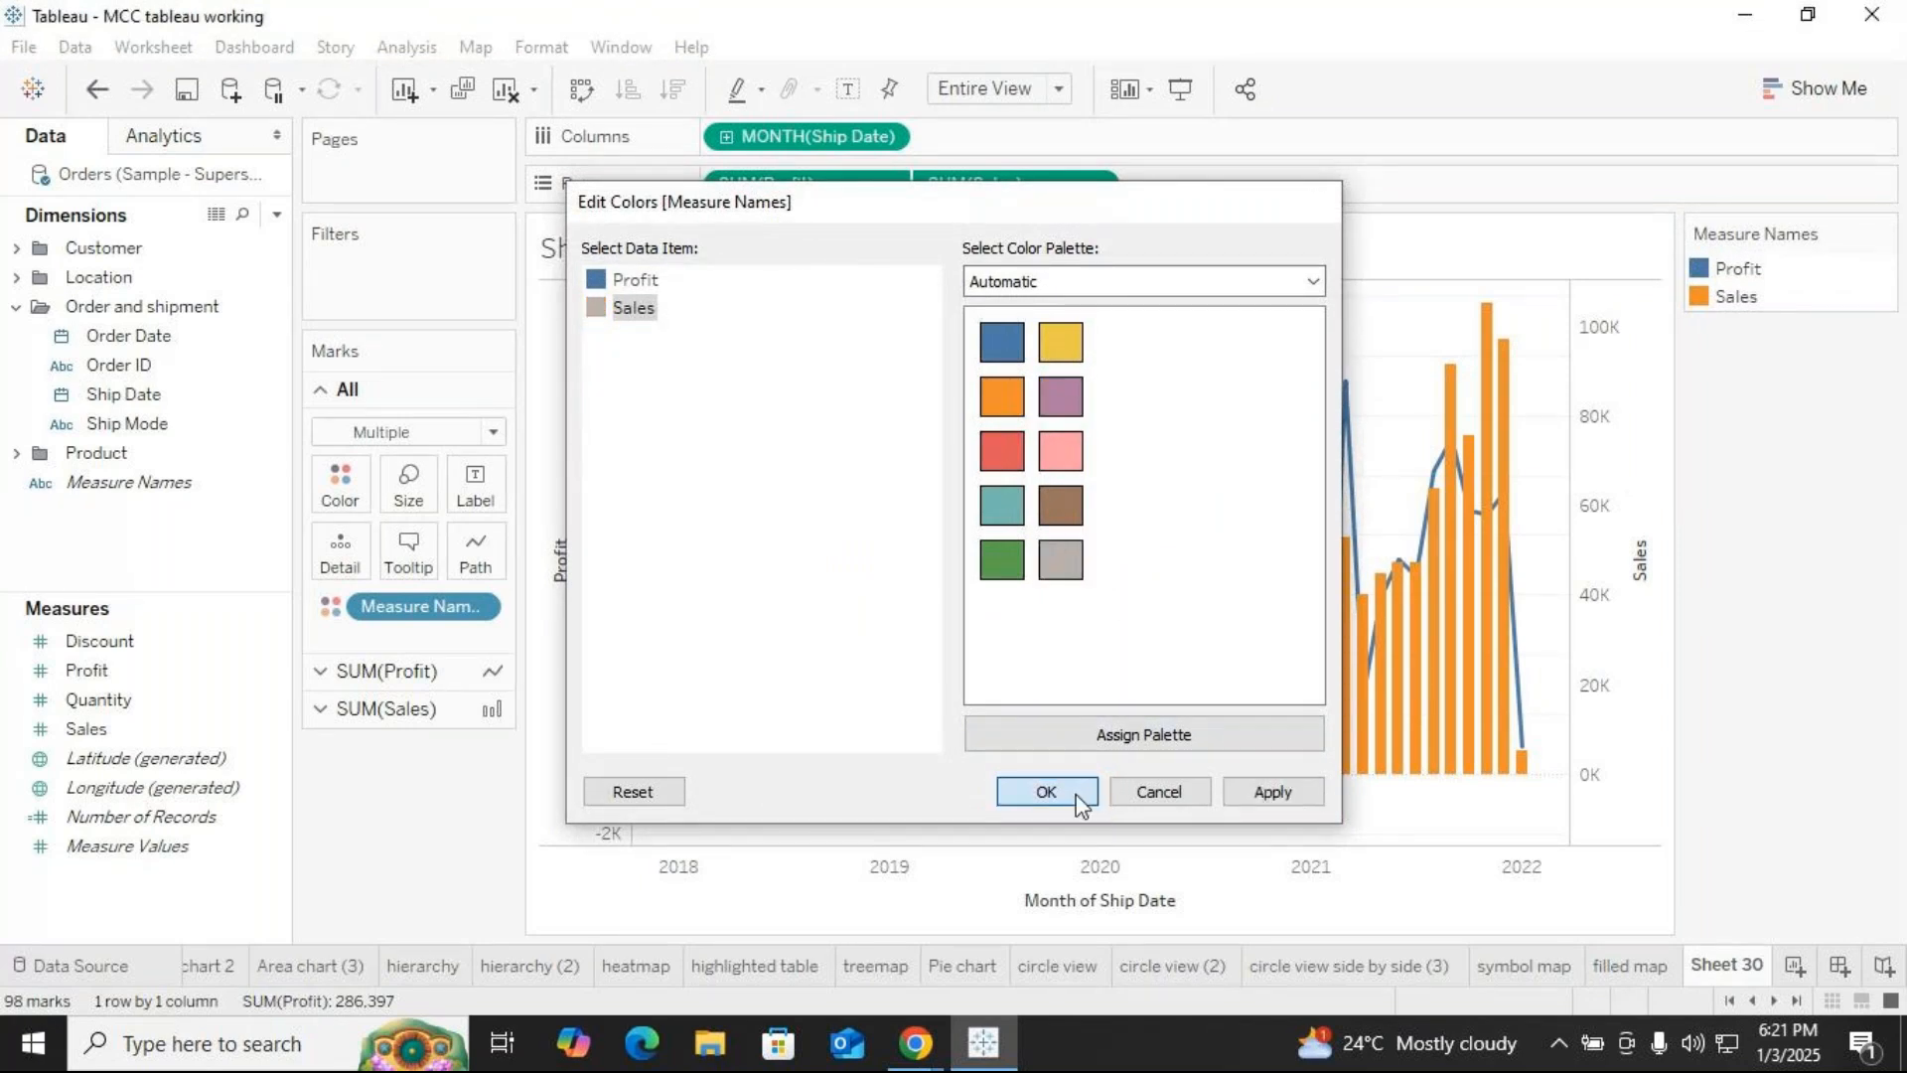
left_click(1072, 791)
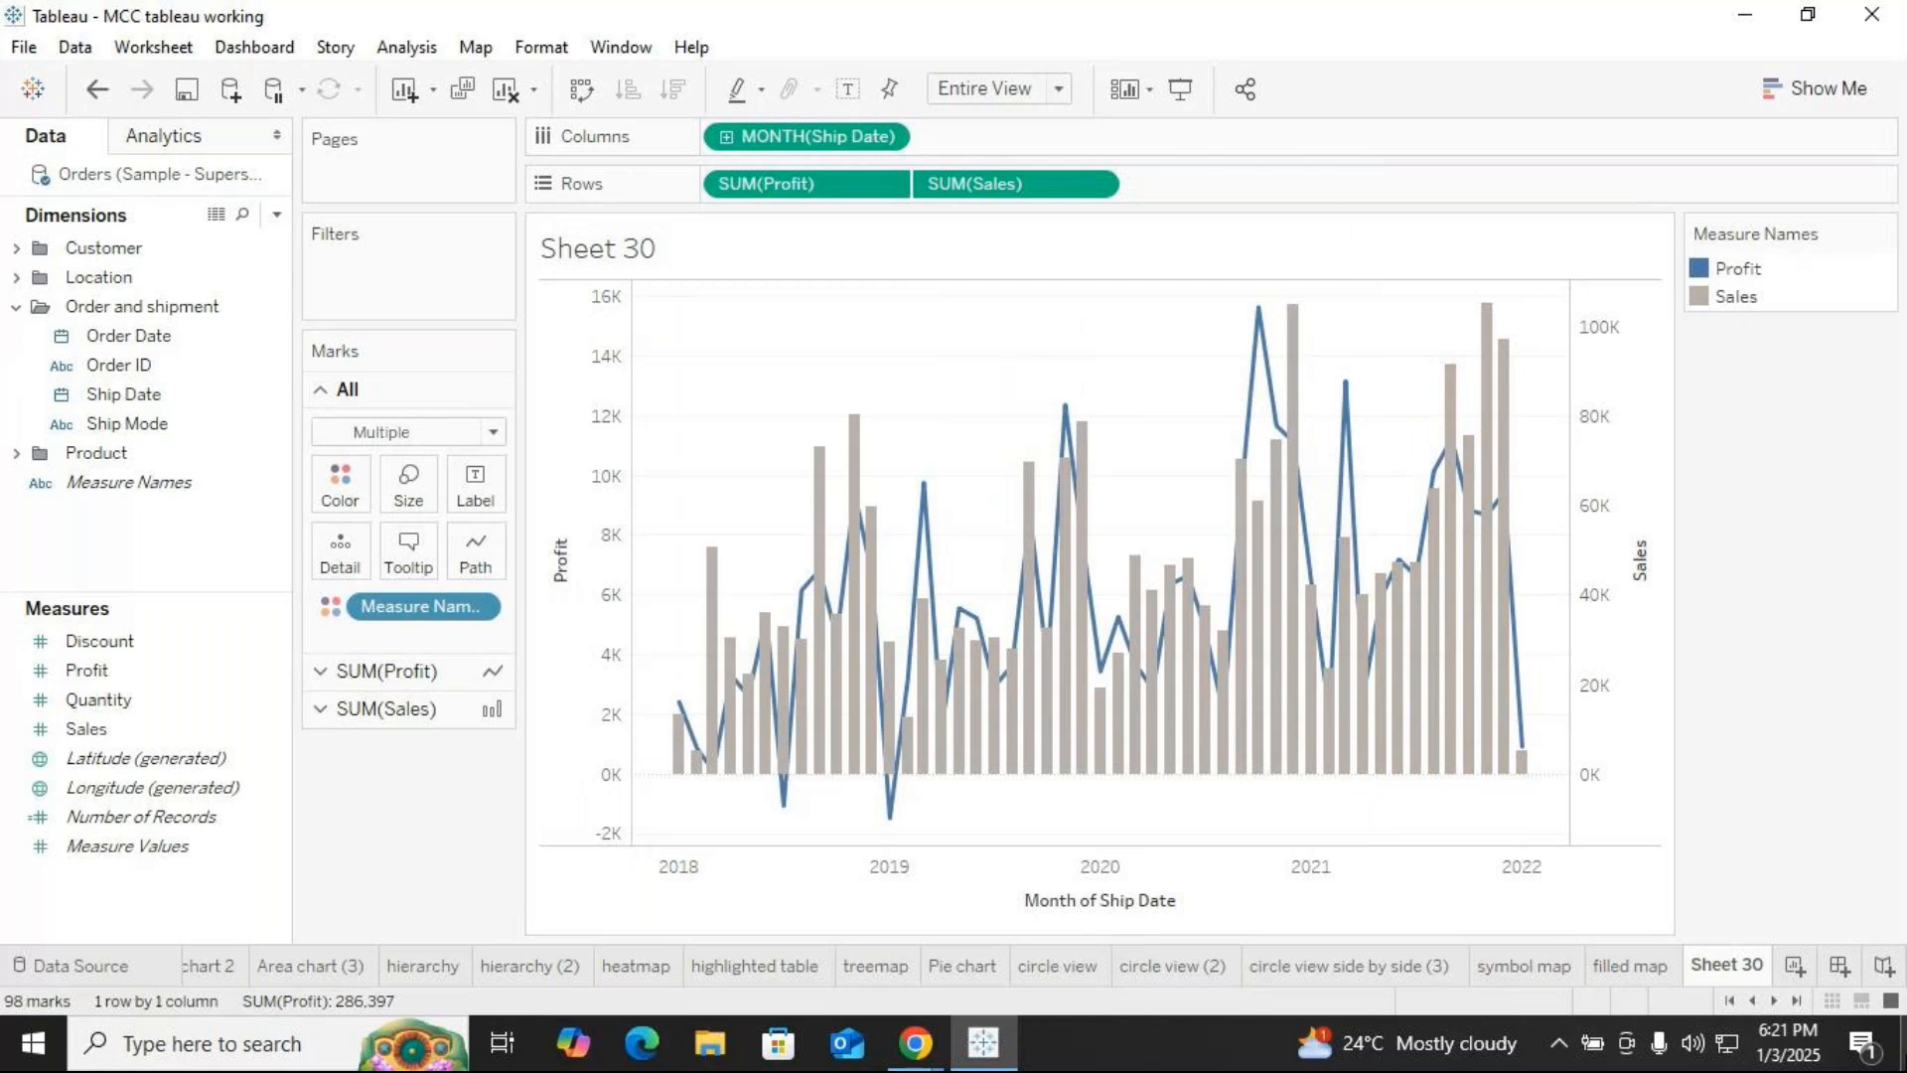
Rename the Sheet 30 worksheet as "dual axis"
right_click(1750, 965)
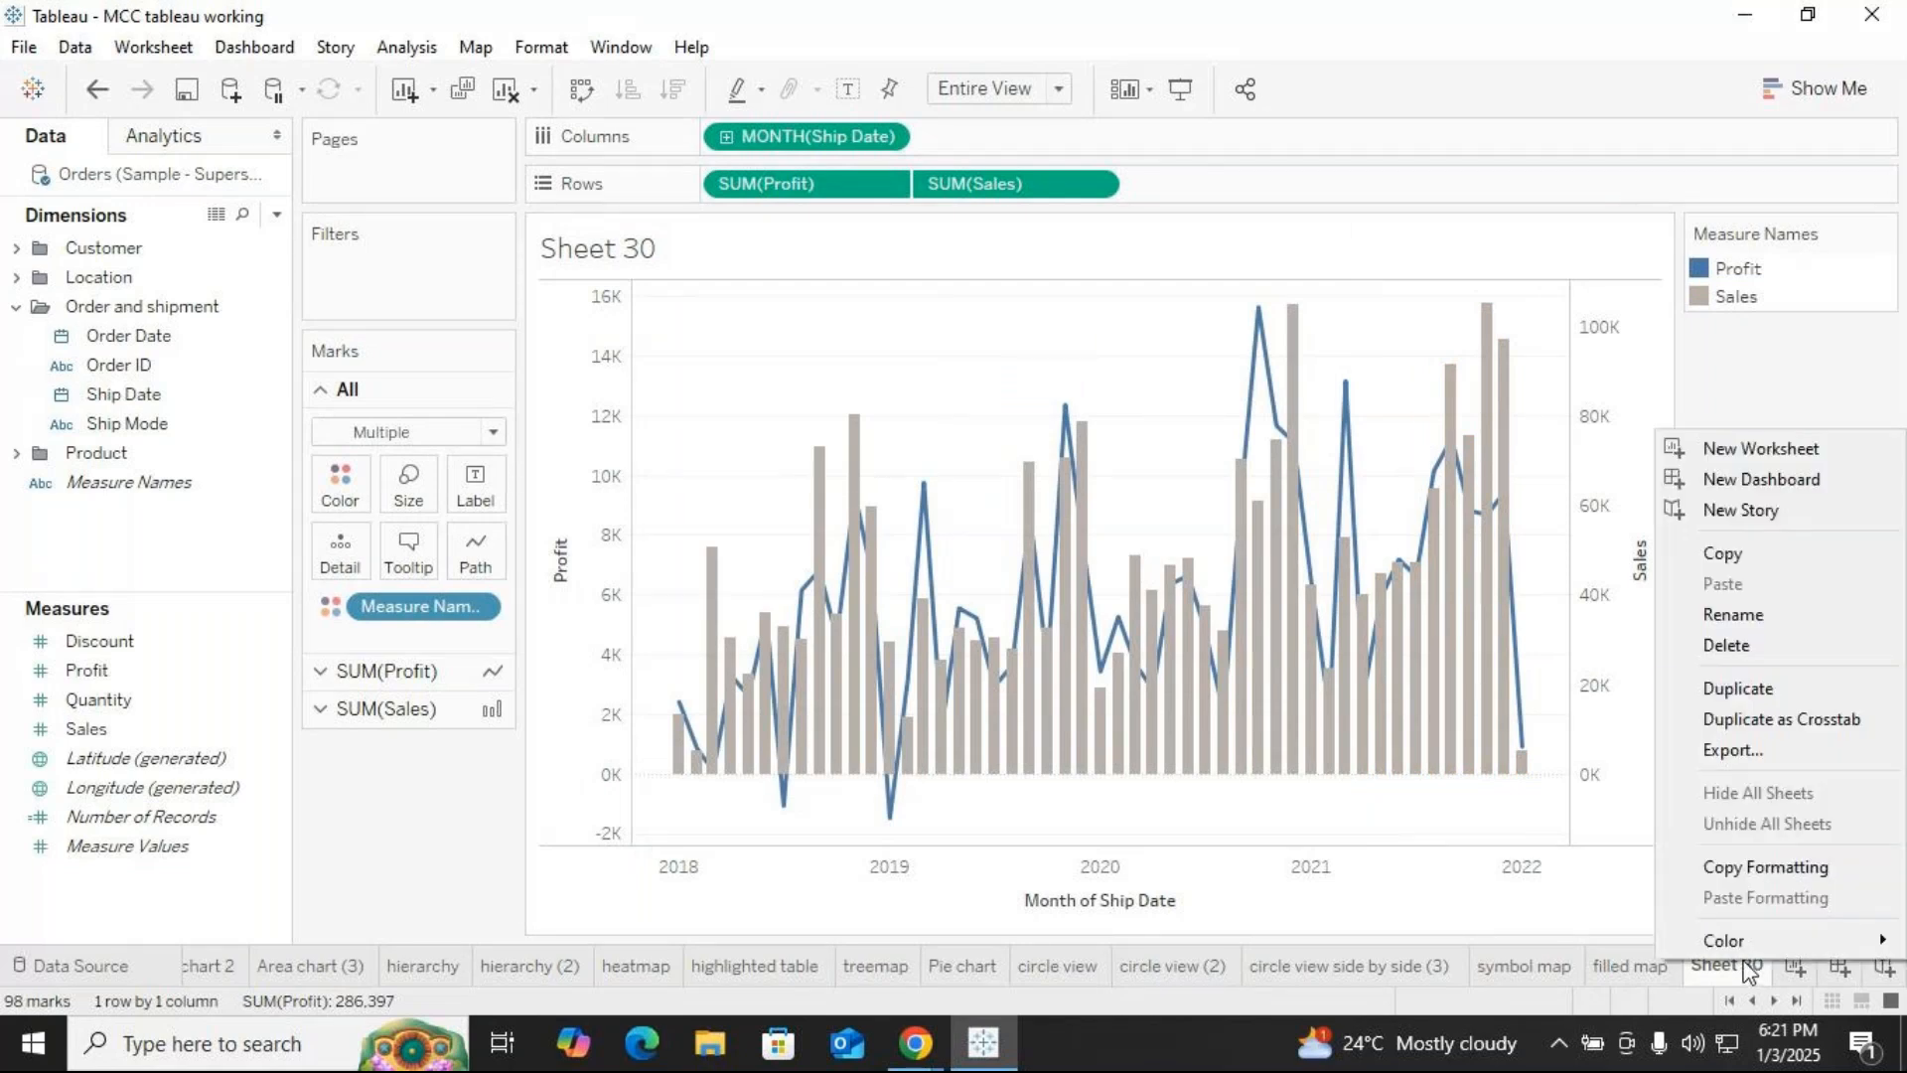
left_click(1737, 610)
type("dual axis")
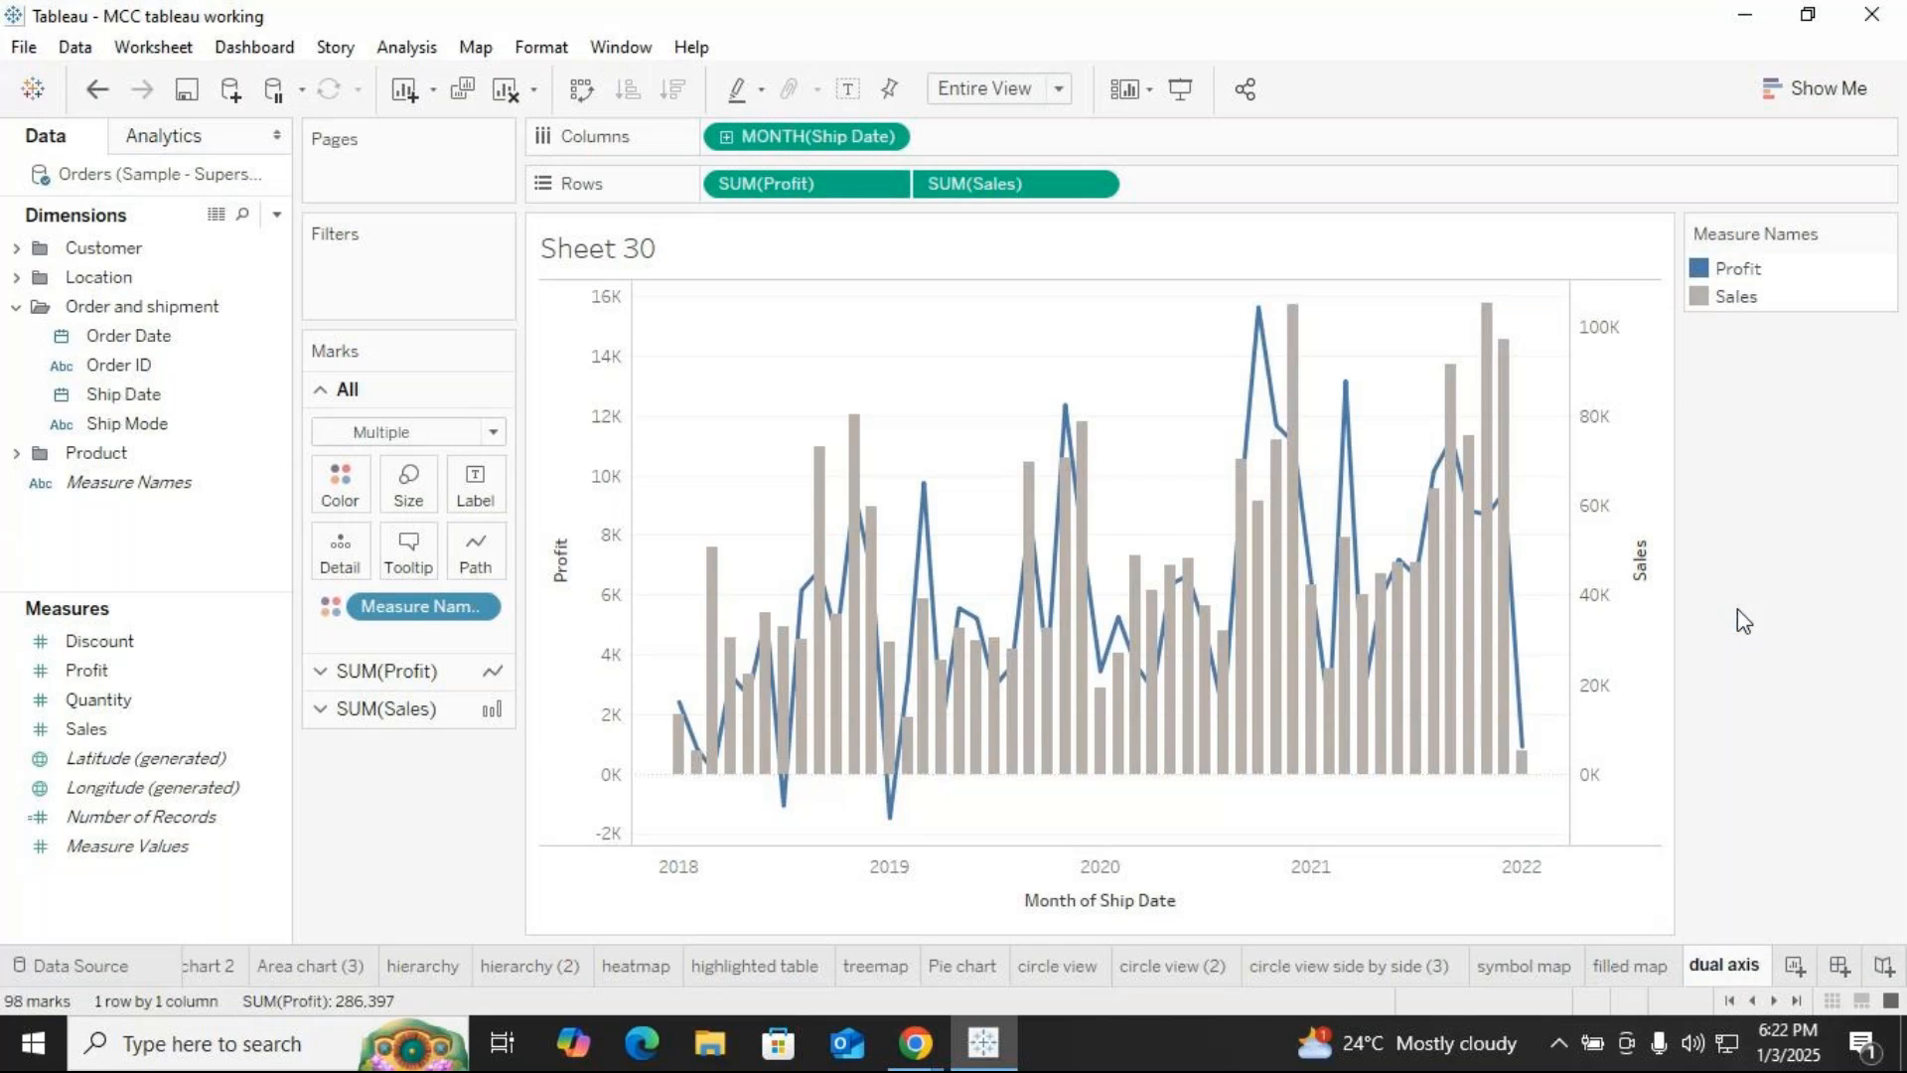
key("Return")
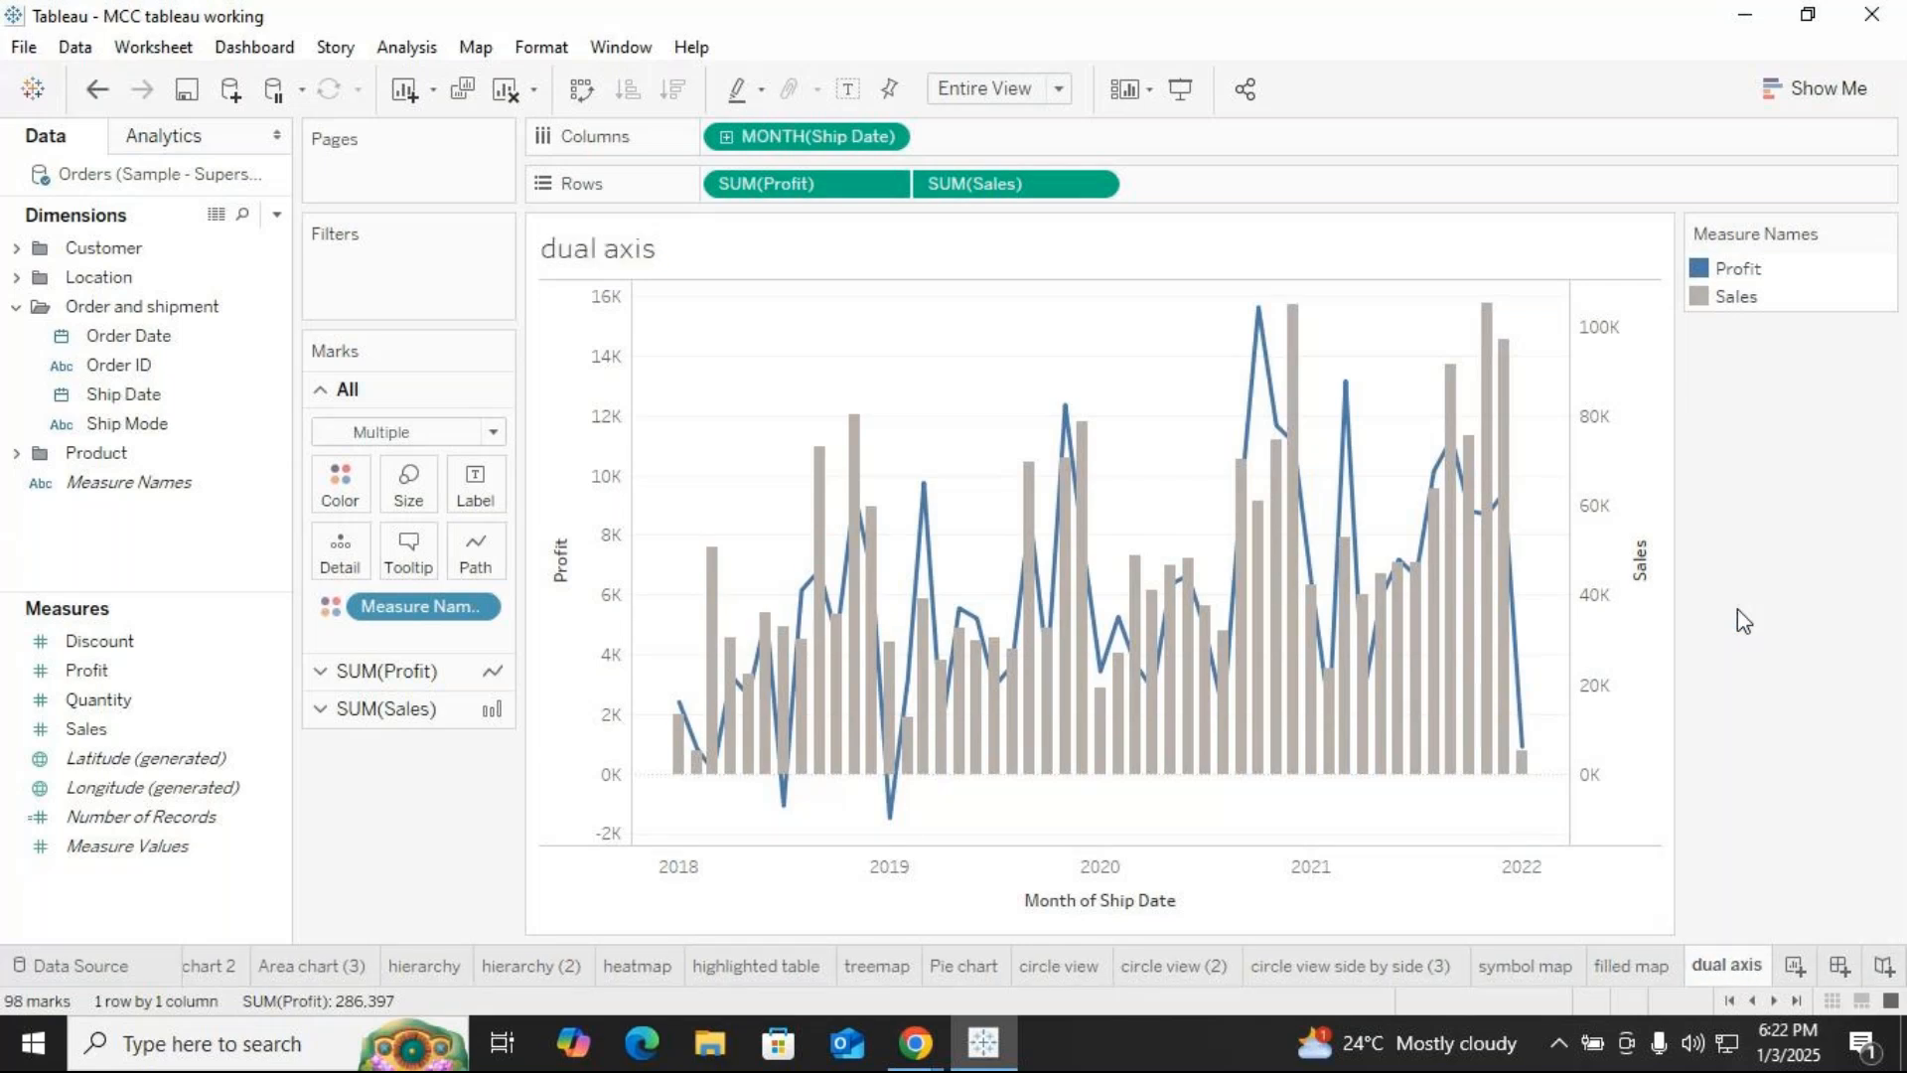
Clear the dual axis worksheet and place the year of Ship Date on Columns
left_click(509, 98)
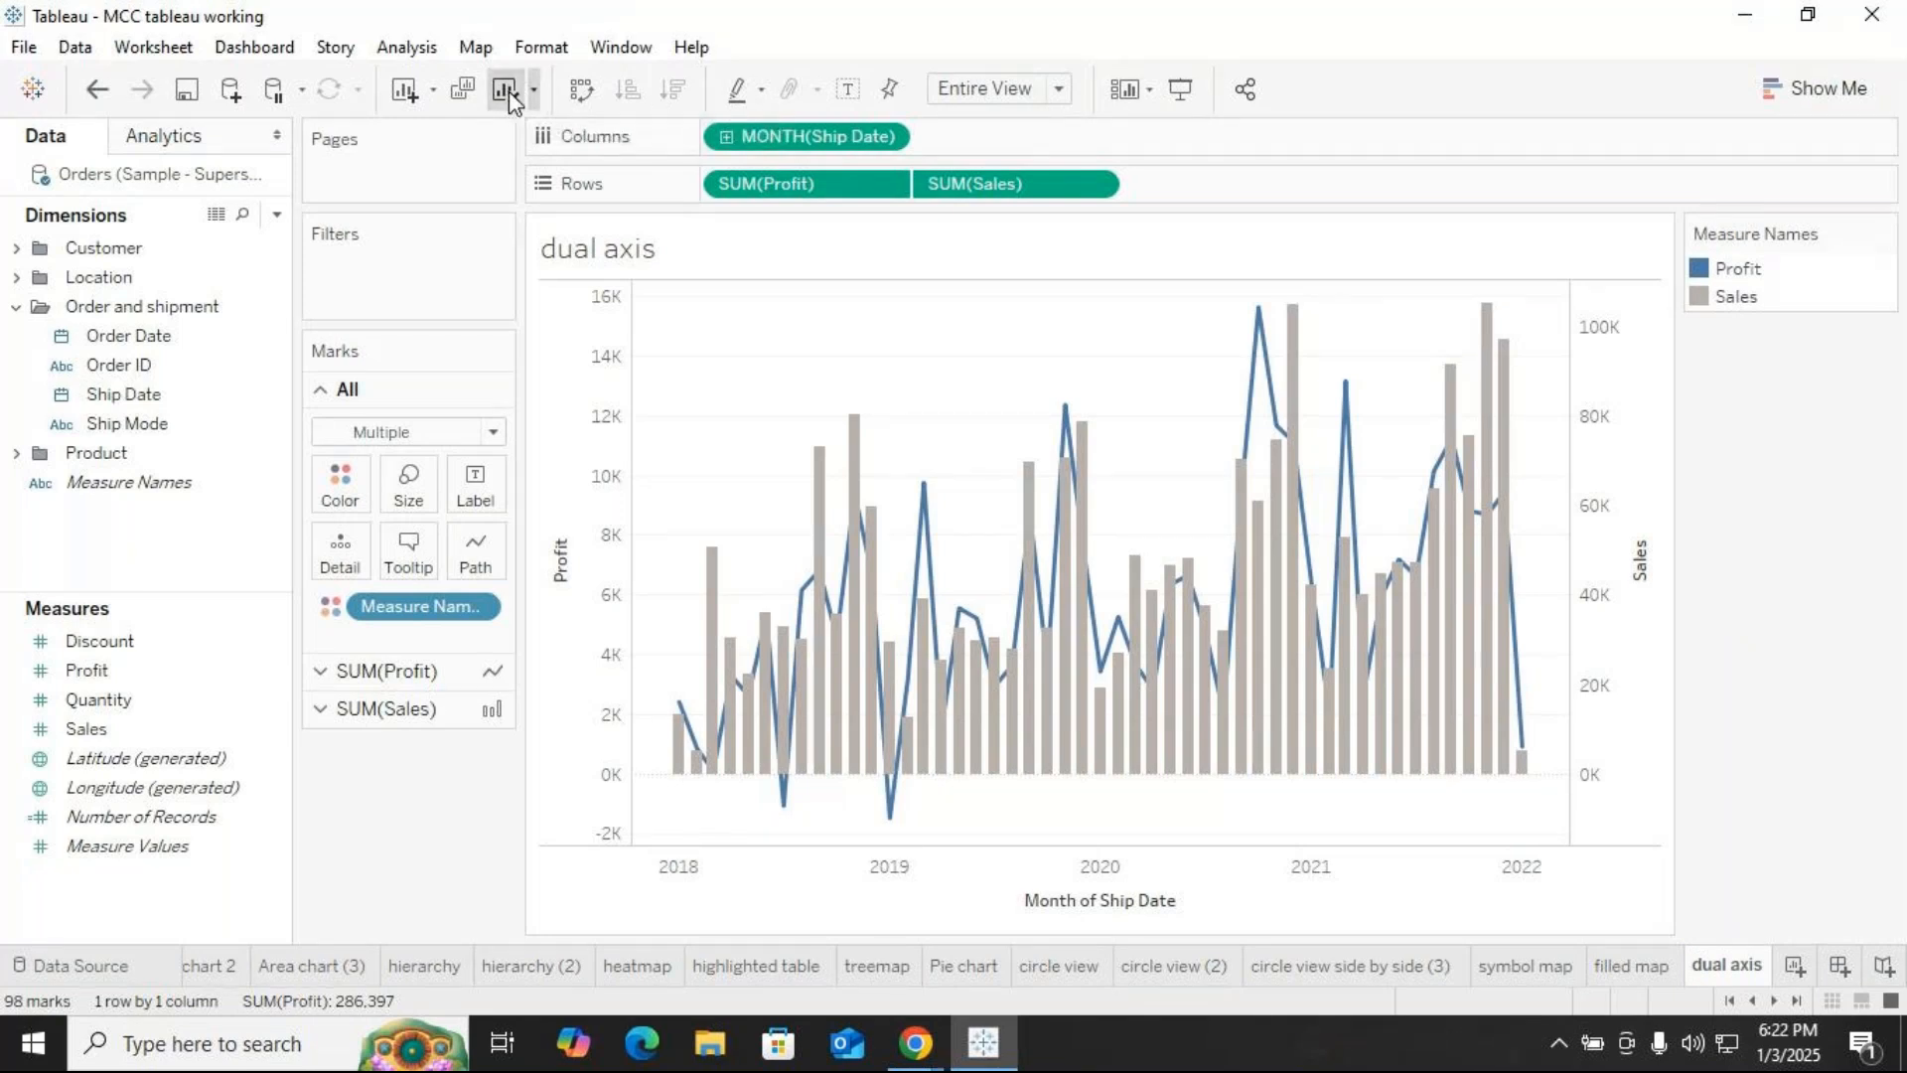
left_click(140, 366)
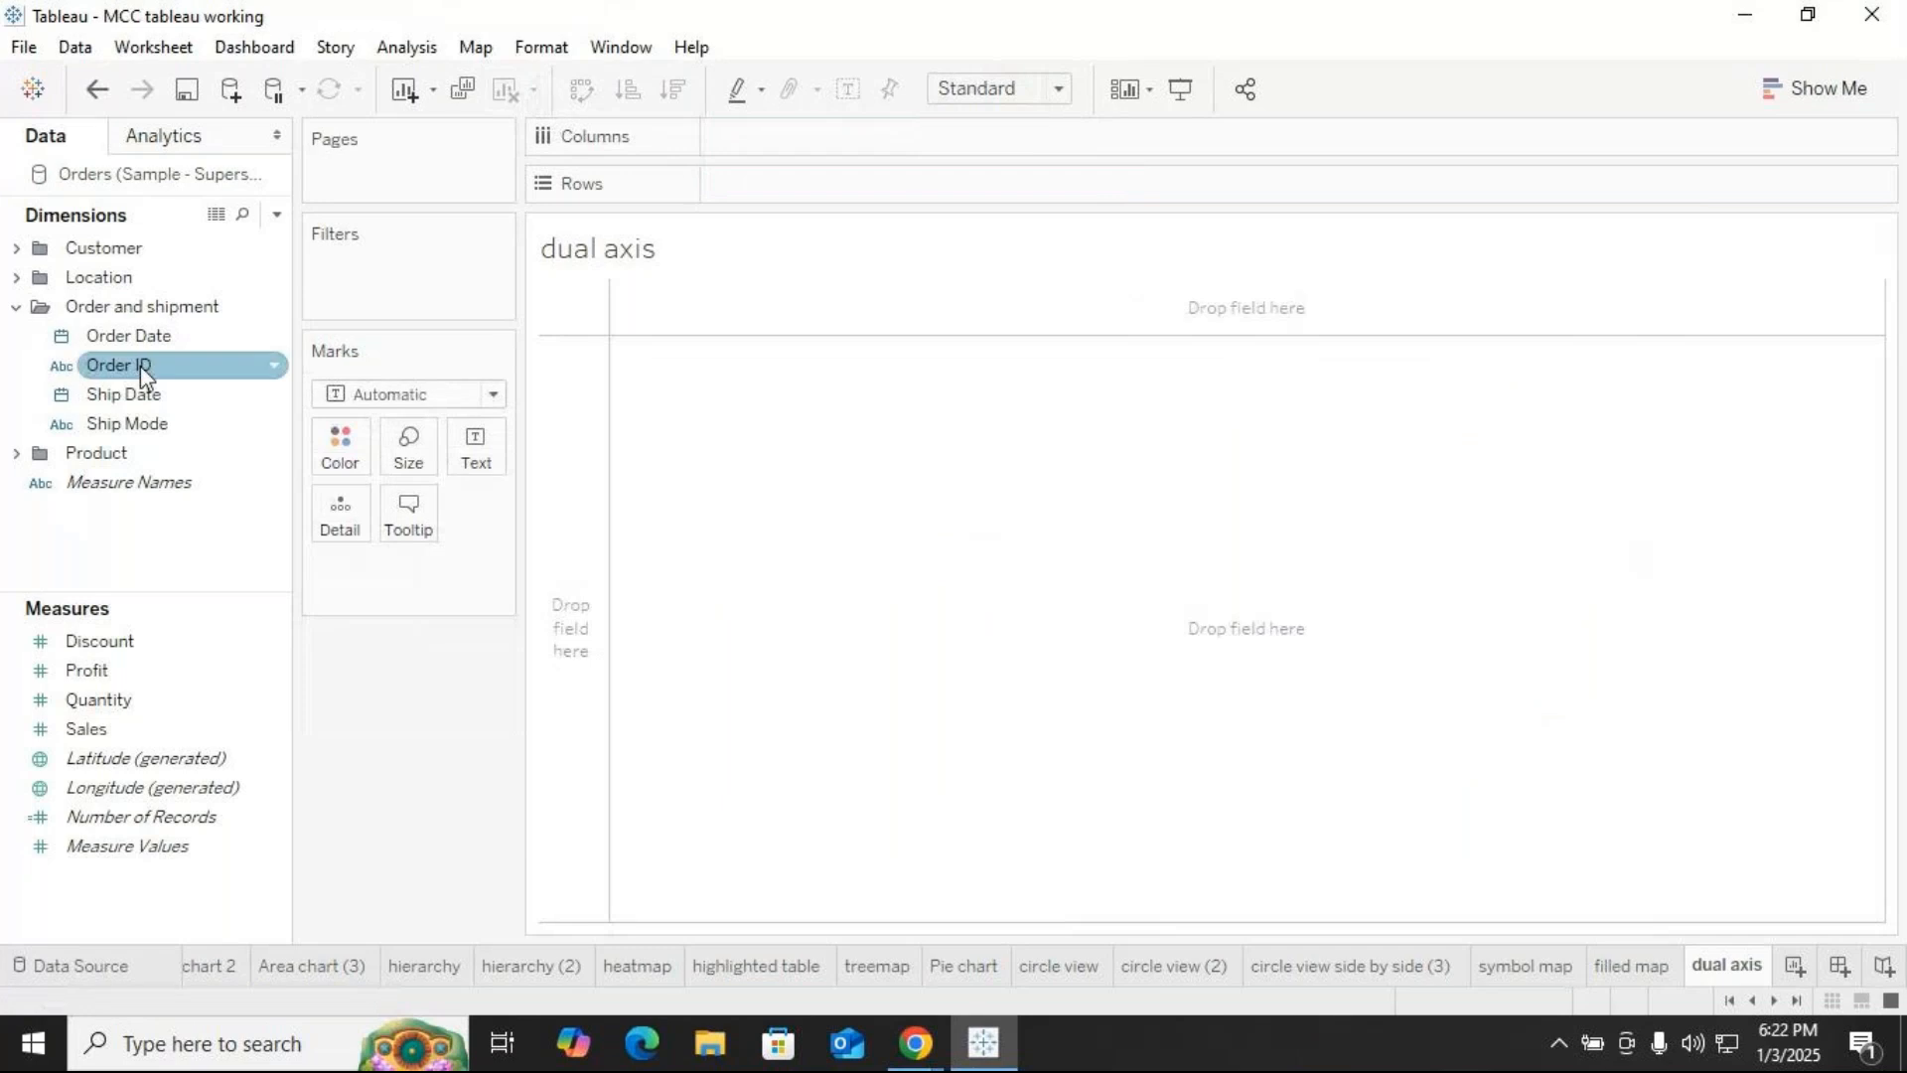
left_click(105, 333)
left_click(129, 394)
left_click_drag(129, 394, 777, 138)
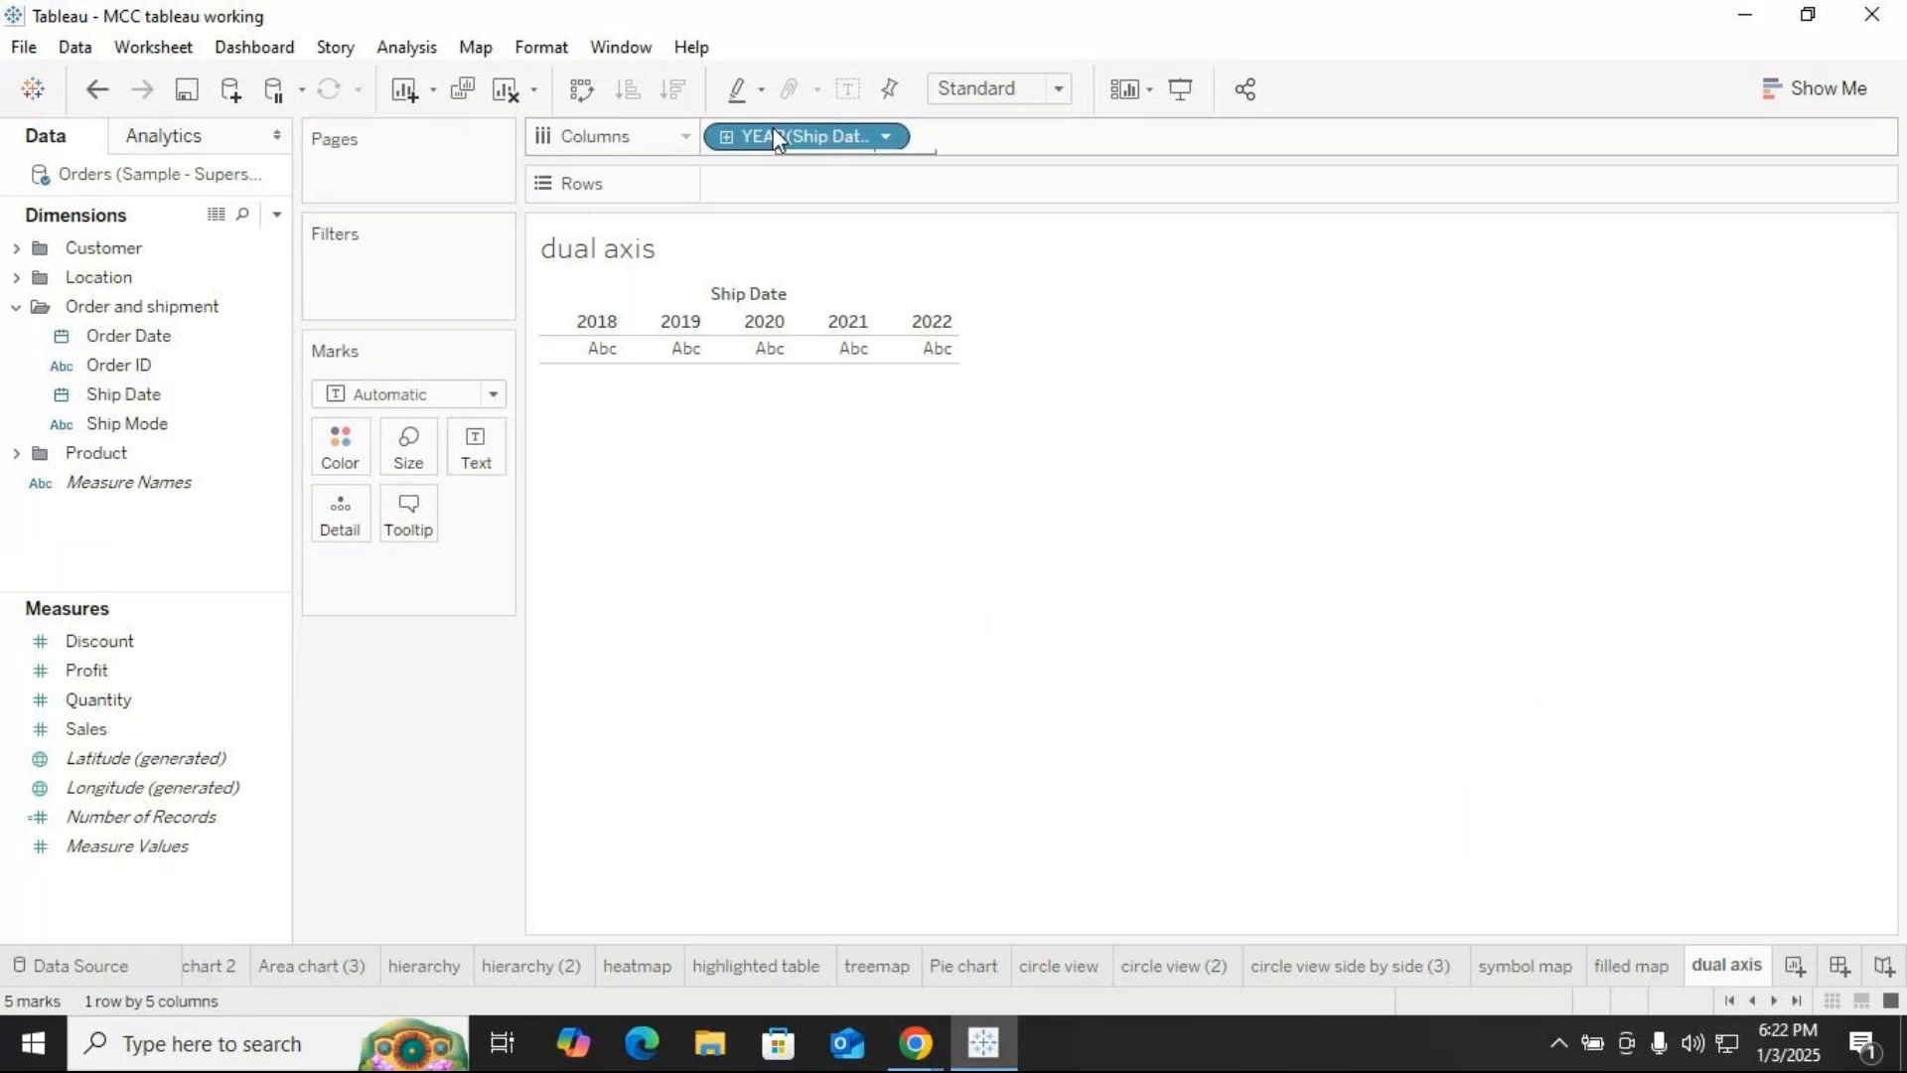
Add Sales followed by Profit to Rows as separate line charts by year
left_click_drag(116, 671, 762, 192)
left_click(130, 707)
left_click_drag(124, 674, 1038, 191)
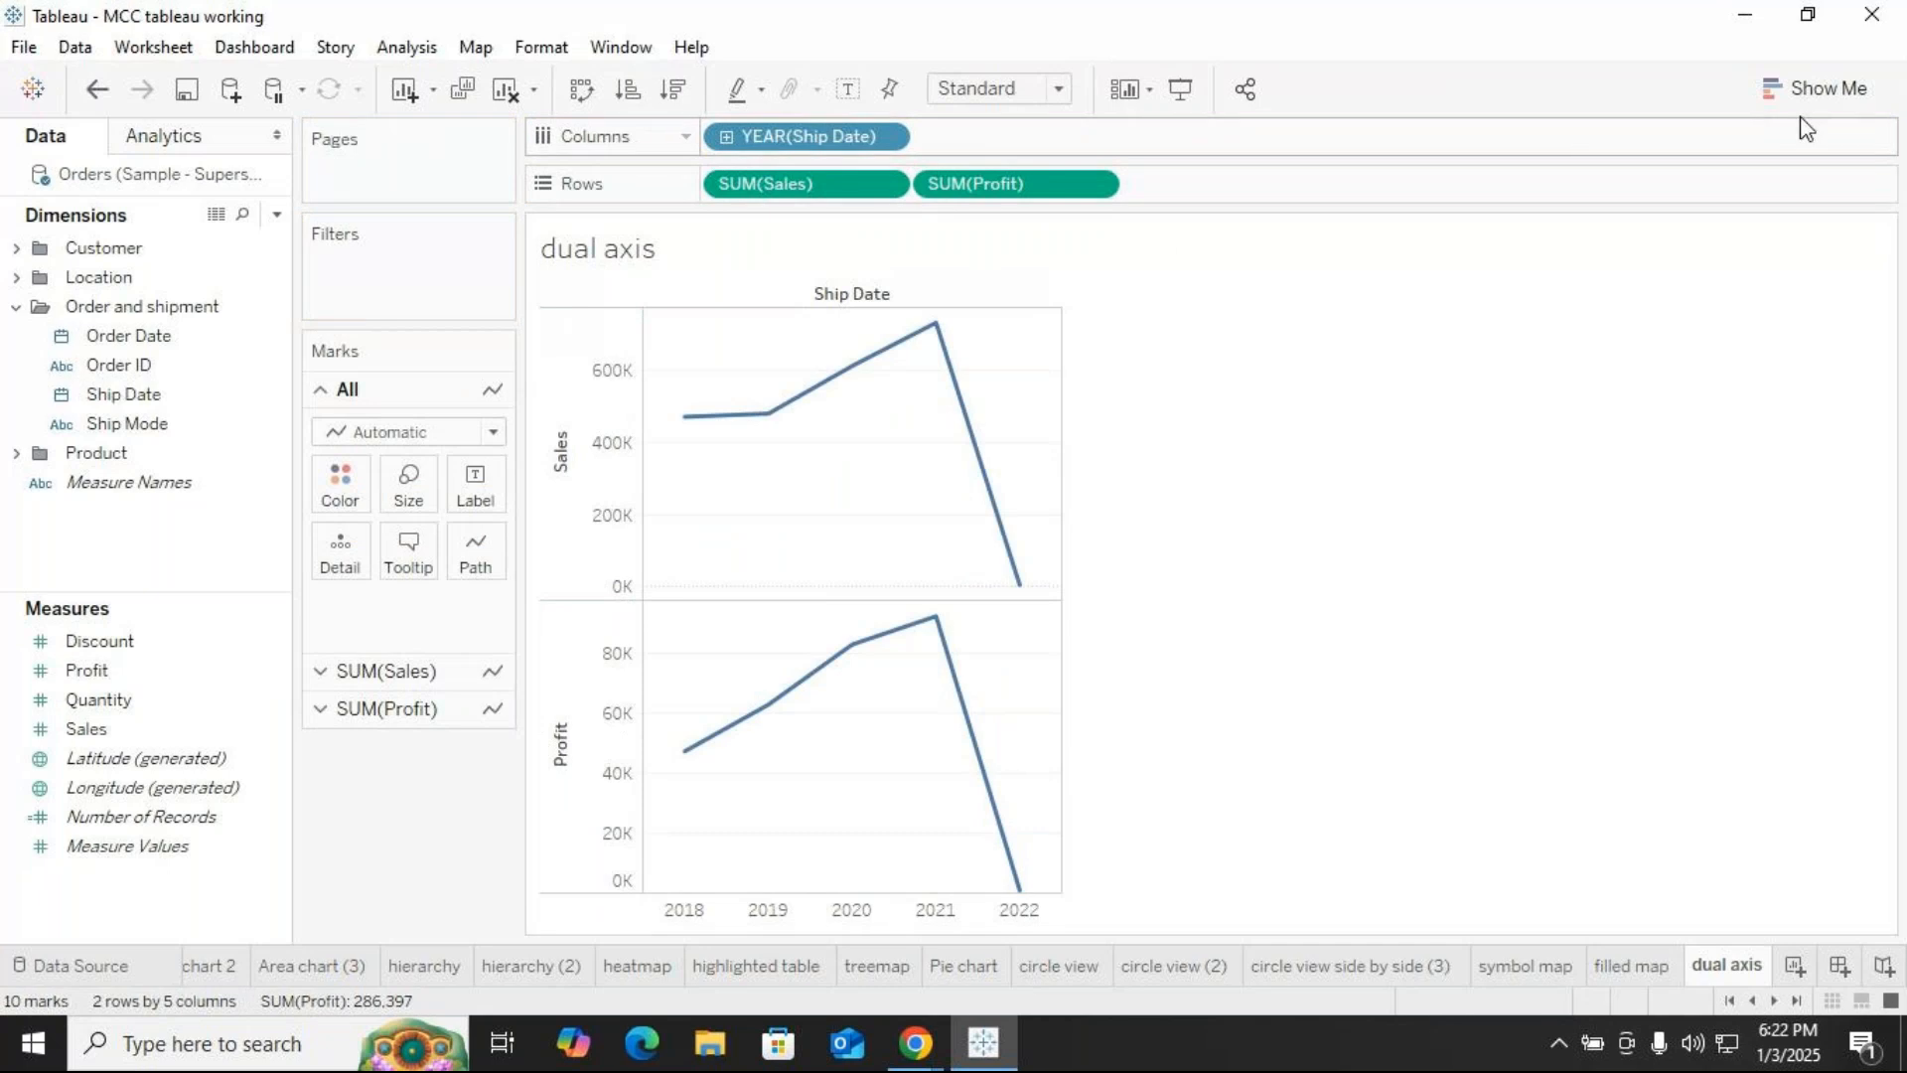
Convert the Sales and Profit line charts into a dual combination chart using Show Me, and close the chart suggestions
left_click(1808, 90)
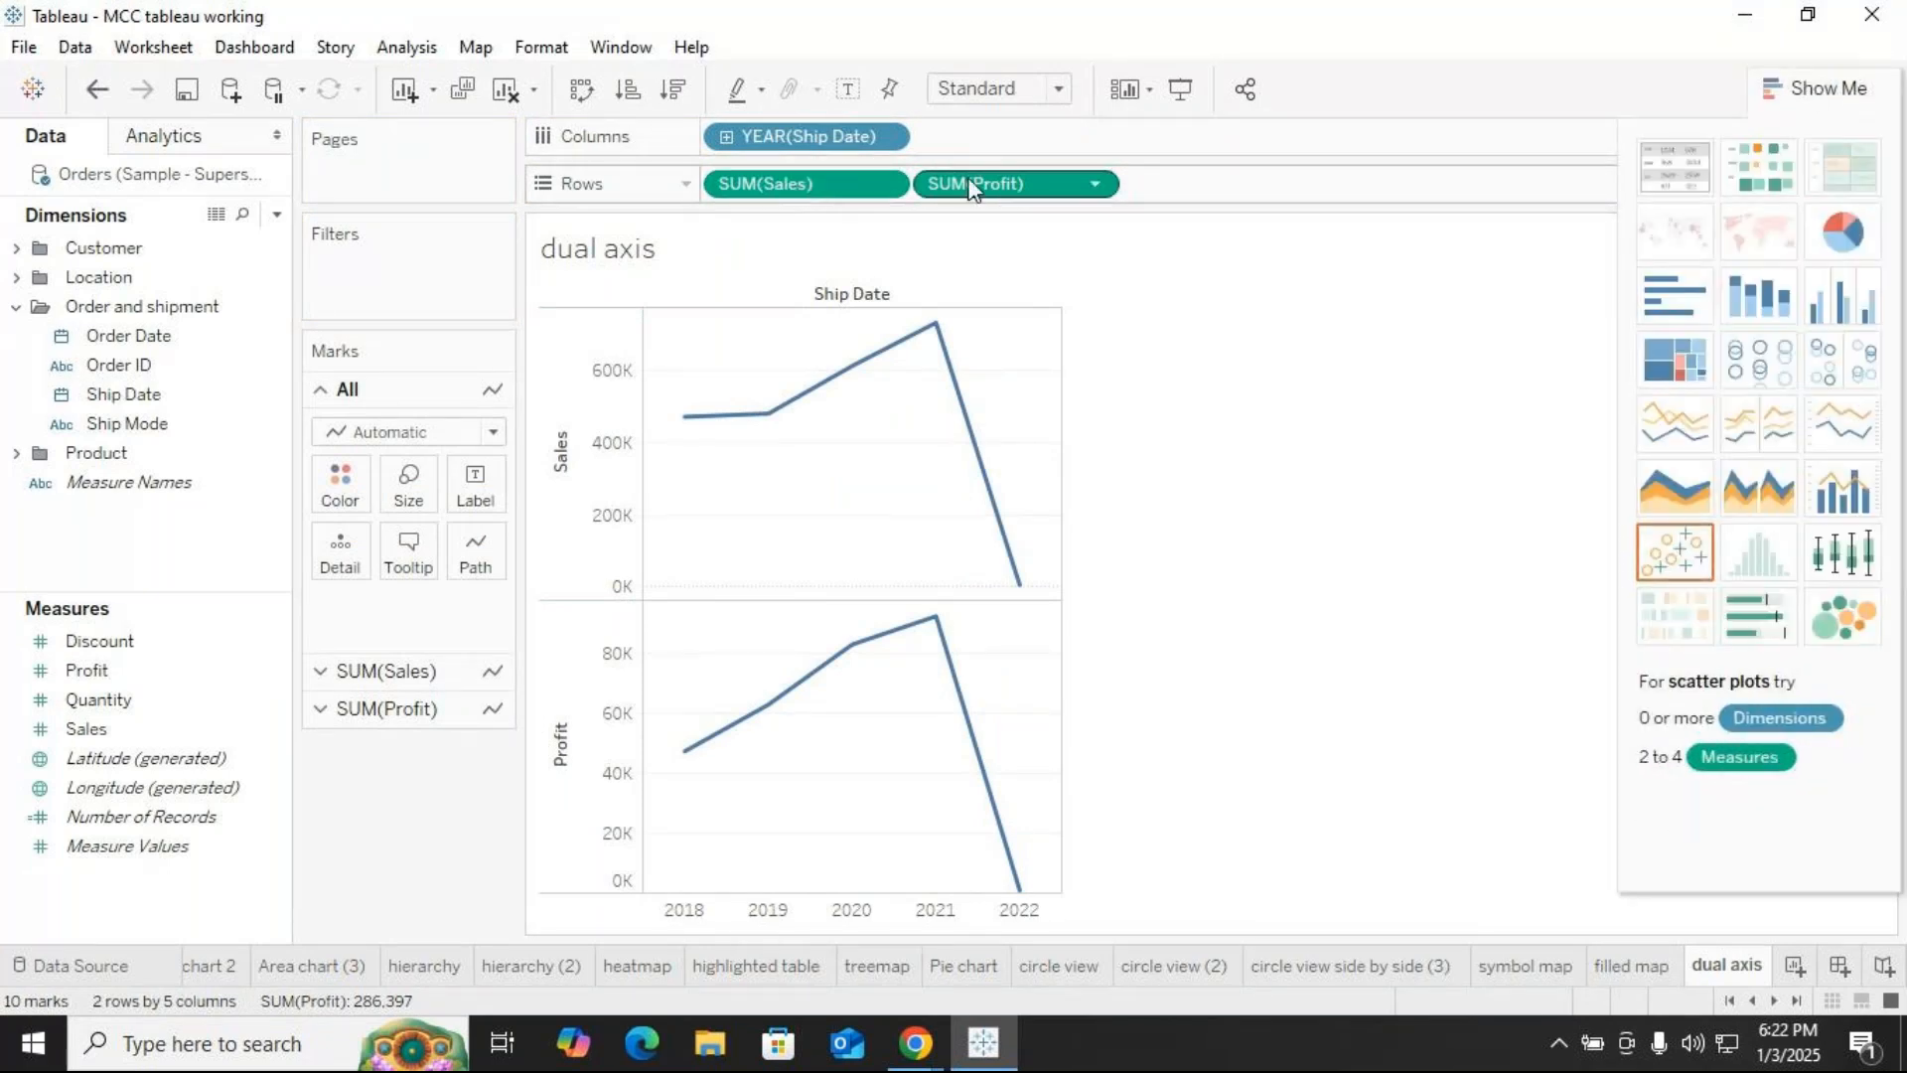
left_click(1844, 489)
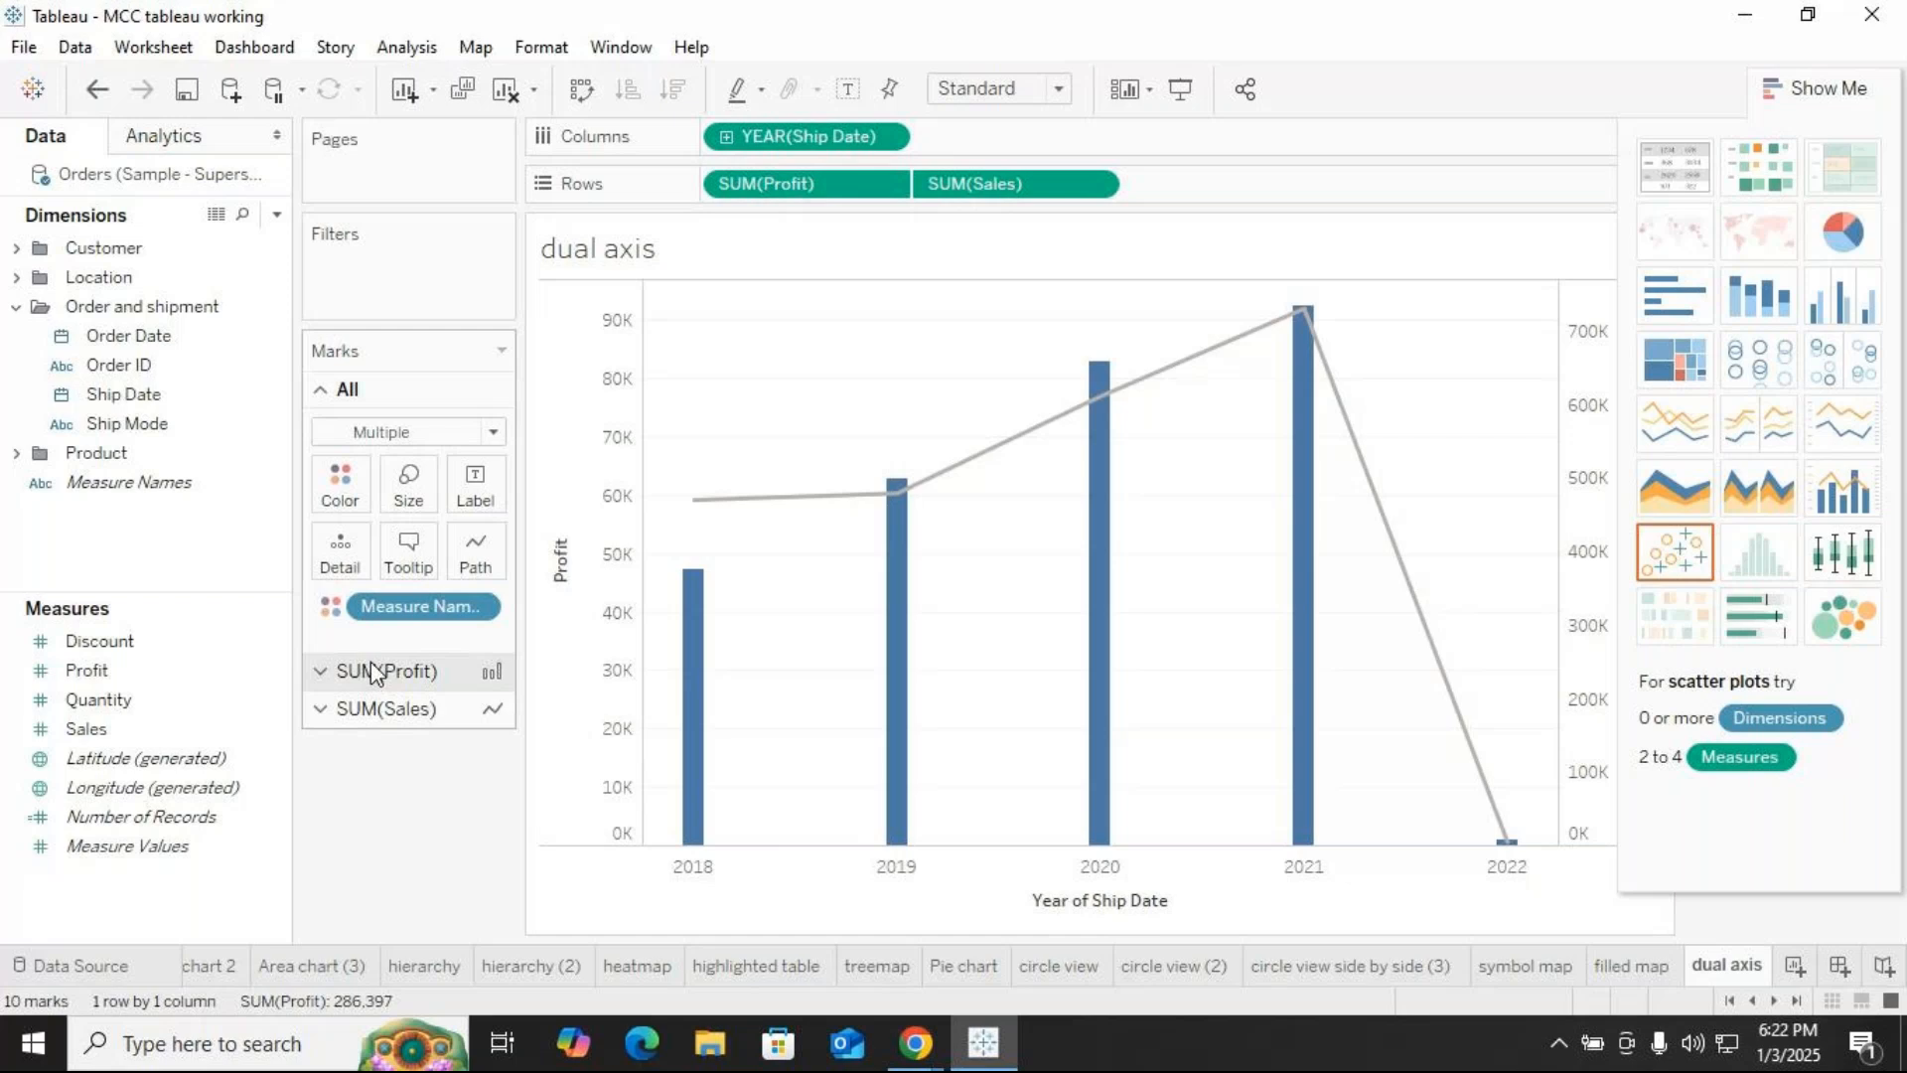
left_click(1816, 89)
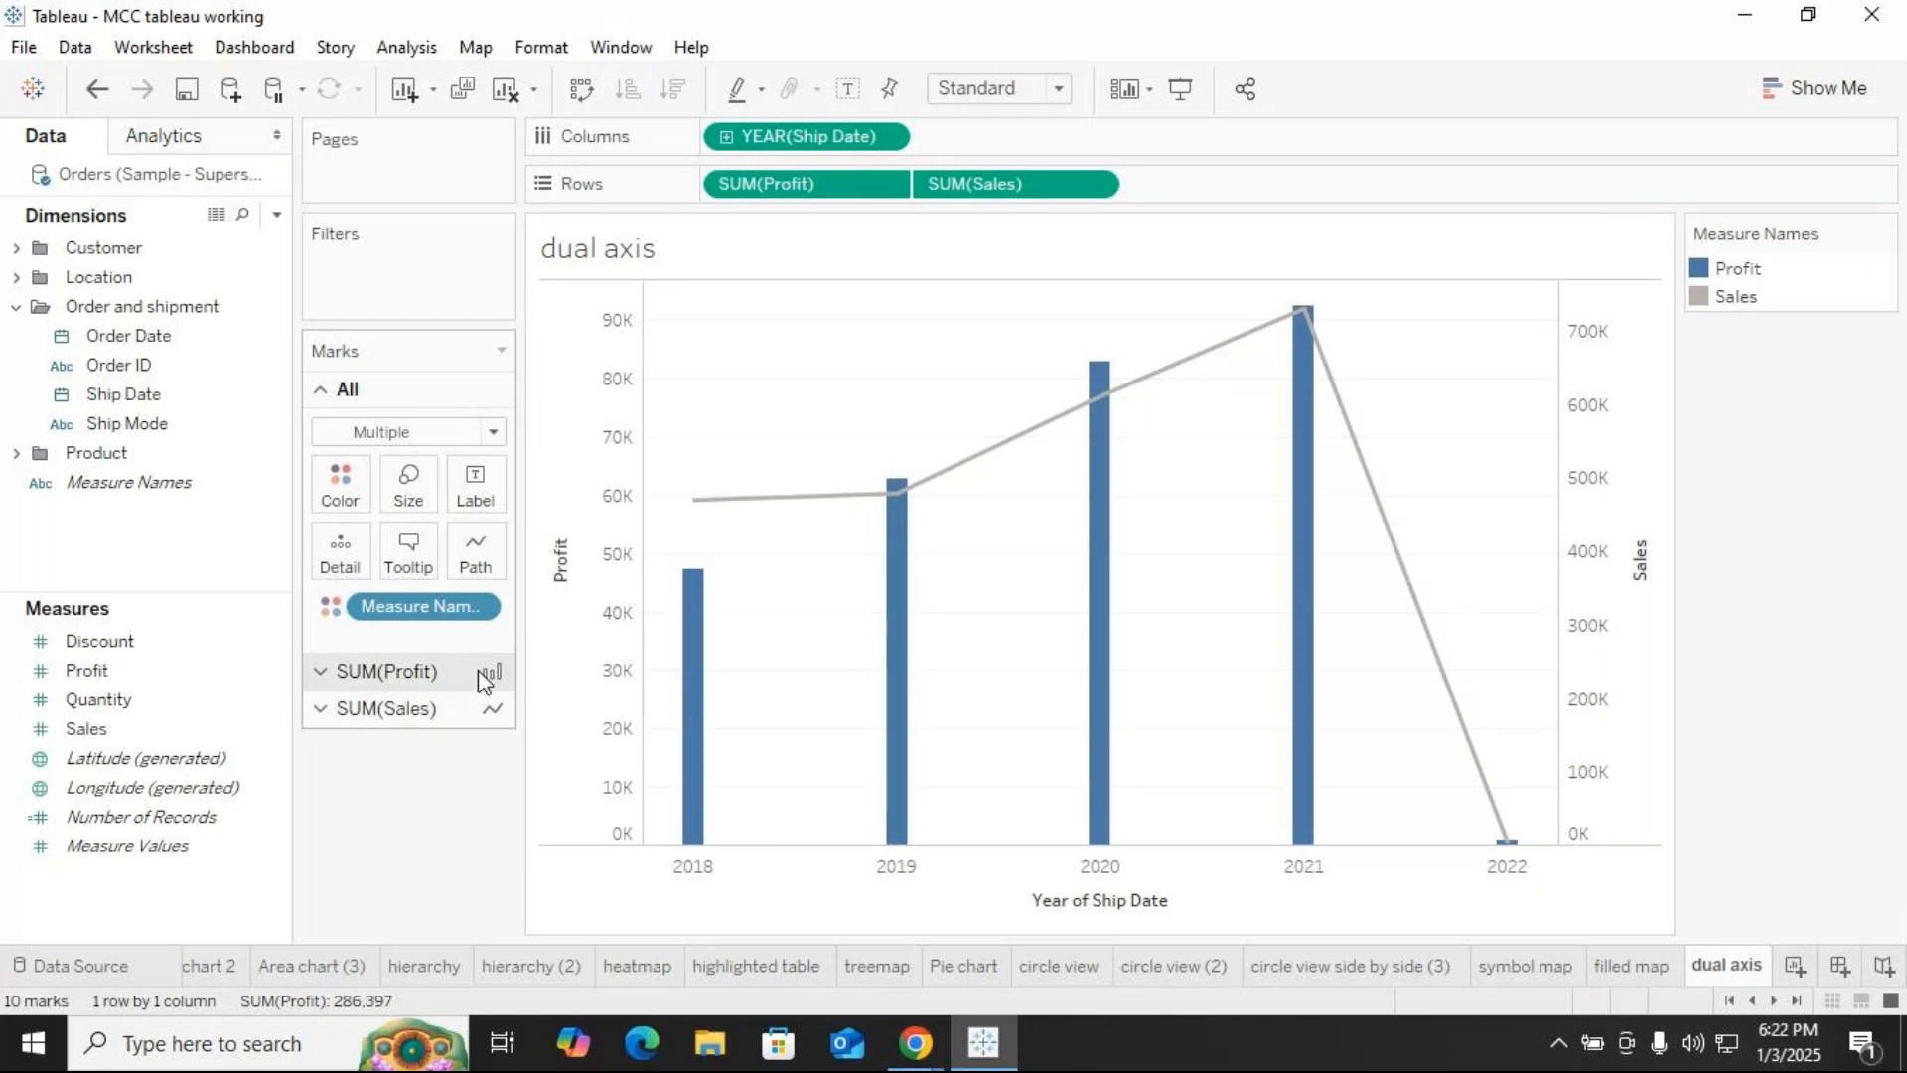
Set the mark type to Line for Profit and to Bar for Sales
left_click(376, 675)
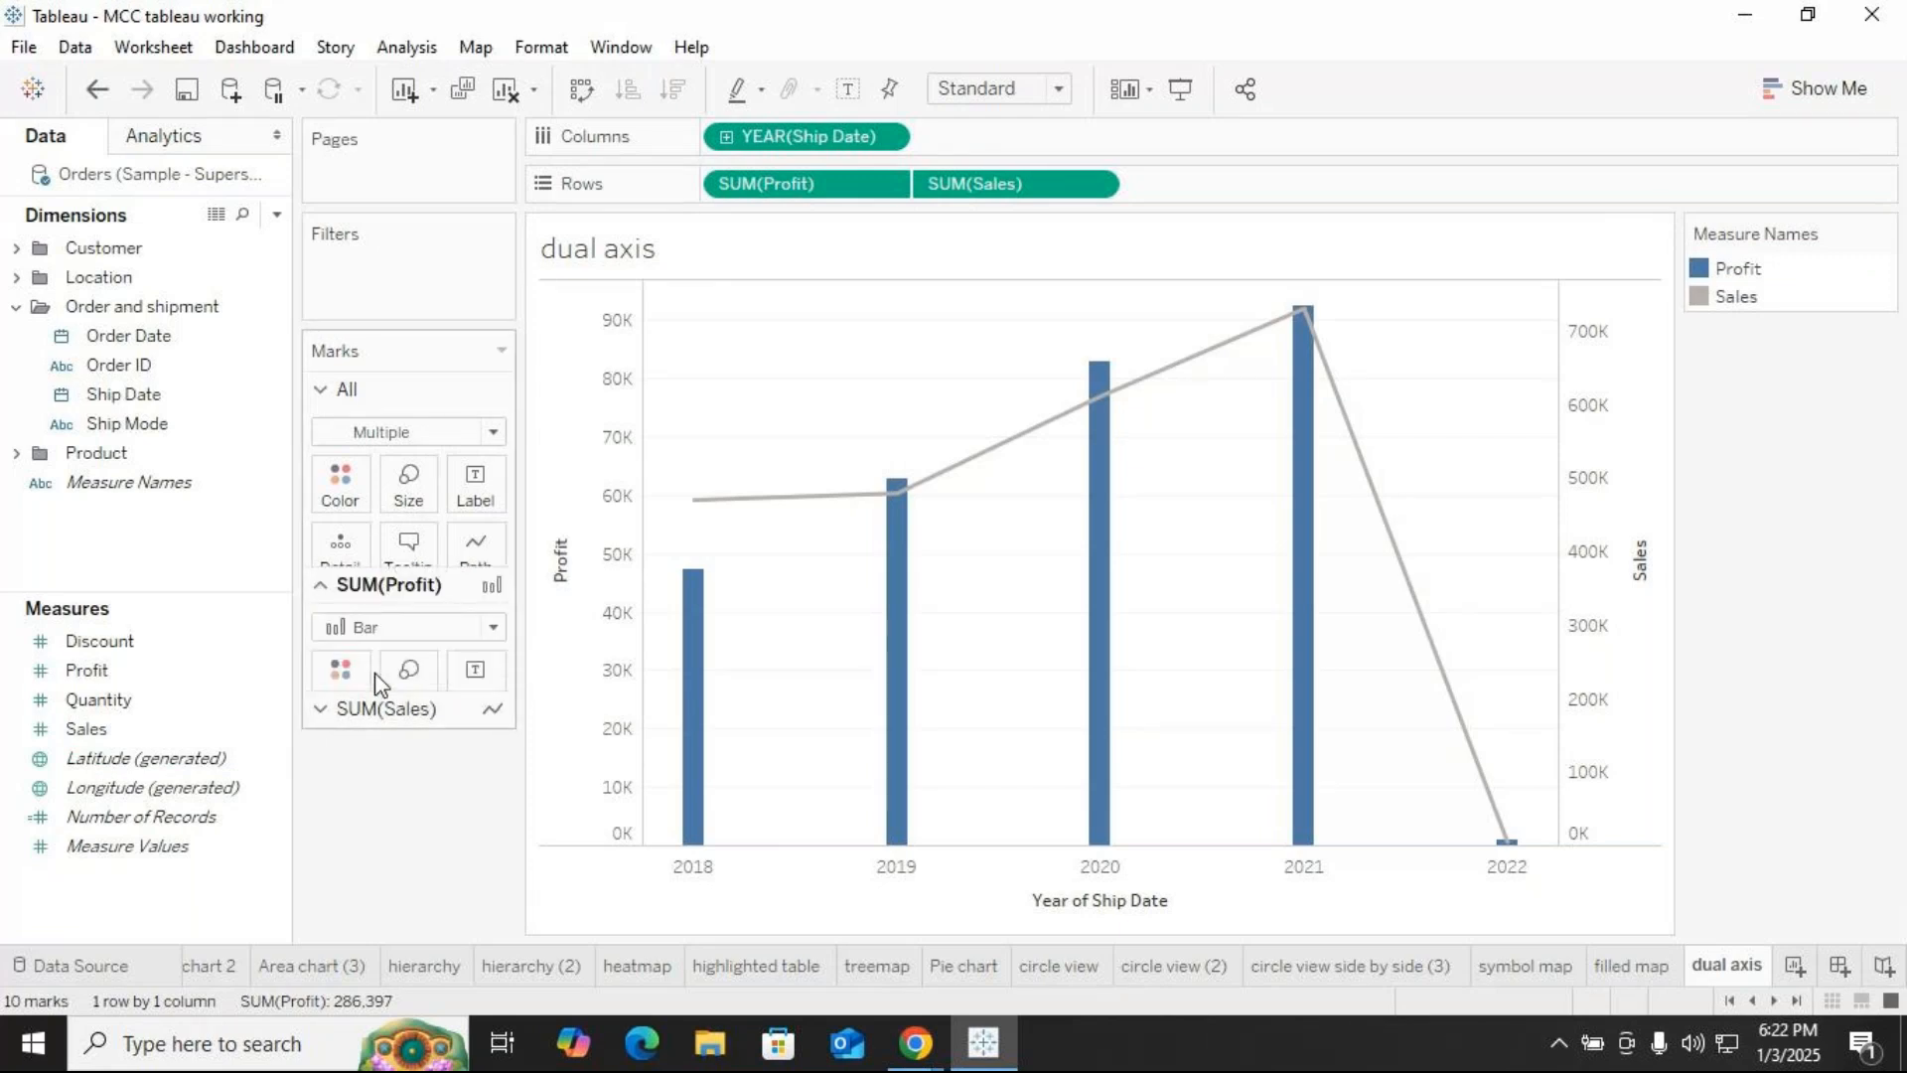
left_click(491, 471)
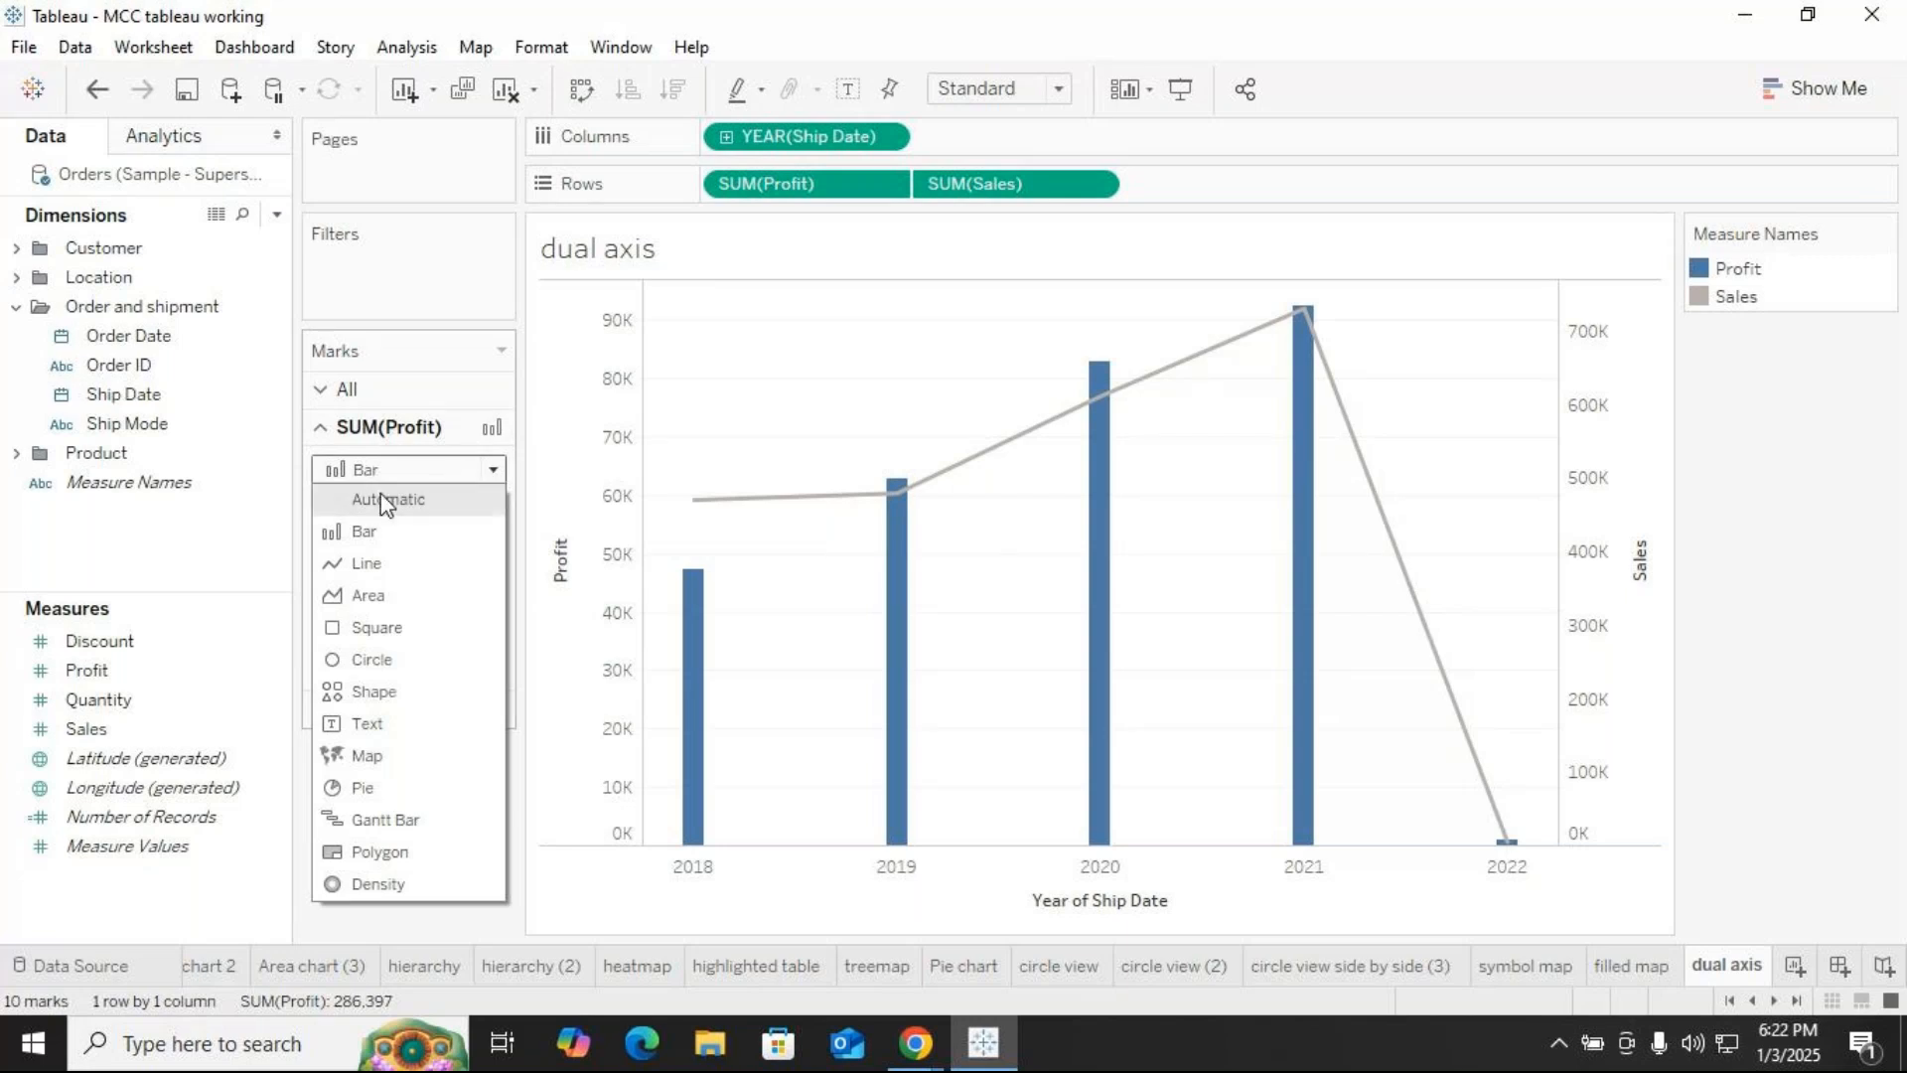
left_click(373, 572)
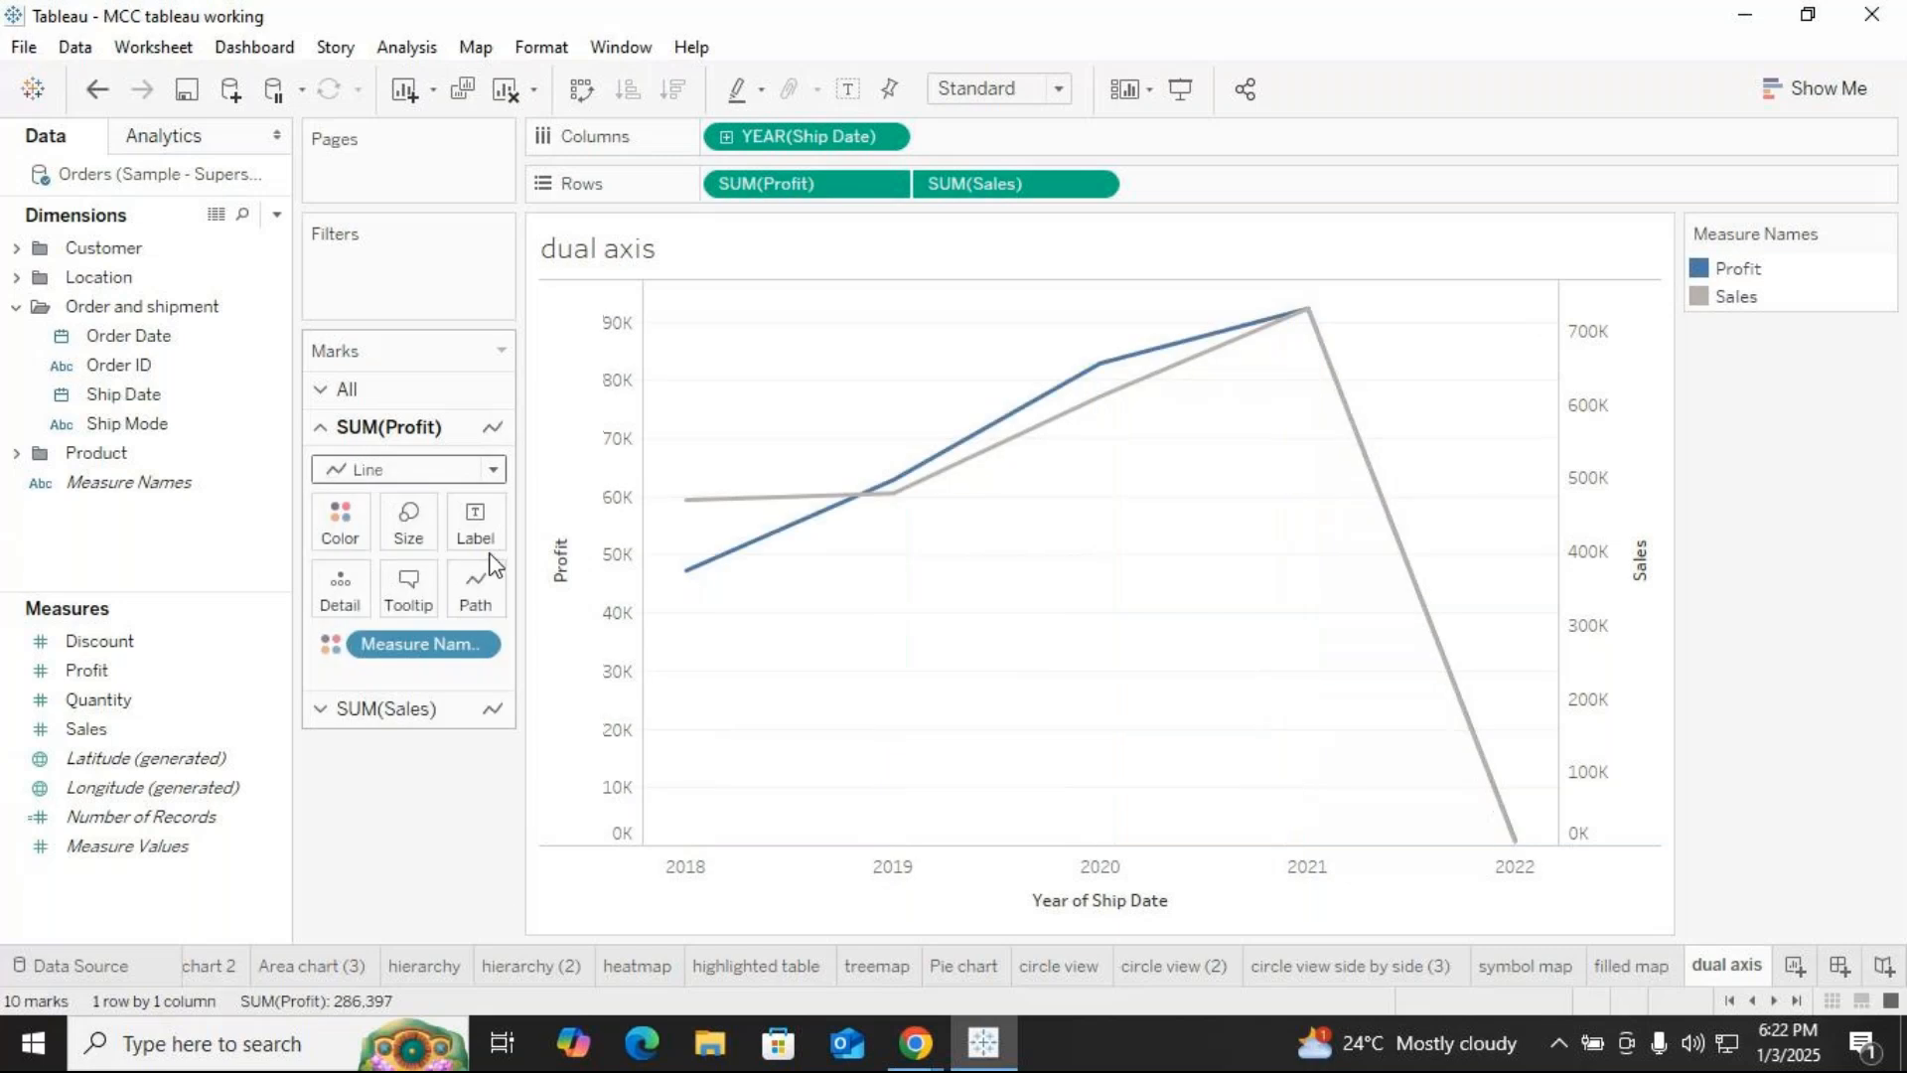
left_click(397, 709)
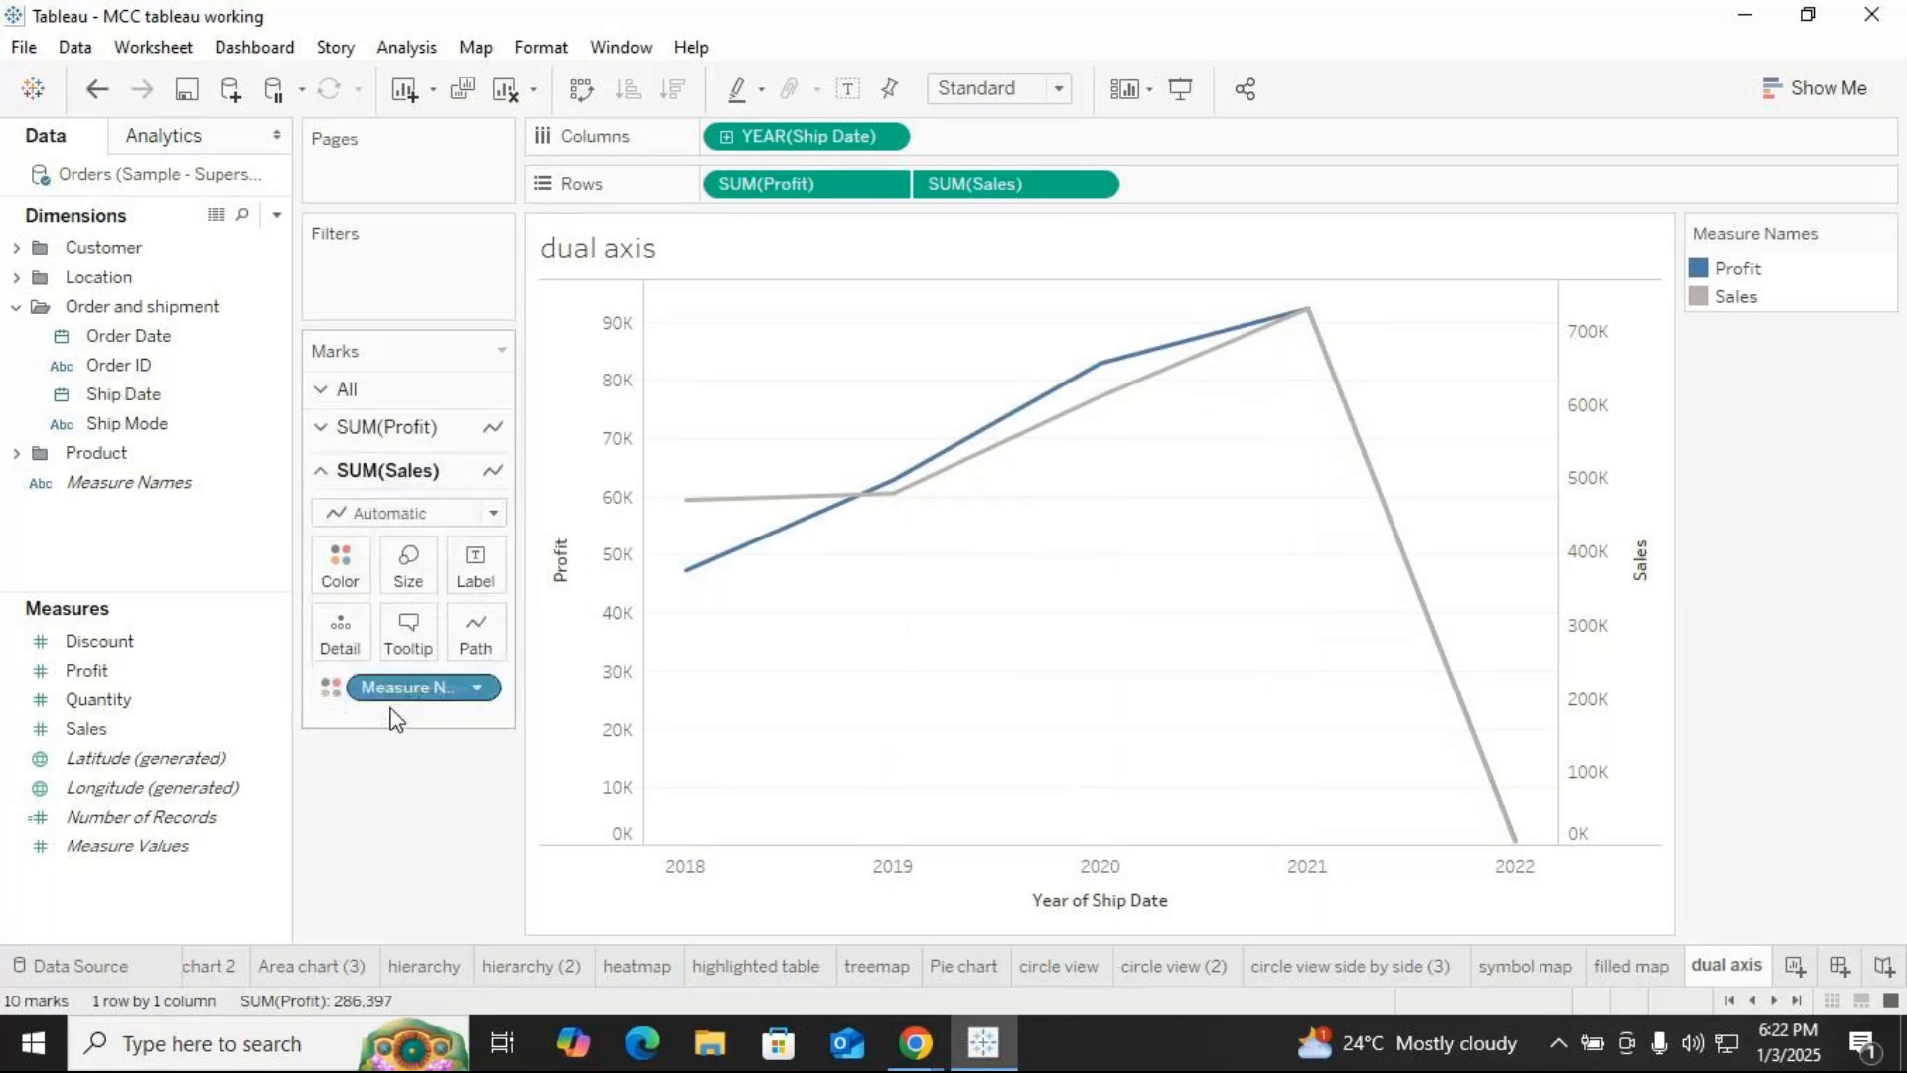
left_click(492, 509)
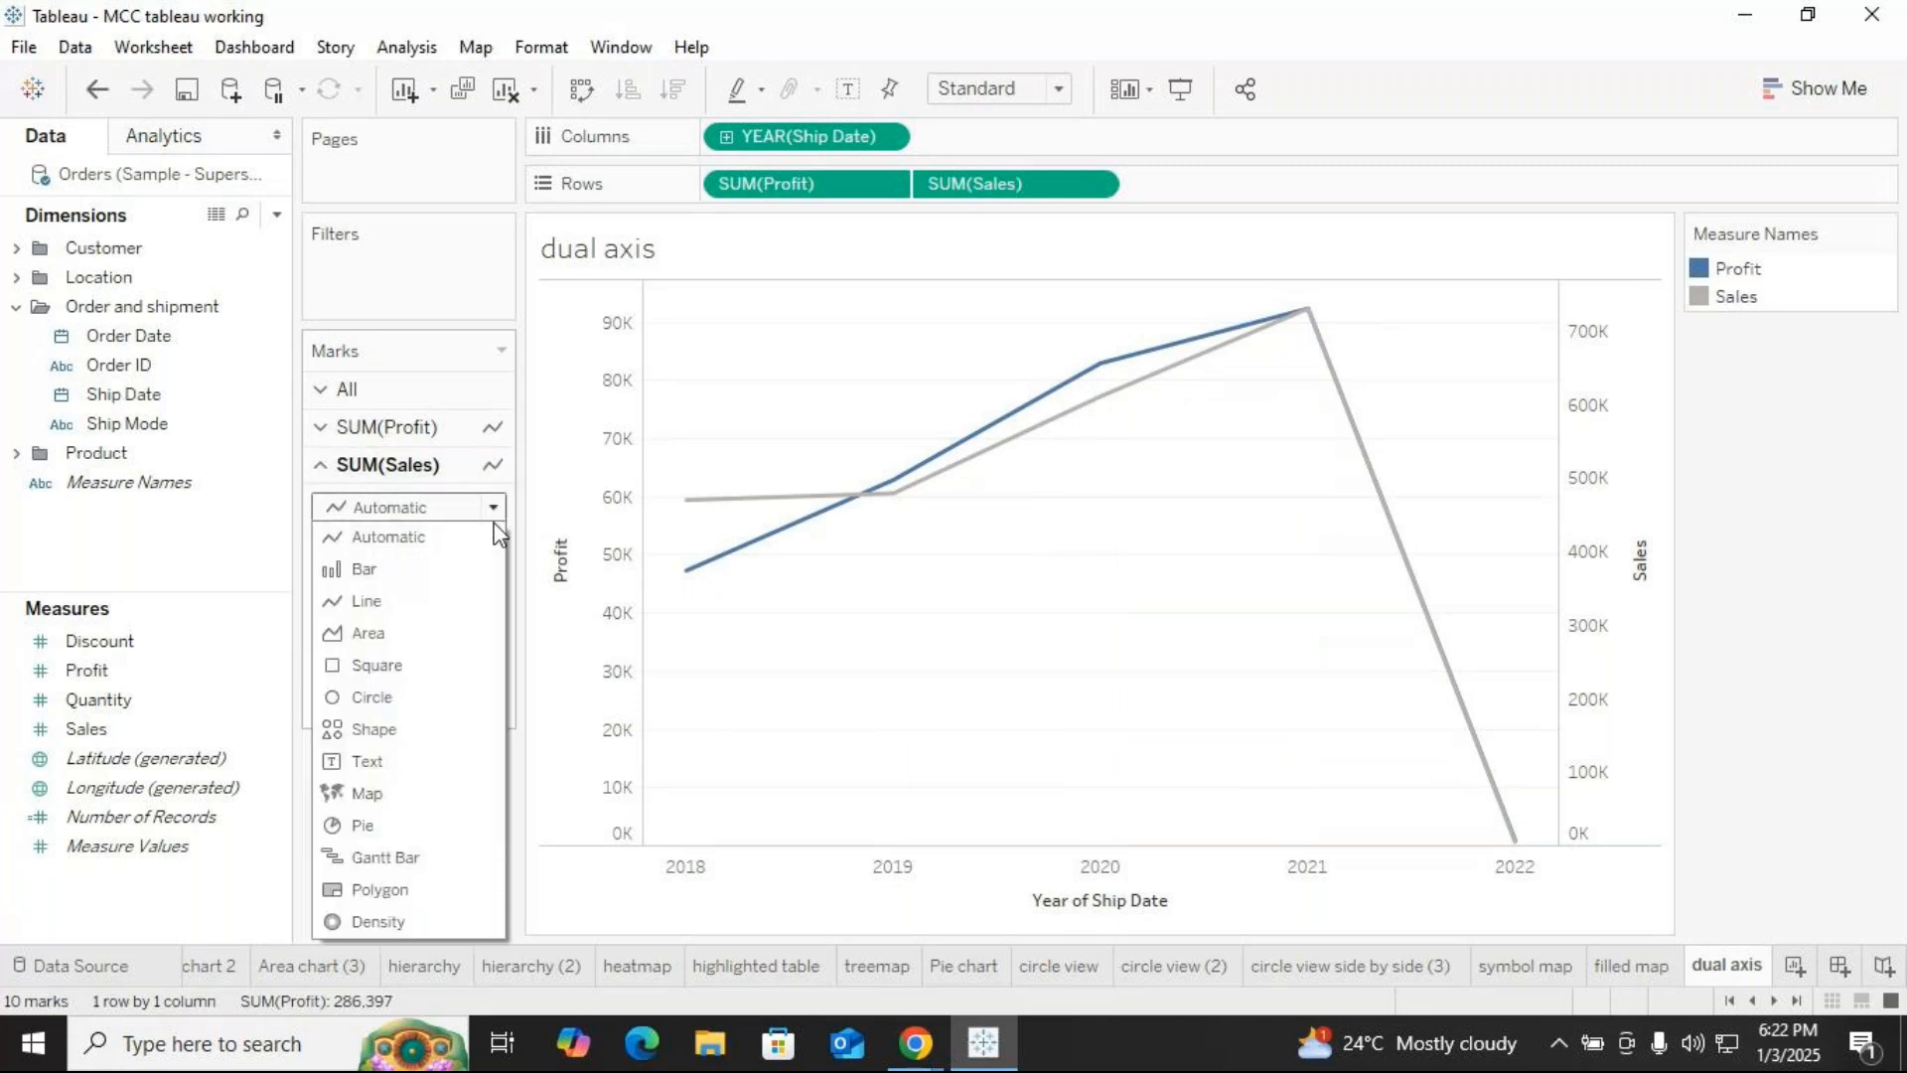
left_click(402, 568)
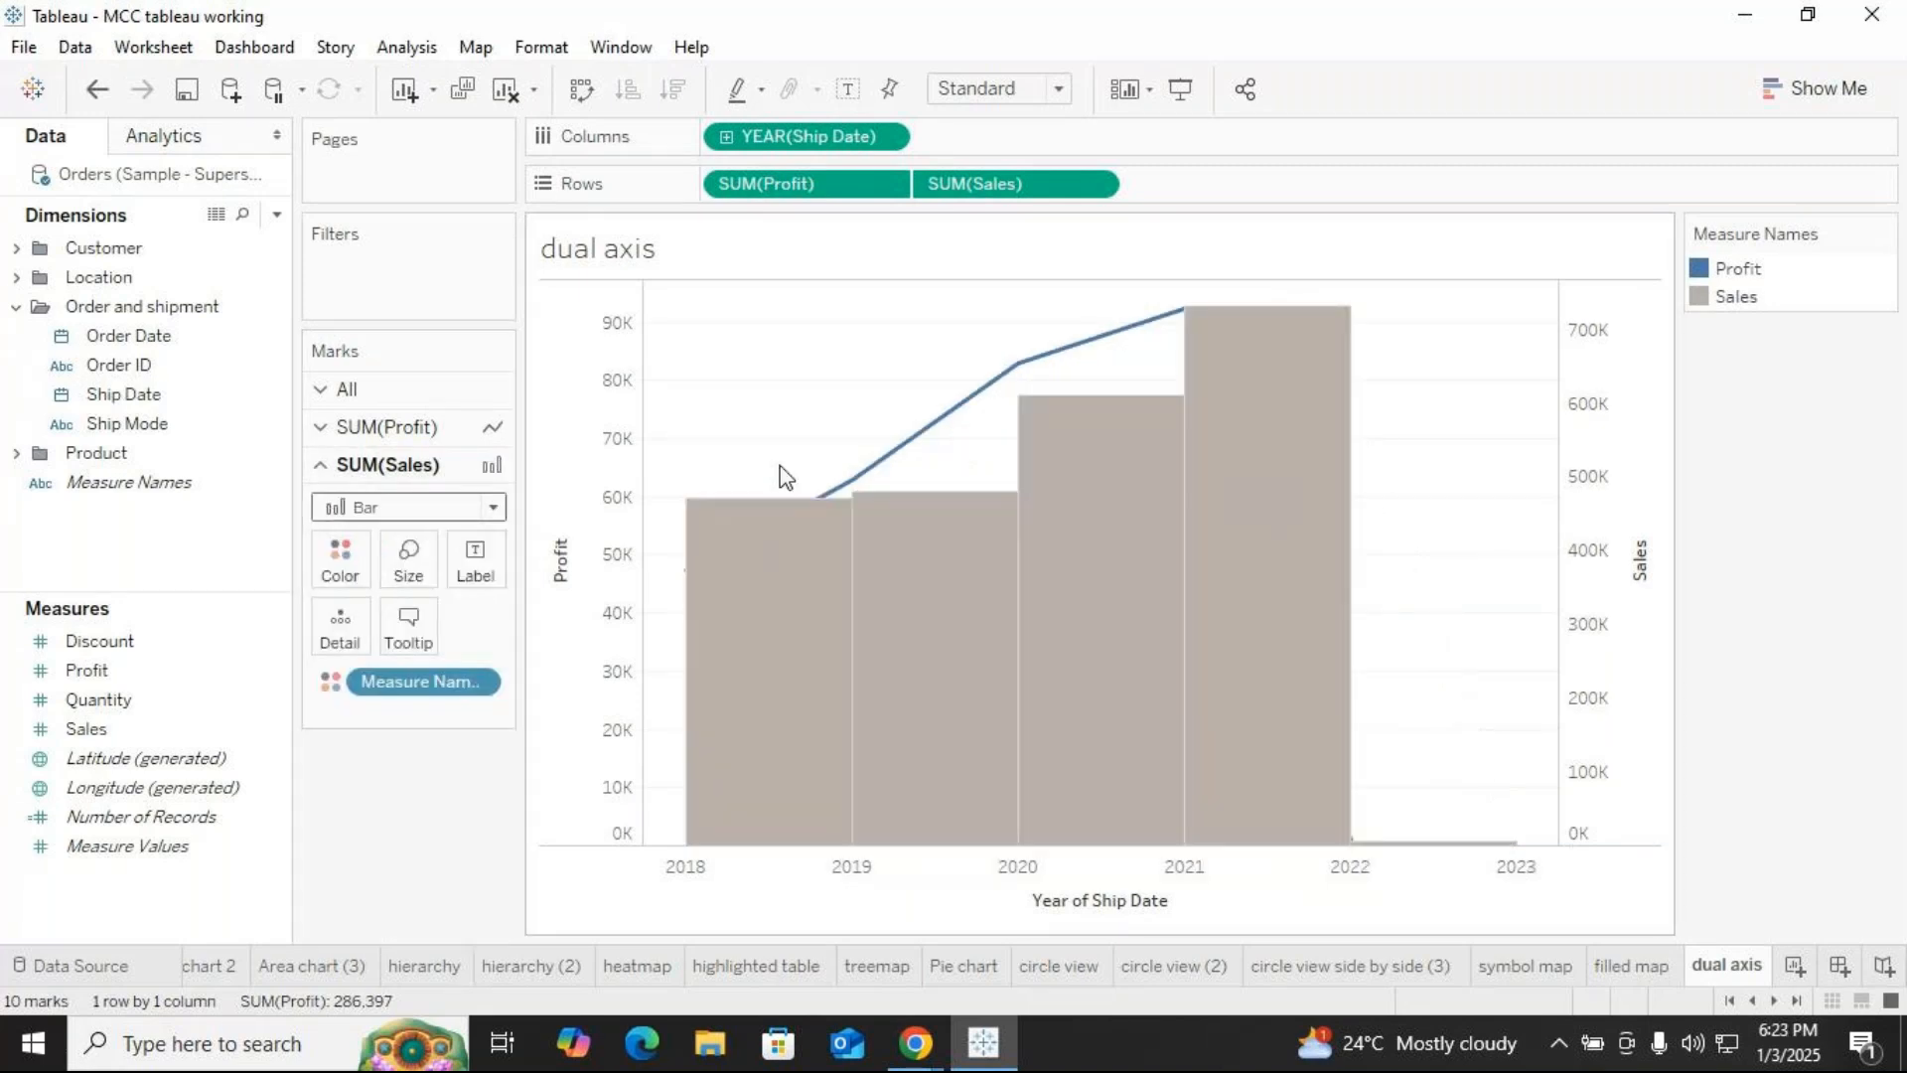
Switch the Sales bar sizing from Fixed to Manual and make the bars slightly narrower
left_click(415, 559)
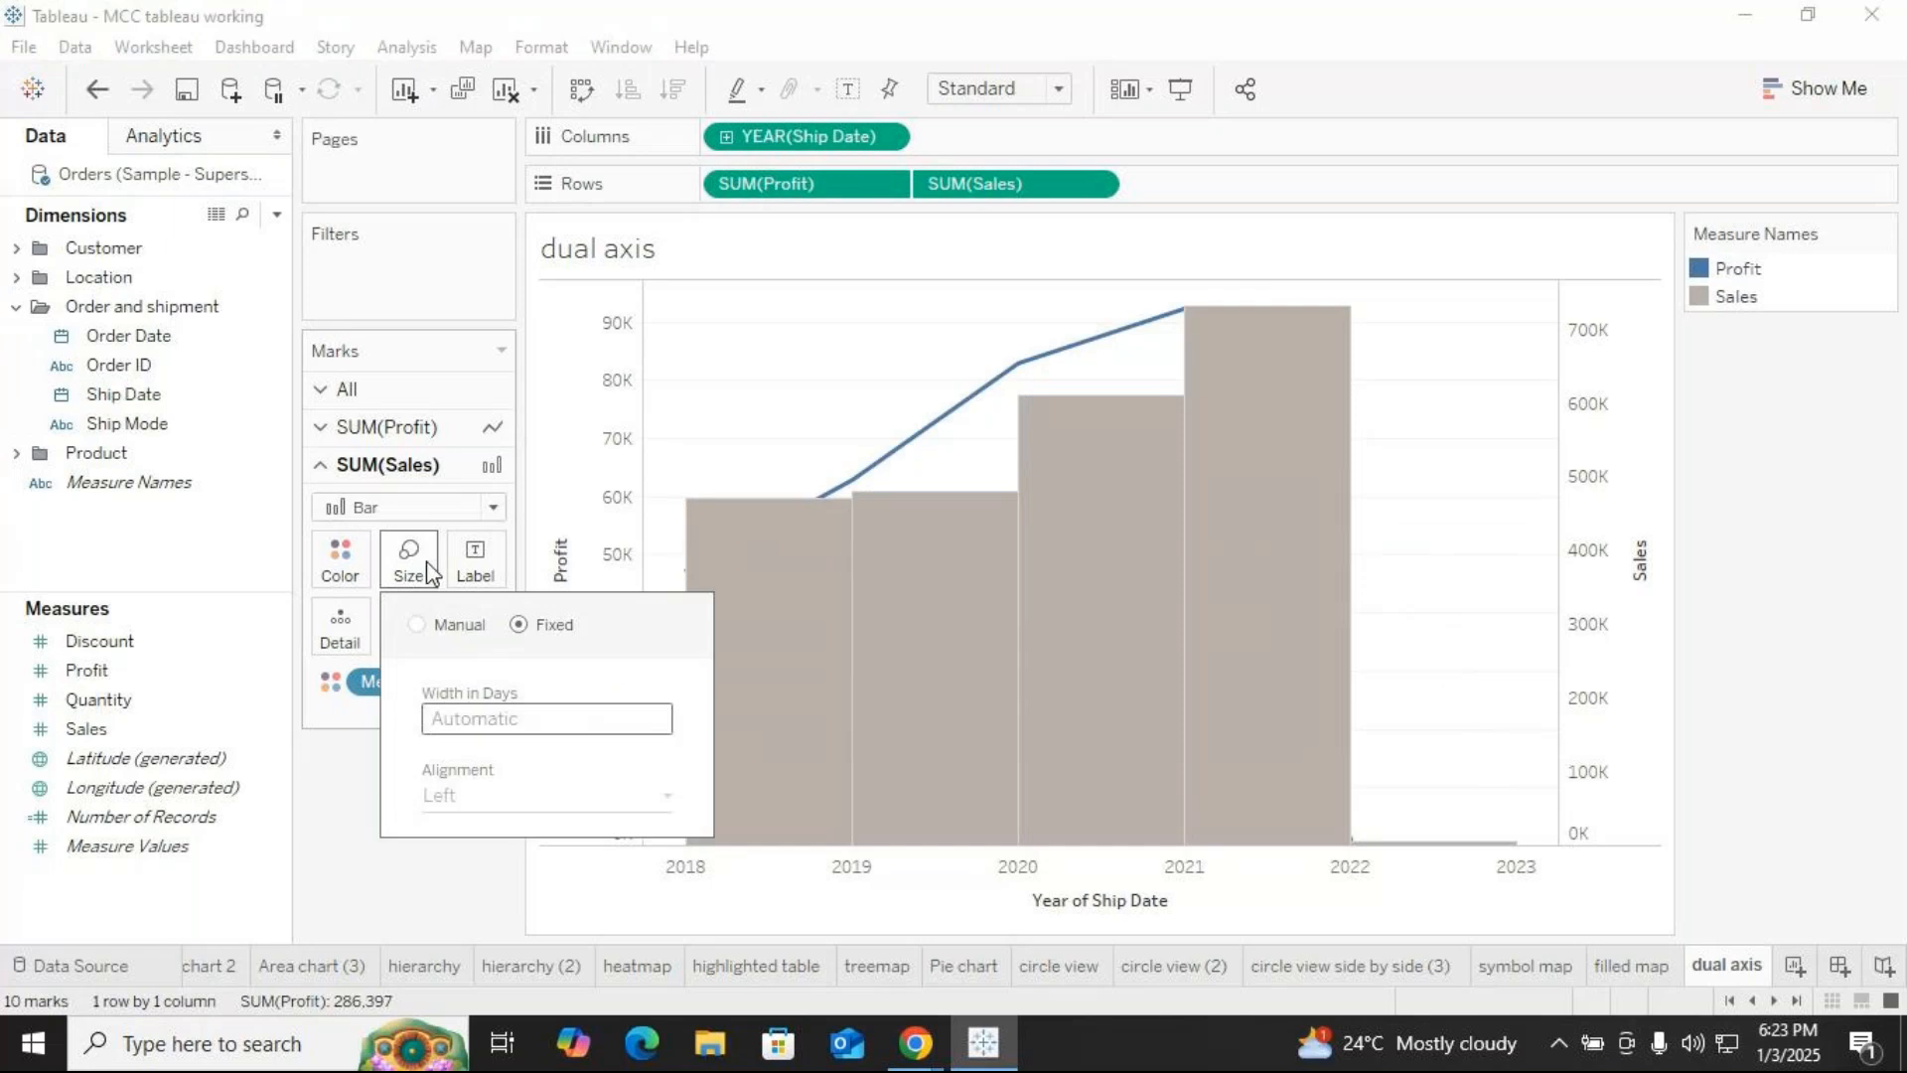
left_click(416, 624)
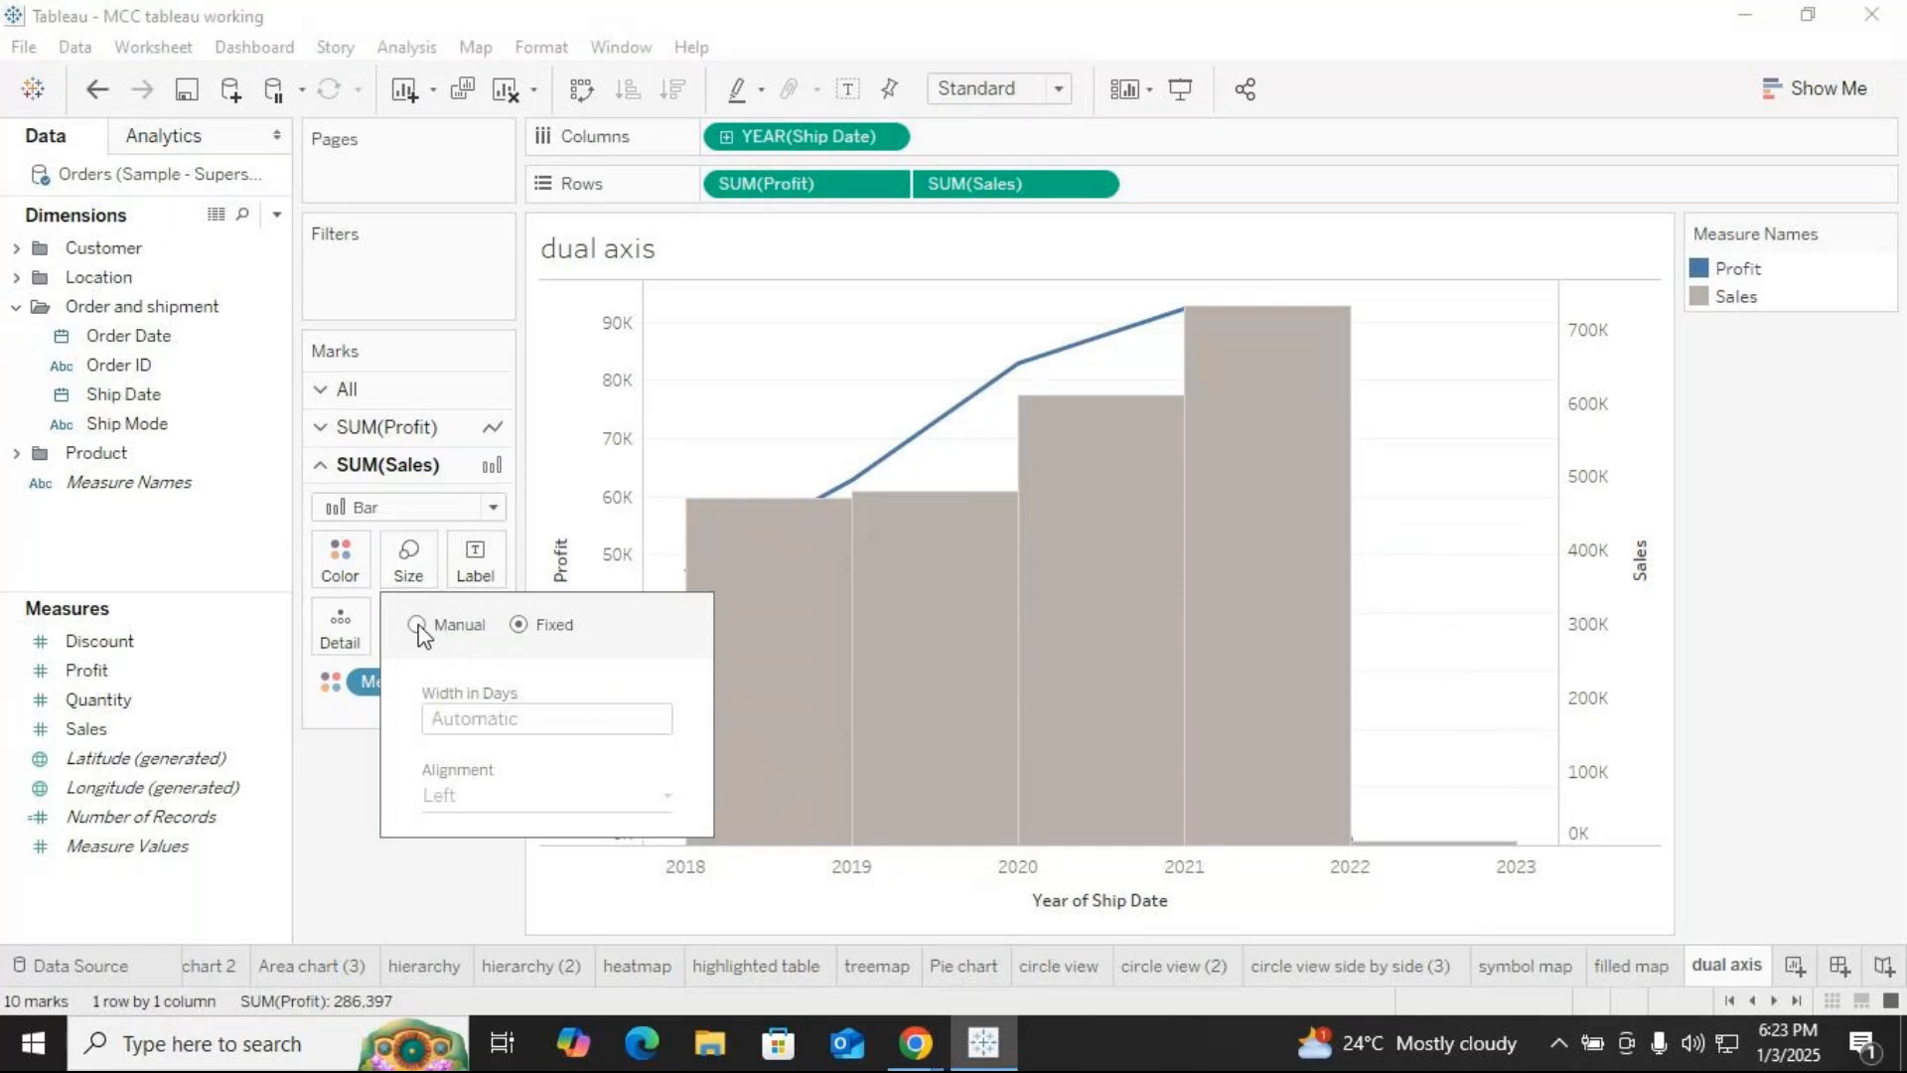
left_click_drag(510, 752, 499, 752)
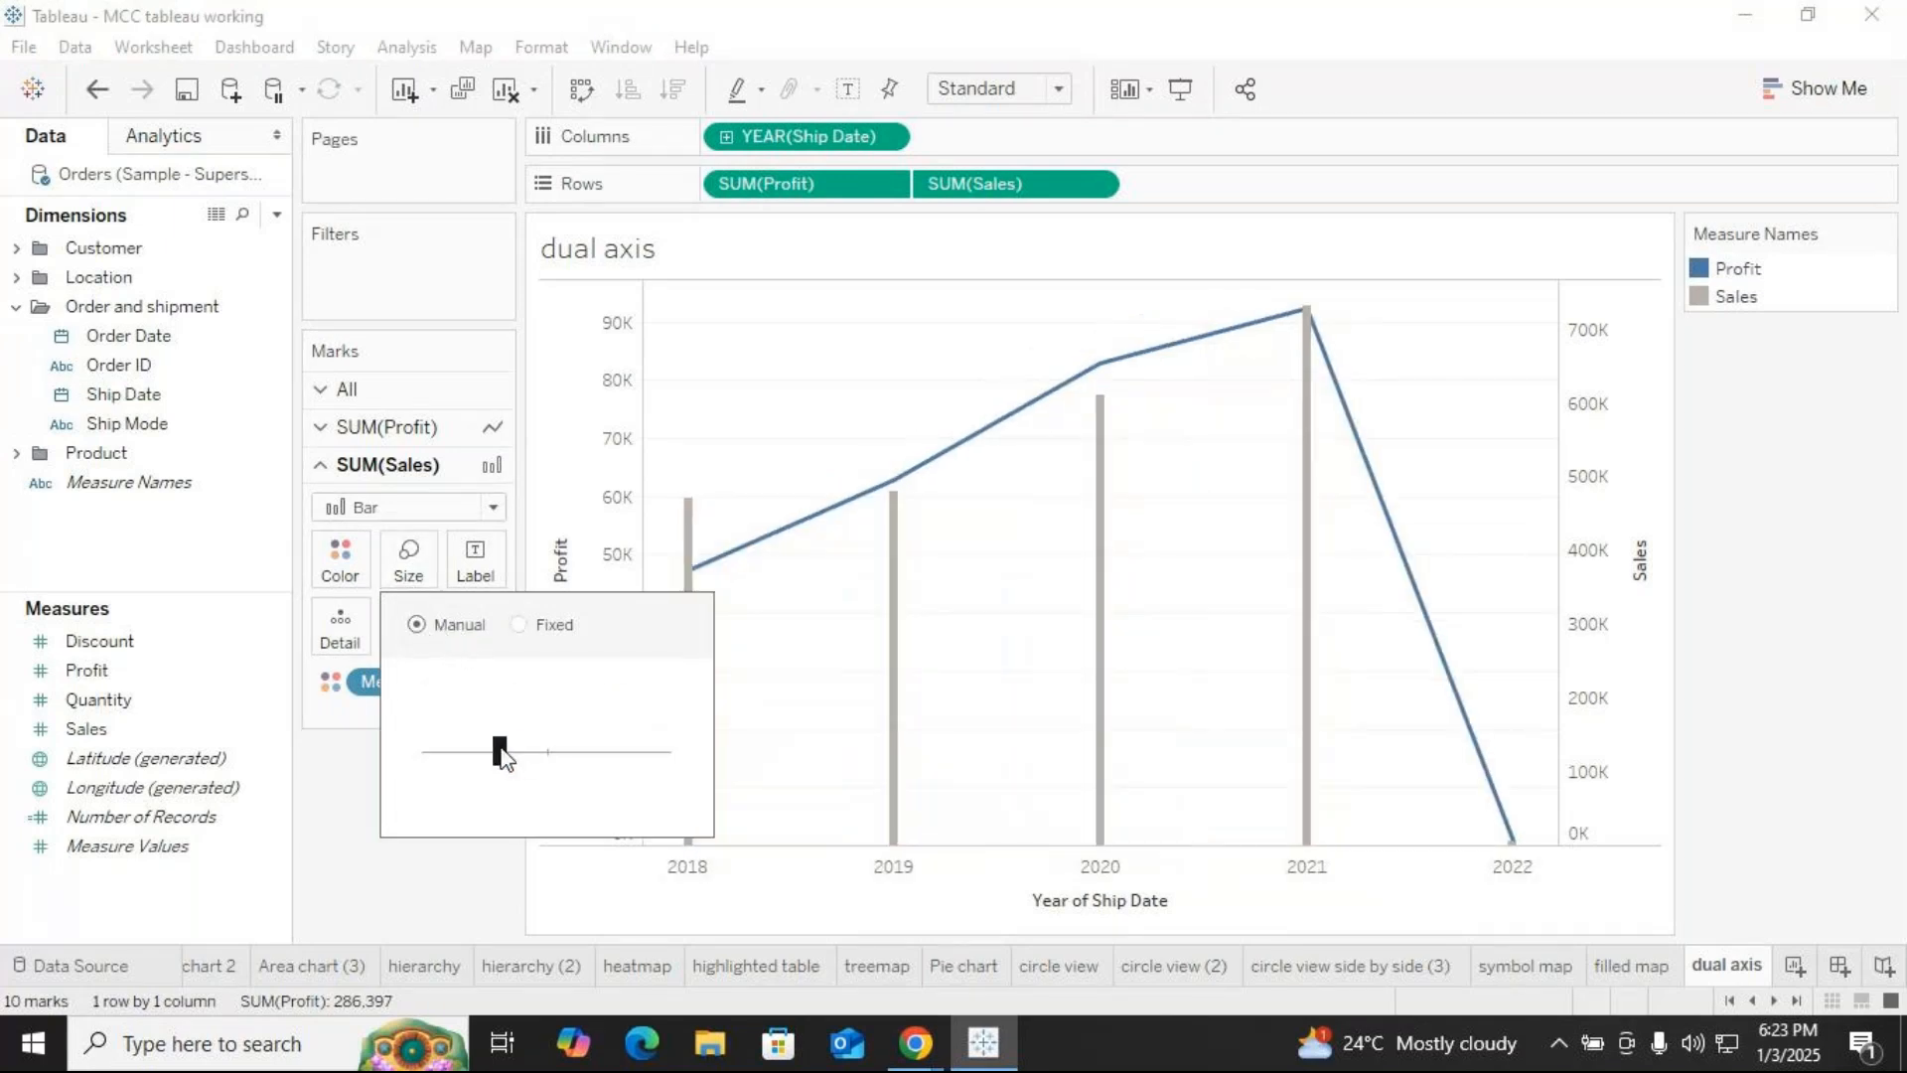
left_click(397, 894)
Change Ship Date on Columns to the continuous month level
left_click(887, 138)
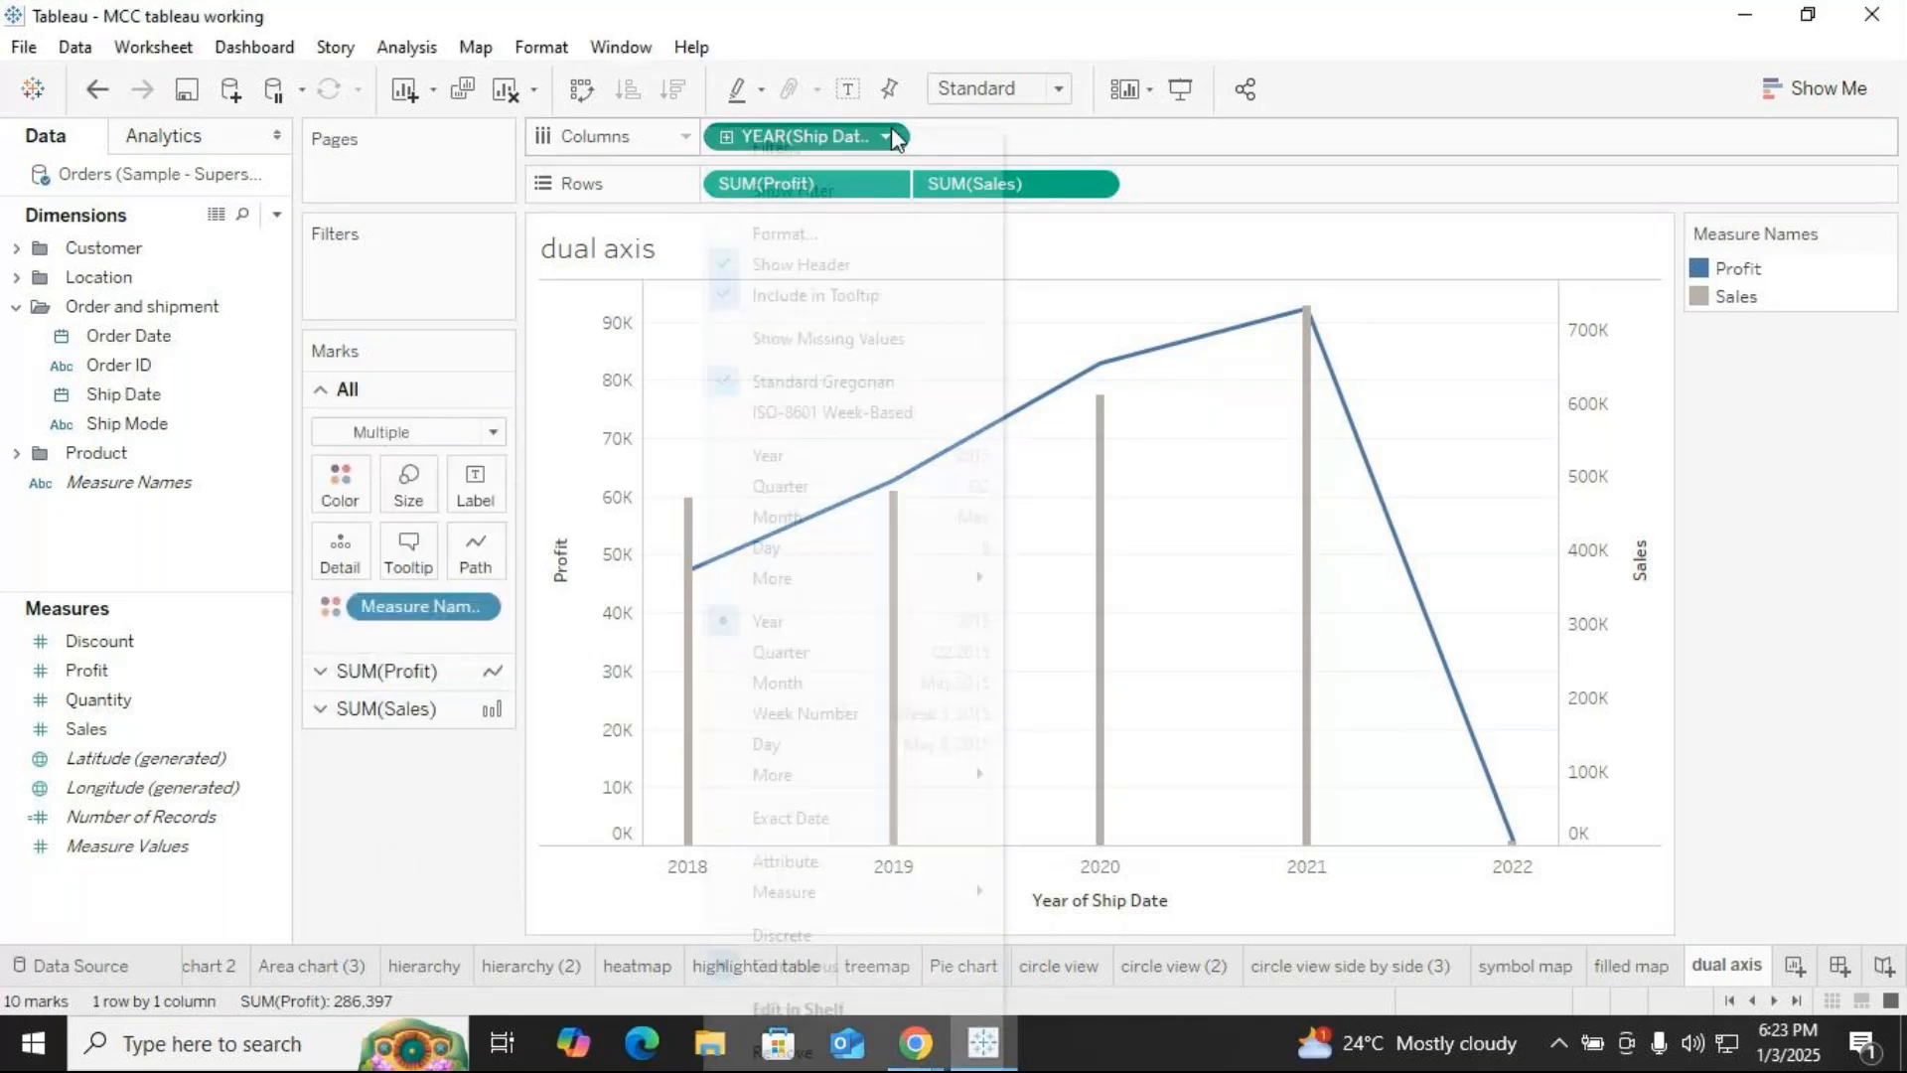
left_click(873, 684)
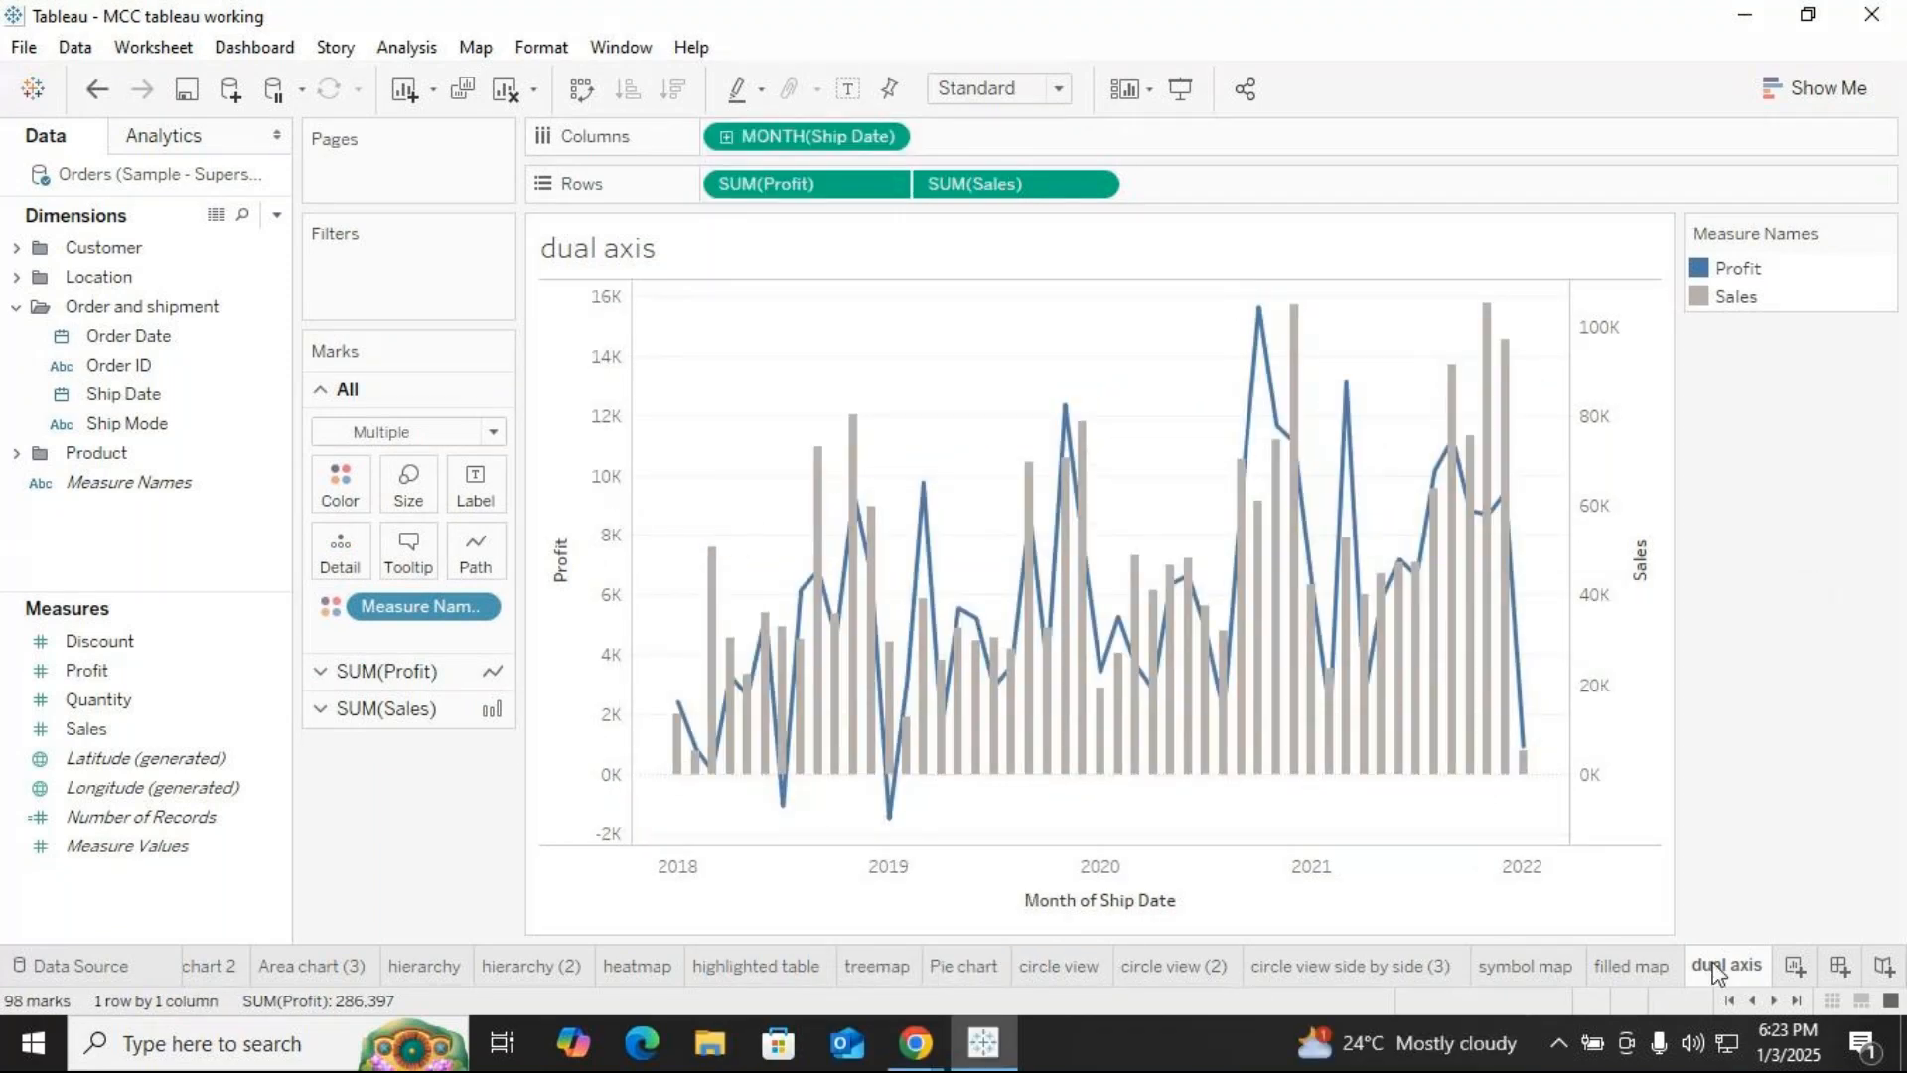
mouse_move(1714, 963)
mouse_move(1592, 968)
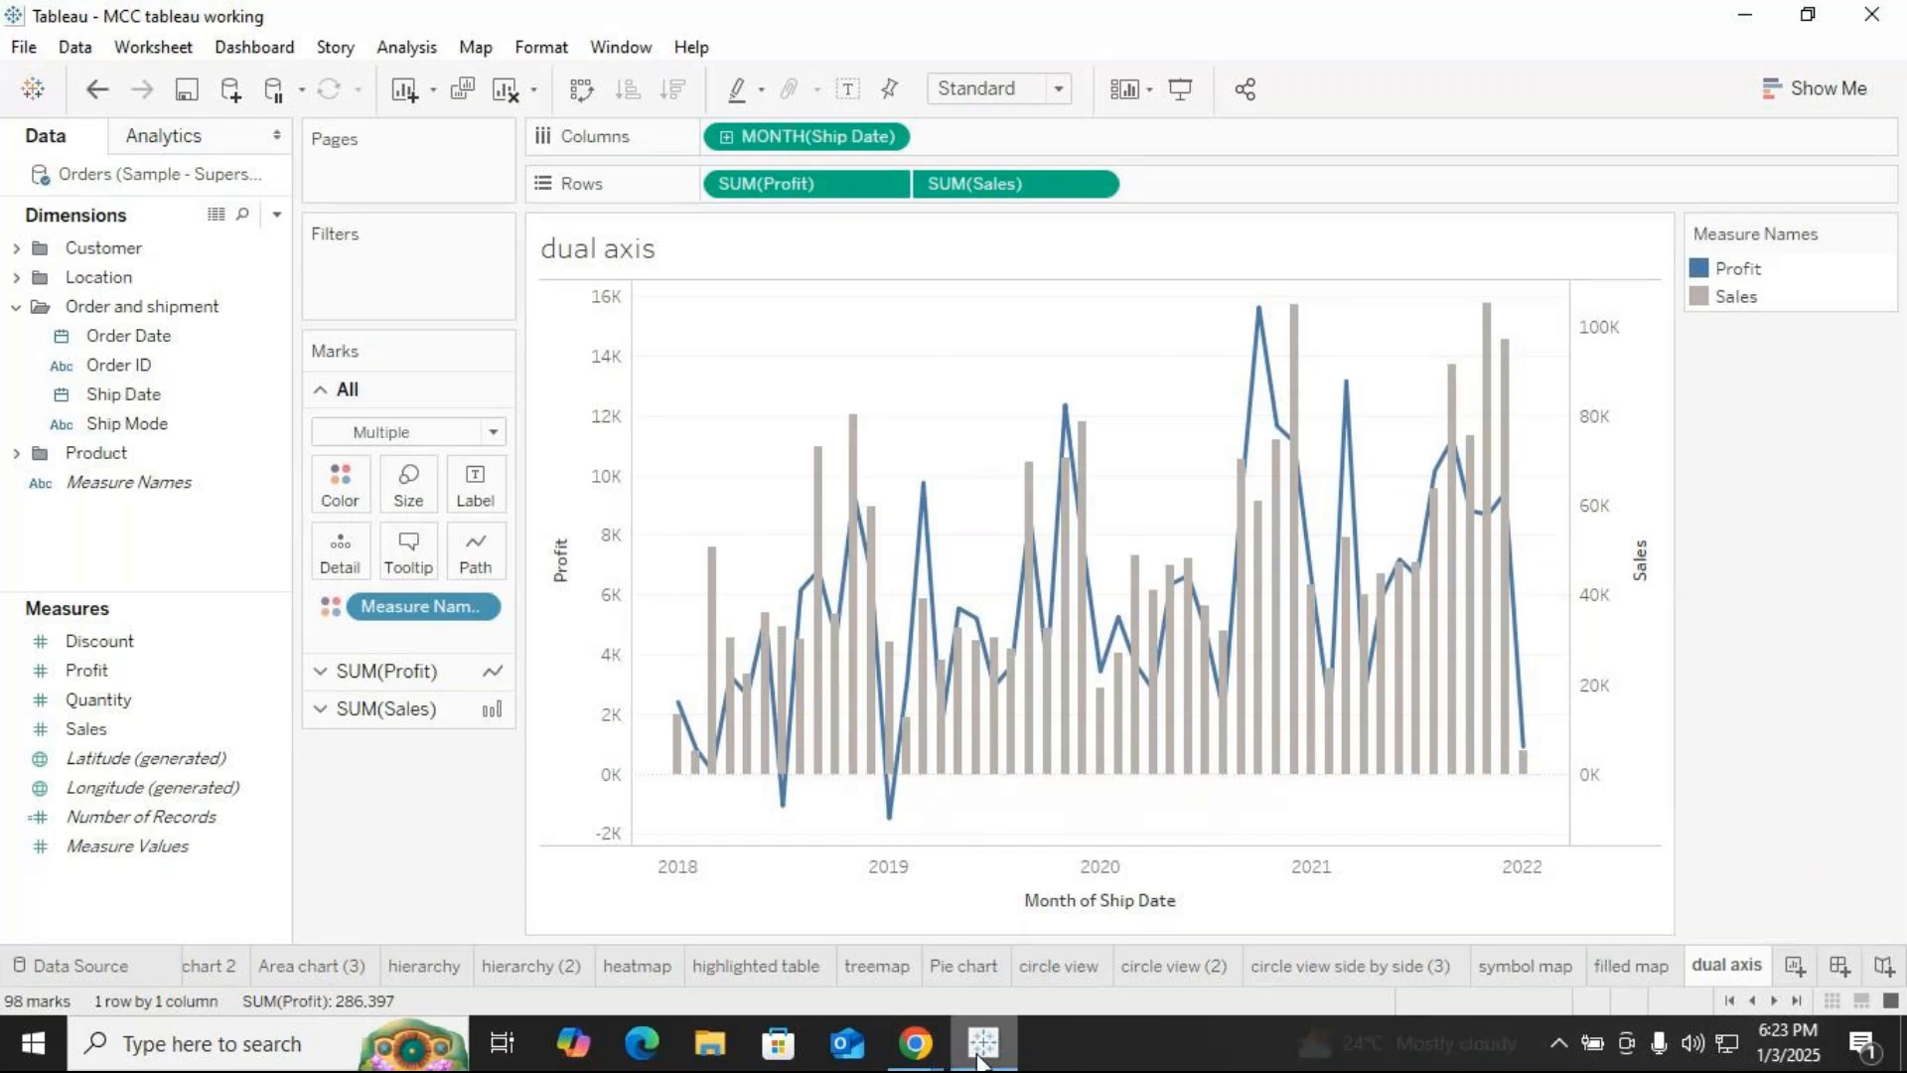
Switch to the GoTo Meeting window, mute the microphone, check the meeting again and return to Tableau
left_click(944, 1043)
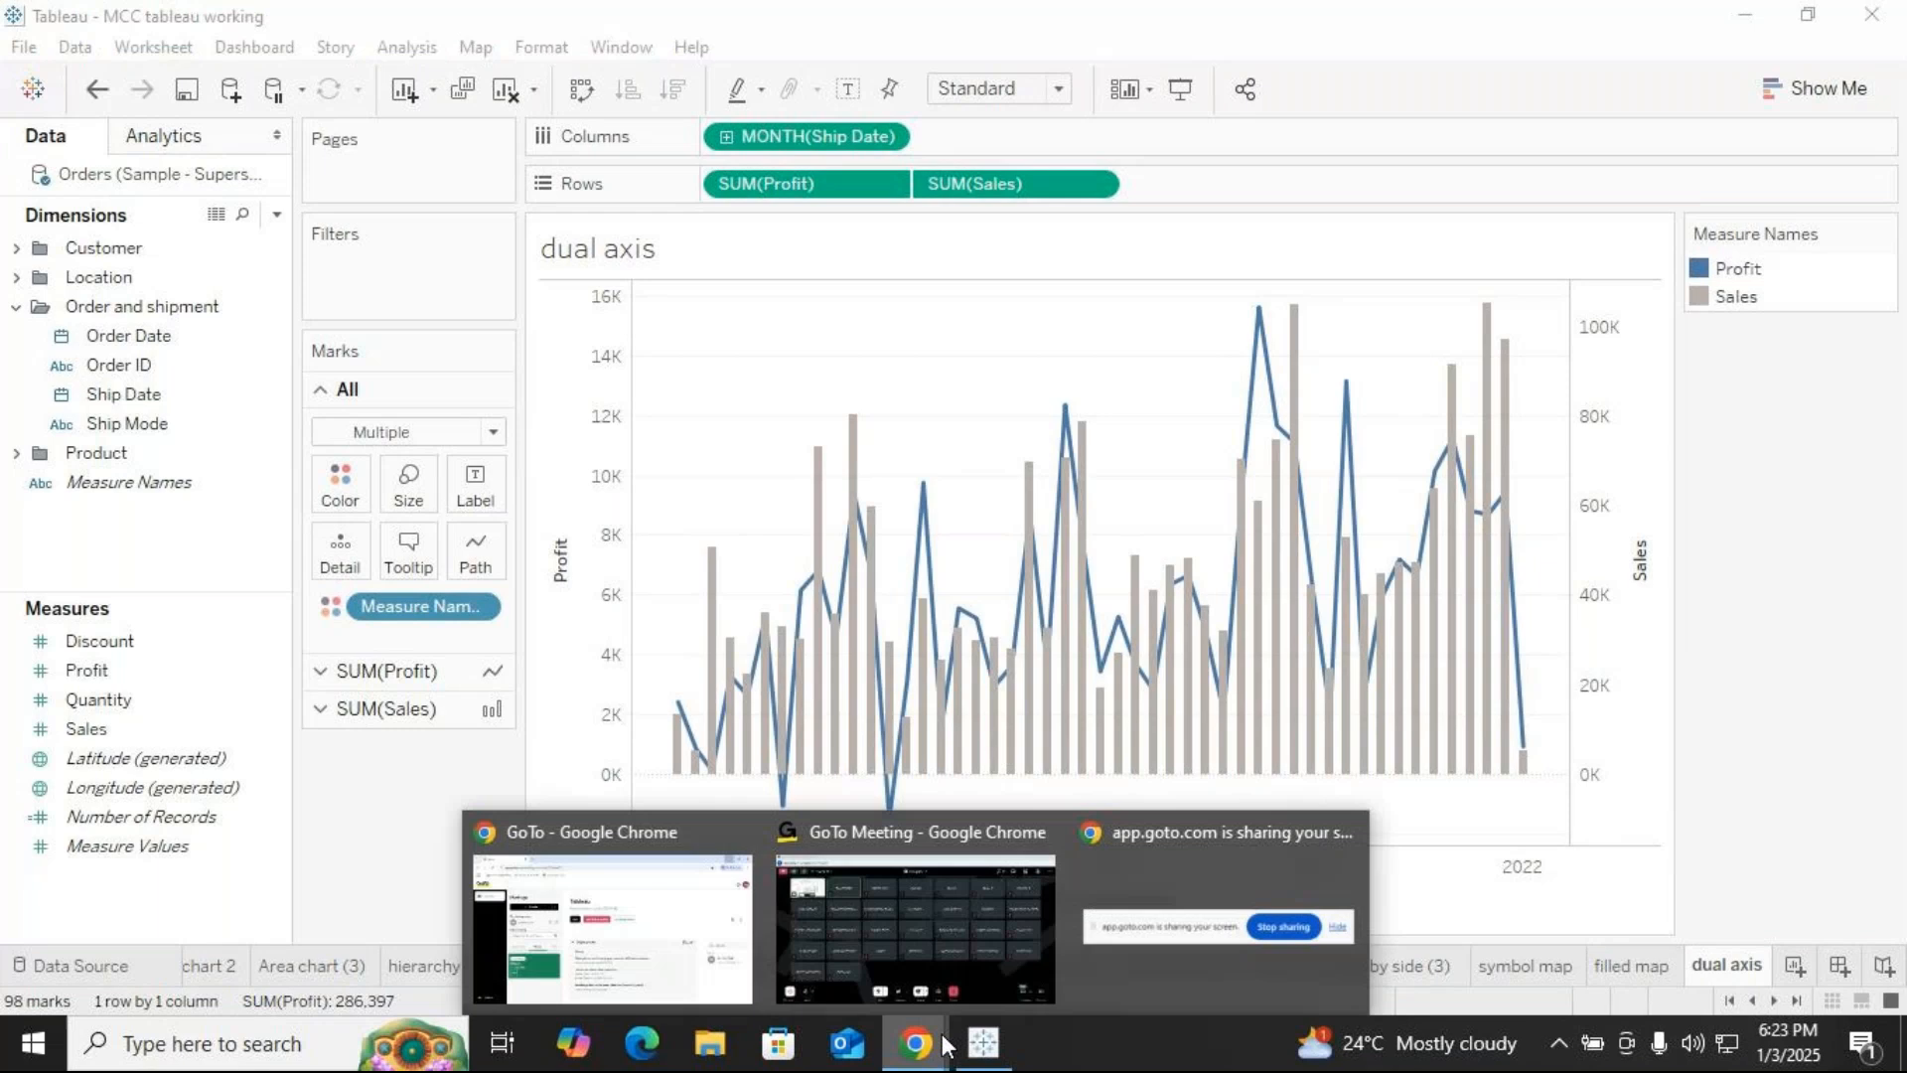
left_click(993, 972)
left_click(695, 933)
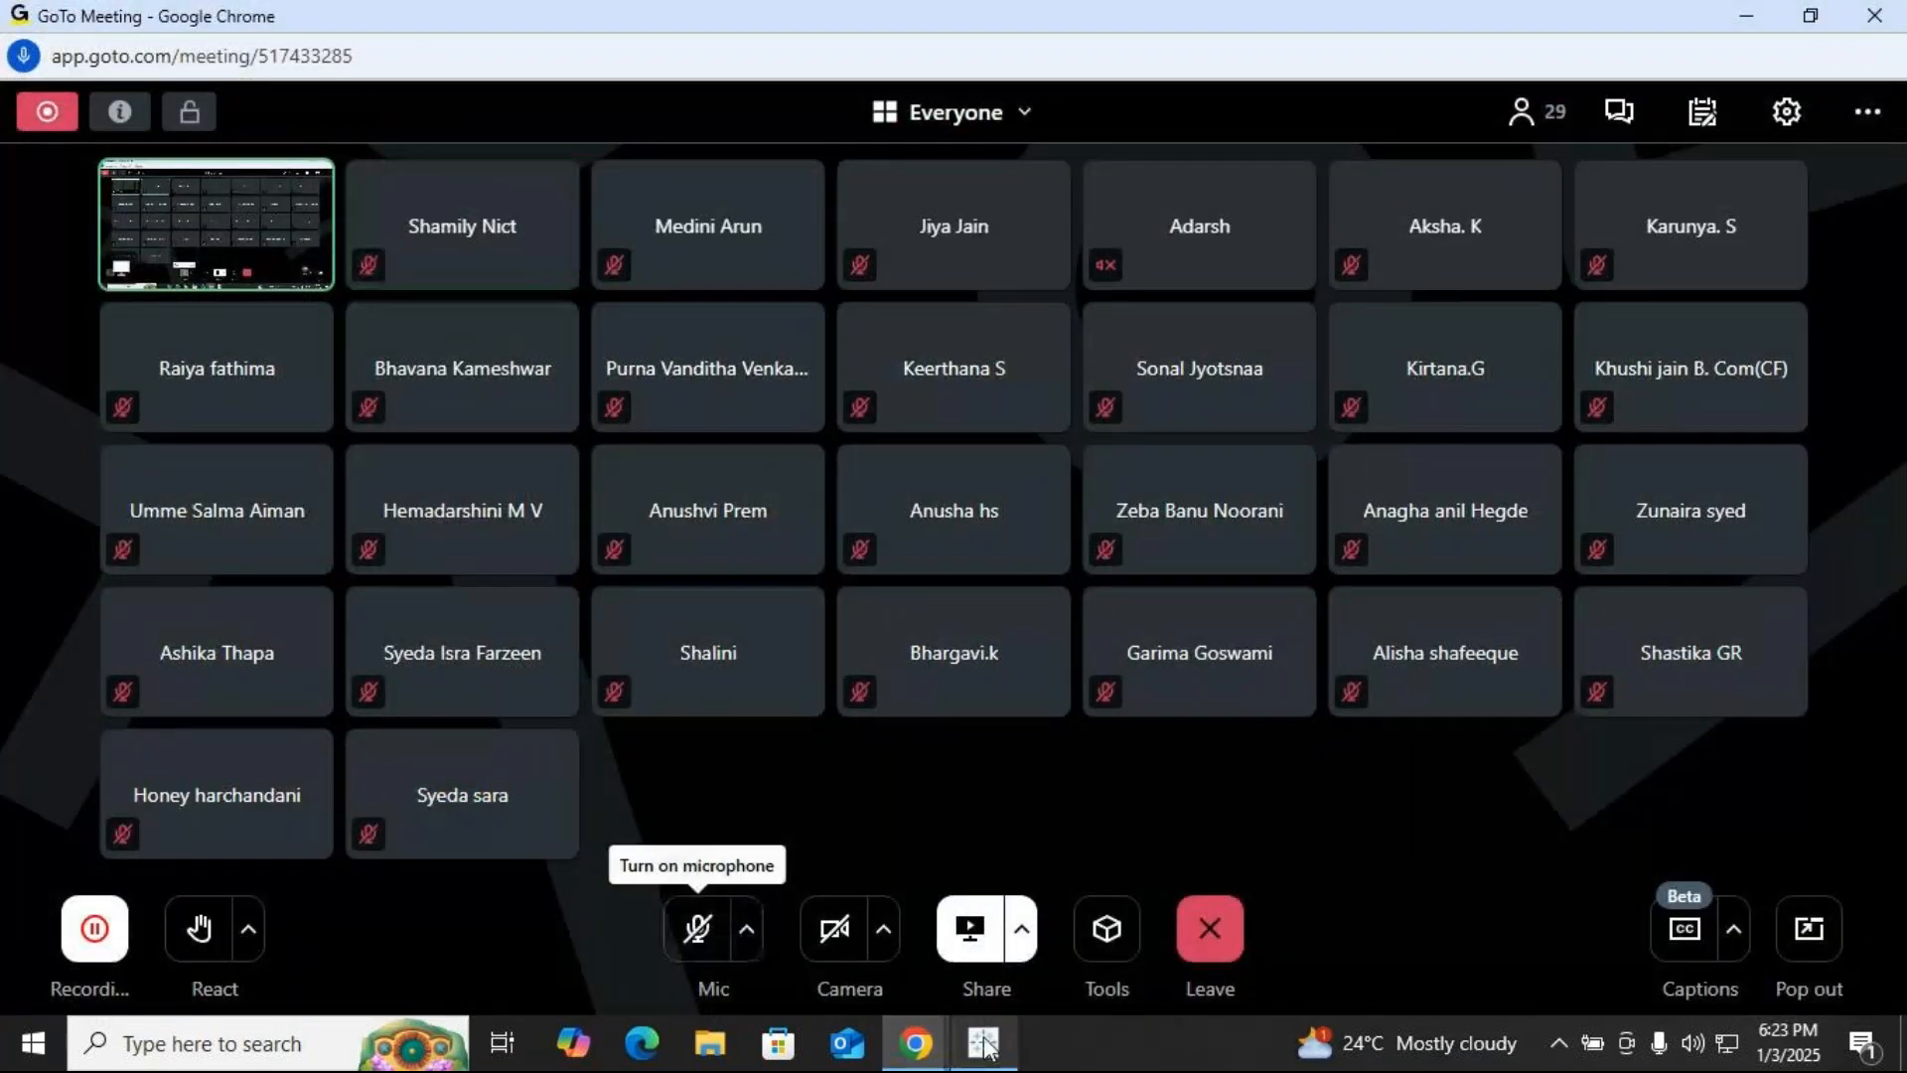
left_click(984, 1043)
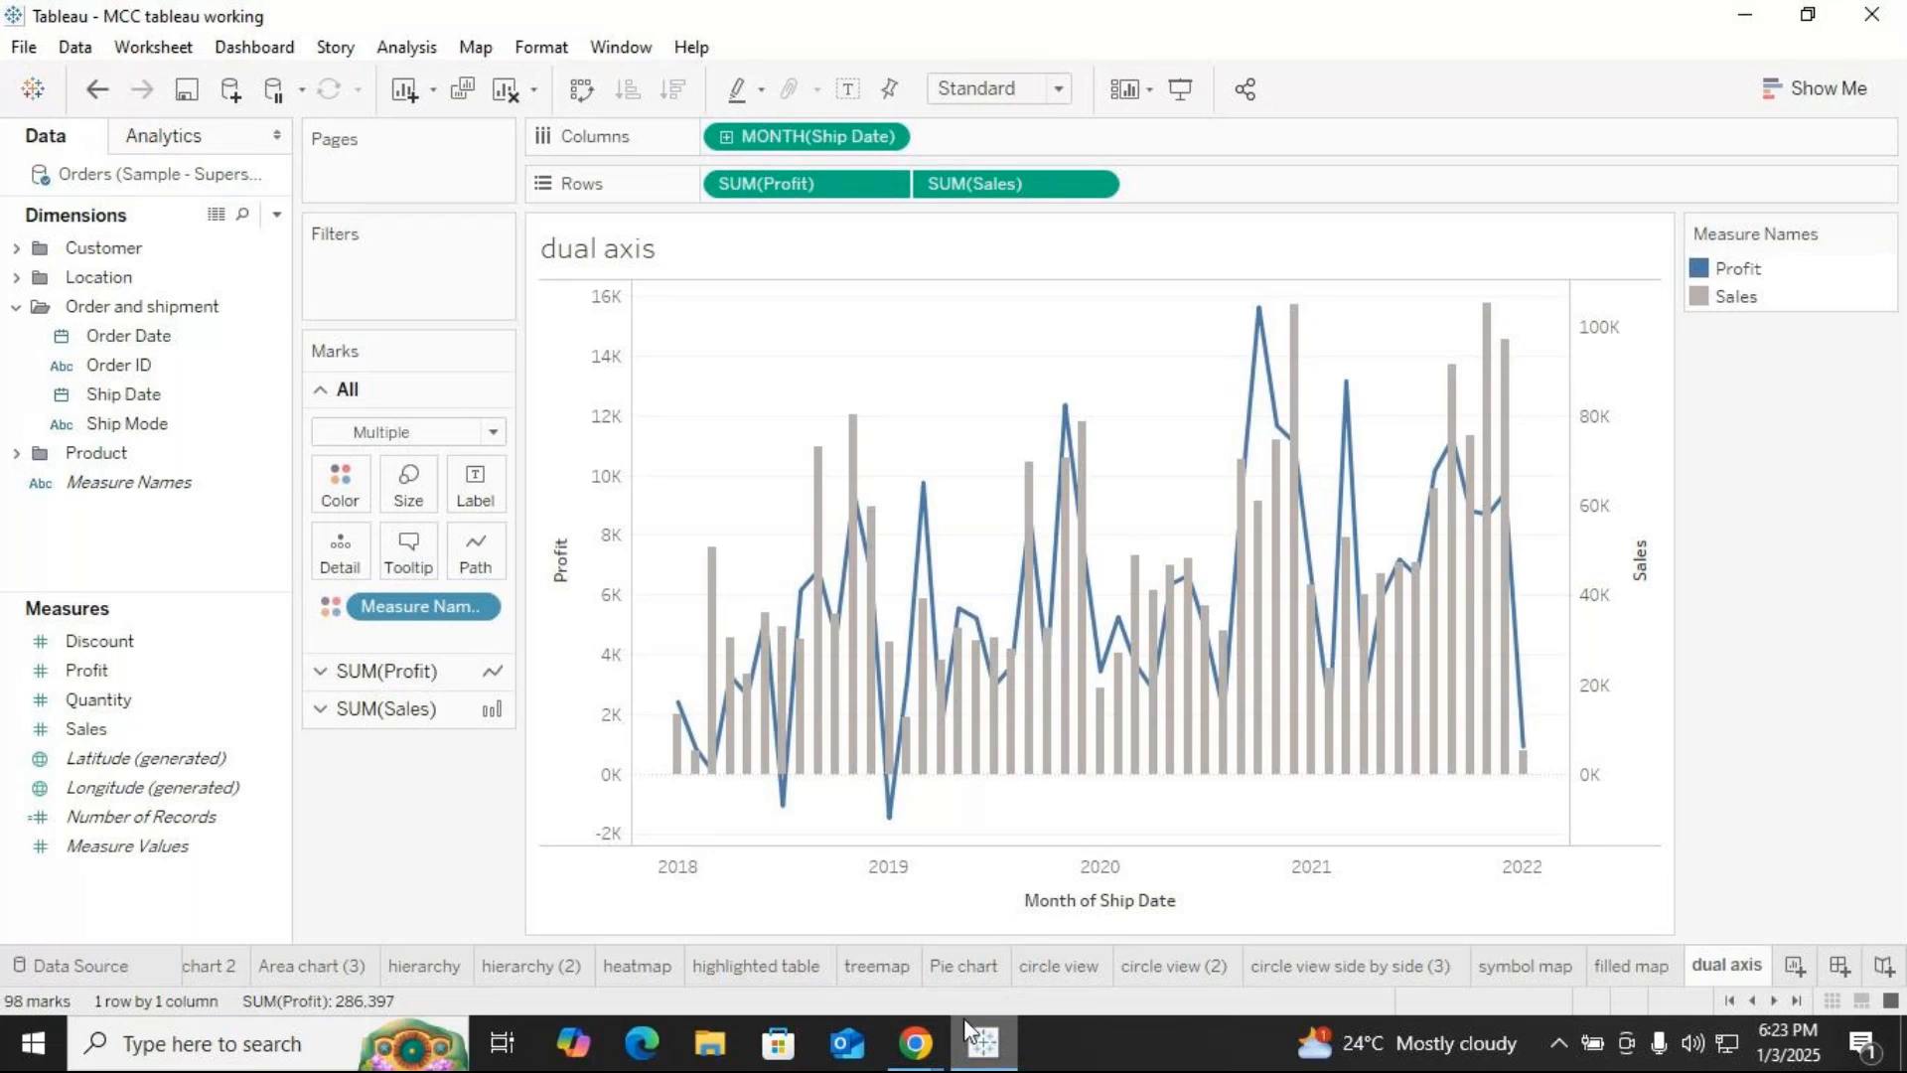
mouse_move(925, 1043)
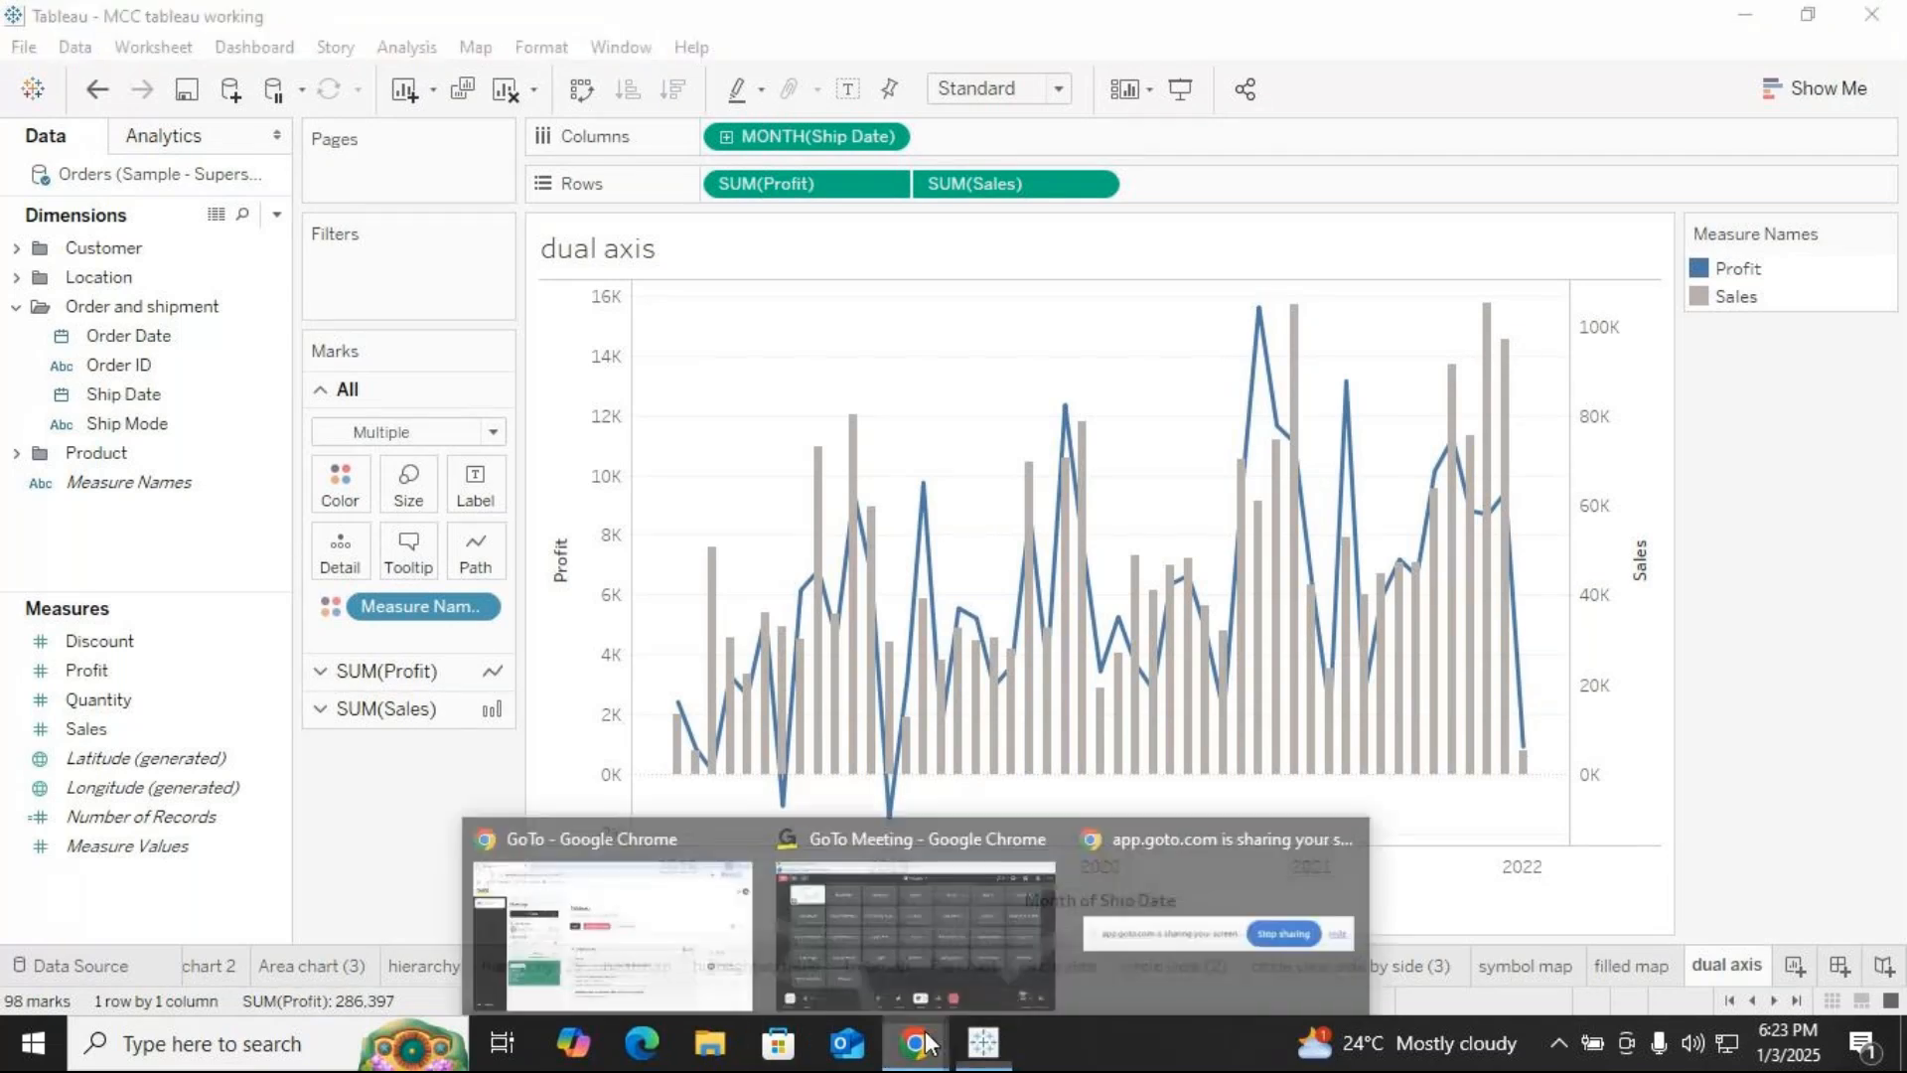
left_click(864, 998)
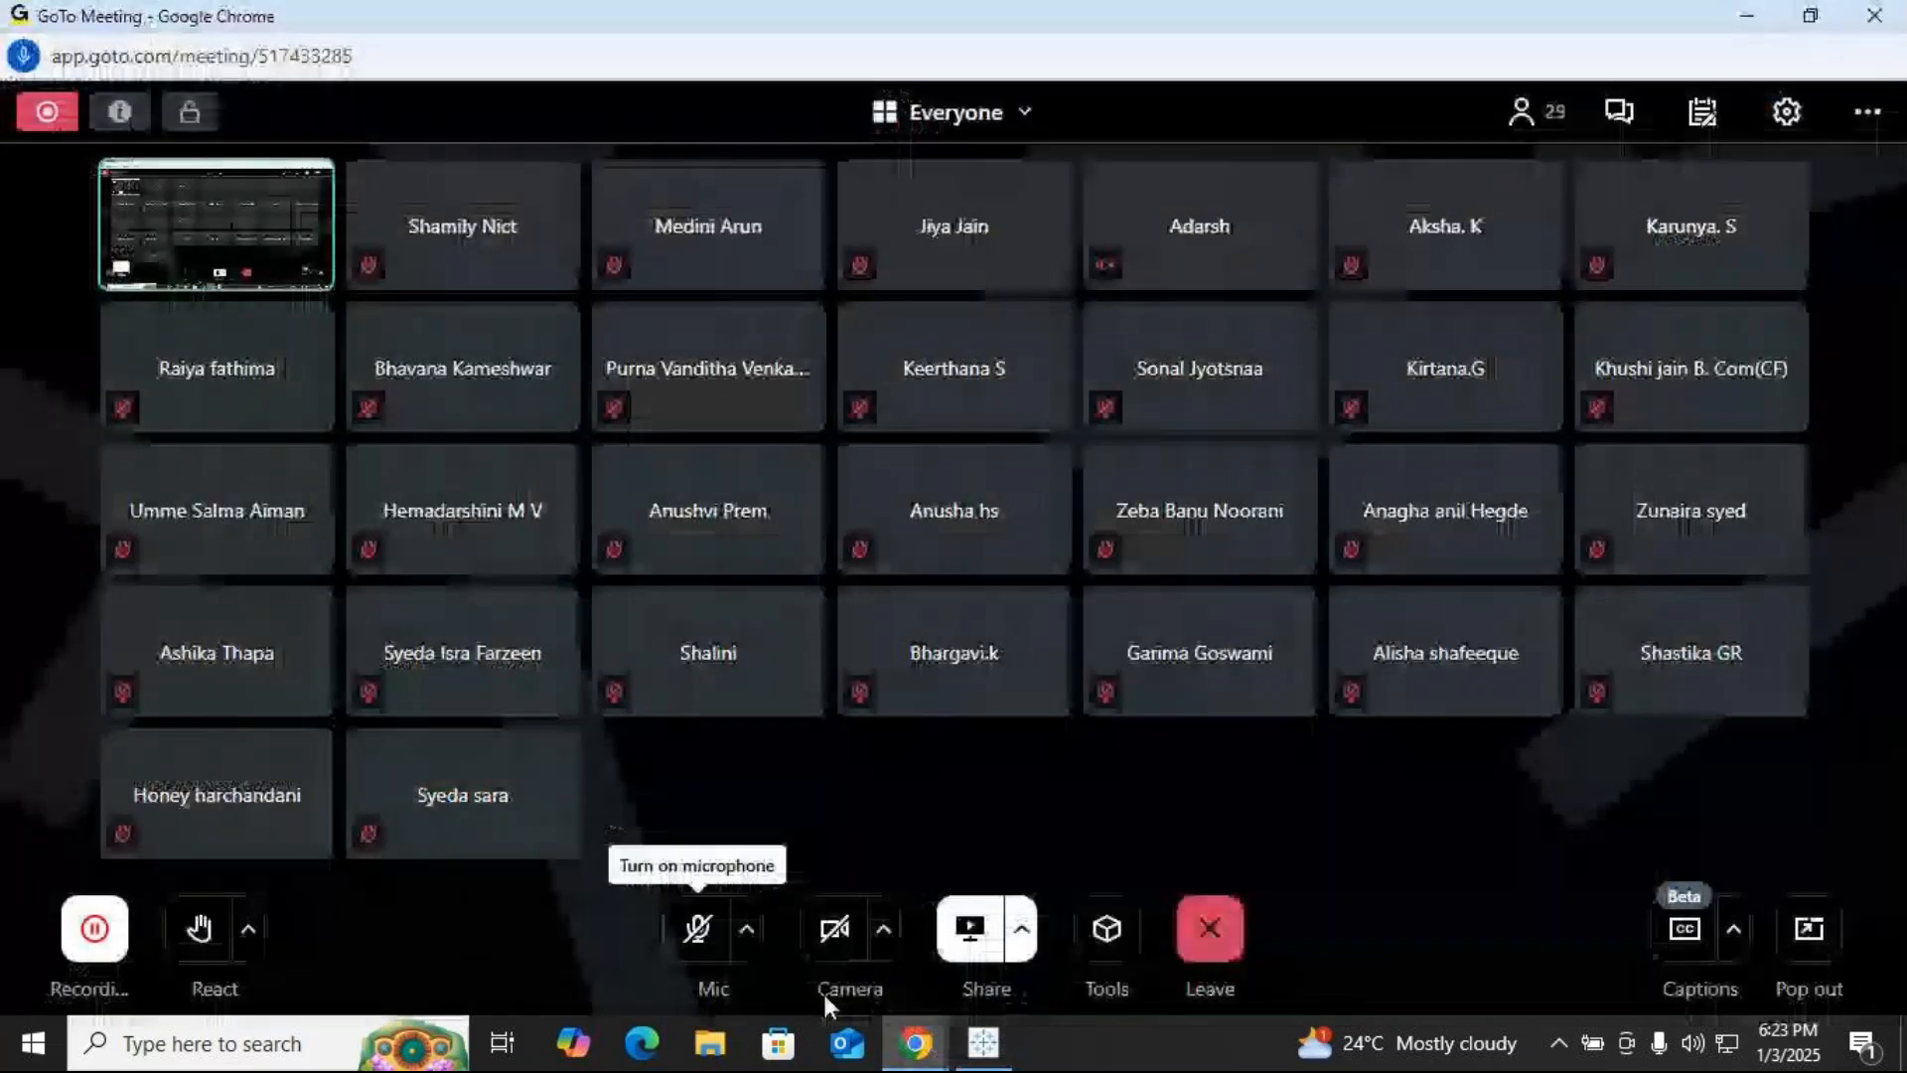
left_click(989, 1046)
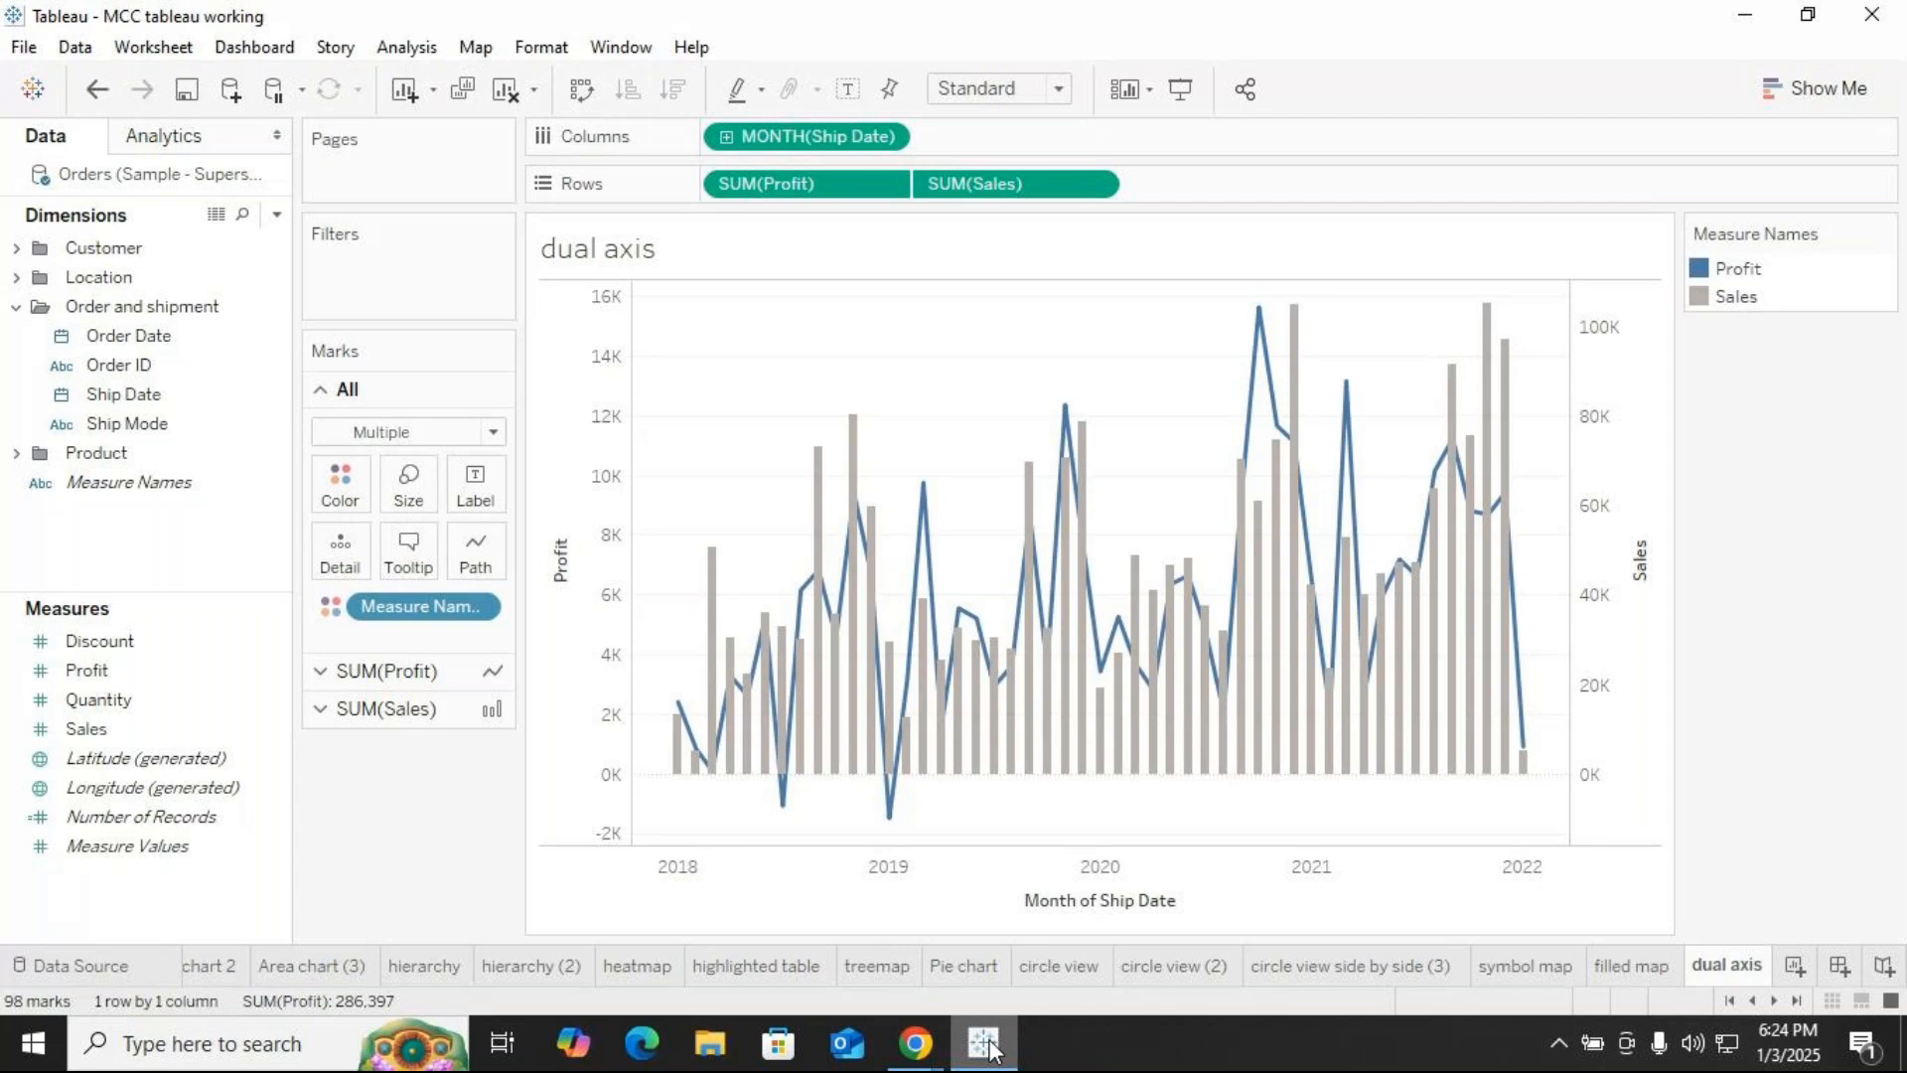
Switch to the GoTo Meeting window and toggle the microphone on, off and on again
mouse_move(916, 1043)
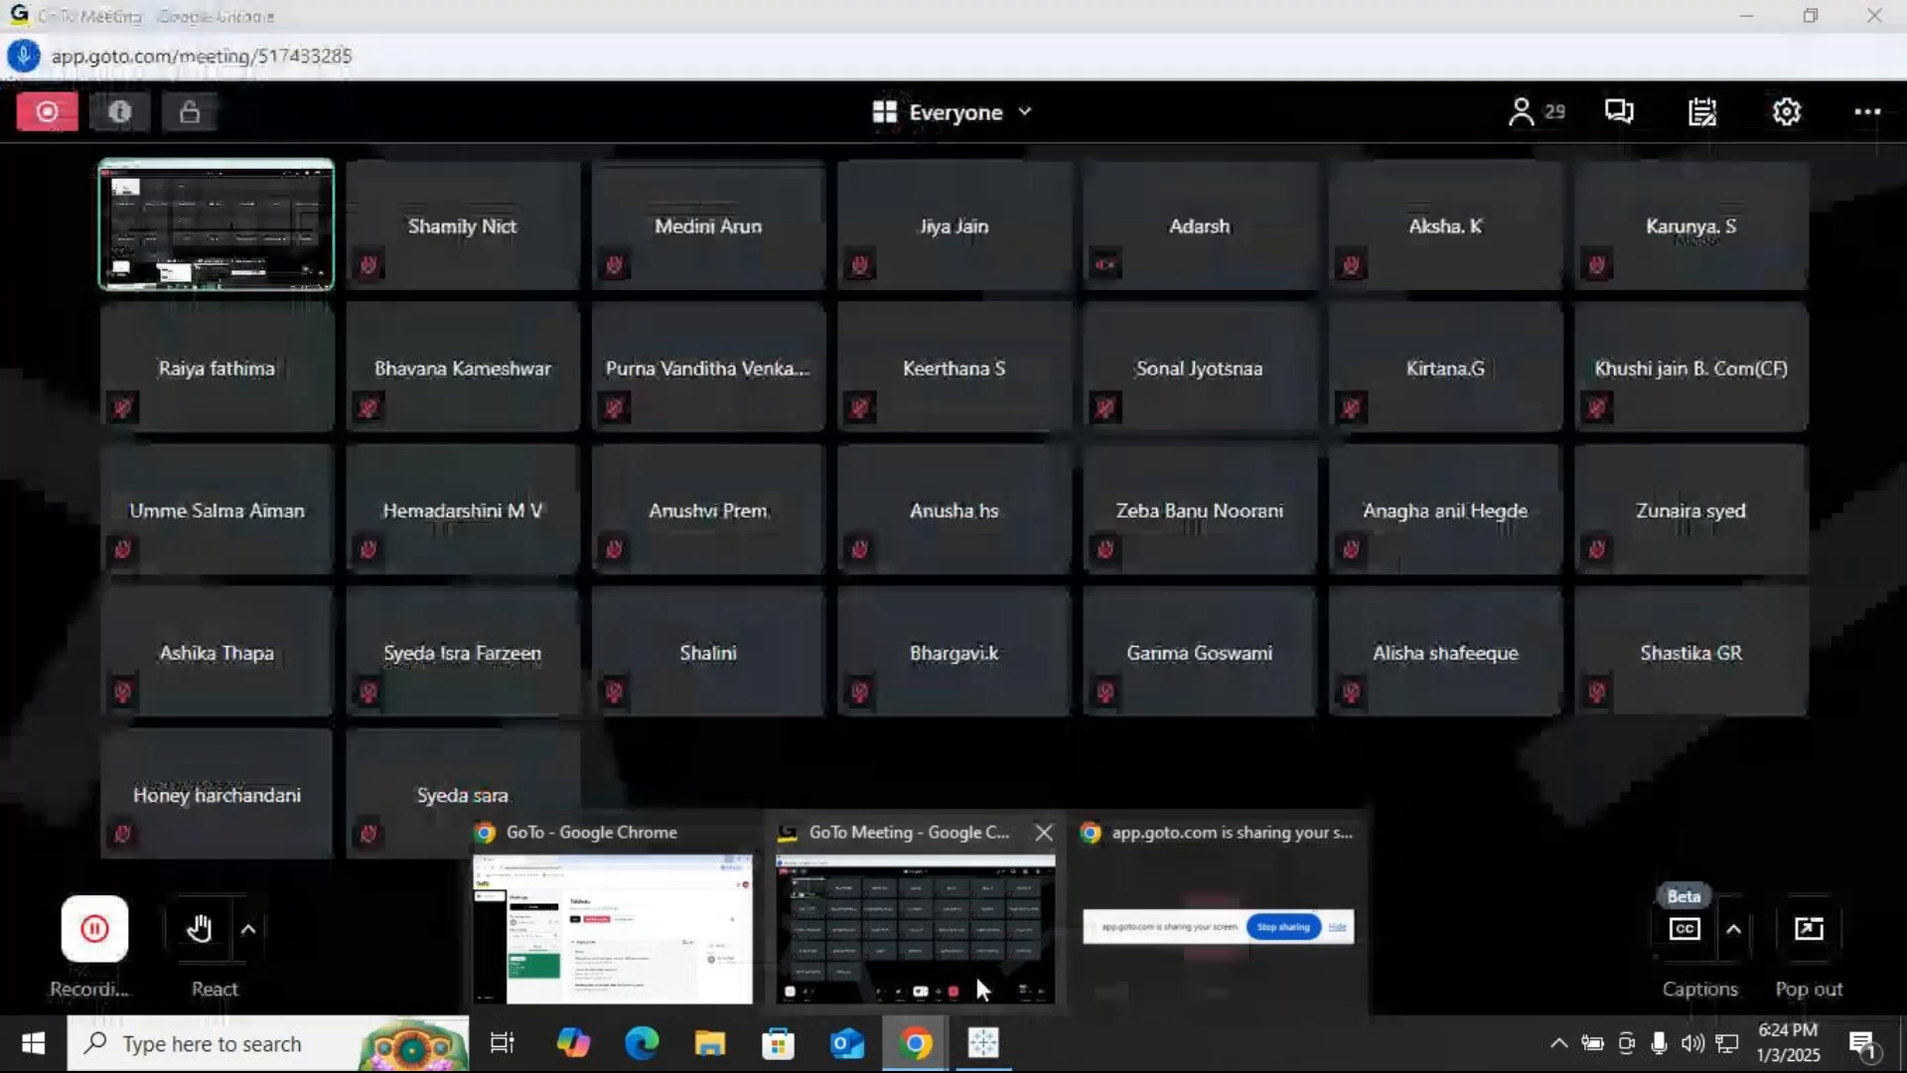
left_click(975, 971)
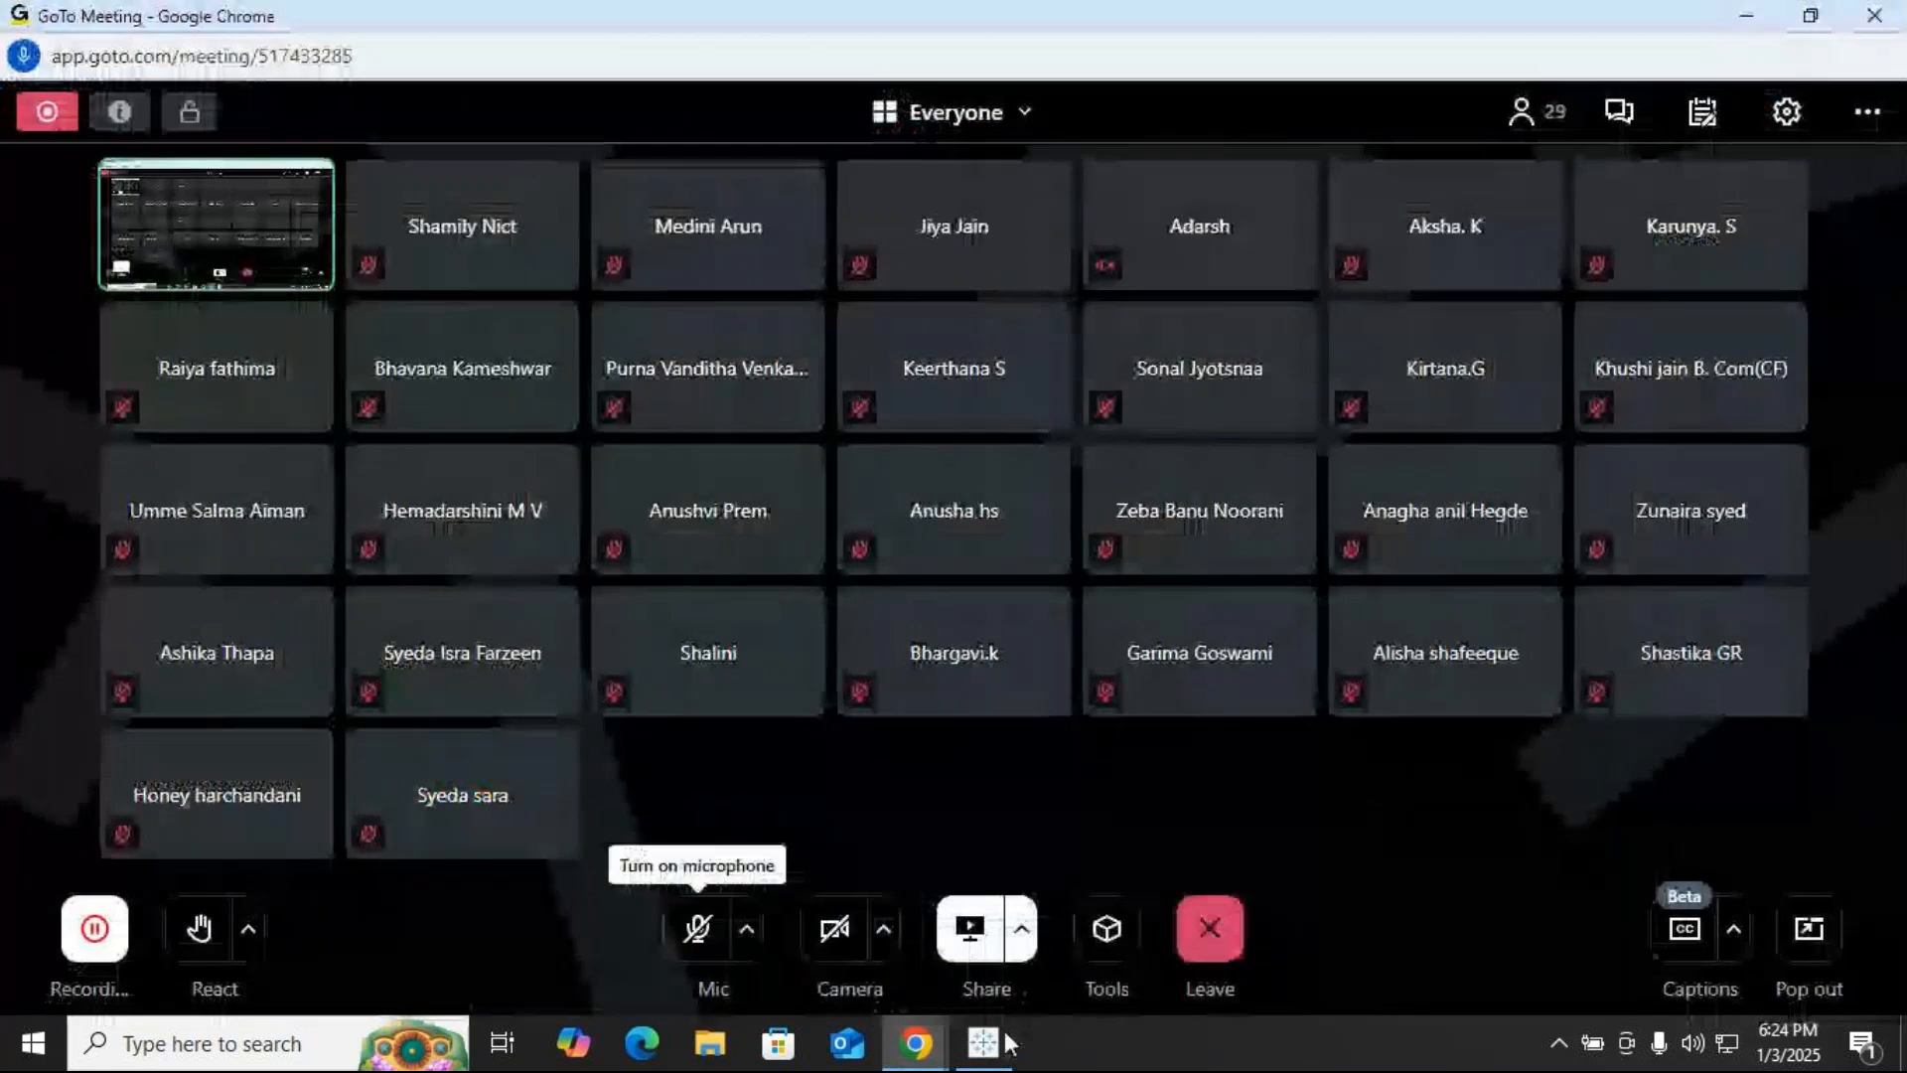
left_click(698, 937)
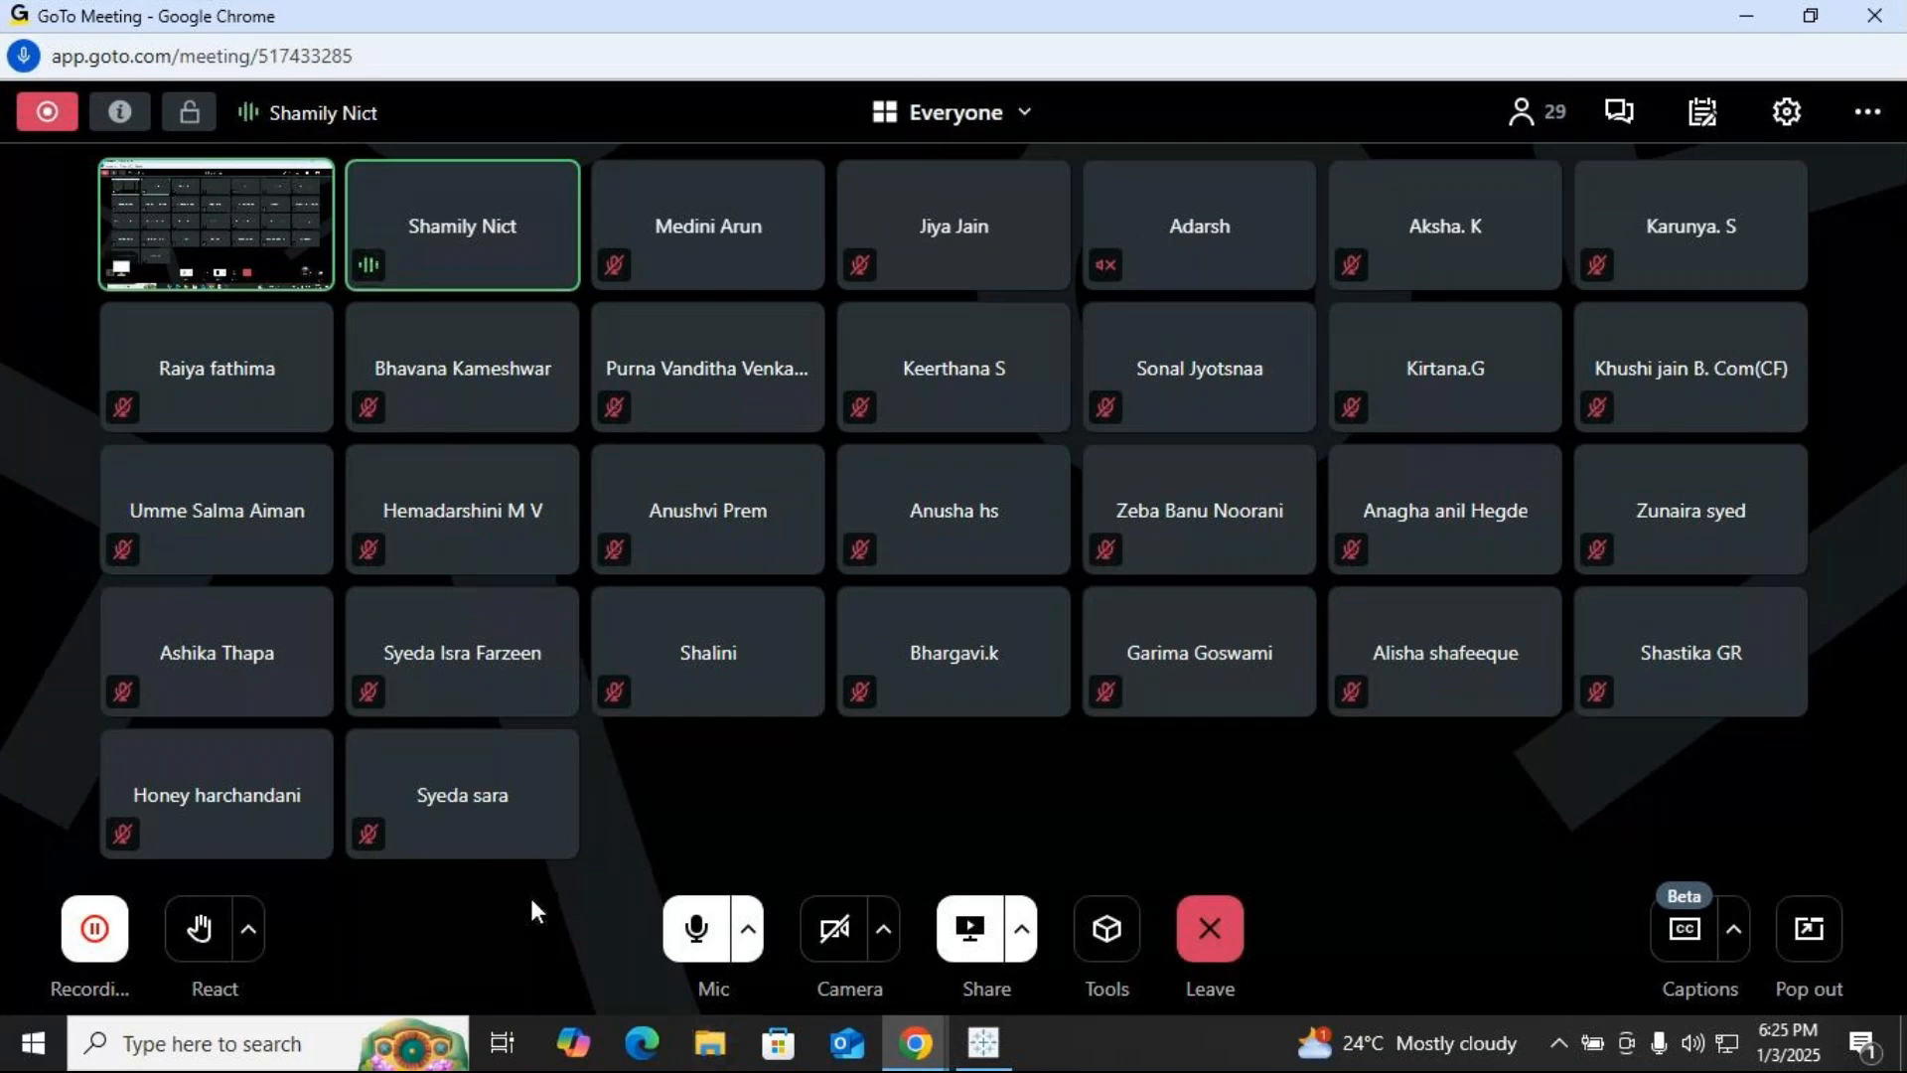
left_click(691, 932)
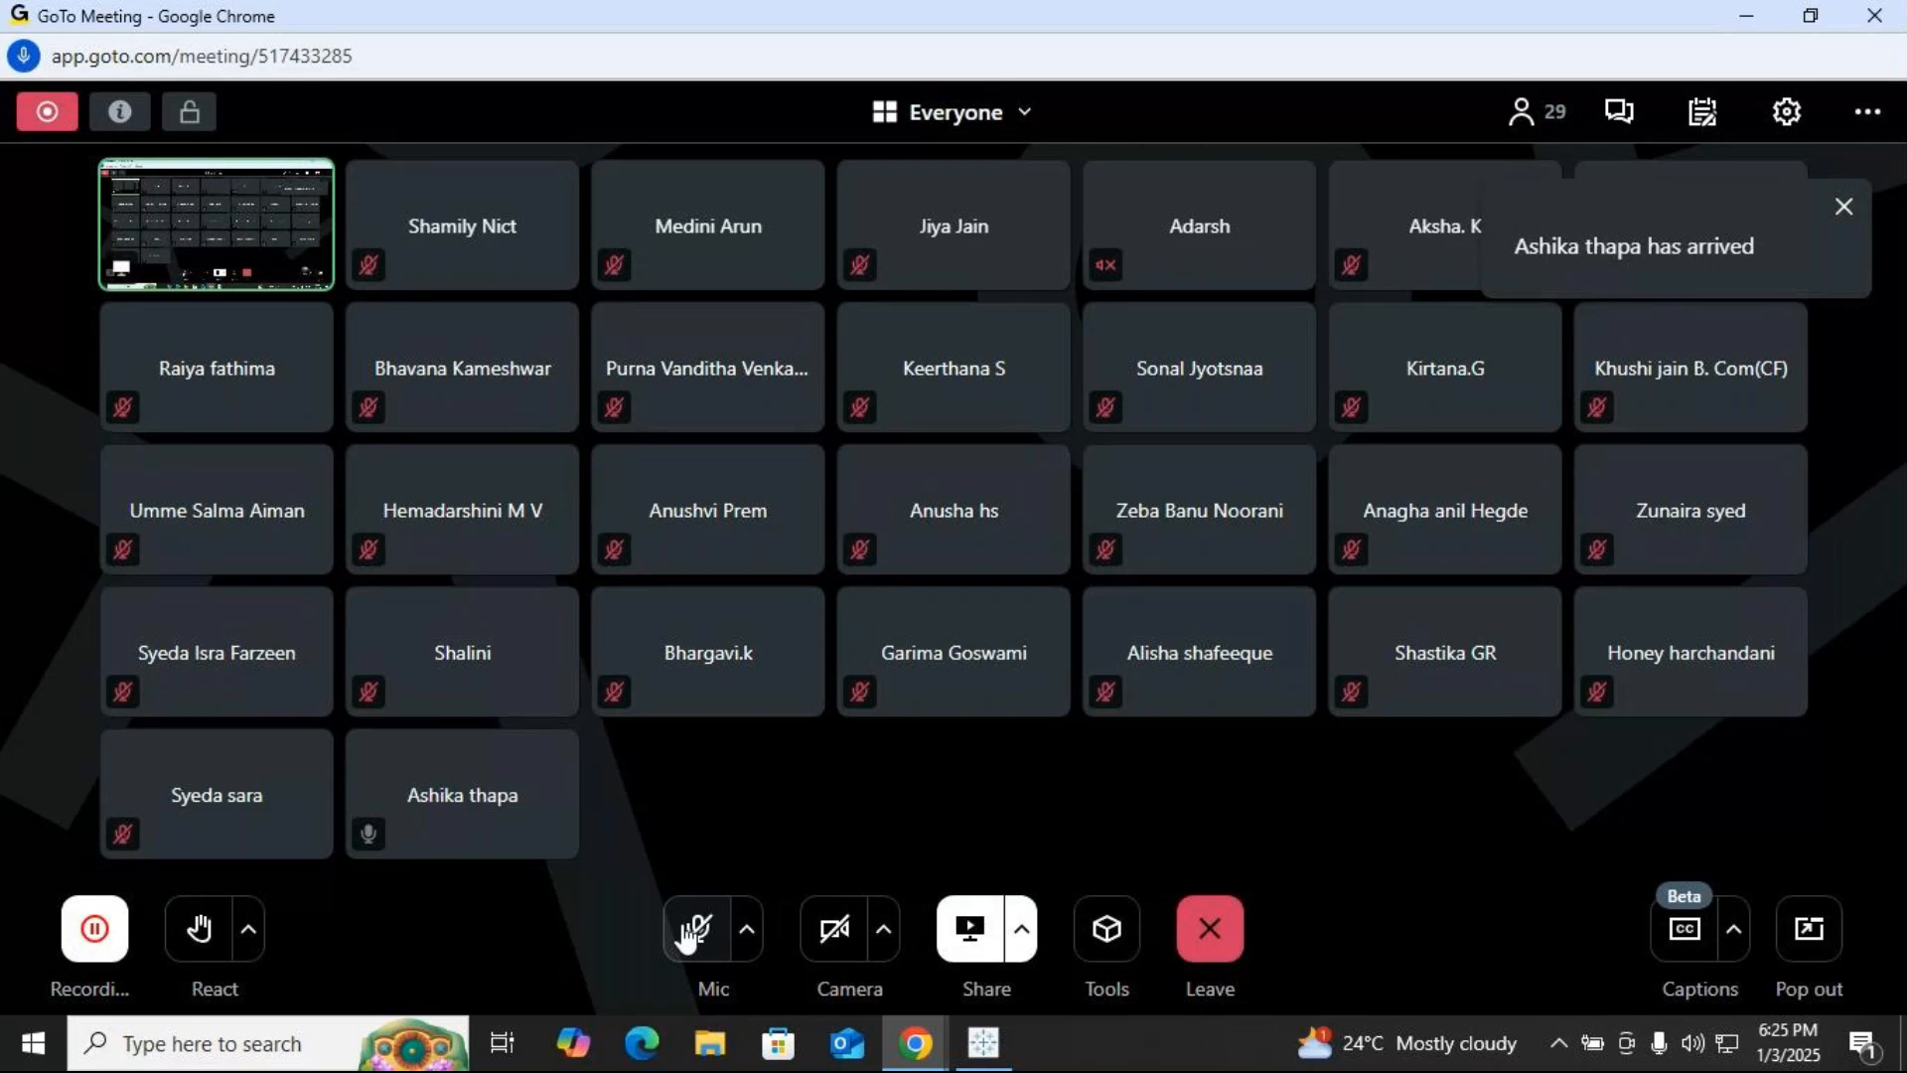
left_click(685, 934)
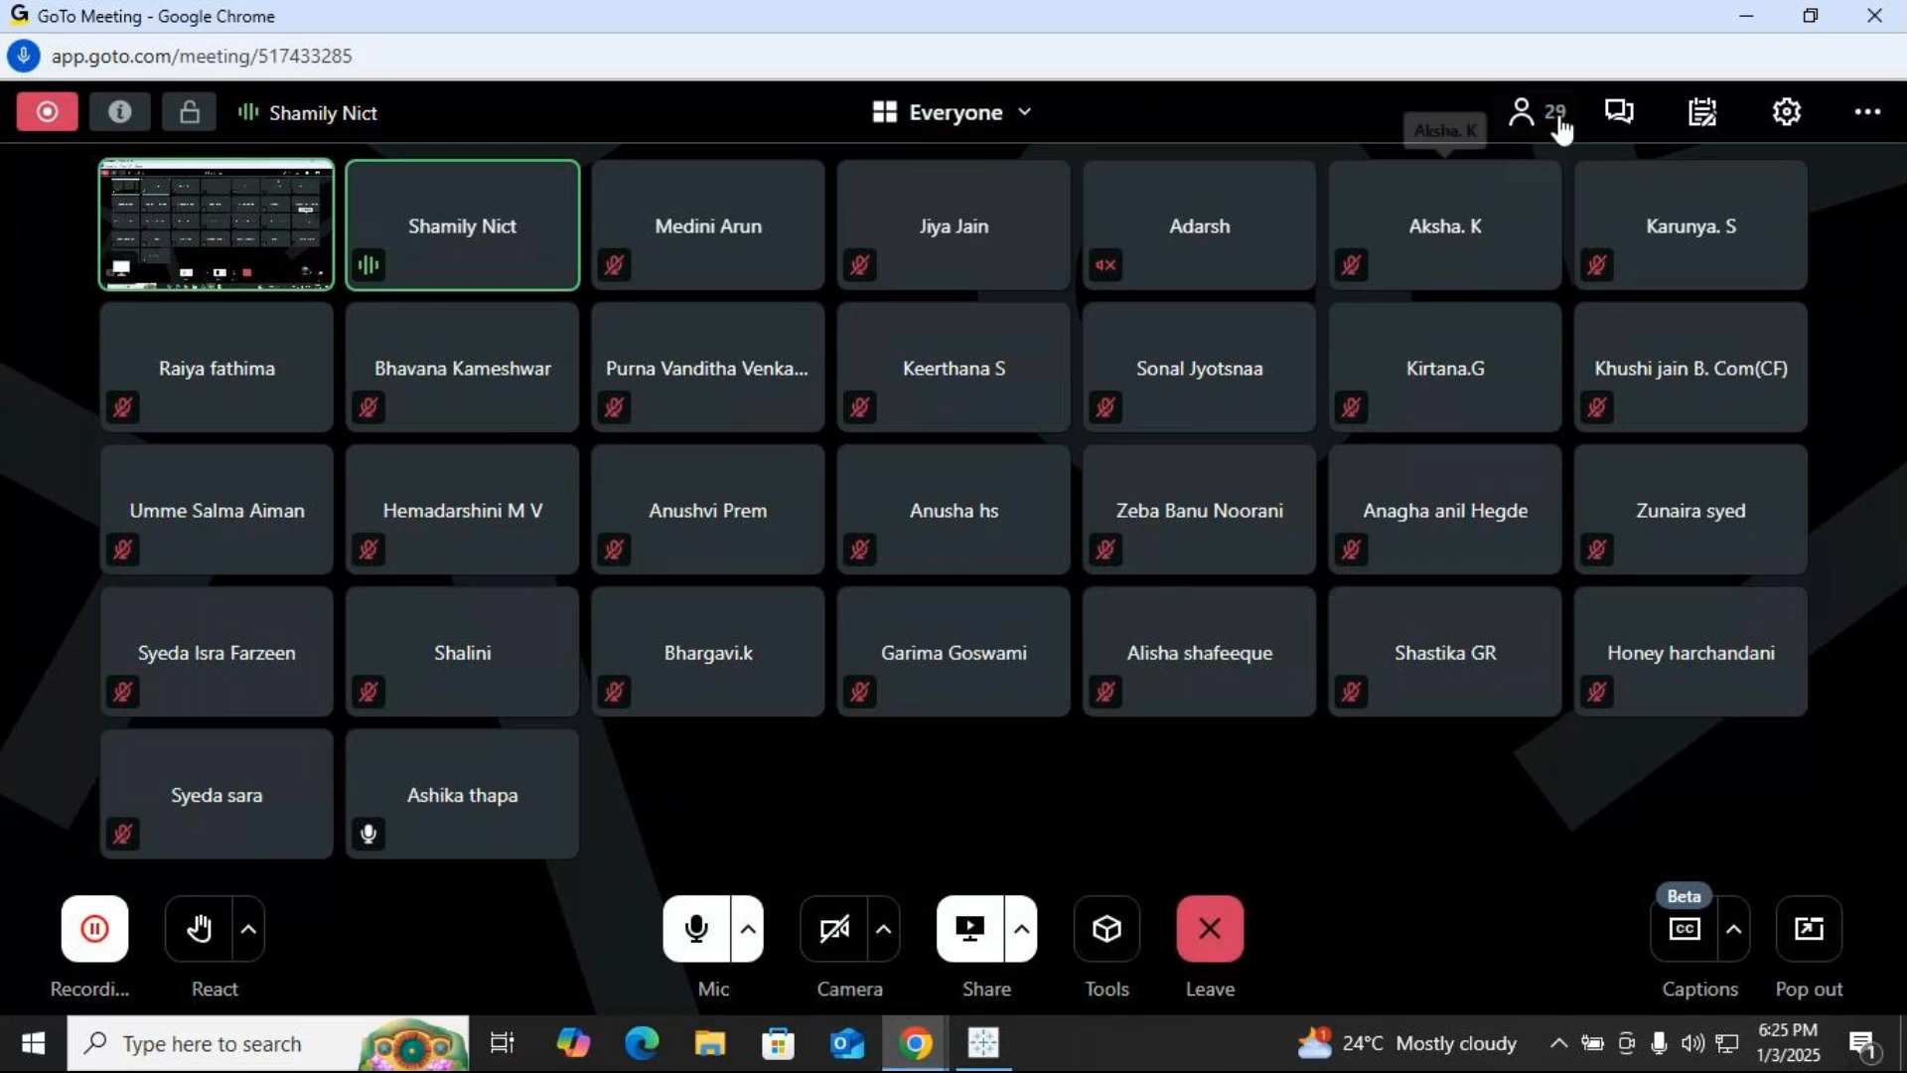
Check the GoTo Meeting chat messages, close the chat and return to Tableau
left_click(1620, 116)
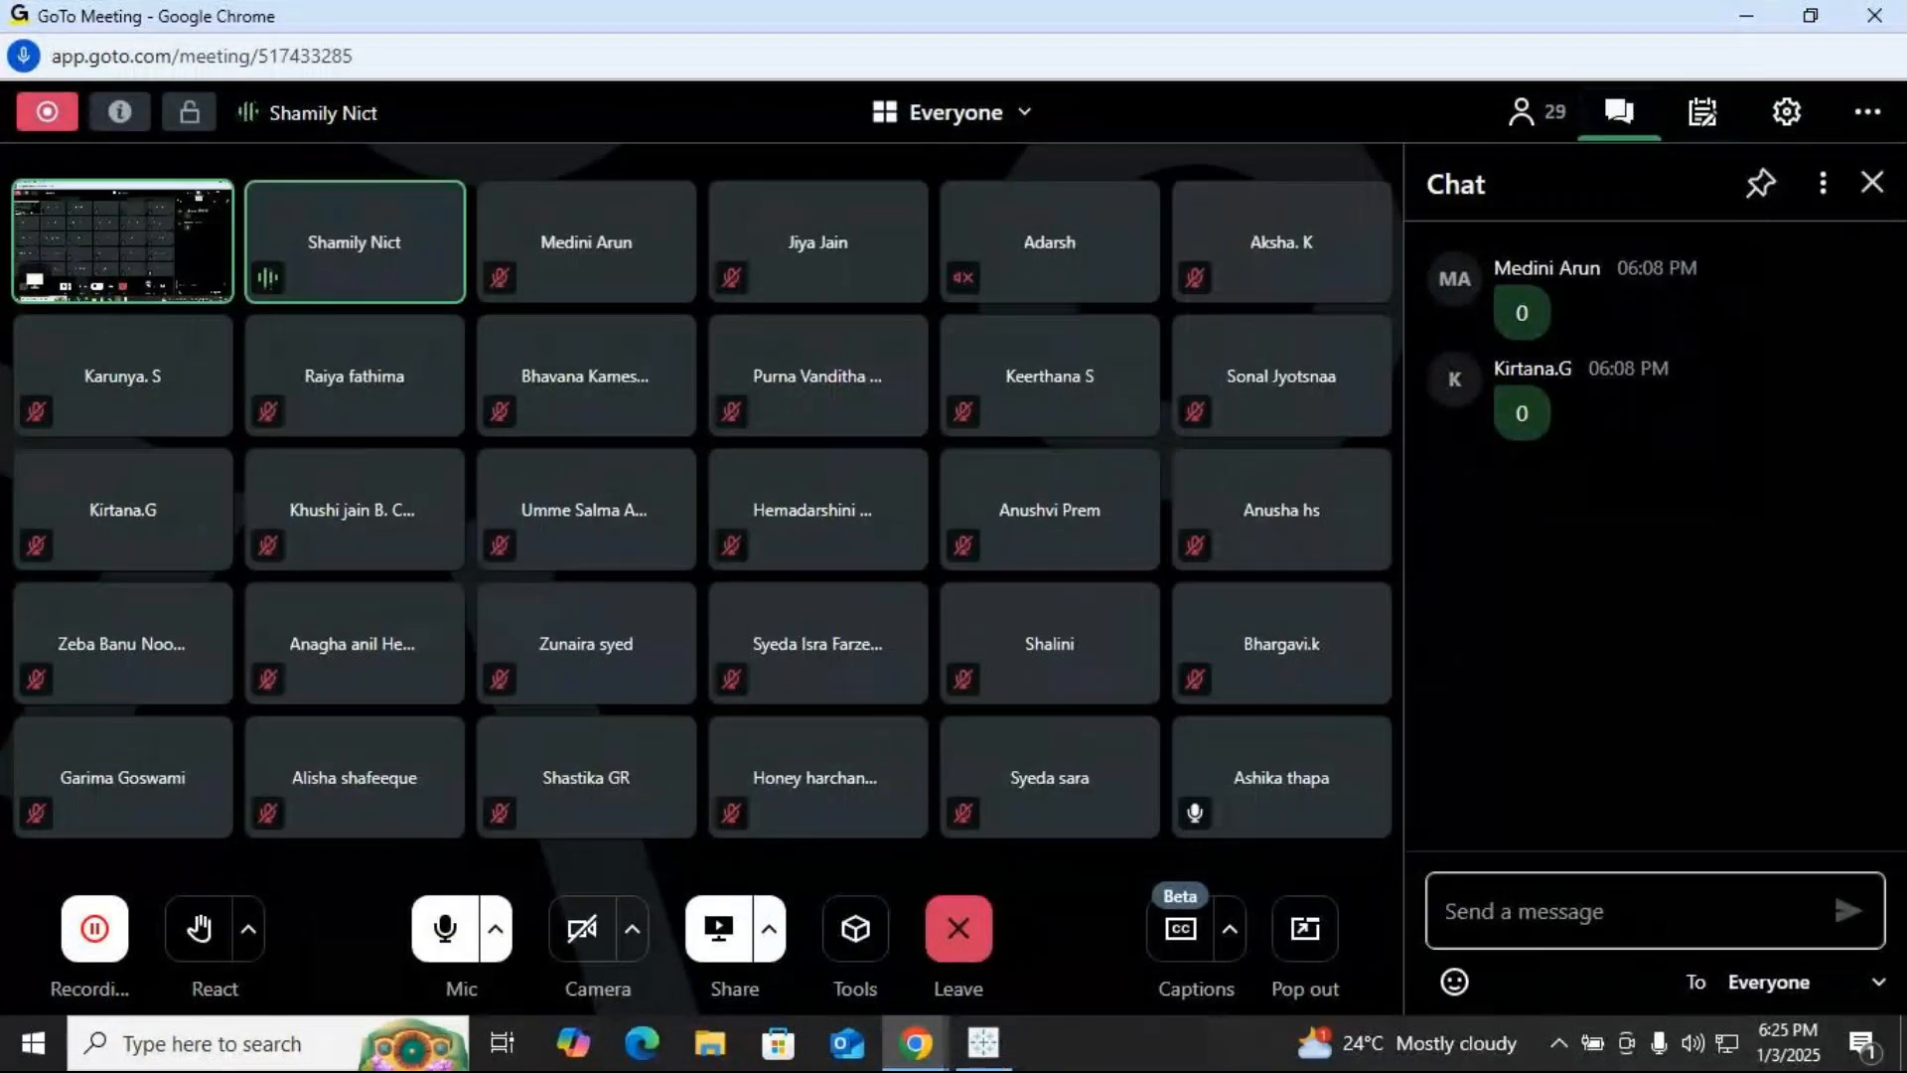
left_click(1872, 186)
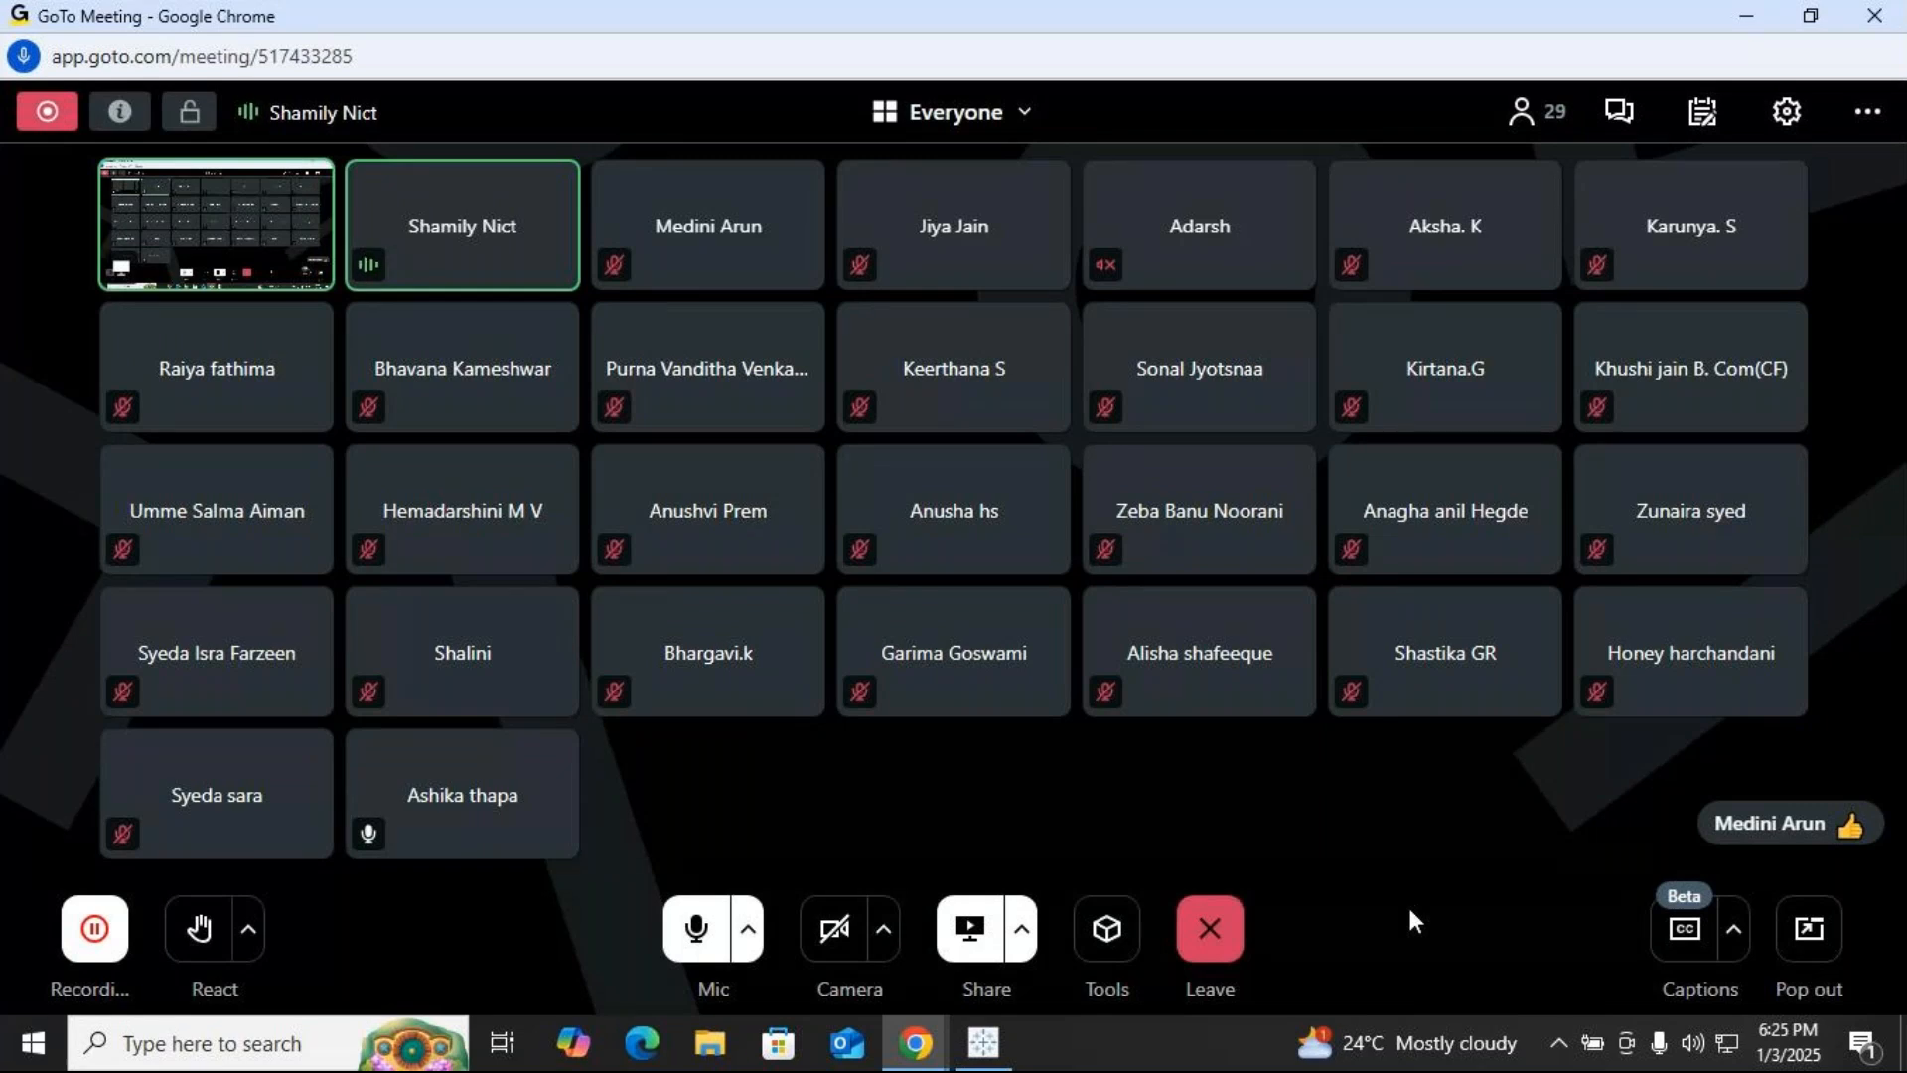
left_click(992, 1057)
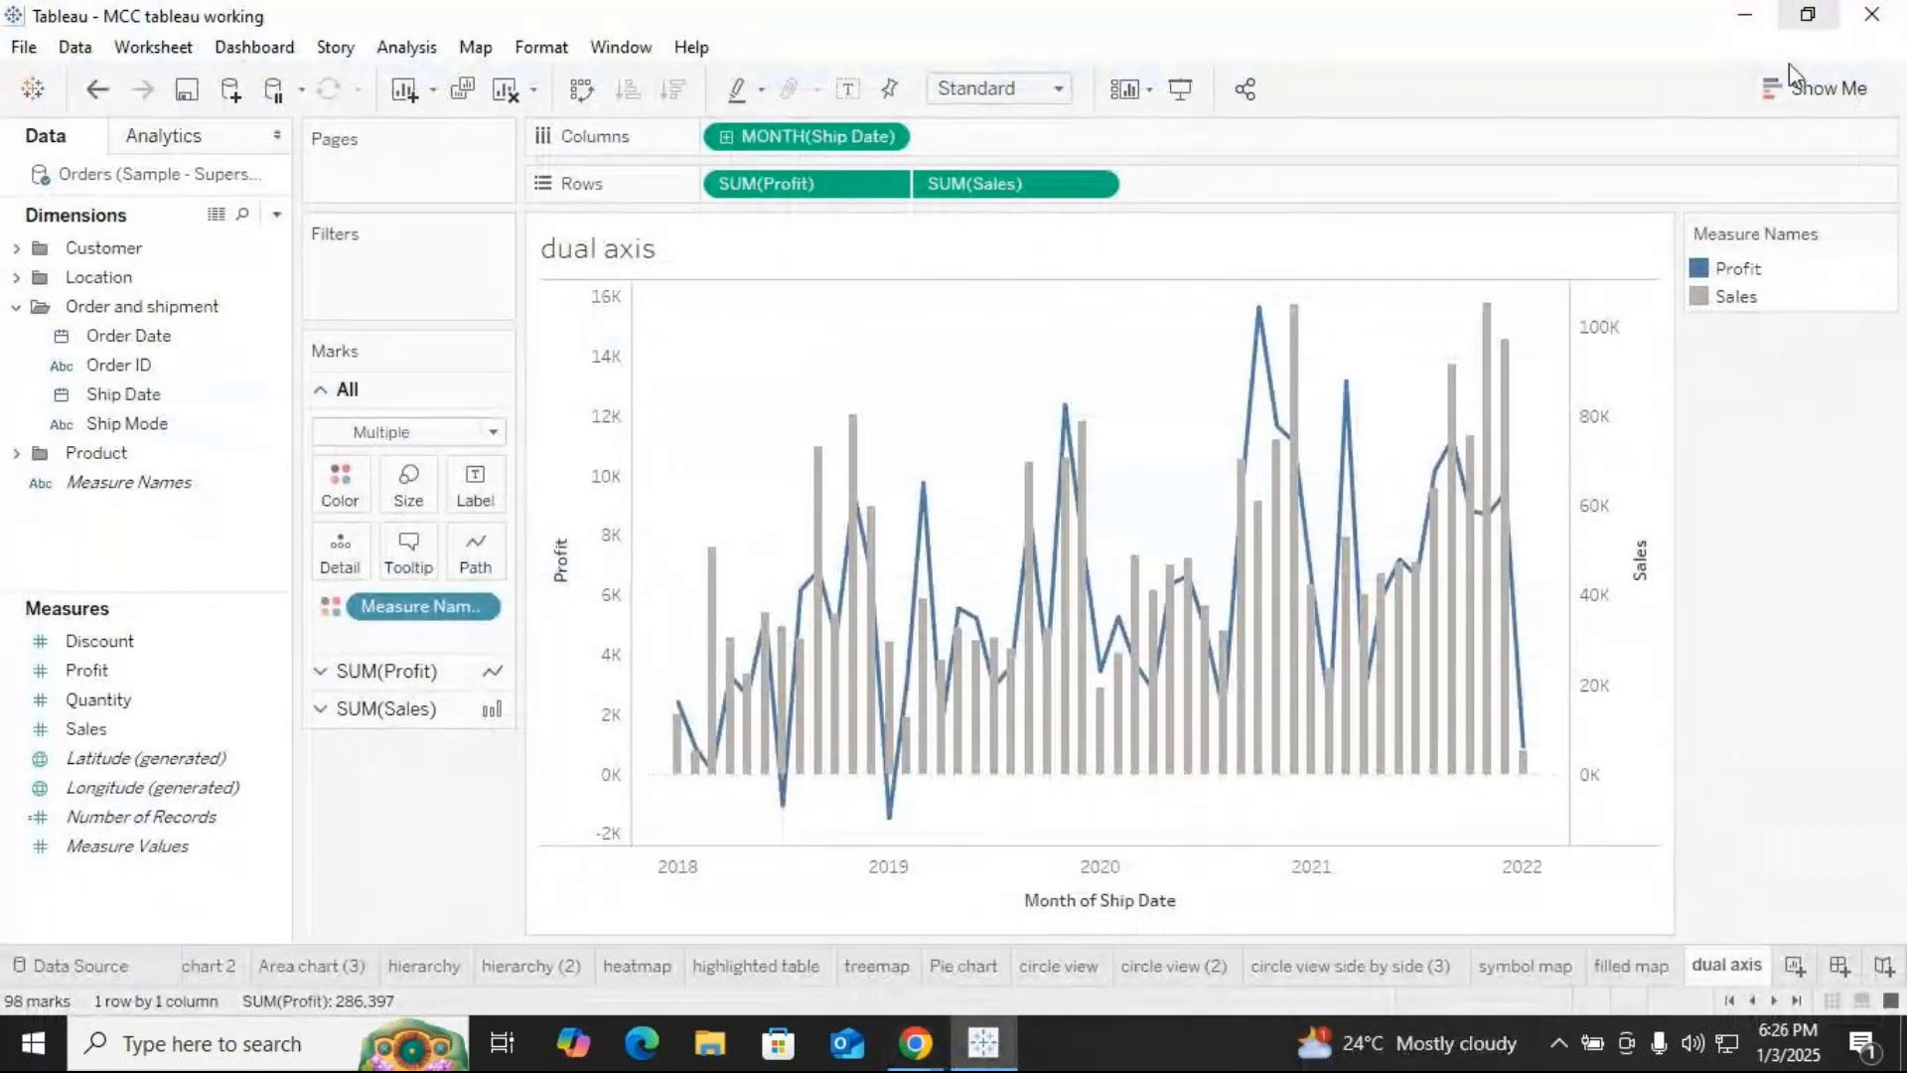
Create a new worksheet with Show Me open, placing Profit on Rows and Sales on Columns
left_click(1838, 92)
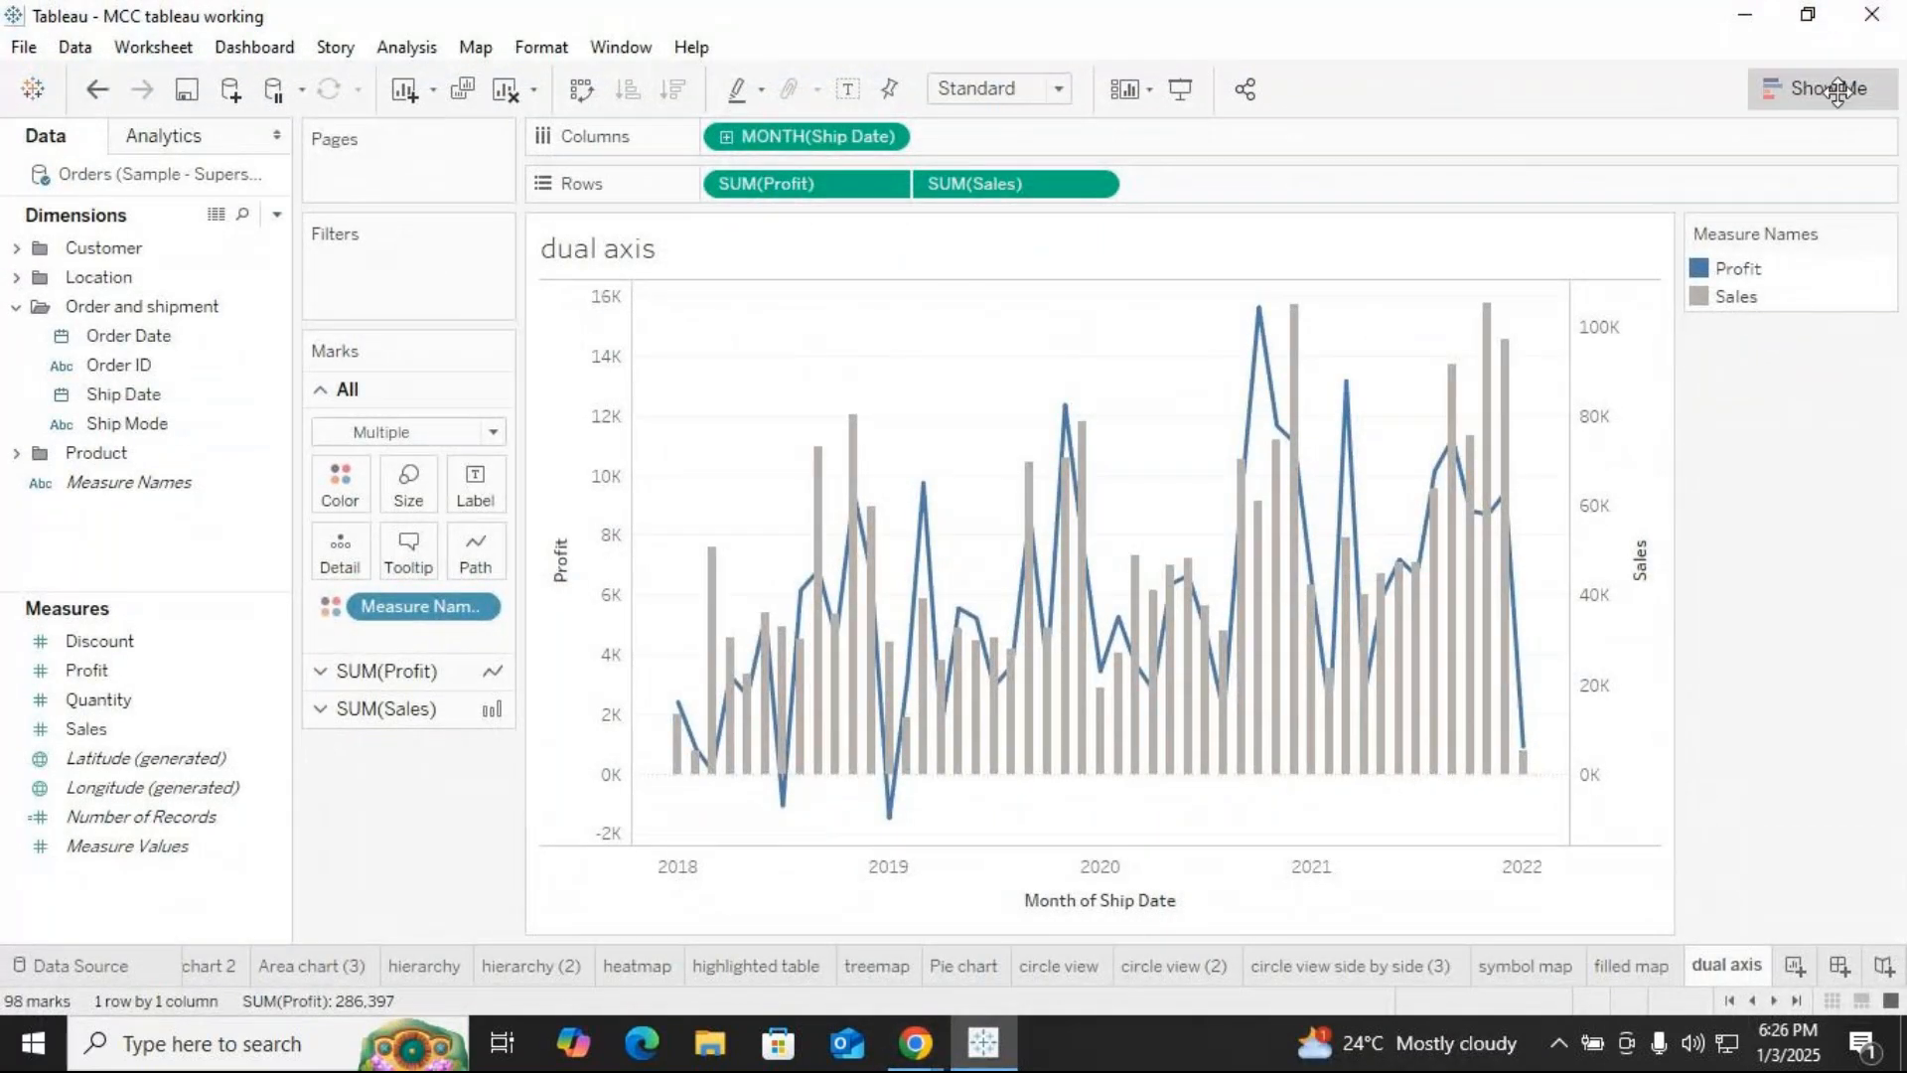
left_click(1795, 967)
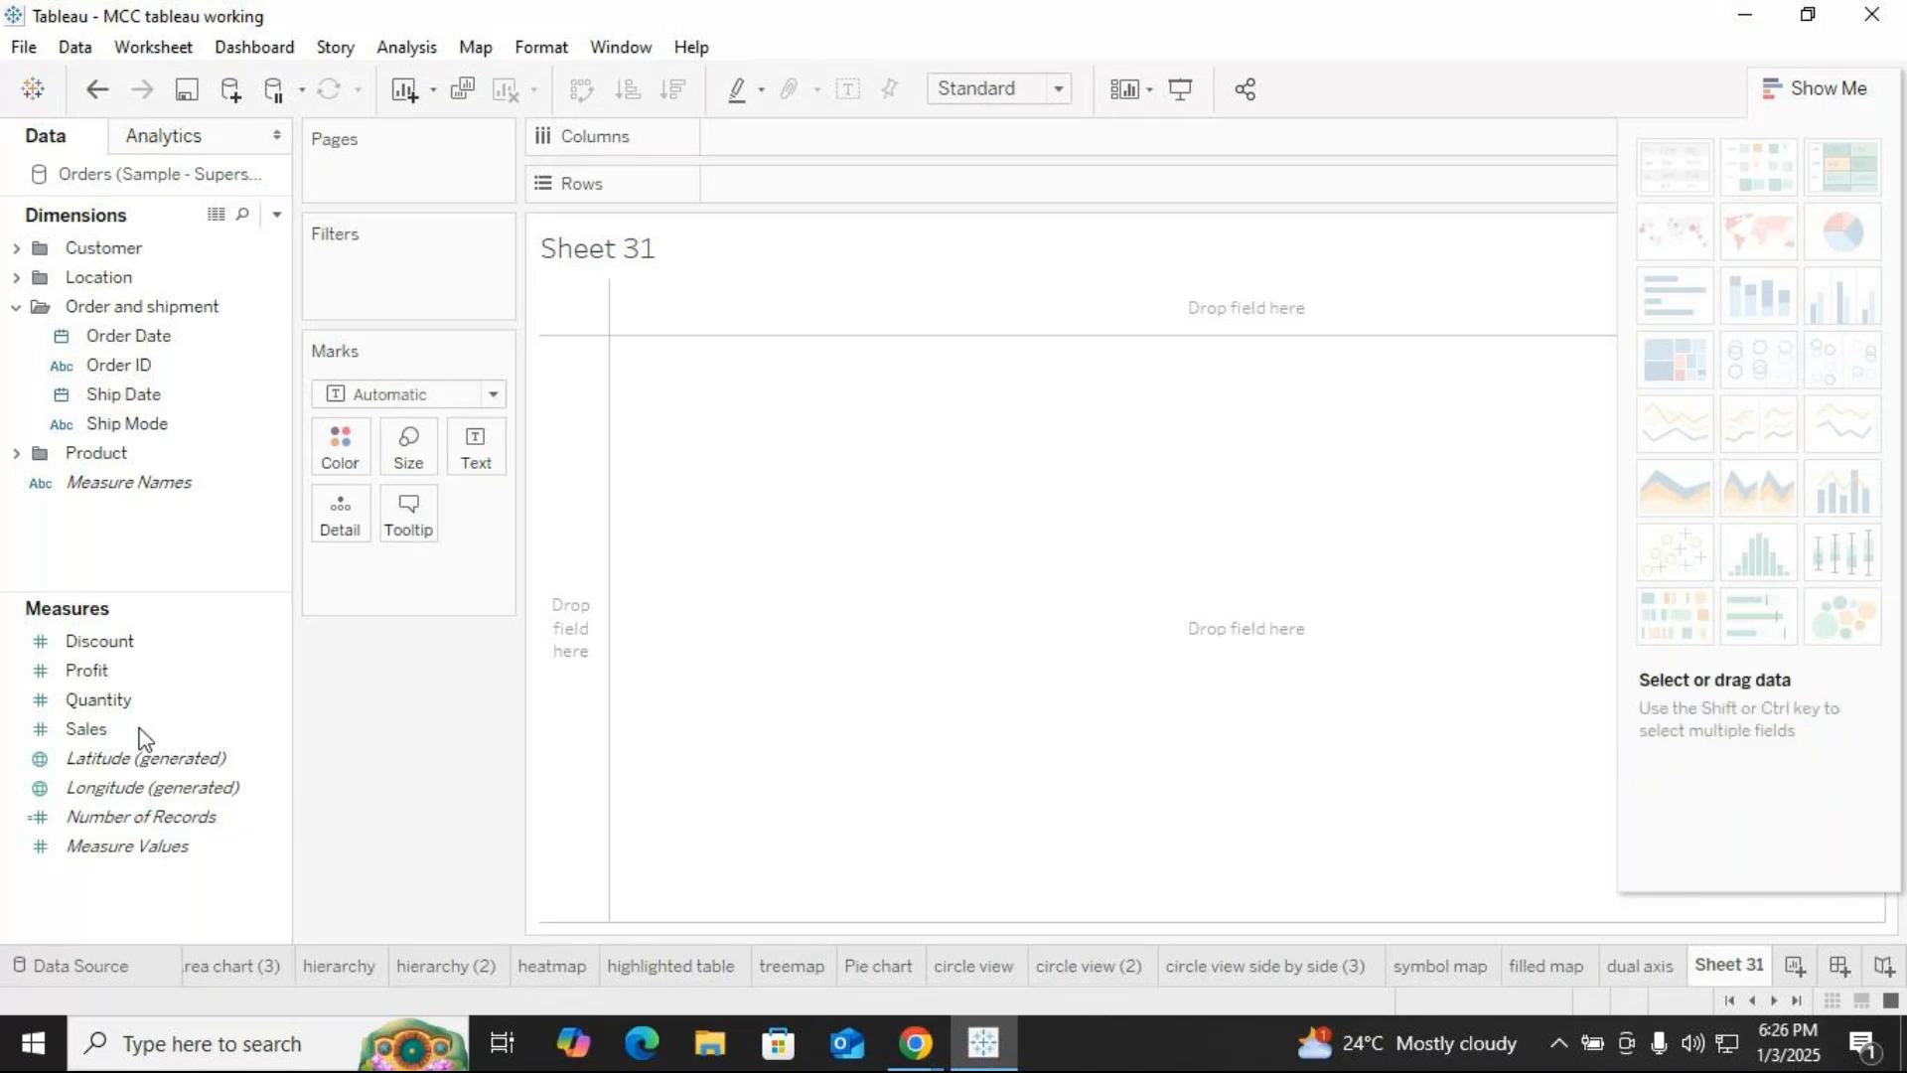
mouse_move(99, 707)
left_mouse_down()
mouse_move(94, 670)
mouse_move(661, 197)
mouse_move(778, 191)
left_mouse_up()
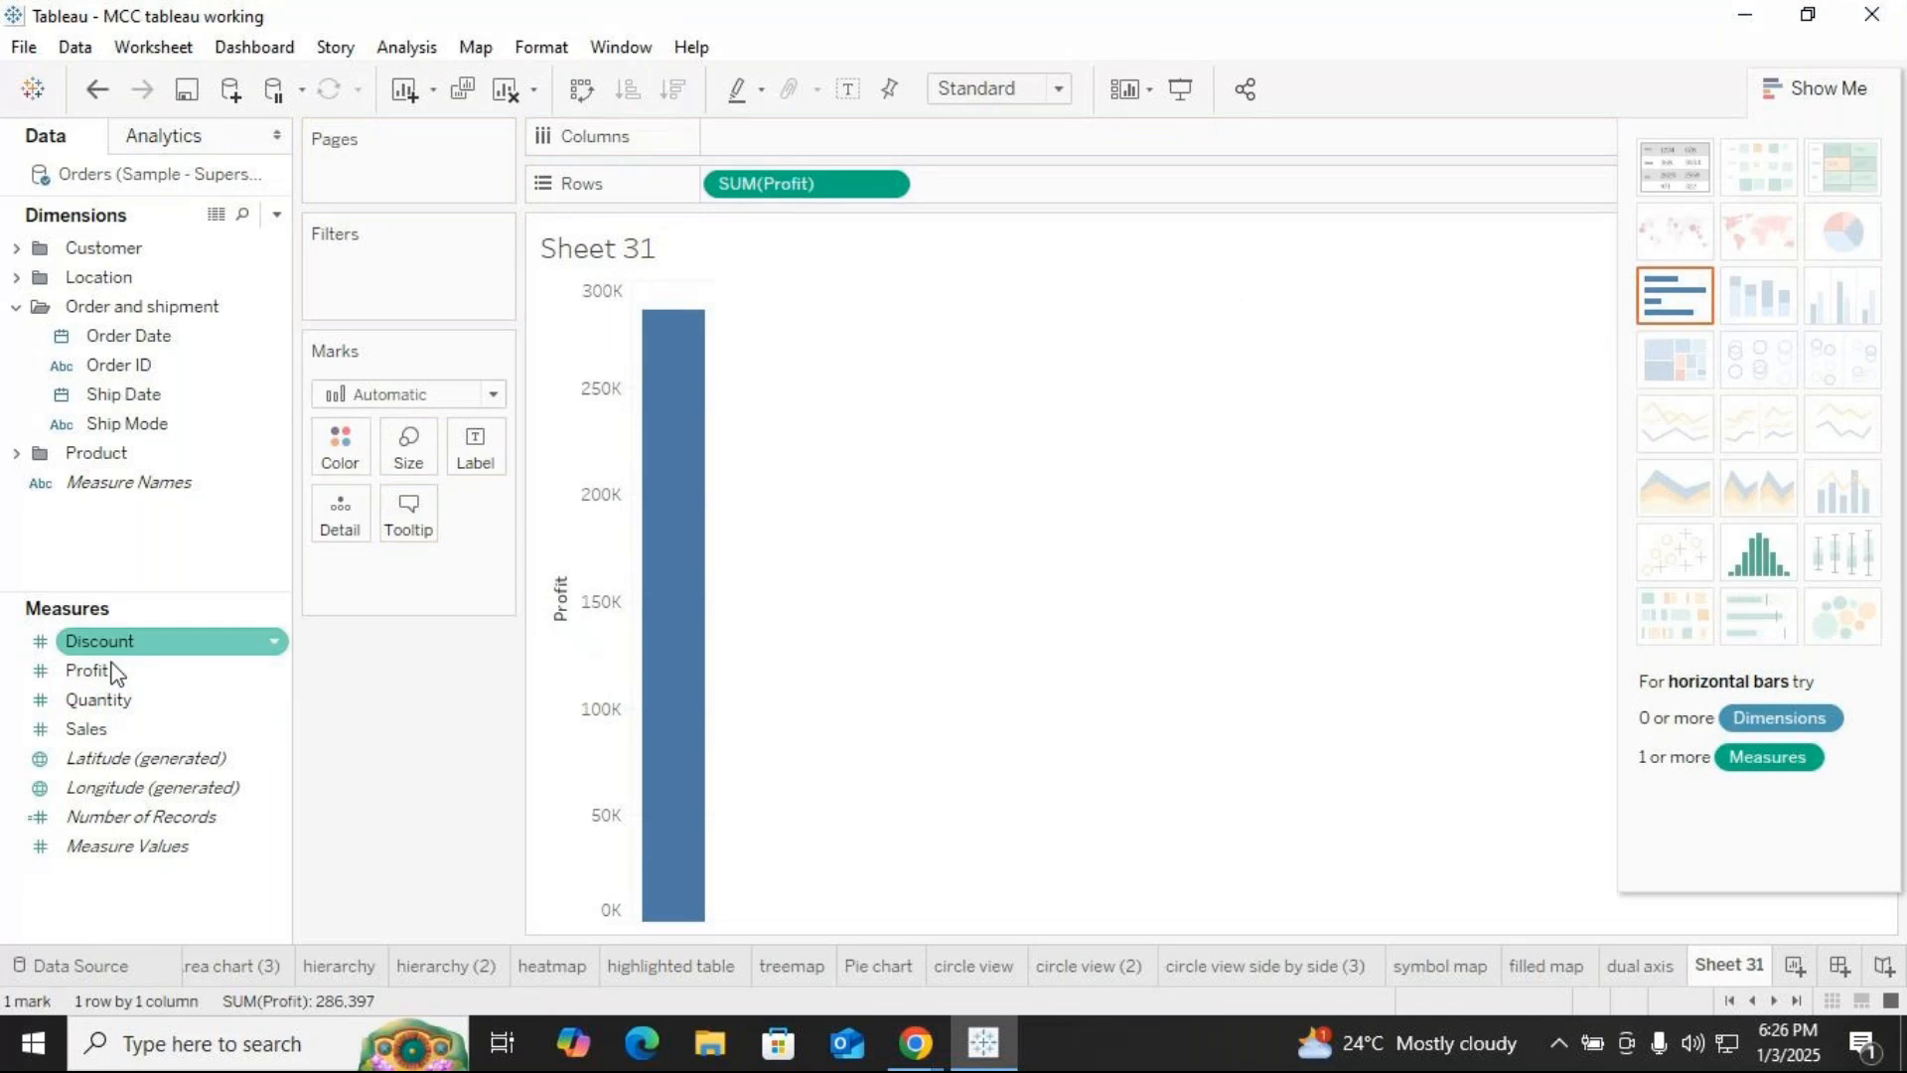
left_click_drag(95, 730, 767, 147)
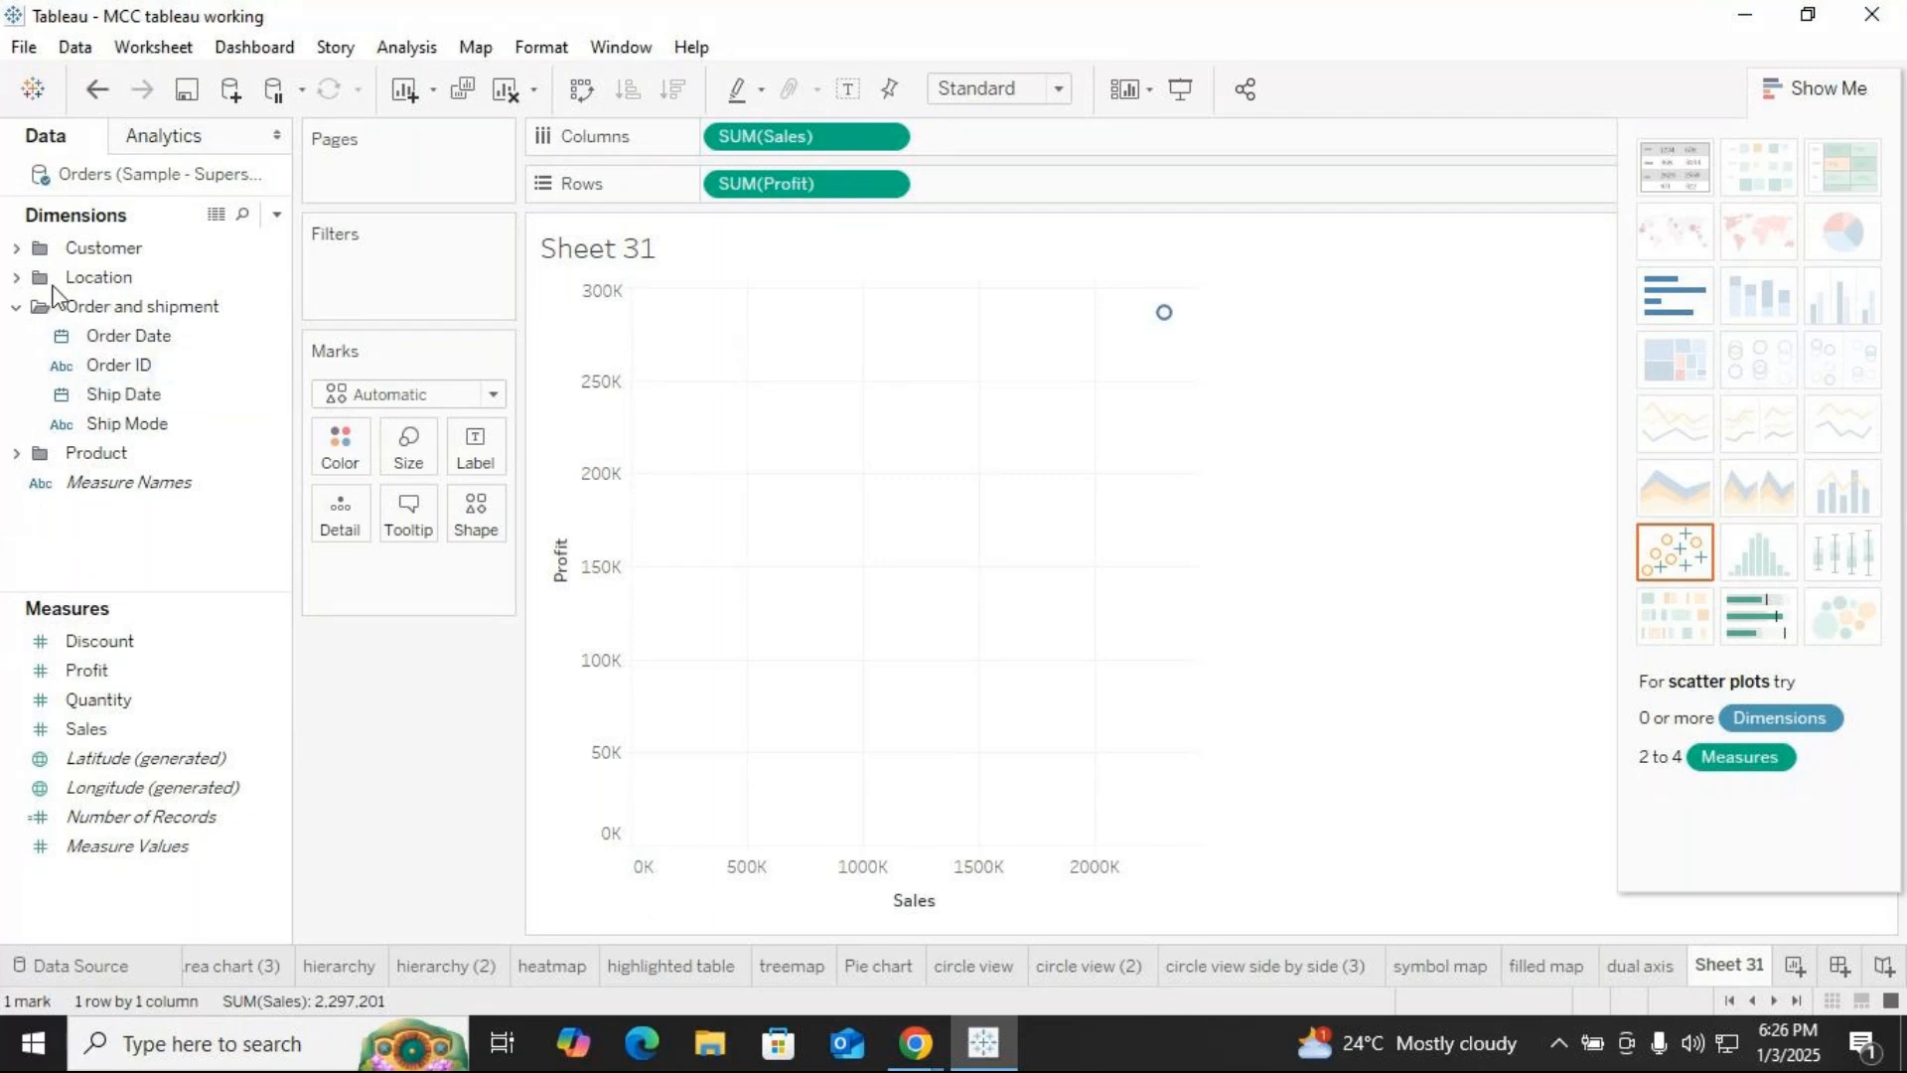
Color the scatter plot marks by Region from the location hierarchy
left_click(12, 279)
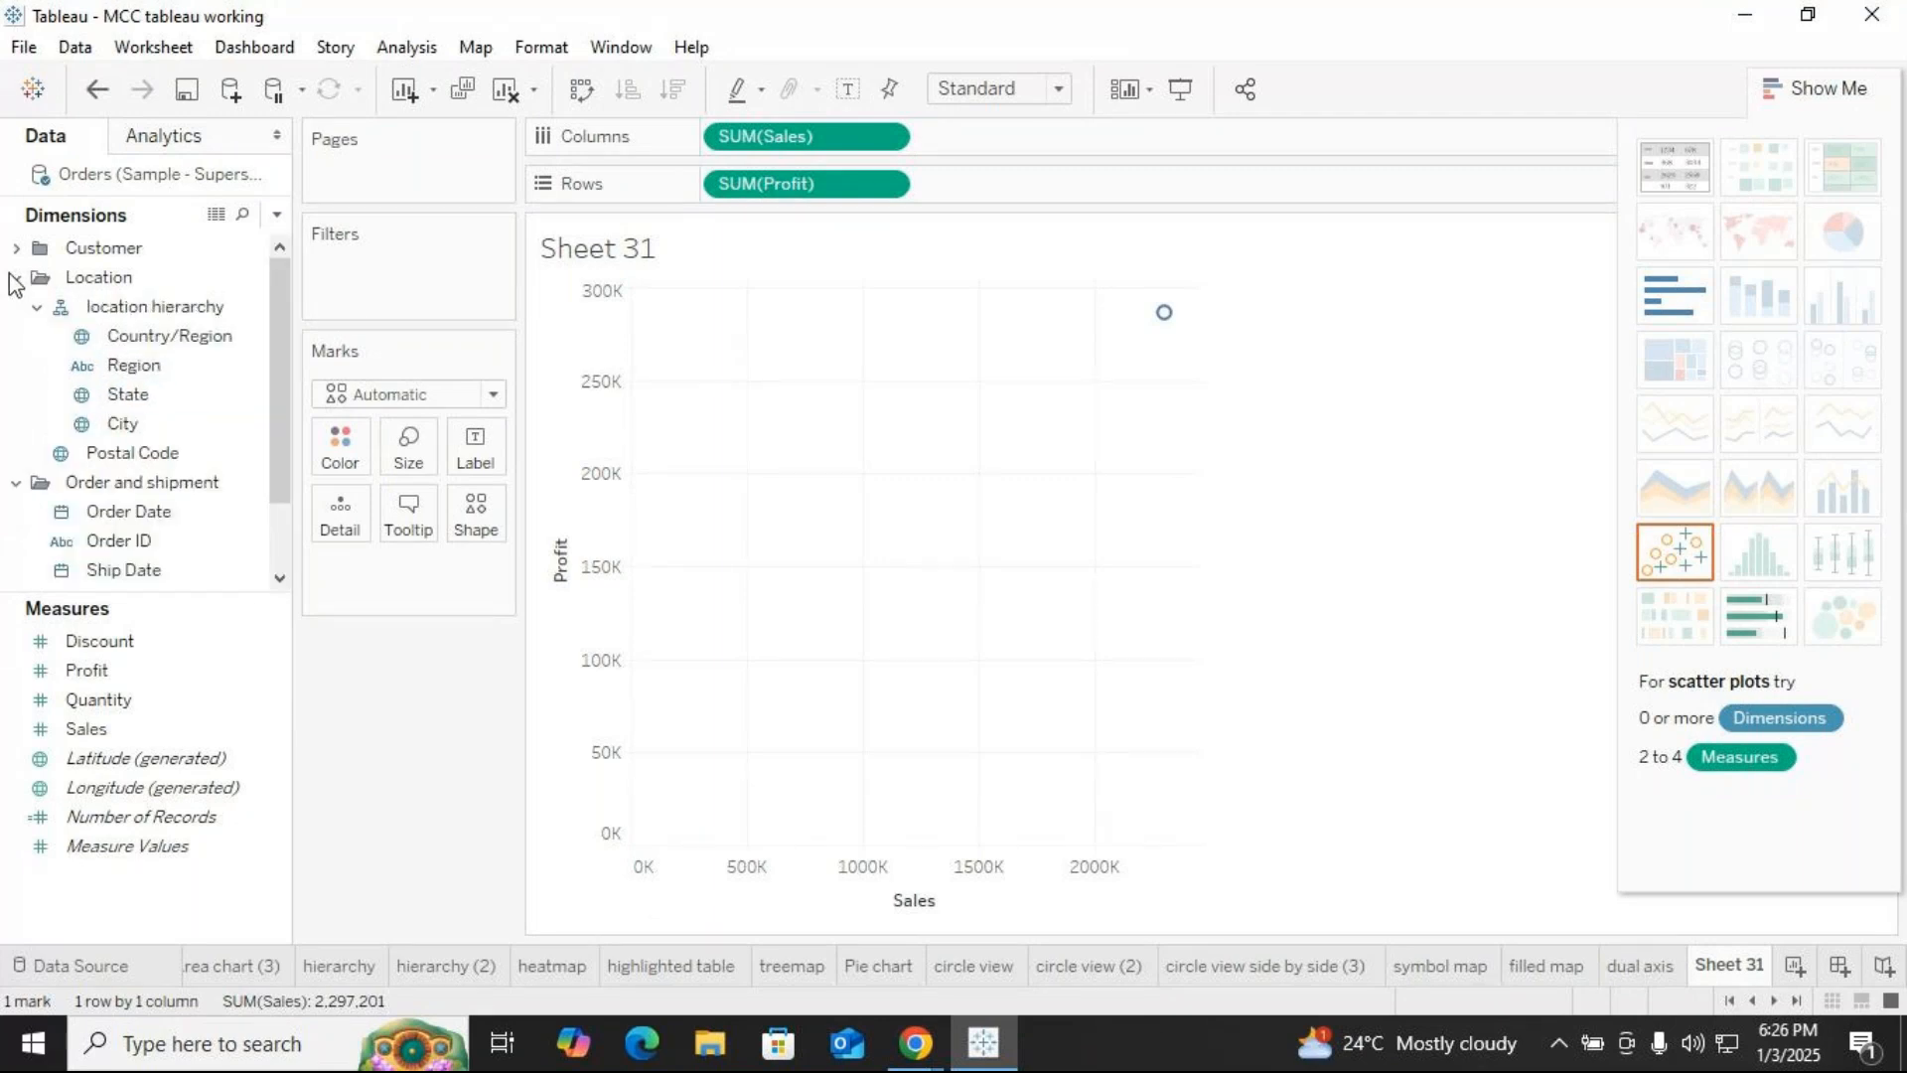
left_click(137, 365)
left_click_drag(140, 367, 179, 452)
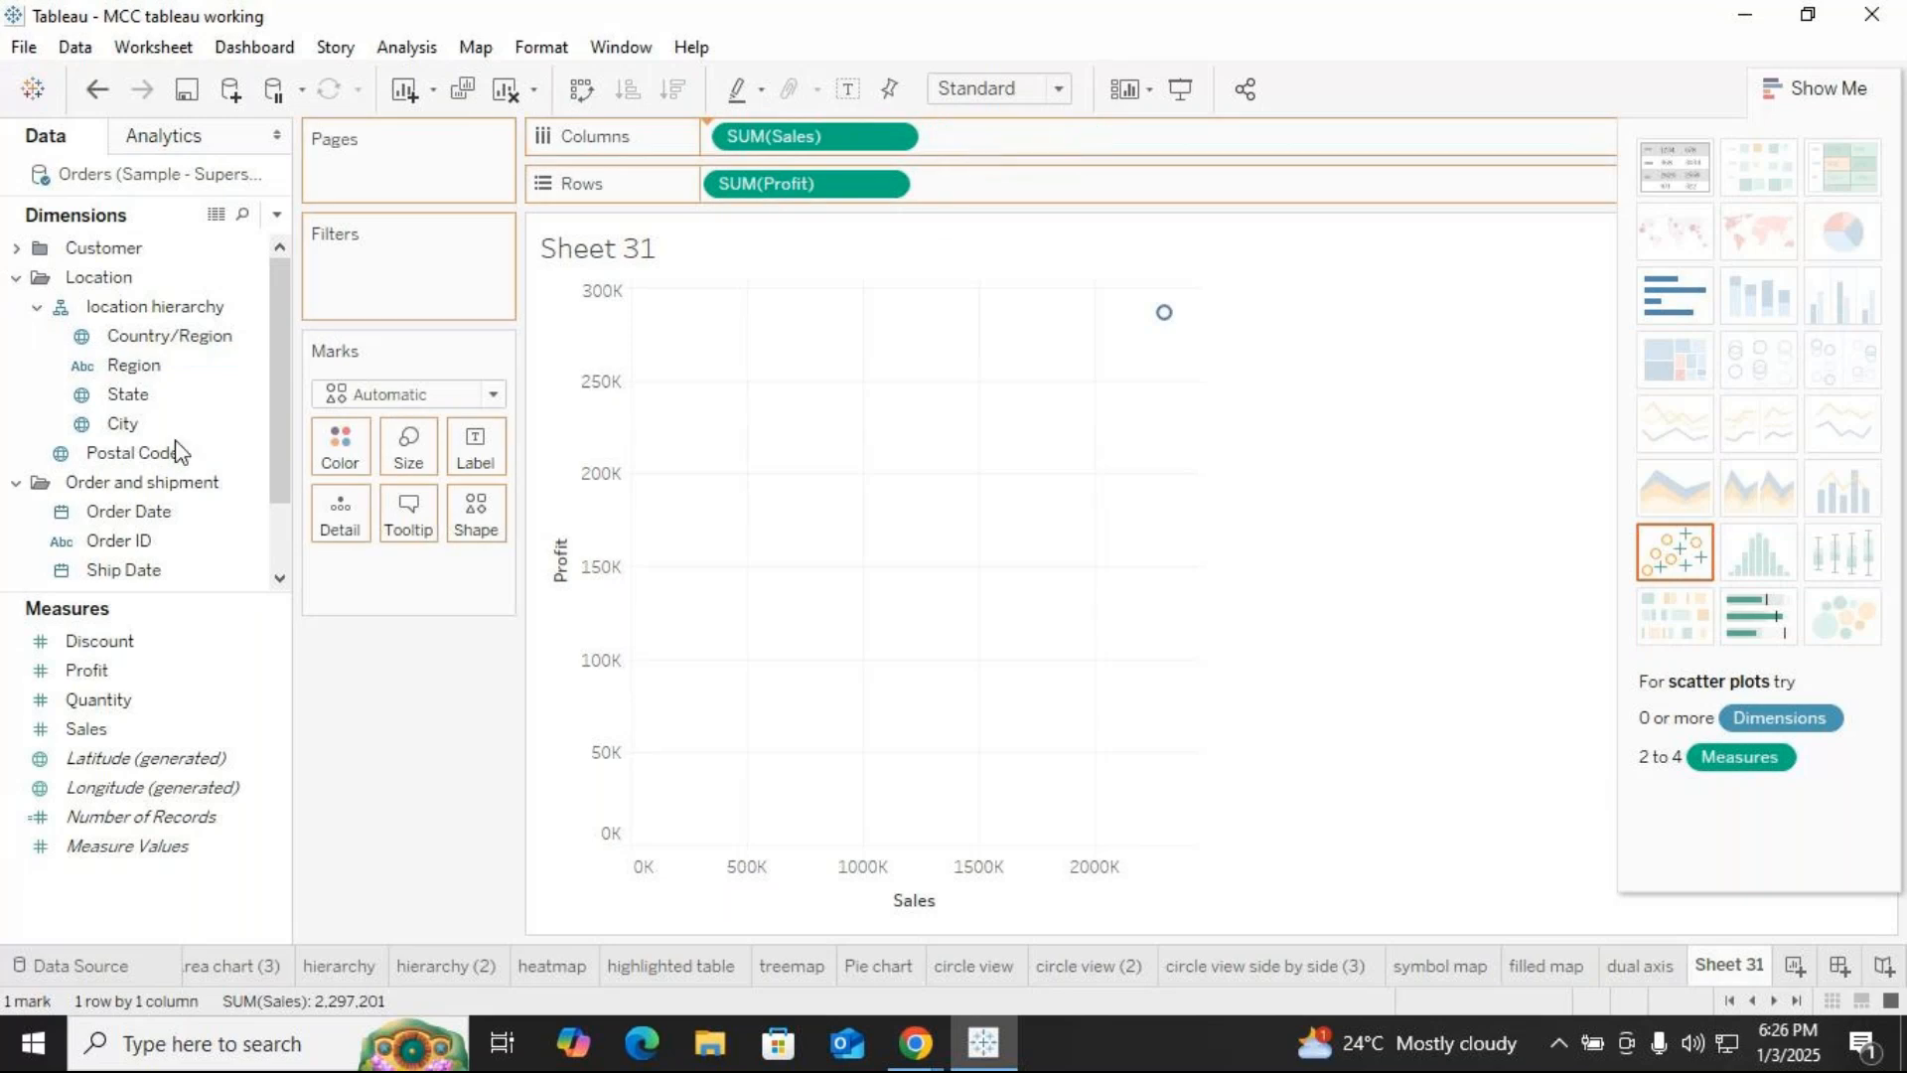
left_click_drag(144, 369, 343, 438)
left_click_drag(864, 137, 426, 707)
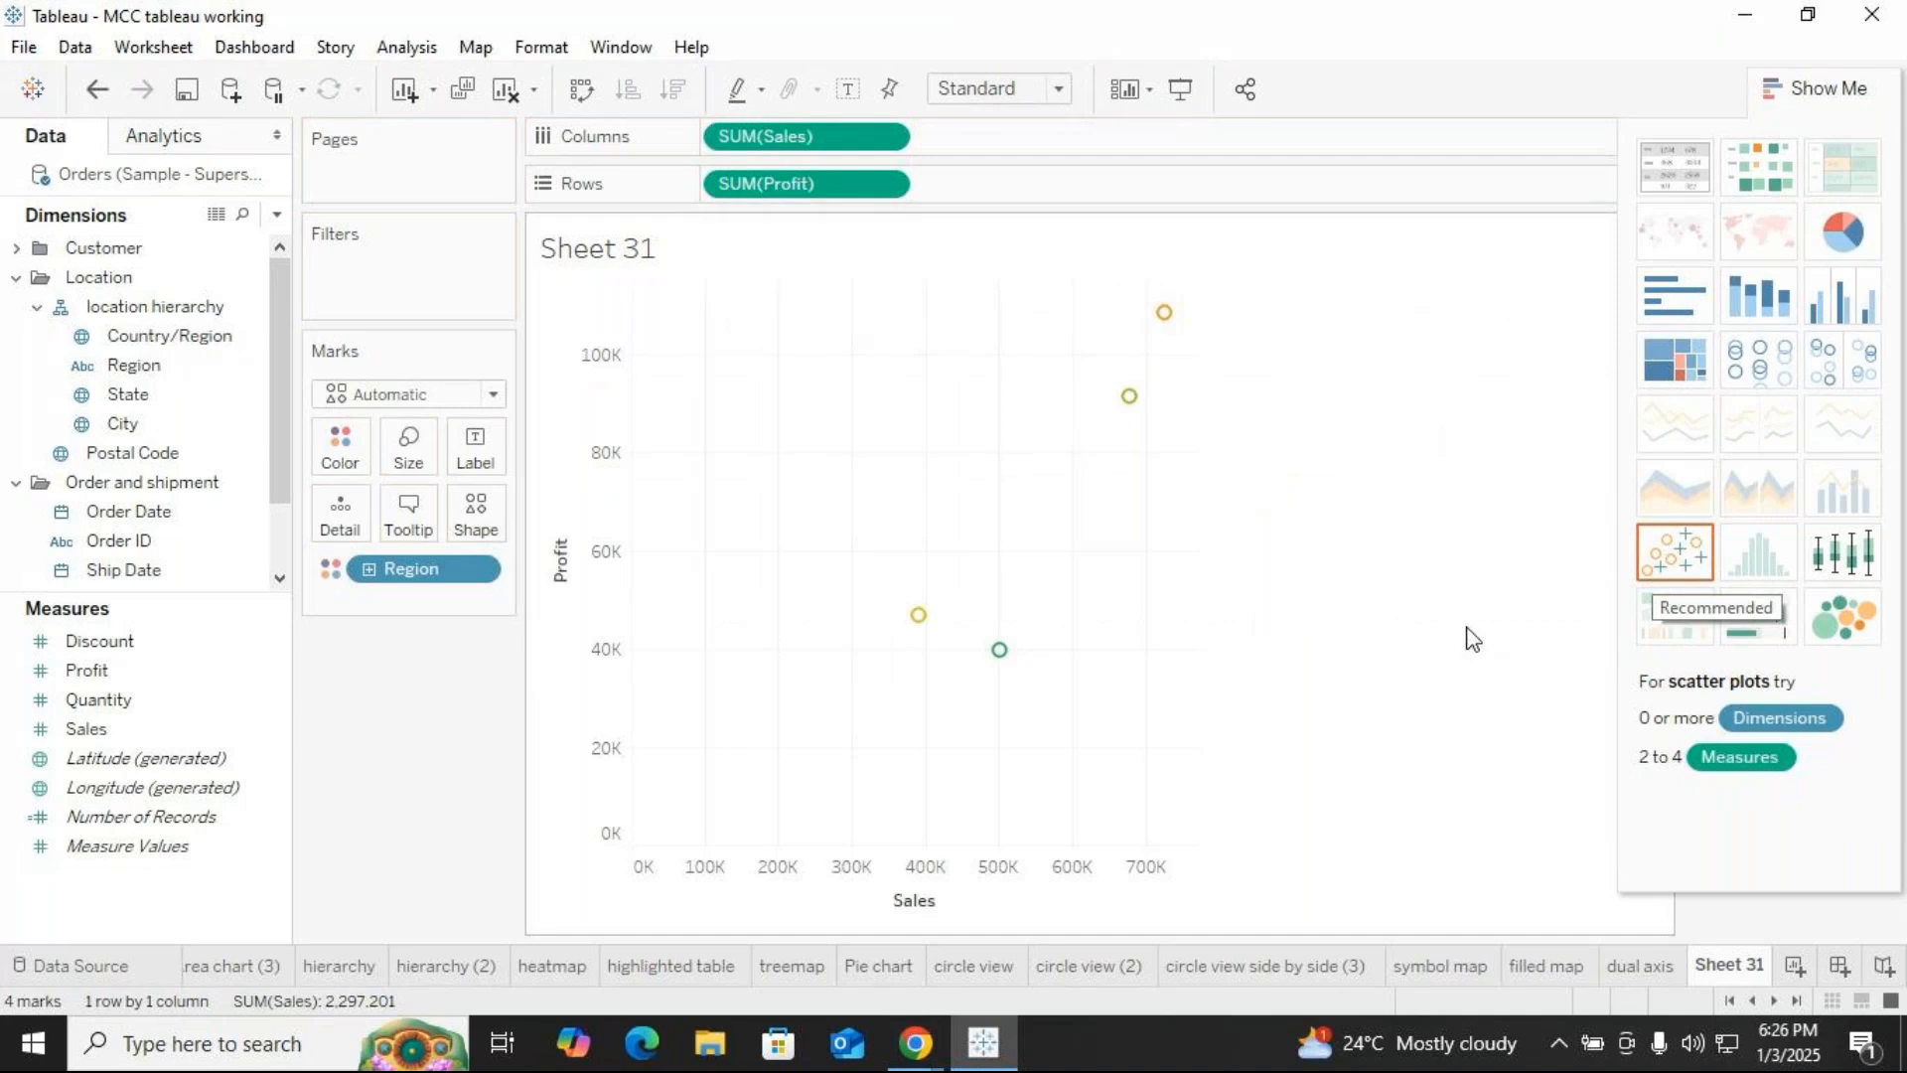
Enlarge the scatter plot marks and change their shape to a filled star
left_click(414, 447)
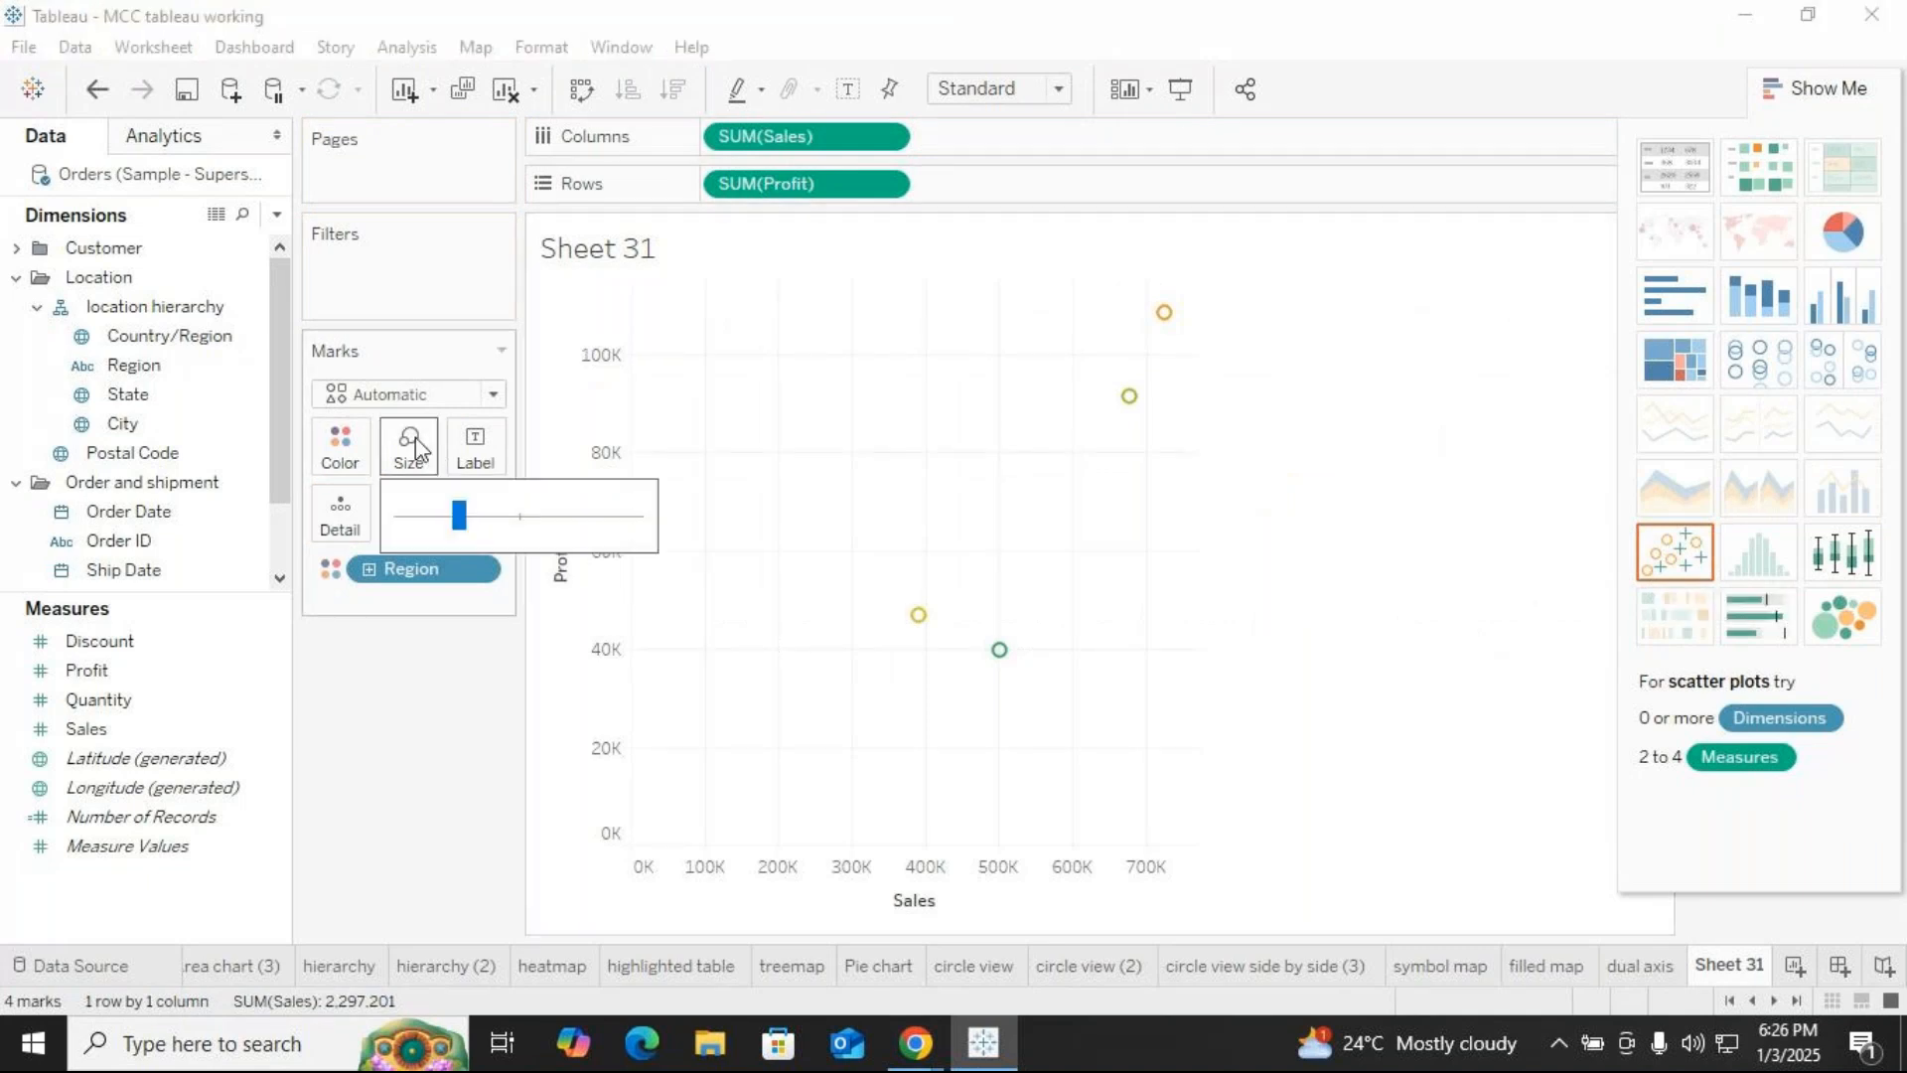
left_click(499, 516)
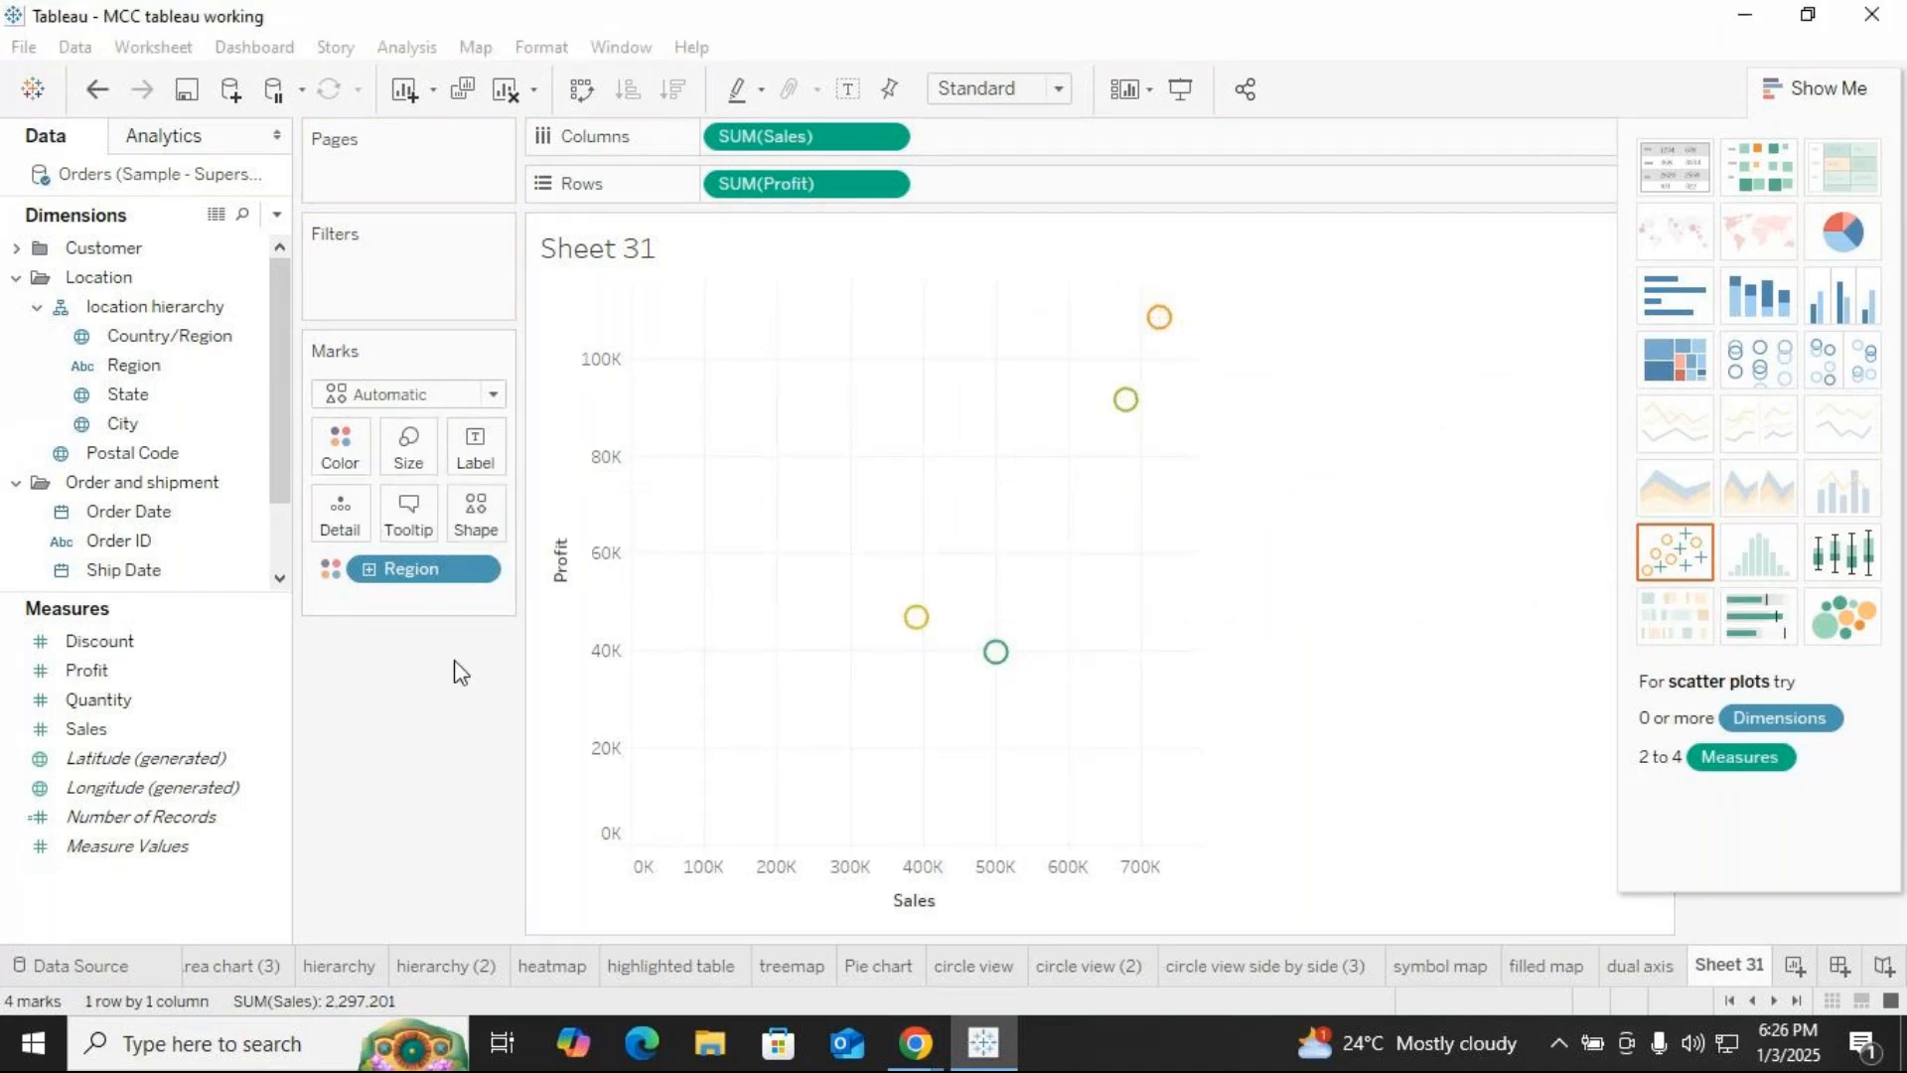
left_click(505, 510)
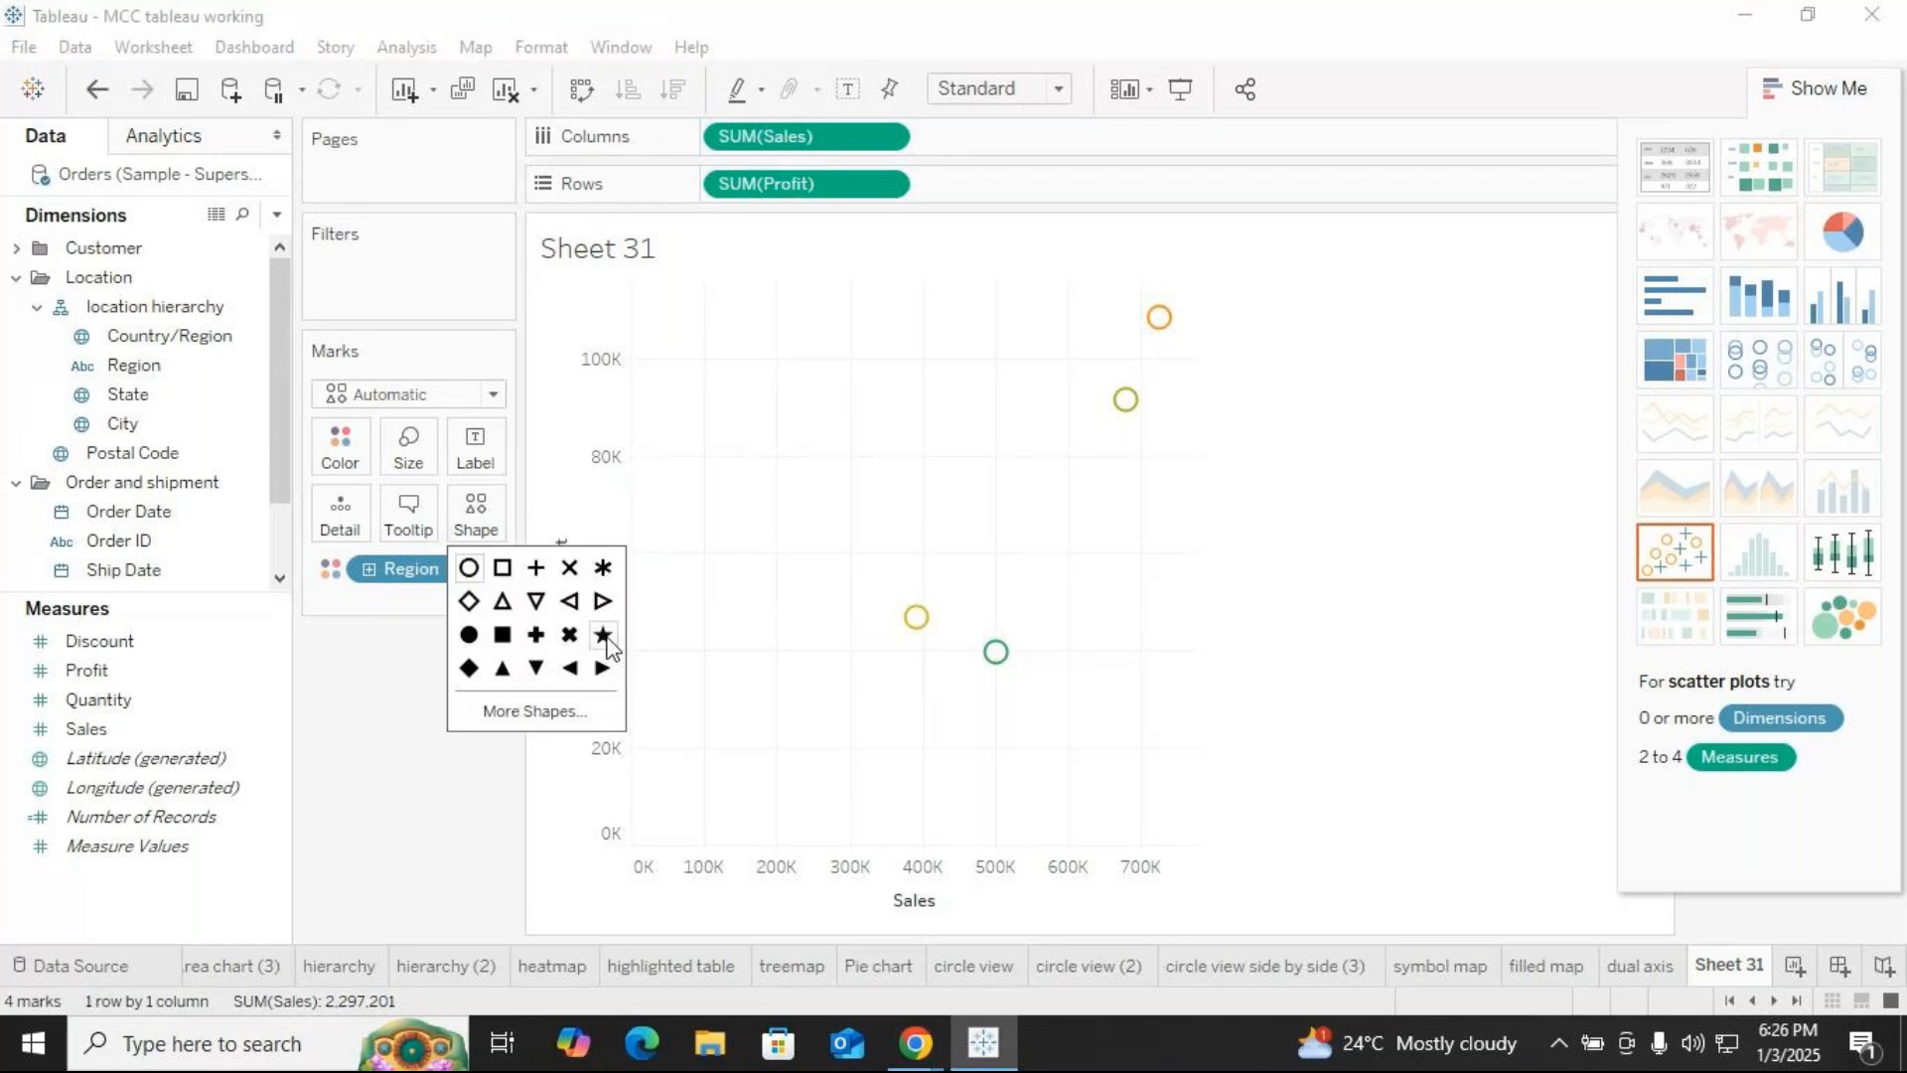
left_click(603, 635)
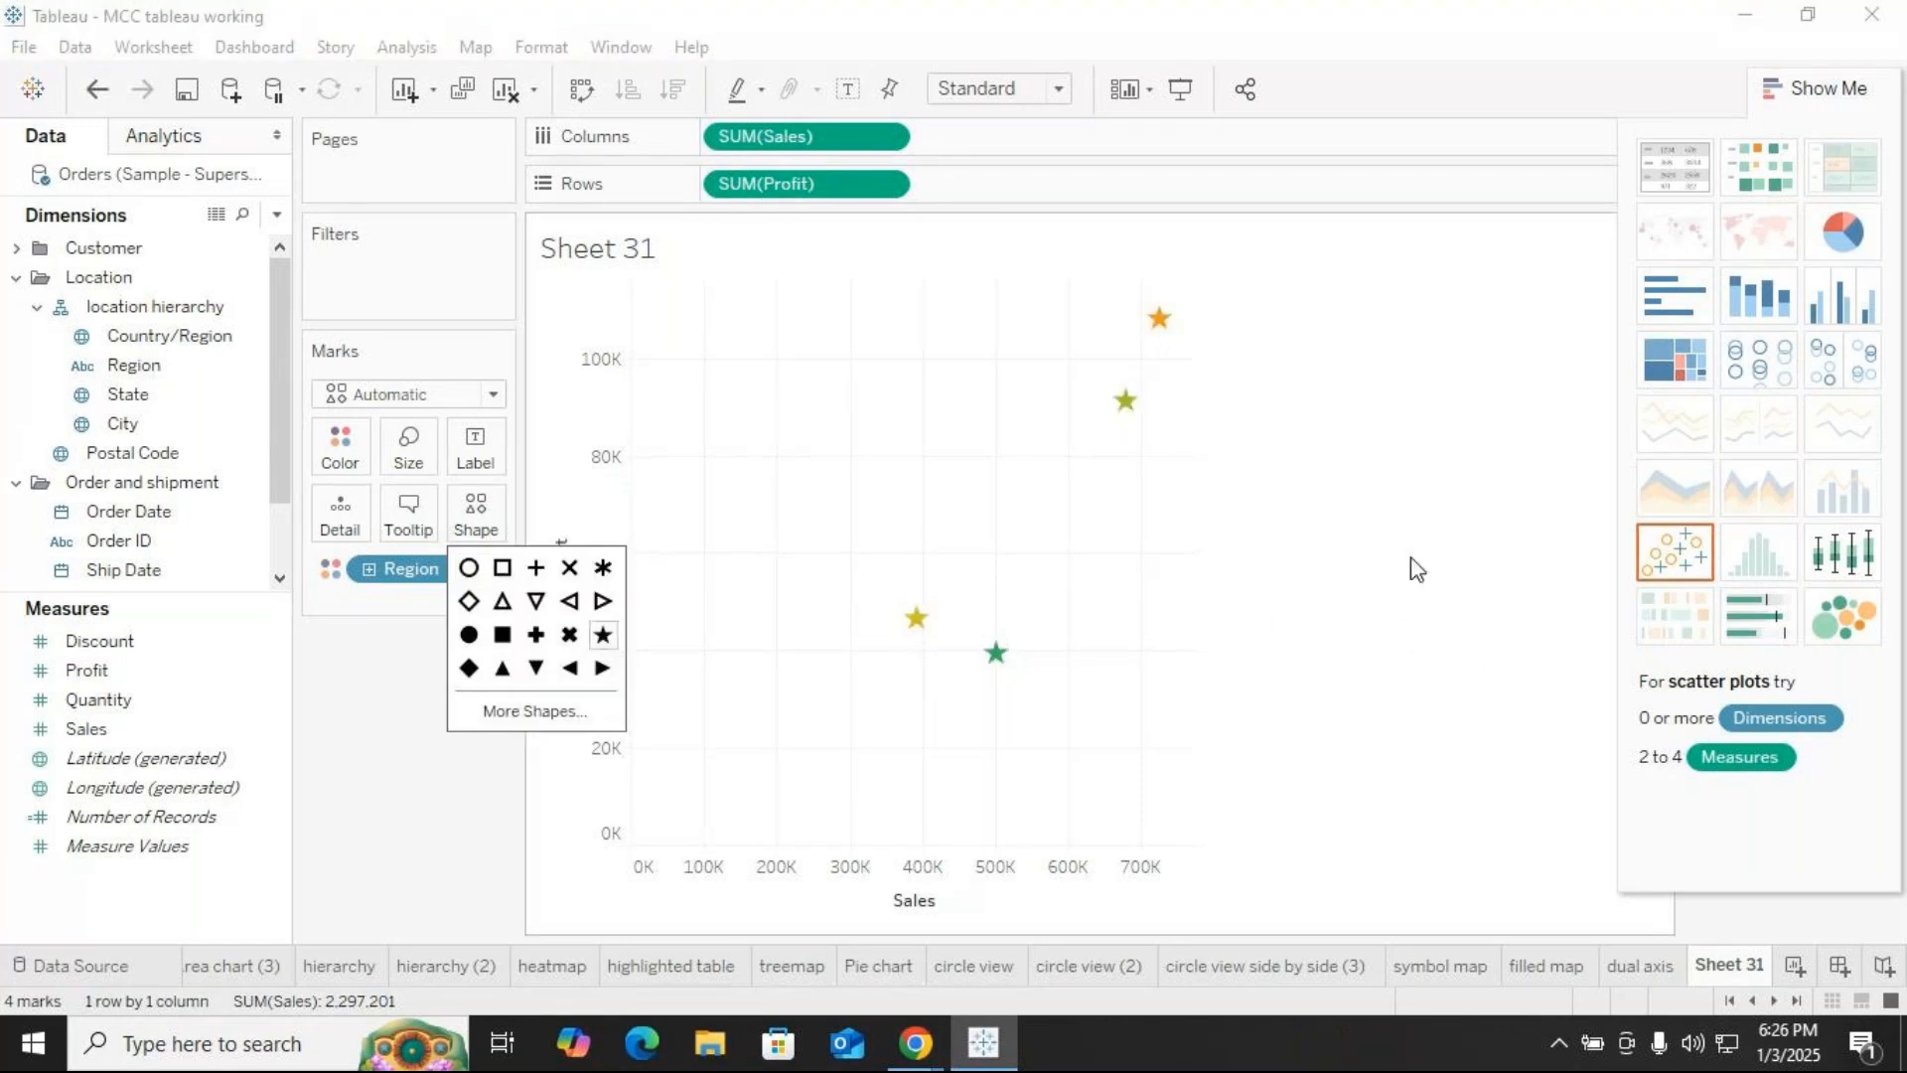
Show drop lines on the scatter plot and select individual region marks to check their lines
right_click(1160, 318)
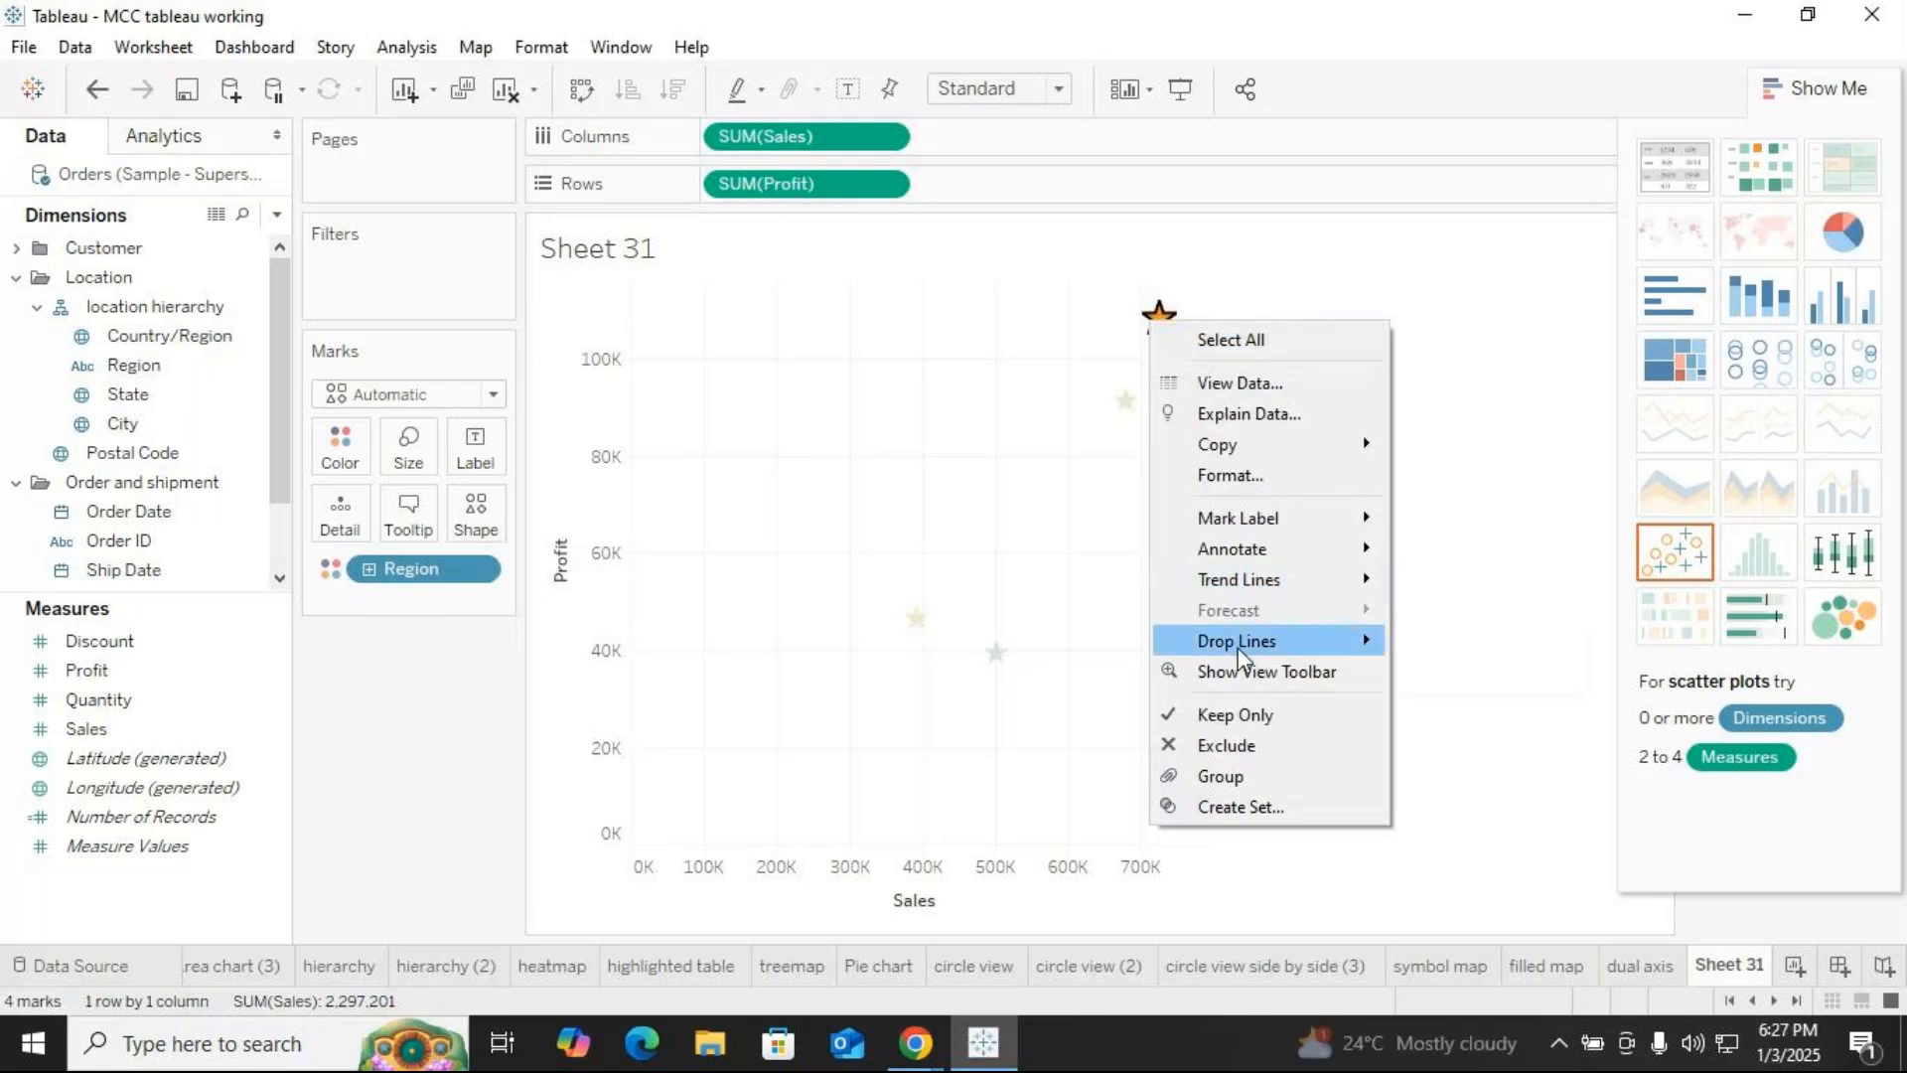
mouse_move(1239, 656)
left_click(1495, 643)
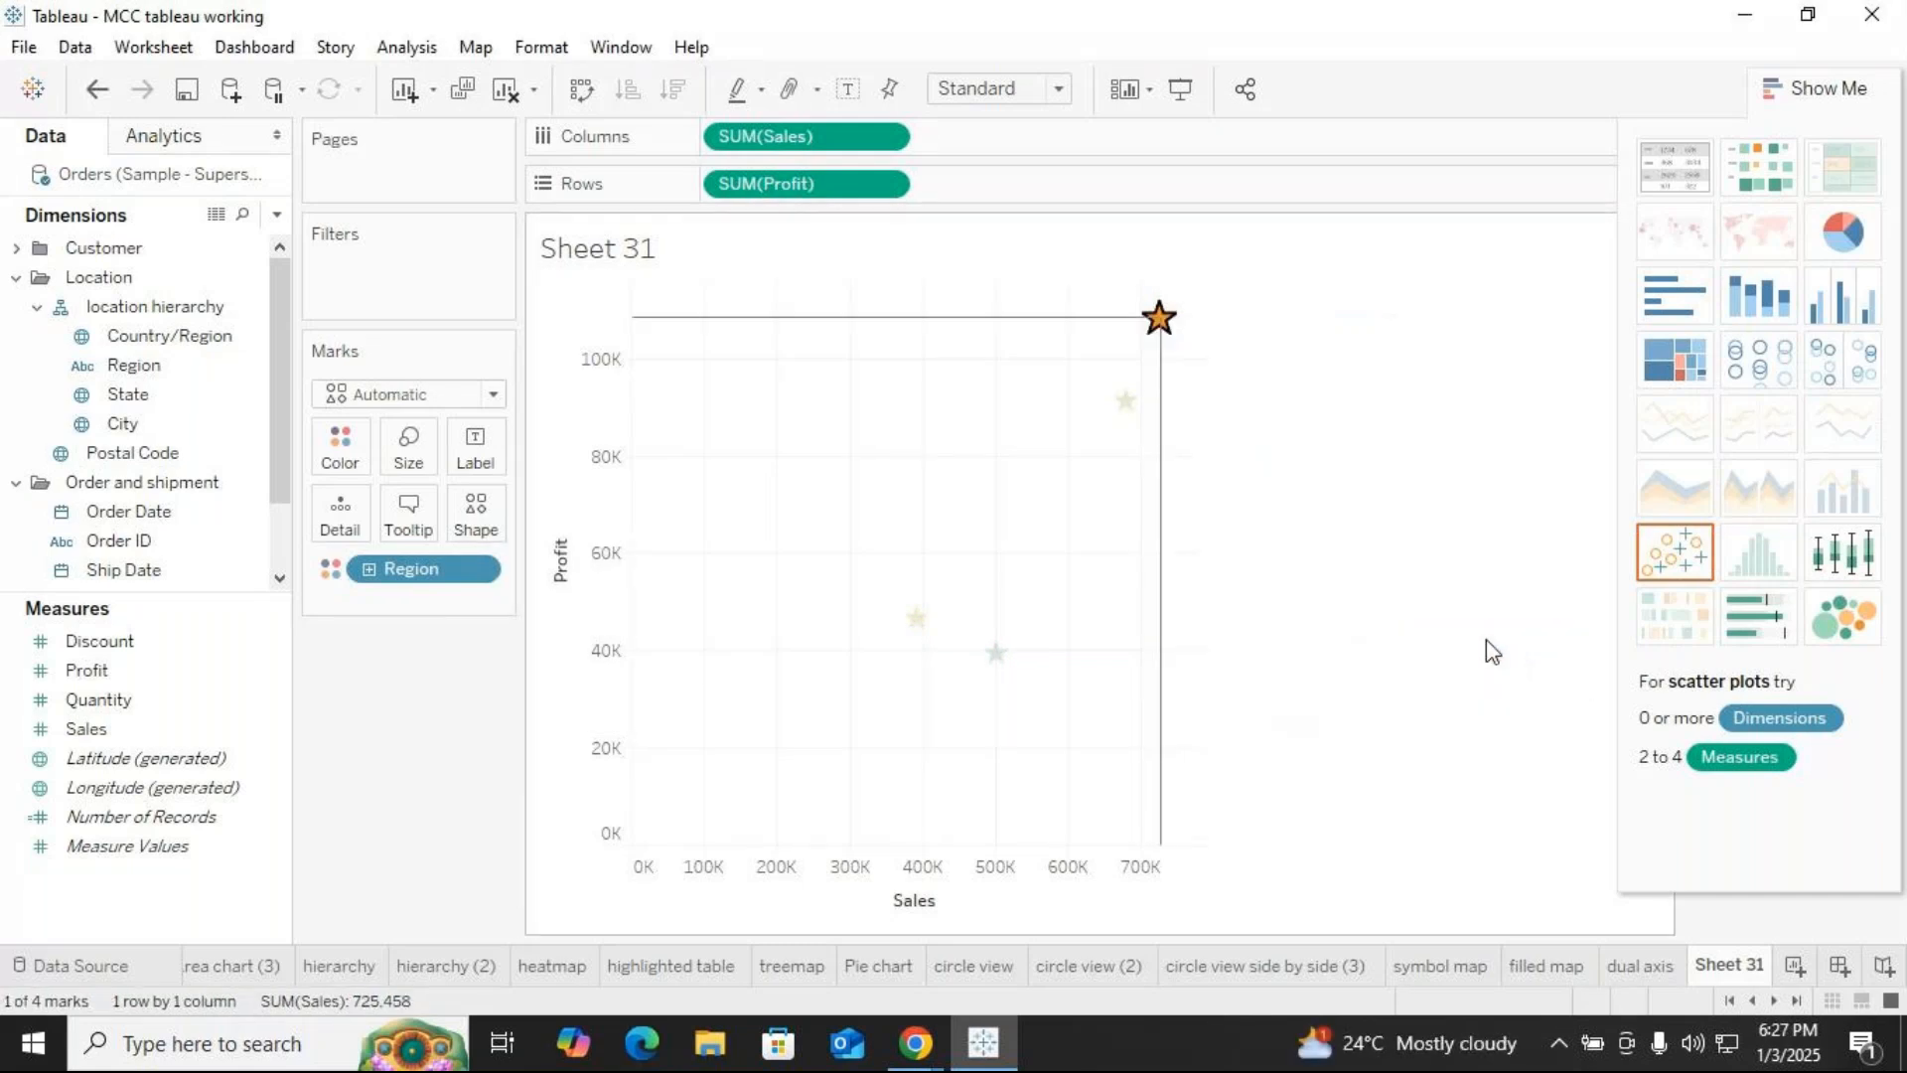
left_click(1303, 606)
left_click(1159, 318)
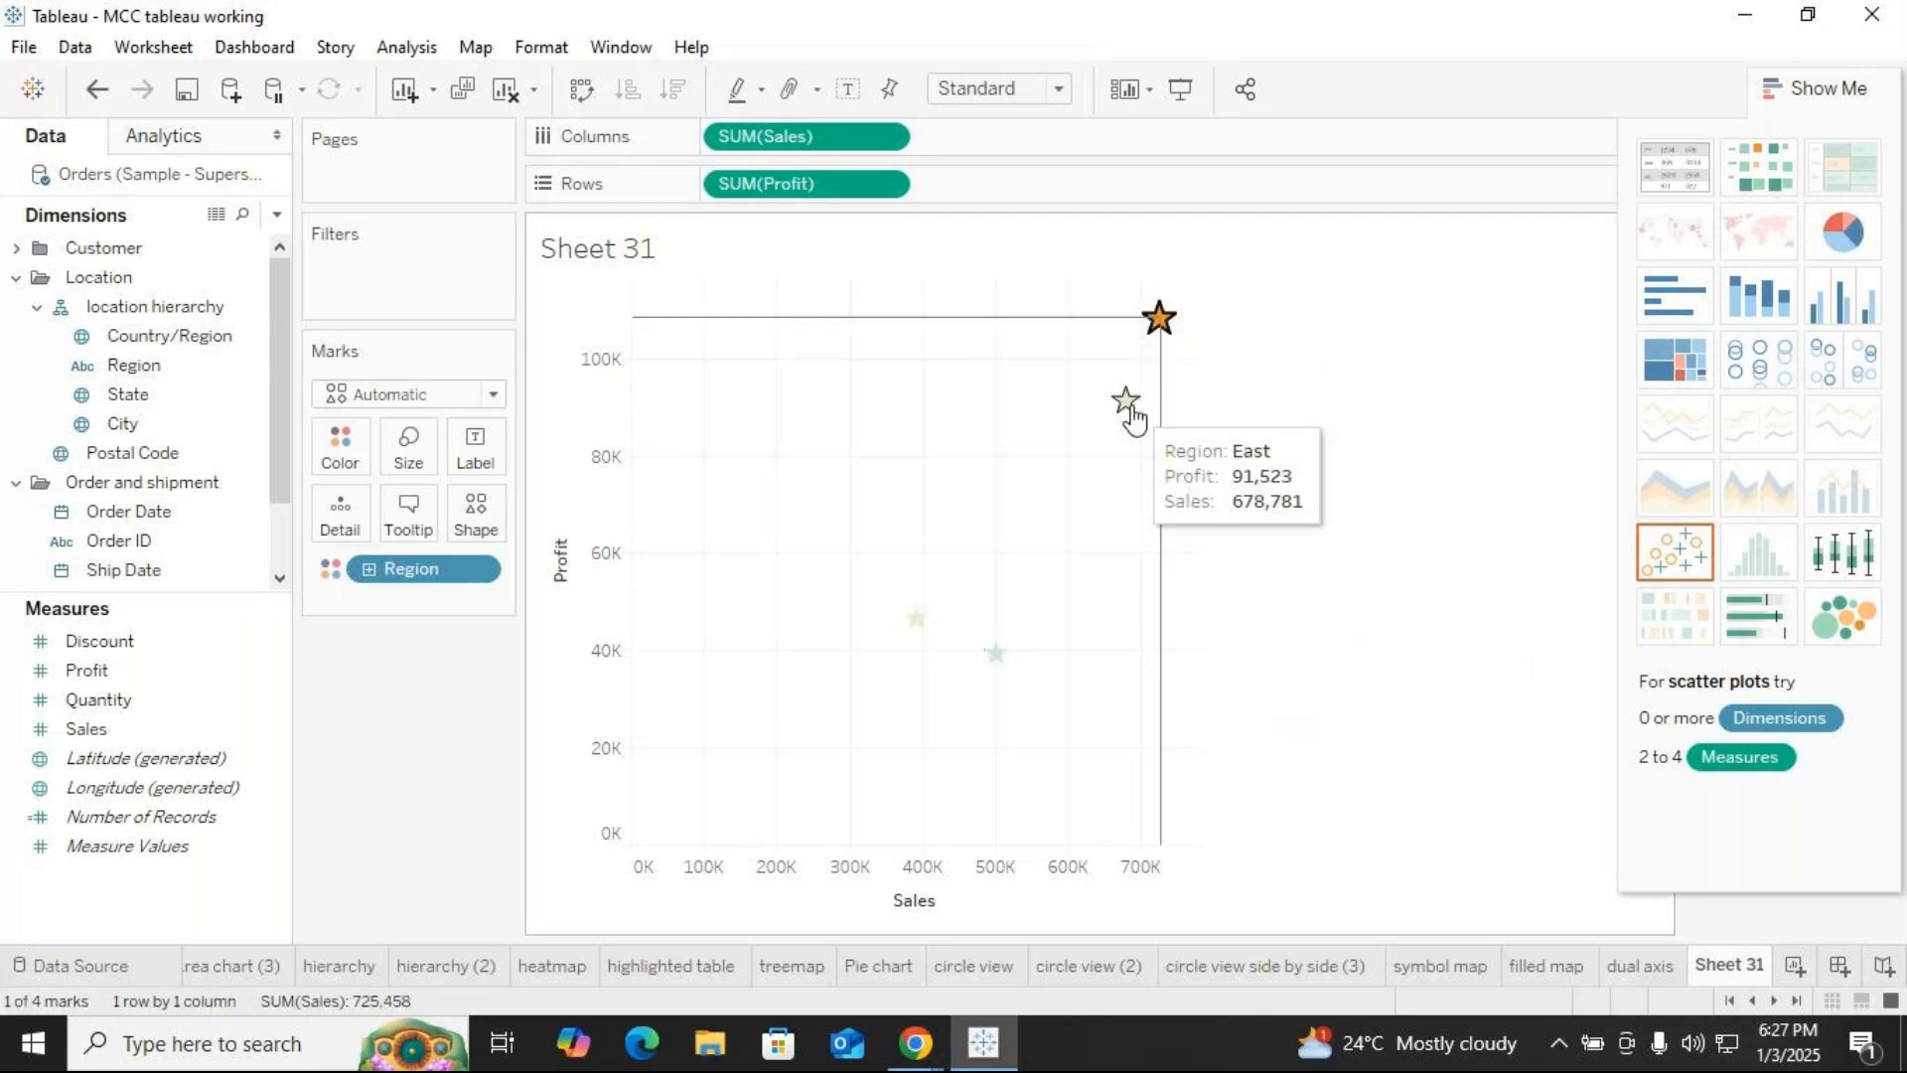
left_click(1129, 404)
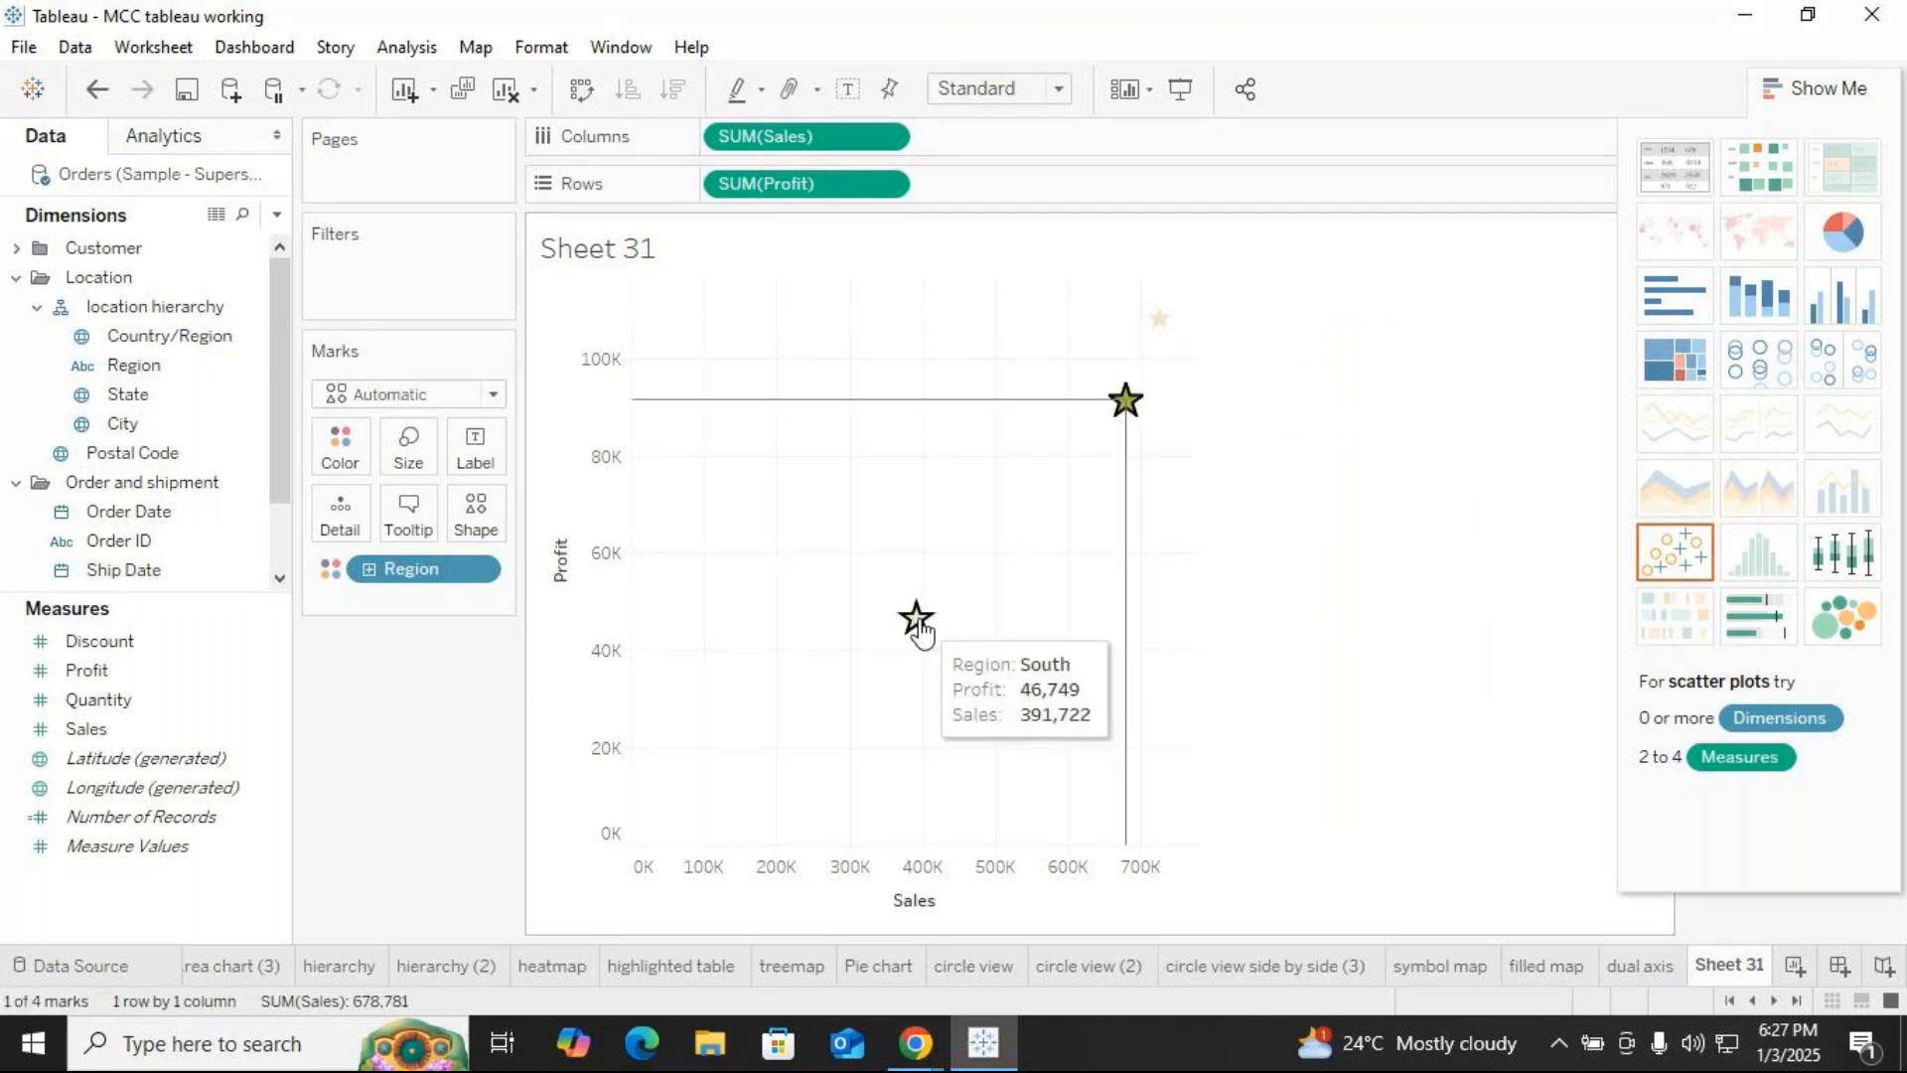
left_click(1480, 503)
Edit the drop lines to appear always on both axes with automatic labels
right_click(1158, 318)
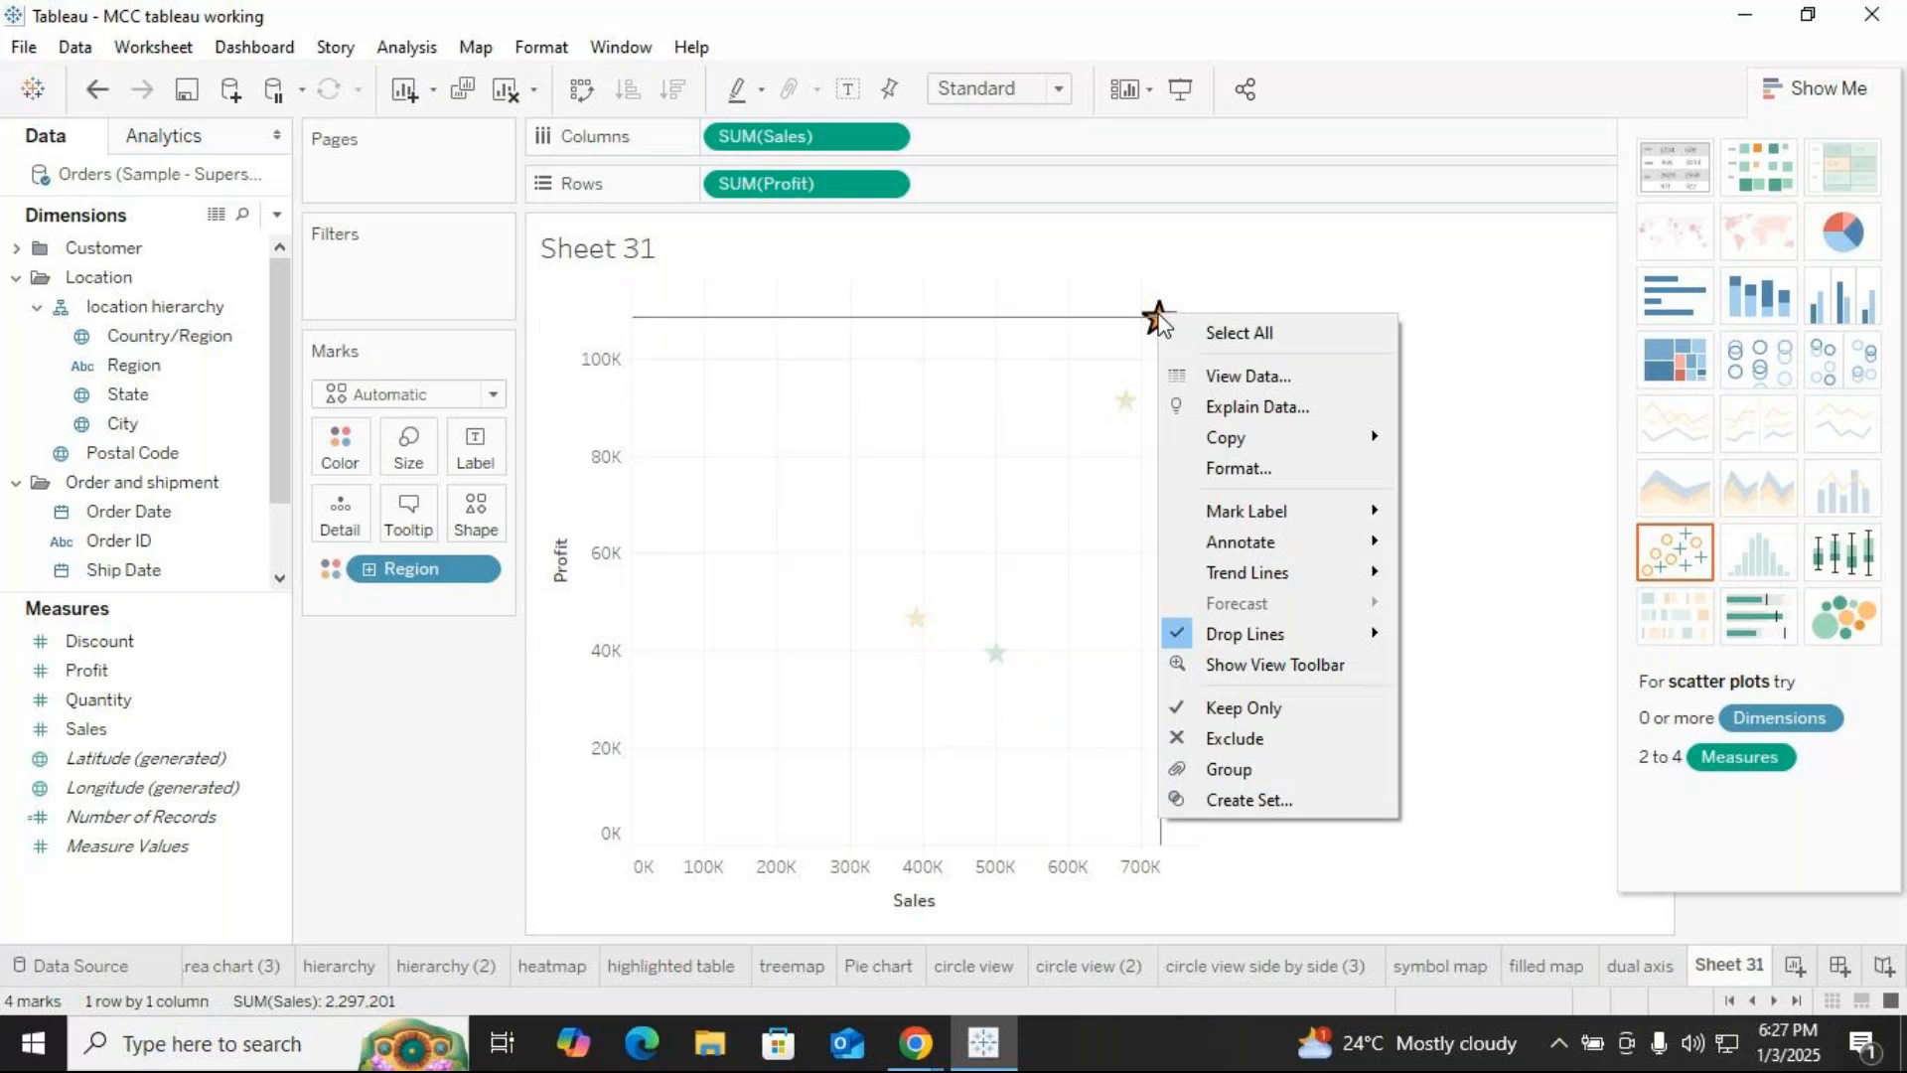
mouse_move(1228, 636)
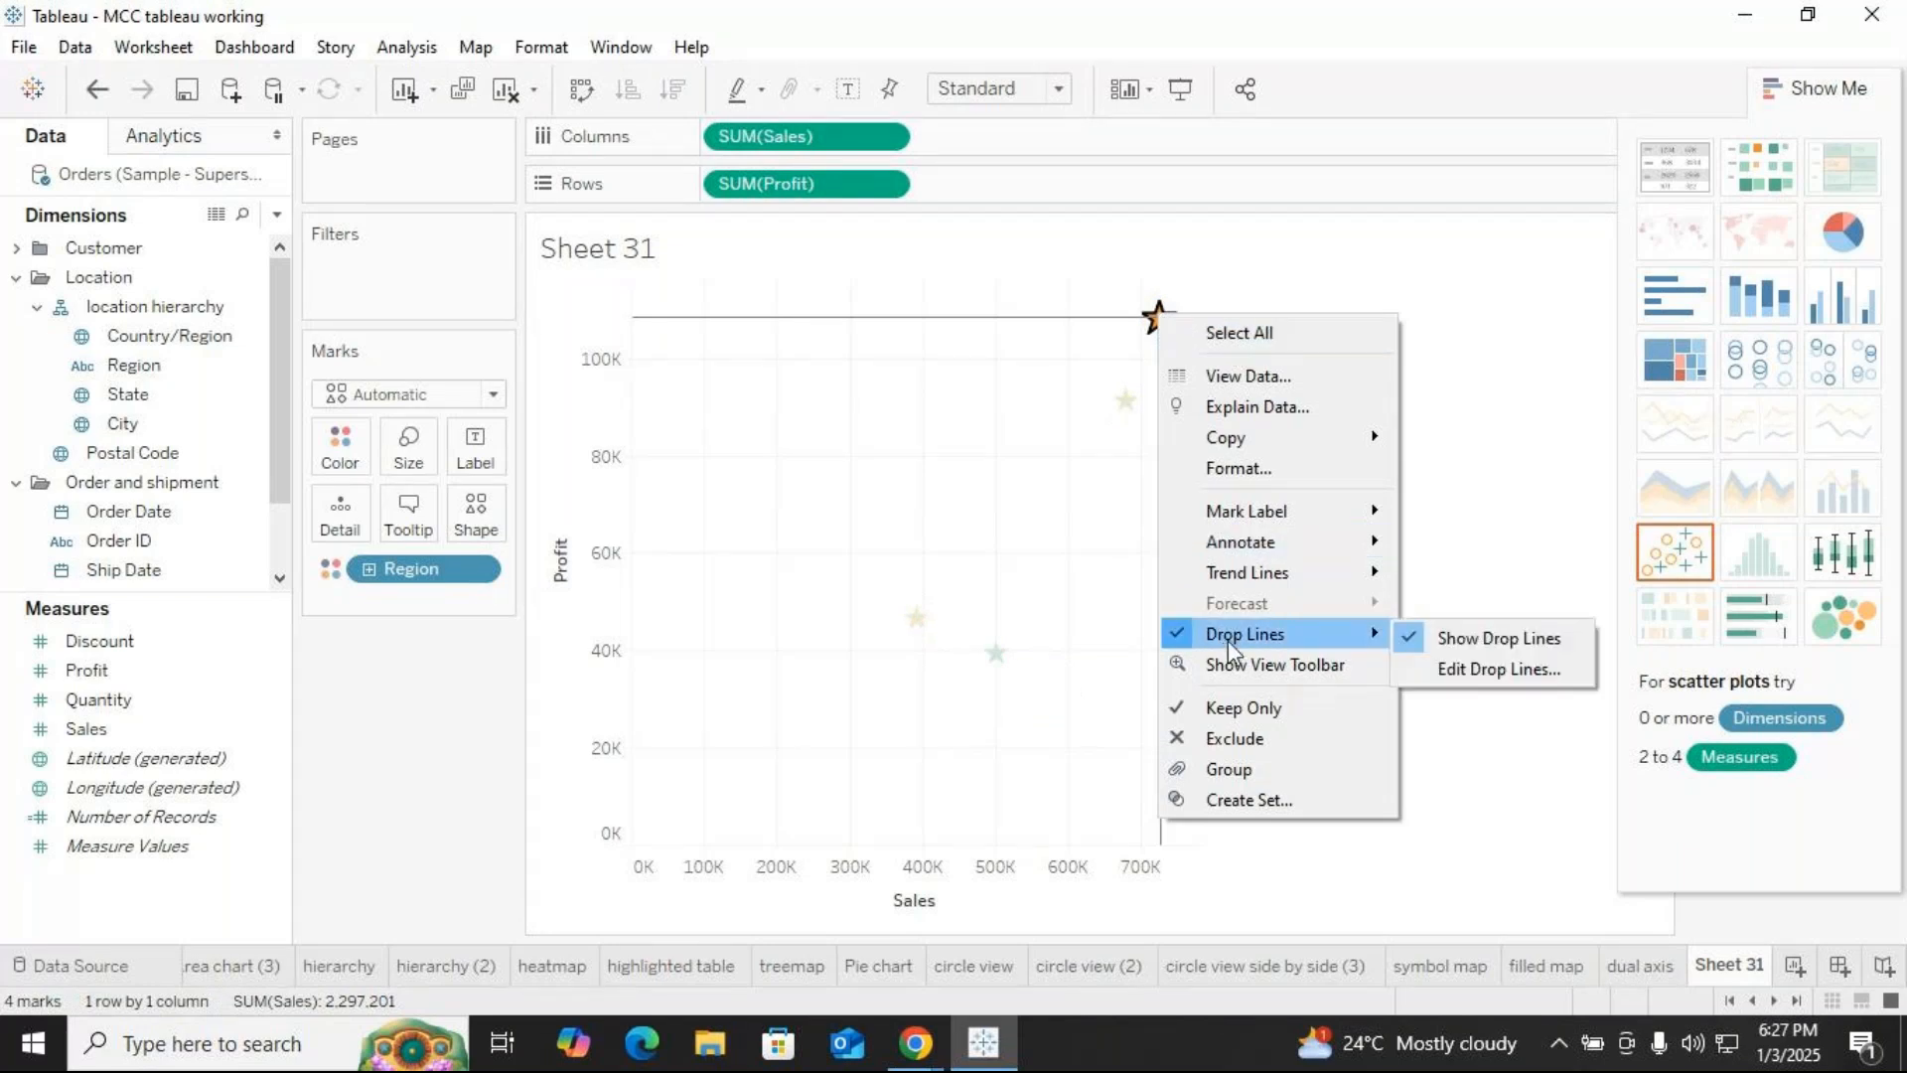
left_click(1500, 668)
left_click(1015, 427)
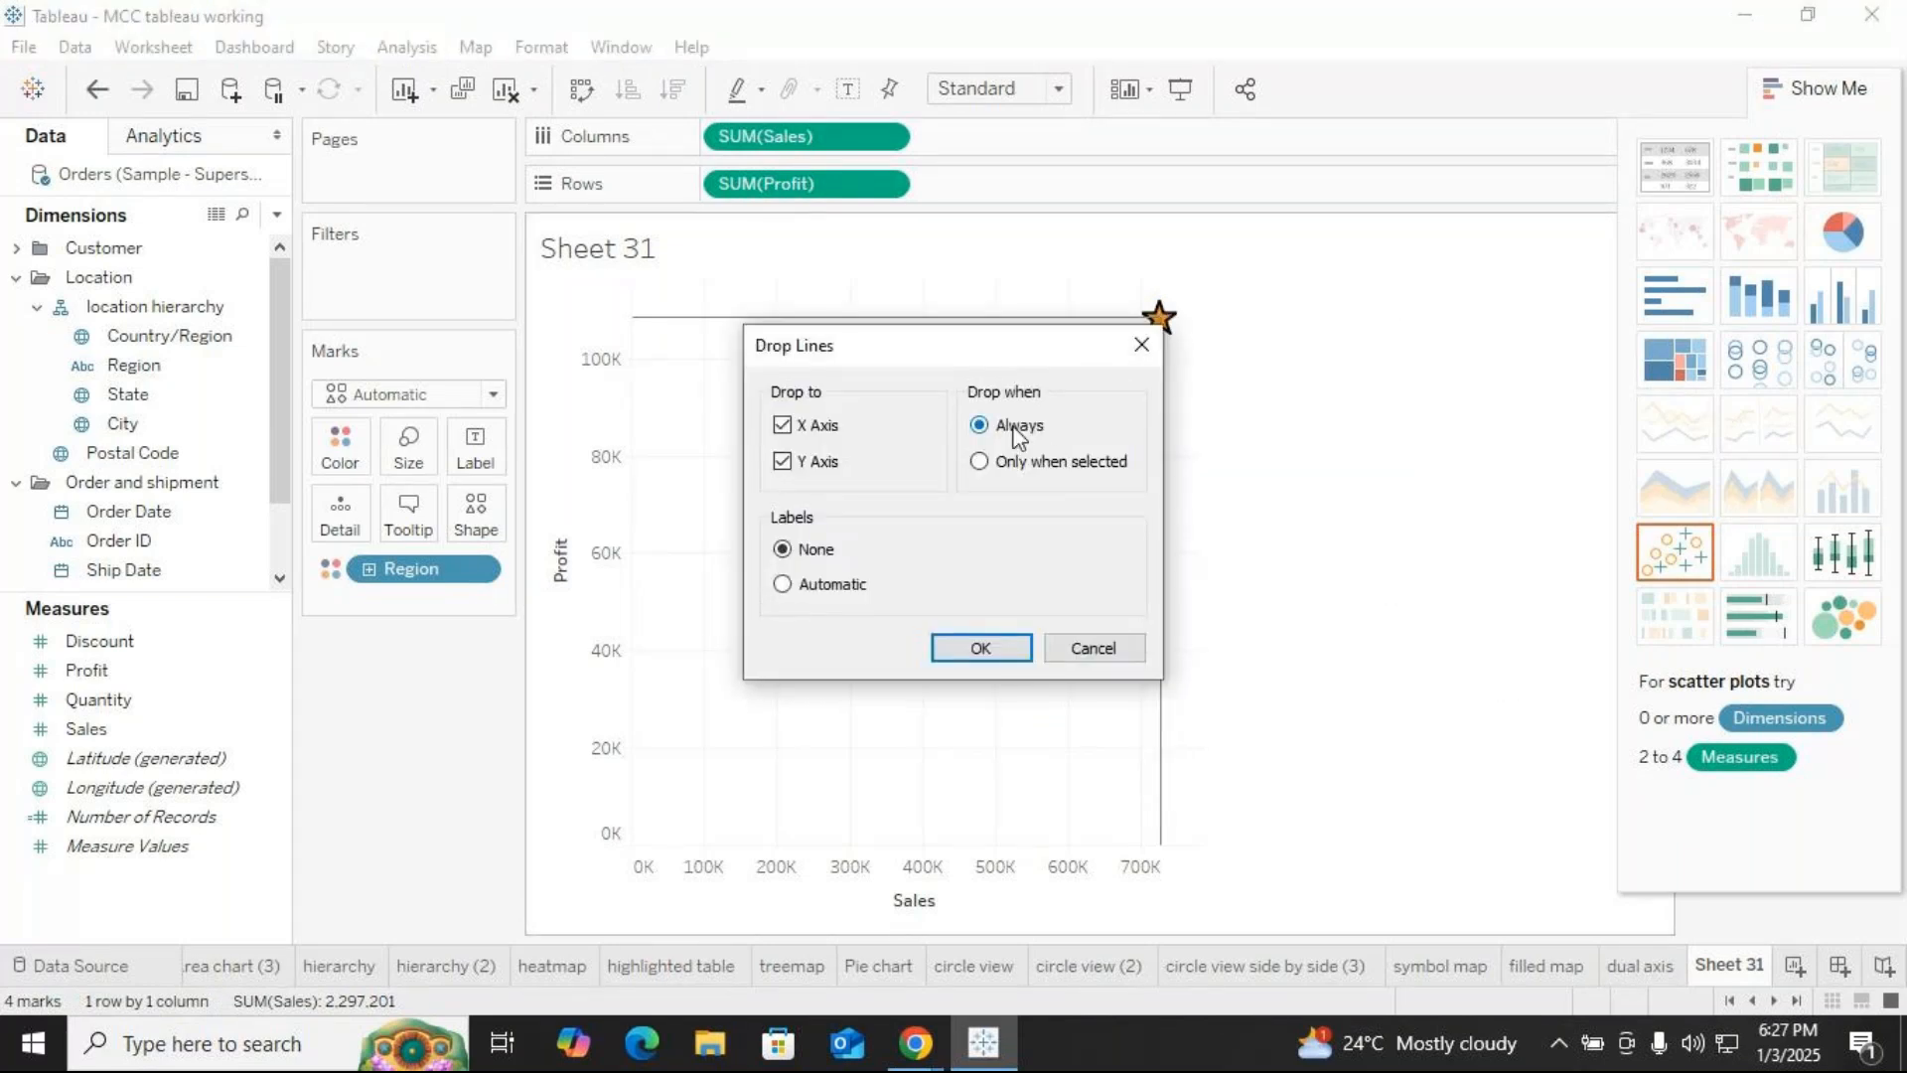
left_click(782, 586)
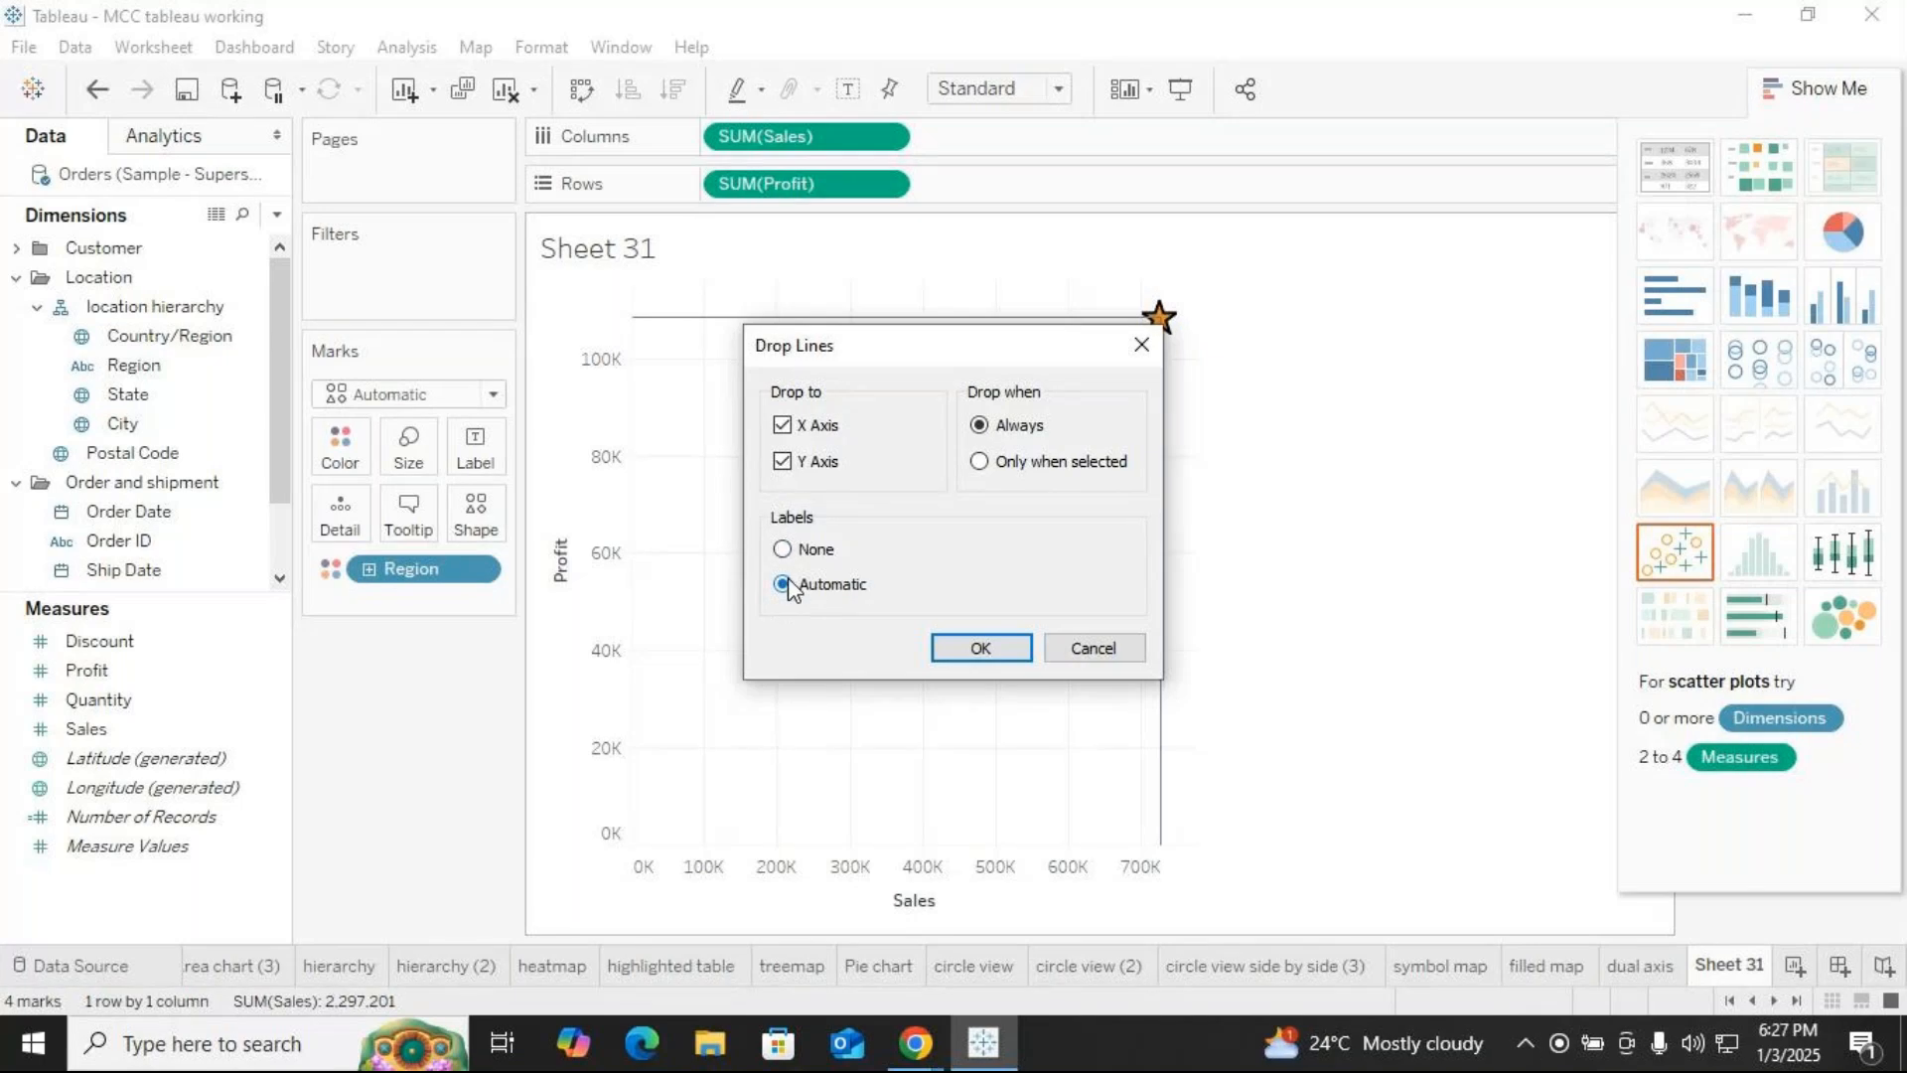
left_click(1013, 651)
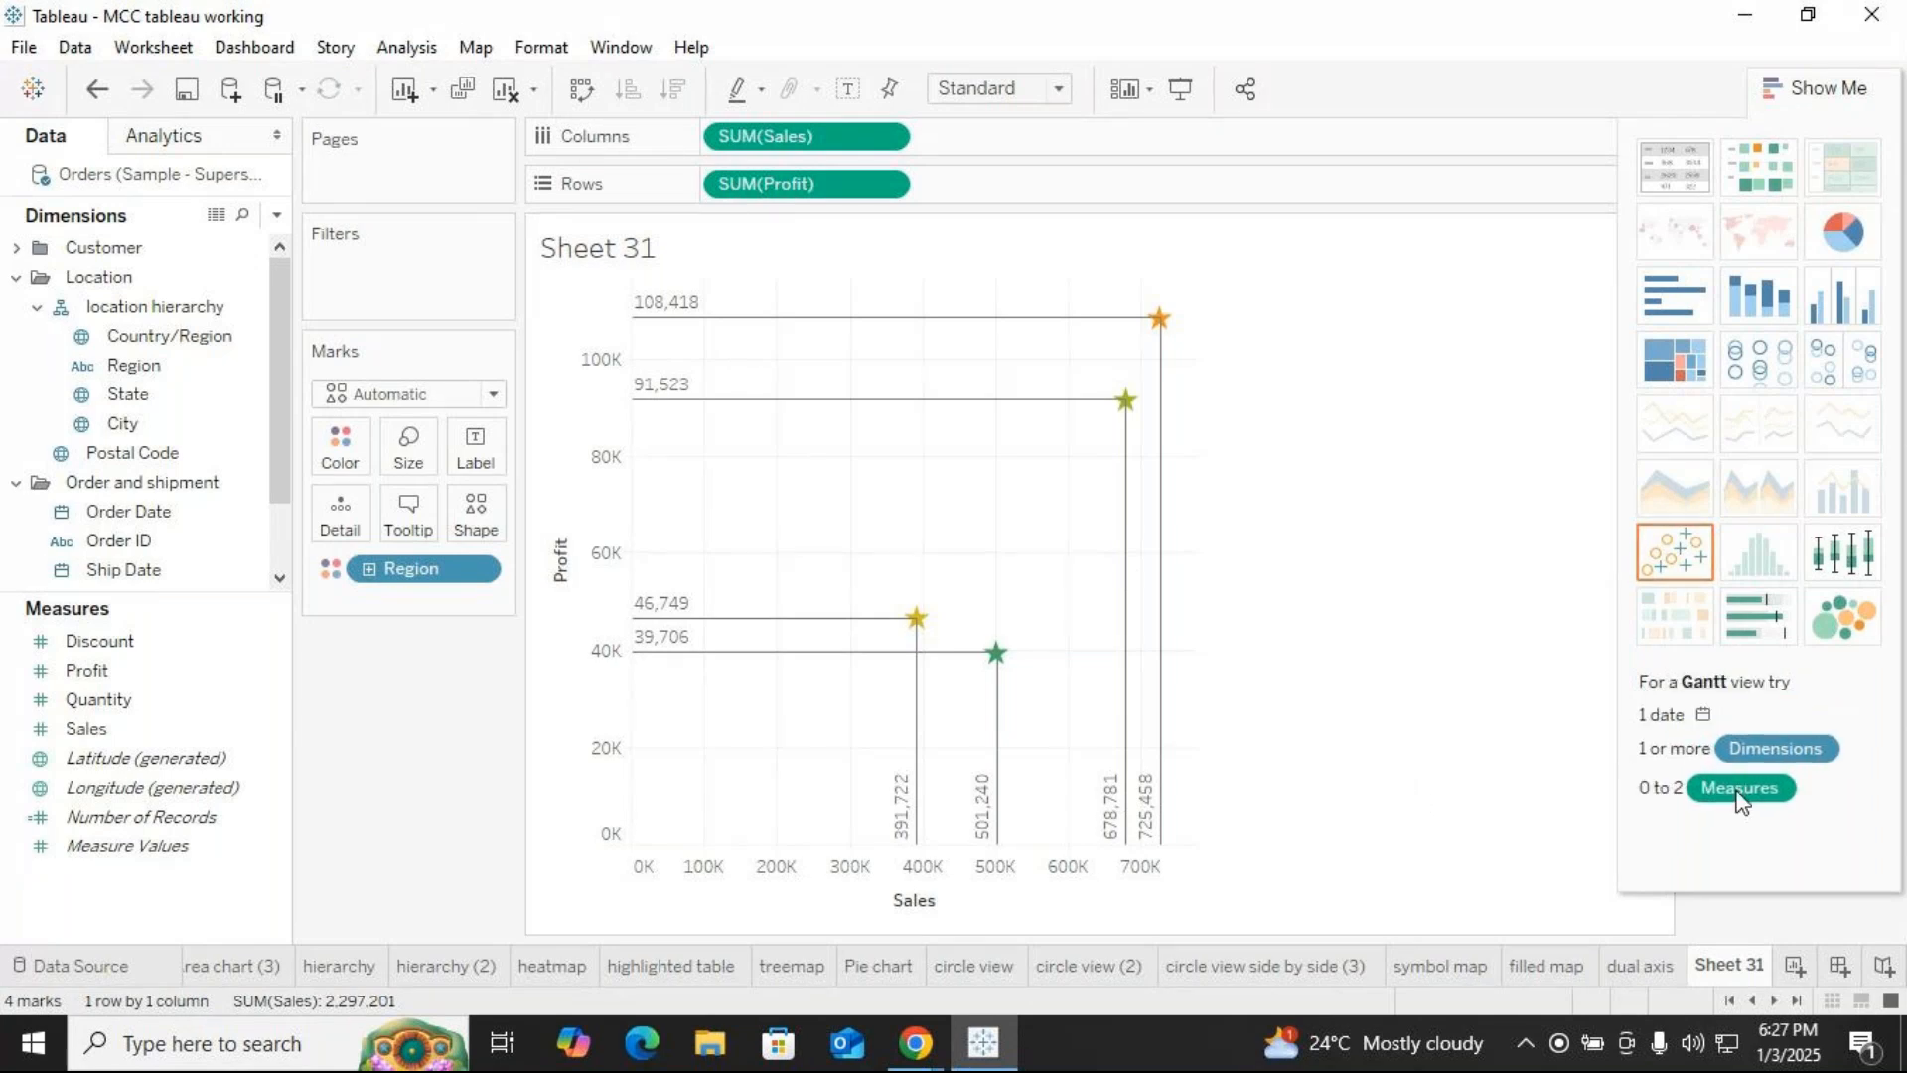
Rename the worksheet as "scatter plot"
right_click(1745, 956)
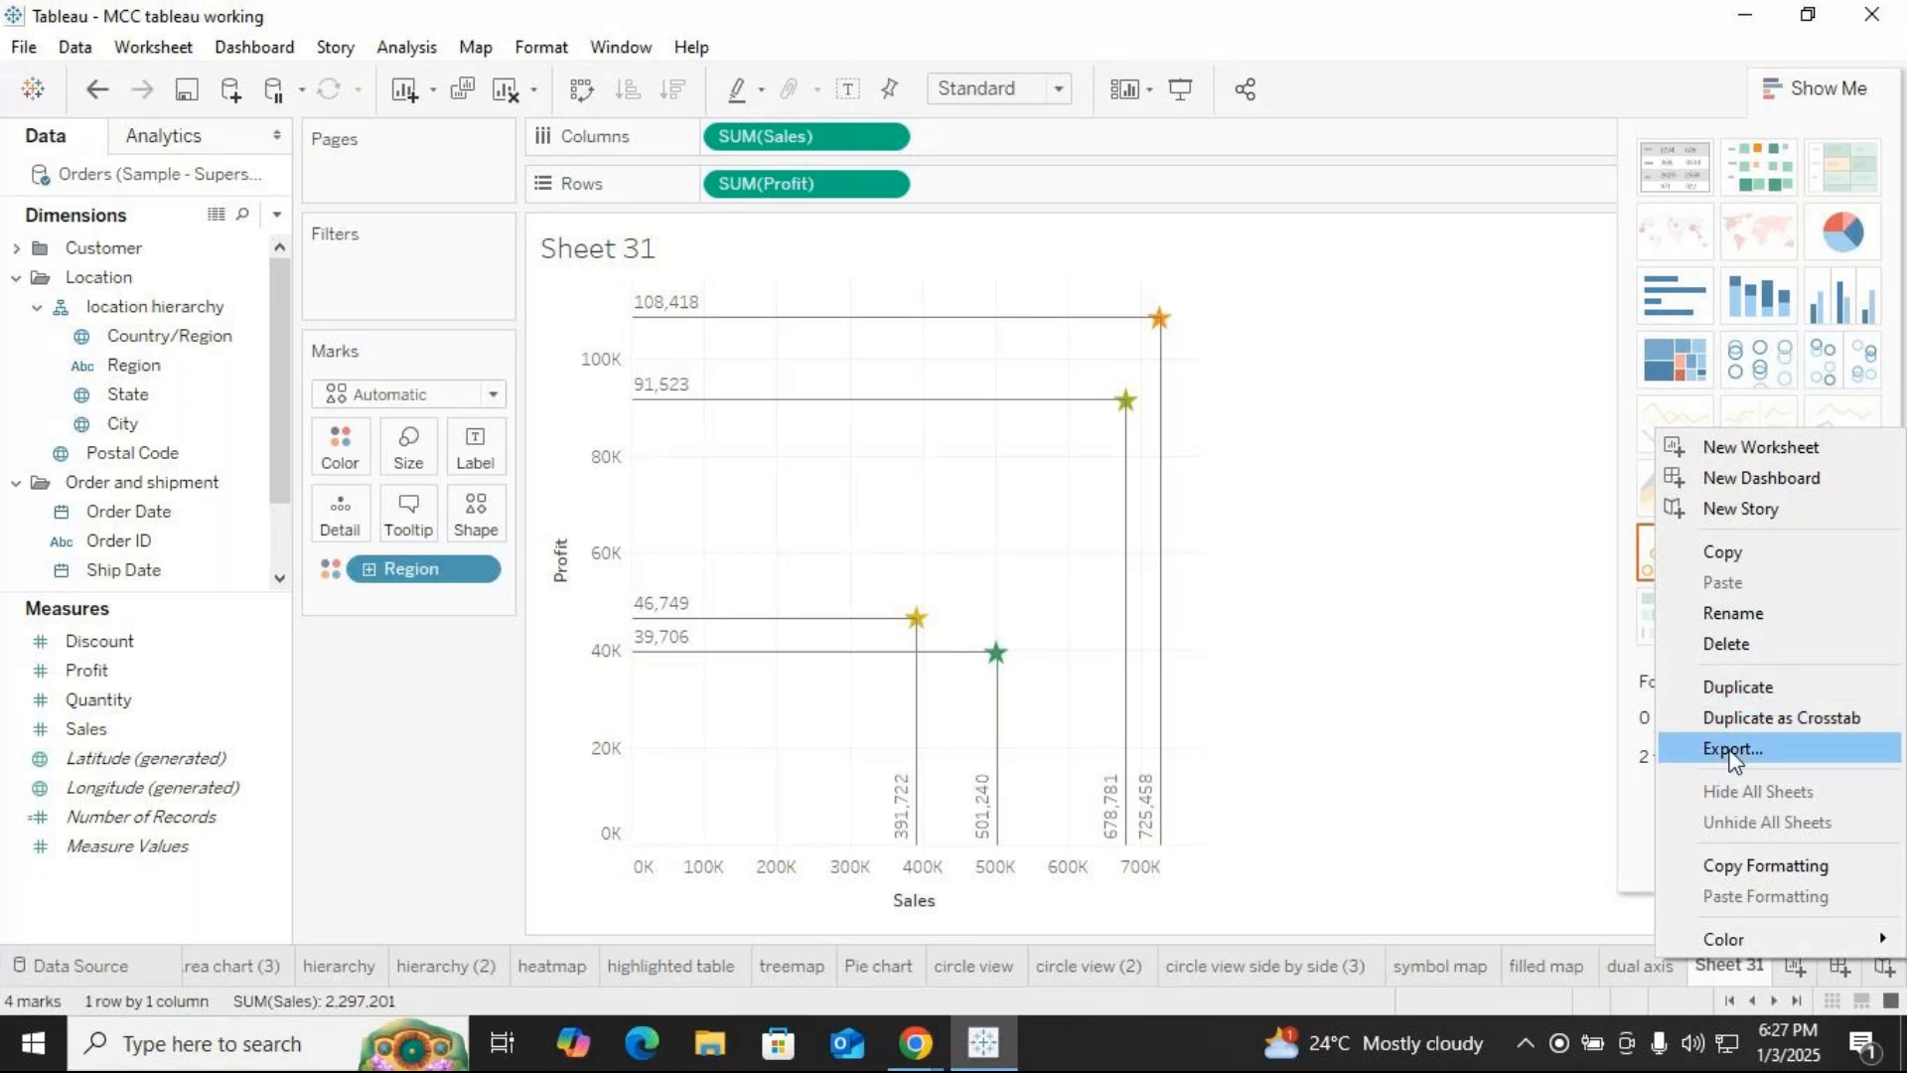
left_click(1721, 612)
type("sc")
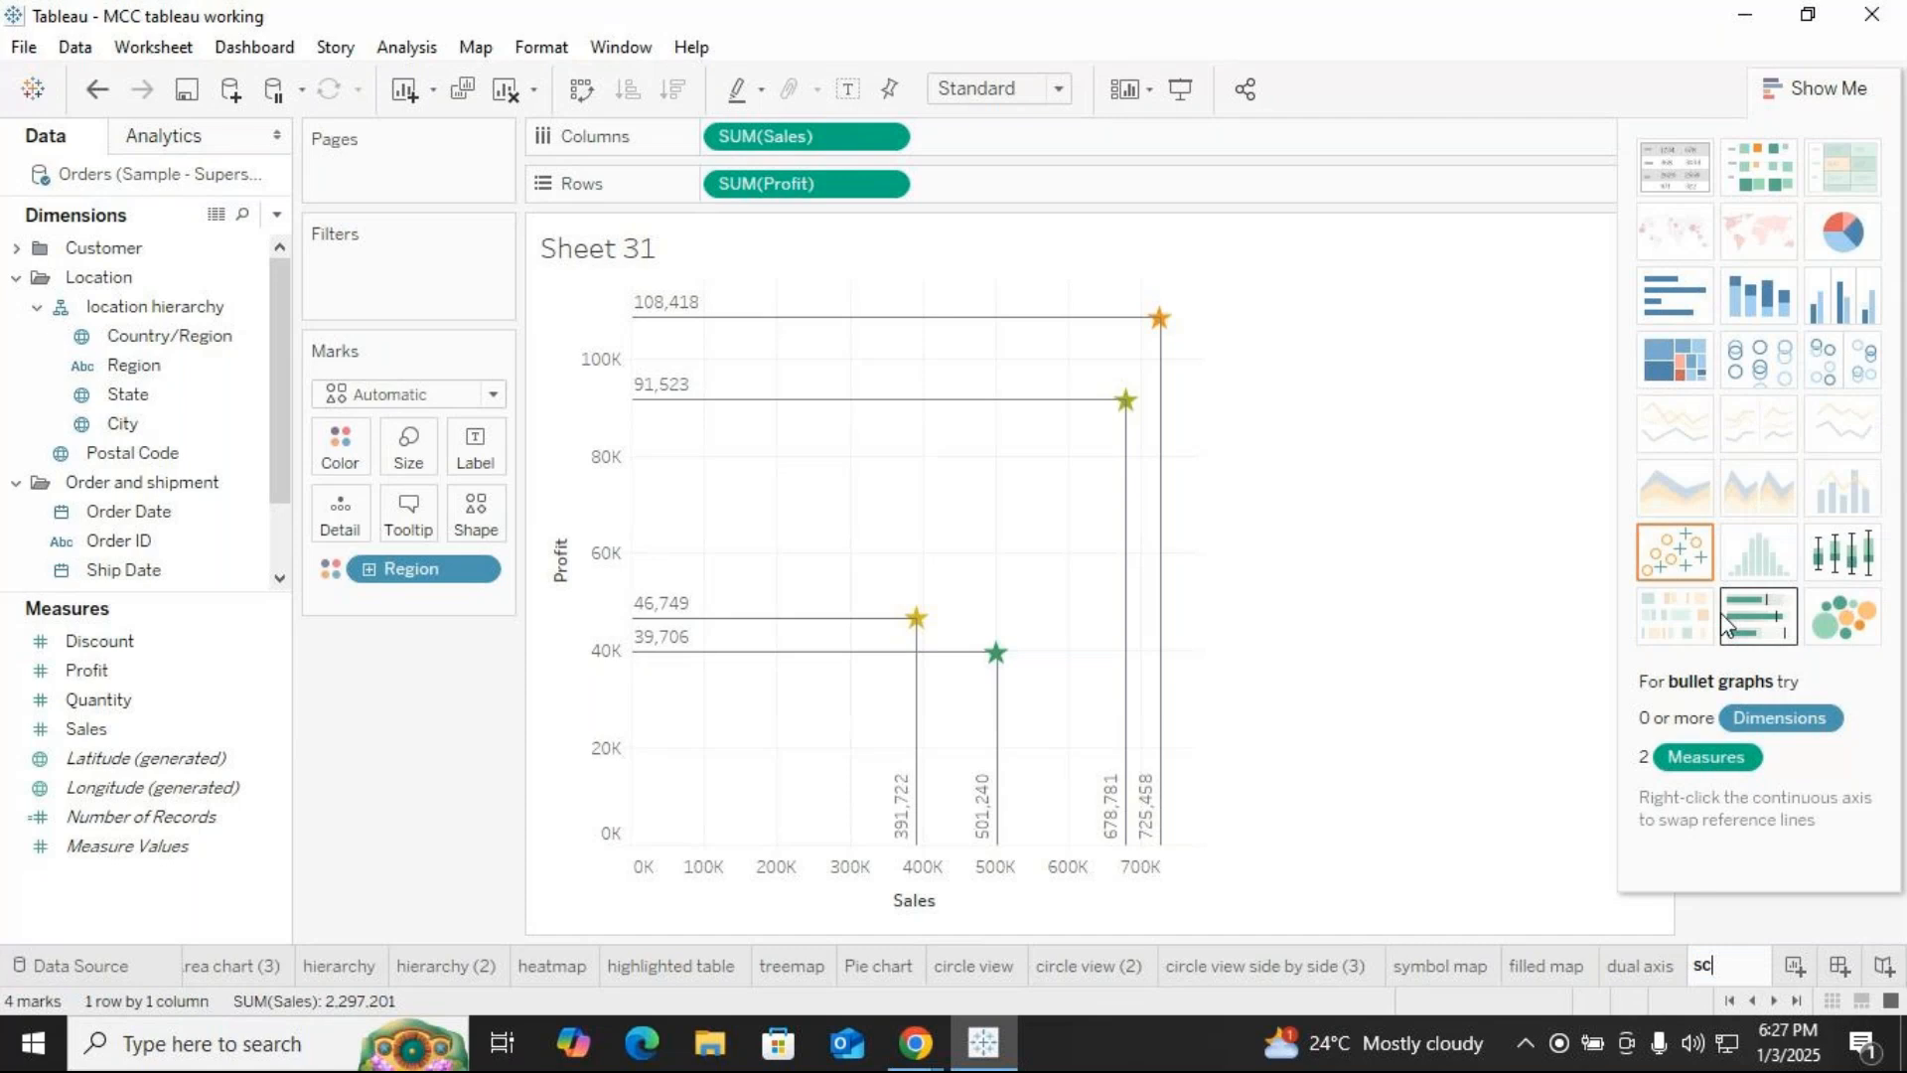
type("atter plot")
key("Return")
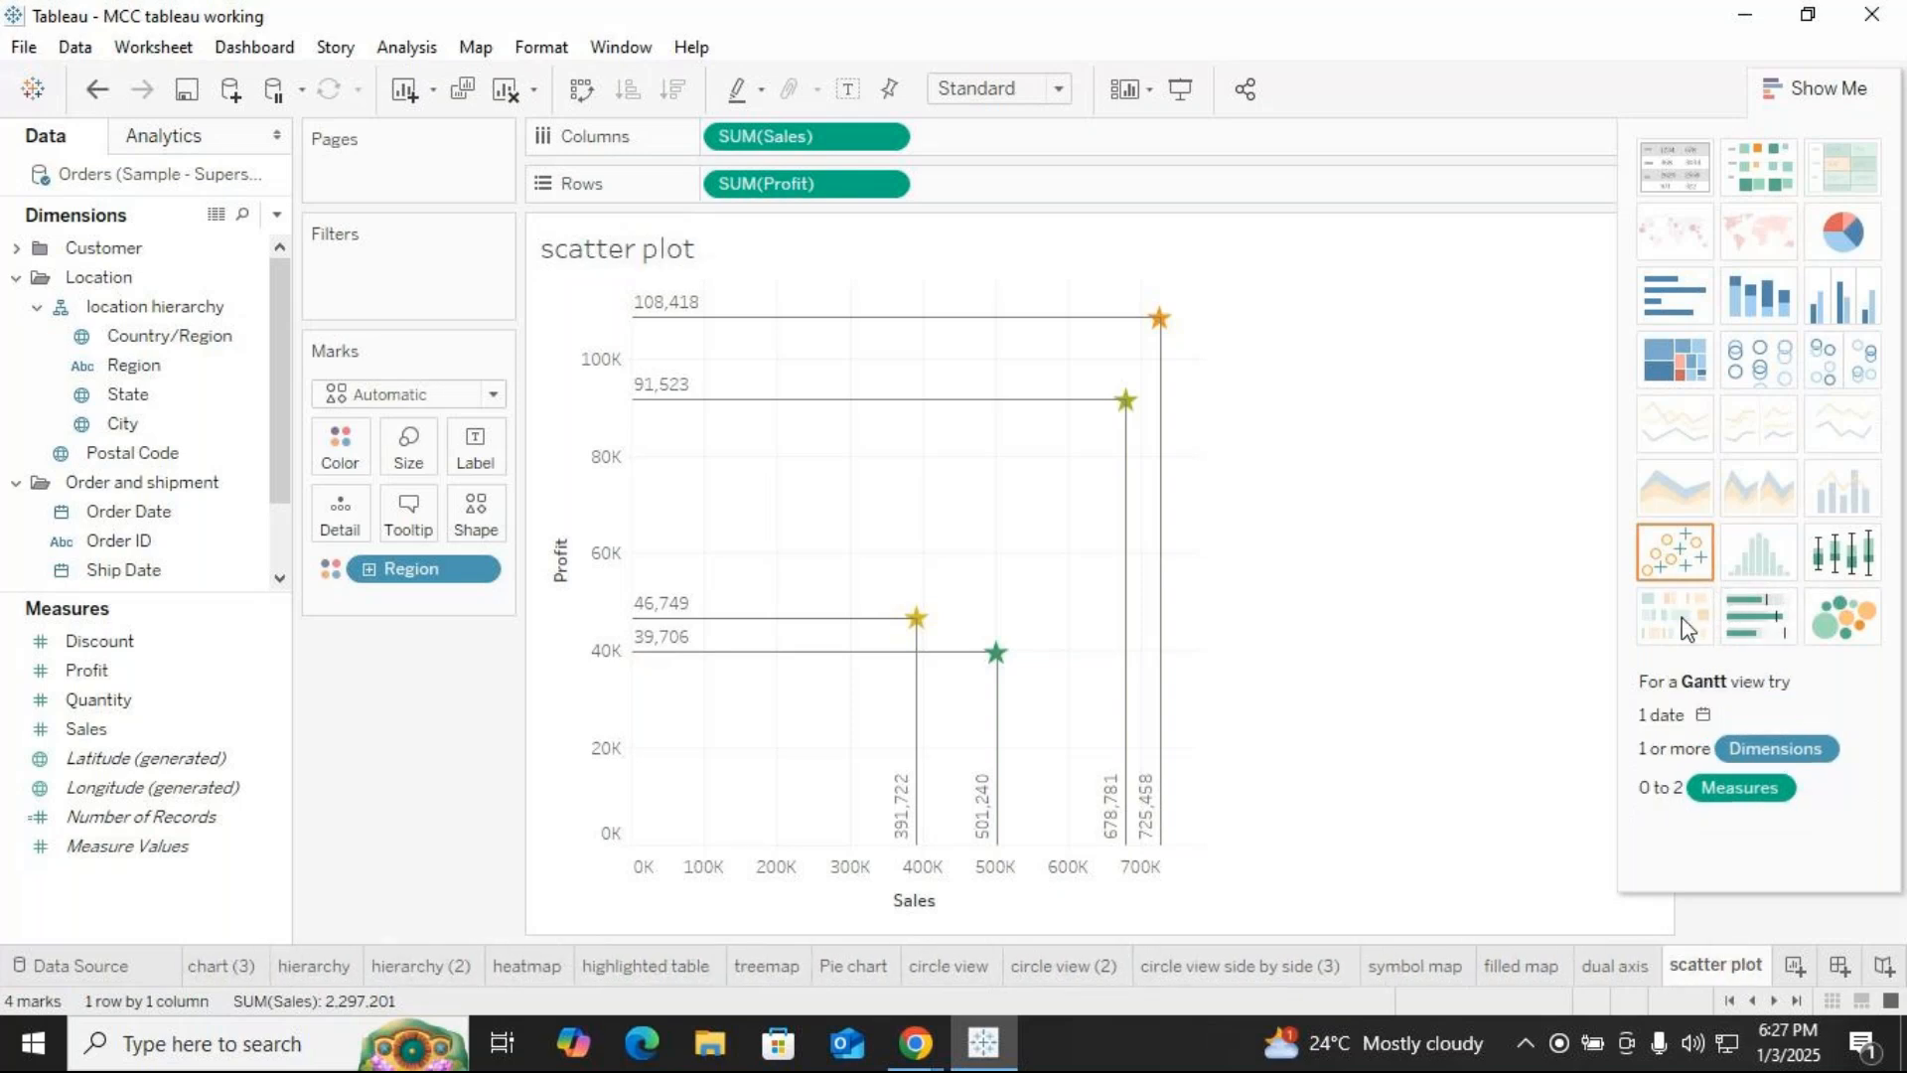
Create a new worksheet and expand the PDT hierarchy in the Product folder, collapsing the Location folder
left_click(1794, 965)
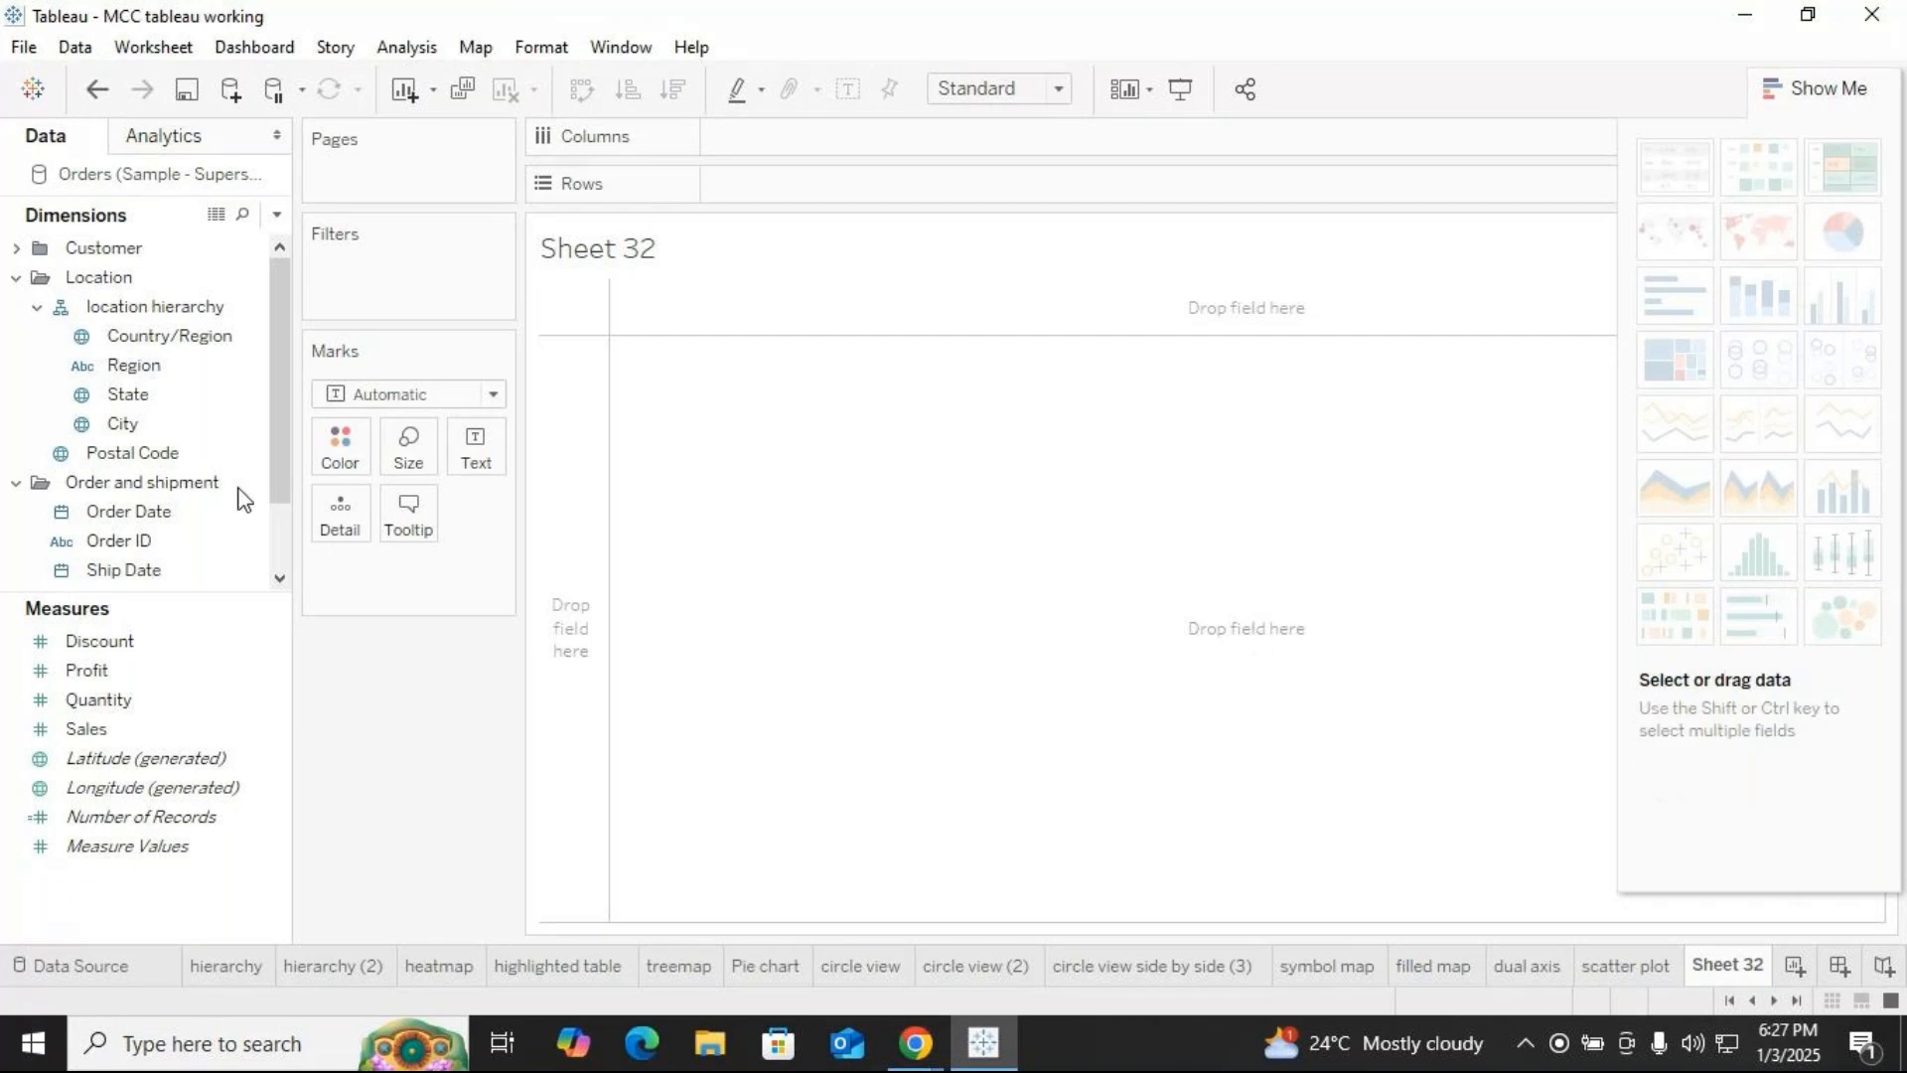
left_click(139, 397)
left_click(16, 279)
left_click(16, 452)
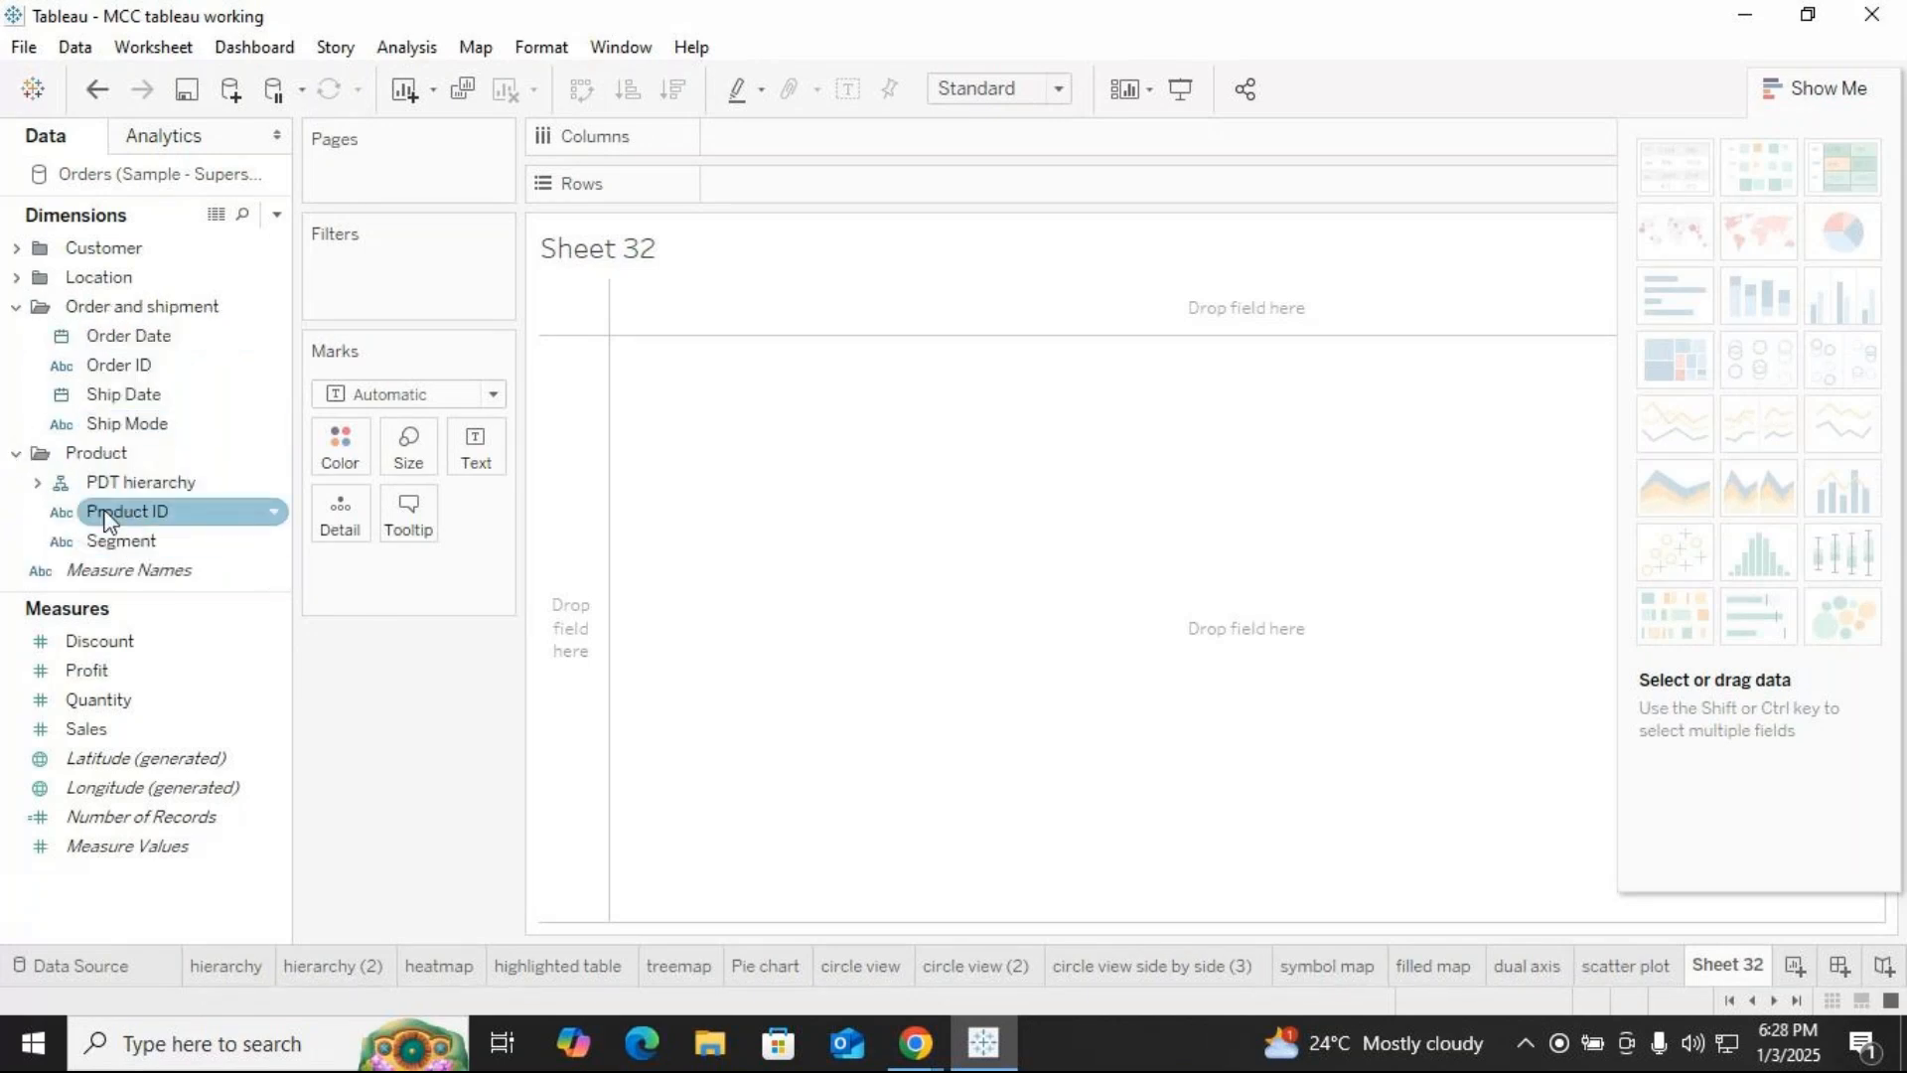
left_click(37, 481)
Build a text table of Sales by Sub-Category and hide the chart suggestions
left_click_drag(149, 540, 586, 596)
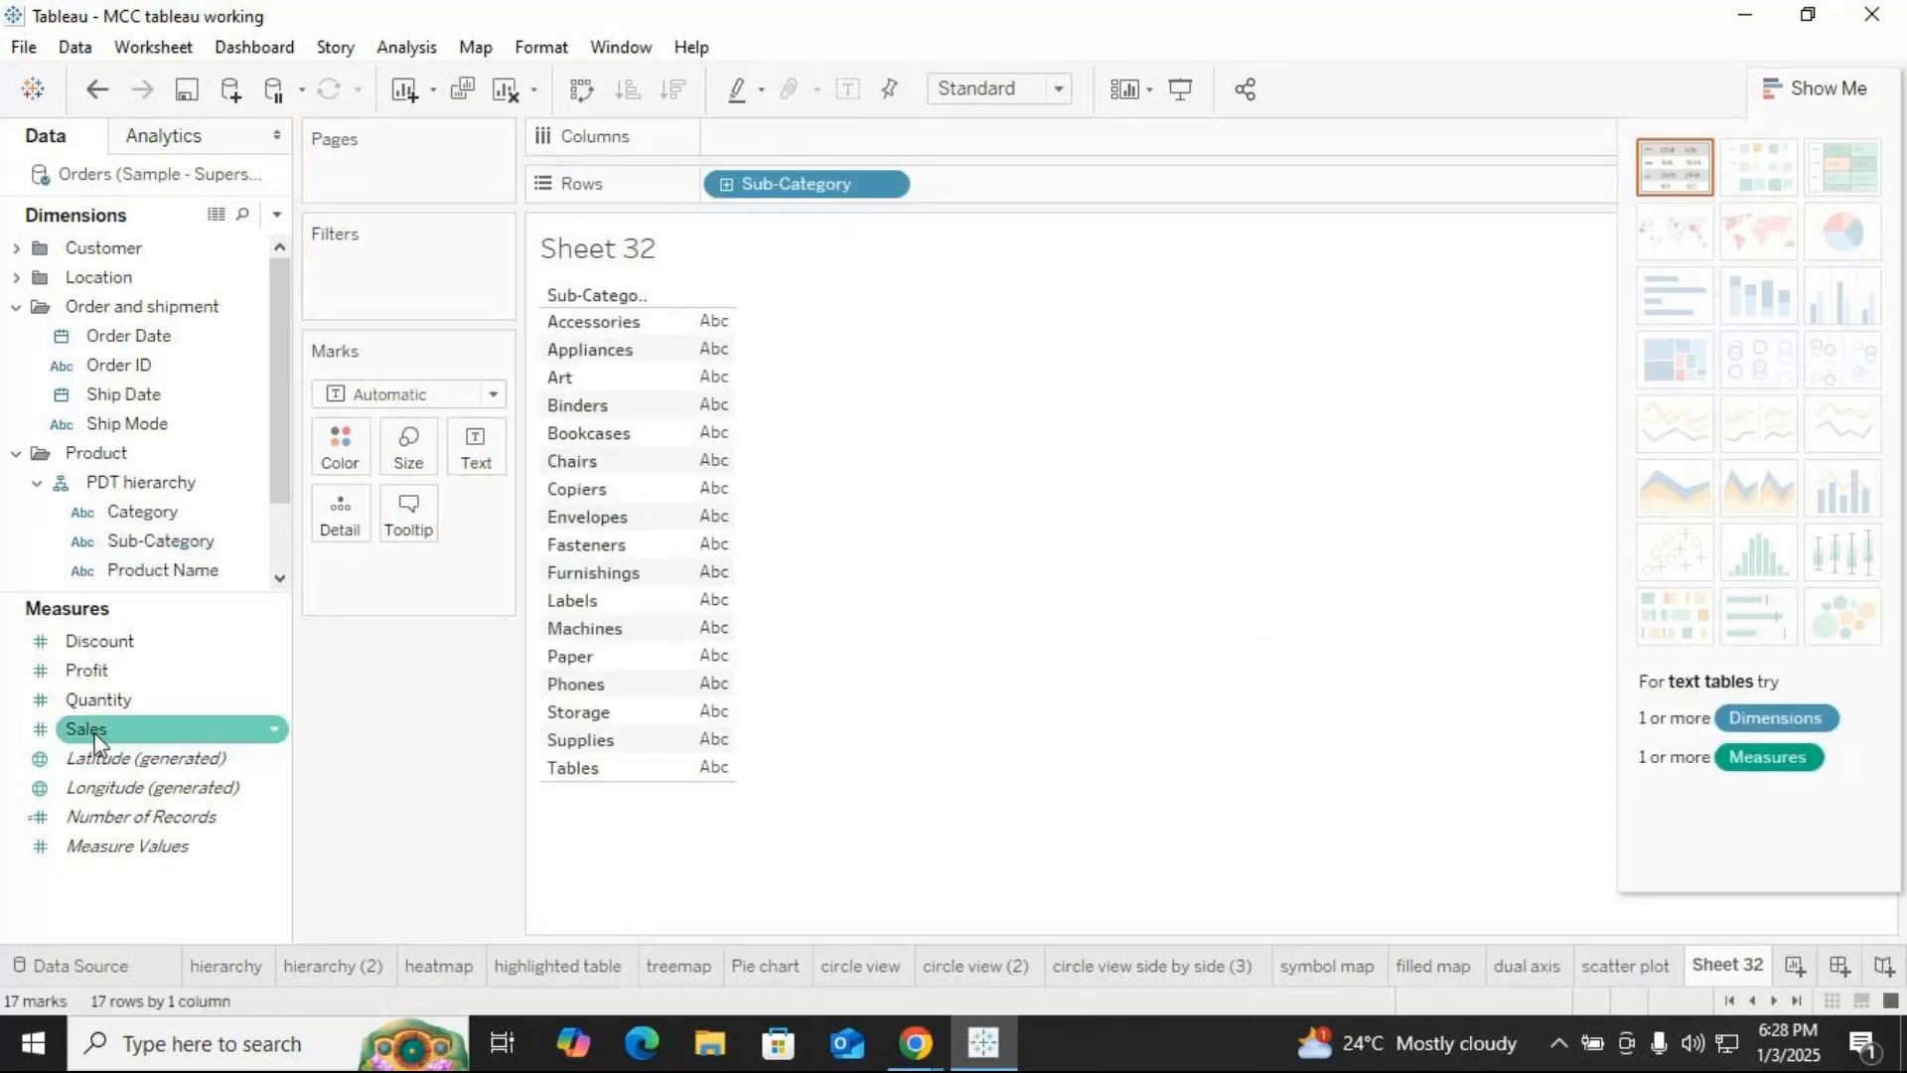
left_click_drag(96, 743, 1362, 455)
left_click(1828, 87)
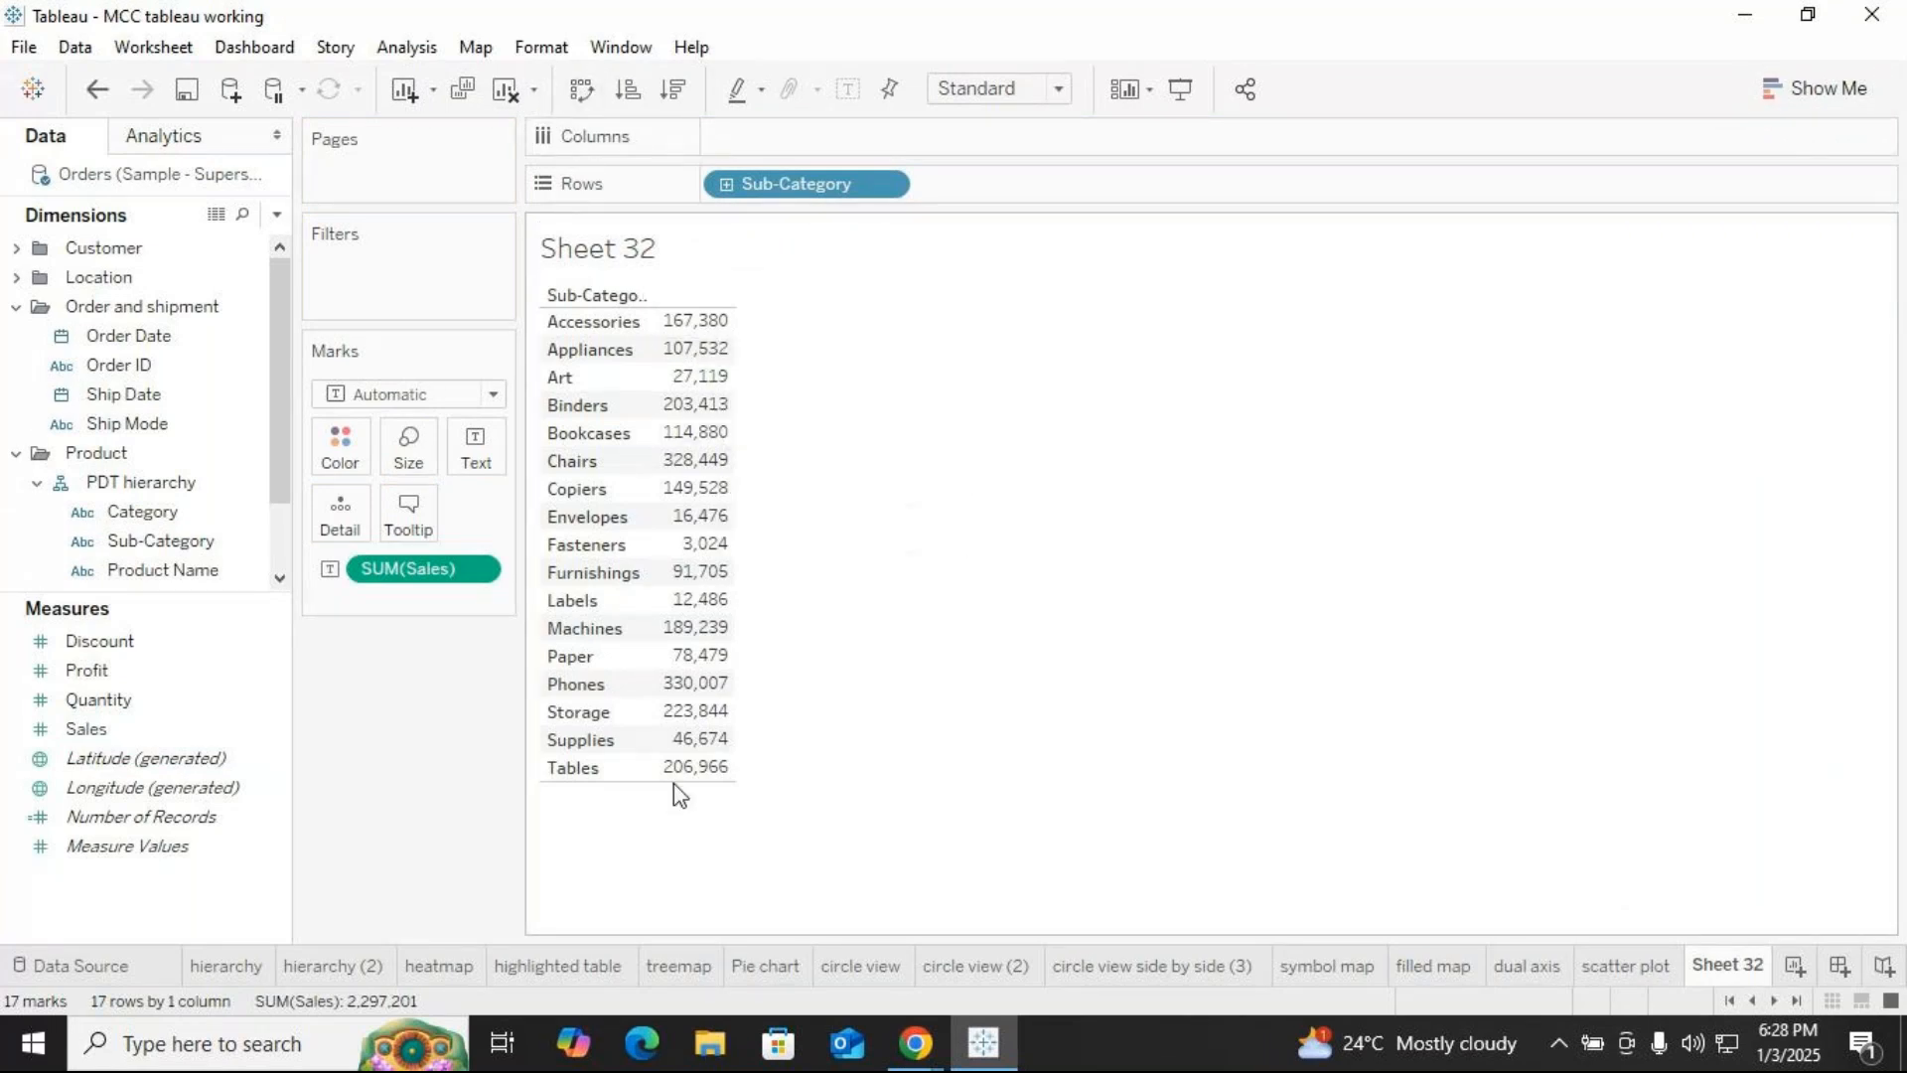
Sort the sub-categories by descending Sales and convert the table into packed bubbles
left_click(679, 88)
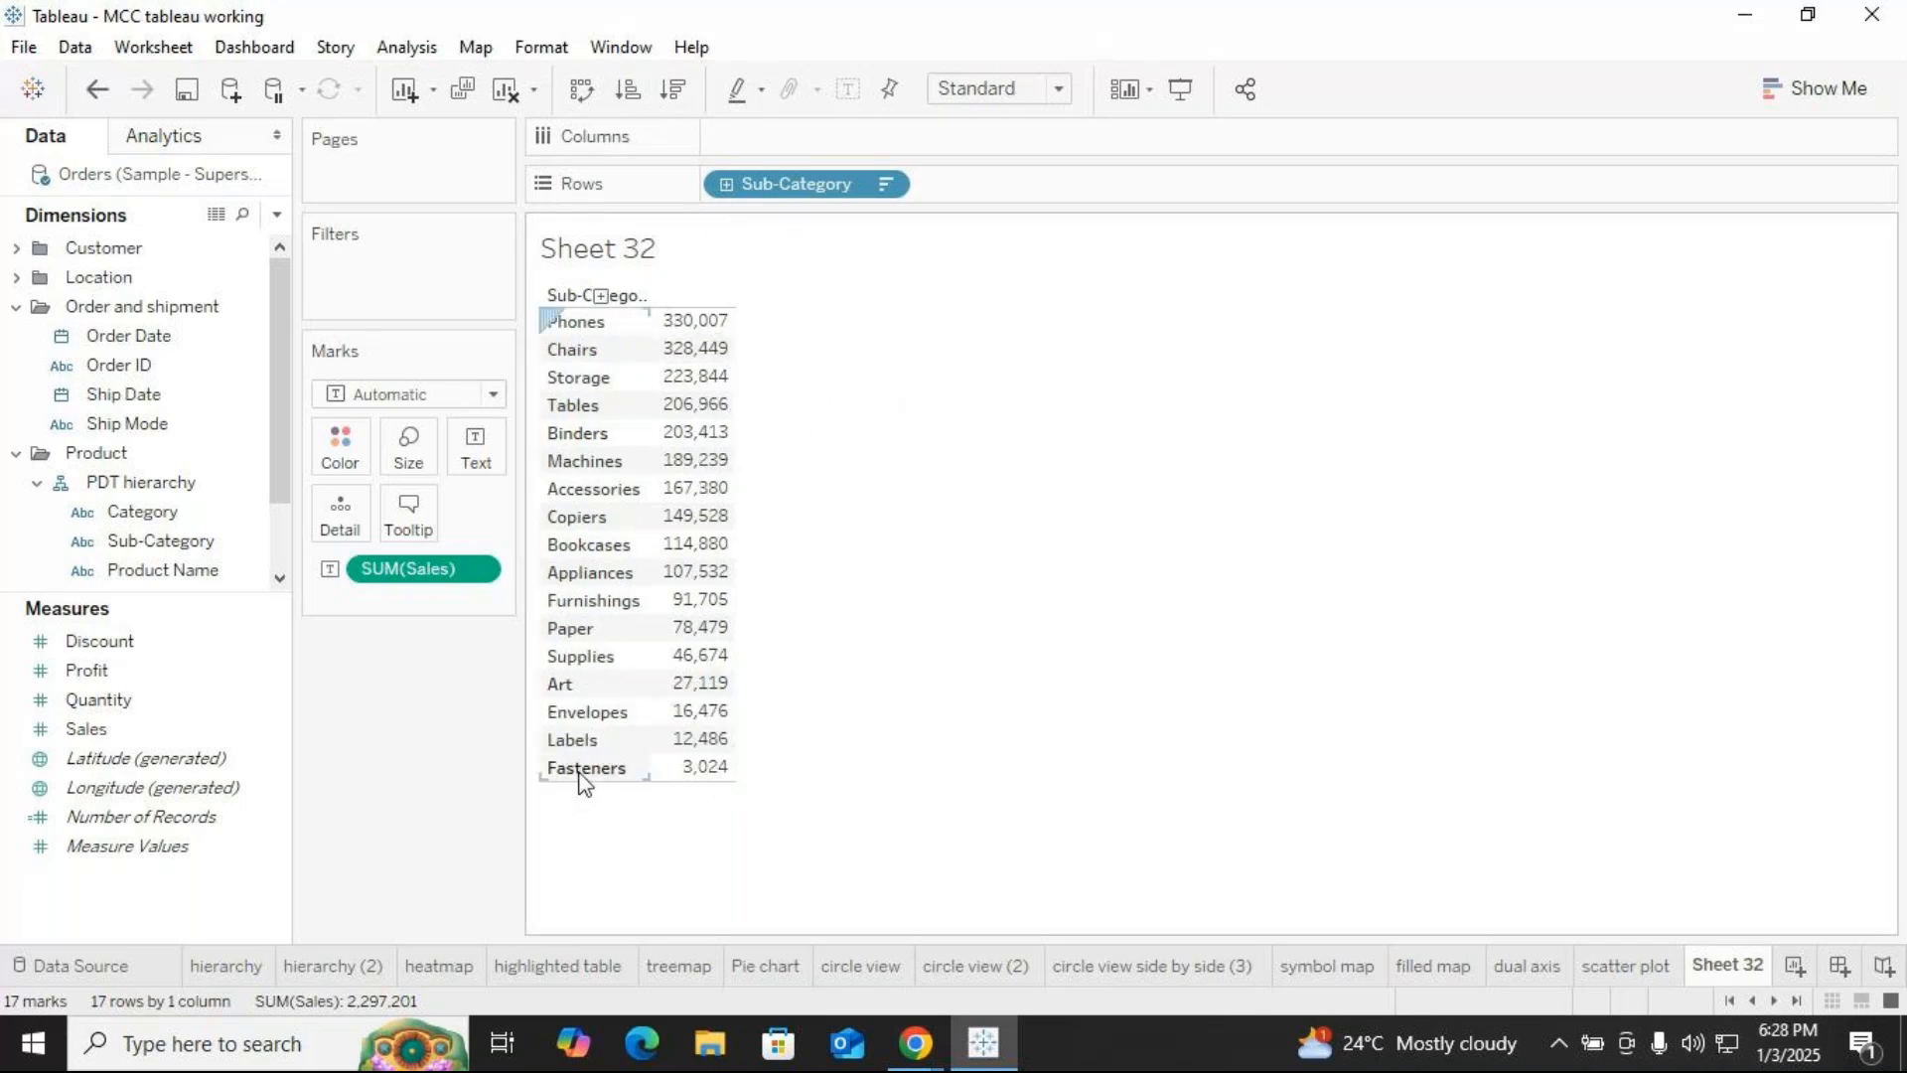
left_click(1810, 87)
left_click(1849, 623)
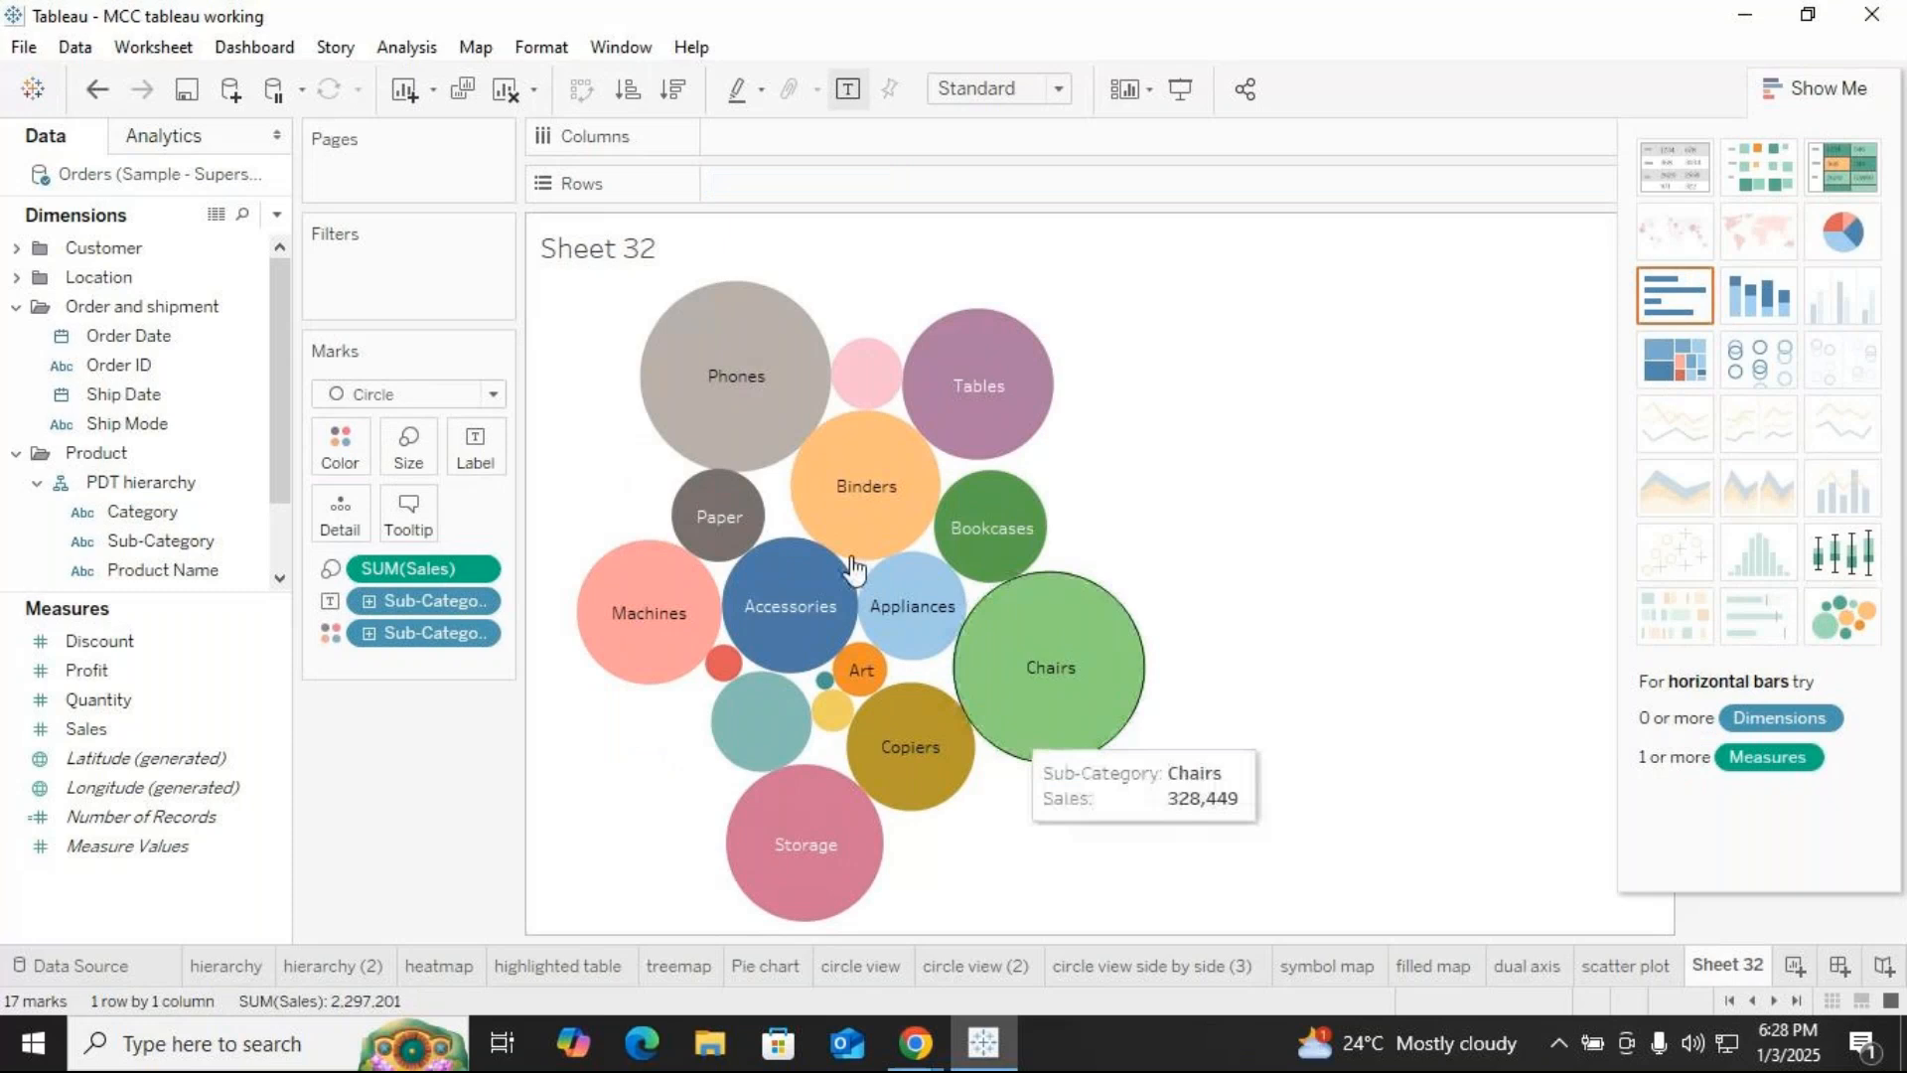
Hide the chart suggestions and fit the Sub-Category bubble chart to Entire View
left_click(1810, 91)
left_click(1056, 89)
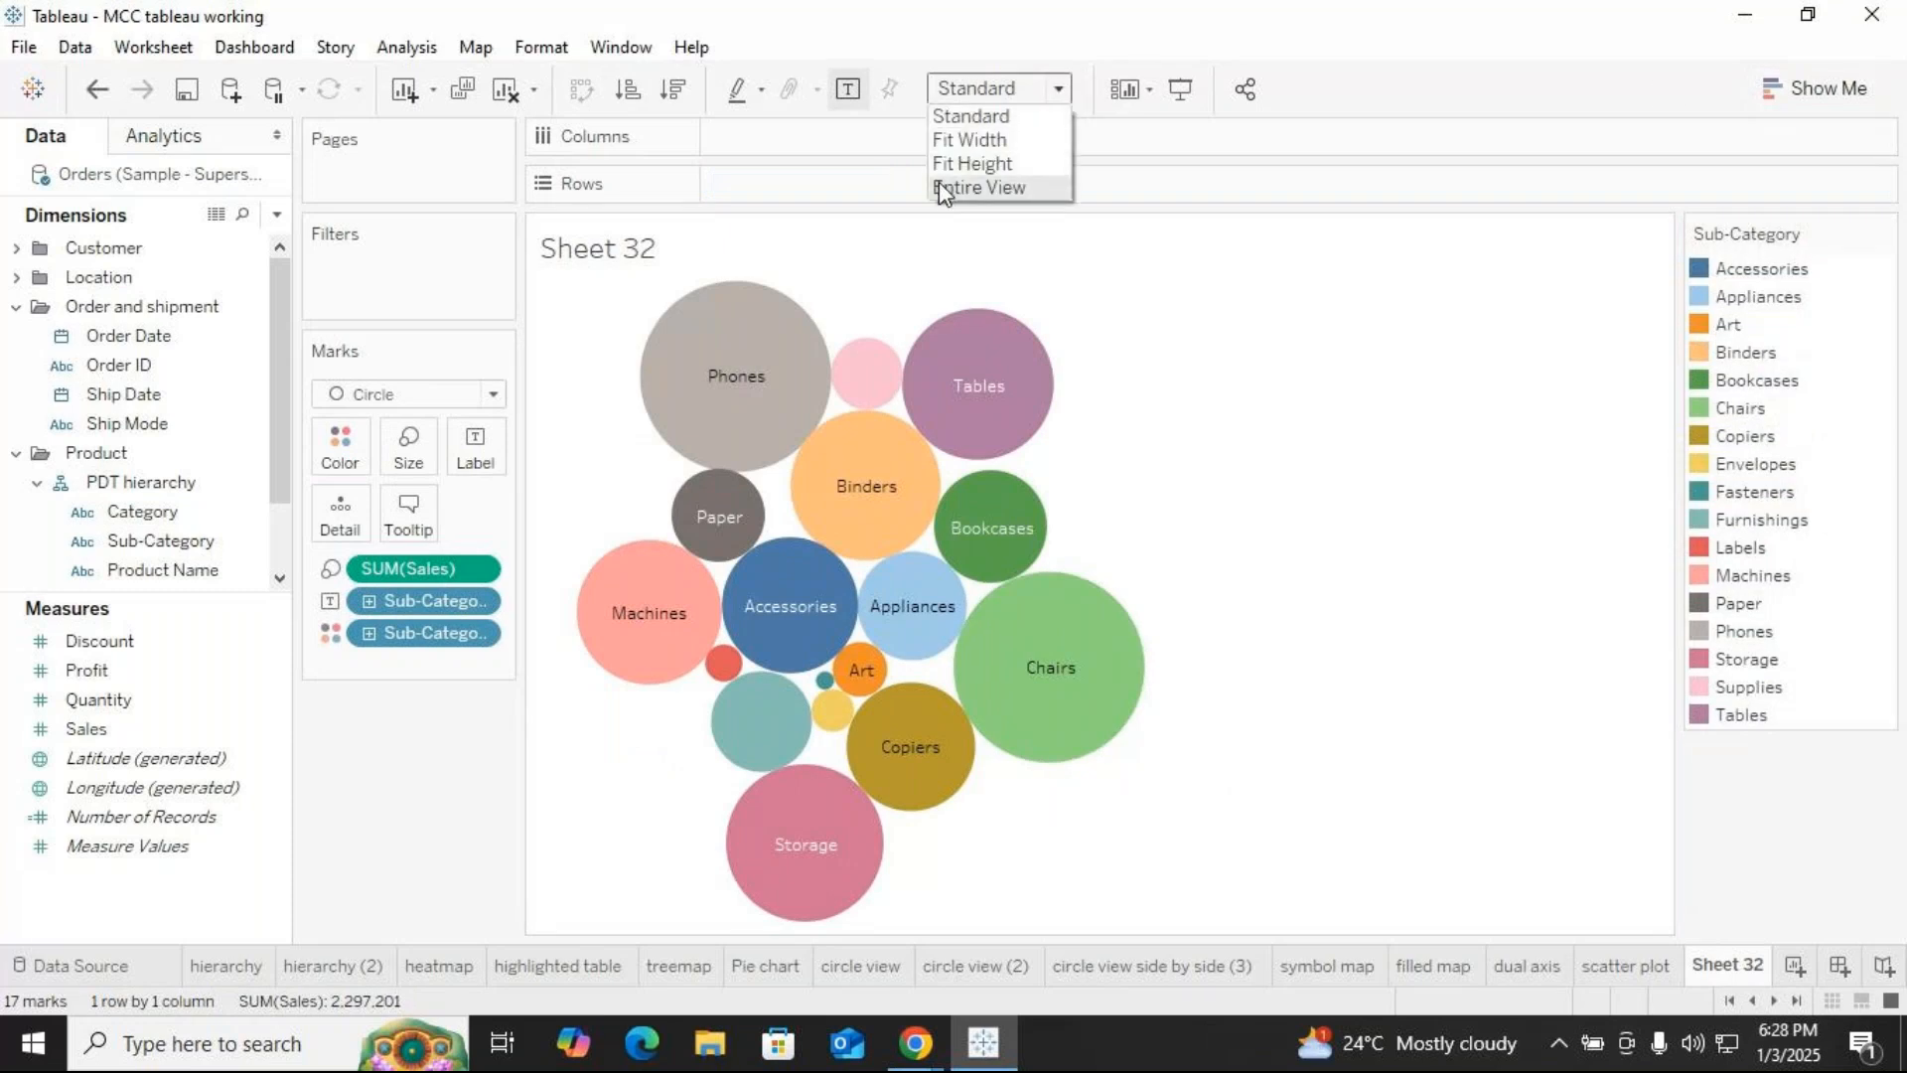
left_click(1023, 229)
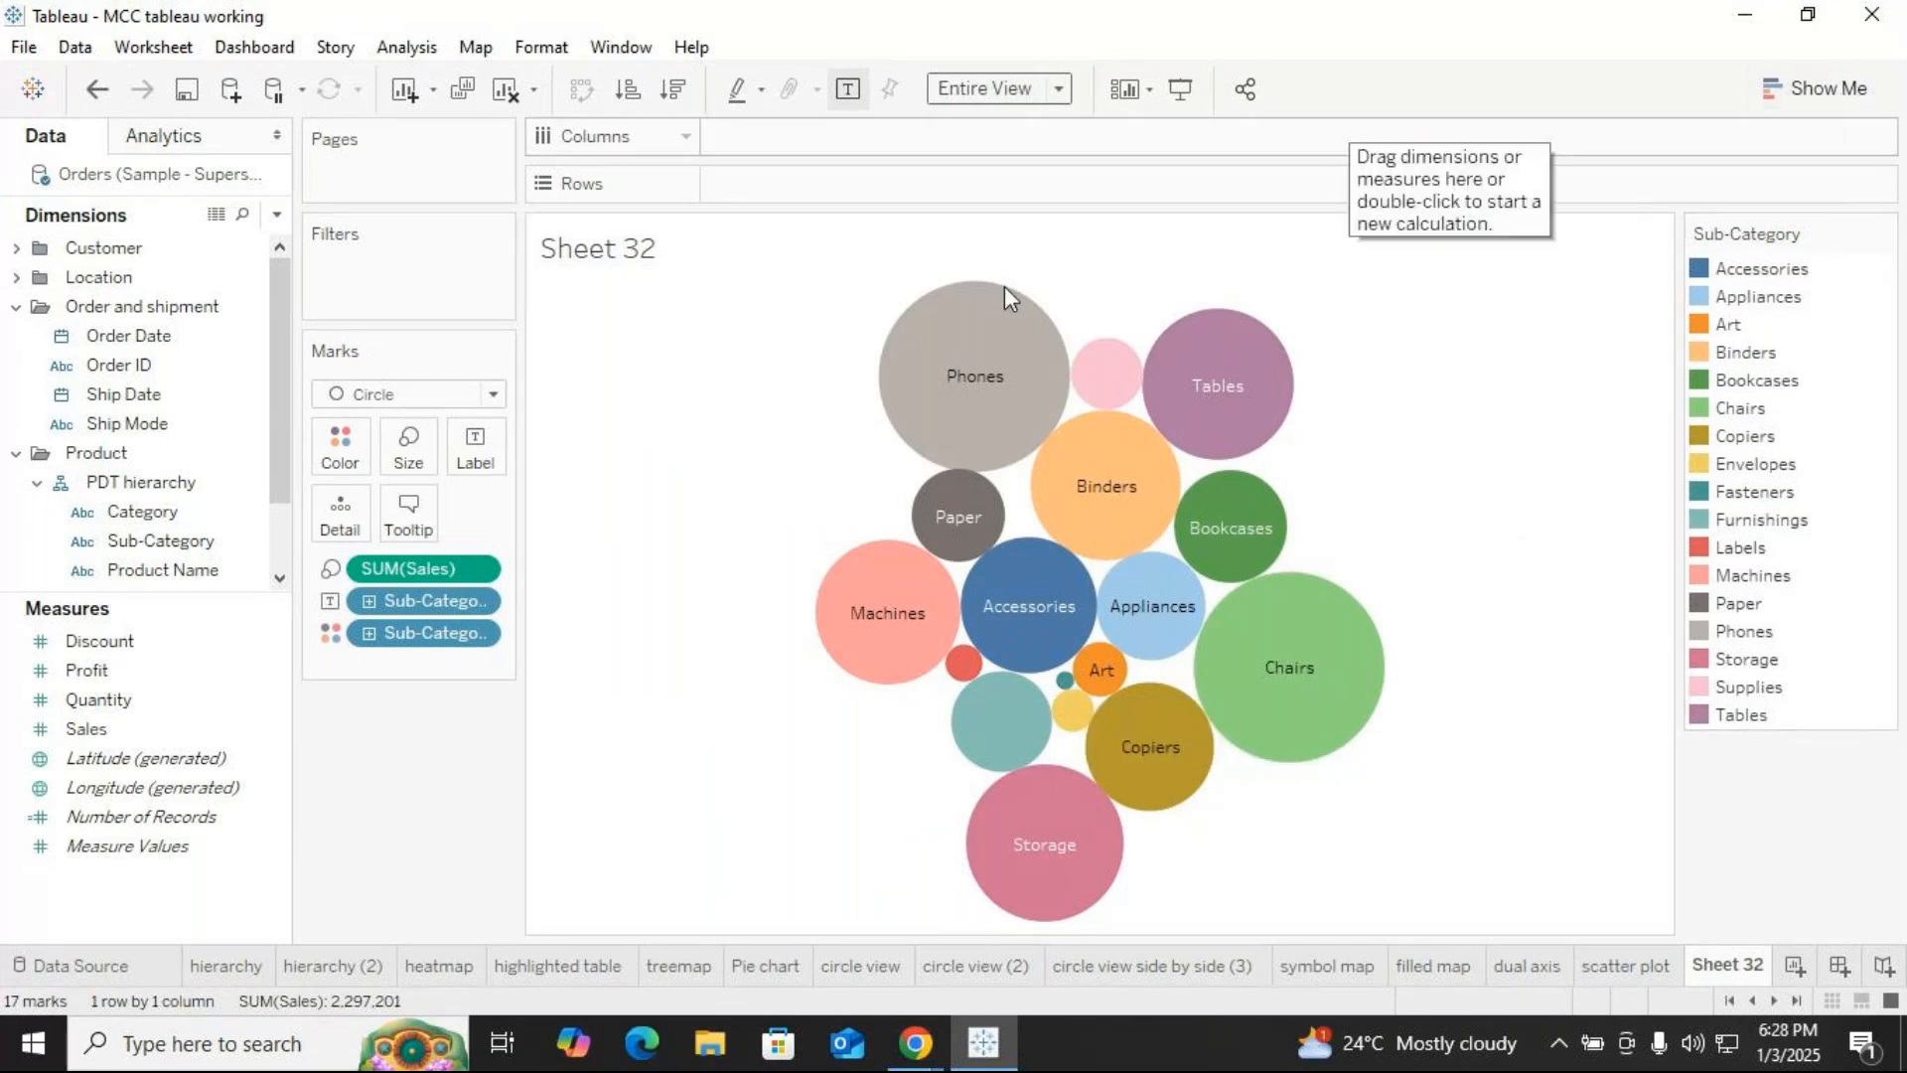
Clear the worksheet and build a packed bubbles chart of Profit by Category
left_click(506, 89)
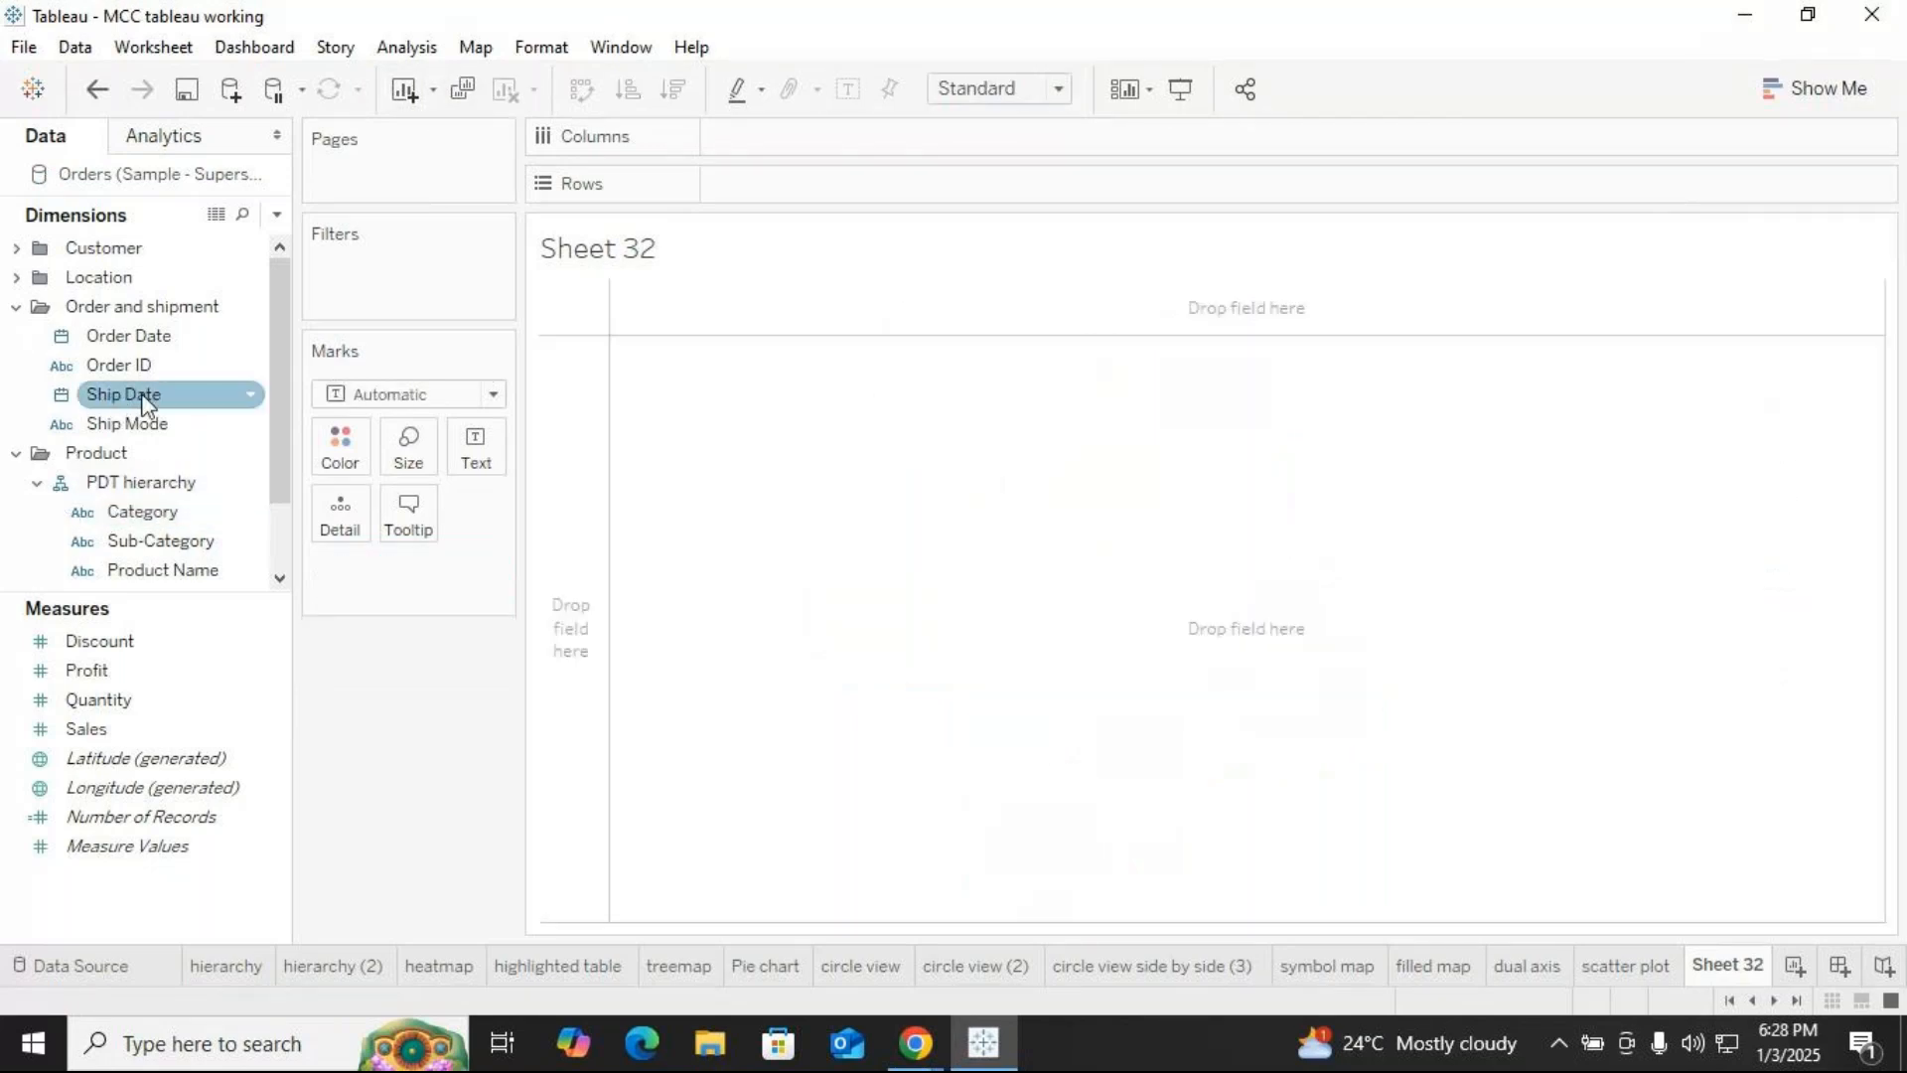
left_click_drag(134, 524, 676, 452)
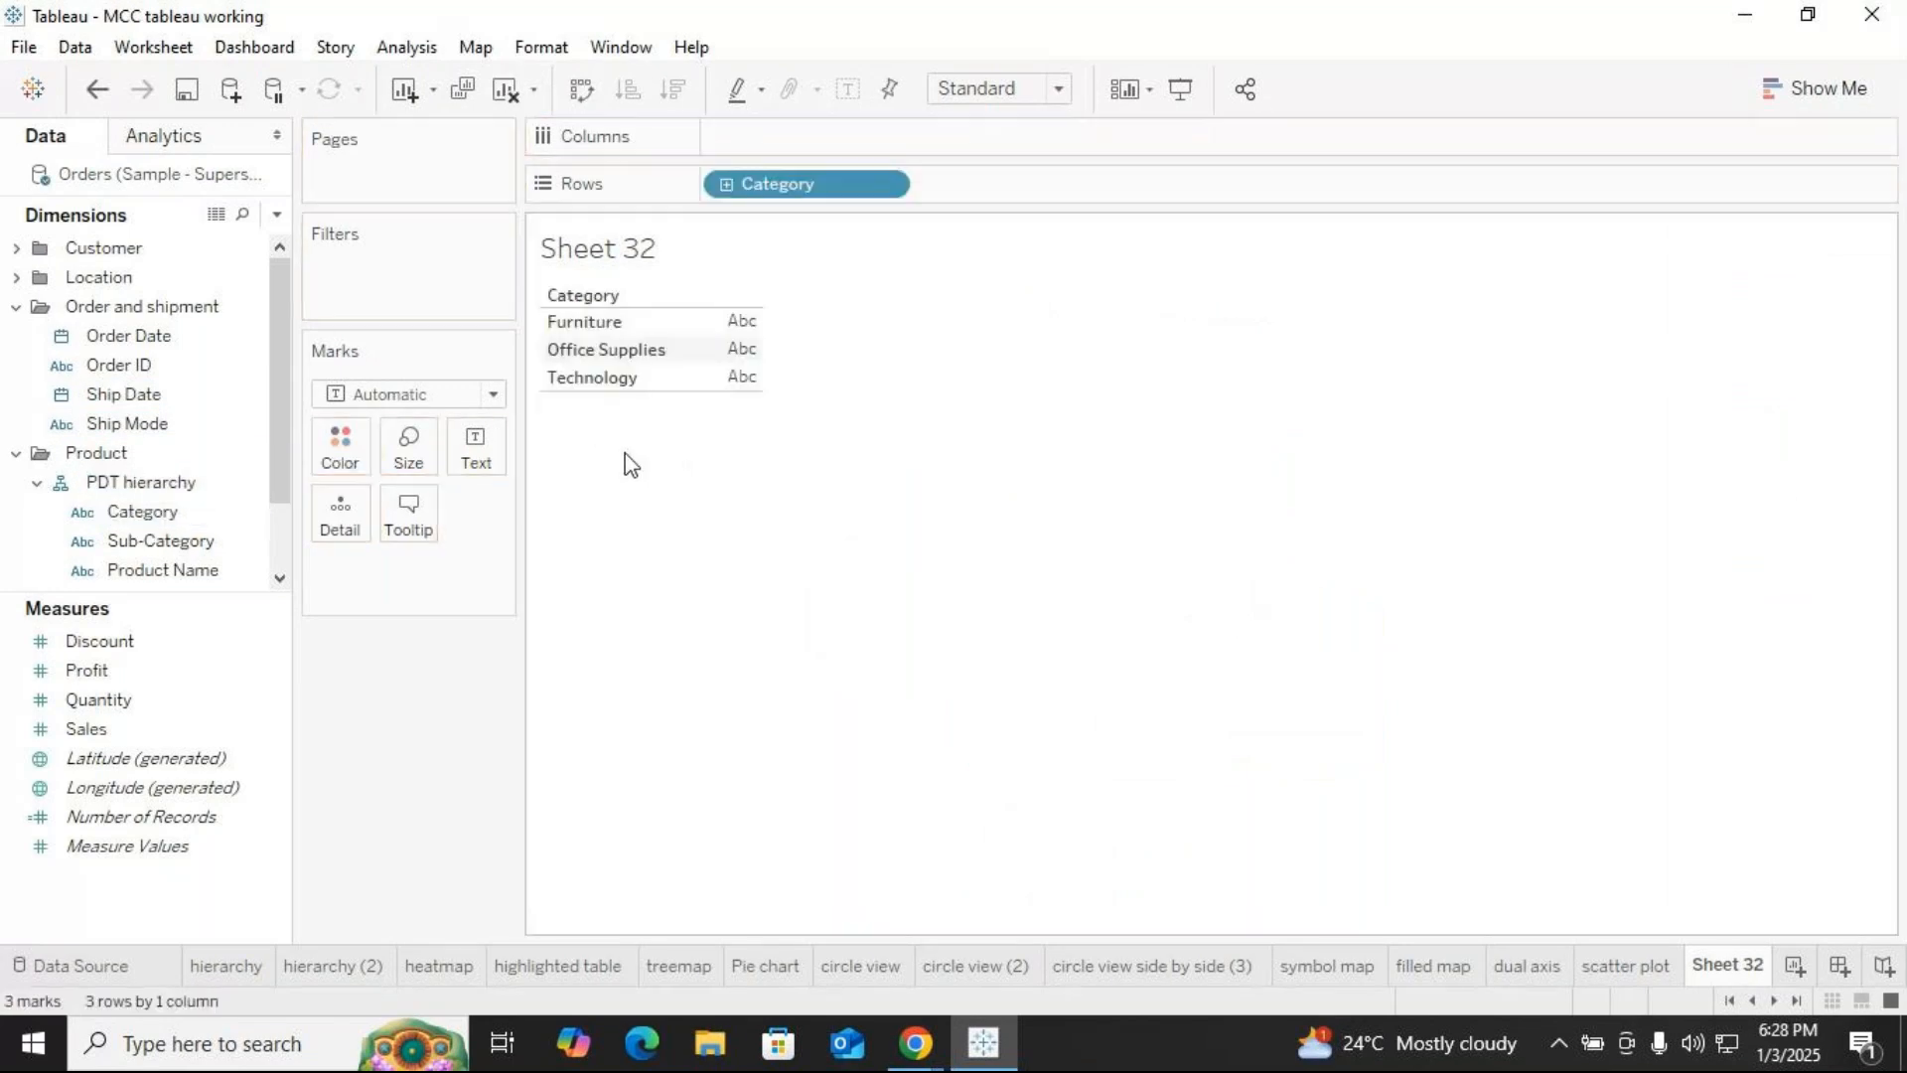
left_click_drag(88, 678, 705, 364)
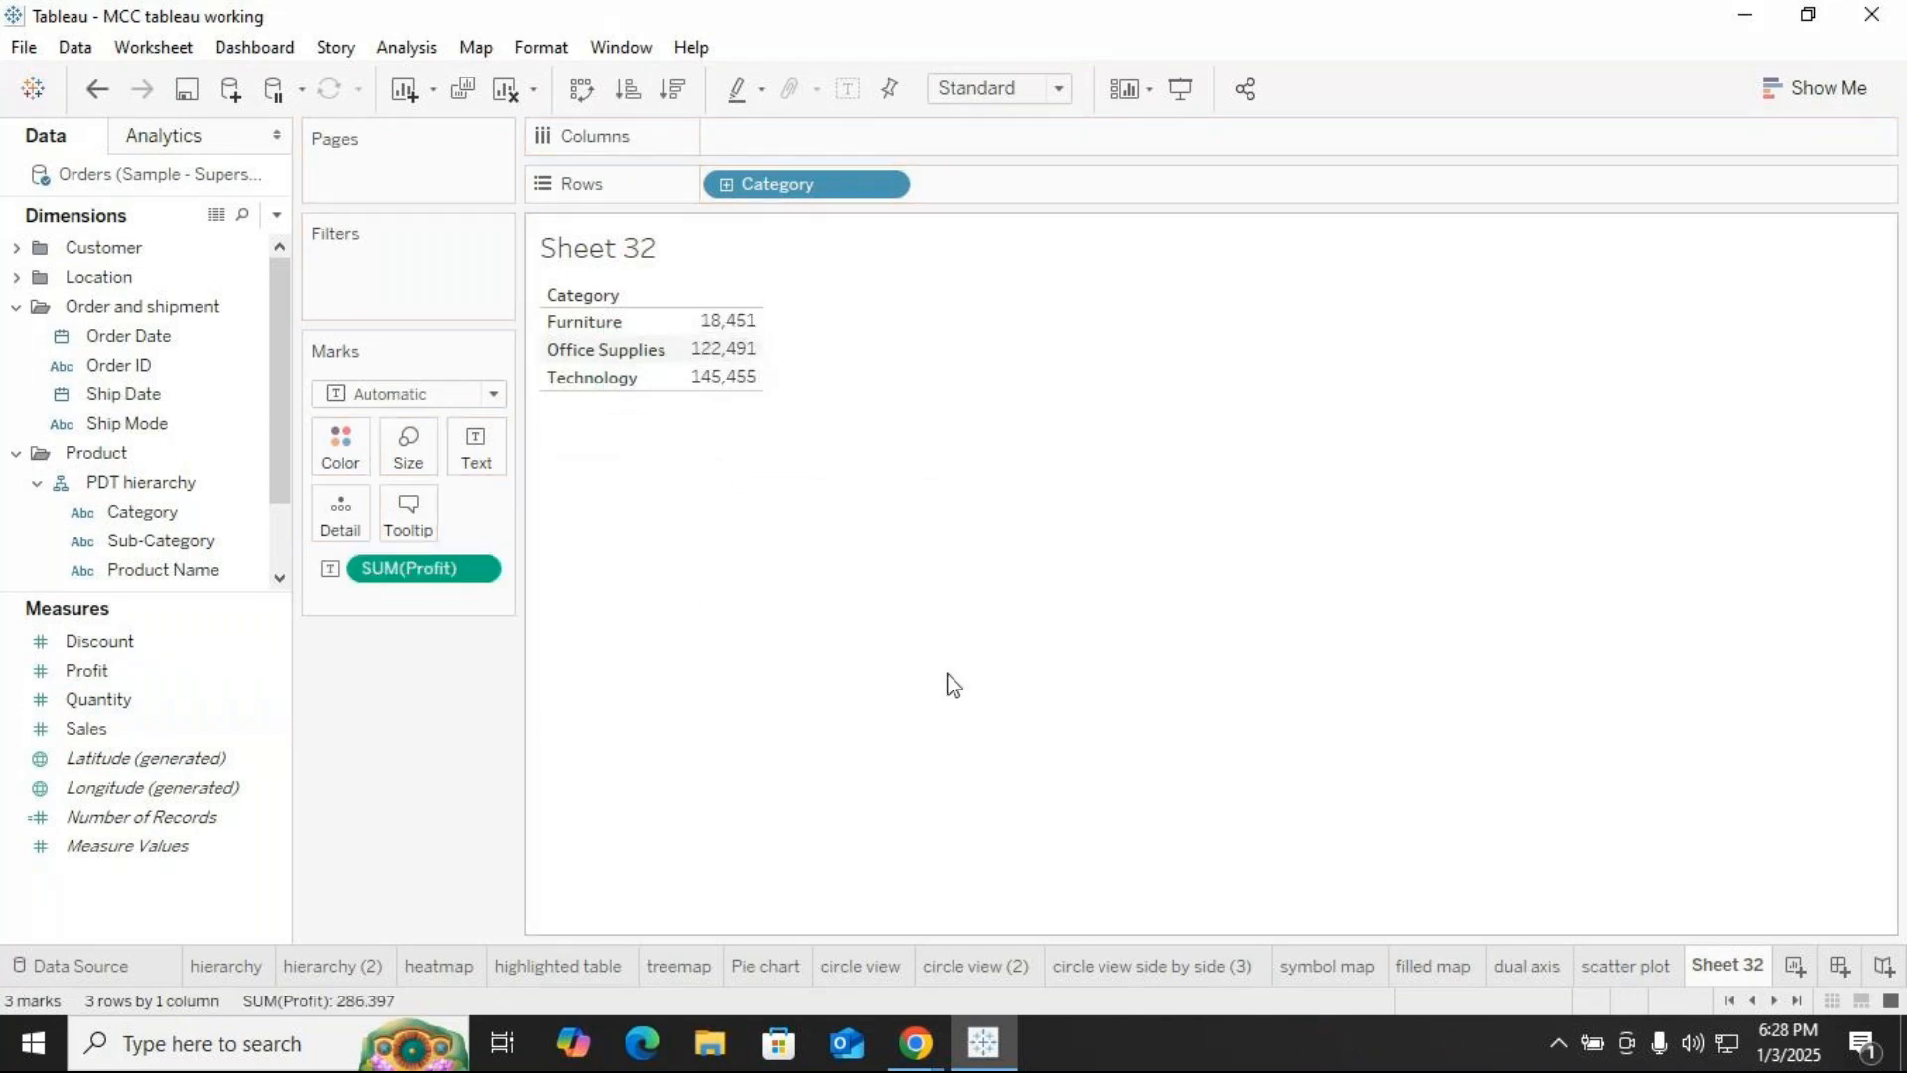
left_click(1828, 87)
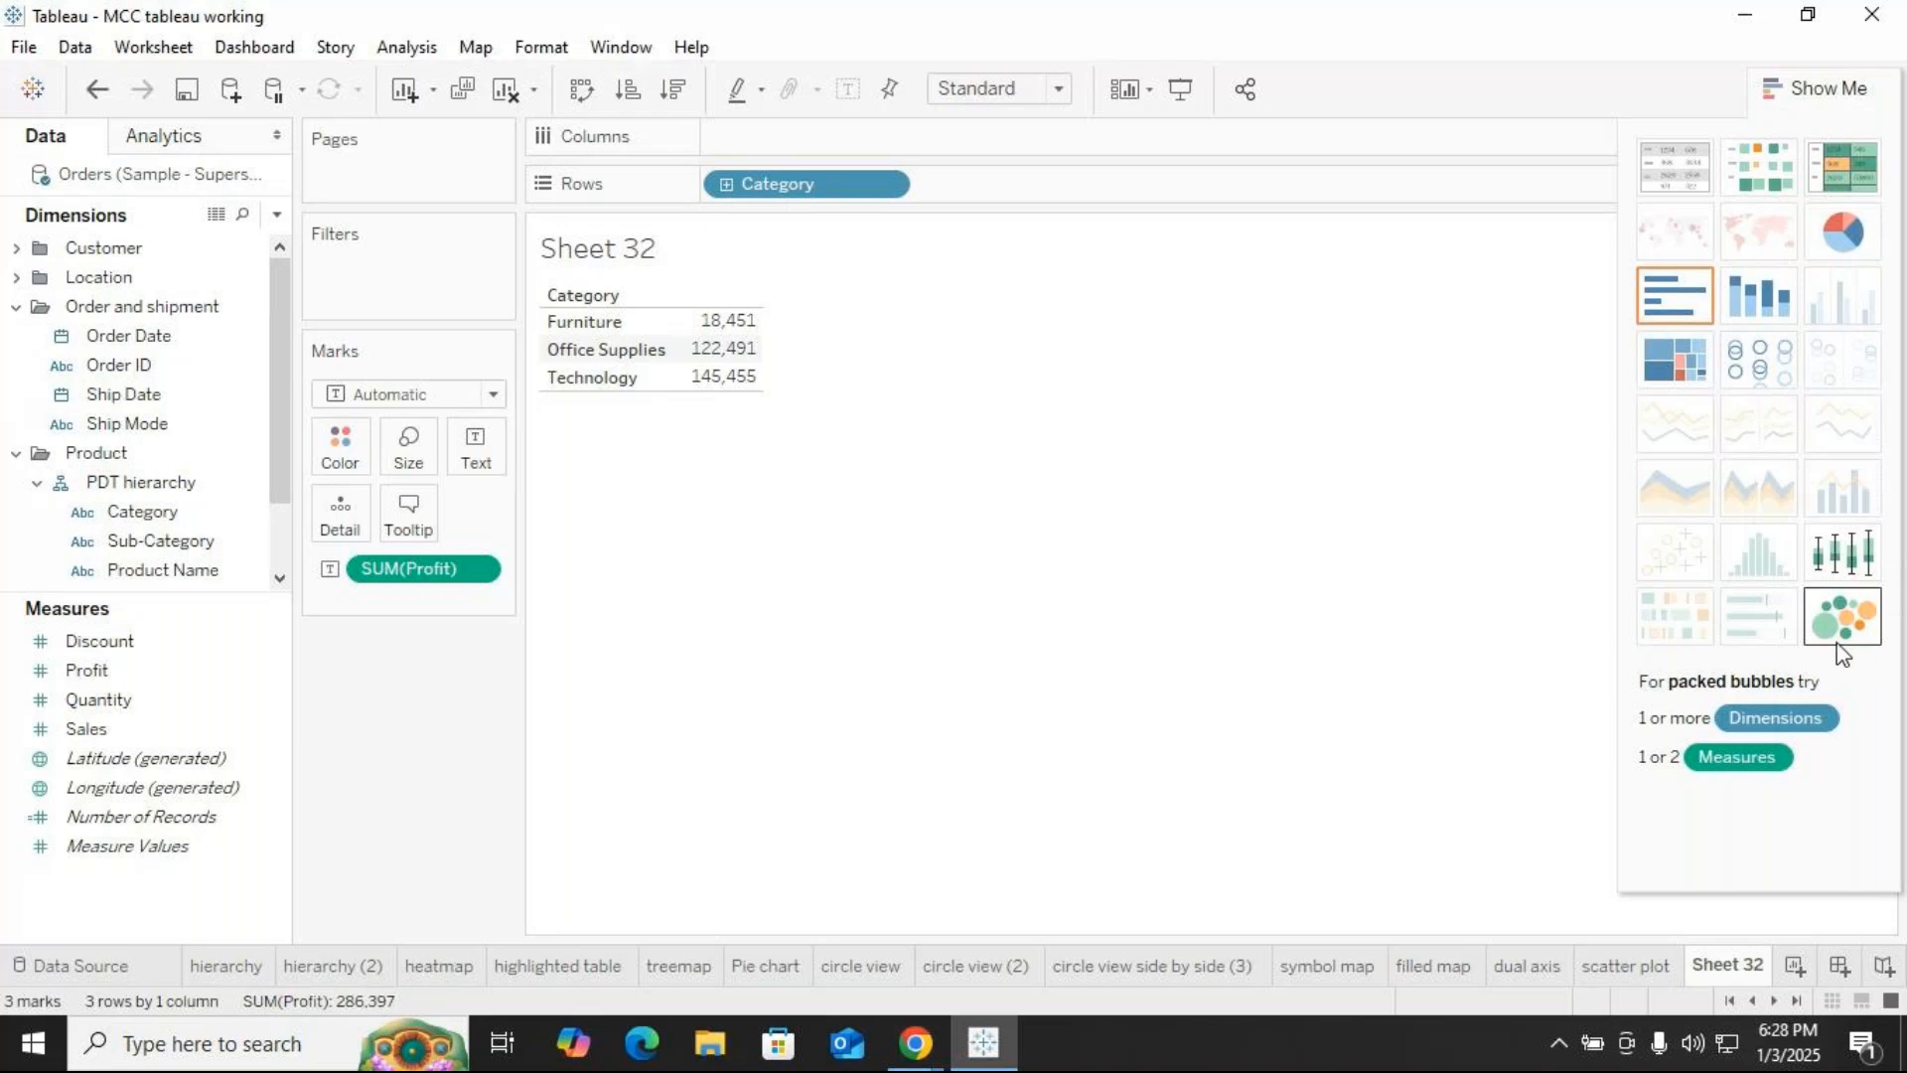
left_click(1838, 643)
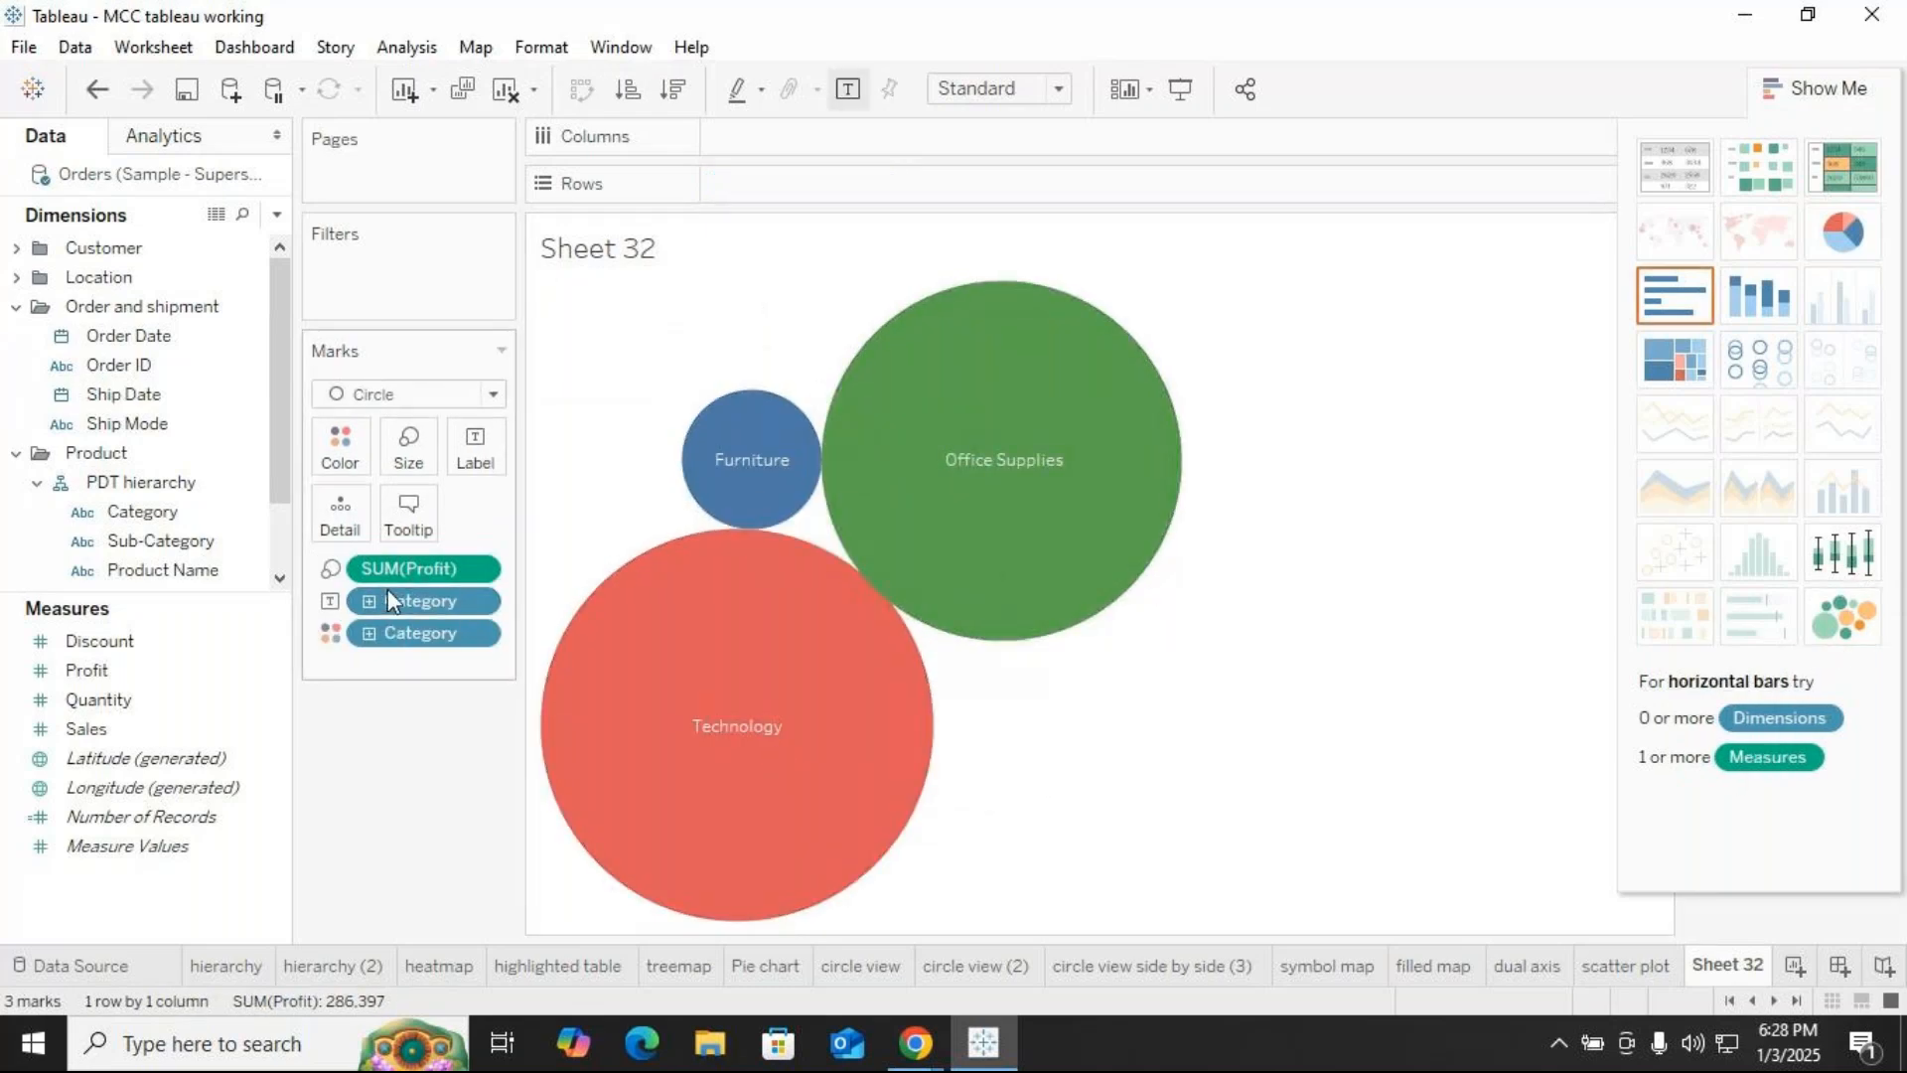
Remove the Category fields from the bubble marks, then color the bubbles by Ship Mode and label them by Category
left_click_drag(392, 600, 417, 755)
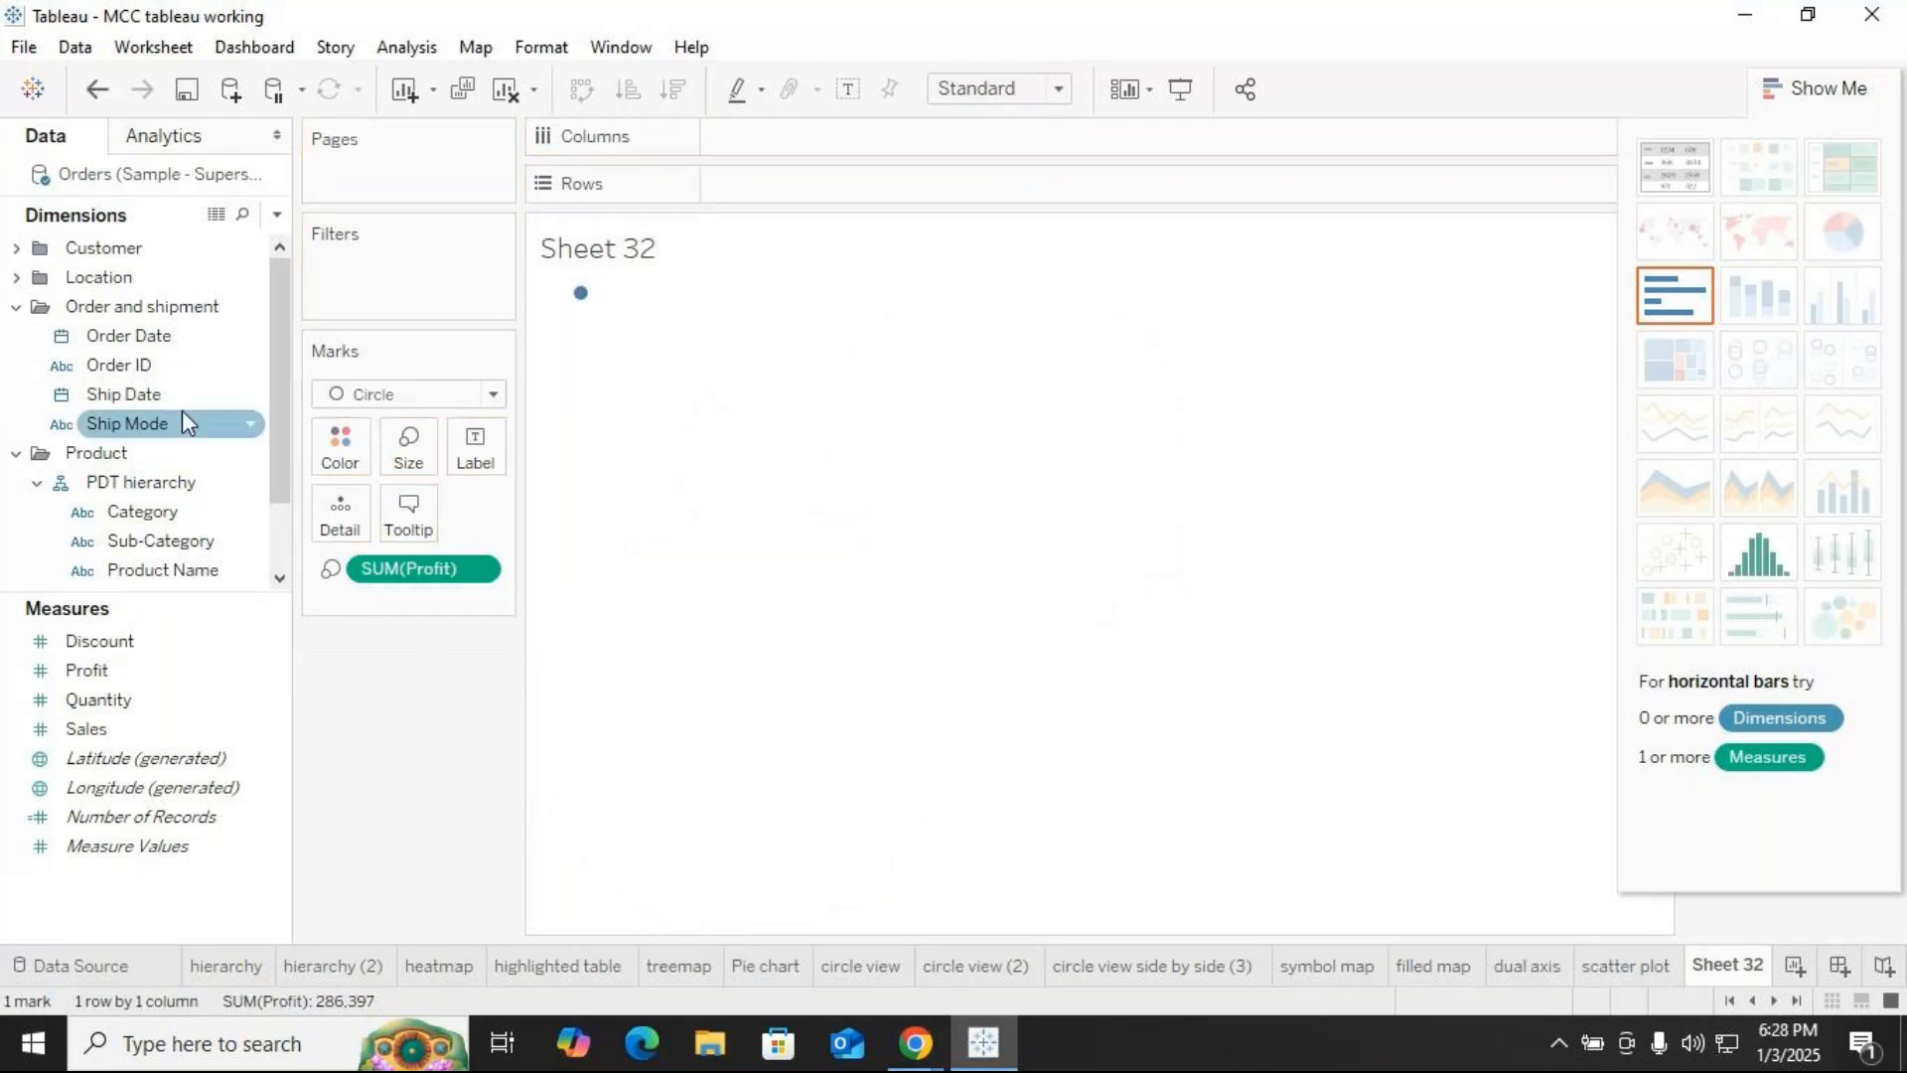
left_click_drag(151, 422, 353, 457)
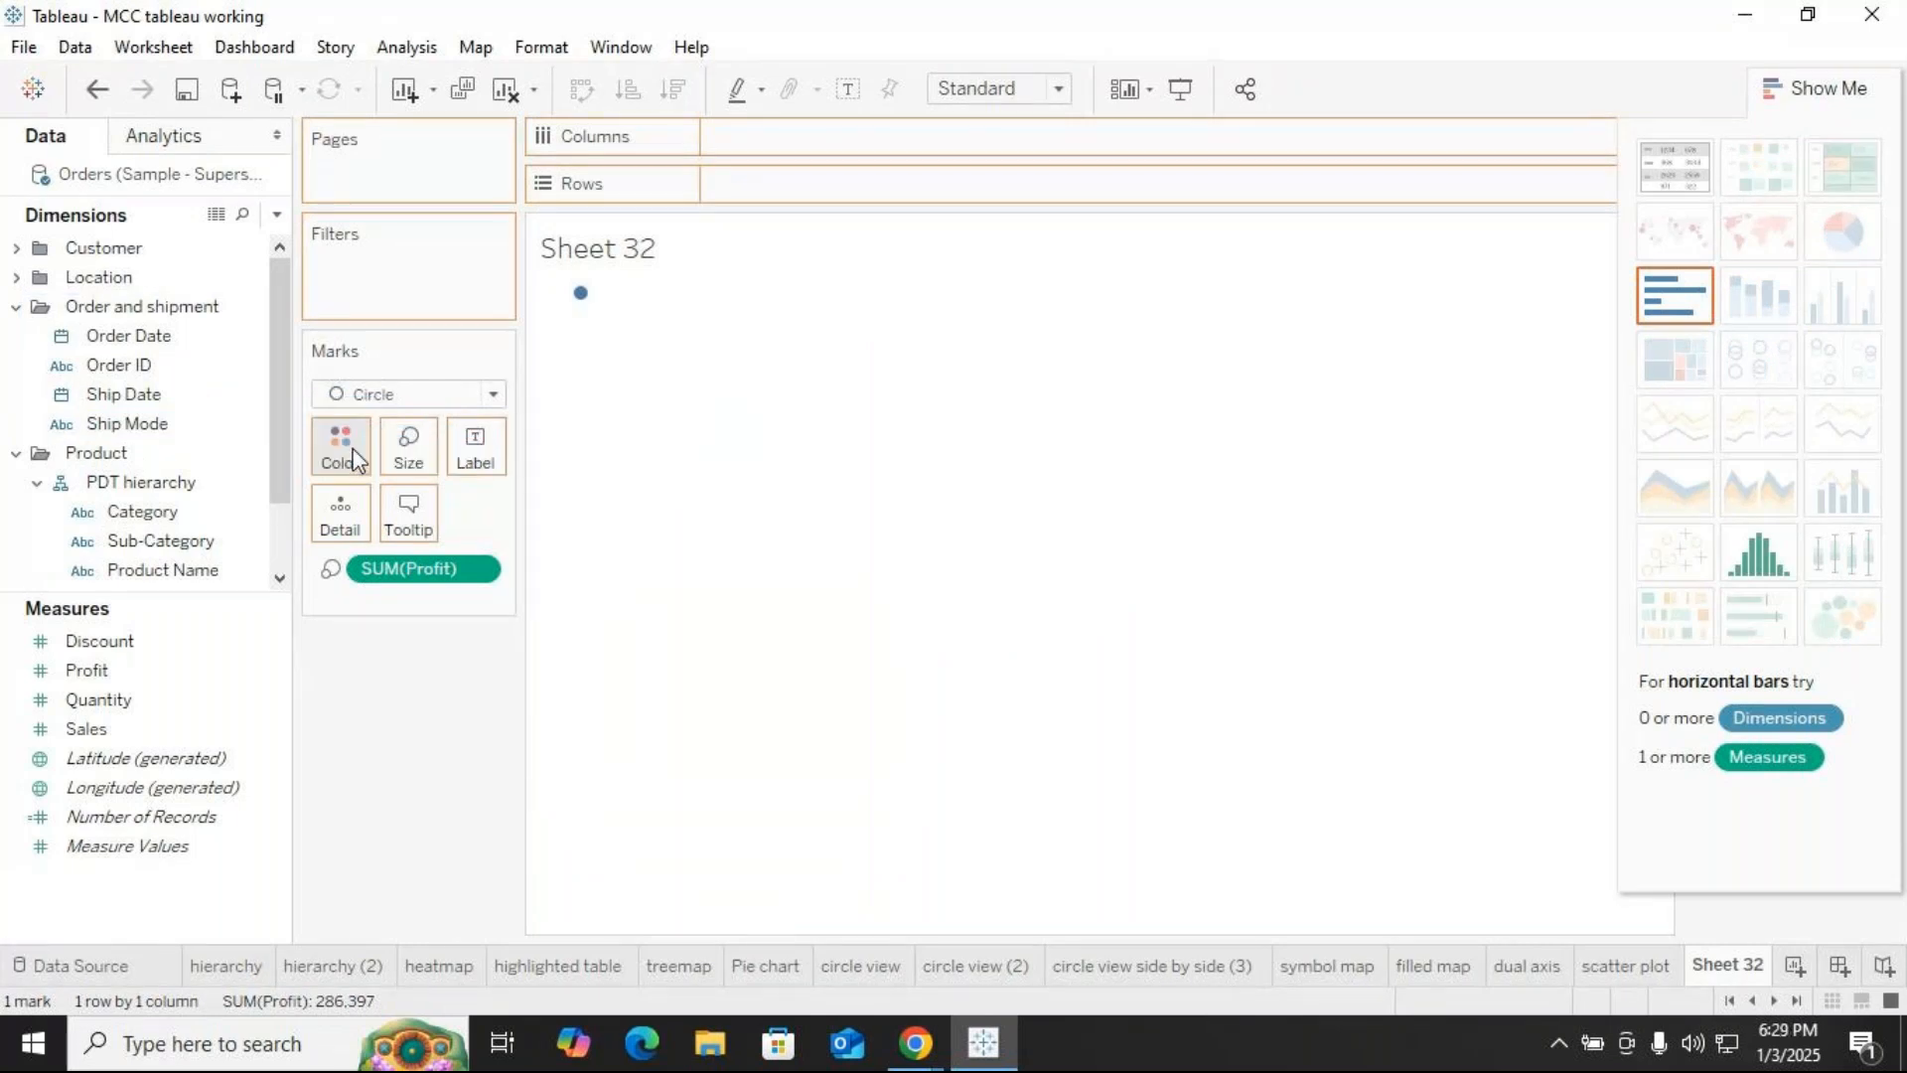
left_click_drag(139, 510, 473, 449)
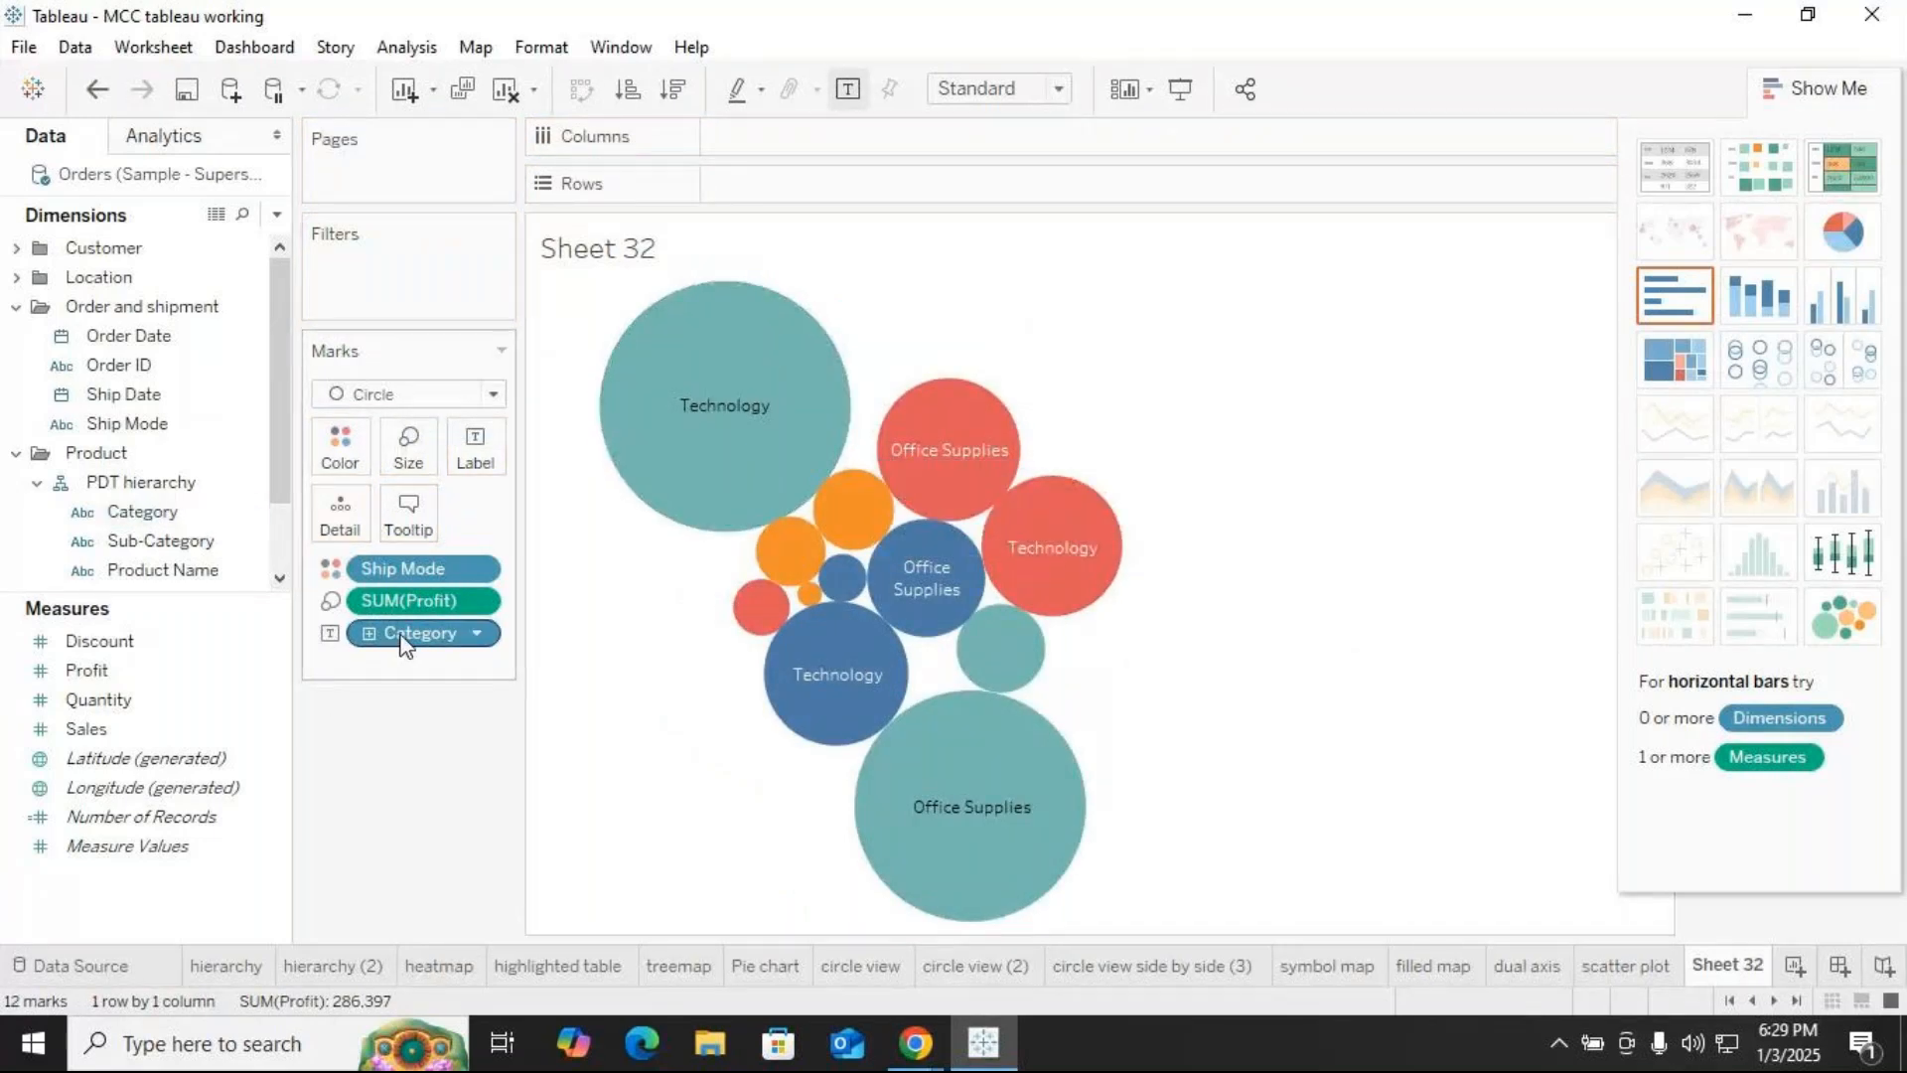
Replace the Category label on the bubbles with Ship Mode
left_click_drag(412, 641, 417, 755)
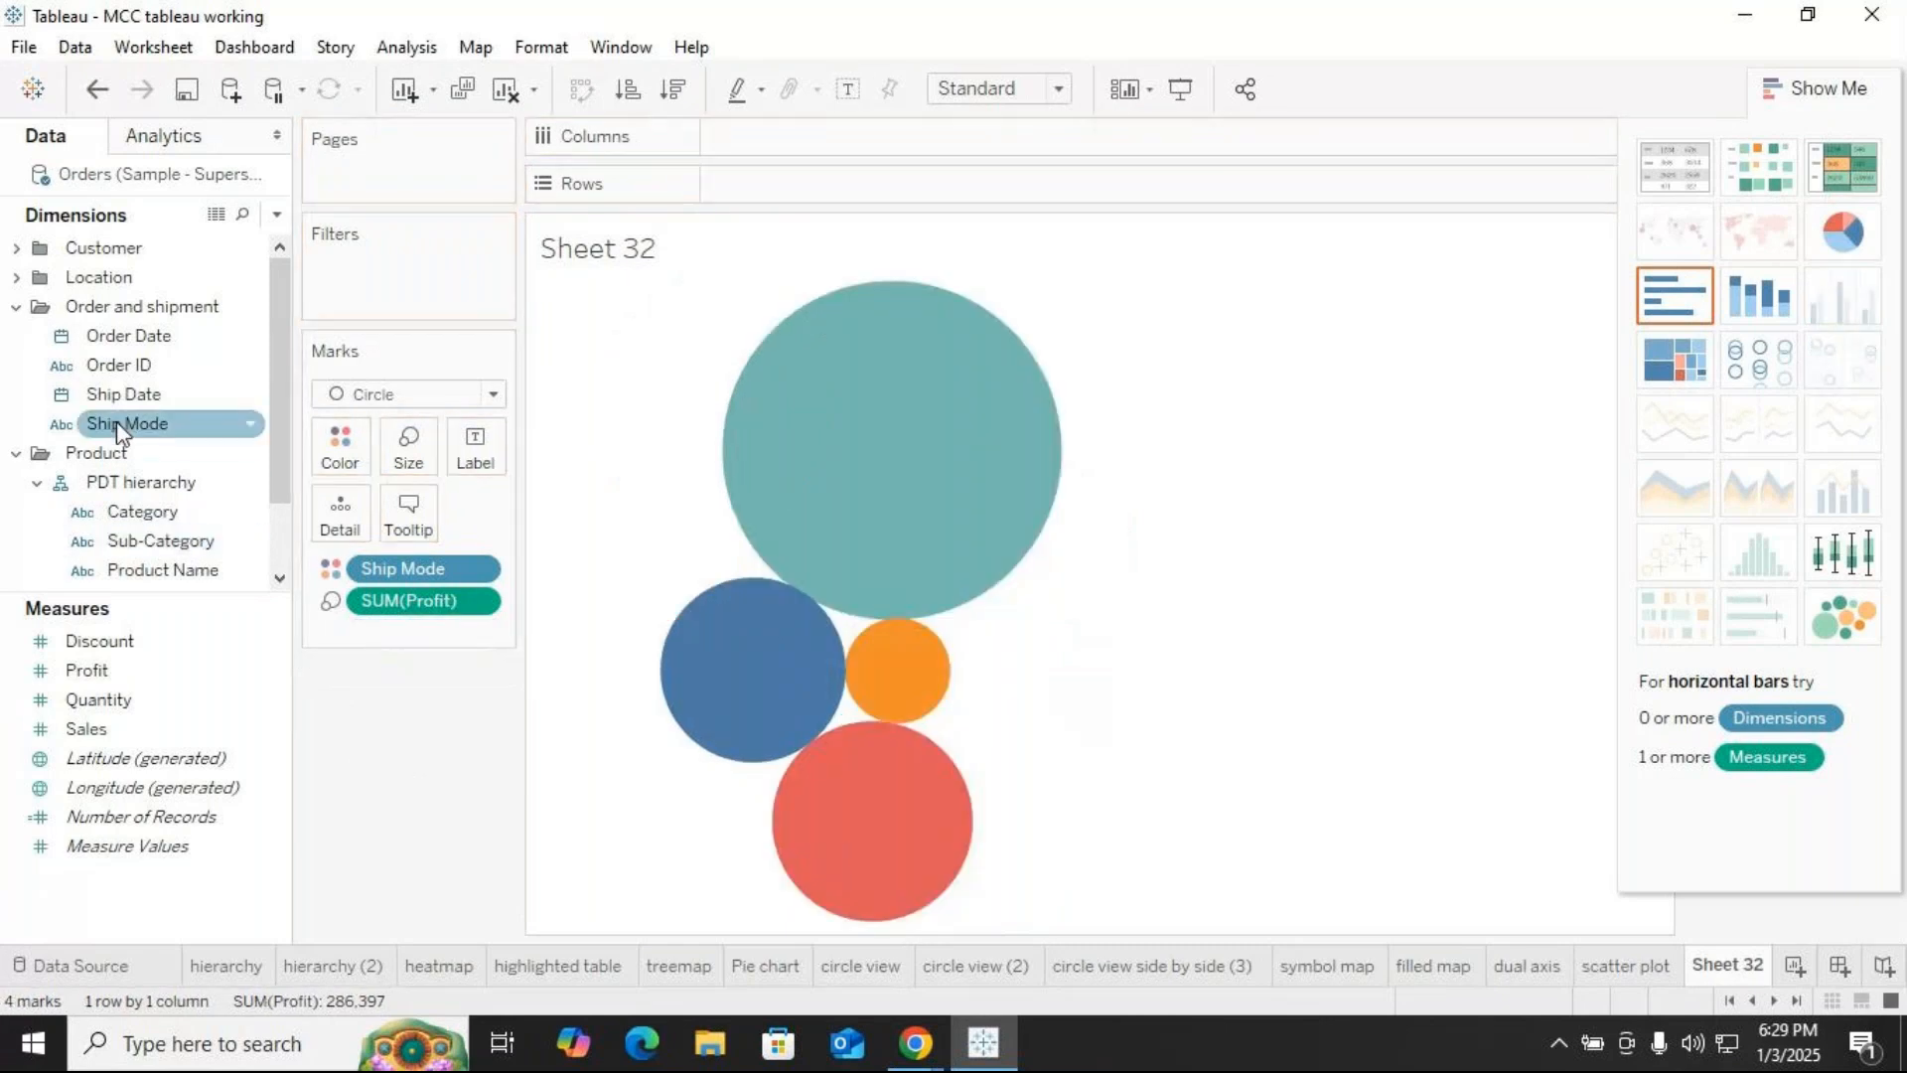
left_click_drag(117, 422, 475, 449)
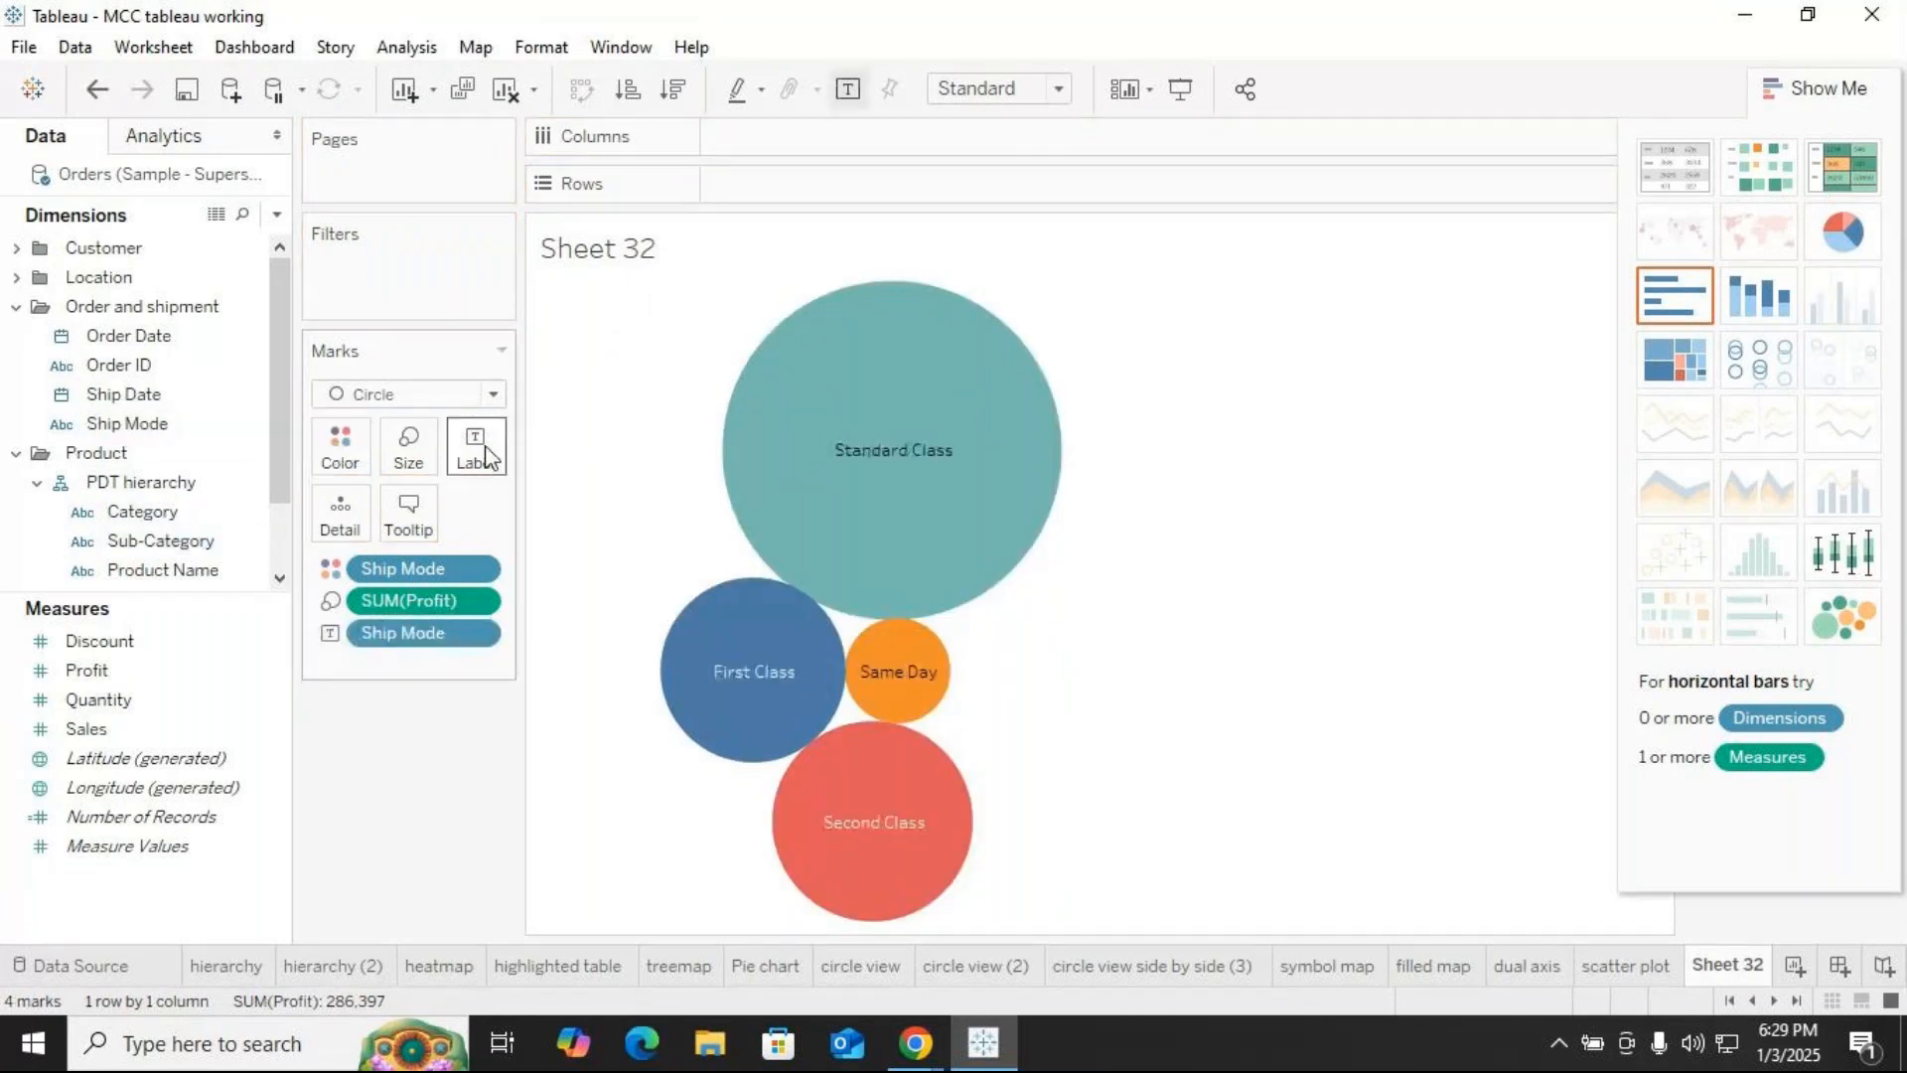
Hide the chart suggestions and fit the Ship Mode bubble chart to Entire View
left_click(1809, 108)
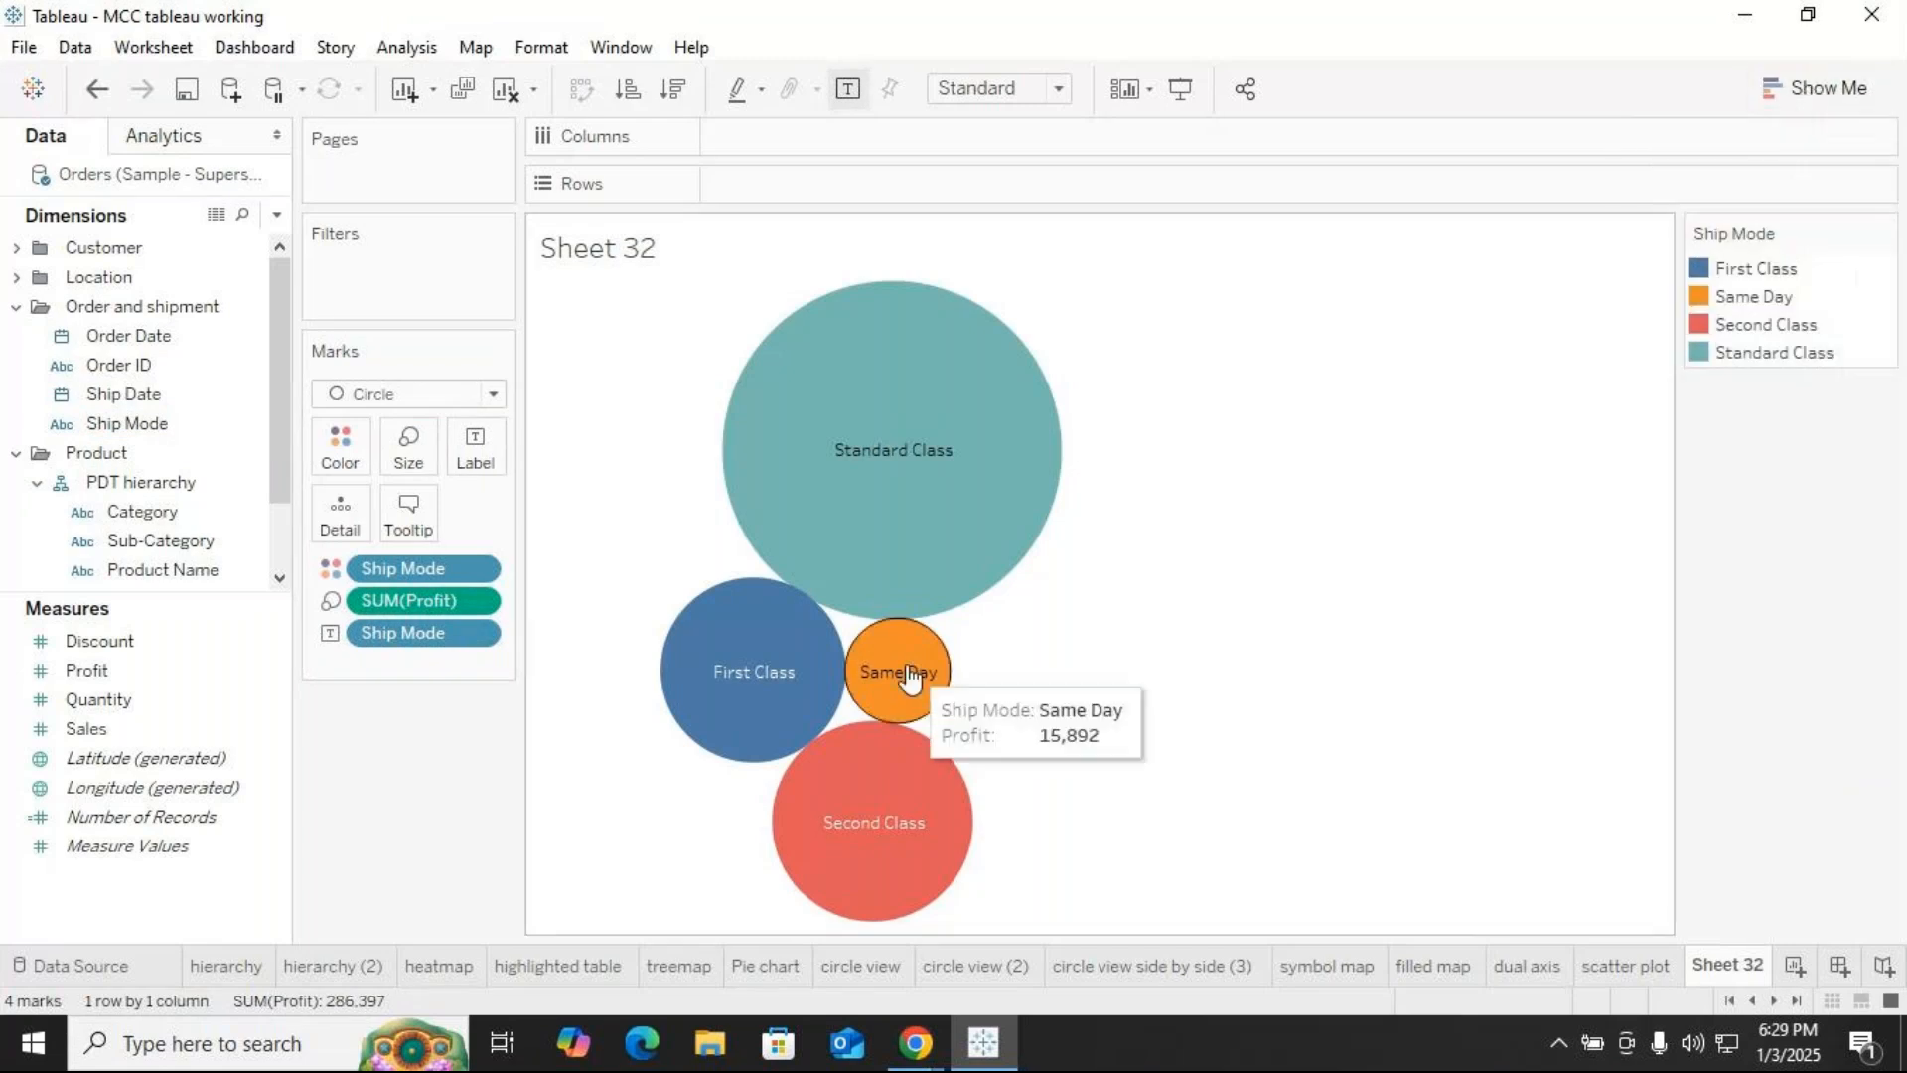
left_click(1059, 88)
left_click(1026, 196)
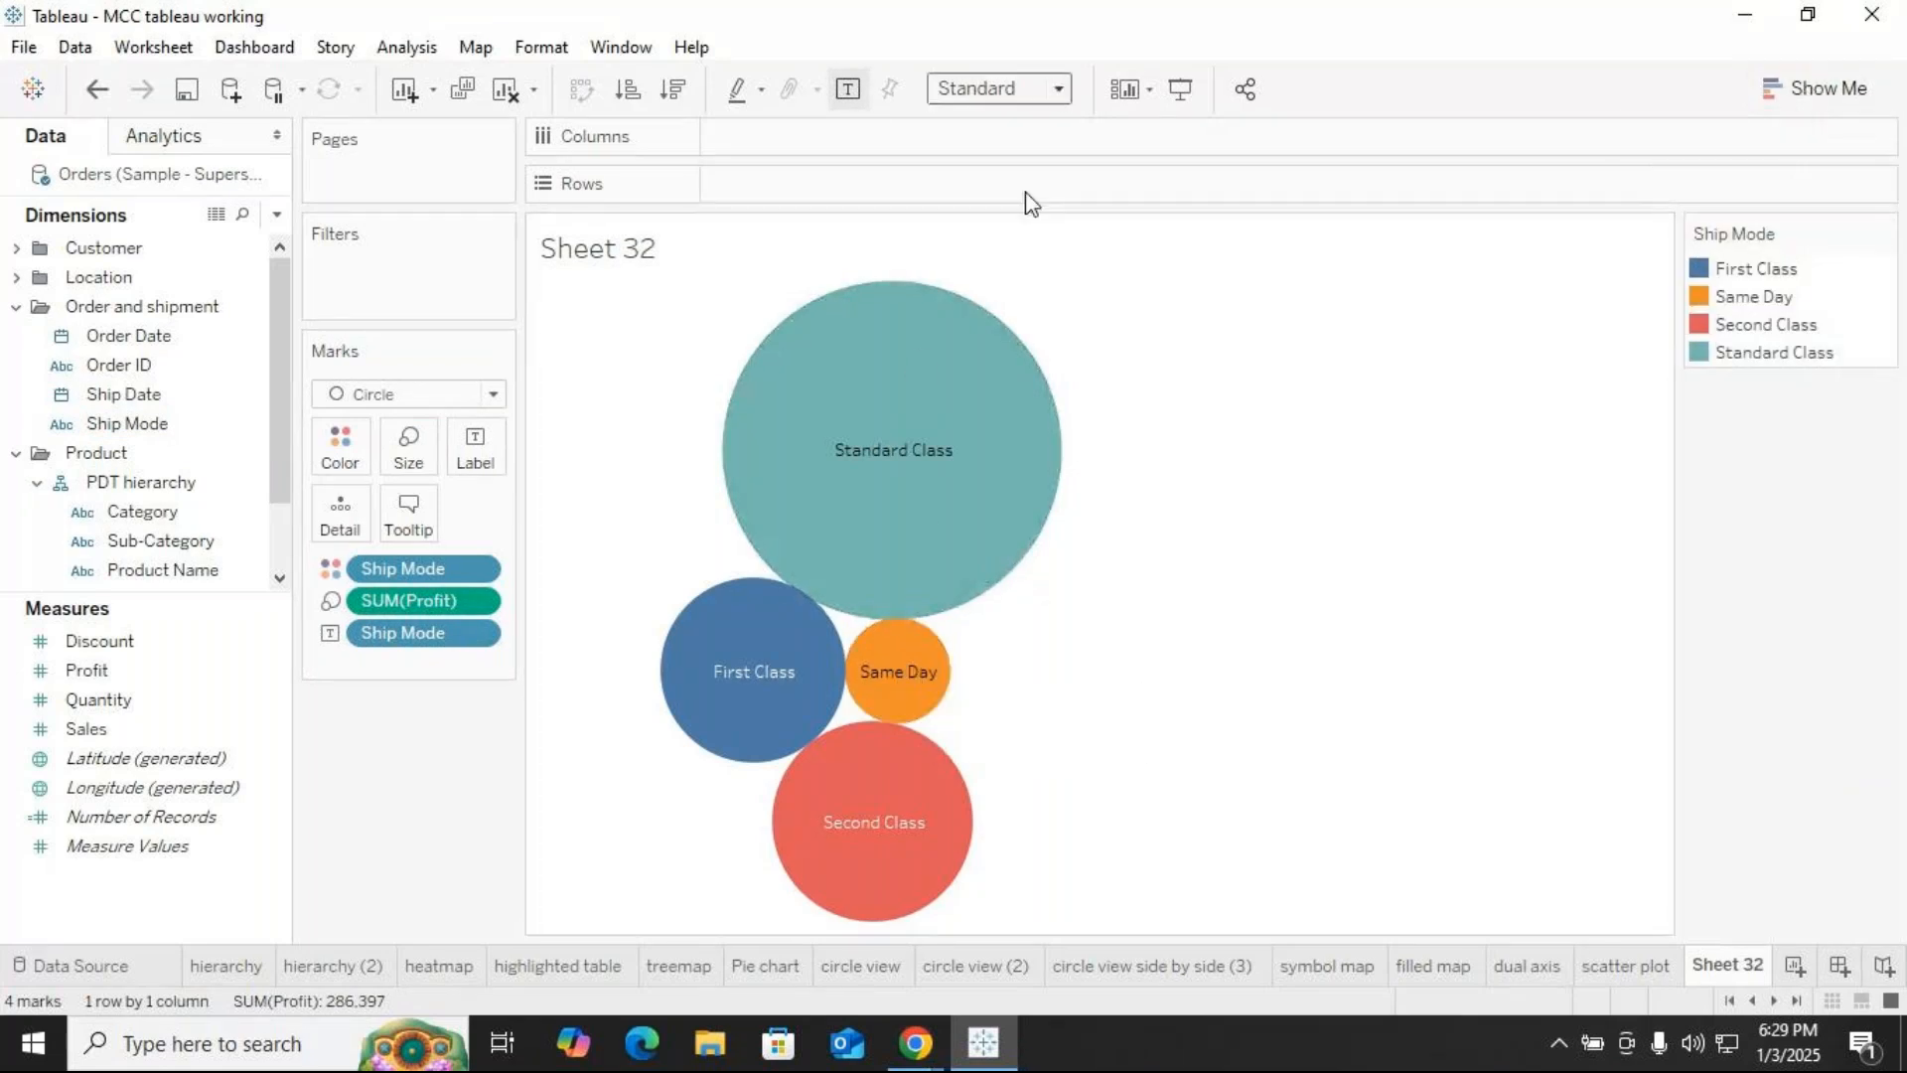
mouse_move(1167, 477)
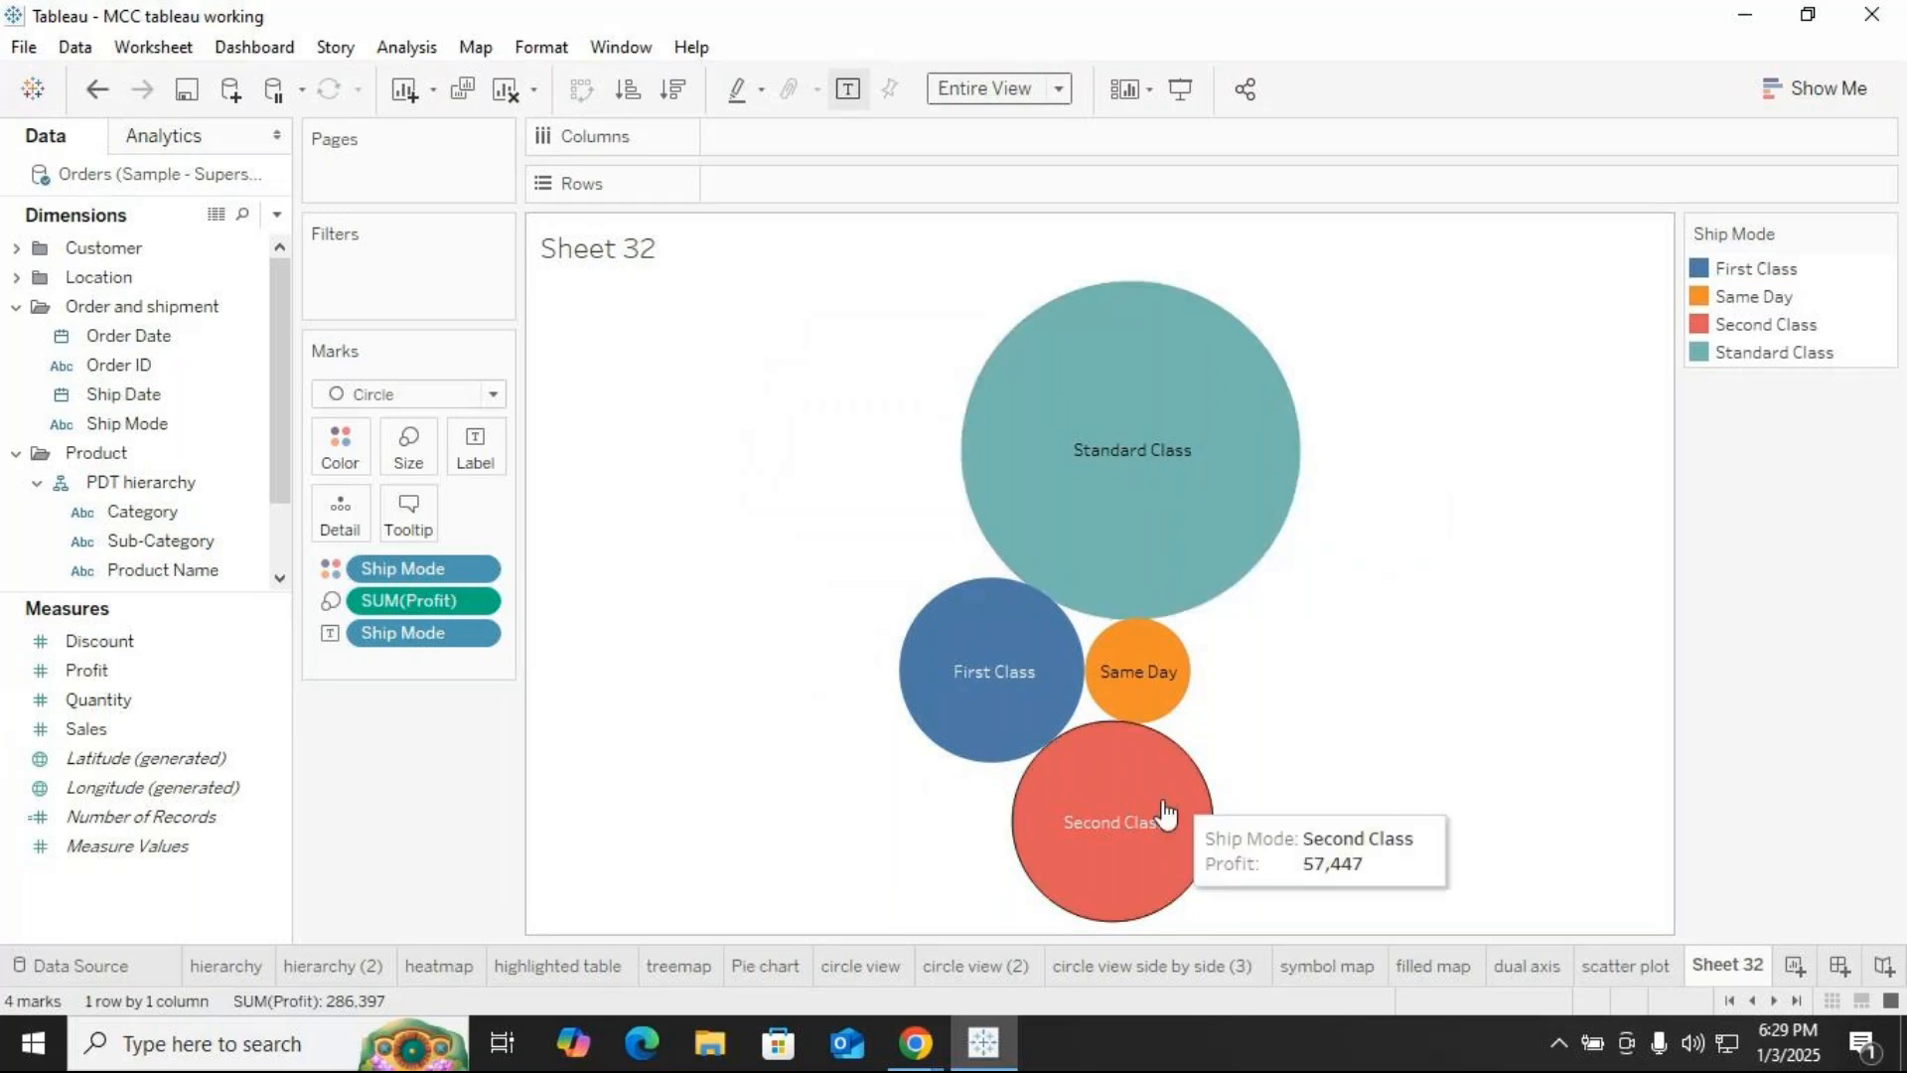
mouse_move(979, 703)
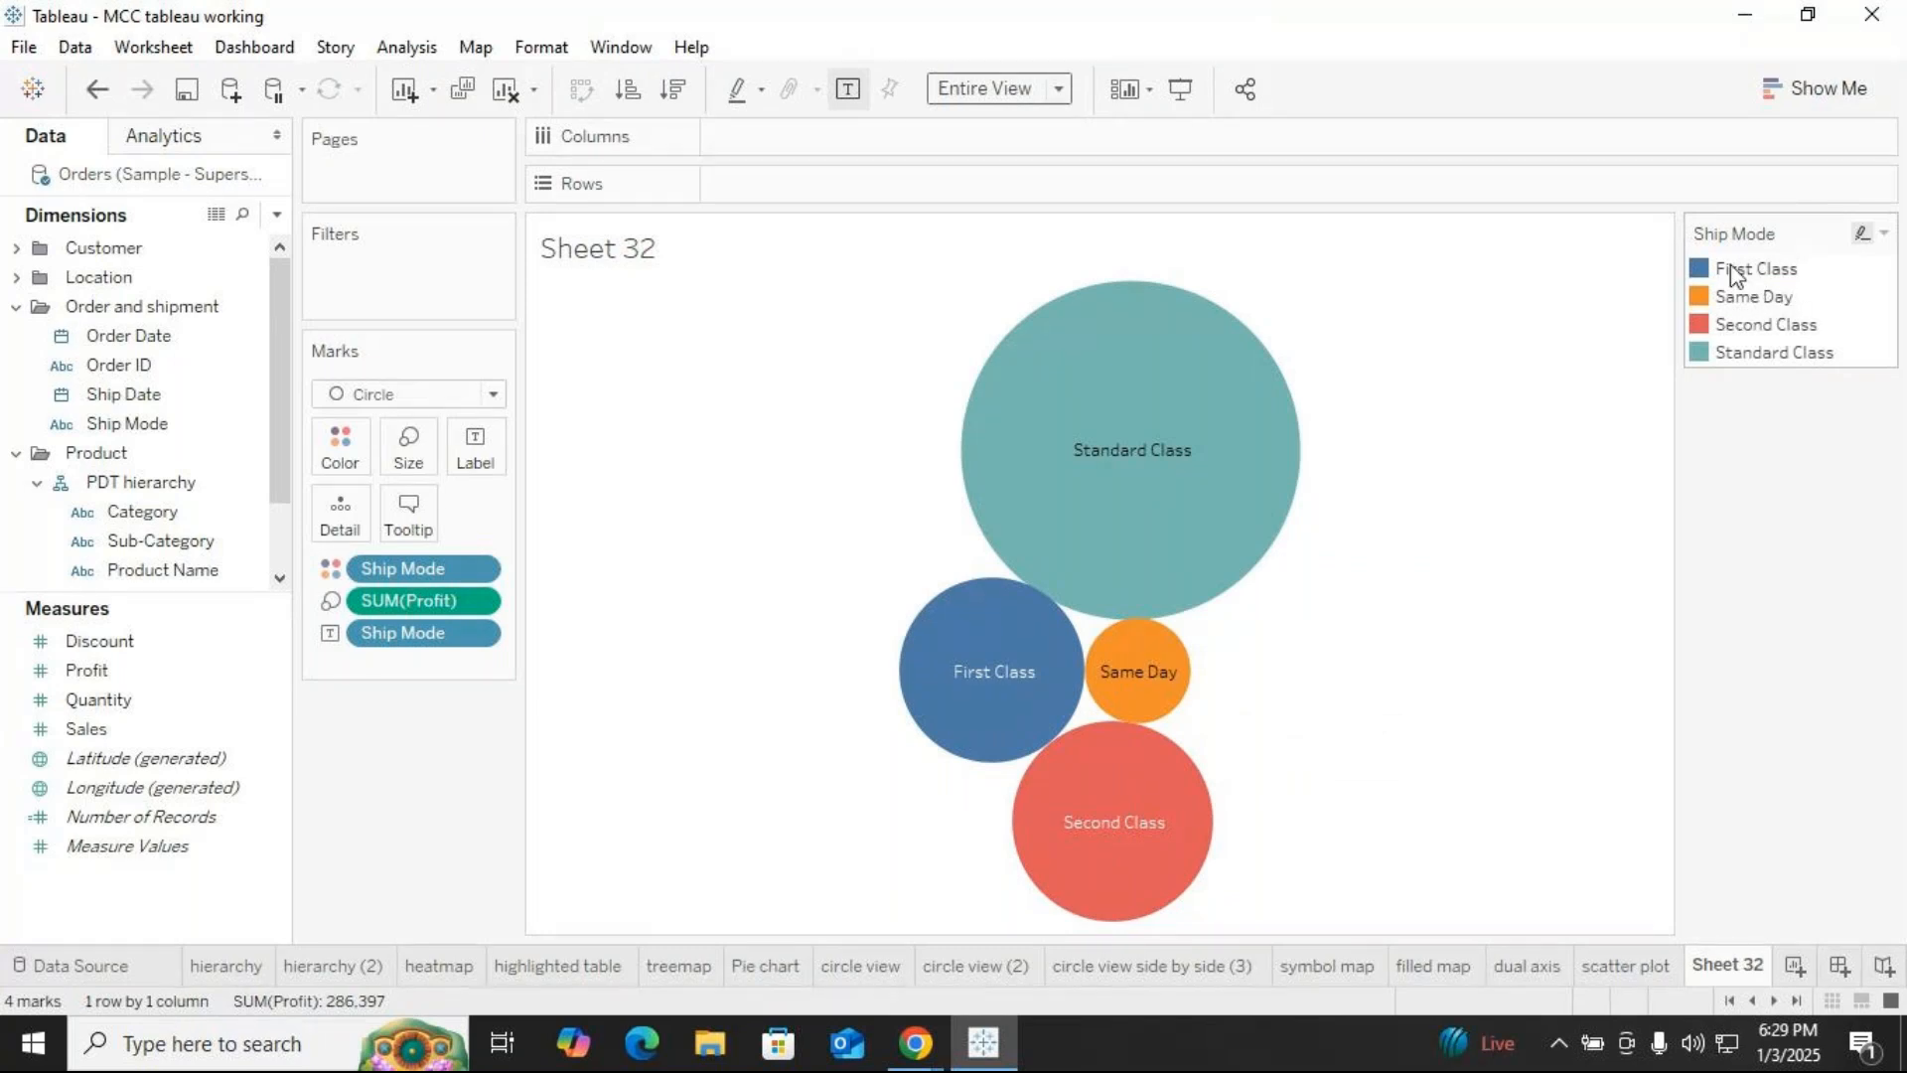
Add Sales to the labels of the Ship Mode bubbles
left_click(1887, 235)
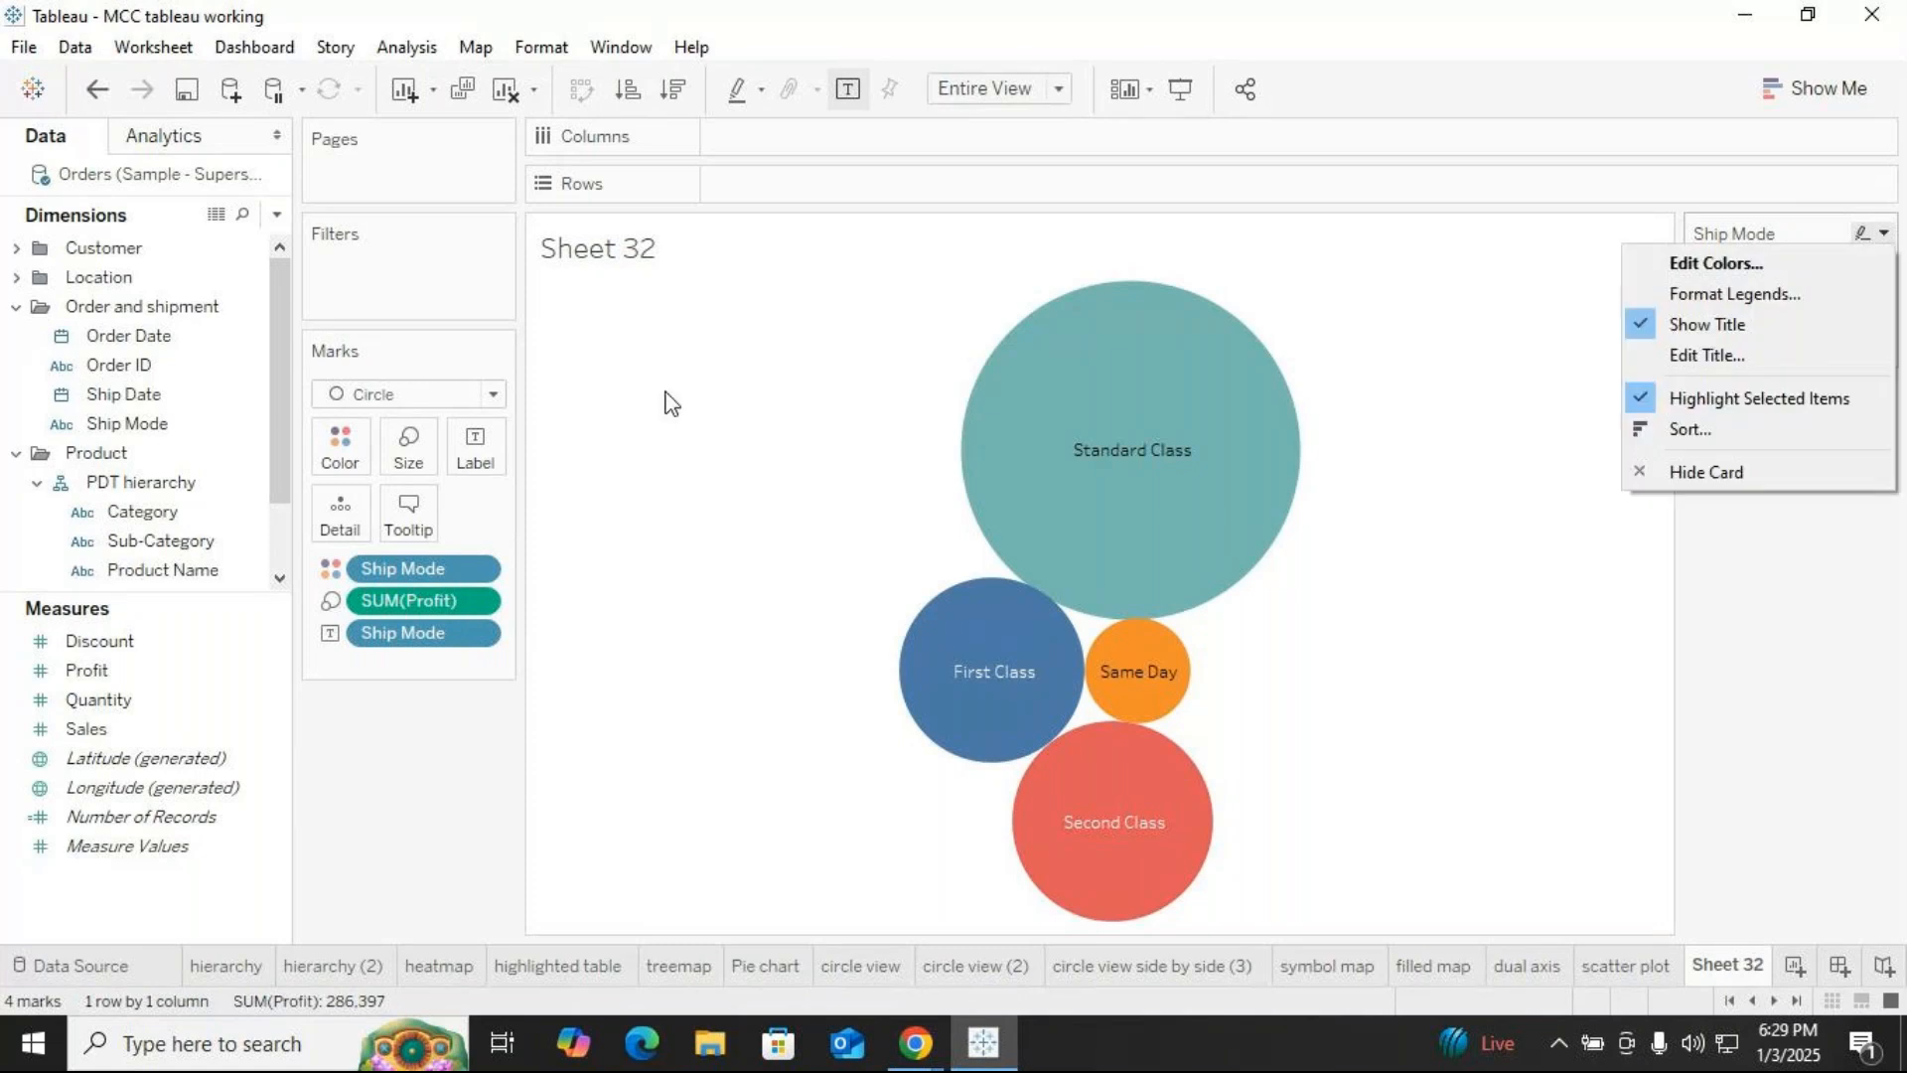
left_click(434, 748)
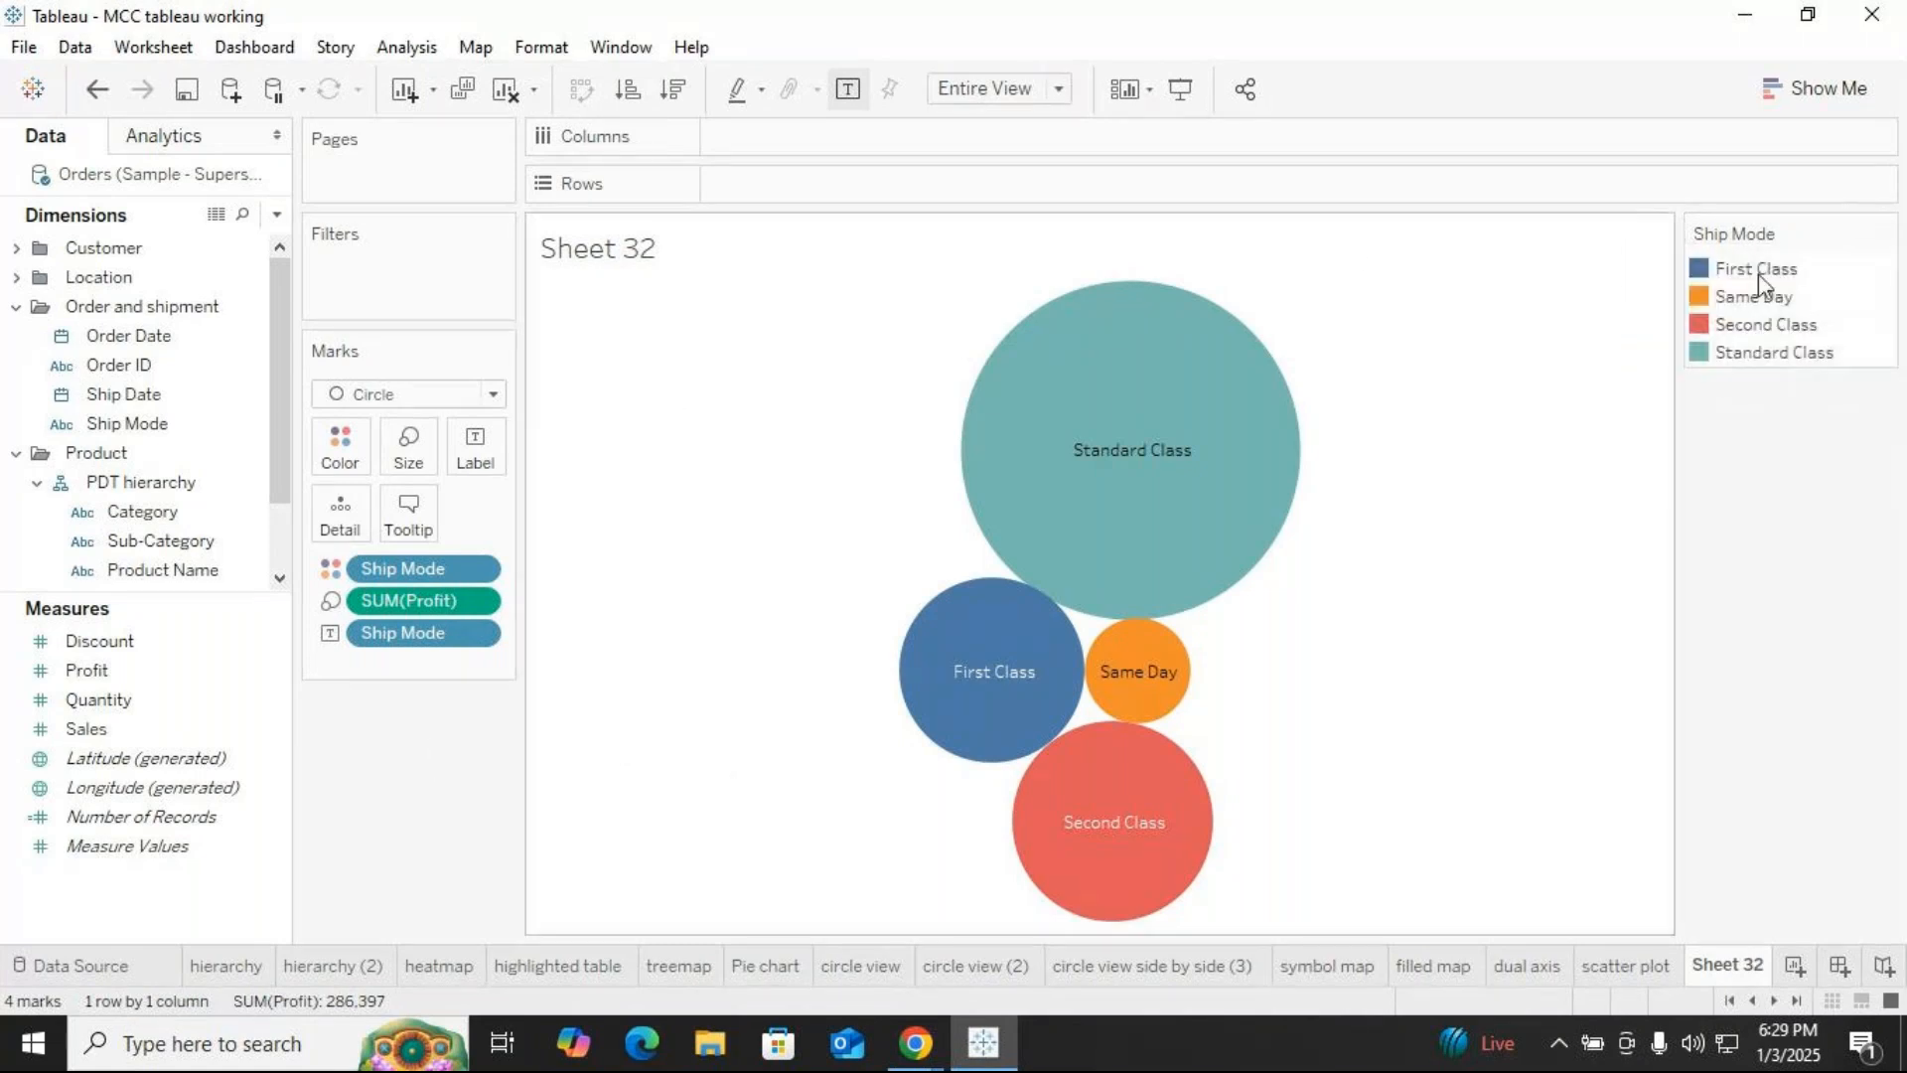
left_click(80, 730)
left_click_drag(95, 735, 475, 455)
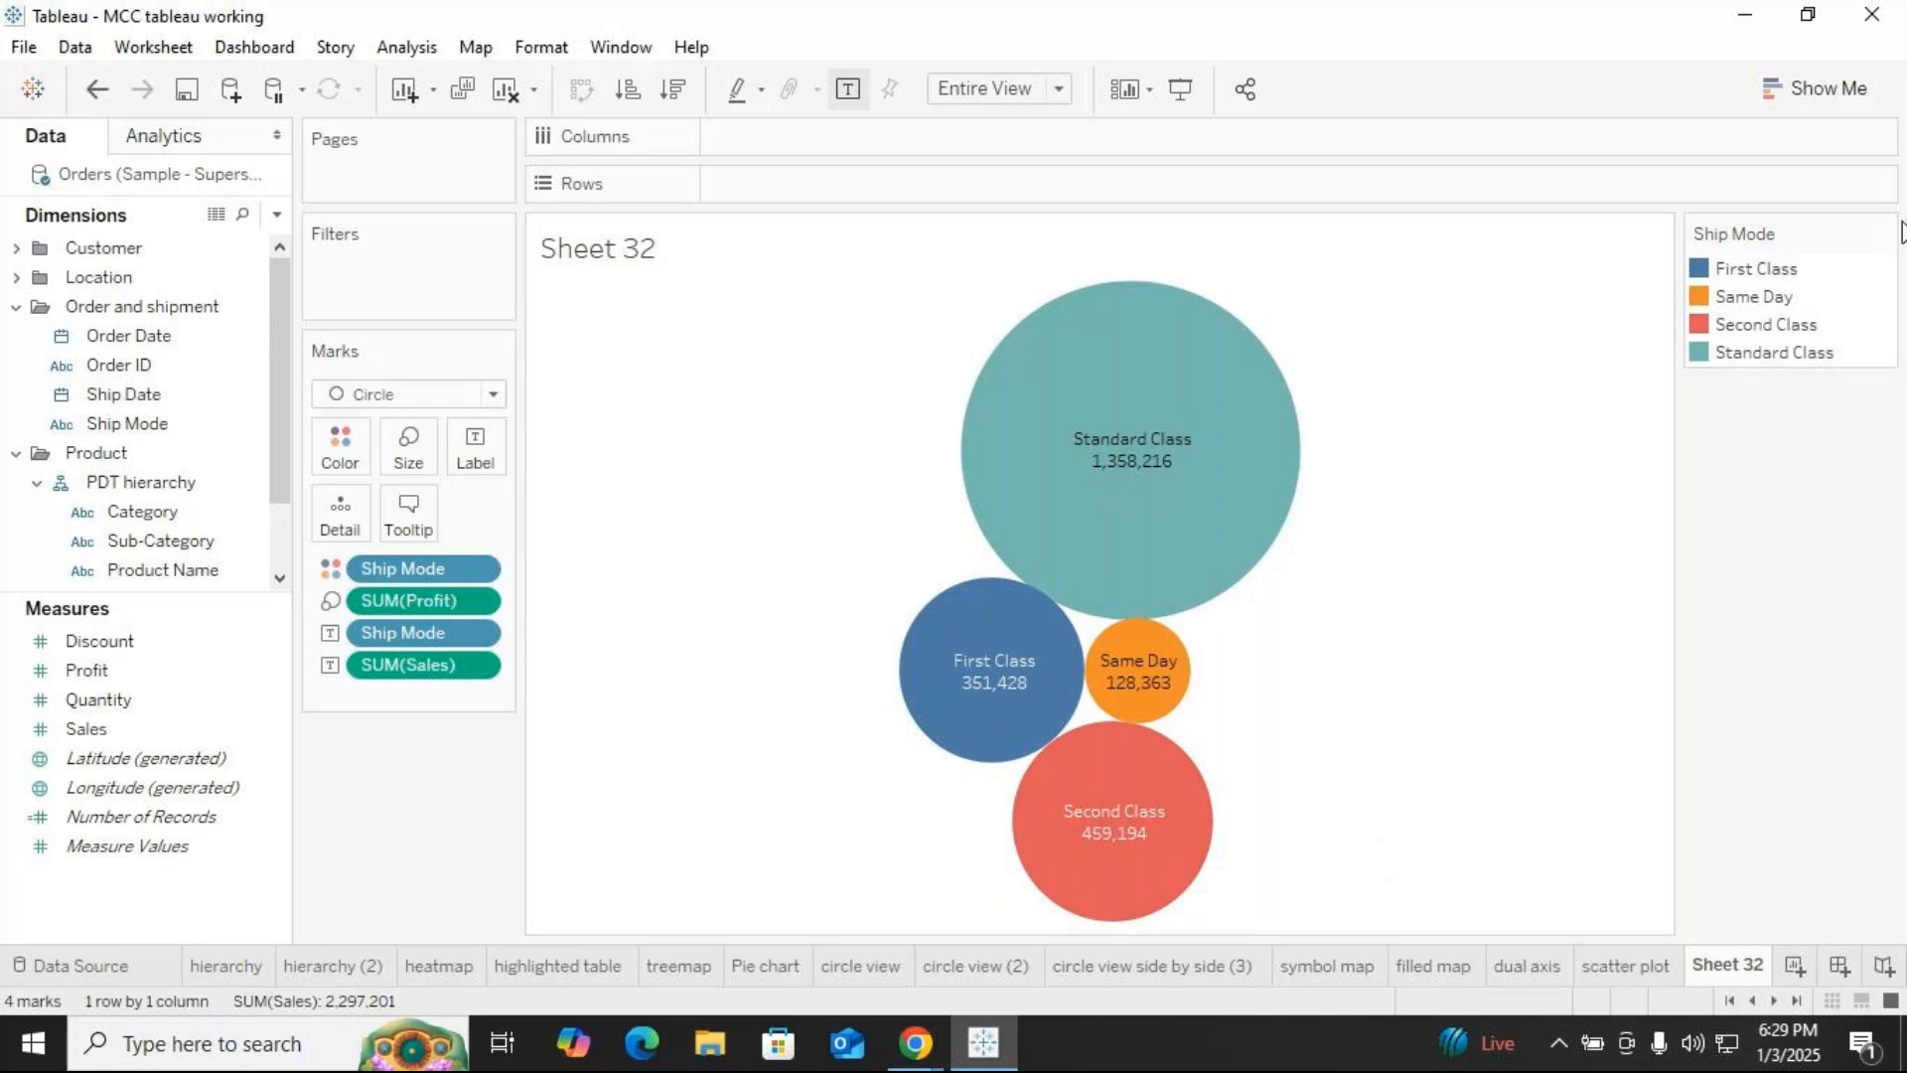
Rename the bubble chart worksheet as "packed bubbles" and hide the chart suggestions
right_click(1730, 965)
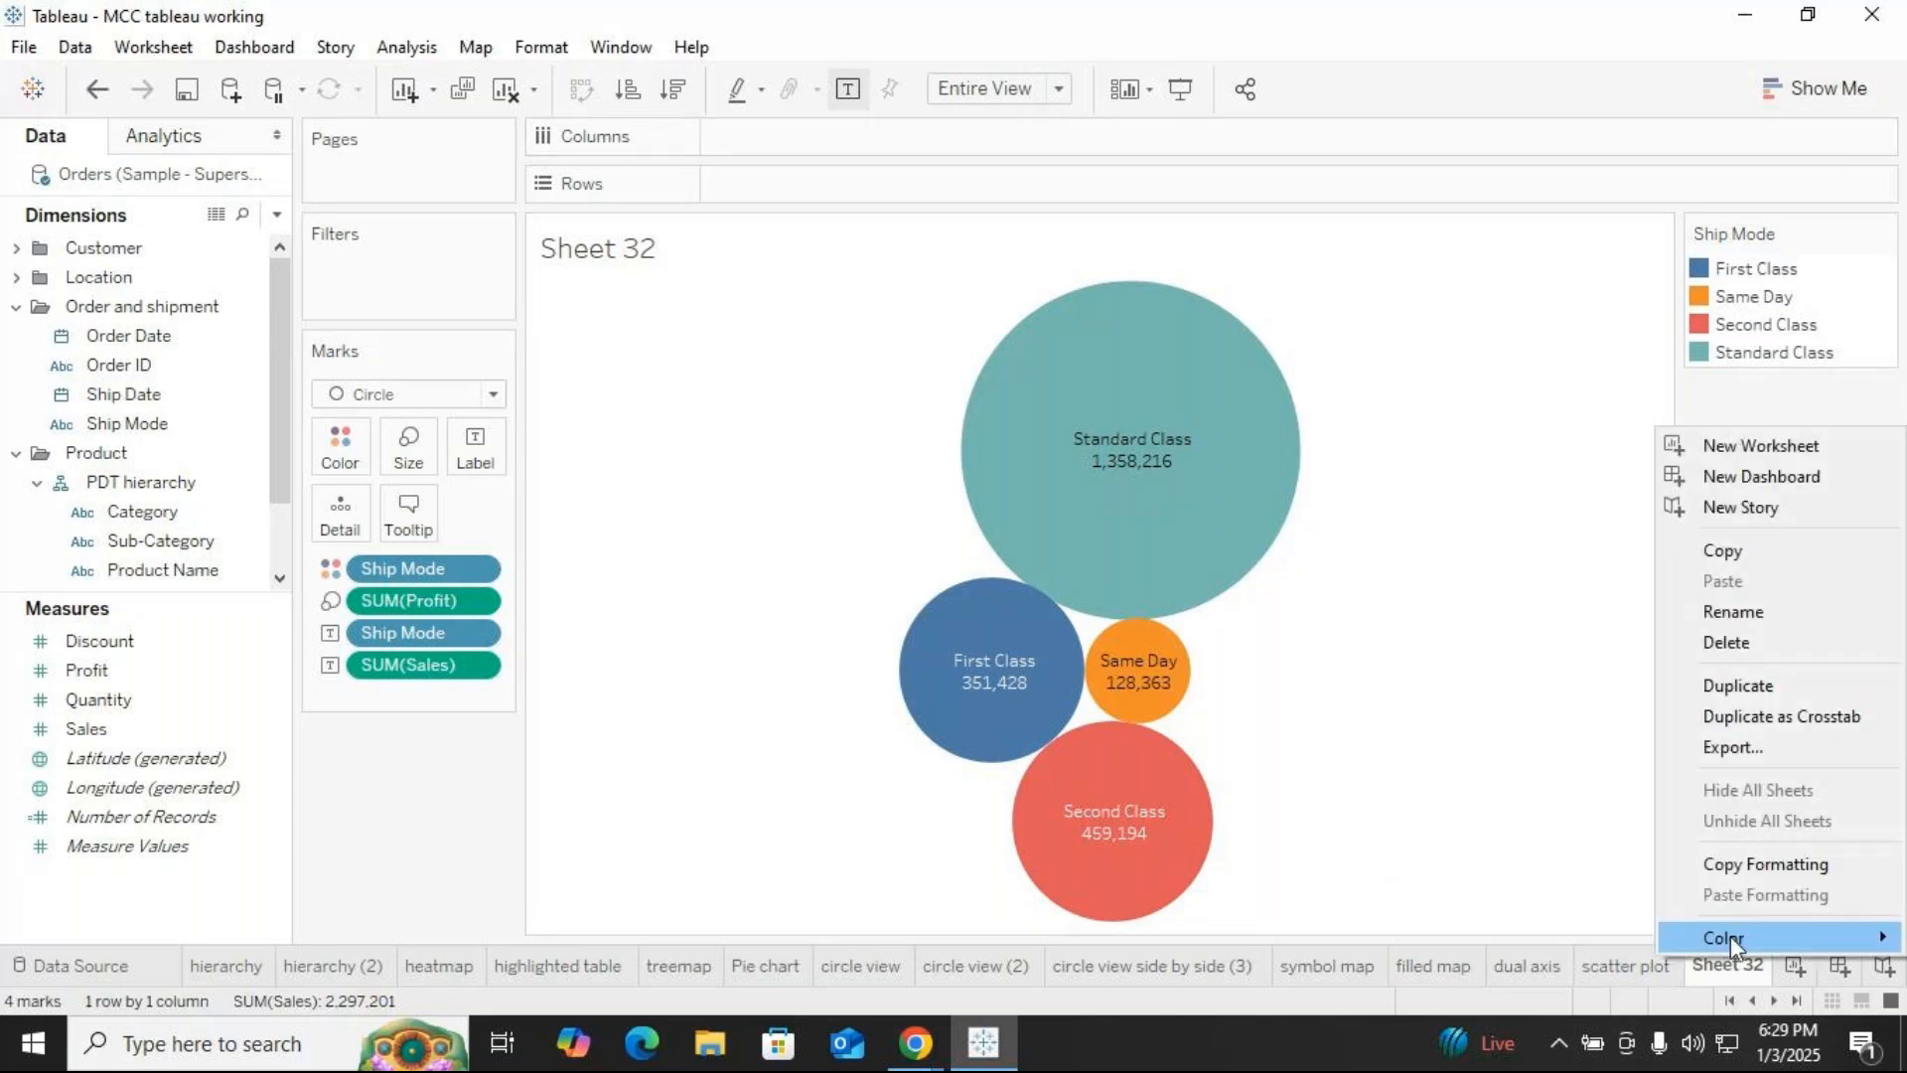
left_click(1738, 611)
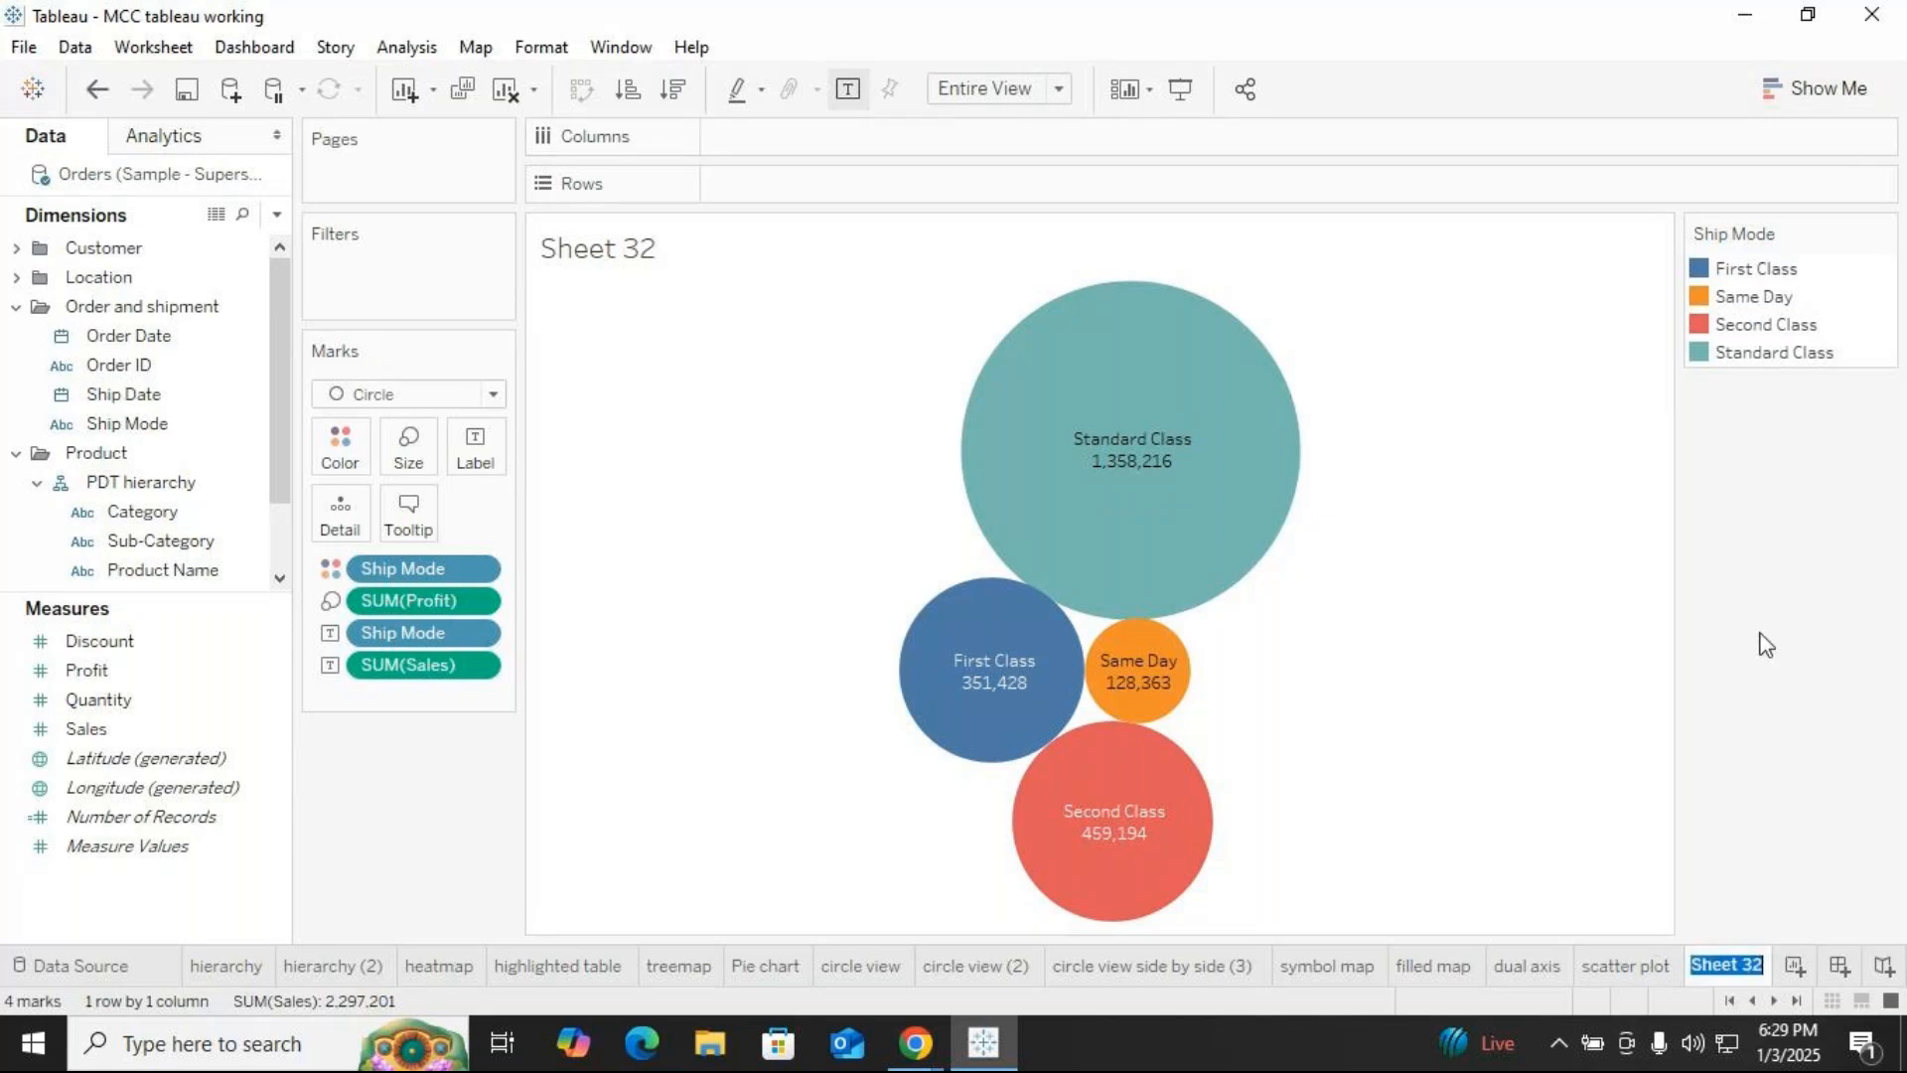
left_click(1817, 92)
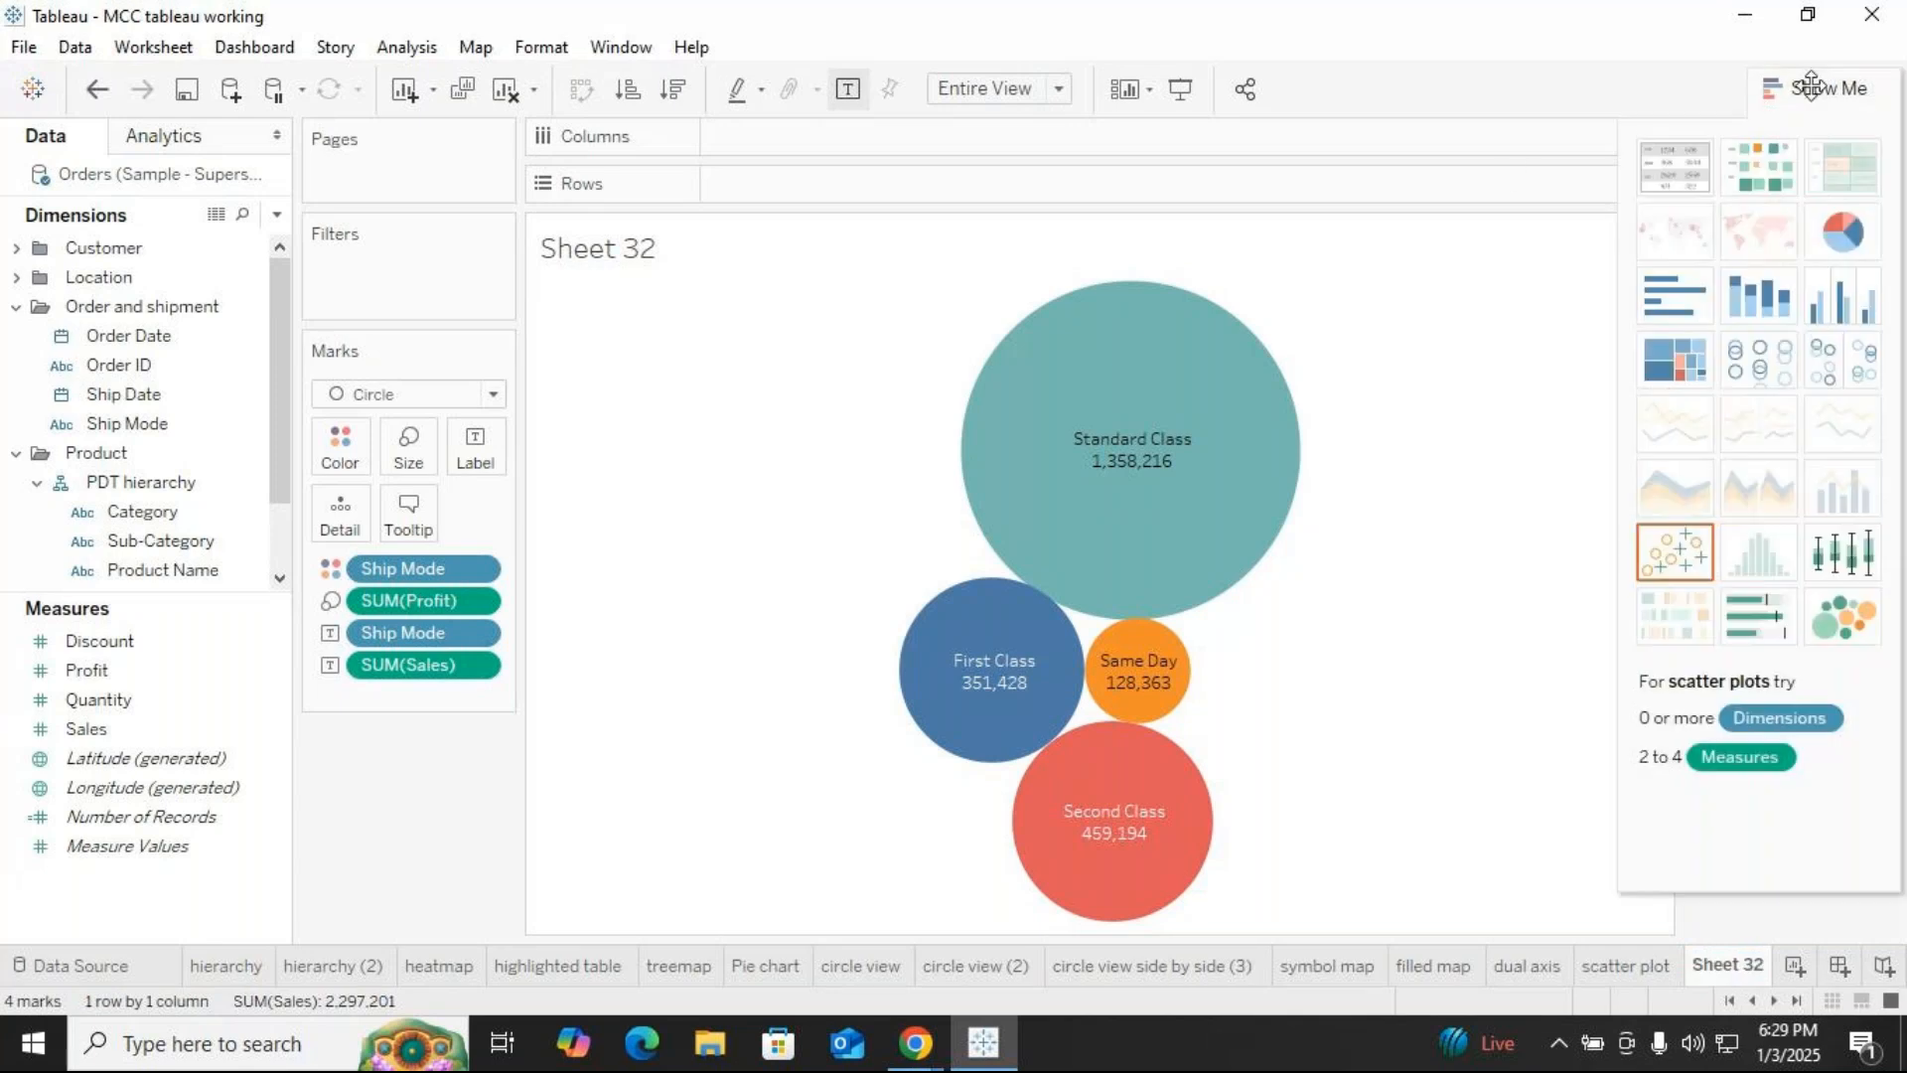
right_click(1733, 968)
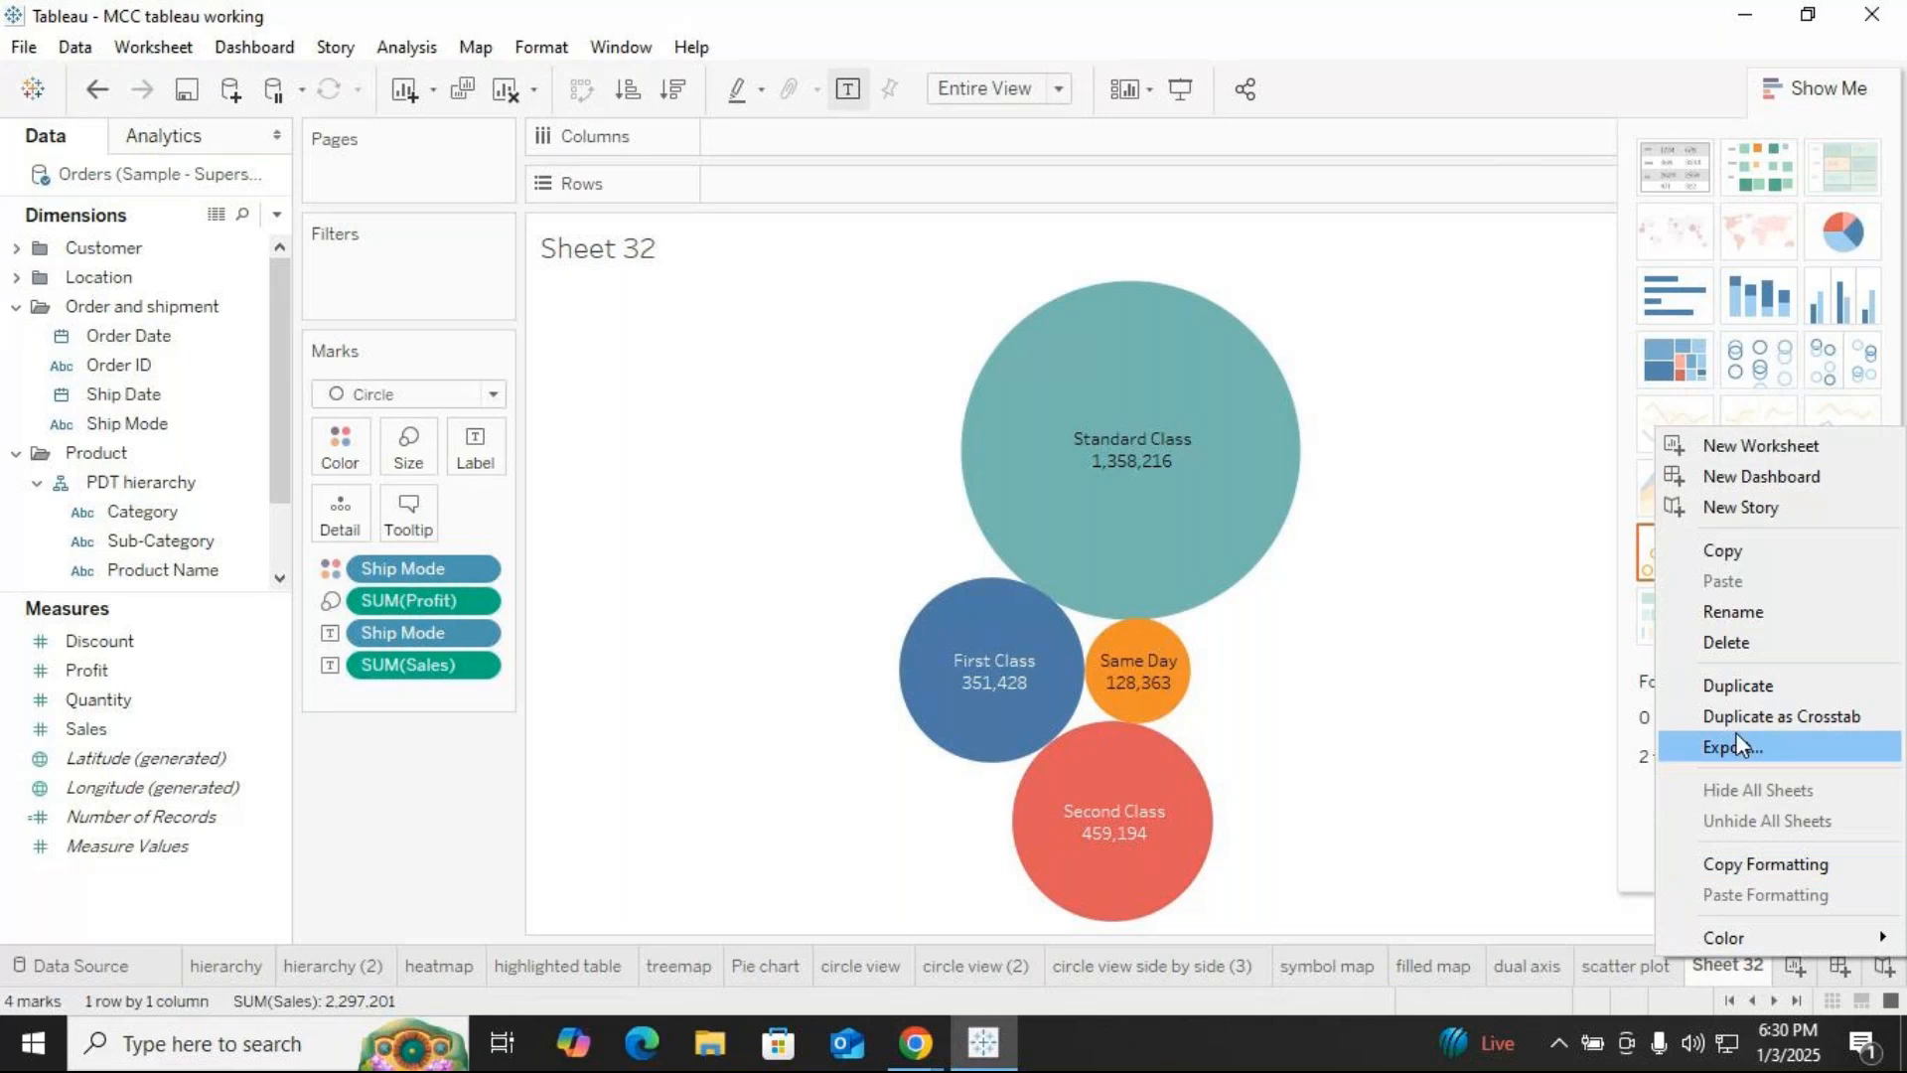
left_click(1726, 617)
type("packed")
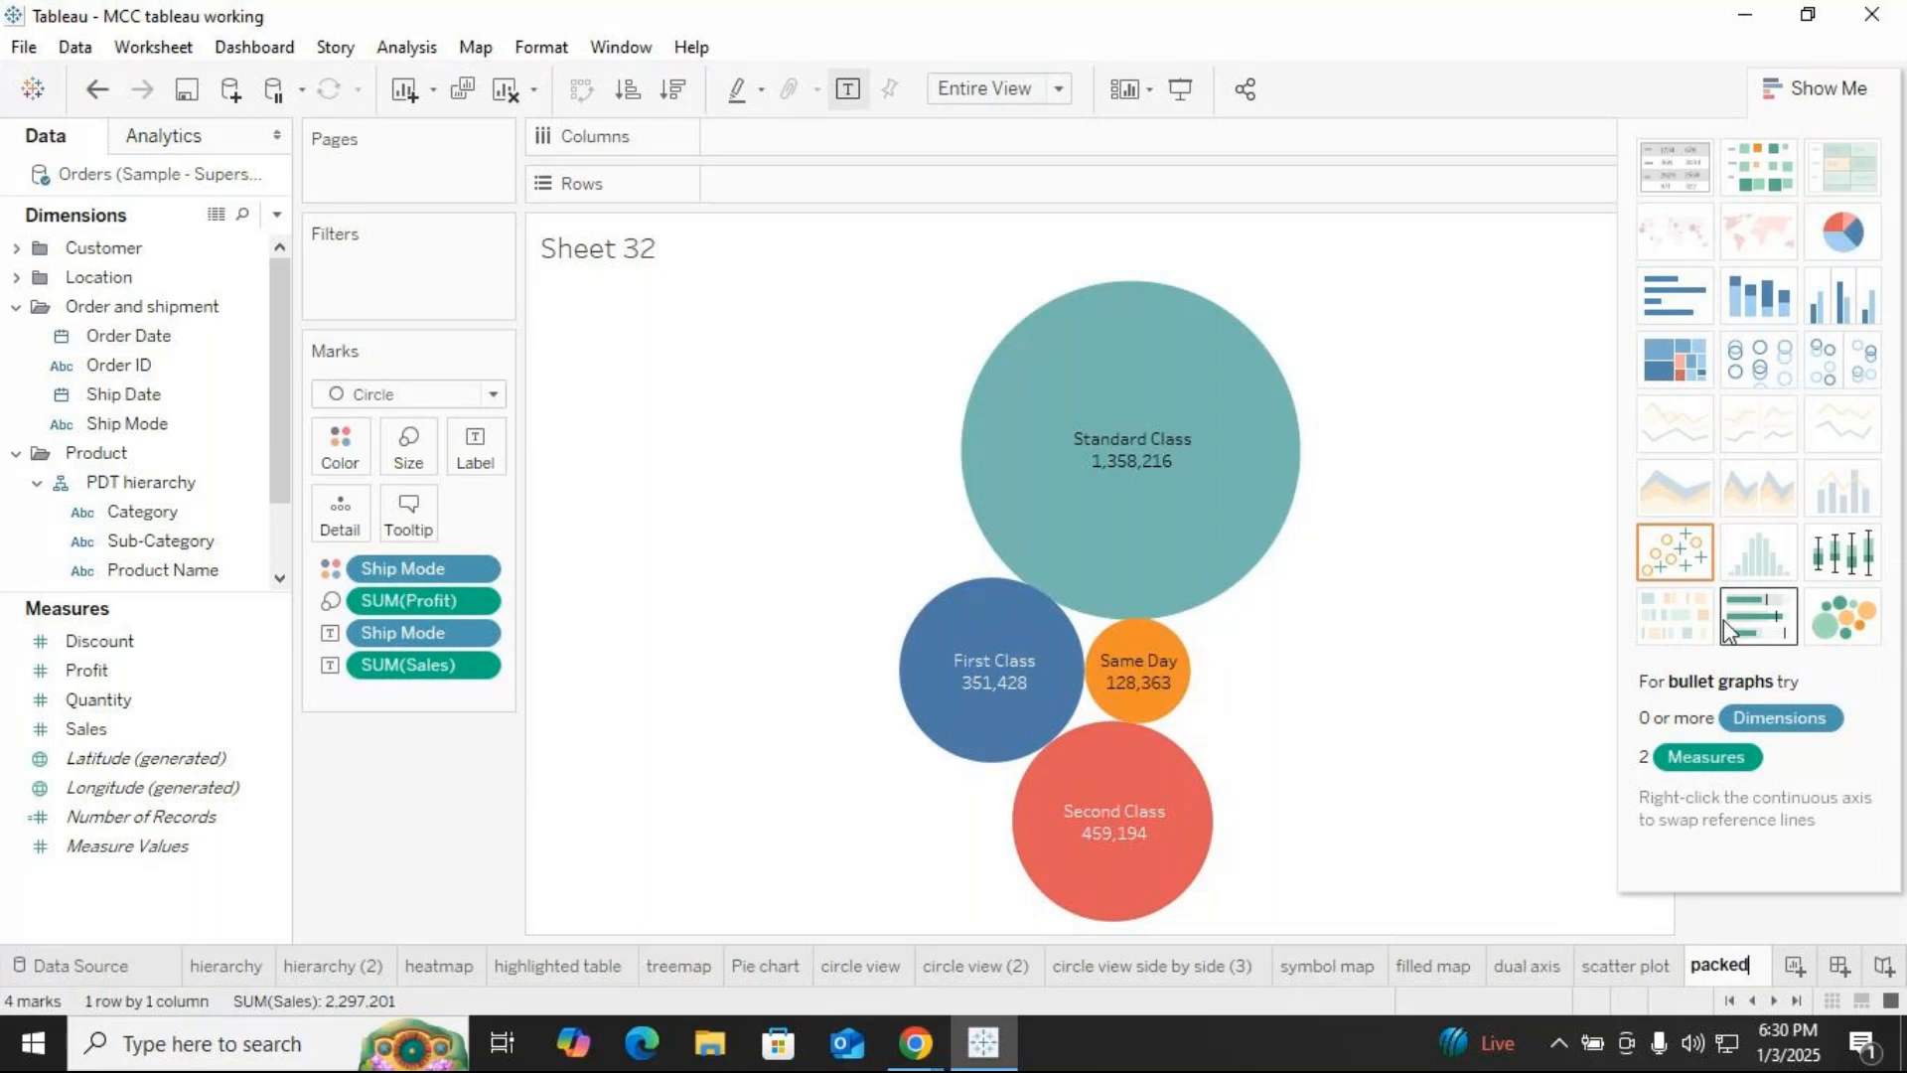
type(" bubb")
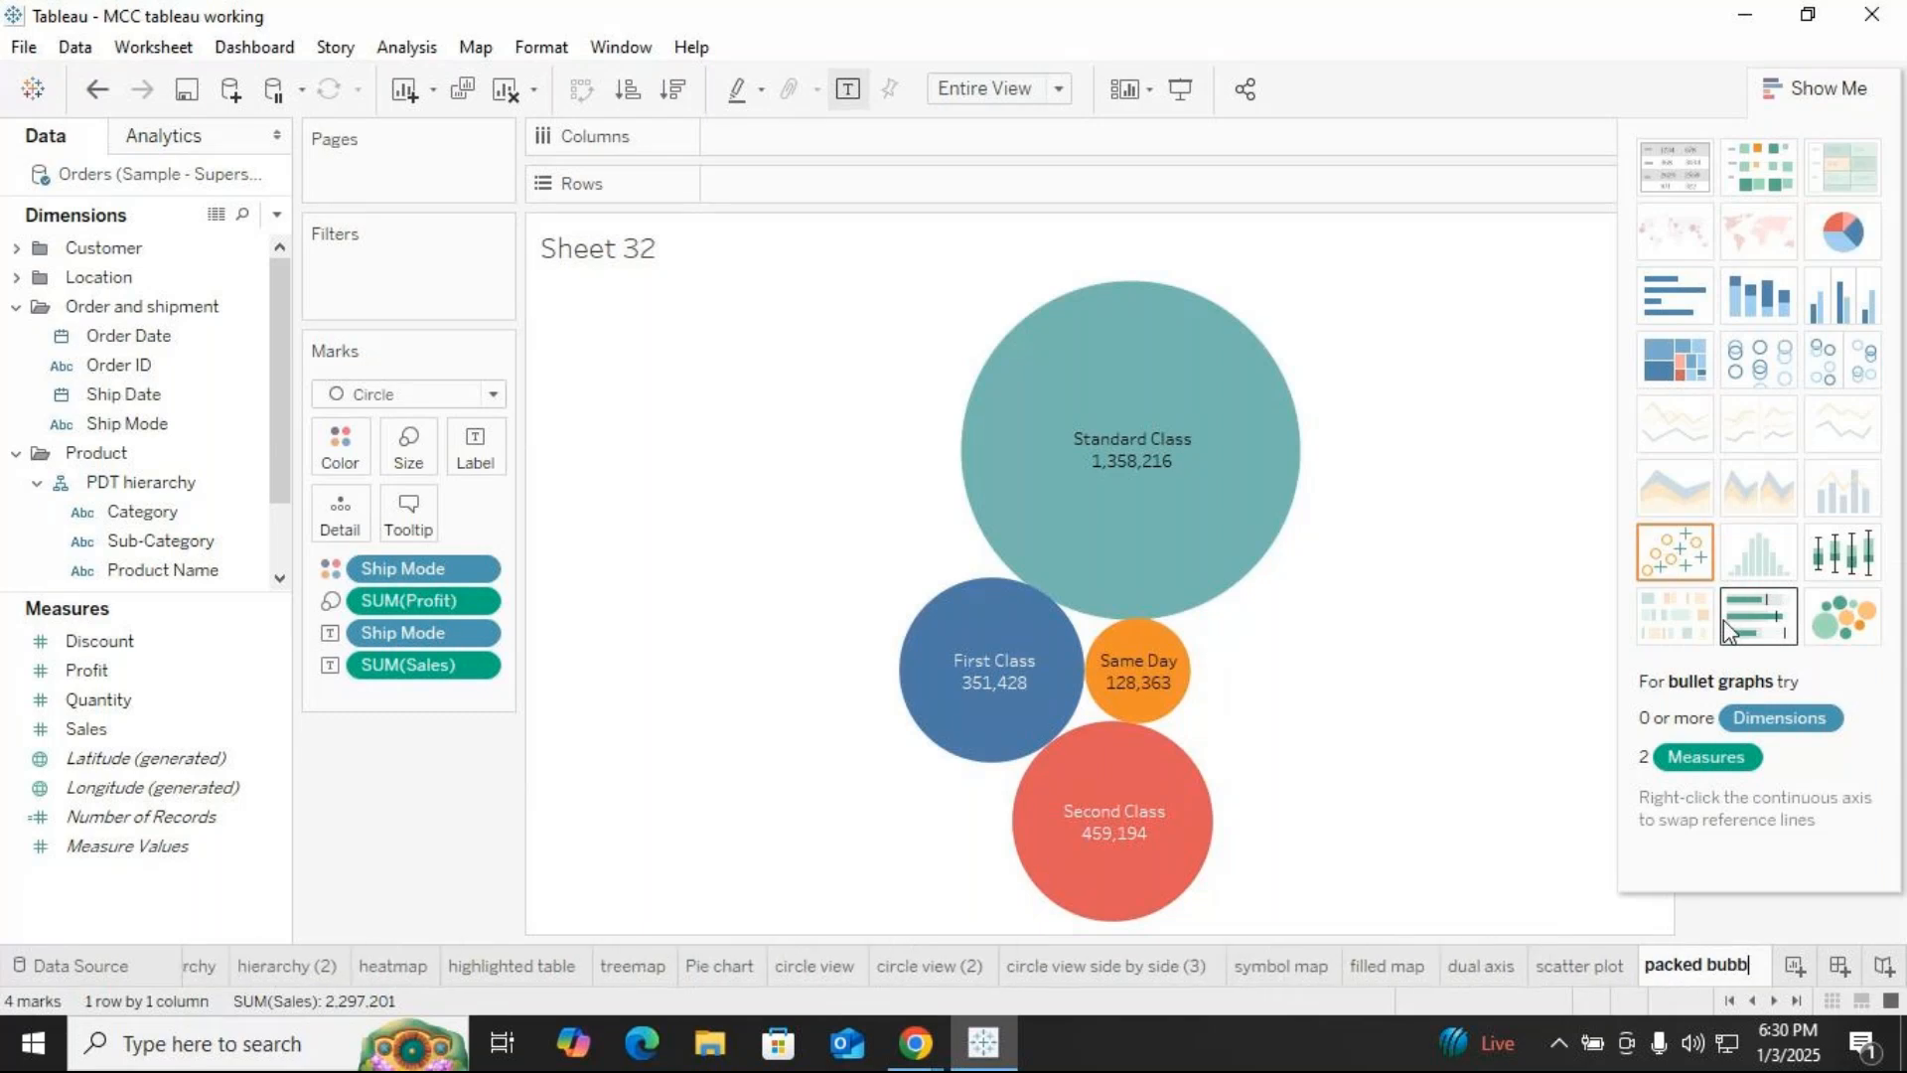
type("les")
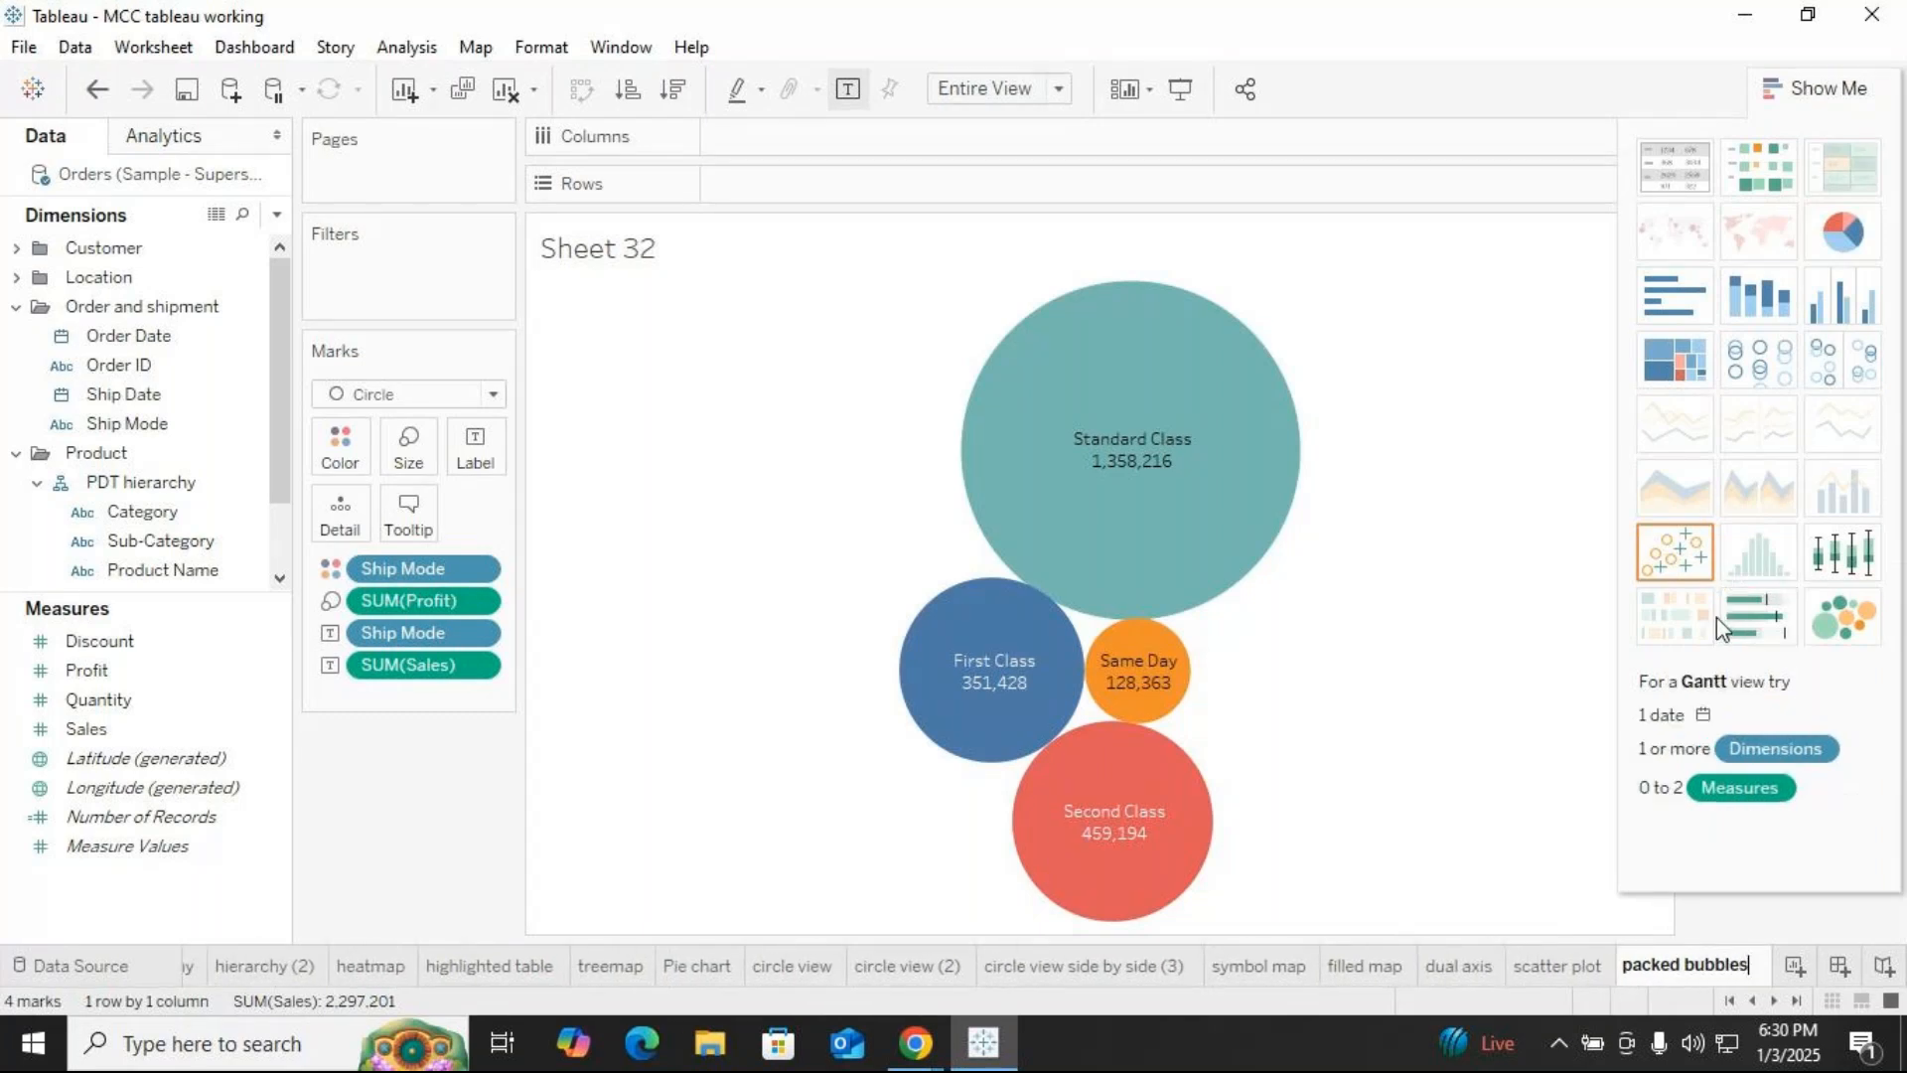
key("Return")
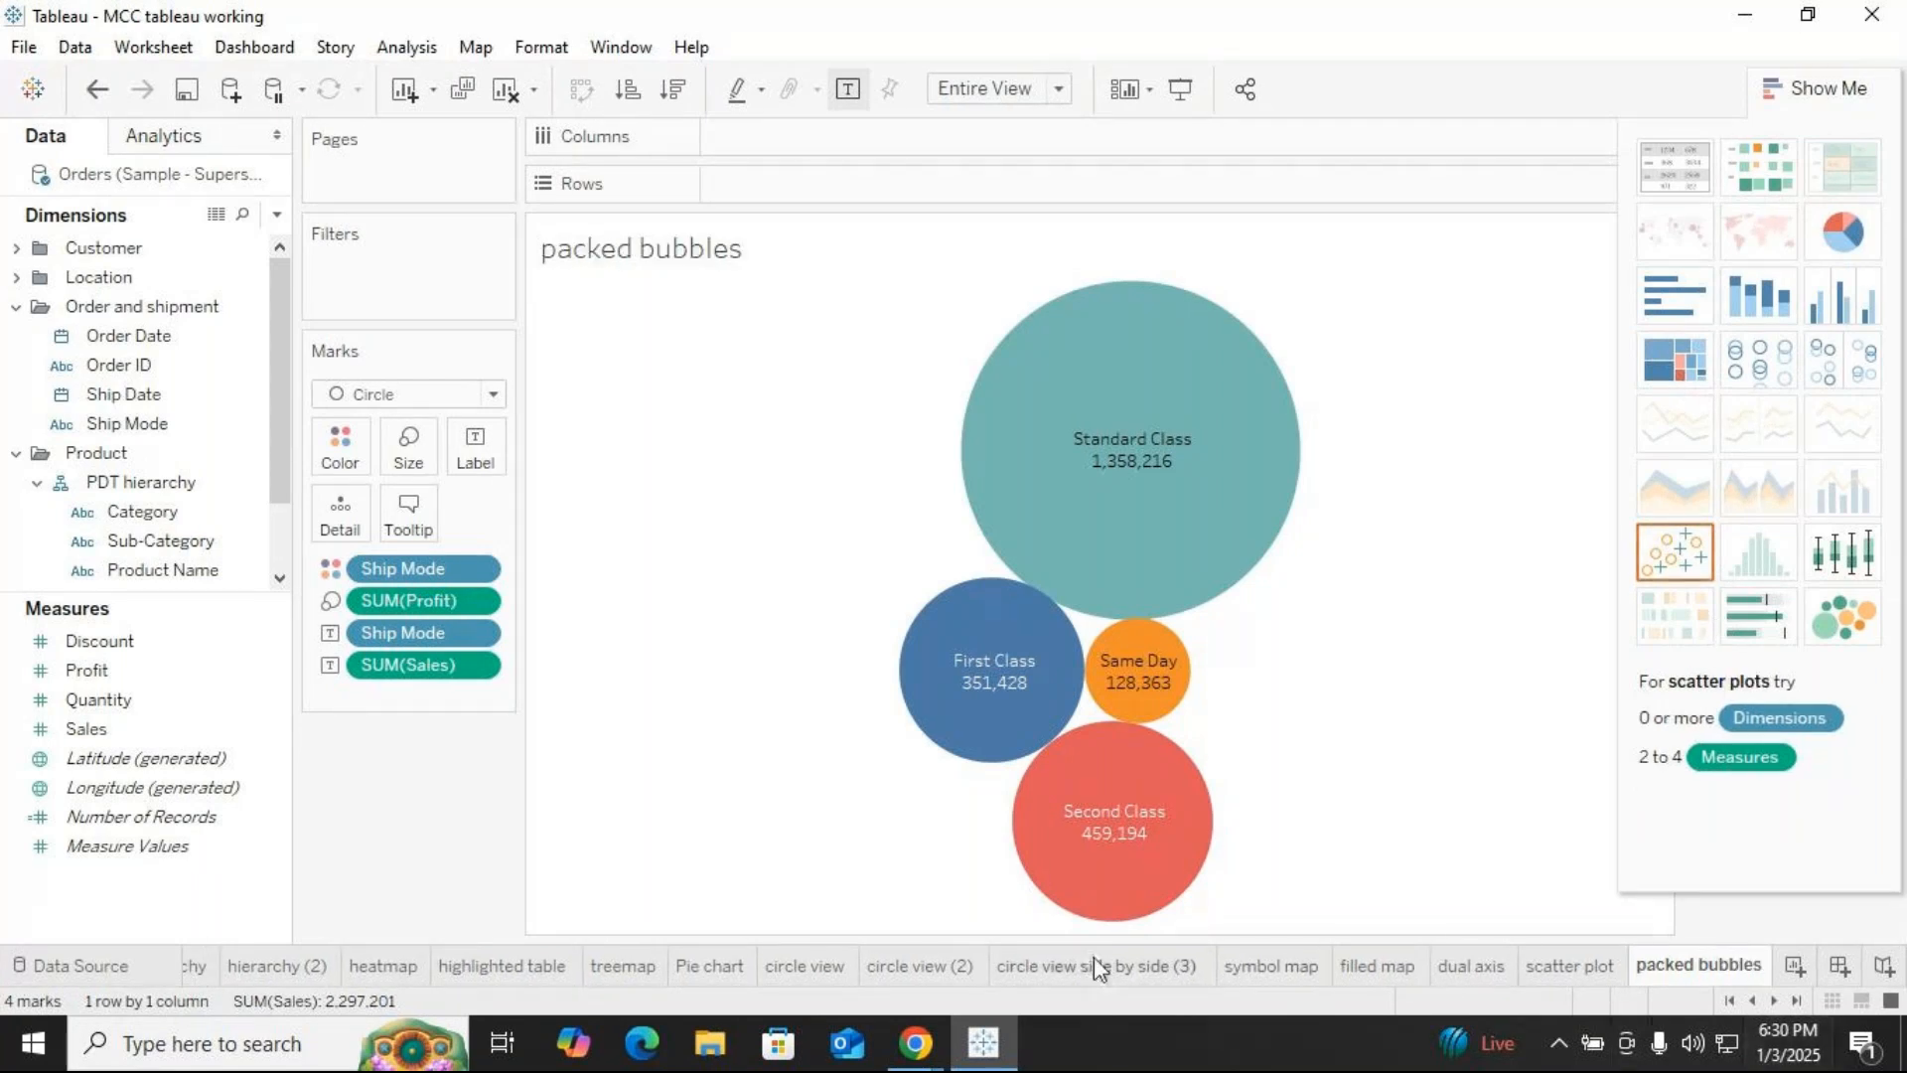
left_click(1814, 92)
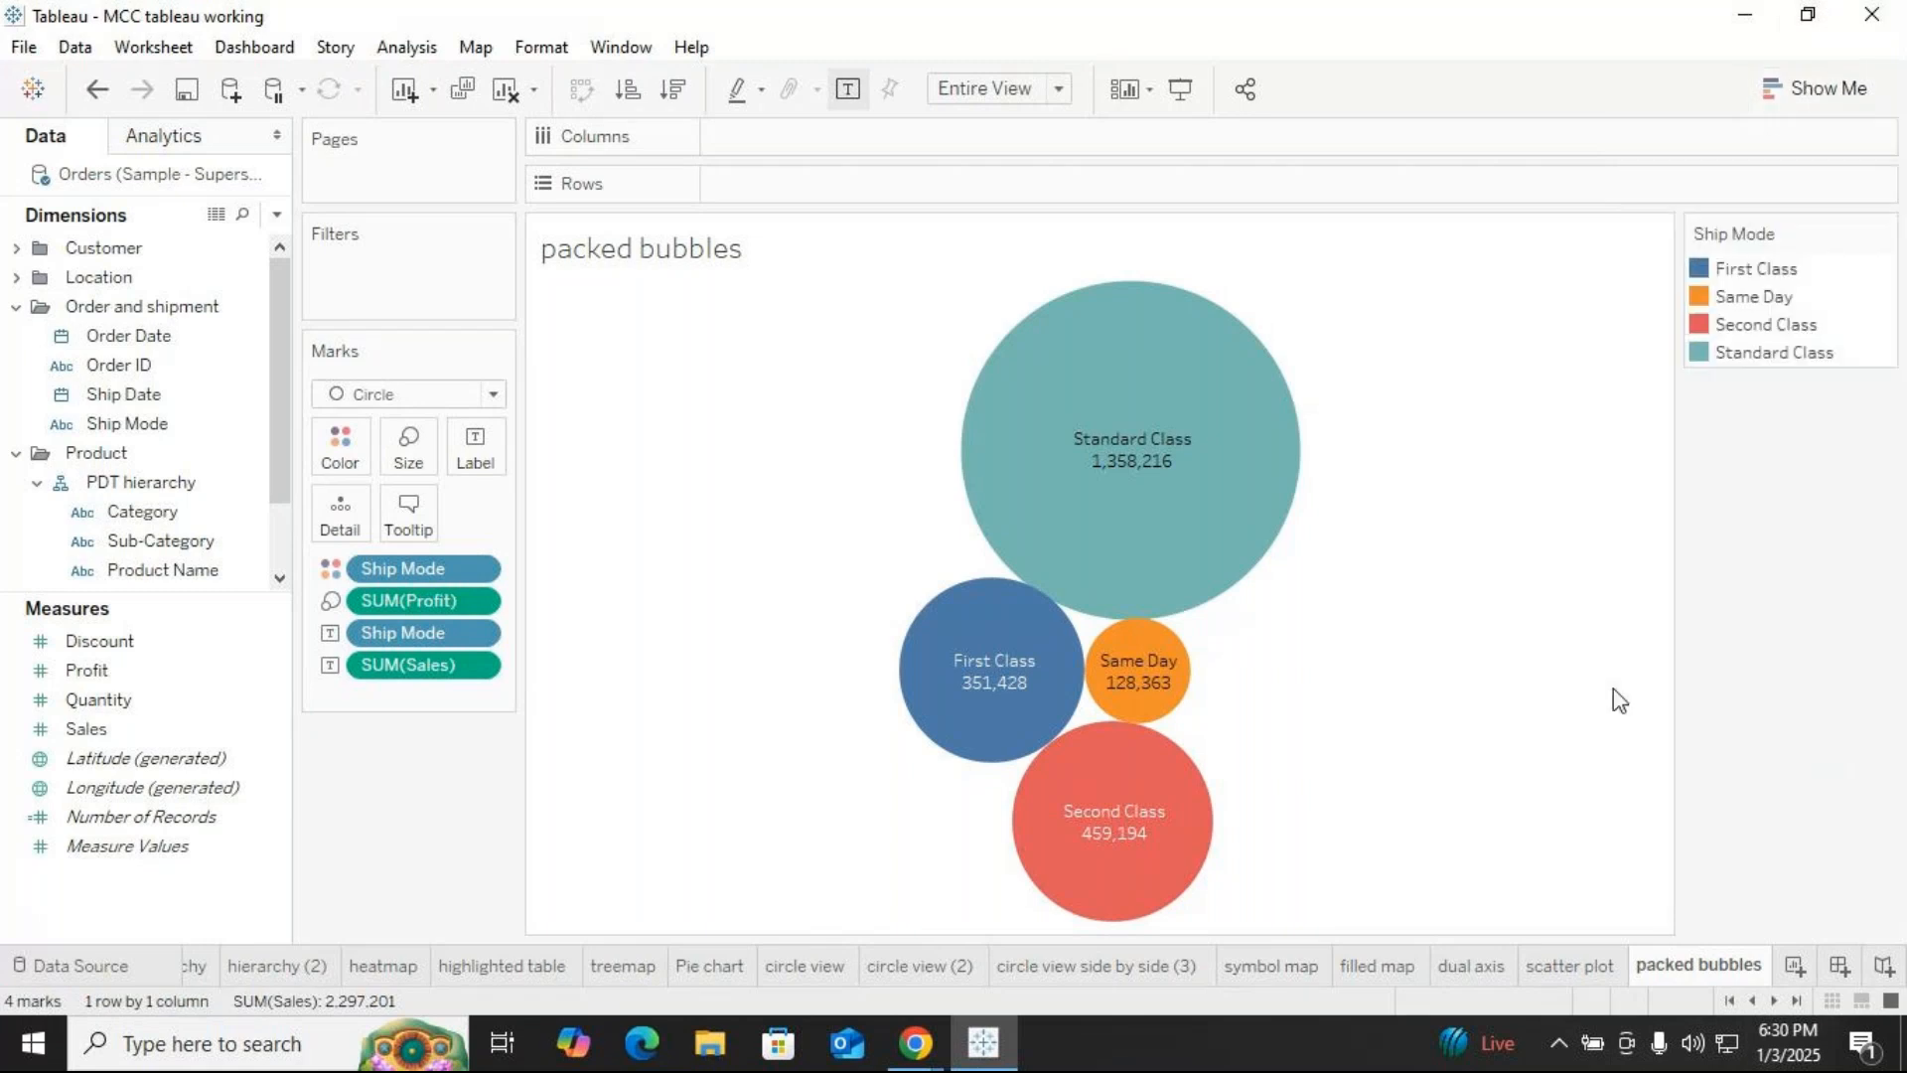
Switch to the GoTo Meeting window, mute the microphone, and return to Tableau
mouse_move(922, 1048)
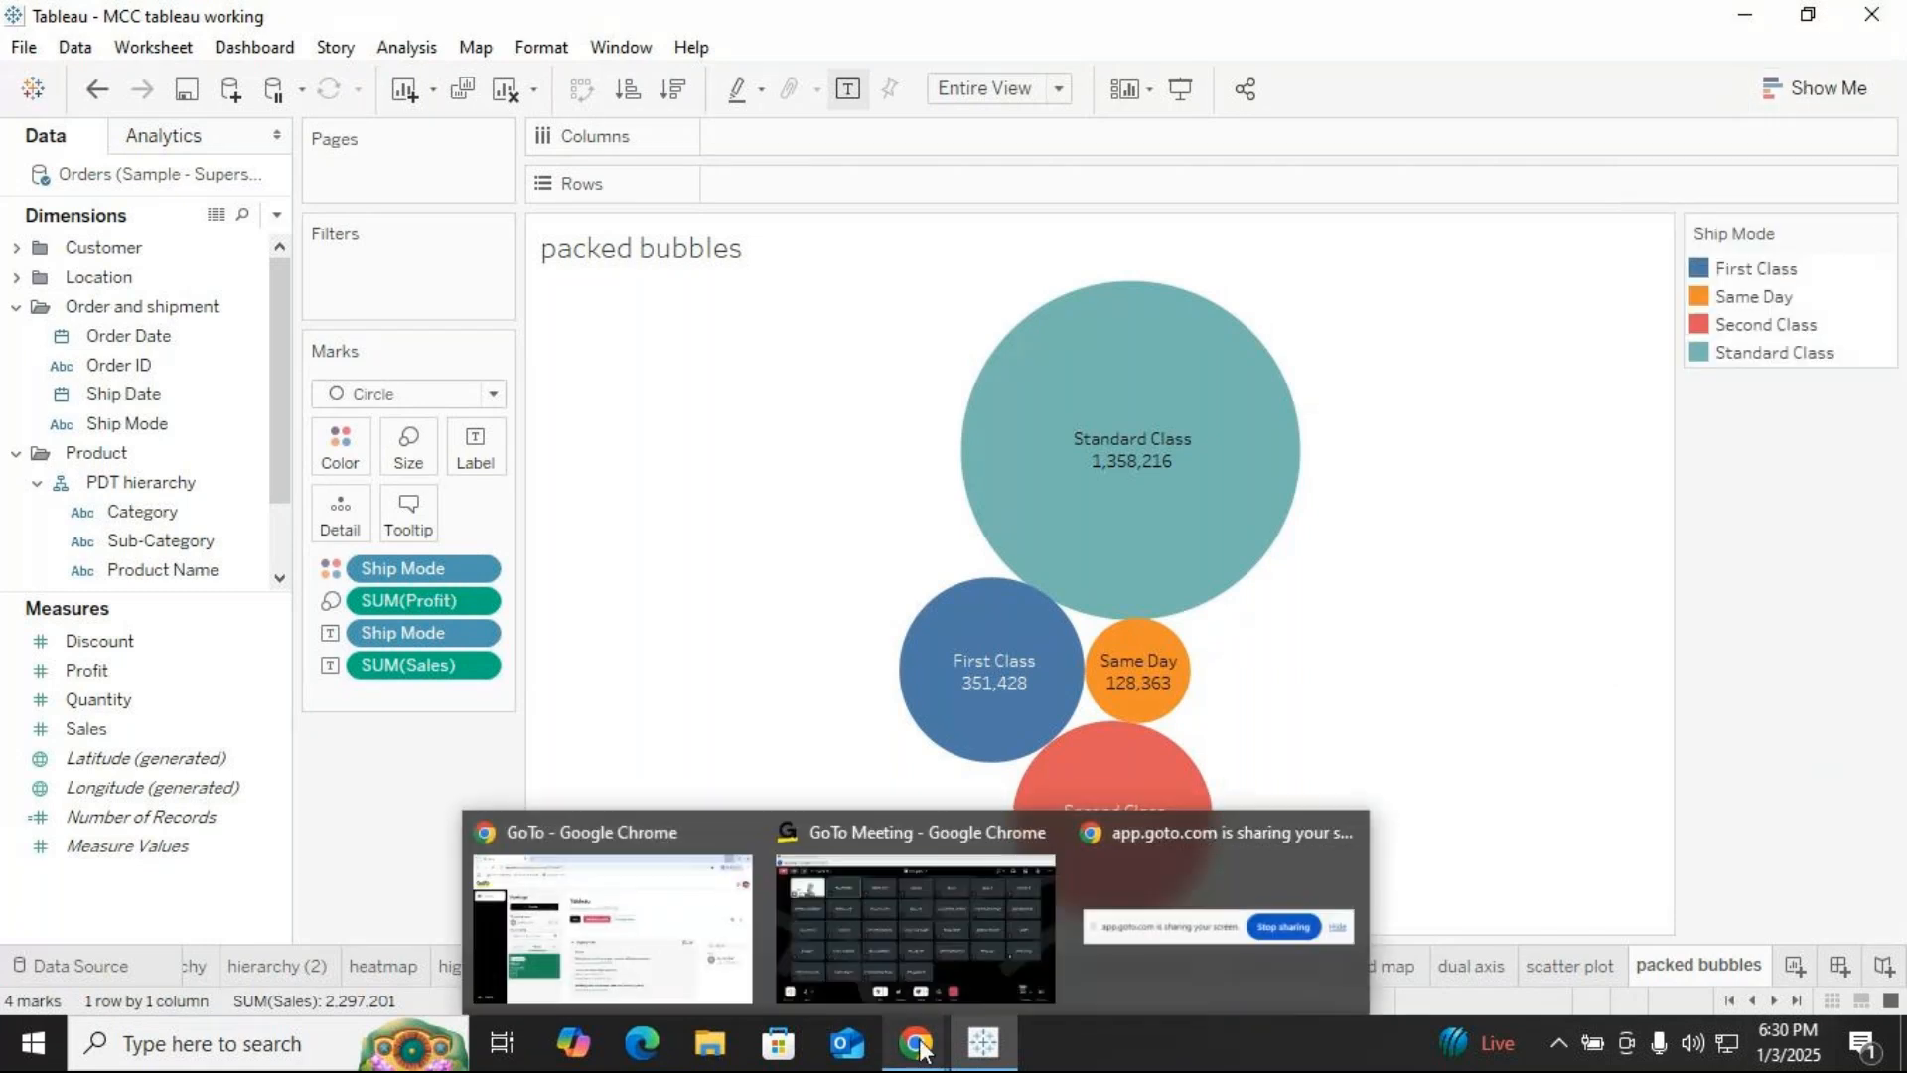
left_click(894, 944)
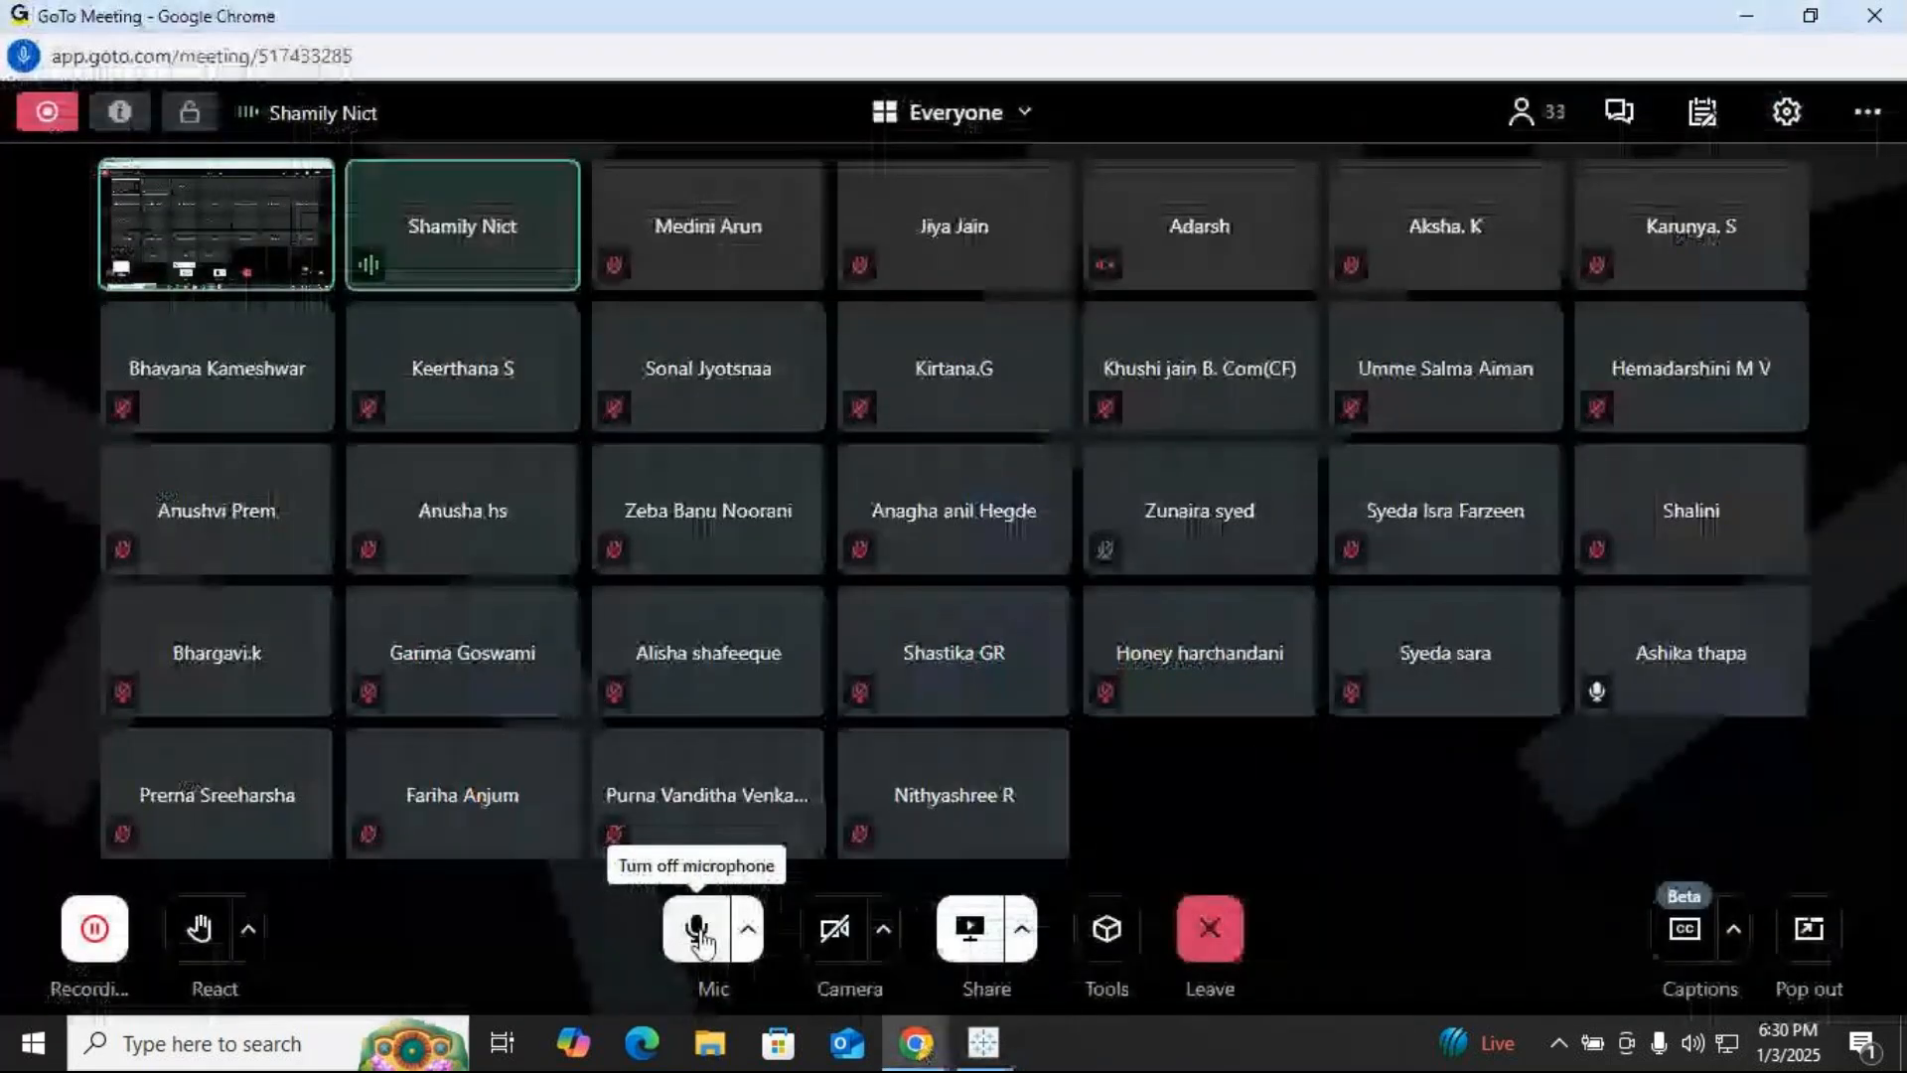
left_click(698, 933)
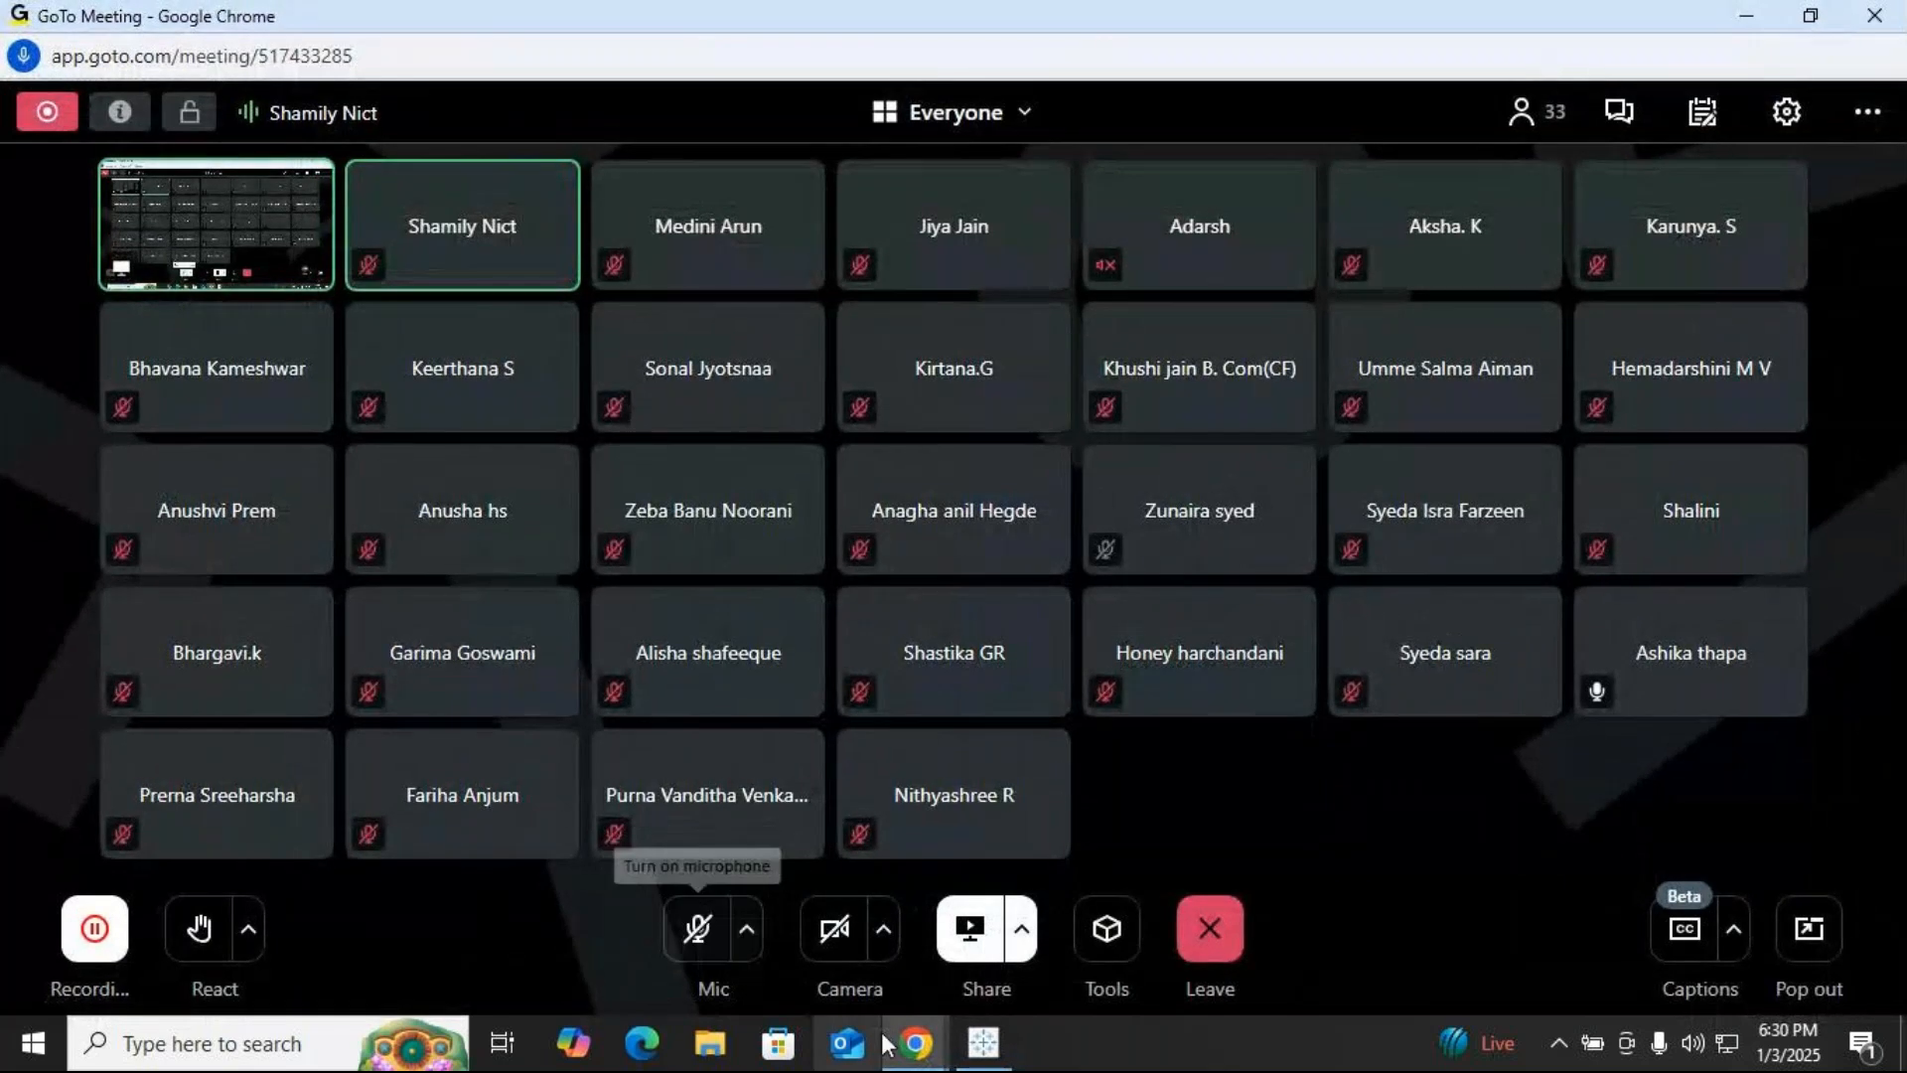
left_click(959, 1055)
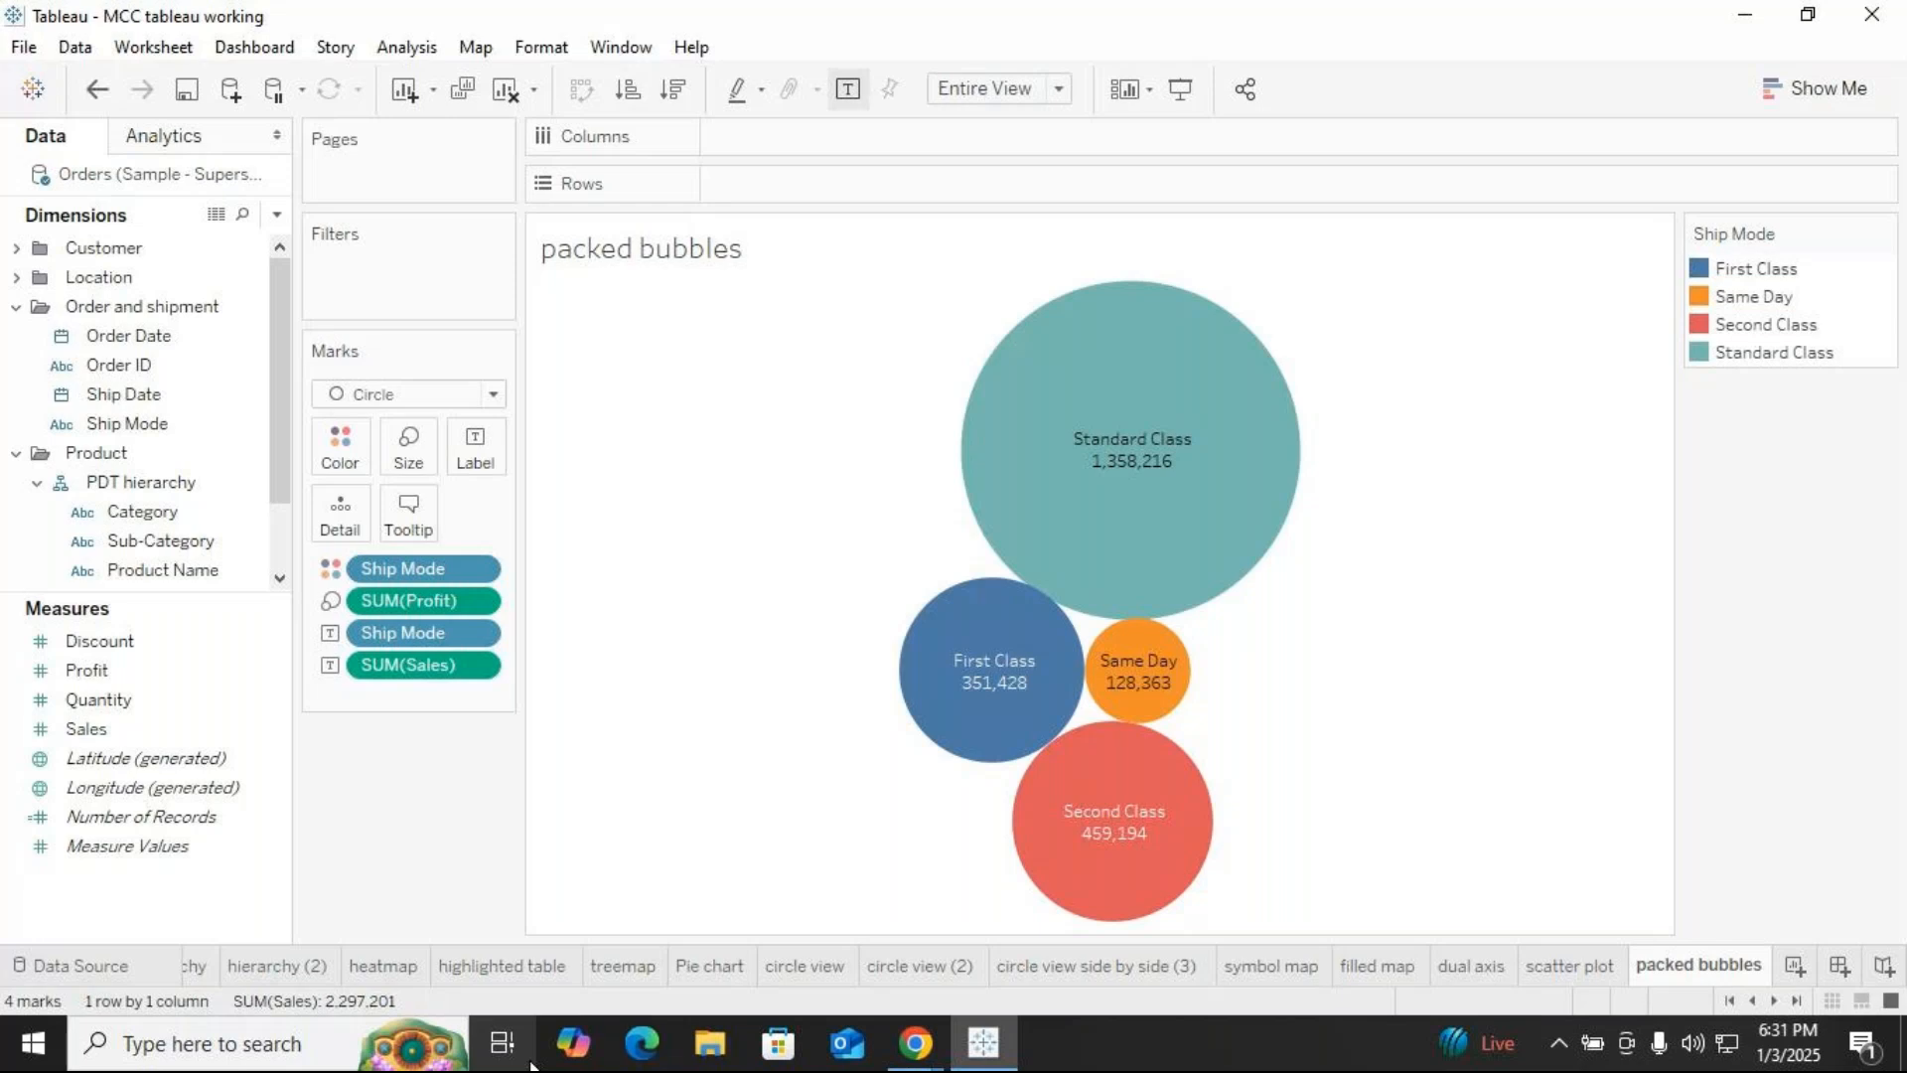
Switch back to the GoTo Meeting window, unmute the microphone, and return to Tableau
left_click(919, 1045)
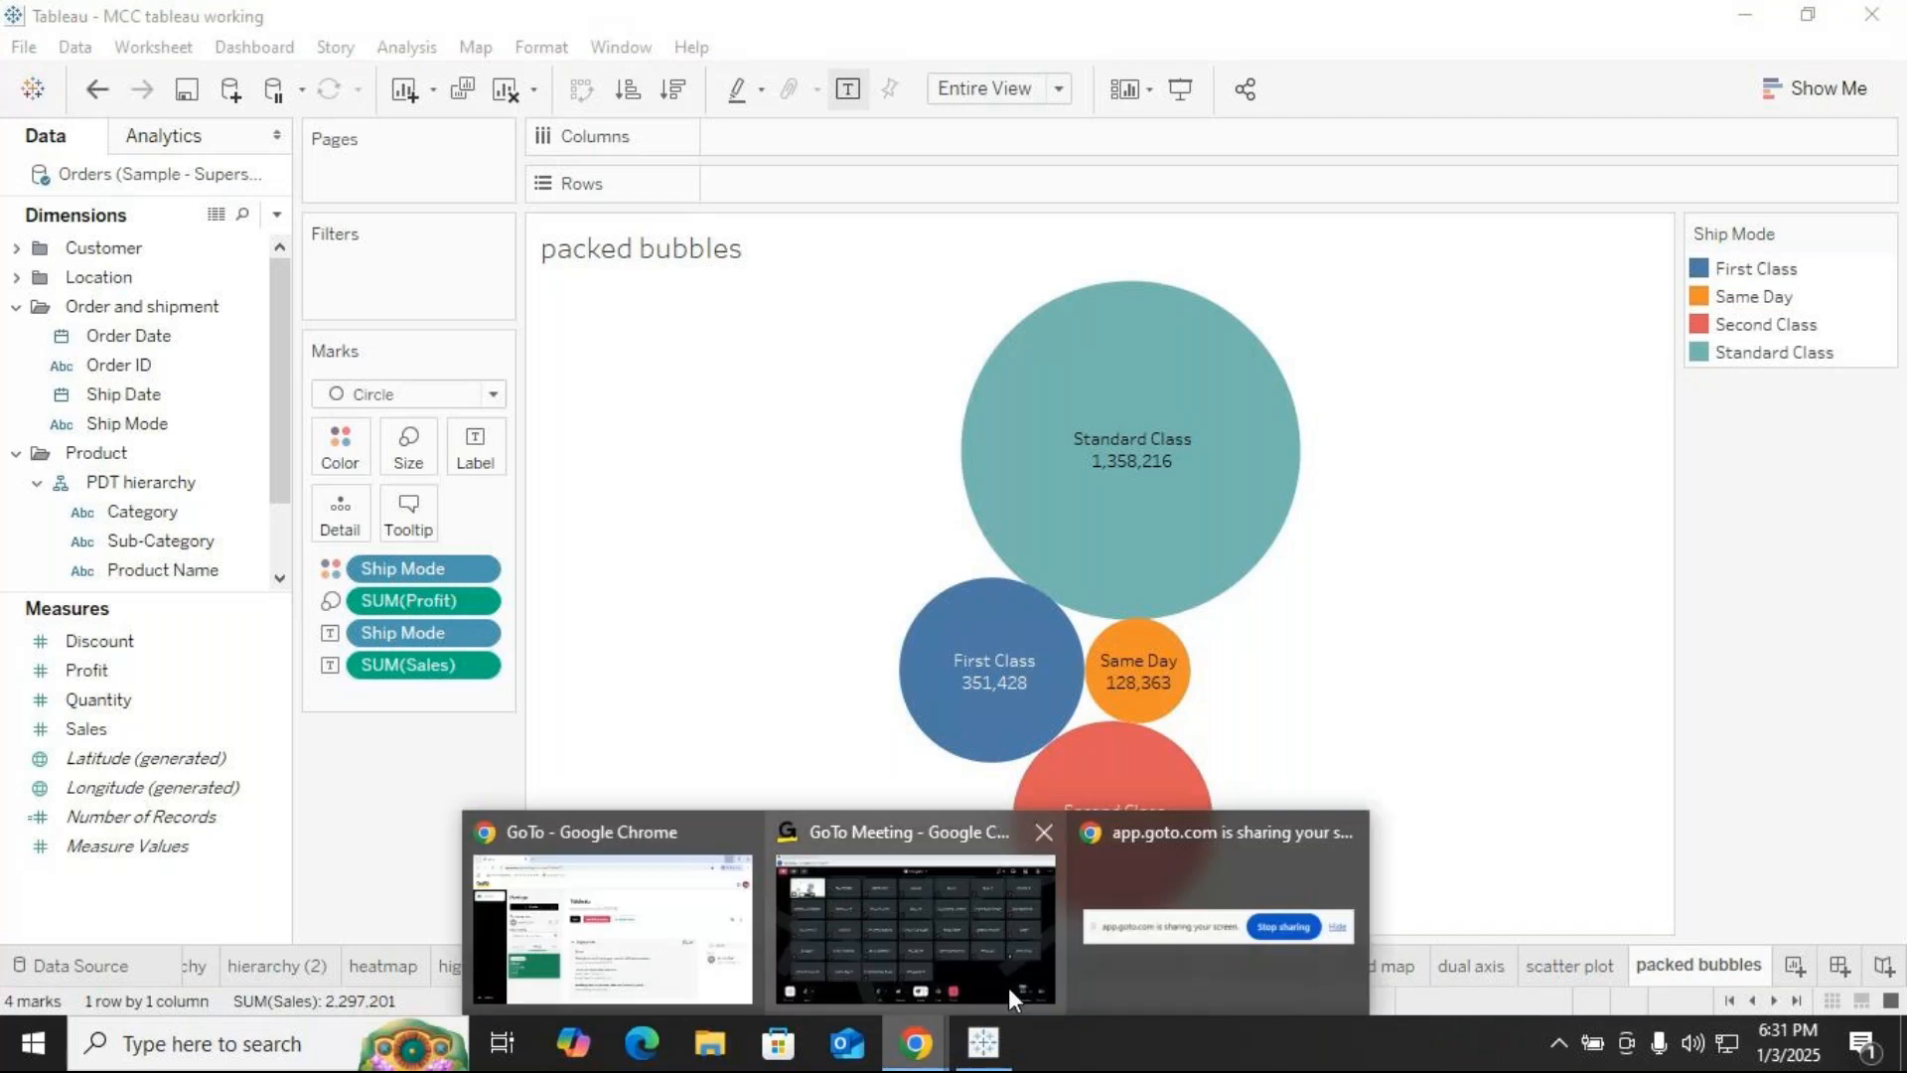
left_click(994, 983)
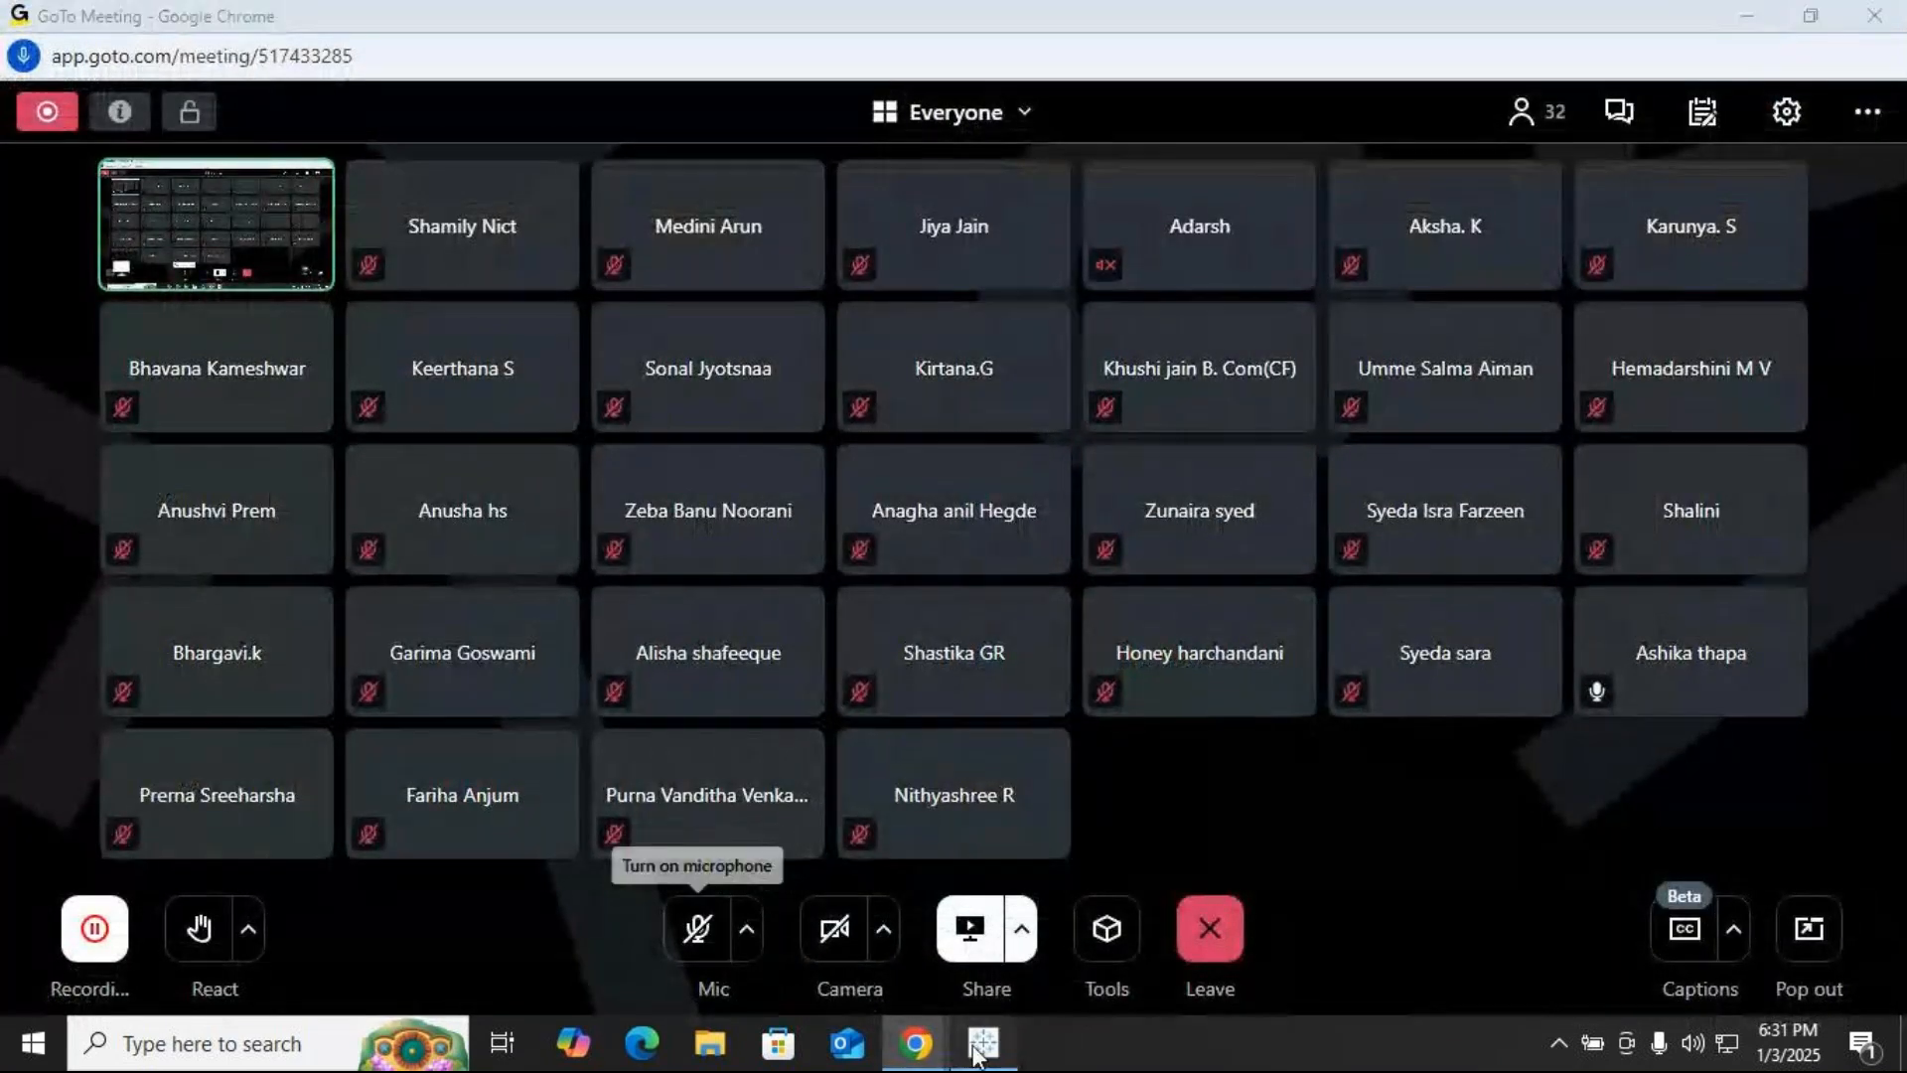
left_click(983, 1045)
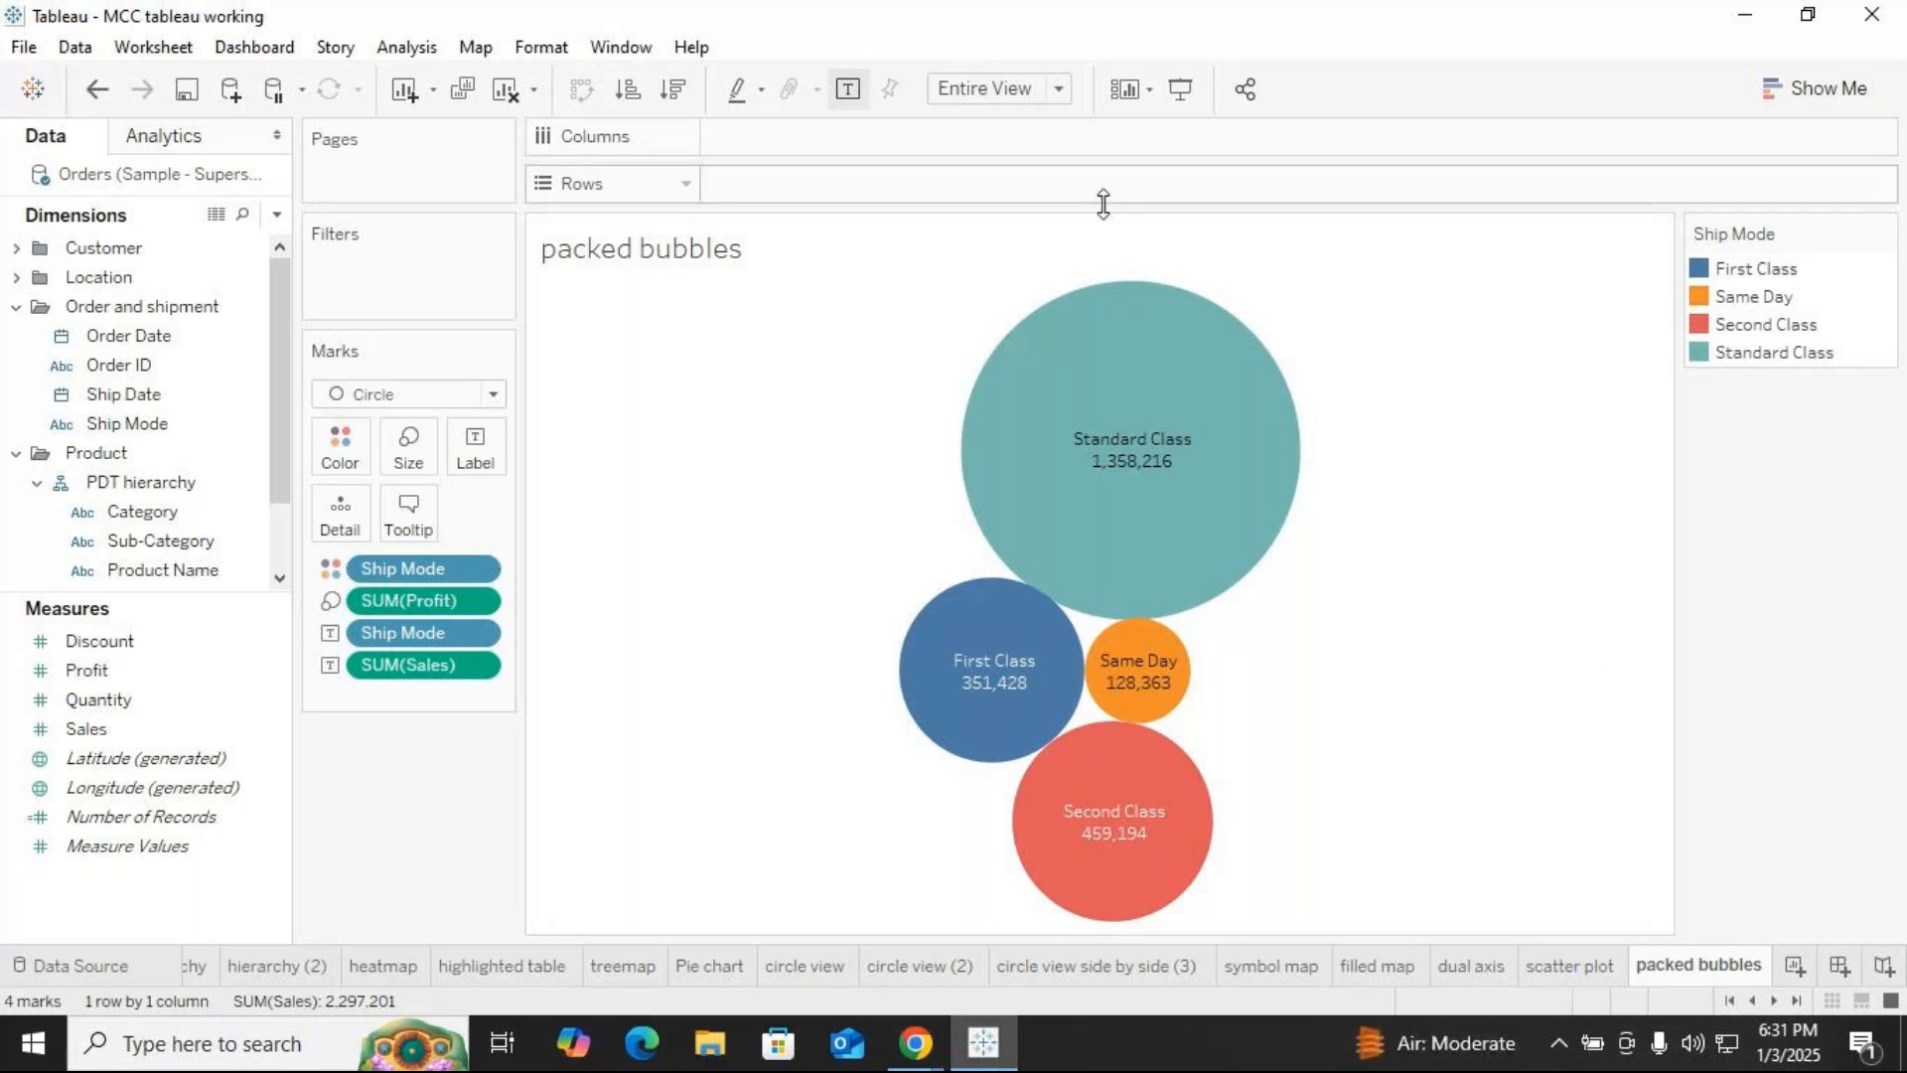
left_click(988, 1041)
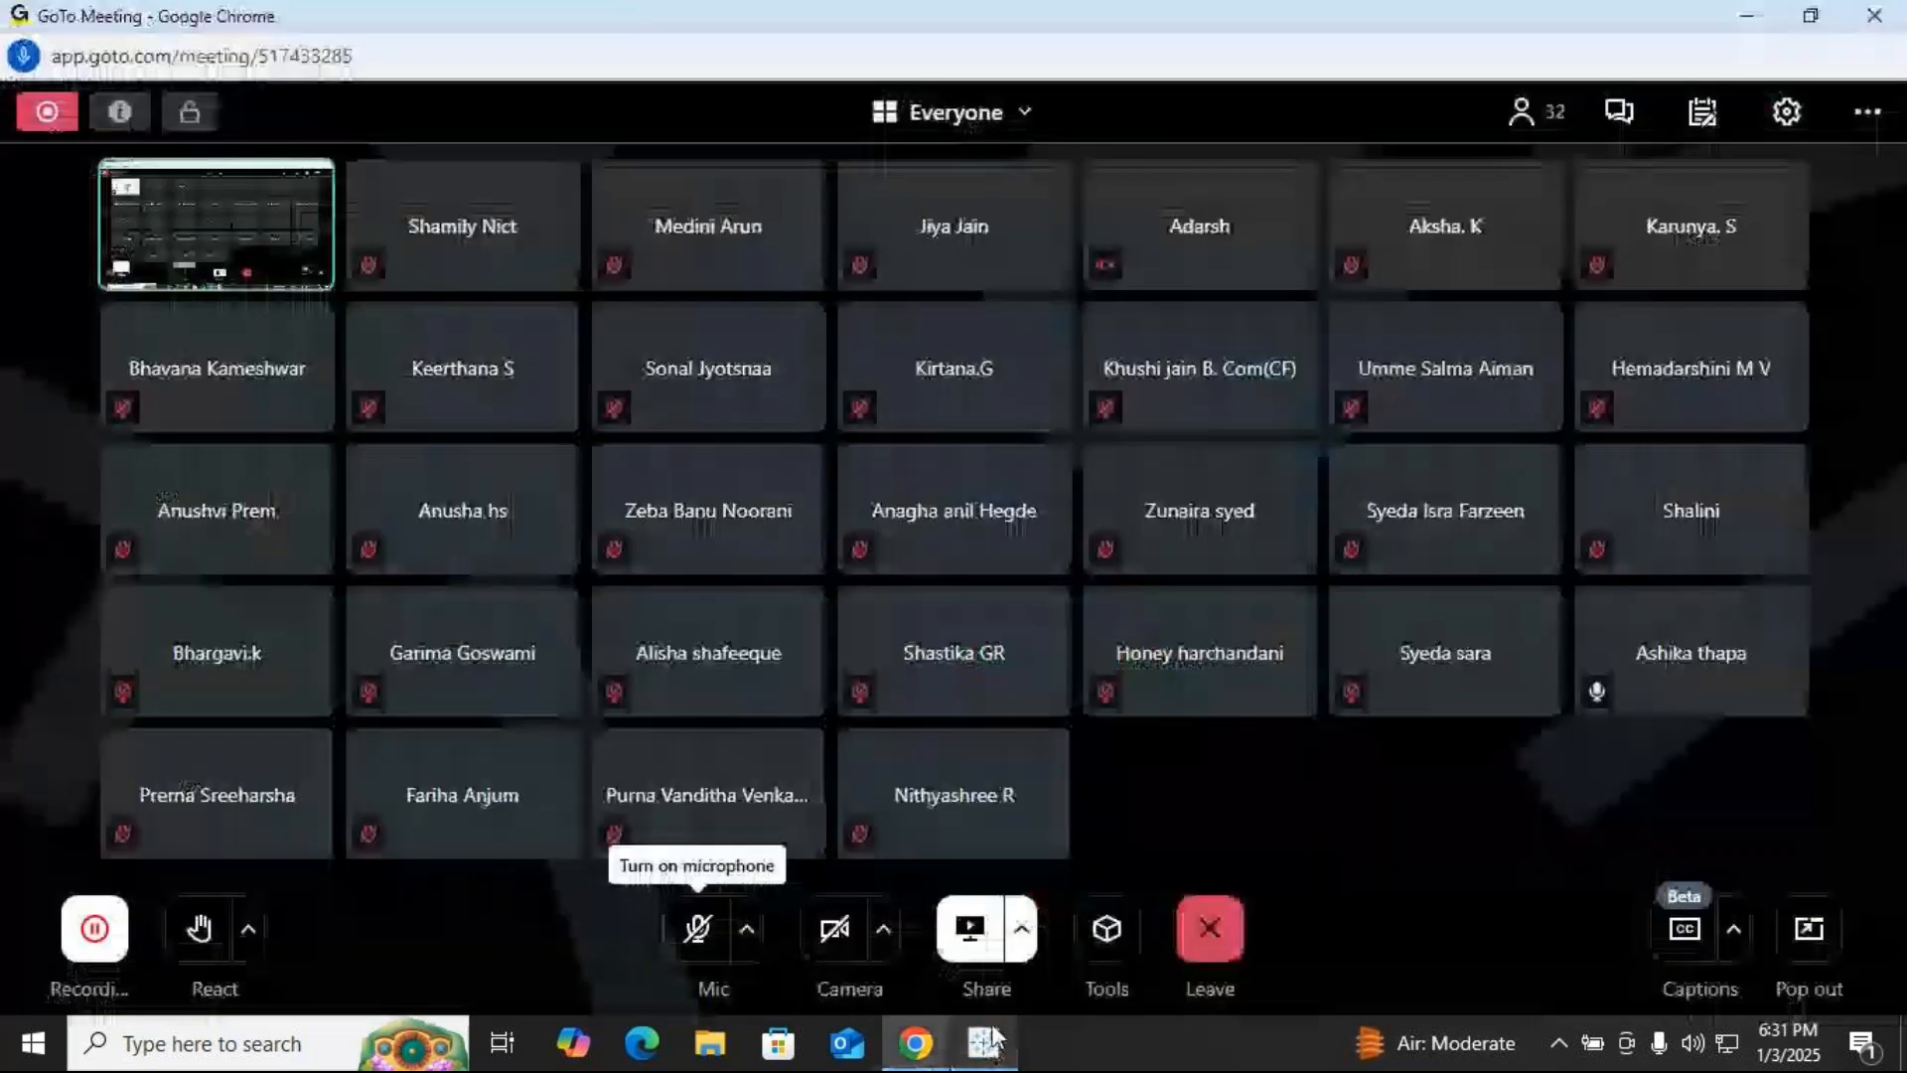
left_click(687, 931)
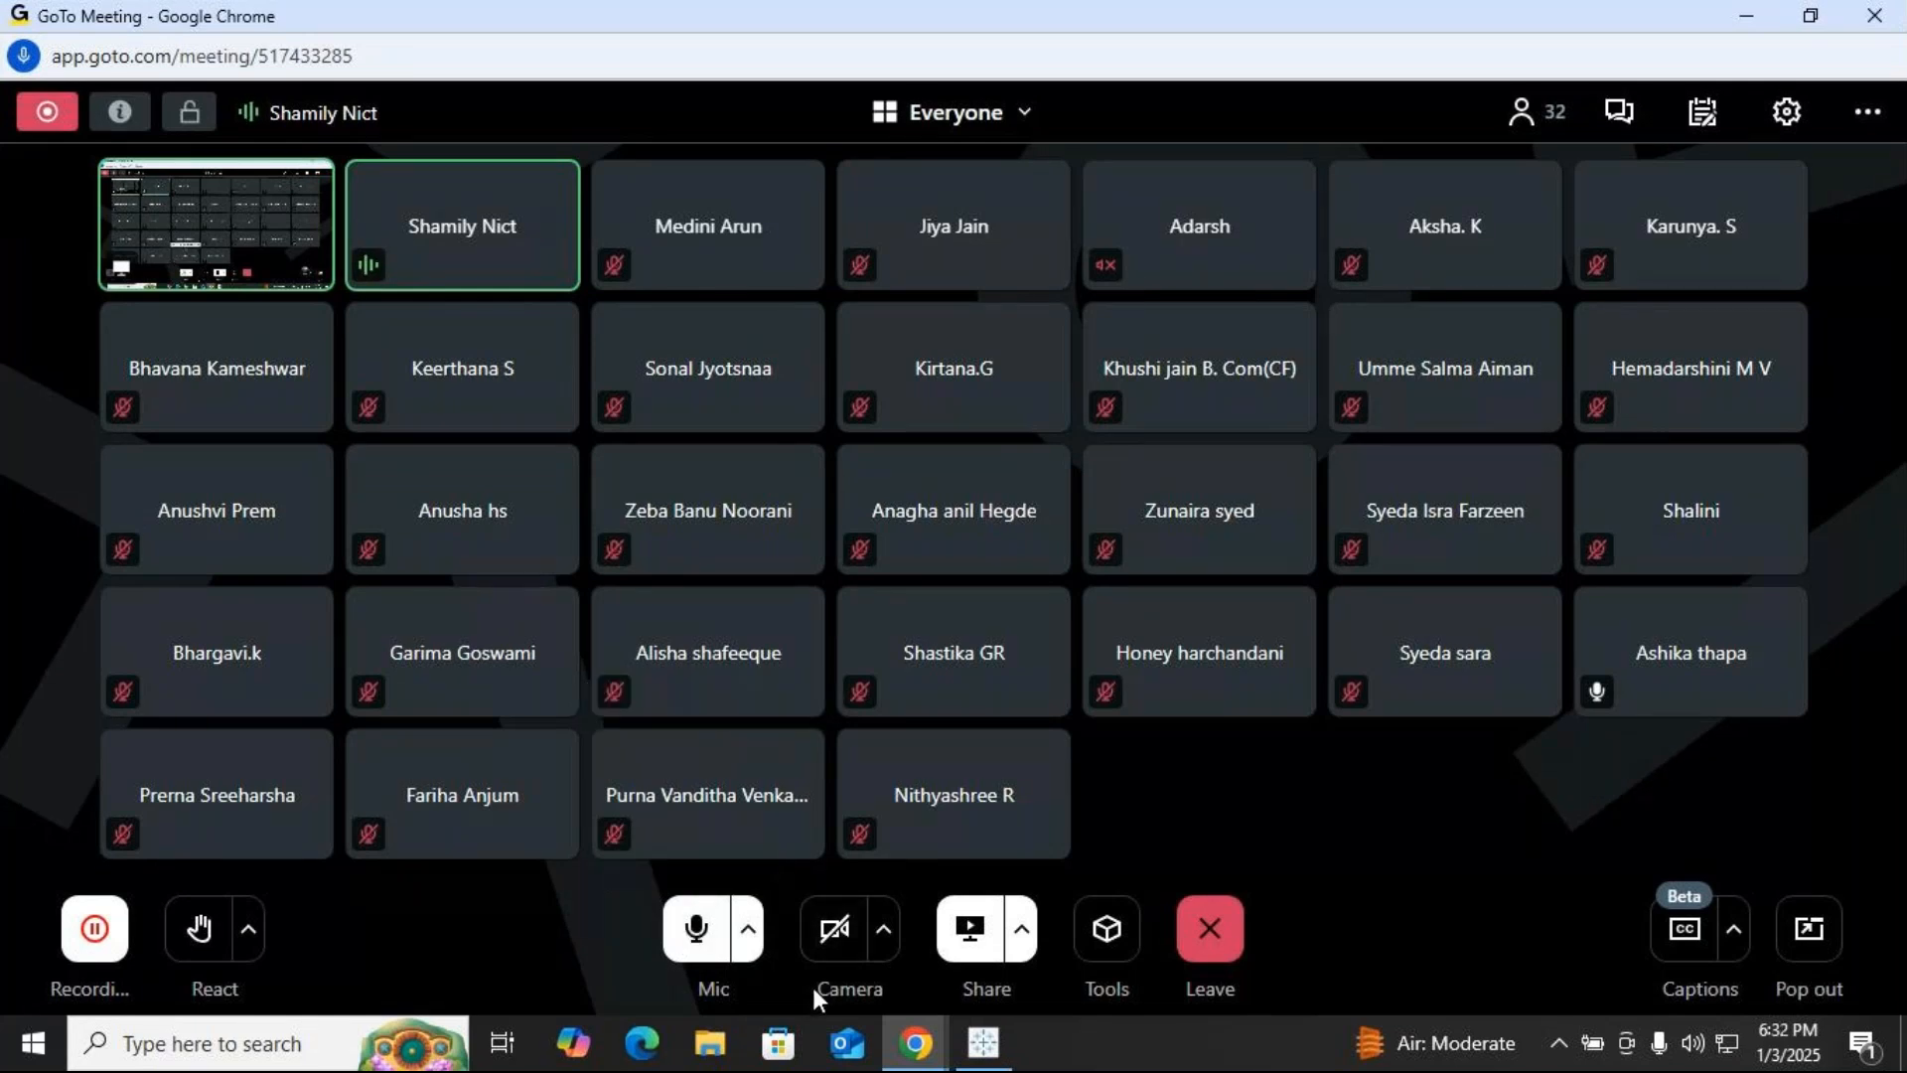
left_click(975, 1044)
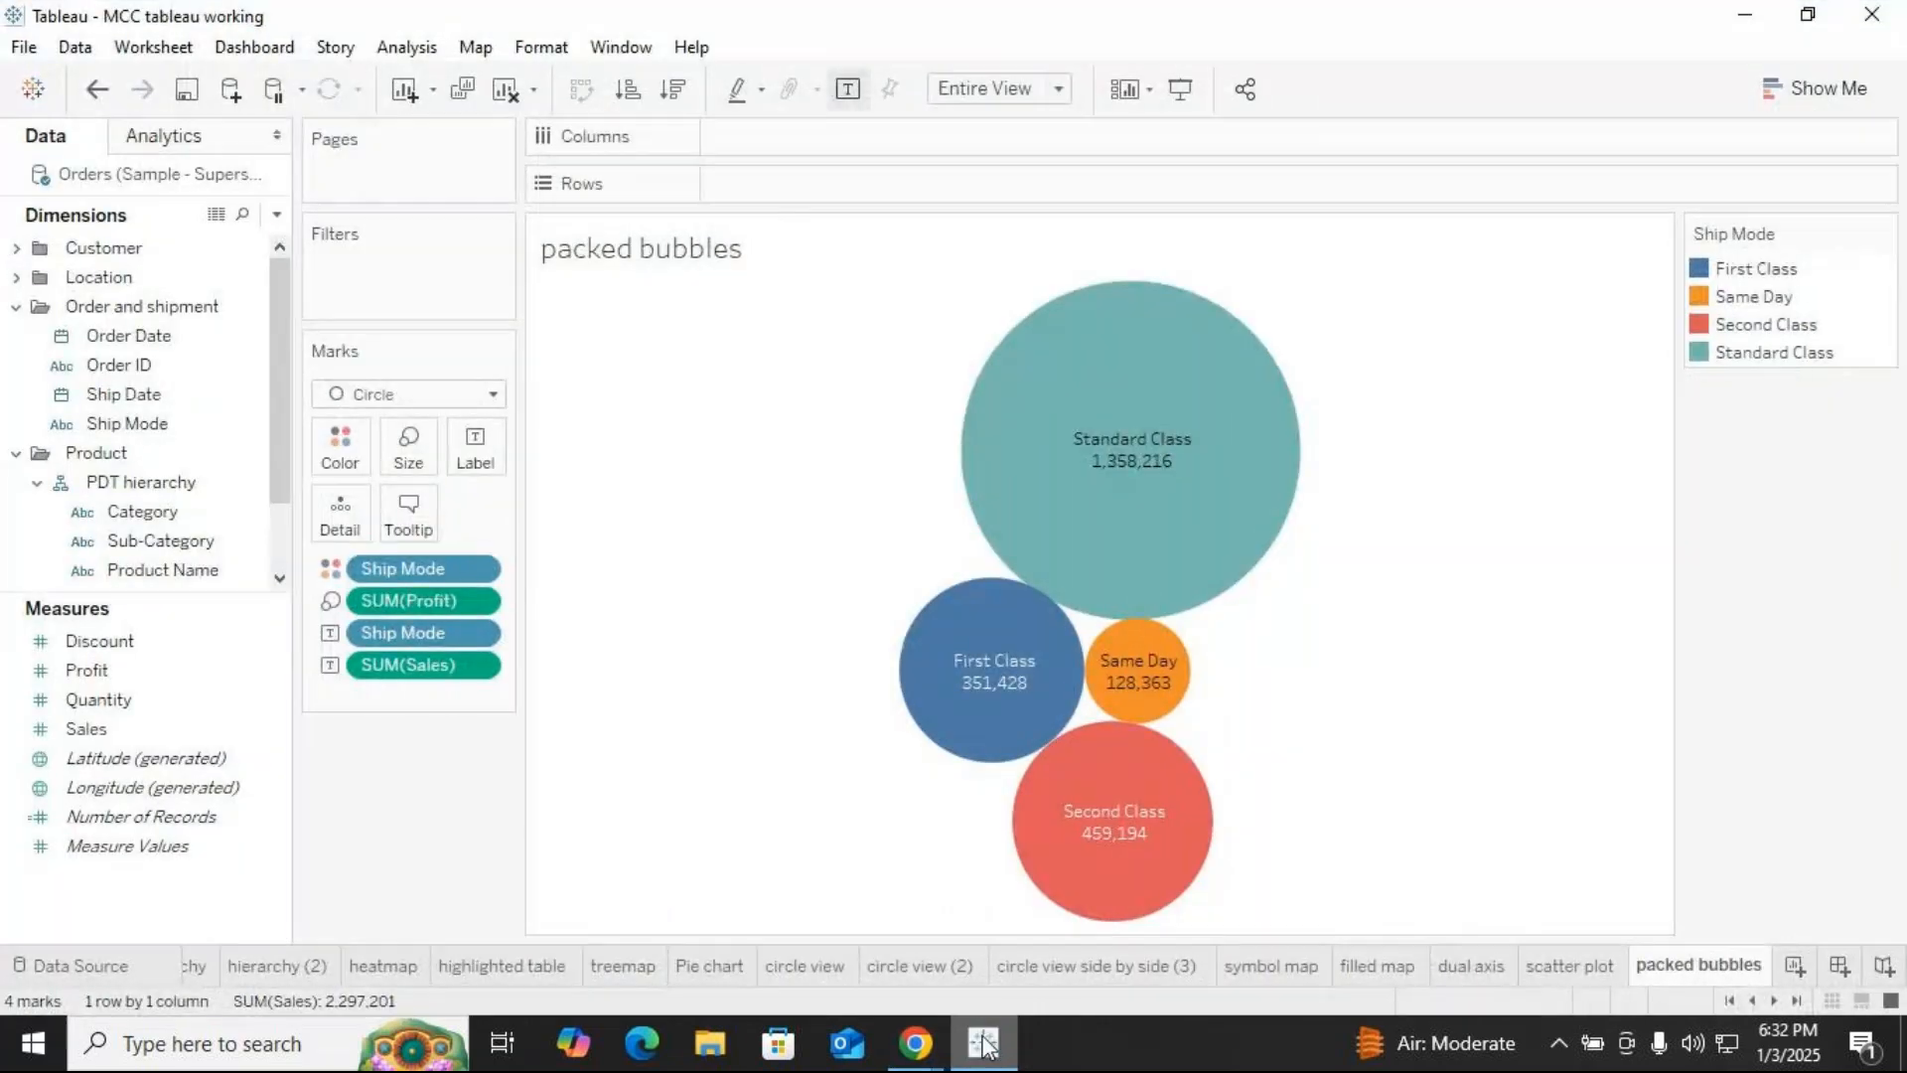
Create a new worksheet with Segment as columns and Category as rows
left_click(1794, 967)
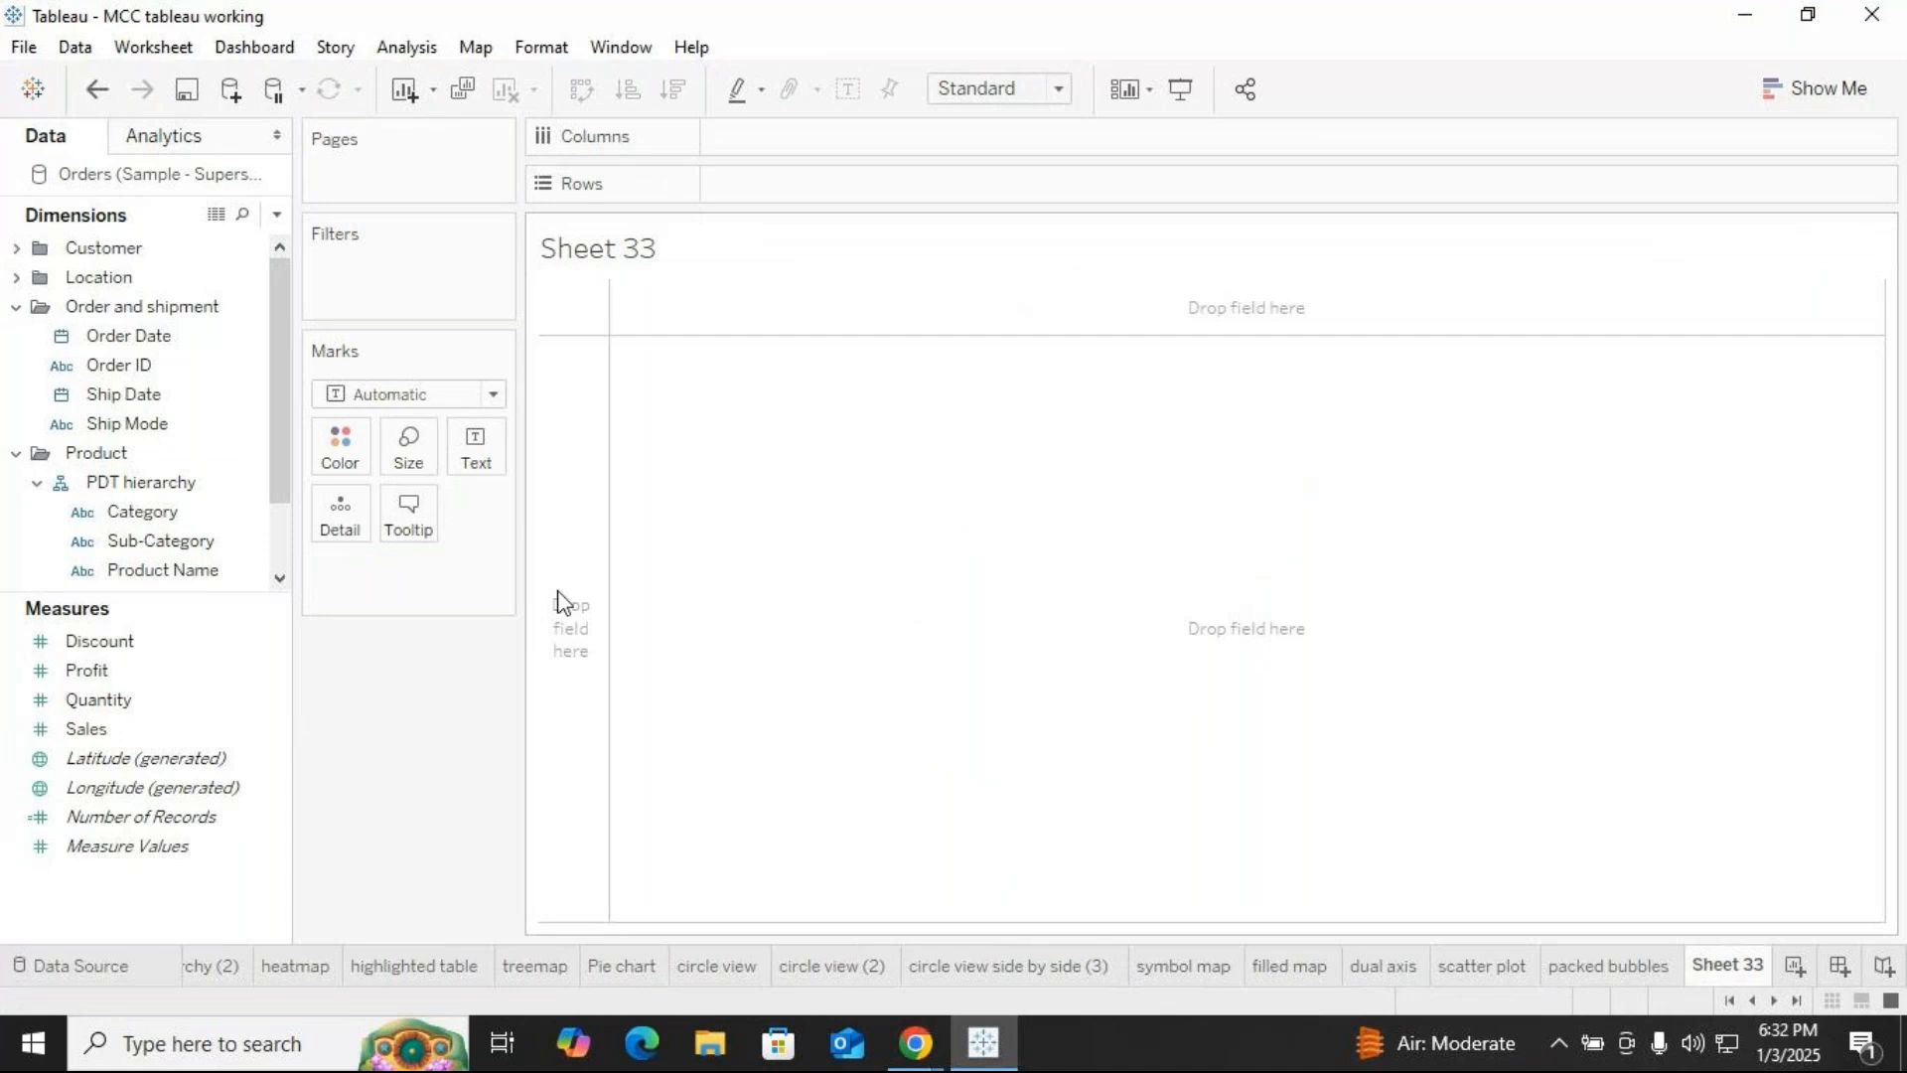
scroll(199, 486, "down", 3)
left_click_drag(161, 550, 800, 140)
left_click_drag(139, 427, 801, 203)
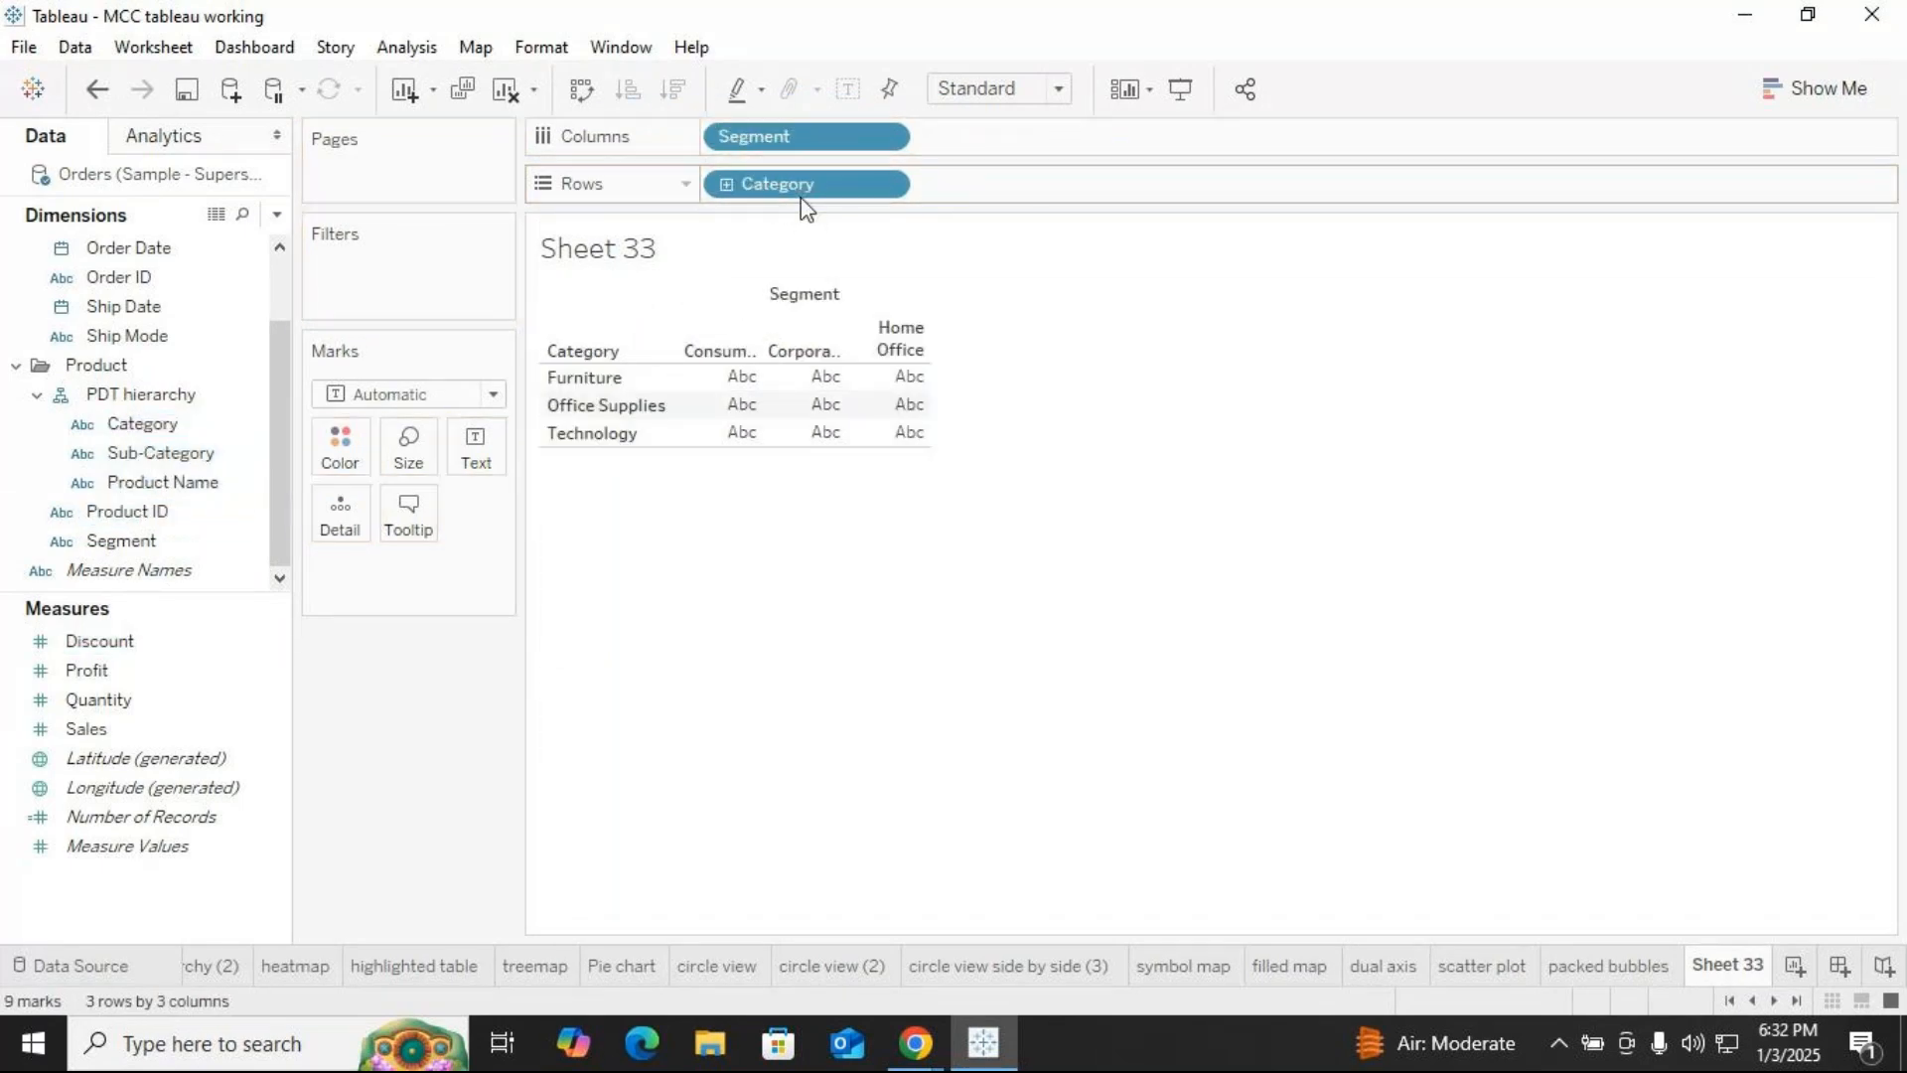
Replace the Category rows with Sub-Category and show Sales as the table's values
left_click_drag(802, 199, 191, 479)
left_click_drag(173, 454, 795, 195)
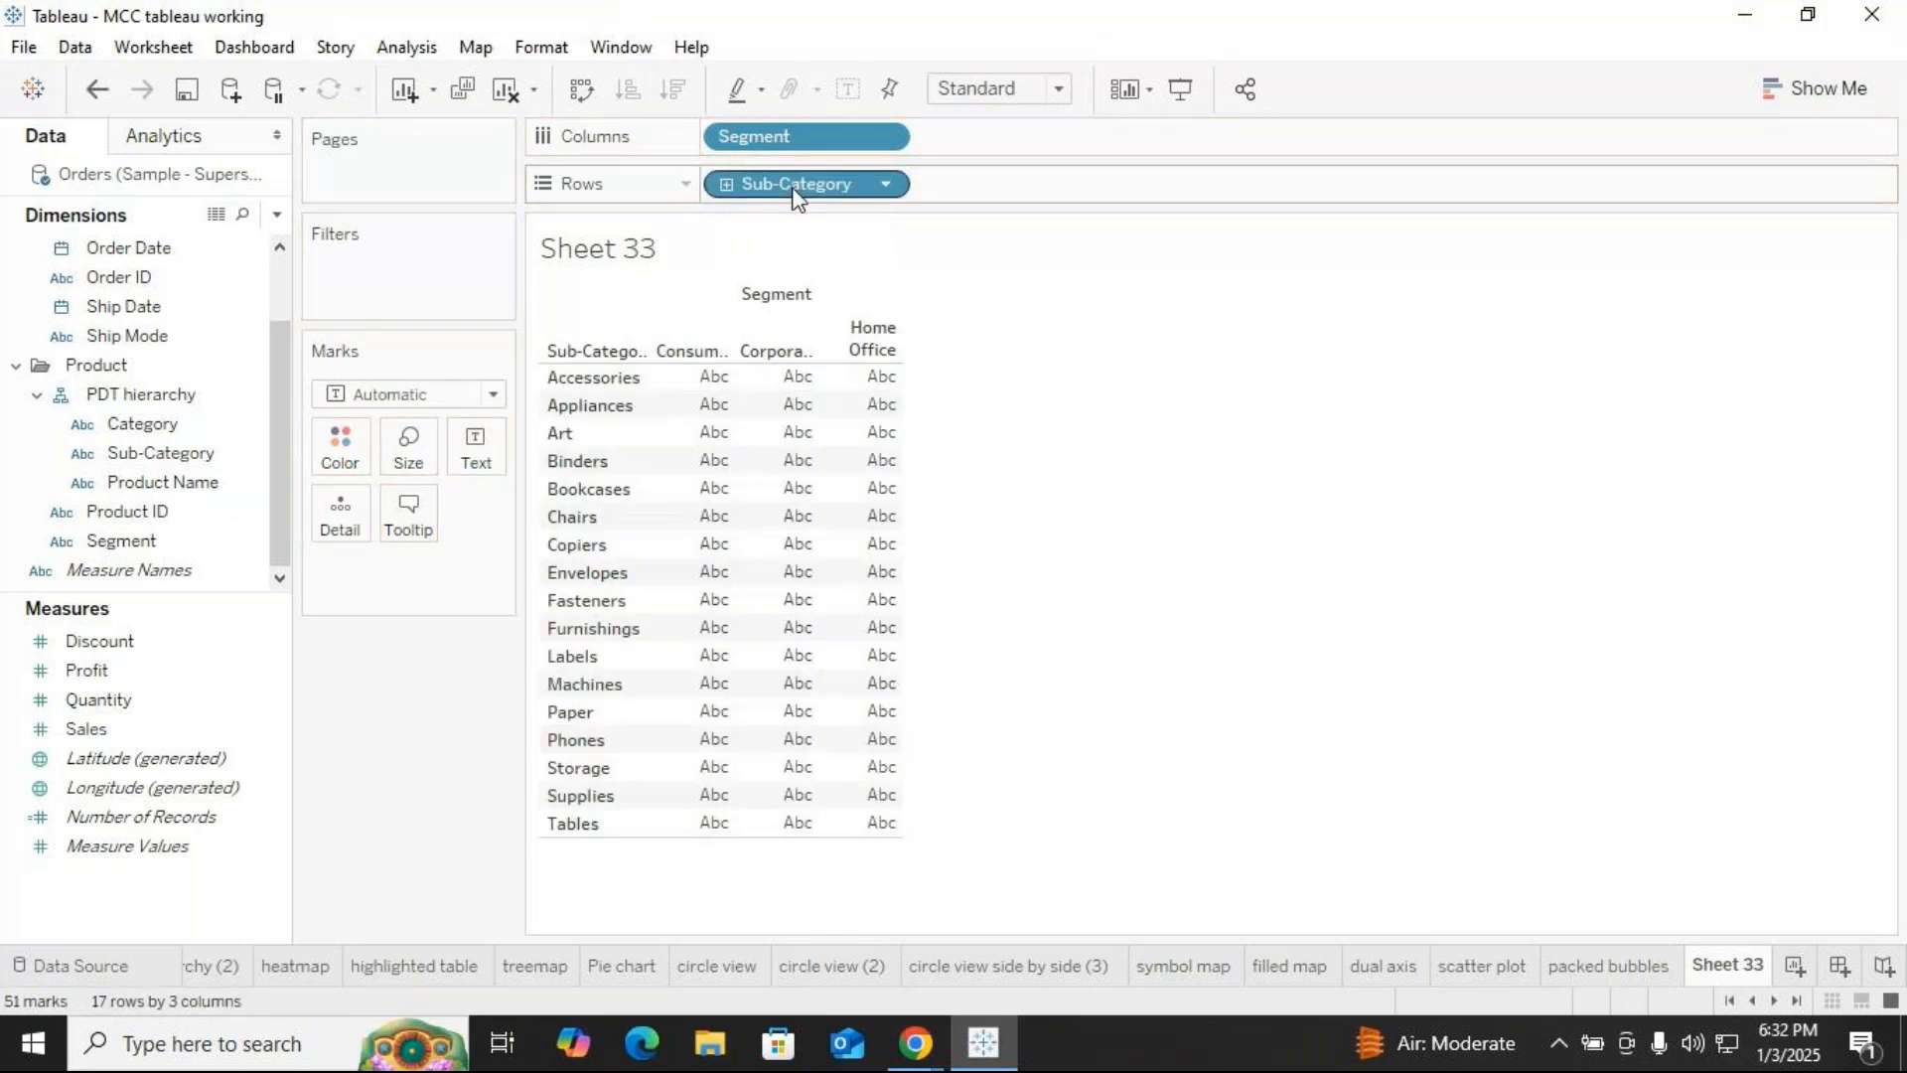
left_click_drag(117, 729, 699, 561)
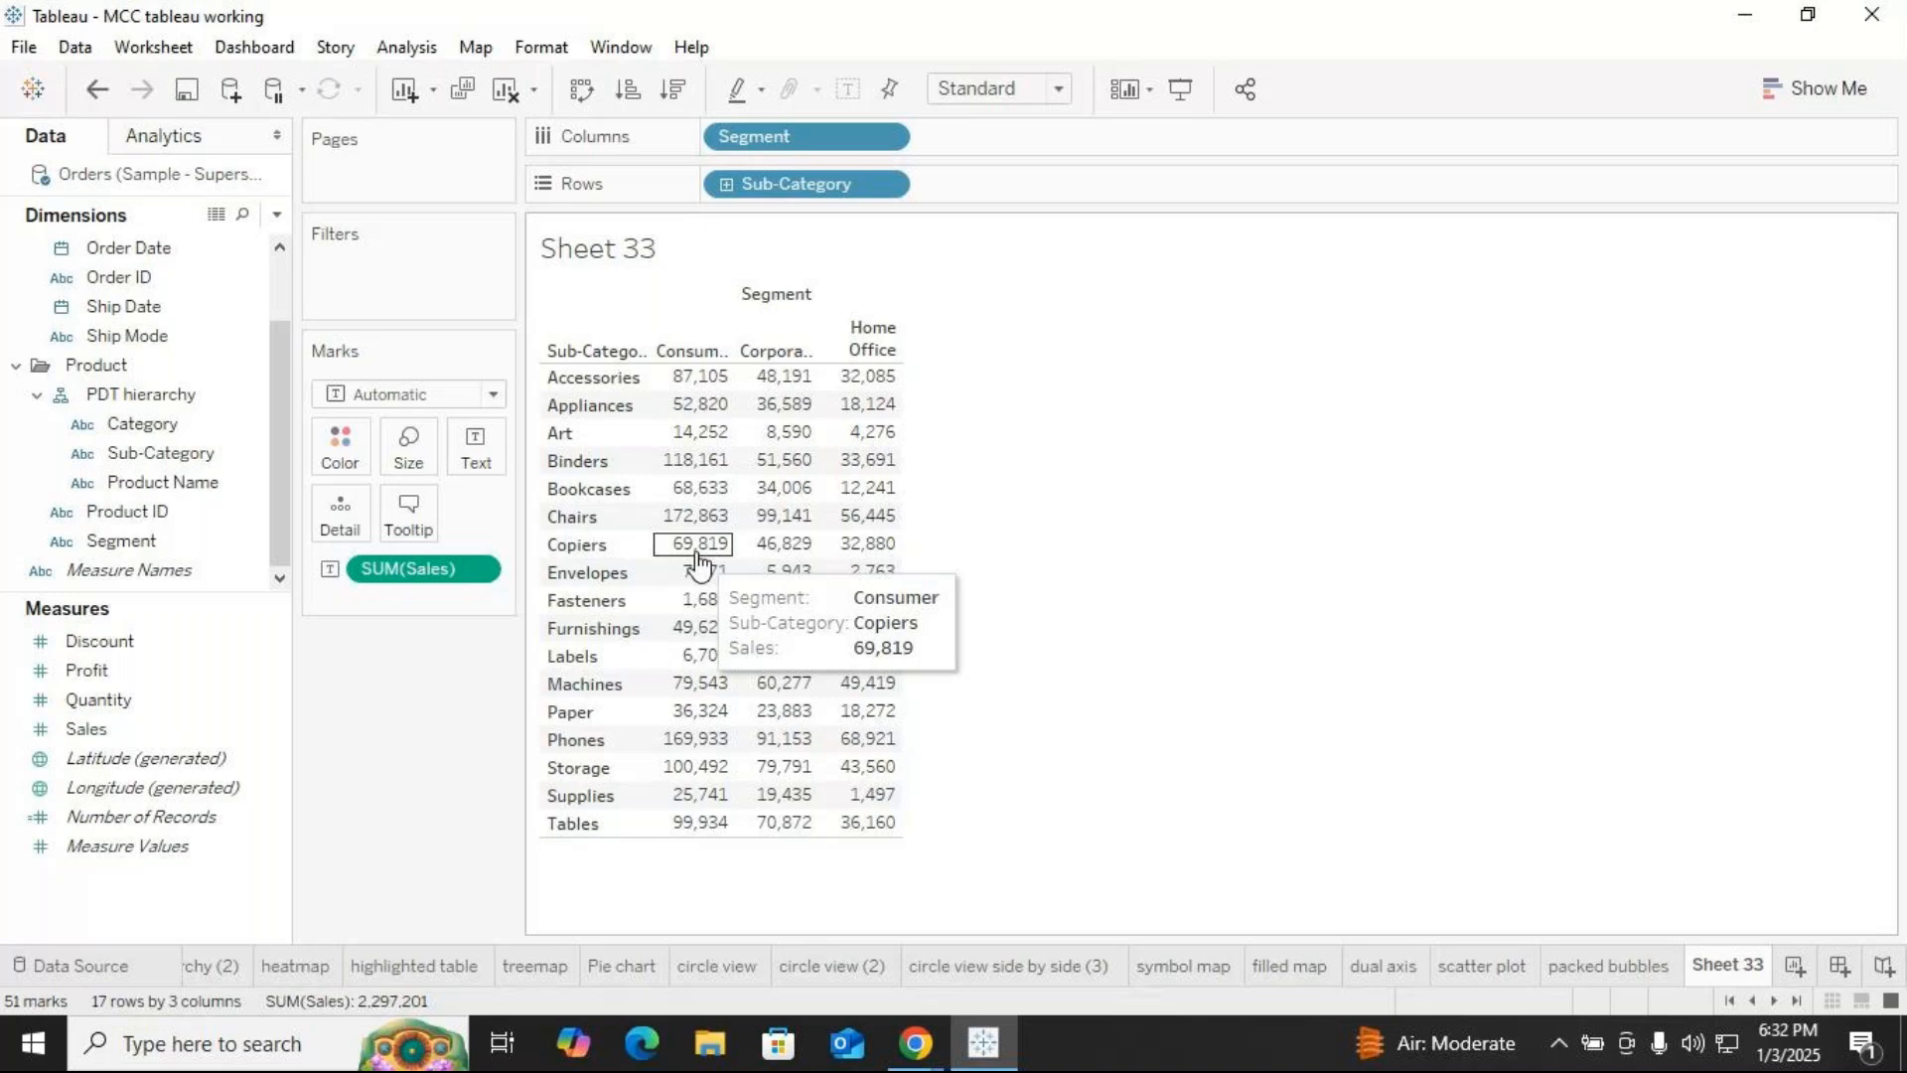
Remove Segment from the columns and apply the Percent of Total quick table calculation to Sales
left_click_drag(785, 136, 473, 693)
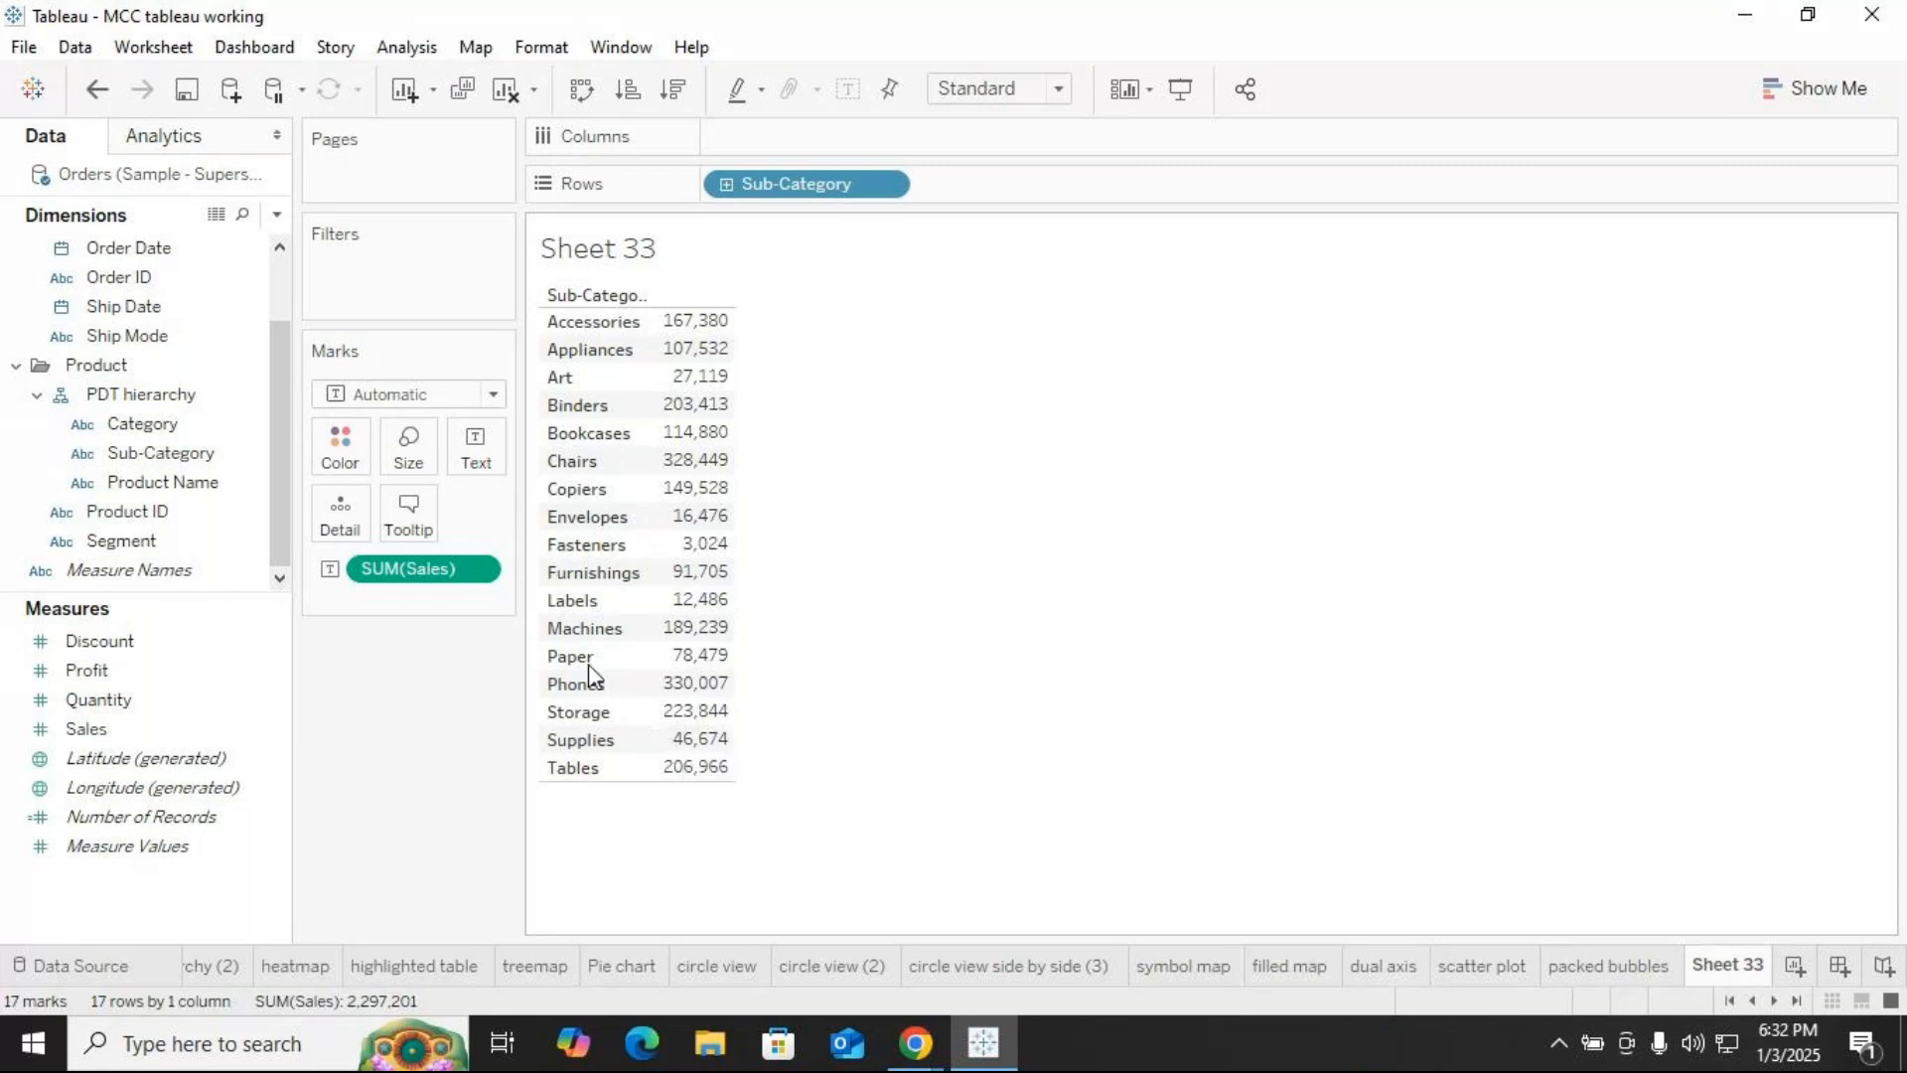
left_click(476, 572)
mouse_move(450, 1011)
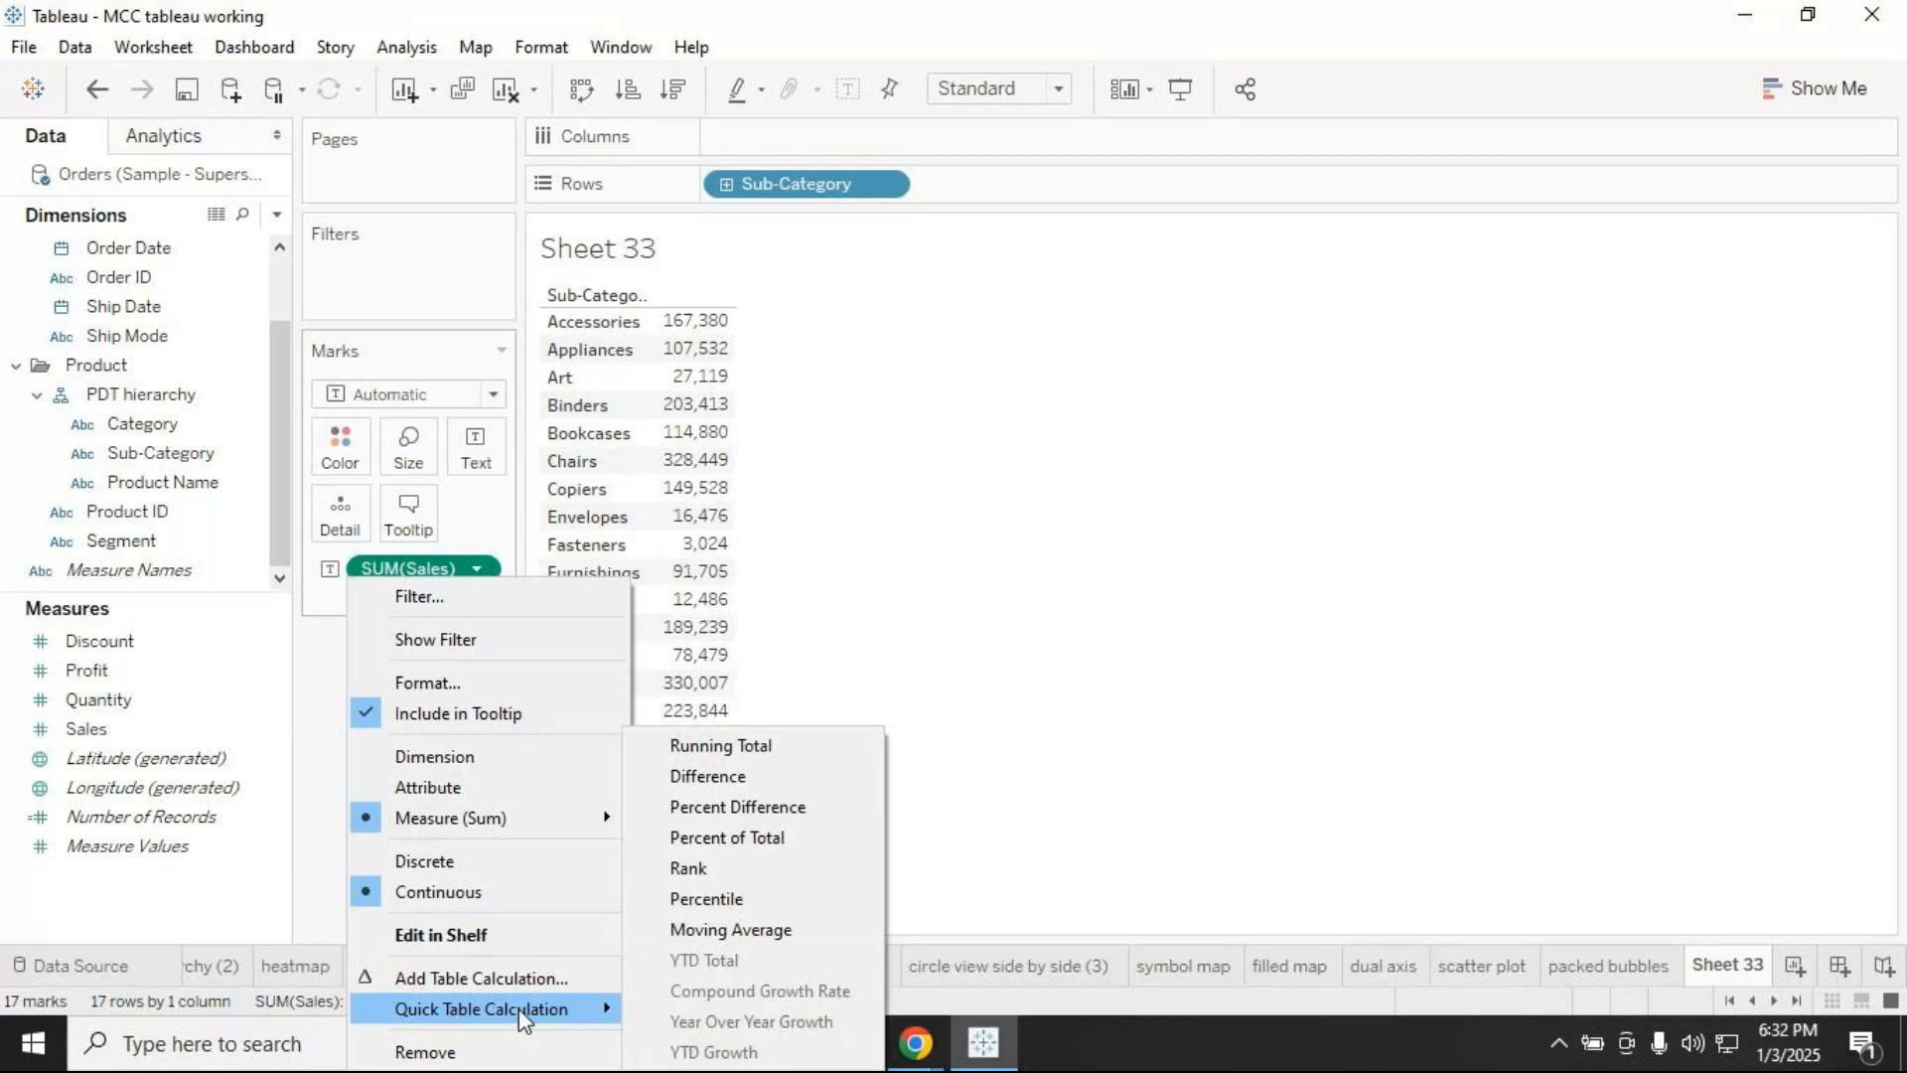
left_click(728, 840)
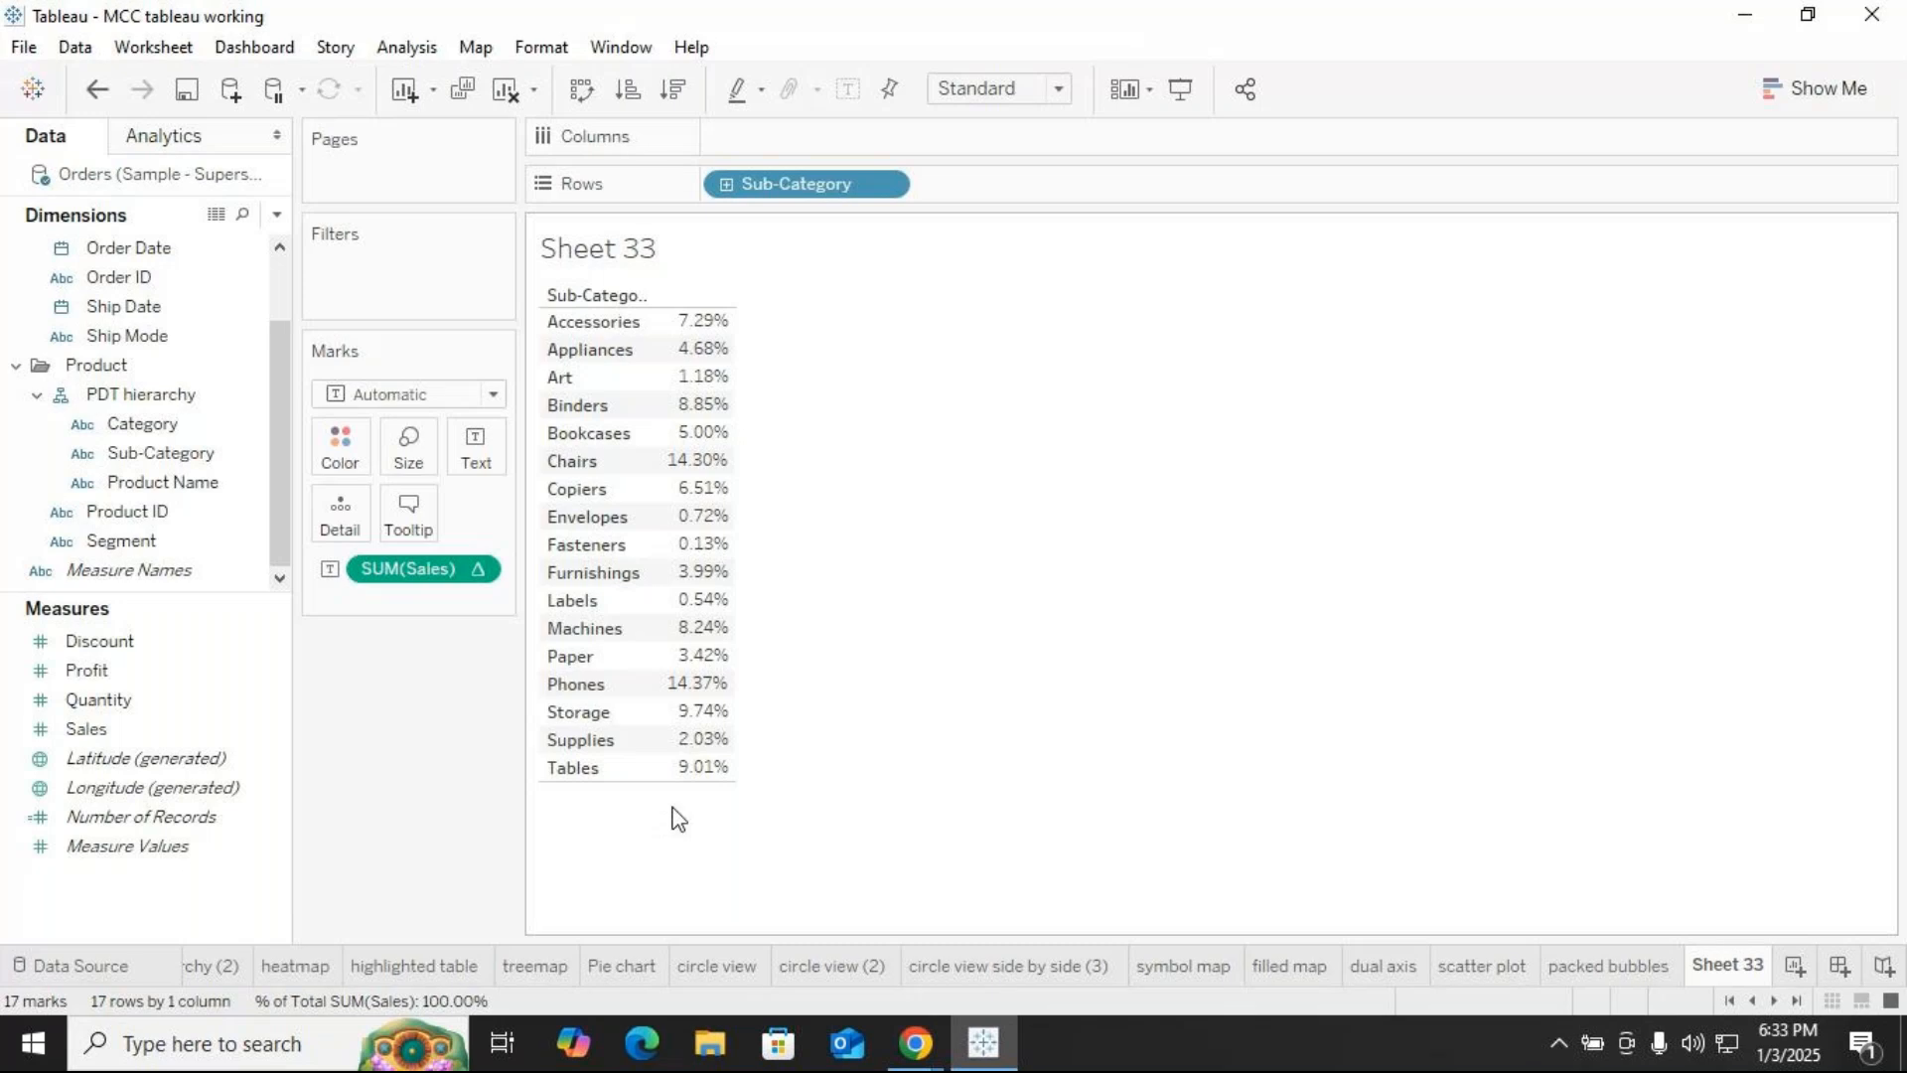
Set the worksheet's percentage calculation for Sales to be computed across the whole table
left_click(154, 47)
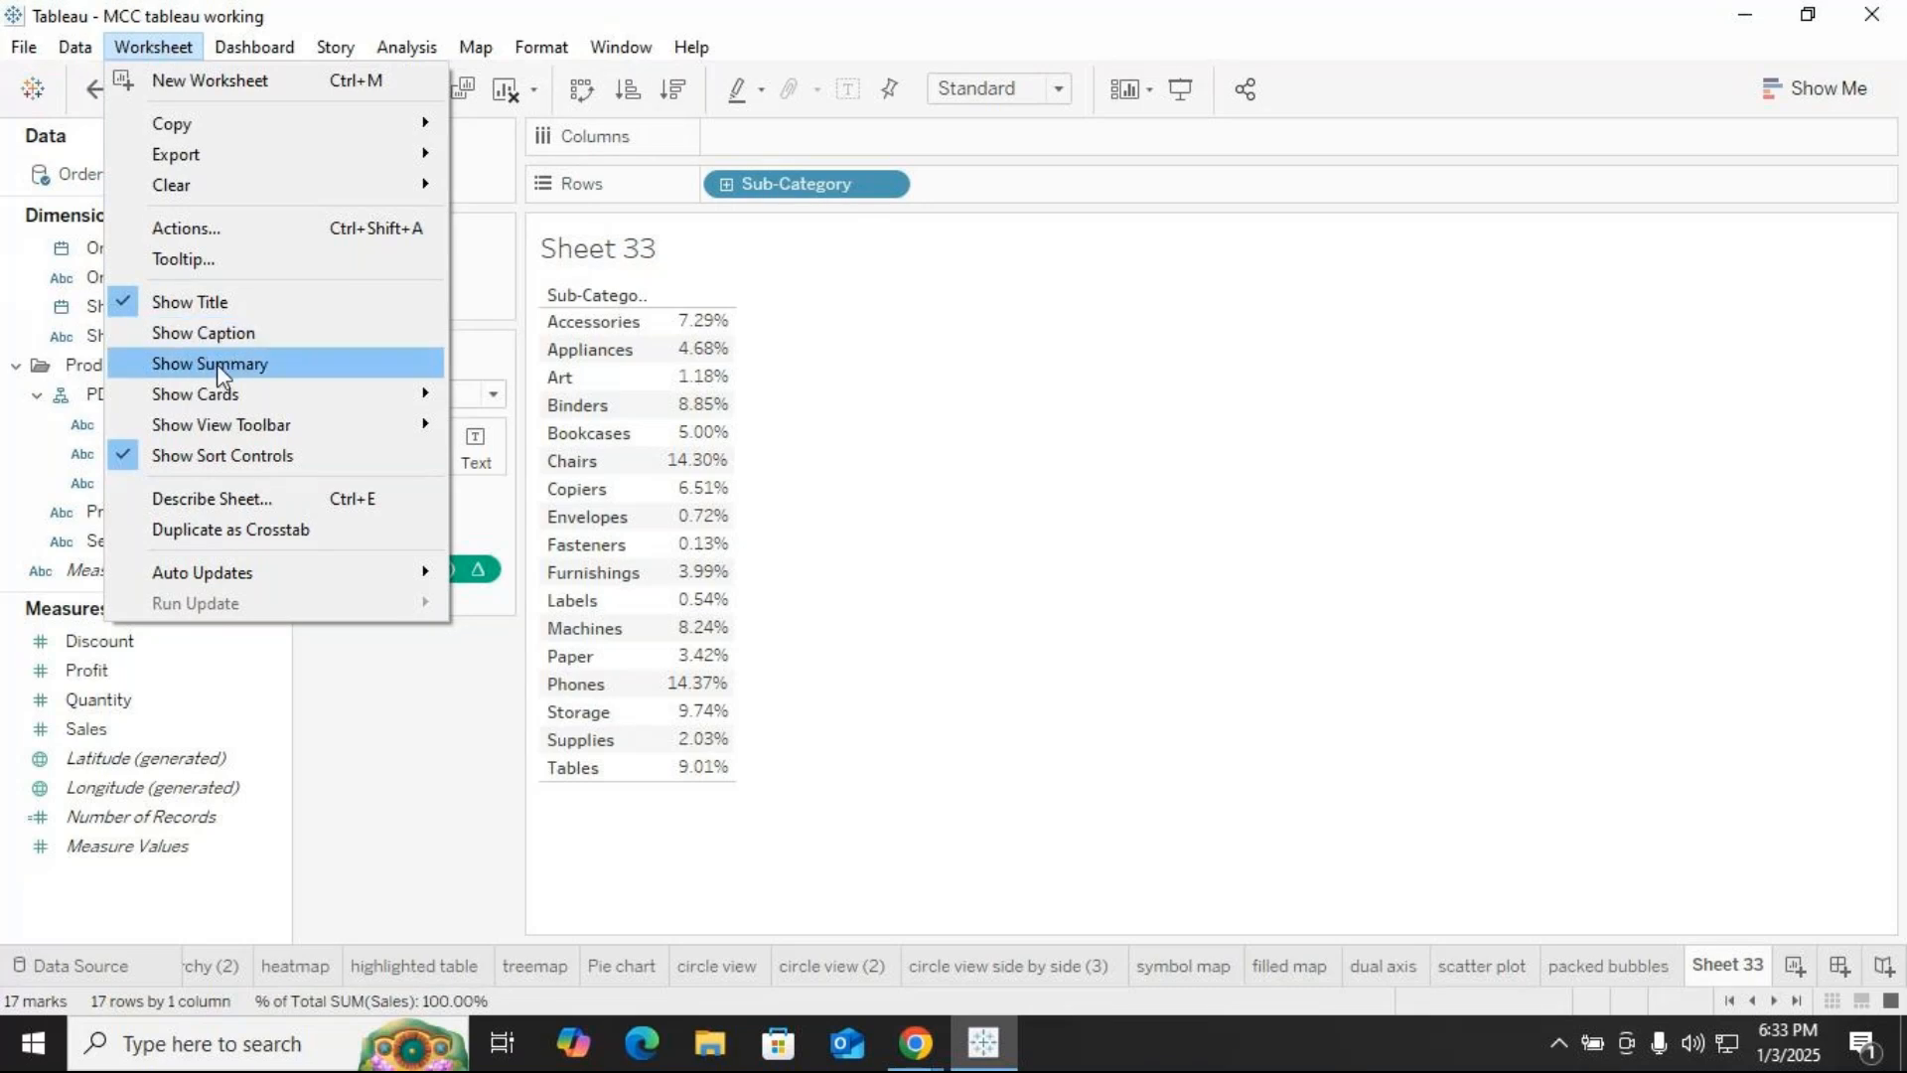
mouse_move(255, 46)
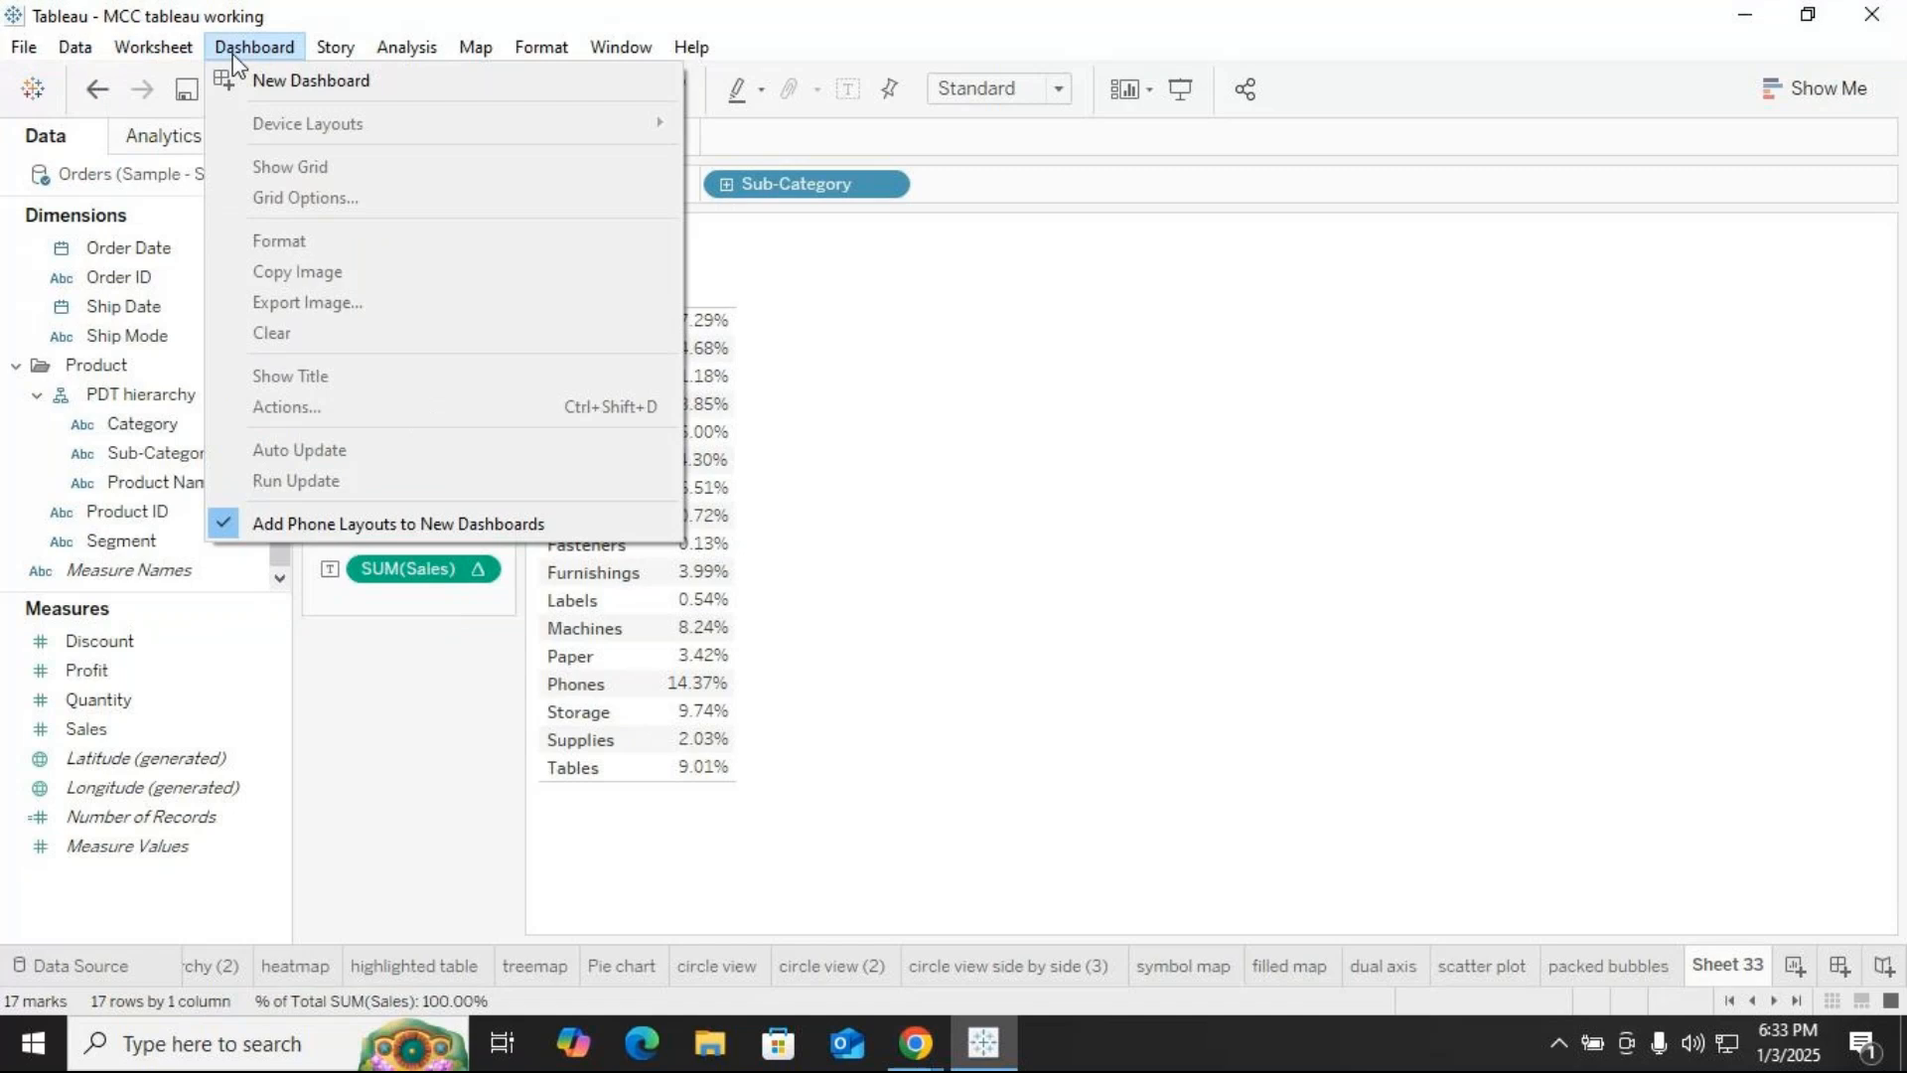
mouse_move(171, 50)
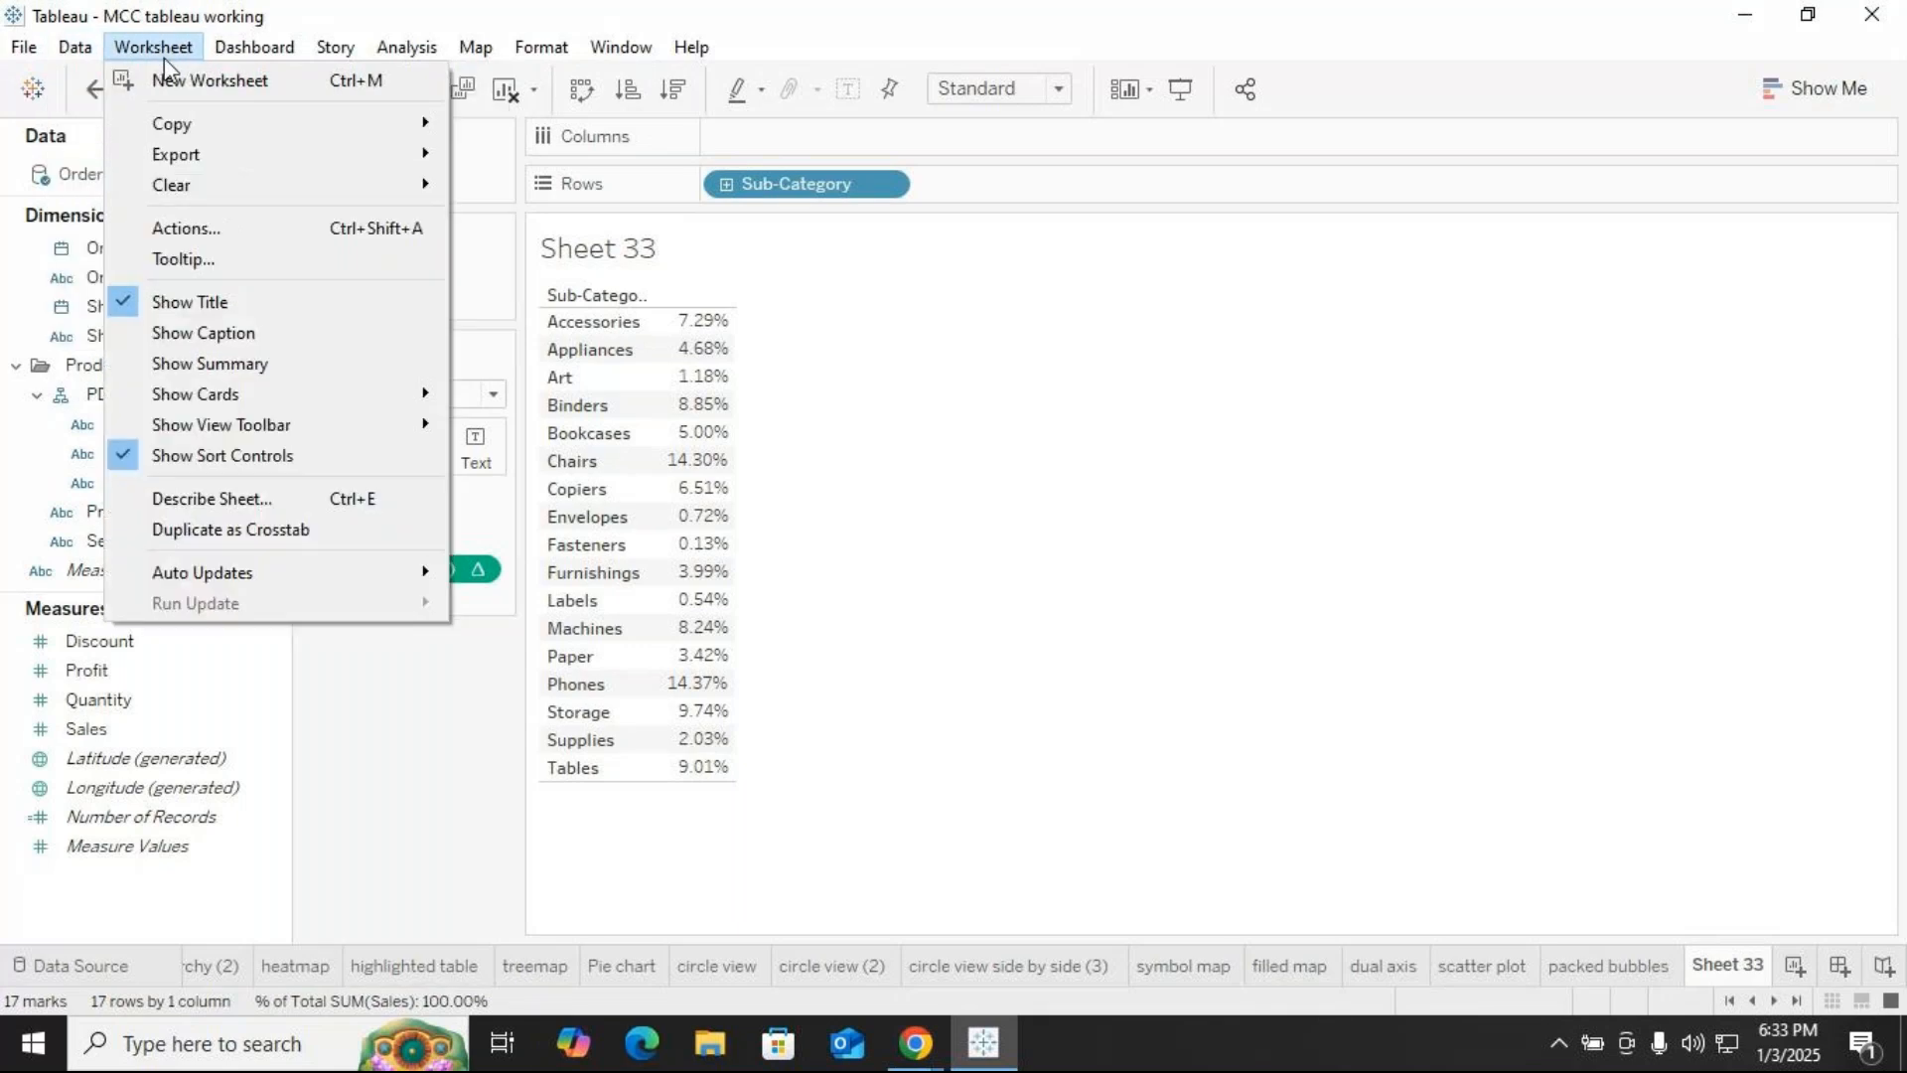
mouse_move(350, 60)
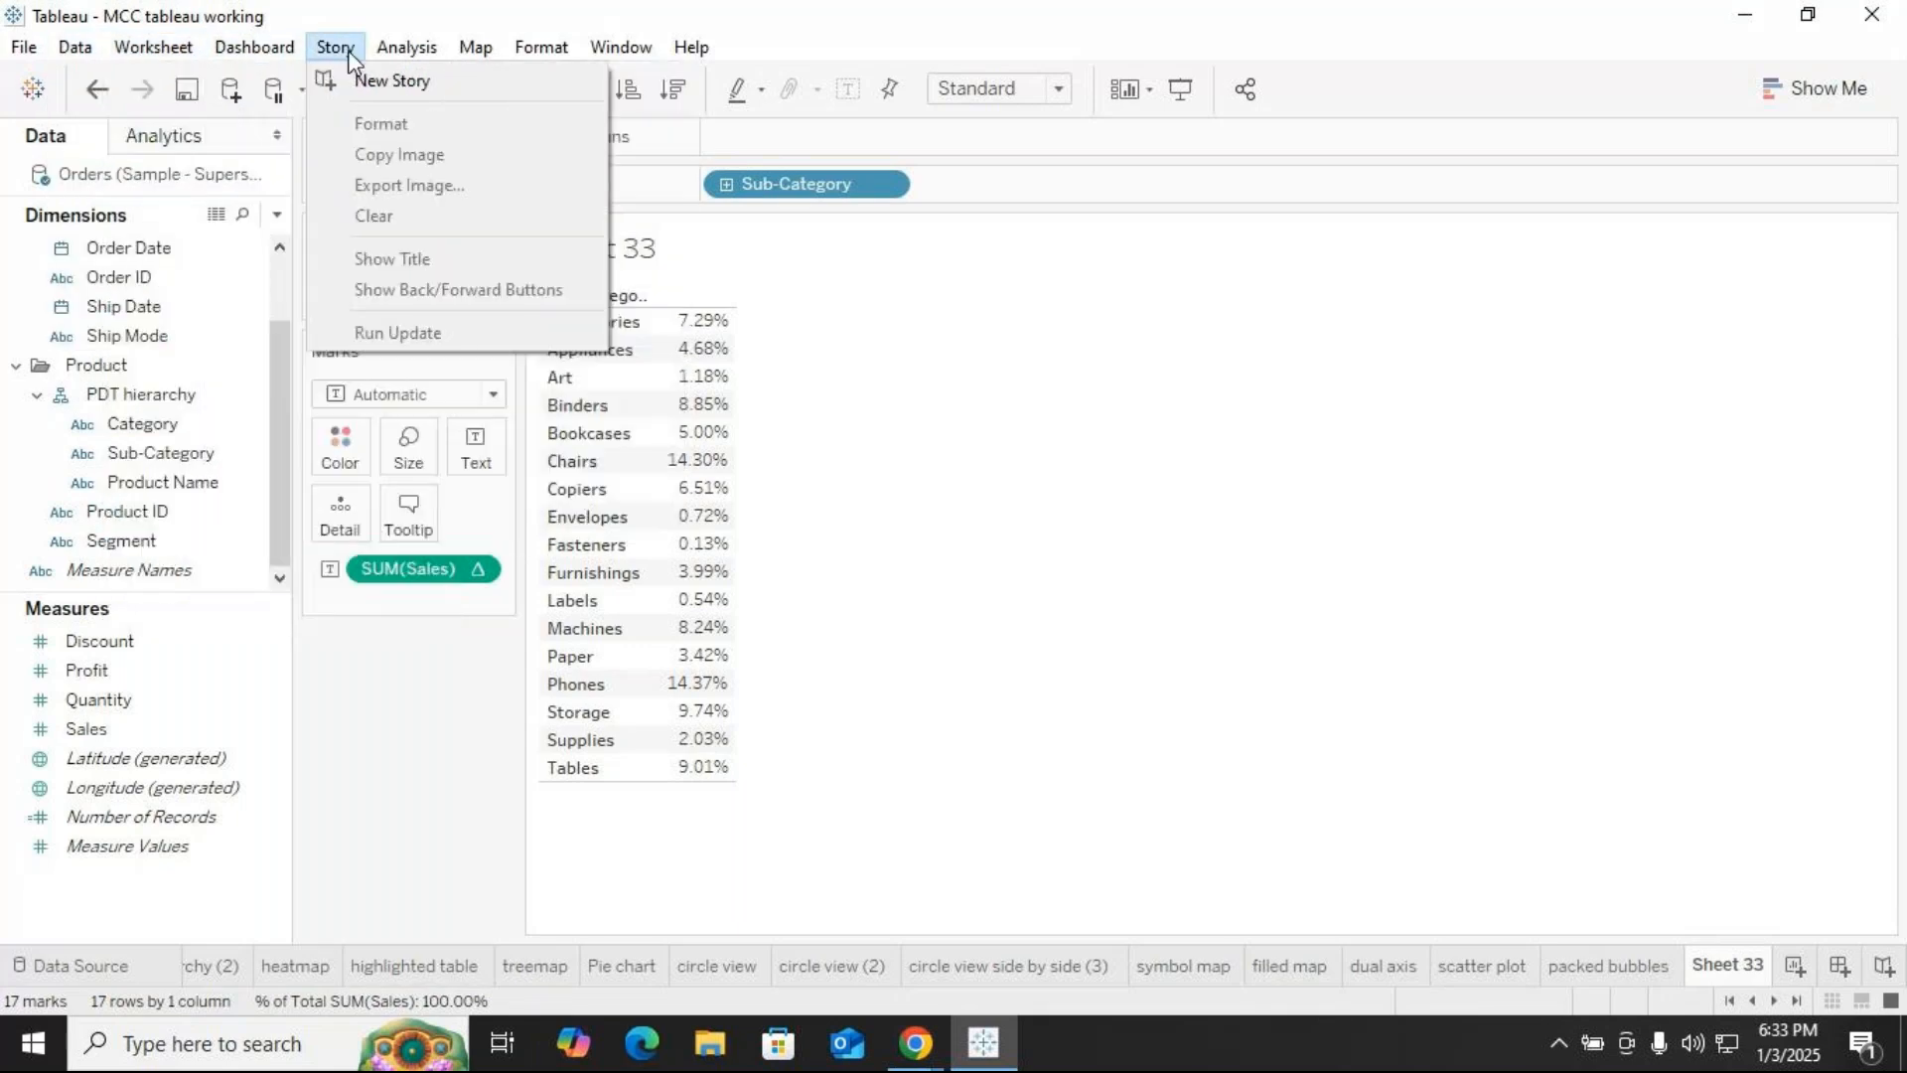
mouse_move(412, 46)
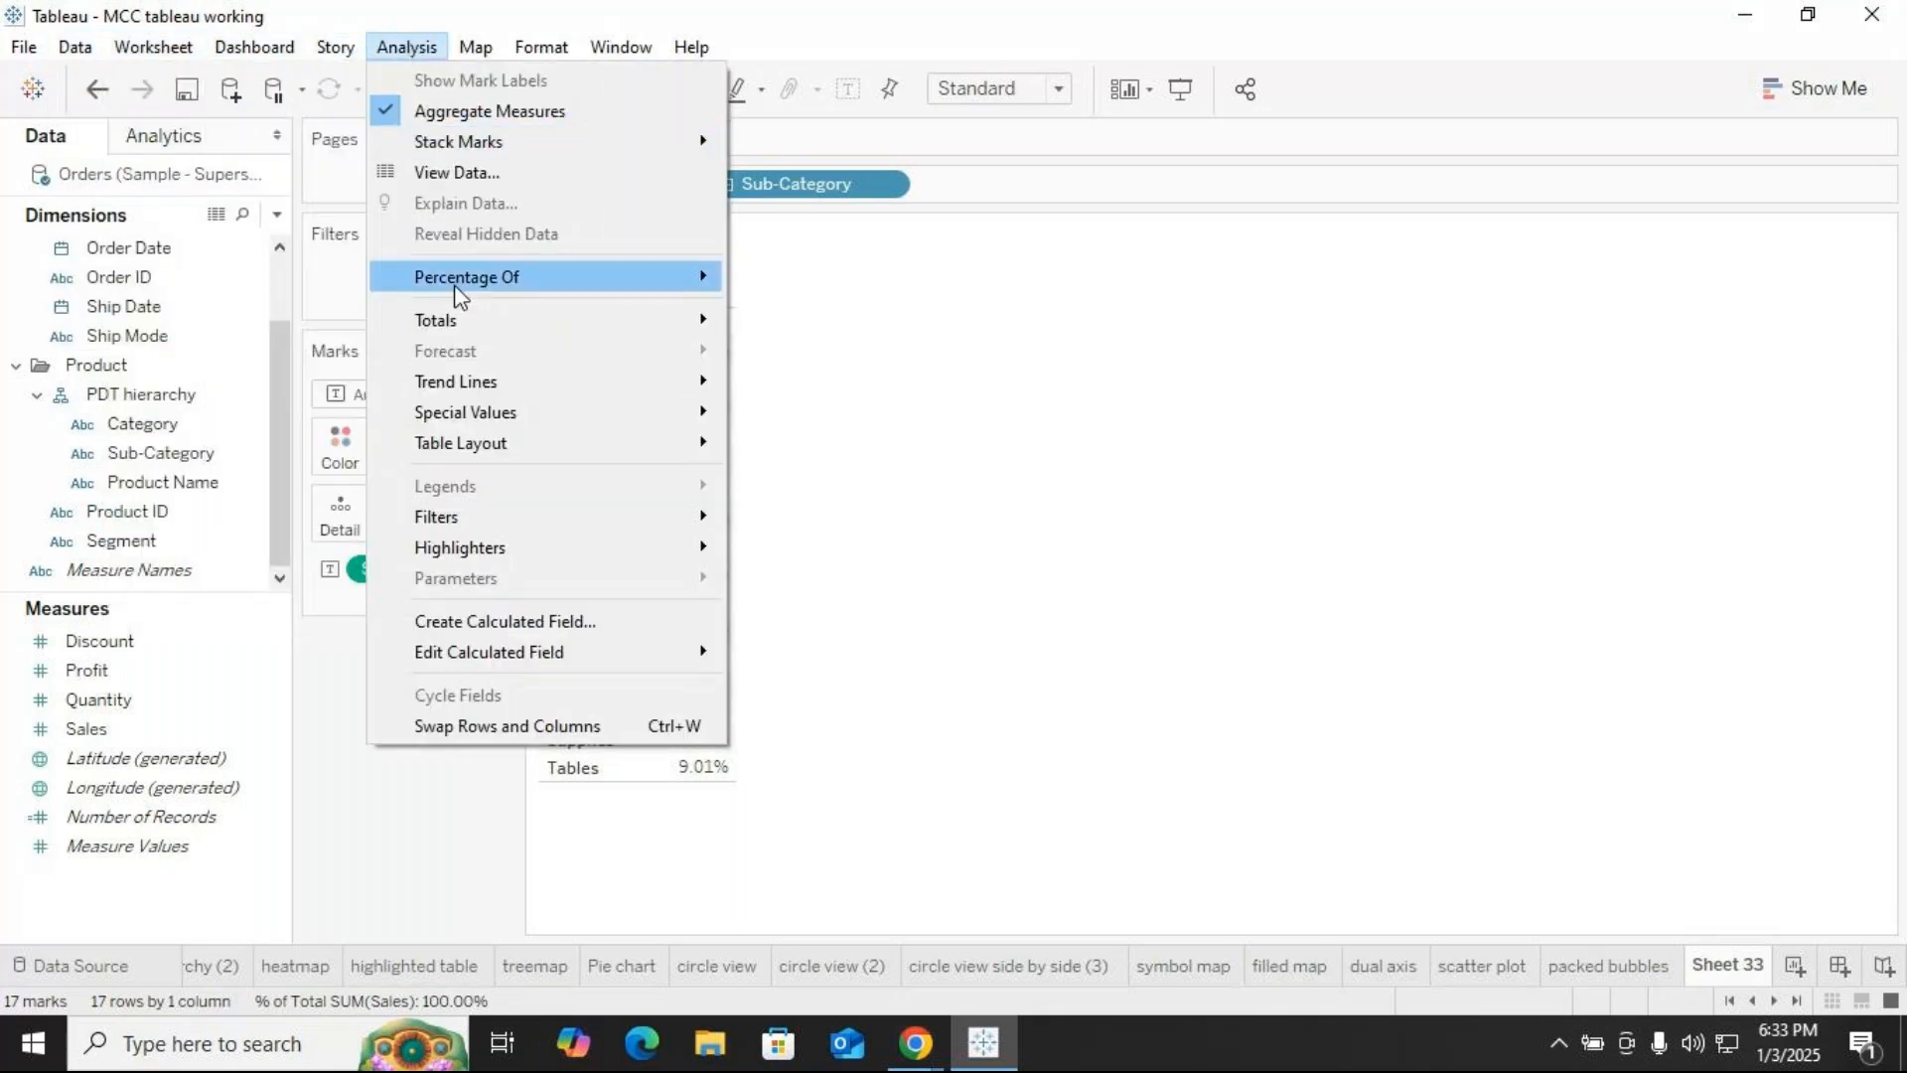
mouse_move(453, 284)
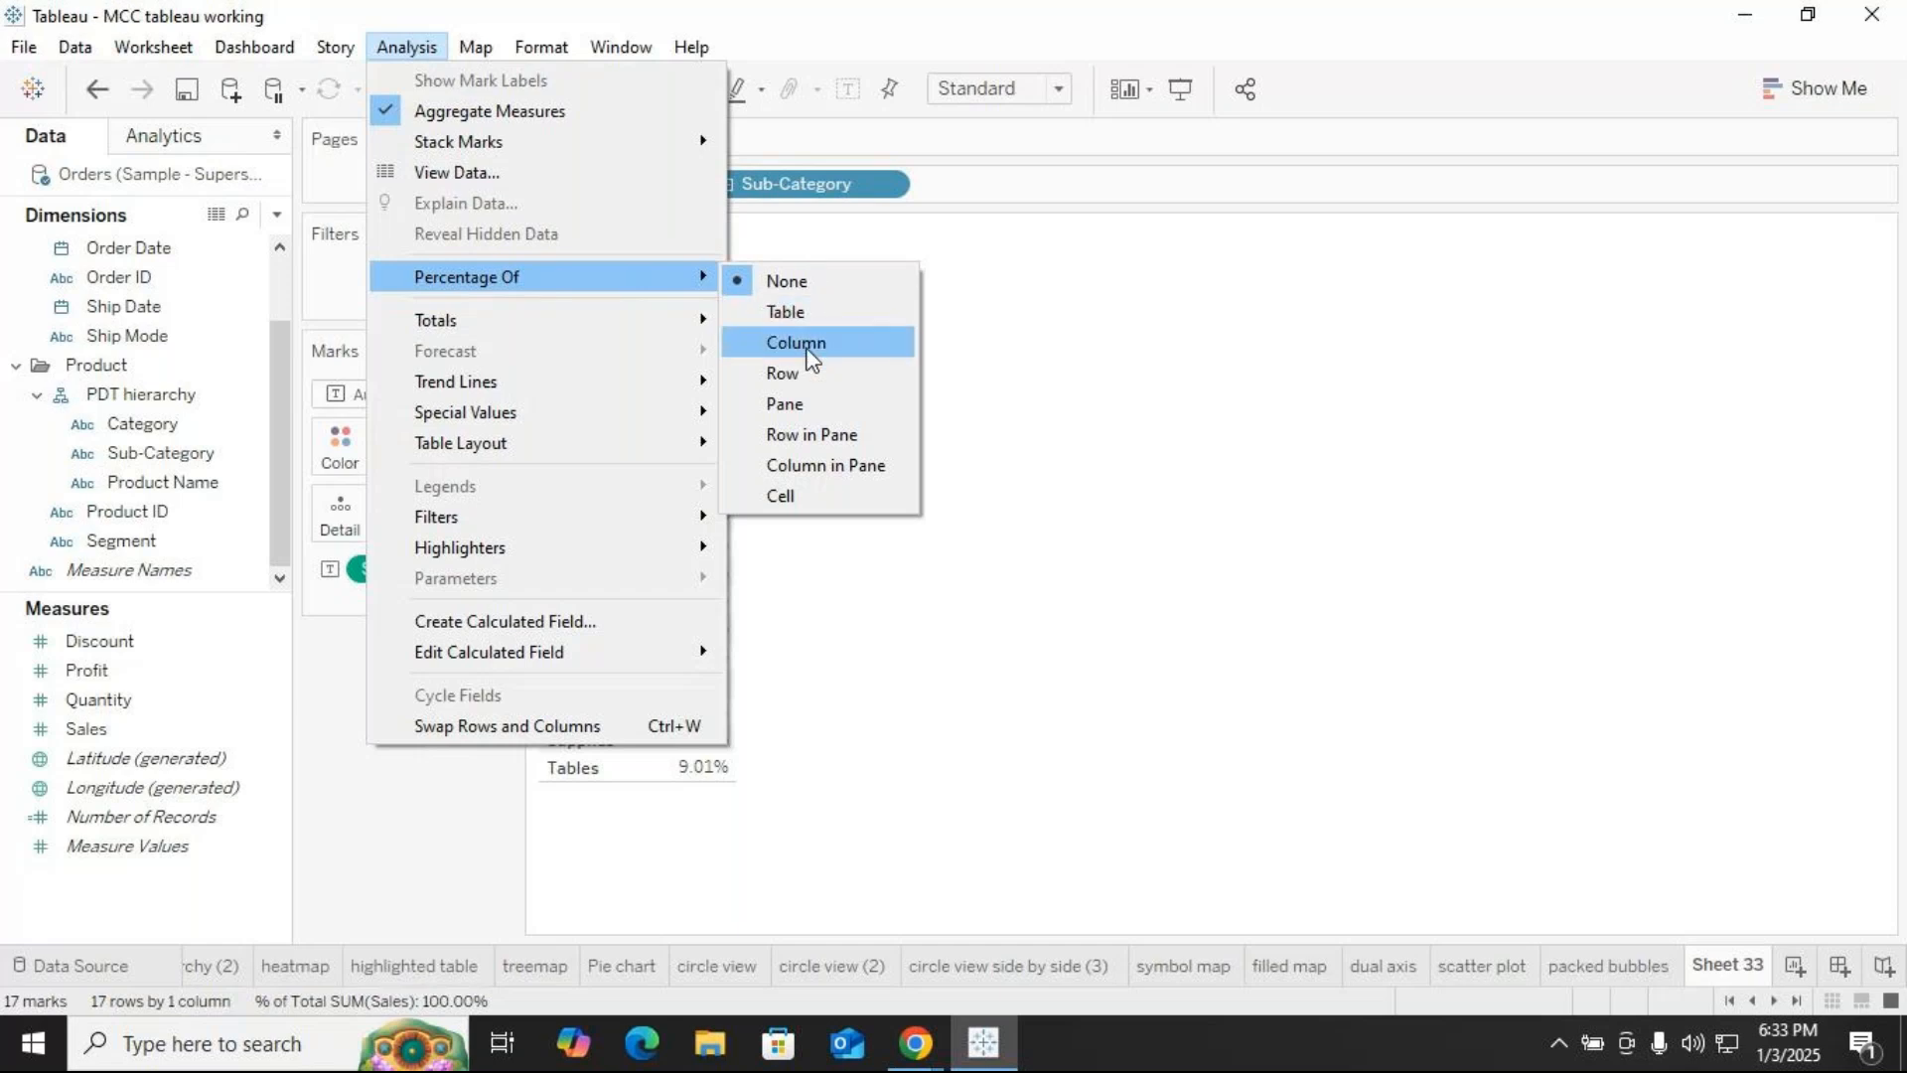
left_click(801, 316)
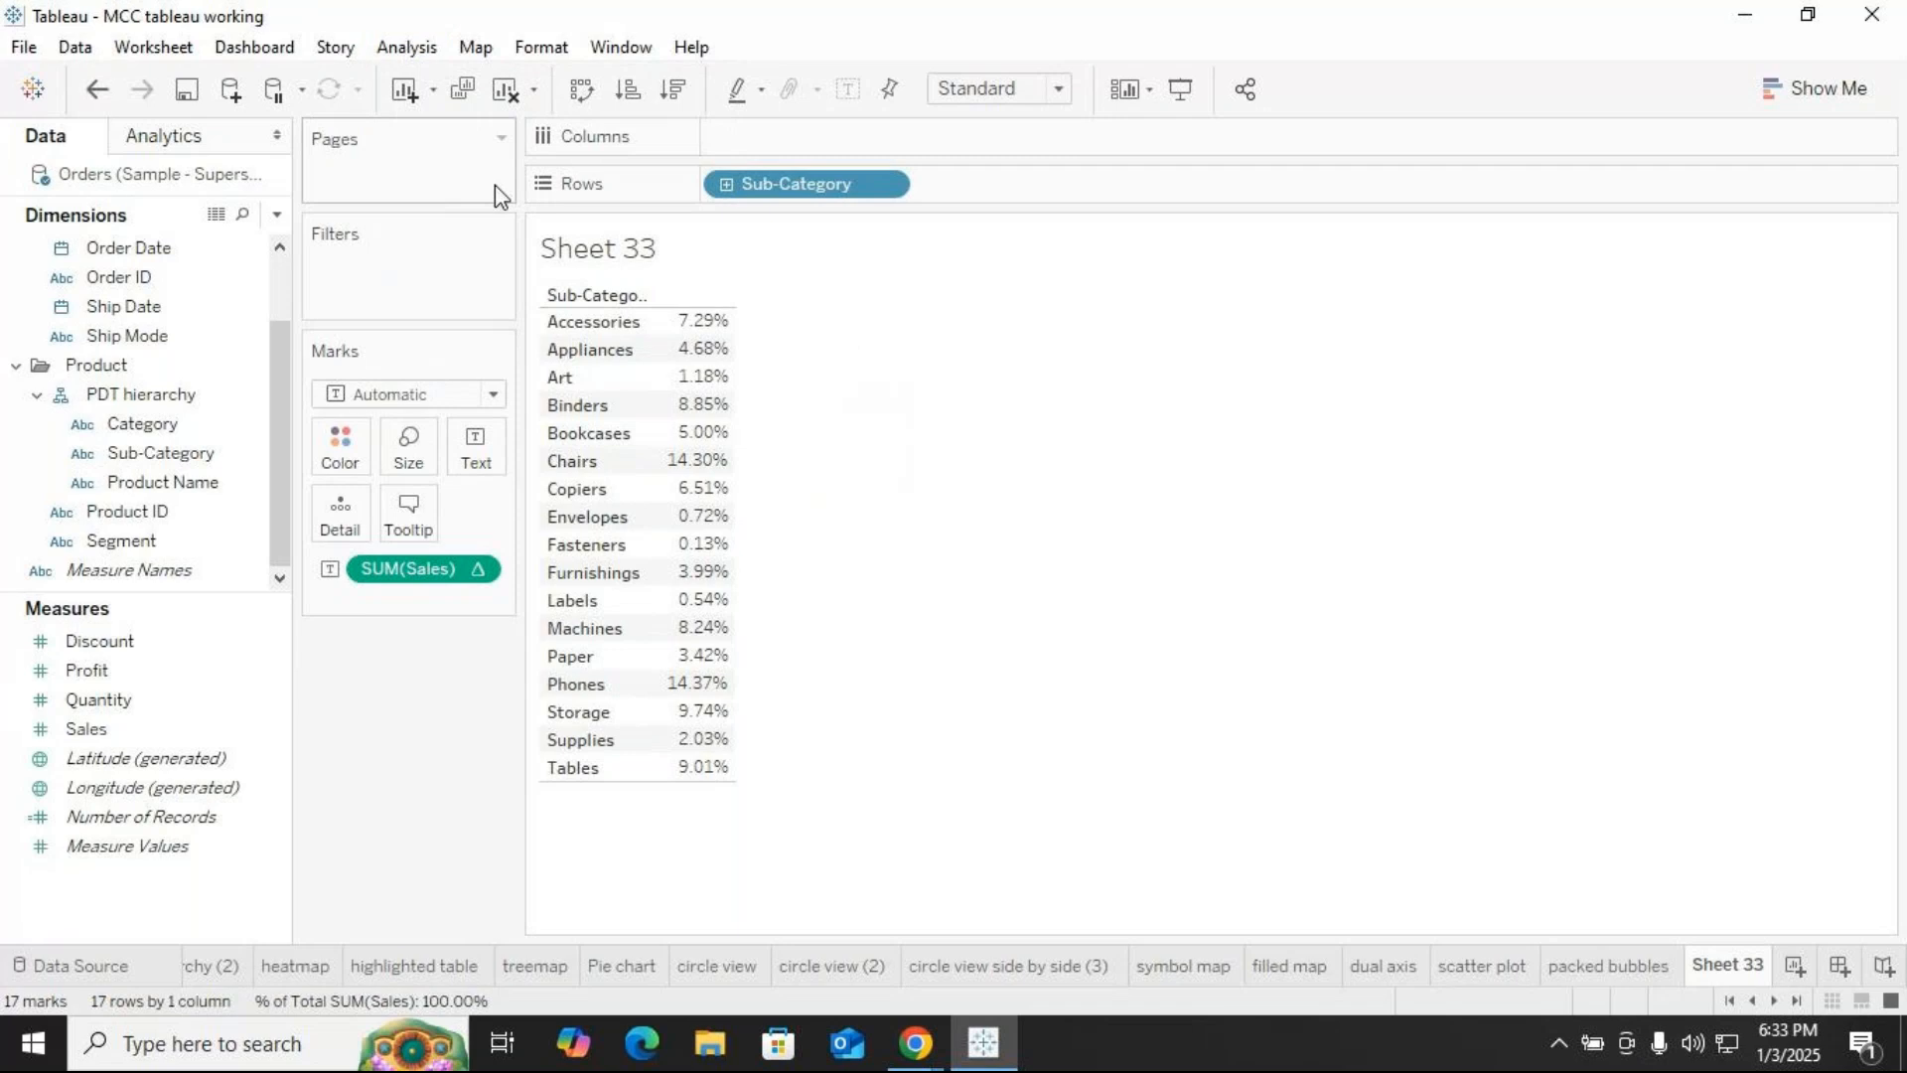
Change the percentage calculation to Column and add Segment to the columns of the Sub-Category table
left_click(407, 48)
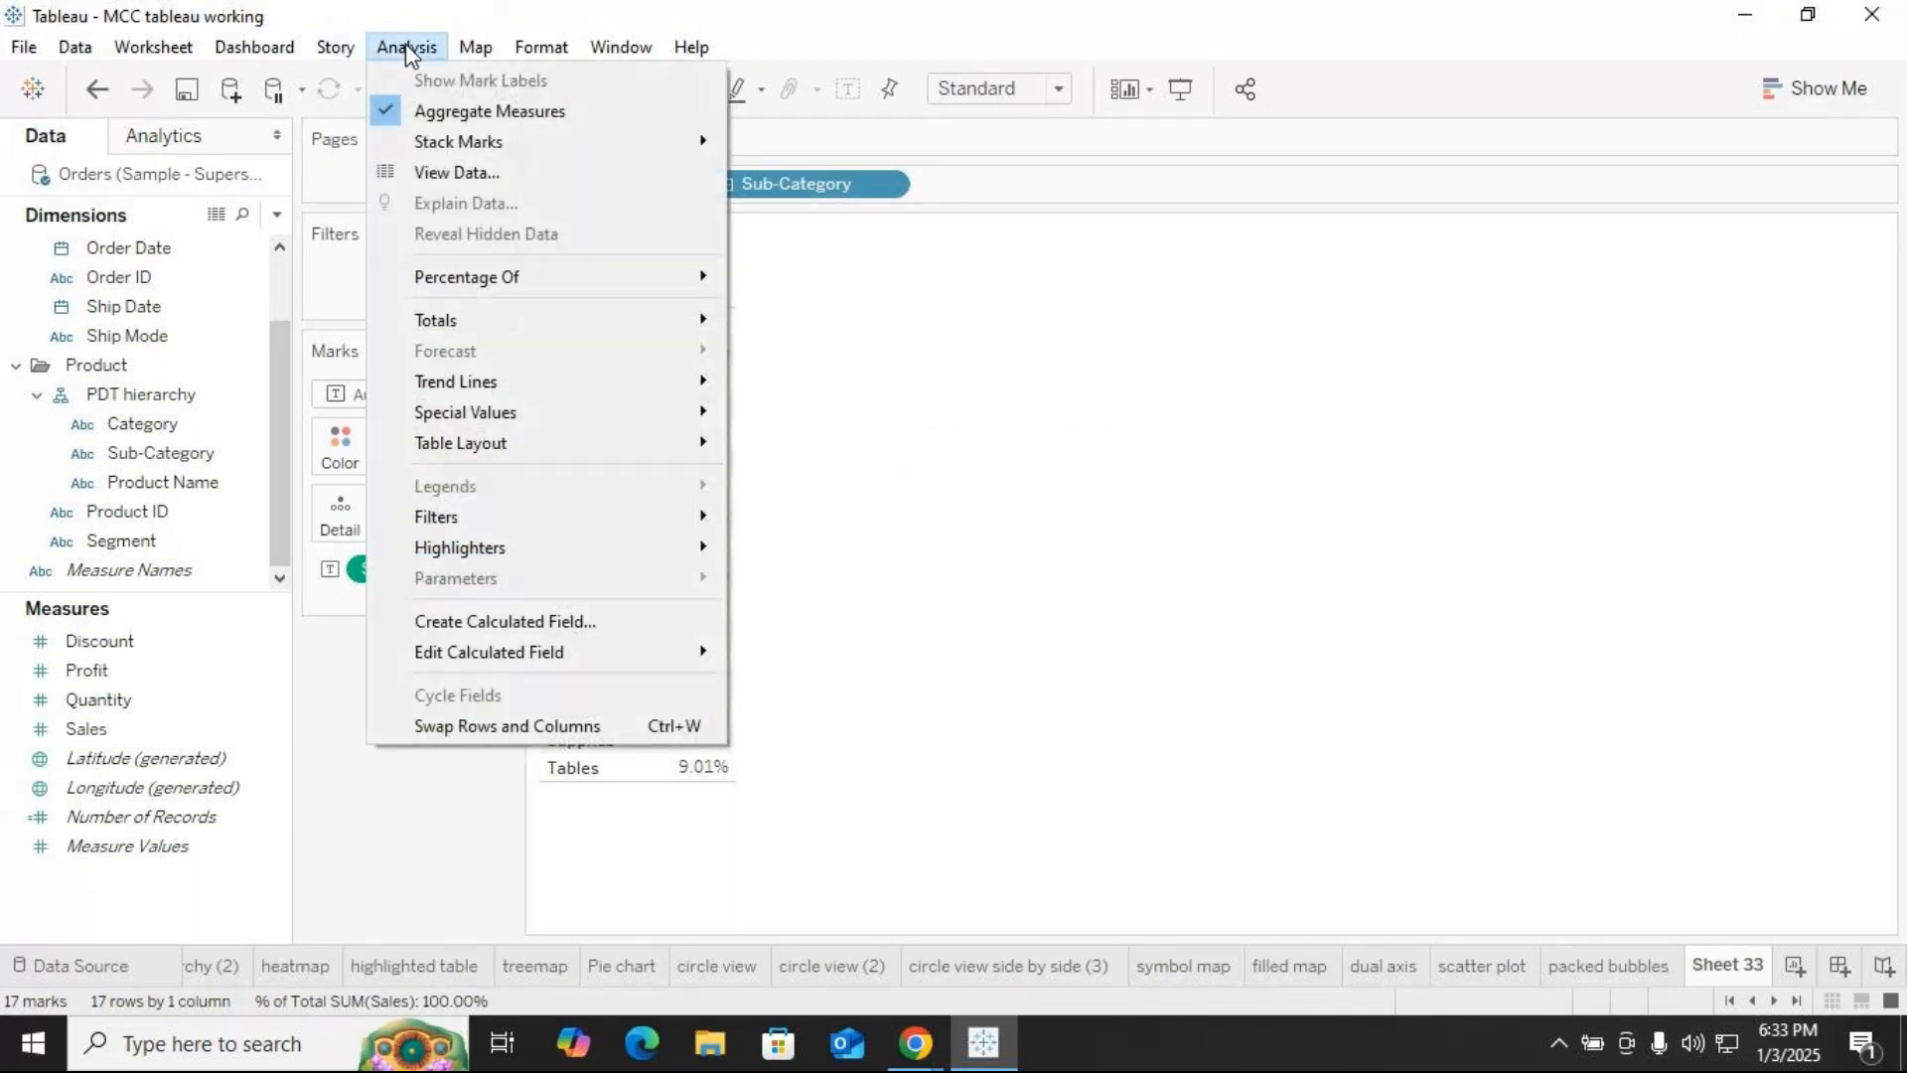
mouse_move(503, 288)
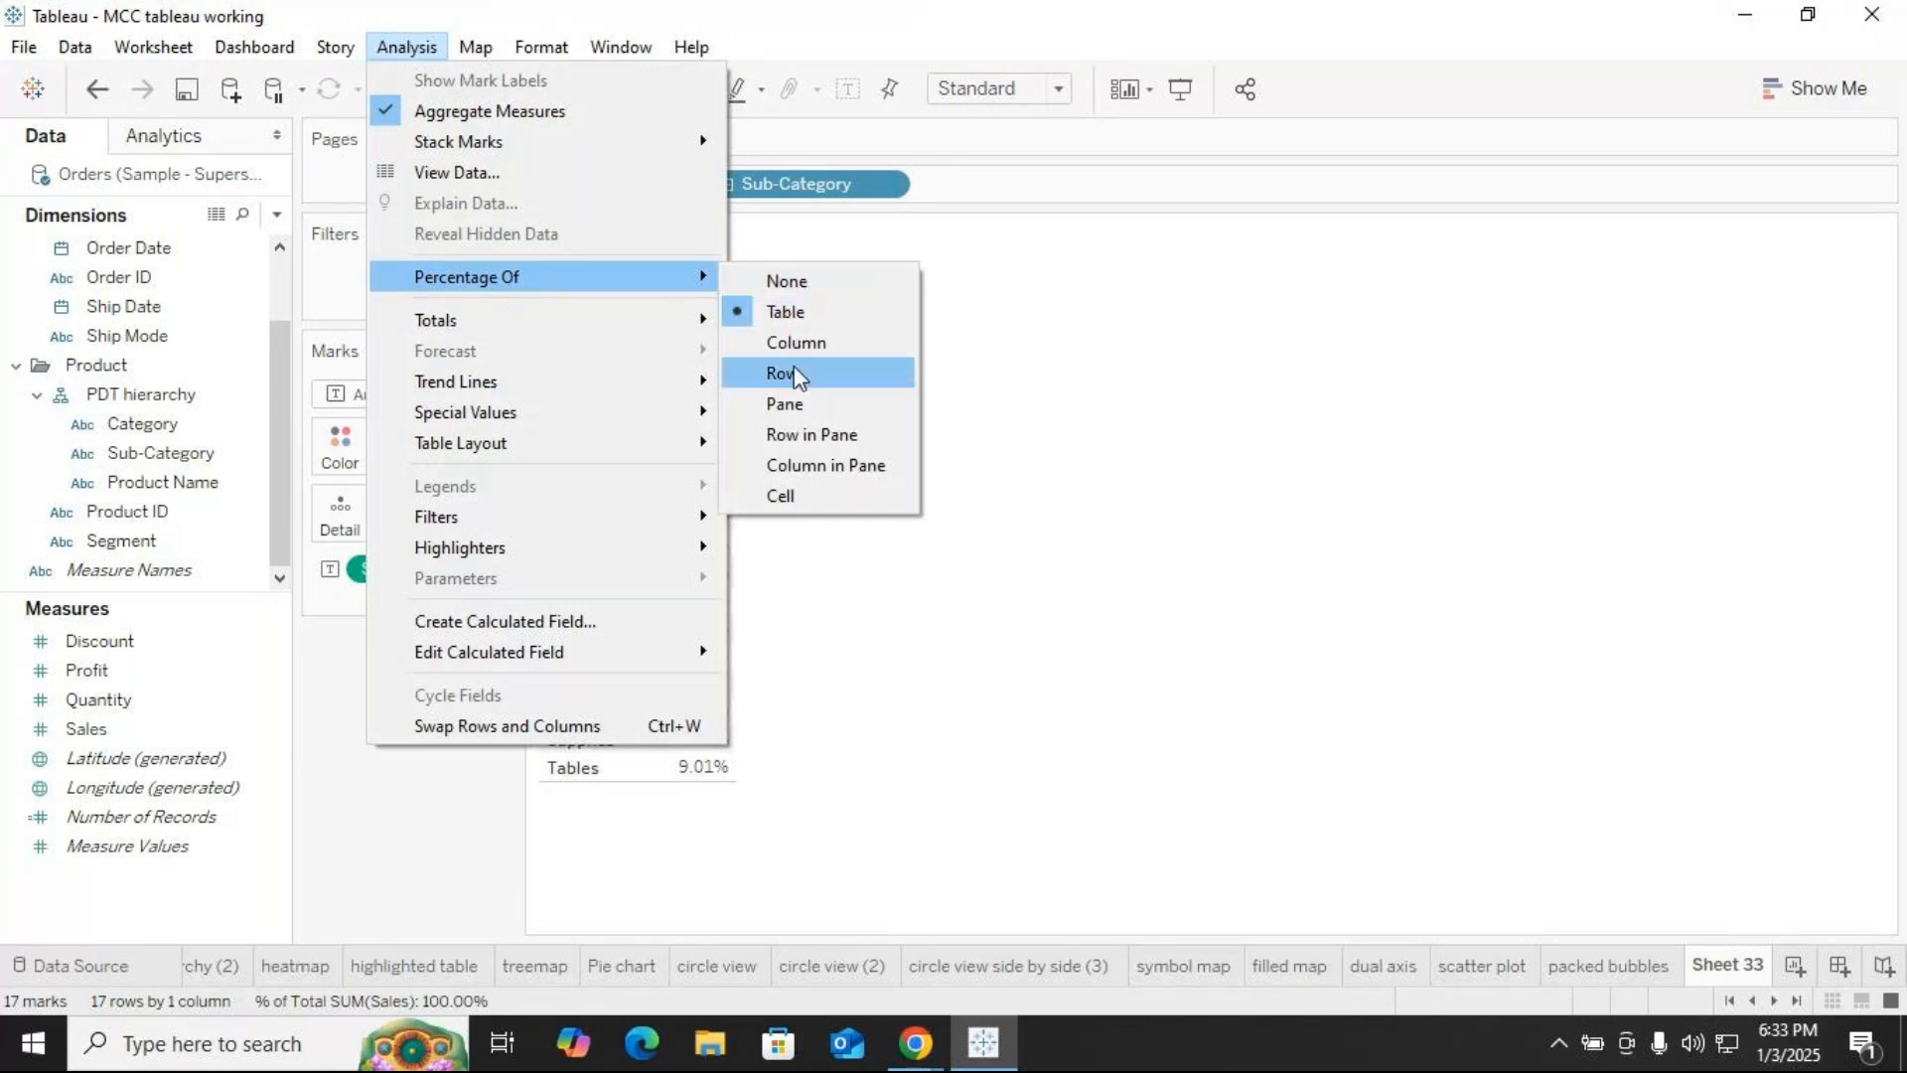
left_click(811, 344)
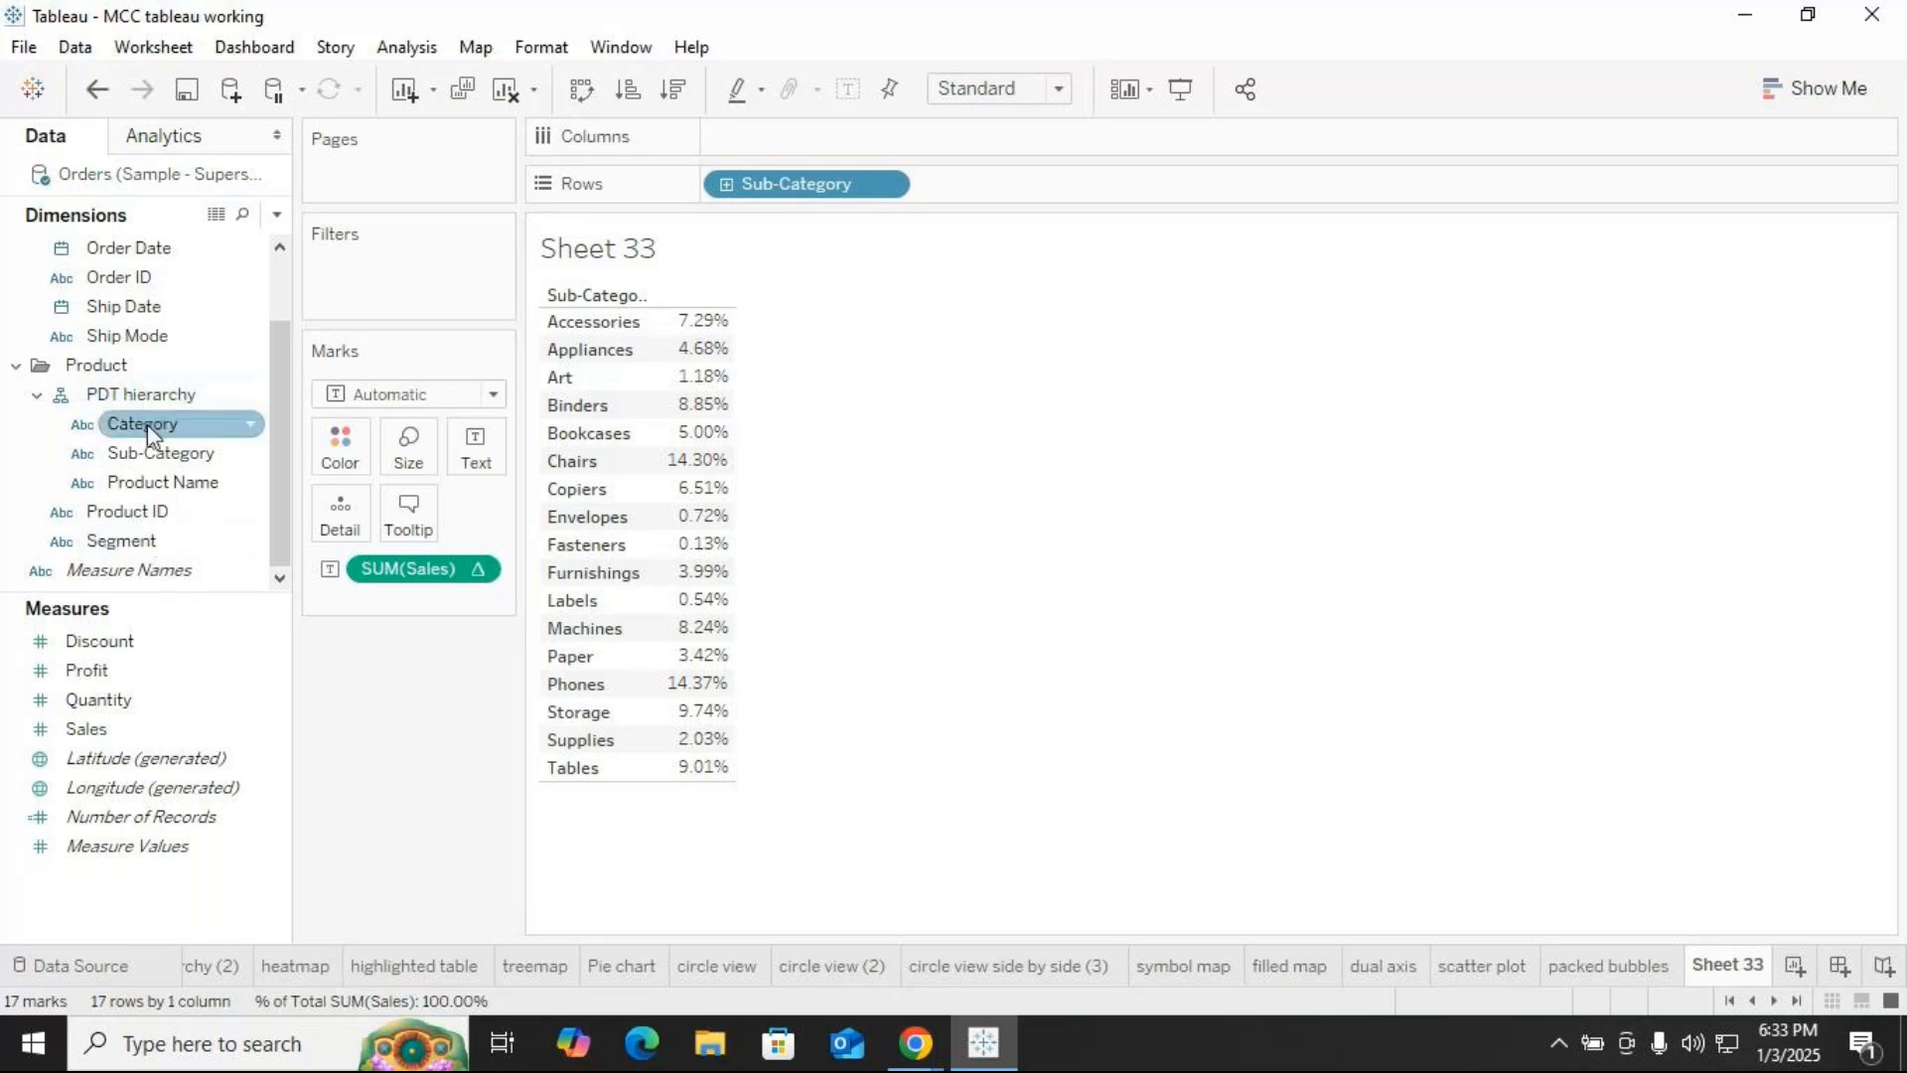
left_click_drag(121, 540, 757, 145)
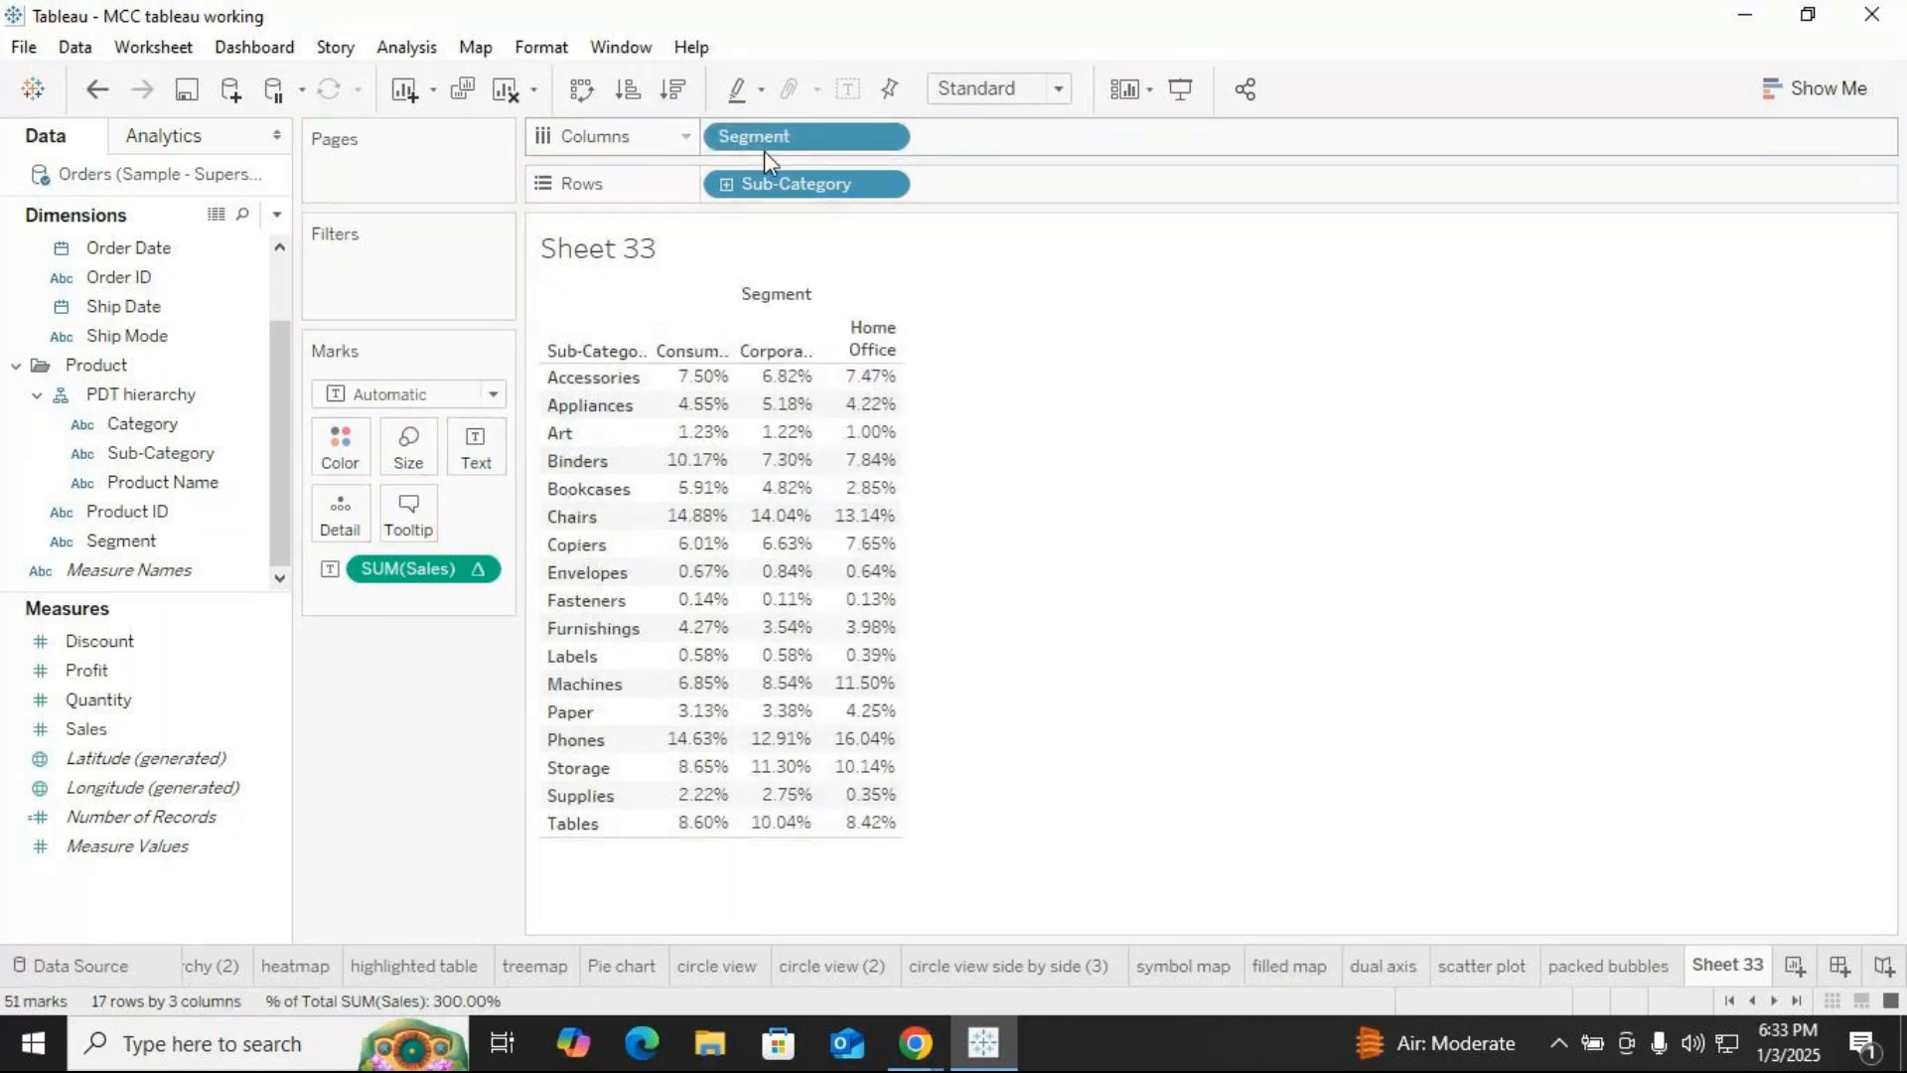
Fit the table to Entire View, then return it to the Standard fit
left_click(1059, 89)
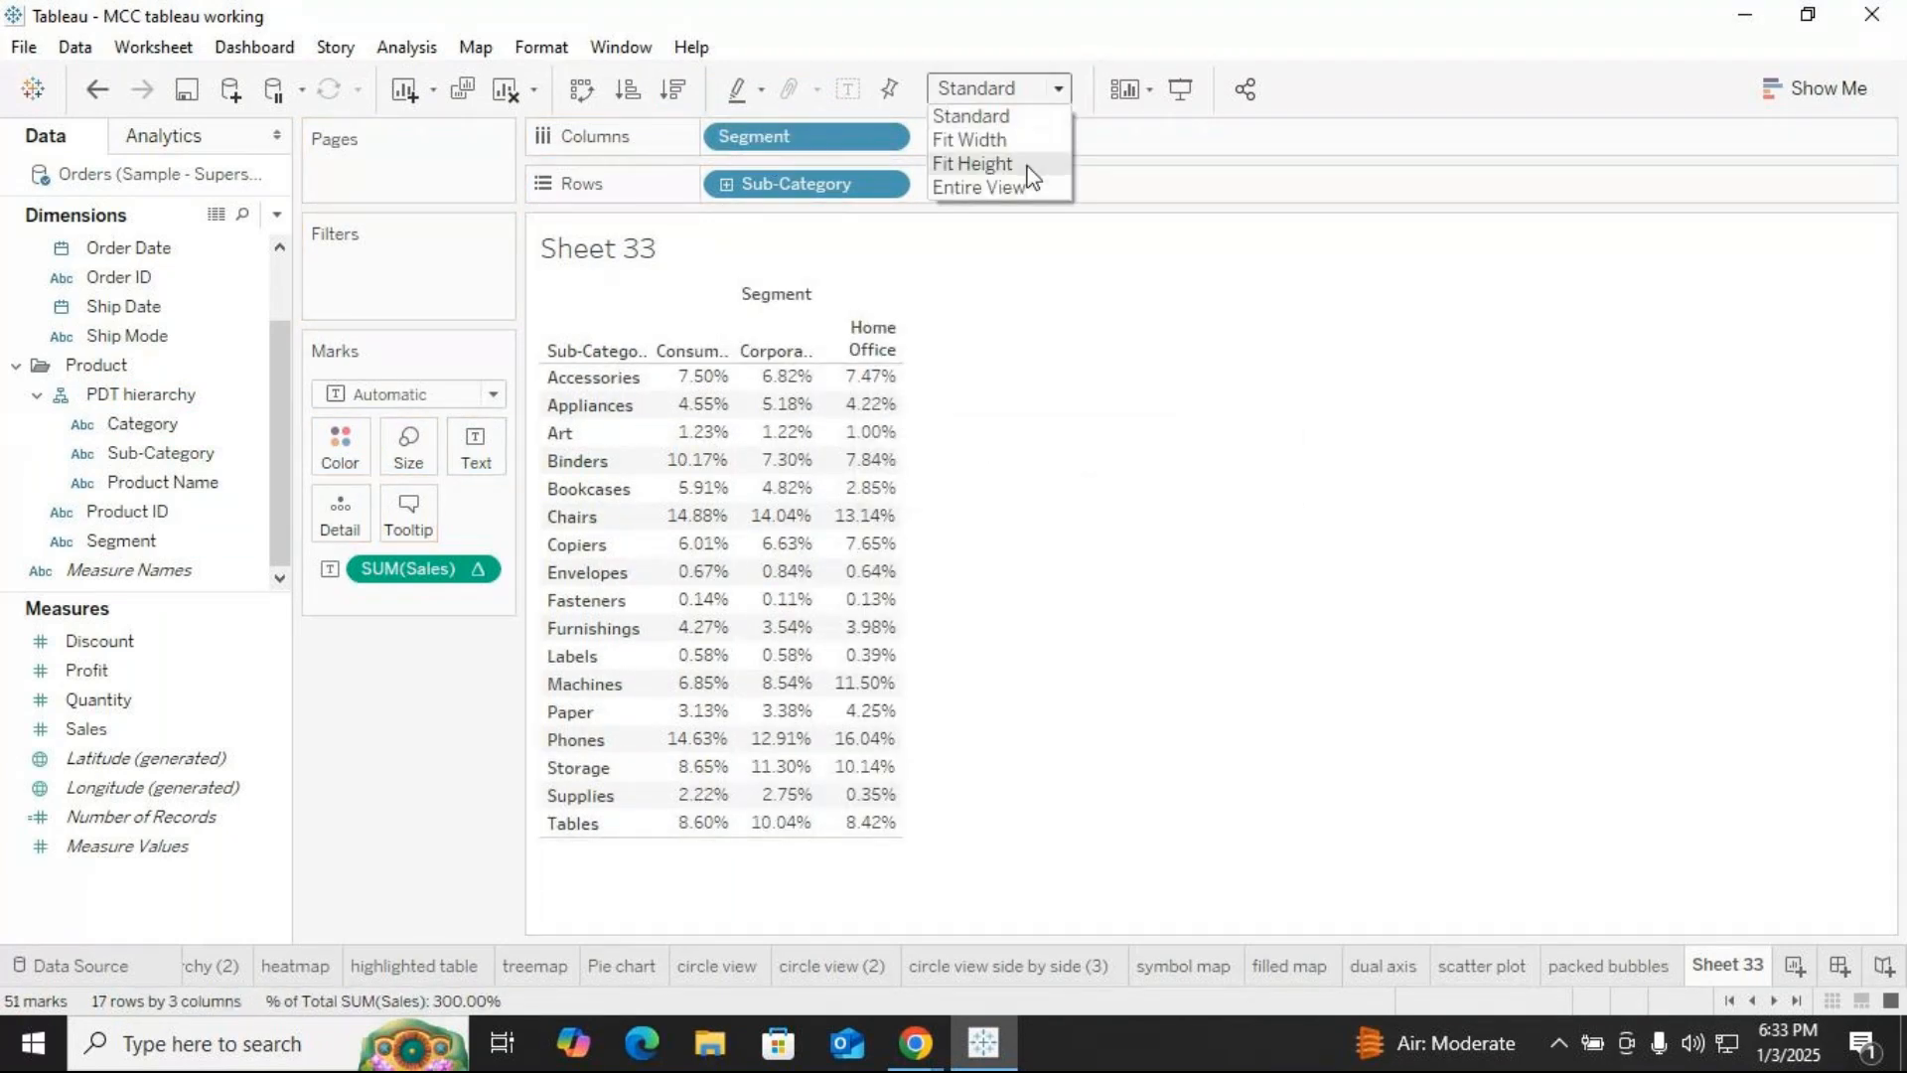
left_click(999, 195)
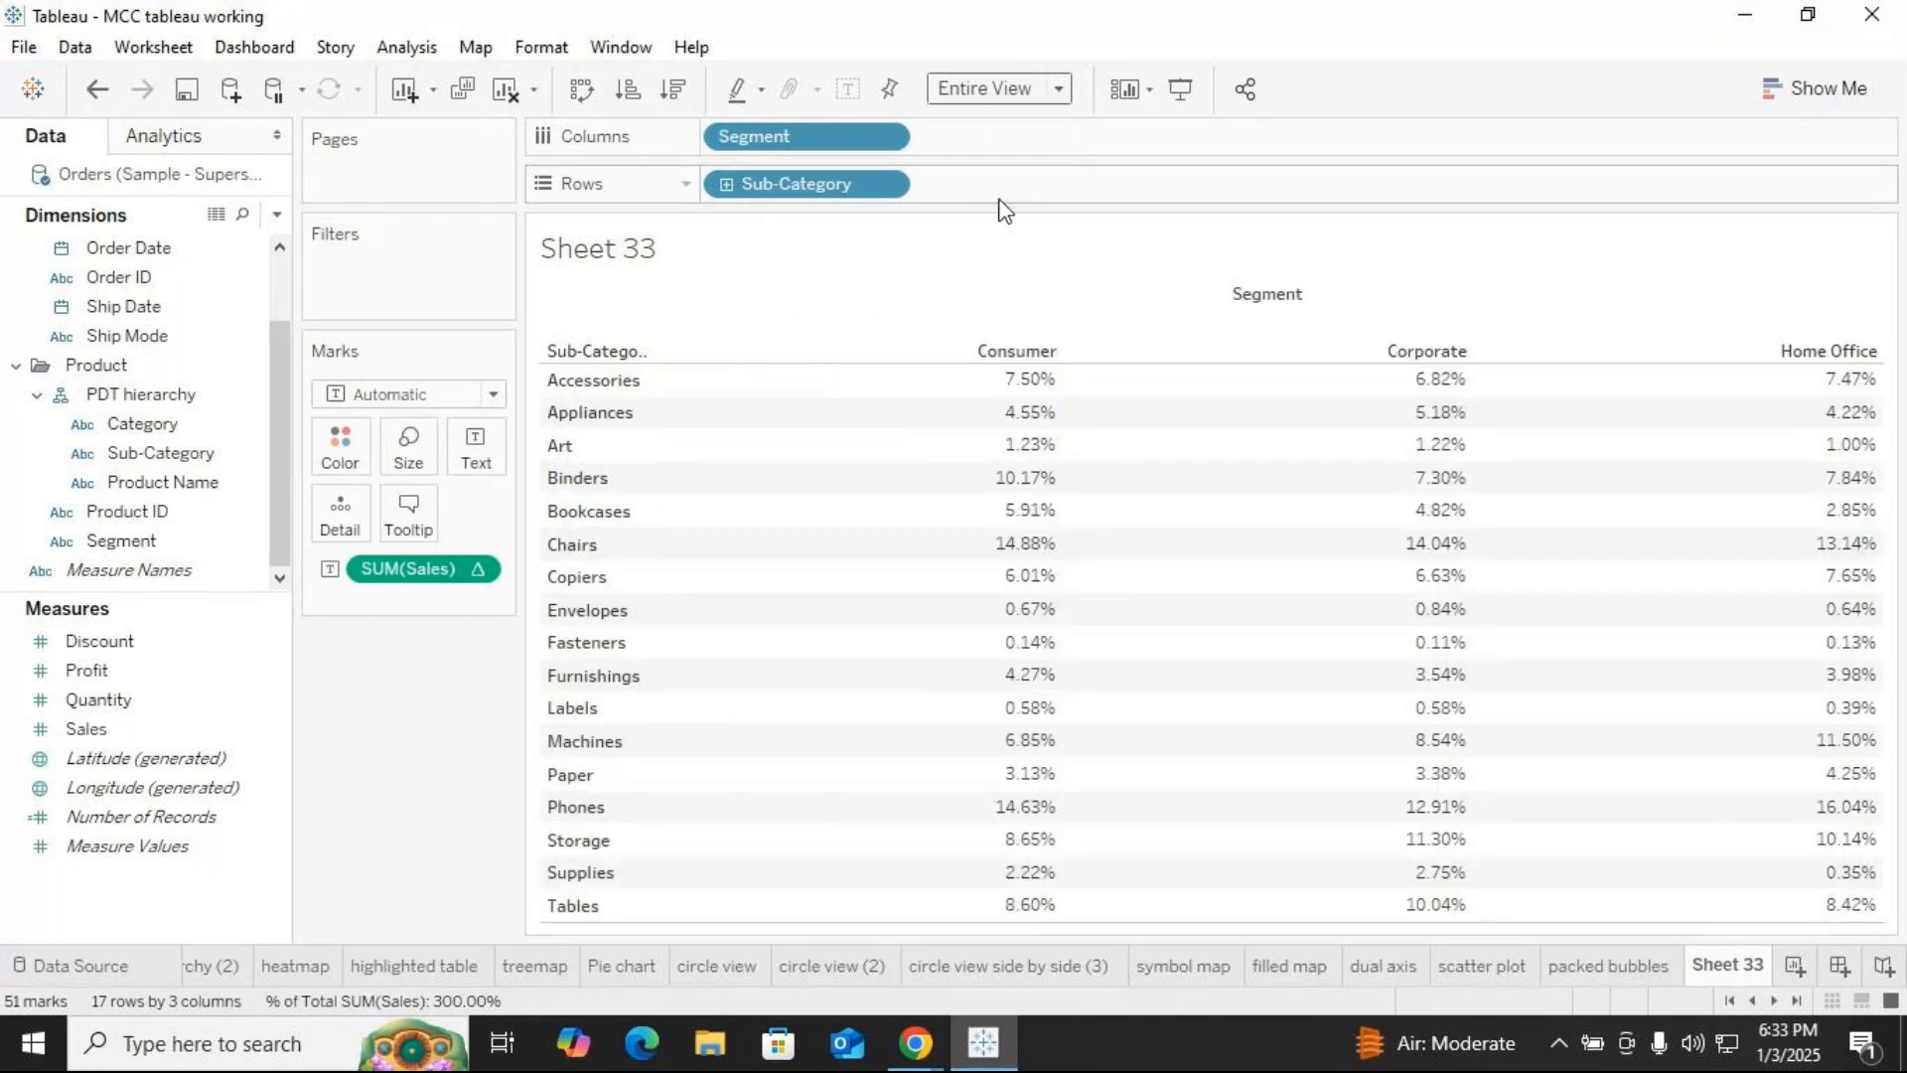
left_click(993, 88)
left_click(1001, 122)
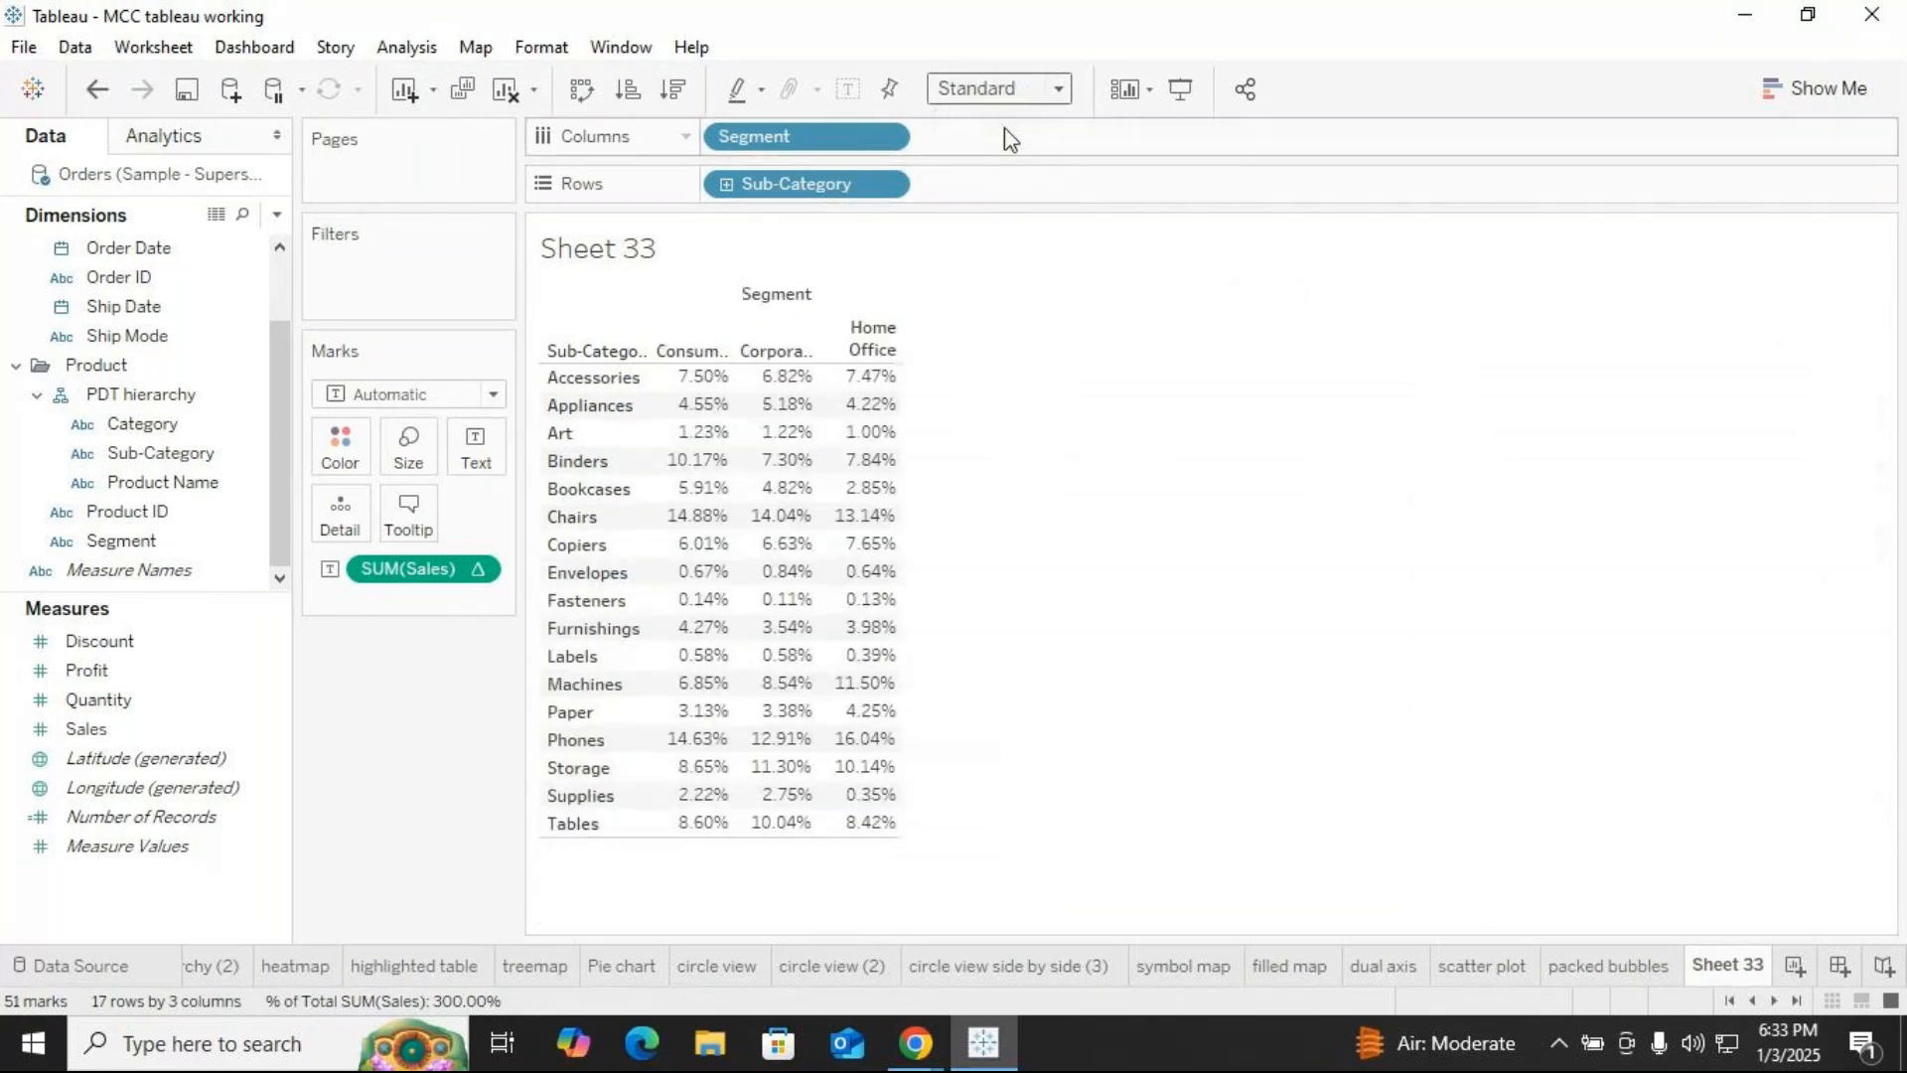
Change the percentage calculation to Row so Sales are shown as shares across the segments
left_click(407, 48)
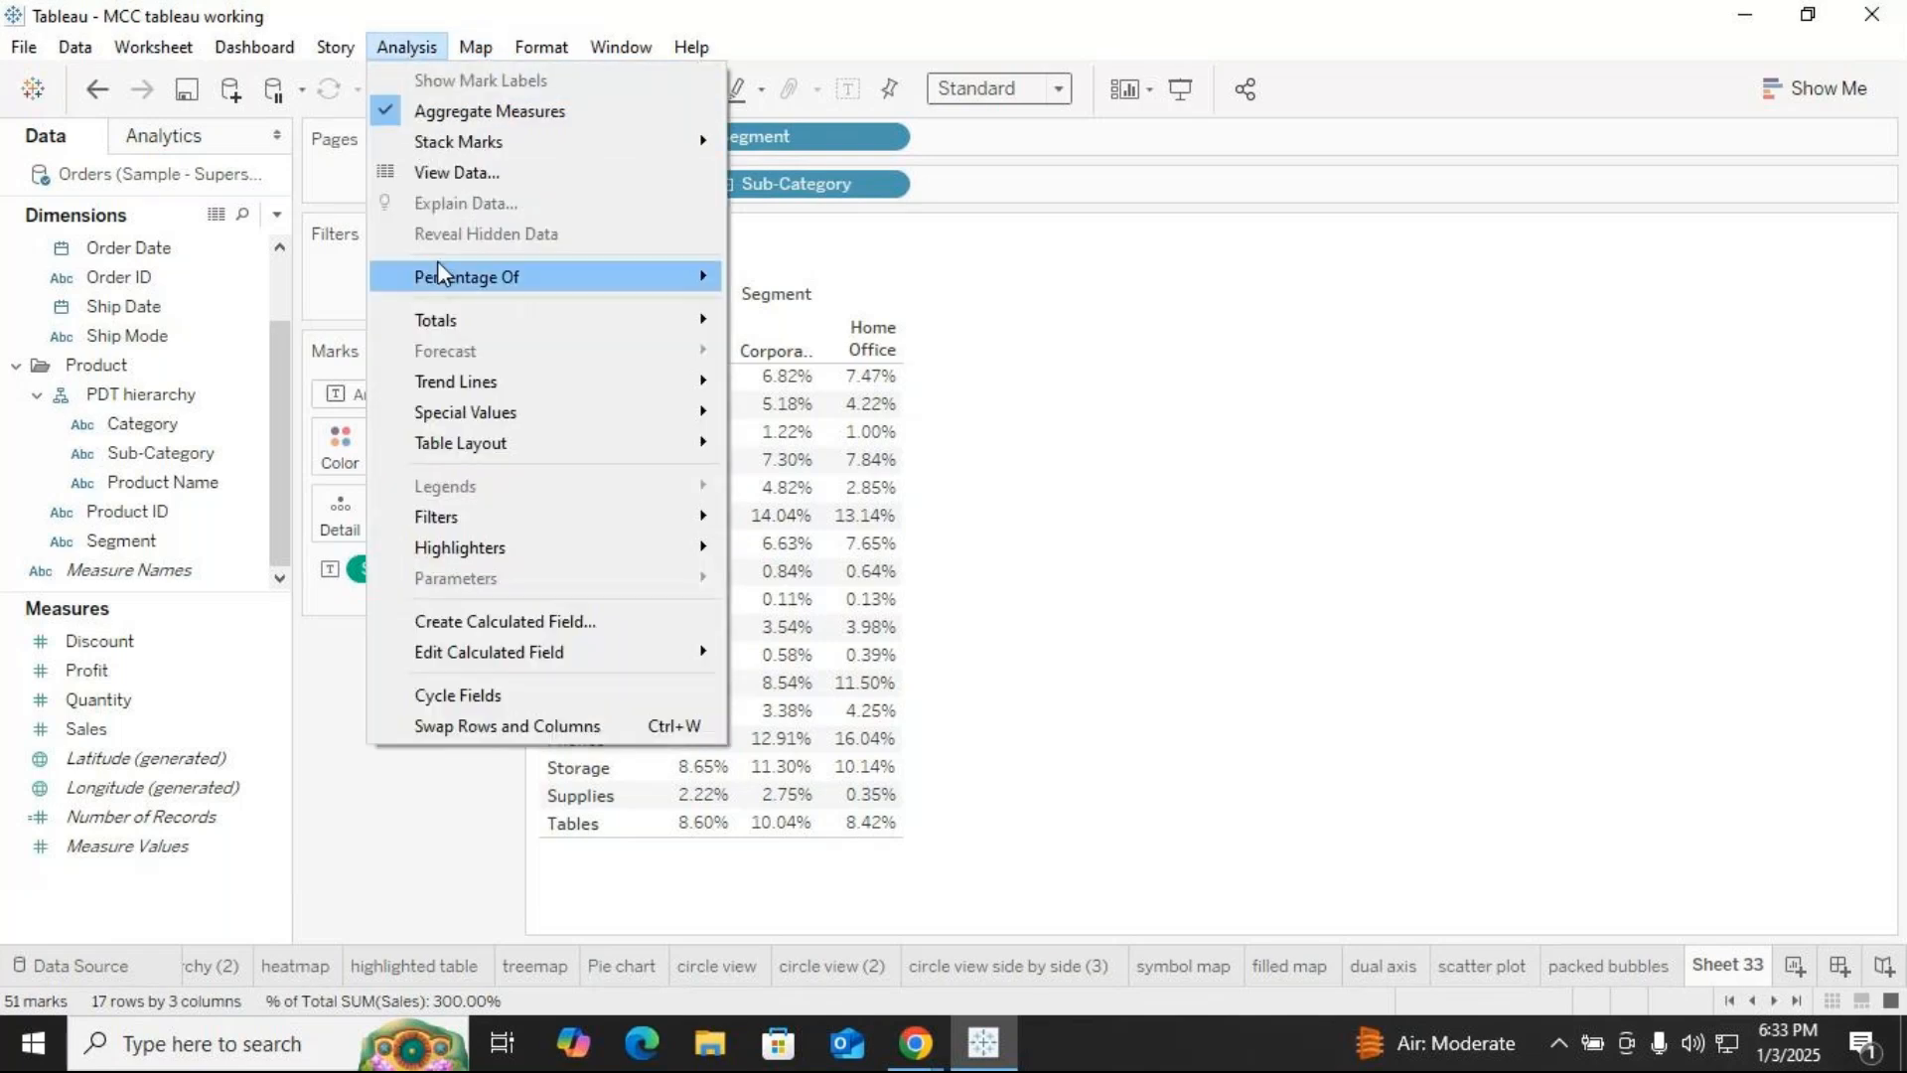
mouse_move(437, 260)
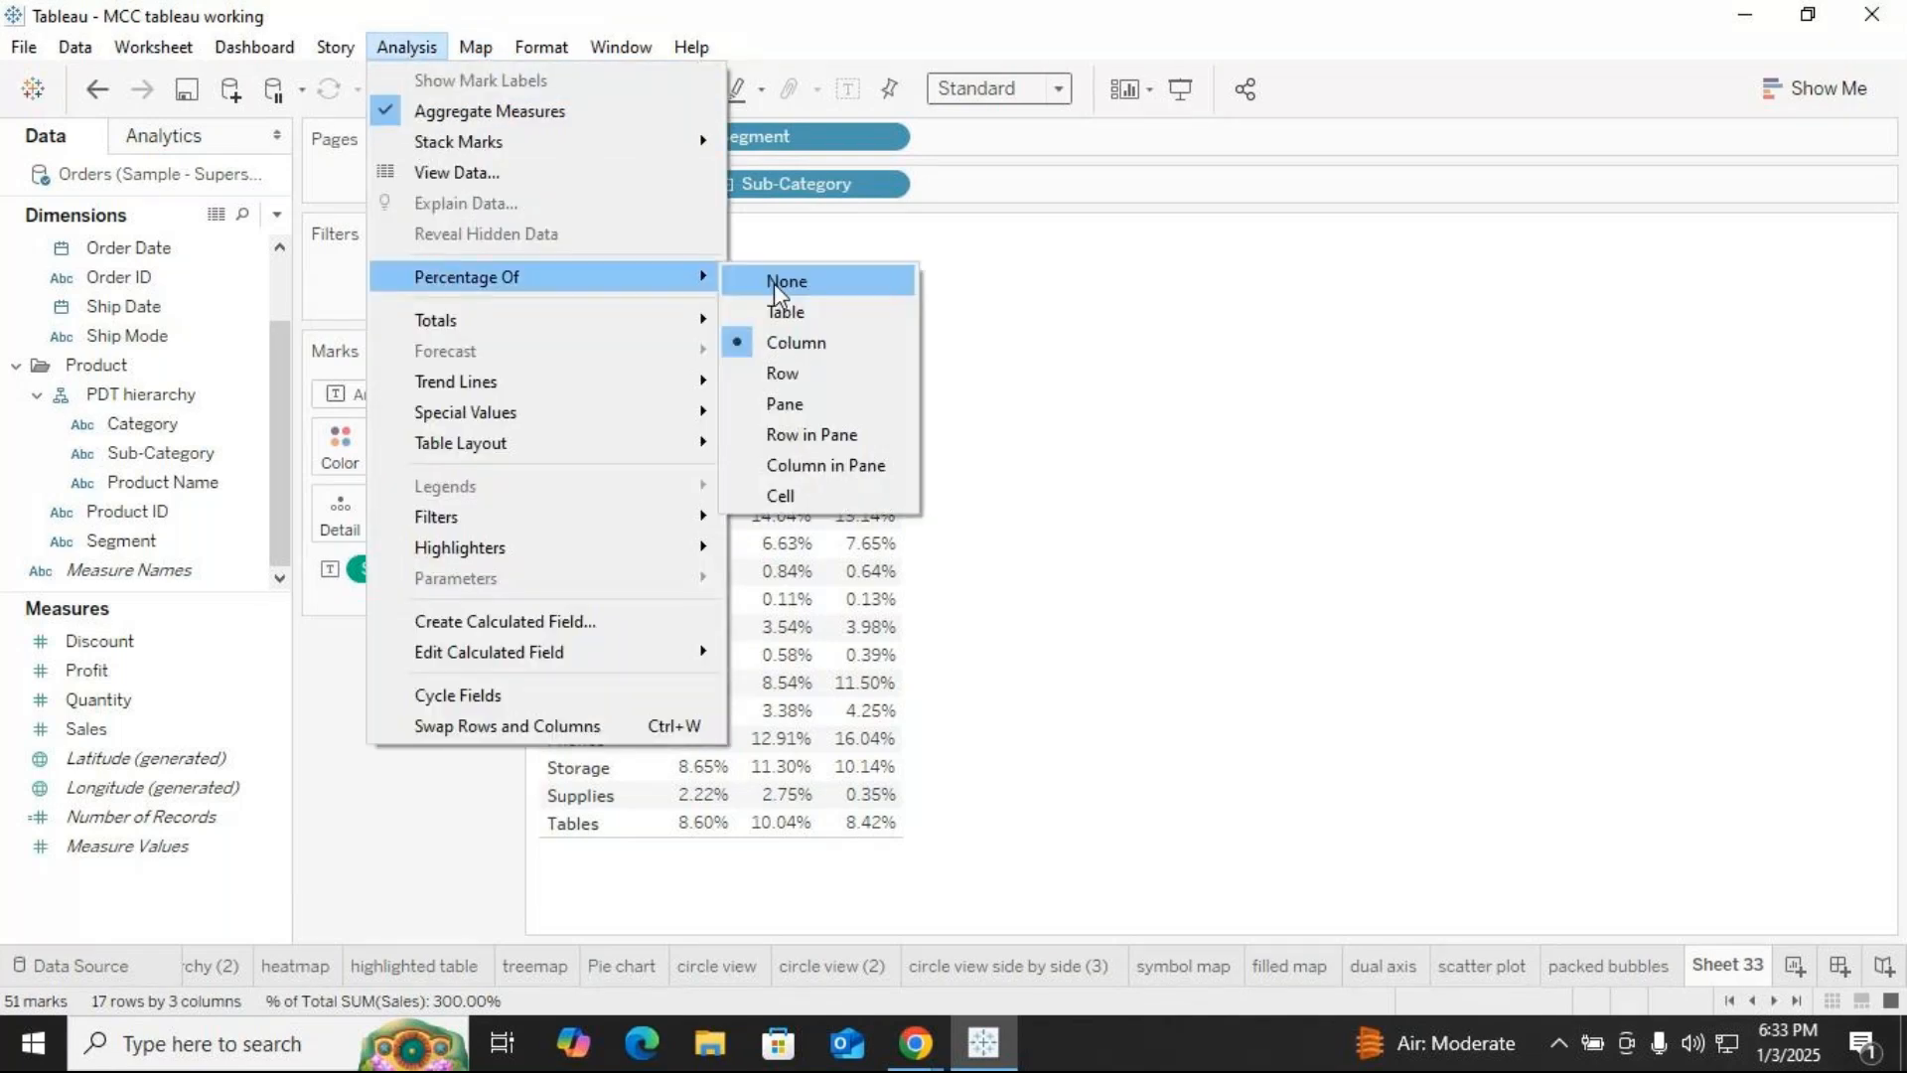
left_click(790, 369)
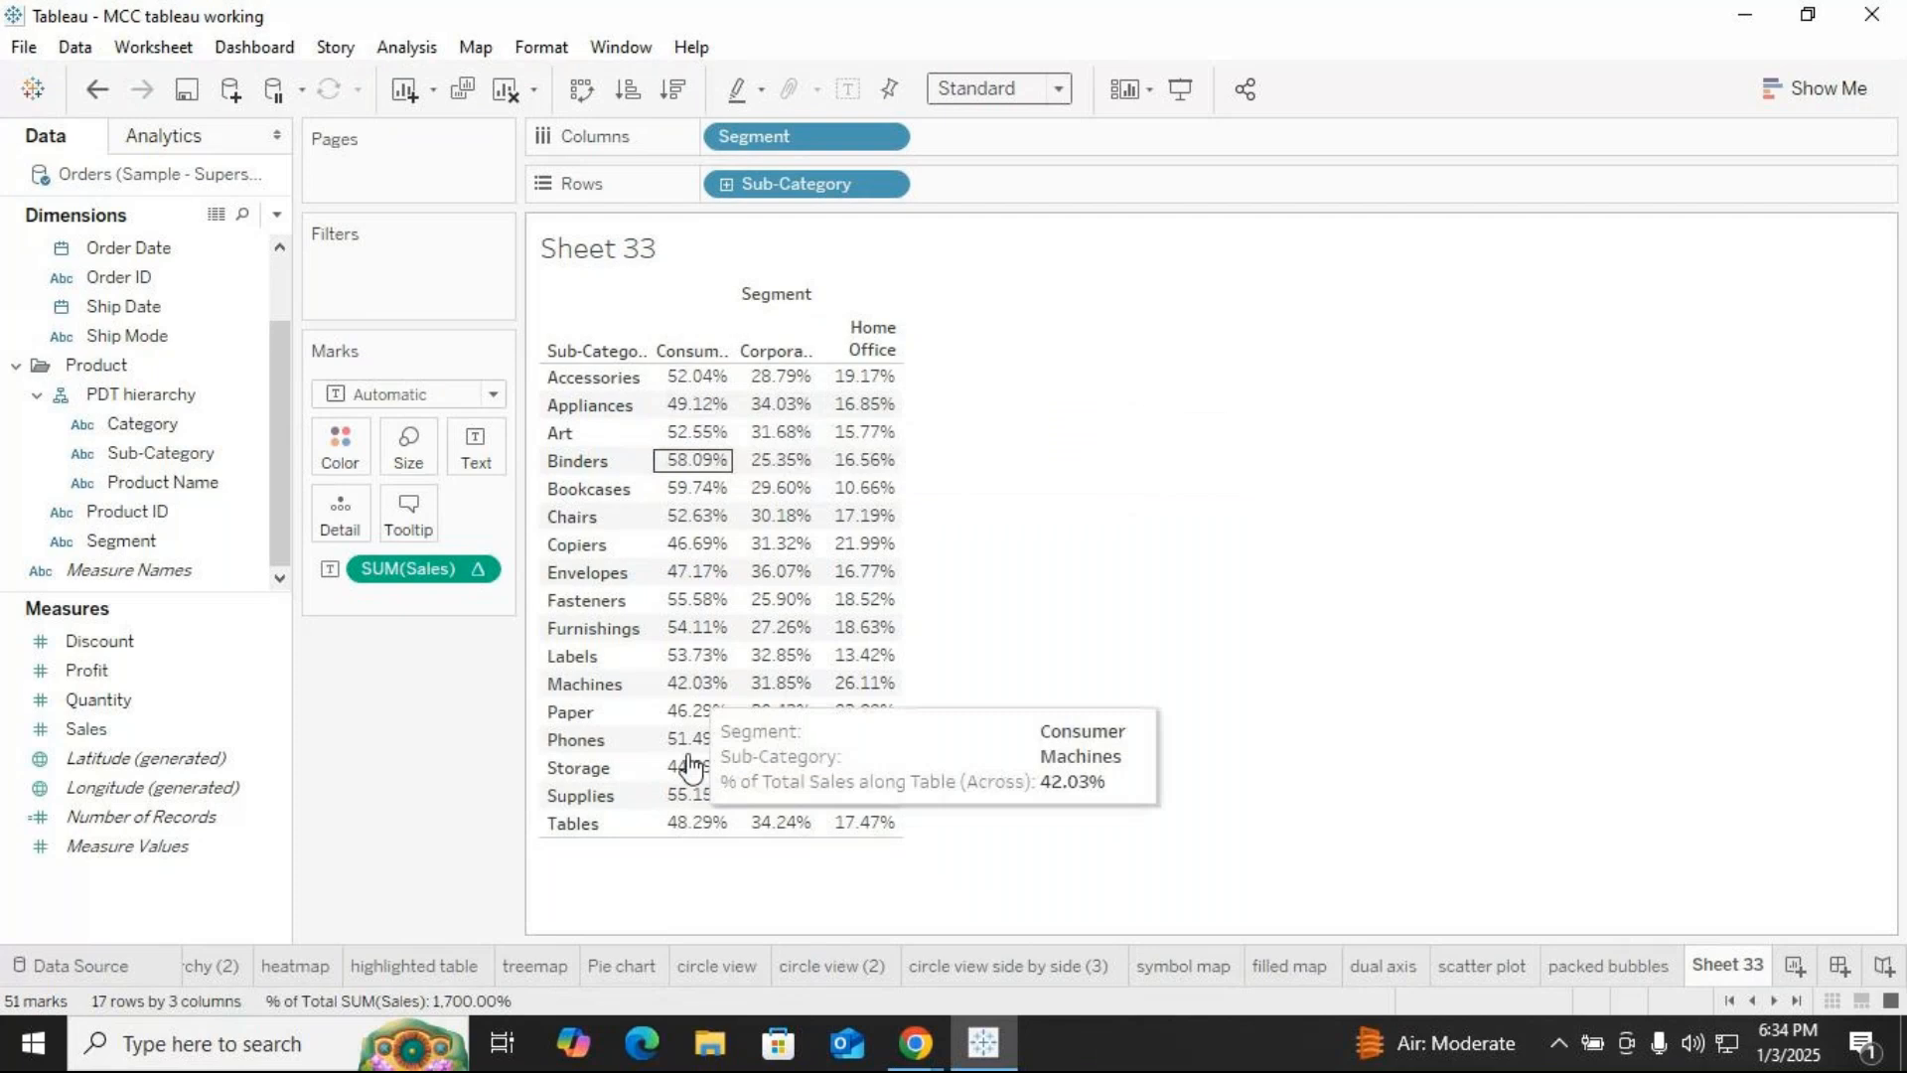
left_click(383, 55)
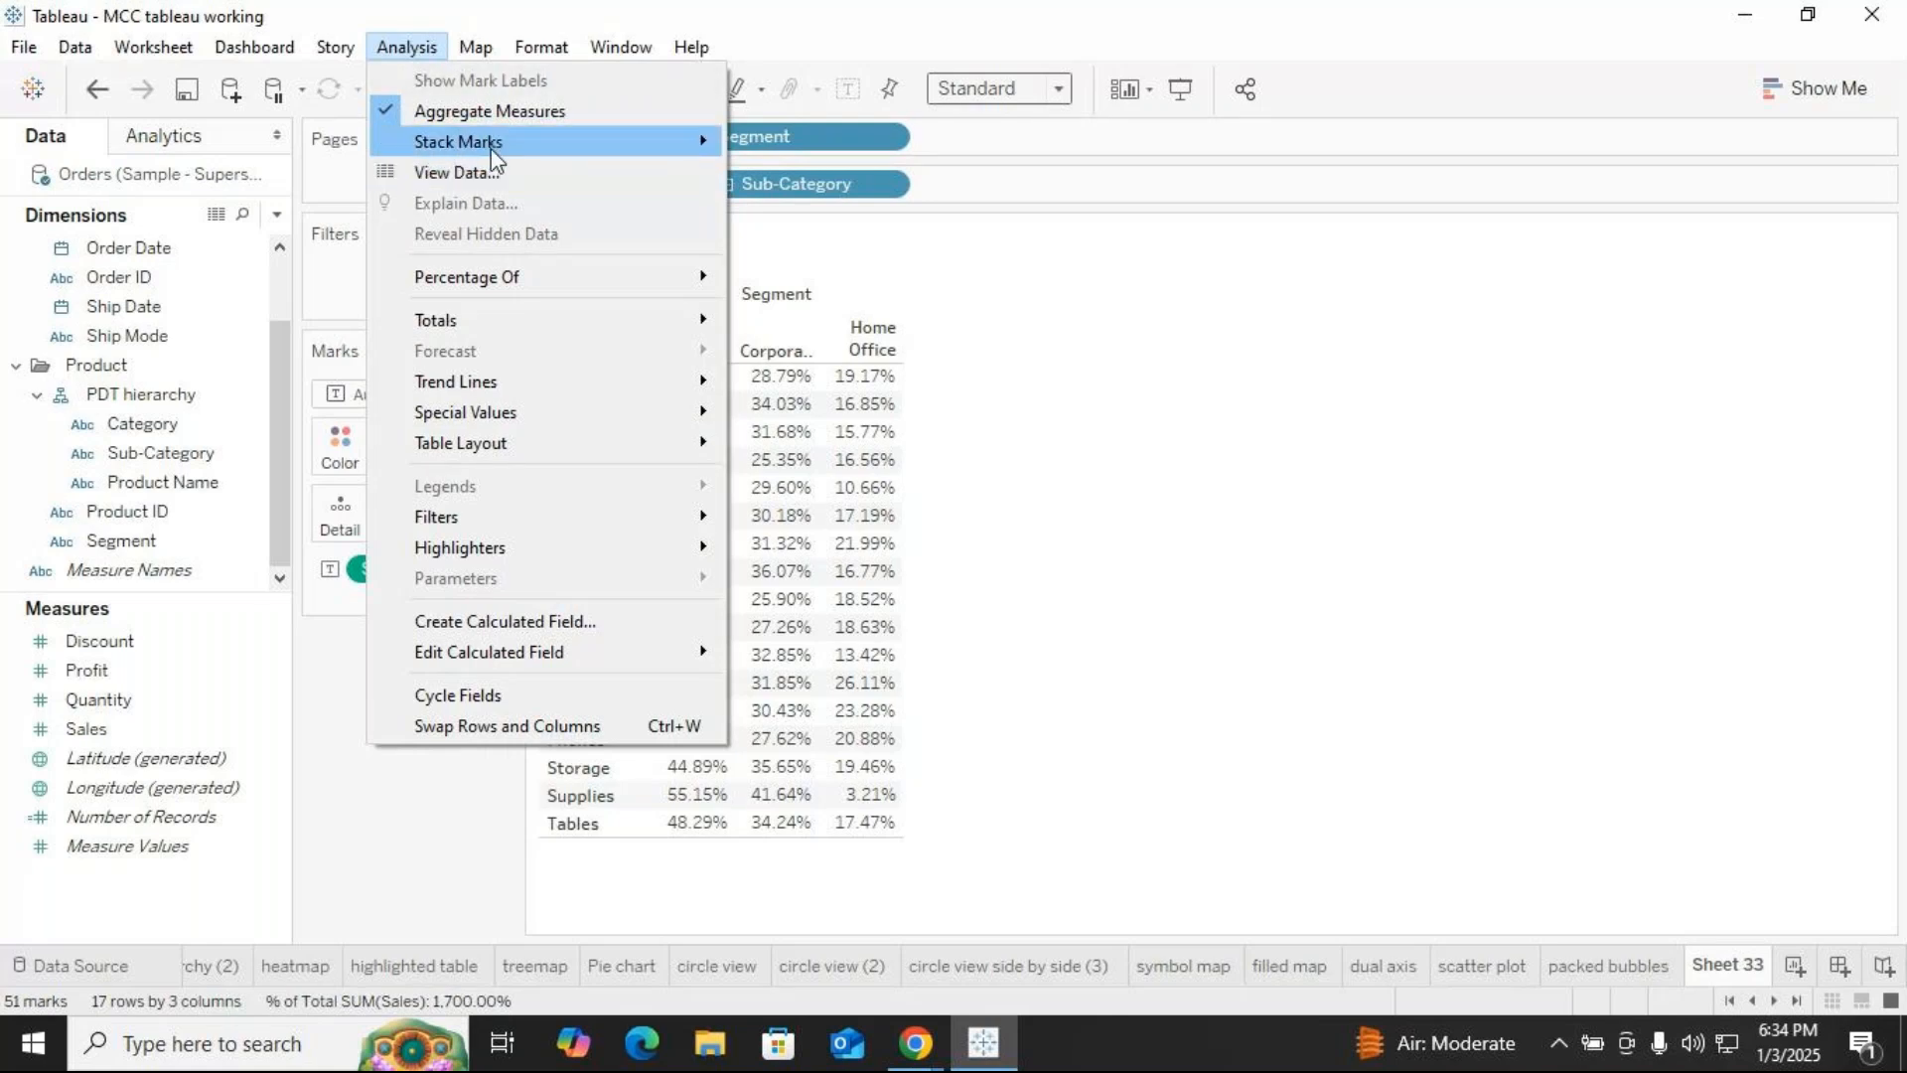
mouse_move(497, 284)
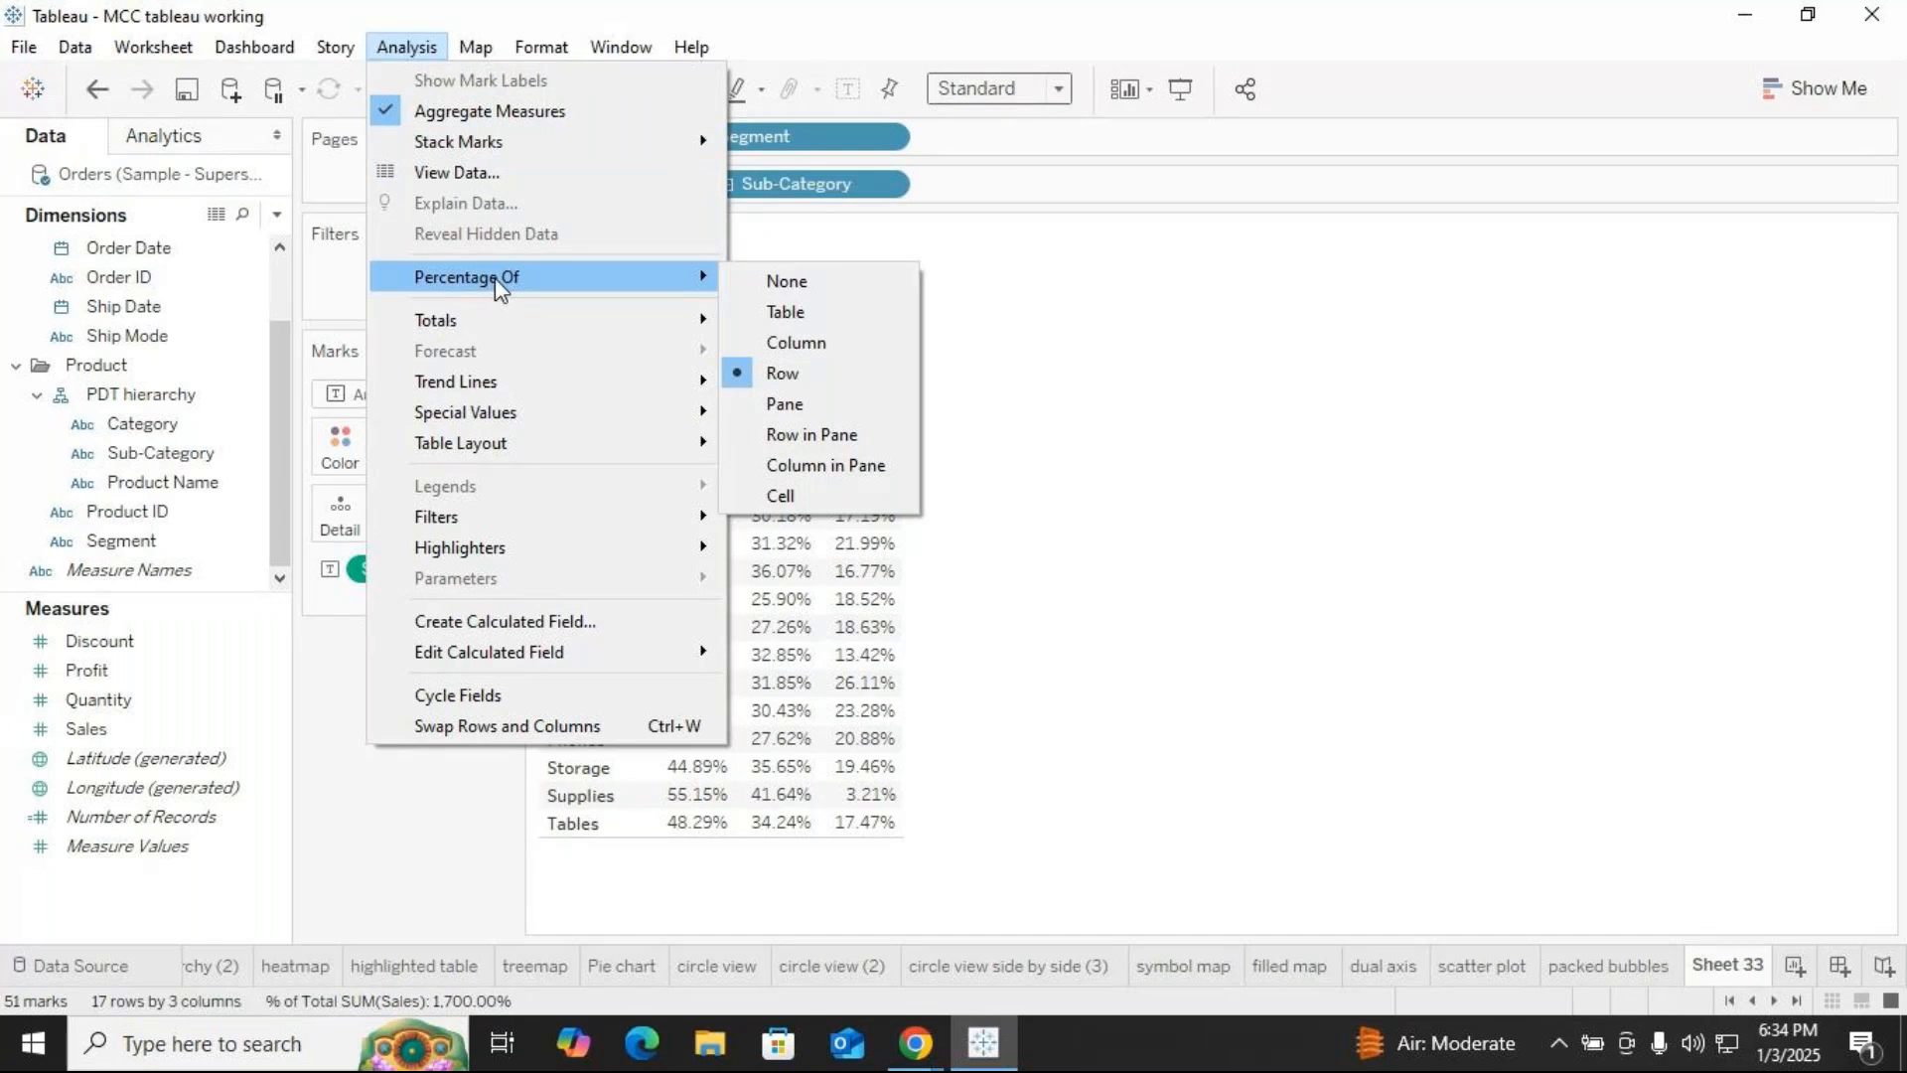
left_click(1137, 639)
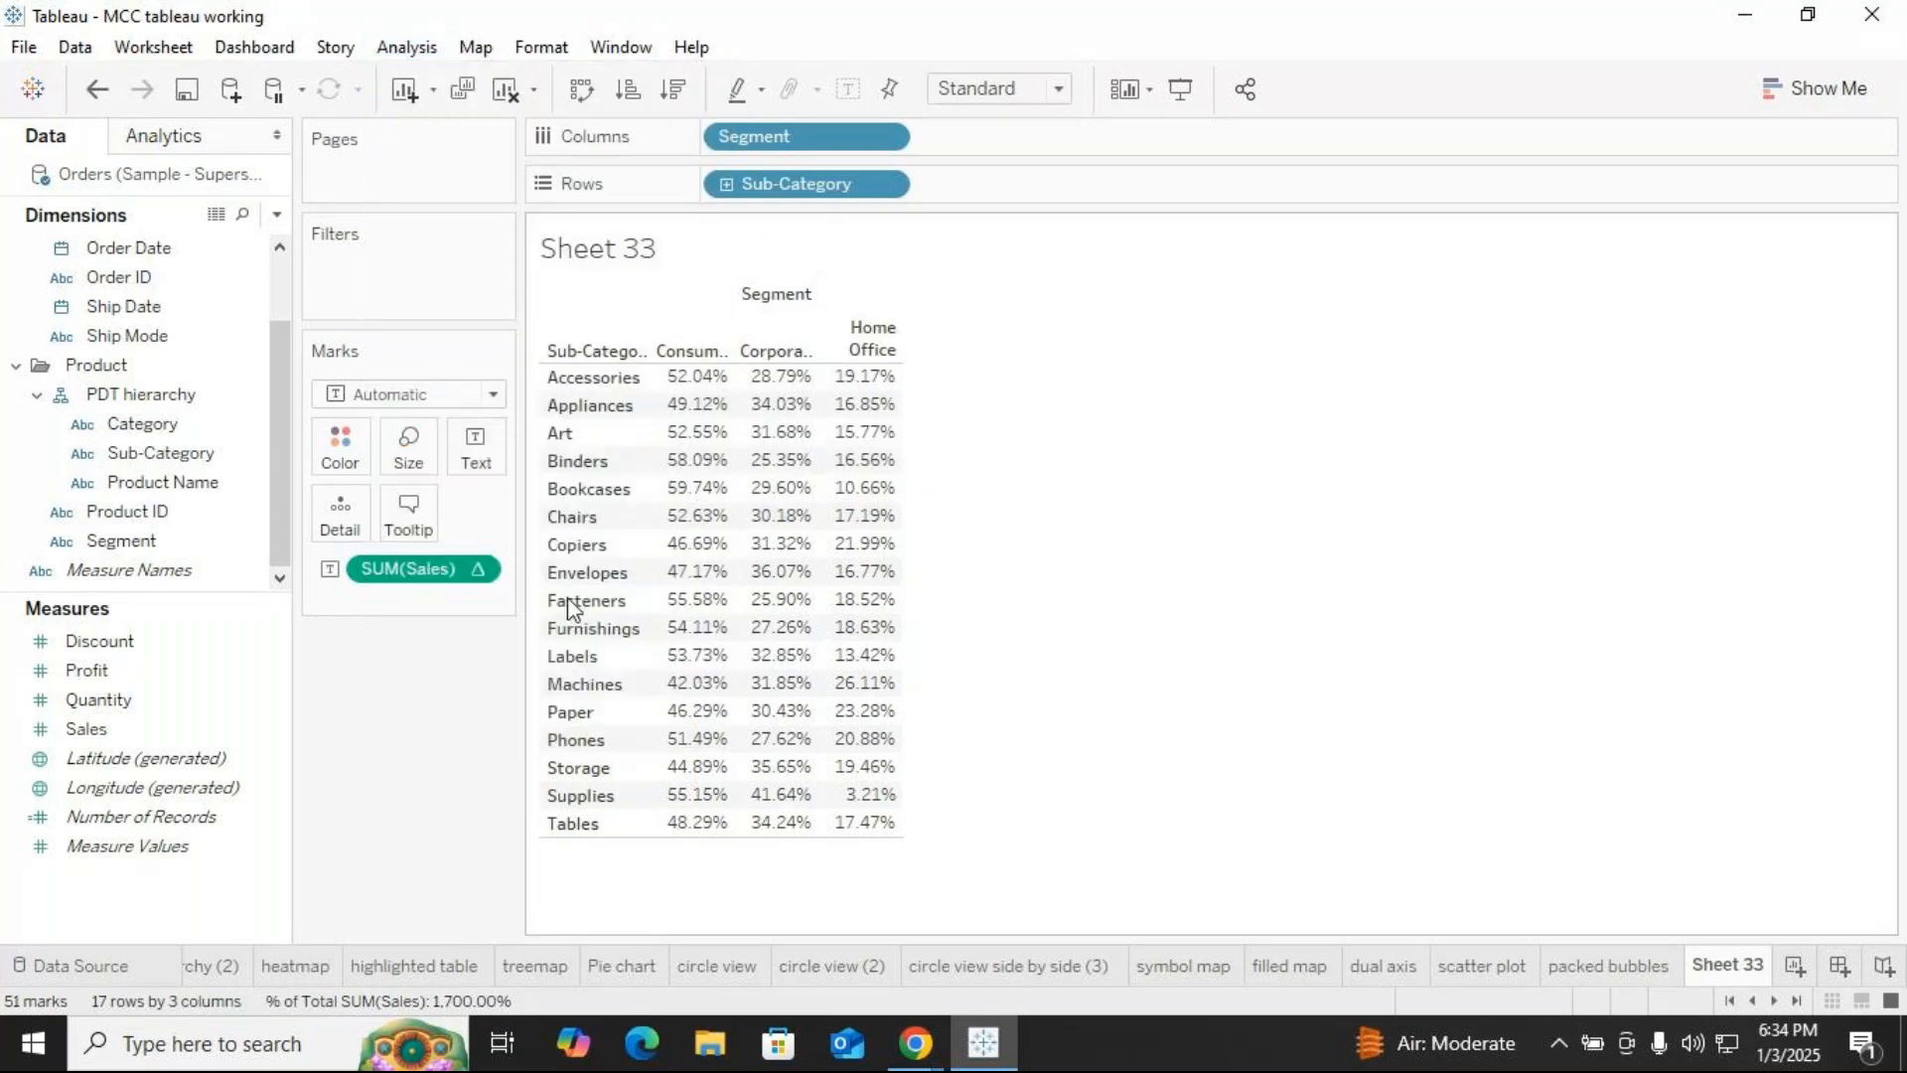
Reapply the Percent of Total quick table calculation to Sales in the Segment by Sub-Category table
left_click(484, 571)
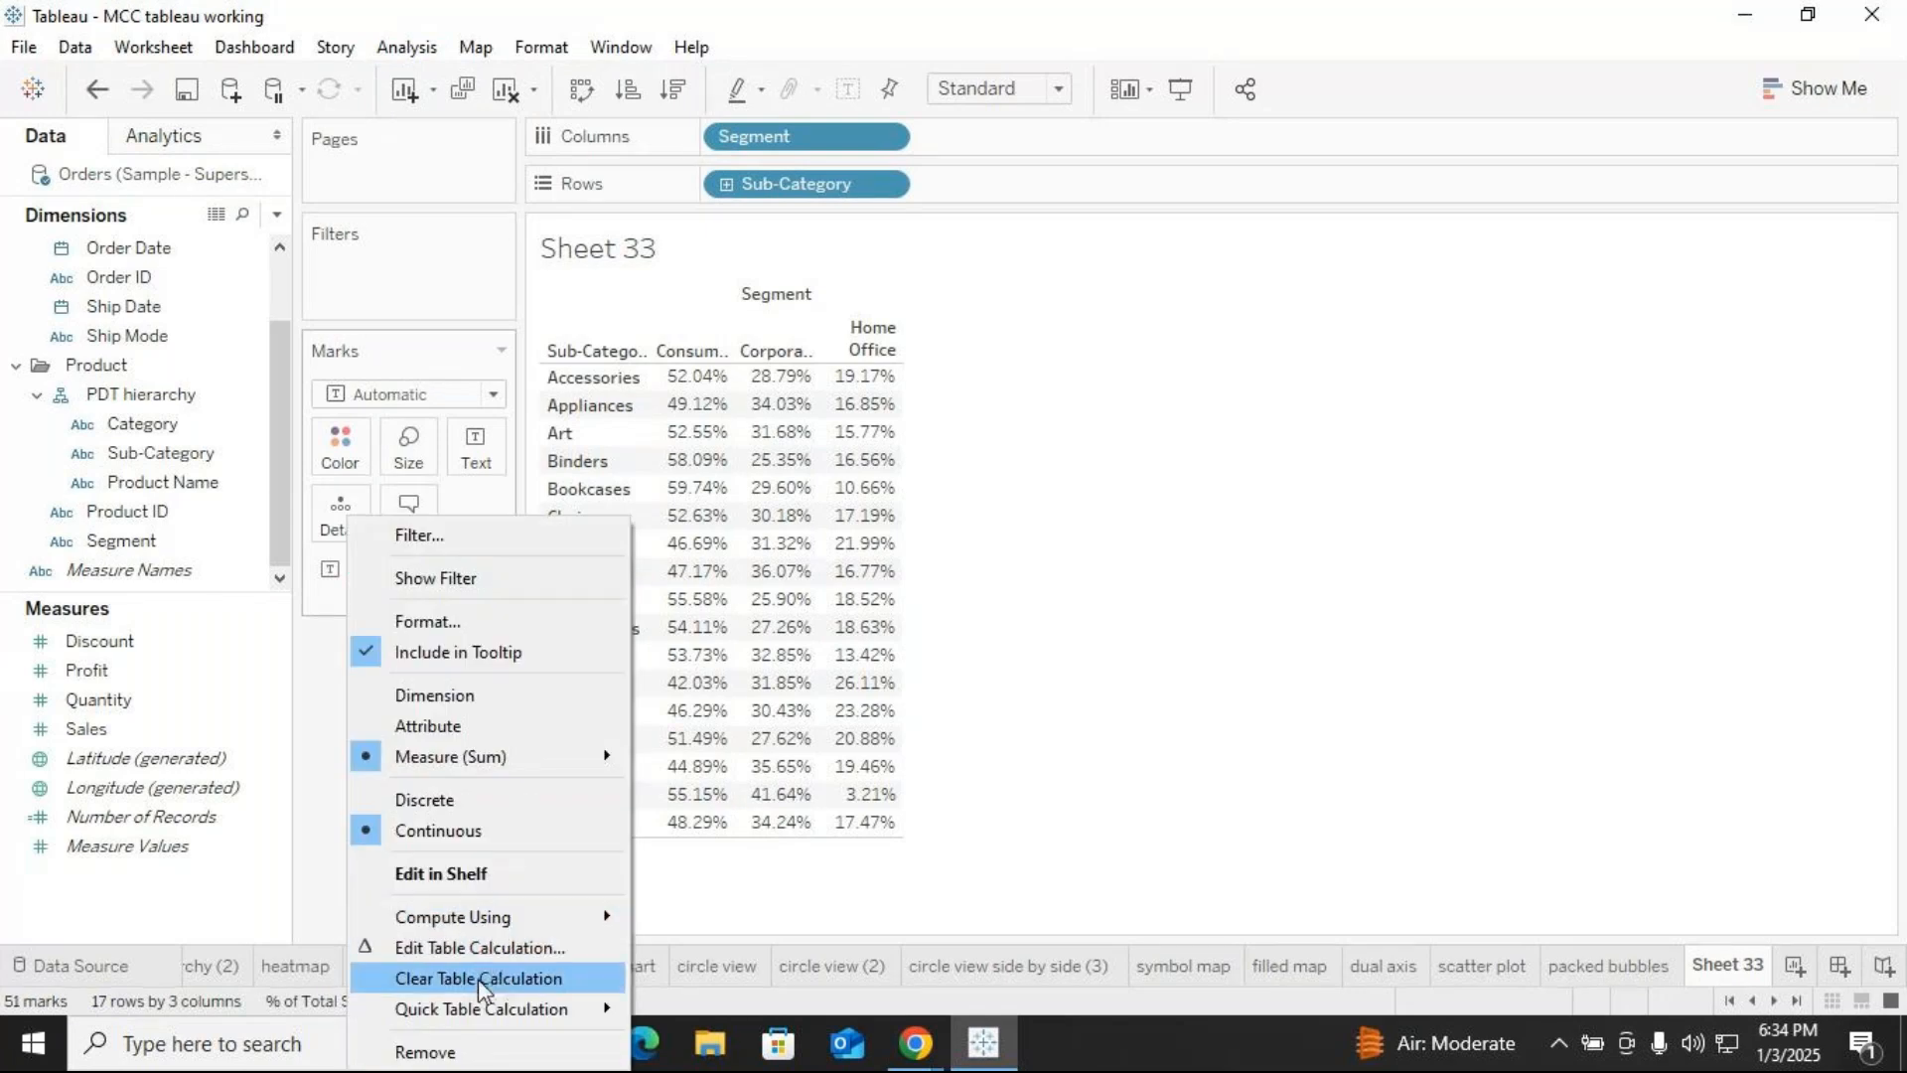
mouse_move(485, 1005)
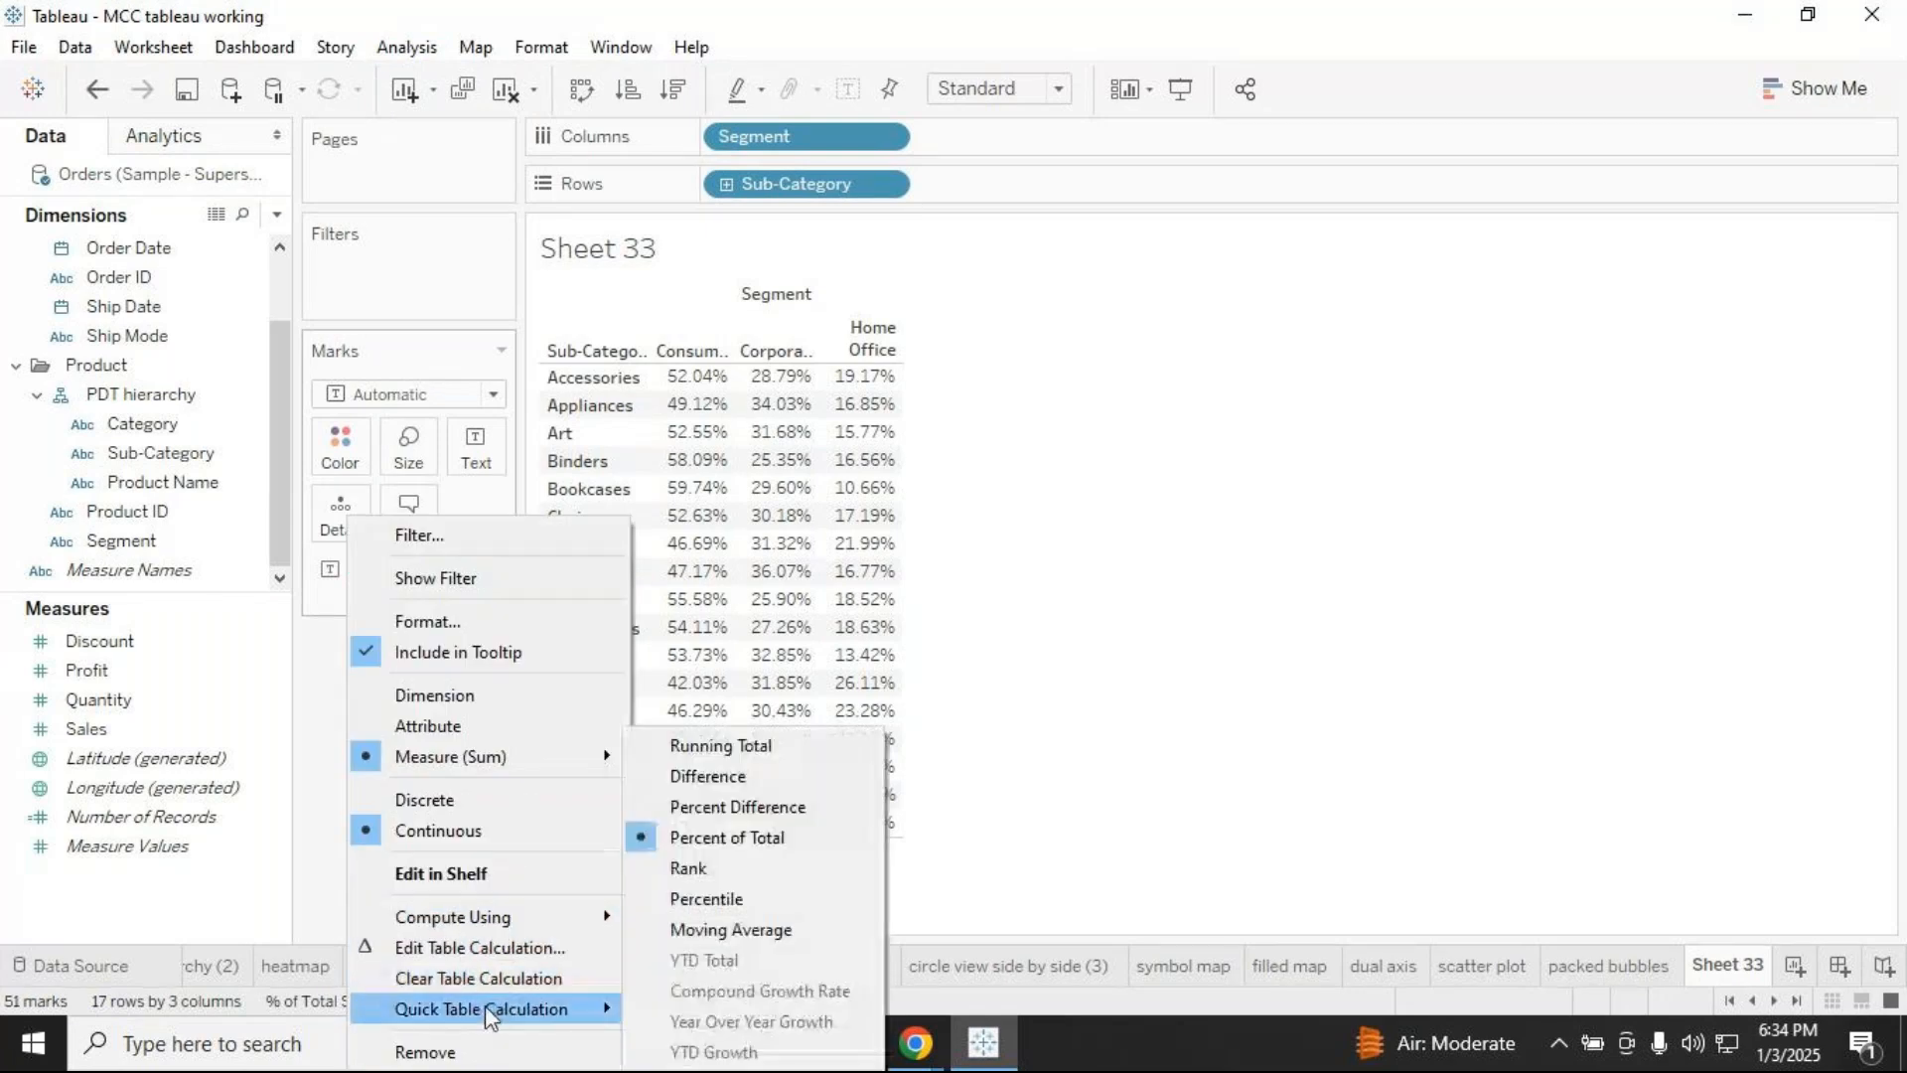
left_click(747, 843)
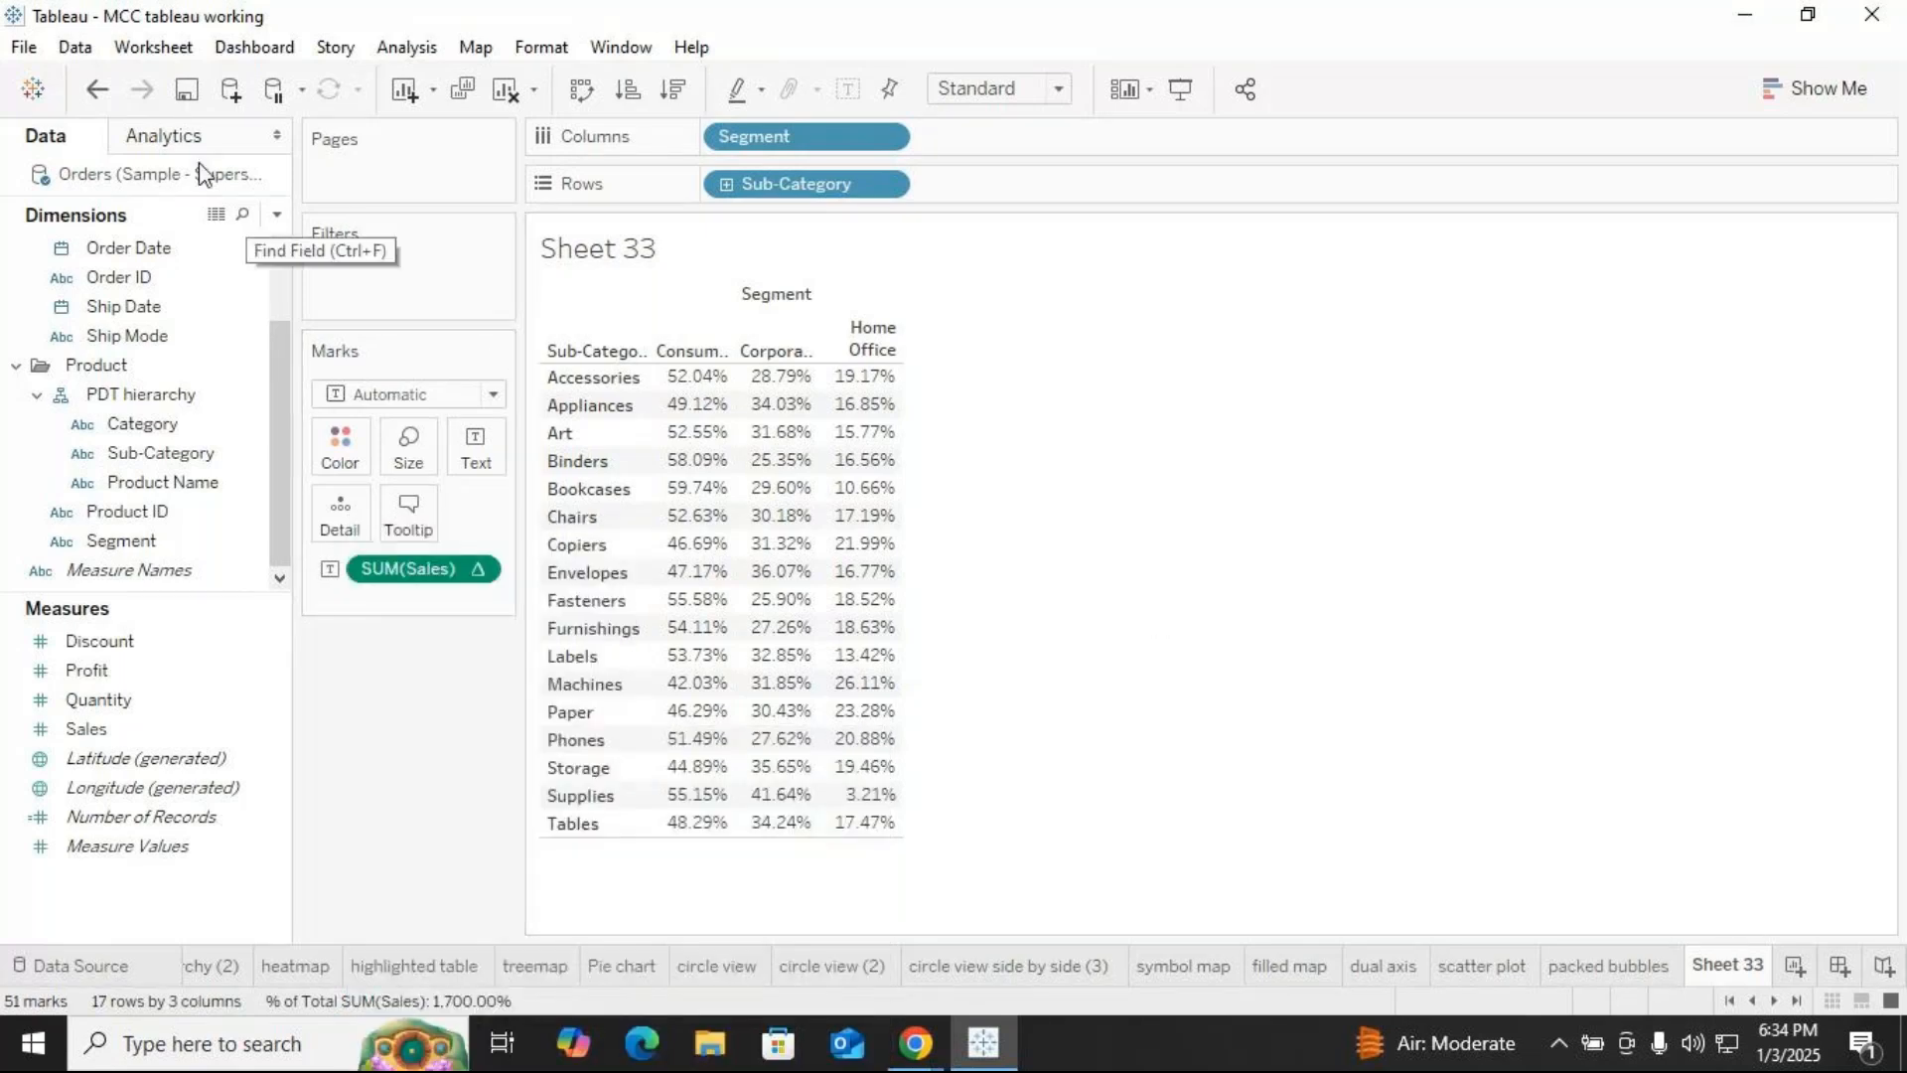
Show both row grand totals and column grand totals in the Sales percentage table
left_click(439, 46)
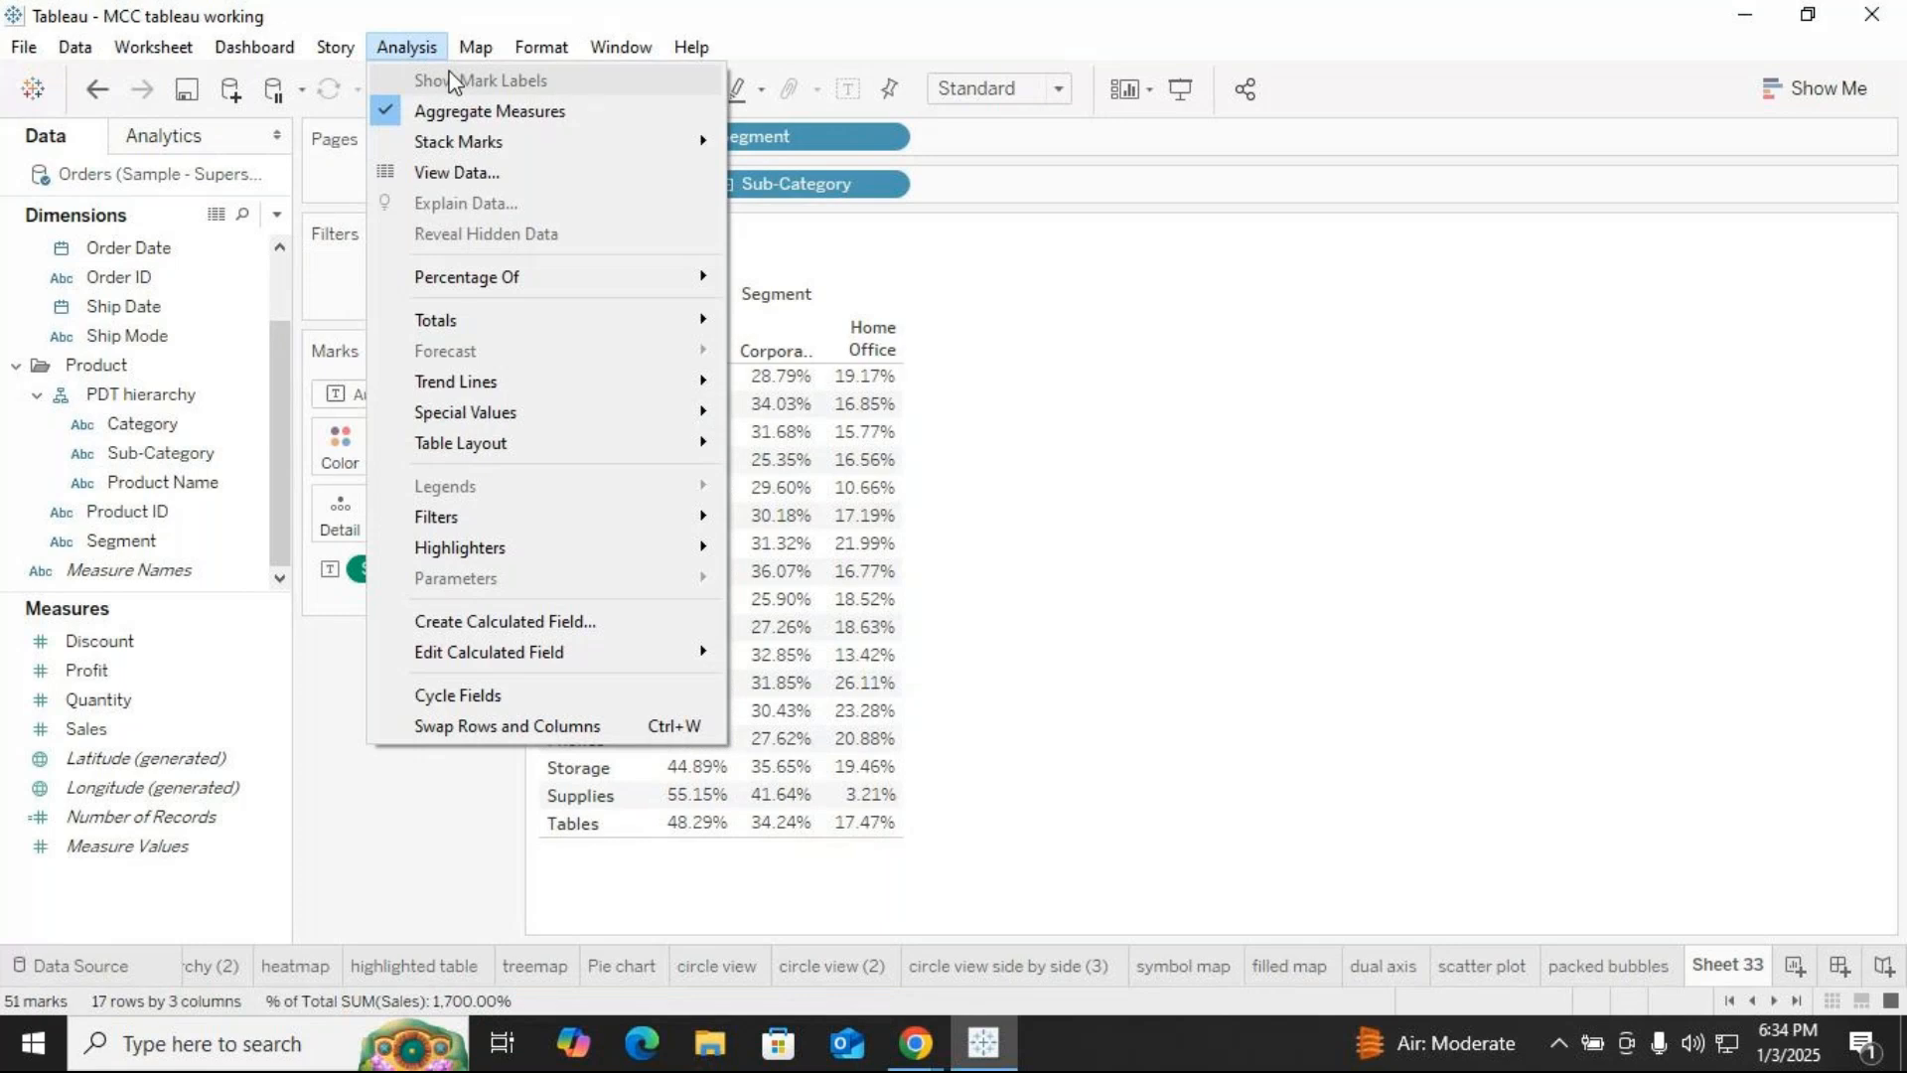
mouse_move(454, 151)
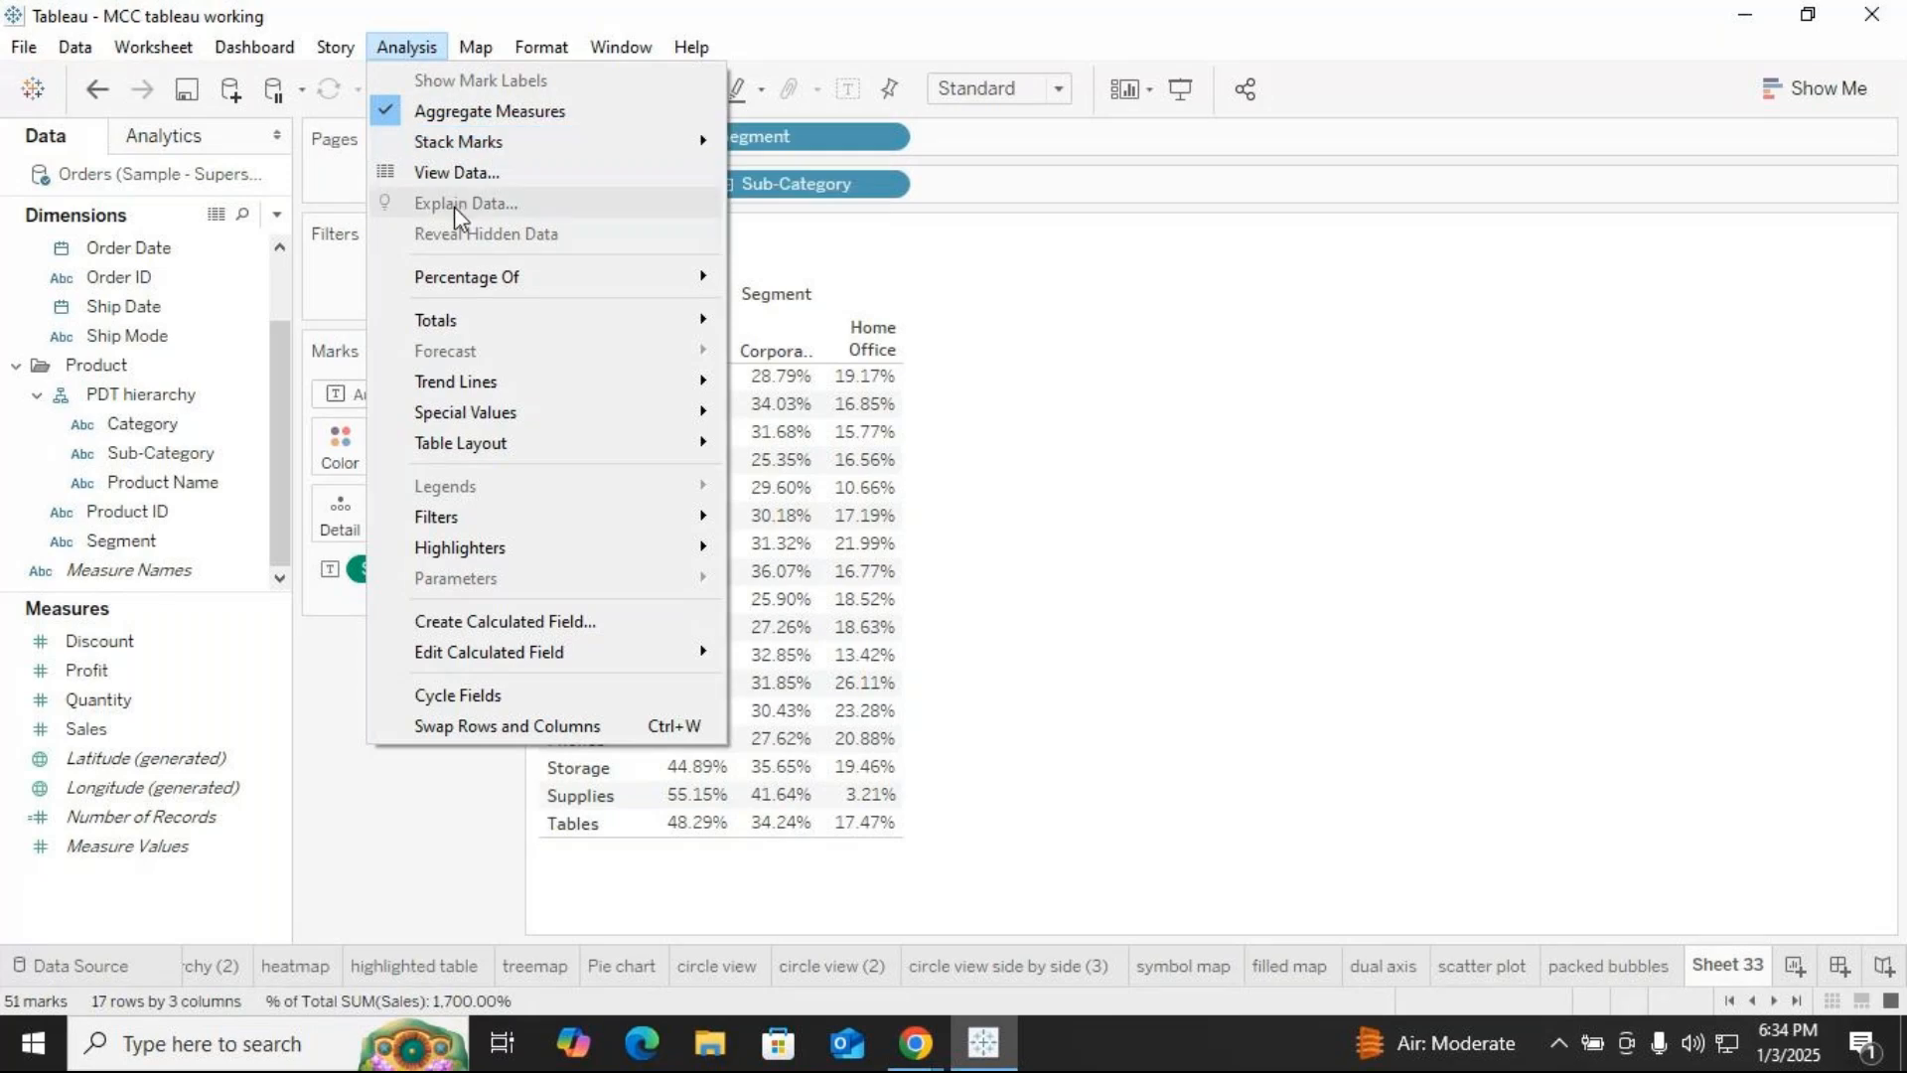
mouse_move(454, 279)
mouse_move(440, 326)
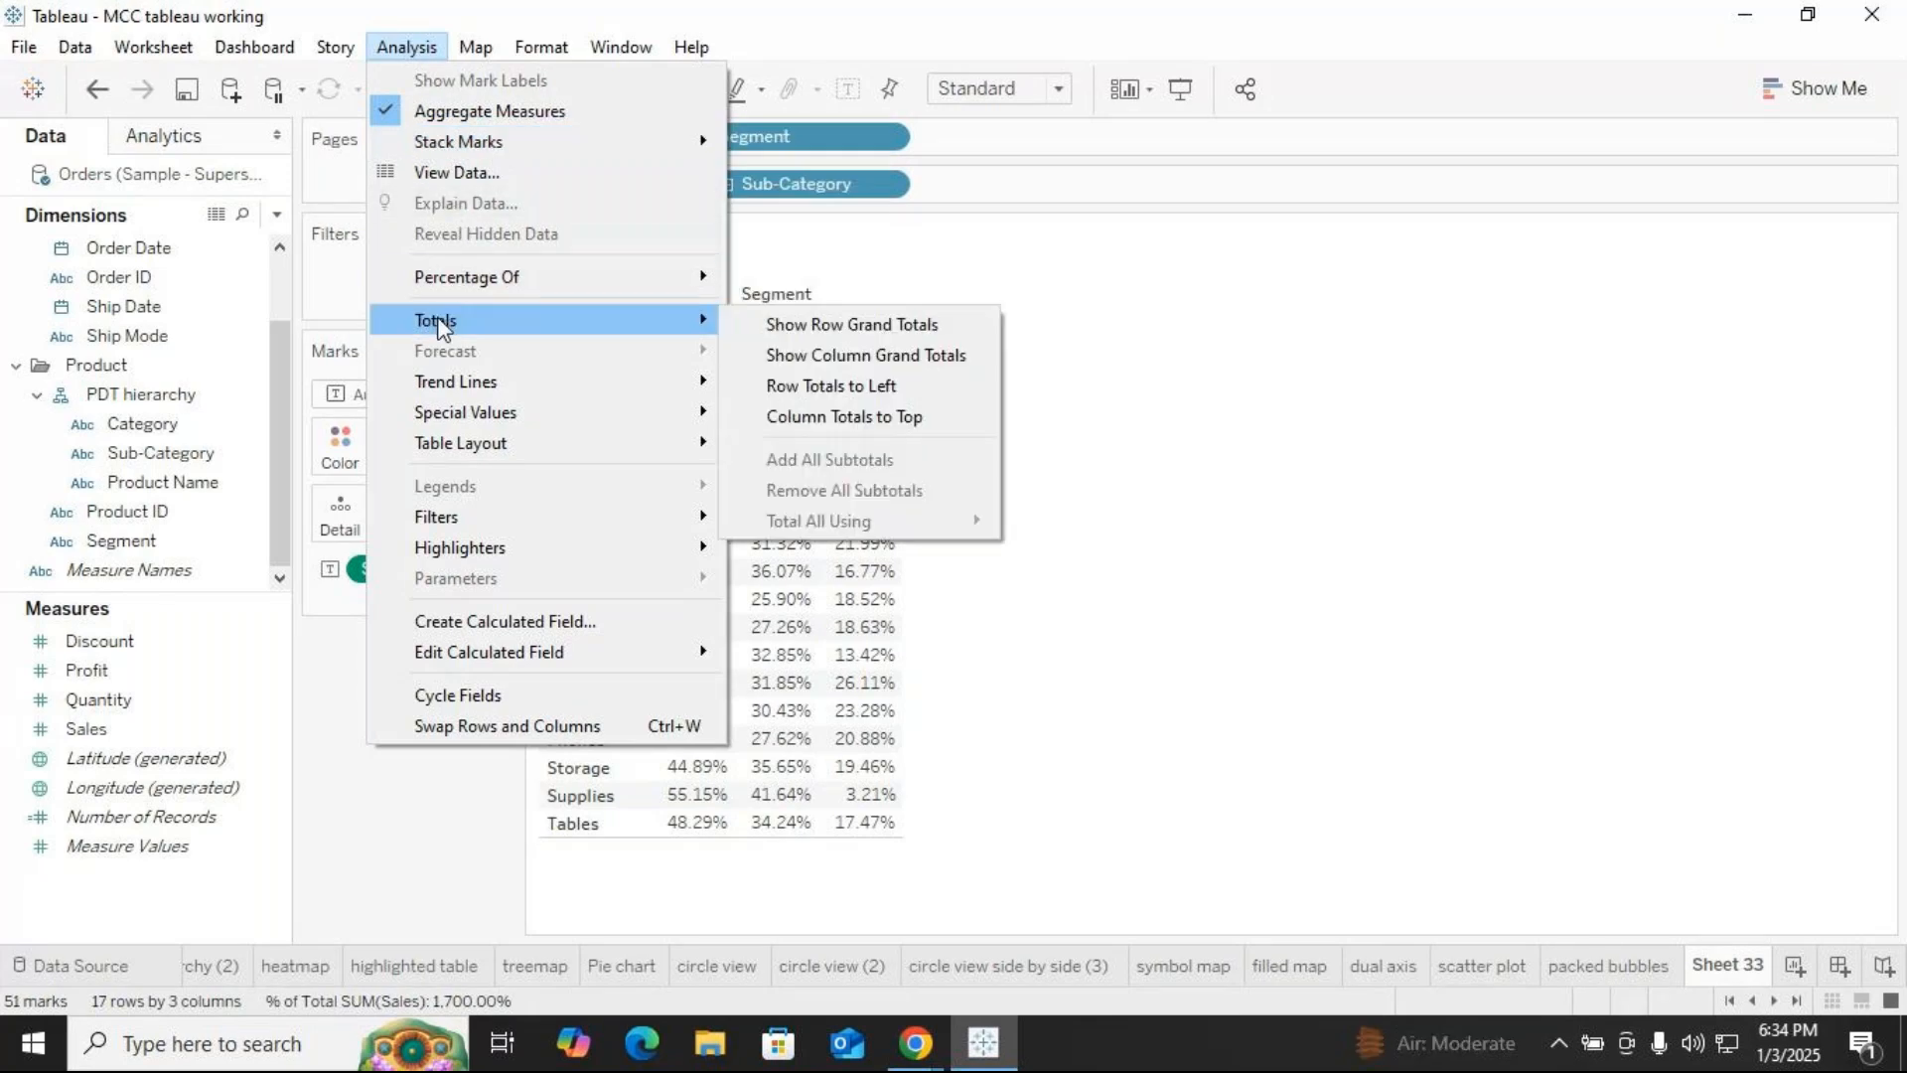
left_click(829, 316)
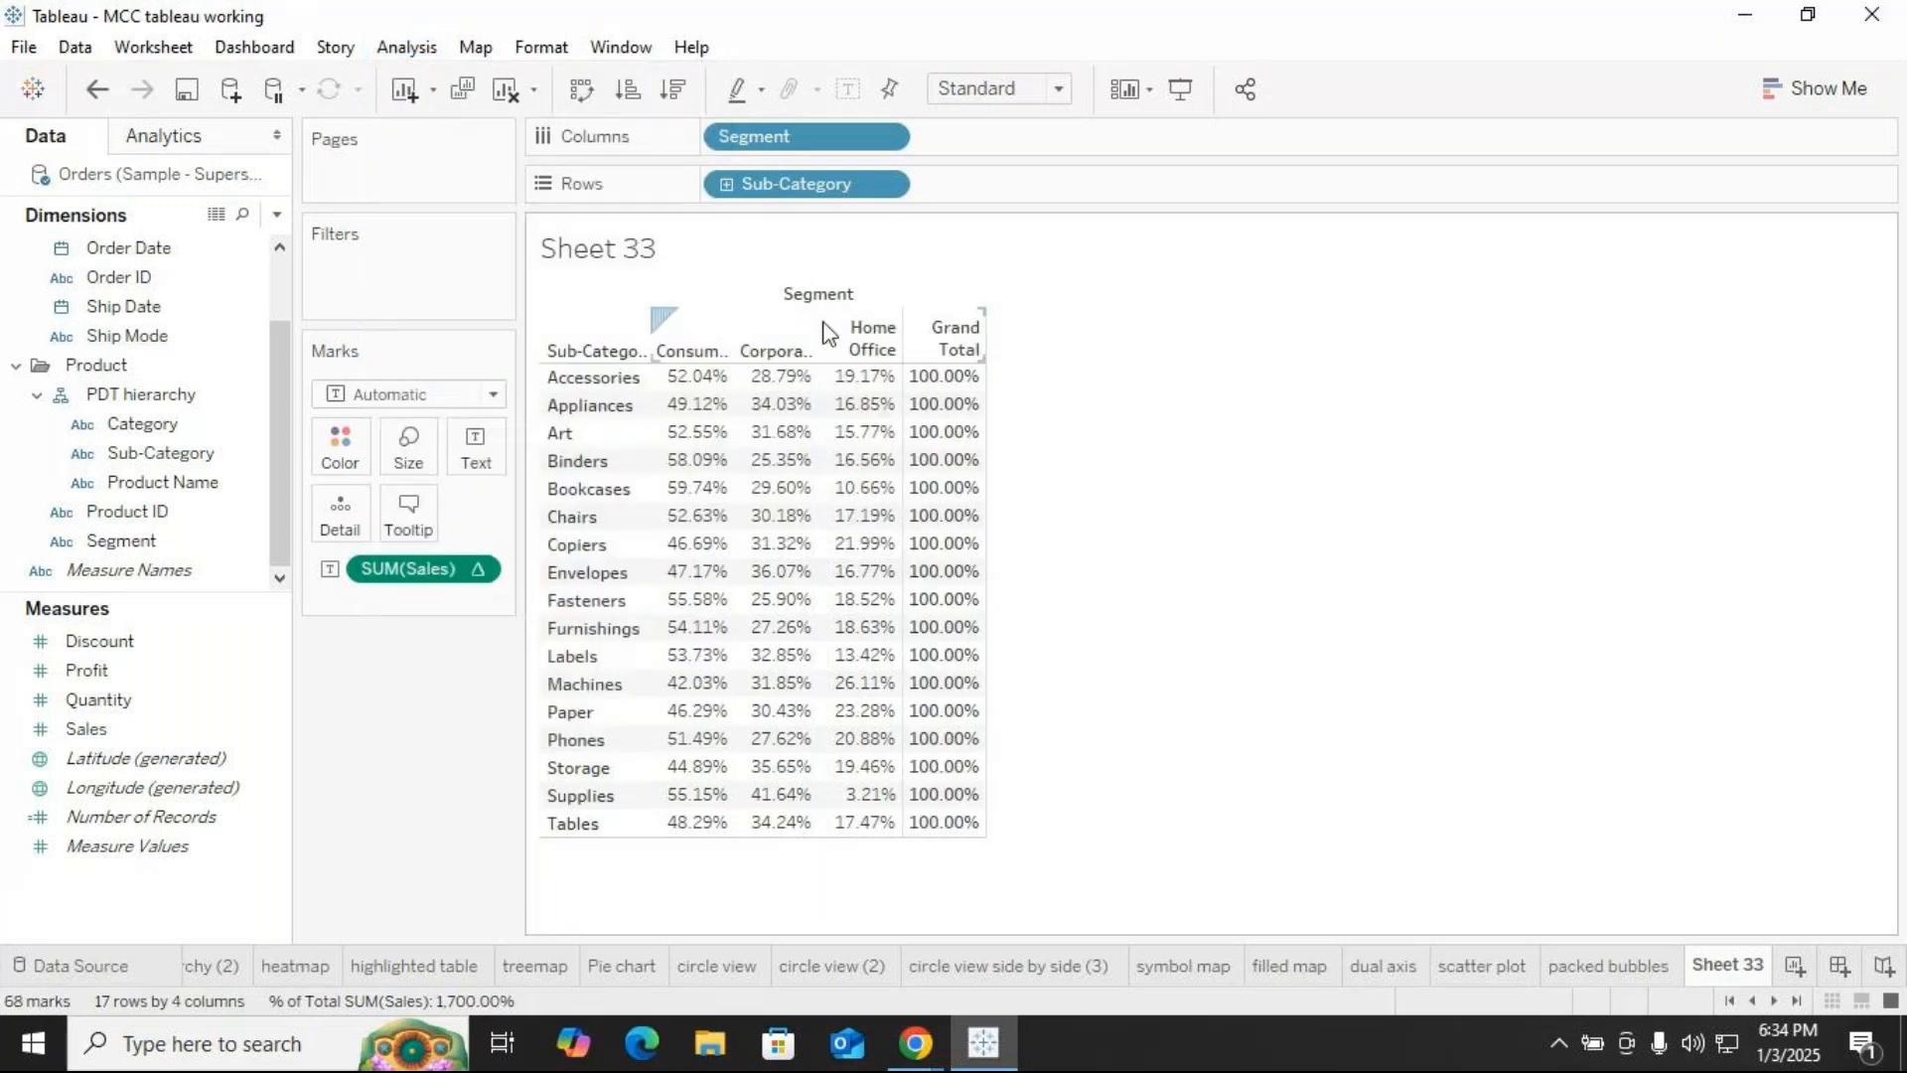
left_click(406, 47)
mouse_move(495, 320)
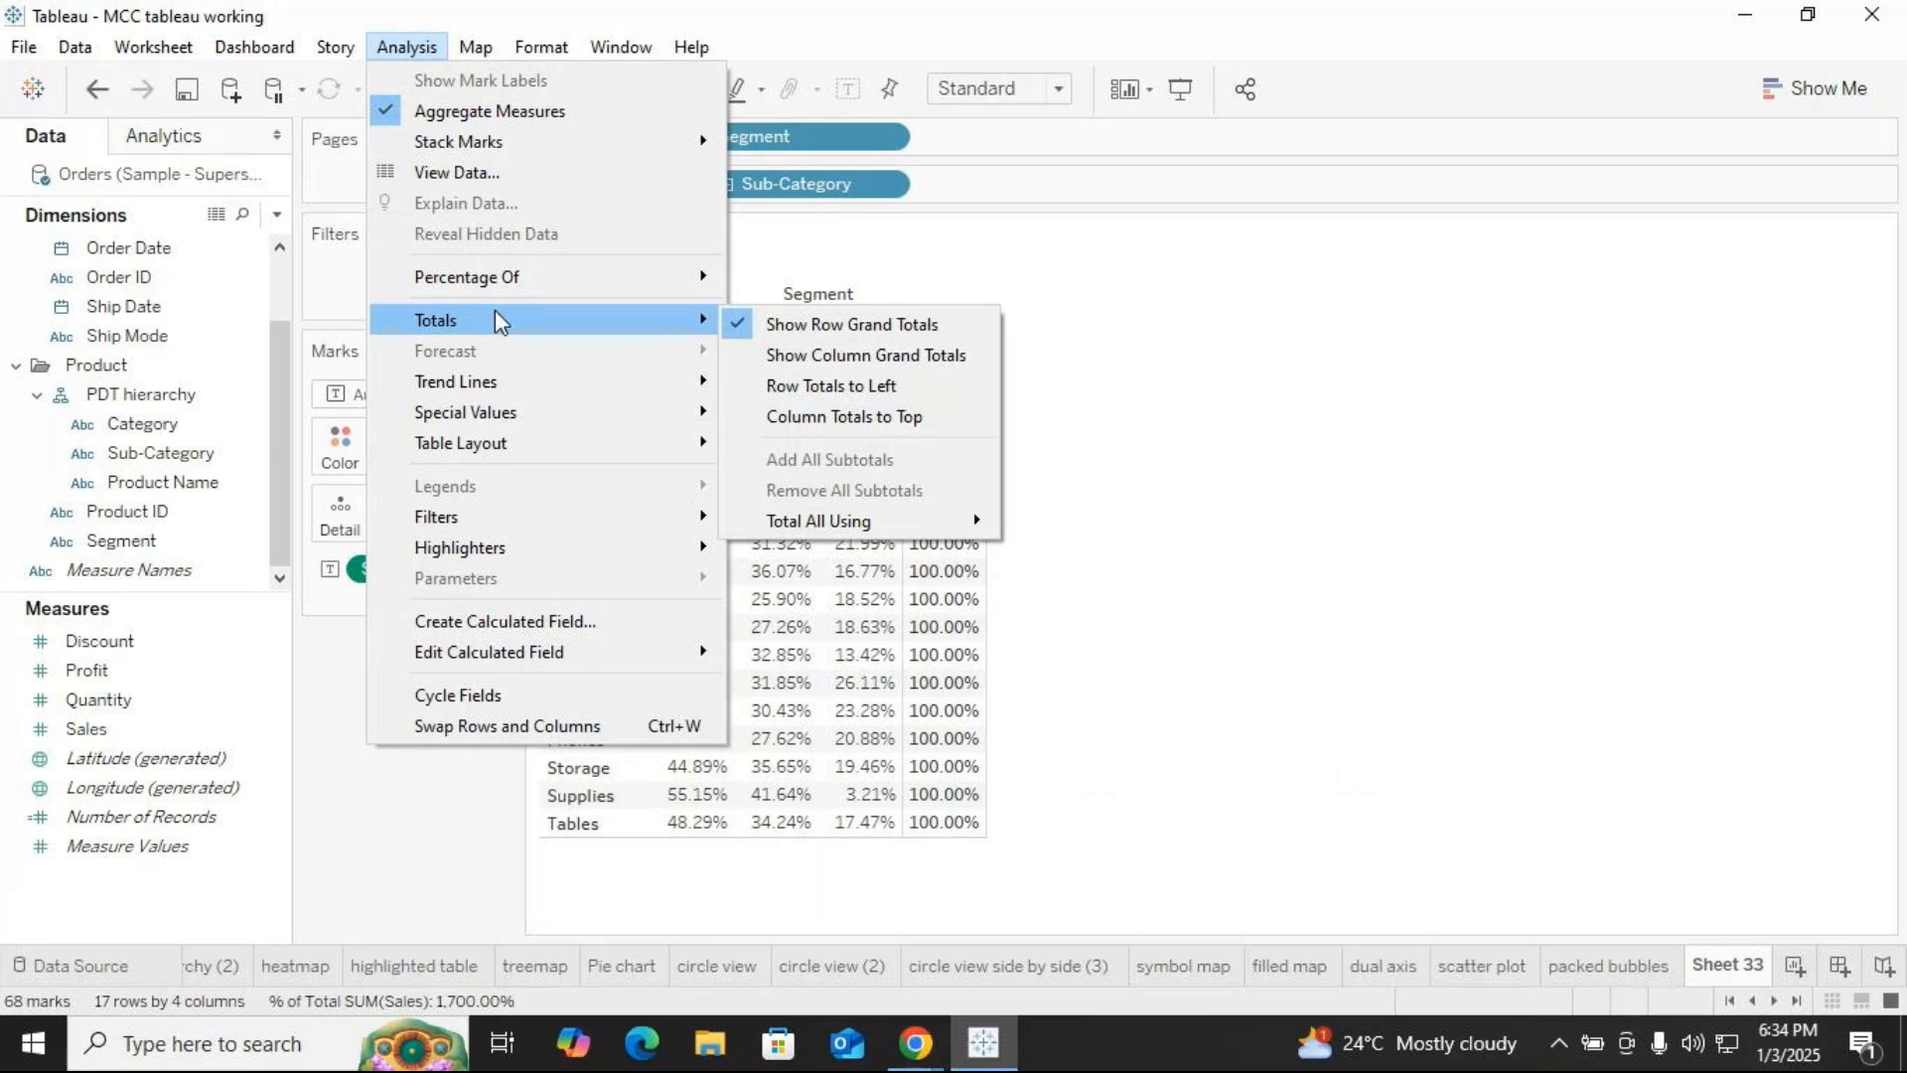
left_click(803, 361)
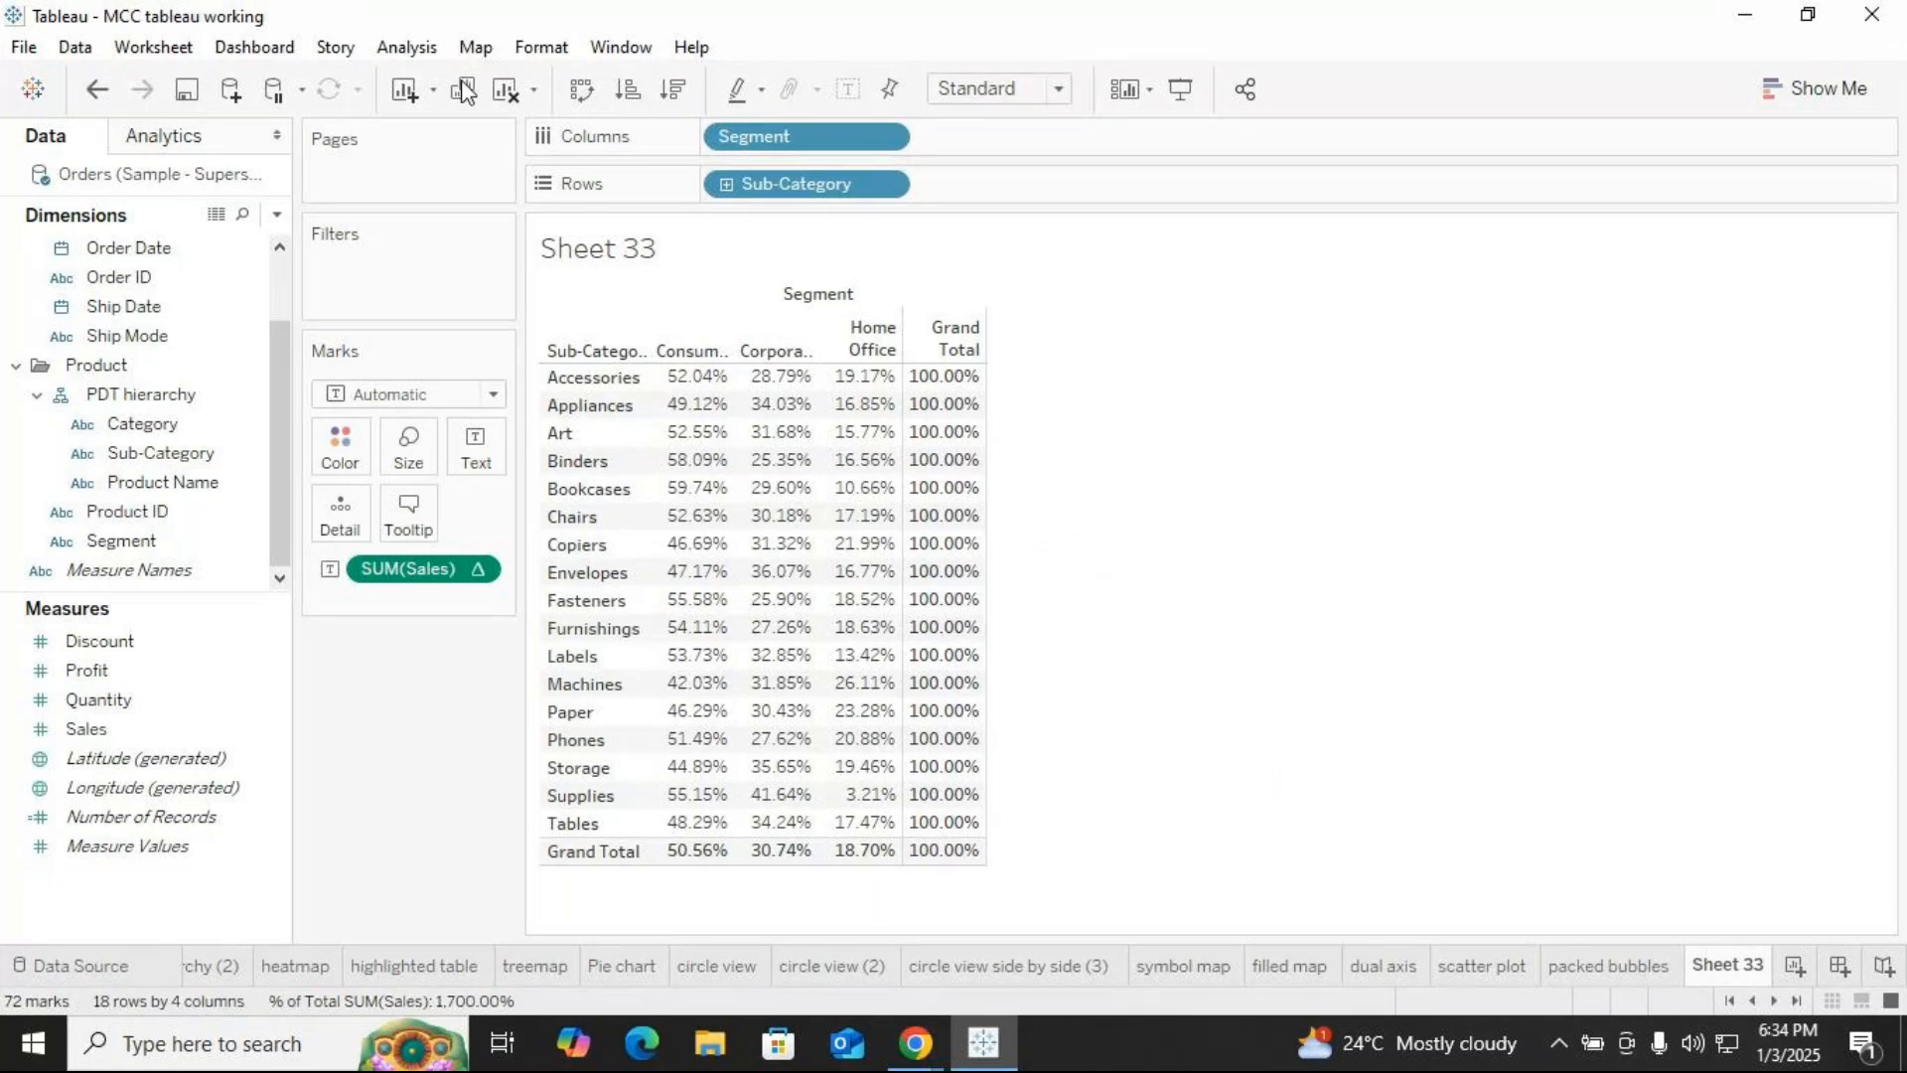
Clear the worksheet and rebuild the table with Sub-Category as rows and Sales as values
left_click(505, 88)
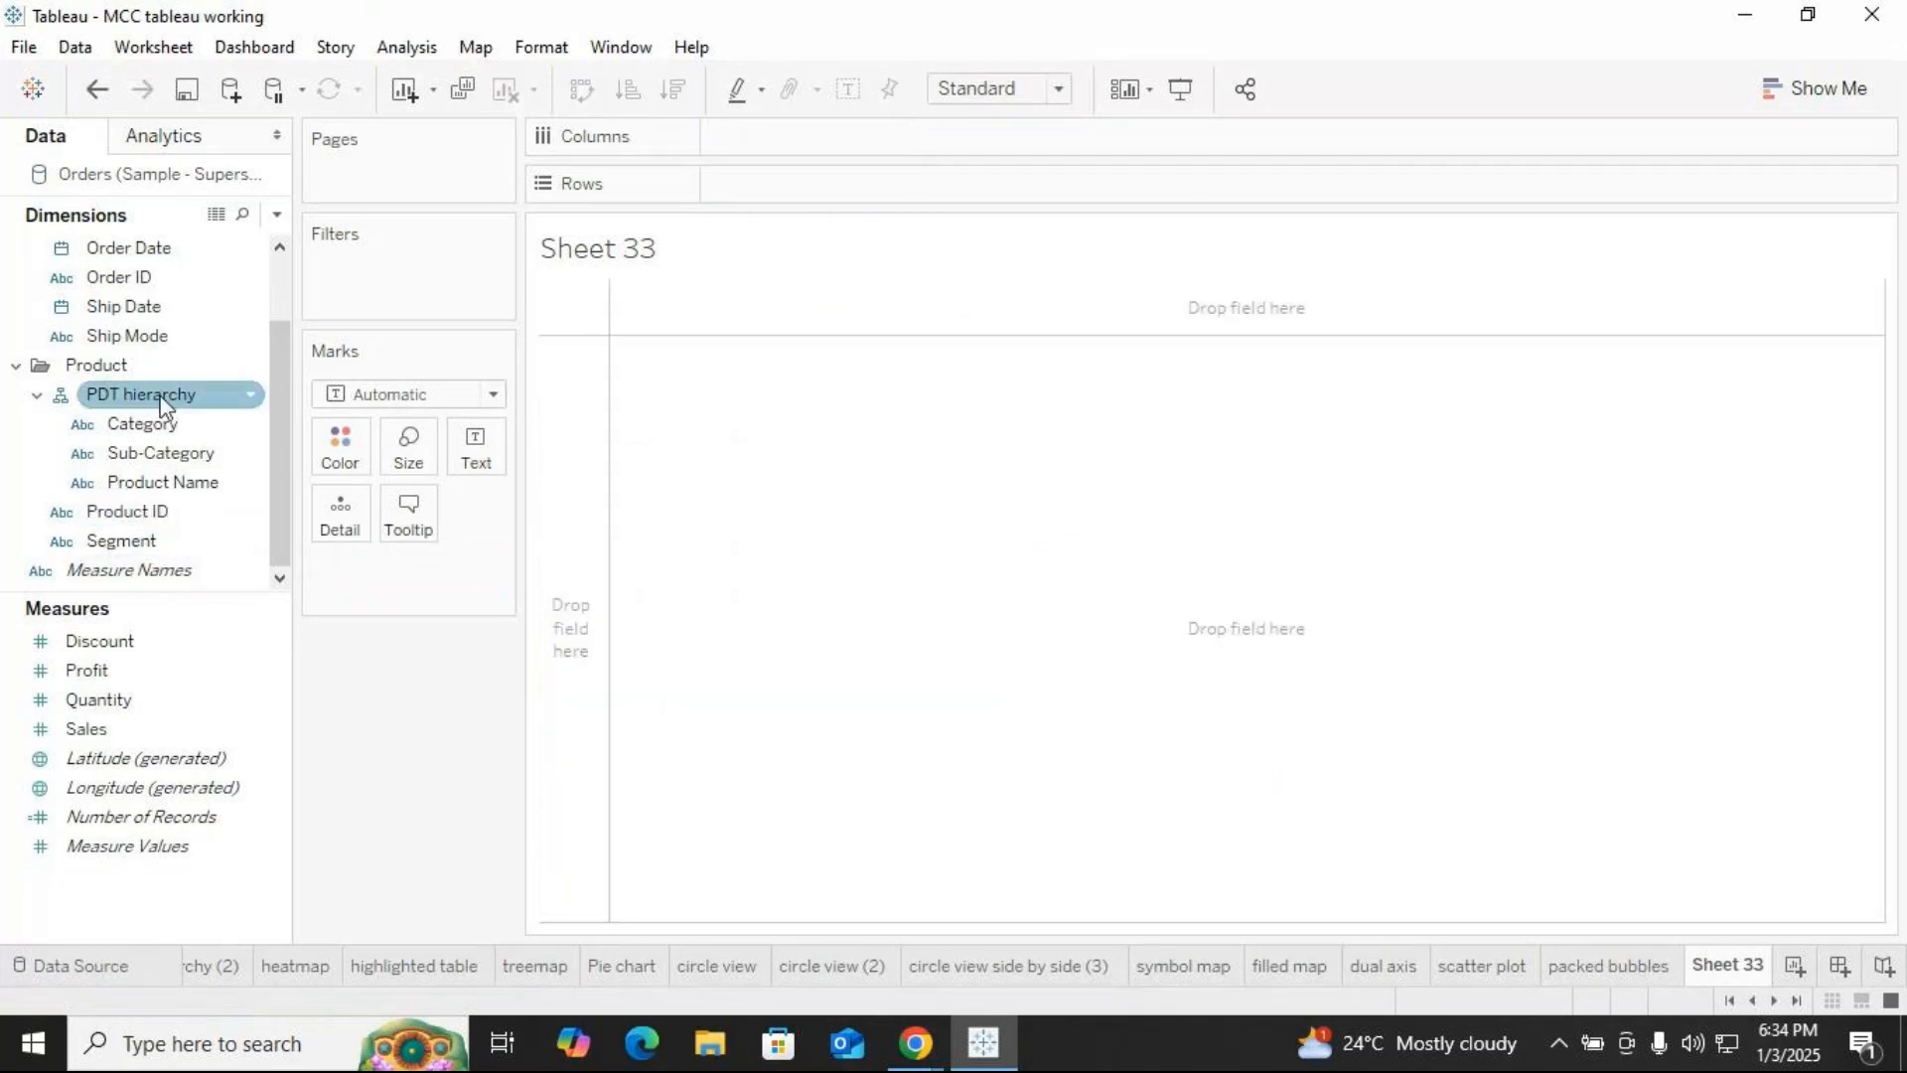
left_click_drag(158, 453, 753, 194)
left_click_drag(86, 728, 705, 298)
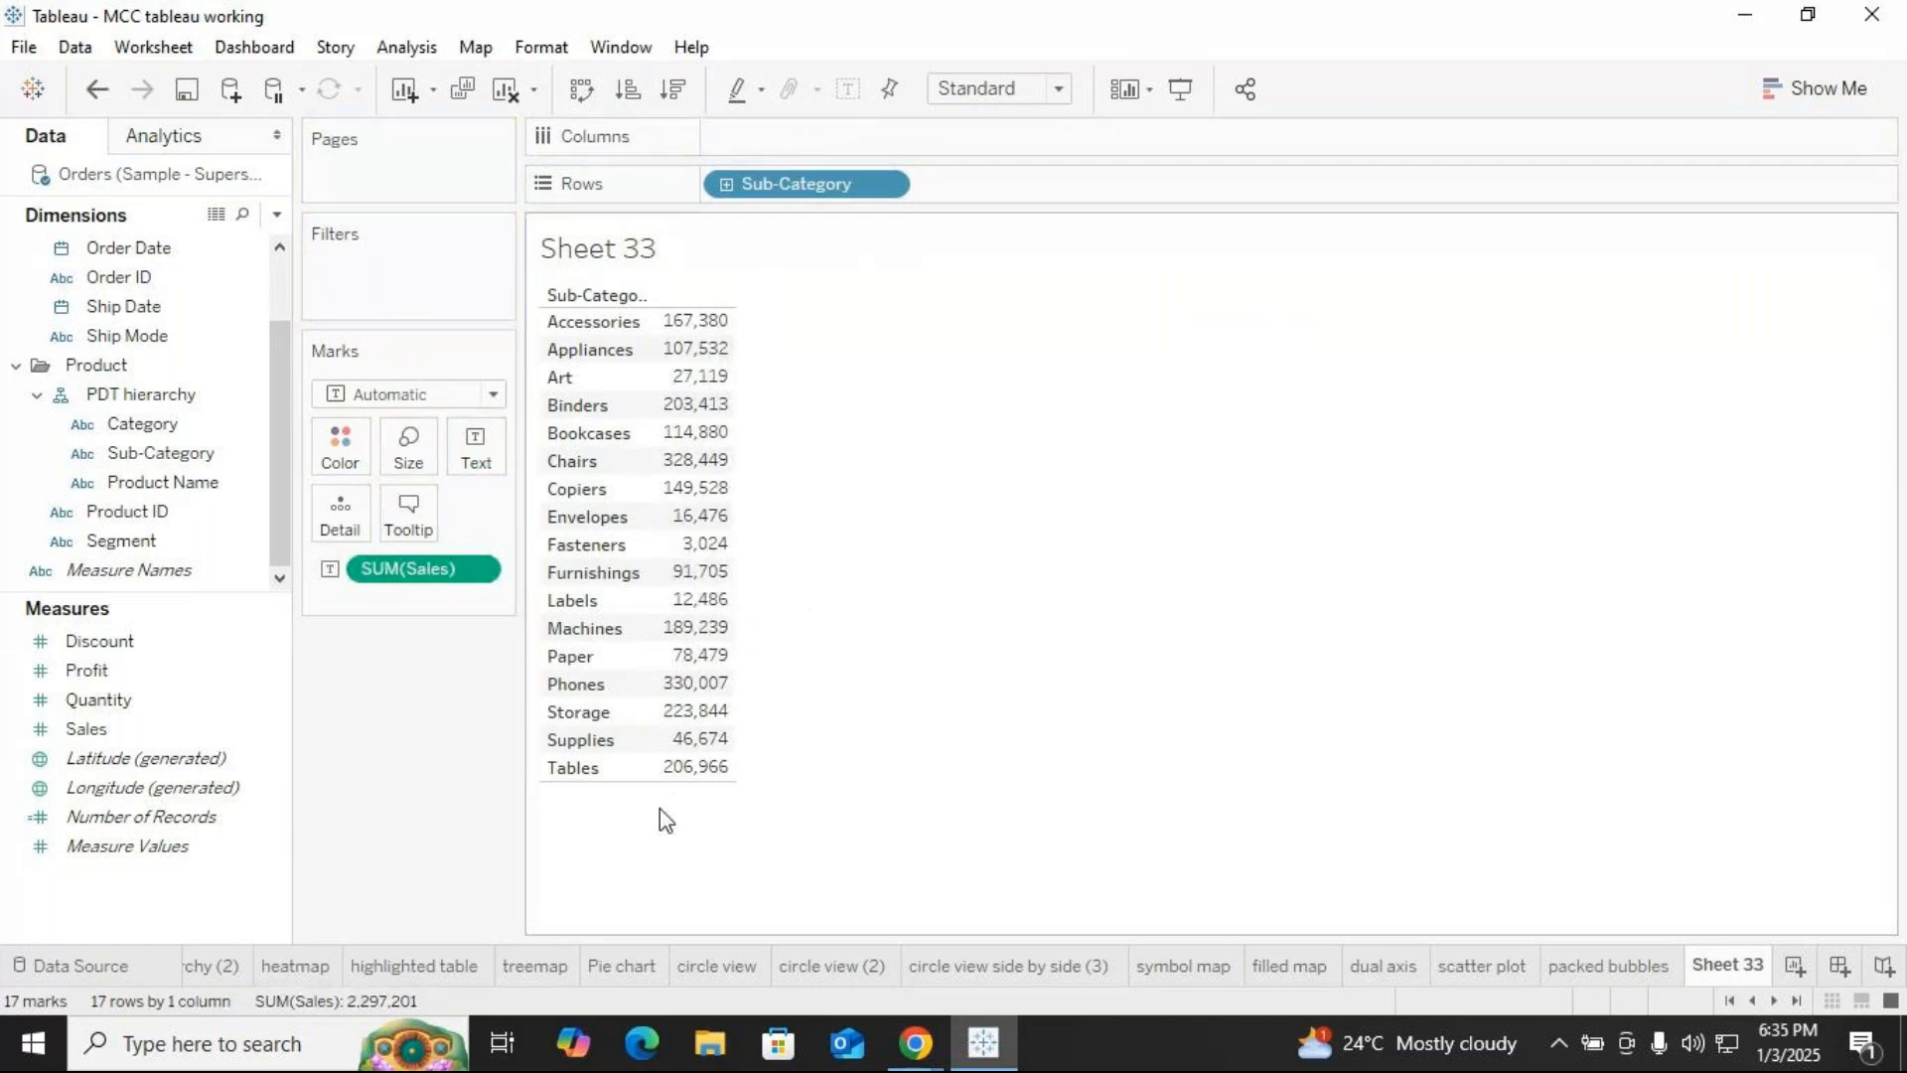
Apply the Percent of Total quick table calculation to Sales in the rebuilt Sub-Category table
left_click(477, 570)
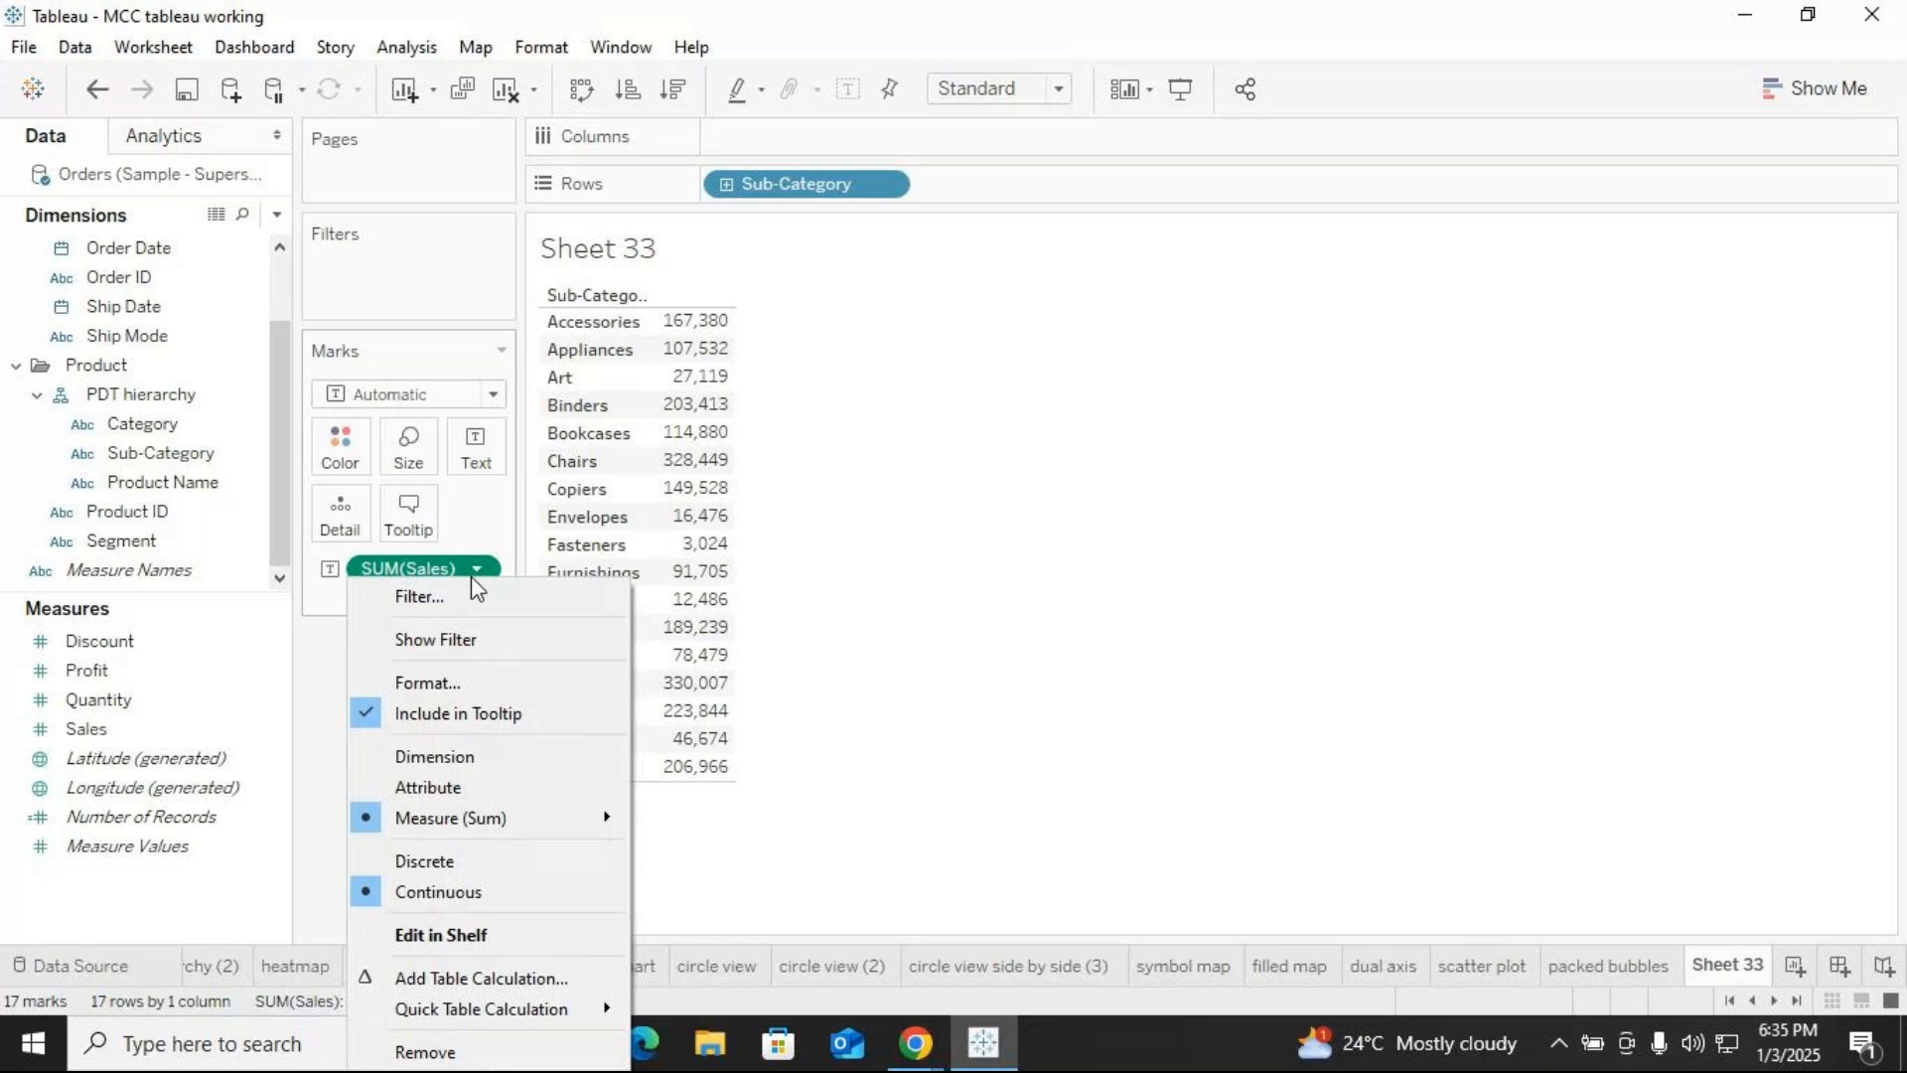
mouse_move(477, 1008)
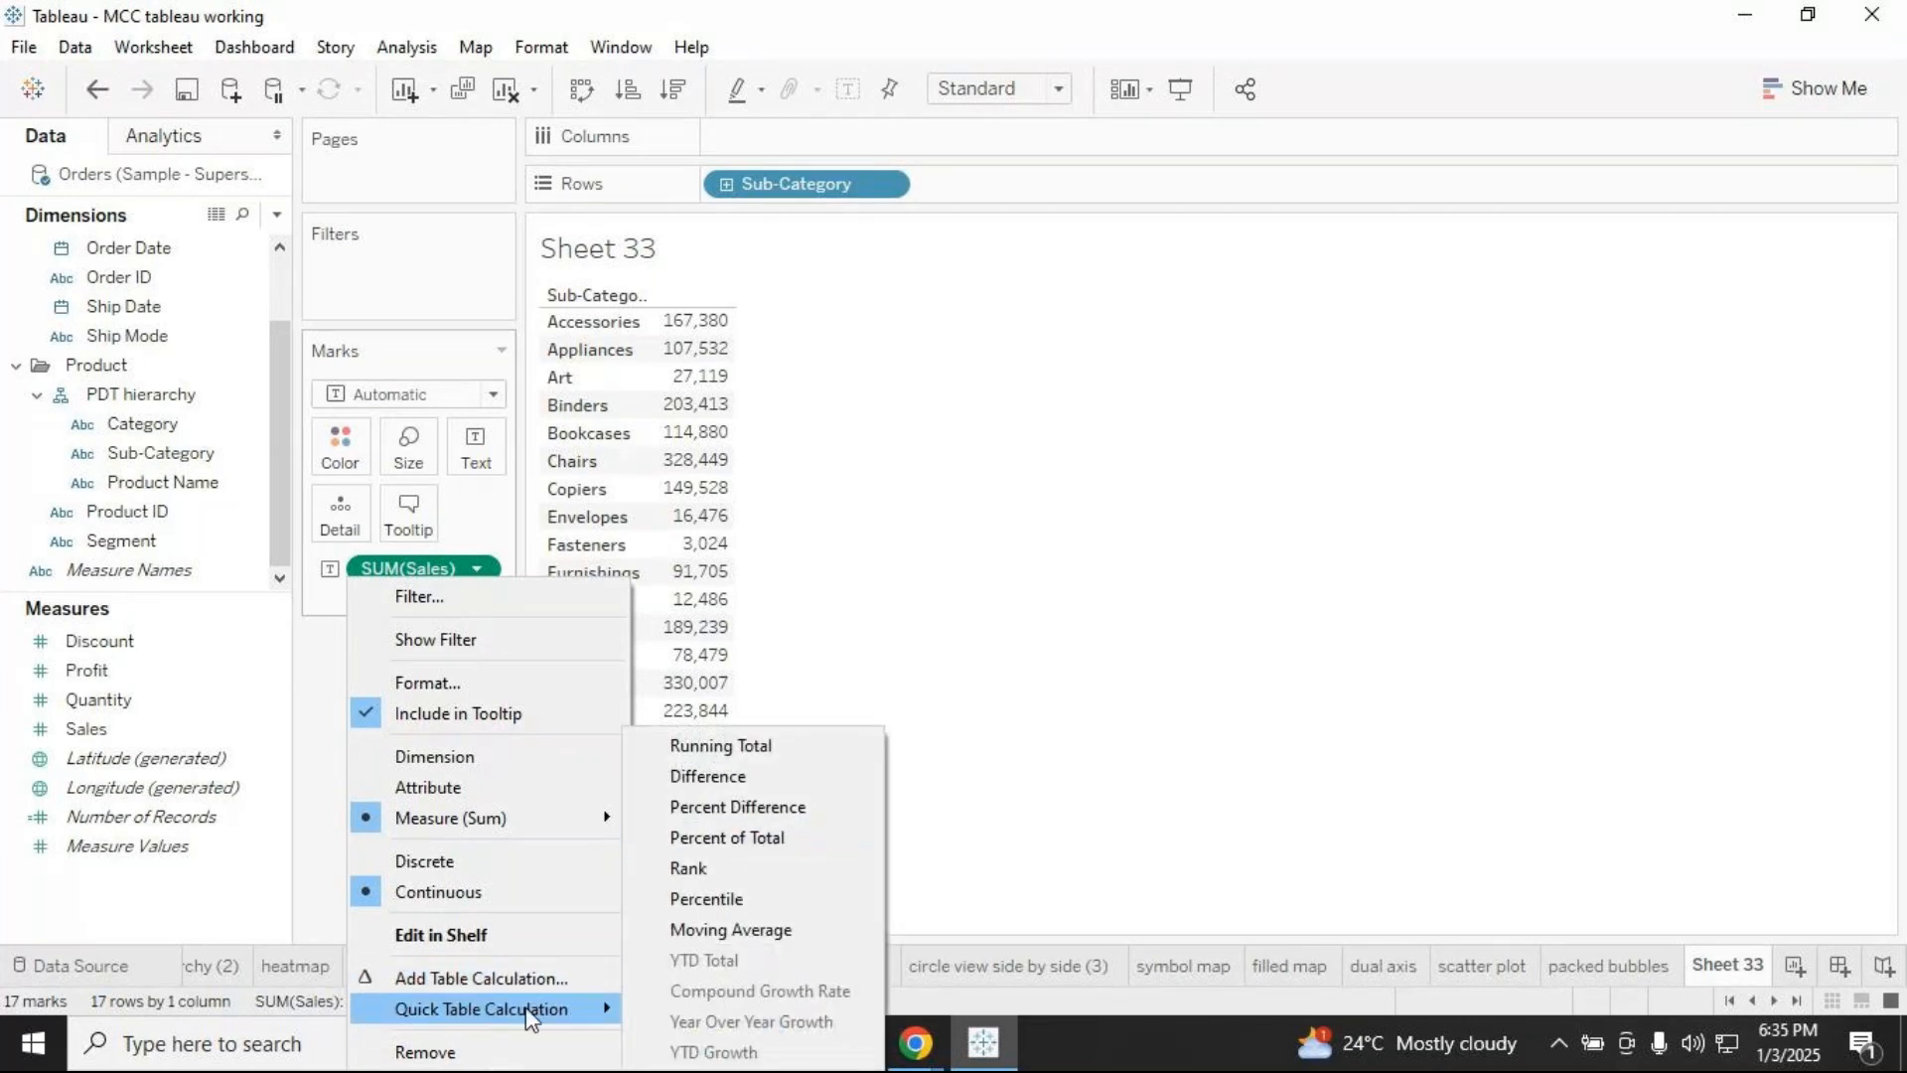
left_click(735, 840)
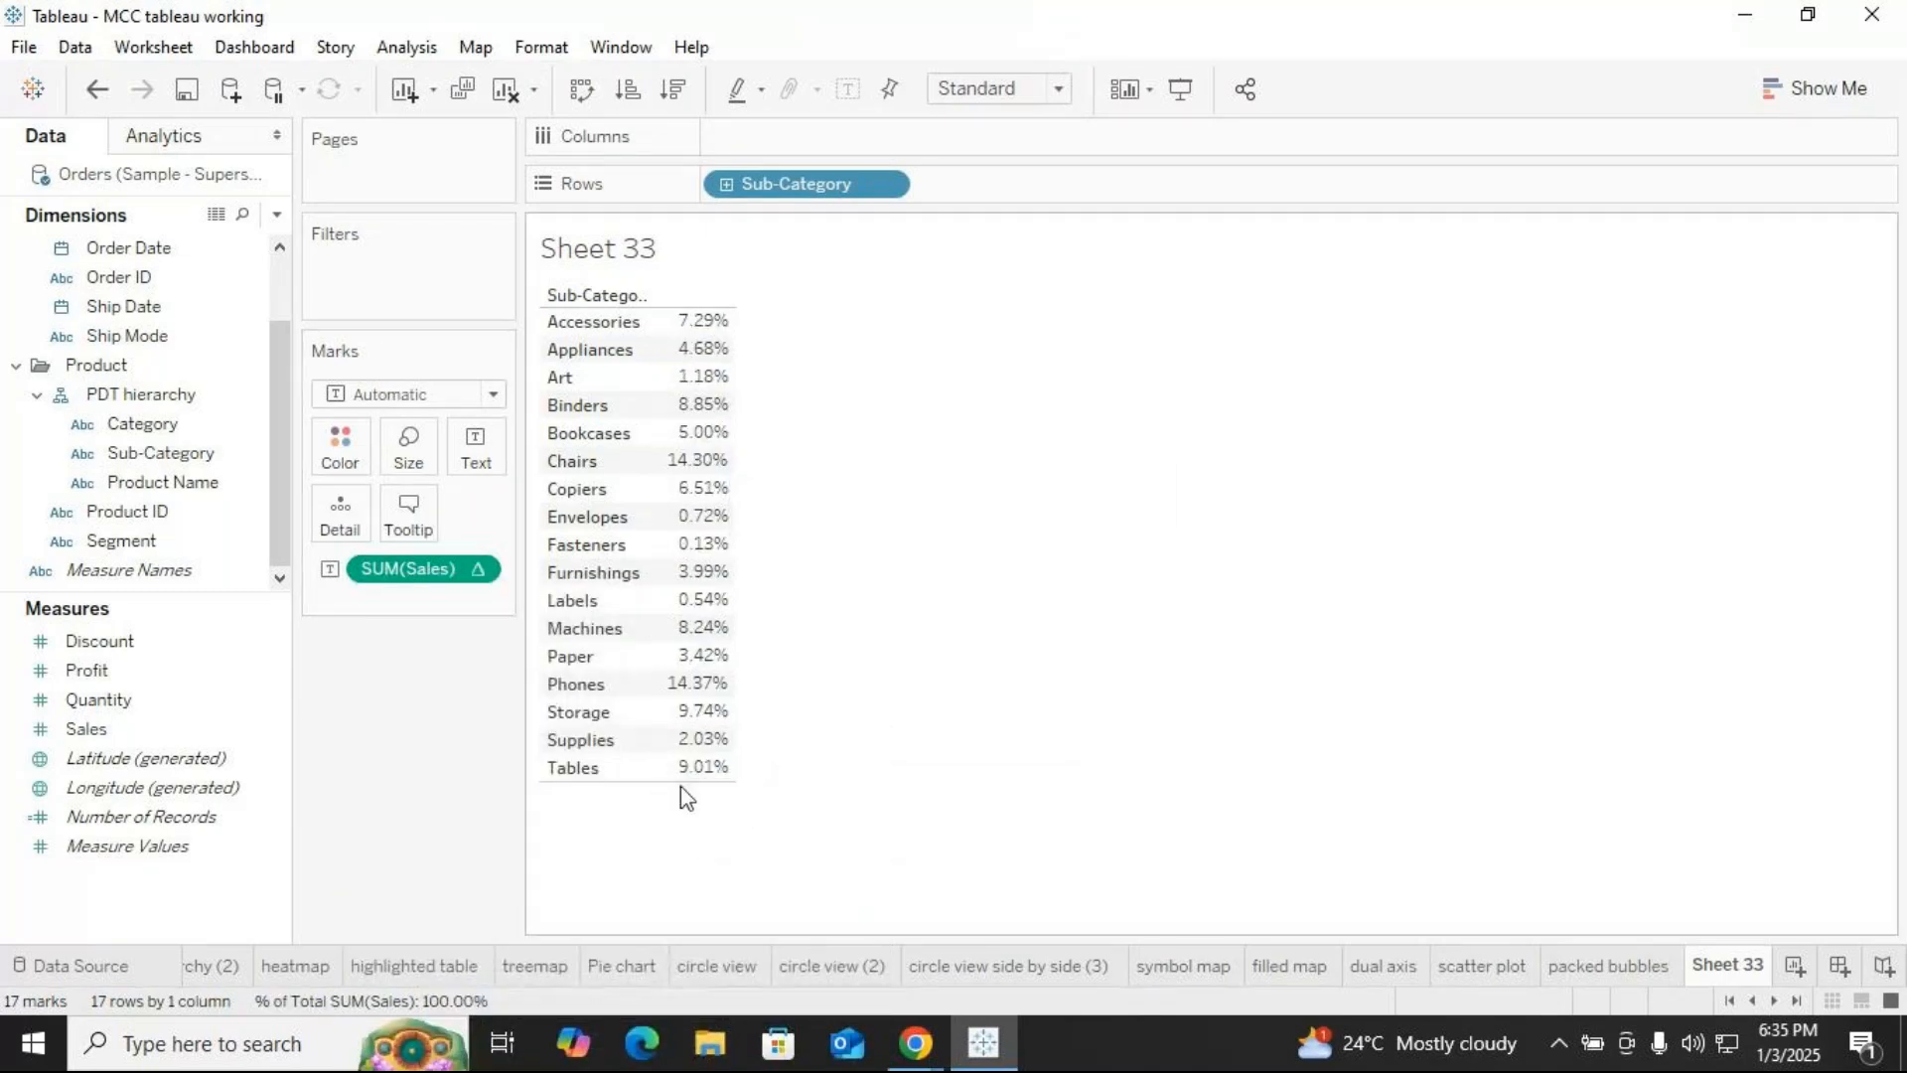
Show column grand totals in the Sub-Category percentage table
left_click(428, 48)
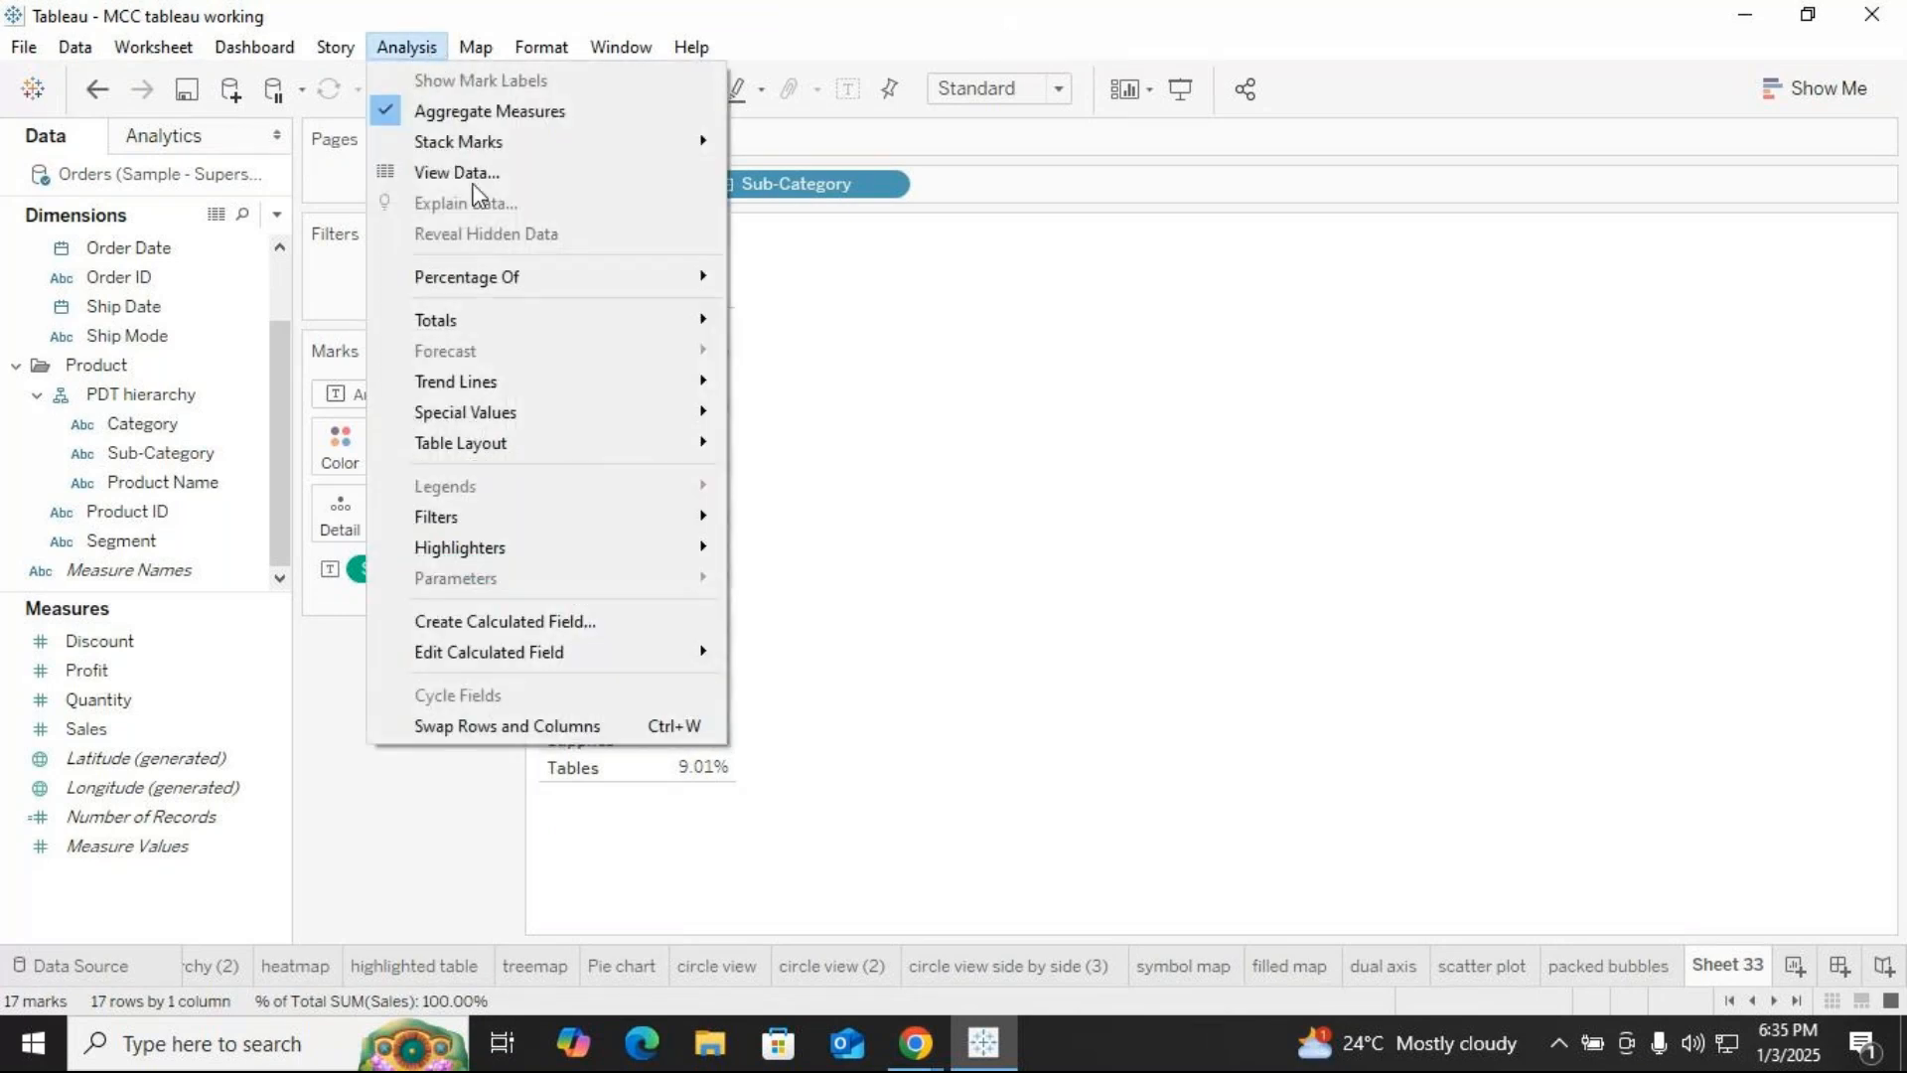
mouse_move(485, 319)
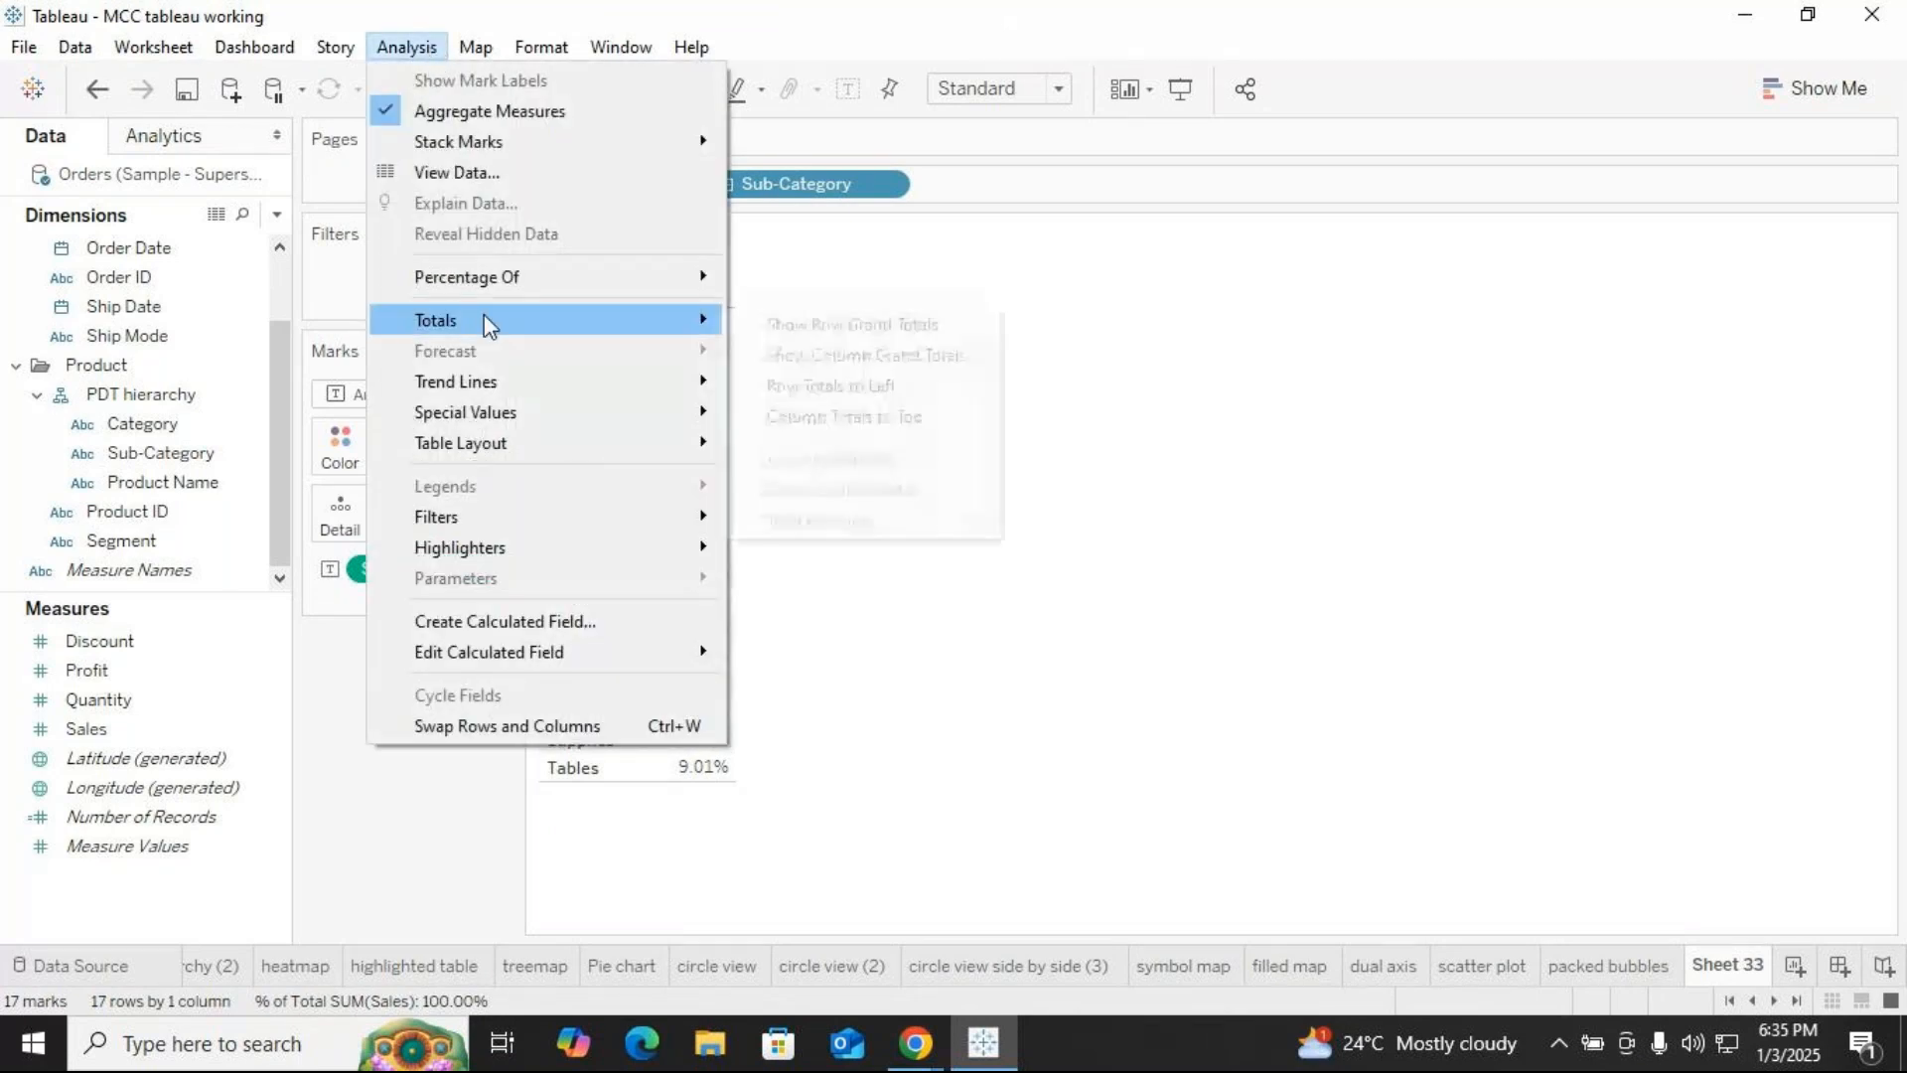
left_click(851, 358)
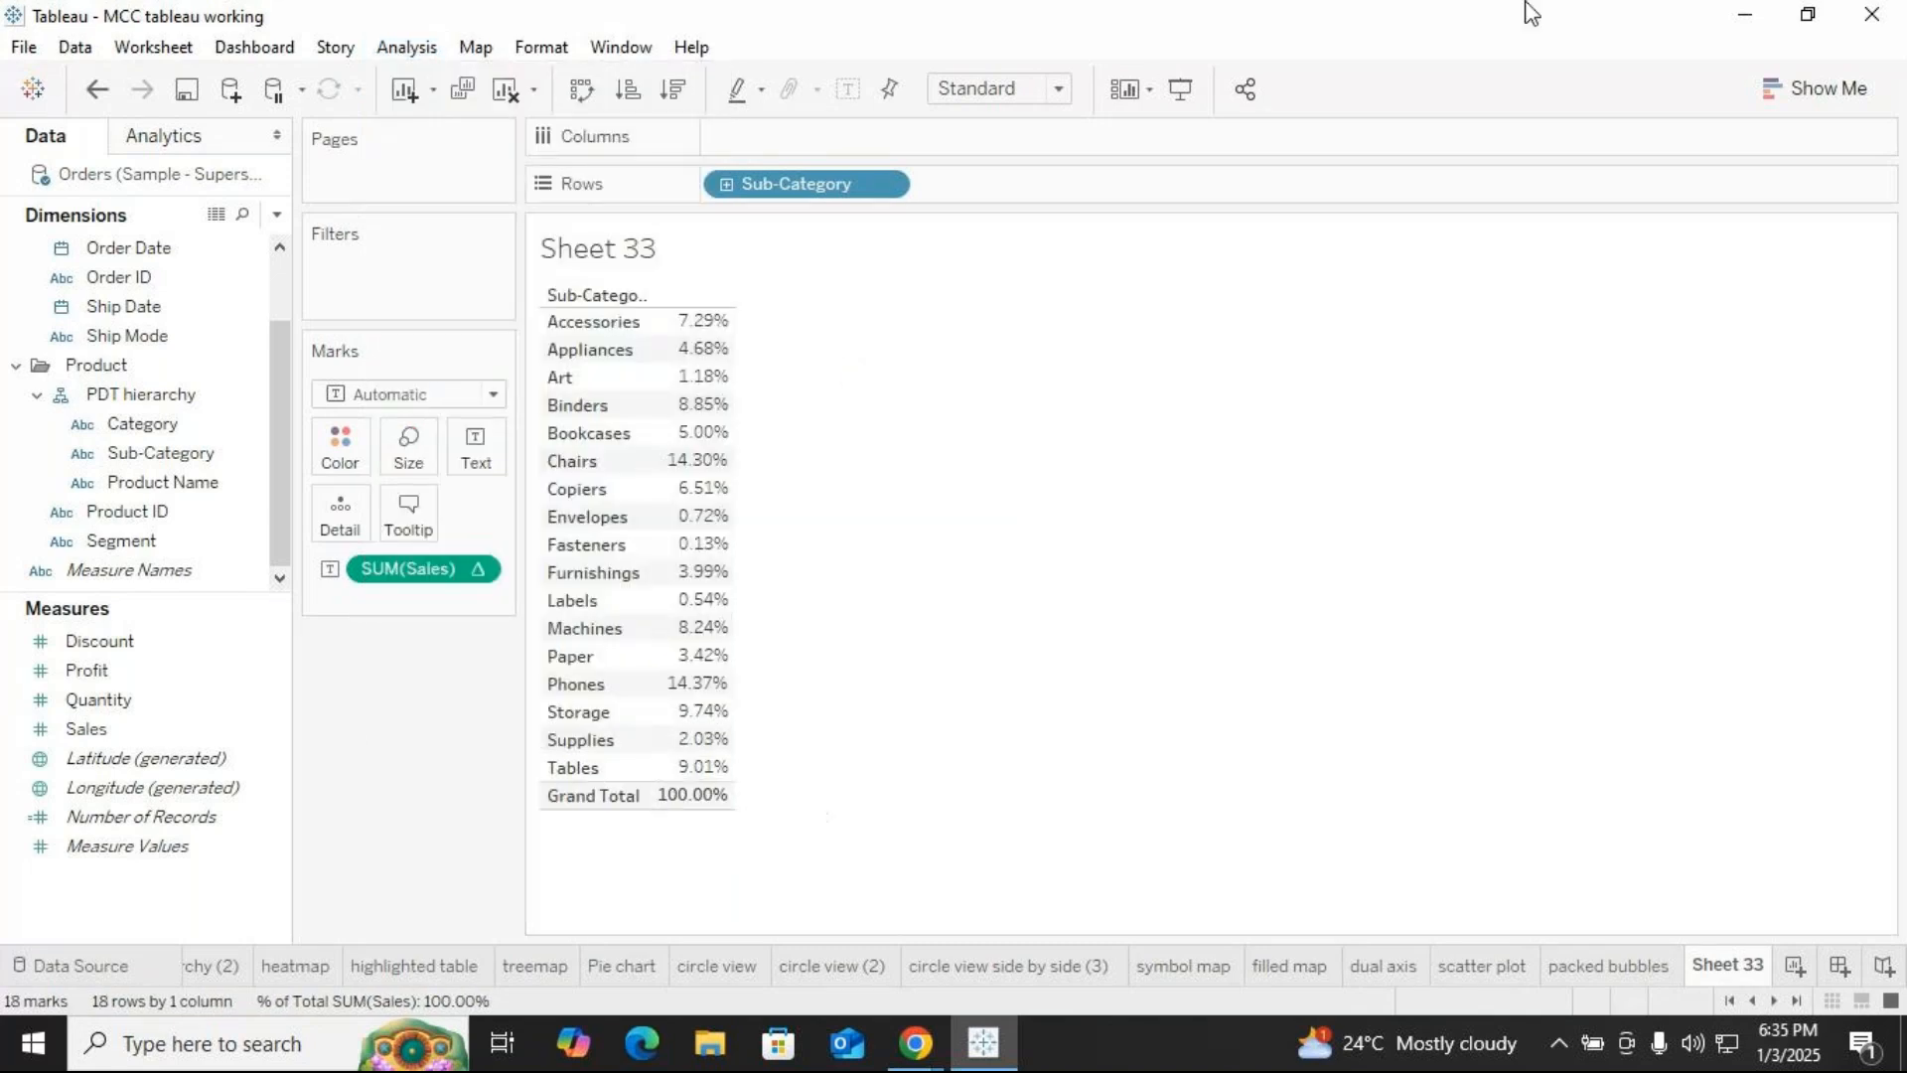
Switch to the GoTo Meeting window, mute and unmute the microphone, and return to Tableau
left_click(1750, 28)
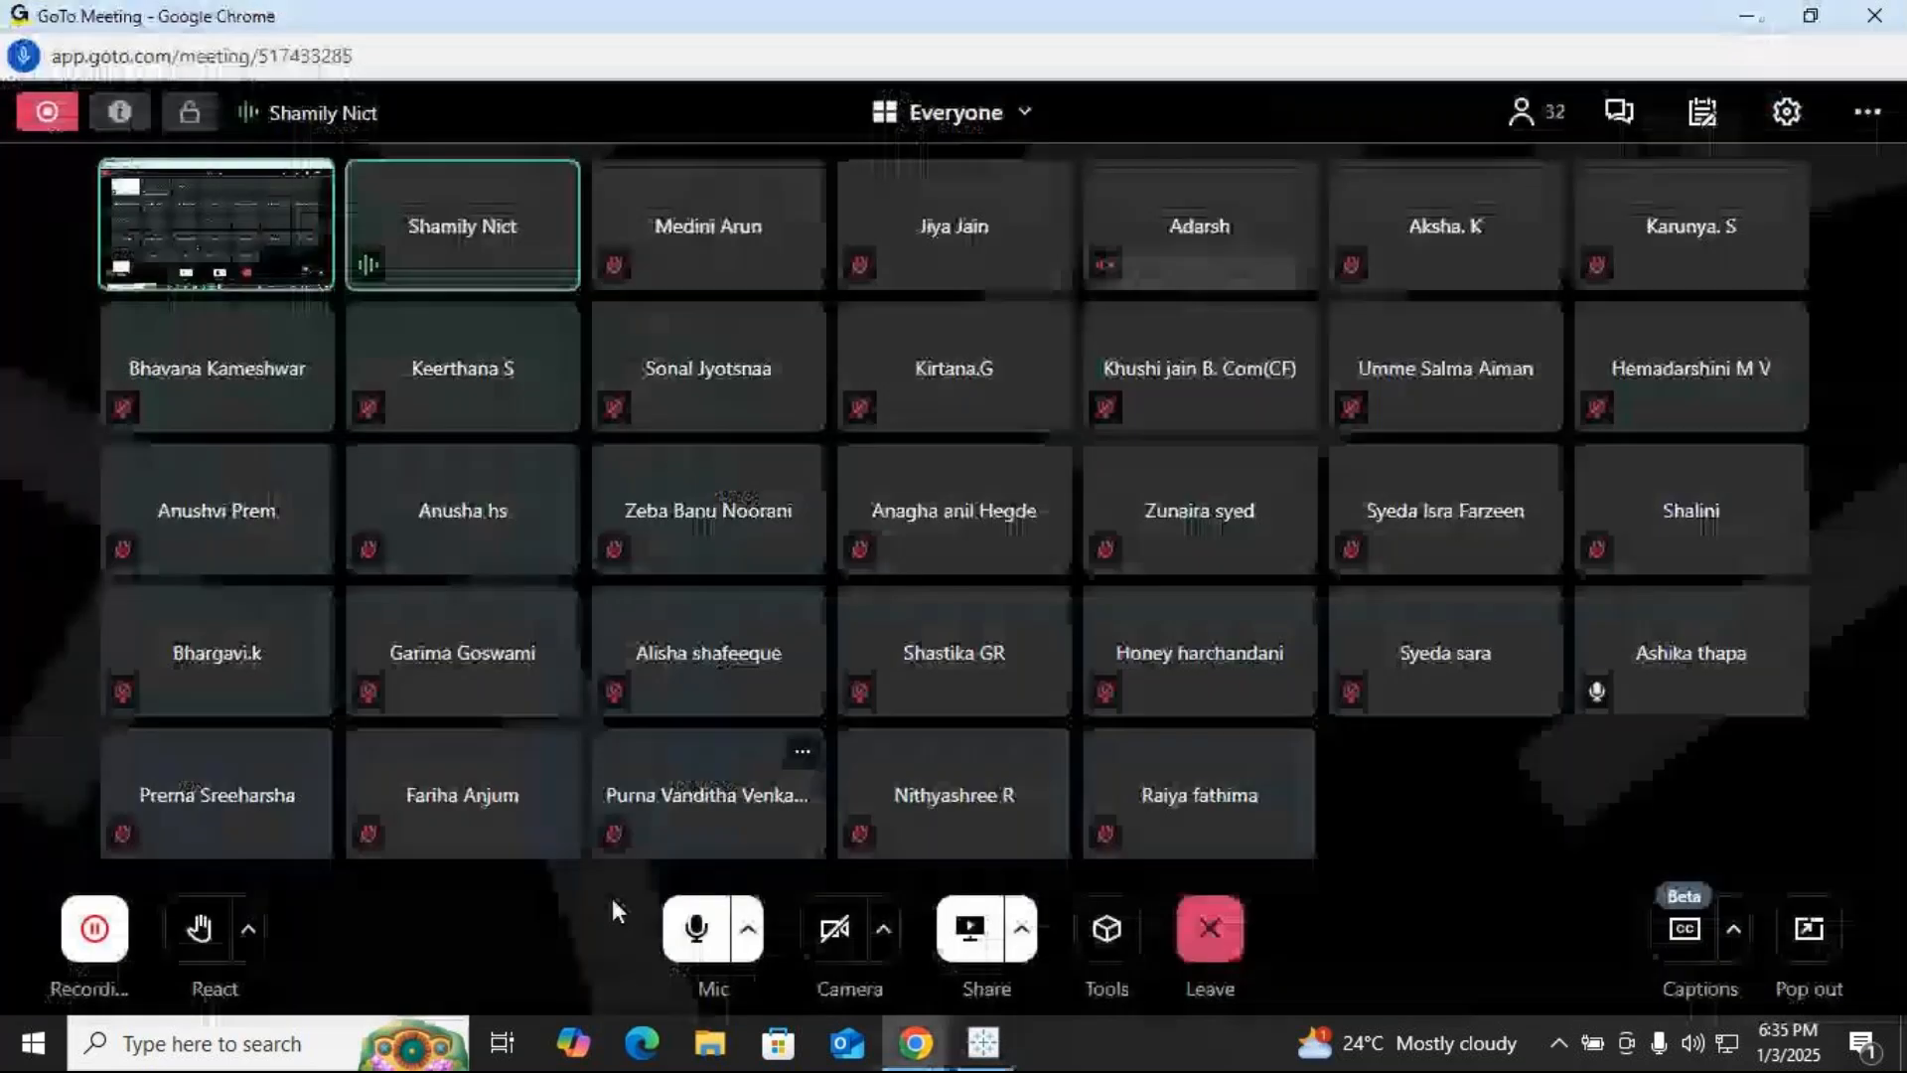
left_click(700, 929)
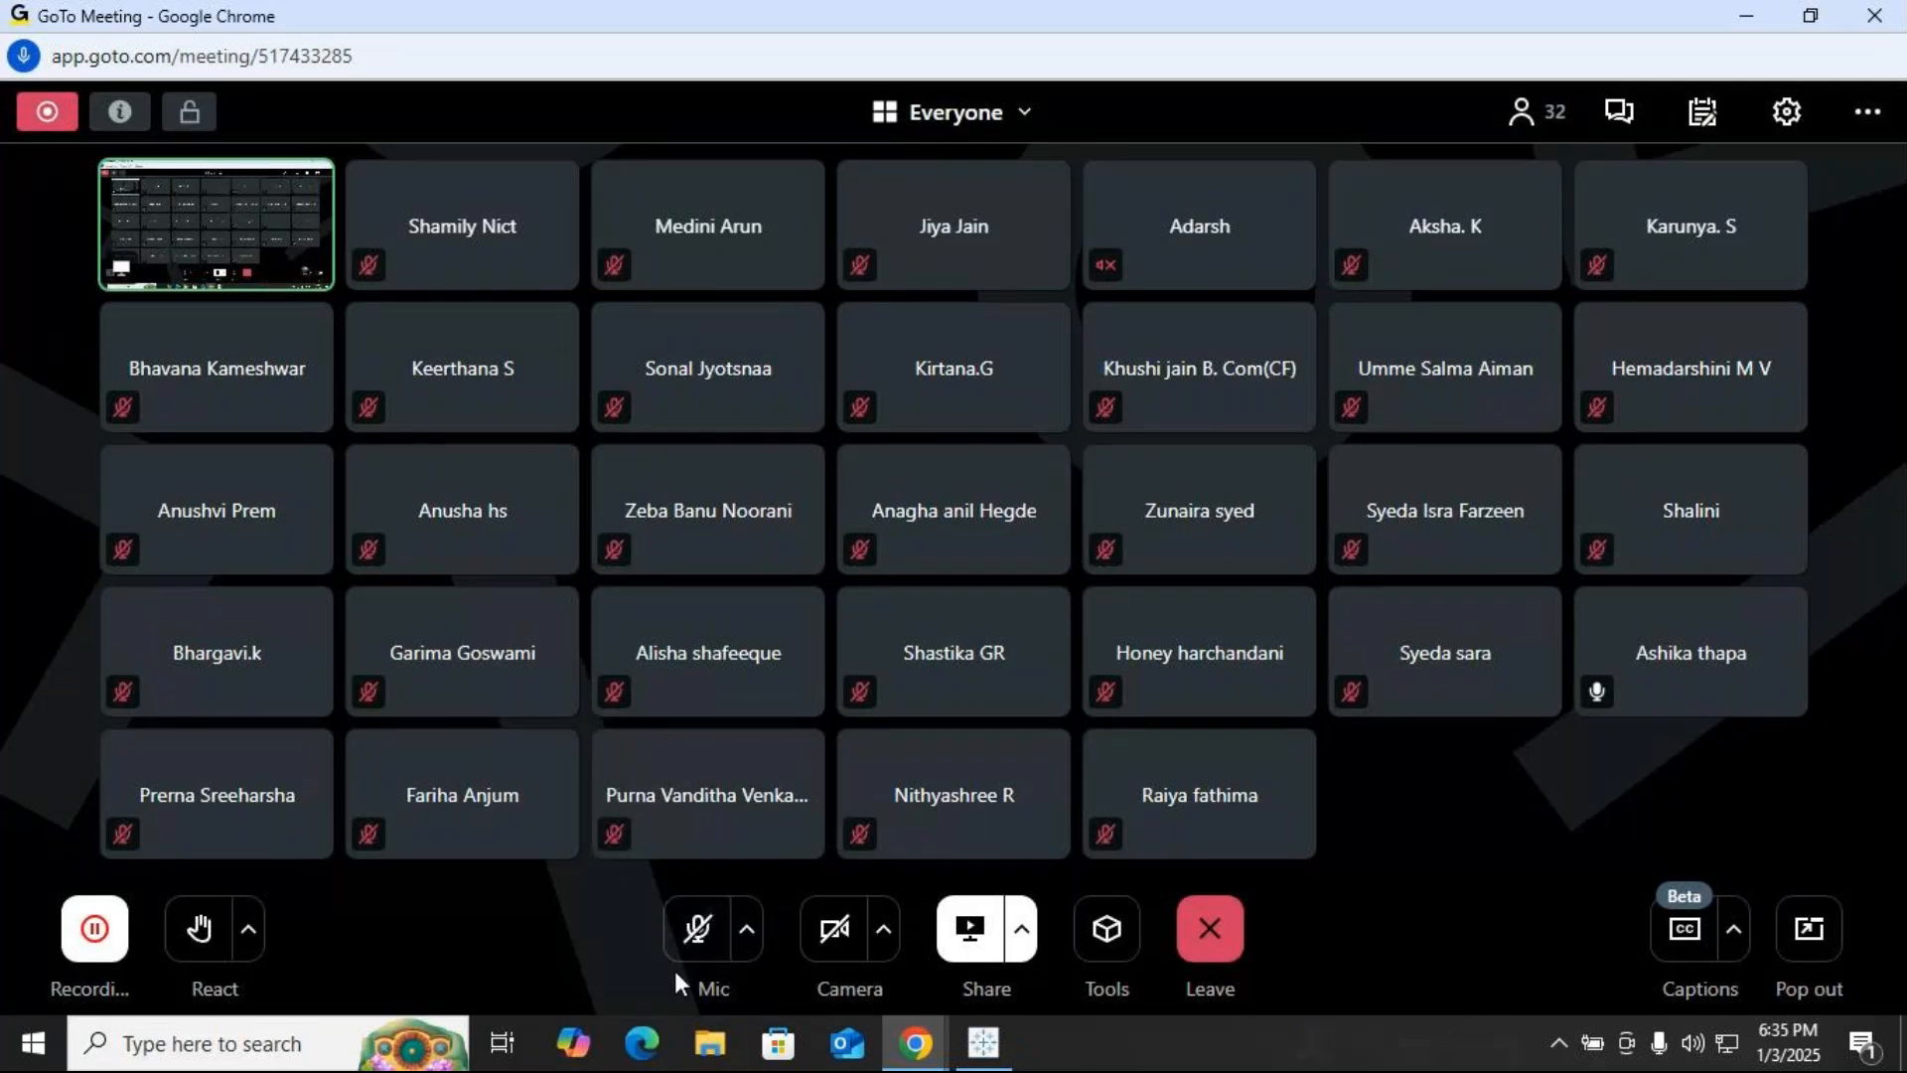
left_click(697, 929)
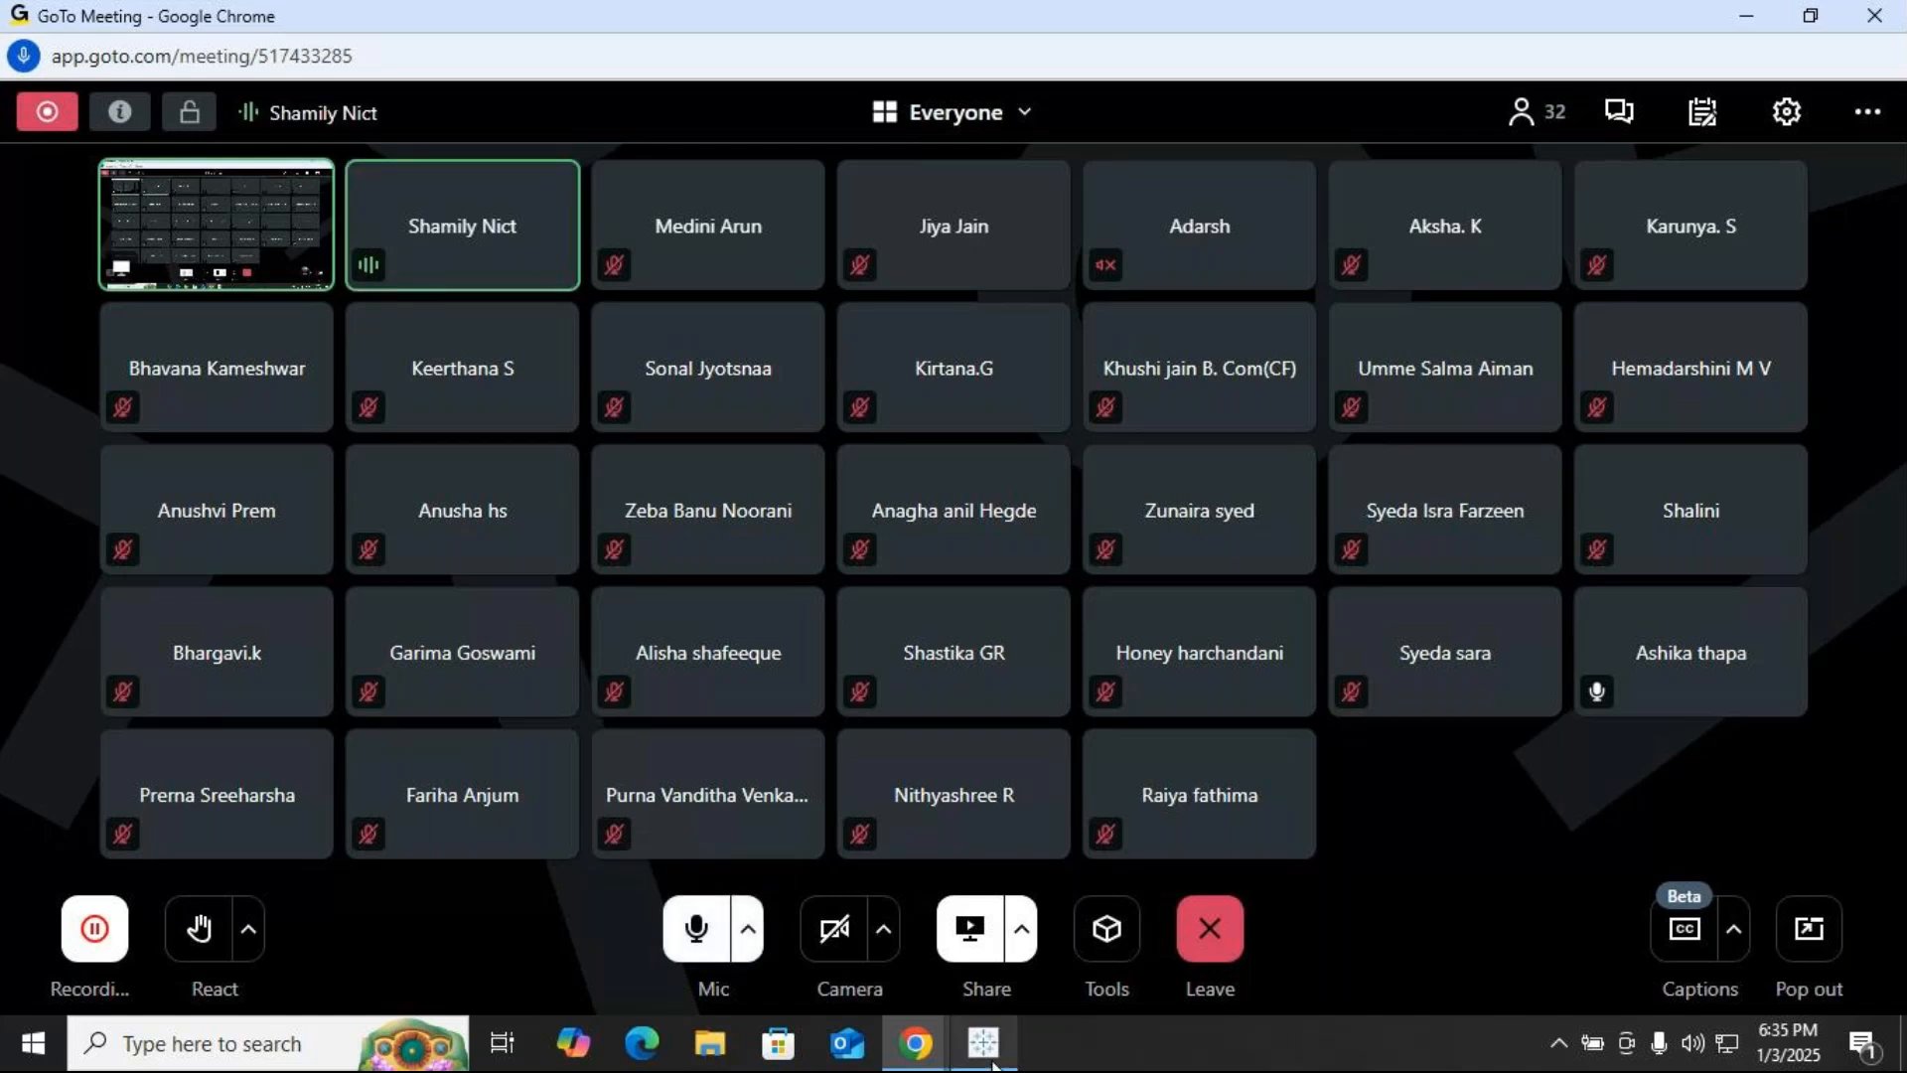
left_click(984, 1043)
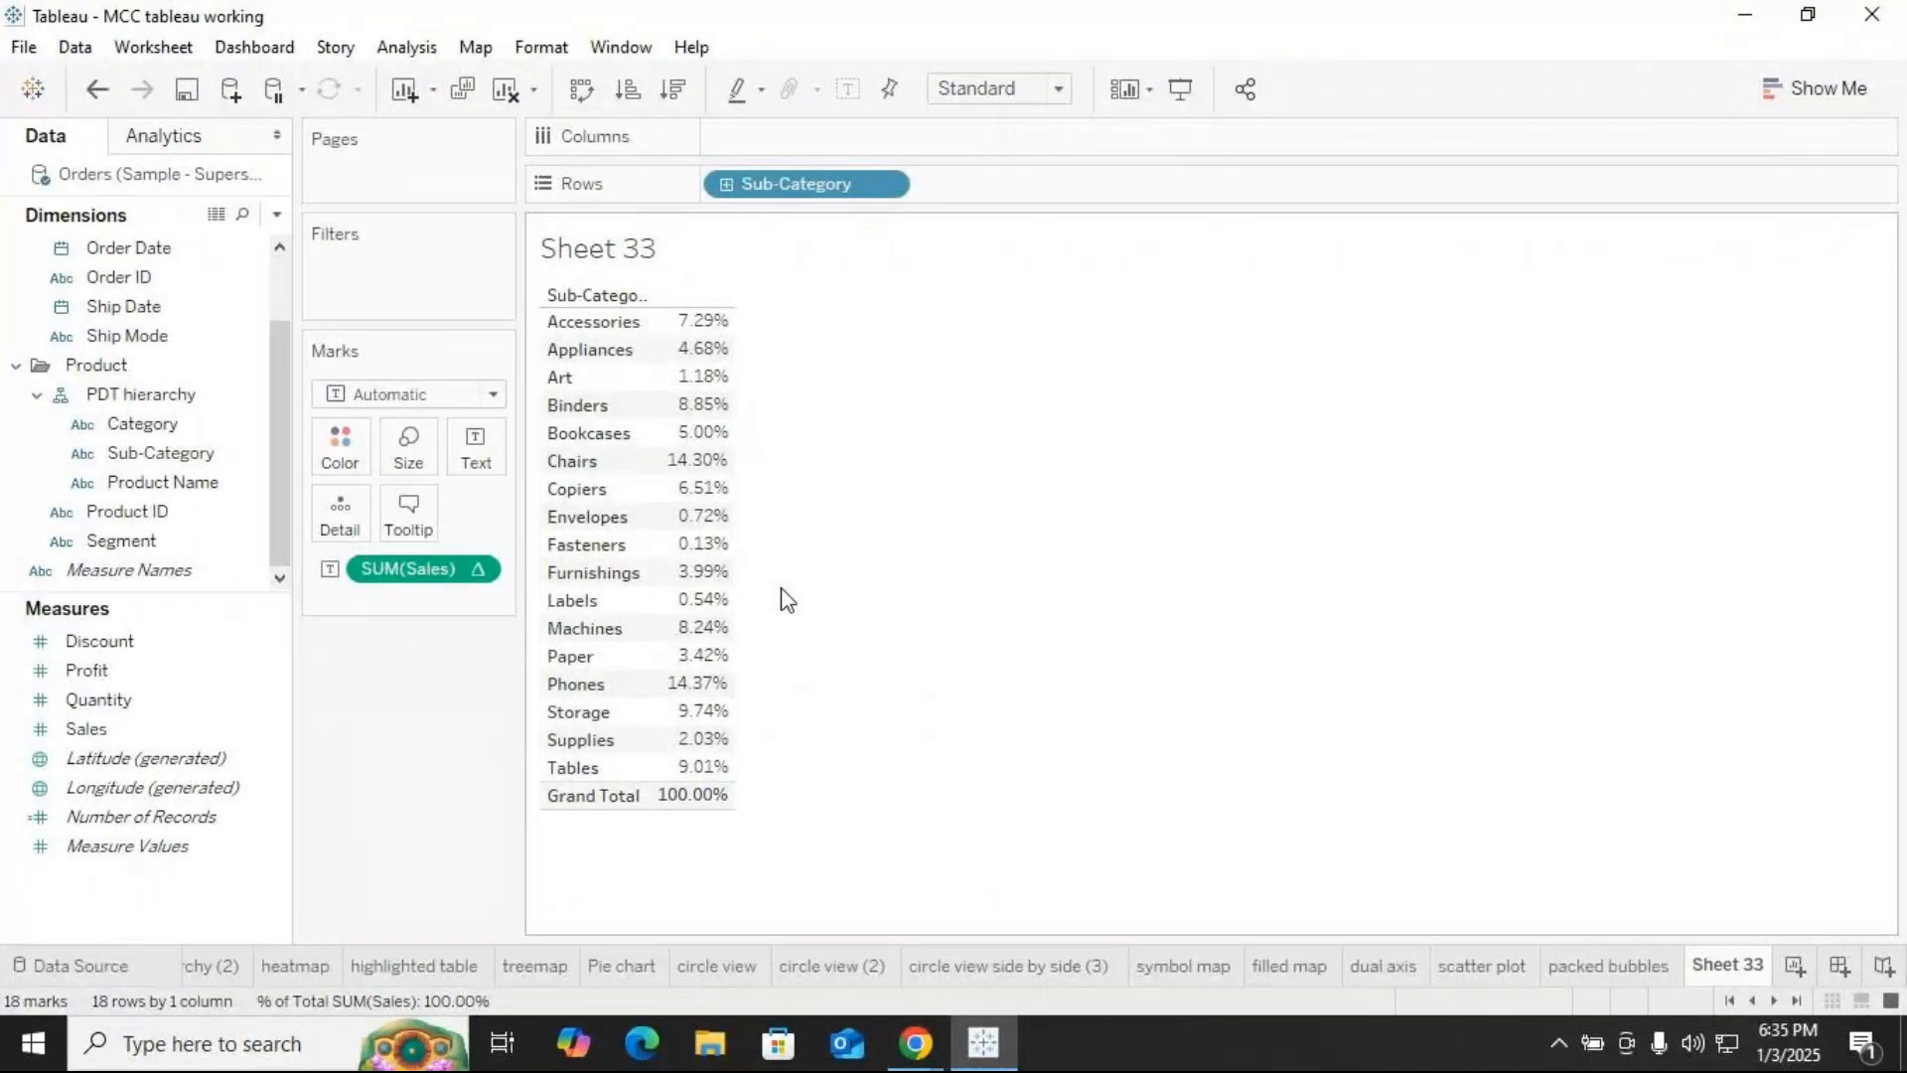
Add Segment to the columns of the Sub-Category table and widen the segment columns so their headers fit
left_click(159, 425)
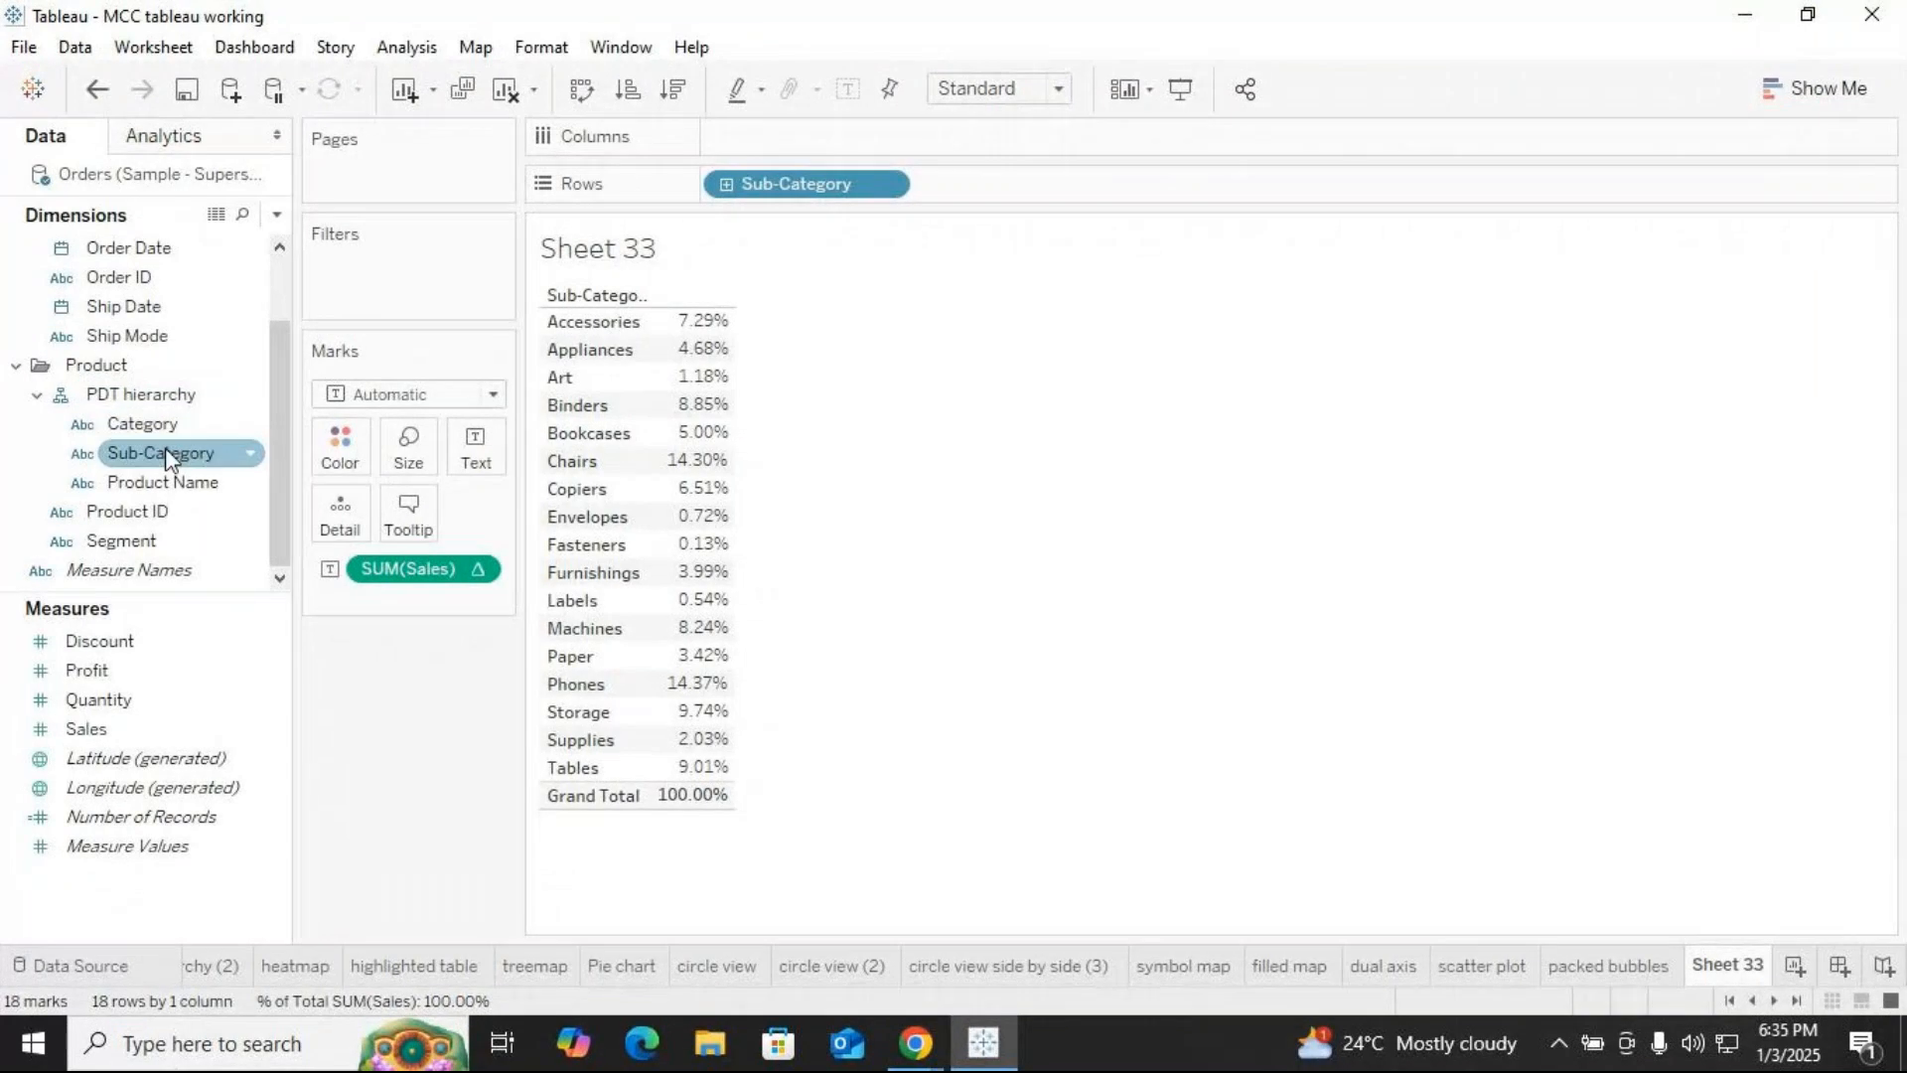
left_click_drag(129, 537, 778, 133)
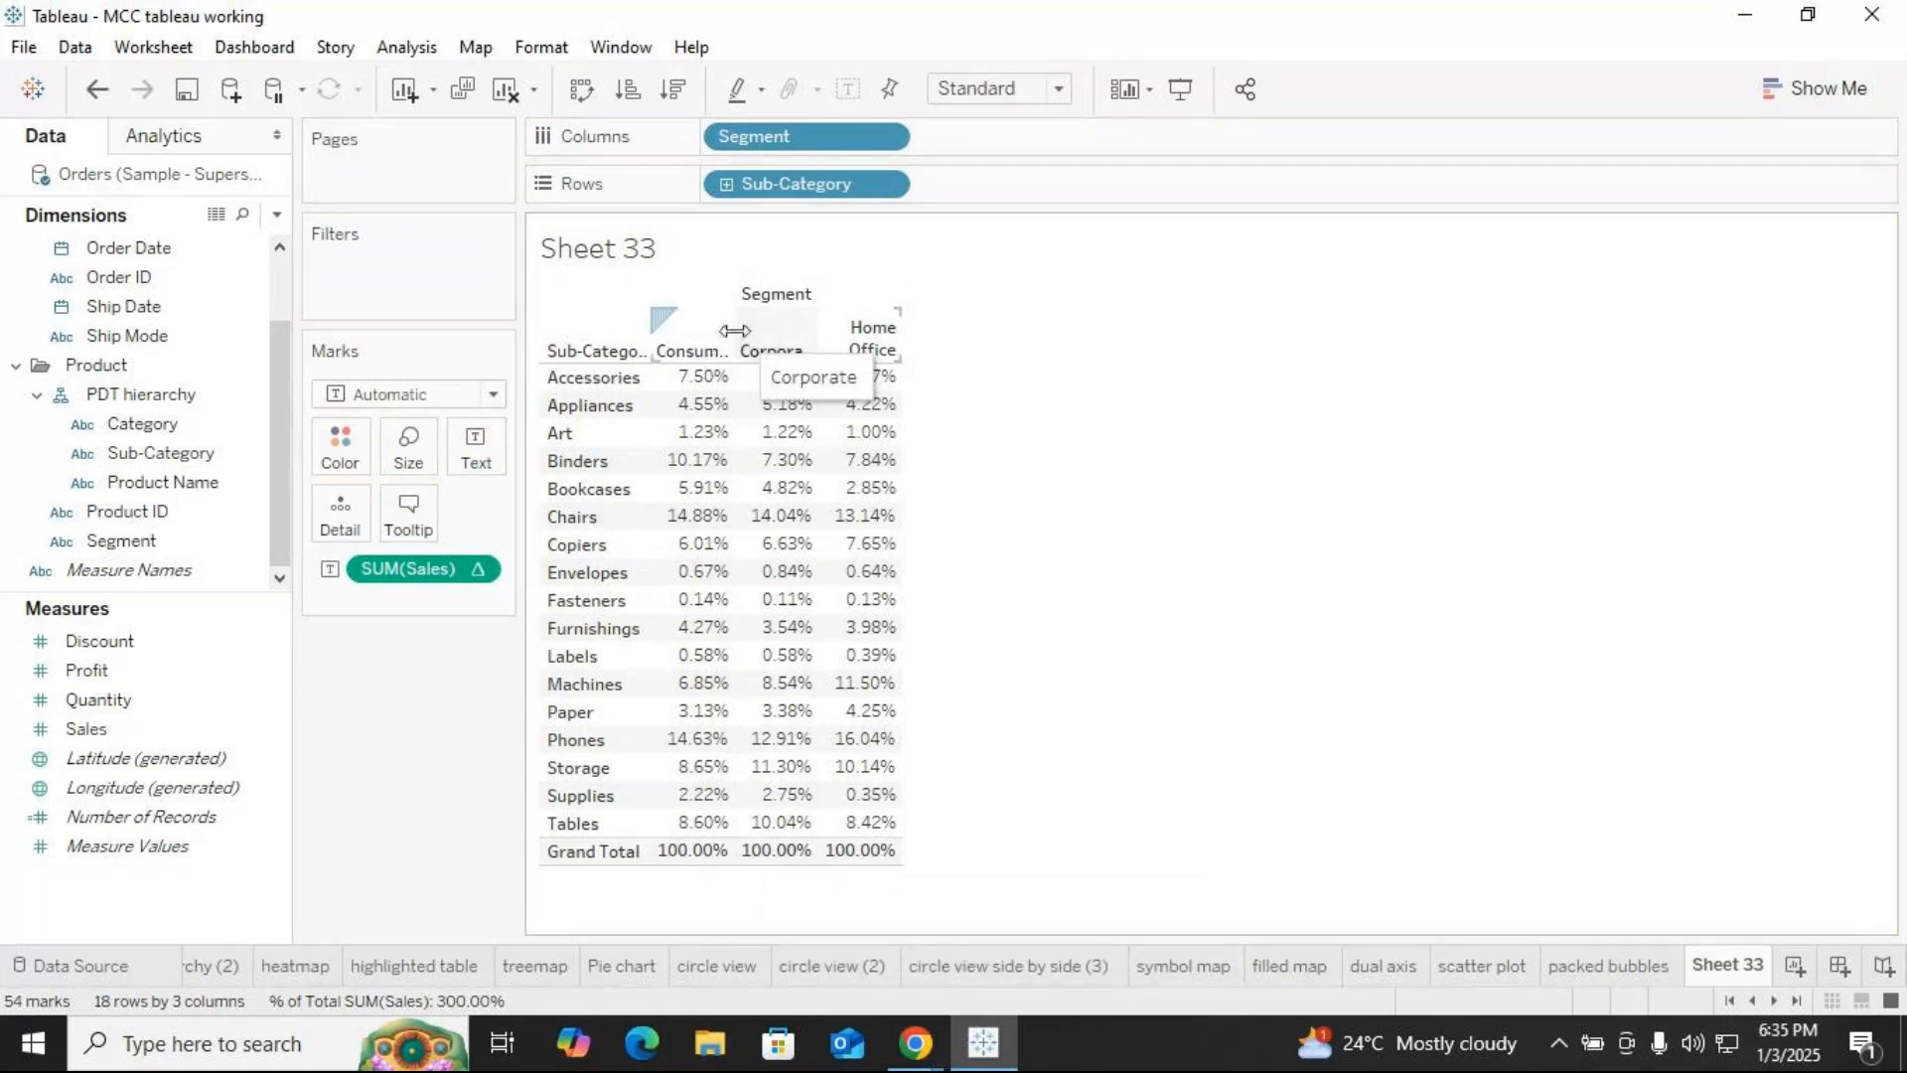
left_click_drag(734, 330, 782, 329)
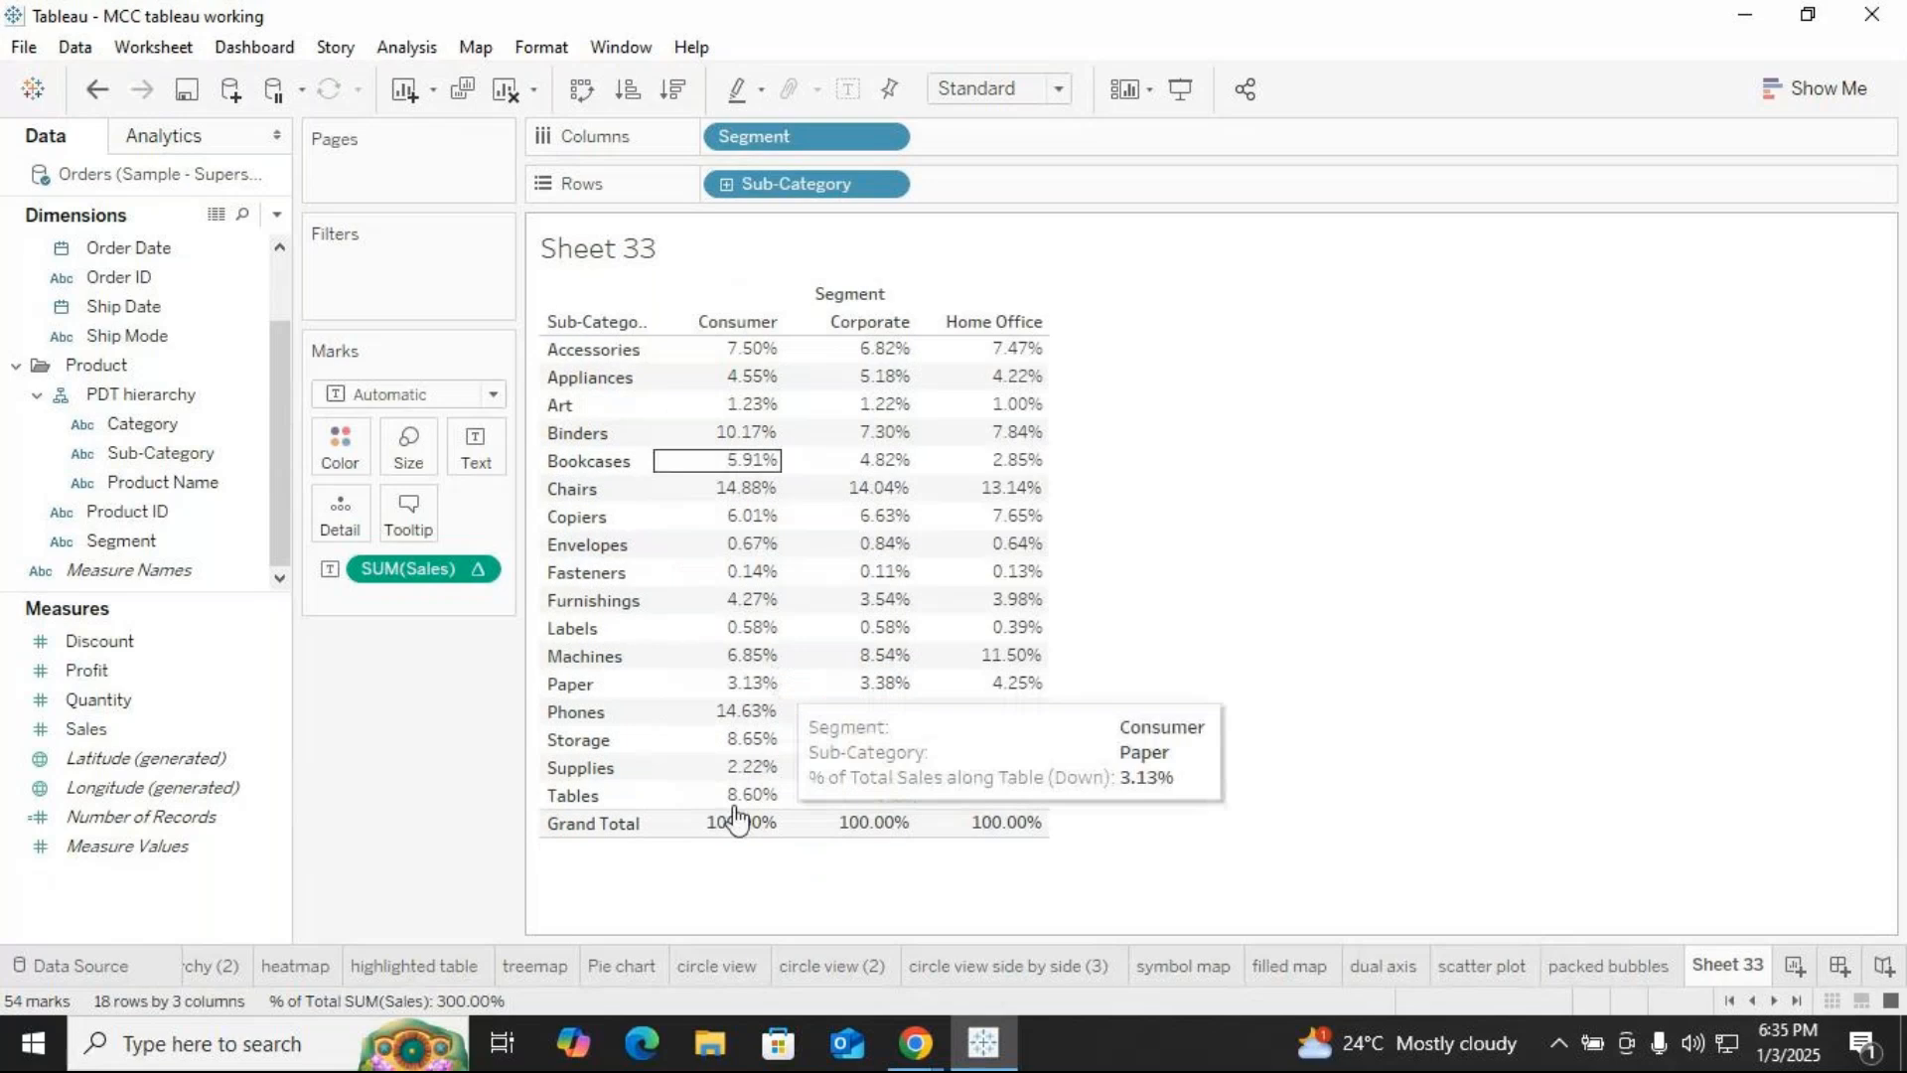
left_click_drag(924, 316, 968, 318)
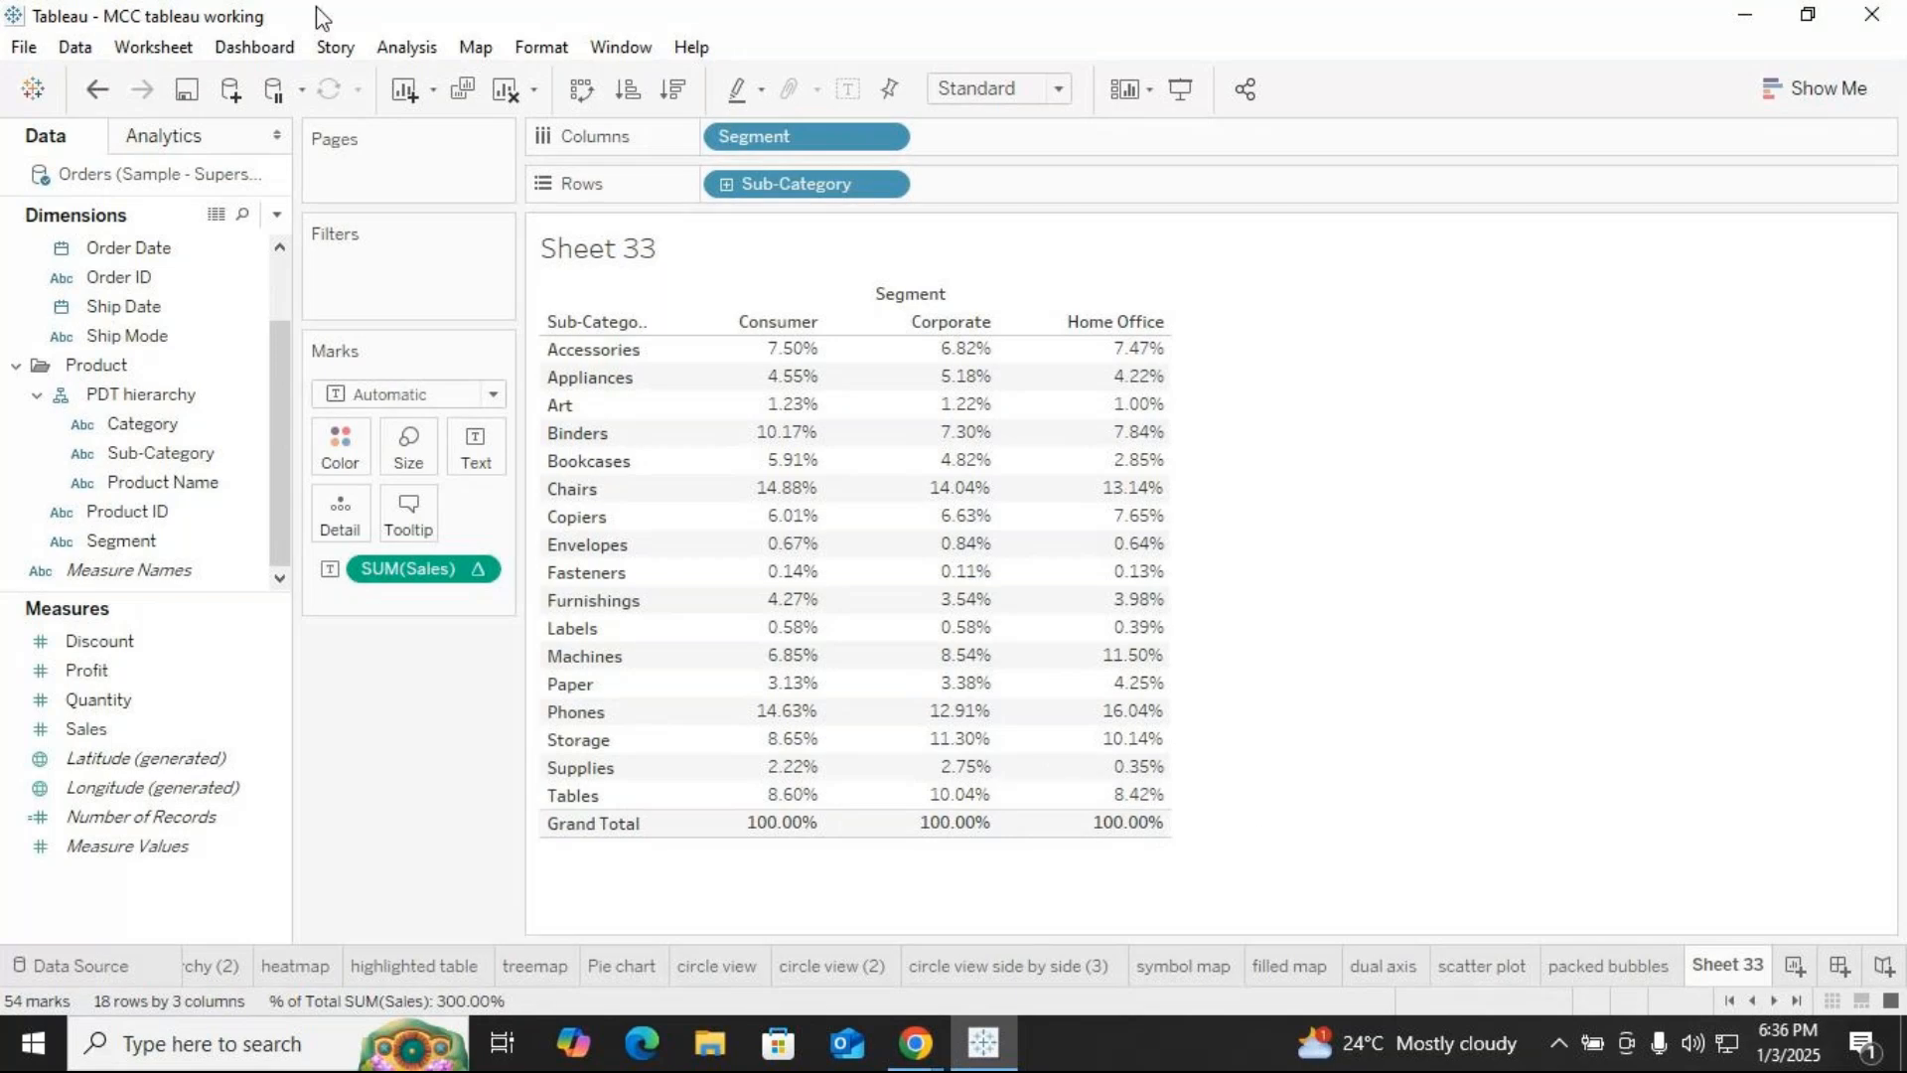
Compute the Sales percentages as a percentage of the whole Table and examine each segment's grand total
left_click(406, 47)
mouse_move(483, 279)
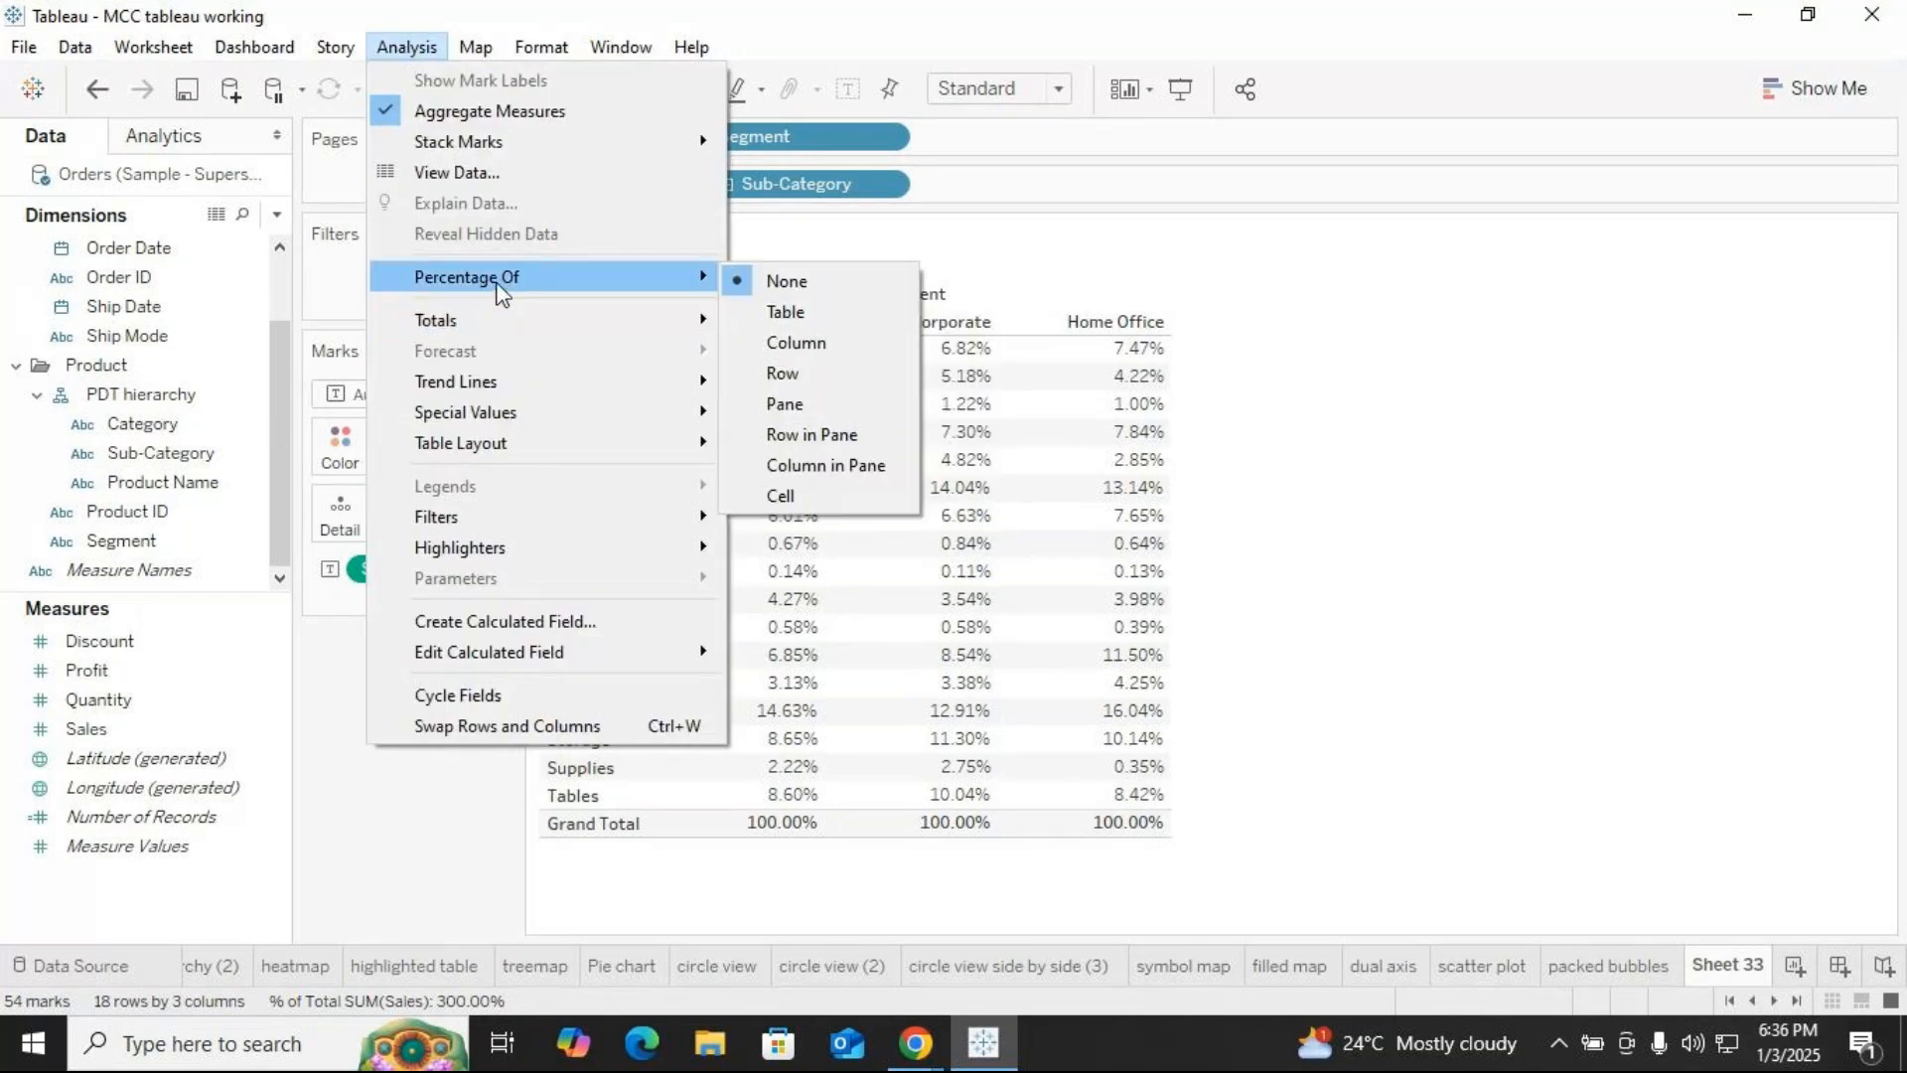
left_click(804, 320)
mouse_move(780, 830)
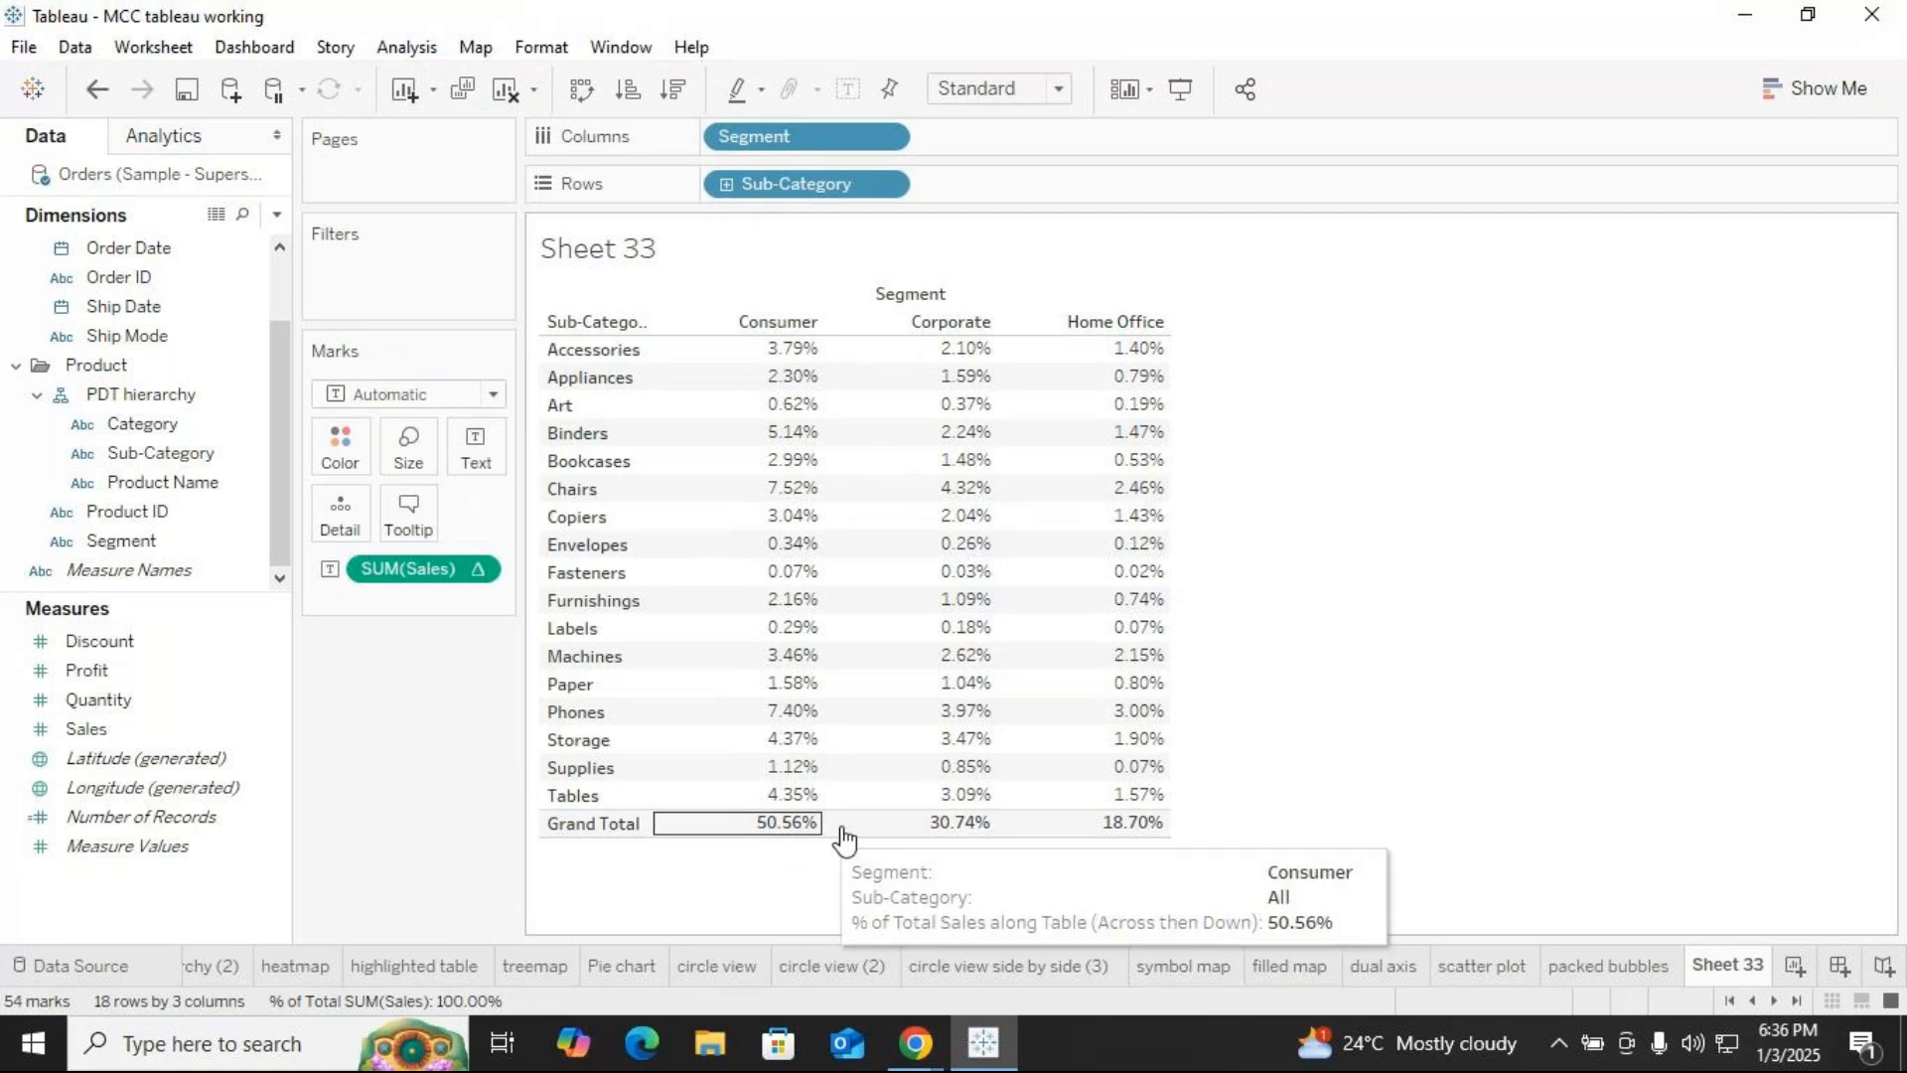
mouse_move(967, 845)
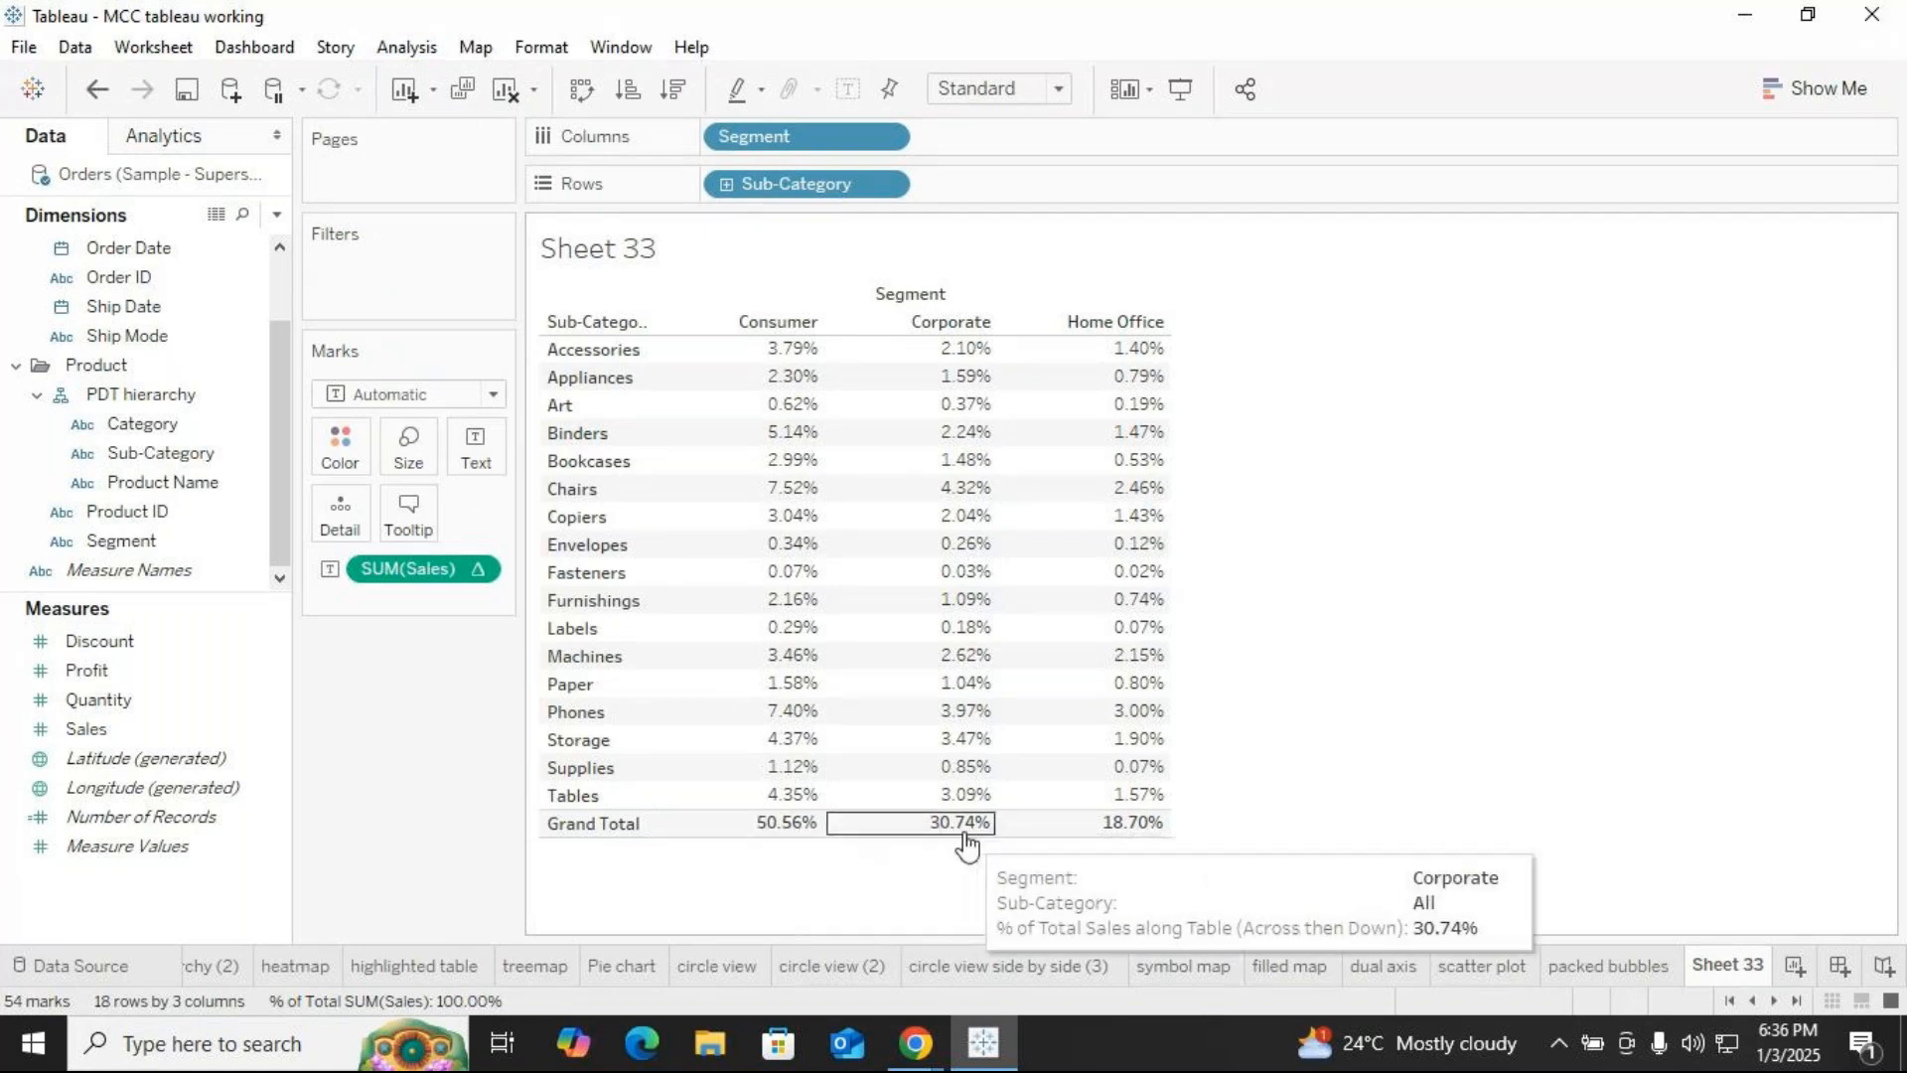
mouse_move(1123, 836)
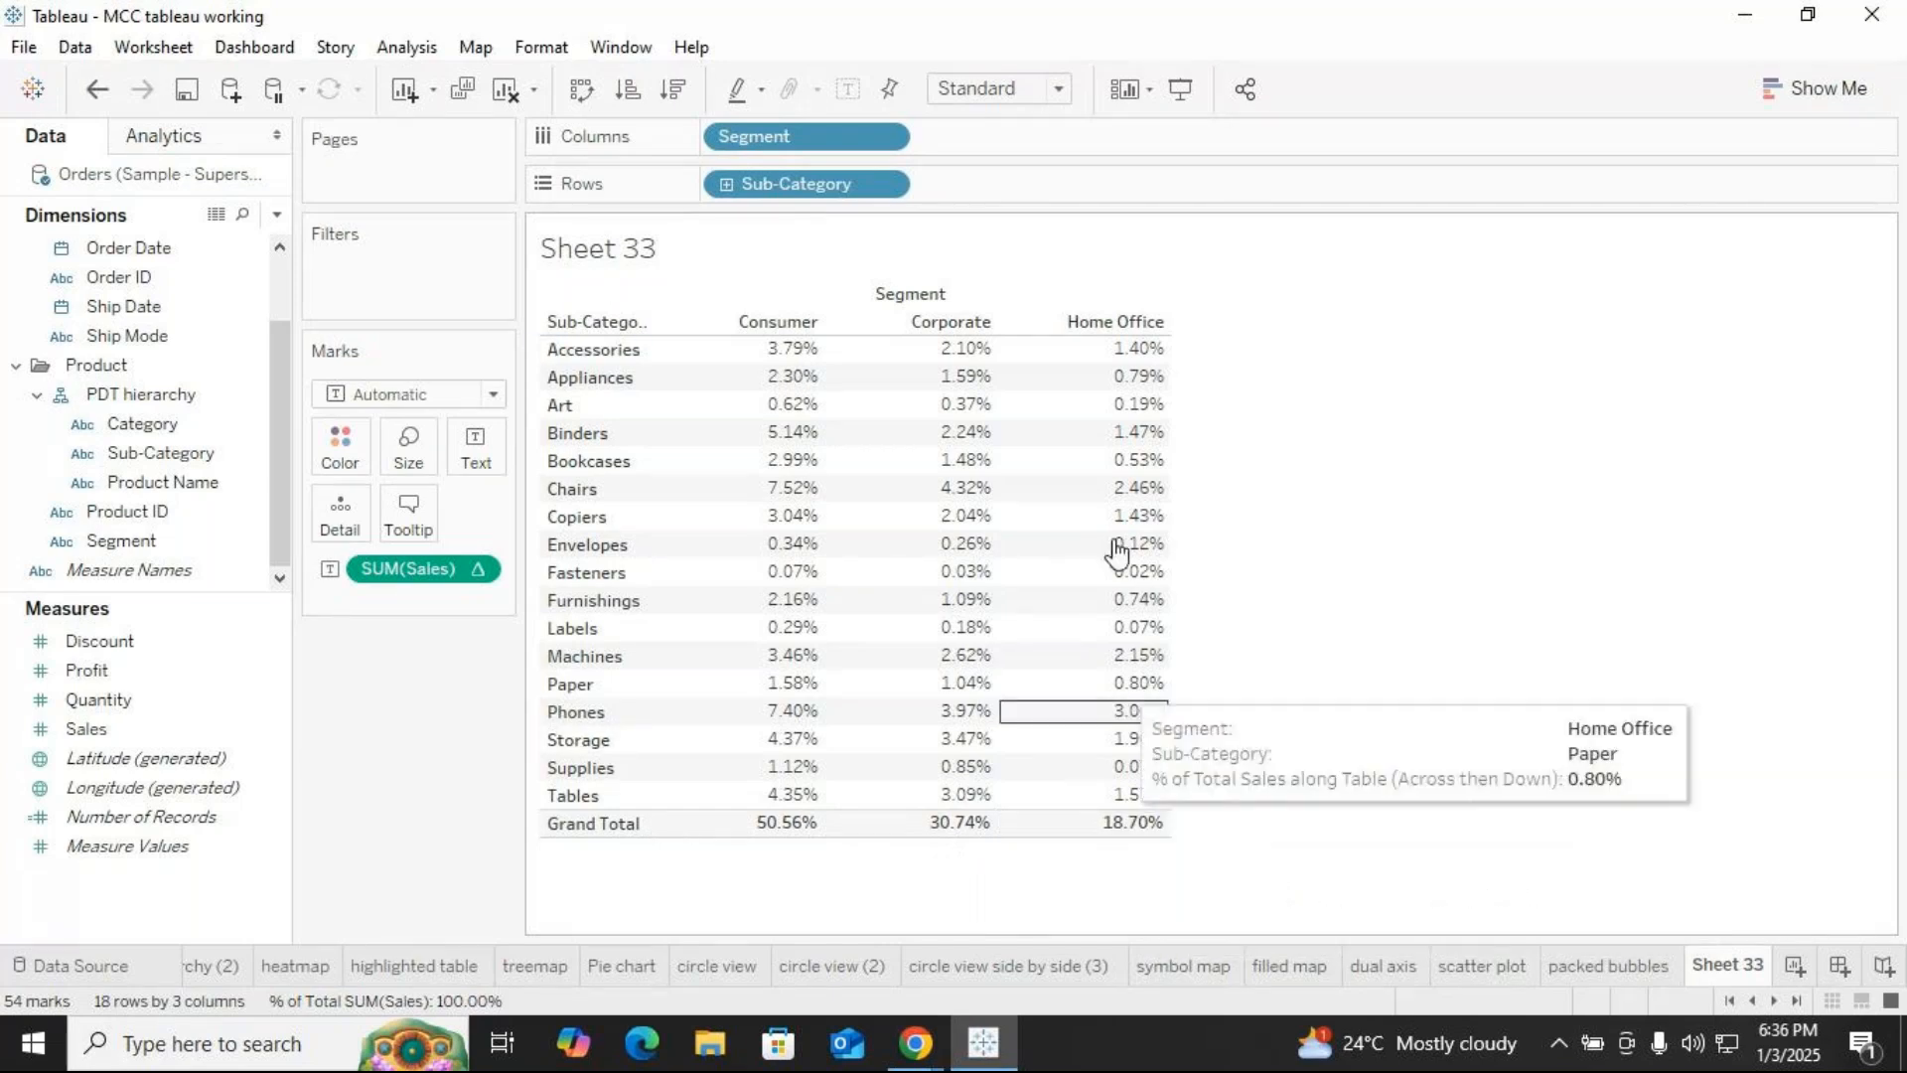
mouse_move(992, 437)
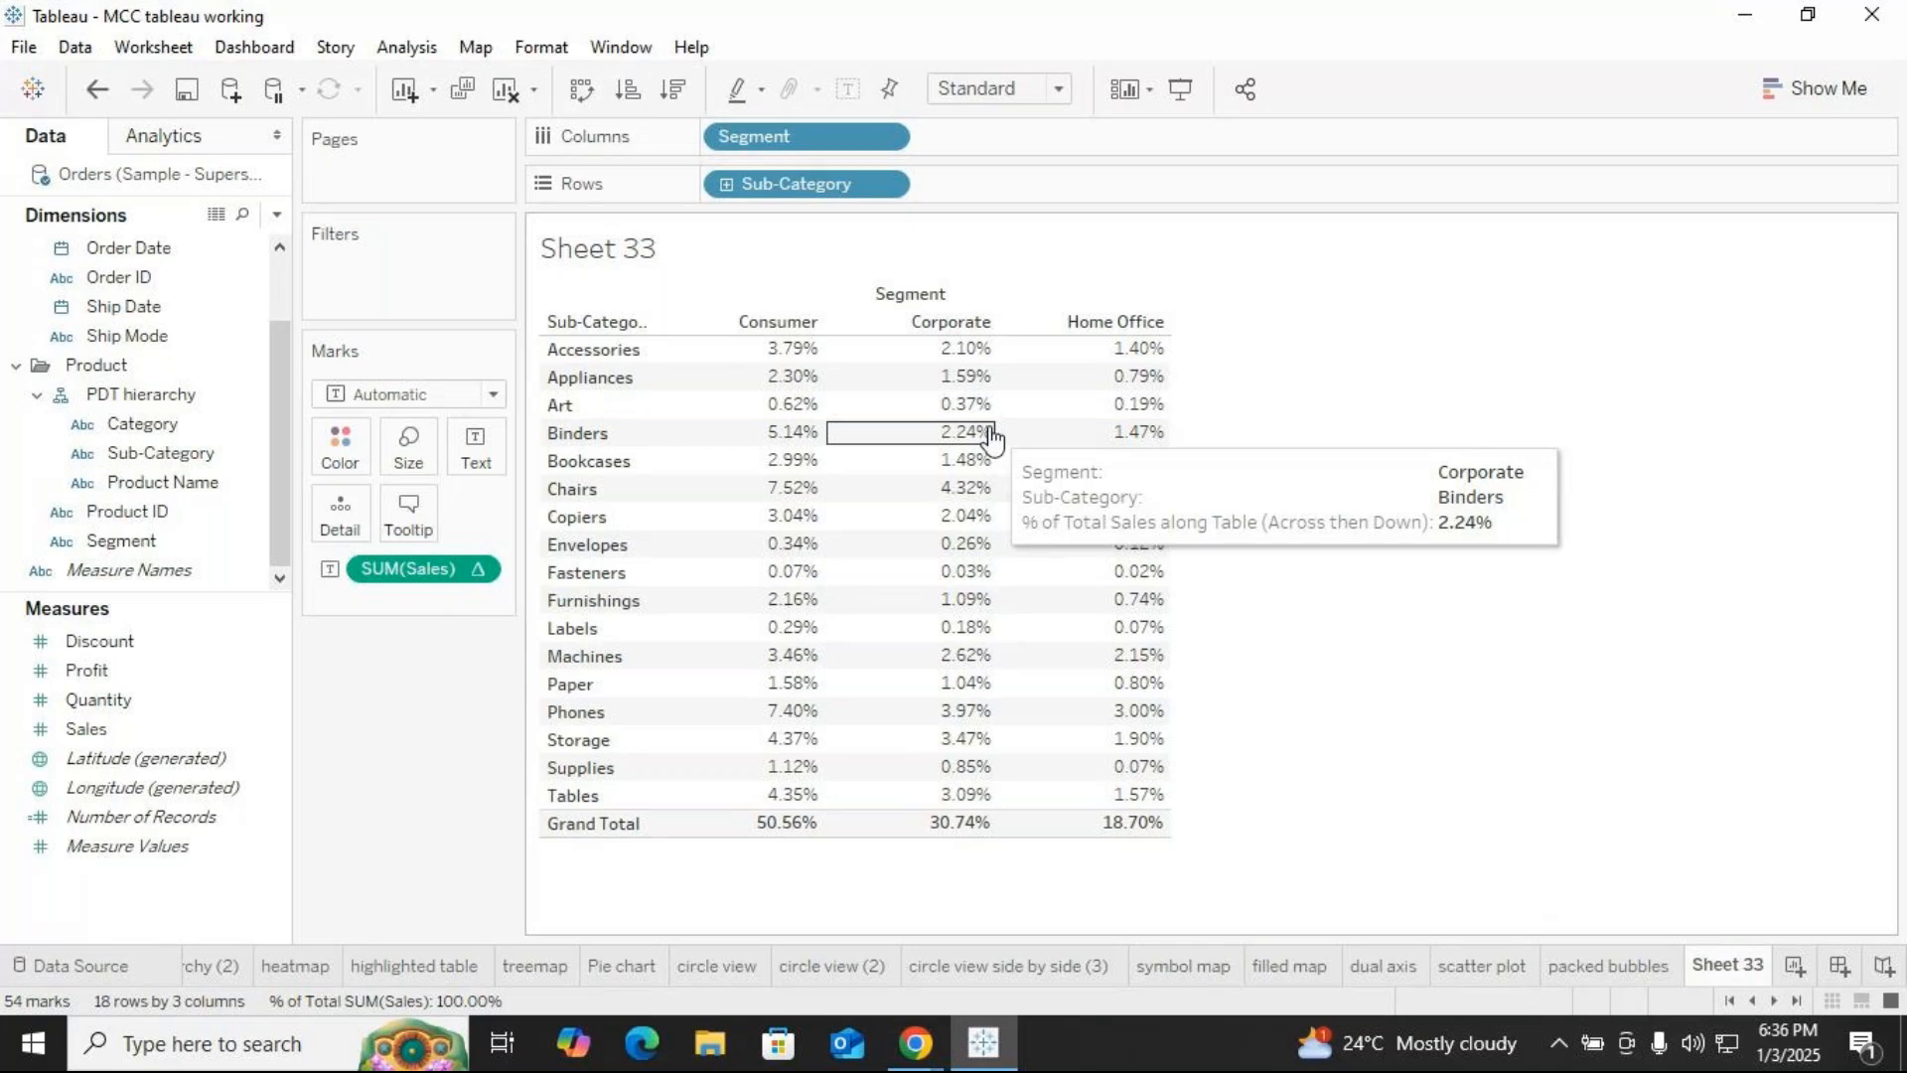
mouse_move(1133, 801)
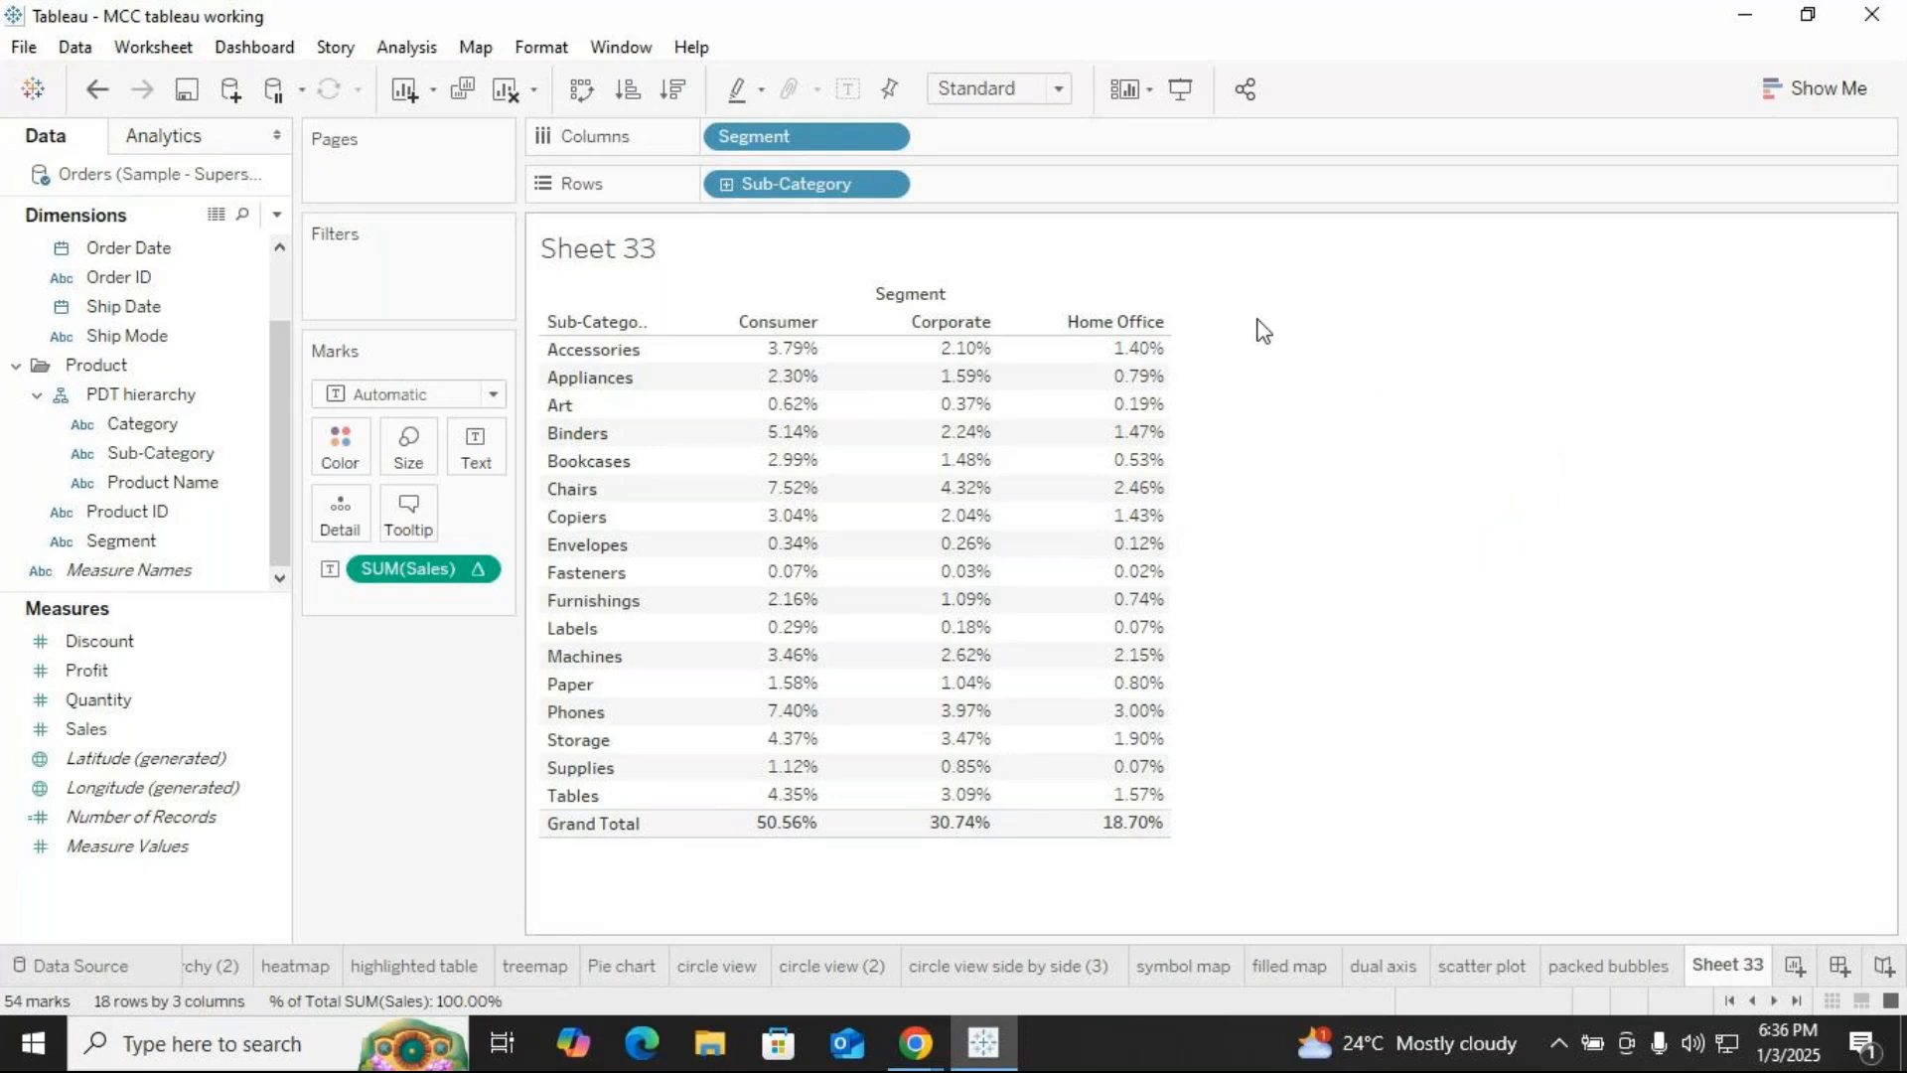
Show row grand totals in the Segment by Sub-Category percentage table
left_click(402, 50)
mouse_move(484, 331)
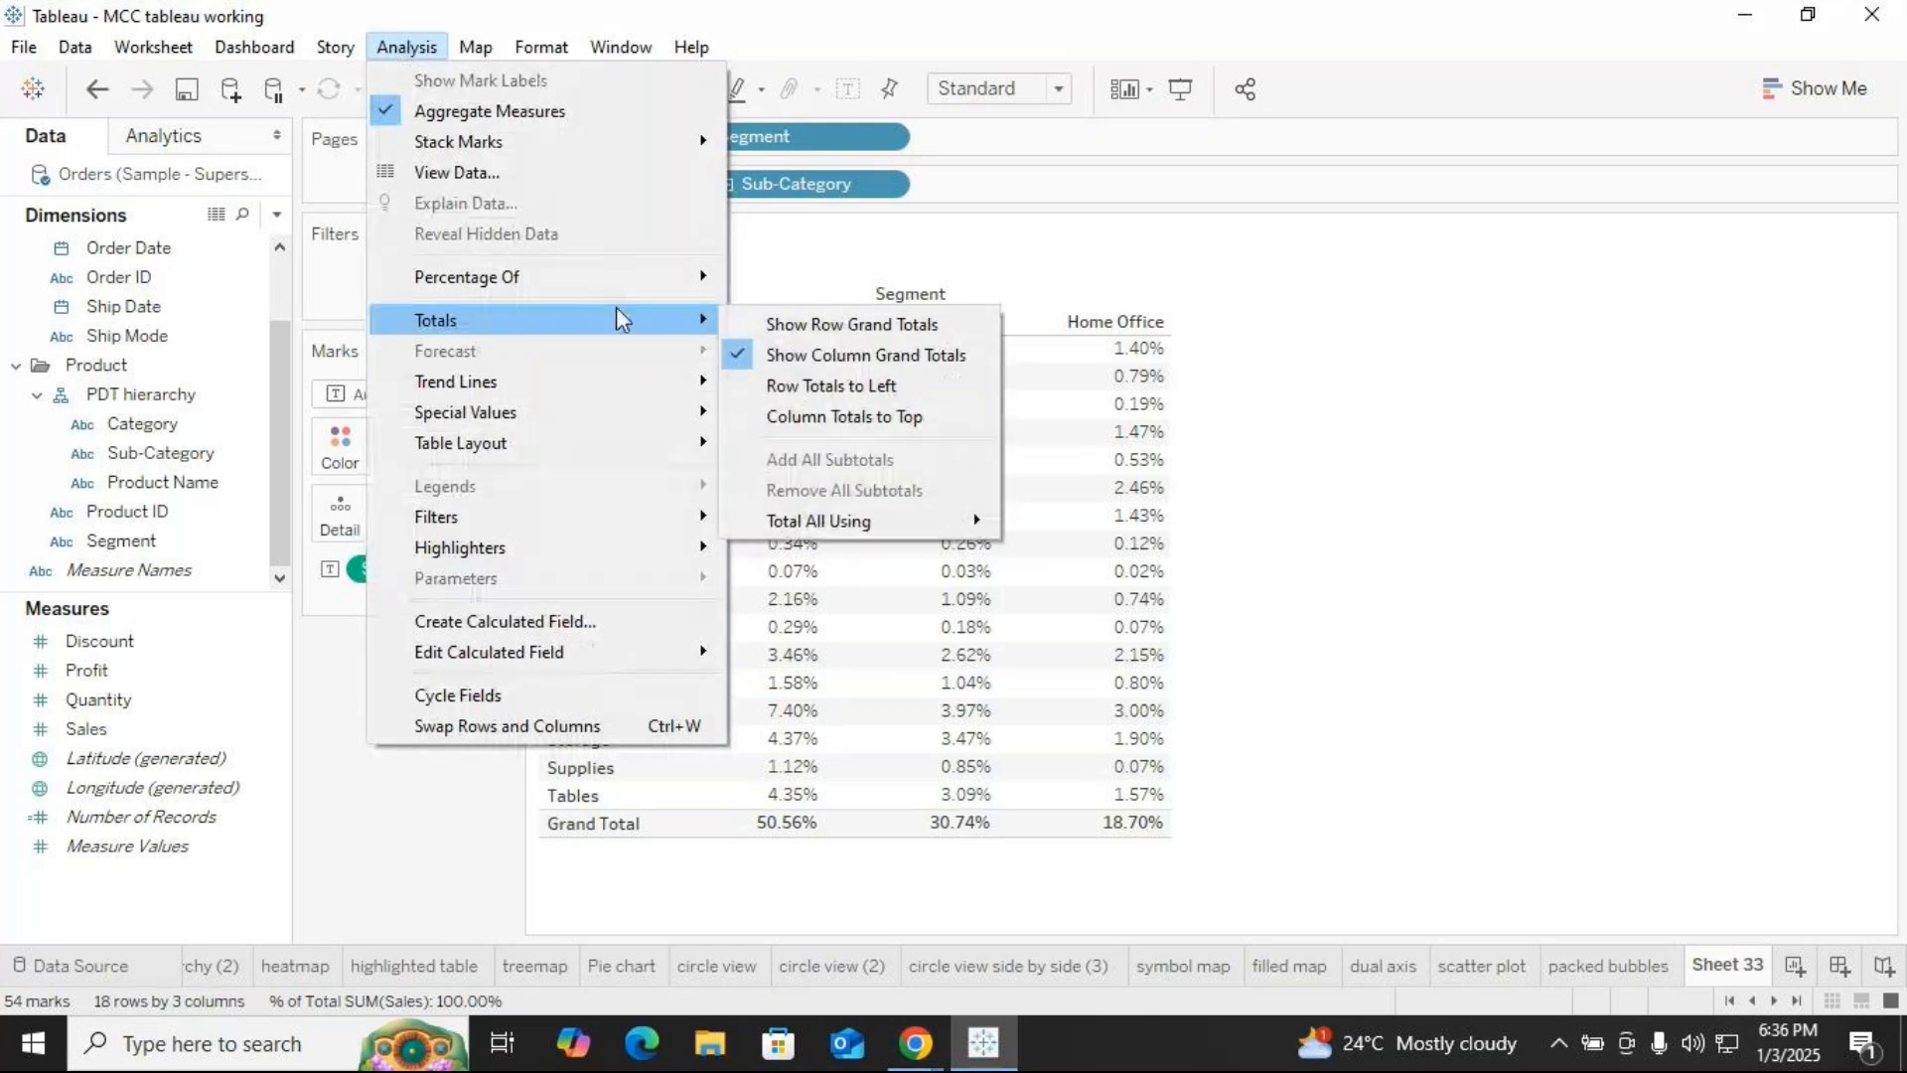
left_click(826, 328)
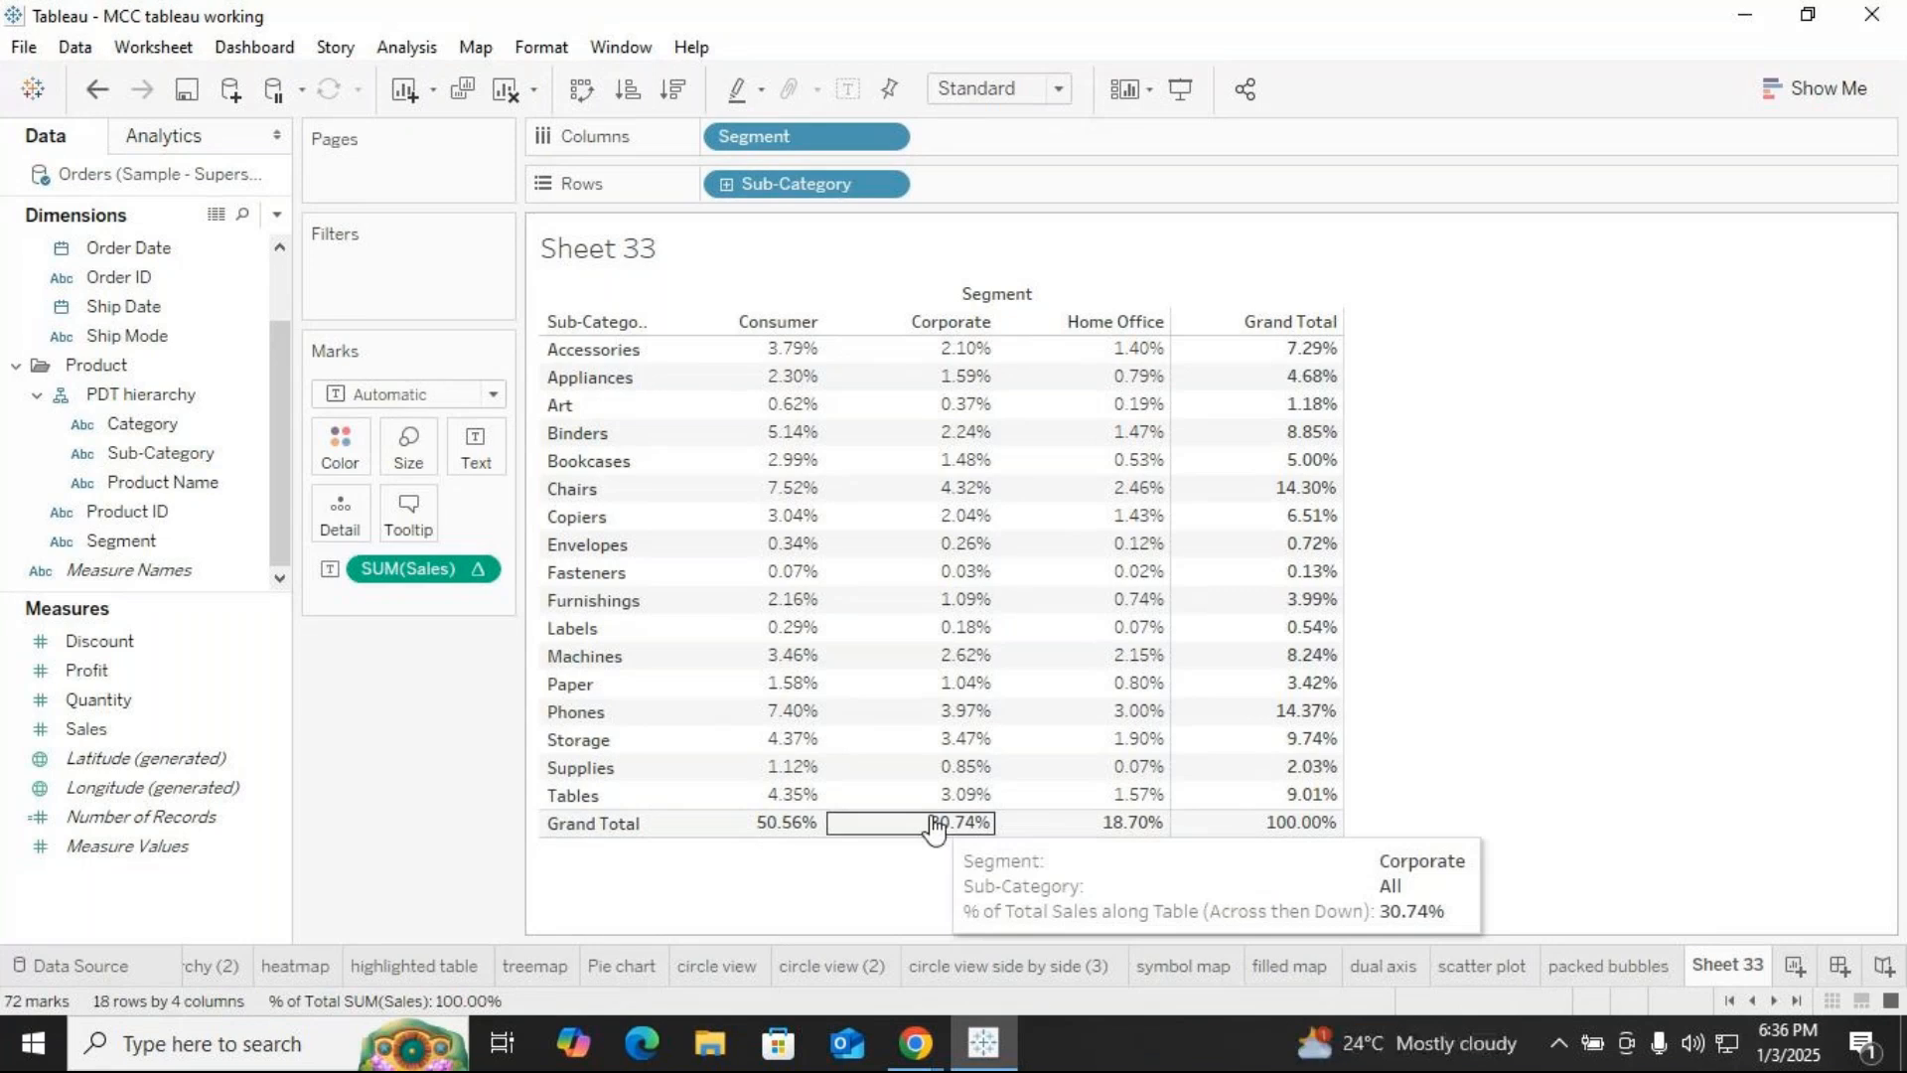
mouse_move(1307, 831)
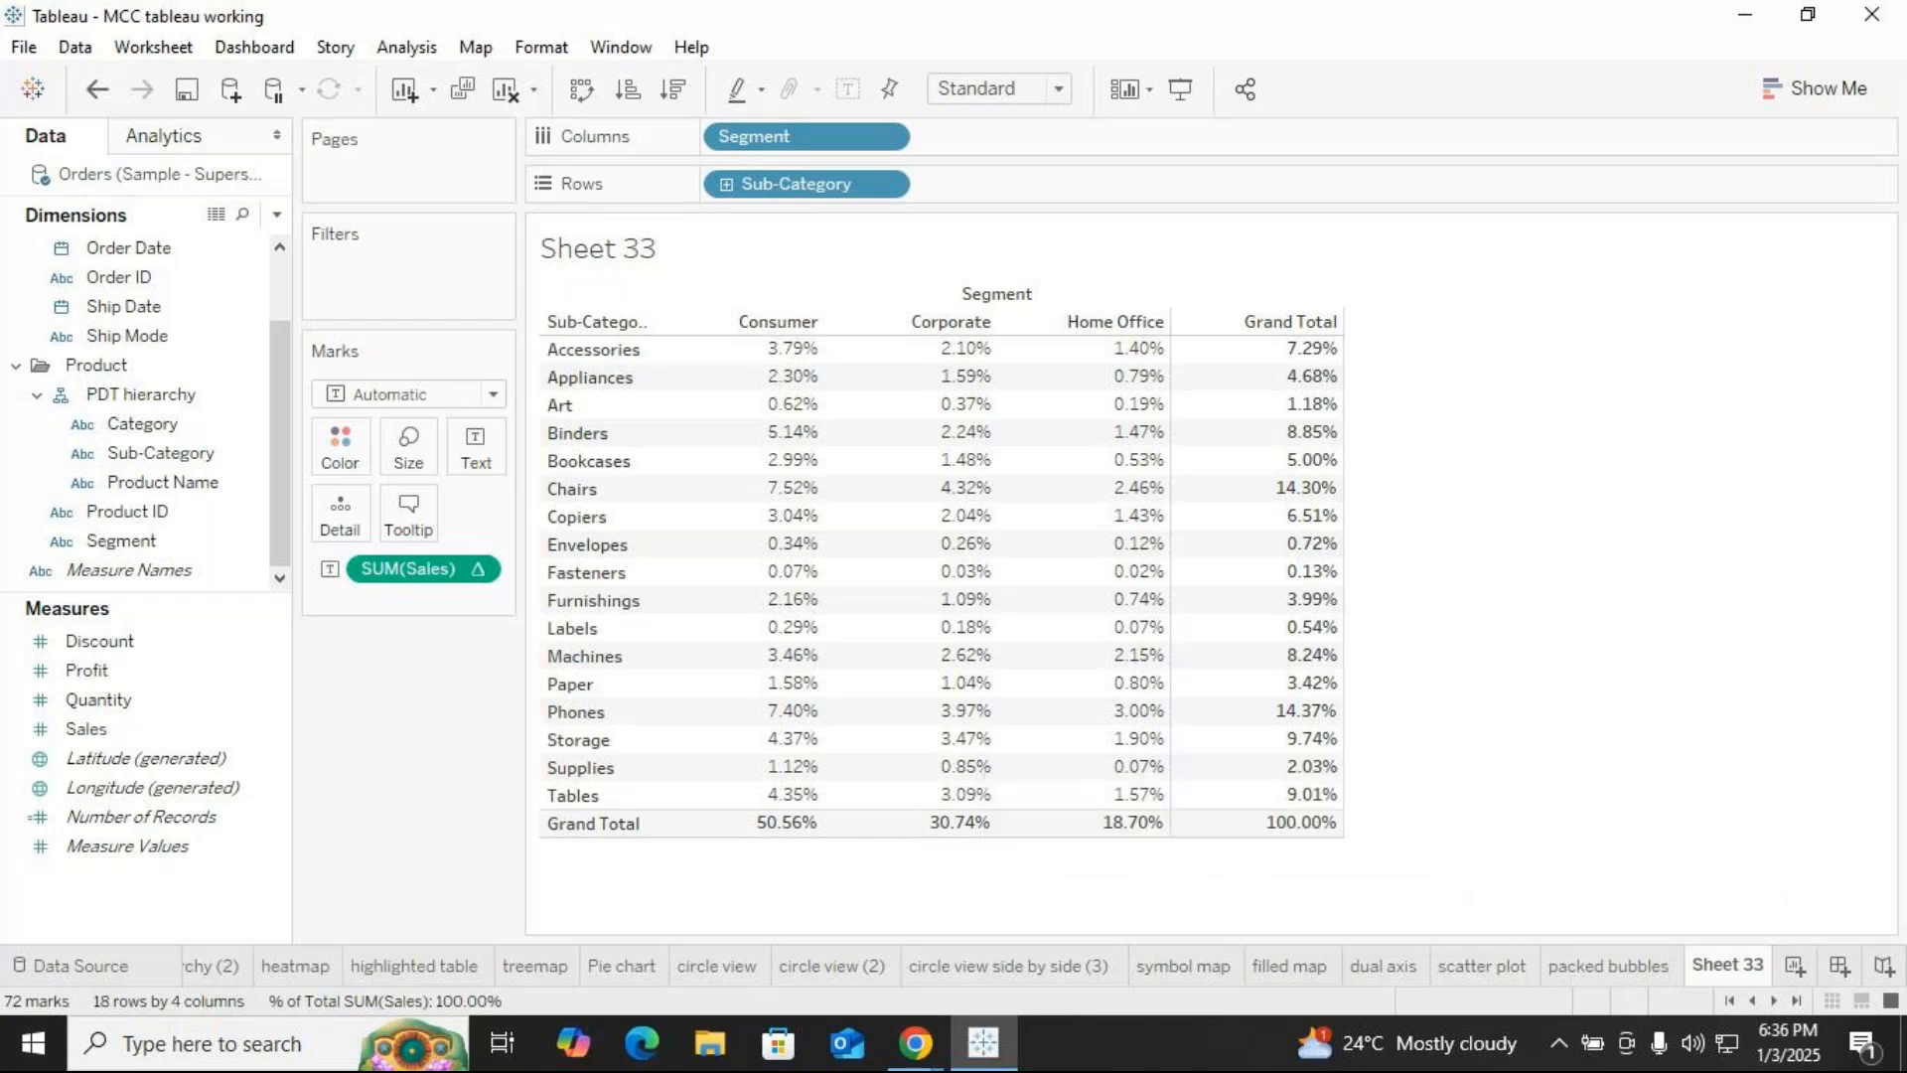
Rename the Sheet 33 worksheet as "% of table"
right_click(1733, 965)
left_click(1745, 624)
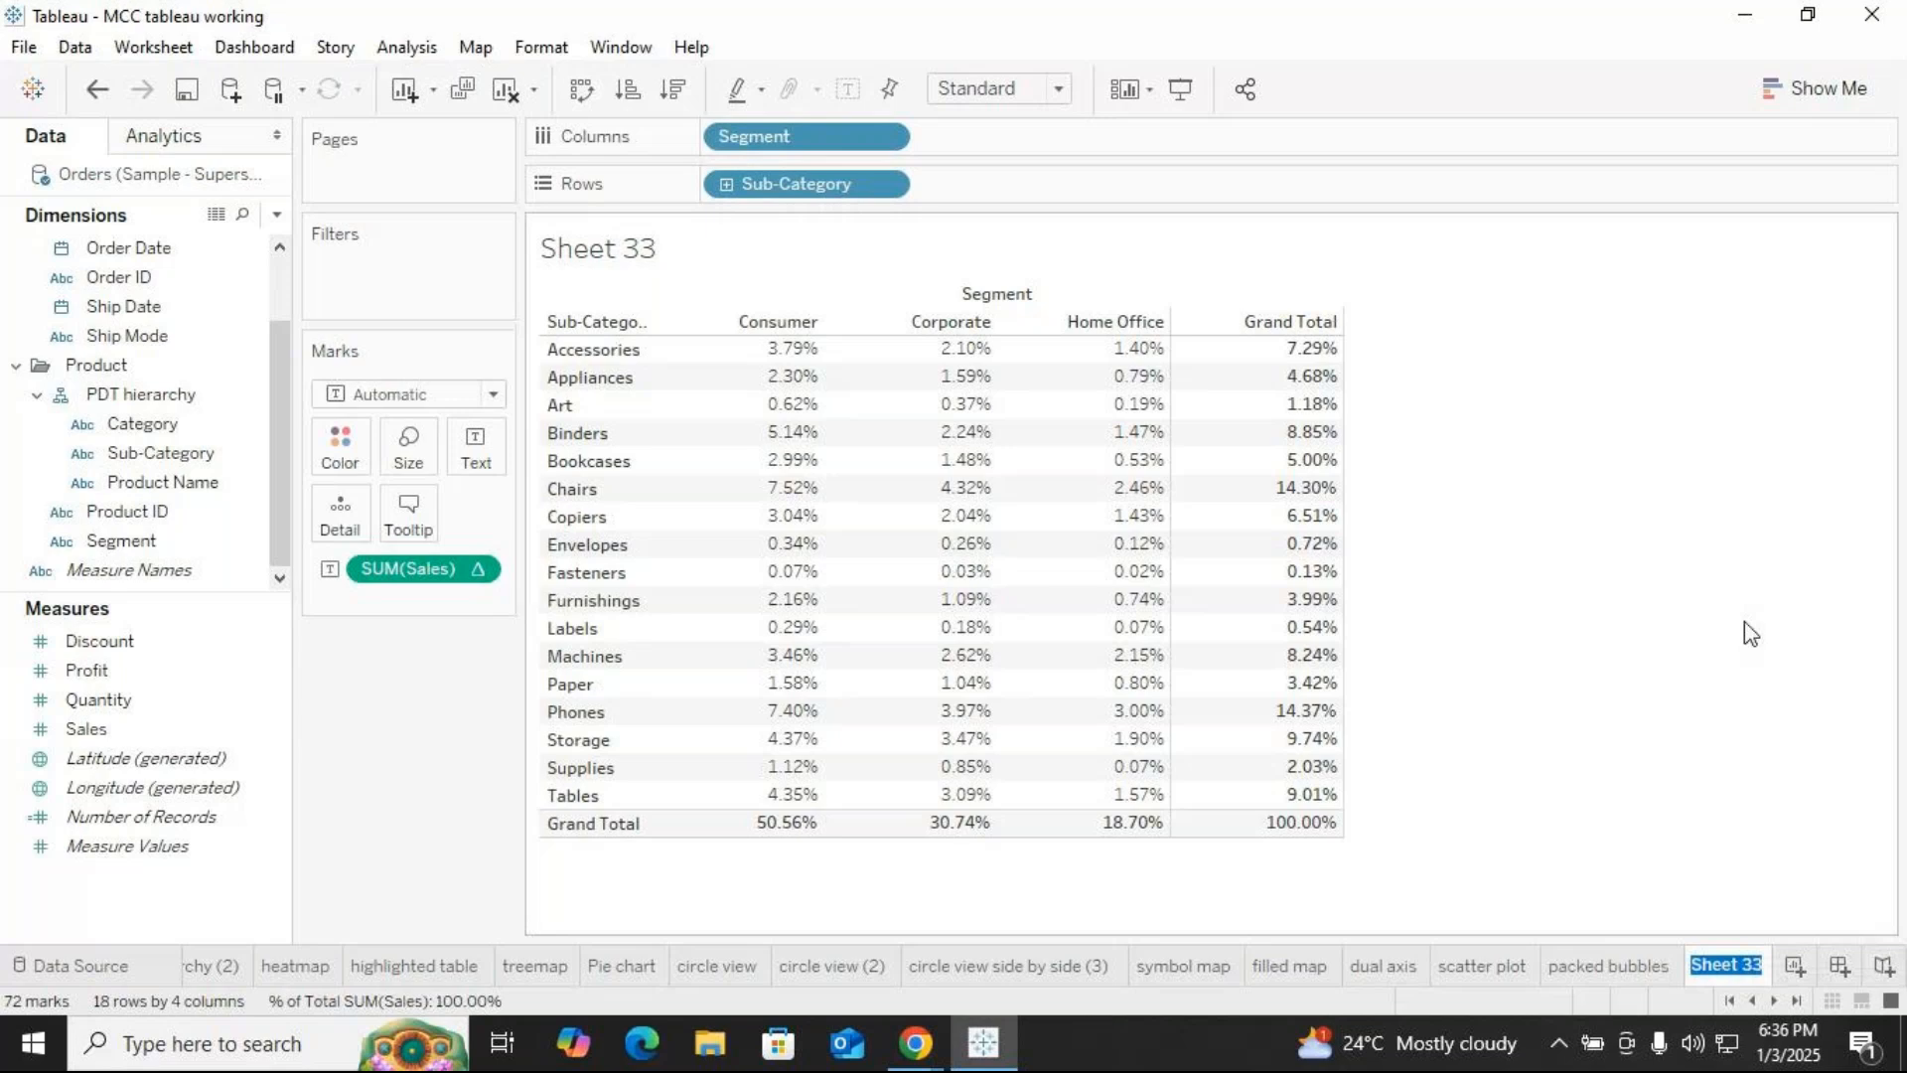
type("% of table")
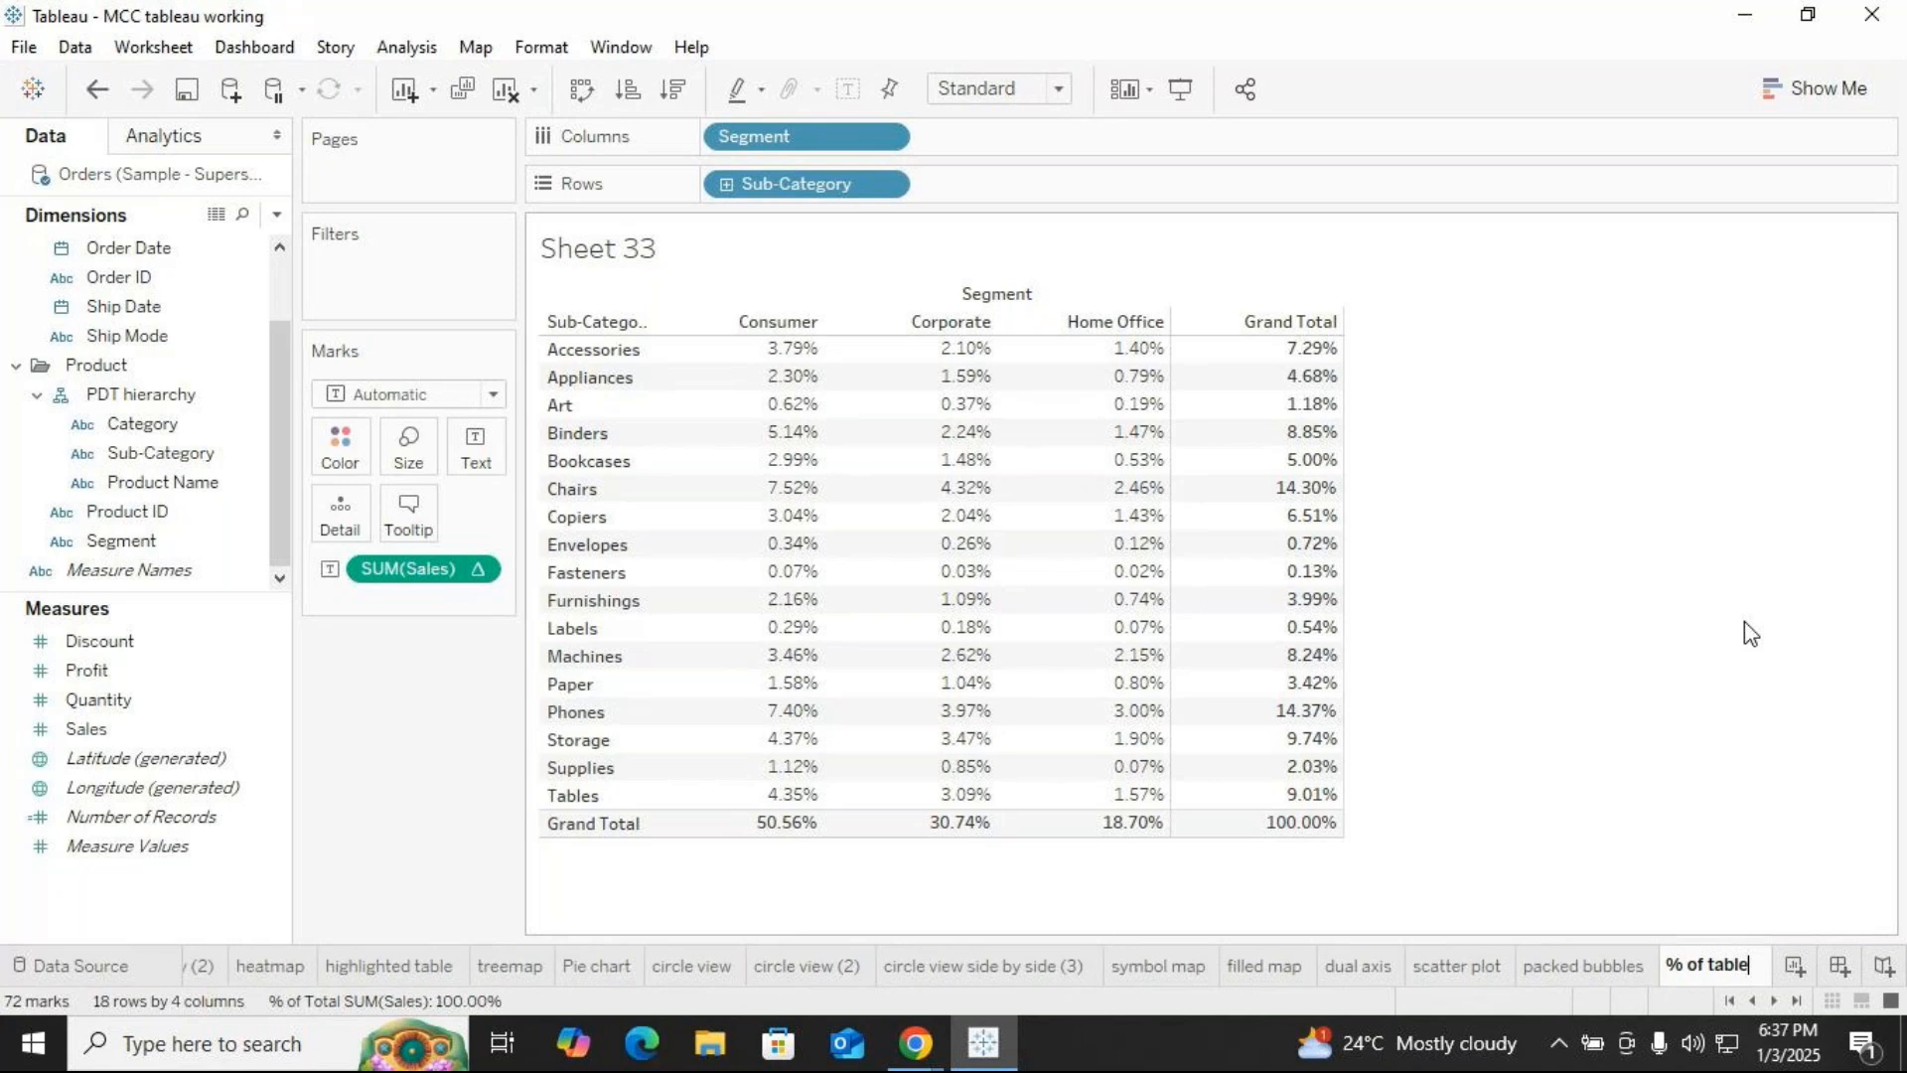
key("Return")
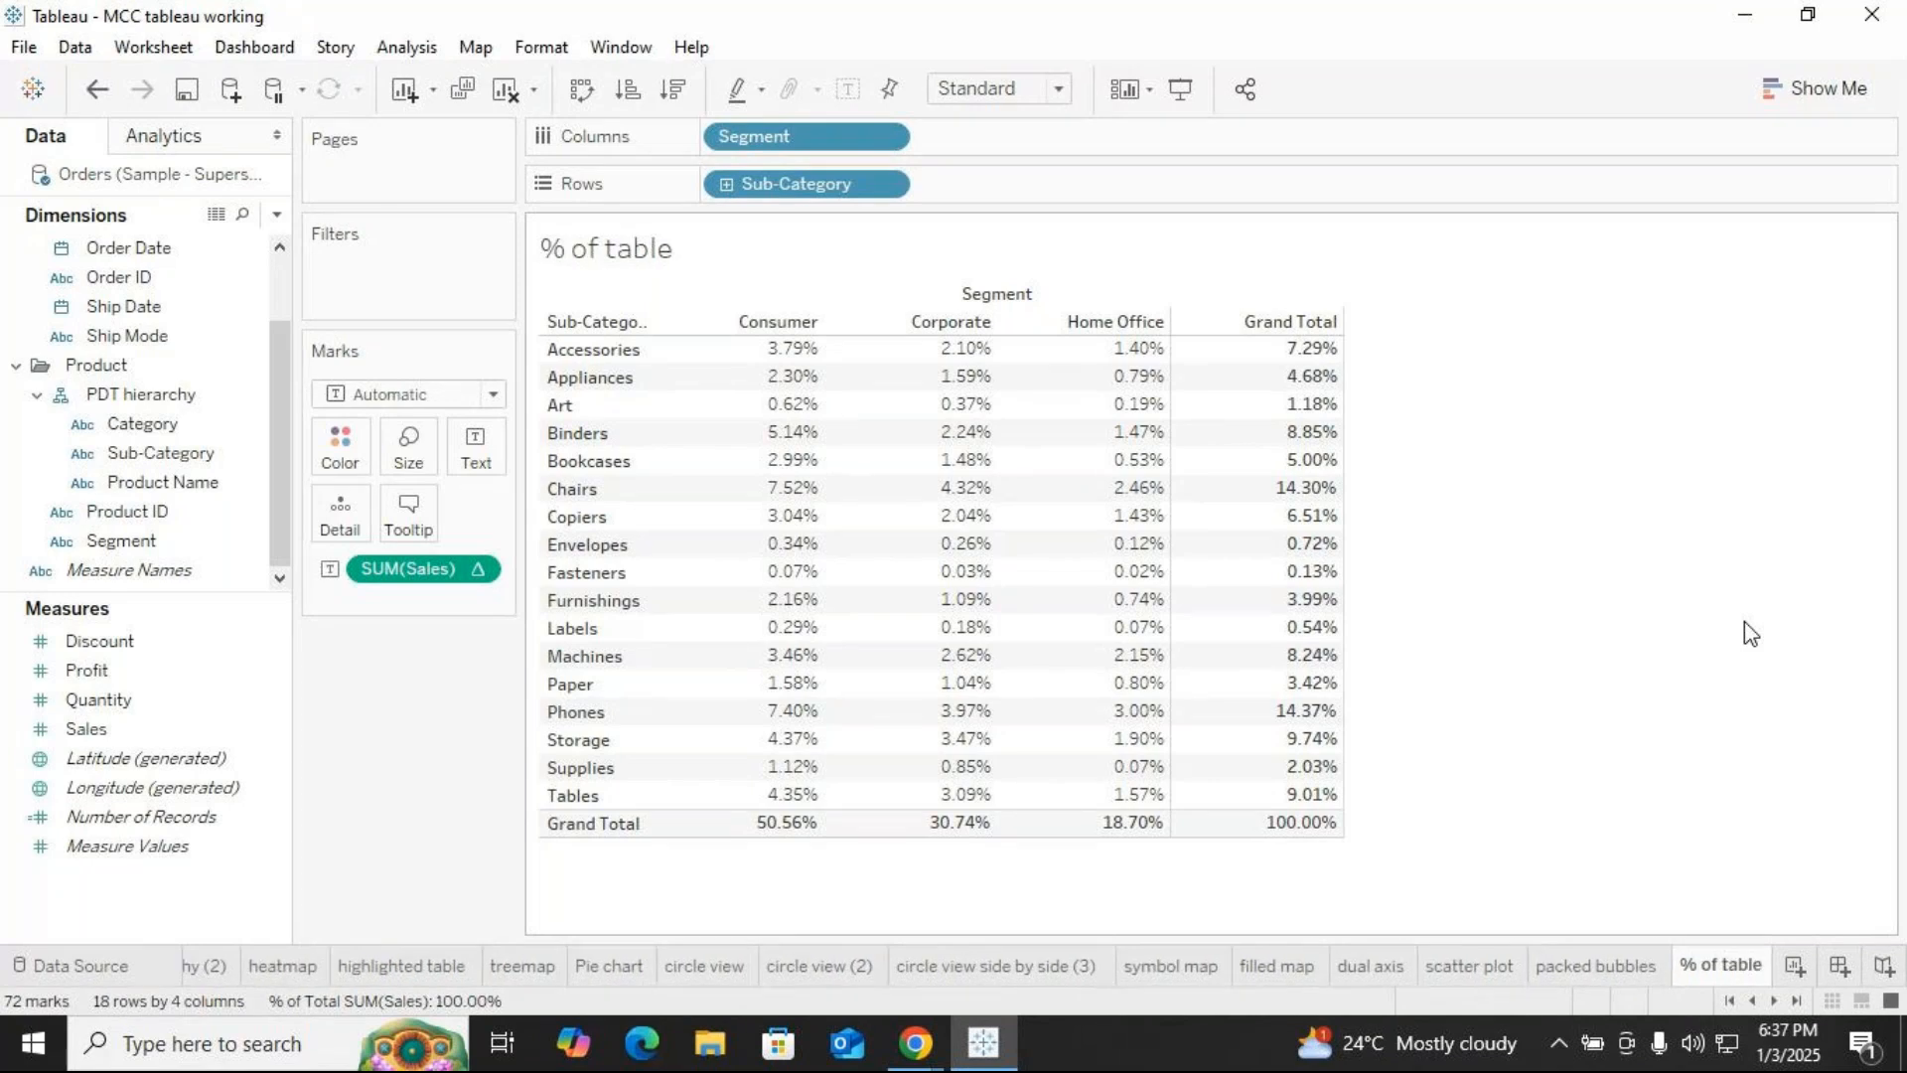
Duplicate the "% of table" worksheet and set the duplicate's percentages to be computed by Column
right_click(1696, 961)
left_click(1752, 686)
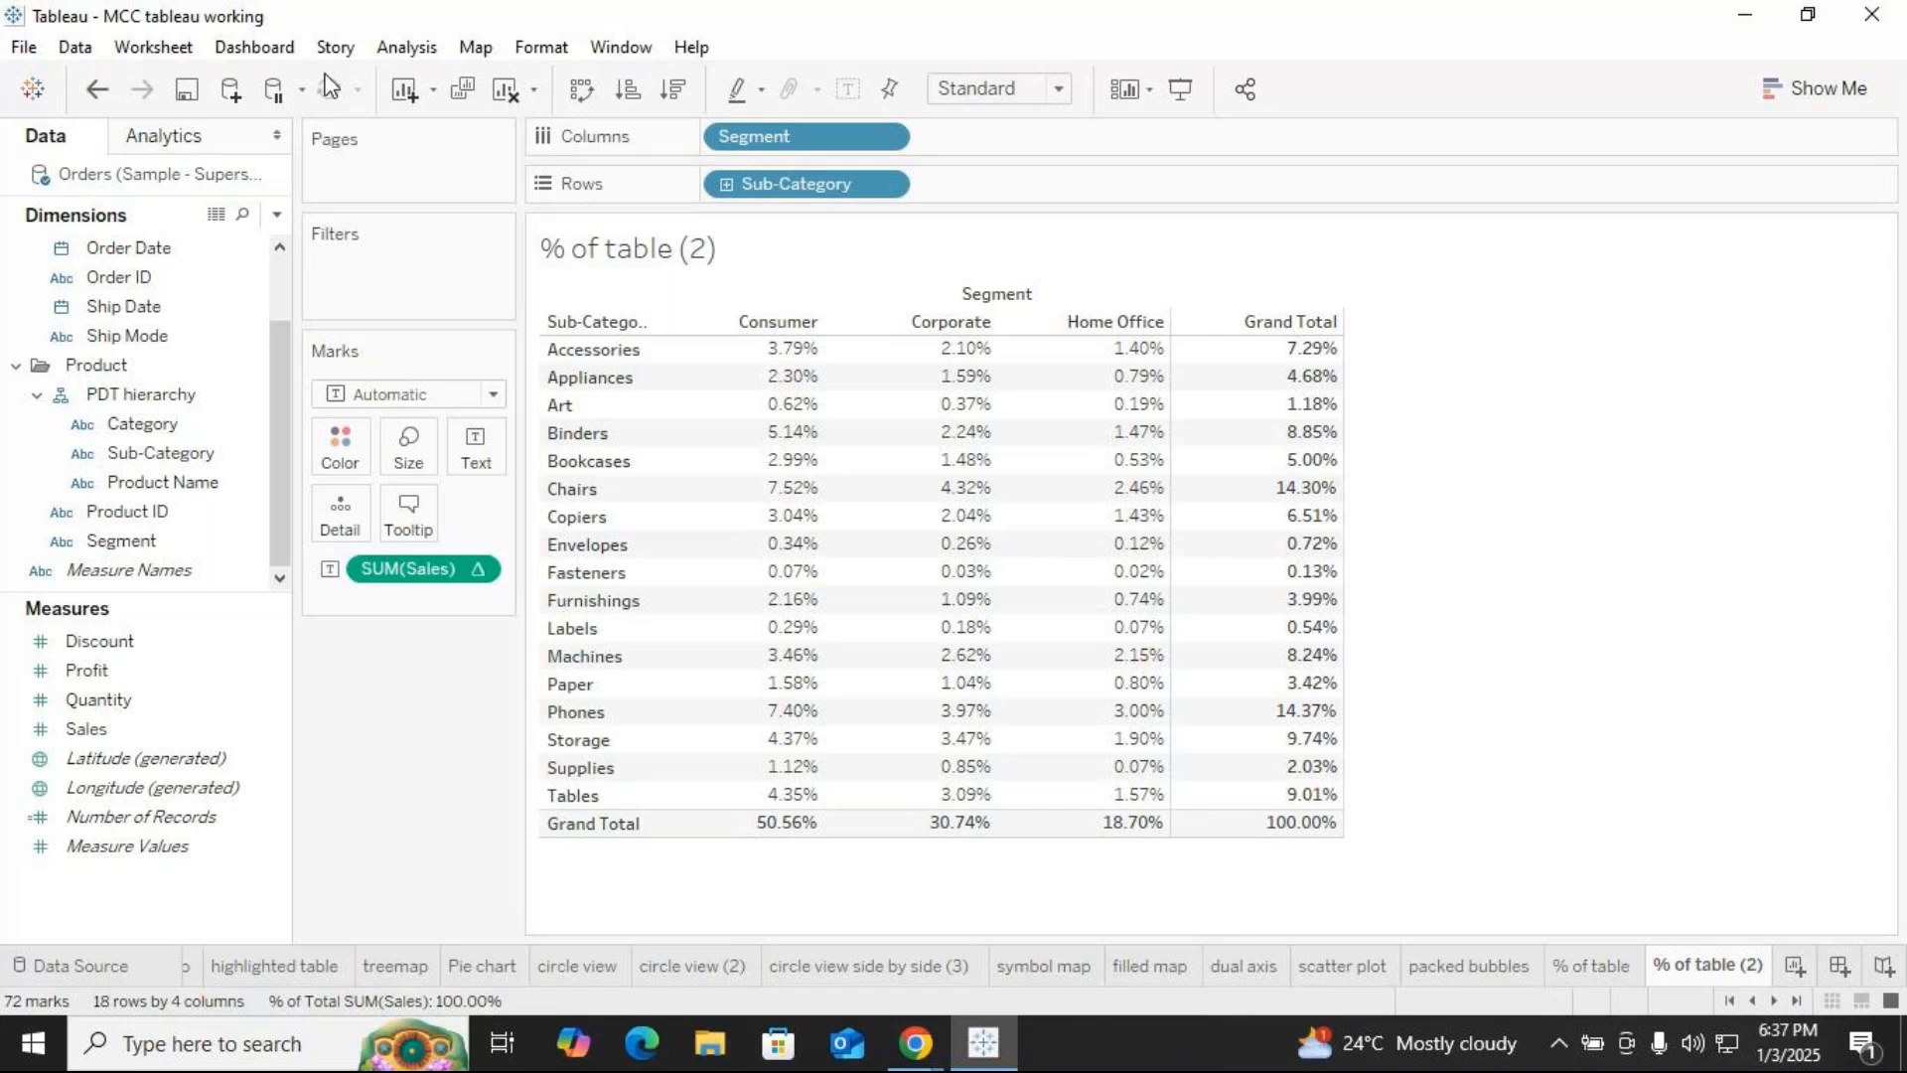
left_click(407, 48)
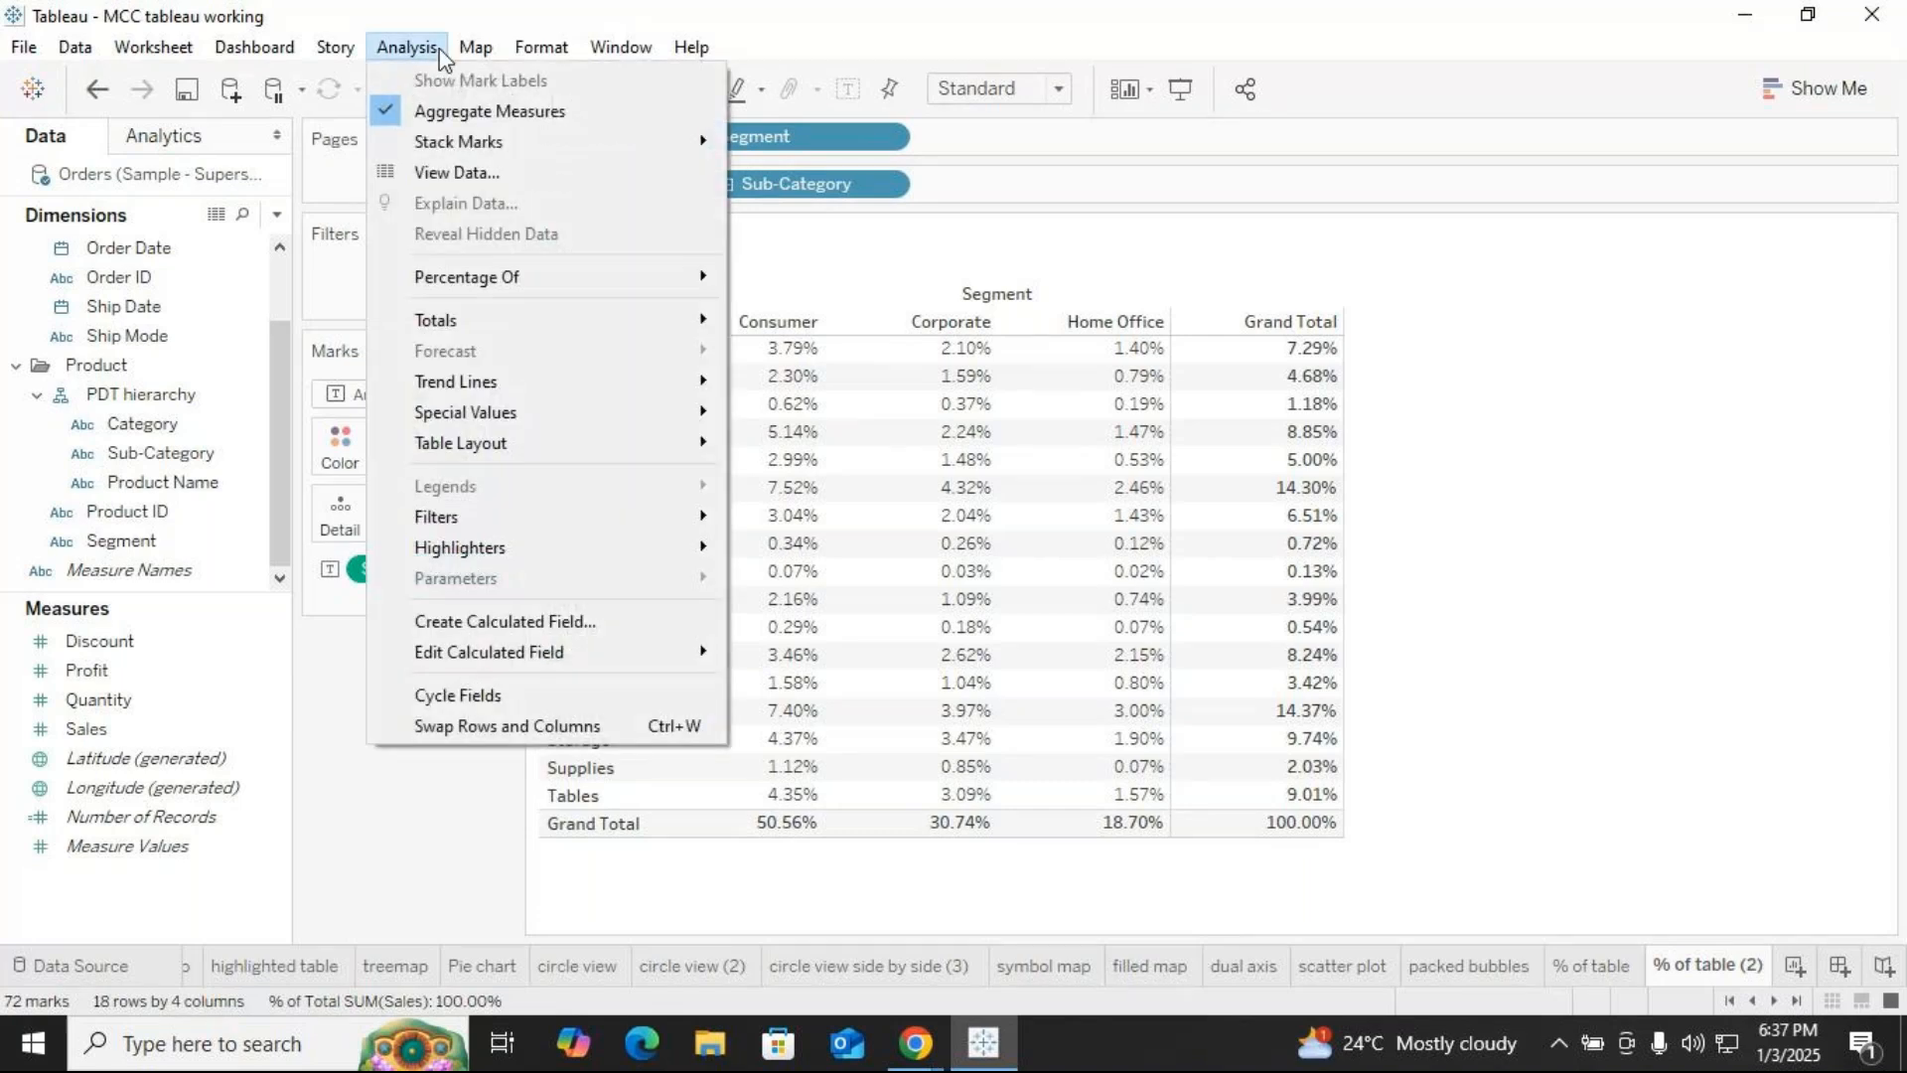
mouse_move(440, 324)
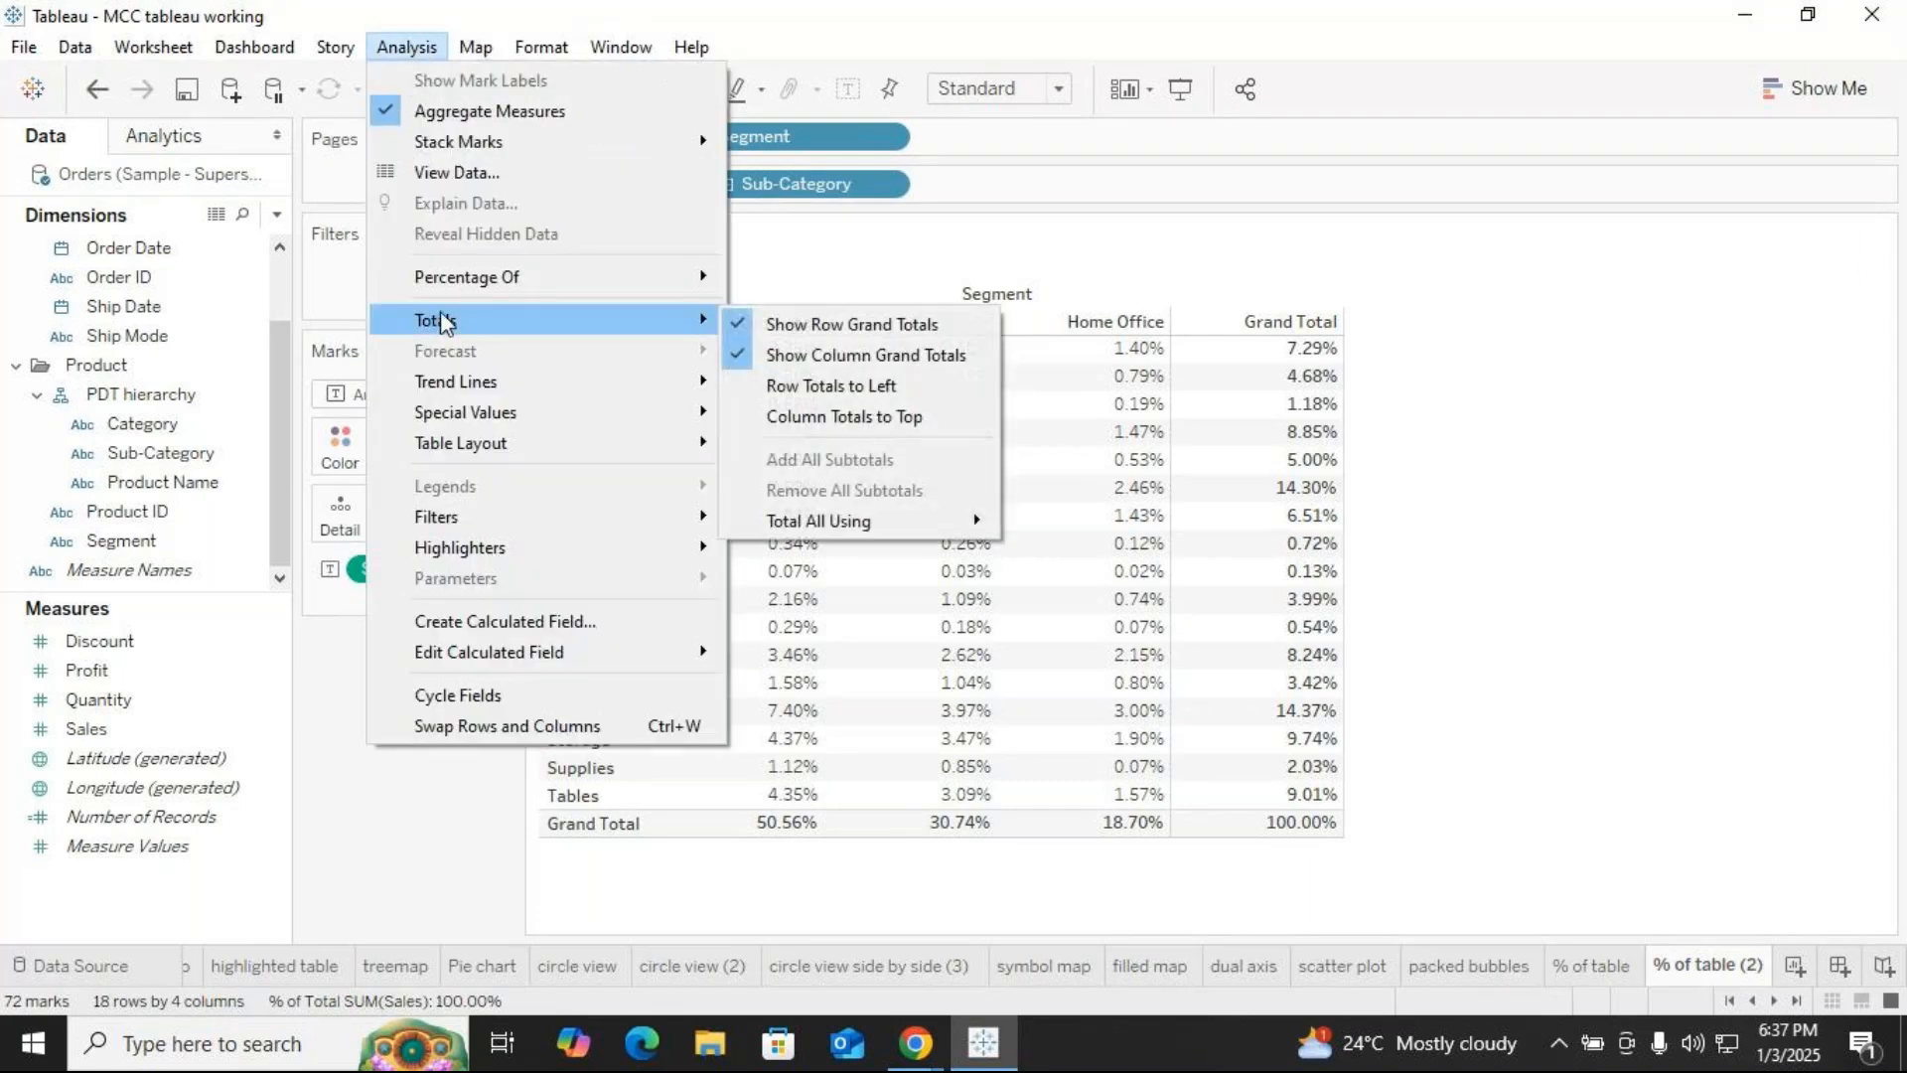
mouse_move(461, 274)
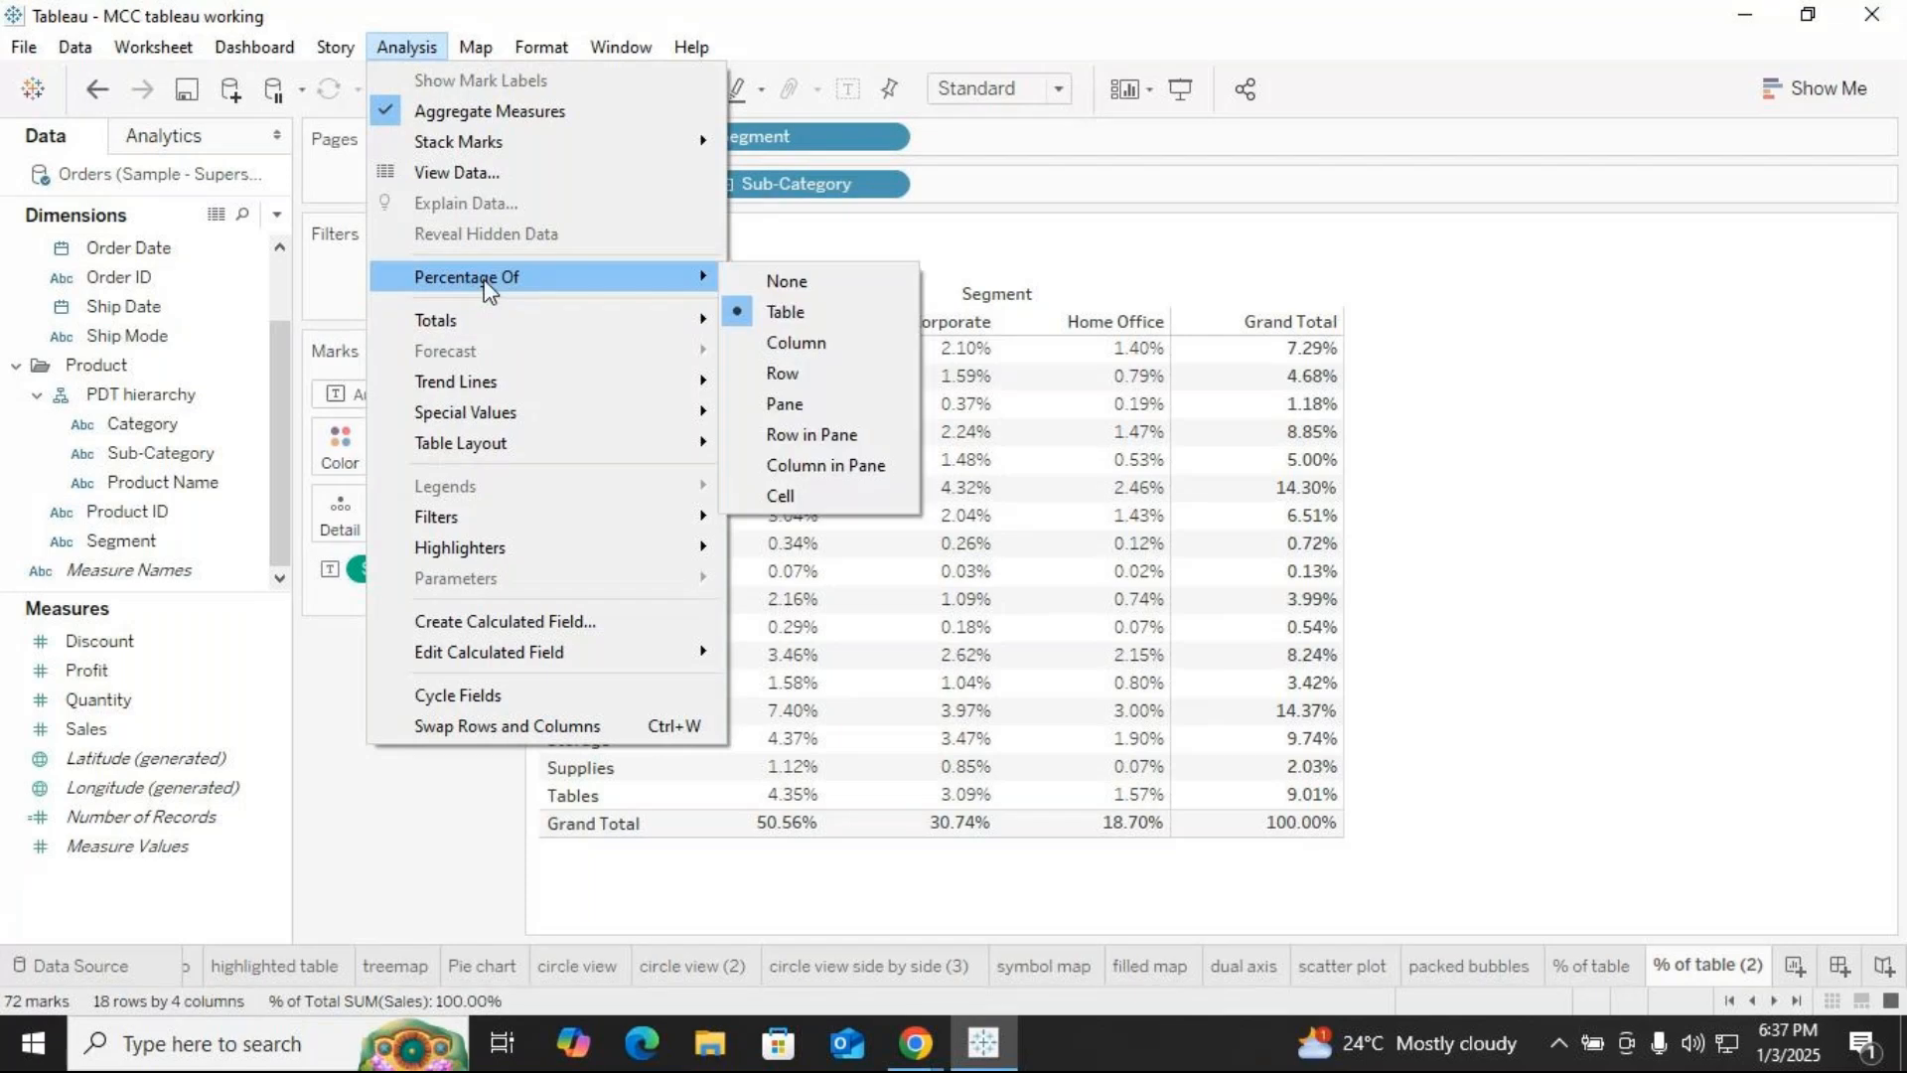
left_click(789, 344)
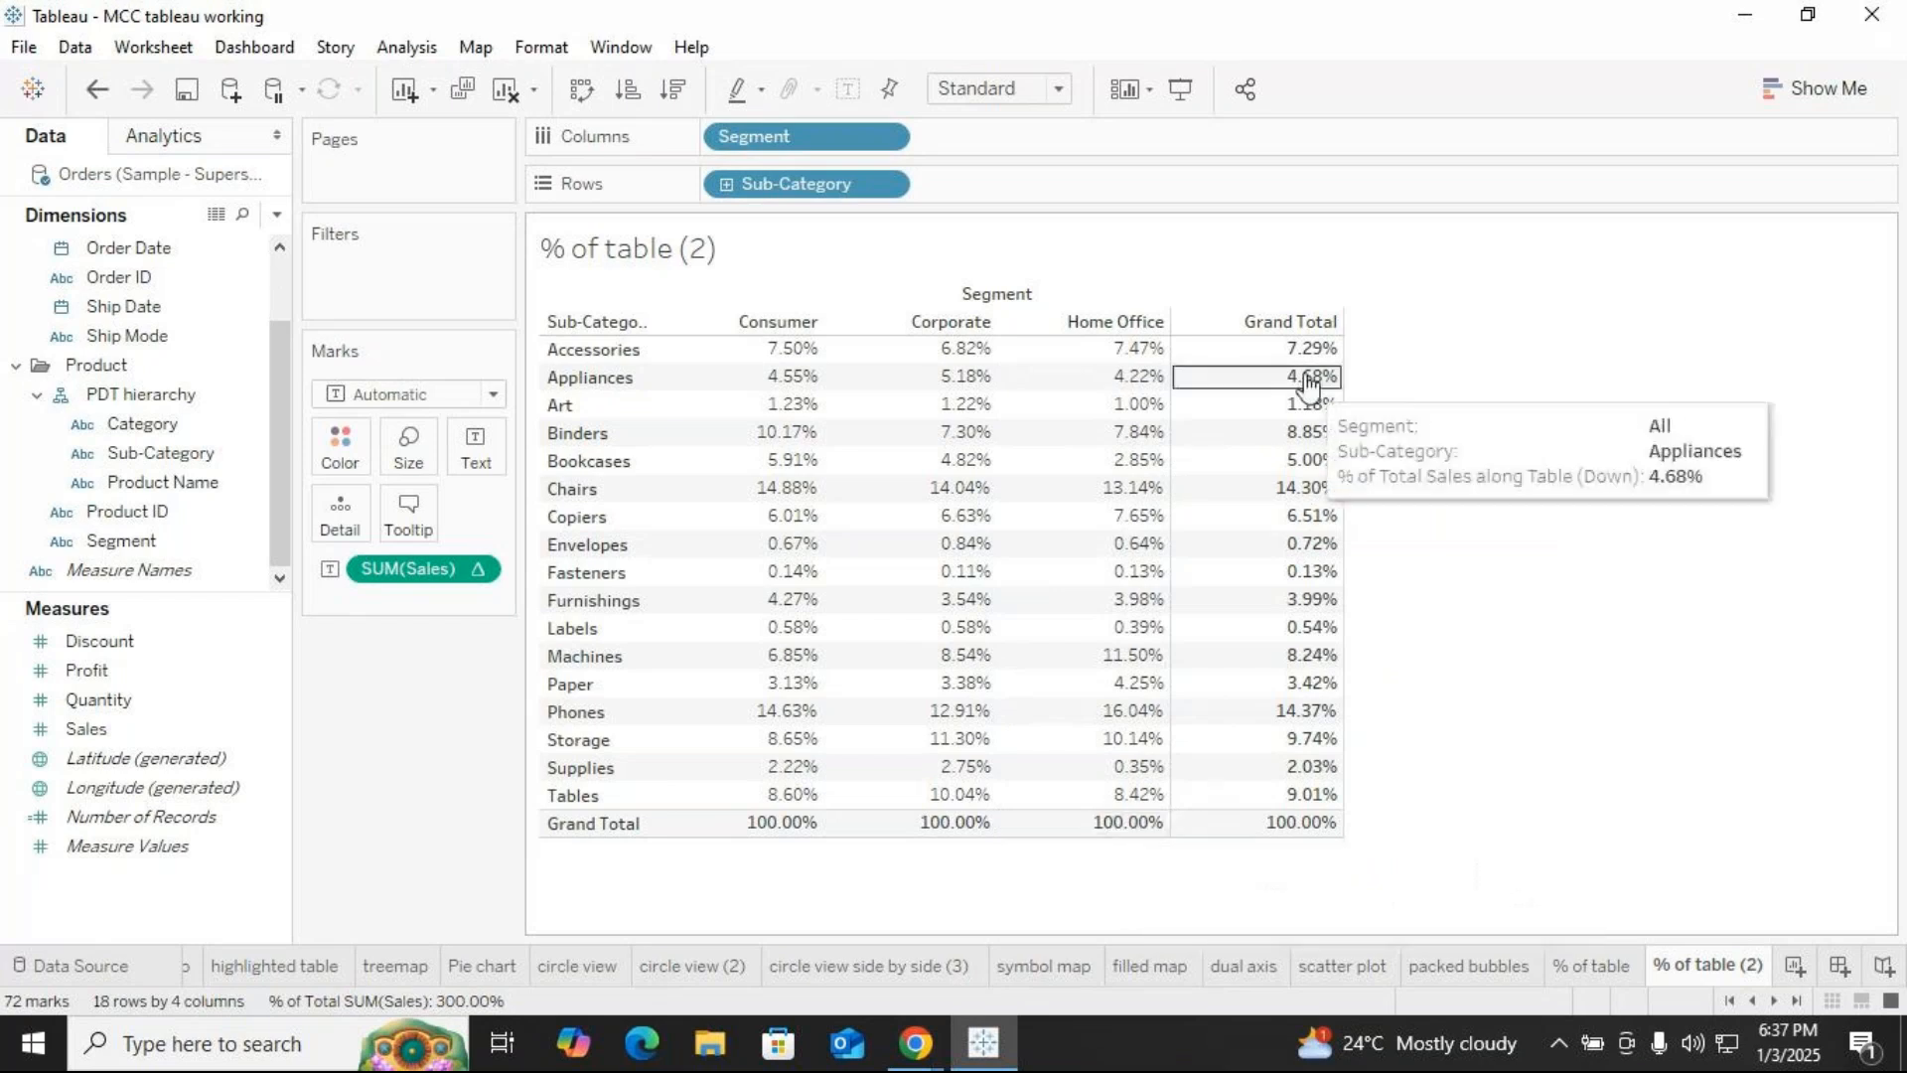
Rename the duplicated worksheet as "% of column"
right_click(1725, 966)
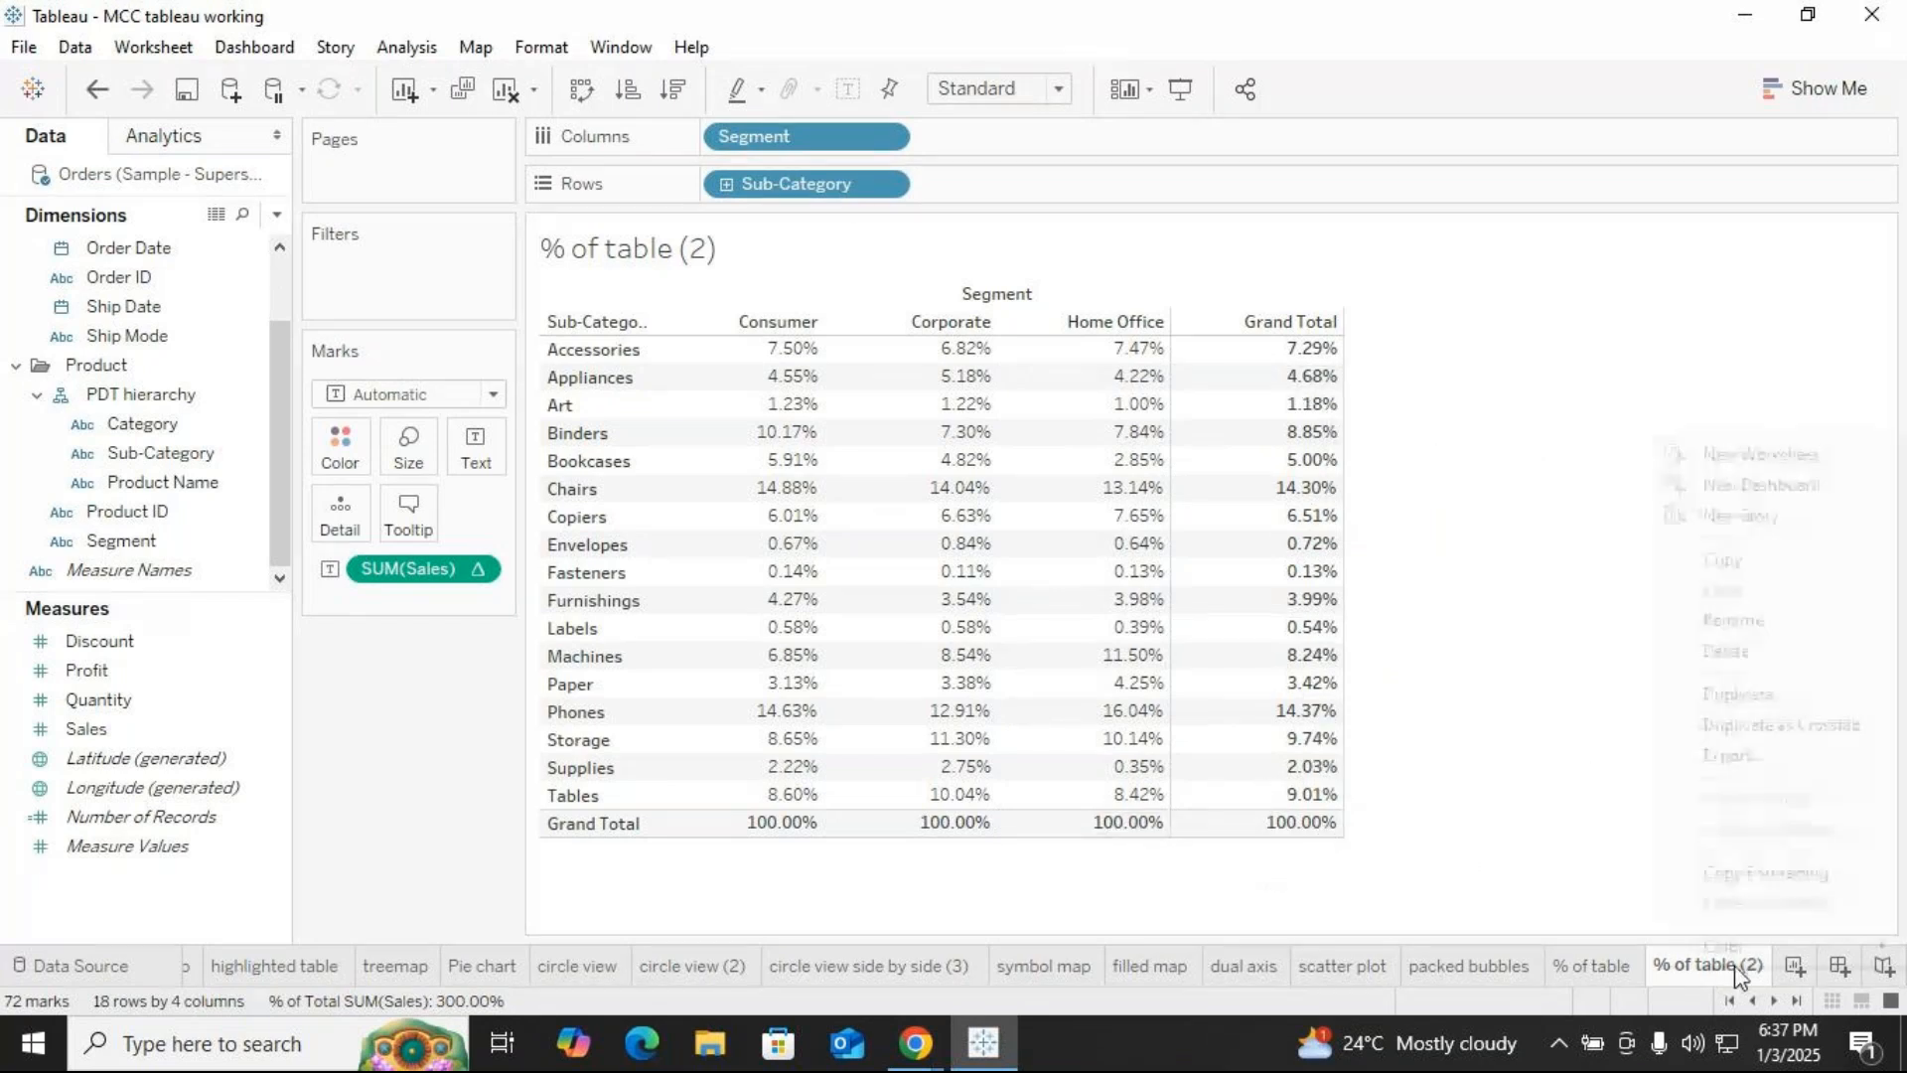
left_click(1745, 622)
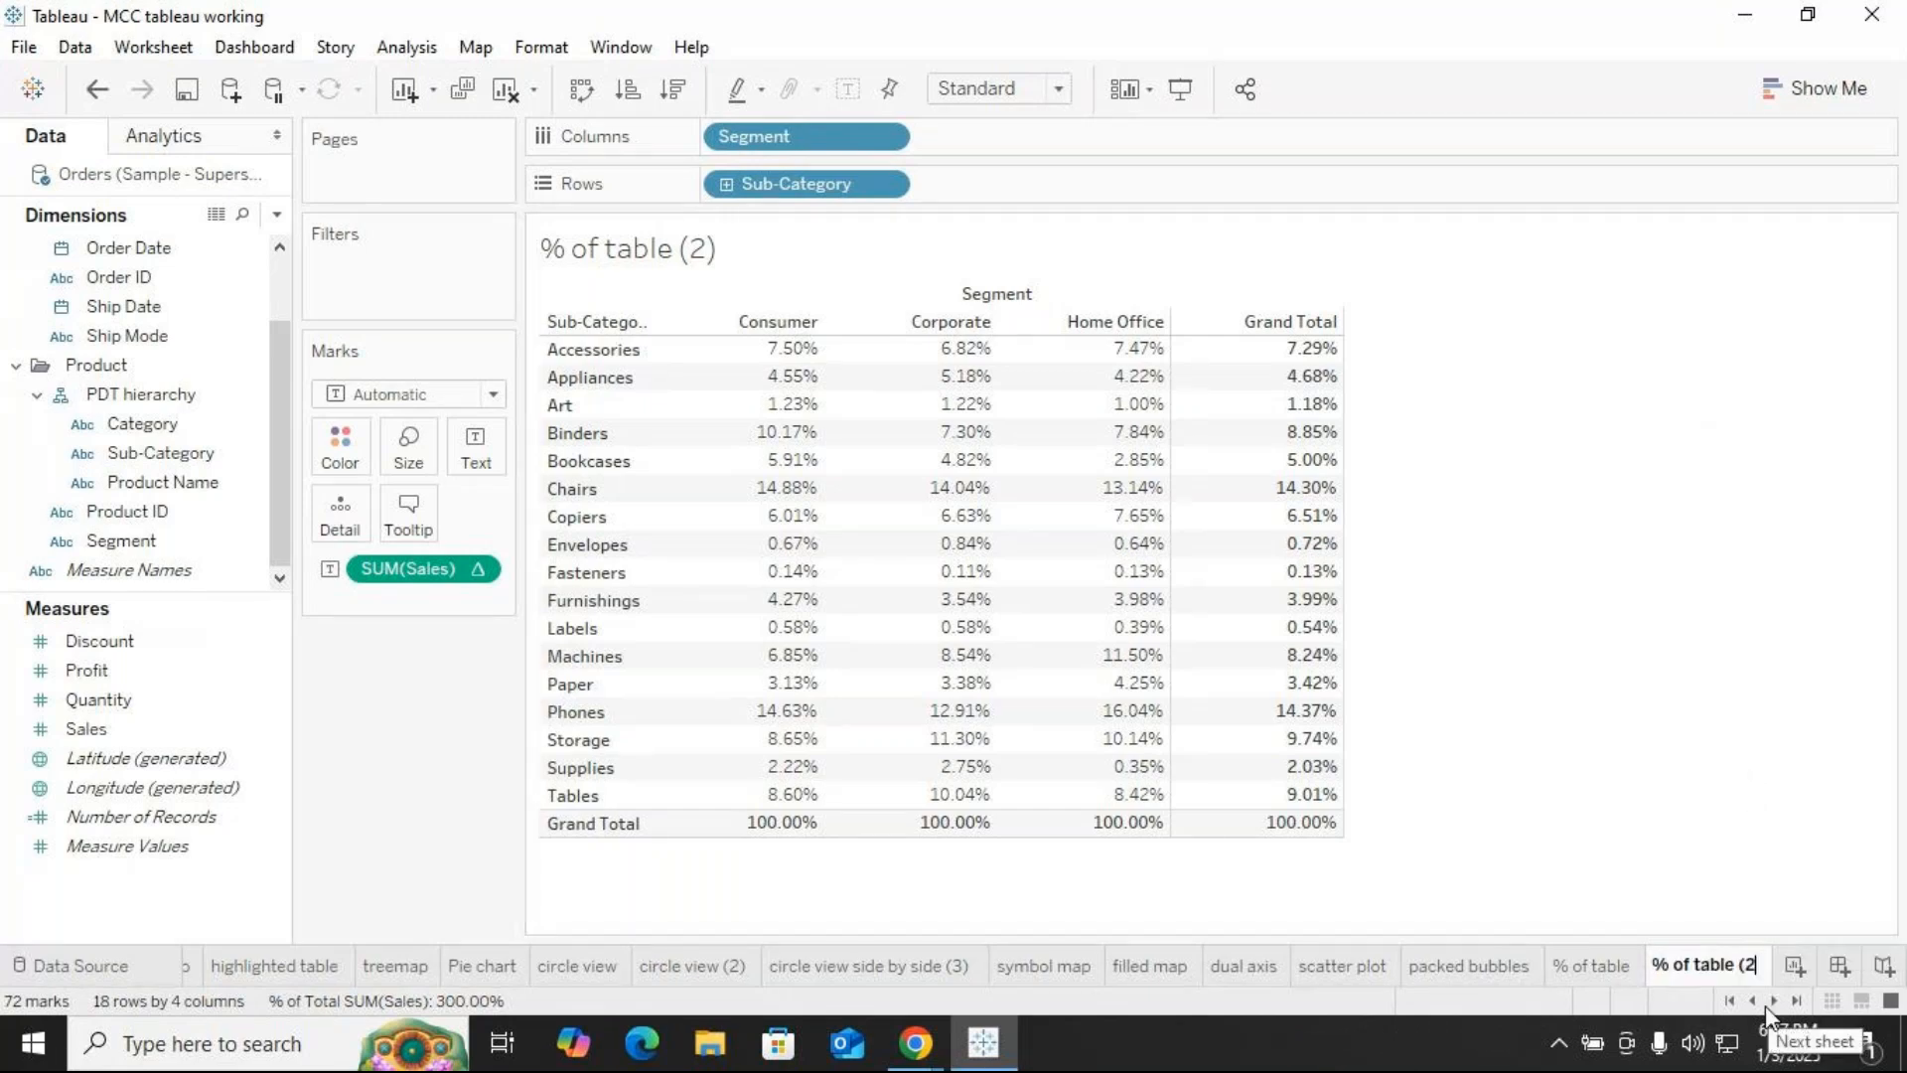
key("BackSpace")
key("BackSpace")
key("BackSpace")
key("BackSpace")
key("BackSpace")
type("column")
key("Return")
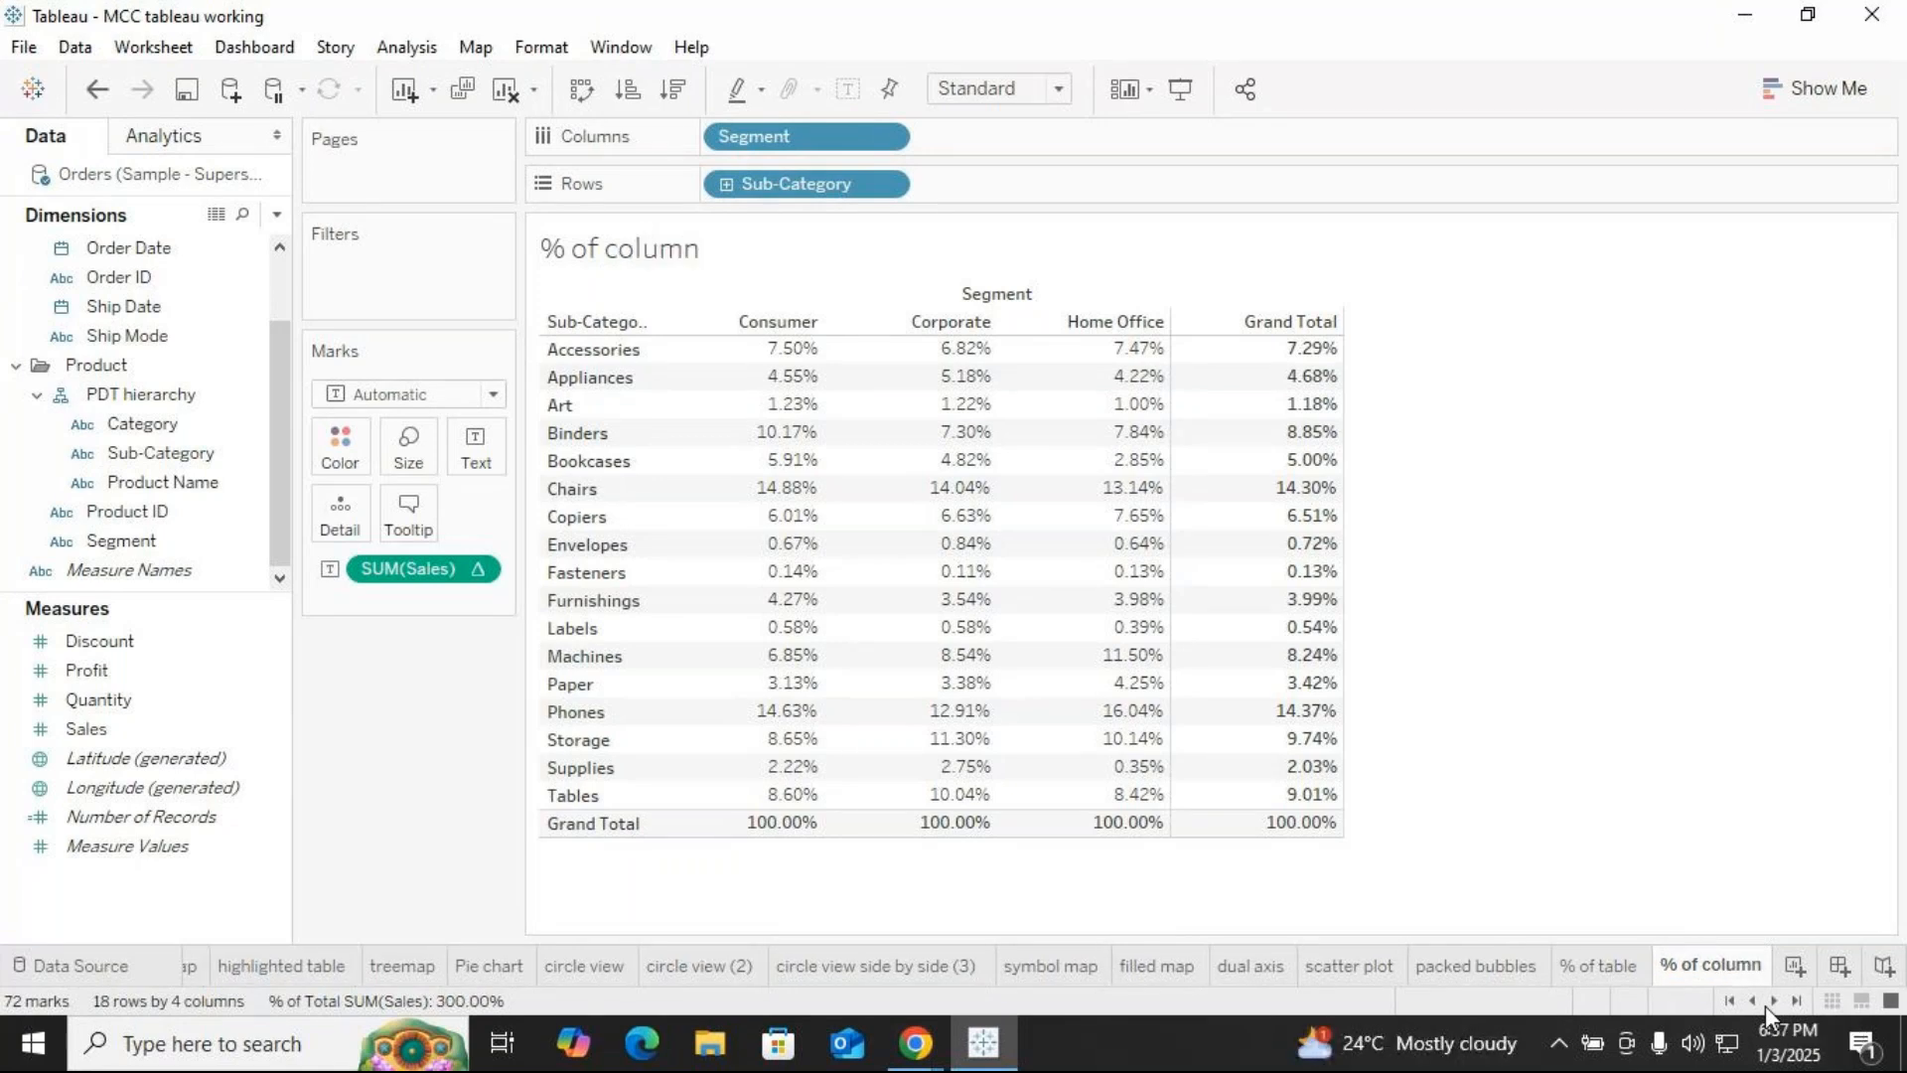
Duplicate the "% of table" worksheet again and set the new copy's percentages to be computed by Row
right_click(1604, 979)
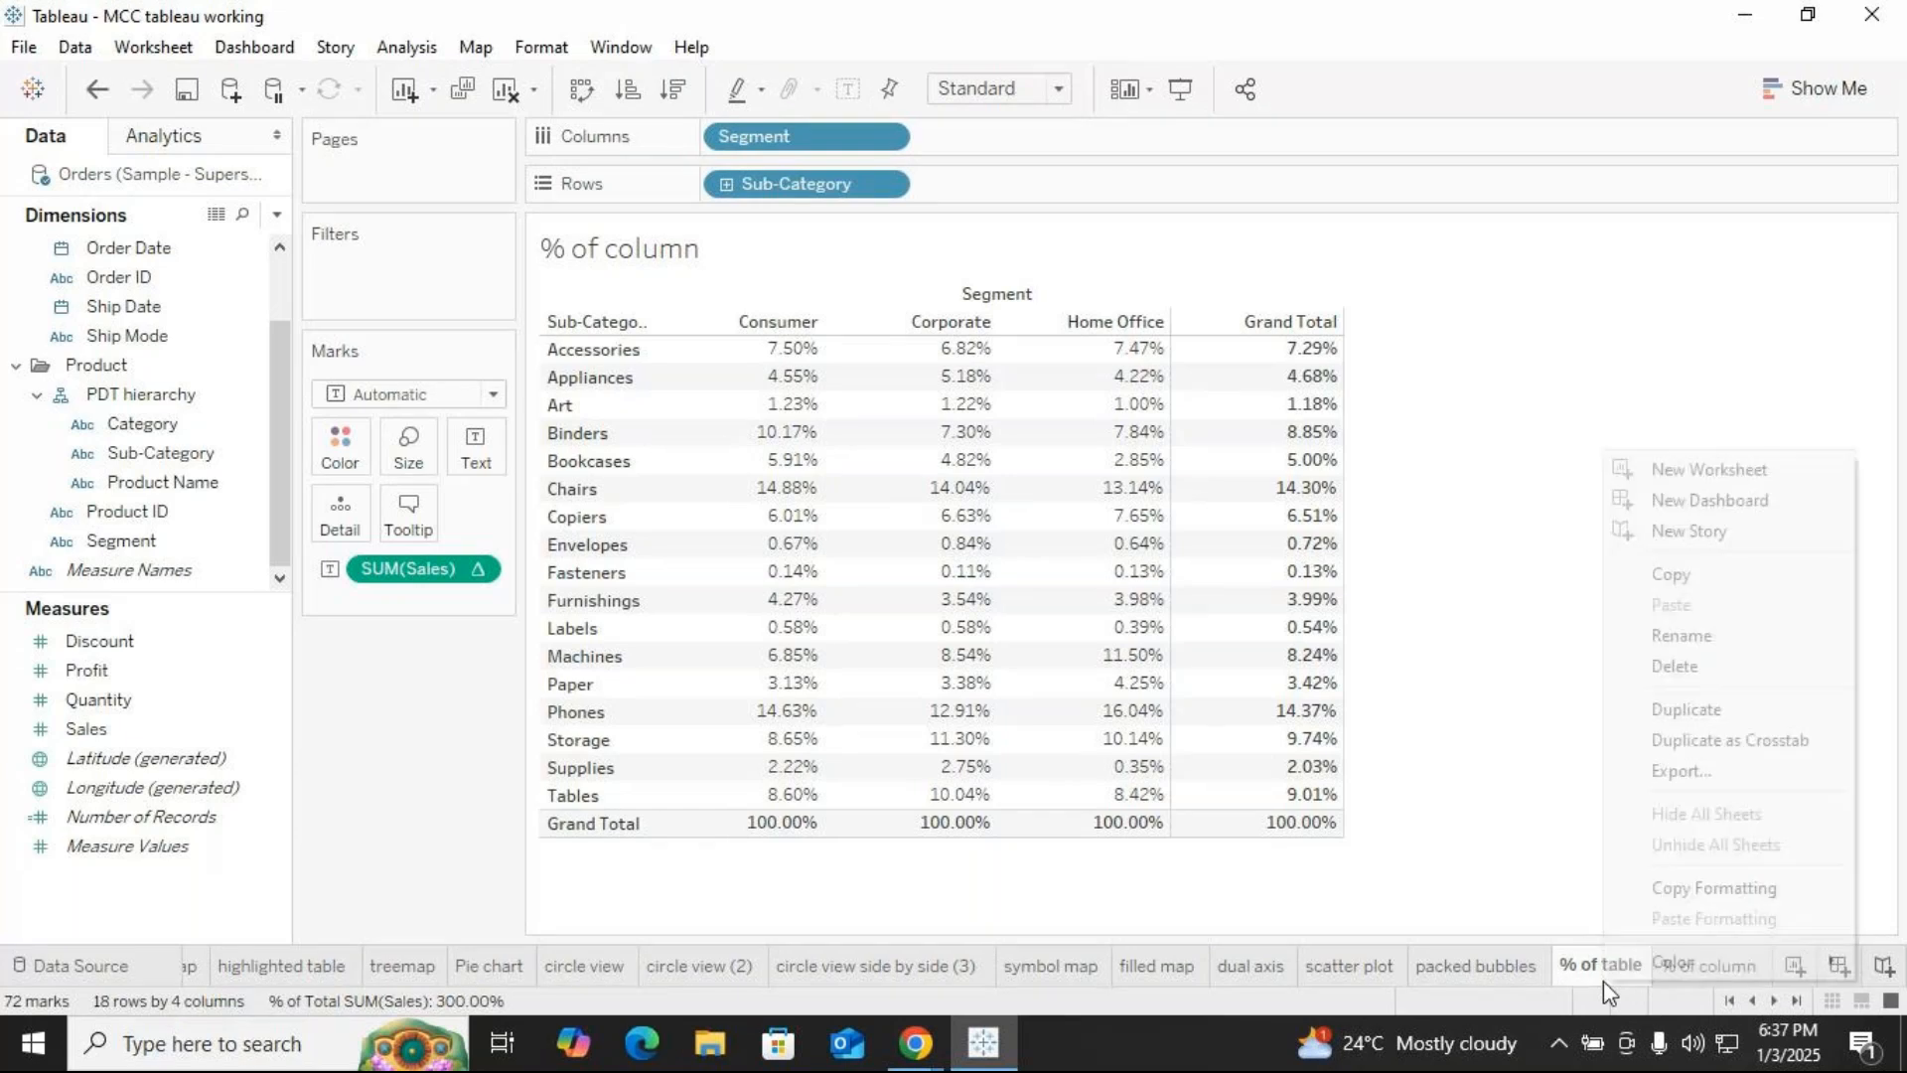
left_click(1683, 705)
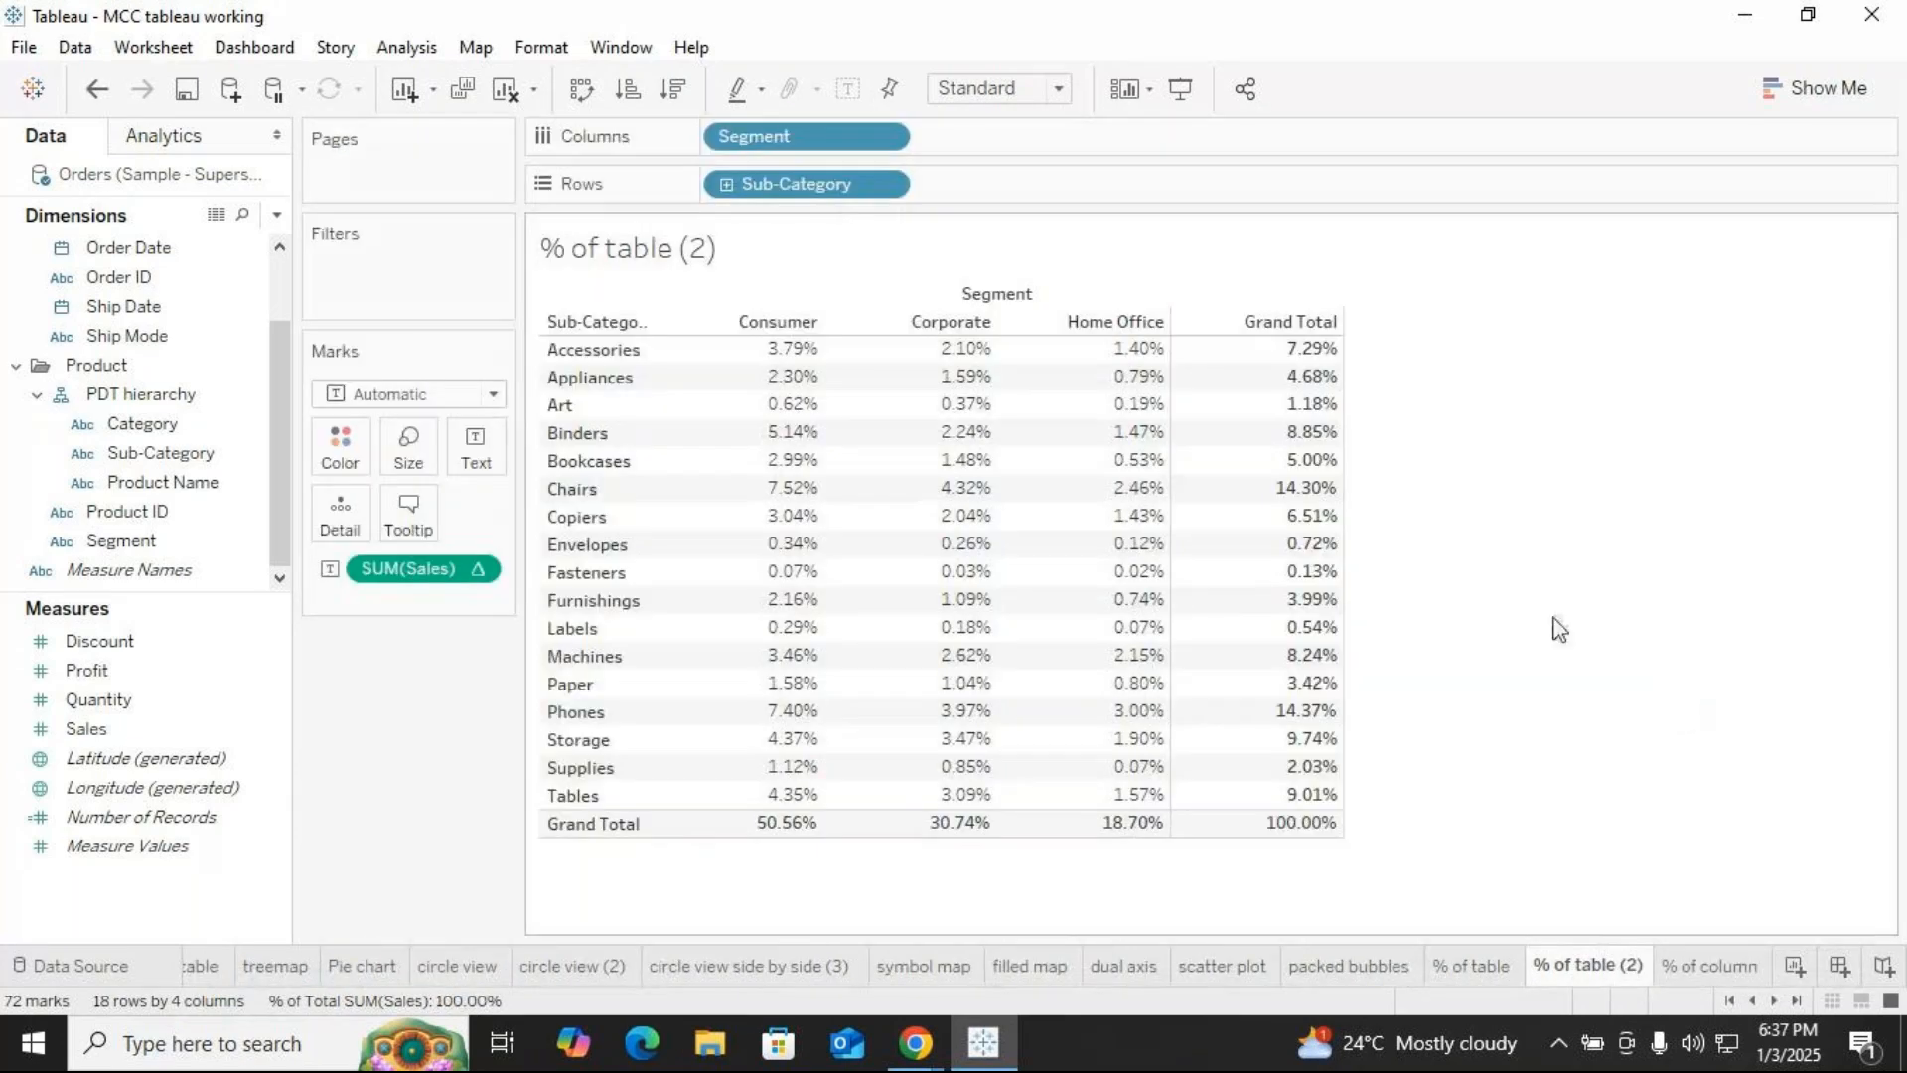
left_click(406, 48)
mouse_move(477, 278)
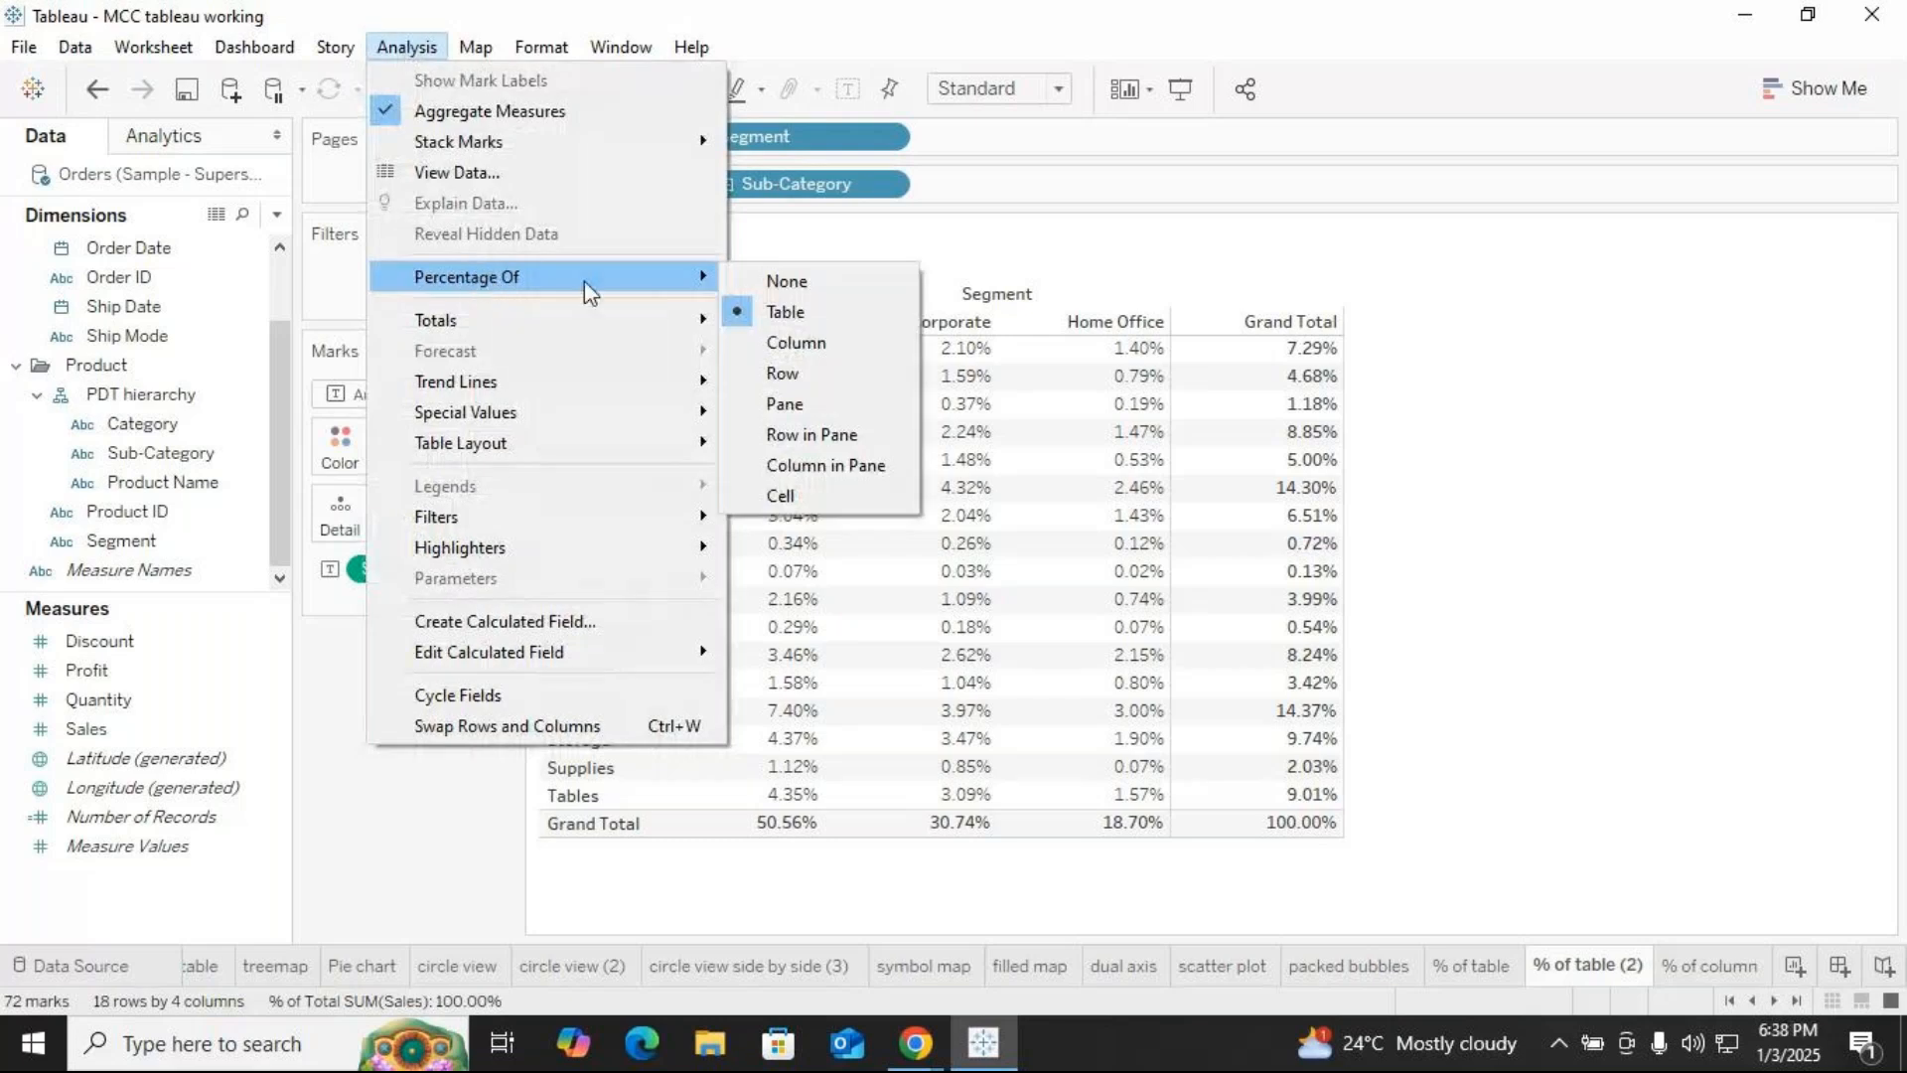
left_click(785, 375)
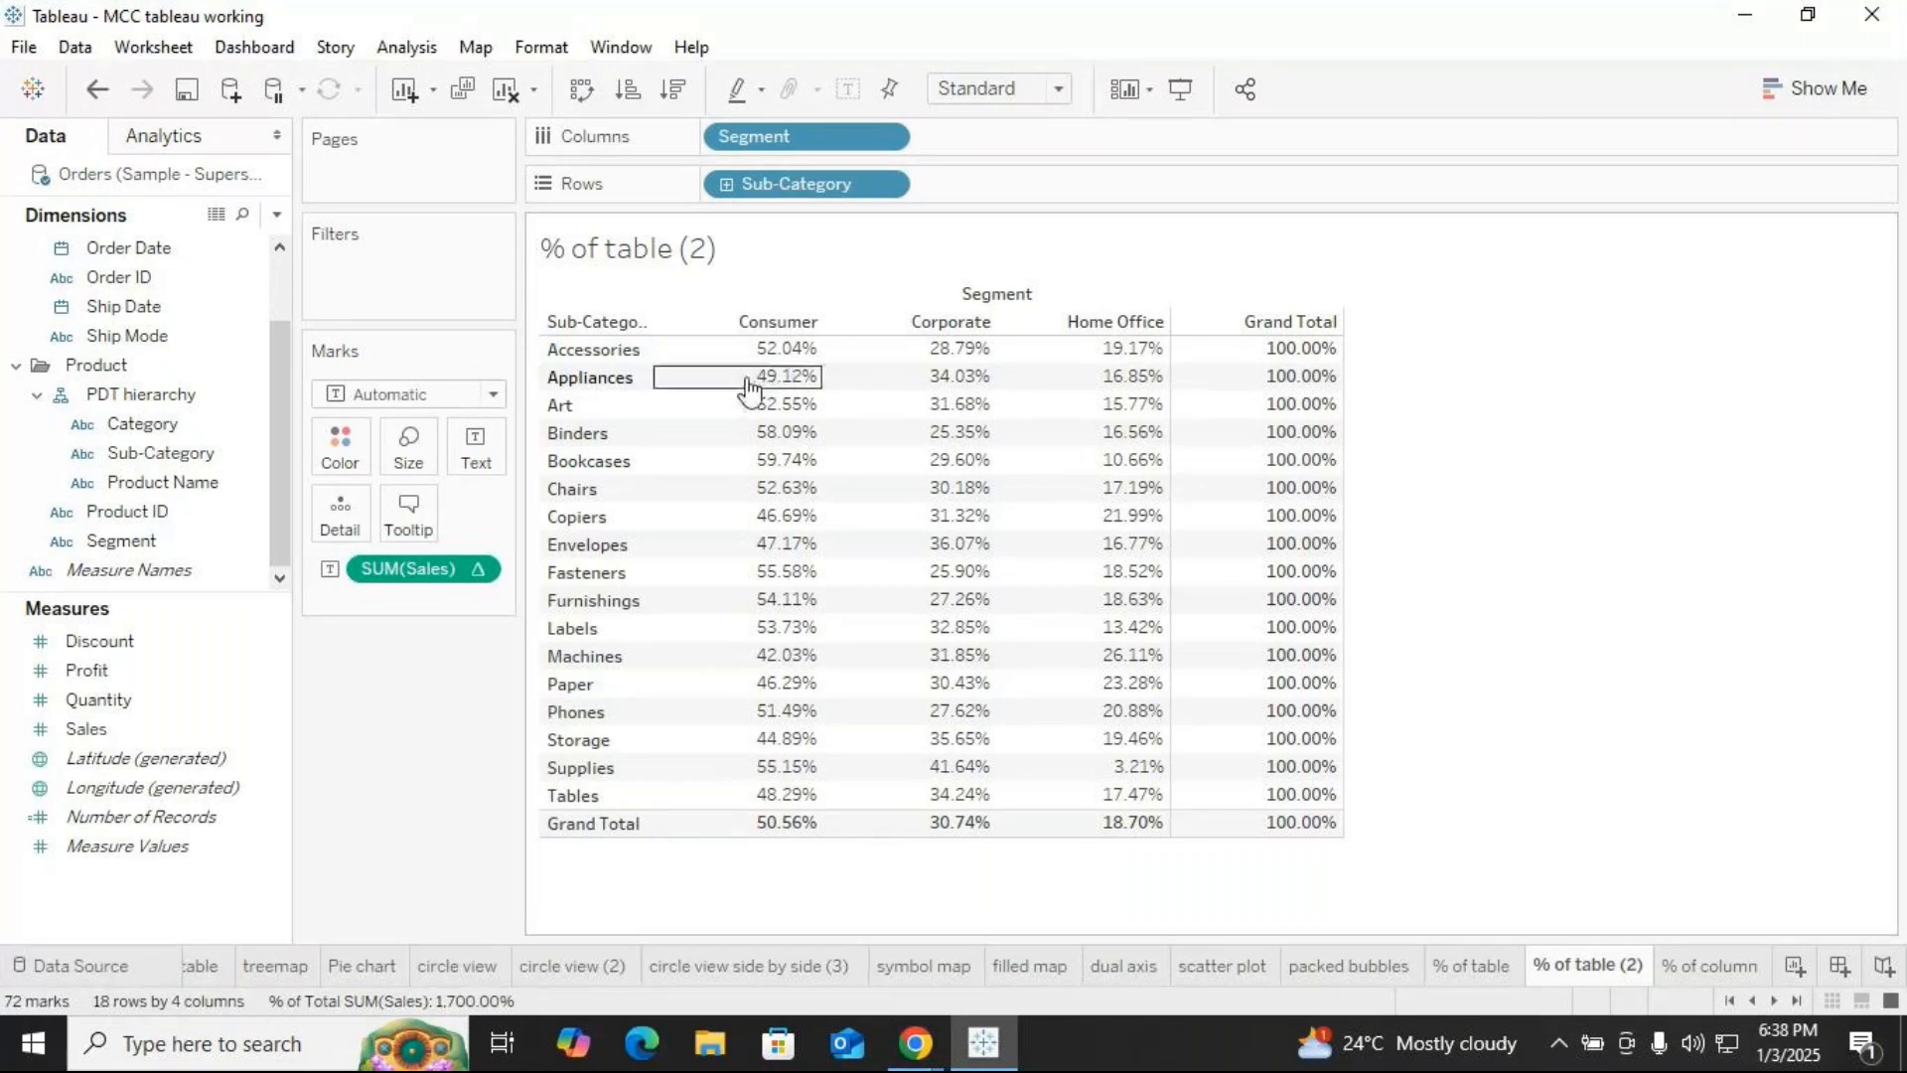
Examine how each sub-category's row percentages split across the segments, highlighting the Art, Binders, Bookcases and Chairs rows
mouse_move(970, 389)
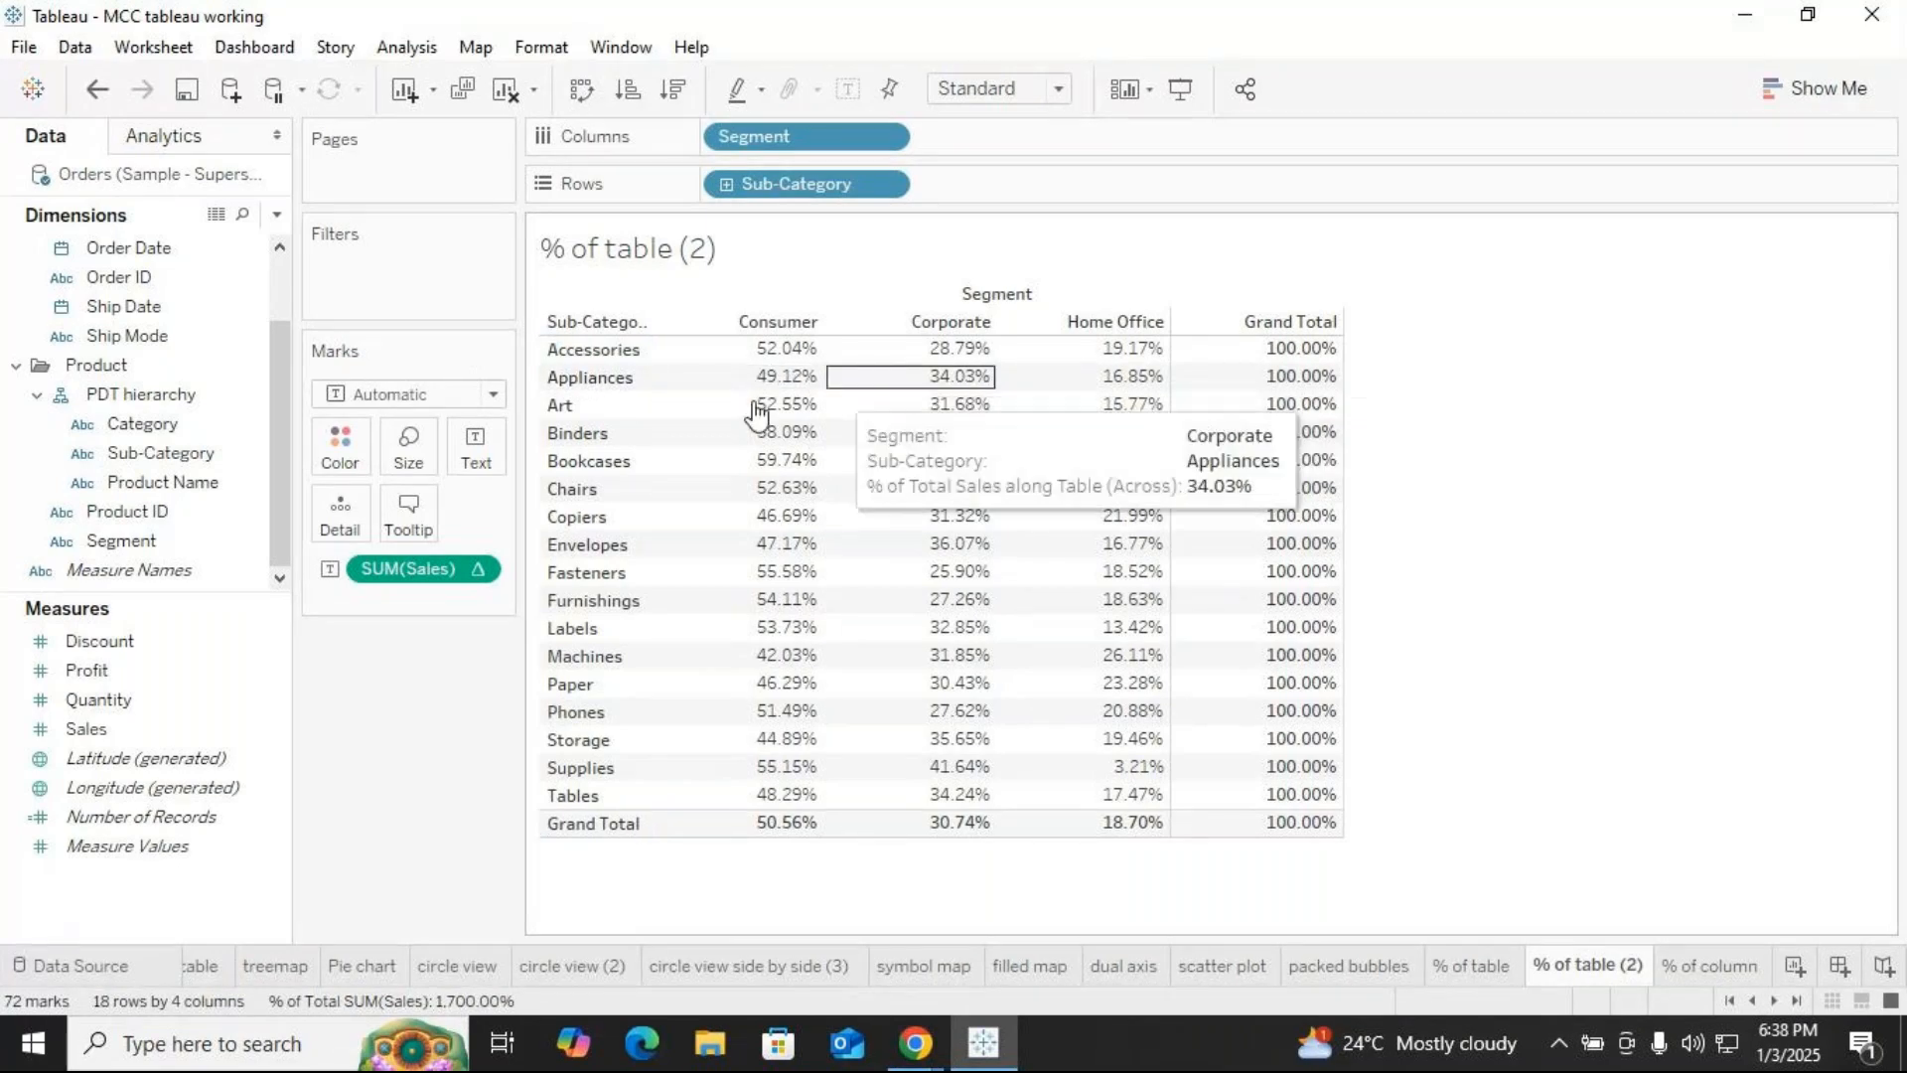
mouse_move(1160, 410)
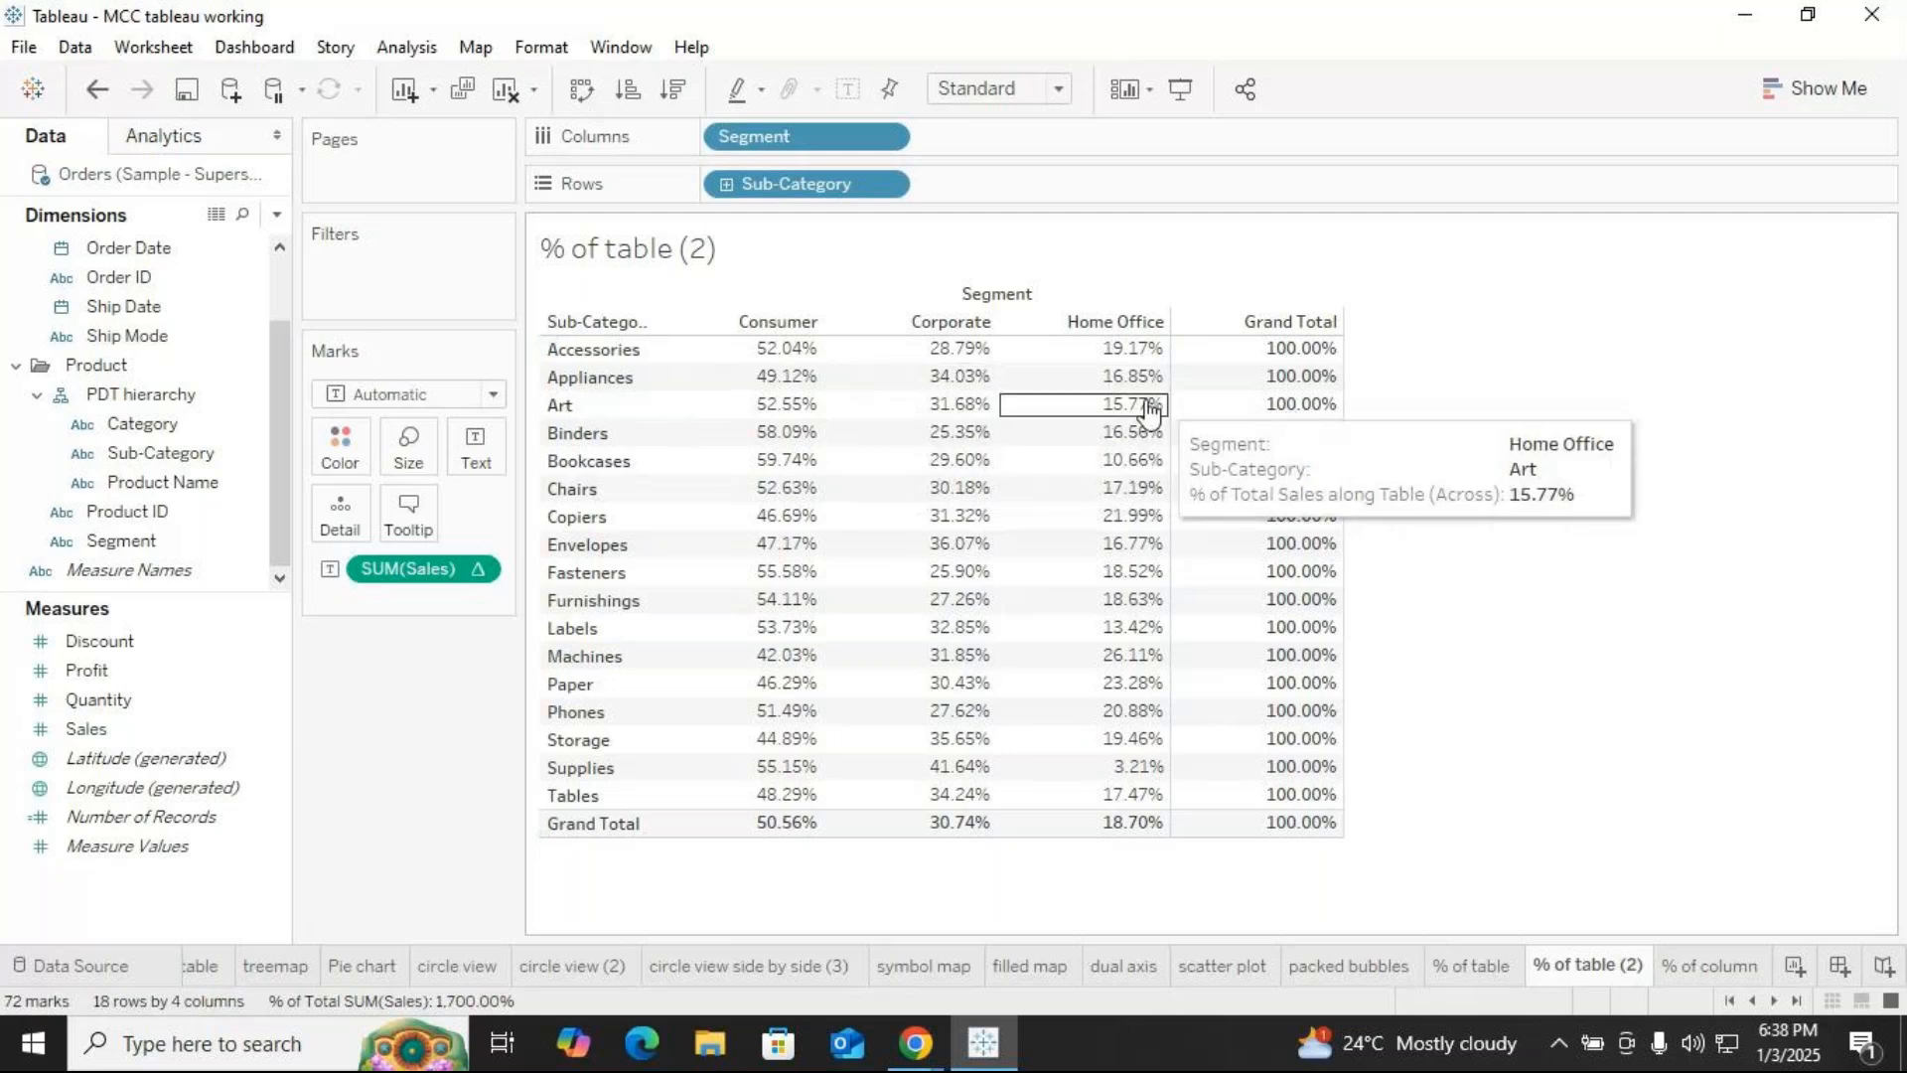
left_click(568, 397)
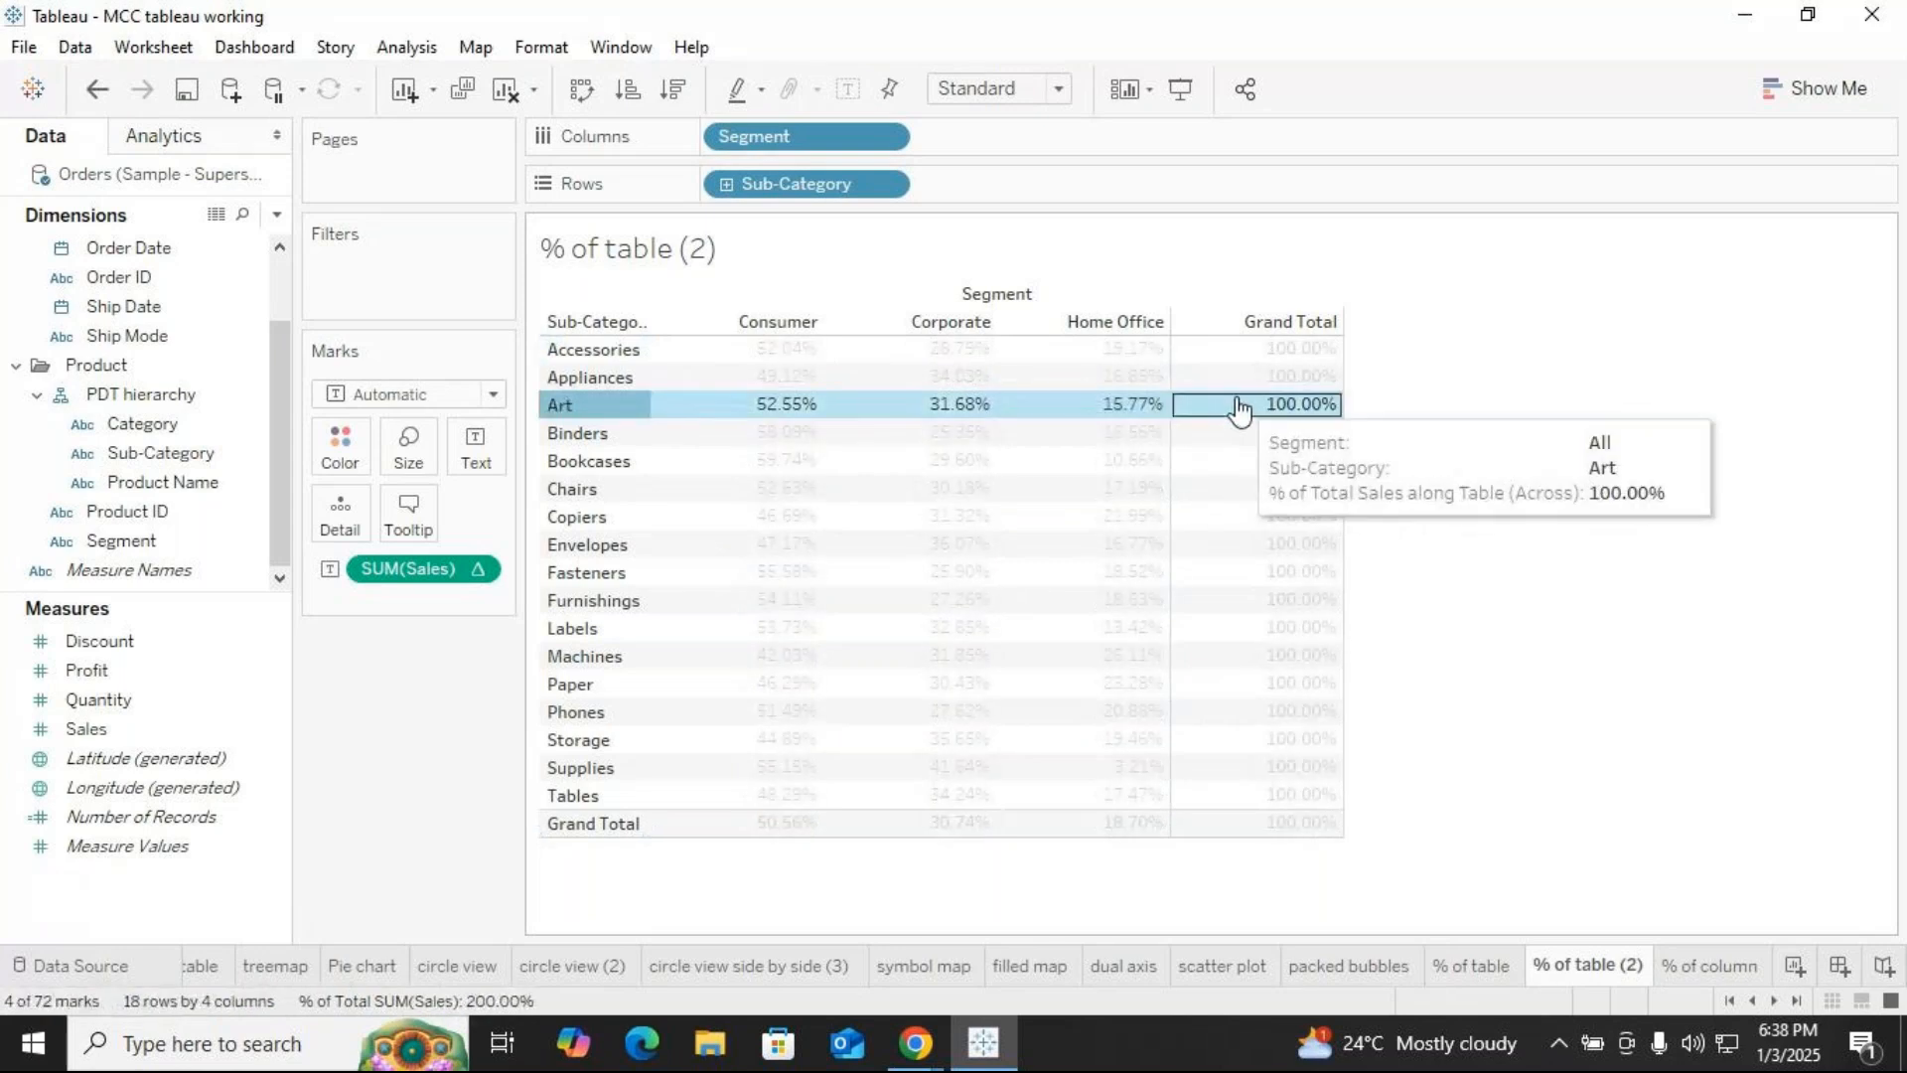
left_click(582, 435)
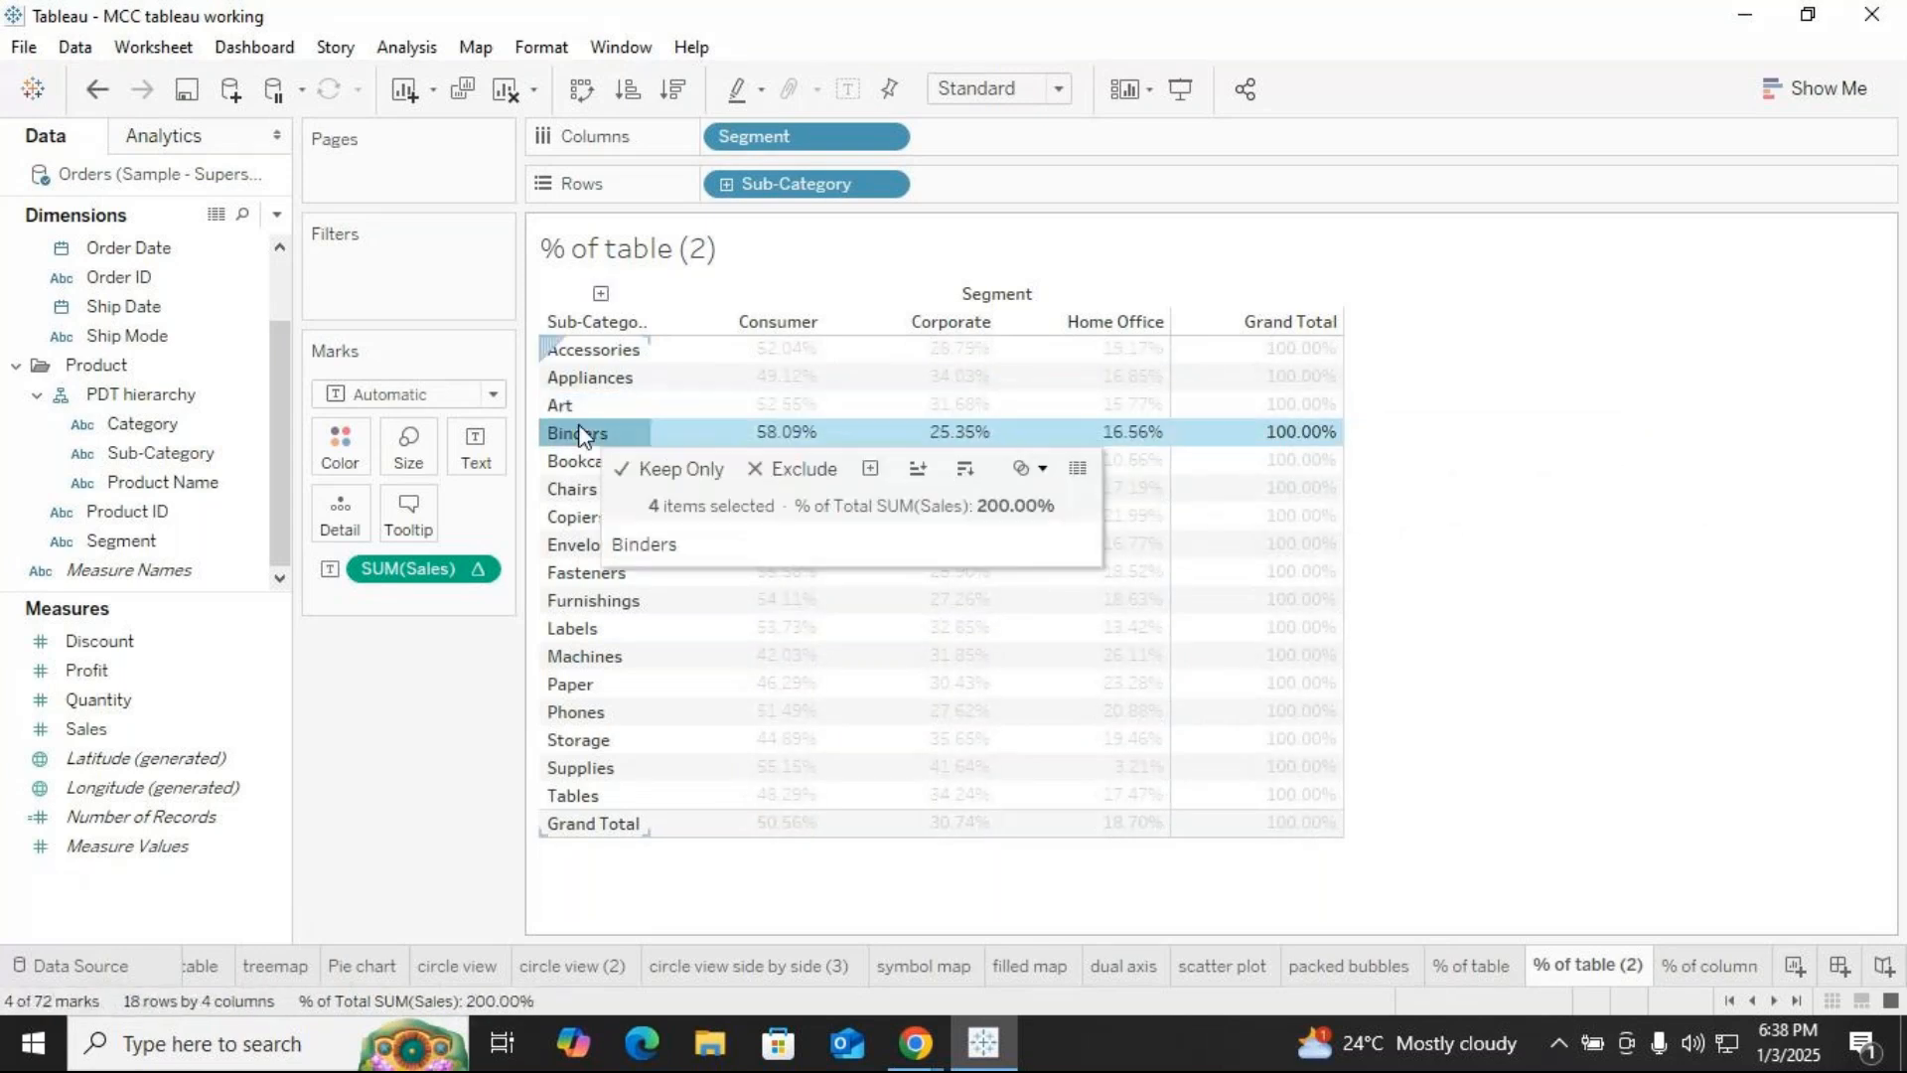
left_click(576, 461)
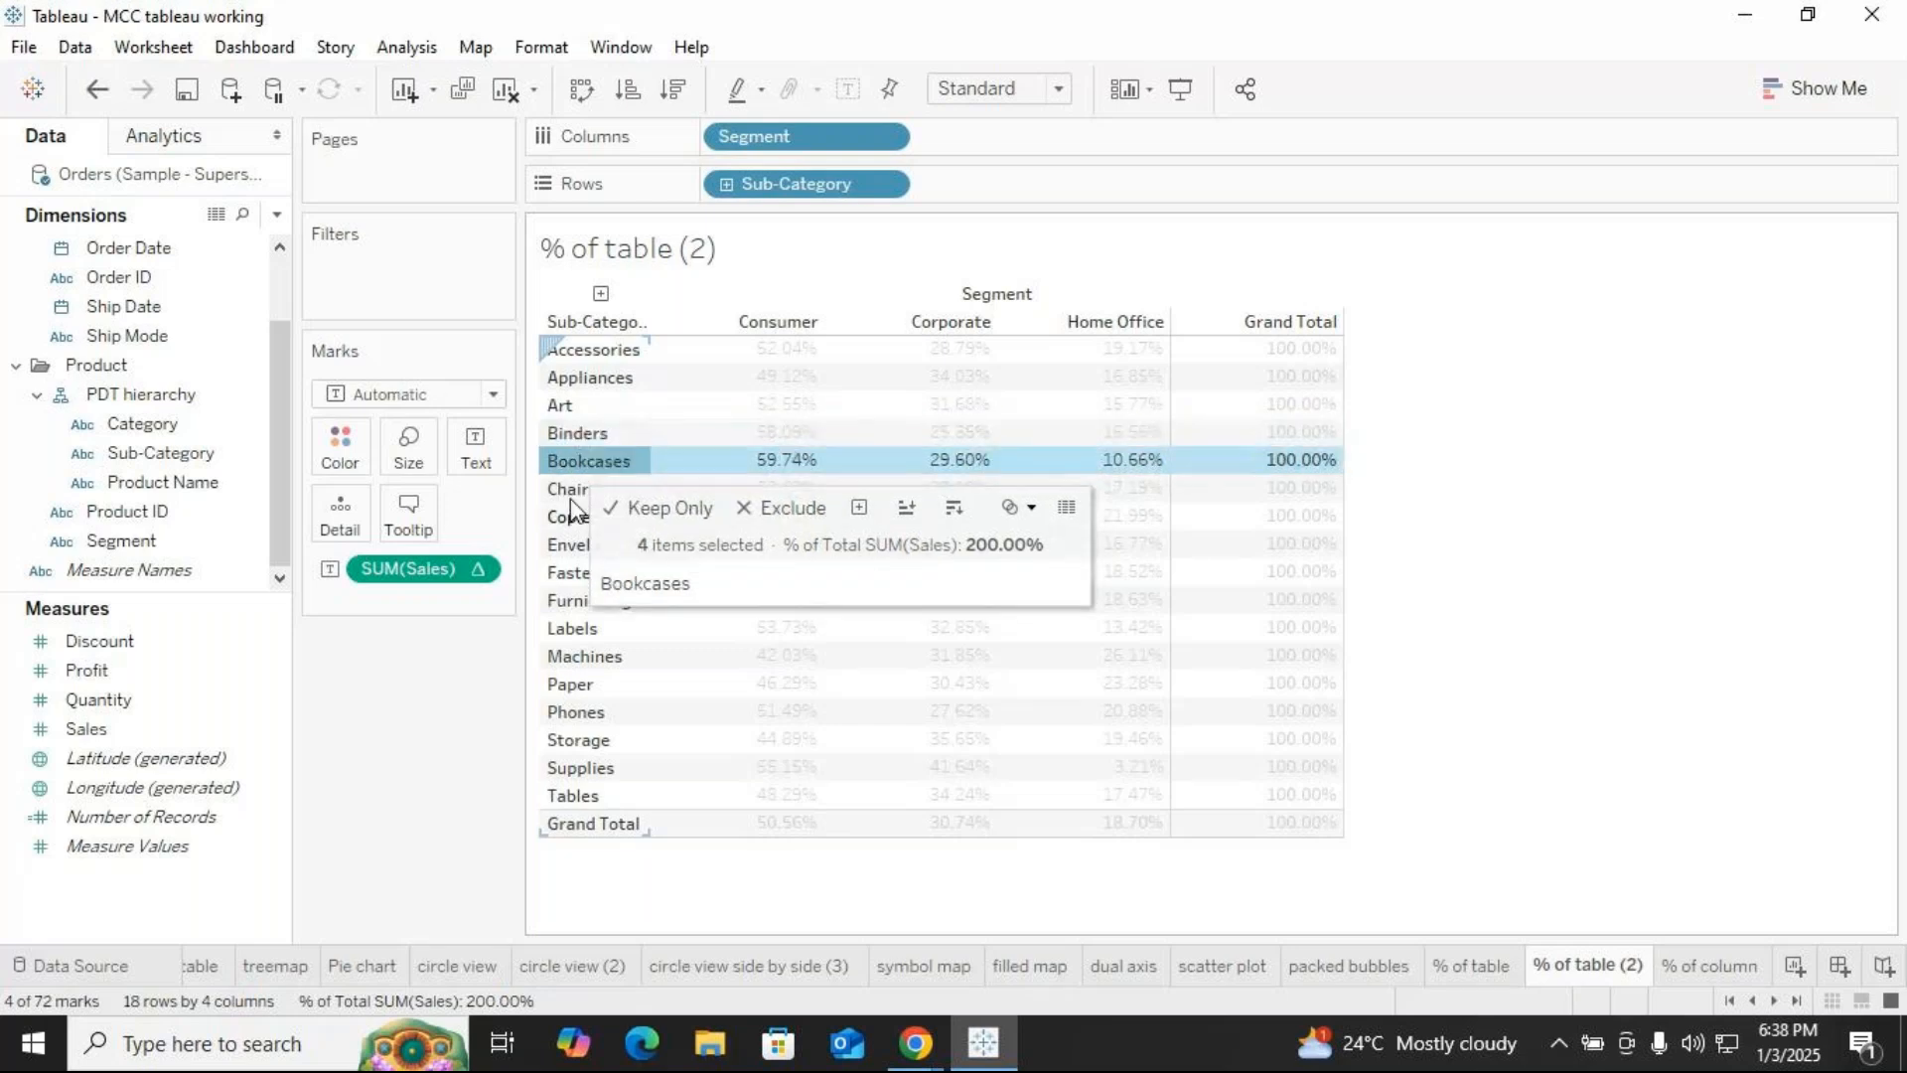
left_click(570, 491)
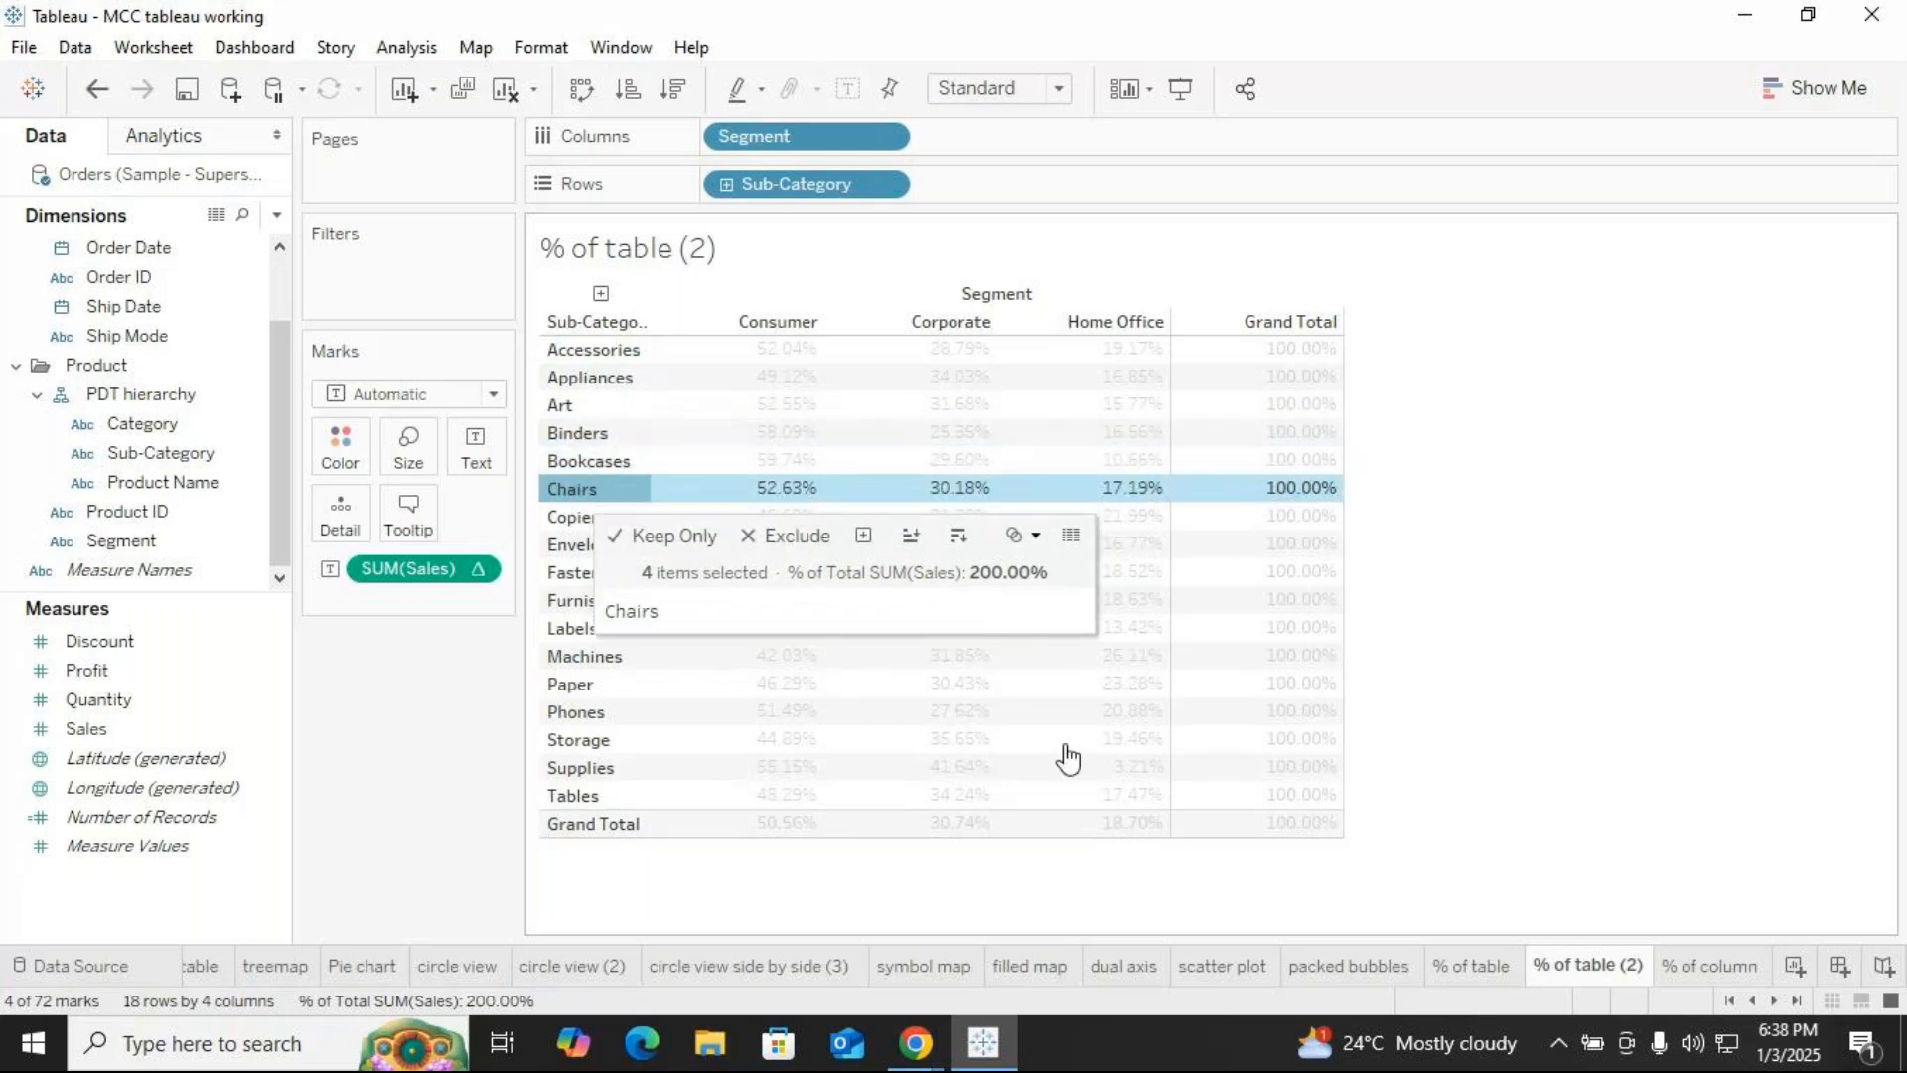
Rename the "% of table (2)" worksheet as "% of row"
right_click(1661, 974)
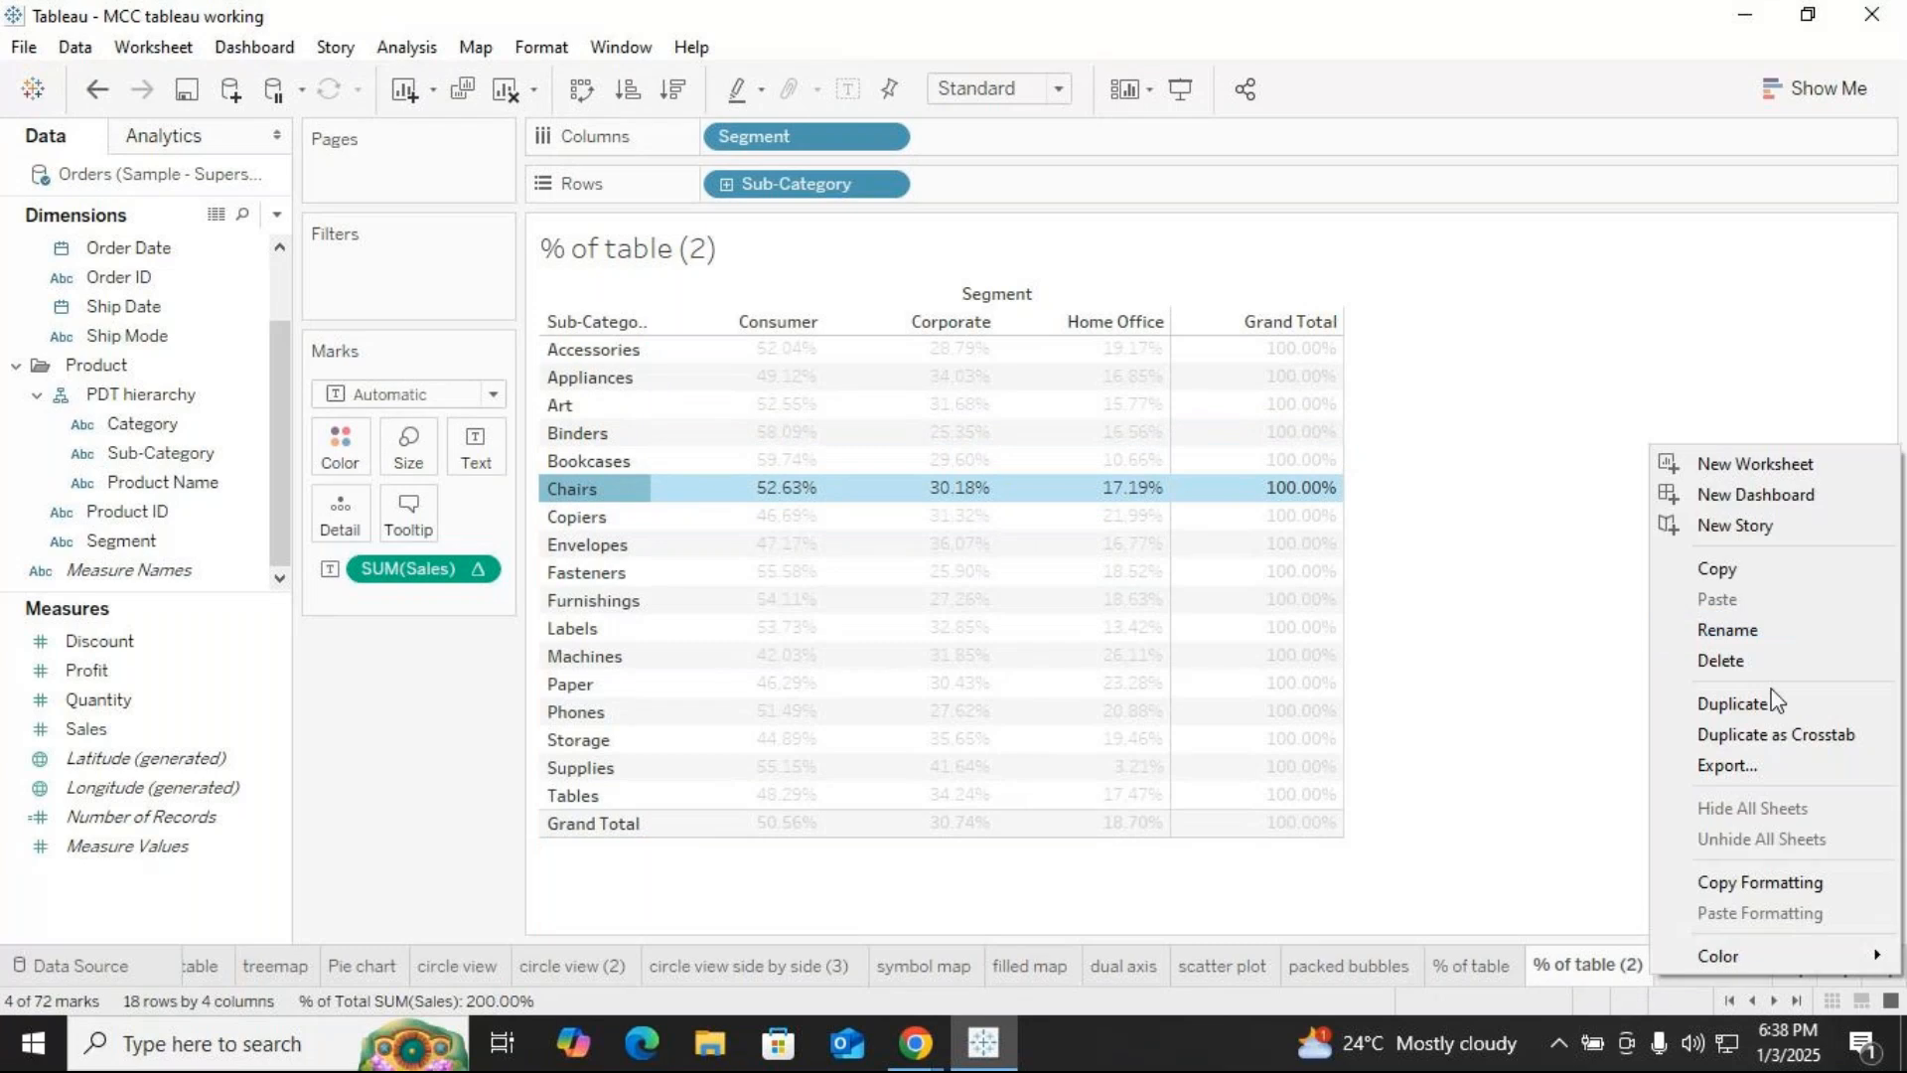
left_click(1729, 632)
left_click(1650, 963)
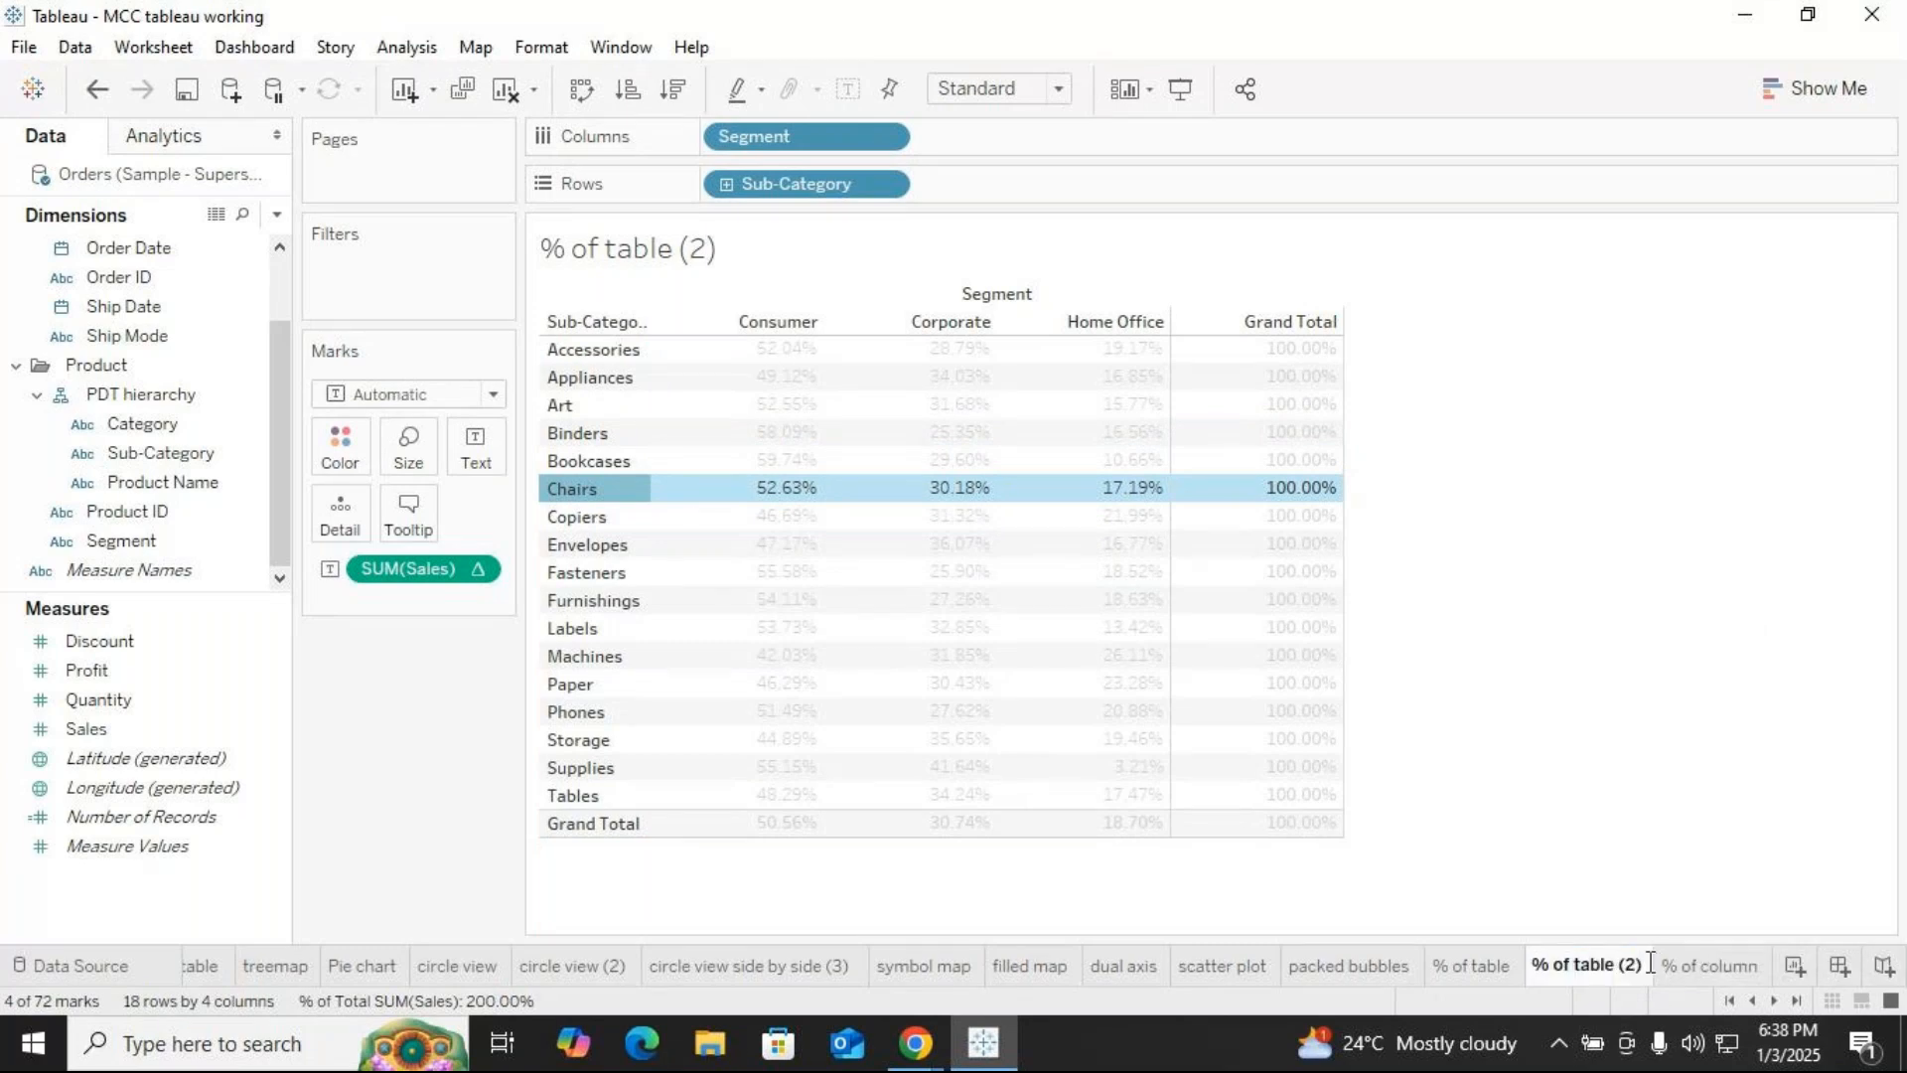
key("BackSpace")
key("BackSpace")
key("BackSpace")
key("BackSpace")
key("BackSpace")
key("BackSpace")
key("BackSpace")
key("BackSpace")
key("BackSpace")
type("row")
key("Return")
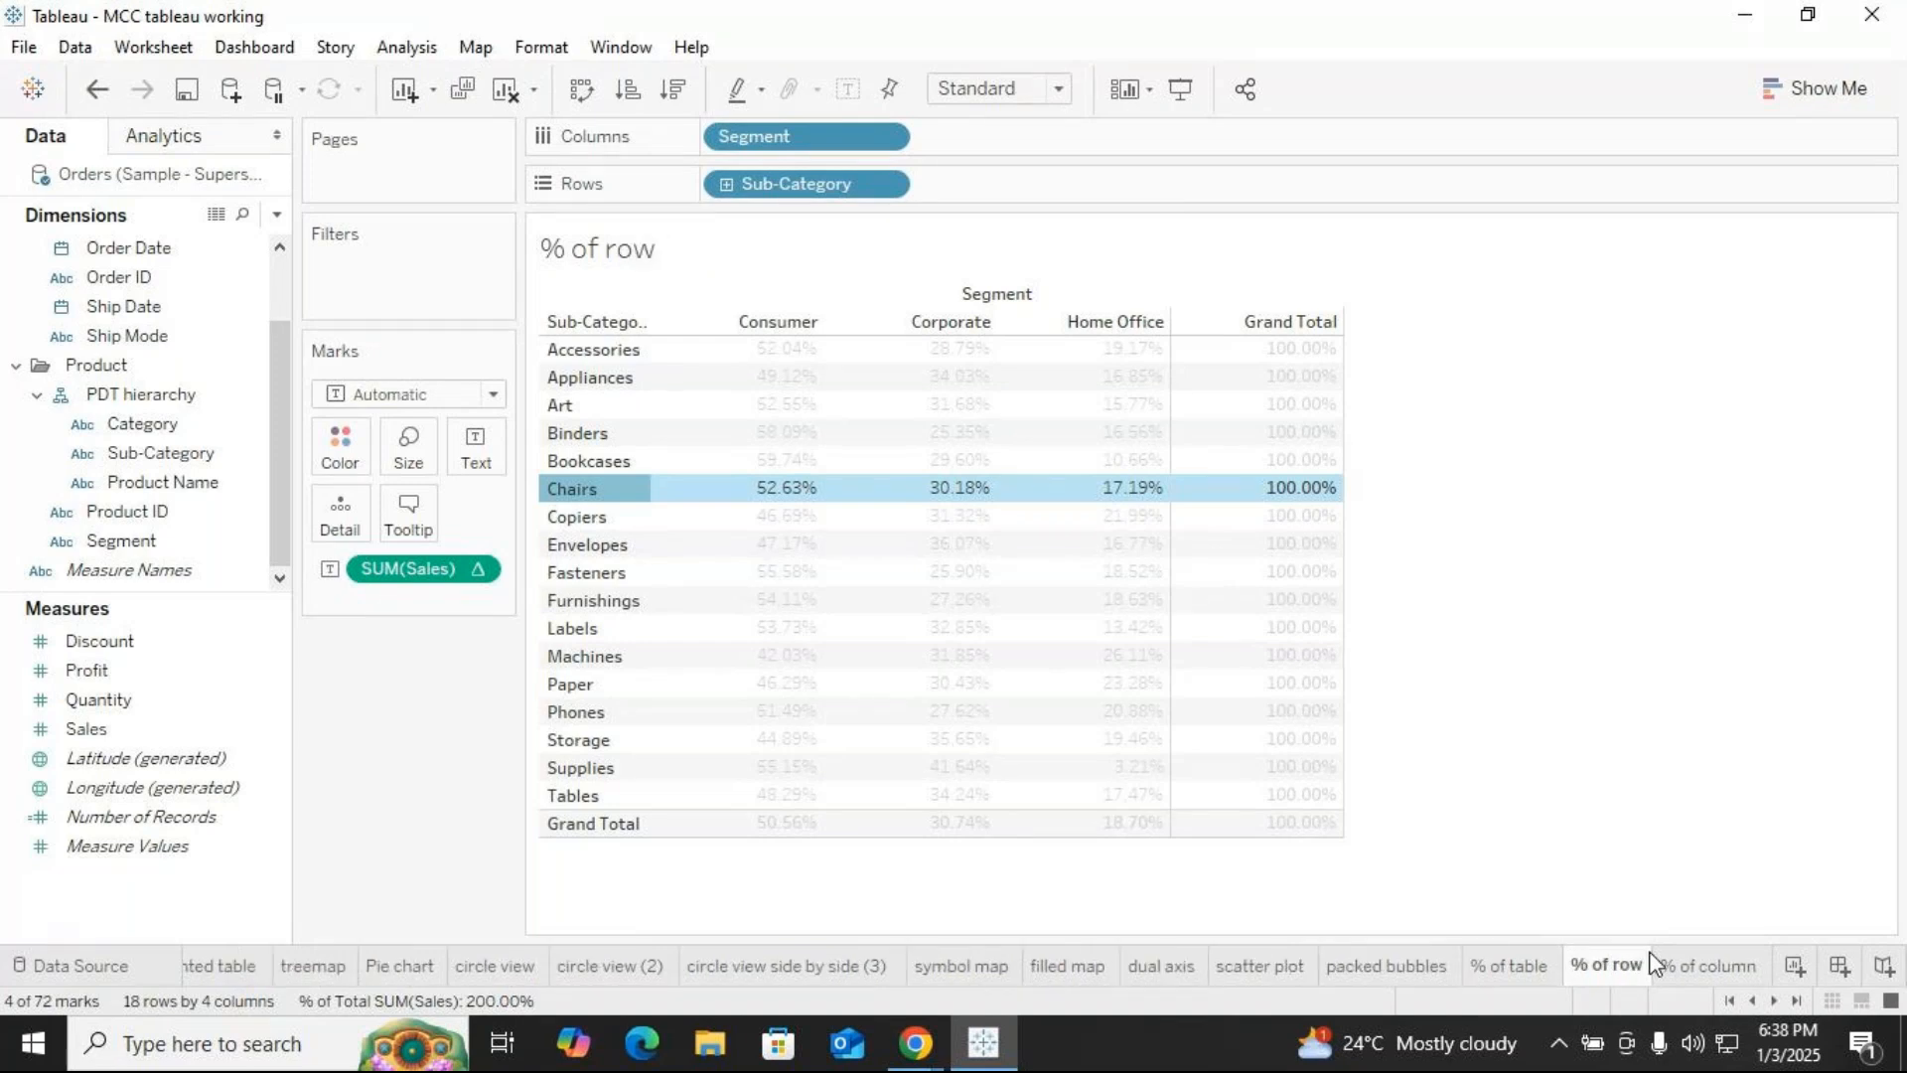
Duplicate the "% of table" worksheet and set the copy's percentages to be computed by Pane
right_click(1500, 959)
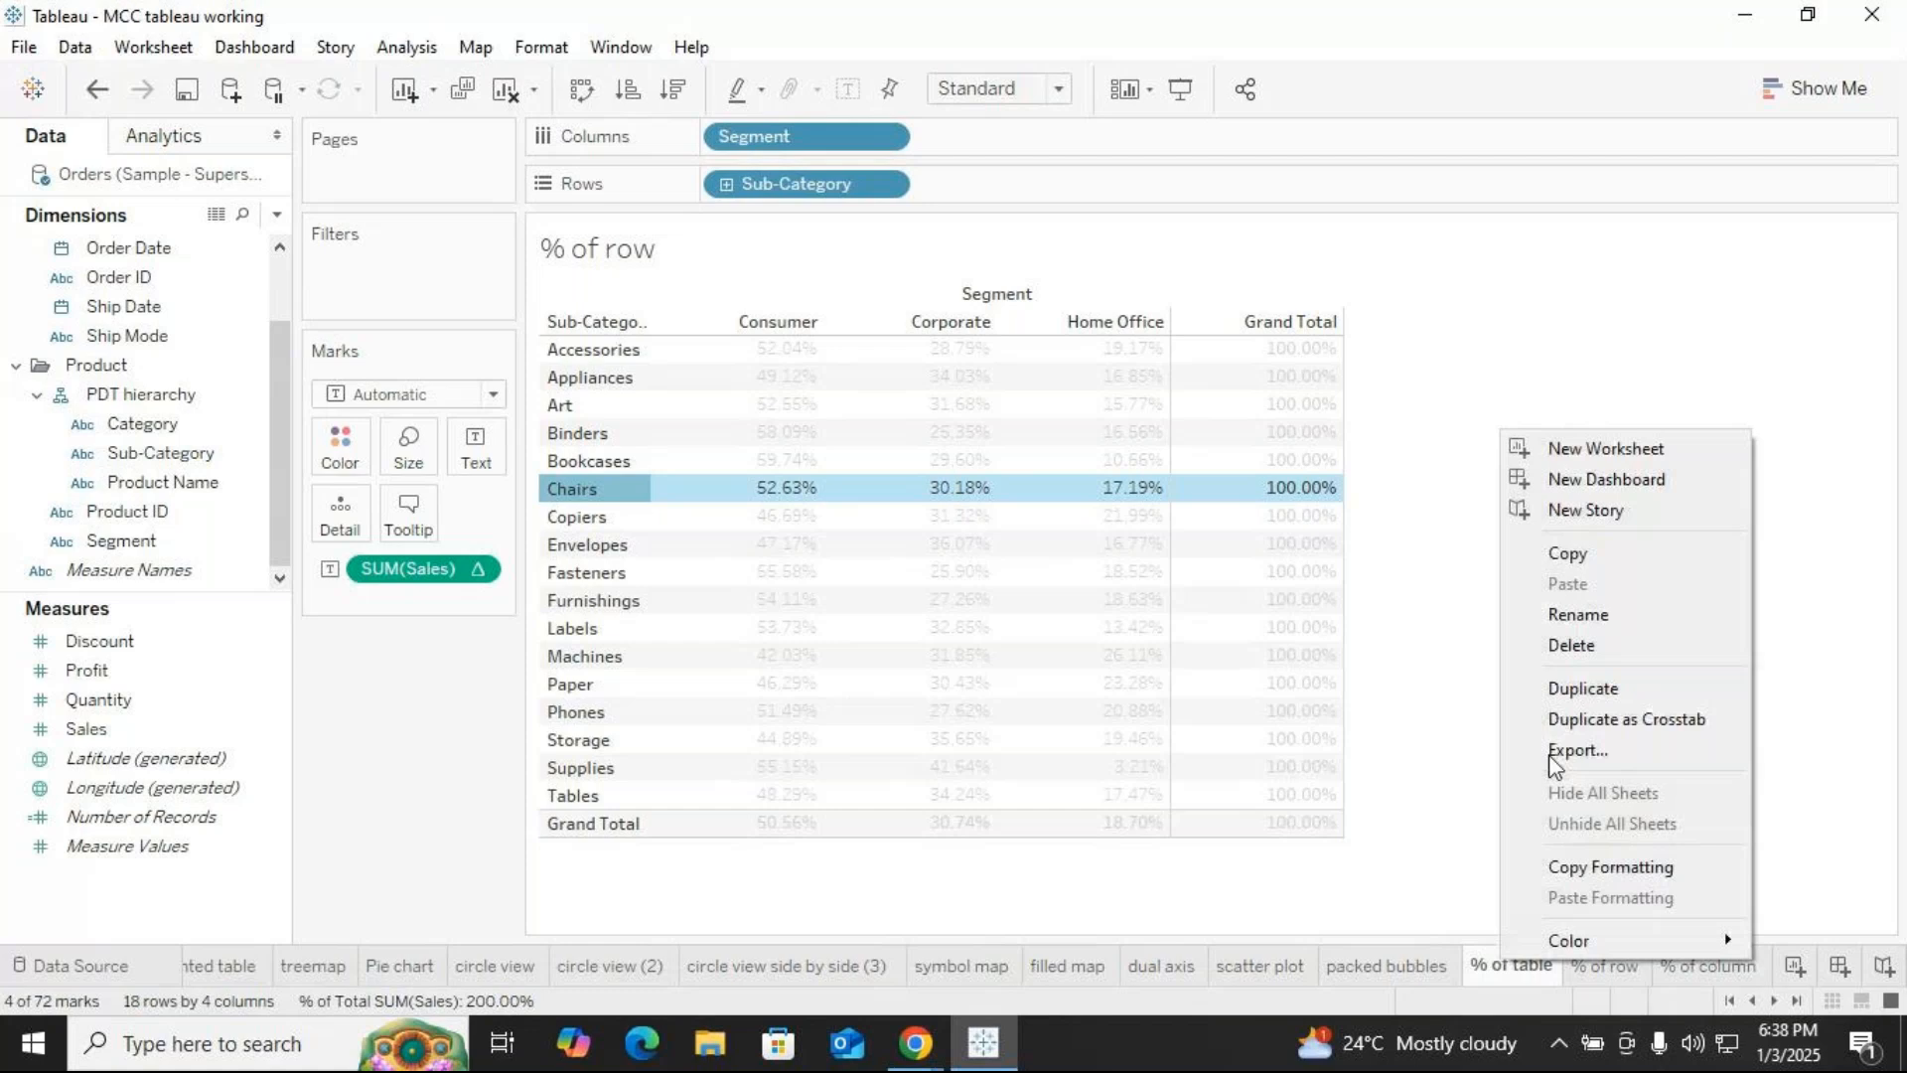
left_click(1582, 687)
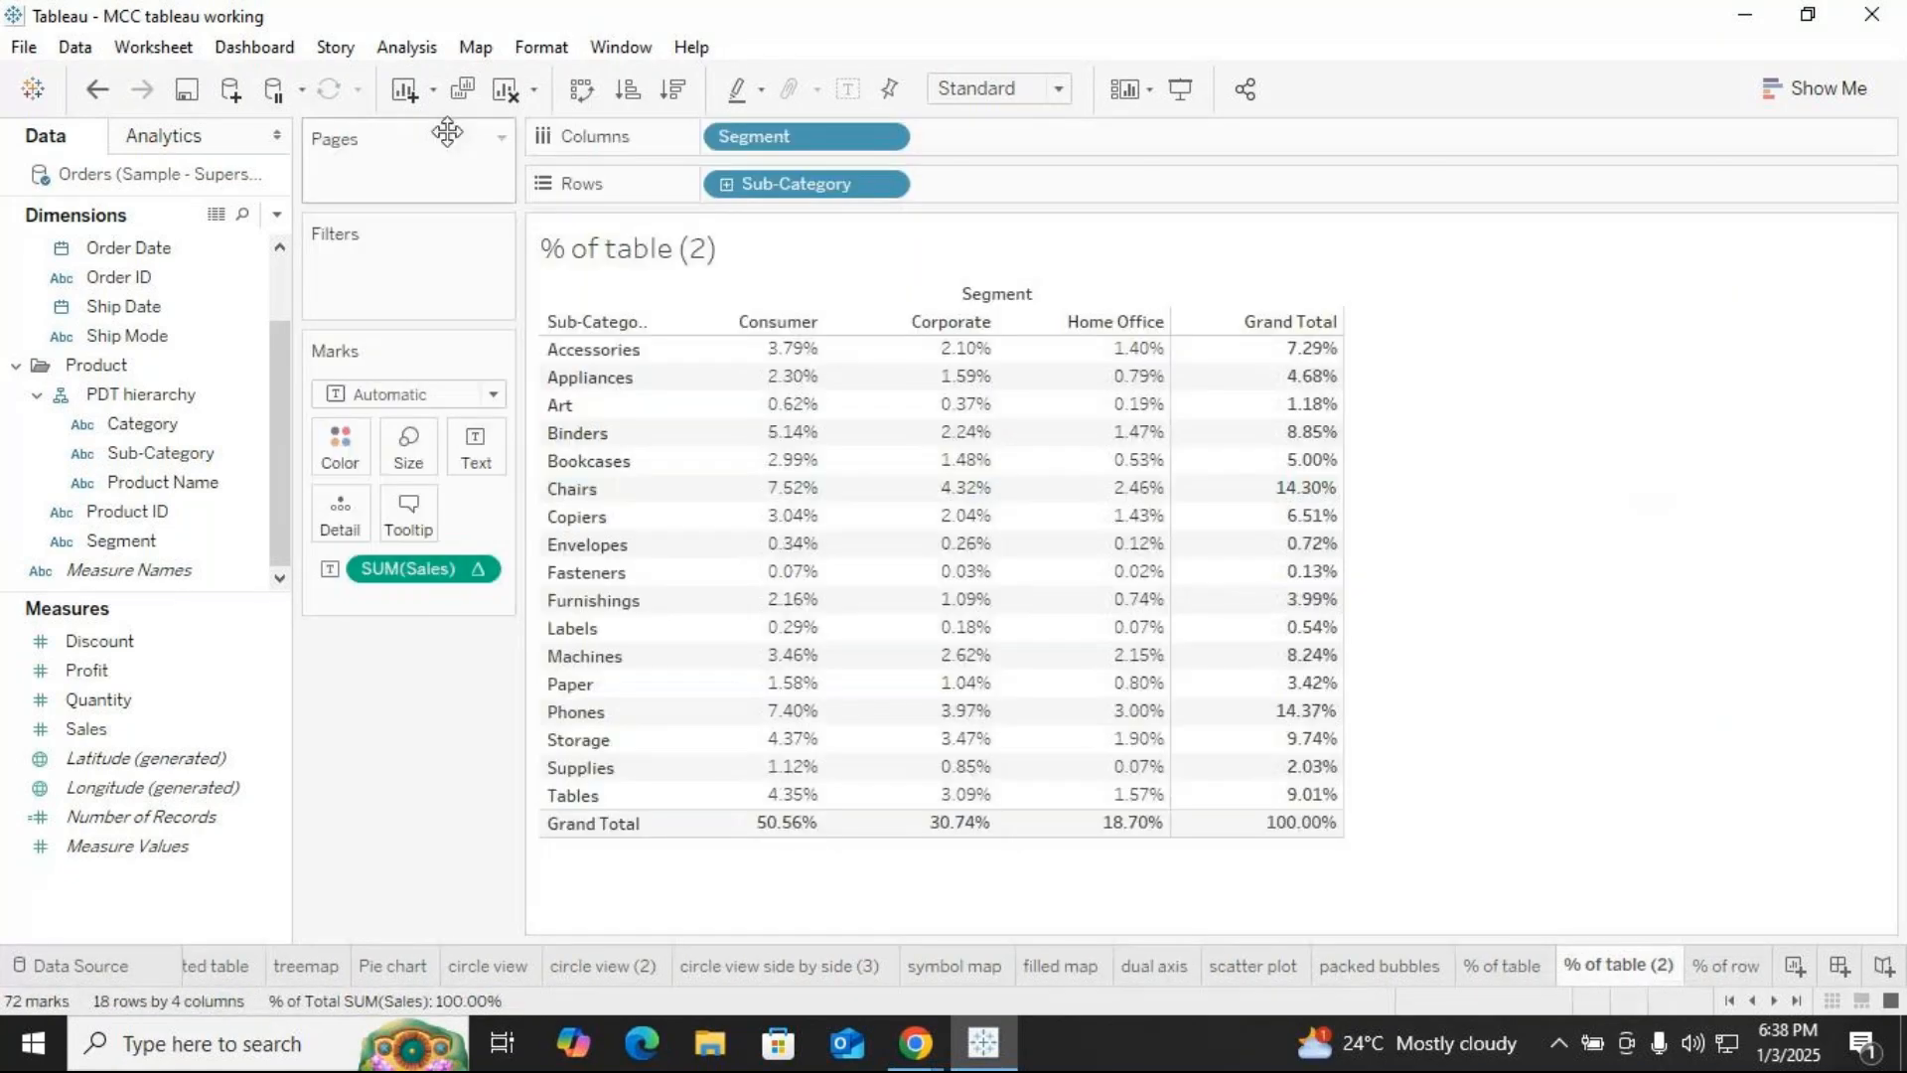
left_click(394, 51)
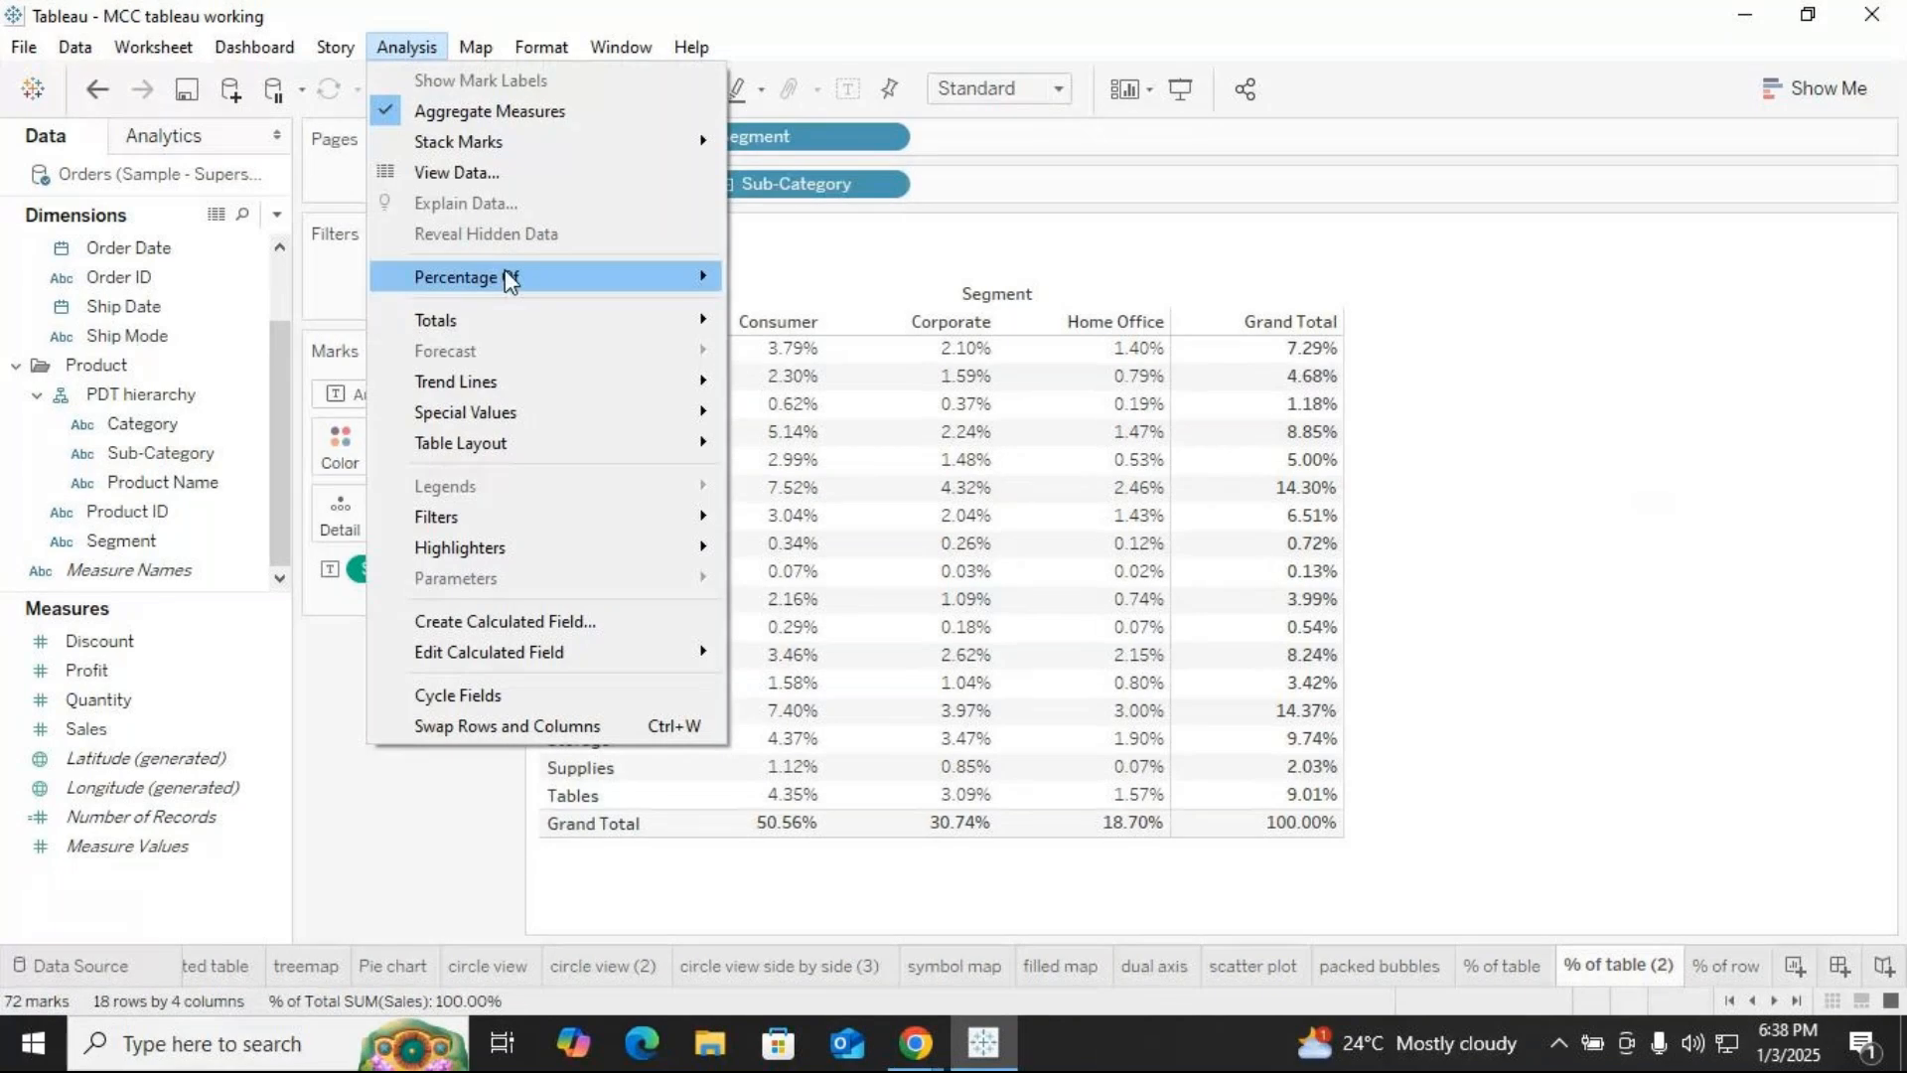
mouse_move(510, 279)
left_click(790, 406)
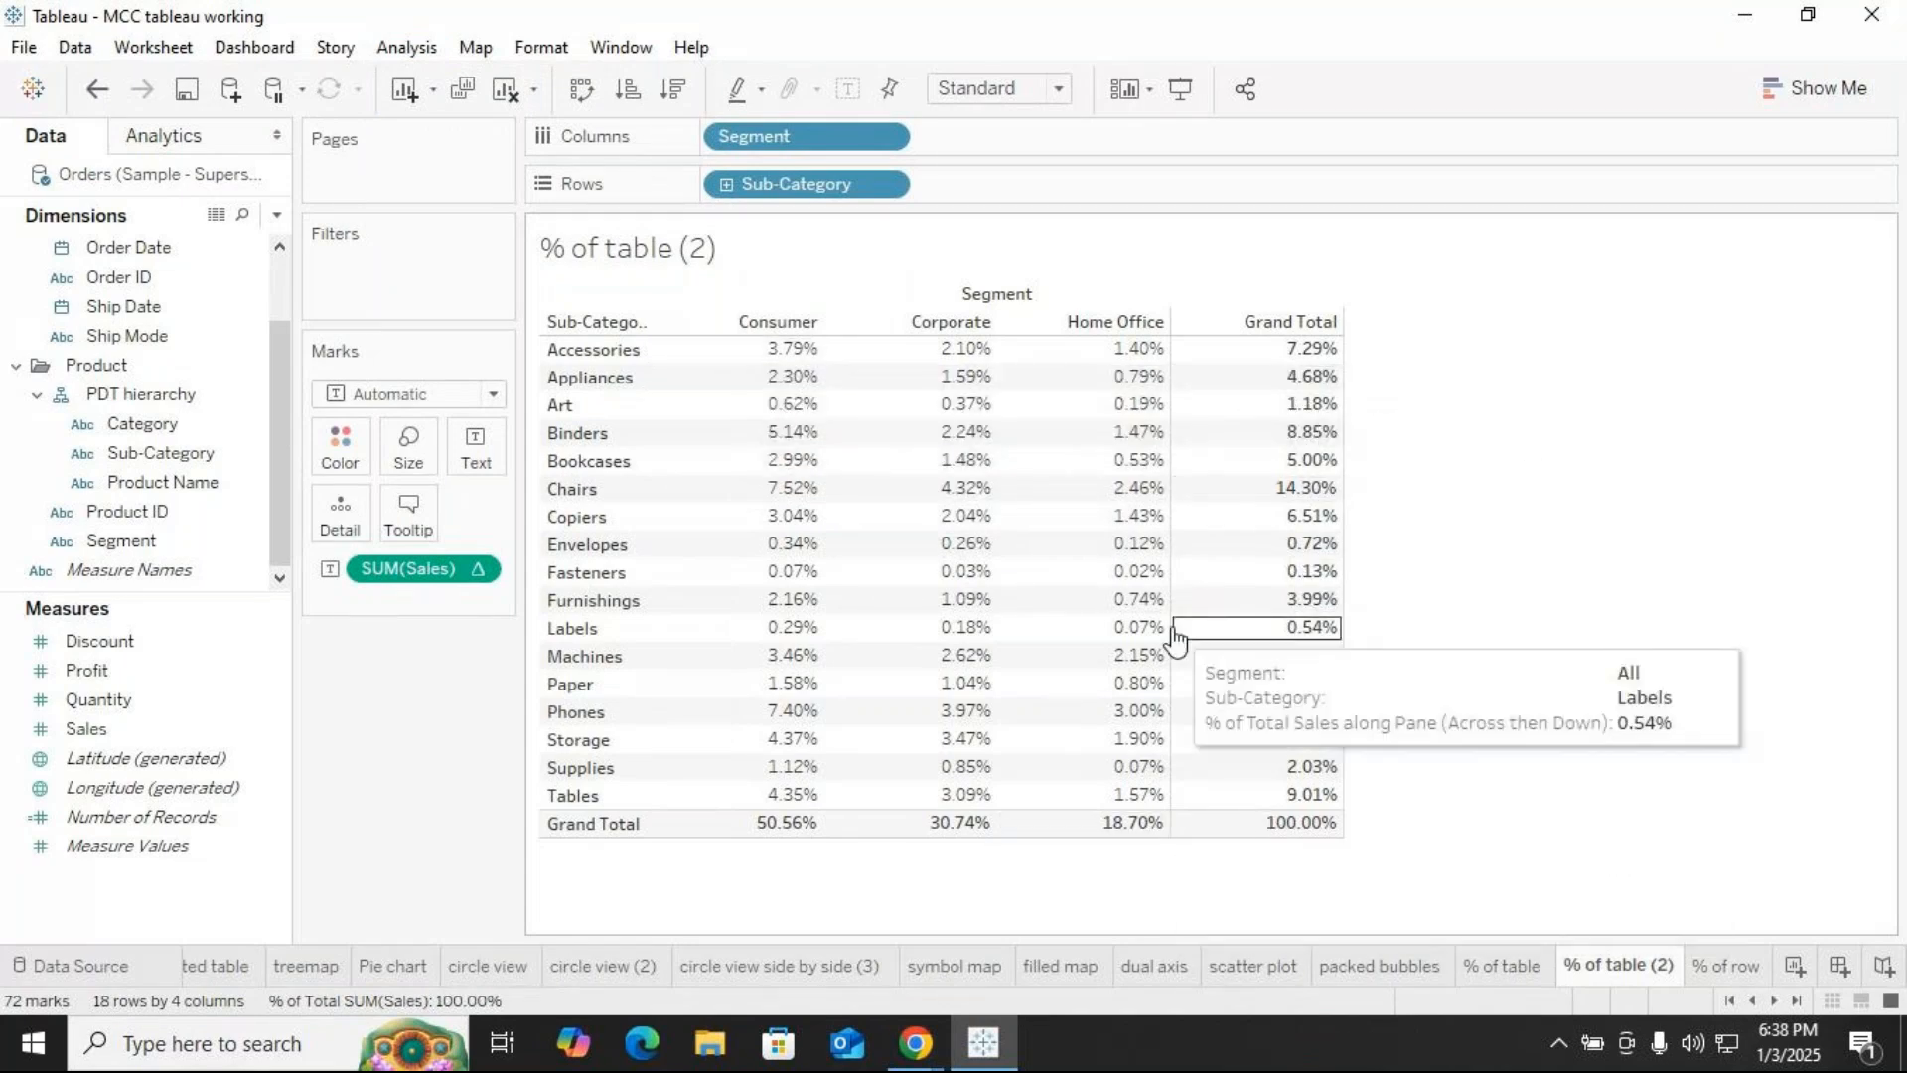
Try computing the copy's percentages by Row in Pane, and delete that copied worksheet
left_click(407, 47)
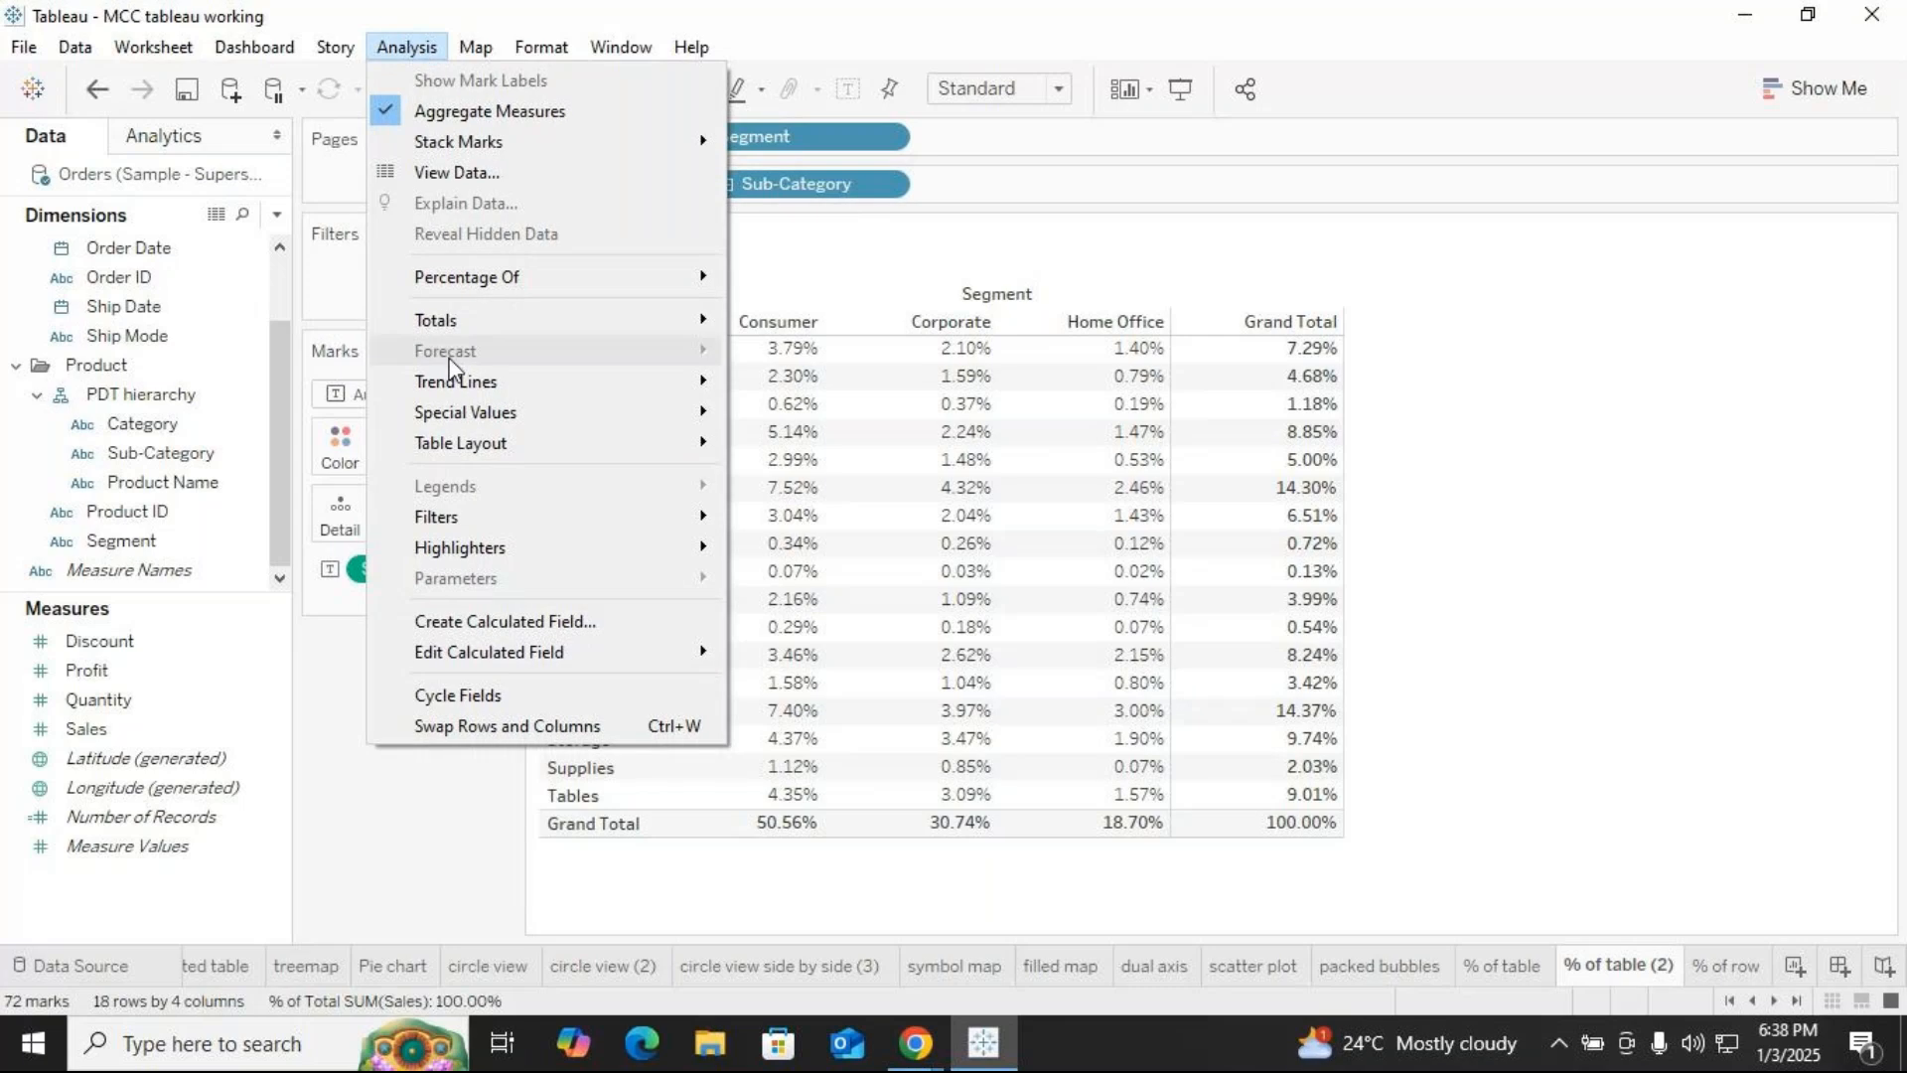
mouse_move(468, 320)
mouse_move(481, 283)
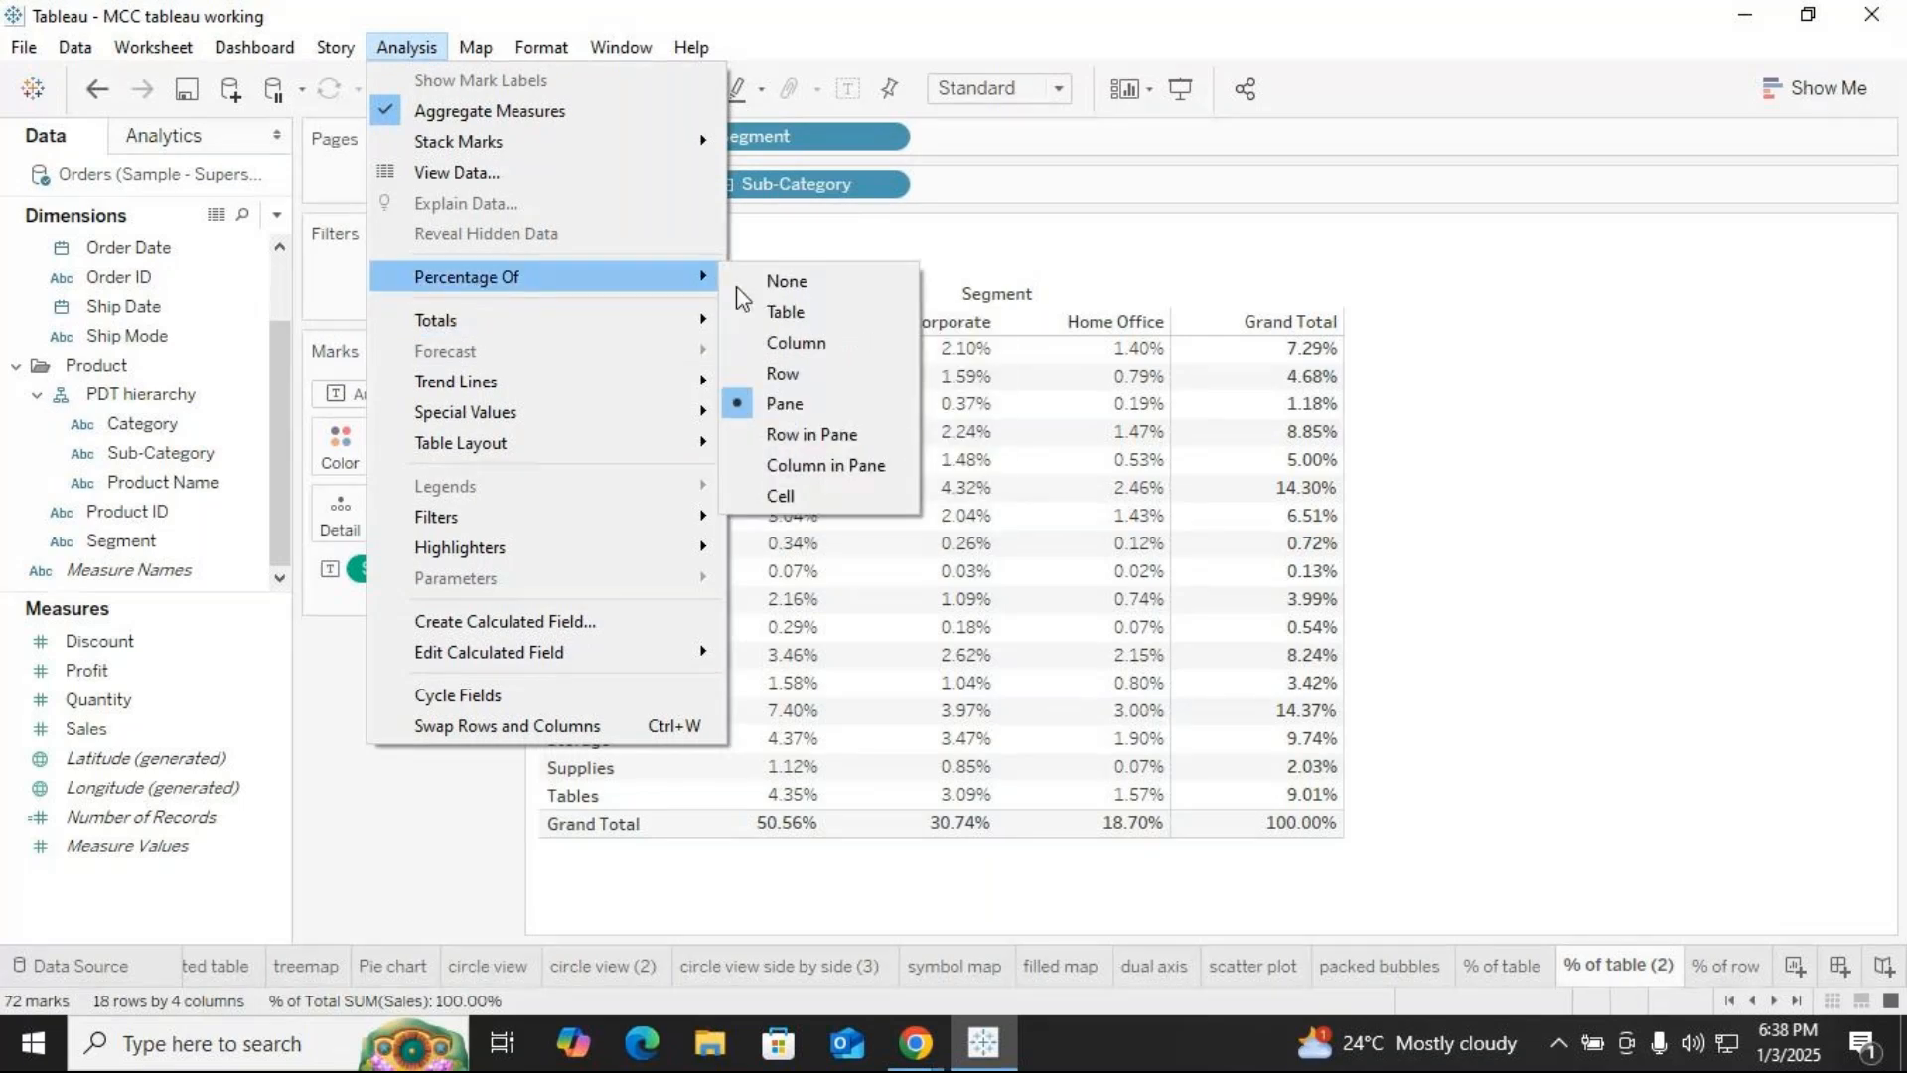
left_click(844, 435)
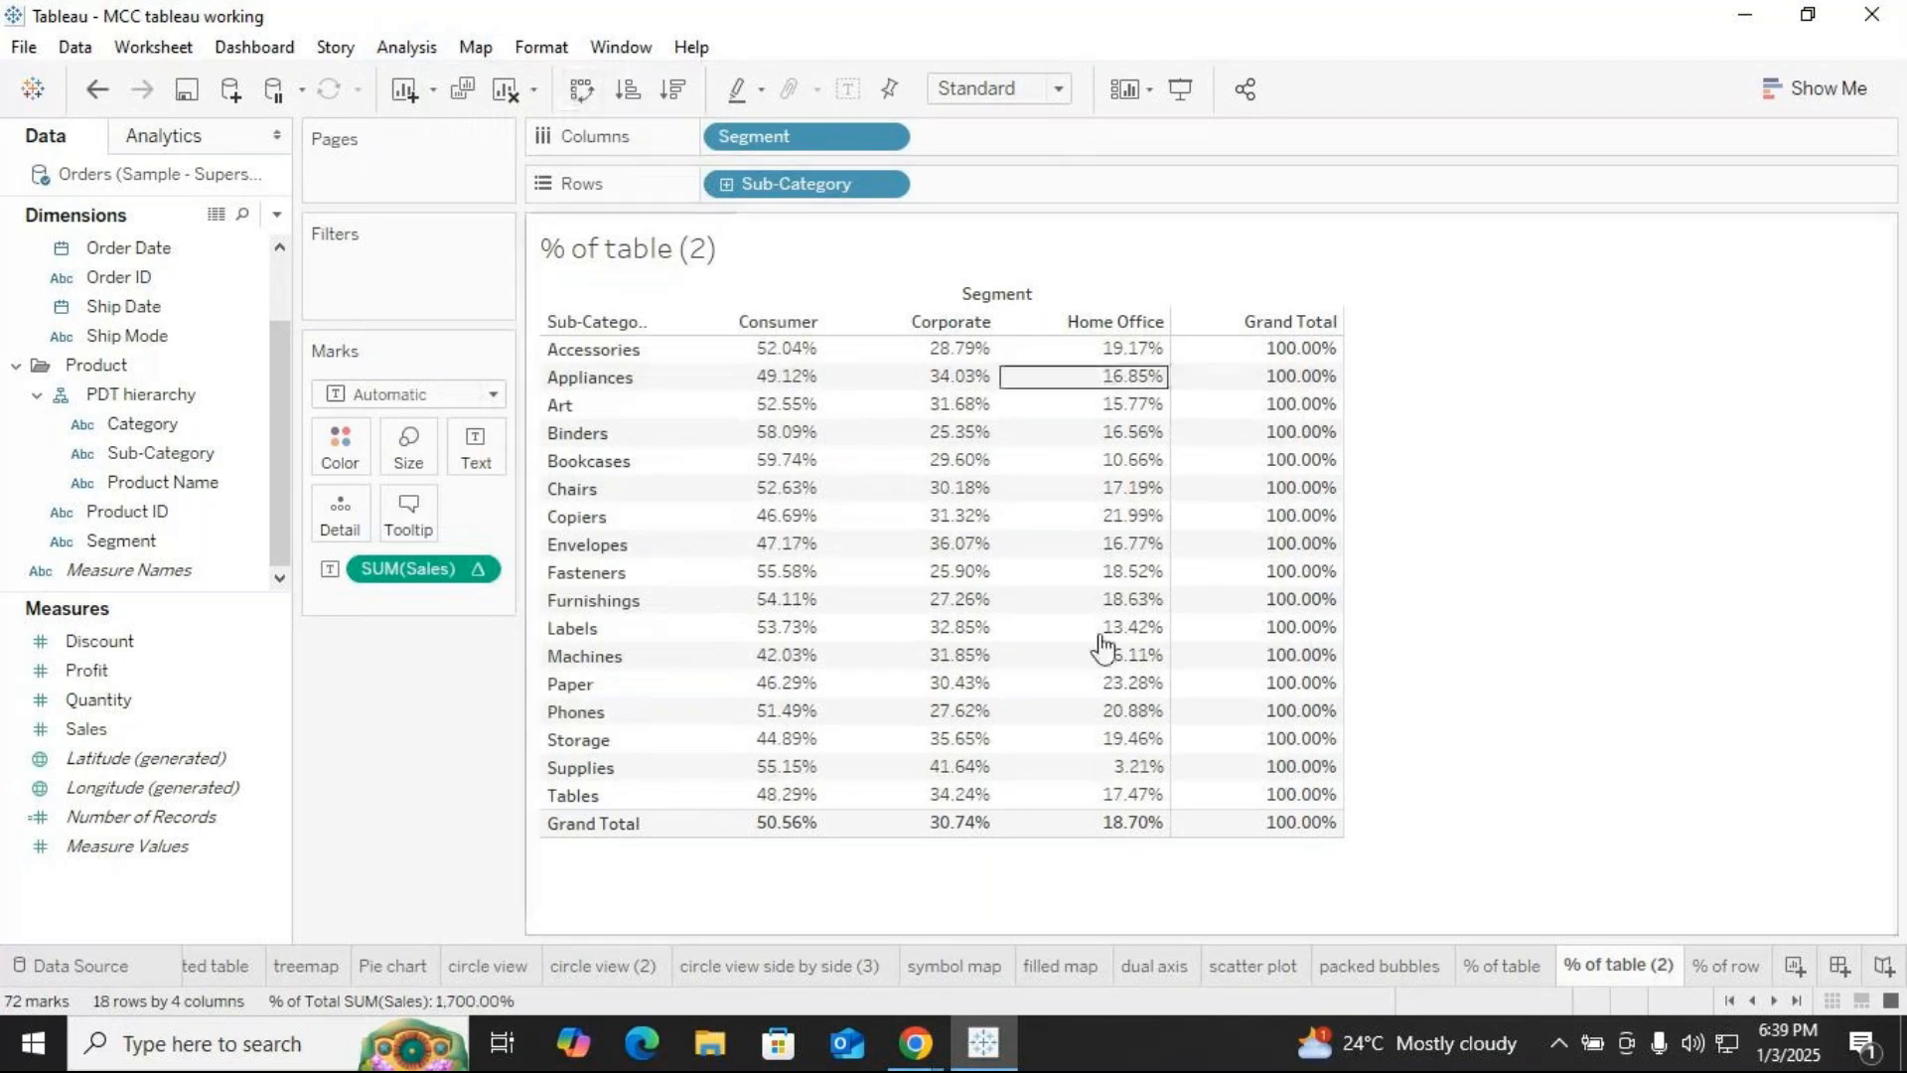
right_click(1627, 979)
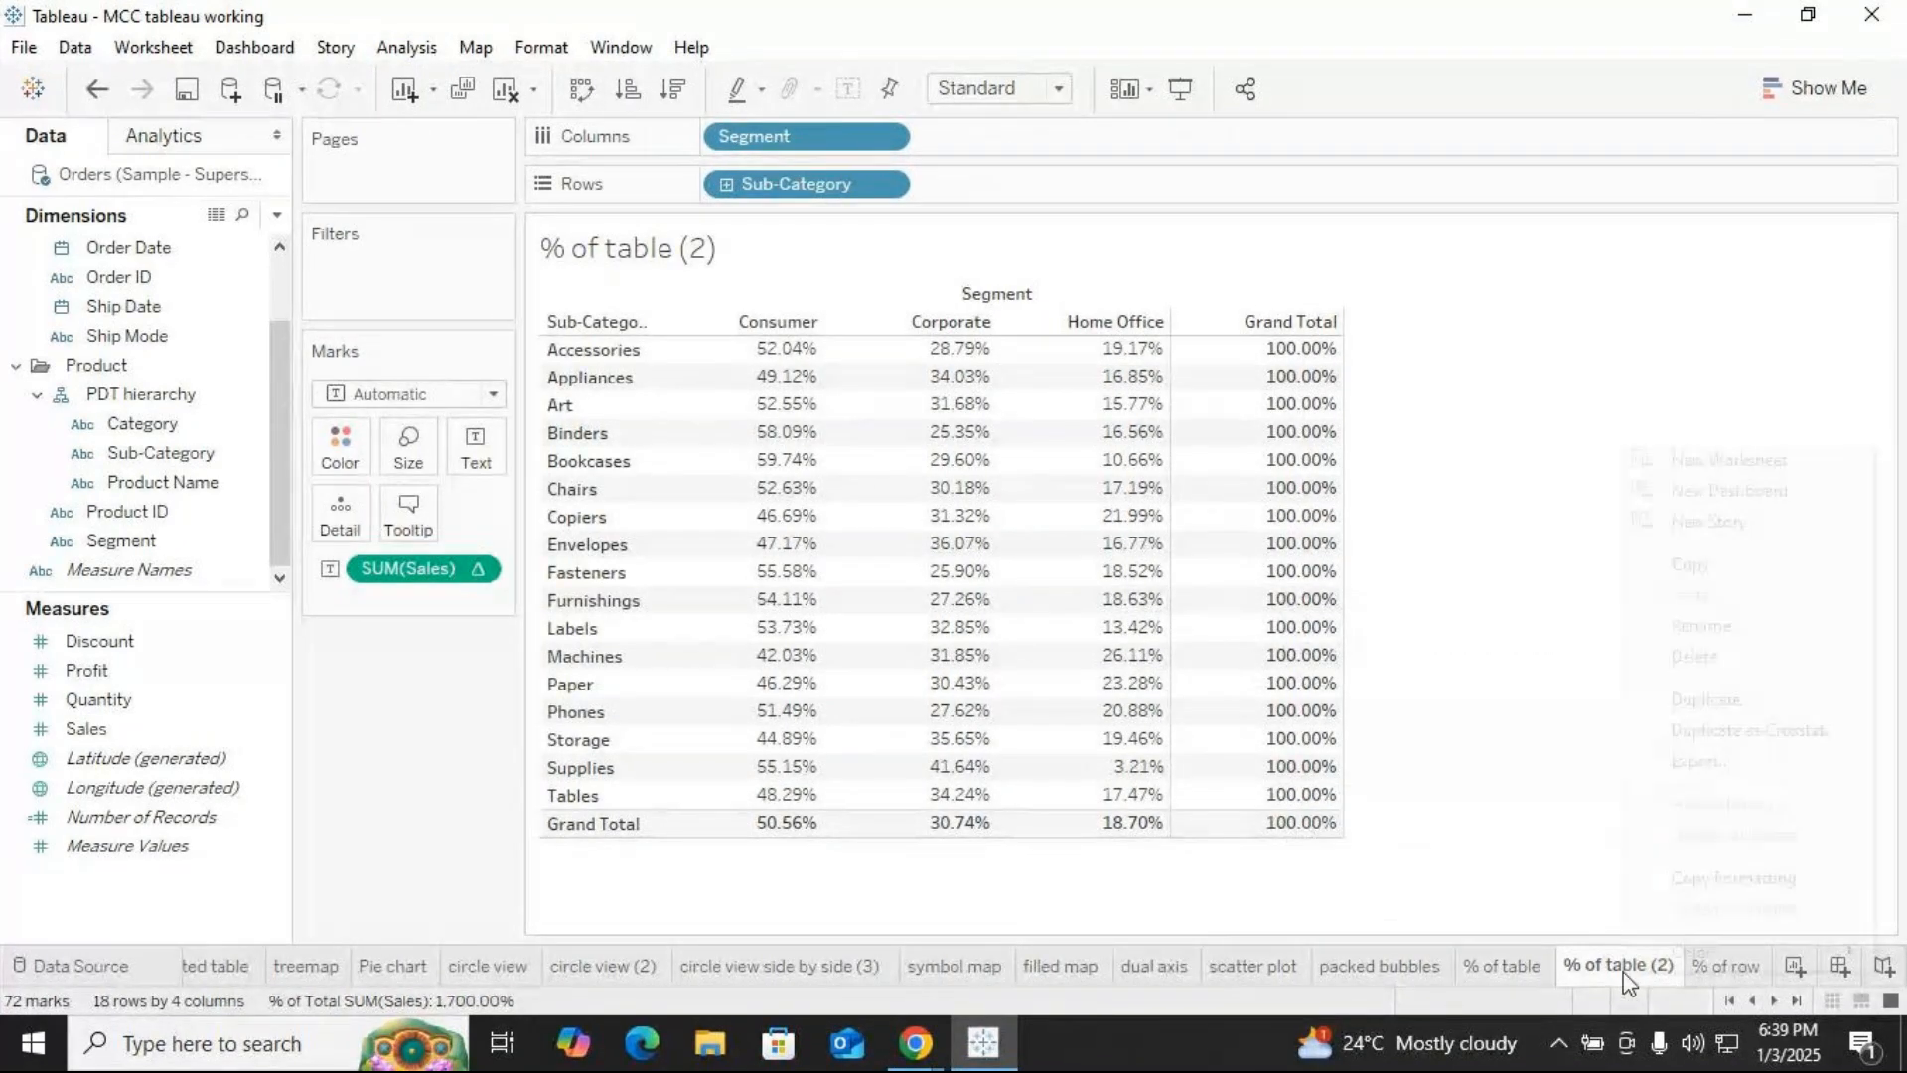
left_click(1698, 659)
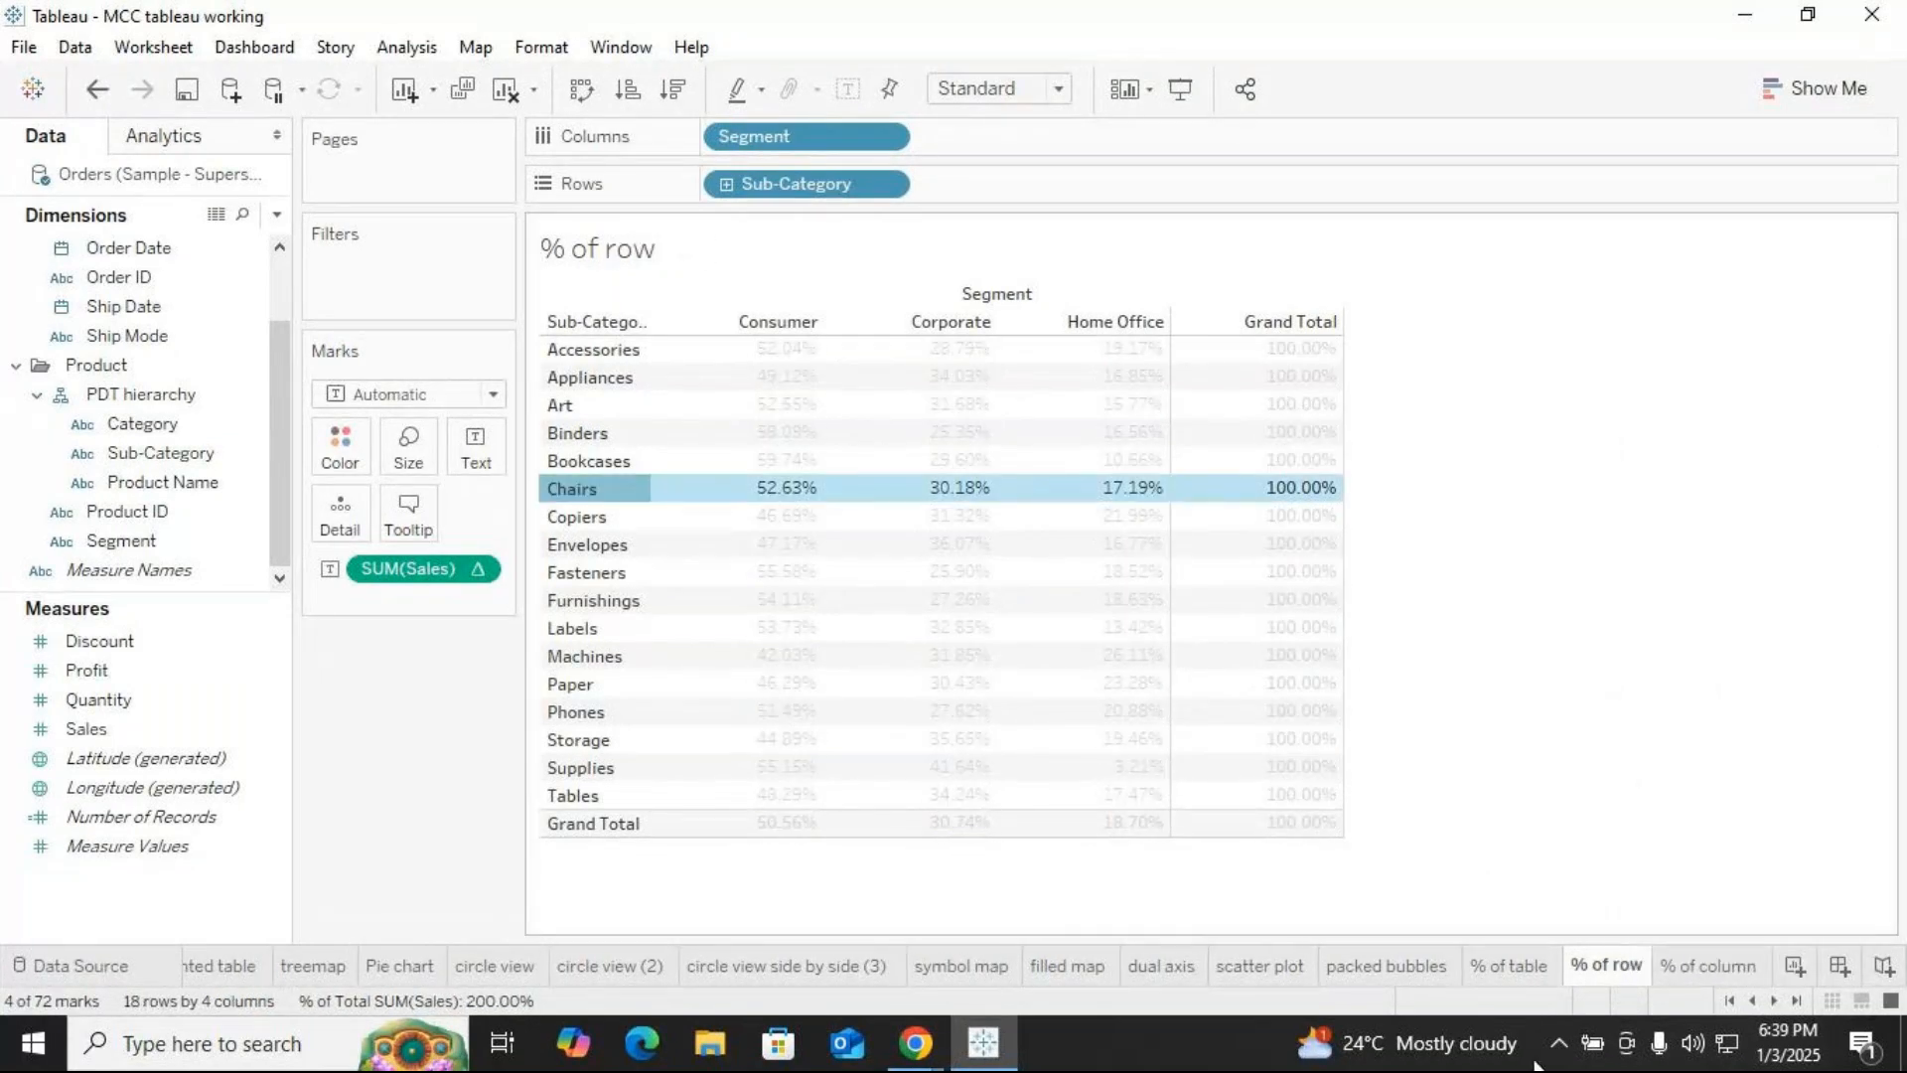
Review the percentage computation setting of the "% of table", "% of row" and "% of column" worksheets, clearing the Chairs row selection
left_click(1511, 967)
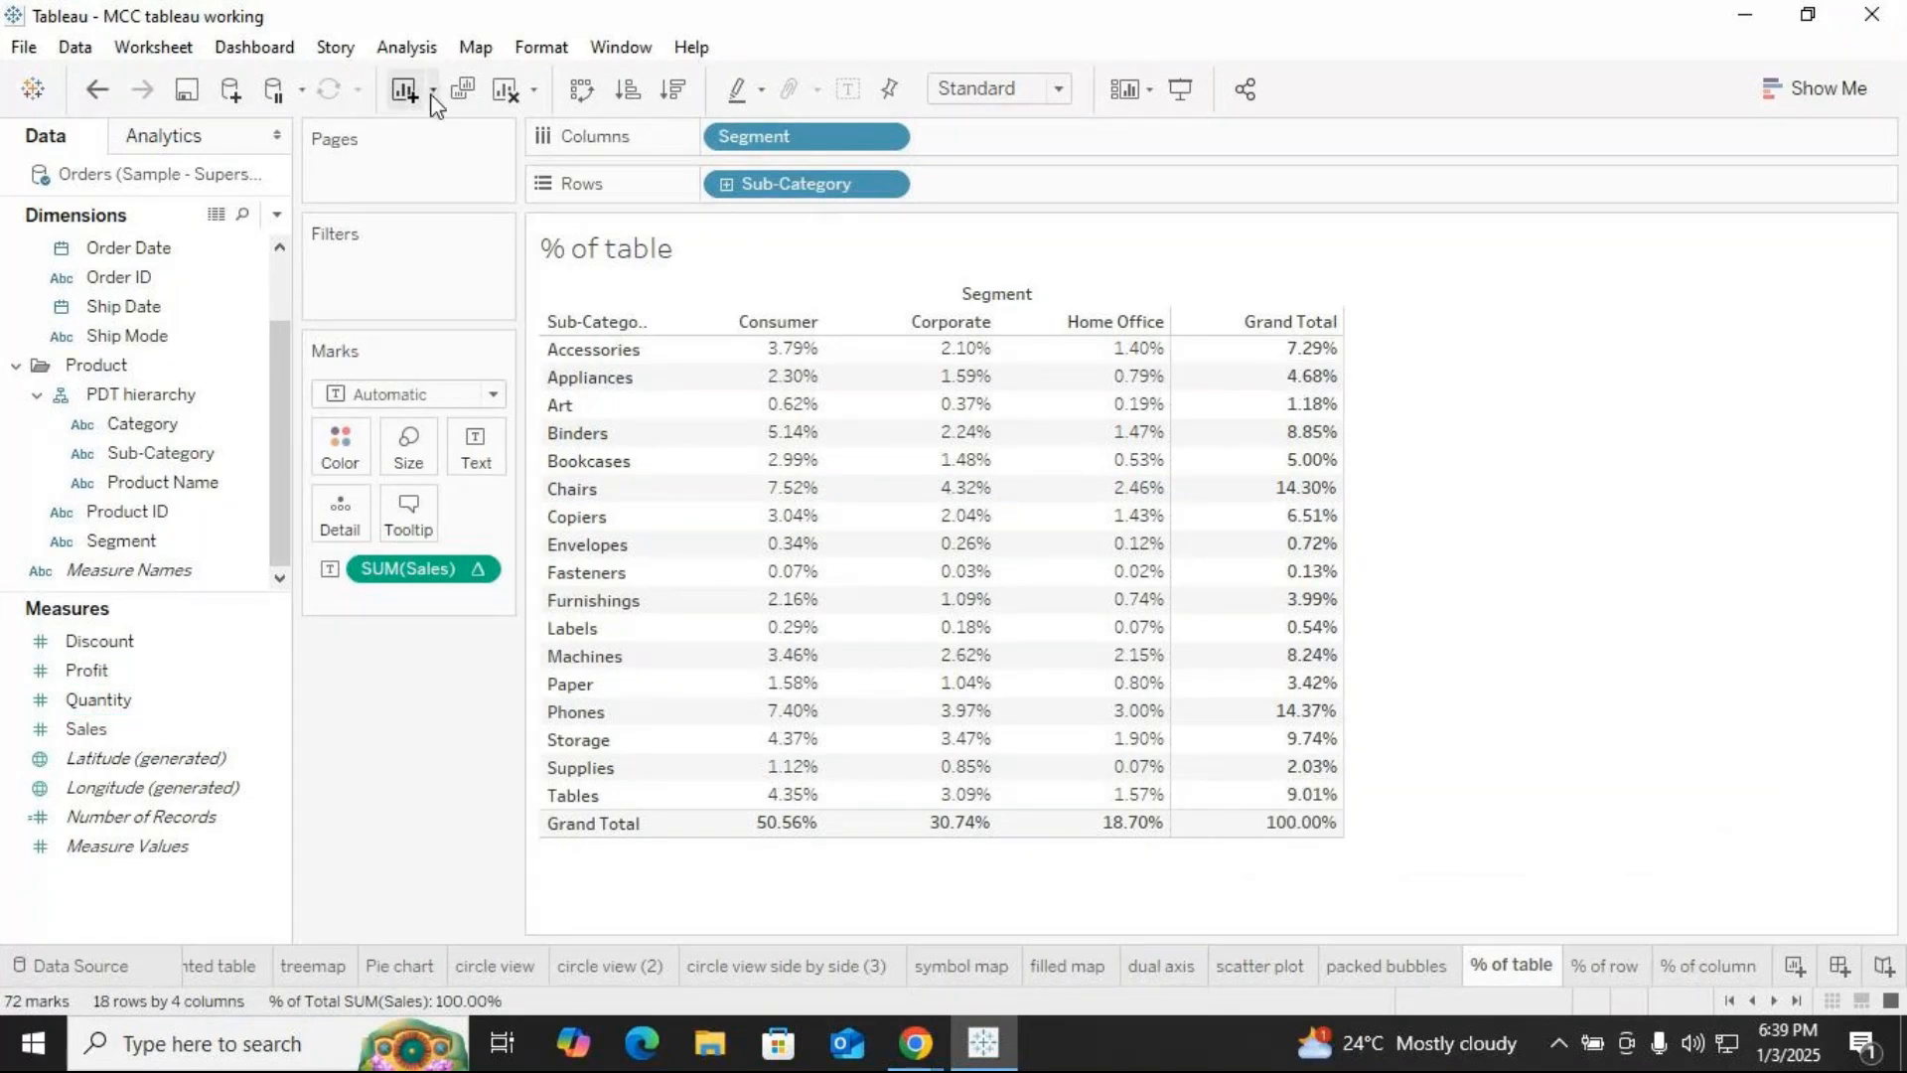
left_click(409, 51)
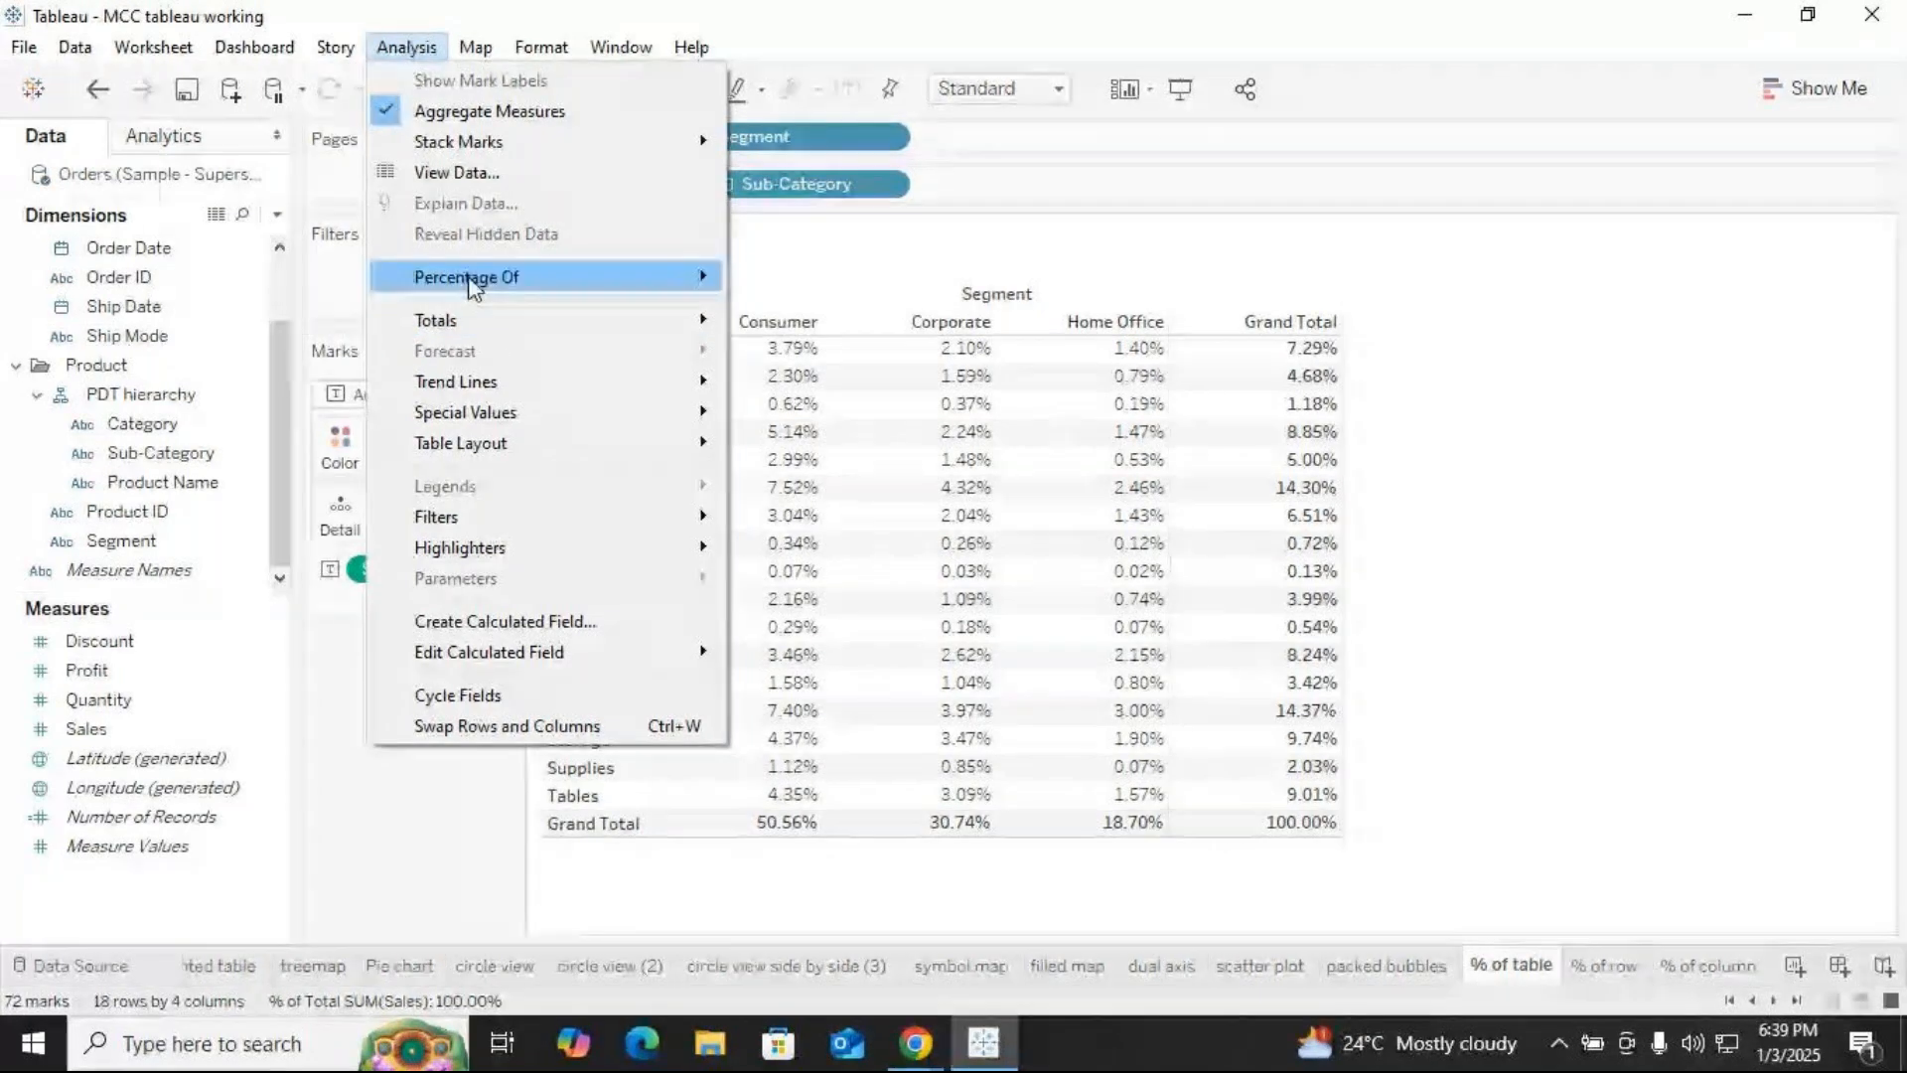
mouse_move(450, 266)
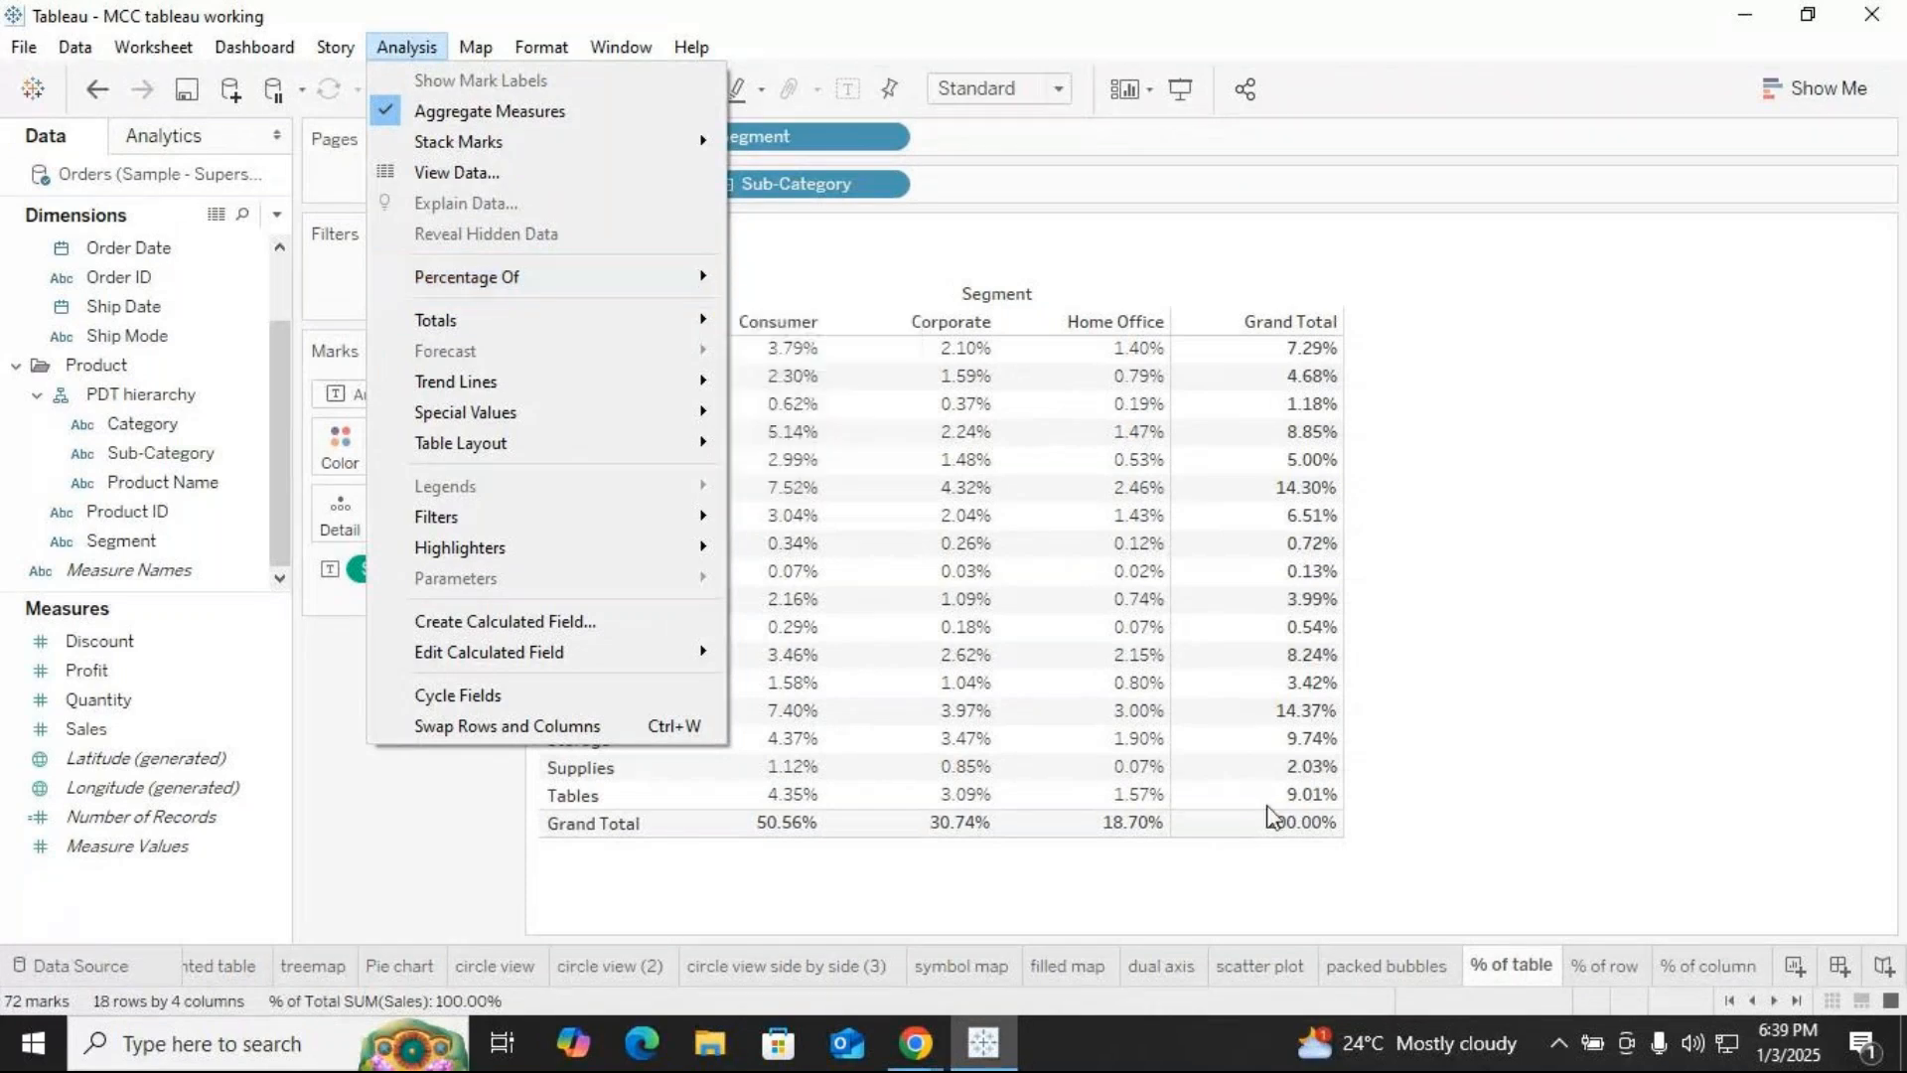
left_click(1609, 967)
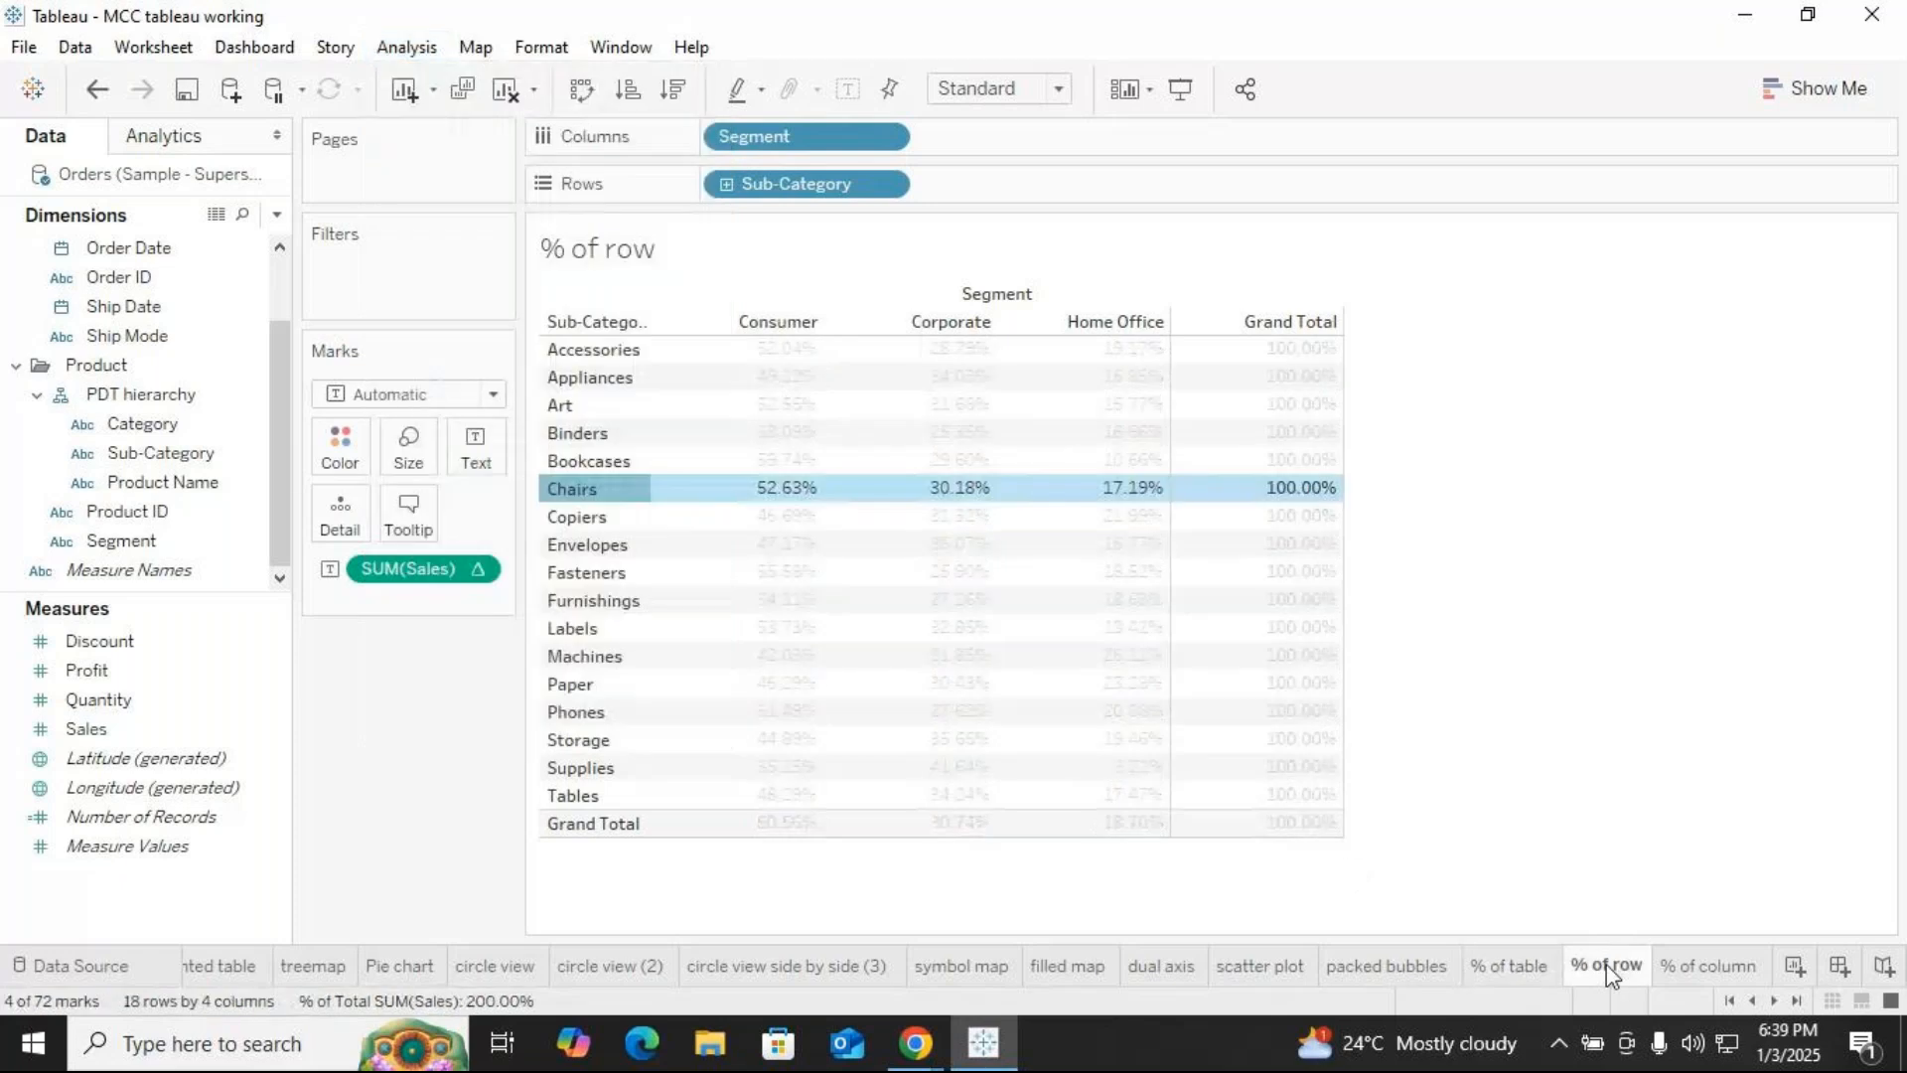
left_click(1613, 638)
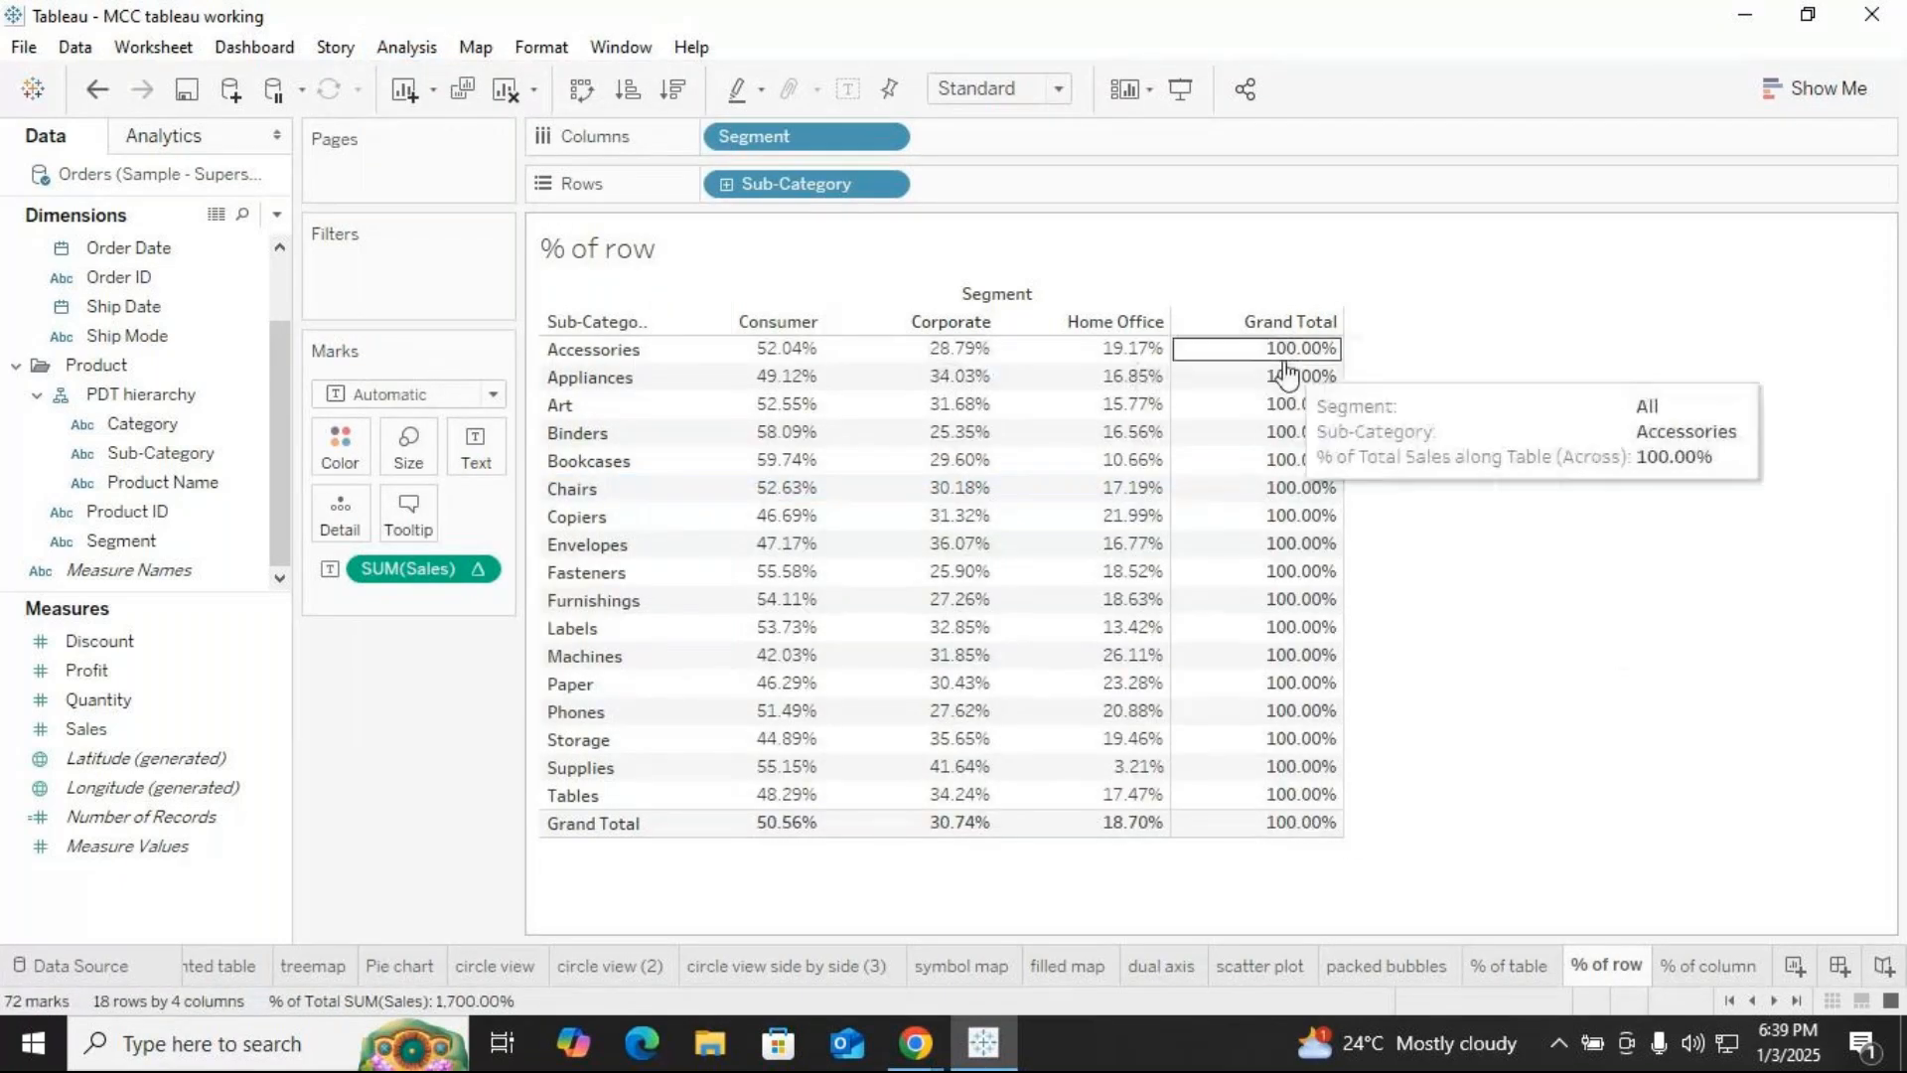
left_click(403, 52)
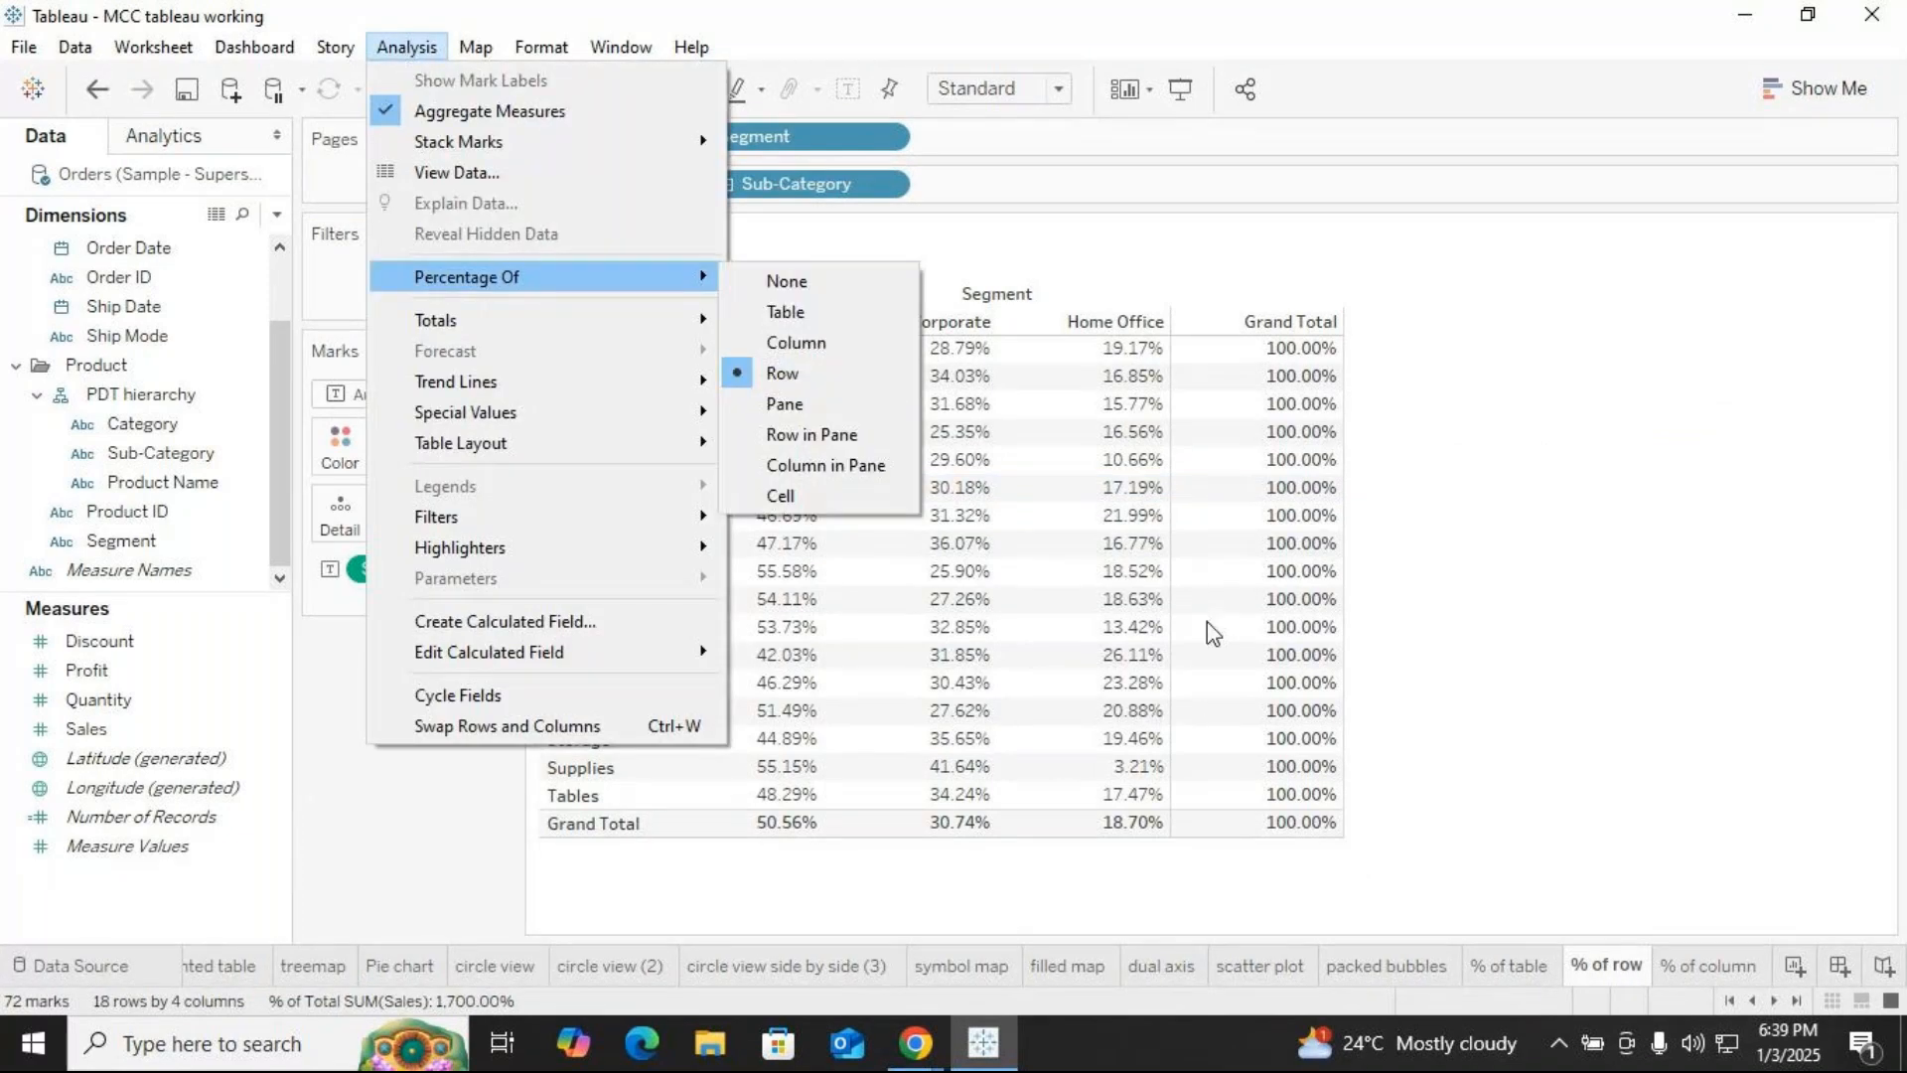
left_click(1745, 784)
left_click(1745, 968)
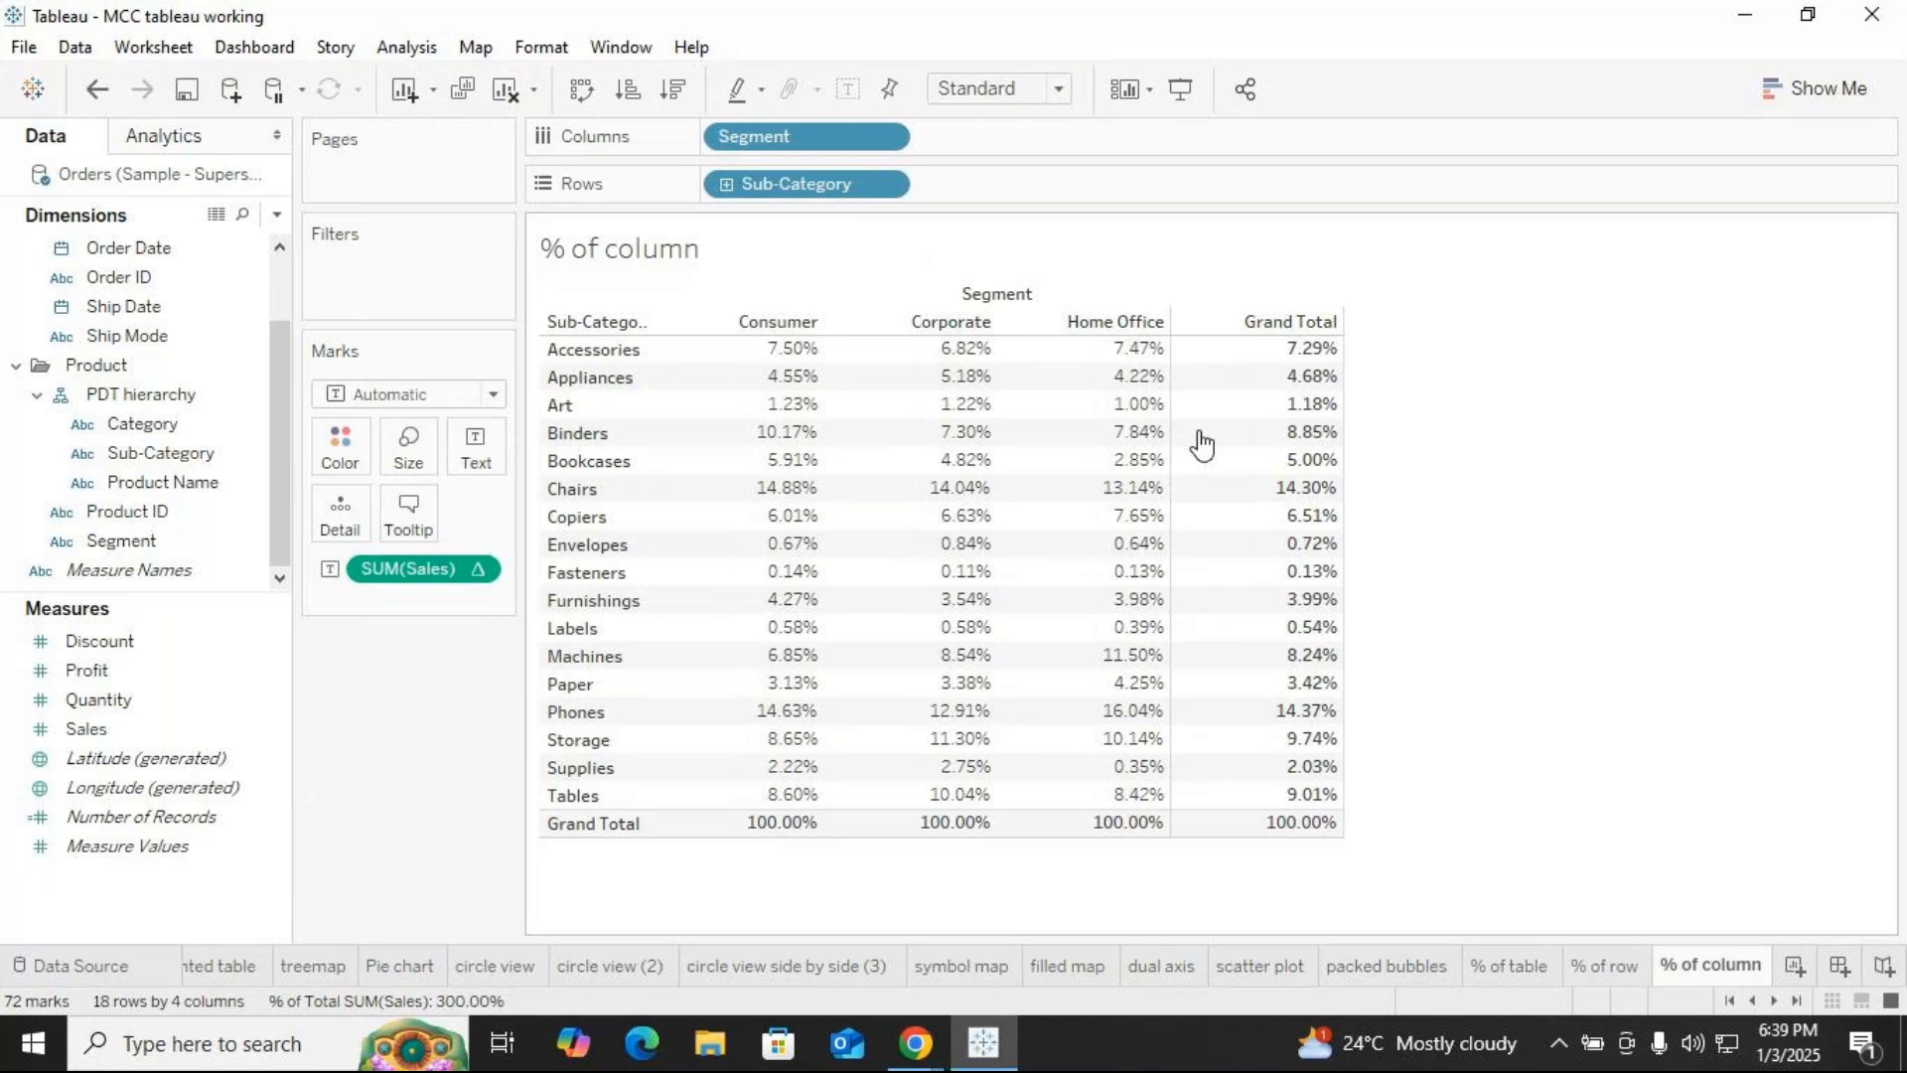
left_click(407, 47)
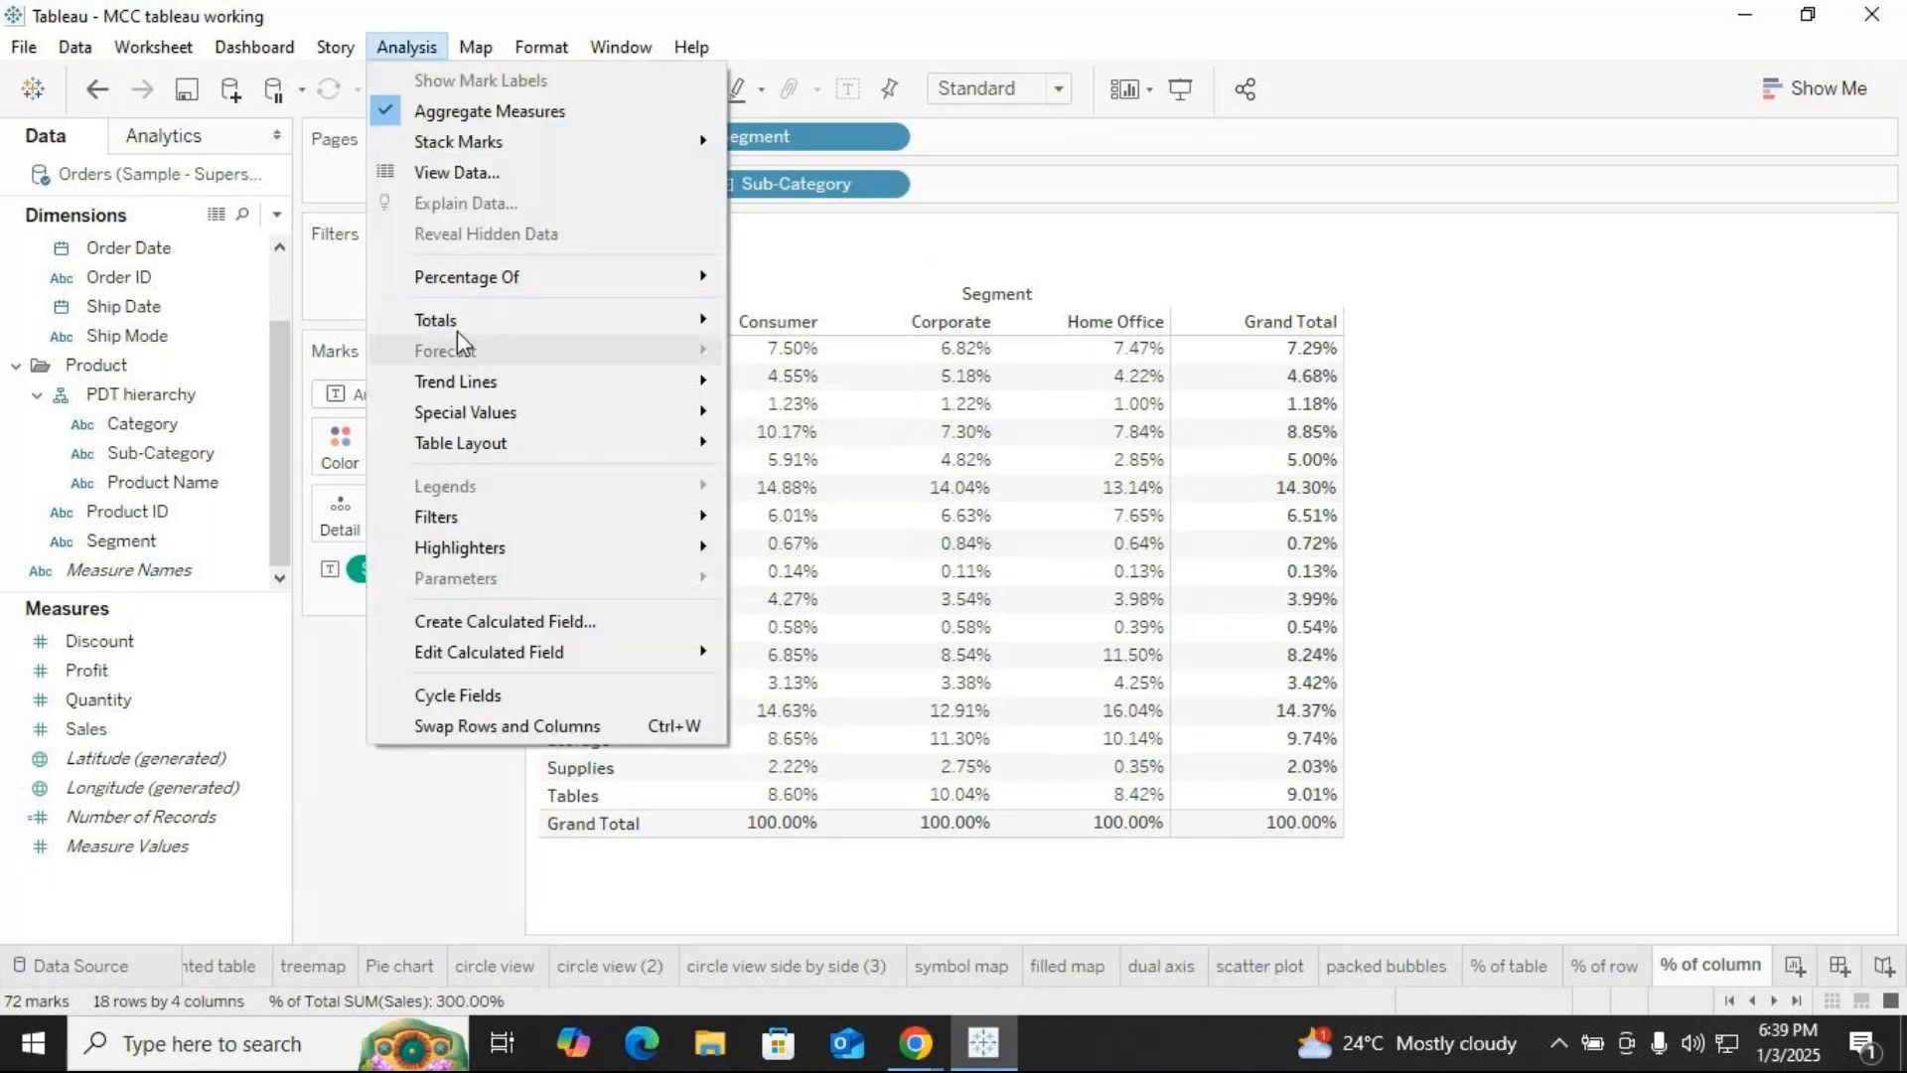
mouse_move(459, 278)
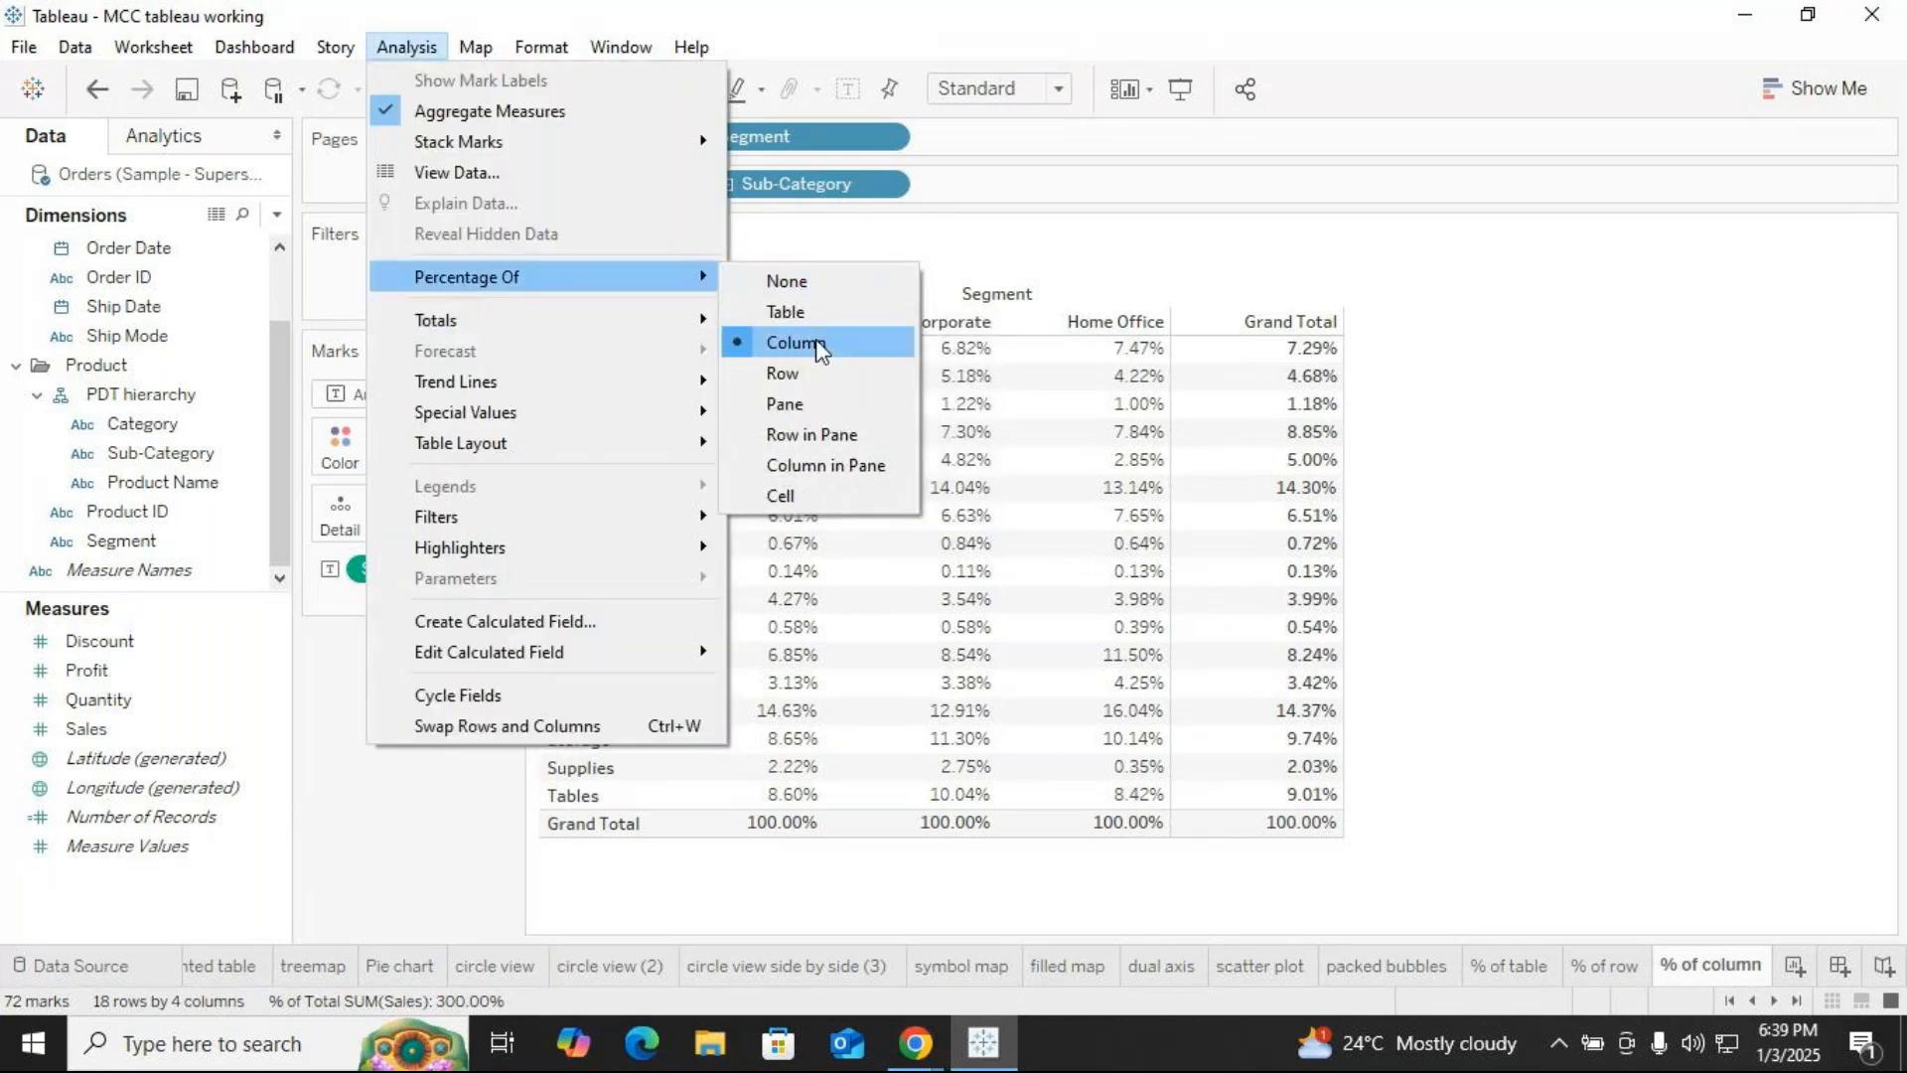
left_click(1564, 577)
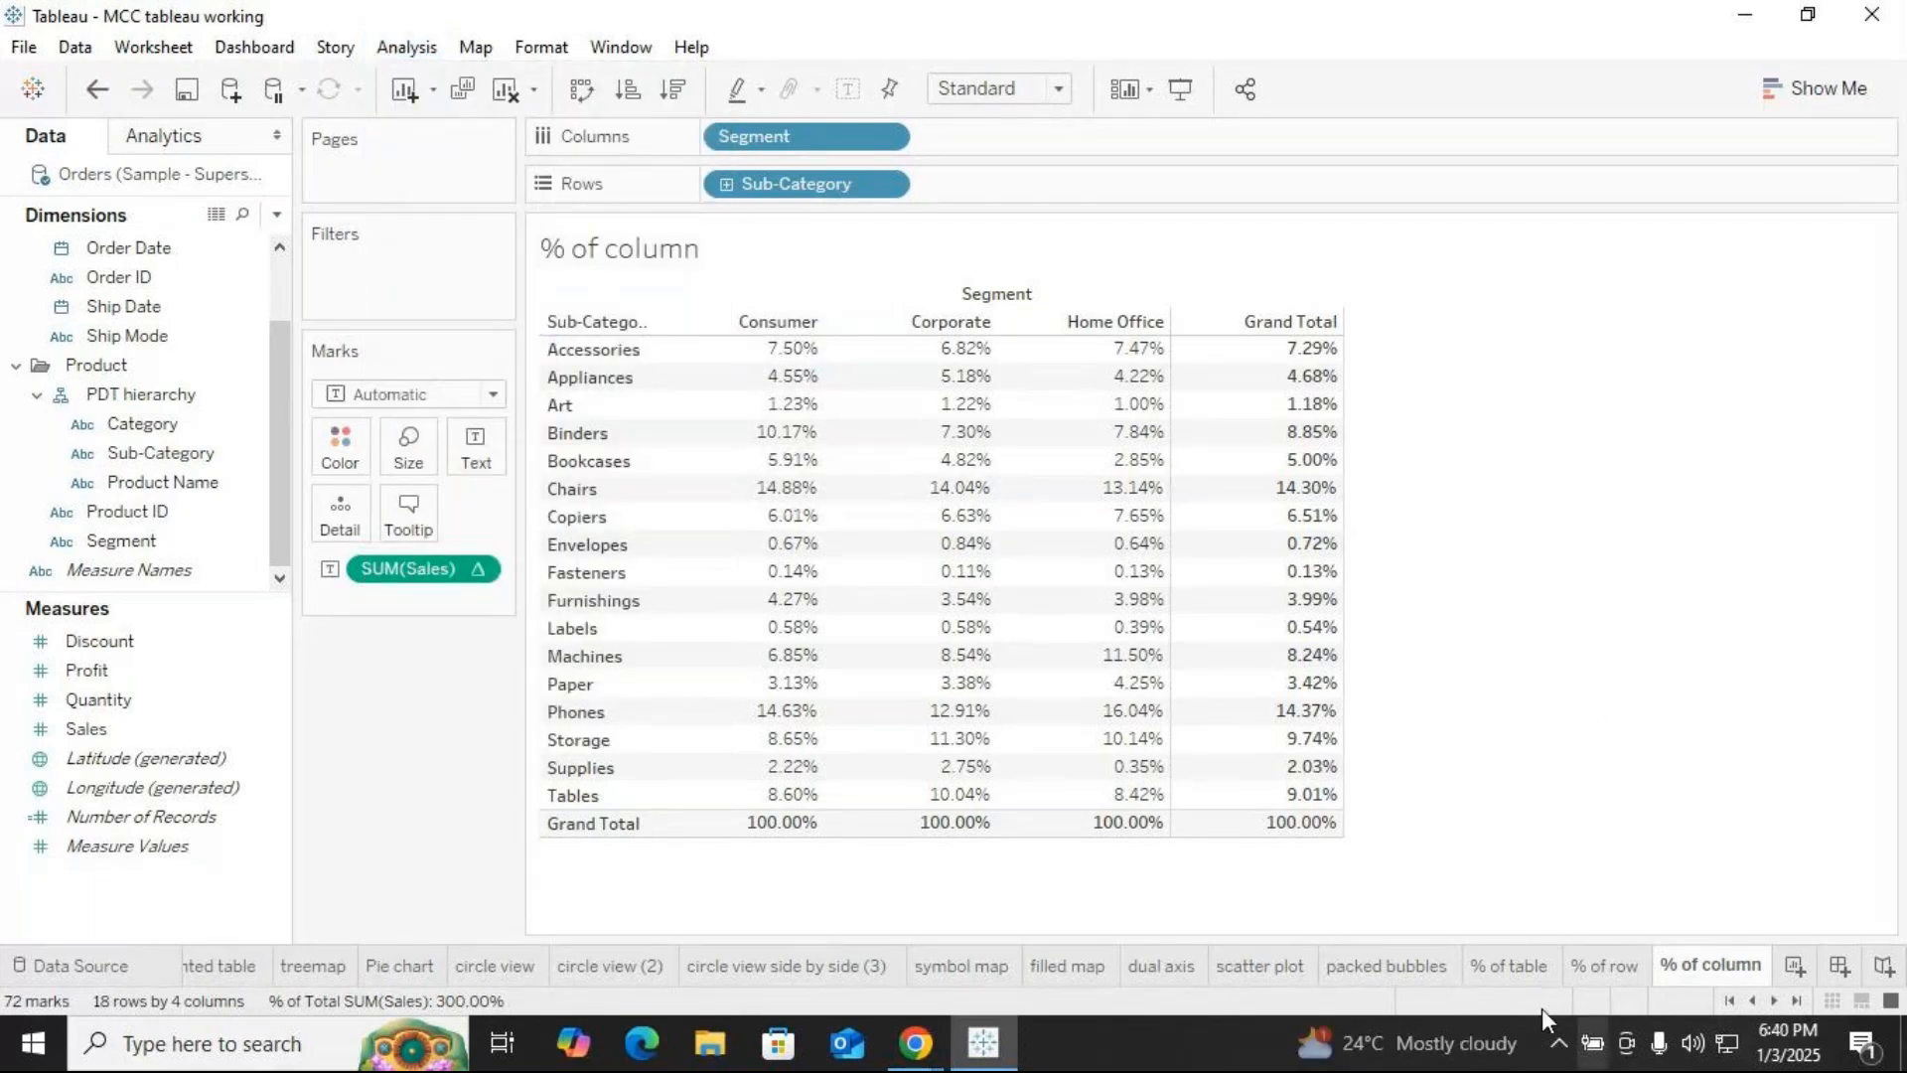
Compare the "% of table", "% of row" and "% of column" worksheets by viewing each in turn
left_click(1509, 965)
left_click(1603, 966)
left_click(1703, 965)
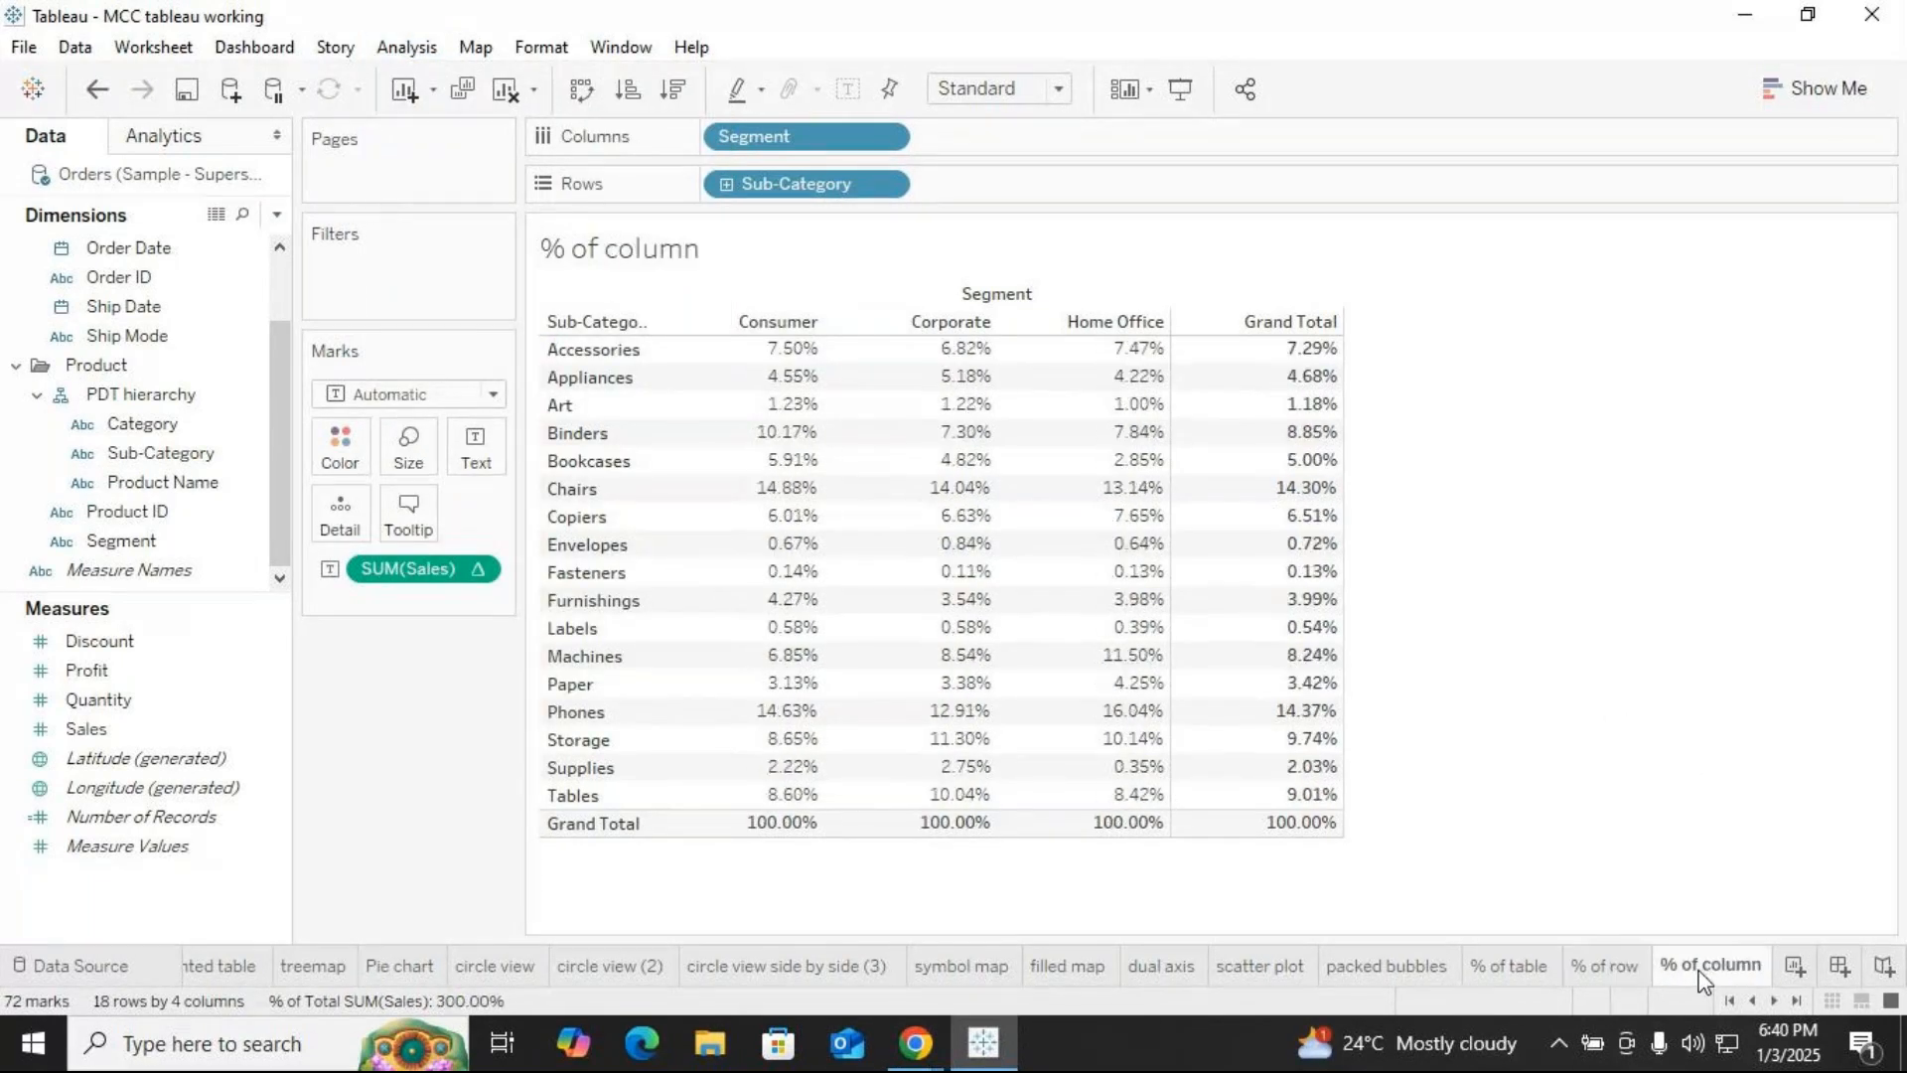
left_click(1511, 966)
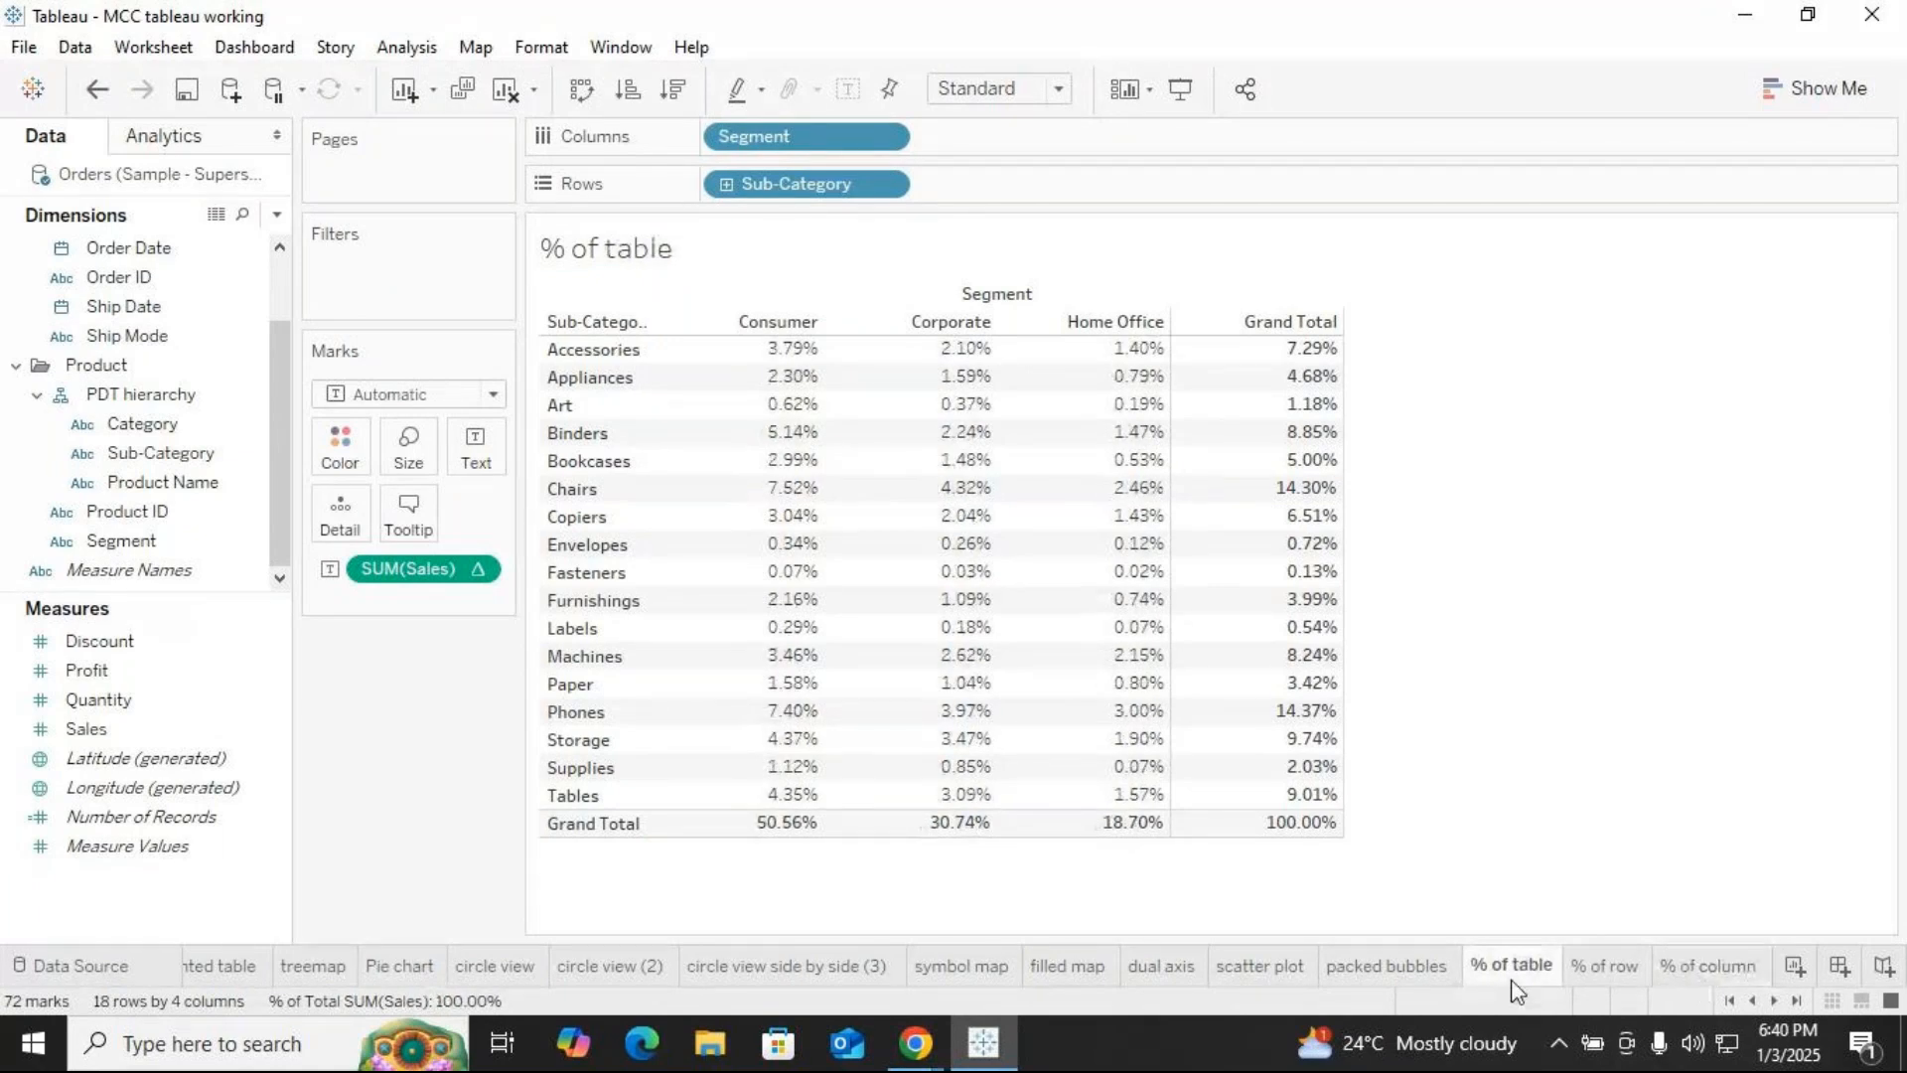
left_click(1603, 965)
left_click(1700, 969)
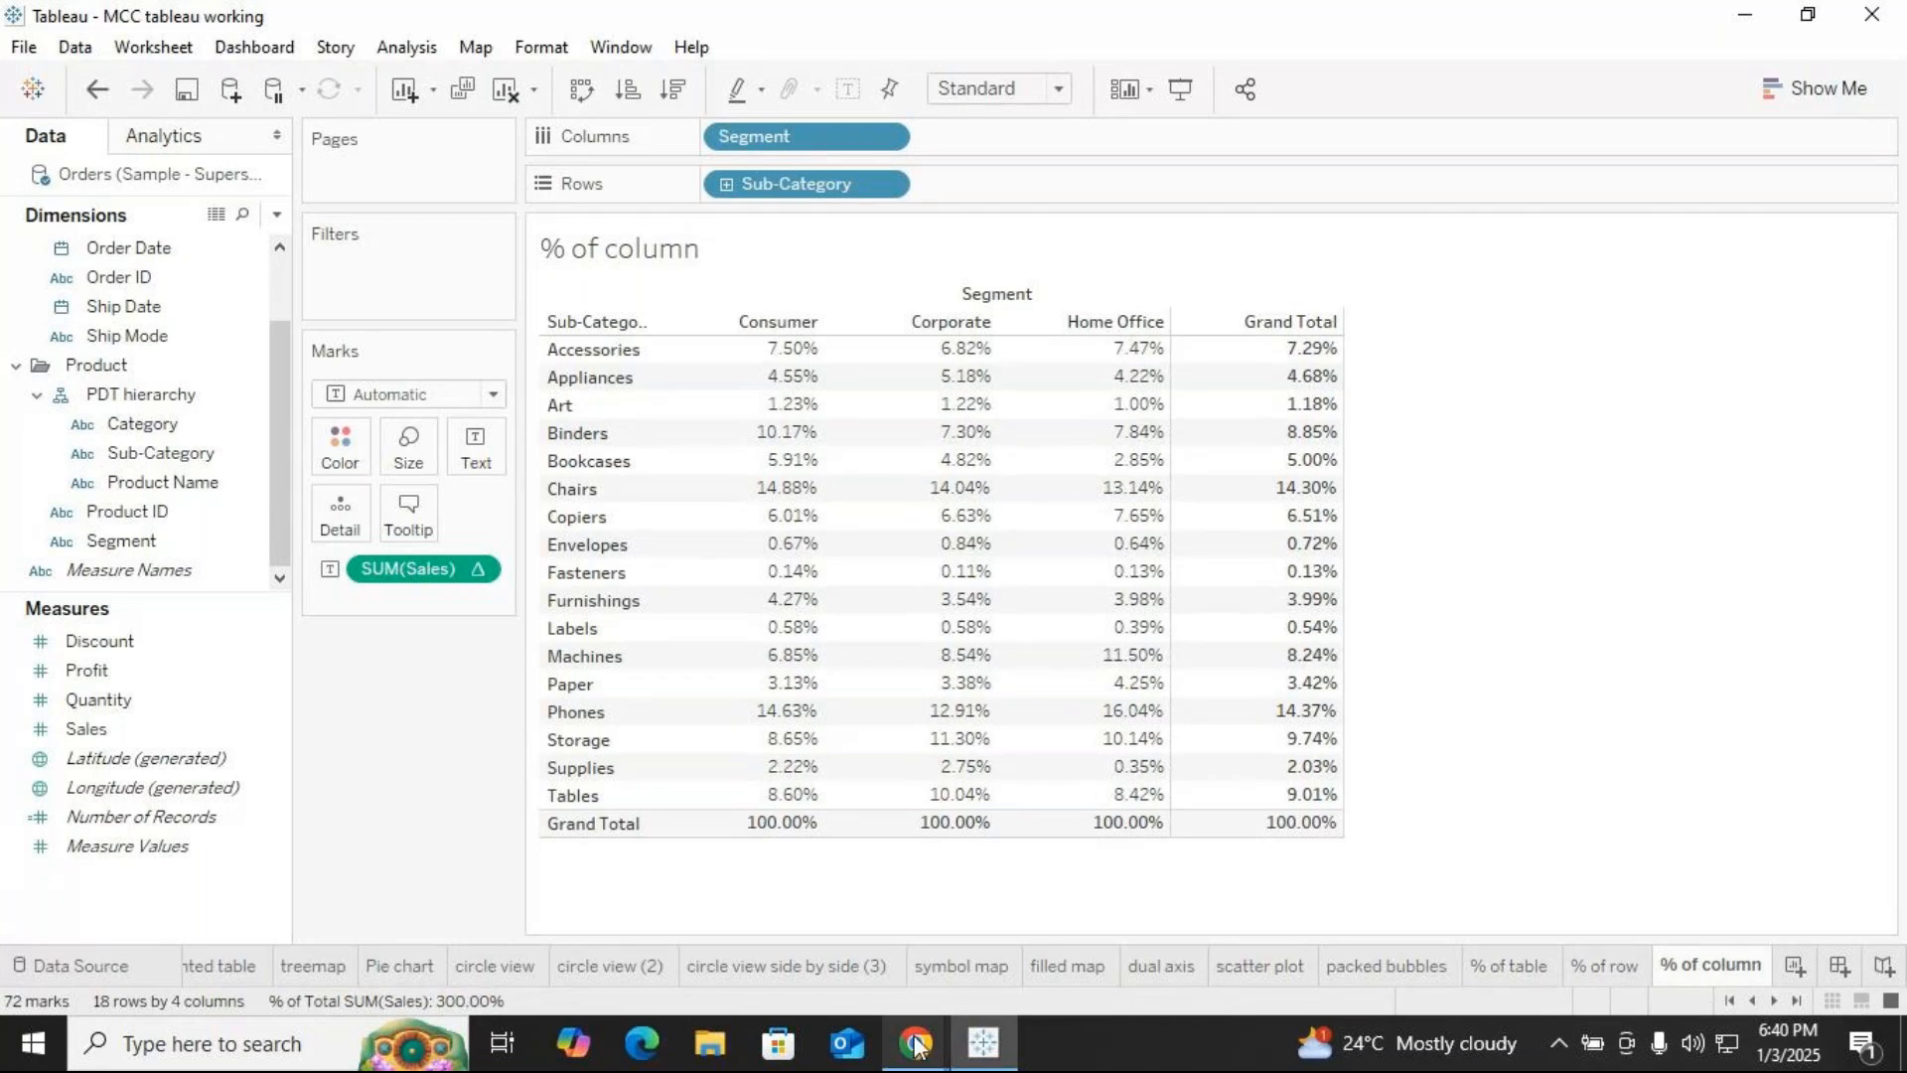
Switch to the GoTo Meeting window to mute the microphone, and return to the "% of table" worksheet in Tableau
mouse_move(916, 1043)
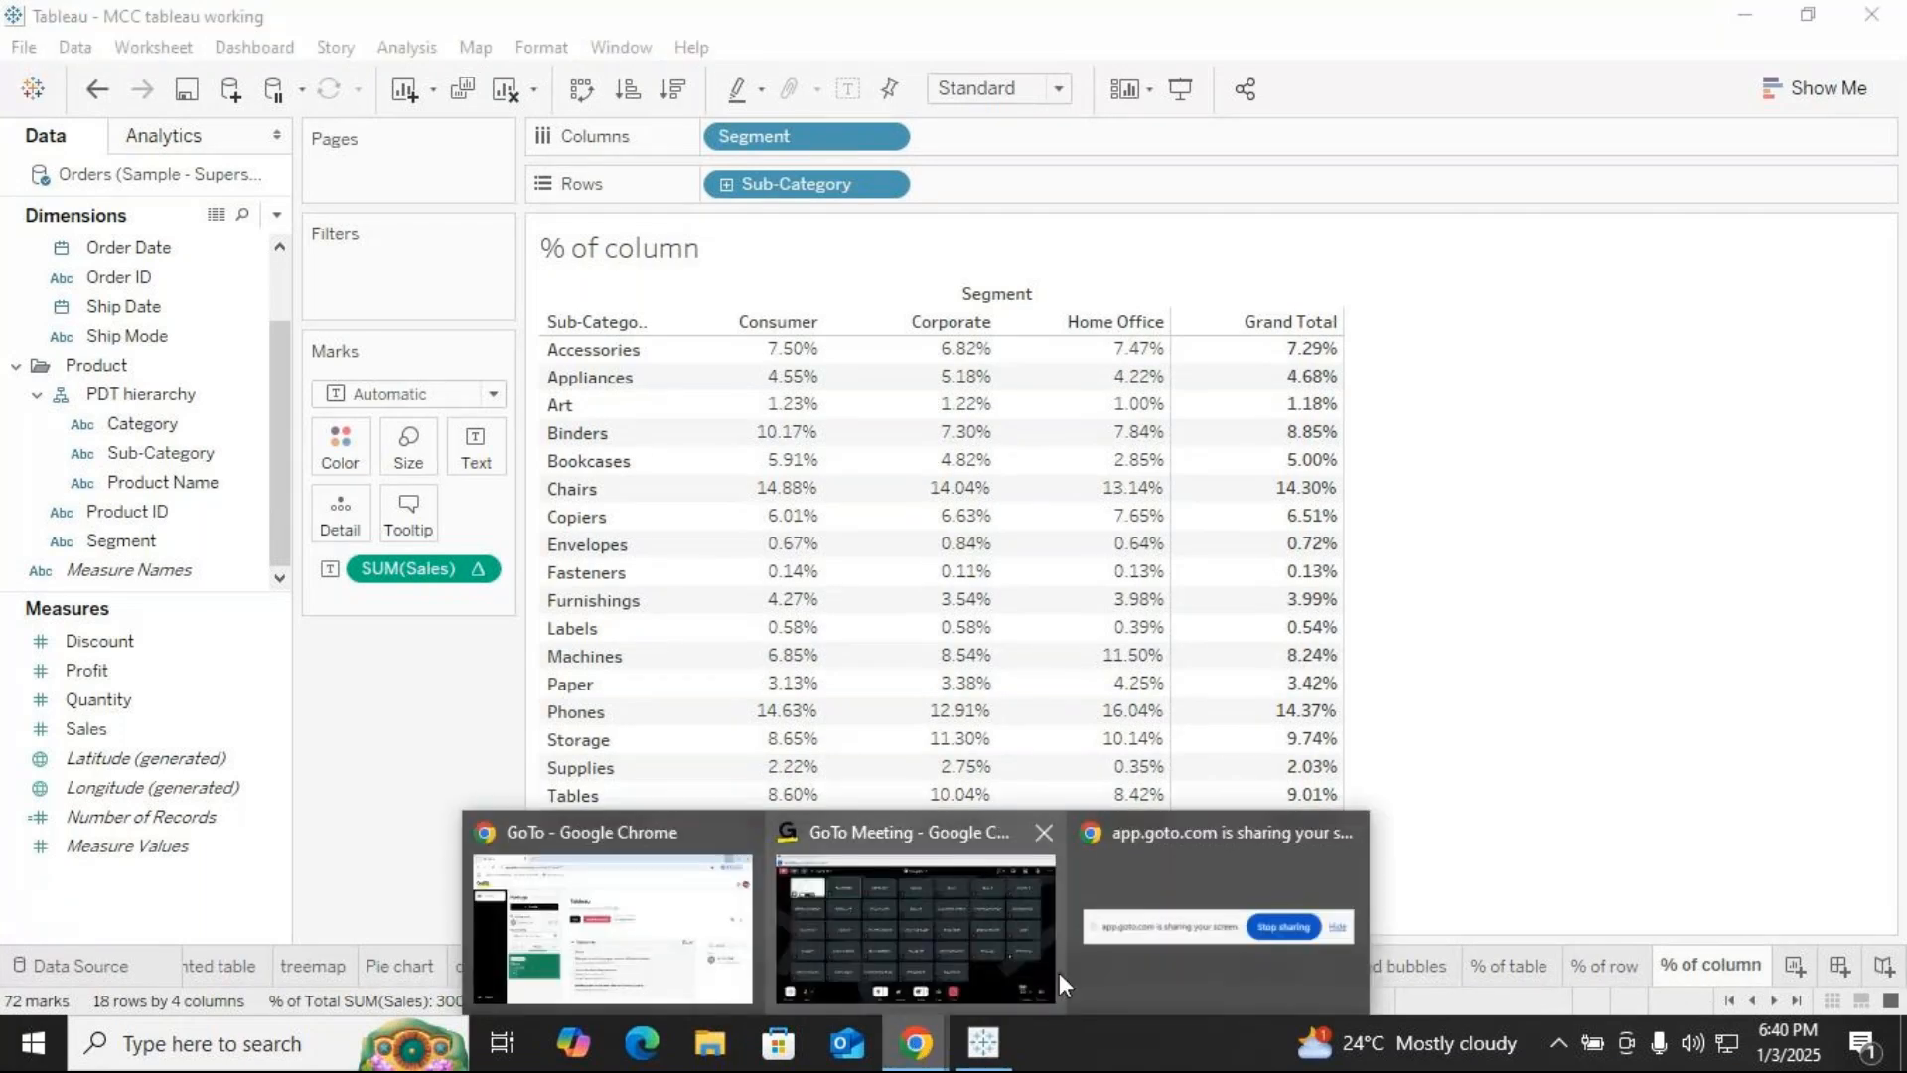
left_click(849, 924)
left_click(697, 929)
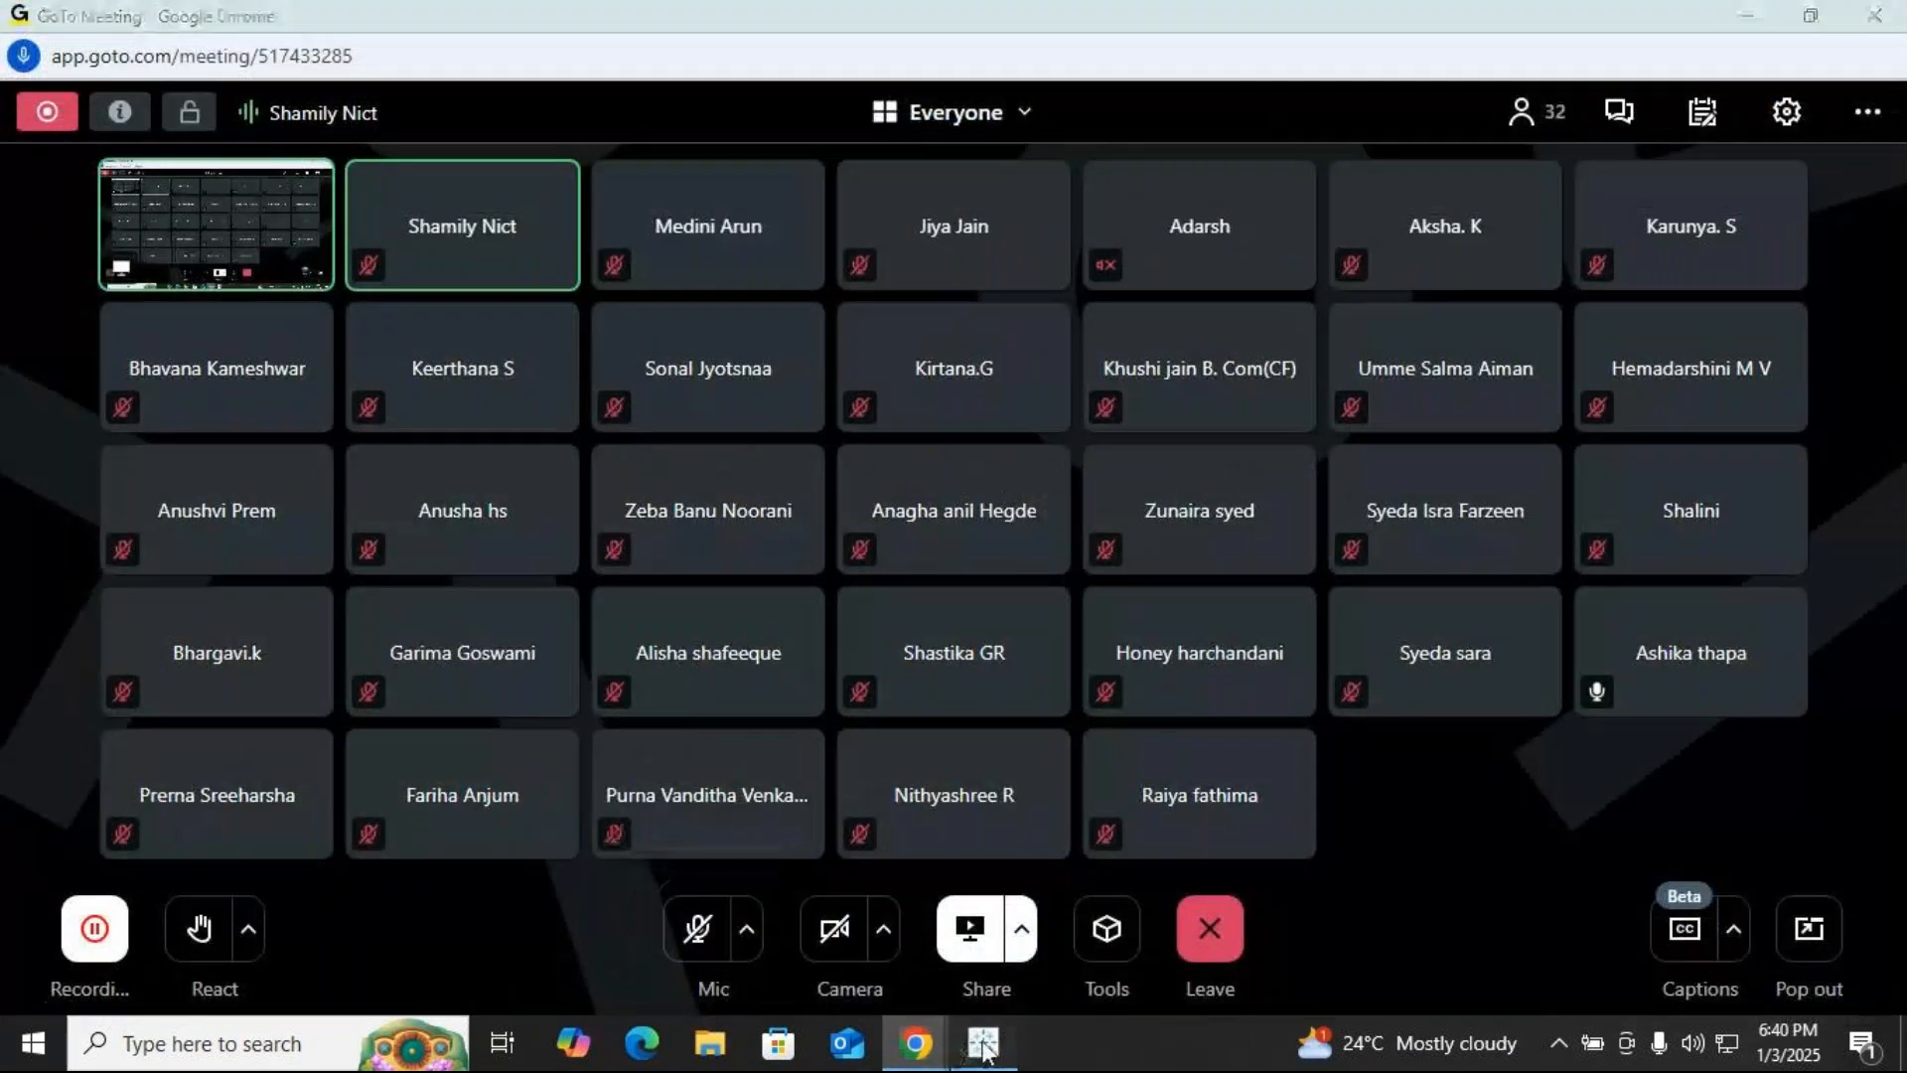
left_click(984, 1043)
left_click(1490, 969)
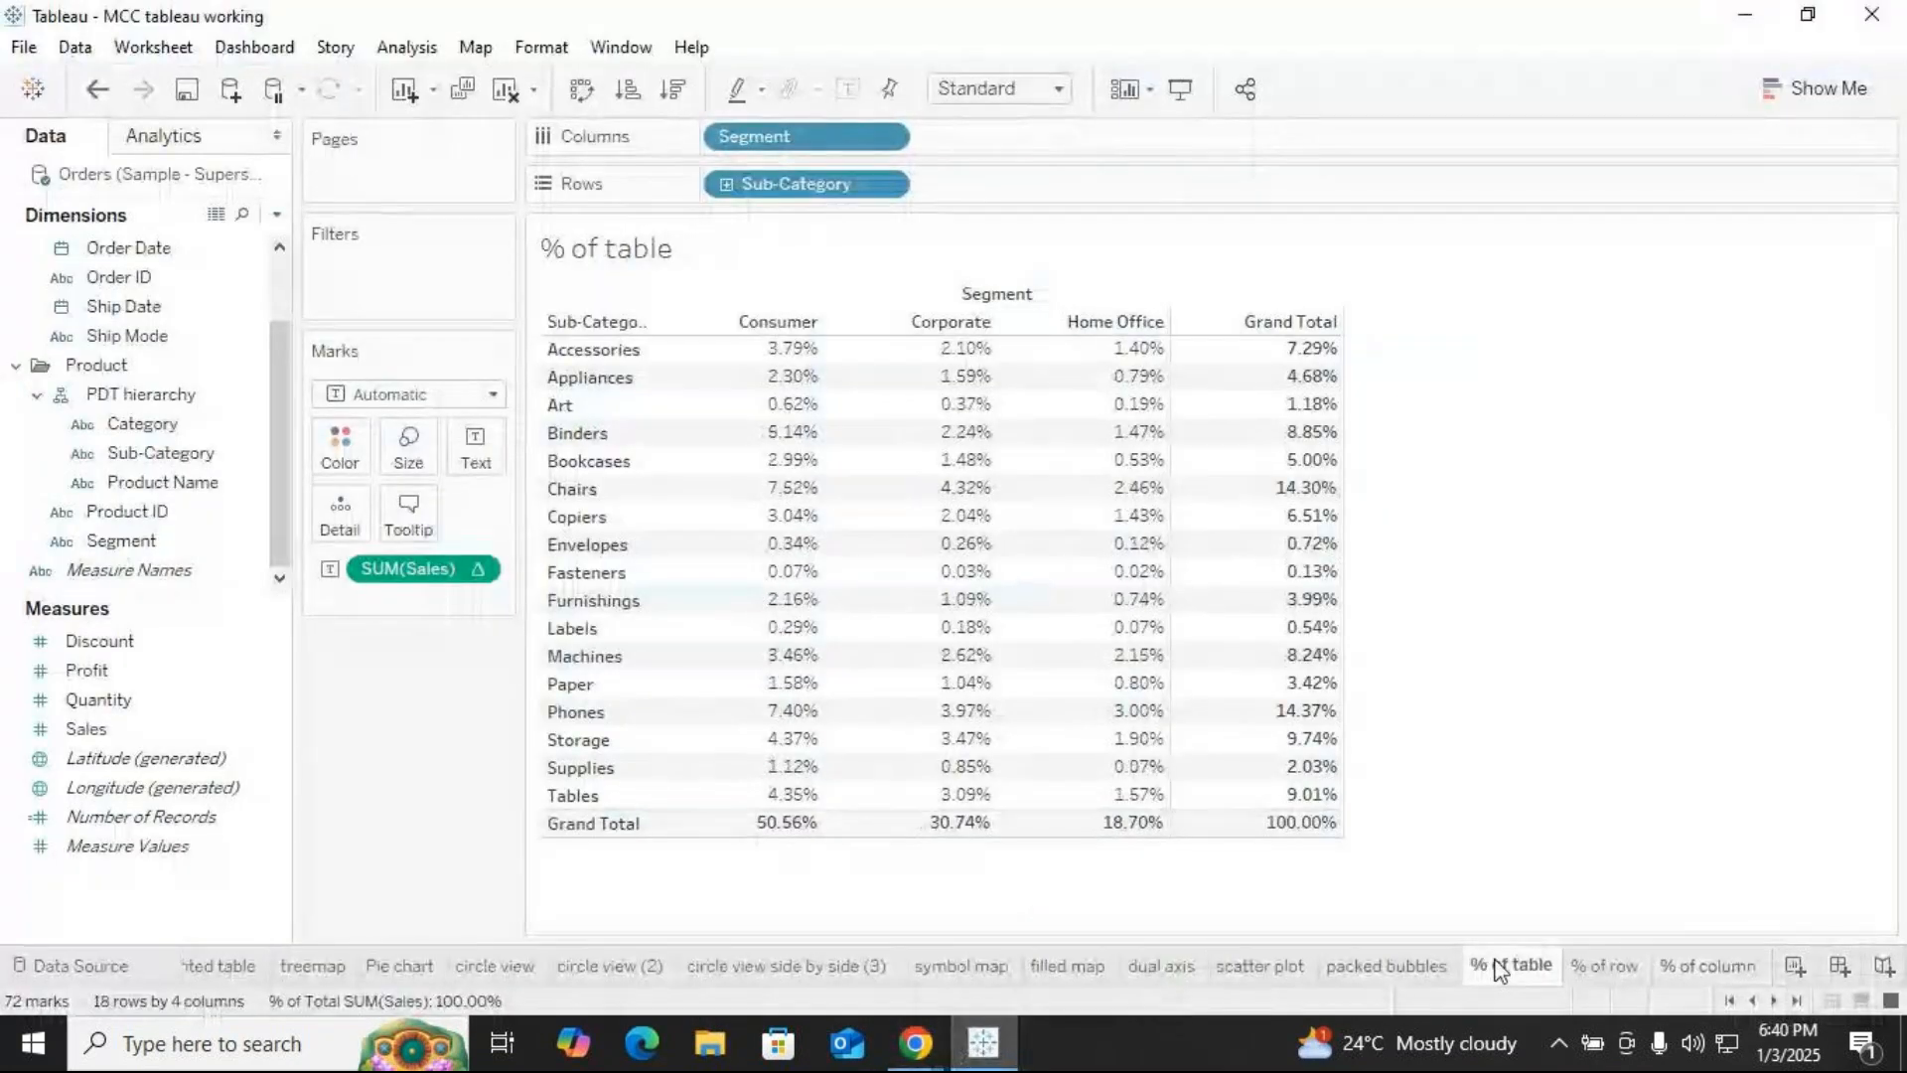
mouse_move(1500, 970)
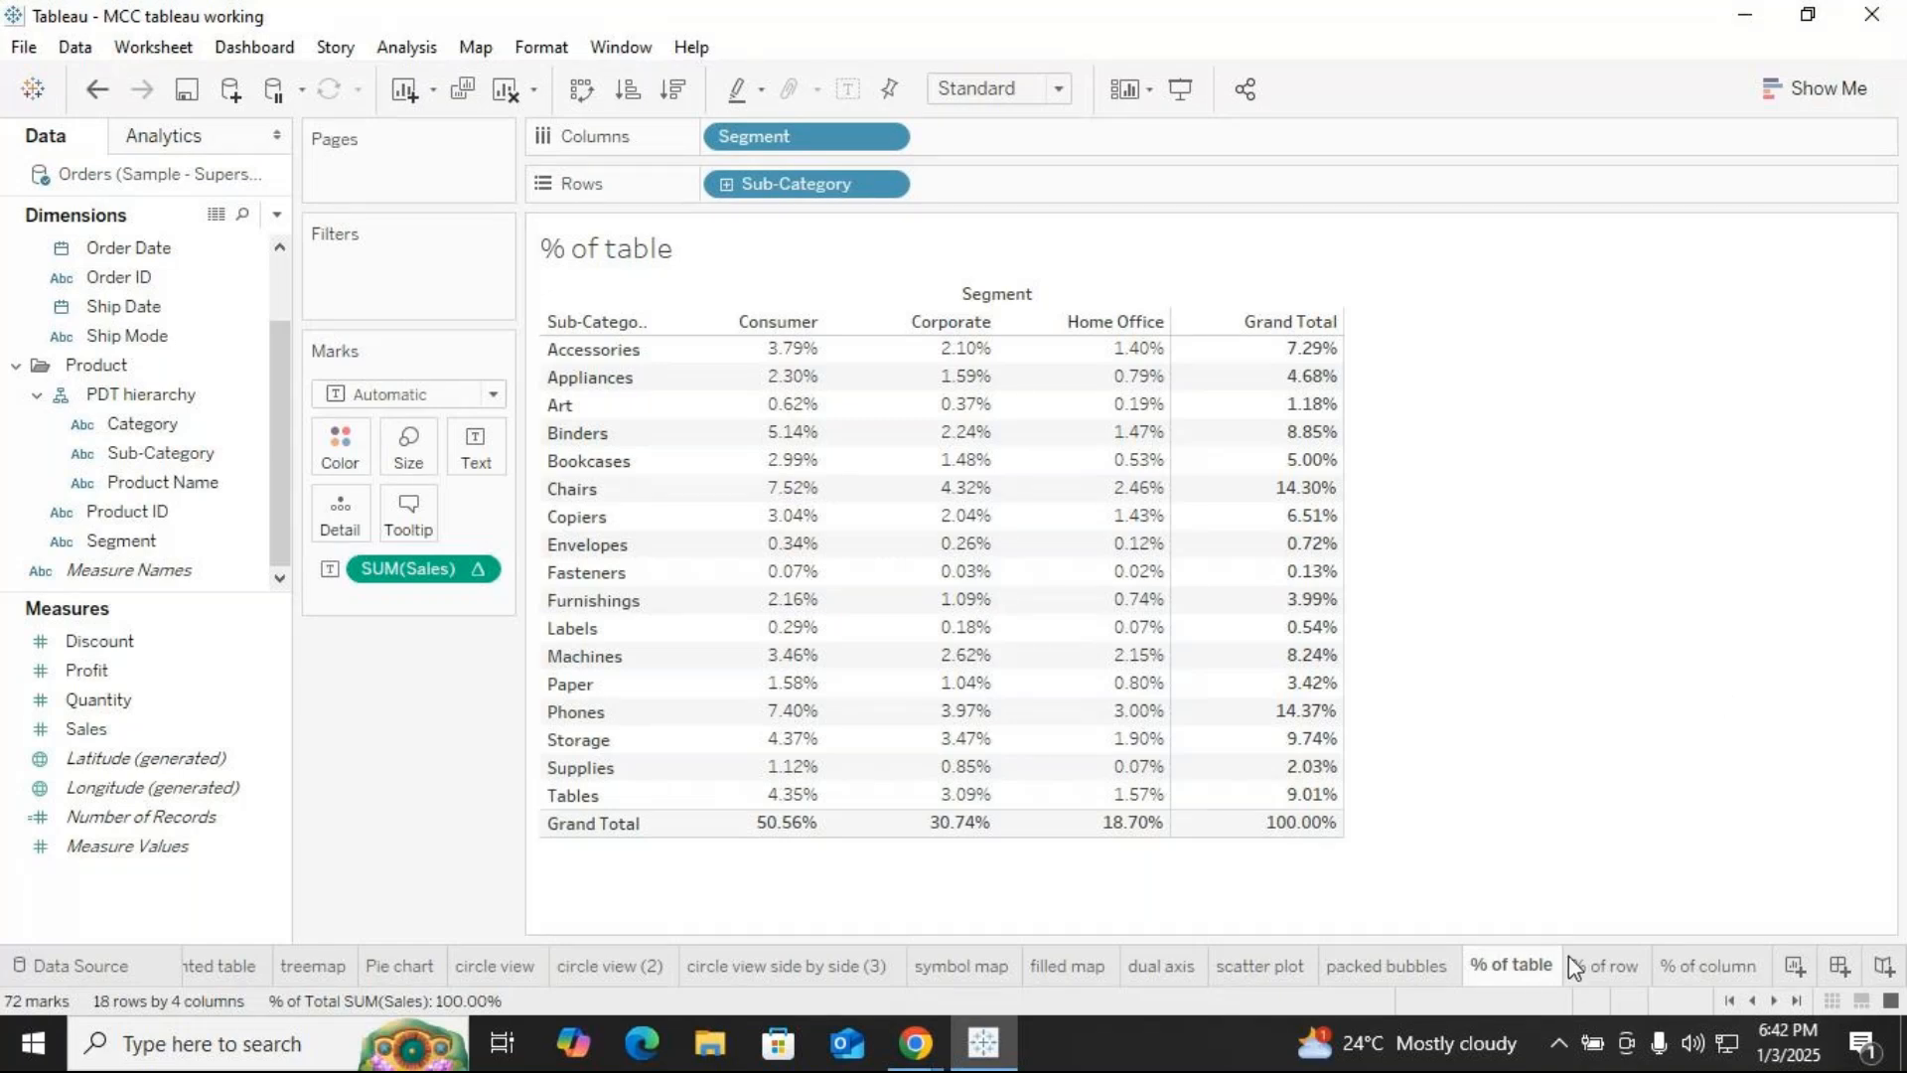
View the "% of row" and "% of column" worksheets, and collapse the Order and shipment and Product dimension folders
left_click(1595, 967)
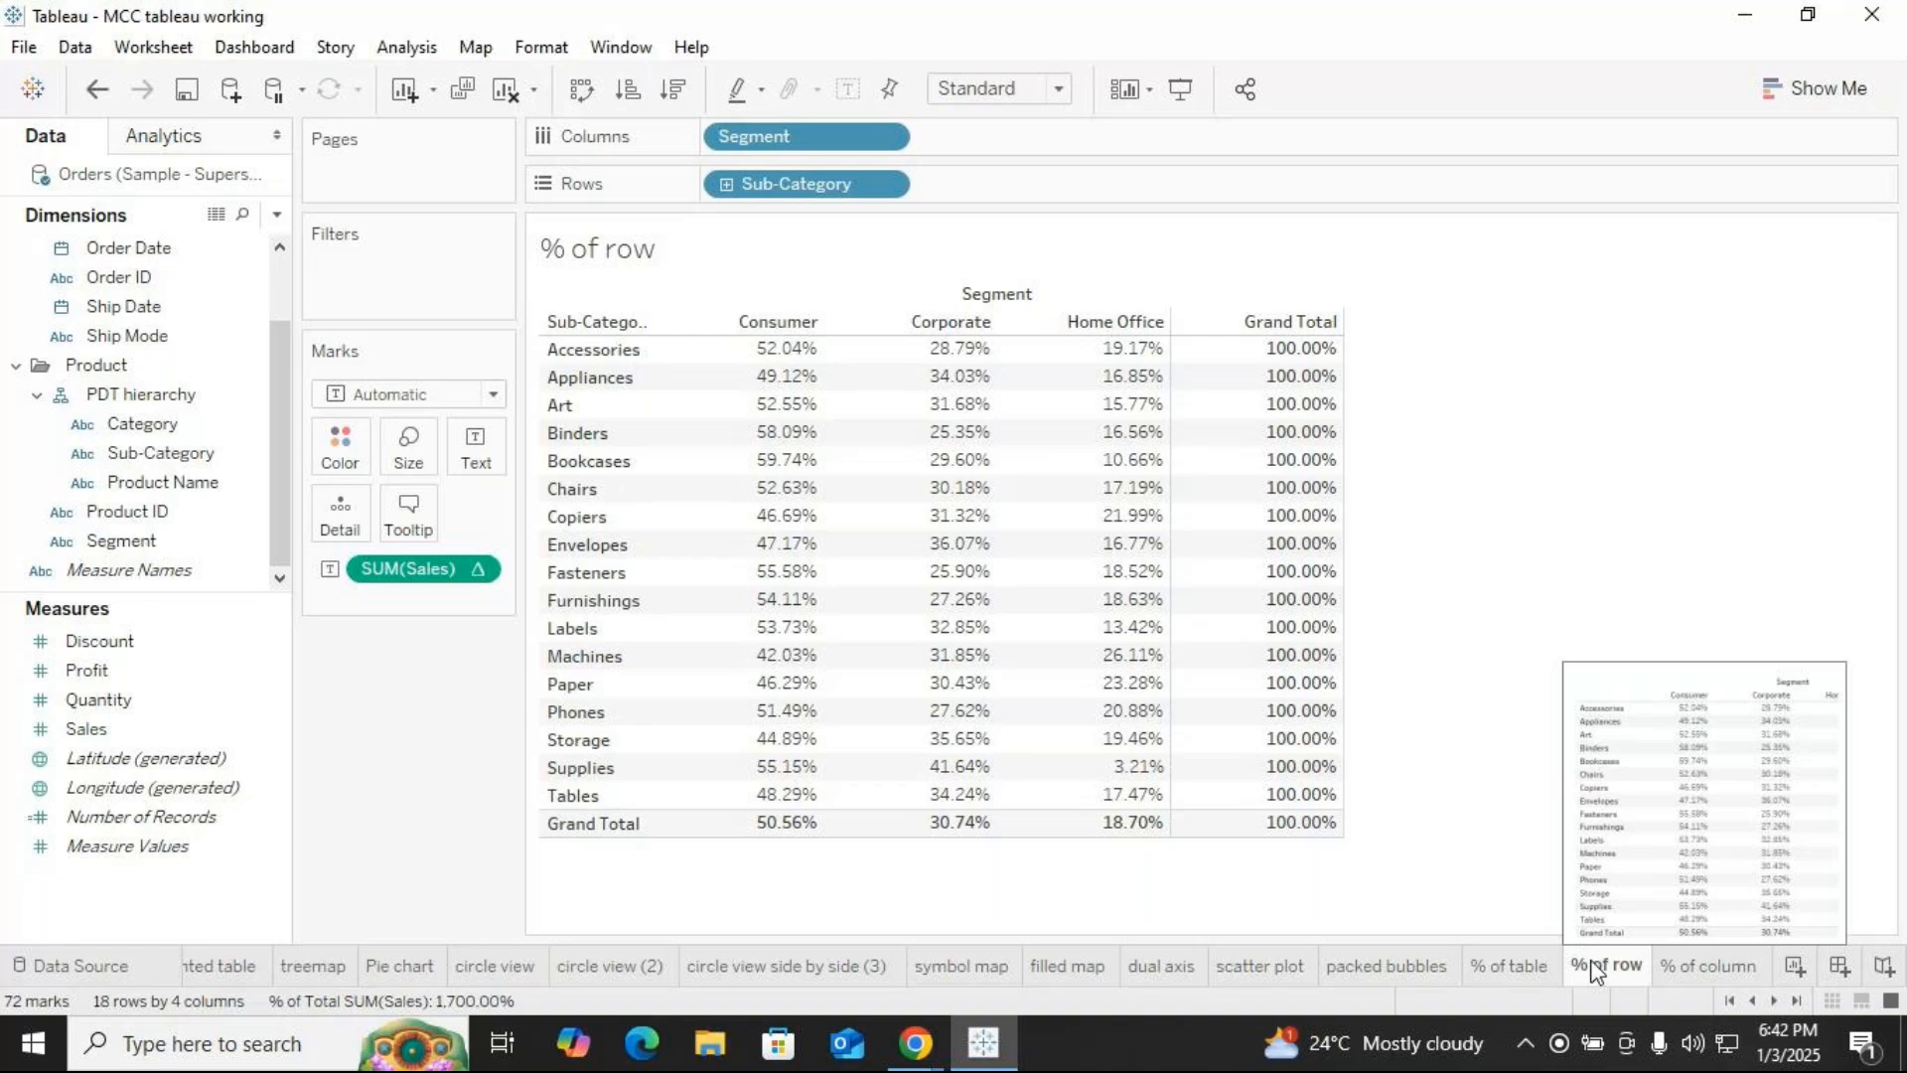
left_click(1674, 968)
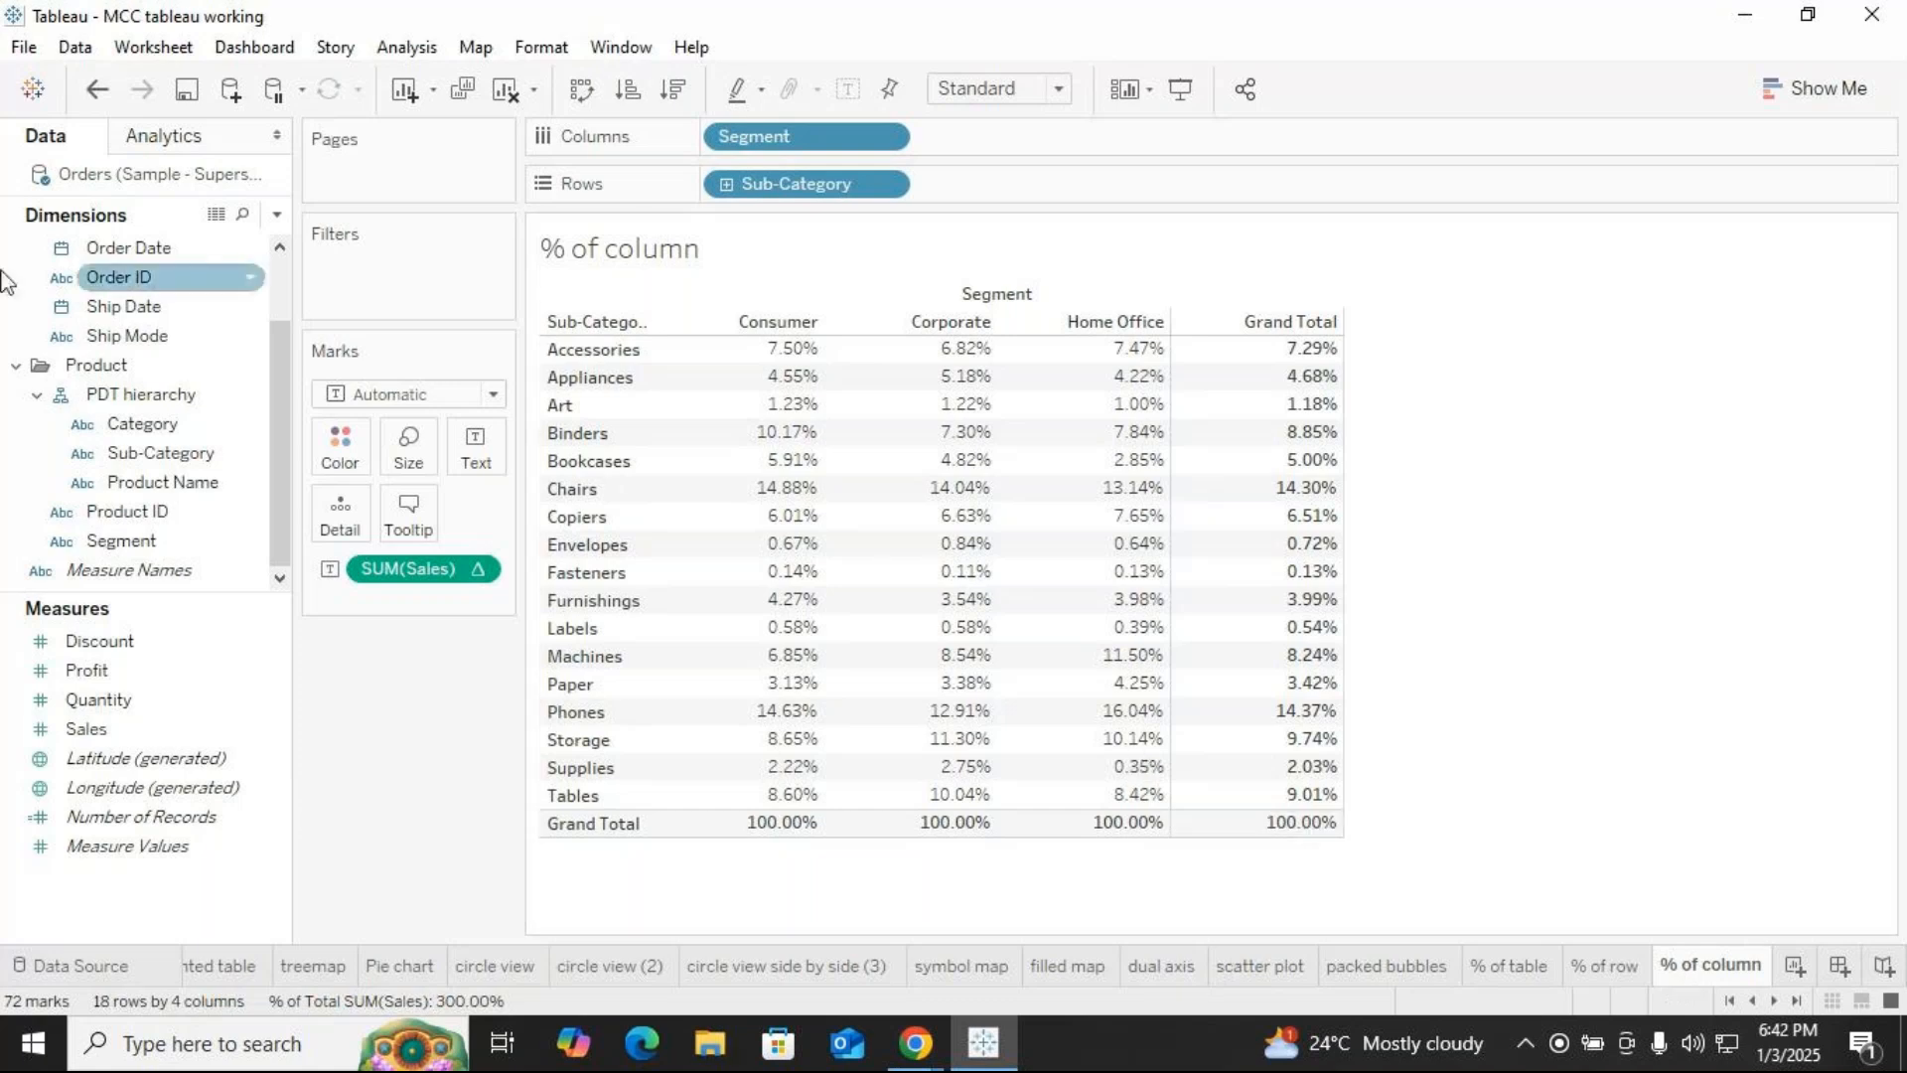
scroll(39, 298, "up", 2)
left_click(15, 309)
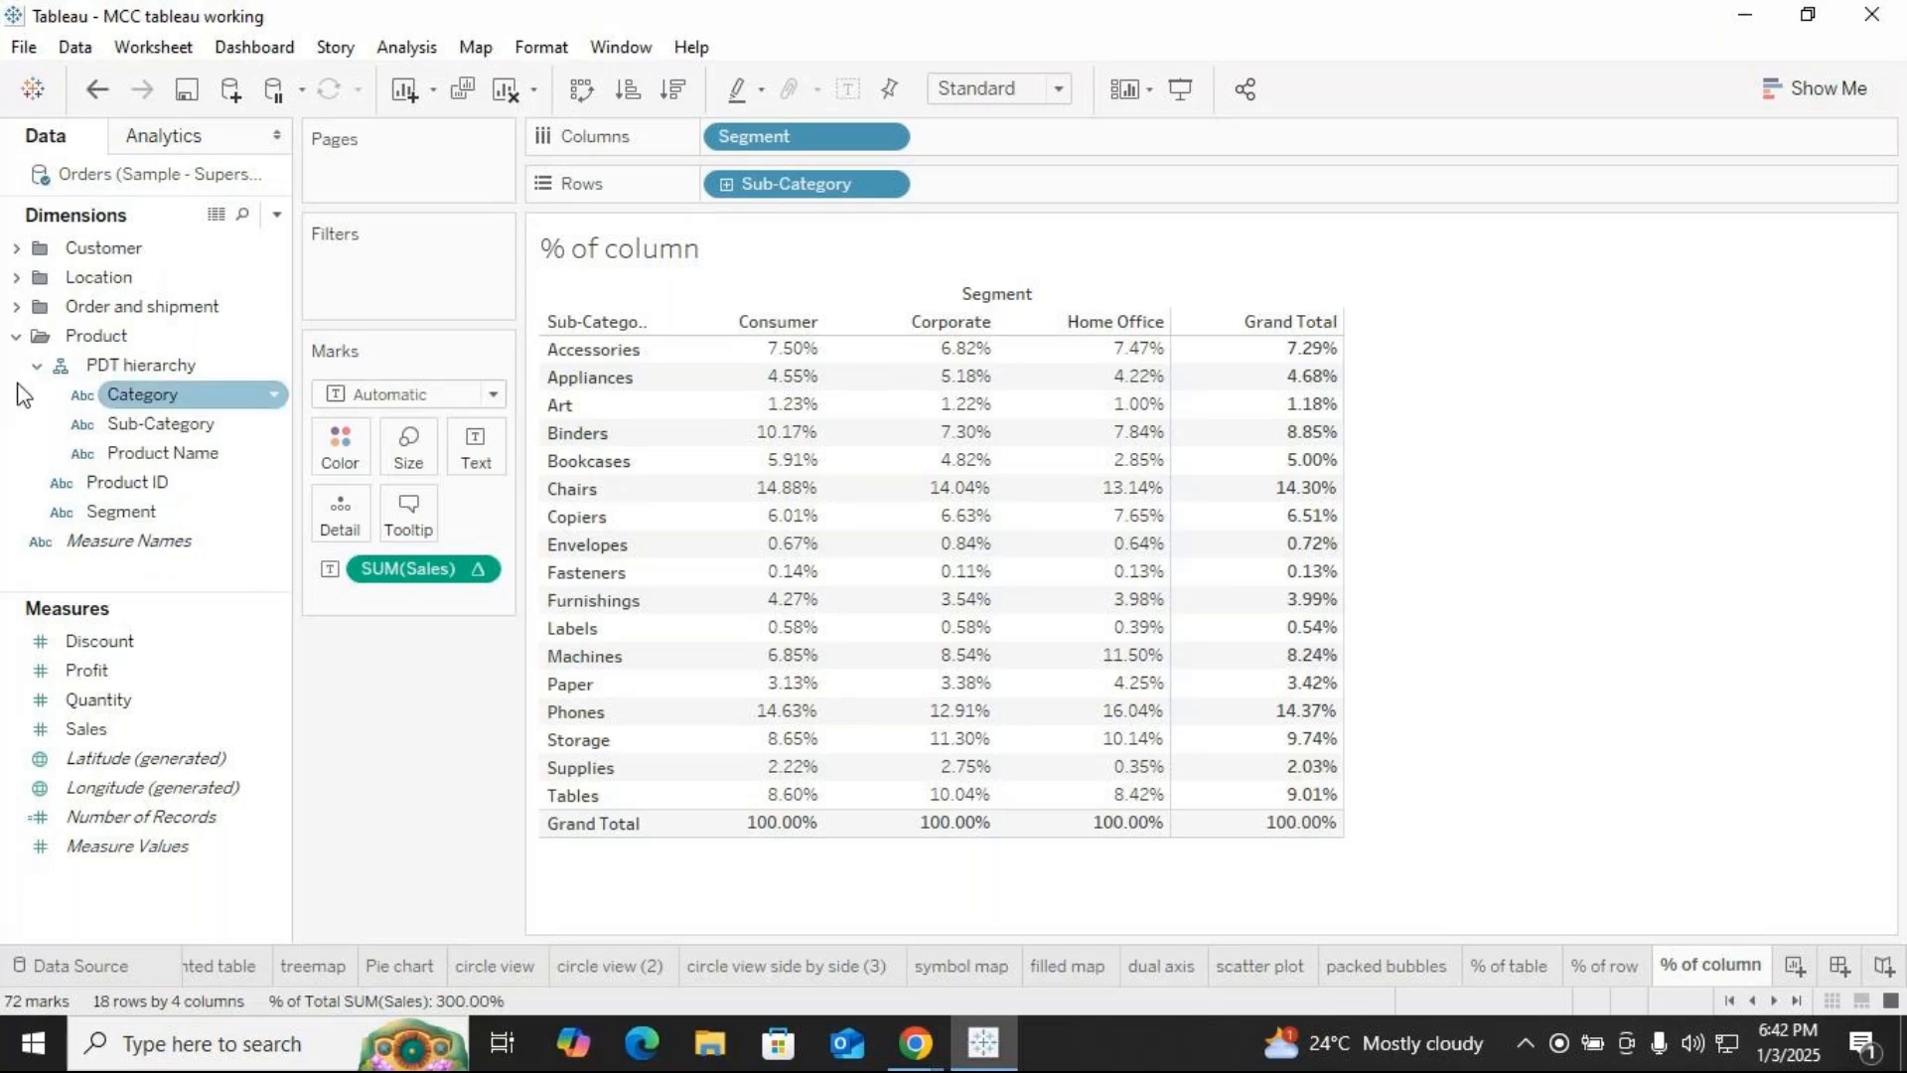
left_click(18, 336)
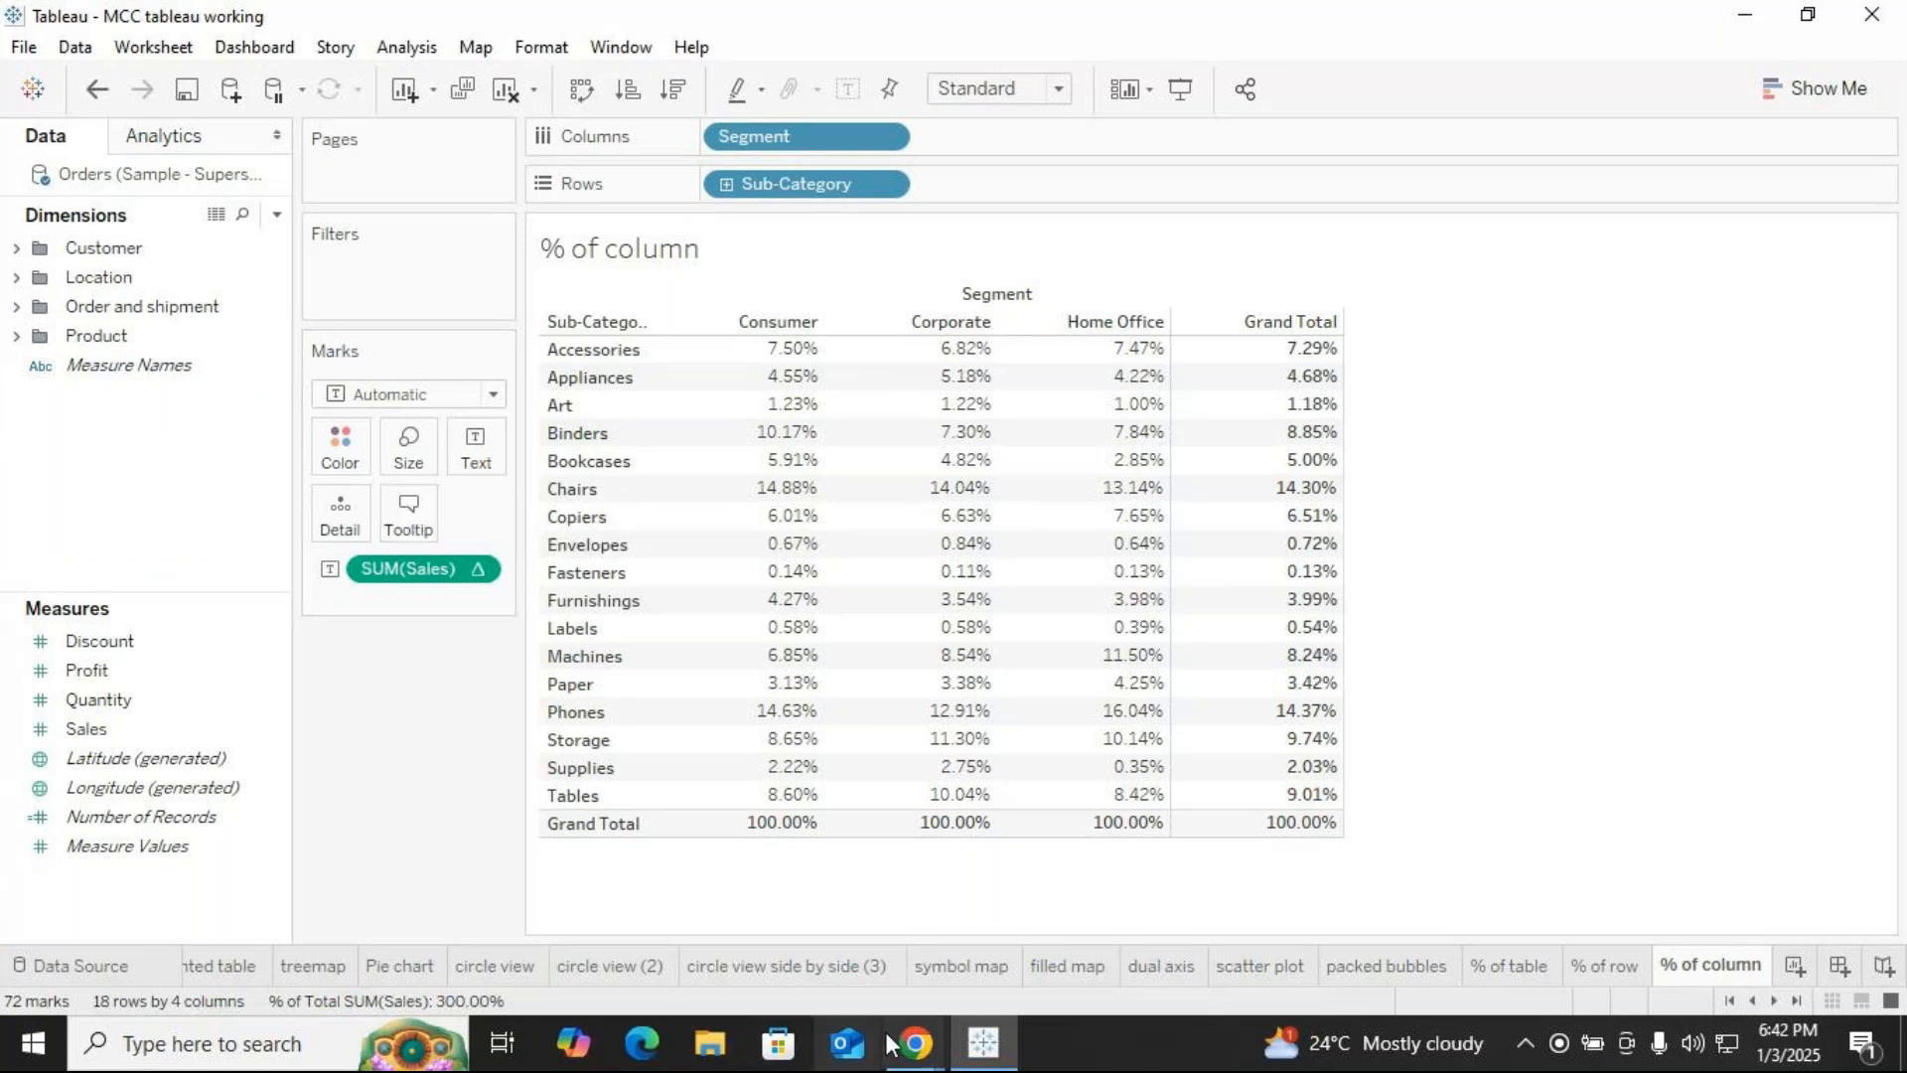
Switch to the GoTo Meeting window to check the meeting, and return to Tableau
mouse_move(898, 1048)
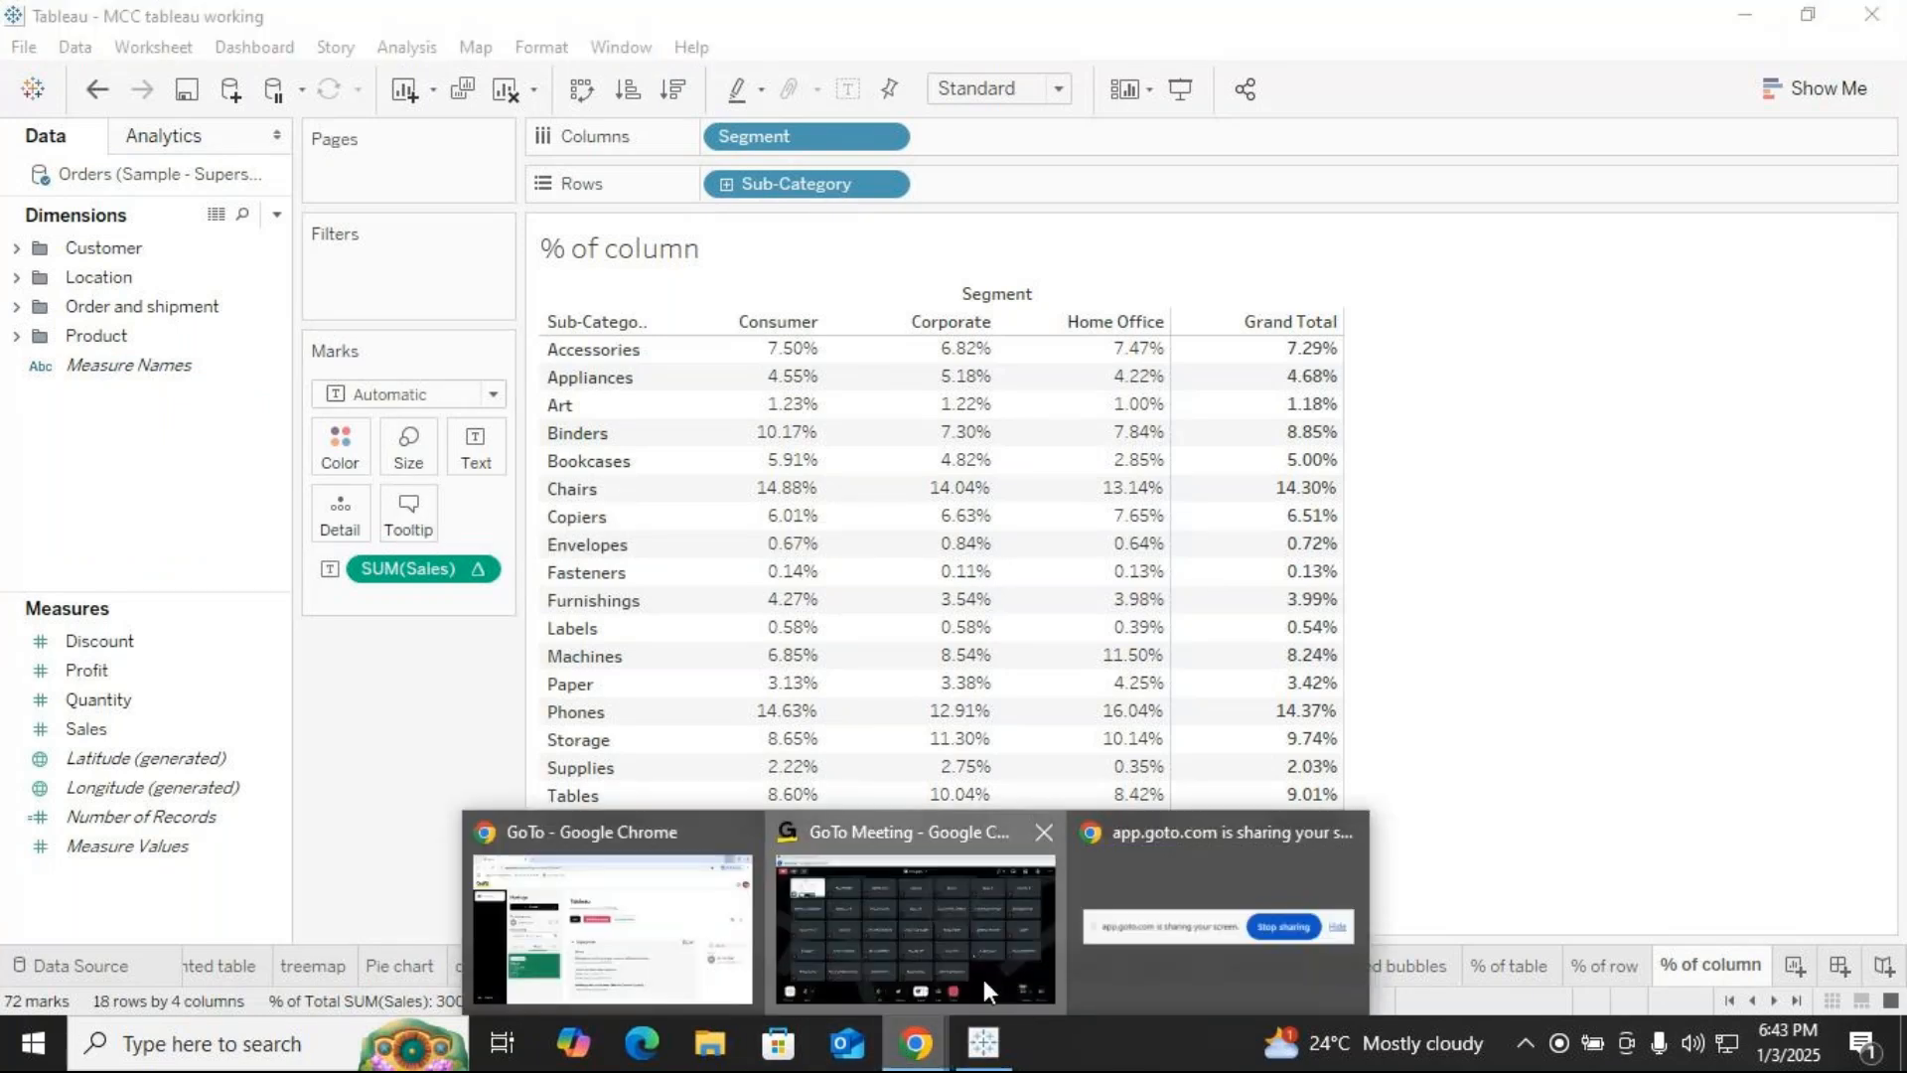
left_click(983, 979)
left_click(718, 949)
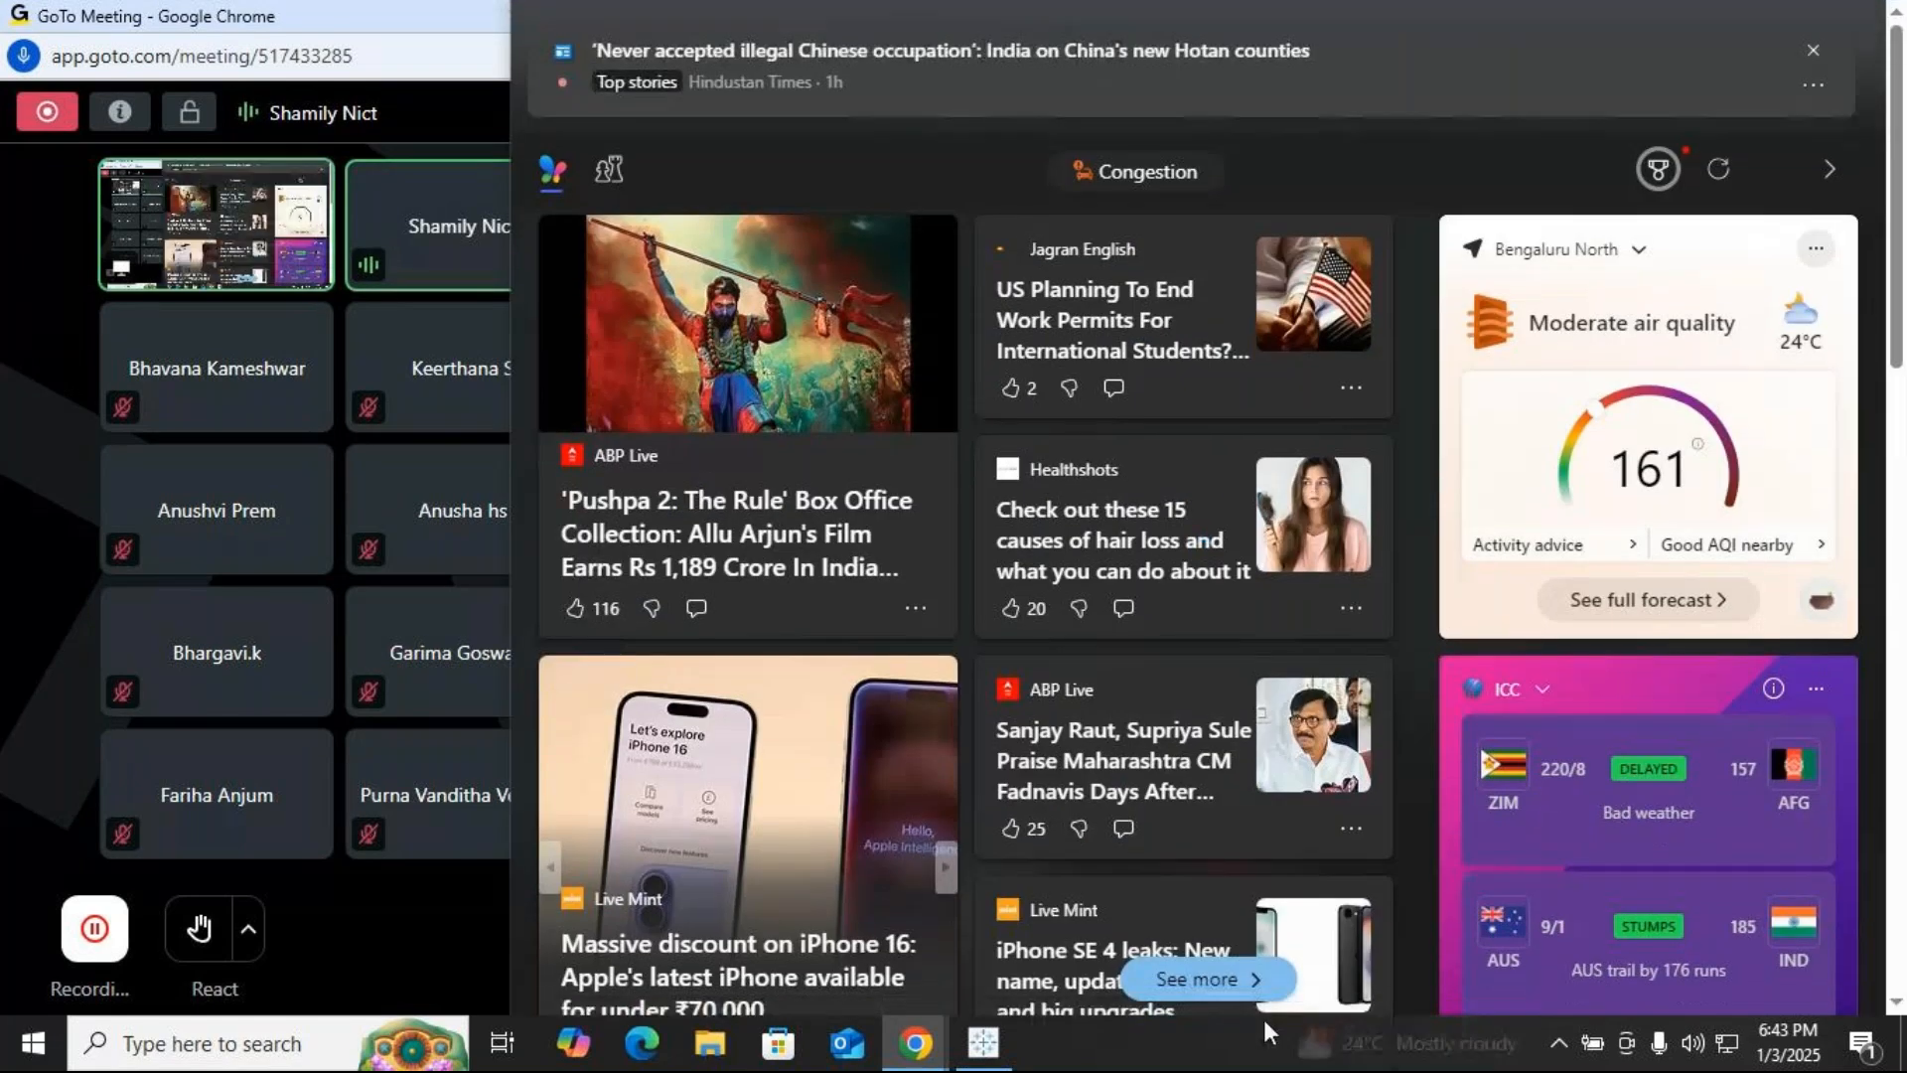
left_click(984, 1043)
Create a new worksheet with a bar chart of Sales on Columns by Sub-Category on Rows, sorted by Sales in descending order
left_click(1794, 968)
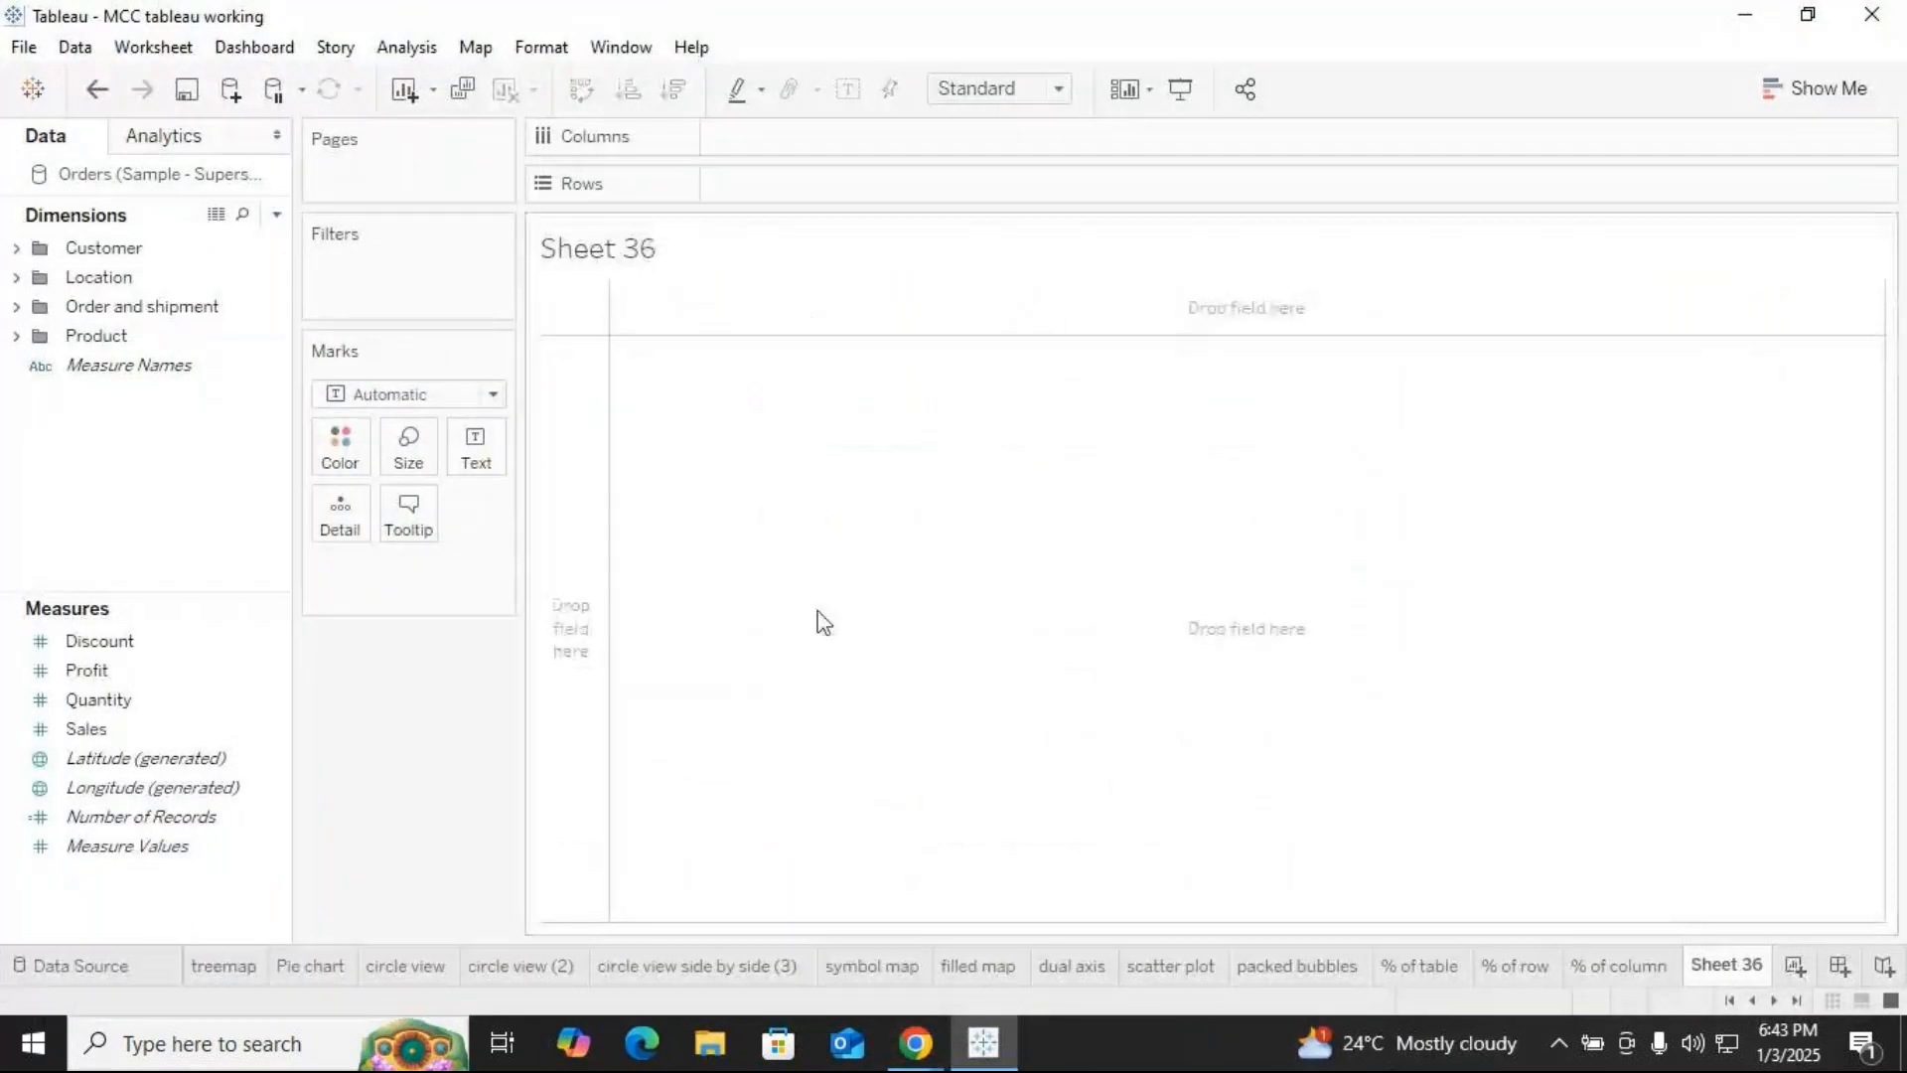
left_click(16, 334)
left_click(184, 516)
left_click_drag(151, 423, 771, 200)
left_click_drag(99, 729, 780, 157)
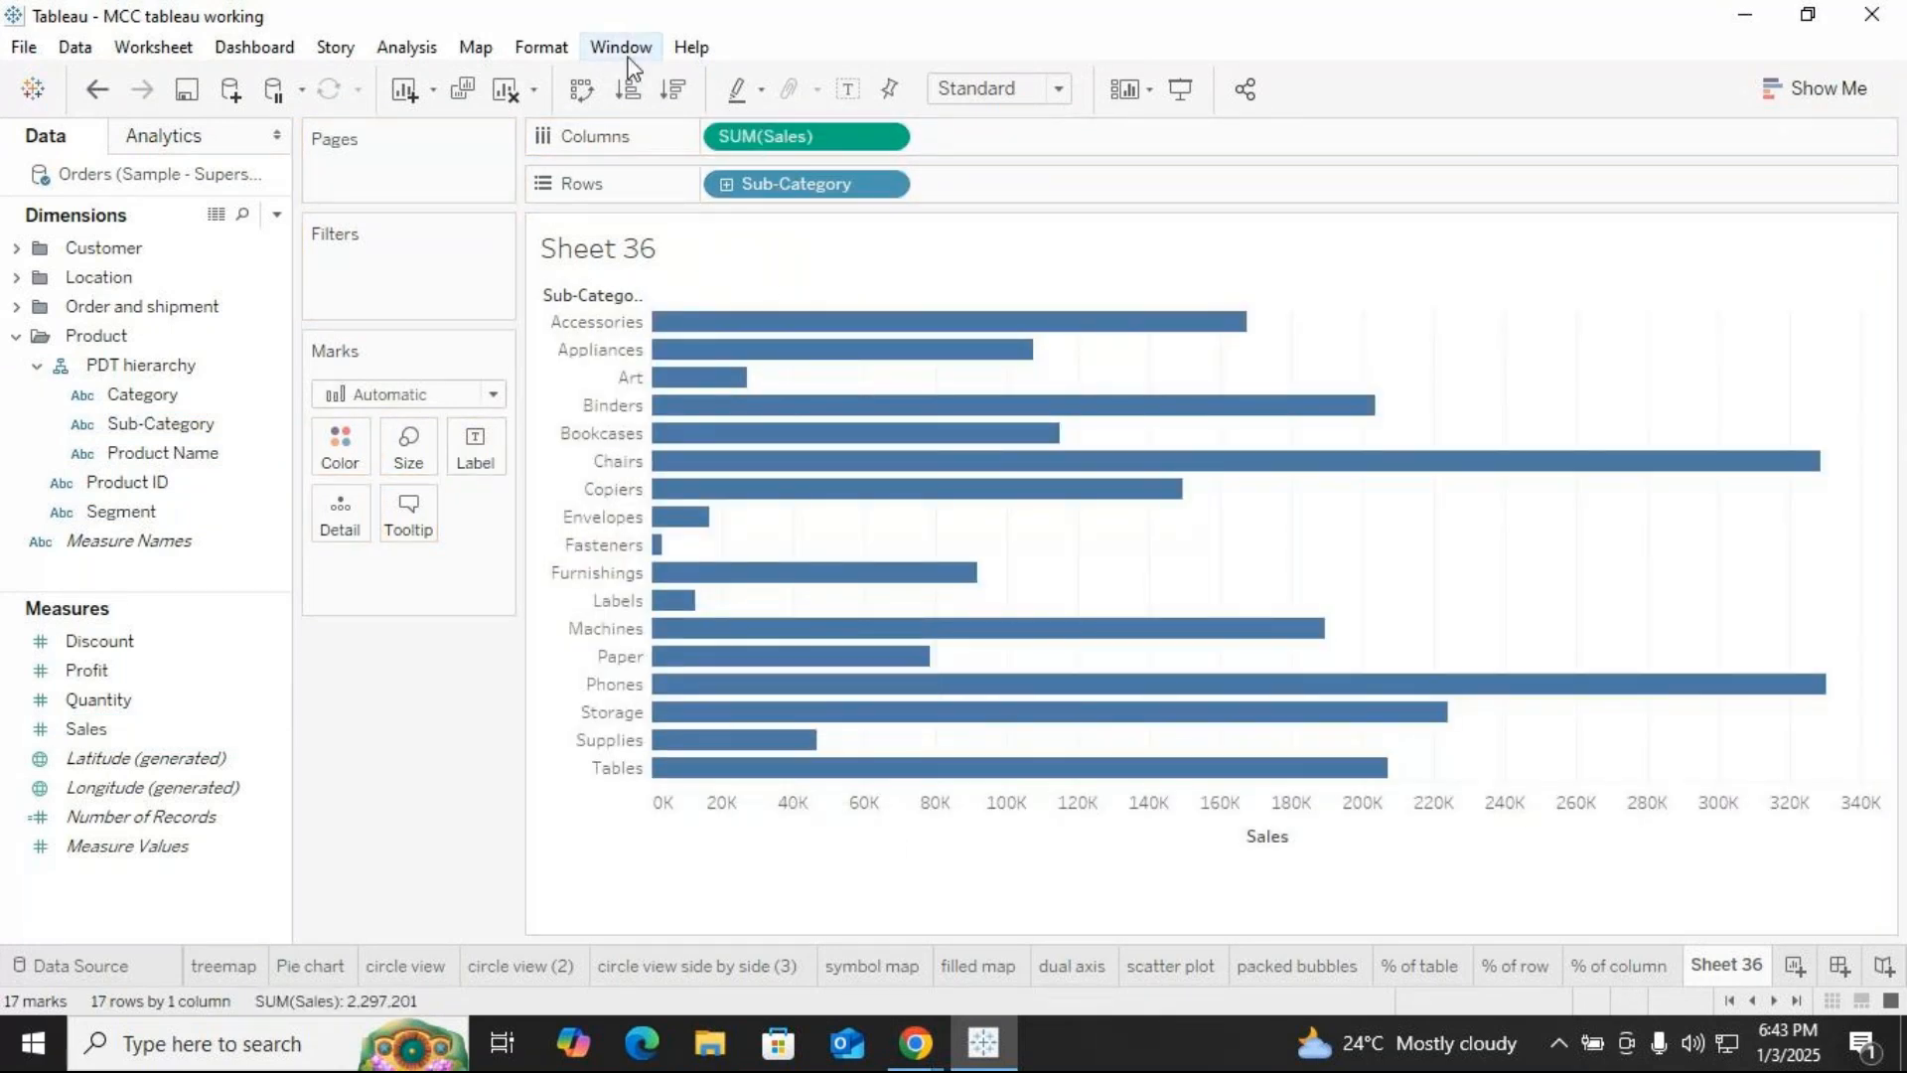
left_click(672, 92)
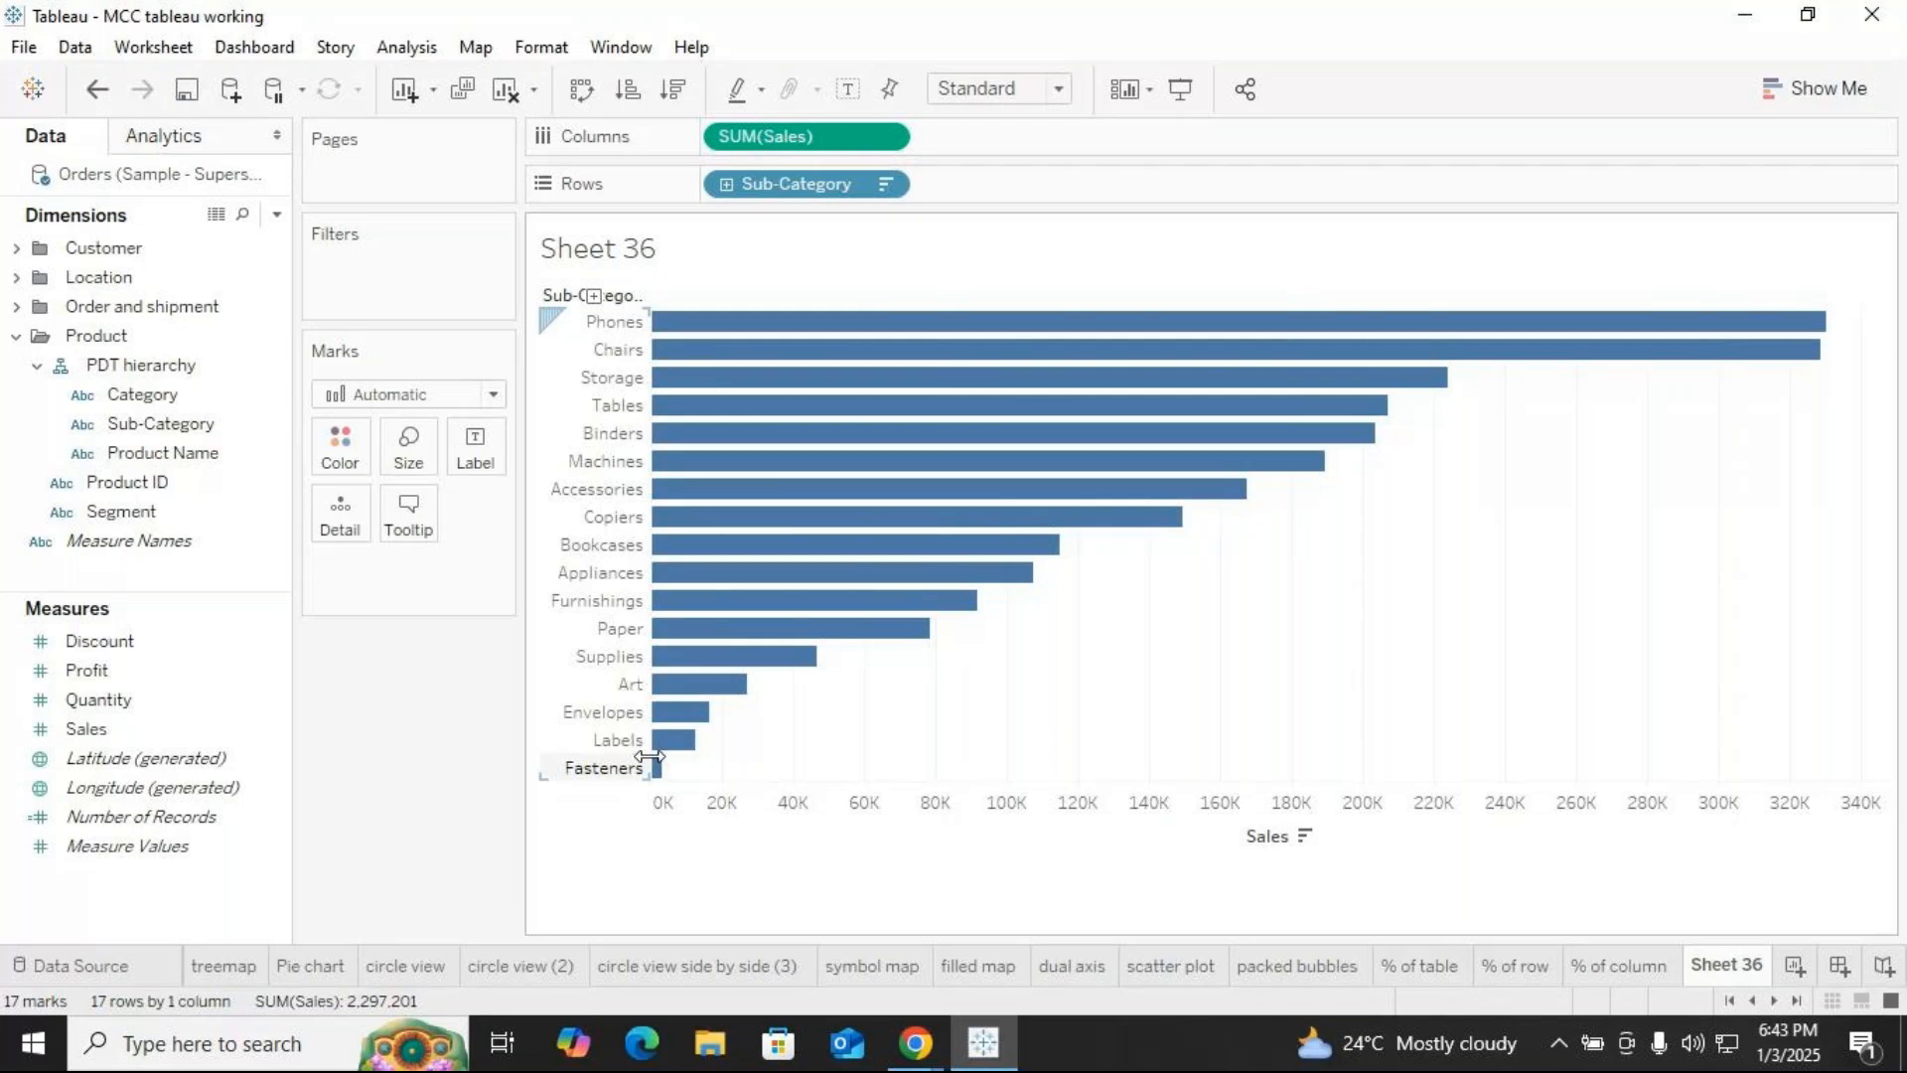
mouse_move(664, 707)
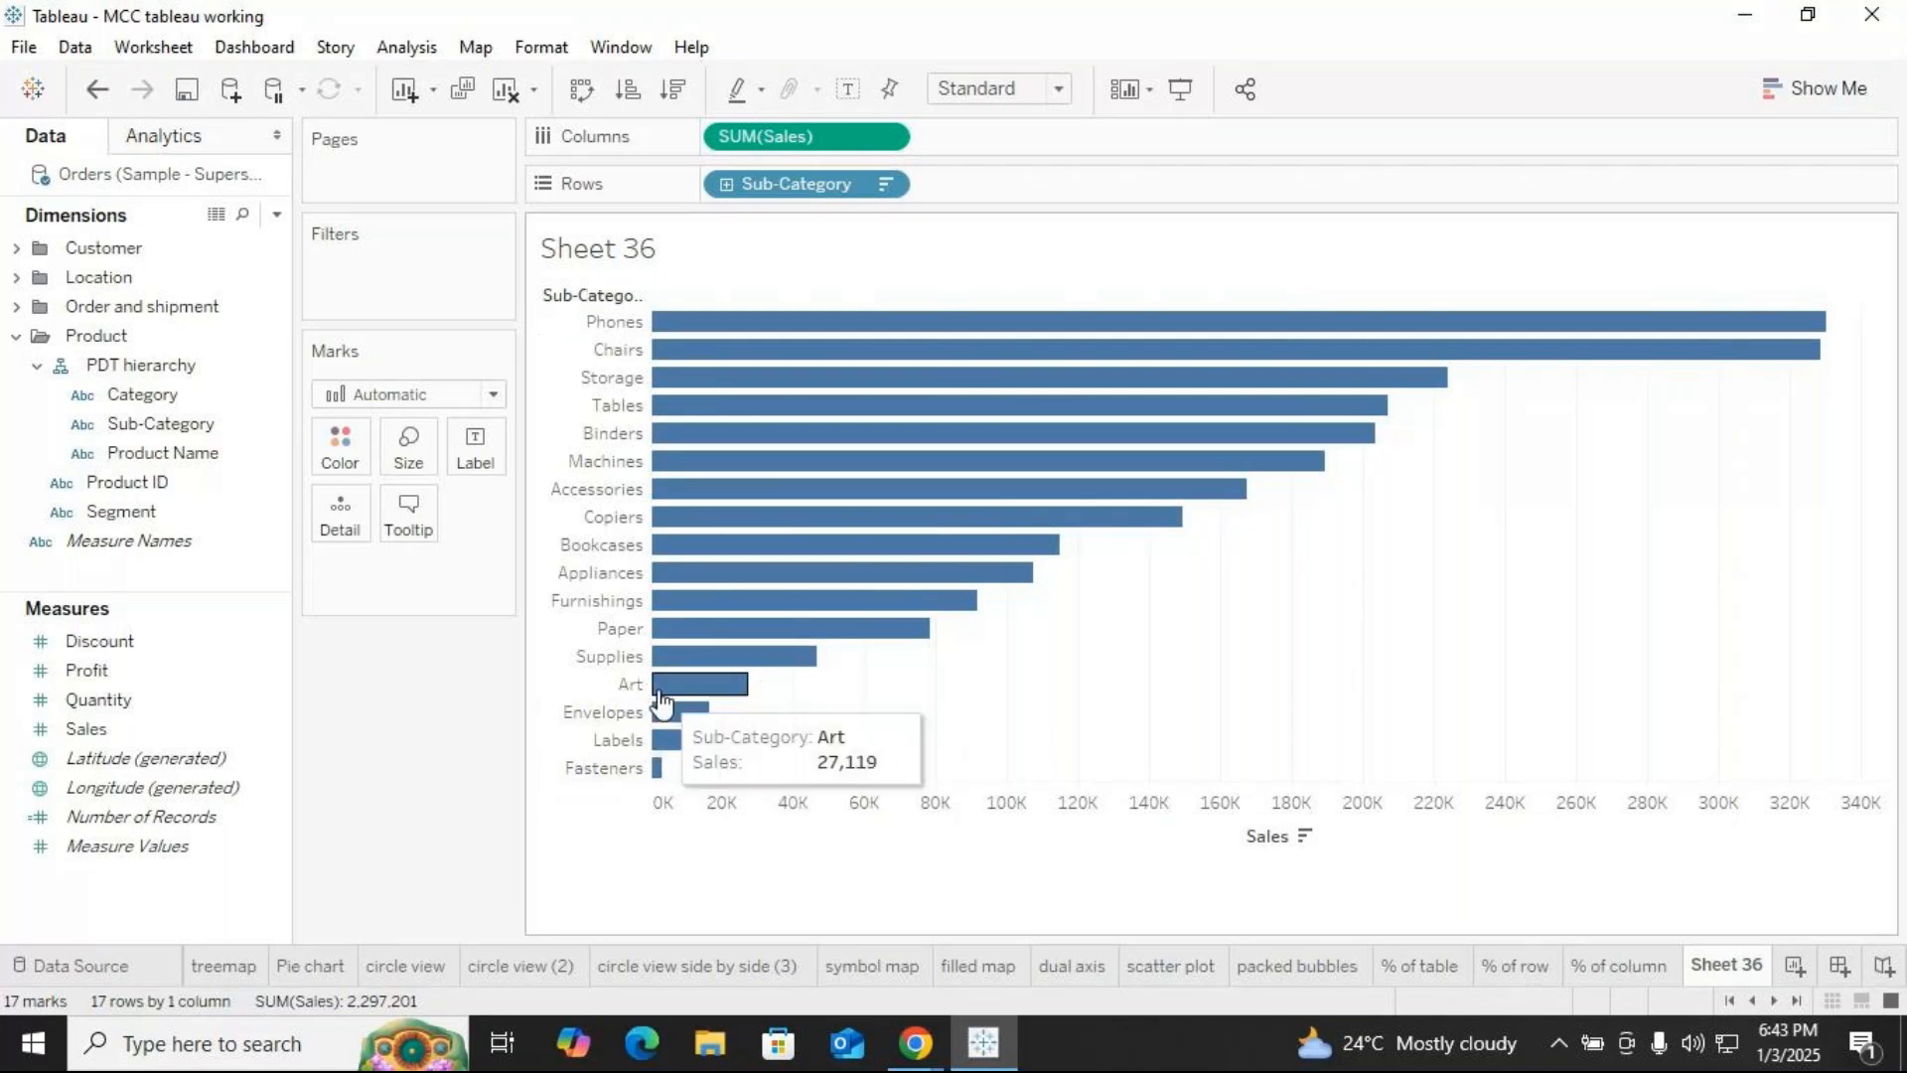
Group the Supplies, Art, Envelopes, Labels and Fasteners bars in the sales chart
mouse_move(653, 789)
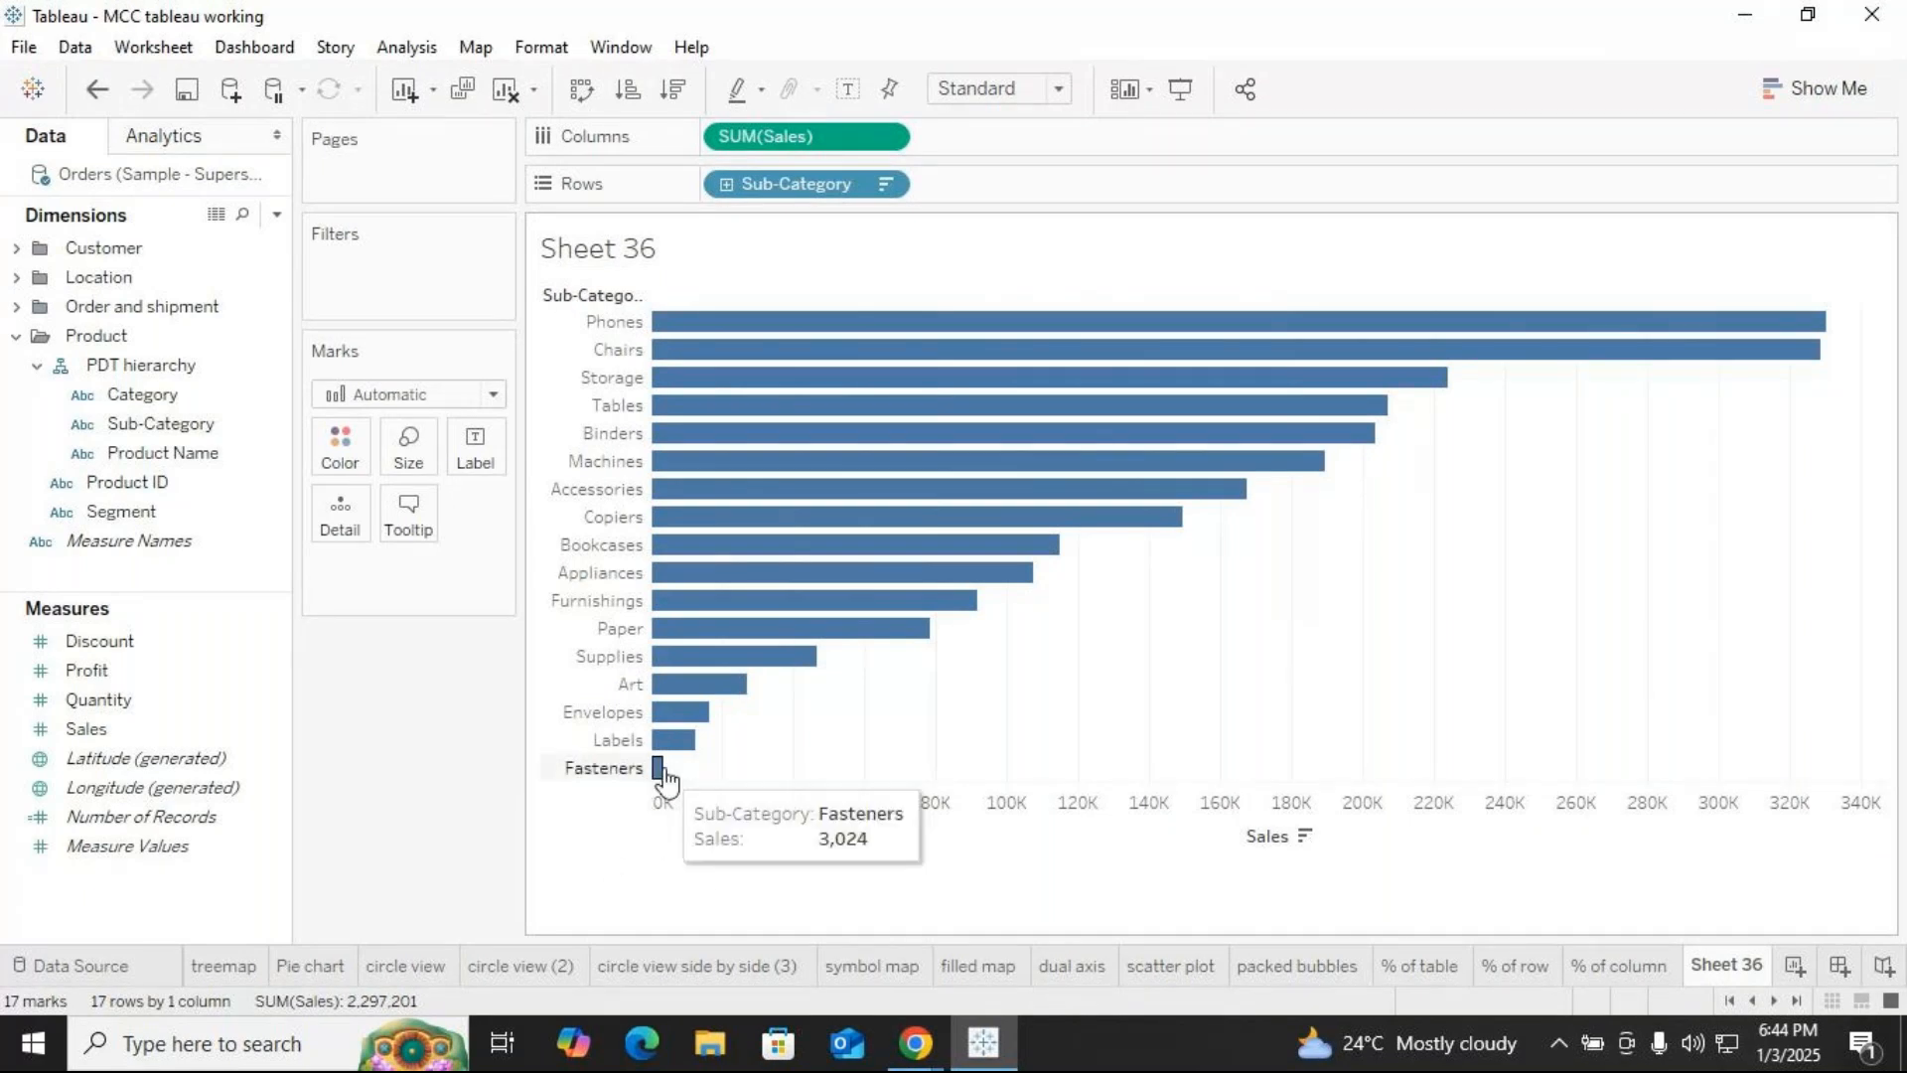
left_click_drag(664, 780, 697, 662)
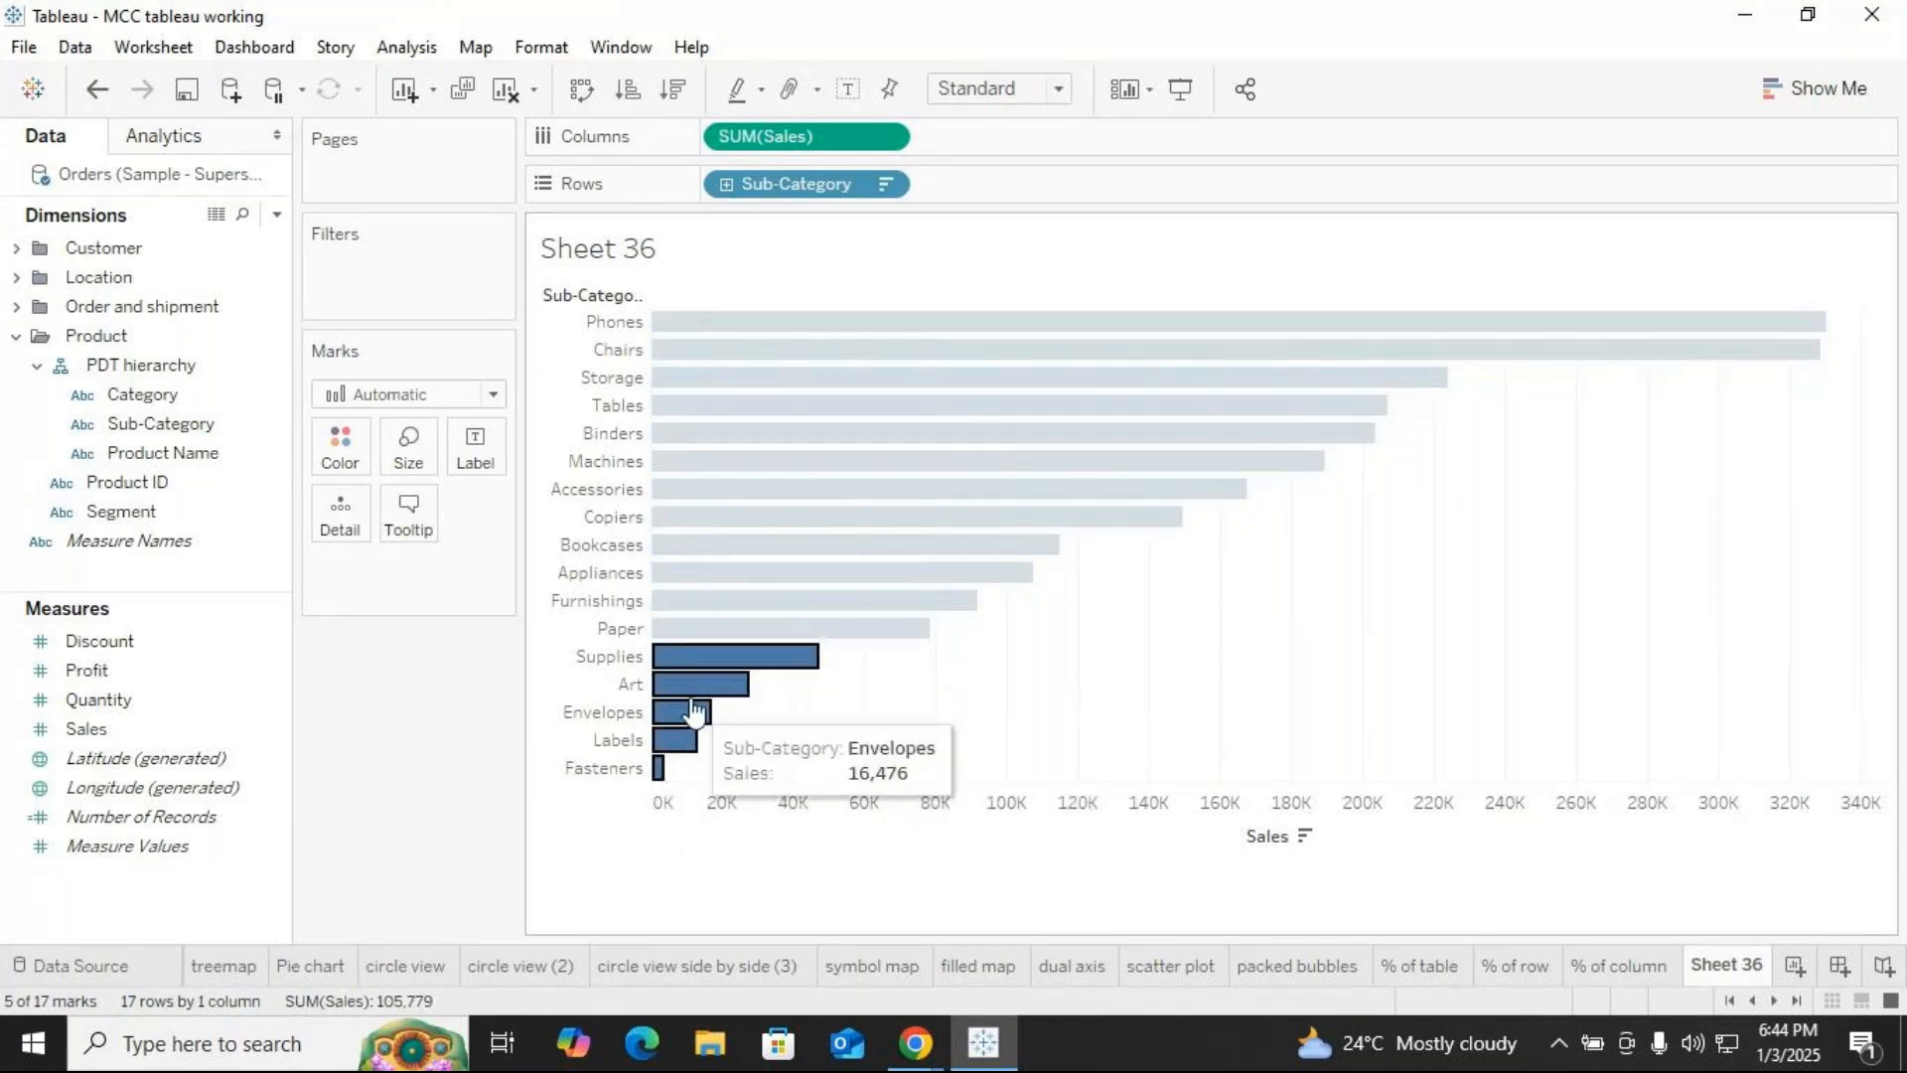
right_click(712, 664)
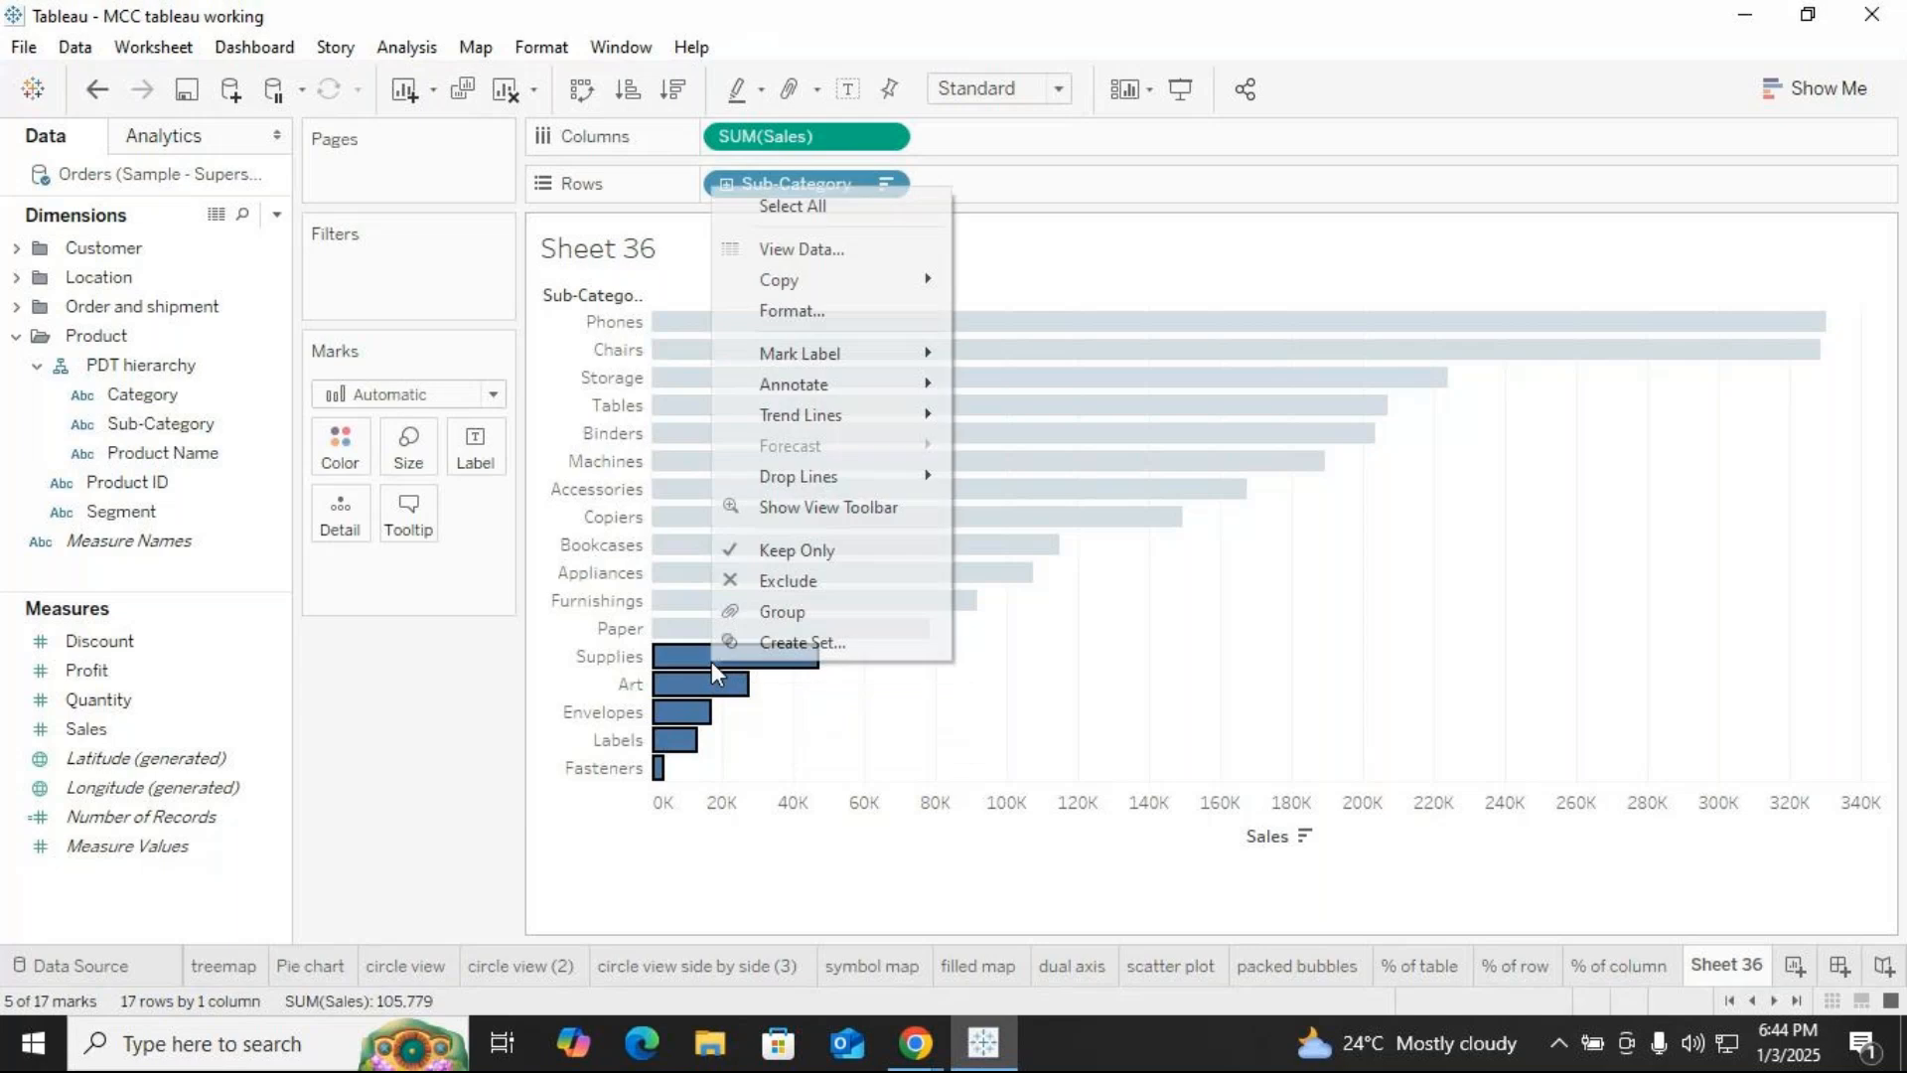
left_click(789, 611)
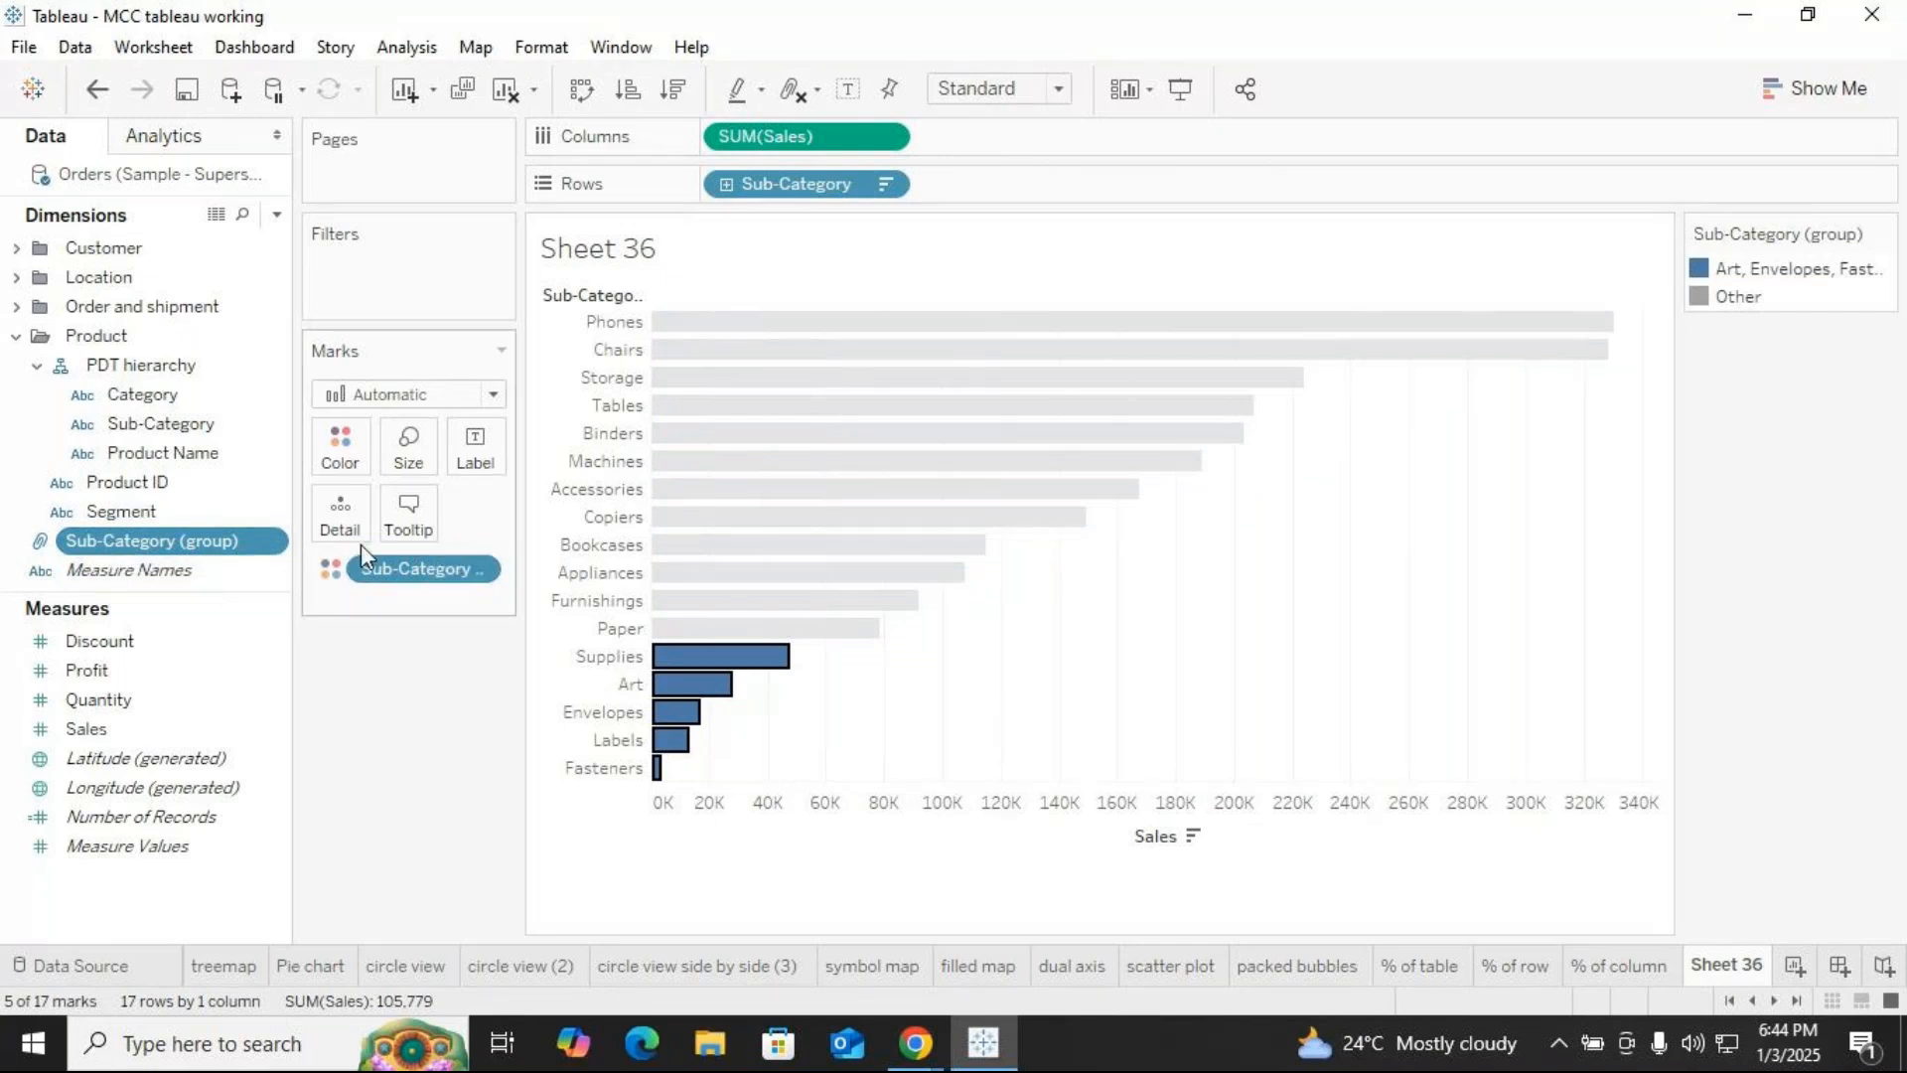
Rename the new Sub-Category group field as "grp by measures" and clear the bar selection
right_click(280, 543)
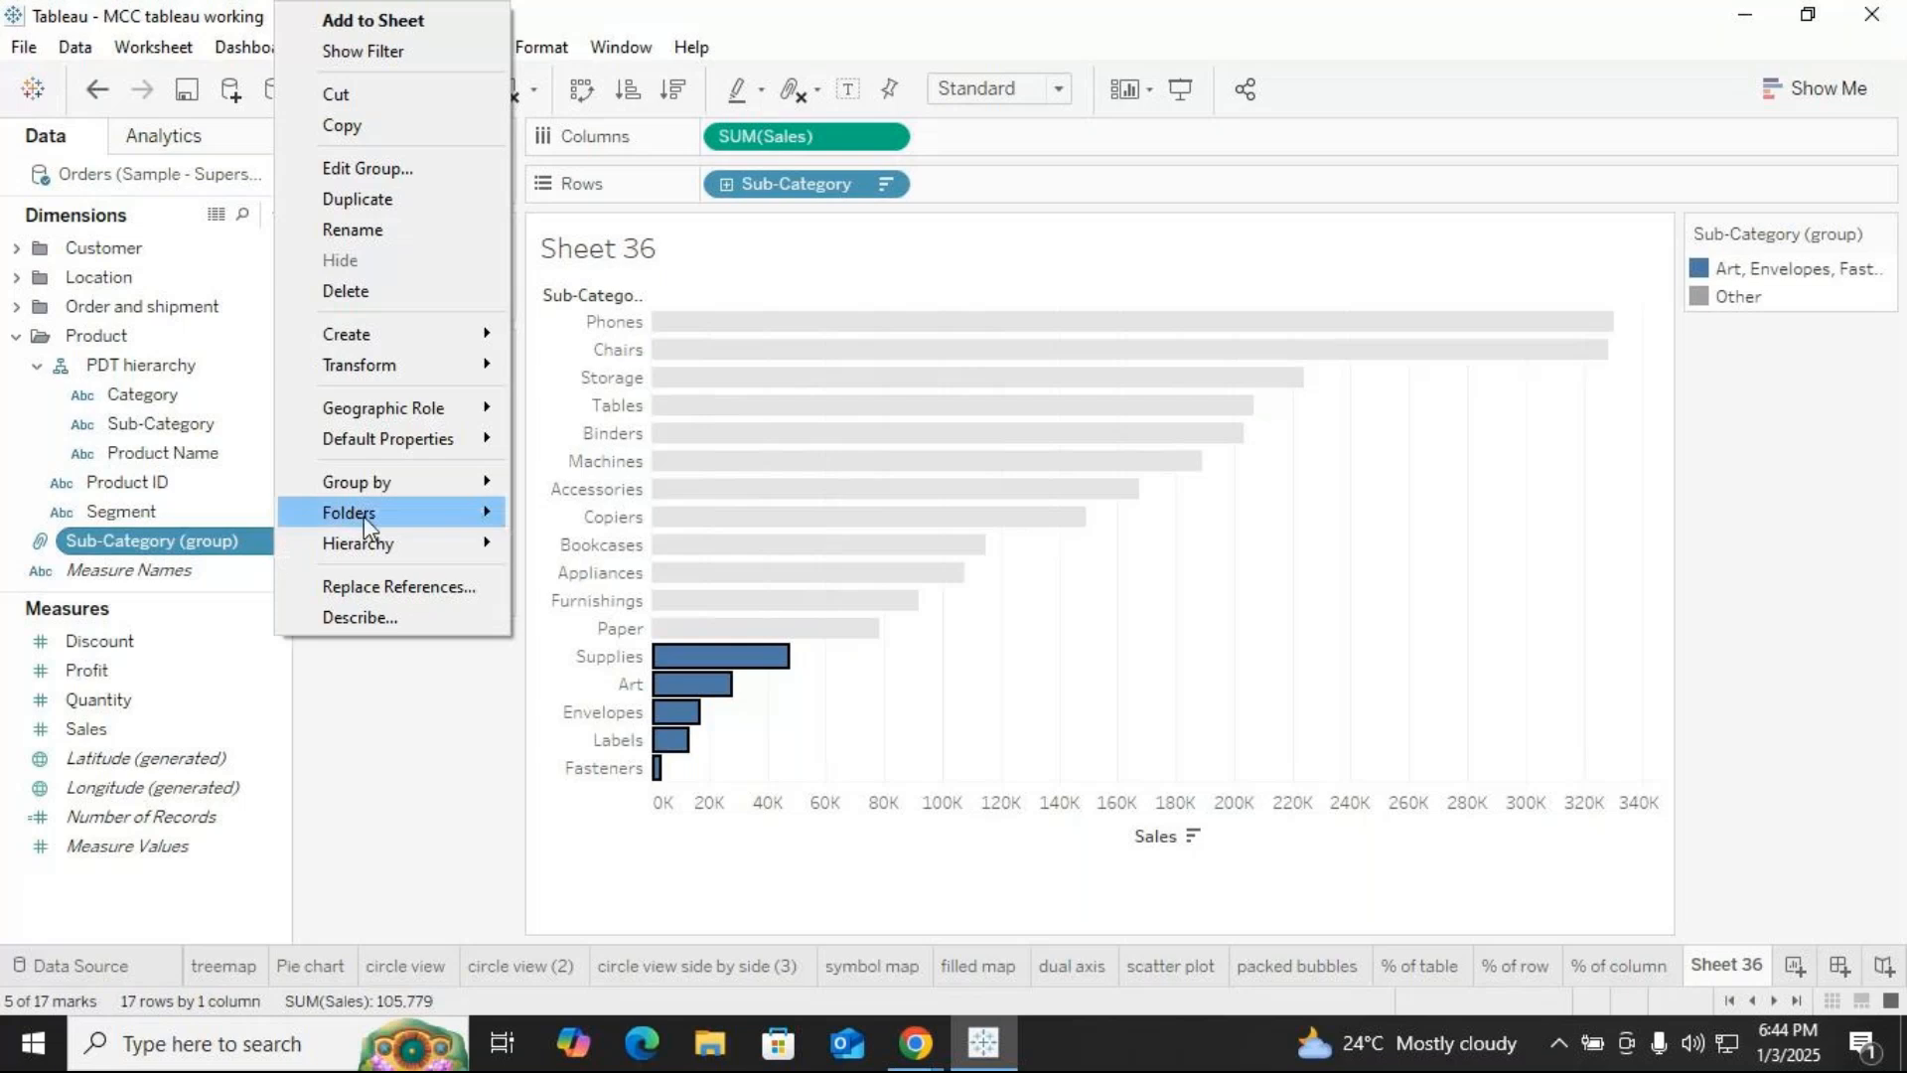
mouse_move(408, 482)
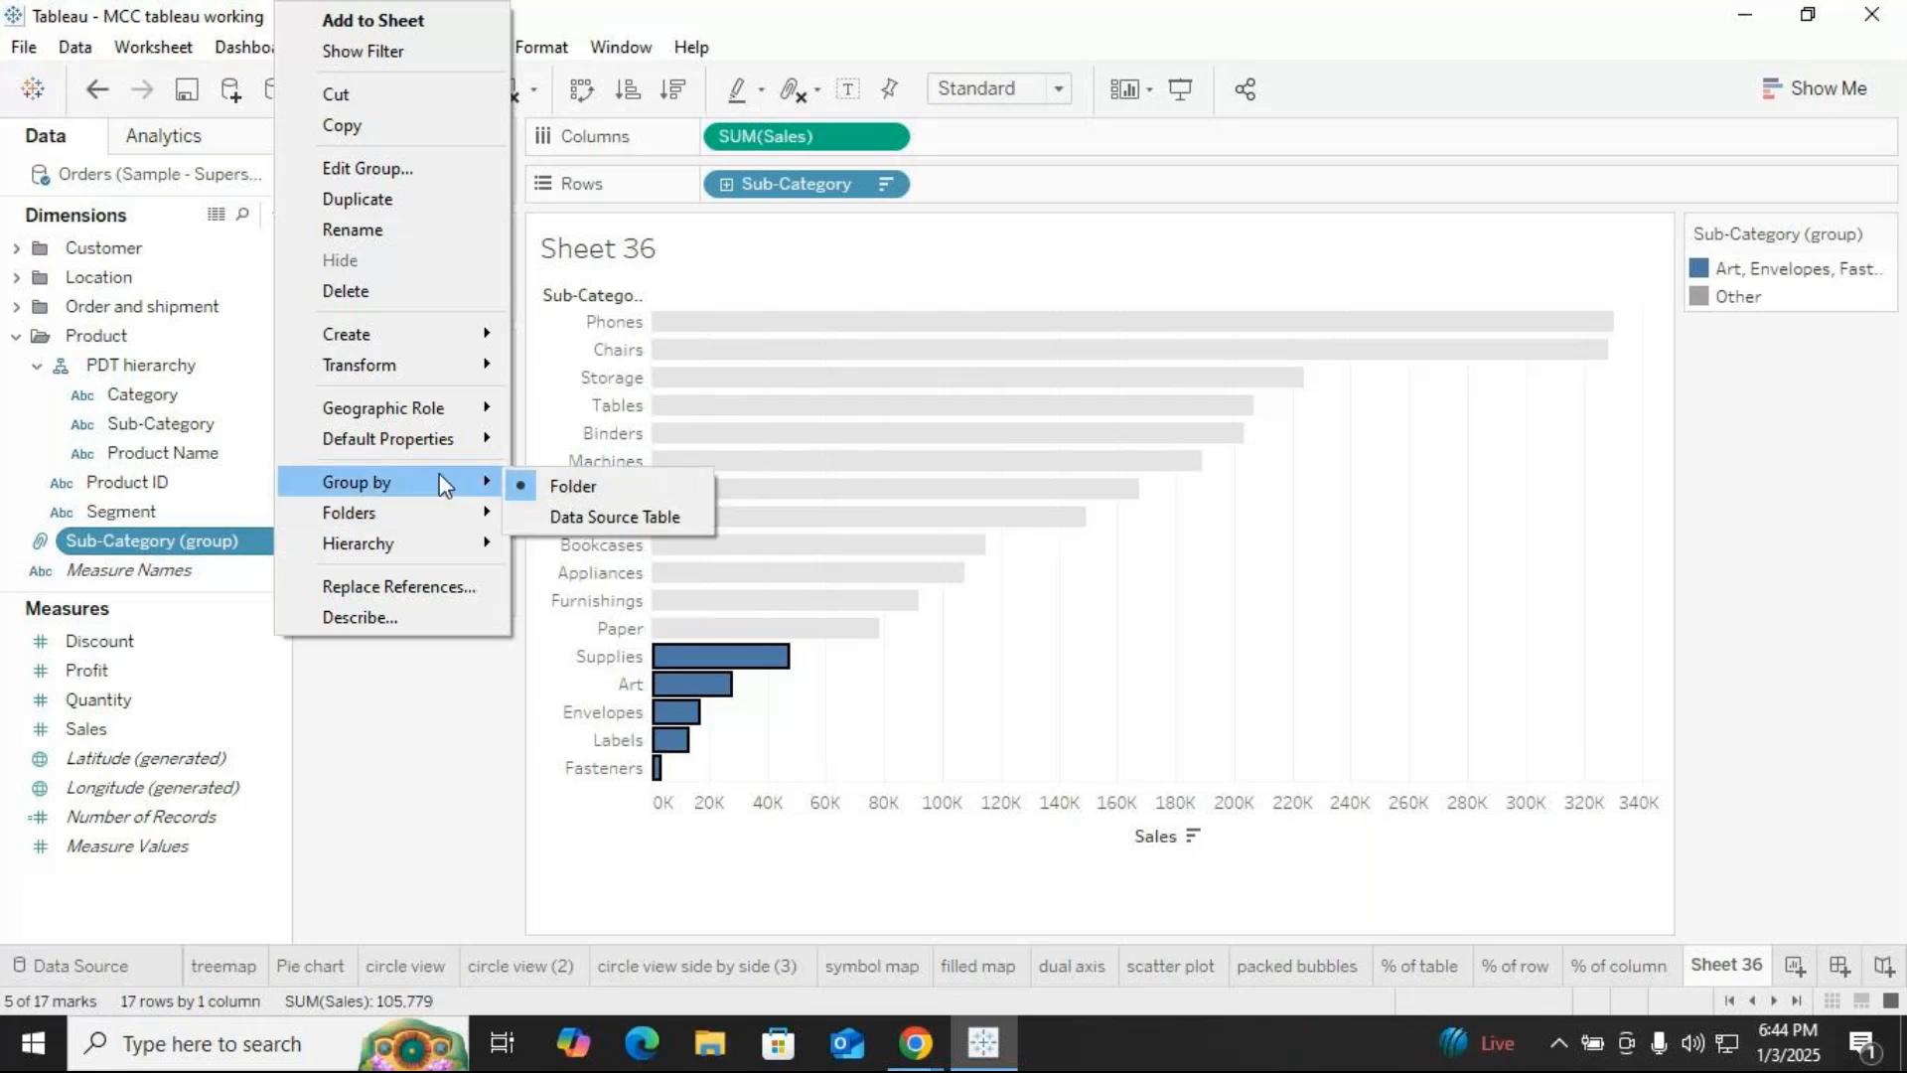
left_click(353, 230)
key("BackSpace")
type("grp by")
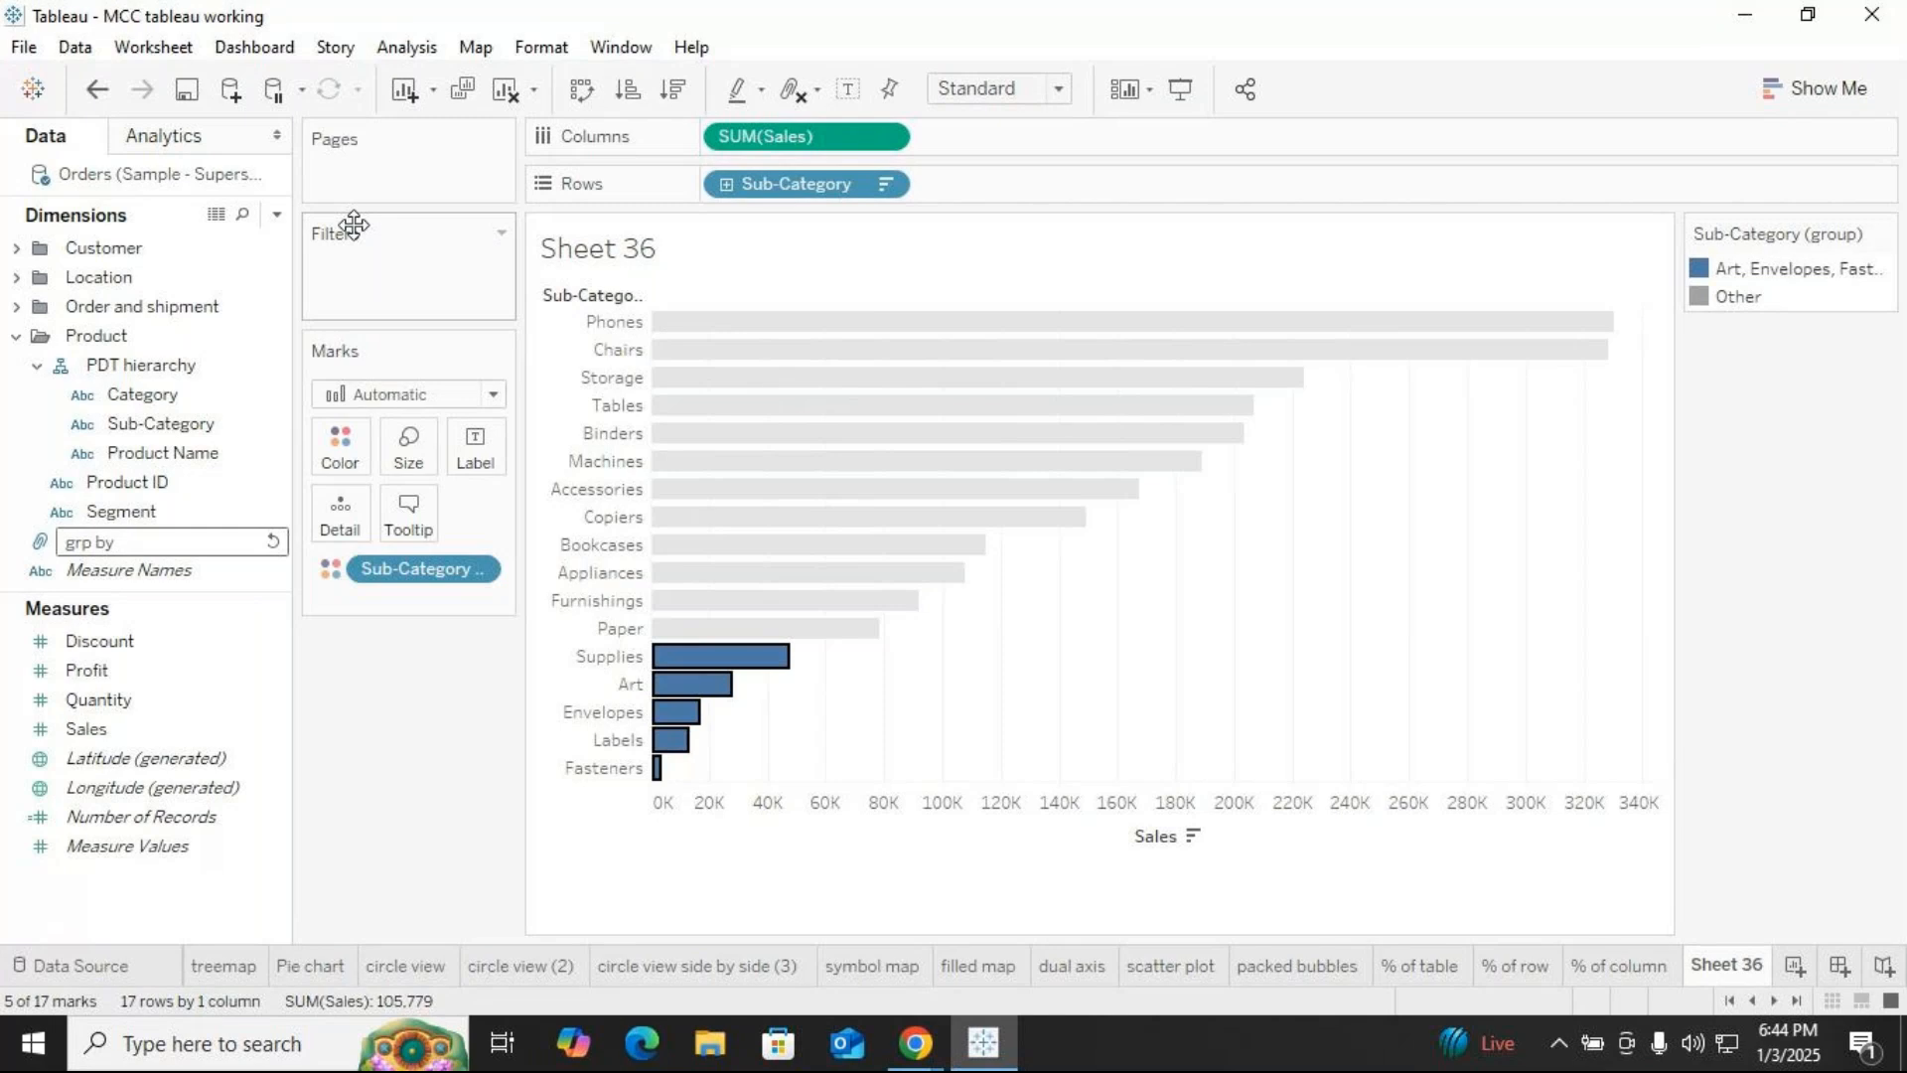
type(" meea")
key("BackSpace")
type("sur")
type("s")
key("BackSpace")
type("es")
key("Return")
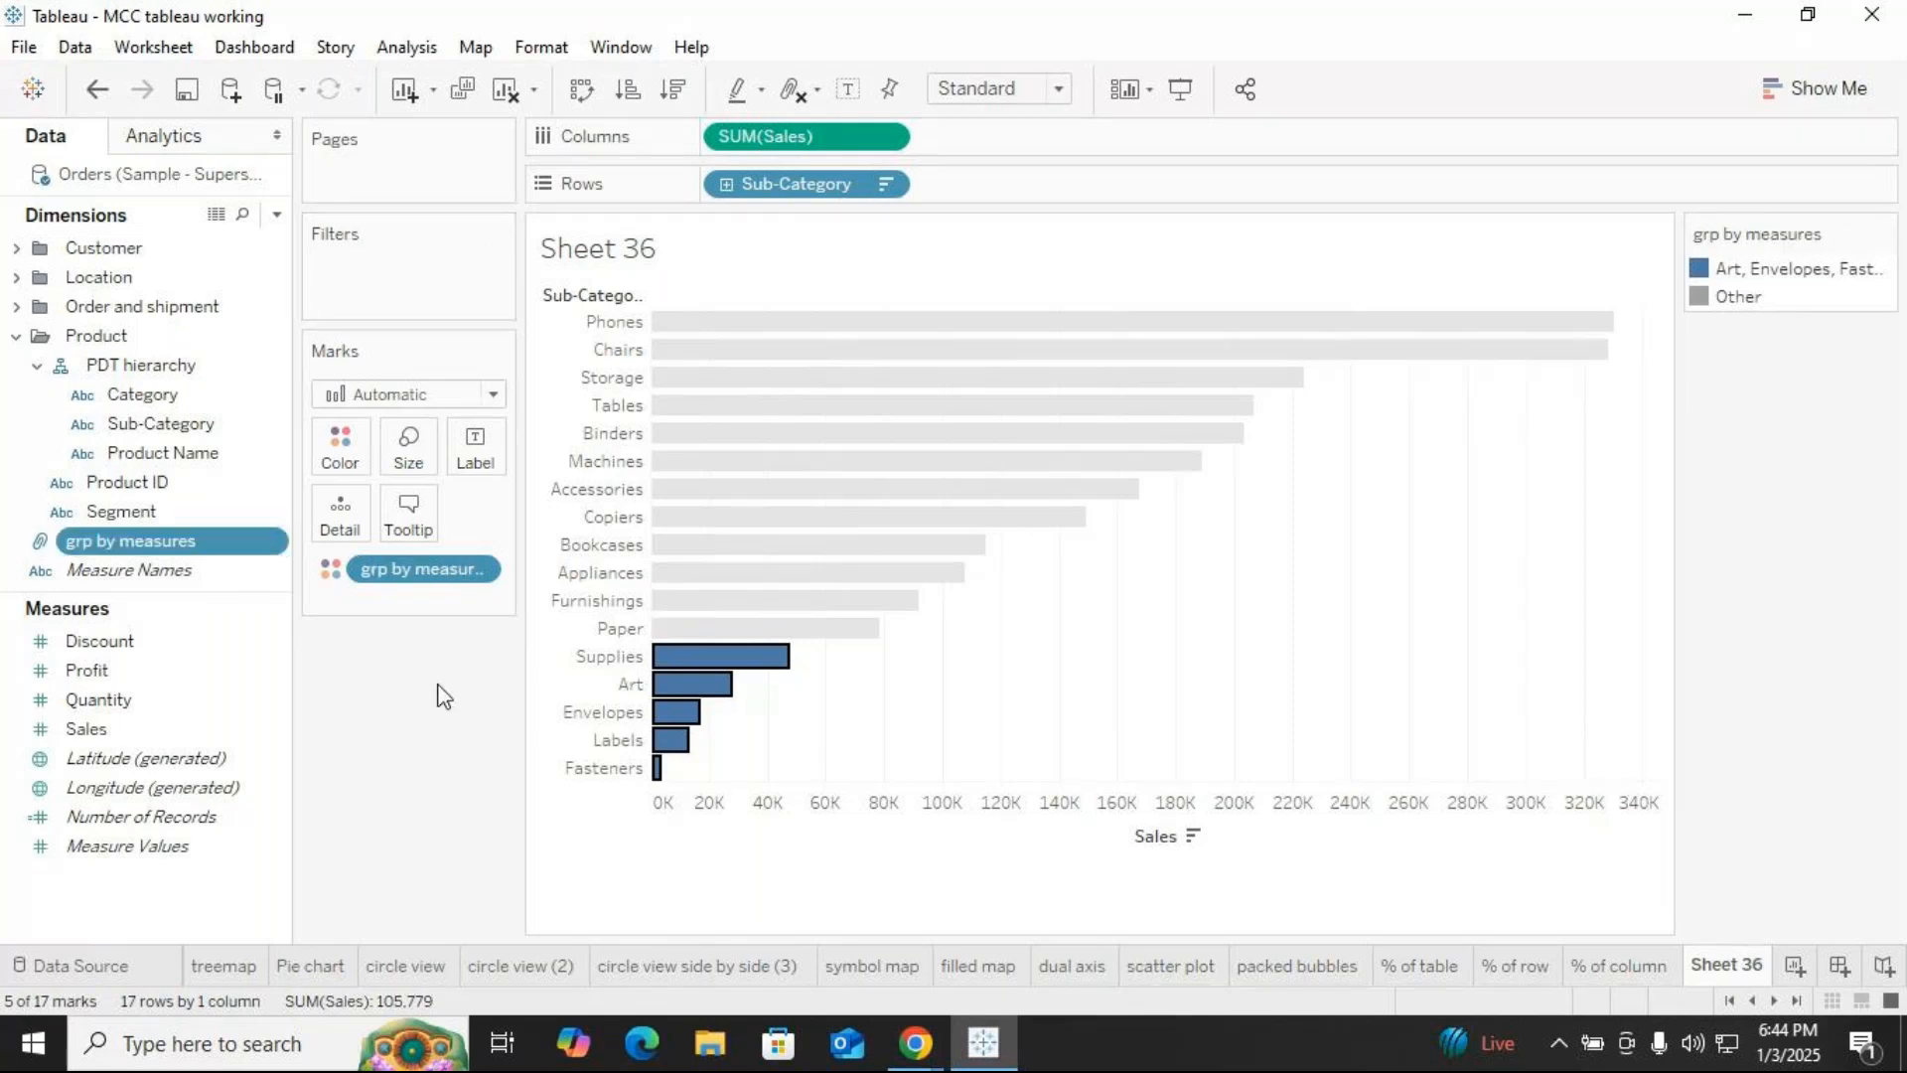
key("Escape")
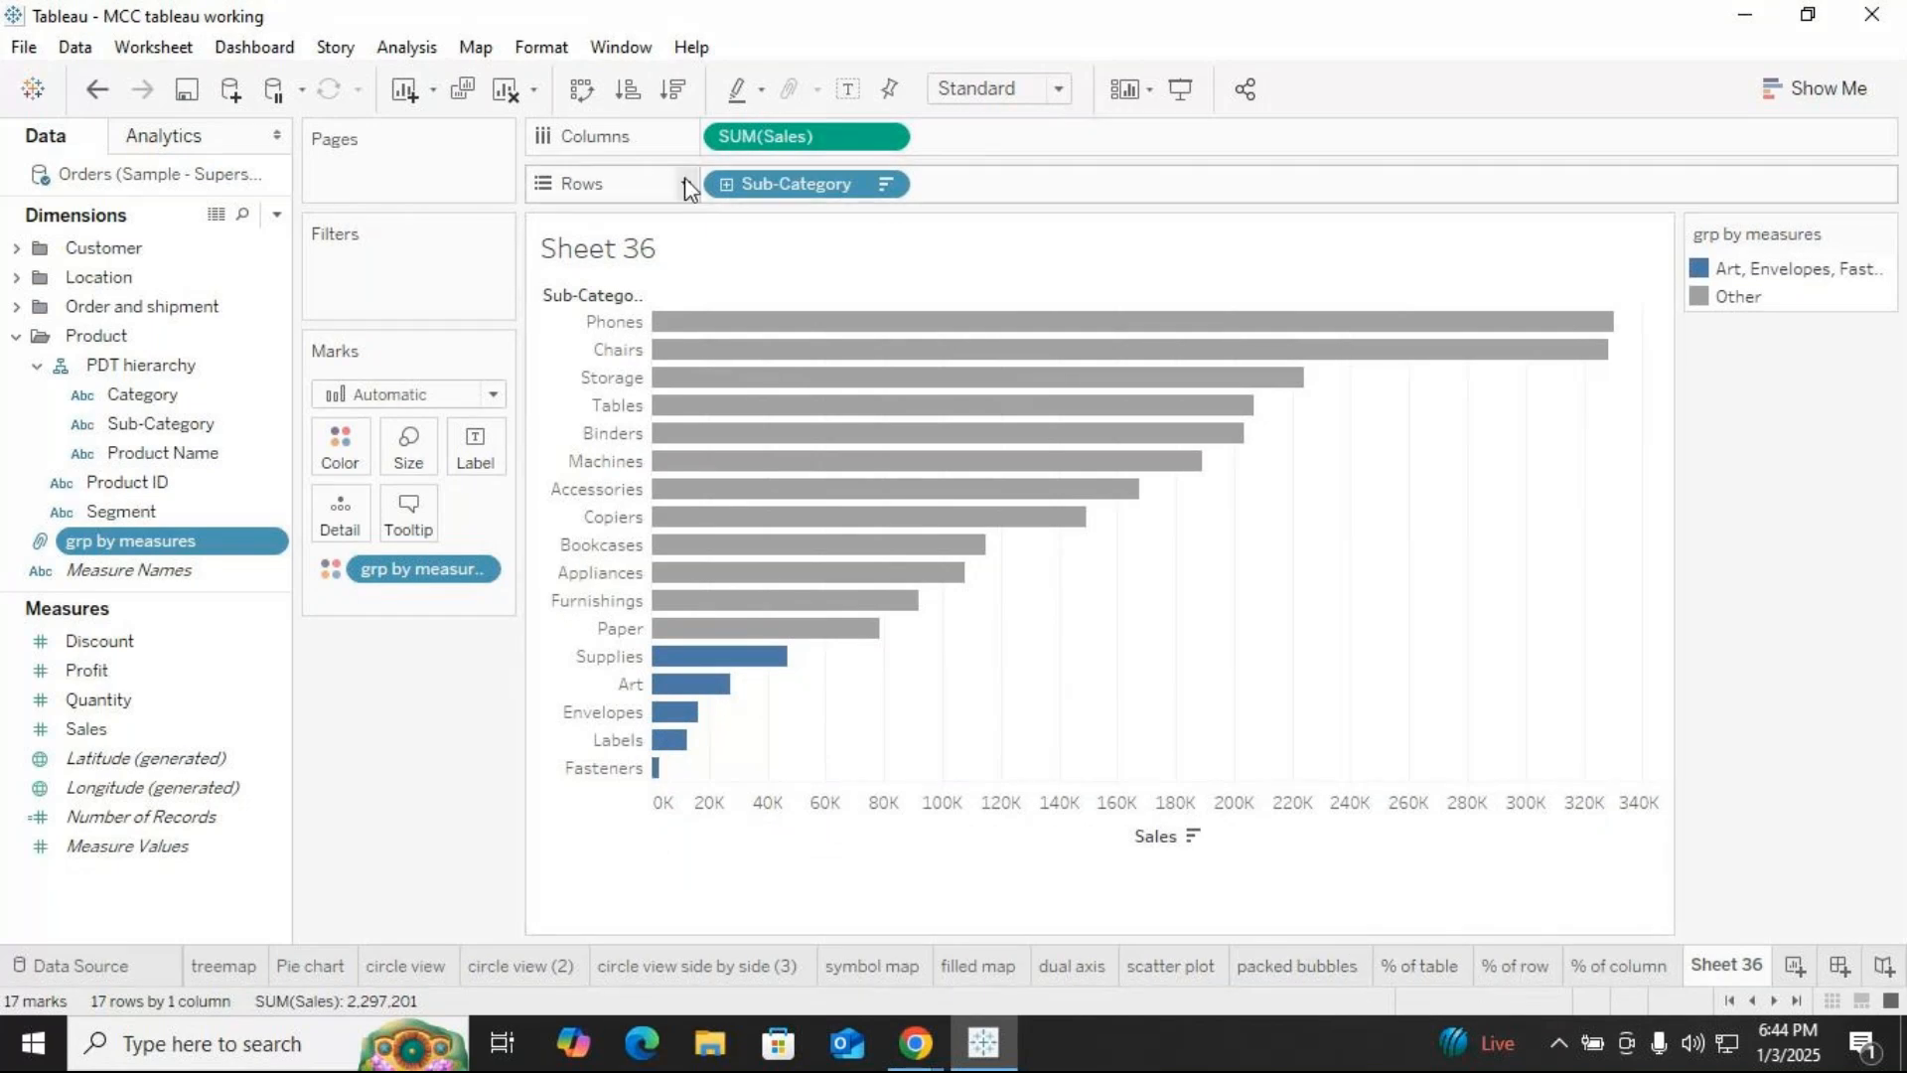
Clear the sheet and rebuild it as a horizontal bar chart of Sales by Sub-Category, sorted in descending order
left_click(505, 91)
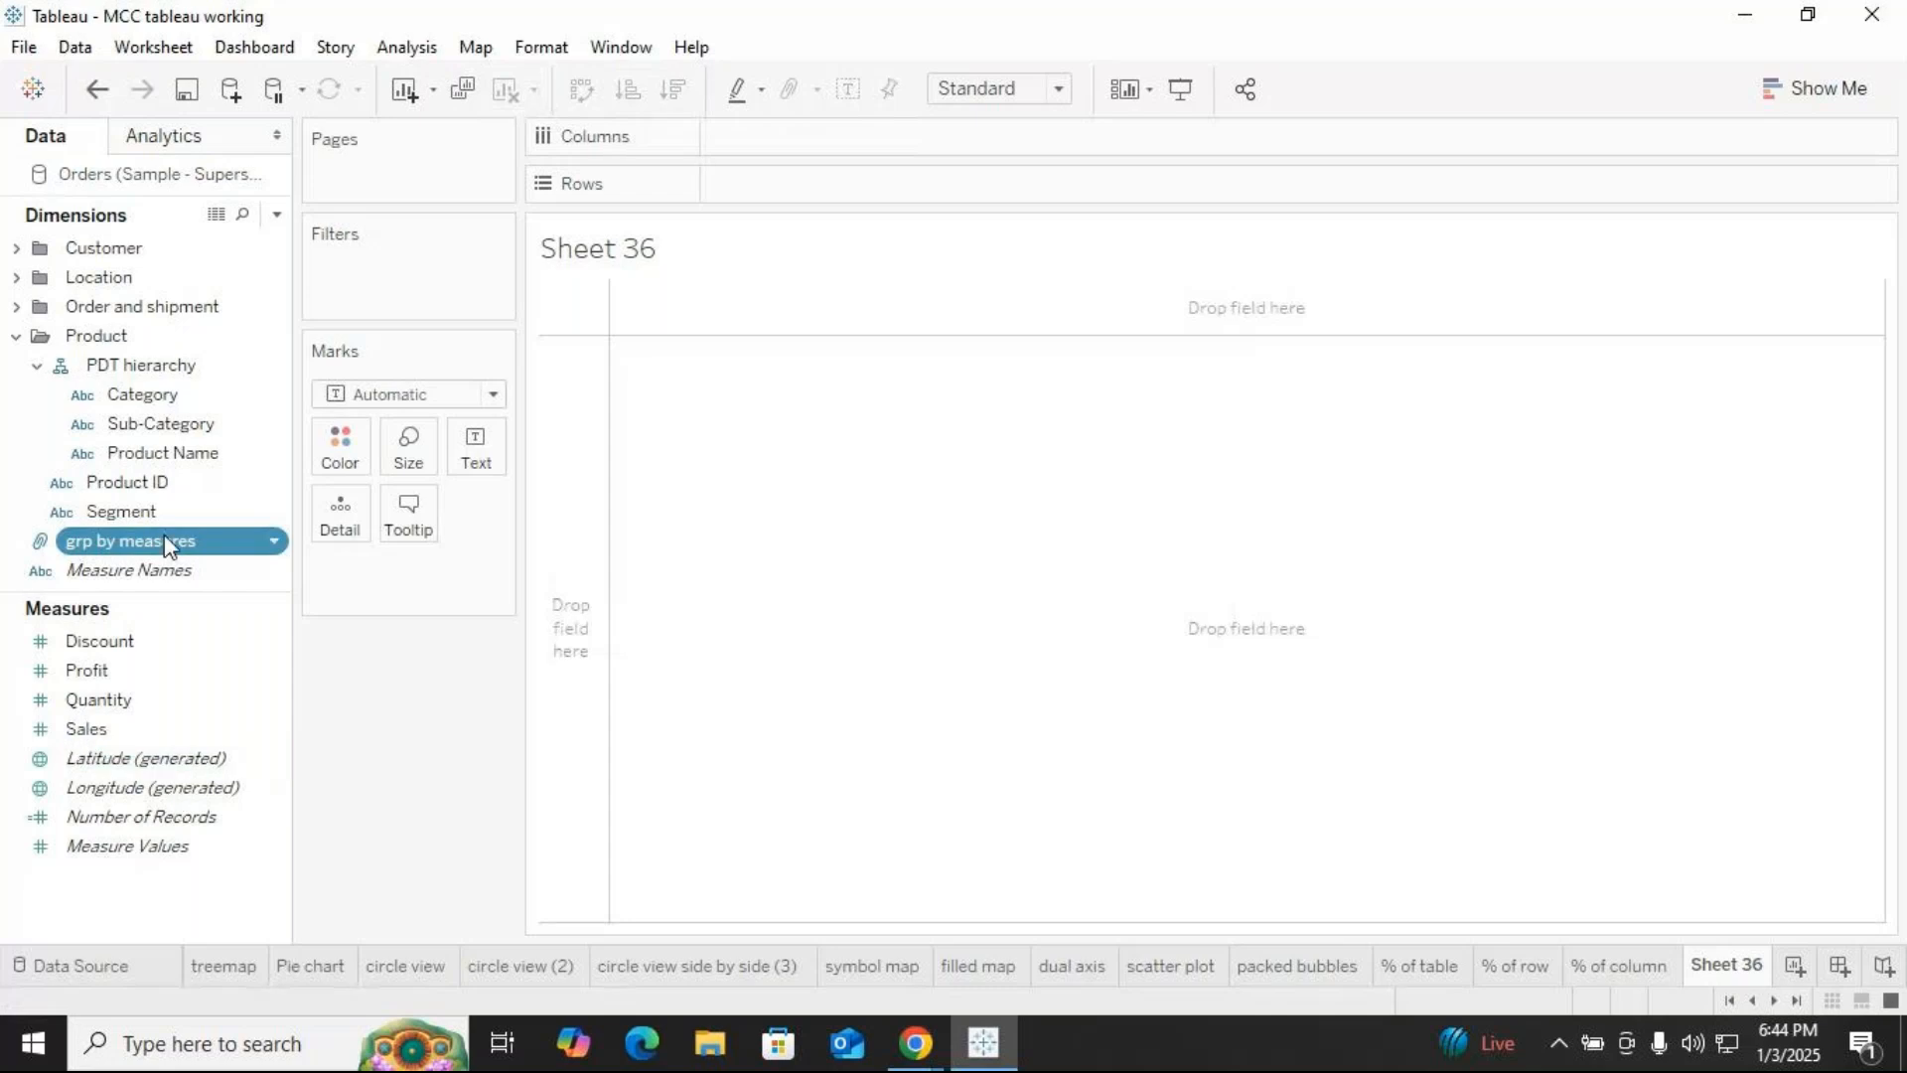
left_click_drag(159, 423, 747, 127)
left_click(255, 730)
left_click_drag(72, 730, 747, 185)
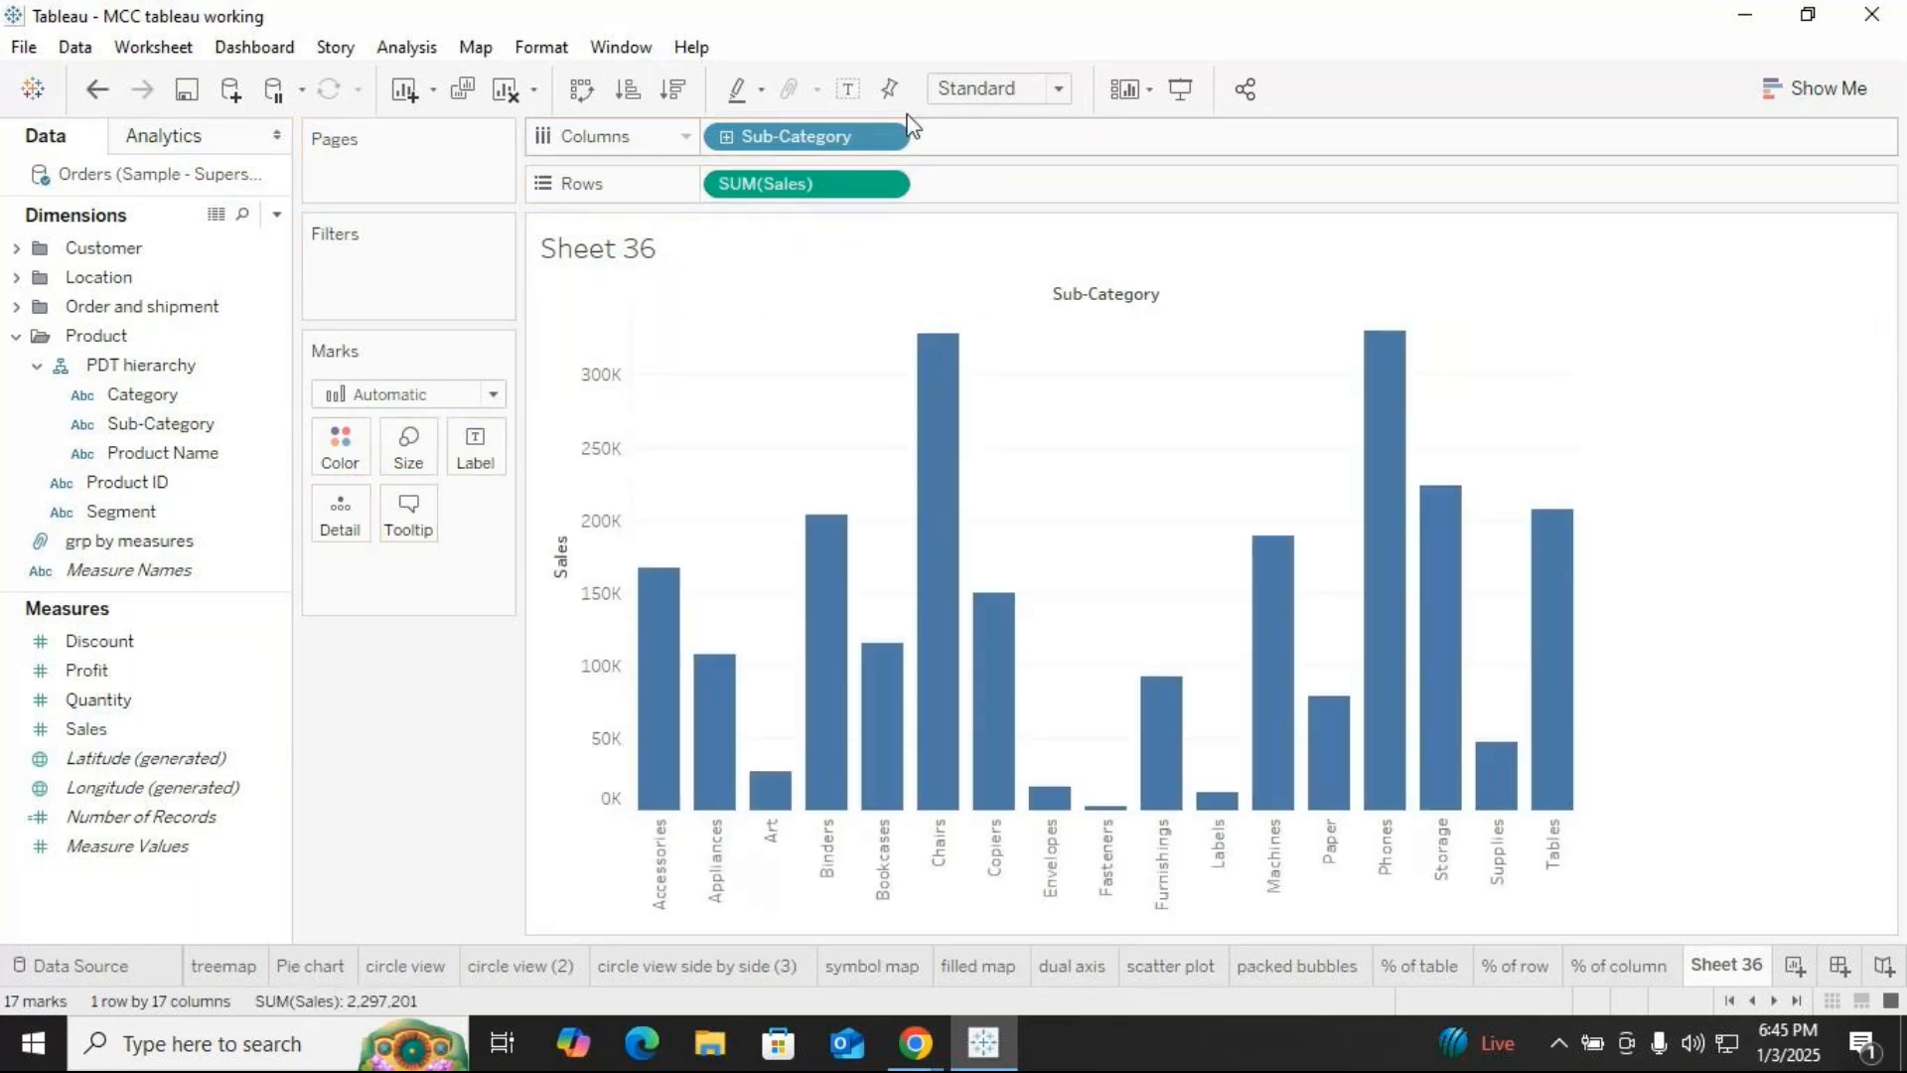
left_click(582, 91)
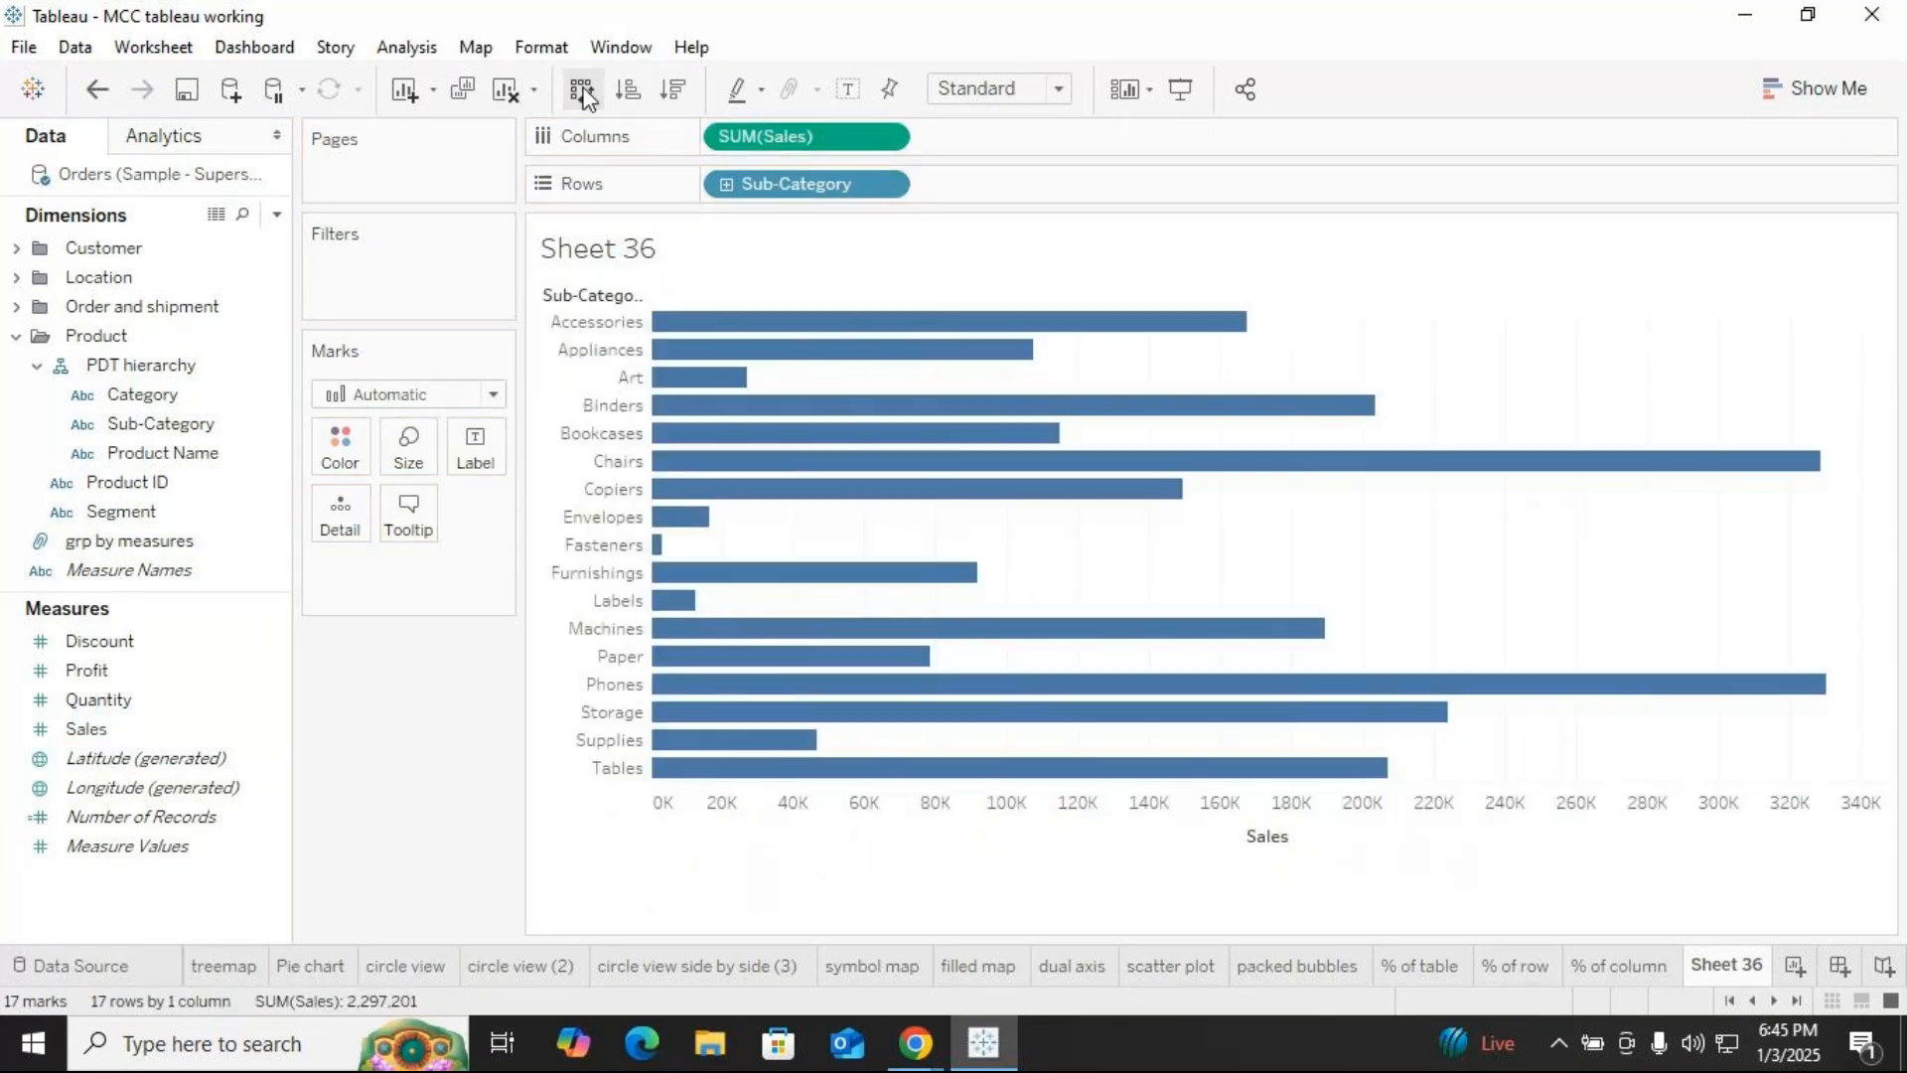
left_click(673, 90)
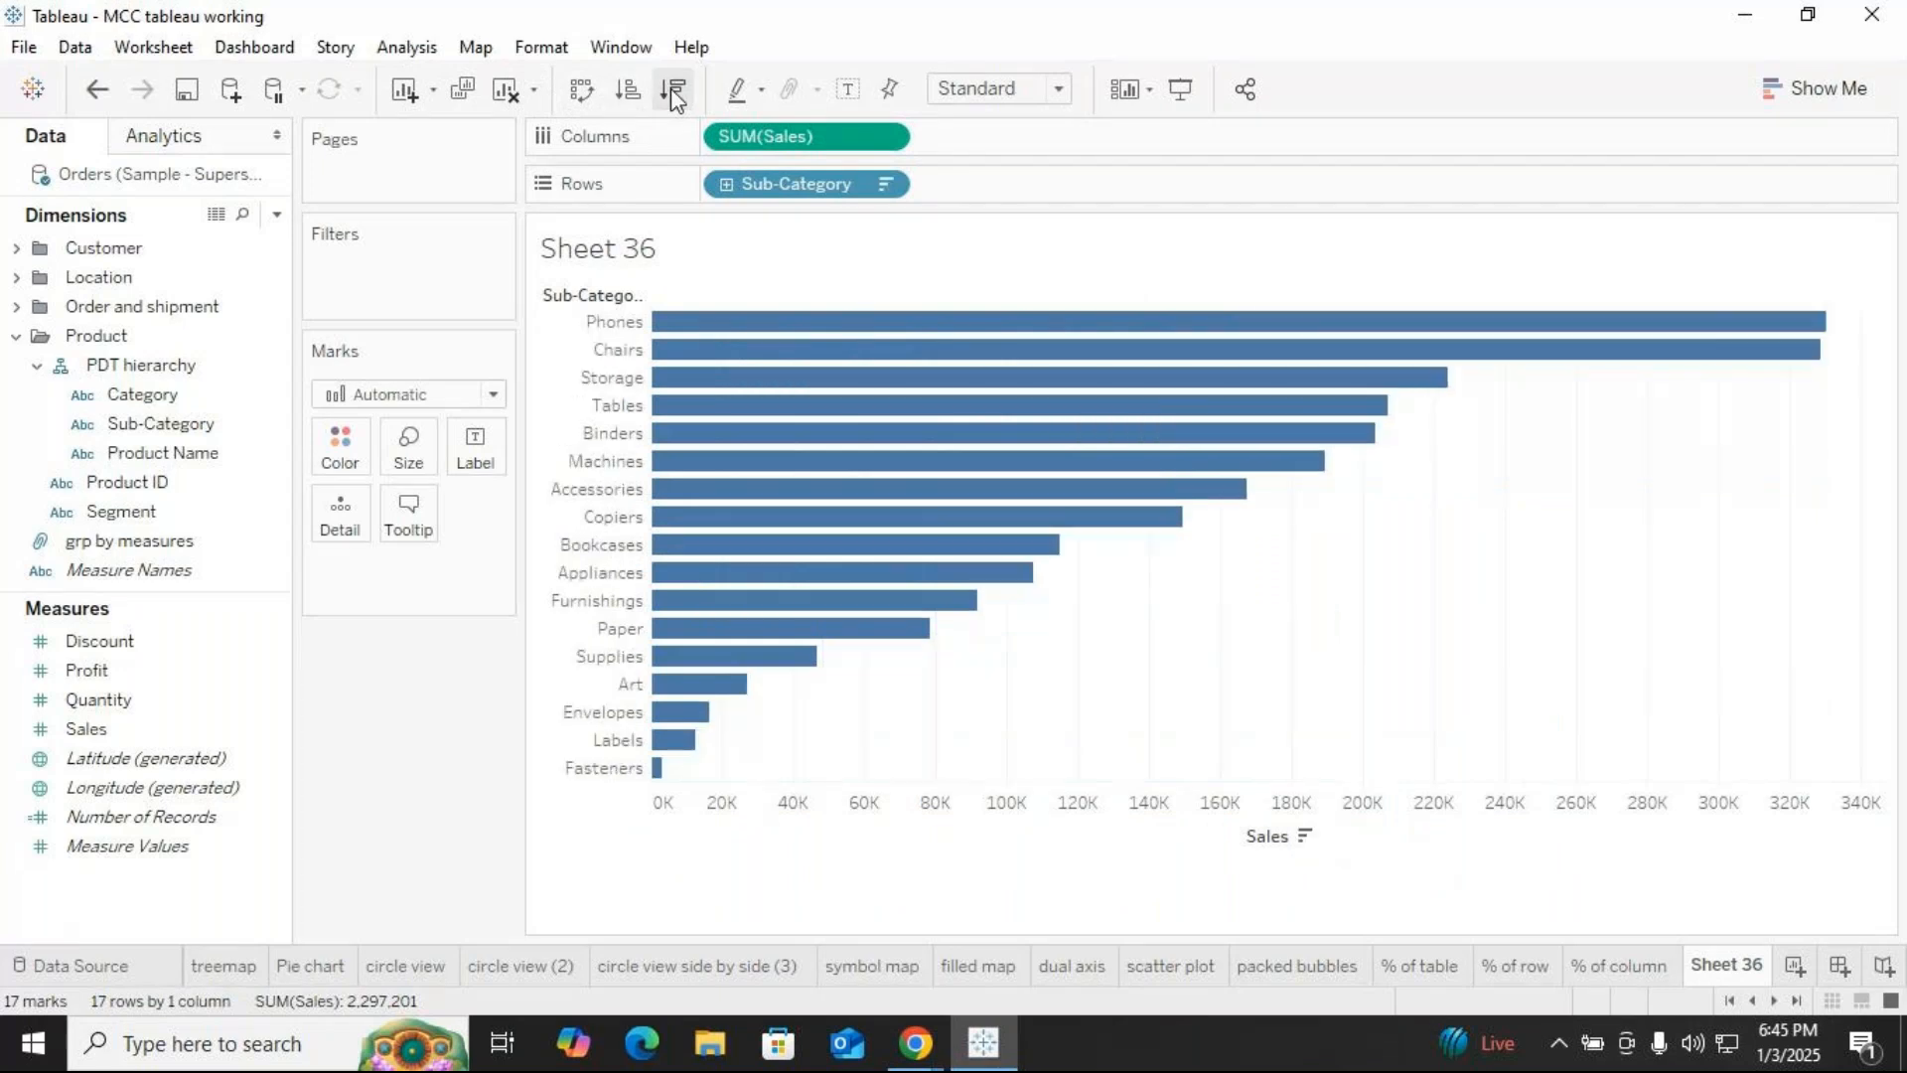
Color the bars by the grp by measures field and assign teal to the Other members
left_click(114, 542)
left_click_drag(113, 536, 334, 437)
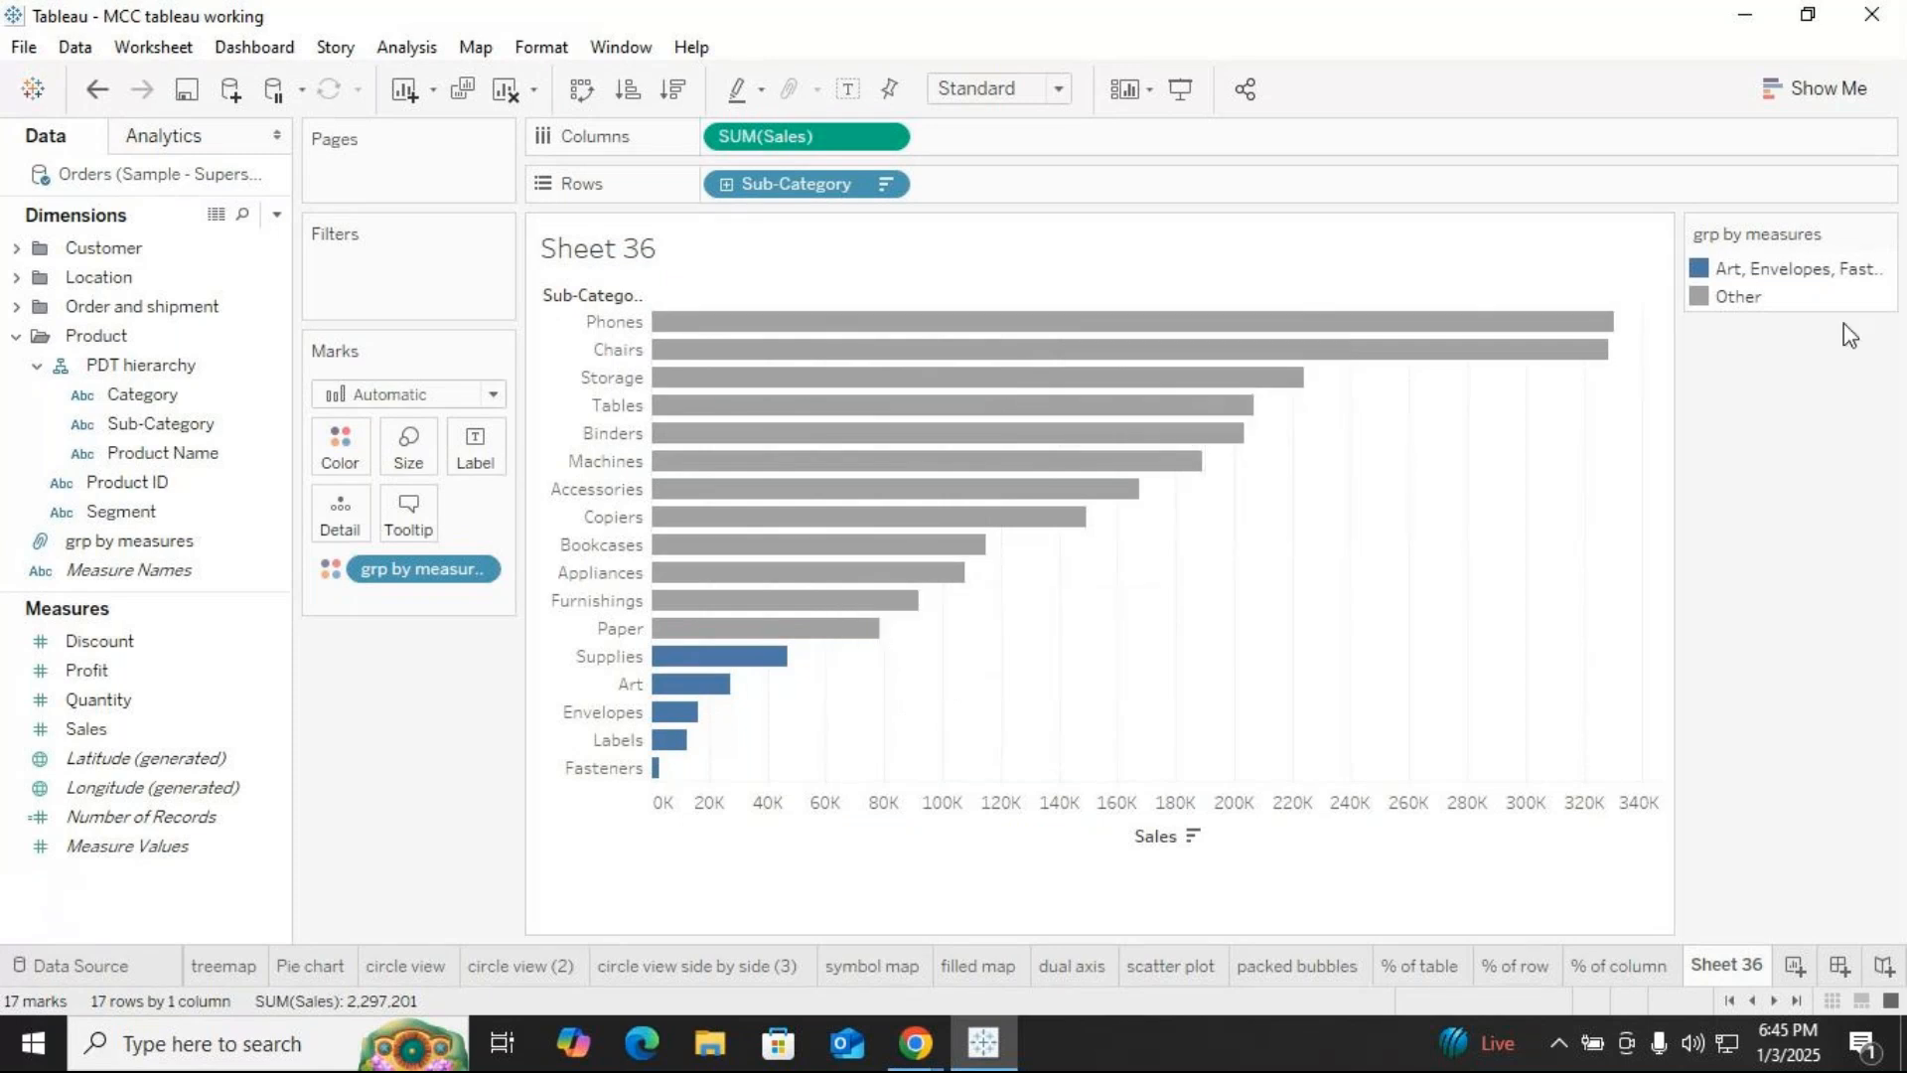
left_click(1884, 233)
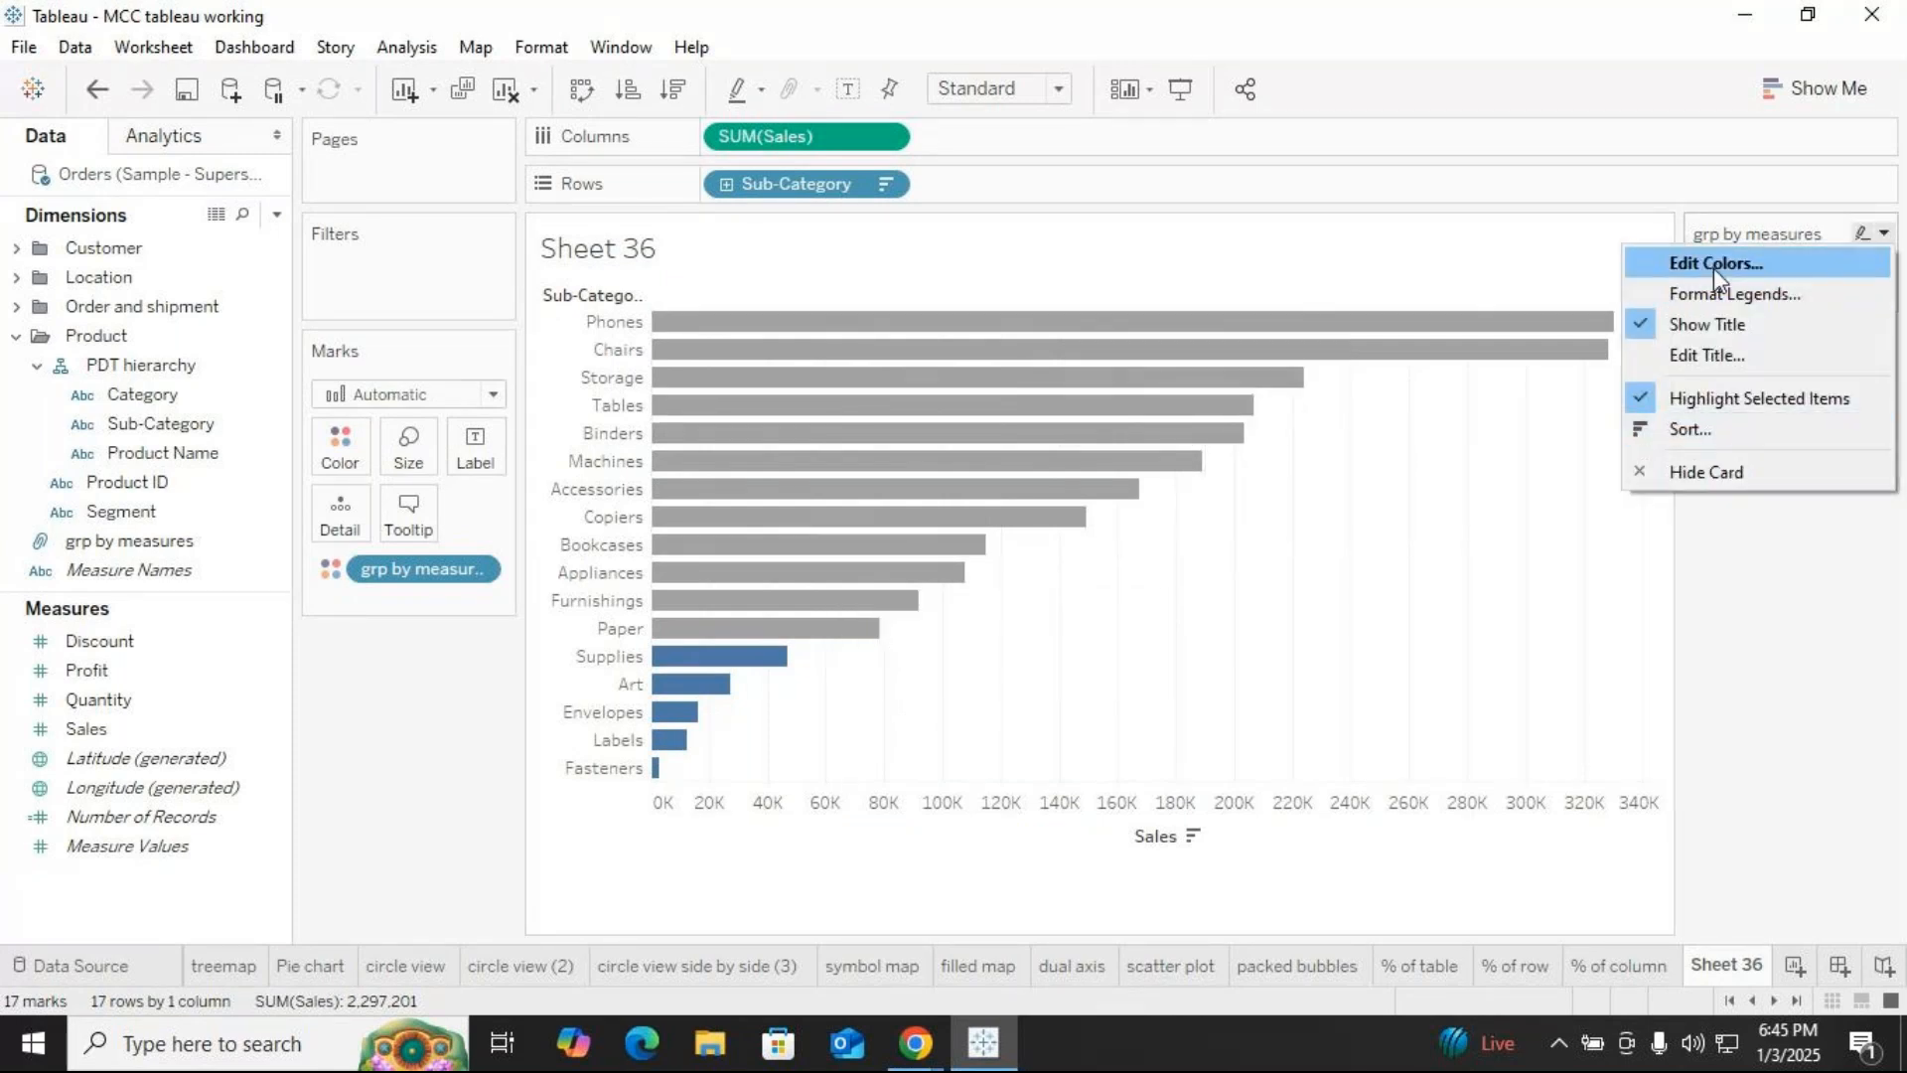
left_click(1717, 263)
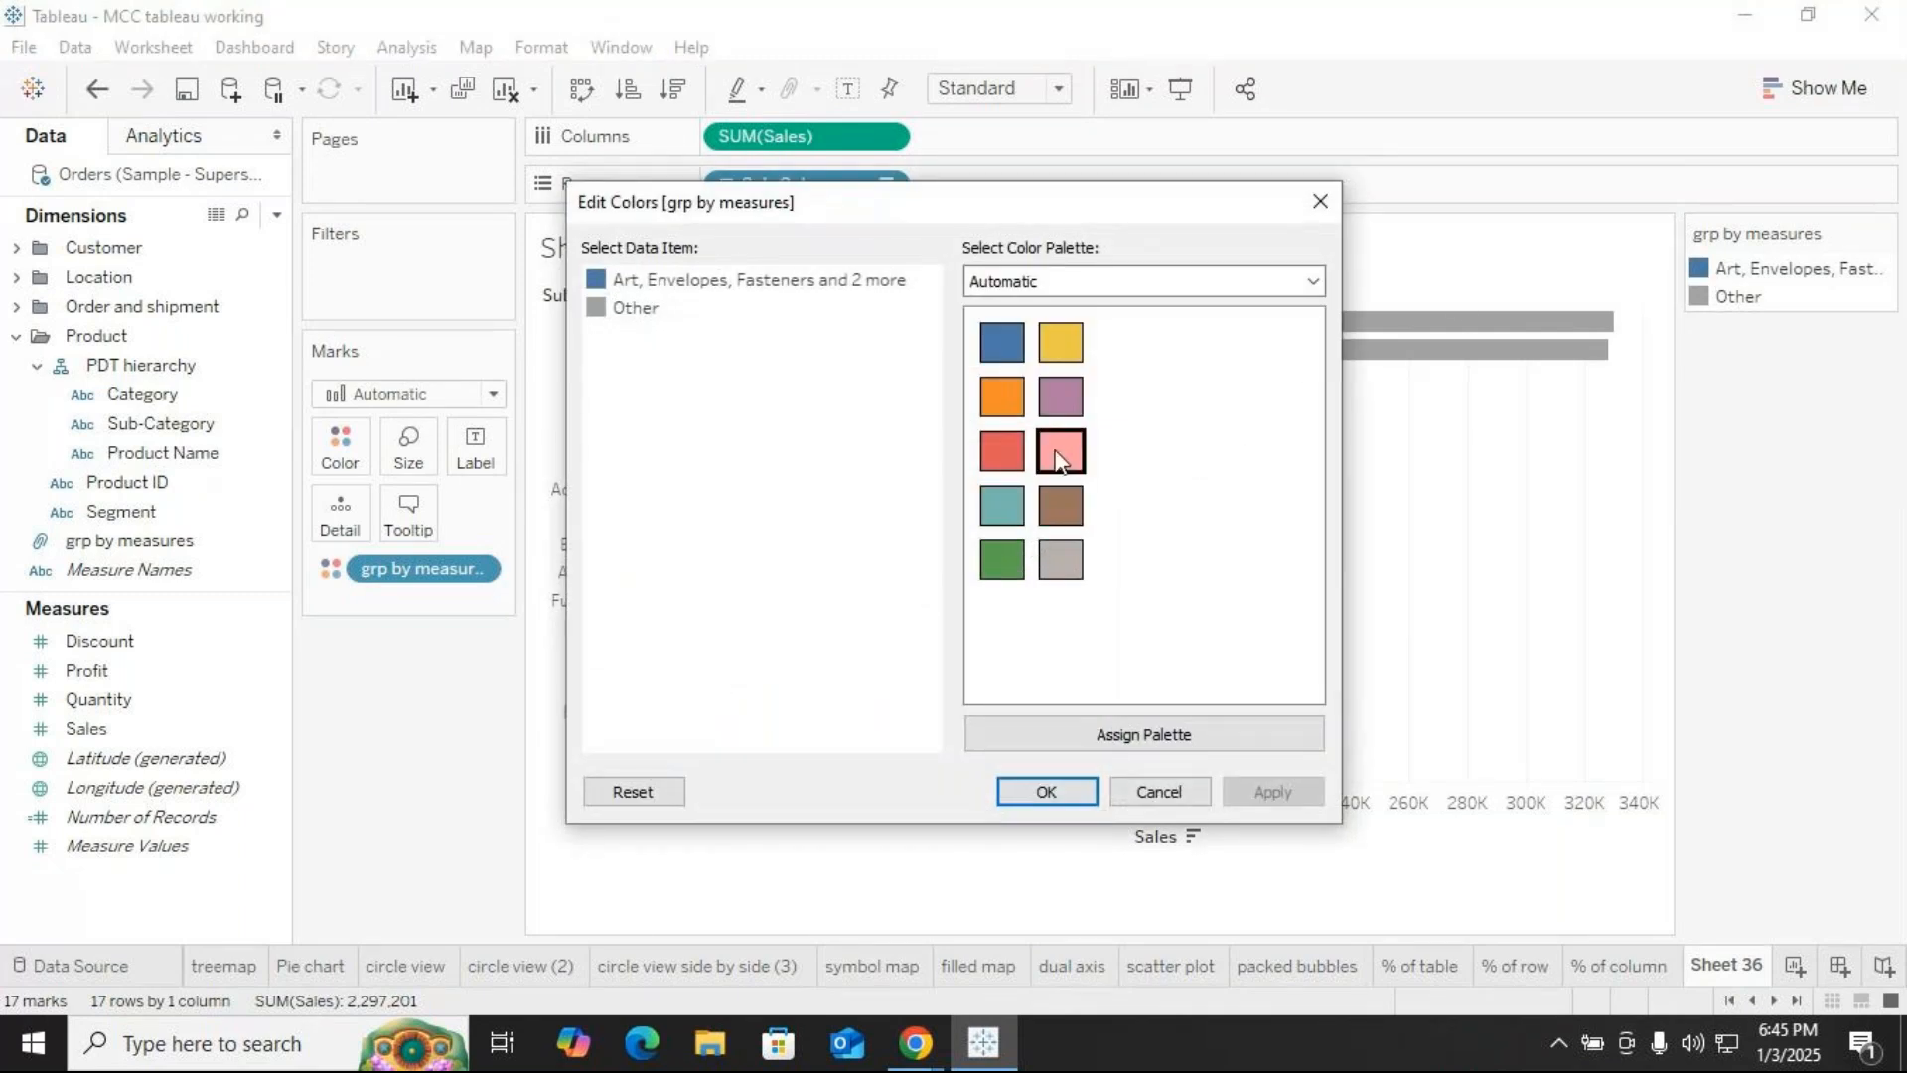
left_click(637, 310)
left_click(987, 502)
Assign the light tan of the Miller Stone palette to the Art, Envelopes, Fasteners and 2 more group and apply the colors
left_click(730, 284)
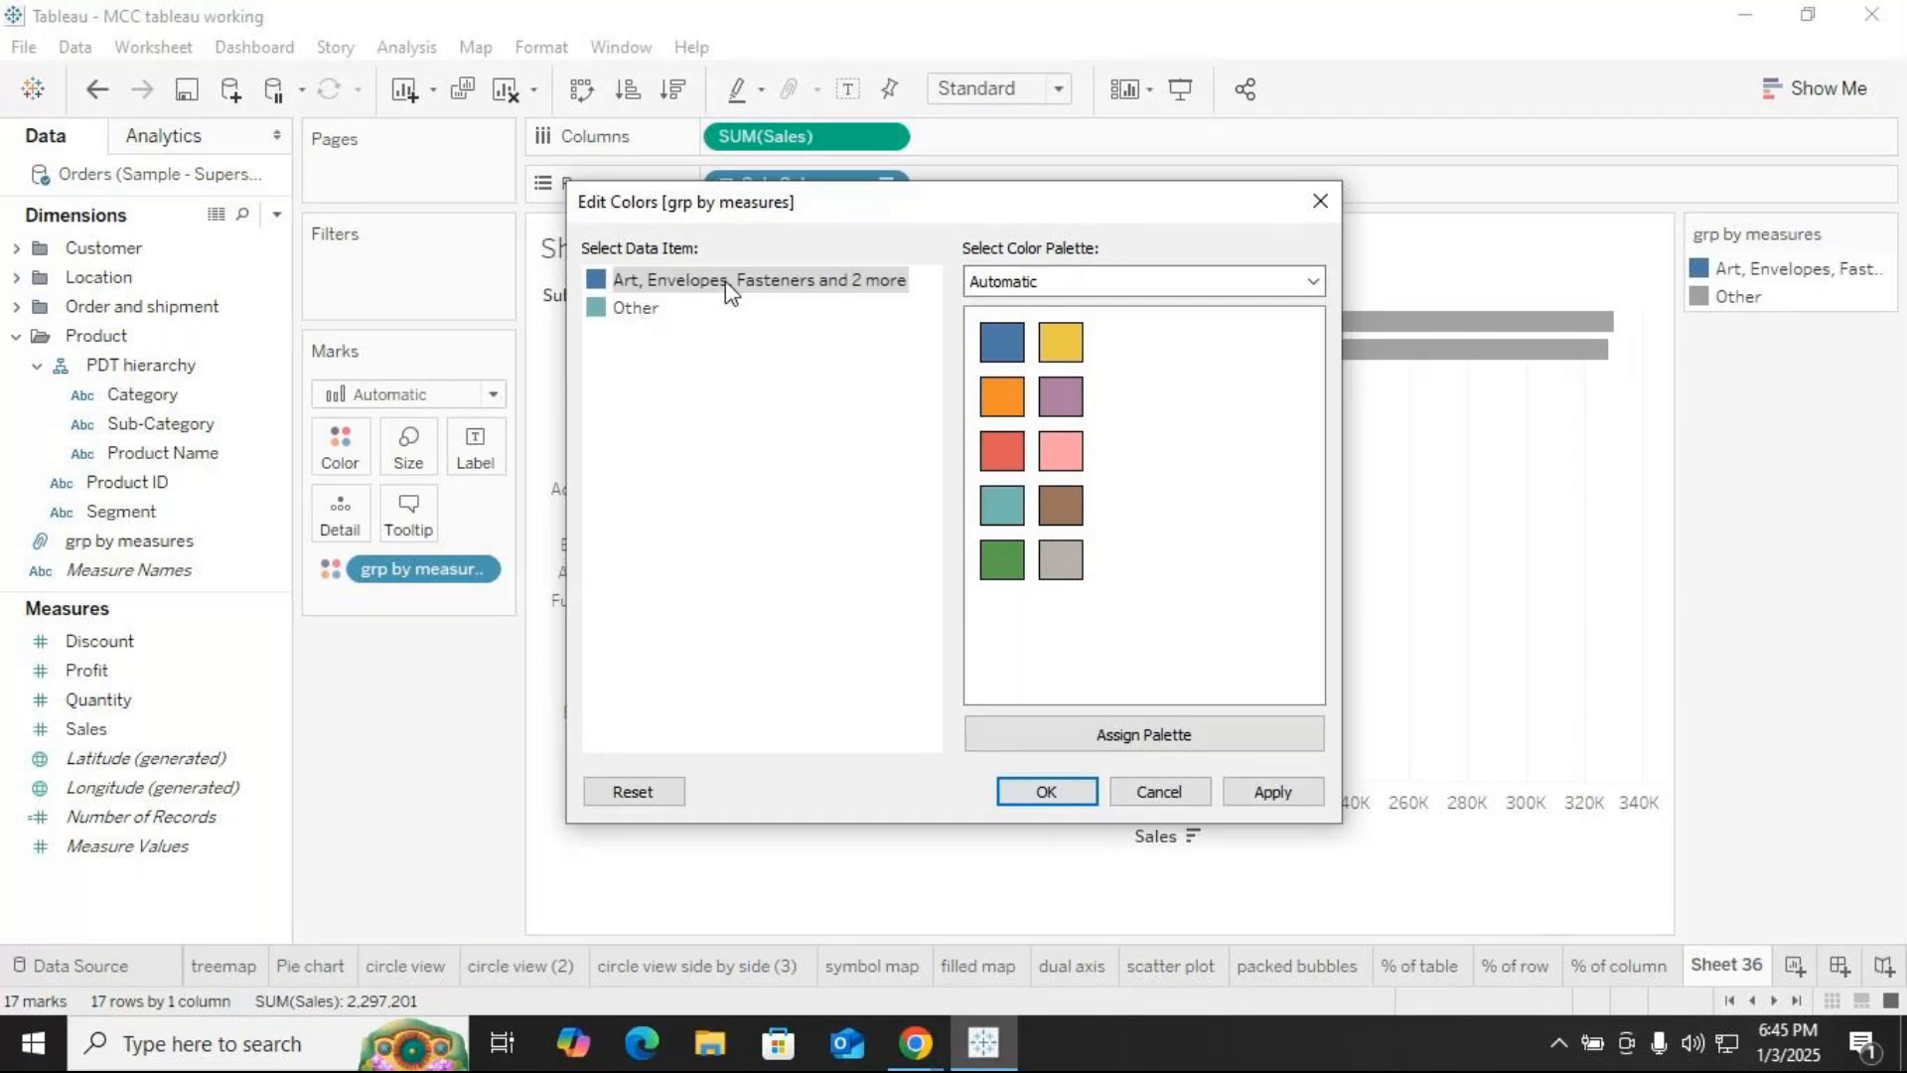
left_click(1061, 451)
left_click(1316, 281)
left_click(1053, 454)
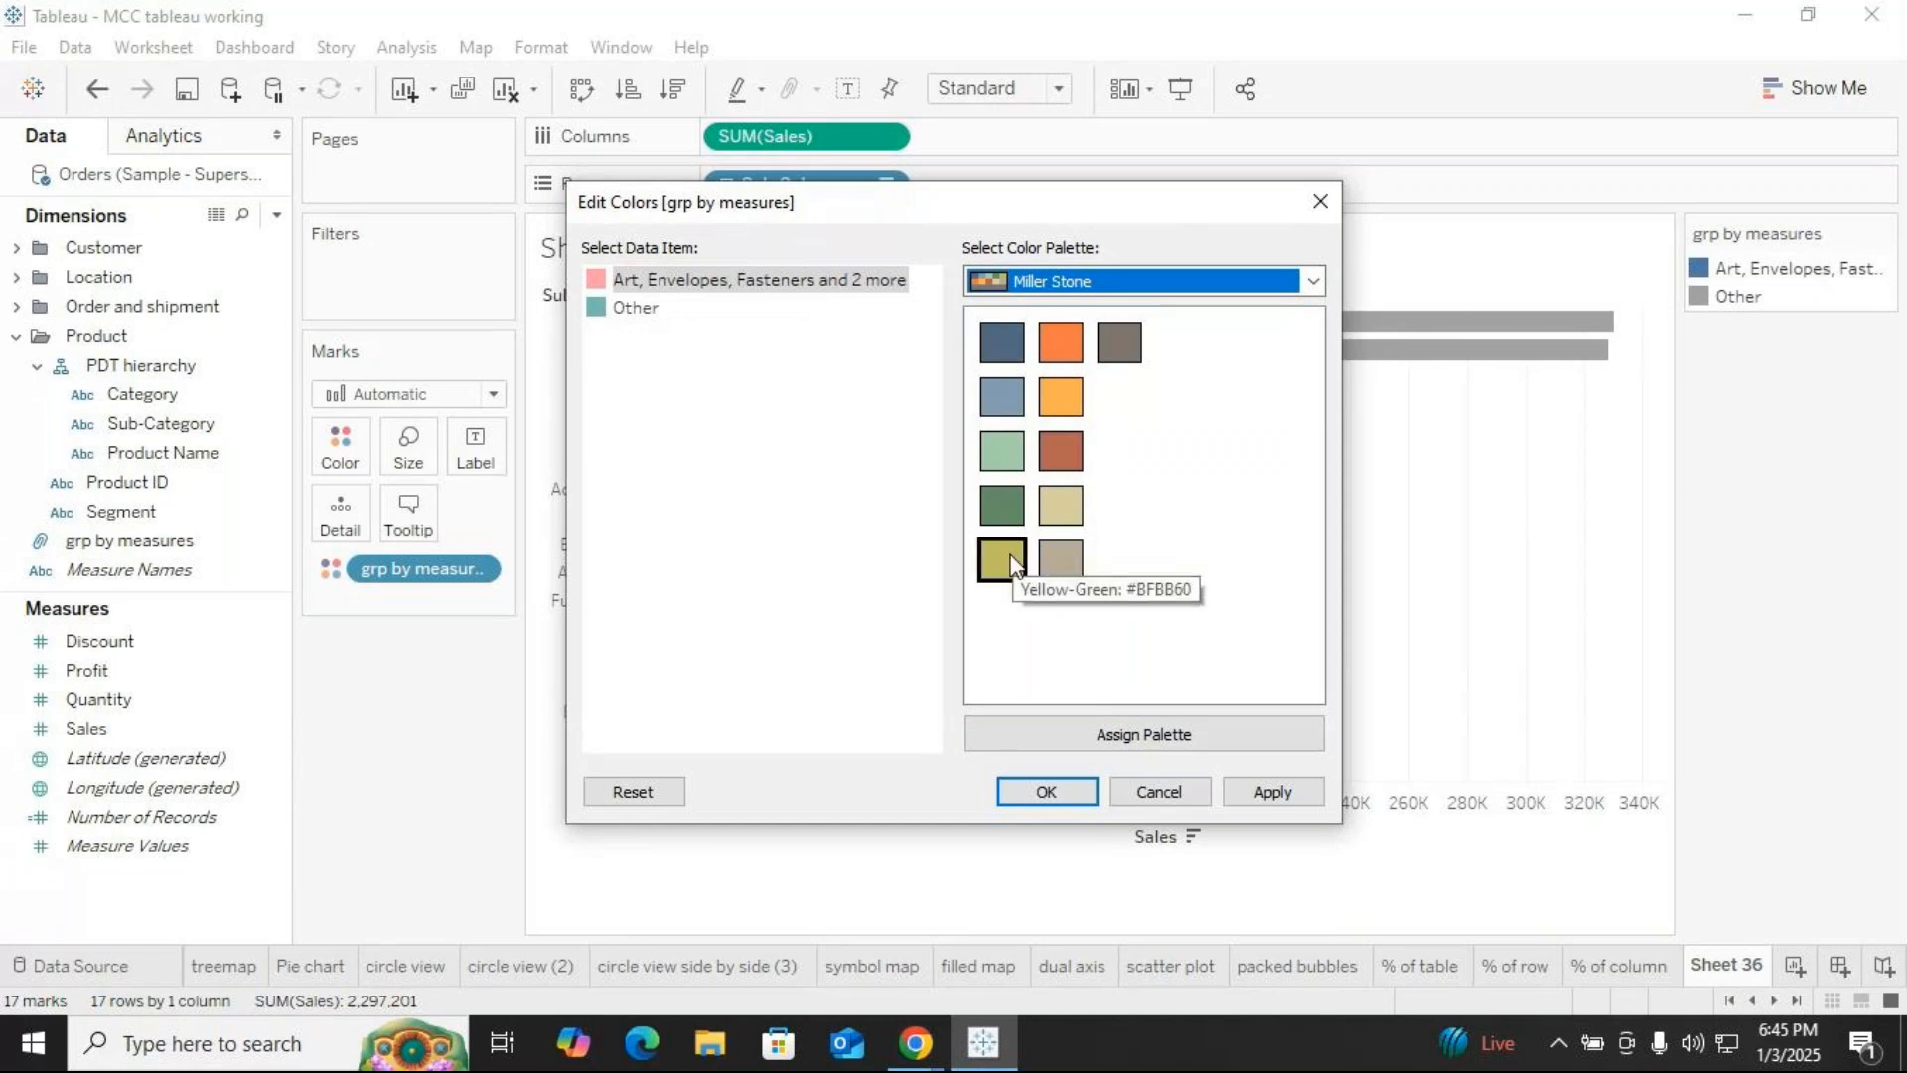
left_click(1059, 501)
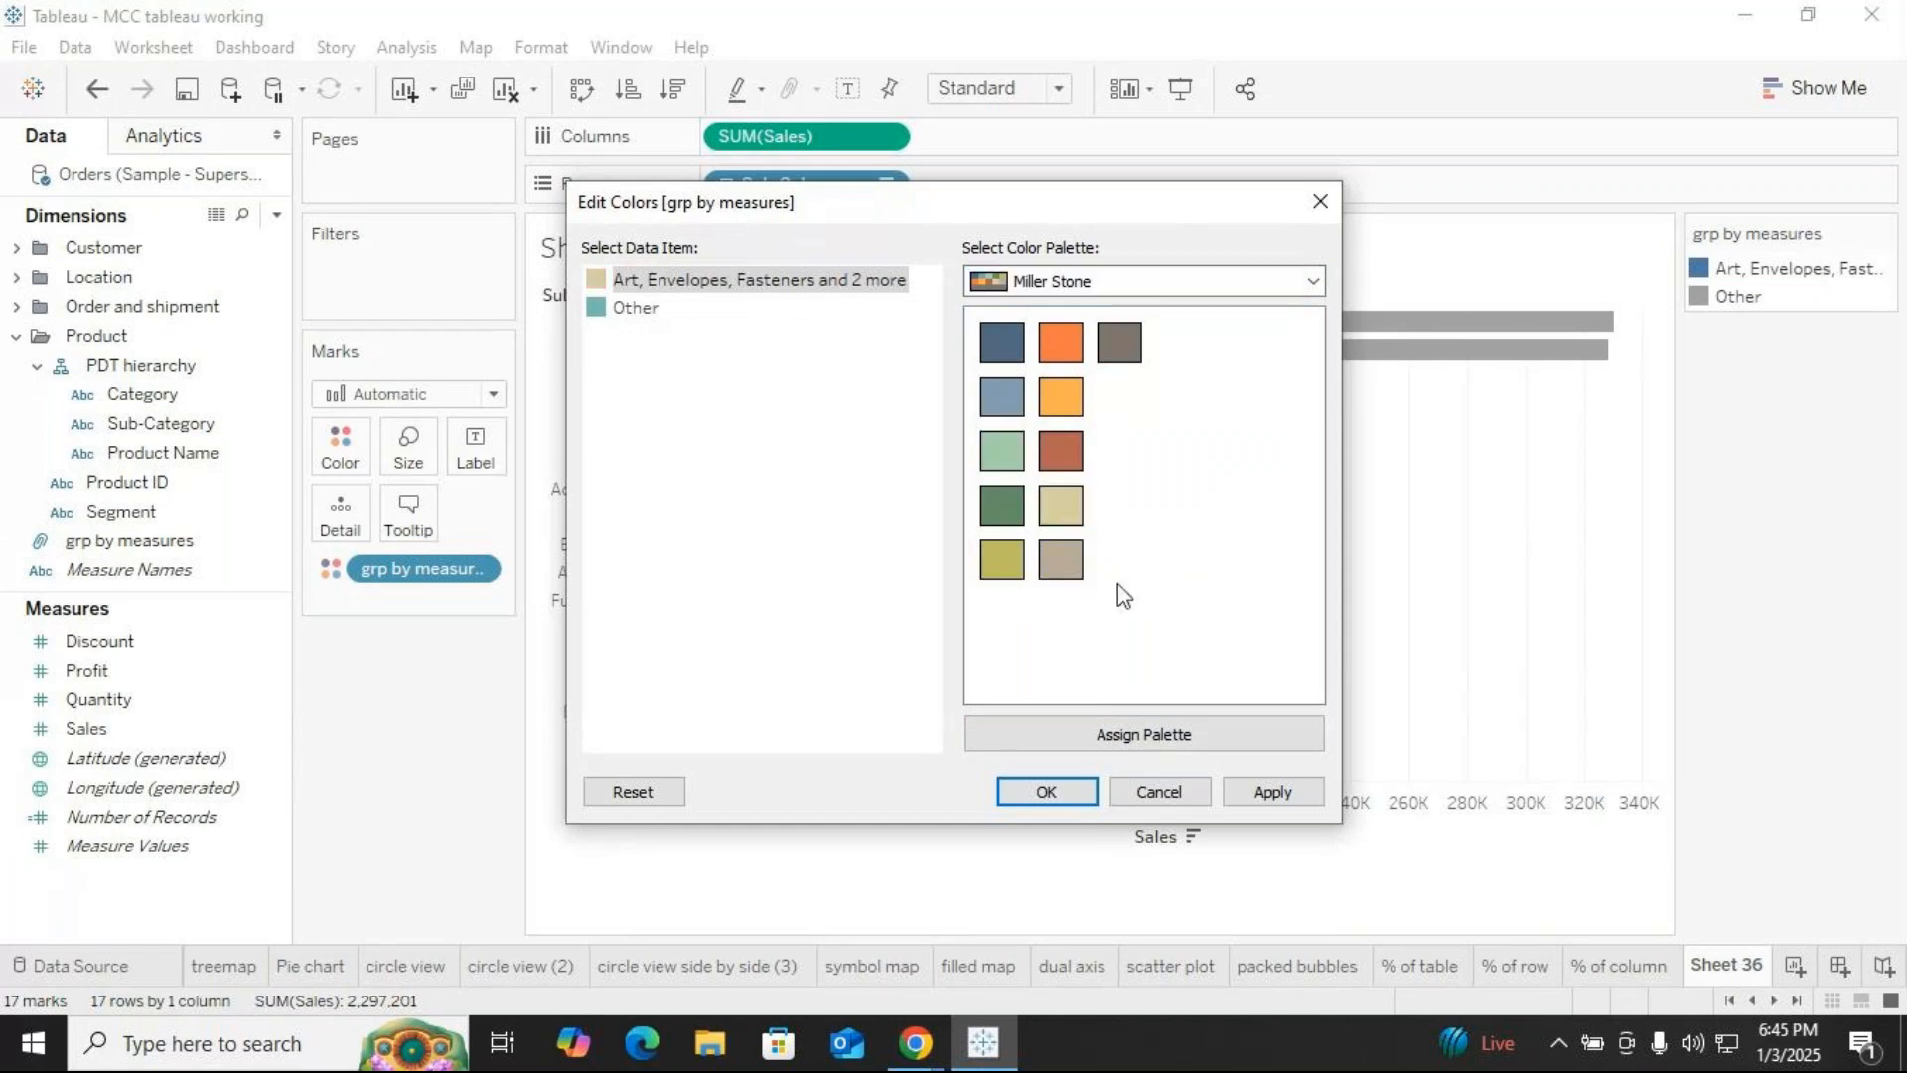
left_click(1045, 793)
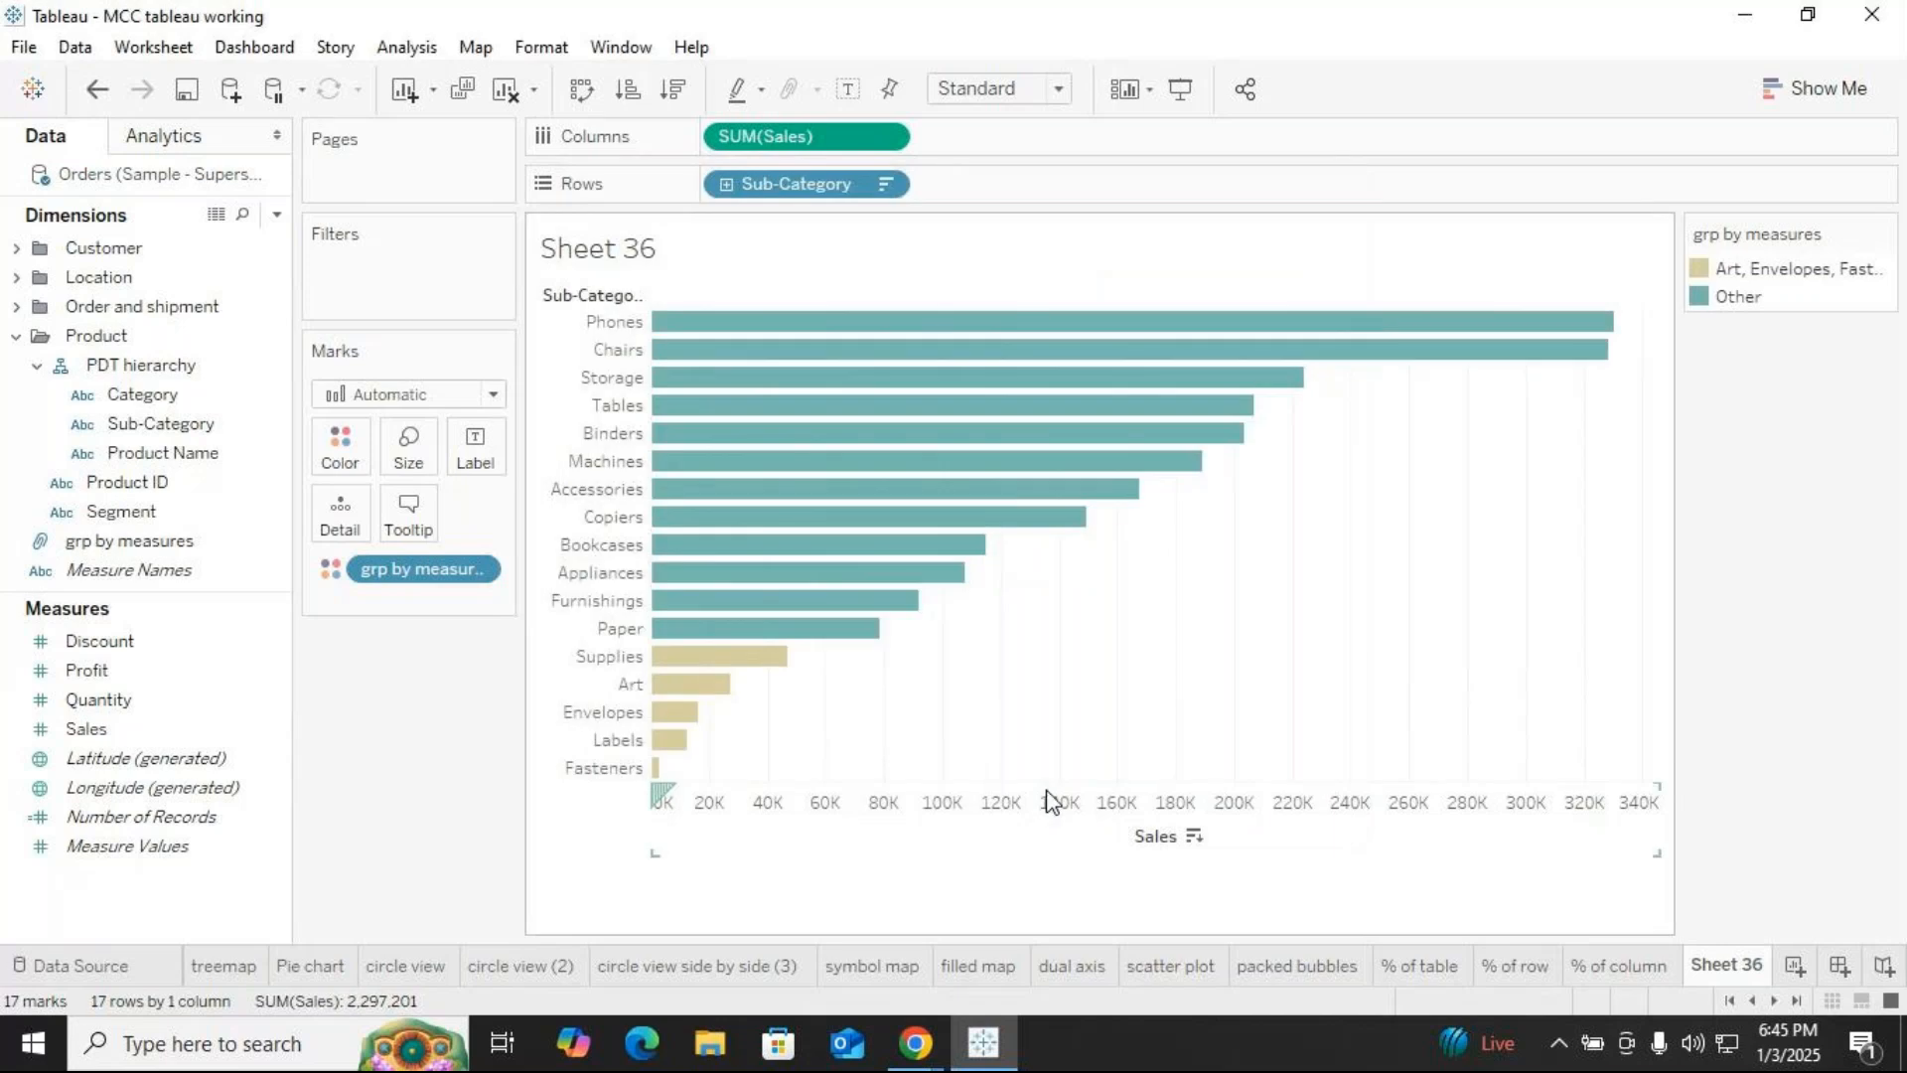
Rename the worksheet Sheet 36 as "grp by measures"
mouse_move(693, 676)
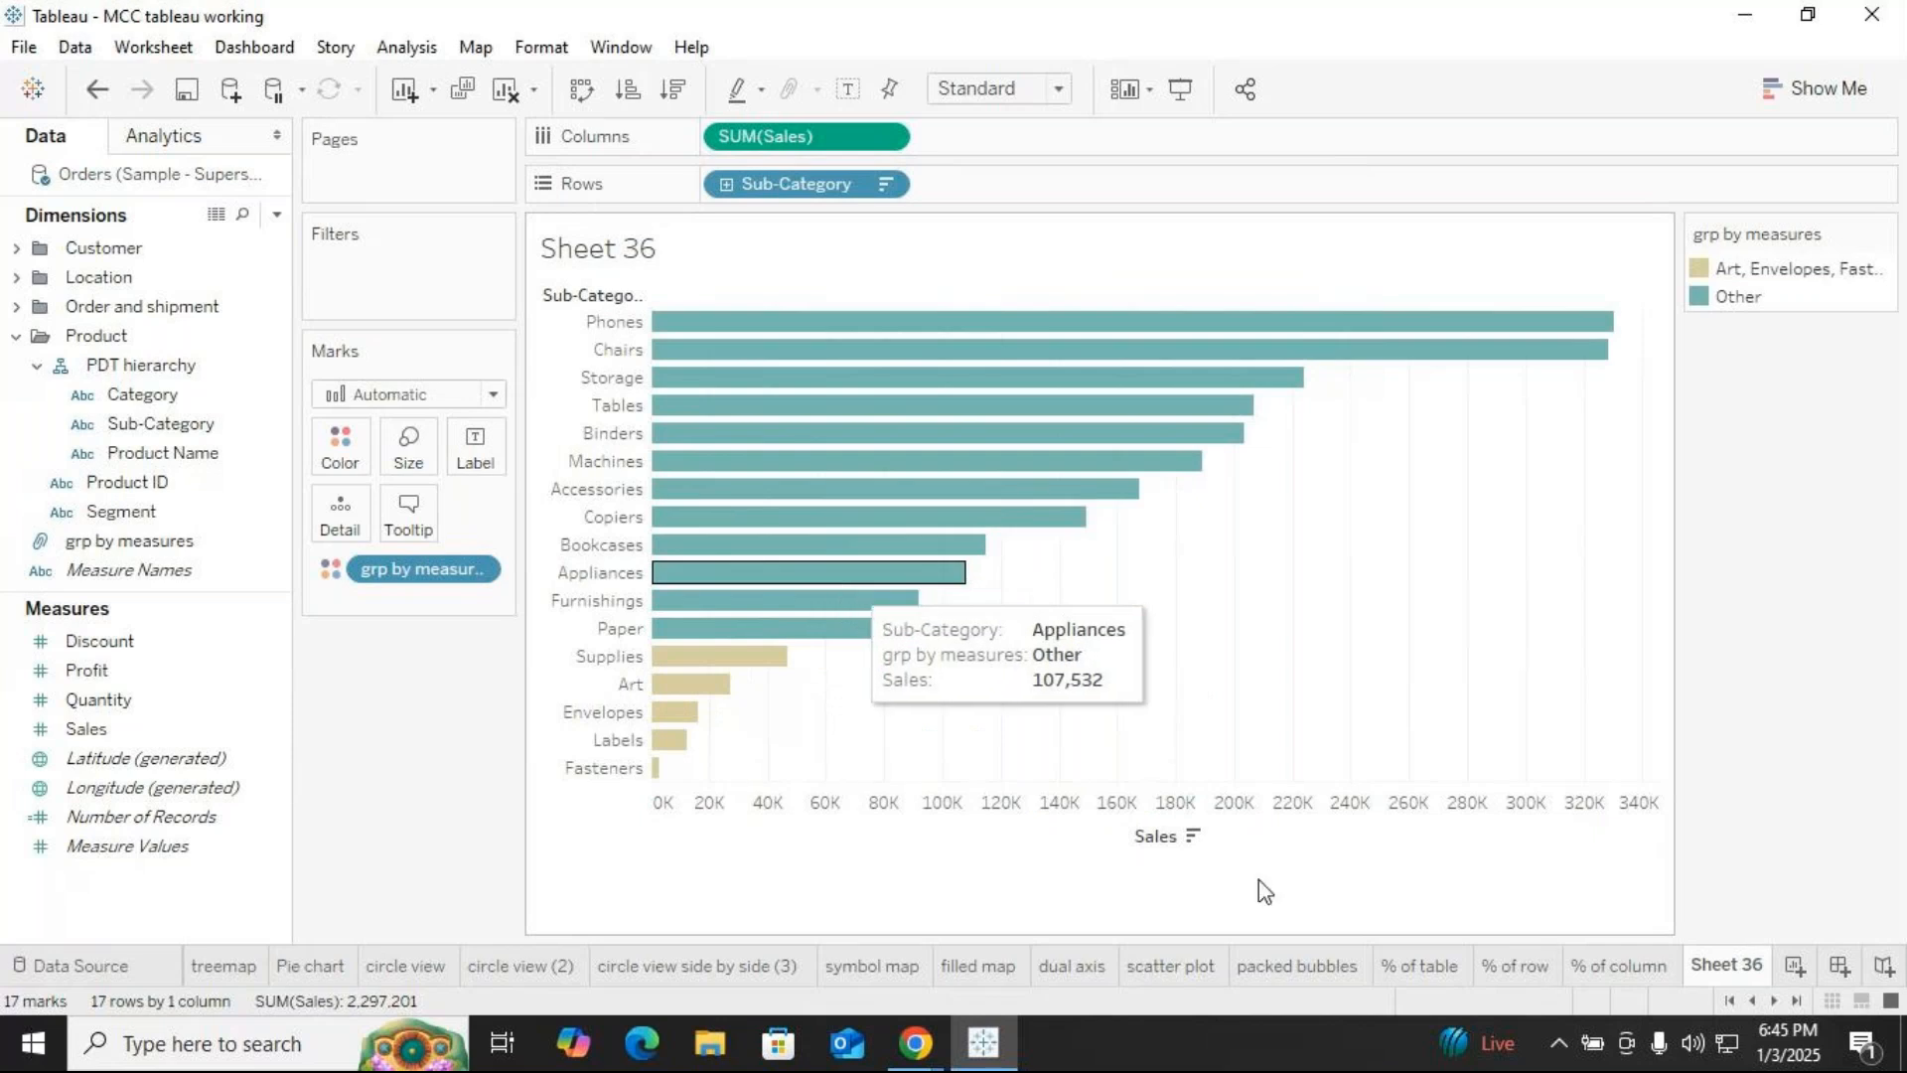
right_click(1730, 966)
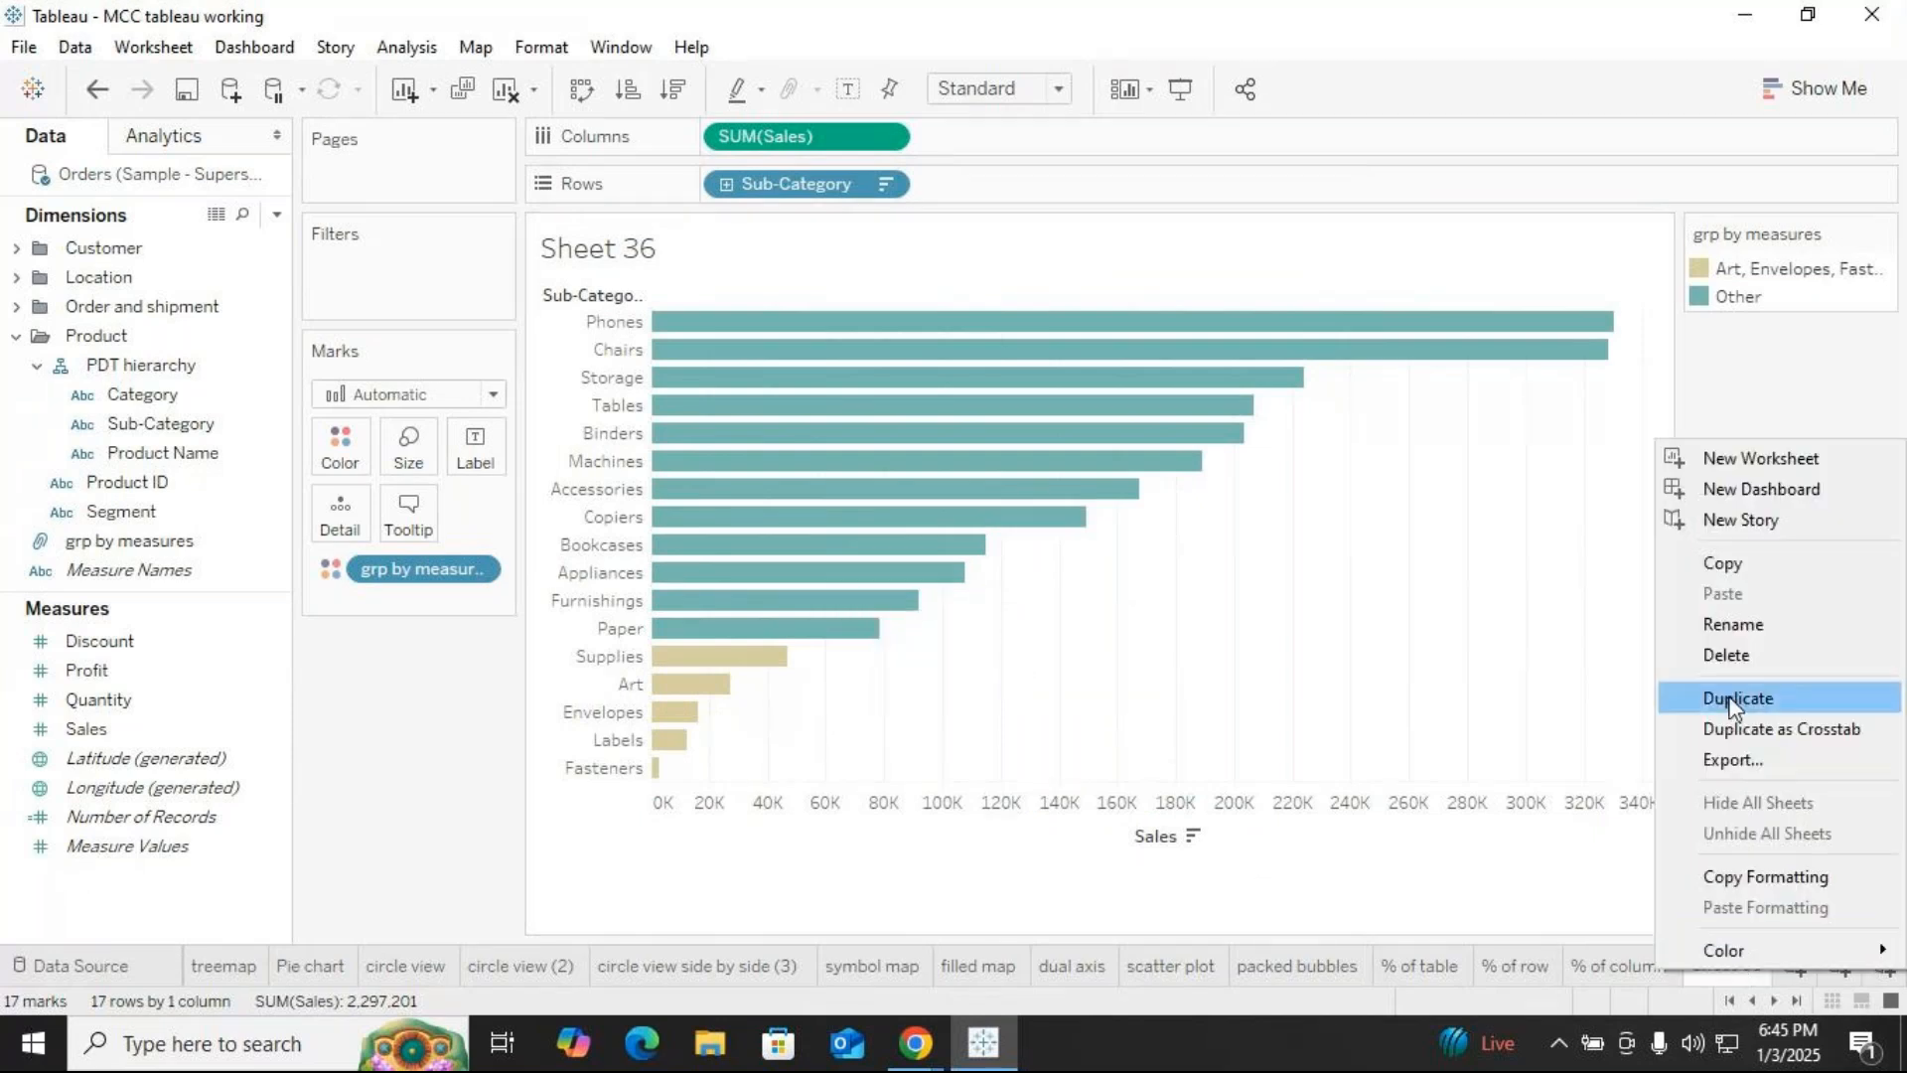
left_click(1733, 624)
type("grp")
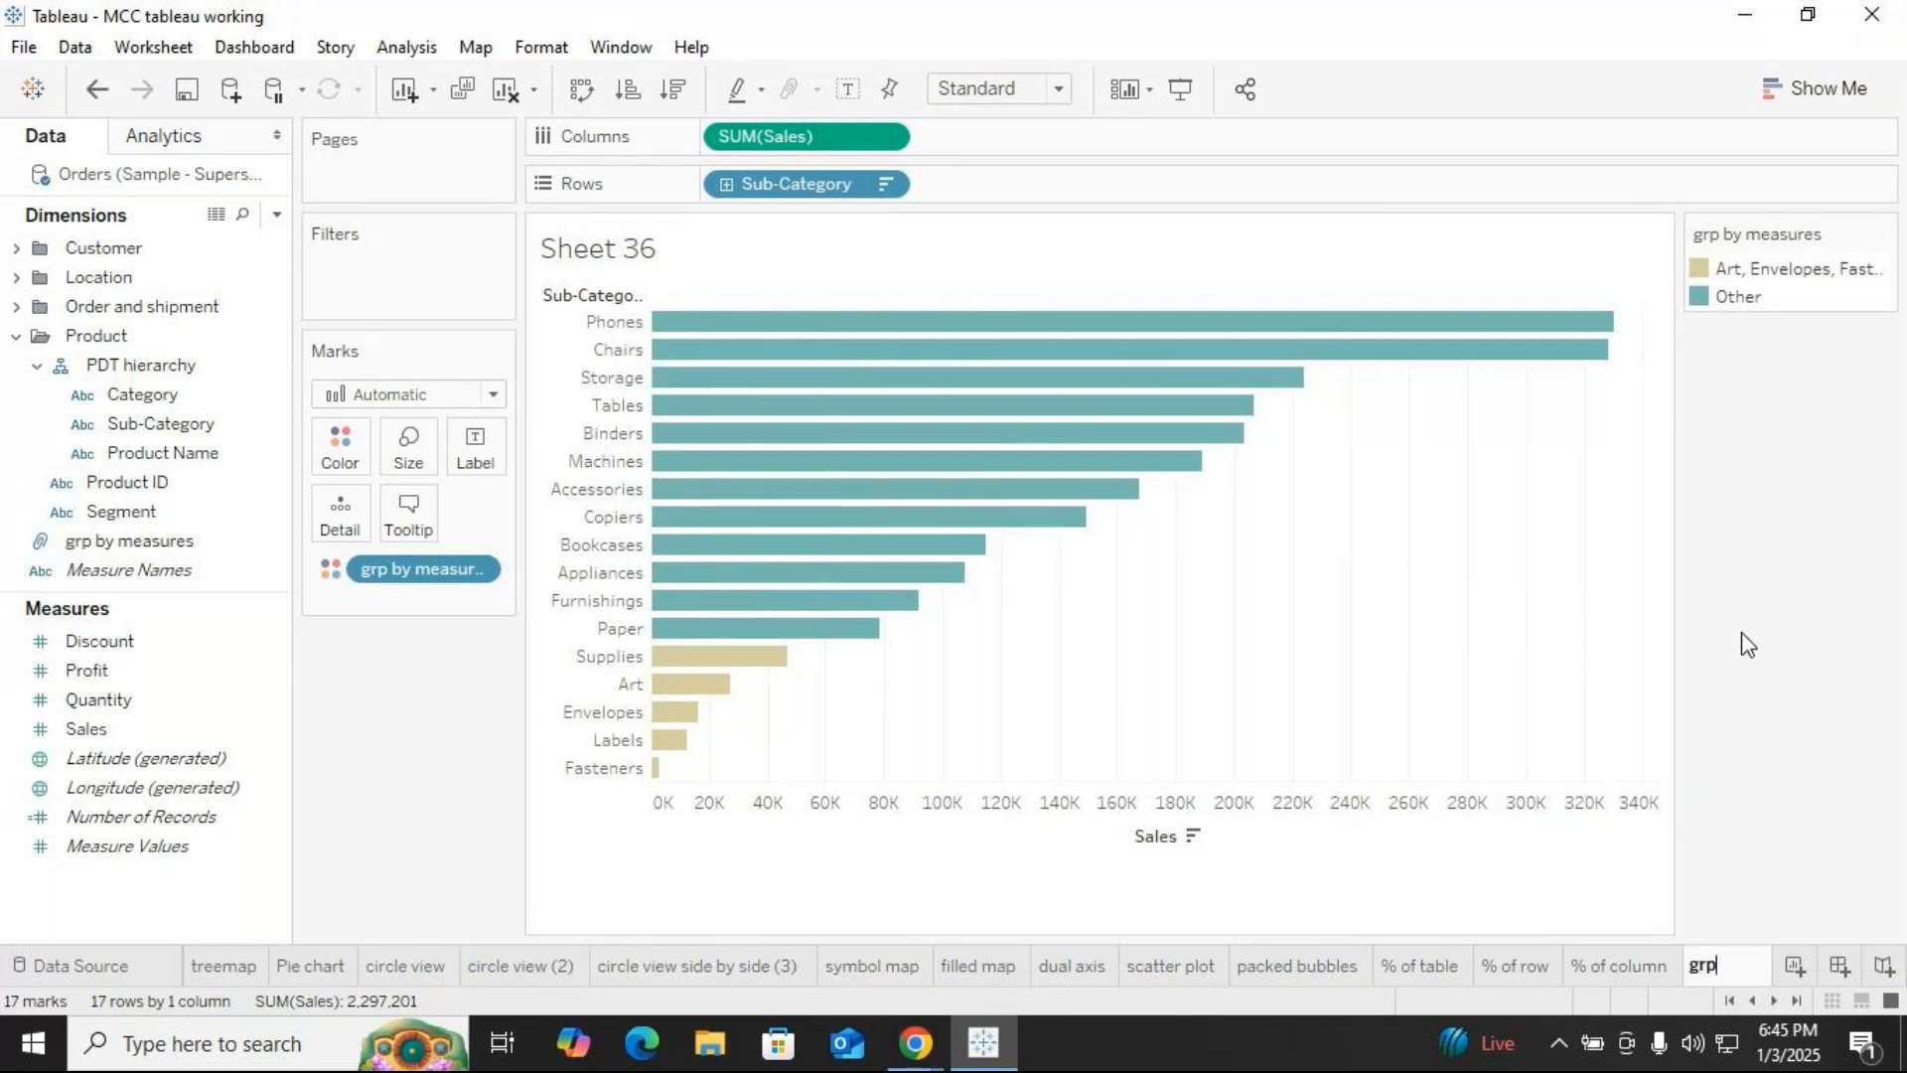
type(" by measures")
key("Return")
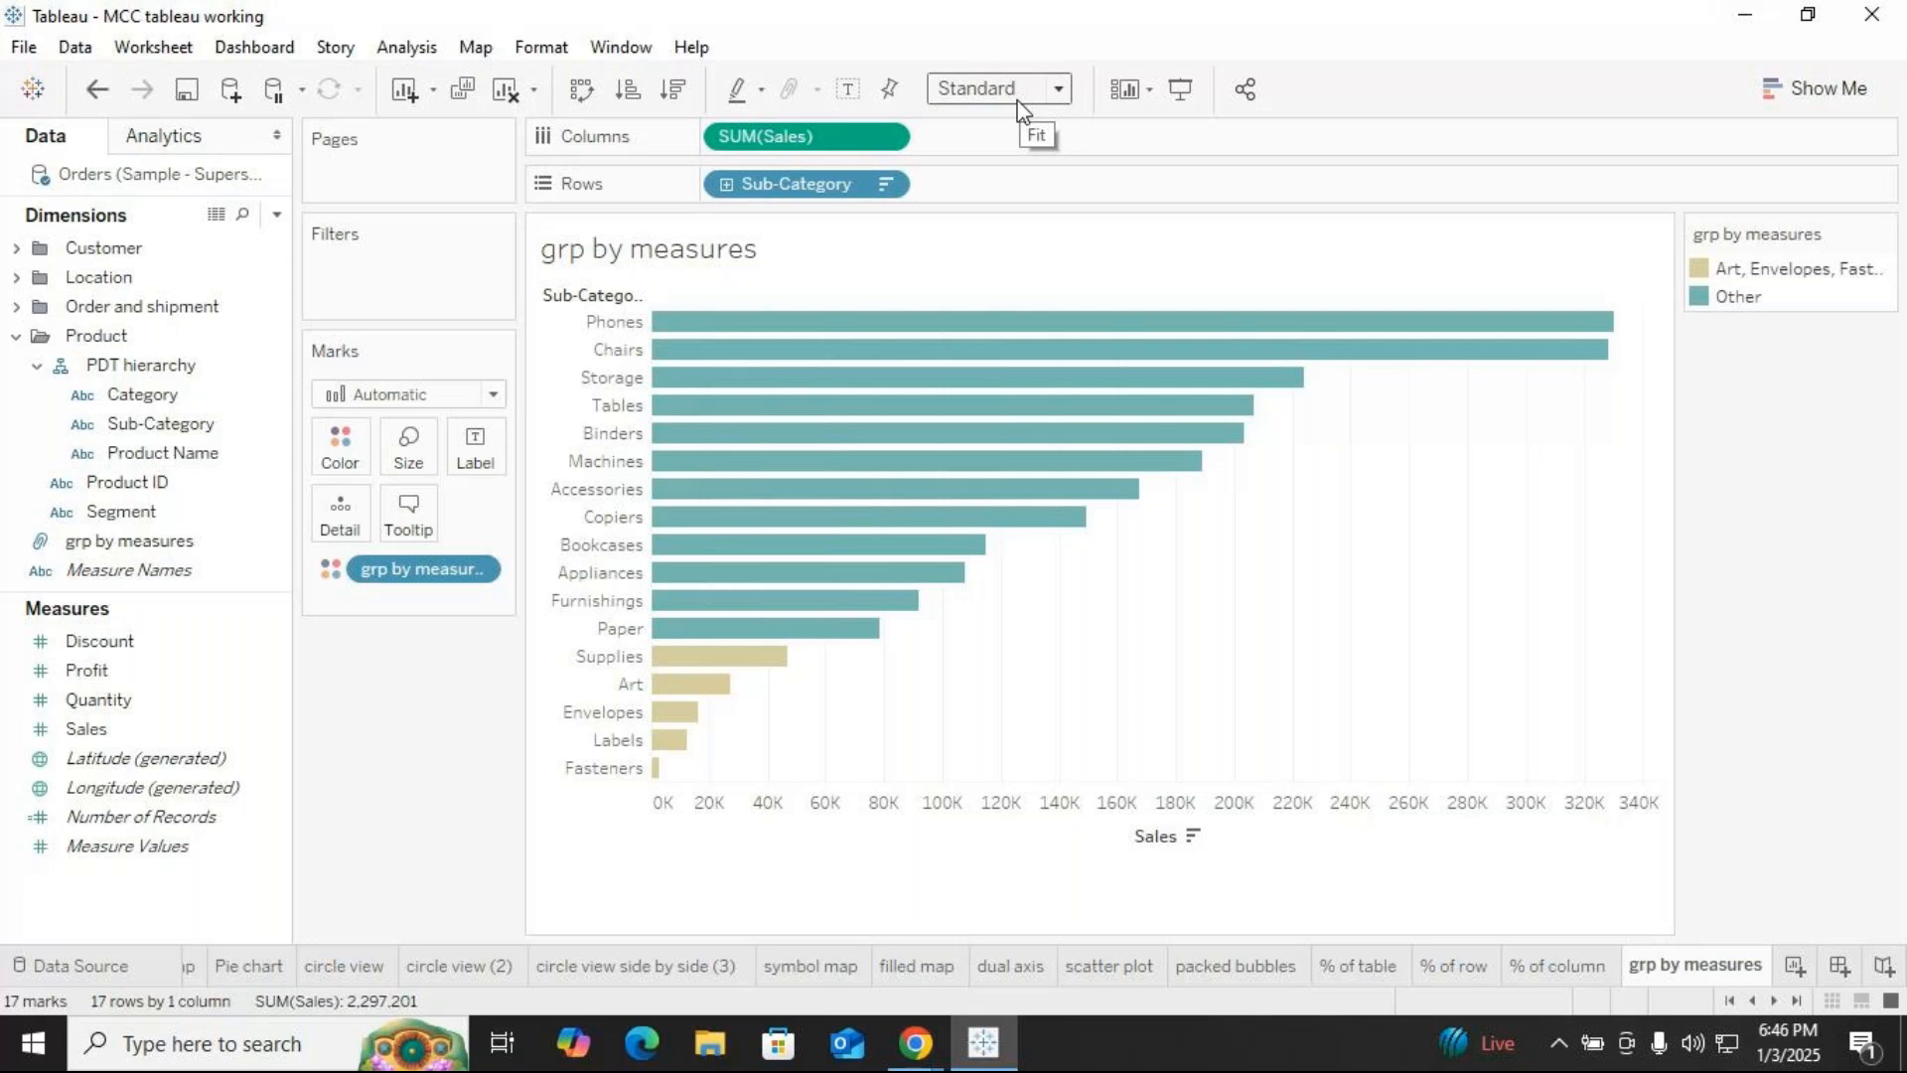
Select the five grouped bars from Fasteners up to Supplies and examine the ungroup options without applying them
left_click(656, 772)
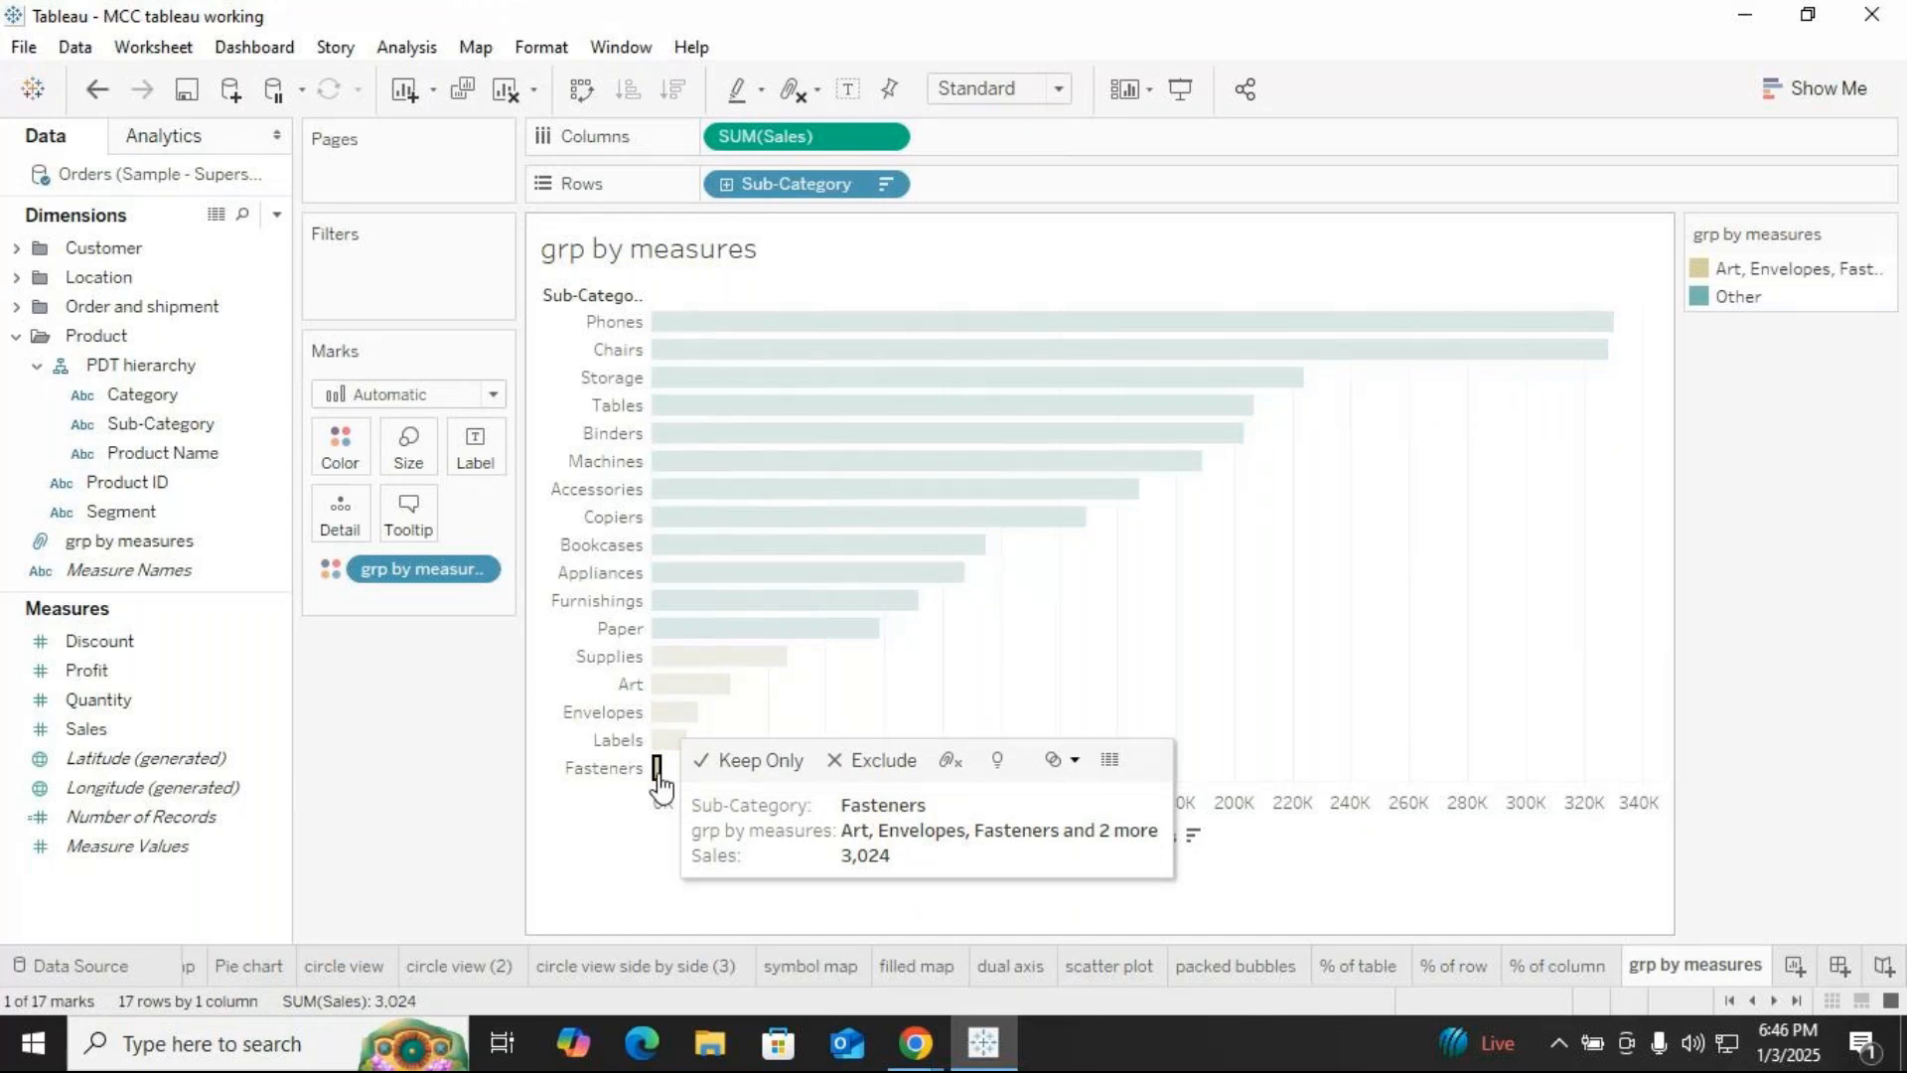
left_click(664, 741, "ctrl")
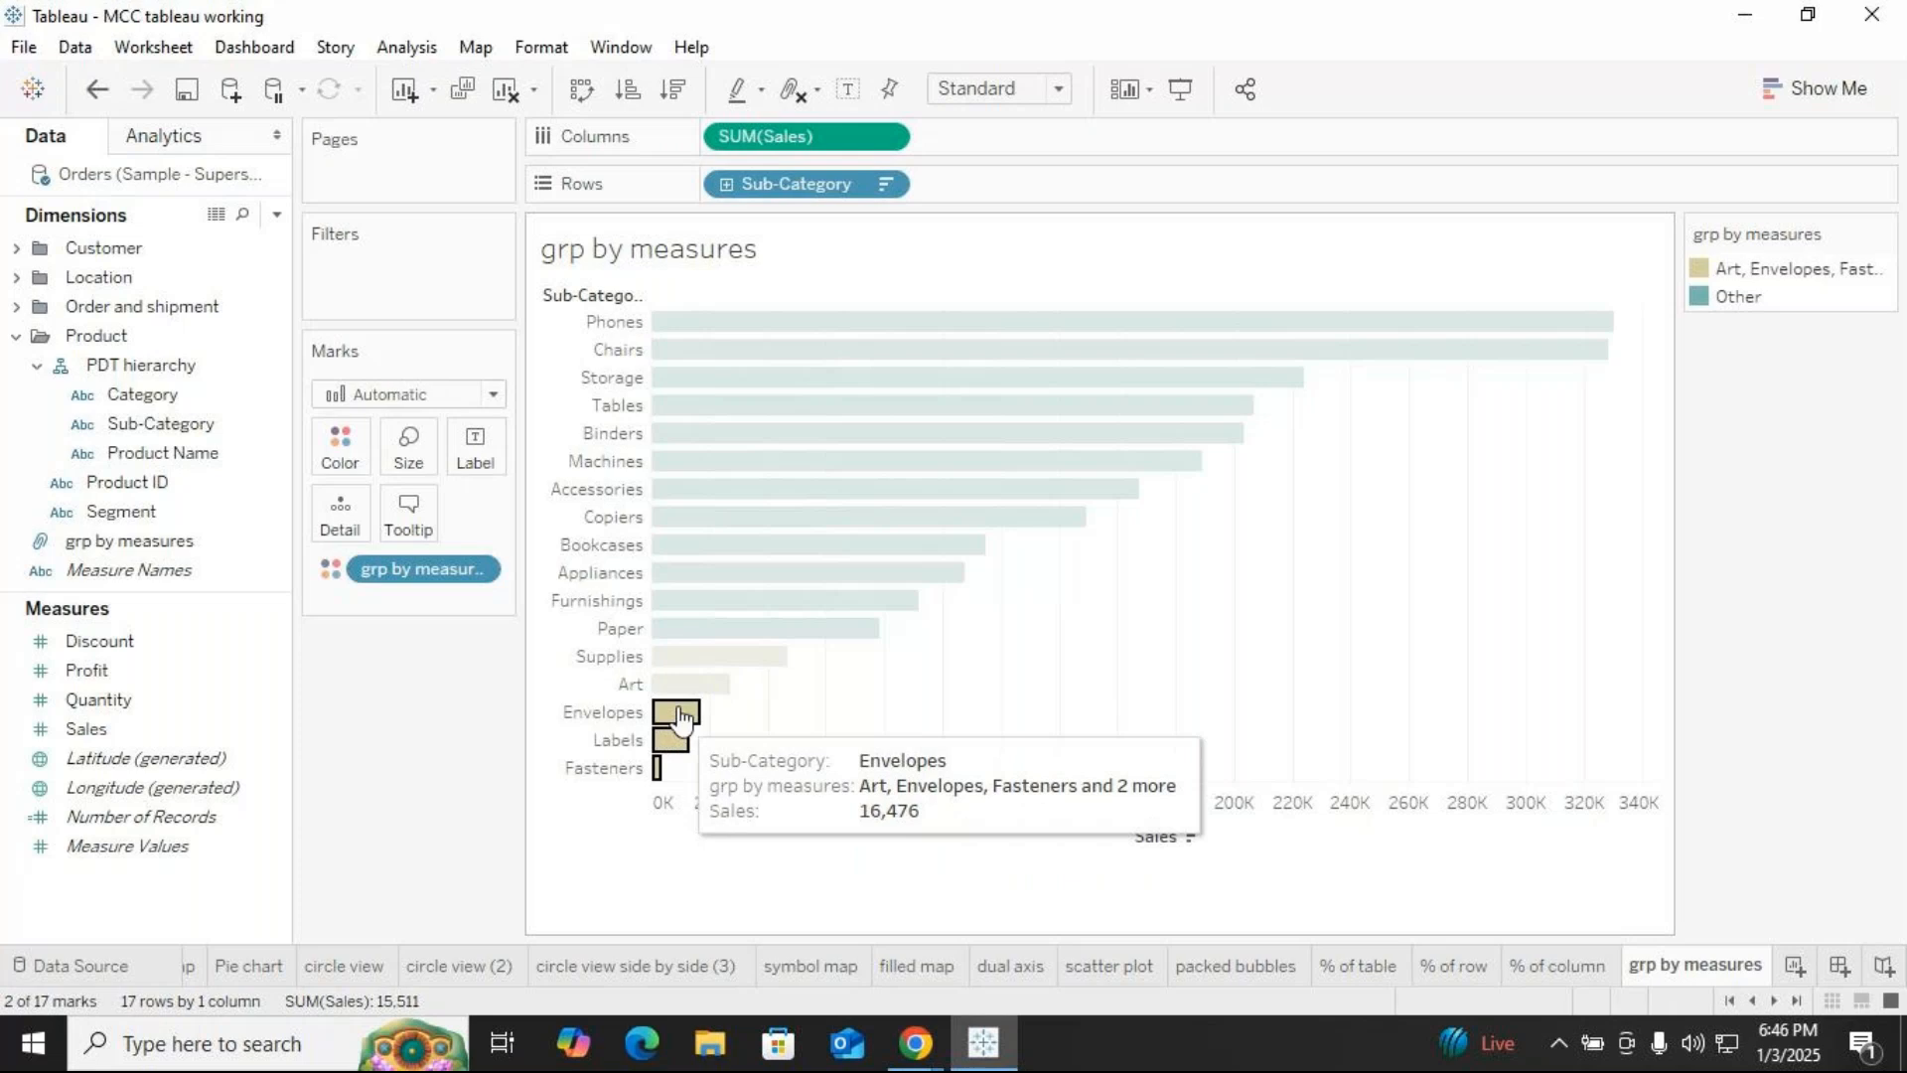
left_click(678, 715, "ctrl")
left_click(686, 685, "ctrl")
left_click(720, 658, "ctrl")
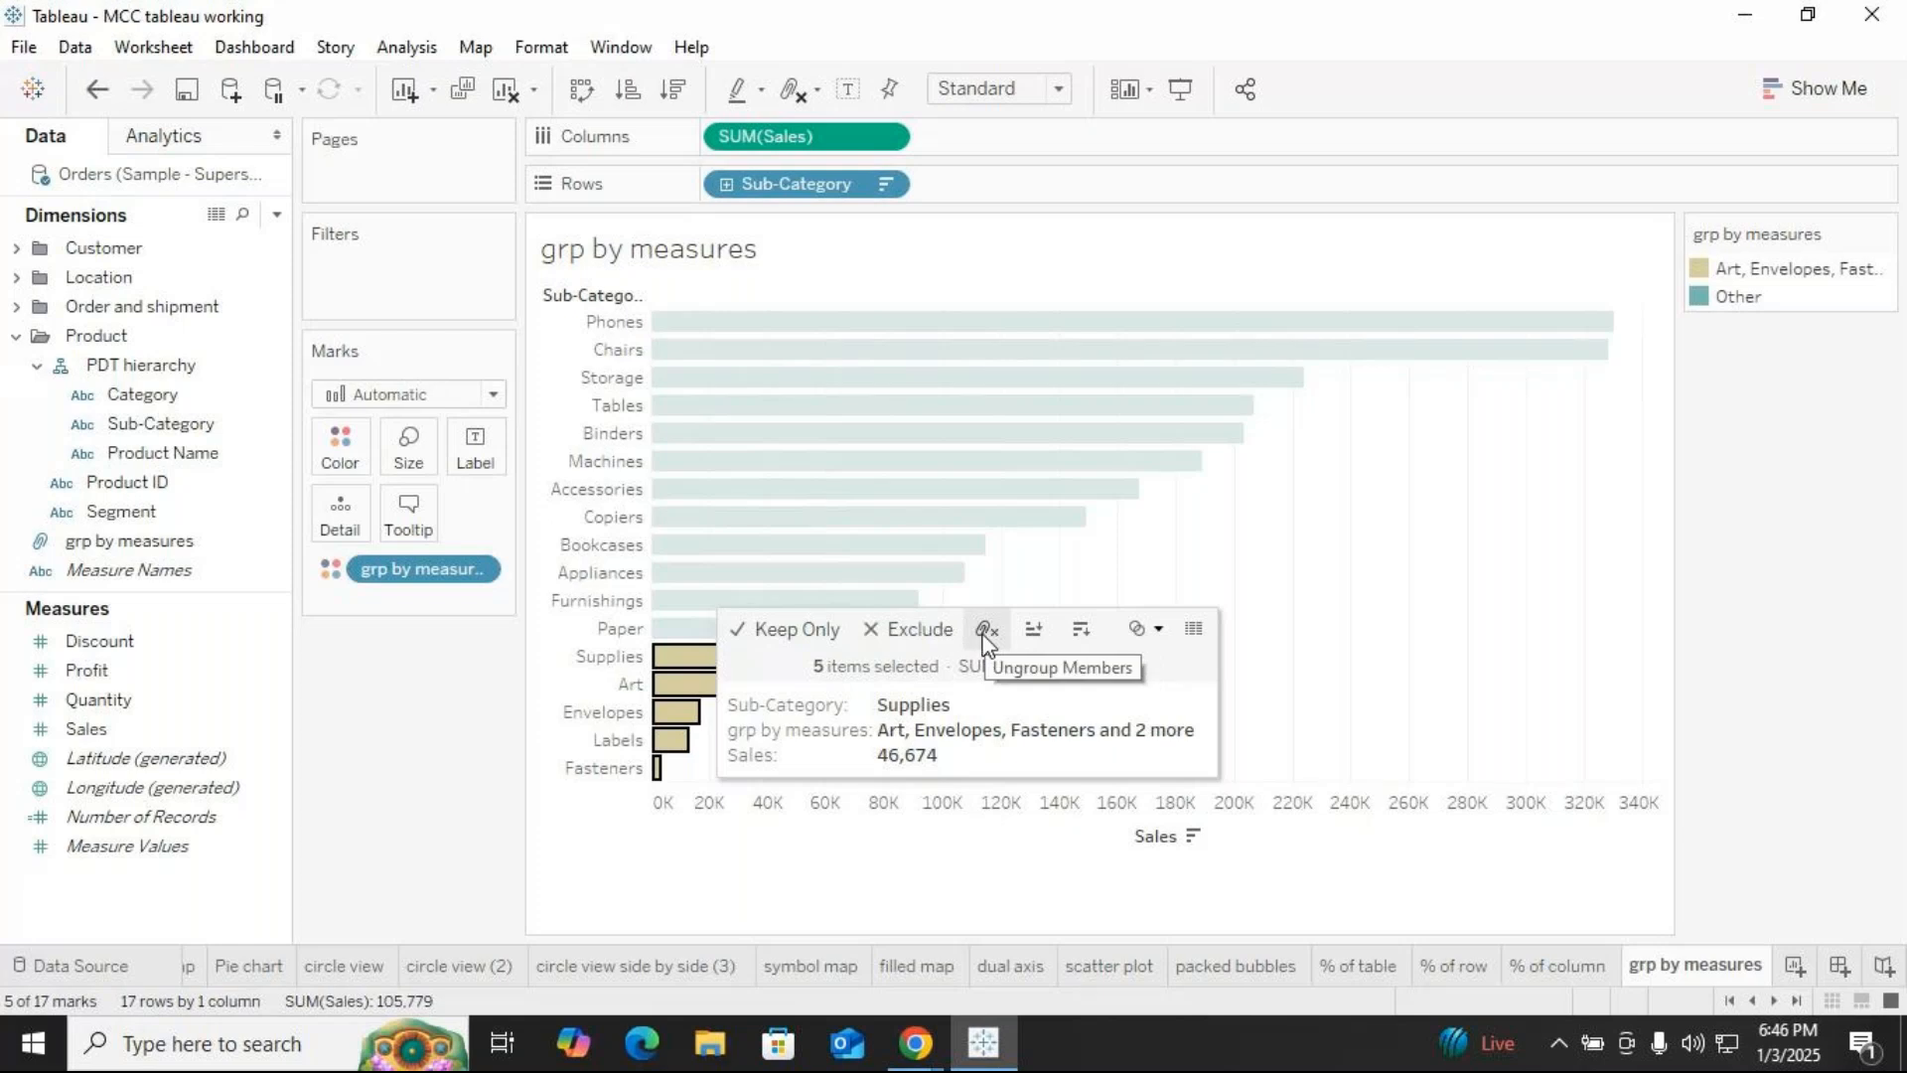
right_click(703, 657)
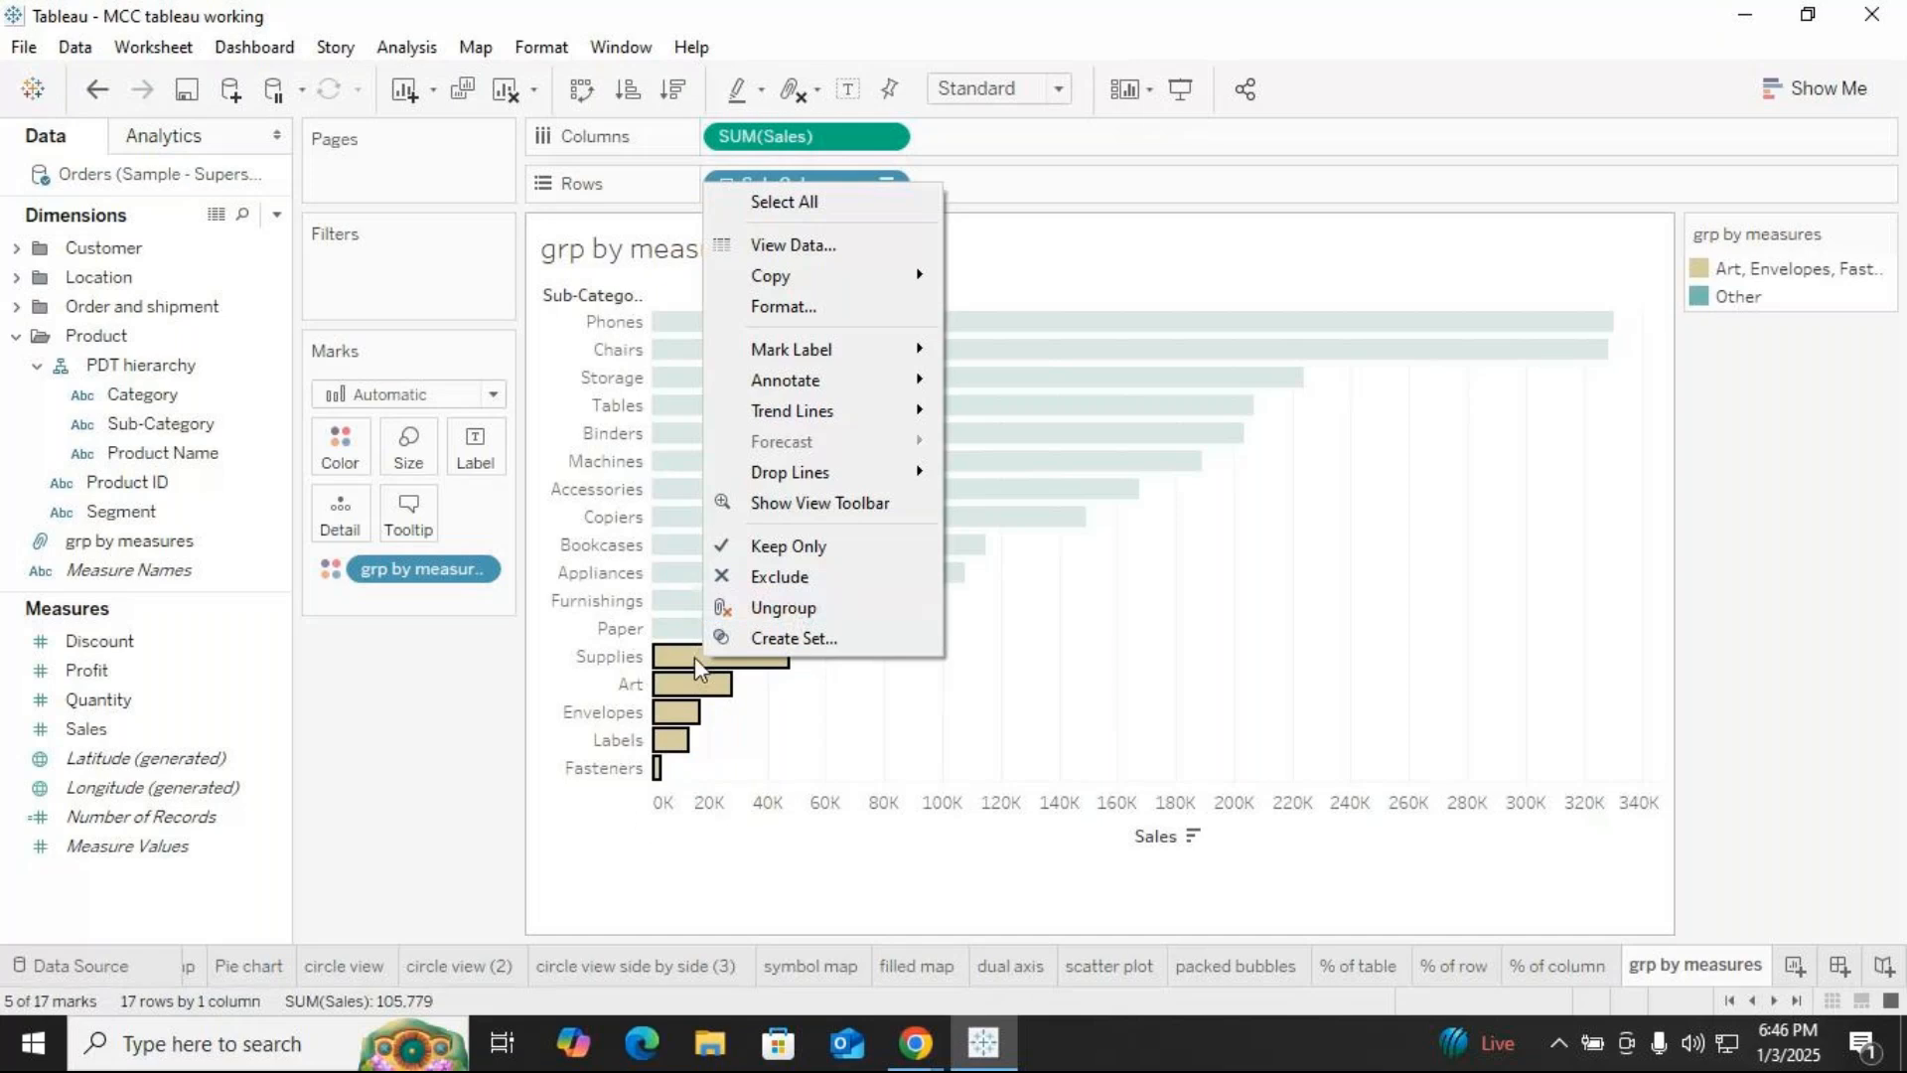
left_click(396, 802)
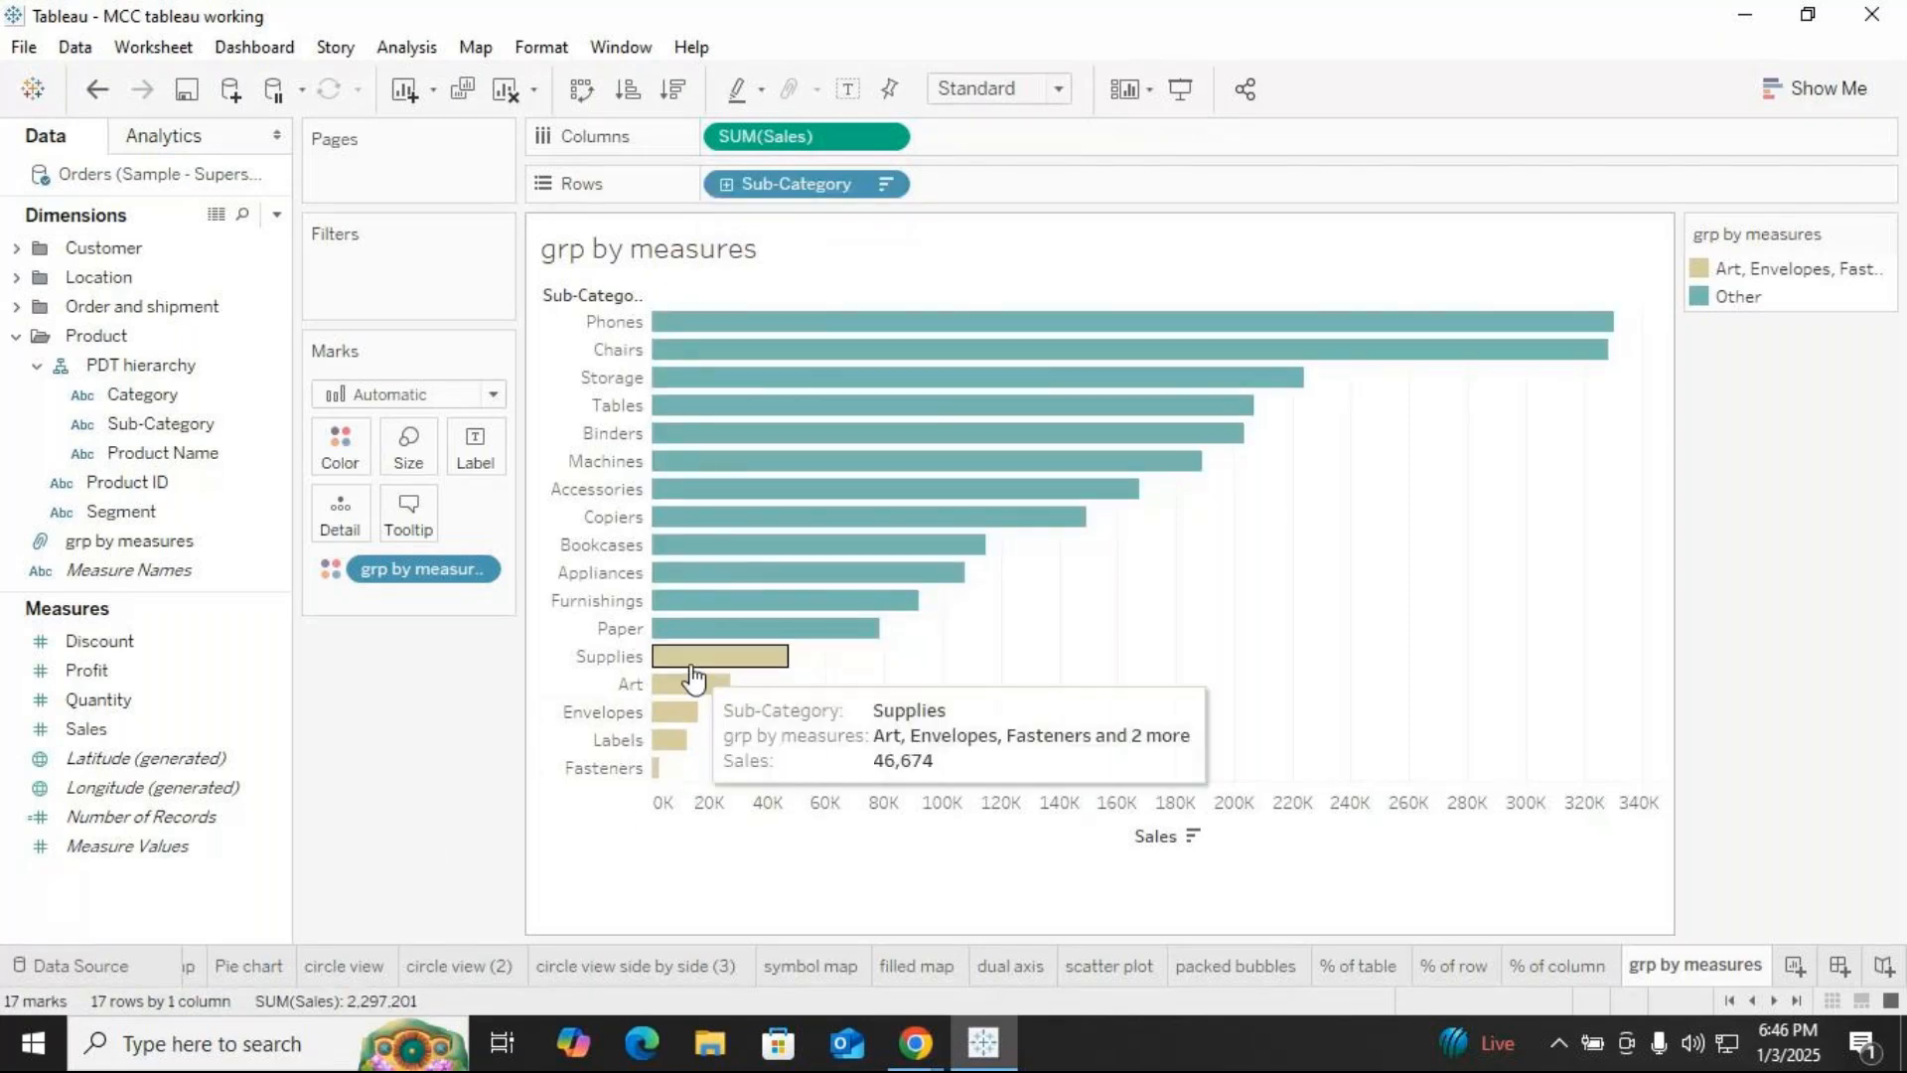
left_click(153, 545)
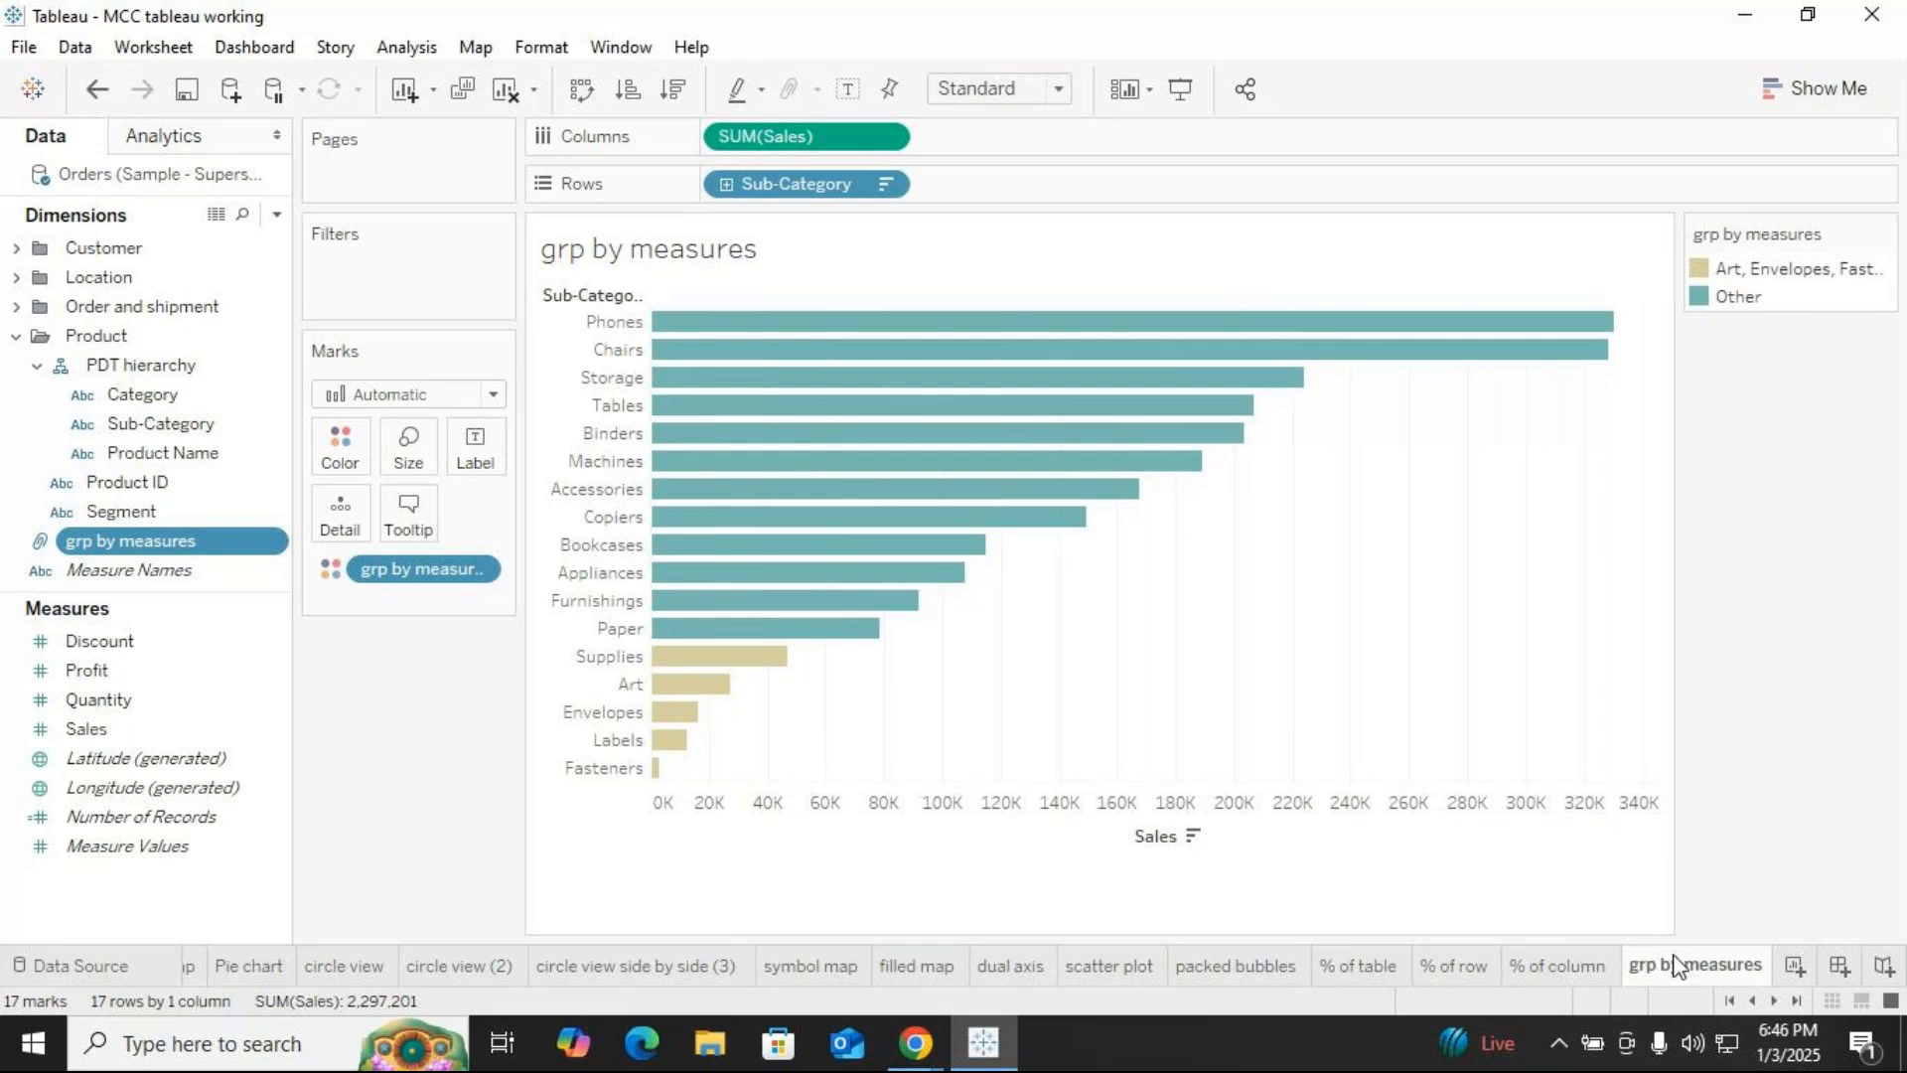
mouse_move(1697, 968)
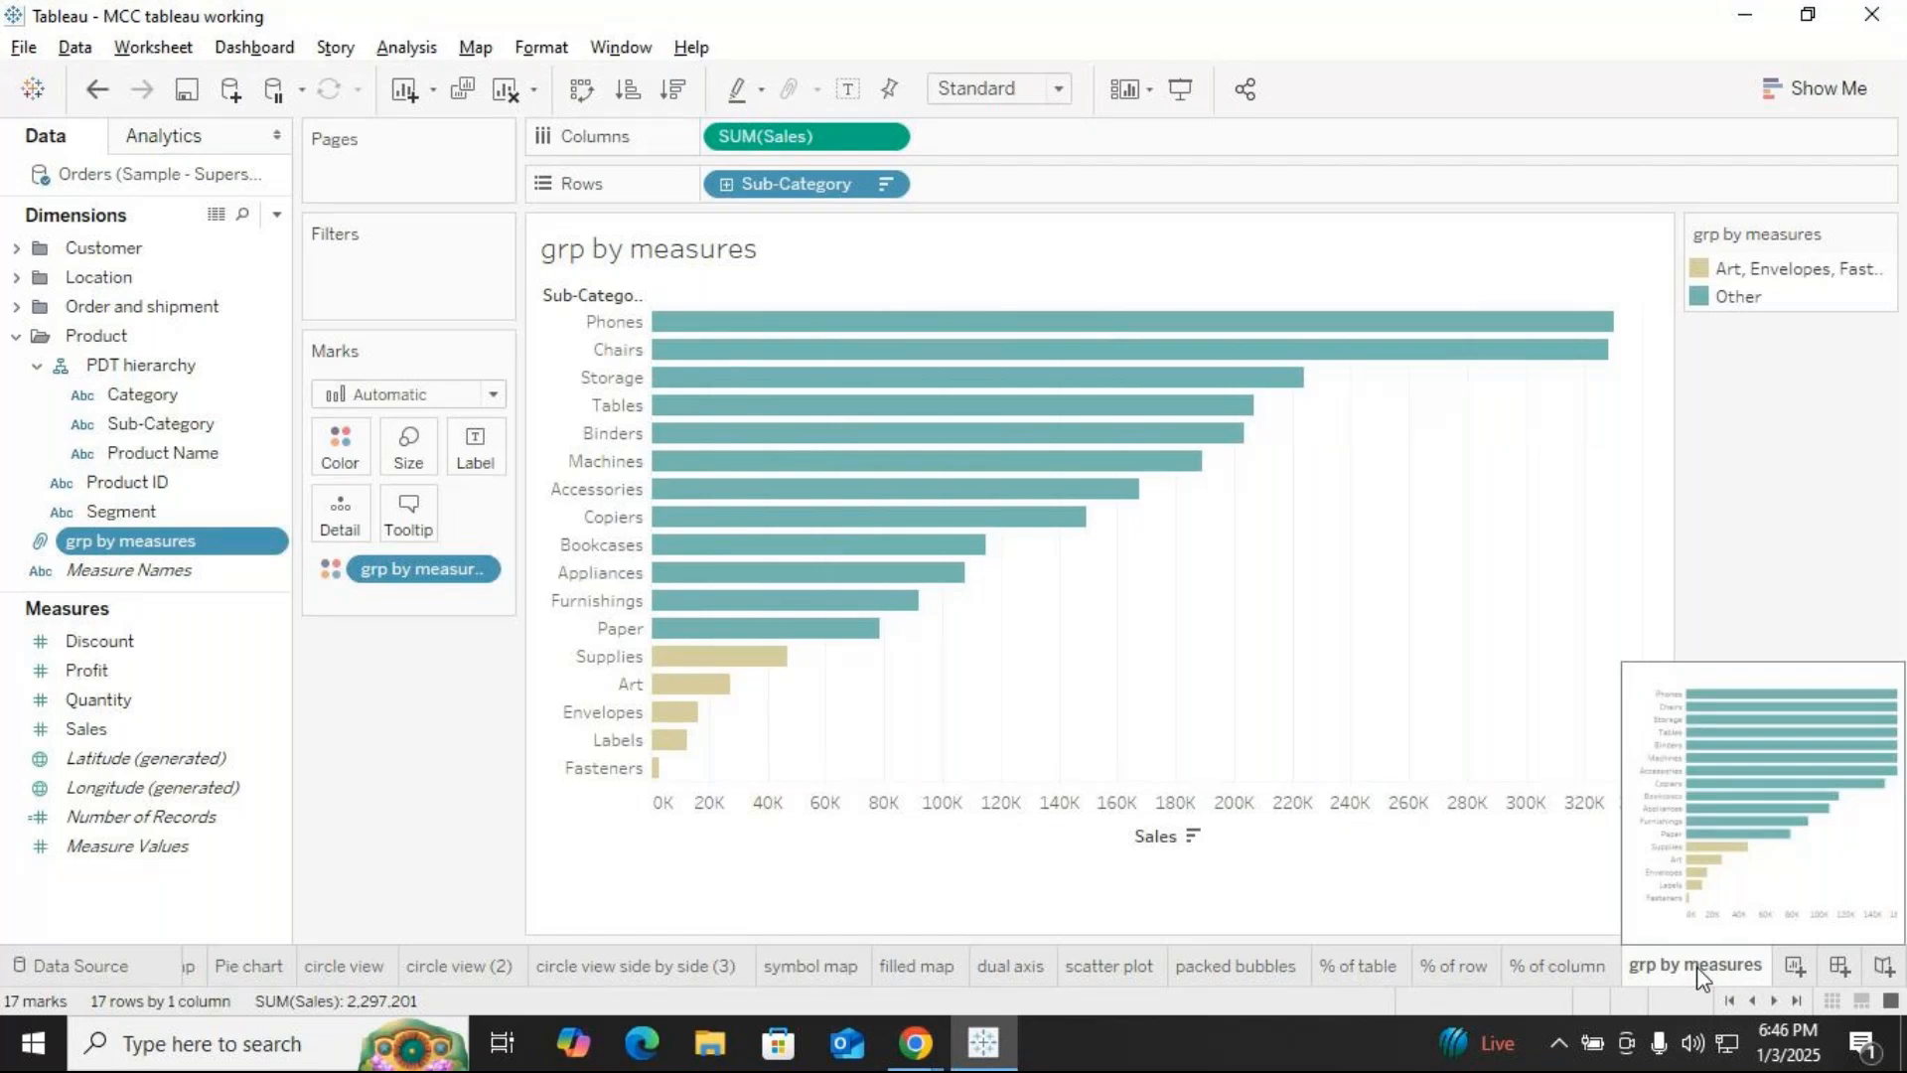
Switch to the GoTo Meeting window, mute the microphone and return to Tableau
key("alt+Tab")
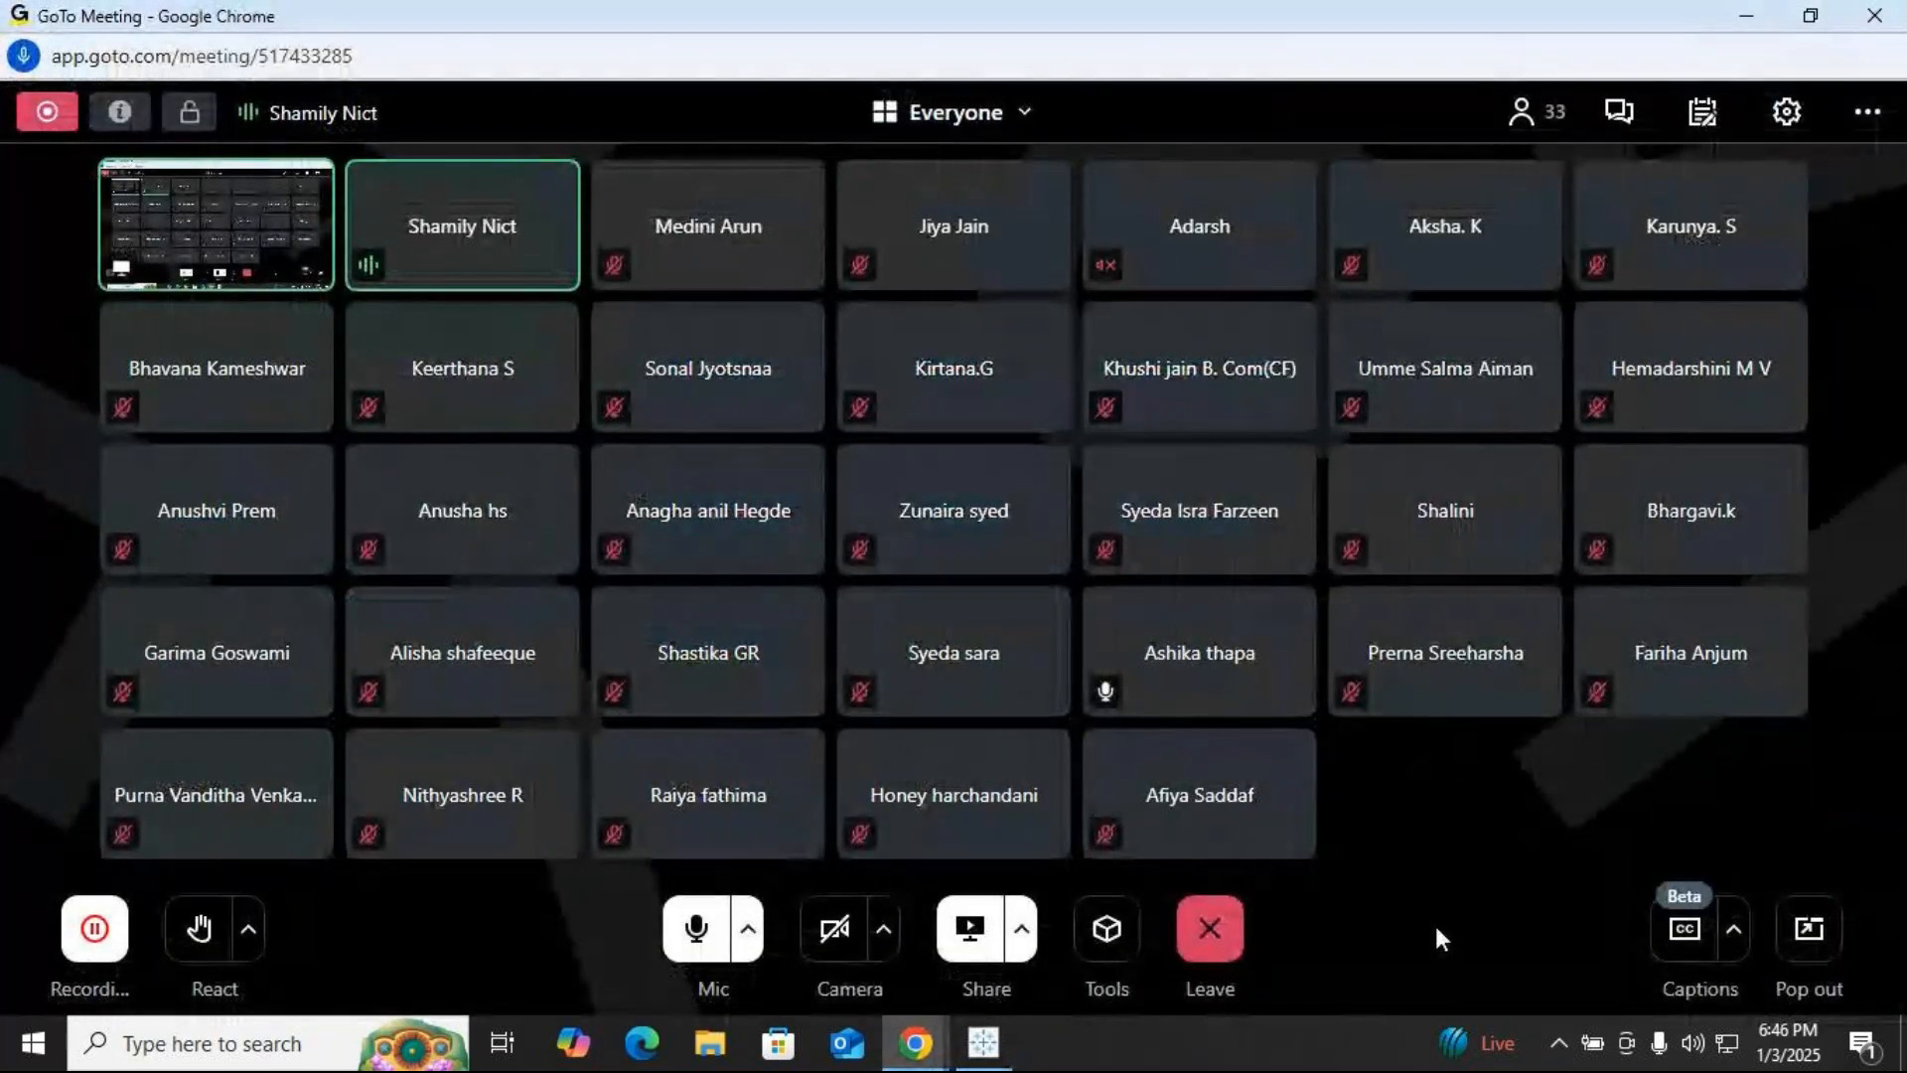
left_click(715, 937)
key("alt+Tab")
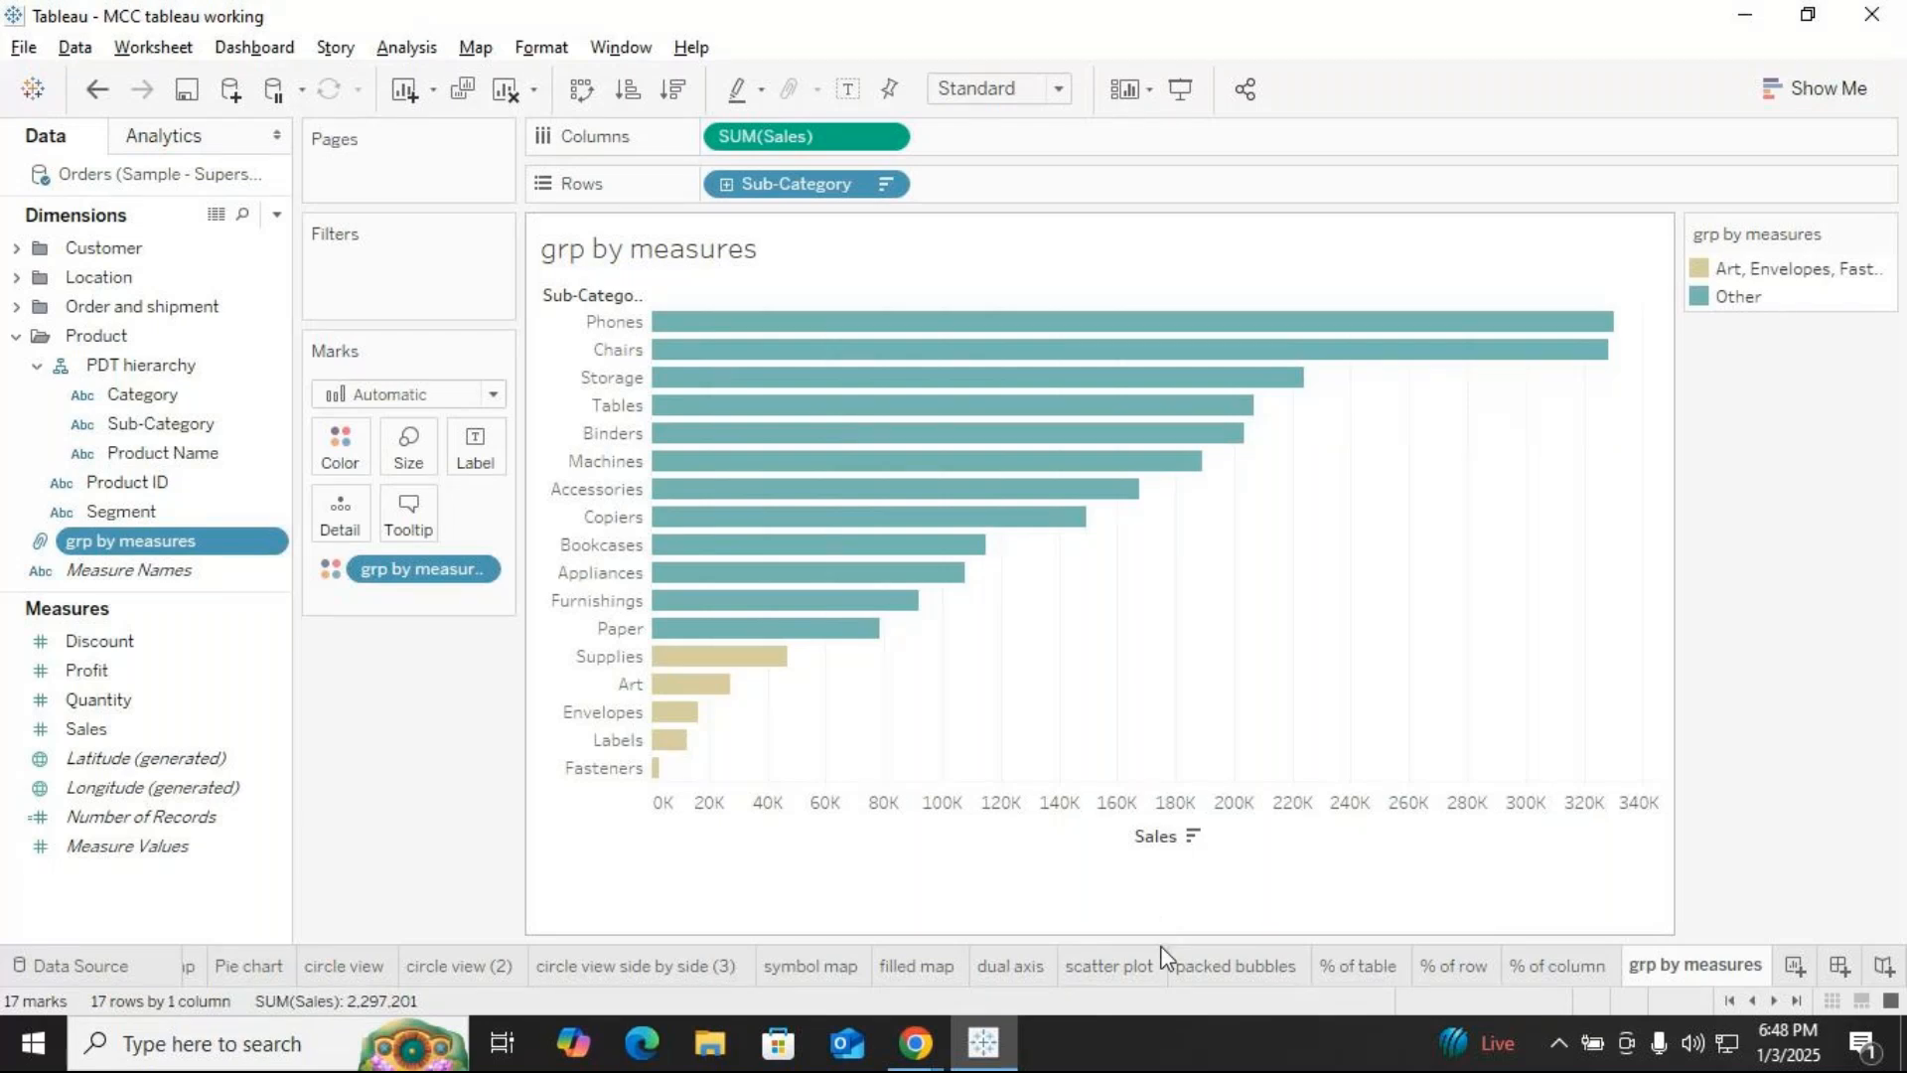
Switch to the GoTo Meeting window and turn the microphone back on
mouse_move(916, 1043)
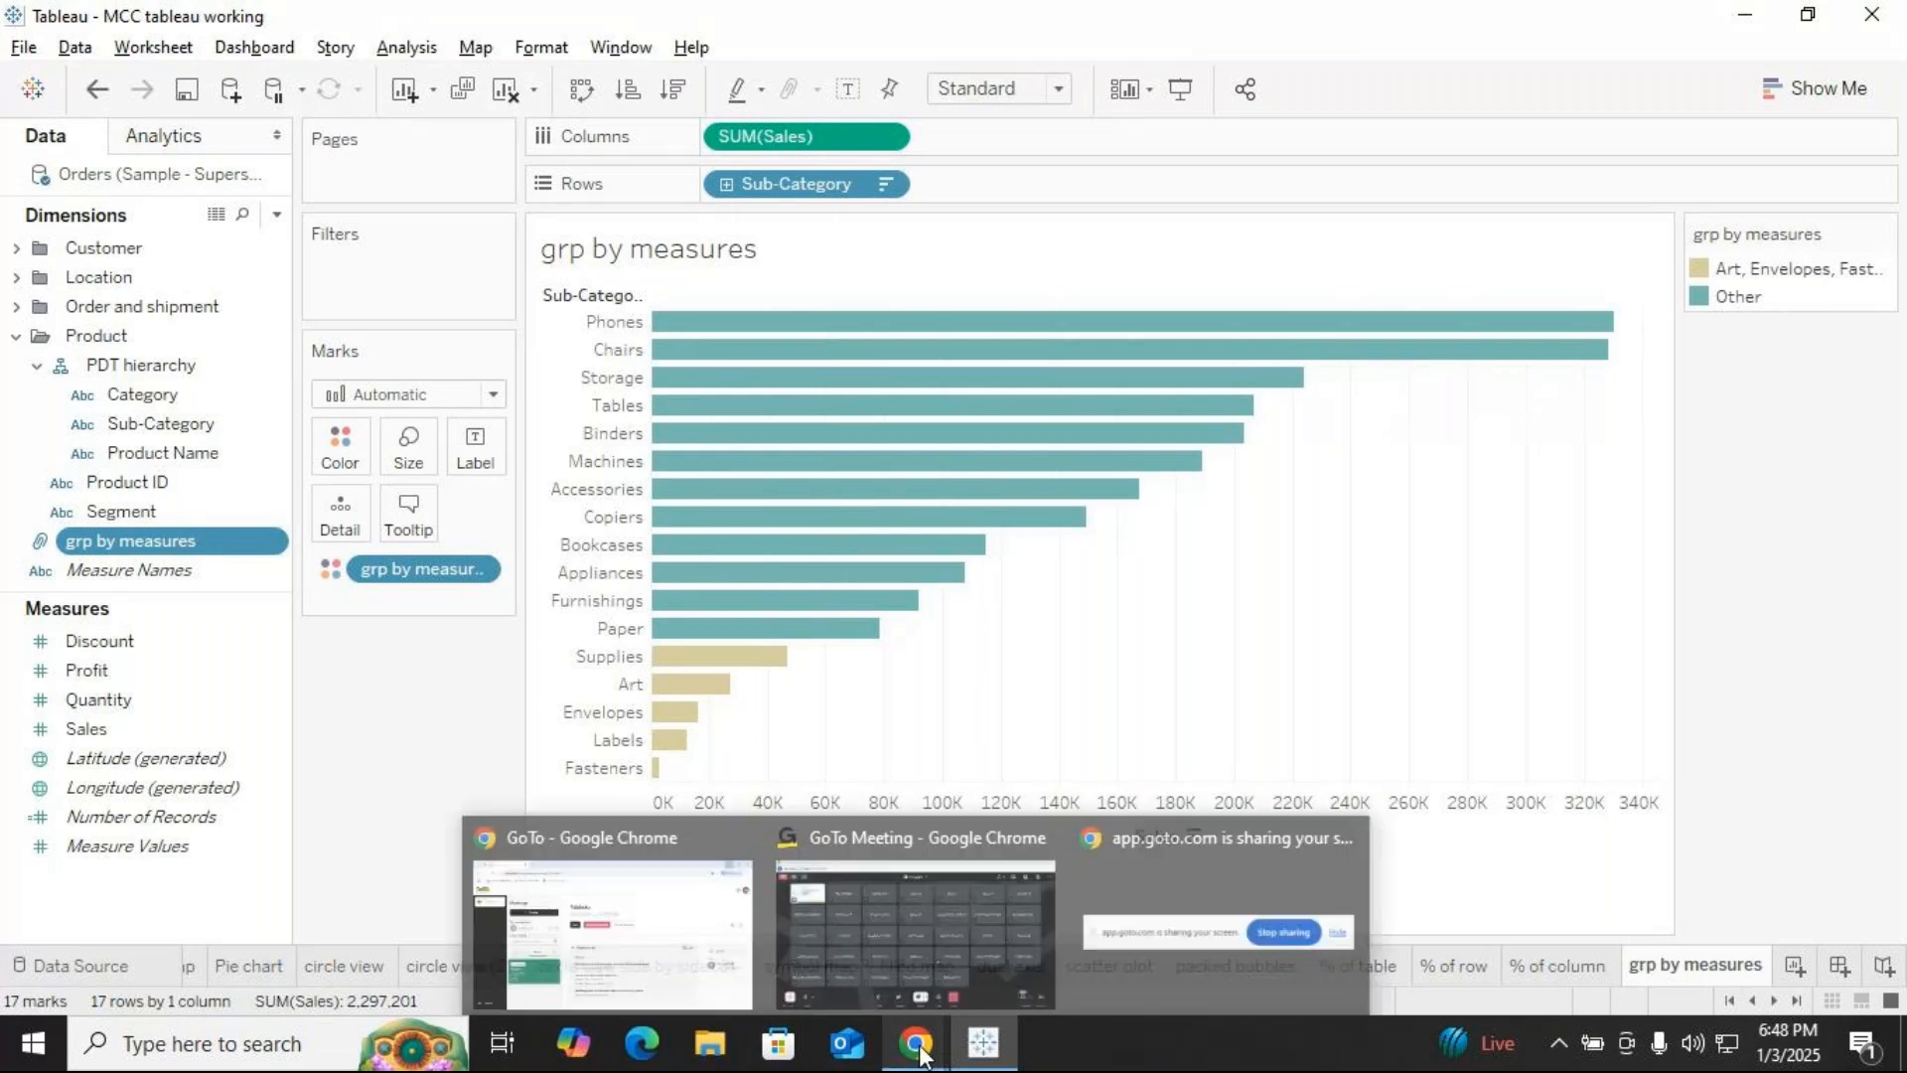
left_click(978, 987)
left_click(713, 948)
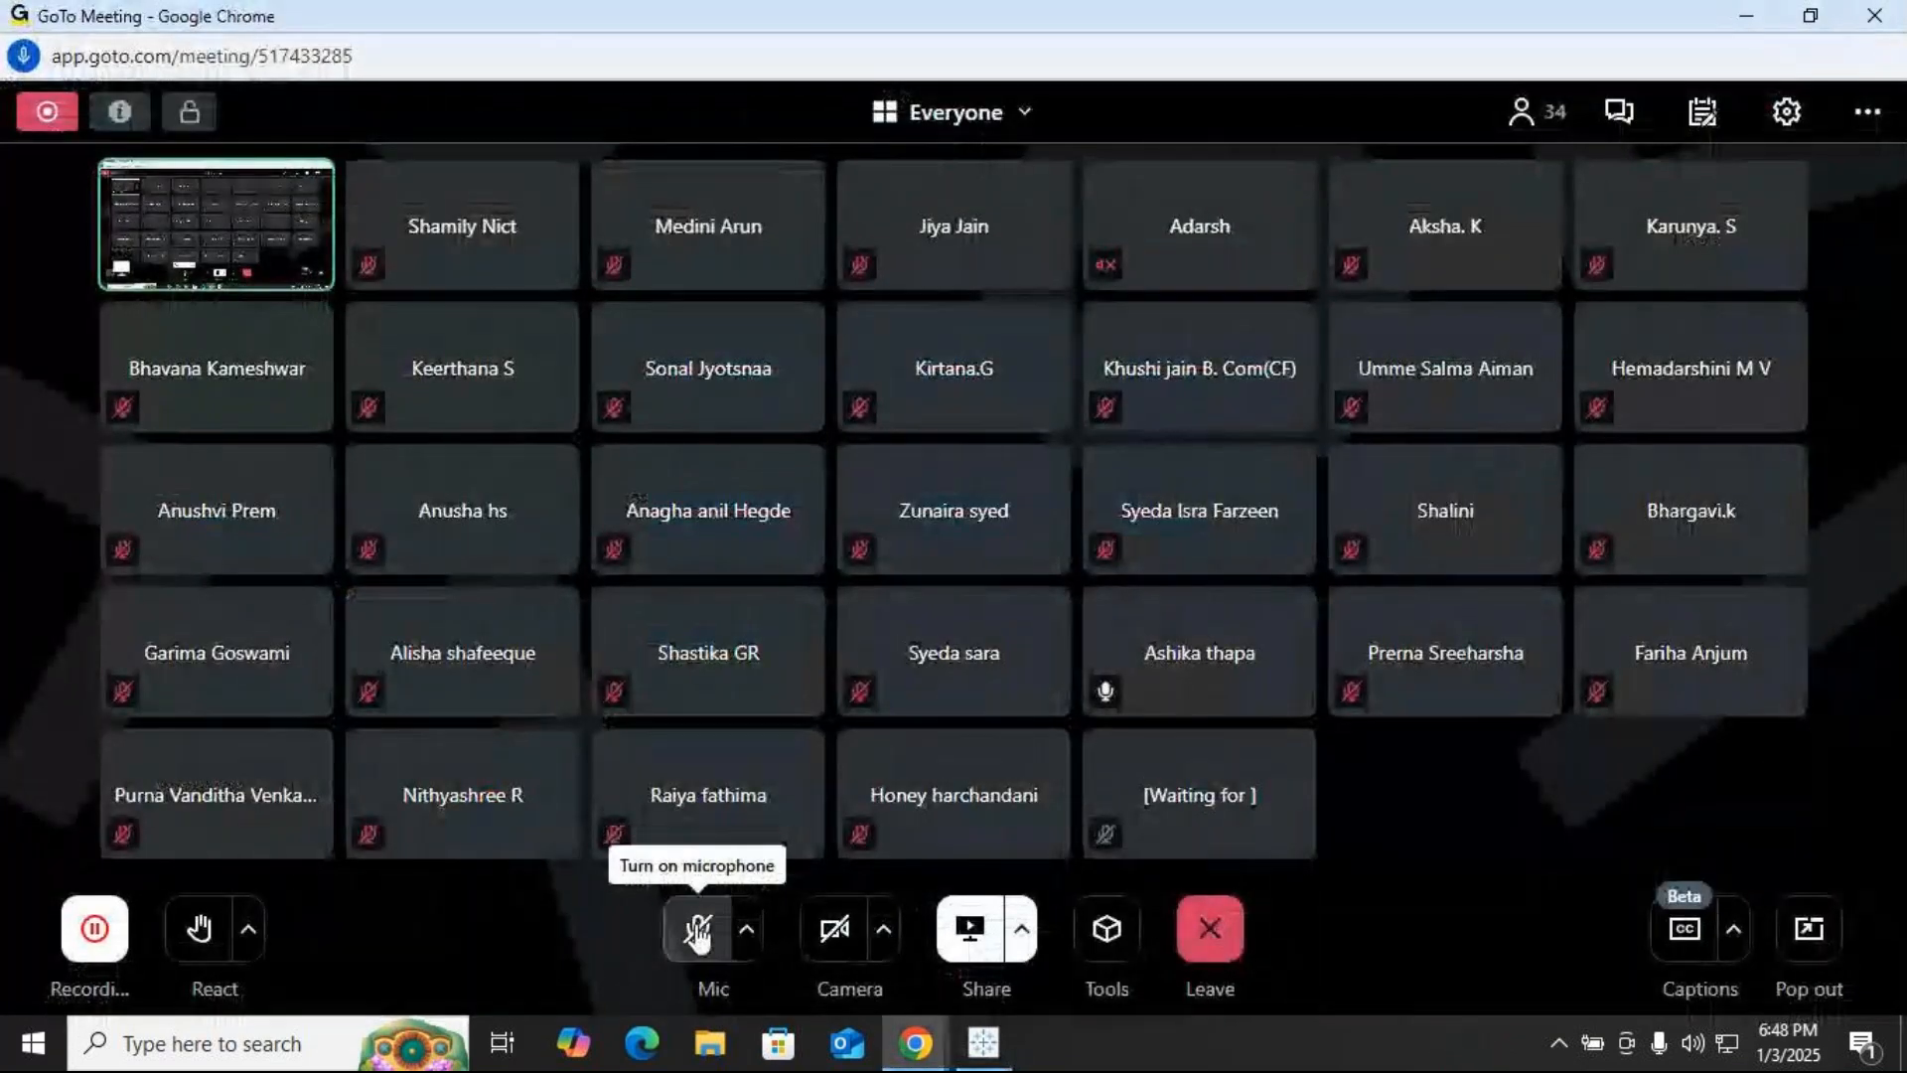
Switch back to Tableau and add a new worksheet after the grp by measures sheet
mouse_move(983, 1043)
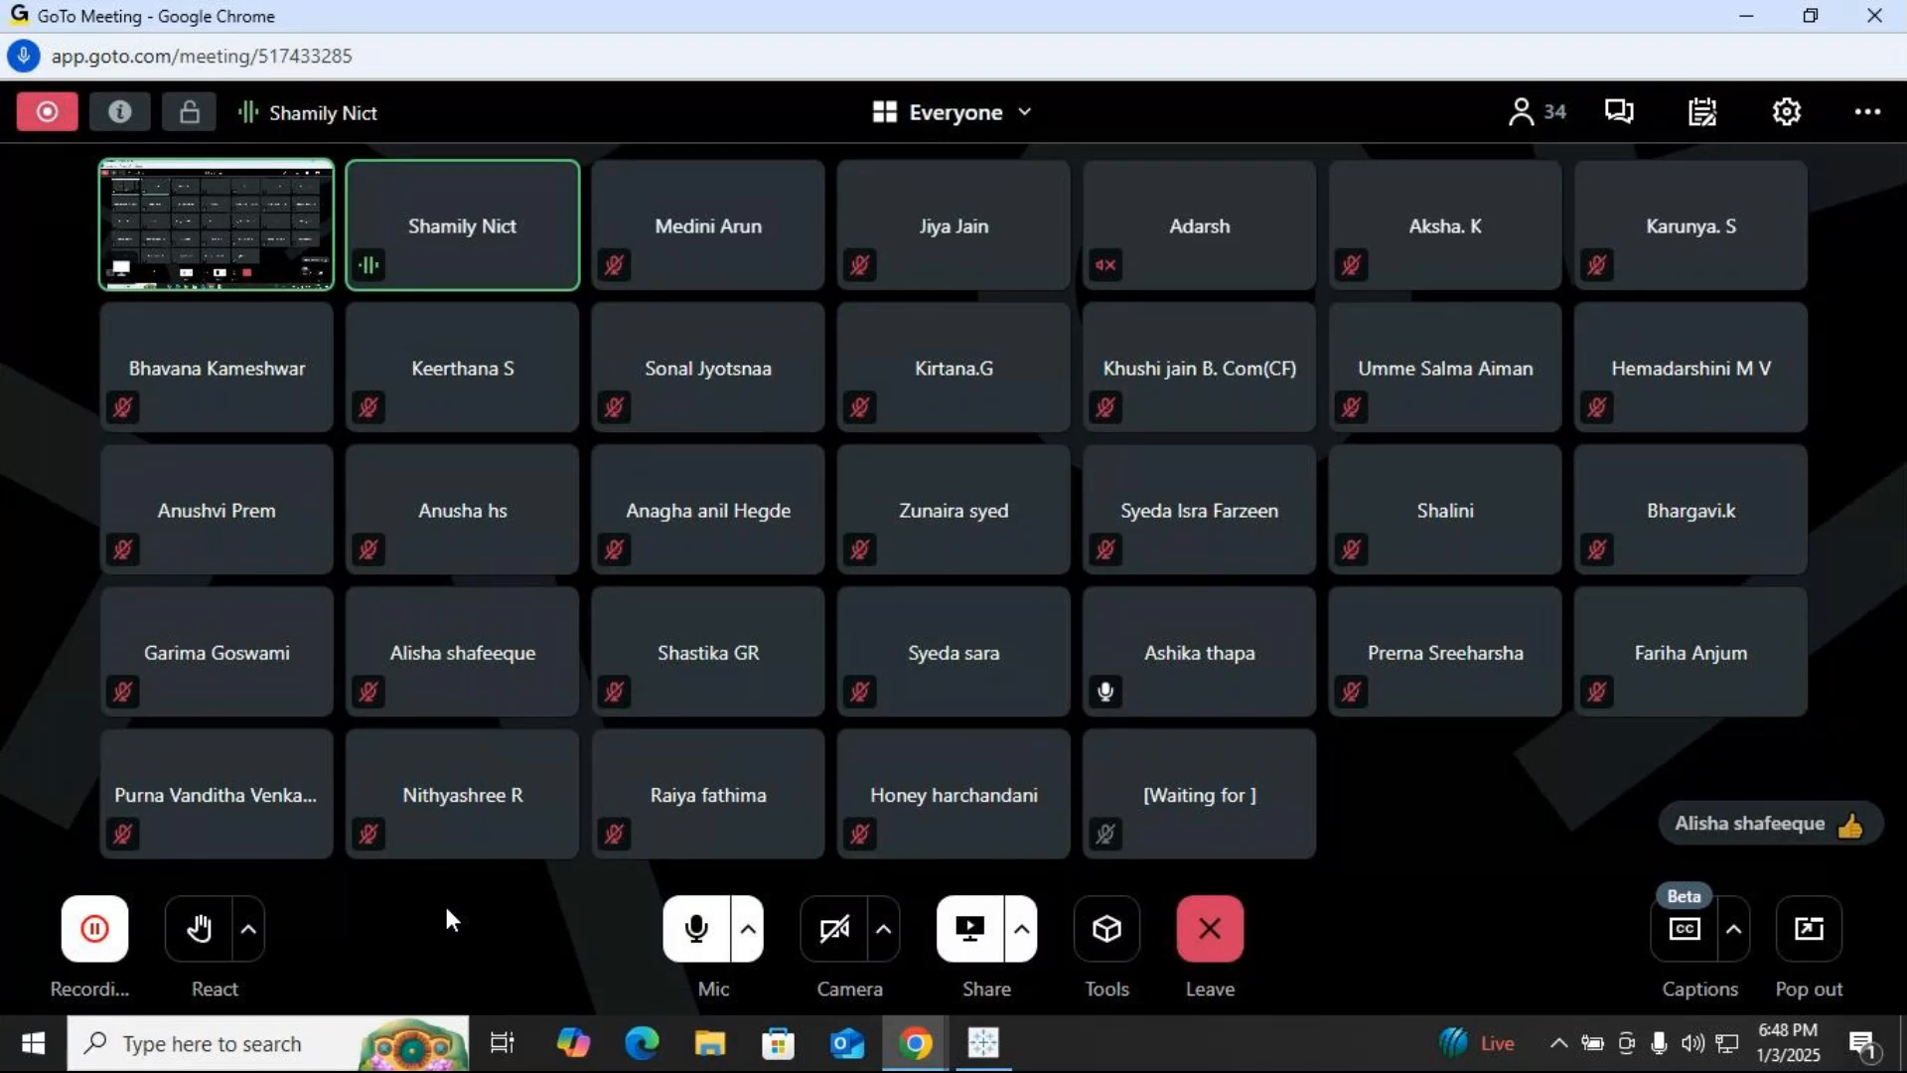
left_click(988, 1043)
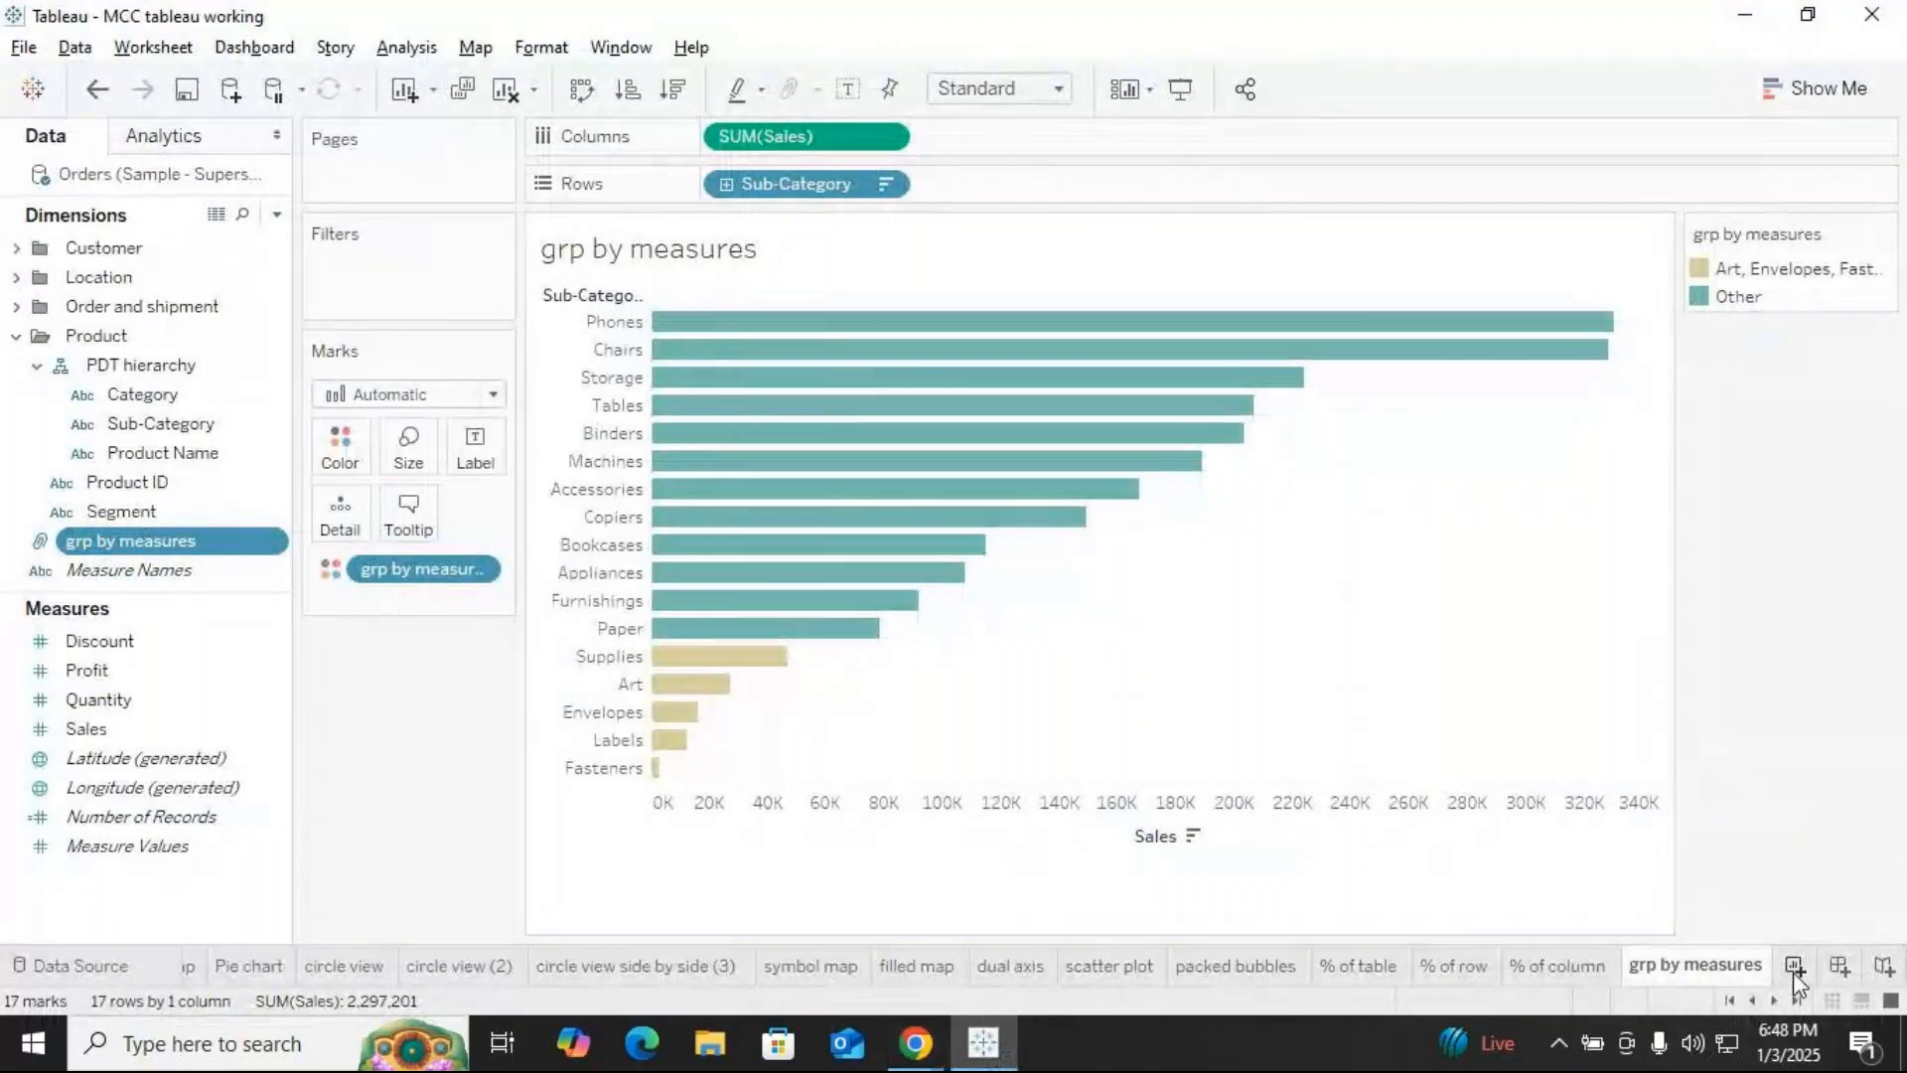
left_click(1796, 968)
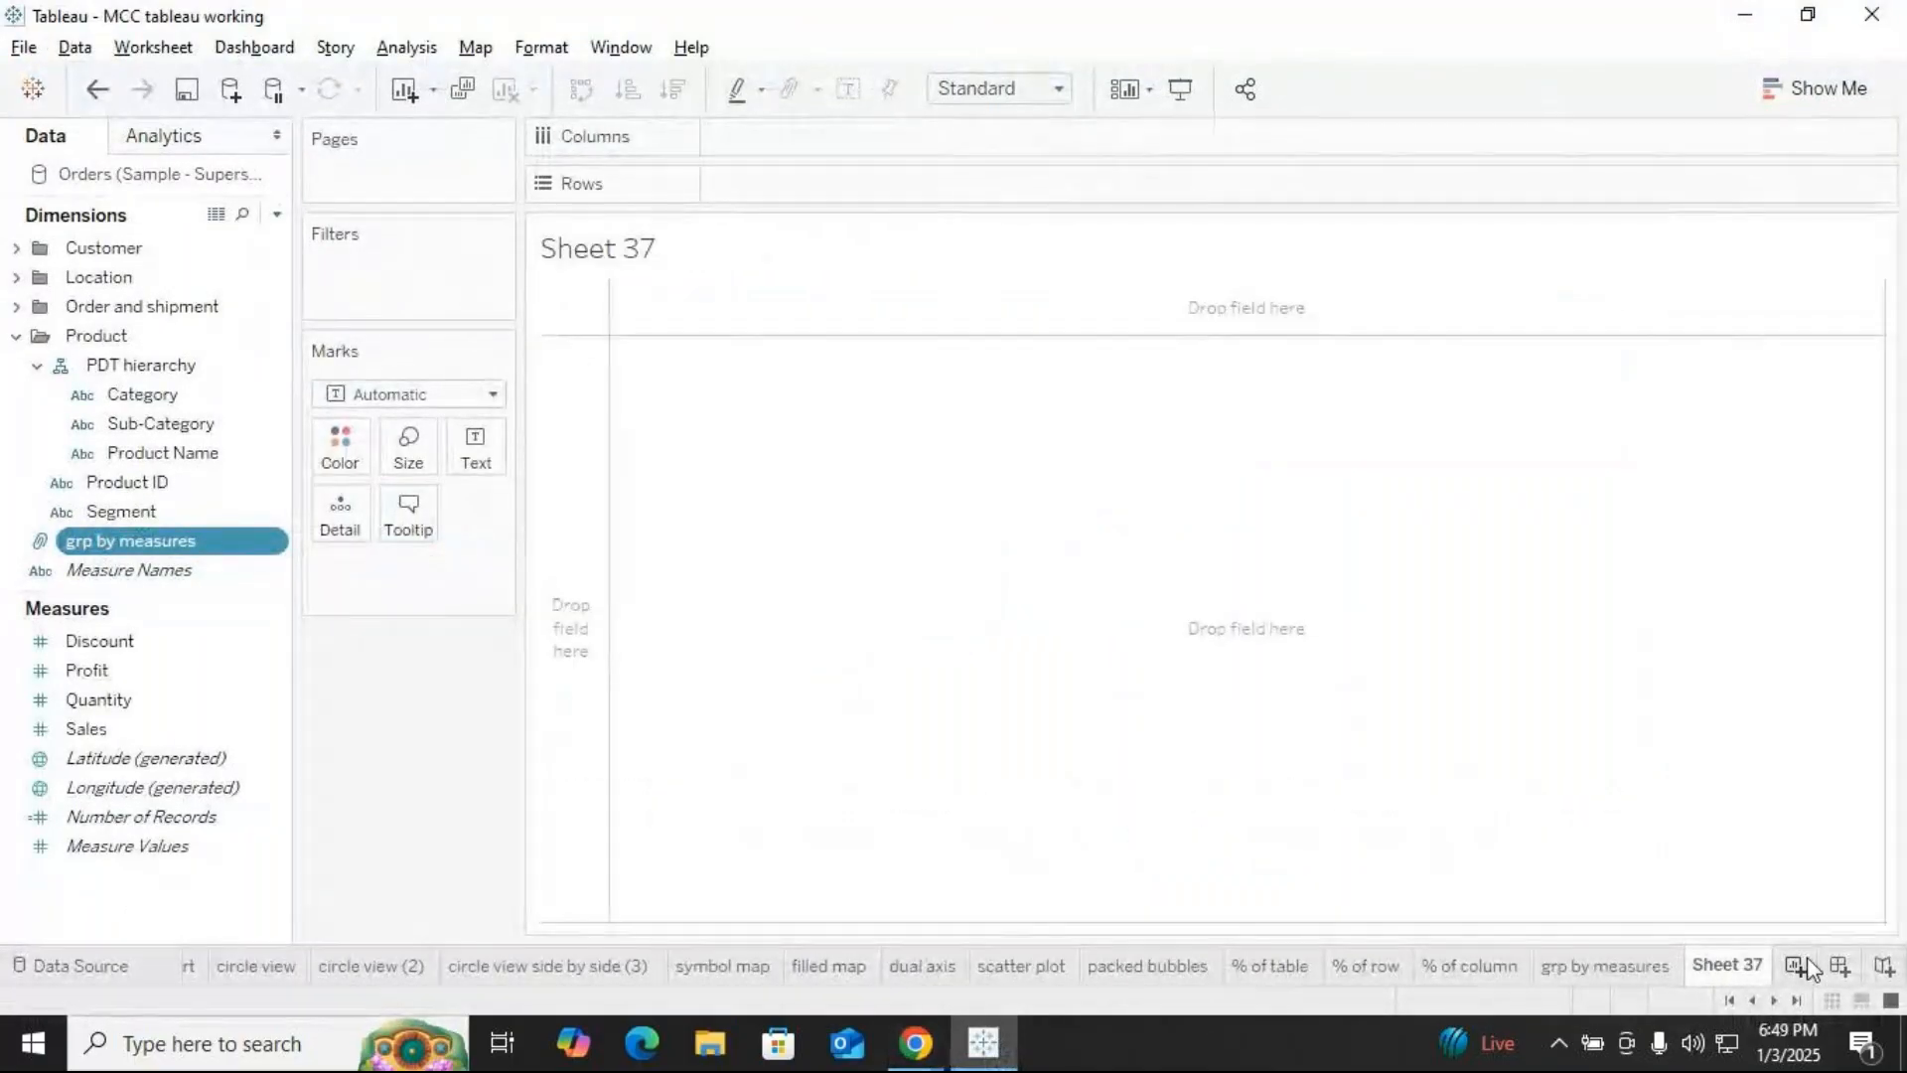
Build a bar chart with Sub-Category on rows and Sales on columns, sorted by sales in descending order
left_click(180, 429)
left_click_drag(220, 407, 796, 193)
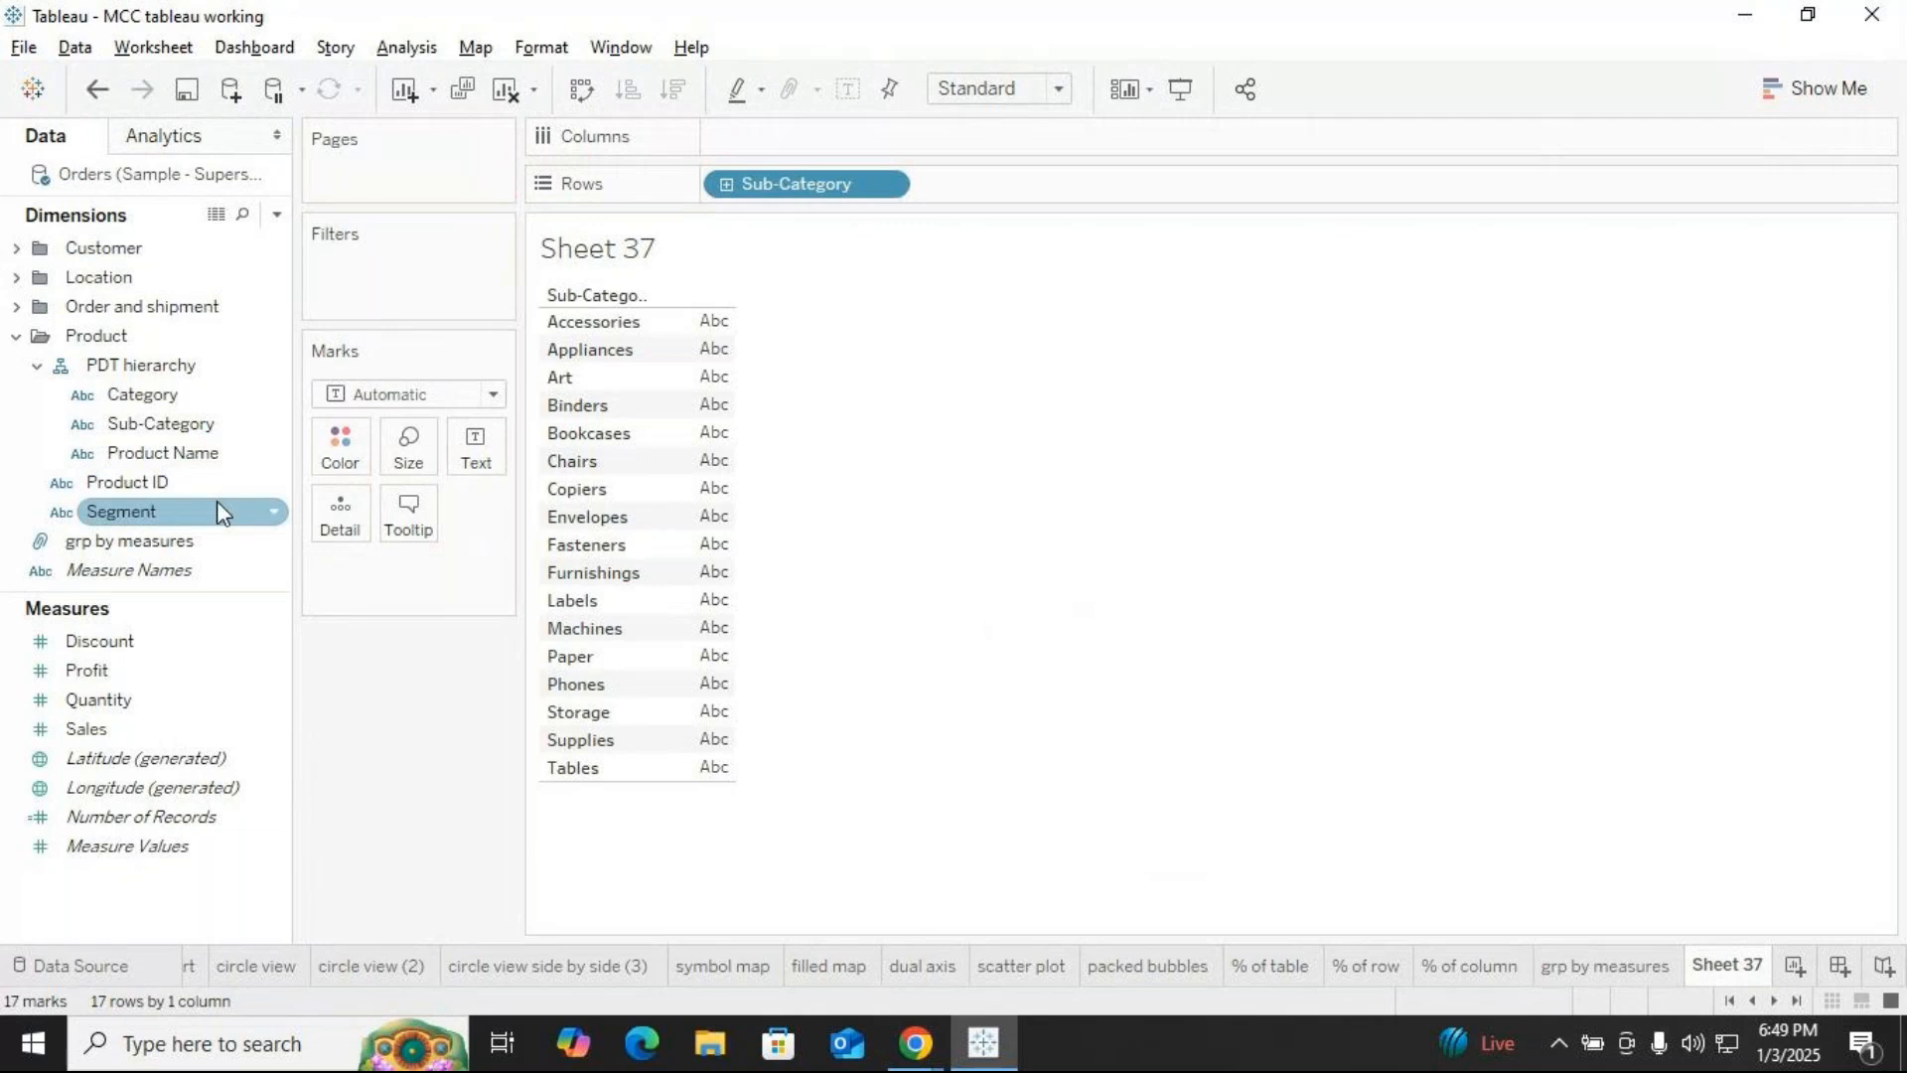
left_click_drag(105, 726, 806, 139)
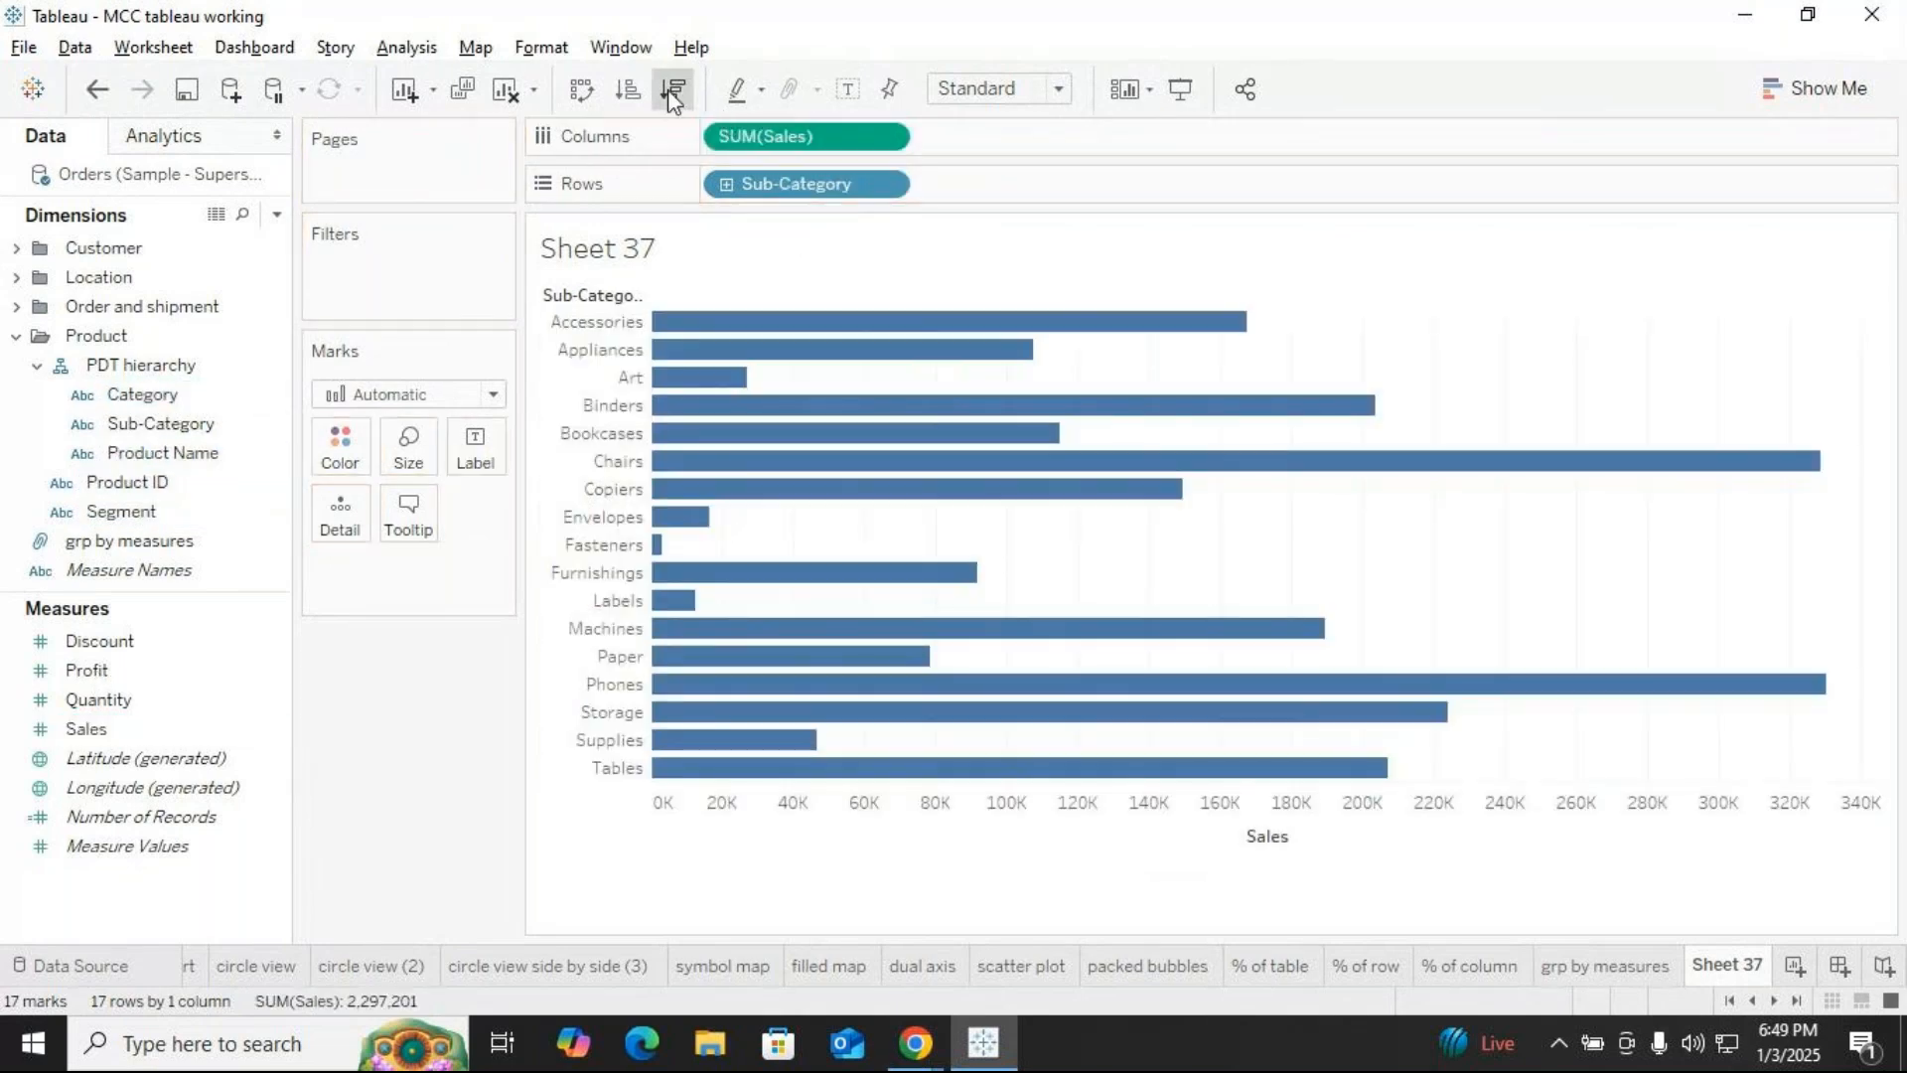
left_click(672, 91)
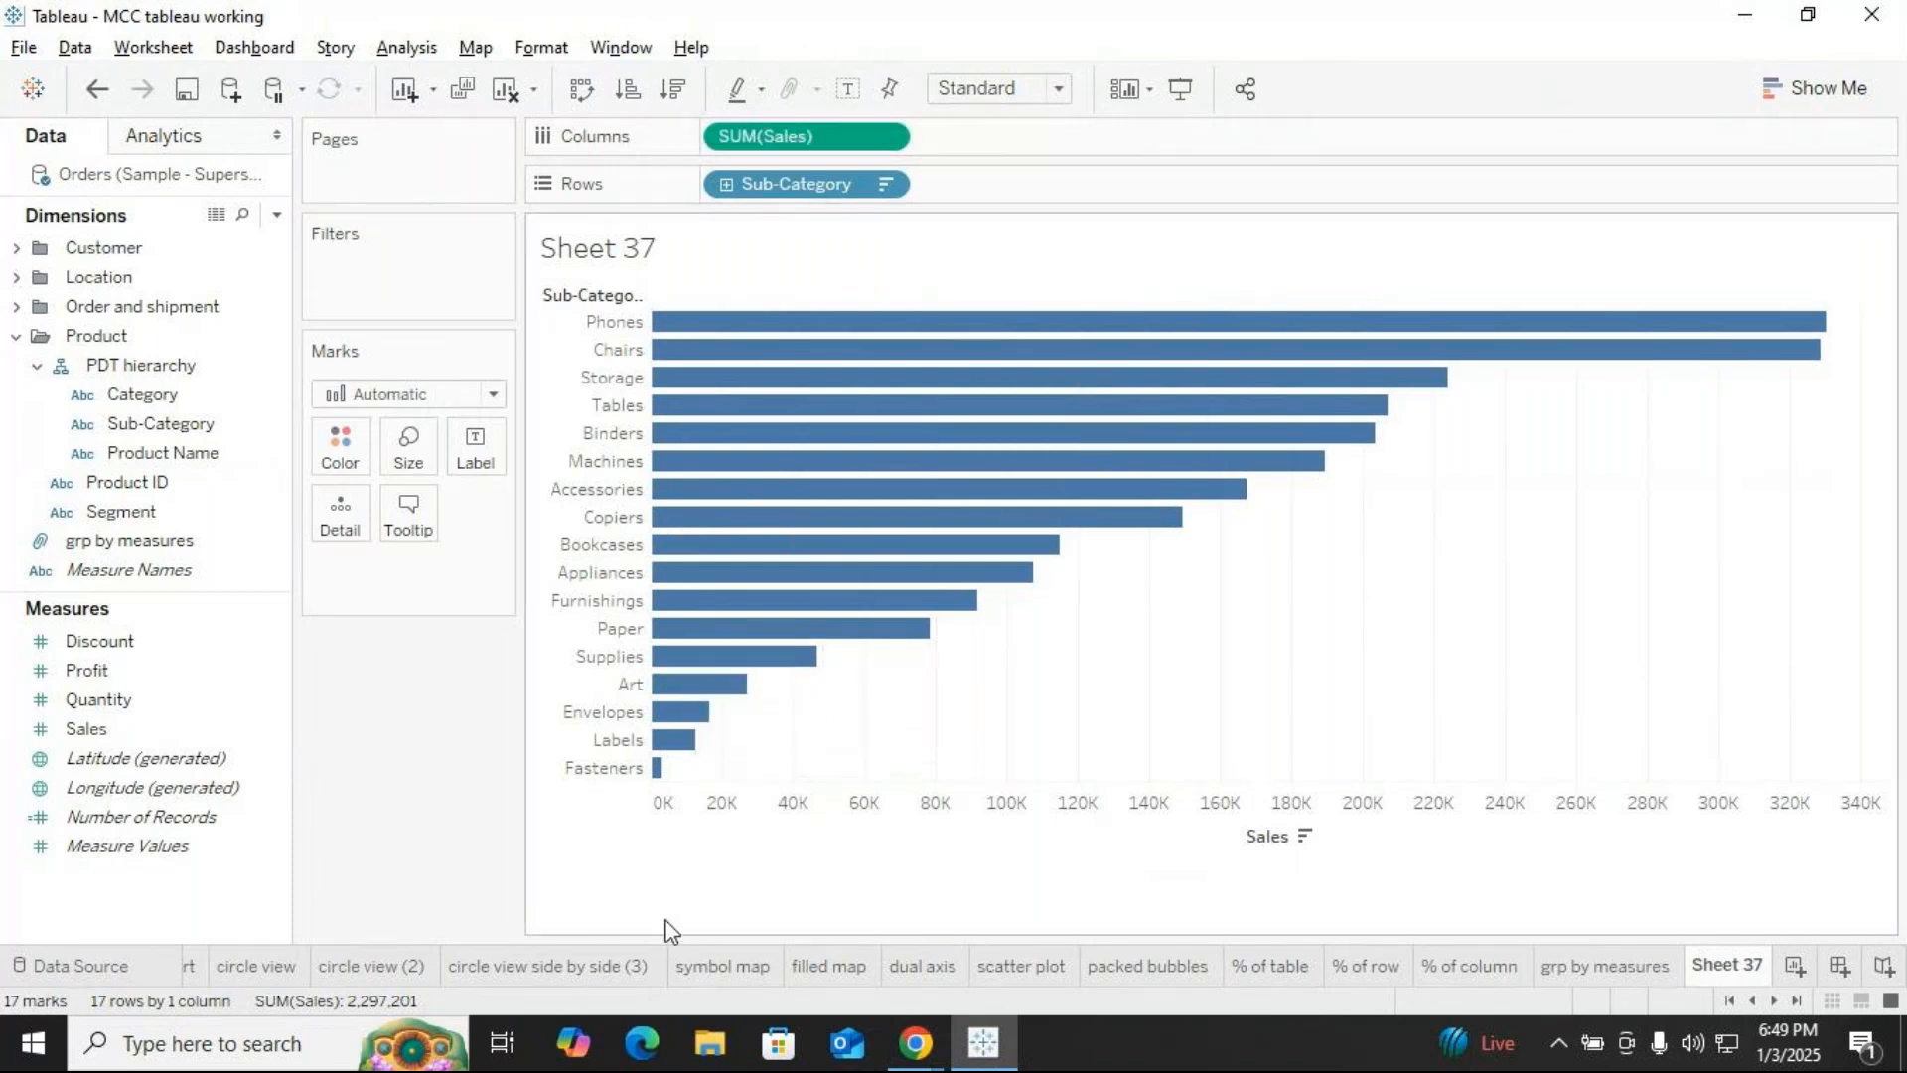
left_click(658, 767)
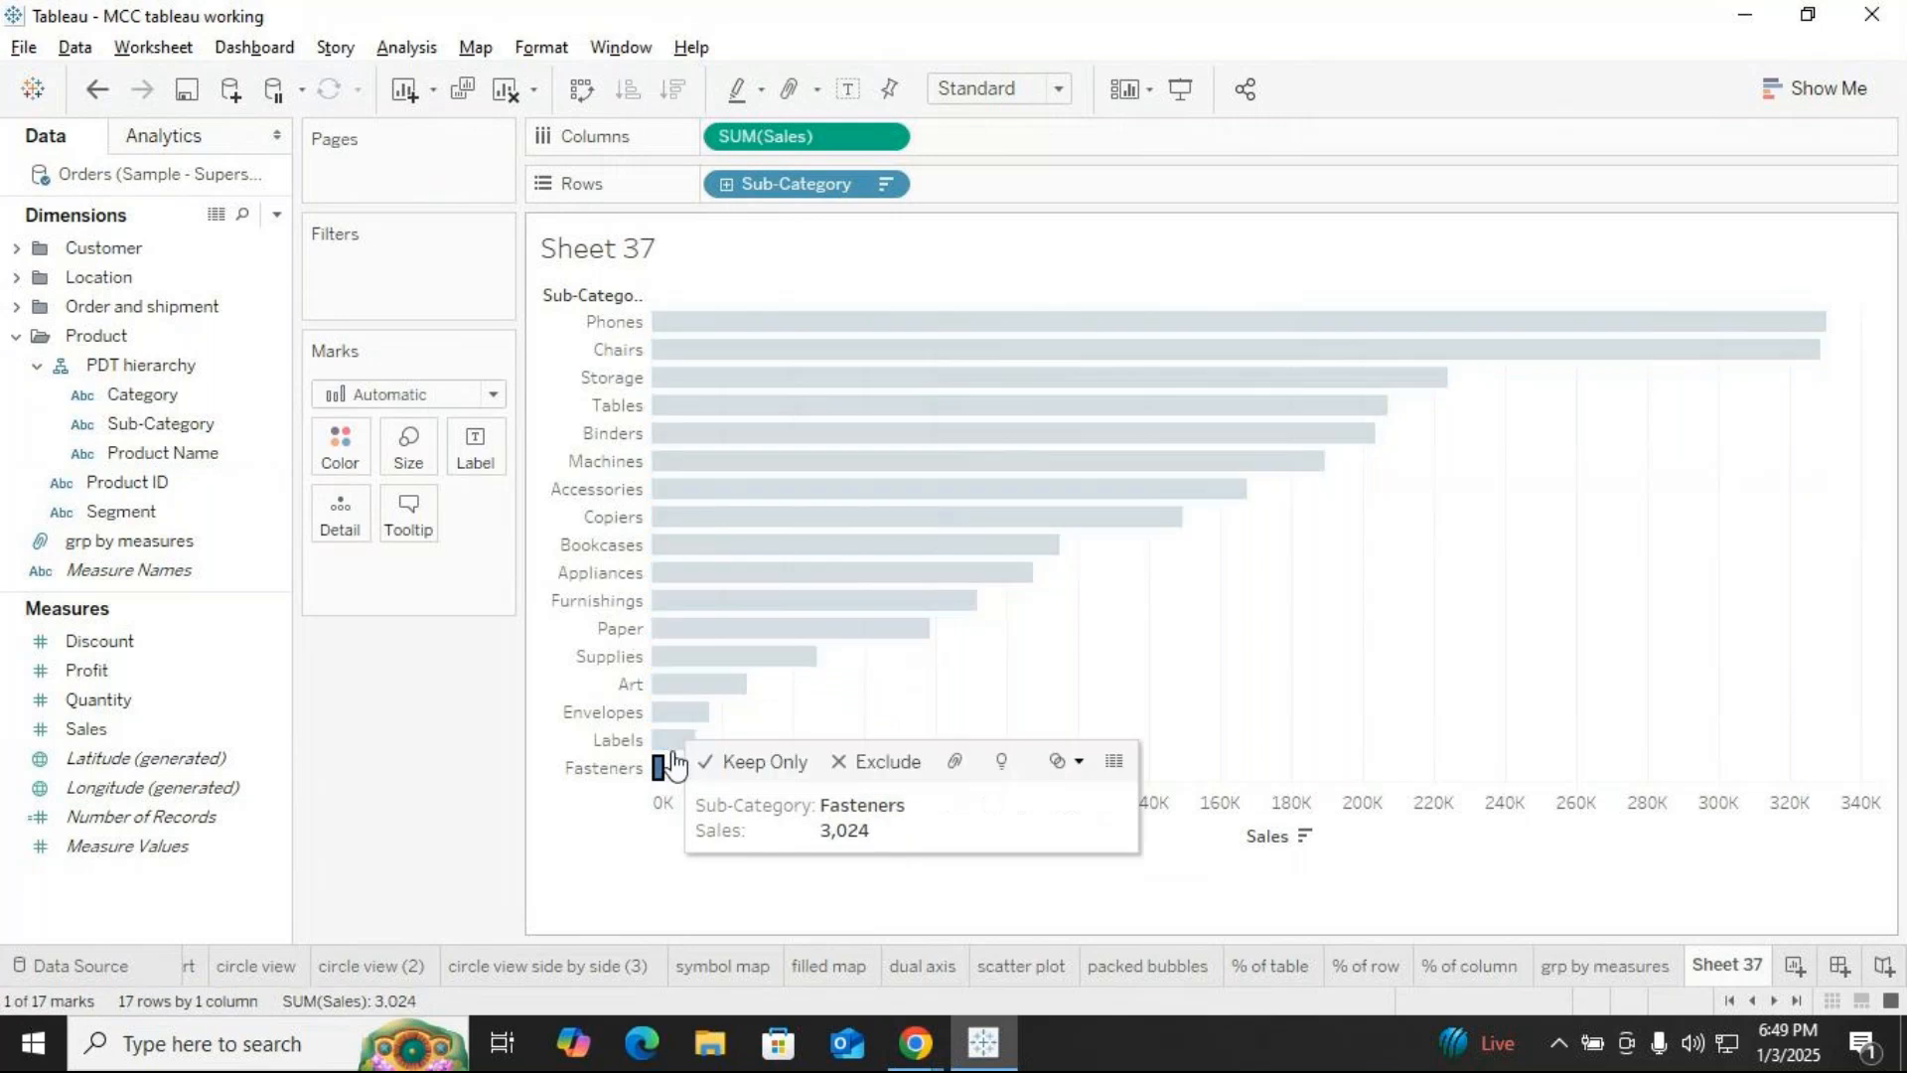
left_click(674, 740)
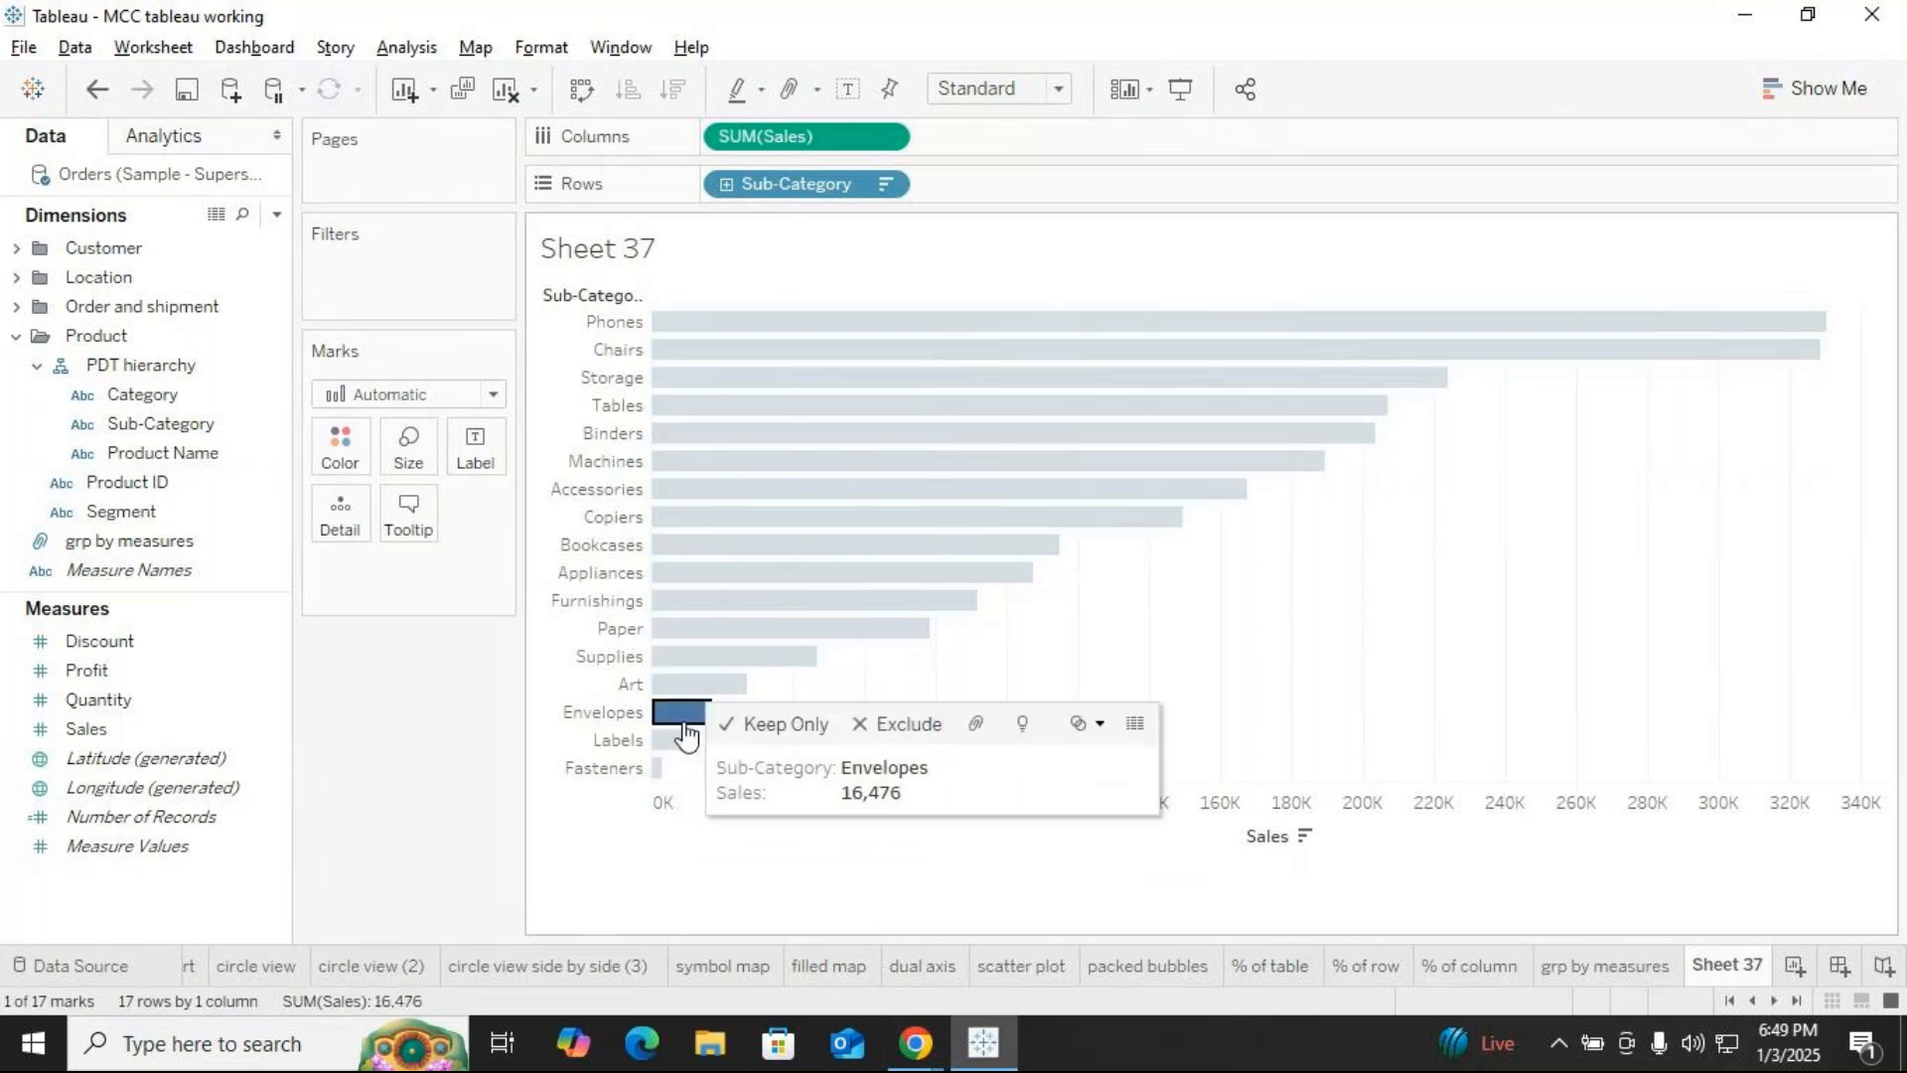
left_click(603, 889)
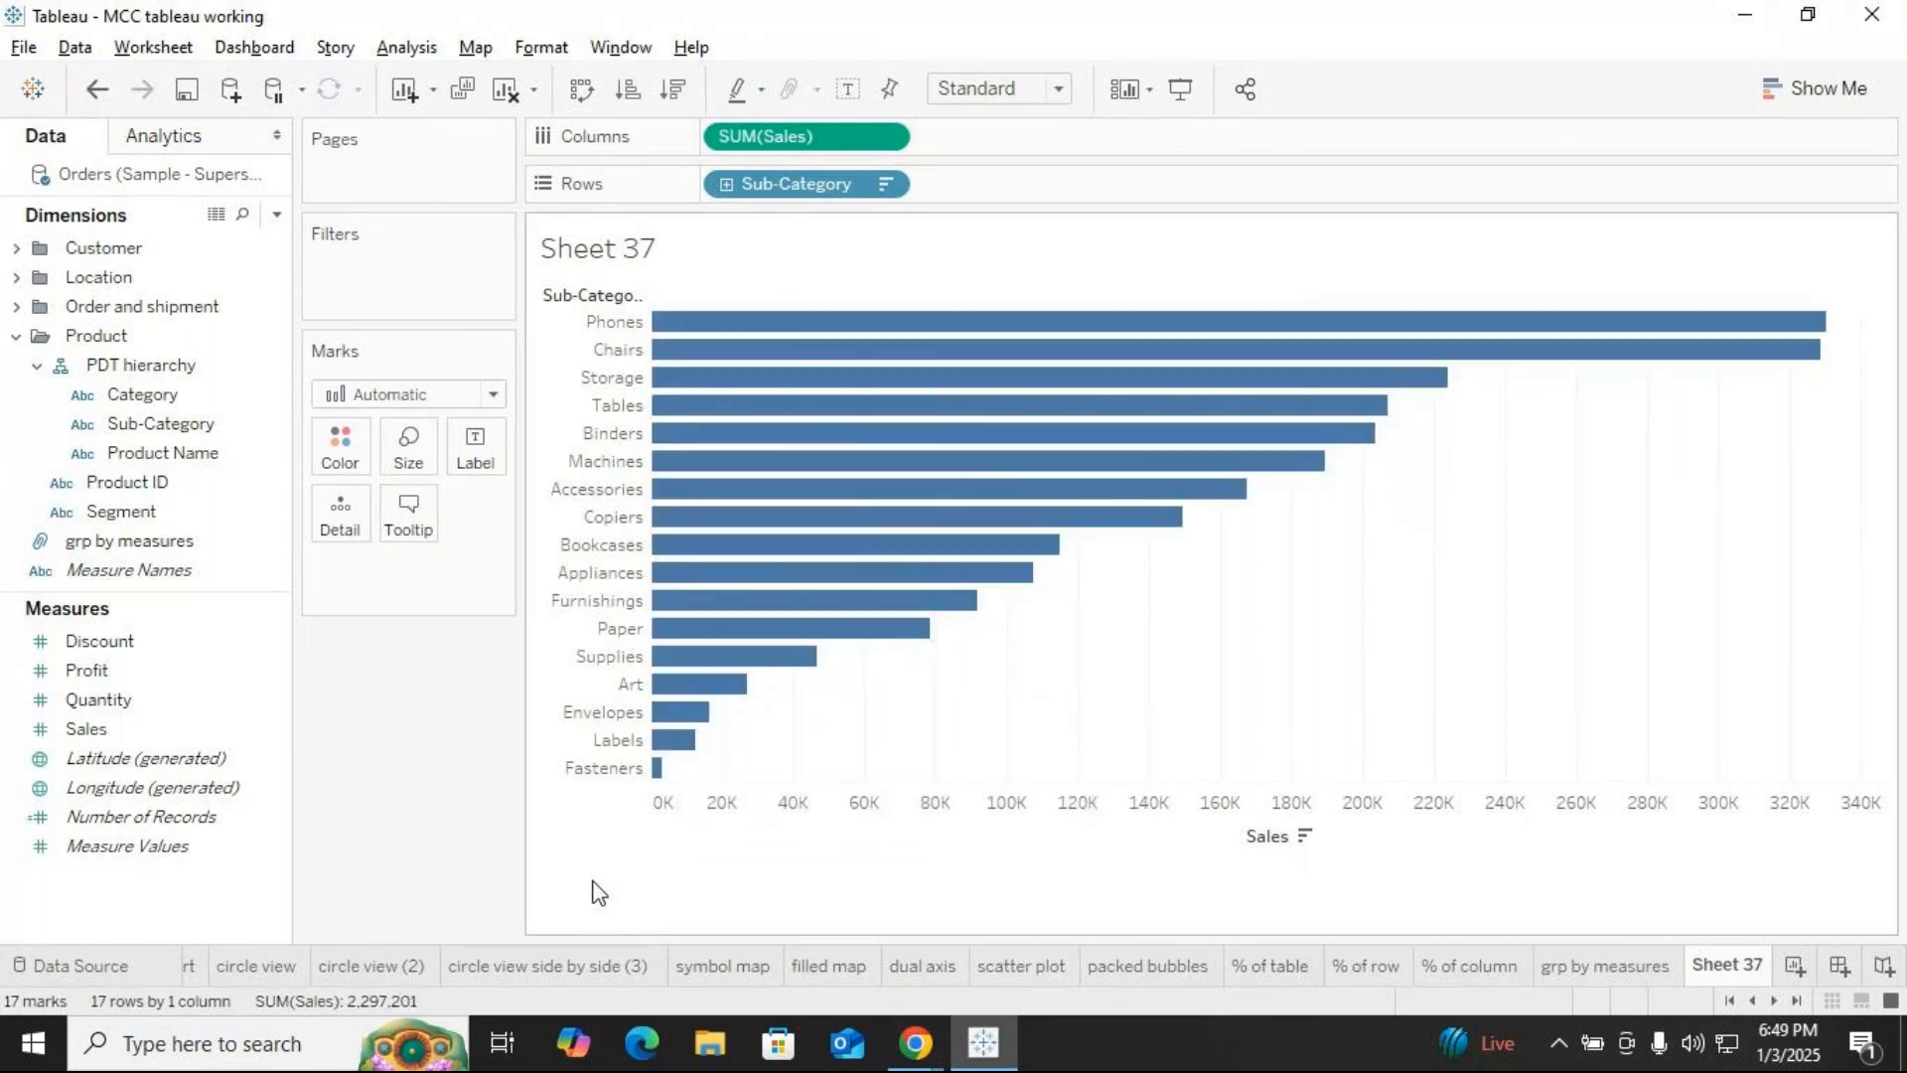
Group the sub-category headers Fasteners, Labels, Envelopes, Art and Supplies into one member
left_click(602, 769)
left_click(611, 737, "ctrl")
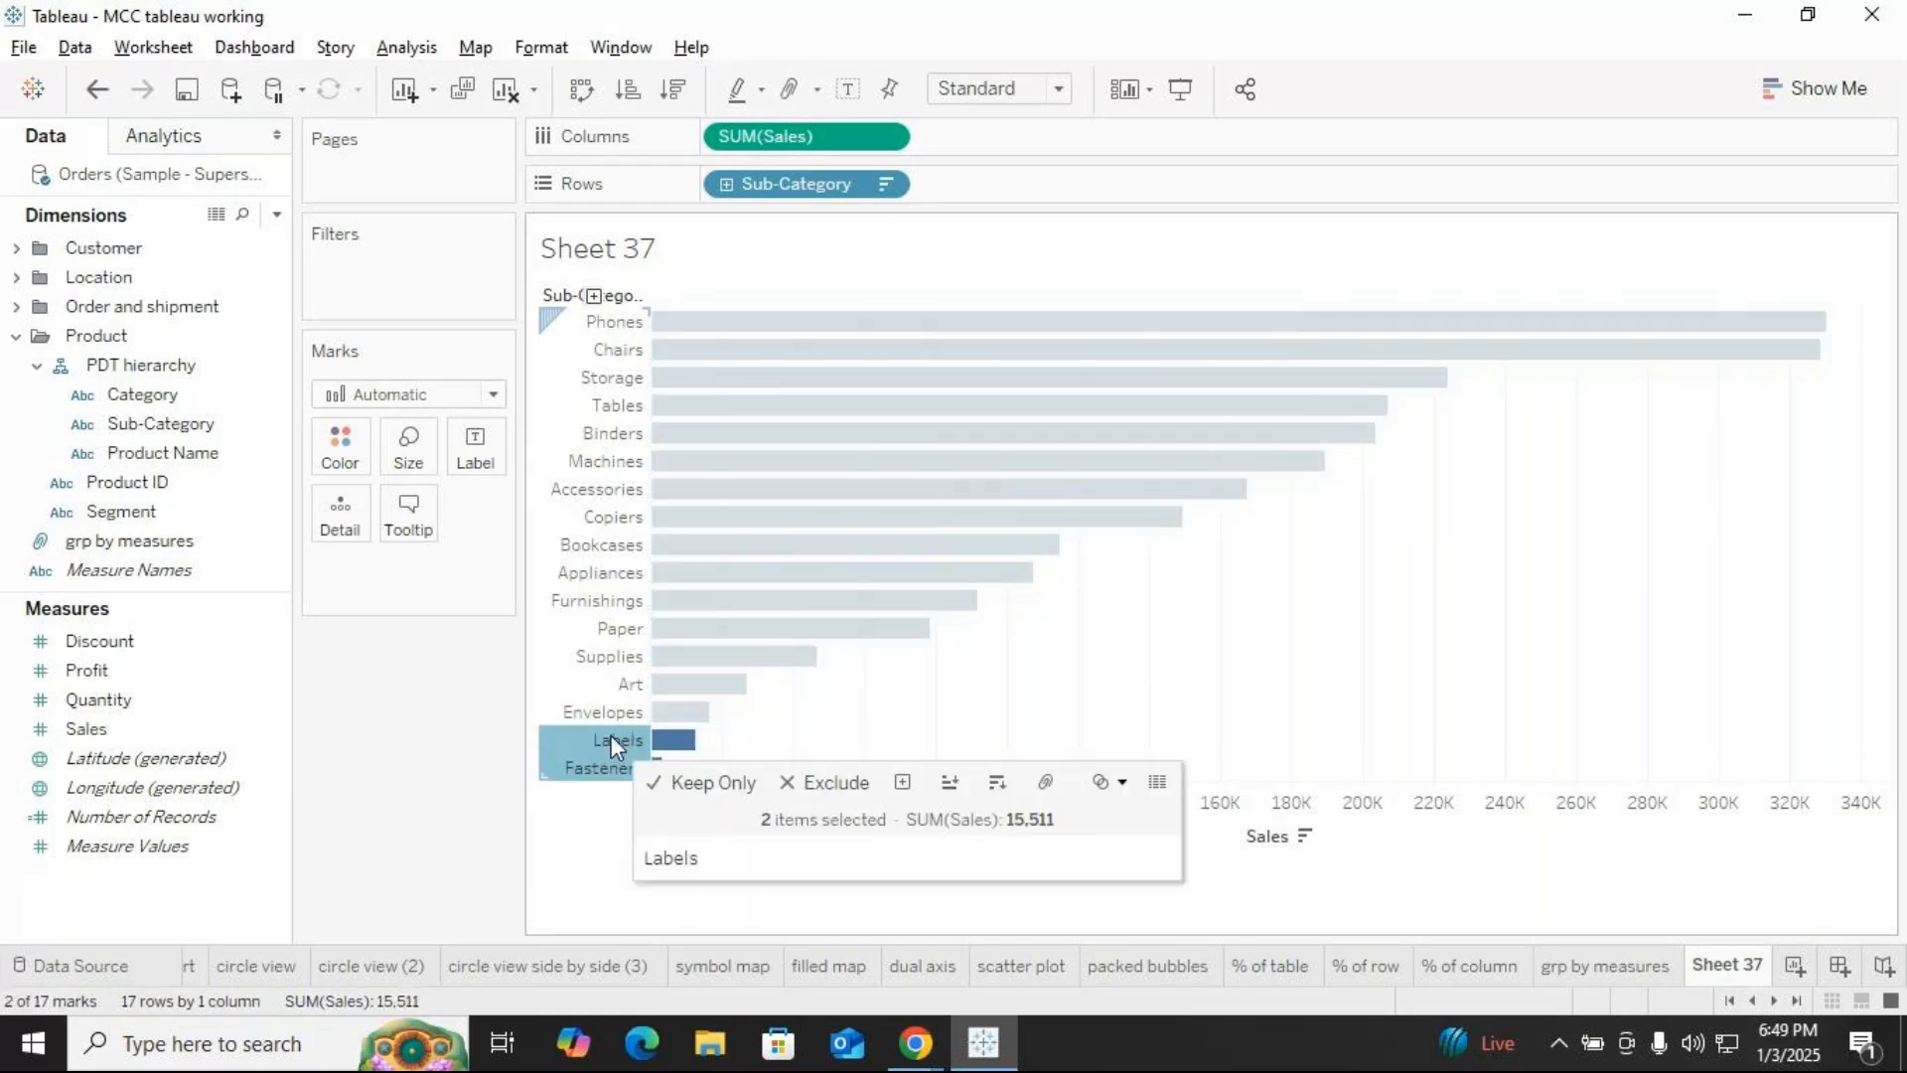
left_click(611, 717, "ctrl")
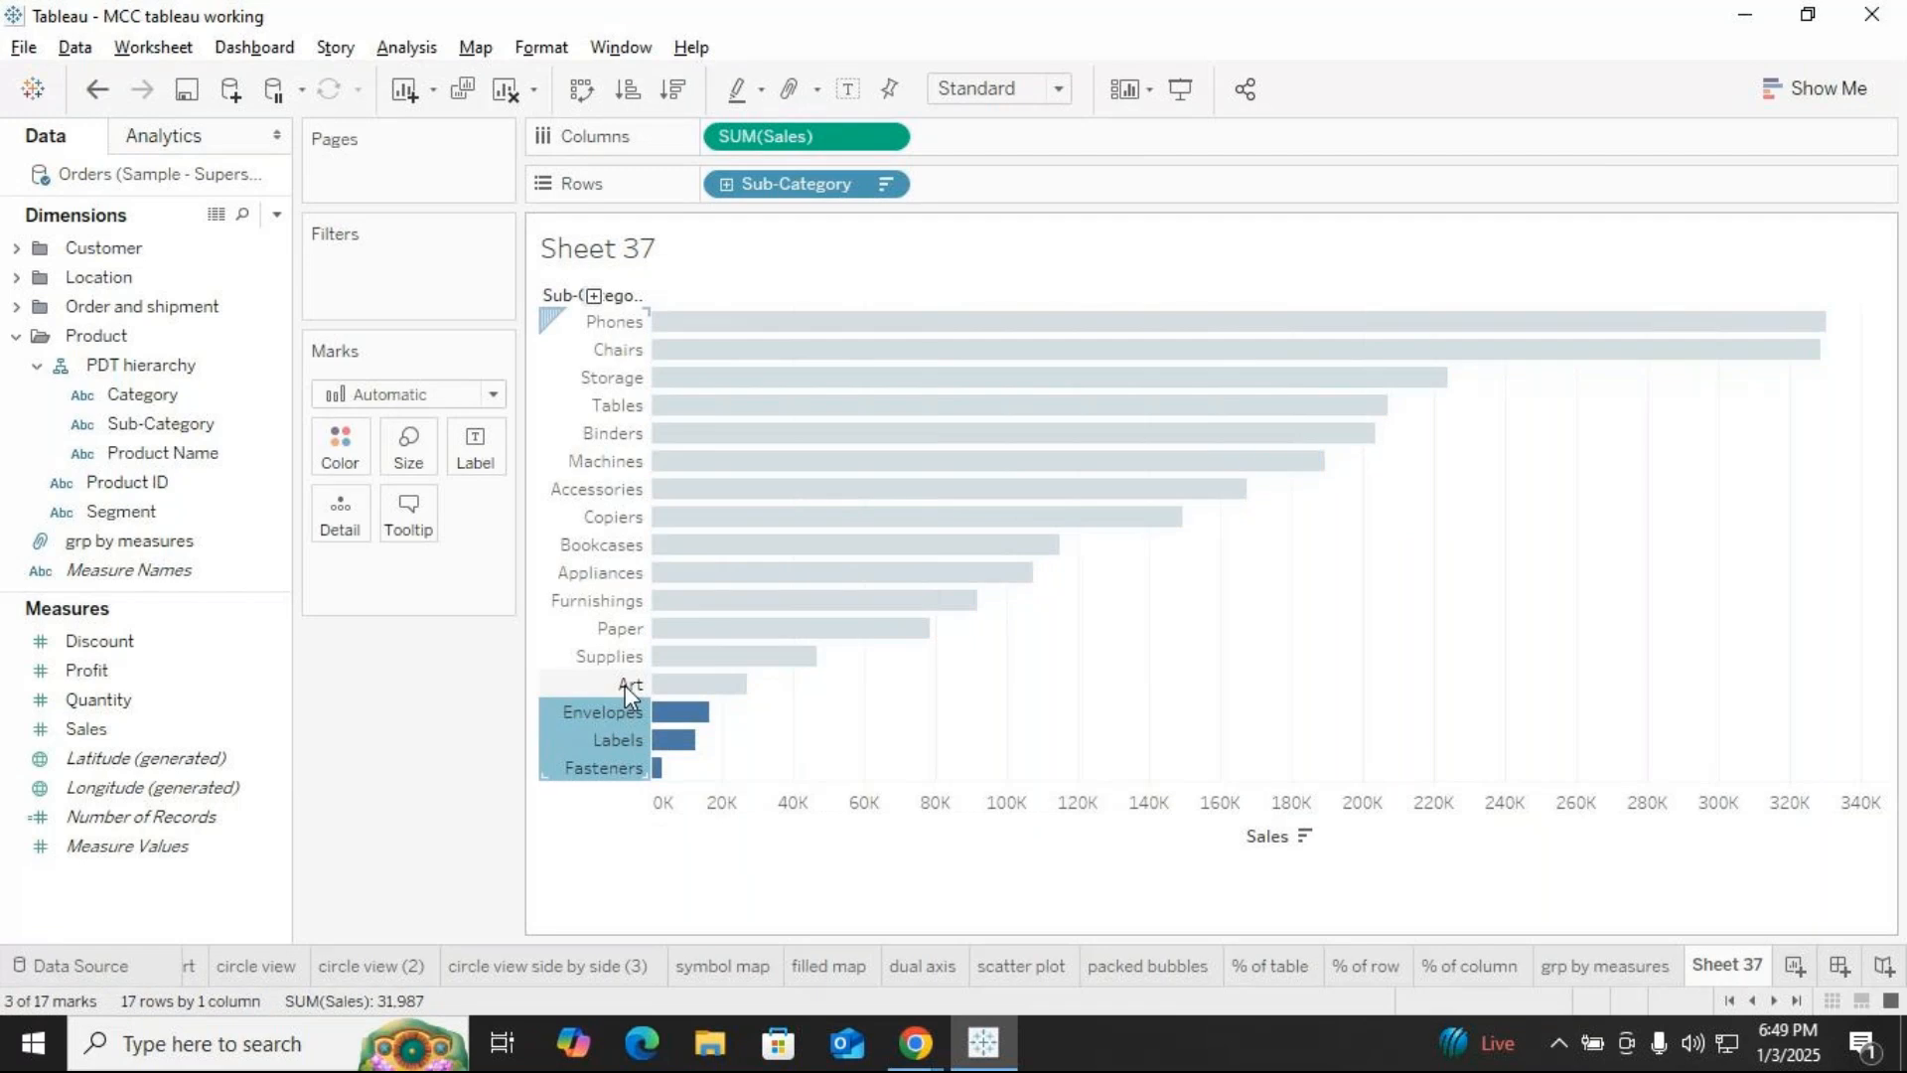
left_click(624, 684, "ctrl")
left_click(615, 658, "ctrl")
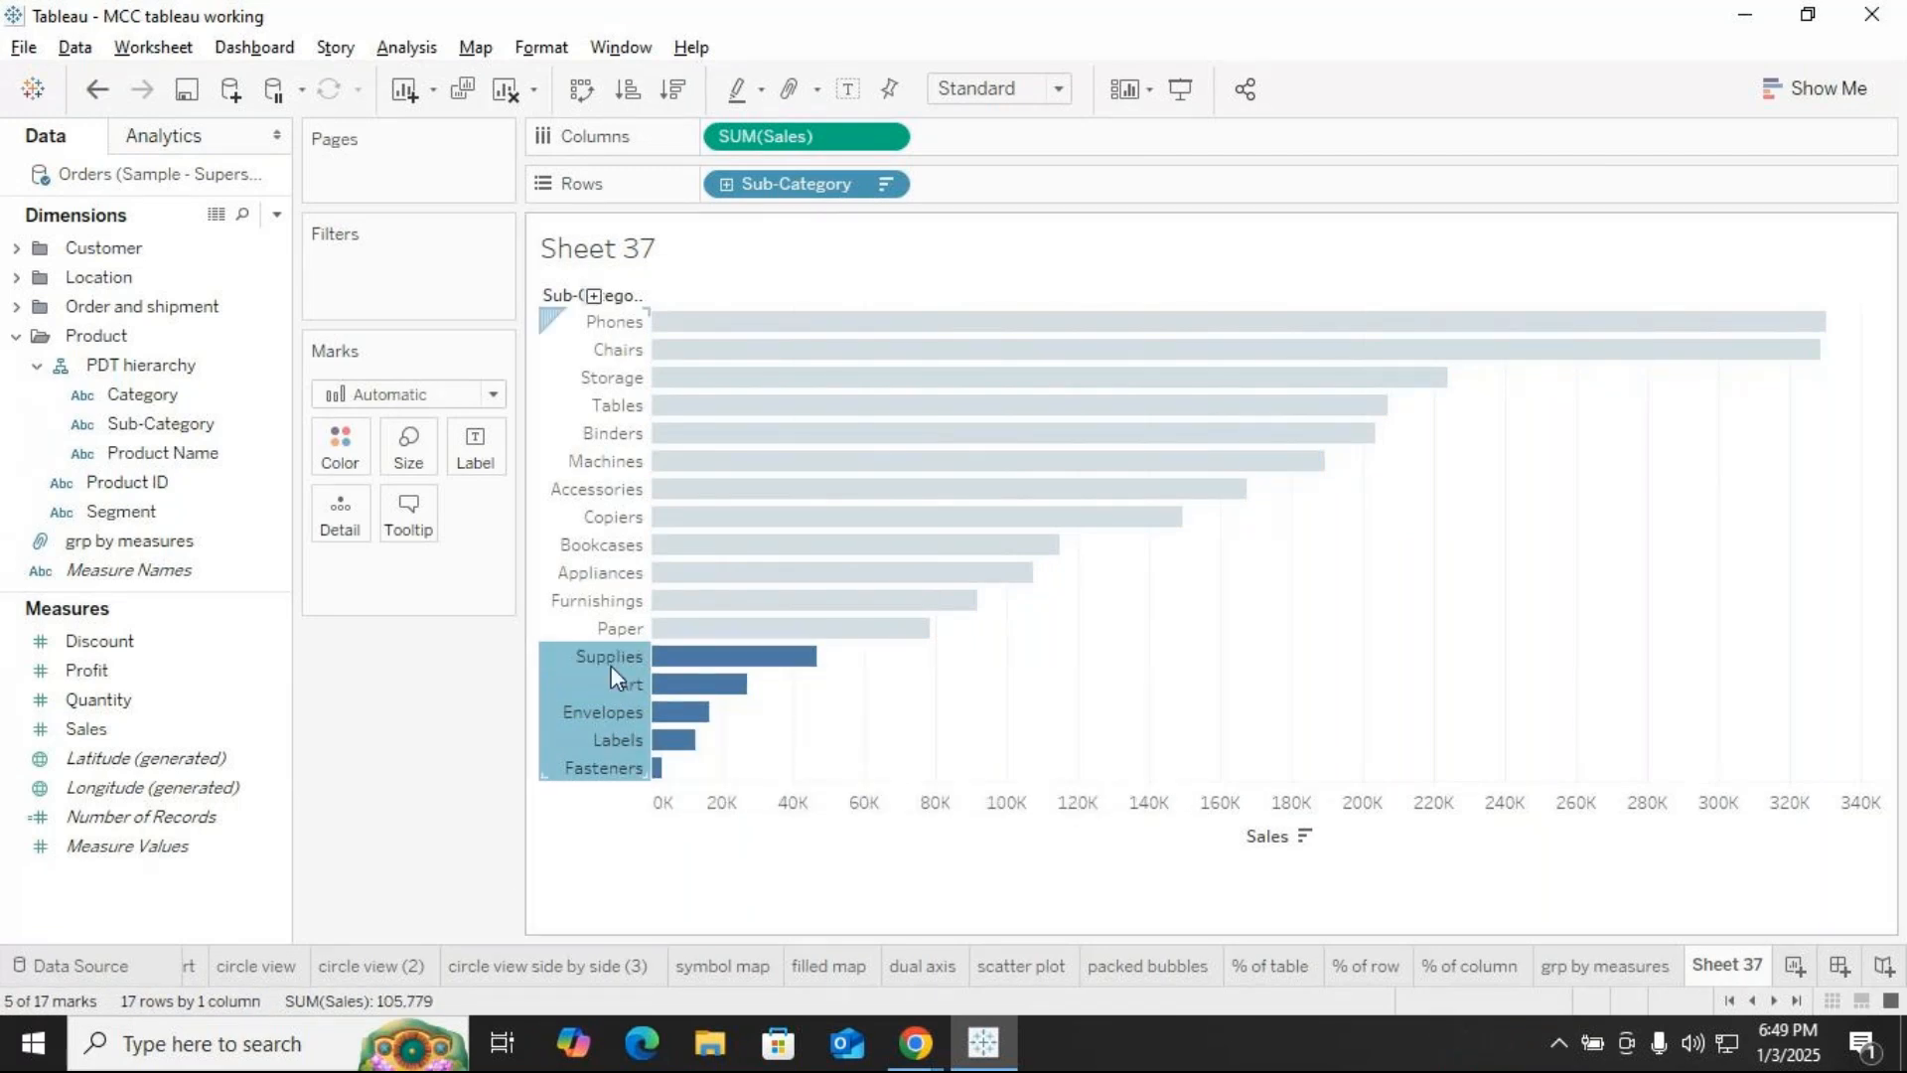
mouse_move(611, 666)
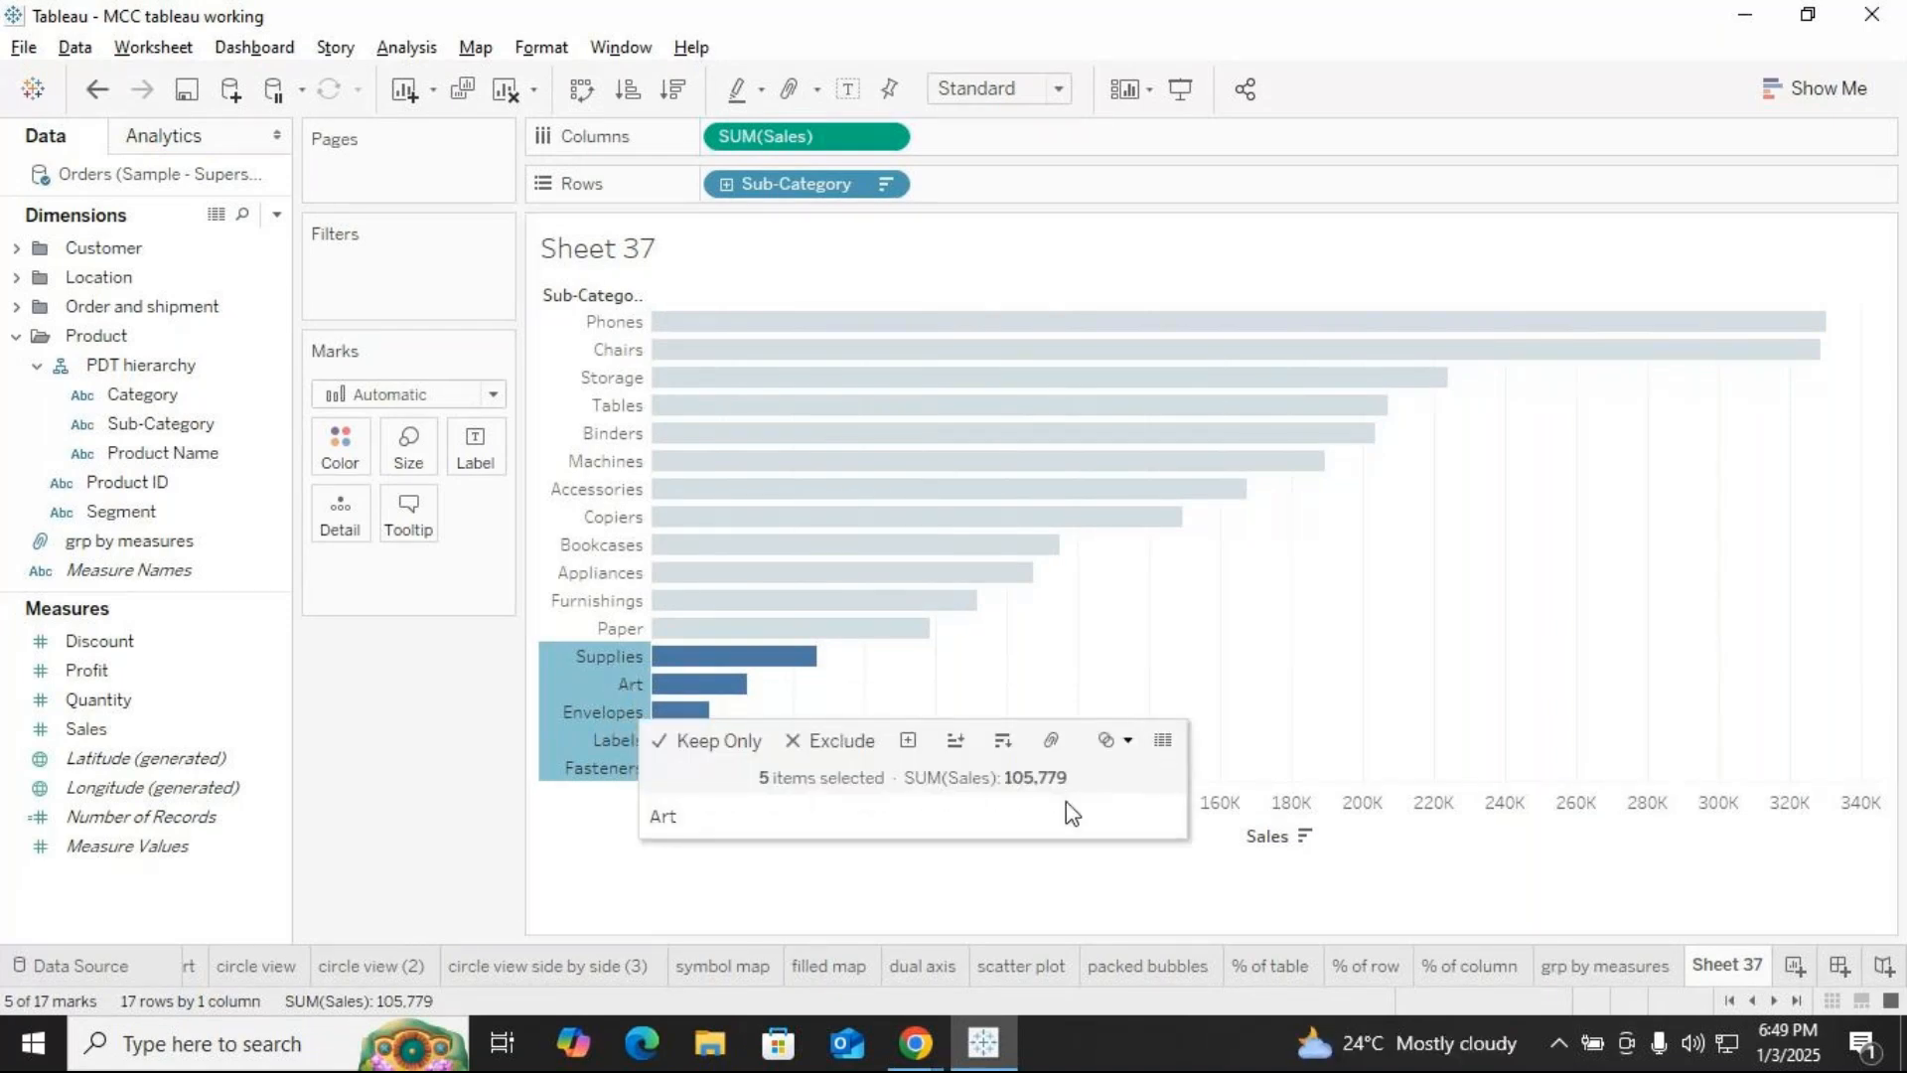
left_click(1053, 743)
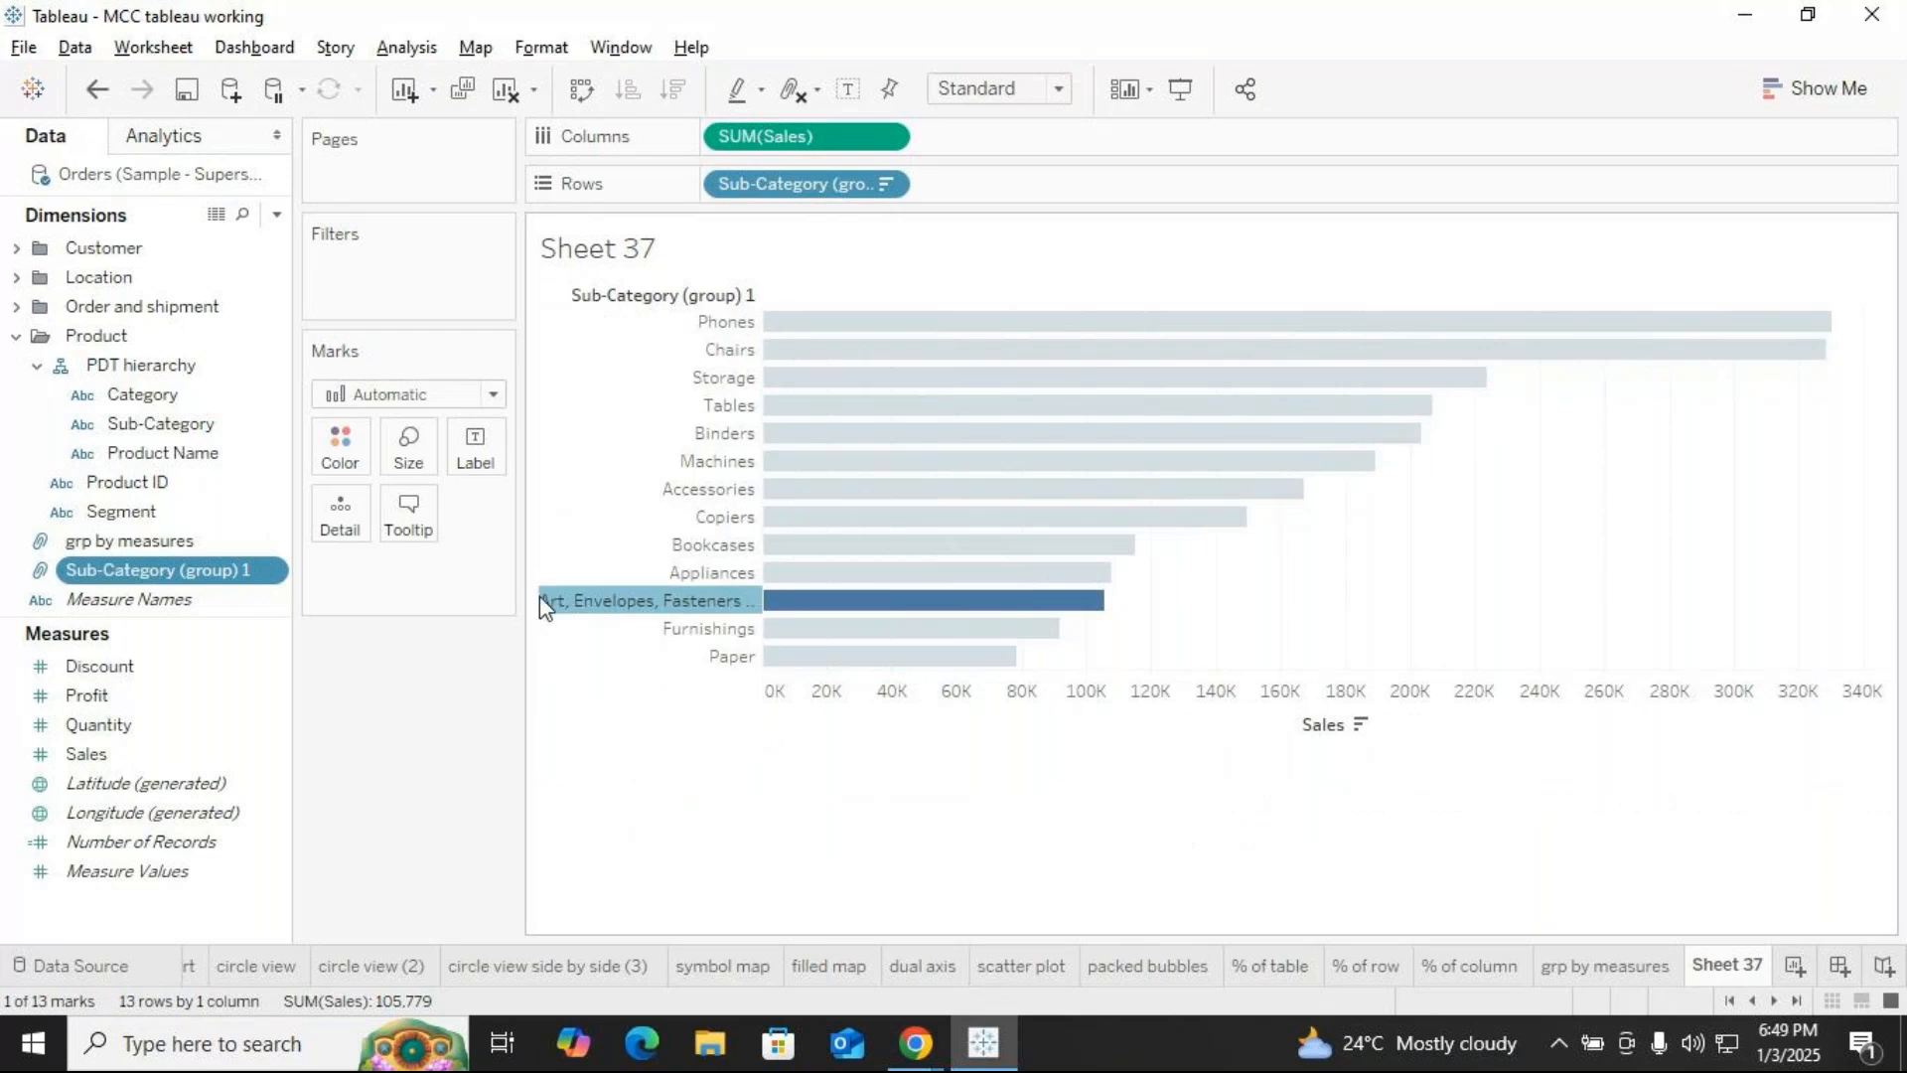
mouse_move(834, 620)
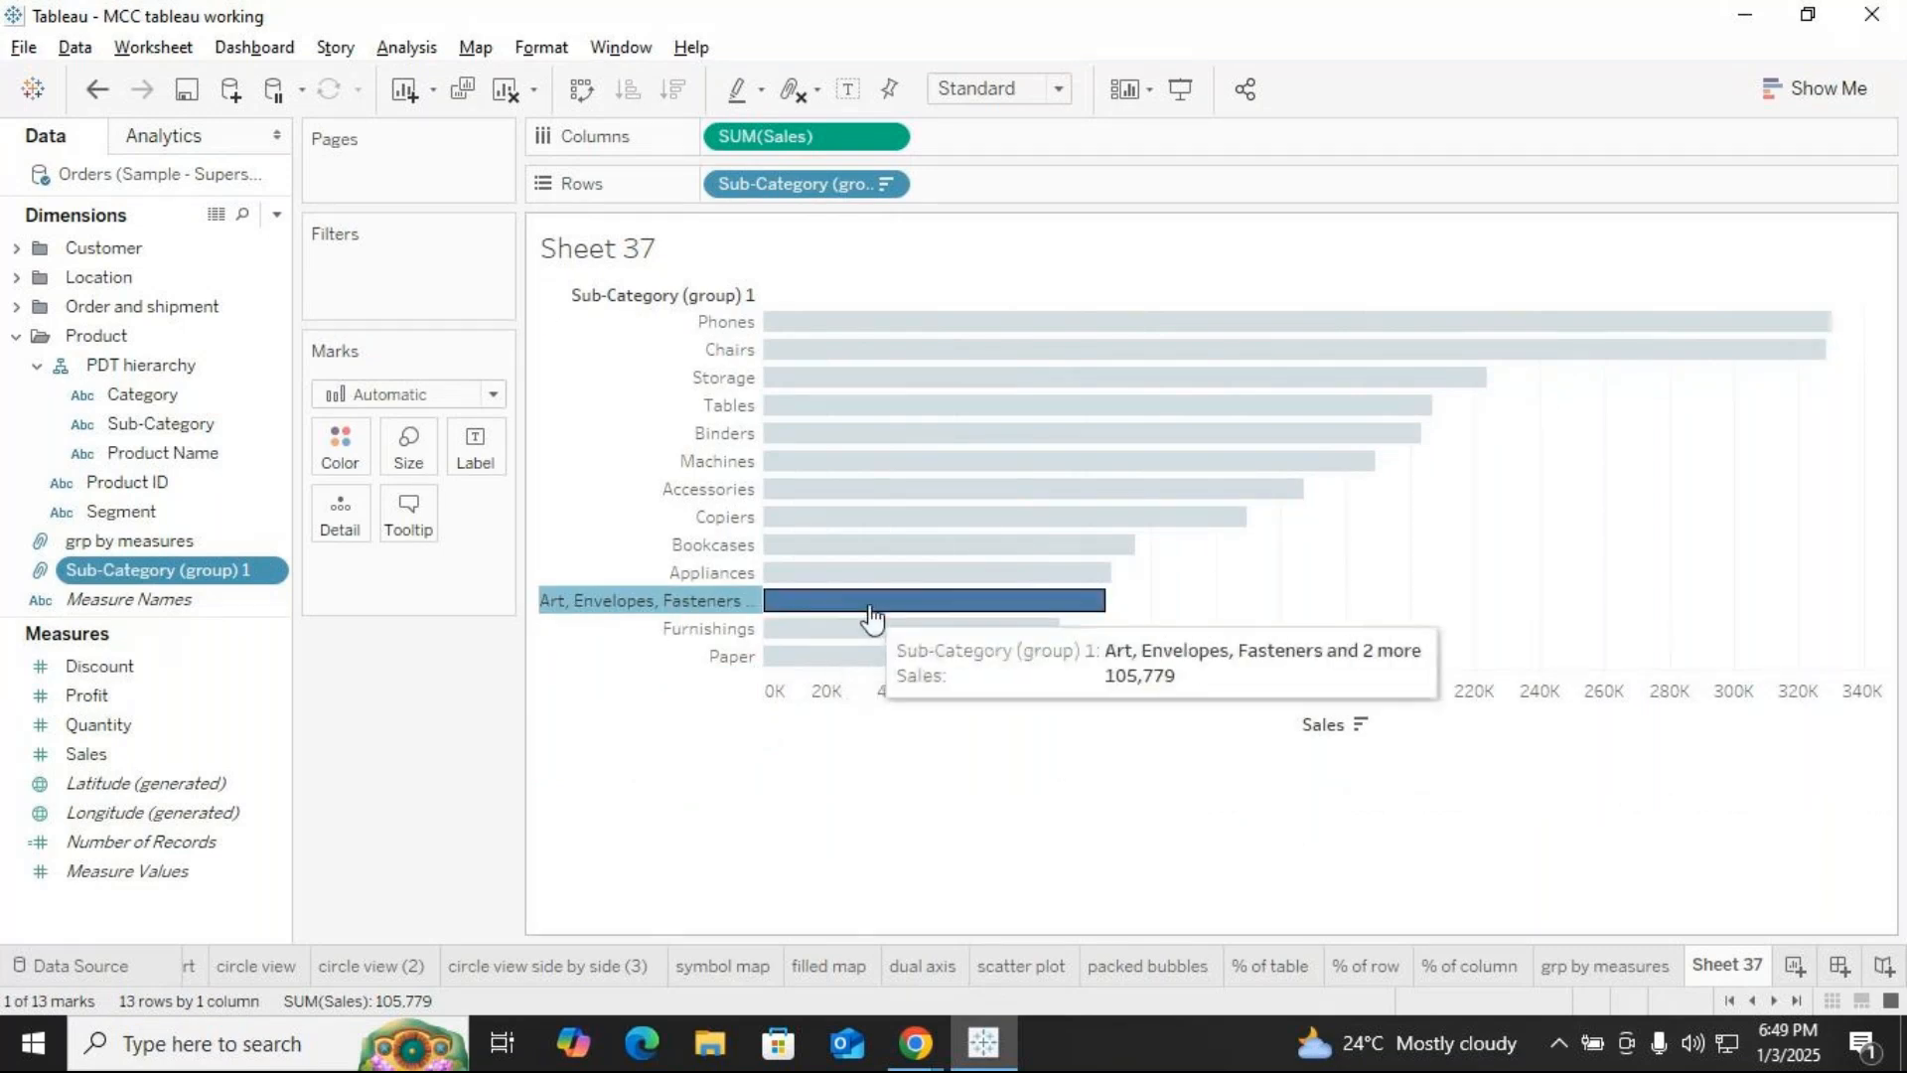
mouse_move(731, 608)
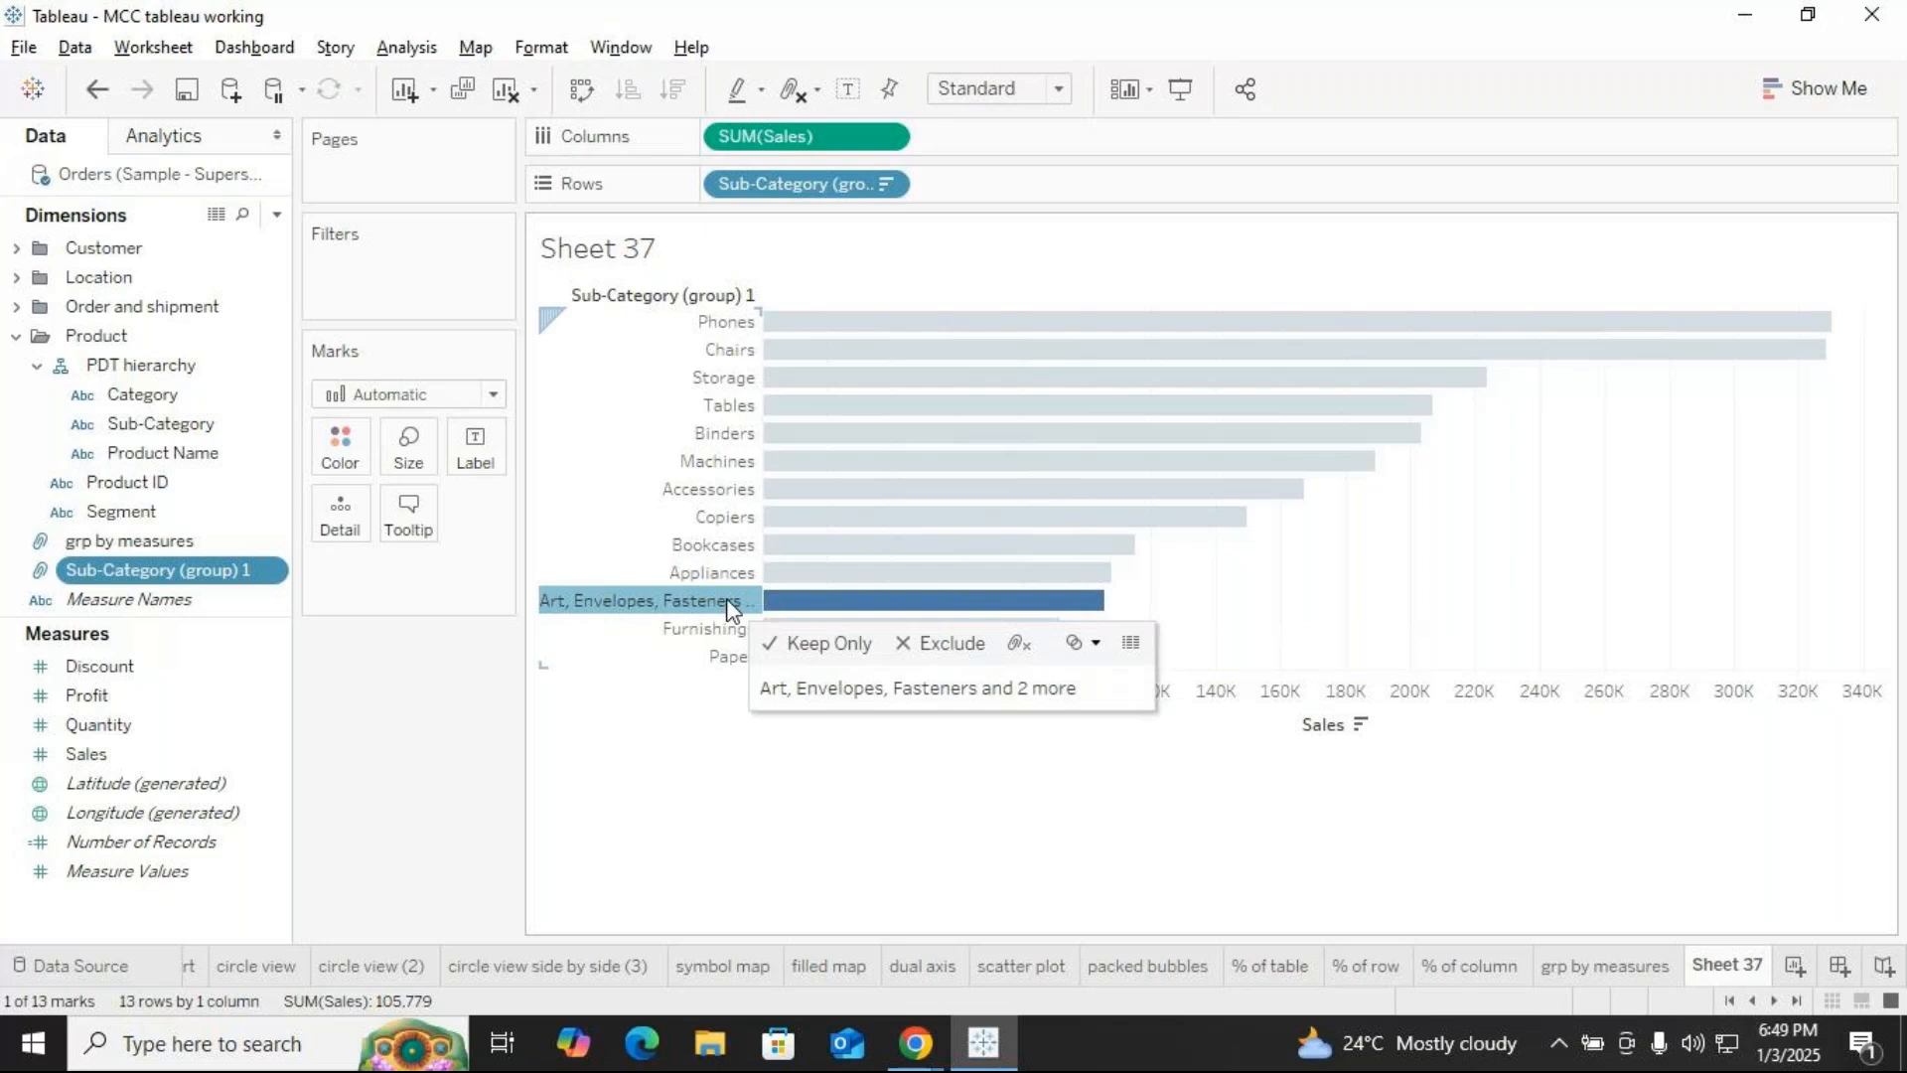
Rename the new sub-category group field as "grp by Dim" and inspect the combined member in the chart
left_click(273, 568)
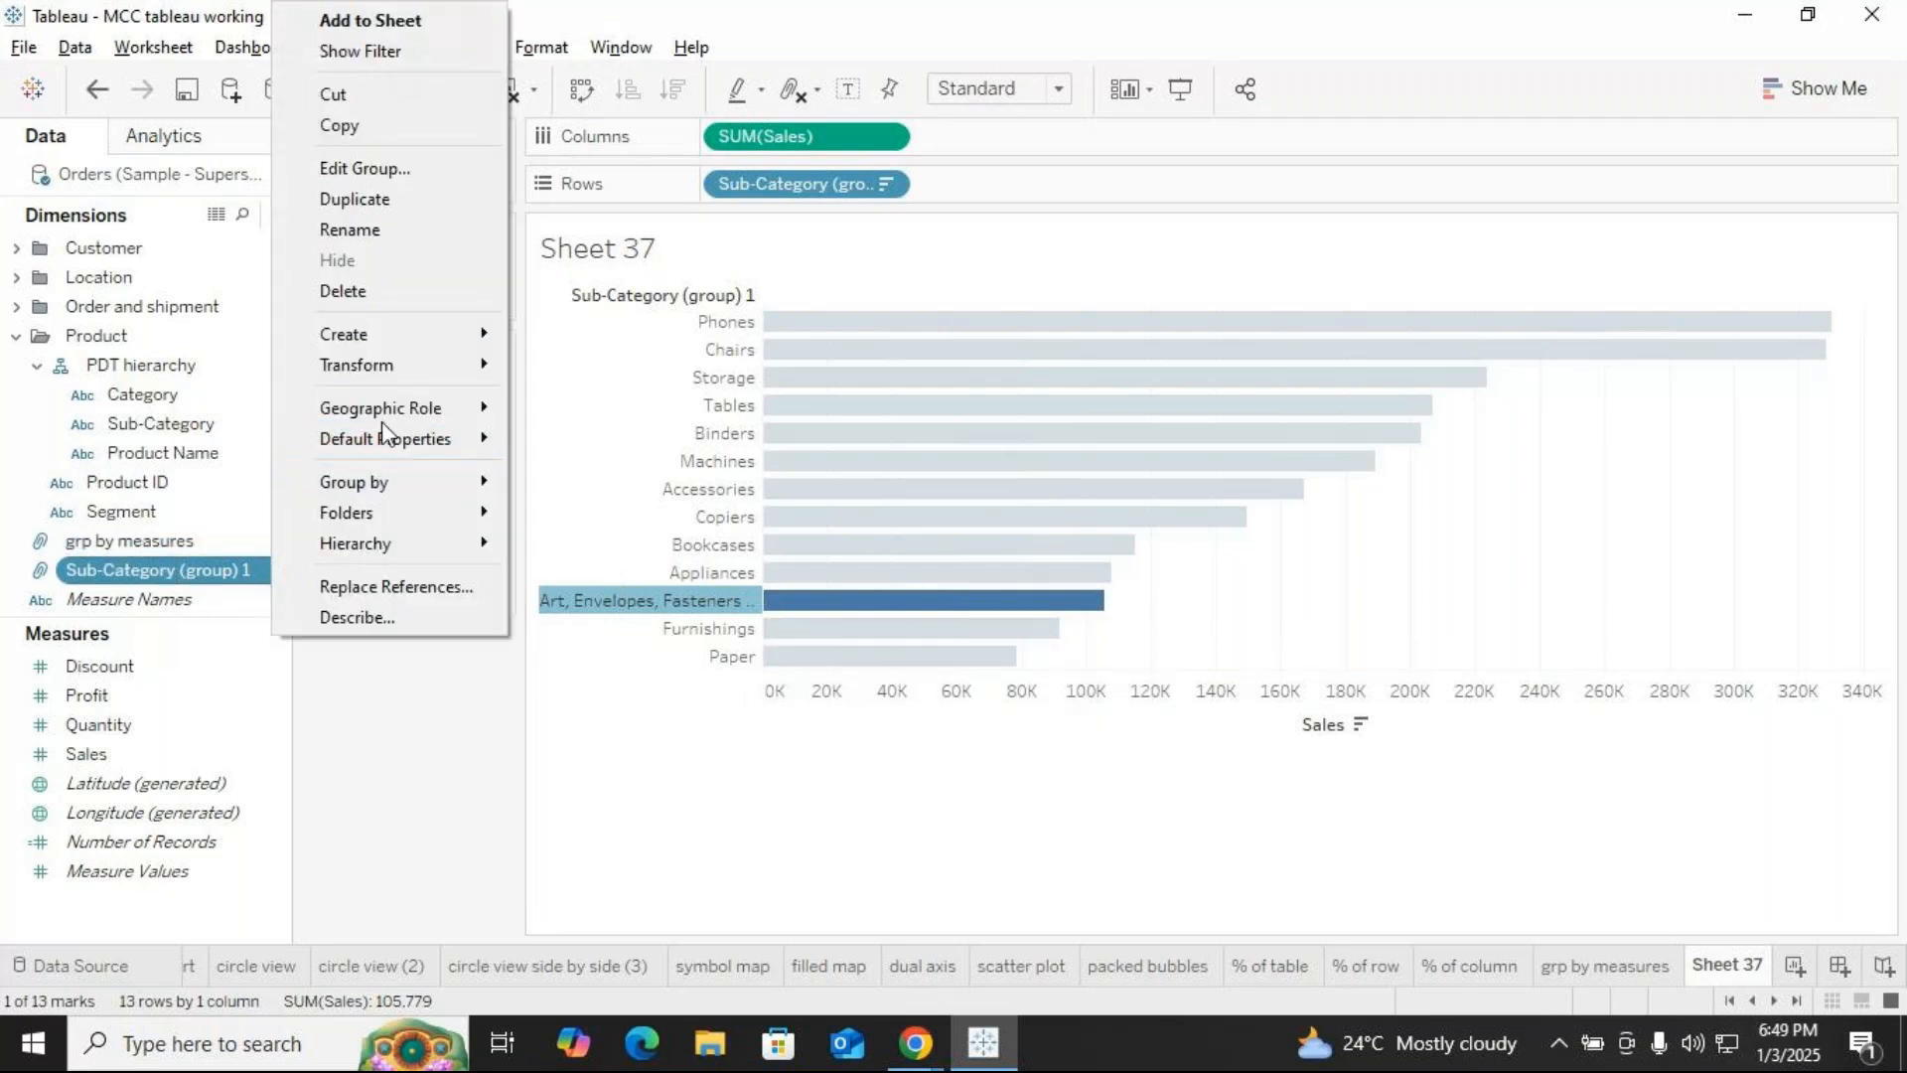
left_click(368, 248)
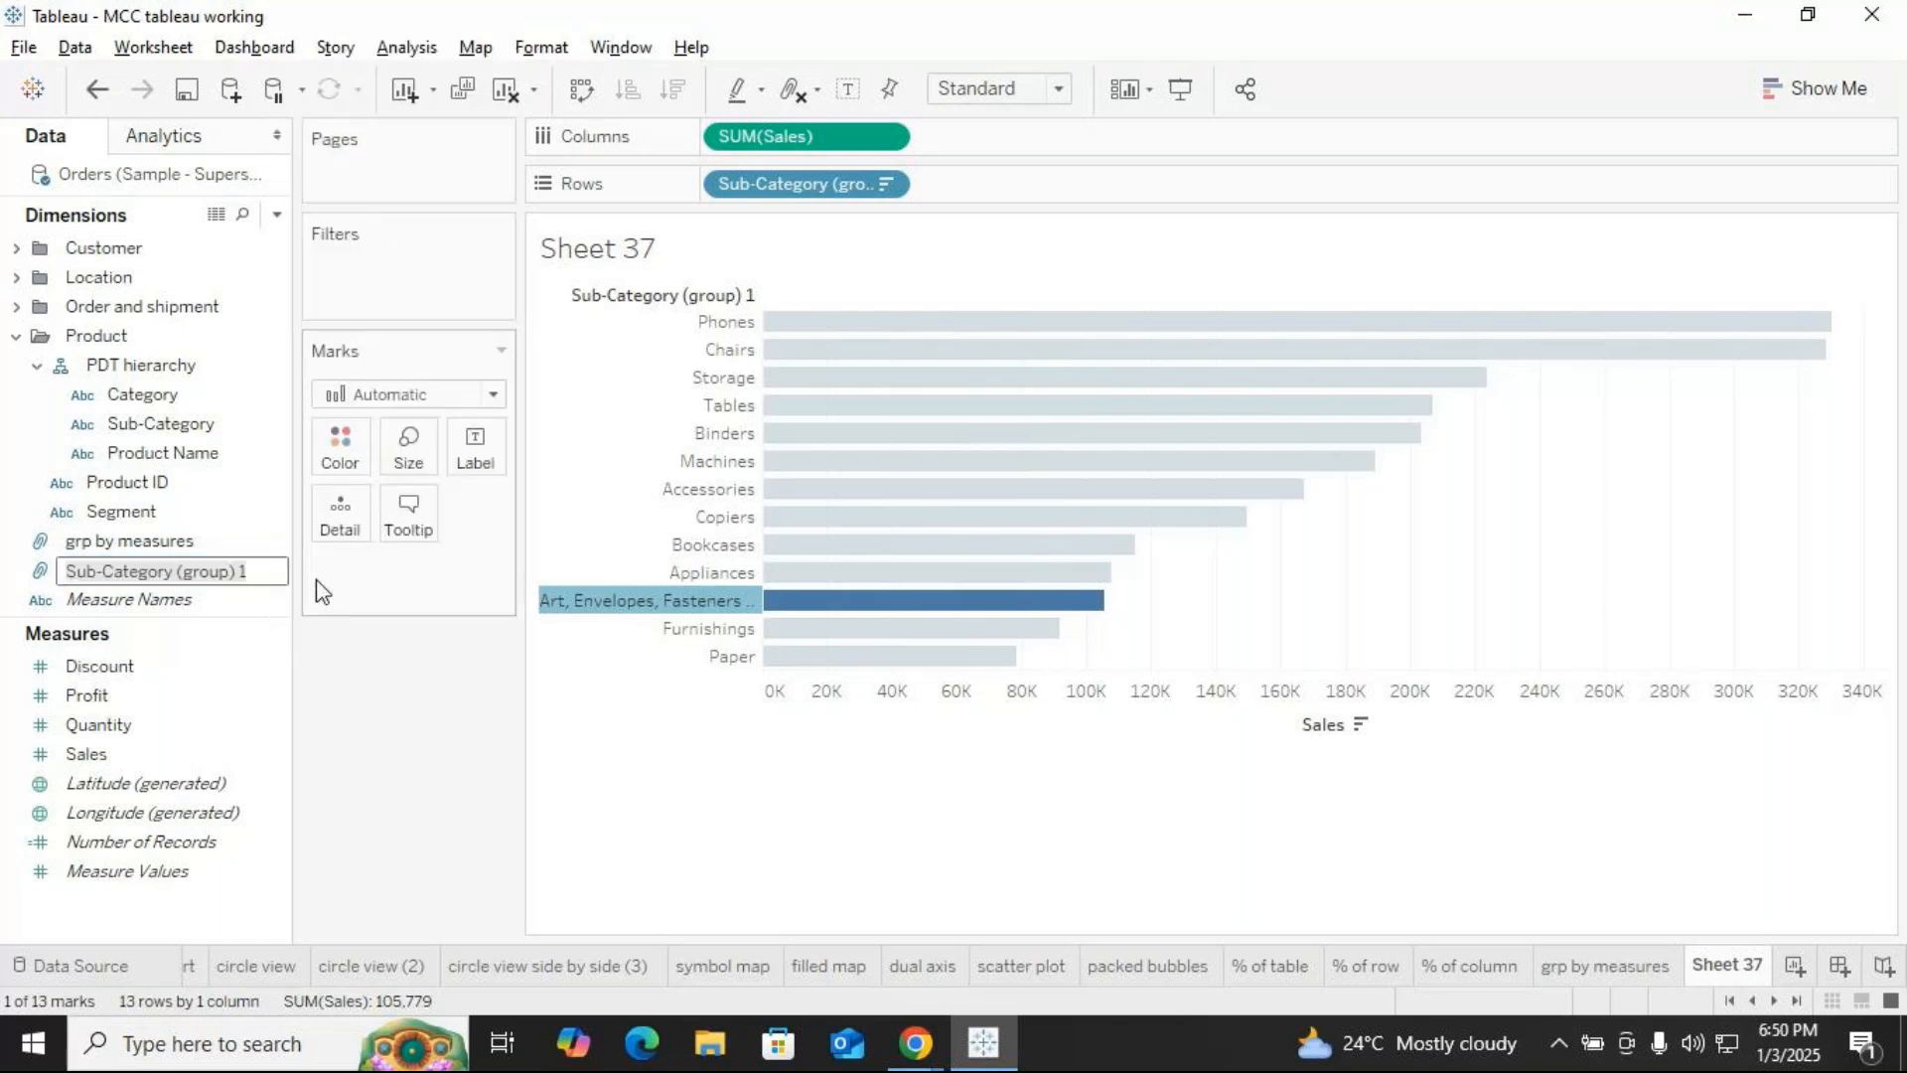
key("BackSpace")
type("gr")
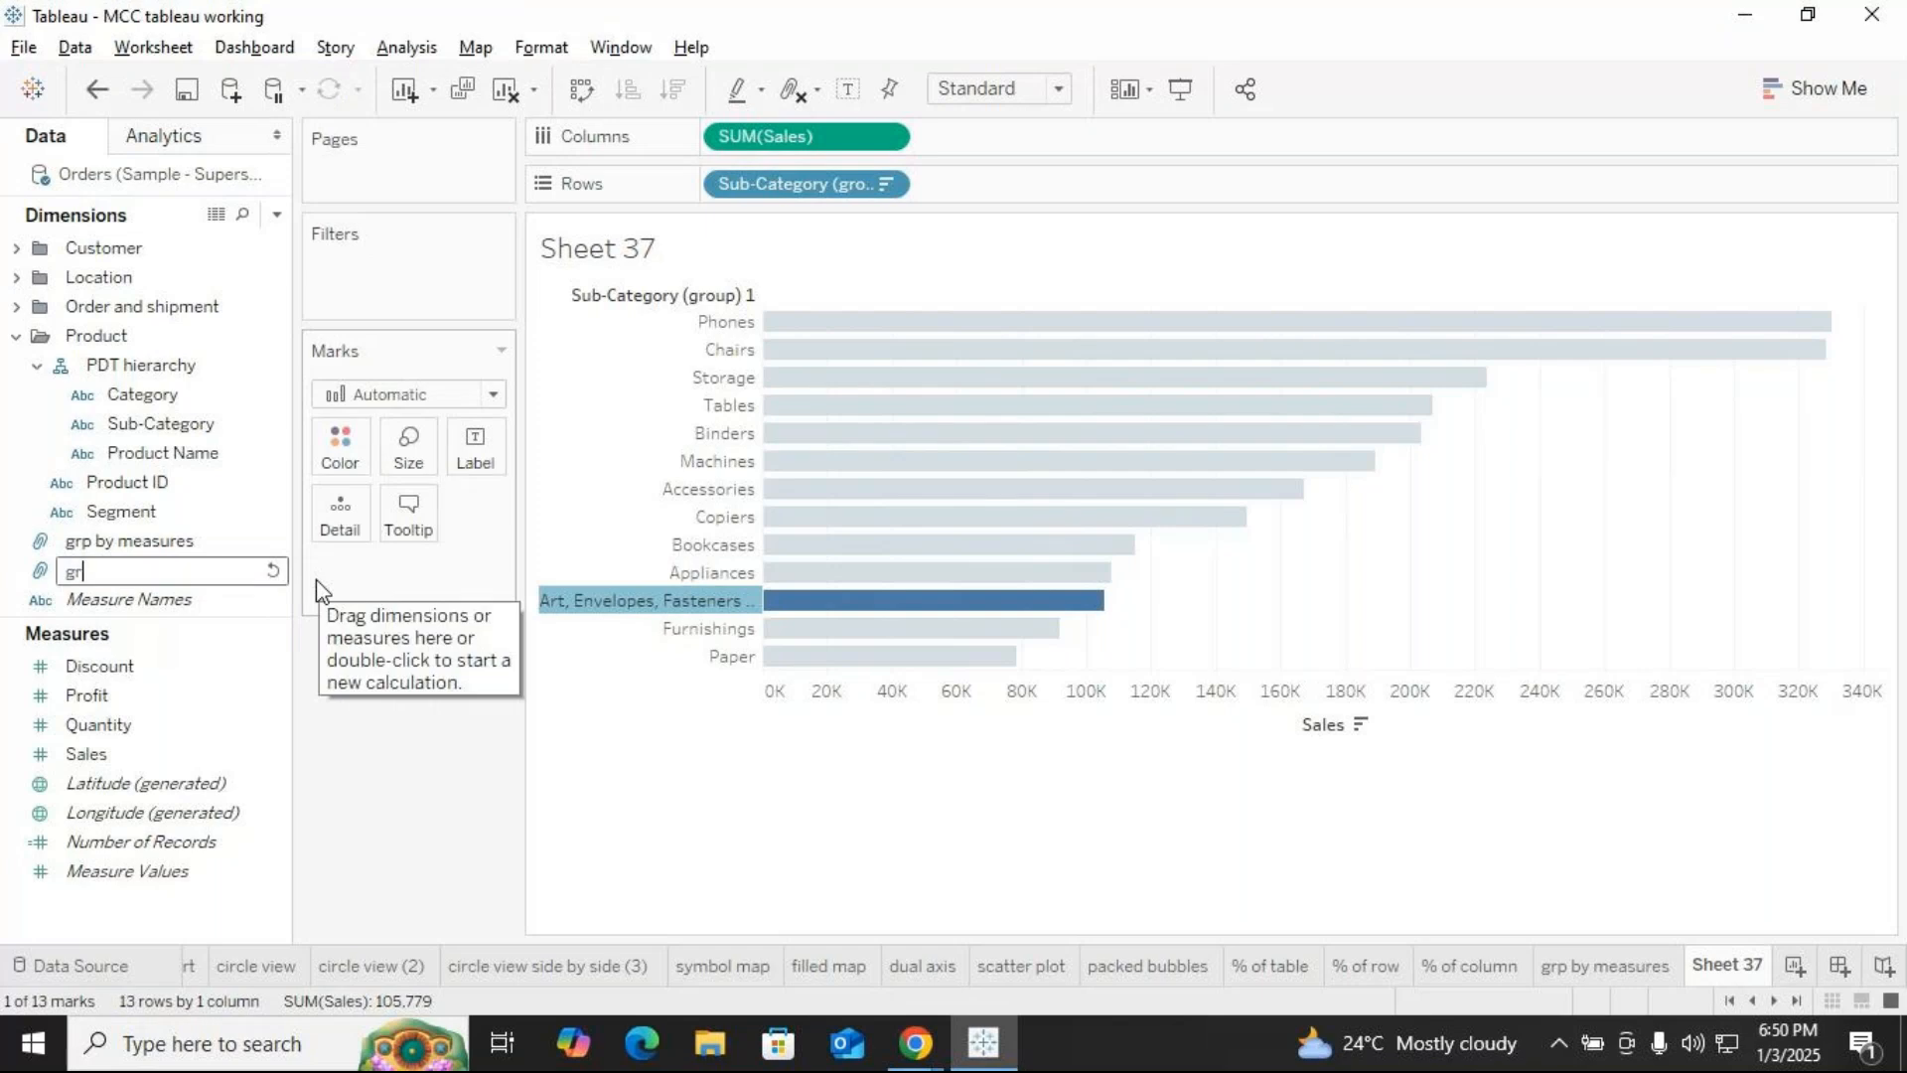
type("p by Dim")
key("Return")
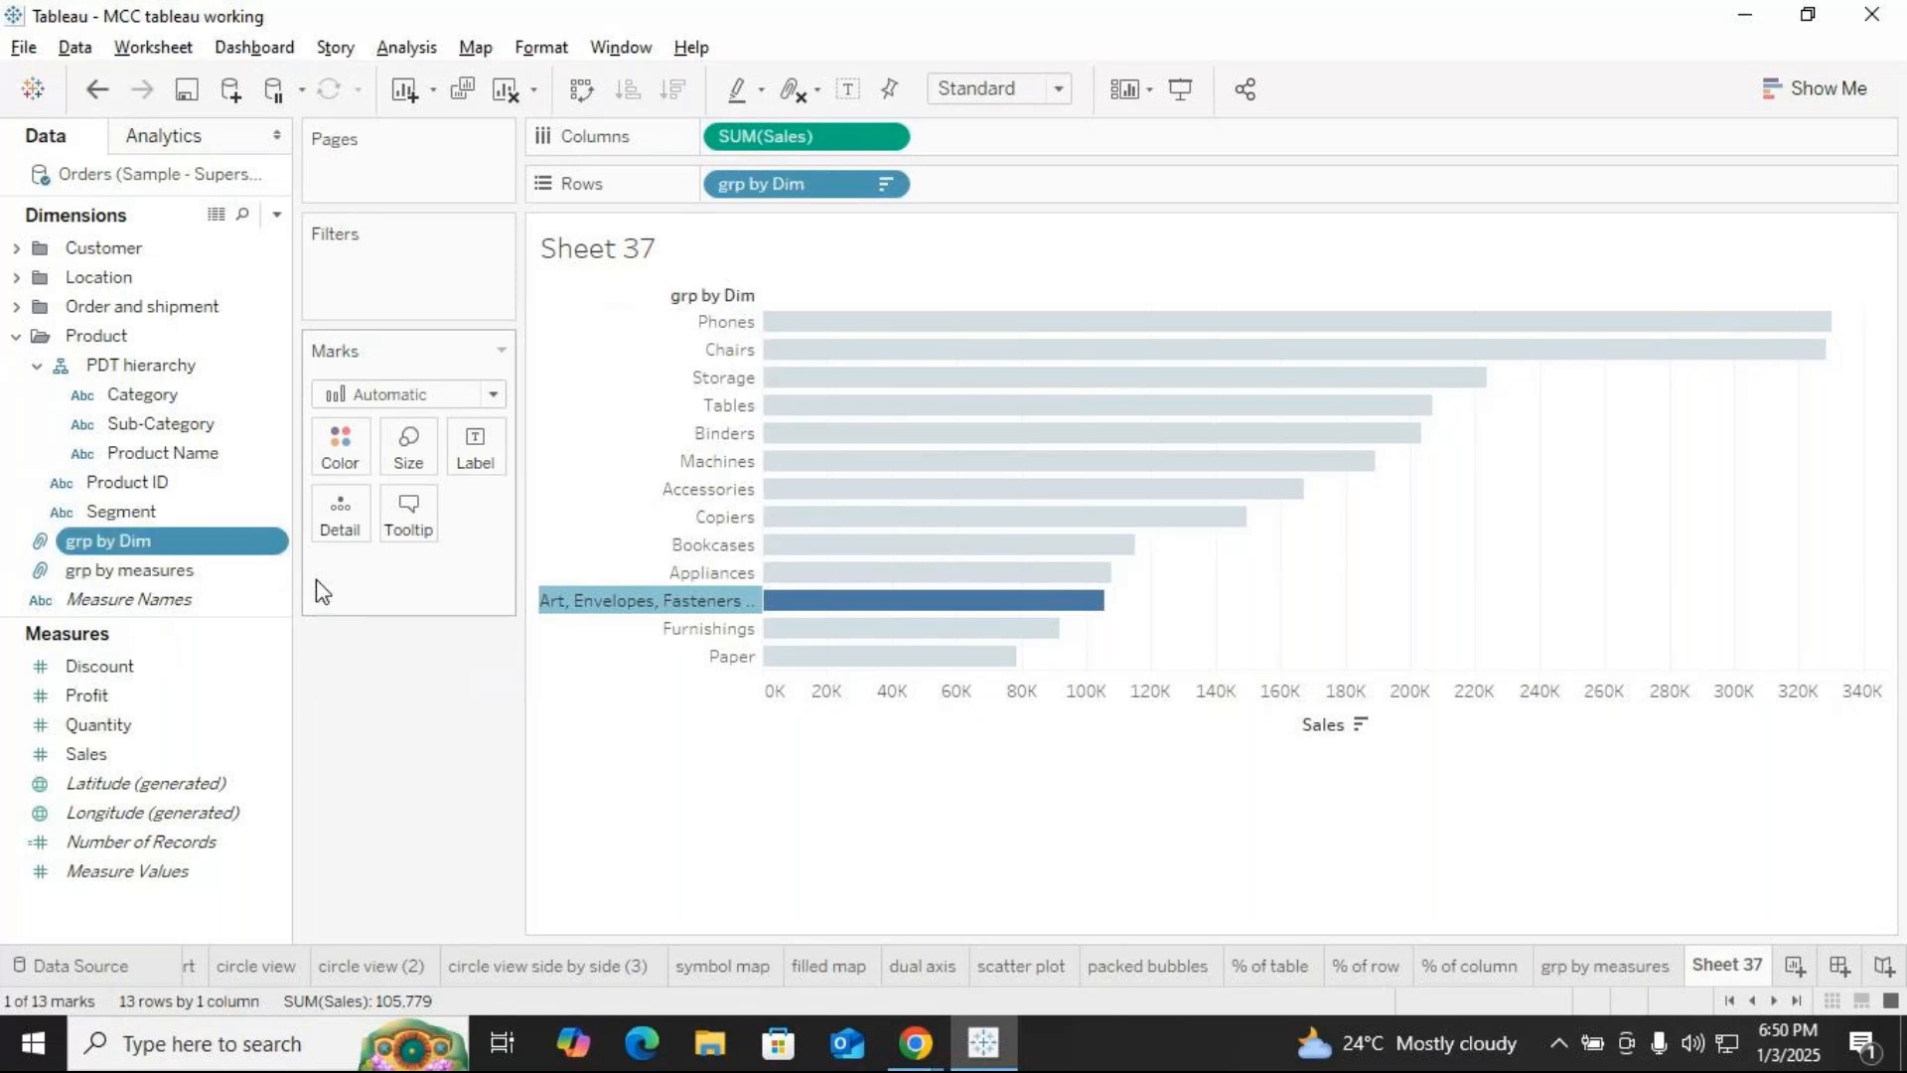
left_click(711, 855)
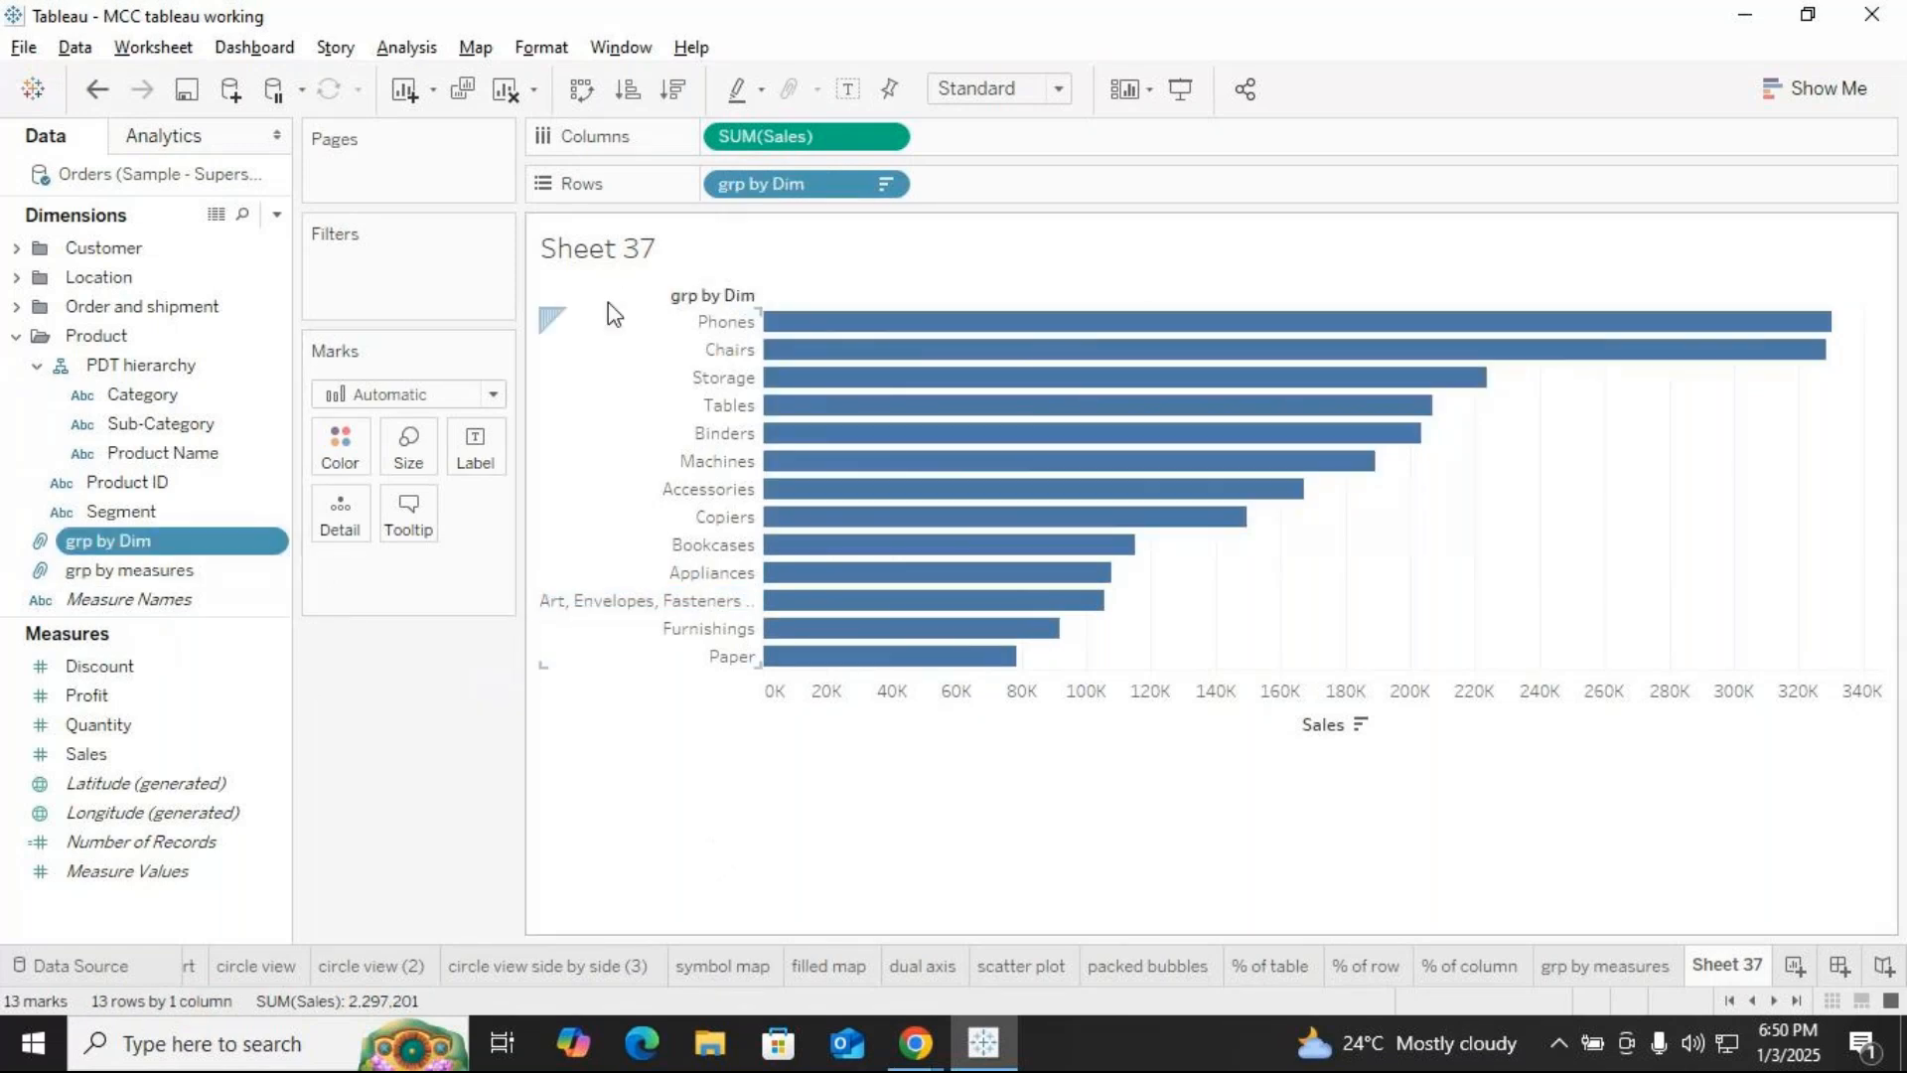
left_click(570, 602)
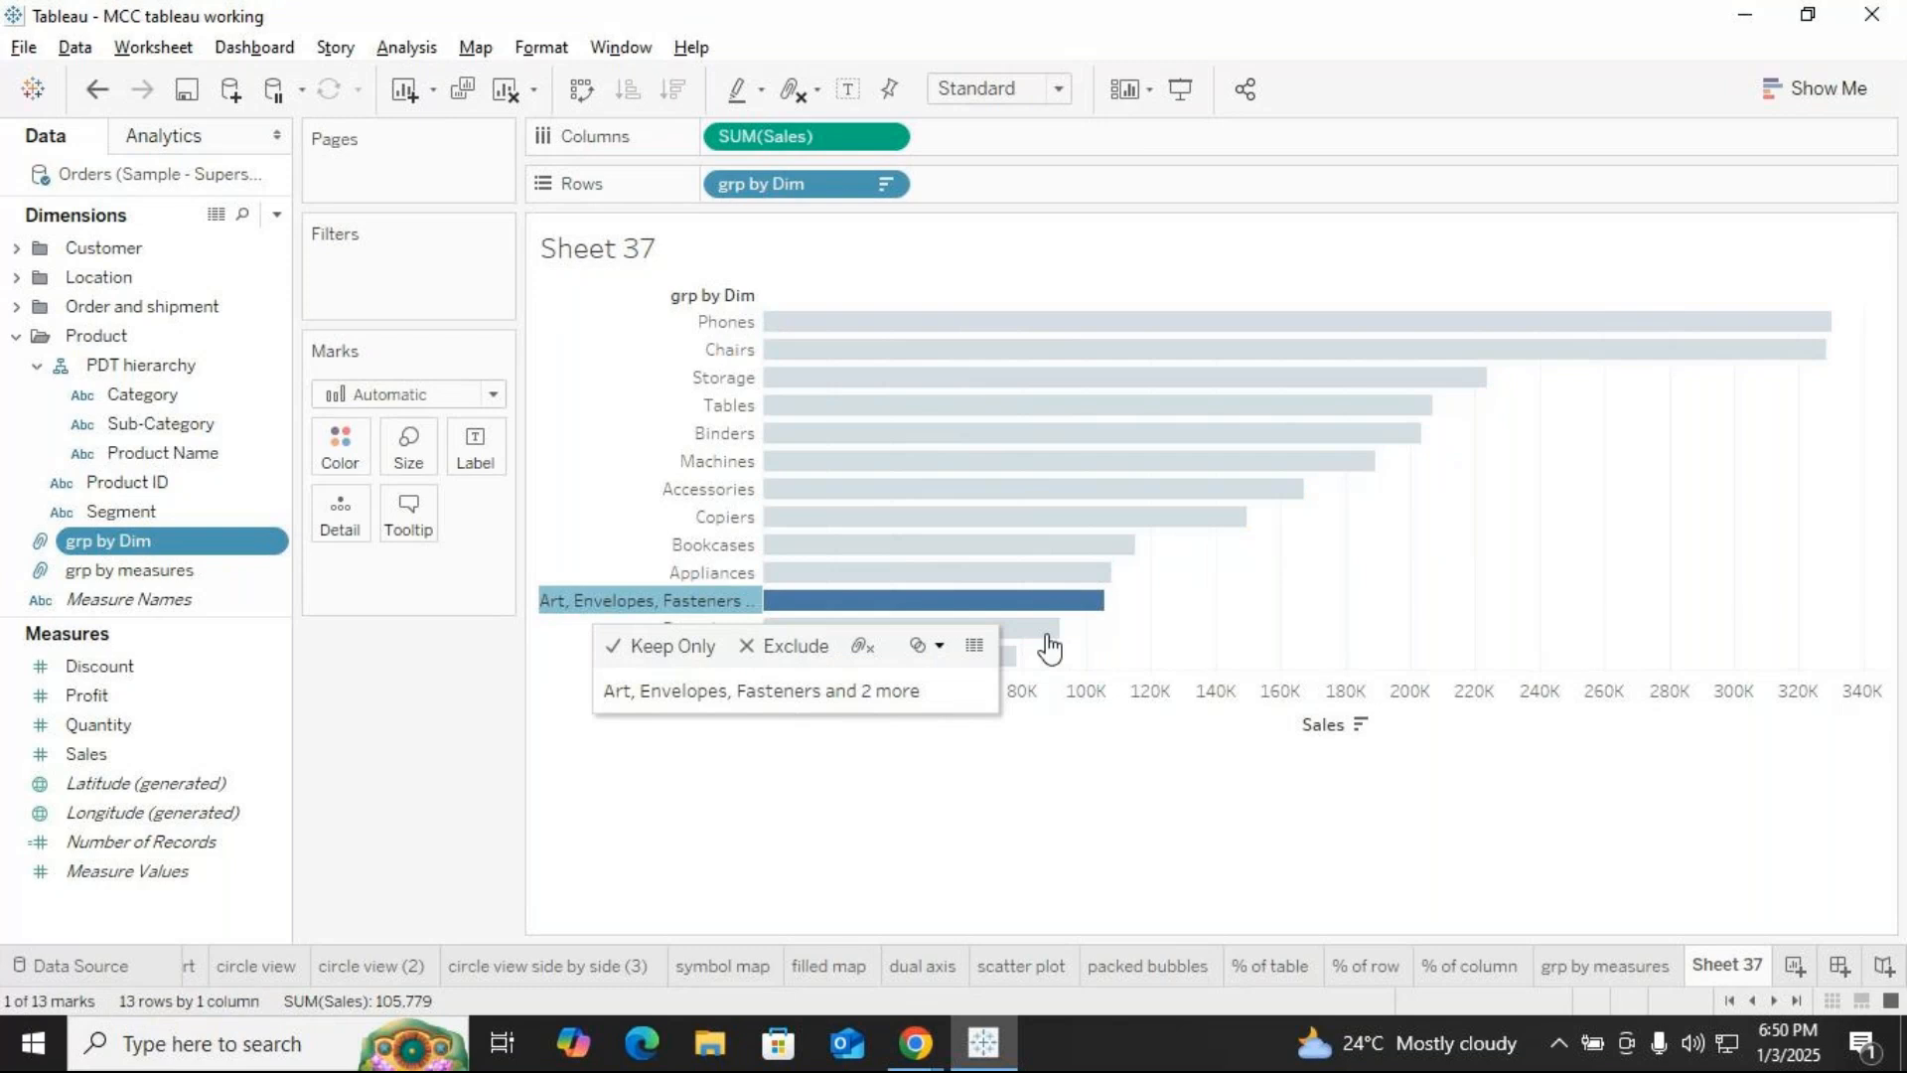
key("Escape")
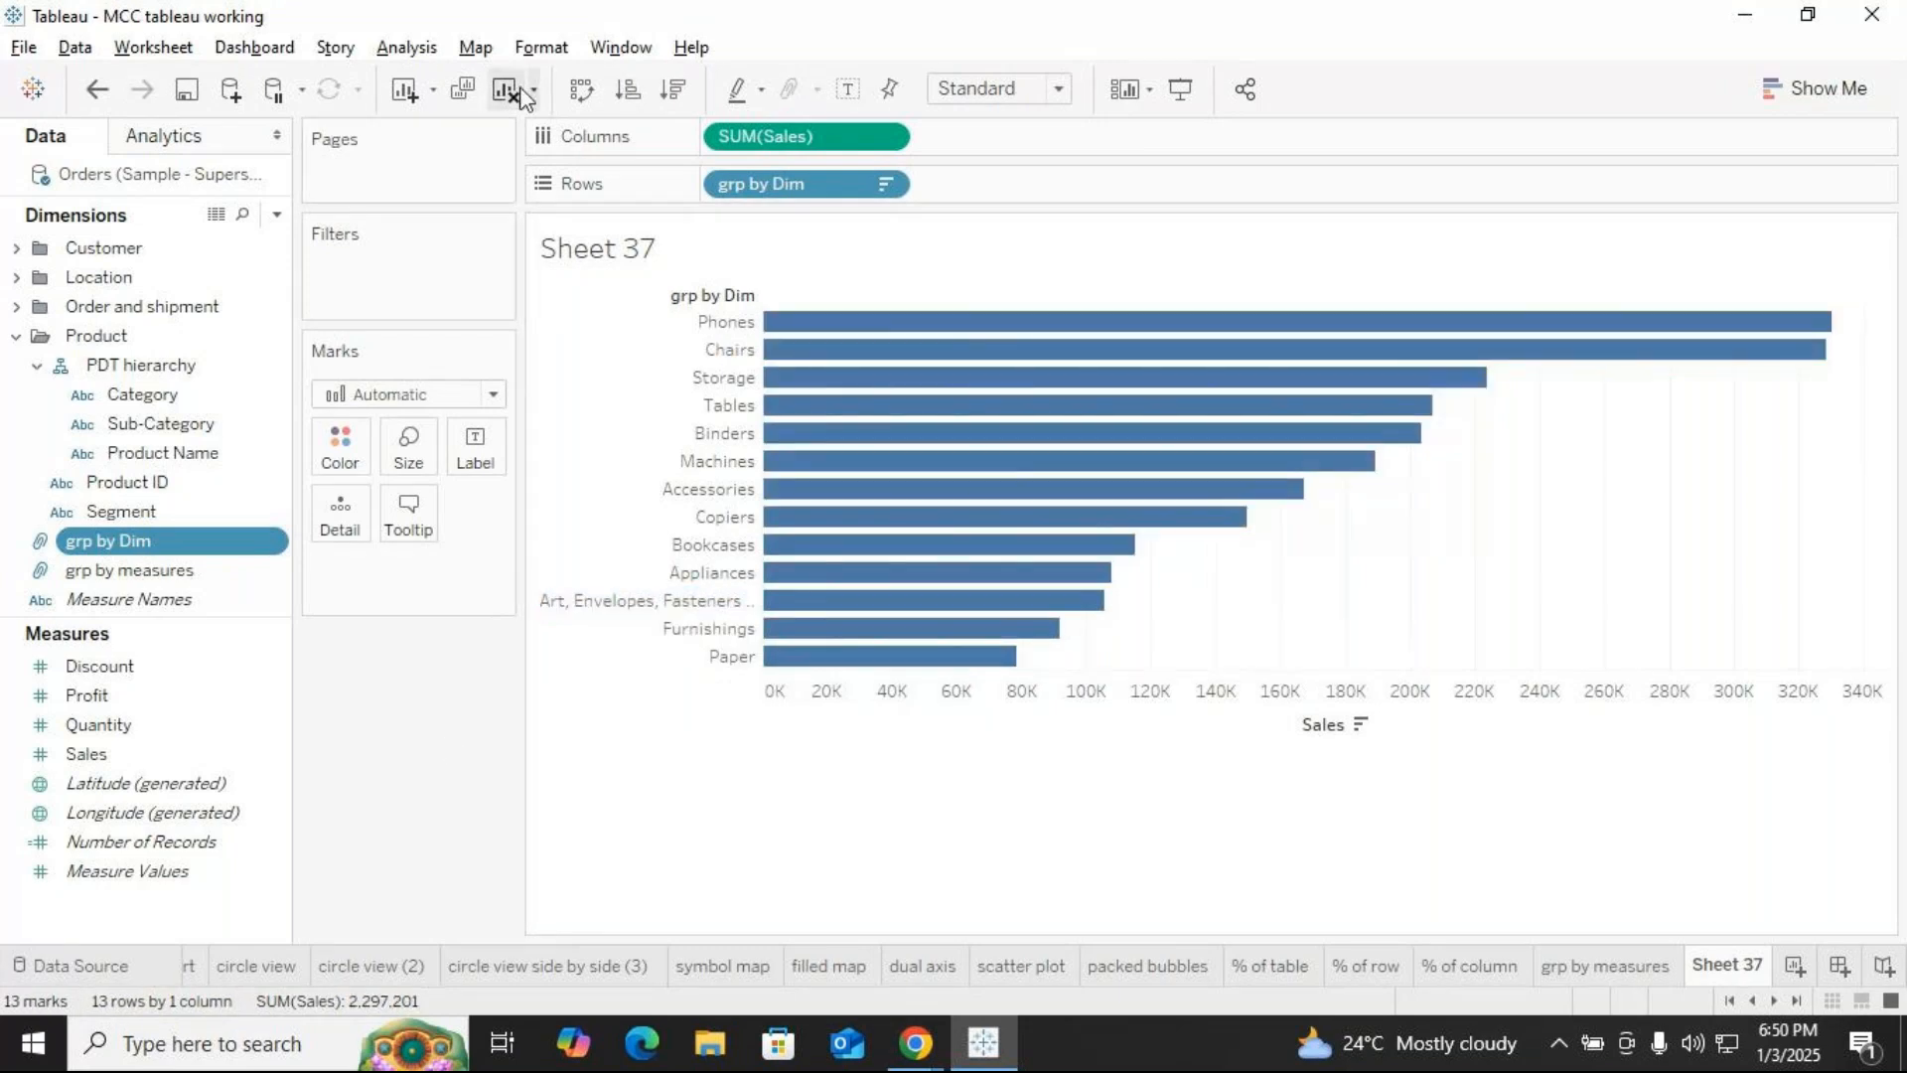
Clear the worksheet and rebuild the bar chart of Sales by Sub-Category, sorted in descending order
left_click(506, 91)
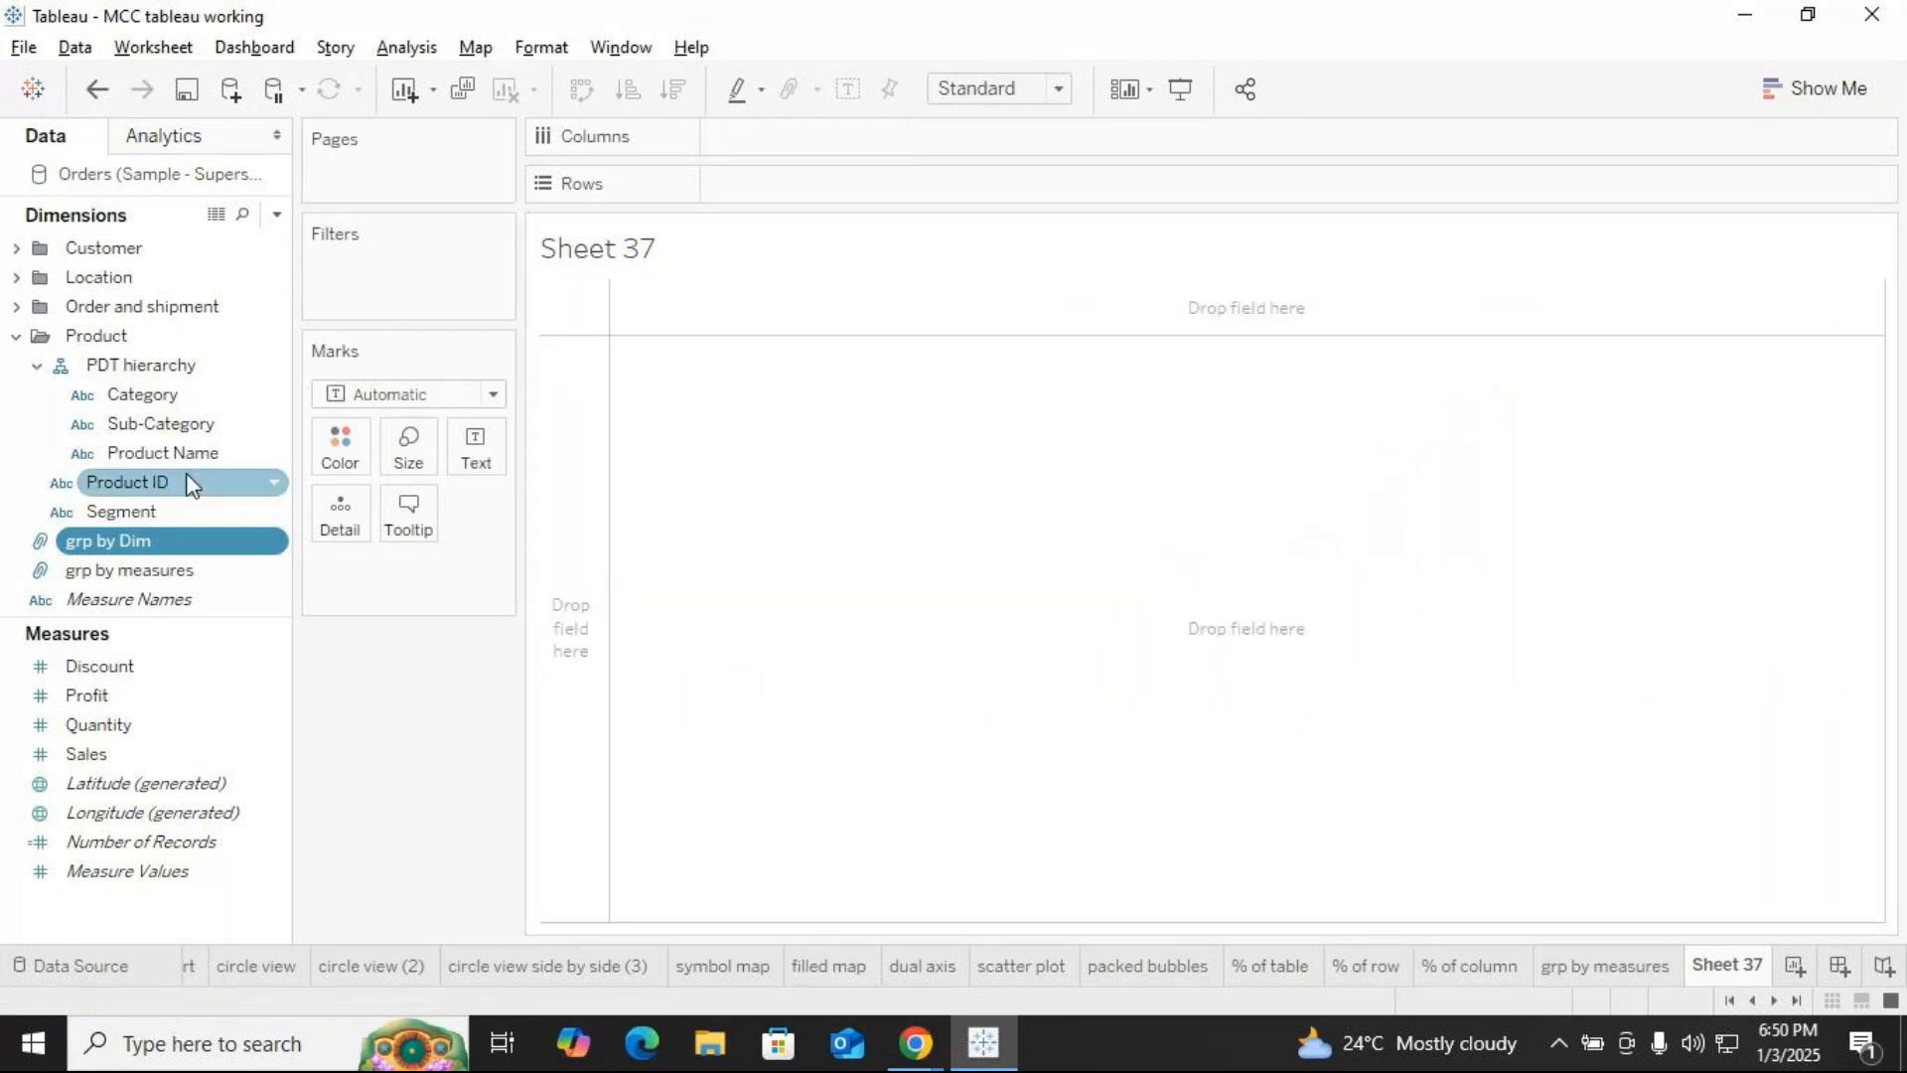
left_click(144, 425)
left_click_drag(137, 422, 724, 192)
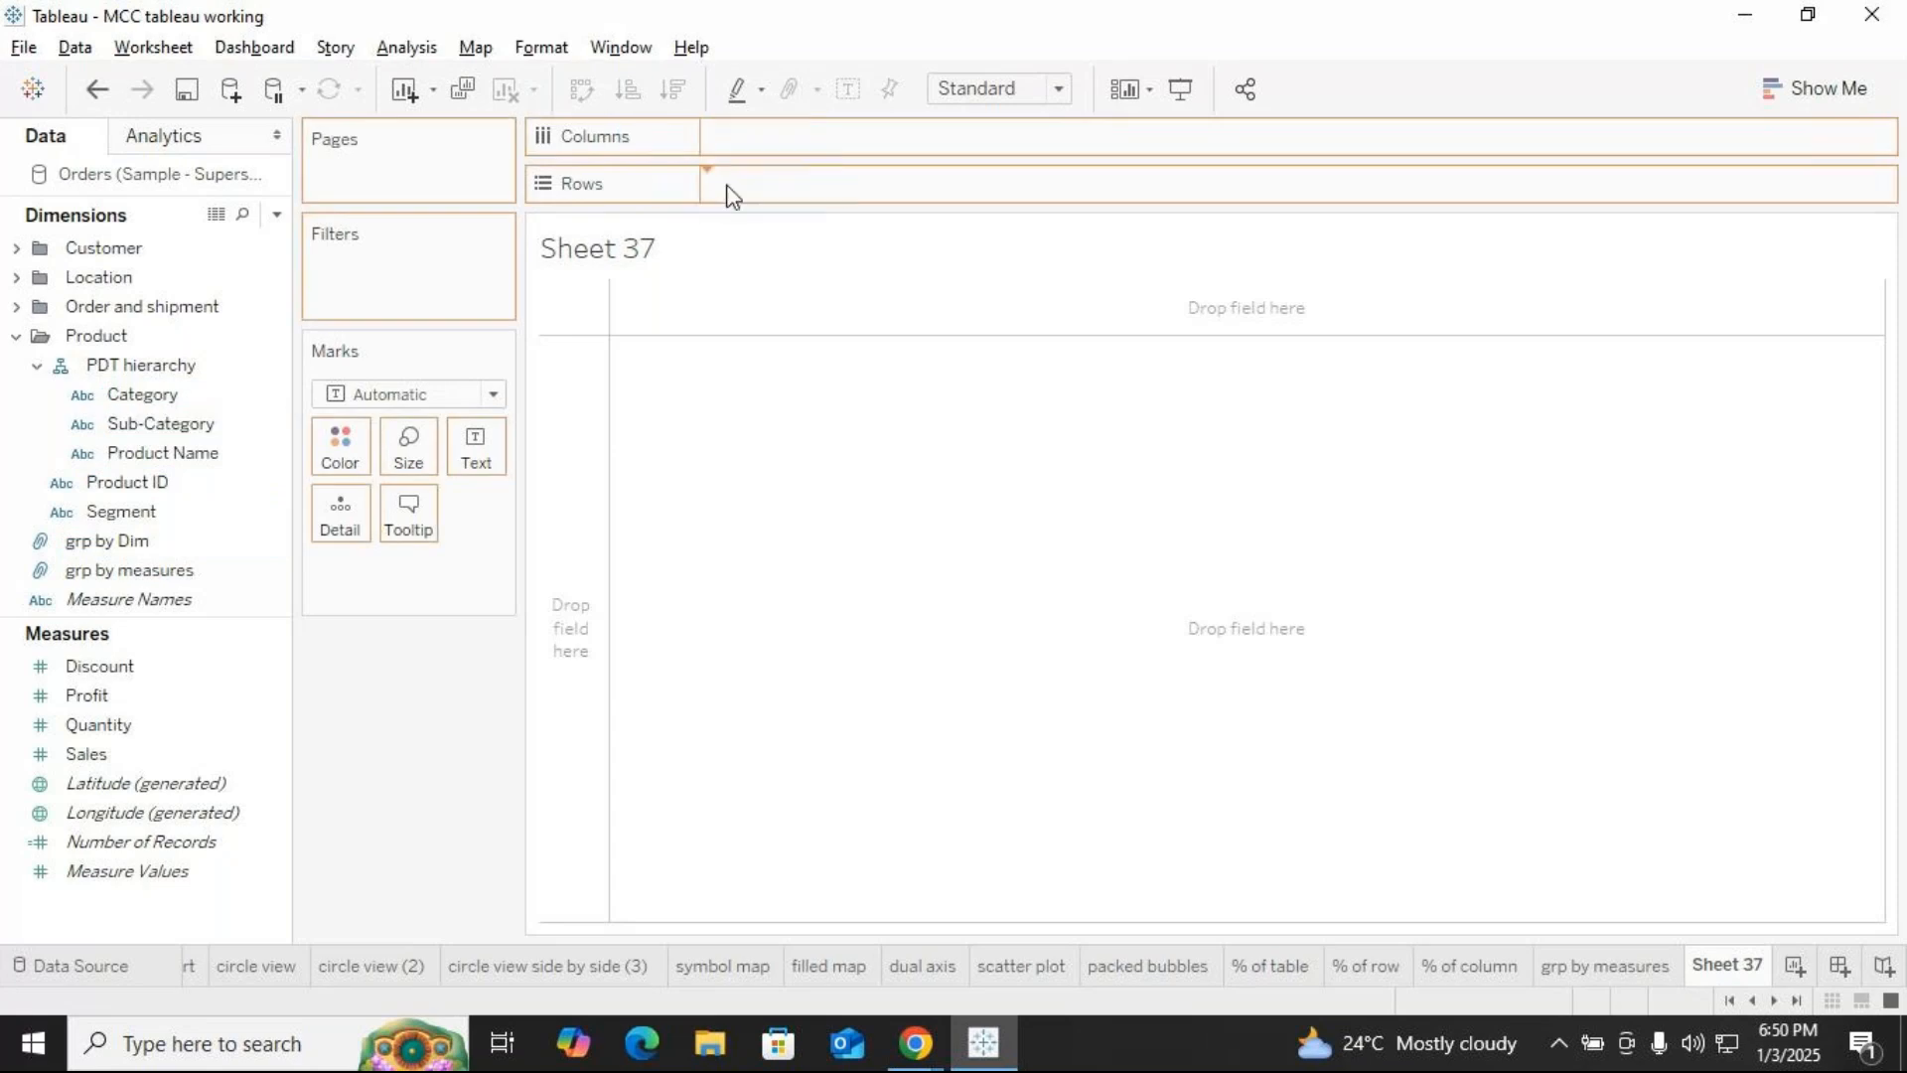
left_click(94, 785)
left_click_drag(86, 754, 743, 136)
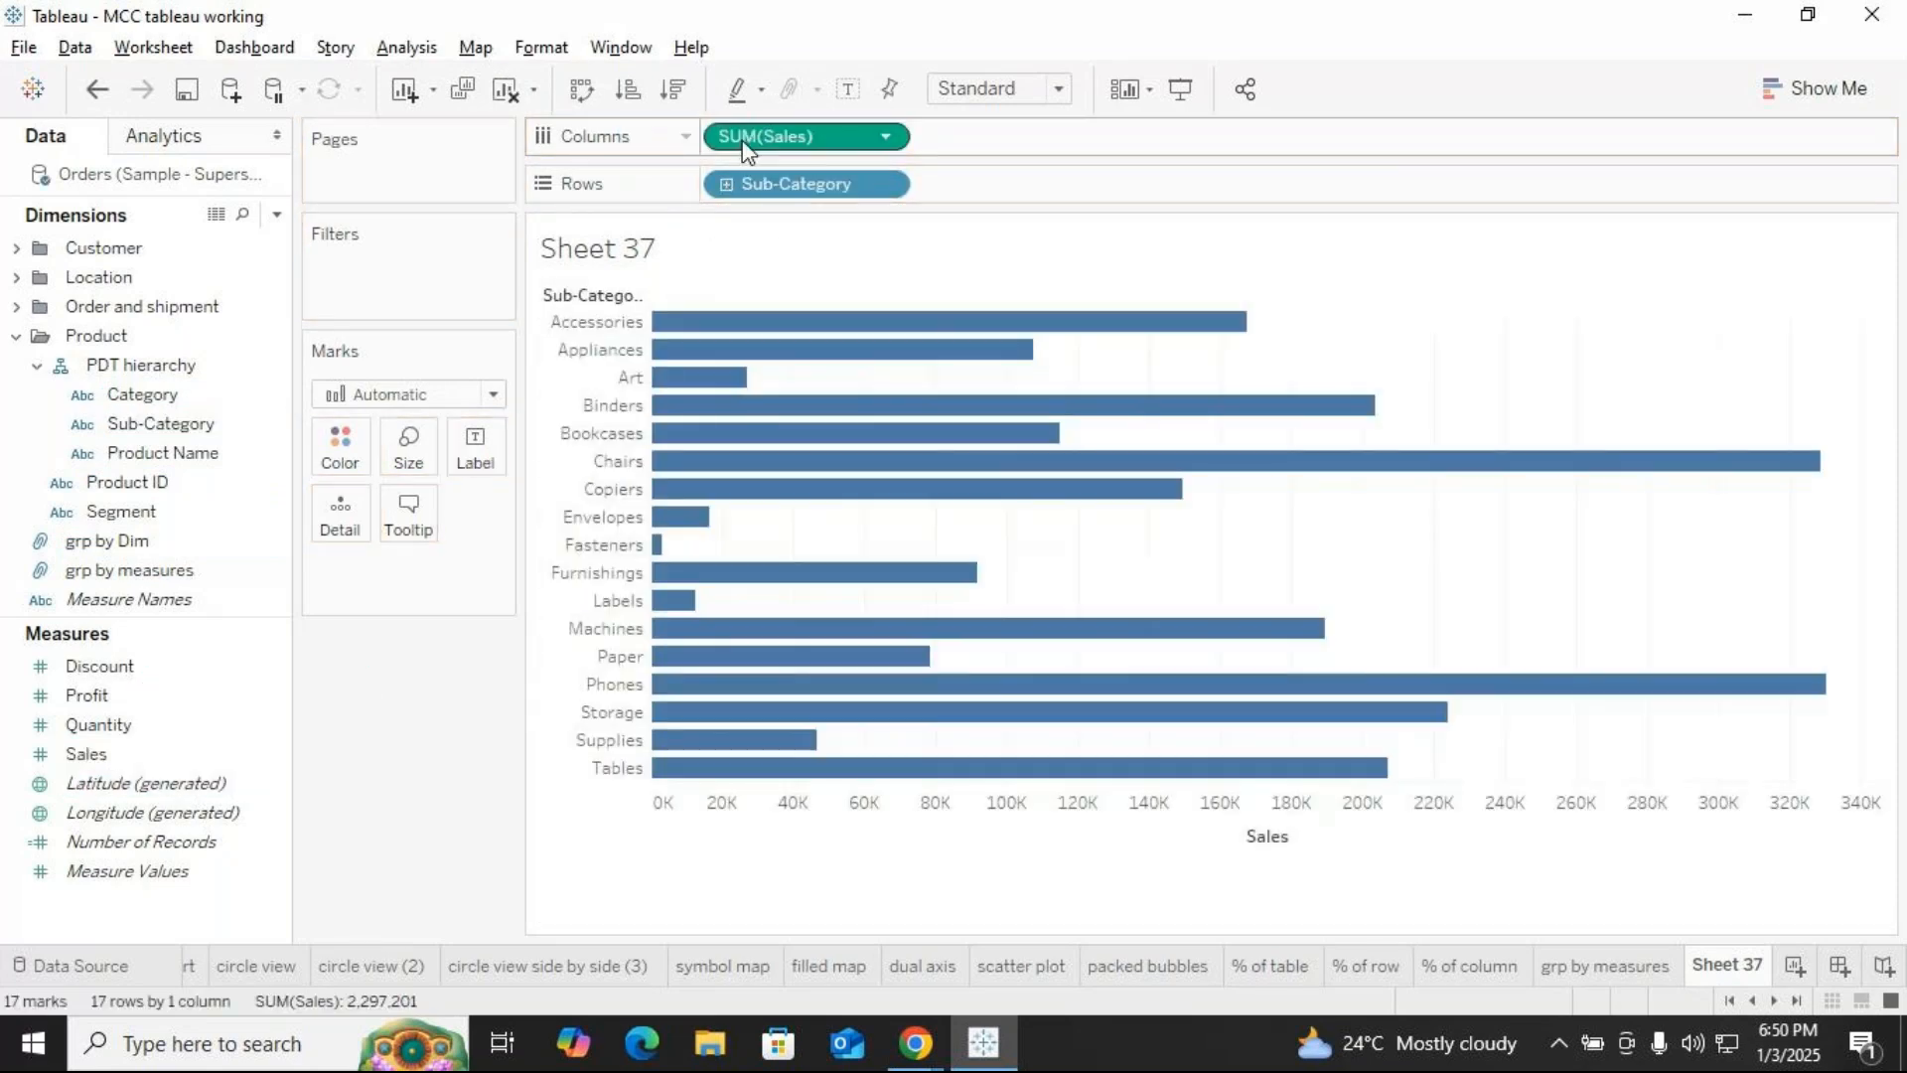
left_click(675, 91)
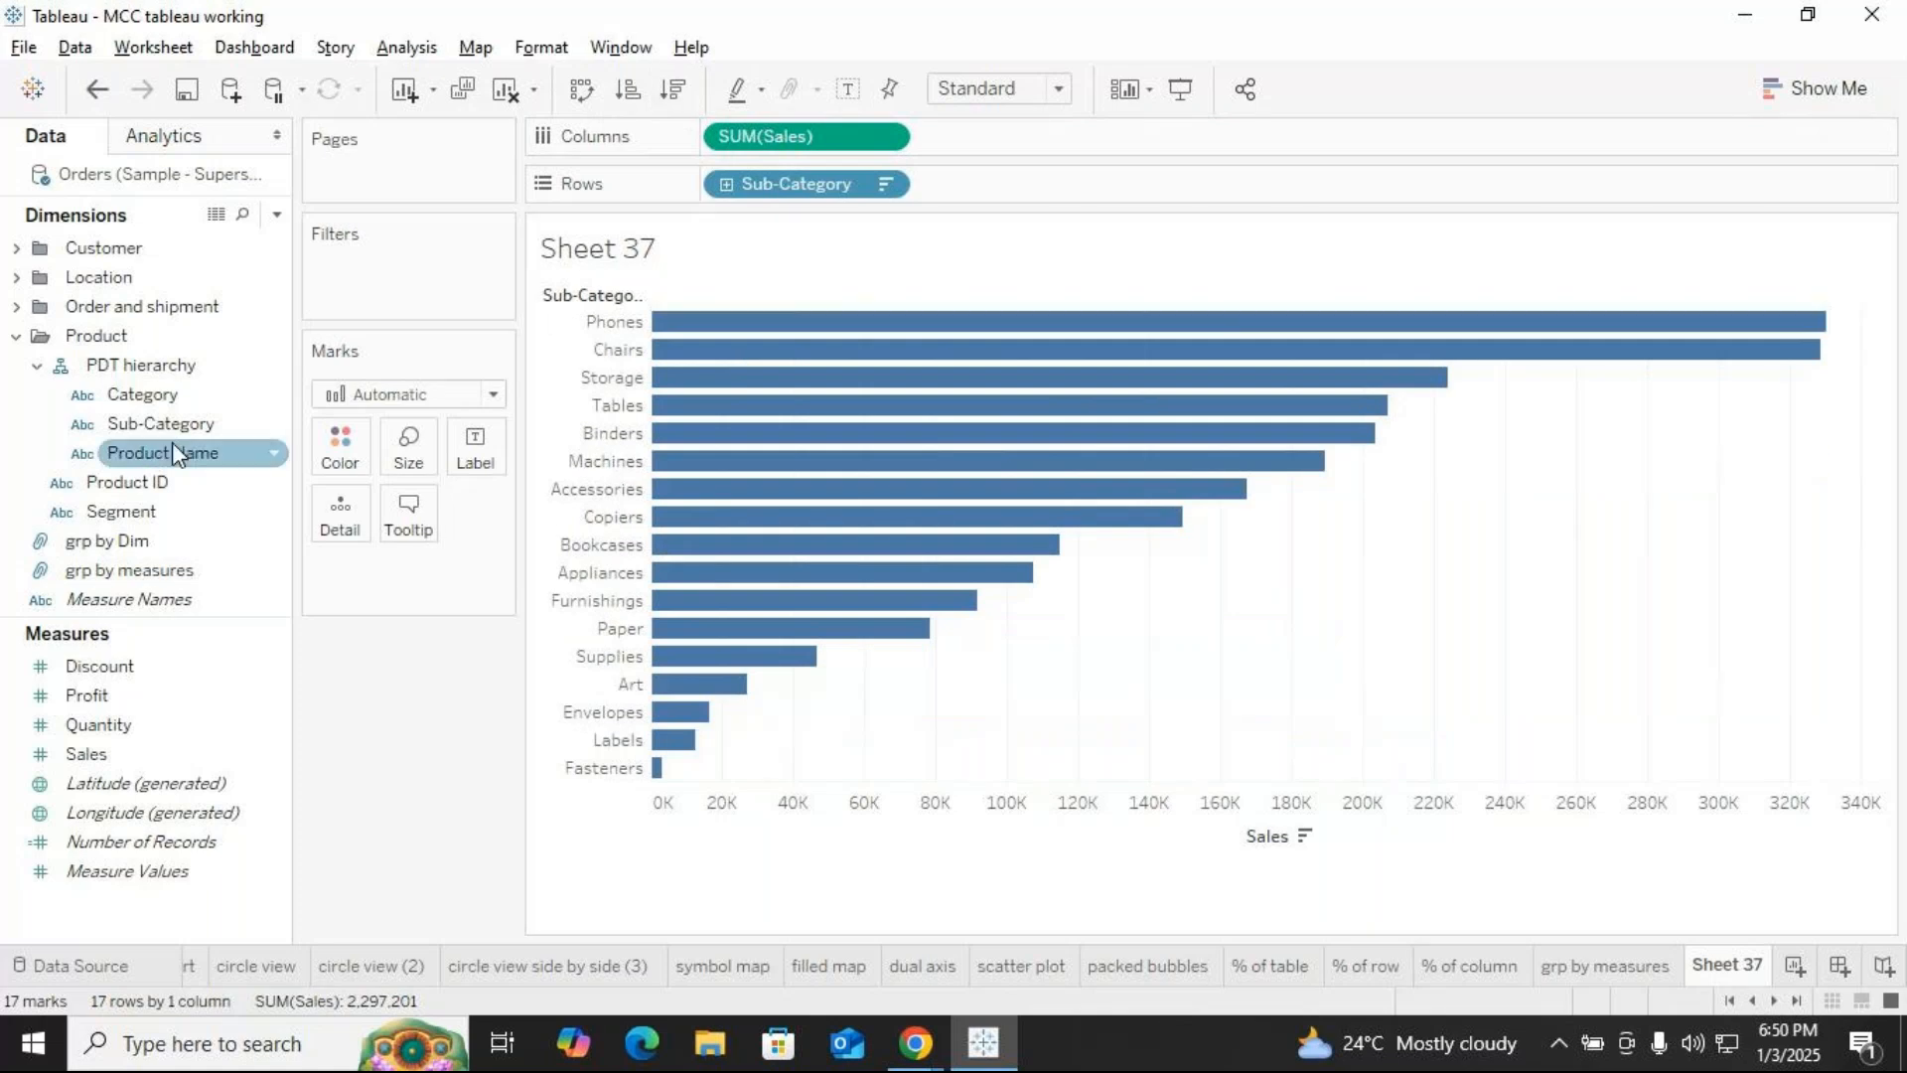
Color the bars by the grp by Dim field
left_click_drag(107, 541, 363, 431)
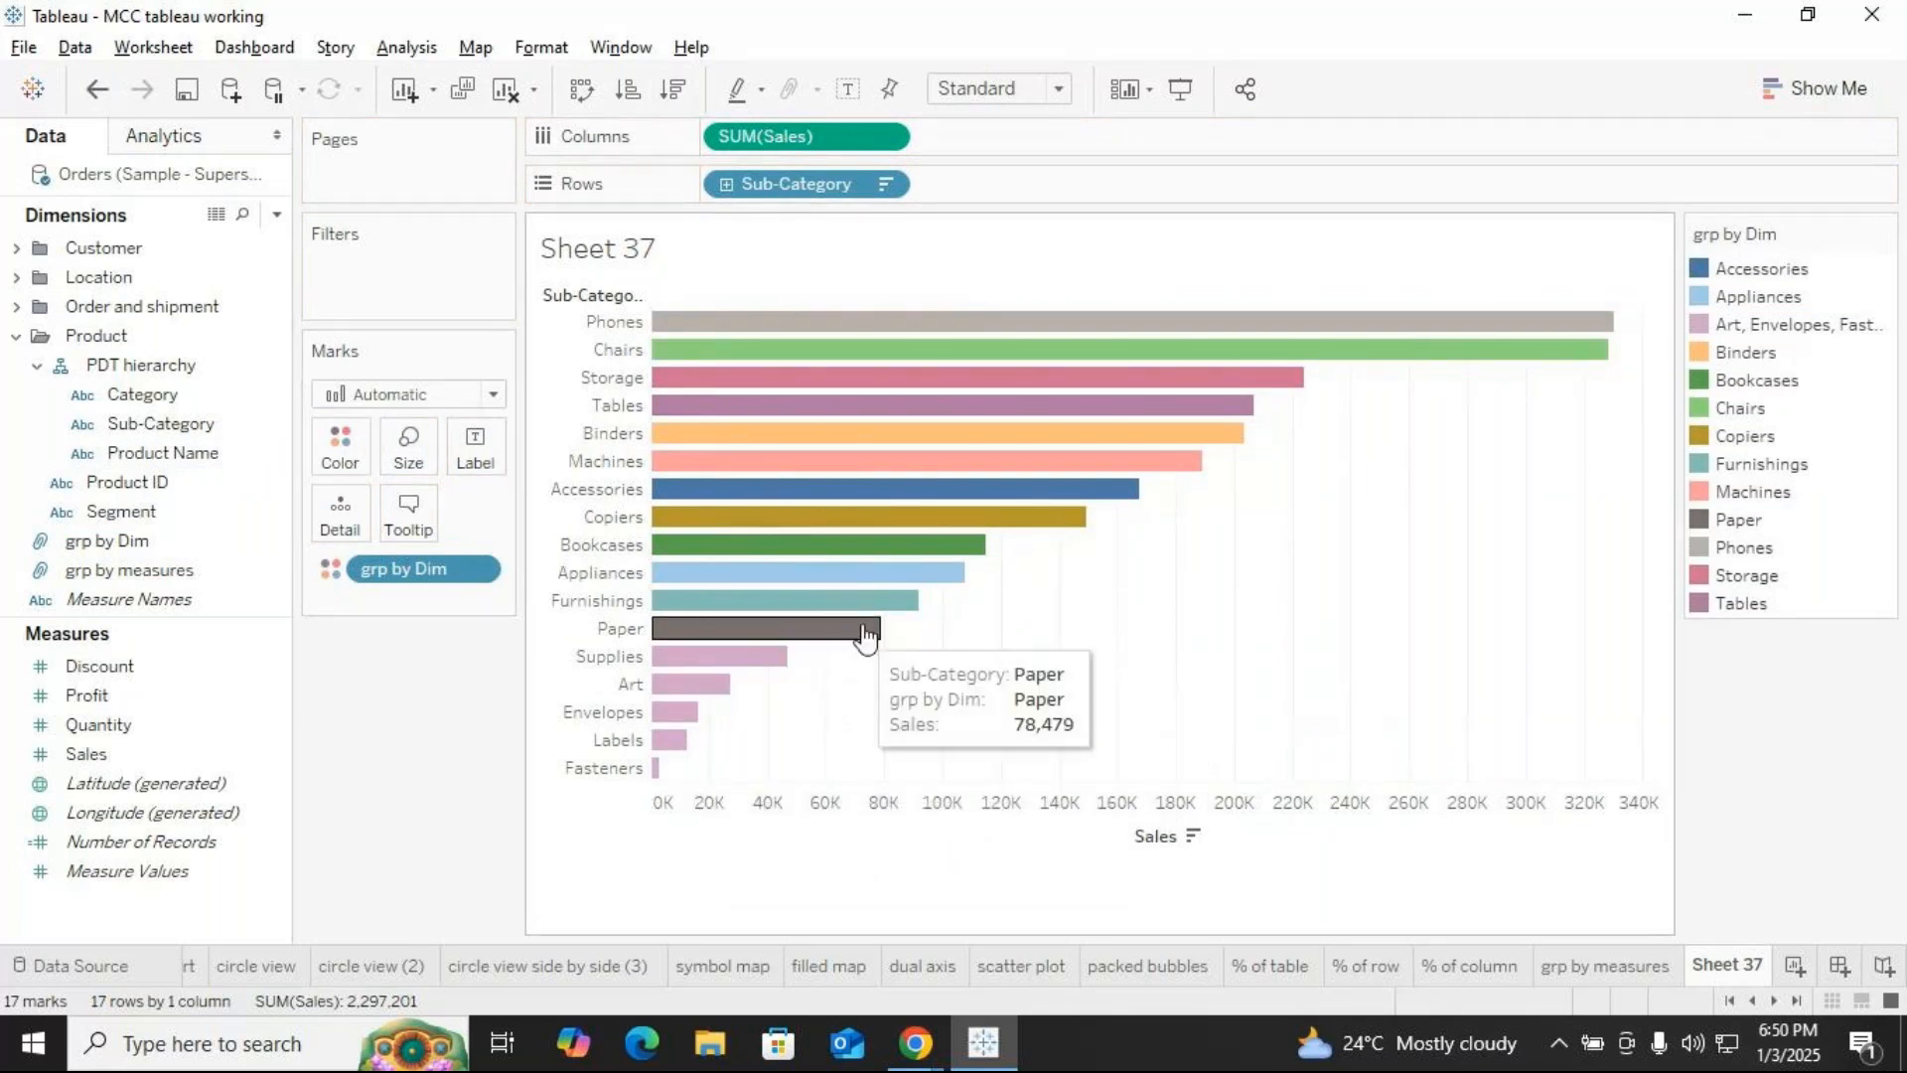
right_click(1752, 973)
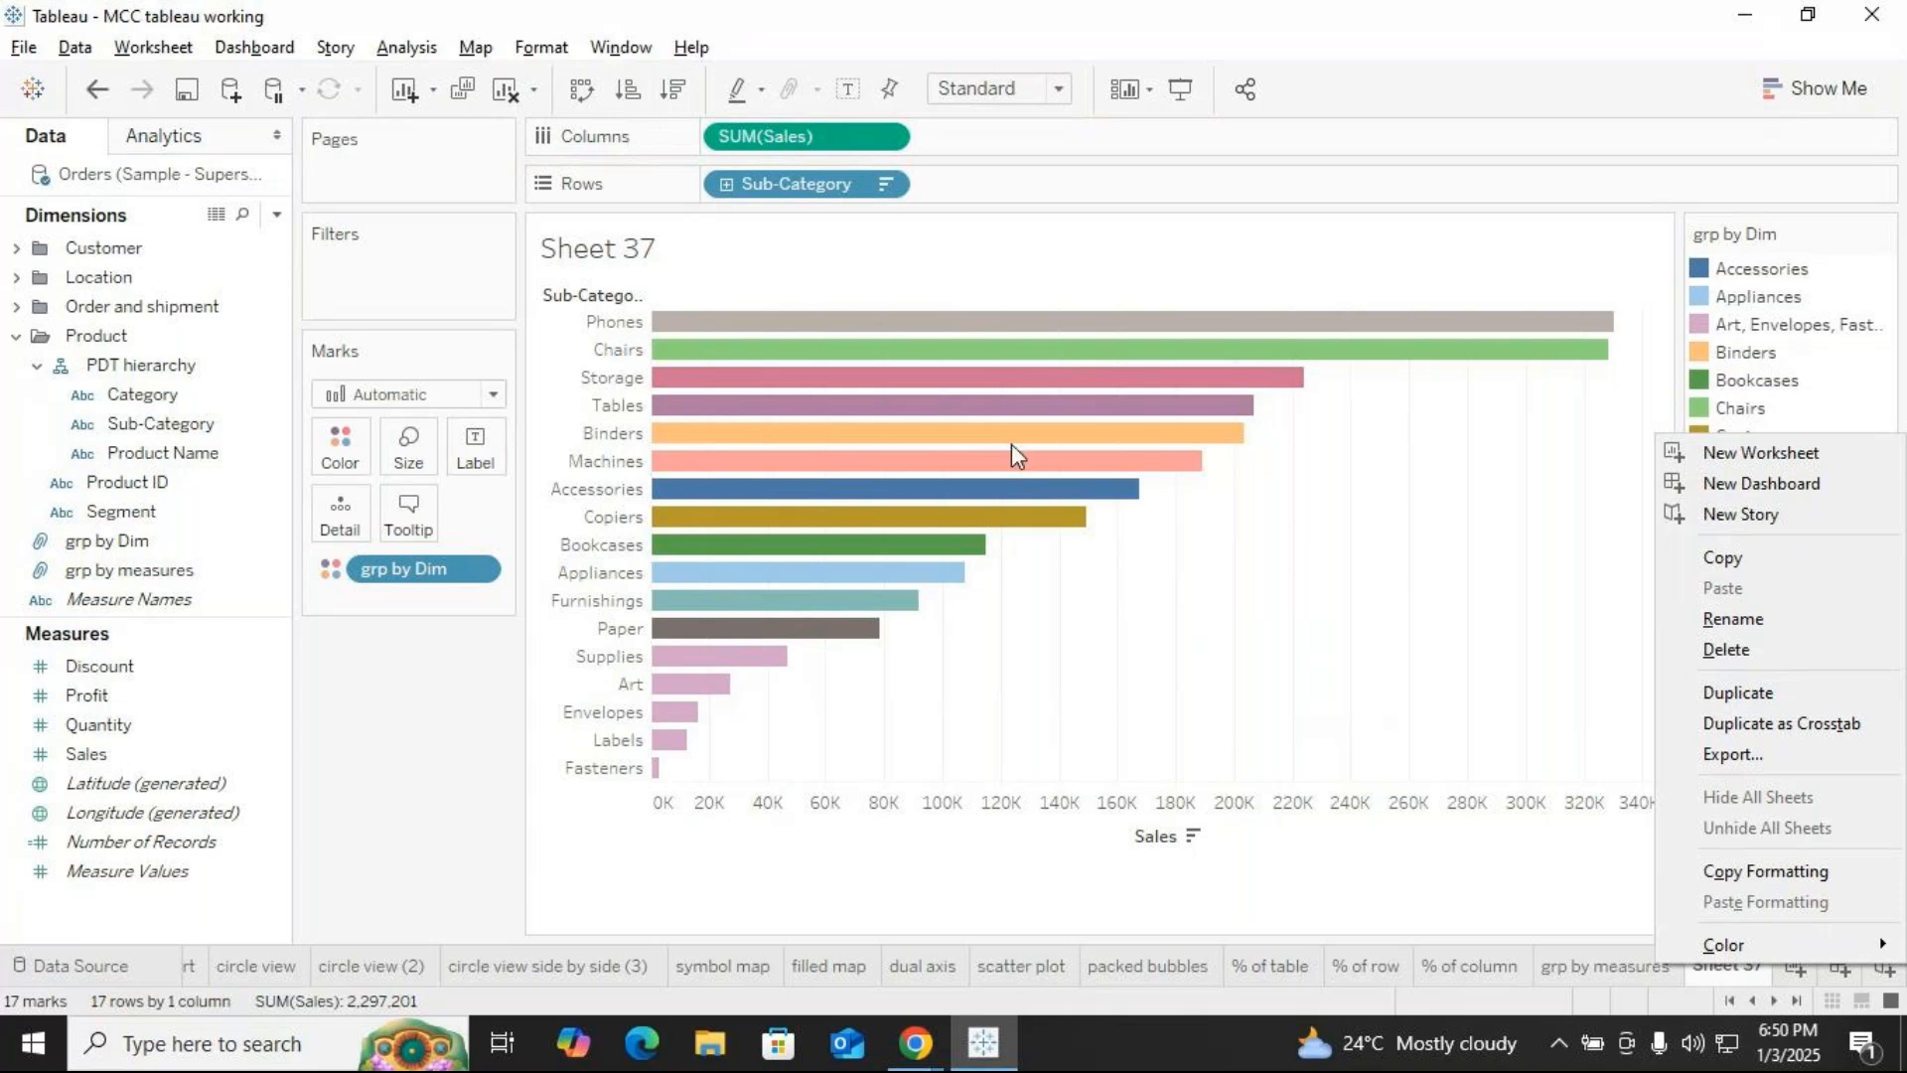
left_click(1500, 827)
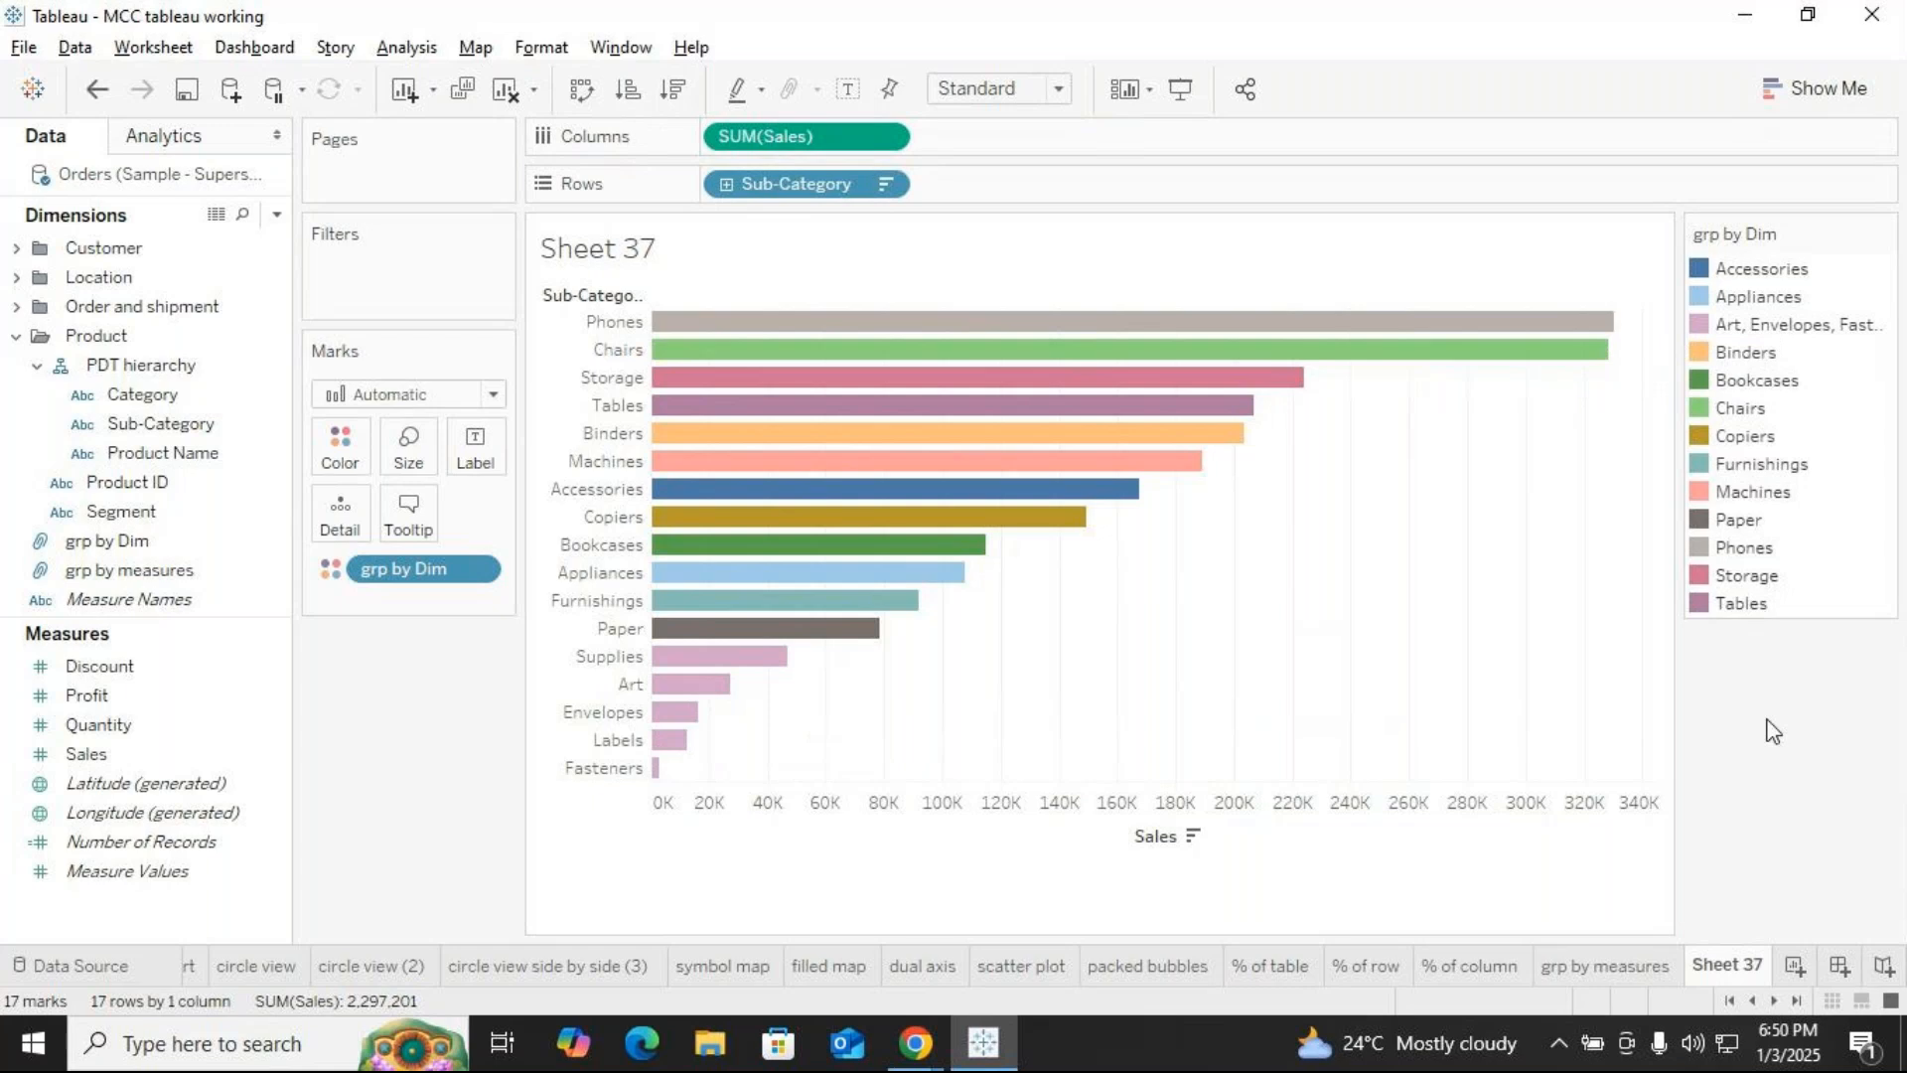
Rename the worksheet Sheet 37 as "grp by dim"
right_click(1734, 962)
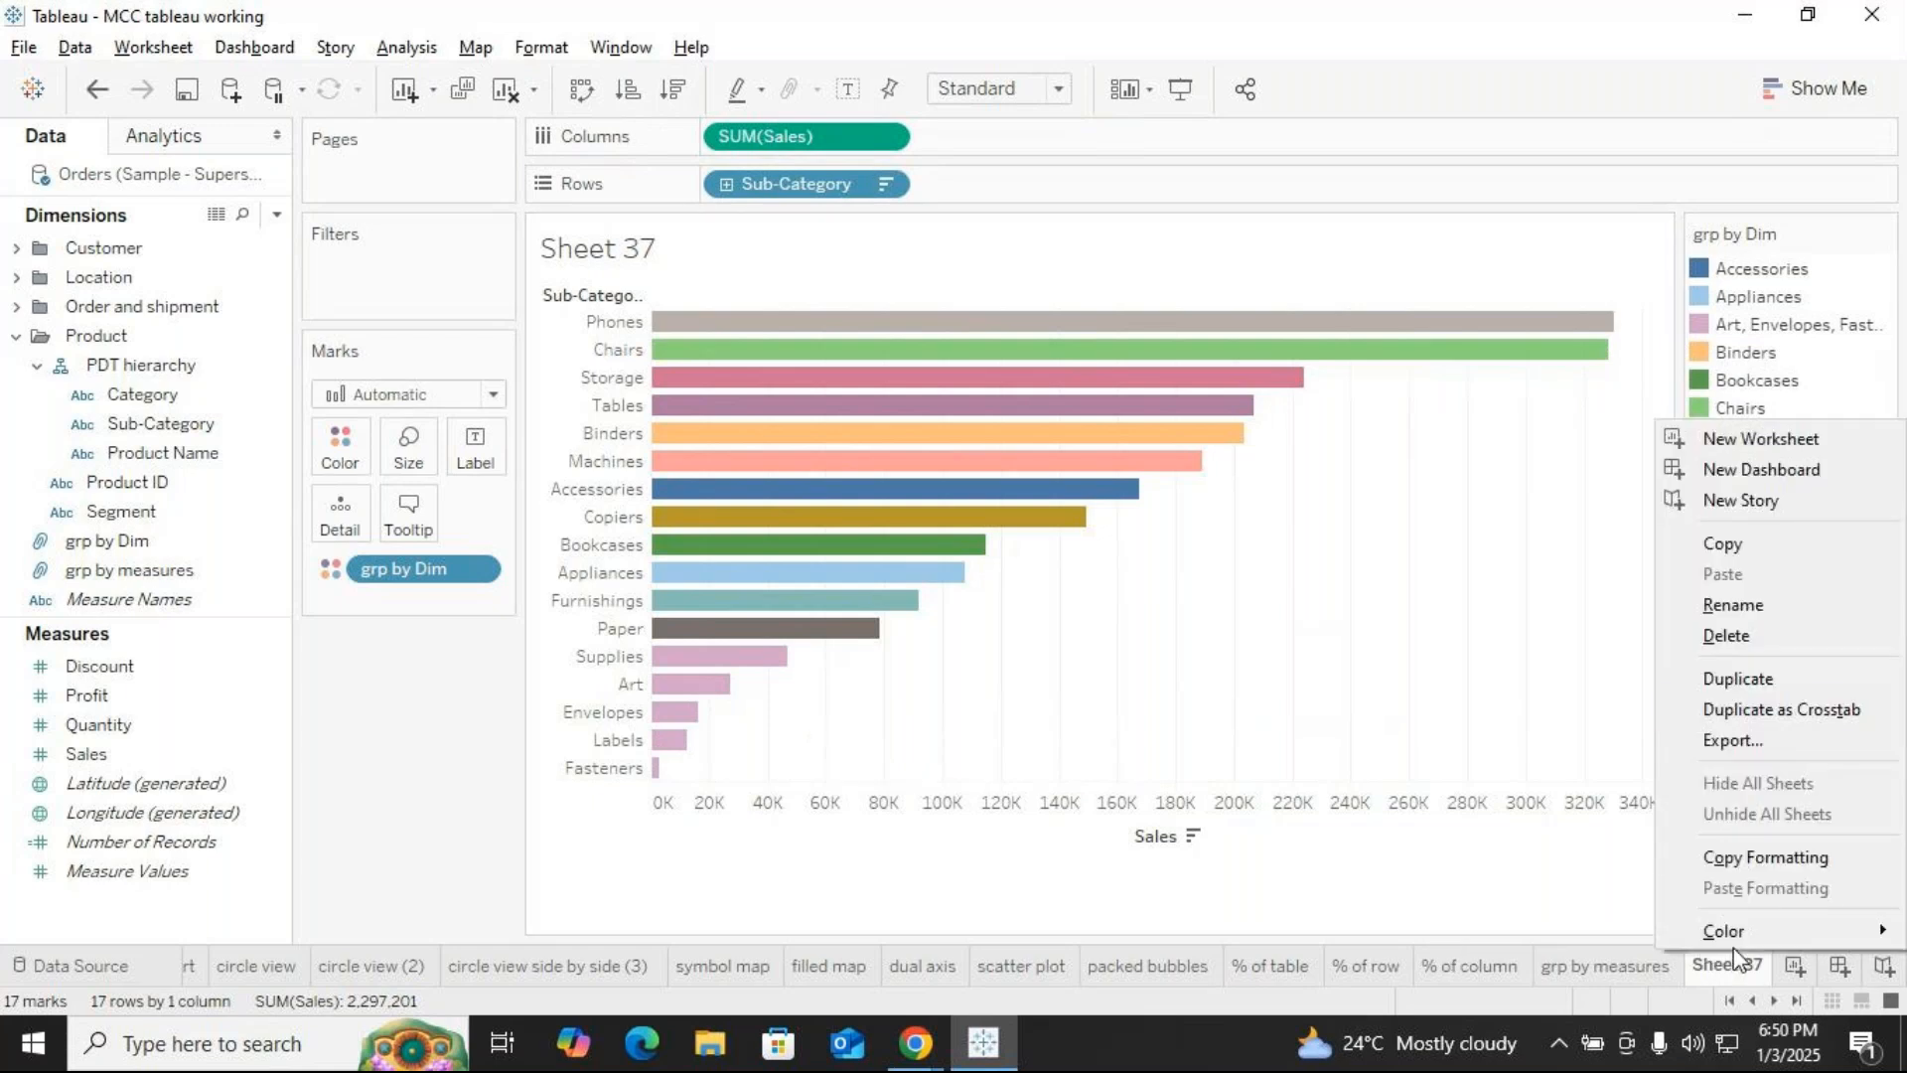
left_click(1721, 608)
type("grp by")
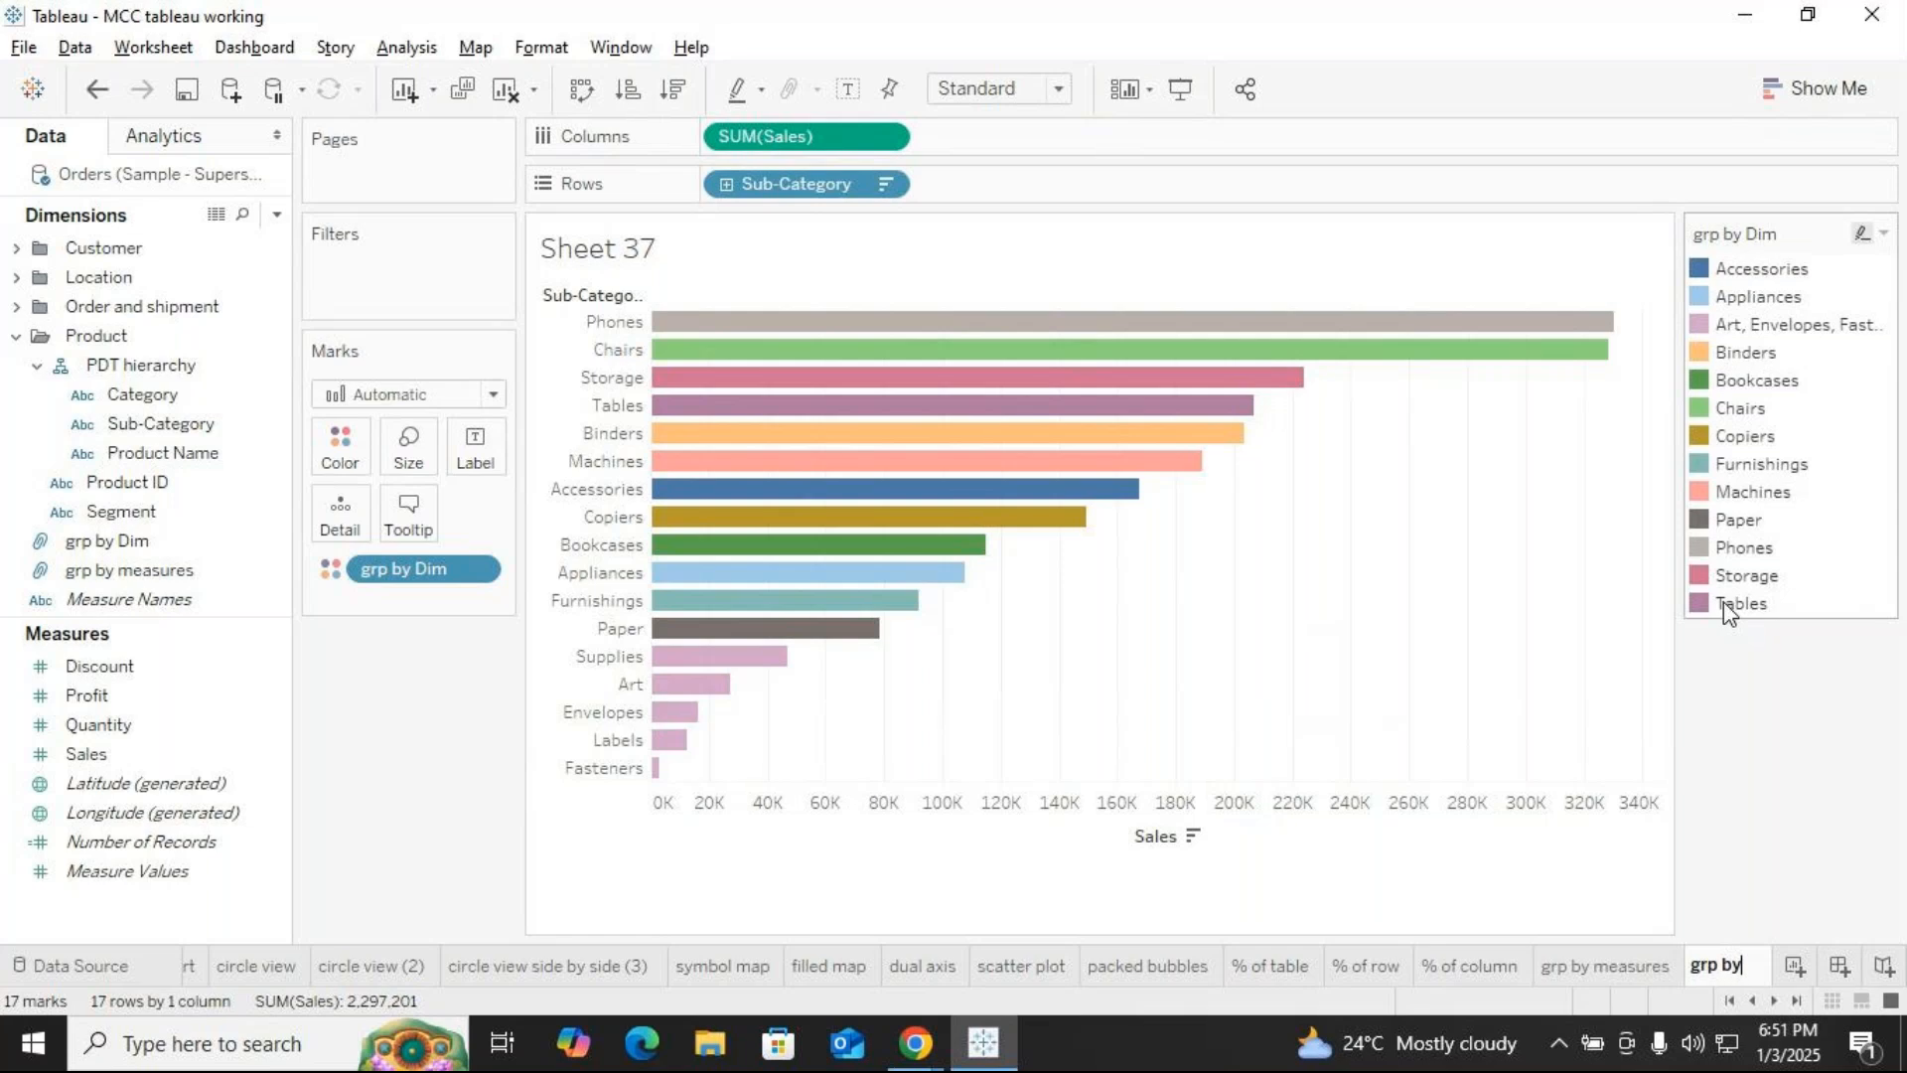
type(" dim")
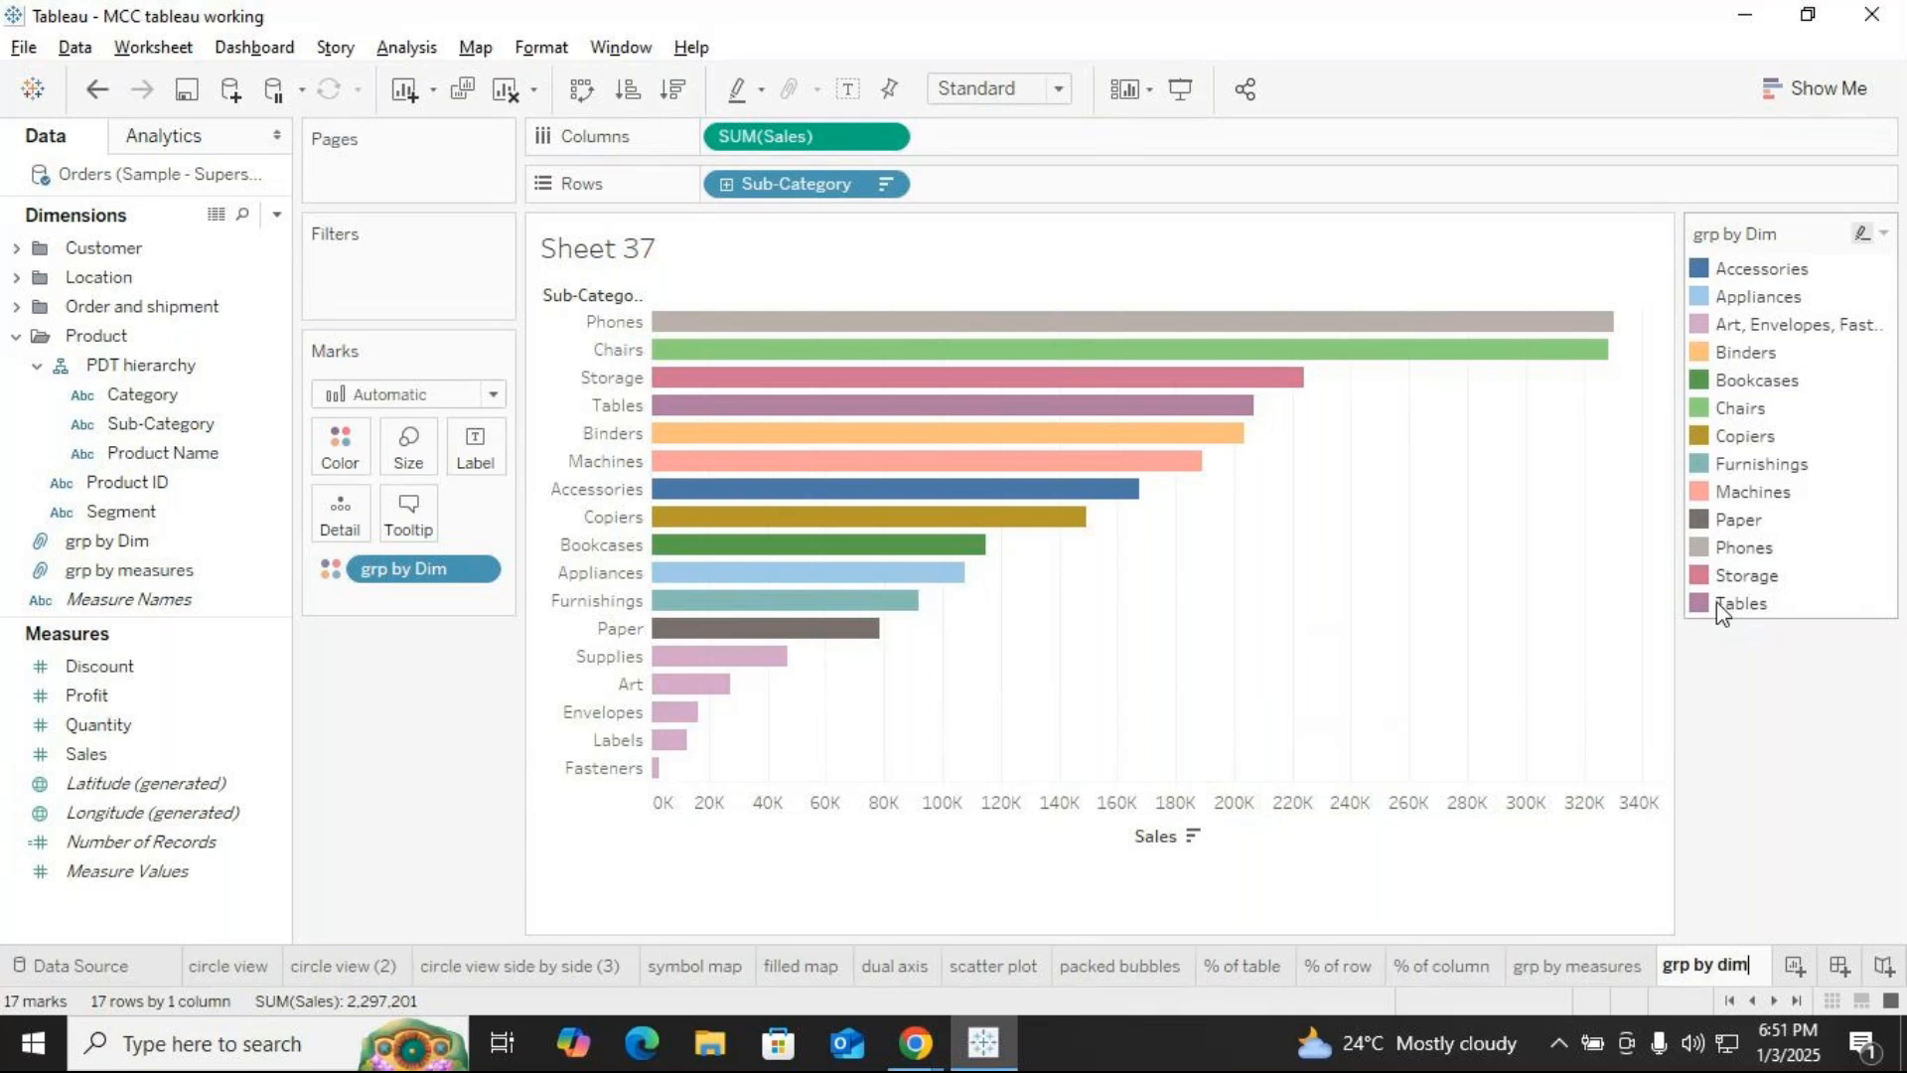
key("Return")
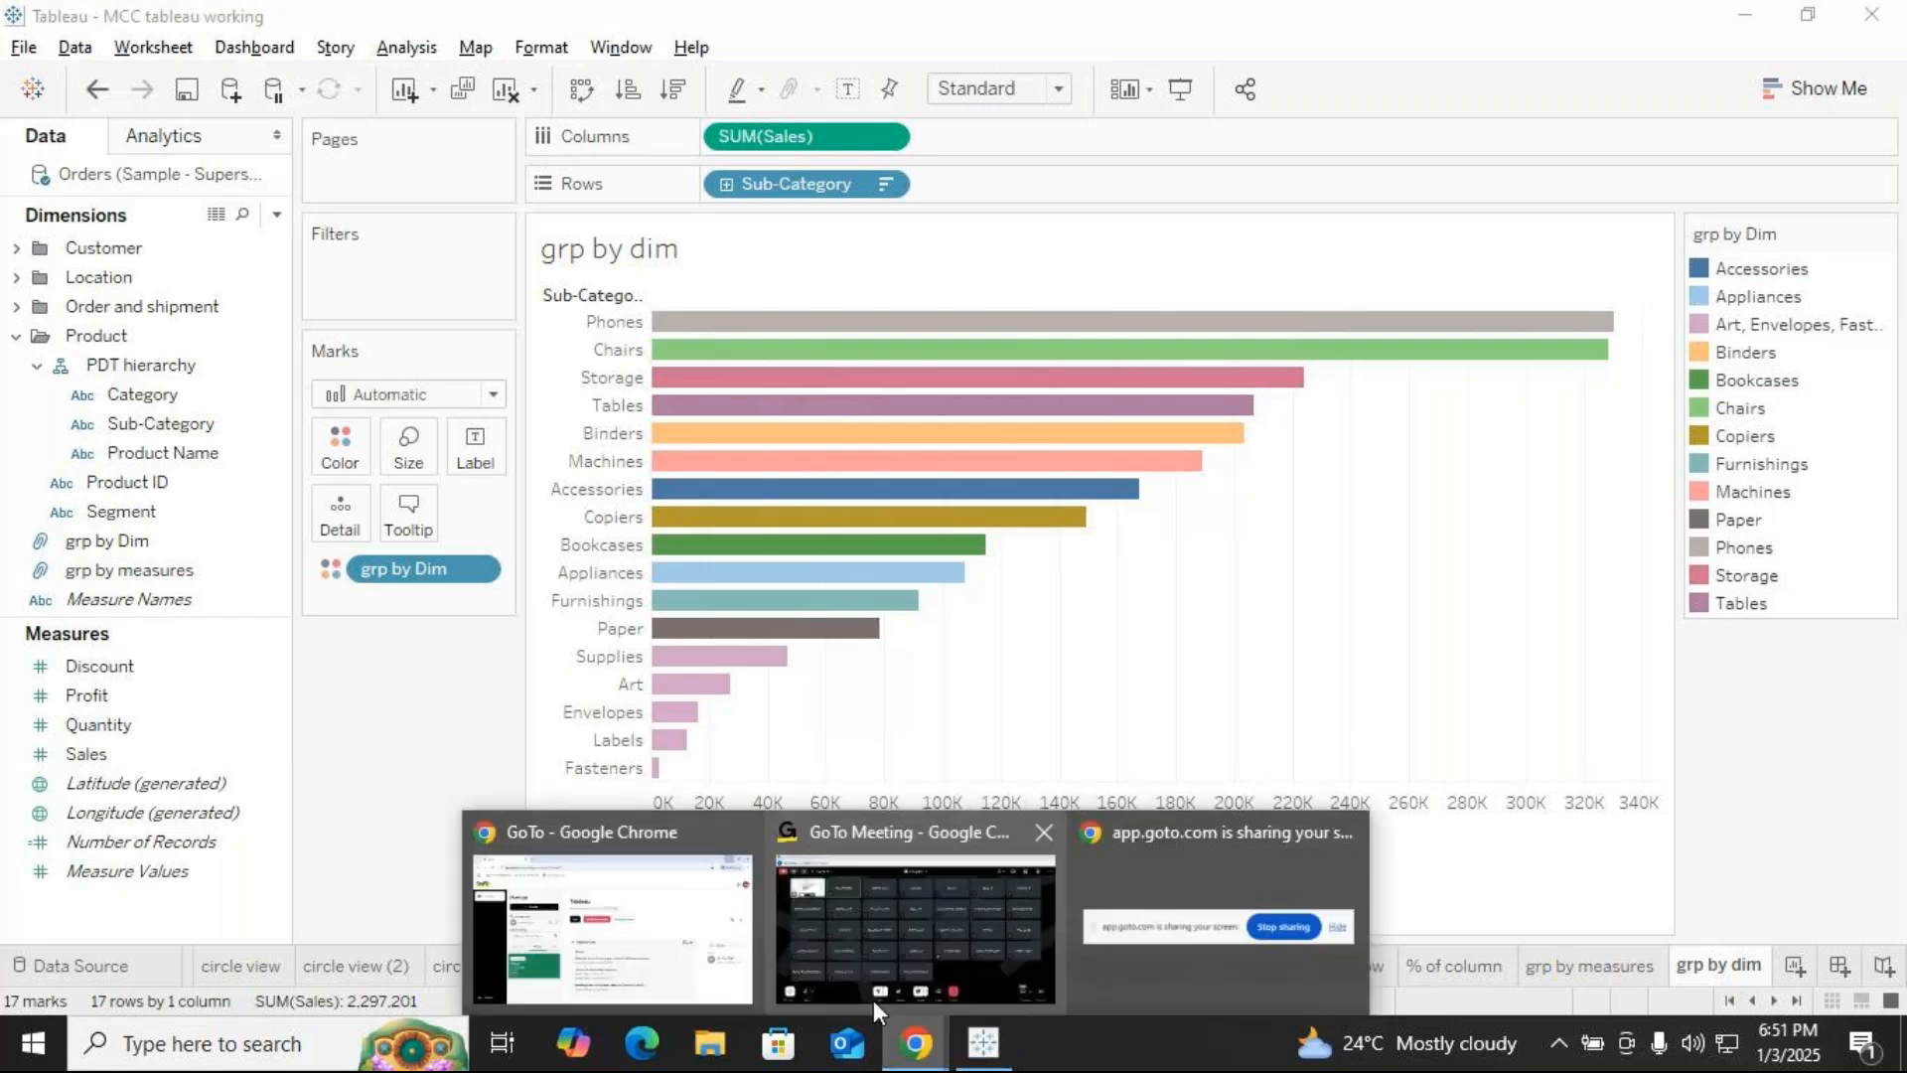
Switch to the GoTo Meeting window
left_click(842, 987)
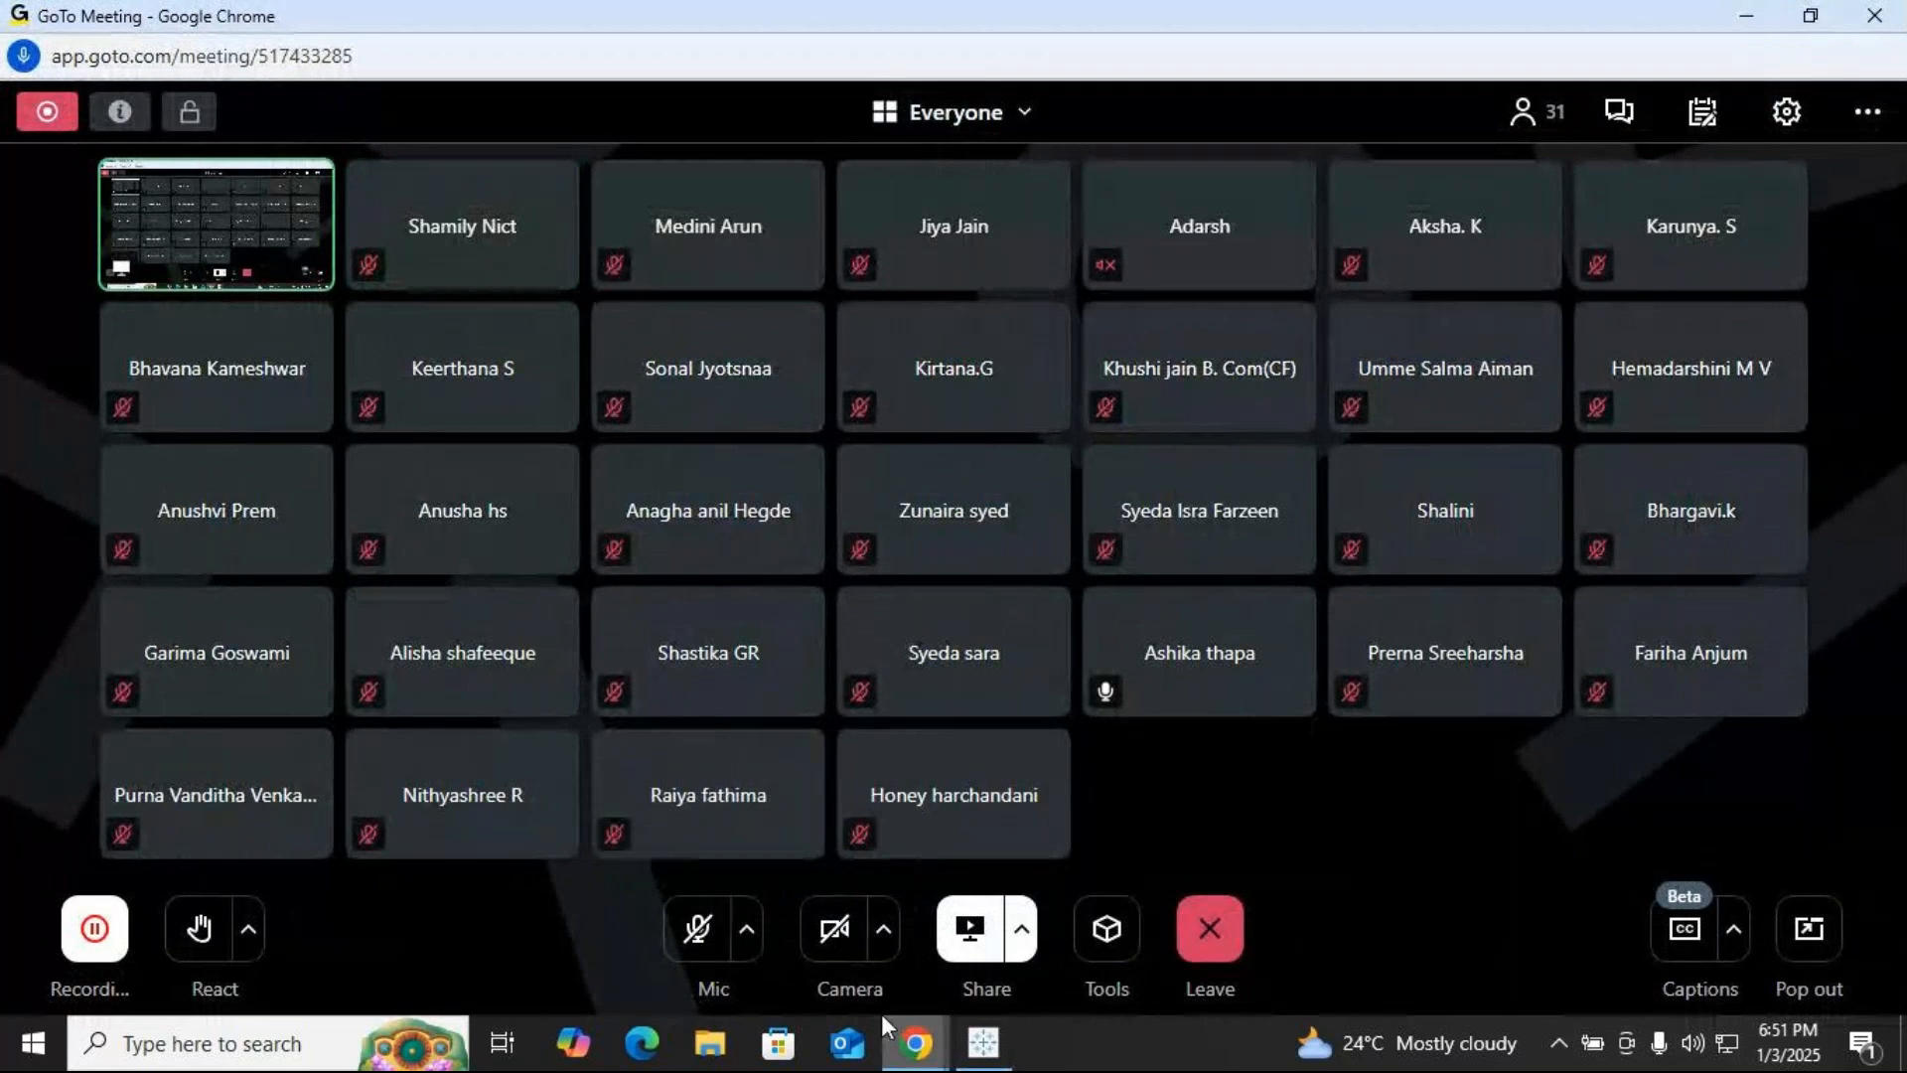
Switch back to Tableau and add a new worksheet after grp by dim
left_click(983, 1043)
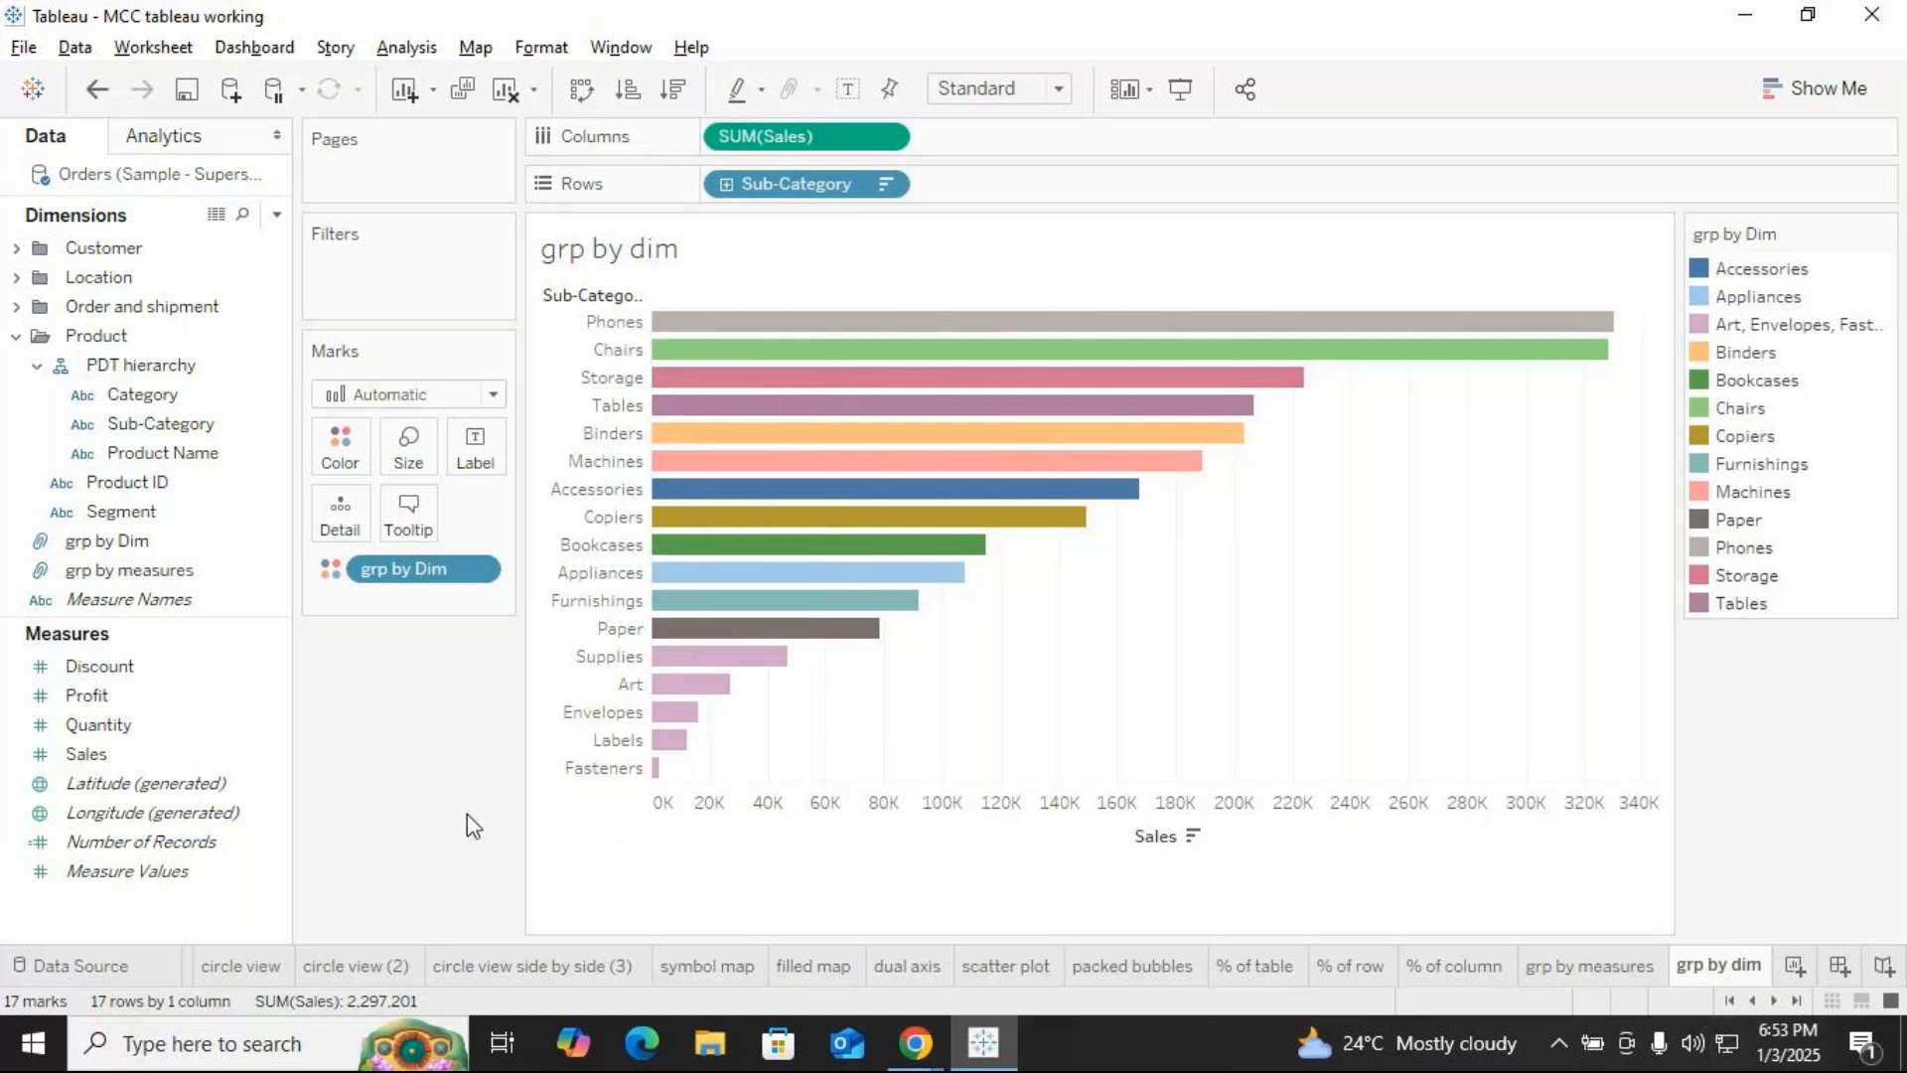
left_click(1798, 970)
Switch to the GoTo Meeting window and unmute the microphone
mouse_move(904, 1046)
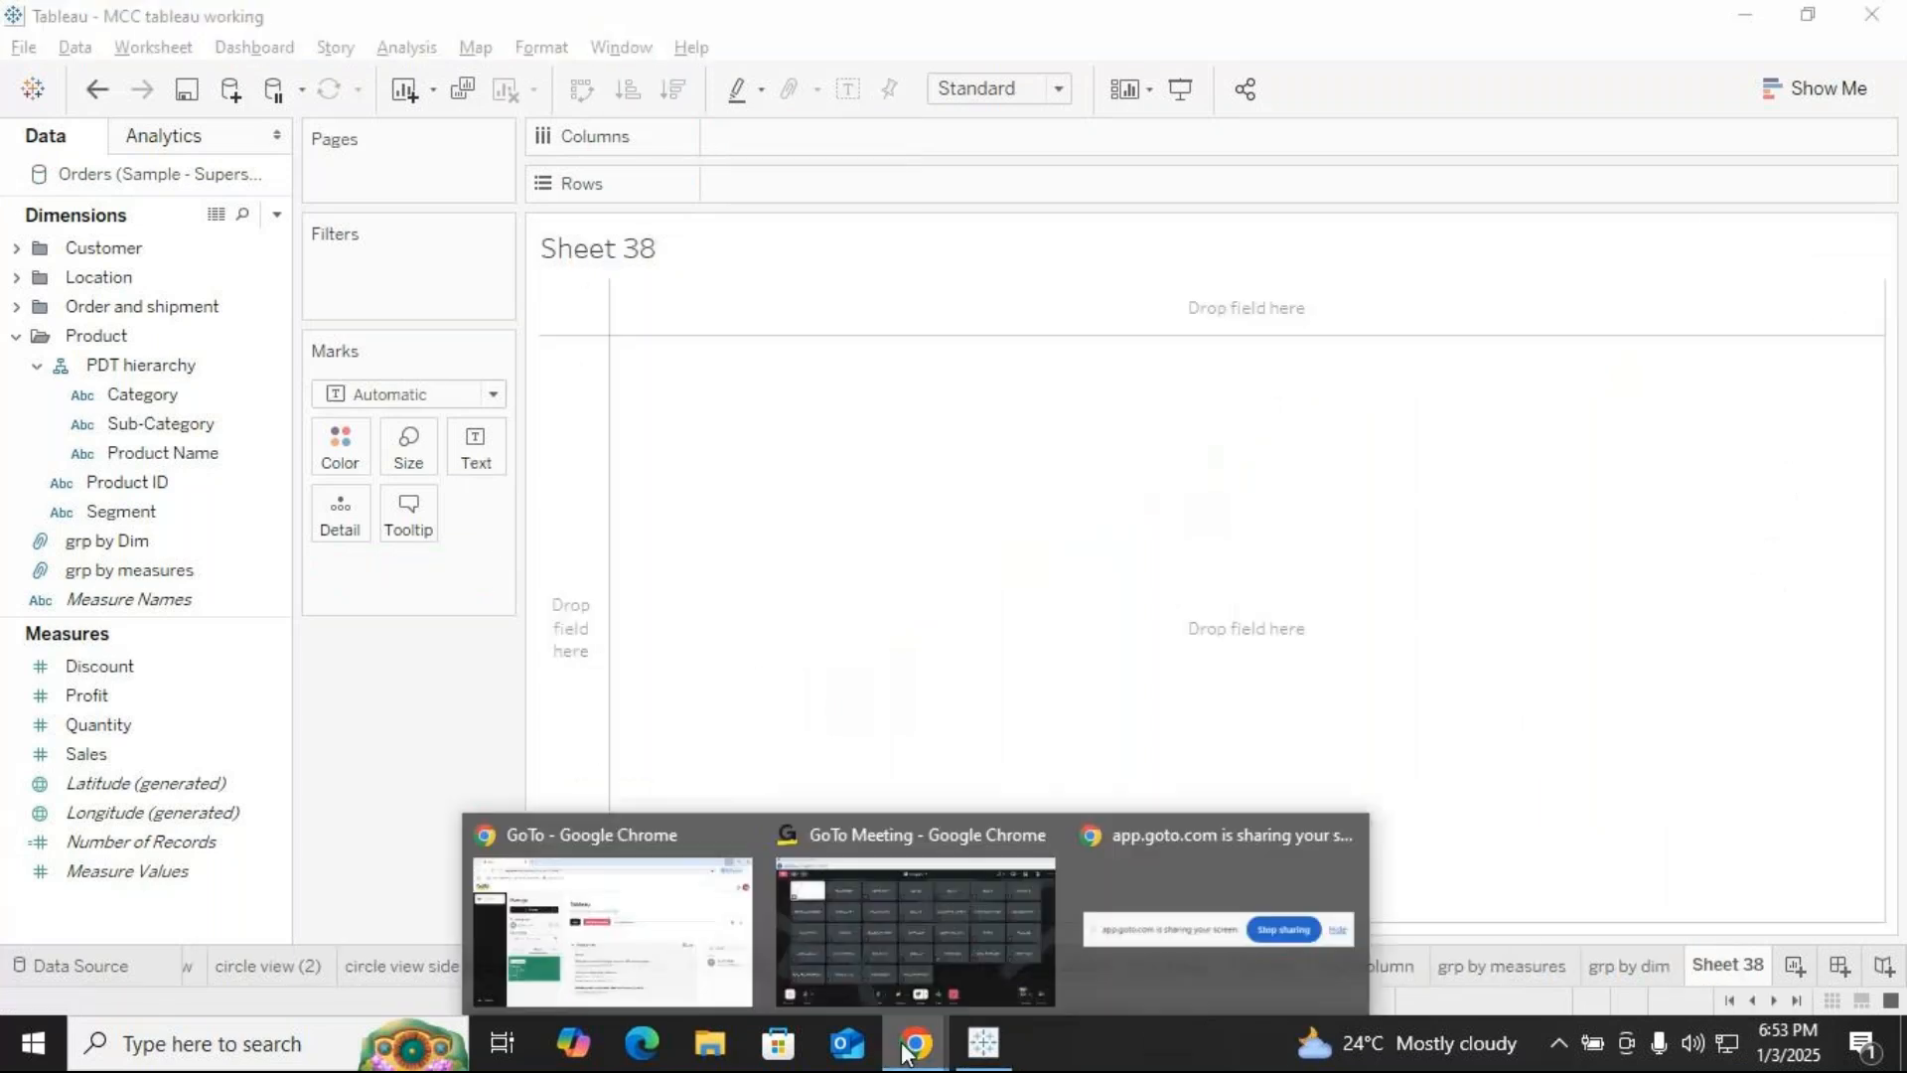
left_click(968, 961)
left_click(701, 933)
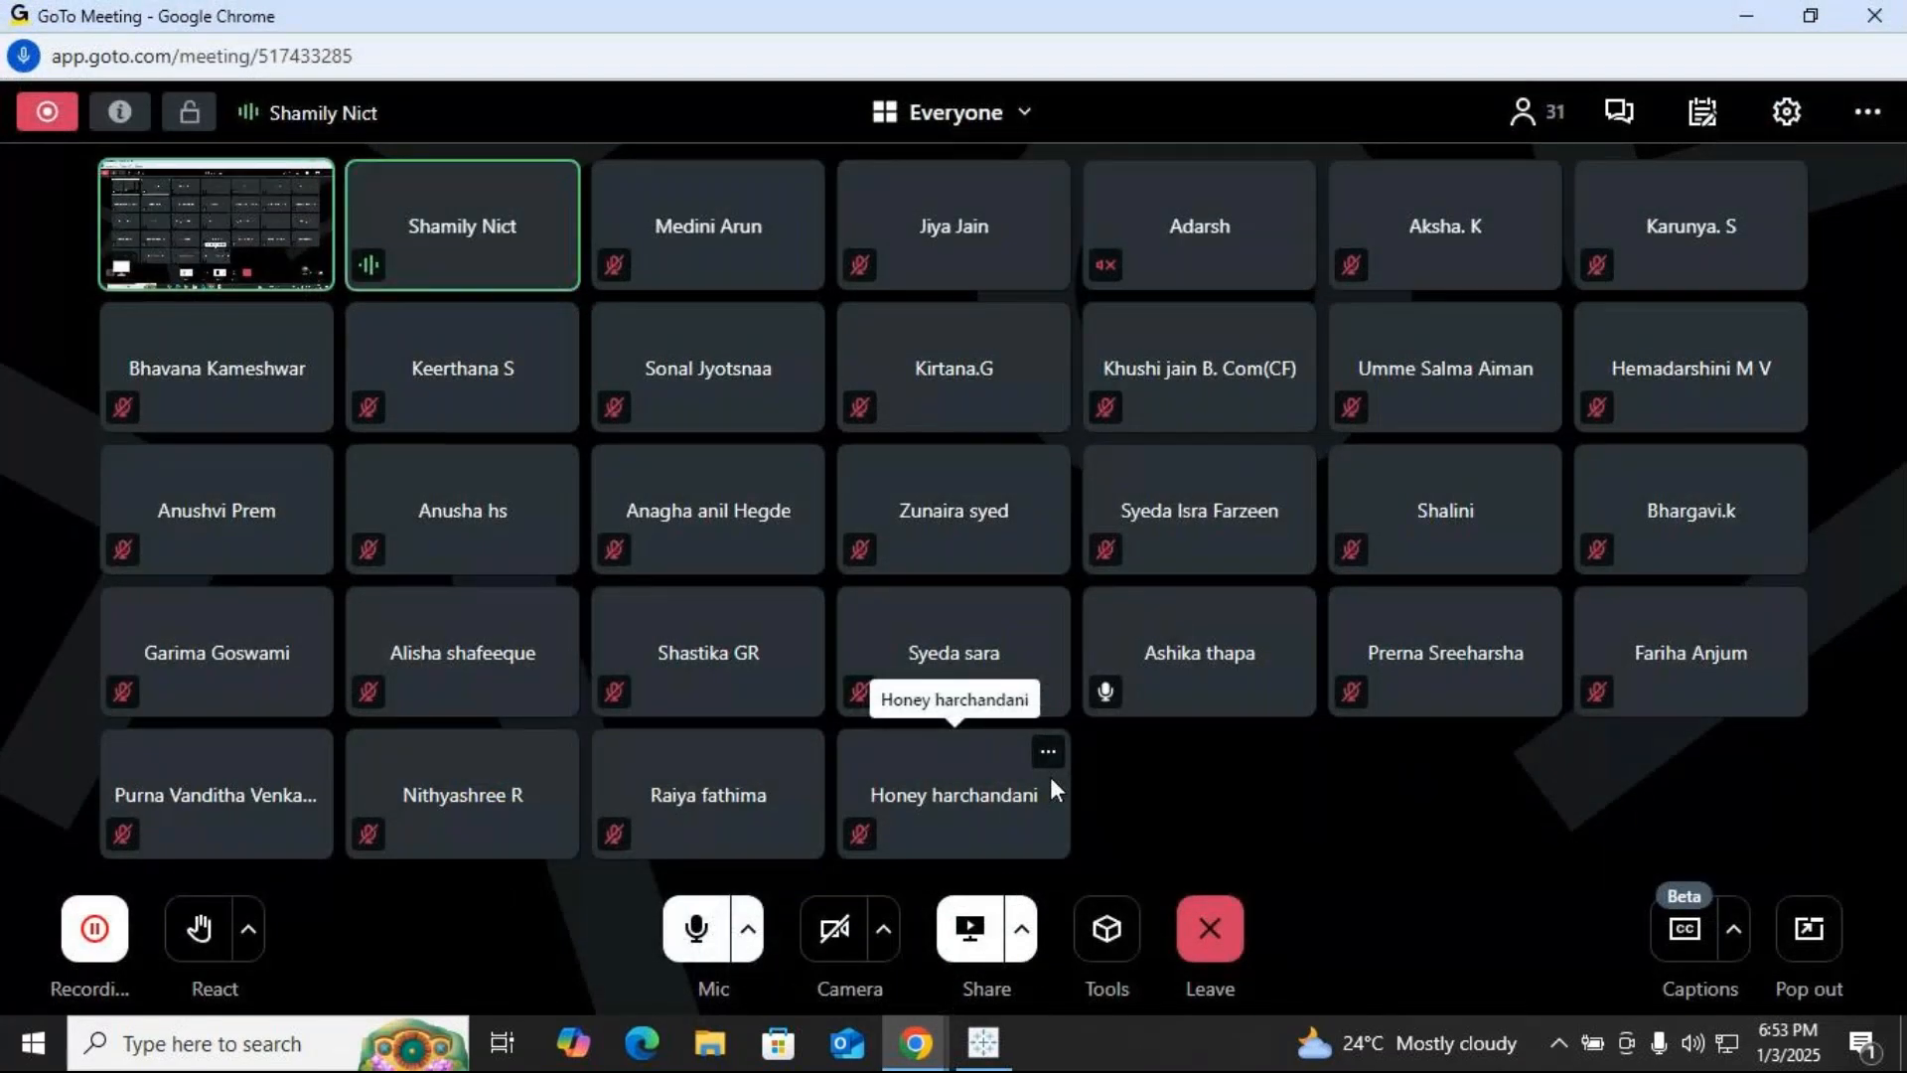
Return to Tableau and build a horizontal bar chart of Sales by Sub-Category on the new worksheet, sorted in descending order
left_click(984, 1043)
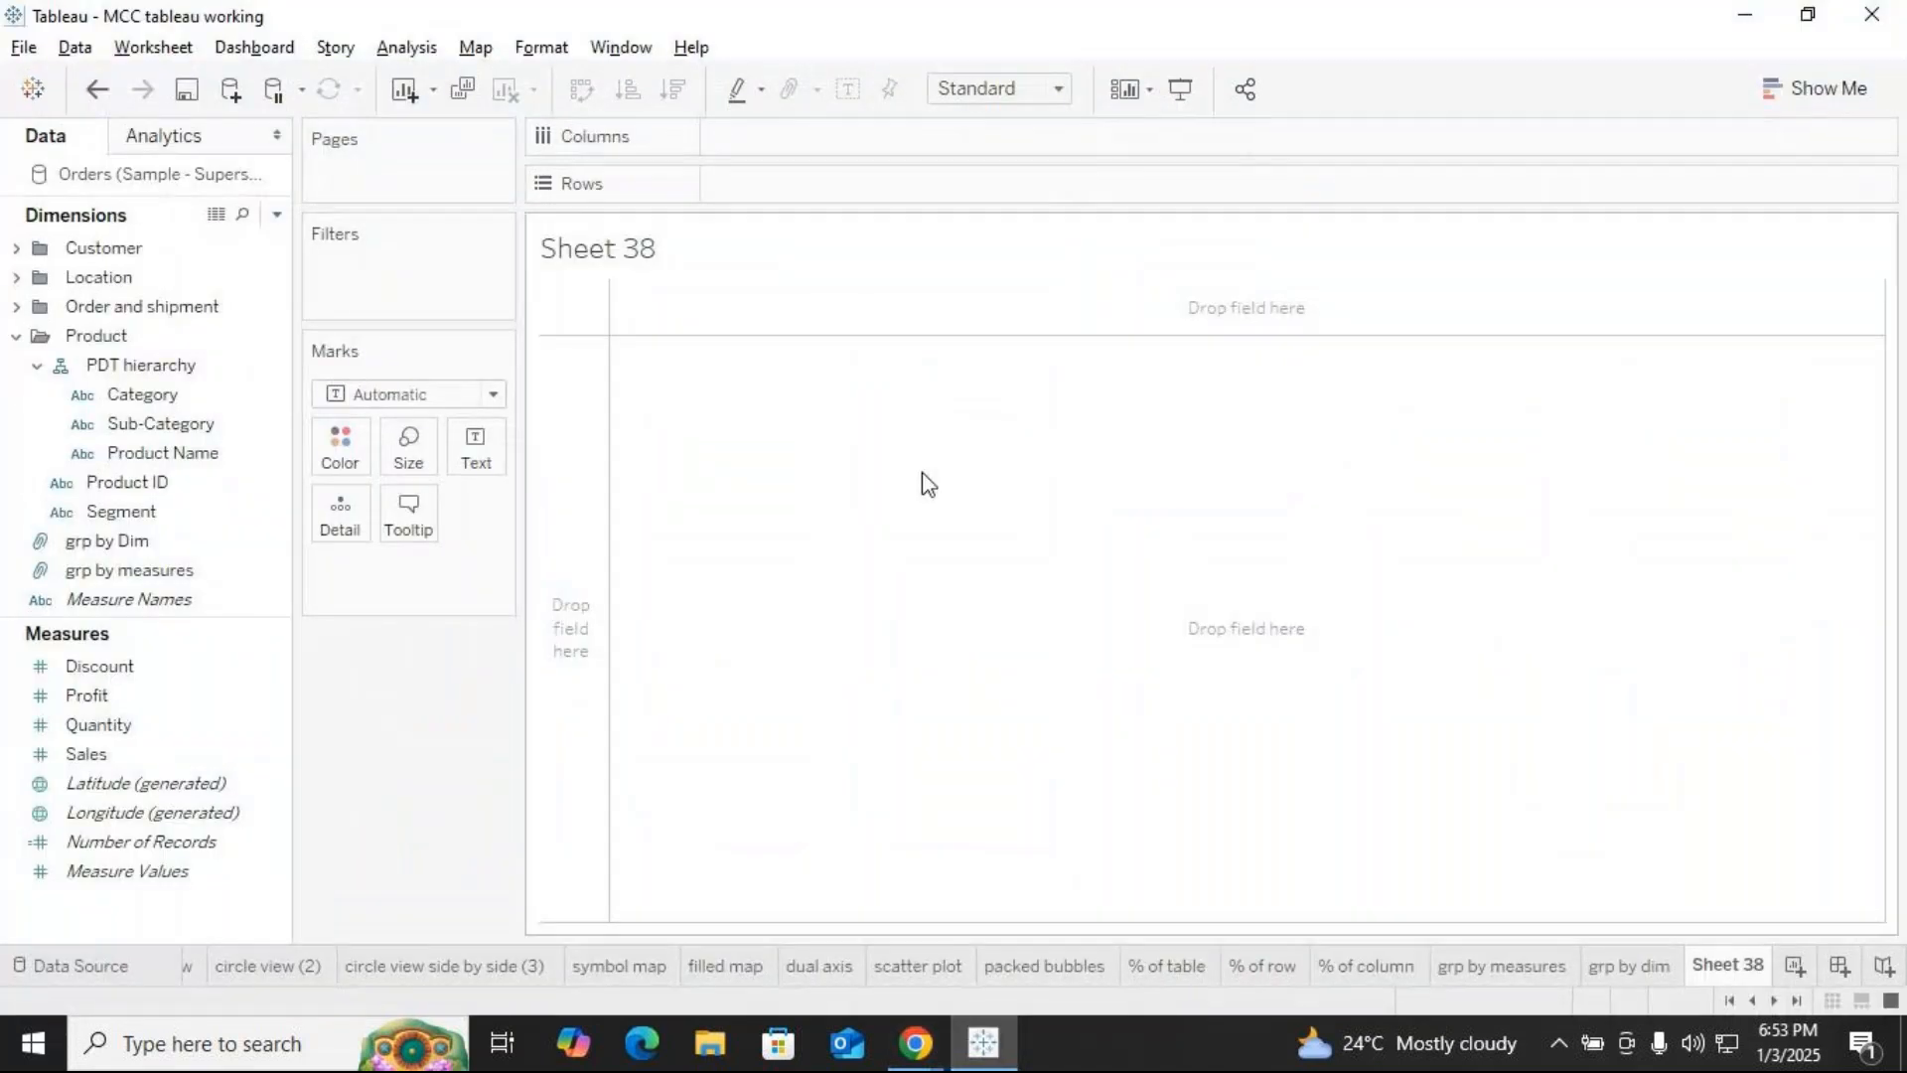
left_click_drag(184, 429, 755, 403)
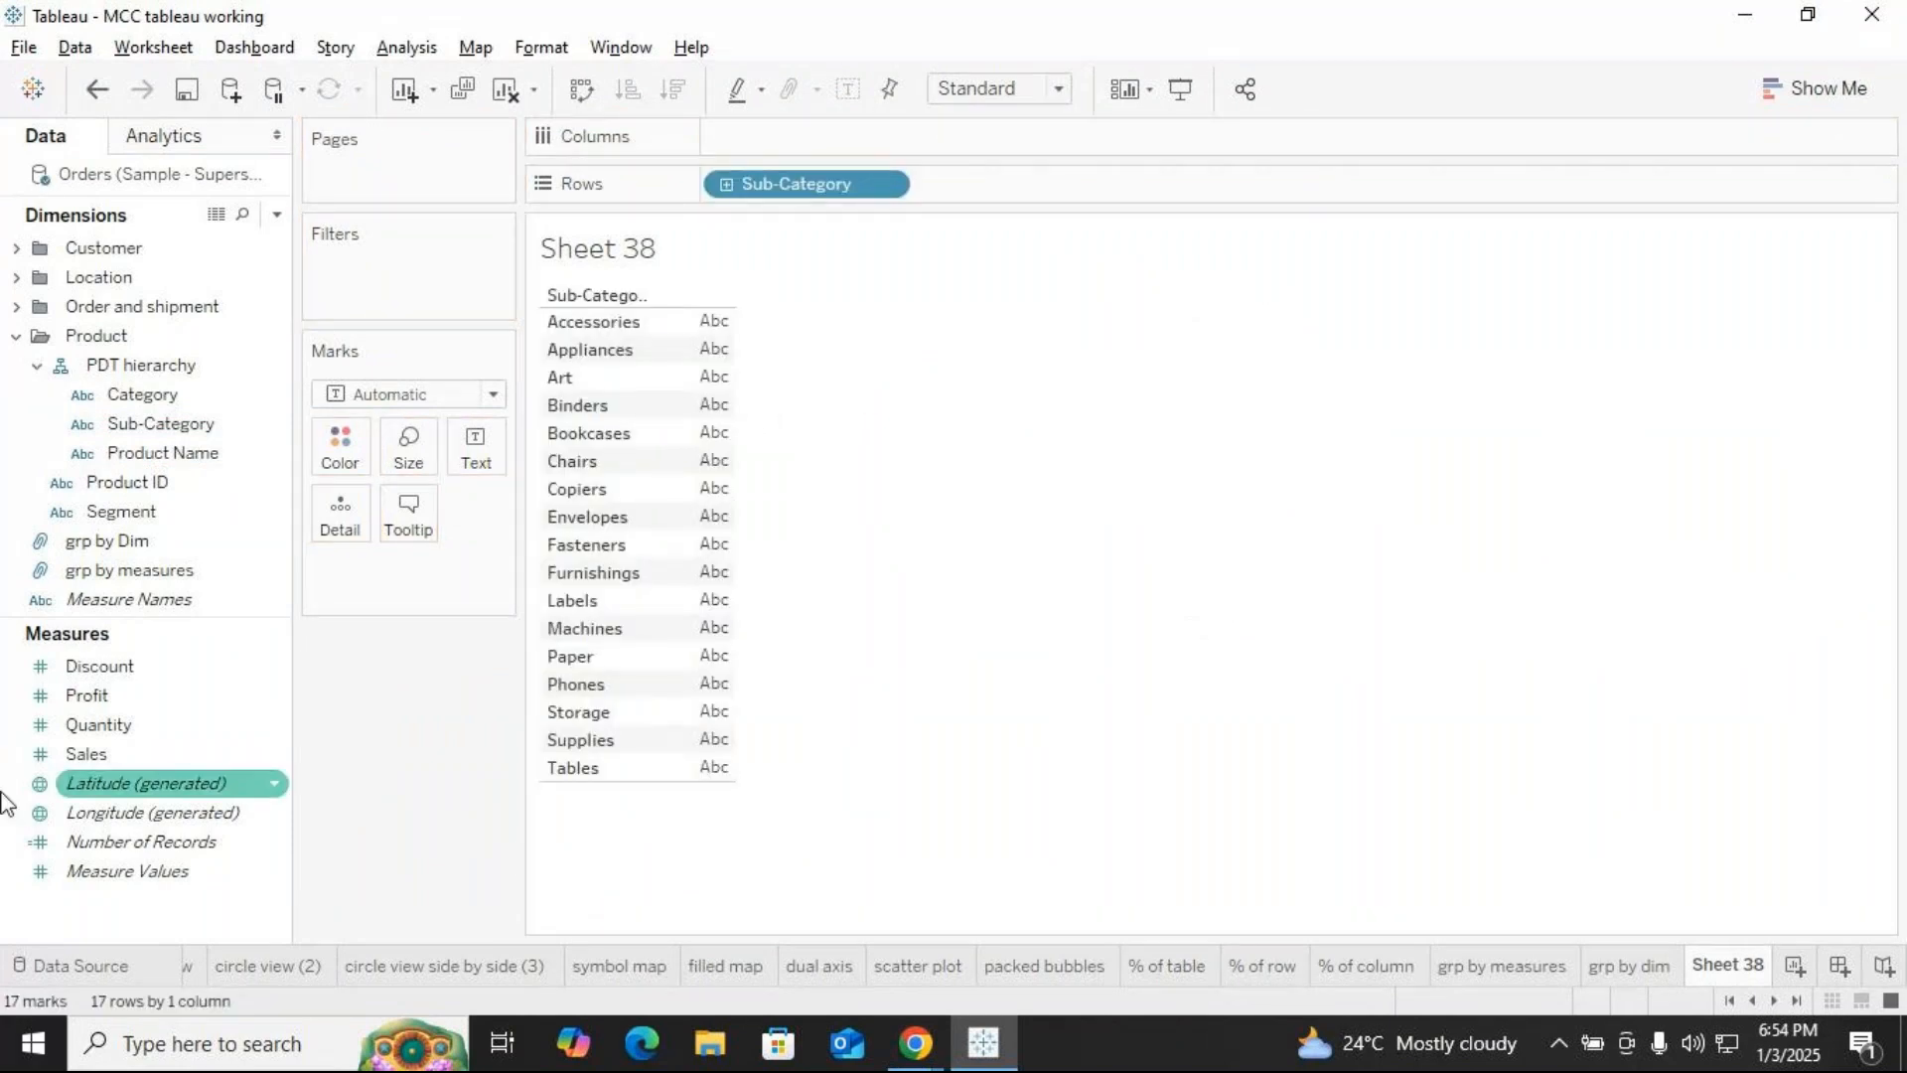
left_click_drag(98, 754, 708, 657)
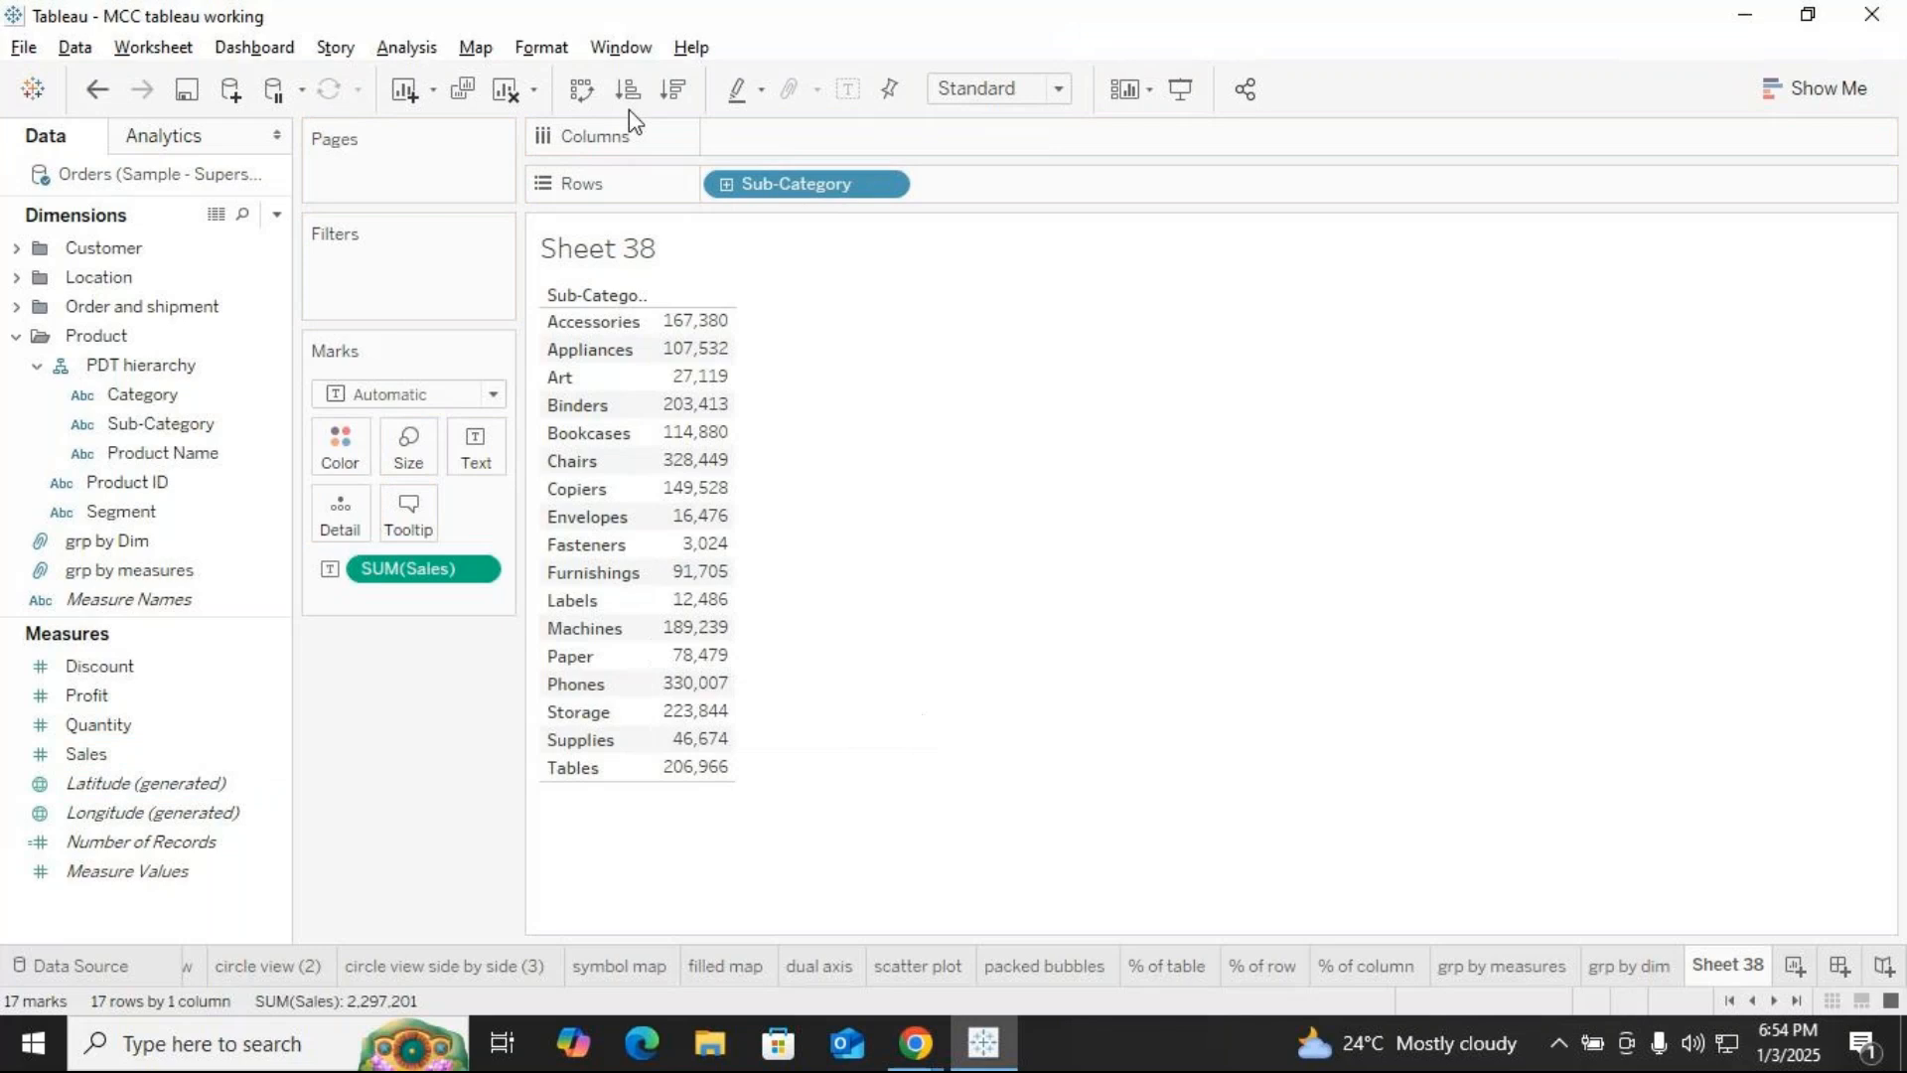
left_click(675, 89)
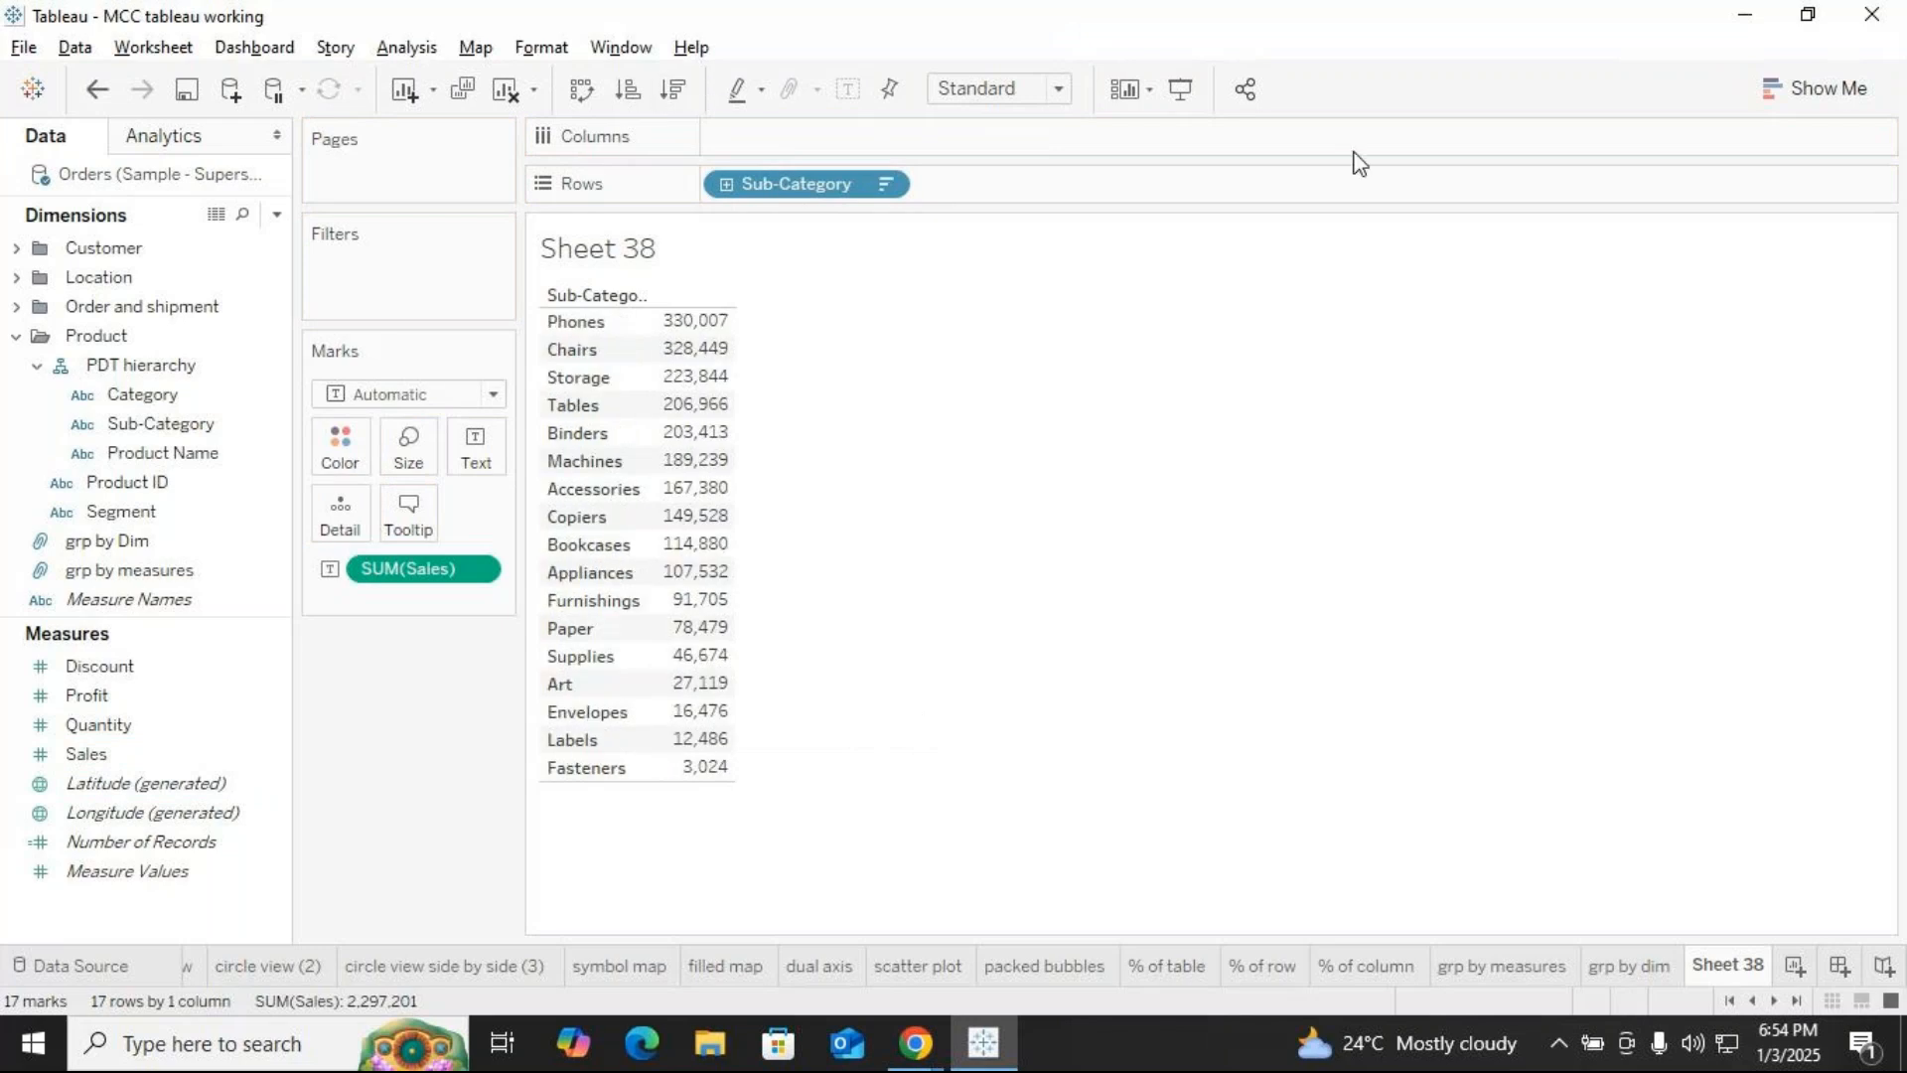
left_click(1820, 89)
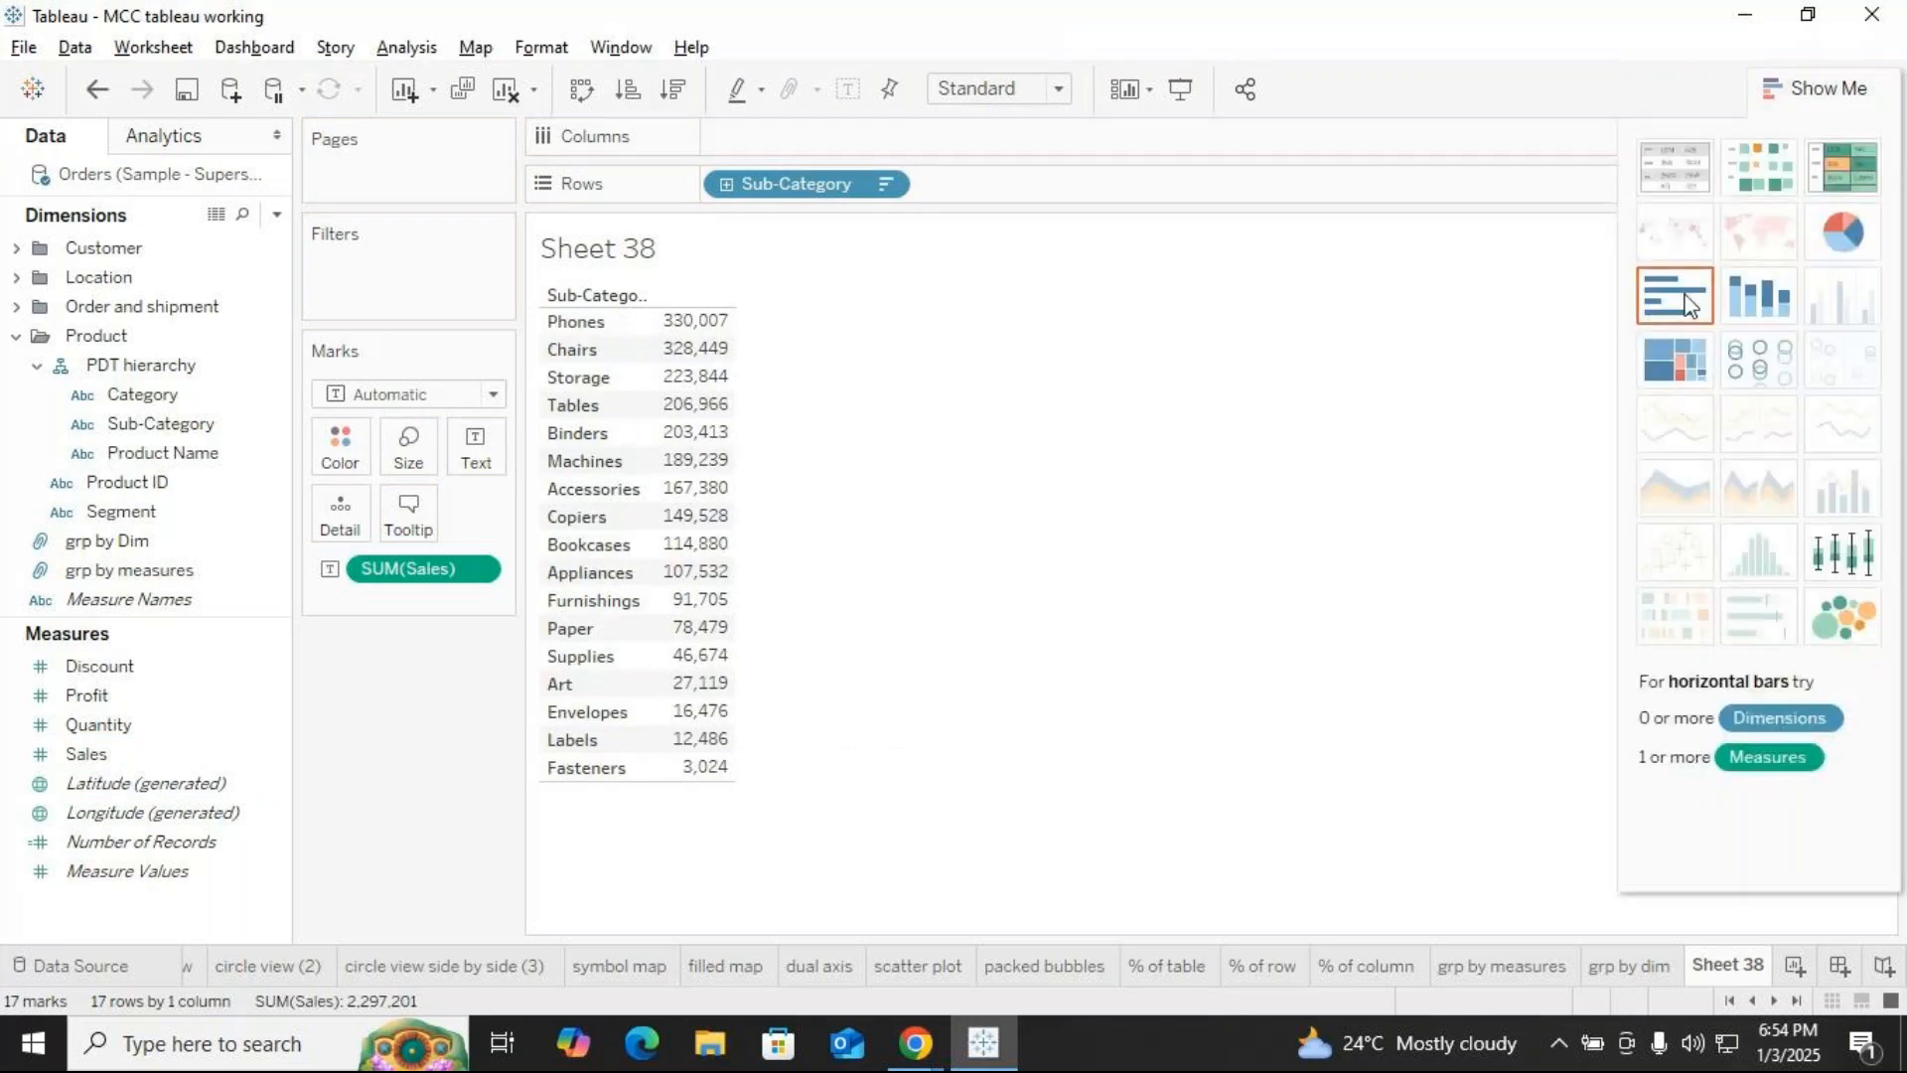
left_click(1679, 296)
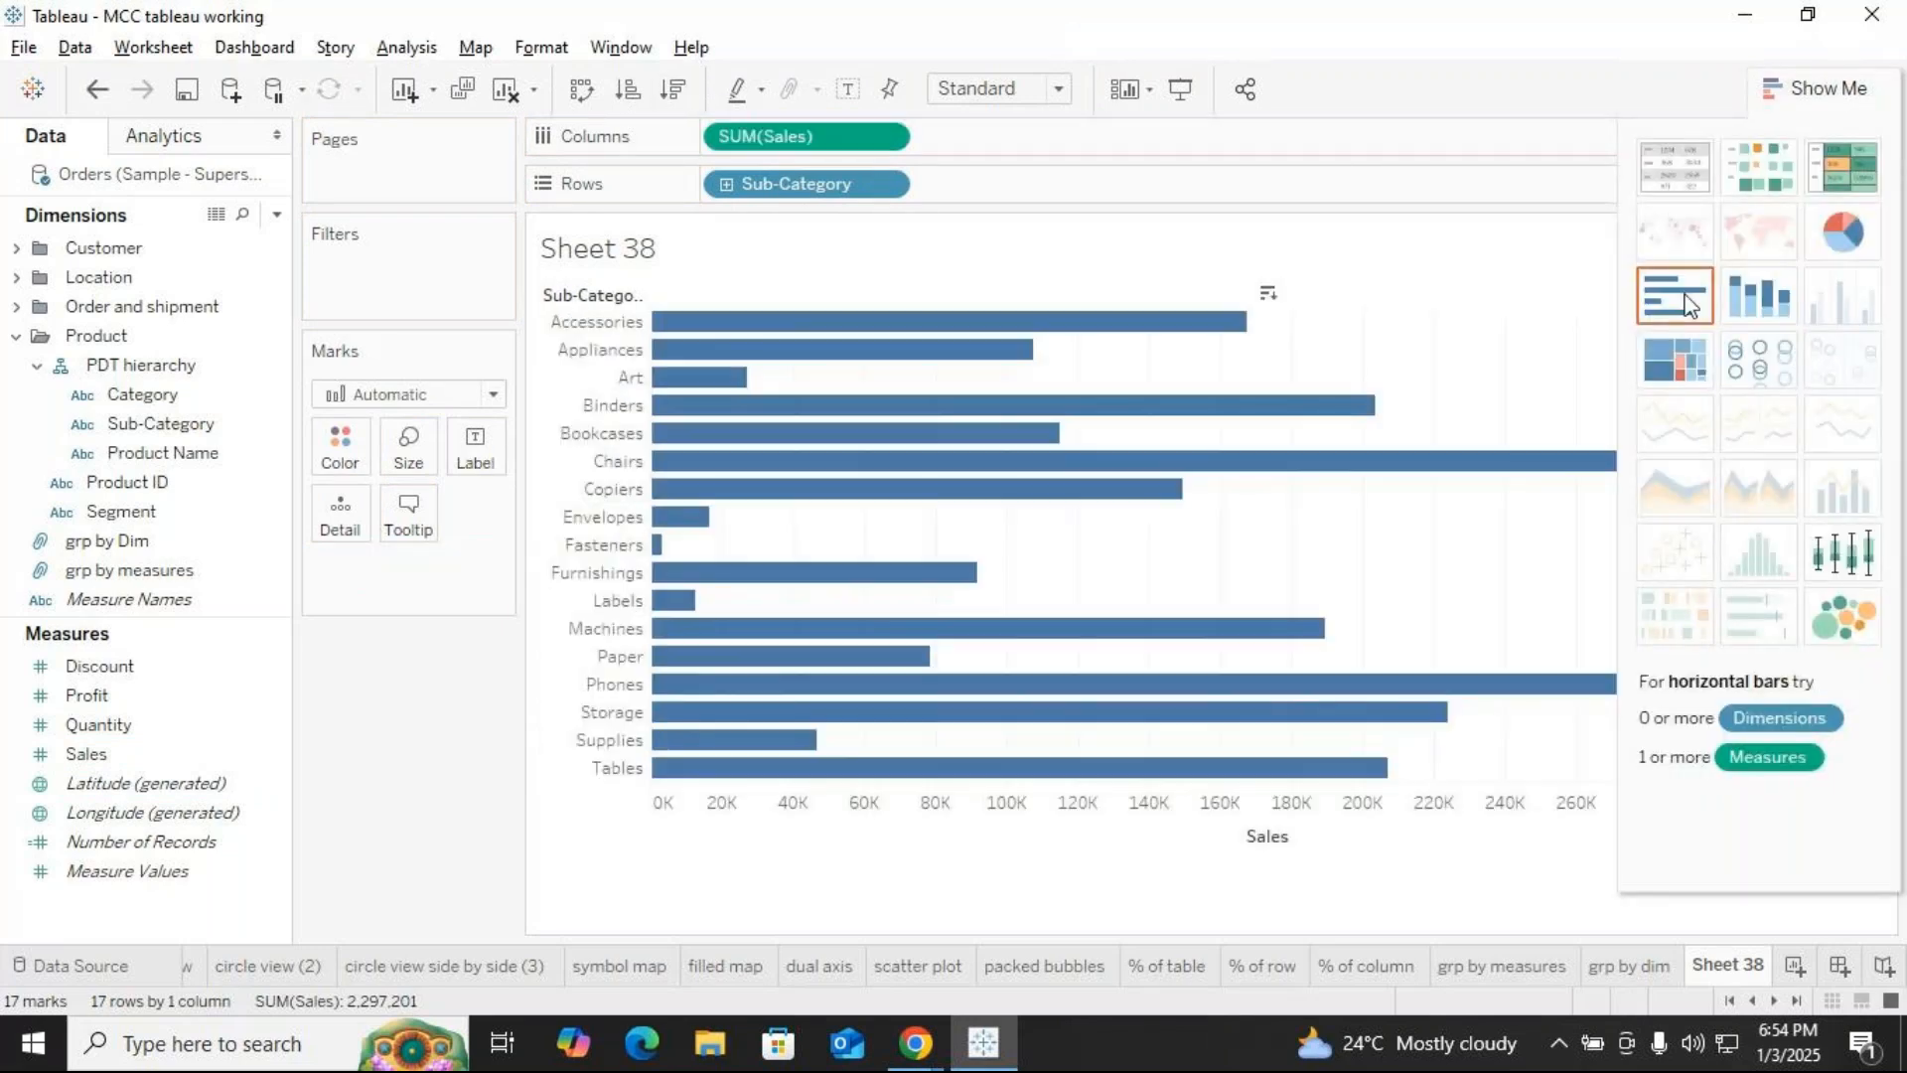
left_click(671, 72)
left_click(1777, 89)
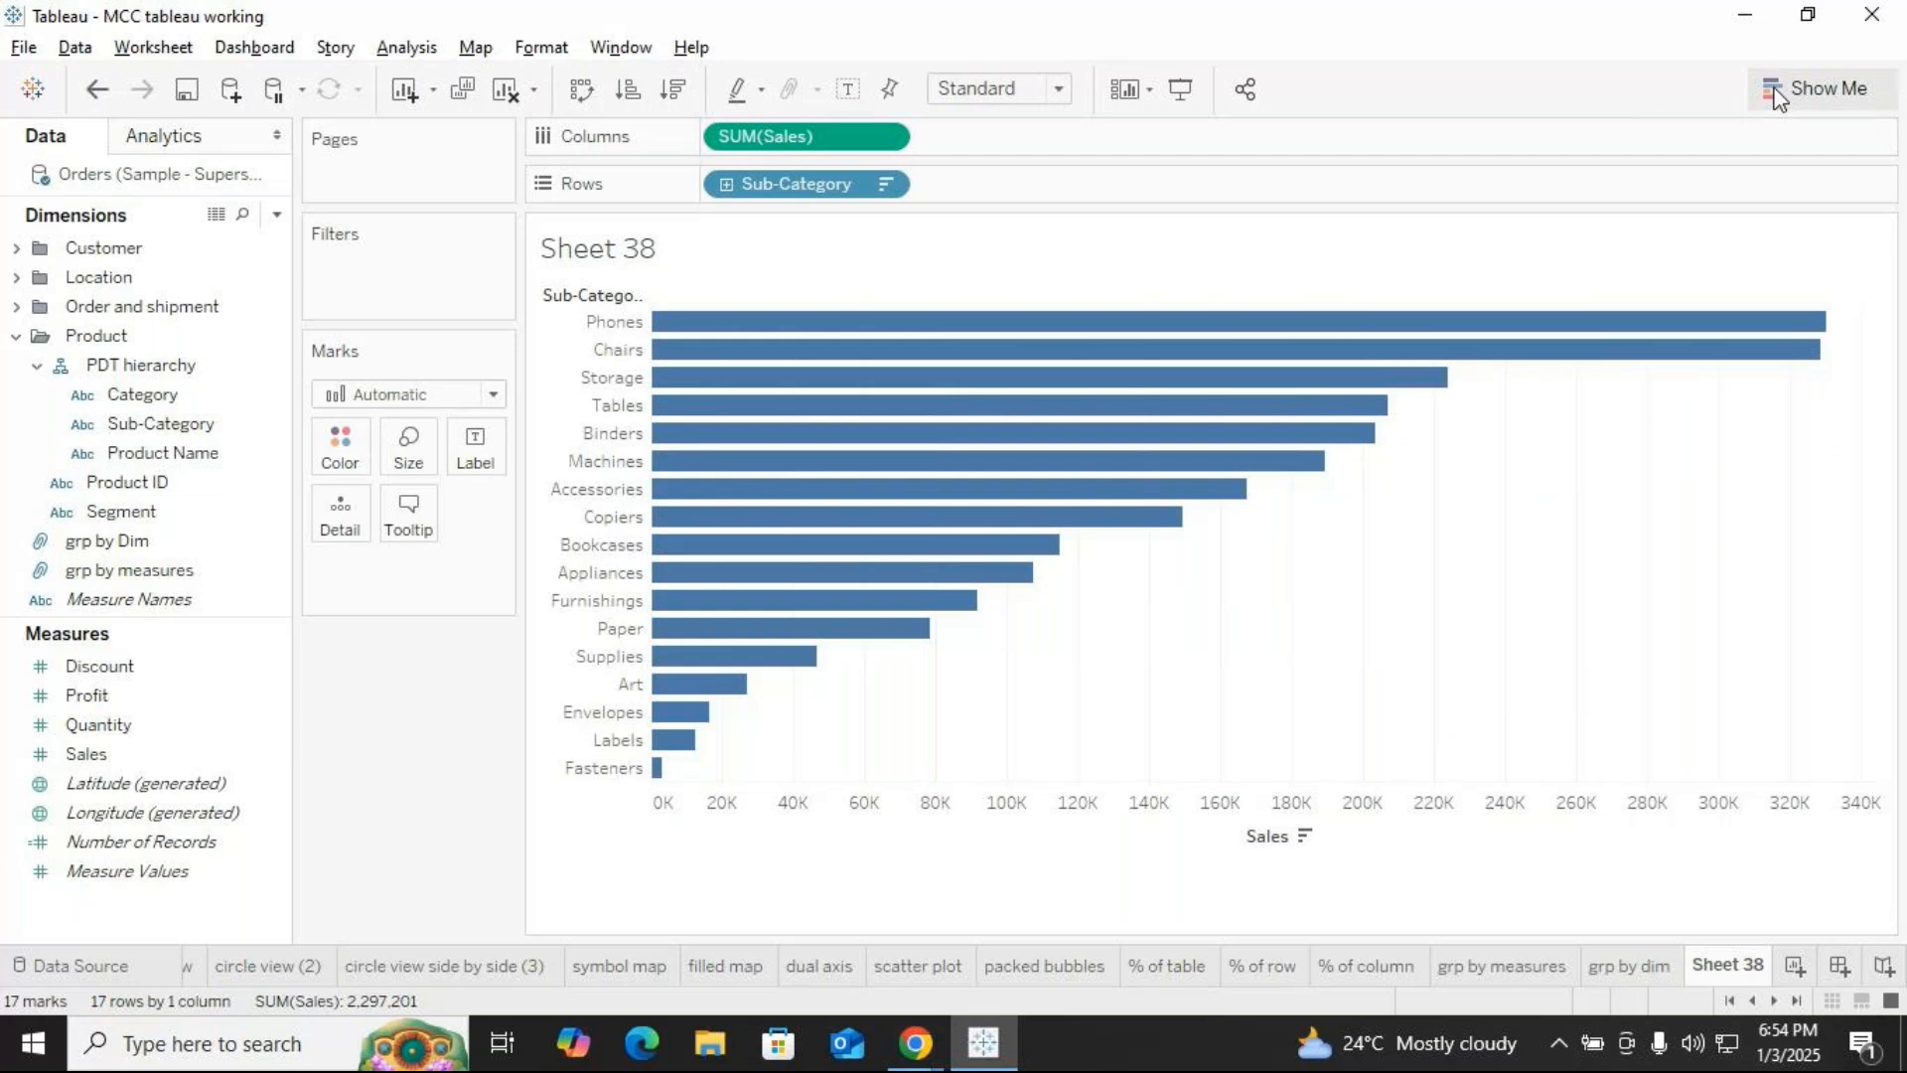
mouse_move(663, 391)
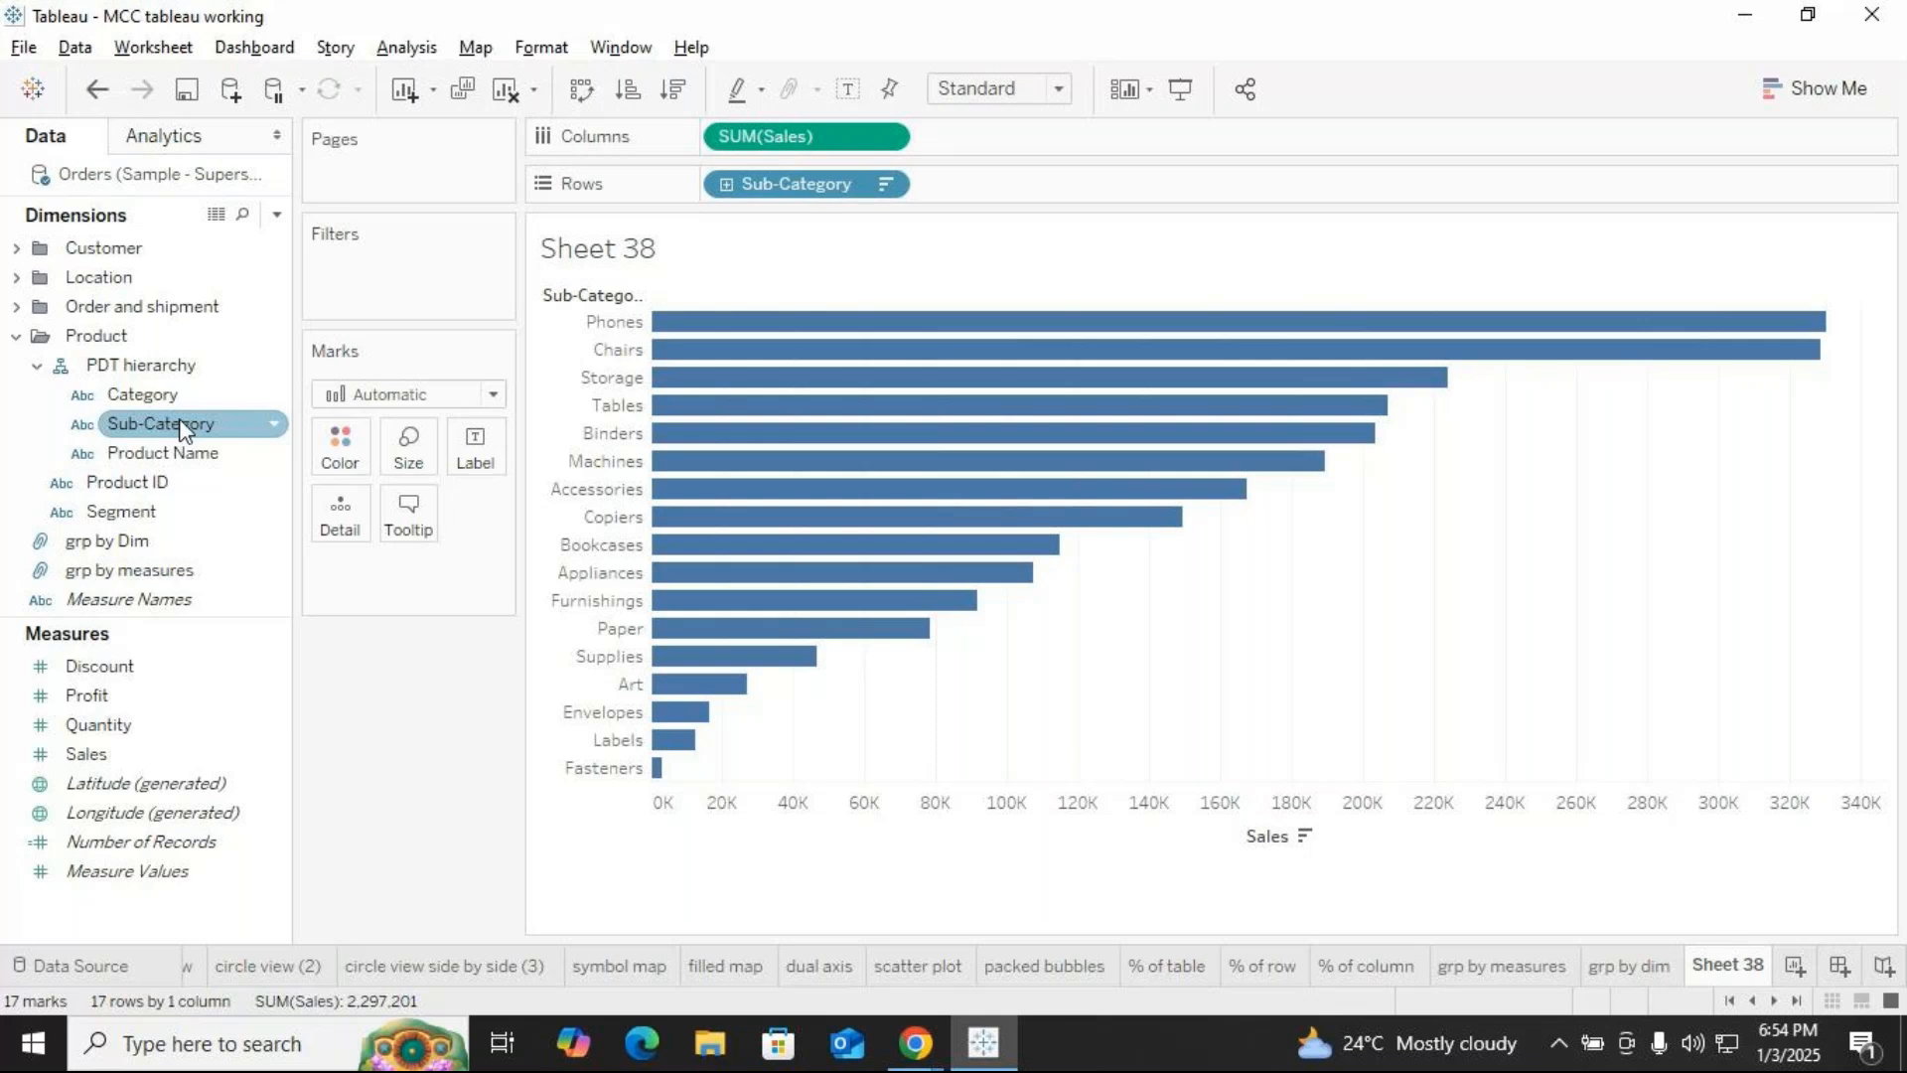
left_click_drag(181, 429, 407, 286)
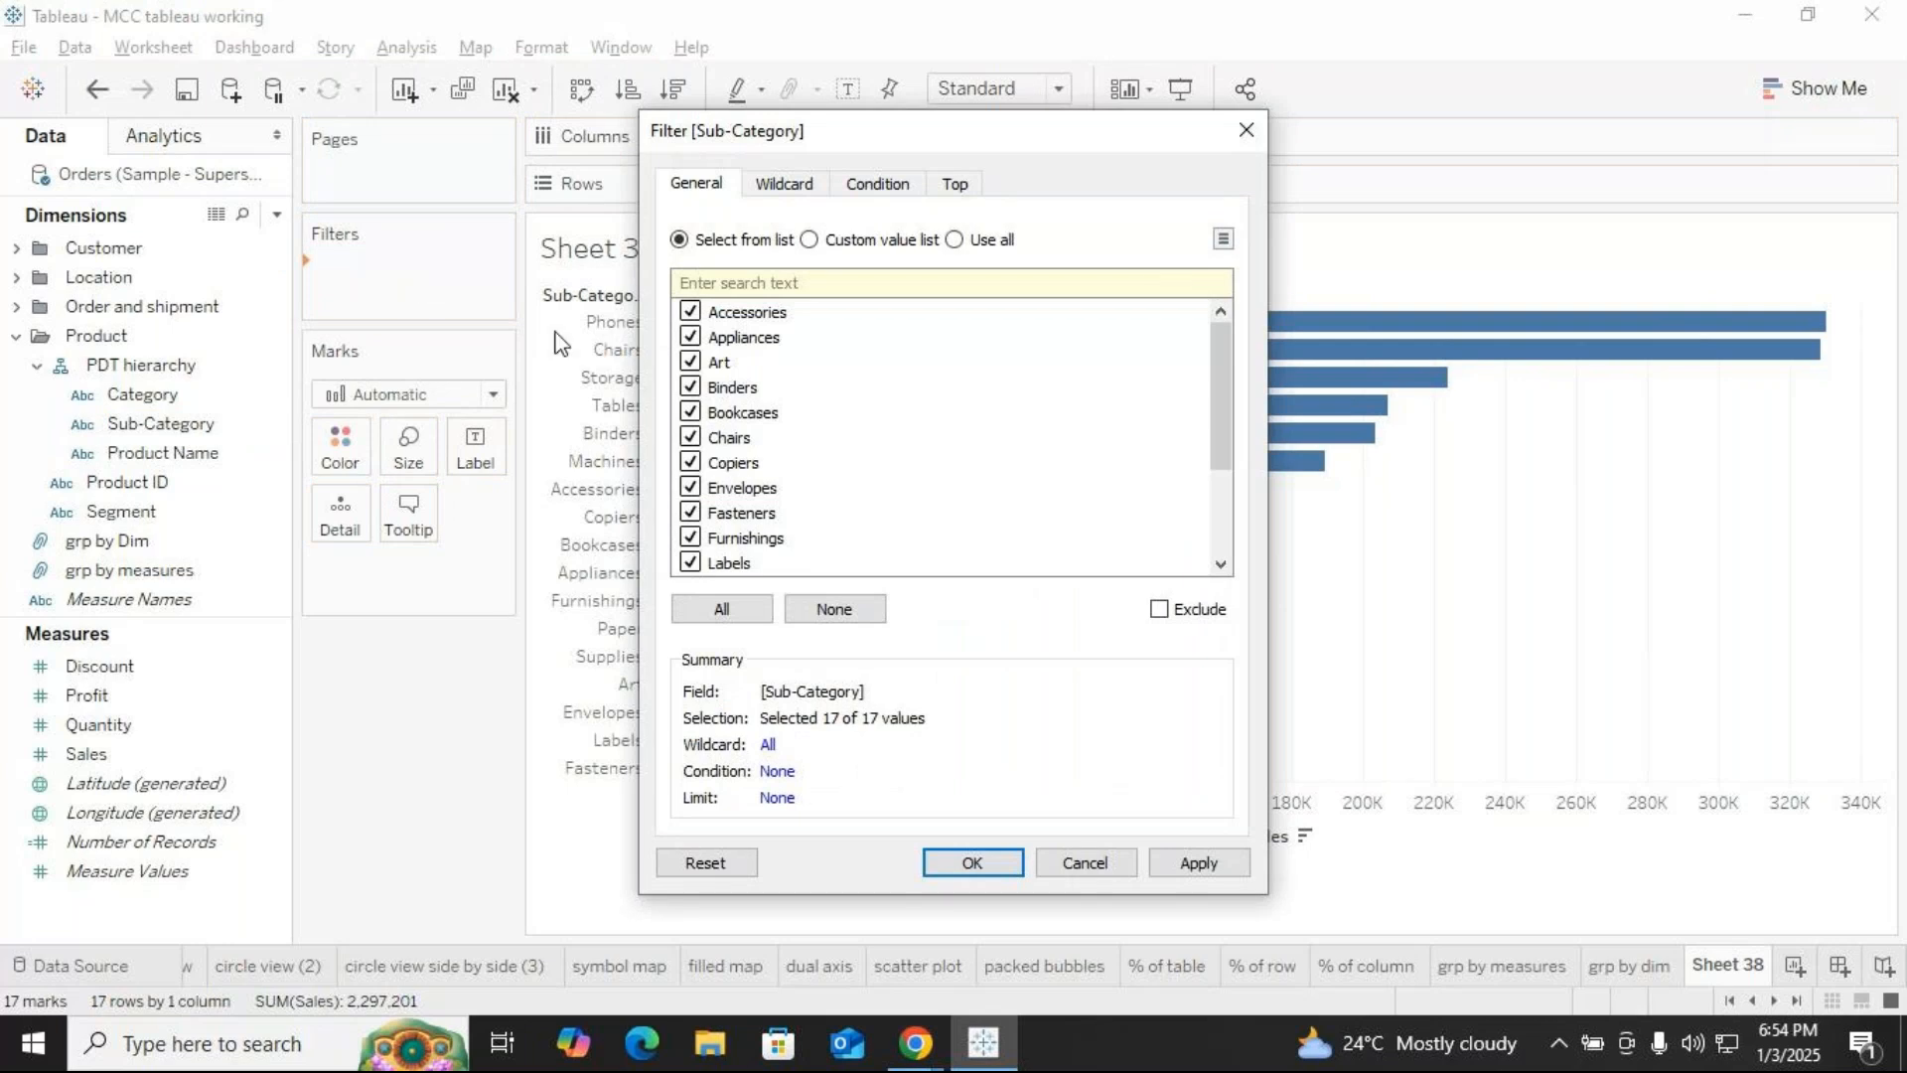
left_click(1246, 130)
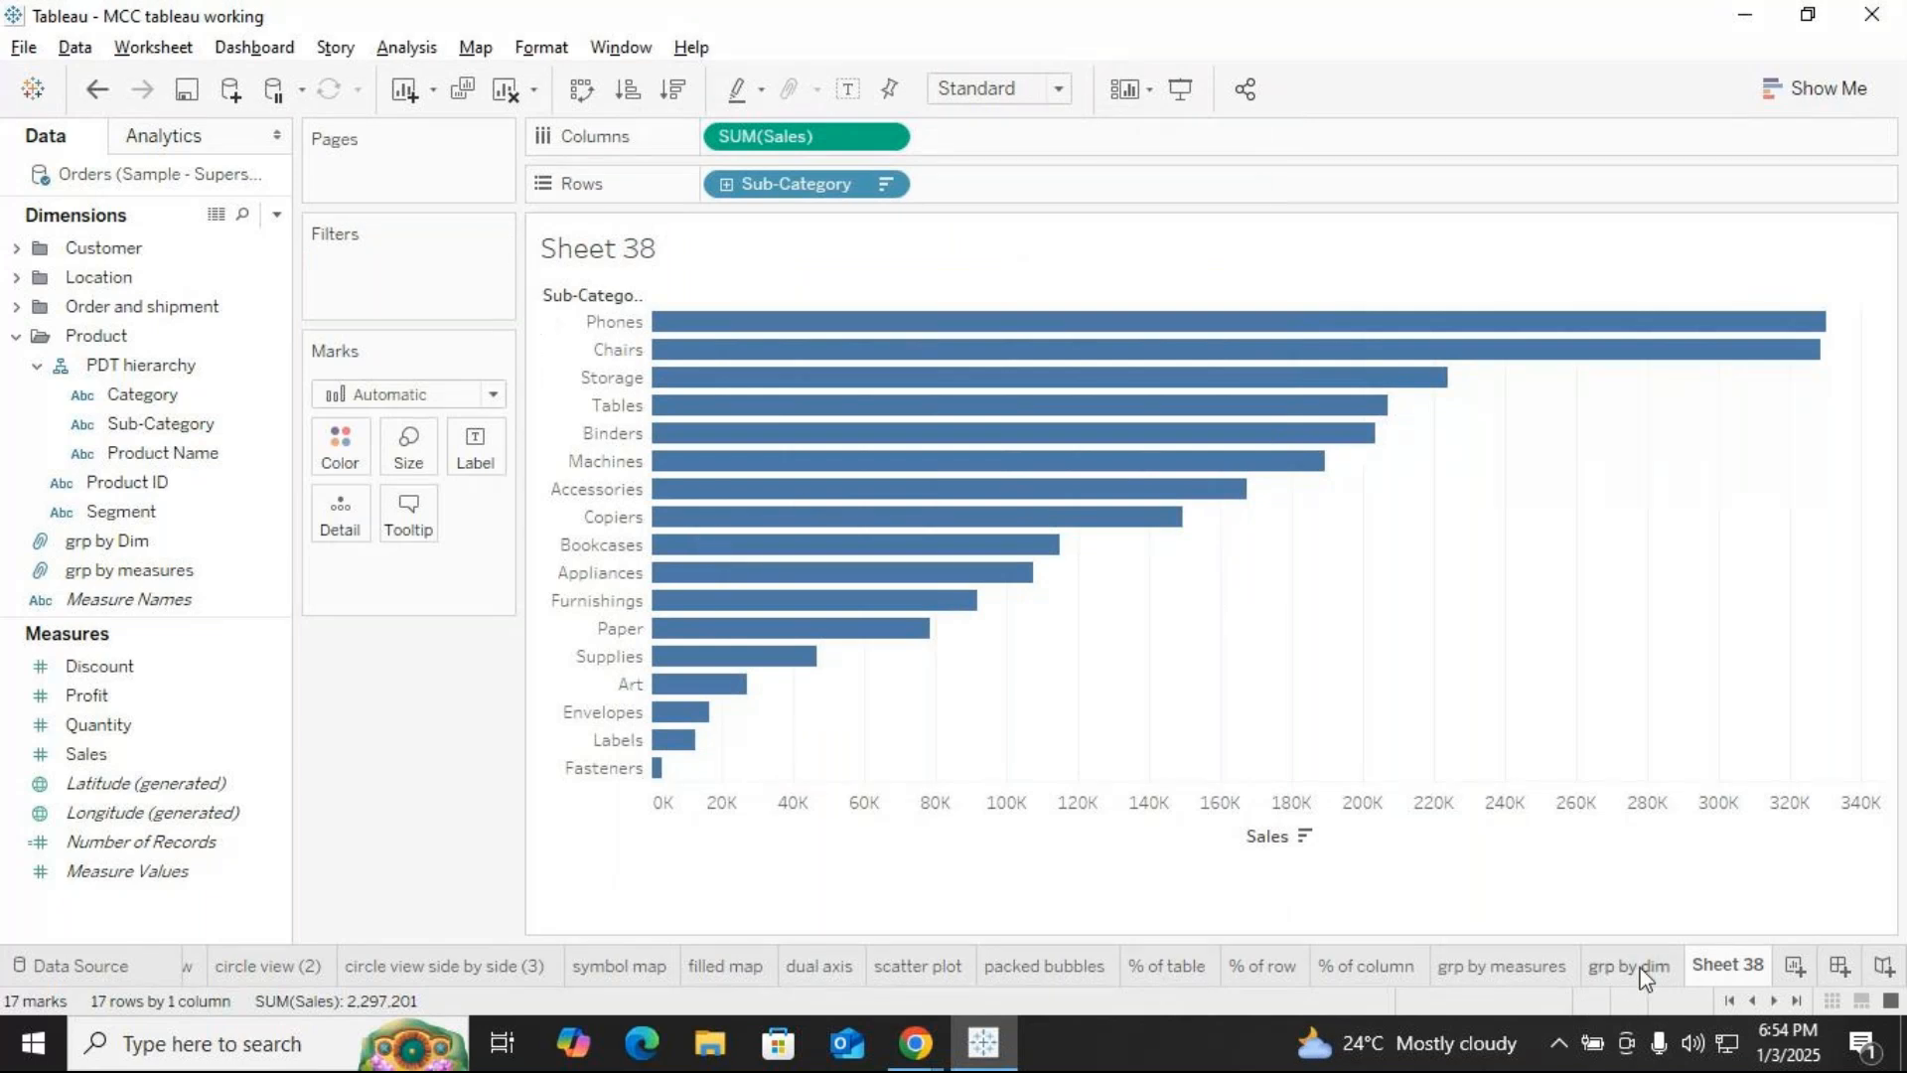
Create a set named "low sales" from the Fasteners, Labels, Envelopes, Art and Supplies bars
mouse_move(1644, 978)
left_click(659, 768)
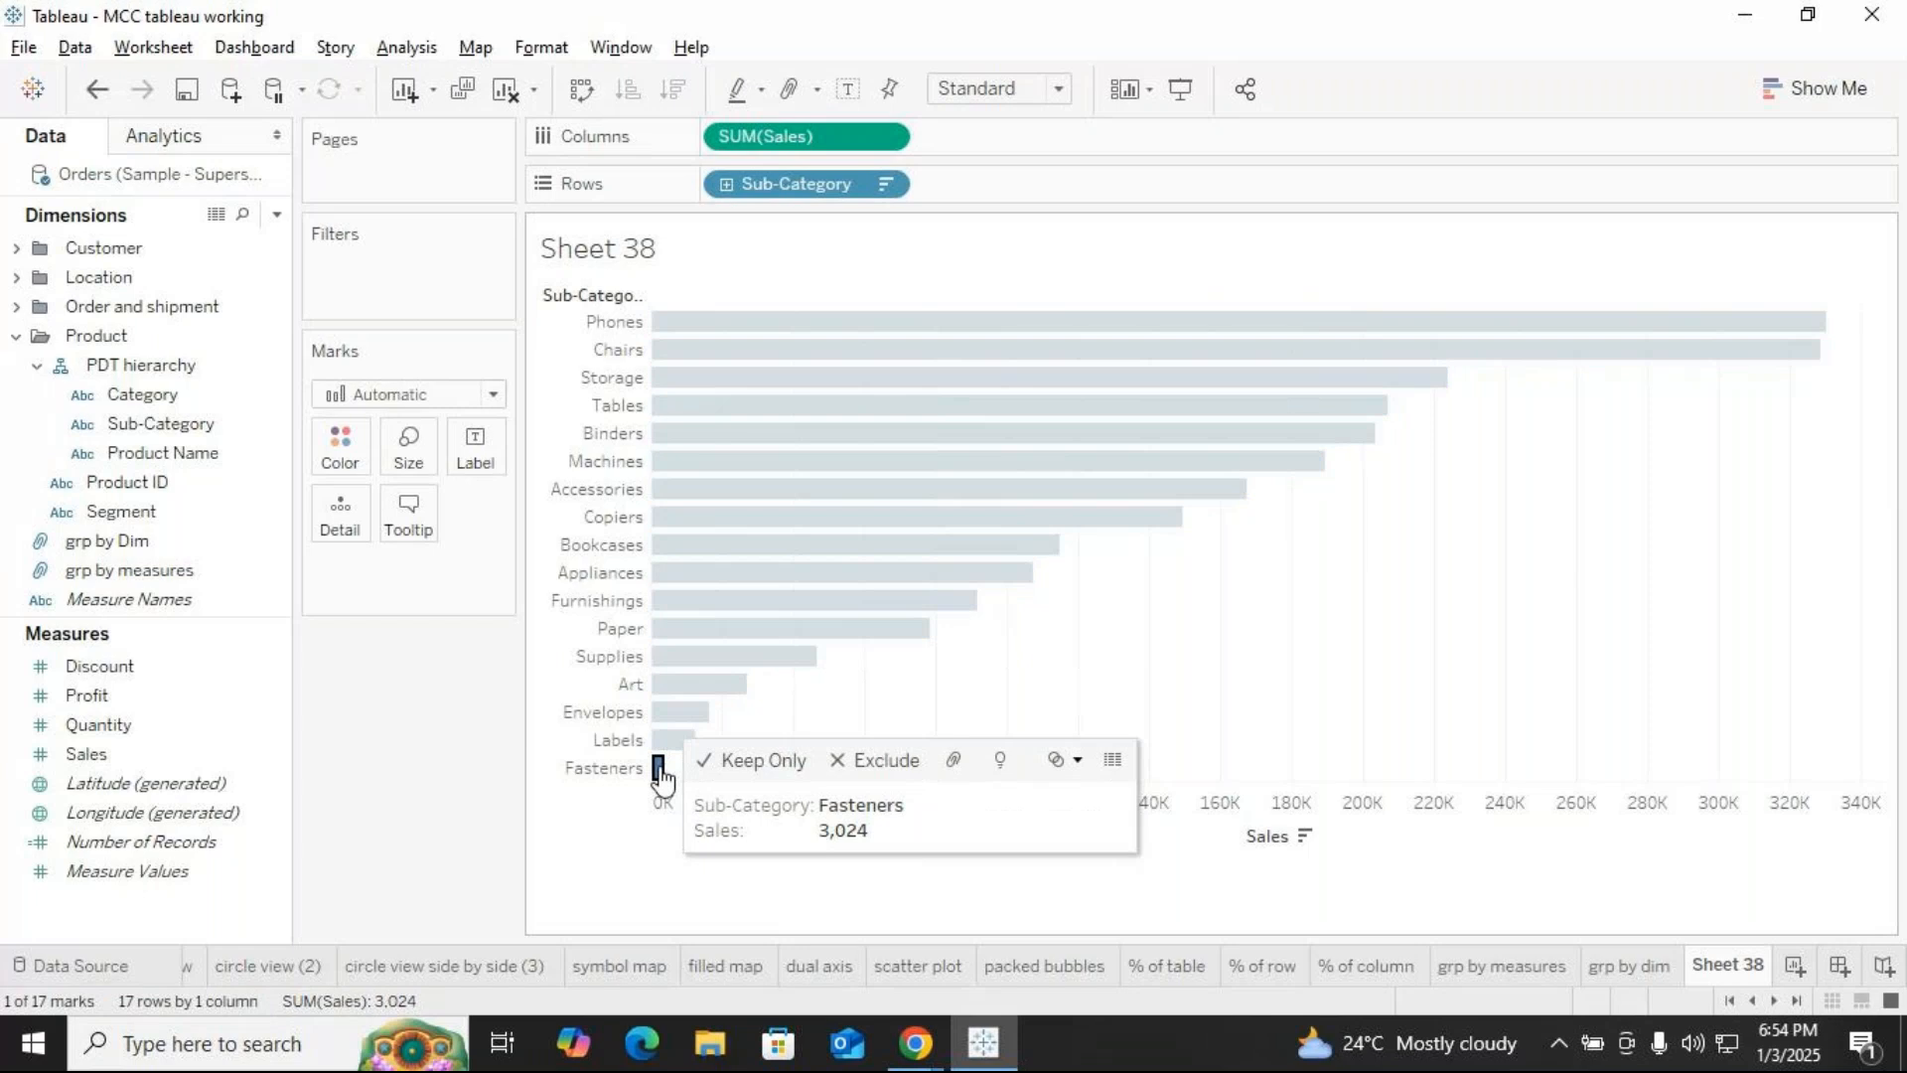
left_click(672, 741, "ctrl")
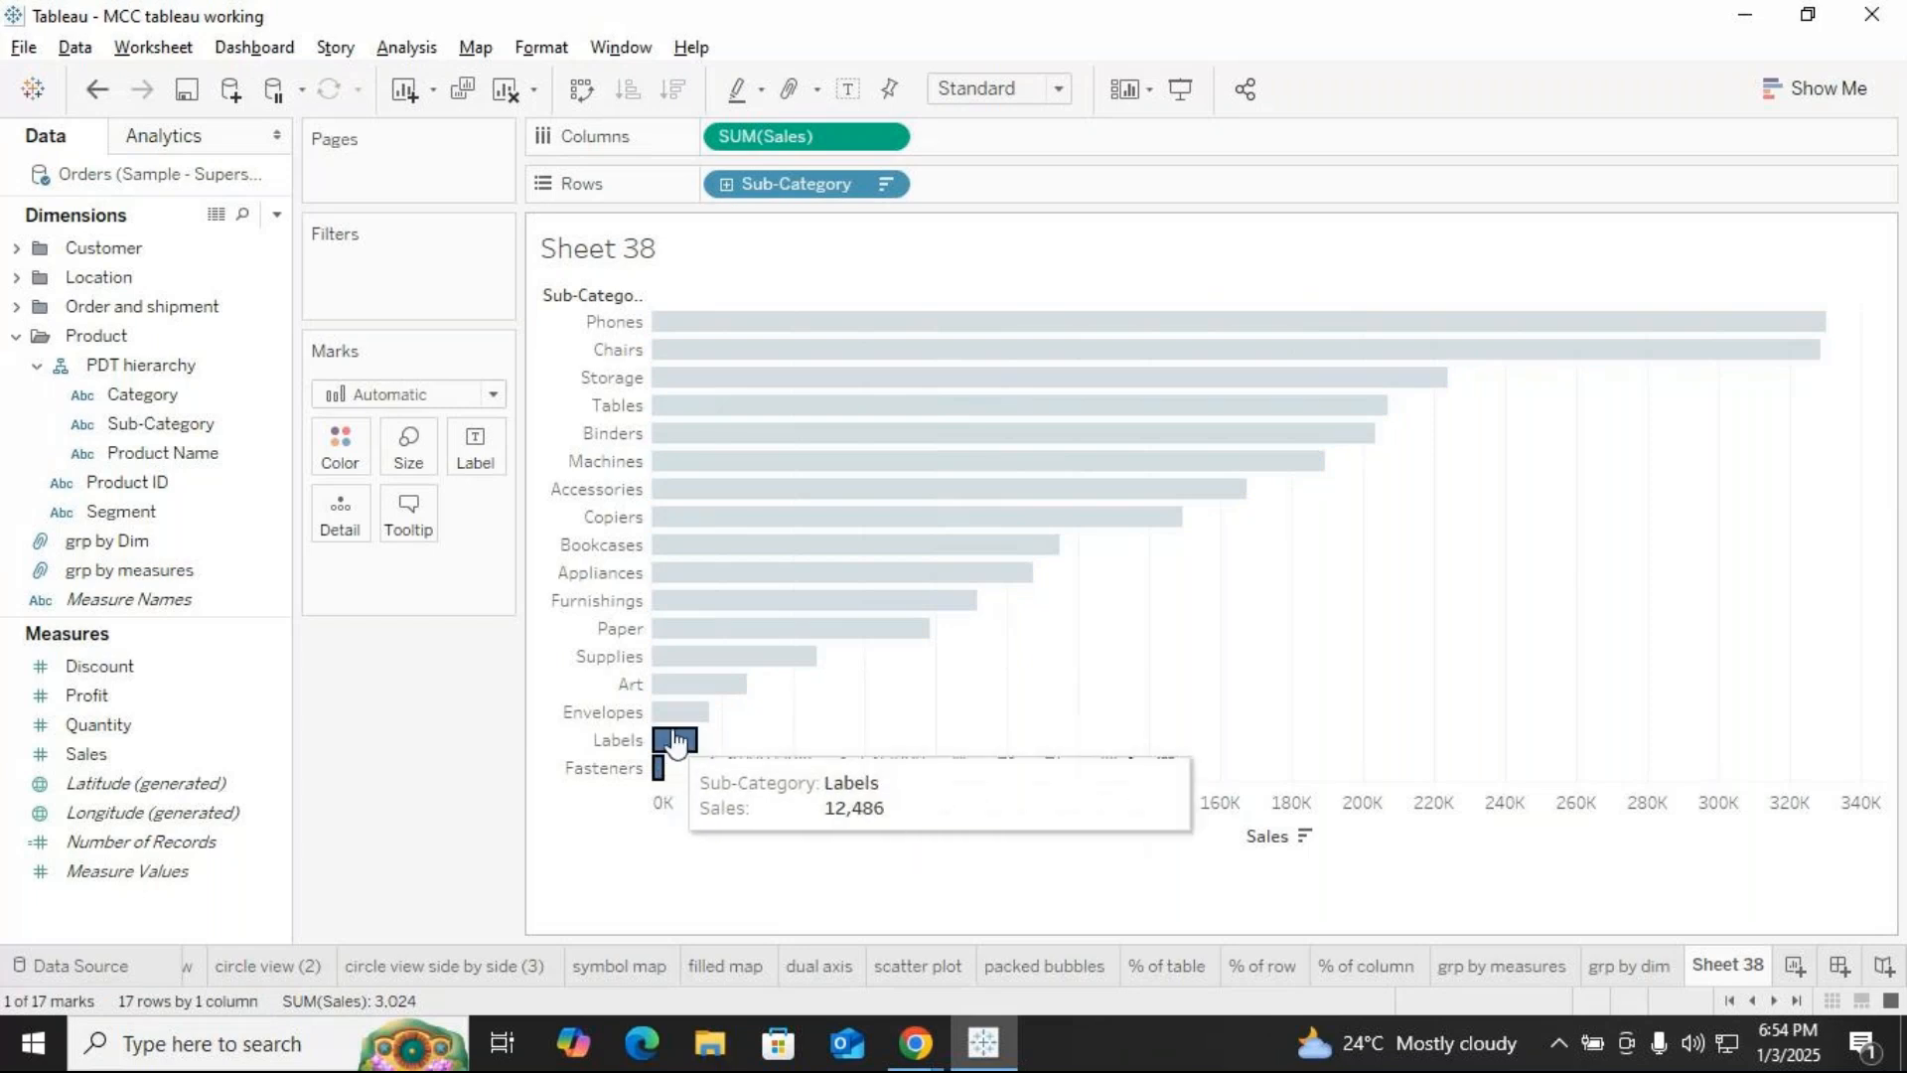
left_click(675, 715, "ctrl")
left_click(672, 685, "ctrl")
left_click(672, 657, "ctrl")
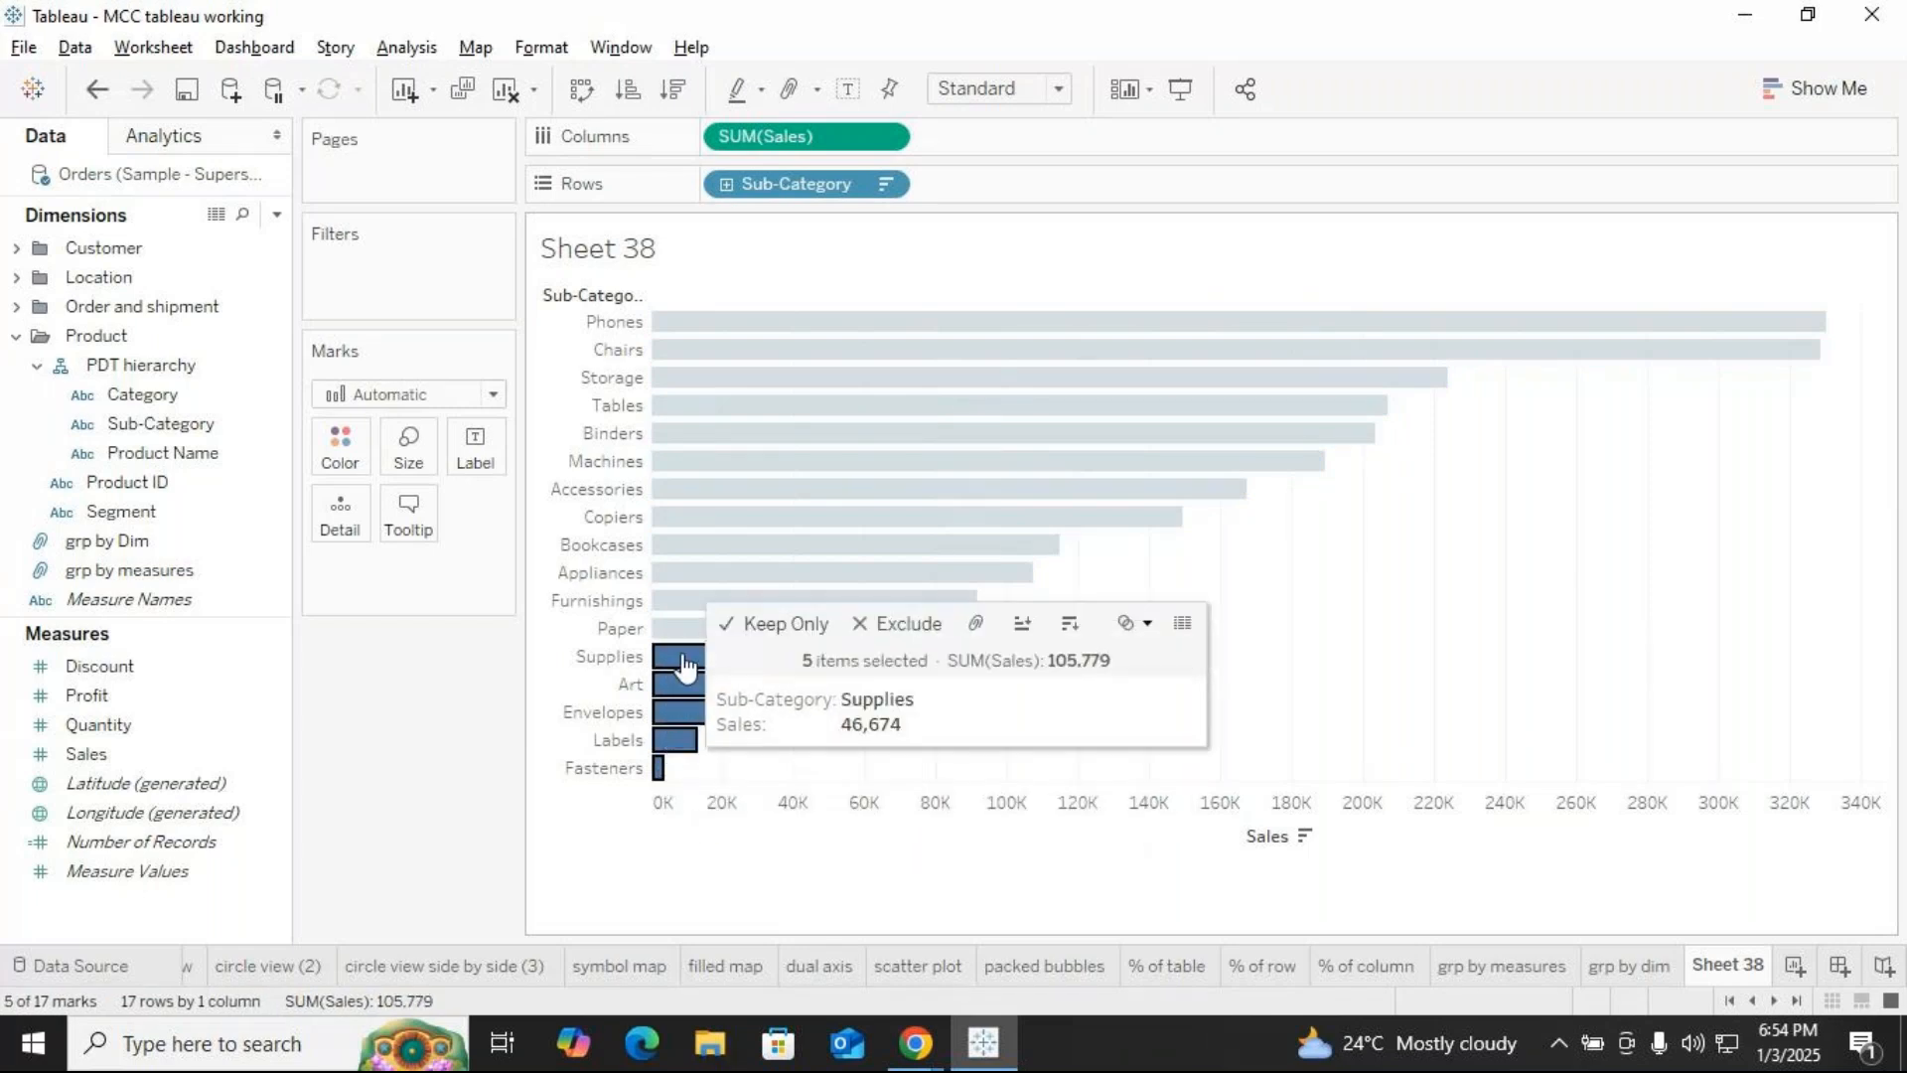
left_click(1148, 626)
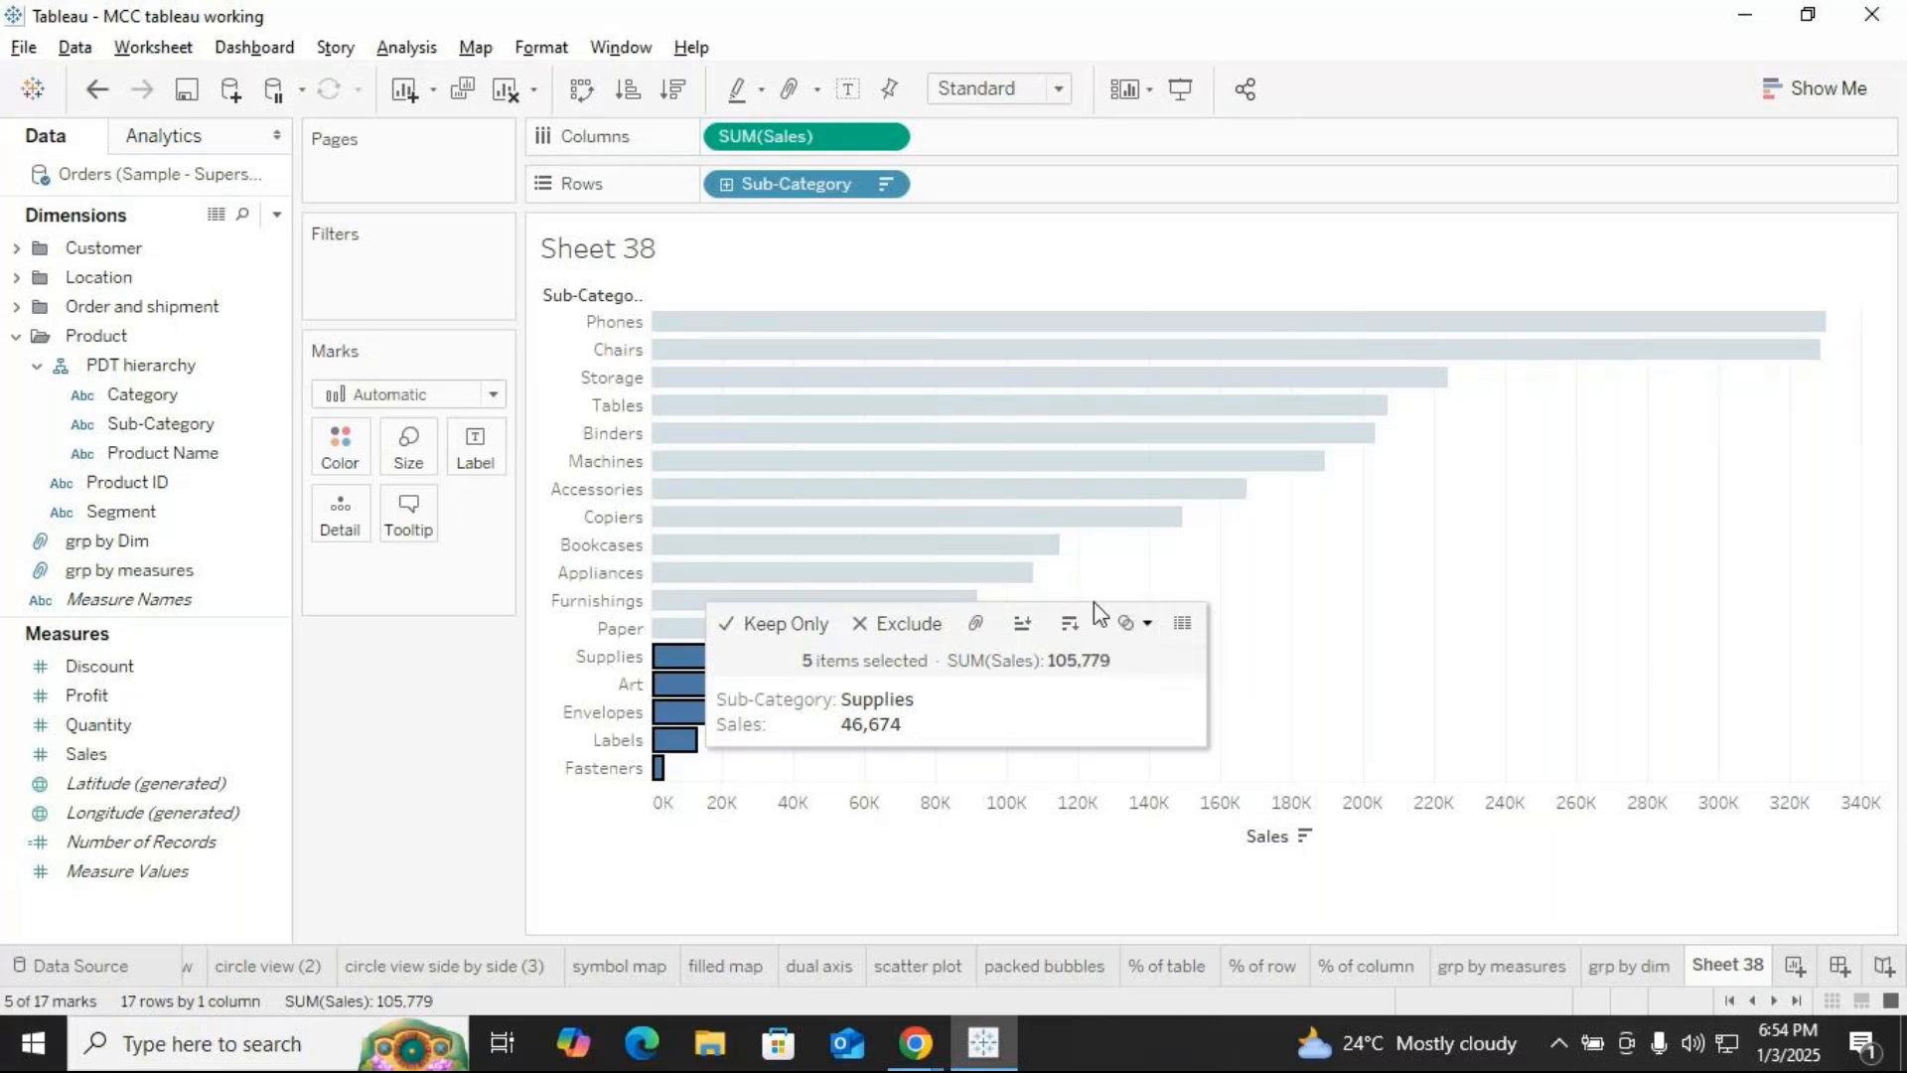
left_click(1133, 624)
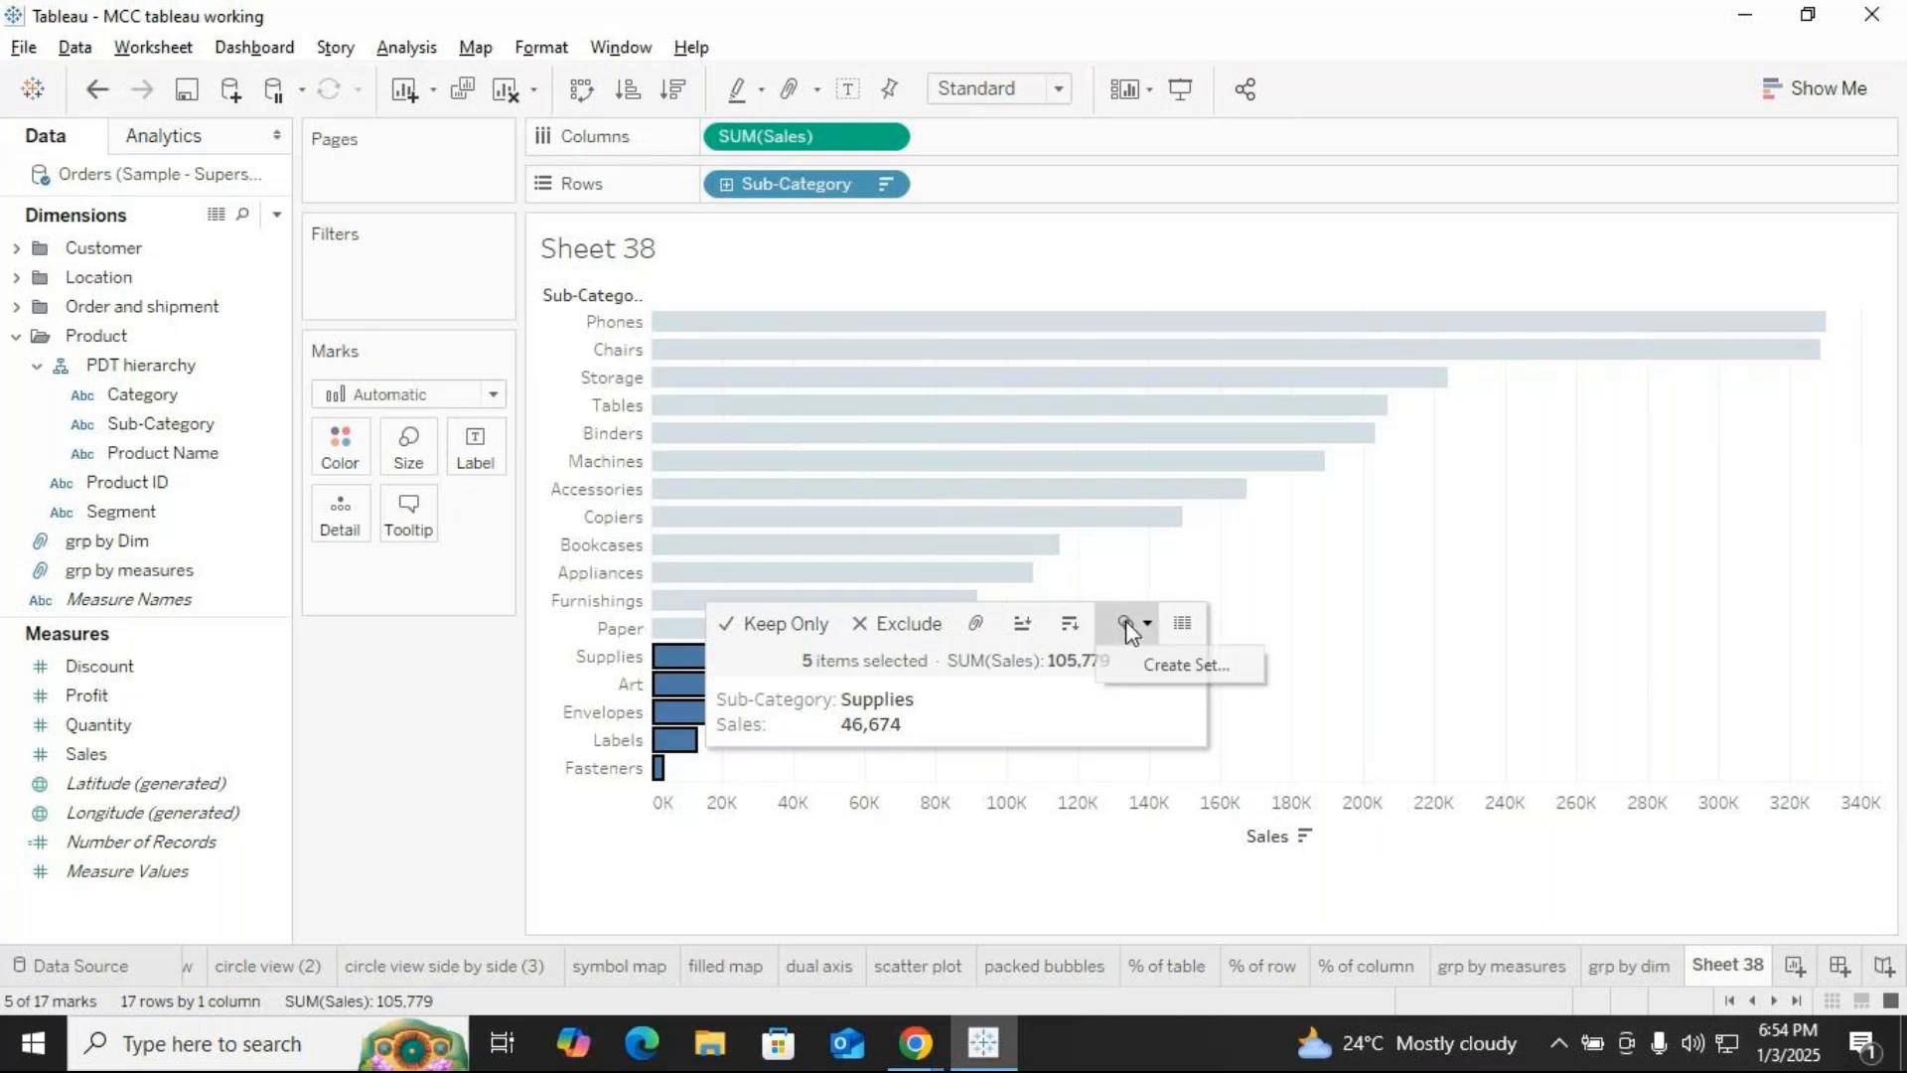
left_click(1175, 670)
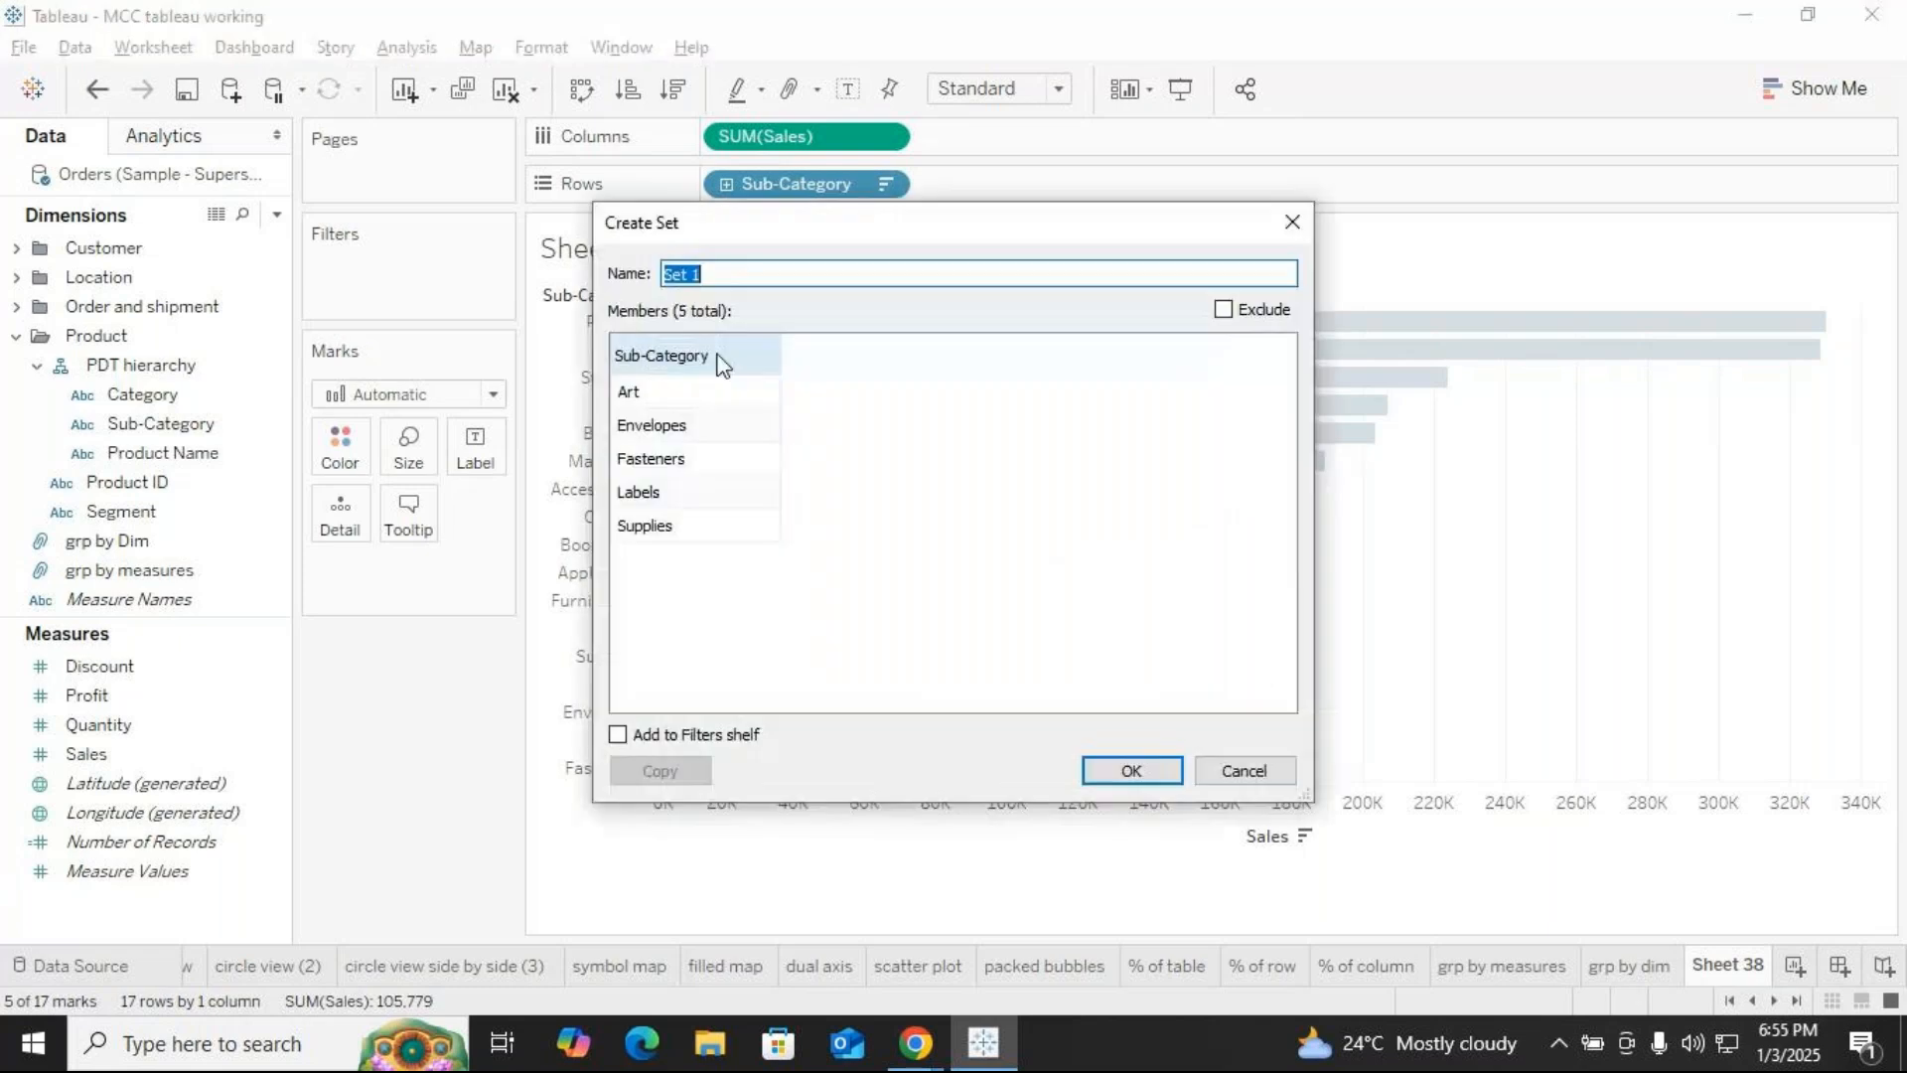
left_click(743, 275)
key("BackSpace")
key("BackSpace")
key("BackSpace")
key("BackSpace")
key("BackSpace")
type("low sales")
left_click(1148, 770)
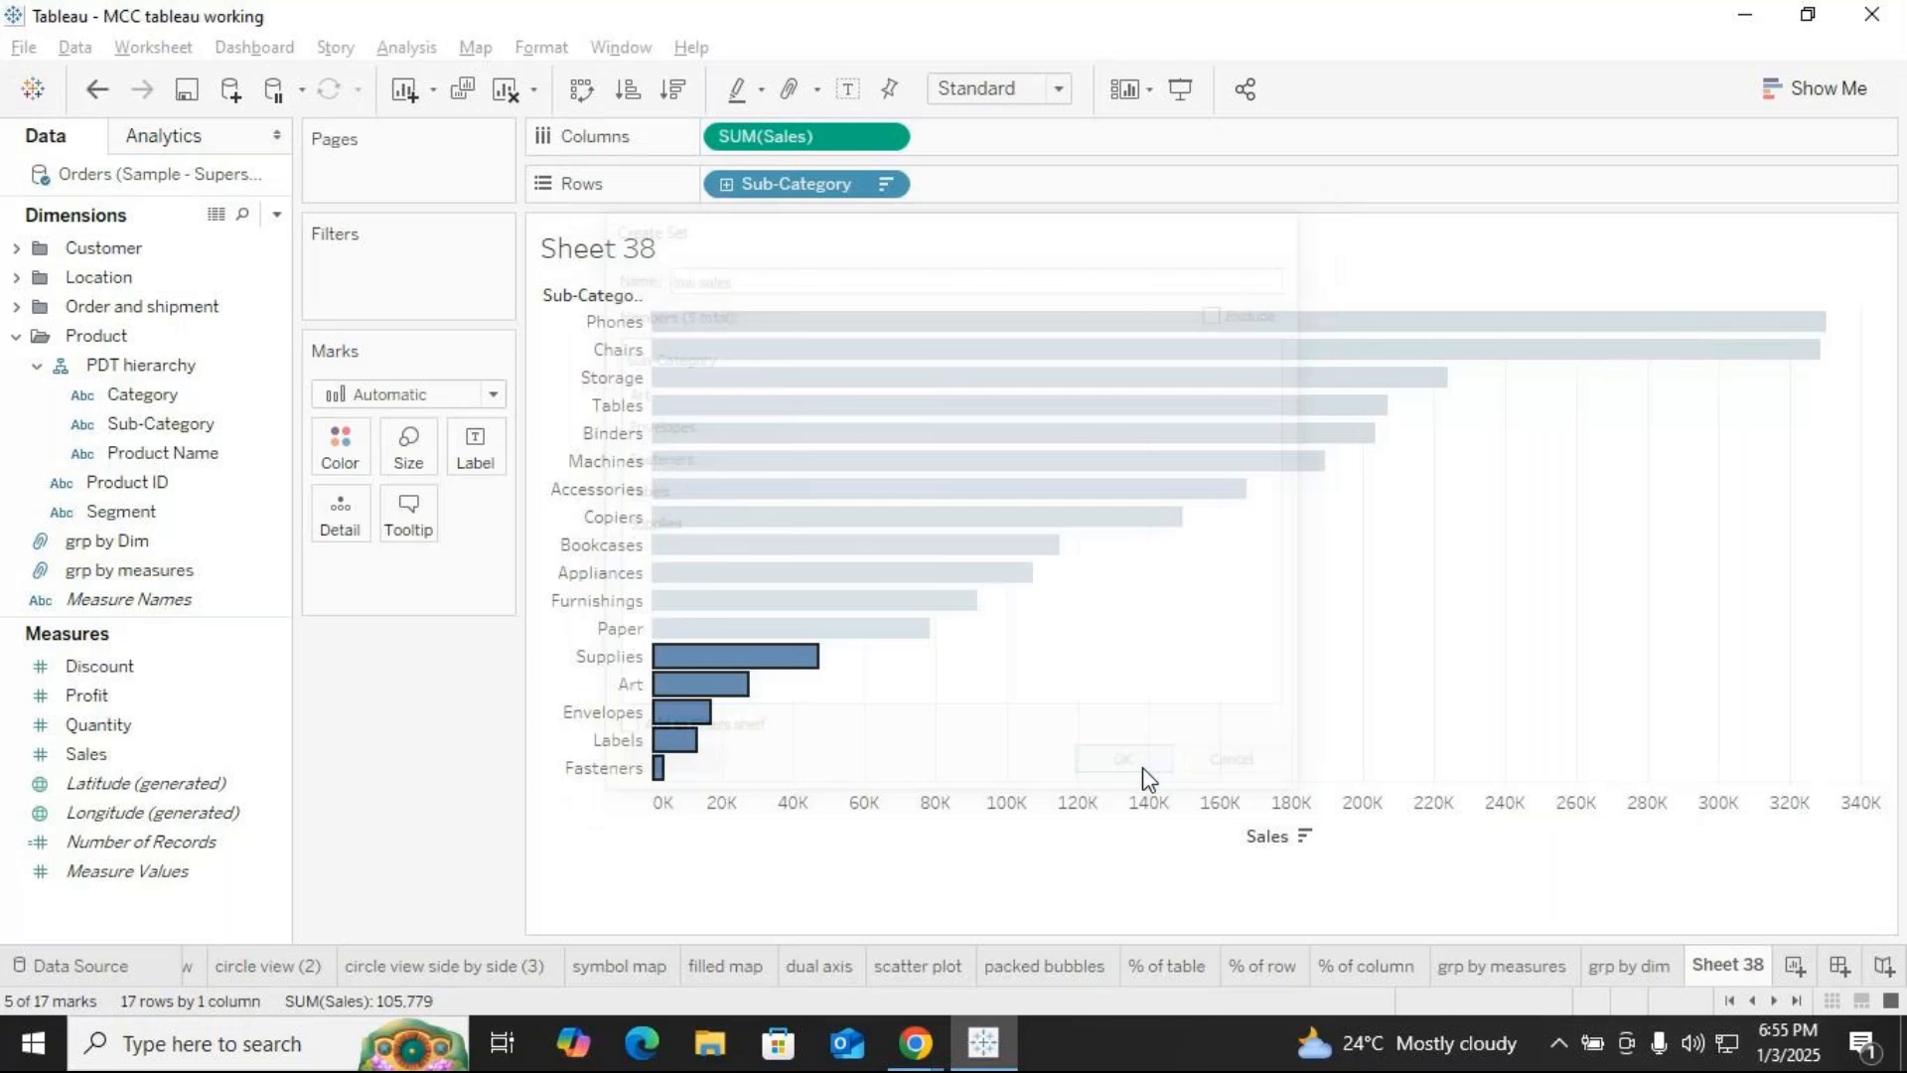
key("Escape")
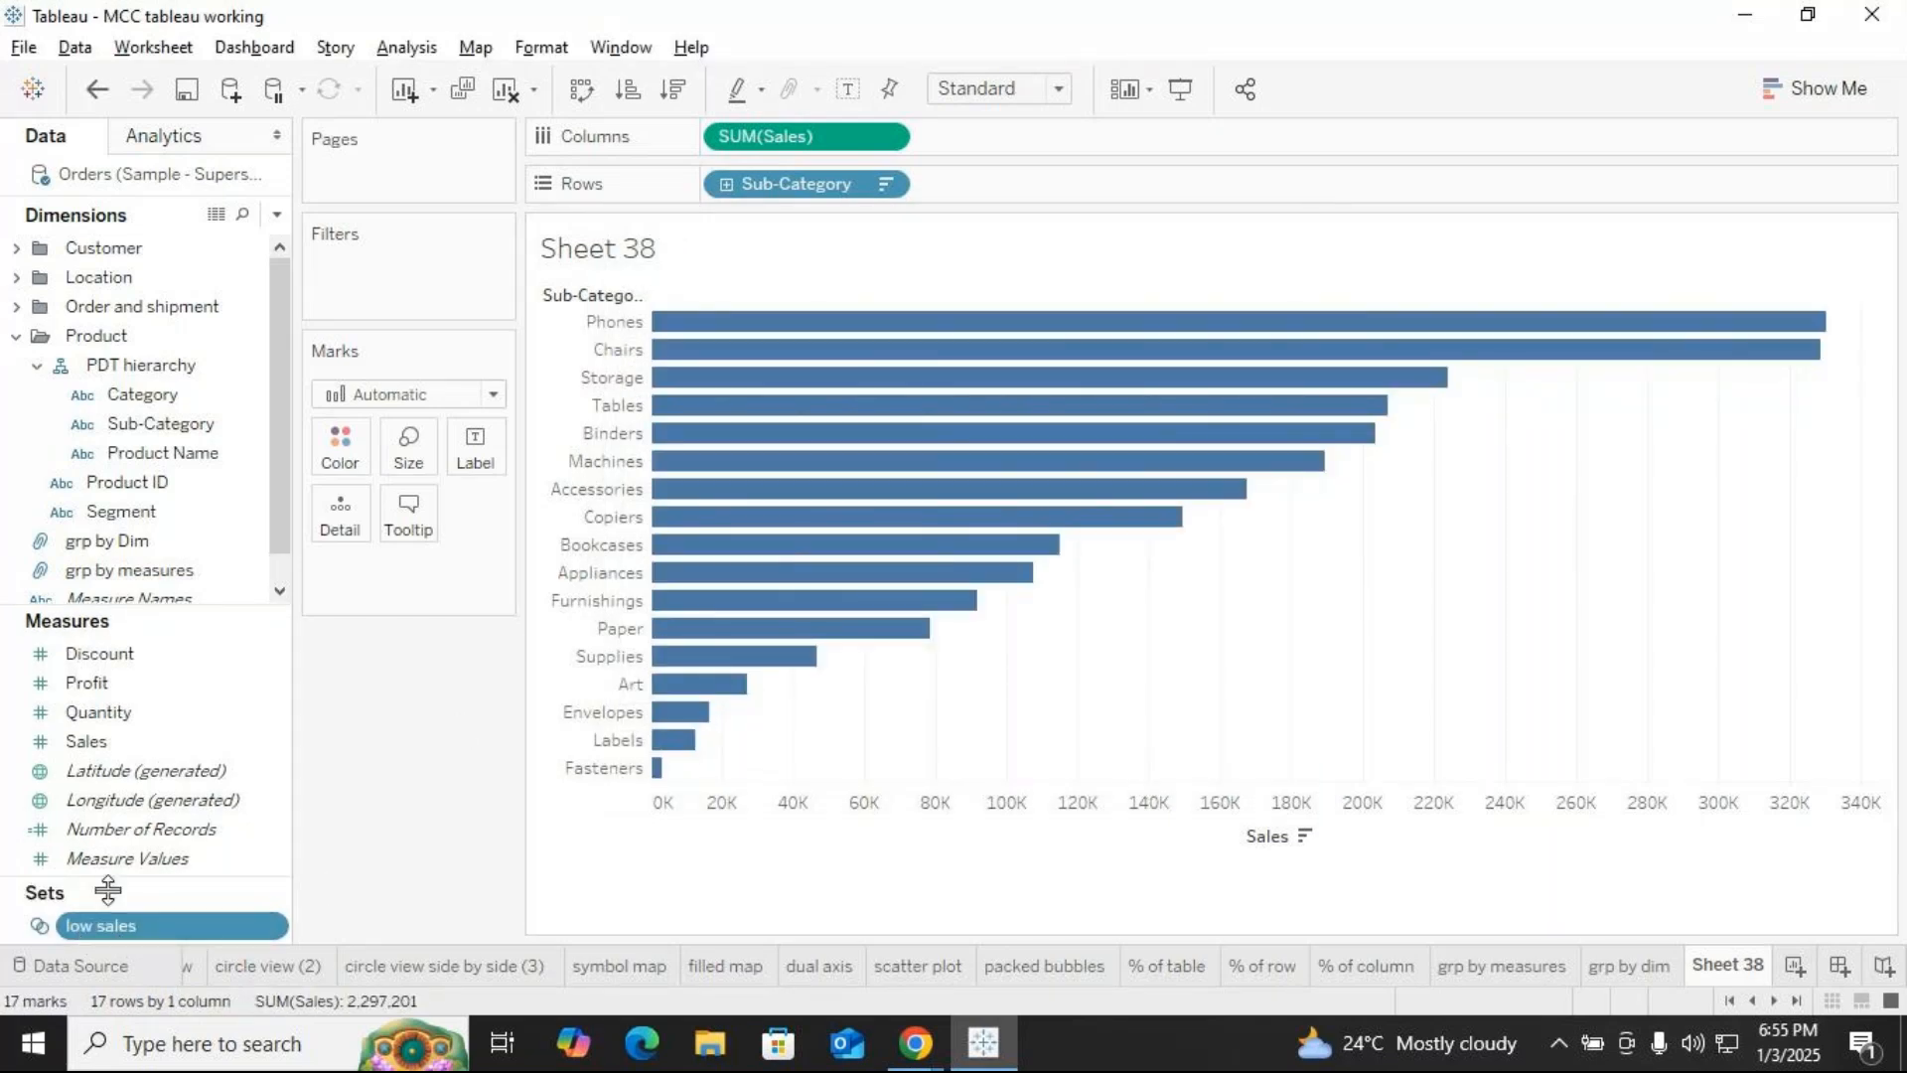
Color the bars by the low sales set and compare the sheet with grp by measures and grp by dim
left_click_drag(111, 924, 343, 449)
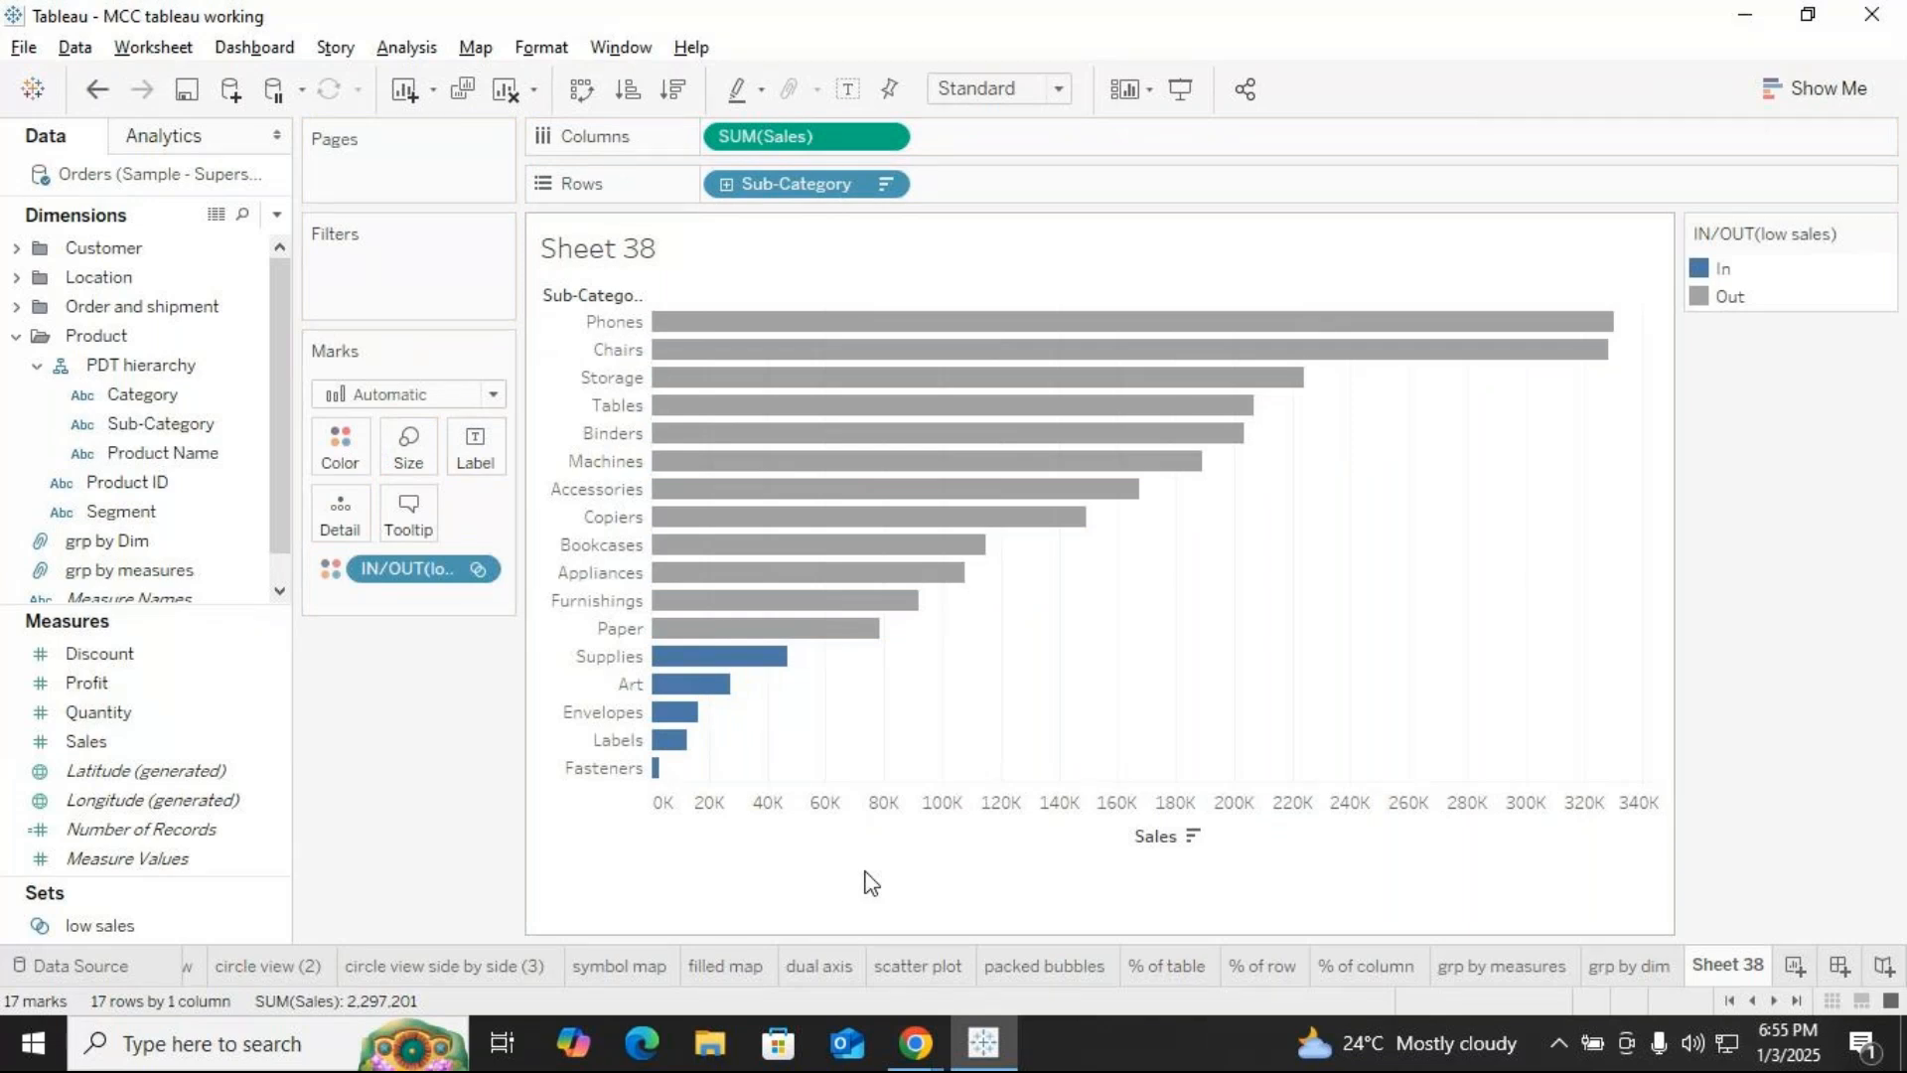
left_click(1491, 968)
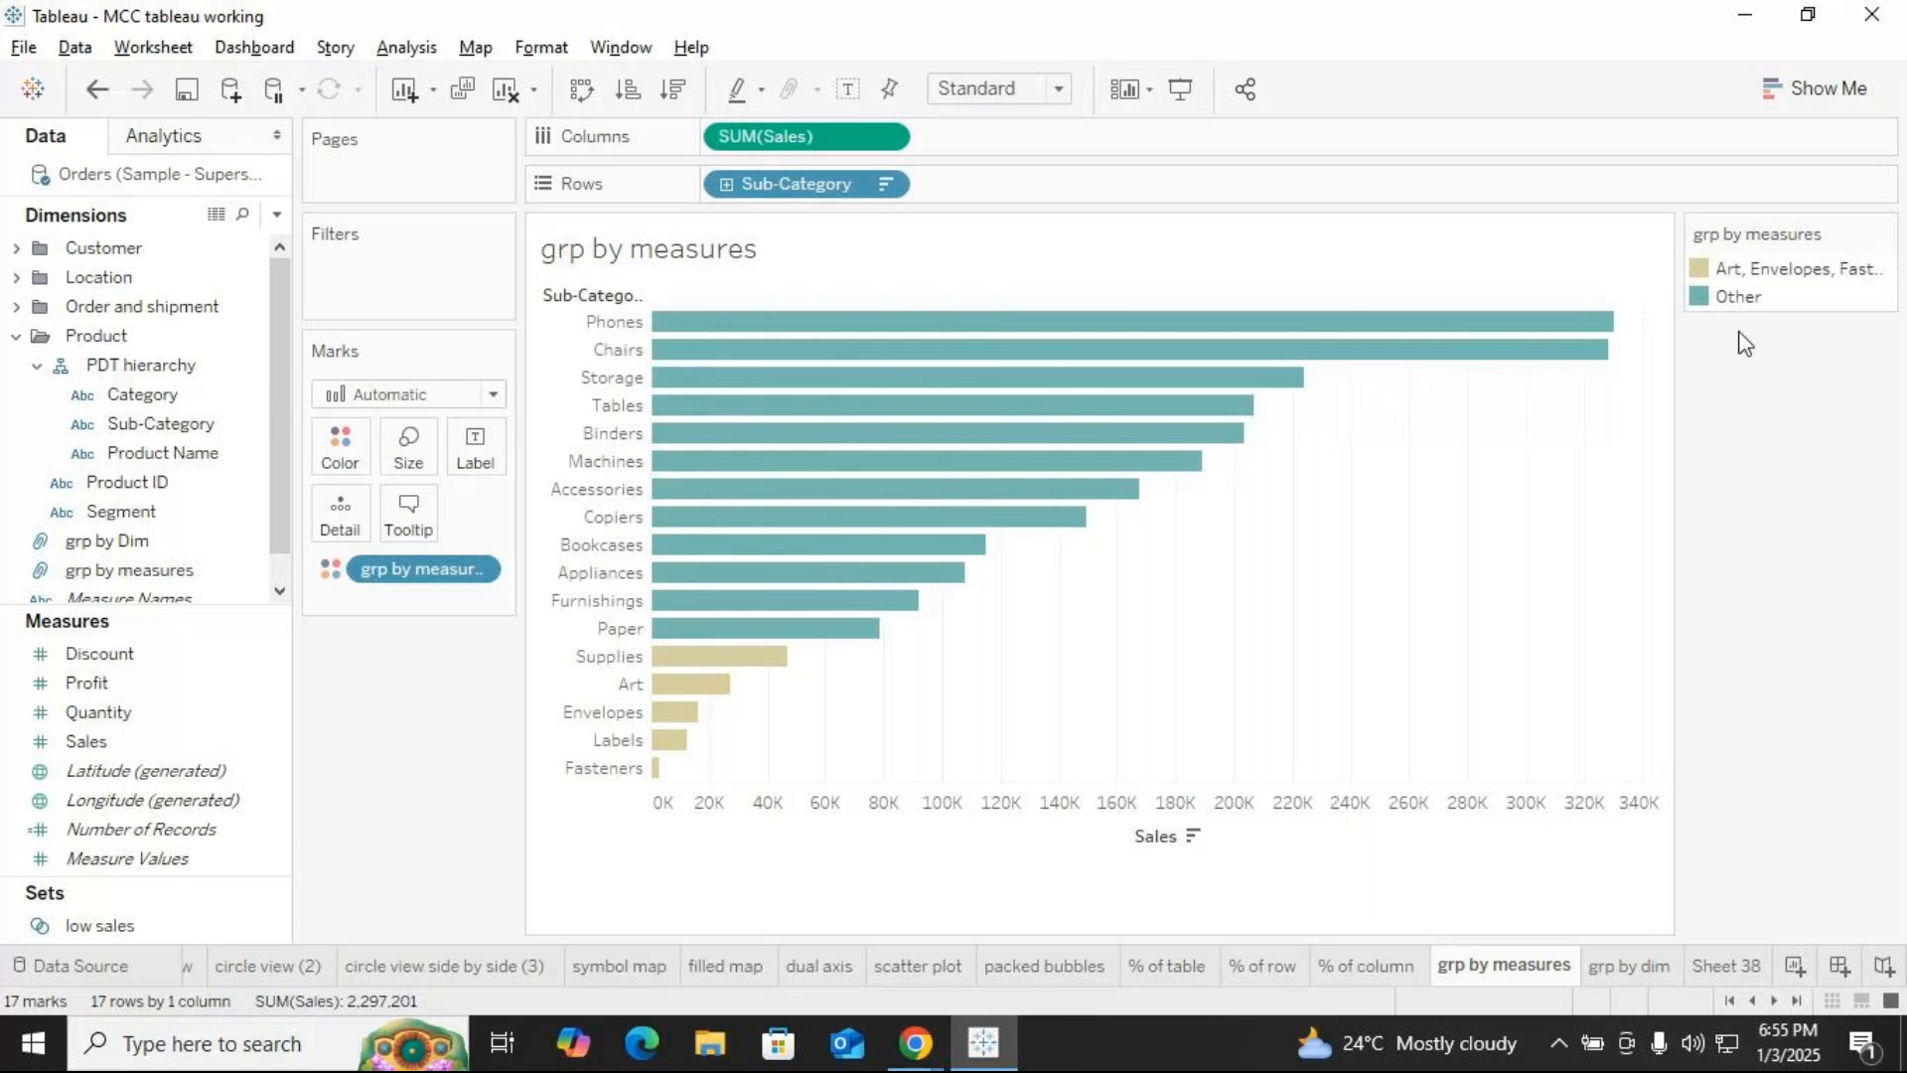
left_click(1657, 976)
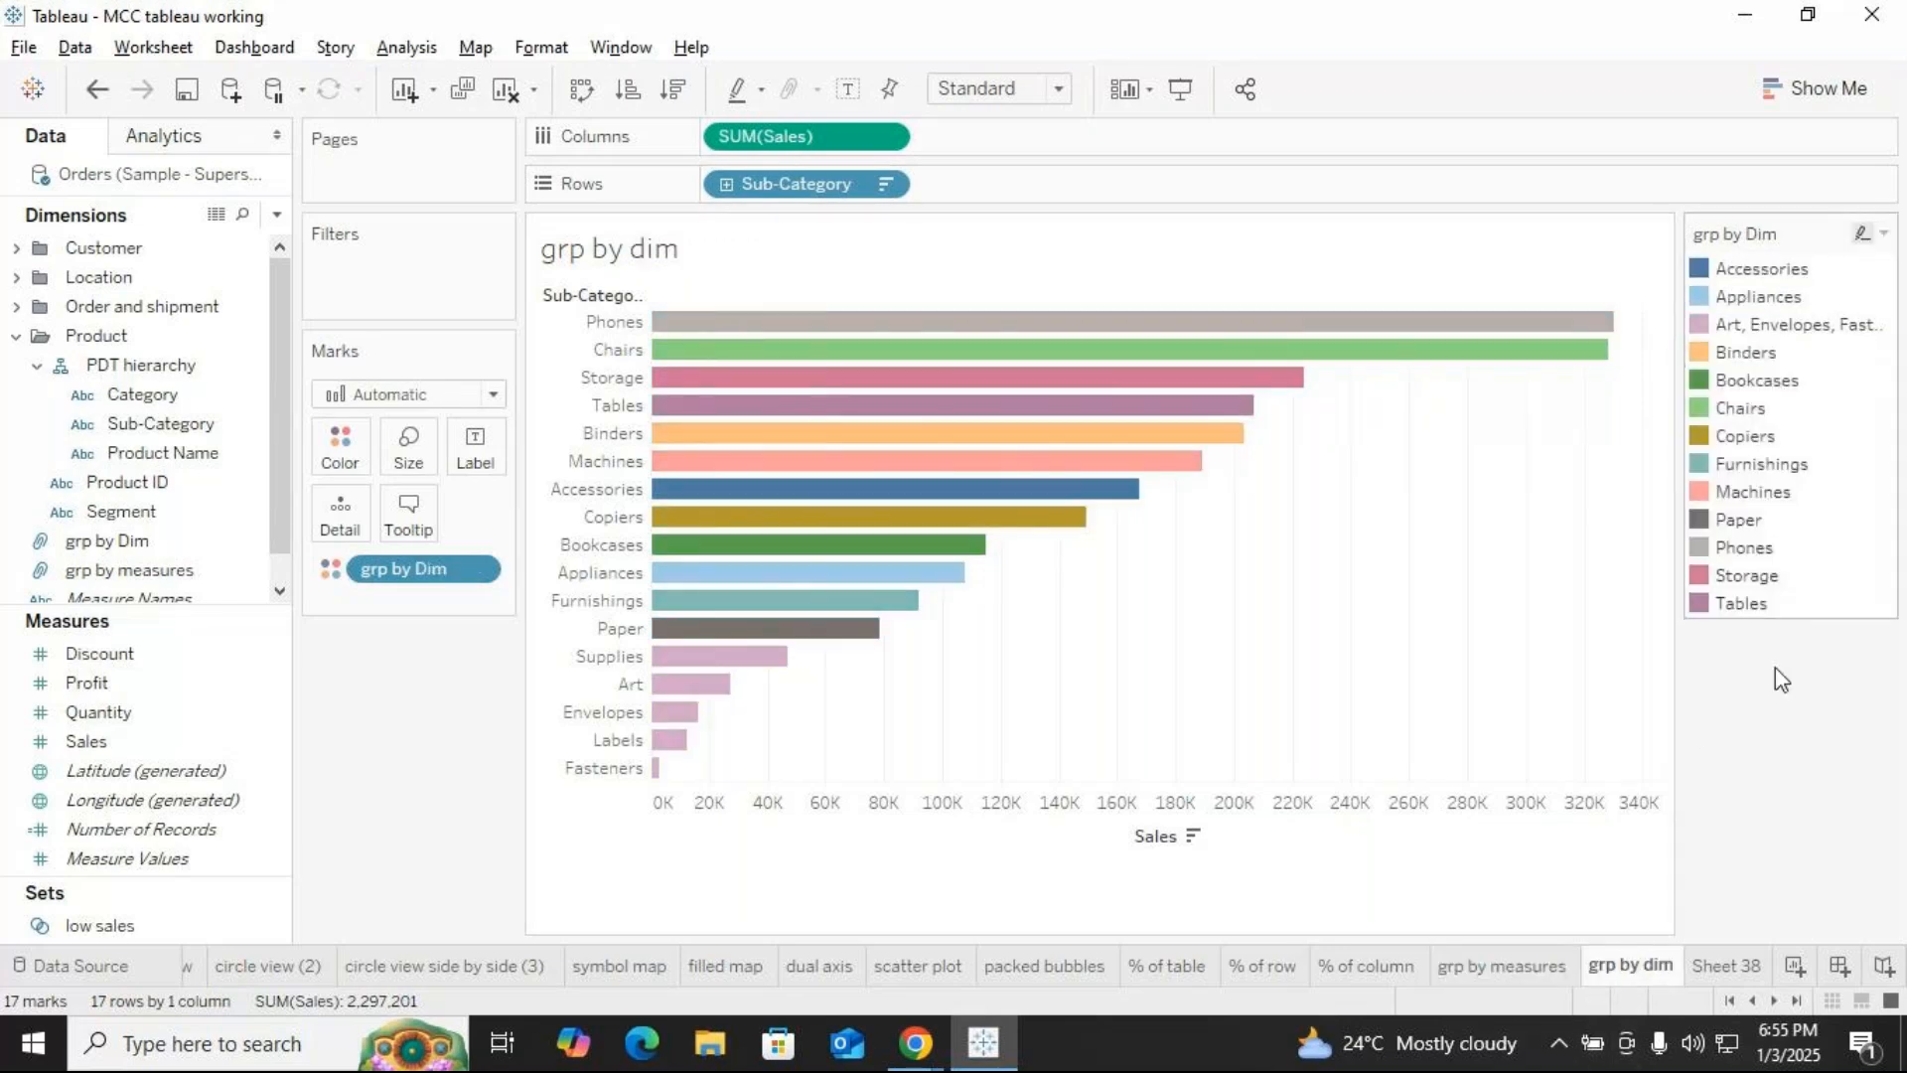
left_click(1727, 966)
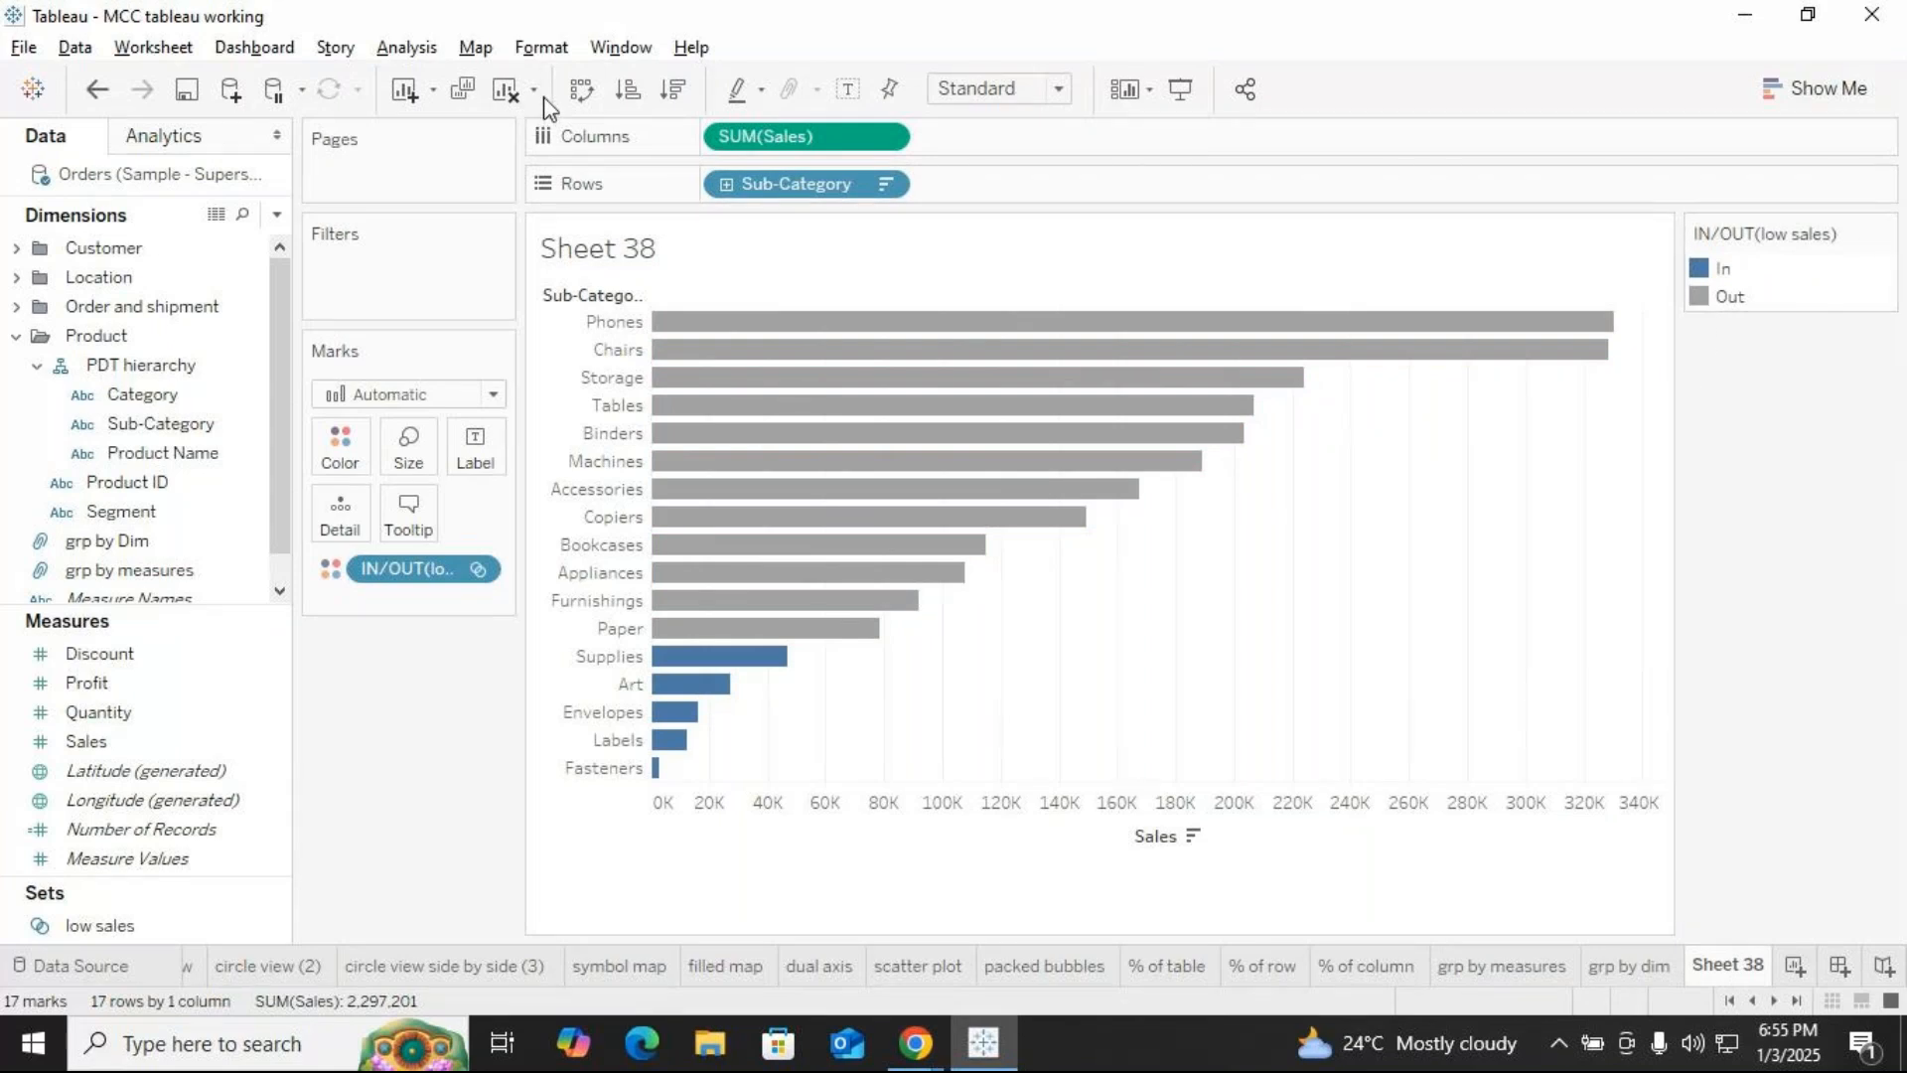
Clear Sheet 38 and rebuild the bar chart of Sales by Sub-Category, sorted in descending order
left_click(505, 92)
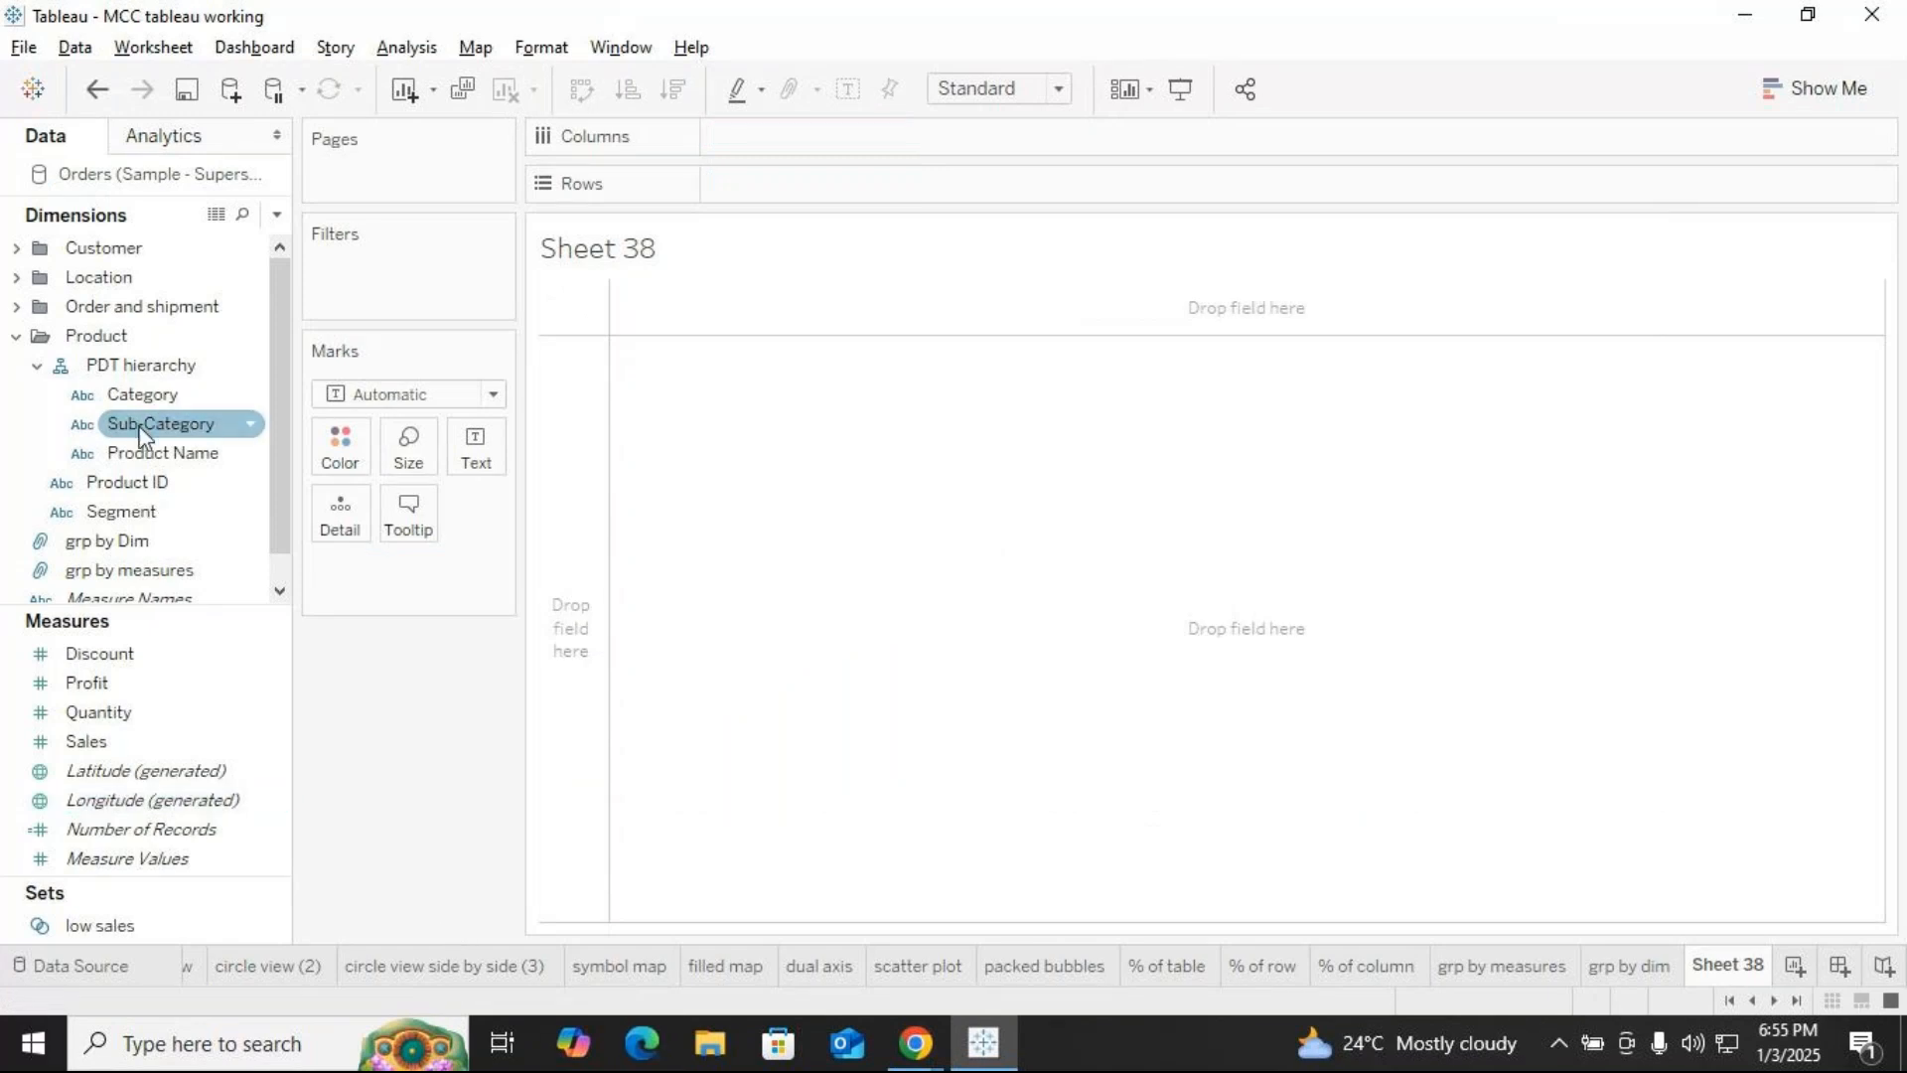
left_click_drag(145, 427, 759, 179)
left_click_drag(83, 741, 727, 139)
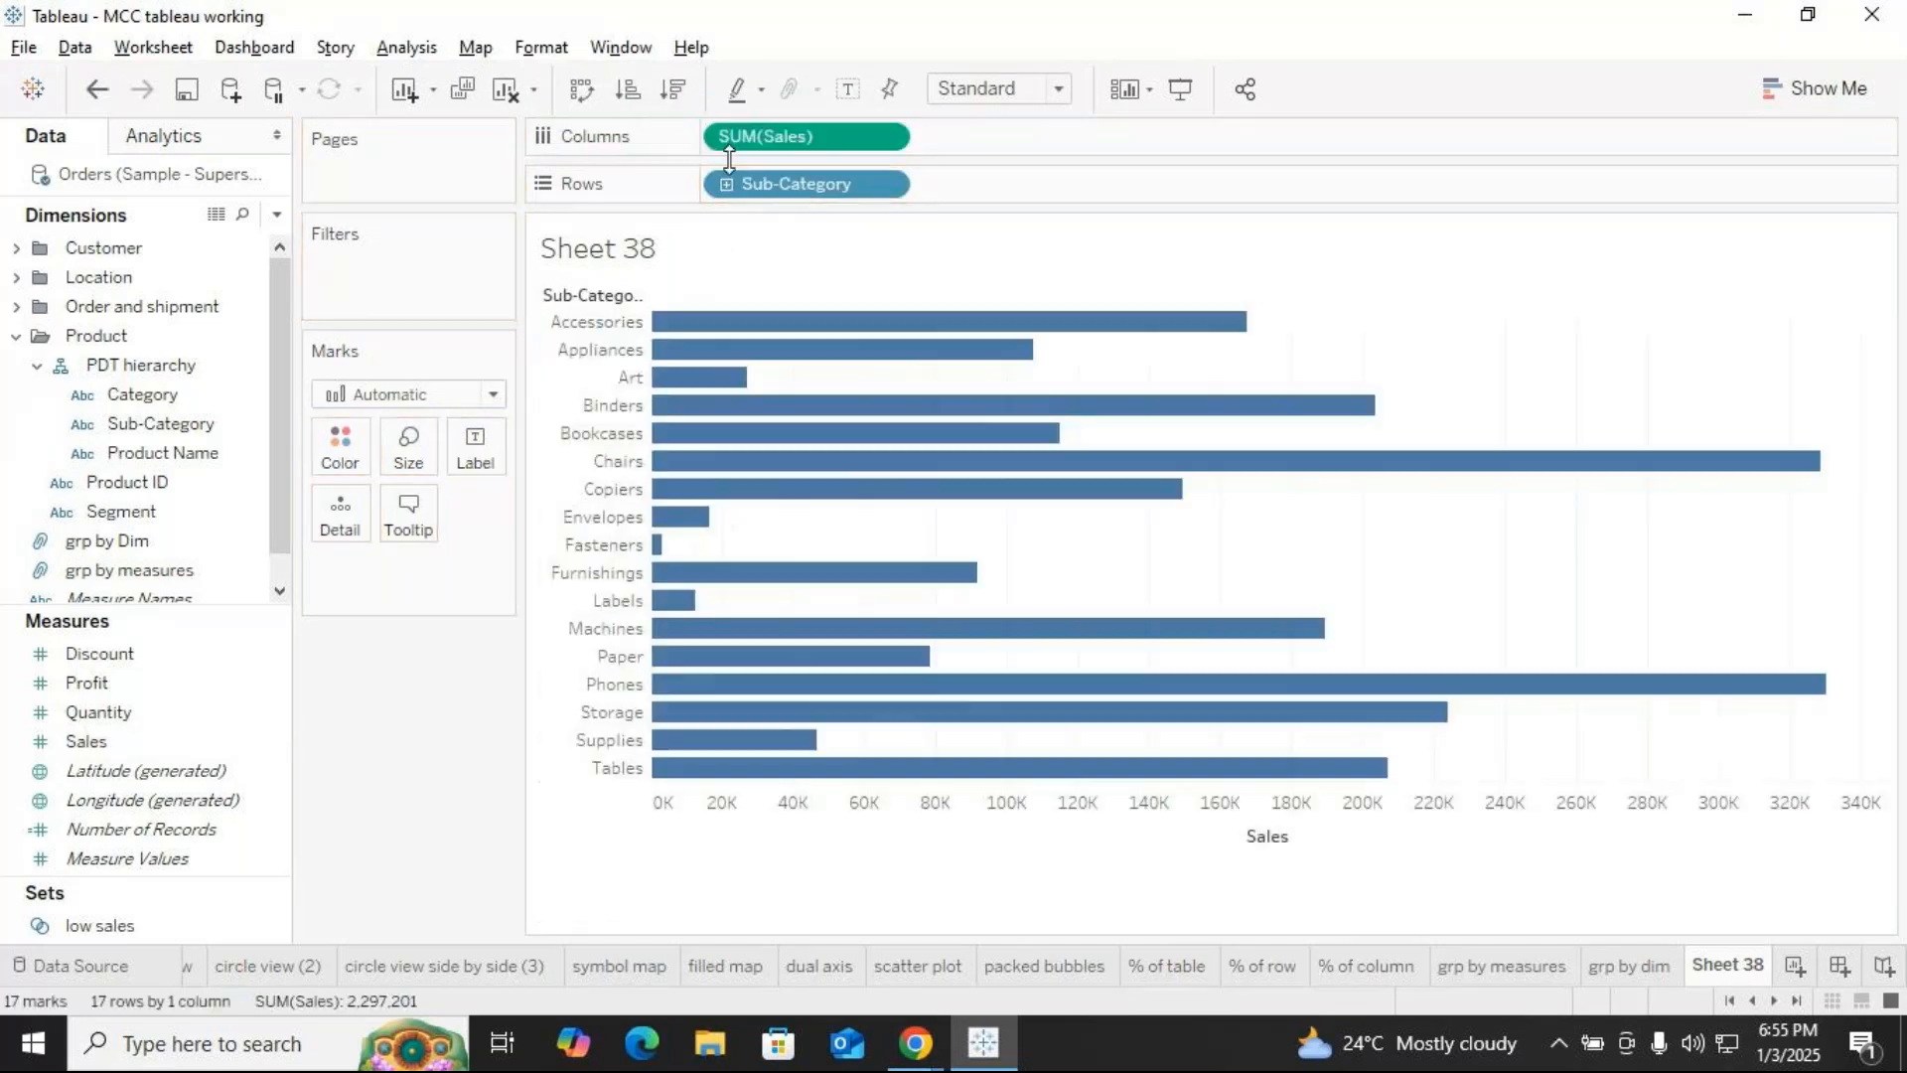
left_click(674, 88)
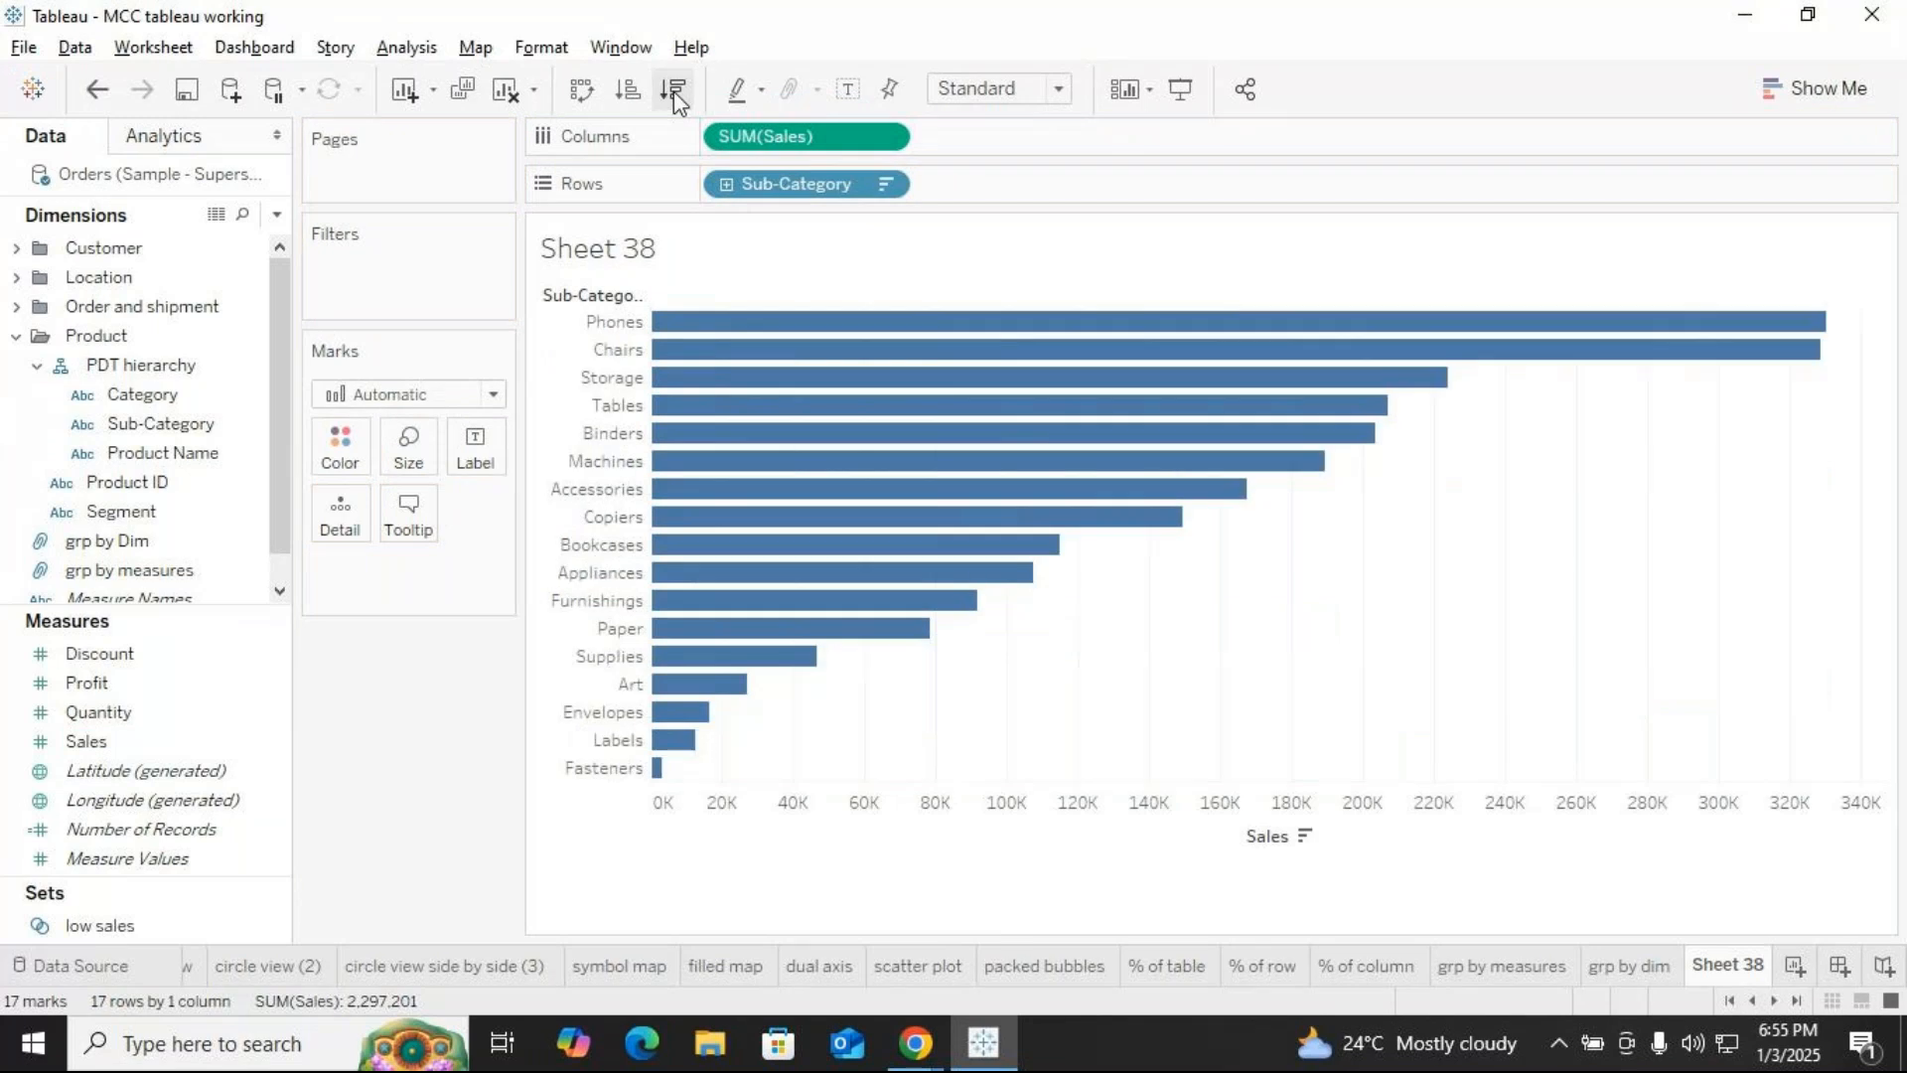
Select the Fasteners, Labels, Envelopes, Art, Supplies and Paper bars together
left_click(658, 769)
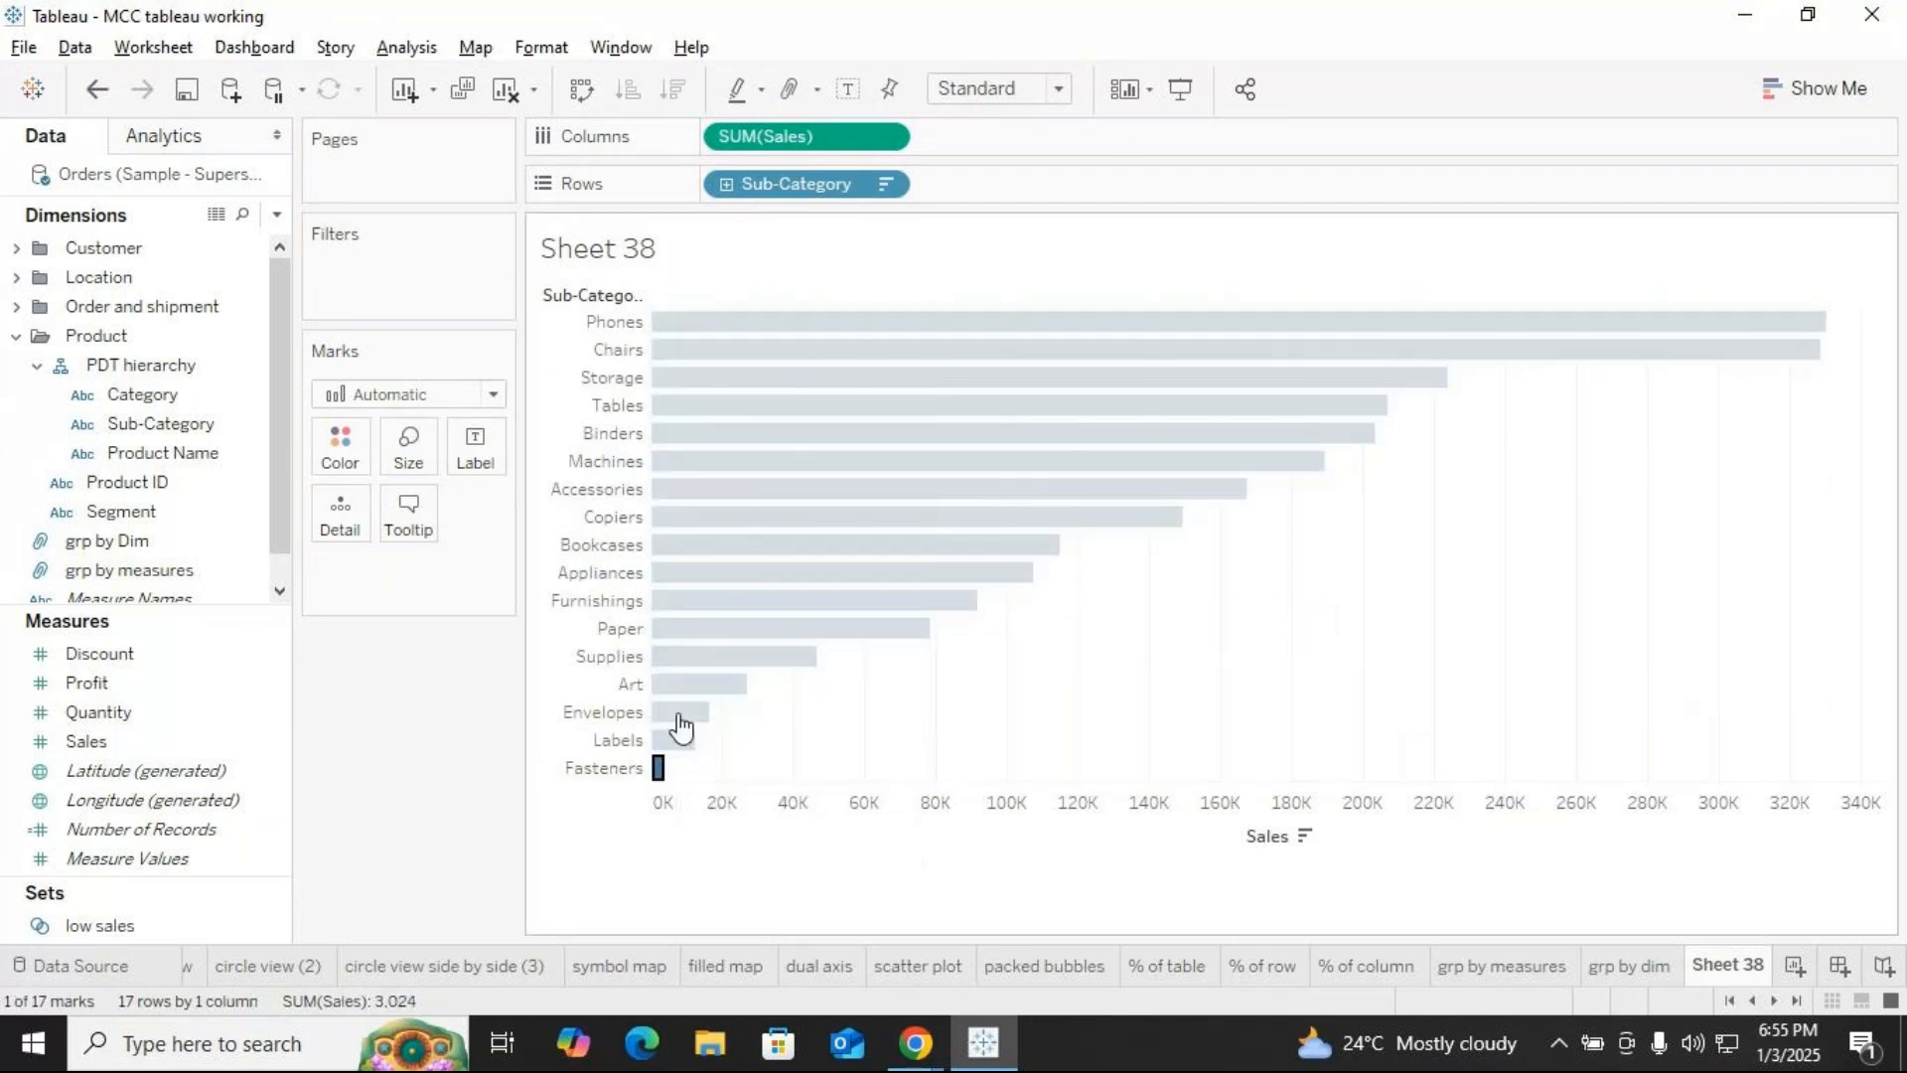
left_click(666, 741, "ctrl")
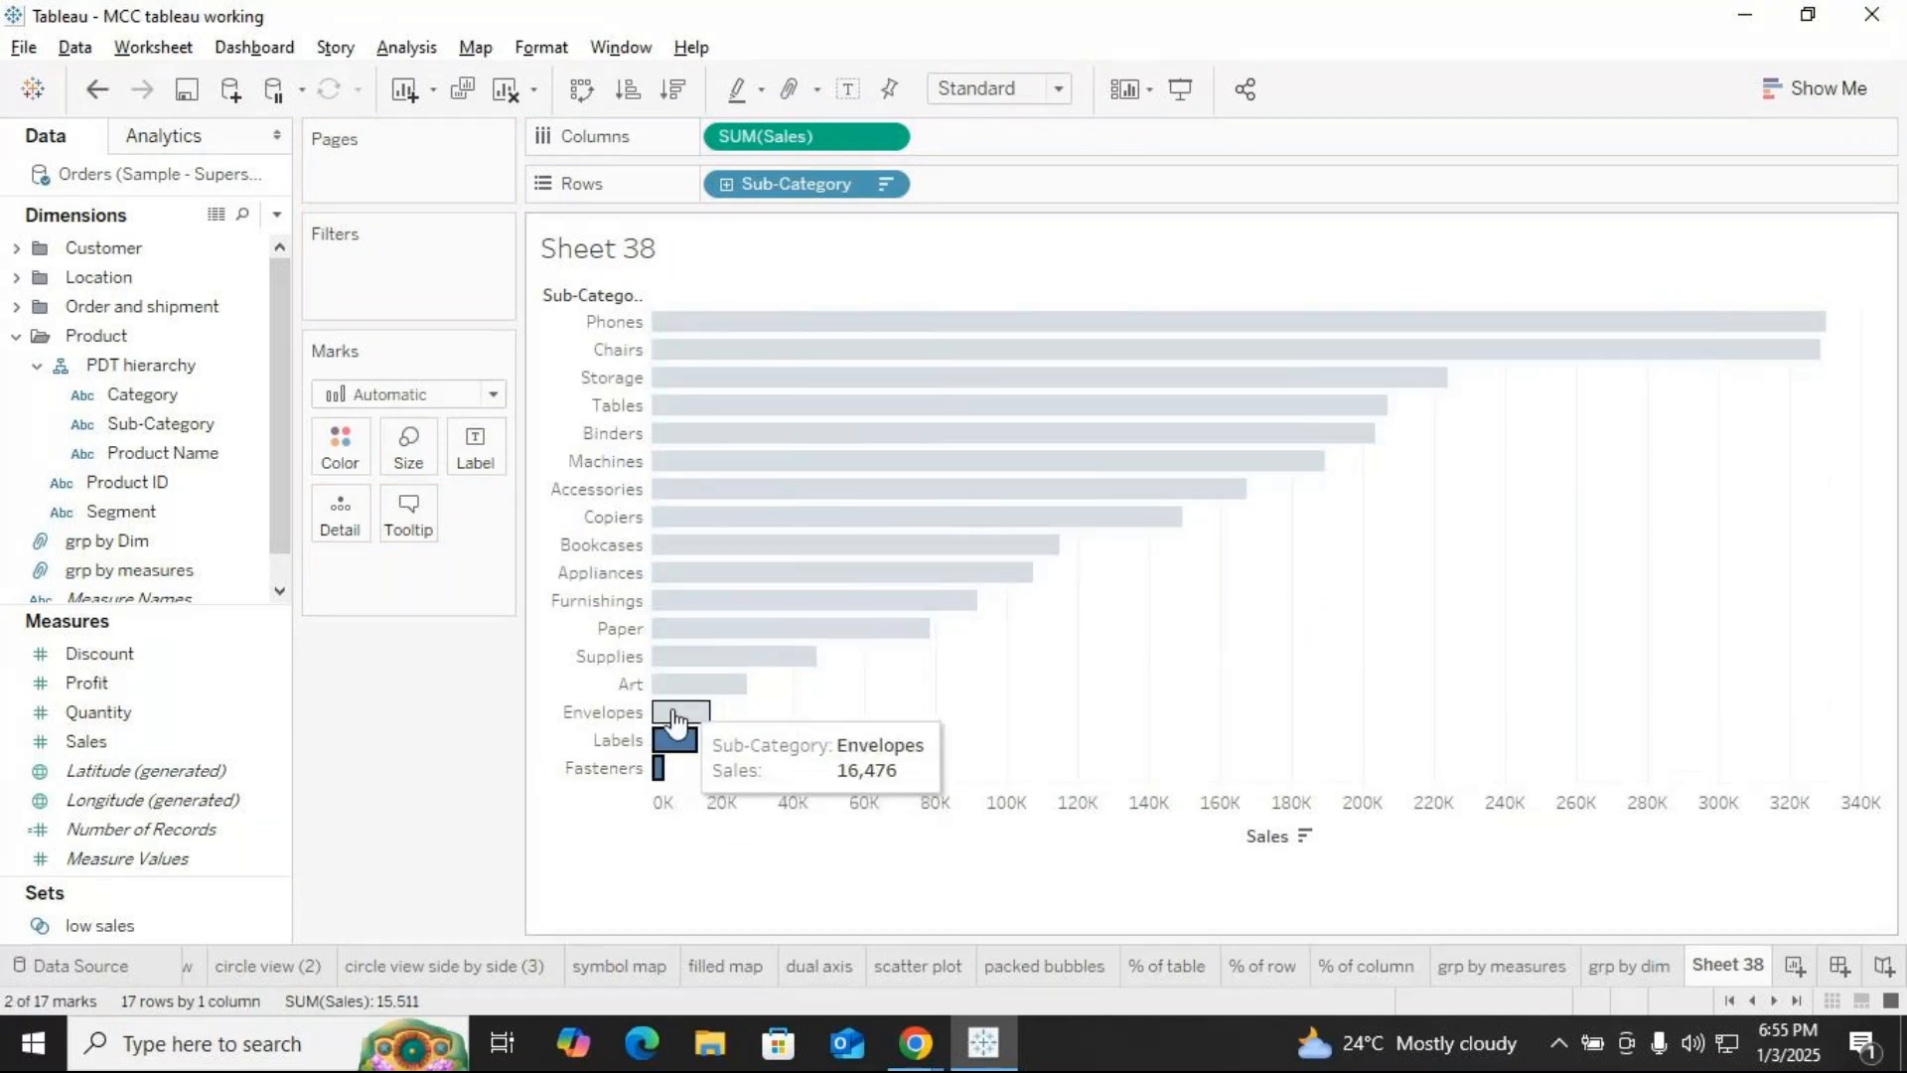
left_click(677, 713, "ctrl")
left_click(690, 685, "ctrl")
left_click(703, 658, "ctrl")
left_click(711, 633, "ctrl")
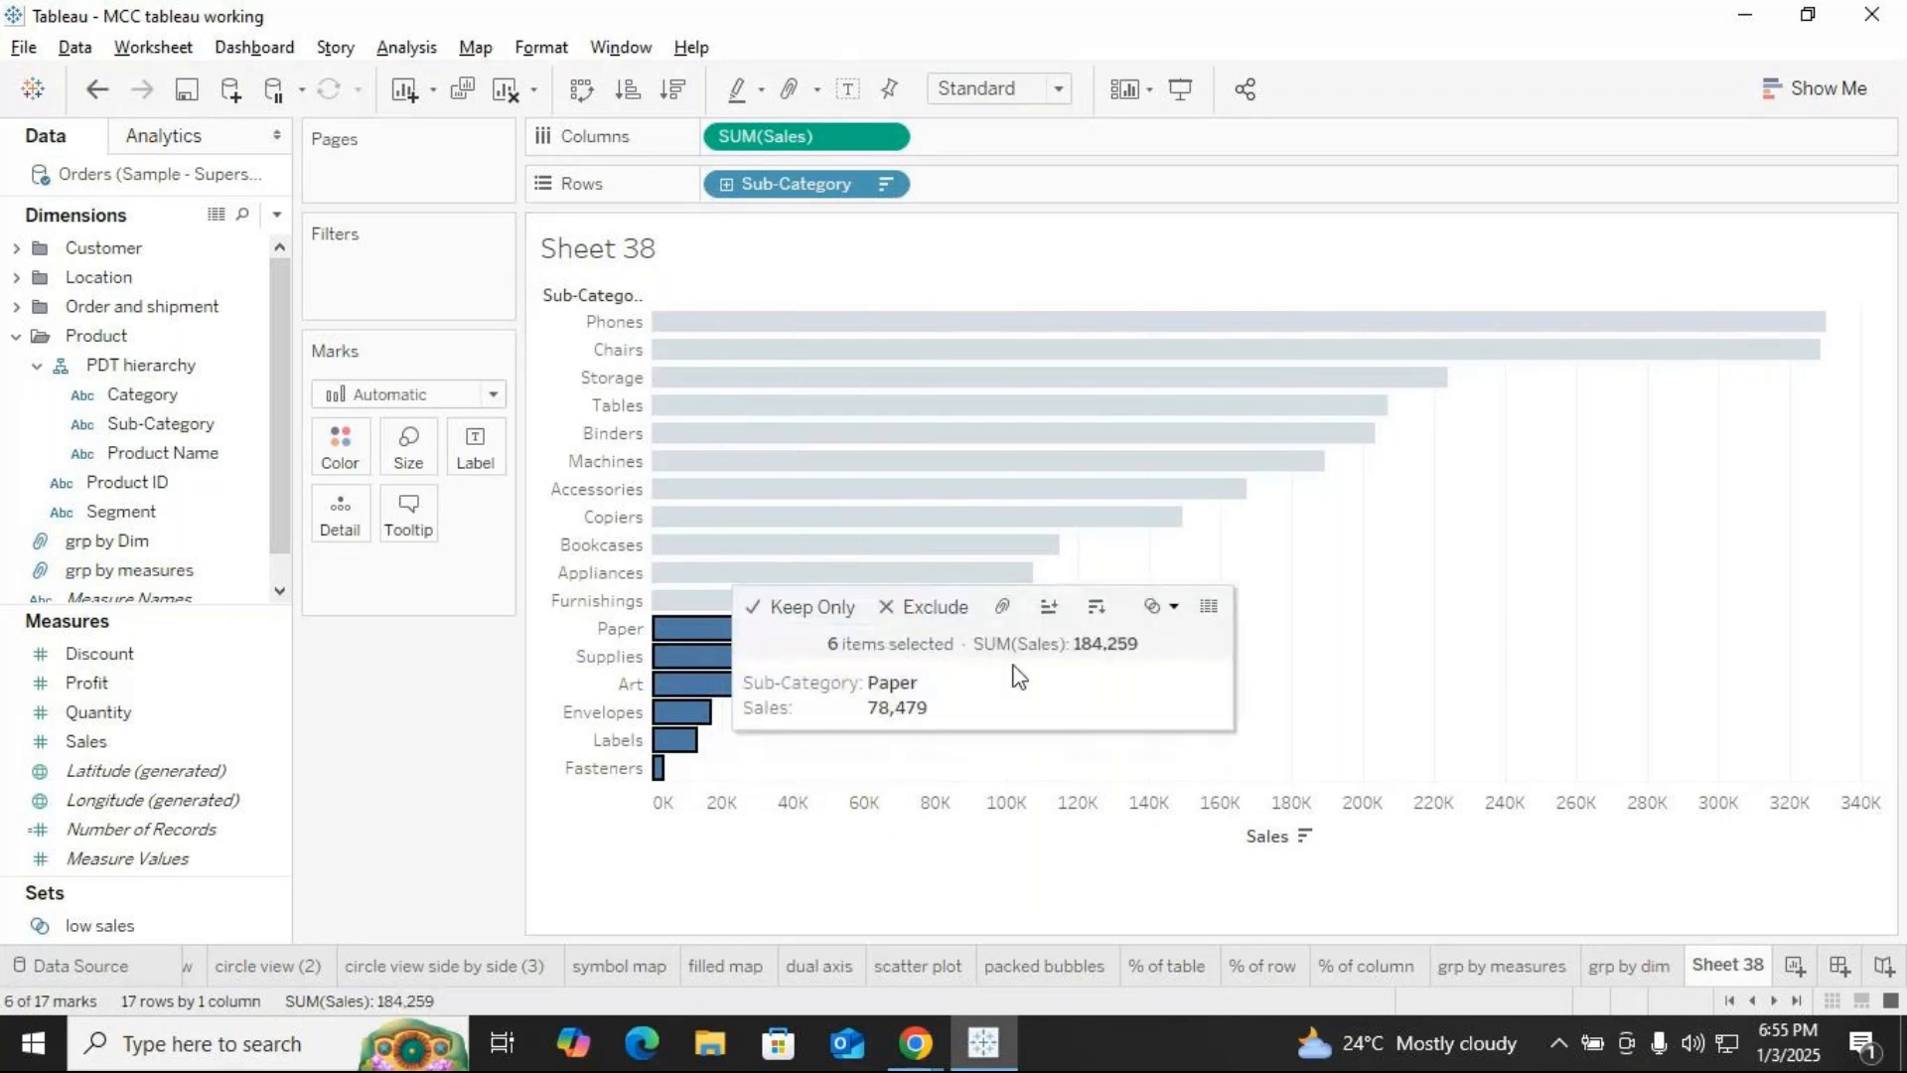
left_click(1175, 608)
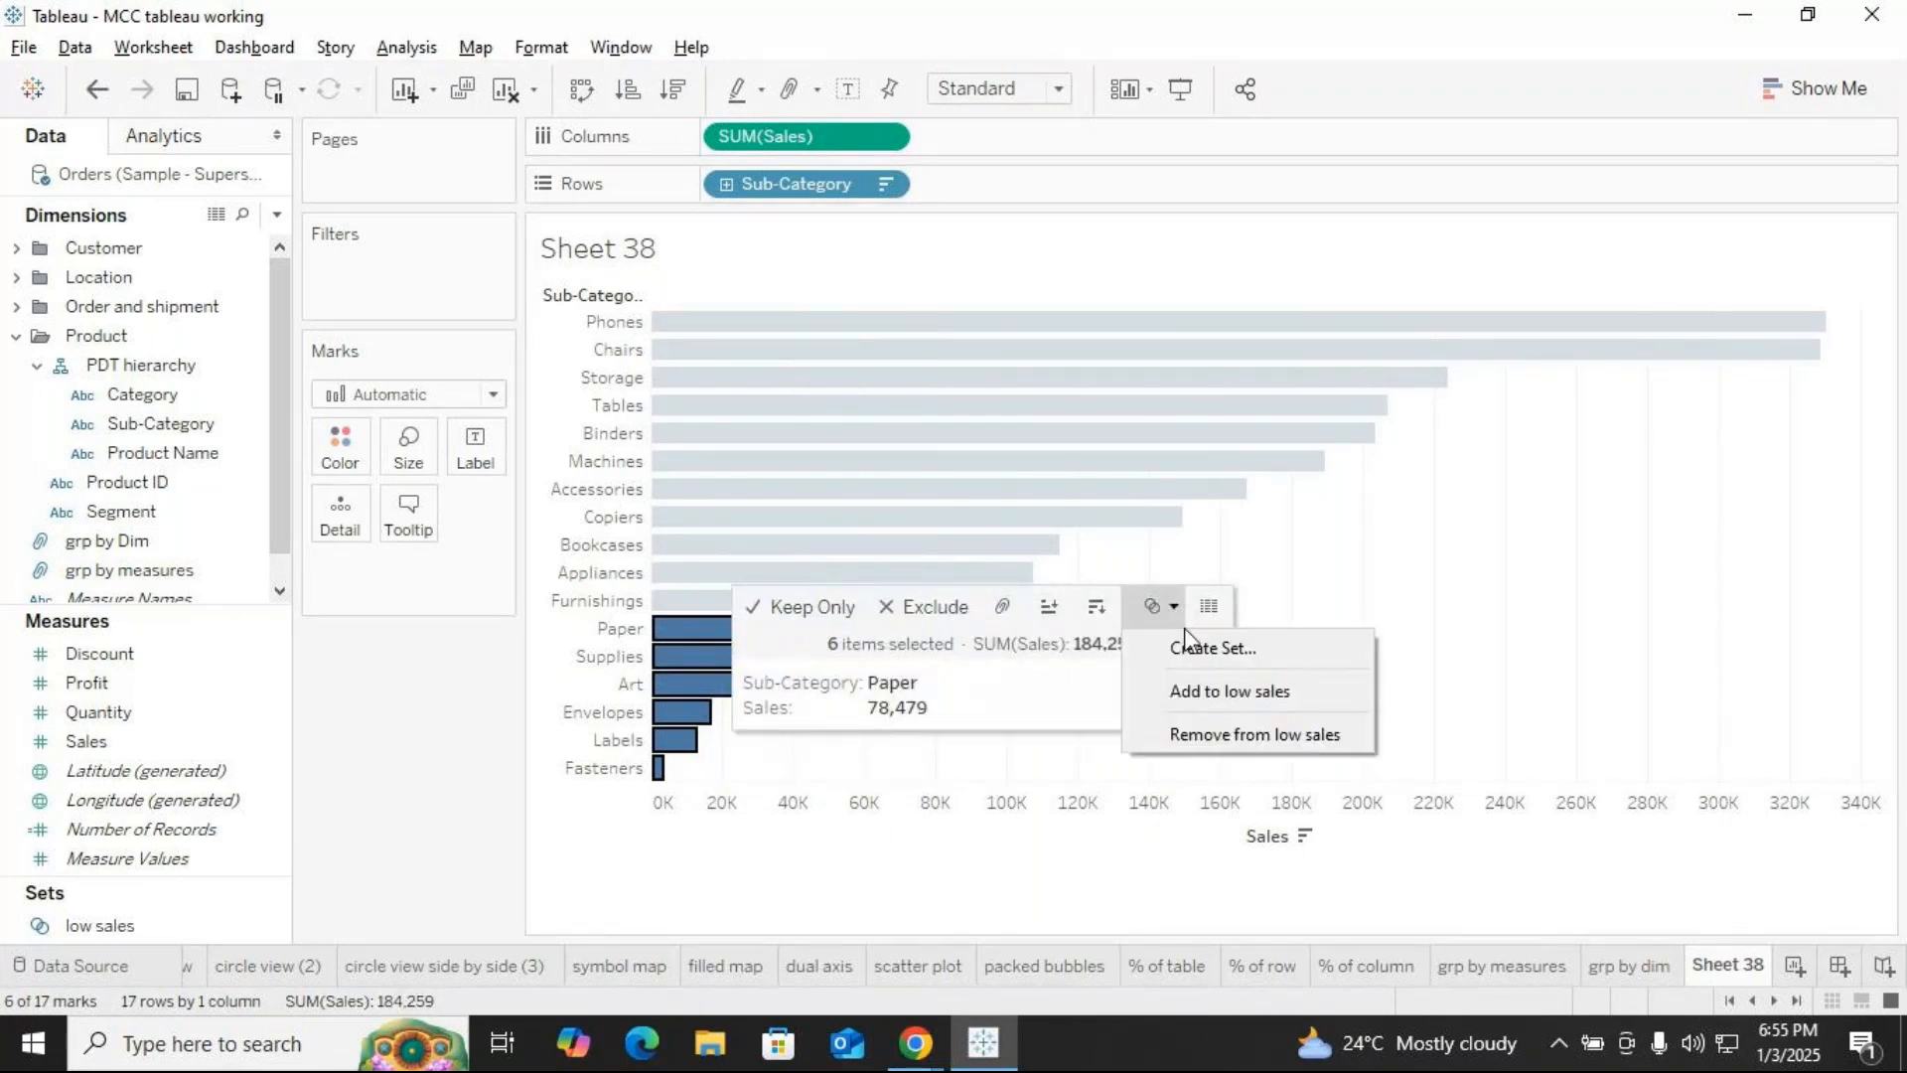
left_click(1213, 649)
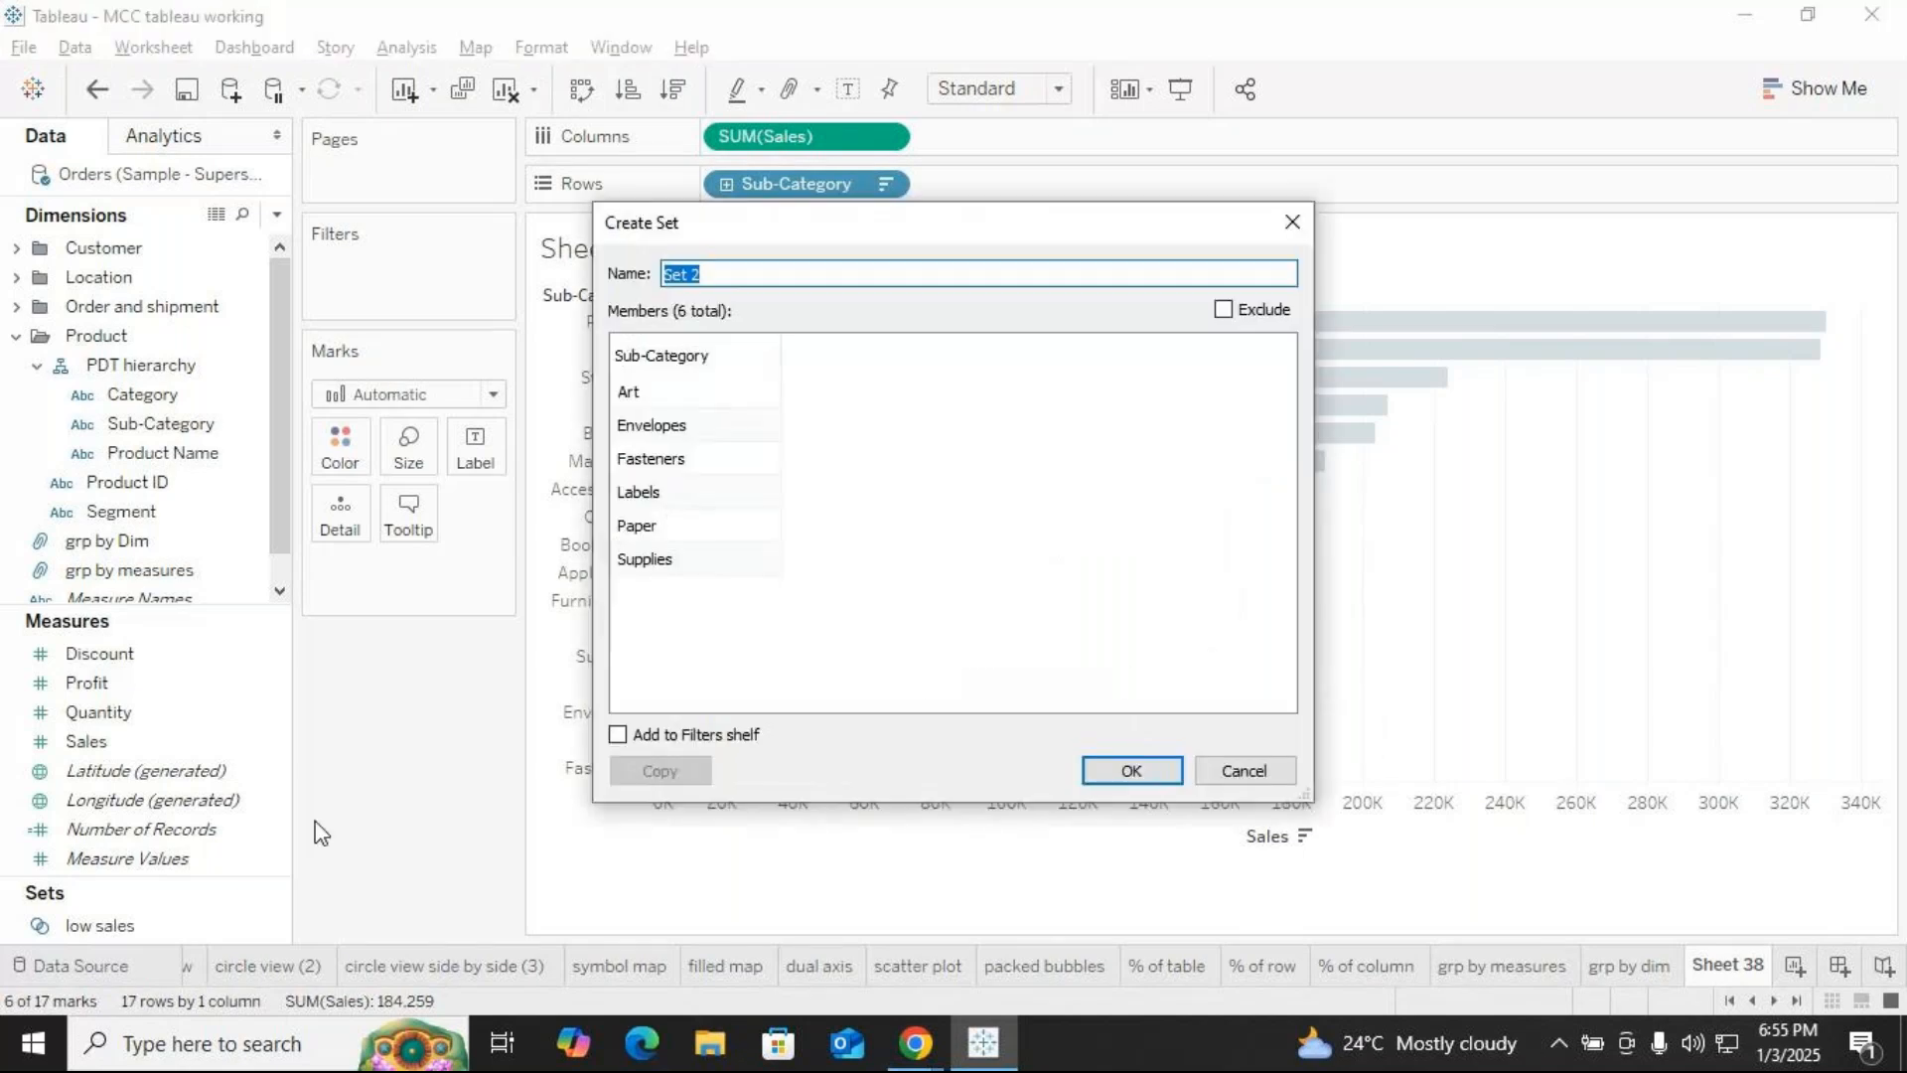
left_click_drag(733, 277, 557, 249)
key("Escape")
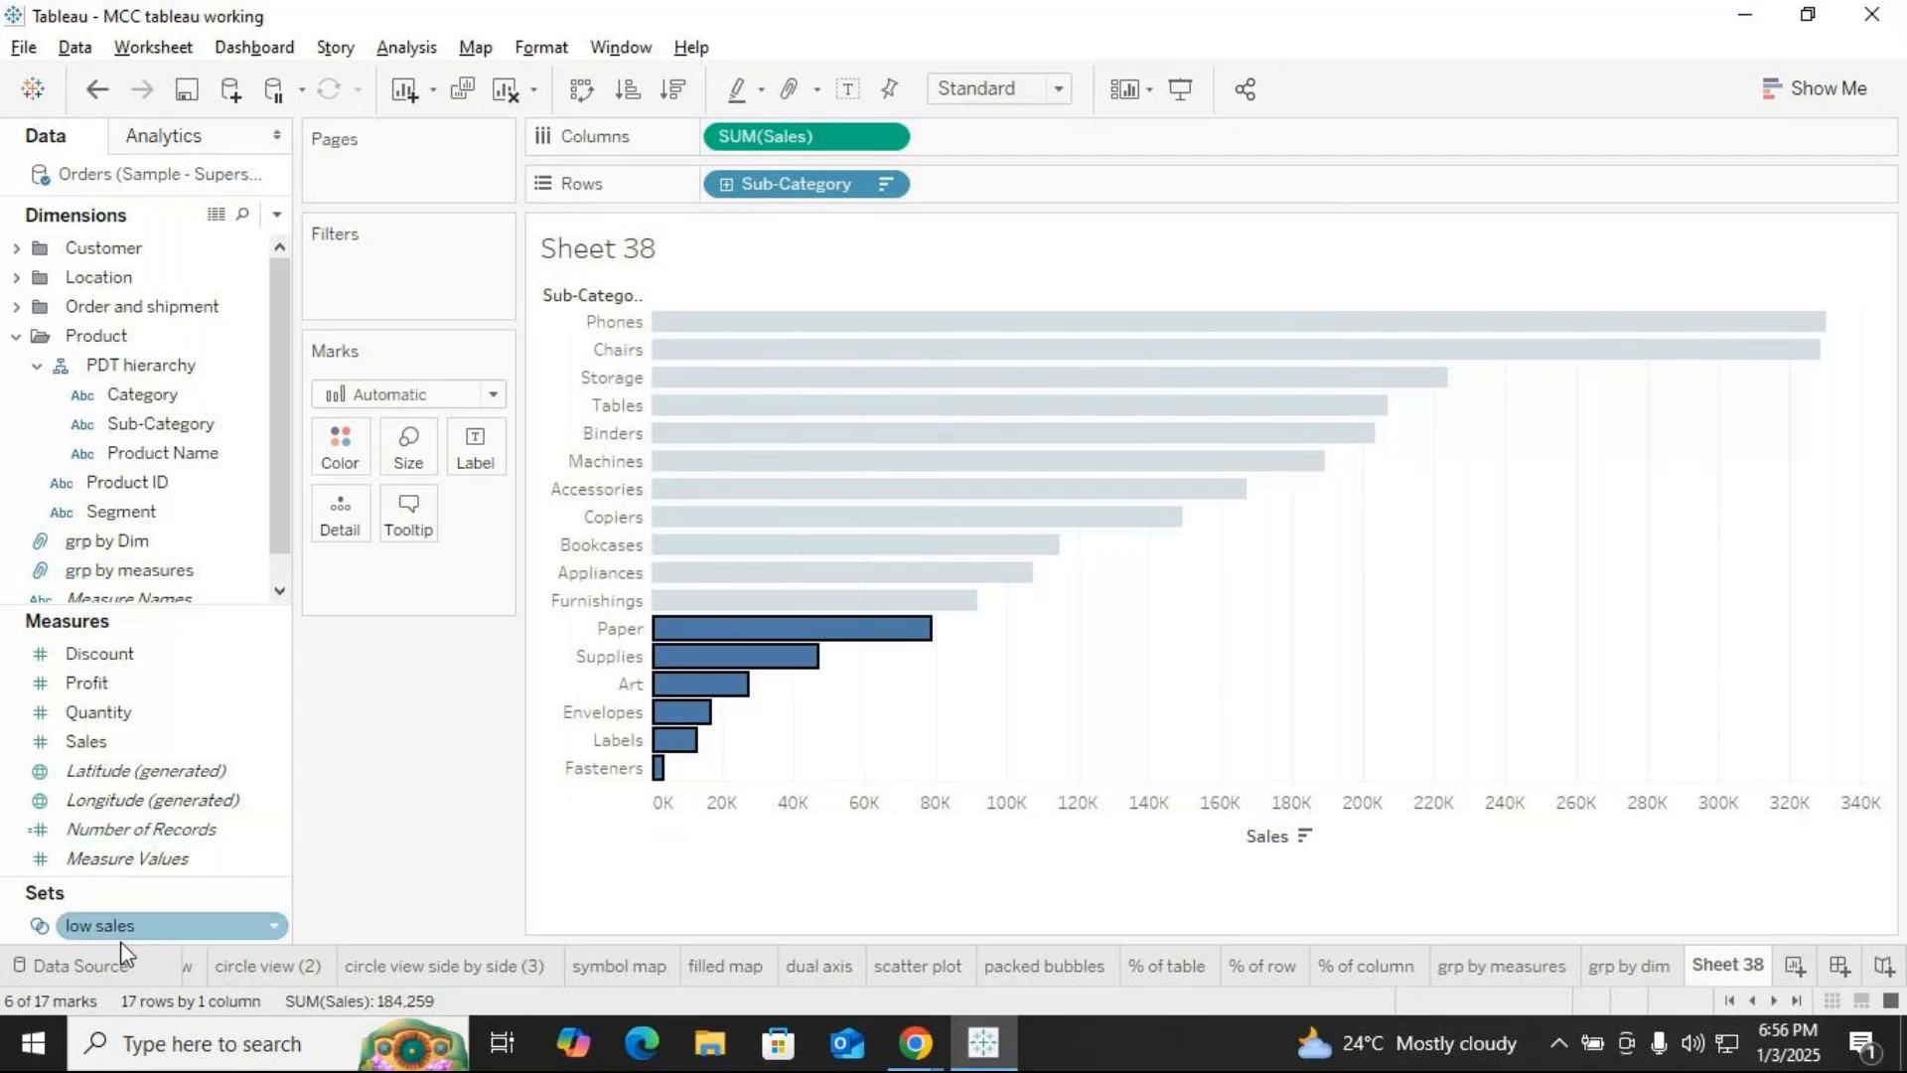
Clear the bar selection and color the bars by the low sales set
left_click(700, 637, "ctrl")
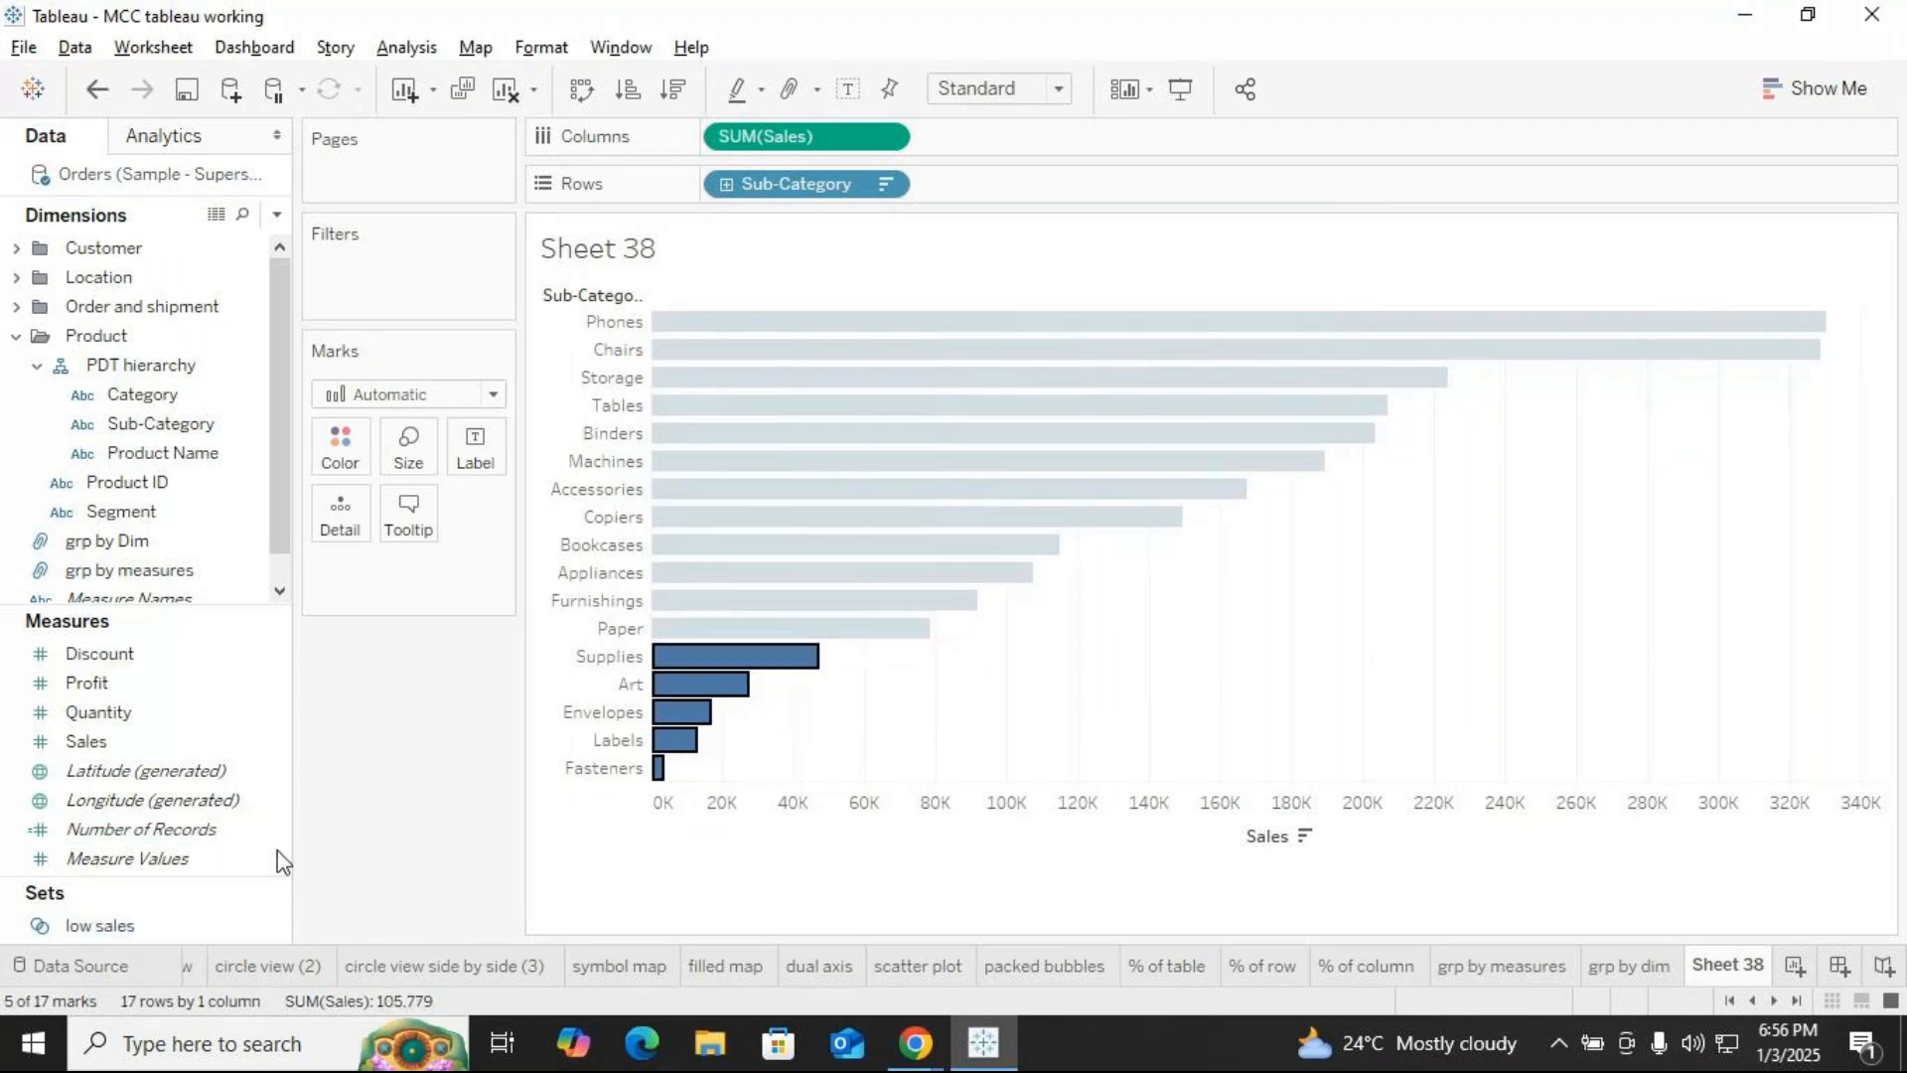
left_click(103, 928)
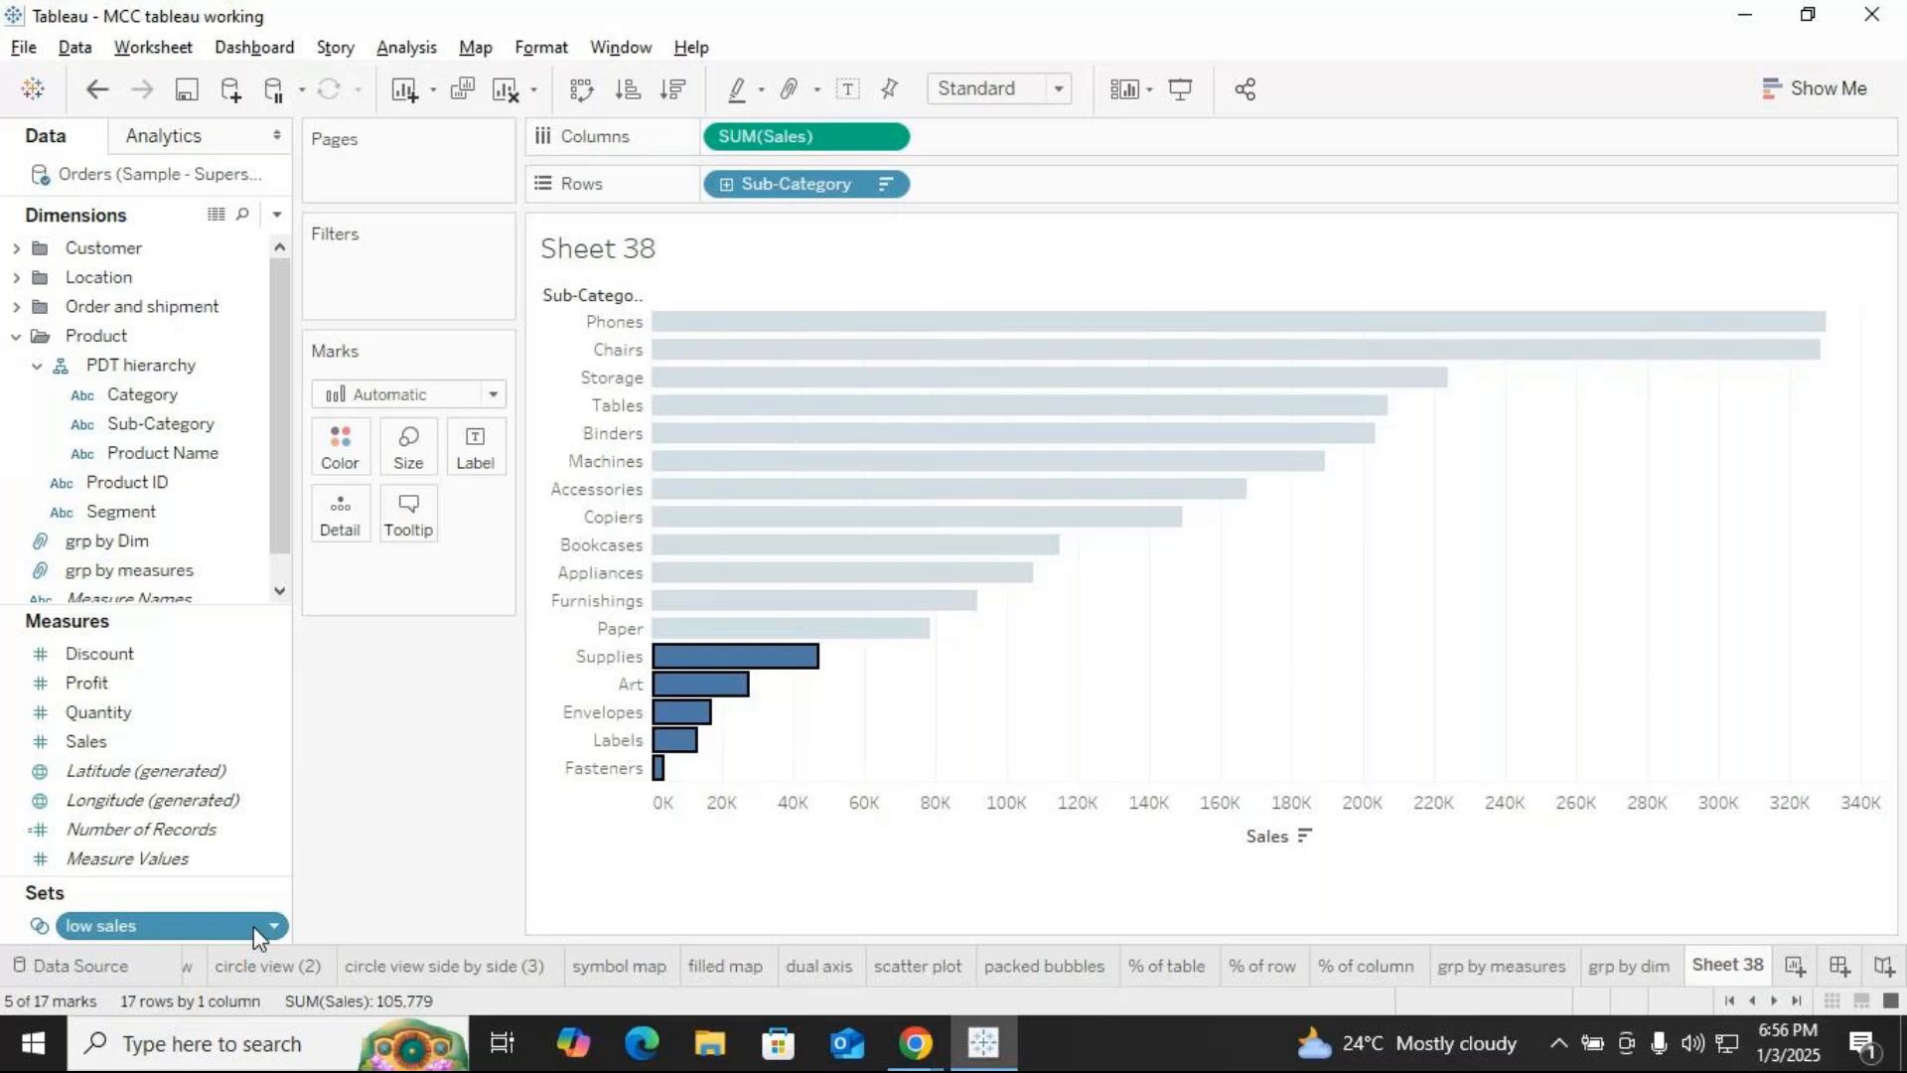
left_click(457, 797)
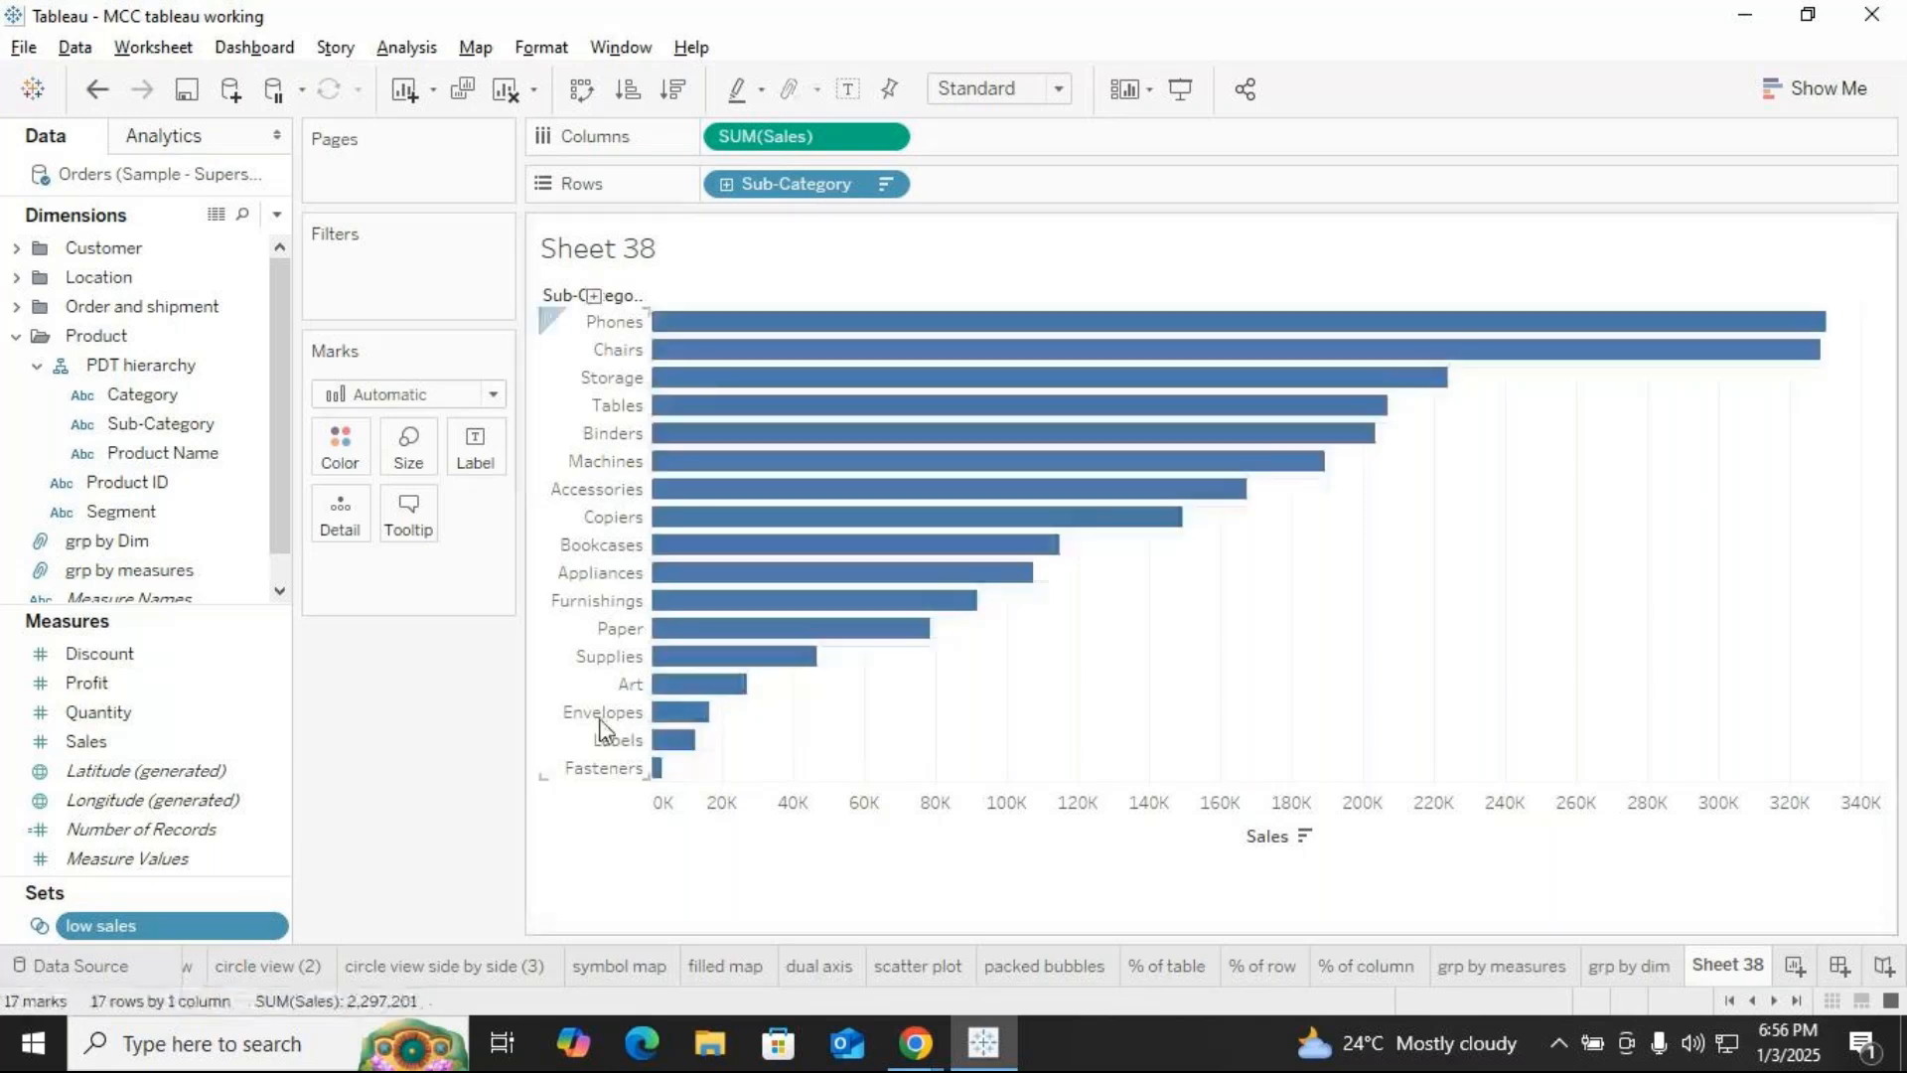
left_click_drag(94, 925, 338, 445)
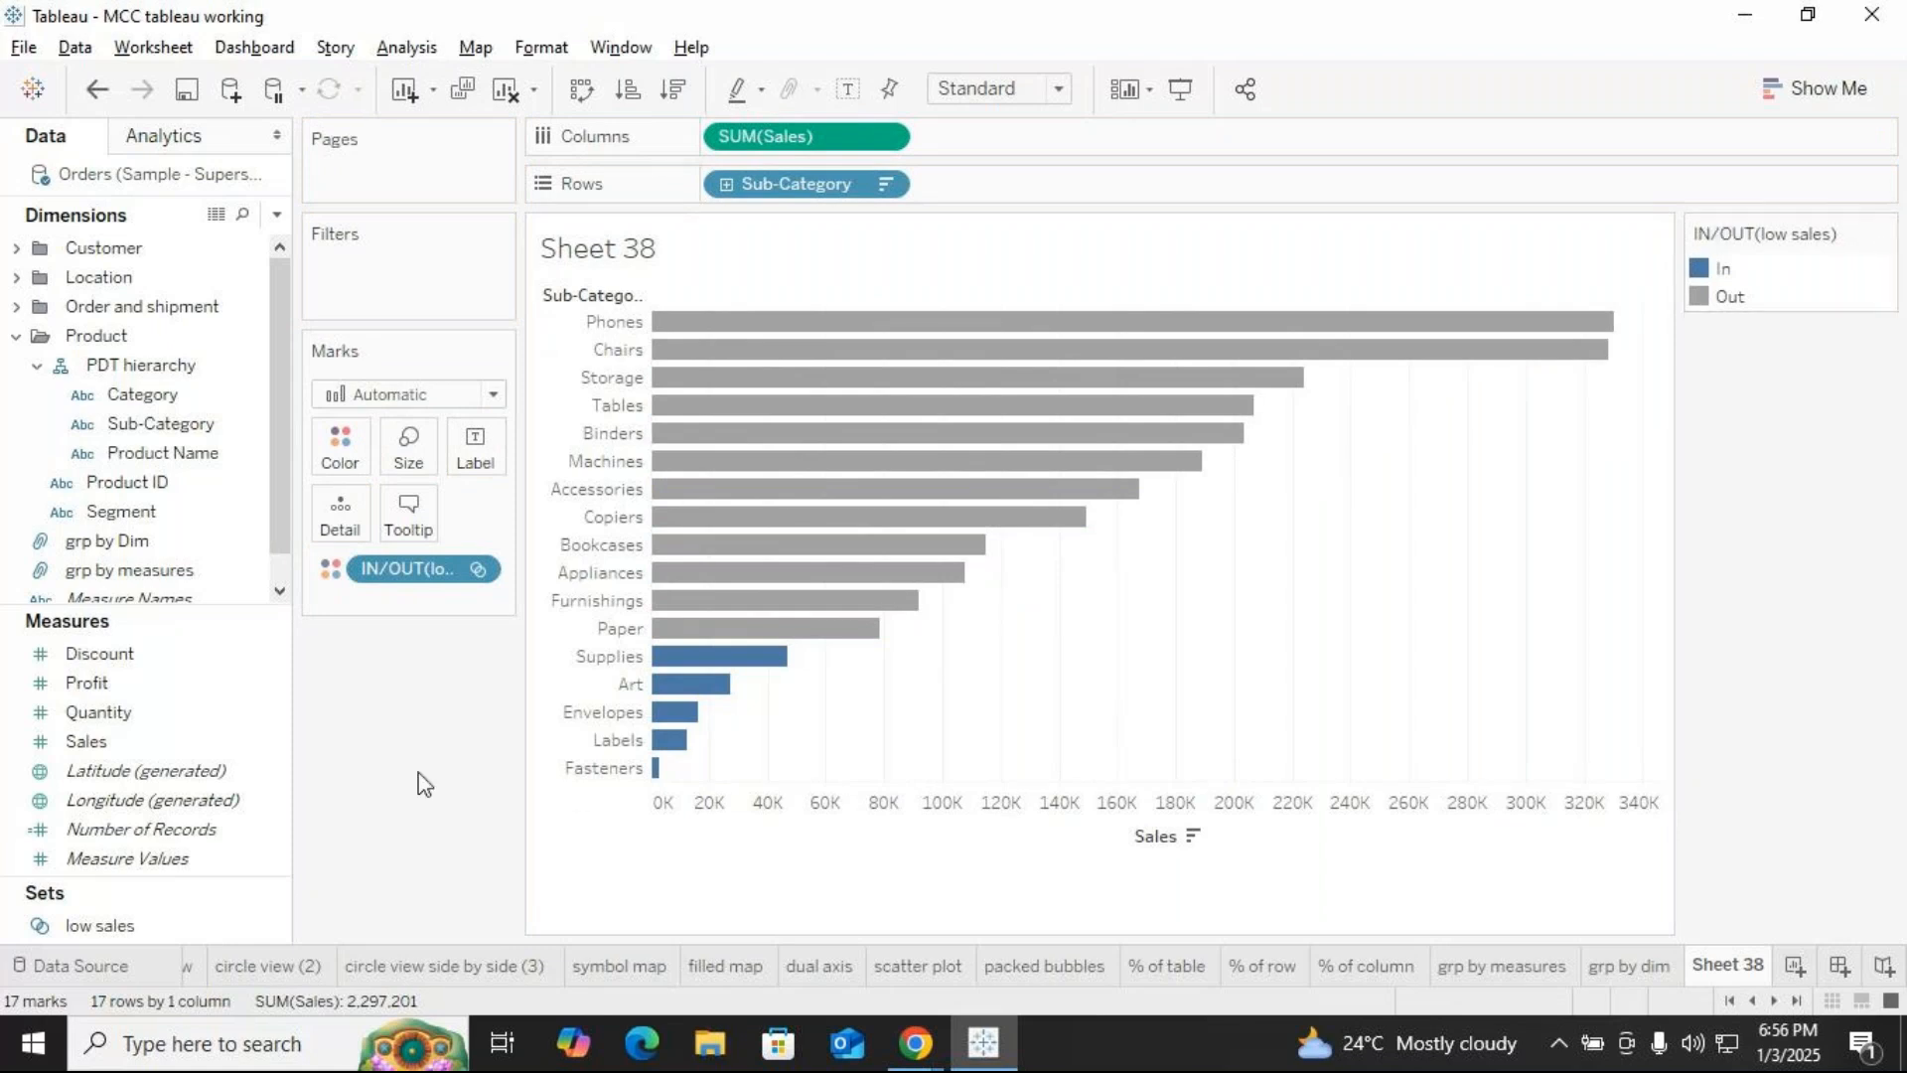
Filter the sheet by the low sales set with all its members selected
left_click_drag(109, 929, 369, 276)
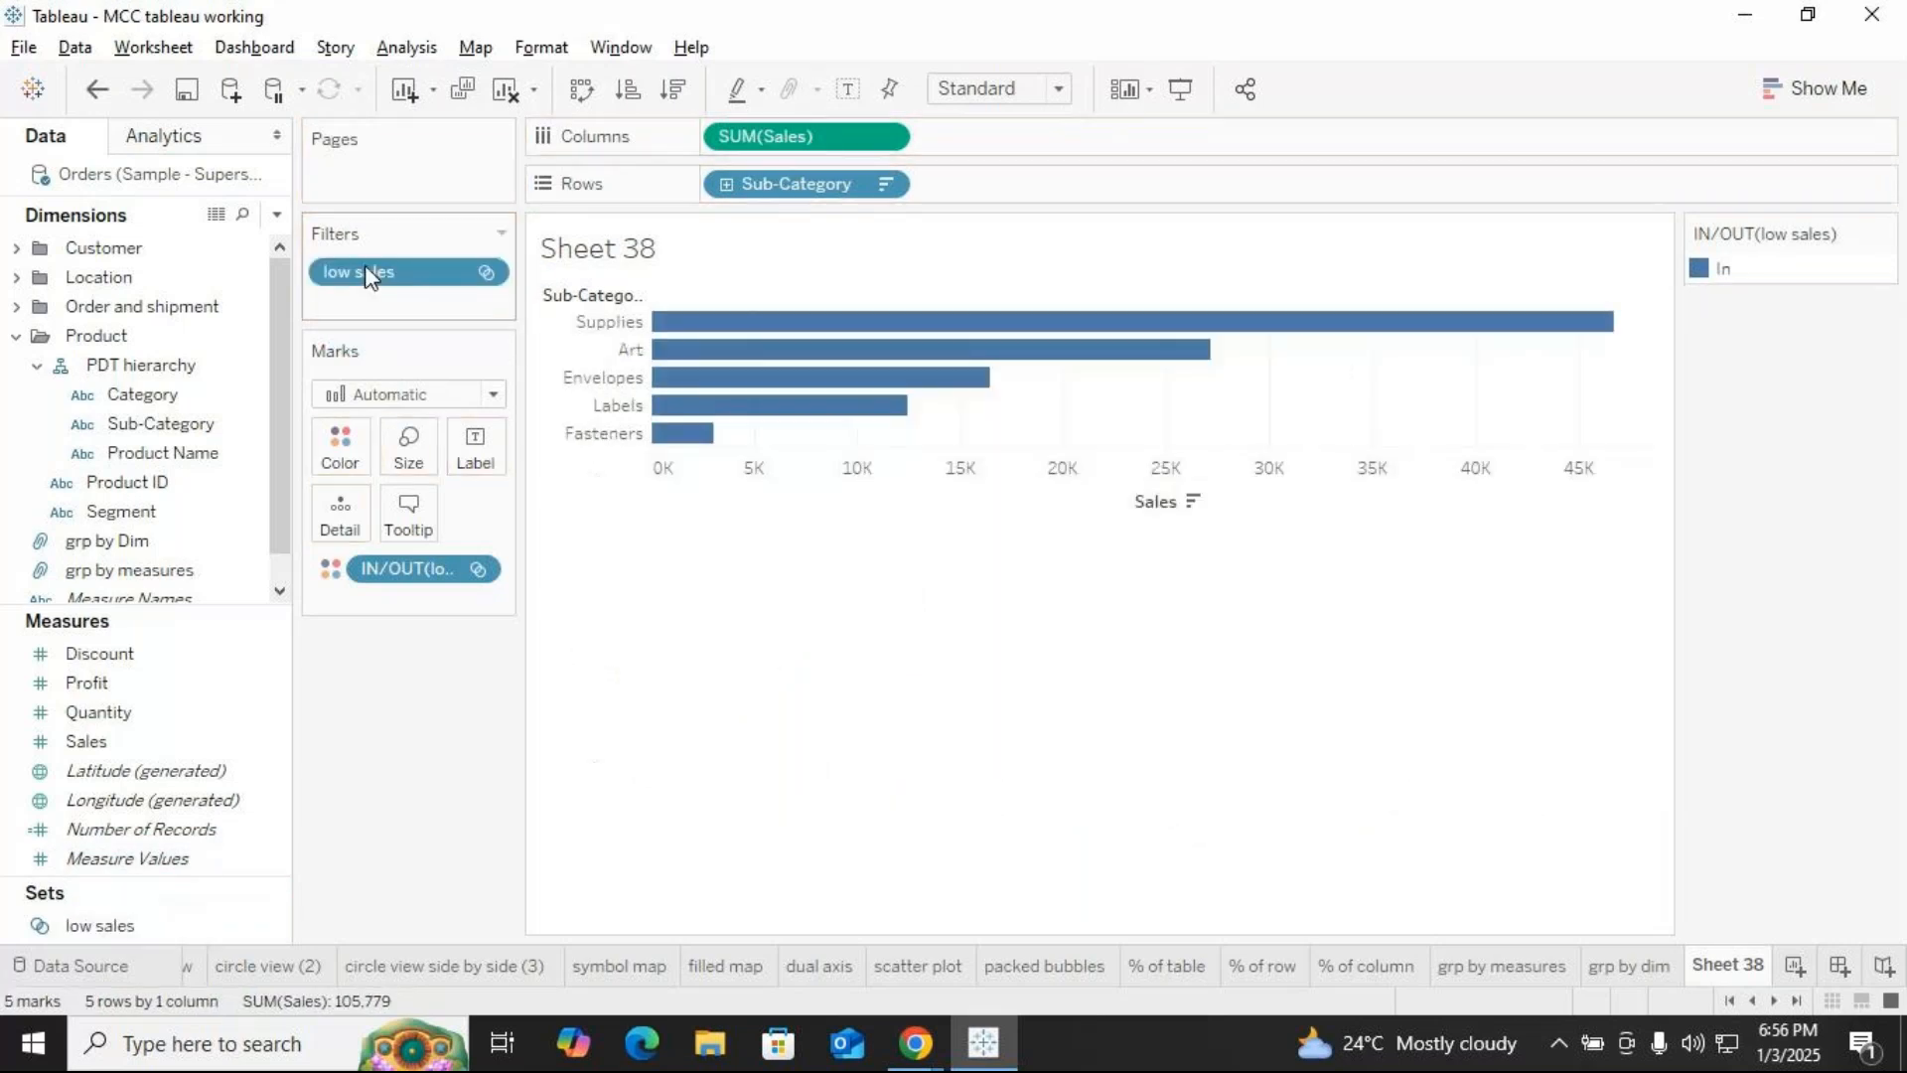
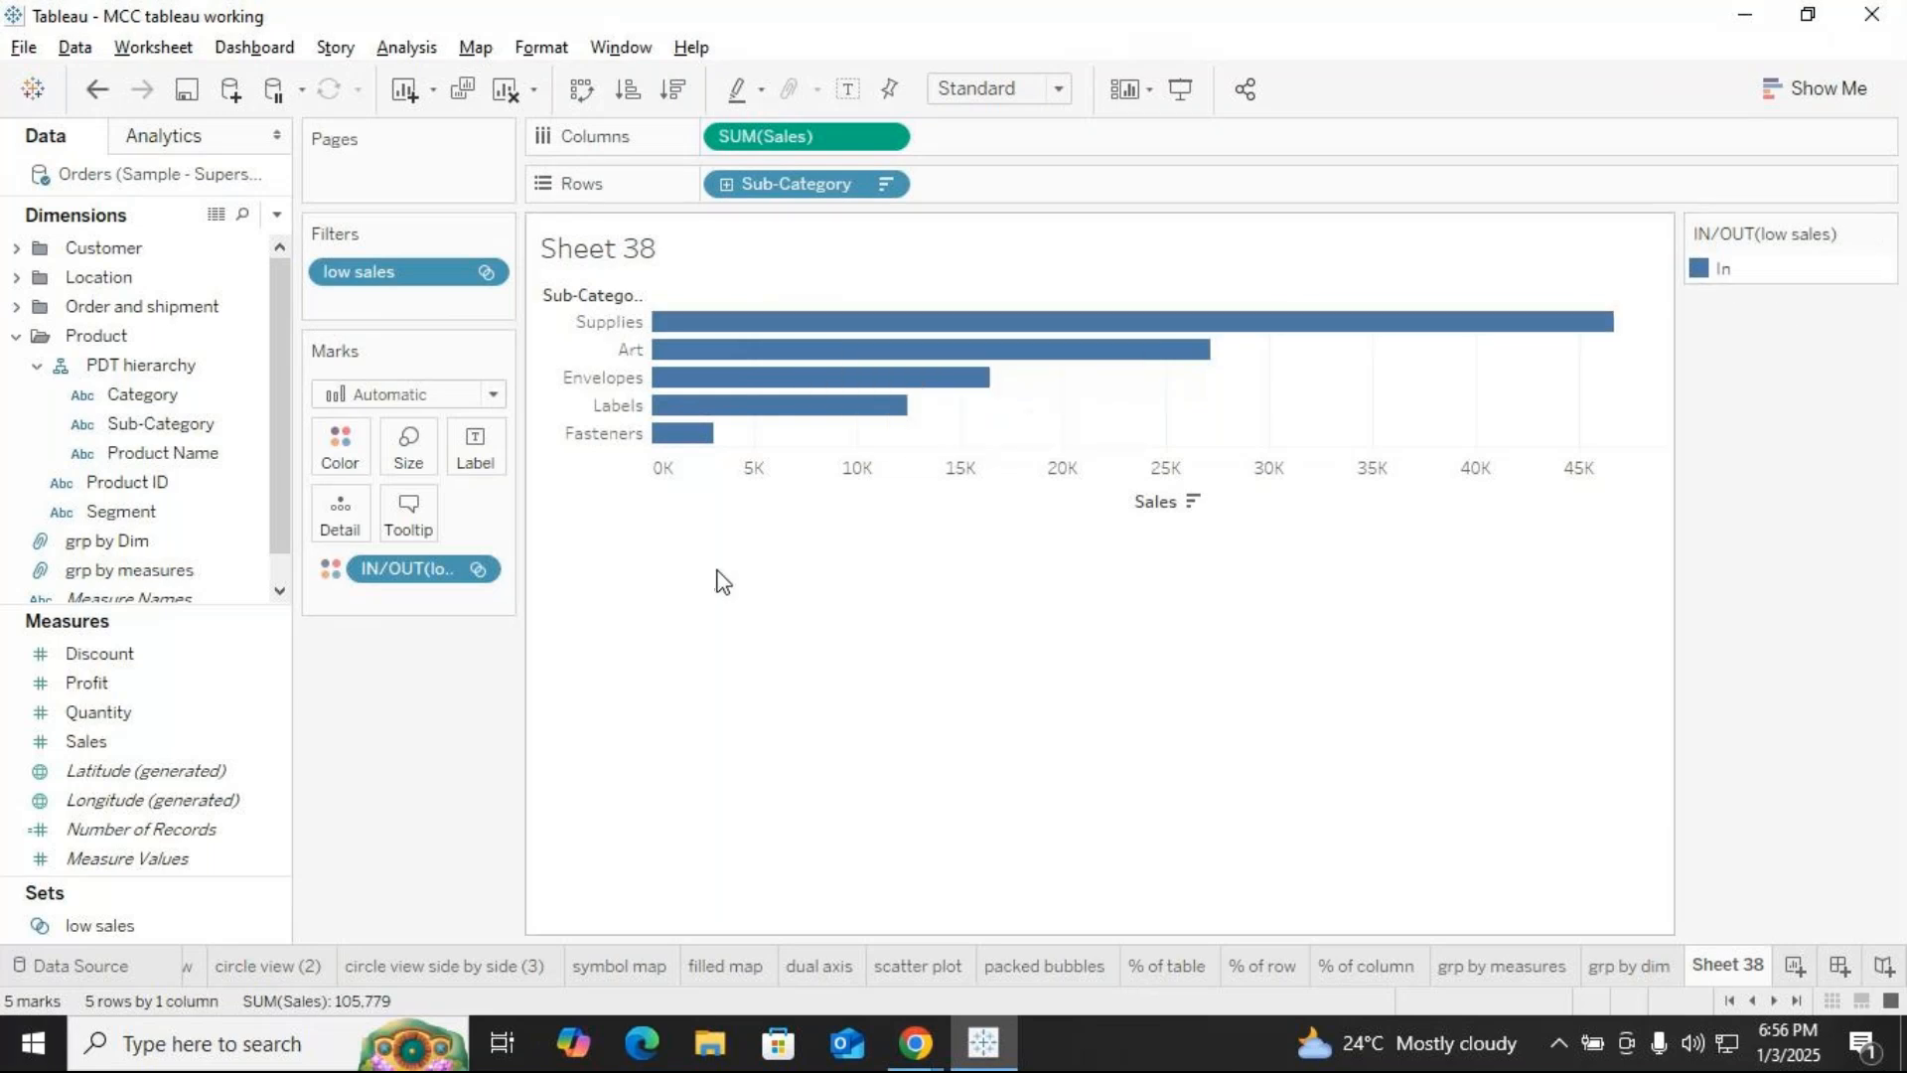
left_click(486, 273)
left_click(398, 307)
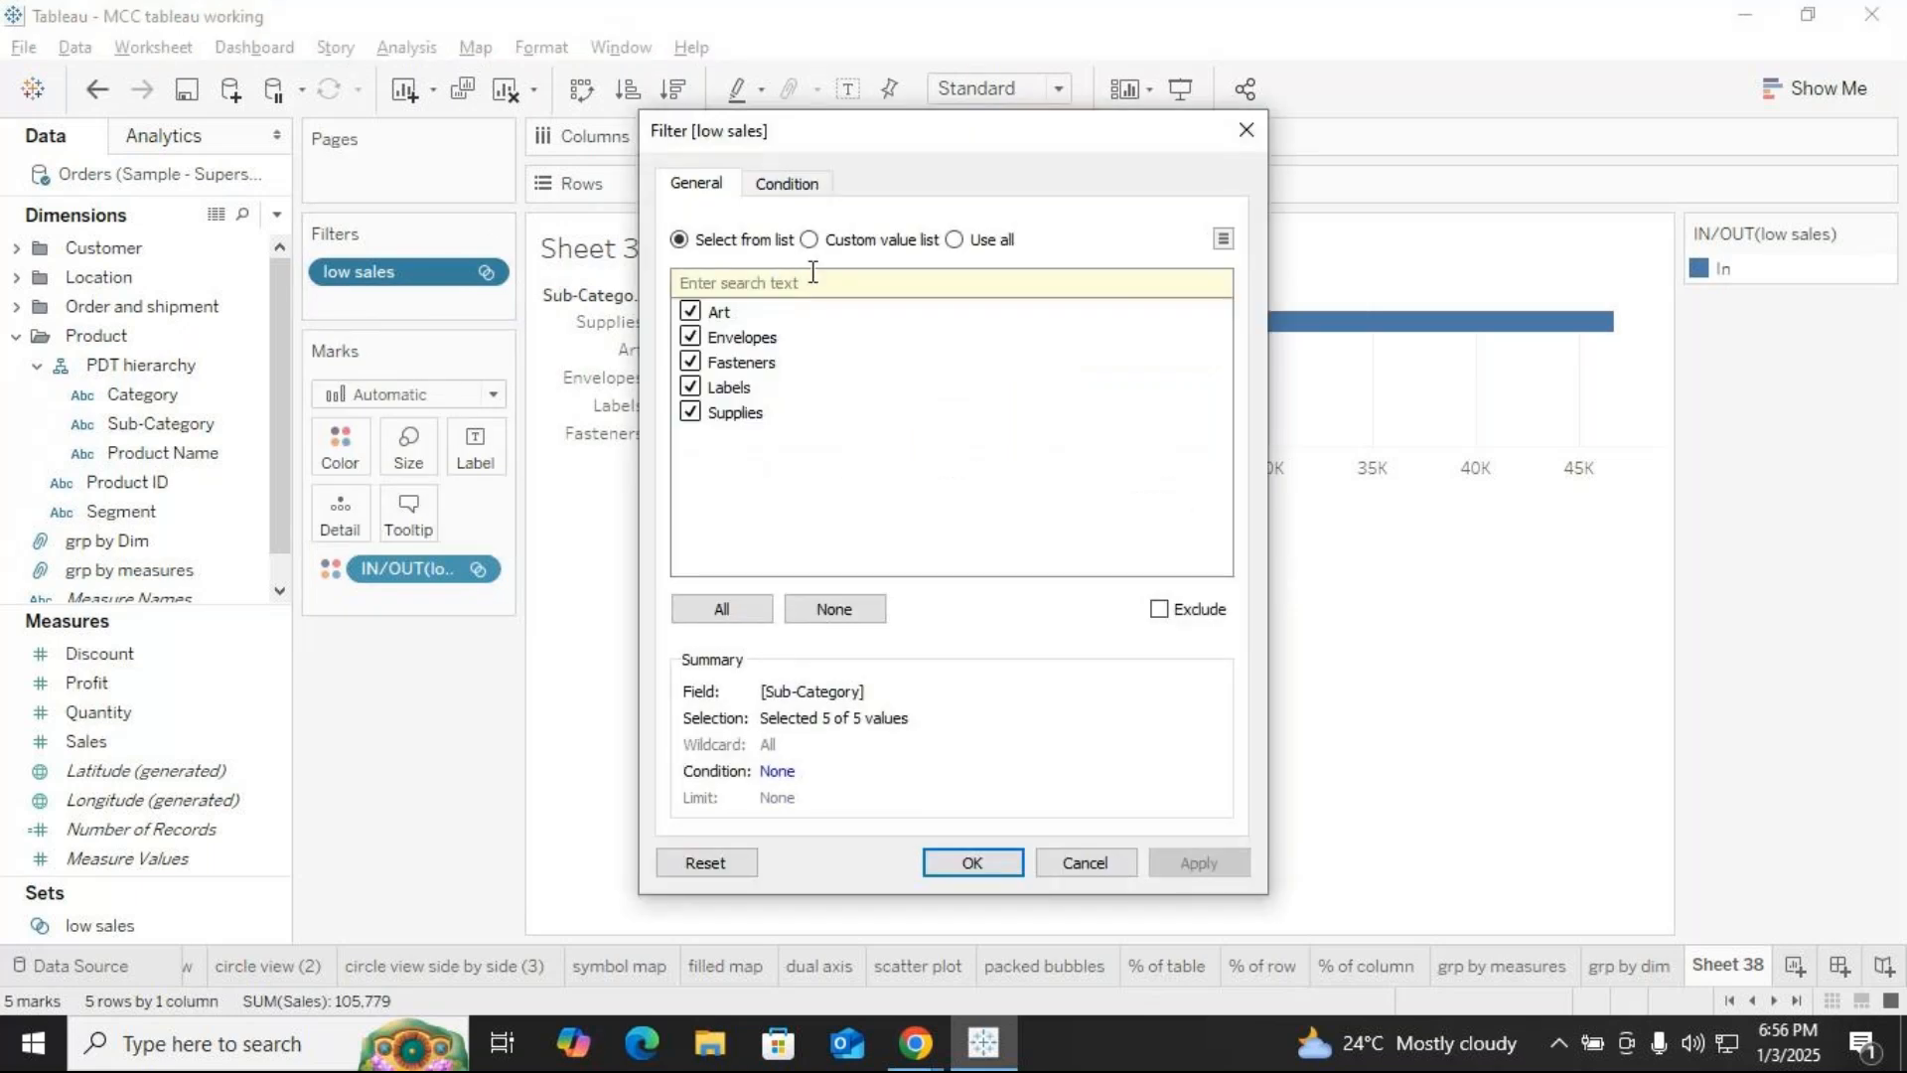
left_click(723, 610)
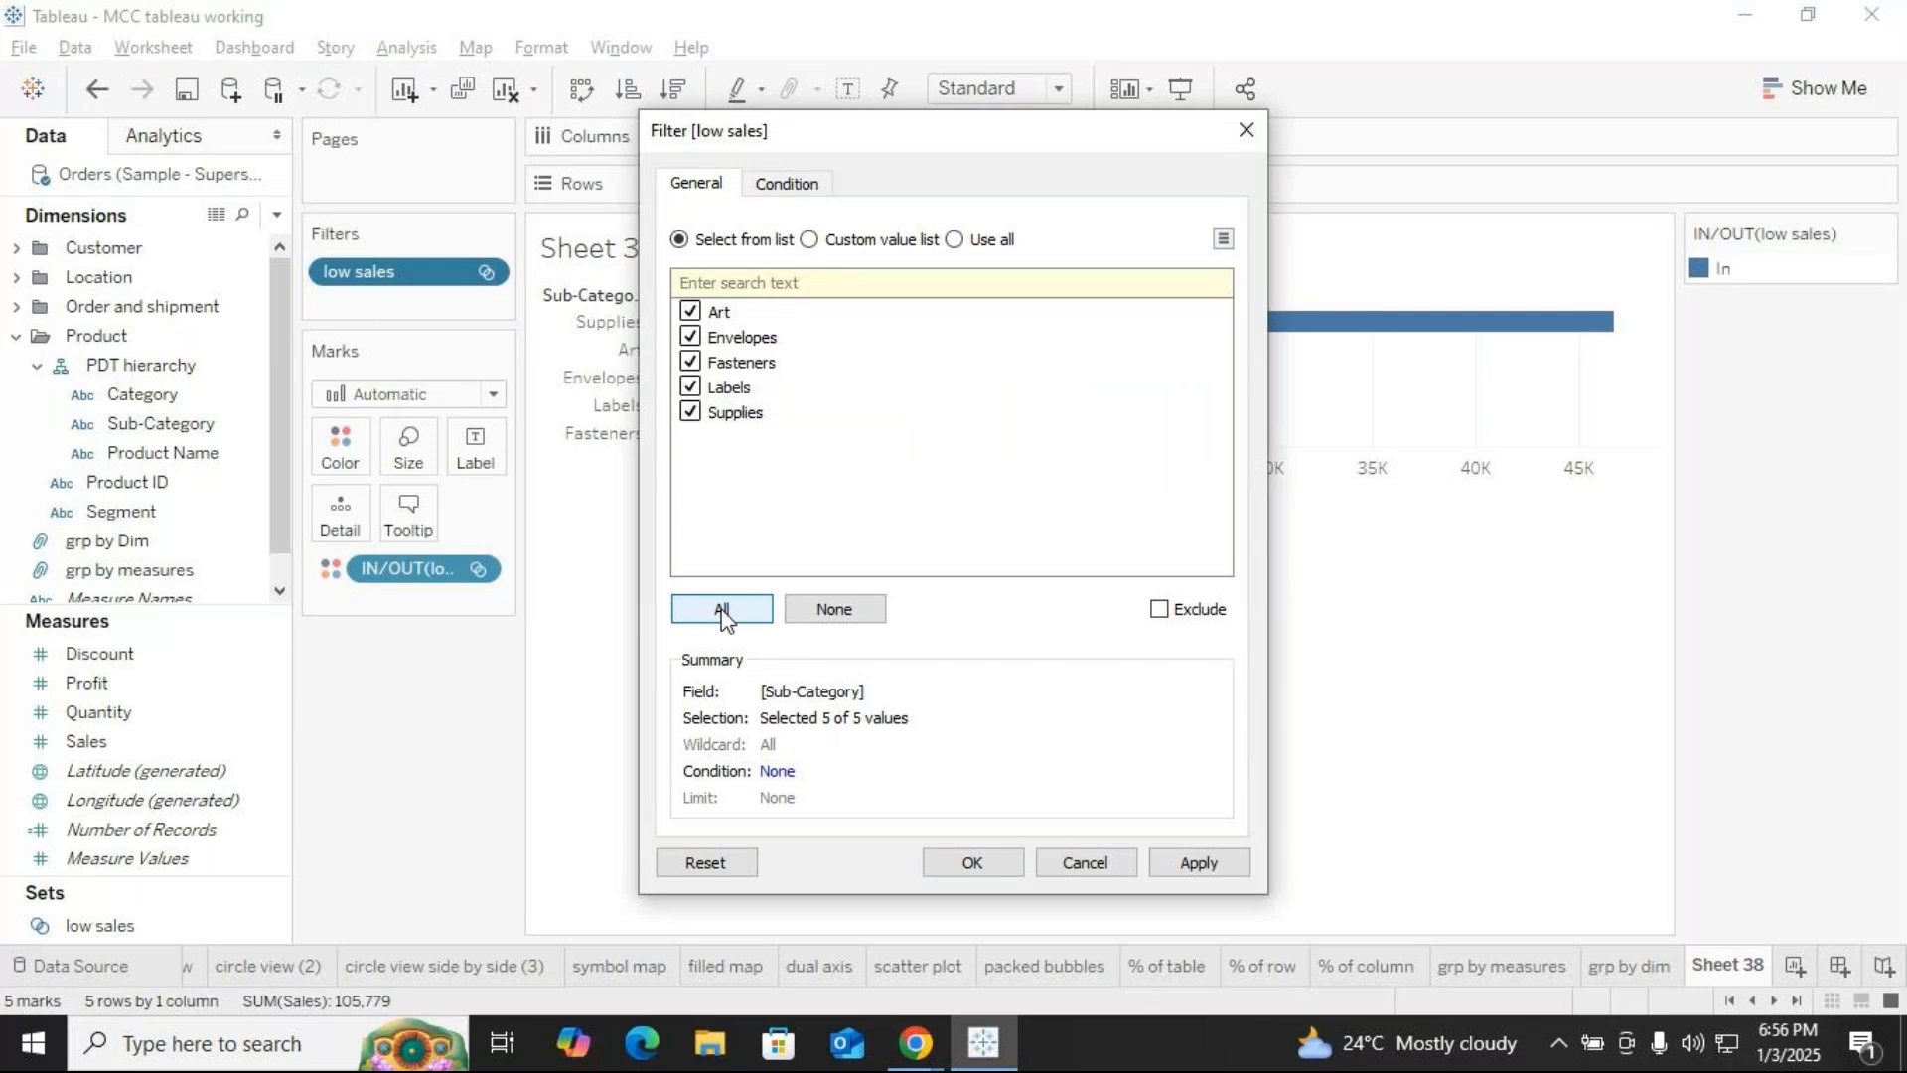
left_click(830, 611)
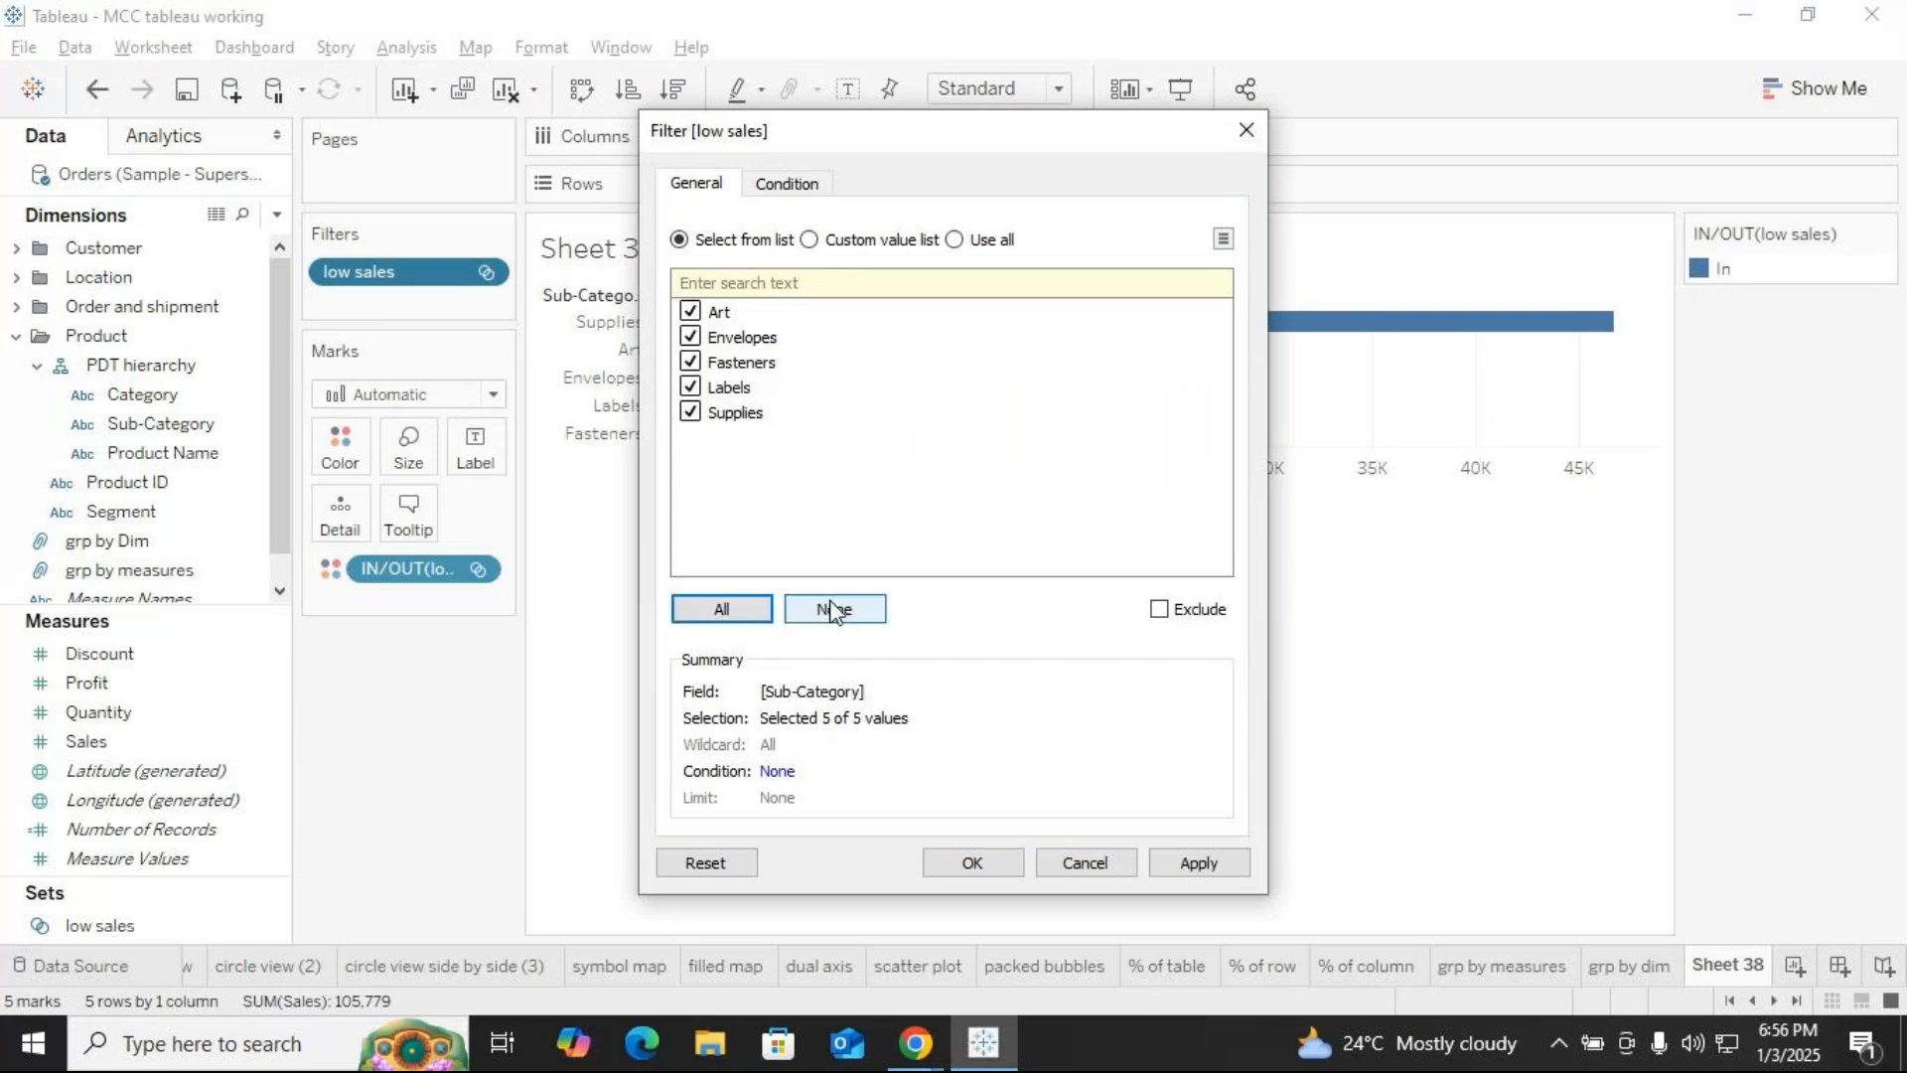
left_click(711, 613)
left_click(1193, 860)
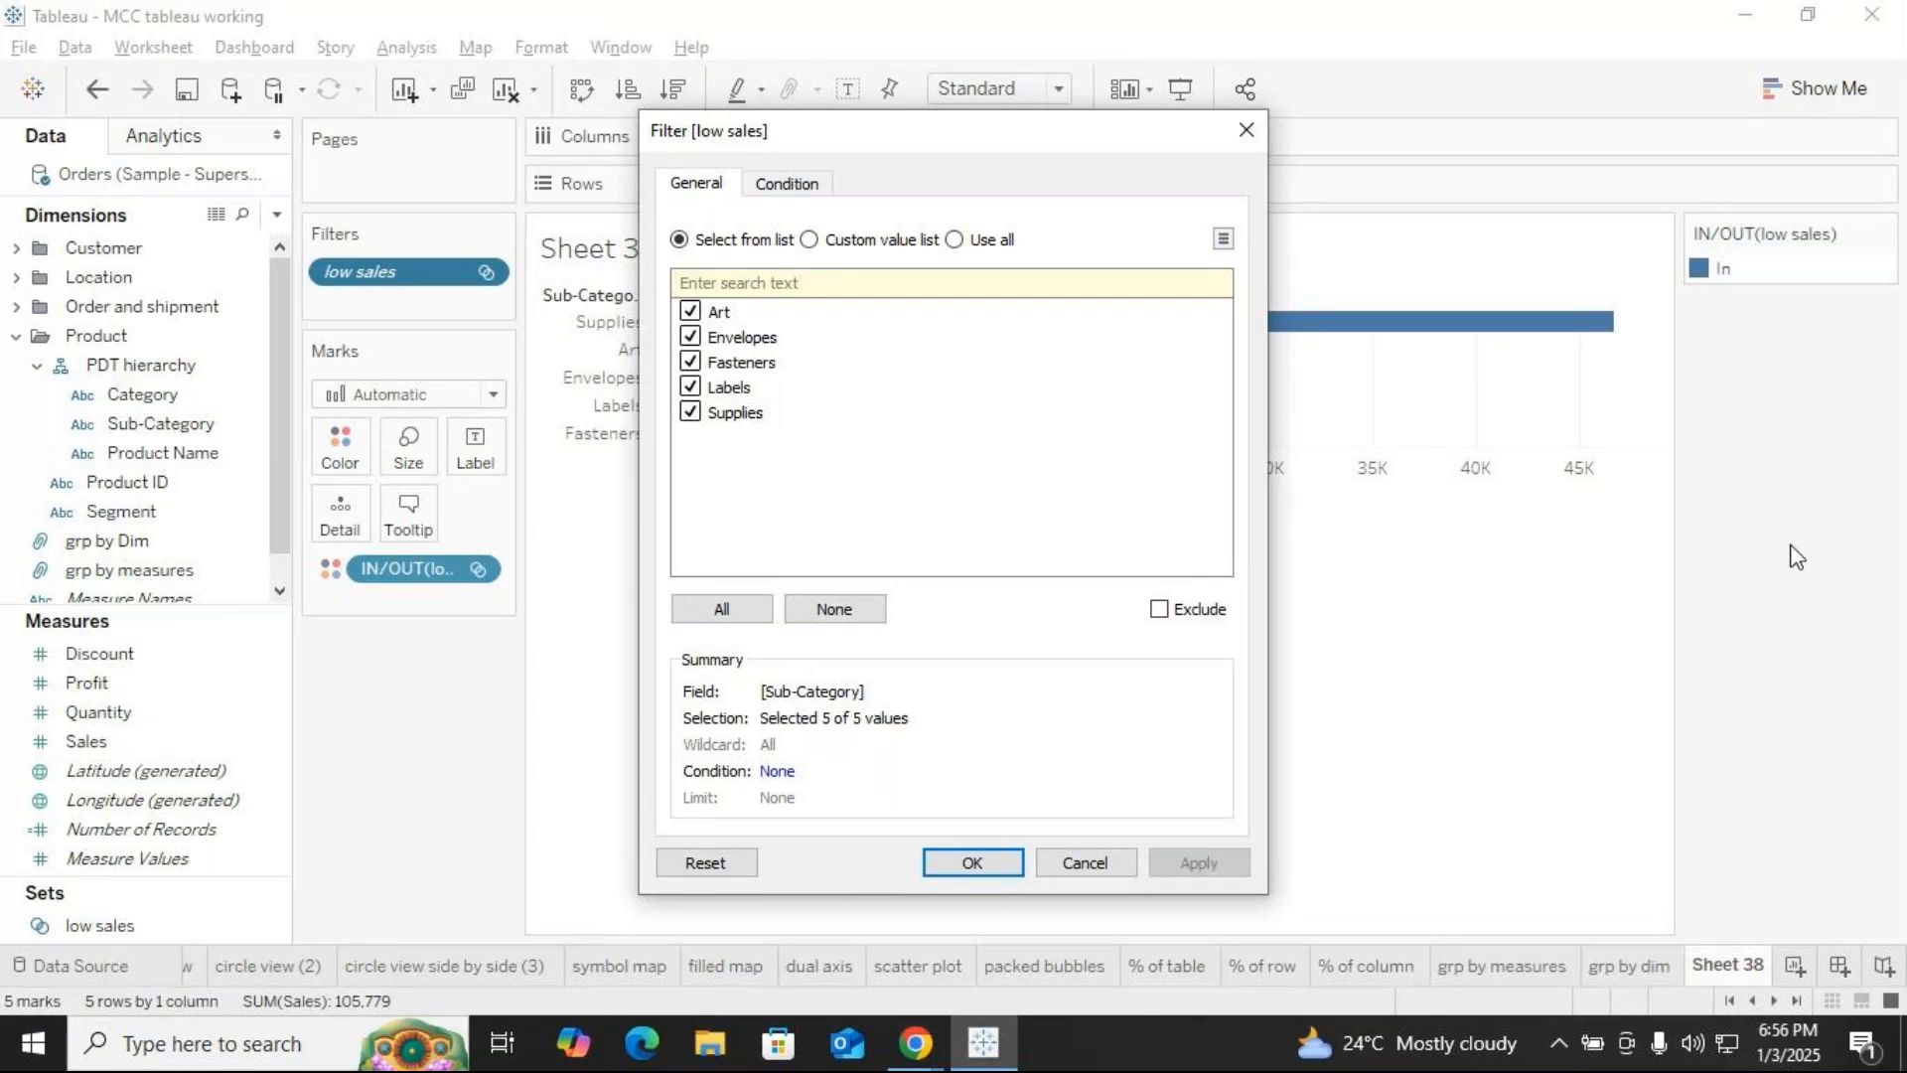
left_click(1245, 131)
left_click(1883, 233)
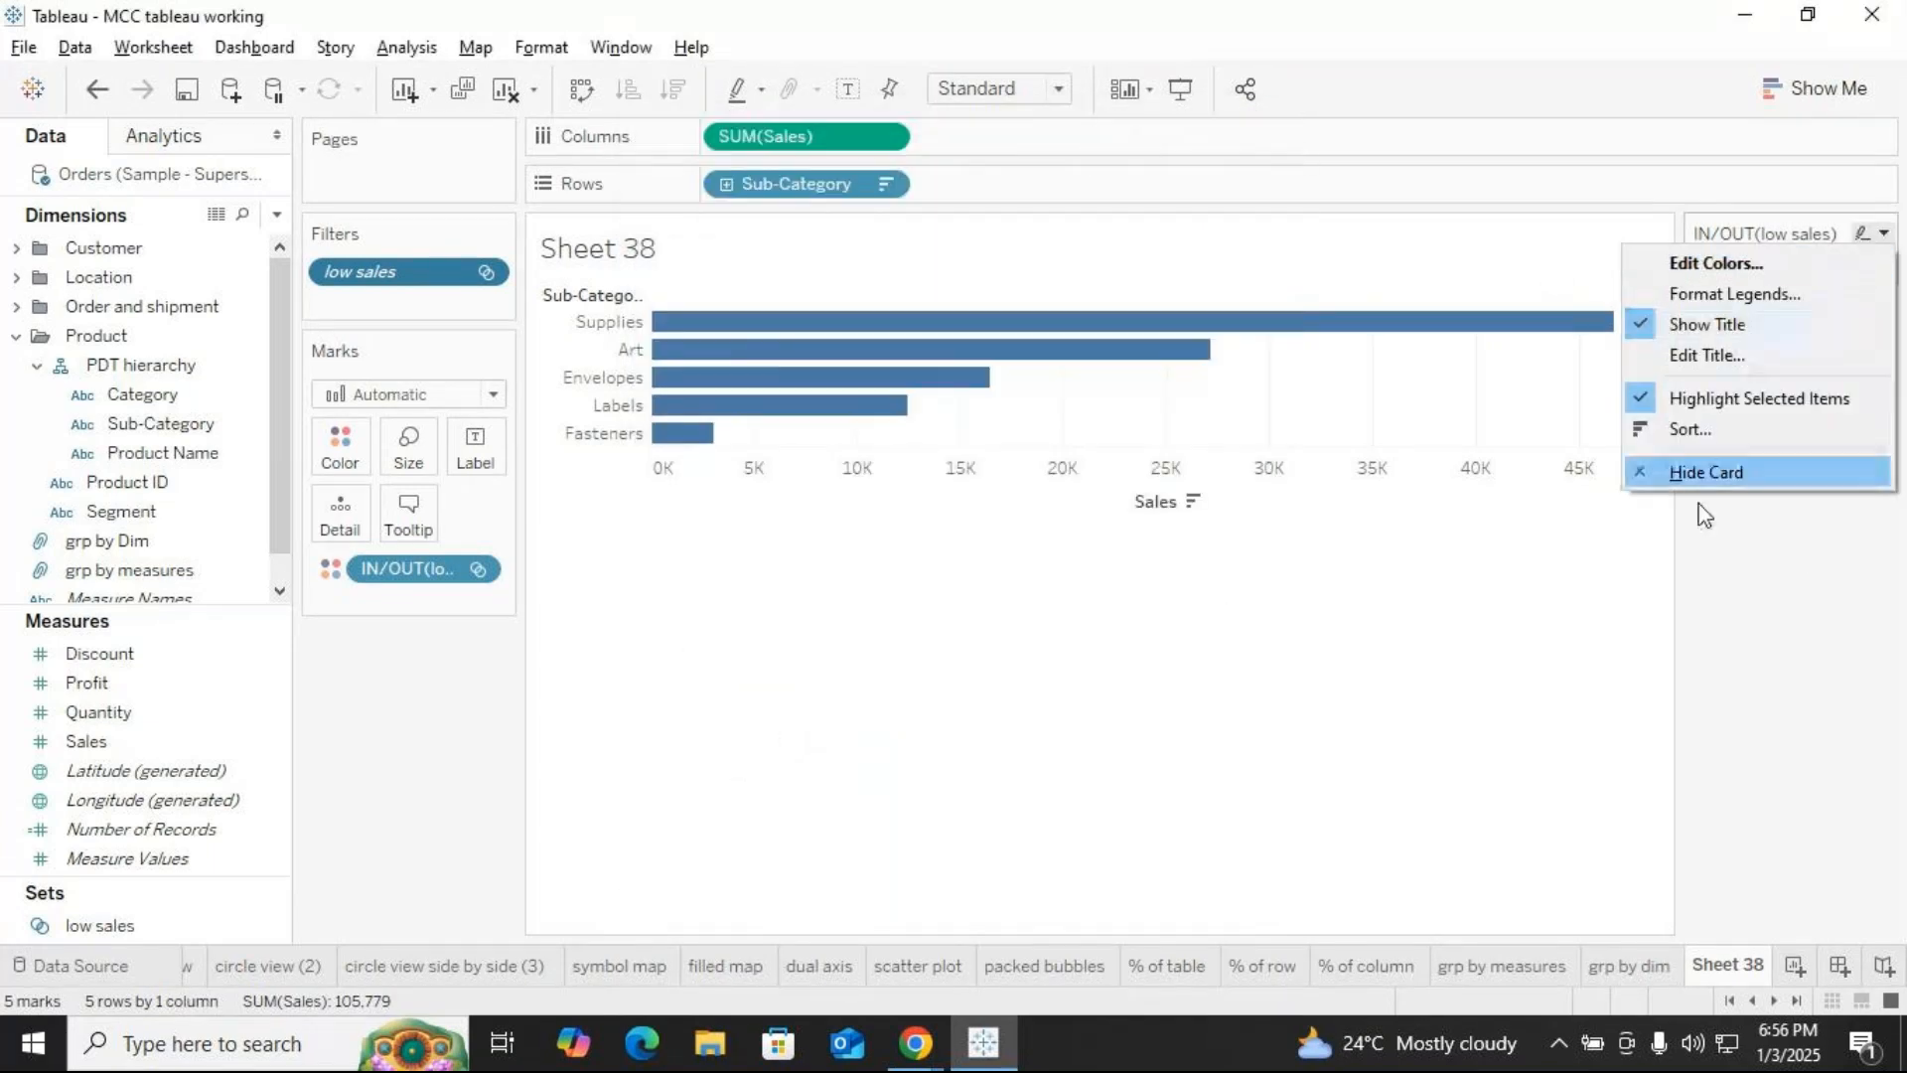
left_click(1702, 518)
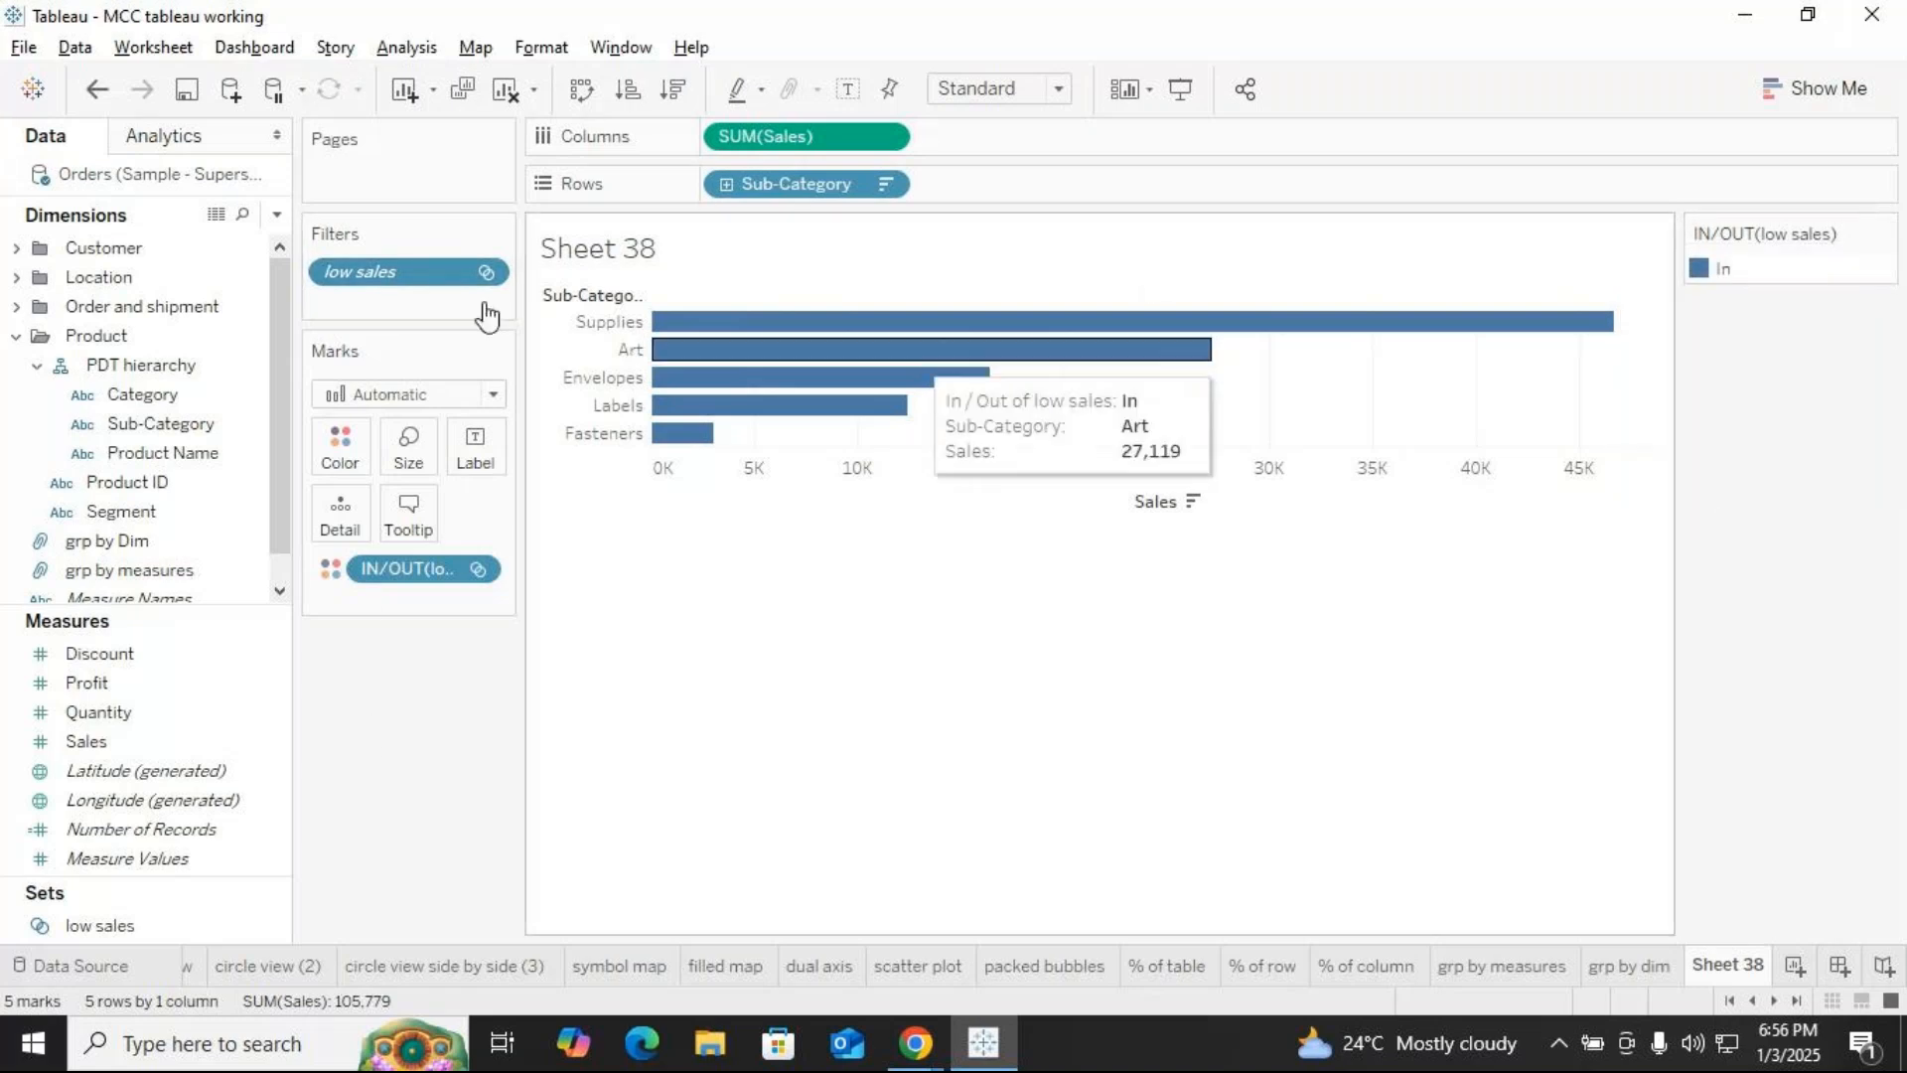
Remove the low sales set from both the filters and the bar coloring
left_click_drag(397, 272, 415, 718)
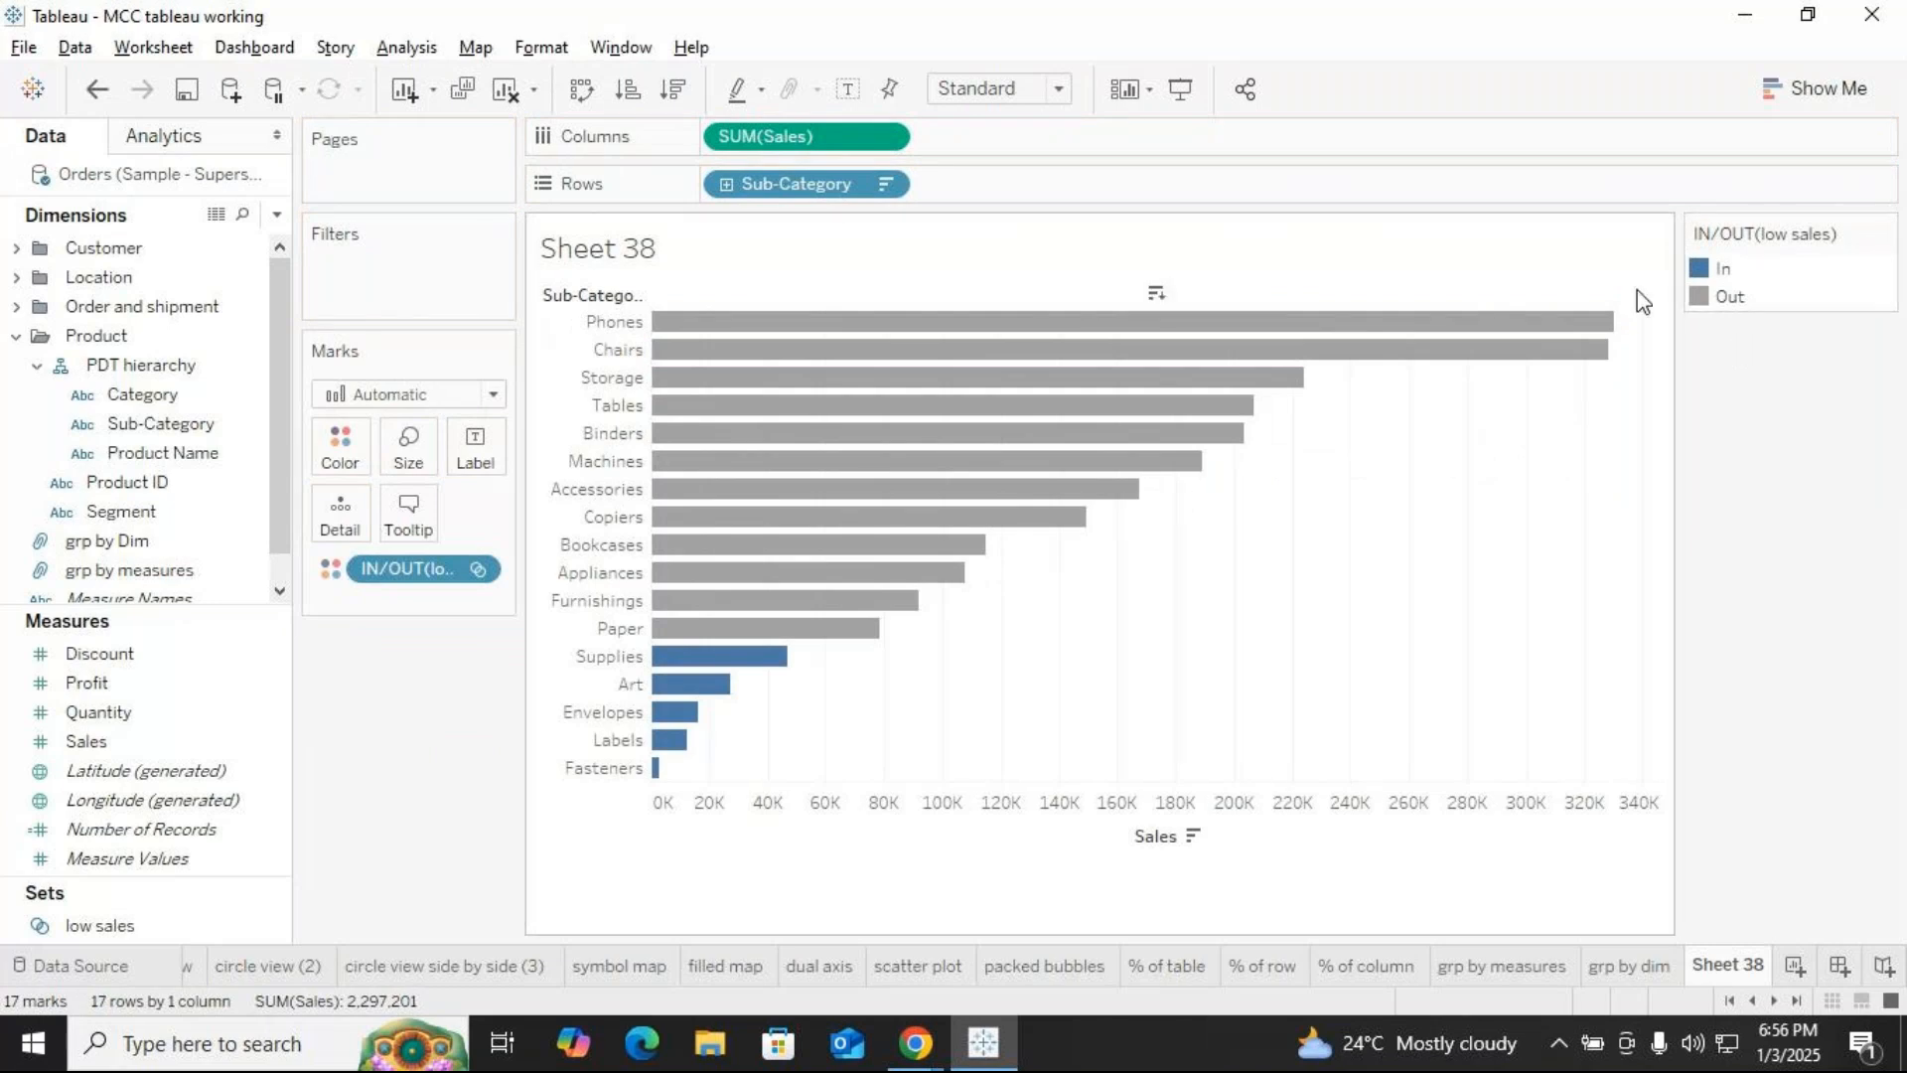
left_click_drag(401, 574, 432, 758)
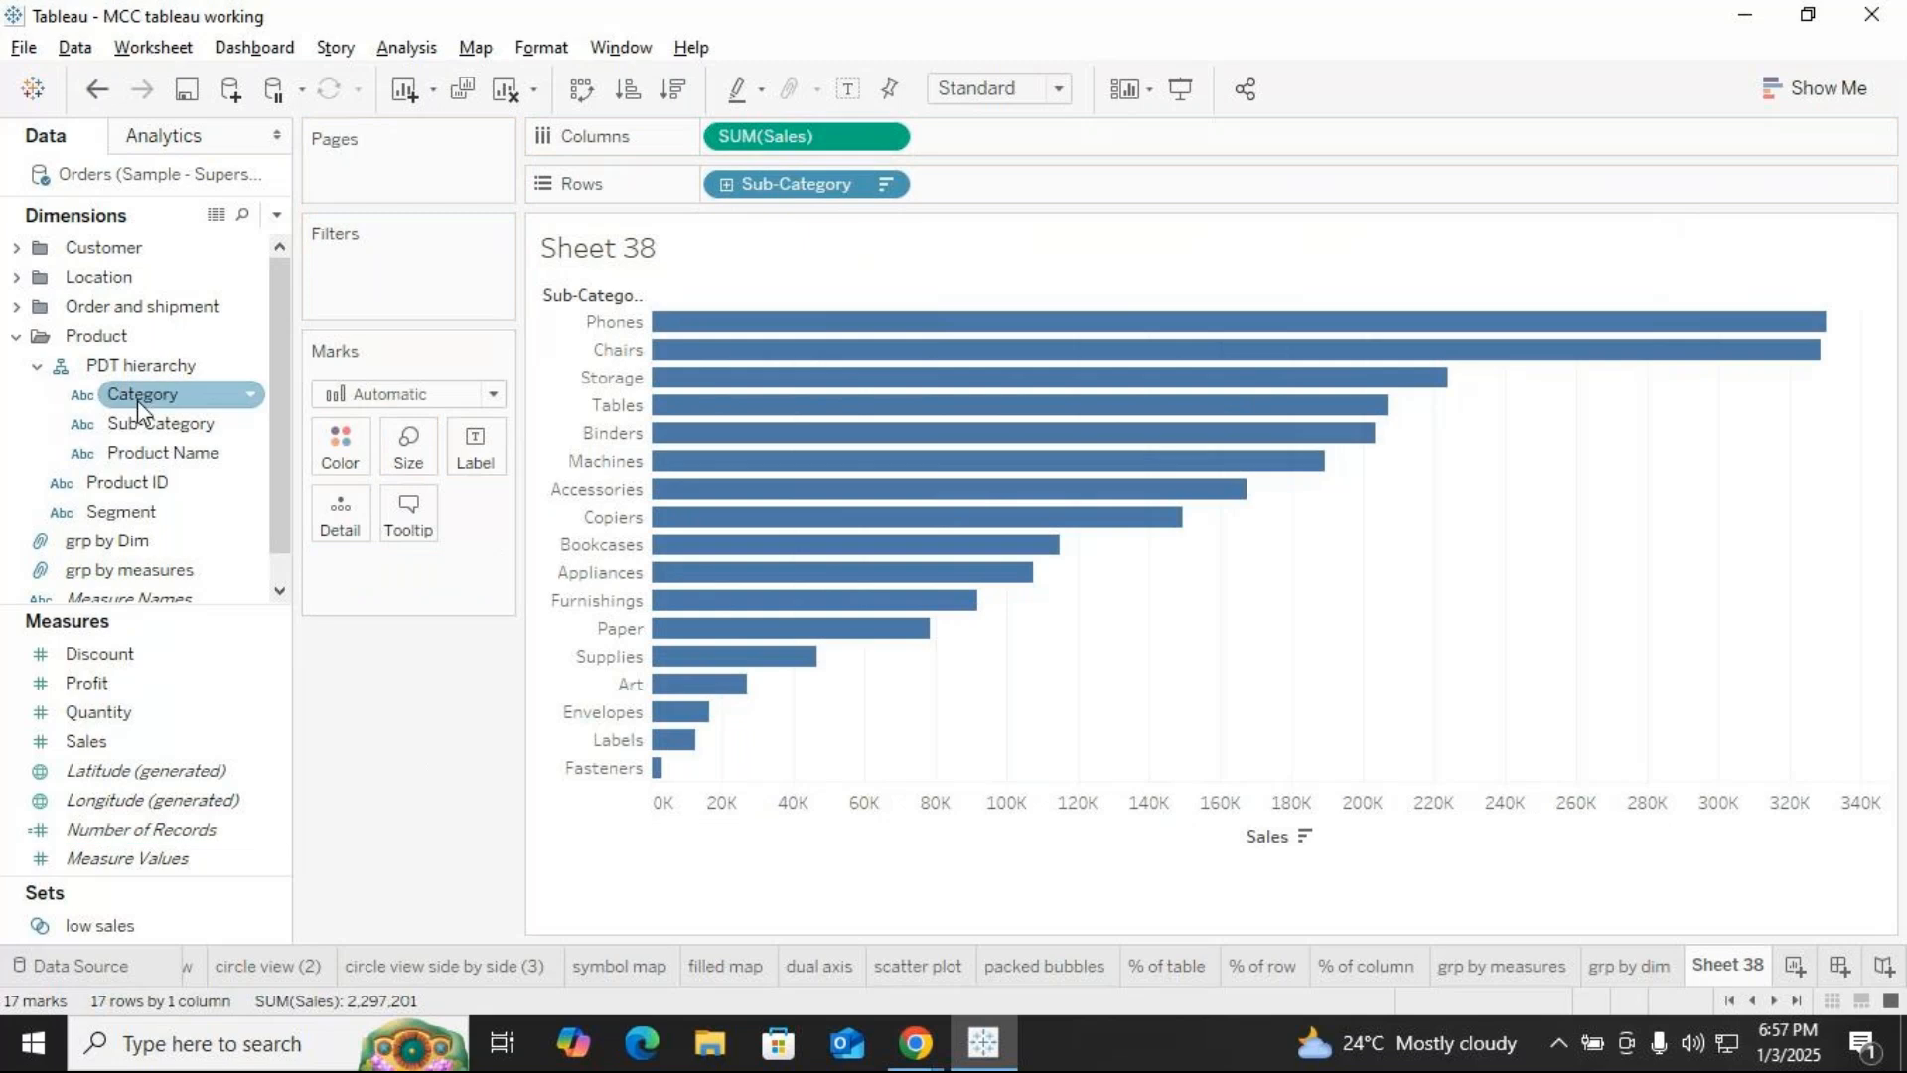
Examine the values offered by a Sub-Category filter without applying it
left_click_drag(147, 438, 391, 268)
scroll(735, 462, "down", 2)
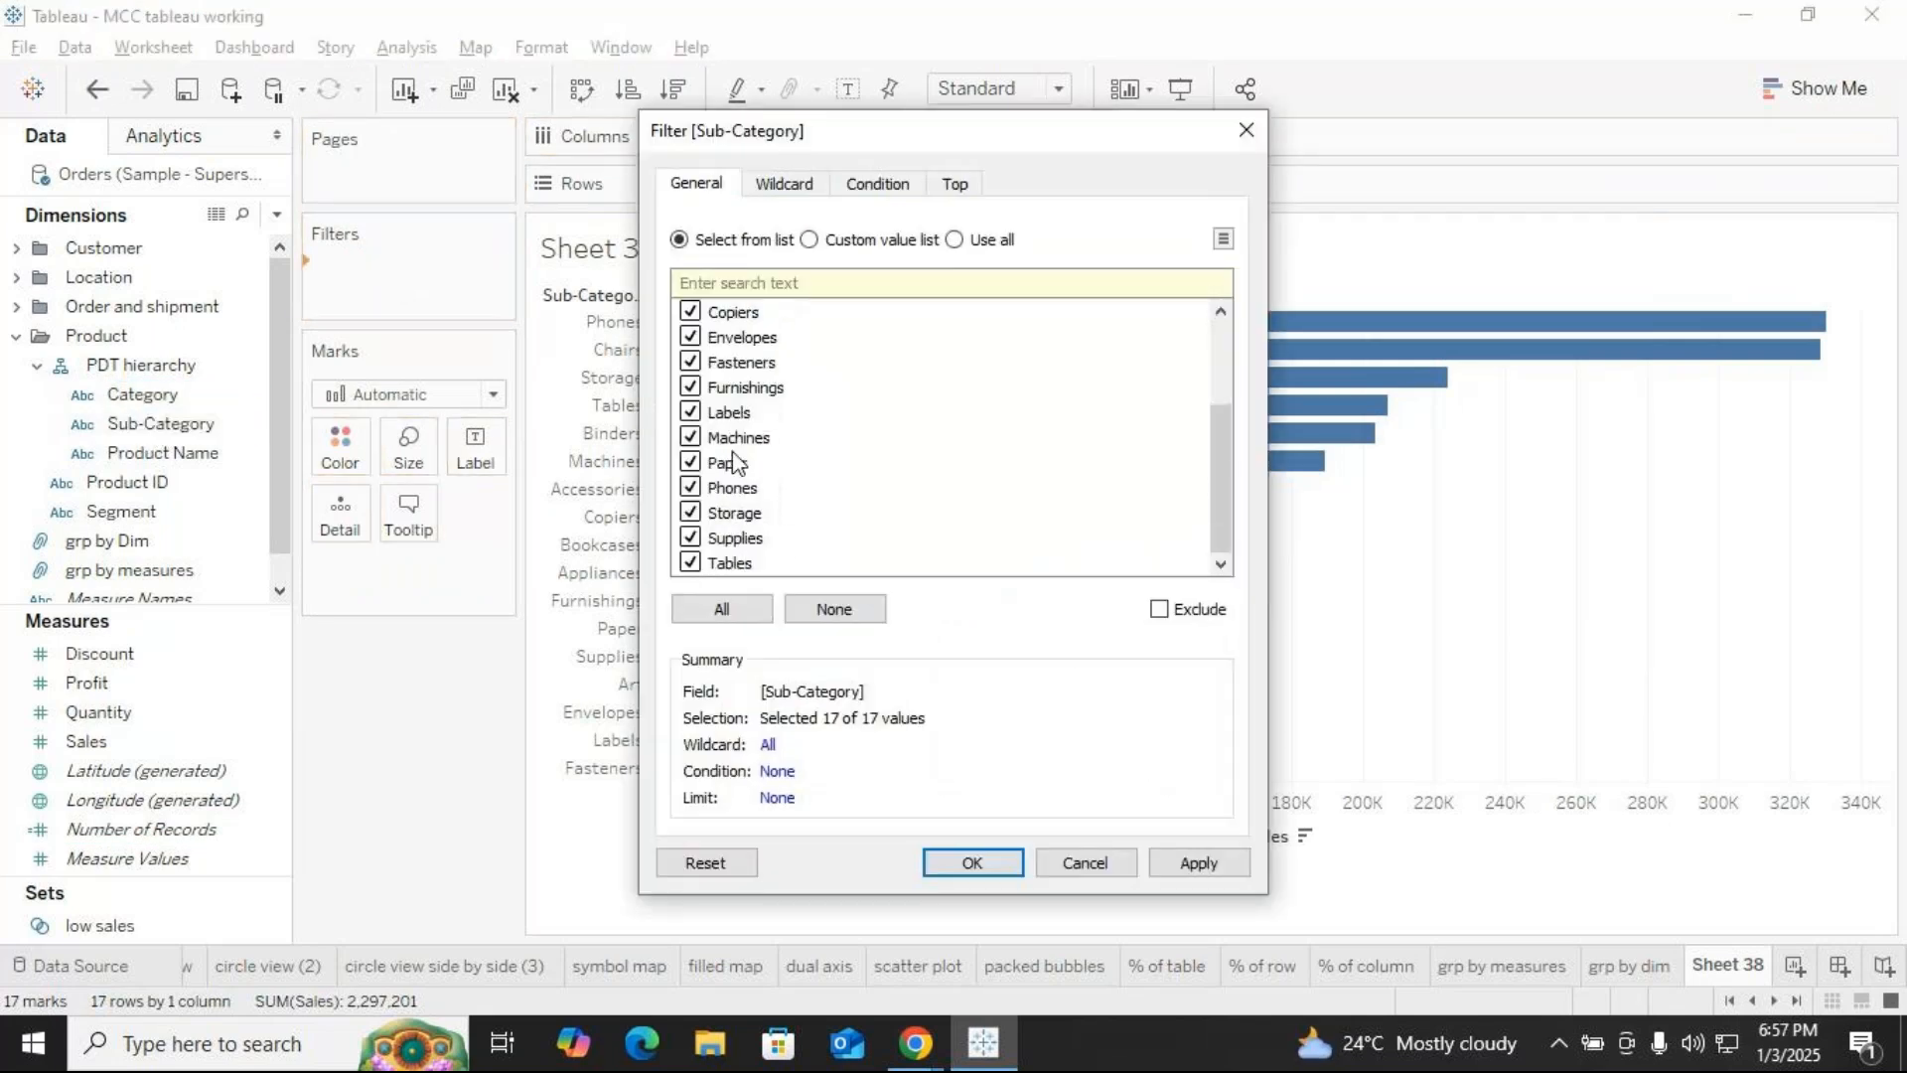
left_click(1242, 130)
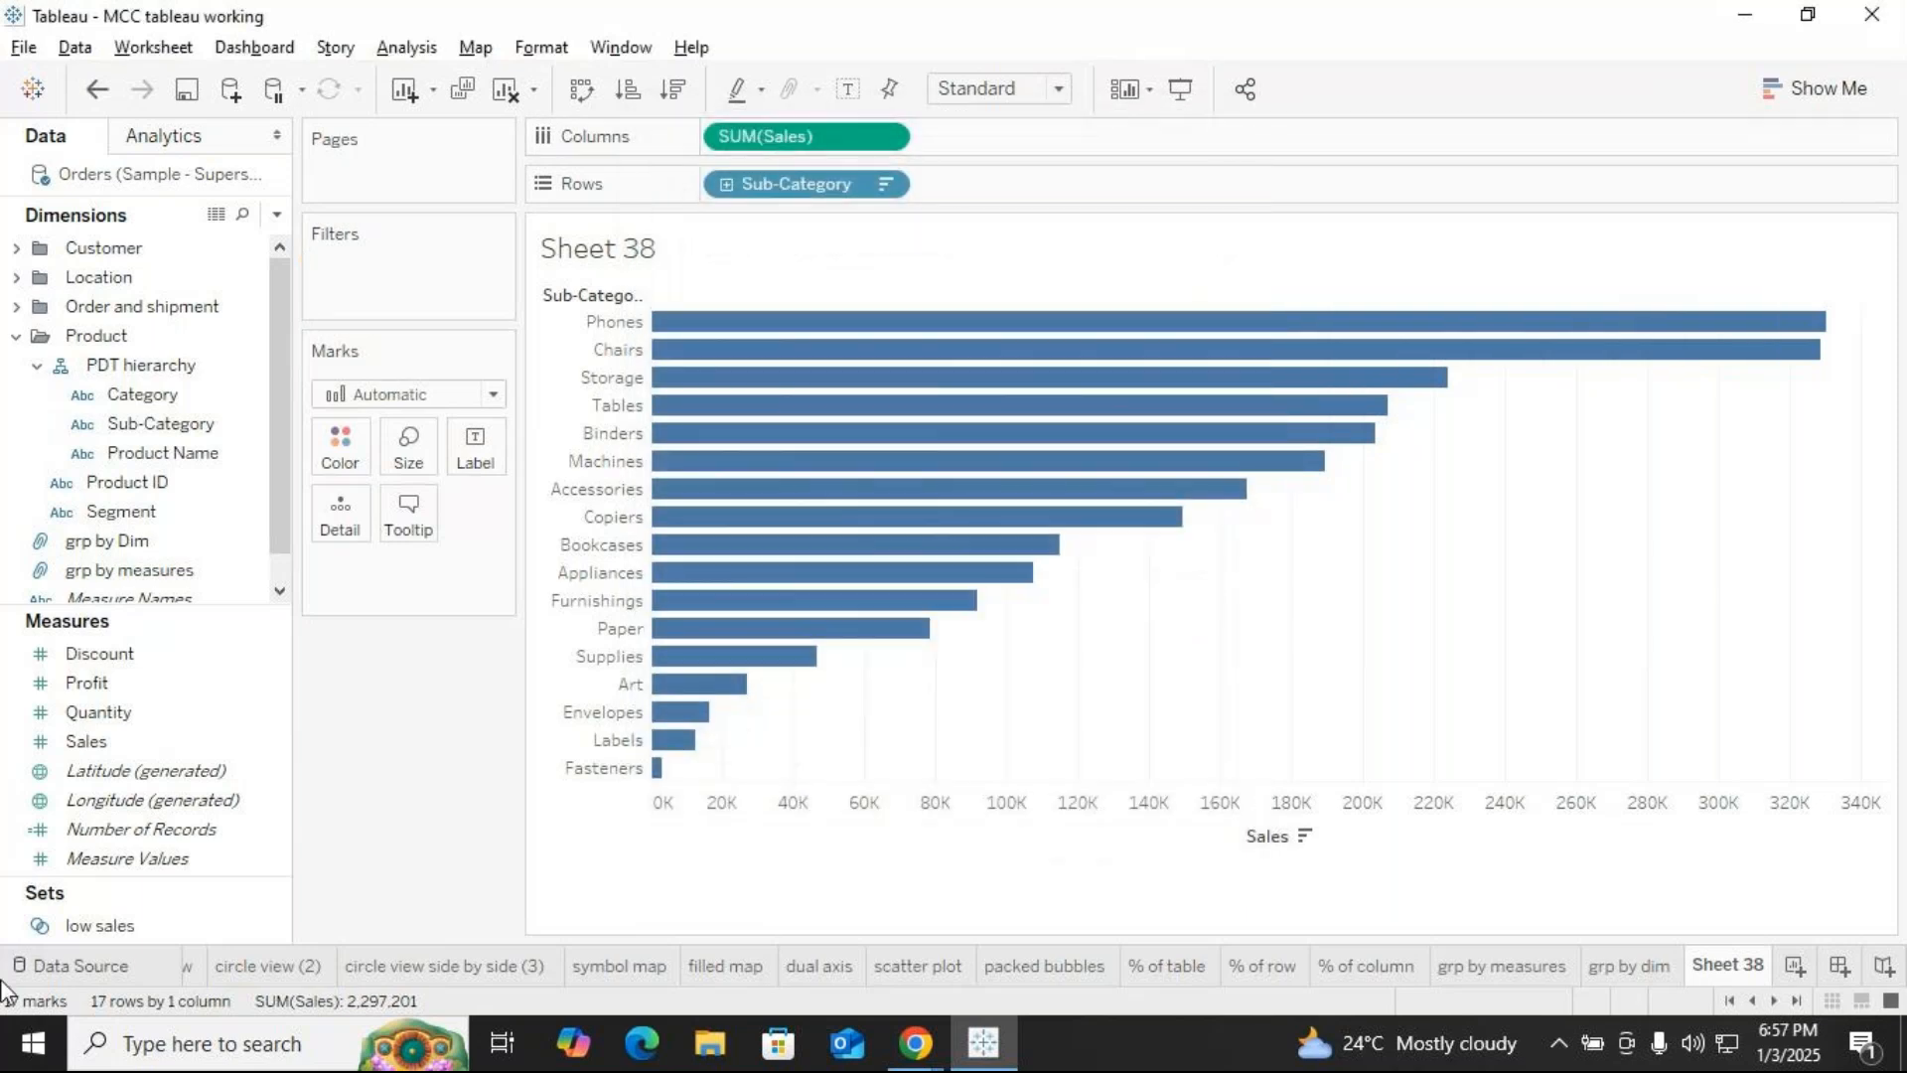
Filter the sheet by the low sales set again and review the filter's member list
left_click_drag(111, 934, 369, 293)
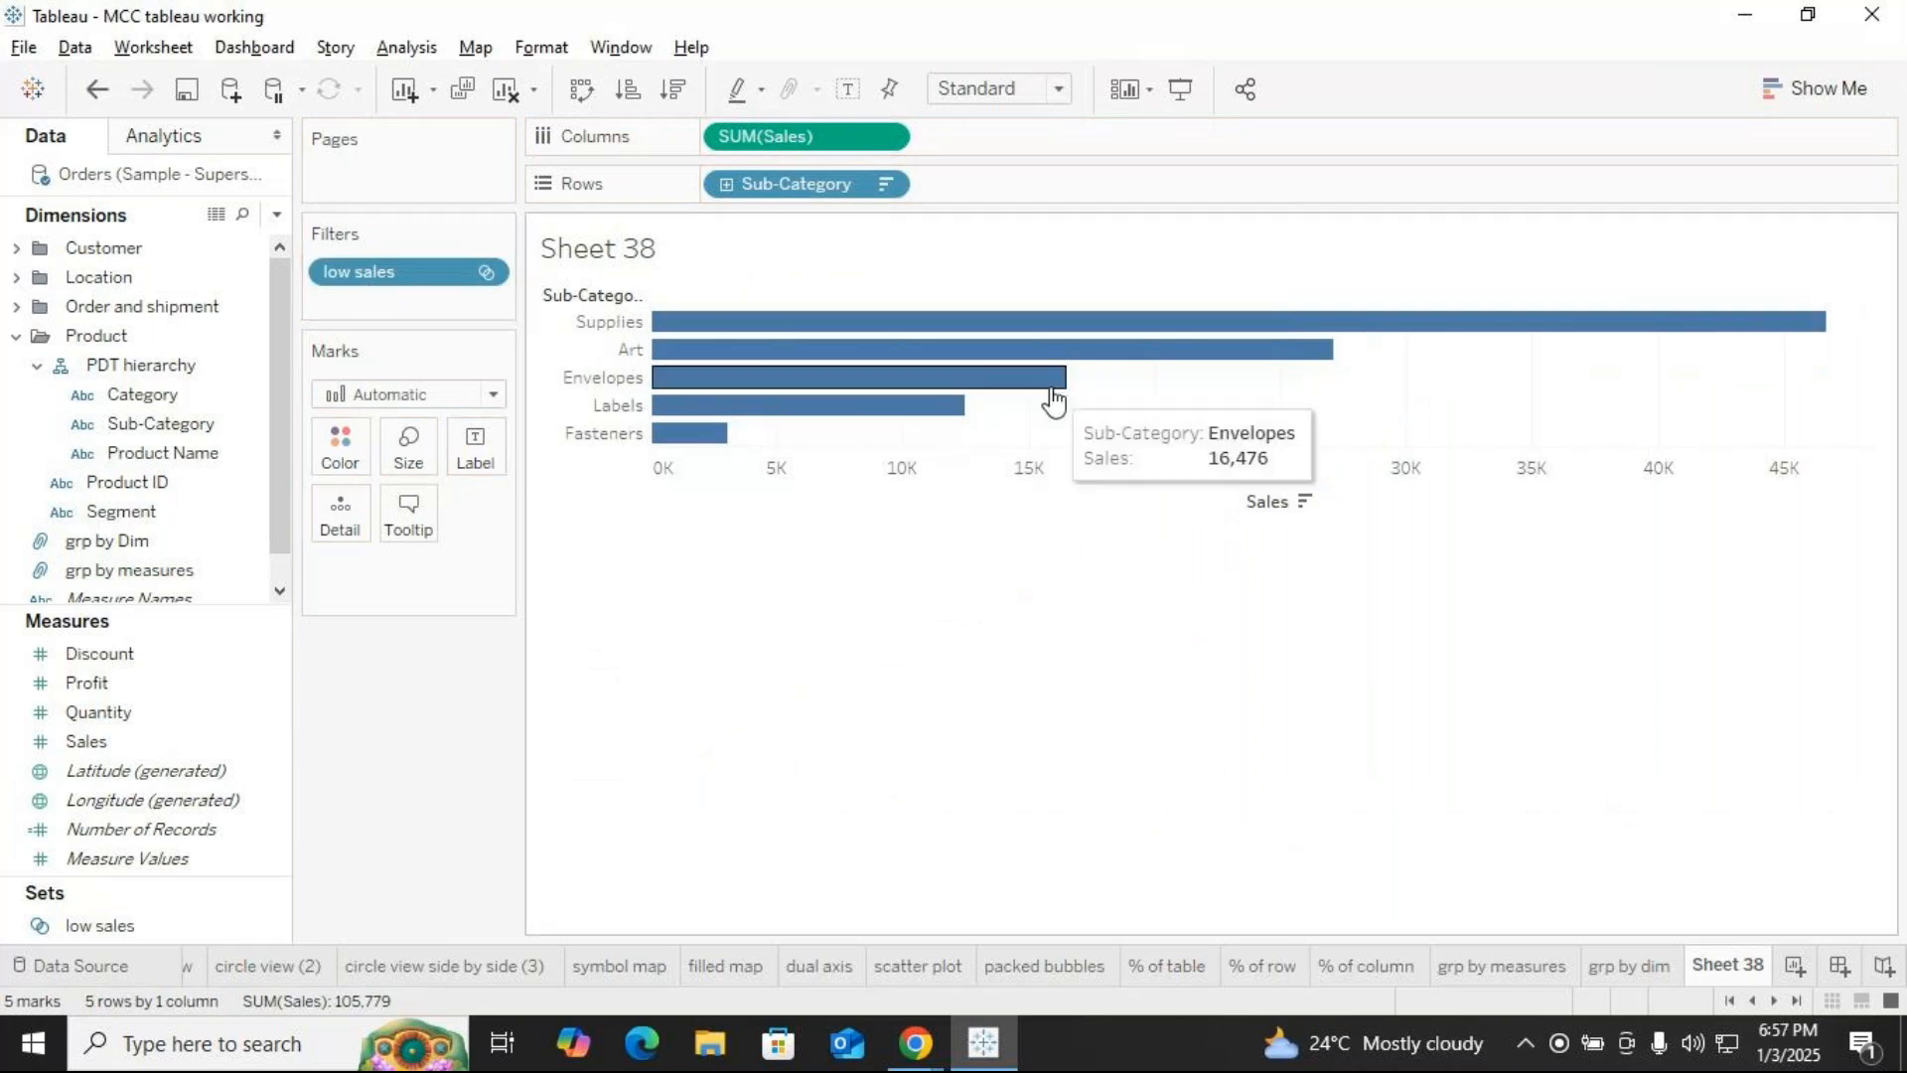
mouse_move(795, 328)
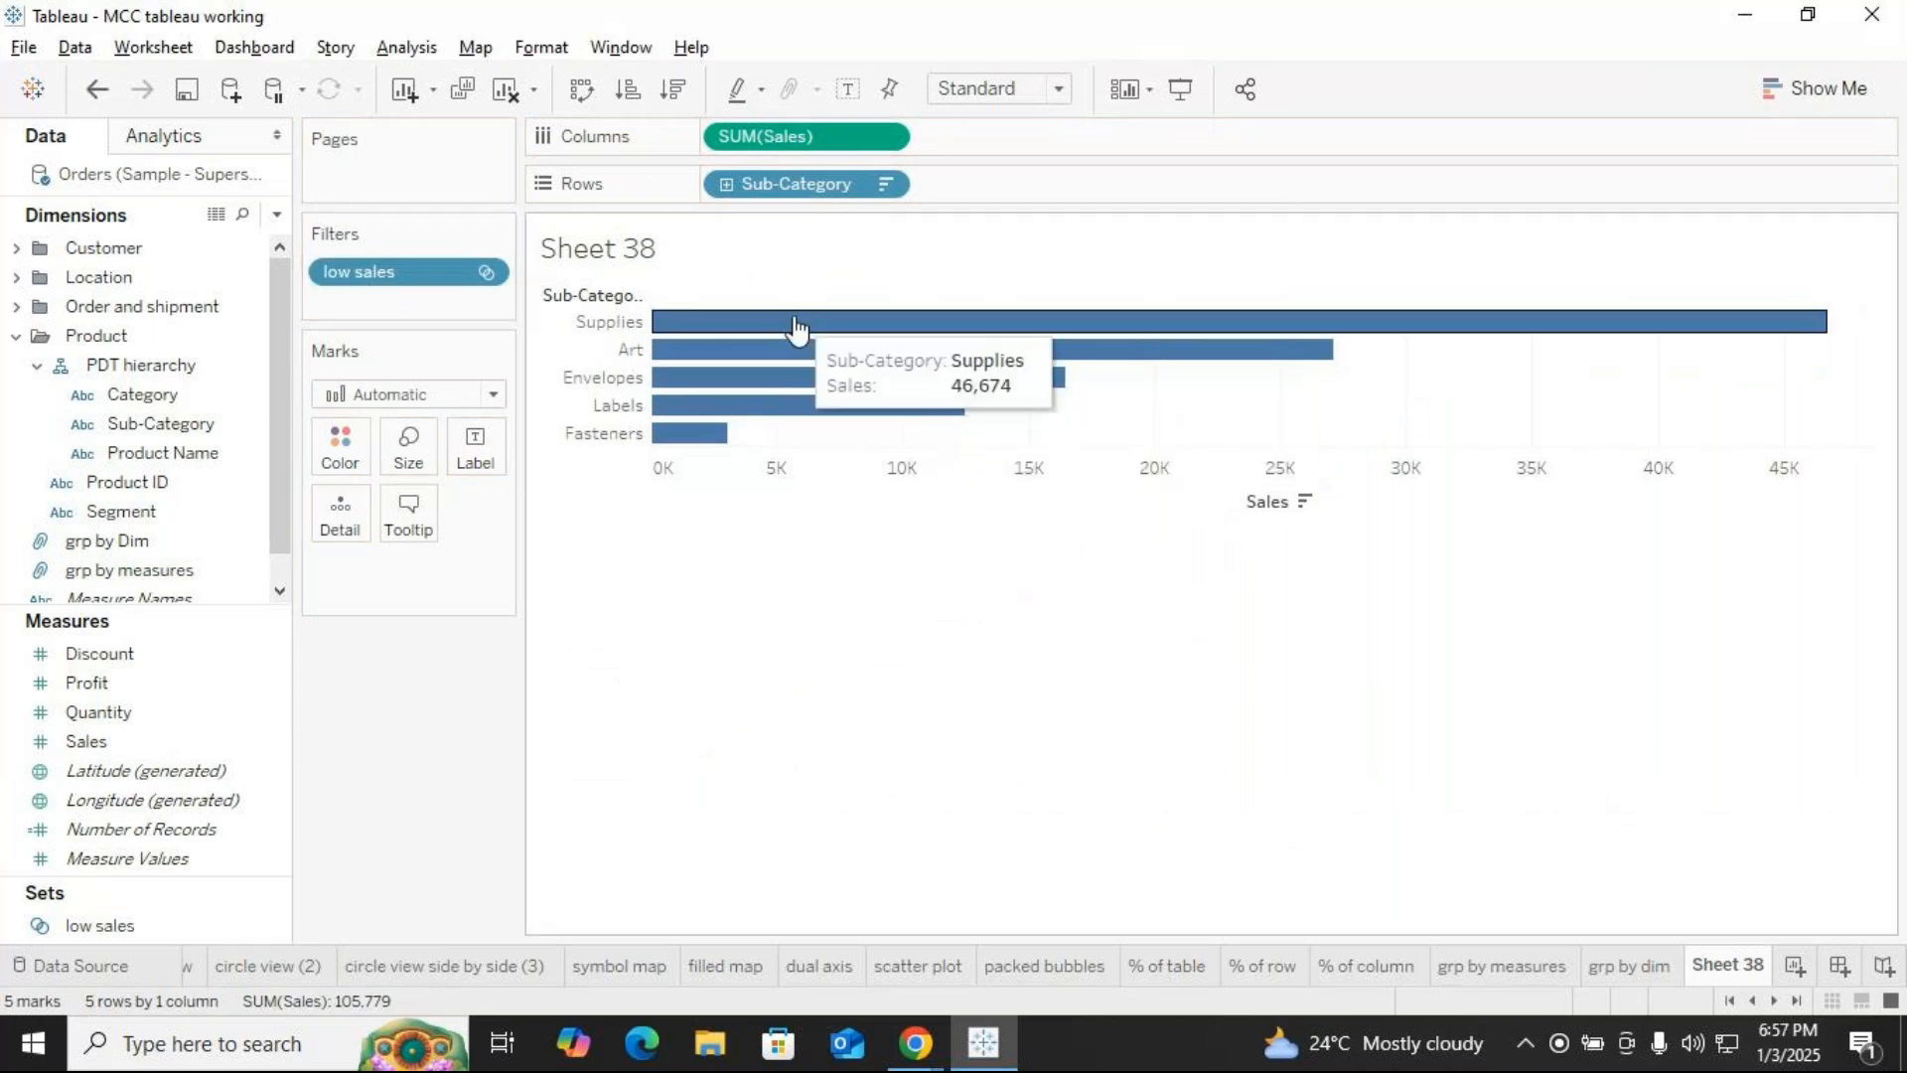
left_click(489, 276)
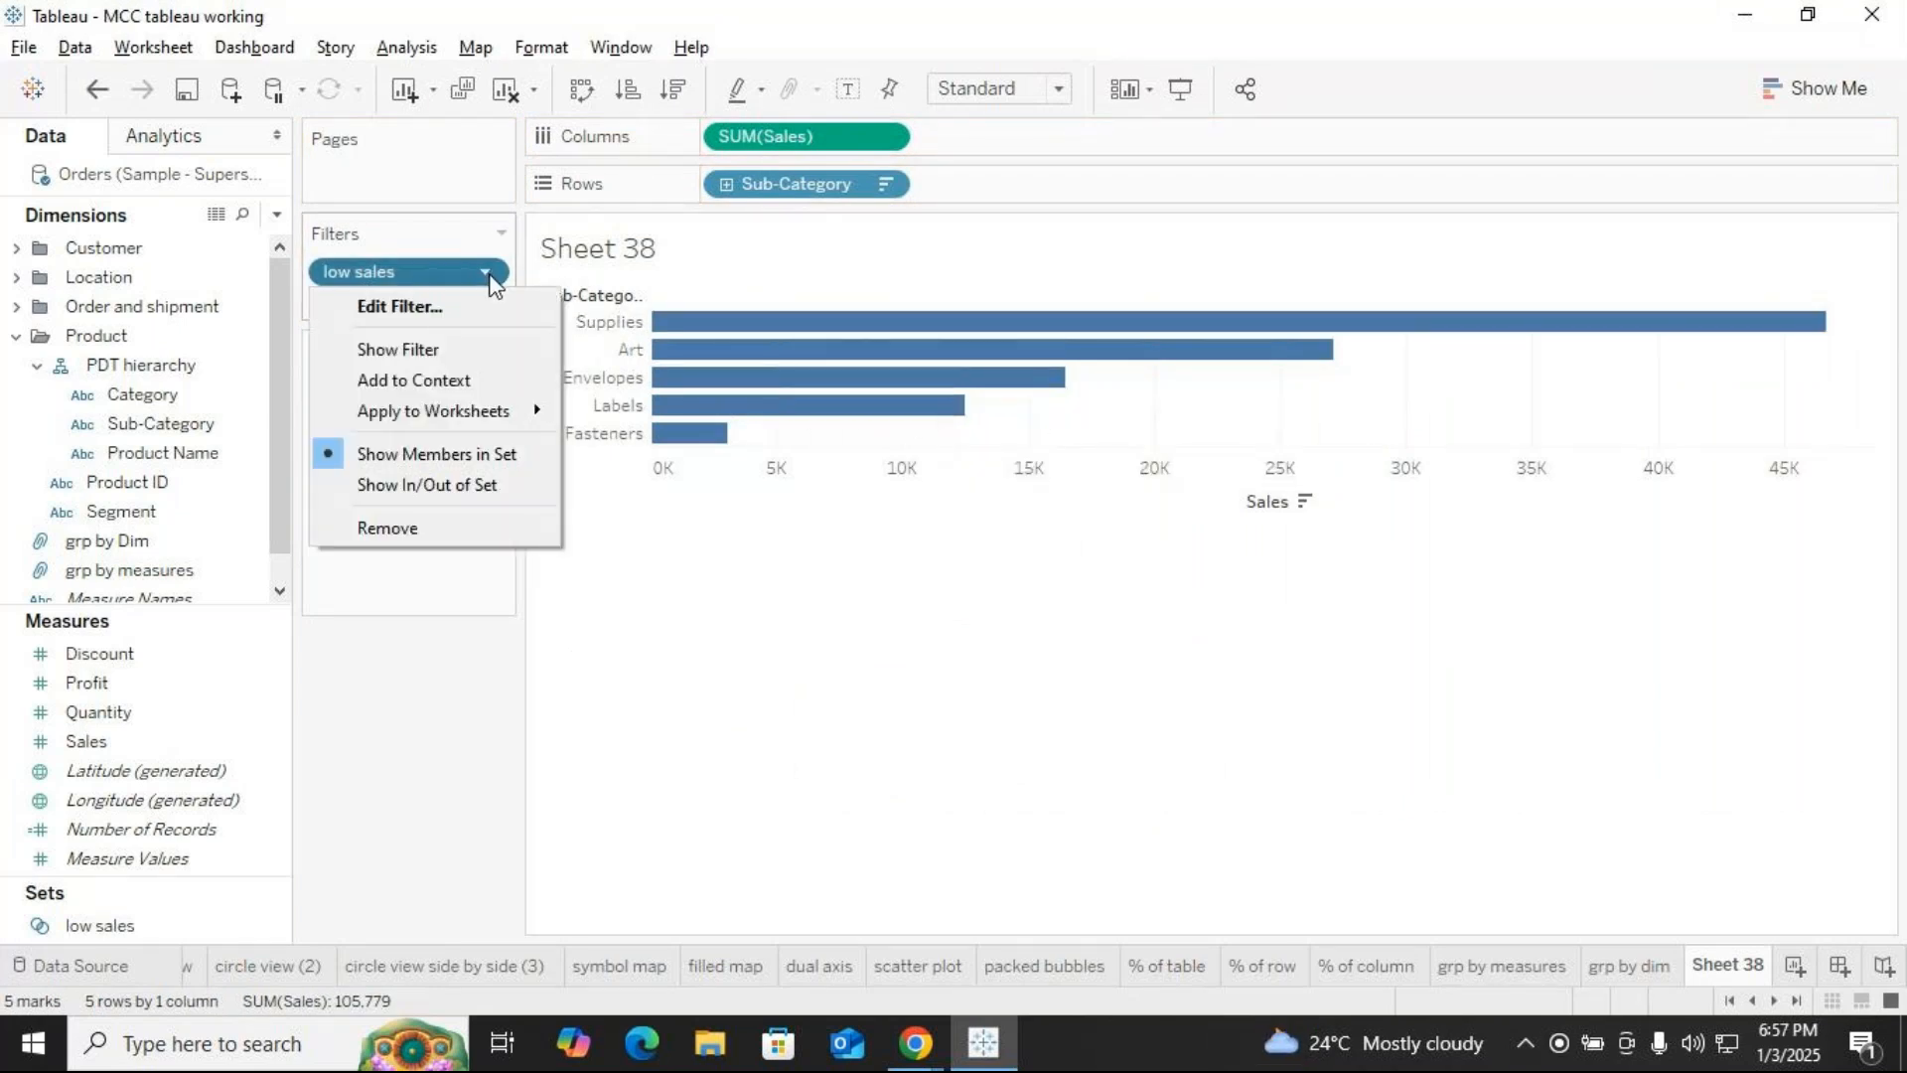
left_click(413, 308)
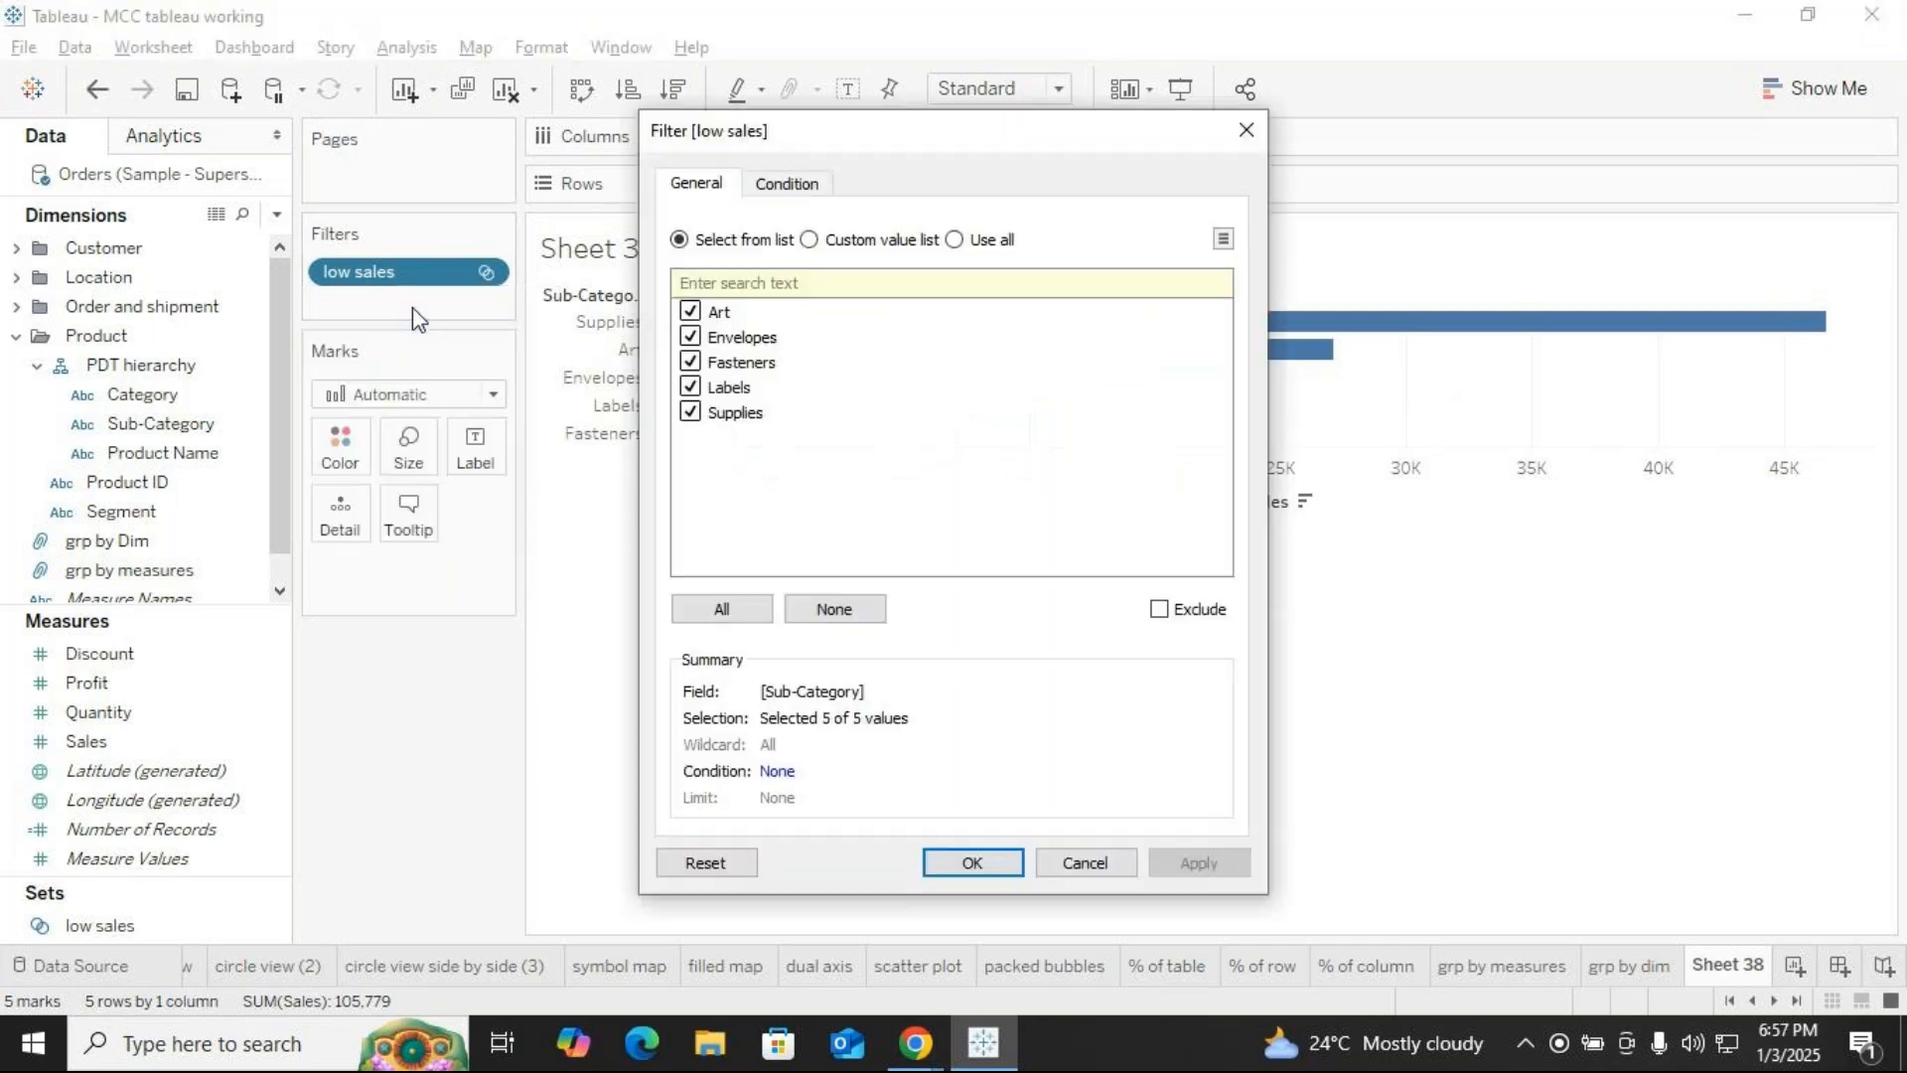
left_click(1243, 131)
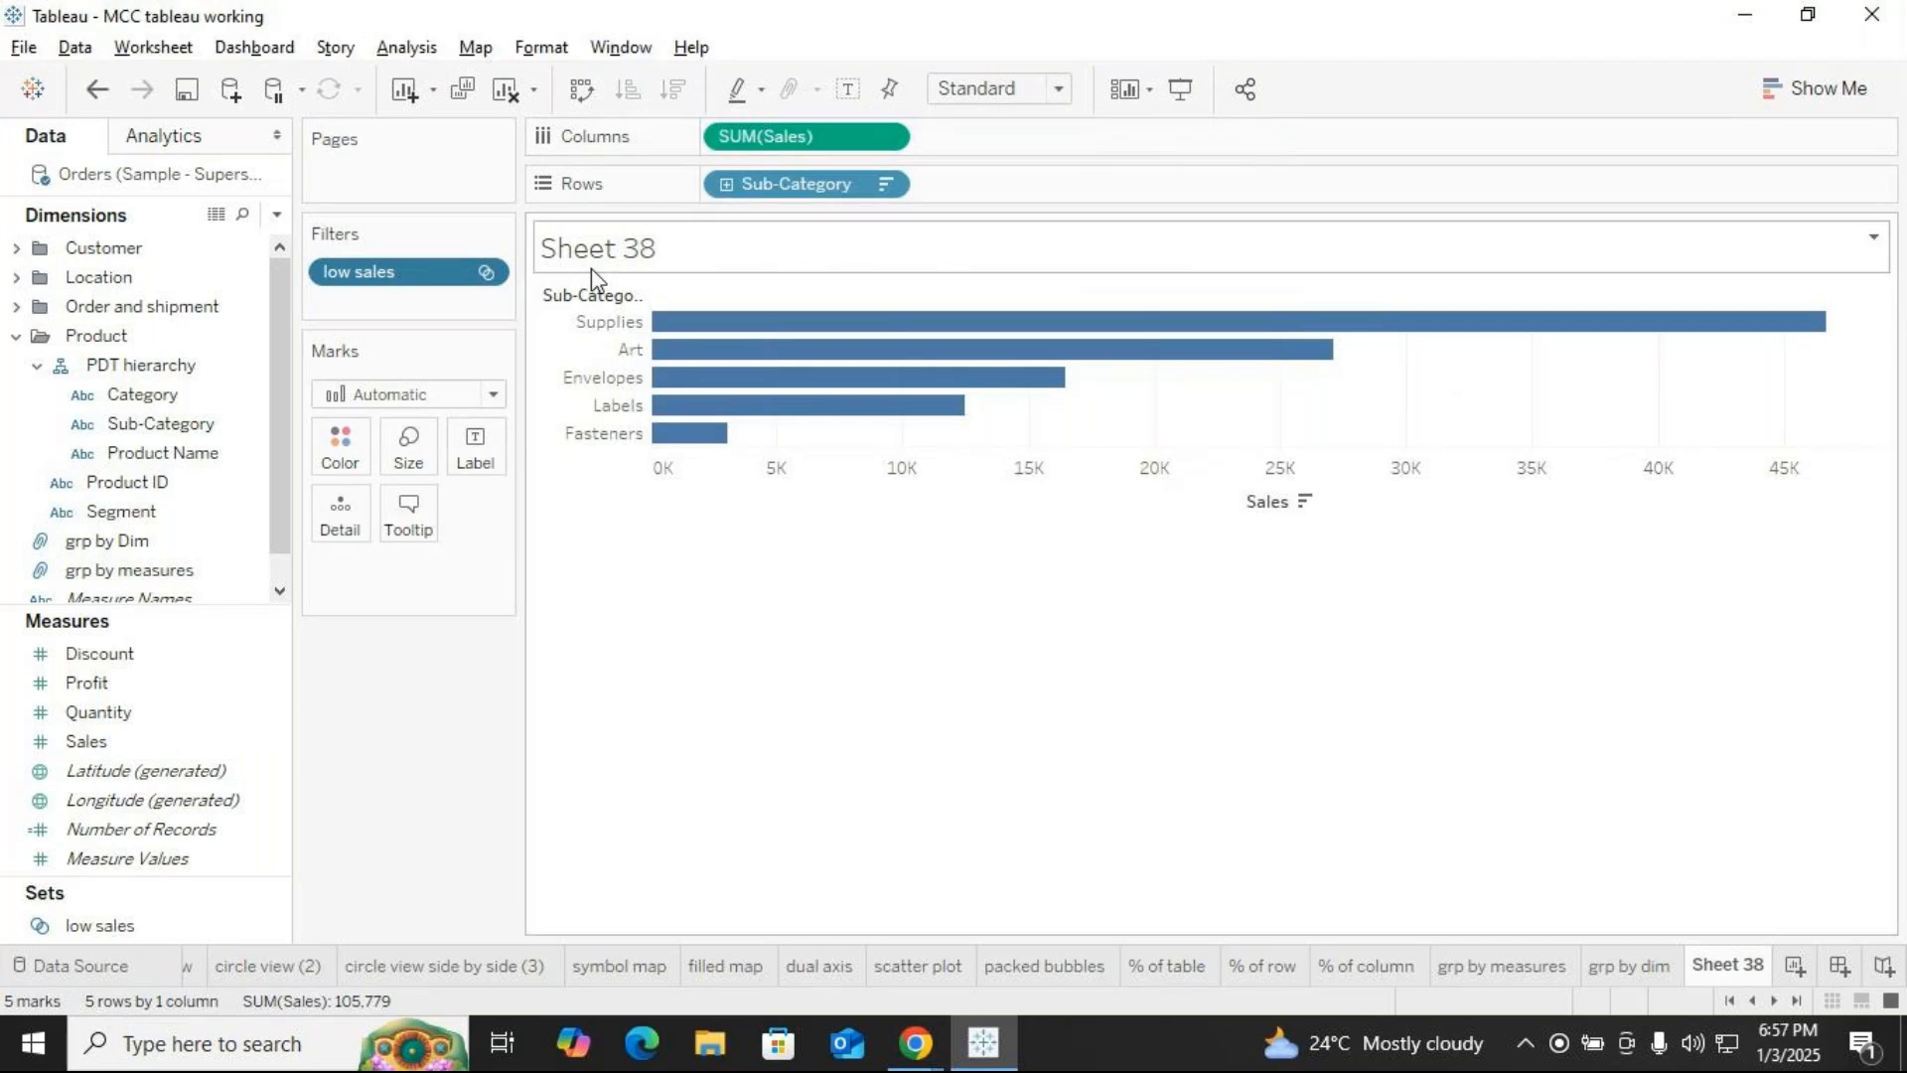
Switch the low sales filter to show In/Out of Set and keep only In
left_click(486, 273)
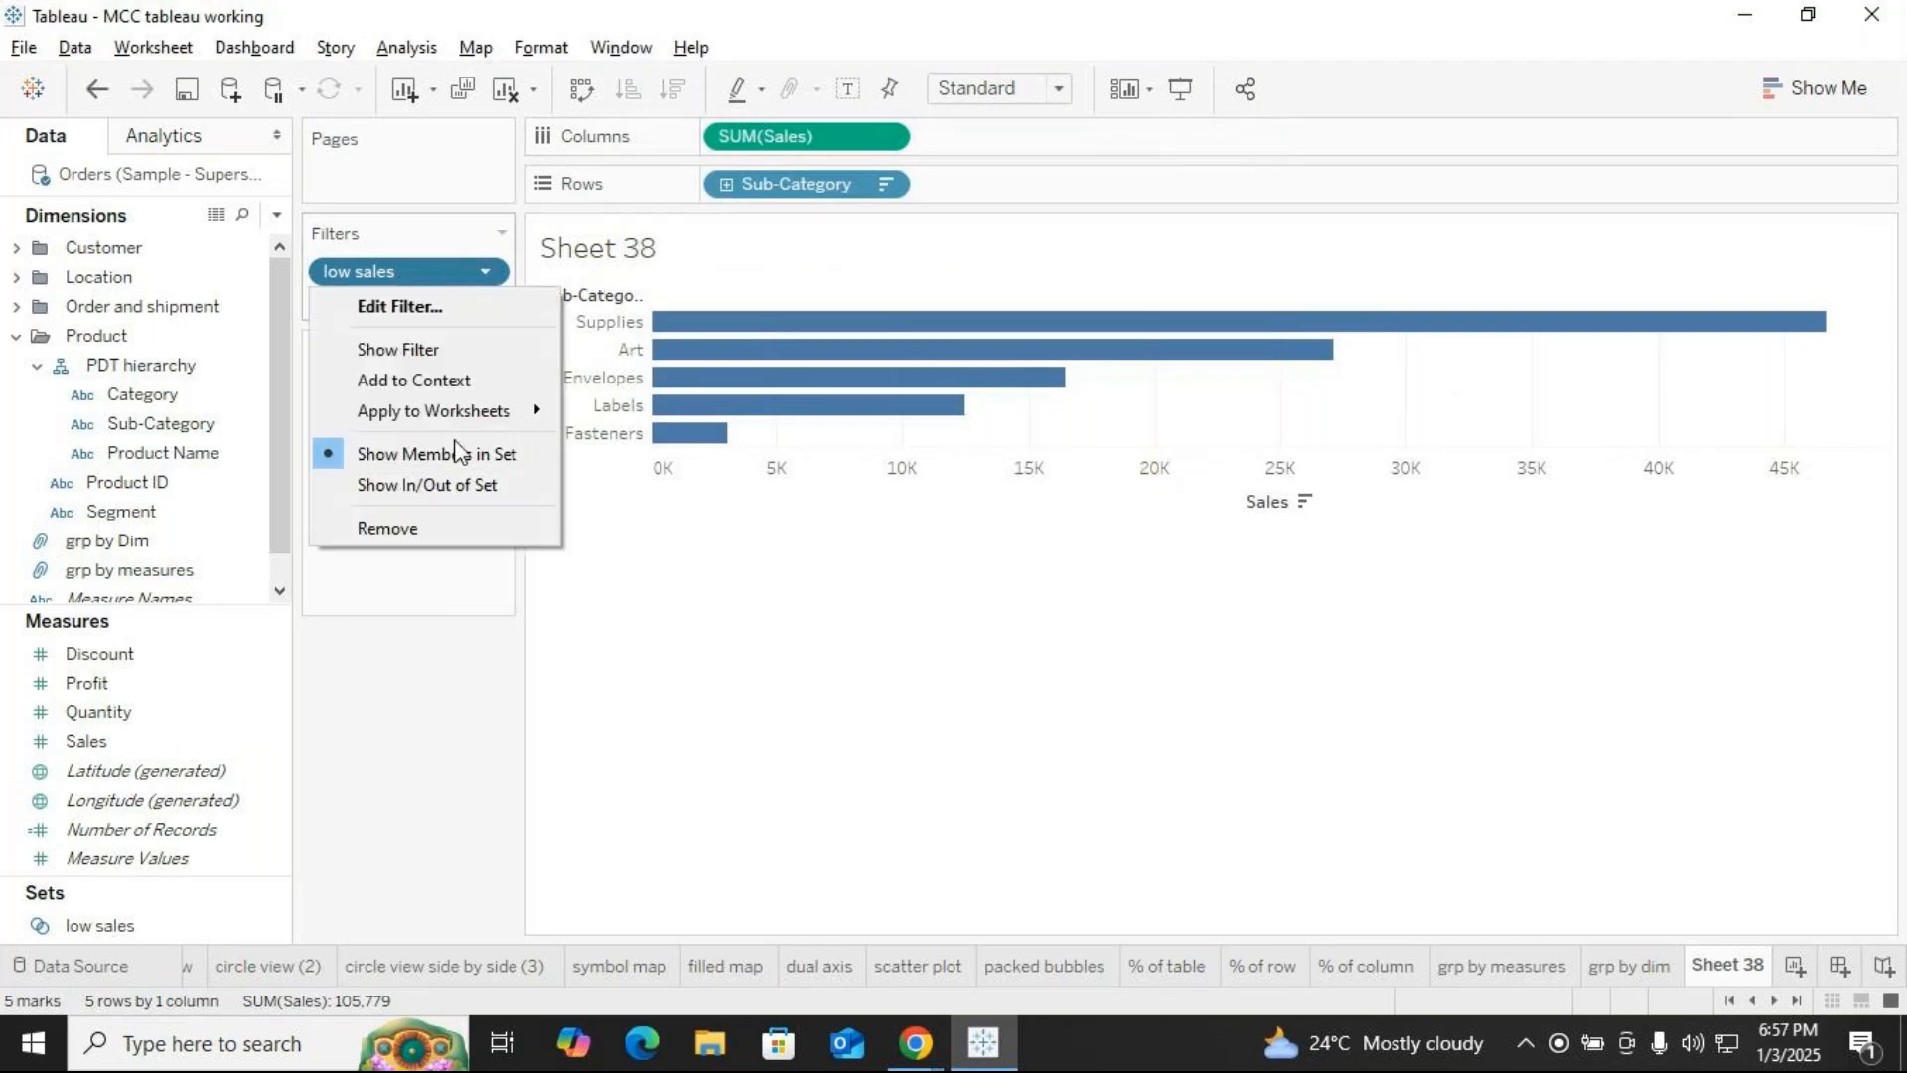
left_click(432, 487)
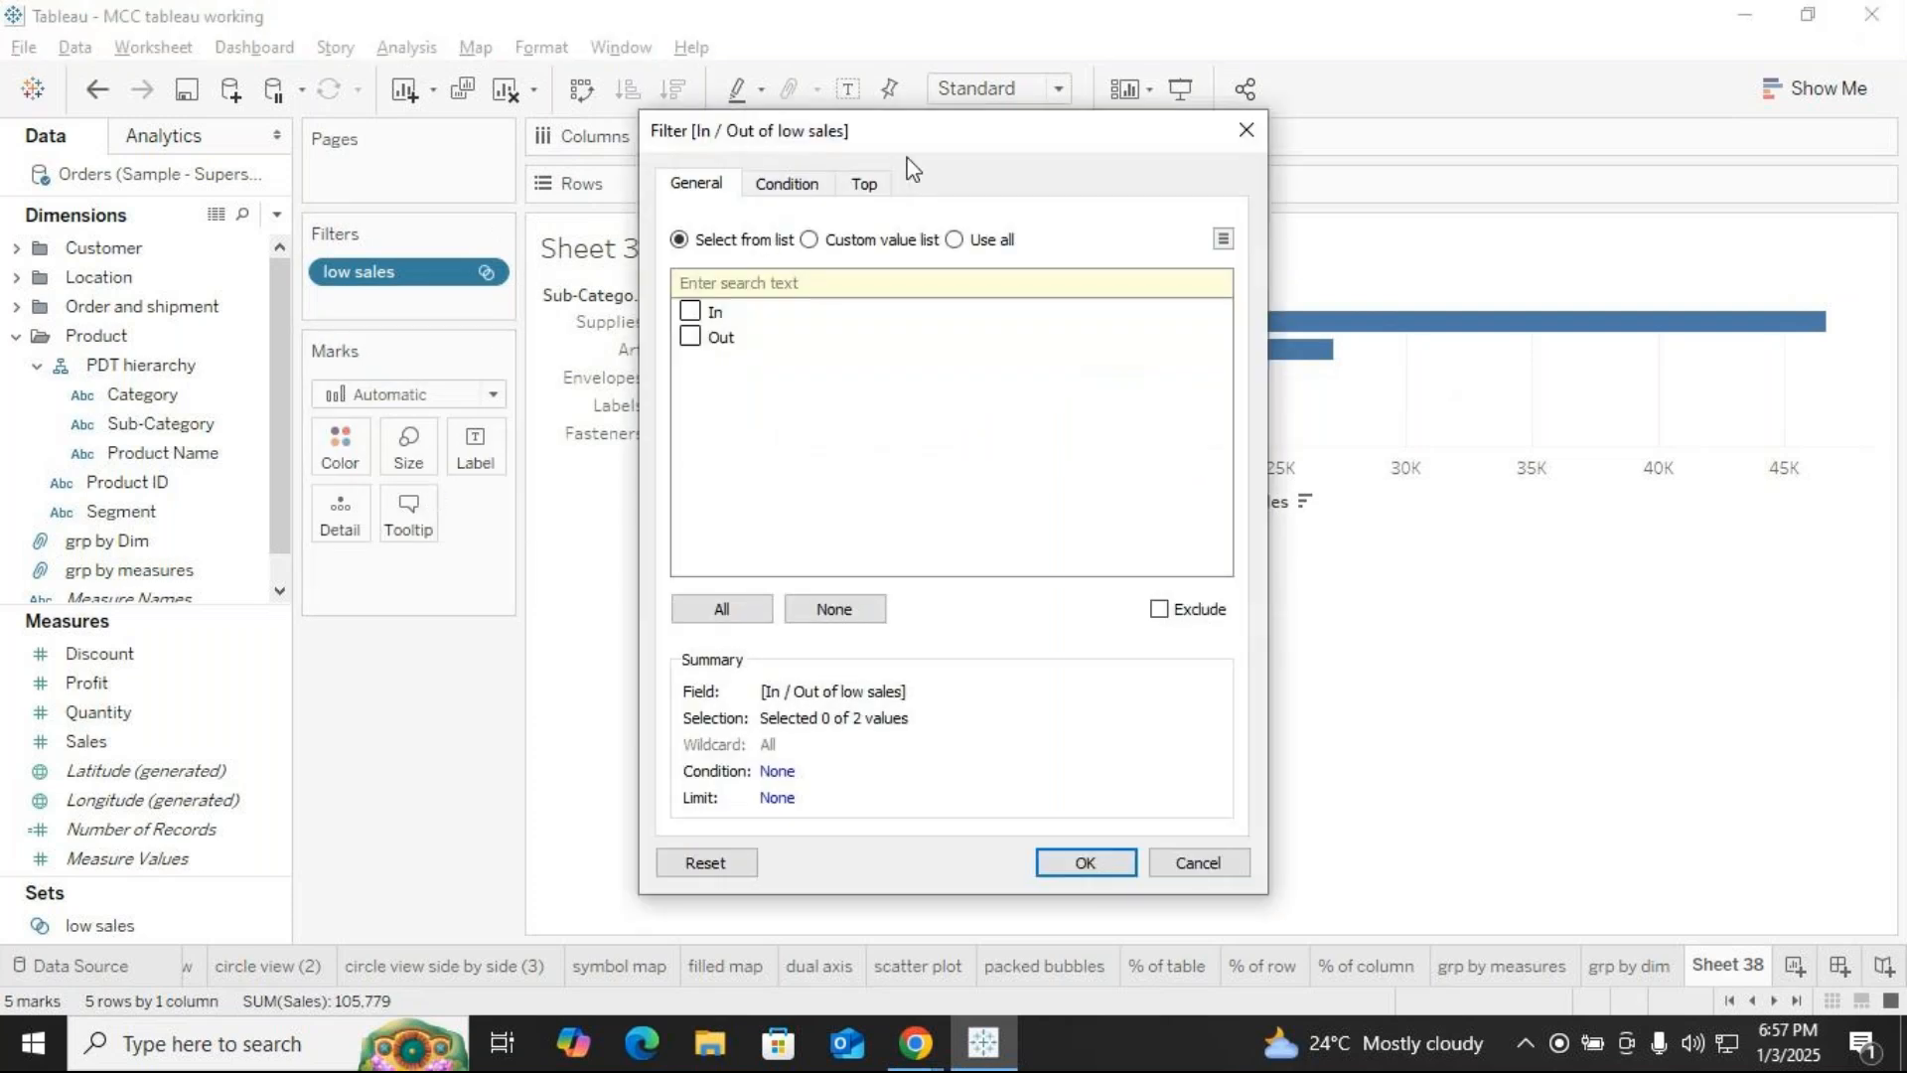
left_click(690, 312)
left_click_drag(894, 131, 362, 117)
left_click(556, 850)
Change the In/Out filter of low sales to Out only, keeping its dialog clear of the chart
left_click(487, 272)
left_click(399, 307)
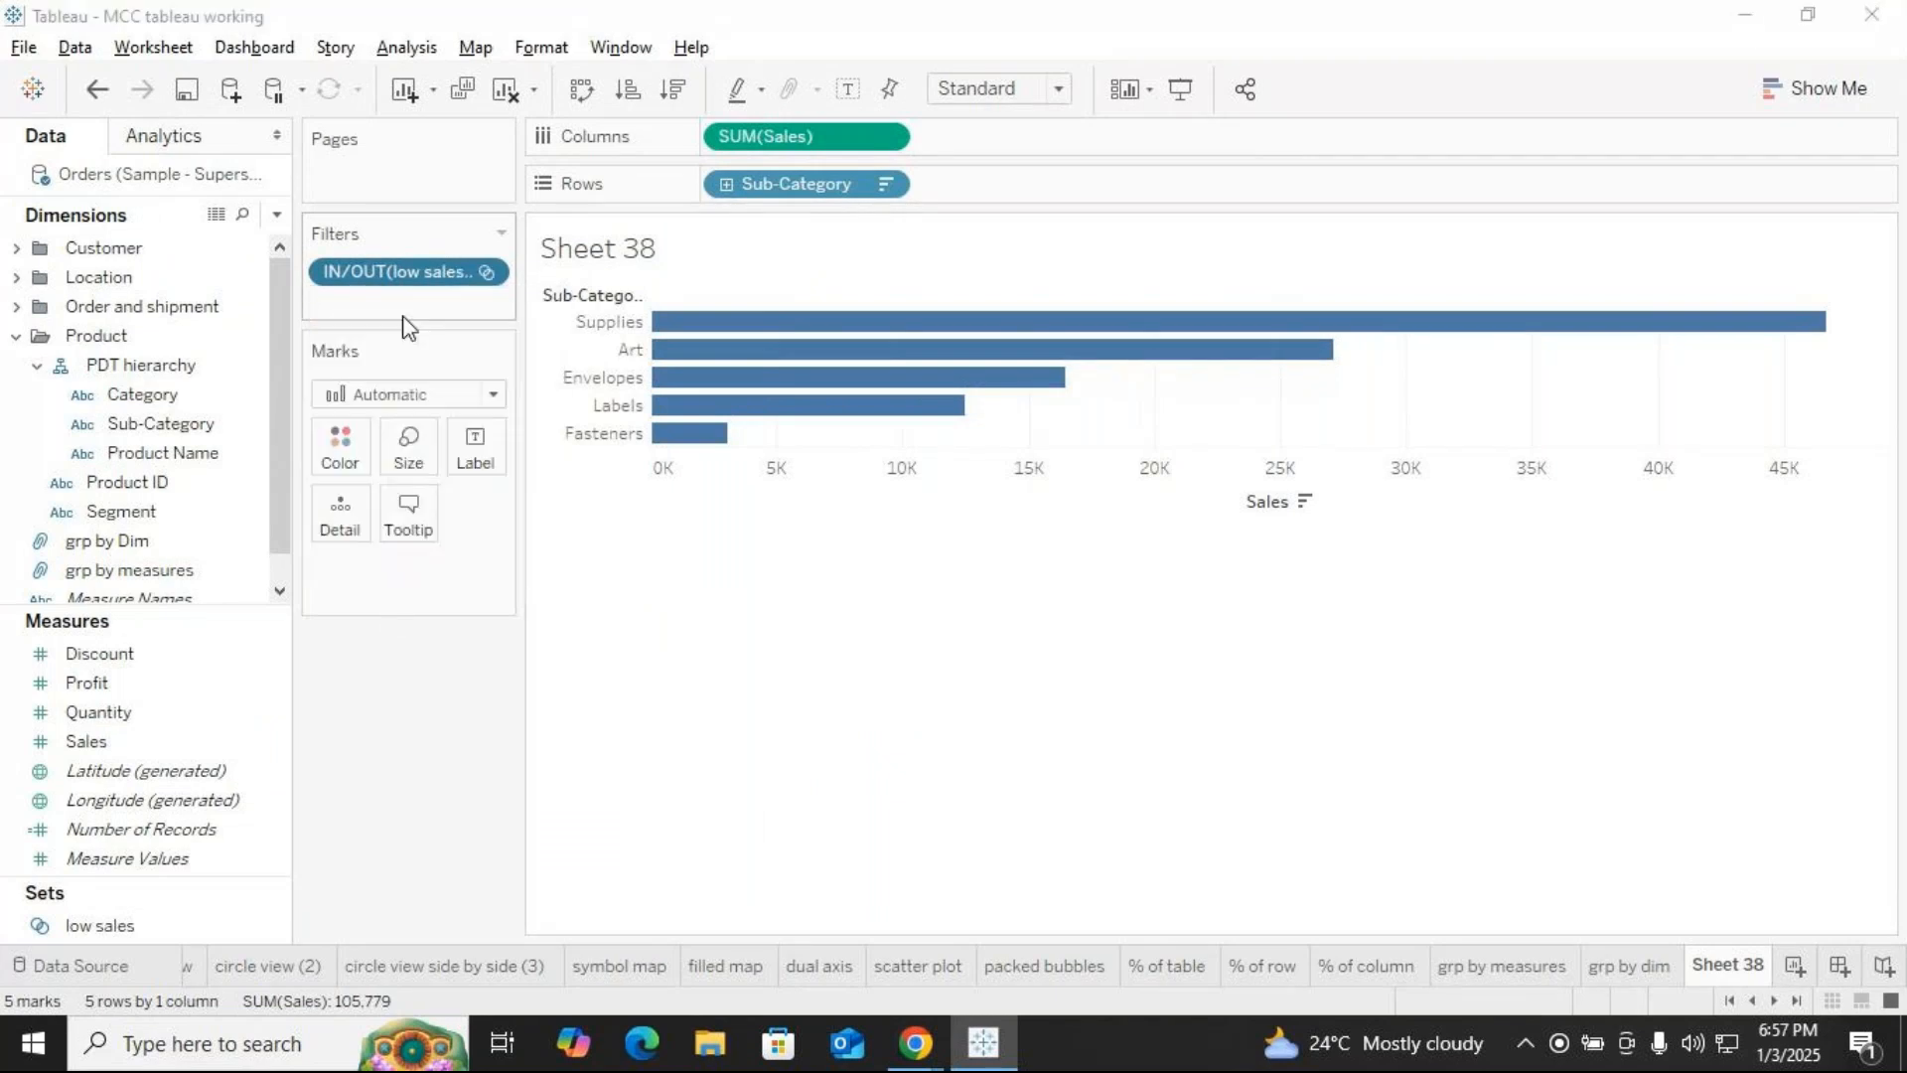
left_click(690, 311)
left_click(690, 336)
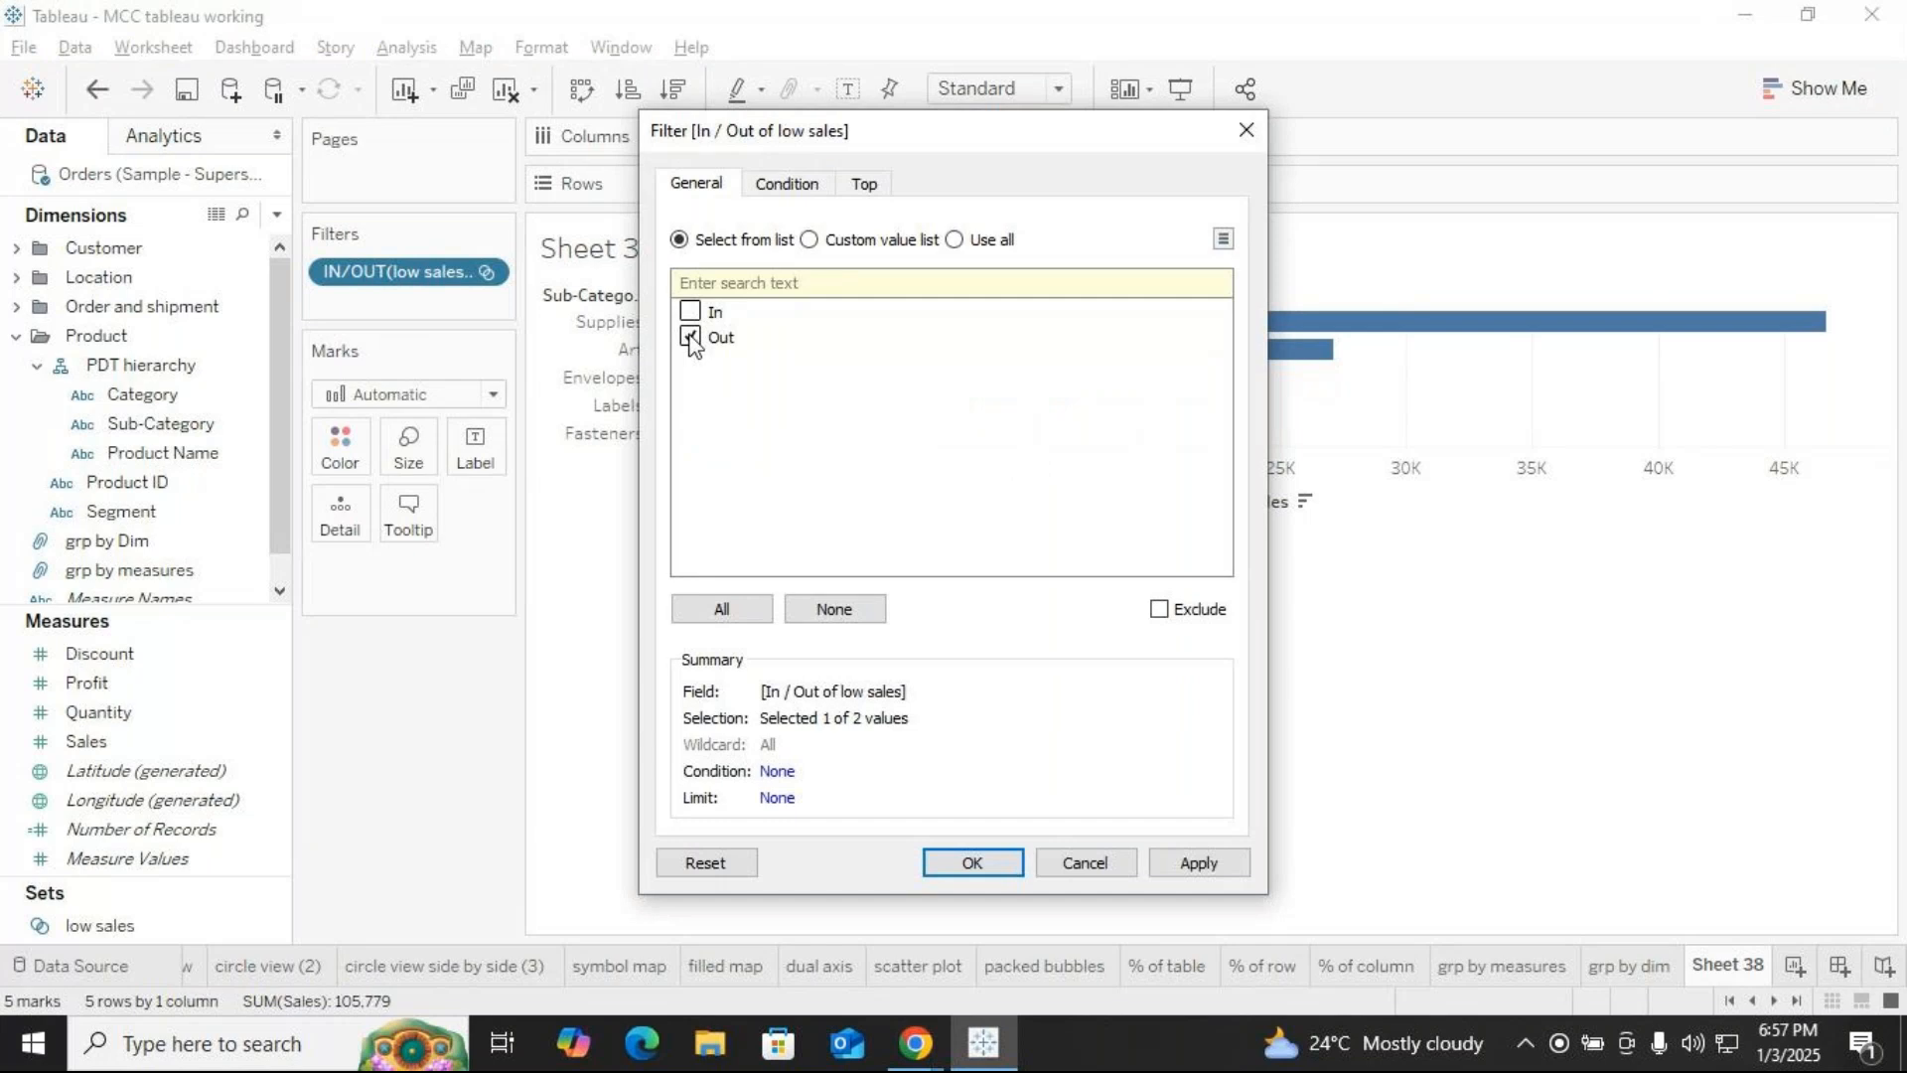
left_click(1198, 862)
left_click_drag(1039, 121, 1713, 186)
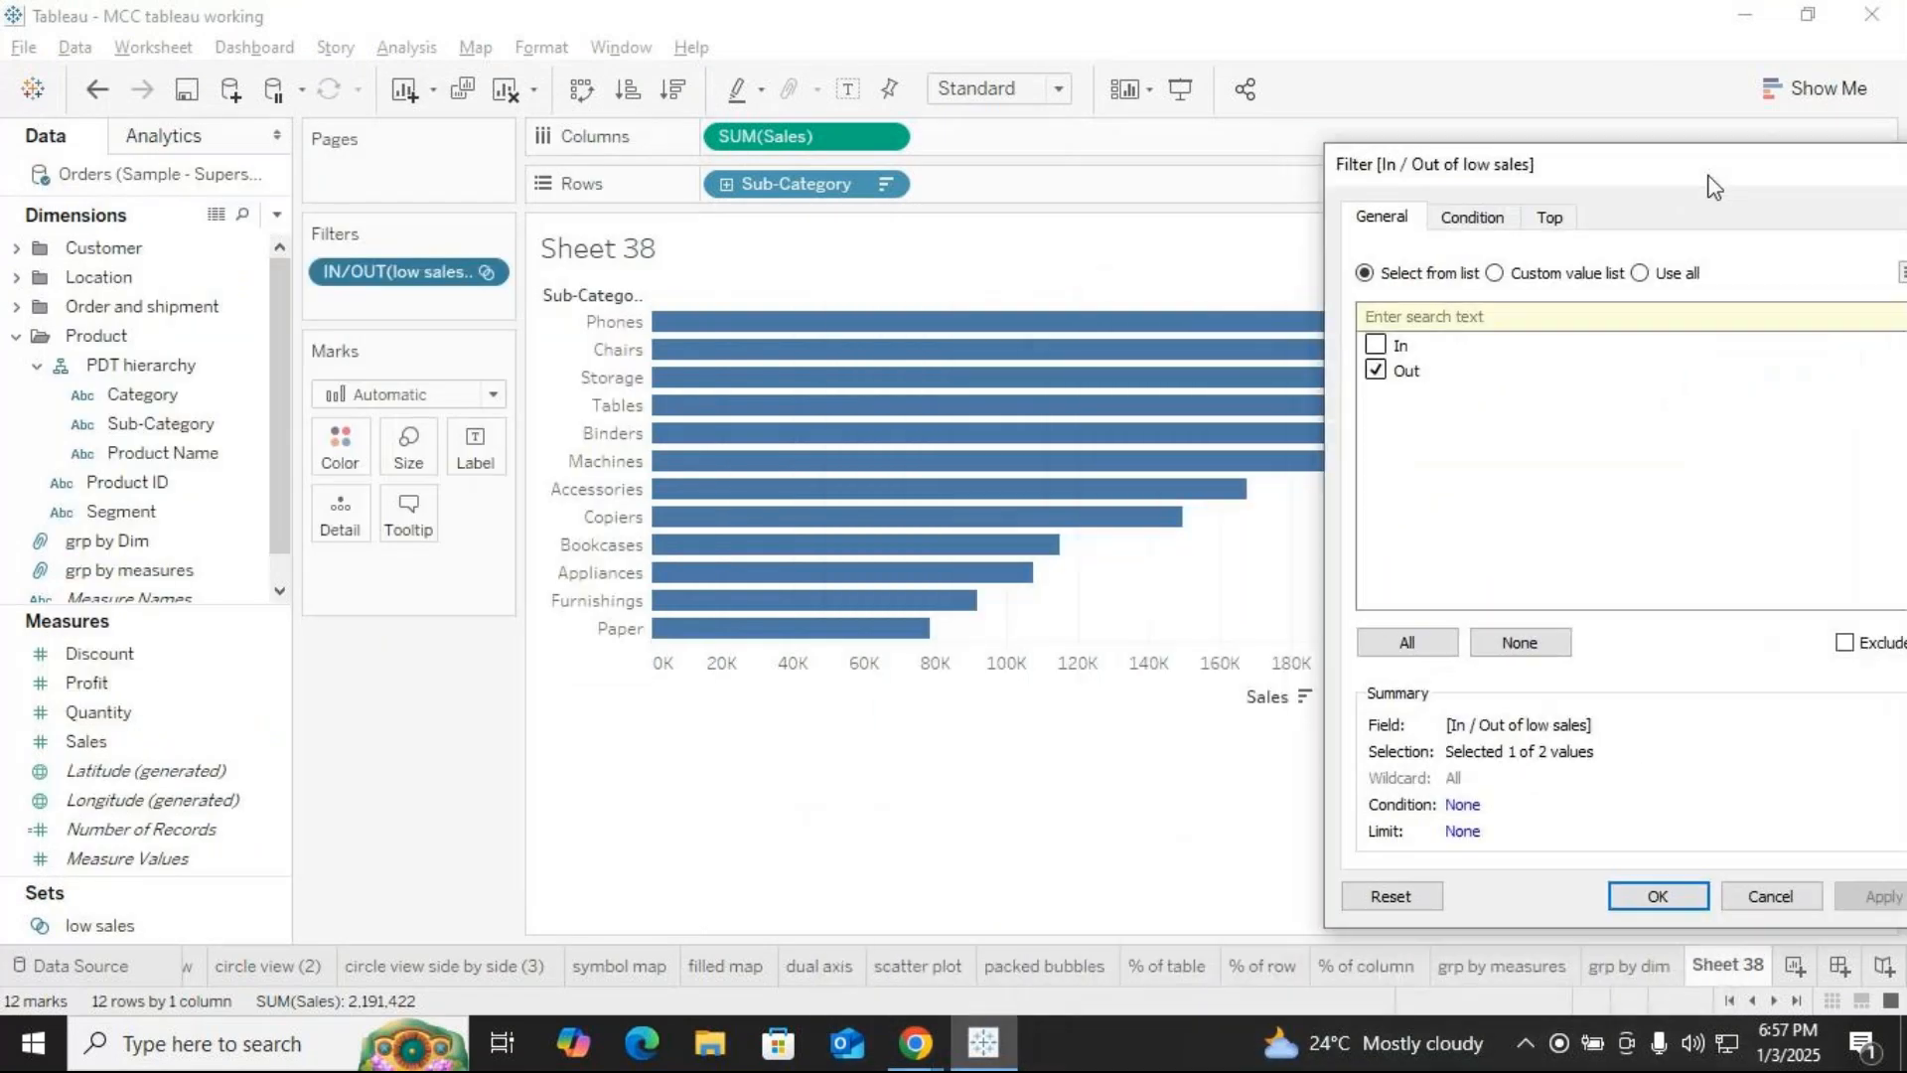
Apply In only to the low sales filter for comparison, and set it back to Out only
left_click(1419, 374)
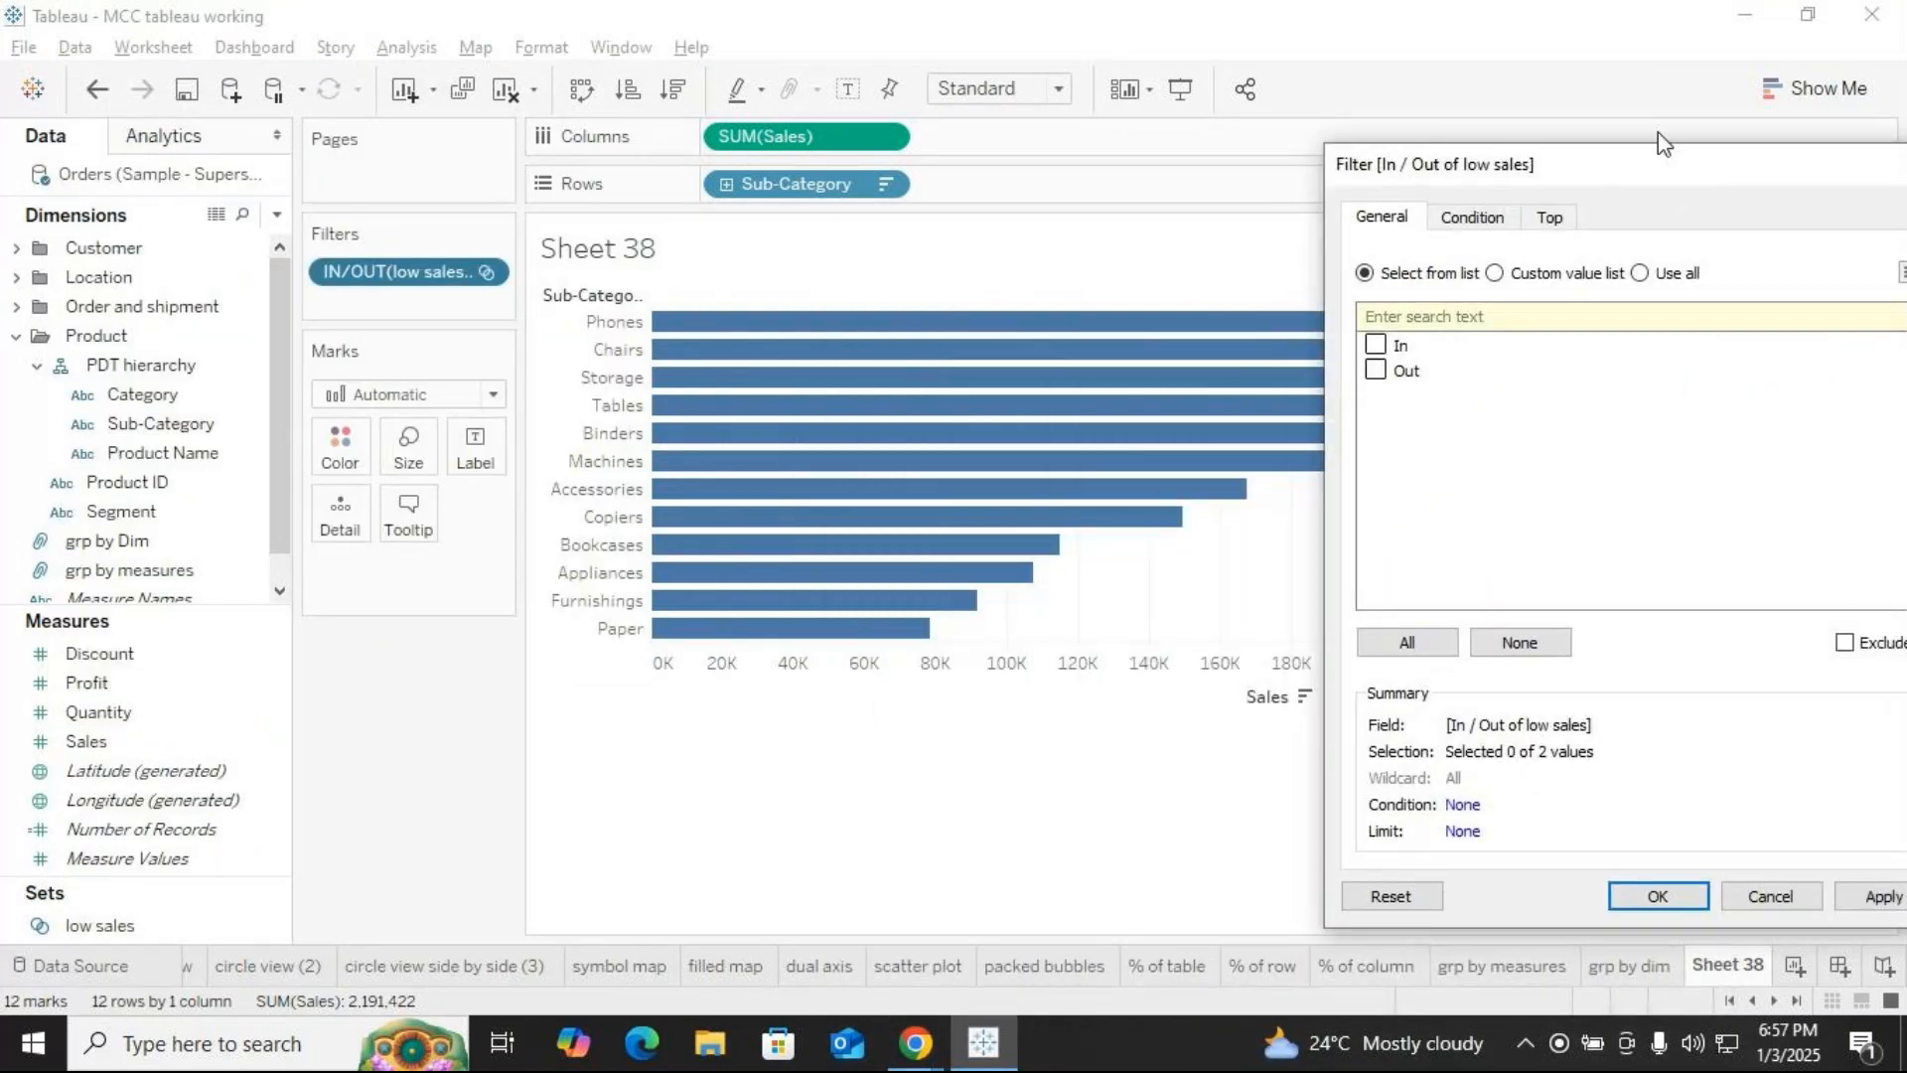
left_click(1403, 344)
left_click(1867, 900)
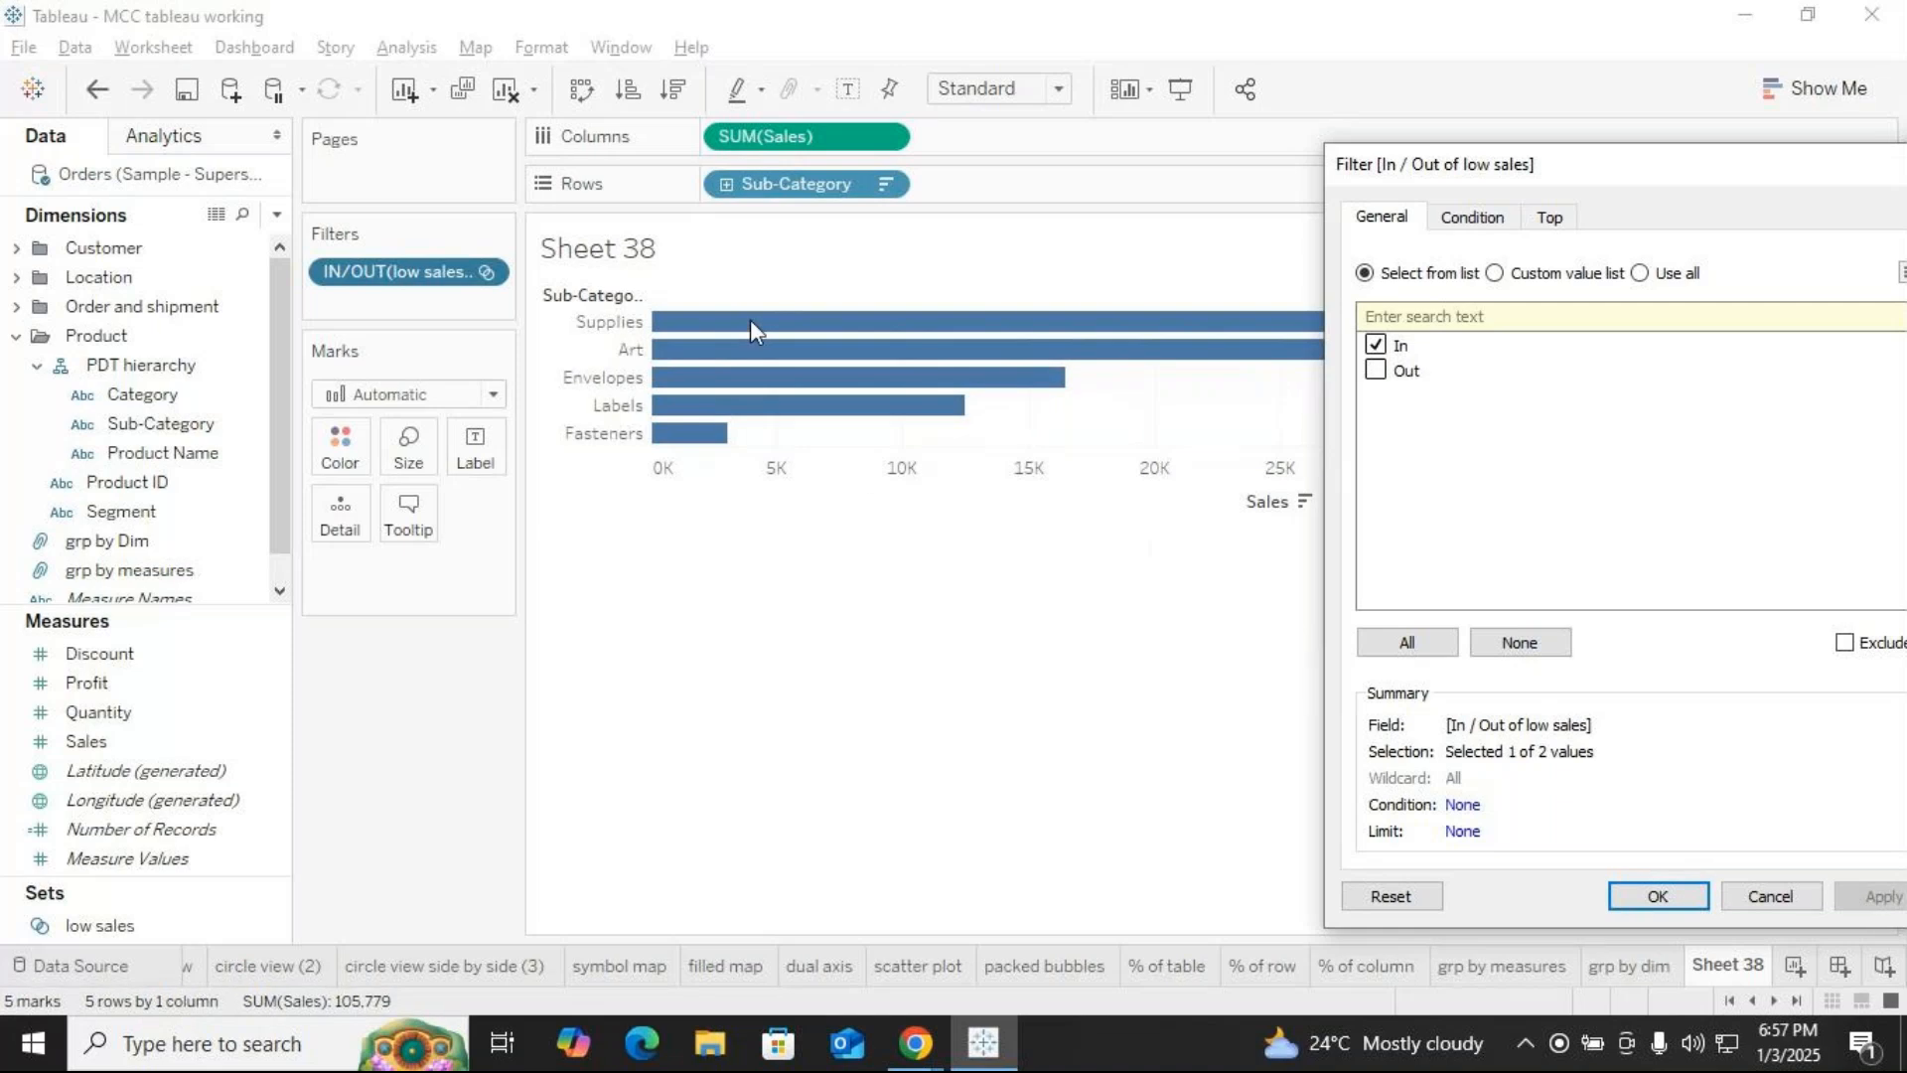
left_click(1401, 345)
left_click(1405, 369)
left_click(1659, 897)
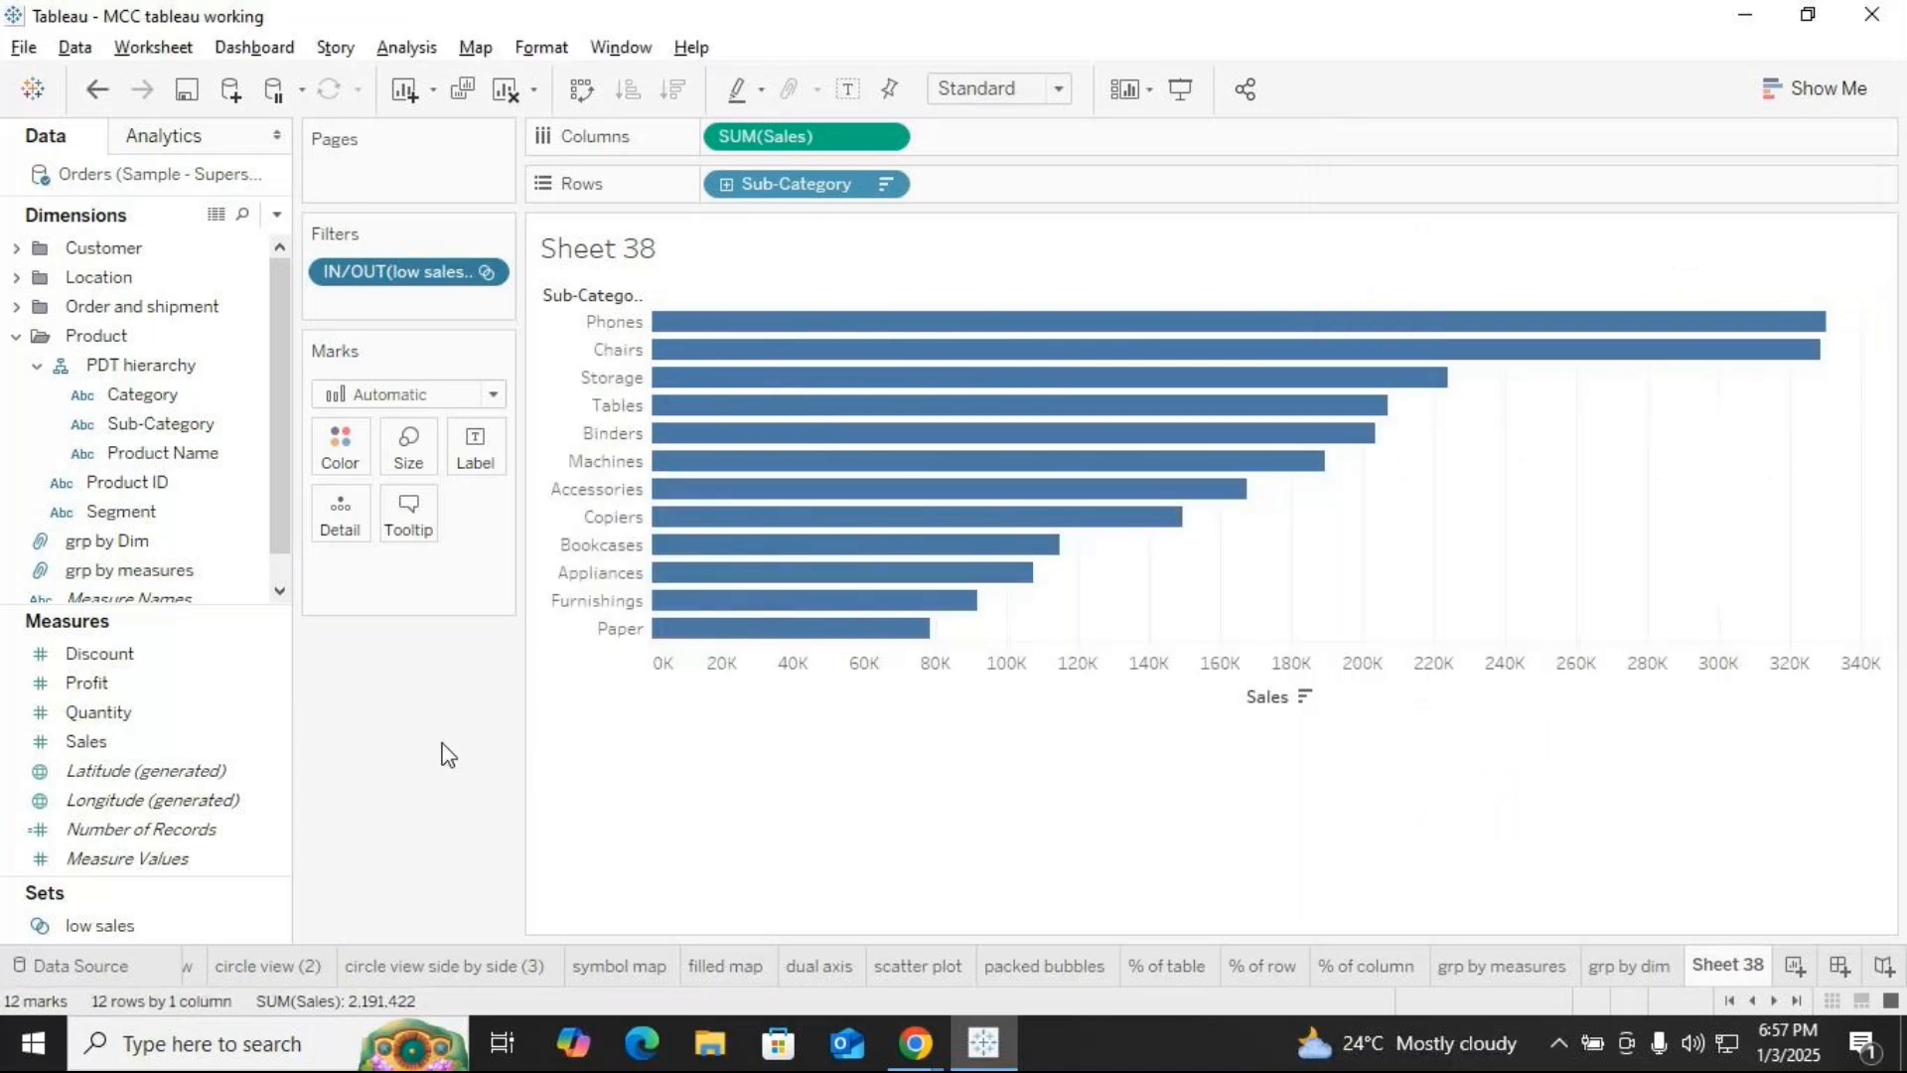
Clear Sheet 38 and build a bar chart of Sales by Sub-Category in descending order
left_click(507, 90)
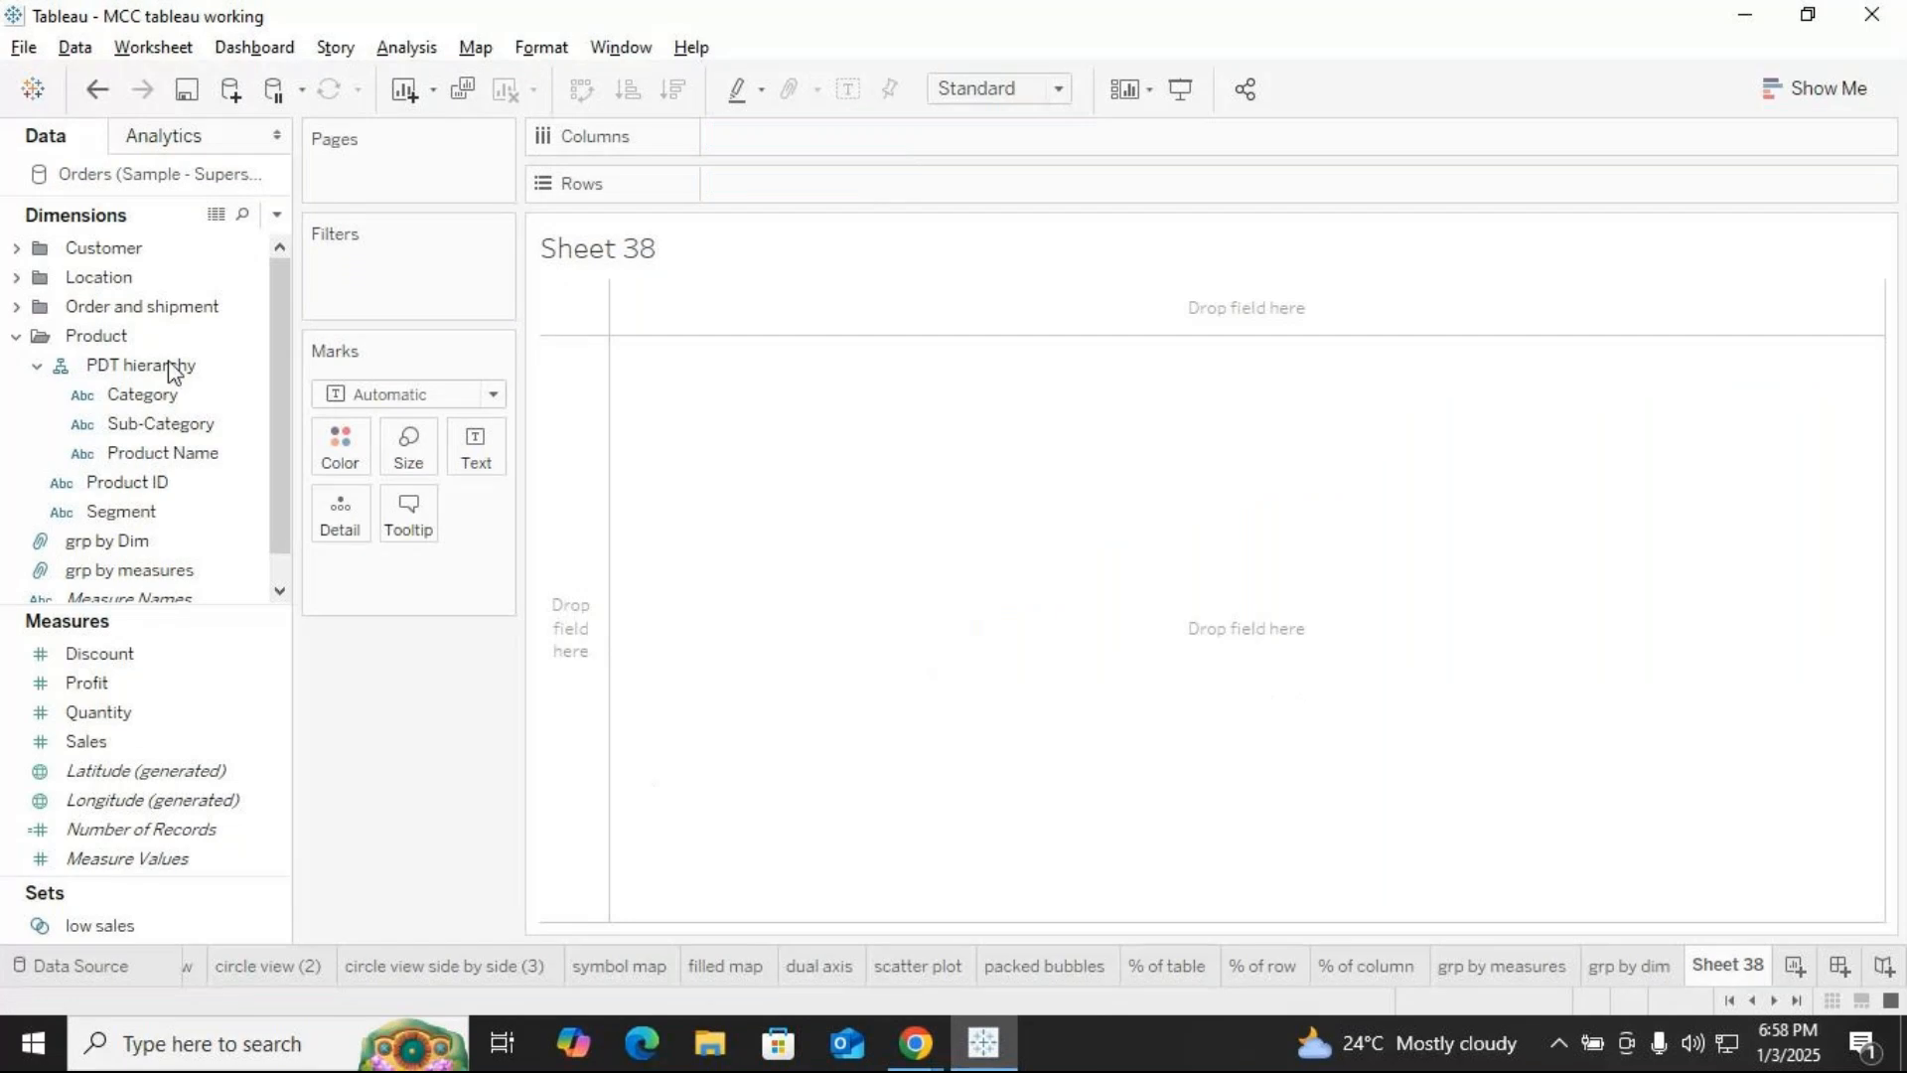
left_click_drag(139, 427, 770, 187)
left_click_drag(99, 741, 778, 138)
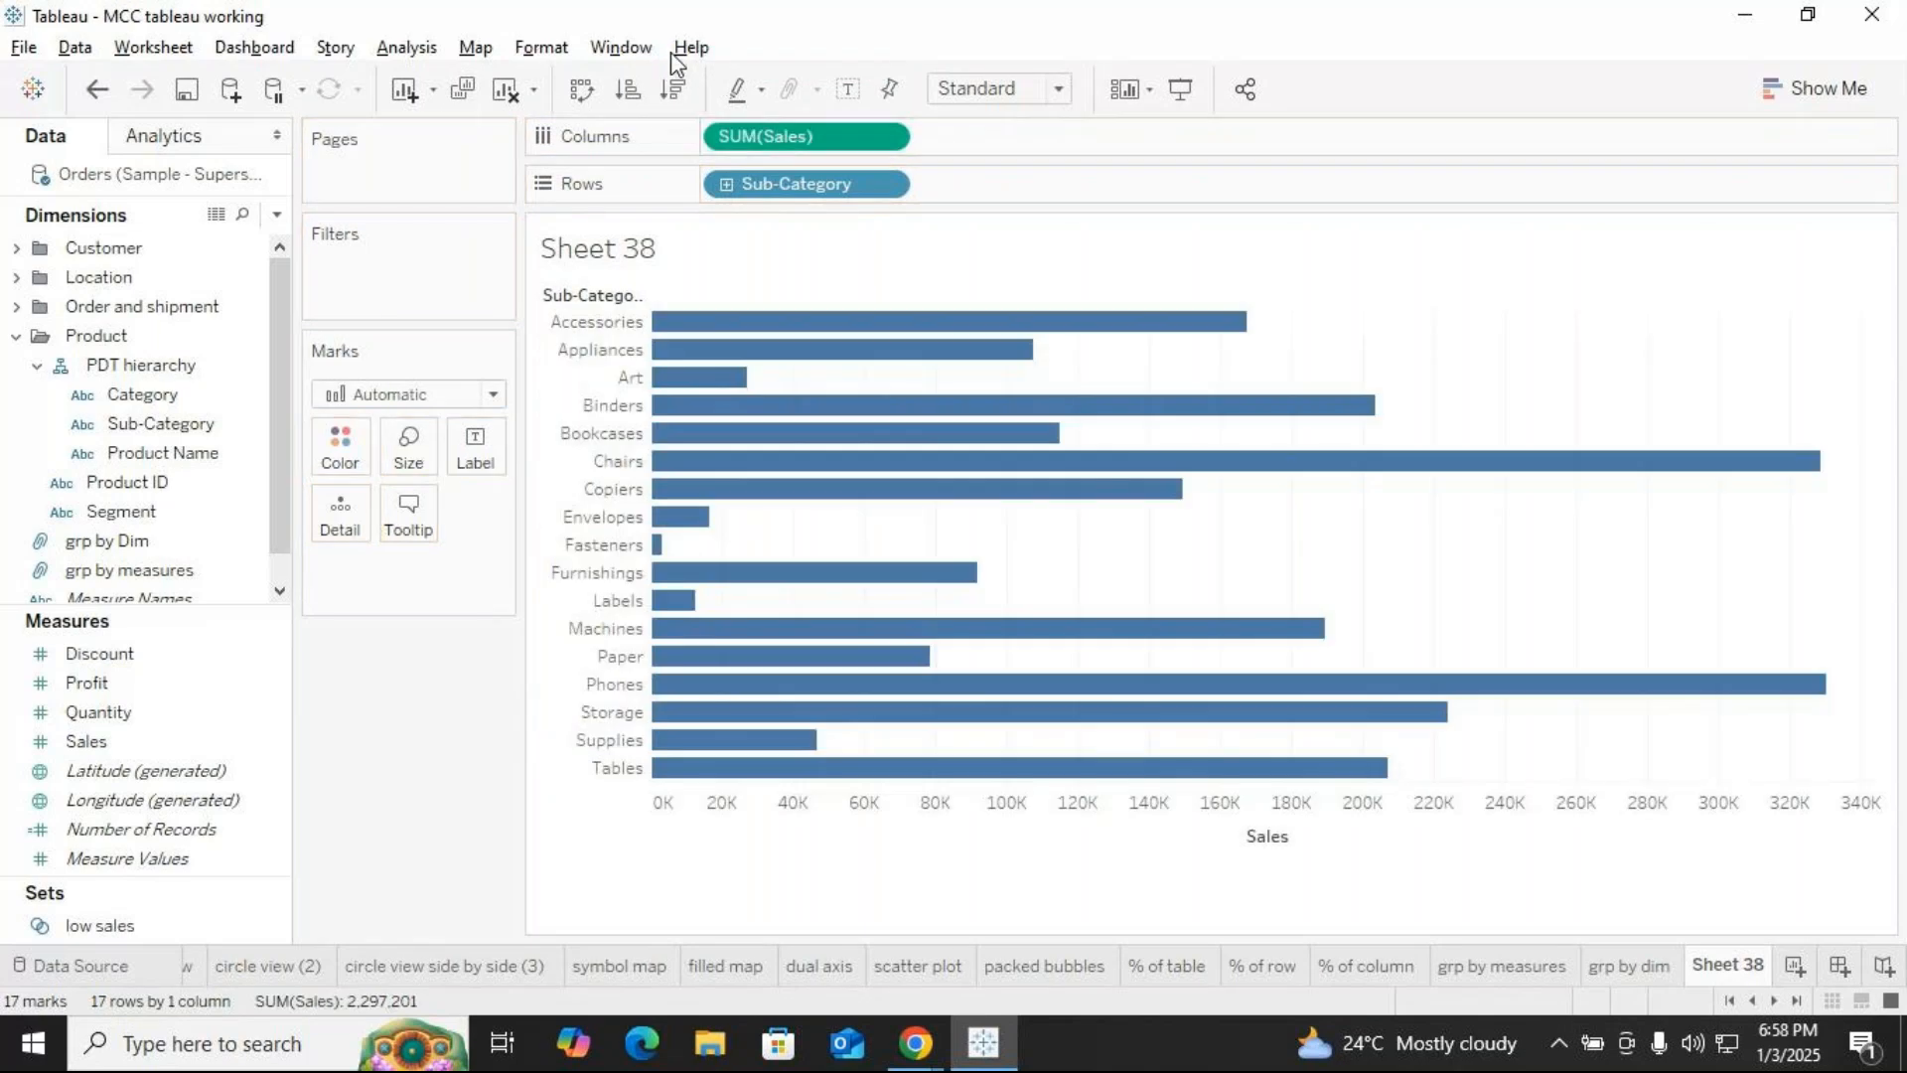
left_click(675, 89)
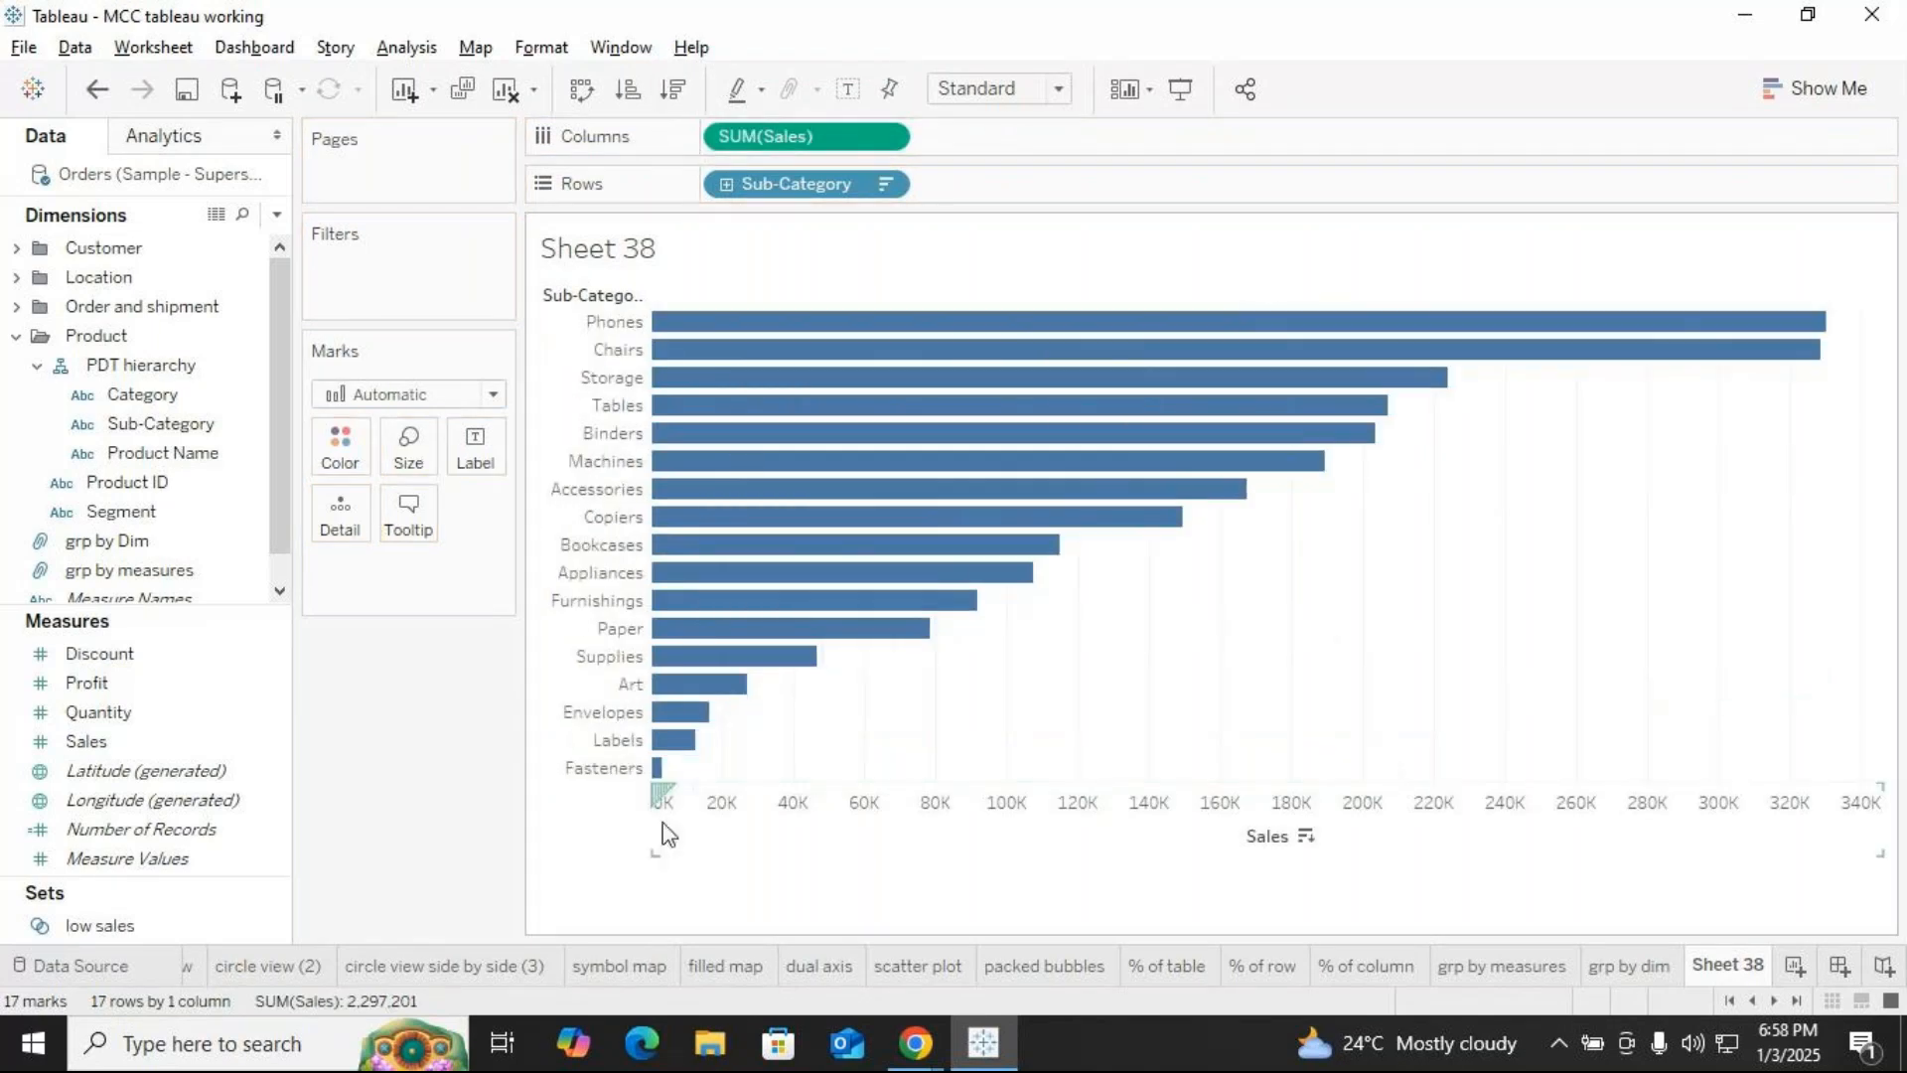
left_click_drag(659, 770, 668, 744)
left_click(682, 714, "ctrl")
left_click(697, 685, "ctrl")
left_click(699, 663, "ctrl")
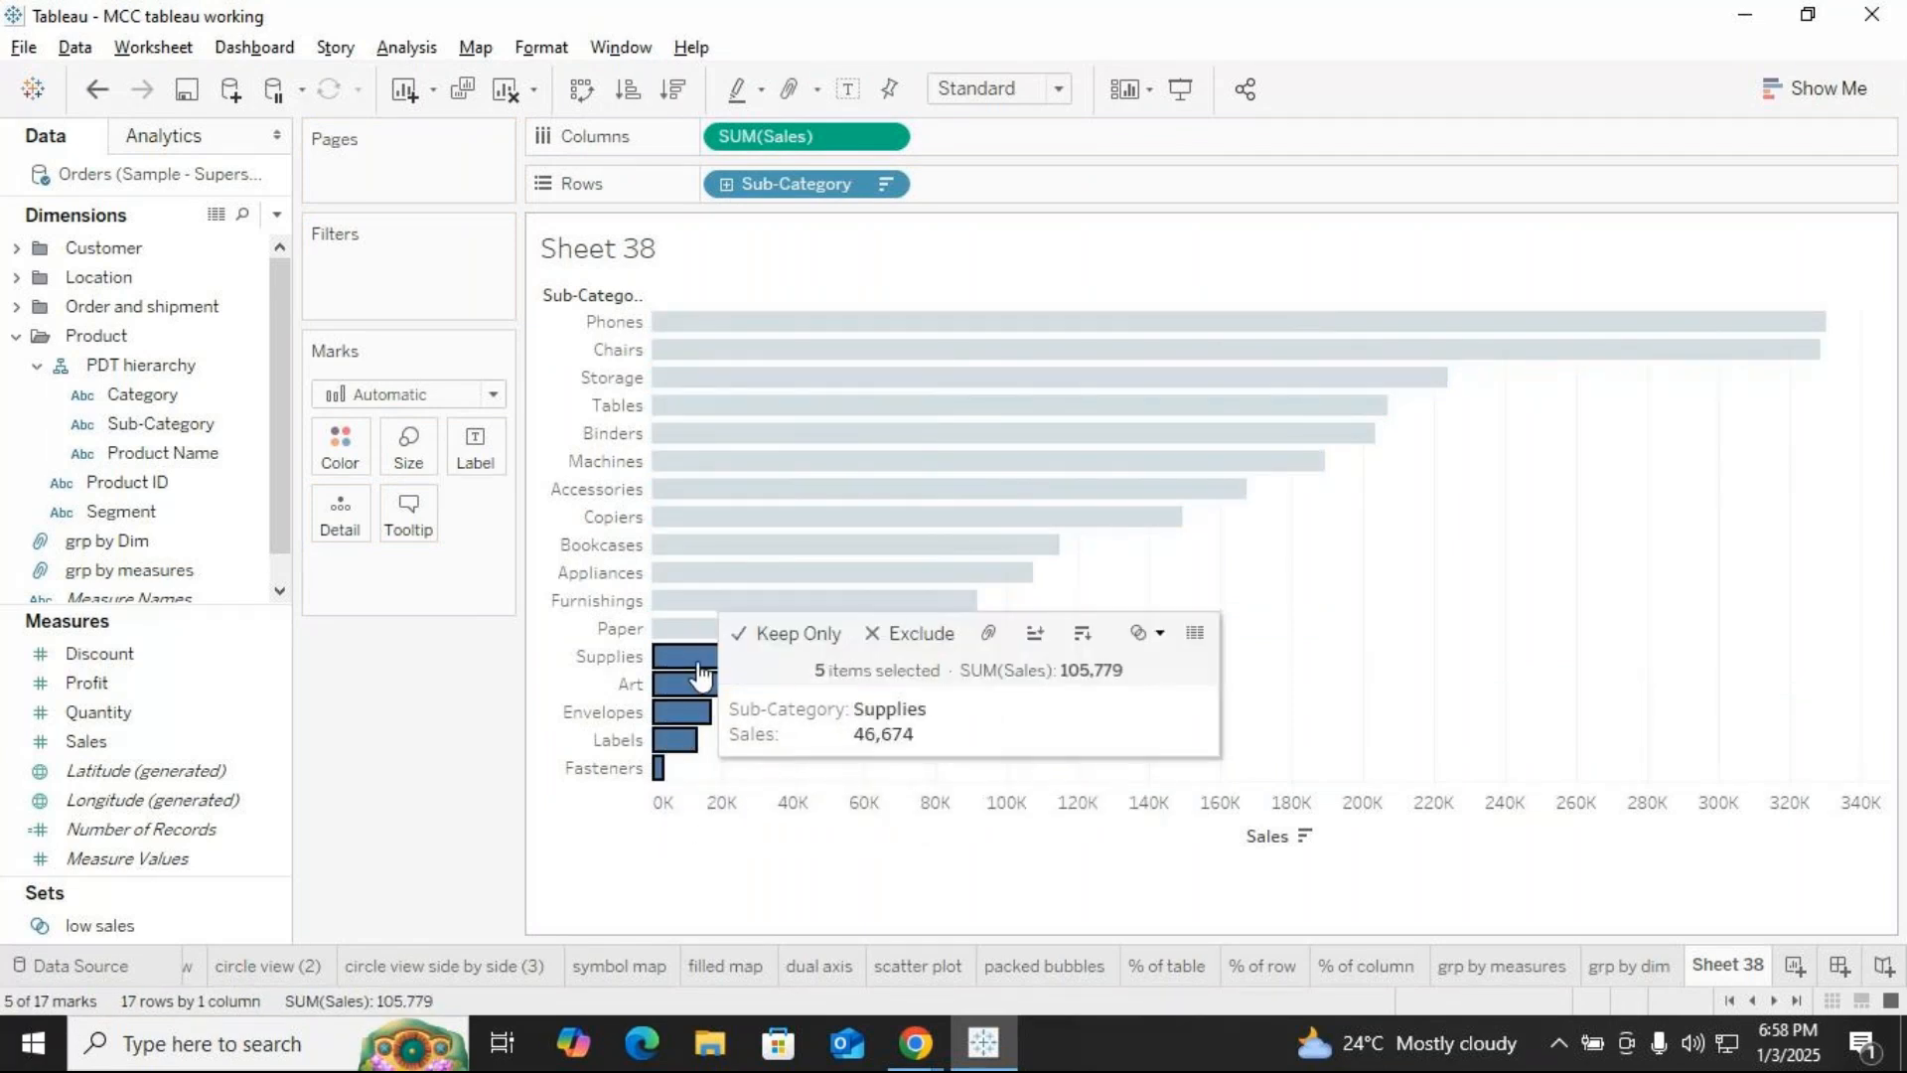
left_click(1139, 645)
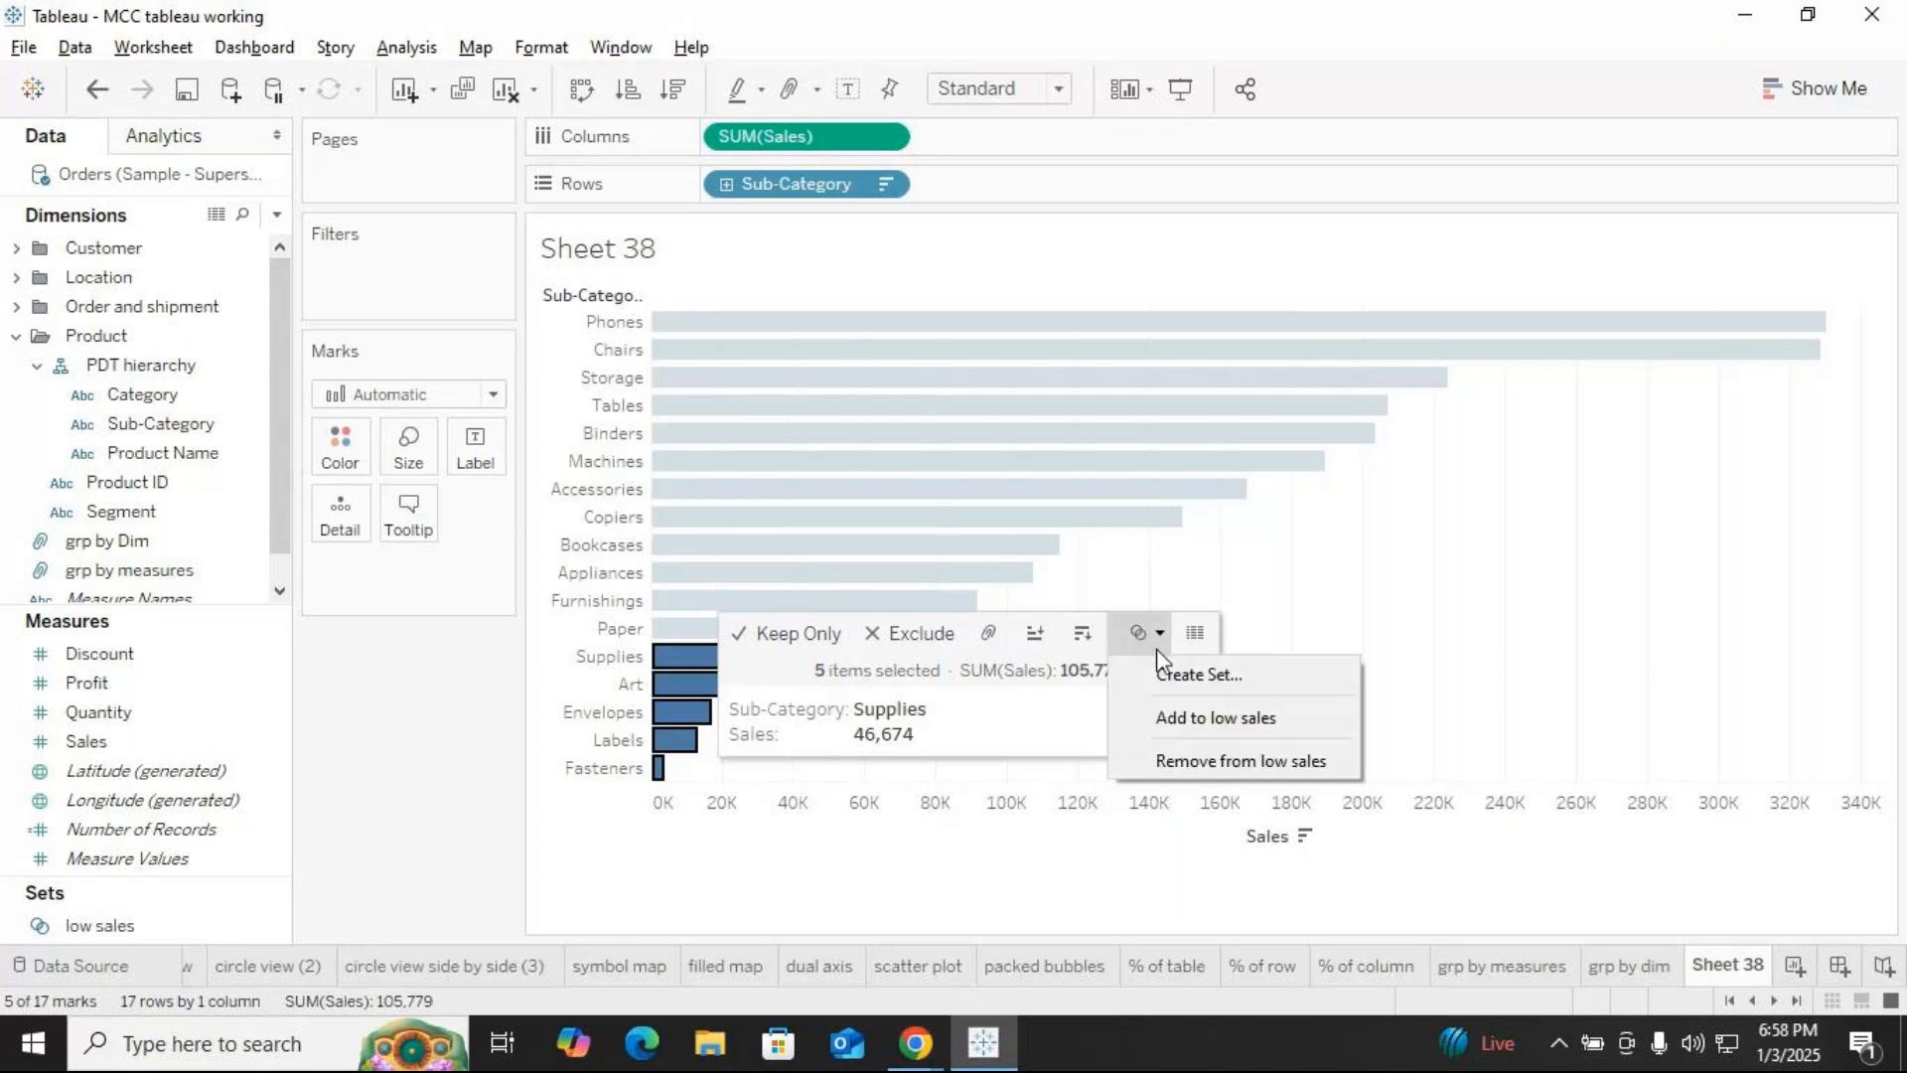
left_click(1178, 672)
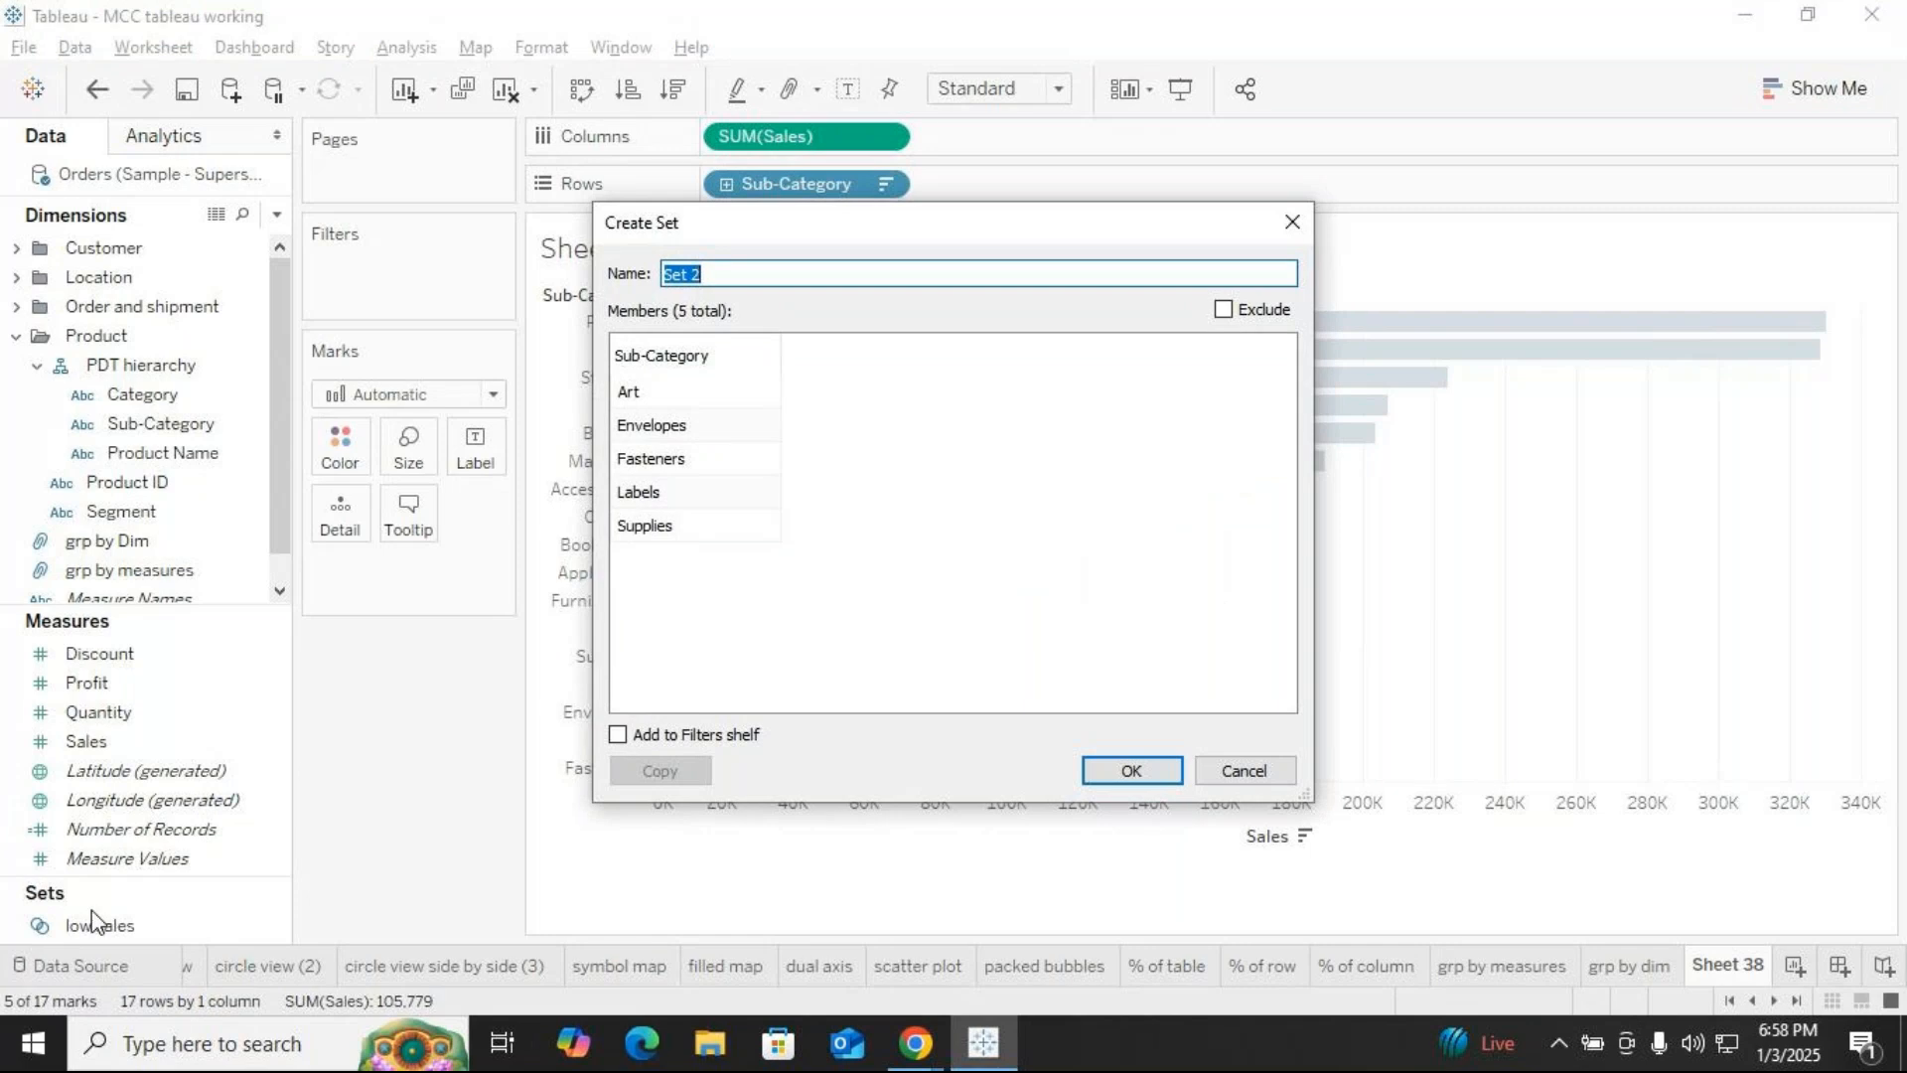
left_click(1292, 229)
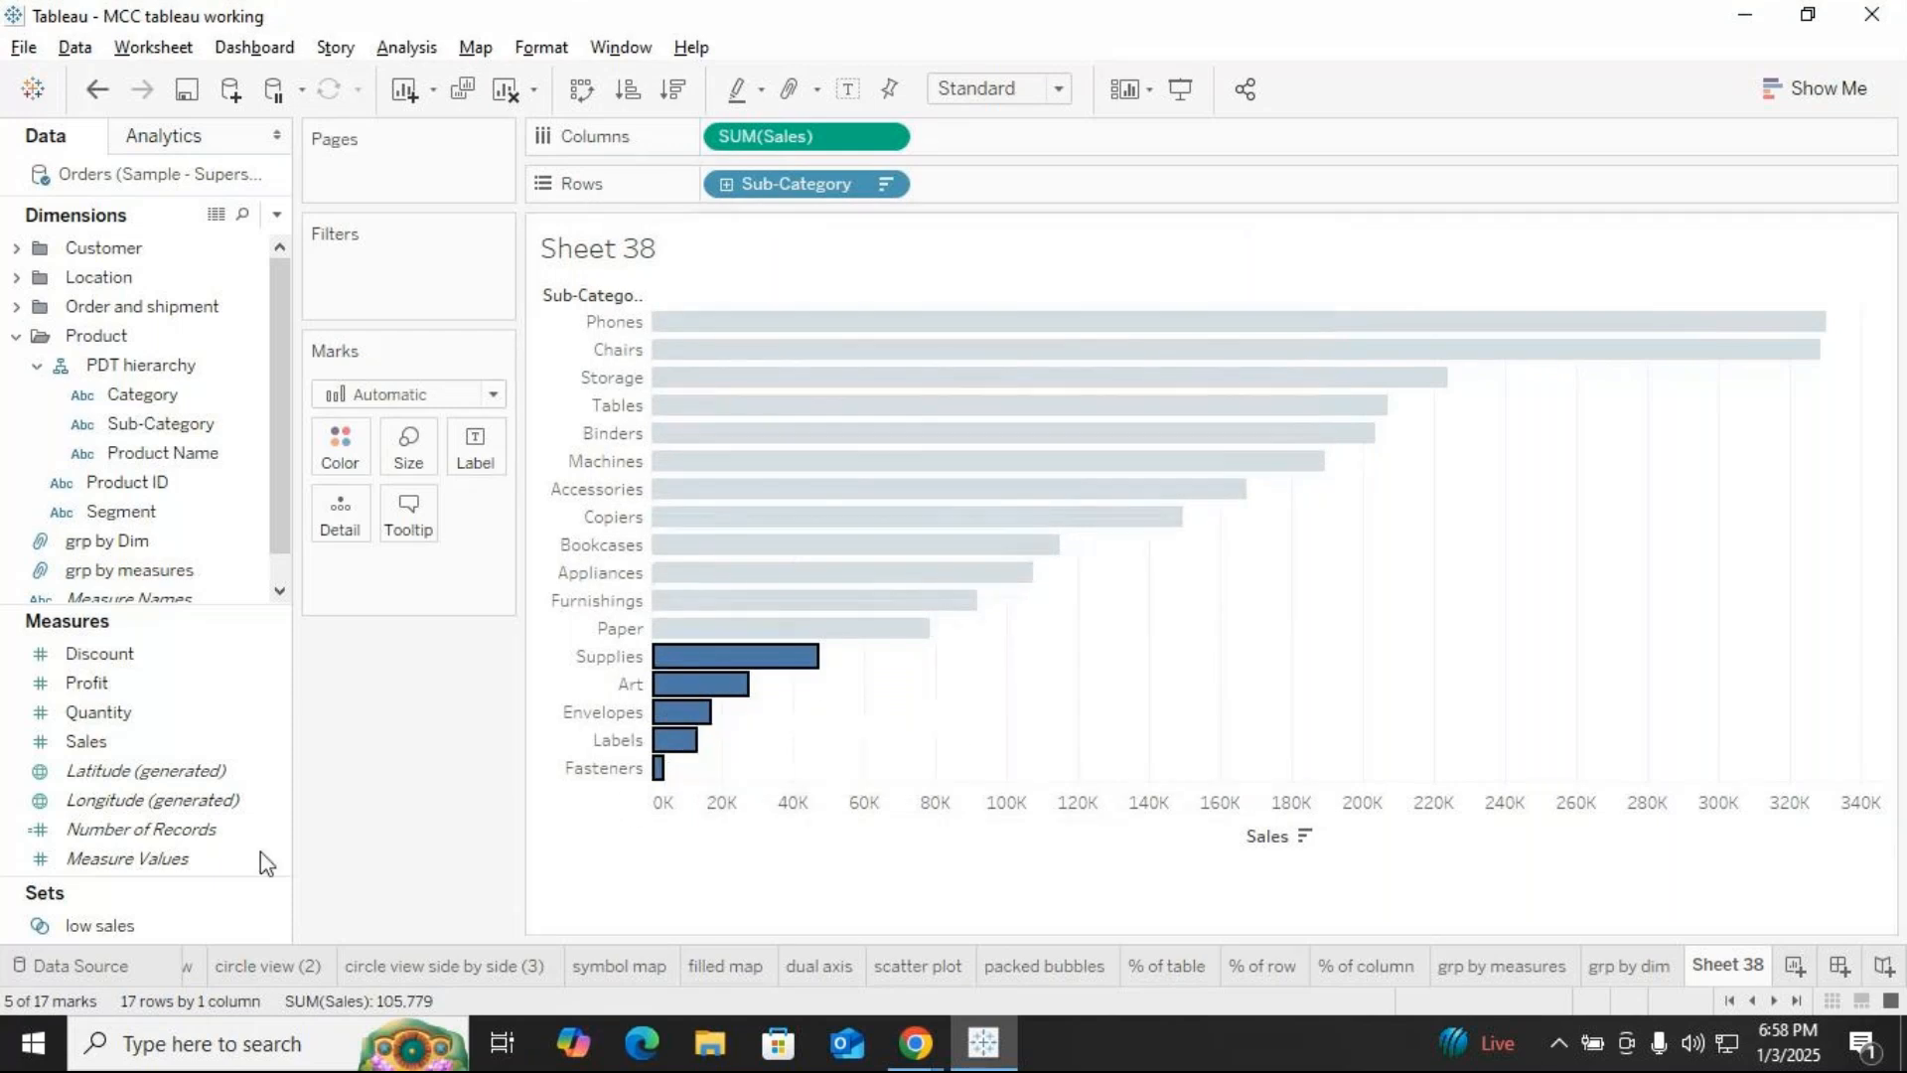
Color the Sales bars by In/Out membership of the low sales set
left_click(105, 930)
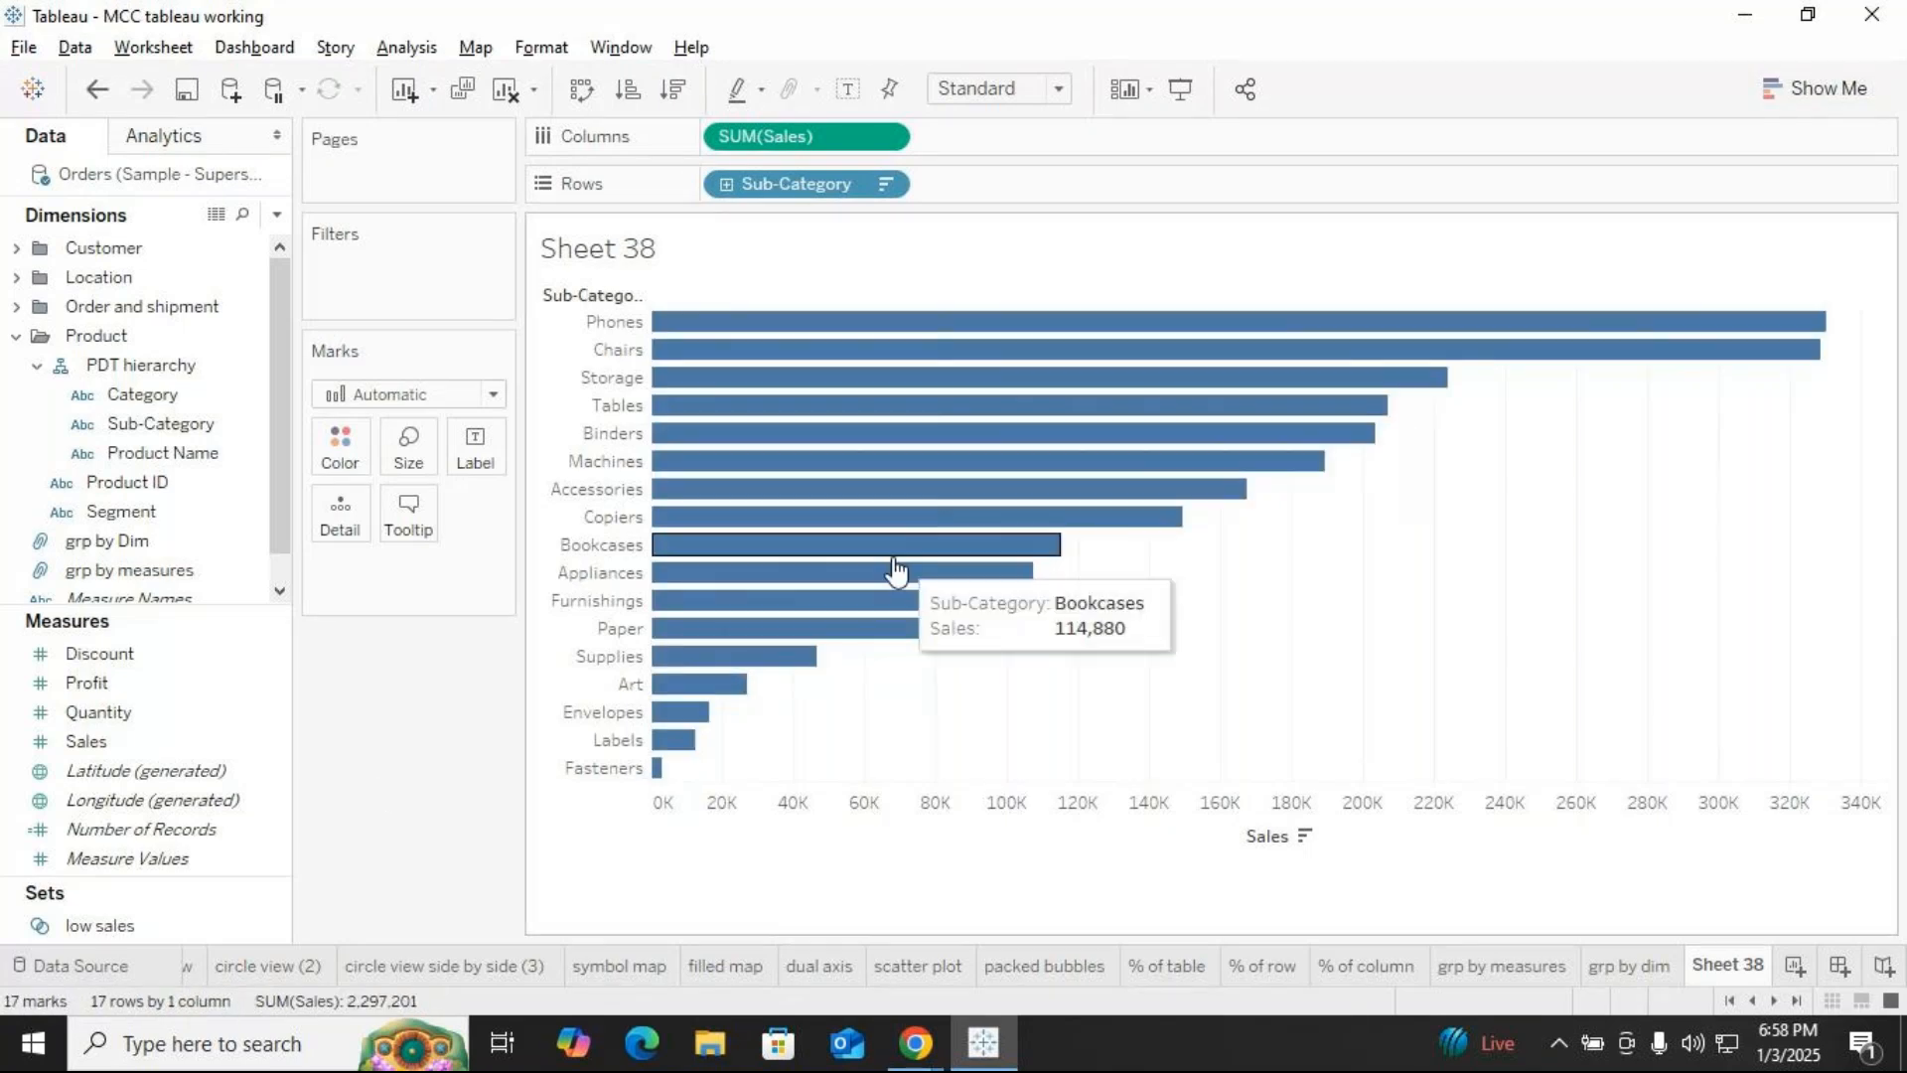
left_click_drag(93, 927, 312, 447)
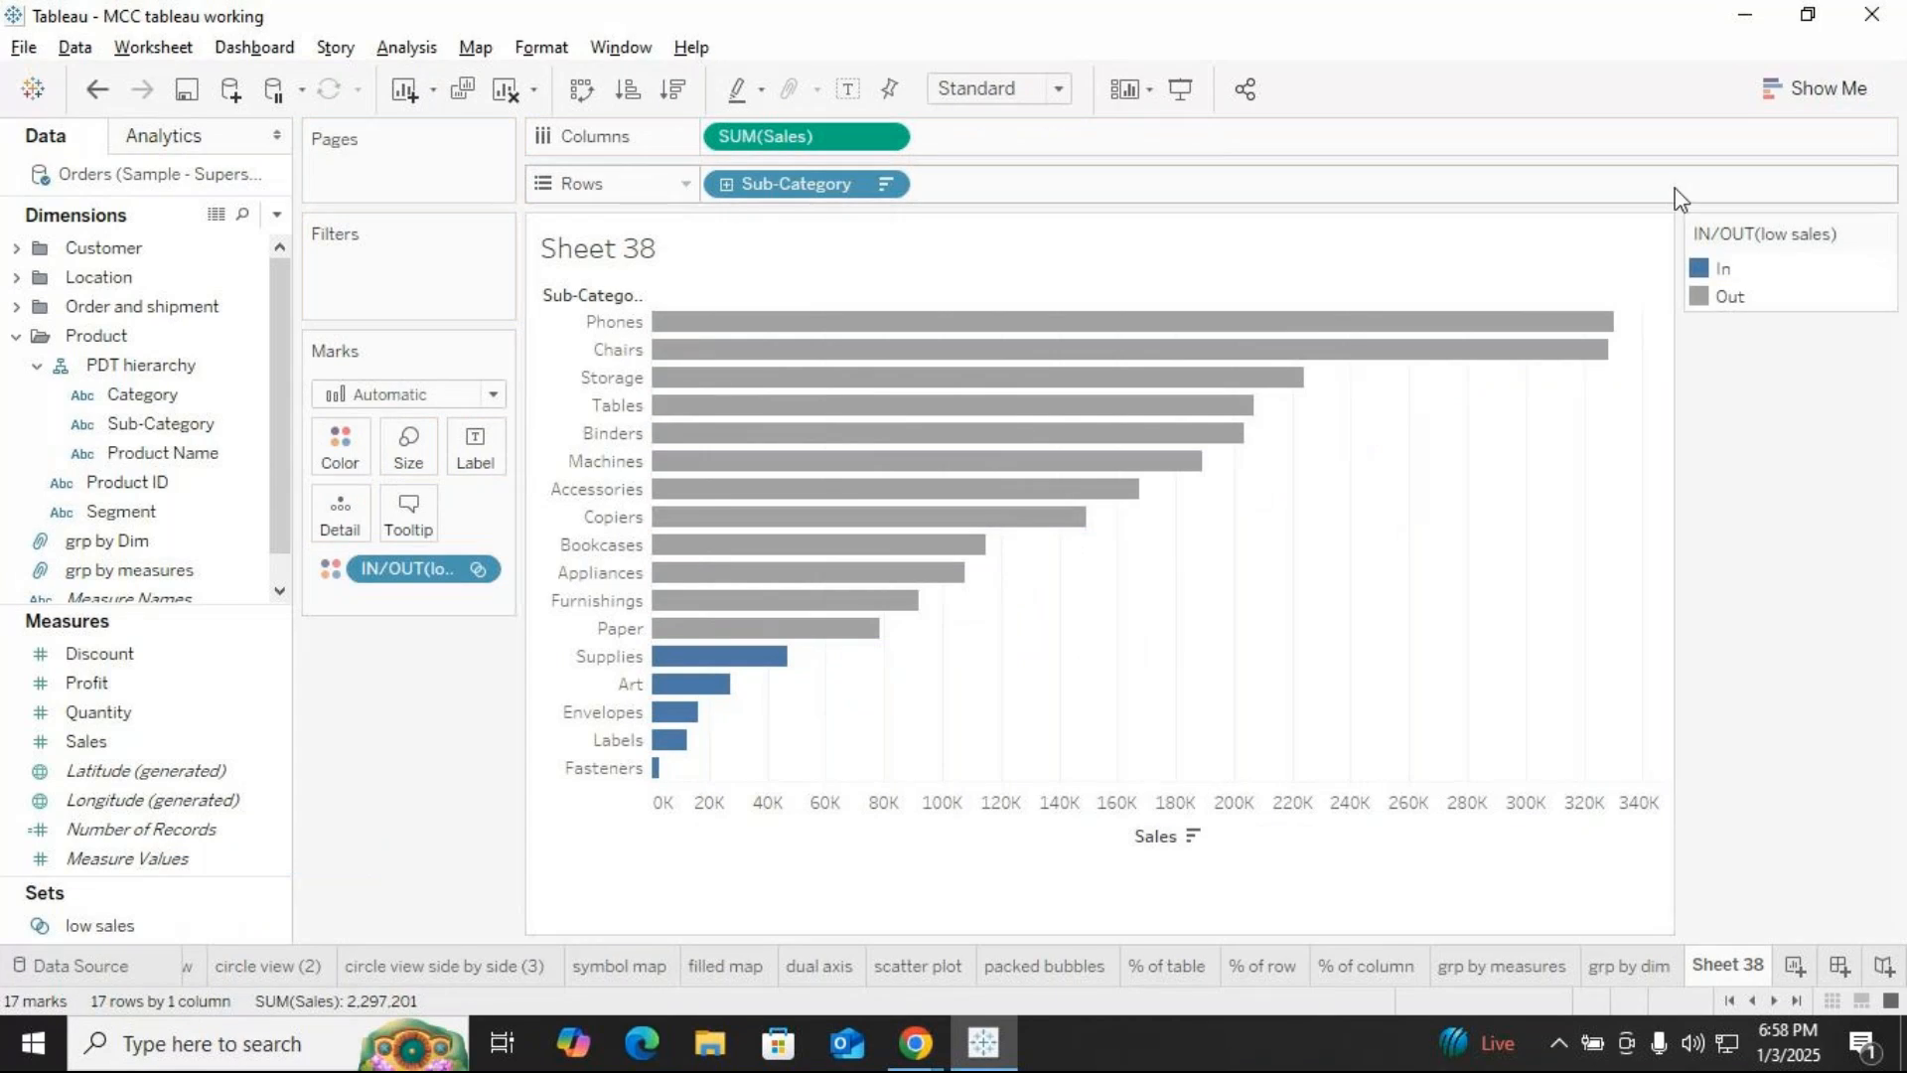
mouse_move(695, 666)
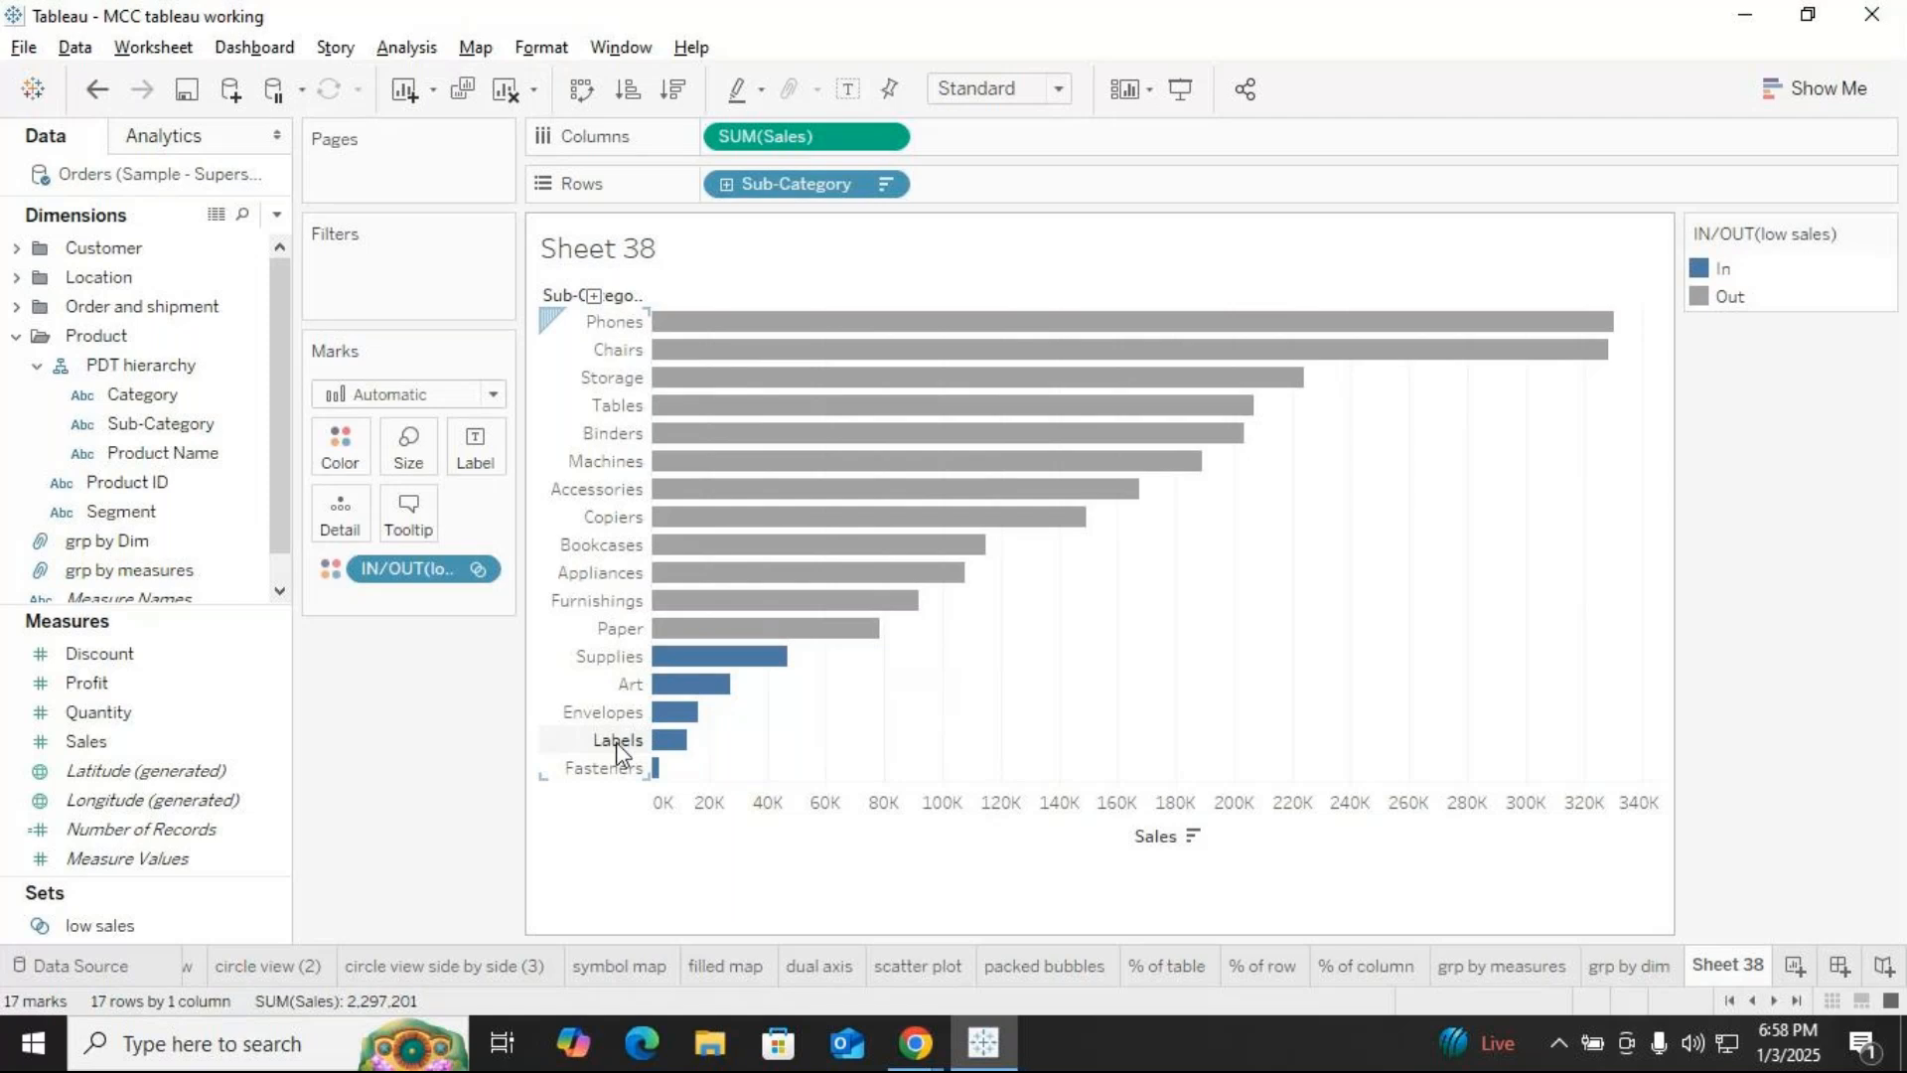
Filter the chart to the members of the low sales set
left_click(100, 934)
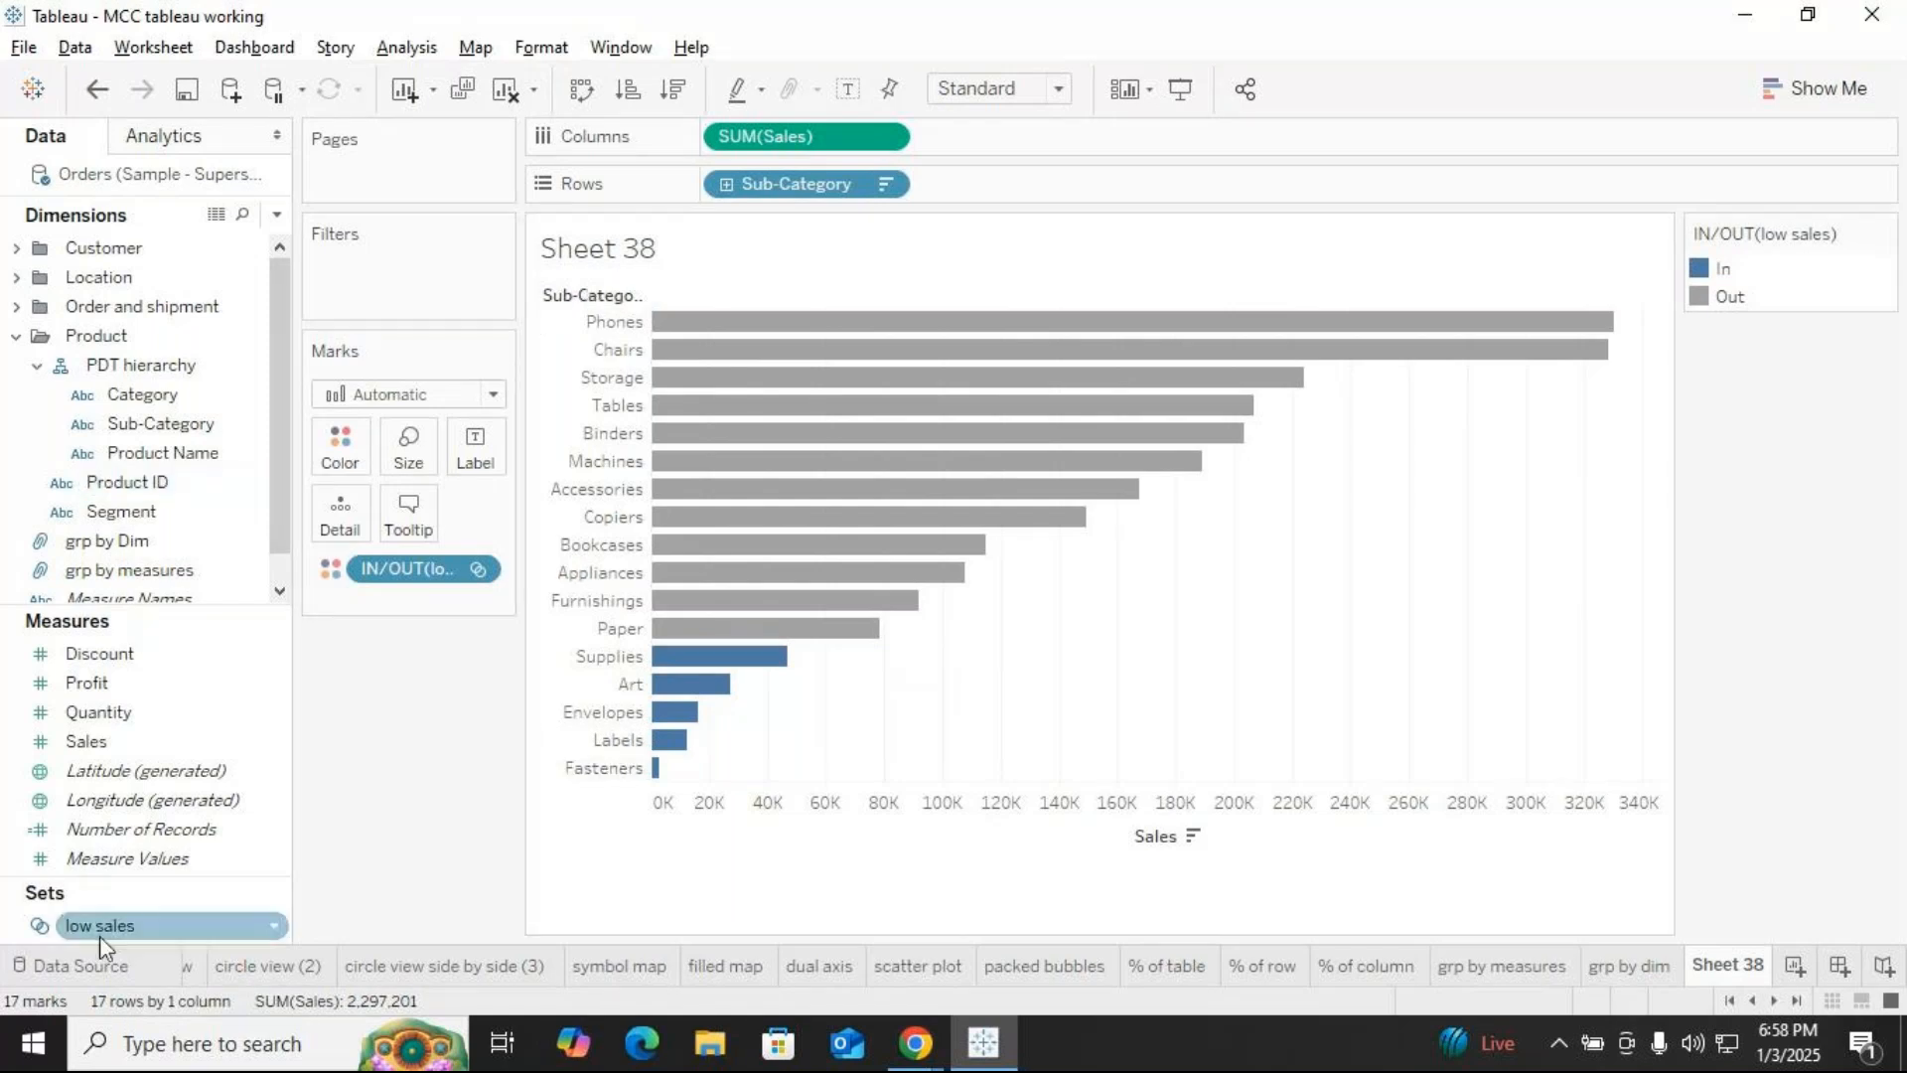
left_click_drag(106, 922, 360, 296)
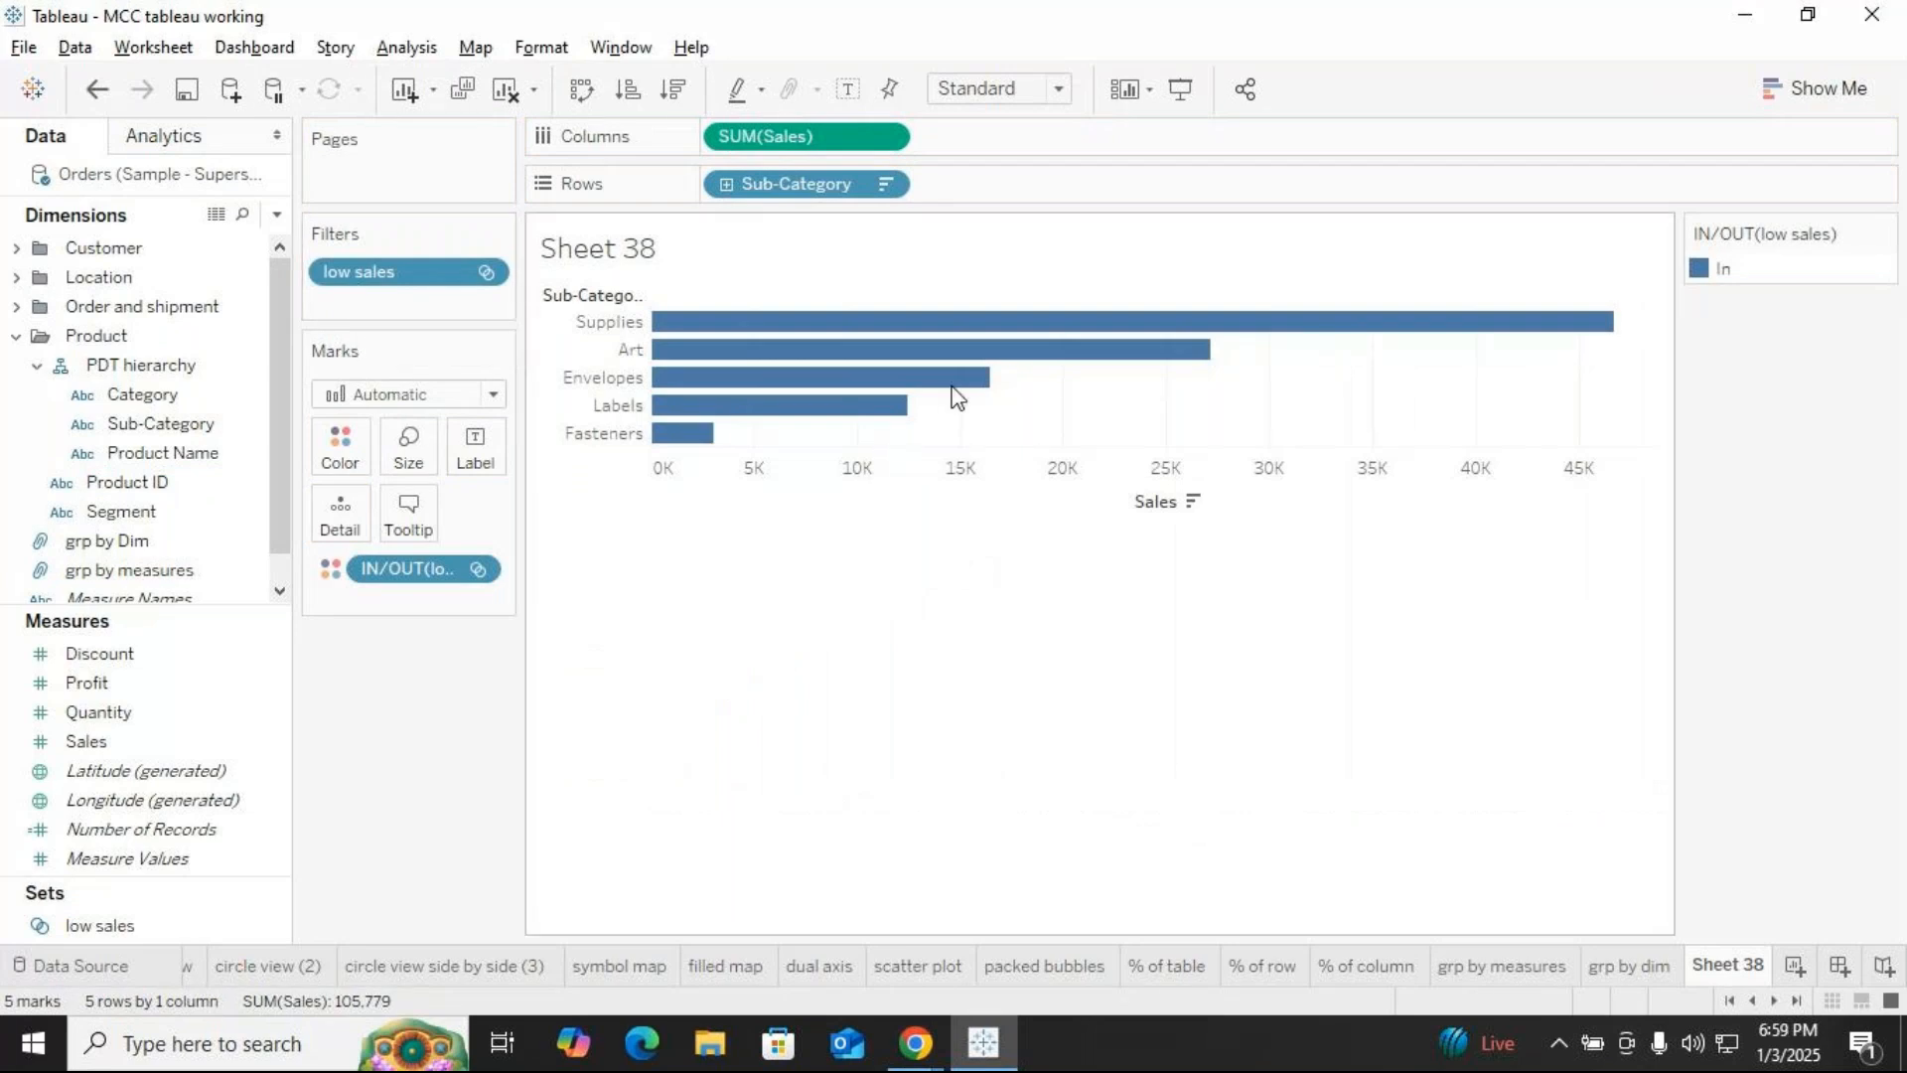
mouse_move(805, 415)
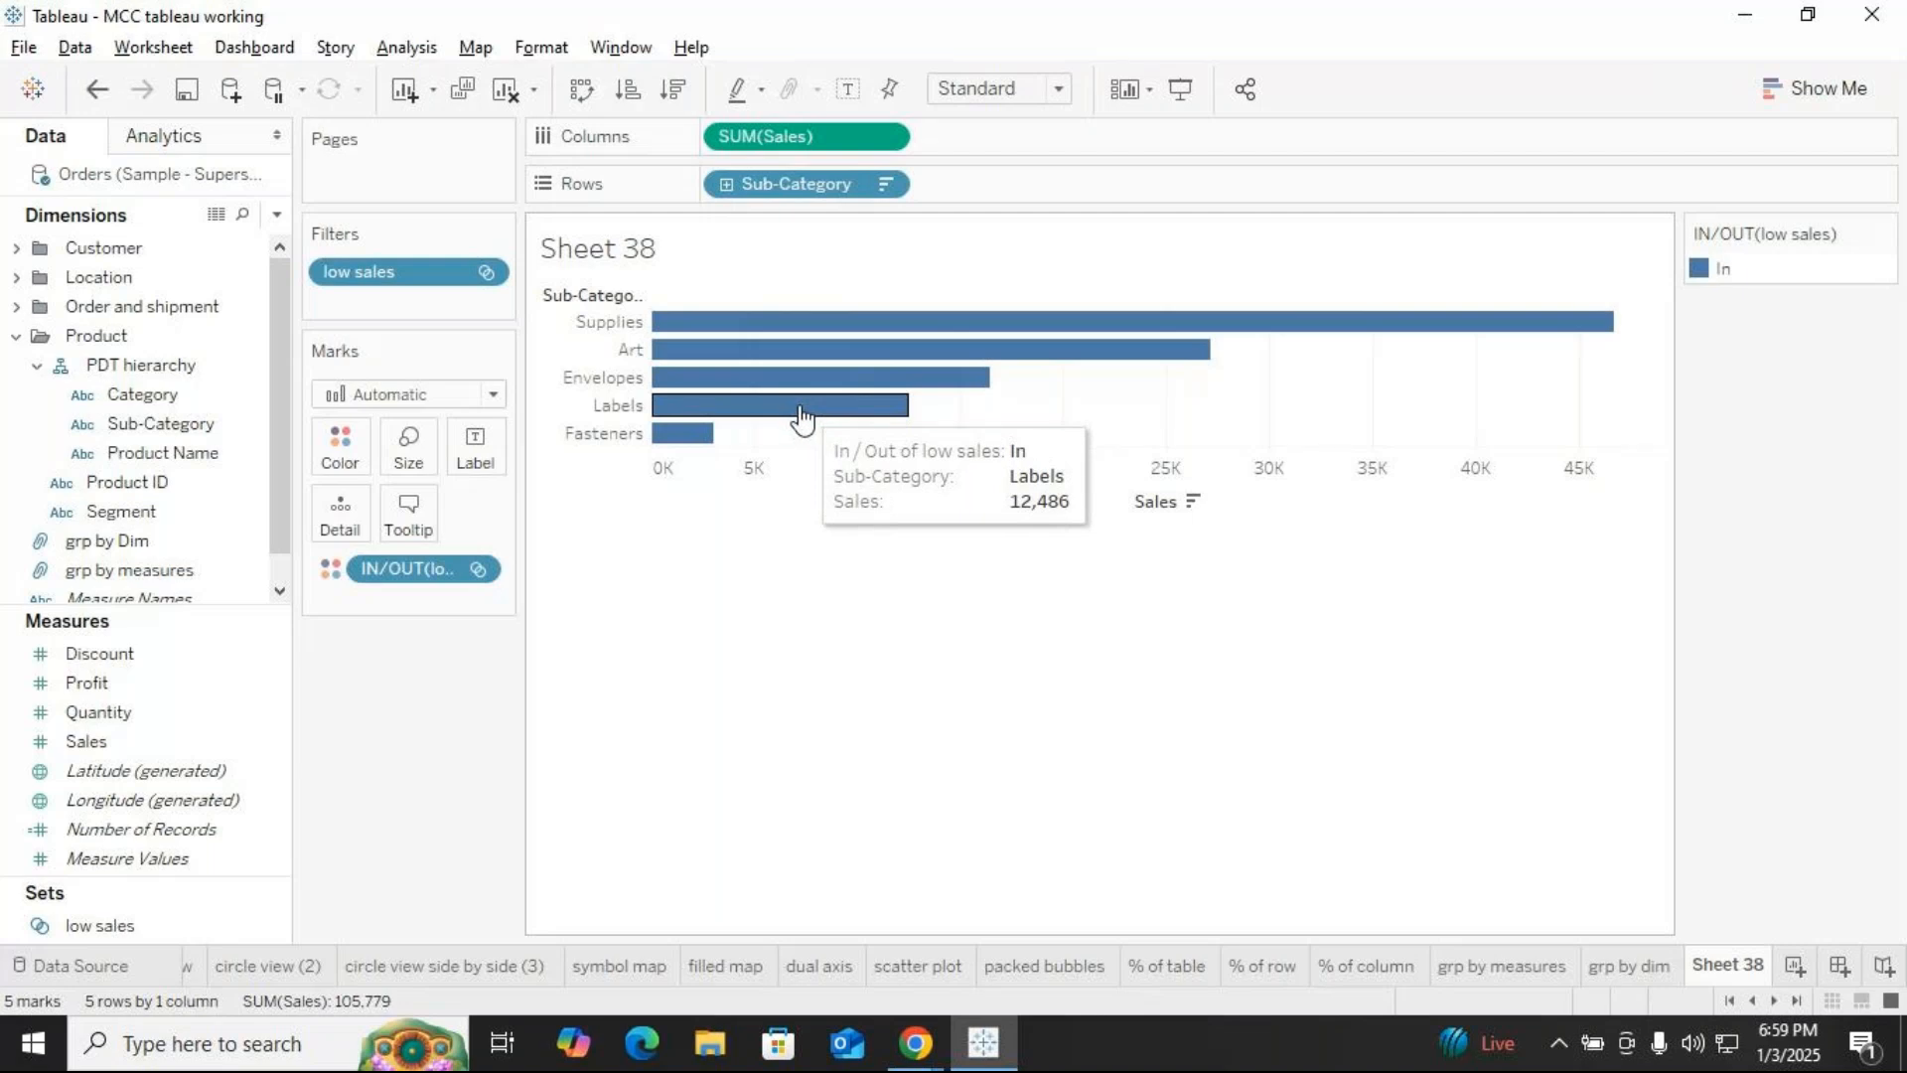
Switch the low sales filter to In/Out of Set and keep only Out
left_click(493, 279)
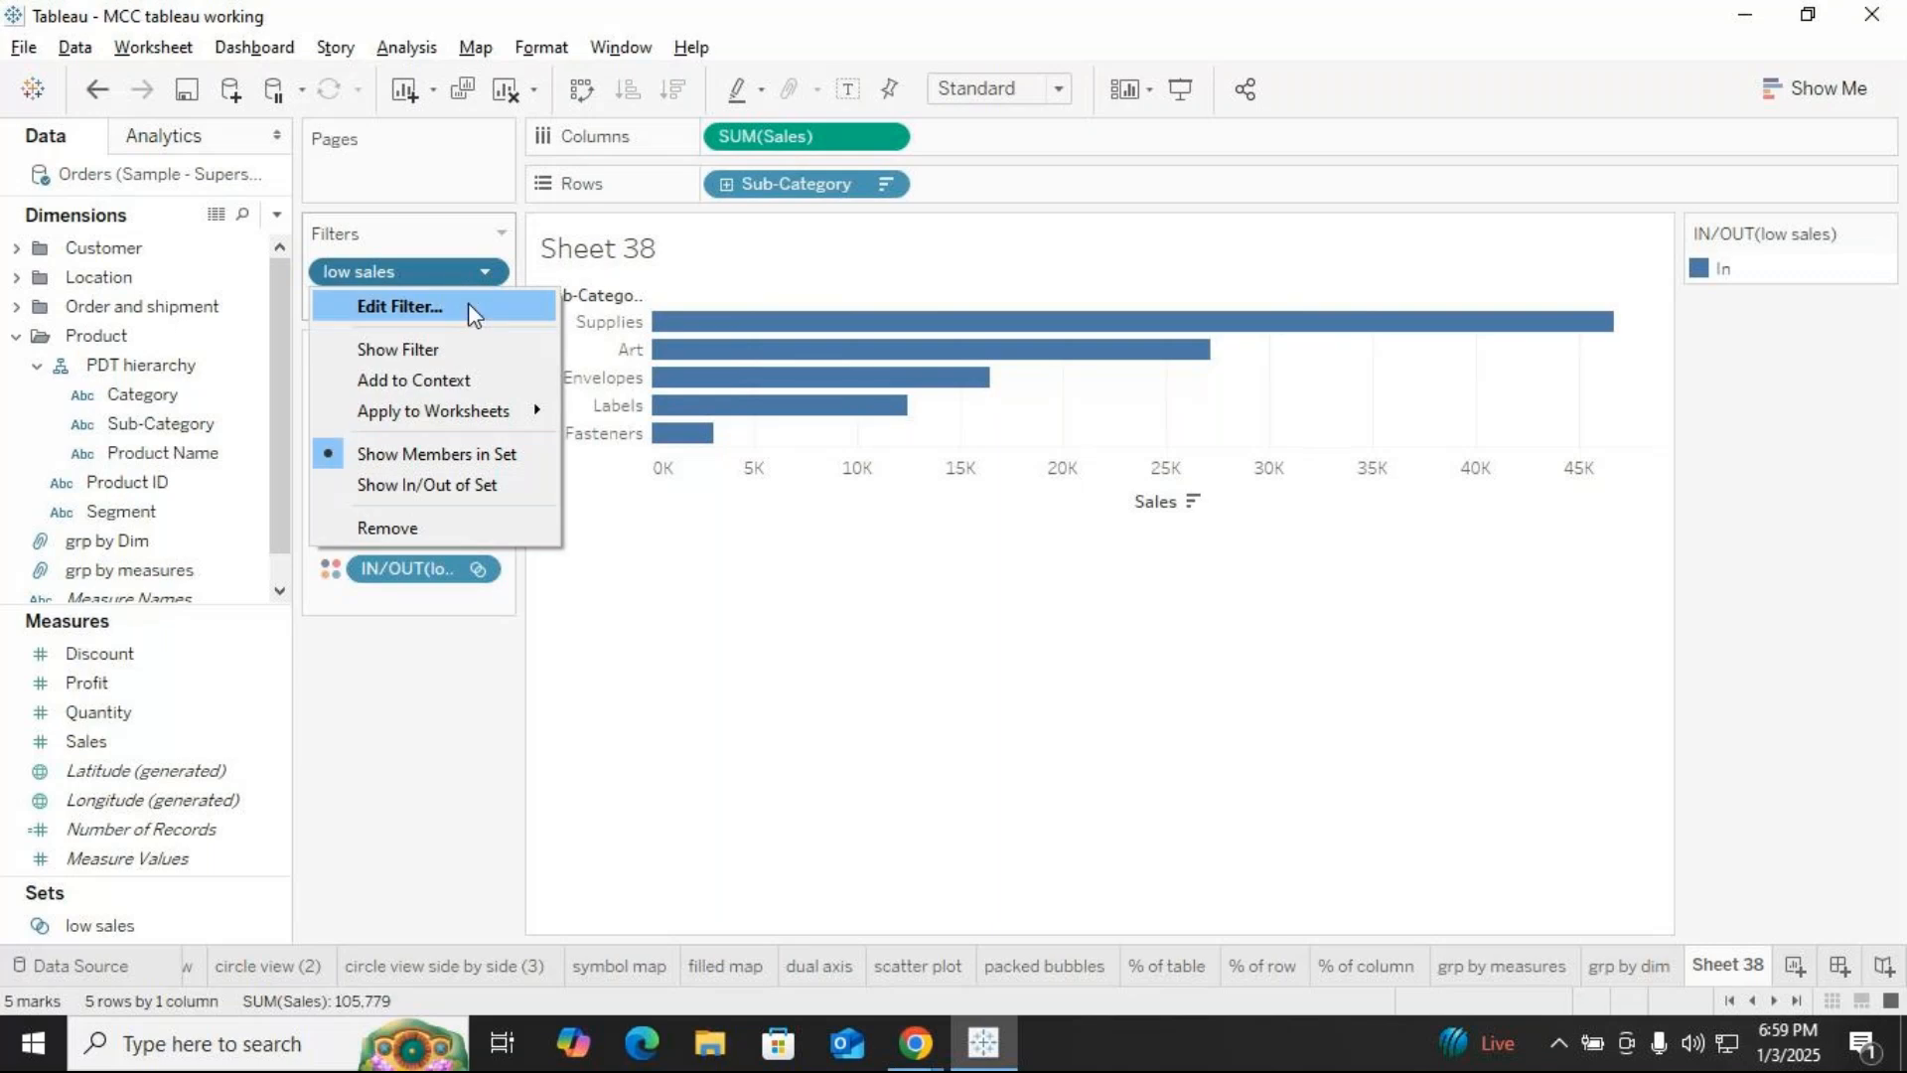
left_click(444, 484)
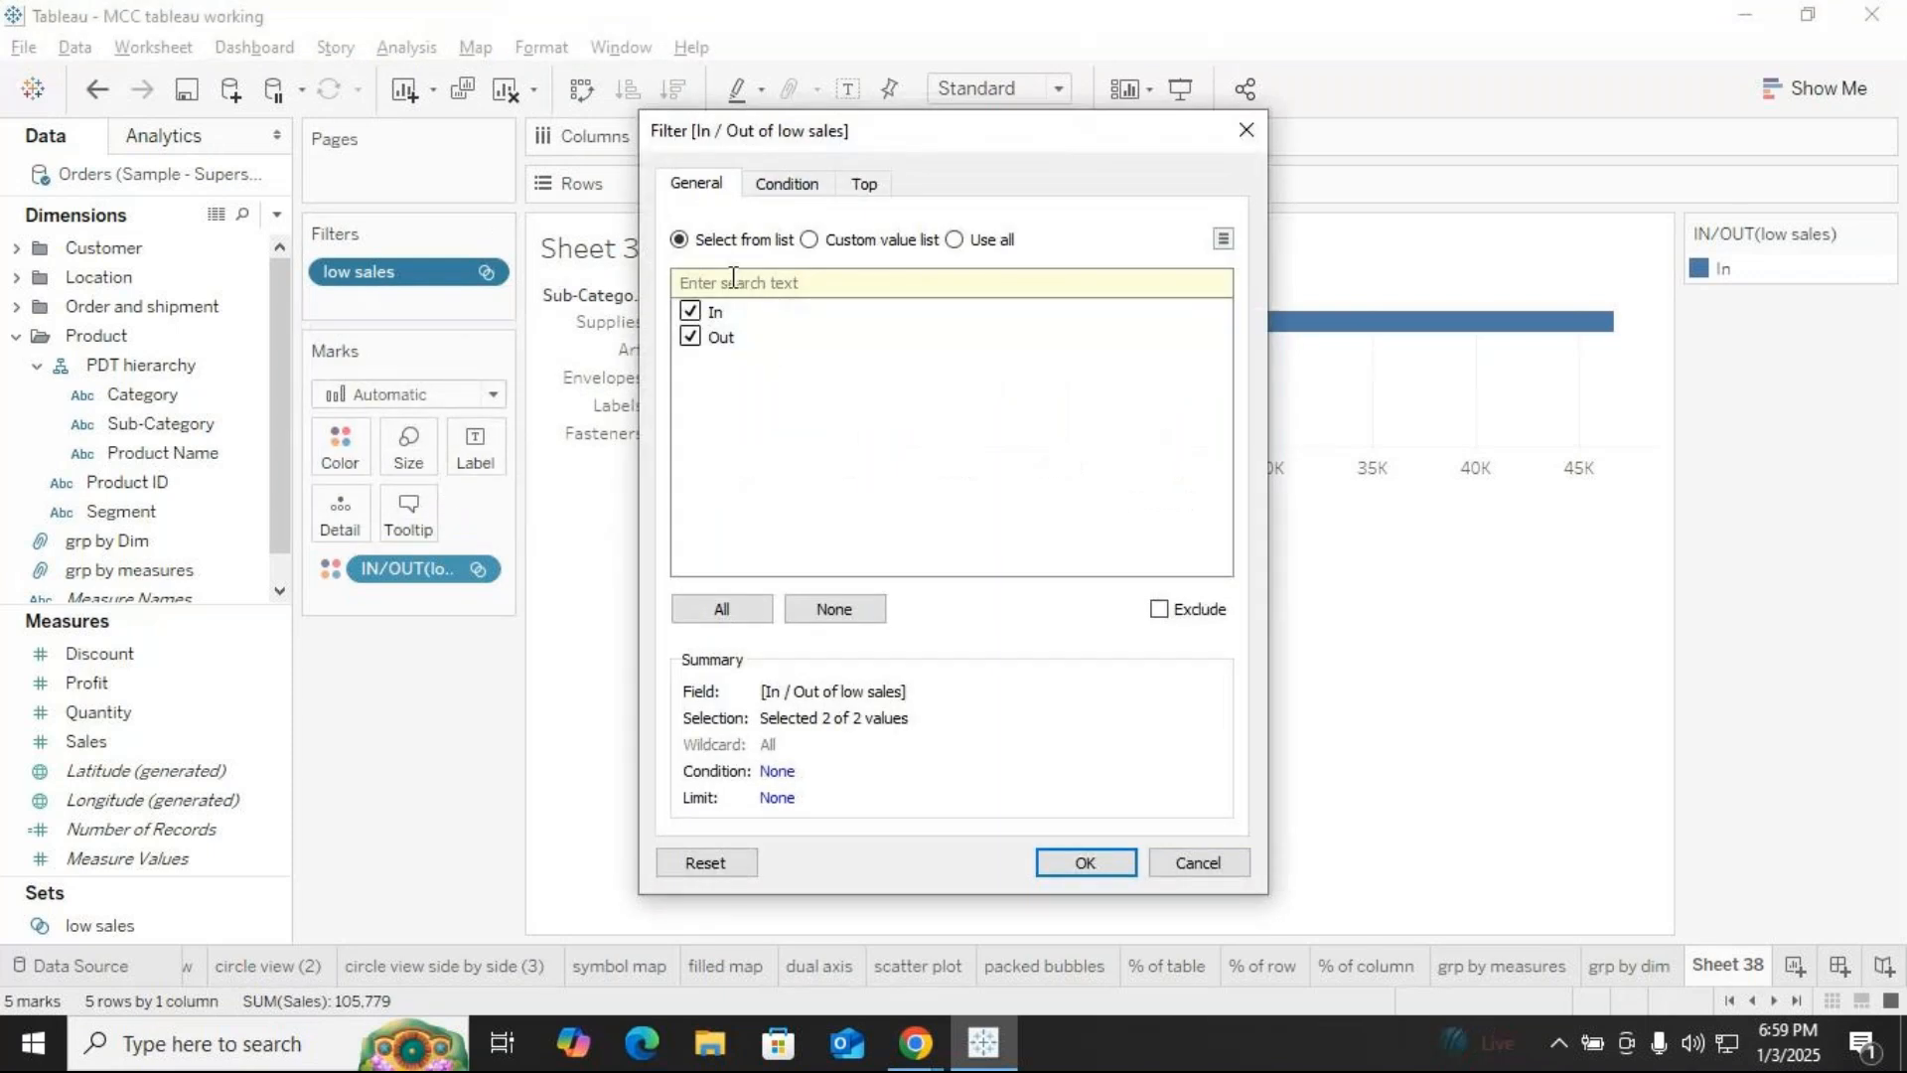
left_click(690, 312)
left_click(1041, 870)
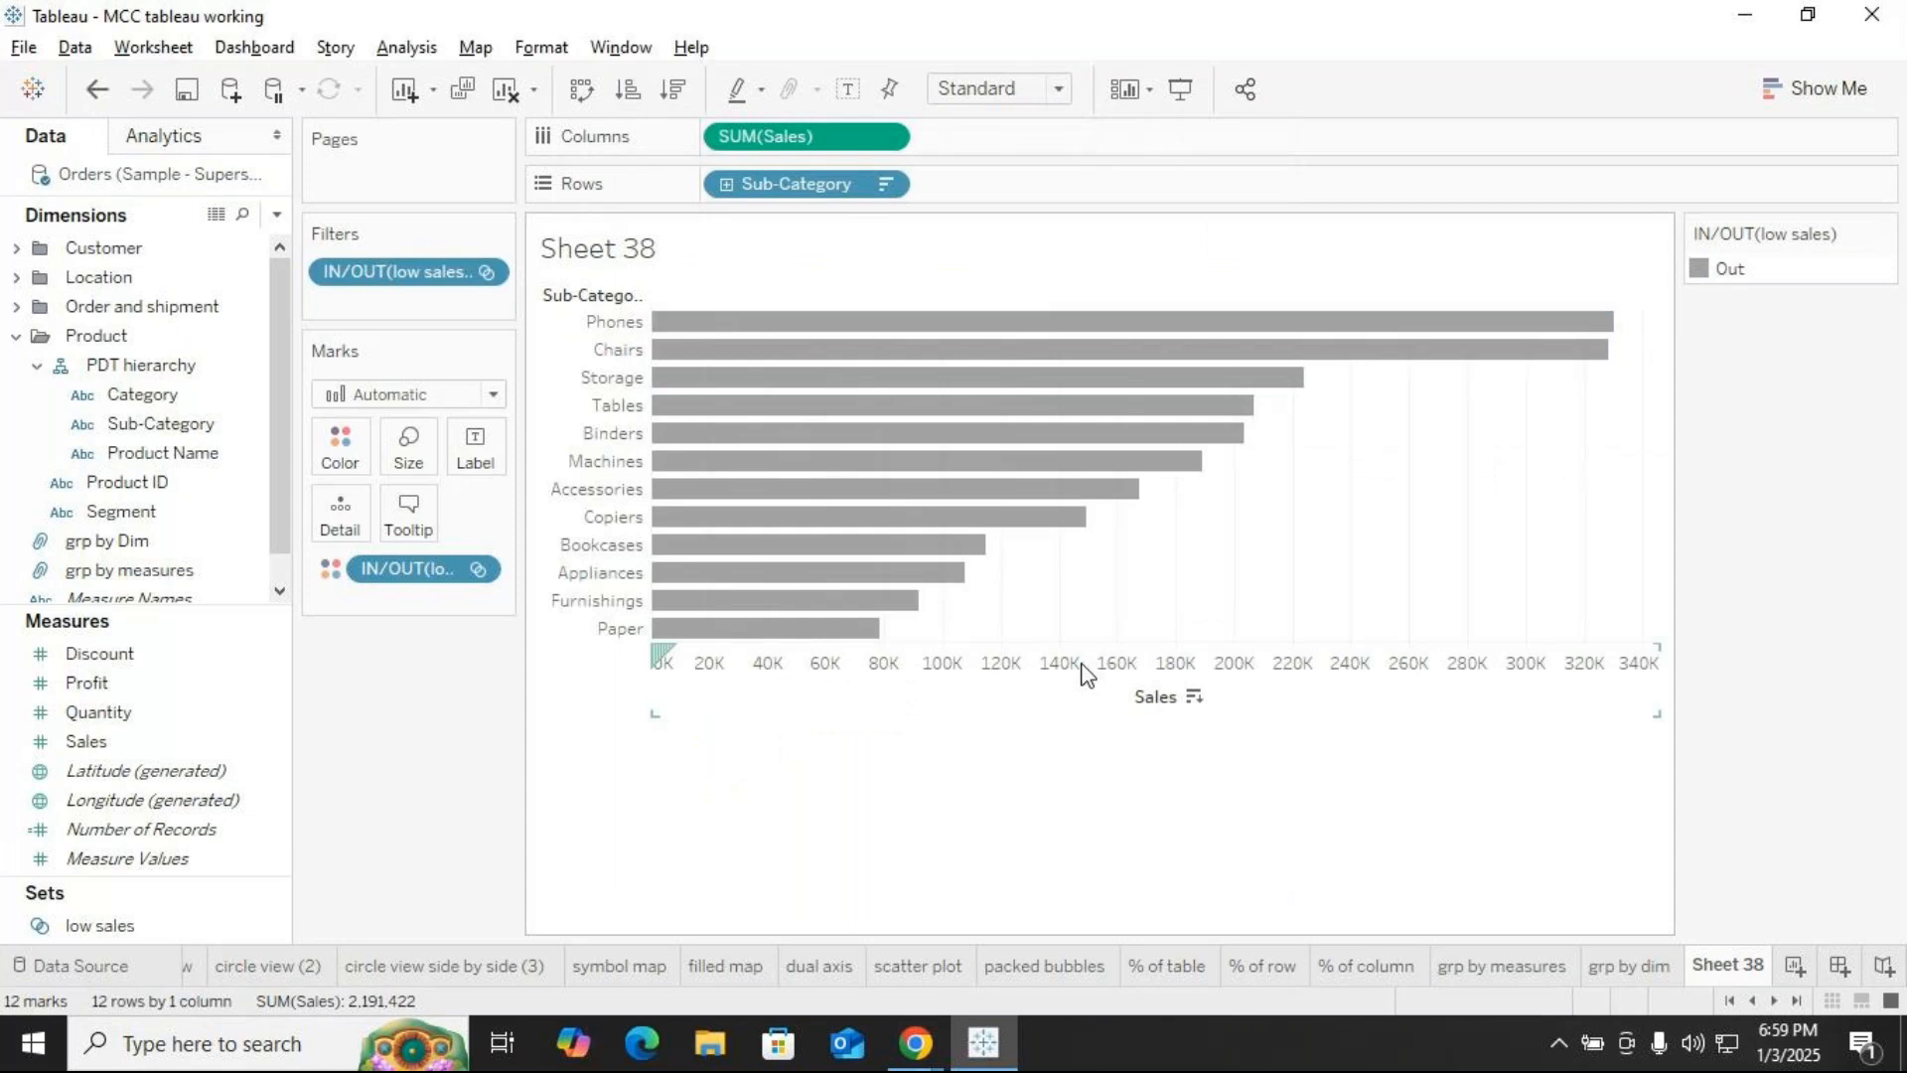
Include both In and Out in the low sales filter, moving its dialog clear of the chart to check the bars
left_click(486, 272)
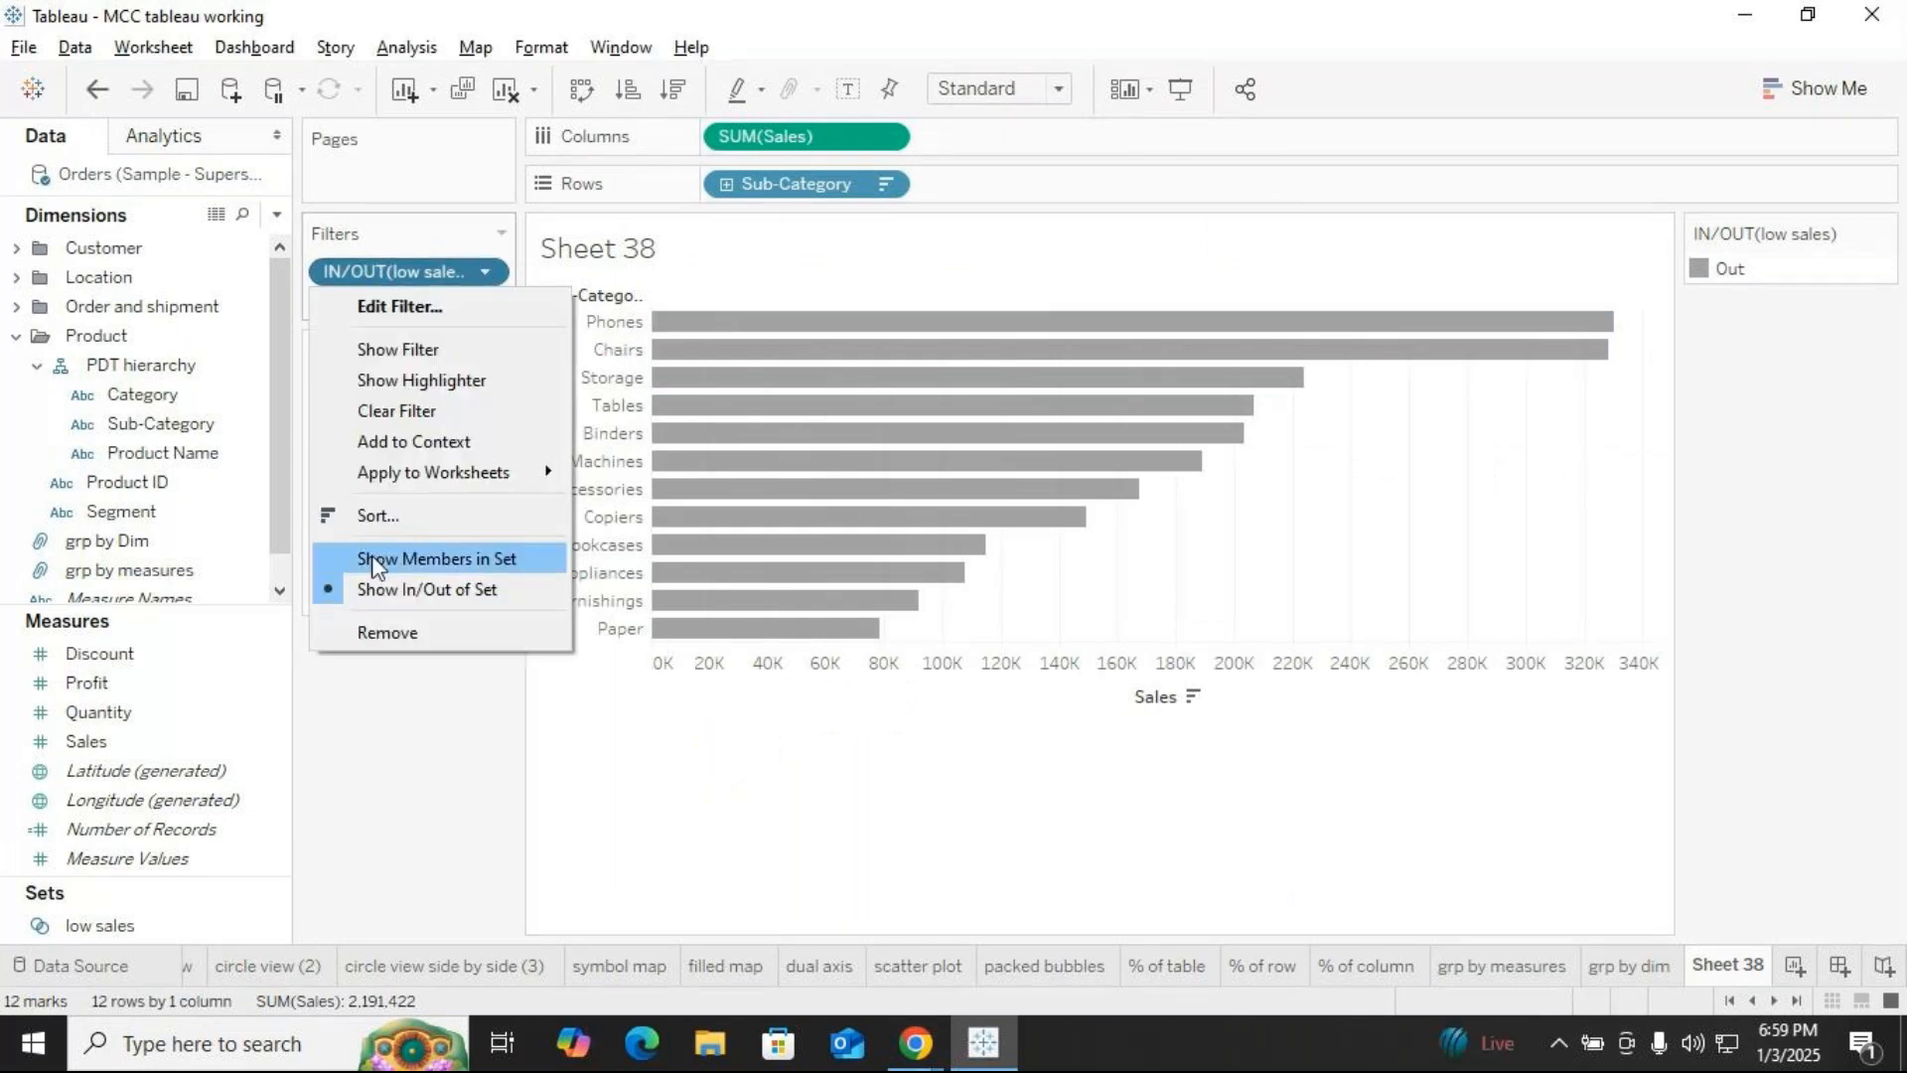
left_click(401, 309)
left_click(689, 311)
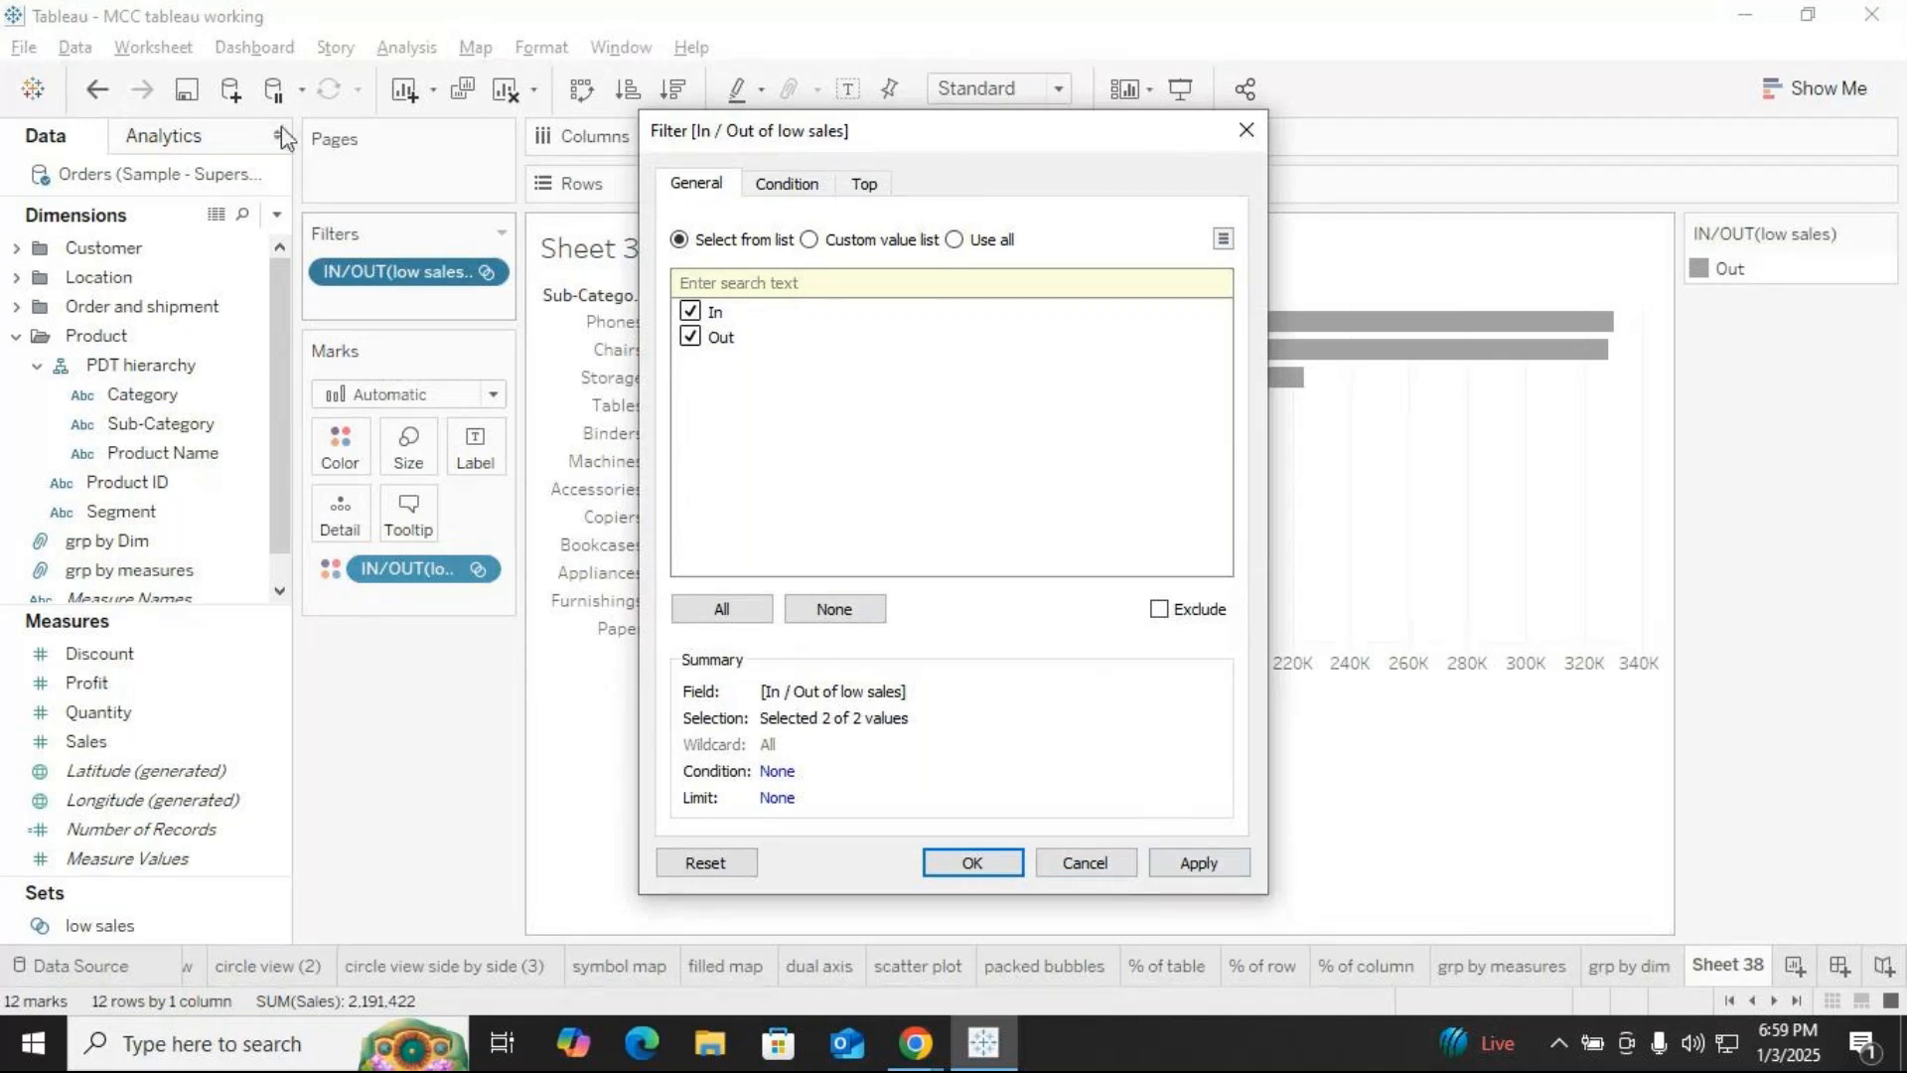
left_click_drag(972, 136, 405, 146)
left_click(618, 867)
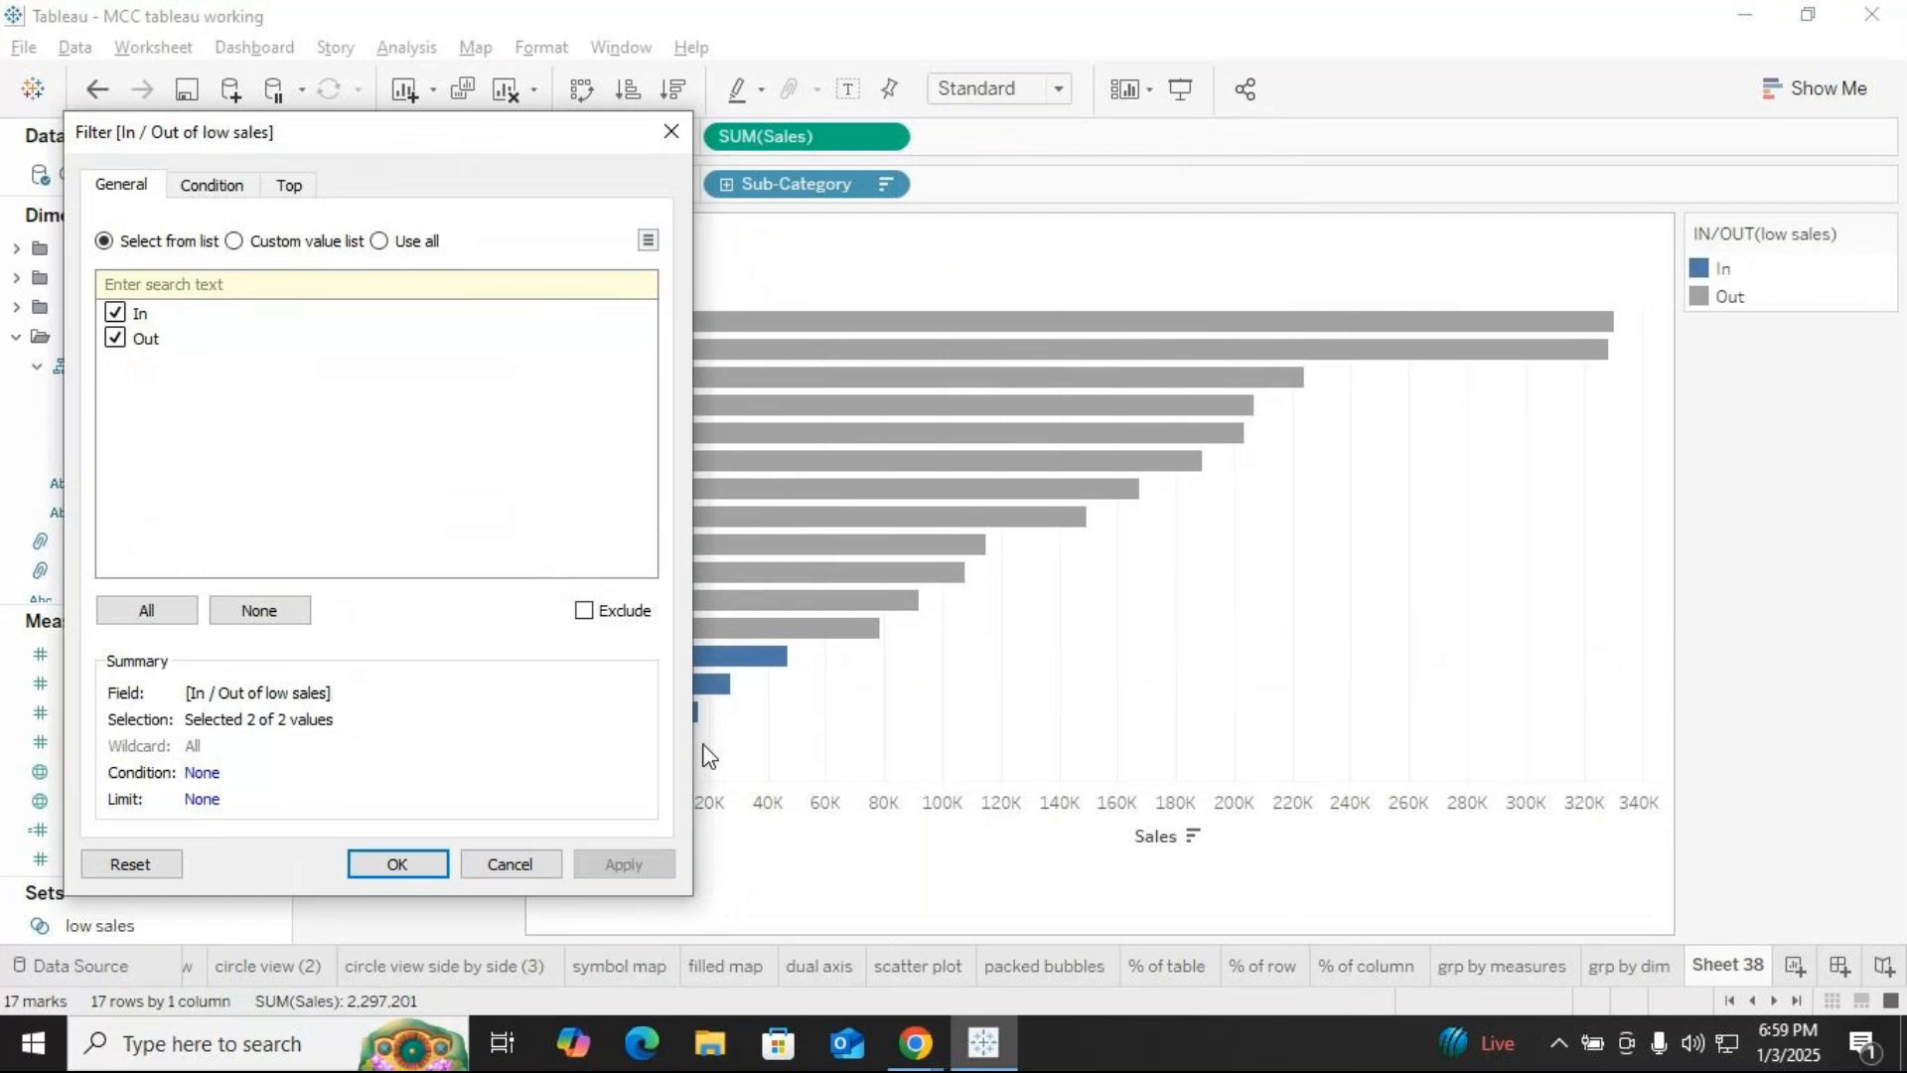
left_click_drag(468, 136, 1733, 144)
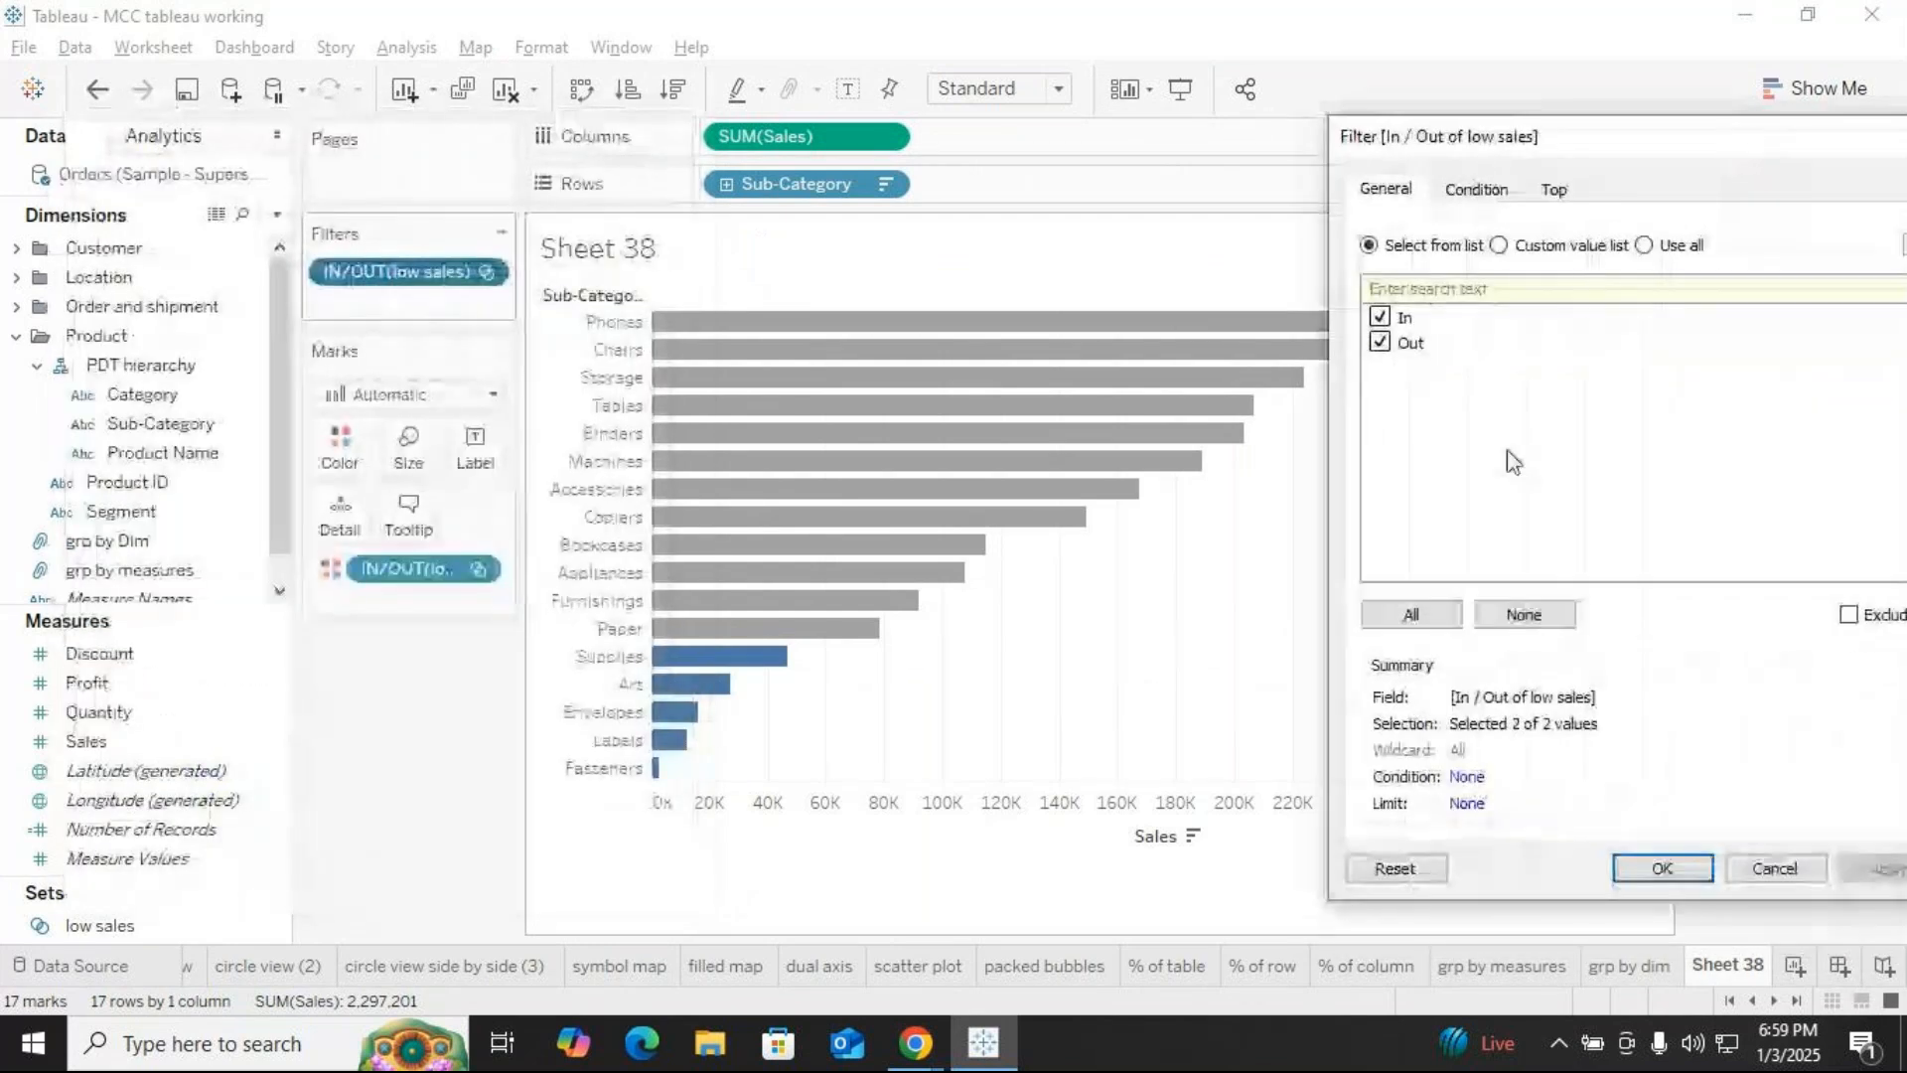
left_click(1662, 868)
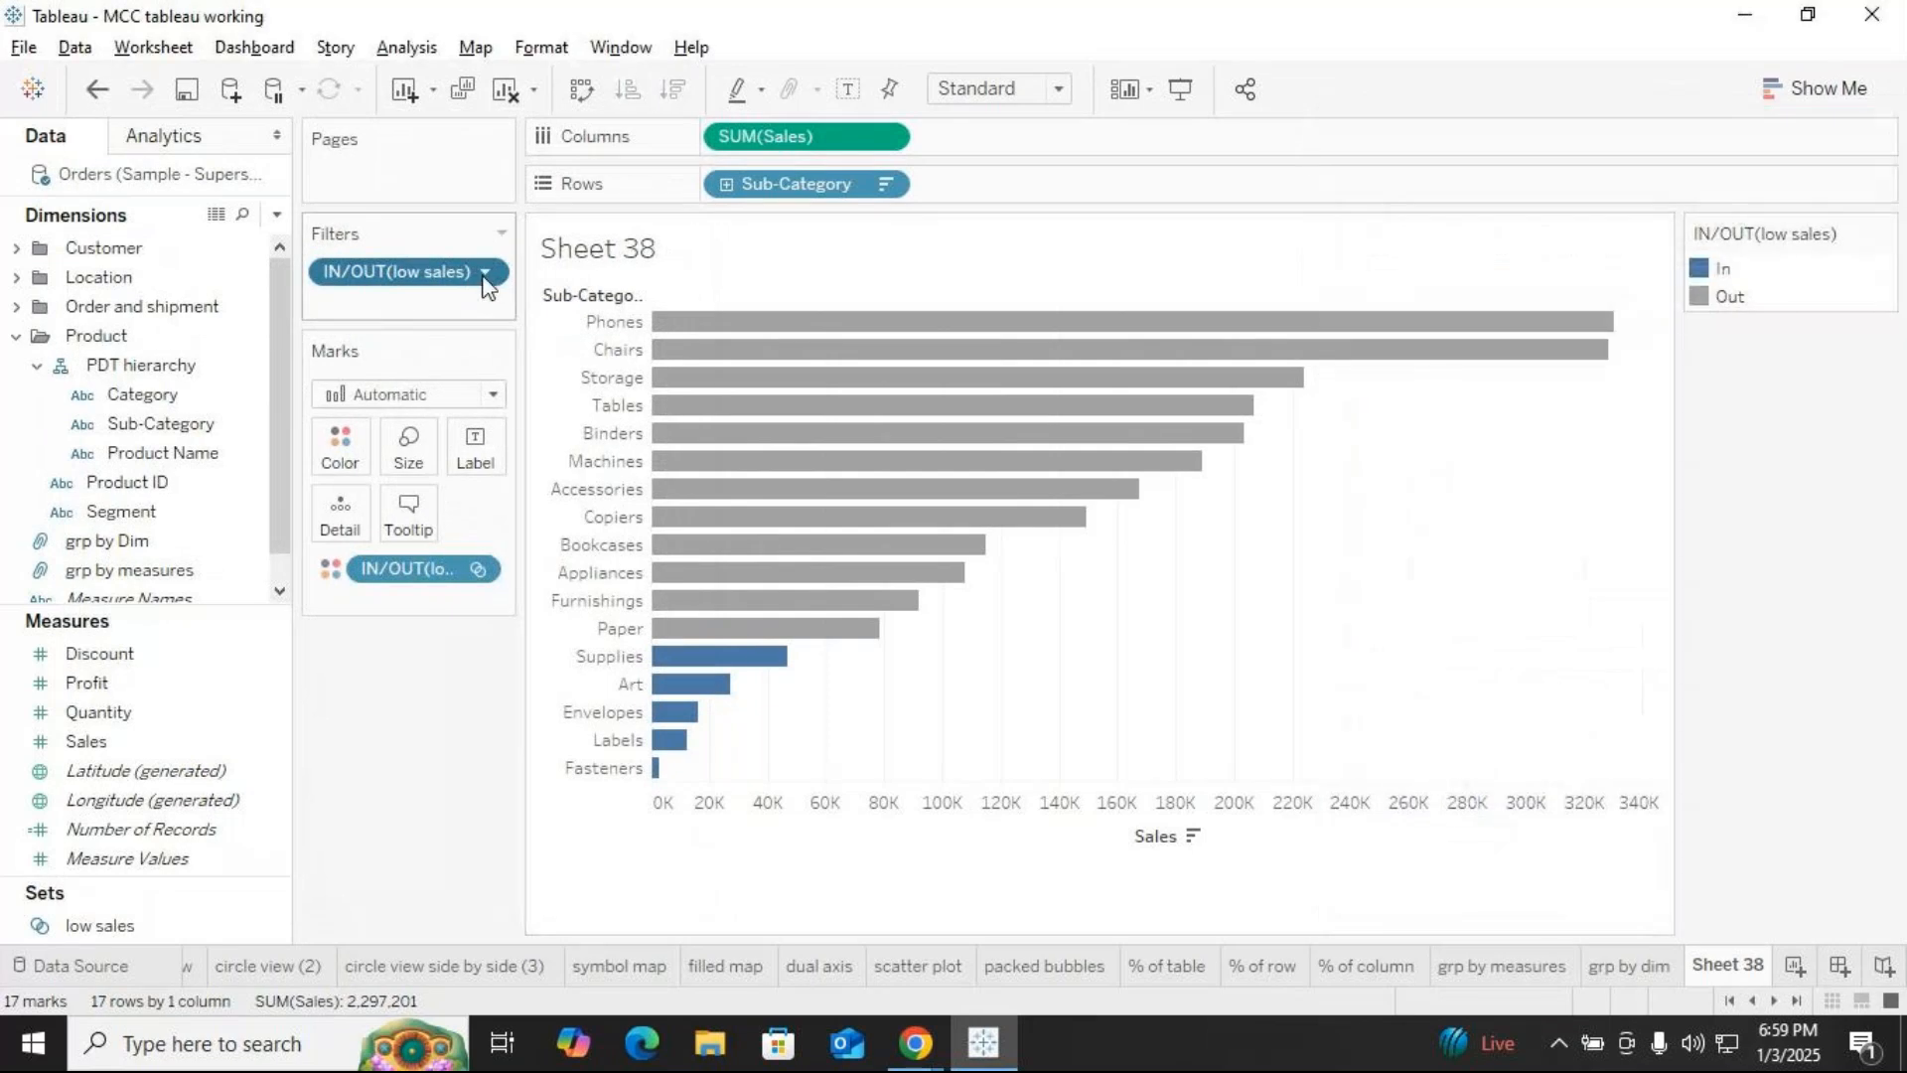
left_click(484, 273)
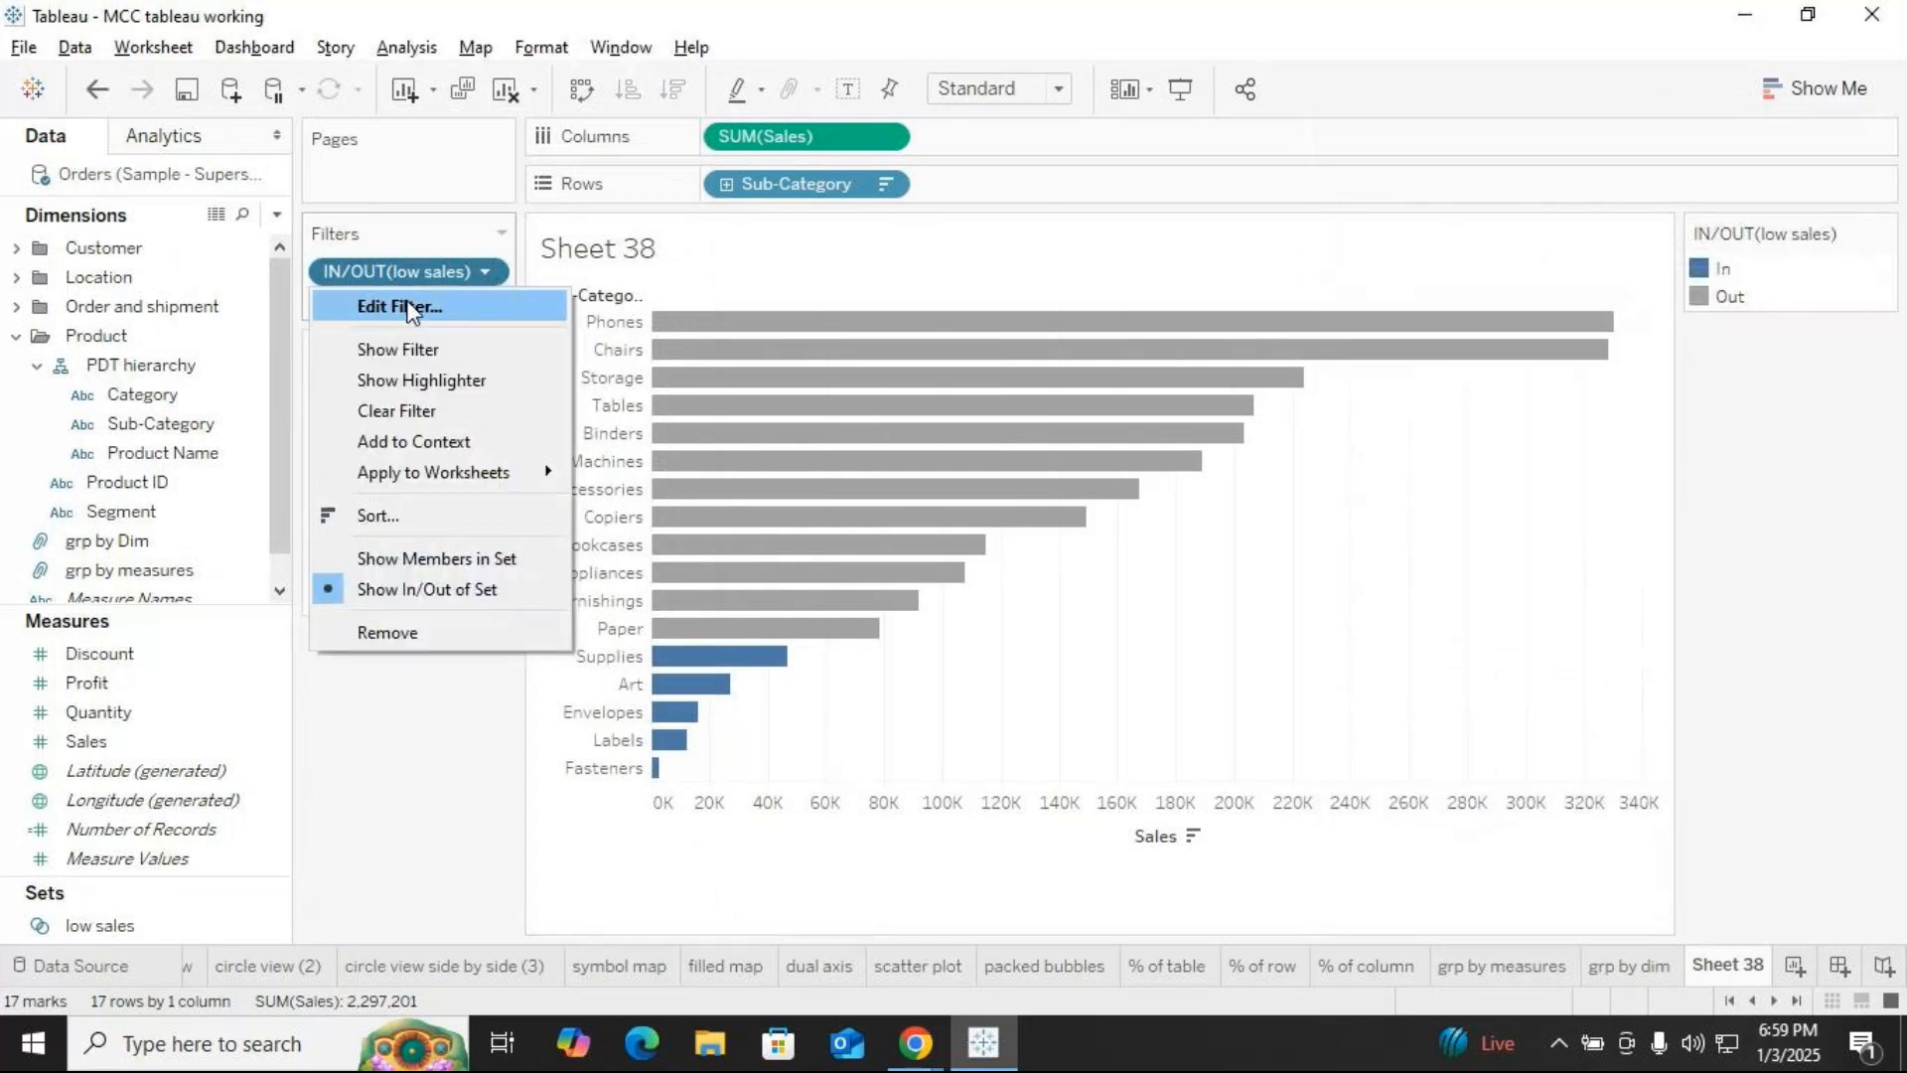
left_click(407, 308)
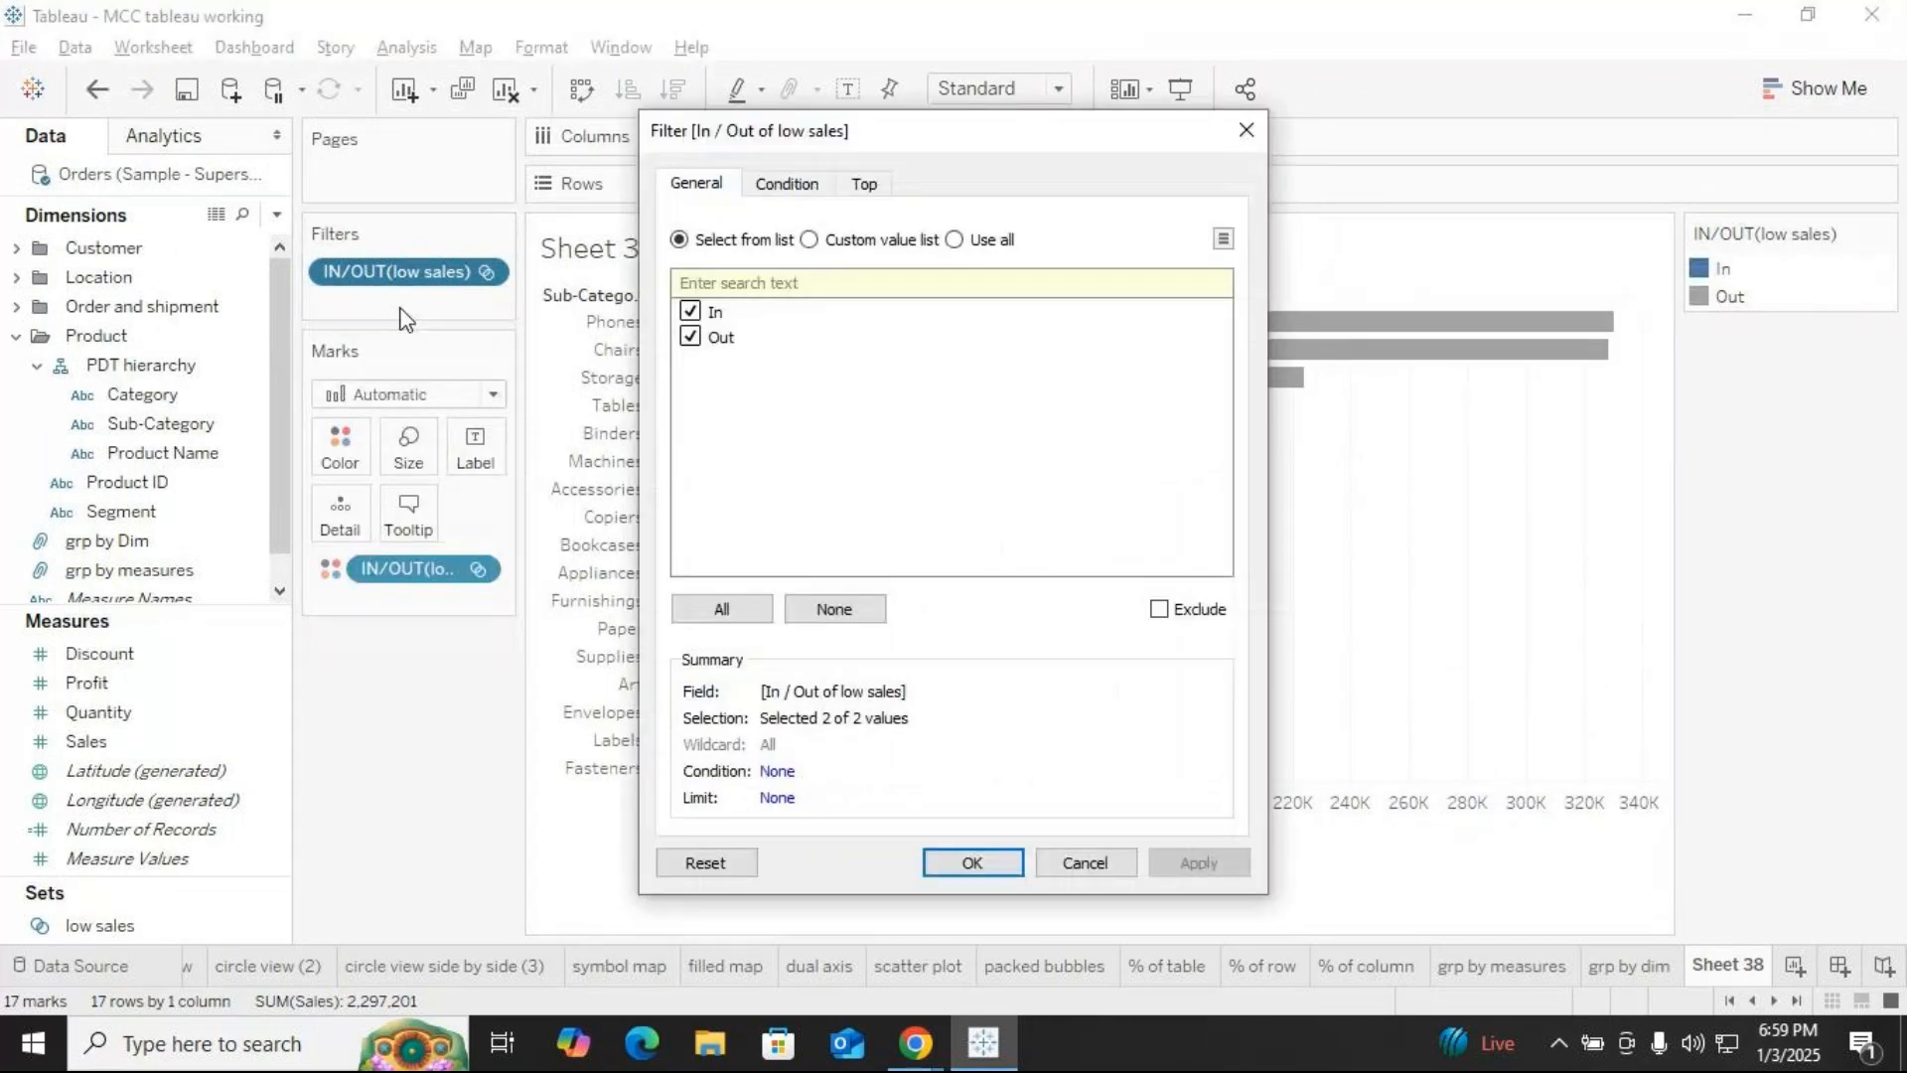
left_click(1246, 130)
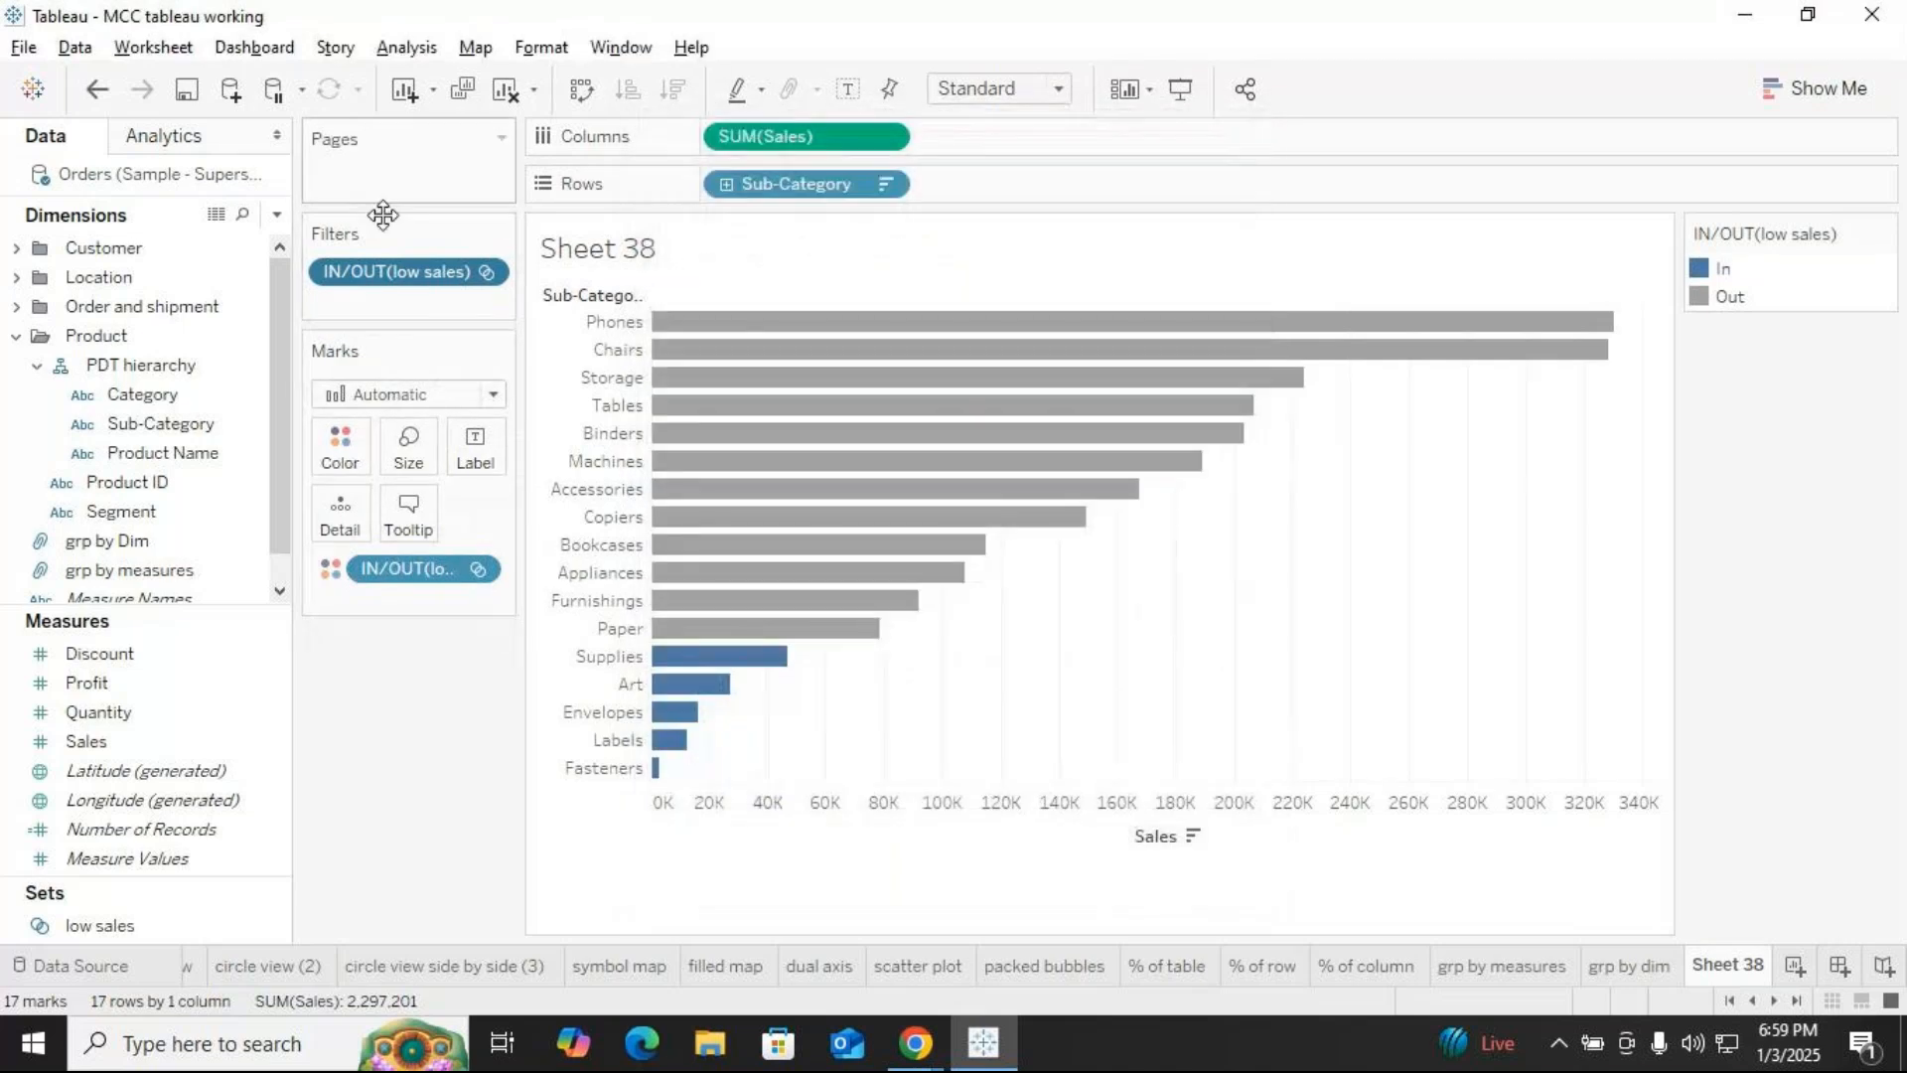
Show the In/Out low sales filter beside the chart and try its values, leaving both In and Out included
left_click(484, 271)
left_click(398, 350)
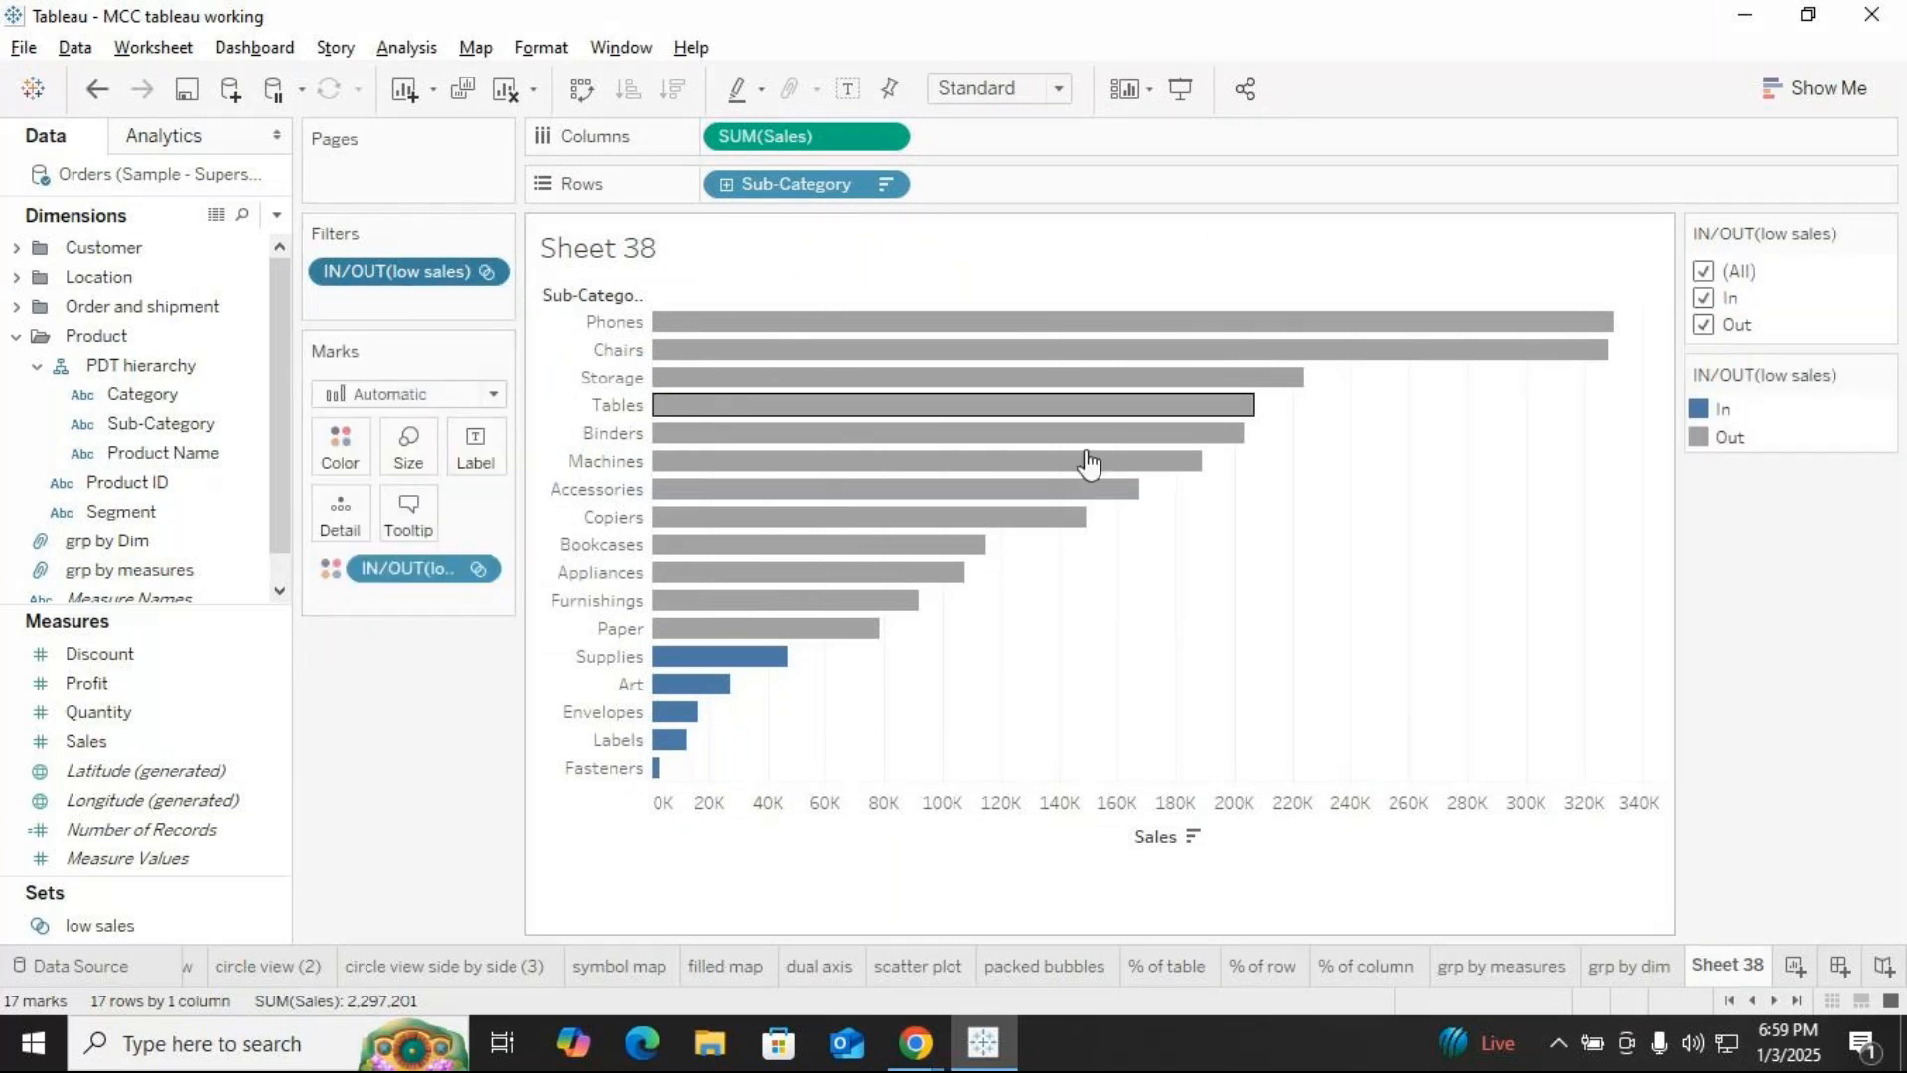
left_click(1703, 277)
left_click(1705, 298)
left_click(1707, 327)
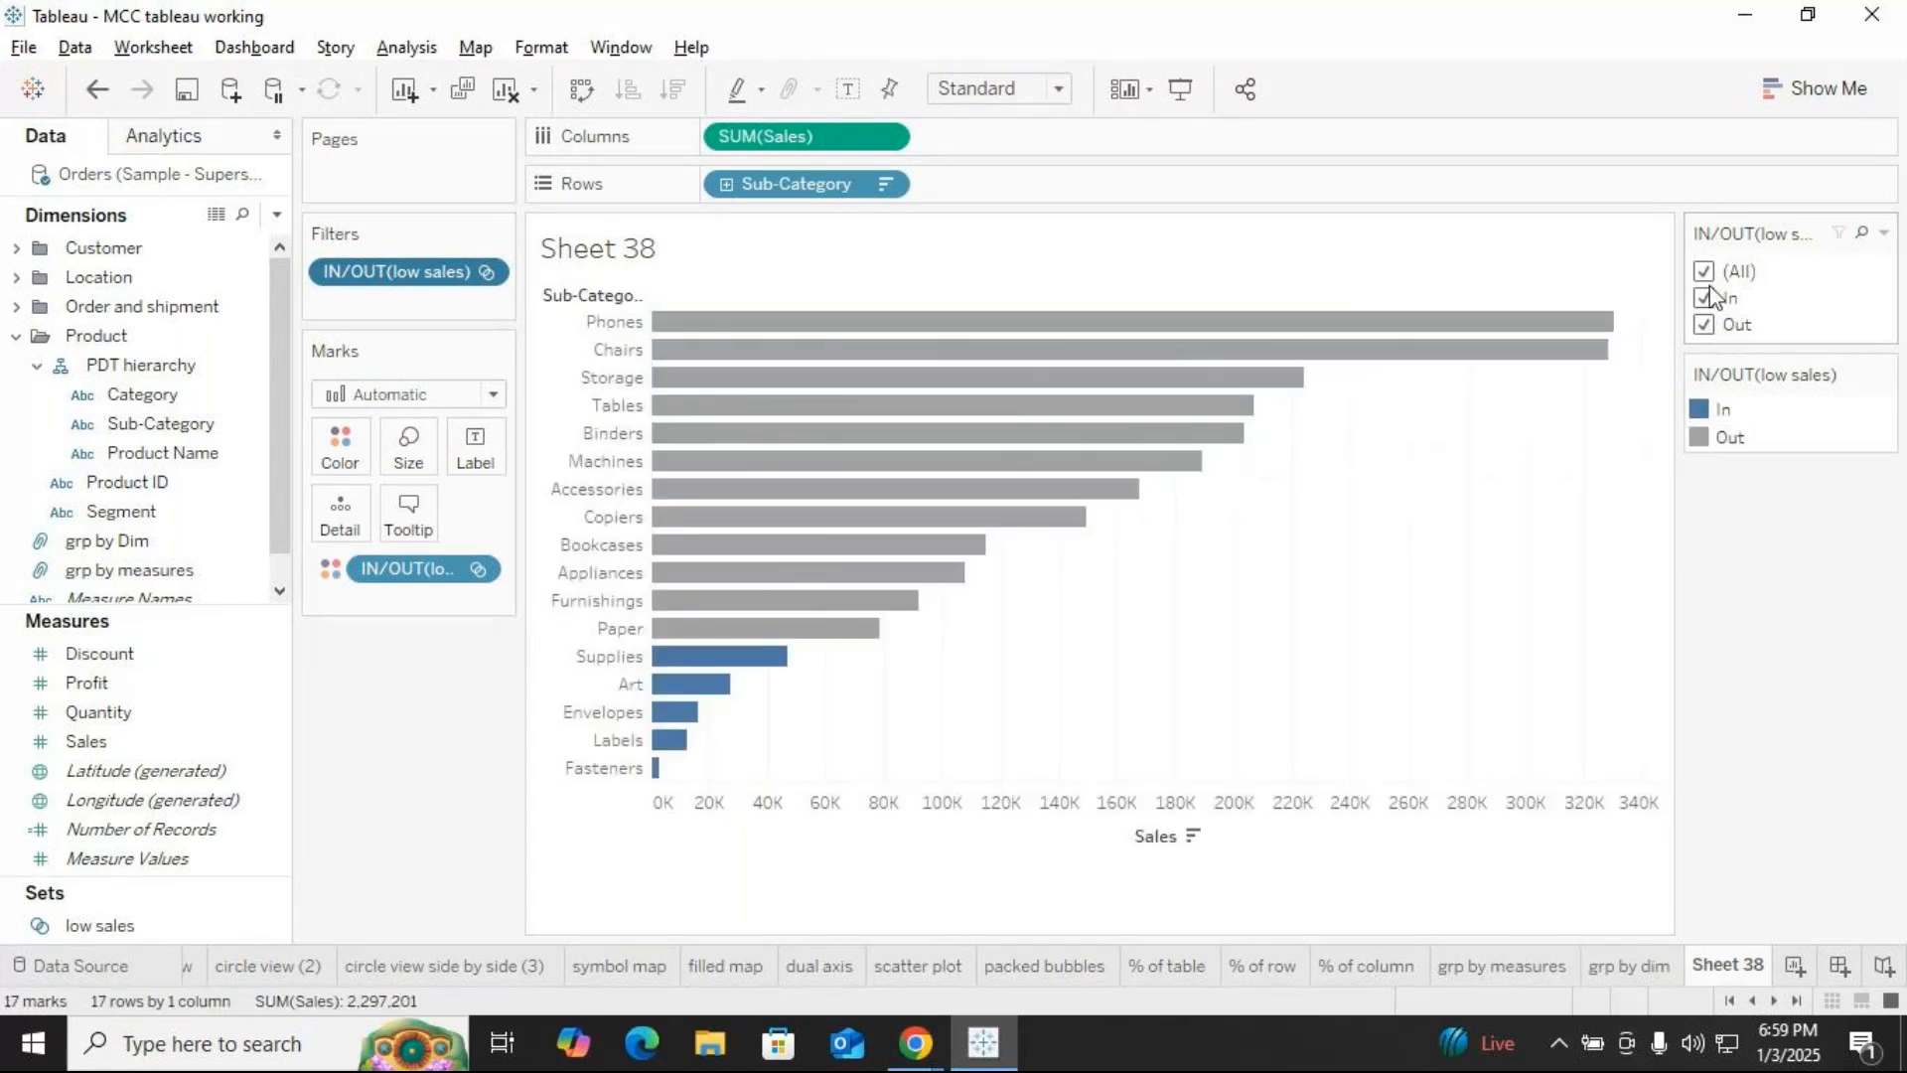
left_click(1703, 273)
left_click(1705, 299)
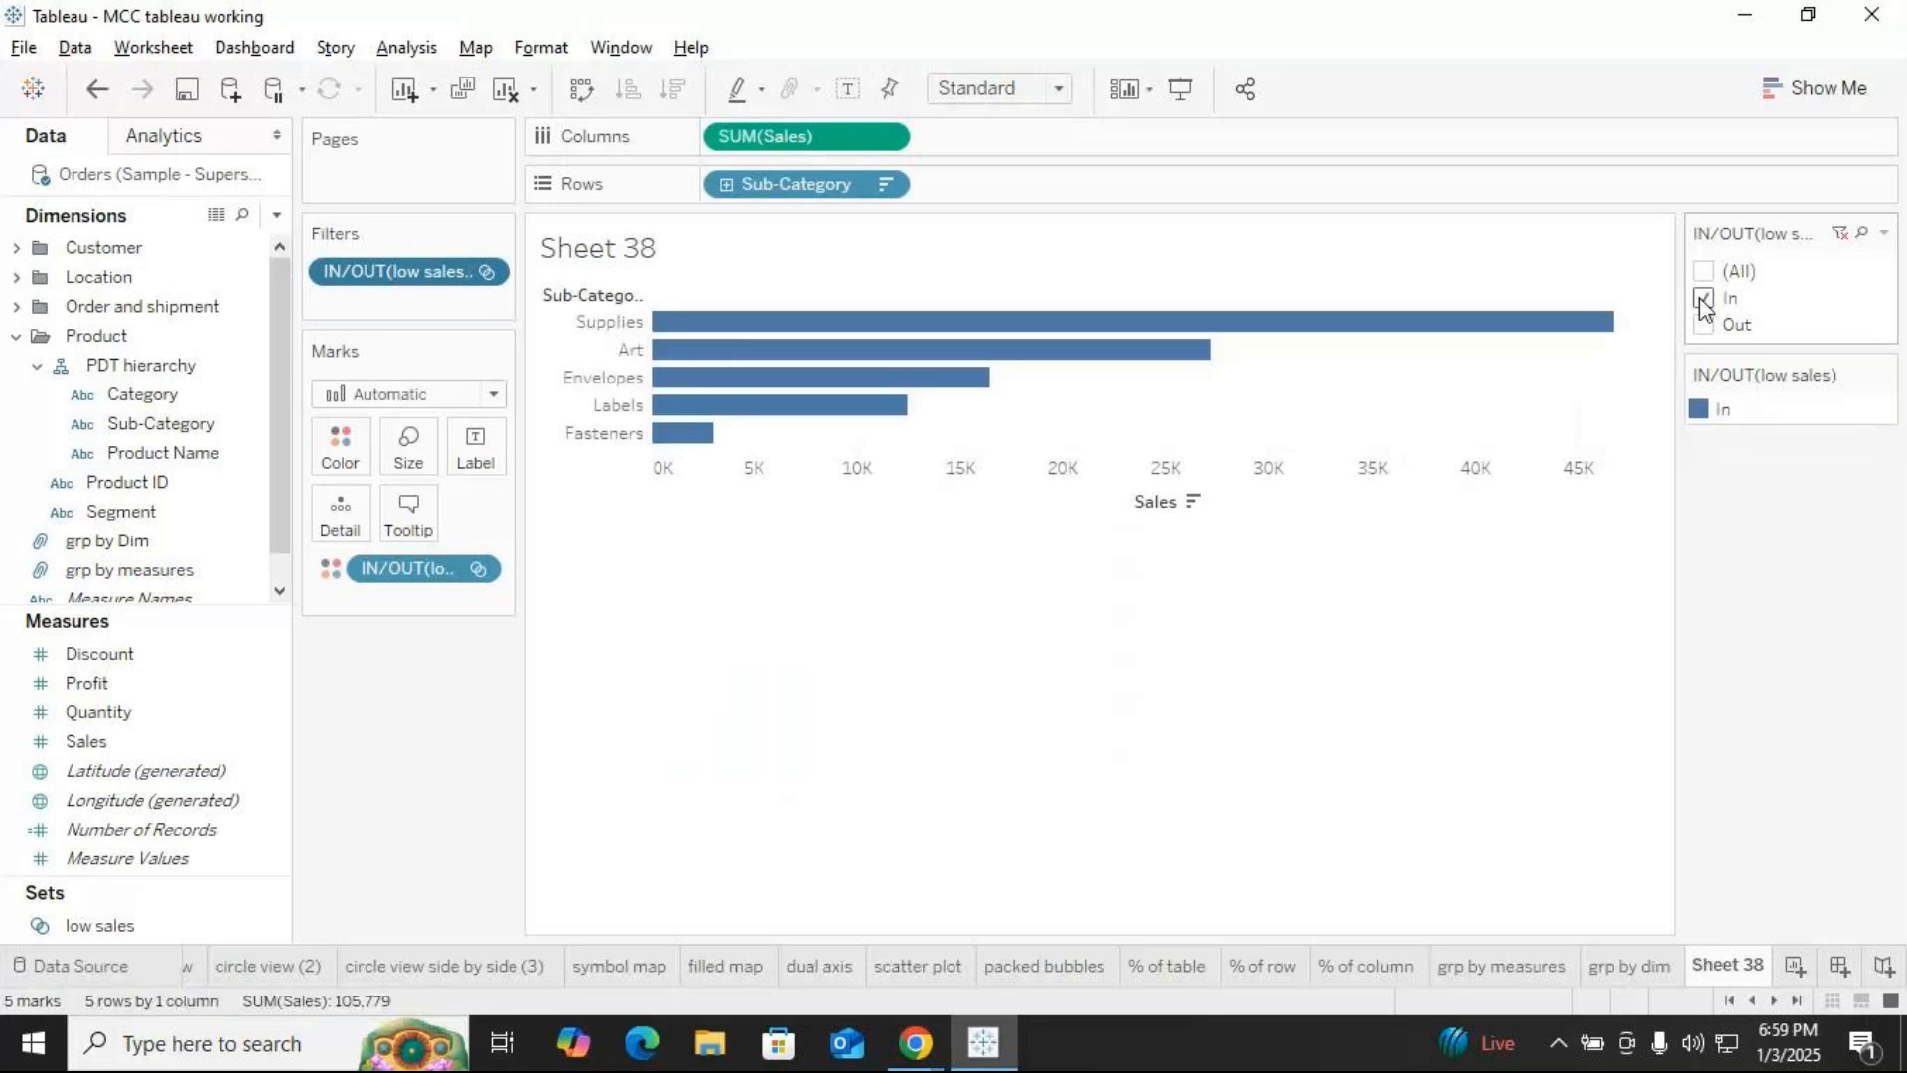
left_click(1707, 326)
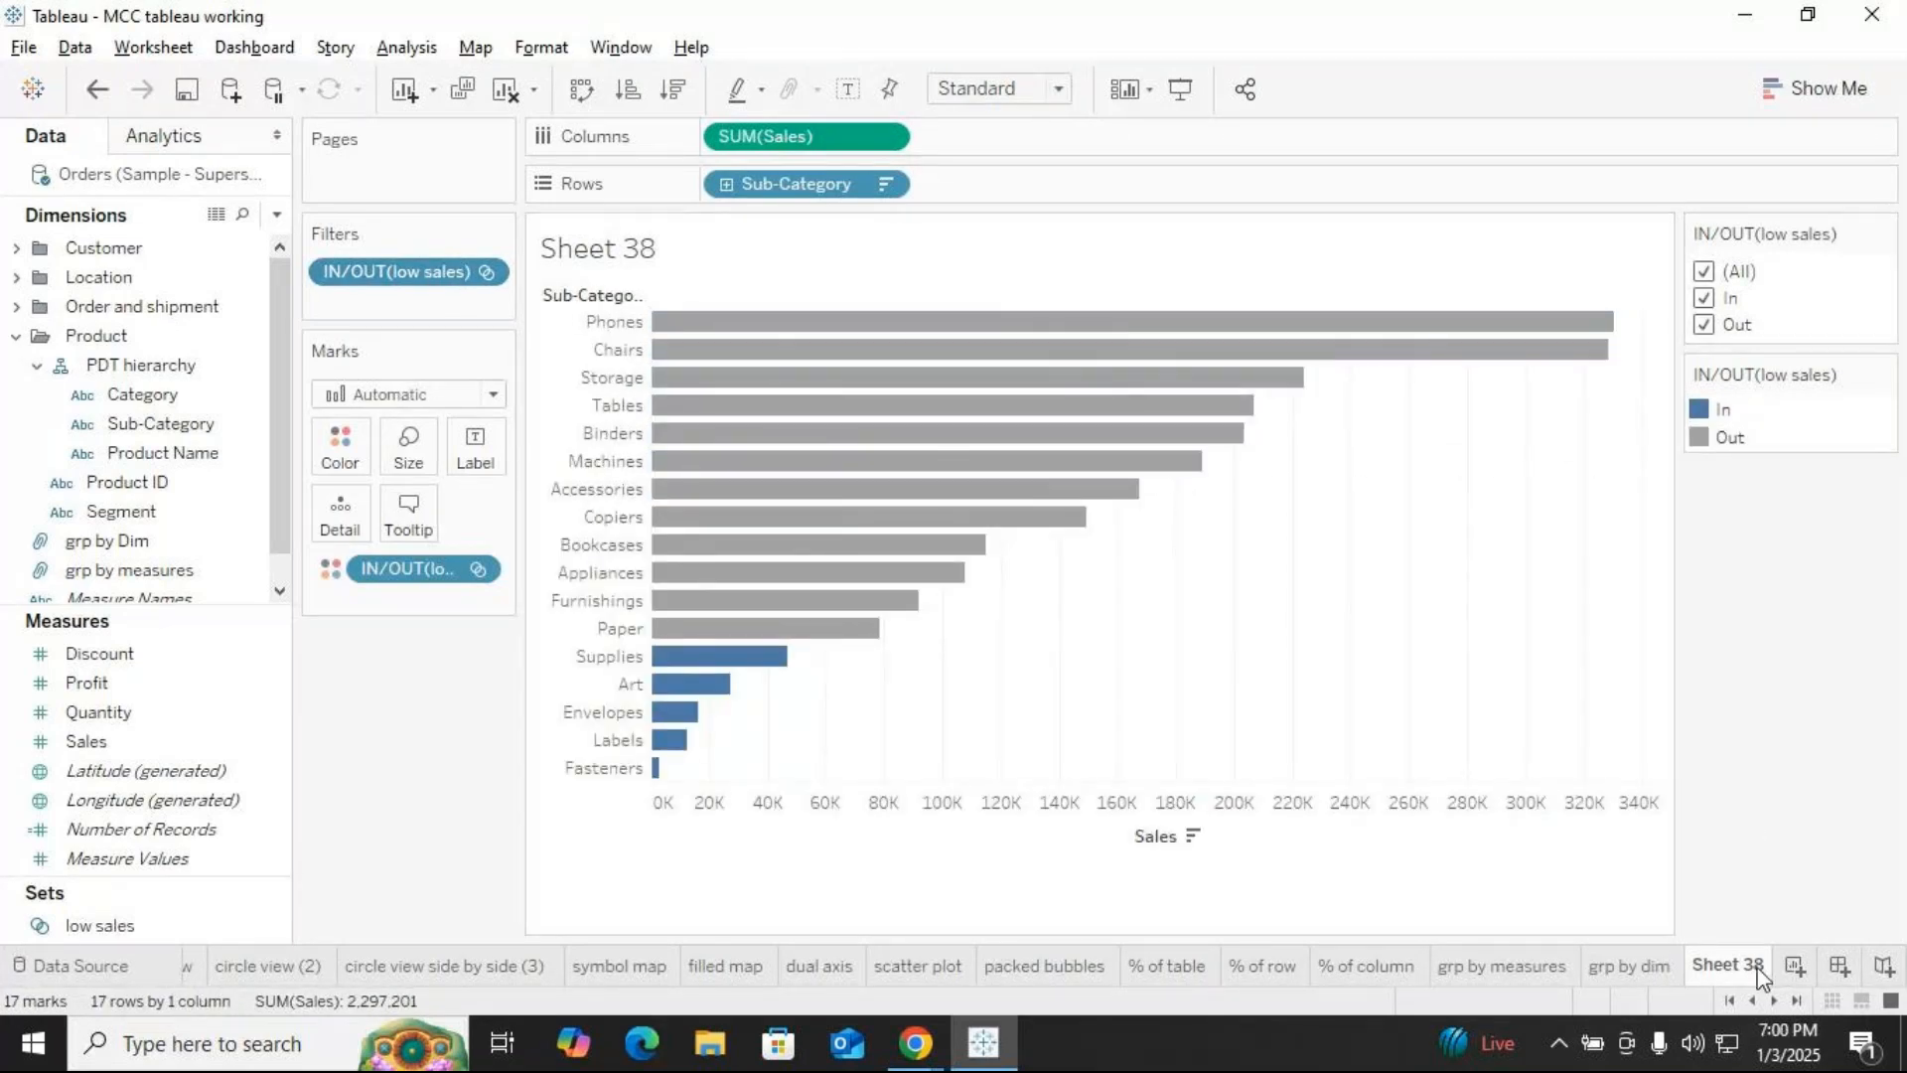
Rename Sheet 38 as "set by measures" and add a new blank worksheet
right_click(1726, 970)
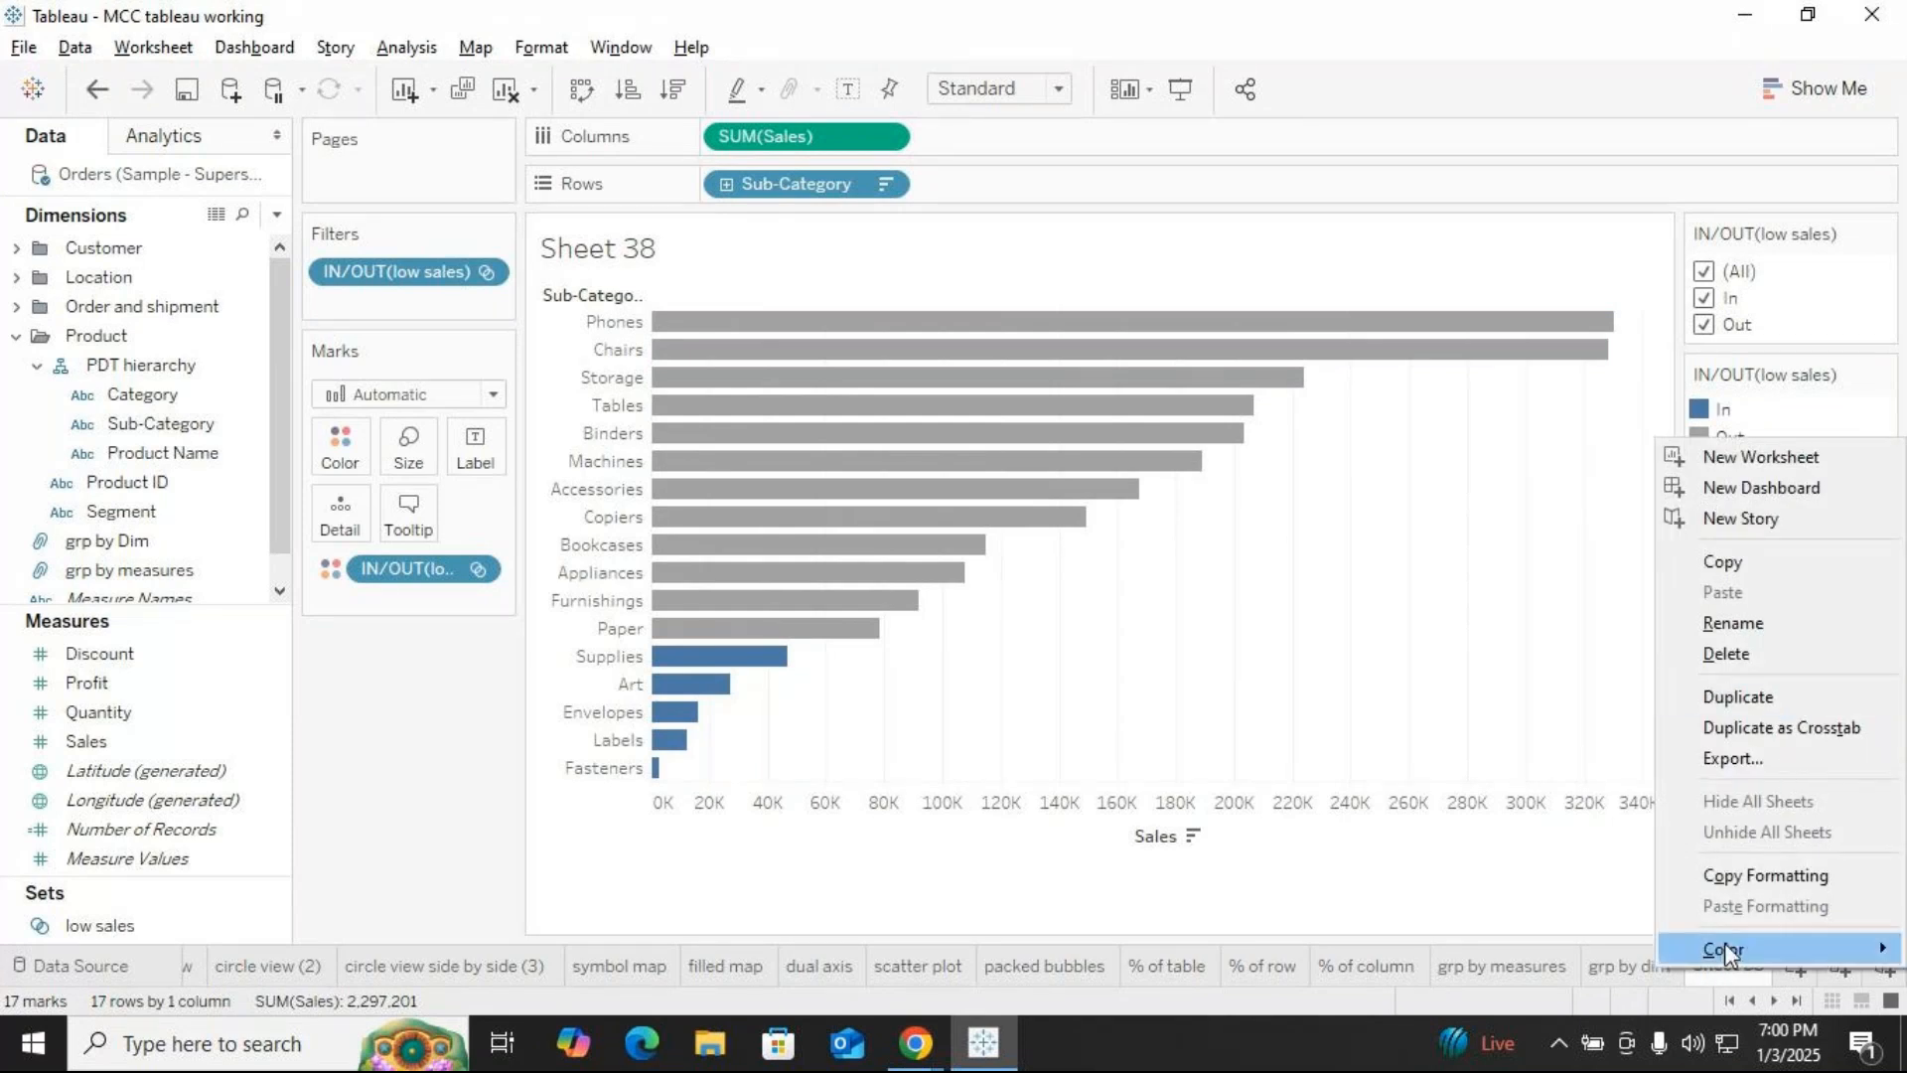
left_click(1734, 624)
type("set")
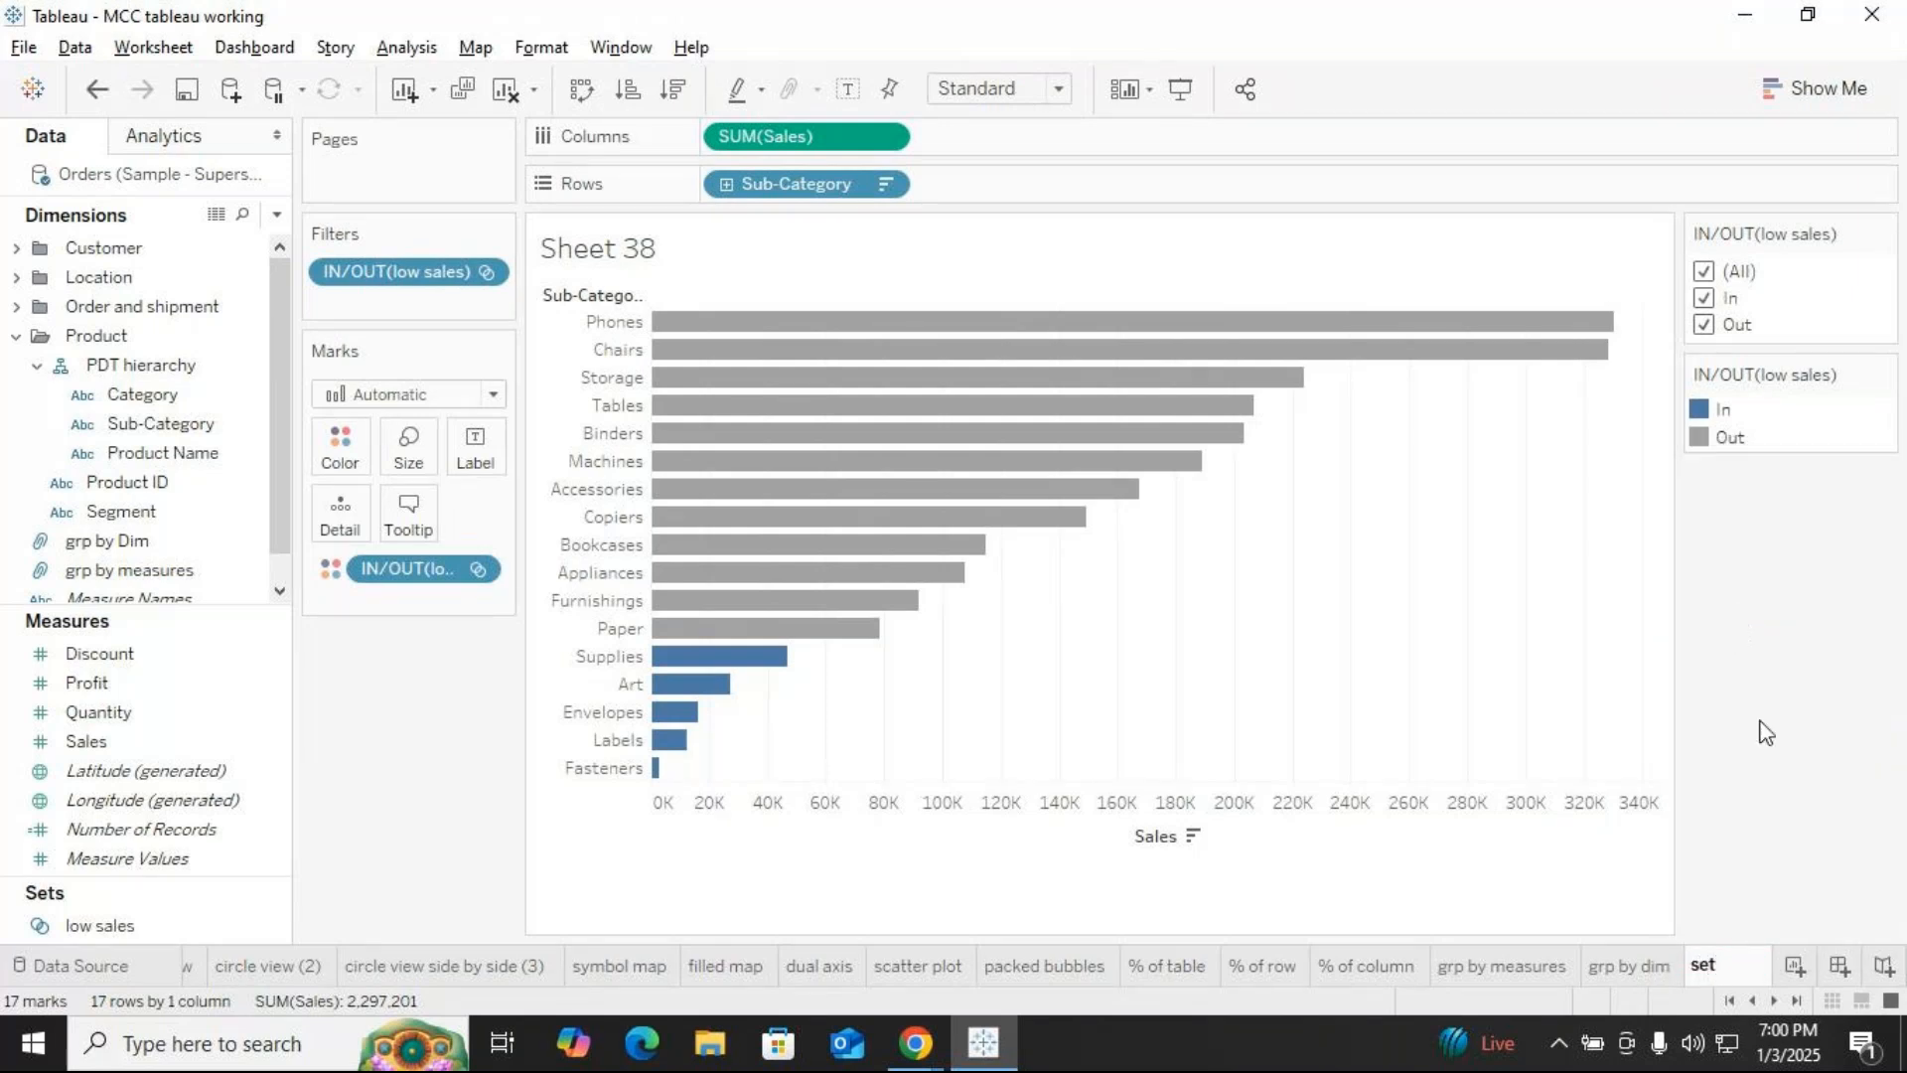
type(" by")
key("Return")
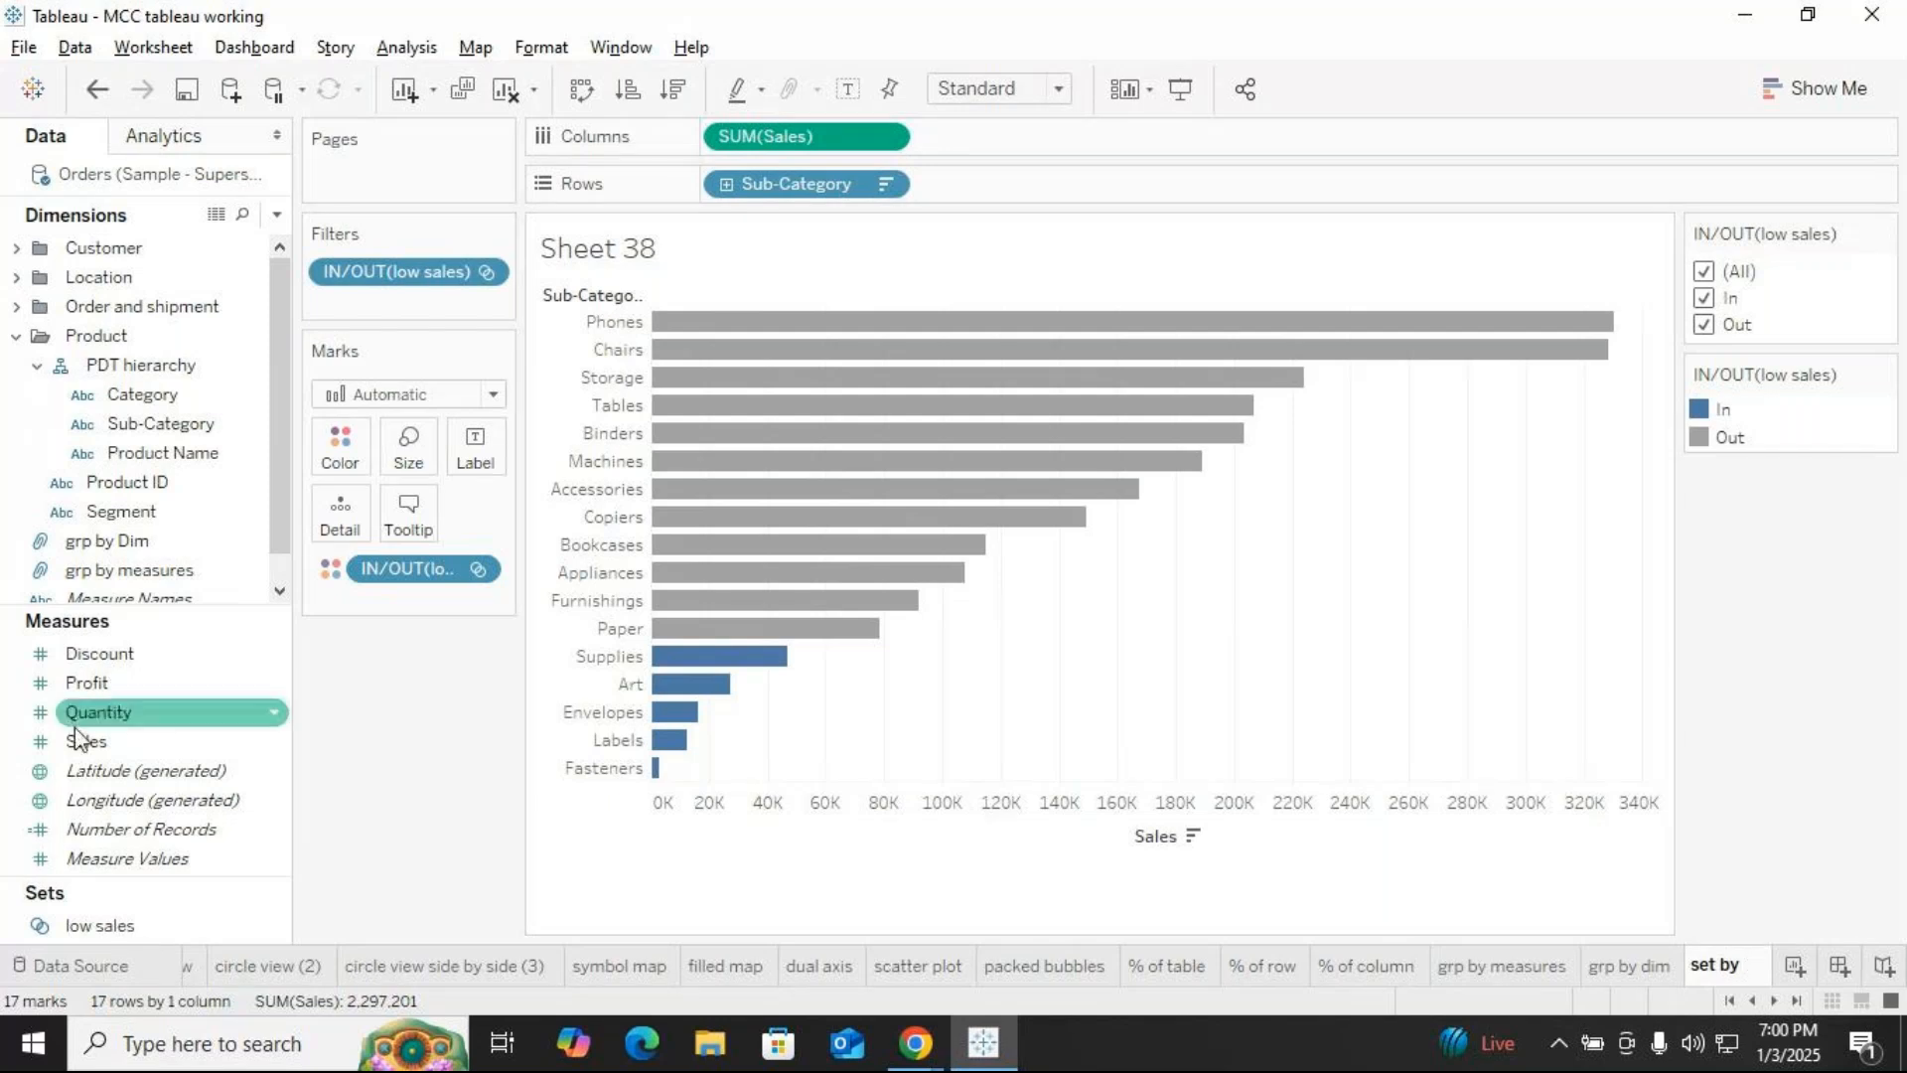
type("meas")
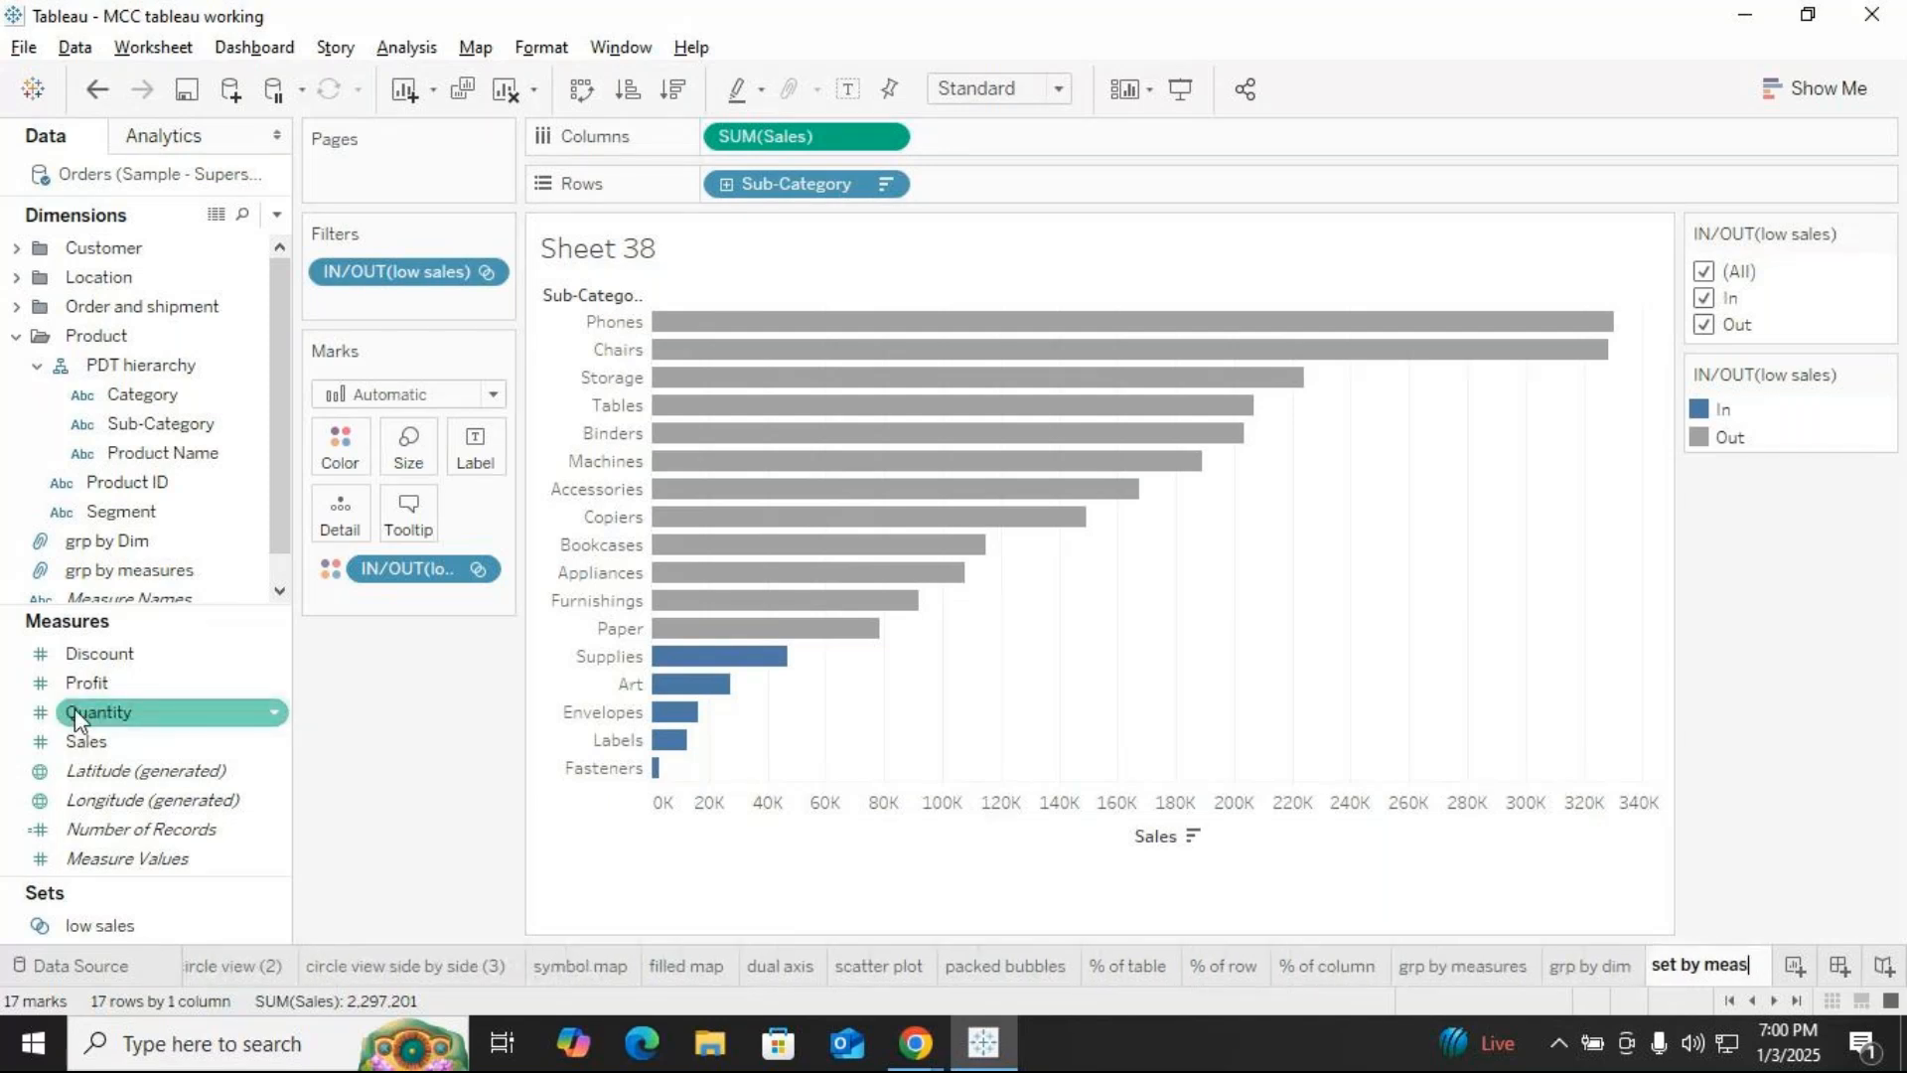
type("ures")
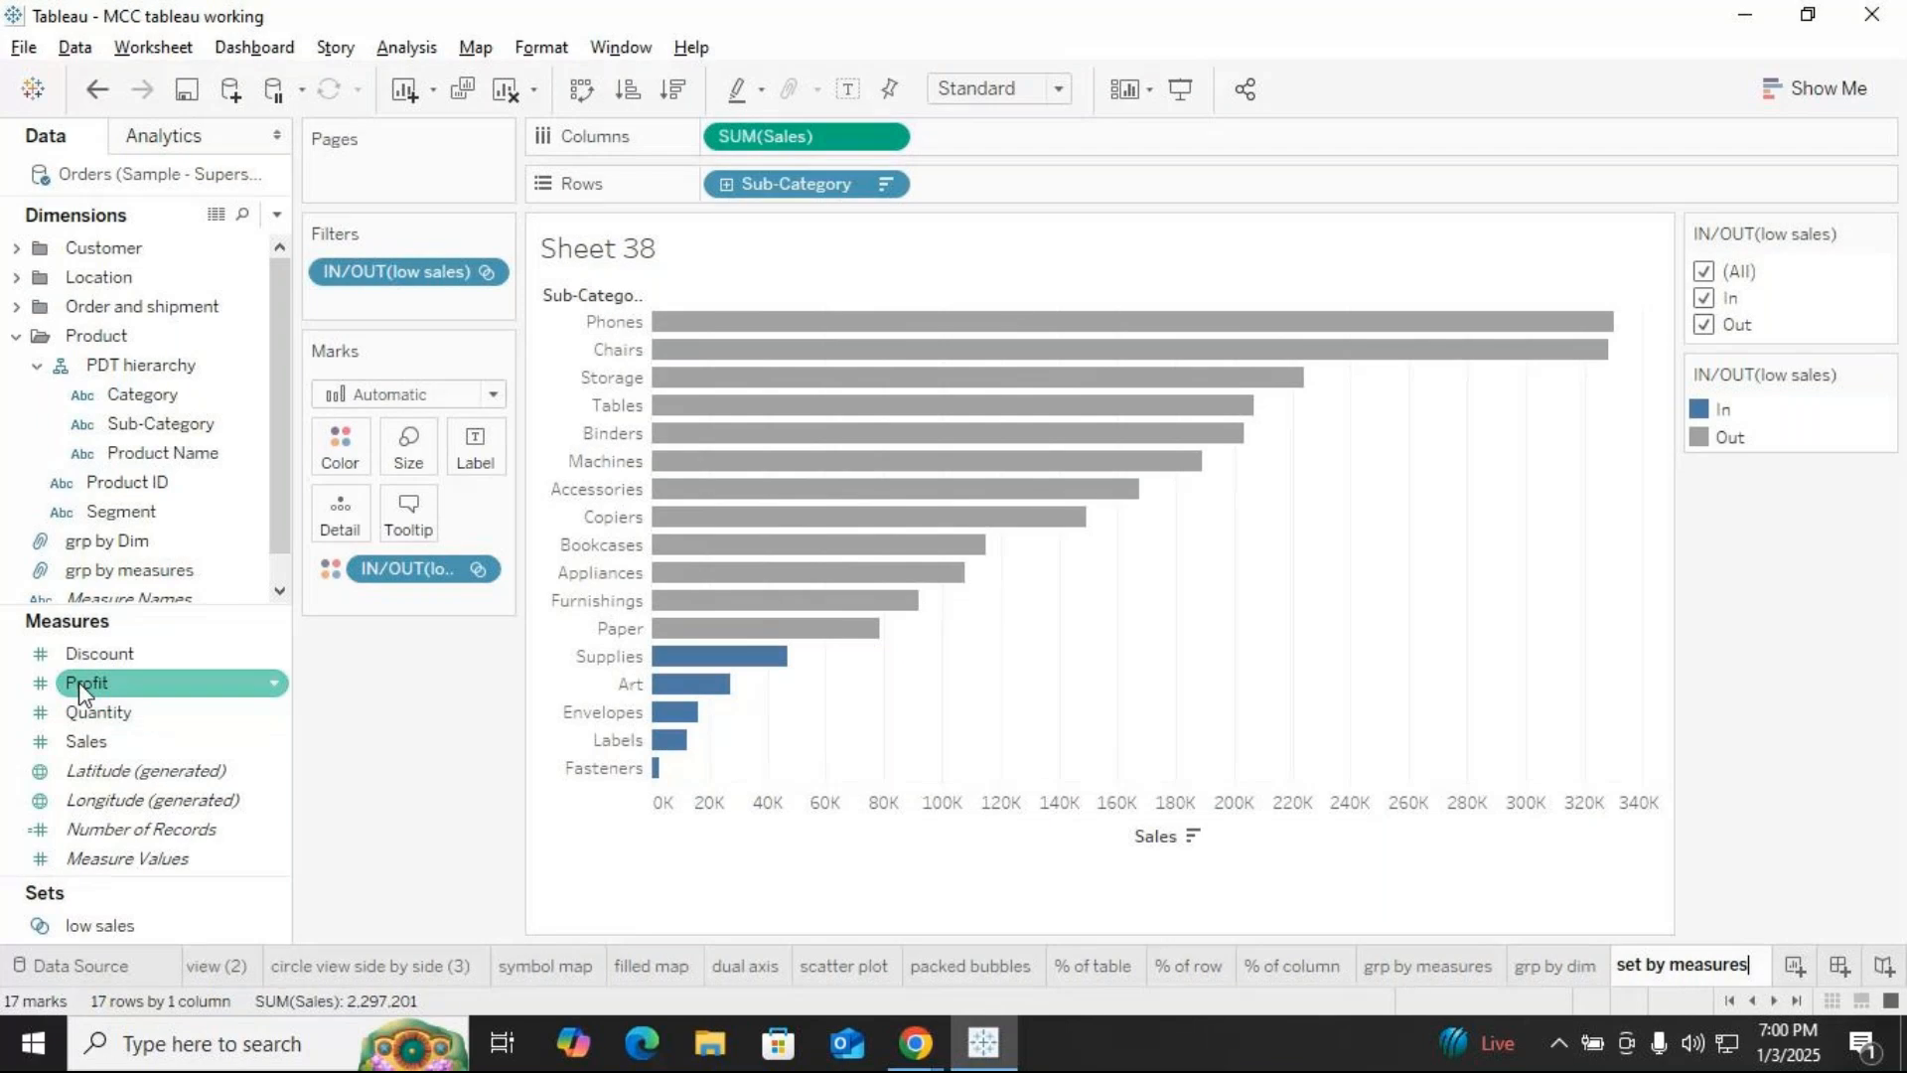
key("Return")
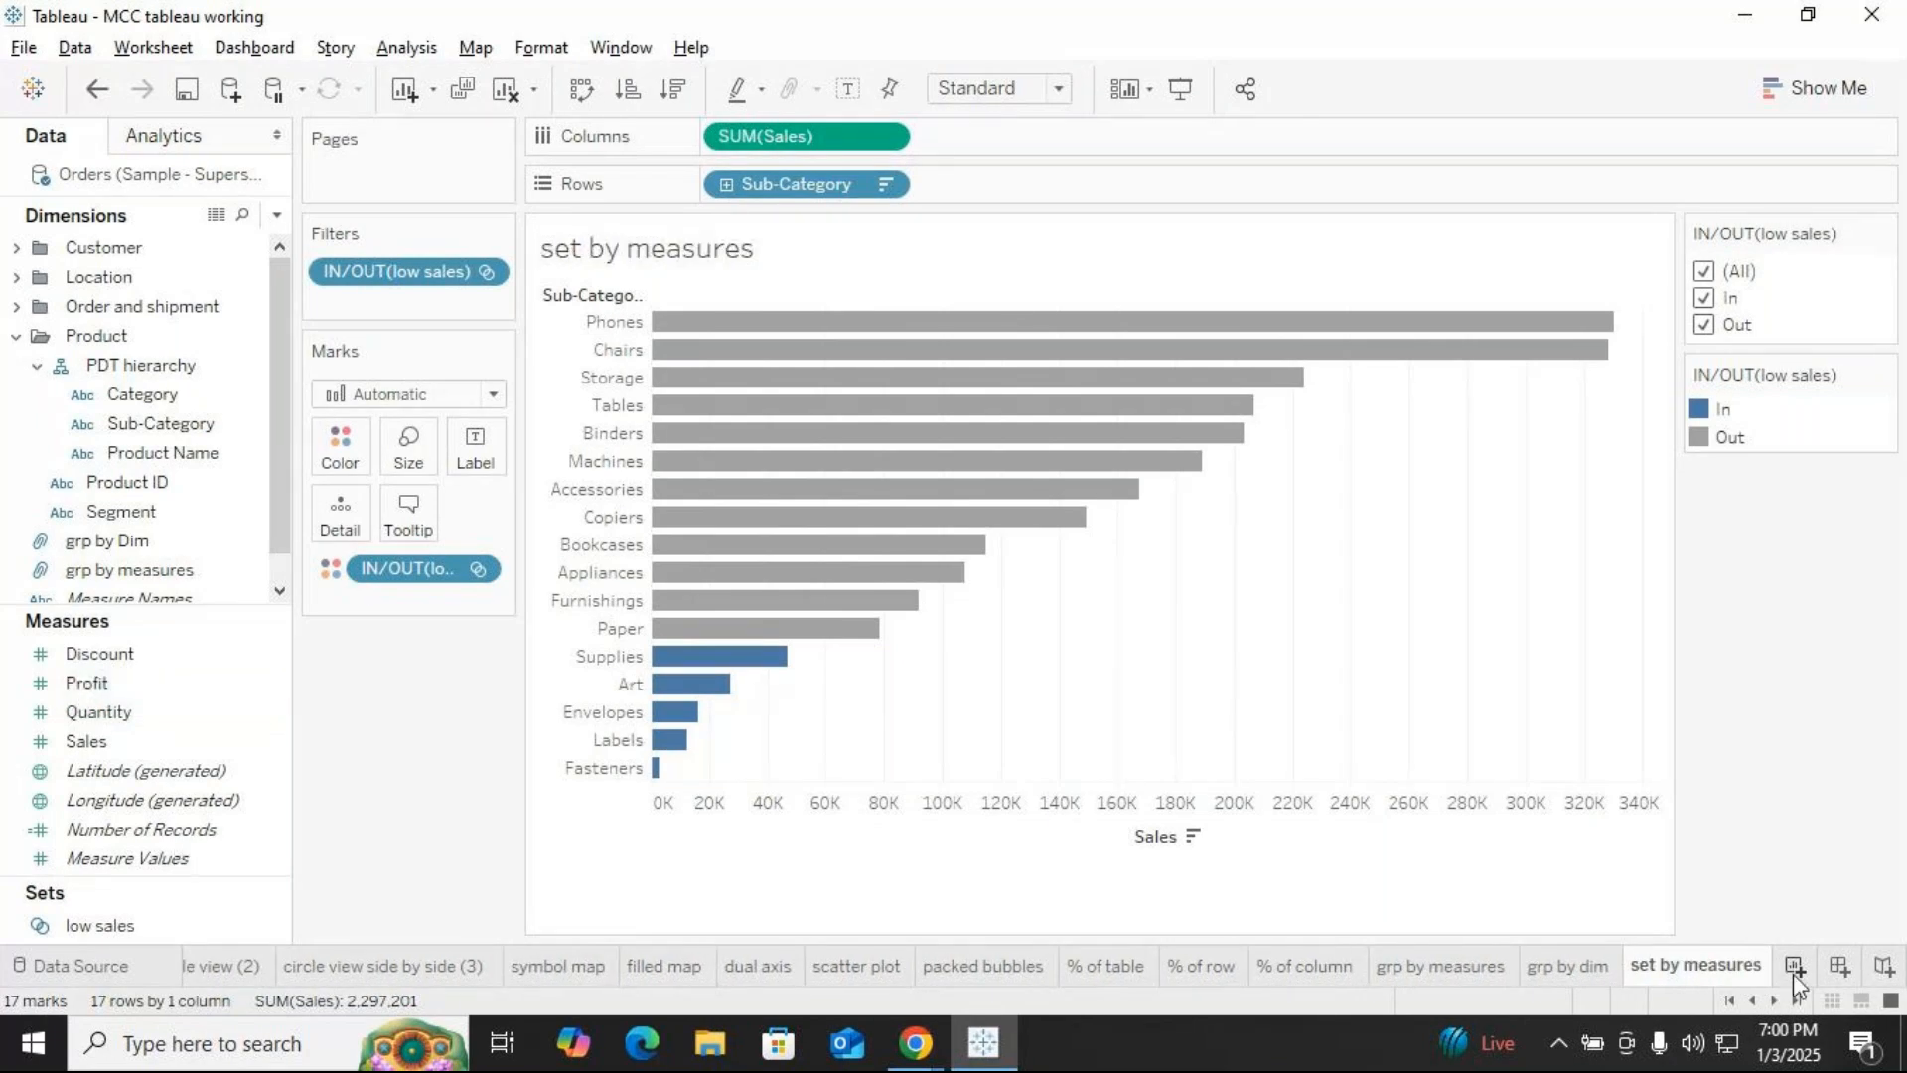
left_click(1792, 974)
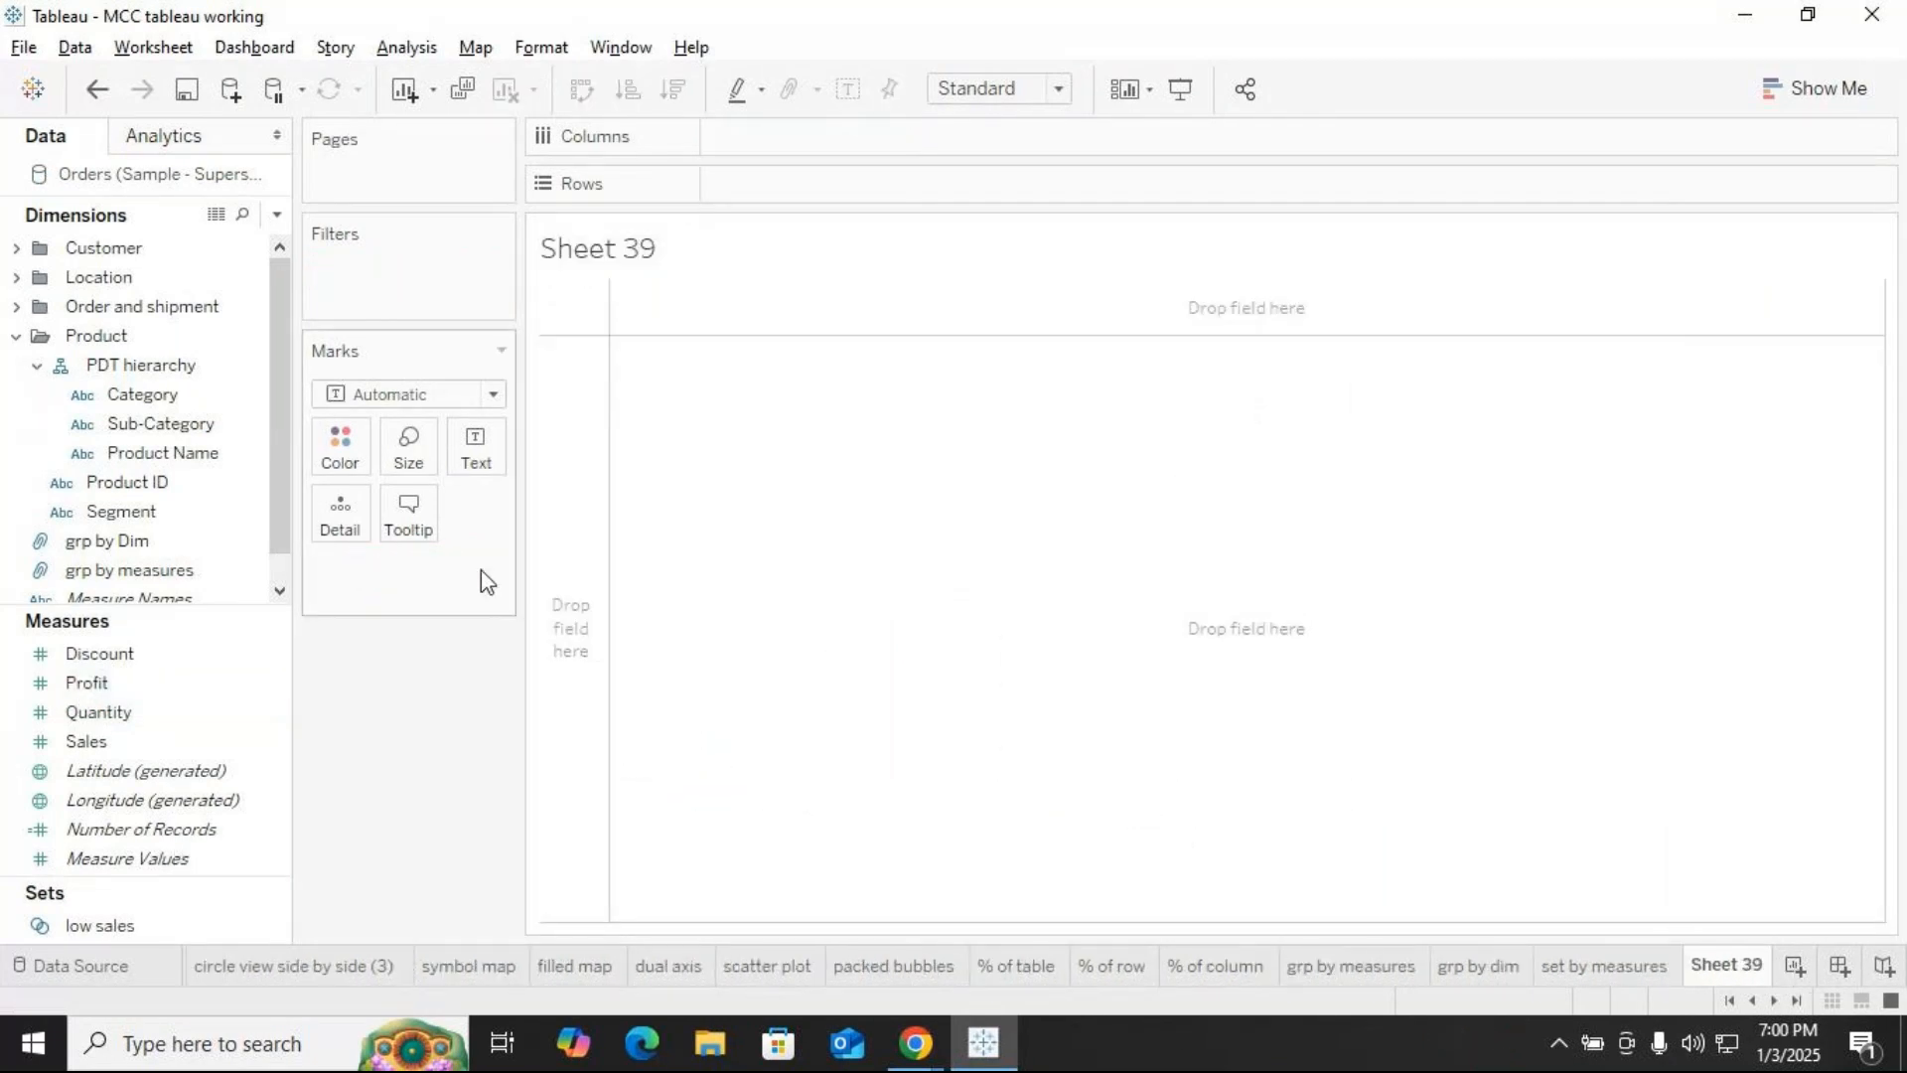
Switch to GoTo Meeting, mute the microphone, and return to Tableau
left_click(983, 1043)
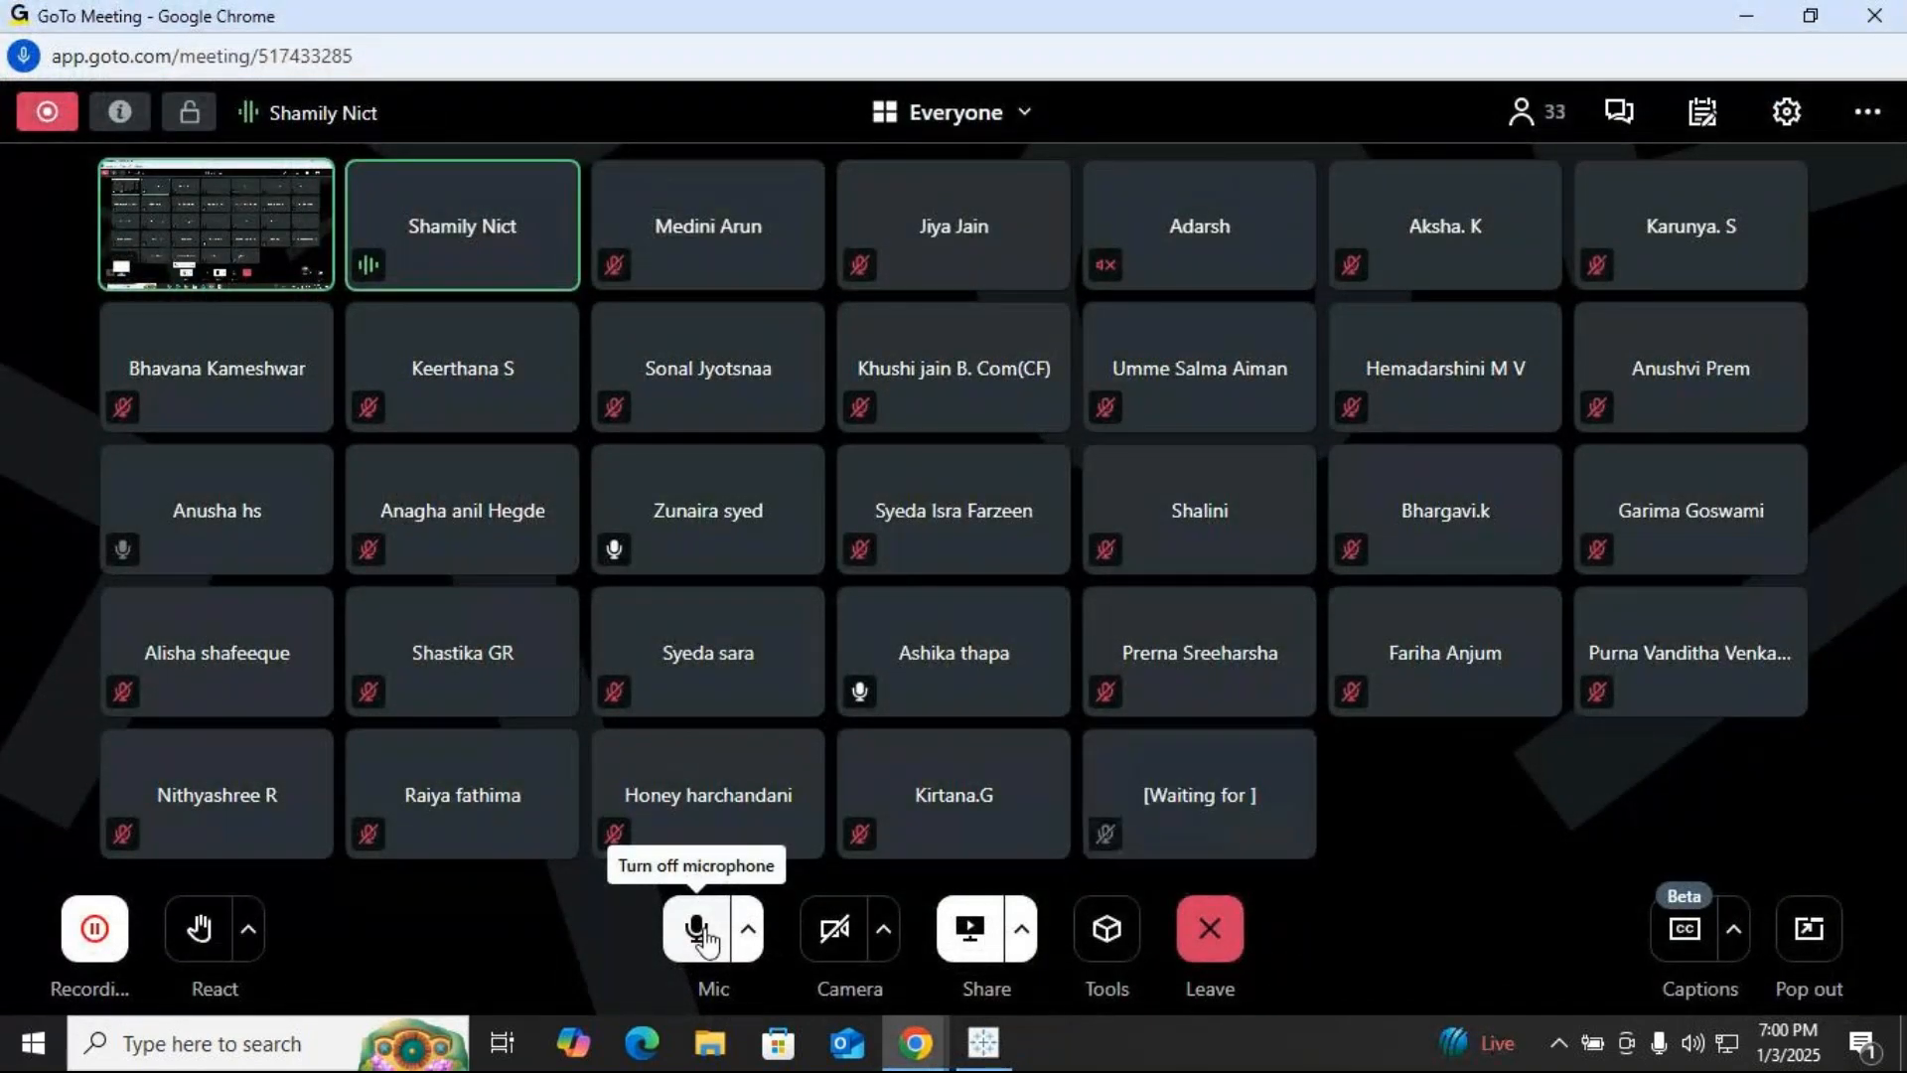
left_click(708, 939)
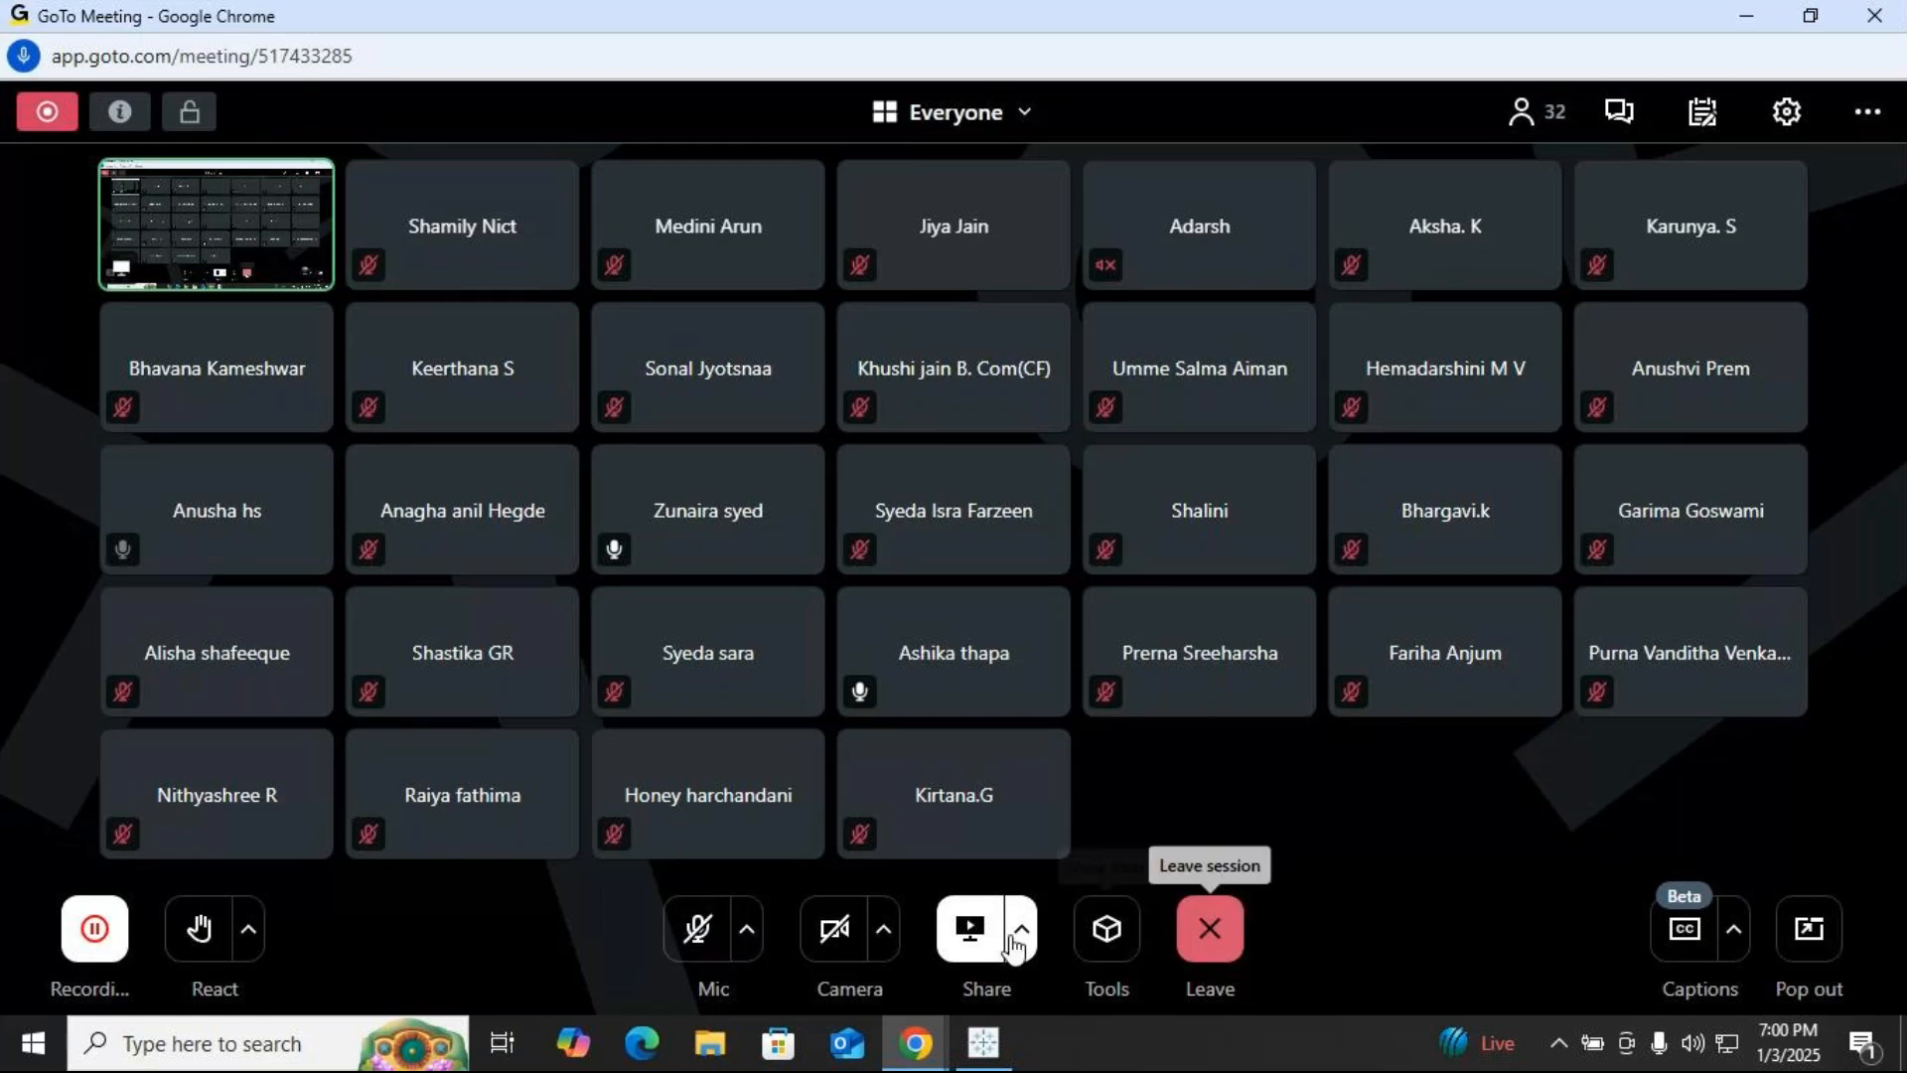
left_click(984, 1043)
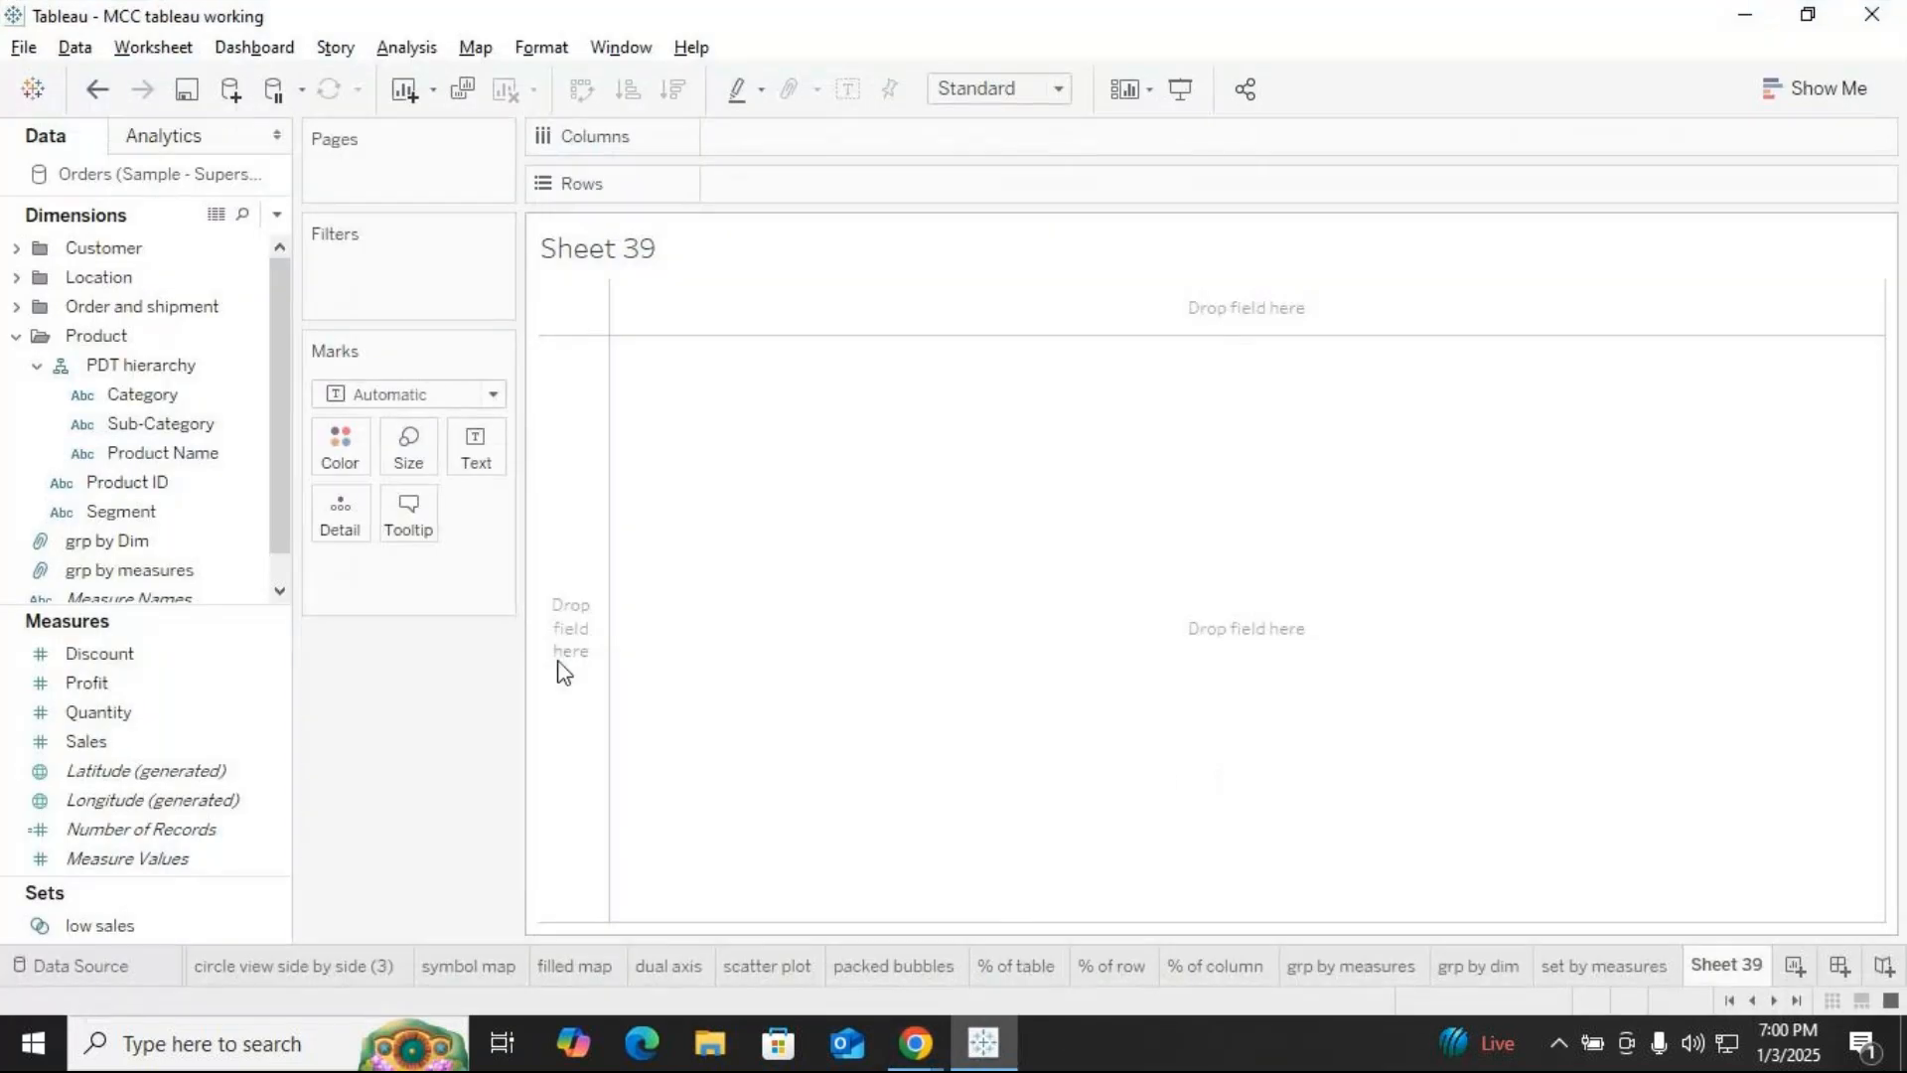
Show the set by measures worksheet, and check the GoTo Meeting window before returning to Tableau
left_click(1635, 968)
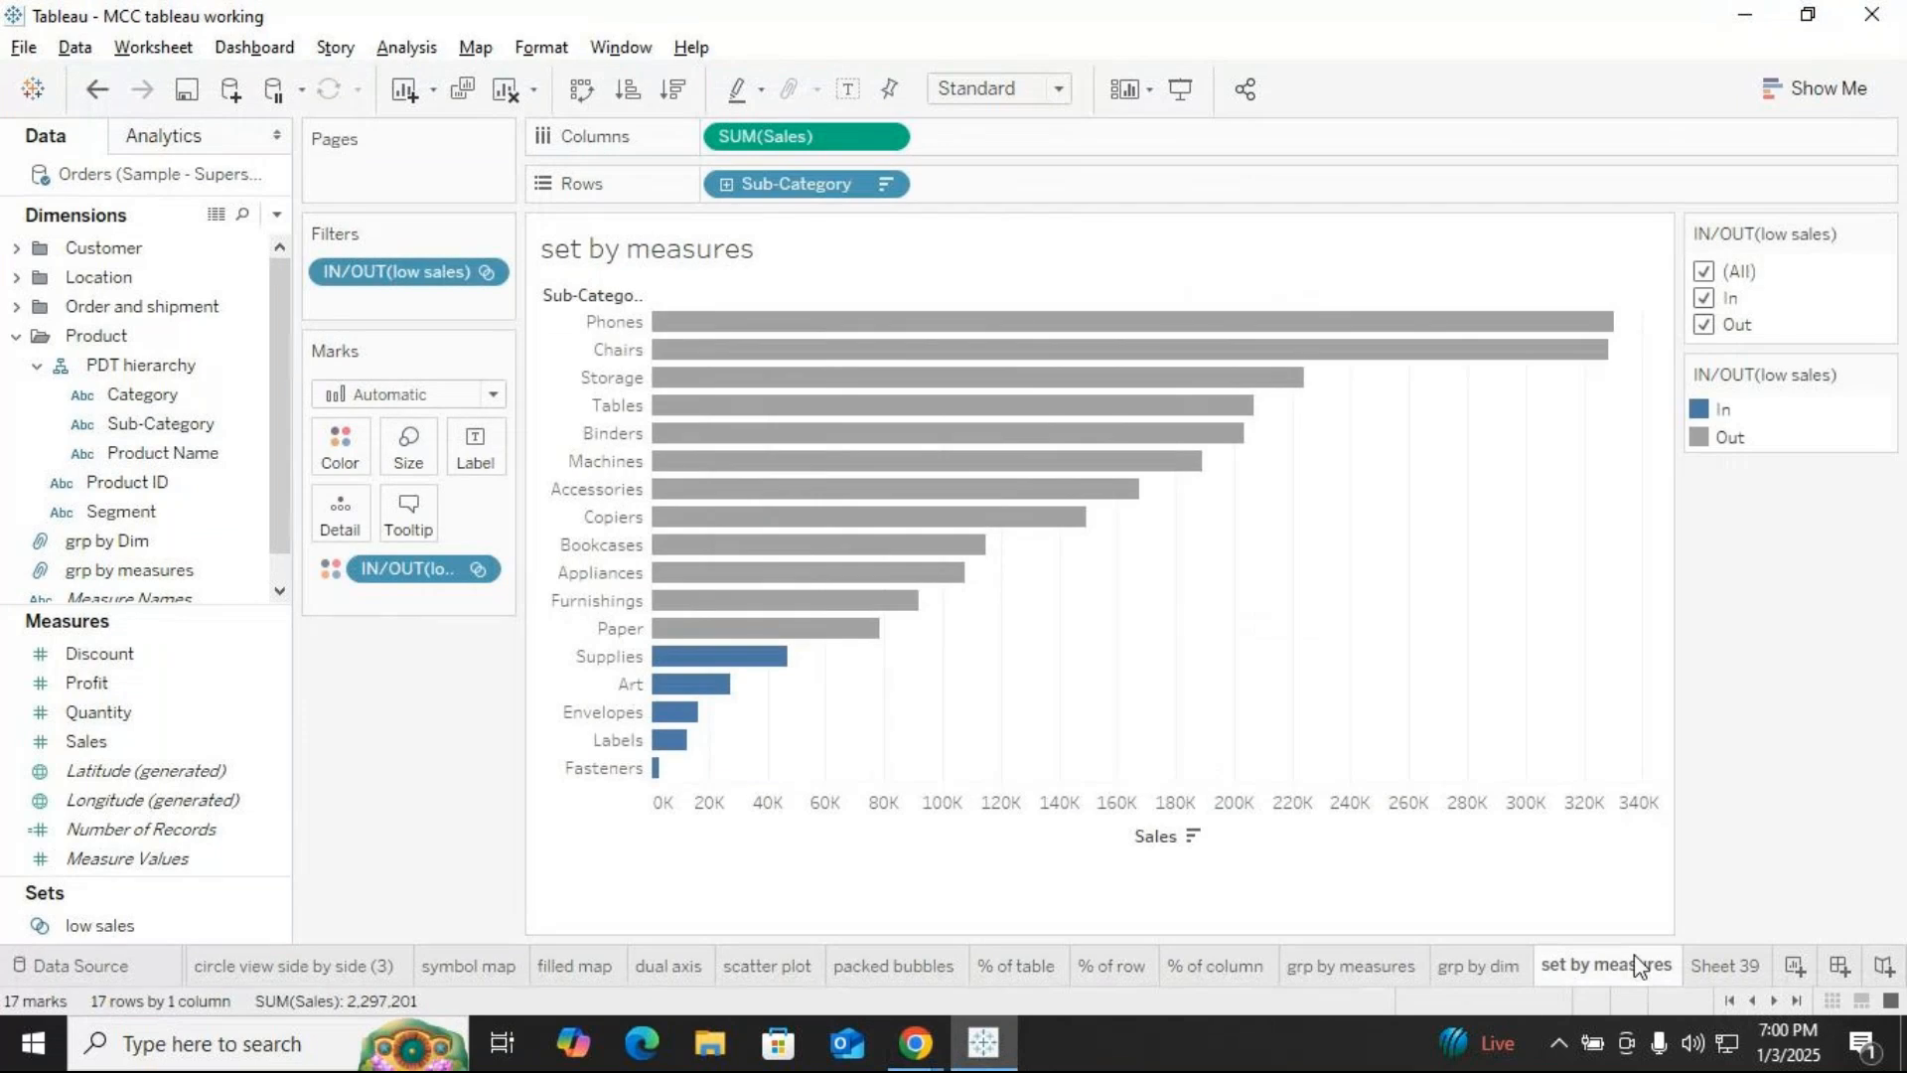
mouse_move(1636, 965)
left_click(914, 1045)
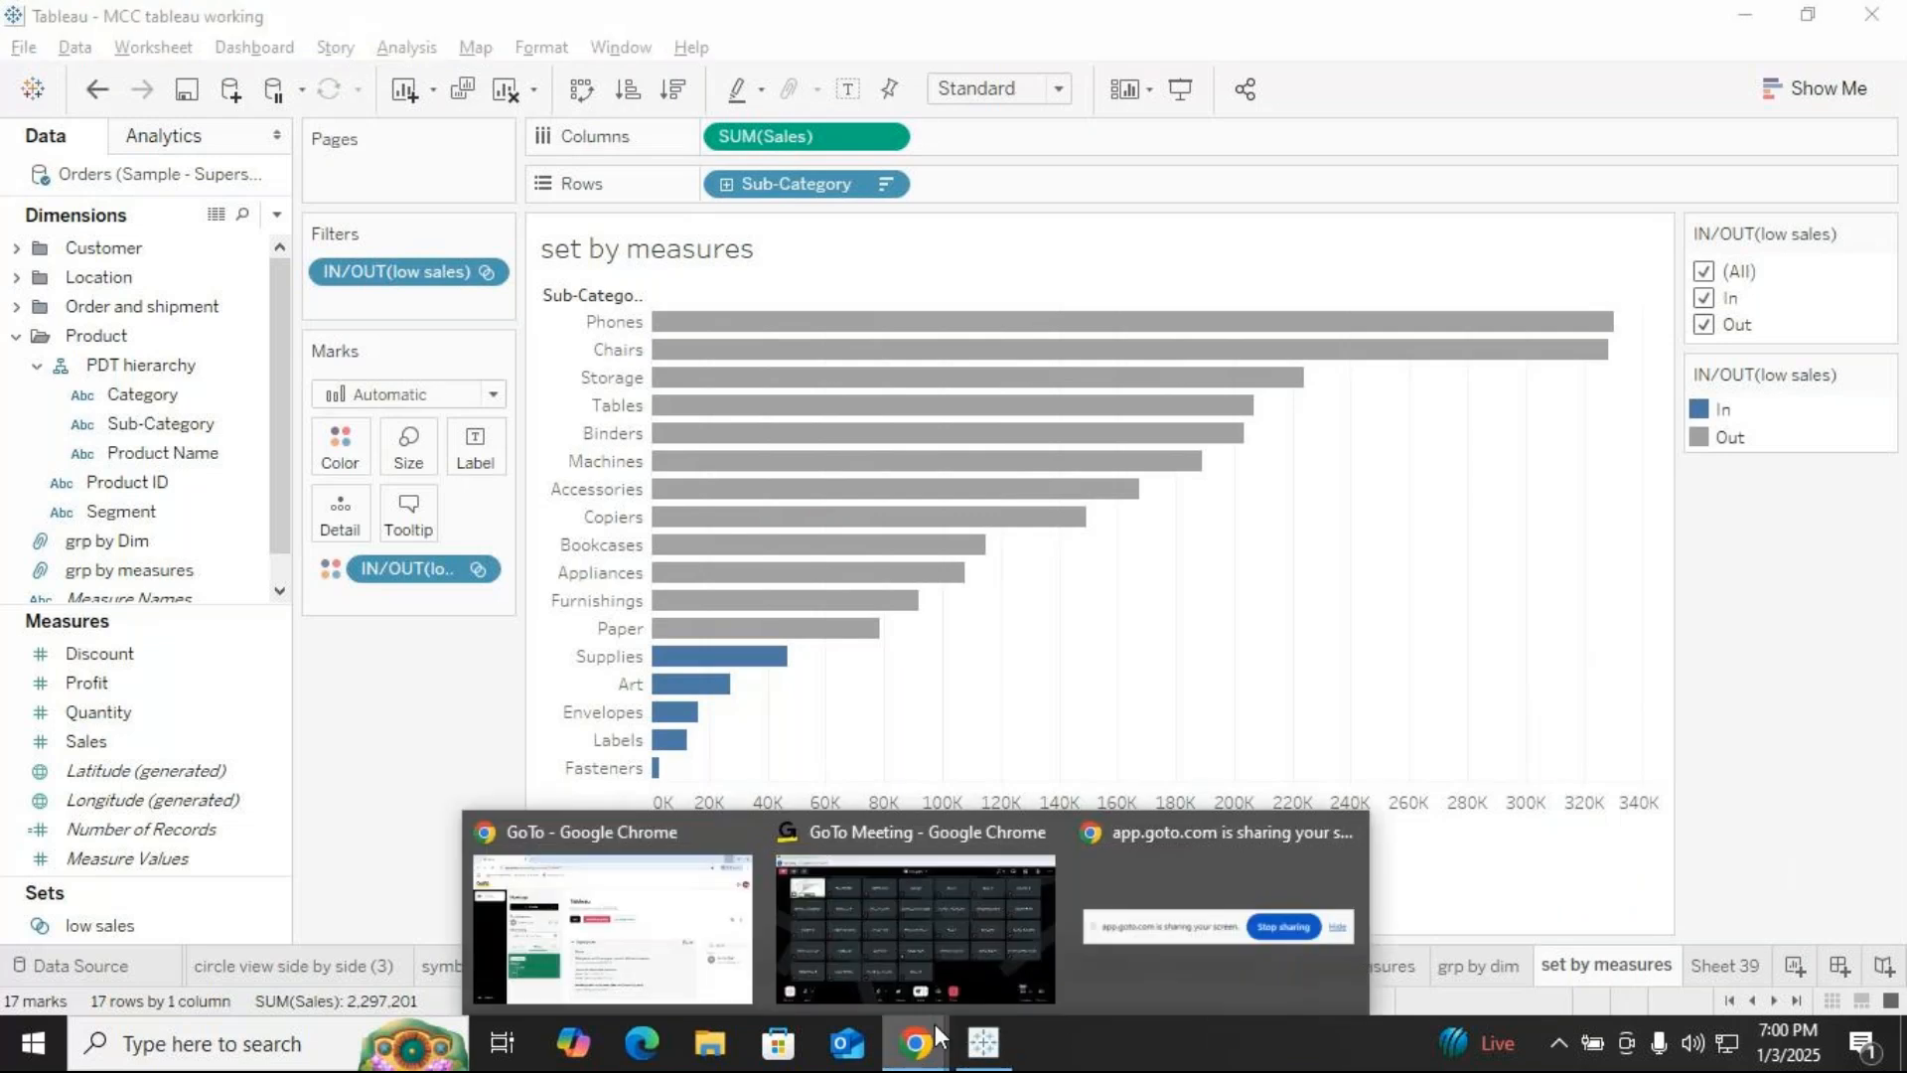
left_click(914, 914)
left_click(979, 1046)
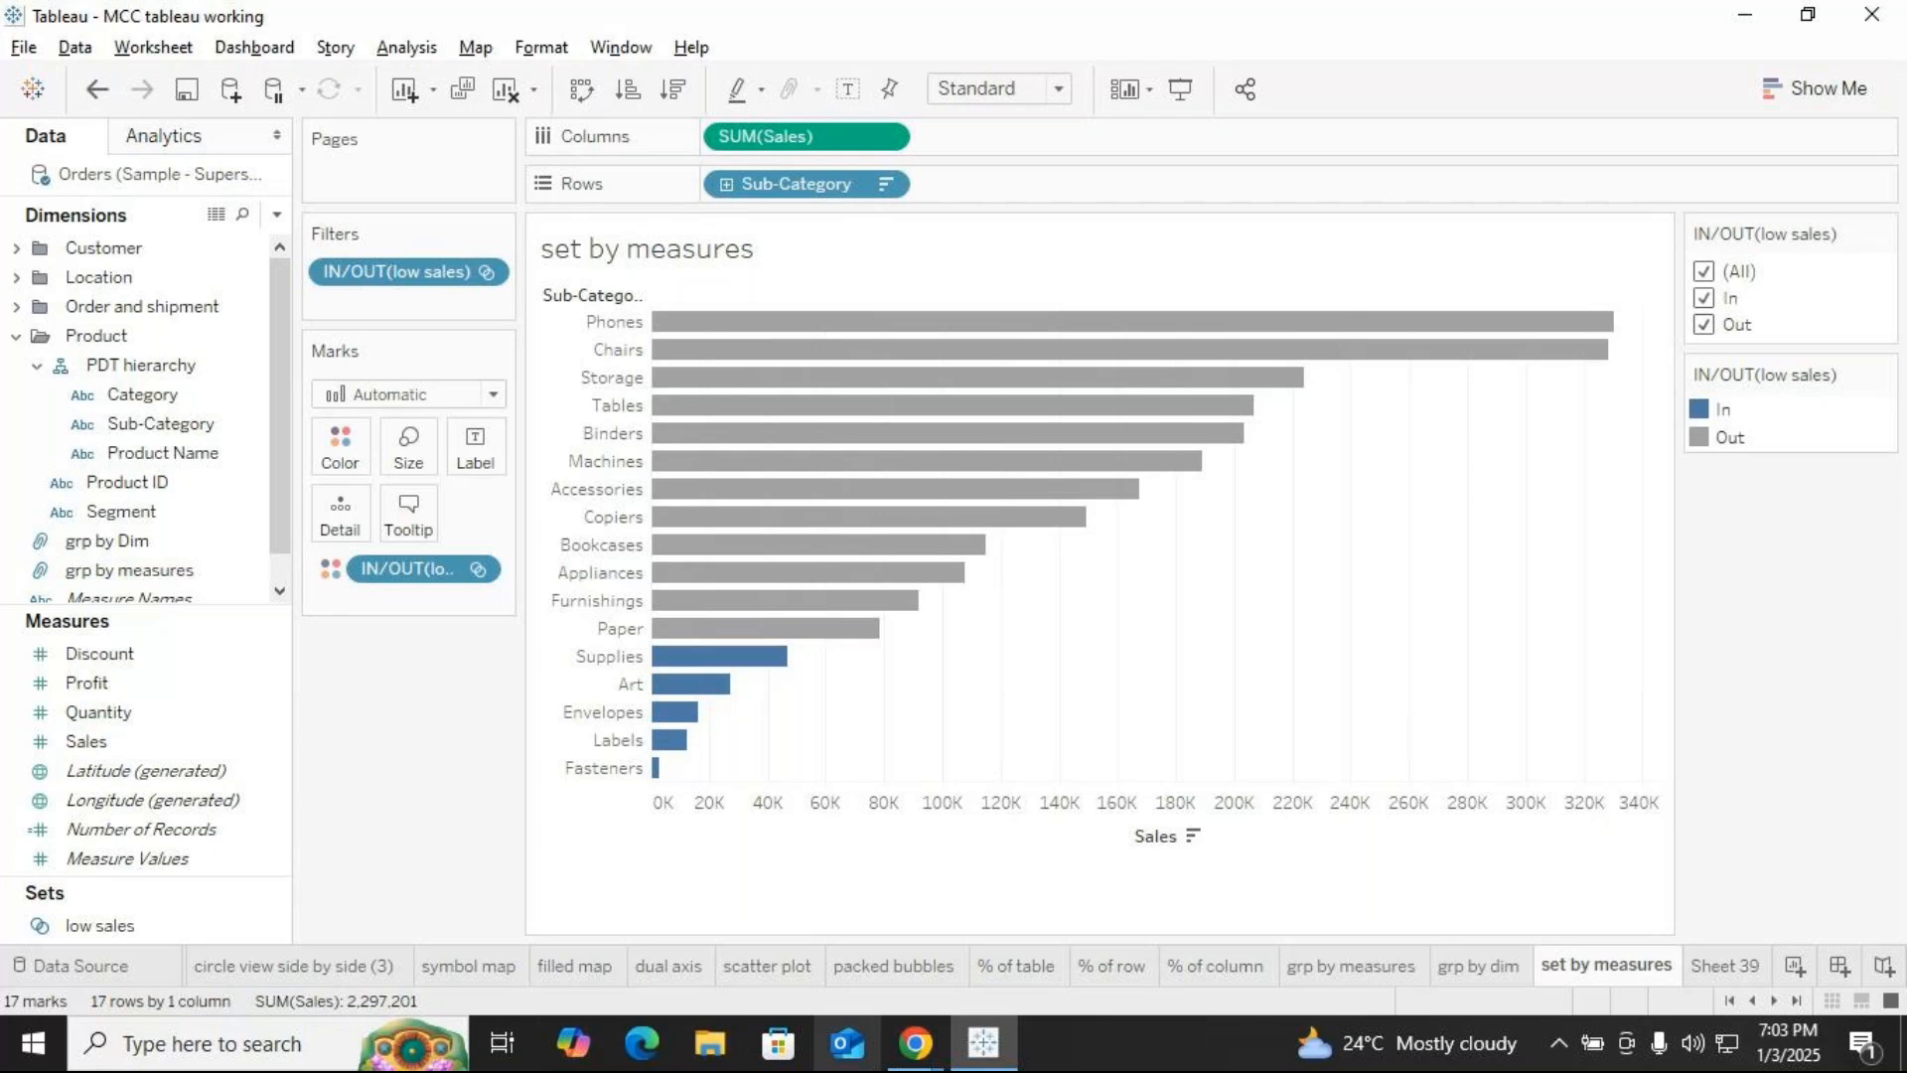
Switch to GoTo Meeting, unmute the microphone, and return to Tableau
left_click(919, 1061)
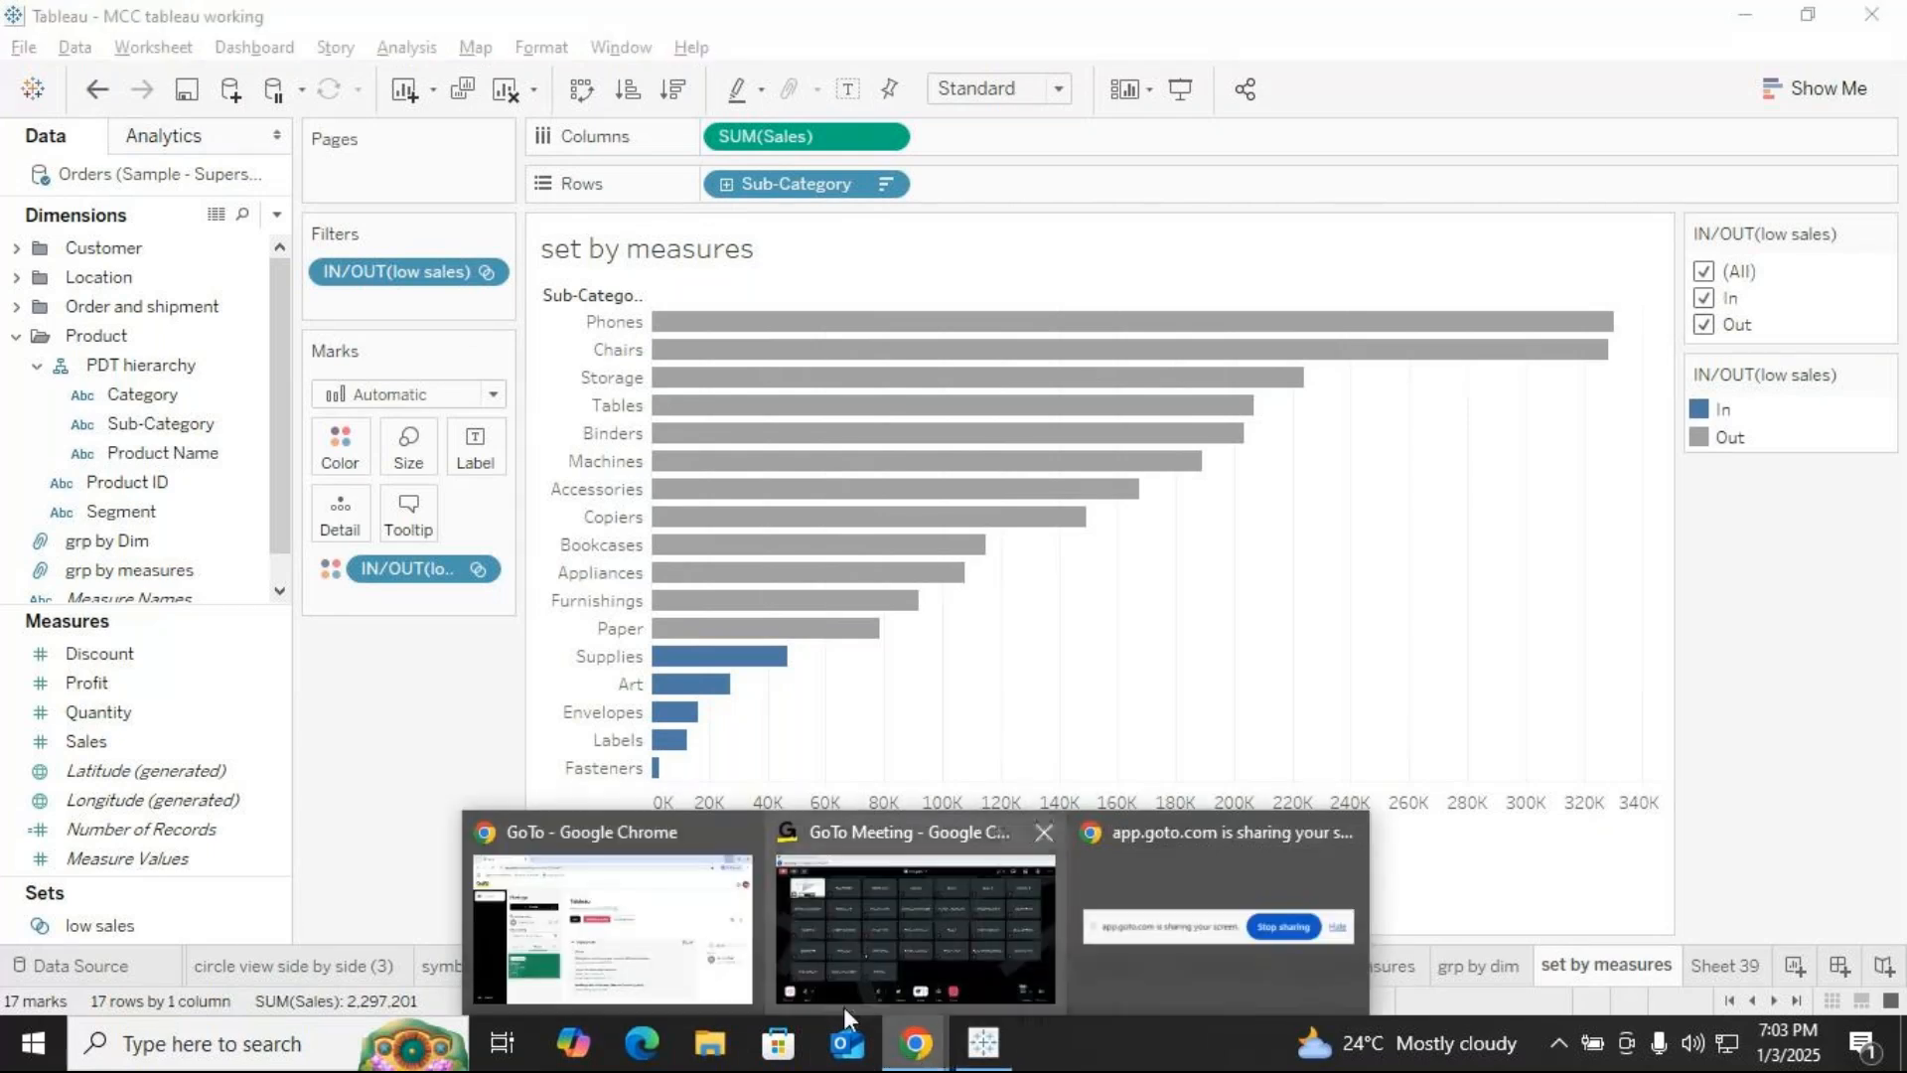
left_click(969, 973)
left_click(699, 932)
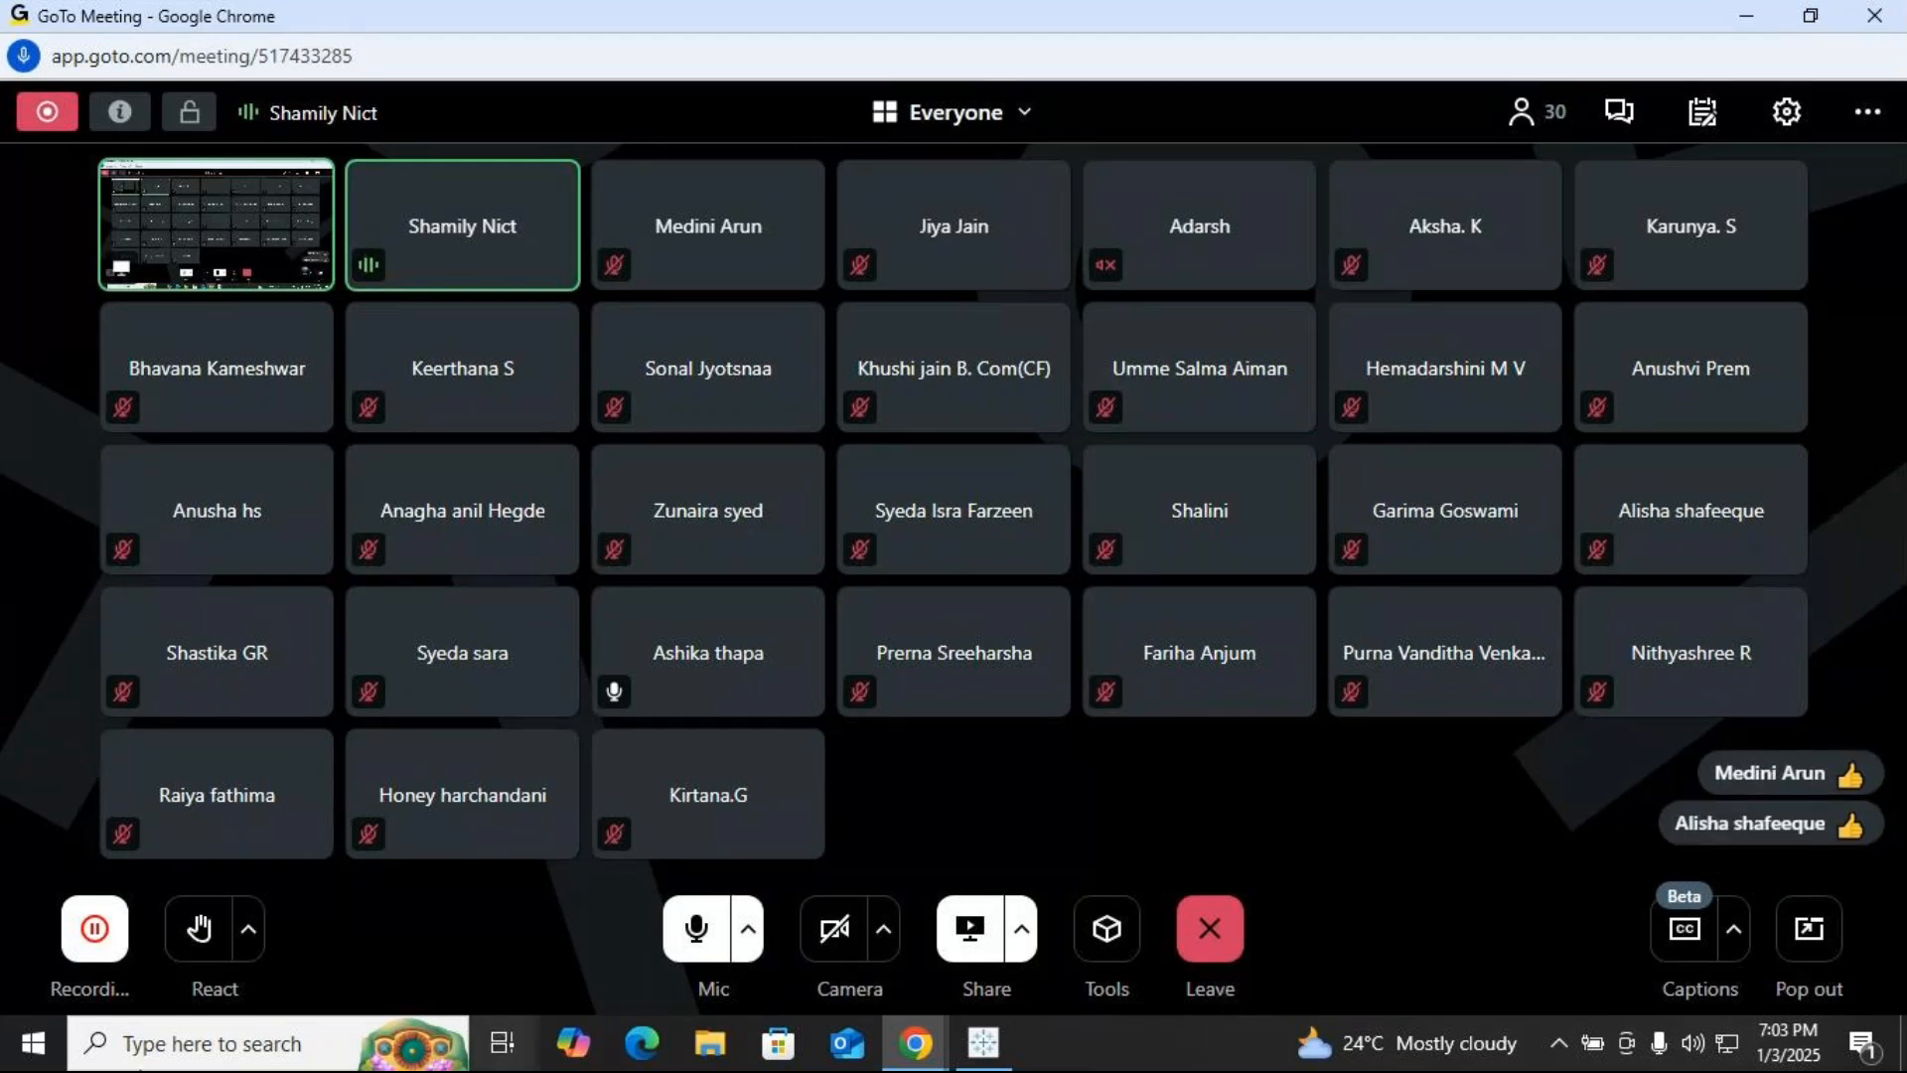
left_click(984, 1045)
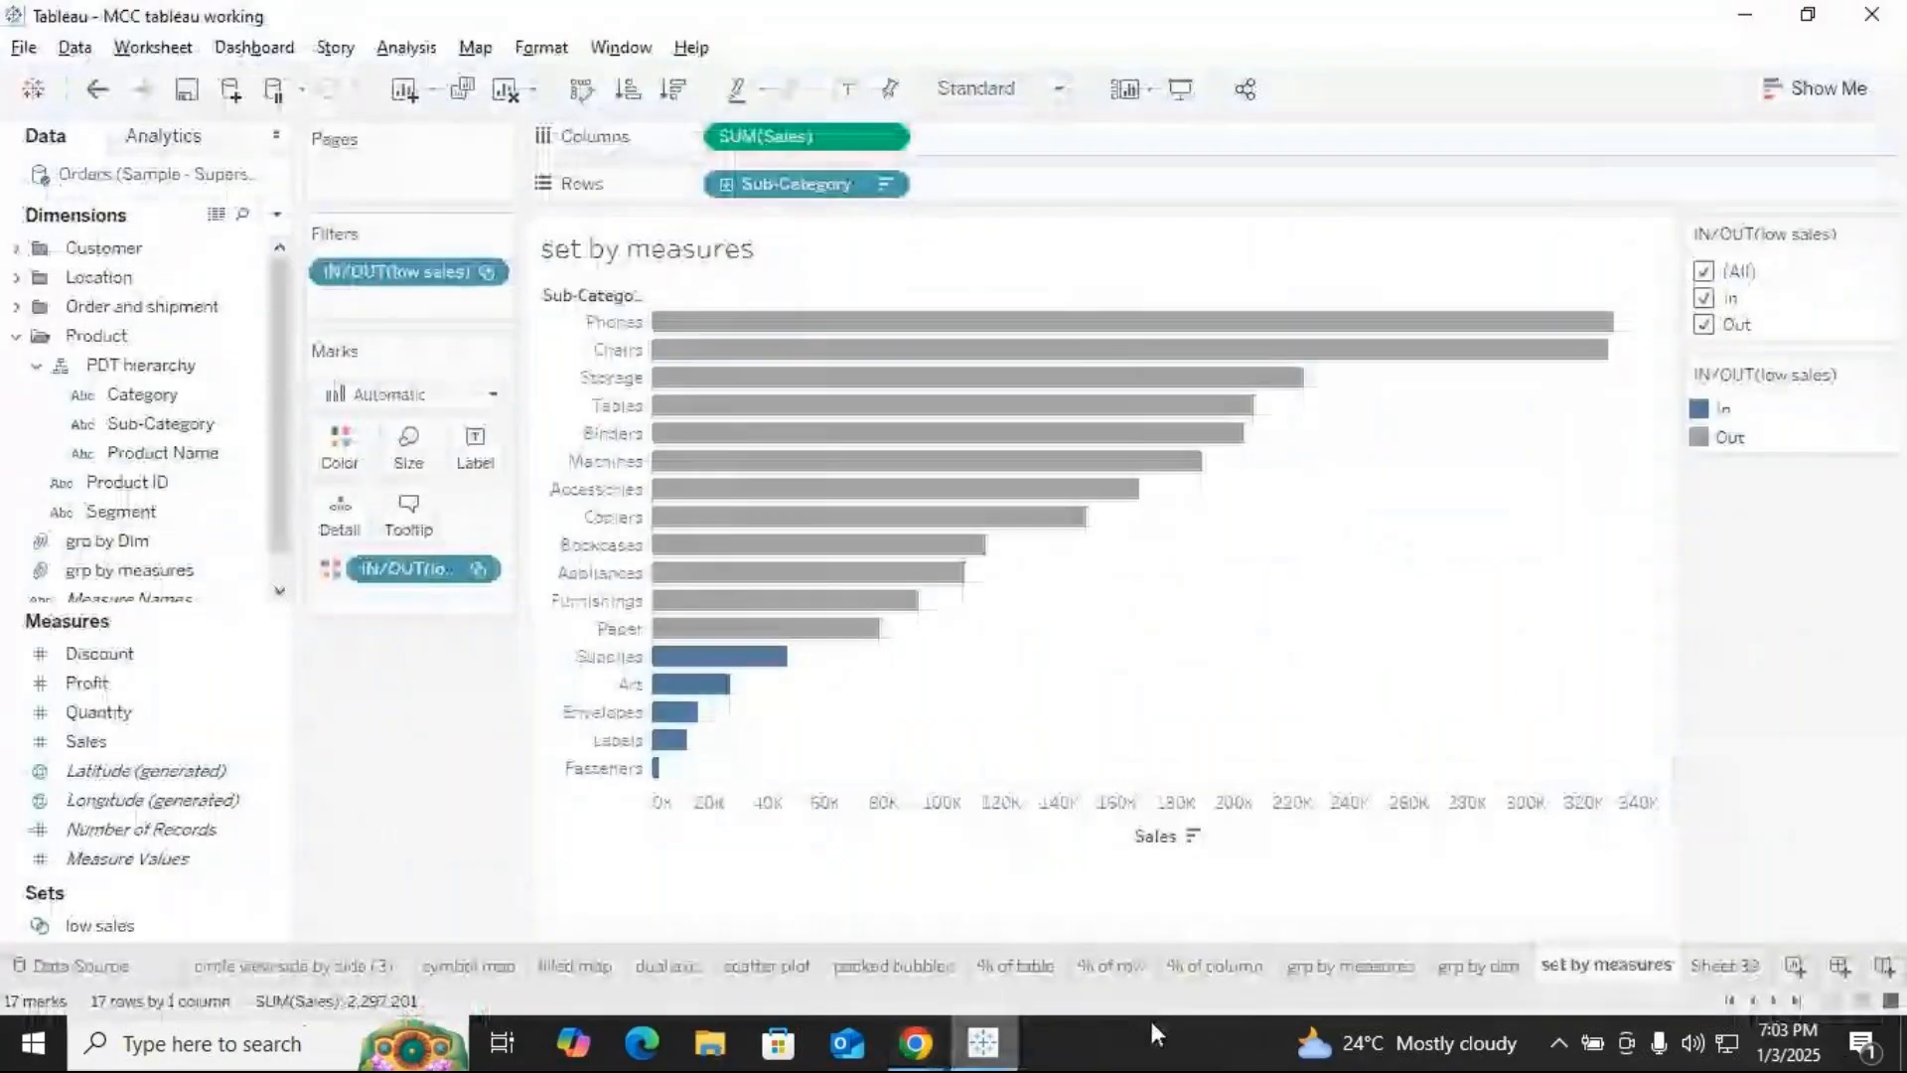
On Sheet 39, build a horizontal bar chart of Sales by Sub-Category, sorted in descending order
left_click(1725, 965)
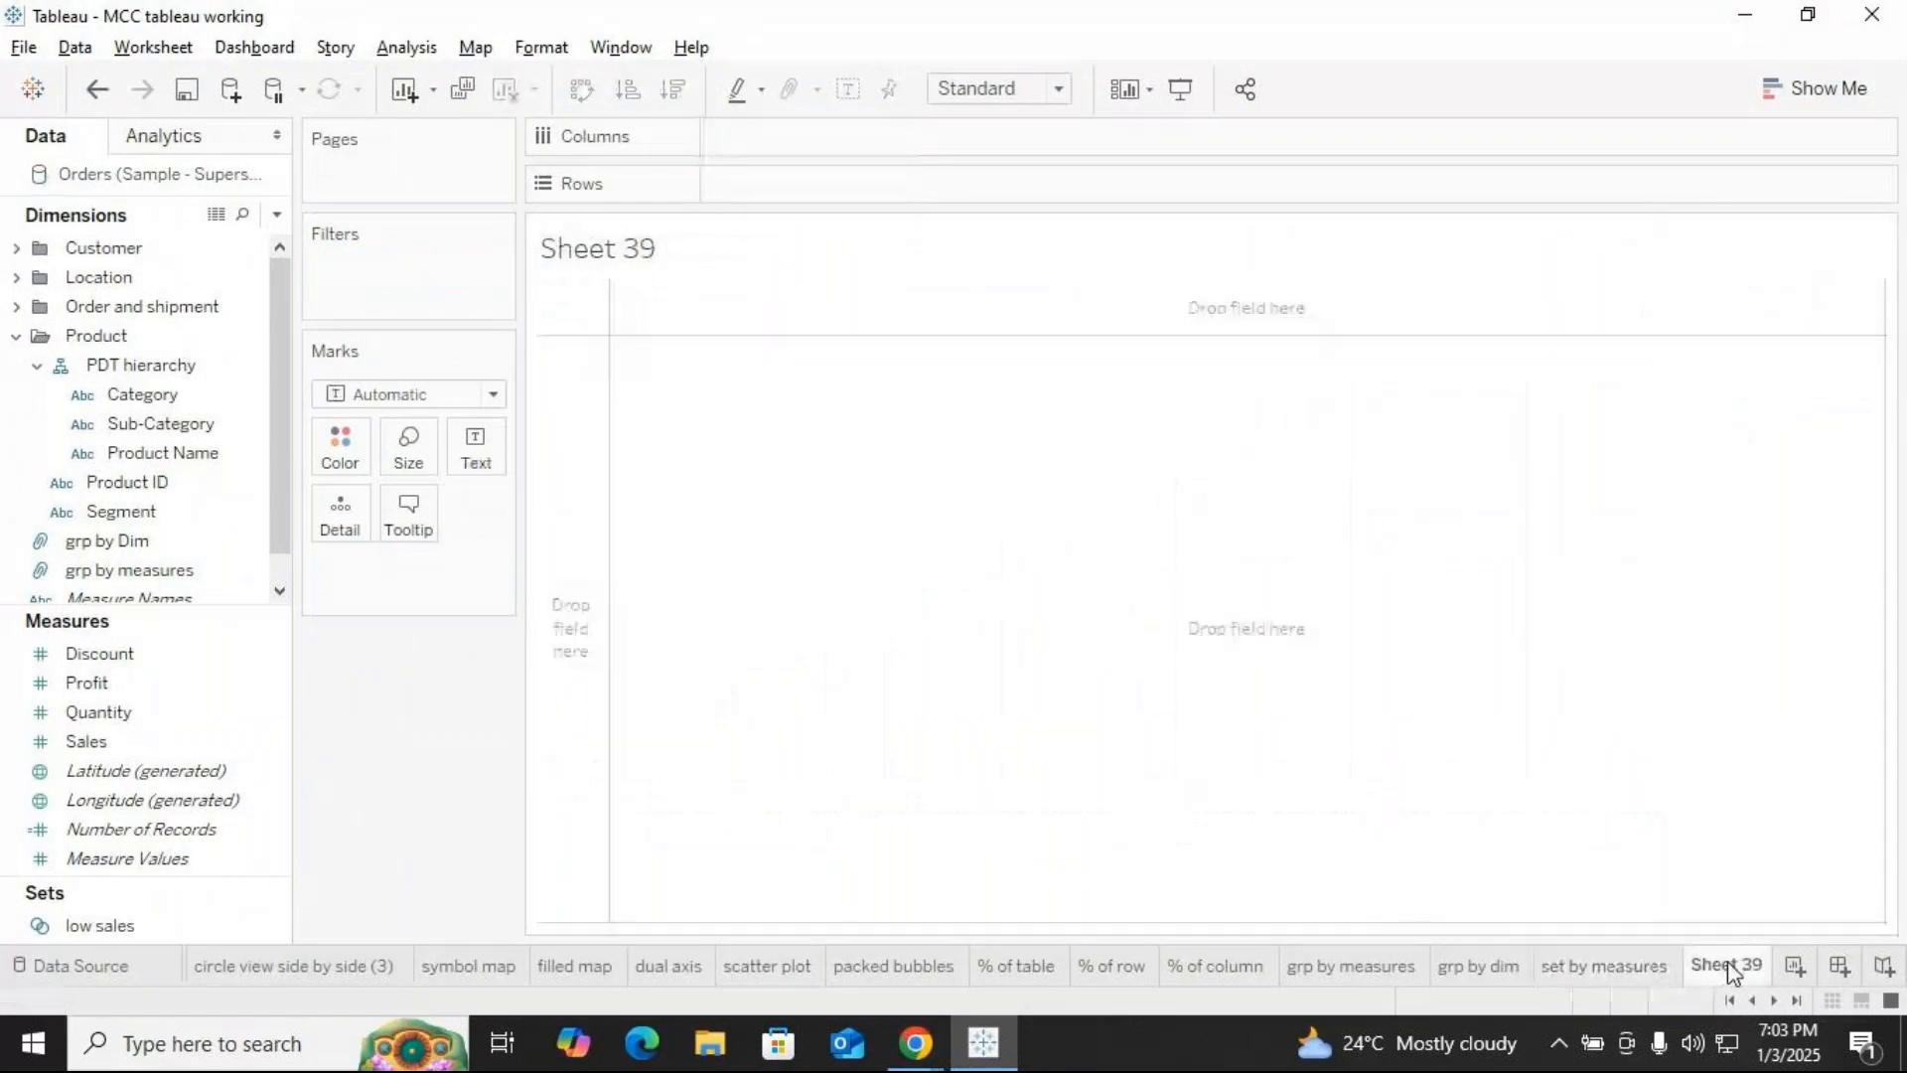
left_click_drag(157, 424, 796, 196)
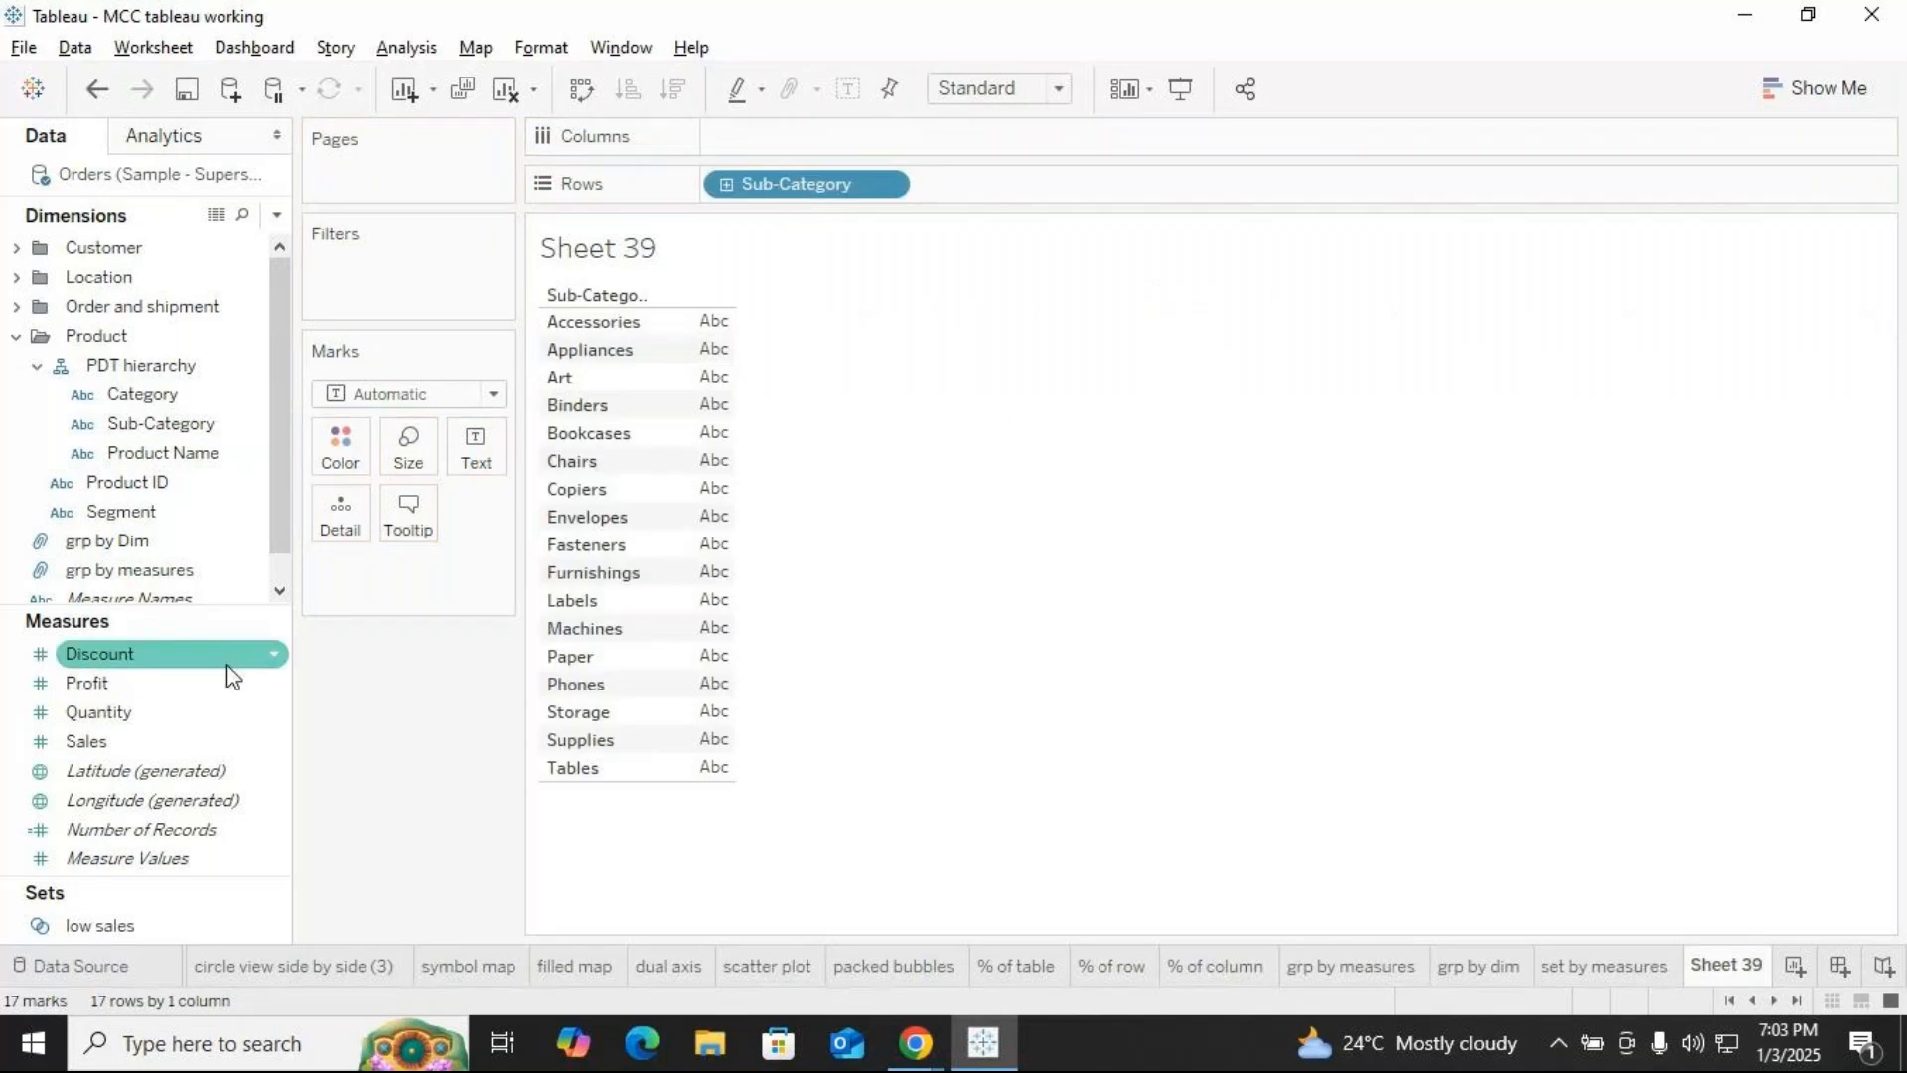
left_click_drag(88, 741, 745, 147)
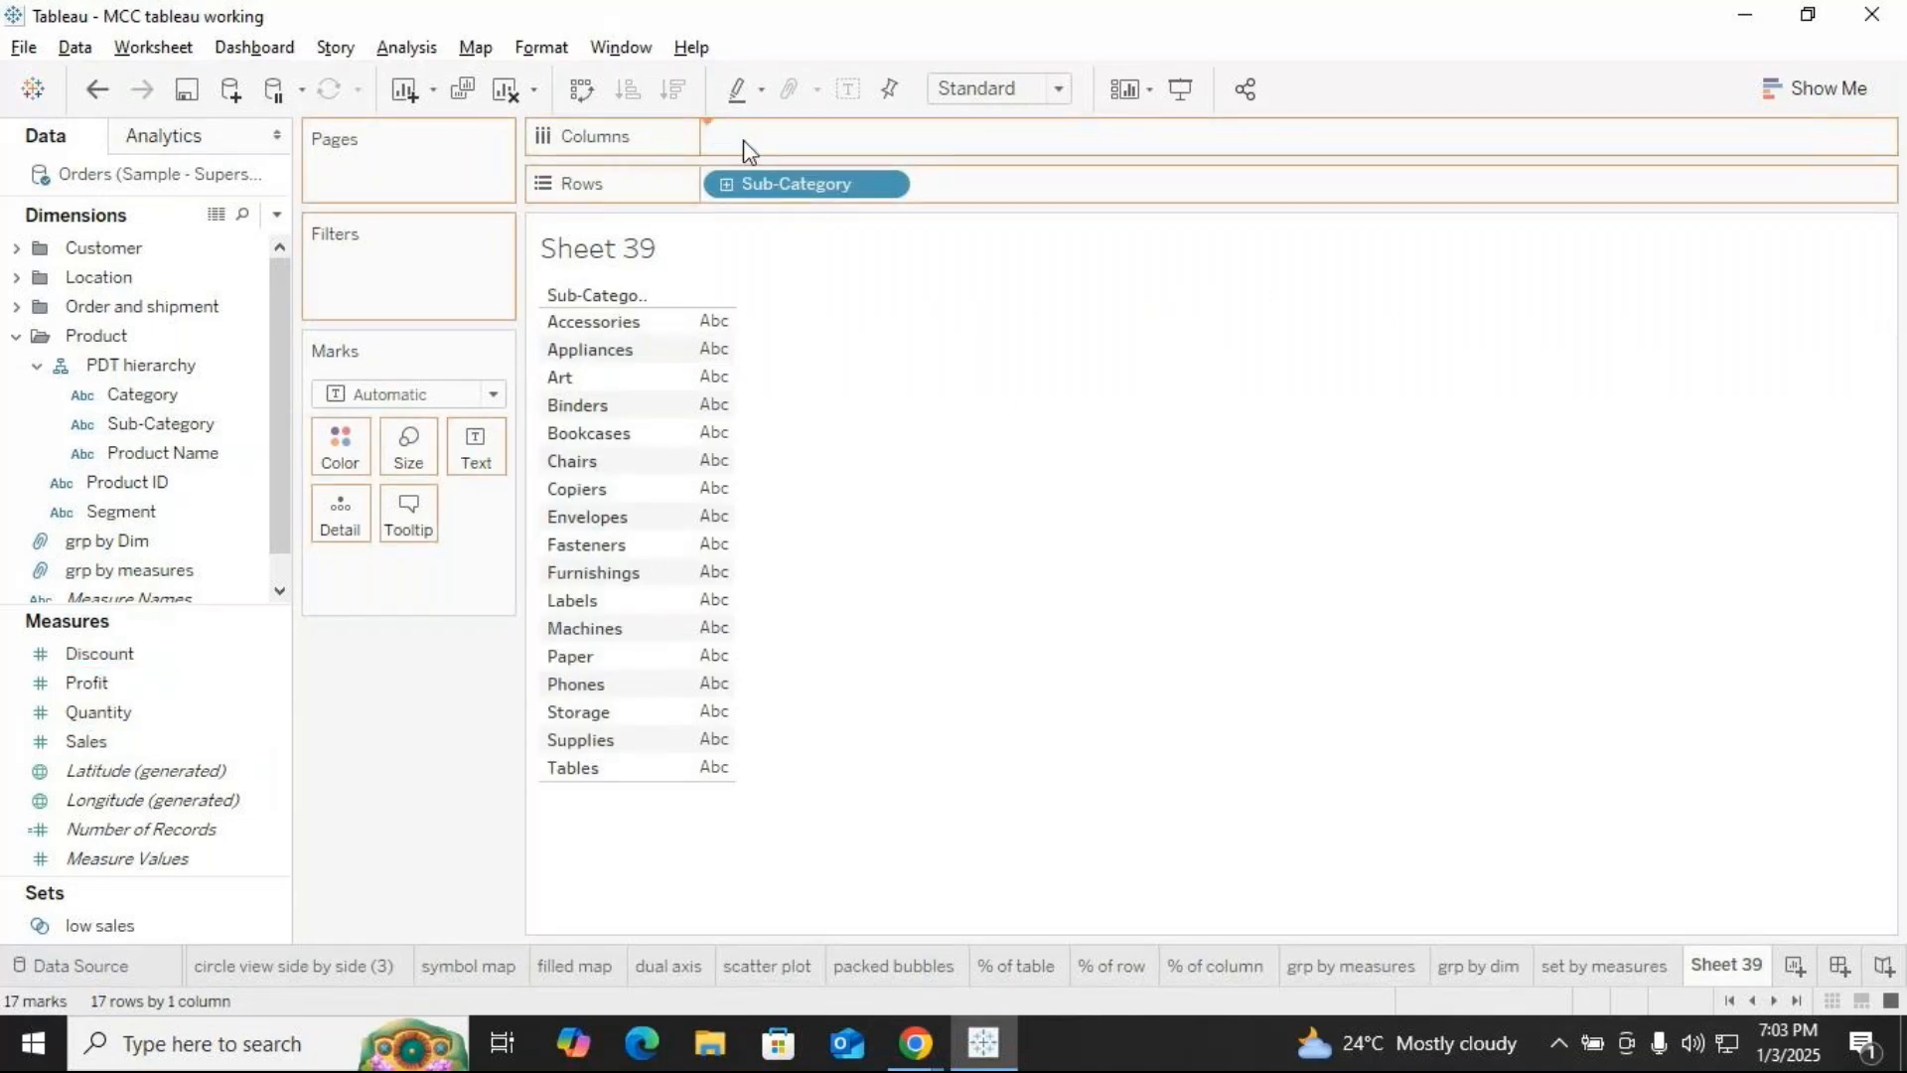
left_click(676, 91)
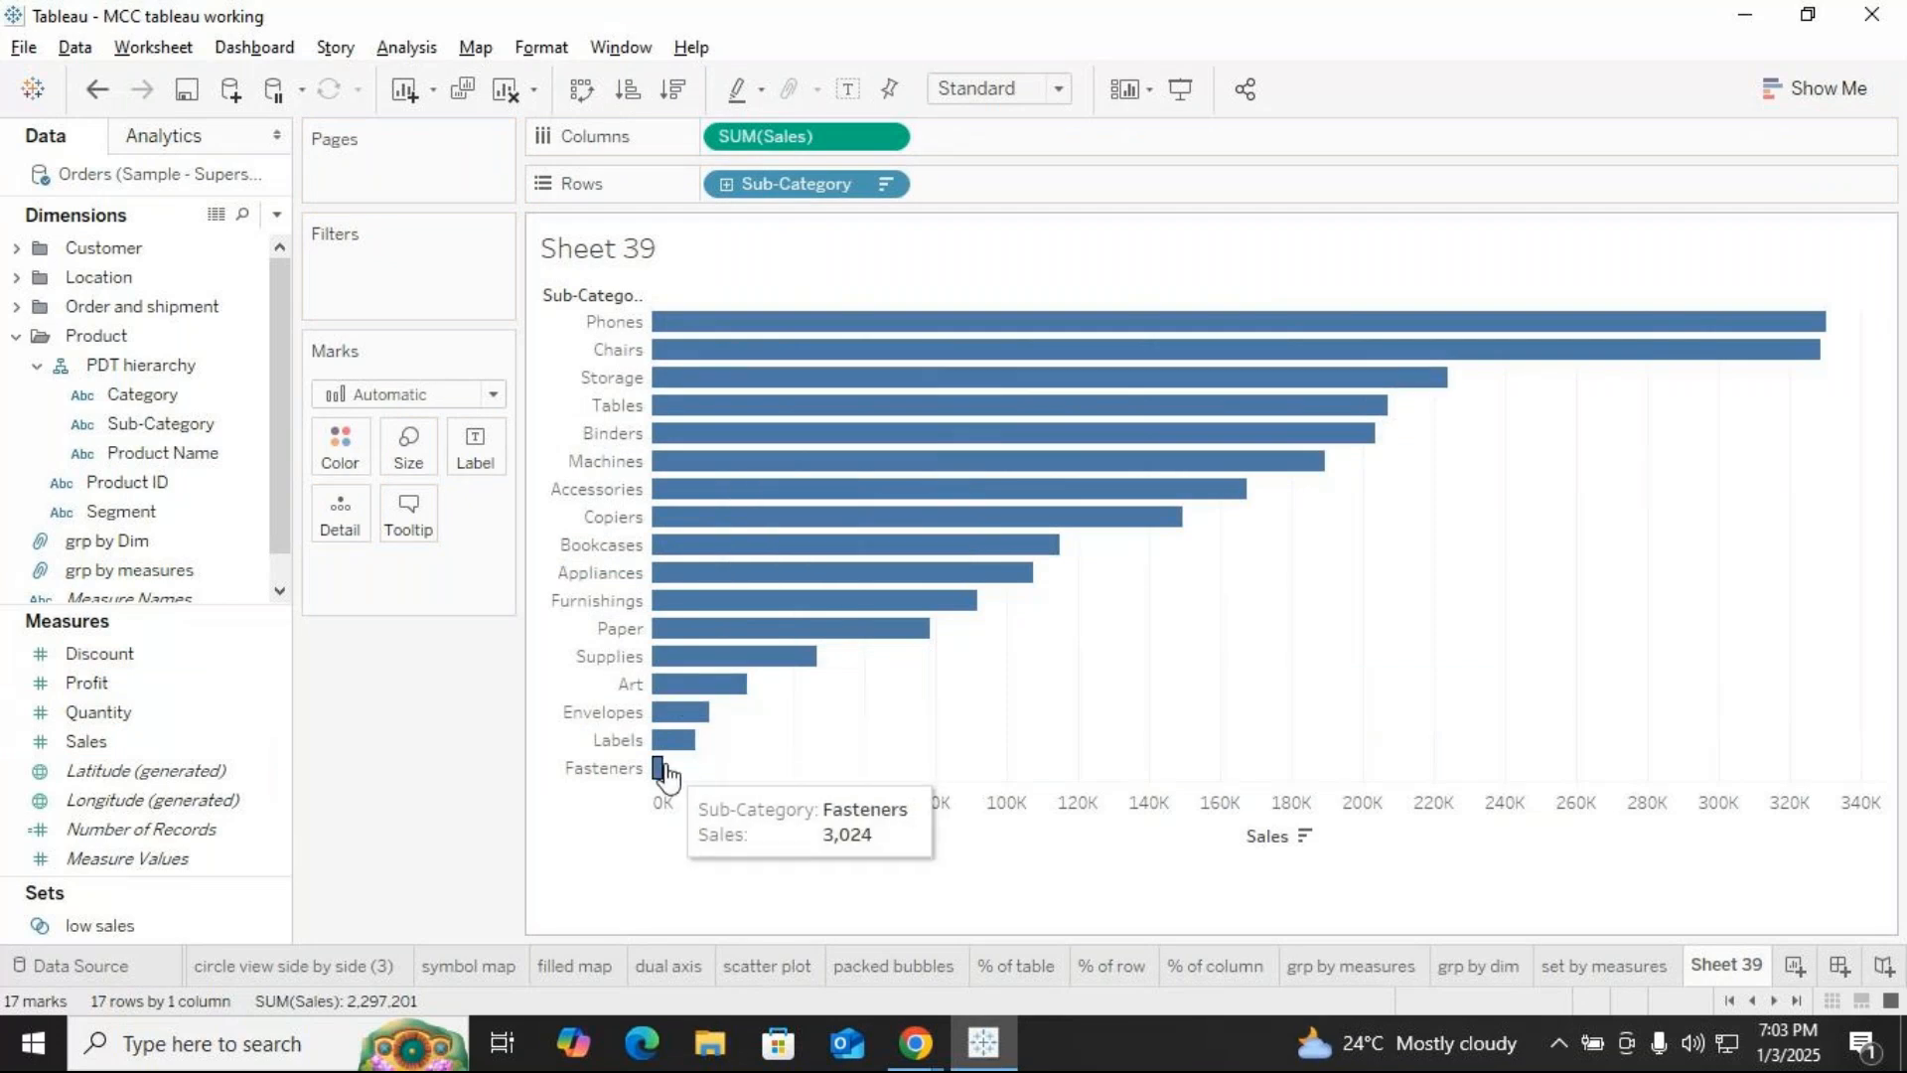
Create a set named "low sales - dim" from the Fasteners, Labels, Envelopes, Art and Supplies sub-categories, and clear the selection
left_click(607, 771)
left_click(618, 743, "ctrl")
left_click(607, 709, "ctrl")
left_click(612, 686, "ctrl")
left_click(613, 659, "ctrl")
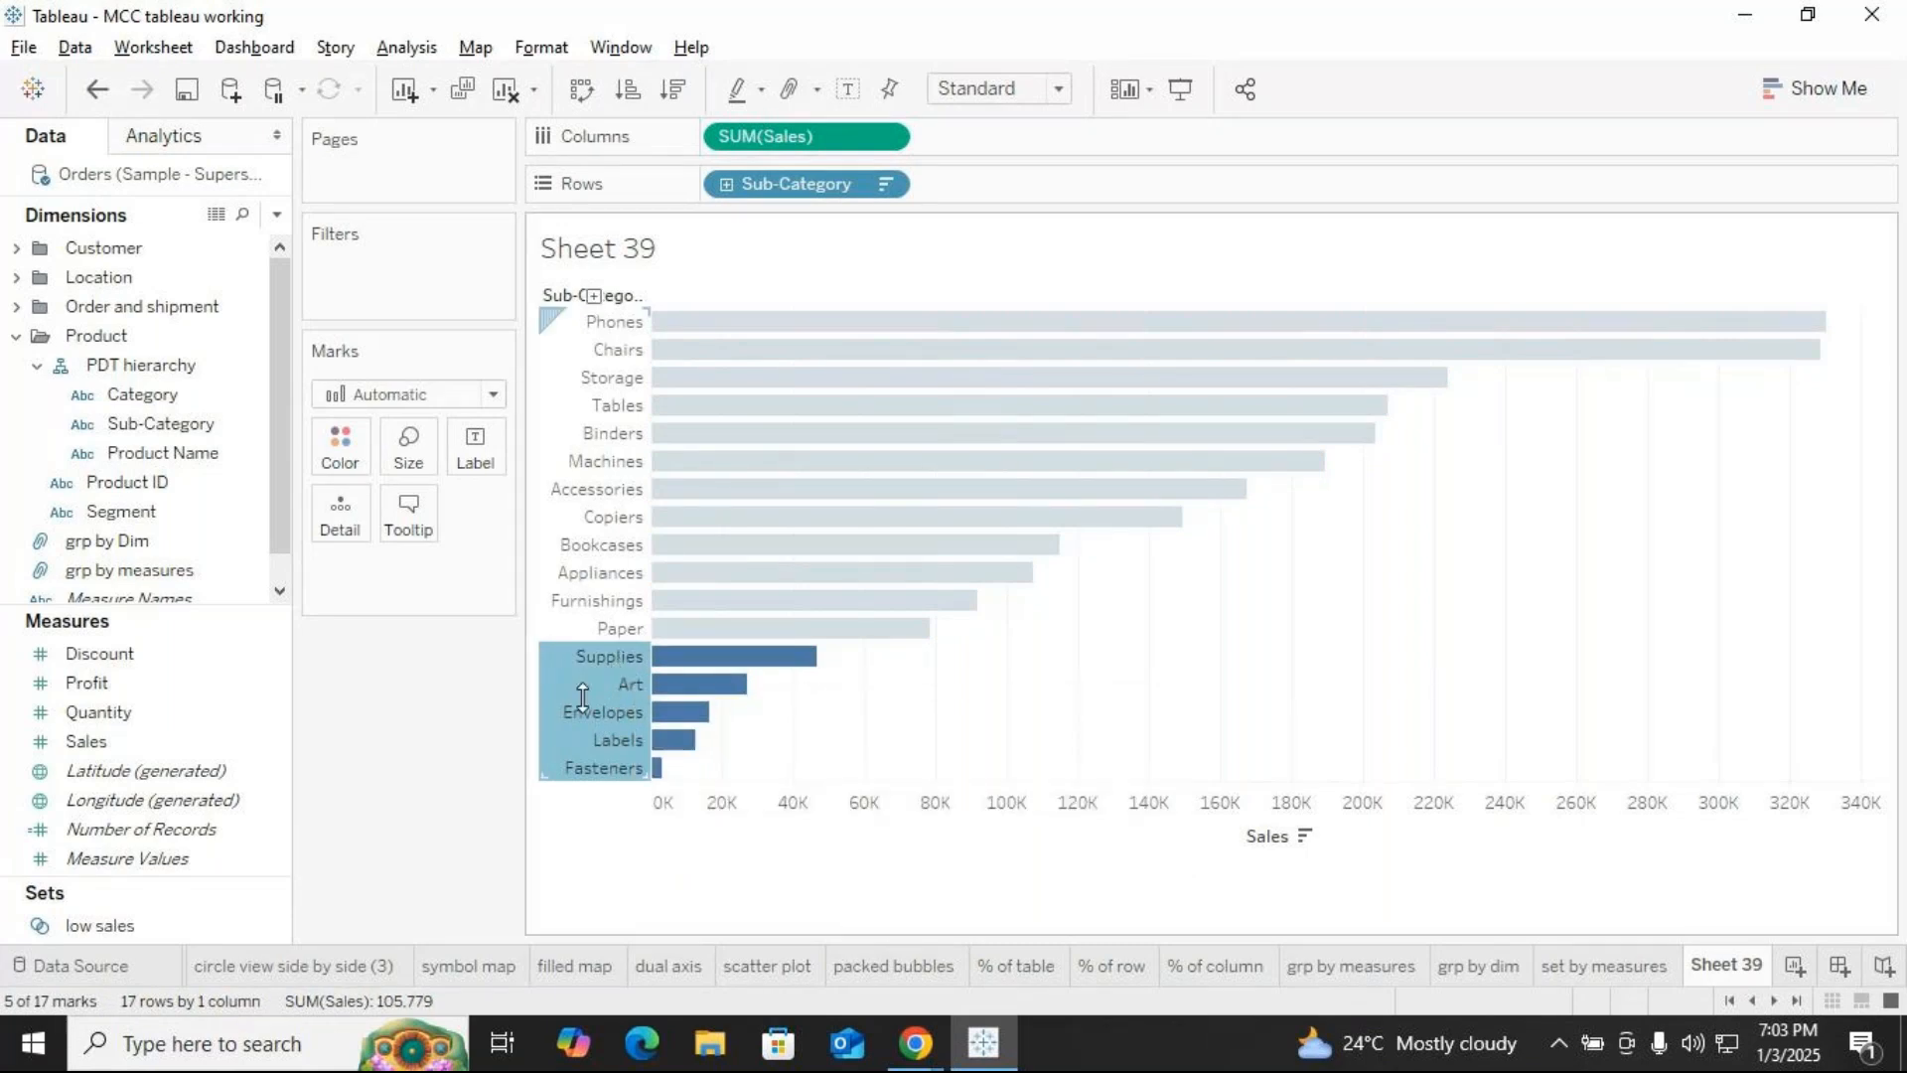
mouse_move(596, 711)
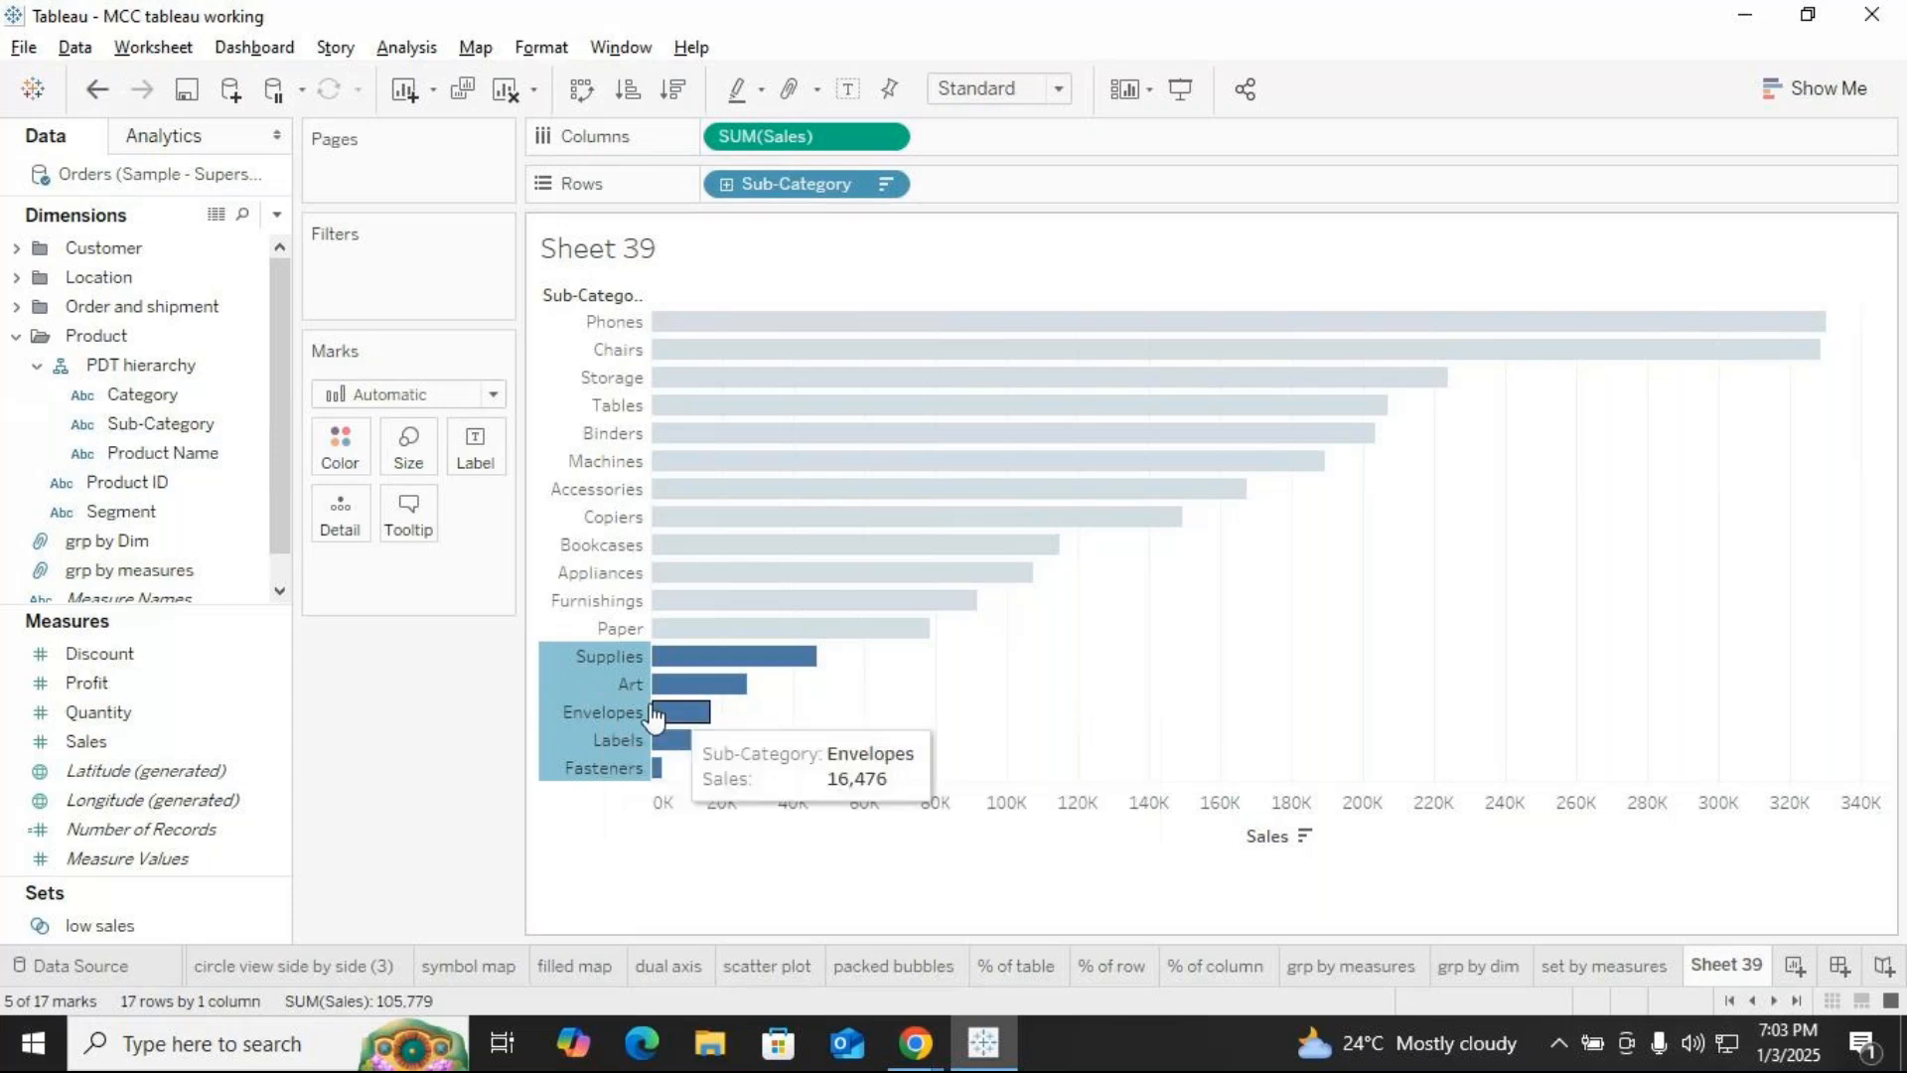
left_click(1118, 743)
left_click(1139, 785)
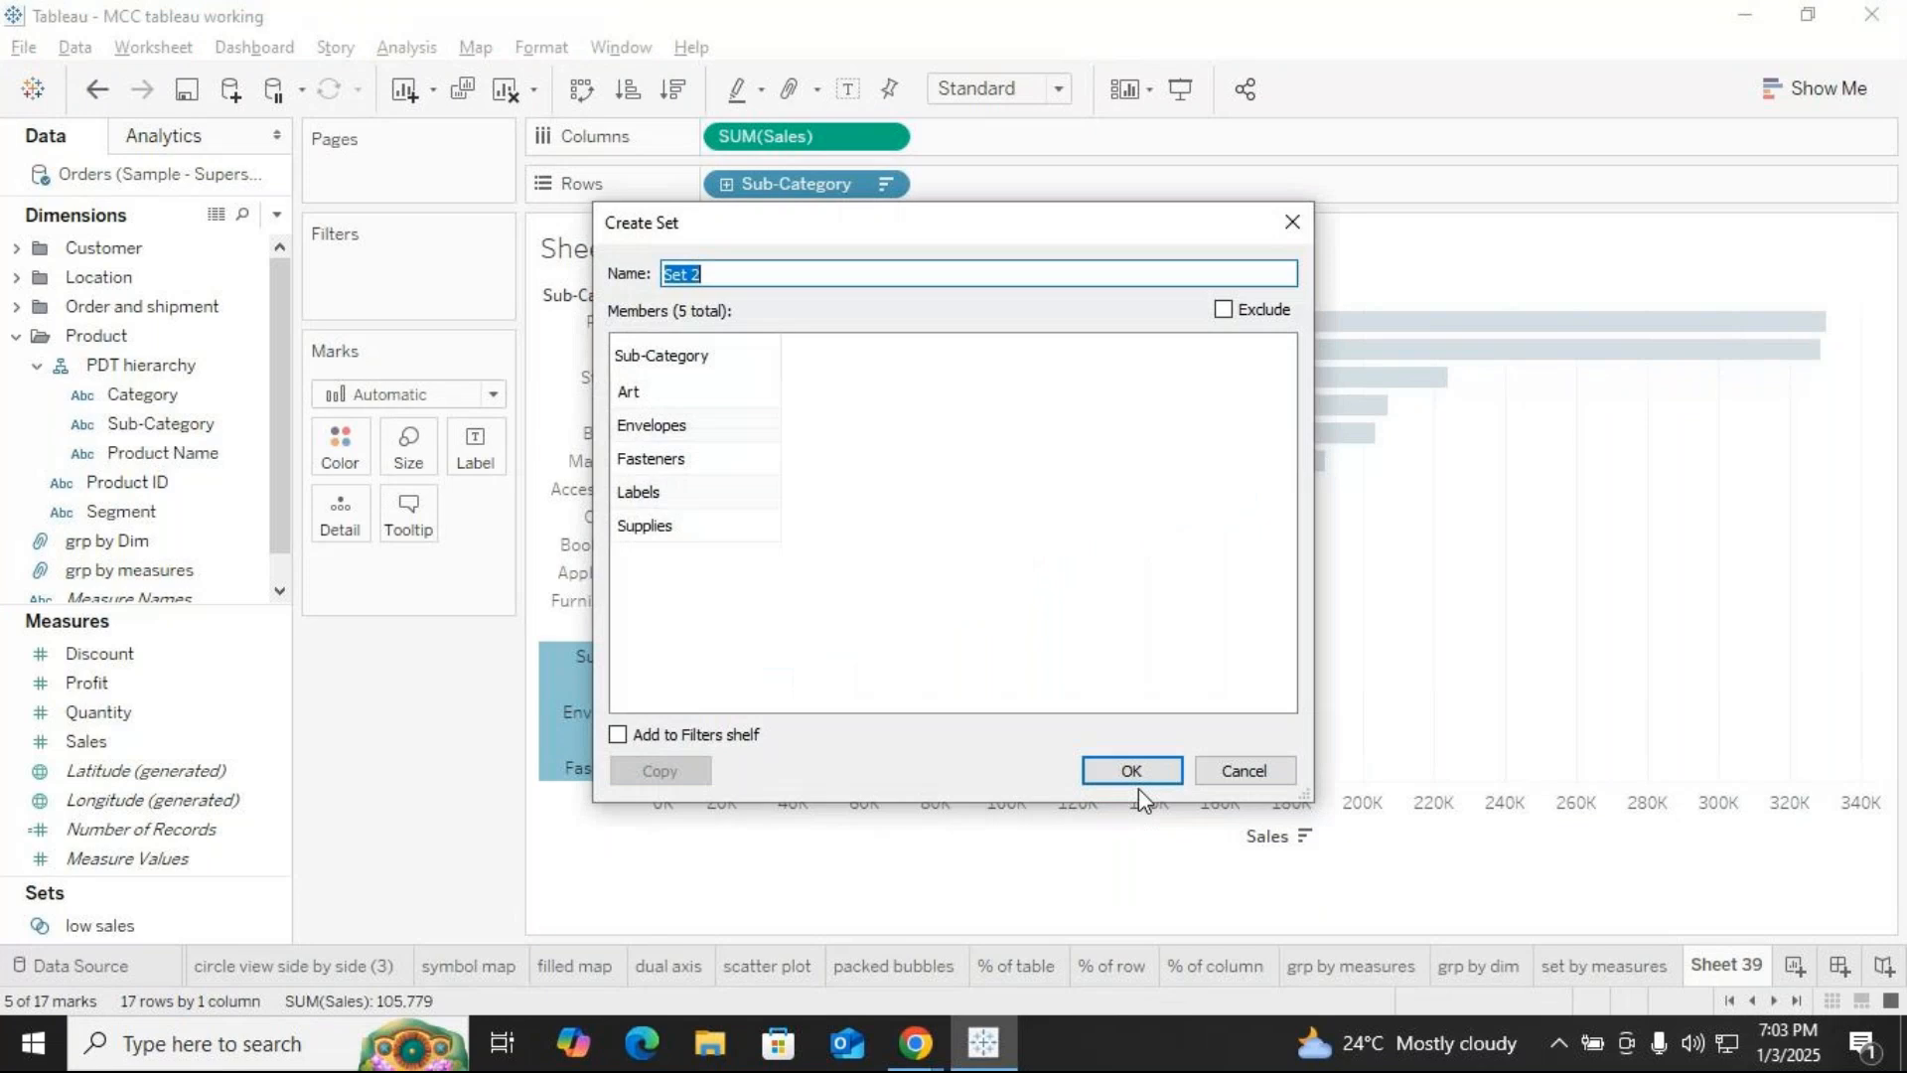
type("low s")
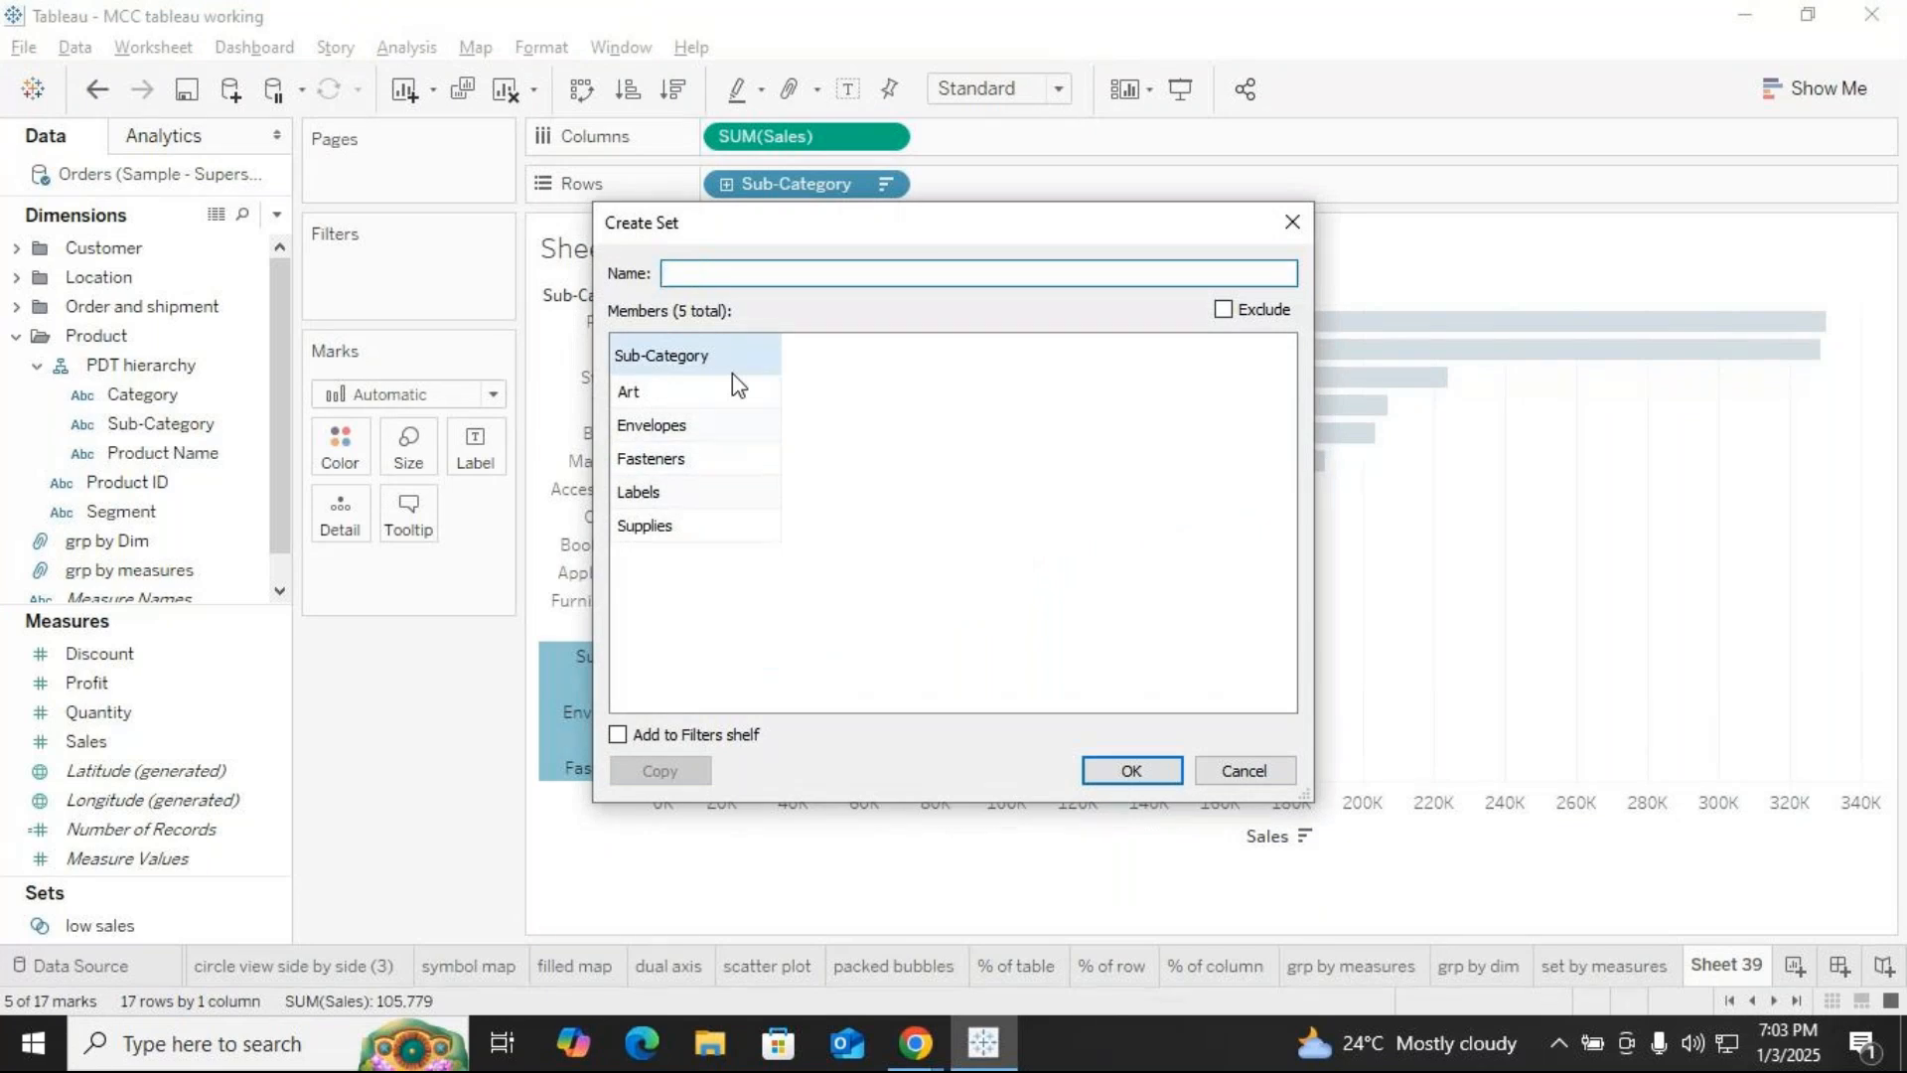
type("ales - dim")
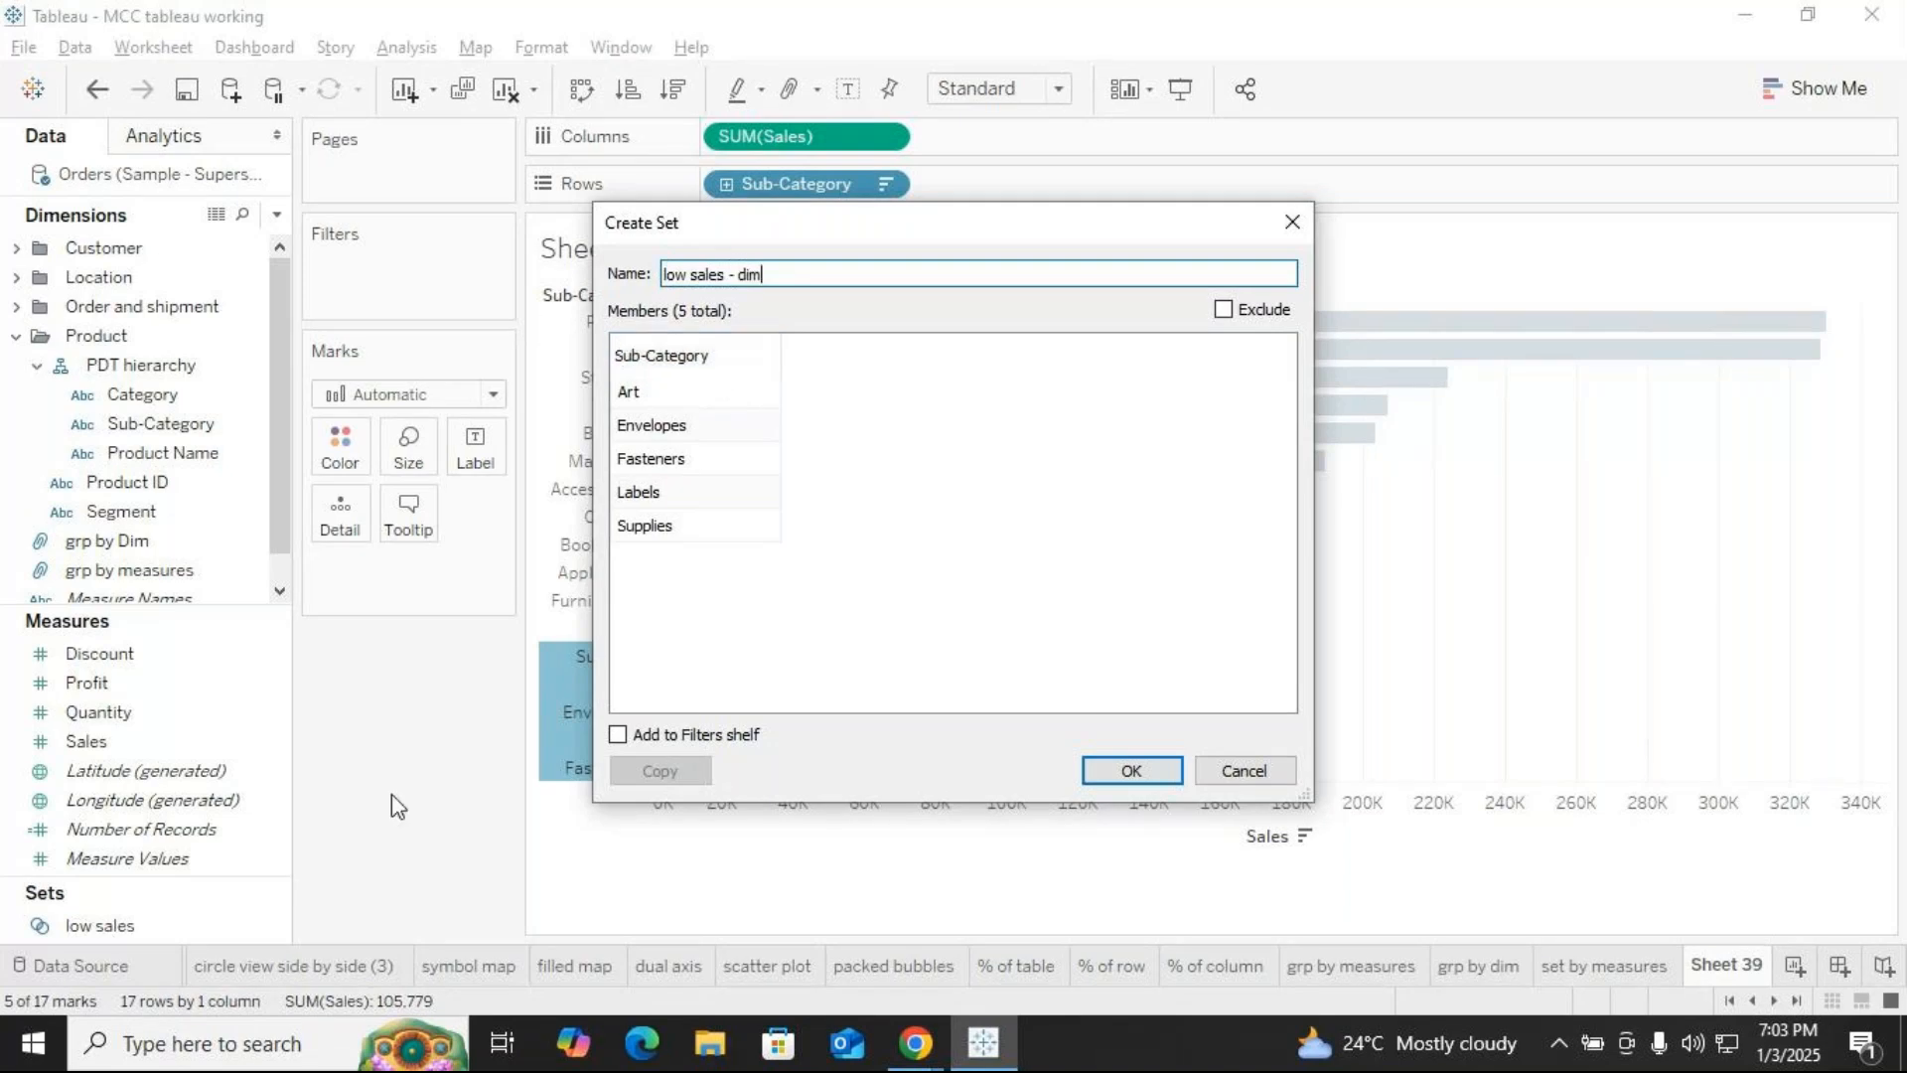
left_click(1138, 775)
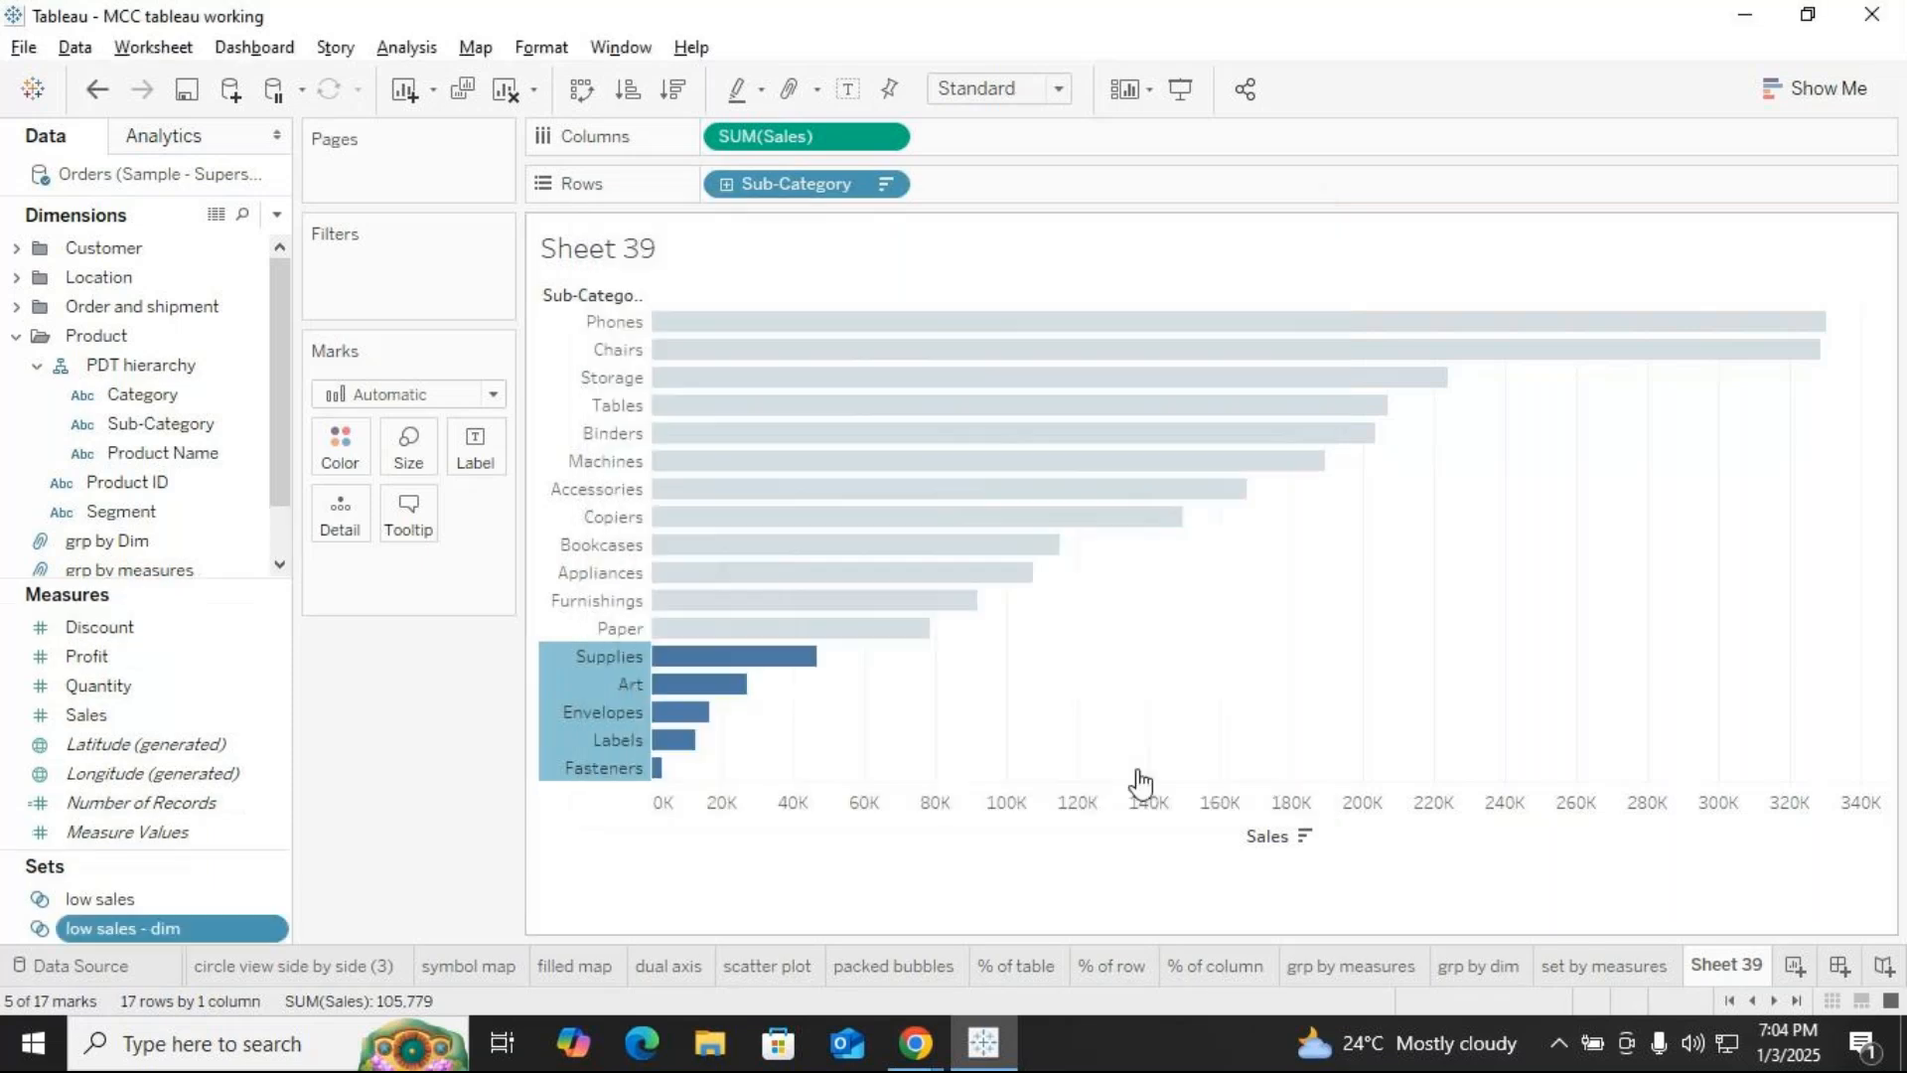
left_click(383, 843)
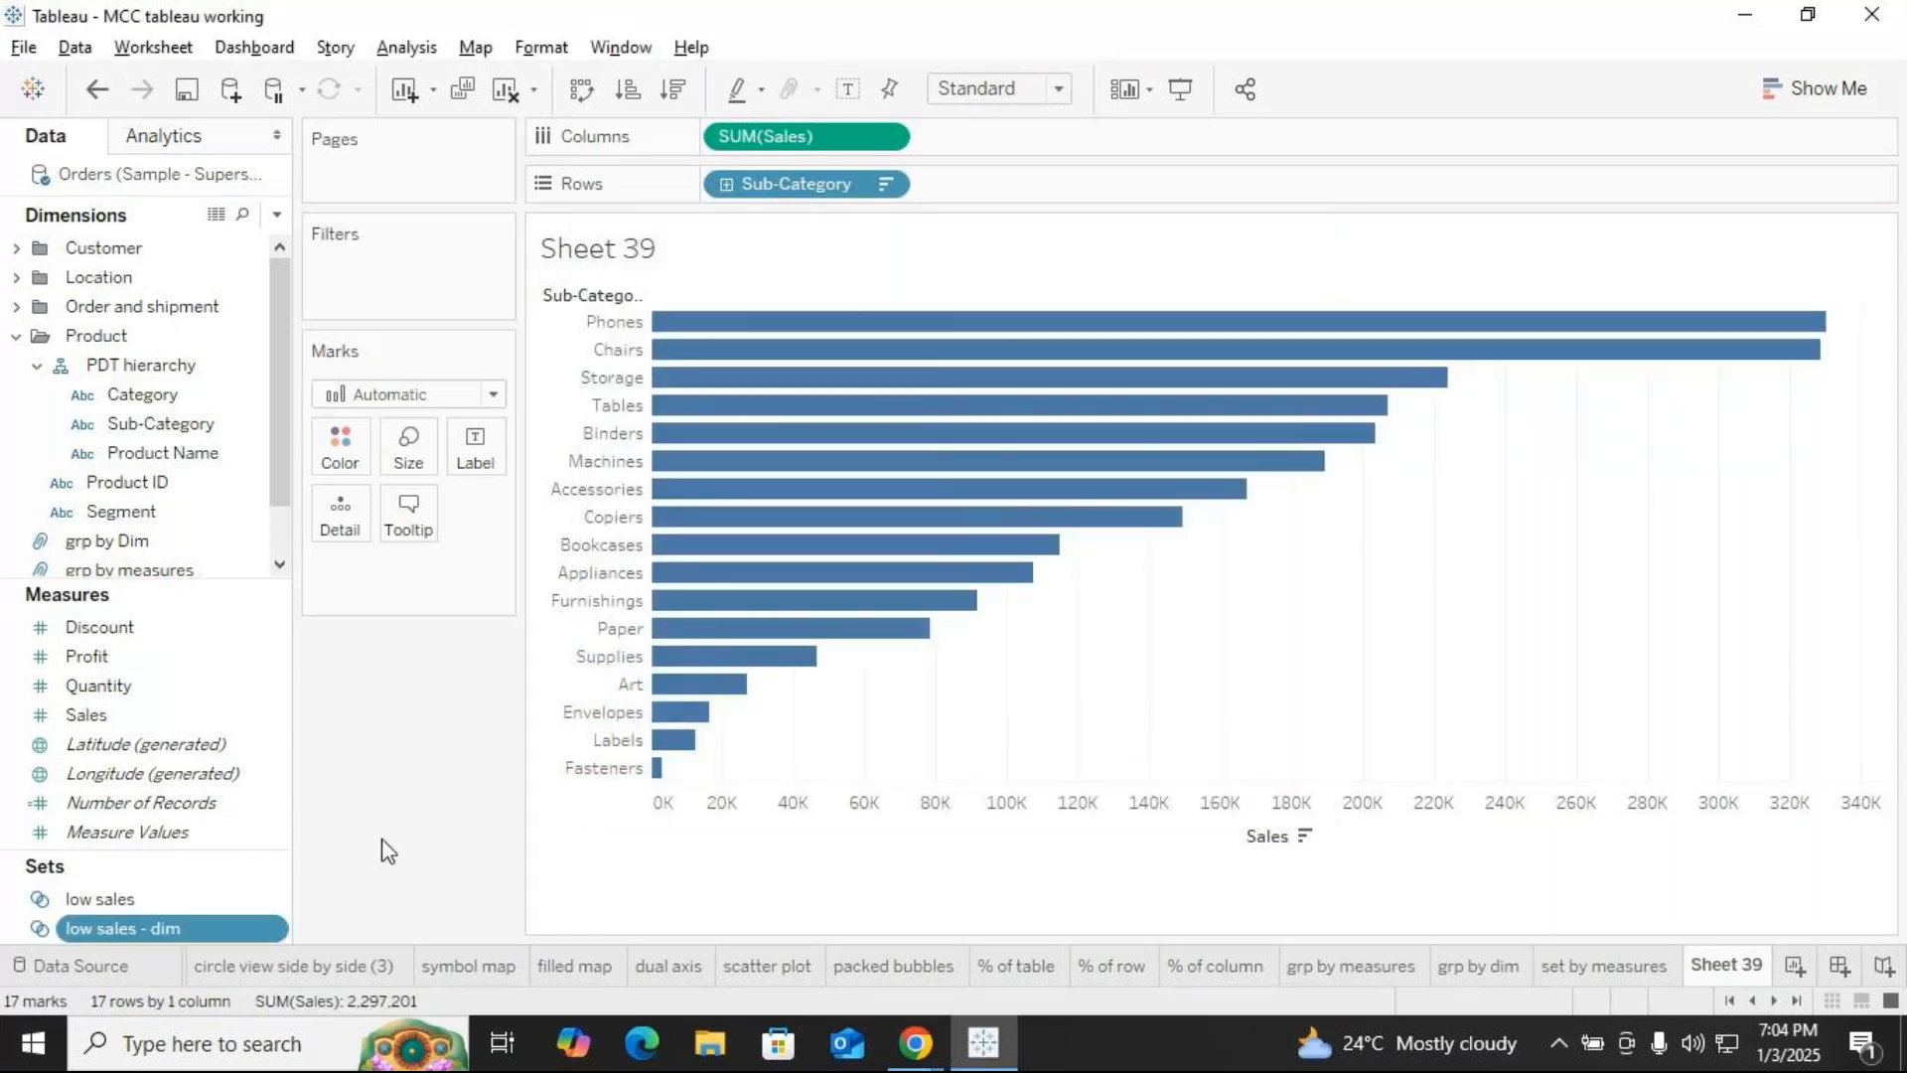
Color the bars by the low sales - dim set and rename Sheet 39 as "set by dim"
left_click_drag(137, 923, 341, 445)
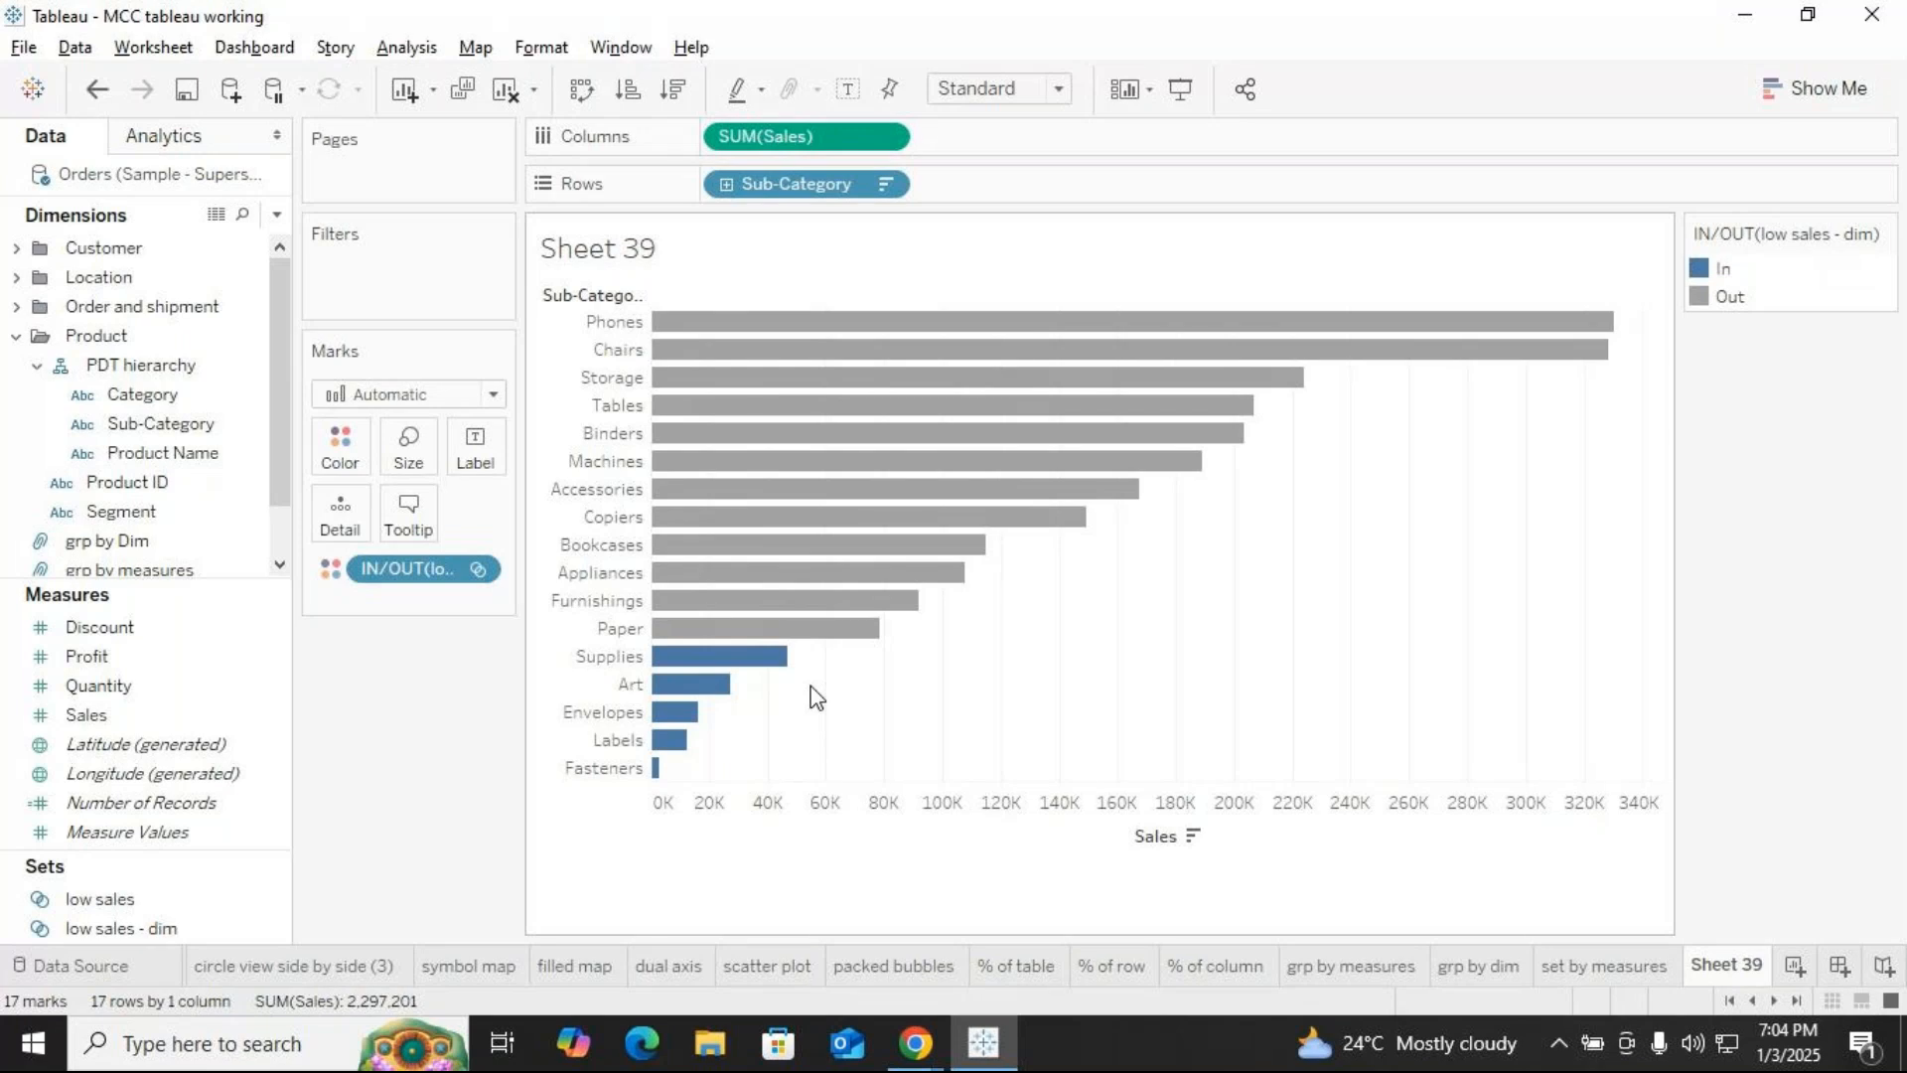
right_click(1714, 965)
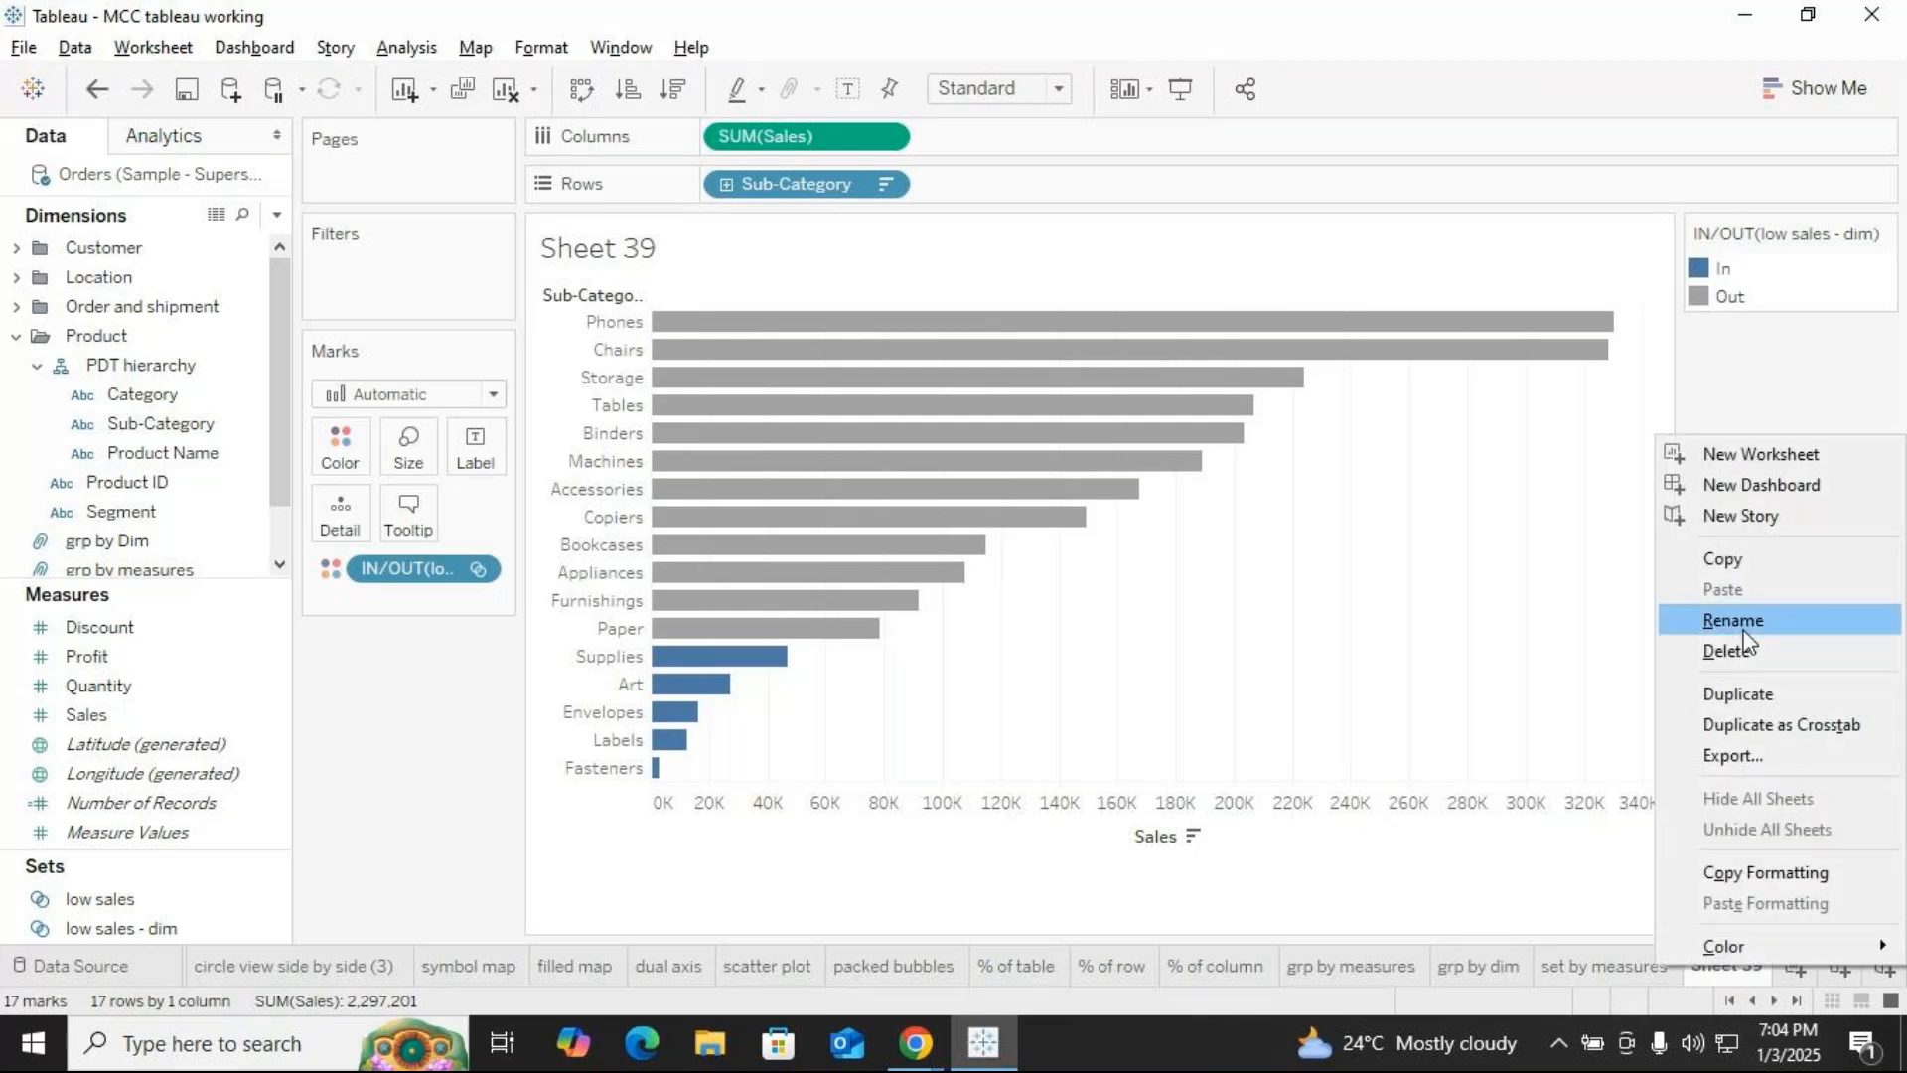
left_click(1742, 629)
type("st")
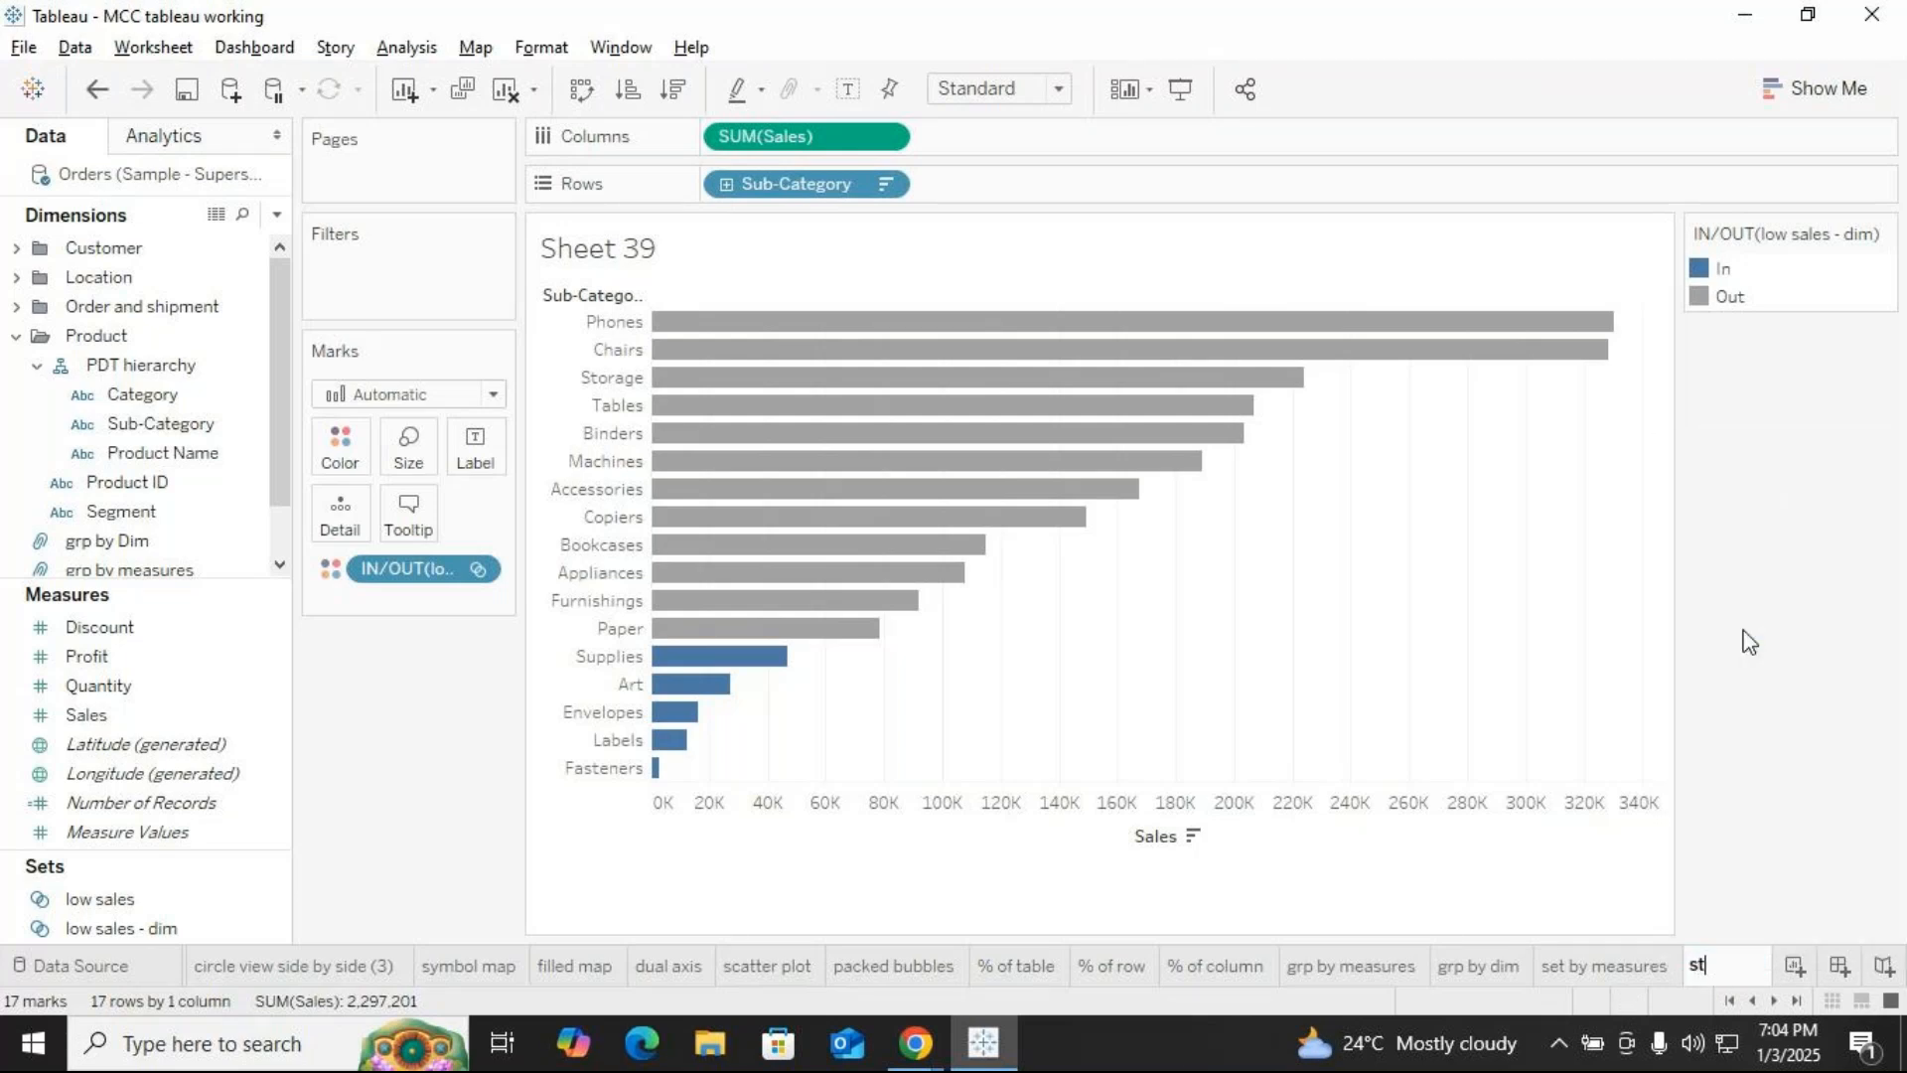
key("BackSpace")
type("et by dim")
key("Return")
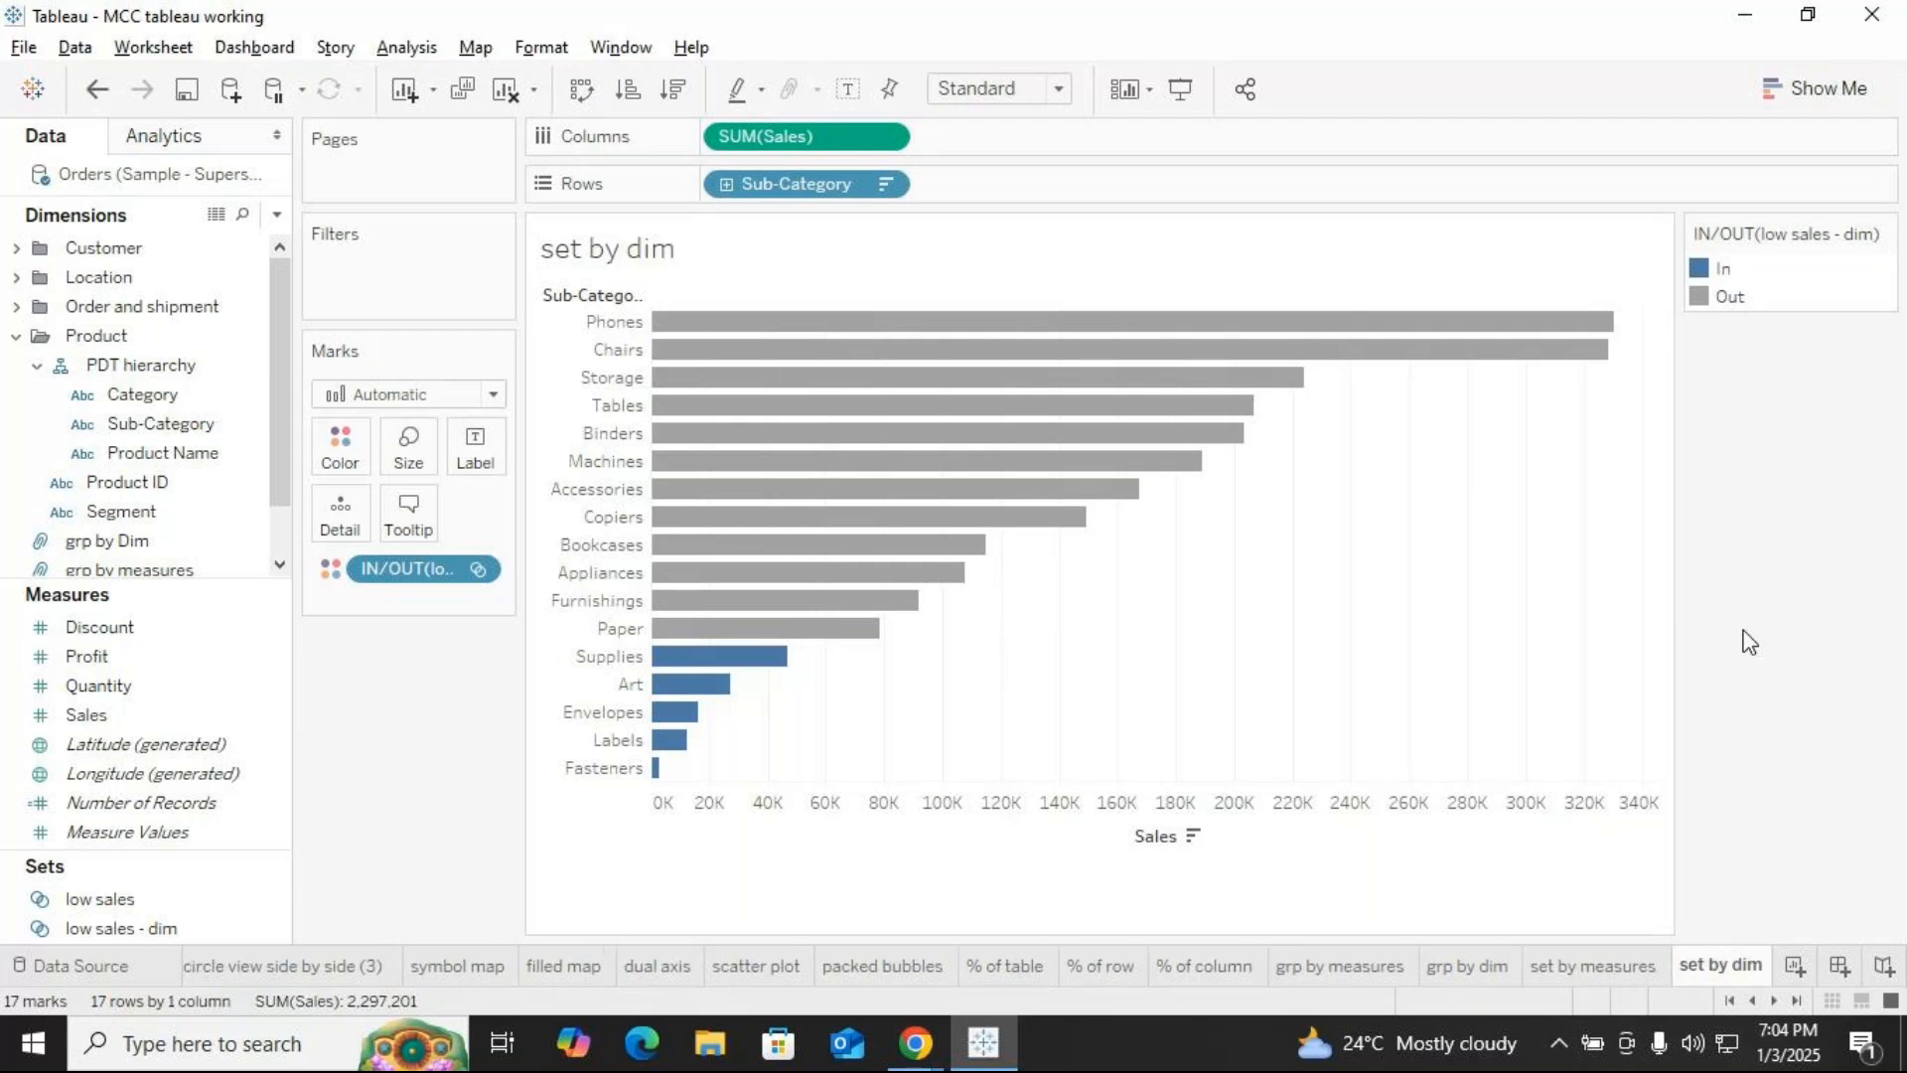
Remove the low sales - dim set from the bar coloring and apply it again
left_click_drag(407, 568, 447, 883)
left_click_drag(164, 926, 354, 449)
Add a new worksheet and build a horizontal bar chart of Sales by Sub-Category, sorted in descending order
left_click(1796, 963)
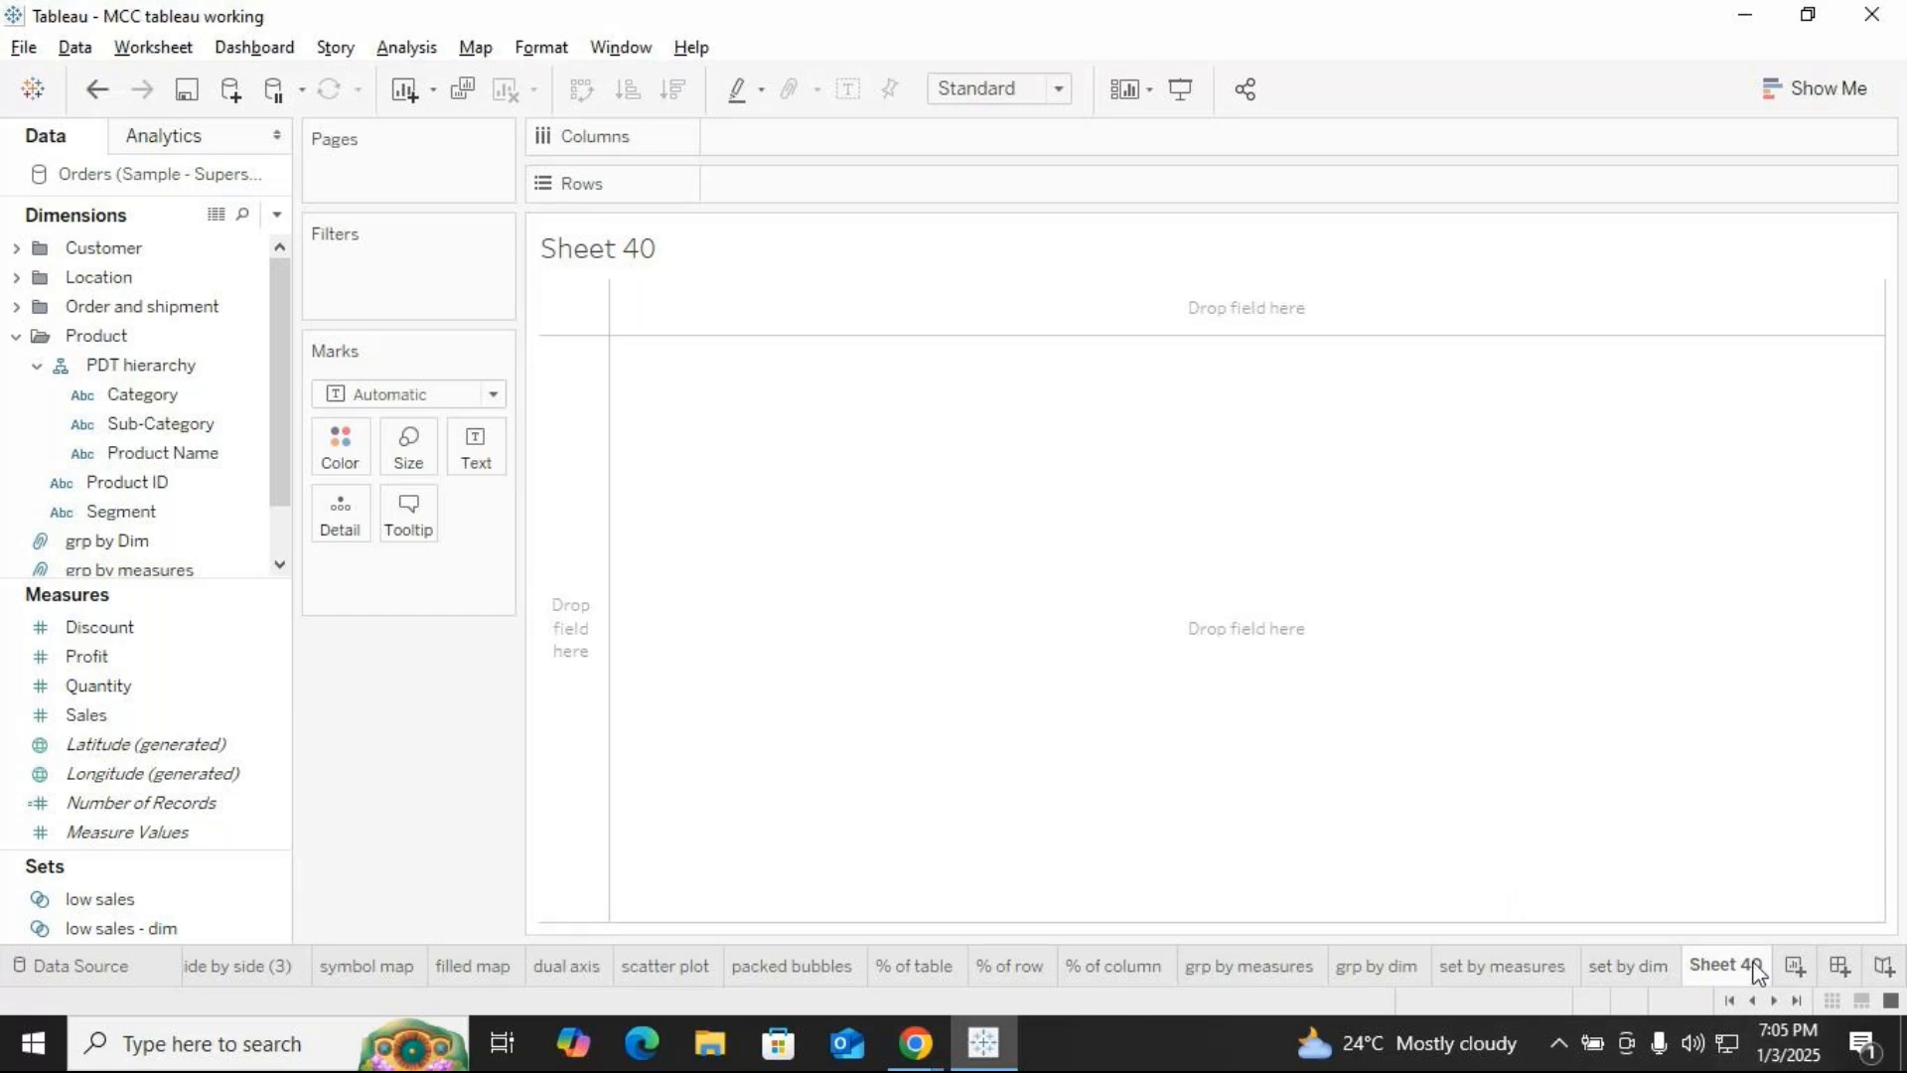
left_click_drag(137, 429, 789, 185)
left_click_drag(127, 717, 737, 136)
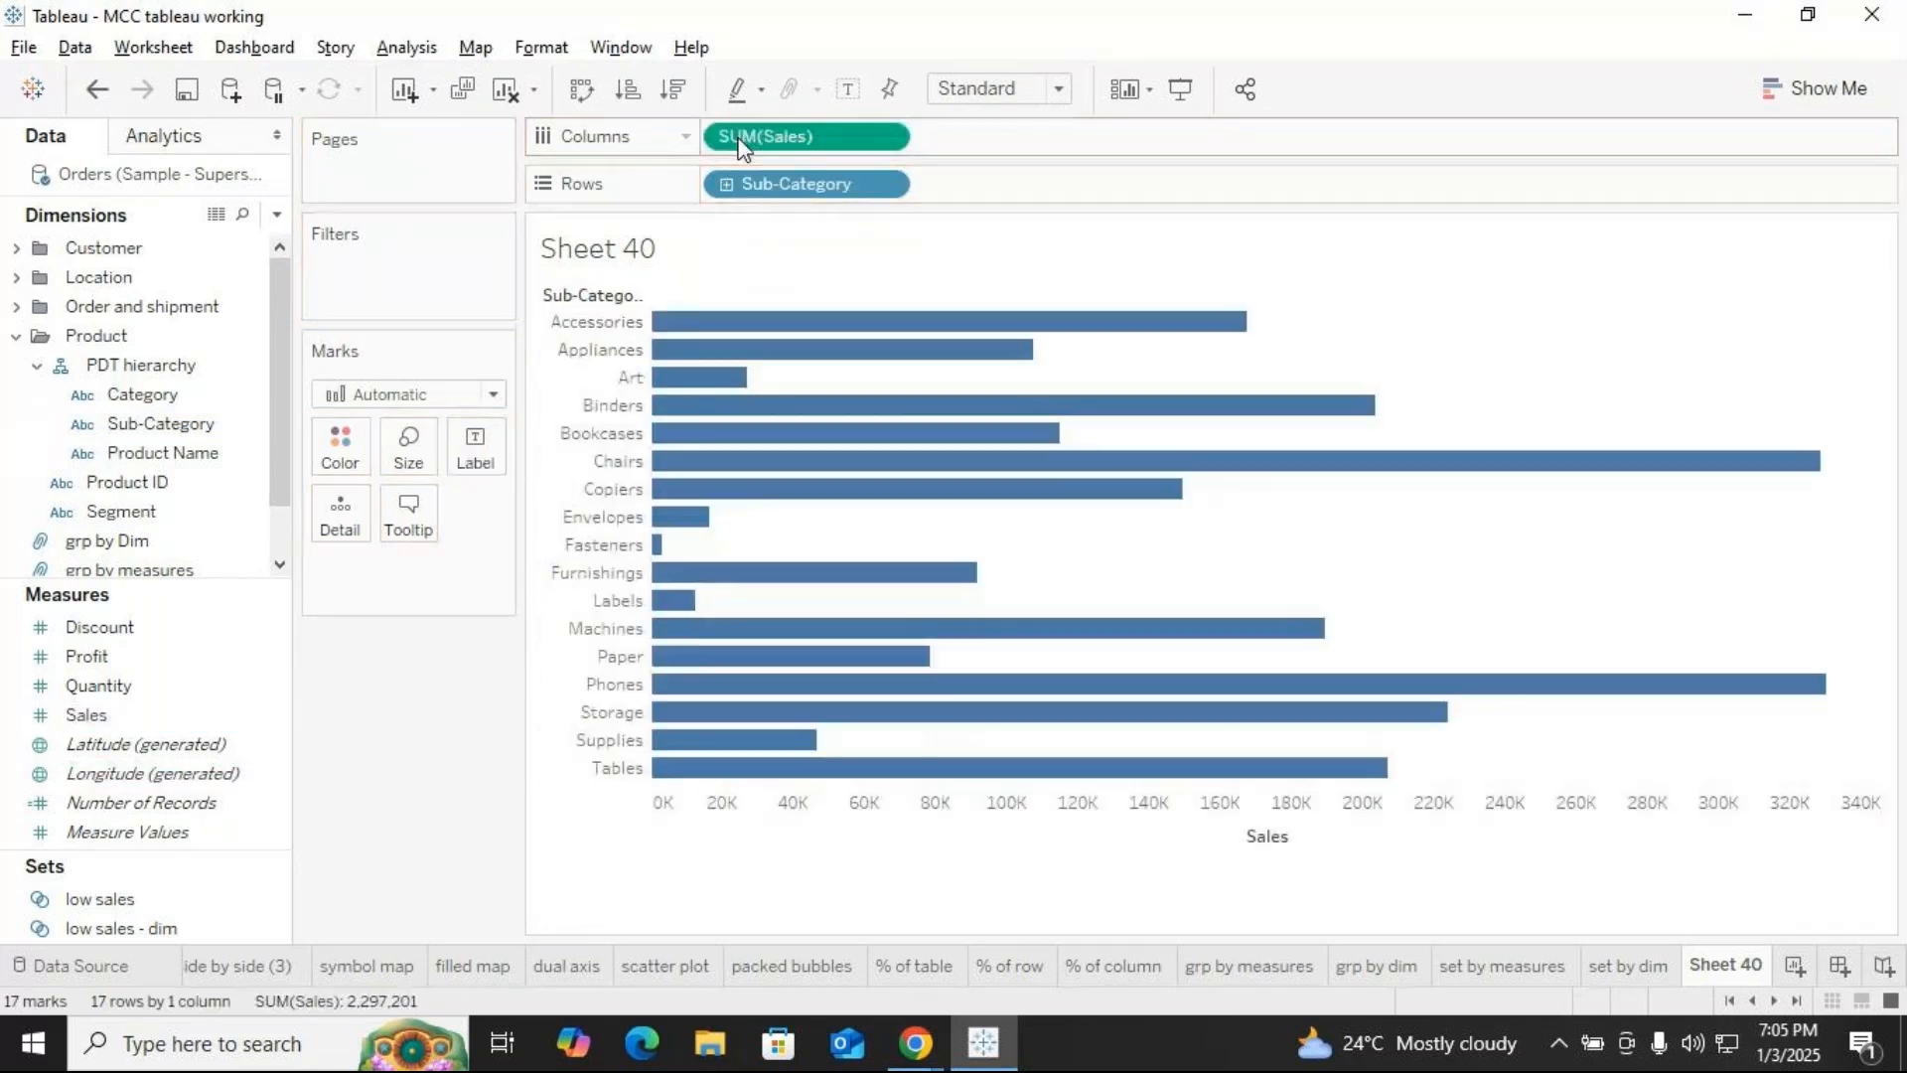
left_click(676, 88)
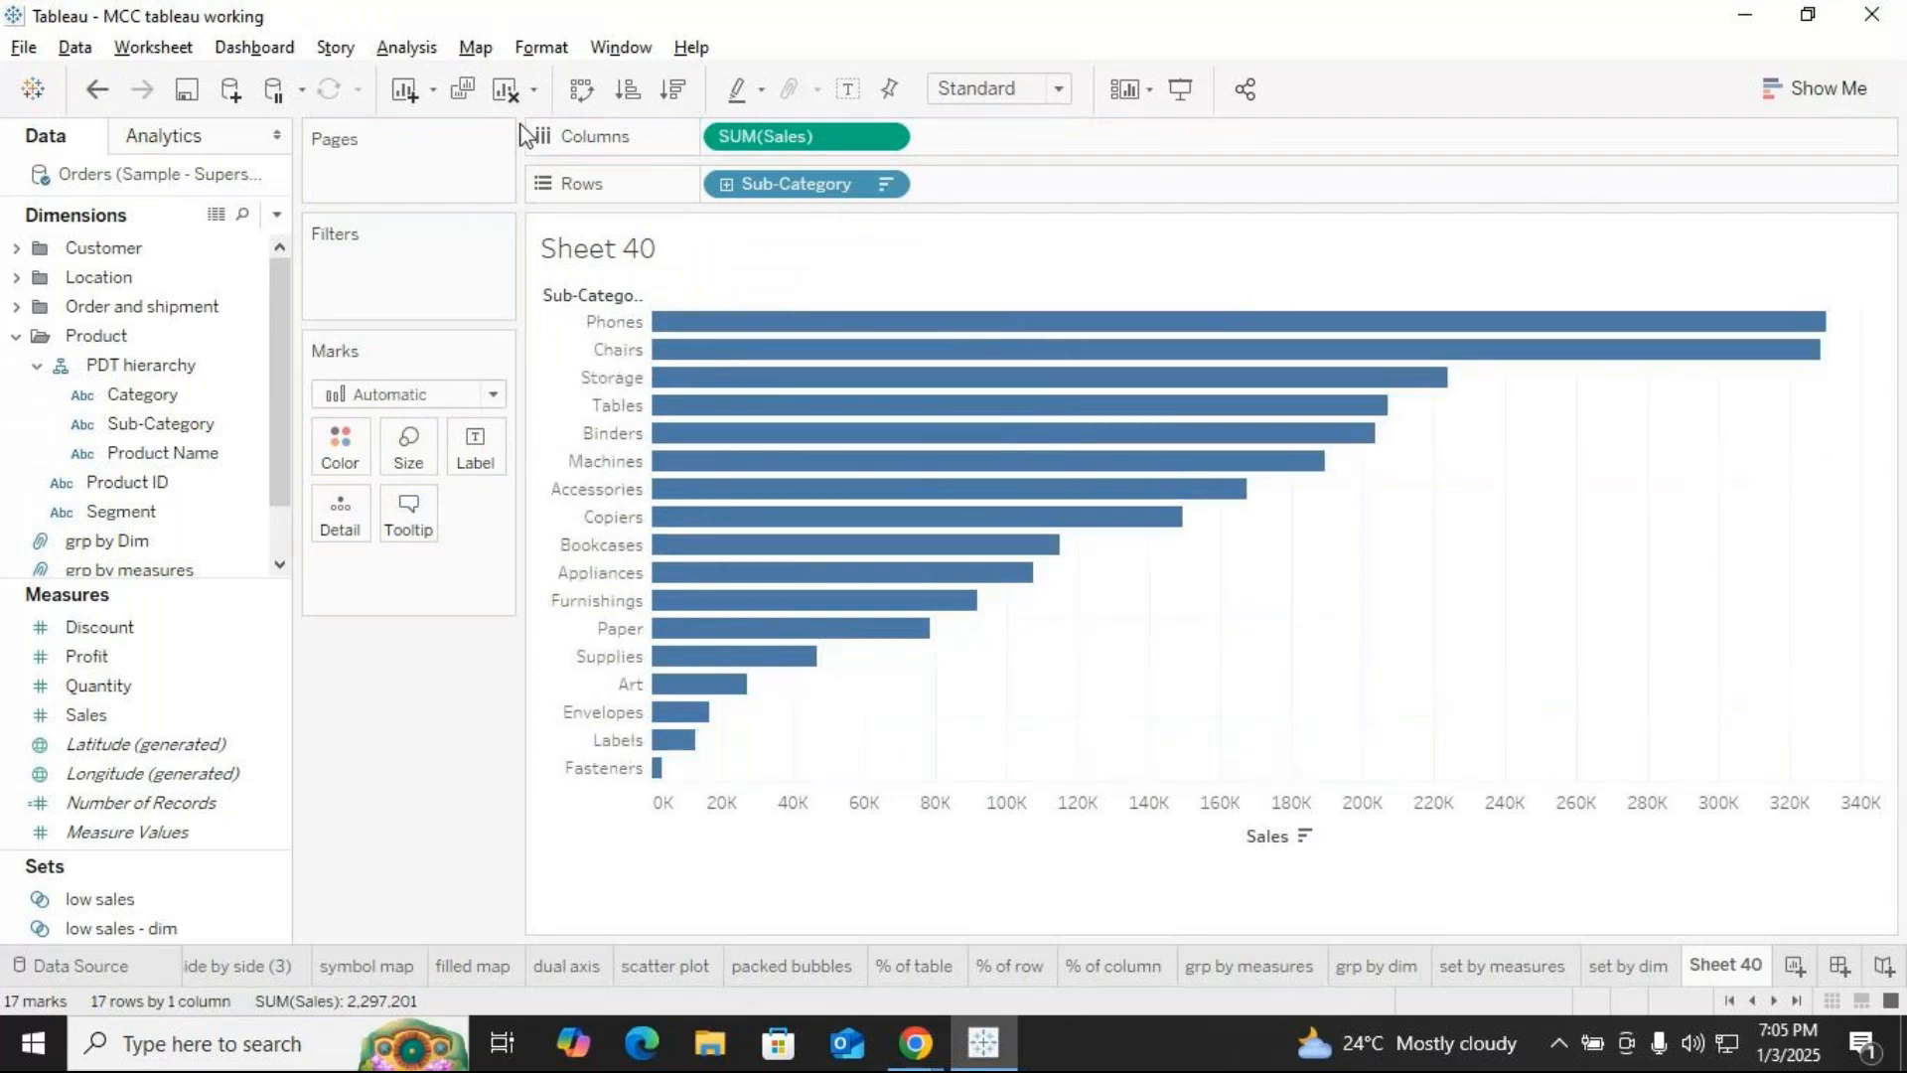
Select the Fasteners, Labels, Envelopes, Art and Supplies bars to examine the group and set options, and clear the selection
left_click(658, 768)
left_click(672, 741, "ctrl")
left_click(681, 711, "ctrl")
left_click(700, 685, "ctrl")
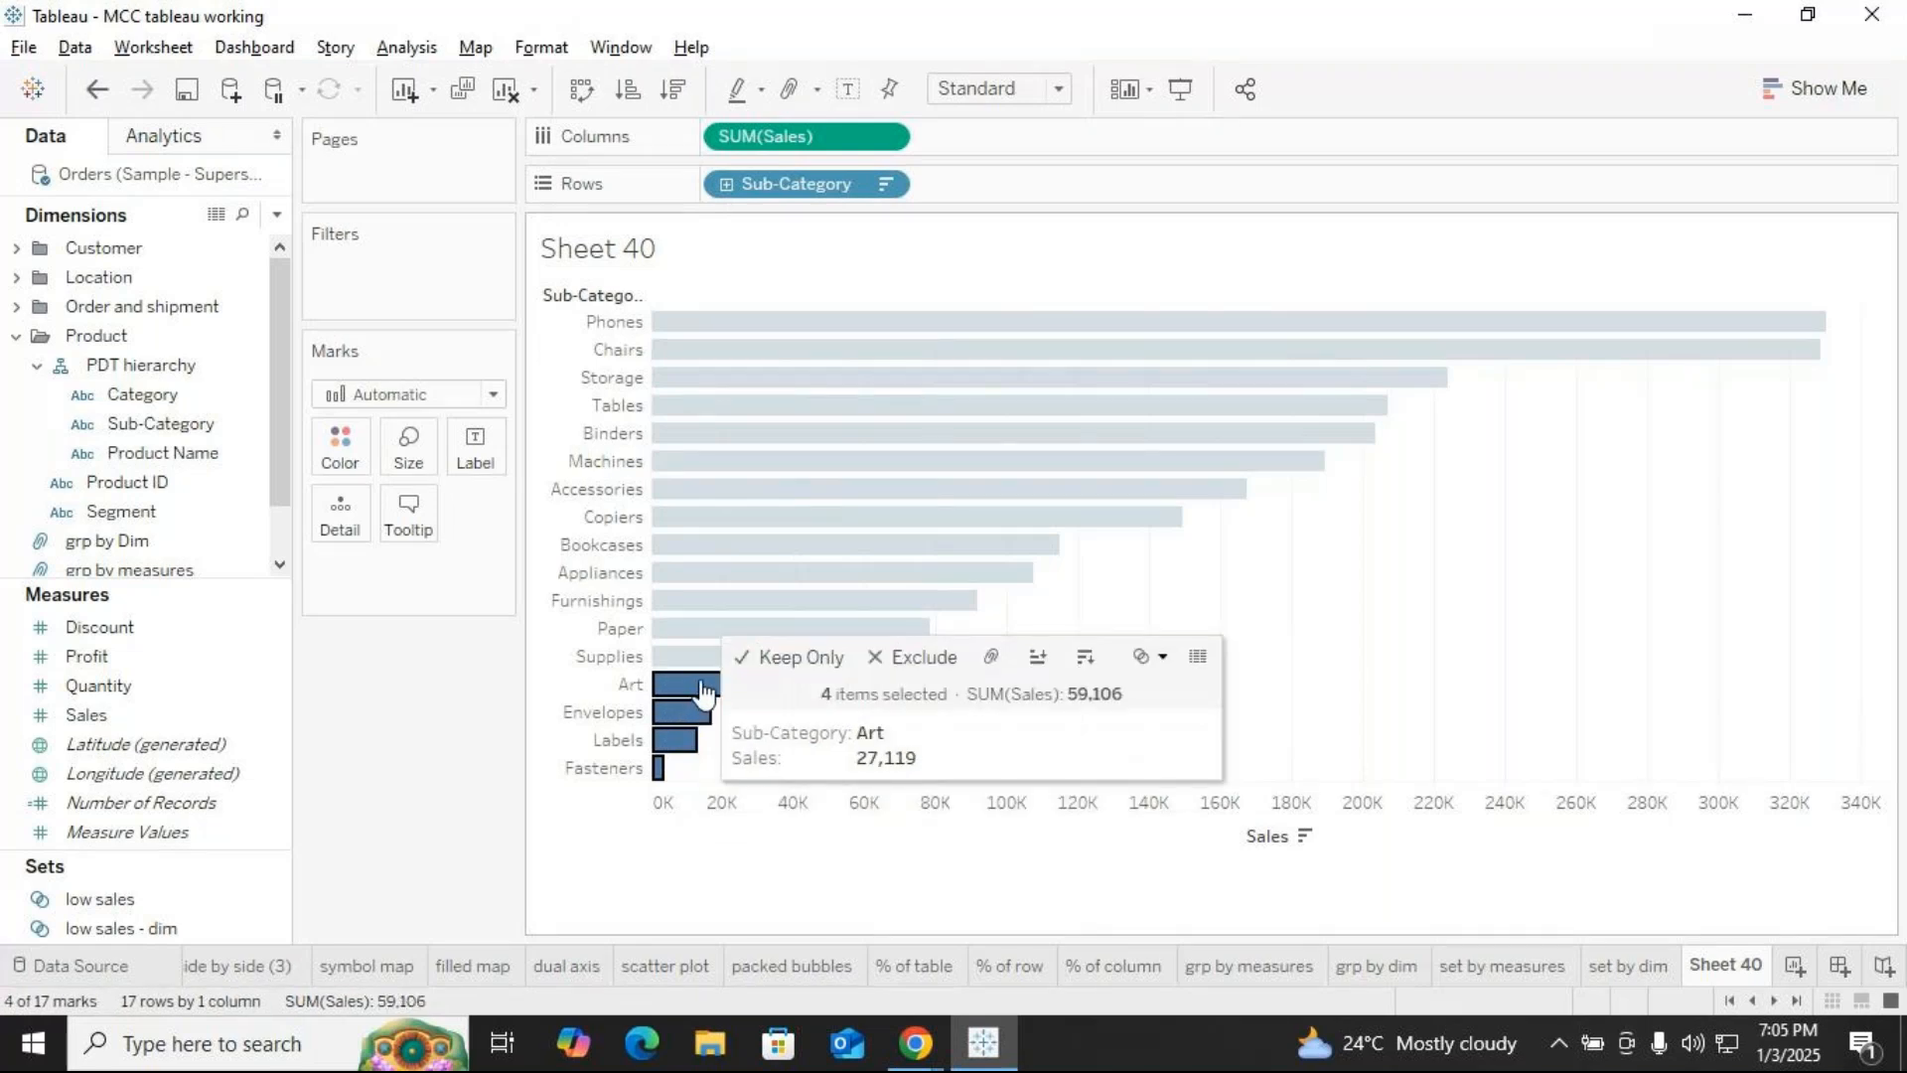
left_click(707, 658, "ctrl")
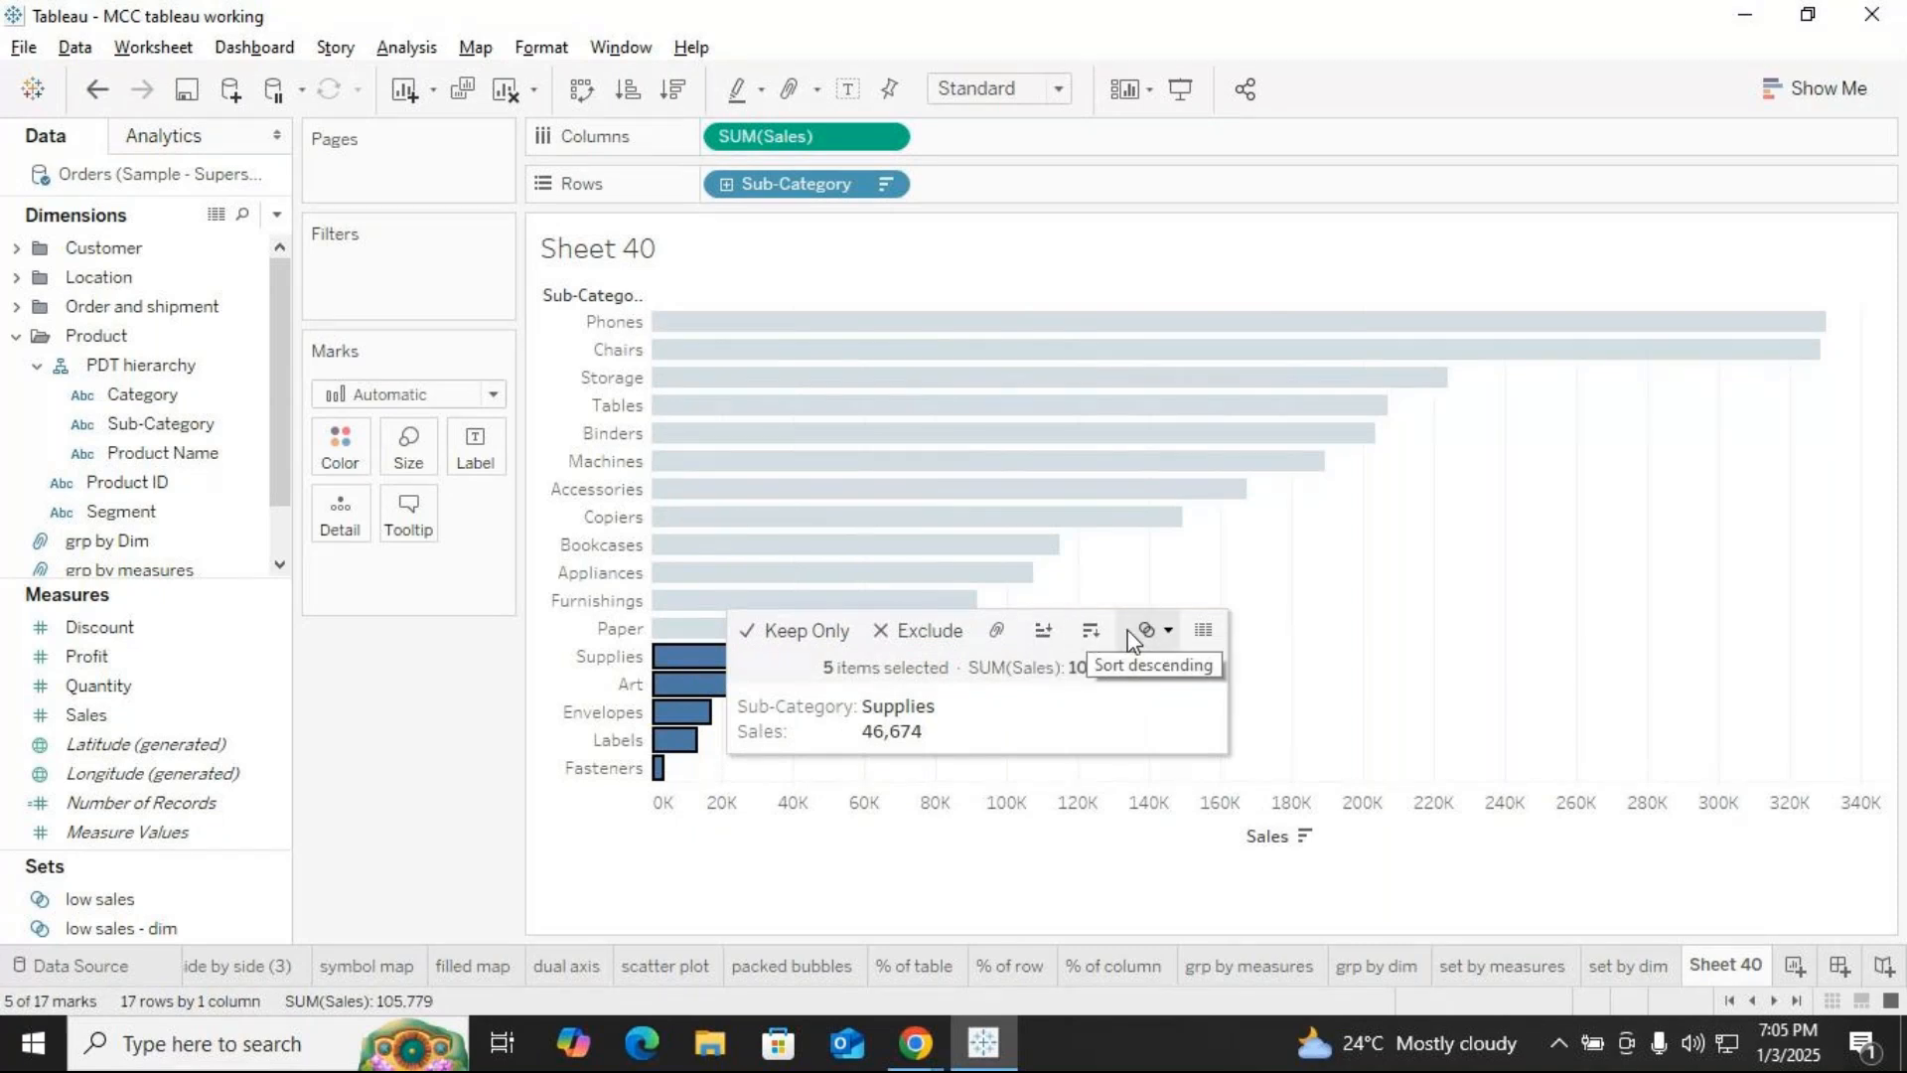
left_click(436, 779)
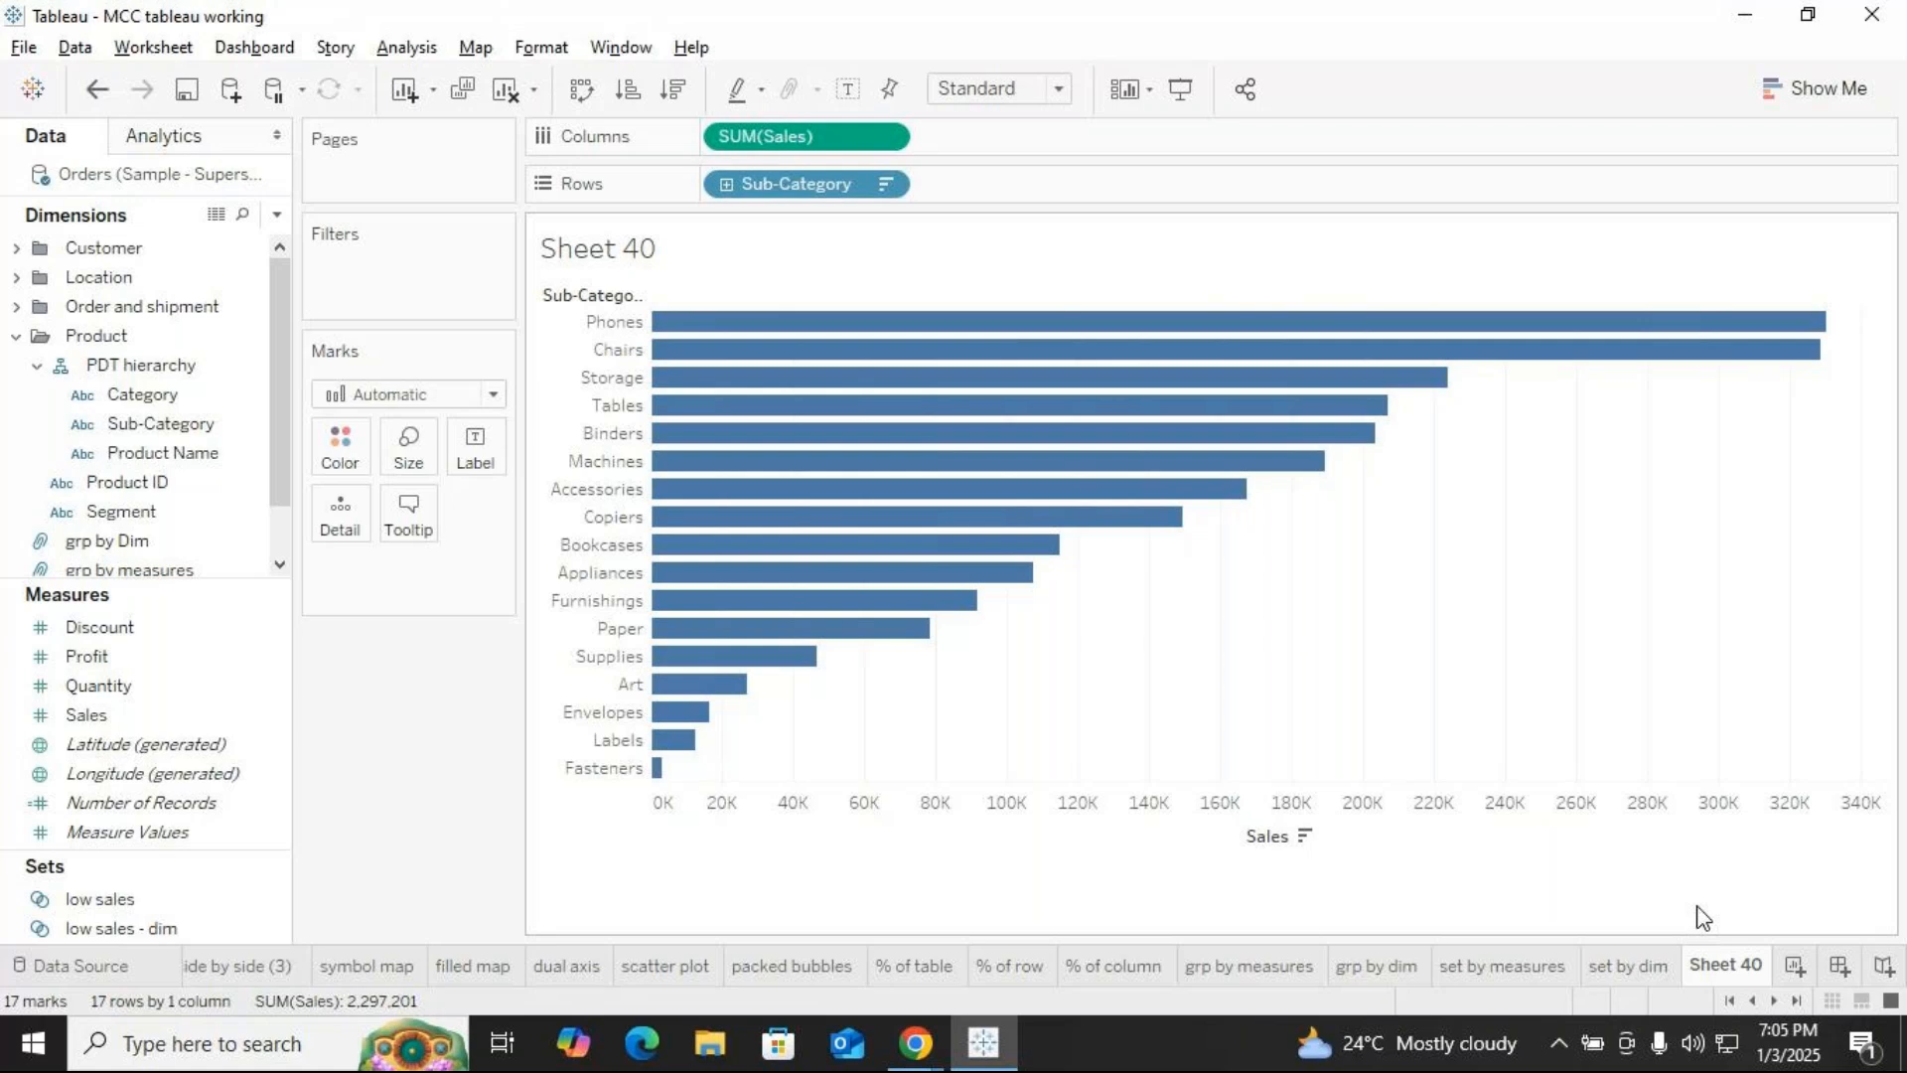
left_click(184, 395)
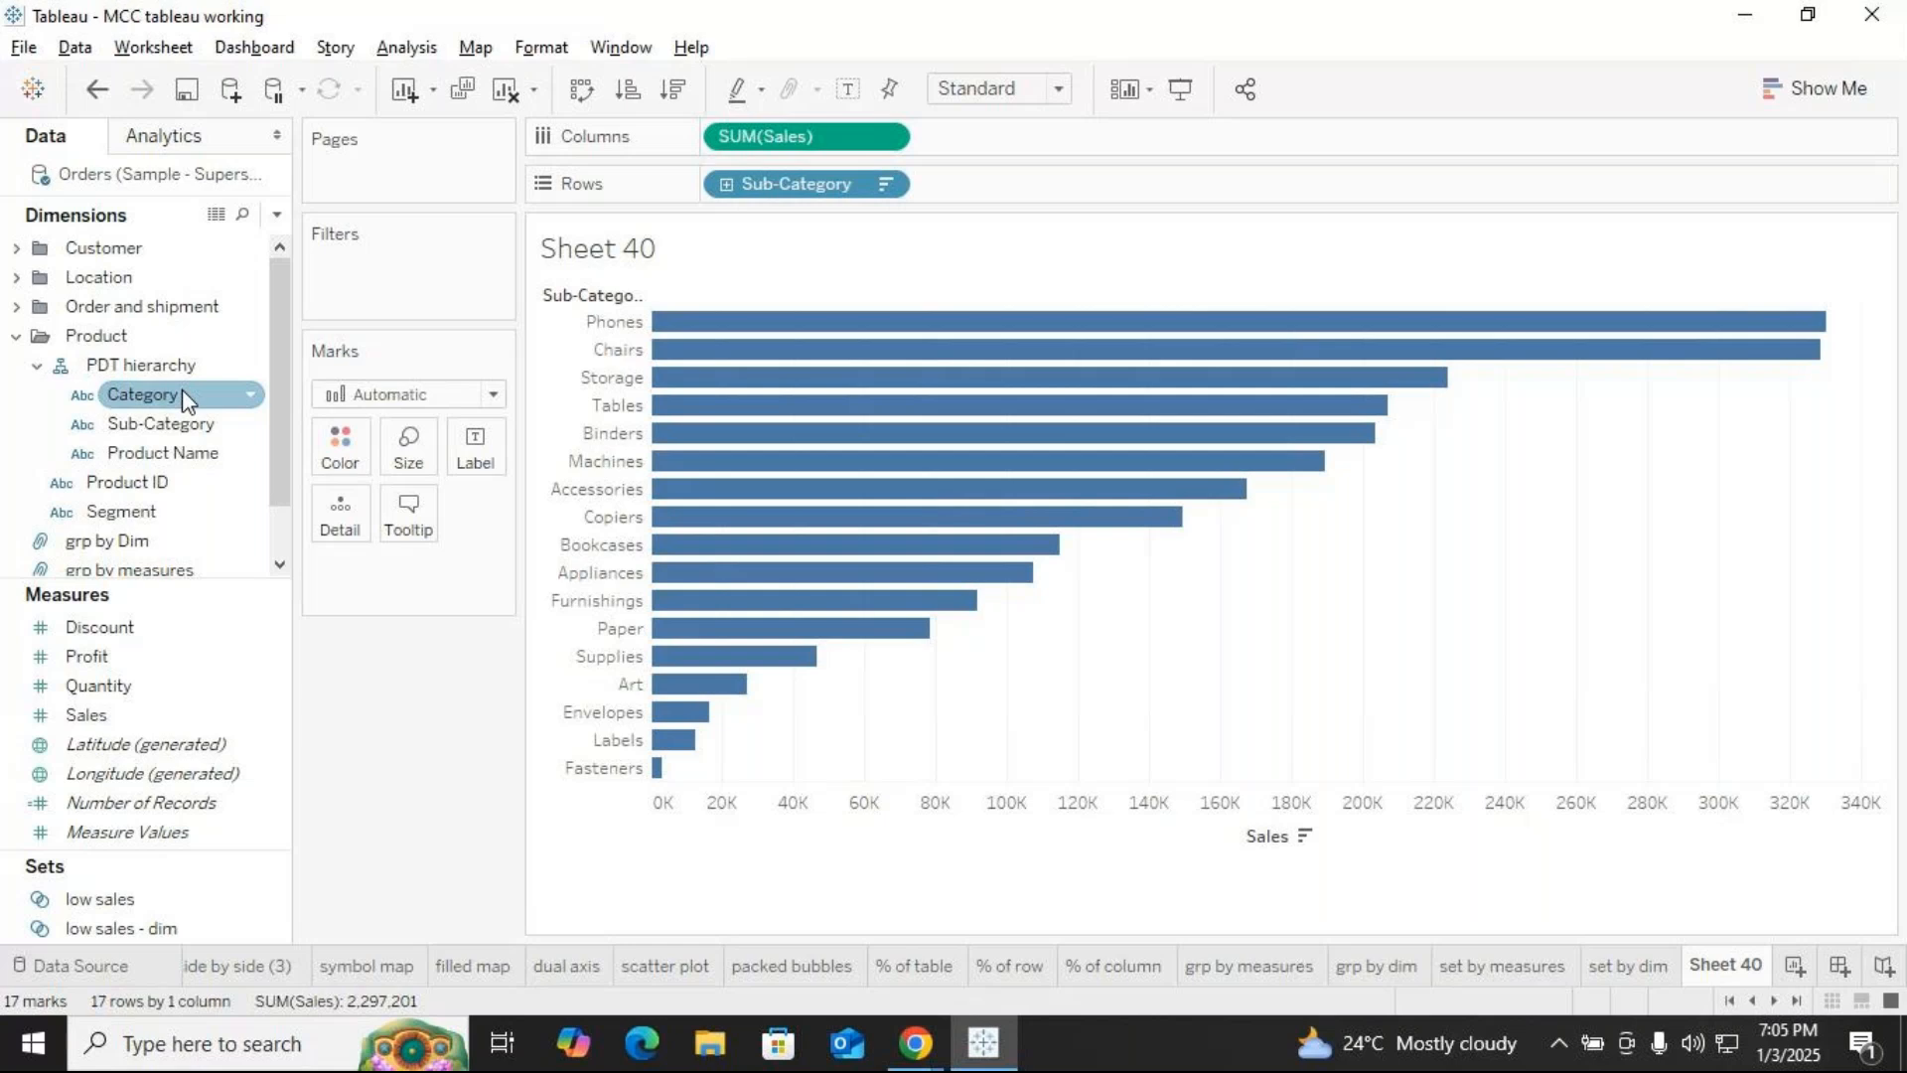
left_click_drag(184, 395, 407, 285)
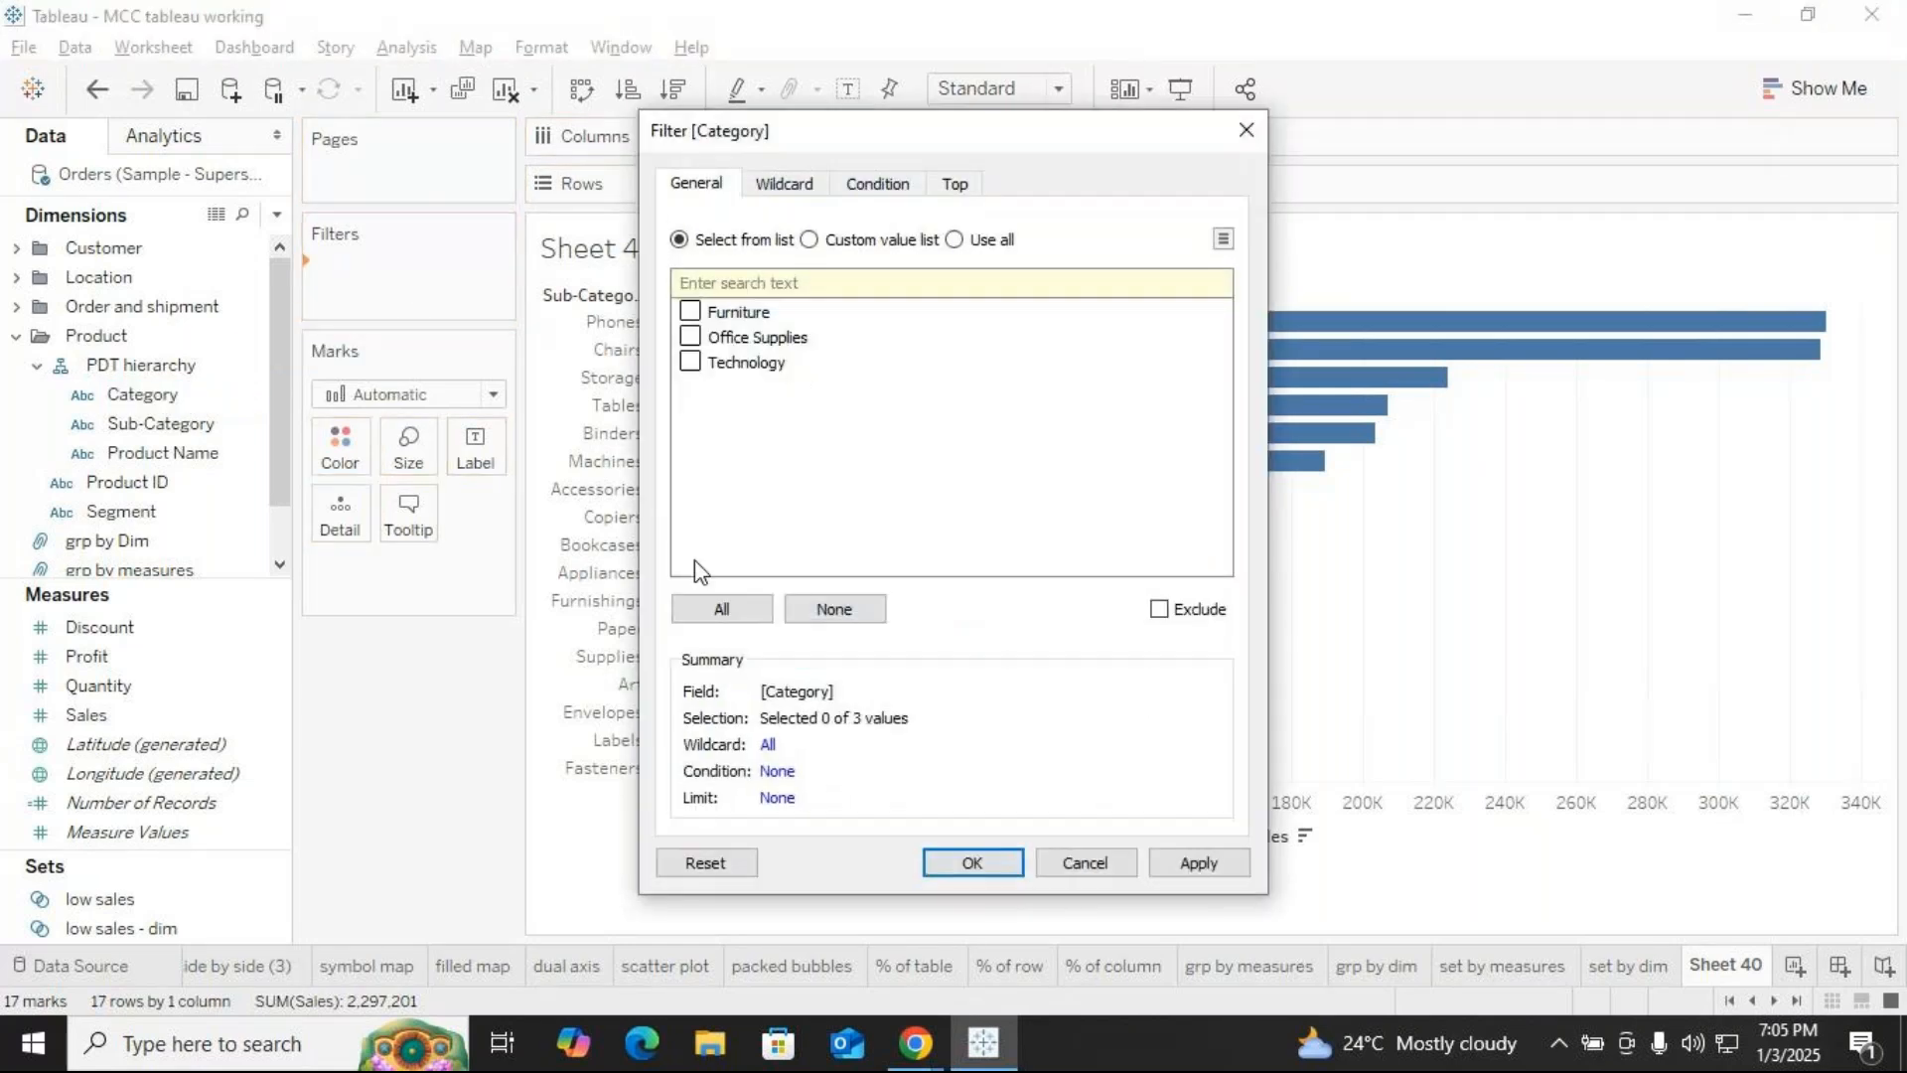
left_click(690, 312)
left_click(691, 338)
left_click(690, 362)
left_click(1247, 130)
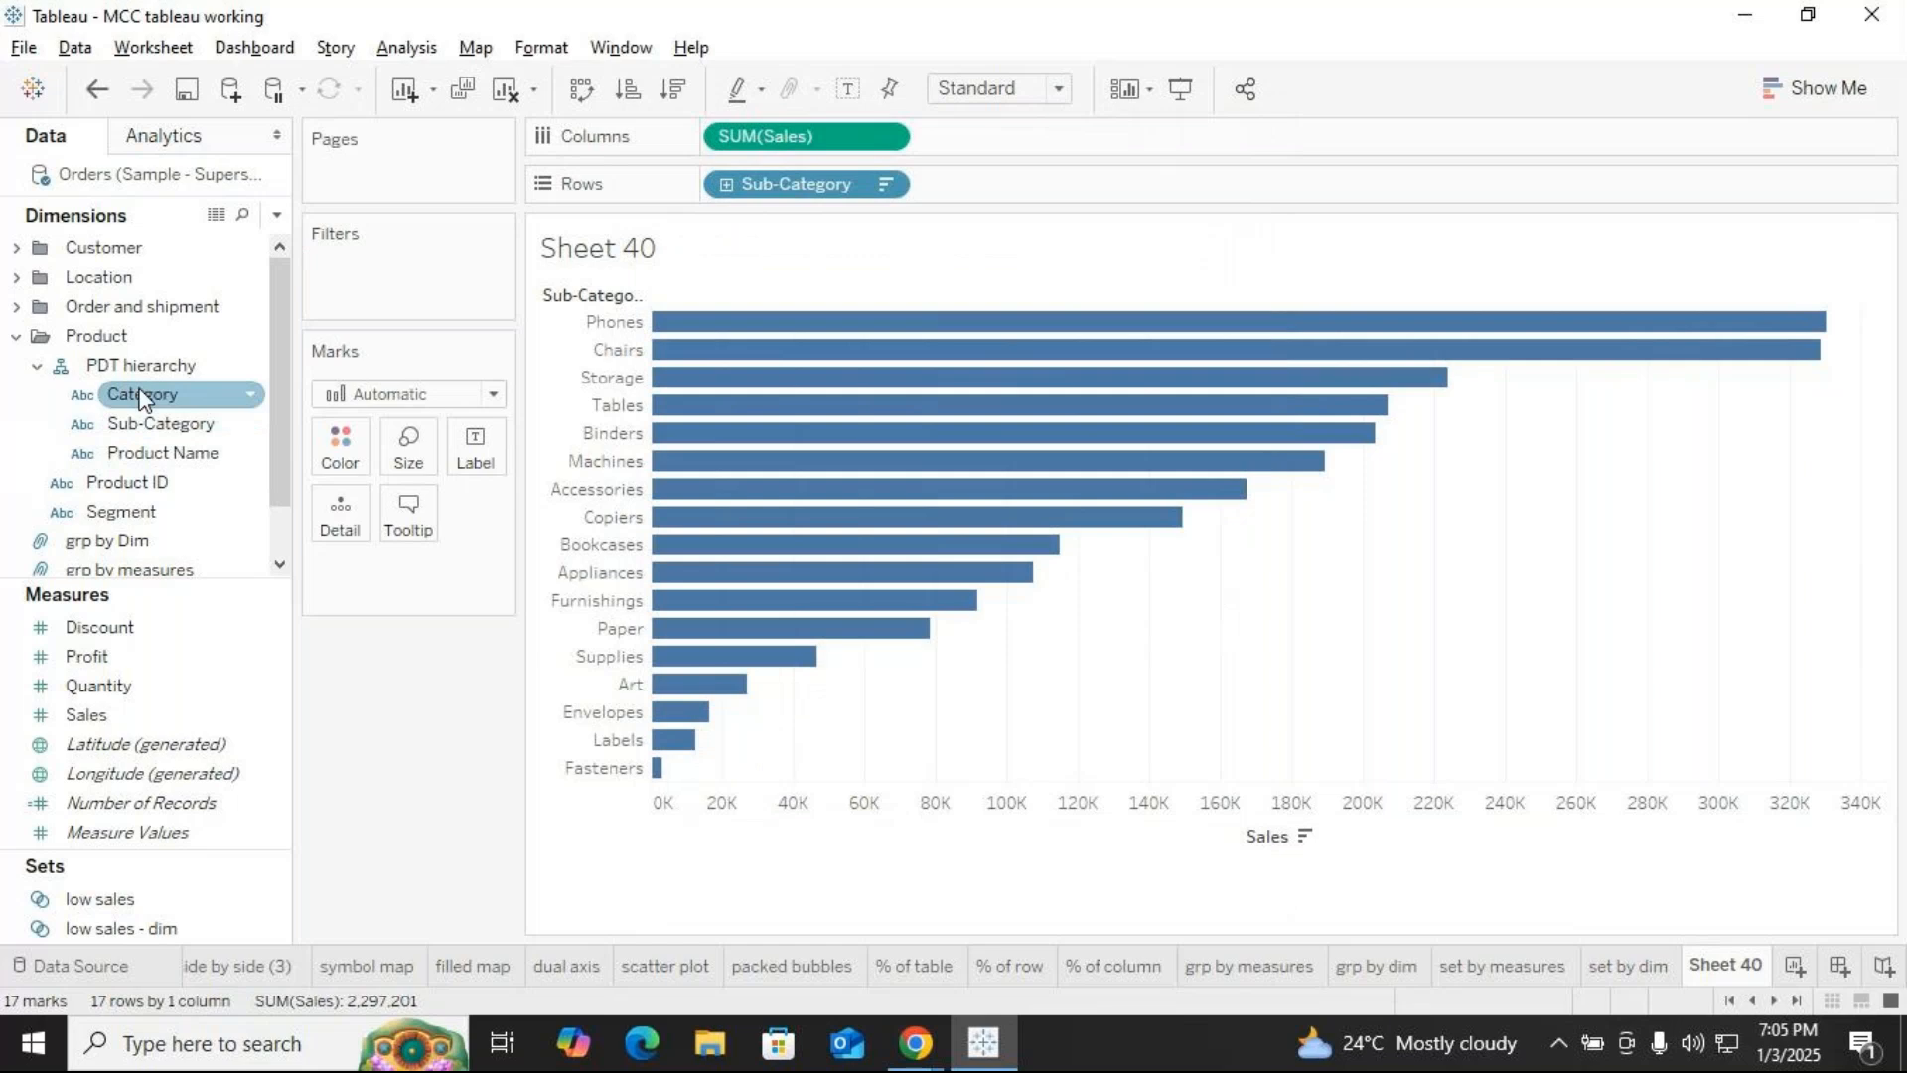
Filter the chart by Category with Furniture, Office Supplies and Technology all included
left_click_drag(142, 398, 380, 314)
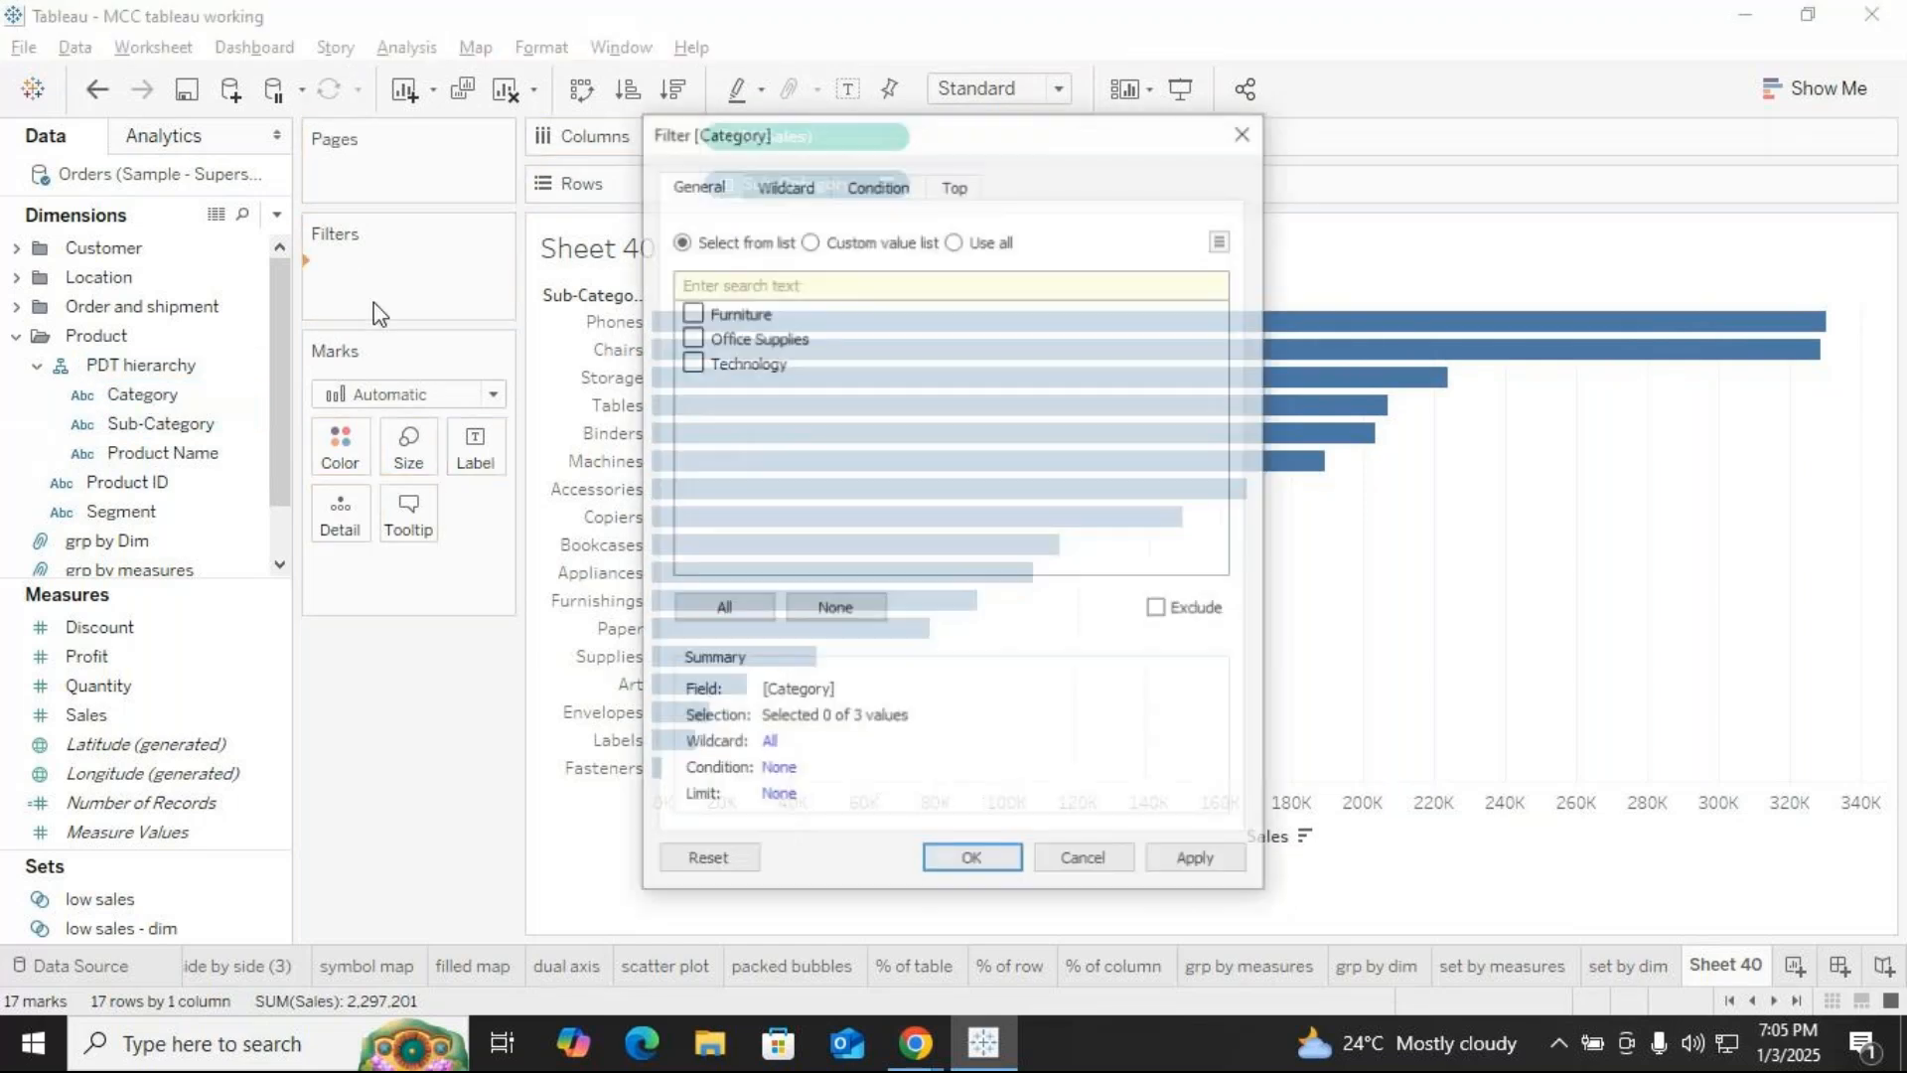
left_click(745, 609)
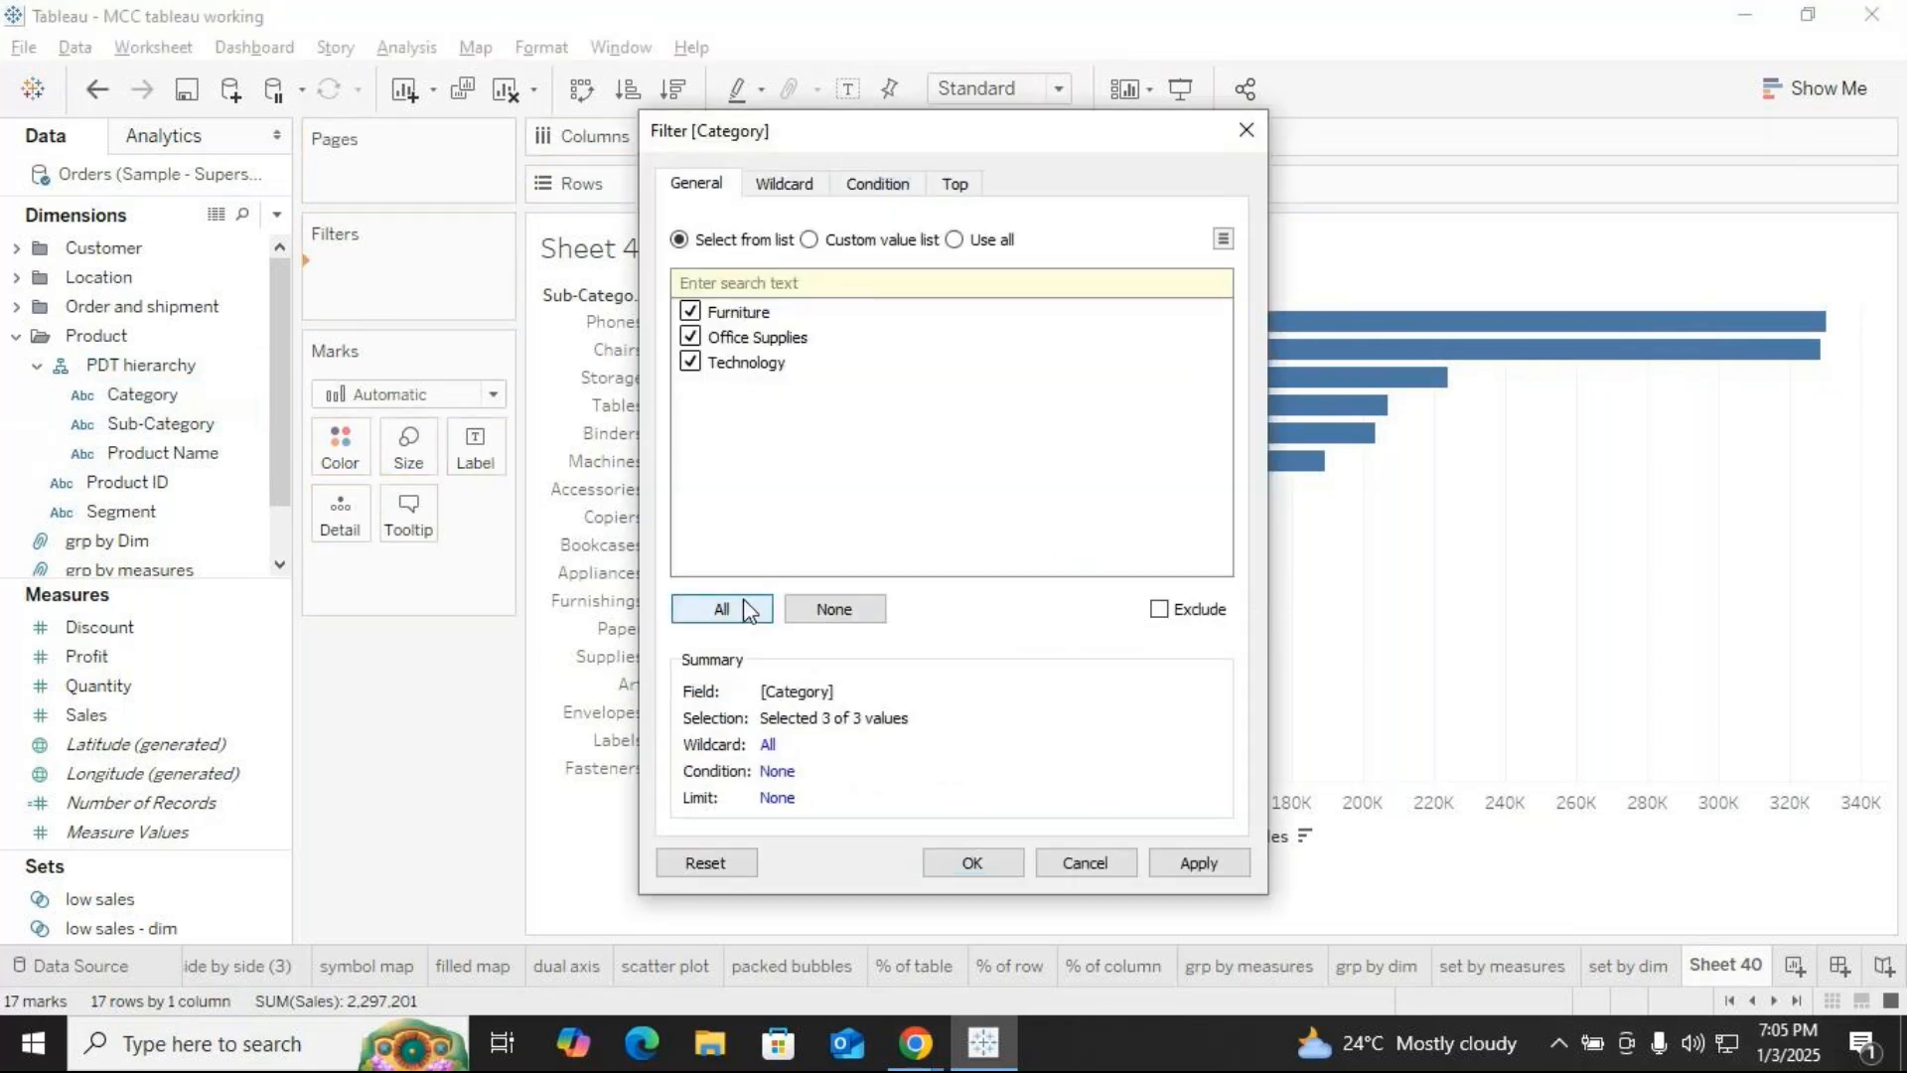
left_click_drag(928, 126, 384, 64)
left_click(414, 801)
mouse_move(860, 633)
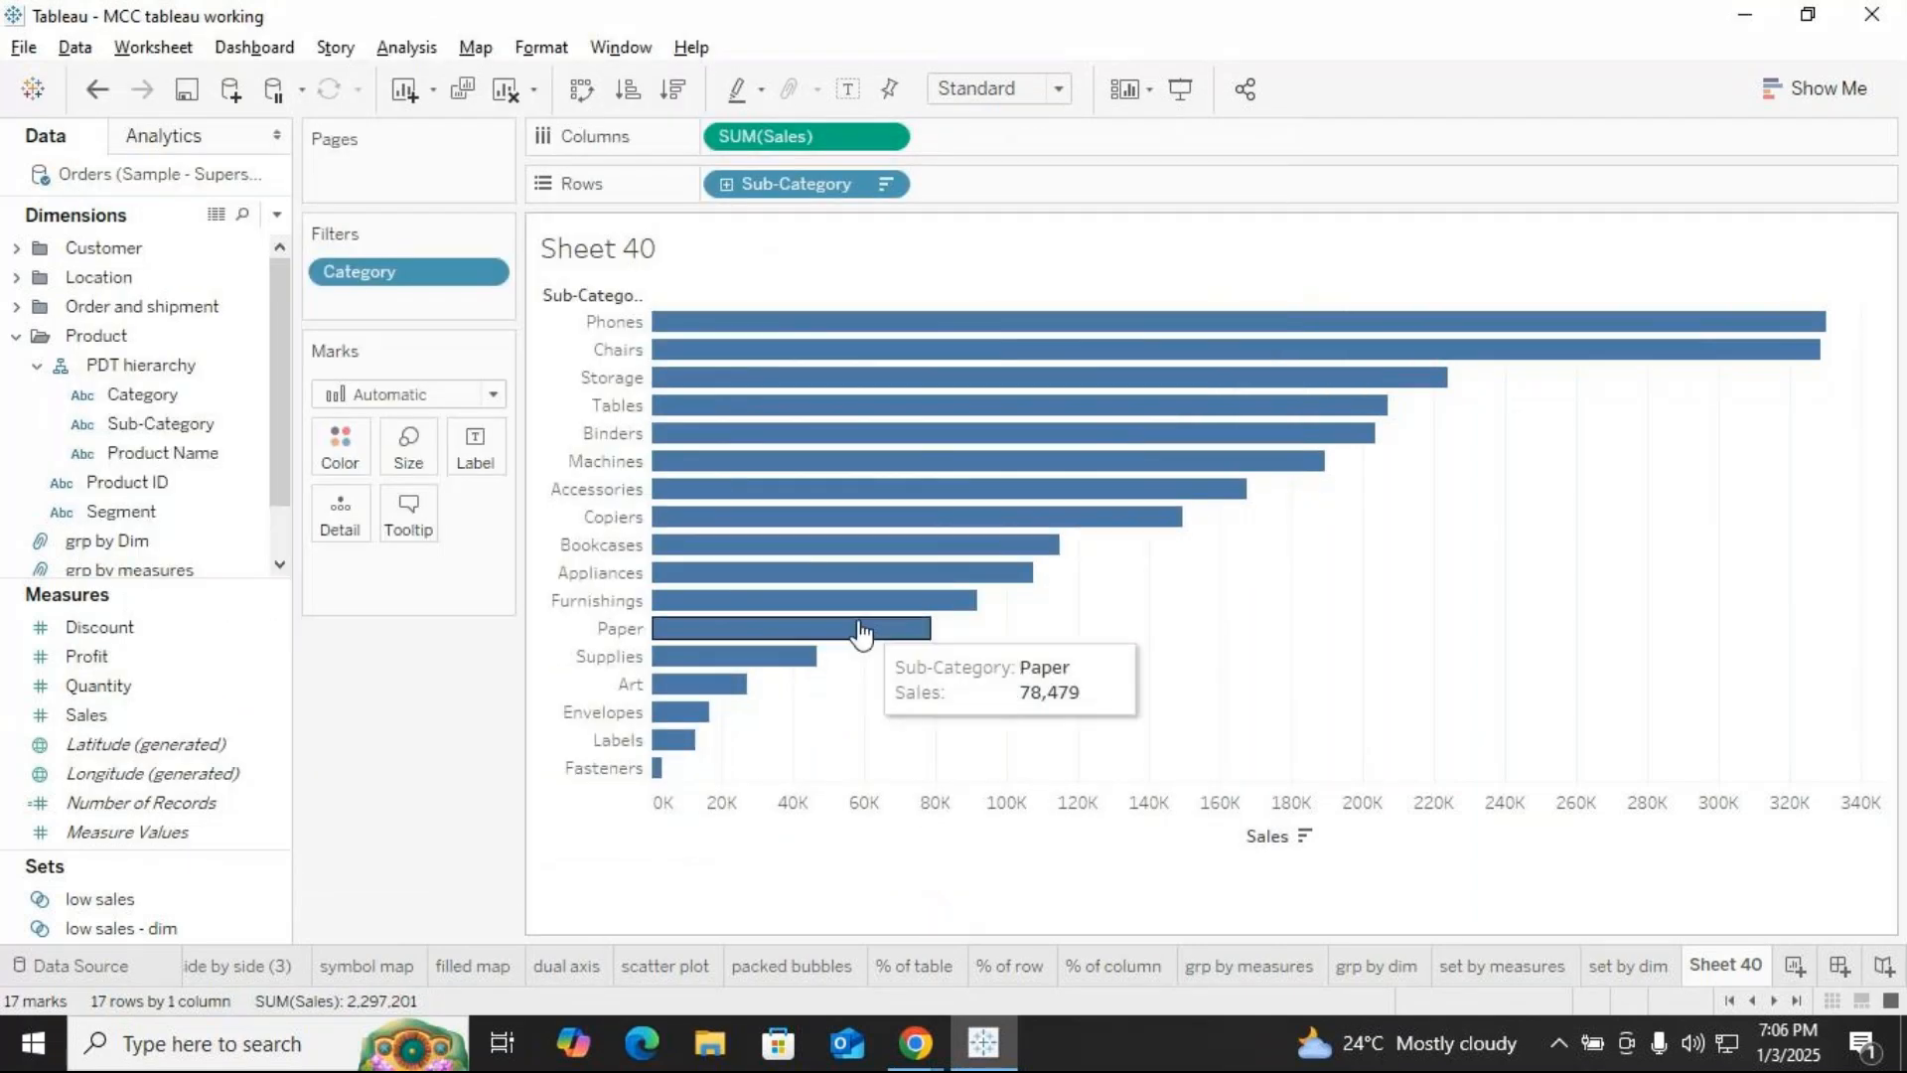
Edit the Category filter to exclude Furniture and apply it to the Sub-Category bar chart
left_click(484, 274)
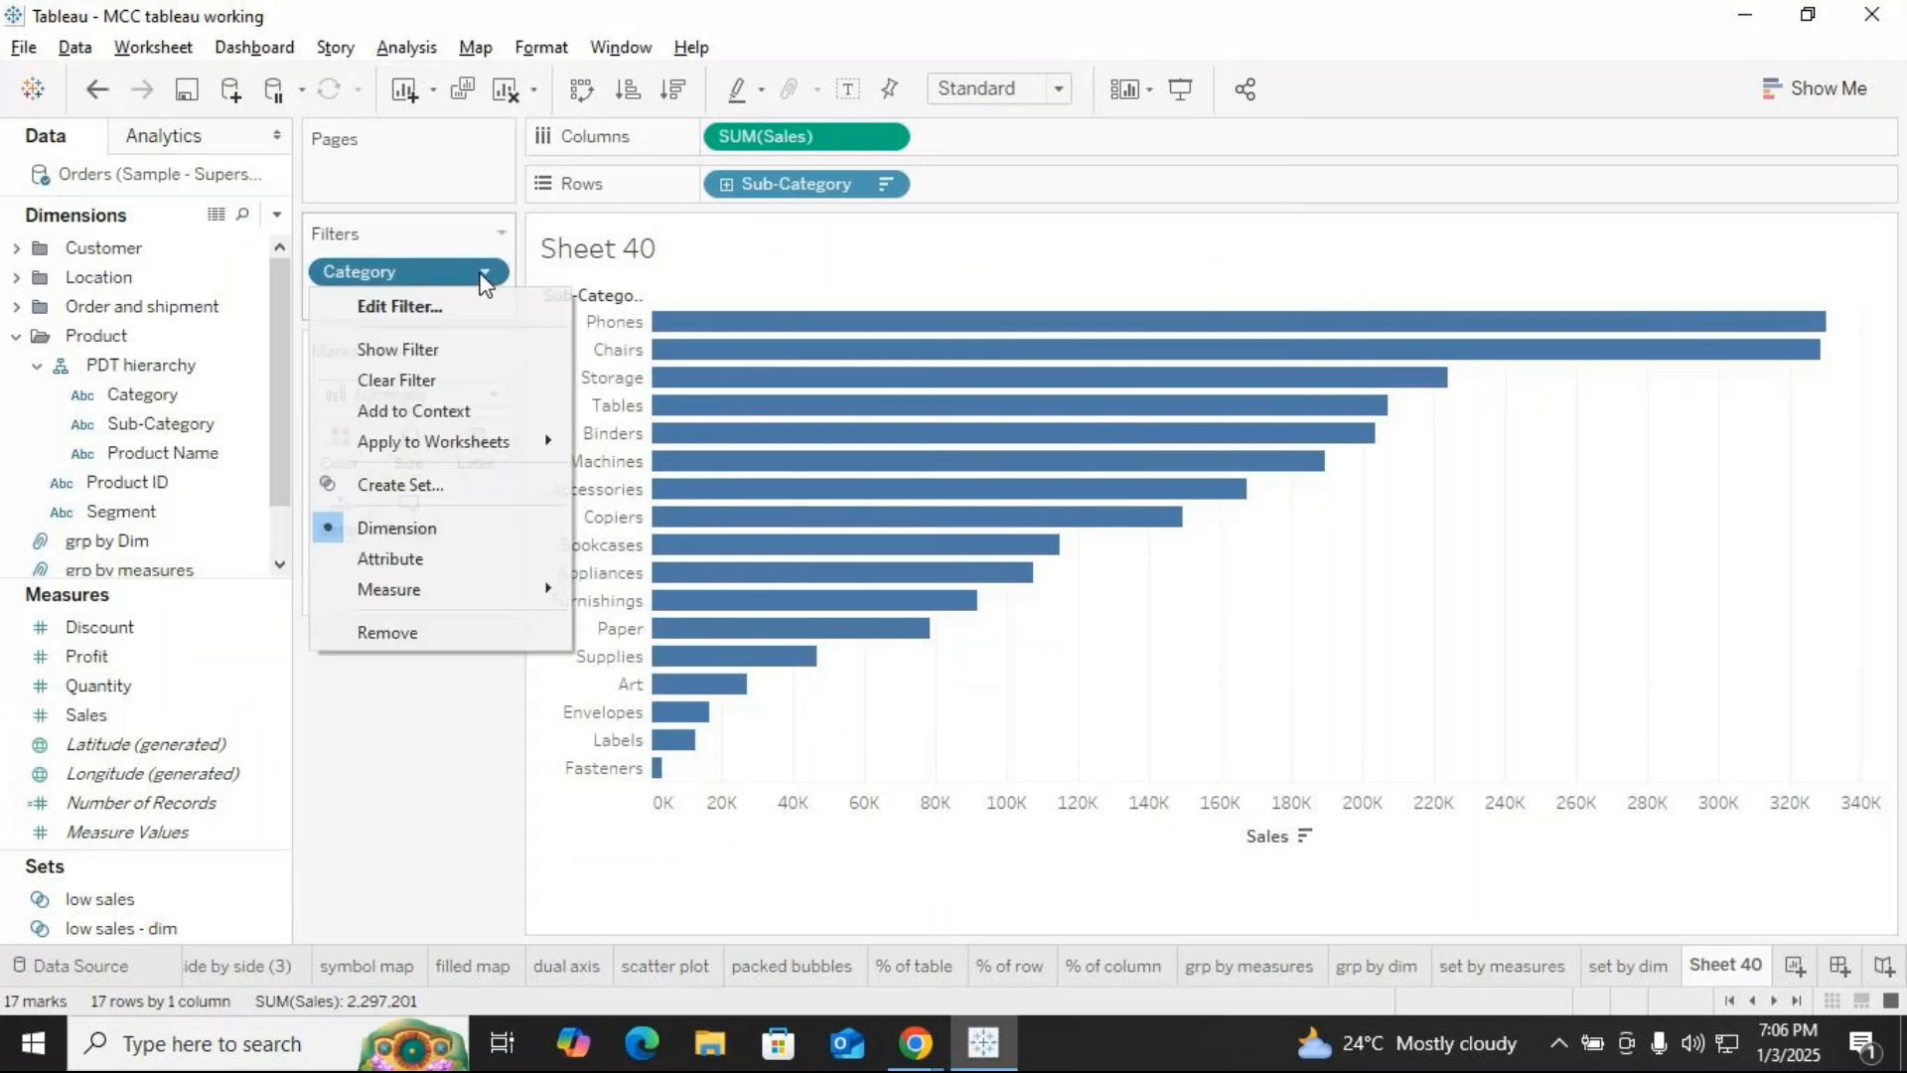
left_click(484, 300)
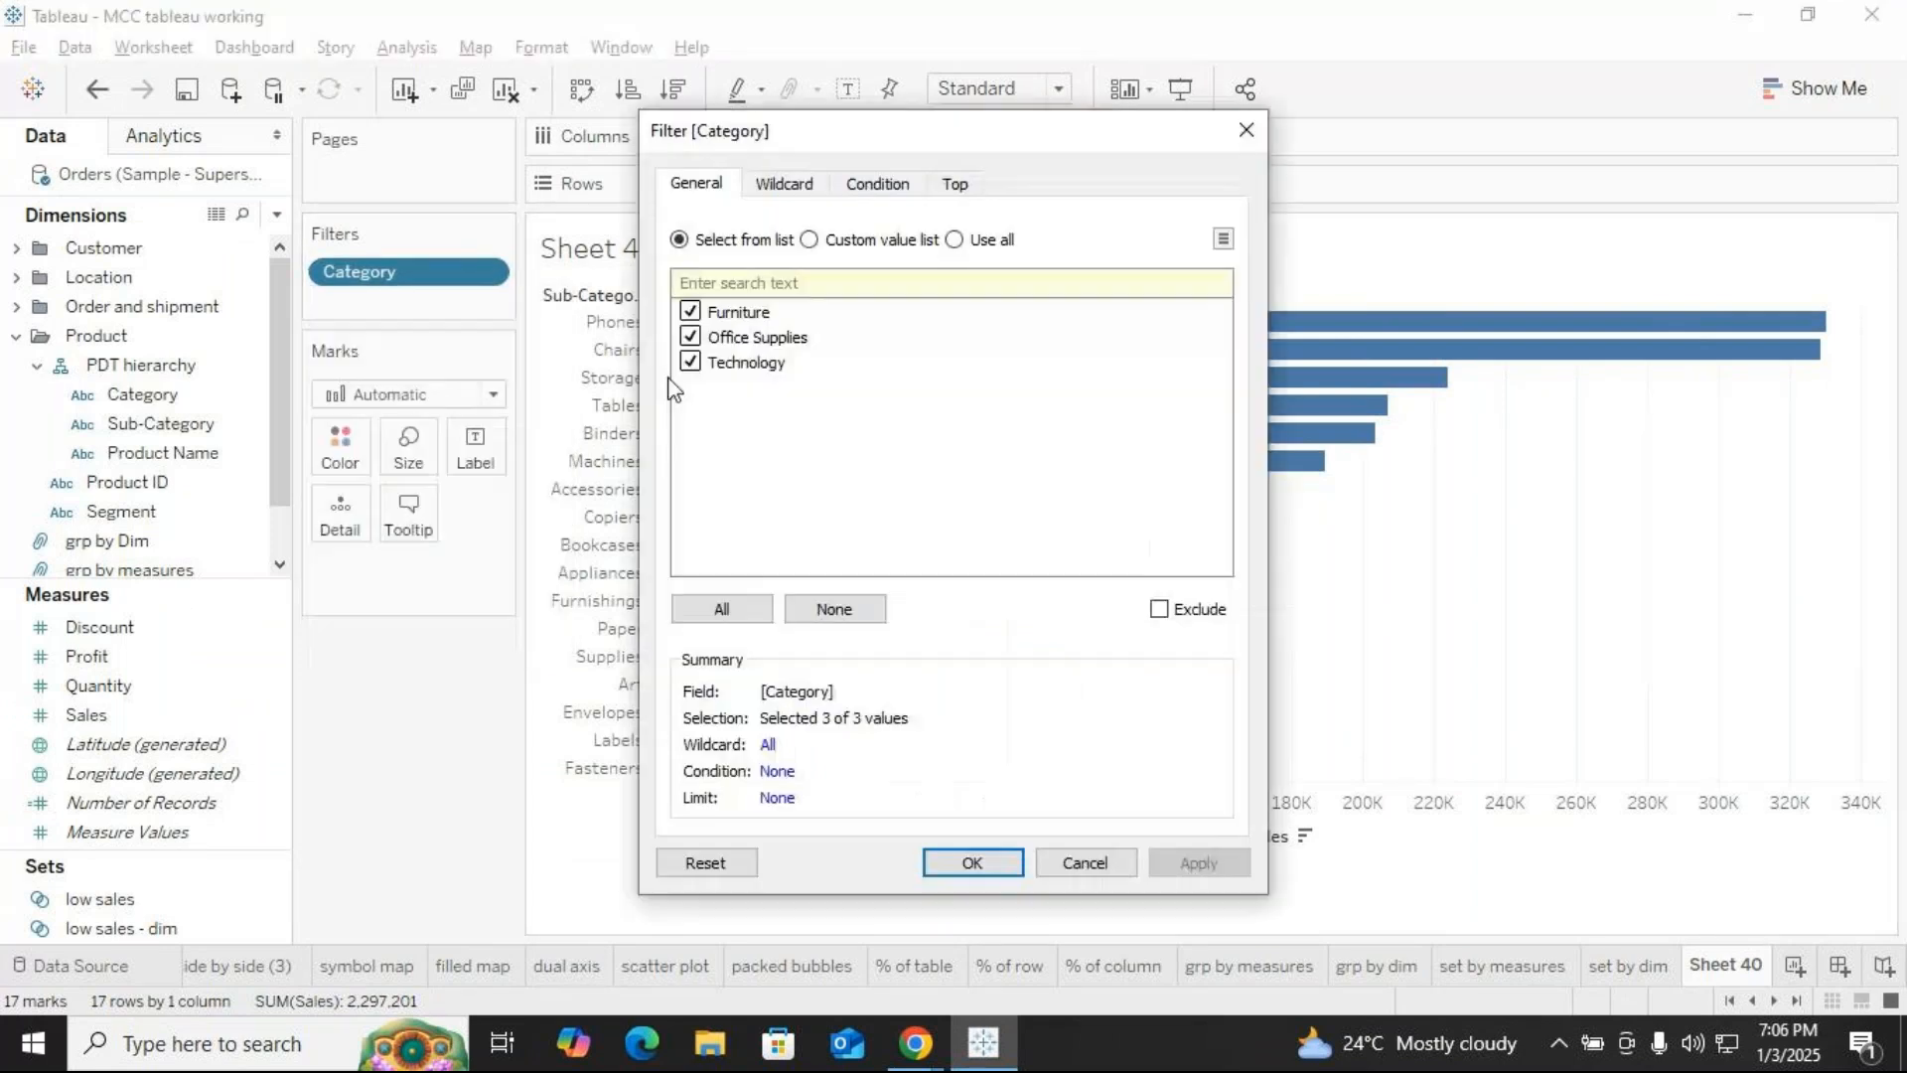
left_click(691, 312)
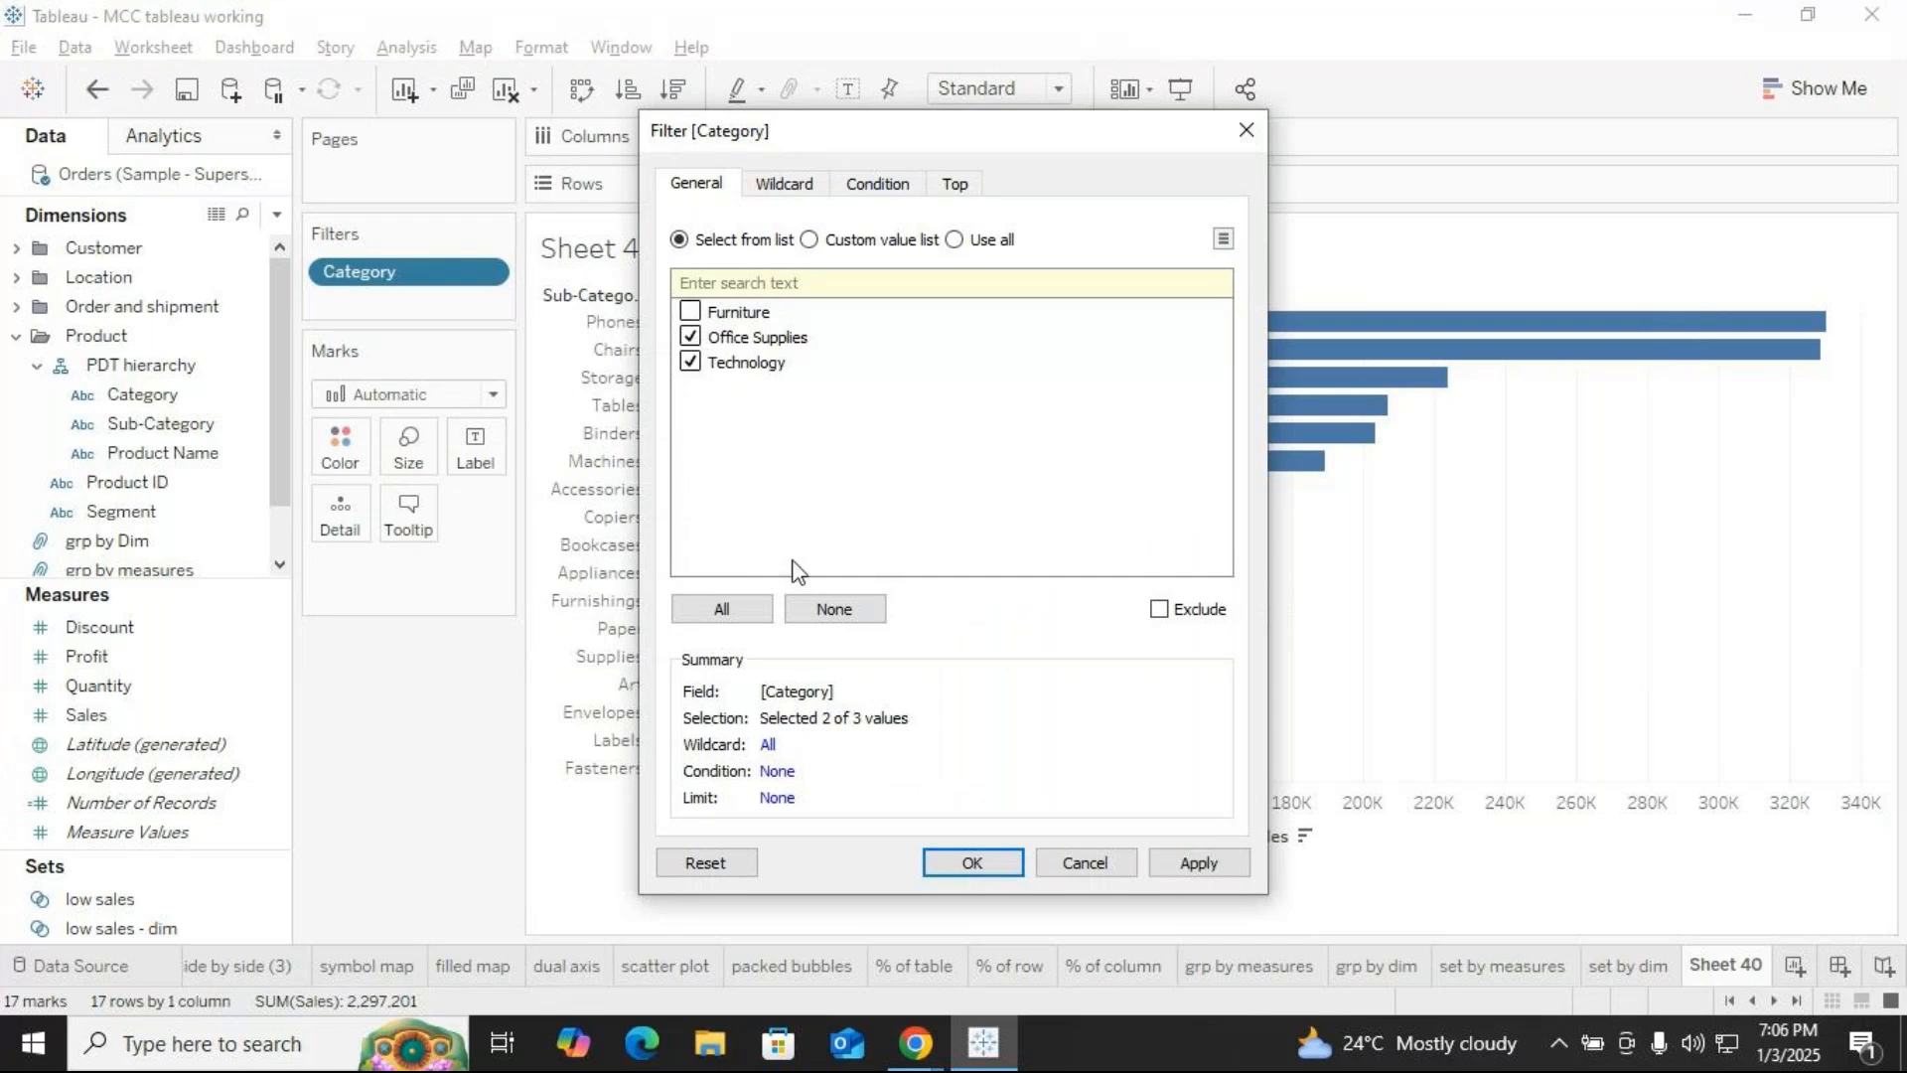
left_click_drag(1002, 129, 264, 47)
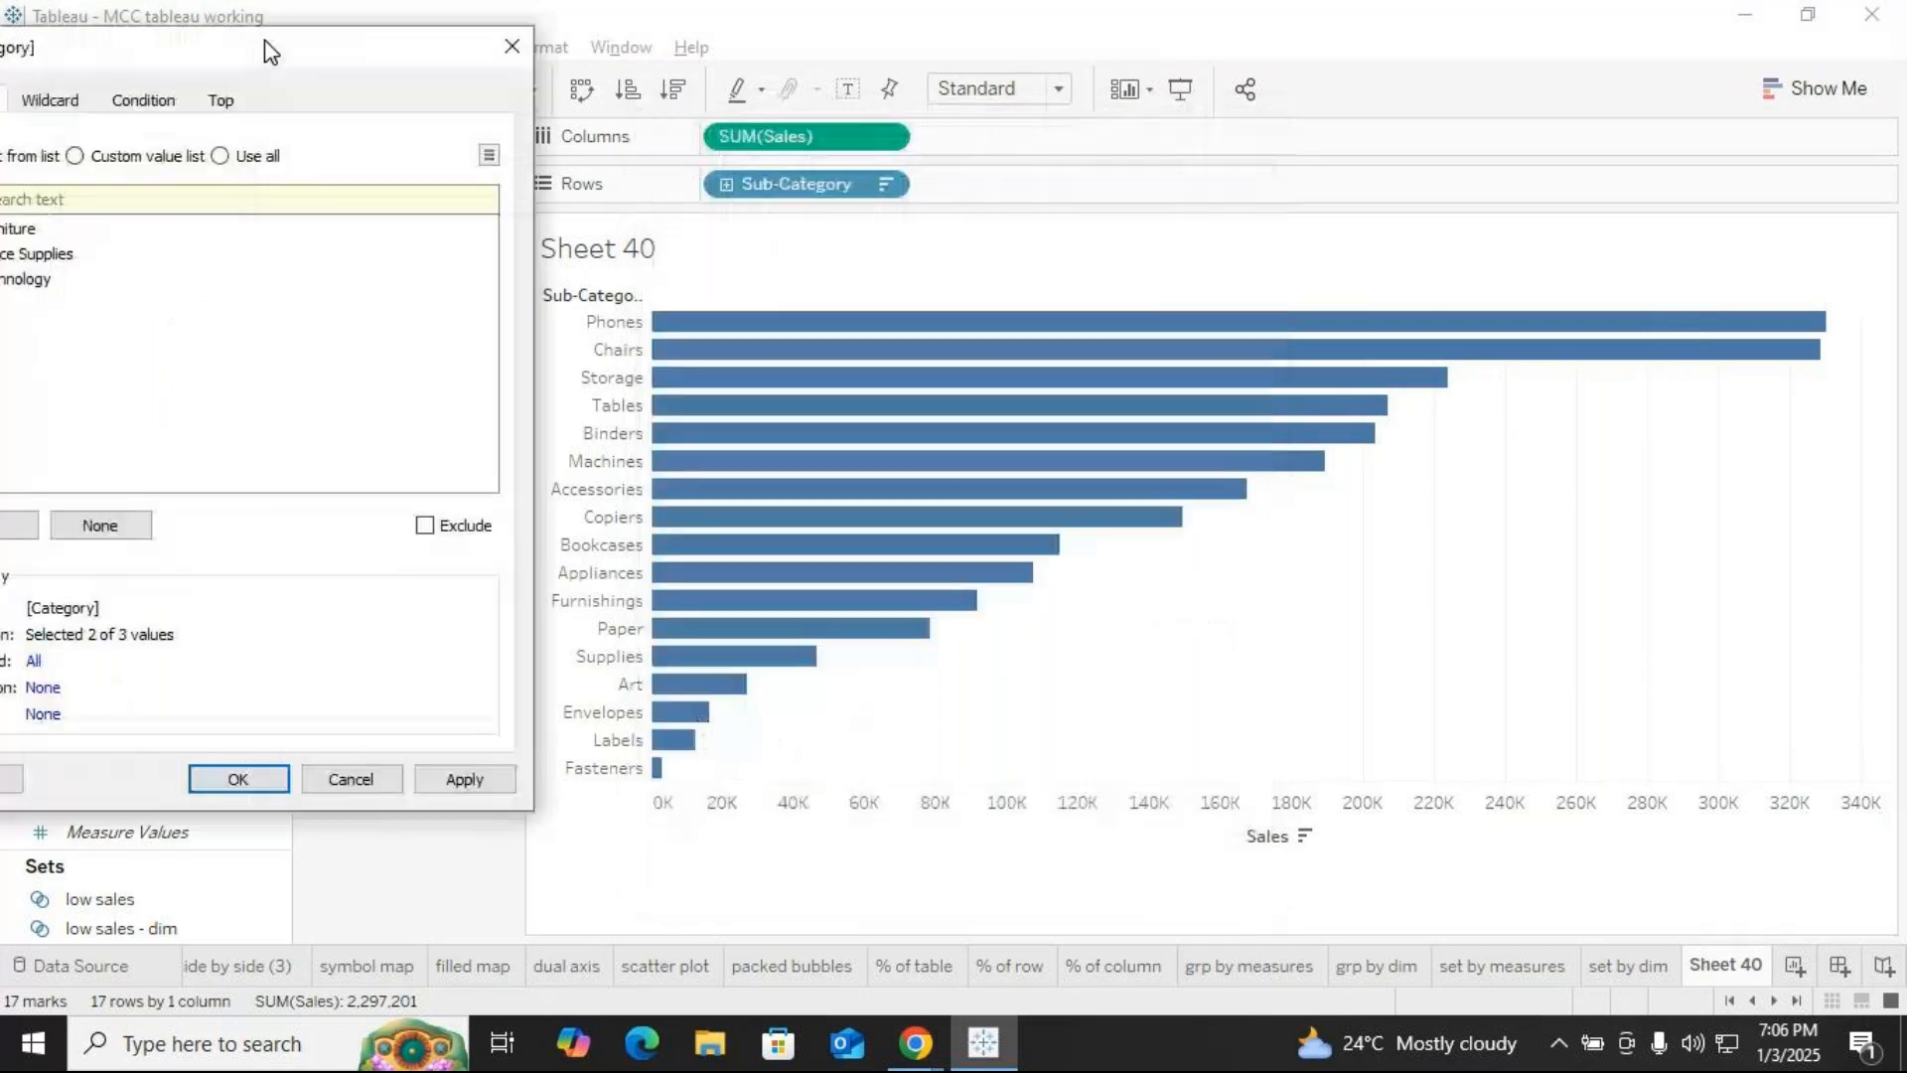
left_click(462, 781)
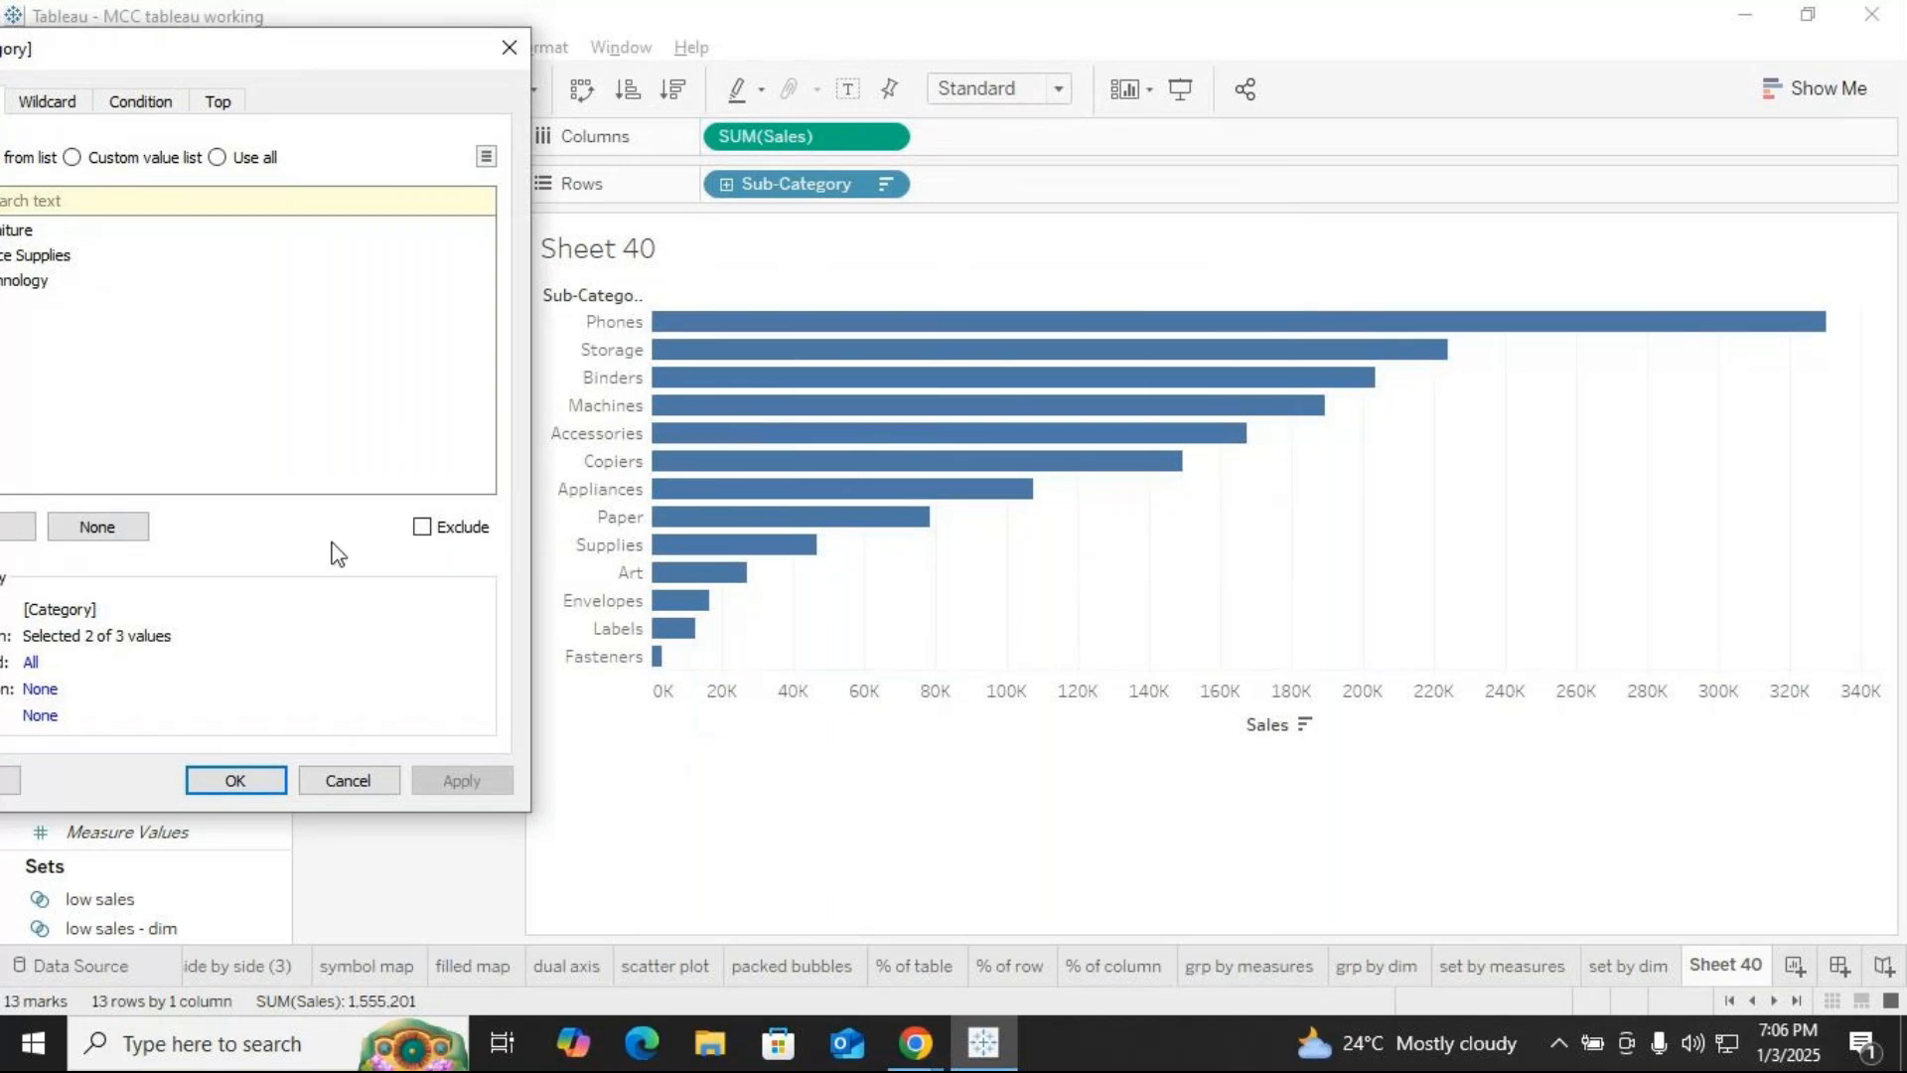
Remove Office Supplies from the Category filter as well and apply it, keeping only Technology
left_click_drag(209, 48, 371, 64)
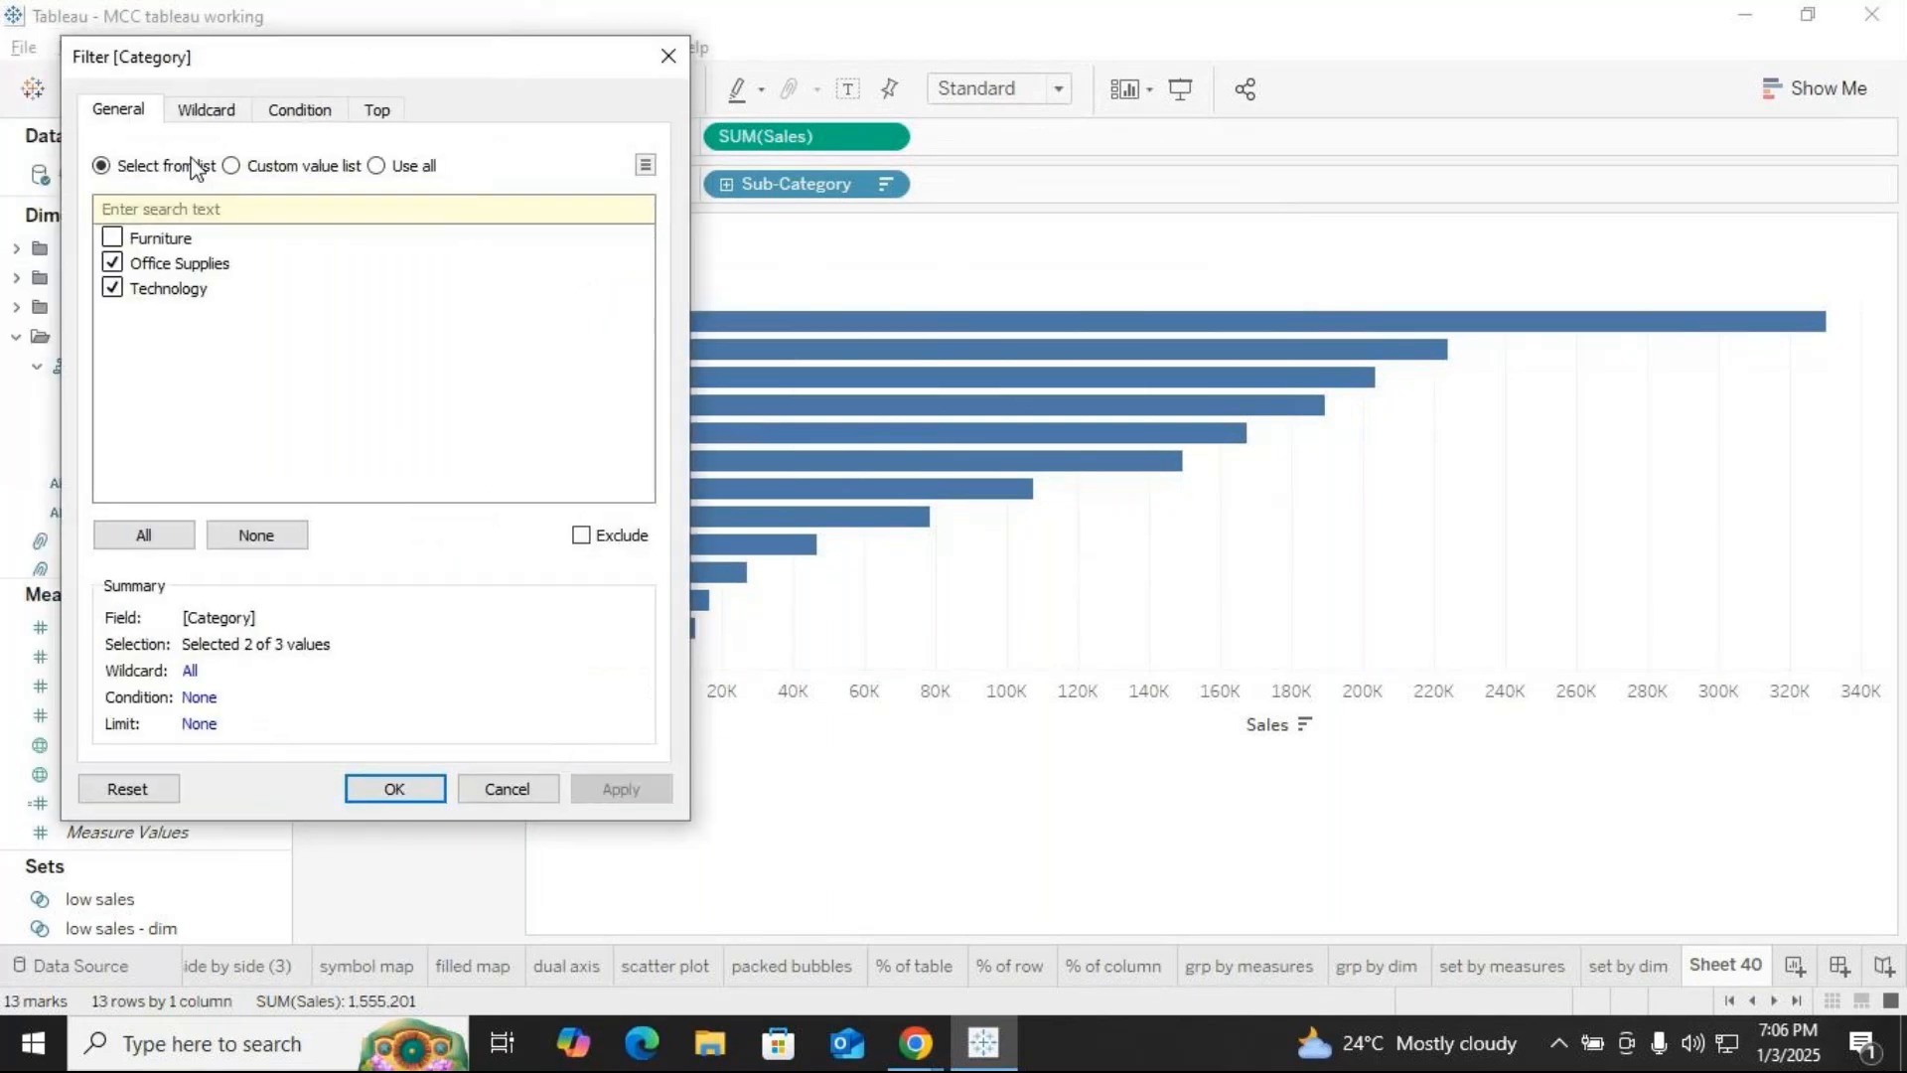
left_click(113, 264)
left_click(618, 791)
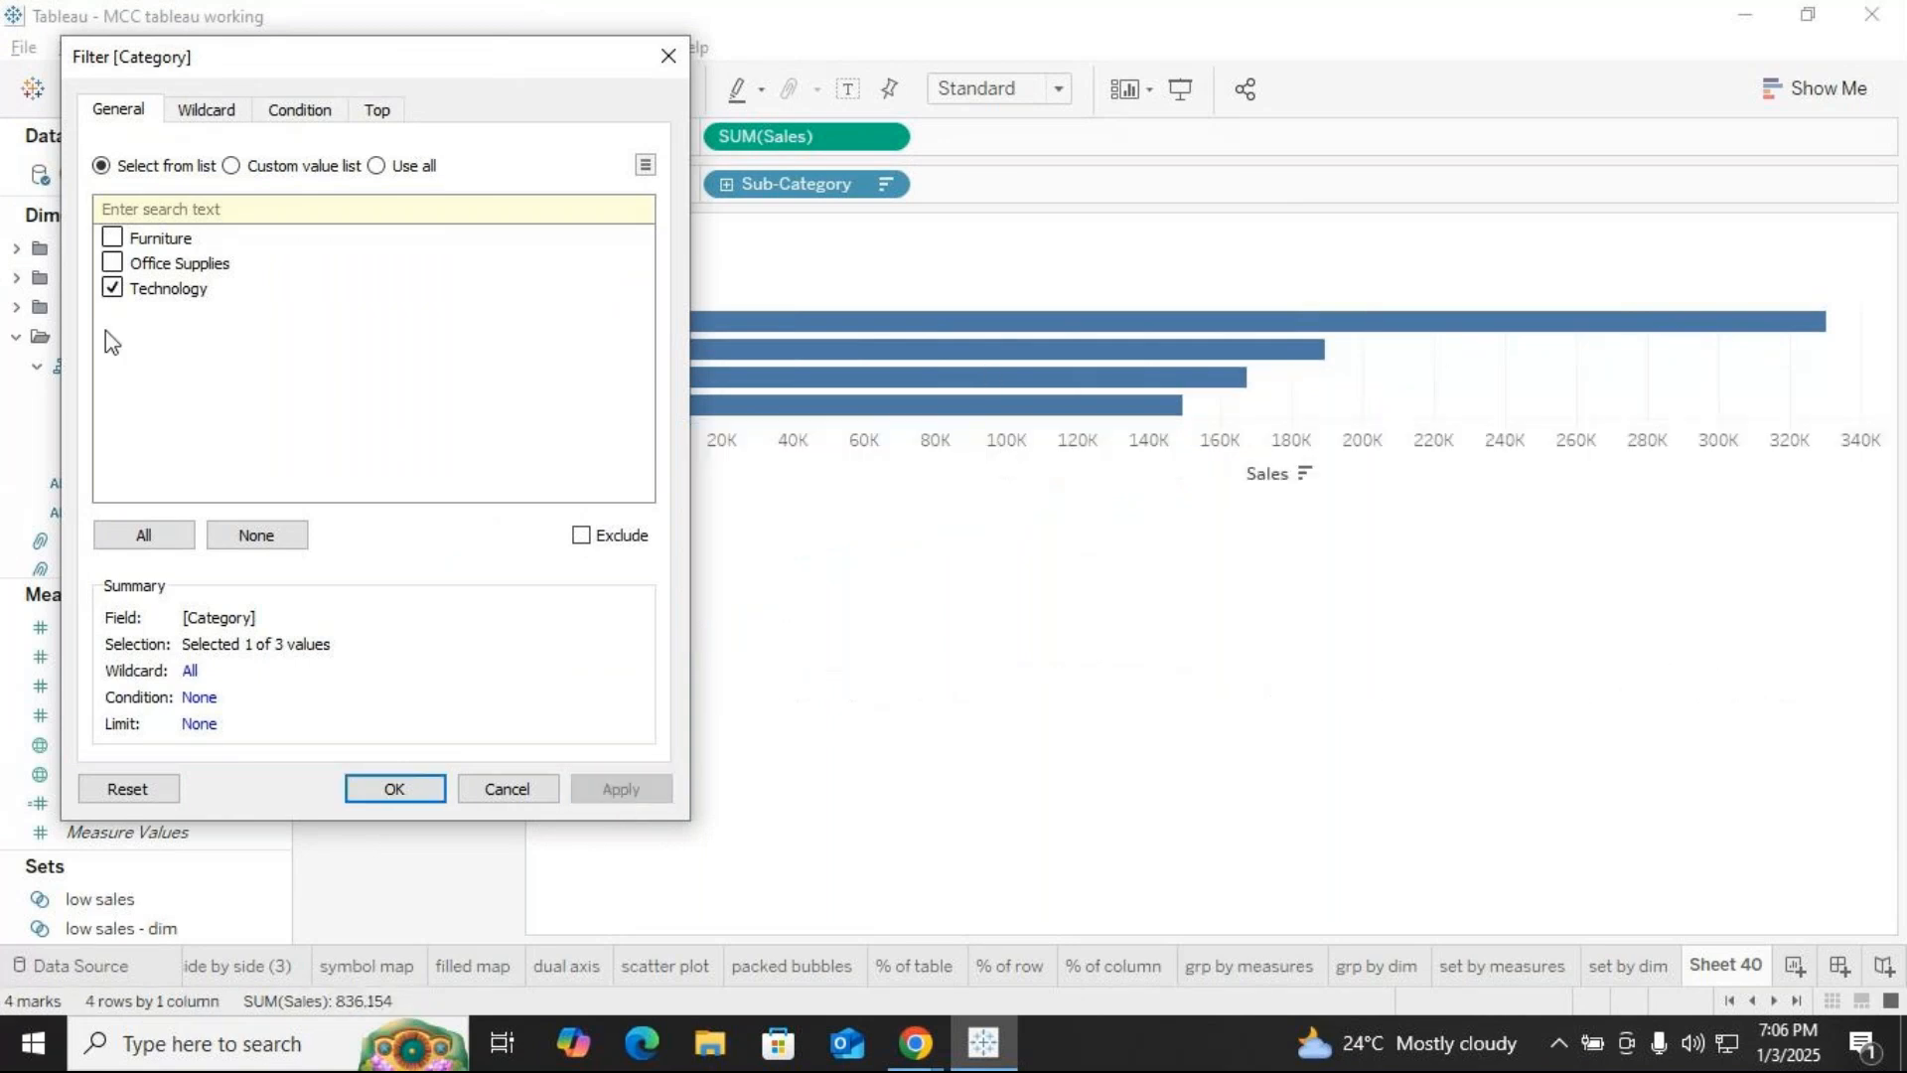
Switch the Category filter from Technology to Furniture only and accept the filter
left_click(113, 288)
left_click(112, 237)
left_click(614, 793)
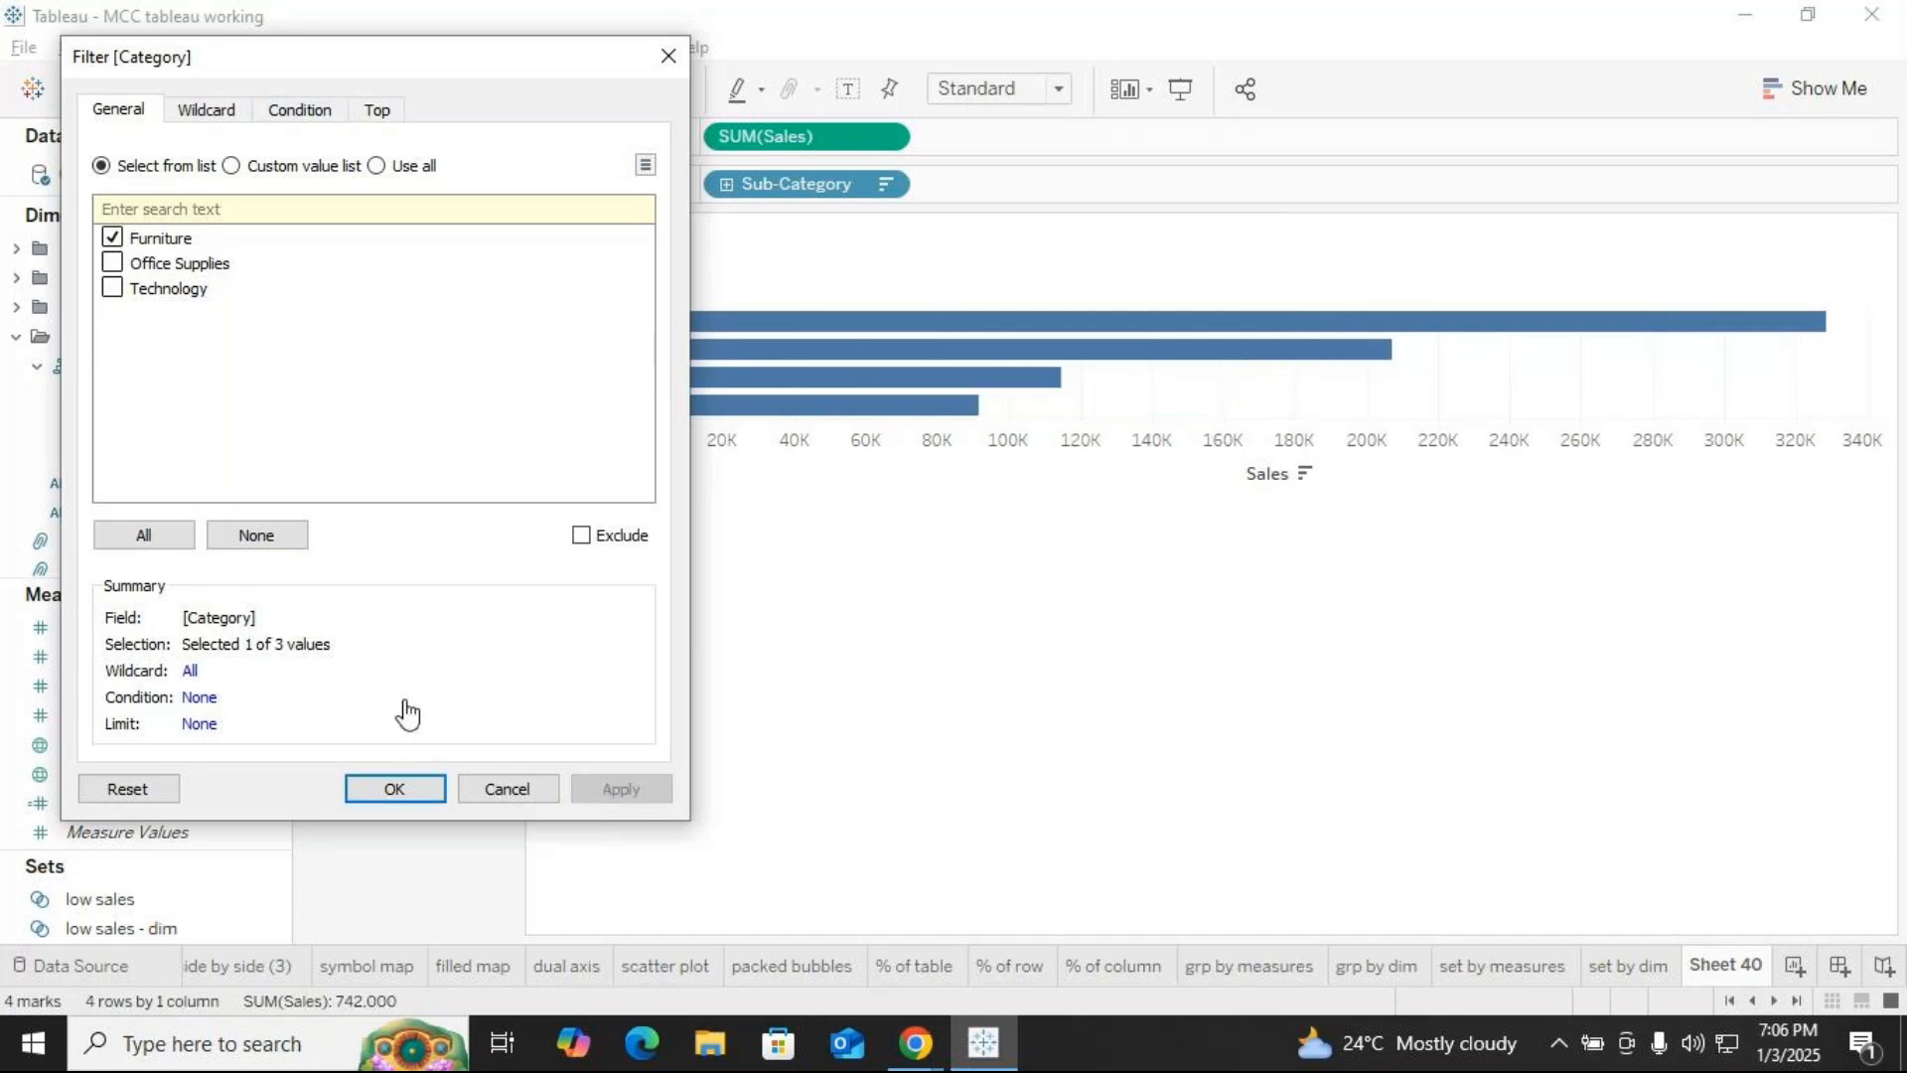
left_click(395, 790)
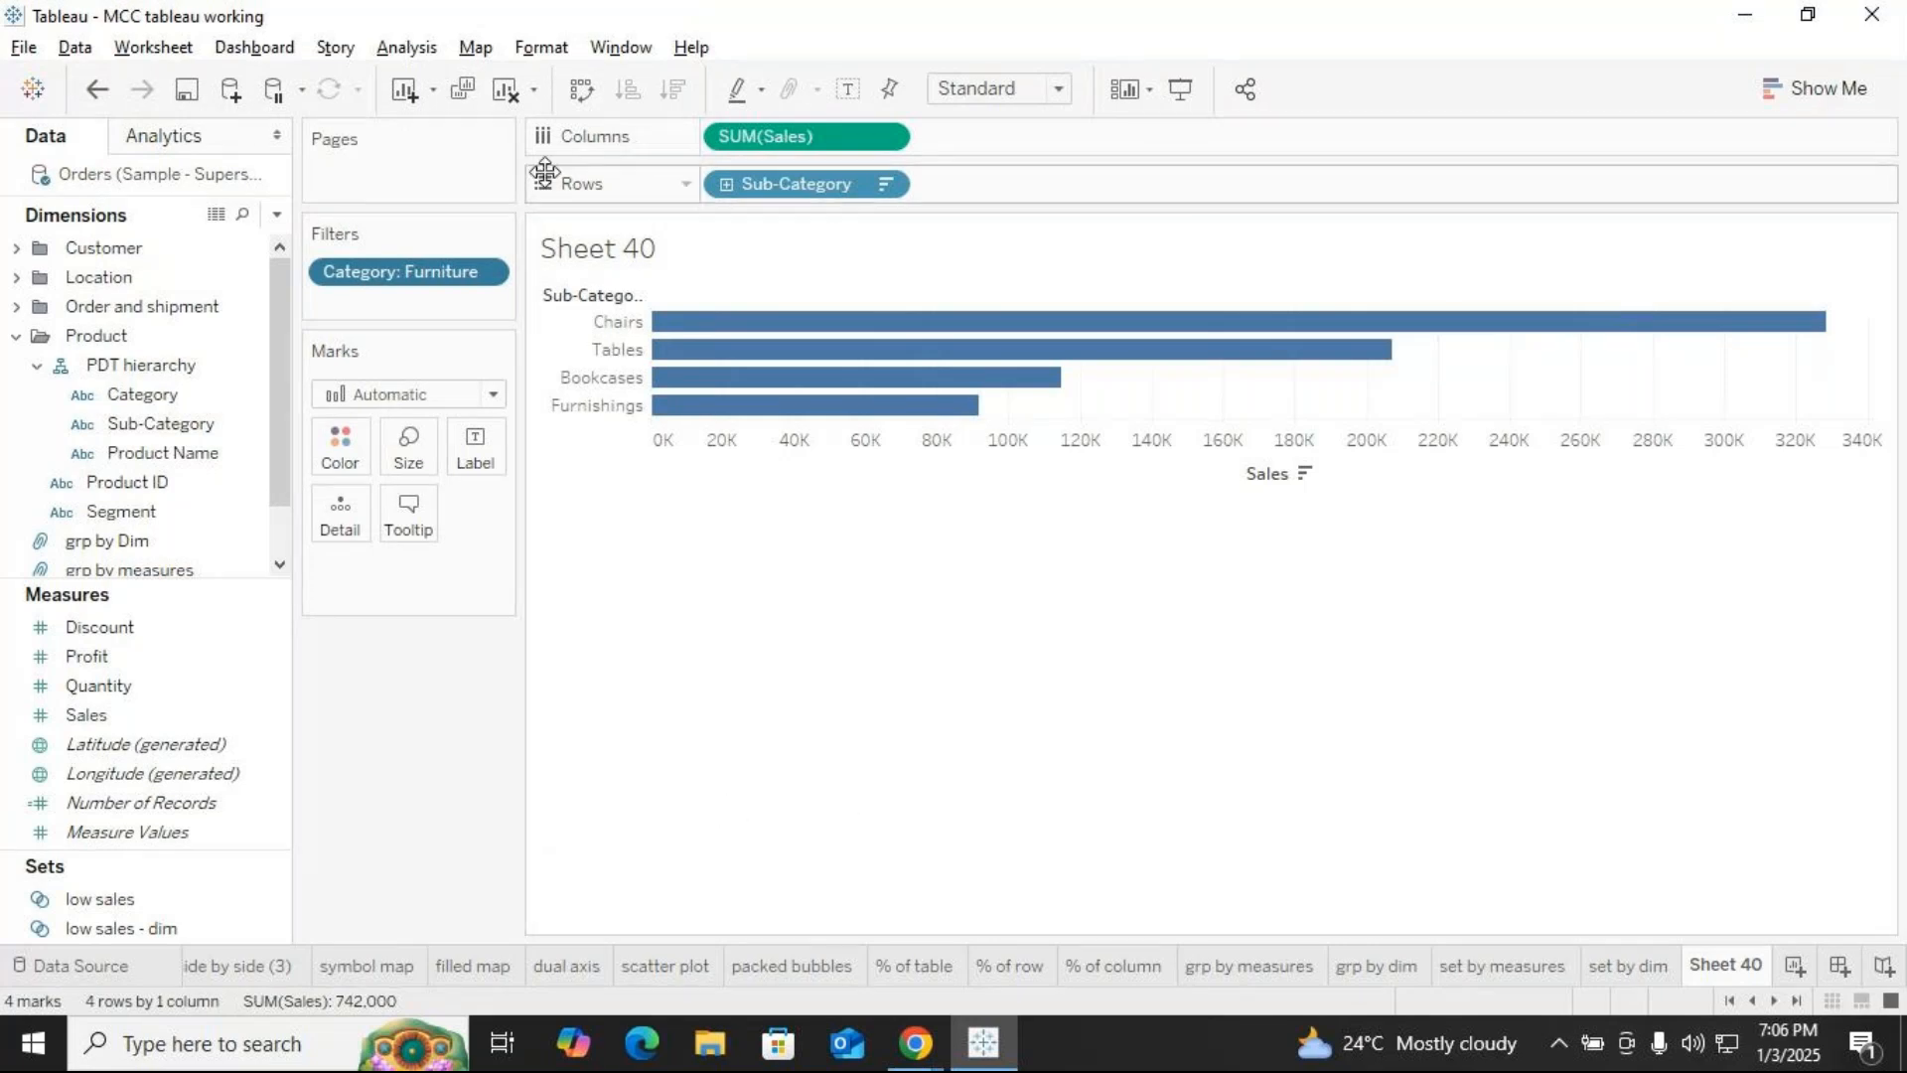
Show the Category filter control beside the chart and include all categories
left_click(487, 272)
left_click(397, 349)
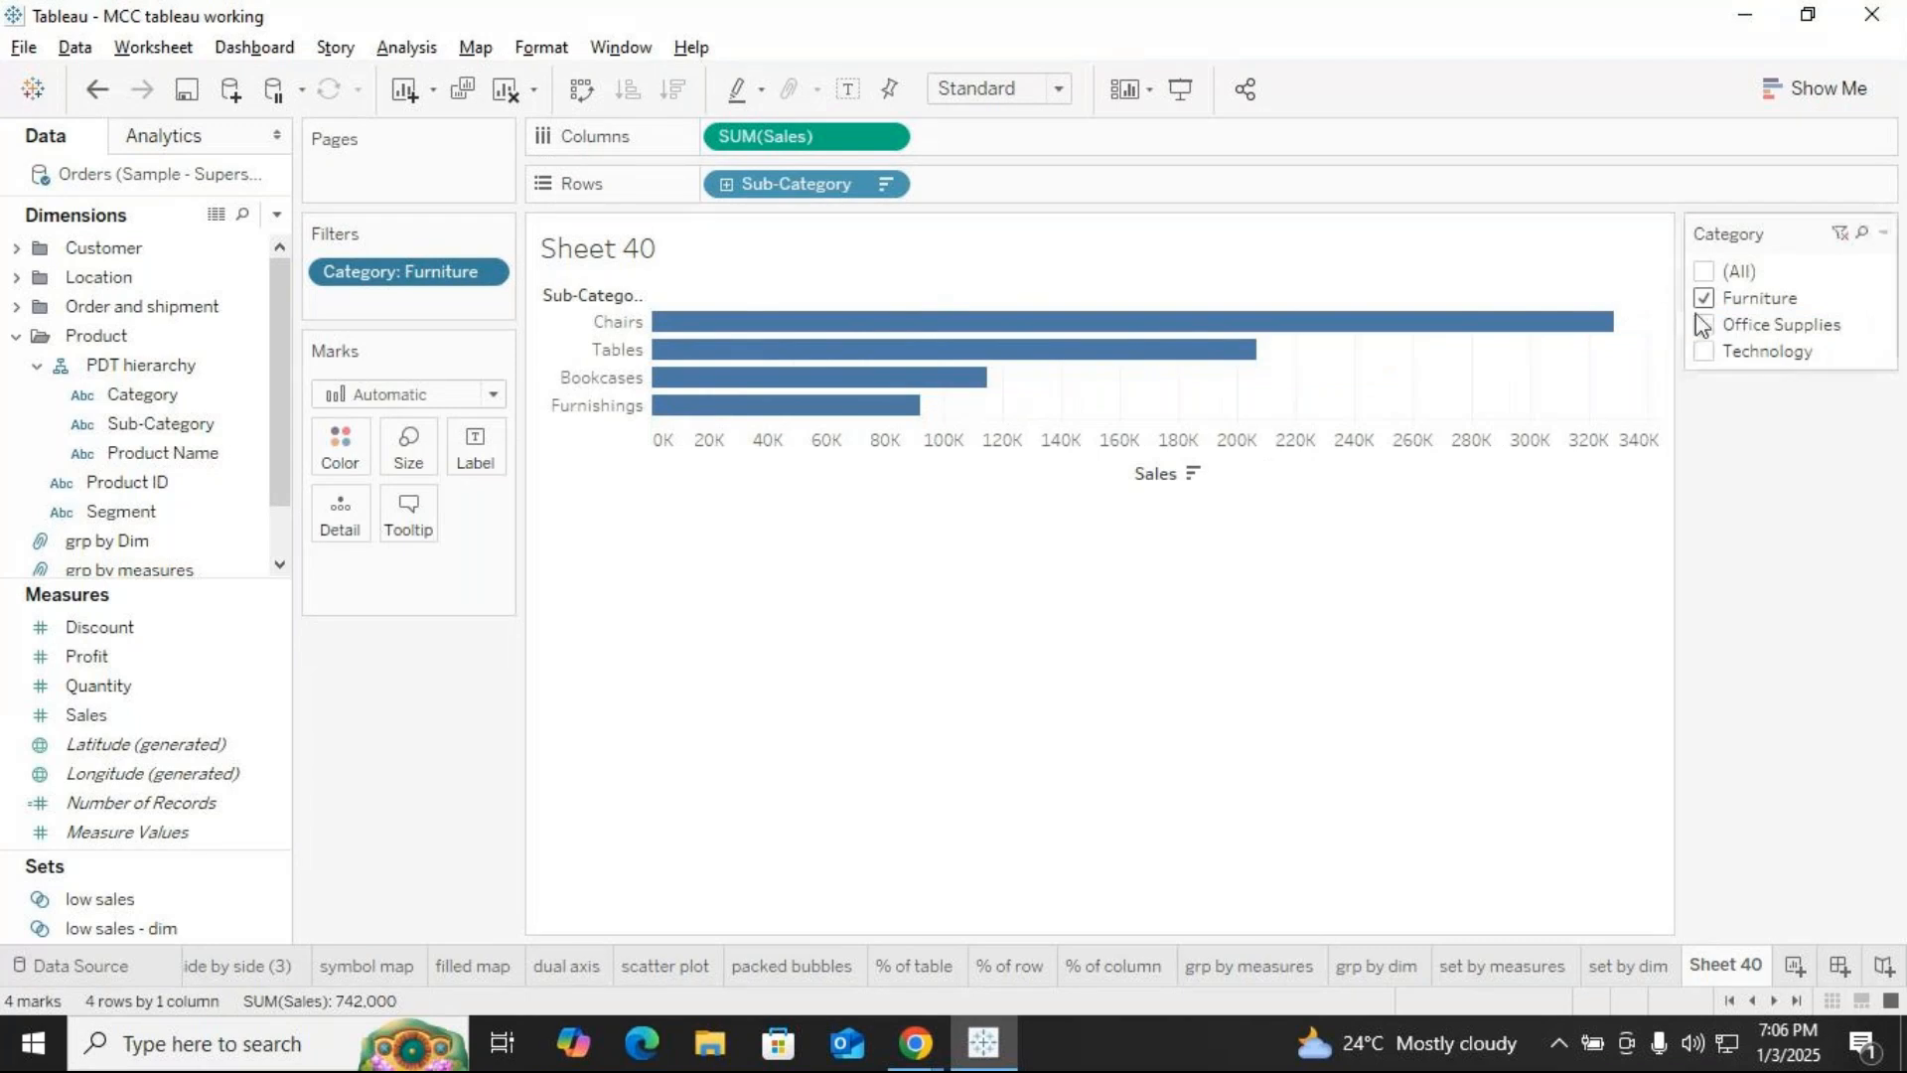
left_click(1703, 271)
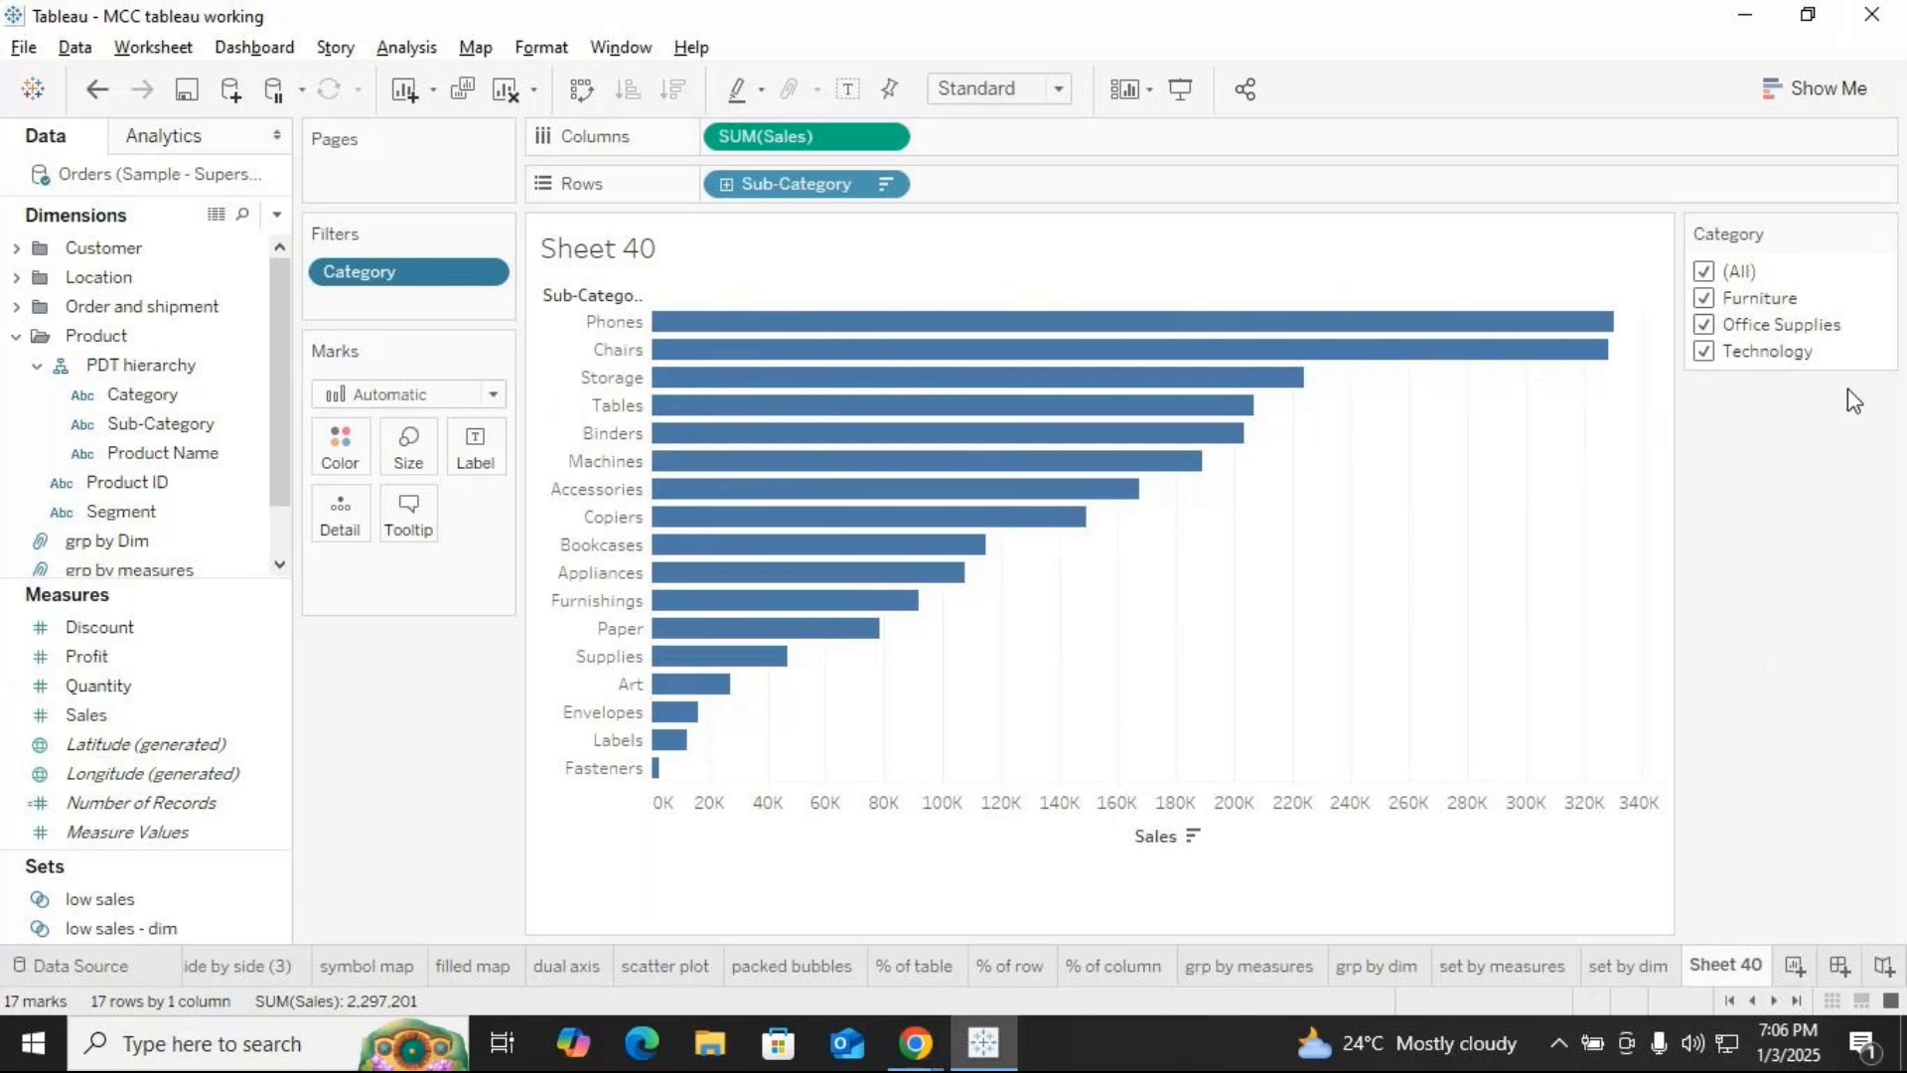
Color the bars by Category and assign Furniture a medium purple from the Purple-Pink-Gray palette
mouse_move(628, 548)
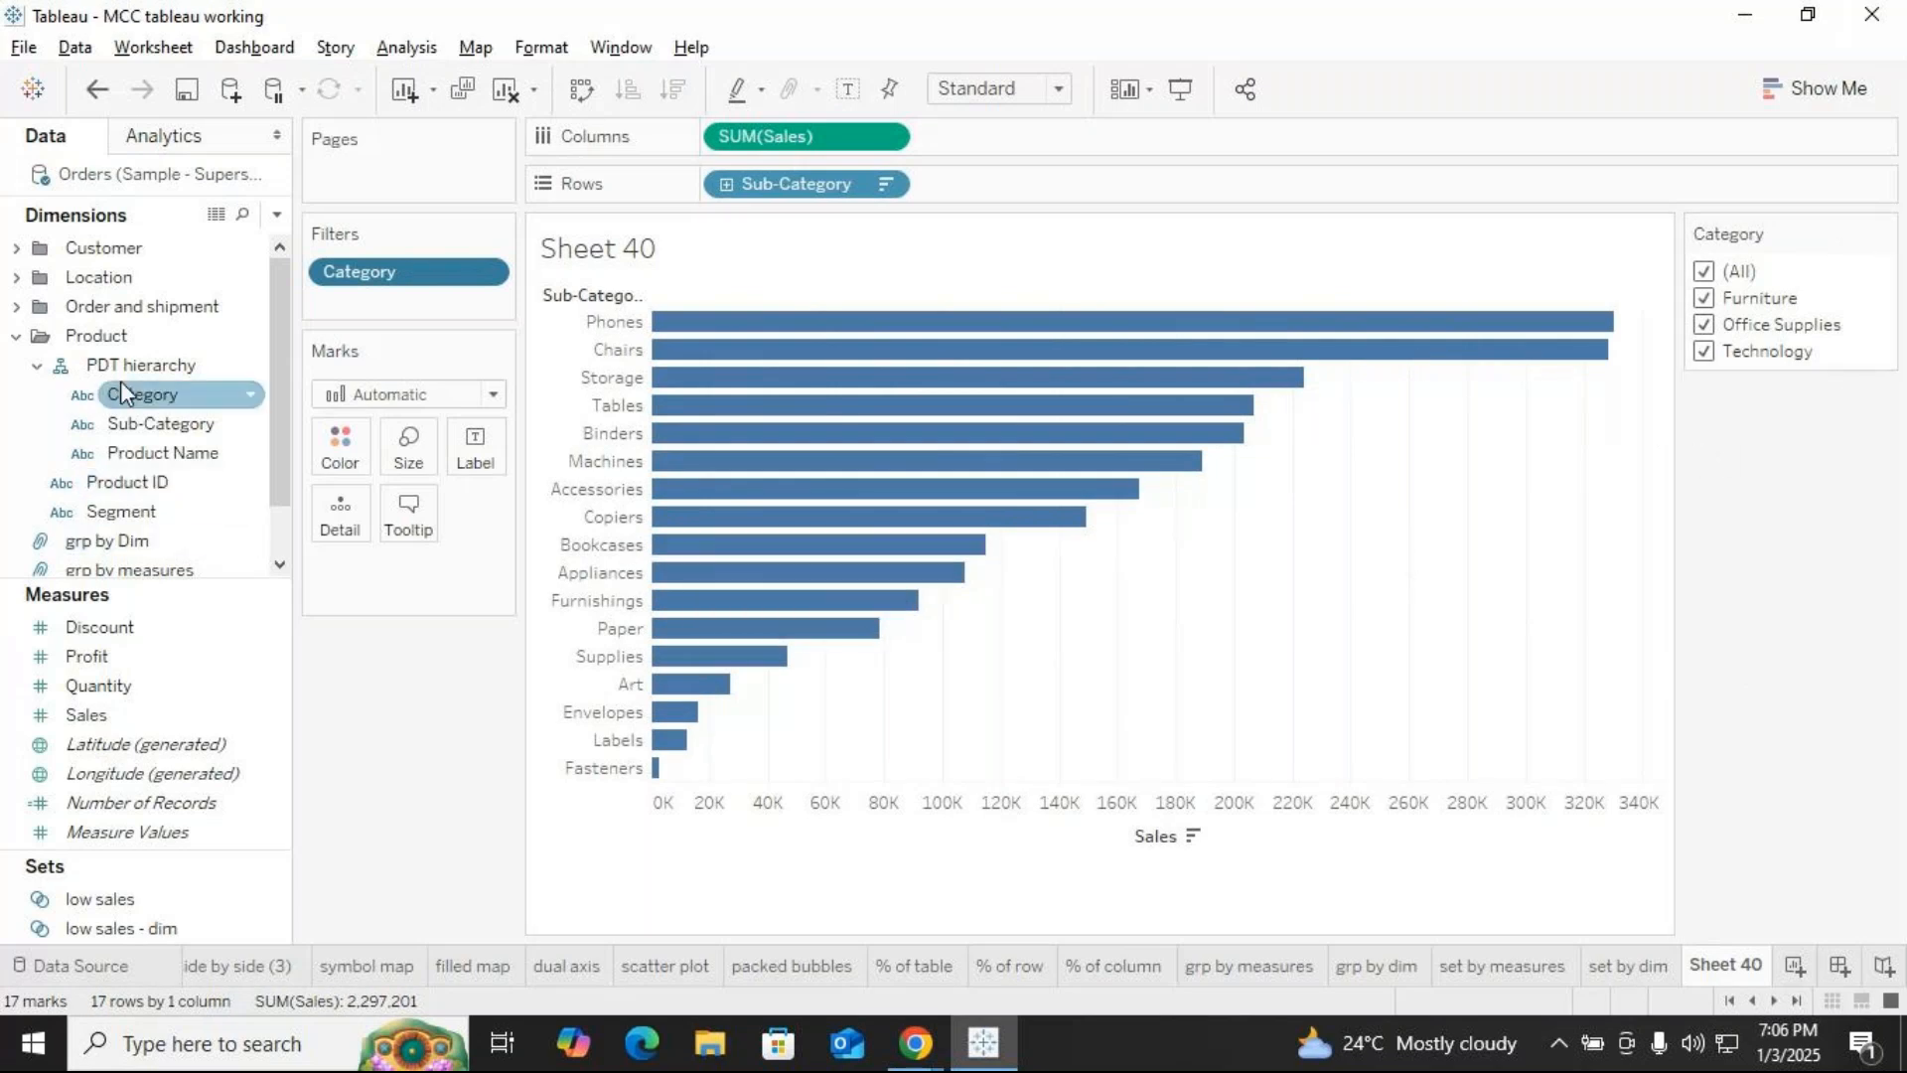
left_click_drag(122, 389, 326, 442)
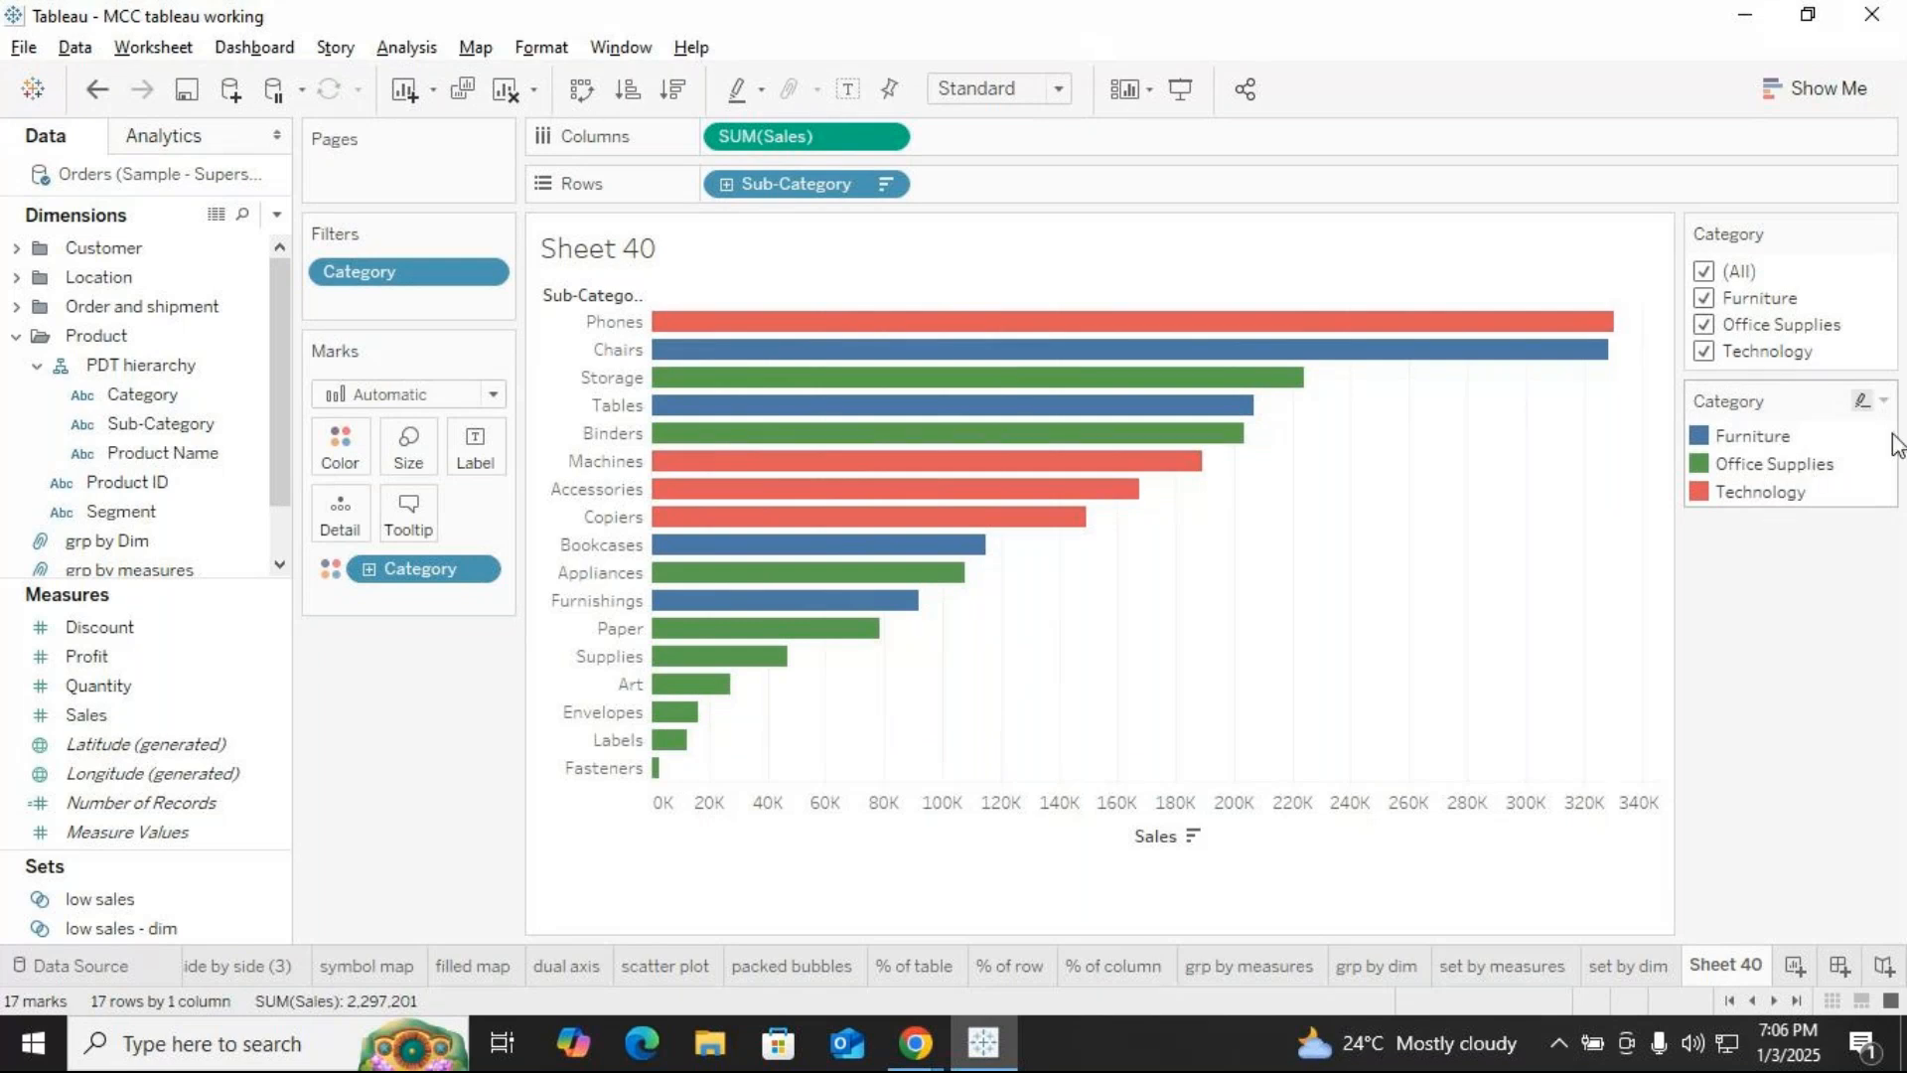
left_click(1885, 402)
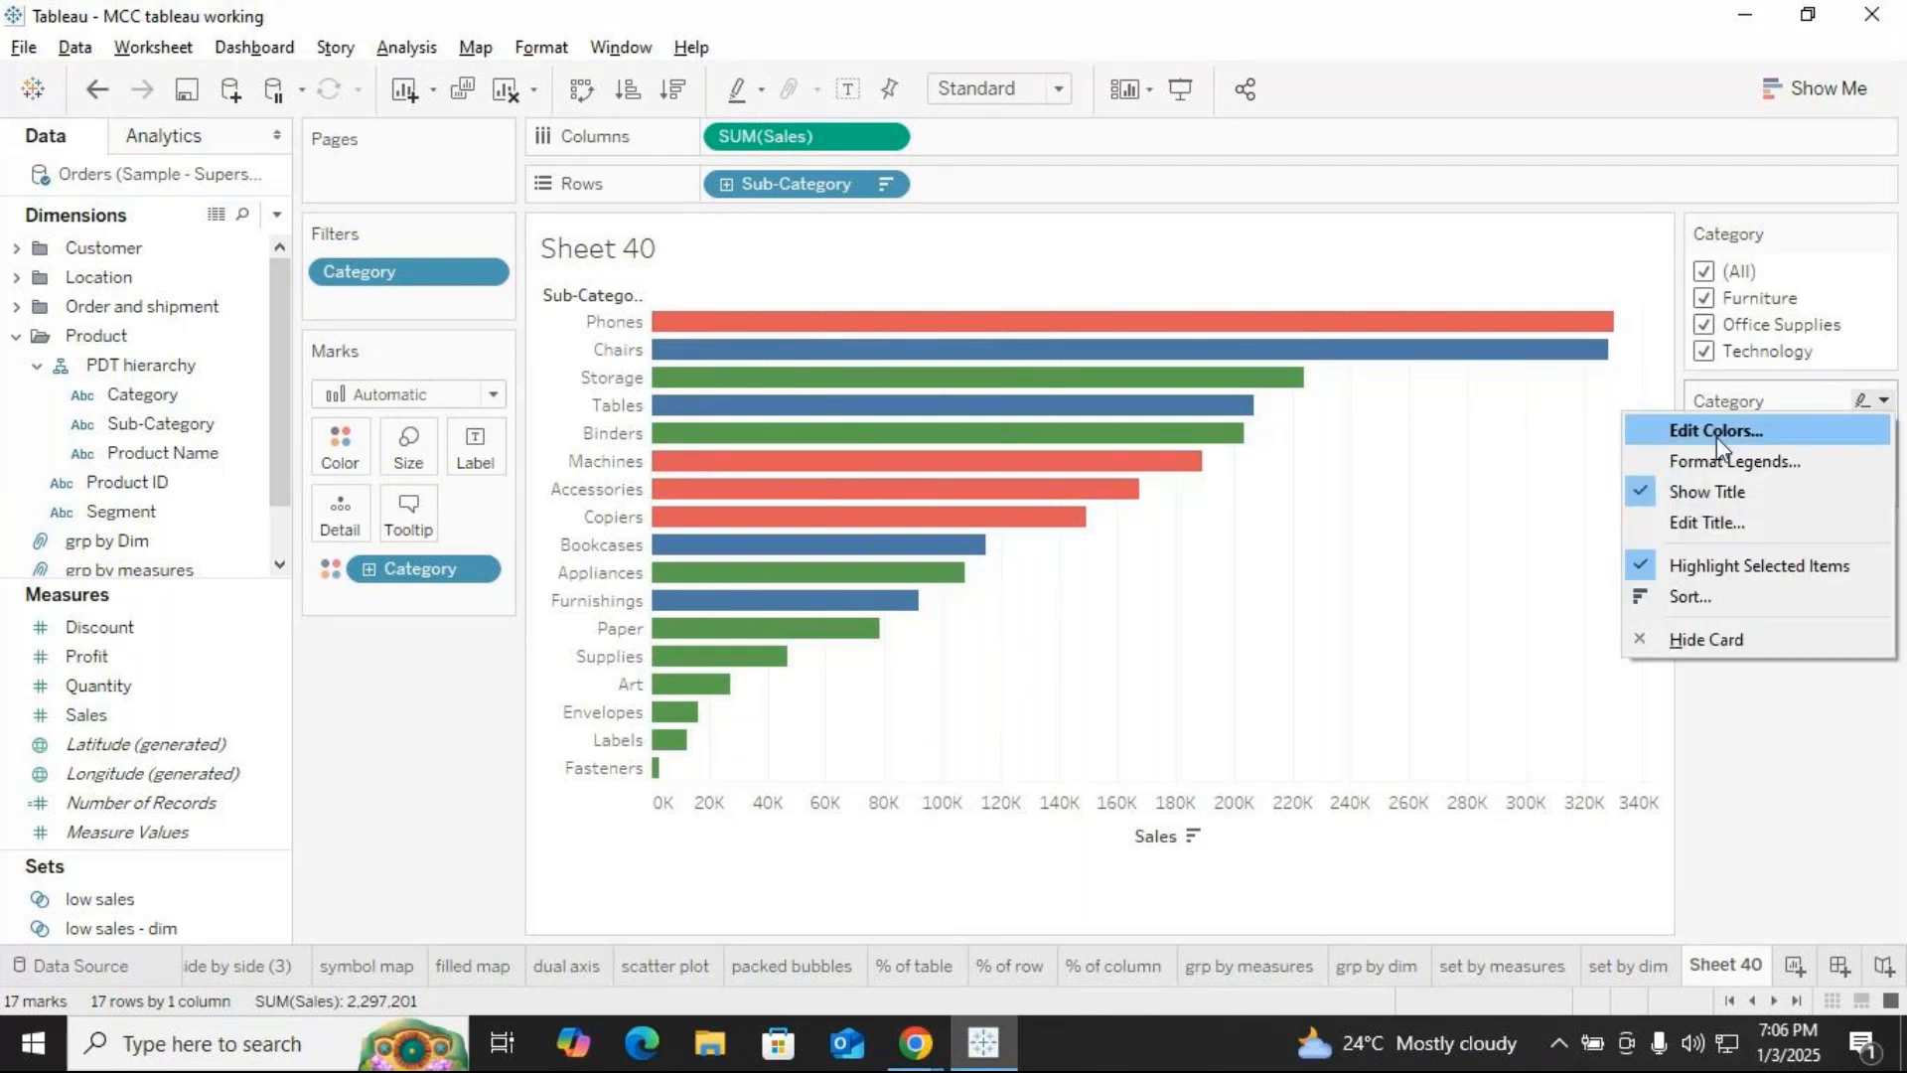
left_click(1720, 429)
left_click(617, 284)
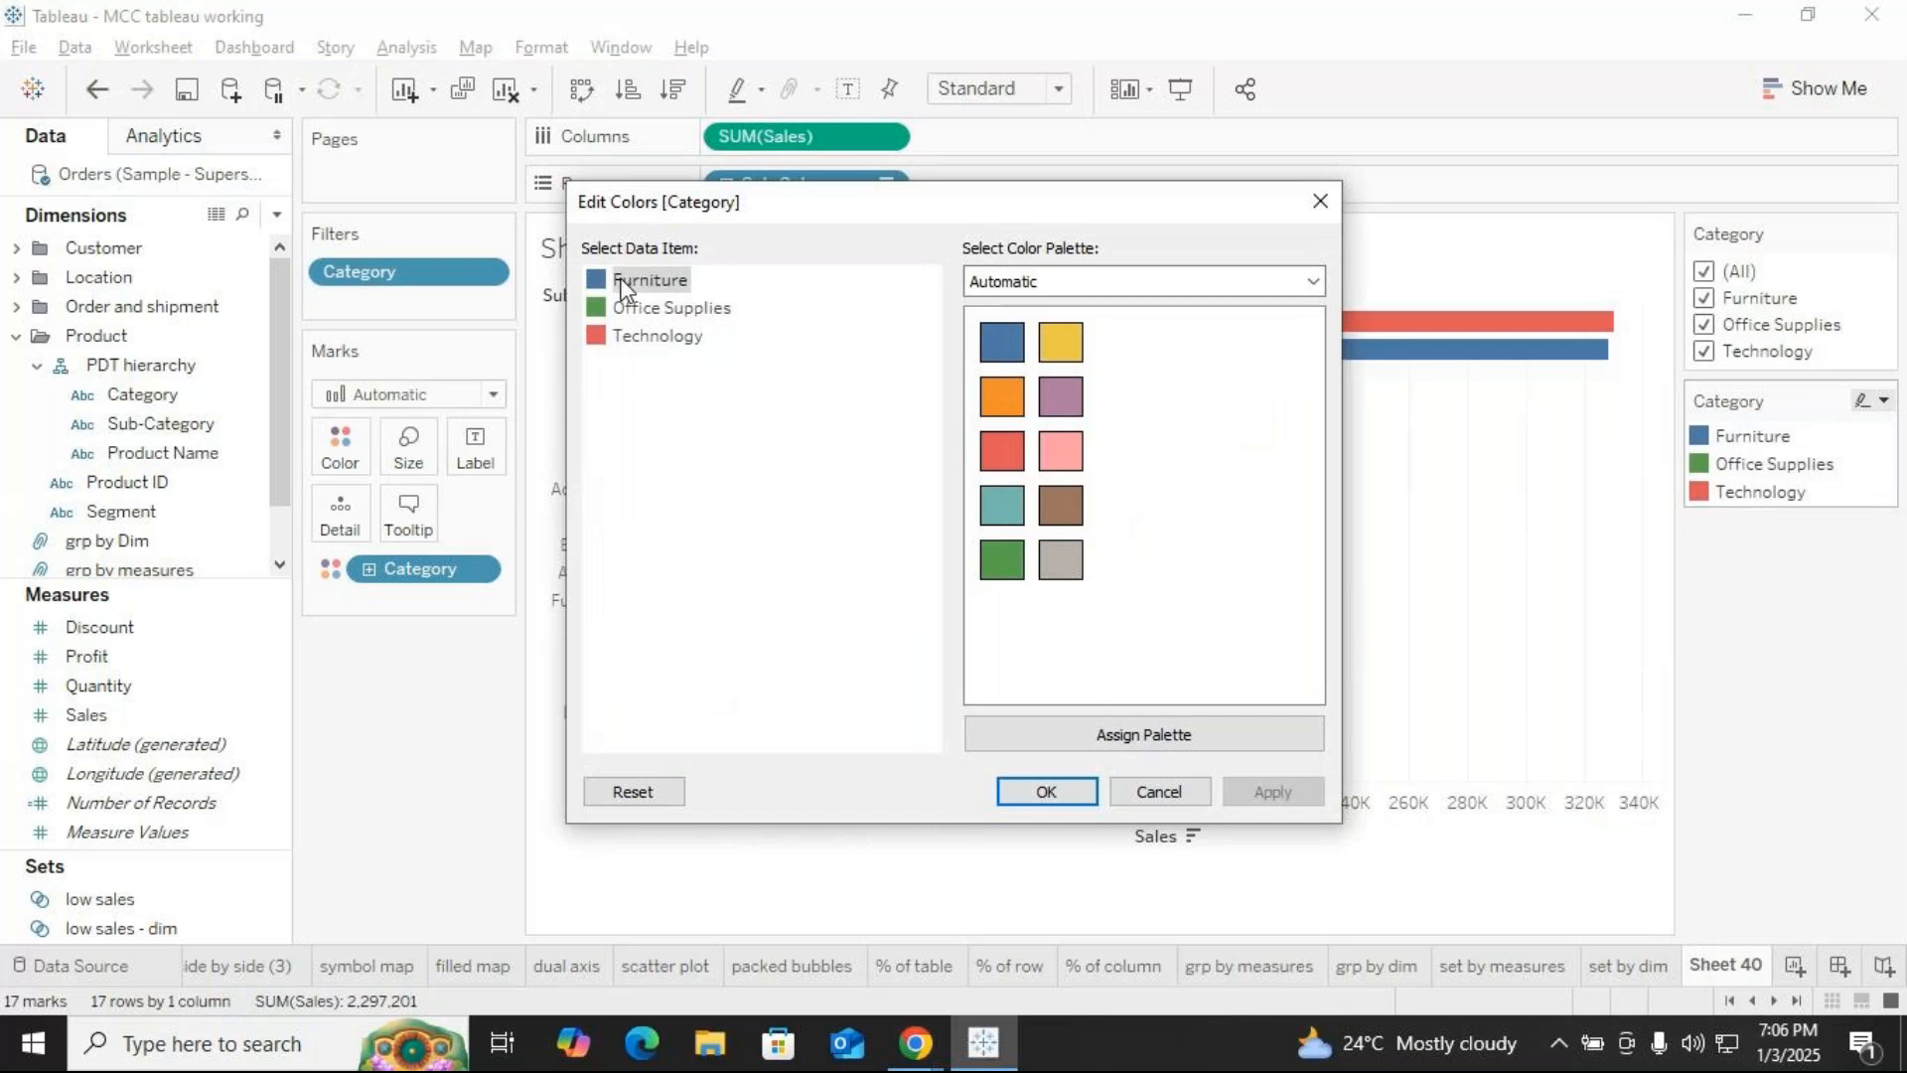
left_click(1314, 281)
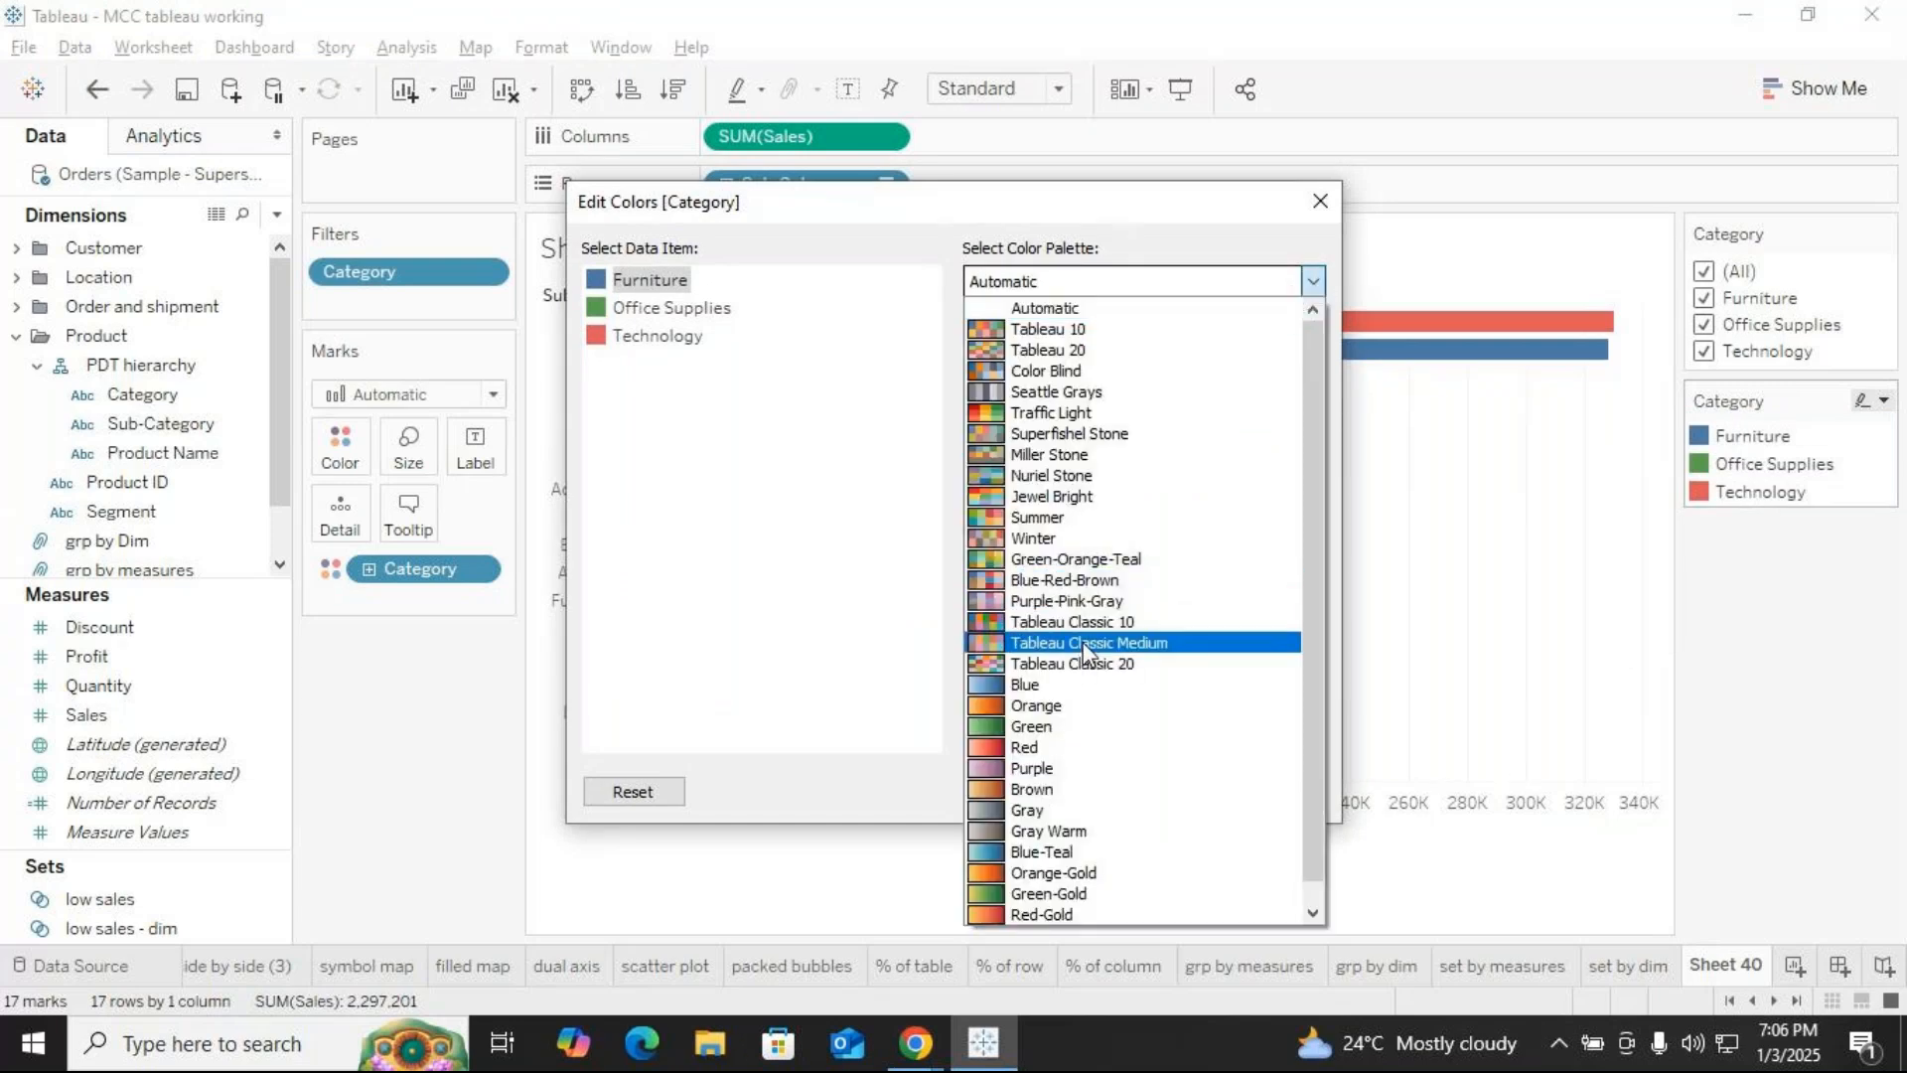
left_click(1084, 645)
left_click(1313, 281)
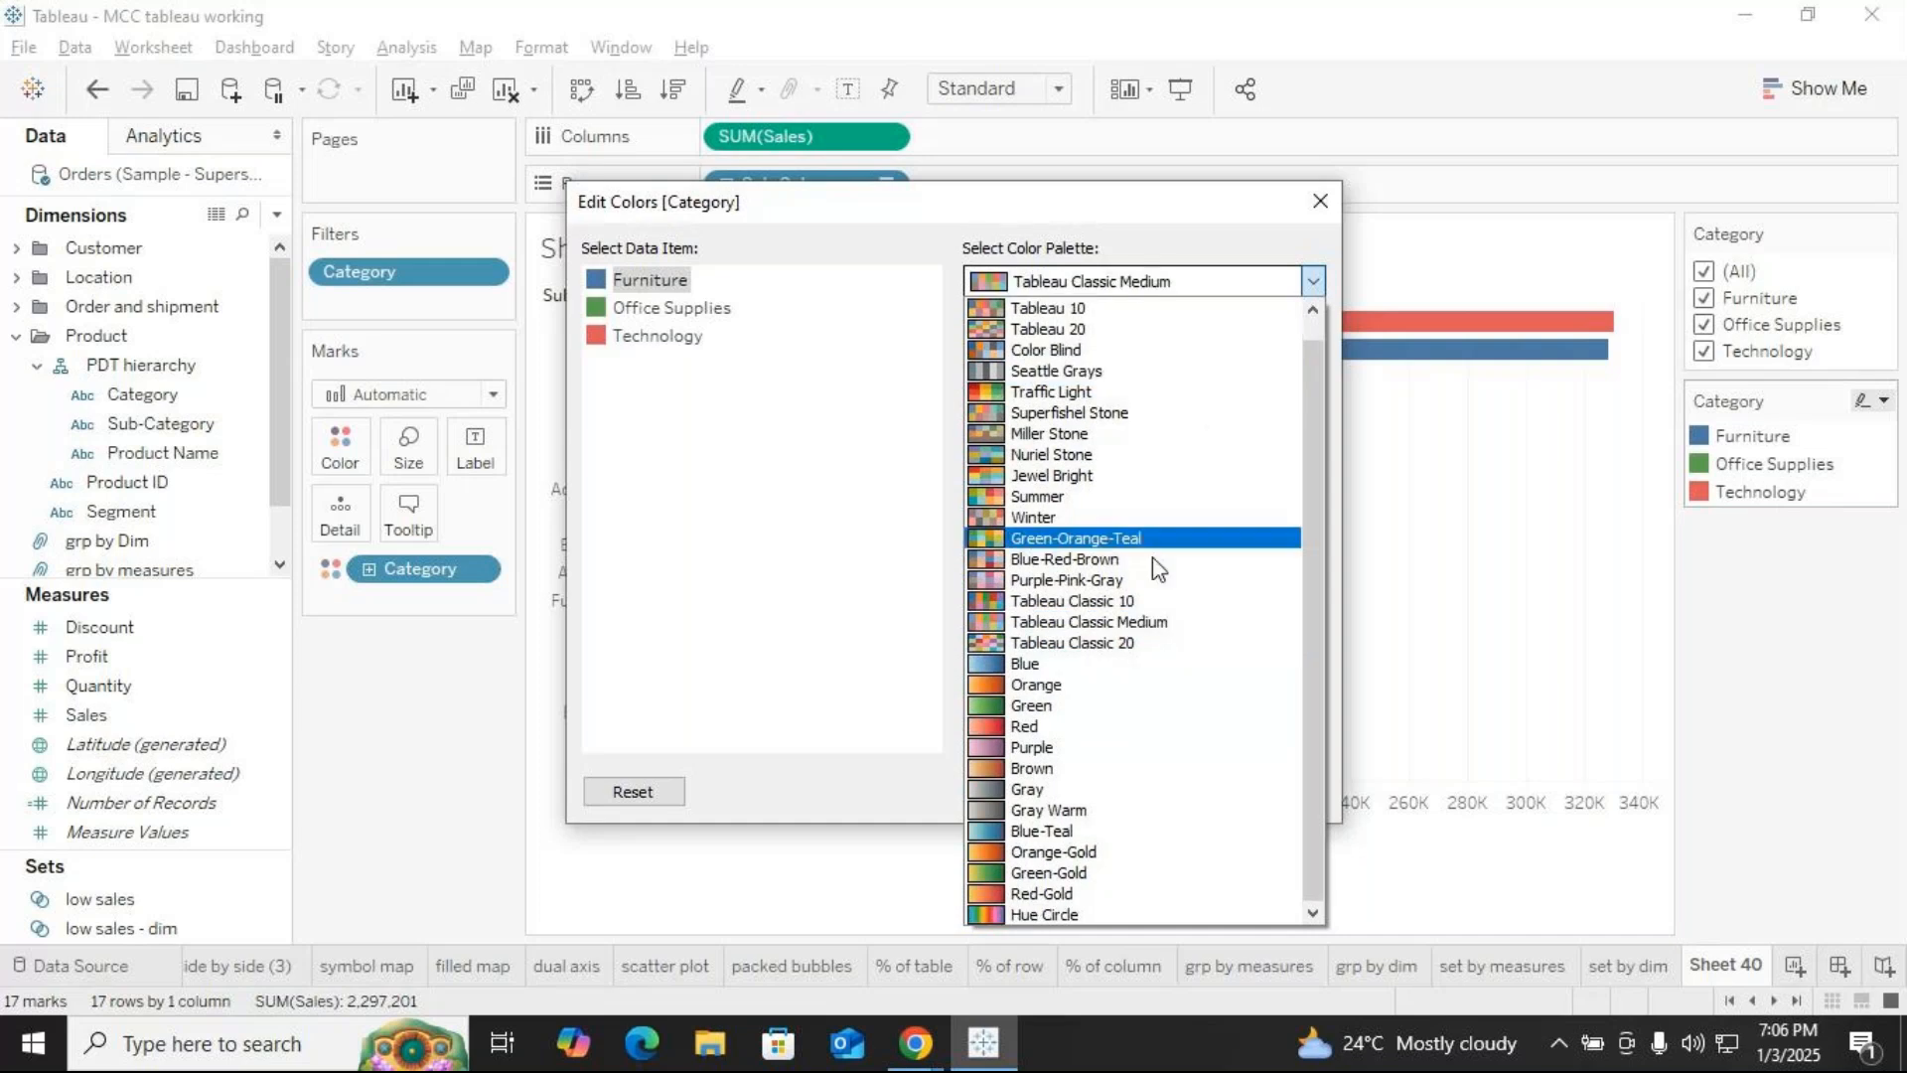
left_click(1135, 582)
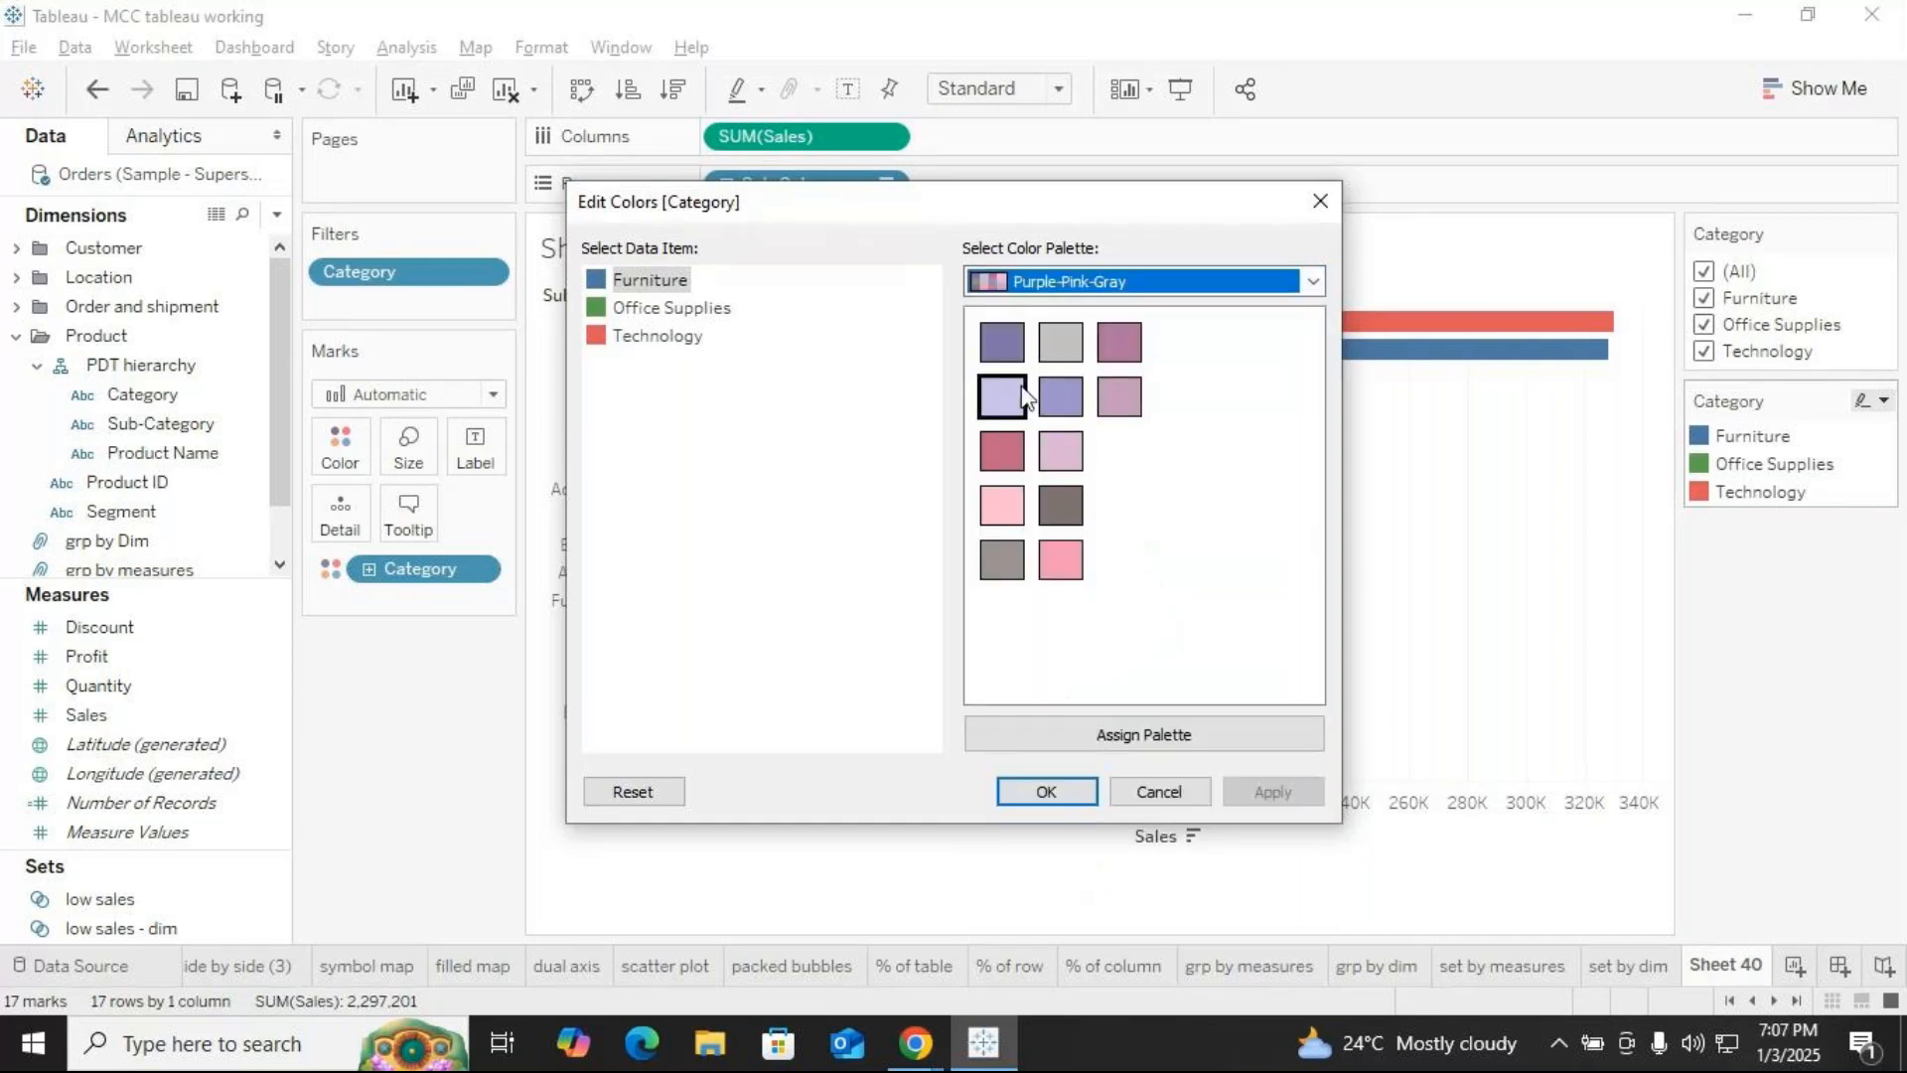
left_click(1061, 396)
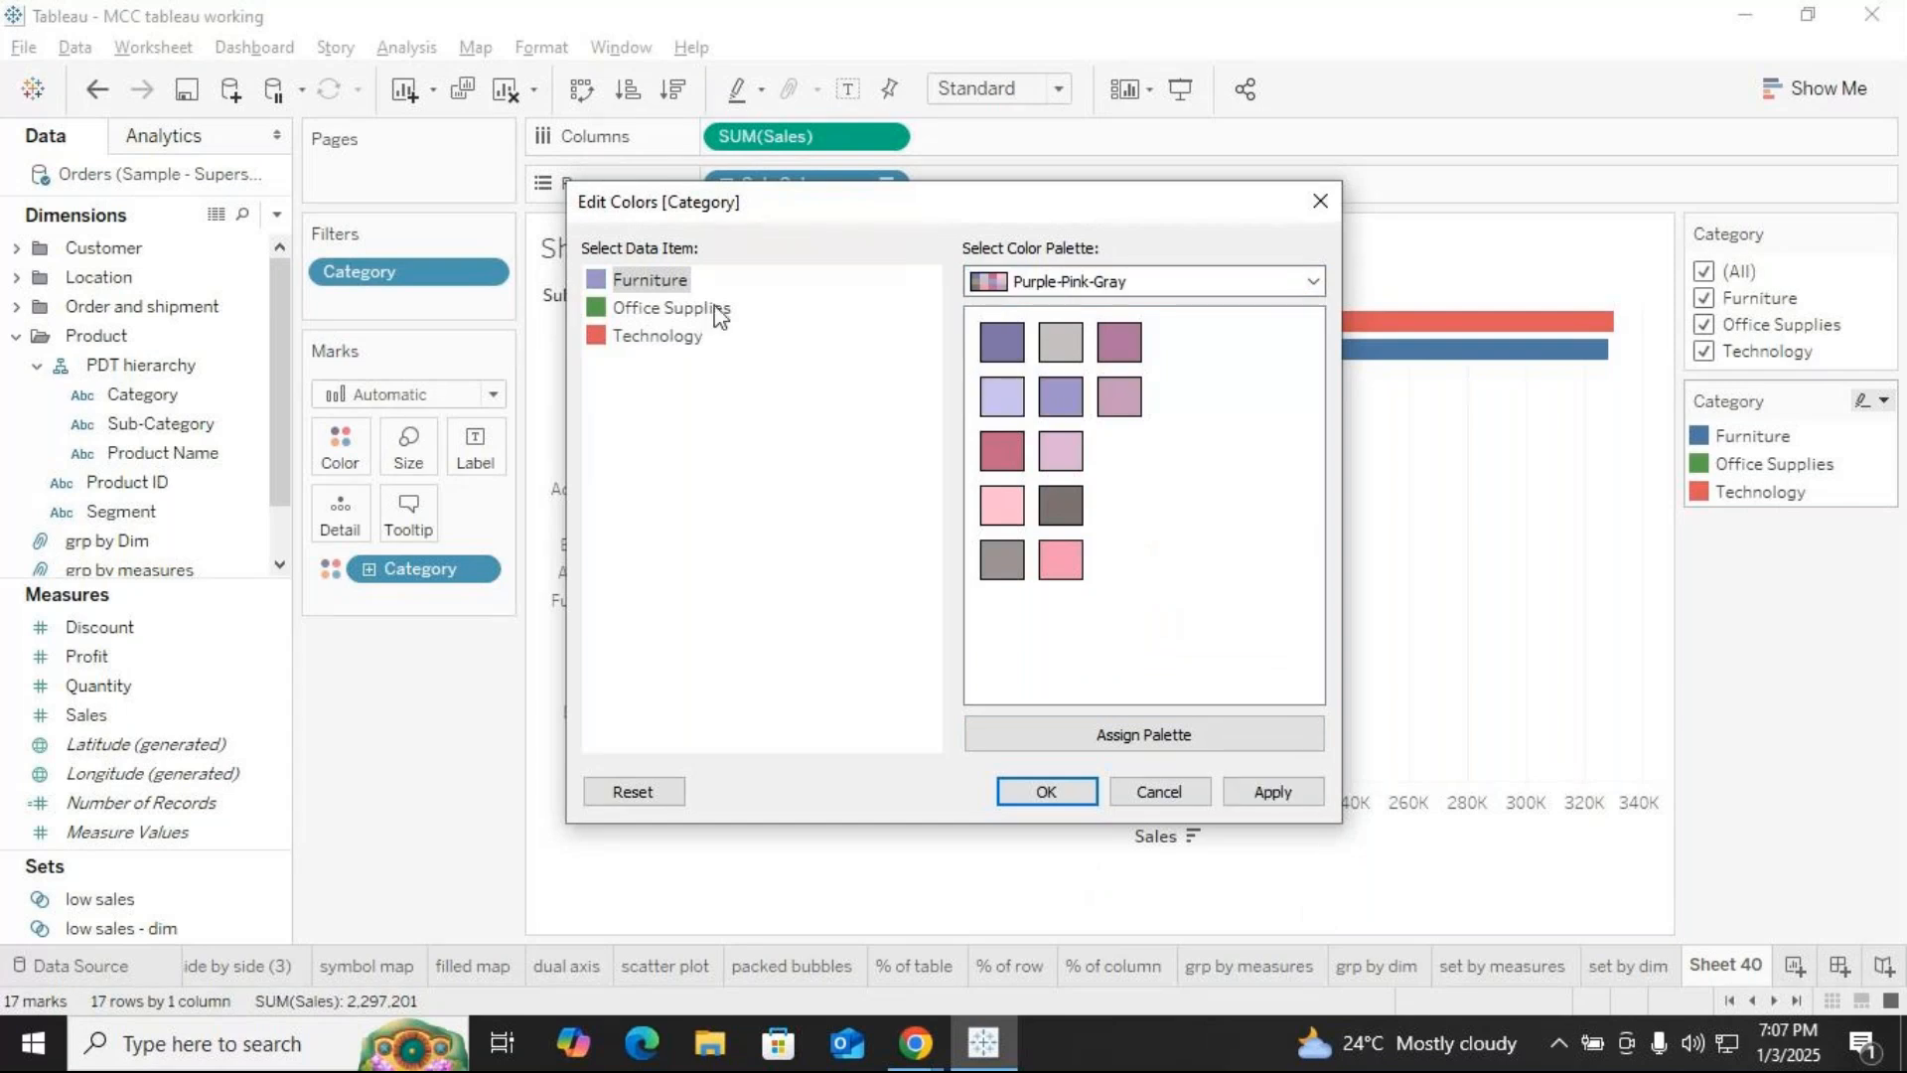
Assign Office Supplies a light pink and Technology a light gray from the same palette, and accept the colors
left_click(666, 310)
left_click(1059, 449)
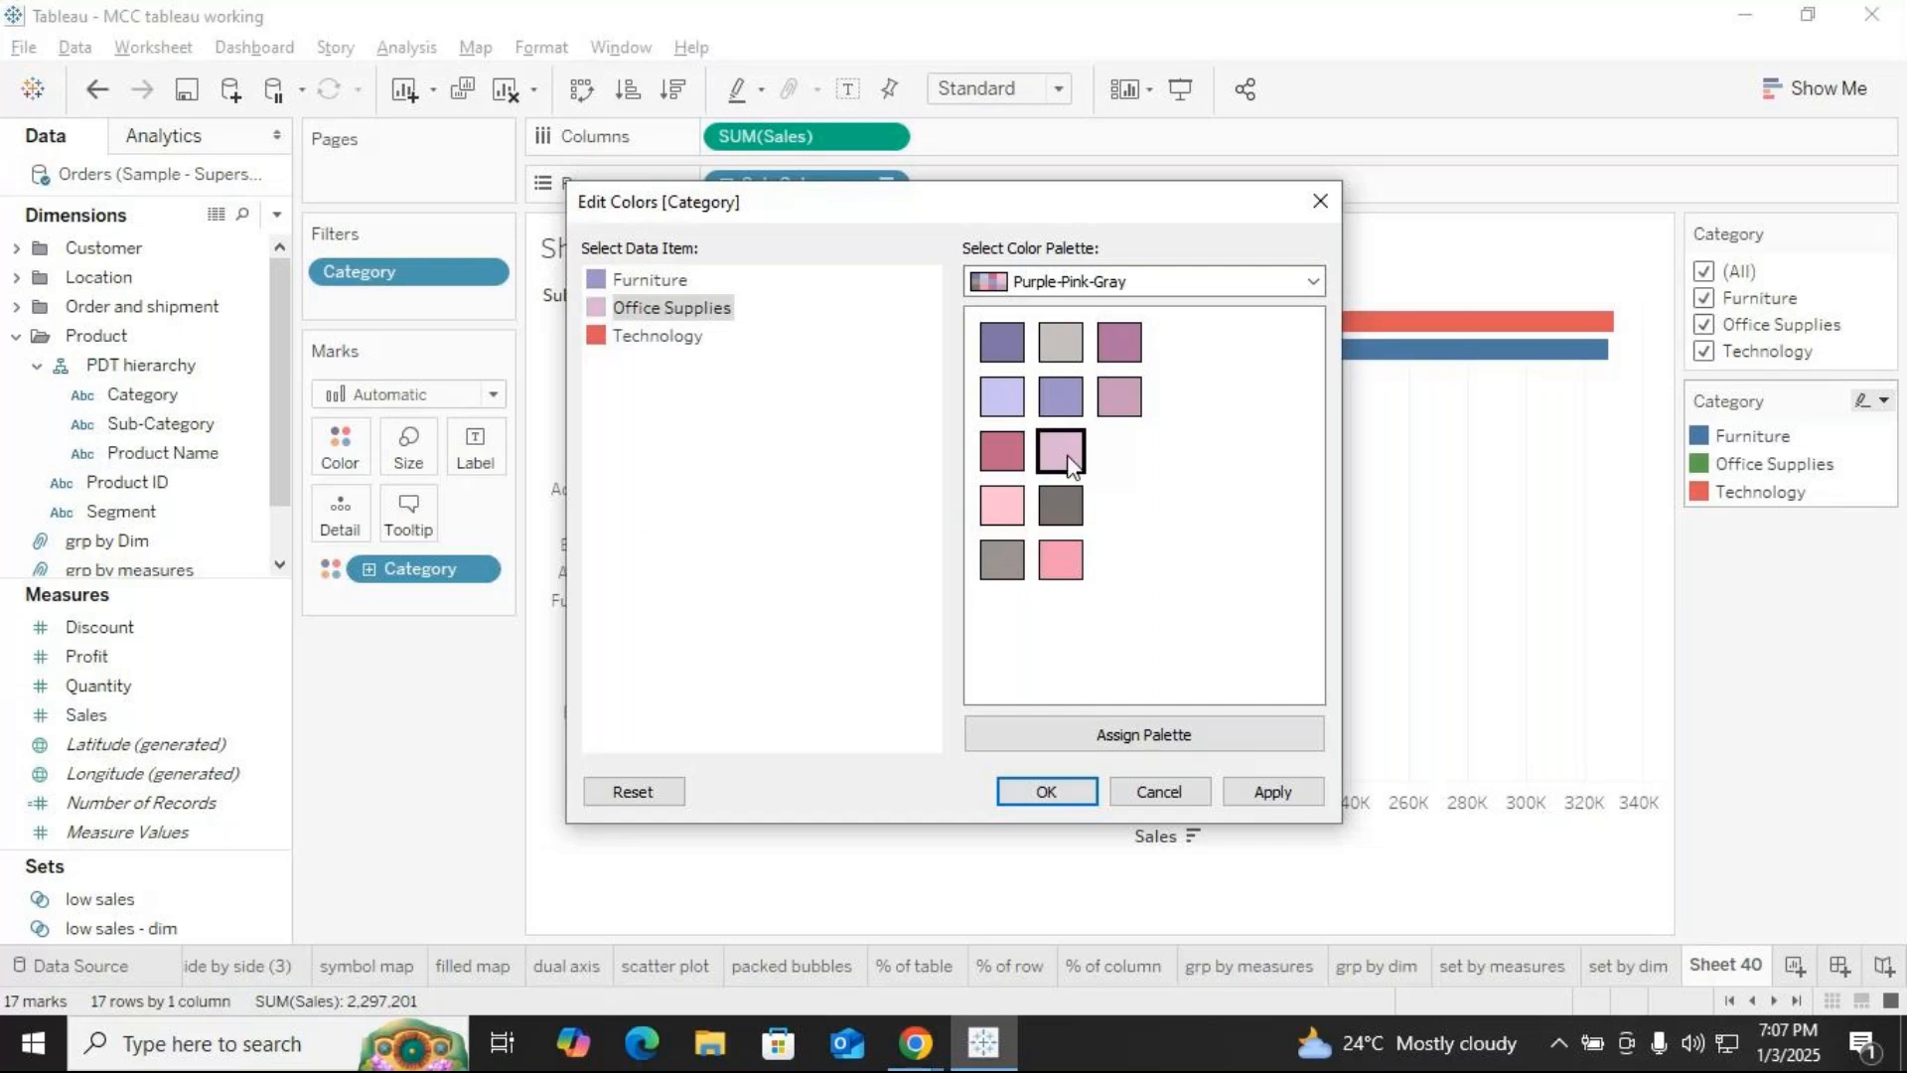
left_click(664, 338)
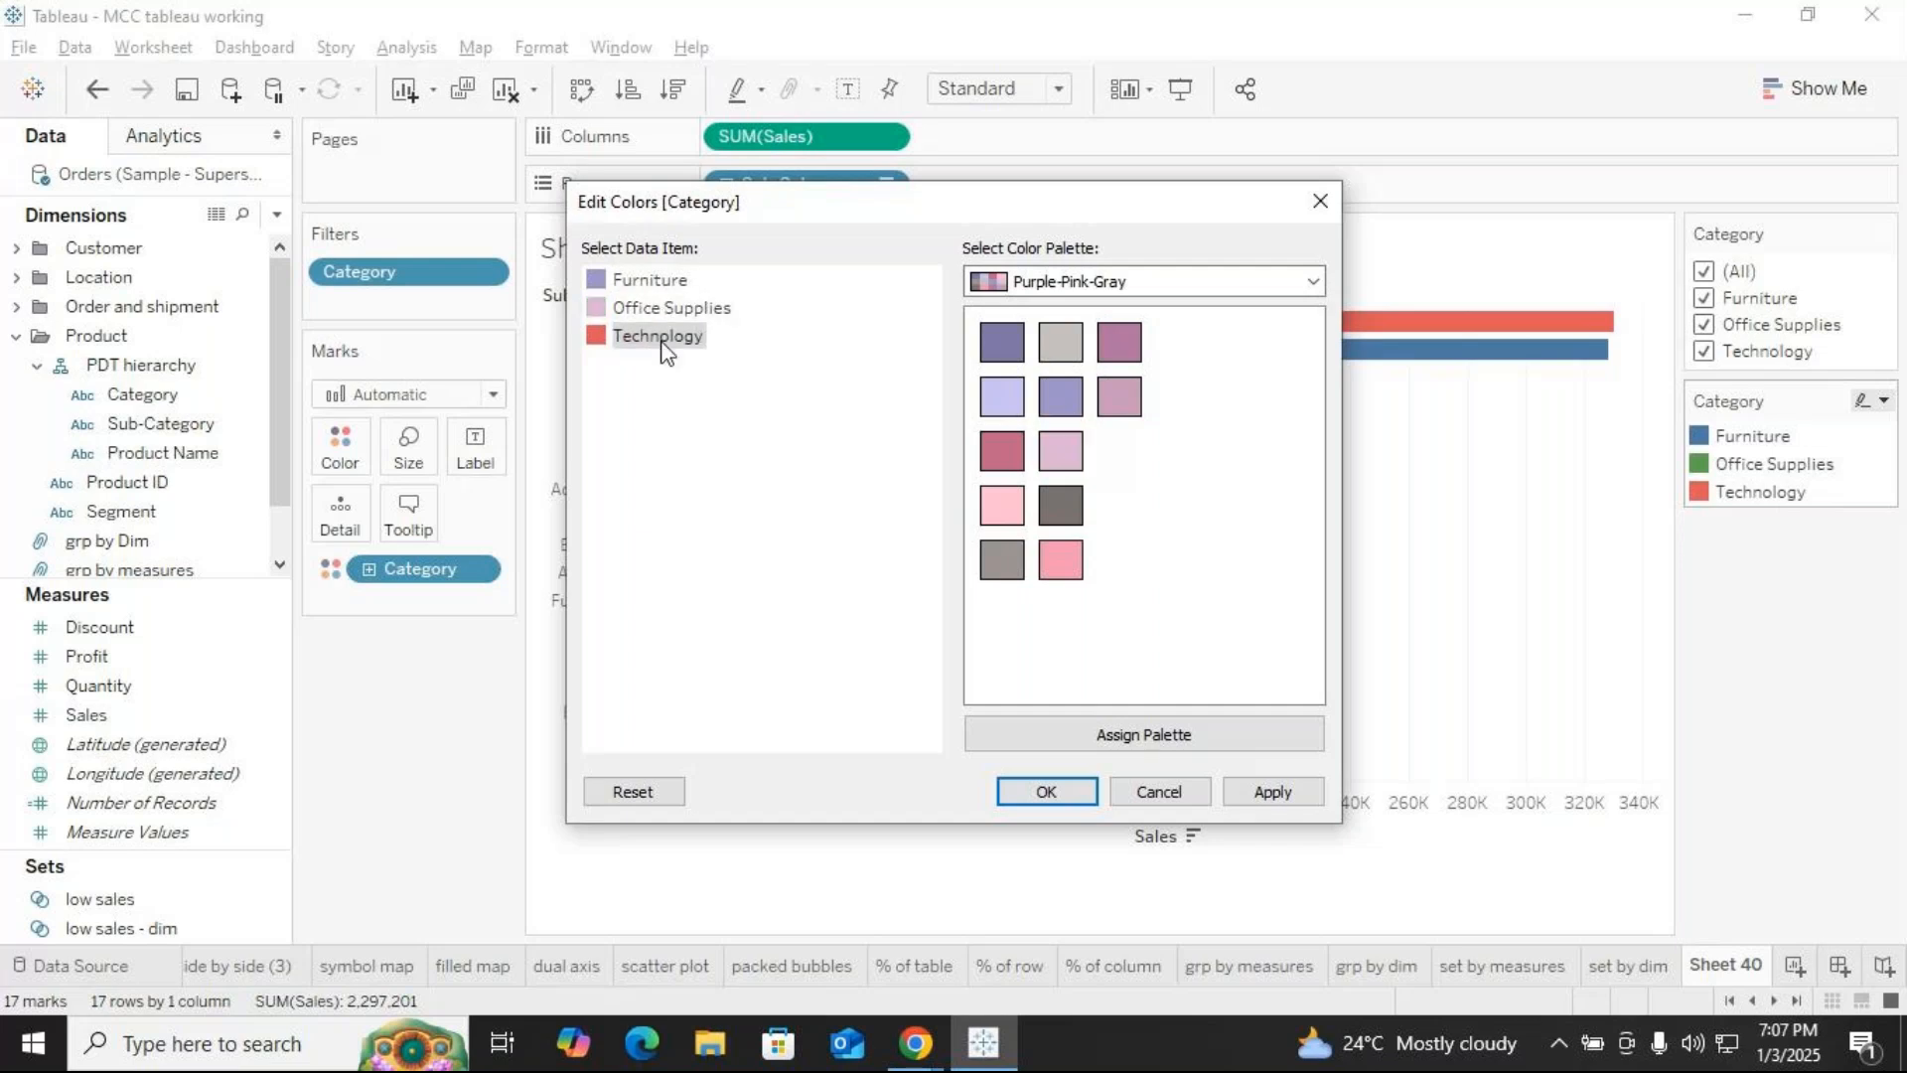
left_click(1065, 345)
left_click(1045, 792)
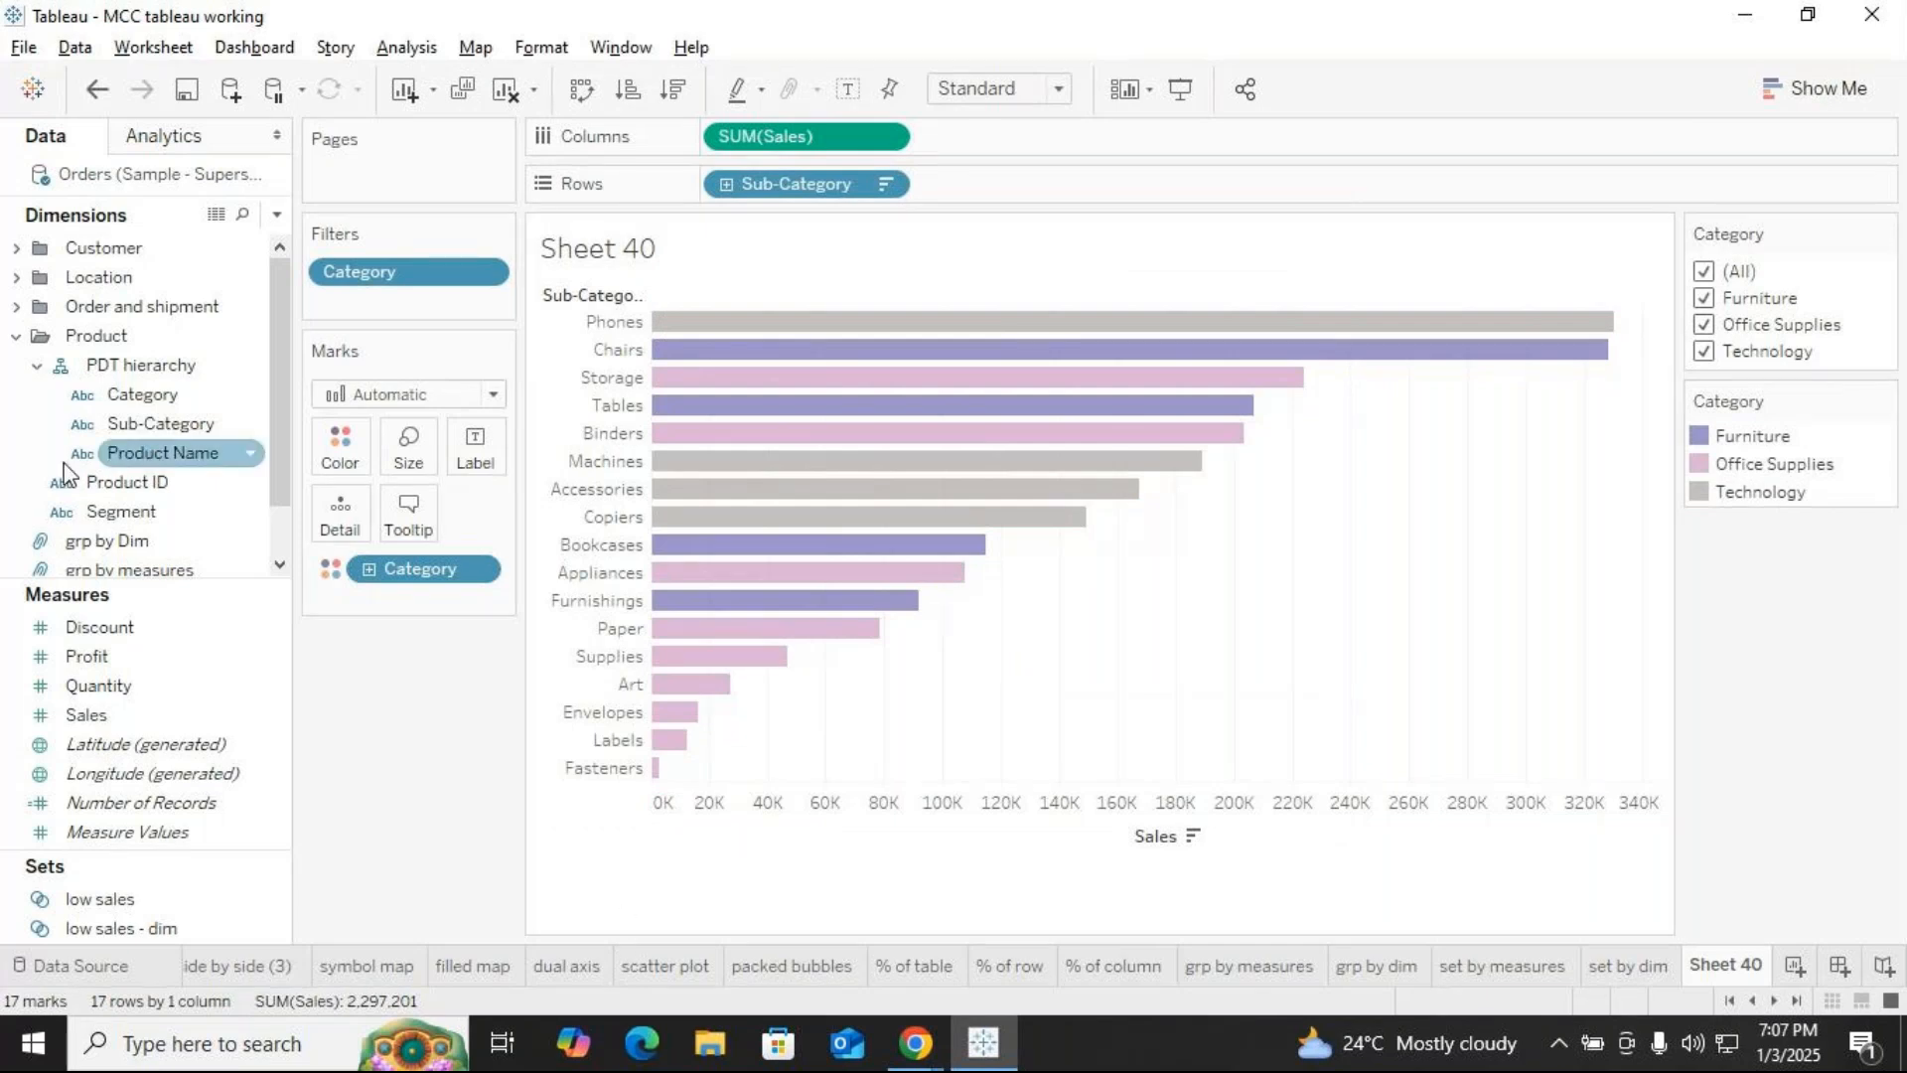
Exclude Technology, Furniture and Office Supplies one after another with the displayed Category filter, and include all categories again
left_click(1704, 352)
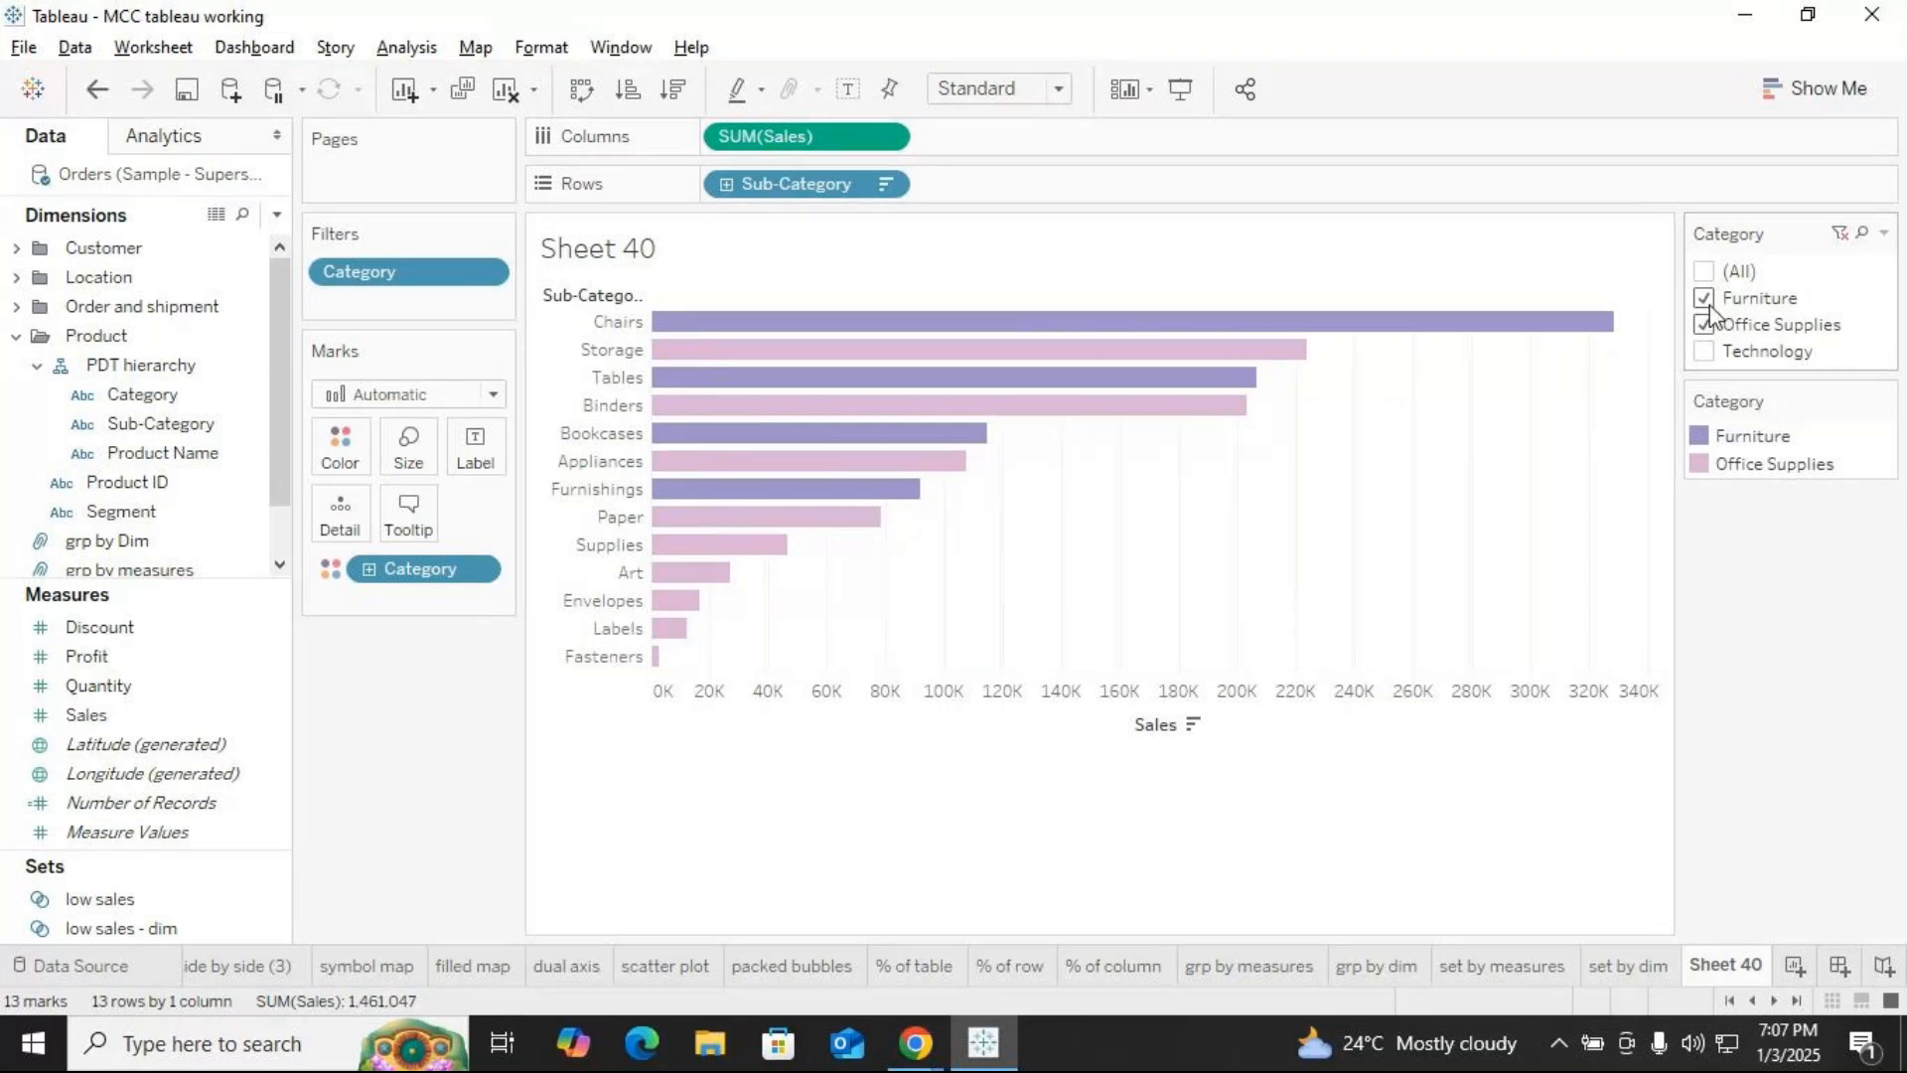
left_click(1705, 298)
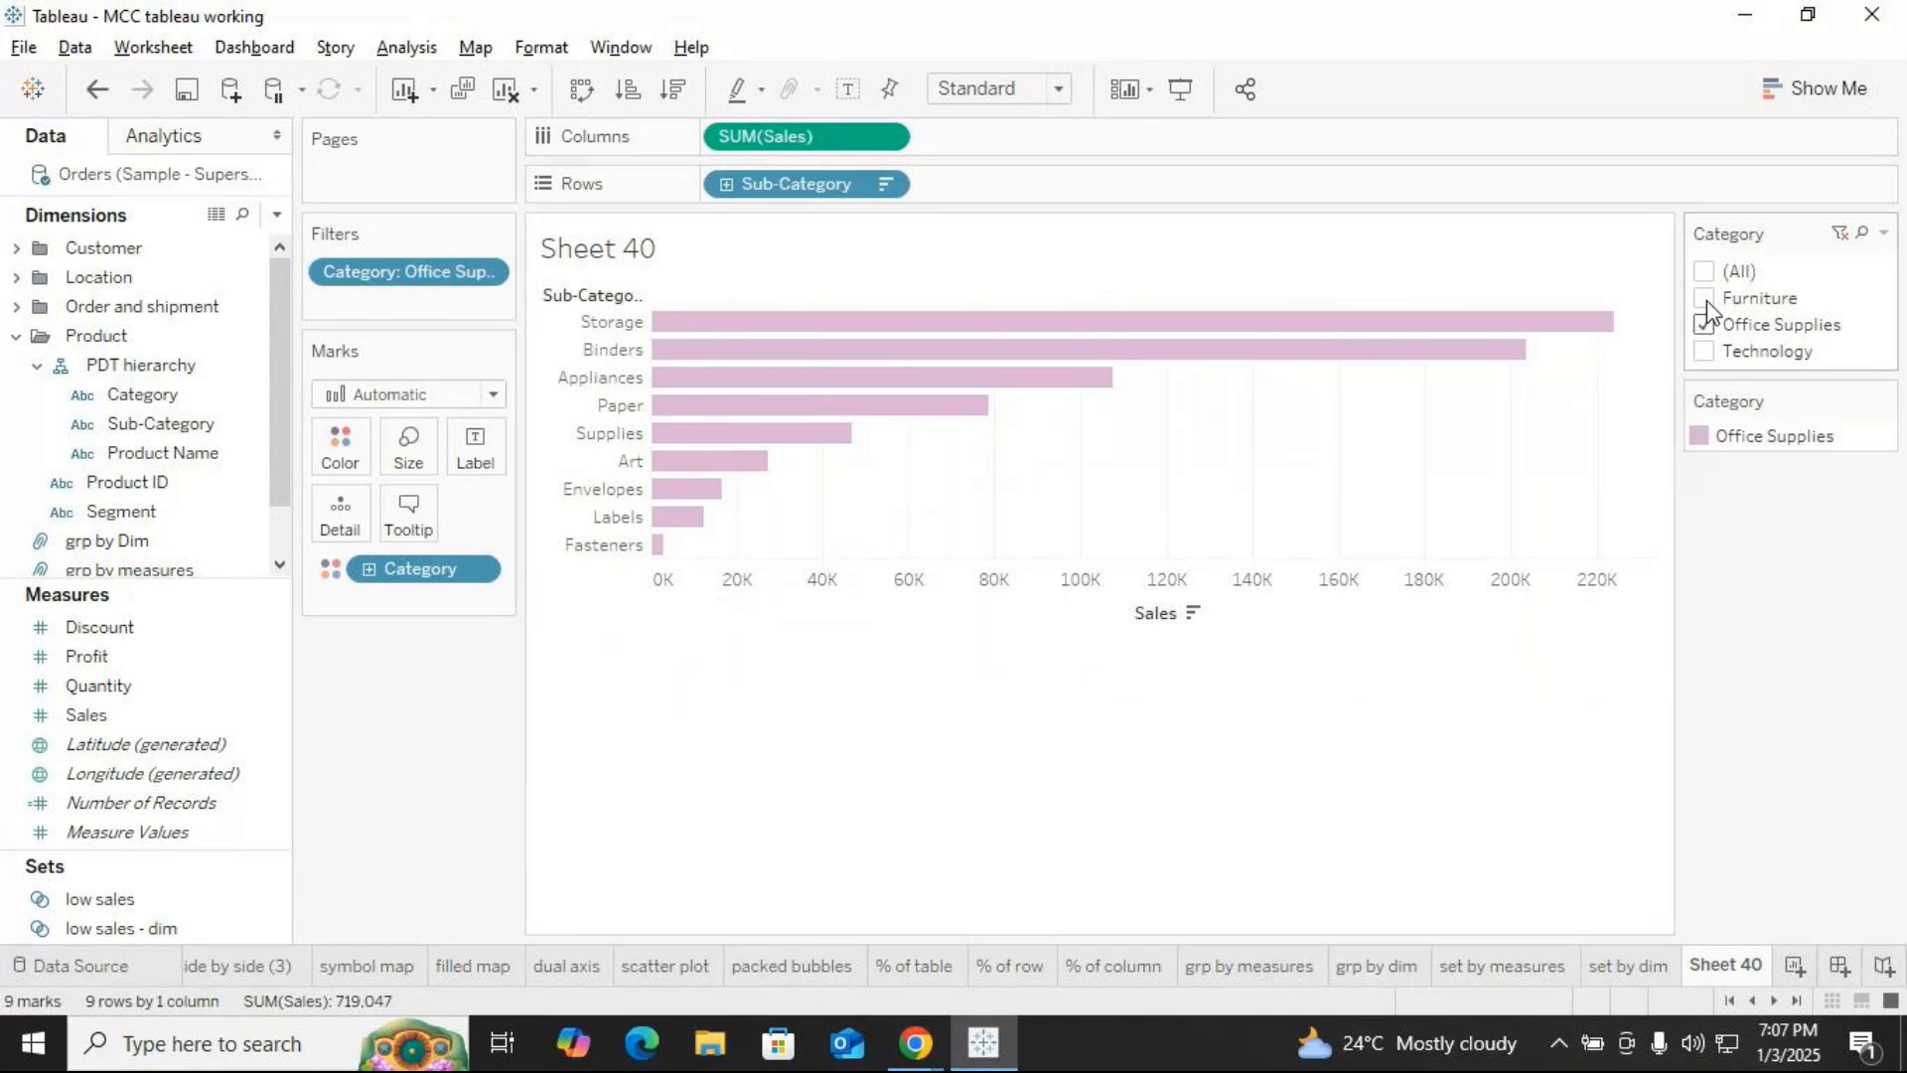
left_click(1705, 325)
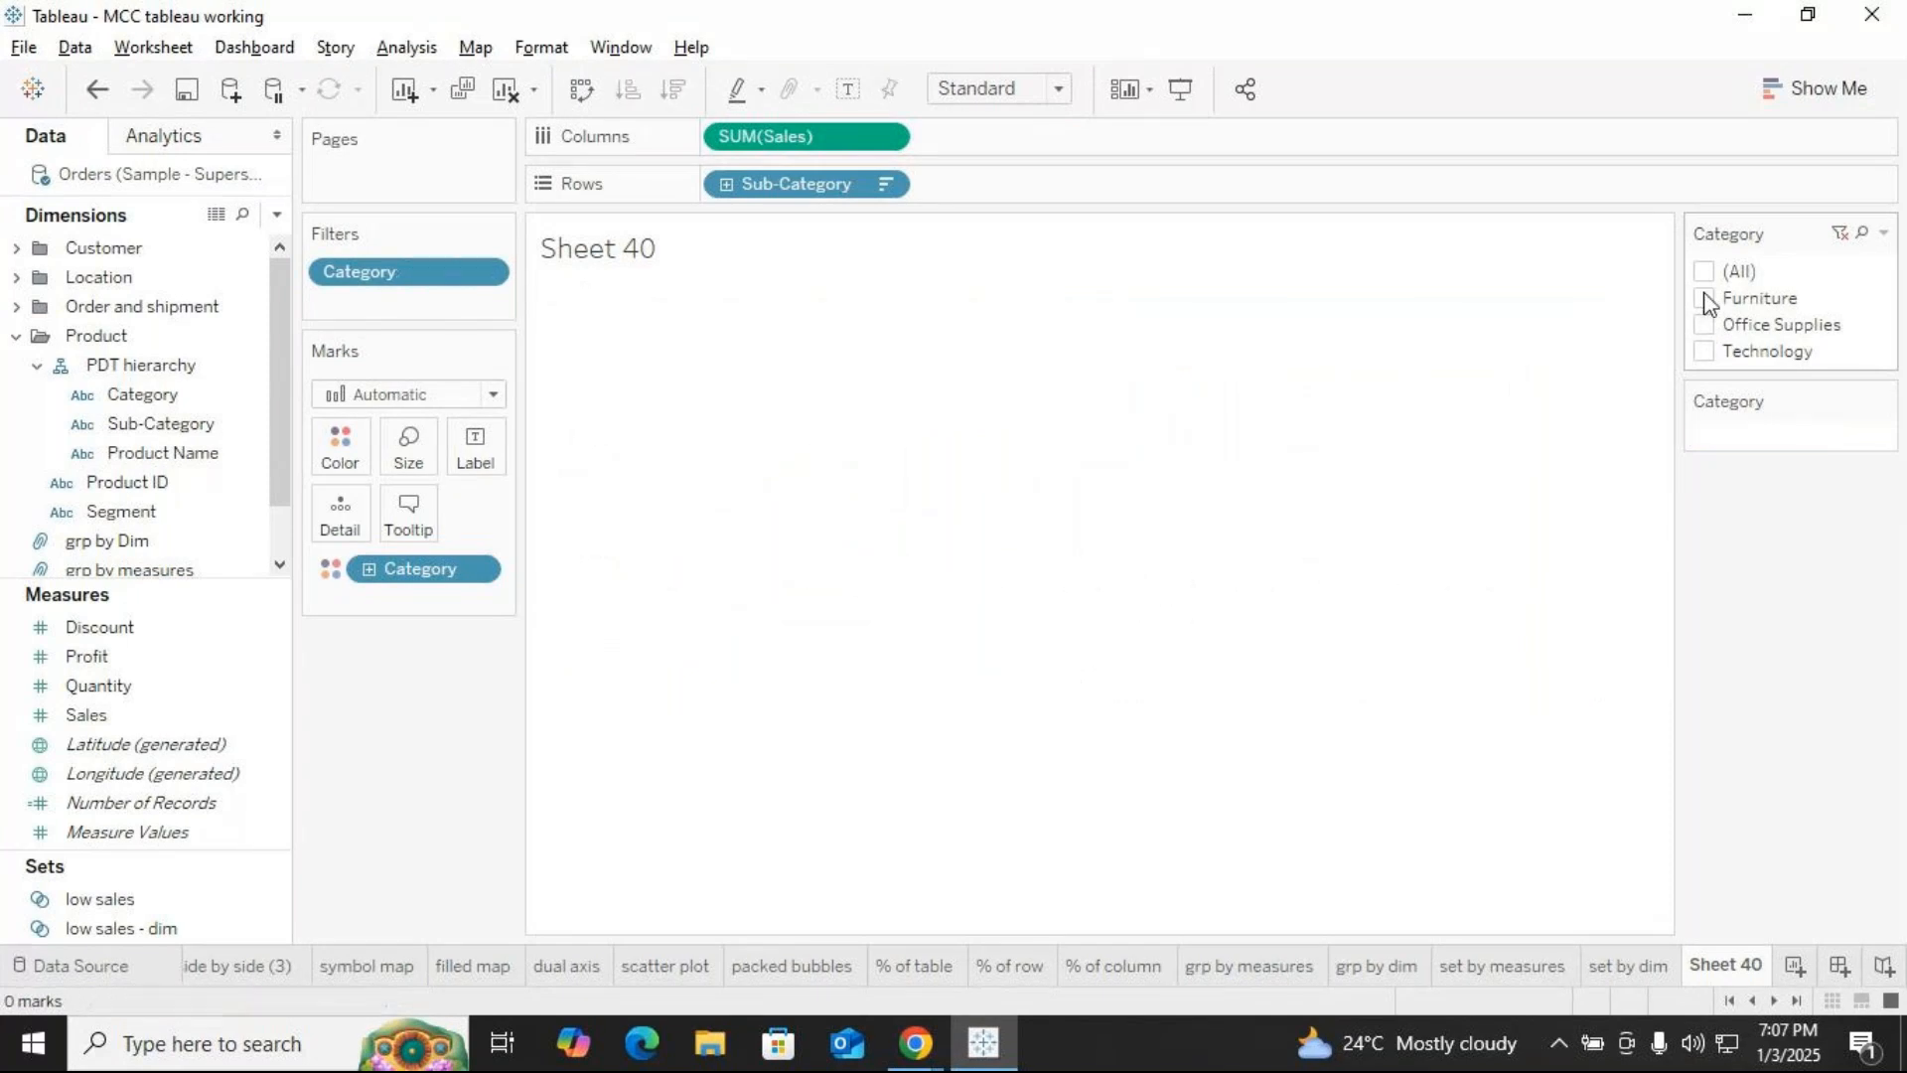
left_click(1705, 274)
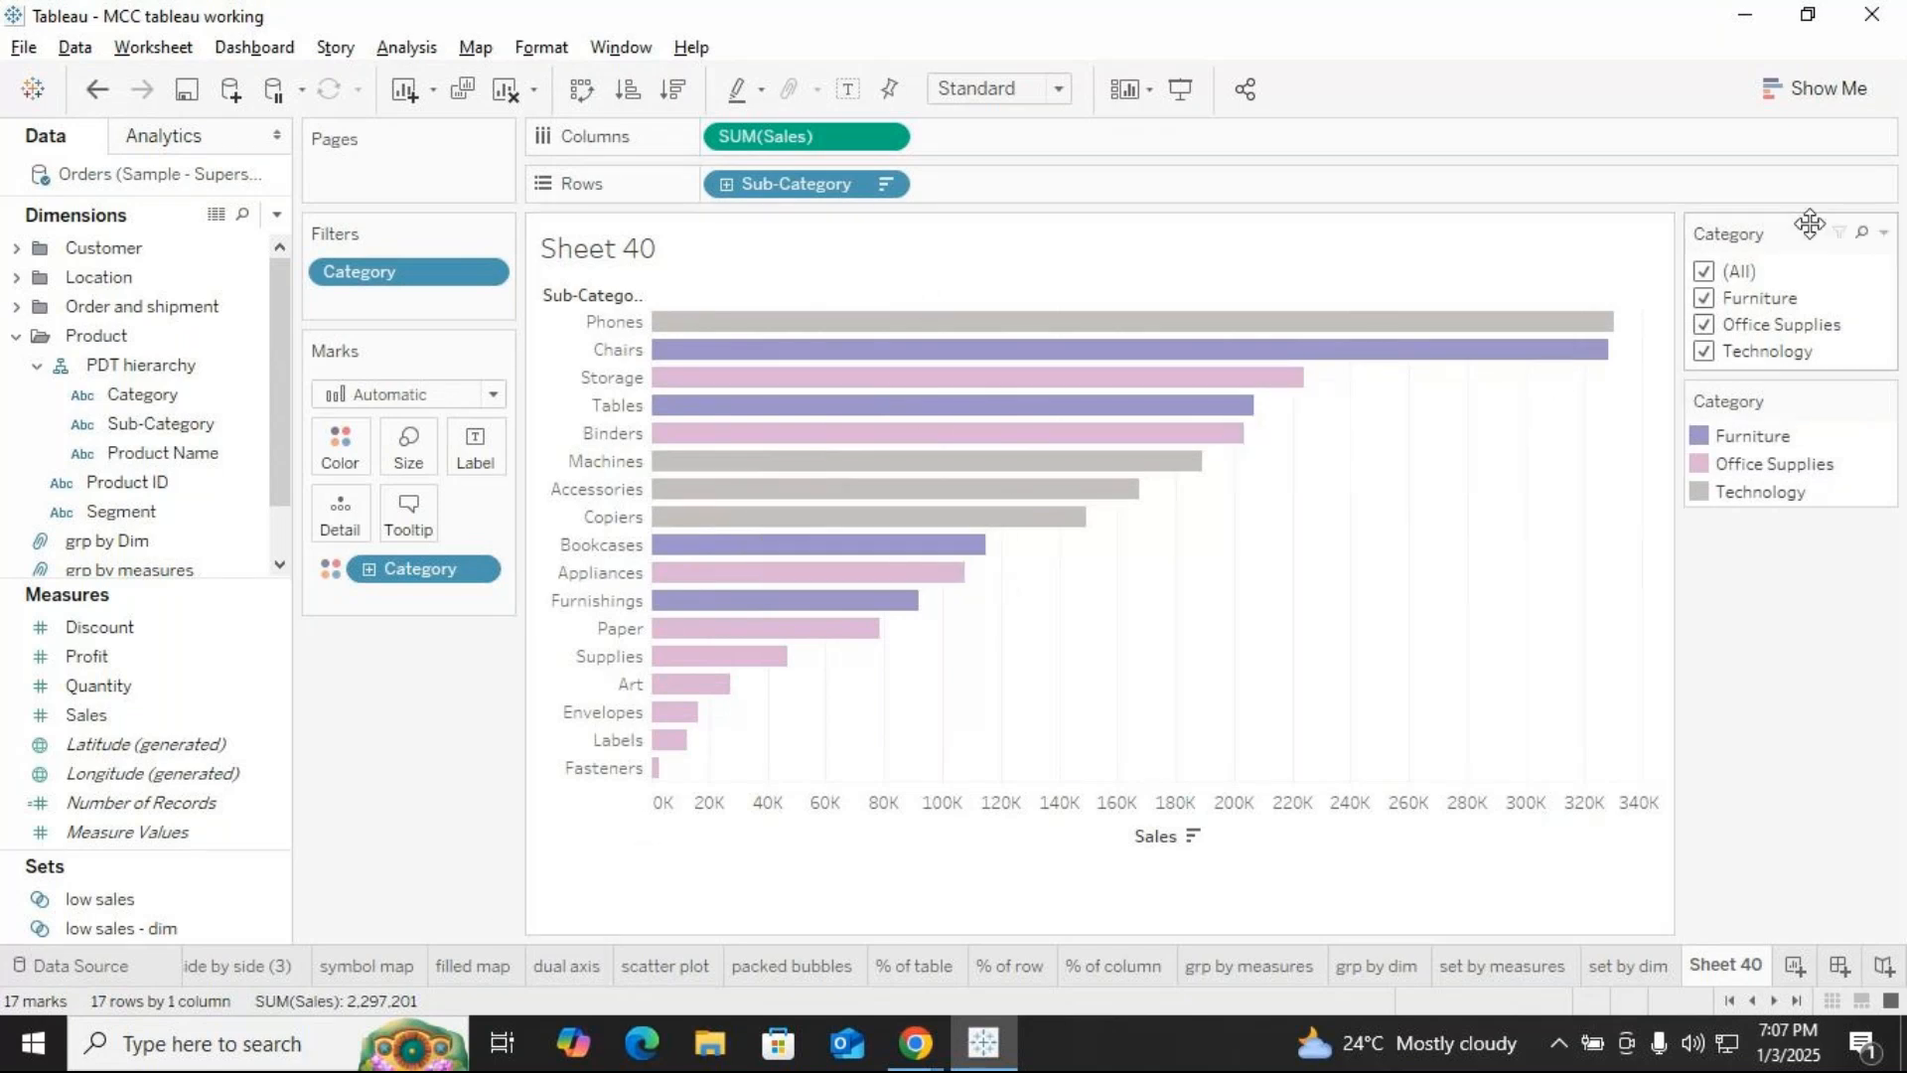
Rename the worksheet Sheet 40 as filter
right_click(1726, 966)
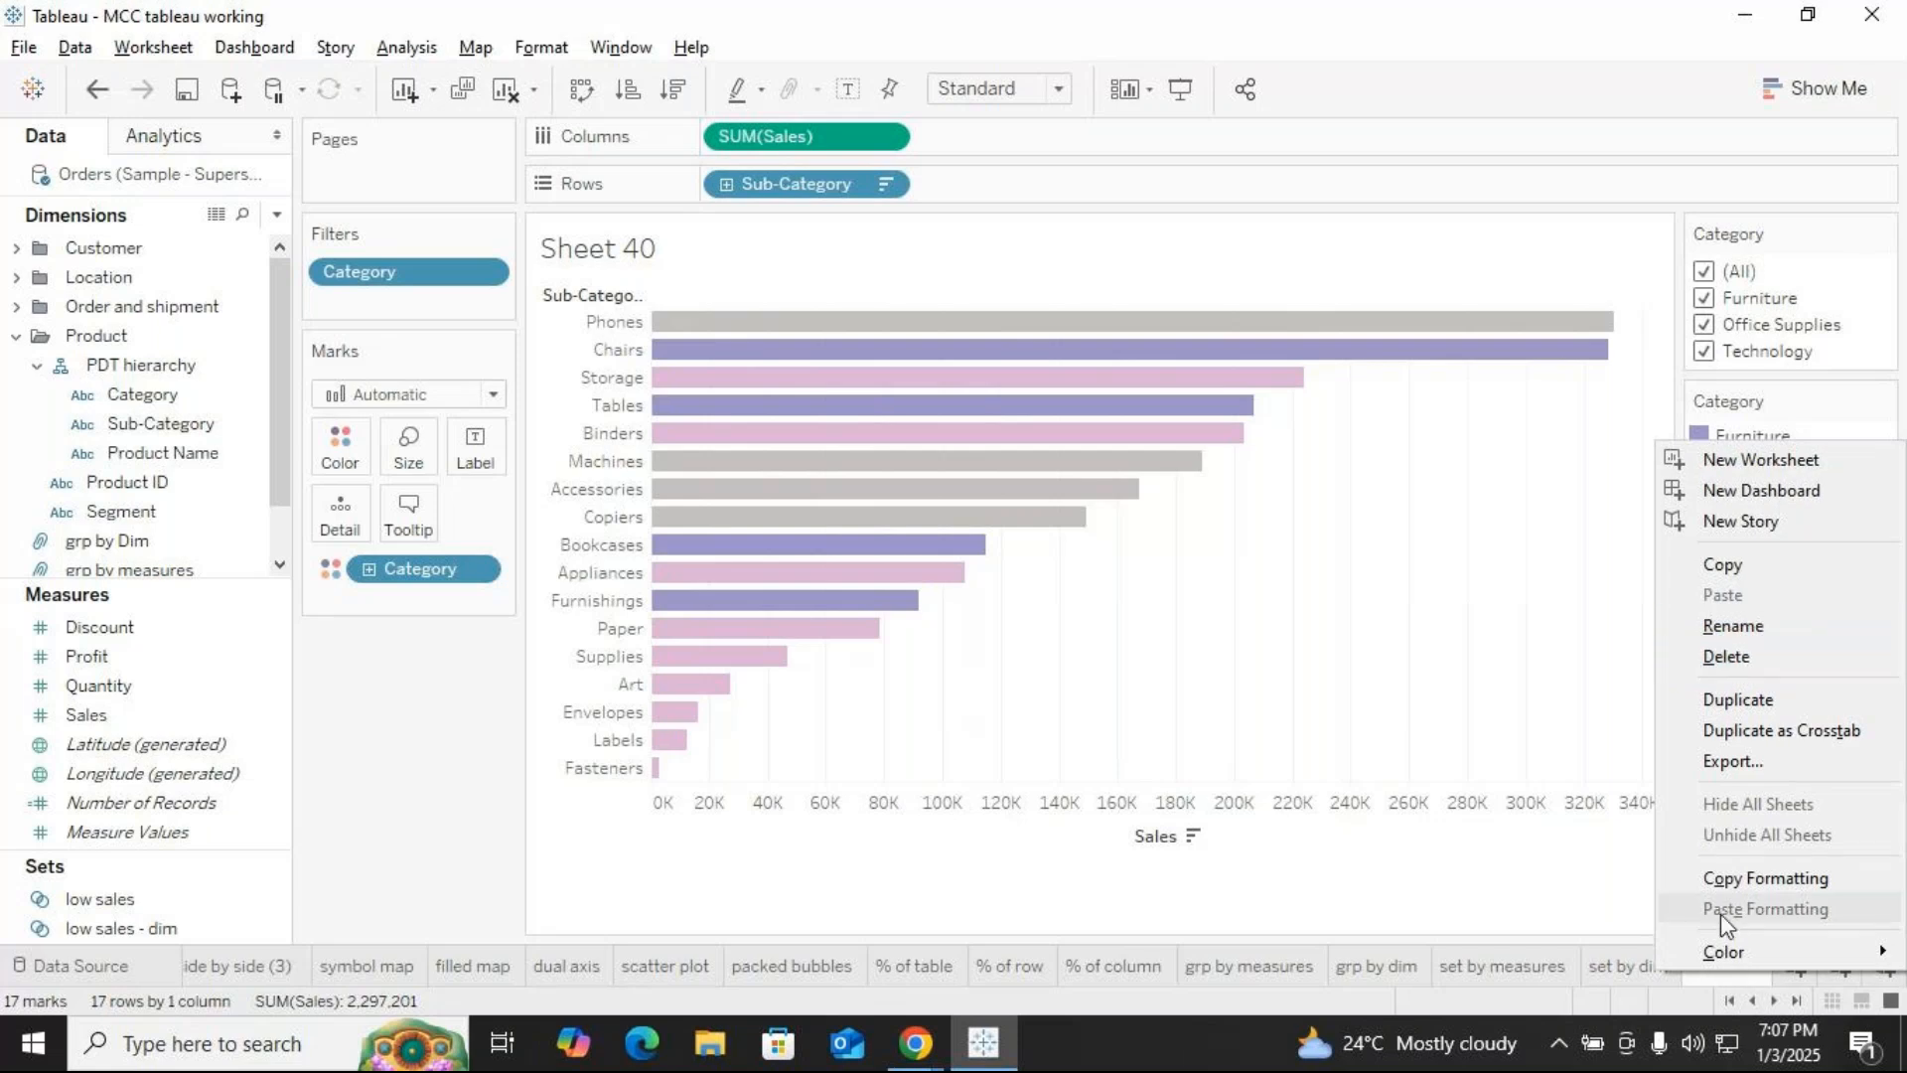
left_click(1738, 626)
type("filter")
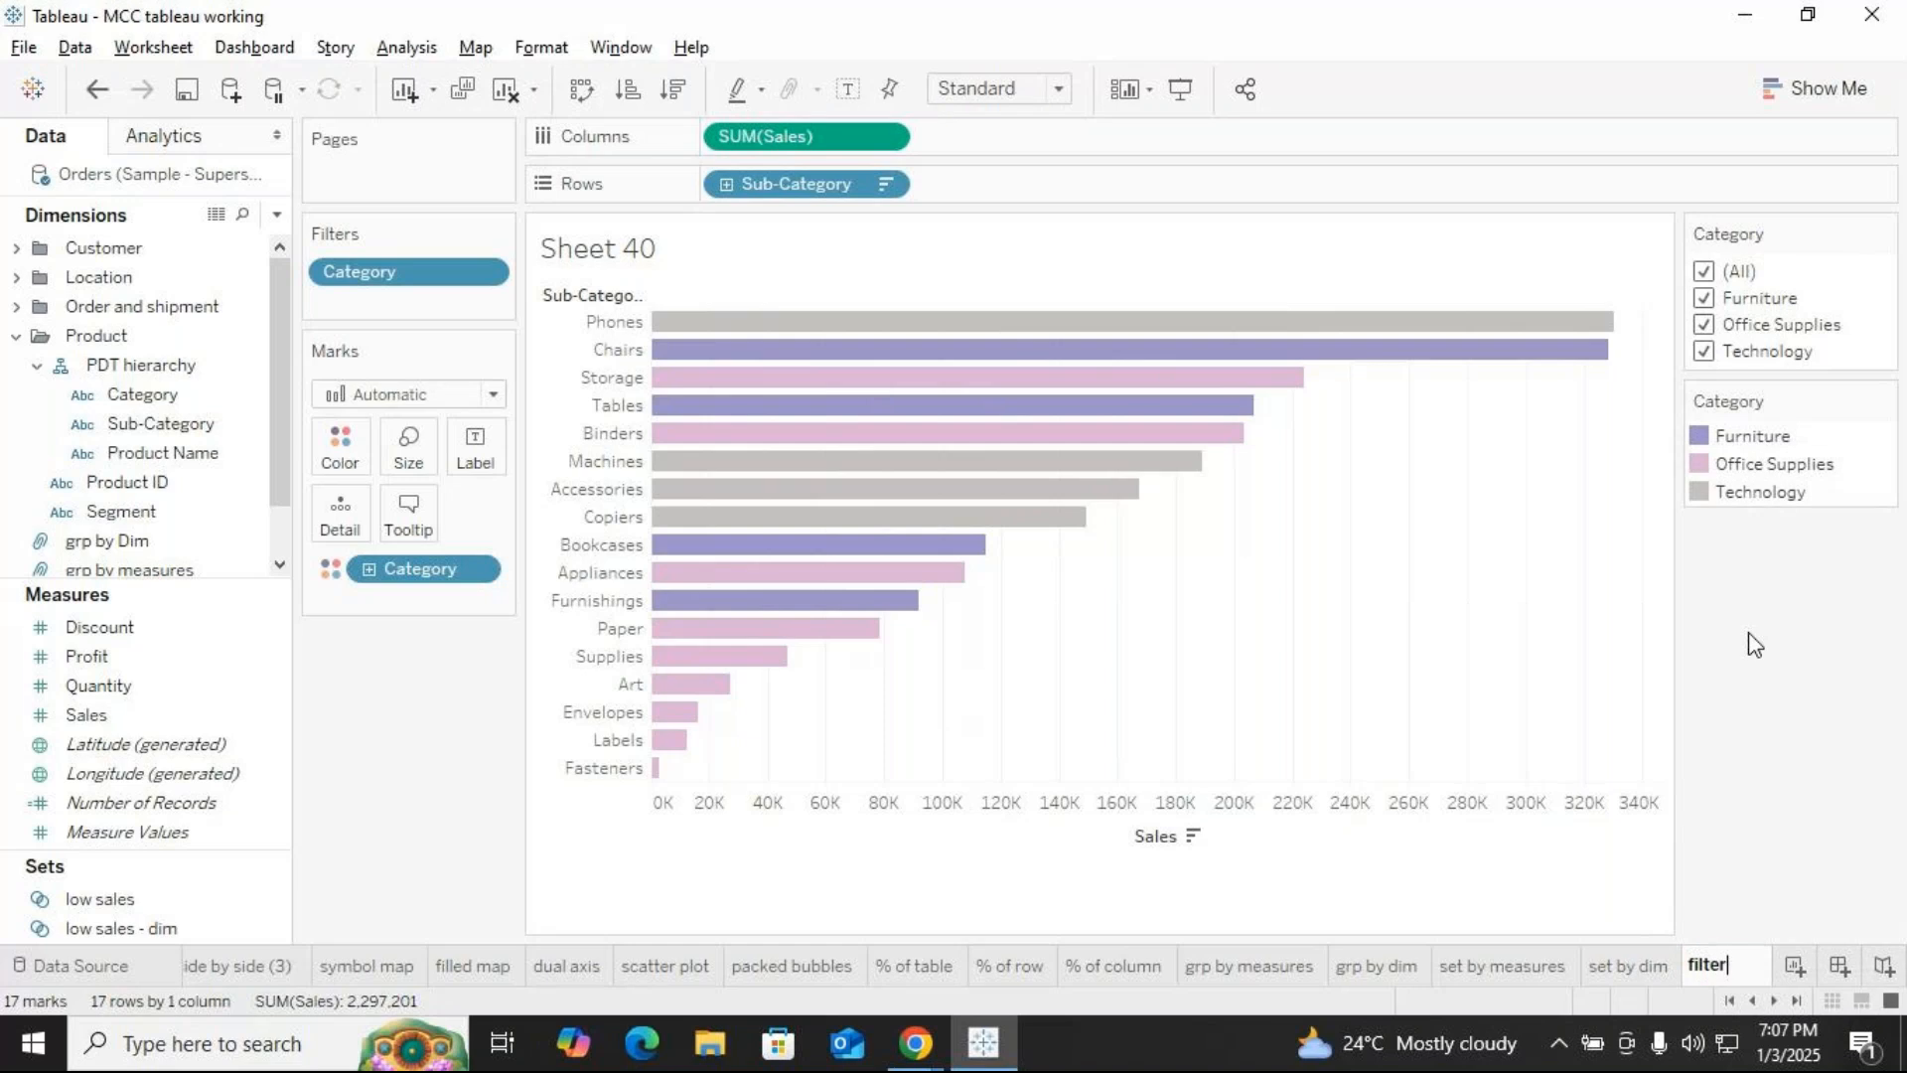
key("Return")
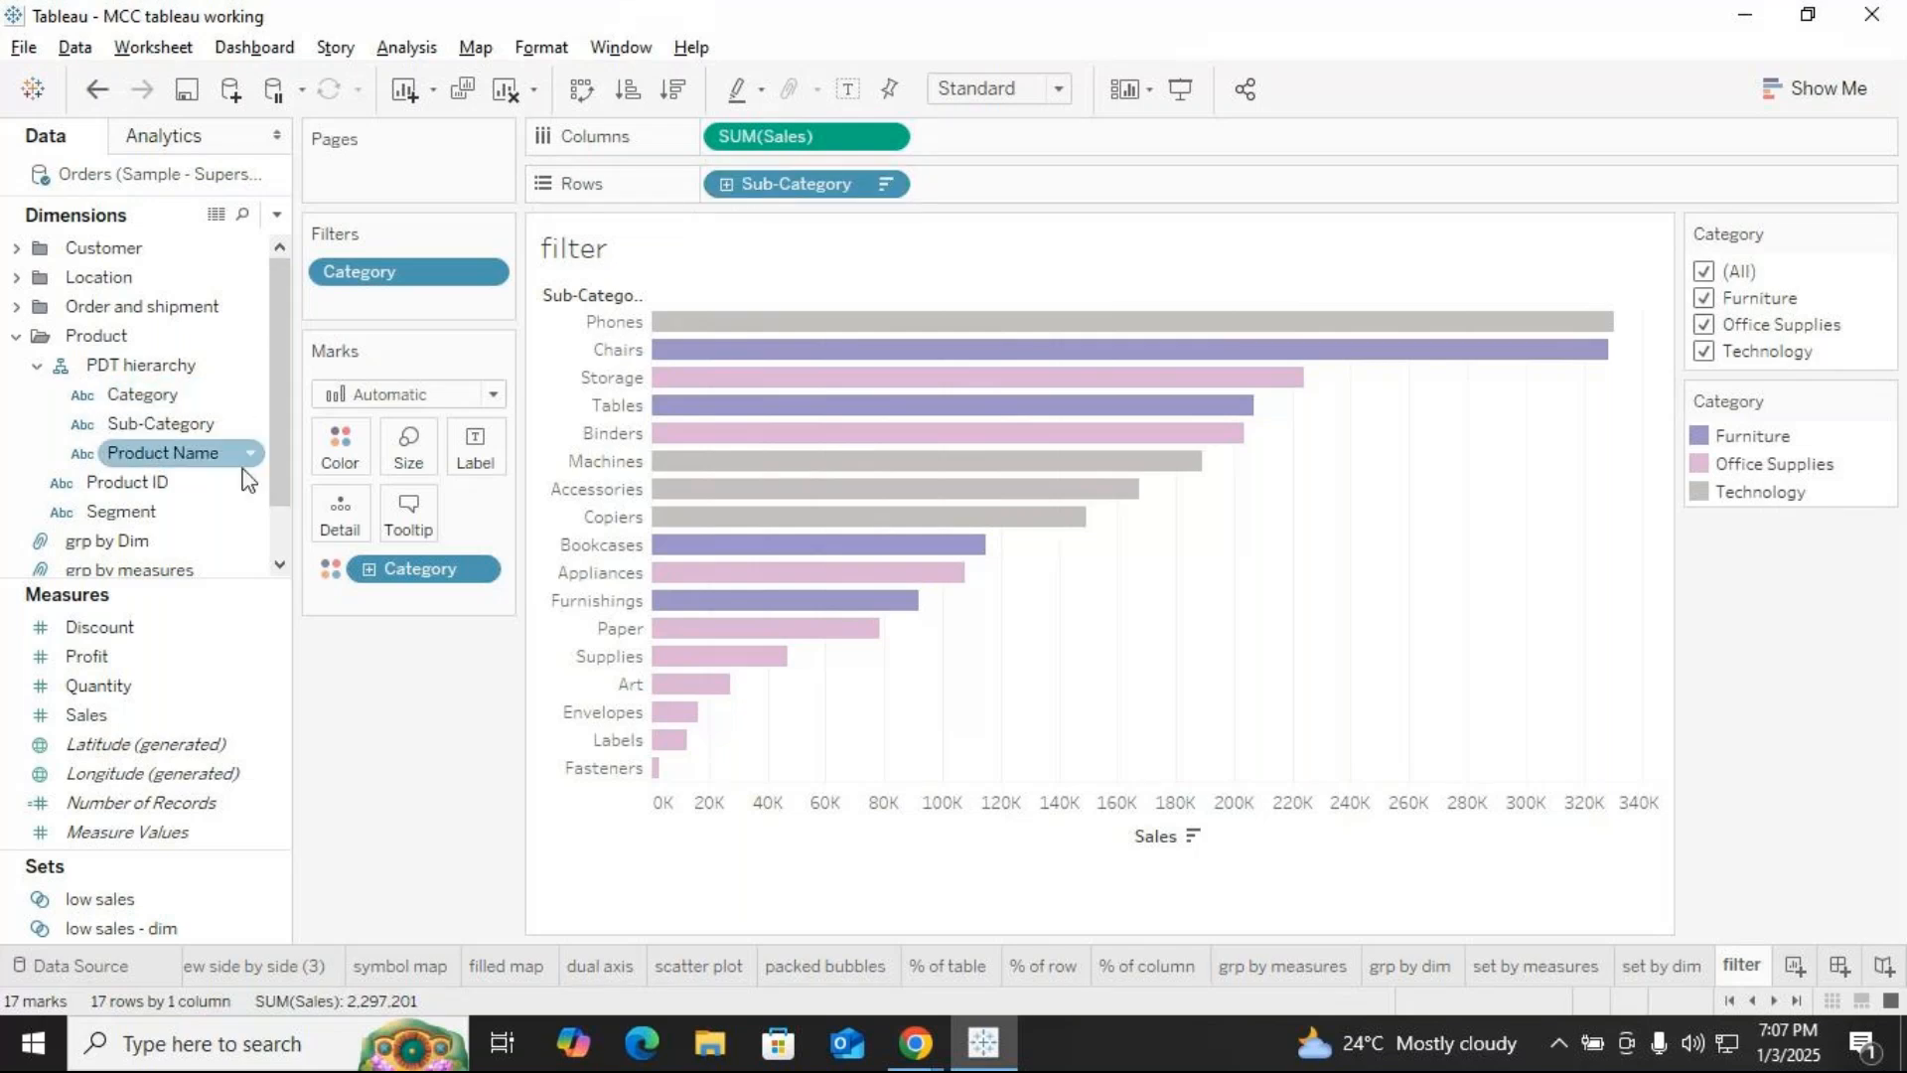
Examine the Category filter's editing dialog and its other options, leaving its settings as they are
left_click(129, 400)
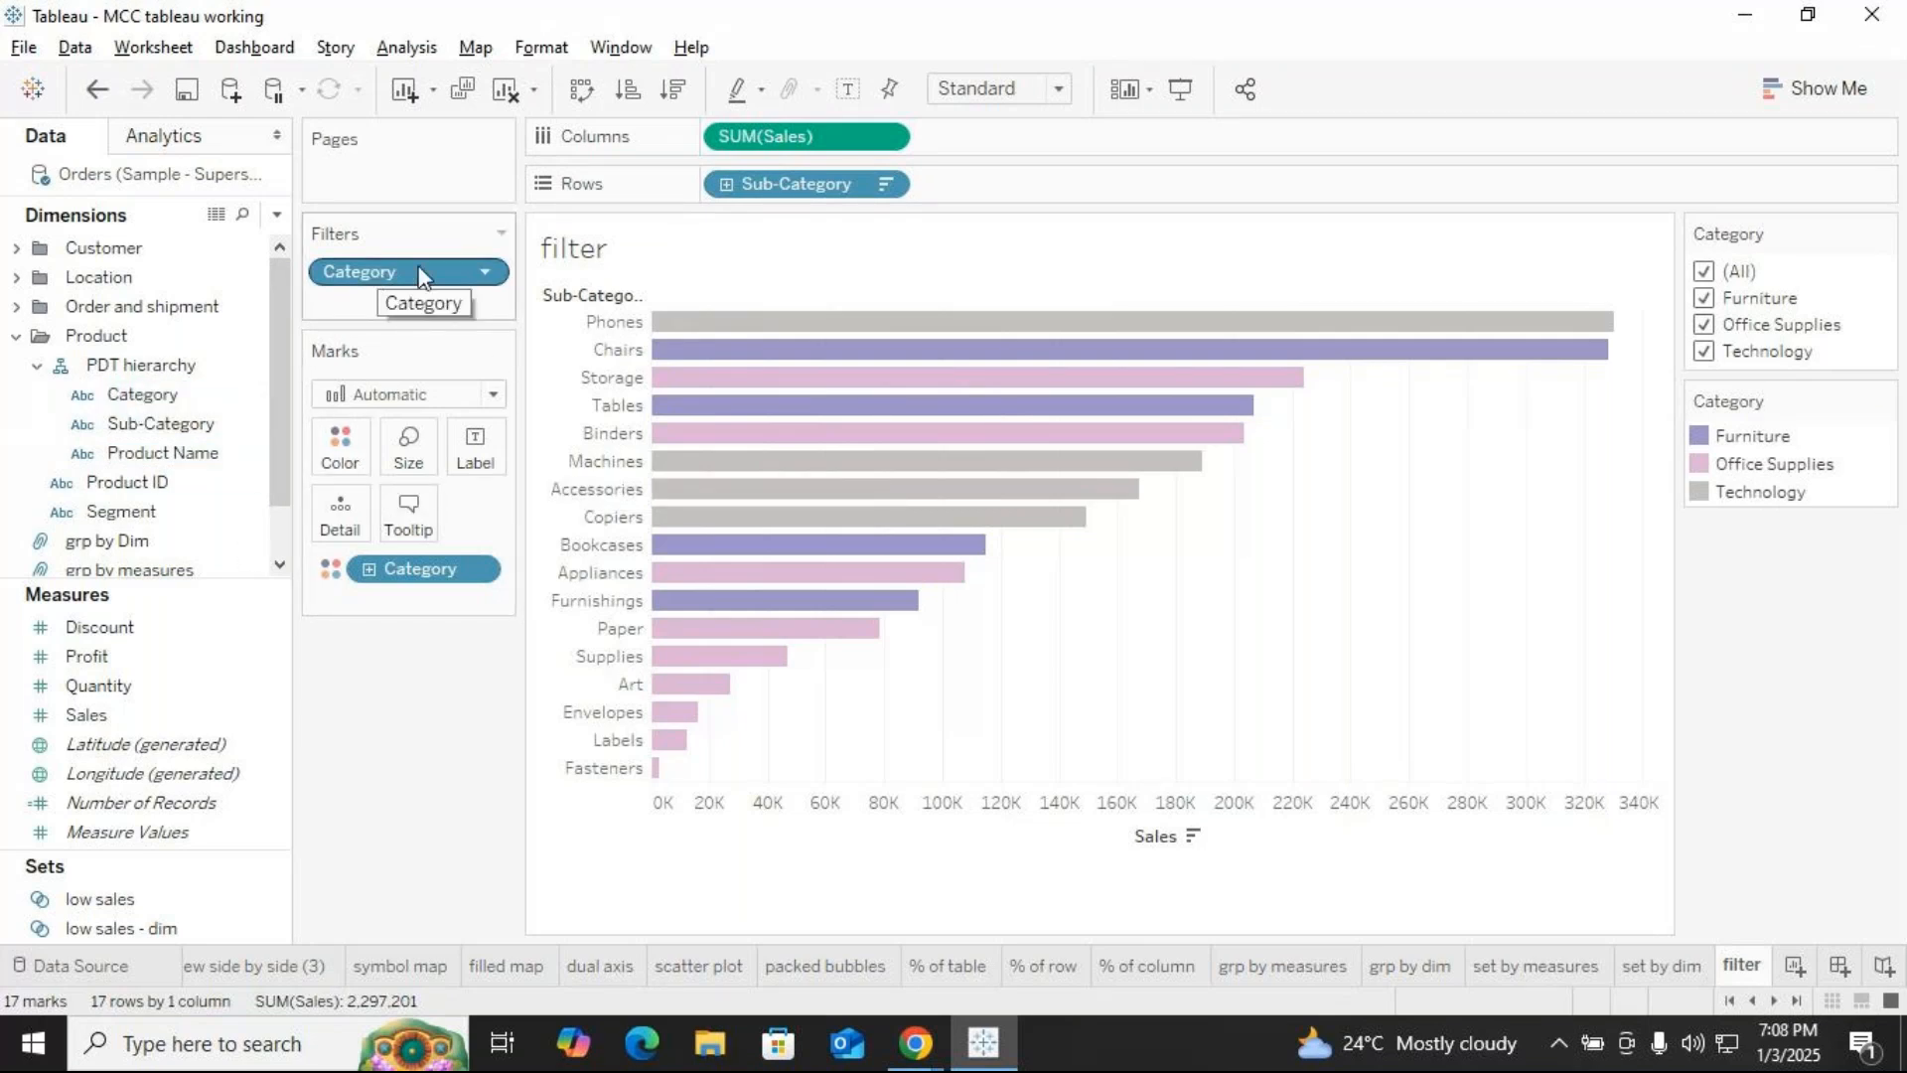
left_click(486, 272)
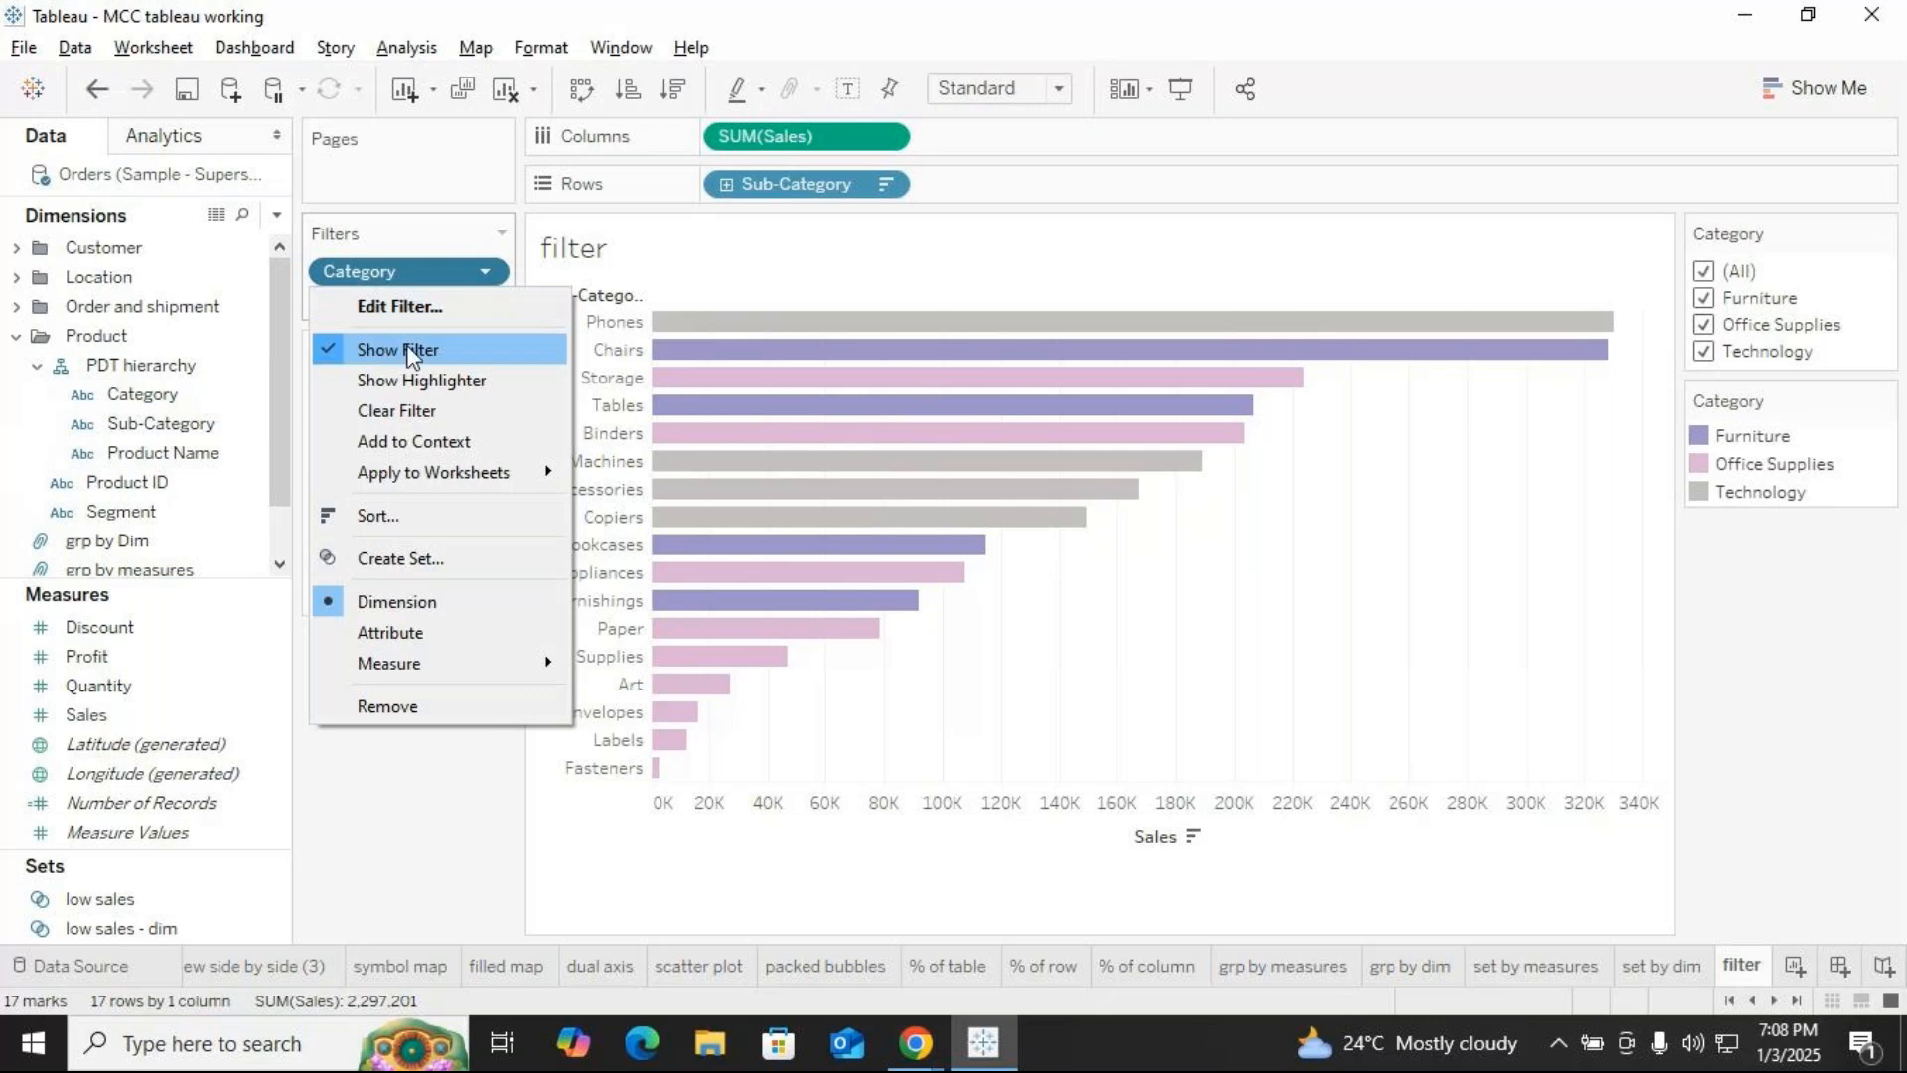
left_click(399, 306)
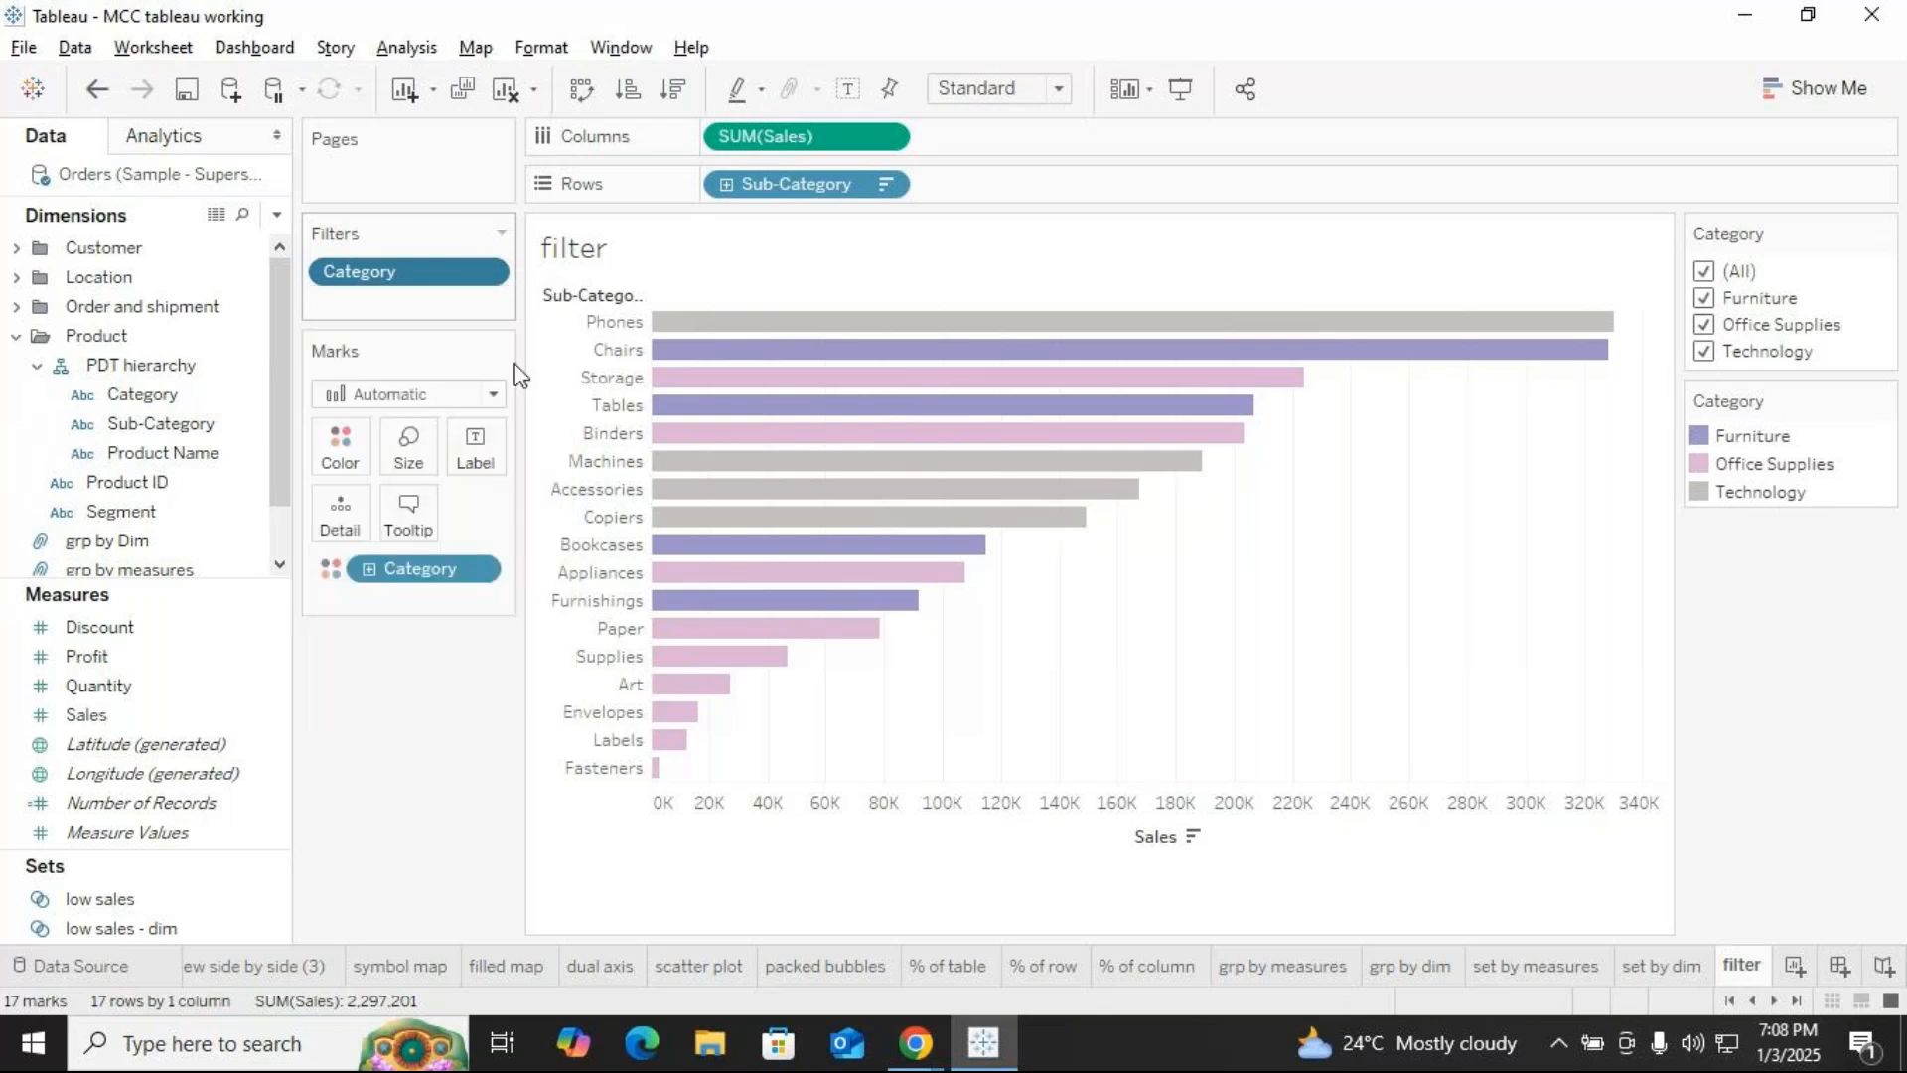
left_click(1228, 151)
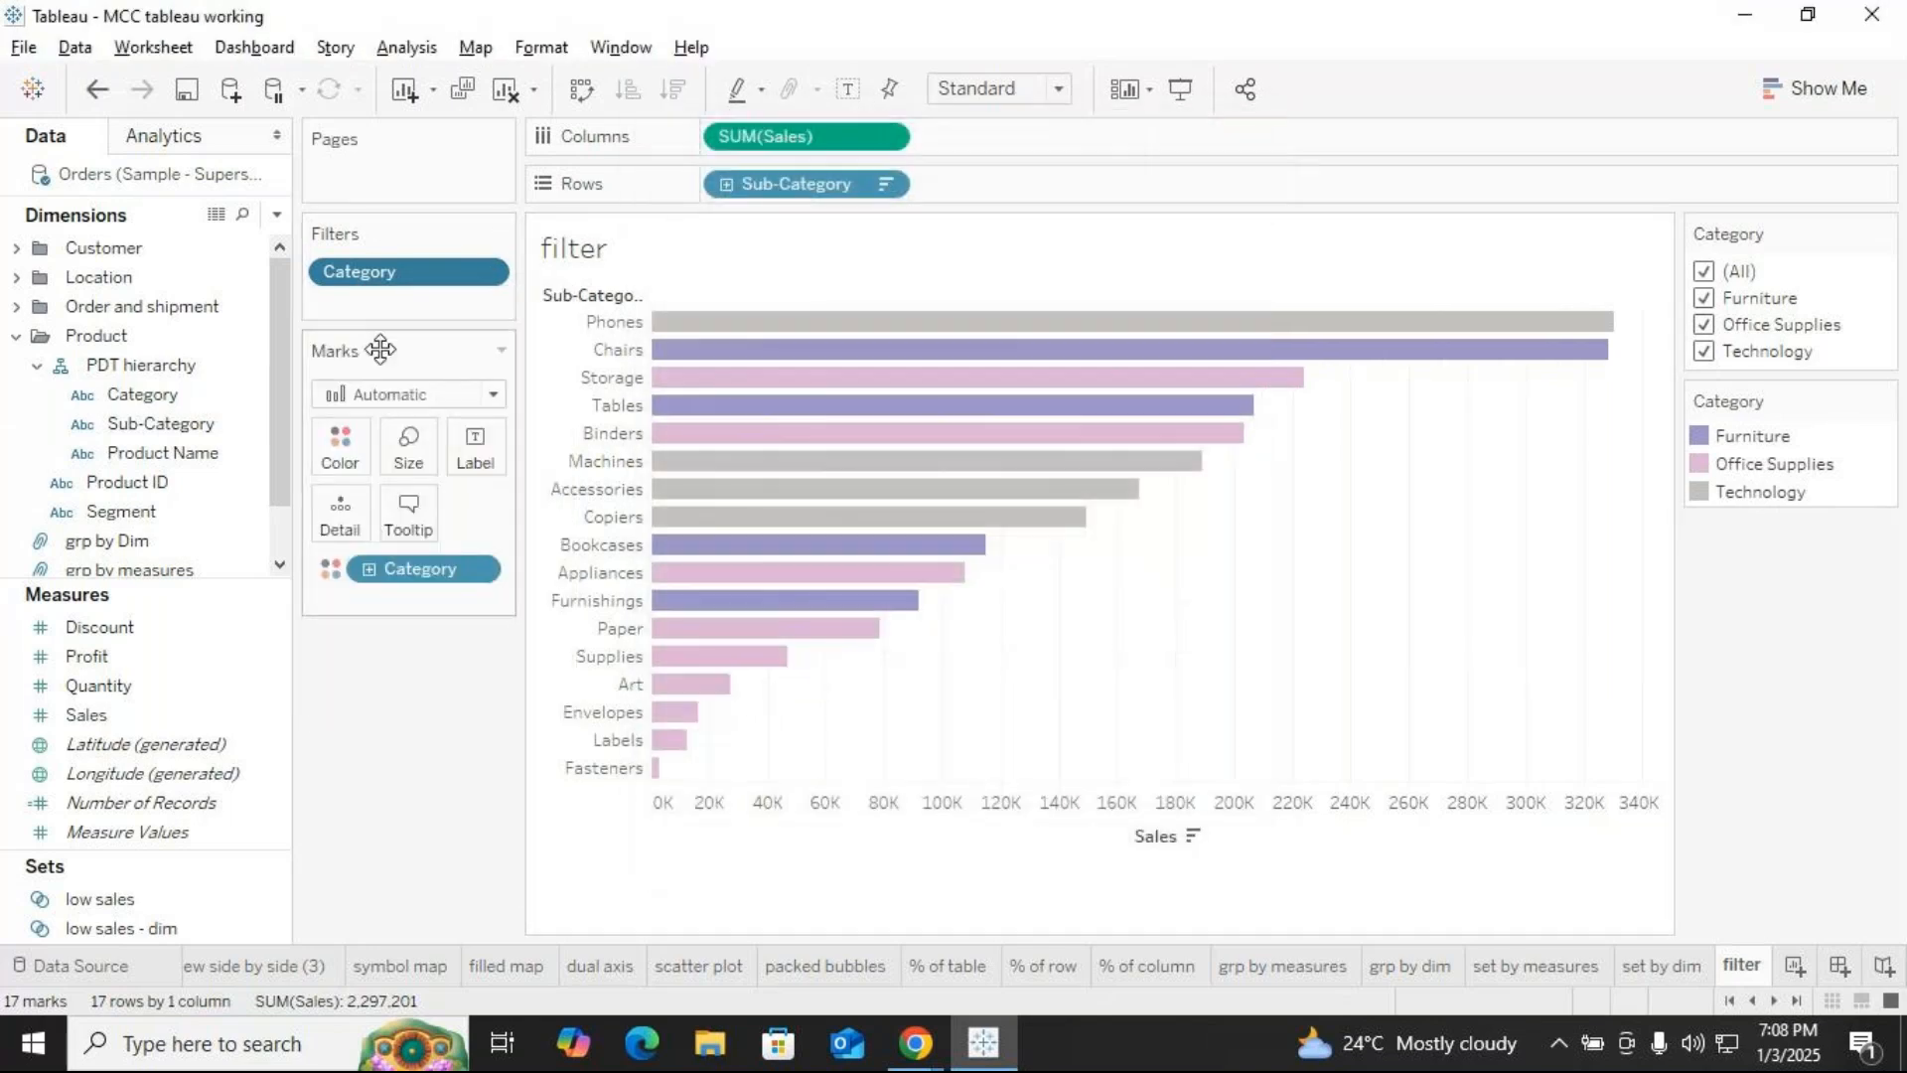
left_click(485, 271)
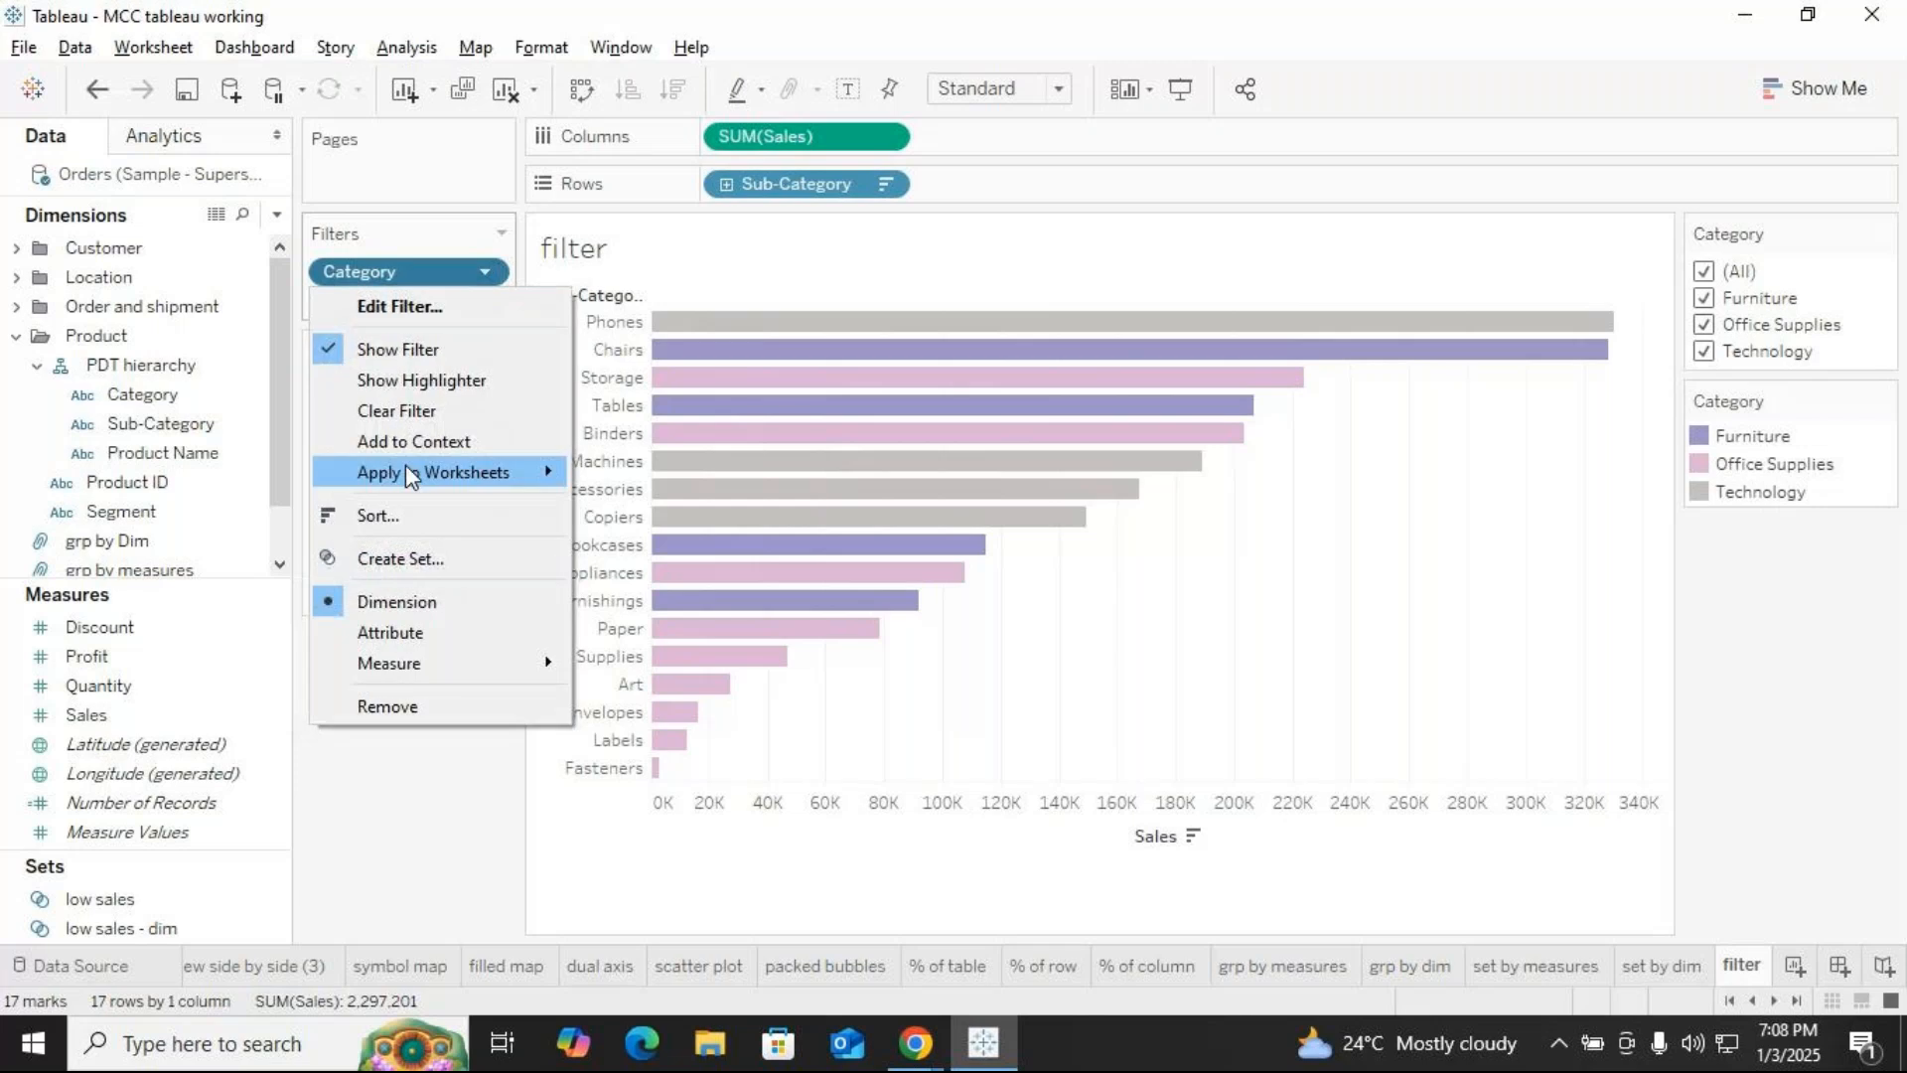
left_click(333, 847)
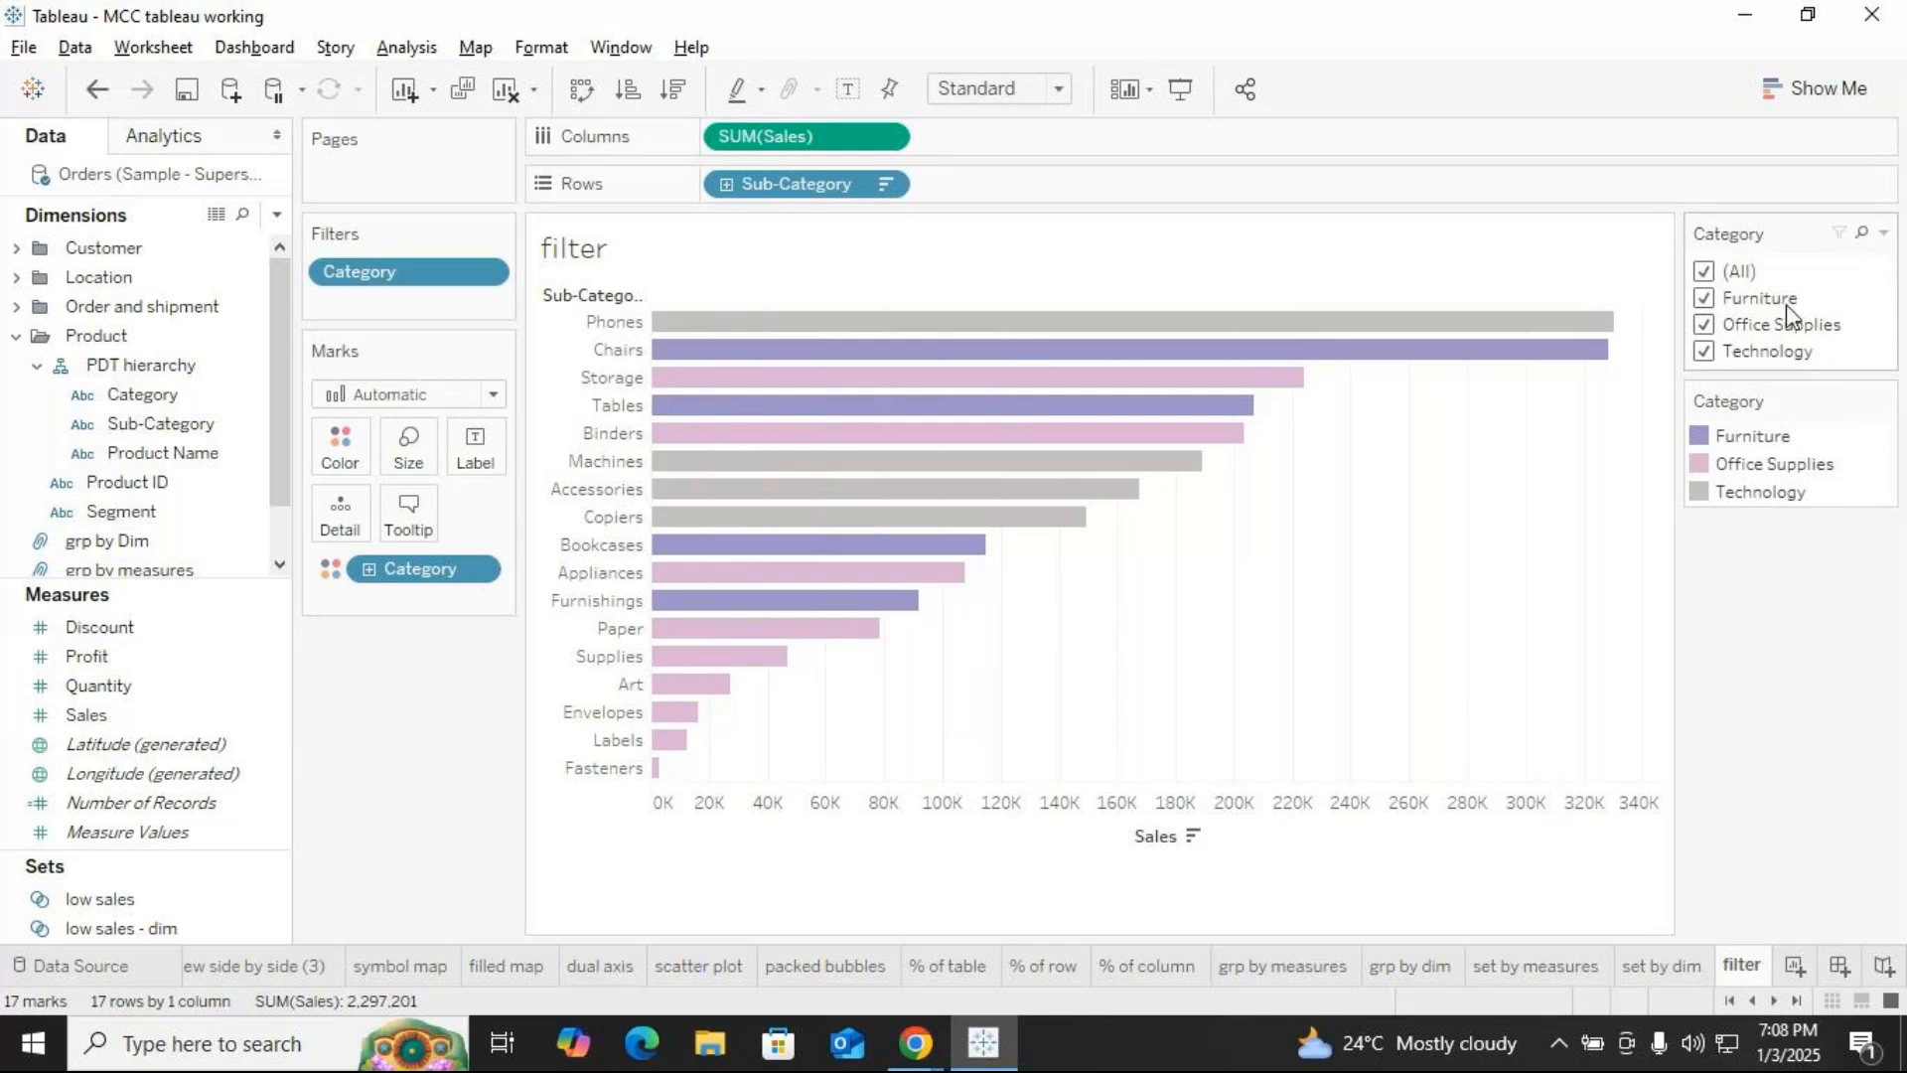
Use the displayed Category filter to exclude Office Supplies and Furniture, leaving Technology, and include all categories again
left_click(1704, 323)
left_click(1705, 298)
left_click(1705, 351)
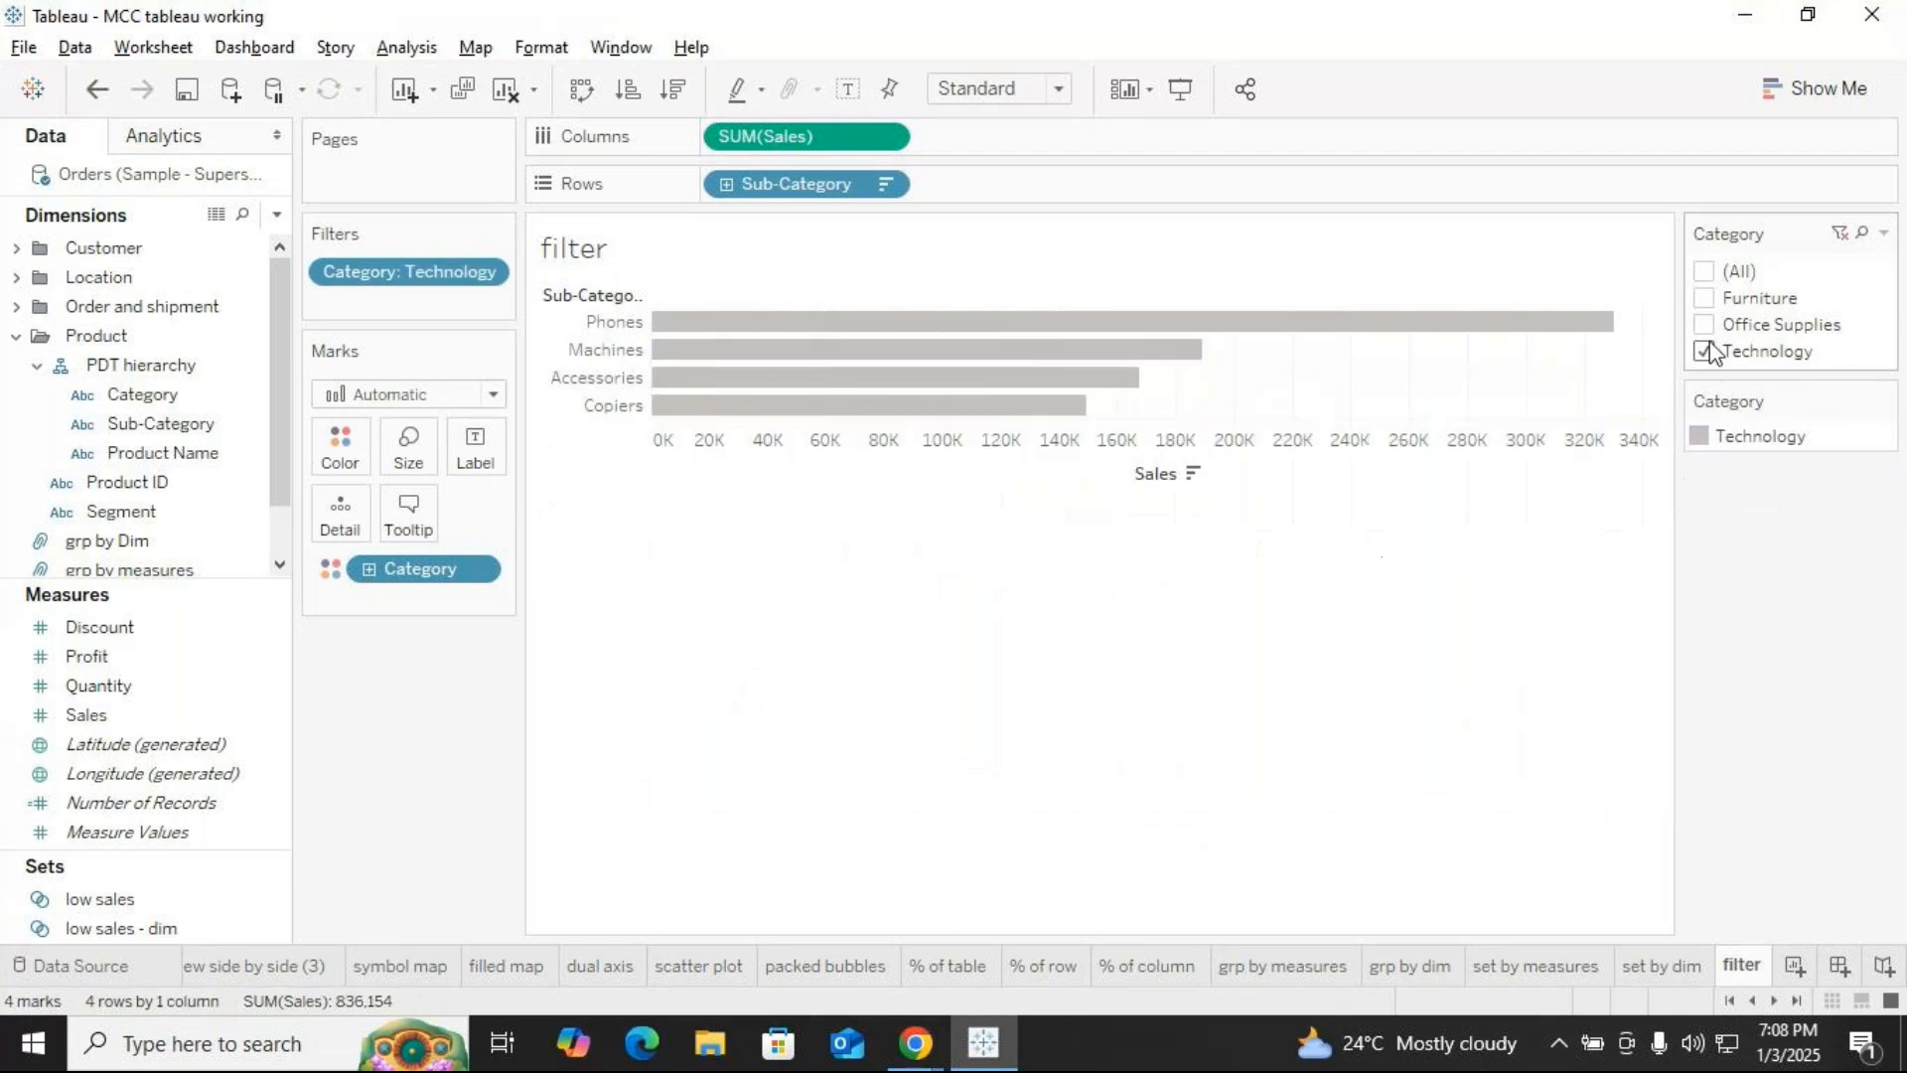
left_click(1705, 271)
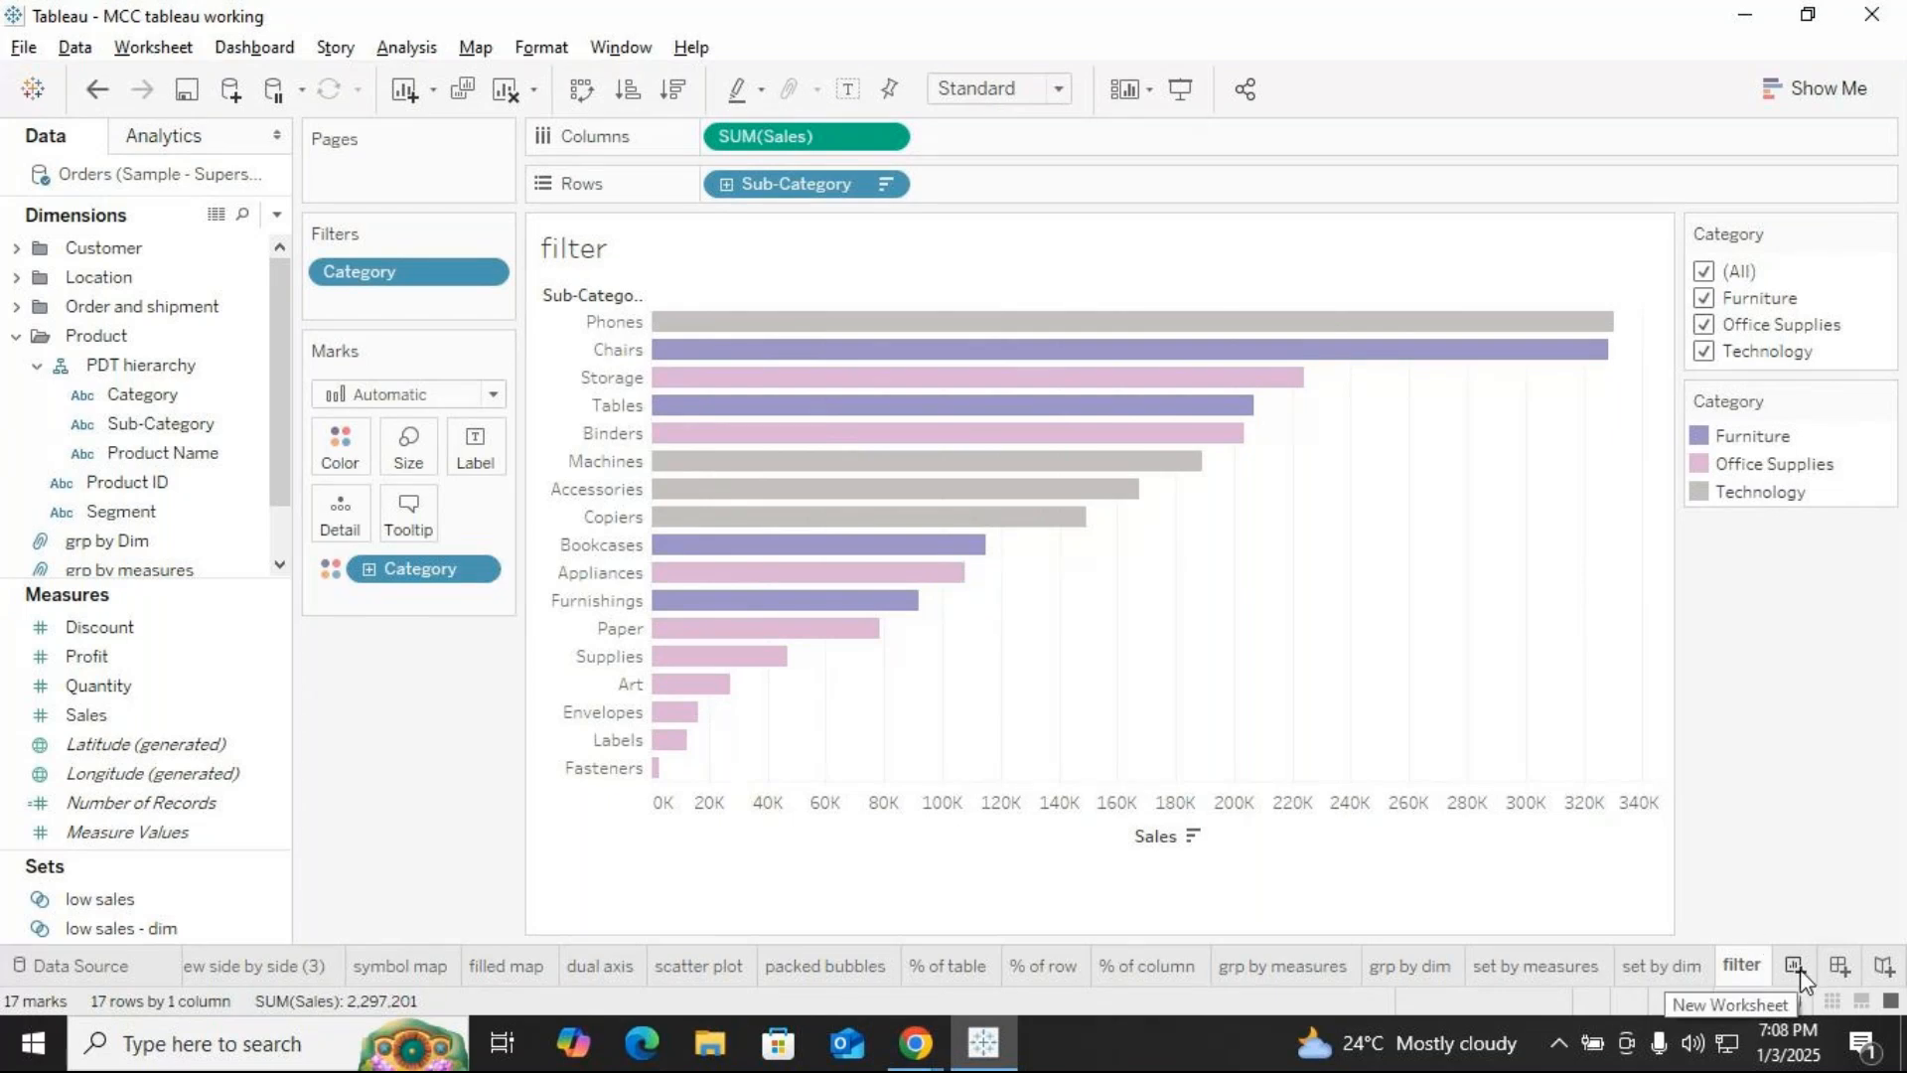
Switch to the GoTo Meeting window, mute the microphone, and return to Tableau
mouse_move(915, 1043)
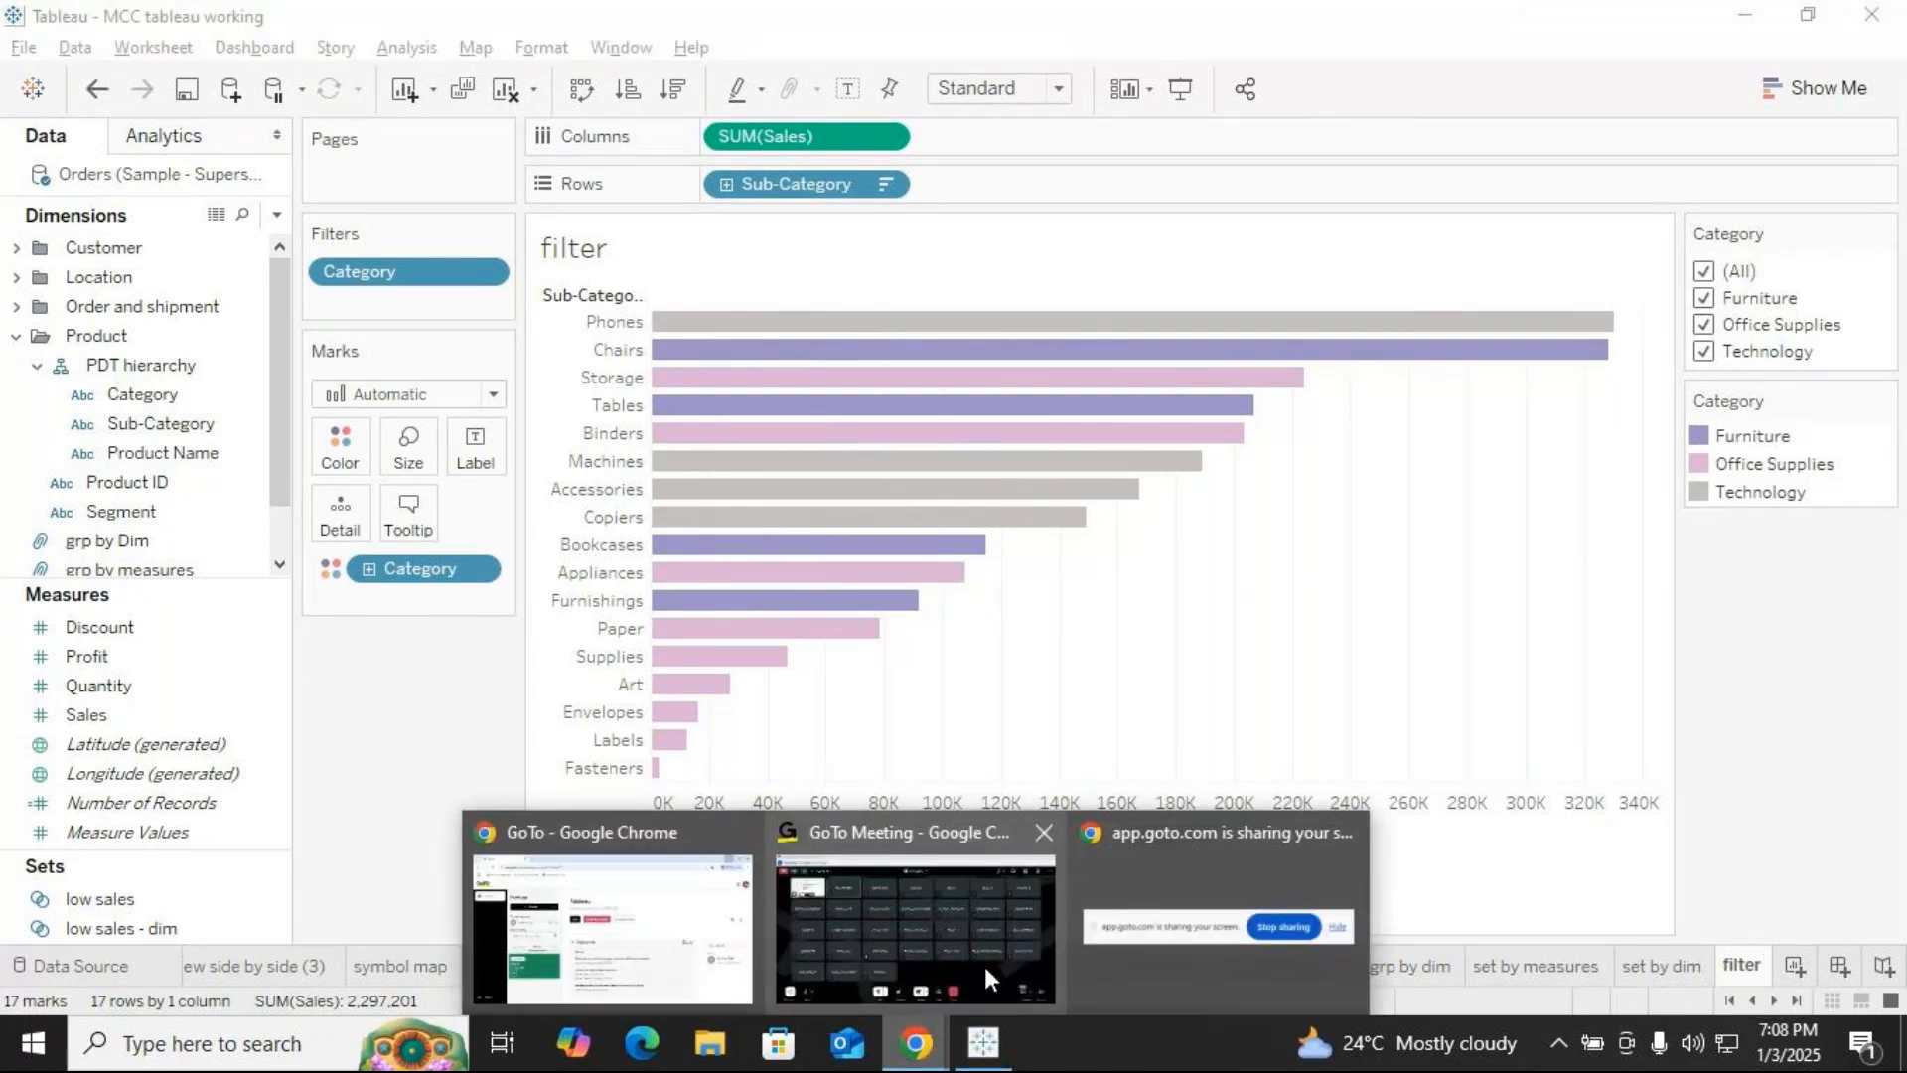
left_click(983, 963)
left_click(717, 948)
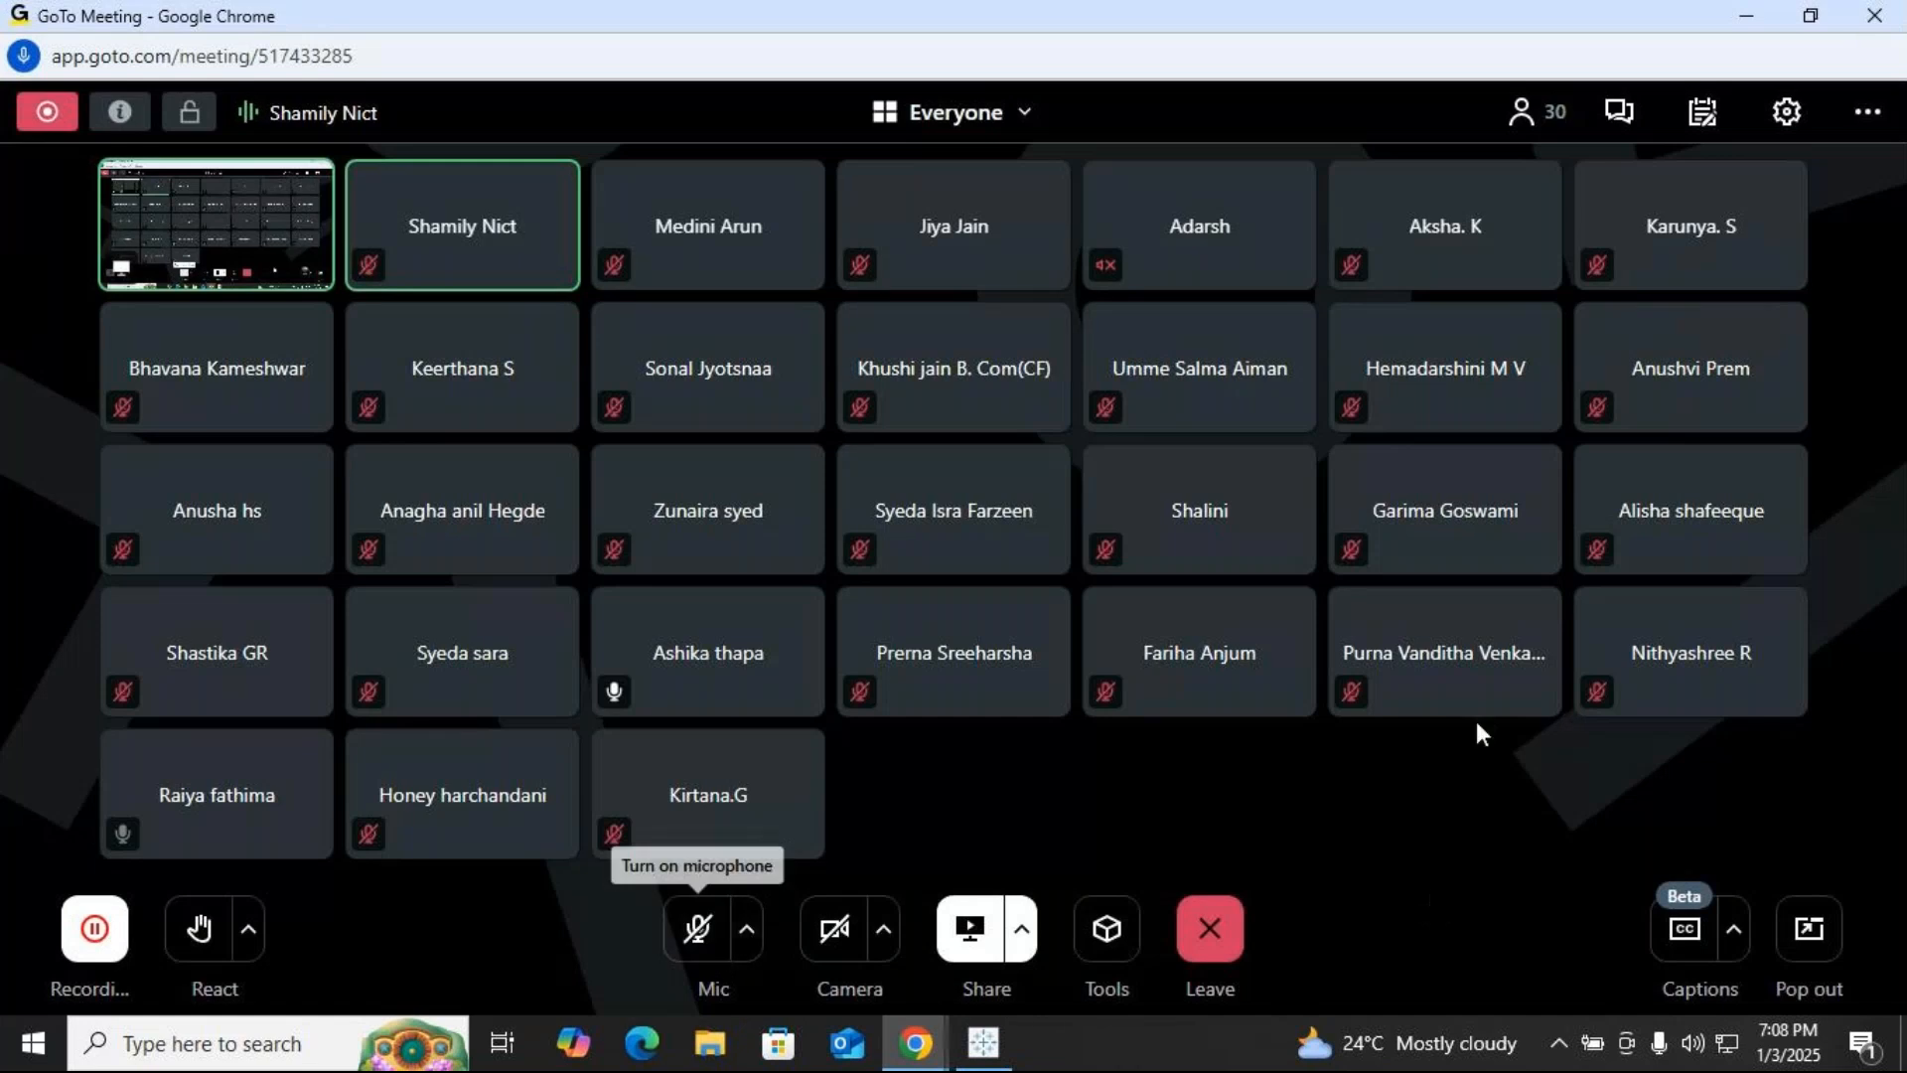
left_click(1749, 15)
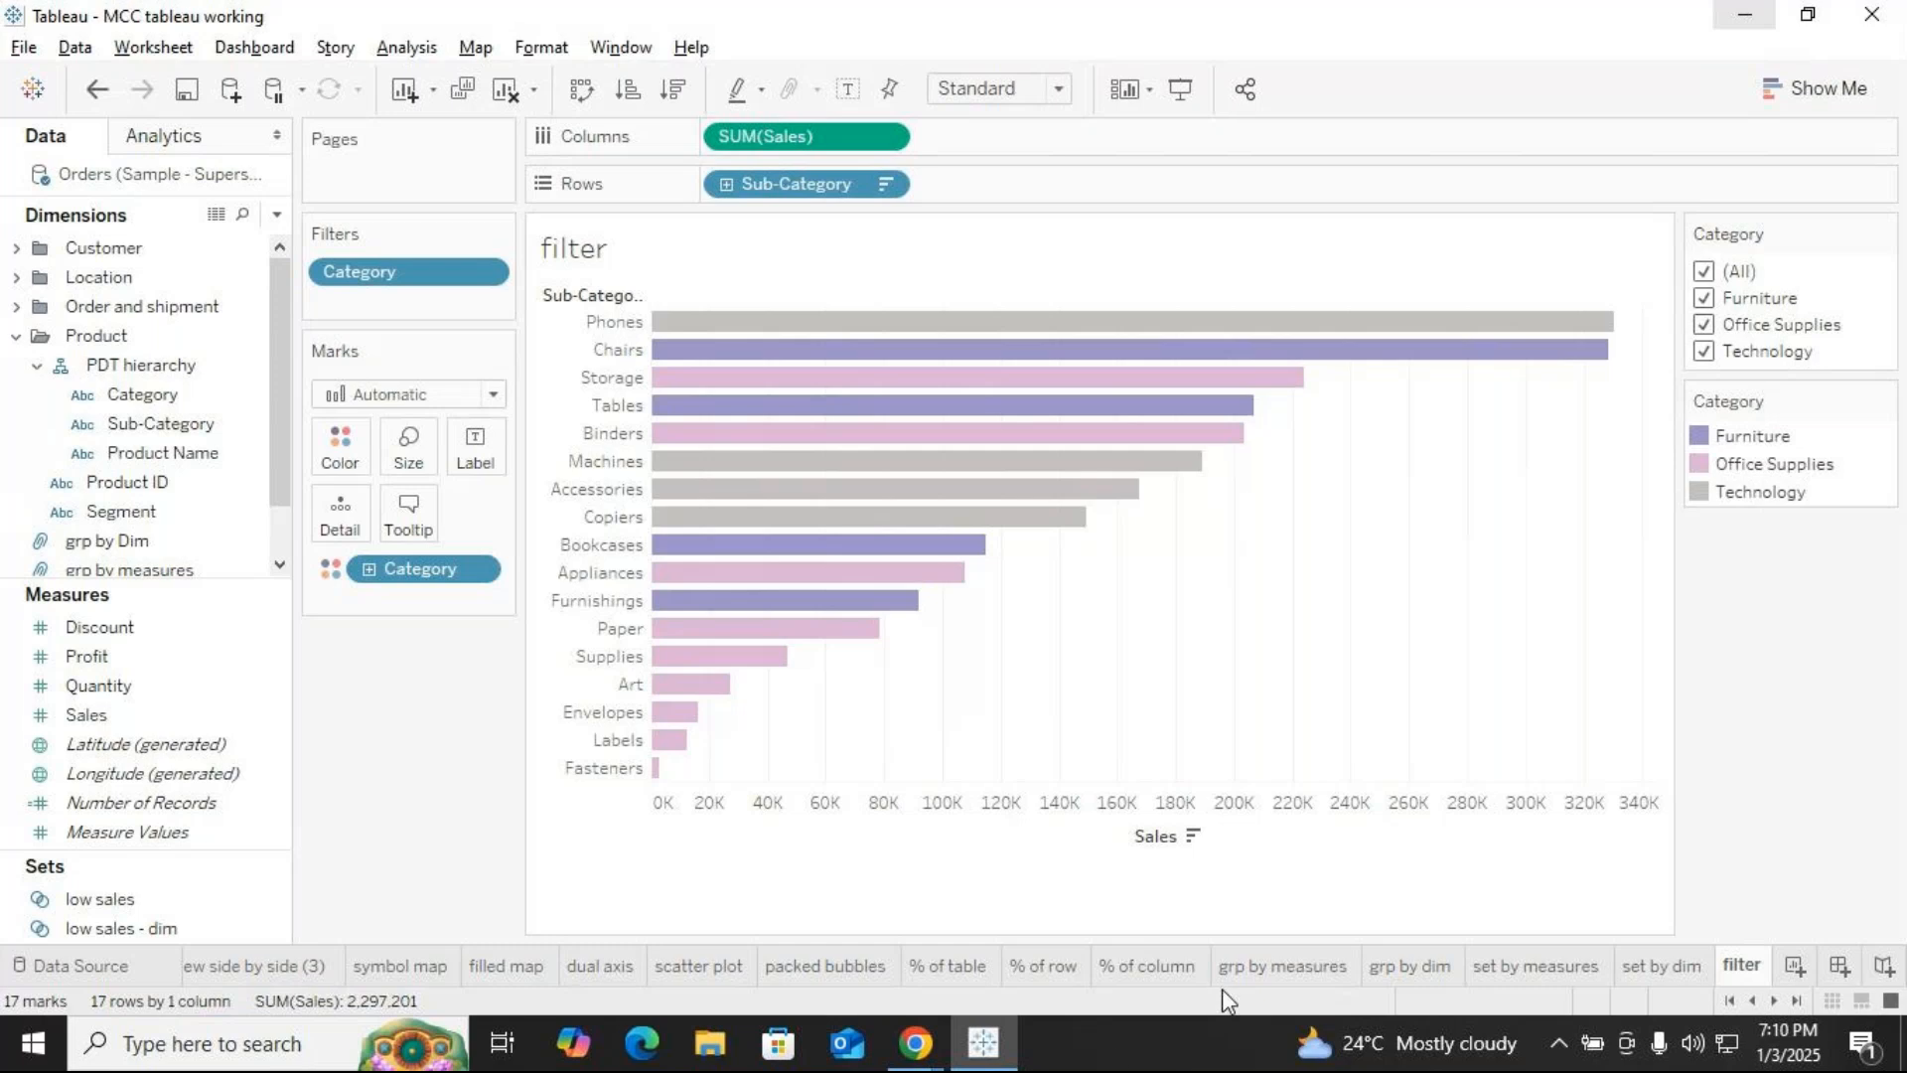
Check the participants in the GoTo Meeting window and return to the Tableau worksheet
left_click(906, 1045)
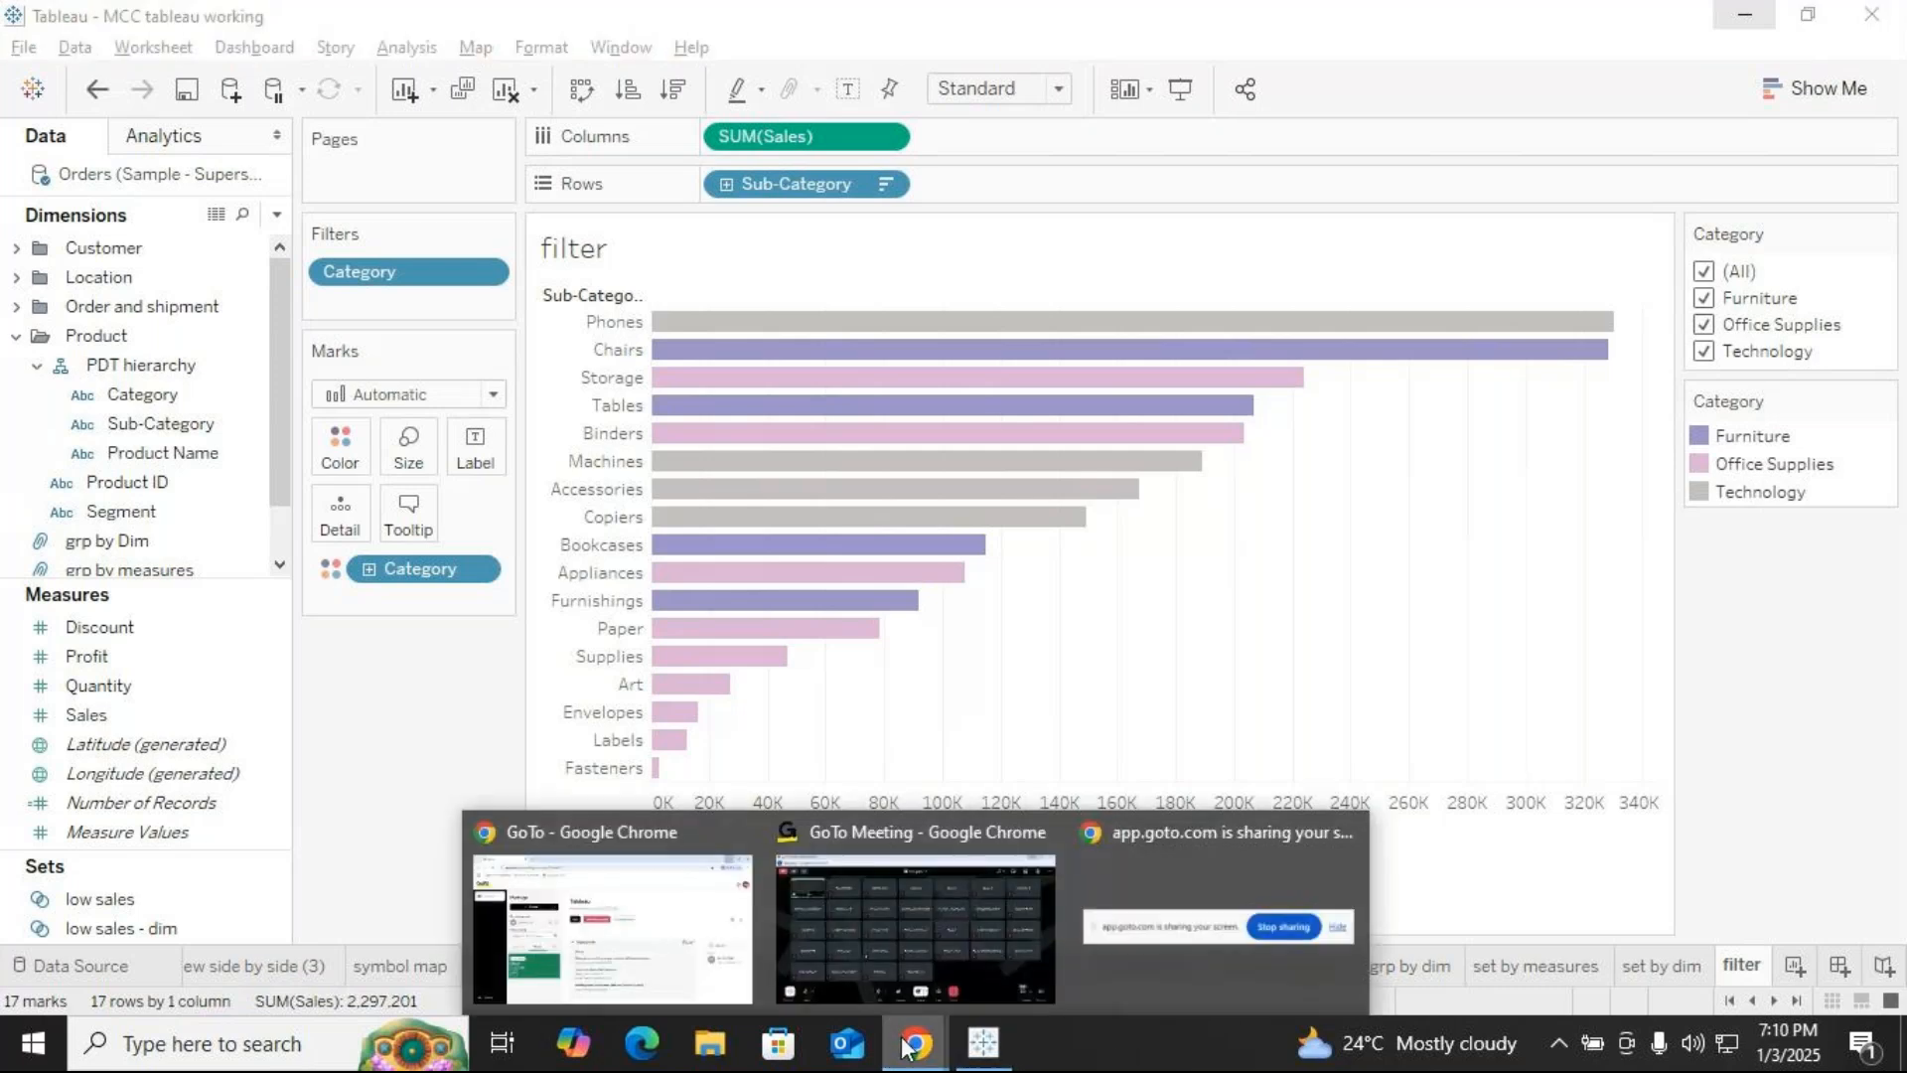
left_click(831, 985)
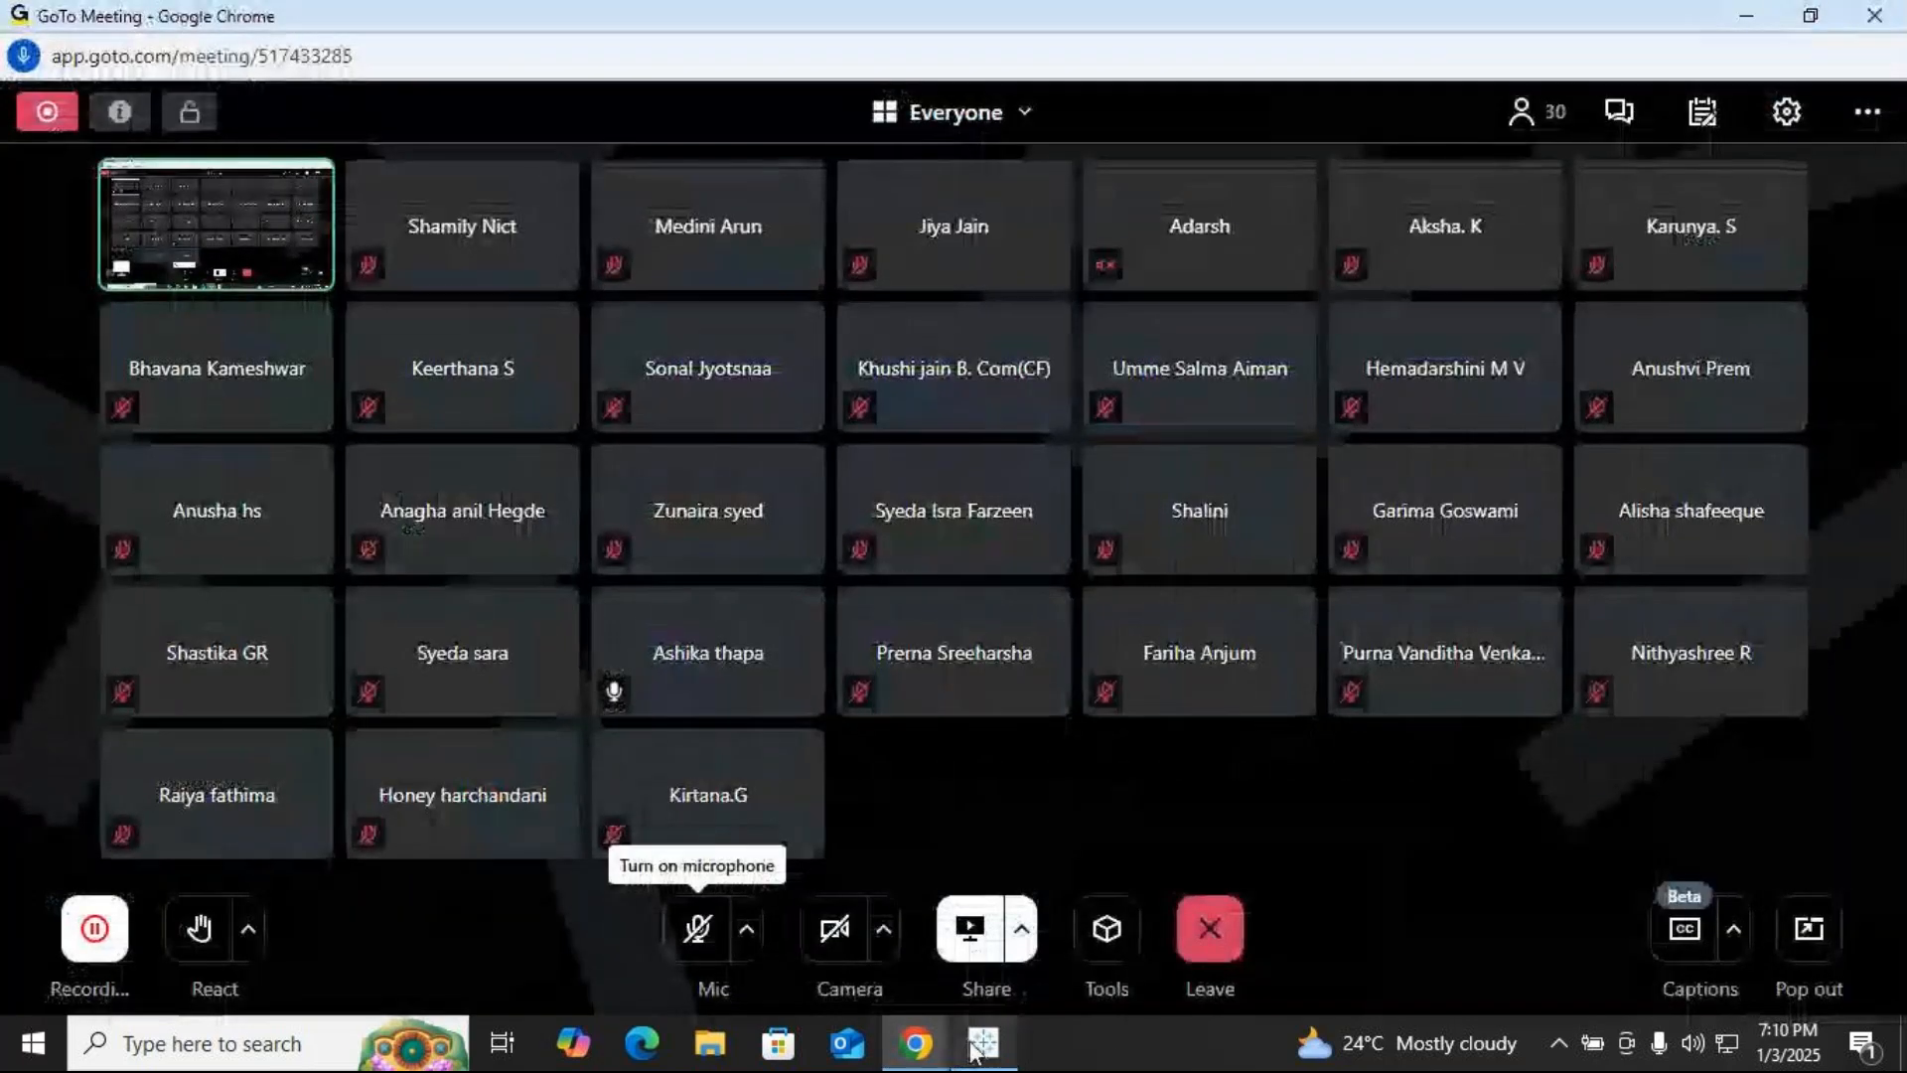
left_click(976, 1045)
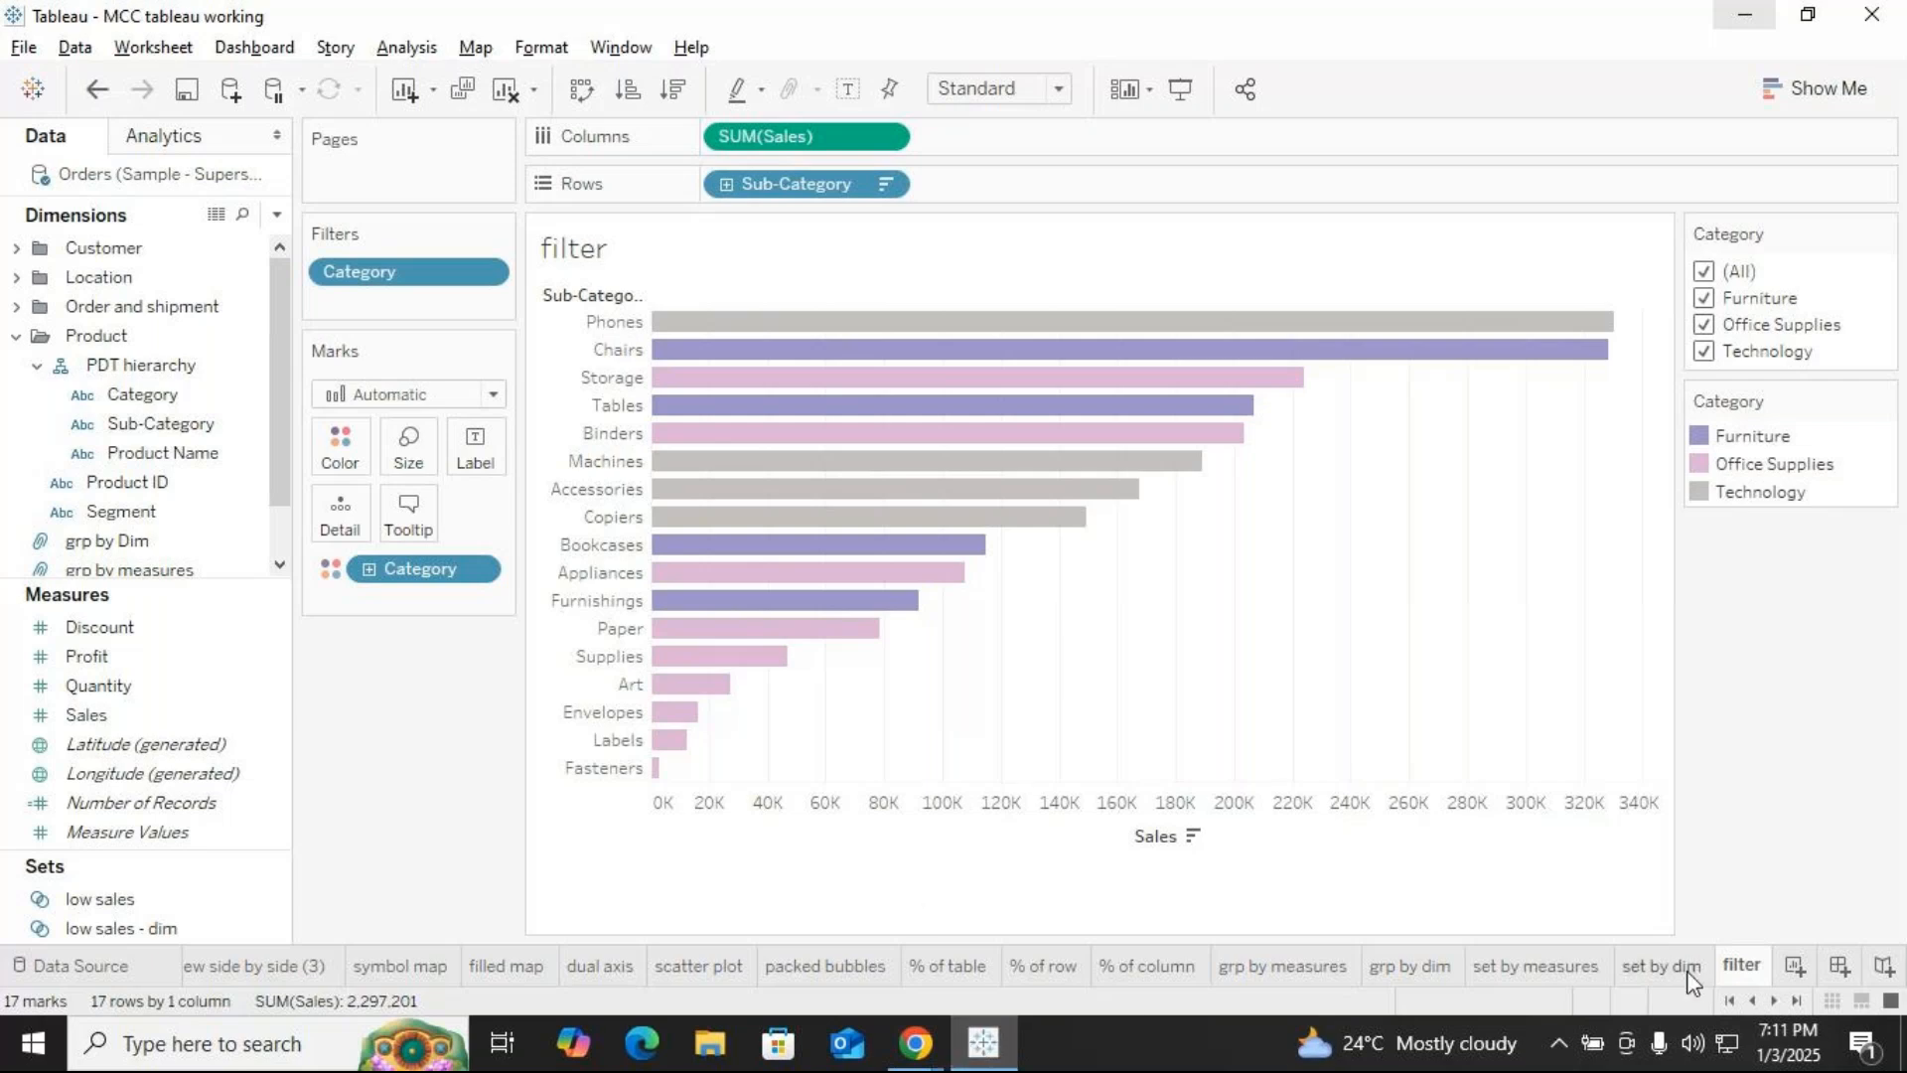
Switch to the GoTo Meeting window, turn the microphone on, and go back to Tableau
mouse_move(904, 1050)
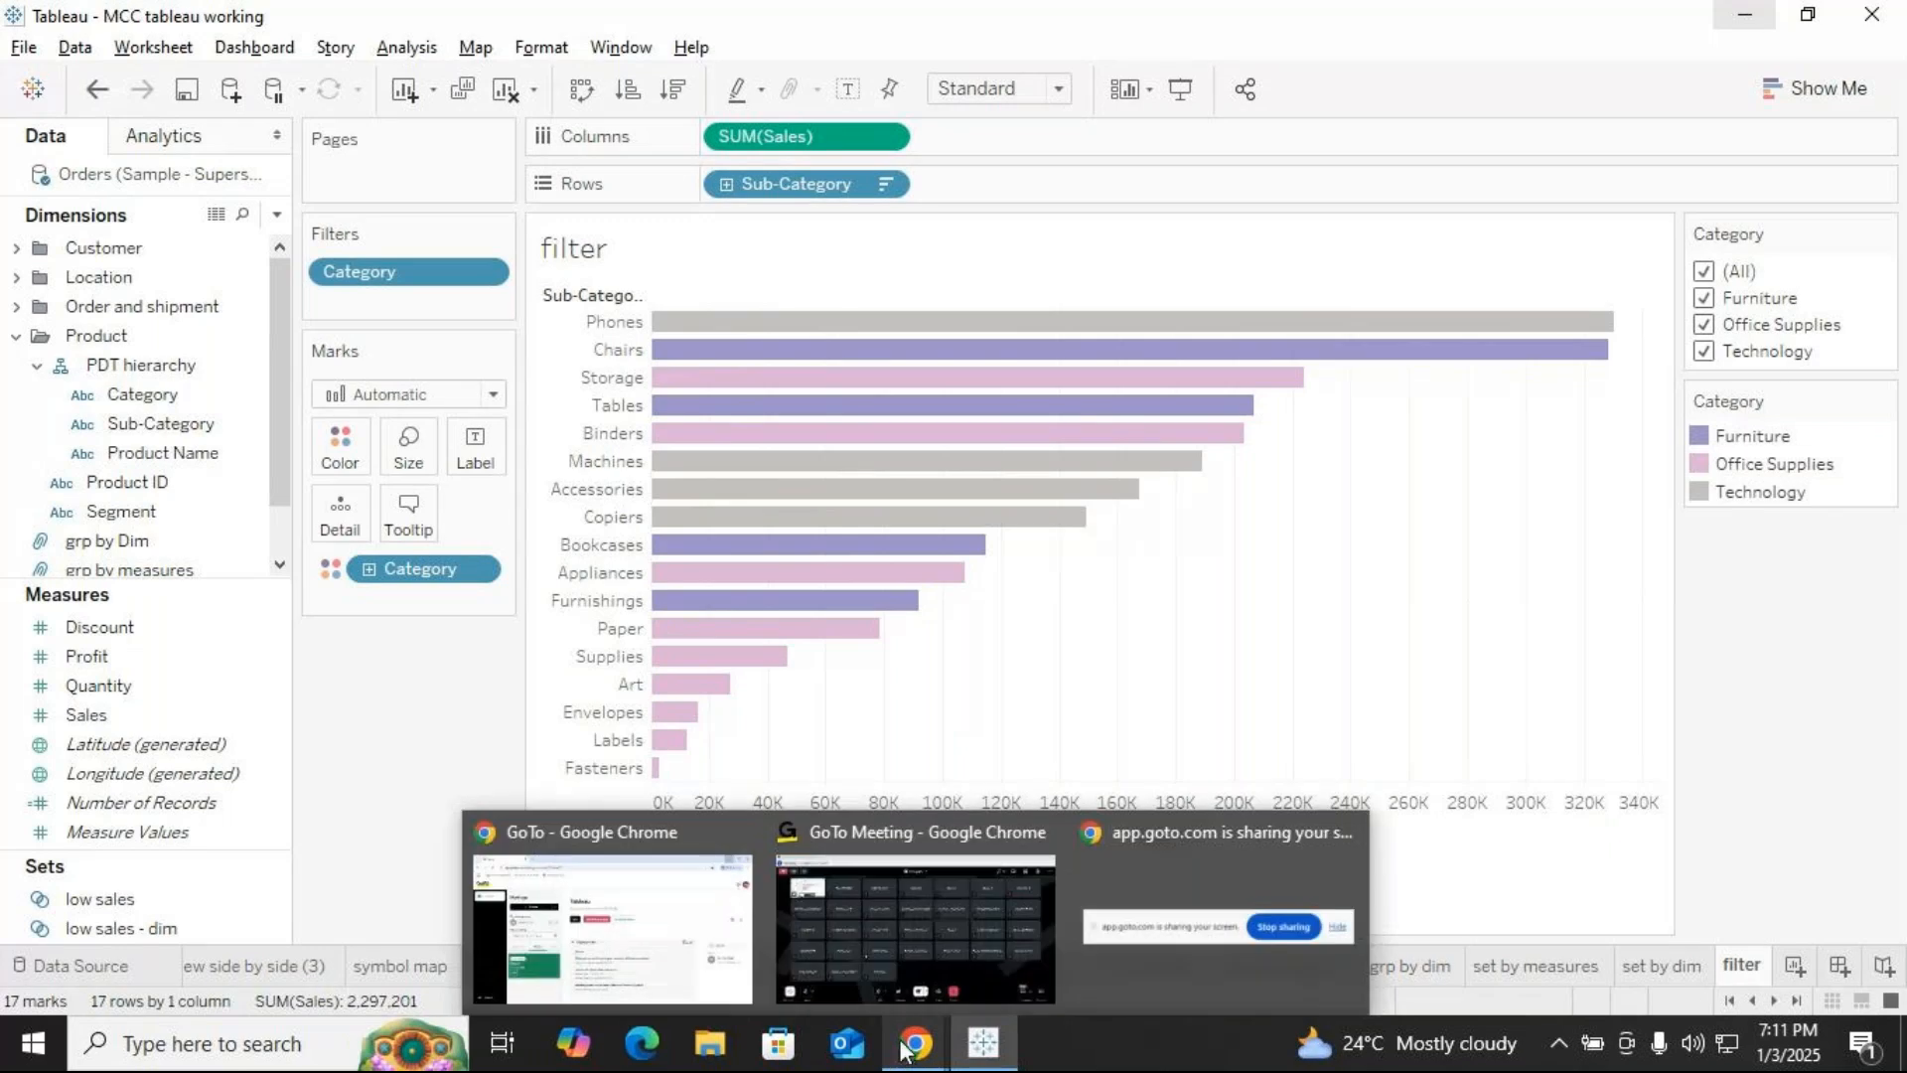
left_click(969, 968)
left_click(696, 928)
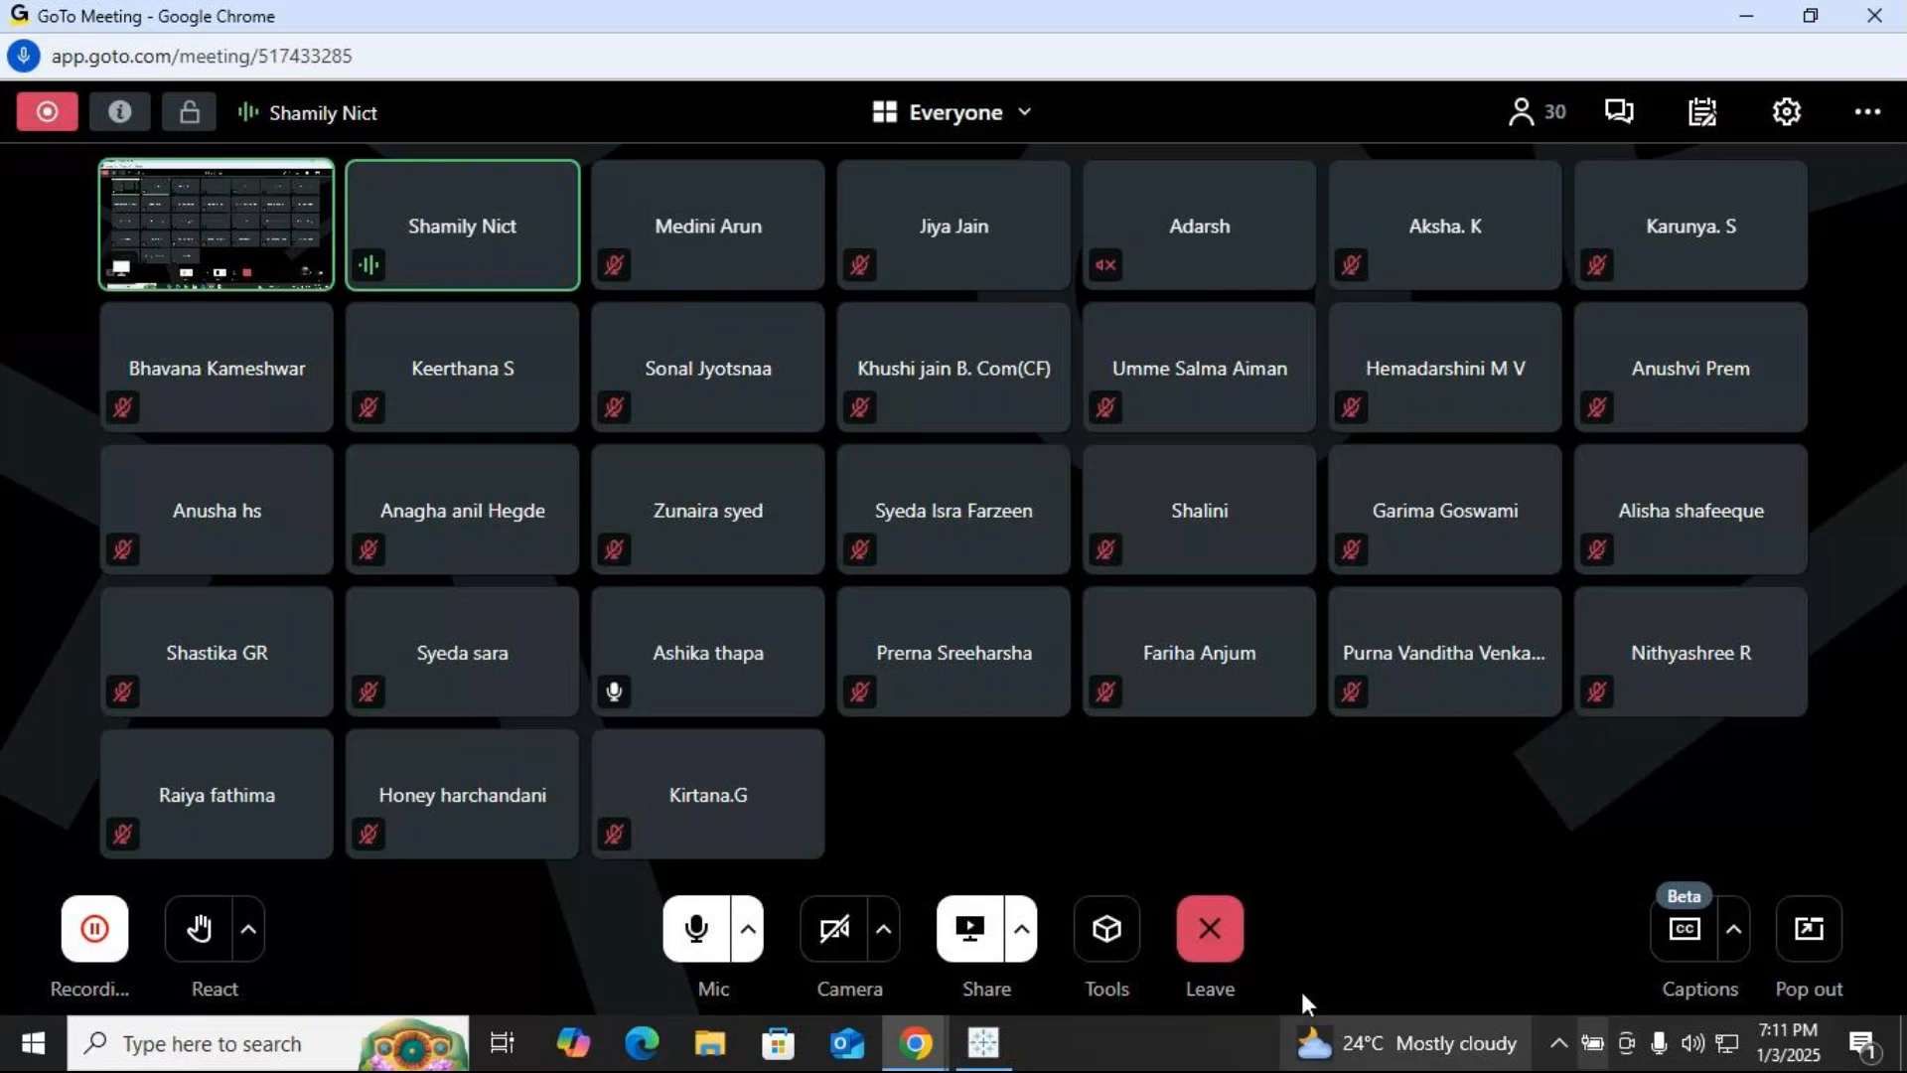
left_click(969, 1063)
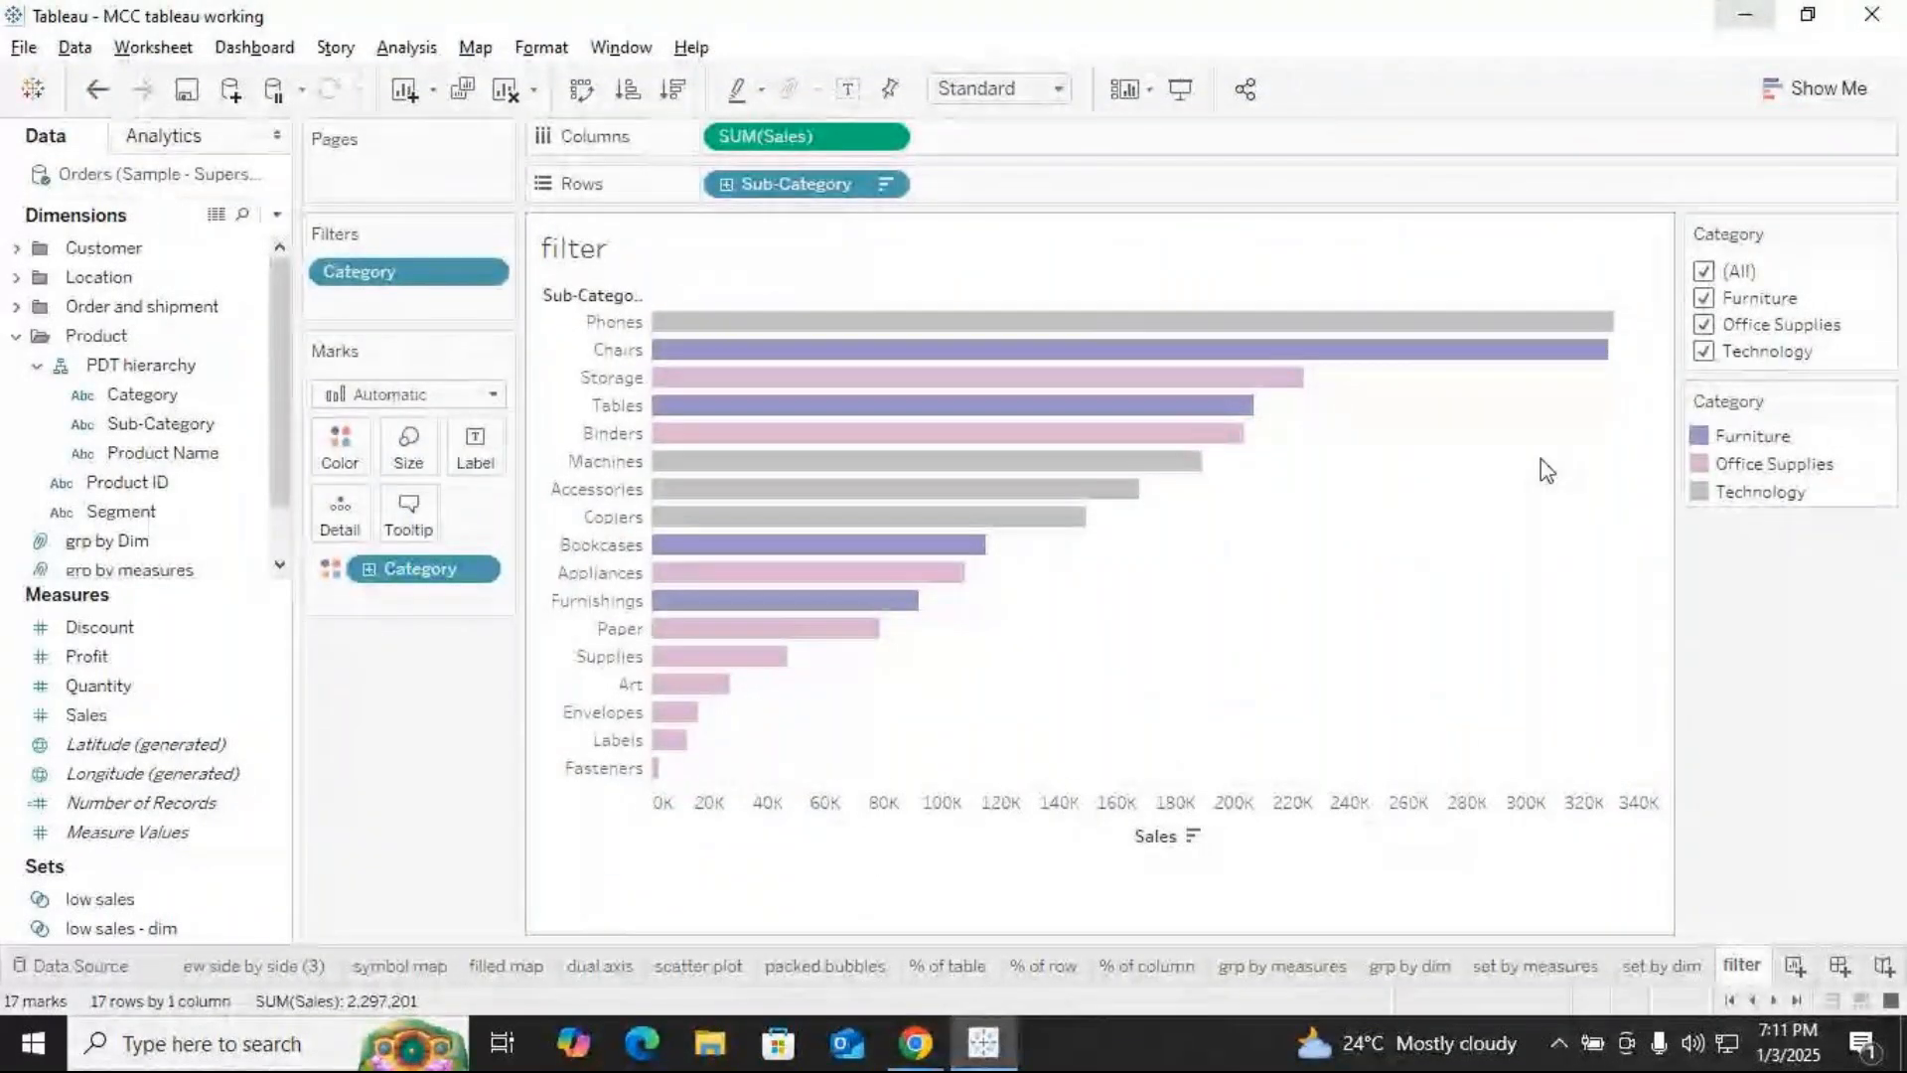
Add a new worksheet and filter it by Sub-Category with all values selected
left_click(1794, 966)
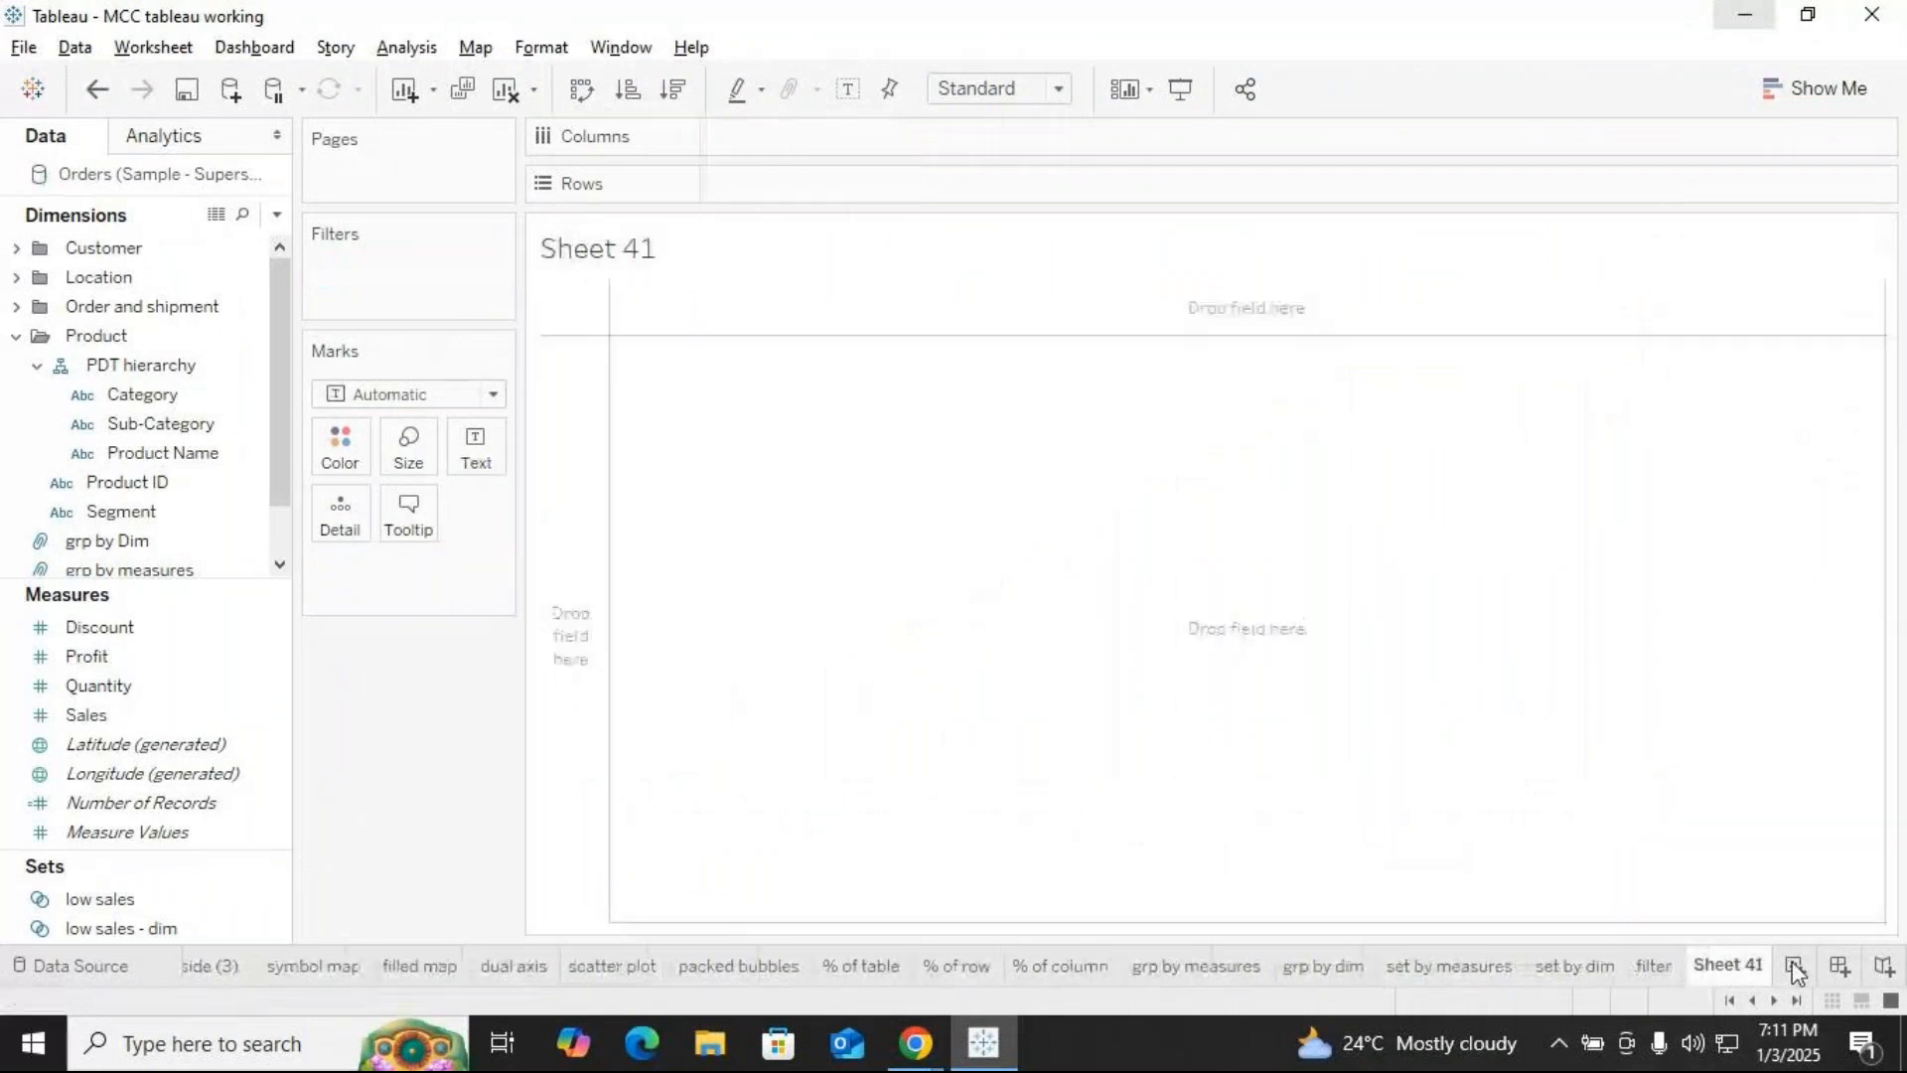
left_click(231, 512)
left_click_drag(149, 424, 363, 291)
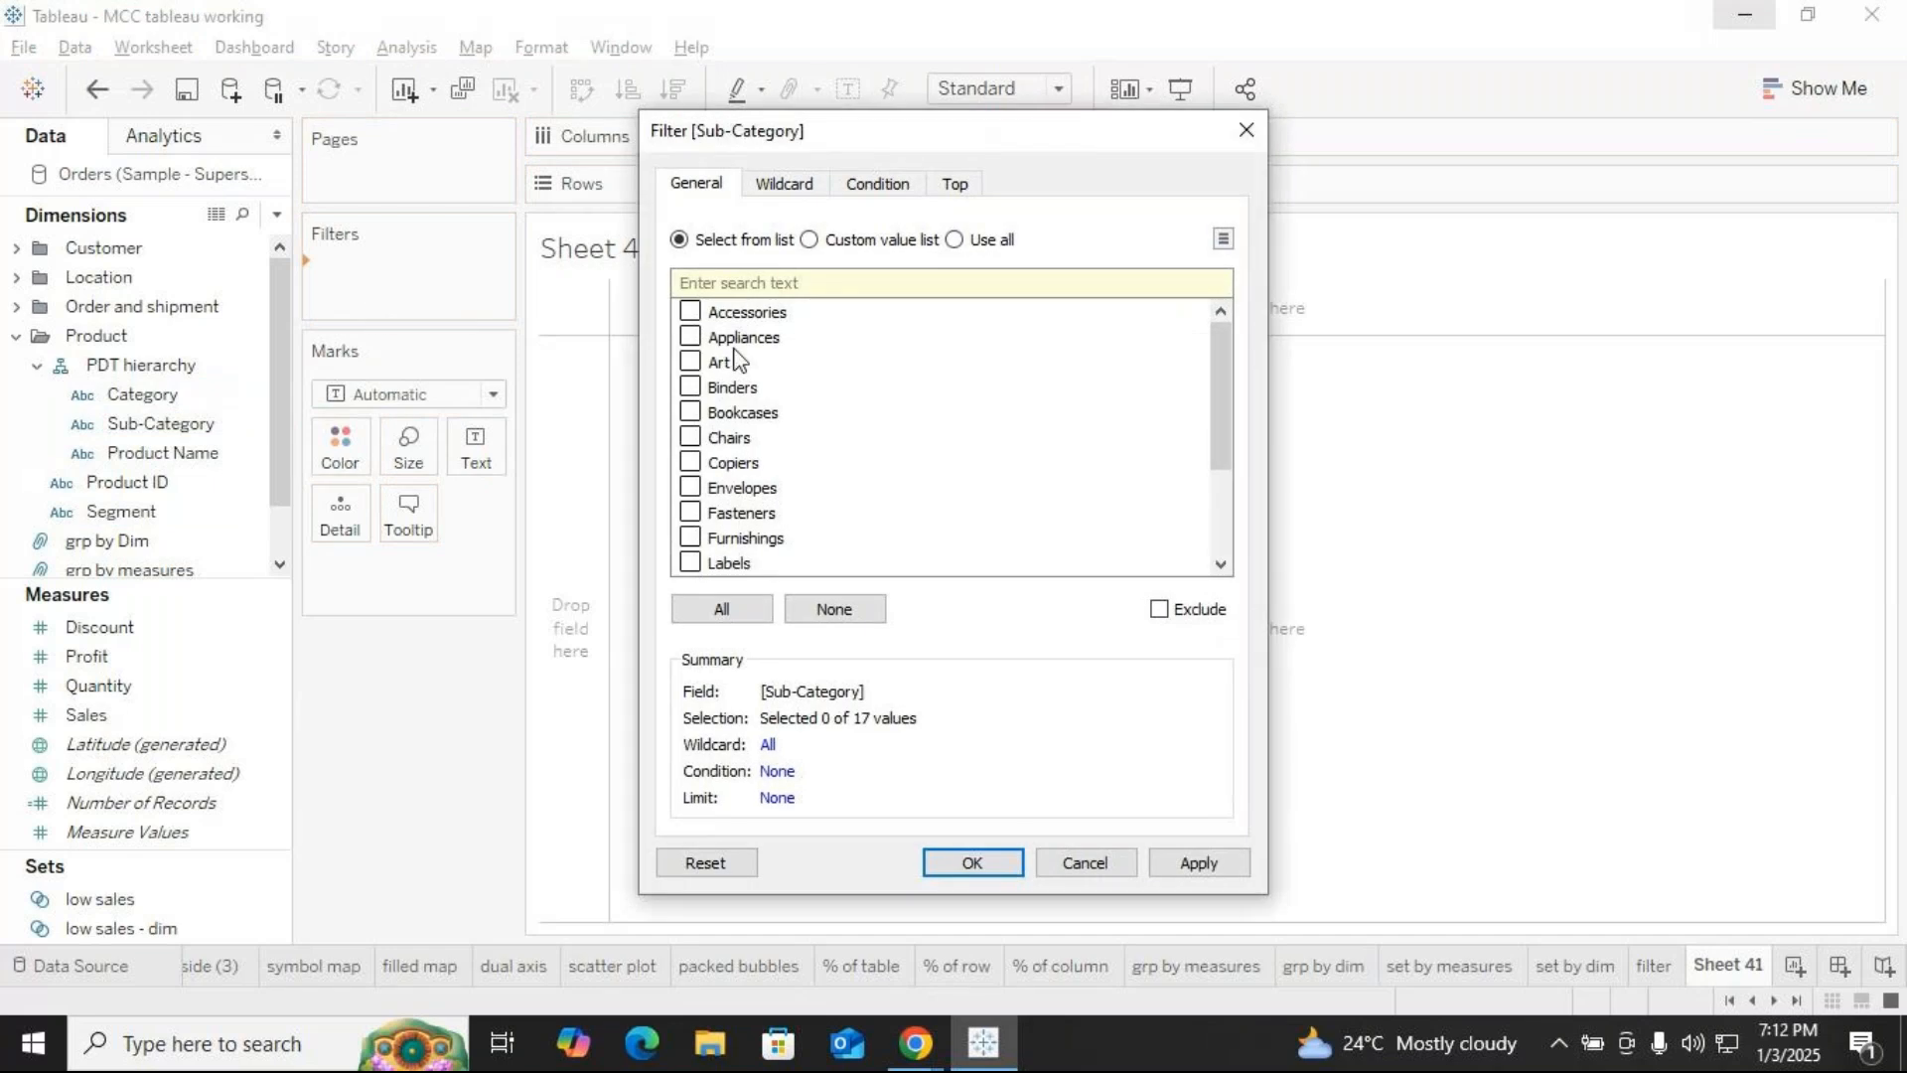
left_click(1247, 130)
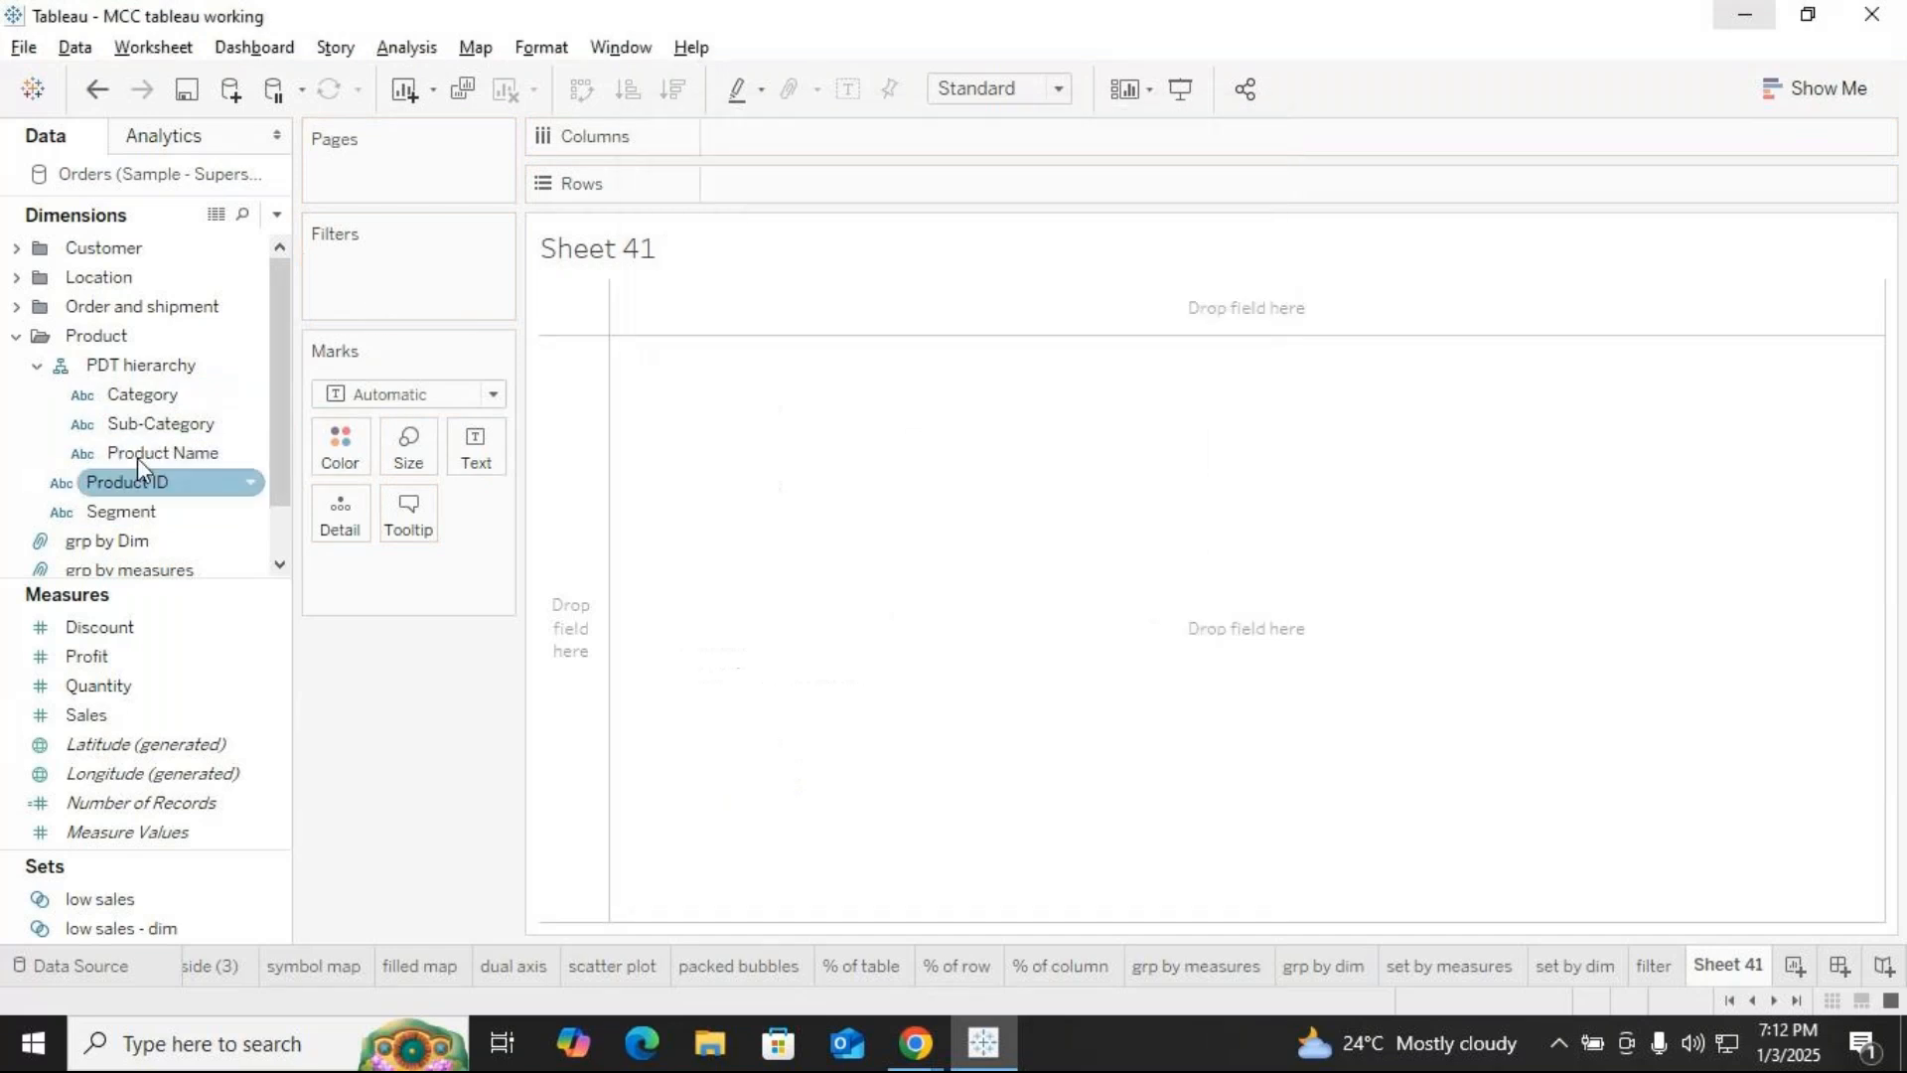
left_click_drag(153, 424, 342, 303)
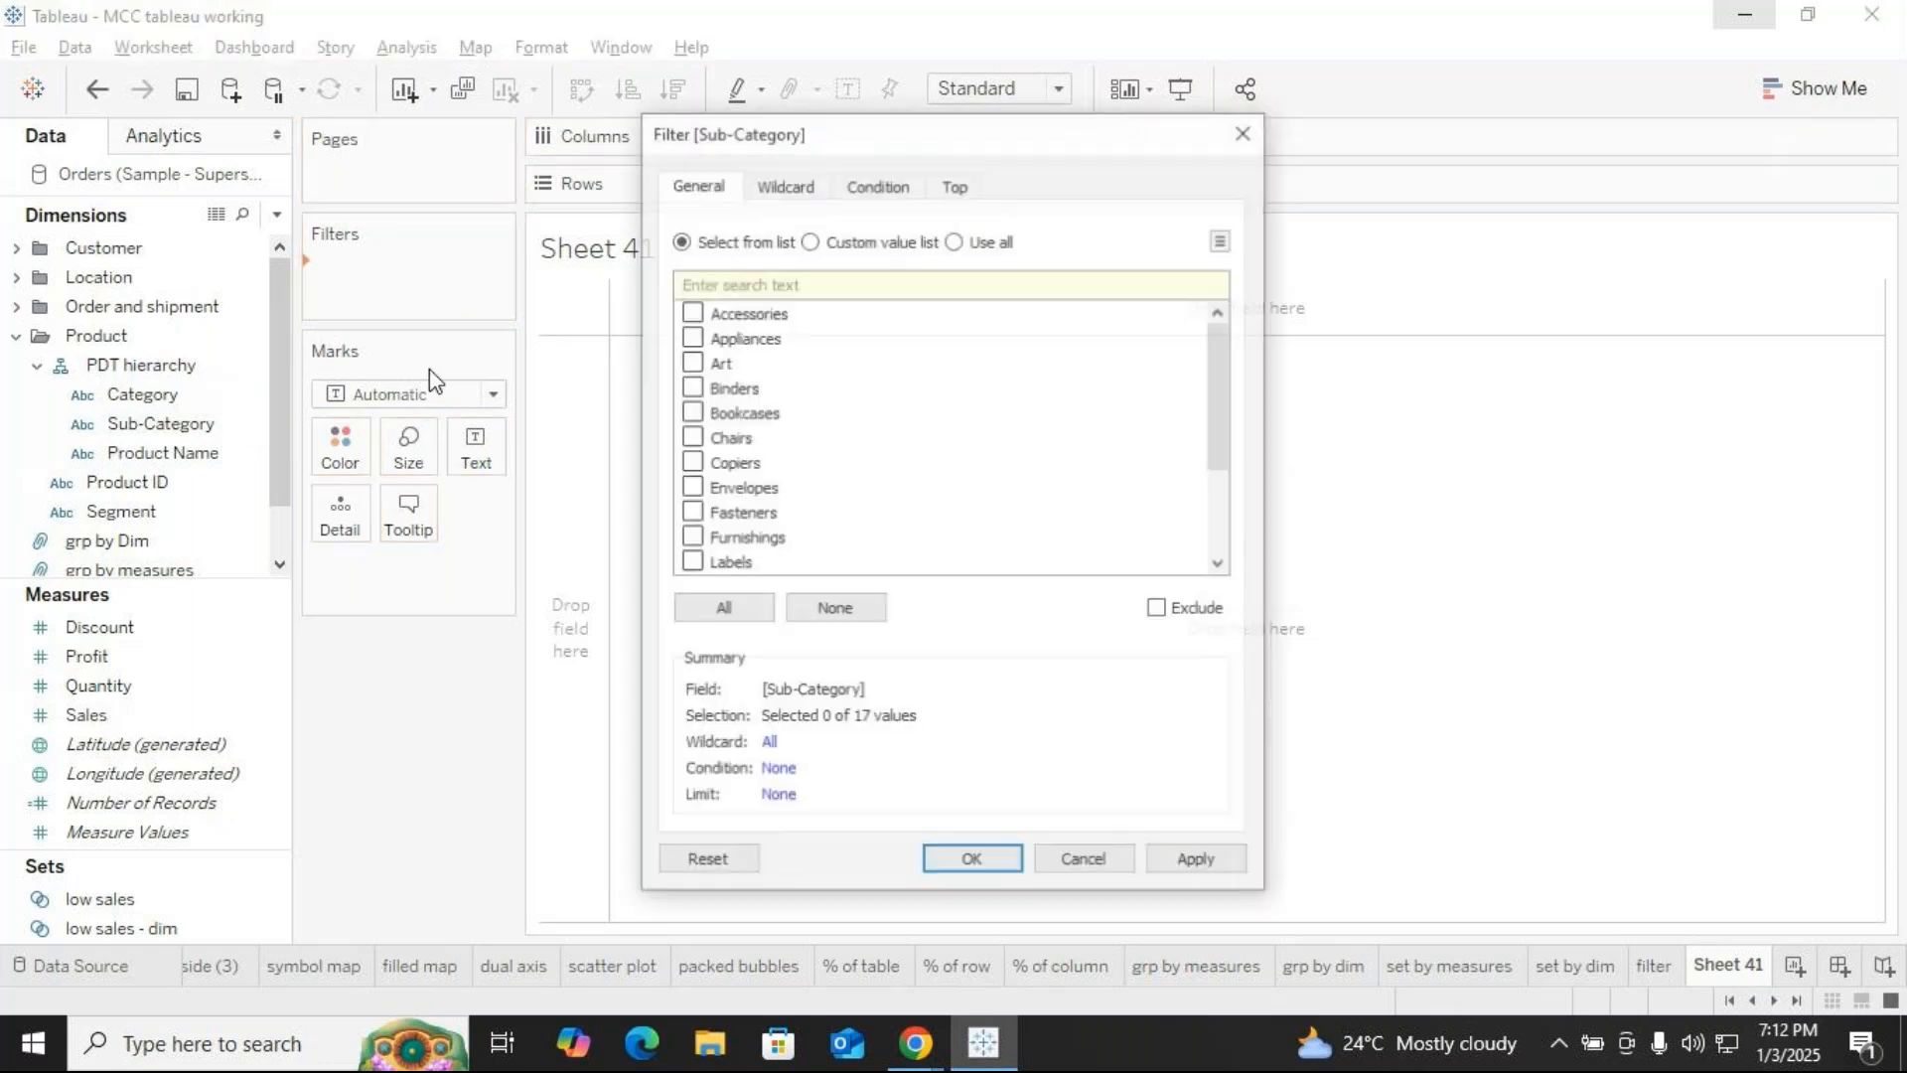
left_click(719, 608)
left_click(973, 862)
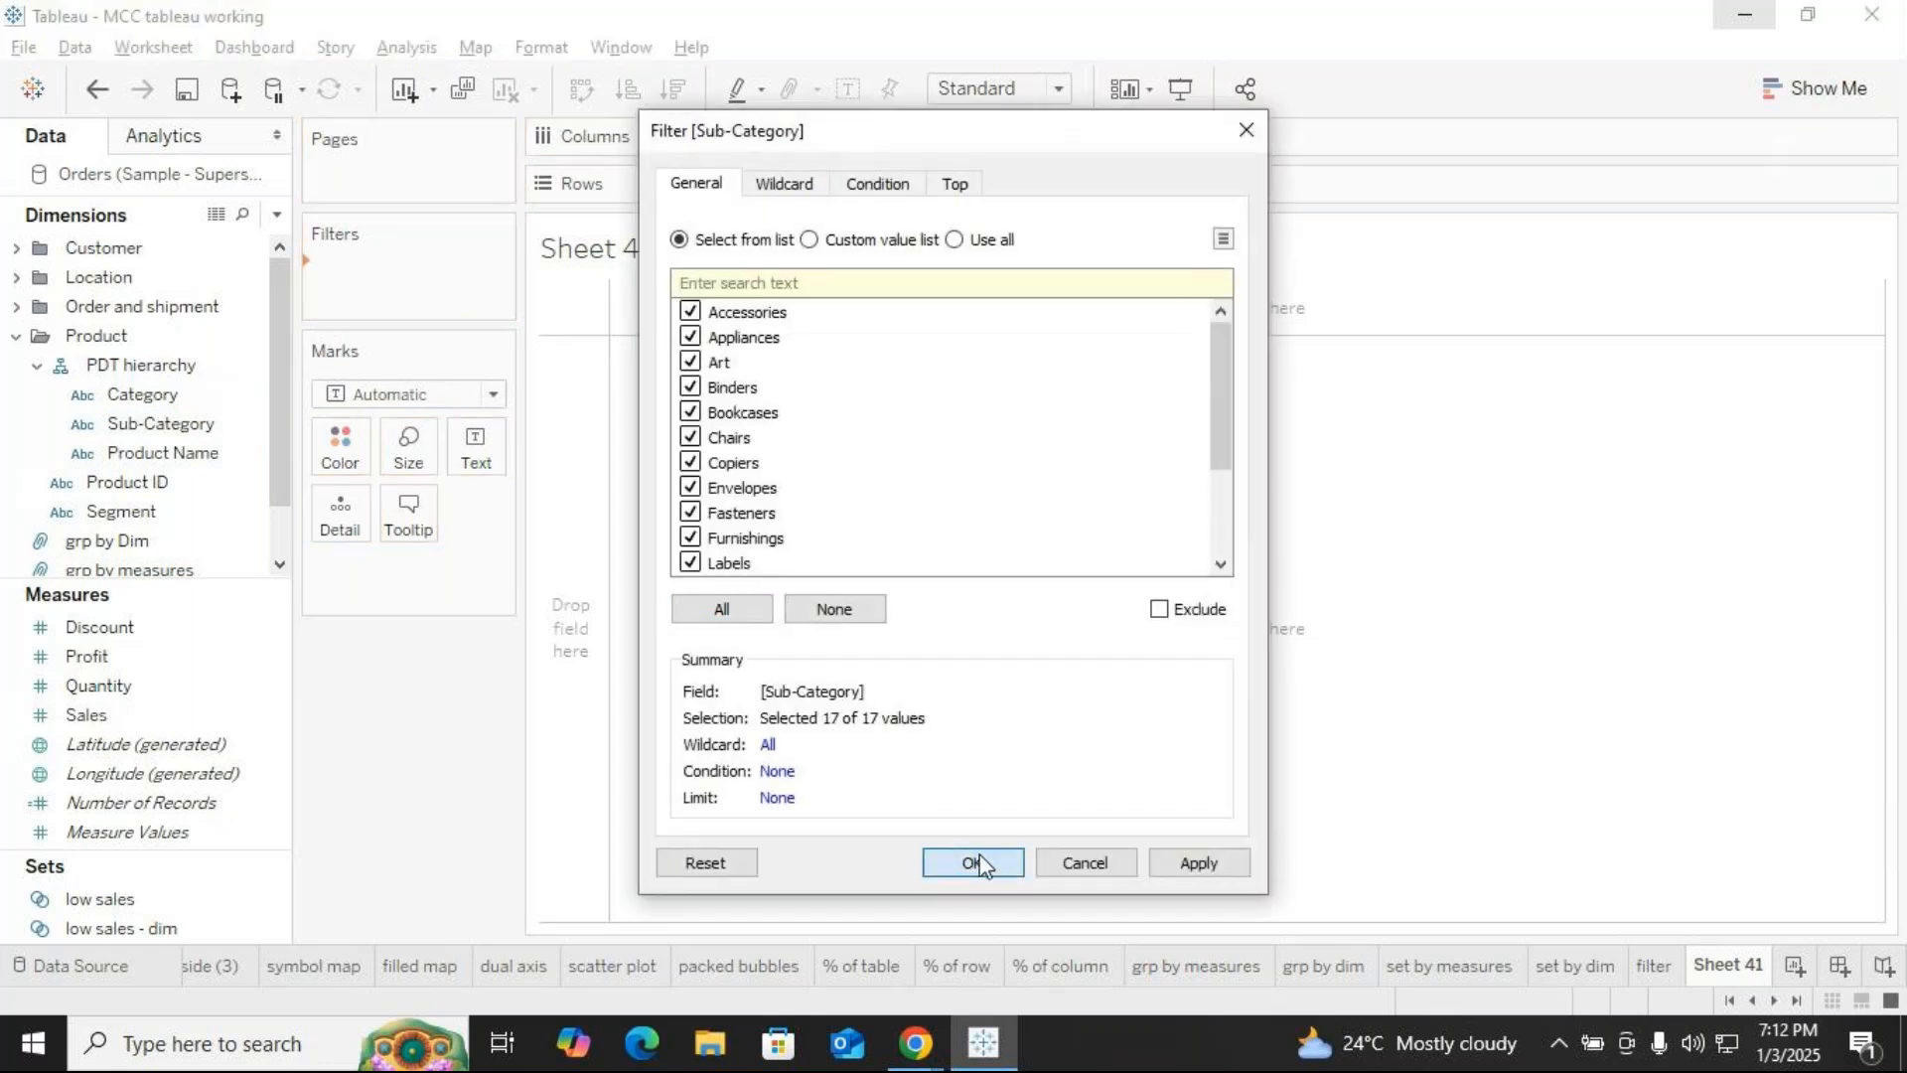
Build a bar chart with Sub-Category on Rows and Sales on Columns, sorted in descending order
left_click_drag(155, 422, 741, 189)
left_click_drag(89, 714, 766, 151)
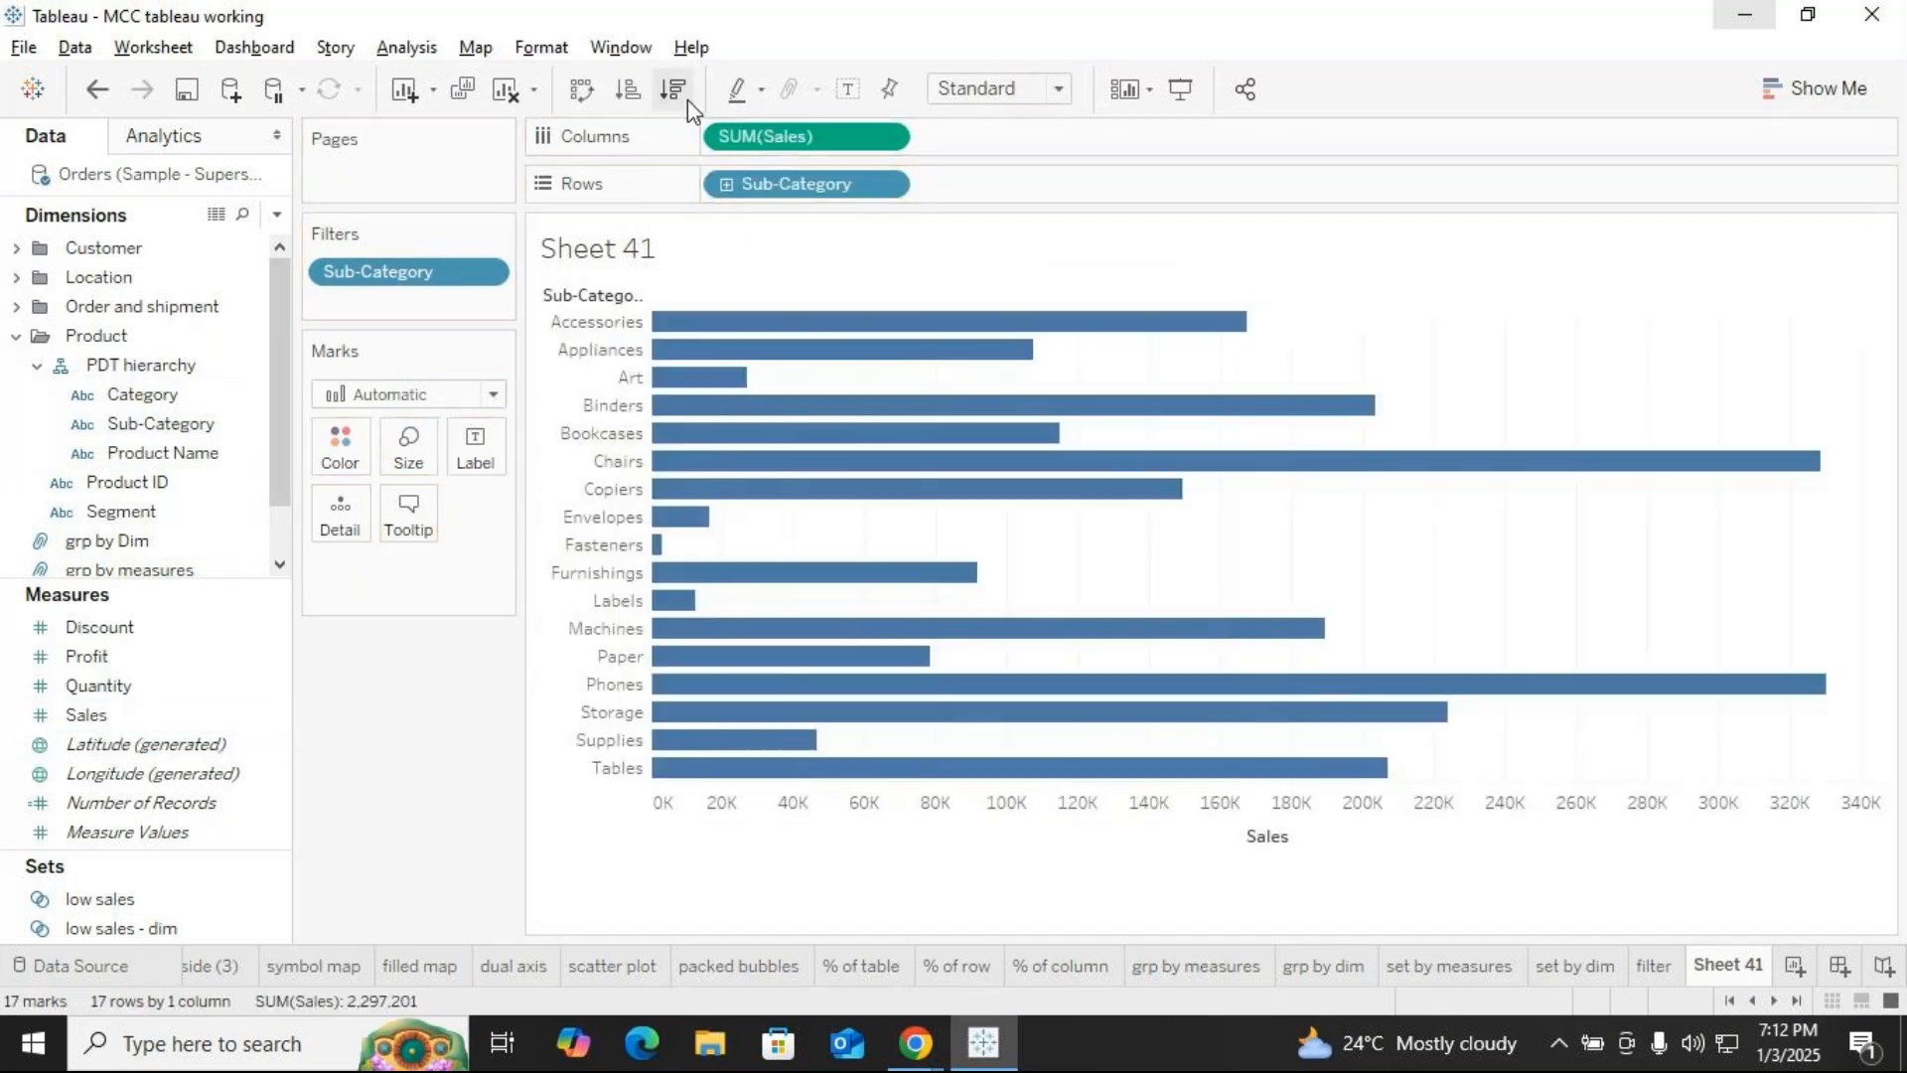
left_click(681, 92)
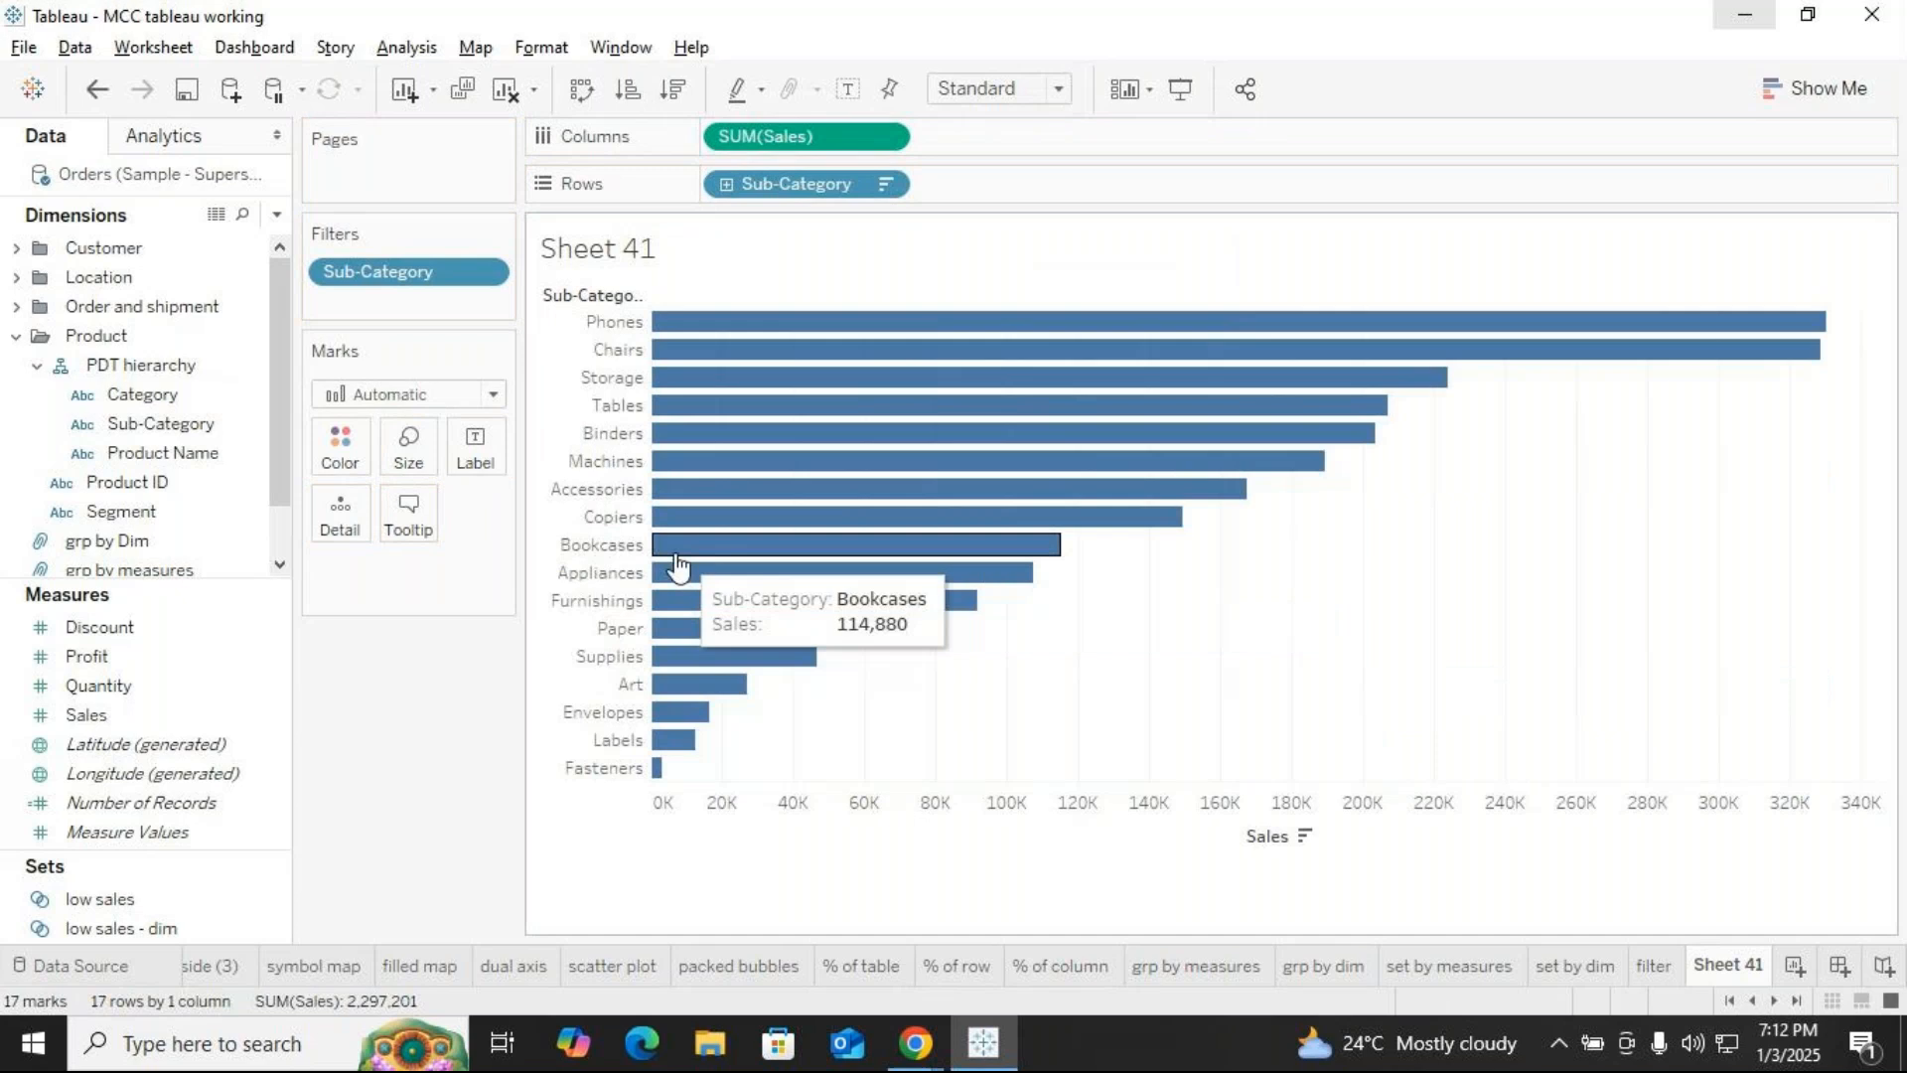
Edit the Sub-Category filter to leave out Chairs, Binders, Appliances, Furnishings, Tables and Supplies, and apply it
left_click(486, 272)
left_click(402, 307)
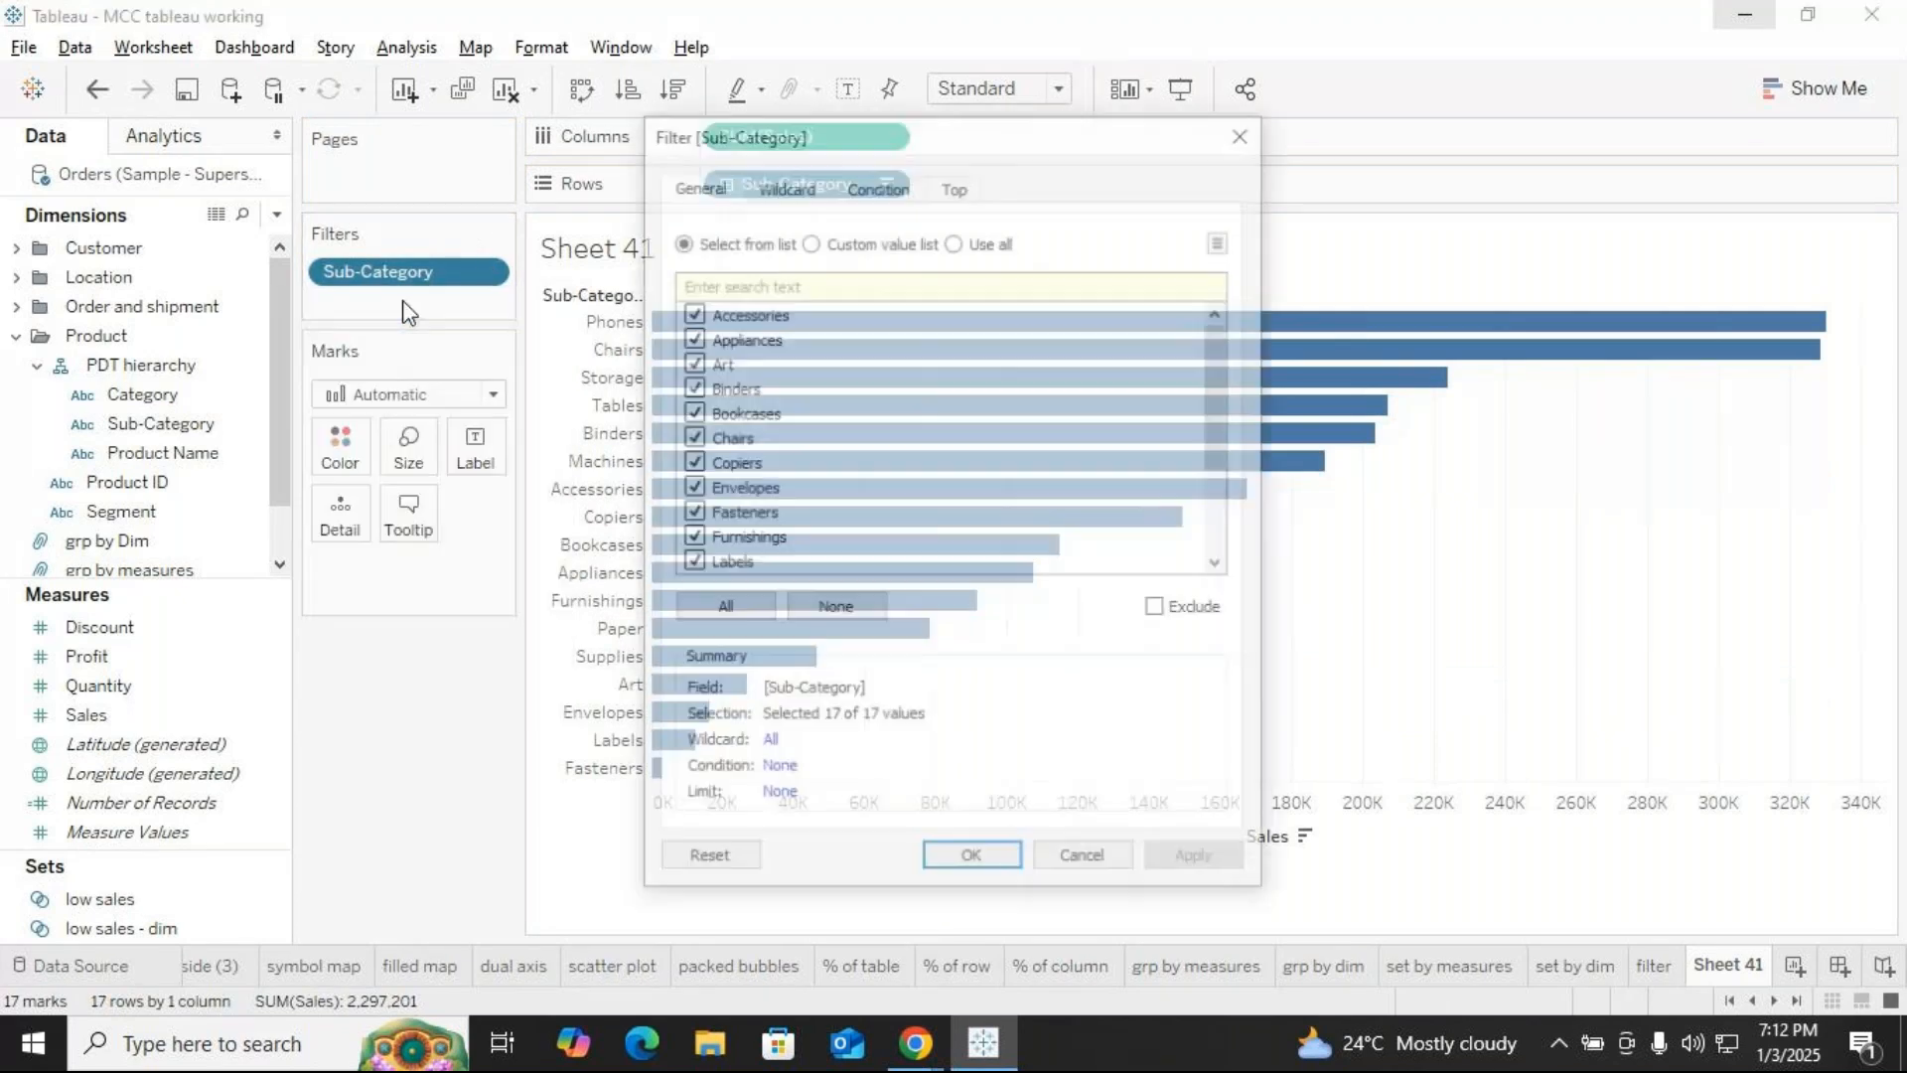
left_click(689, 437)
left_click(689, 386)
left_click(689, 336)
left_click(689, 538)
scroll(692, 556, "down", 2)
left_click(691, 562)
left_click(690, 538)
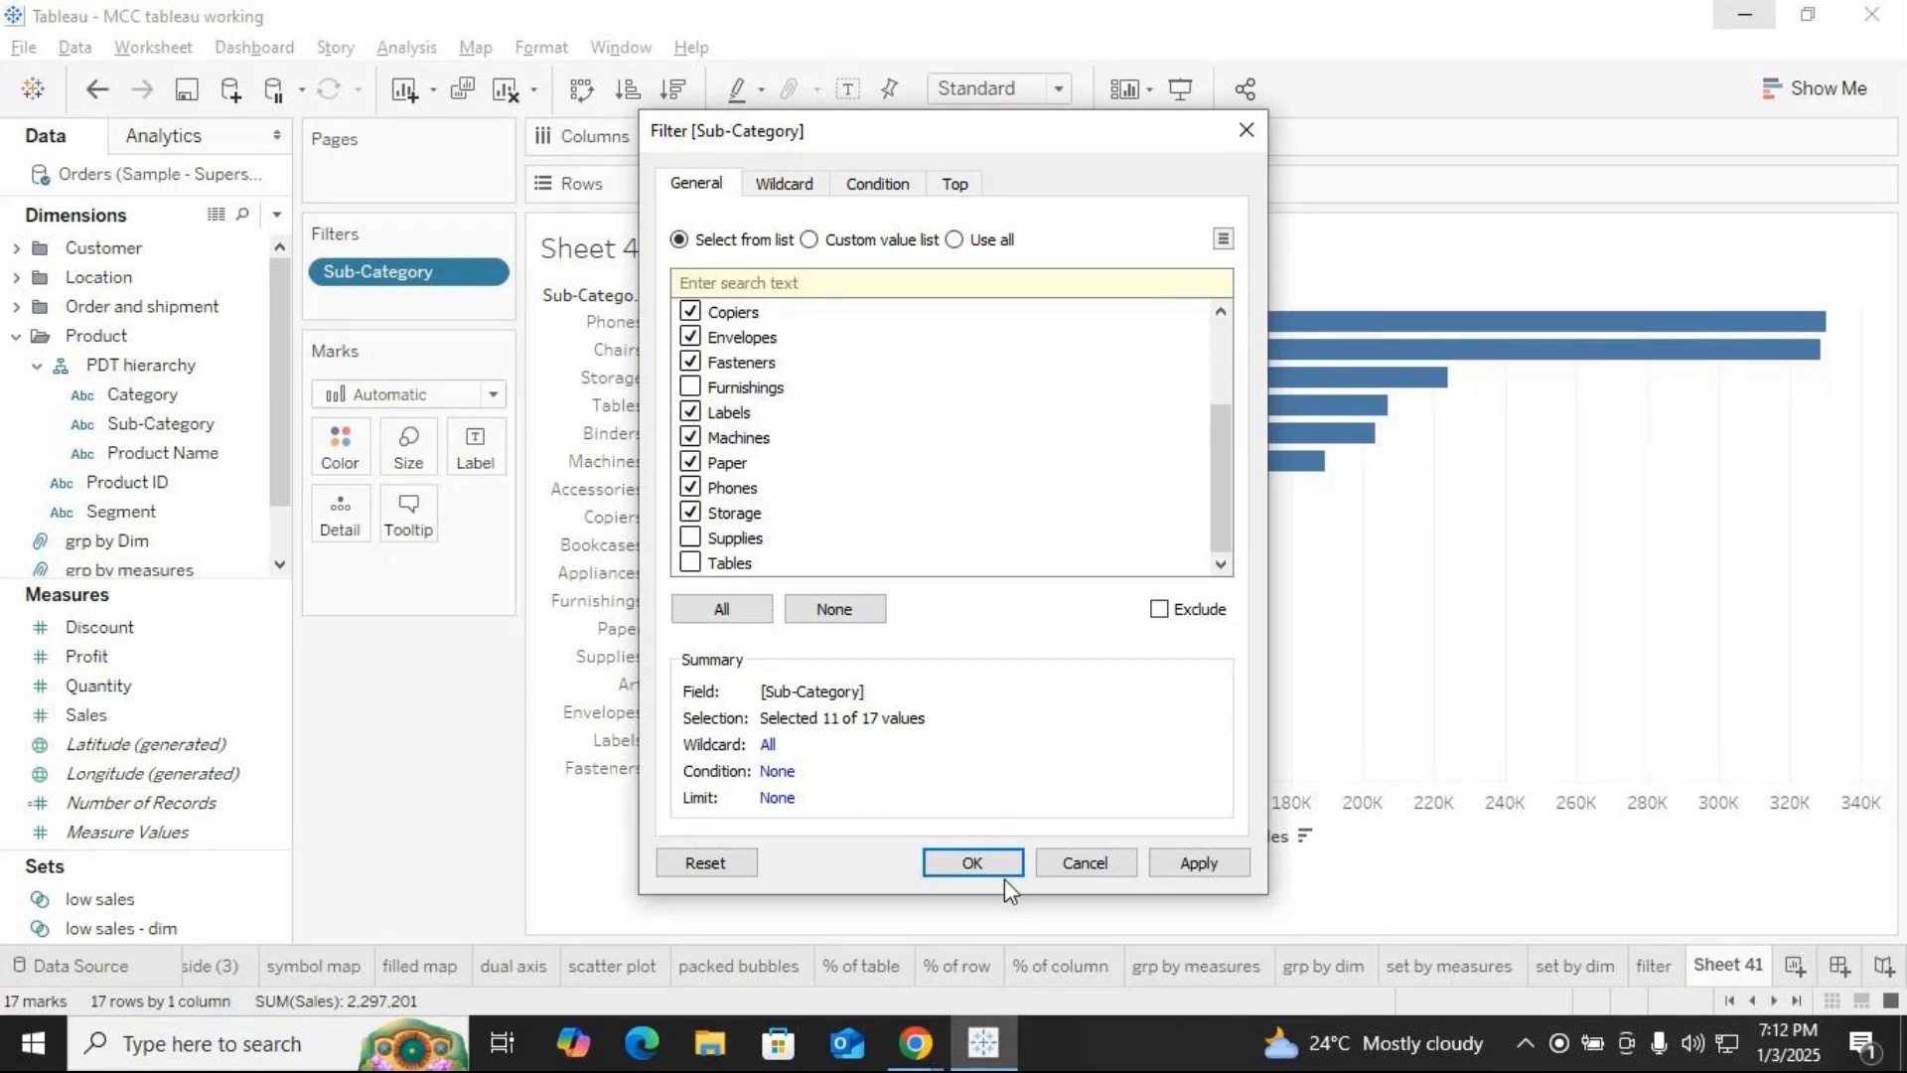
left_click(1000, 872)
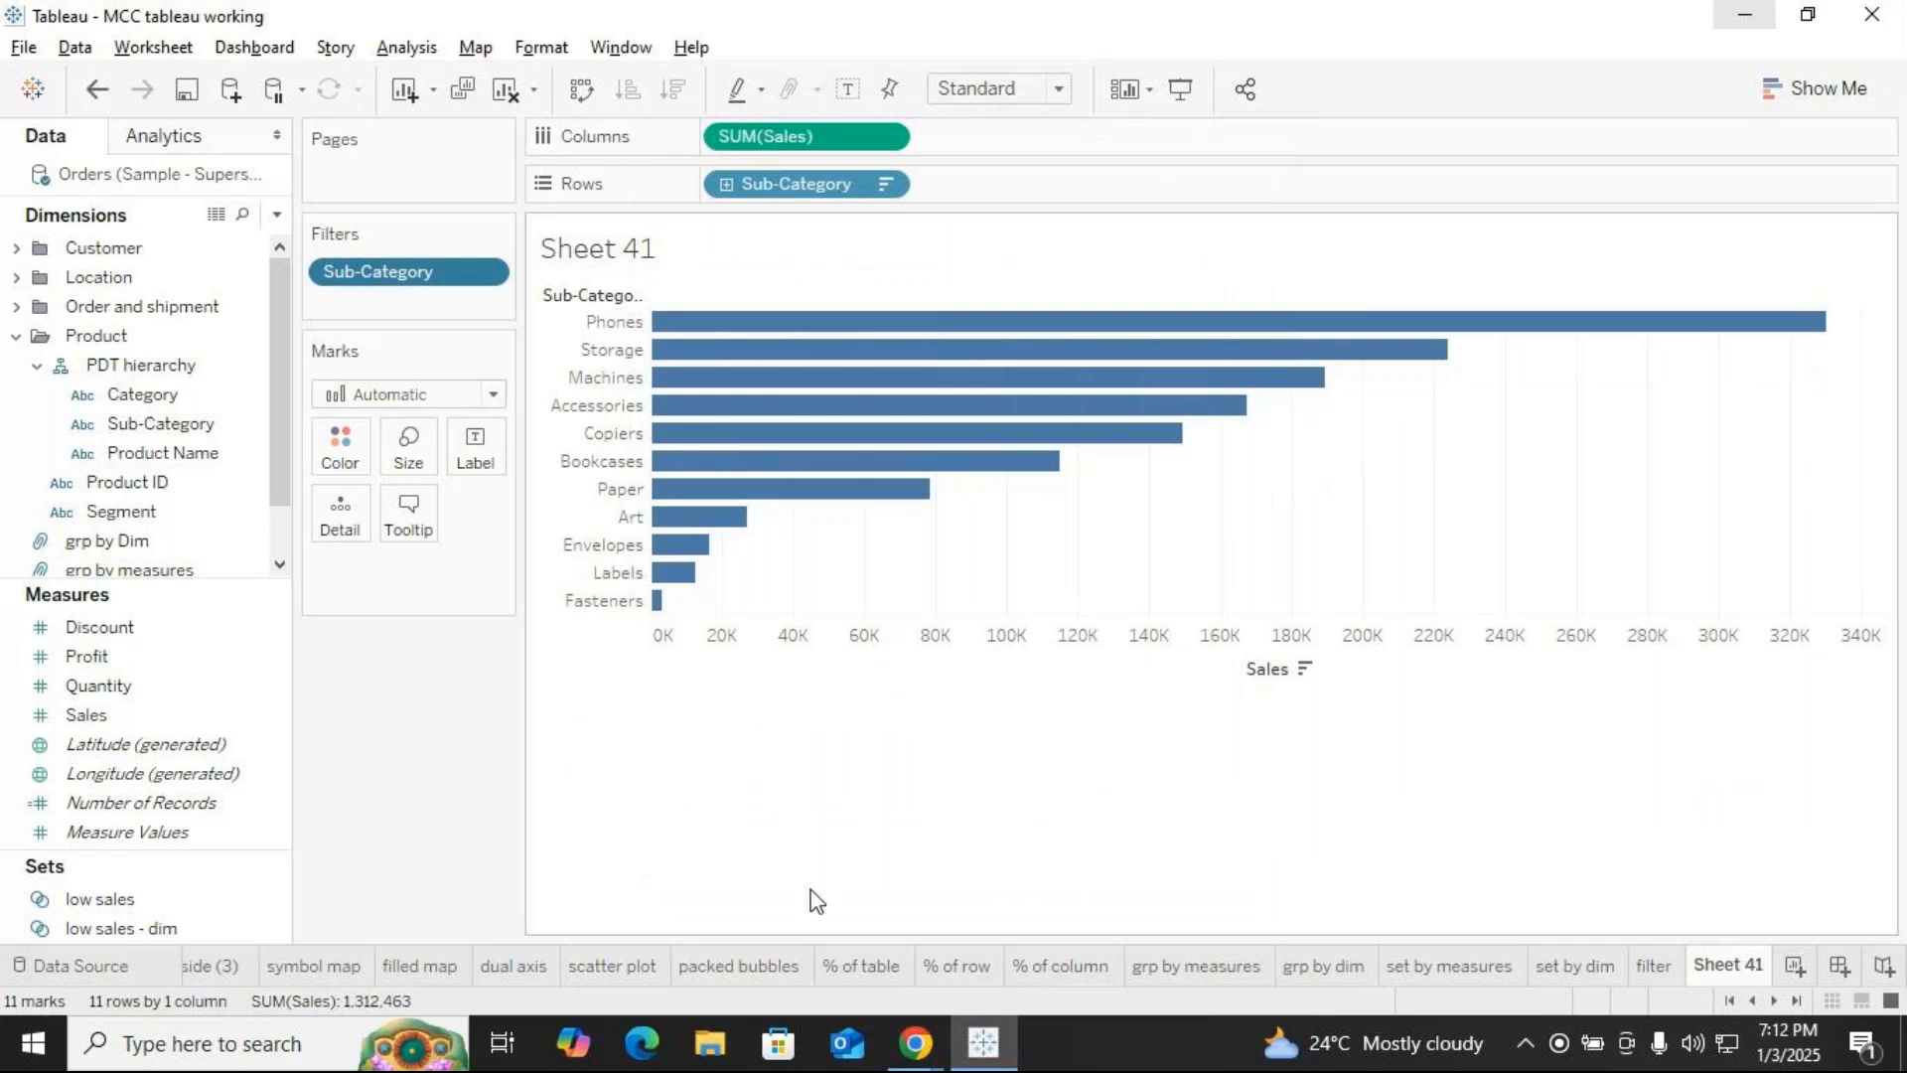
Rename the worksheet Sheet 41 as filter 2
right_click(1777, 967)
left_click(1399, 837)
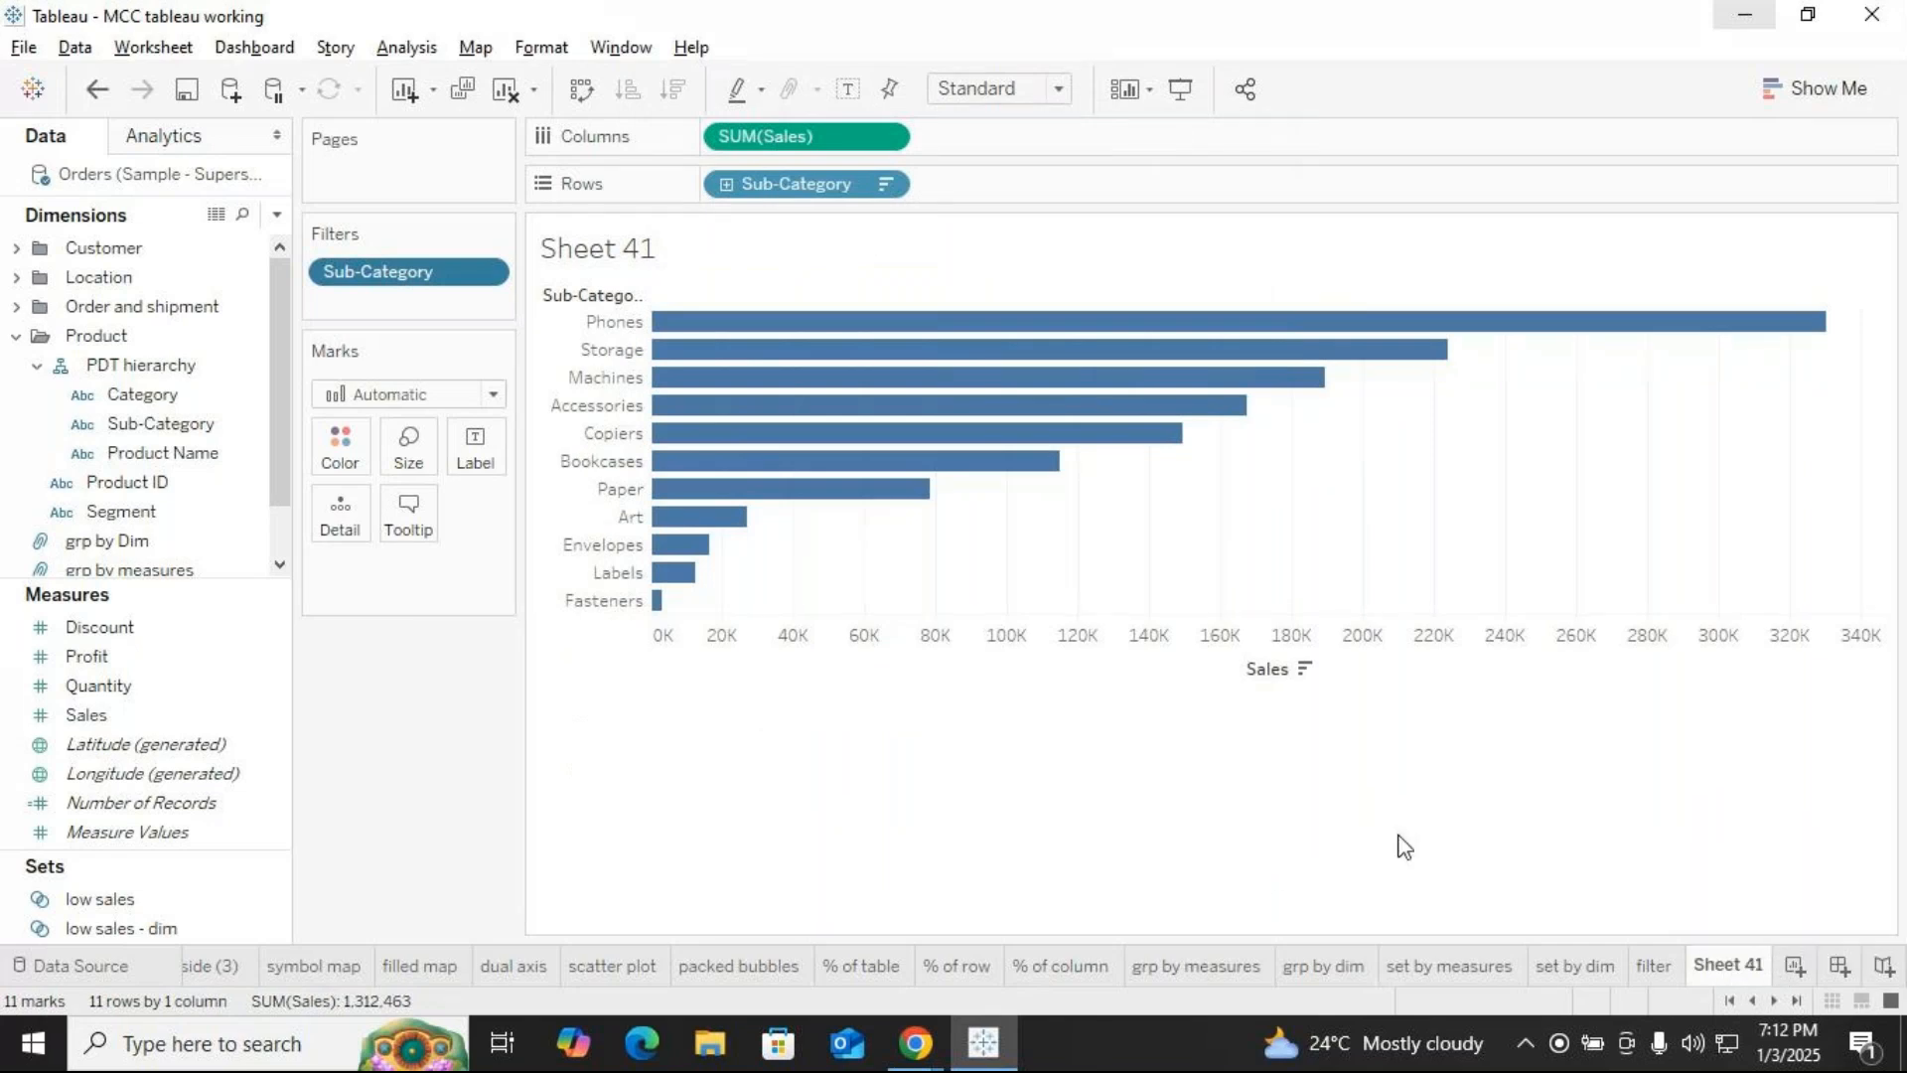
right_click(1701, 968)
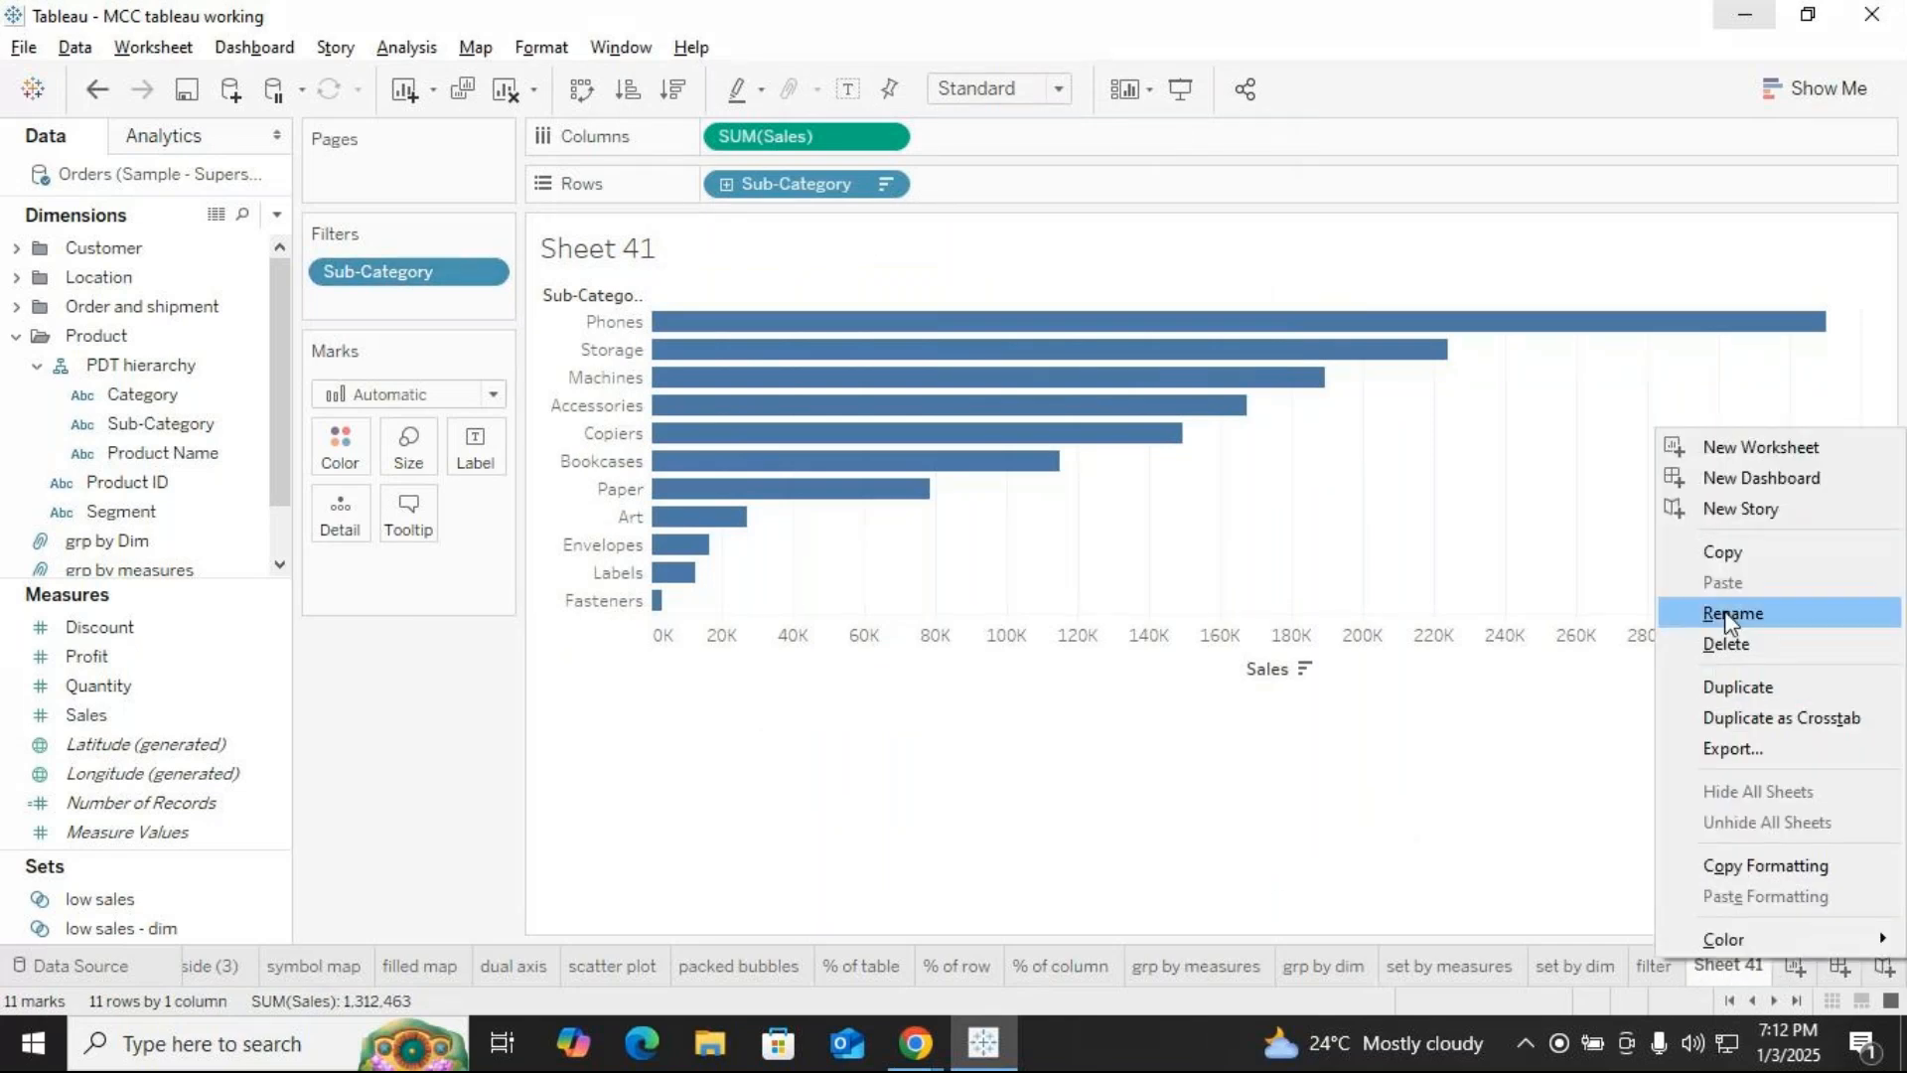
left_click(1729, 614)
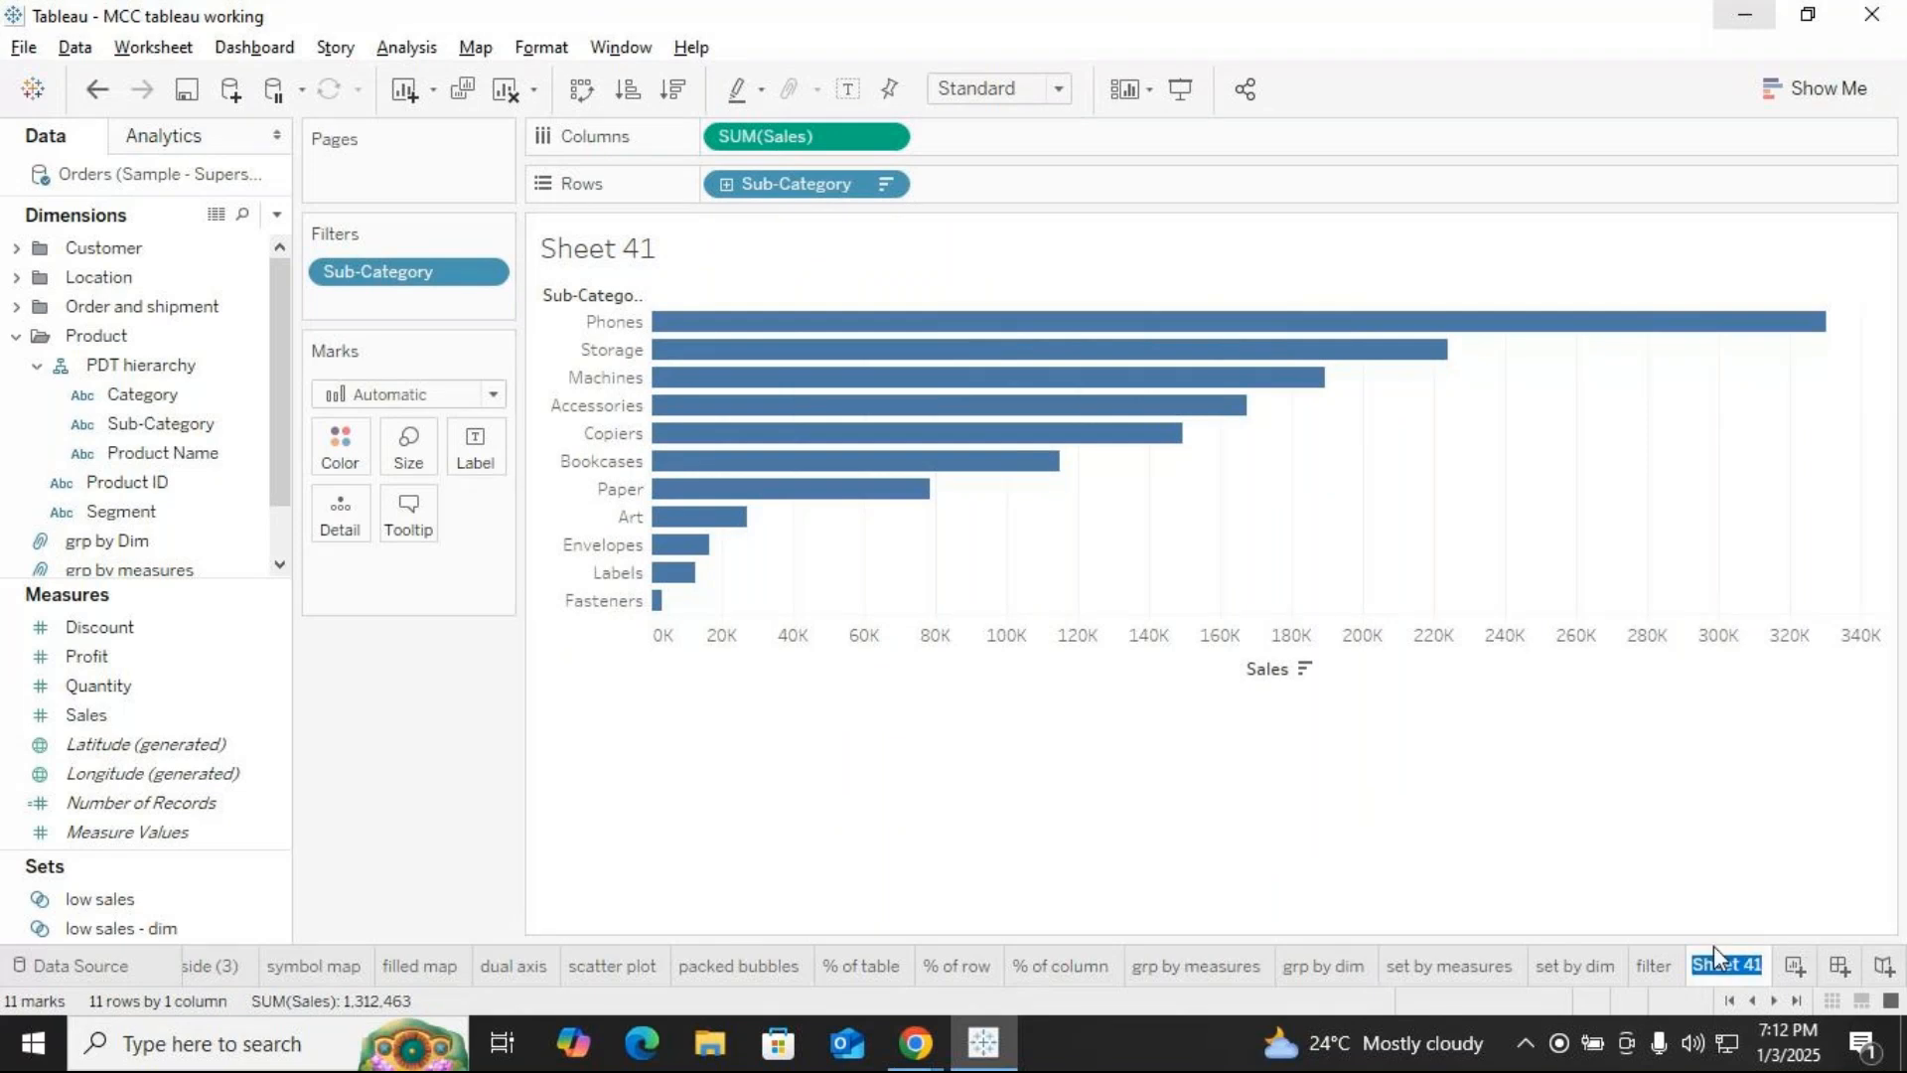
type("filter 2")
key("Return")
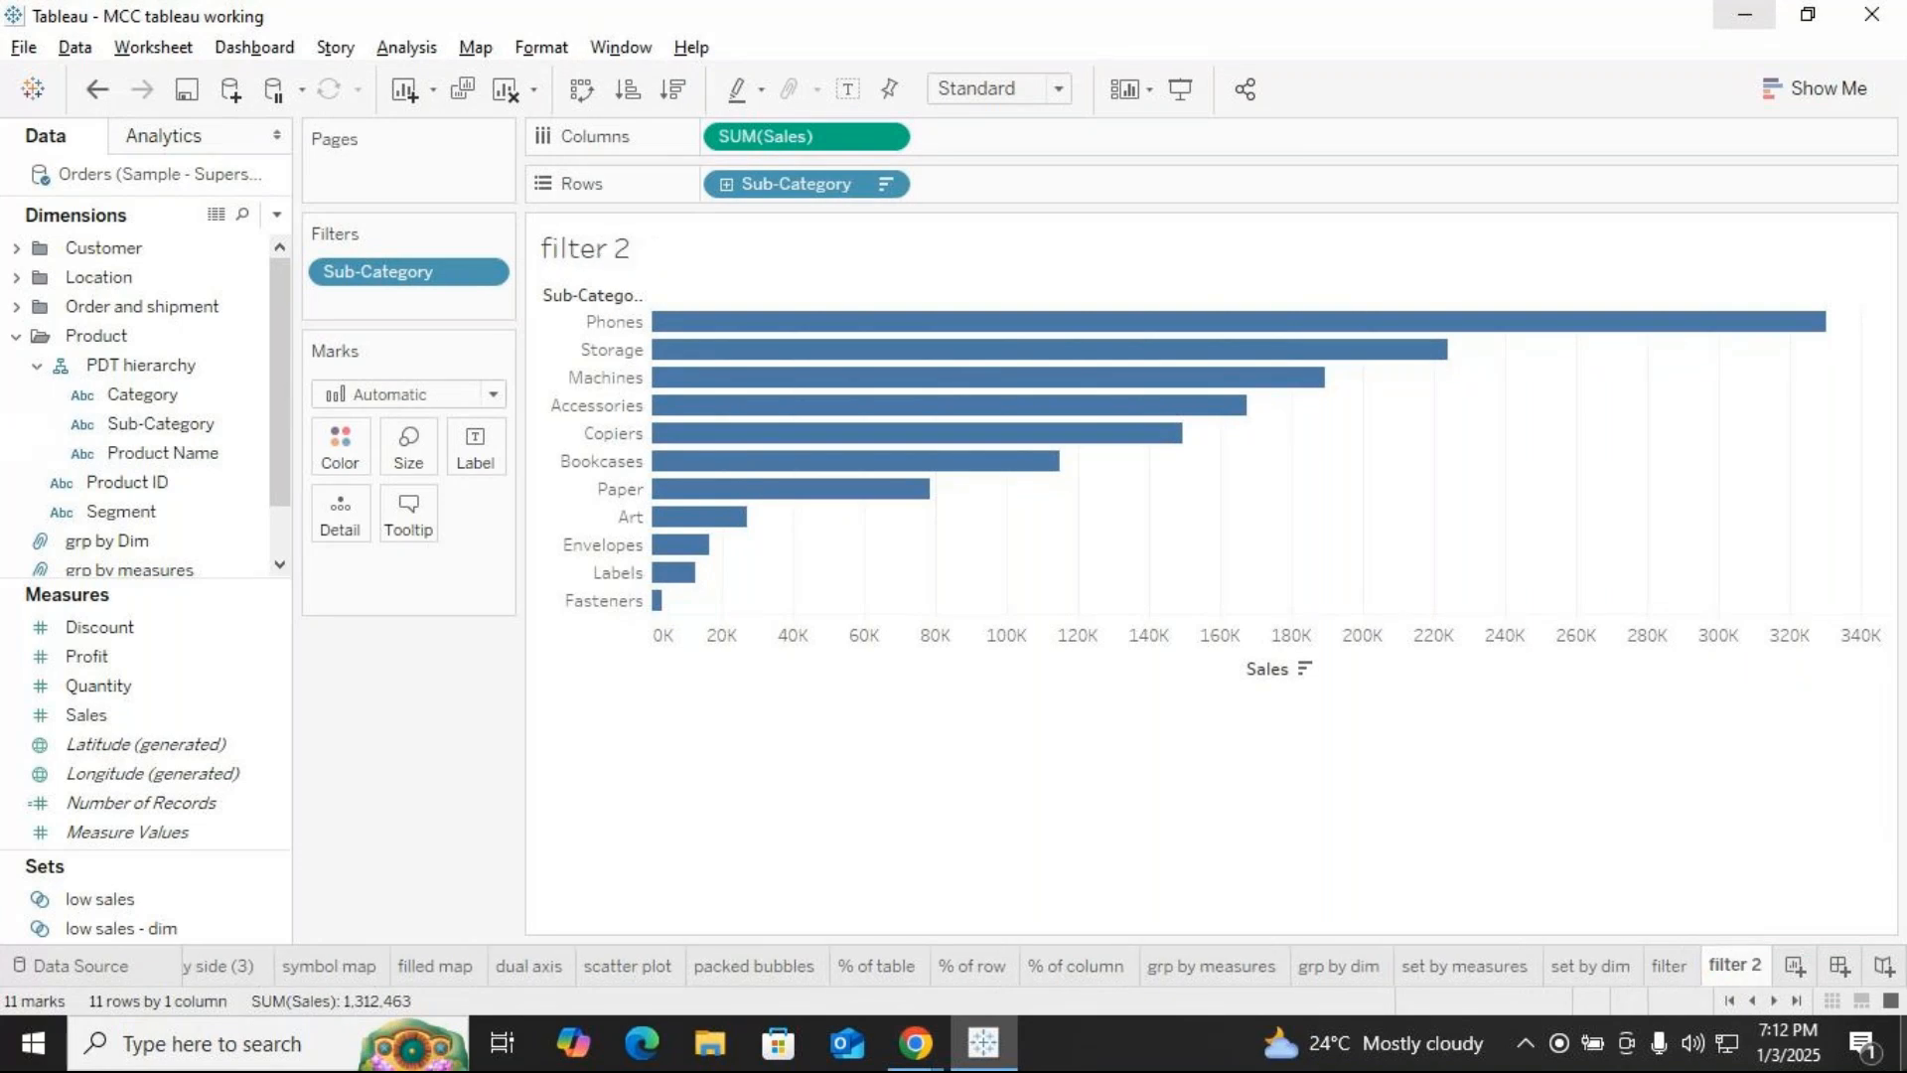
Review the selected values in the Sub-Category filter's editing dialog and close it without changing them
left_click(483, 271)
double_click(394, 282)
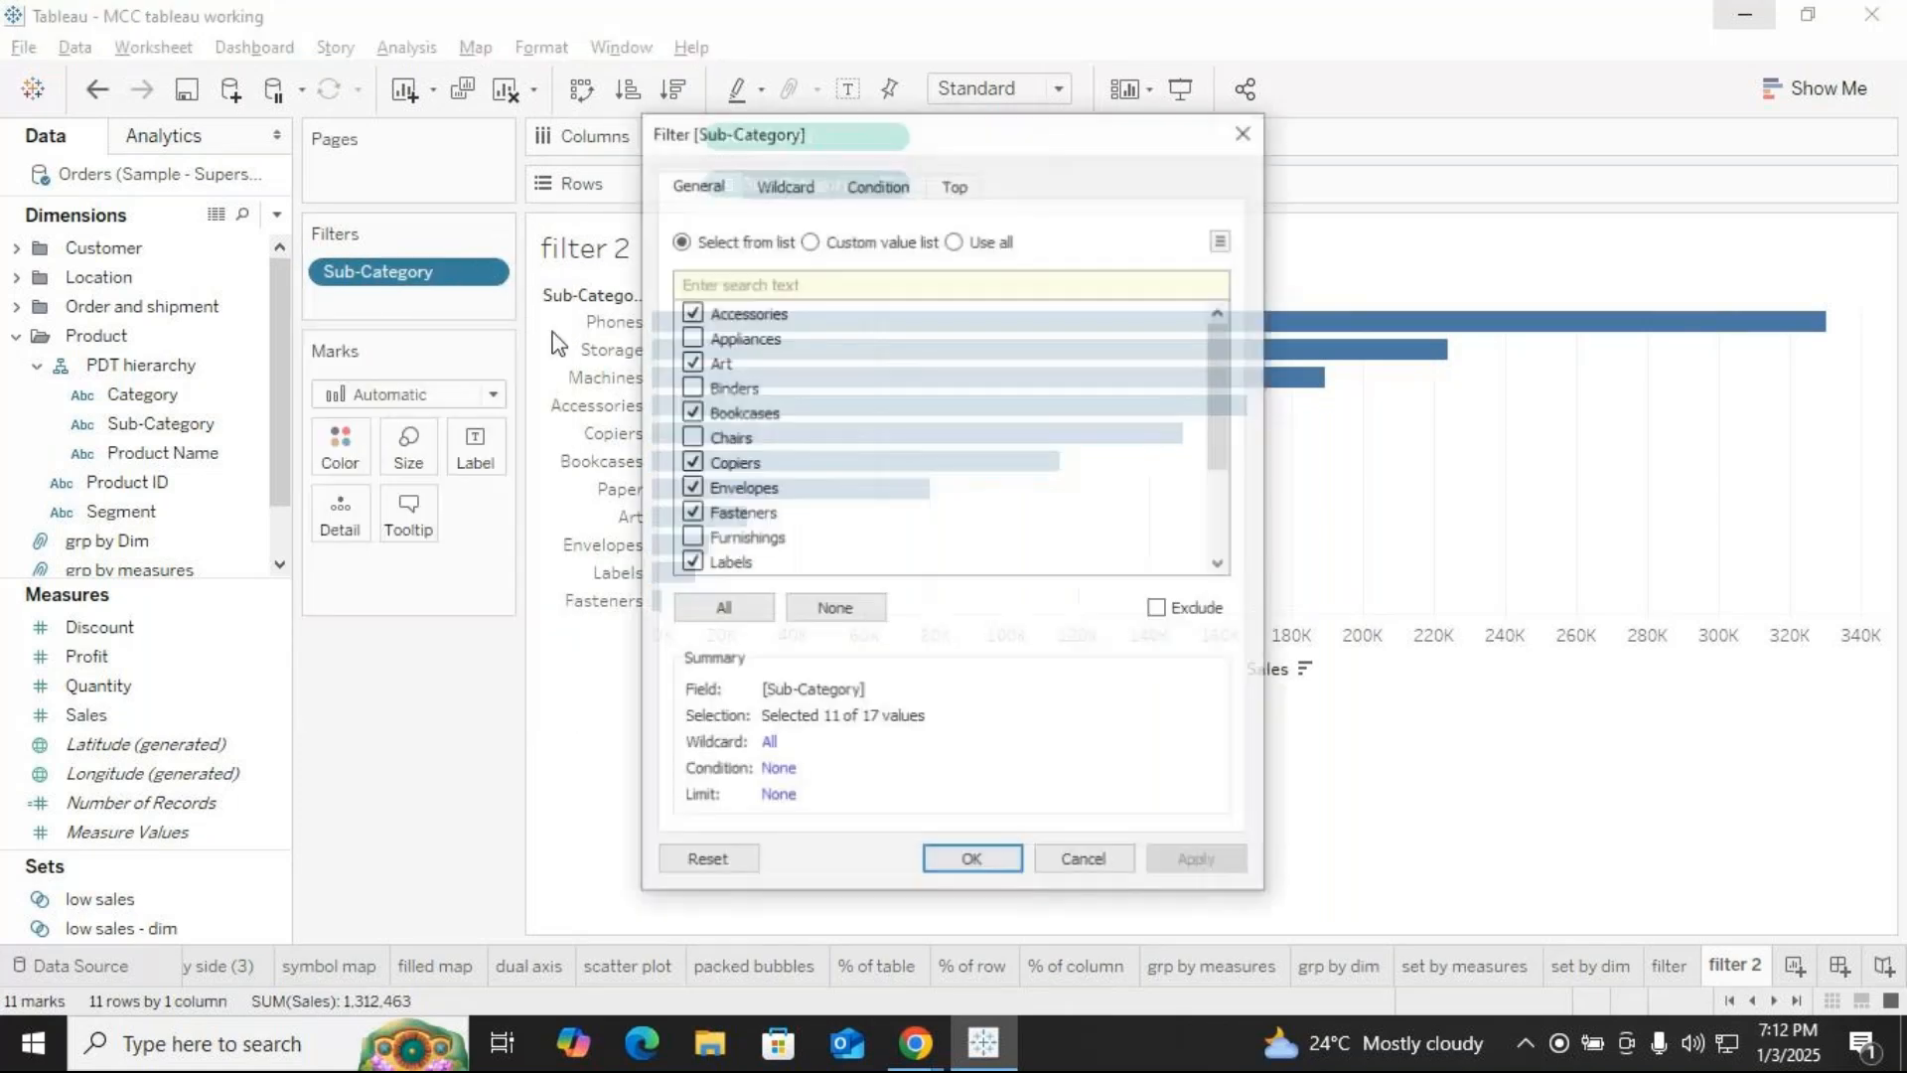
left_click(1261, 141)
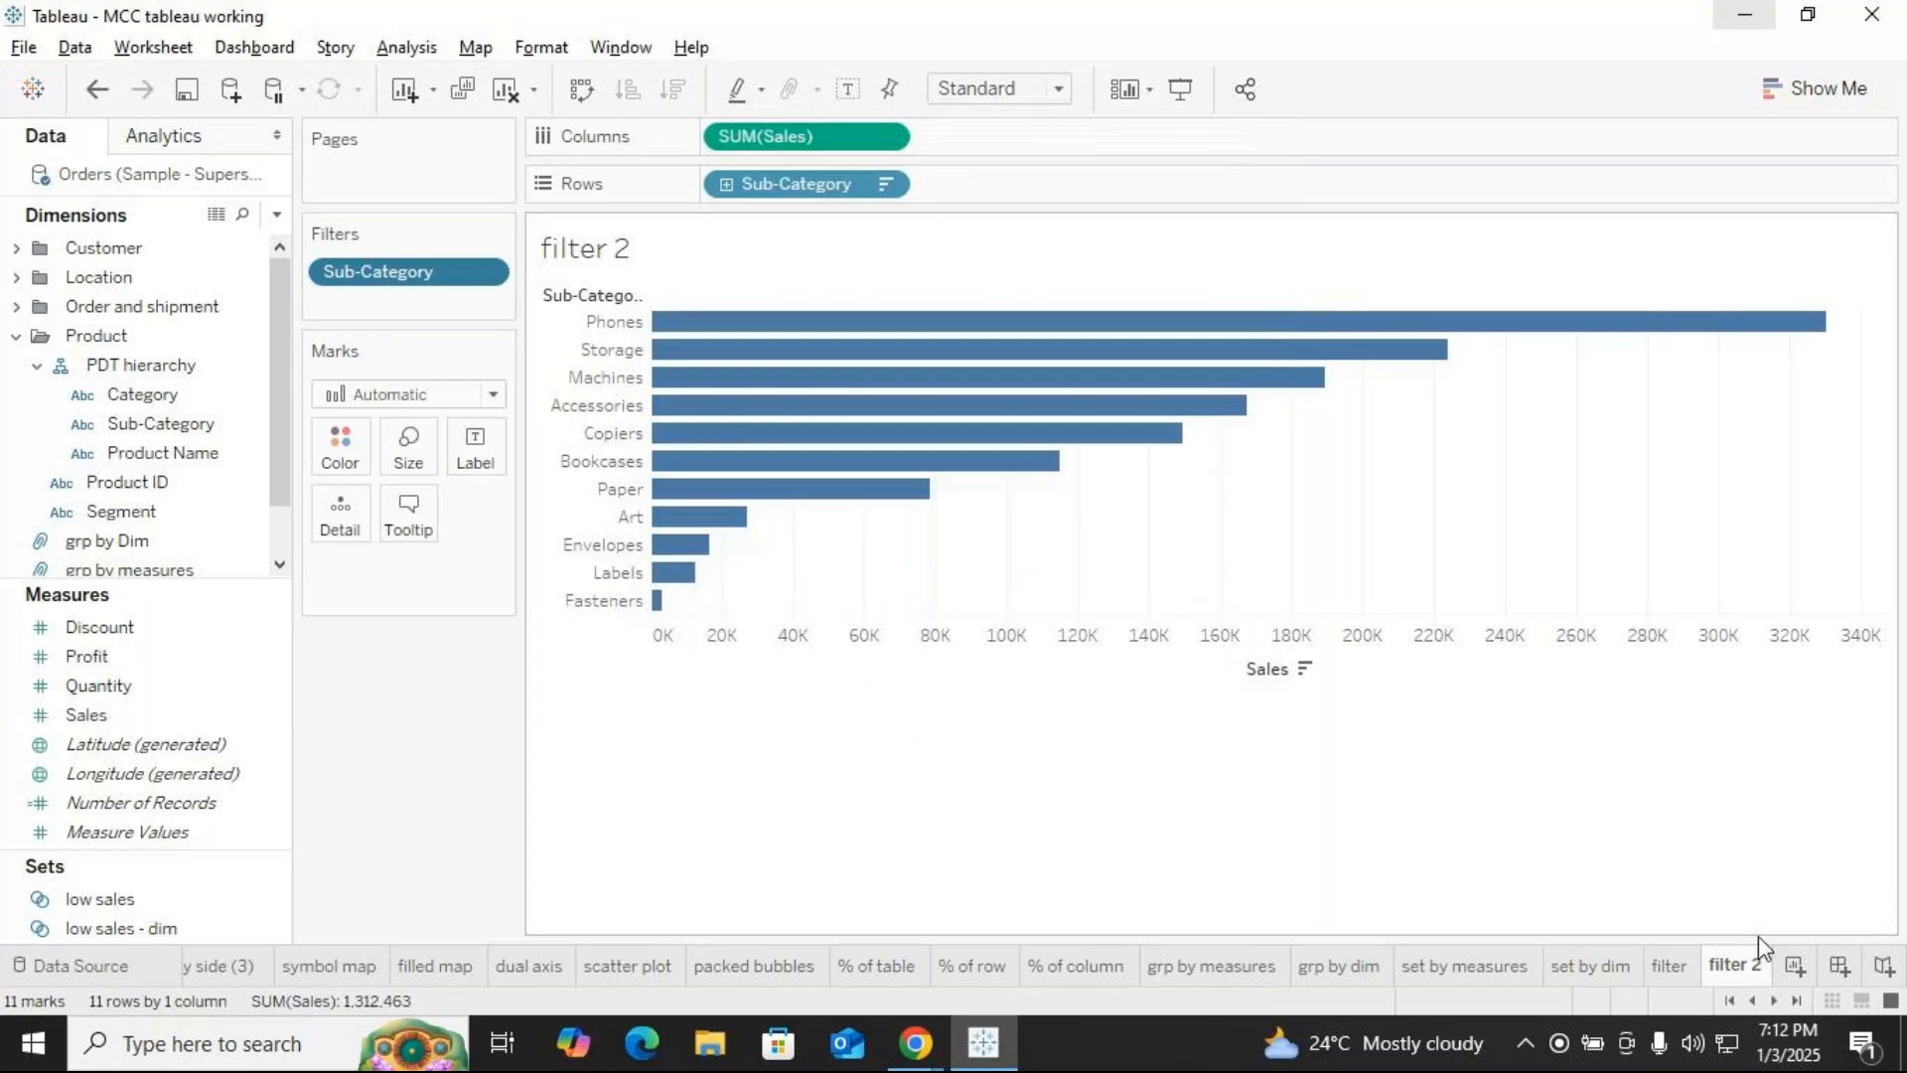
Add a new worksheet and build a text table with Customer Name on Rows and Sales as the values
left_click(1796, 965)
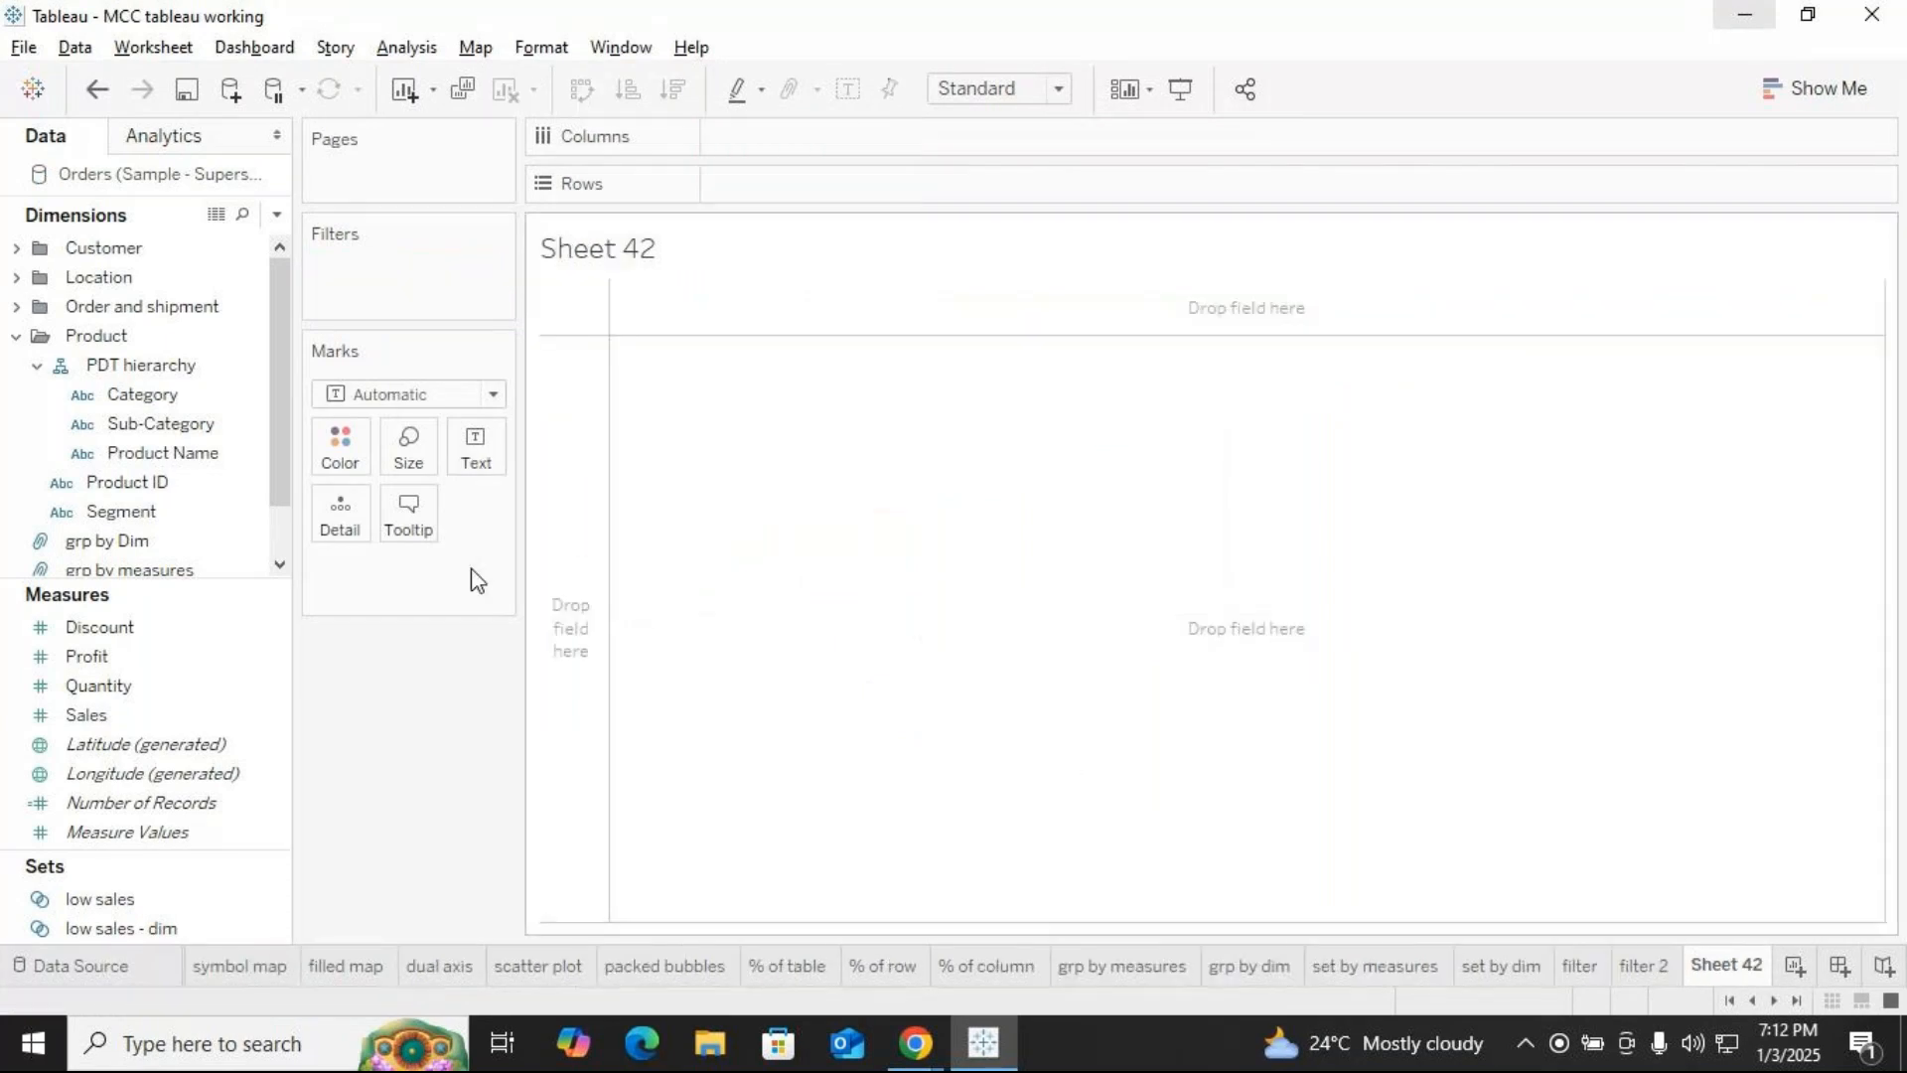
left_click(17, 337)
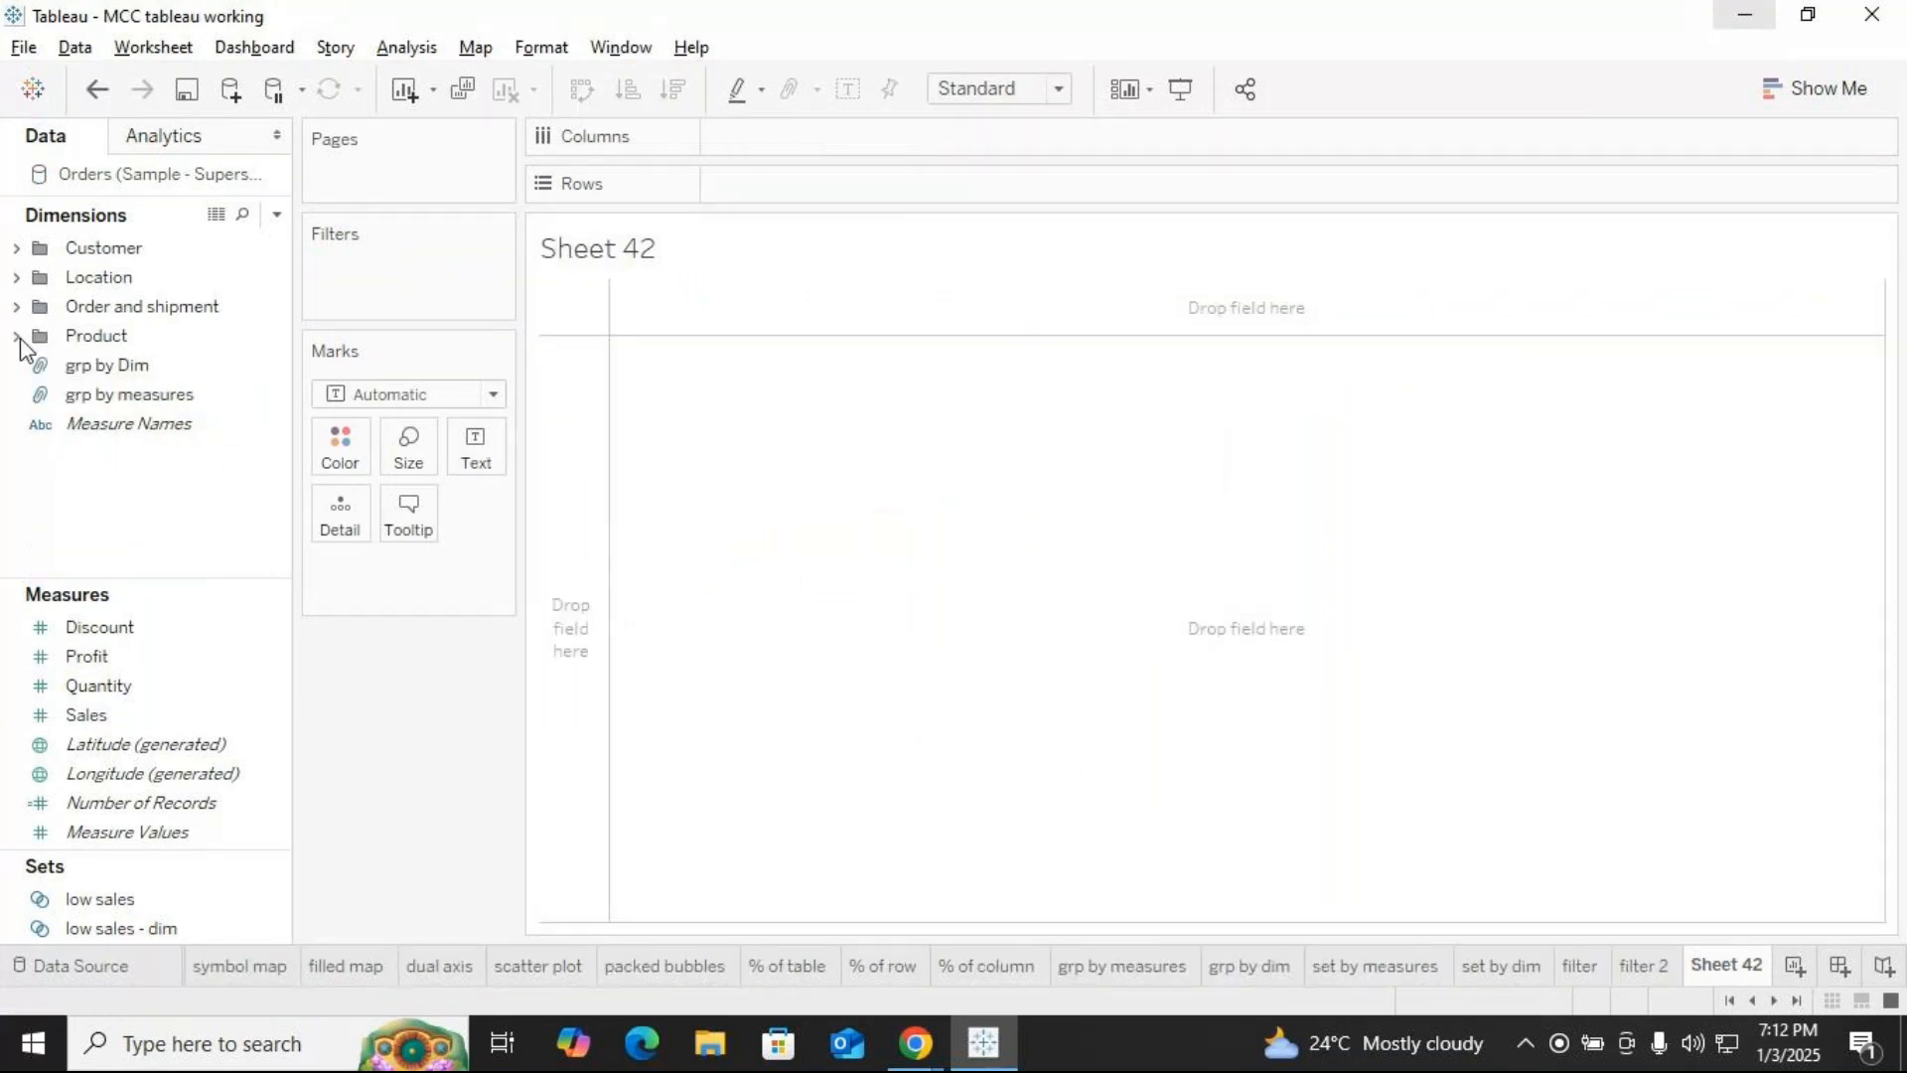
left_click(17, 249)
left_click_drag(156, 306, 843, 200)
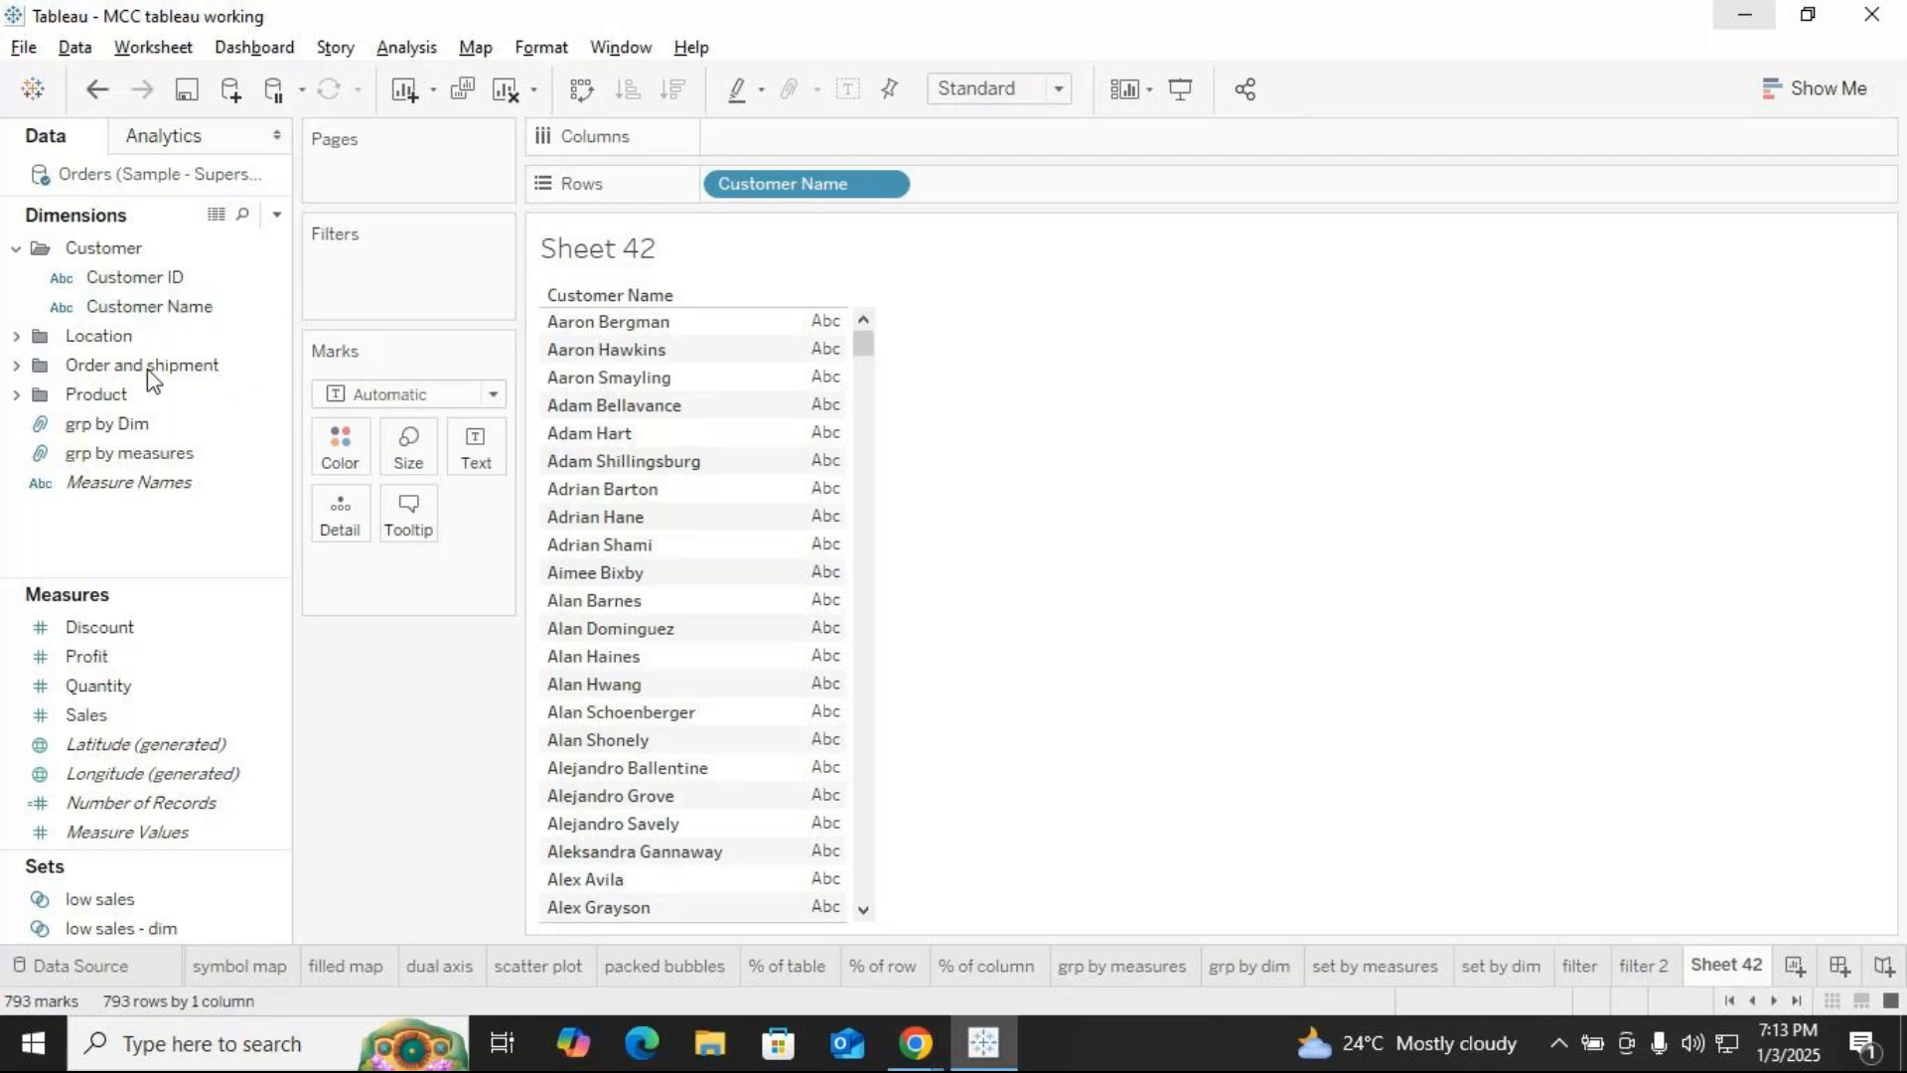
left_click_drag(129, 725, 784, 606)
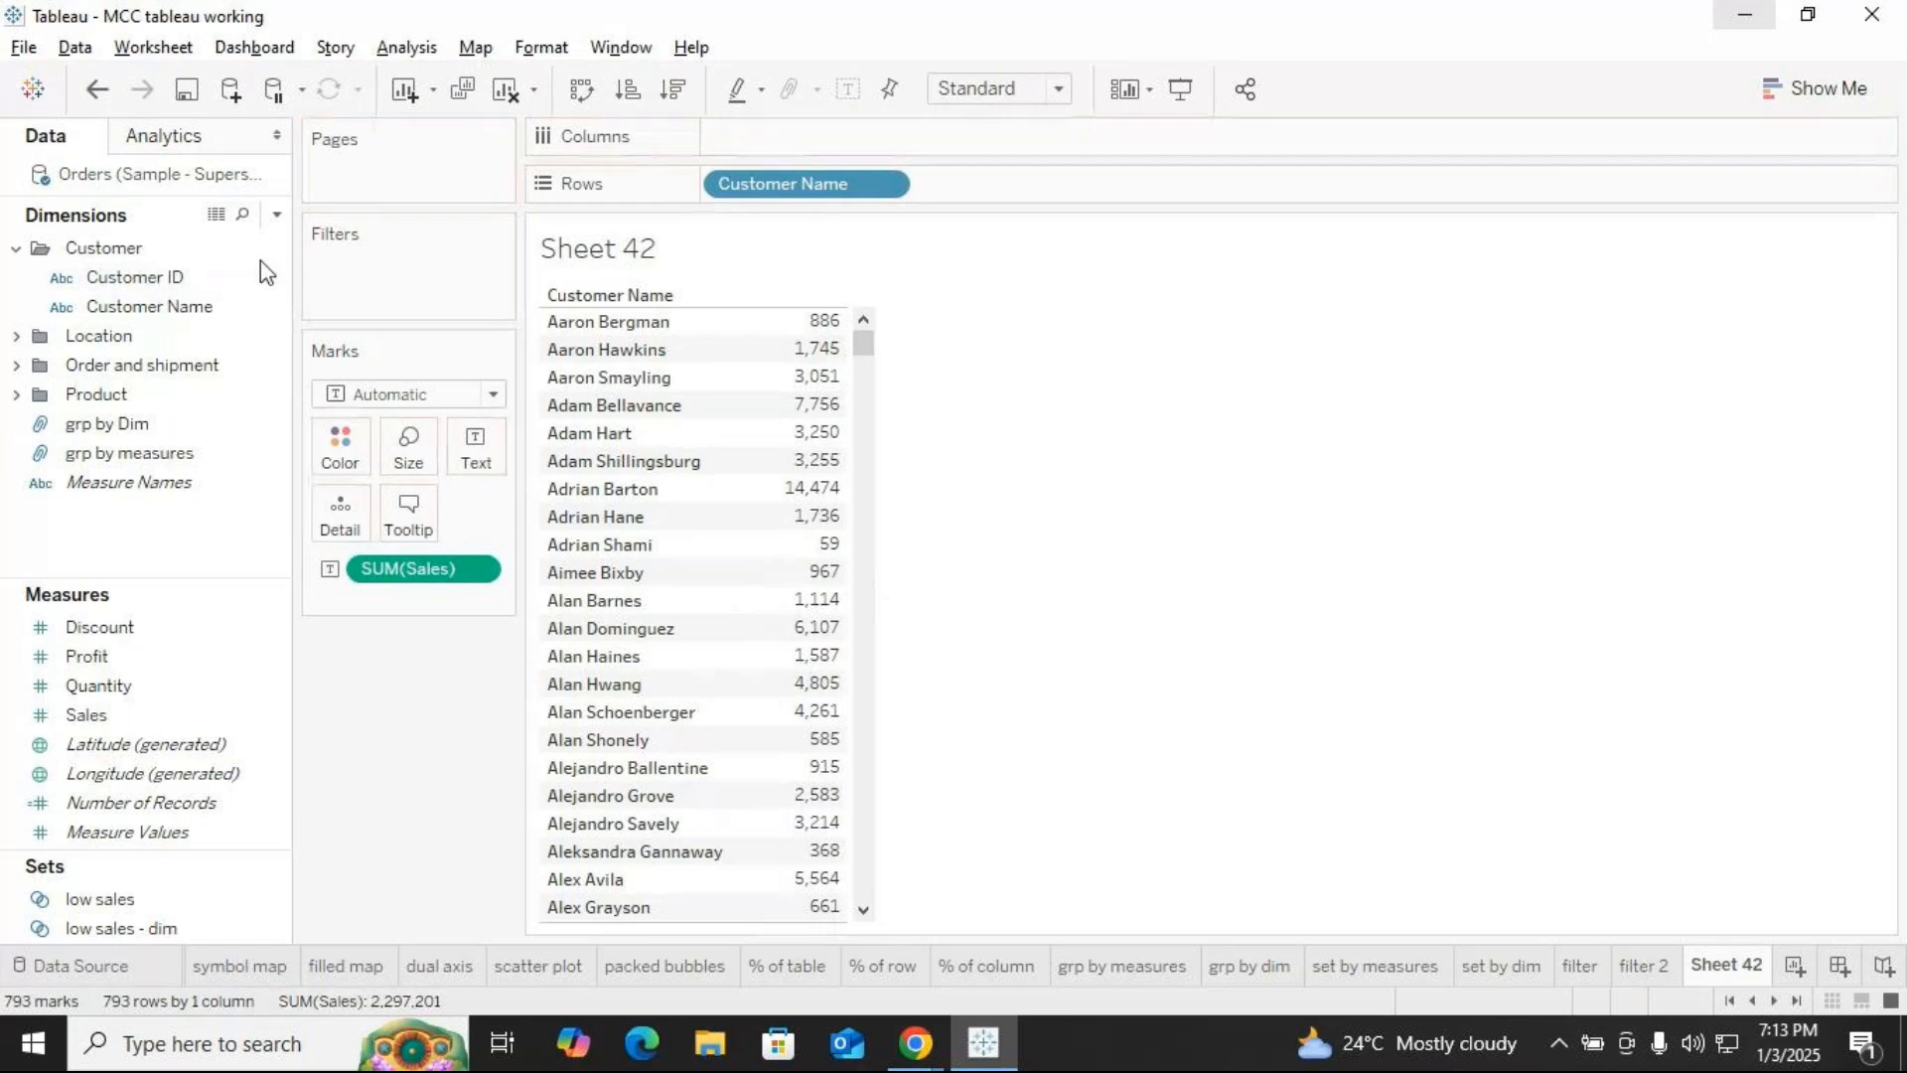
Try sorting the customer table by Sales in descending and ascending order, and return it to alphabetical order by Customer Name
left_click(673, 89)
left_click(628, 88)
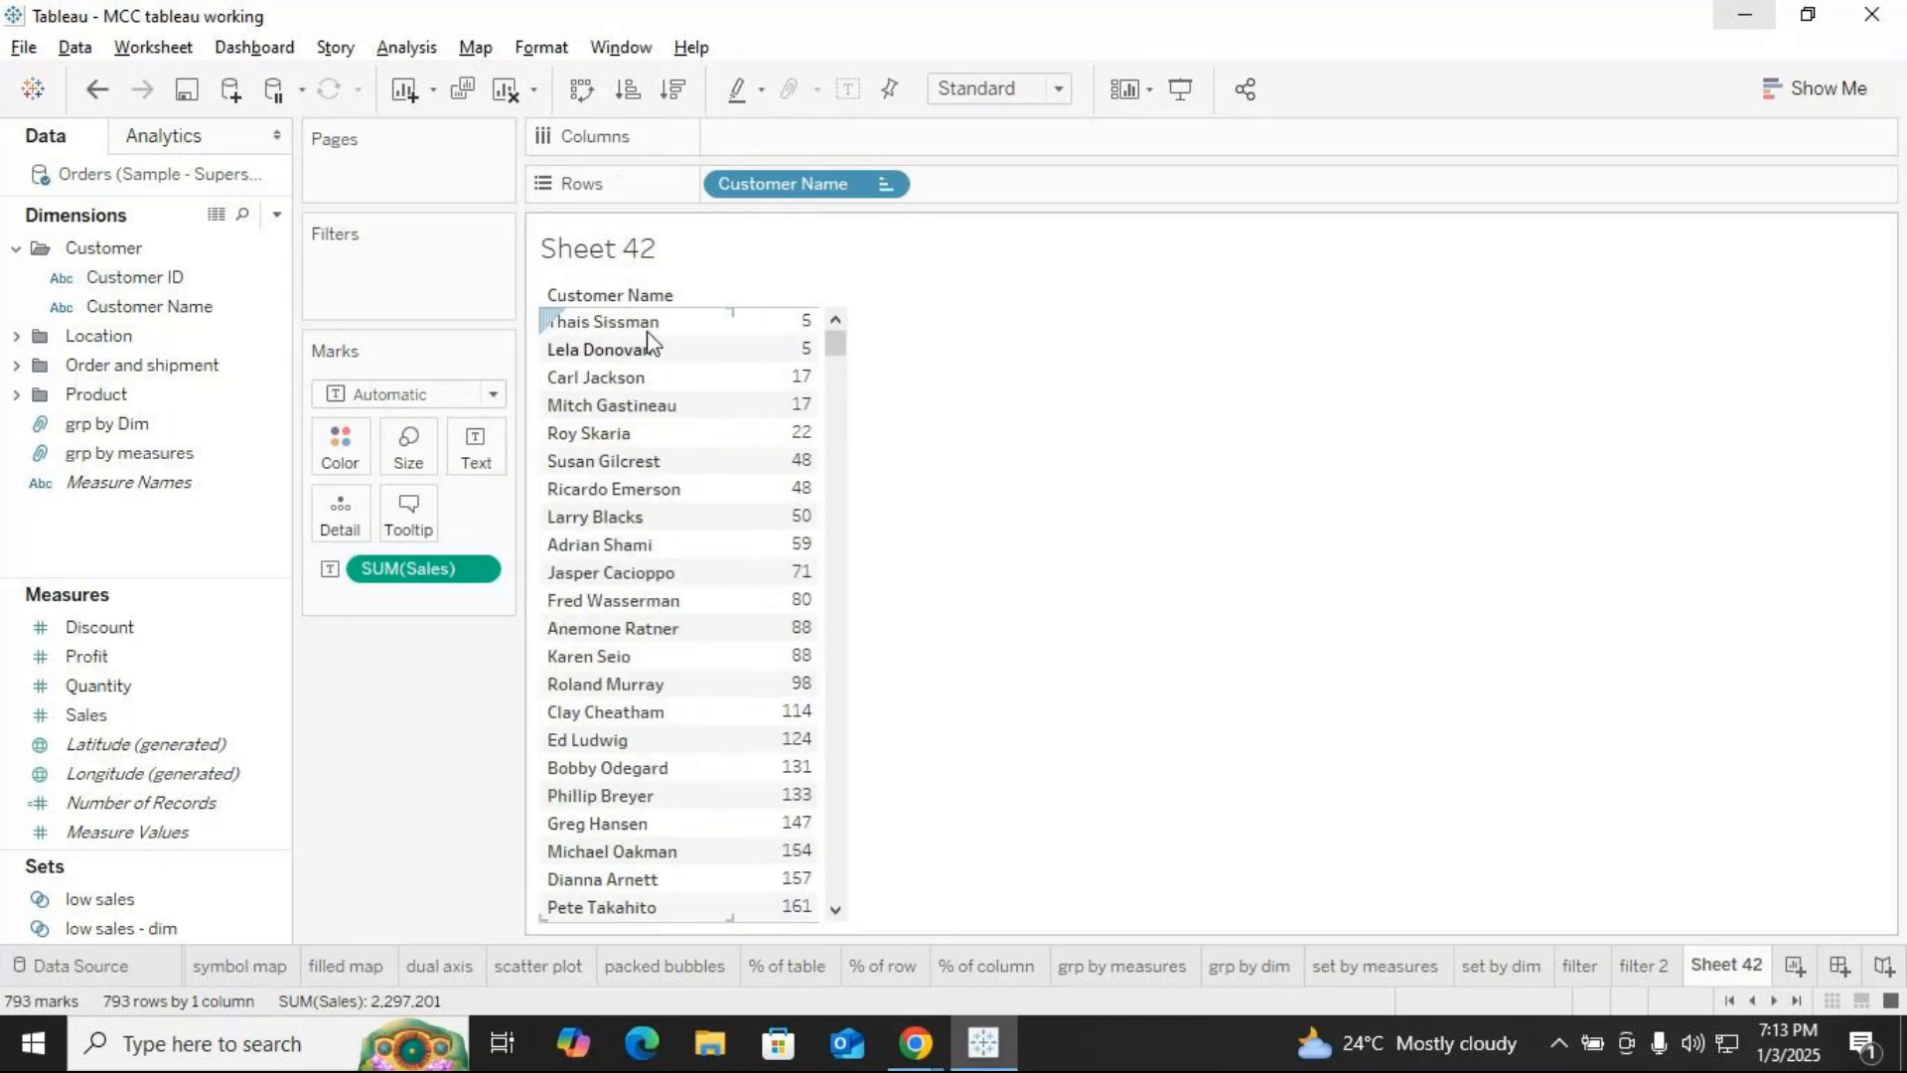
left_click(707, 295)
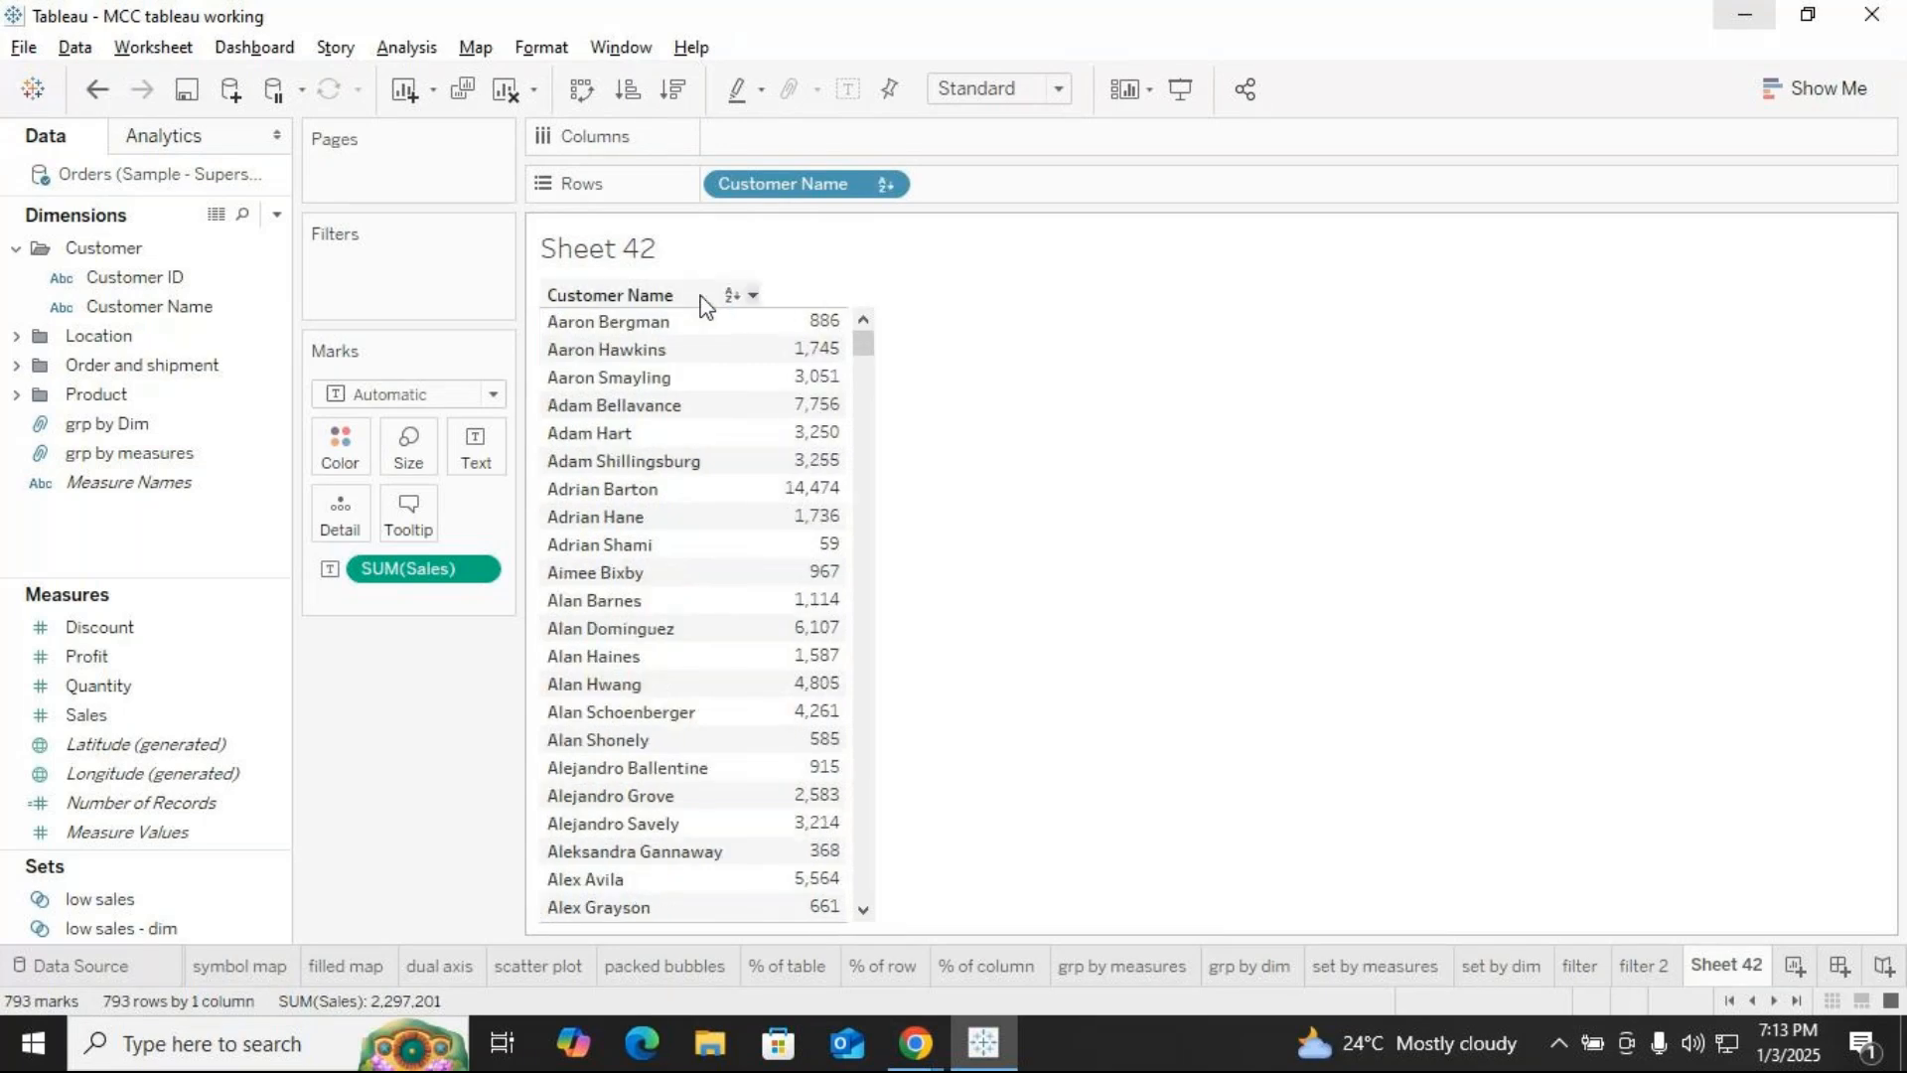
Add a Customer Name wildcard filter that keeps only names containing "are" and apply it to the table
left_click_drag(159, 310, 398, 277)
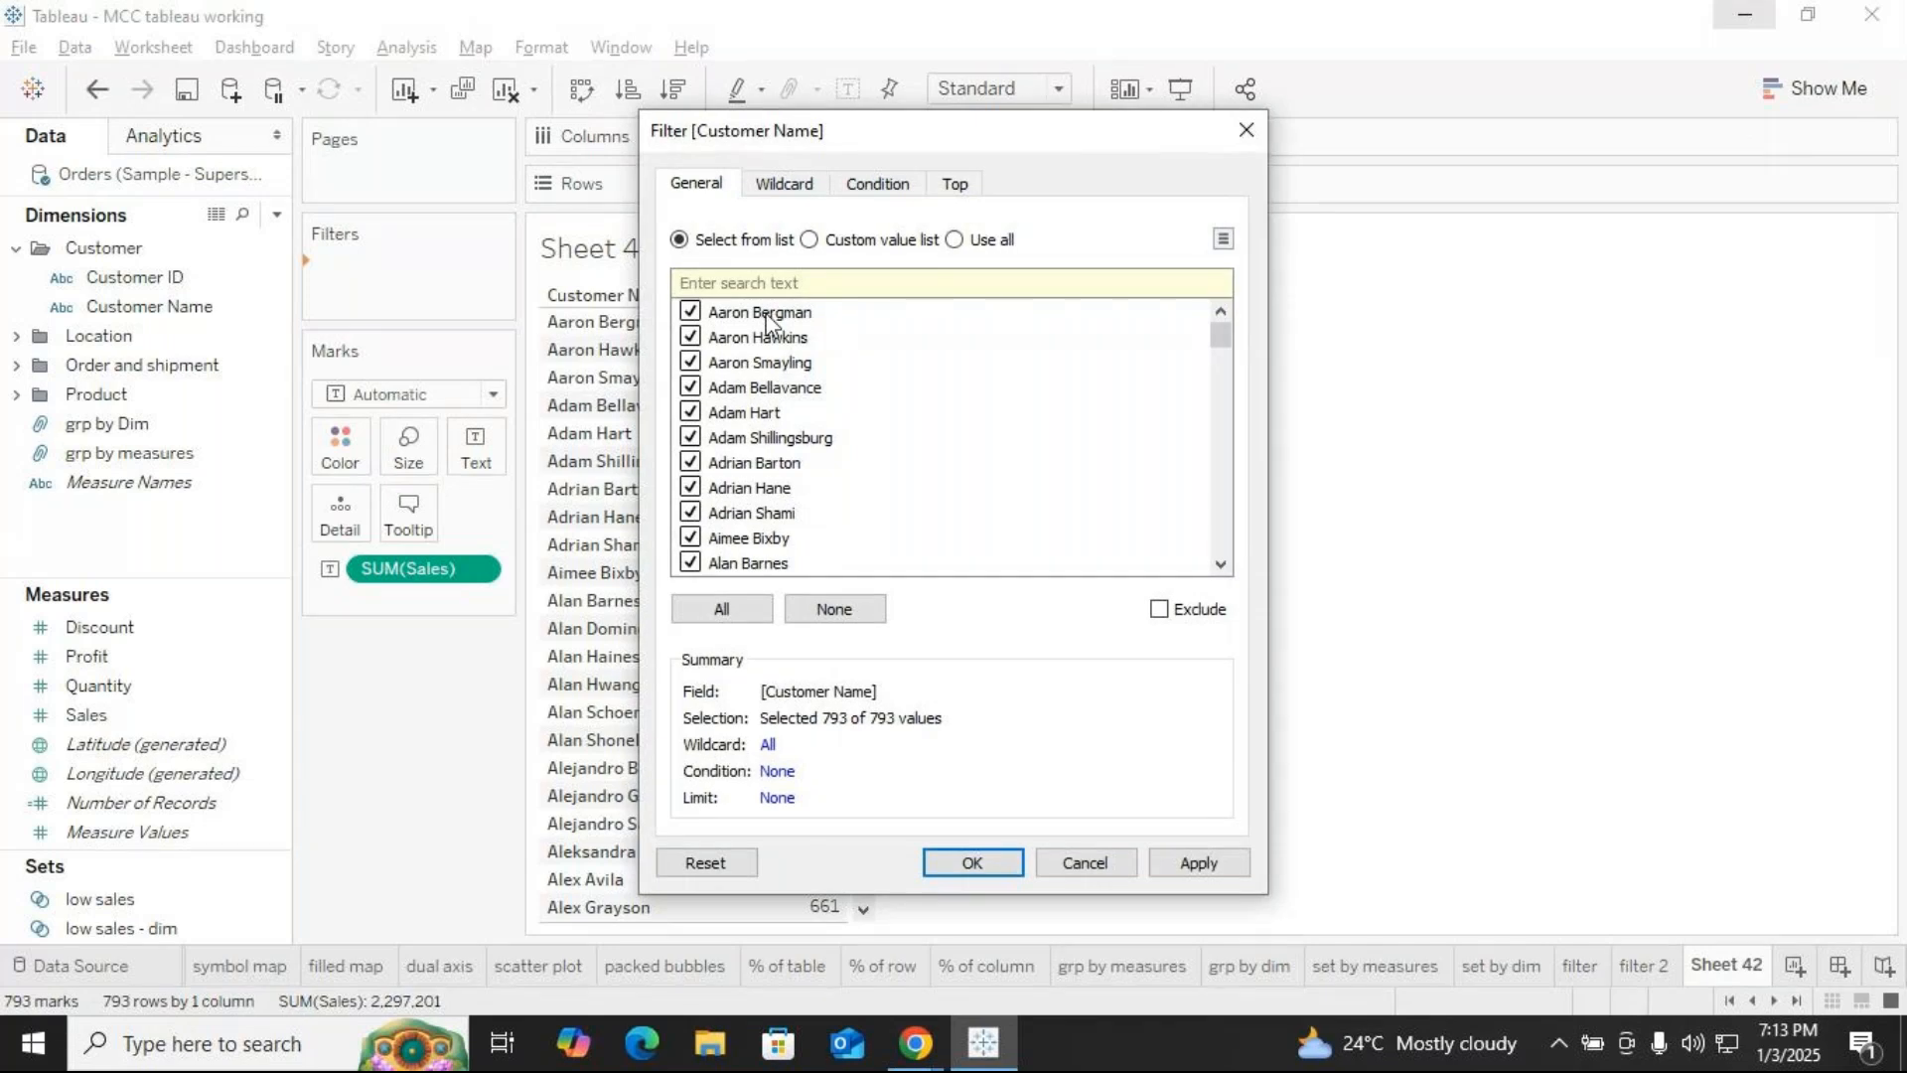
left_click(785, 186)
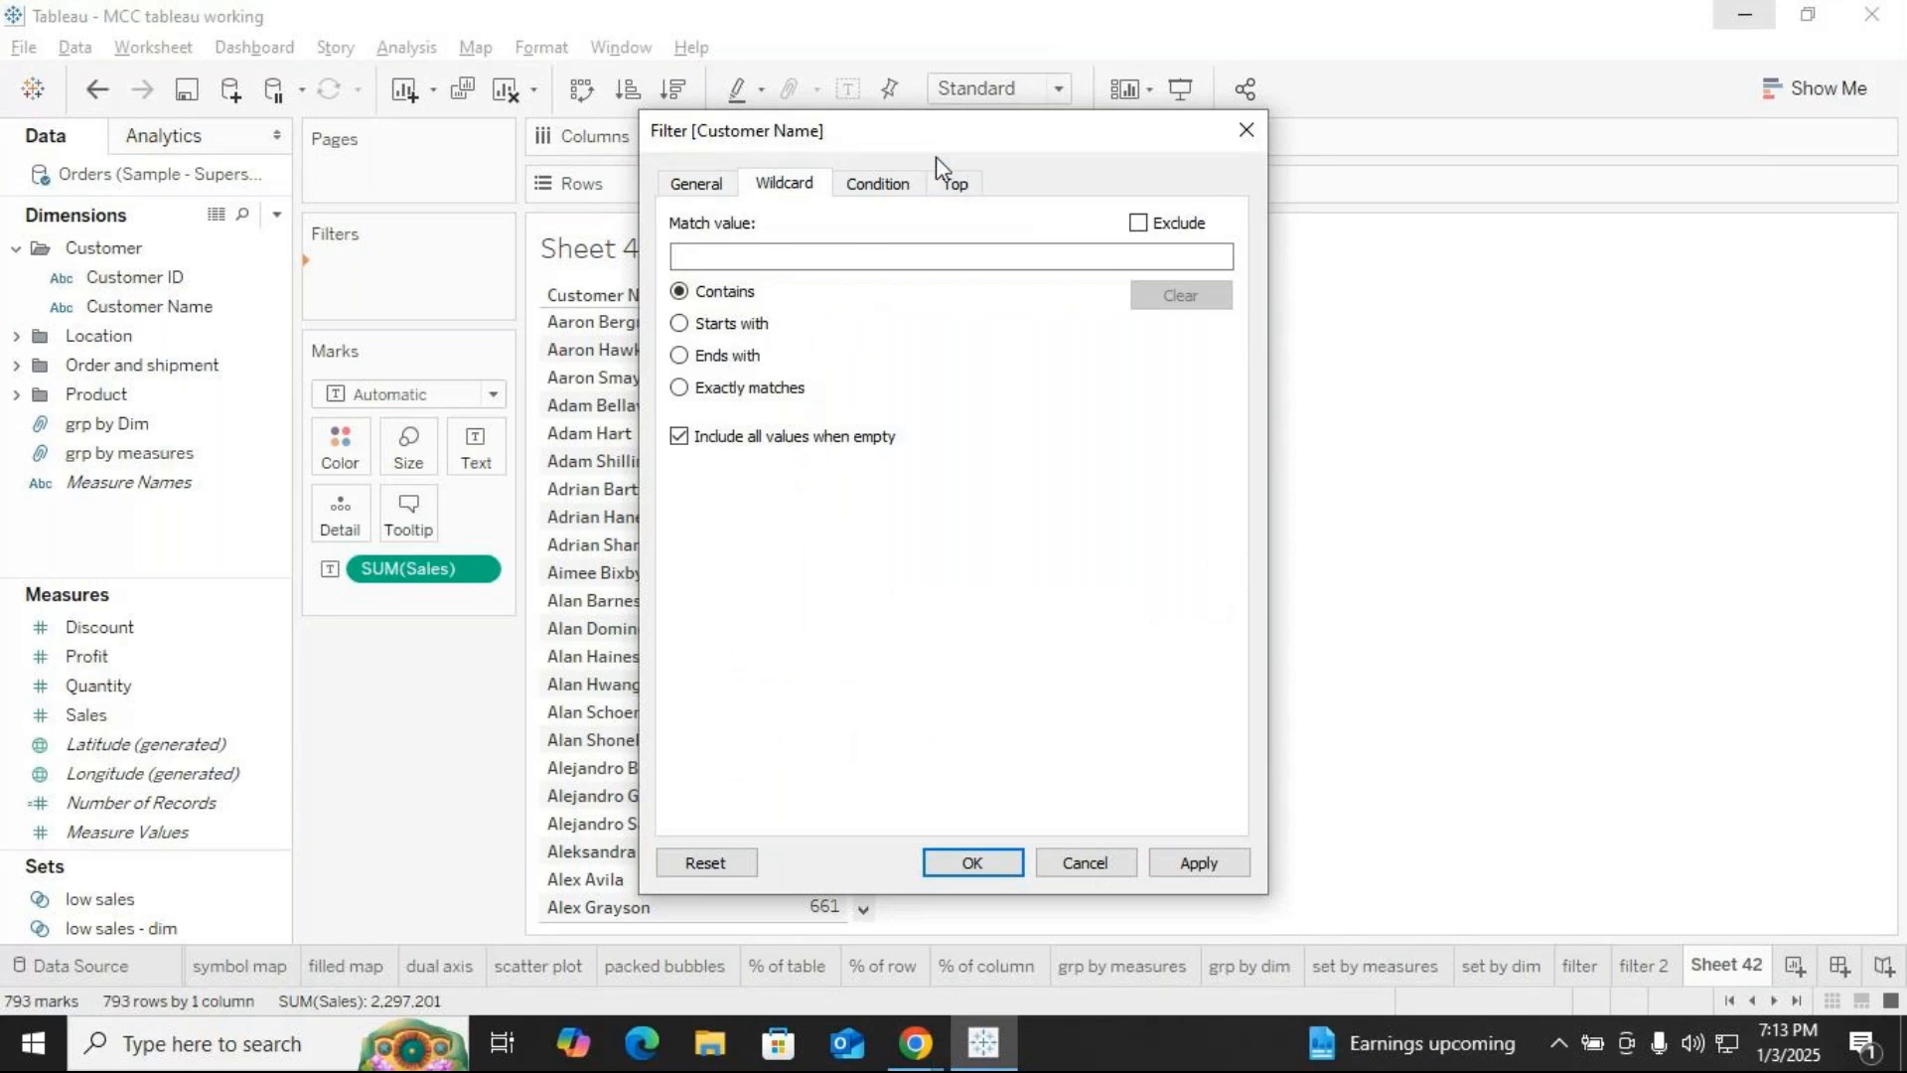
left_click_drag(934, 149, 1302, 117)
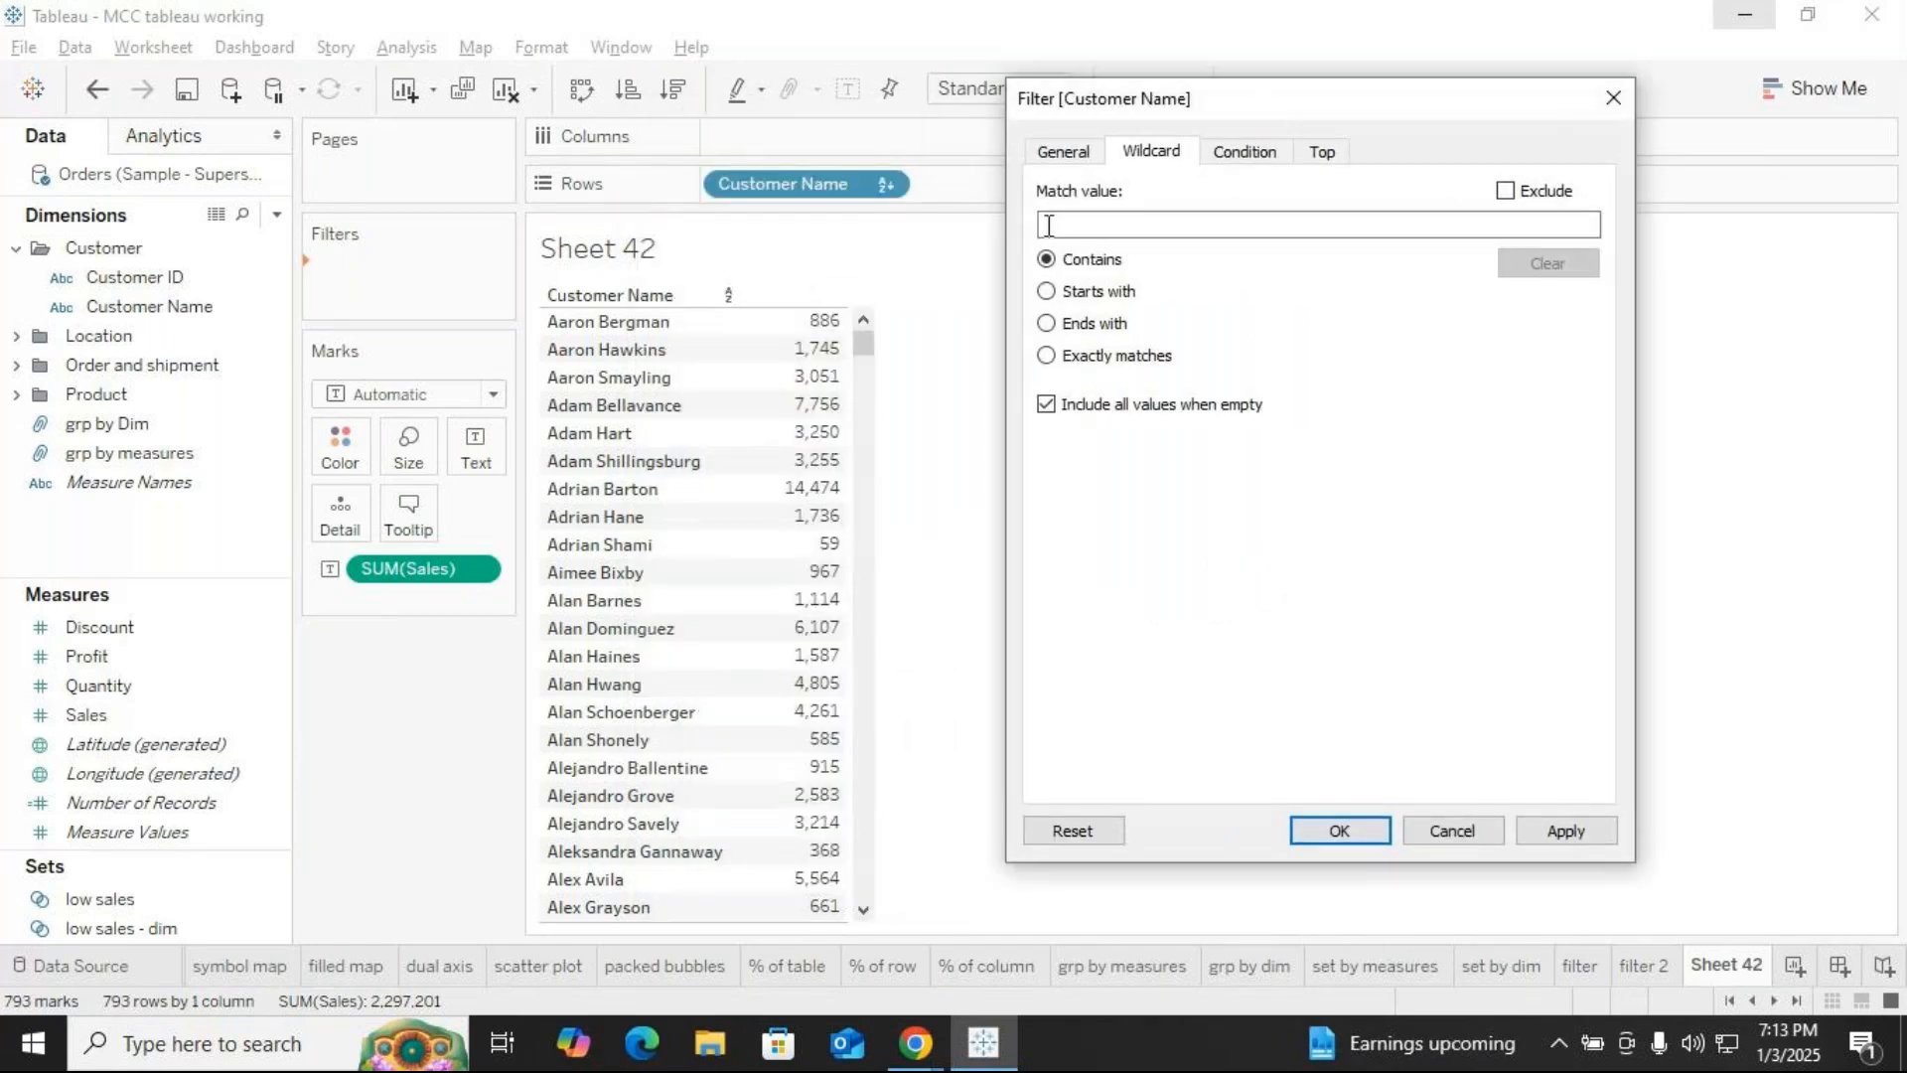
left_click(1079, 227)
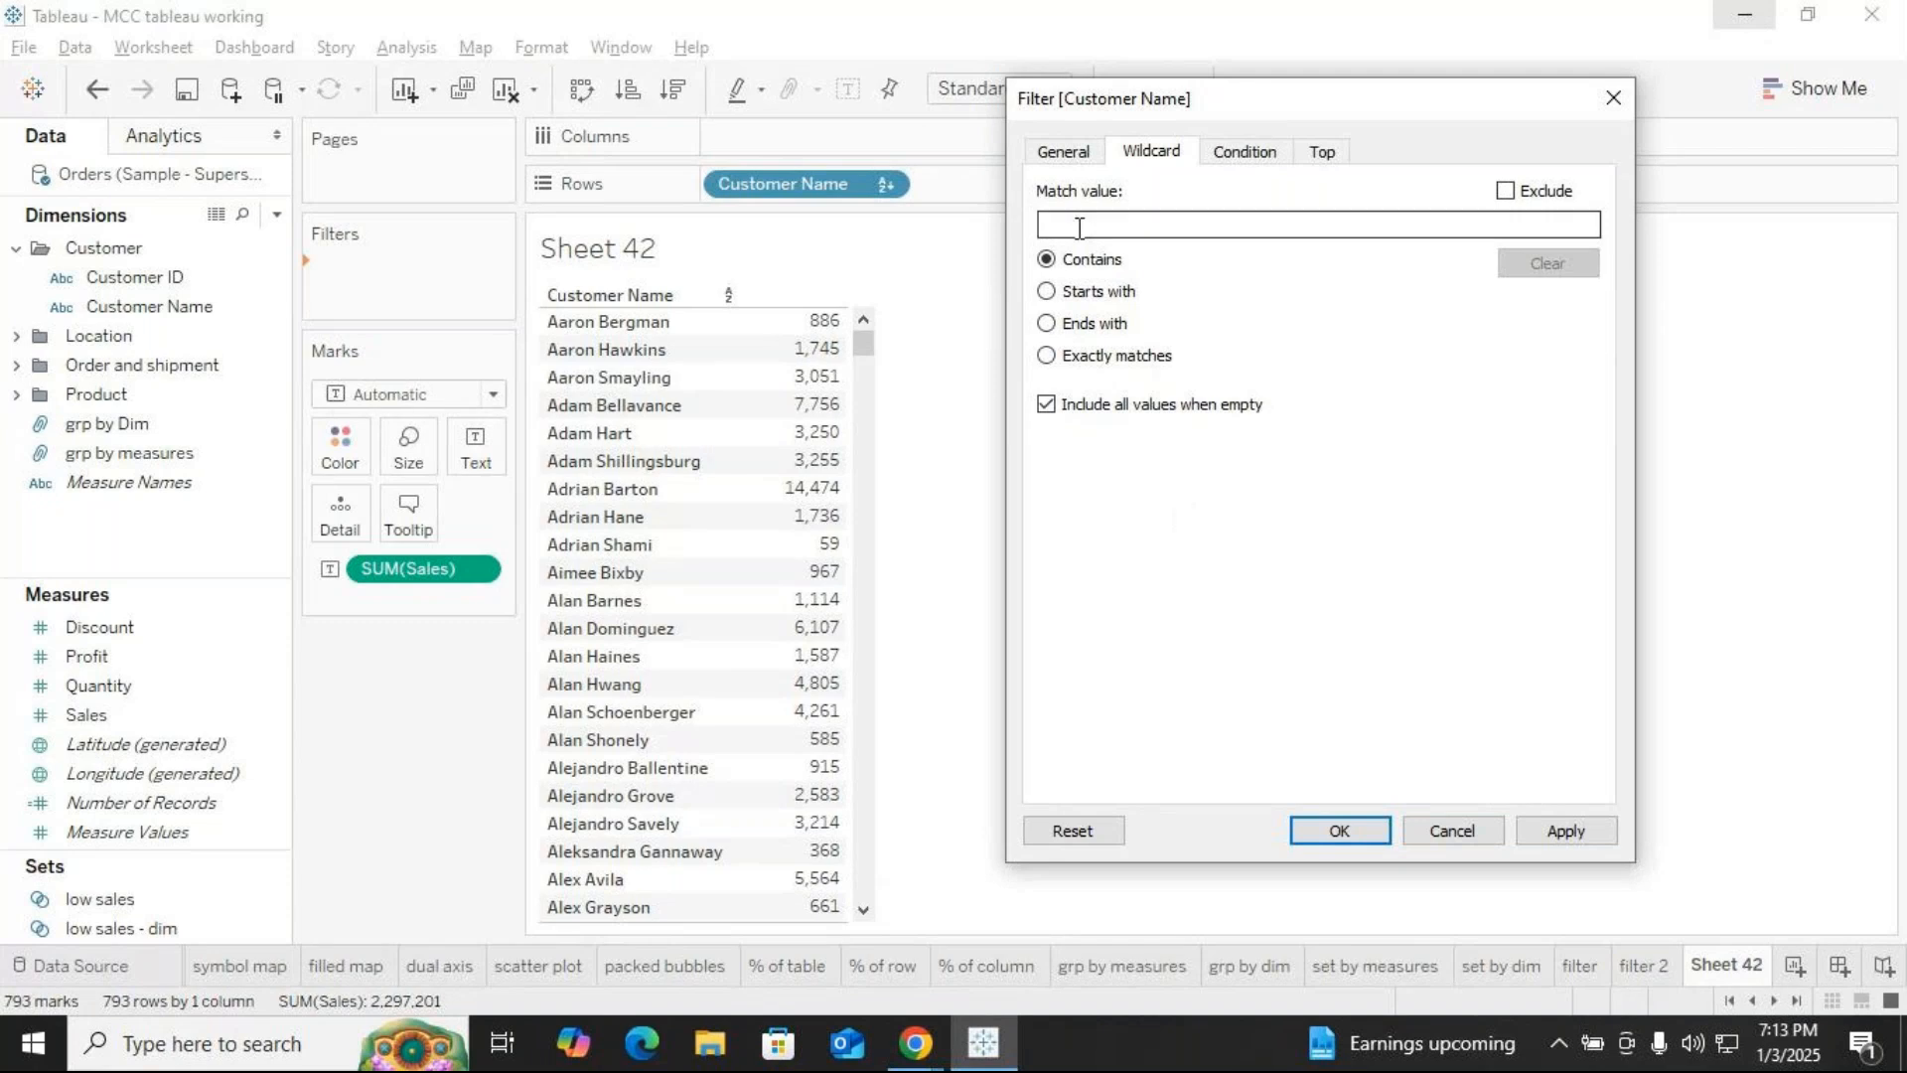
type("e")
key("BackSpace")
type("are")
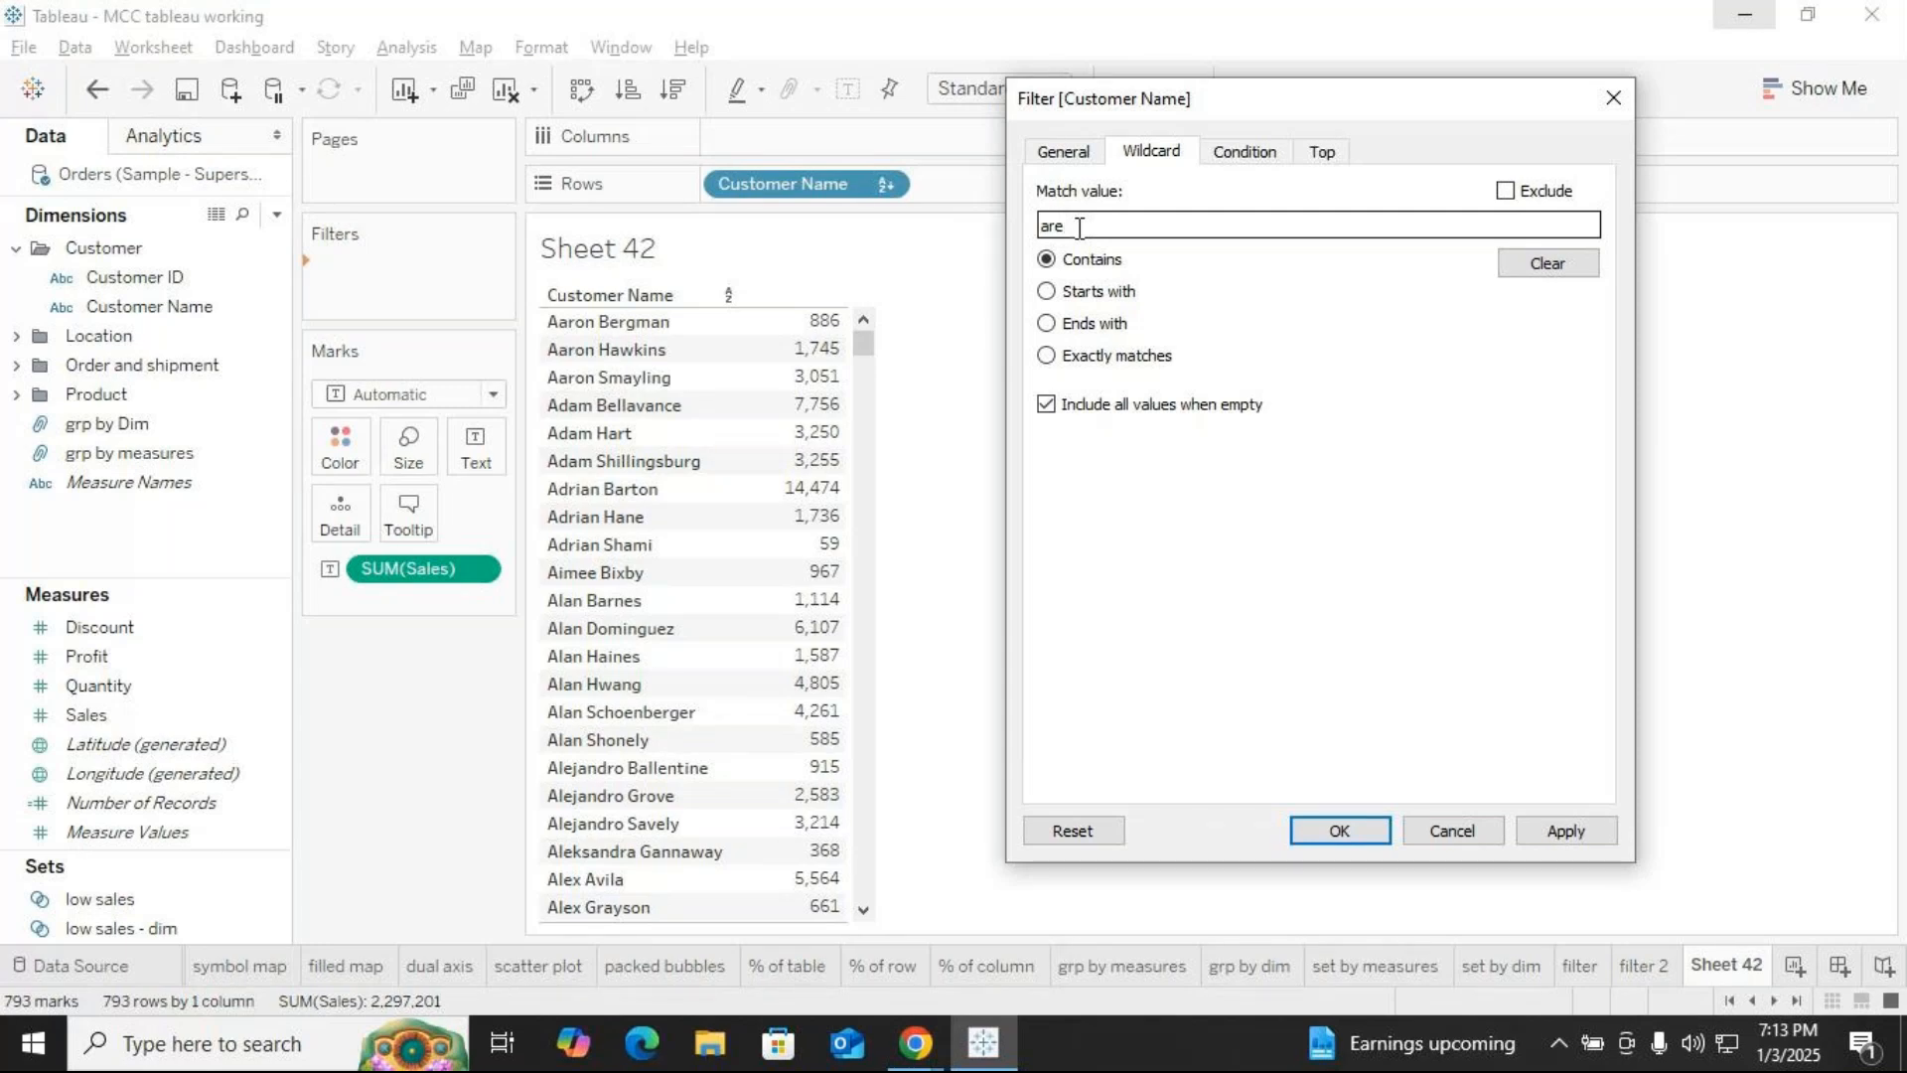
left_click(1561, 834)
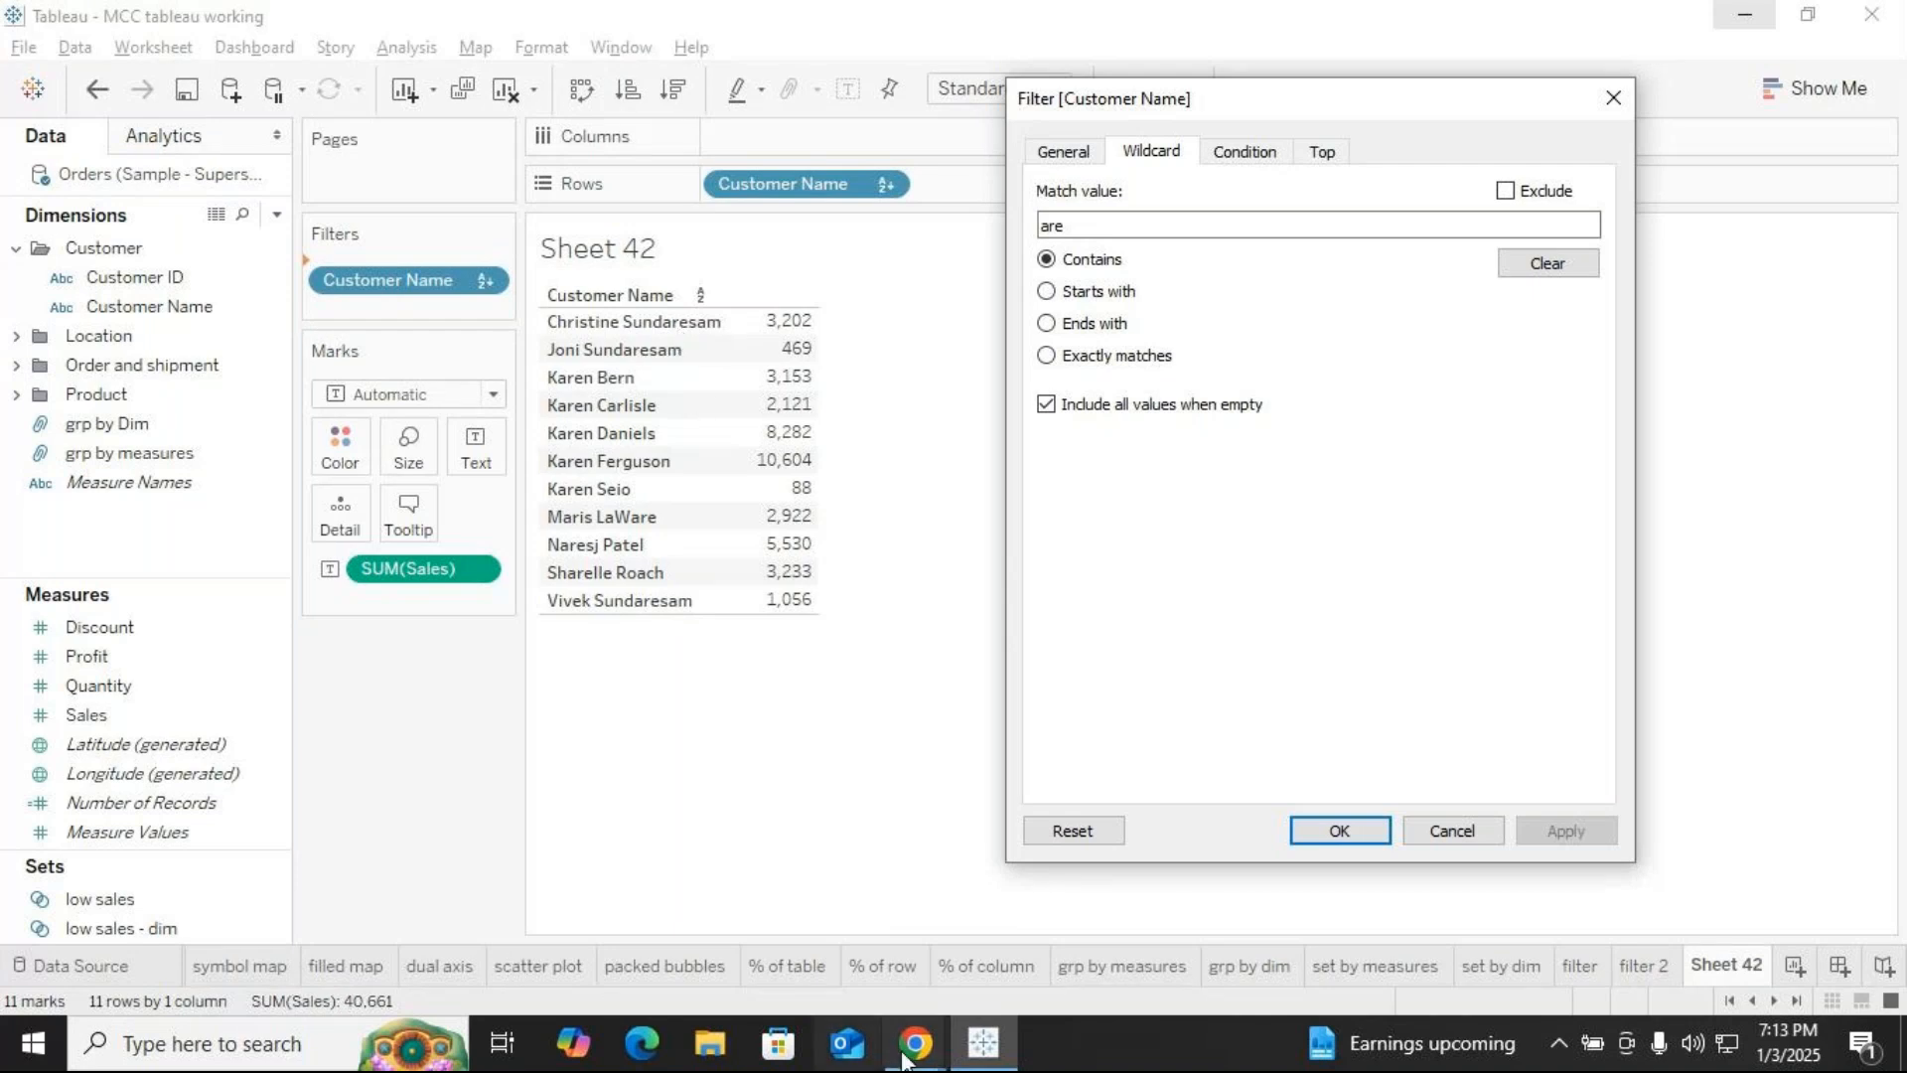
Switch to the GoTo Meeting window in Chrome, mute and unmute the microphone, and return to the Tableau workbook
left_click(931, 1047)
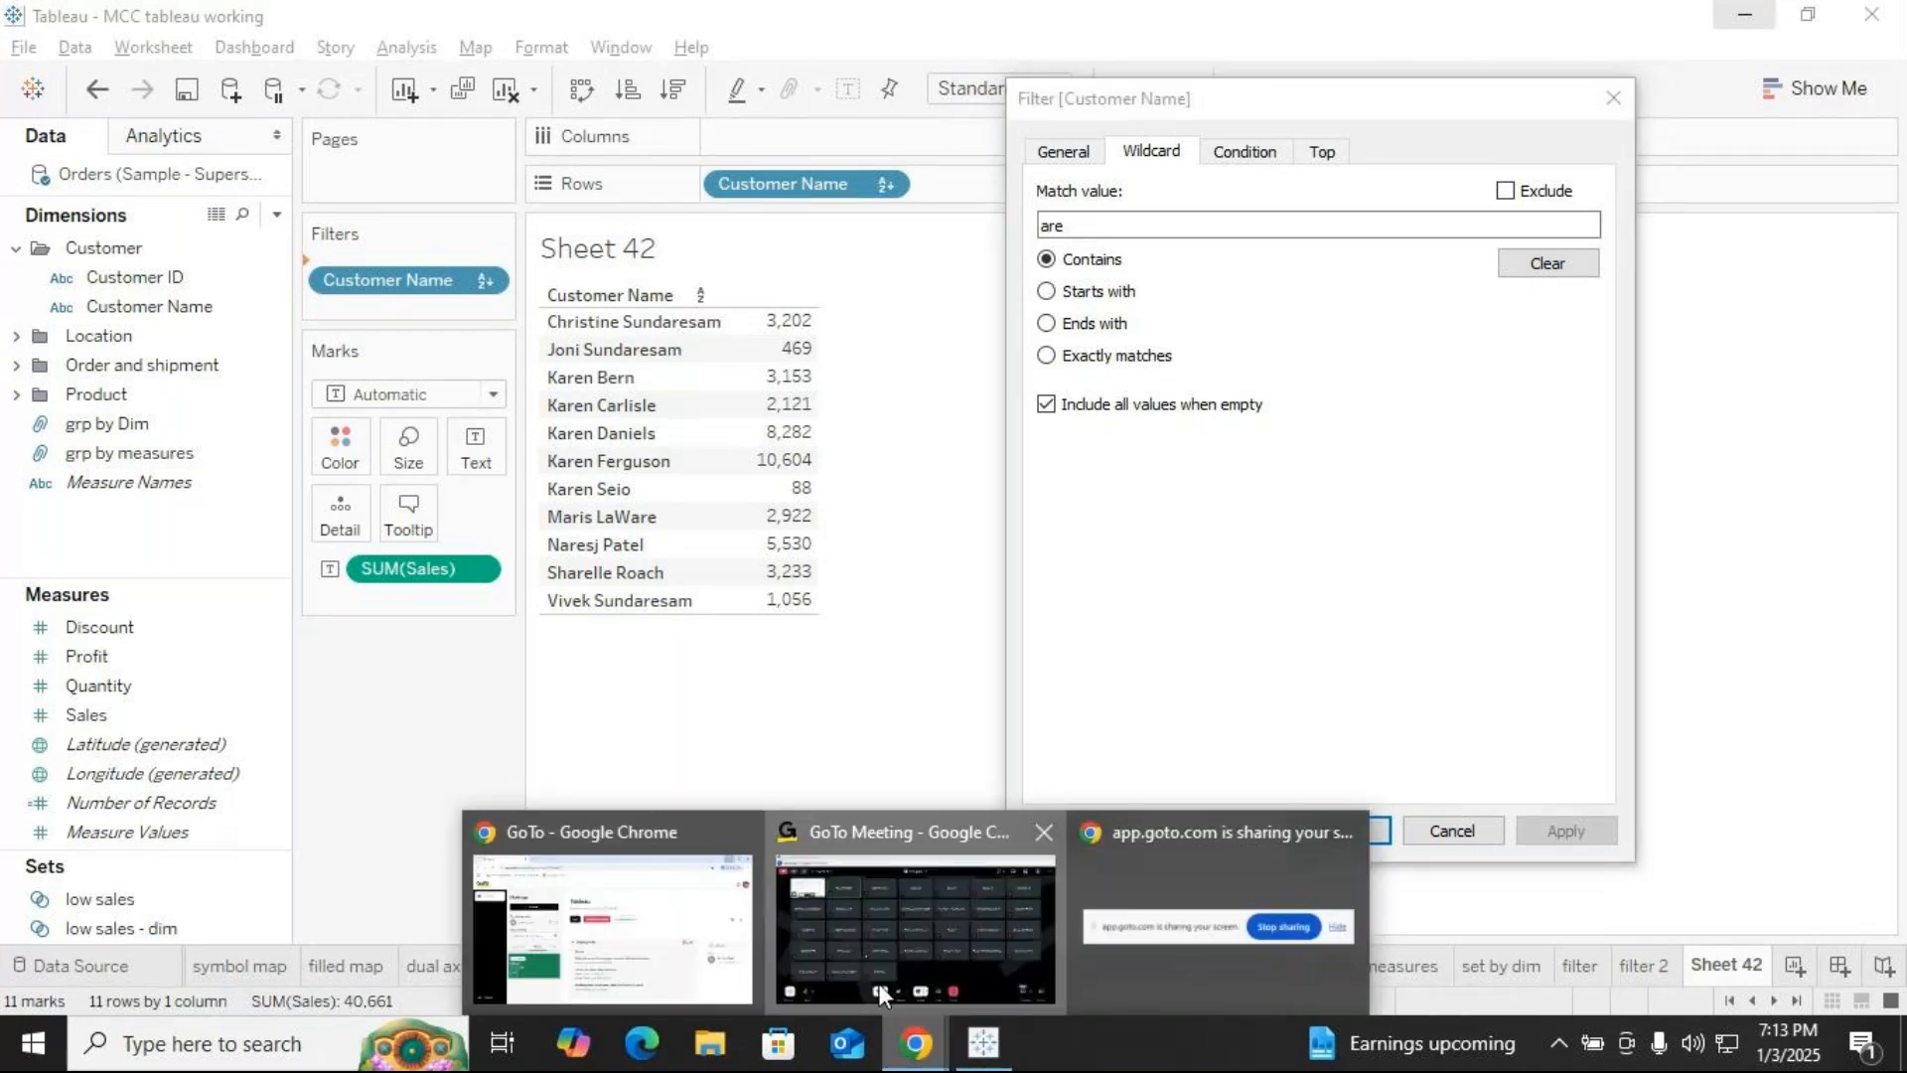
left_click(878, 981)
left_click(708, 935)
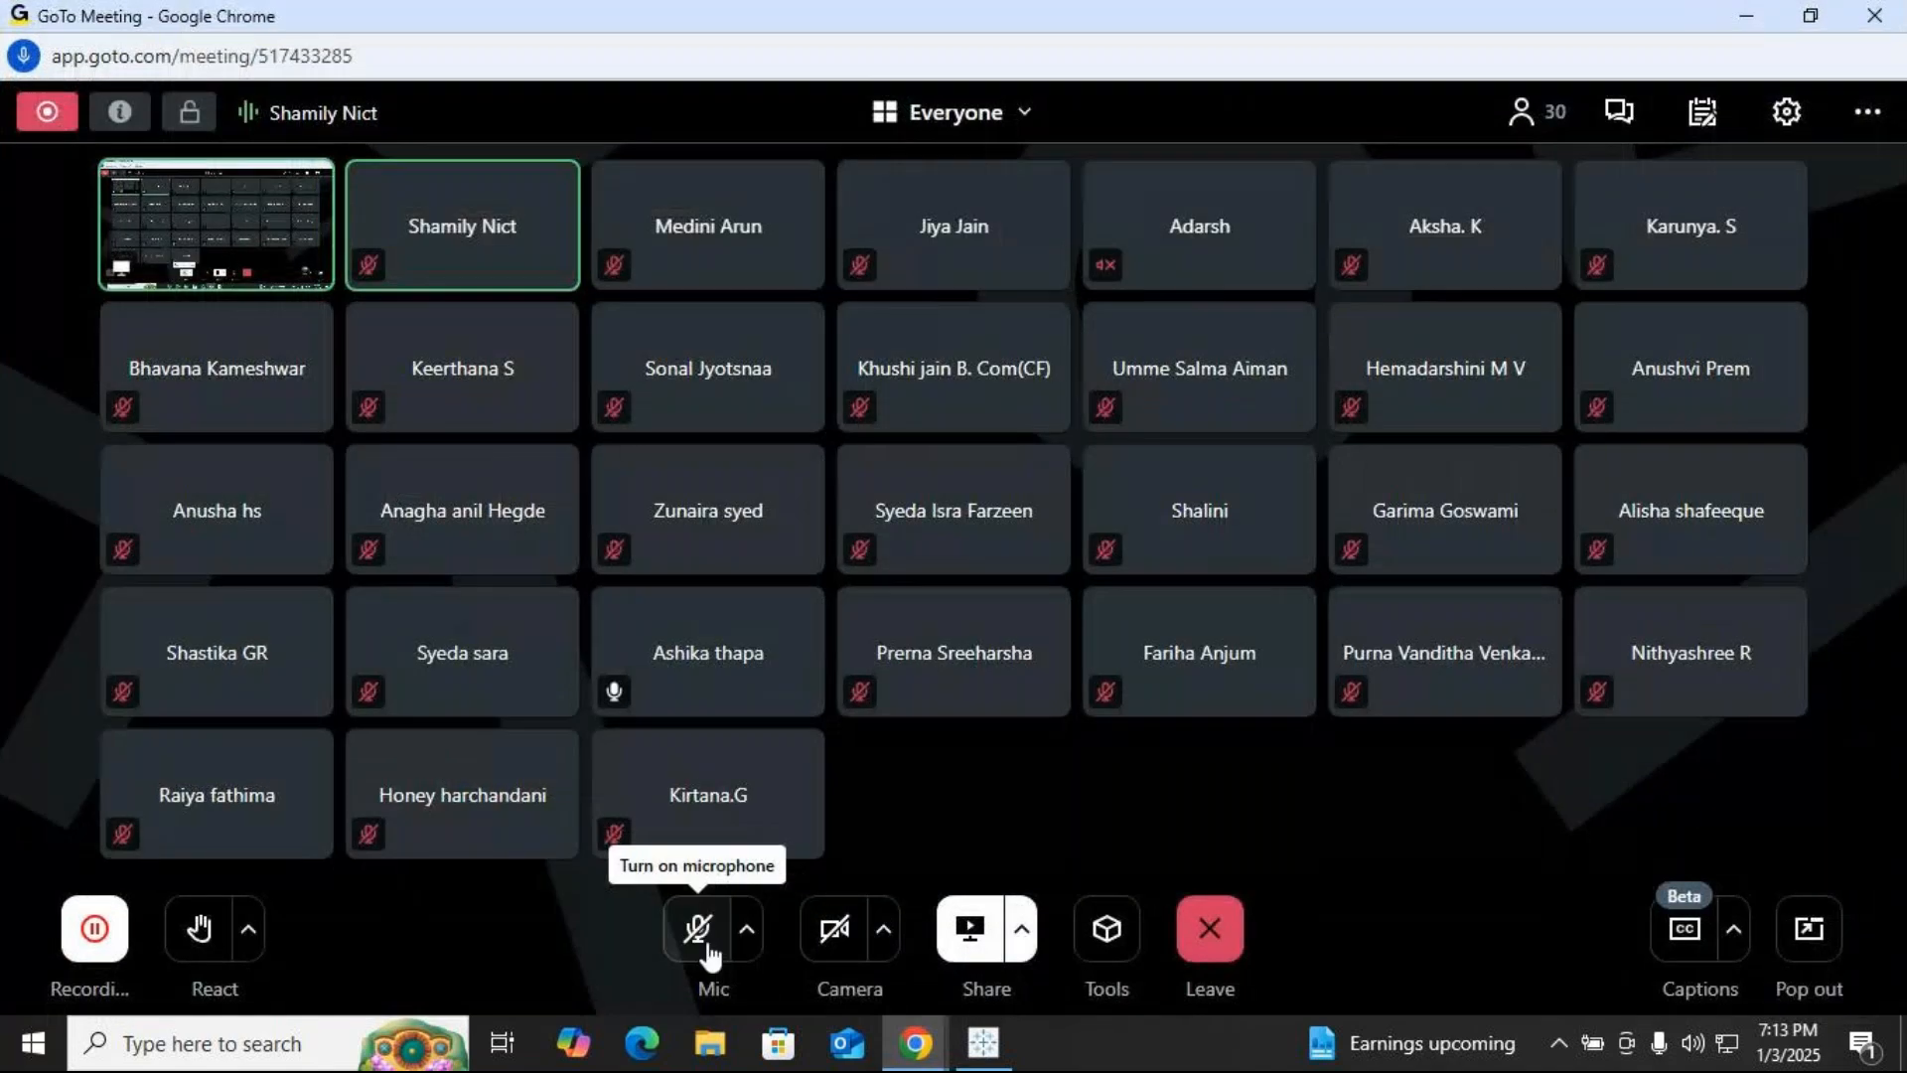
left_click(984, 1043)
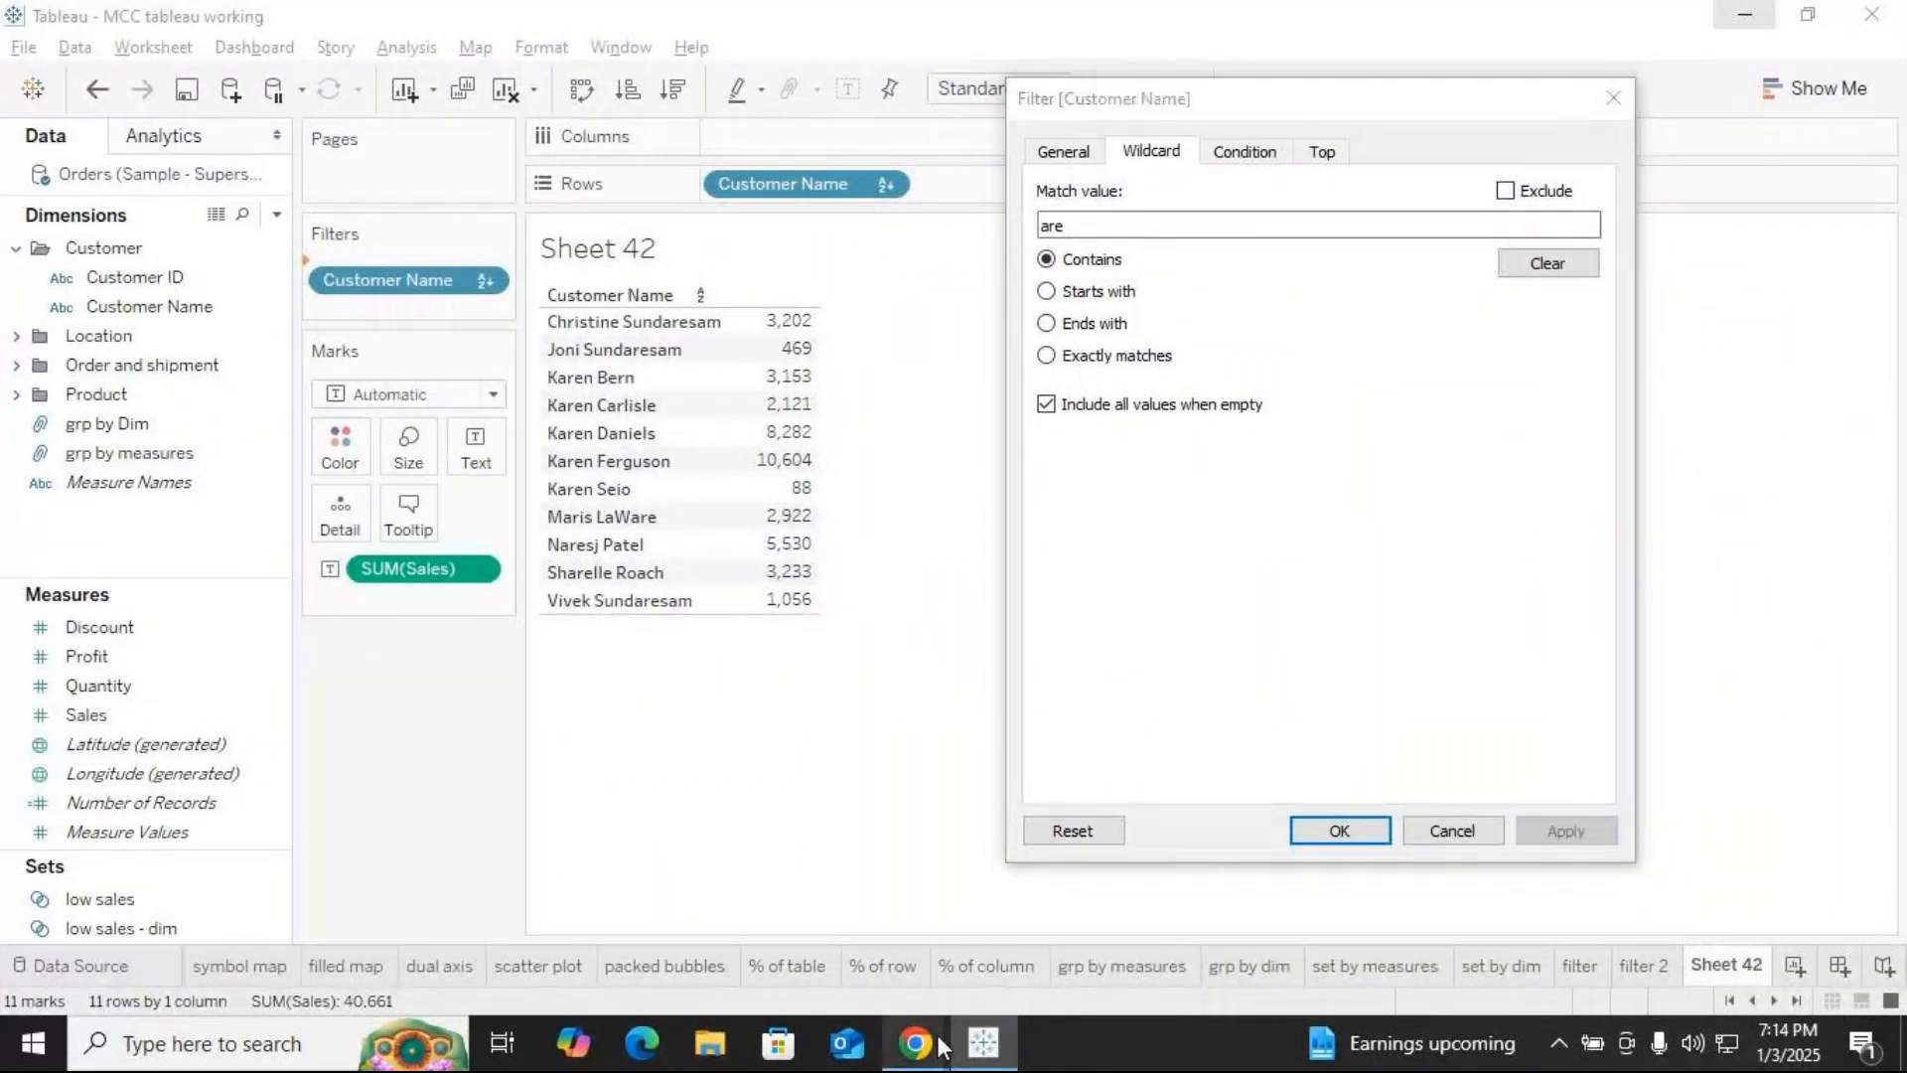
mouse_move(908, 1017)
left_click(781, 988)
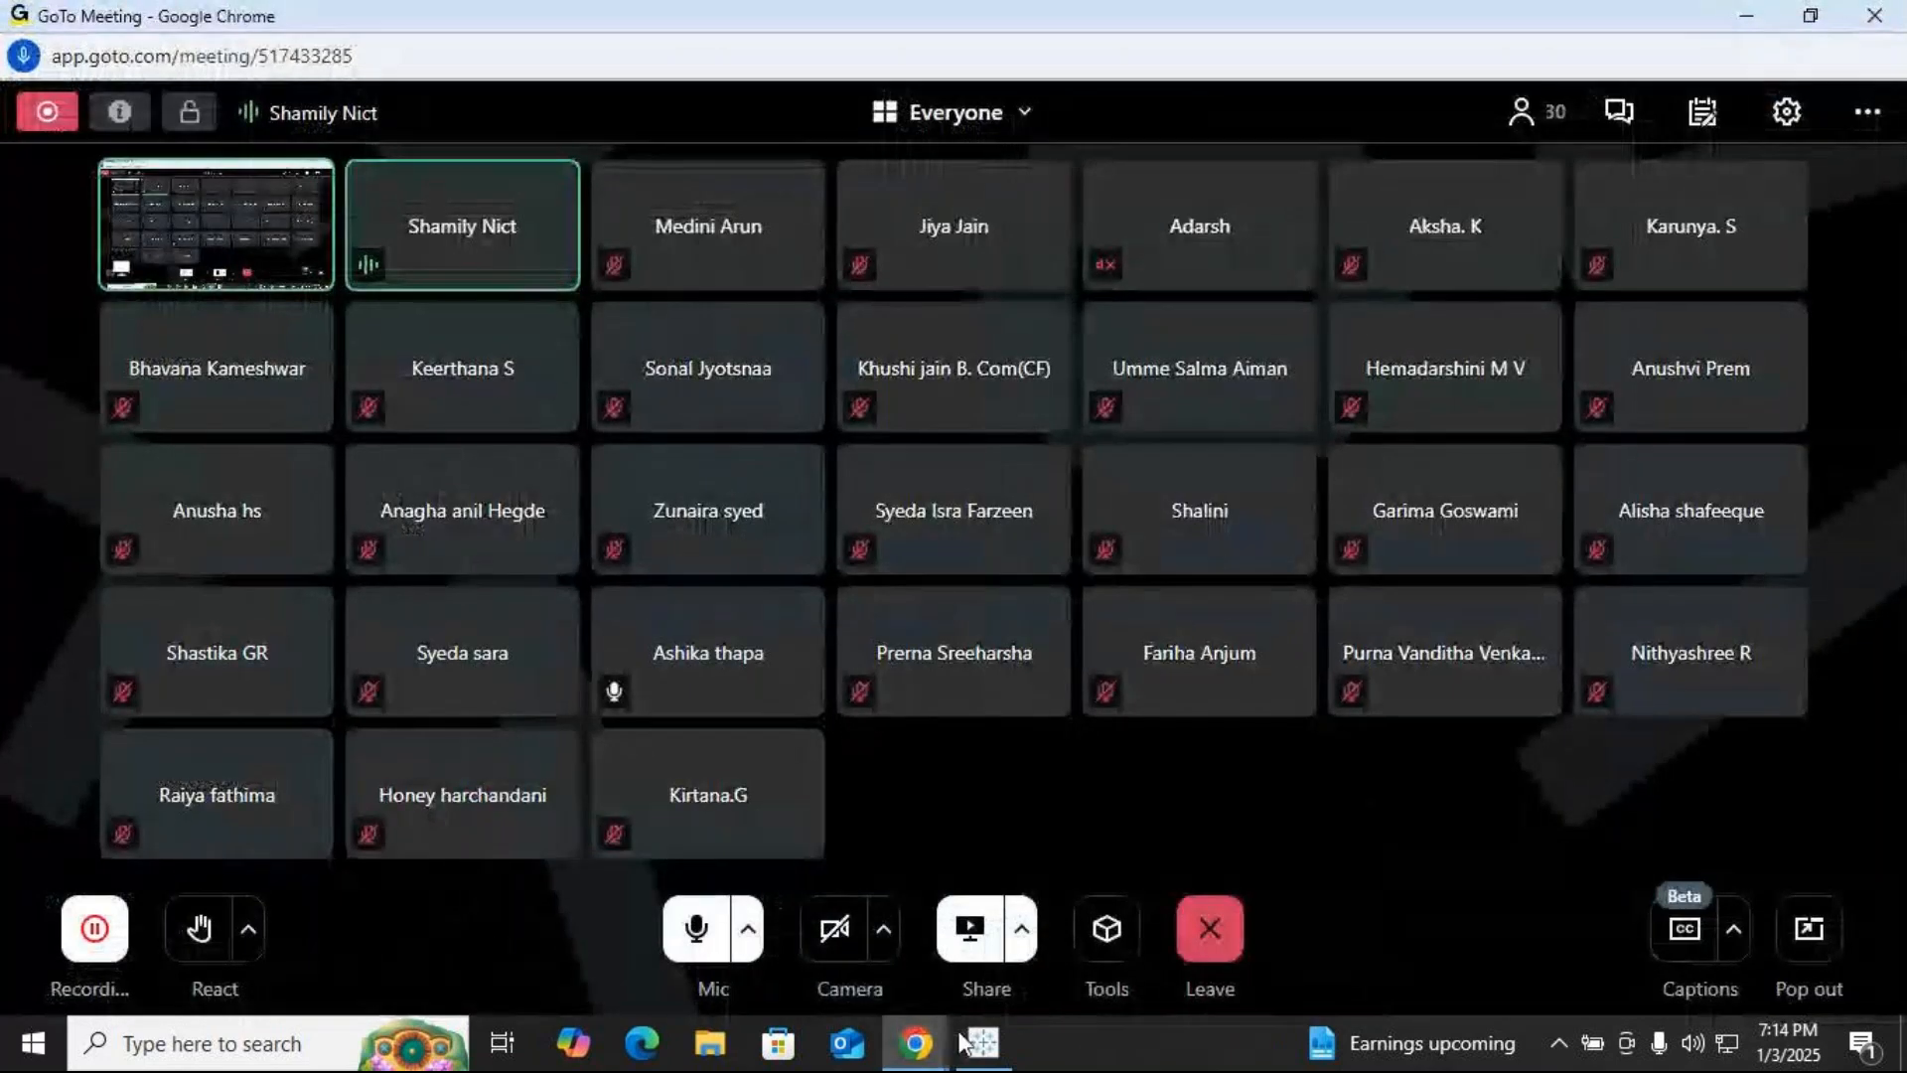
left_click(984, 1043)
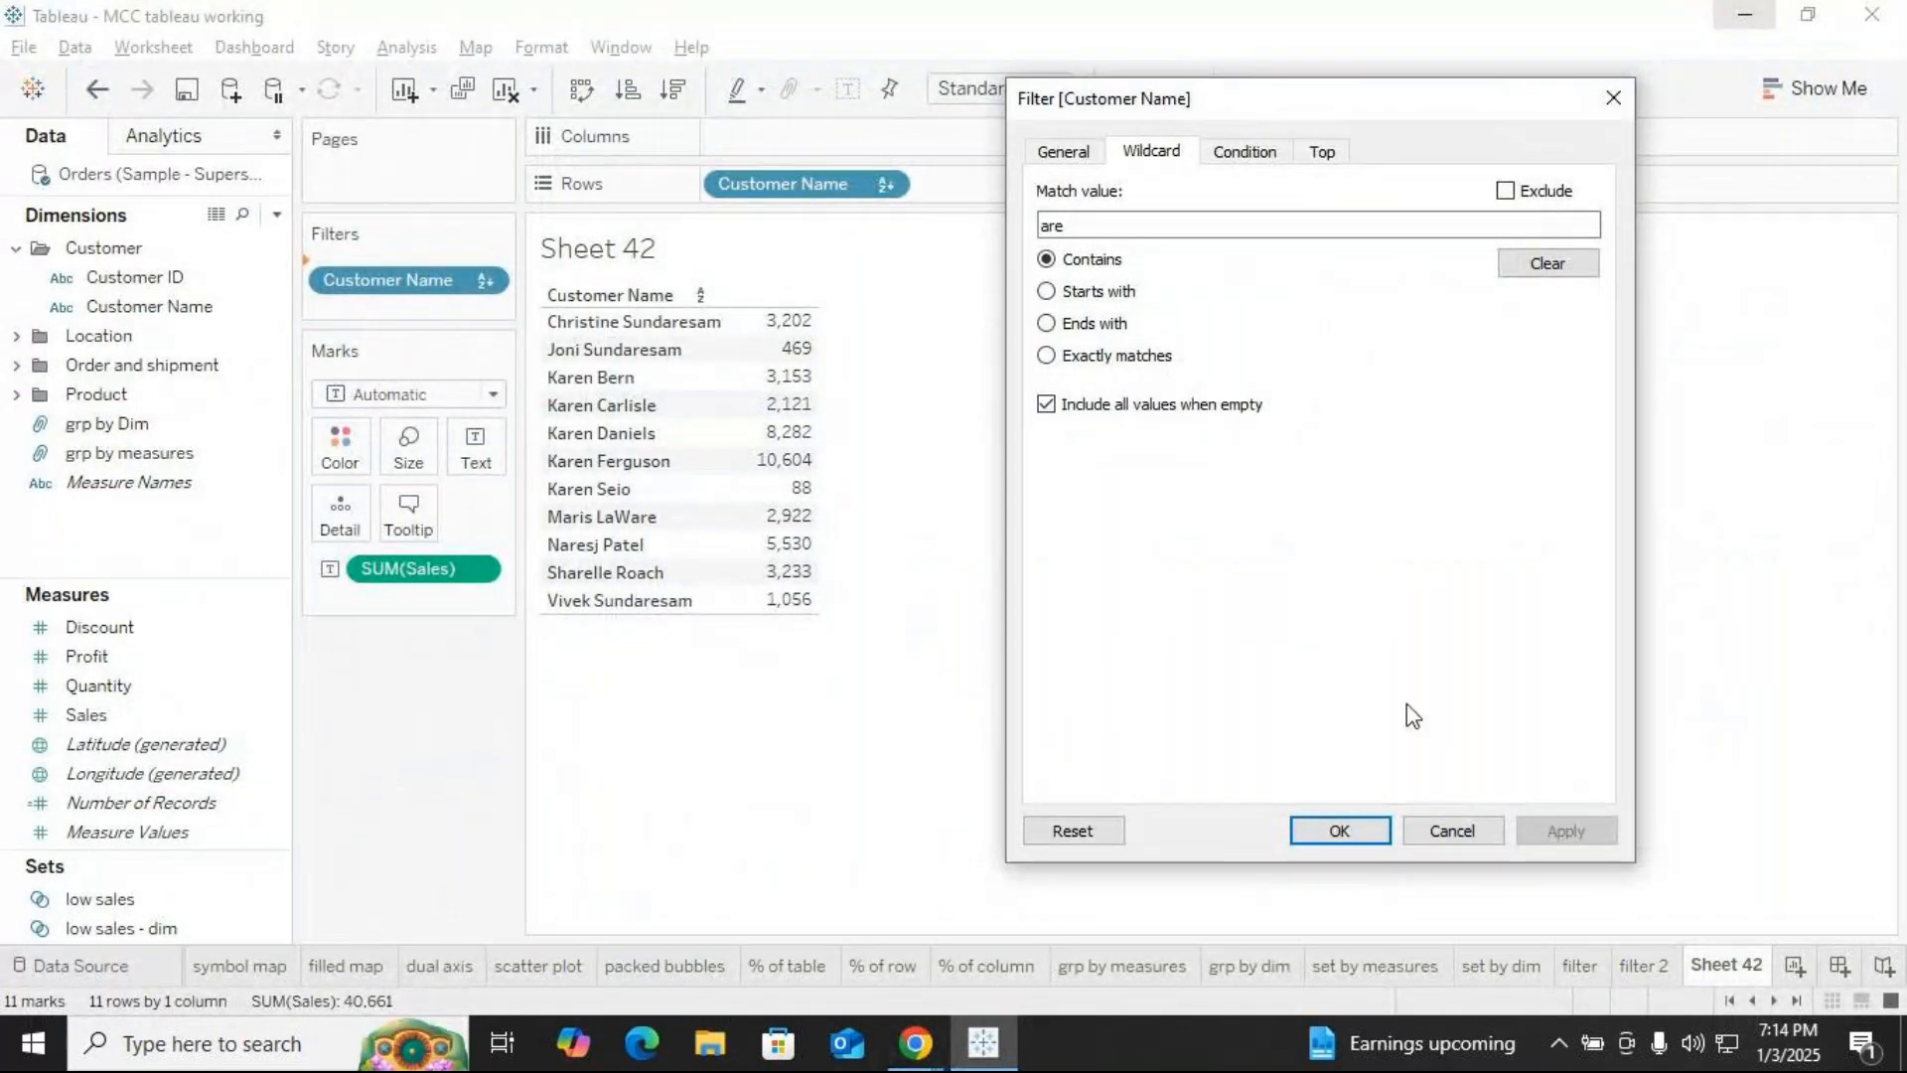
Accept the Customer Name filter and rename the worksheet Sheet 42 as filter wildcard - are
left_click(1351, 827)
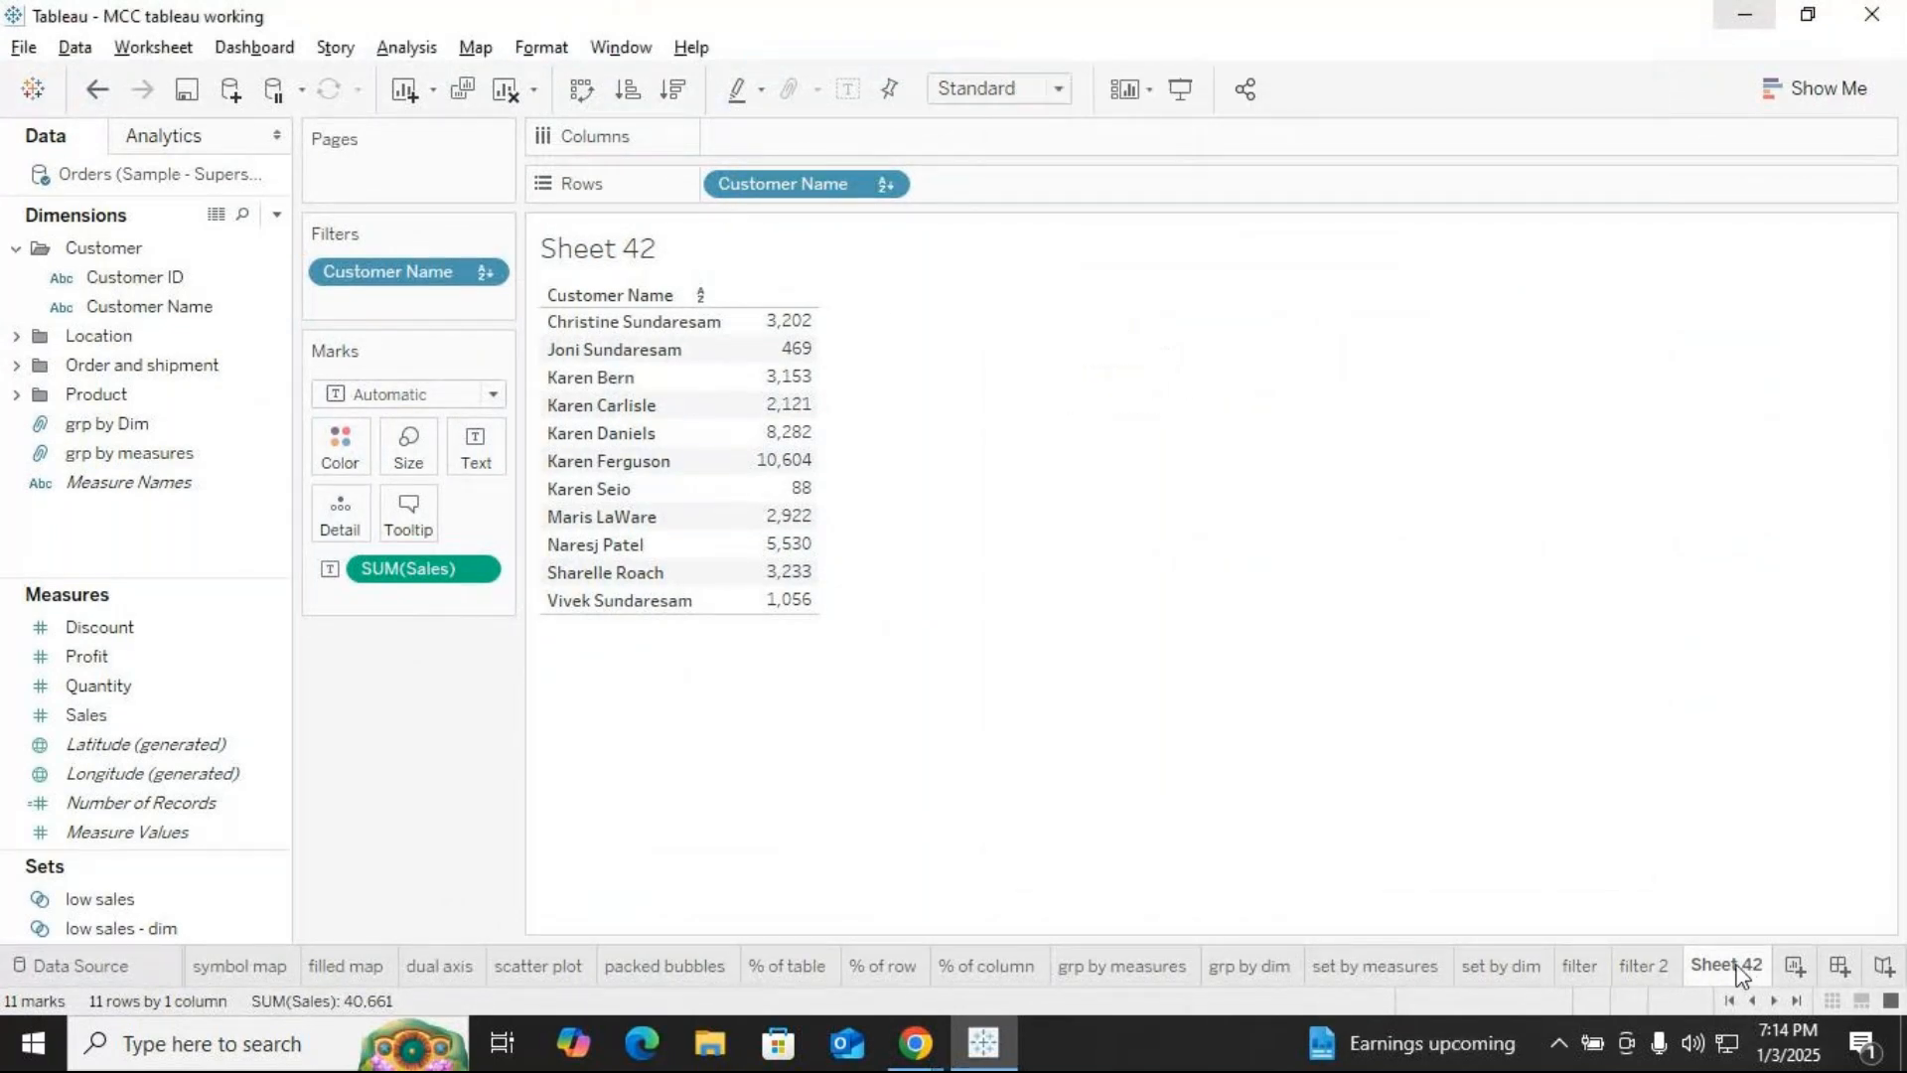
right_click(1742, 963)
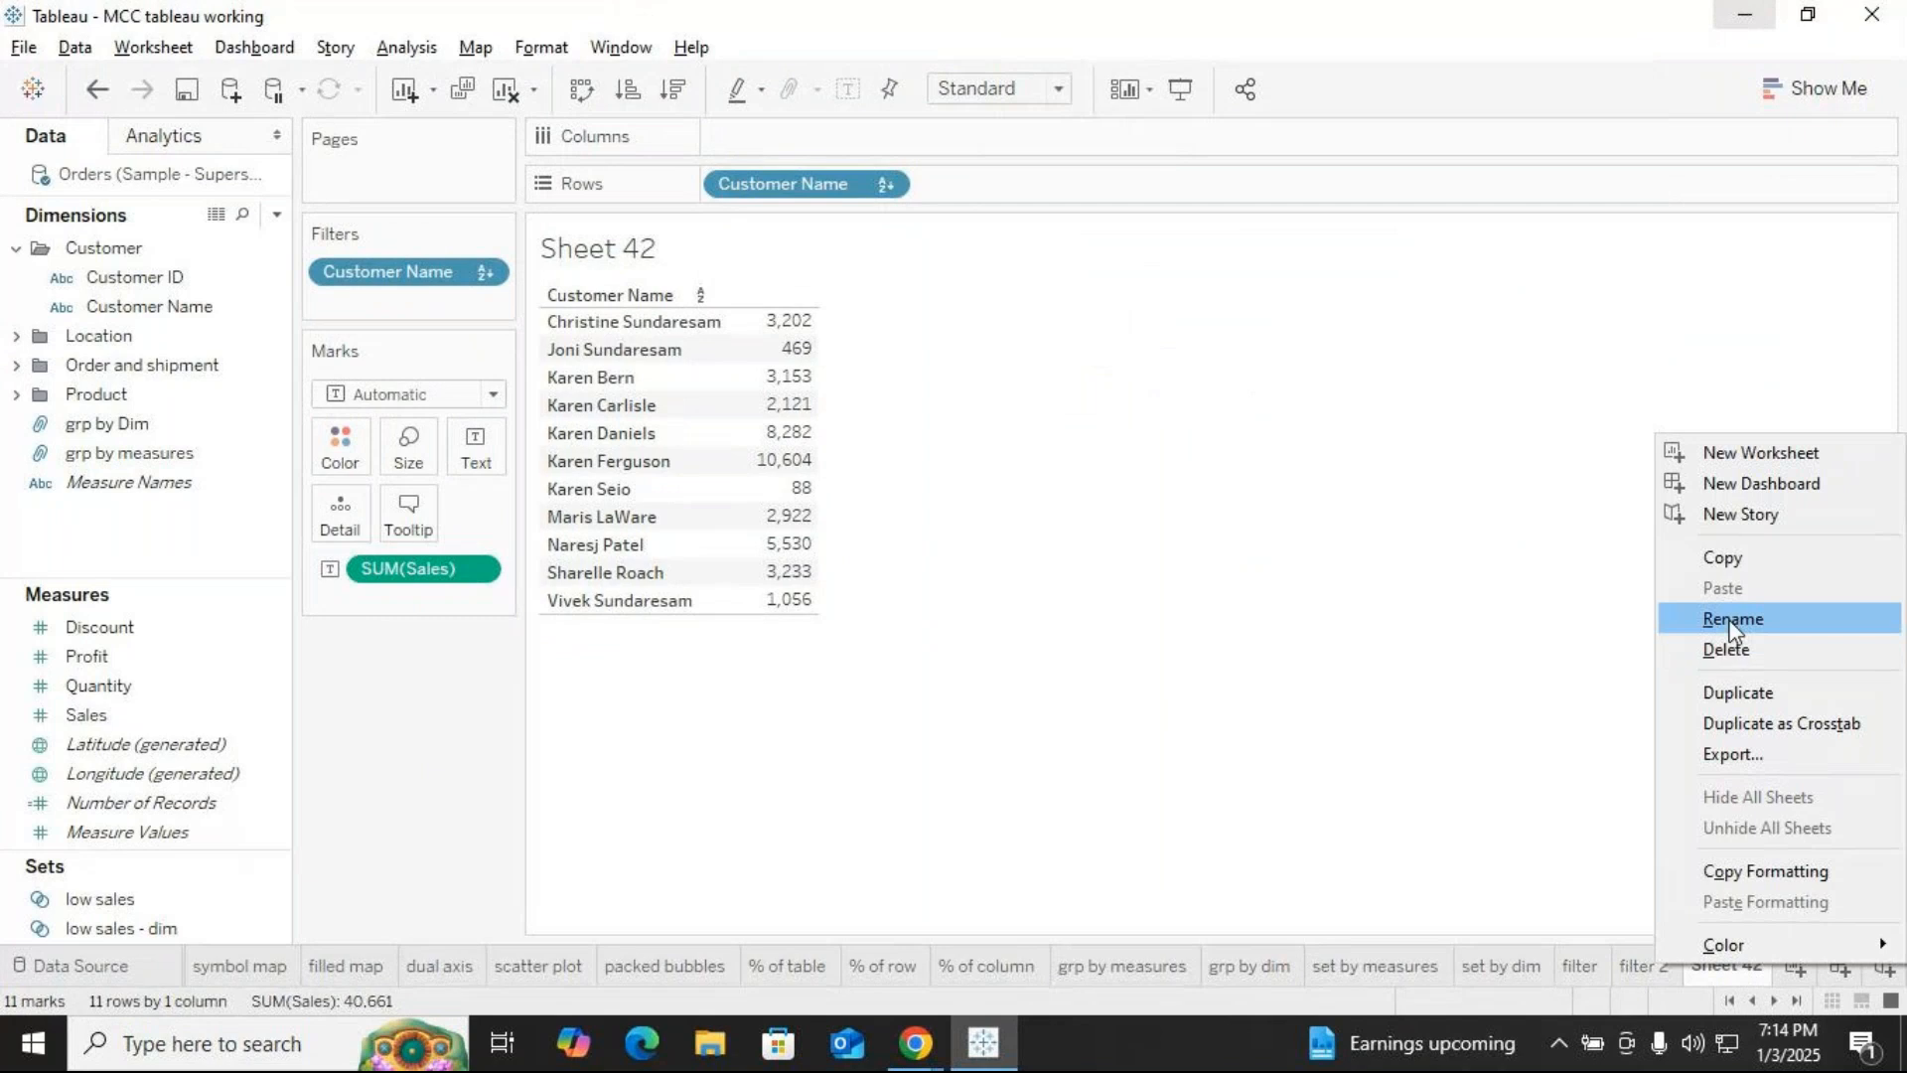
left_click(1729, 621)
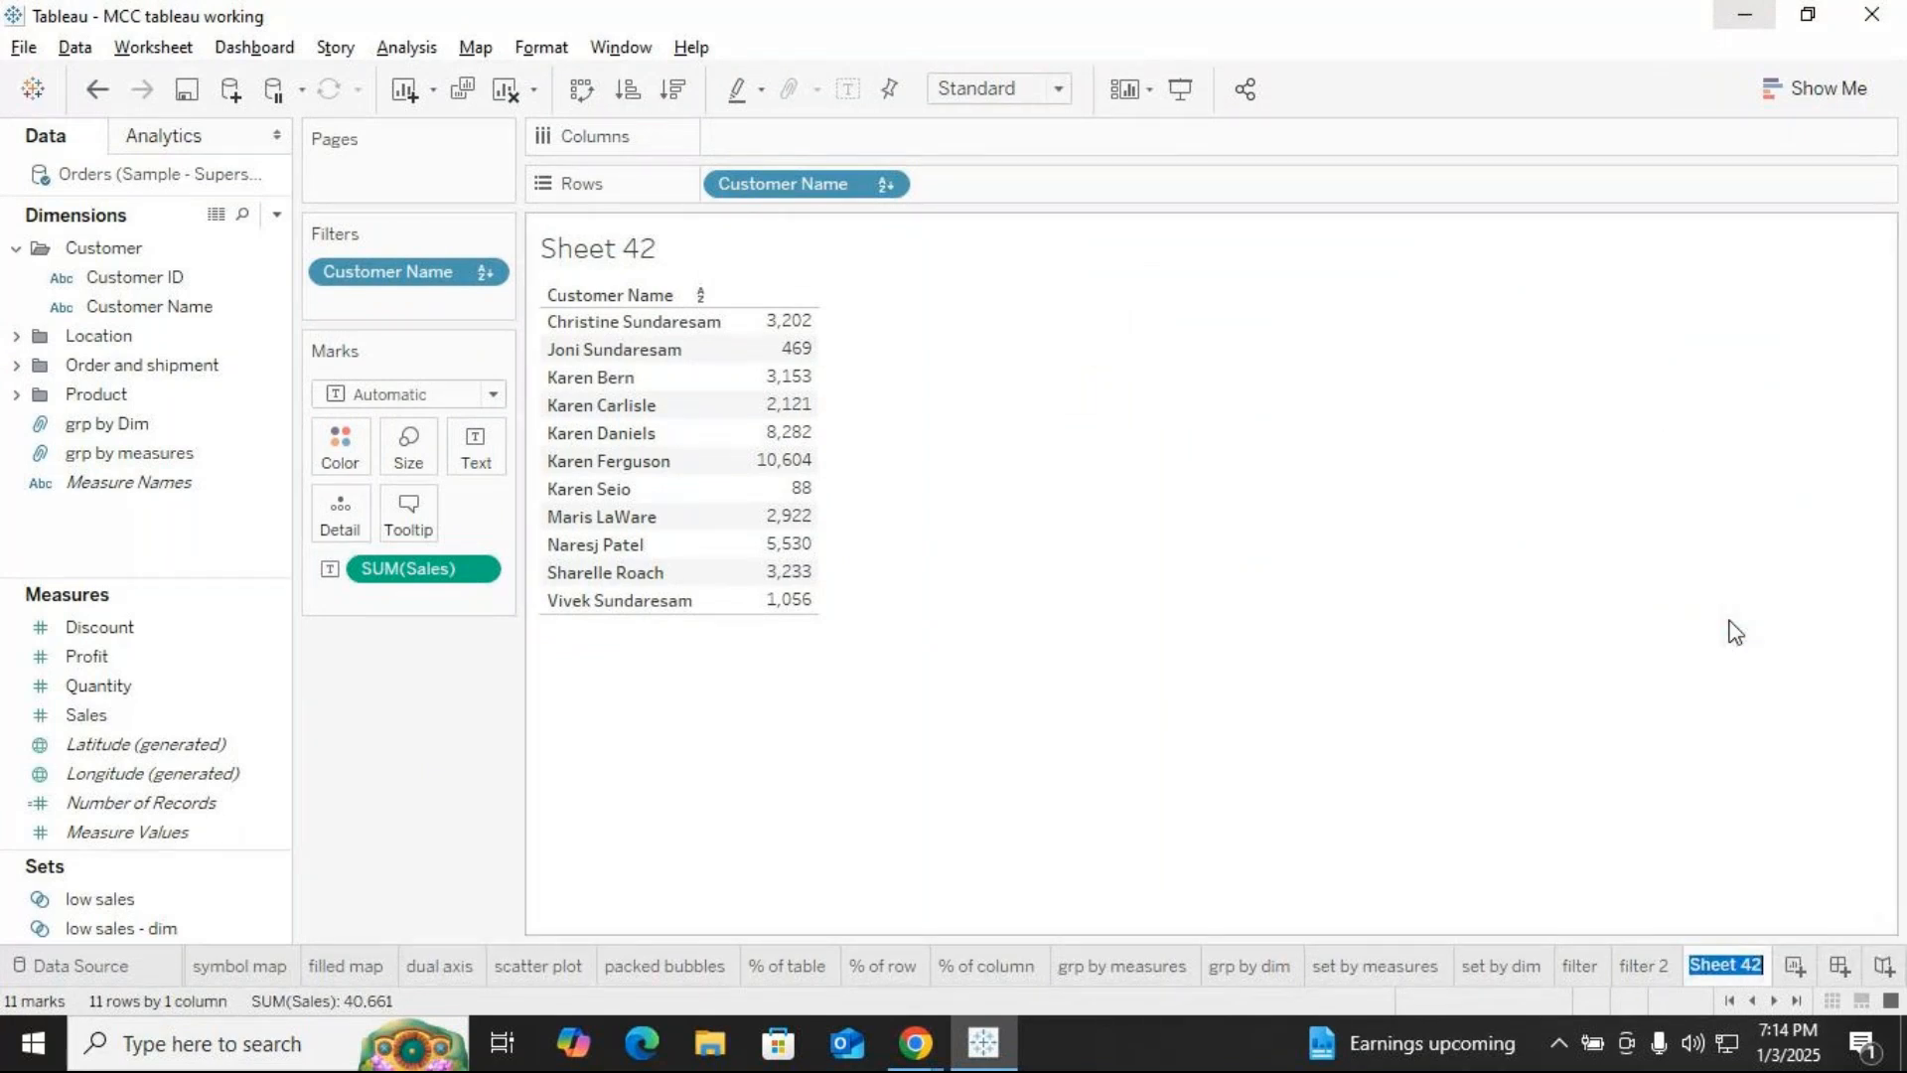
key("BackSpace")
type("filter wild")
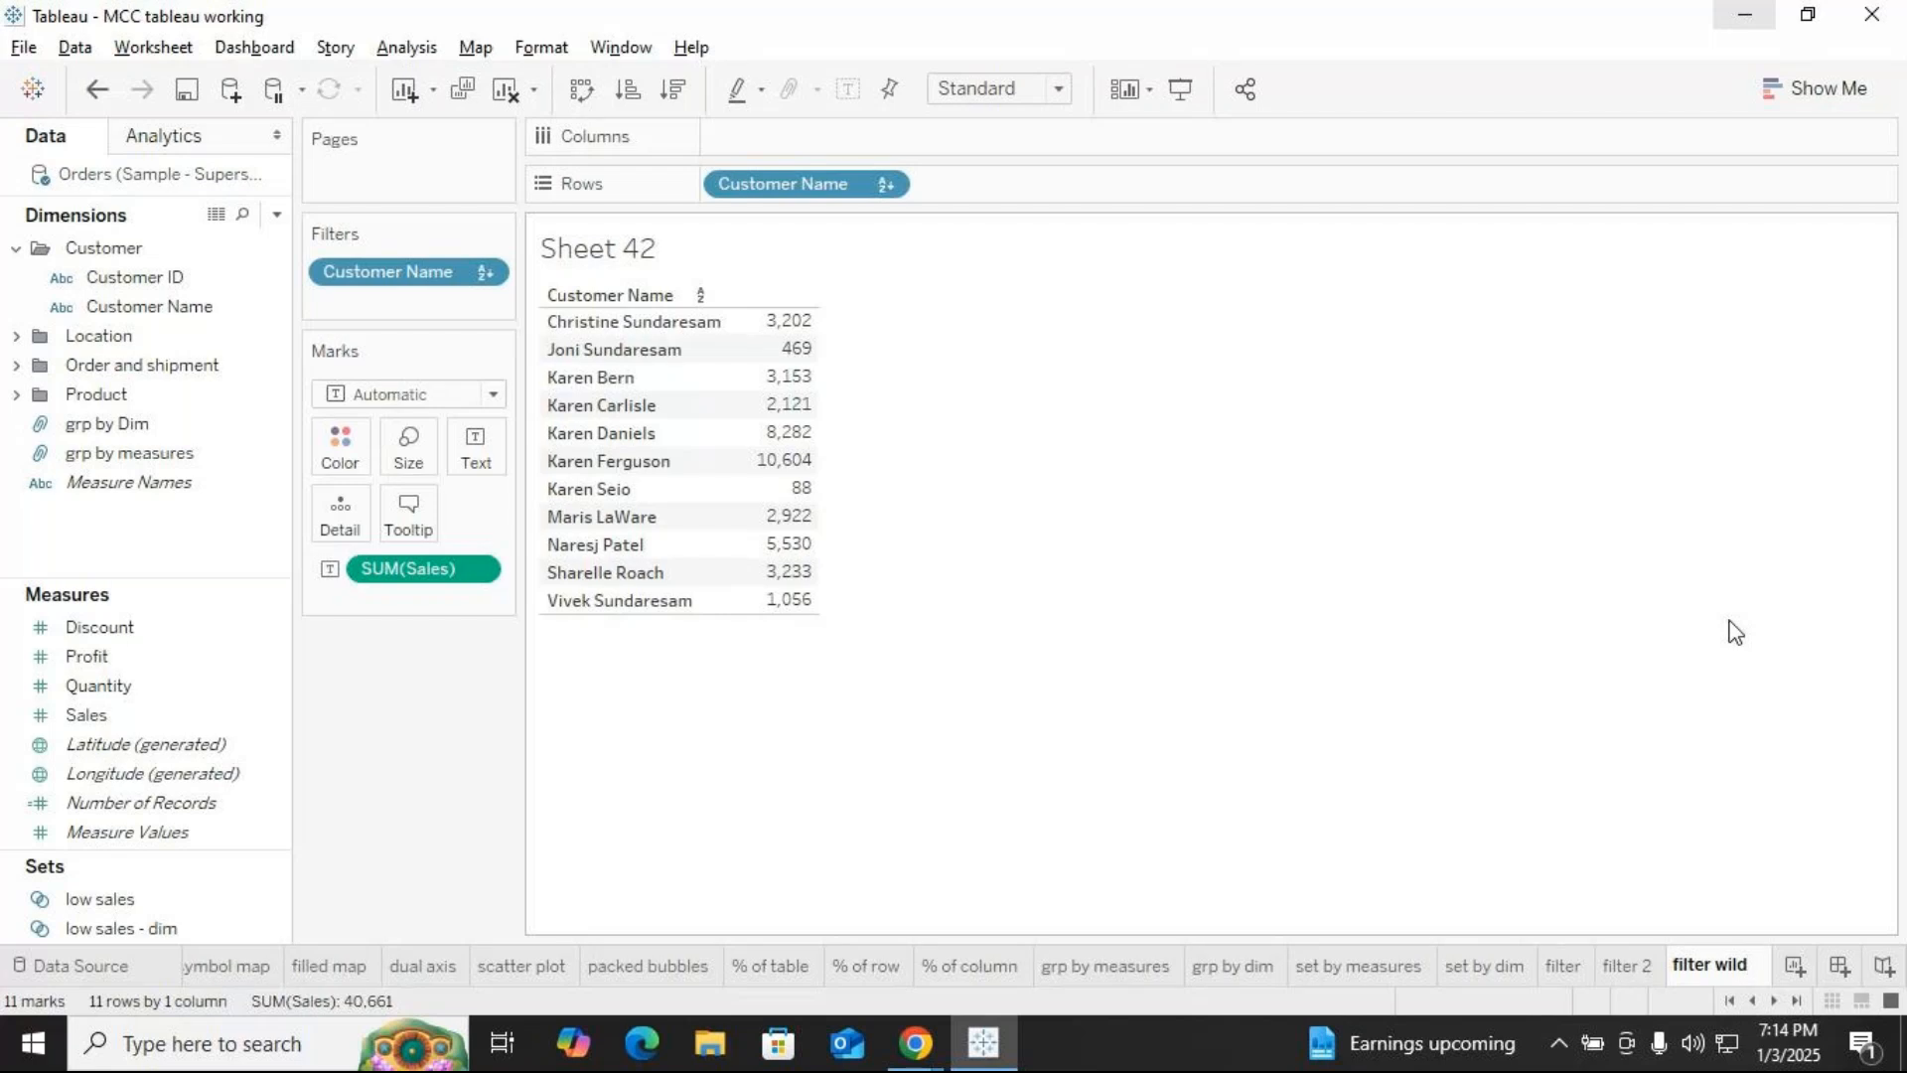
type("card")
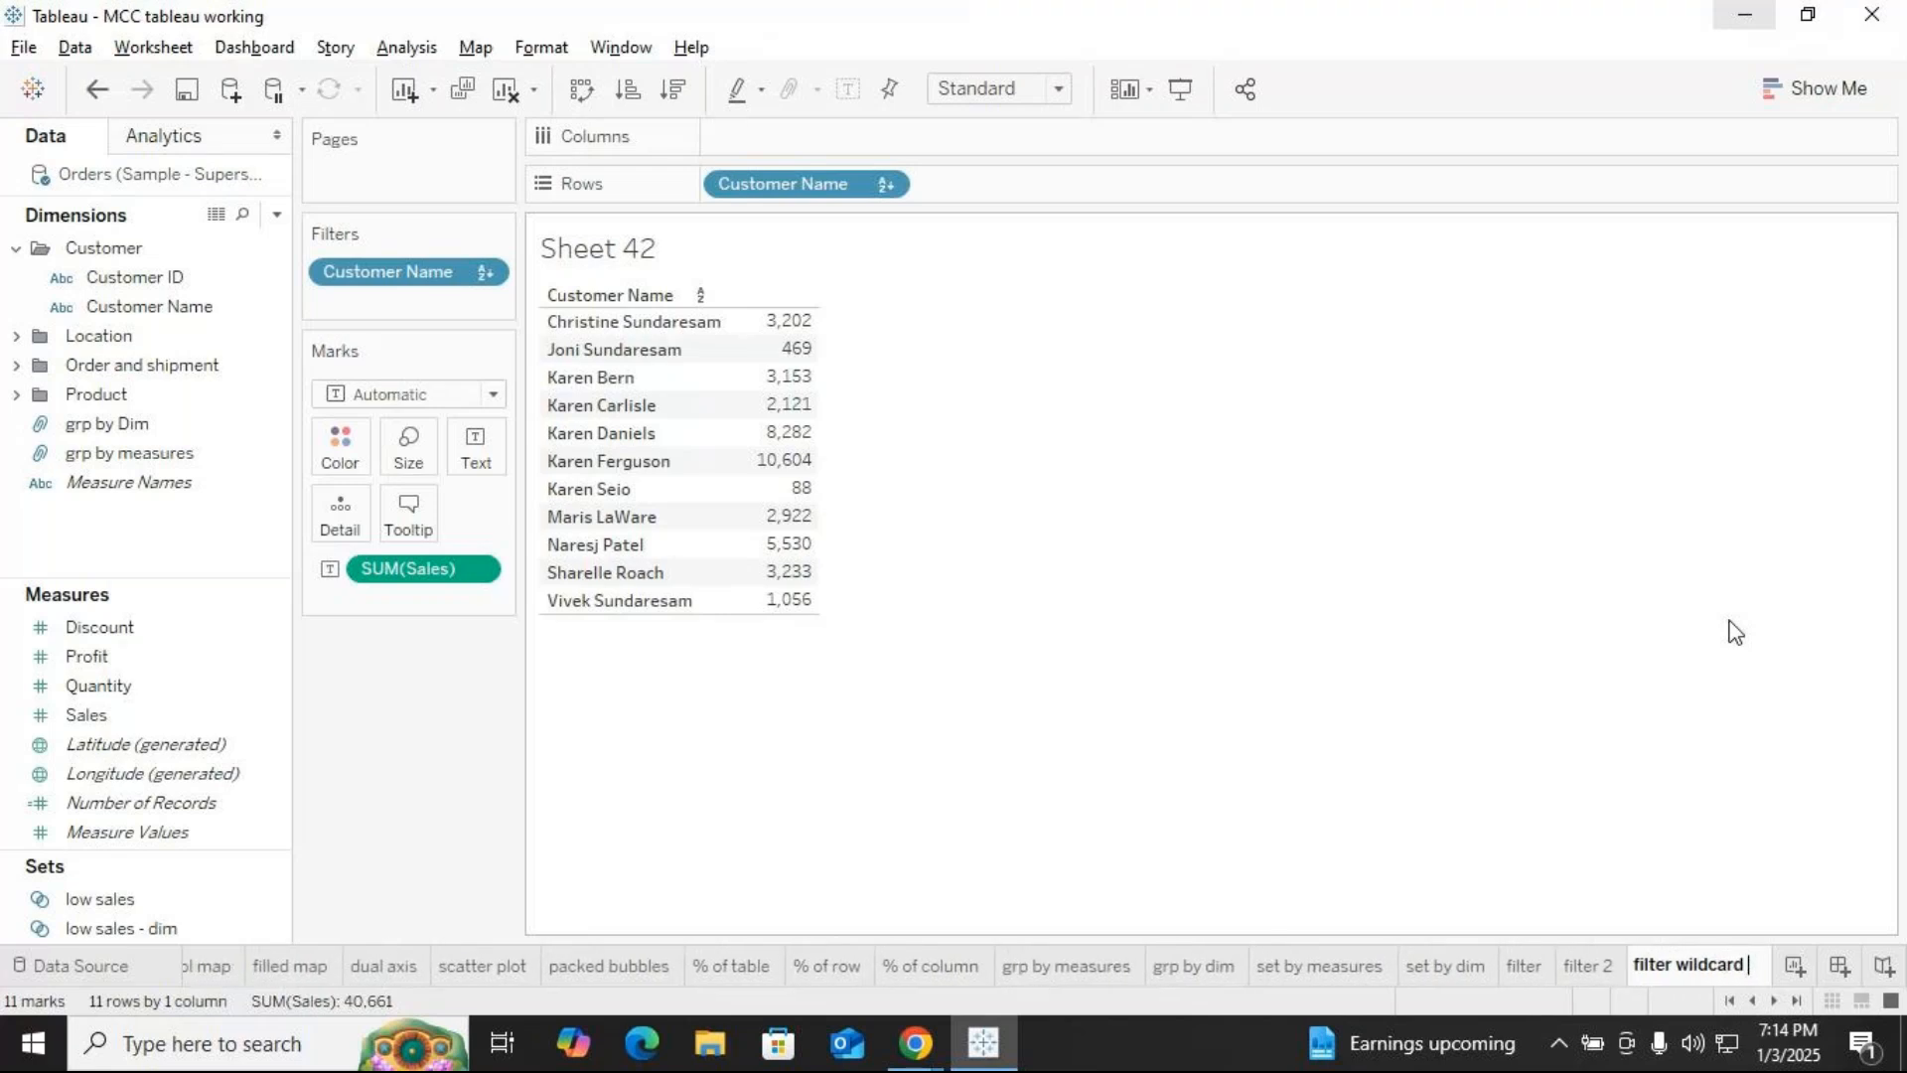
type(" -")
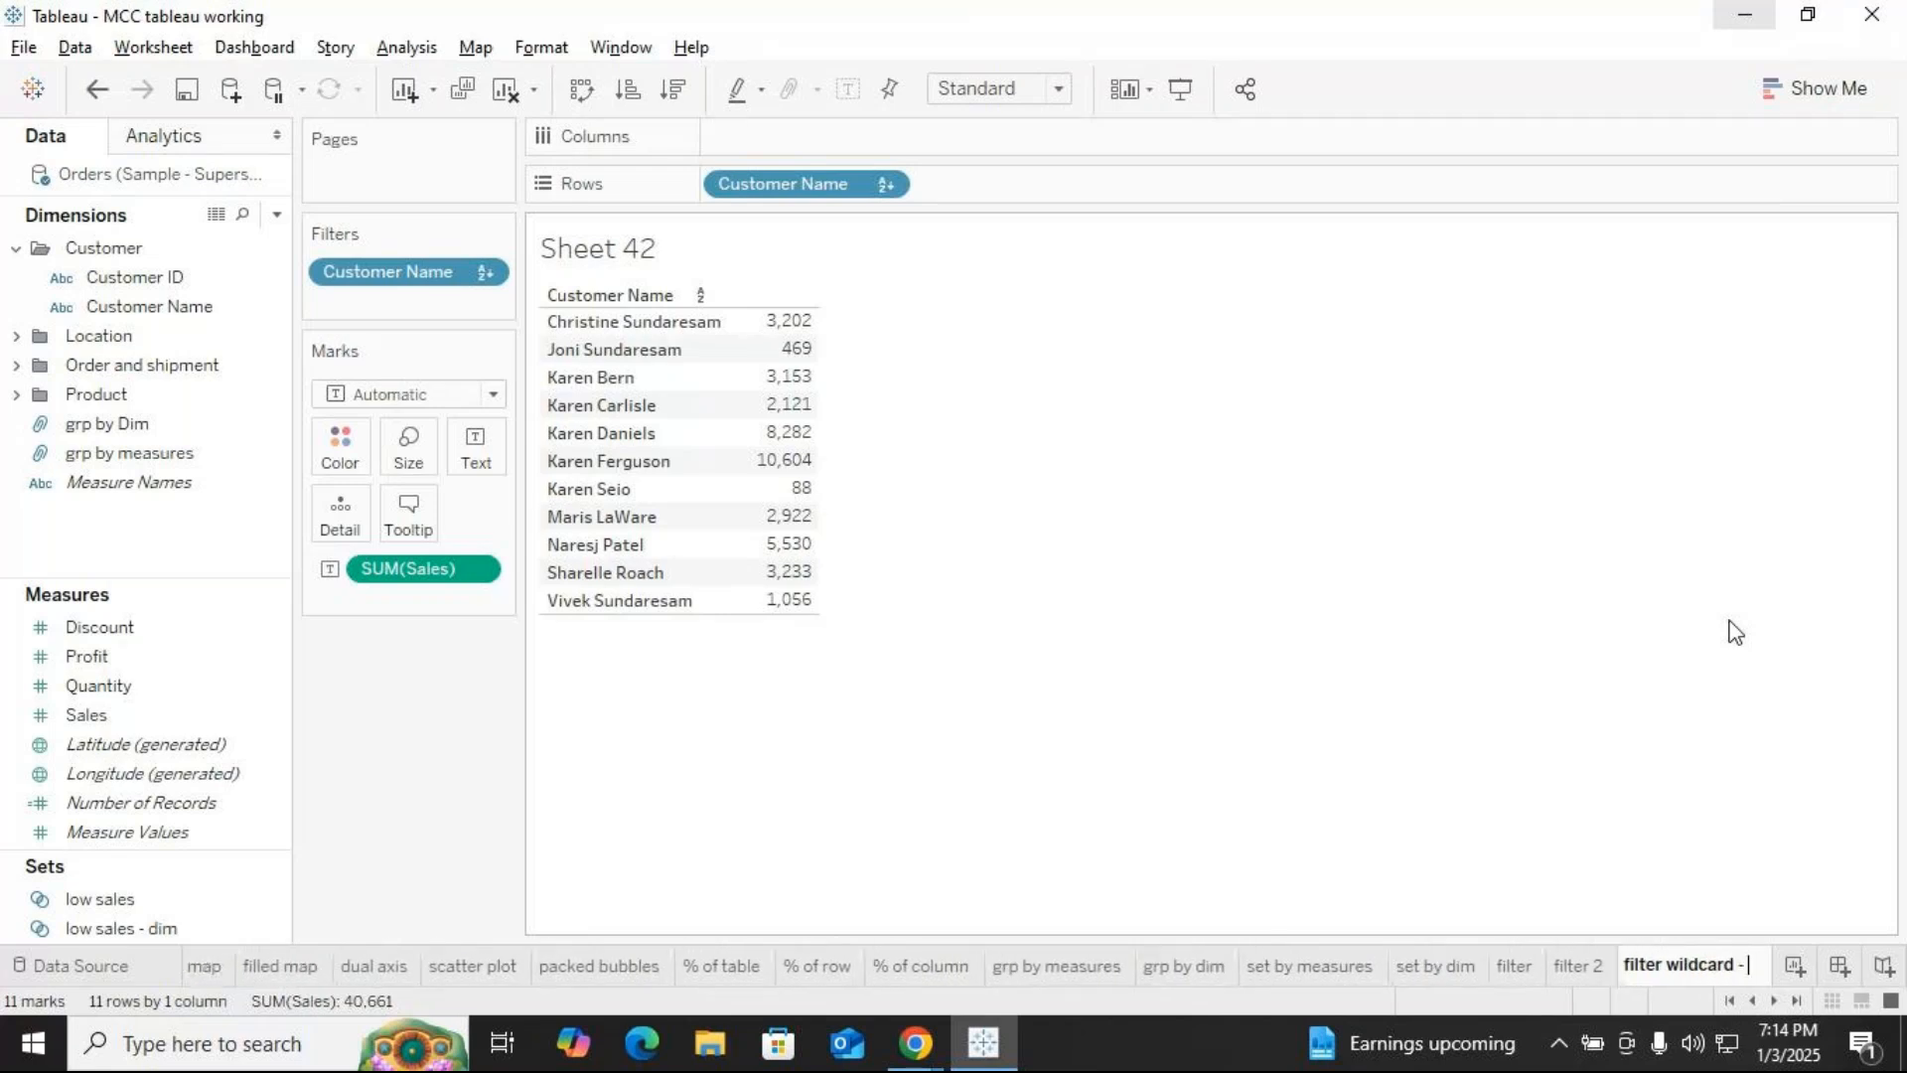
type(" are")
key("Return")
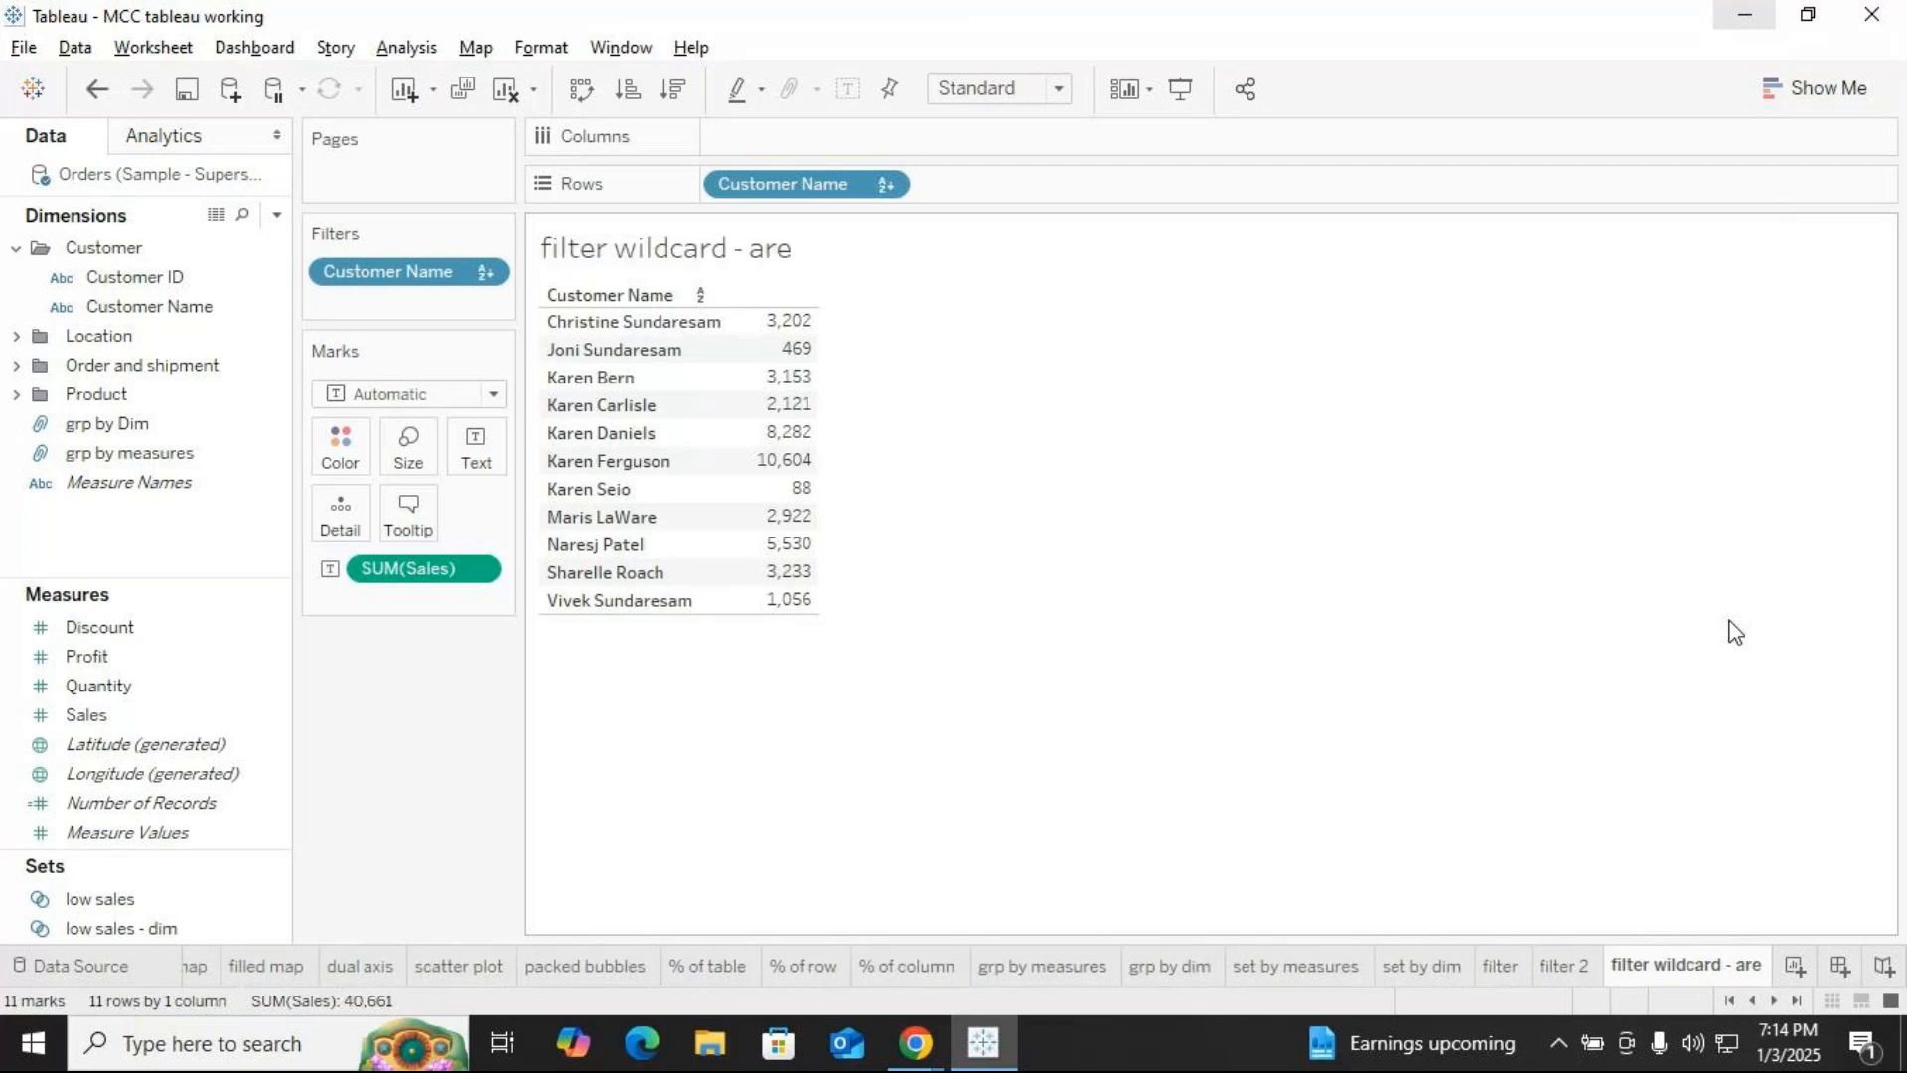
Duplicate the filter wildcard - are worksheet and clear the wildcard match value in the copy's Customer Name filter, keeping all names selected
right_click(1695, 974)
left_click(1764, 705)
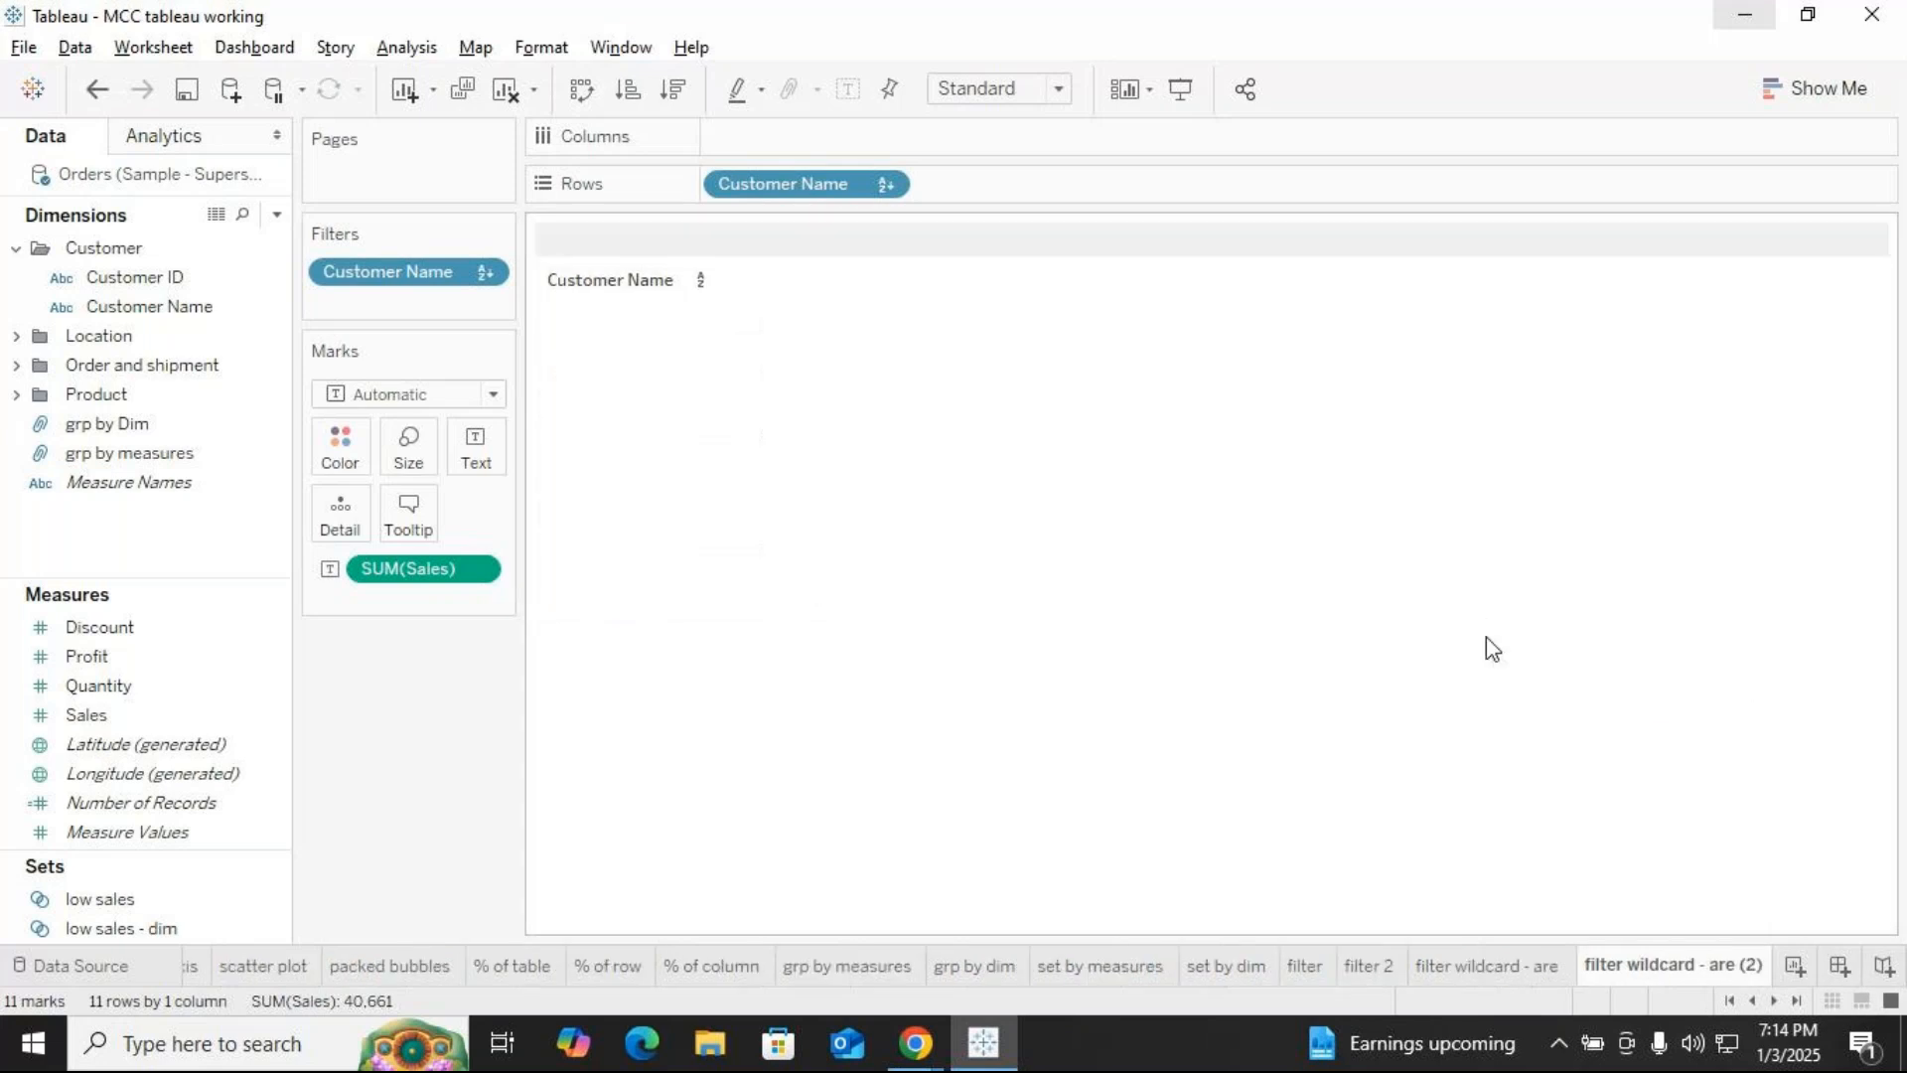
left_click(484, 272)
left_click(397, 310)
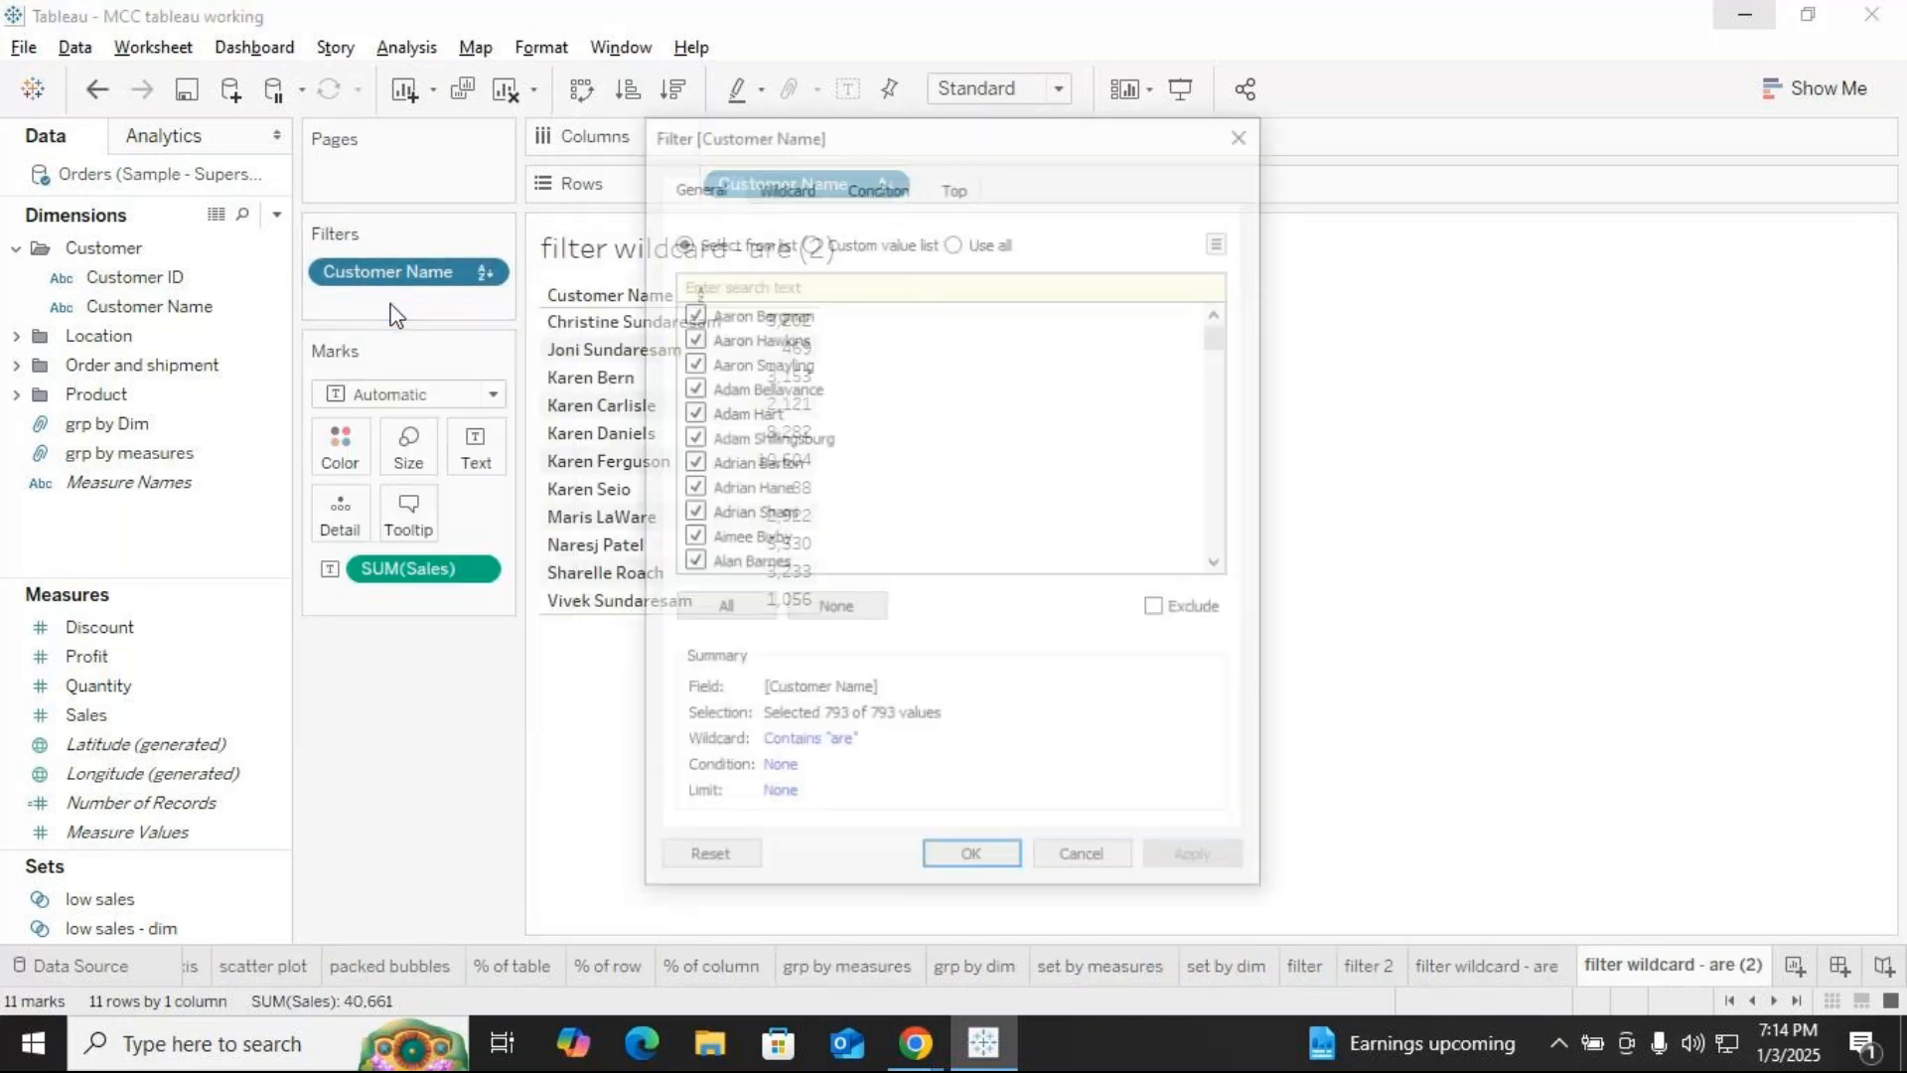
left_click(786, 187)
left_click(752, 261)
key("BackSpace")
key("BackSpace")
key("BackSpace")
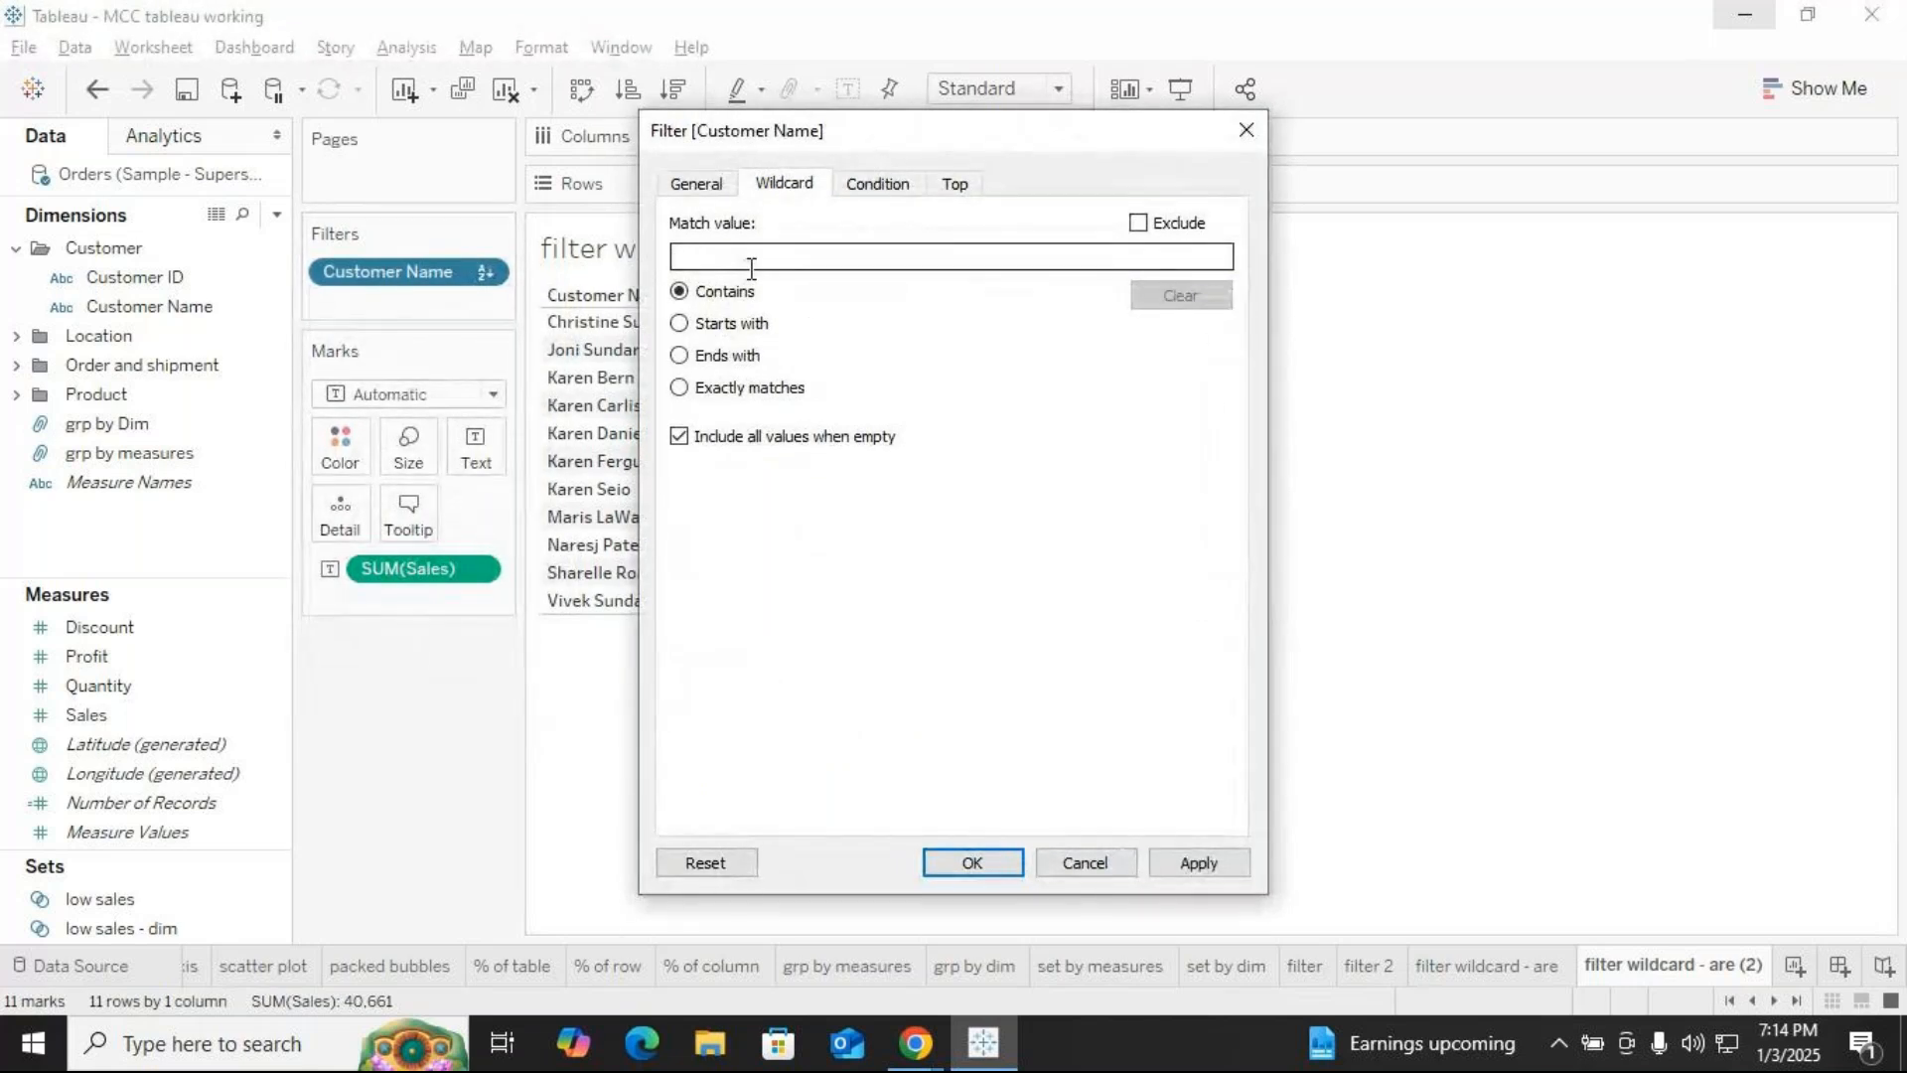
left_click_drag(943, 145, 1307, 156)
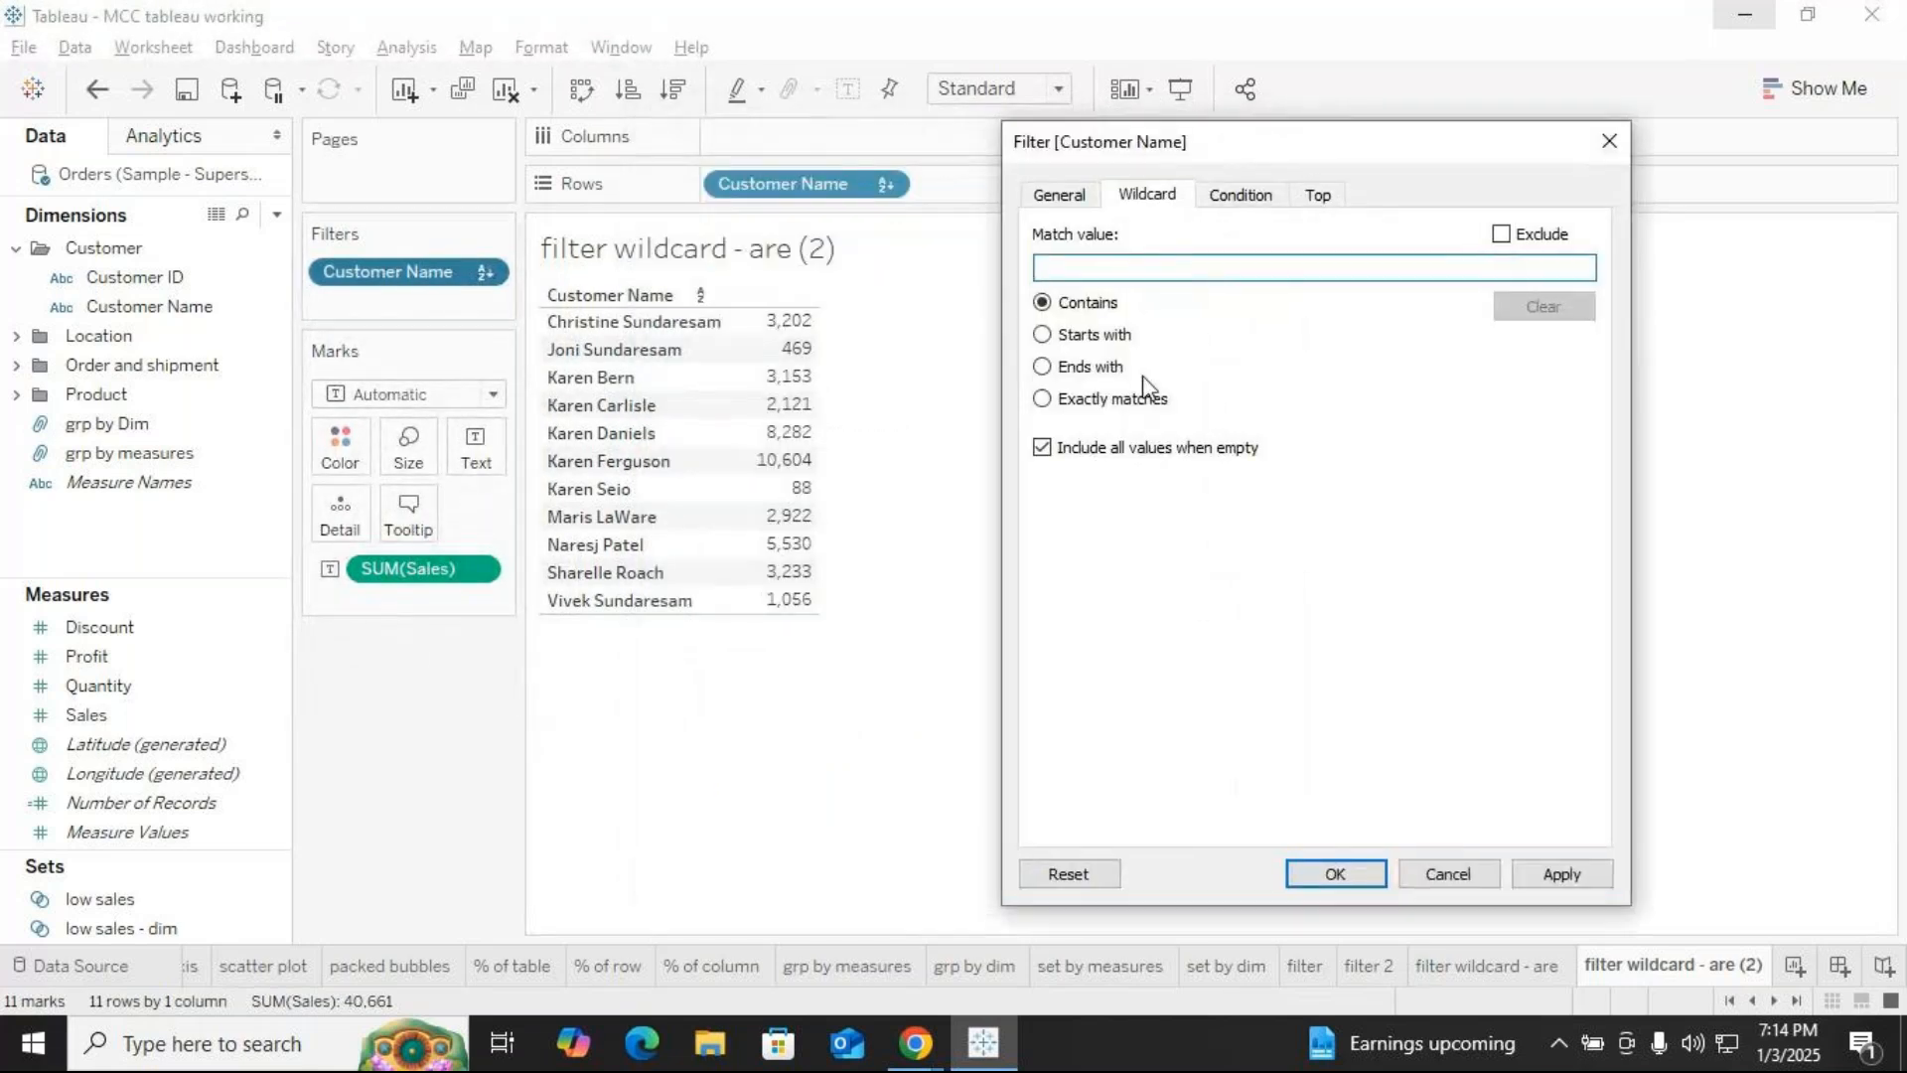
left_click(1059, 200)
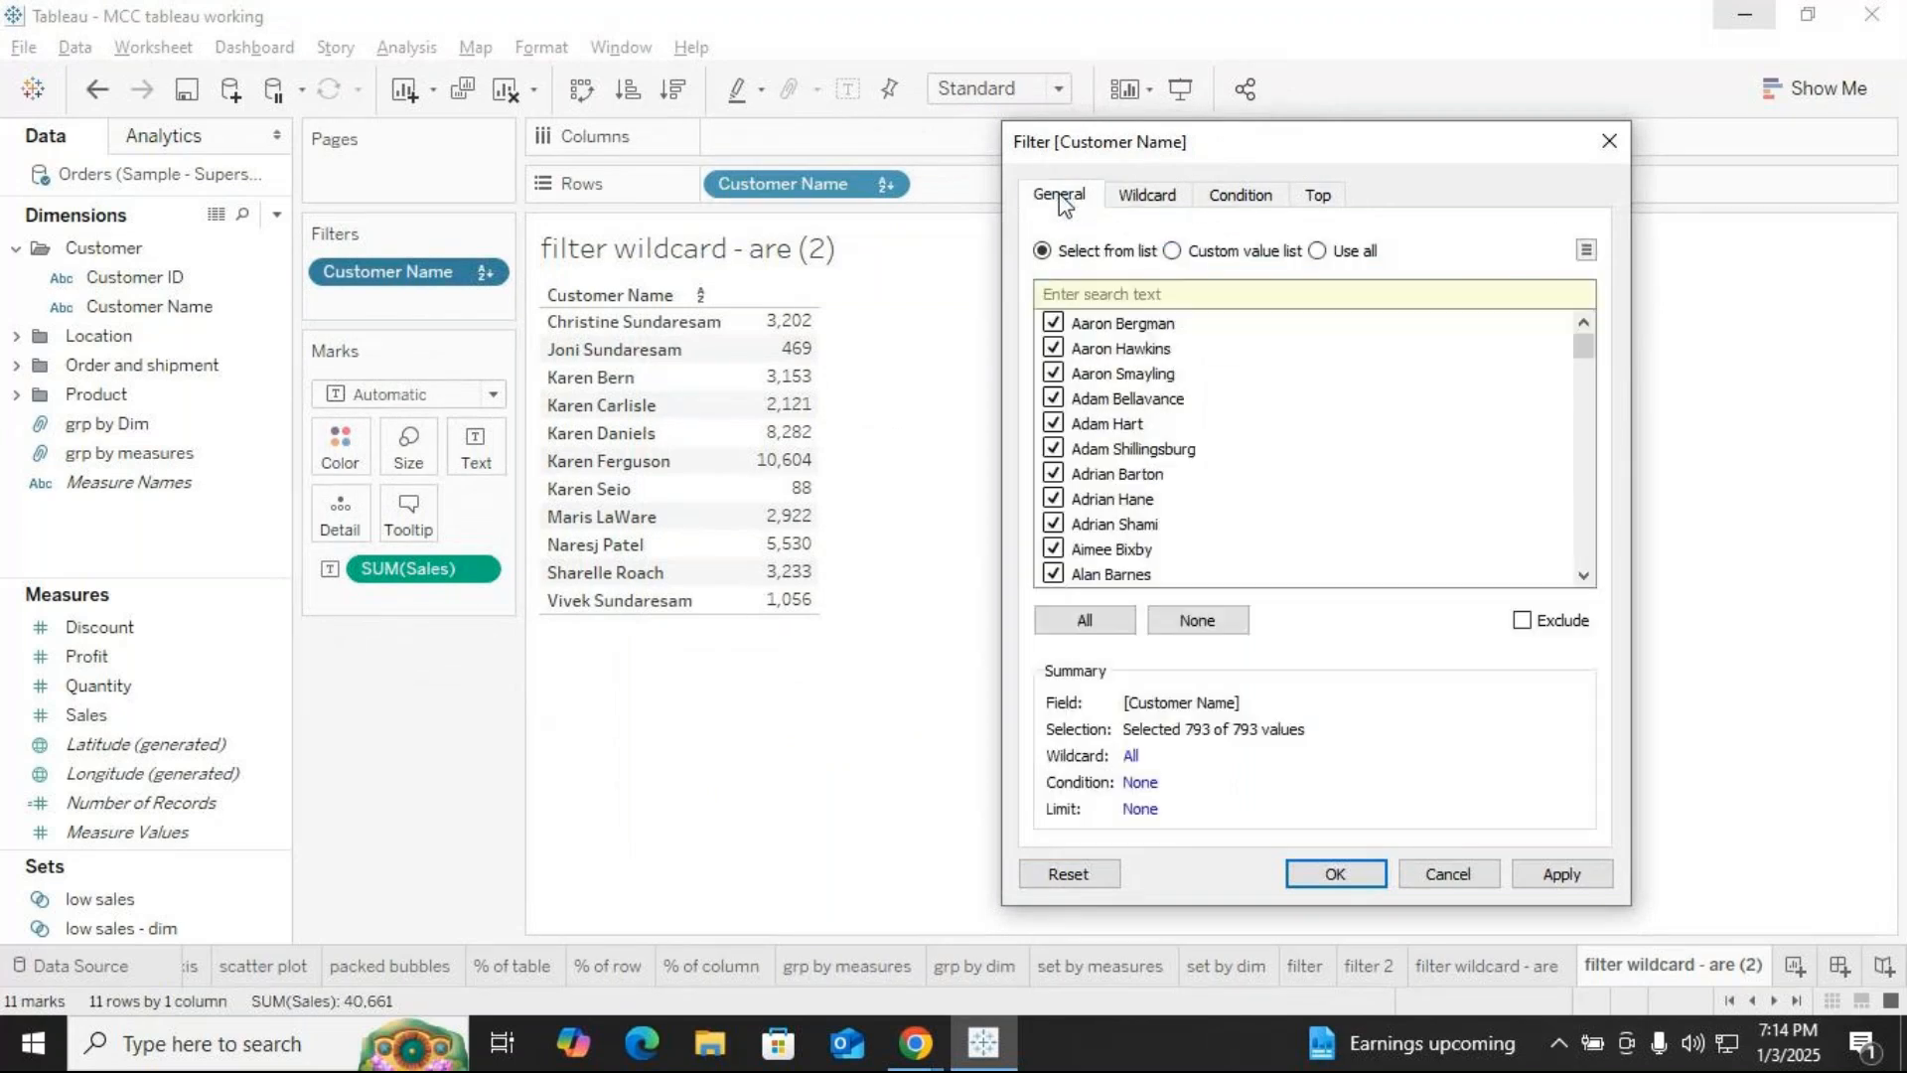
left_click(1085, 619)
left_click(1338, 874)
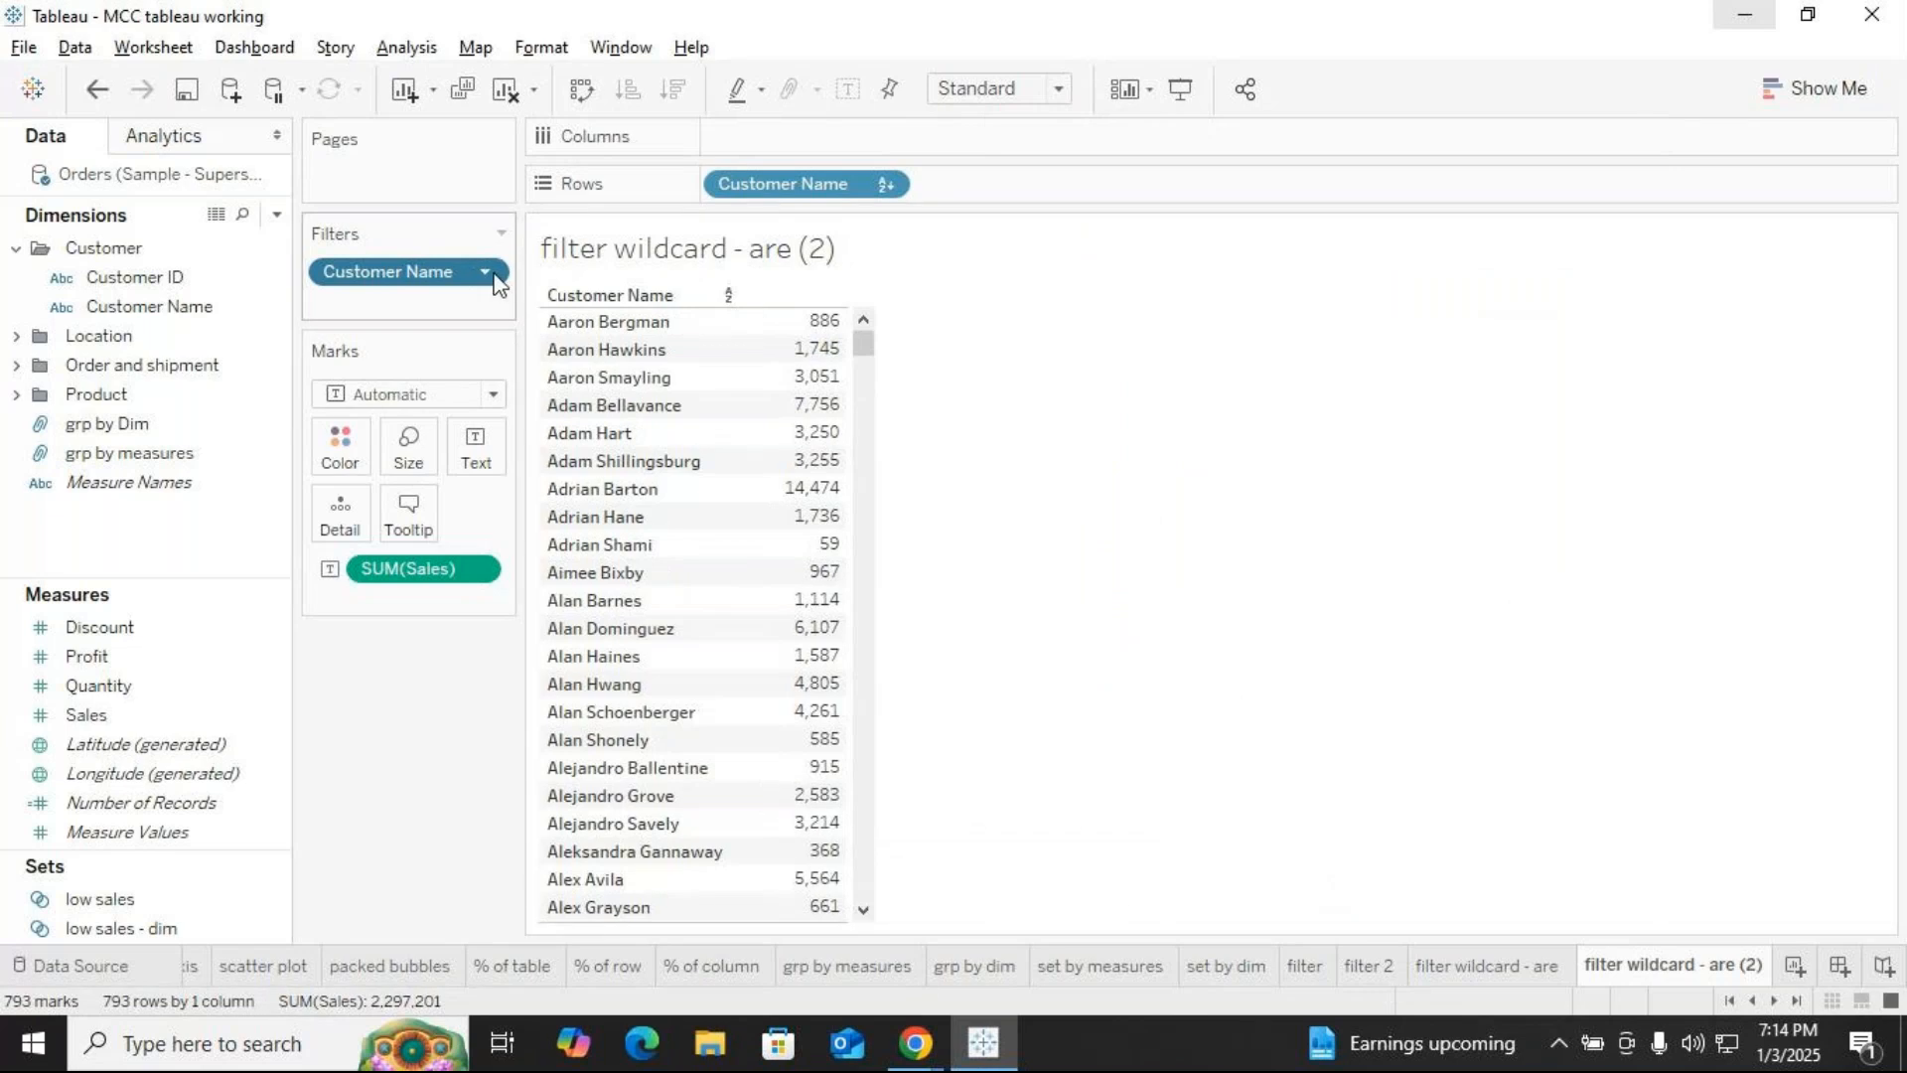
Set the copy's Customer Name wildcard filter to names that start with "ben" and accept it
left_click(487, 274)
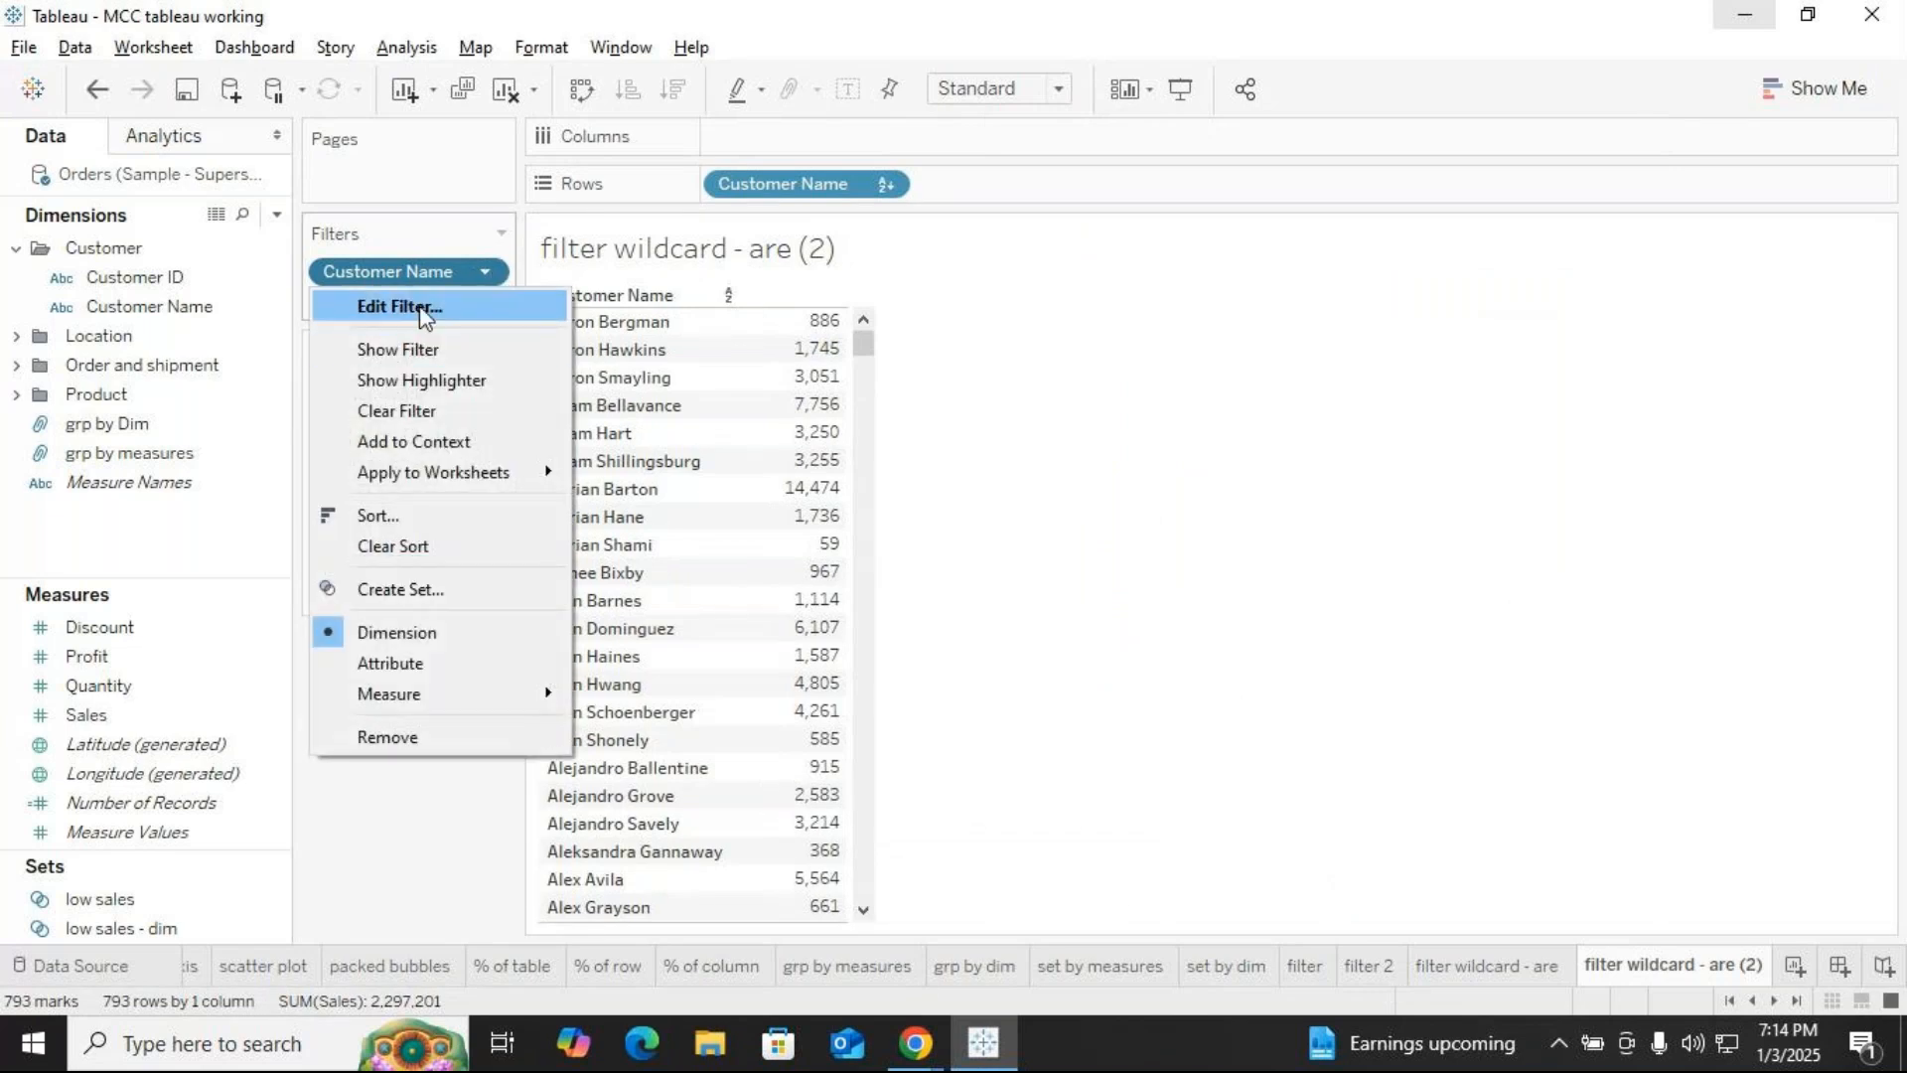
left_click(408, 296)
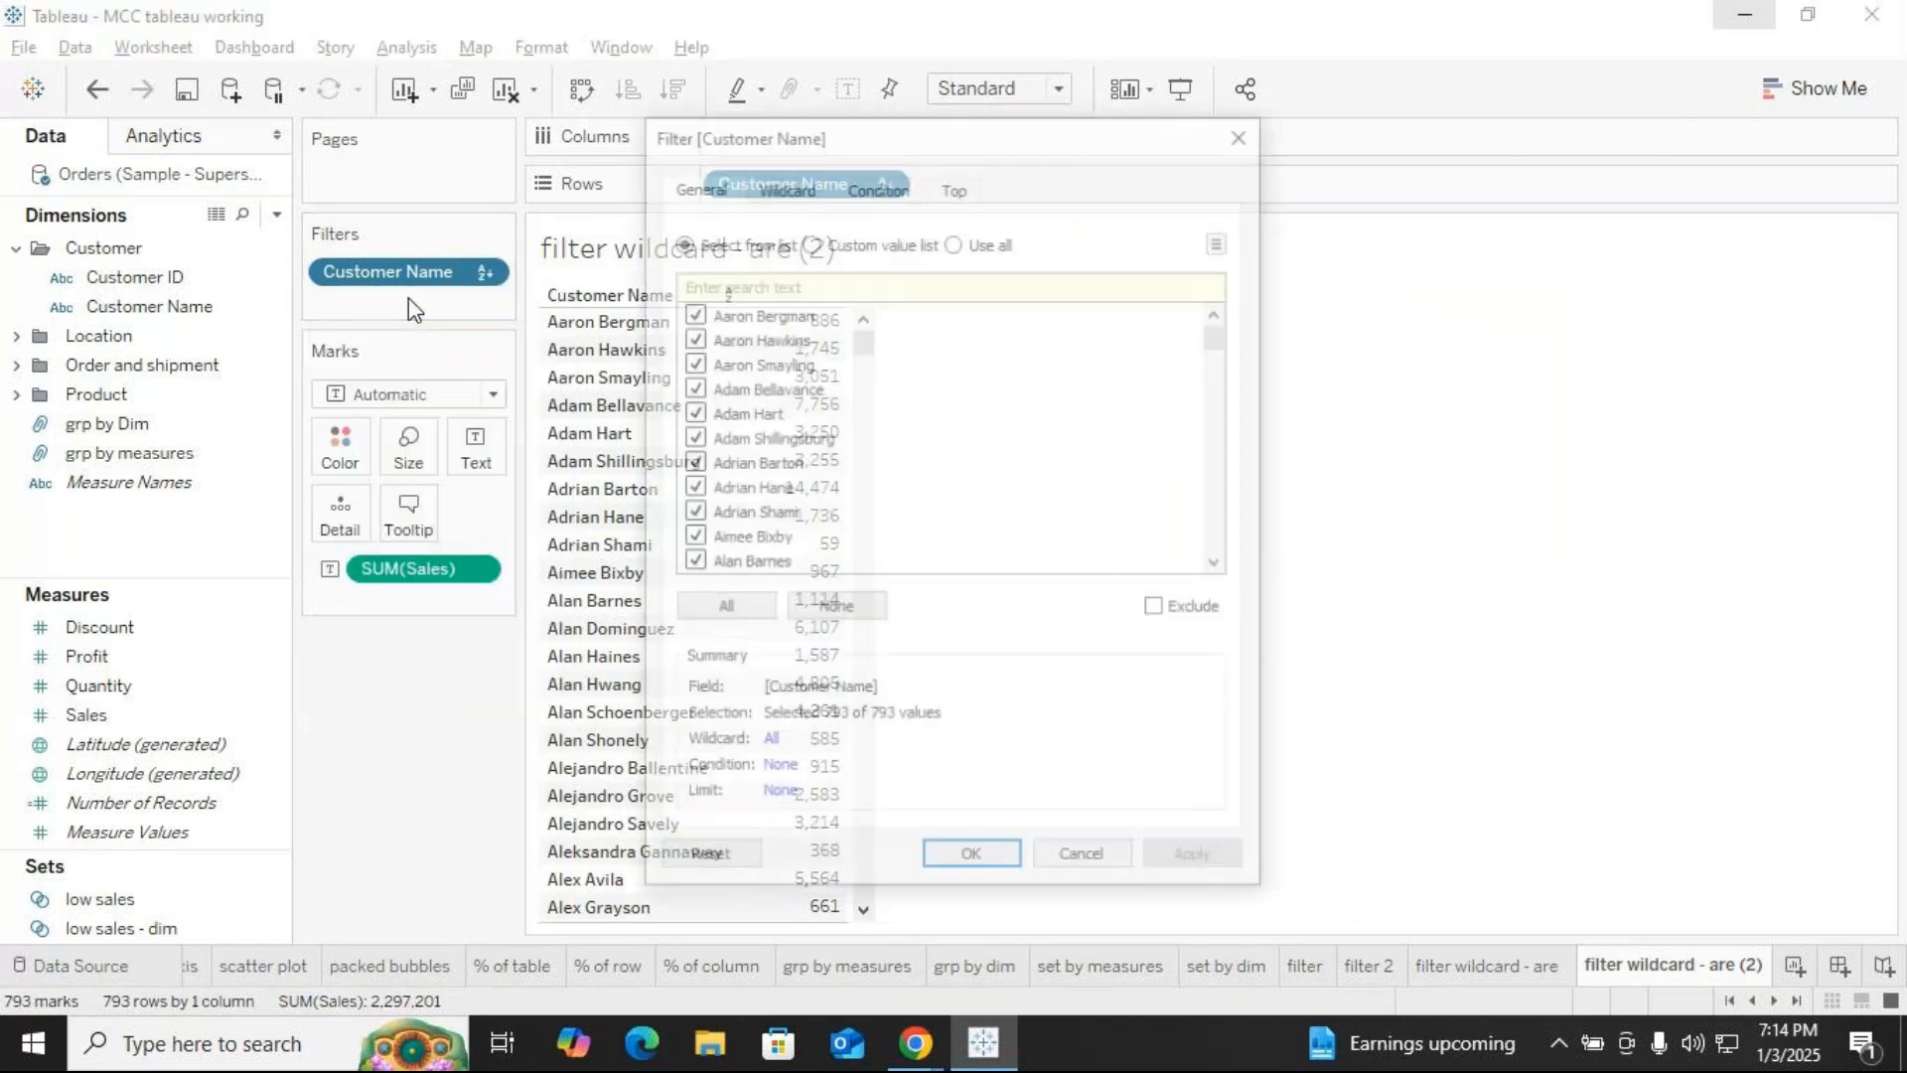
left_click(792, 185)
left_click(696, 324)
left_click_drag(912, 142, 1150, 123)
left_click(969, 236)
type("b")
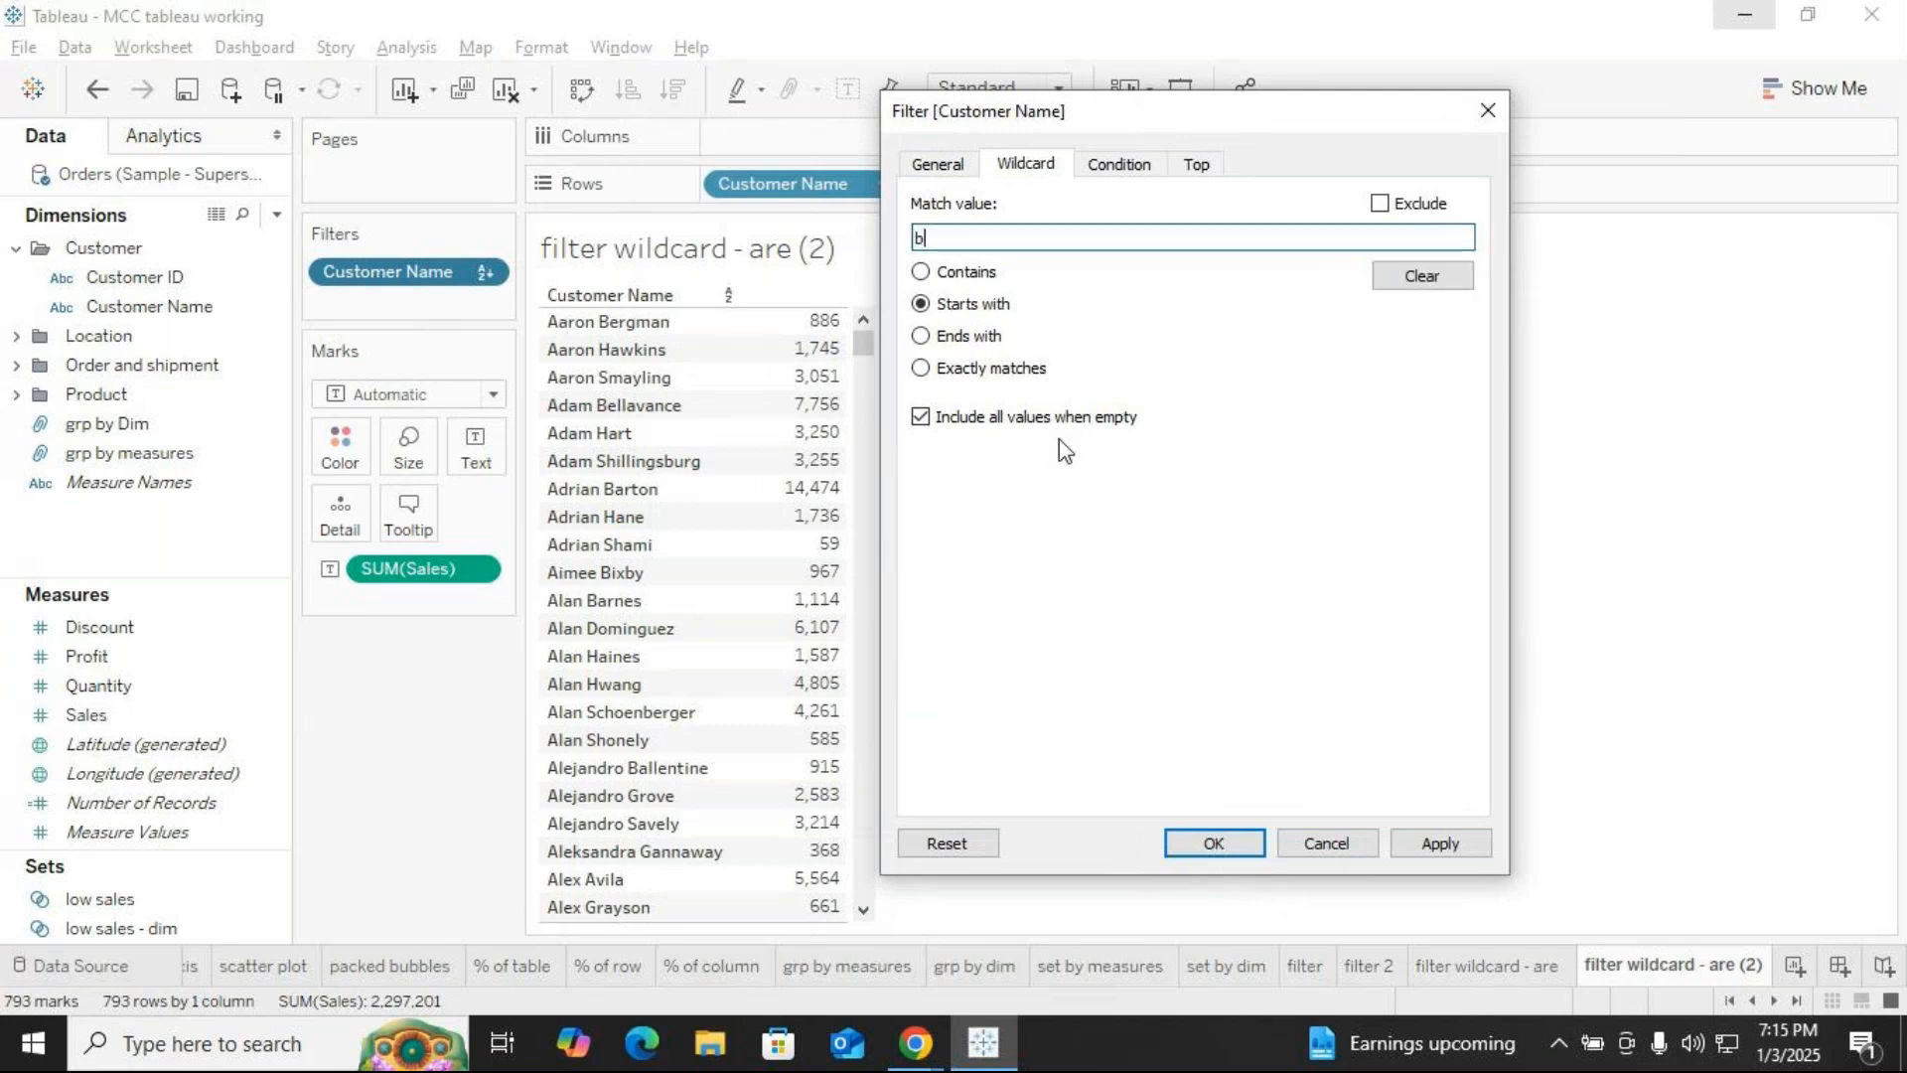
type("en")
left_click(1432, 847)
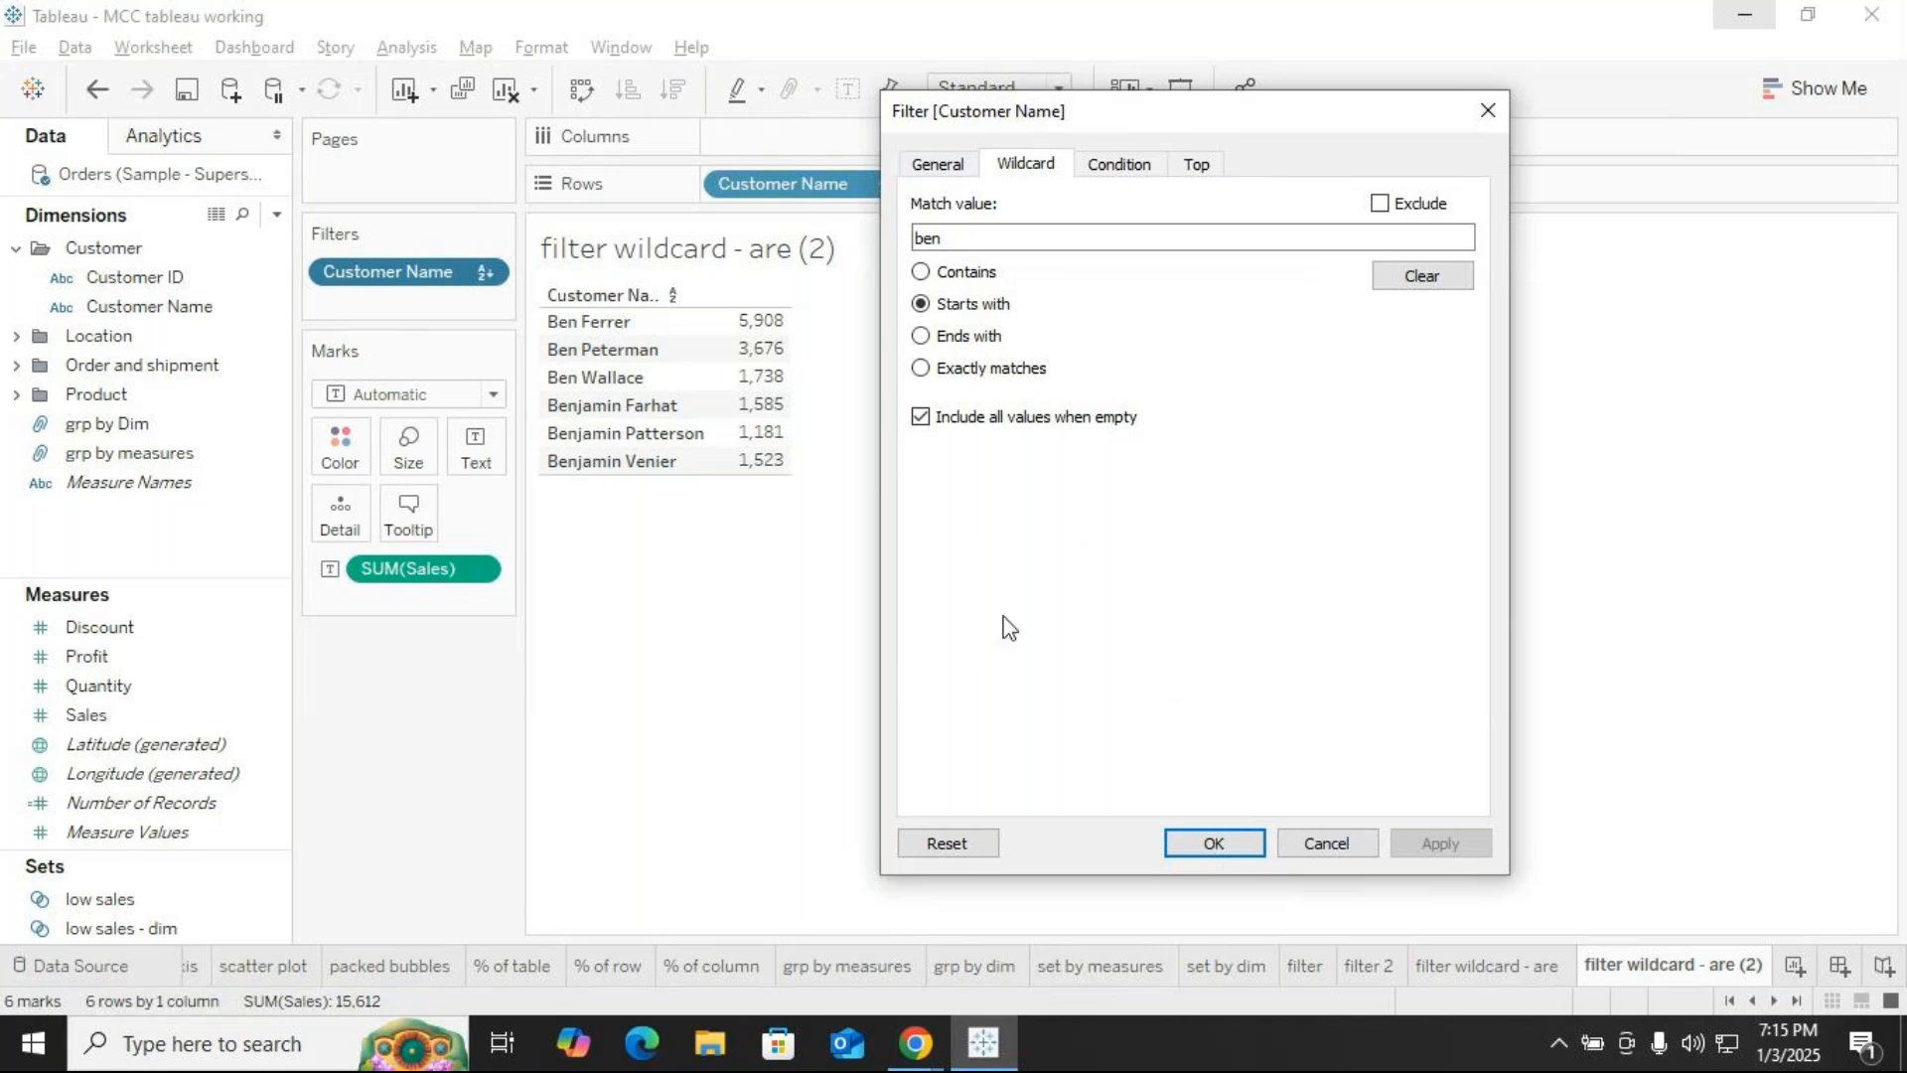
left_click(1214, 842)
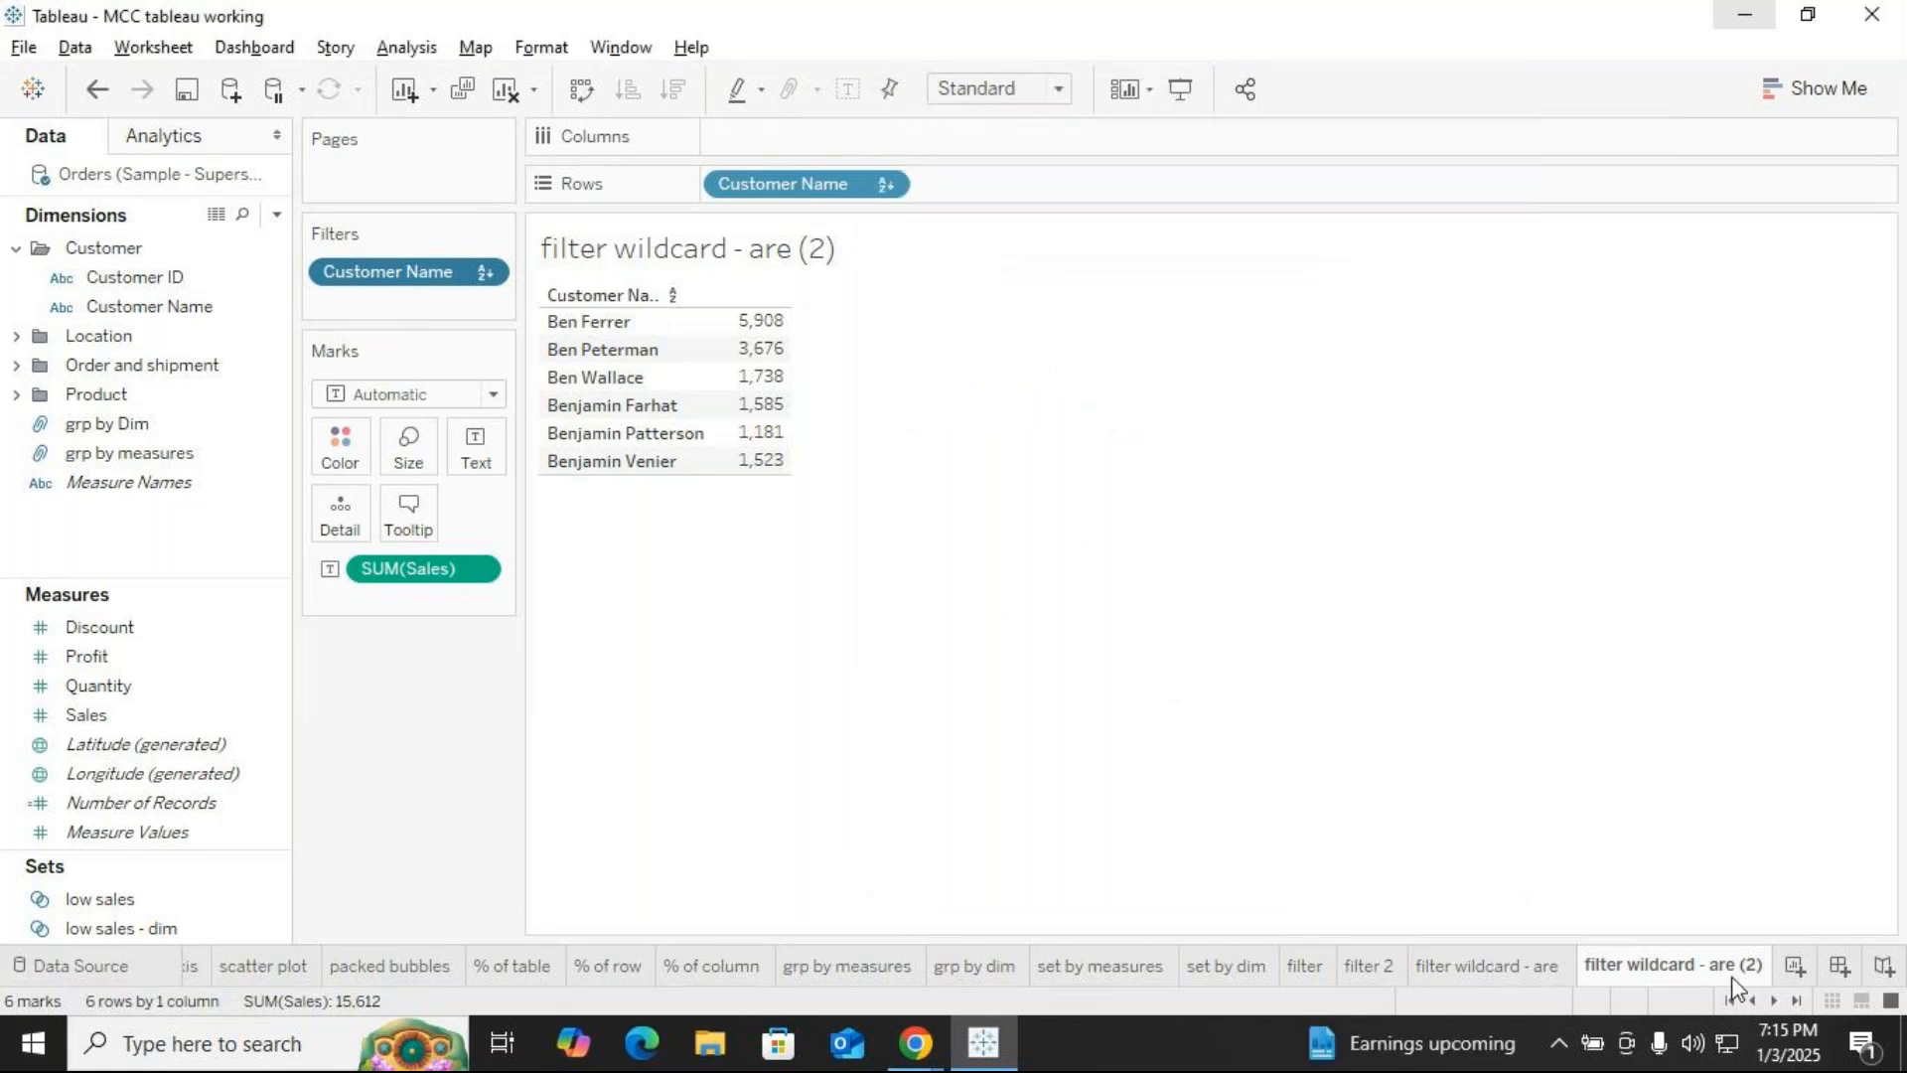
Rename the worksheet filter wildcard - are (2) as filter wildcard - starts - ben
right_click(1730, 974)
left_click(1728, 633)
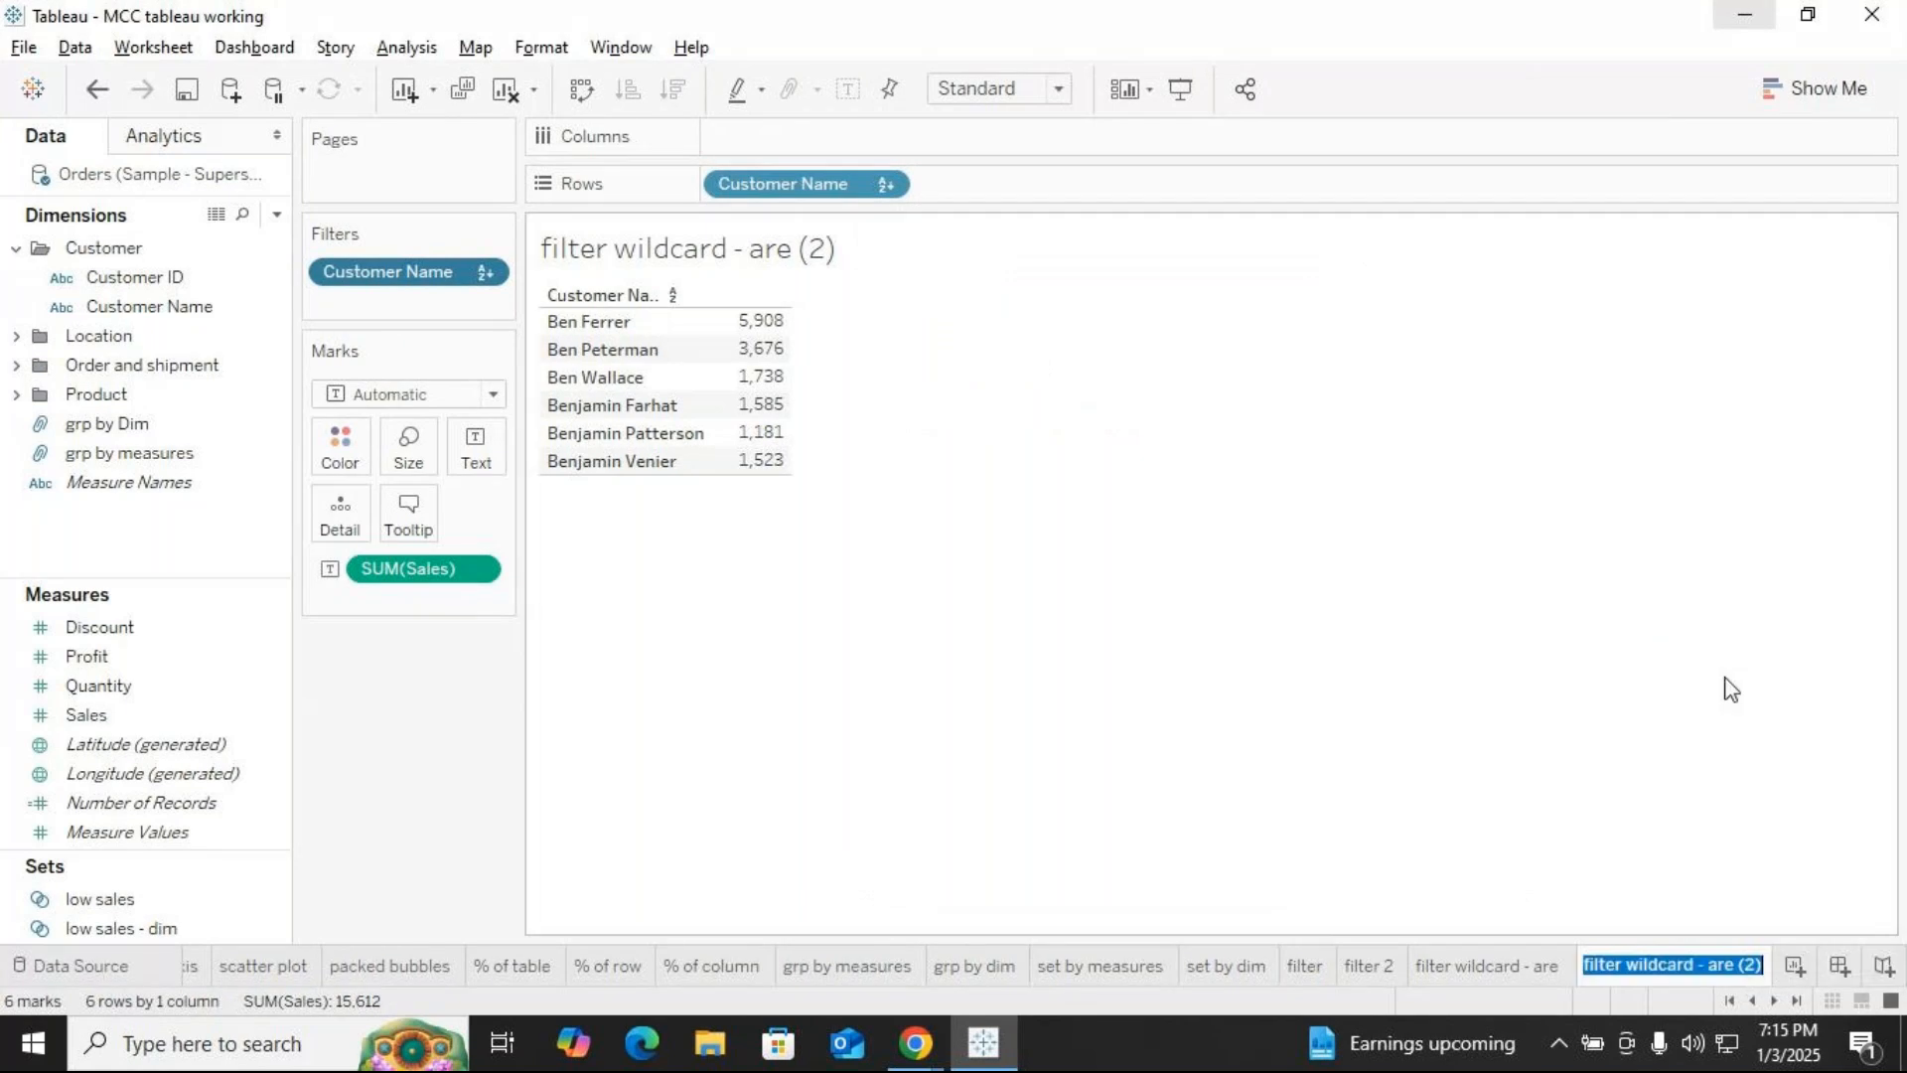
left_click(1756, 955)
key("BackSpace")
key("BackSpace")
key("BackSpace")
key("BackSpace")
key("BackSpace")
key("BackSpace")
key("BackSpace")
type("s")
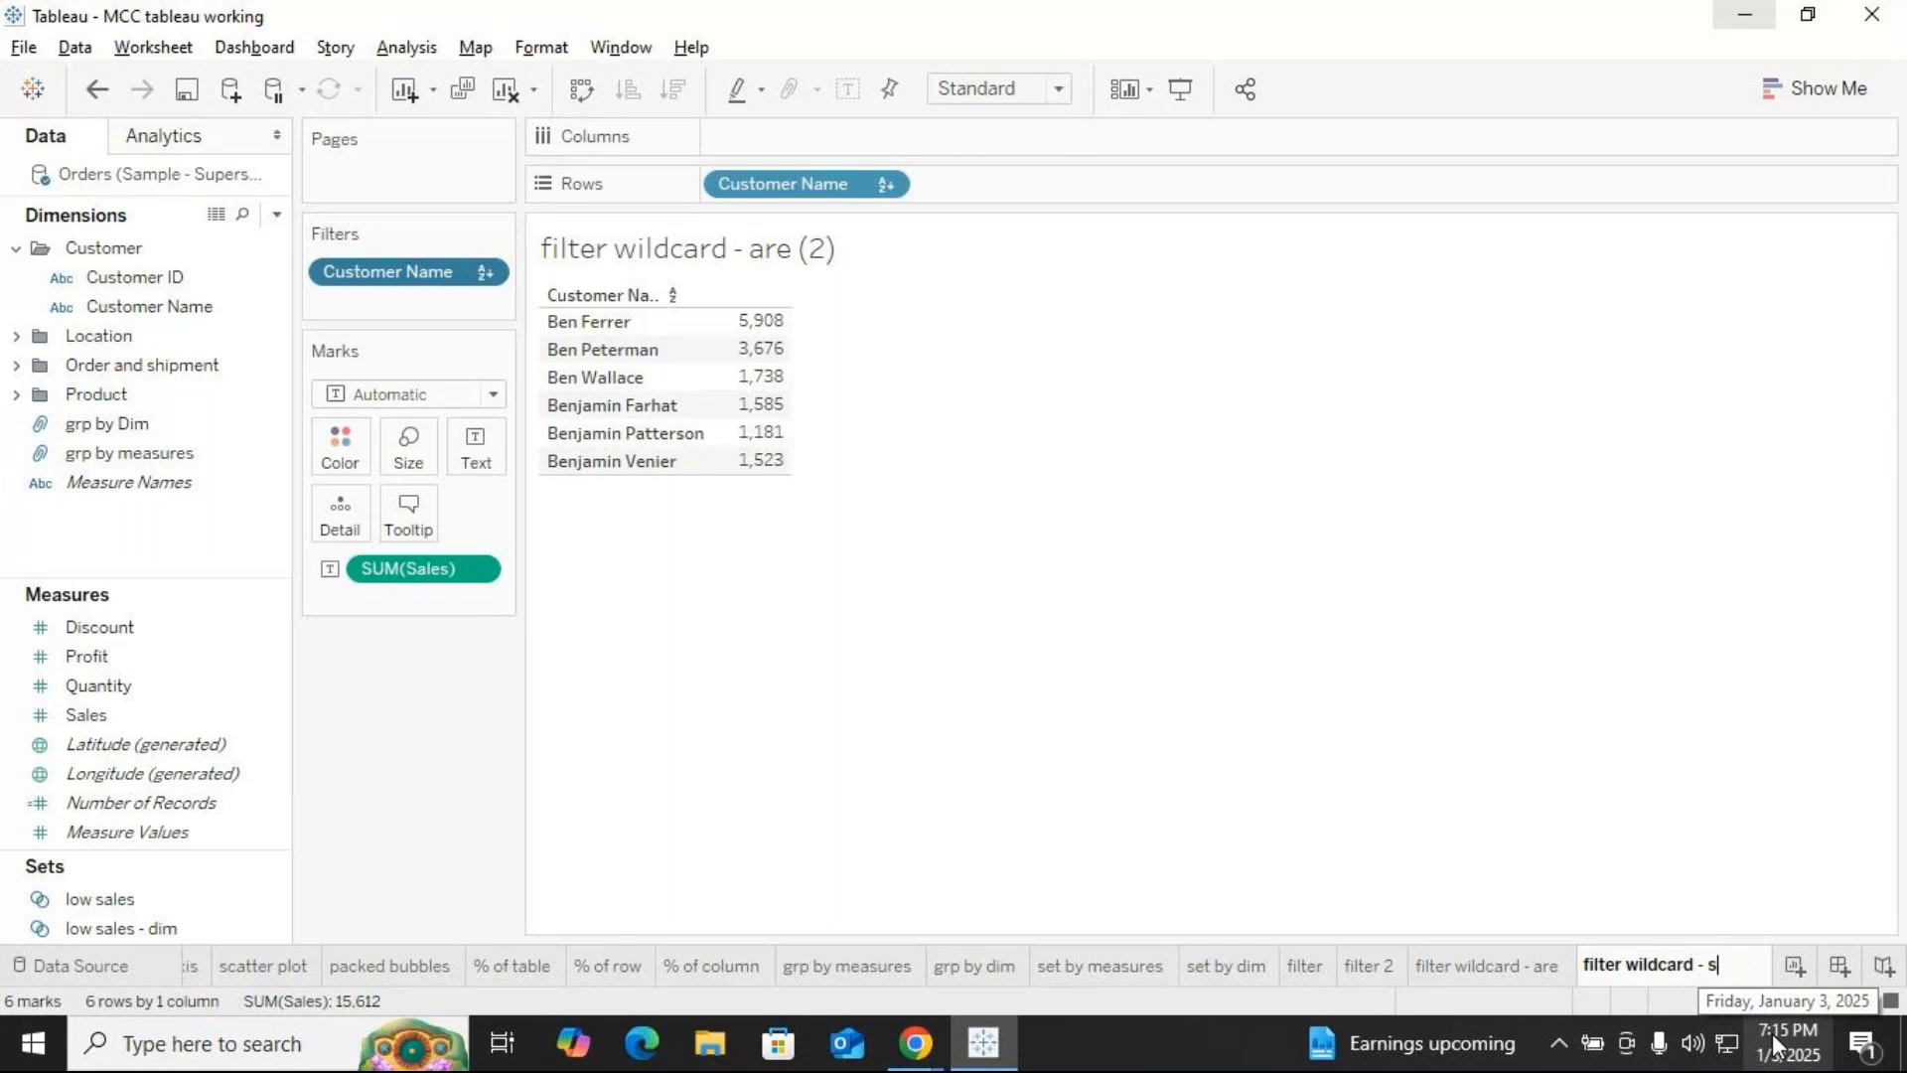
type("tarts")
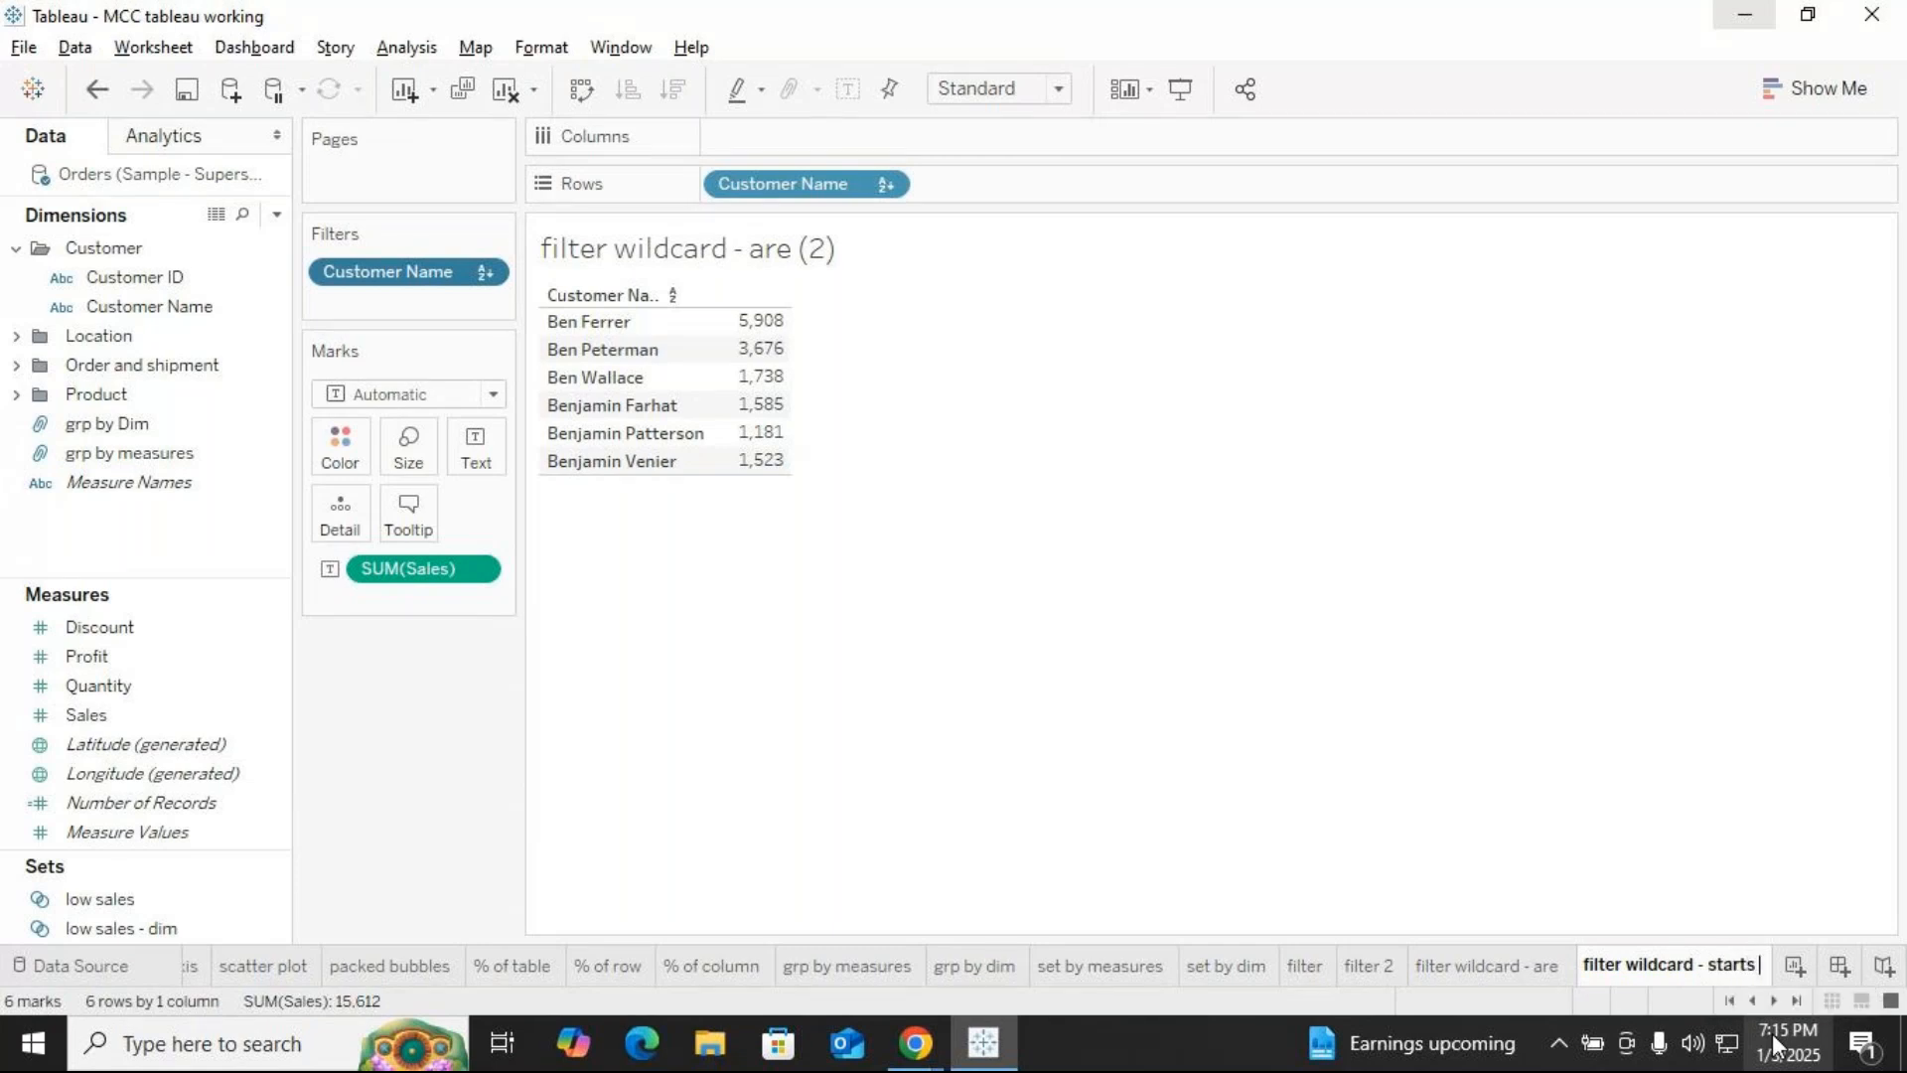
type(" -")
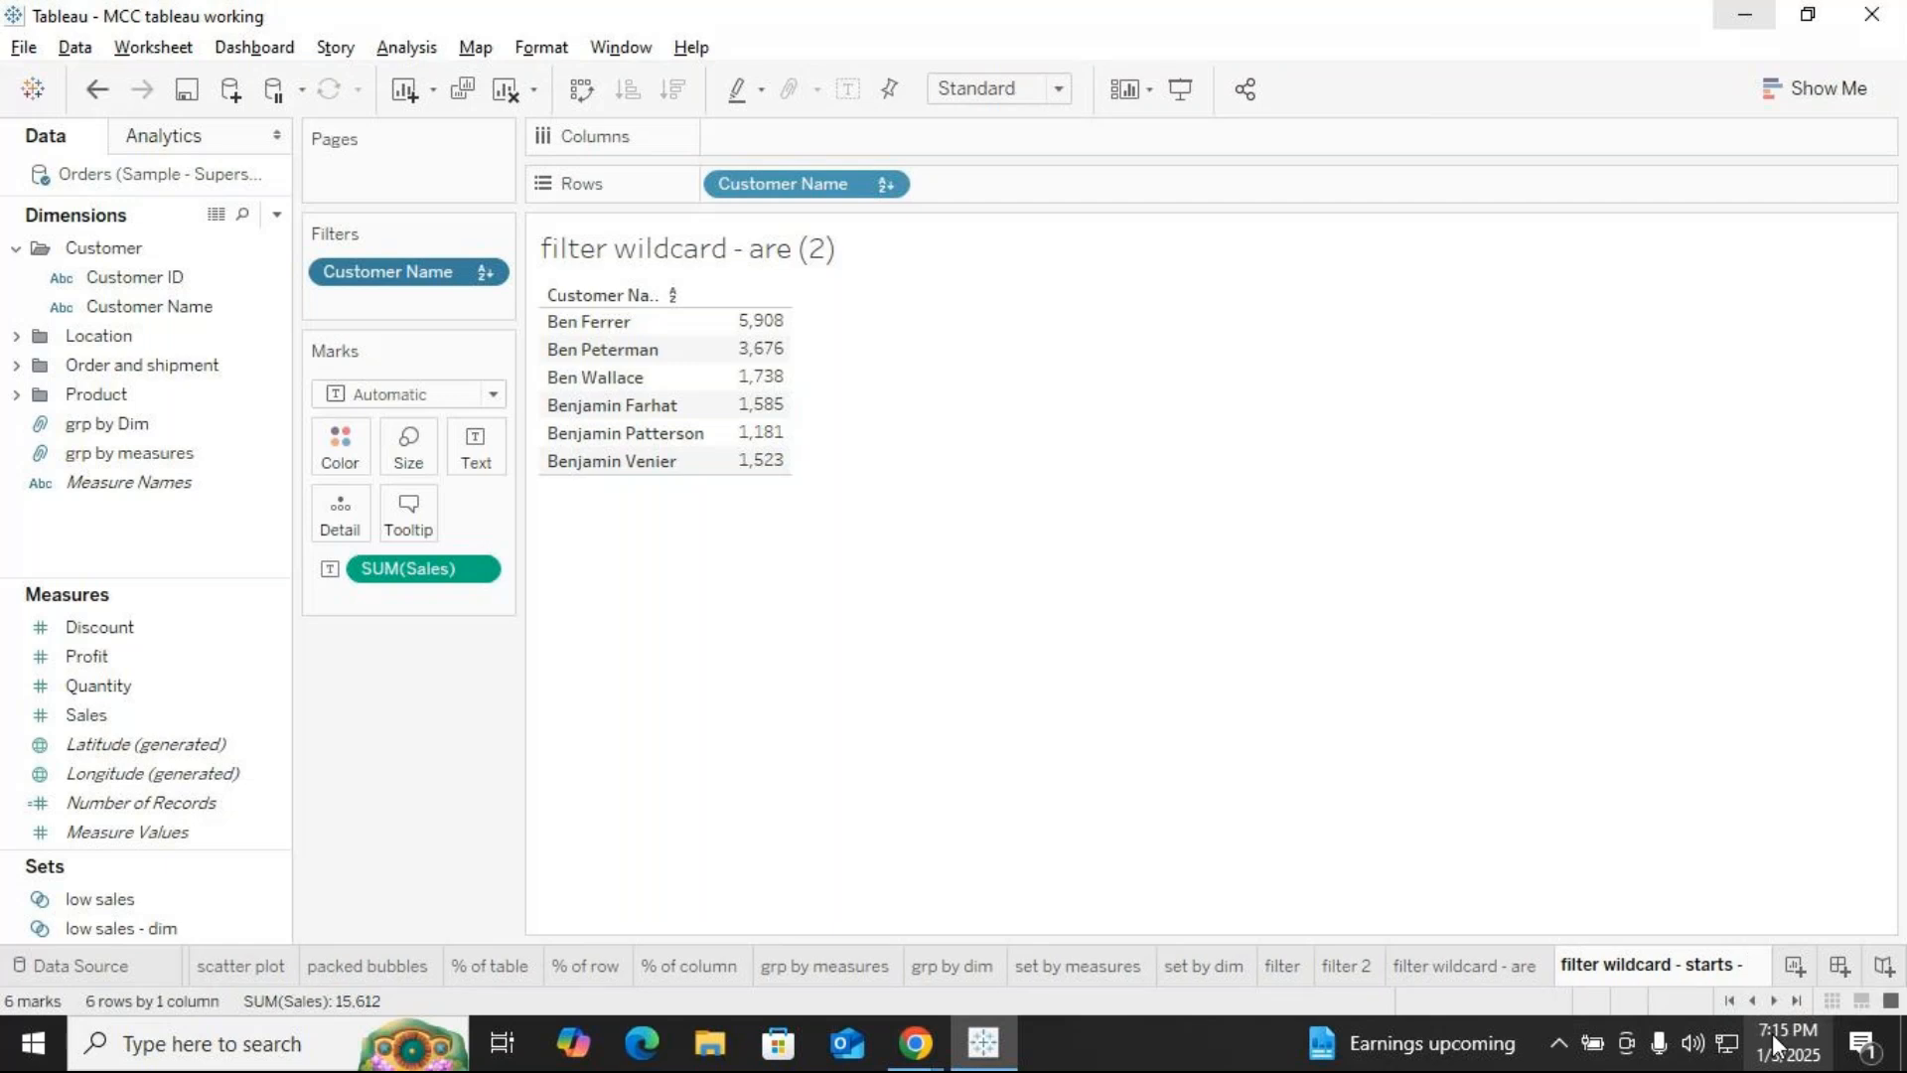
type(" b")
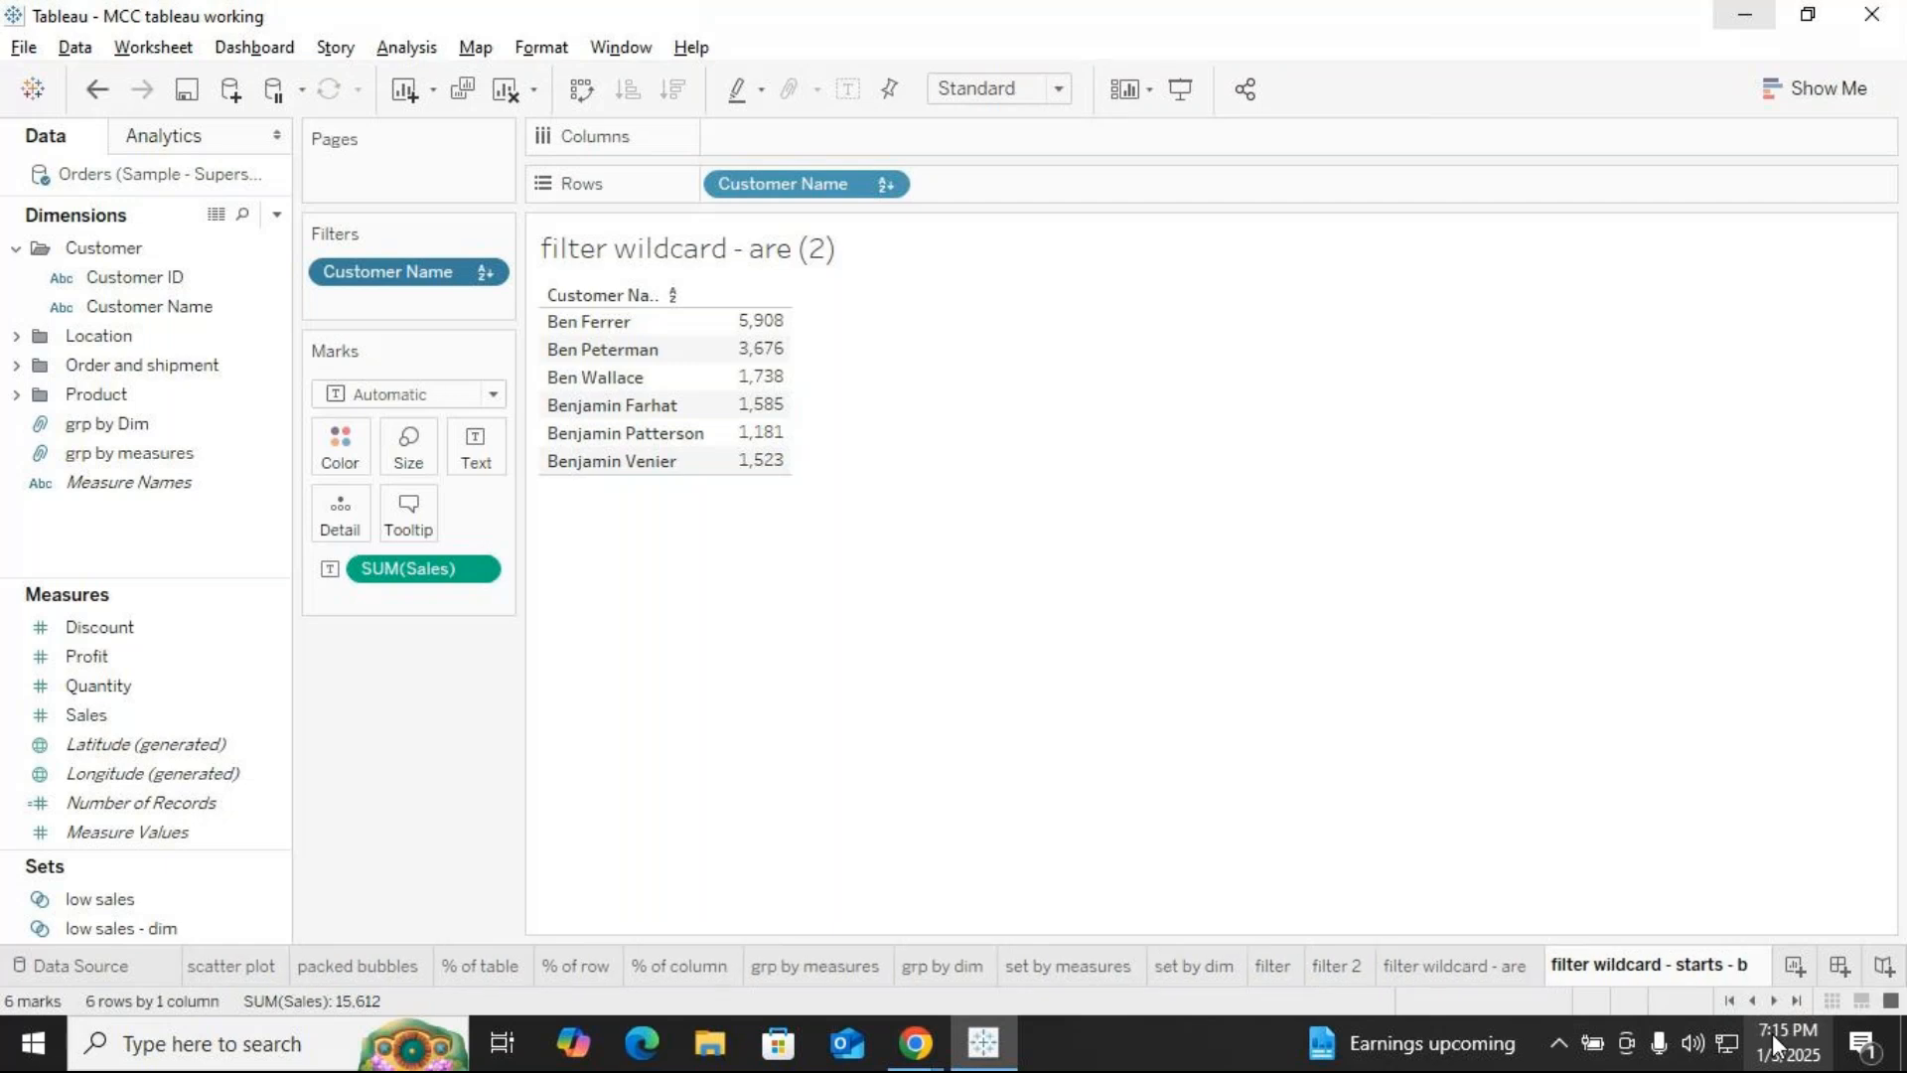
type("e")
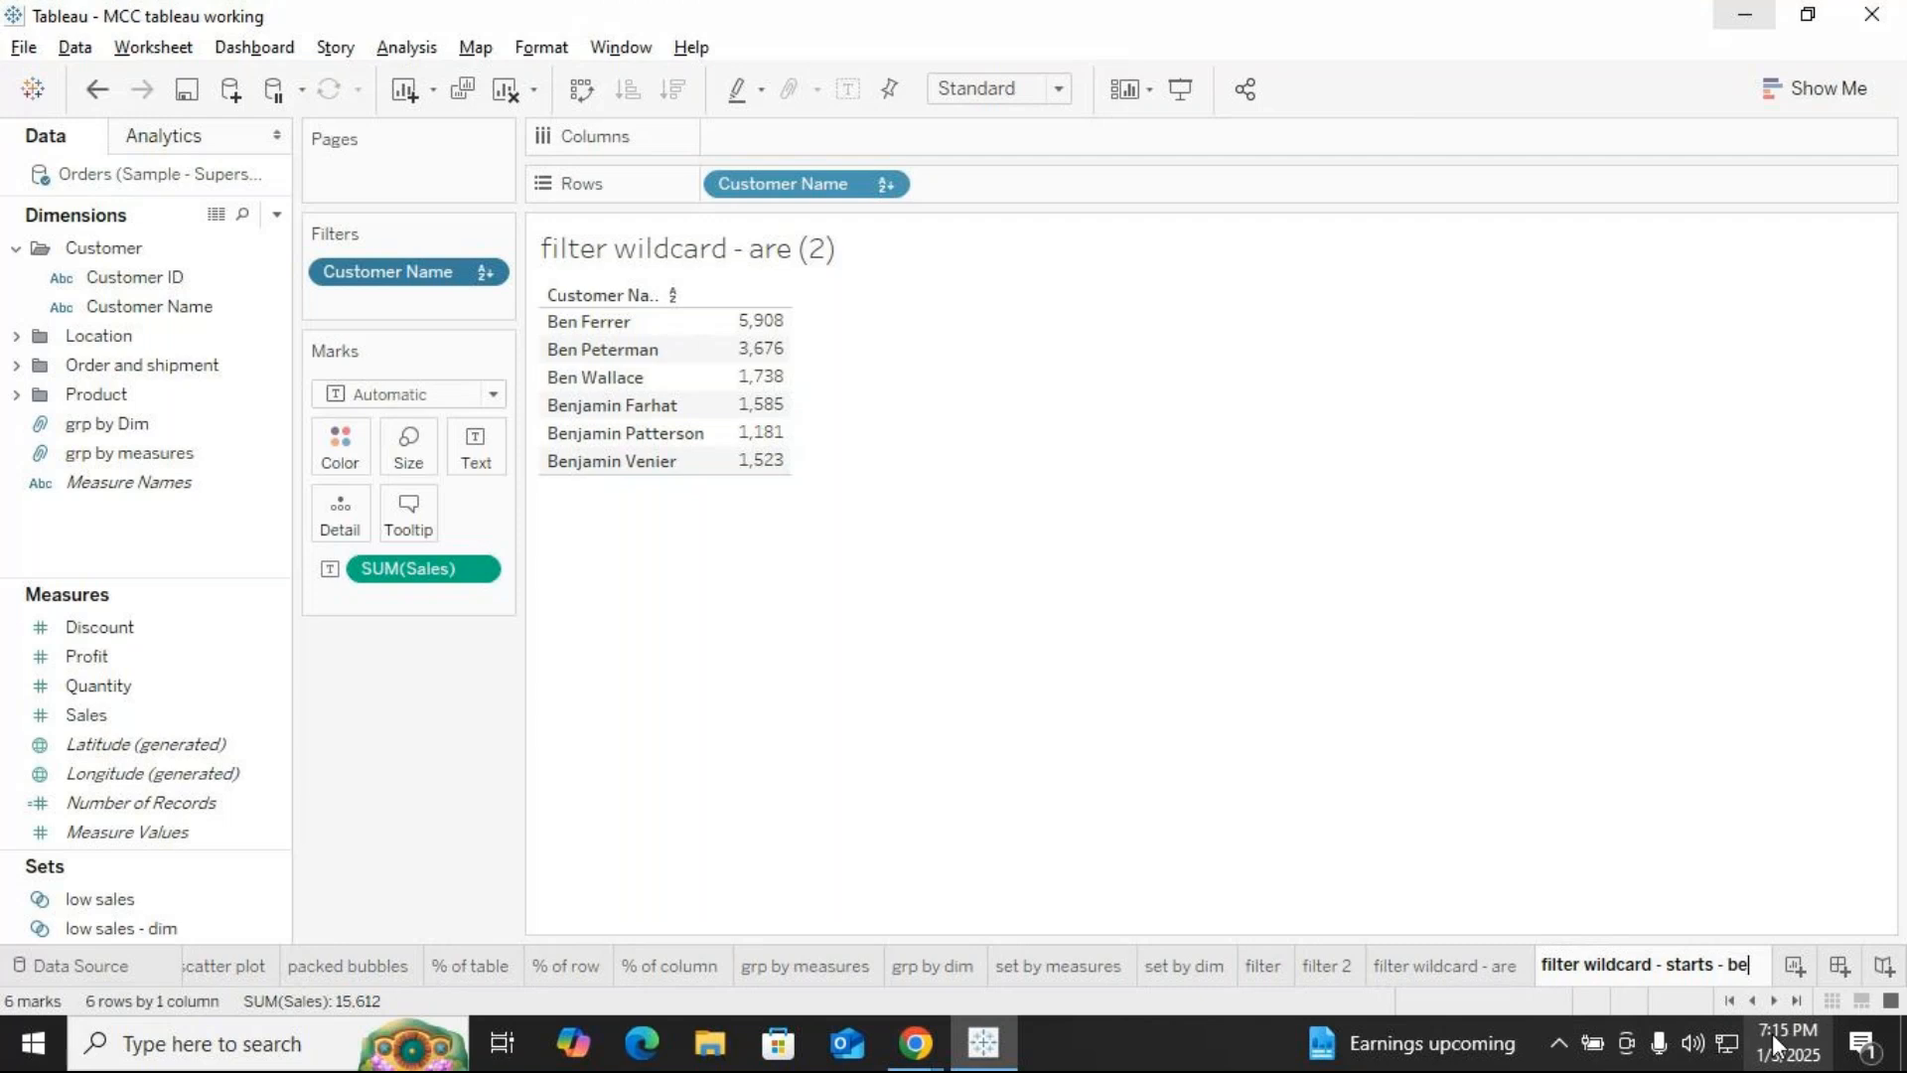
type("n")
key("Return")
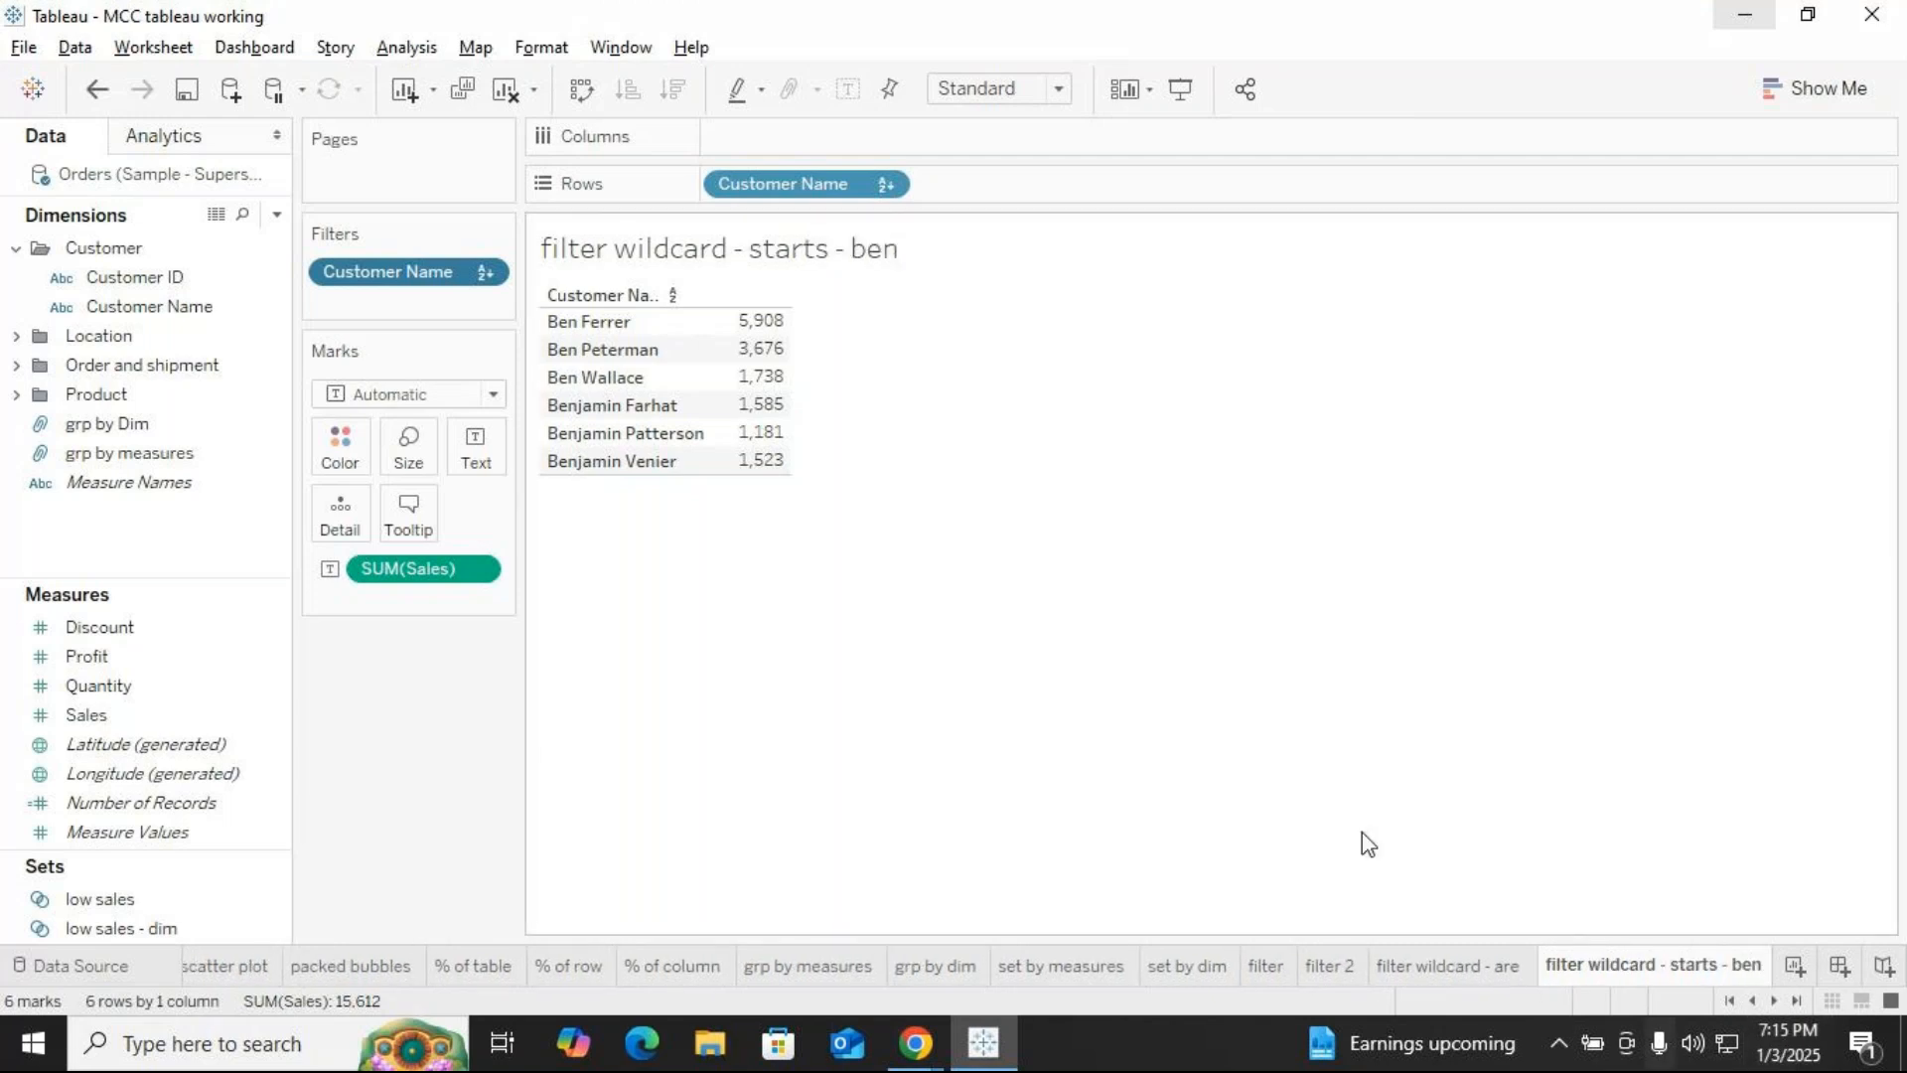
Rename the worksheet filter wildcard - are as filter wildcard - contain - are
left_click(1447, 962)
right_click(1442, 958)
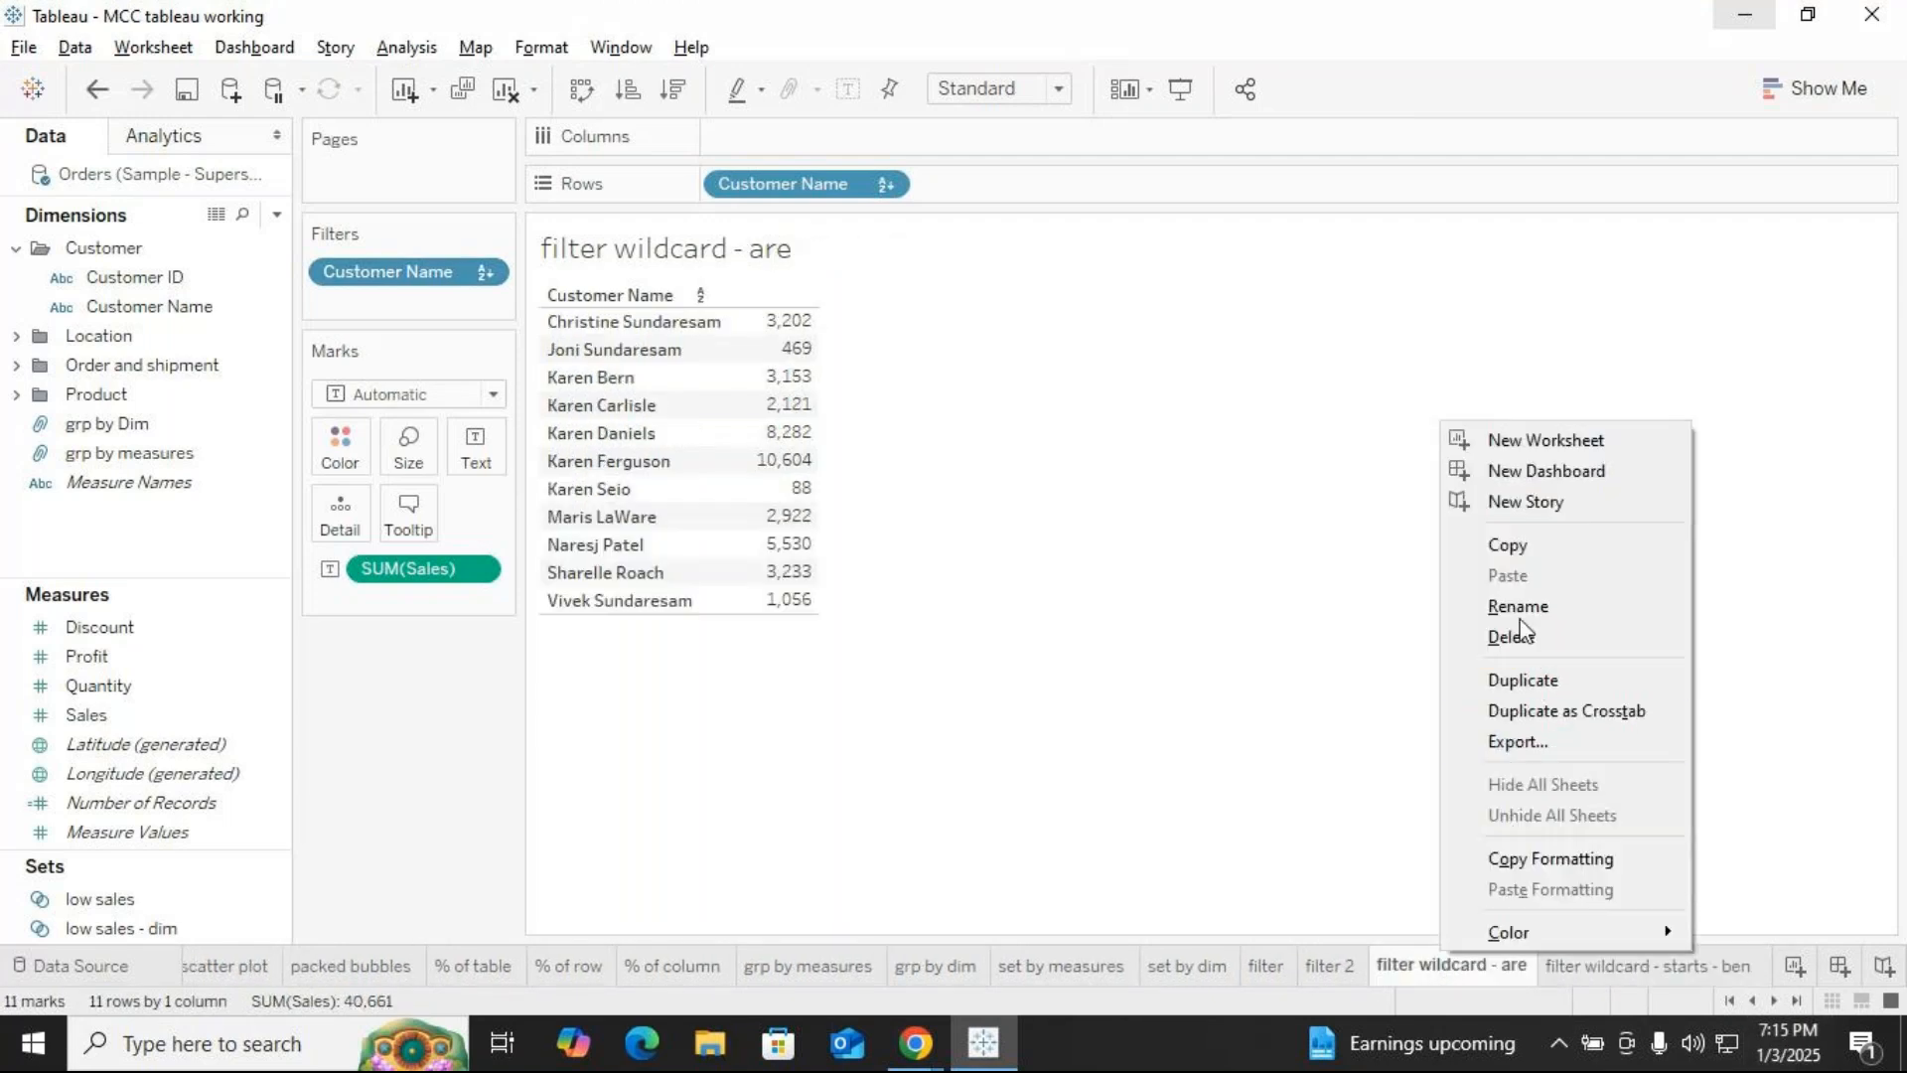
left_click(1518, 610)
left_click(1500, 965)
type("contai")
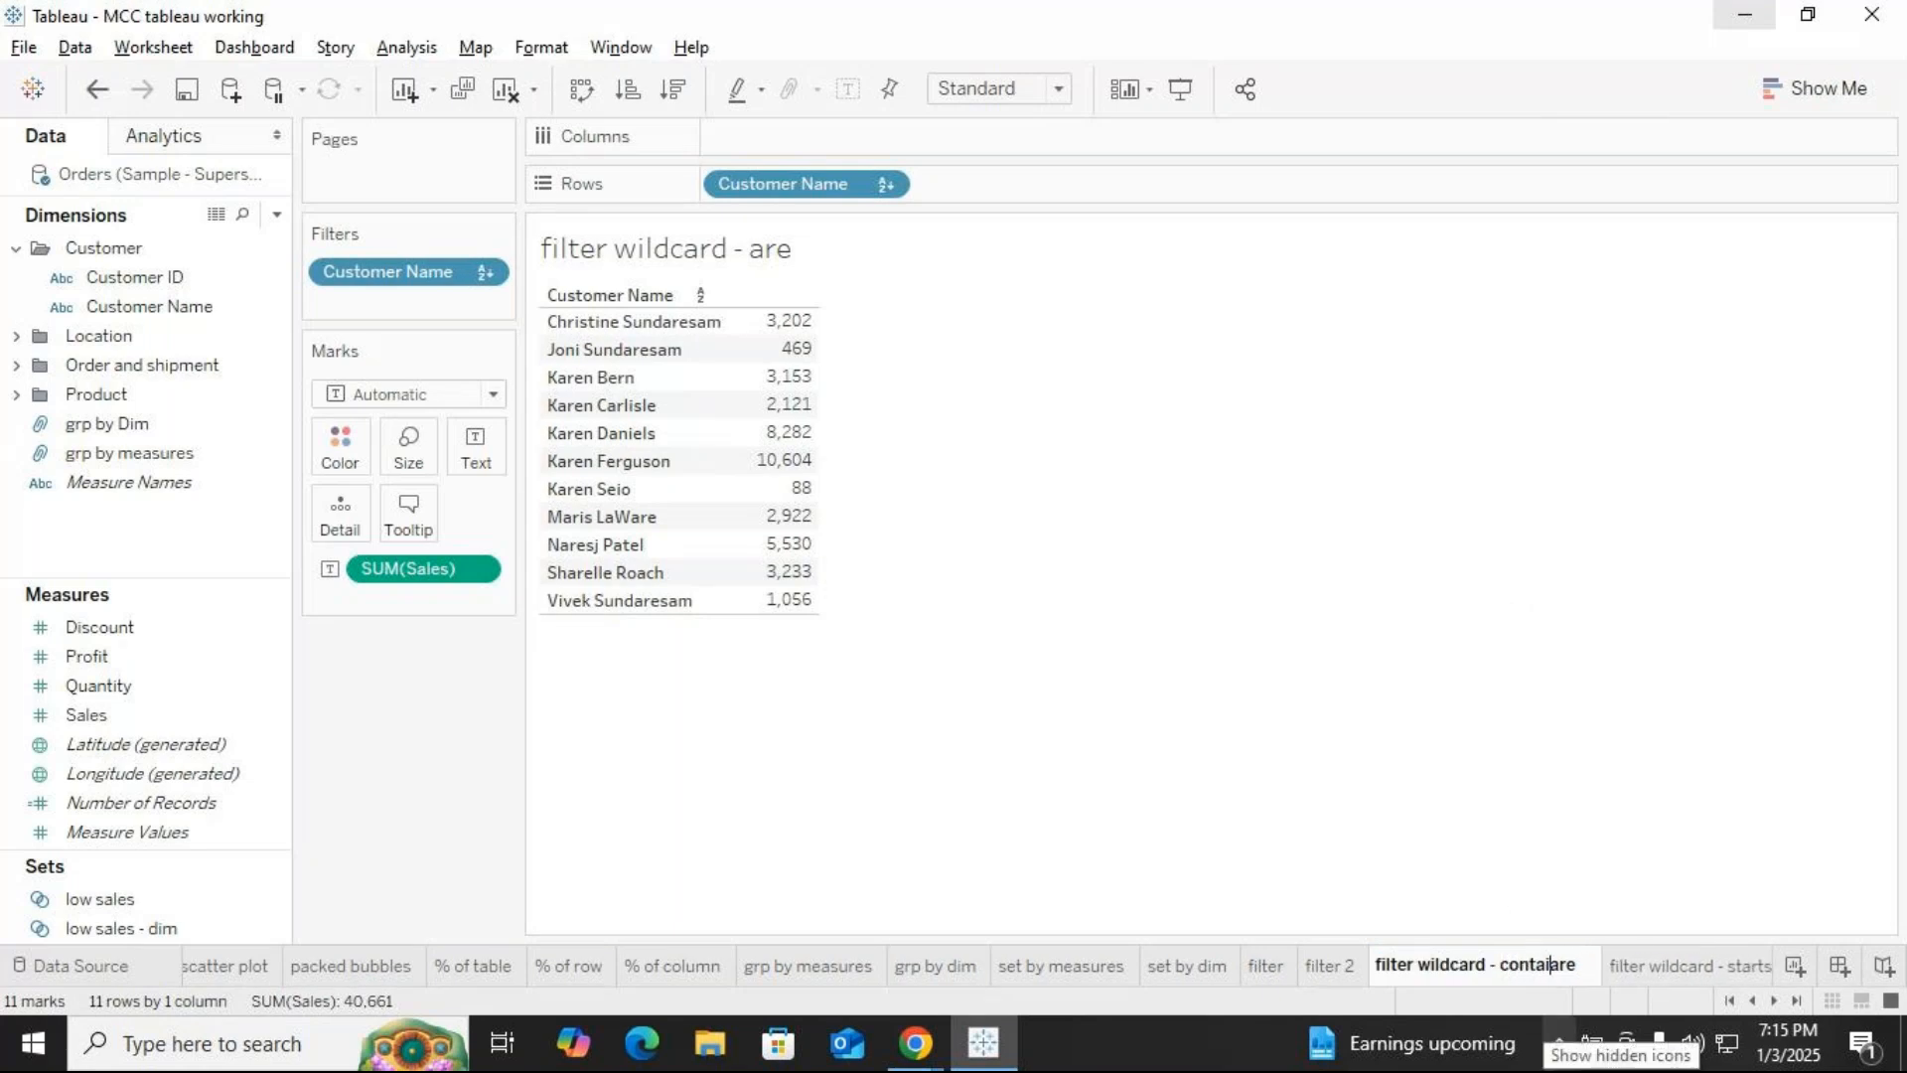
type("n-")
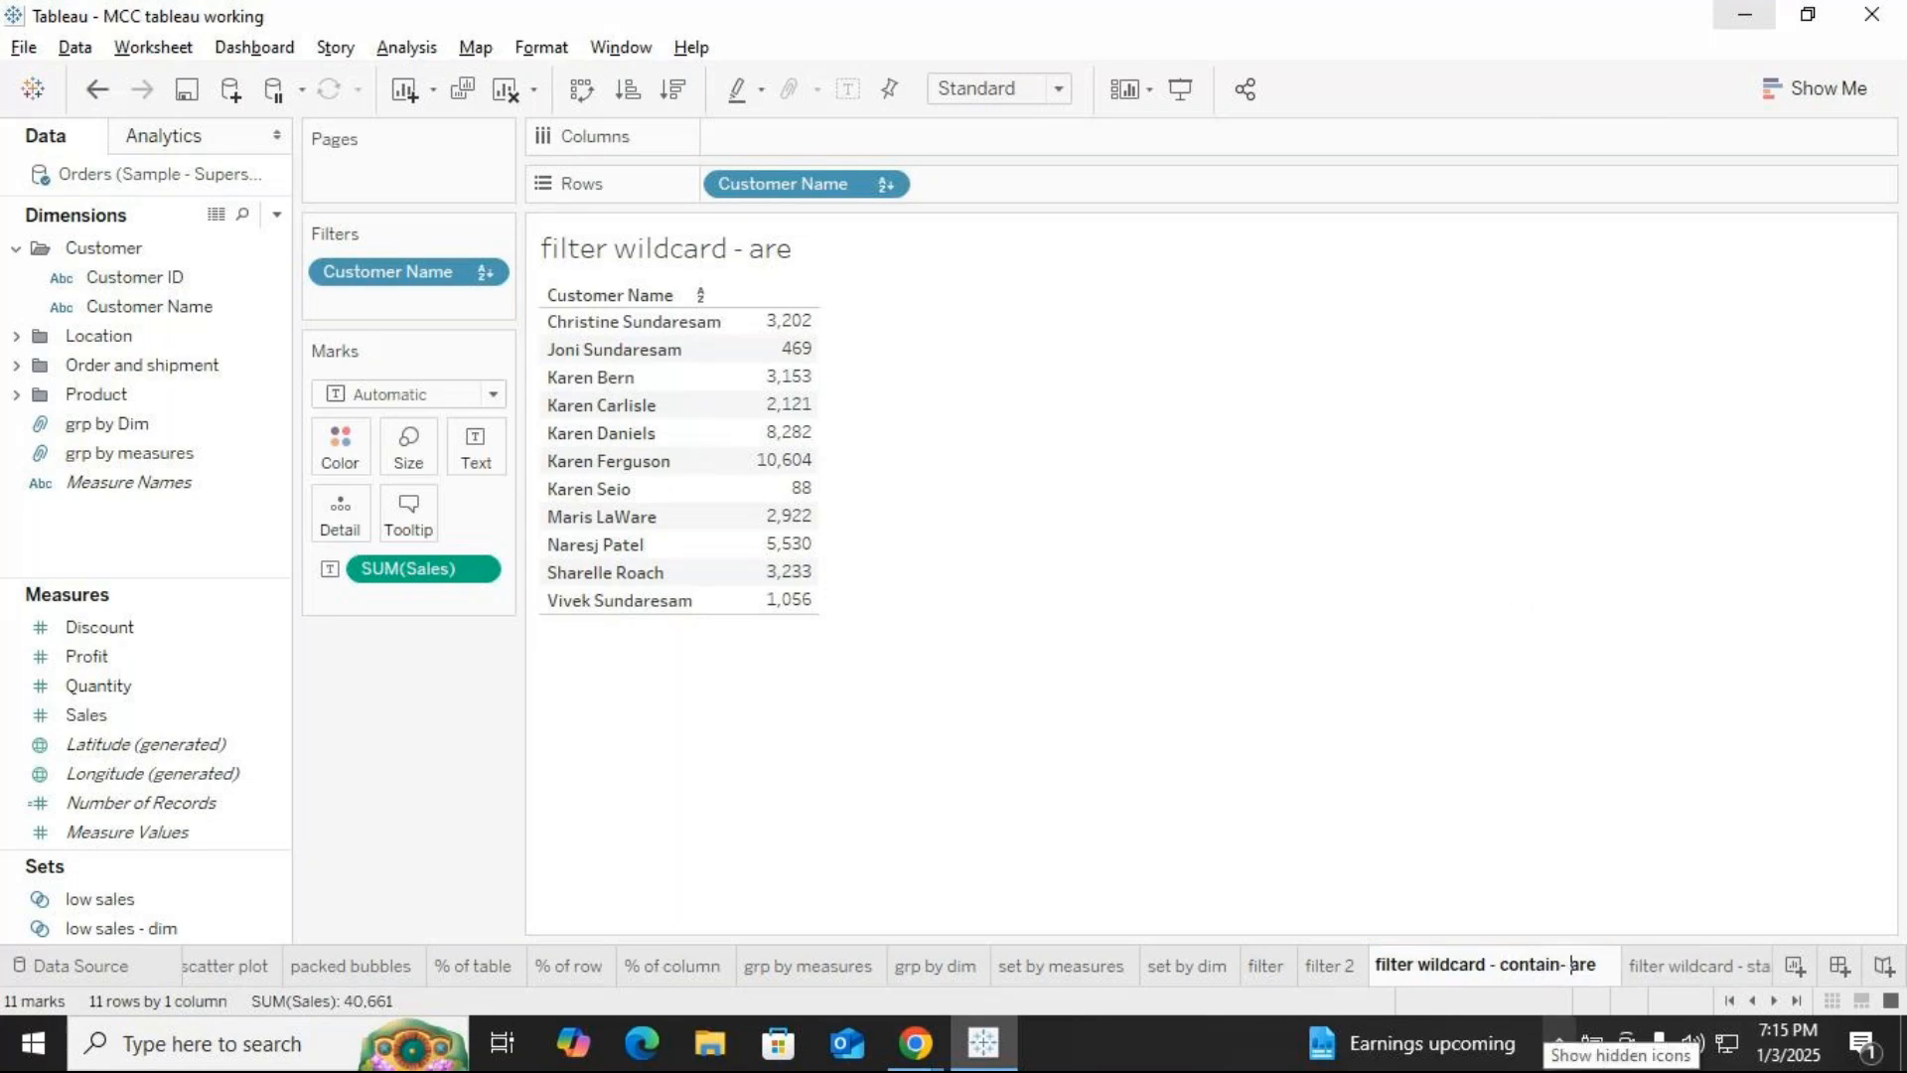
key("Left")
key("Left")
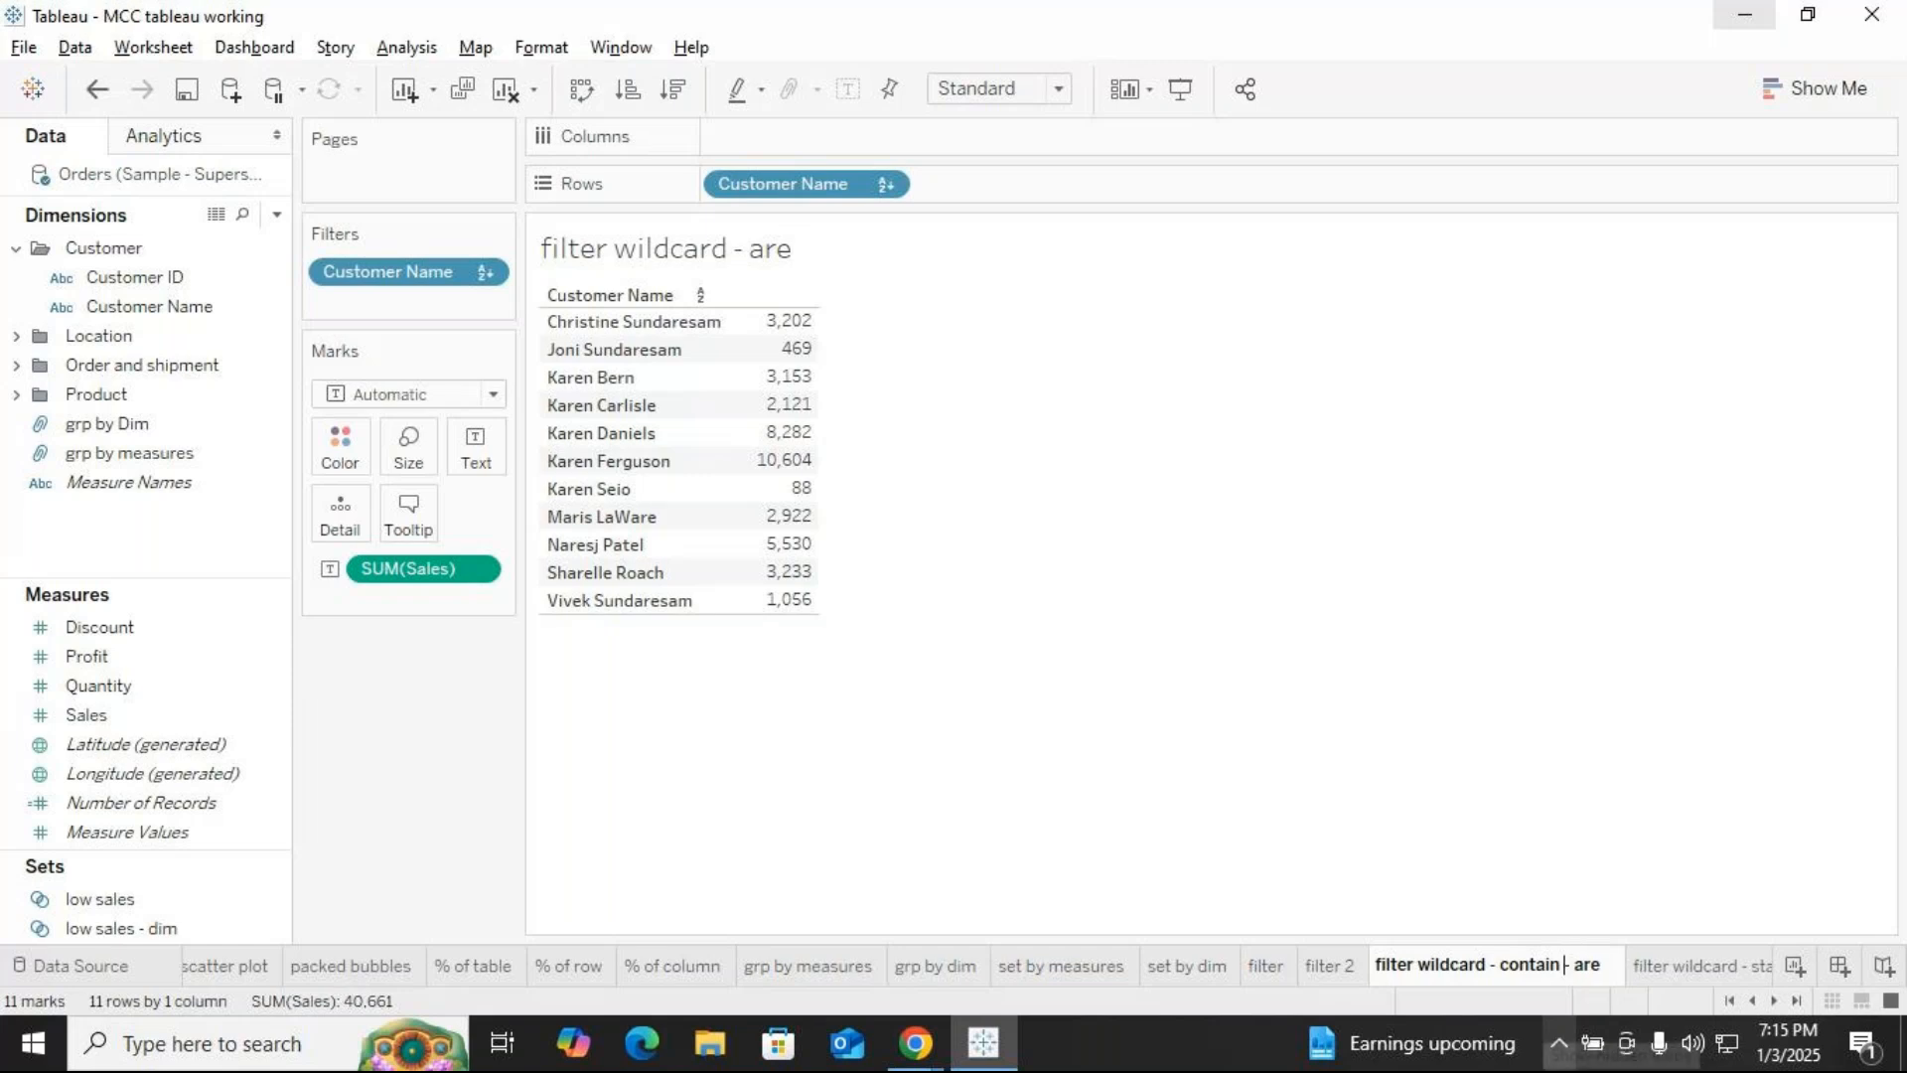
key("Return")
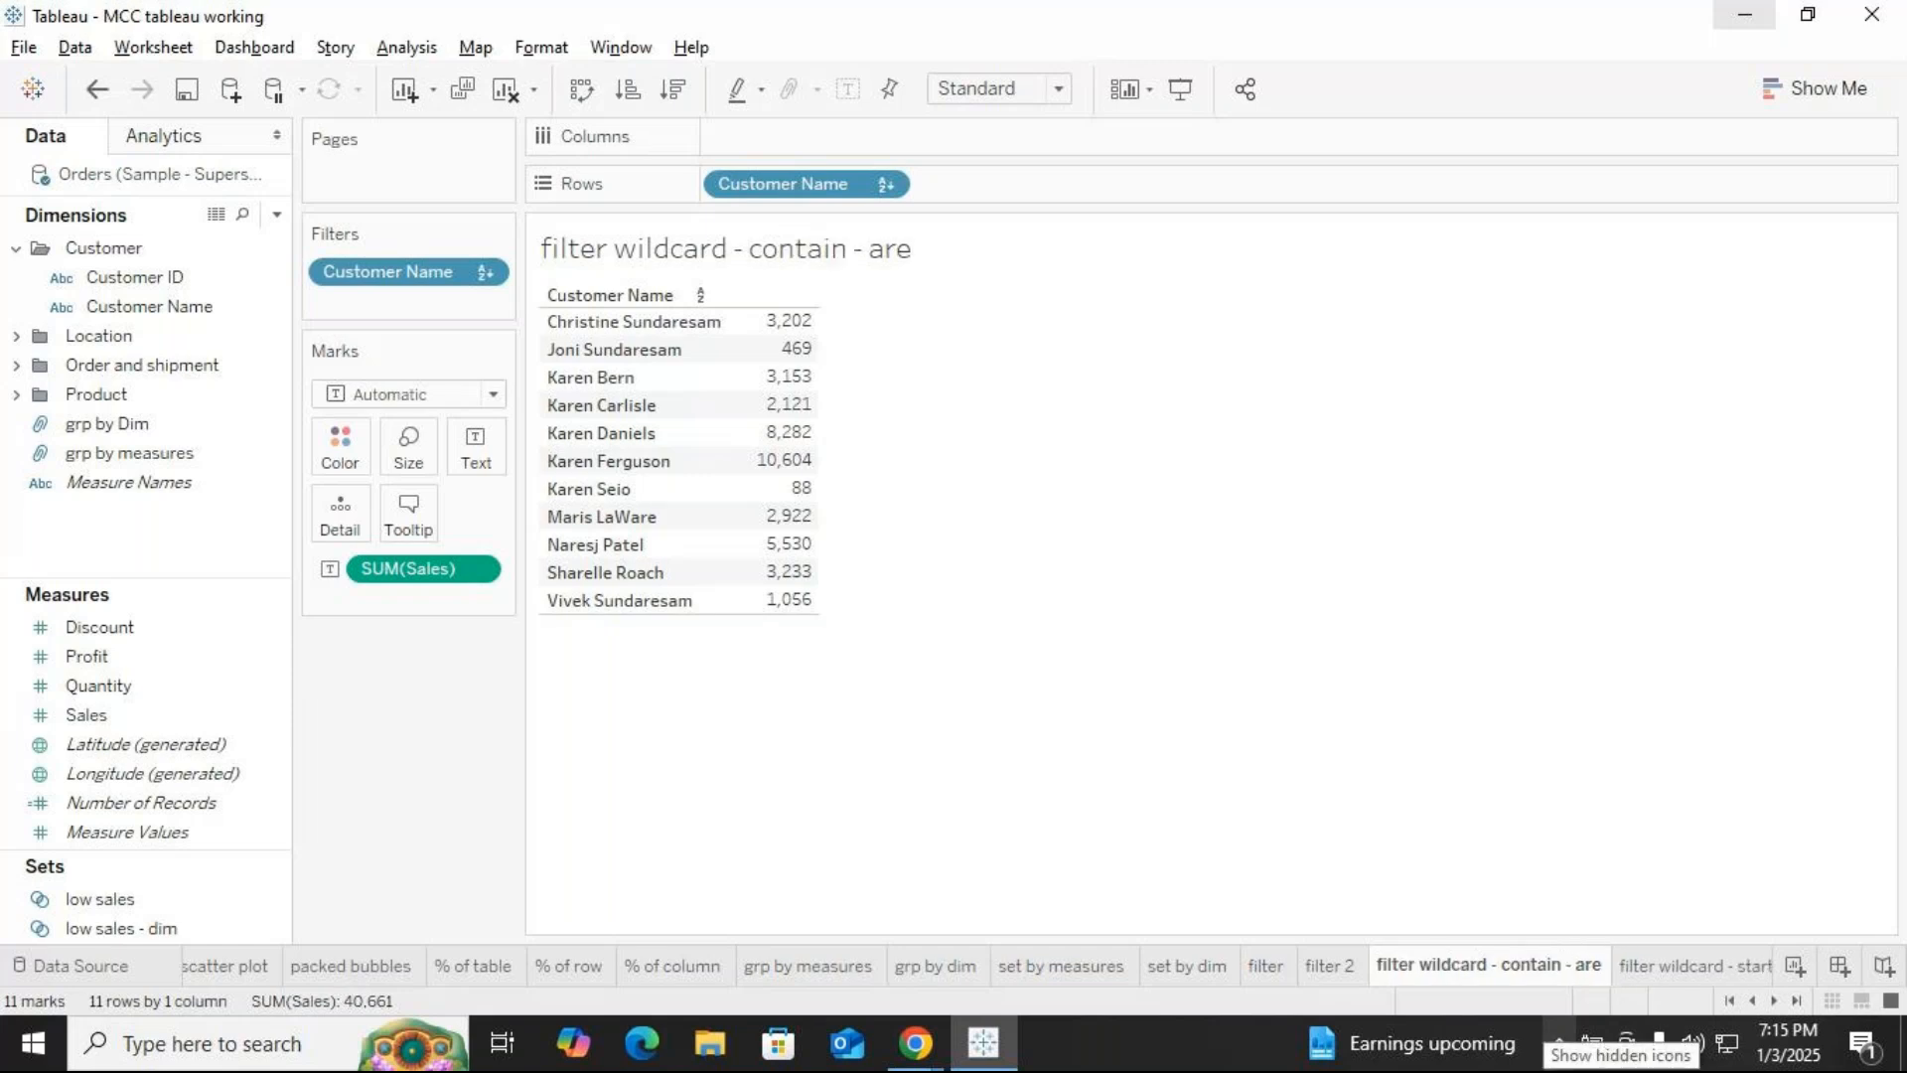
Compare the contain and starts wildcard worksheets, and duplicate filter wildcard - starts - ben
left_click(1681, 968)
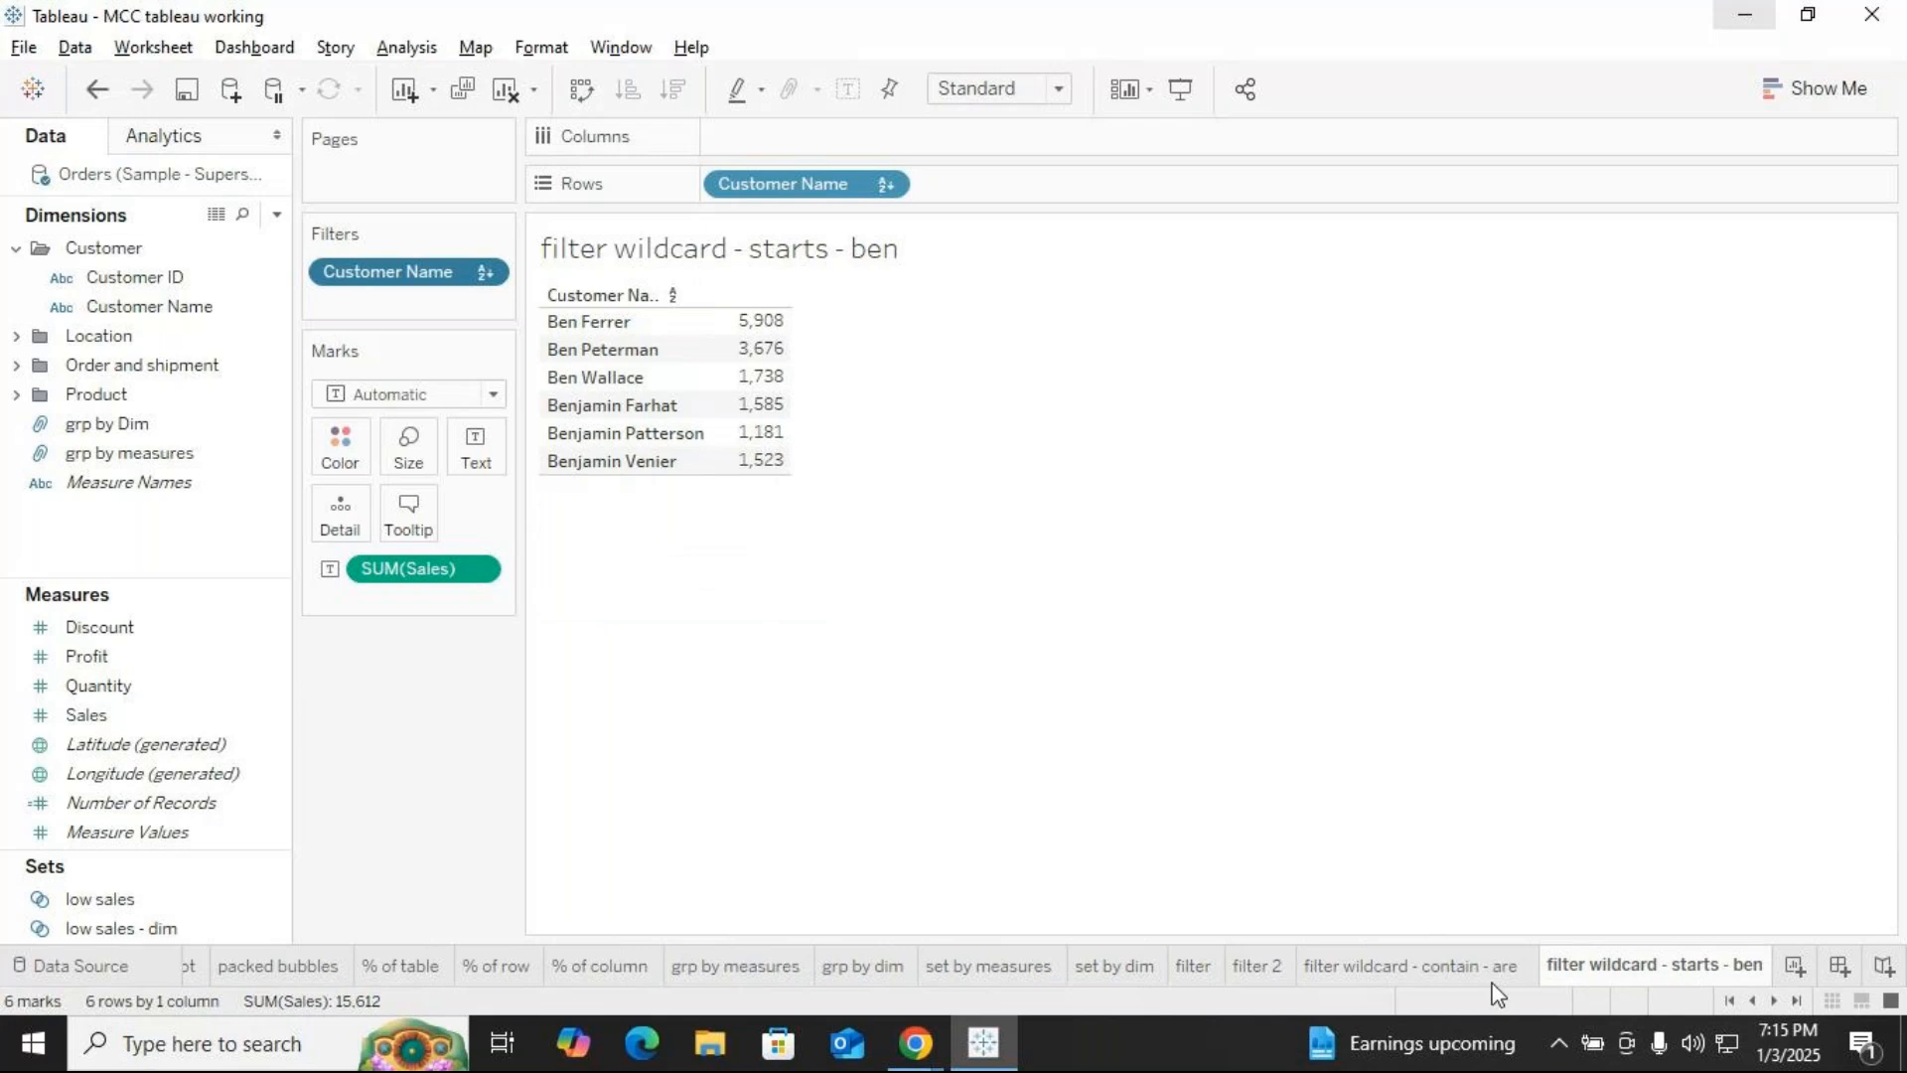
left_click(1491, 973)
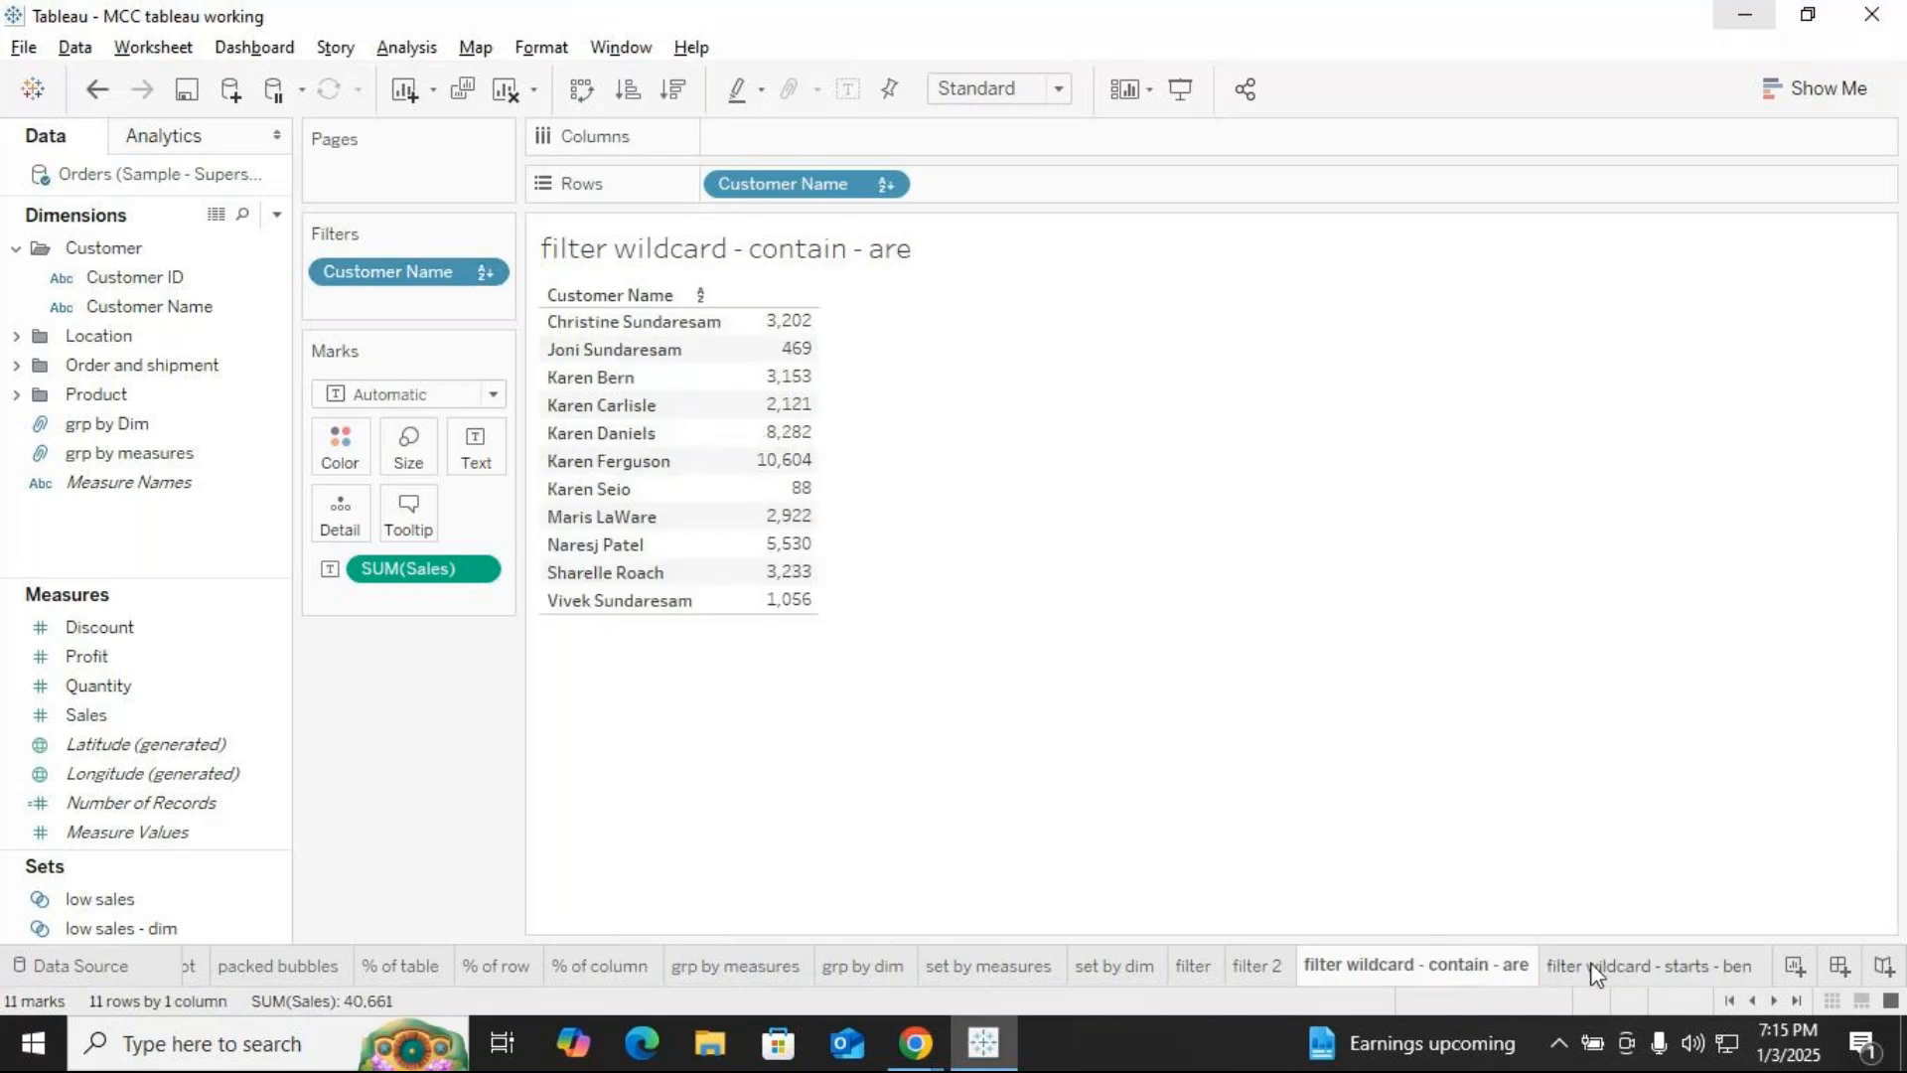
left_click(1595, 971)
right_click(1672, 962)
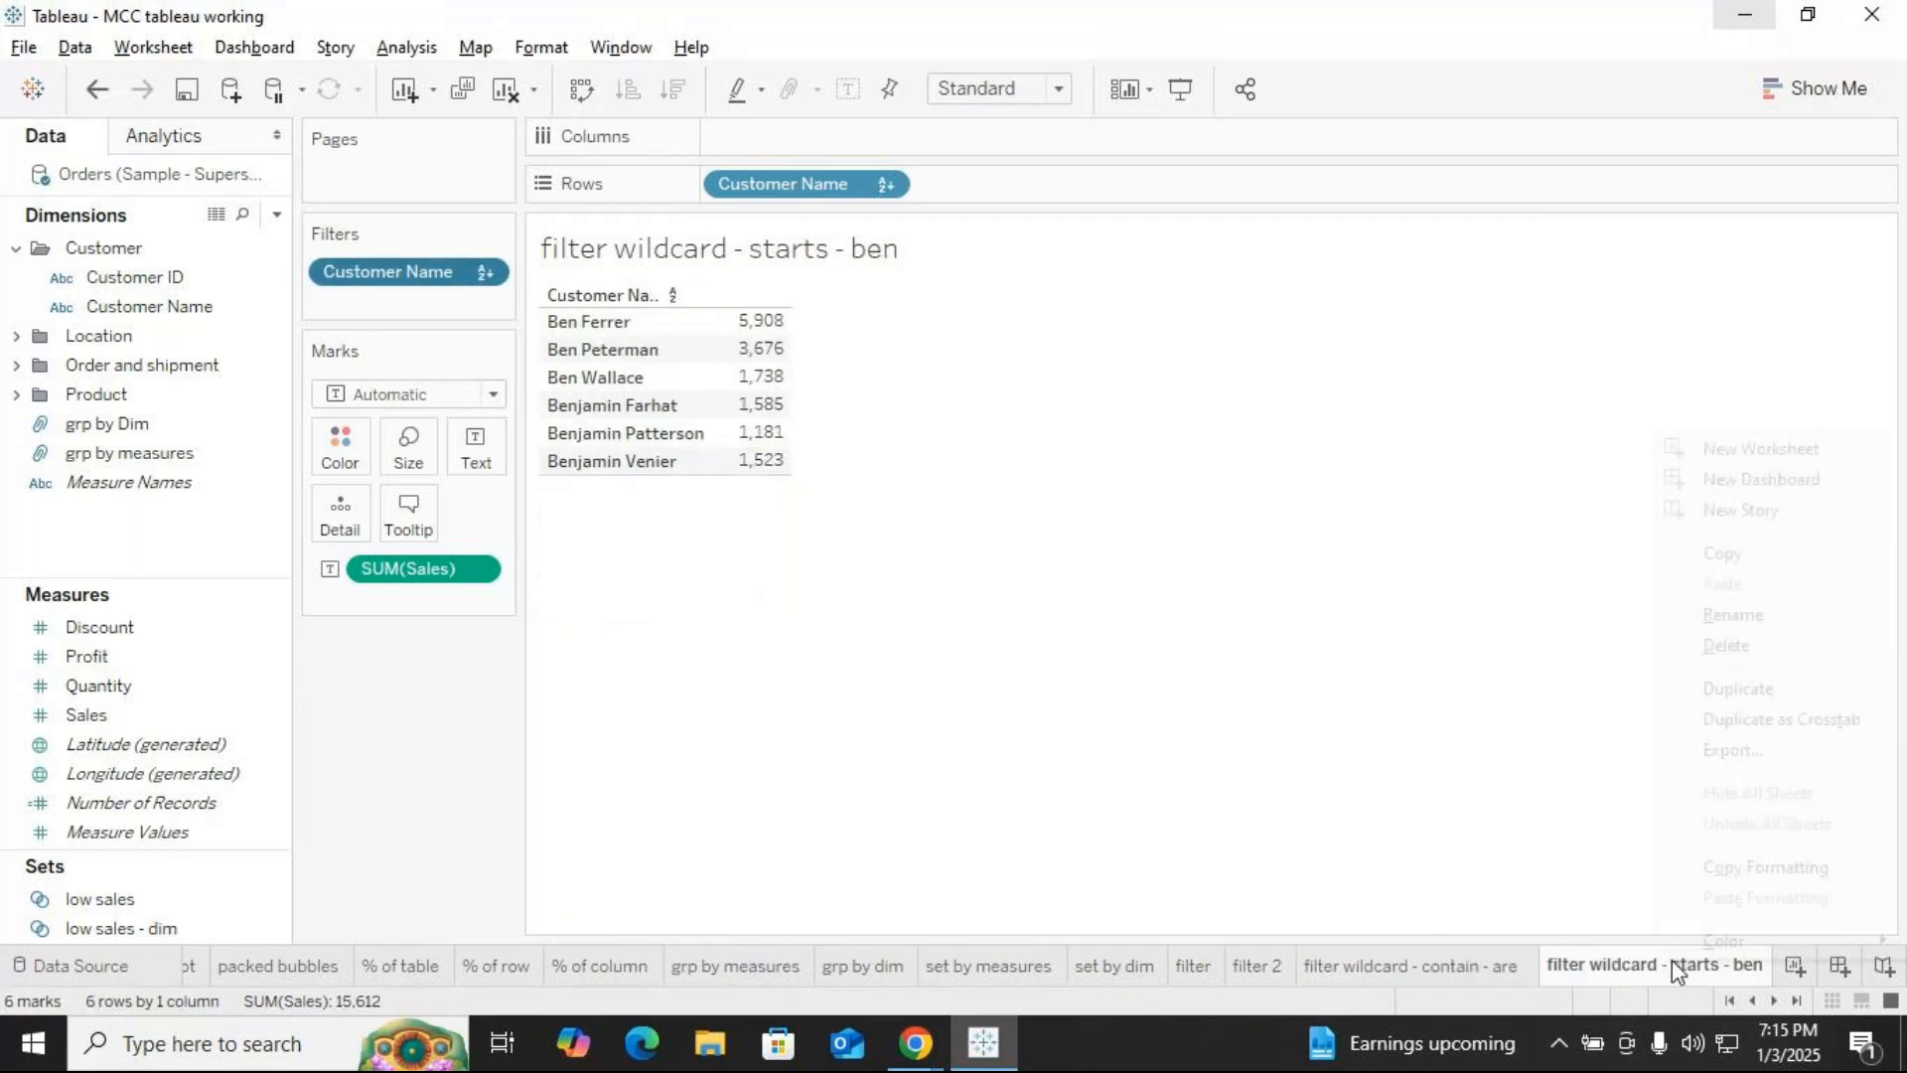
left_click(1738, 688)
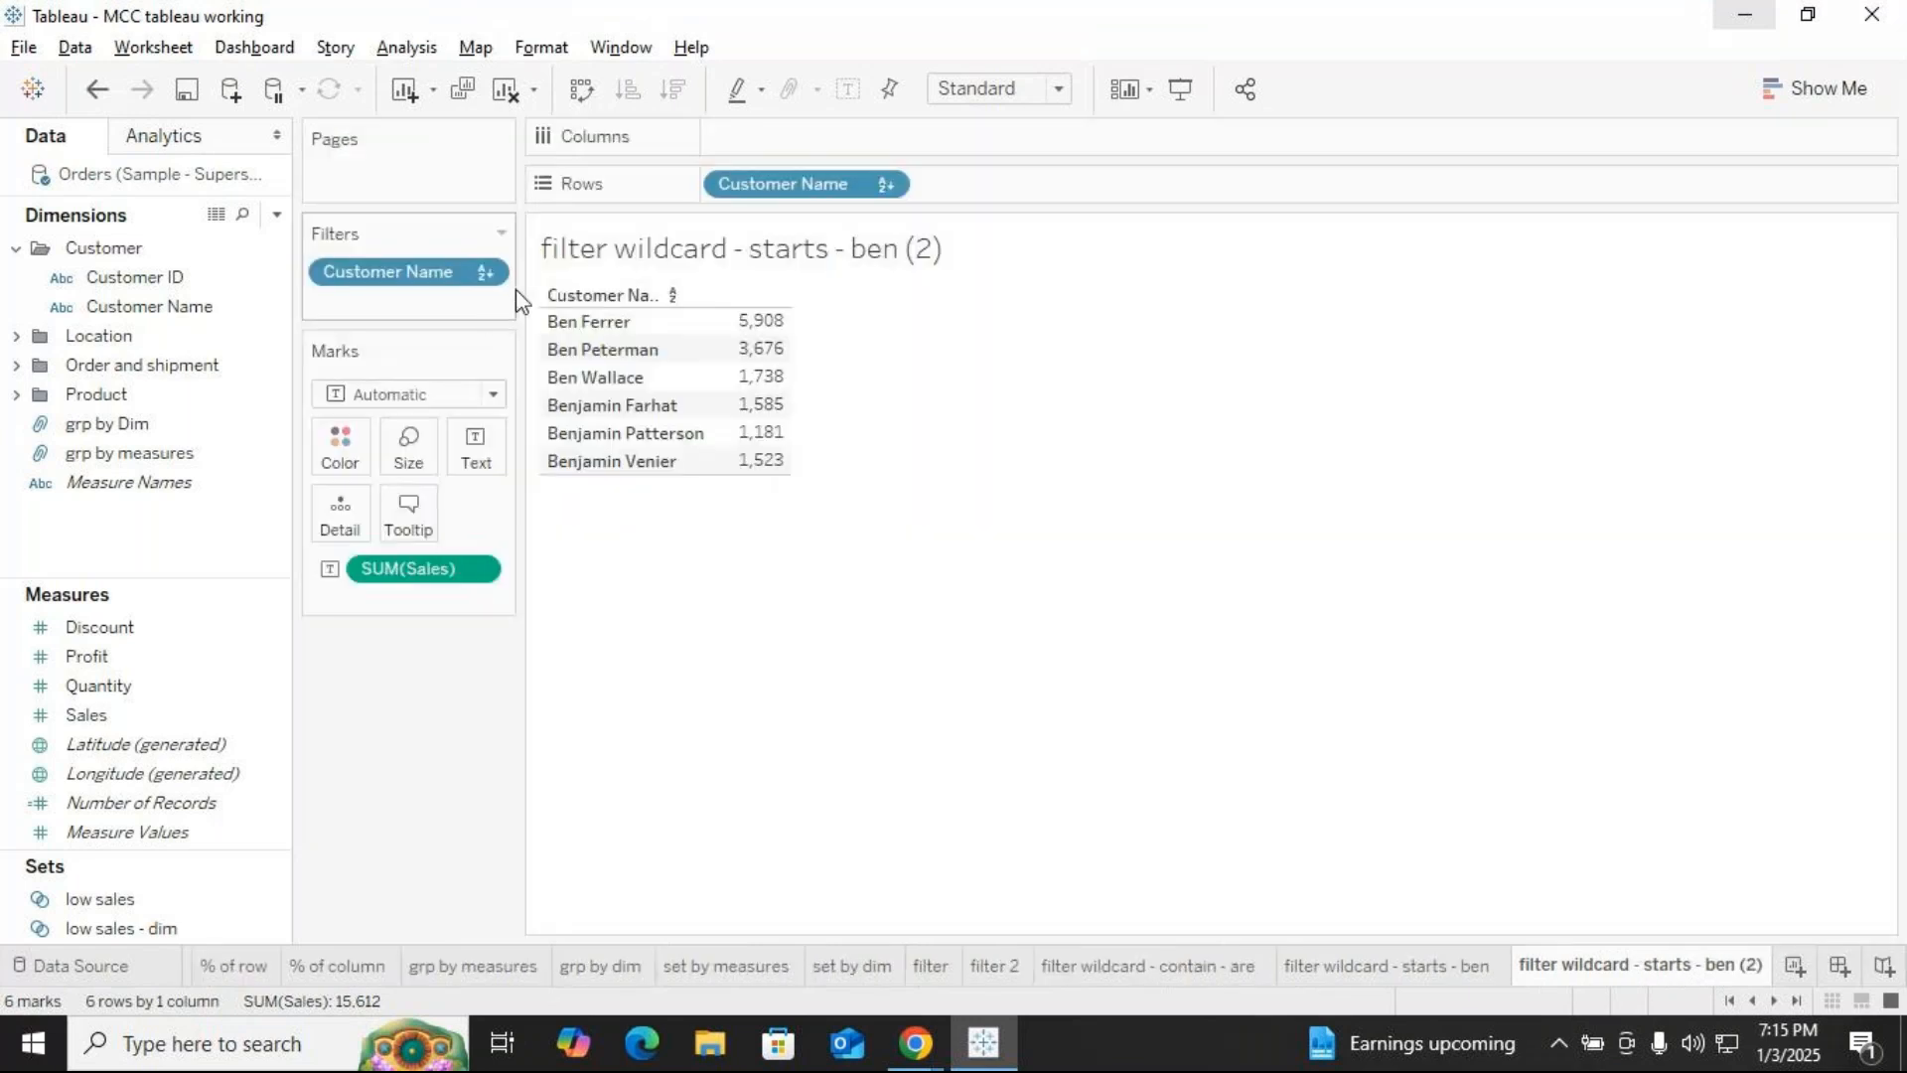
Edit the duplicated worksheet's Customer Name filter and switch its wildcard match type to Ends with
left_click(486, 272)
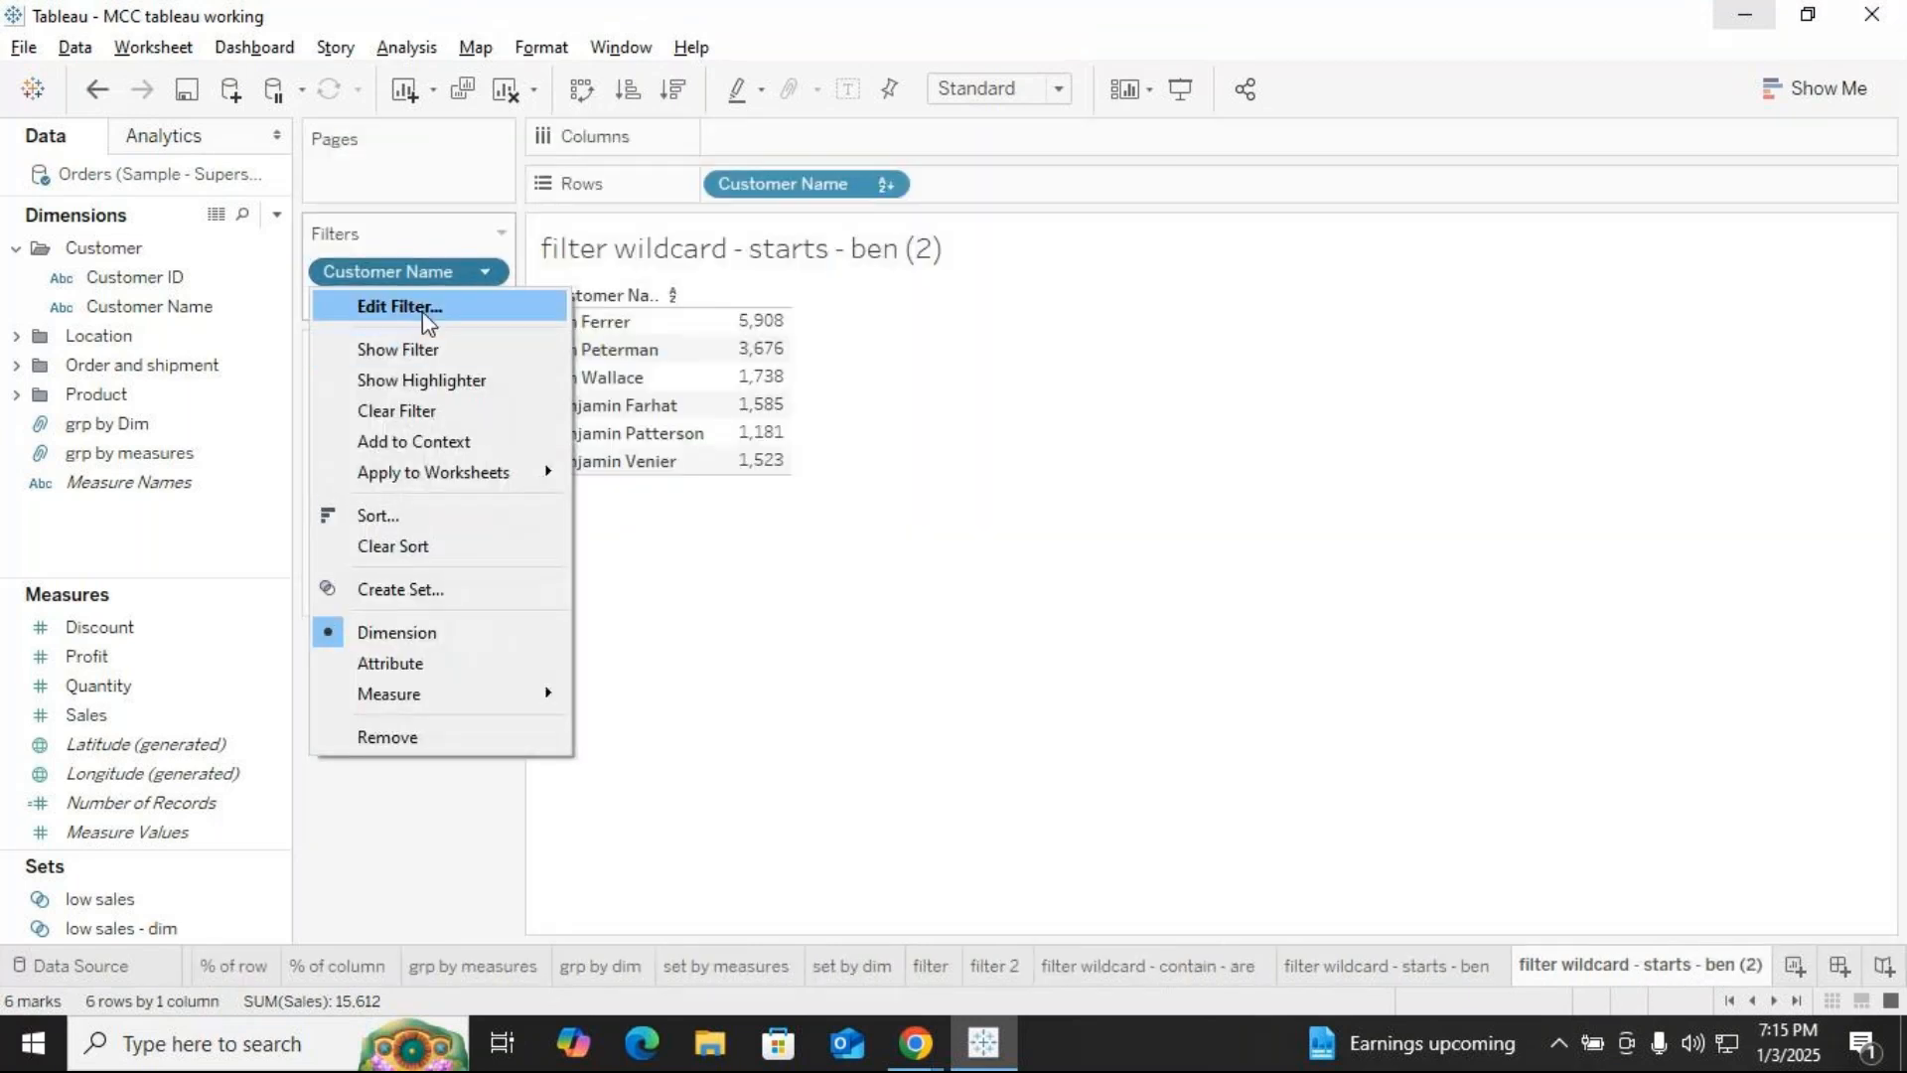
left_click(422, 311)
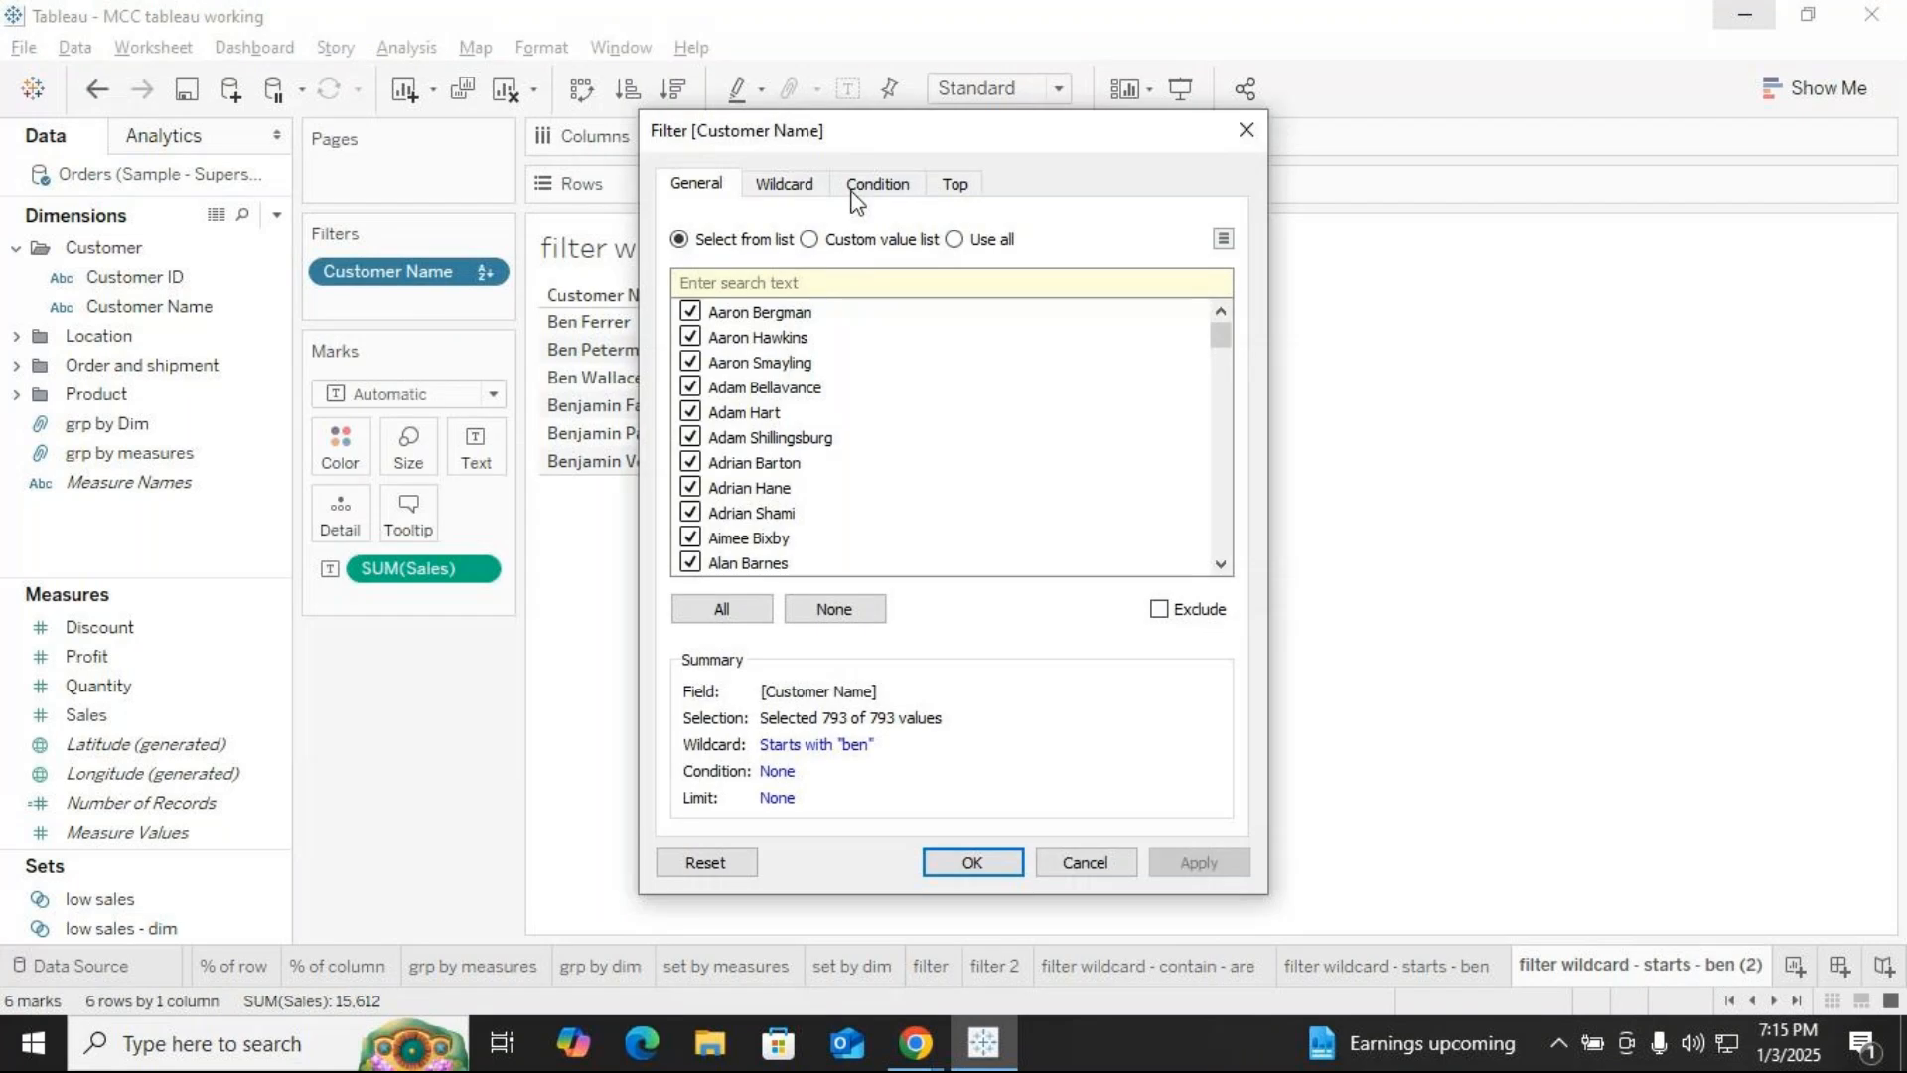
left_click(820, 192)
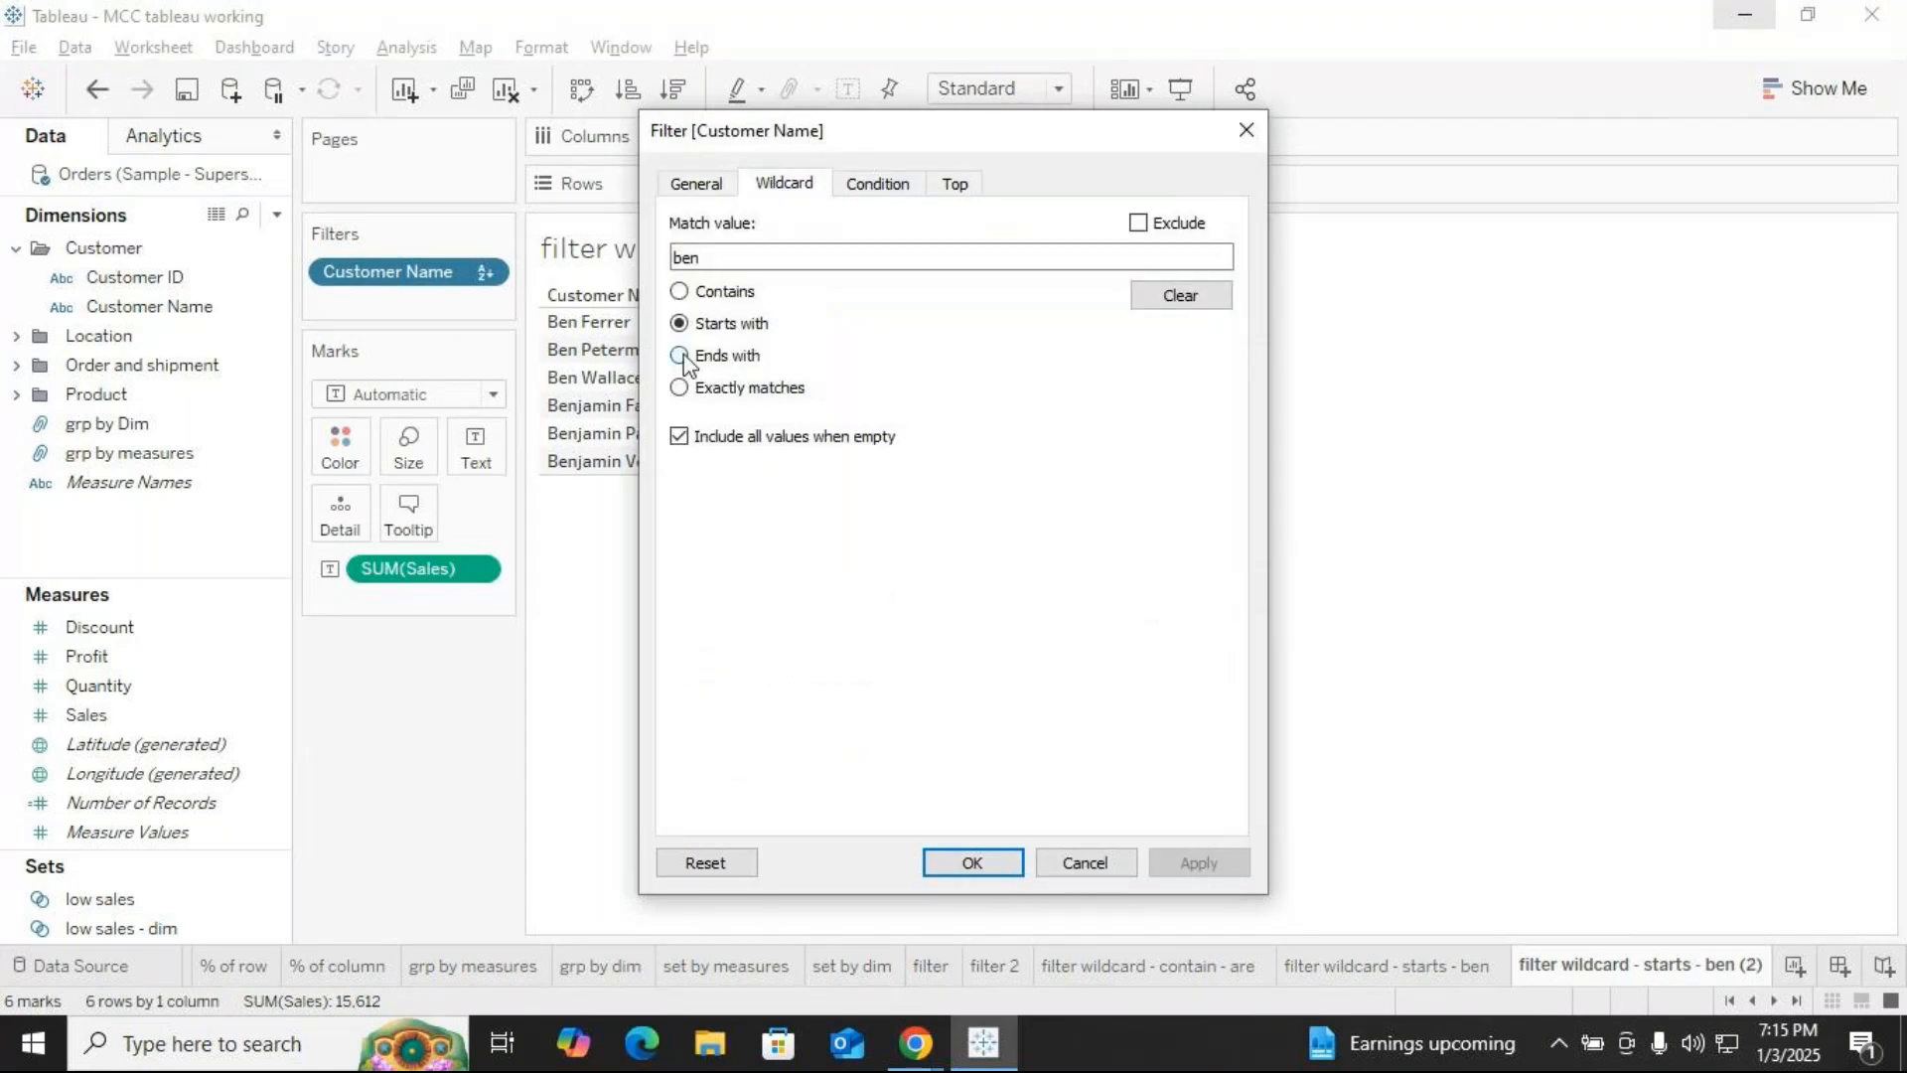
left_click(681, 354)
Try "gn" as the Customer Name filter's ends-with match value, moving the dialog clear of the table before applying it
double_click(729, 249)
key("BackSpace")
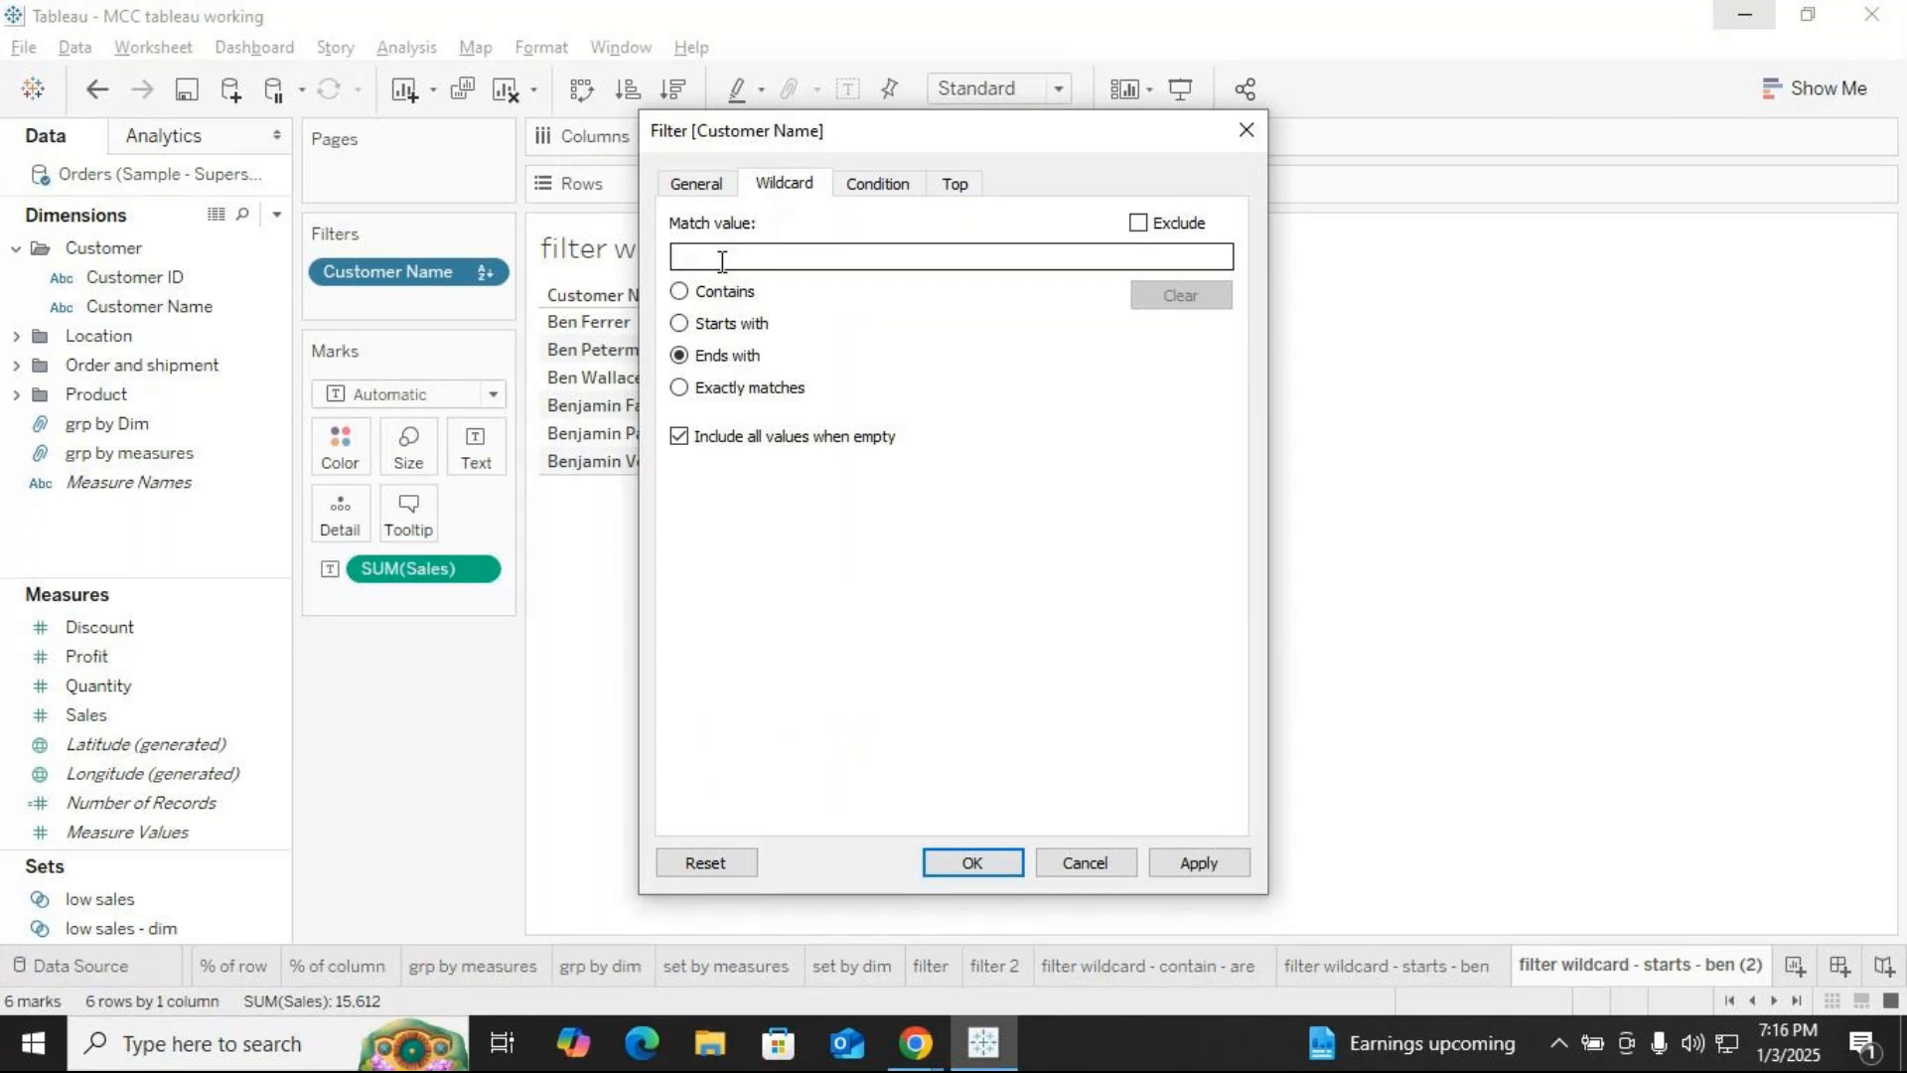
type("gn")
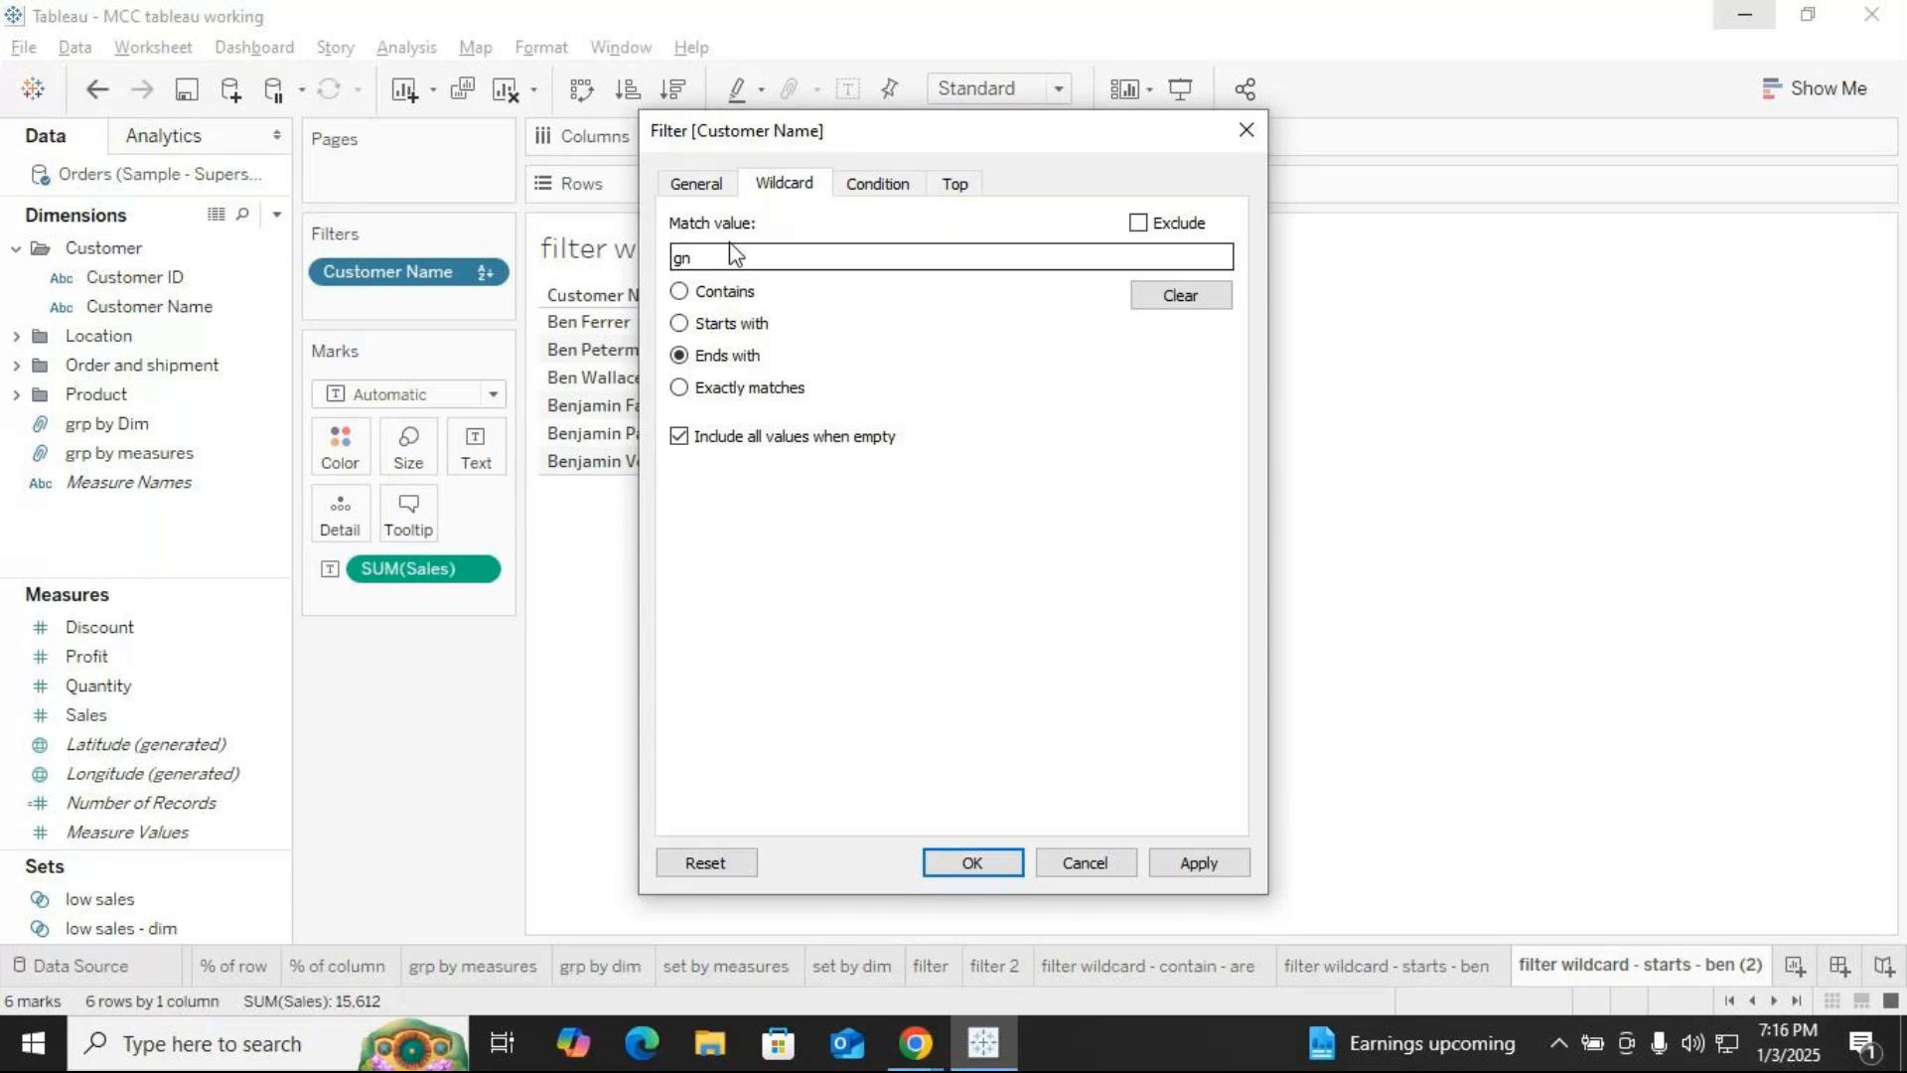
left_click_drag(910, 154, 1291, 120)
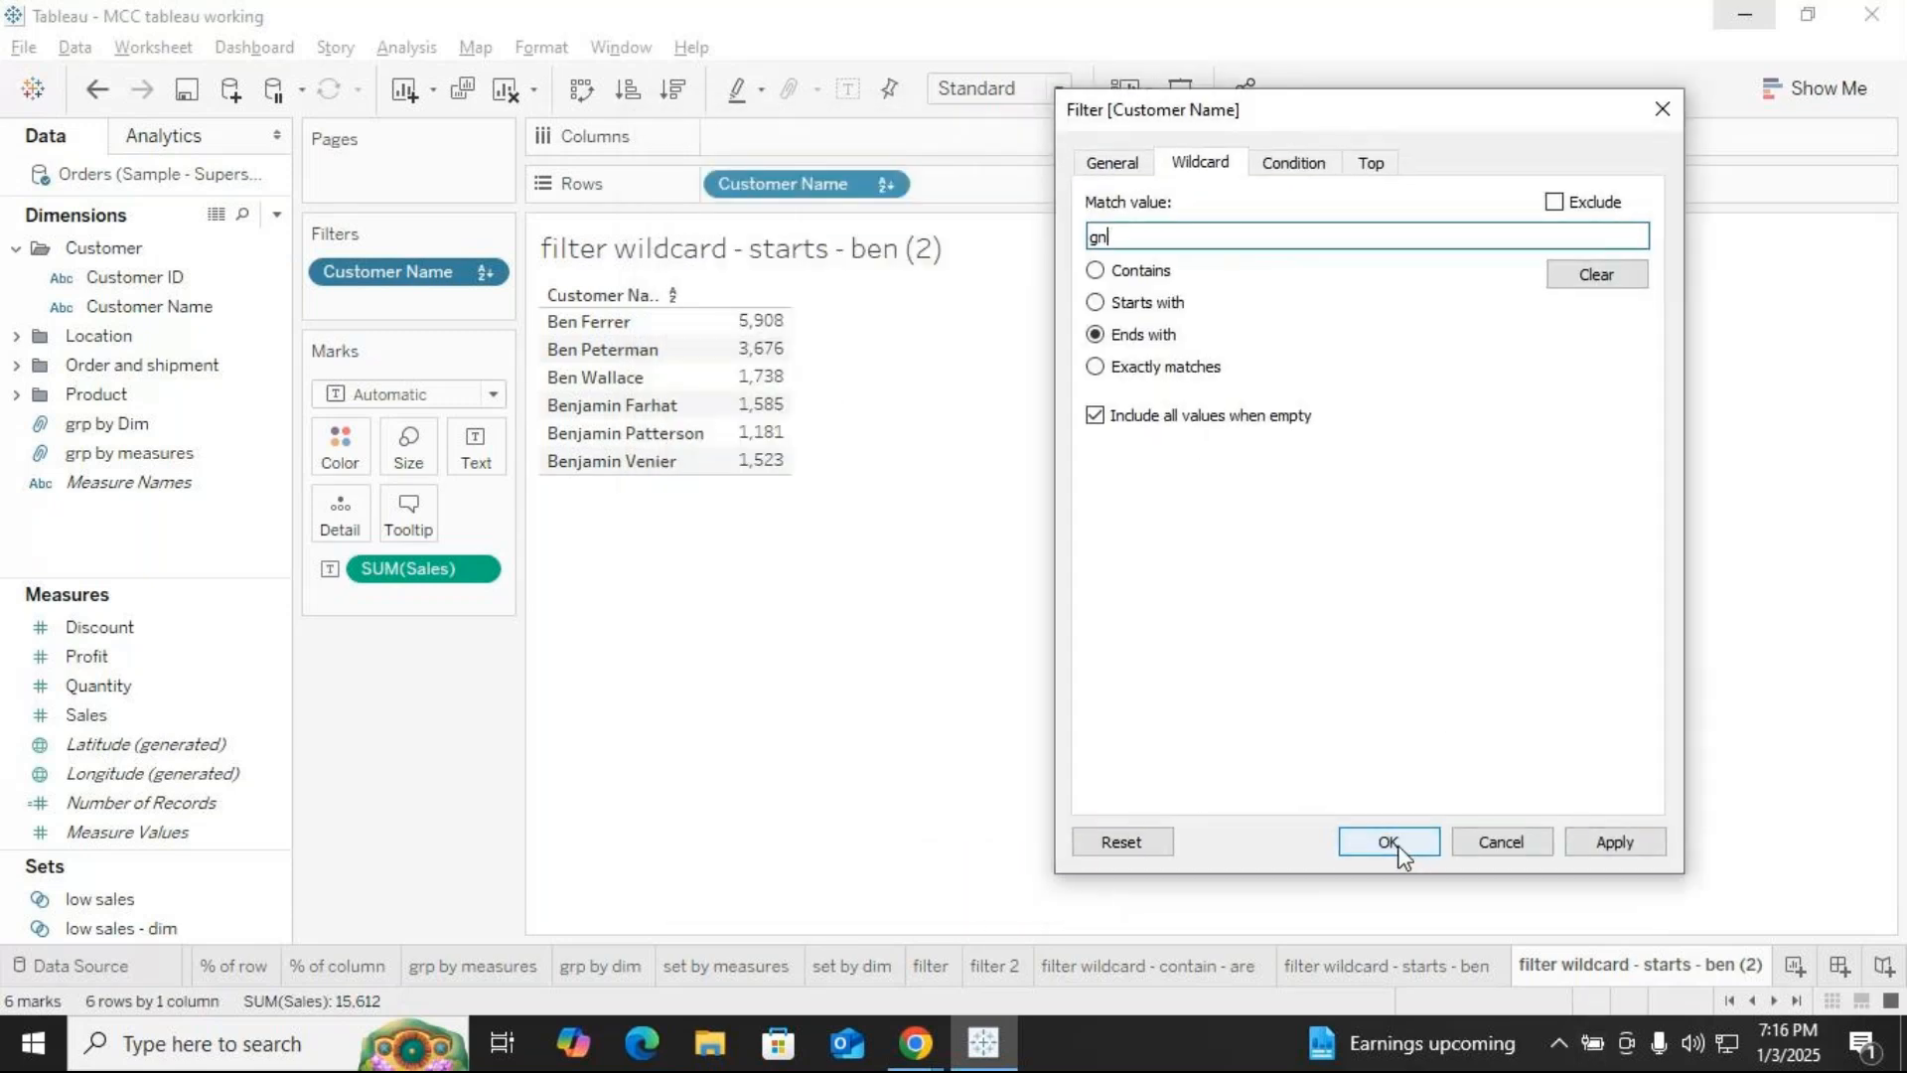
left_click(1615, 845)
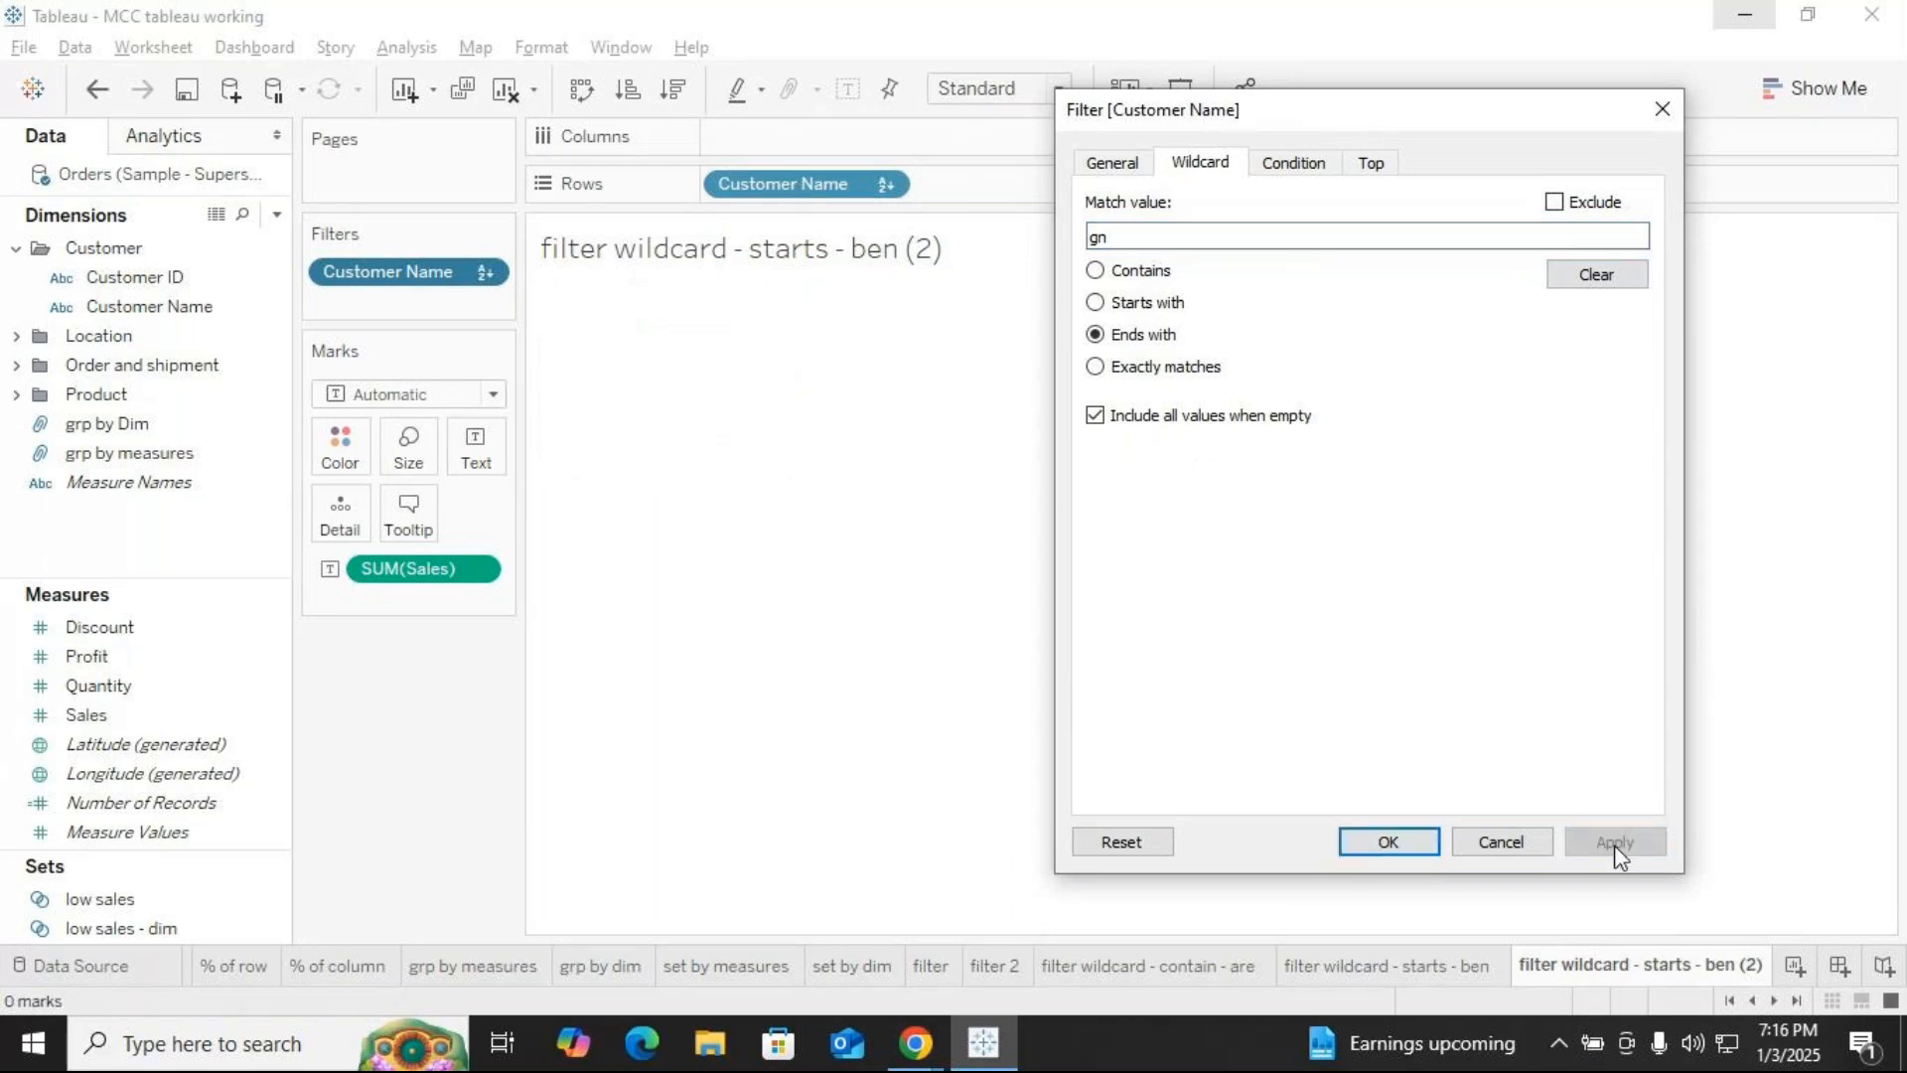
Try "eg" as the ends-with match value of the Customer Name filter and apply it
left_click(1133, 246)
key("BackSpace")
key("BackSpace")
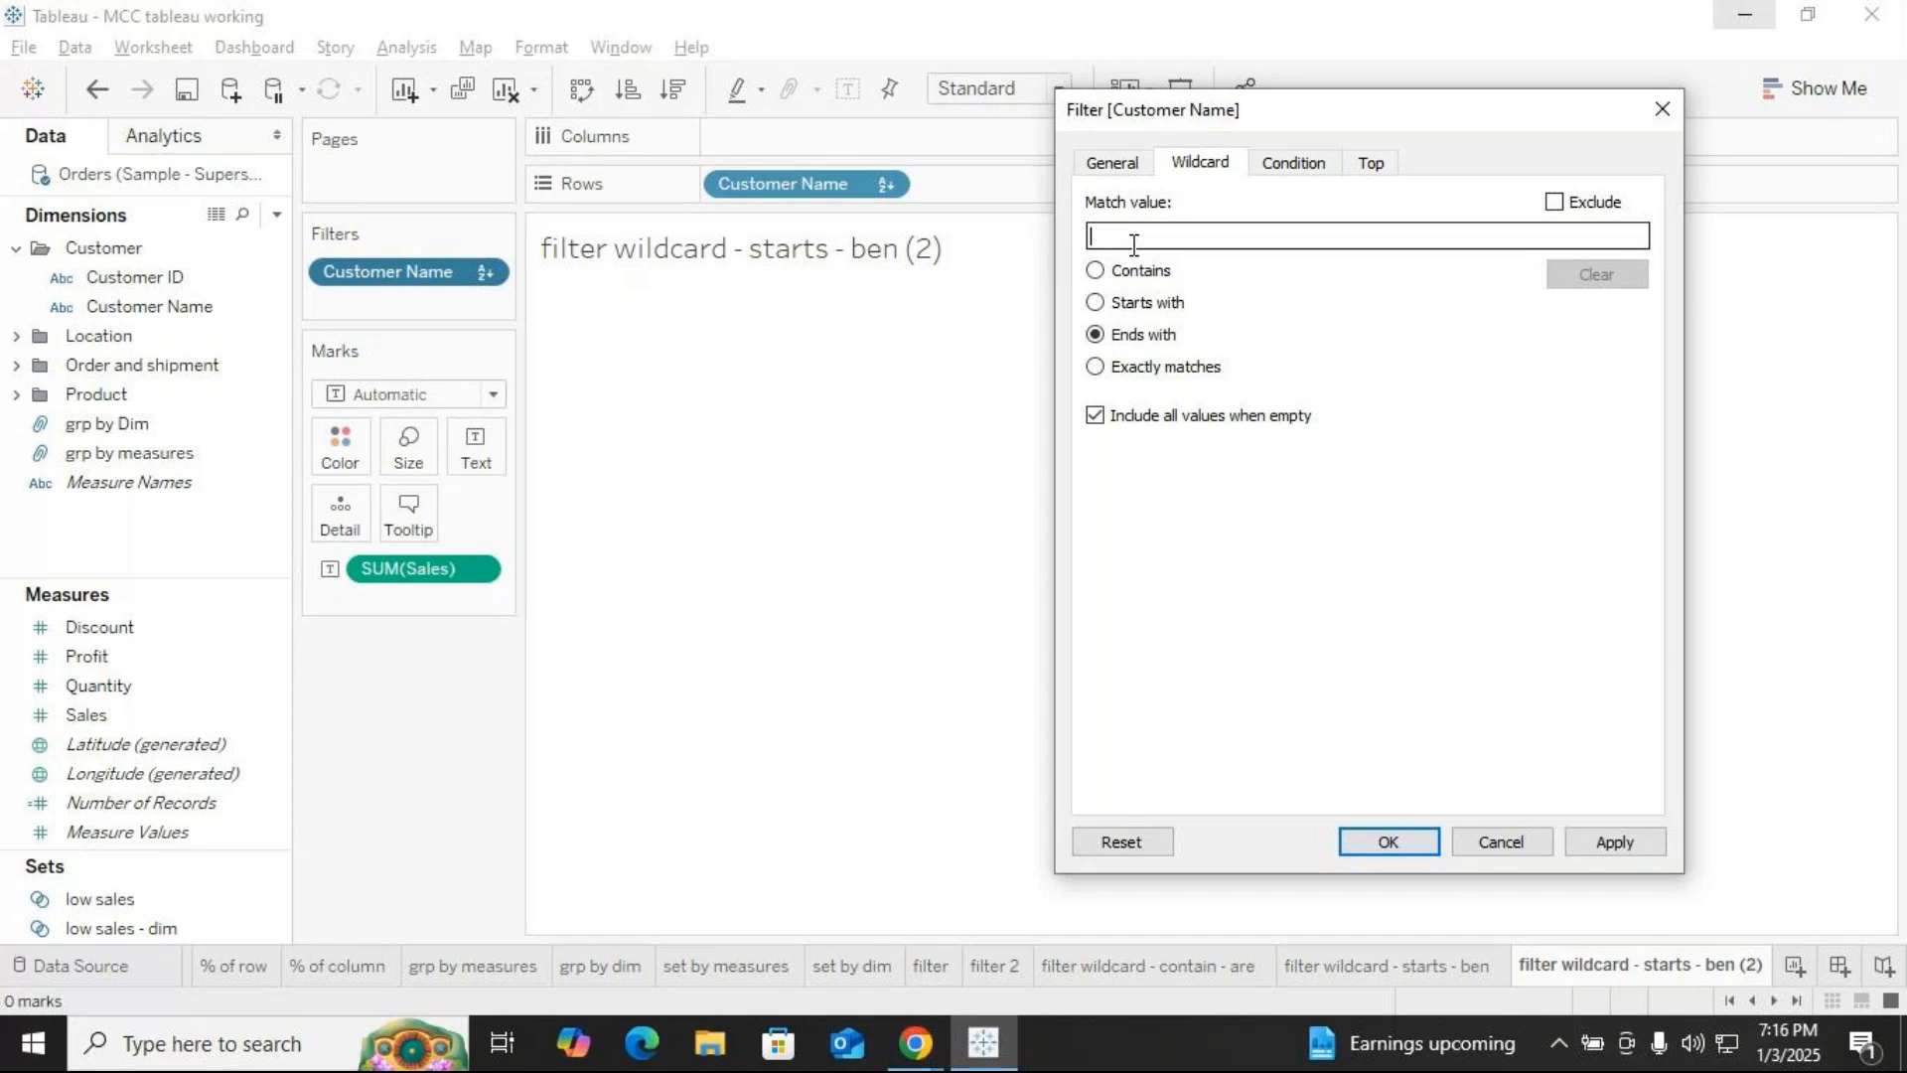
type("eg")
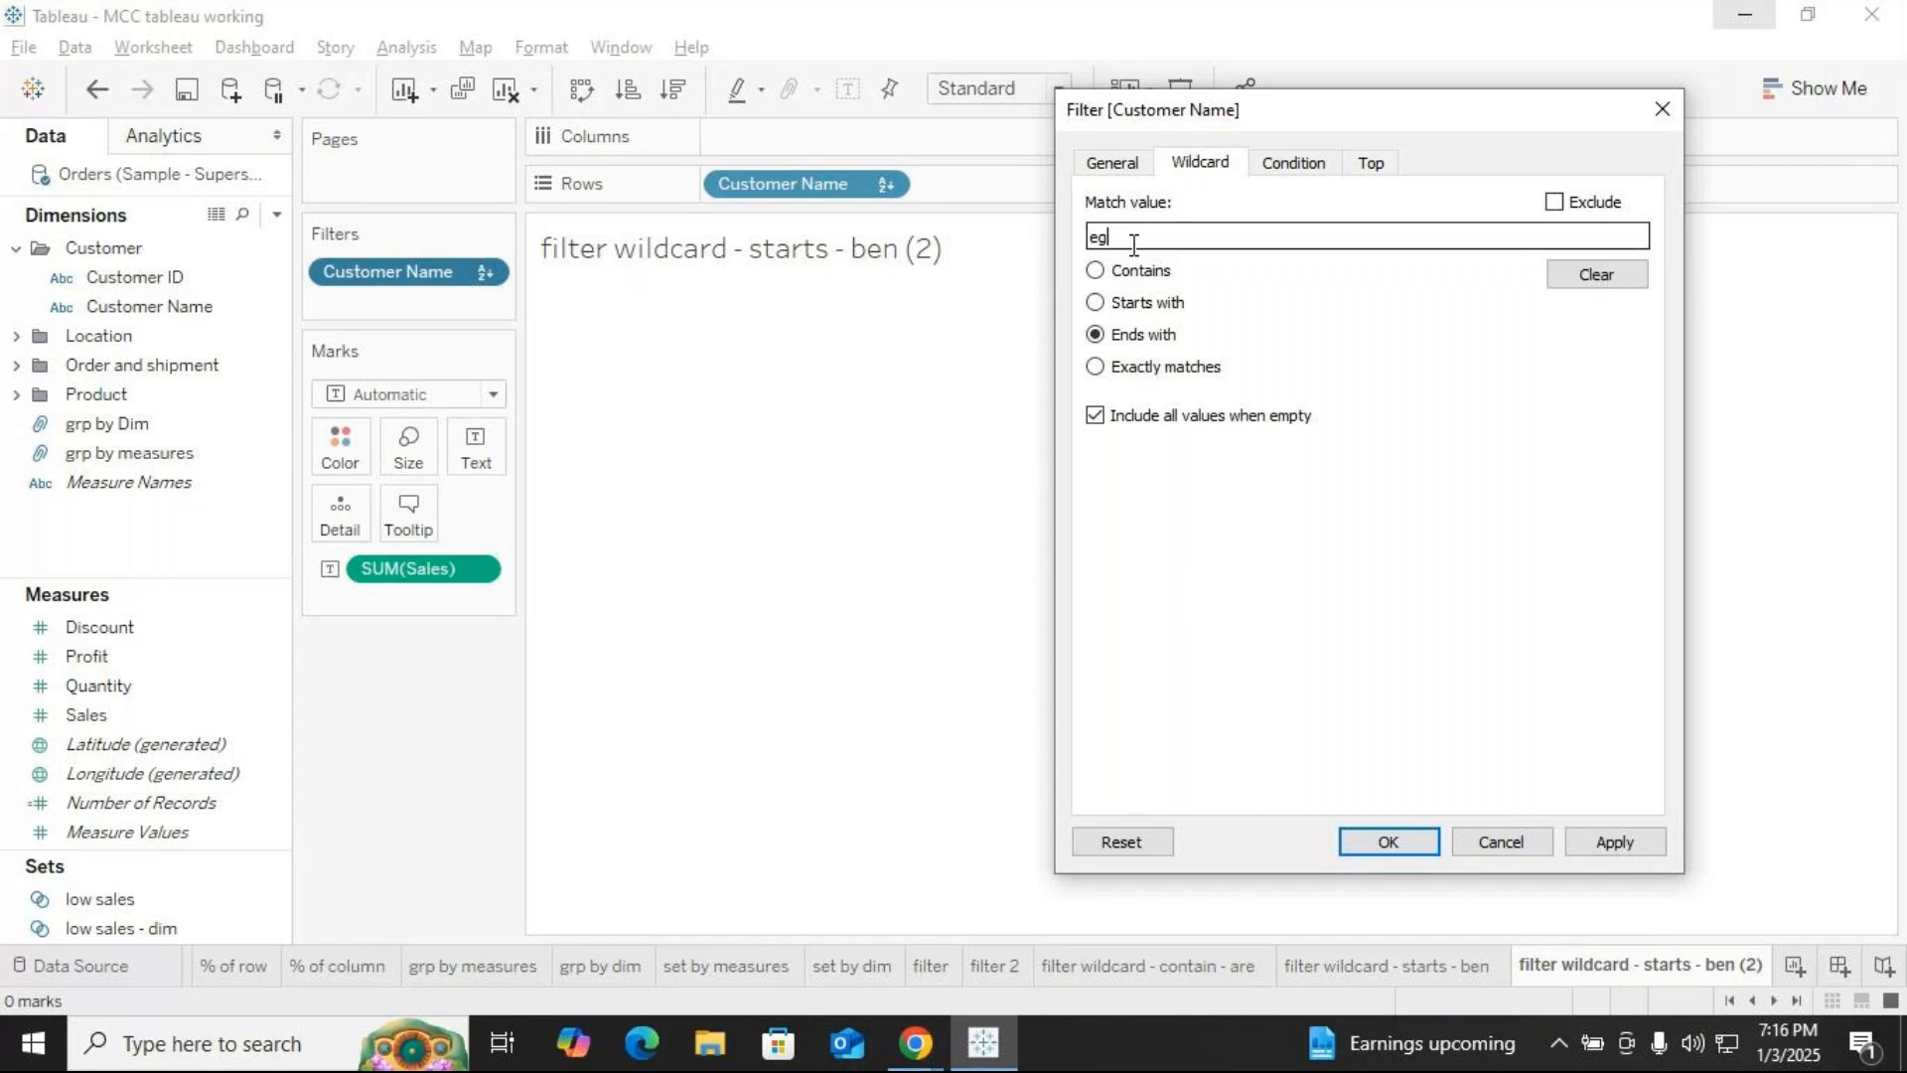
left_click(1607, 846)
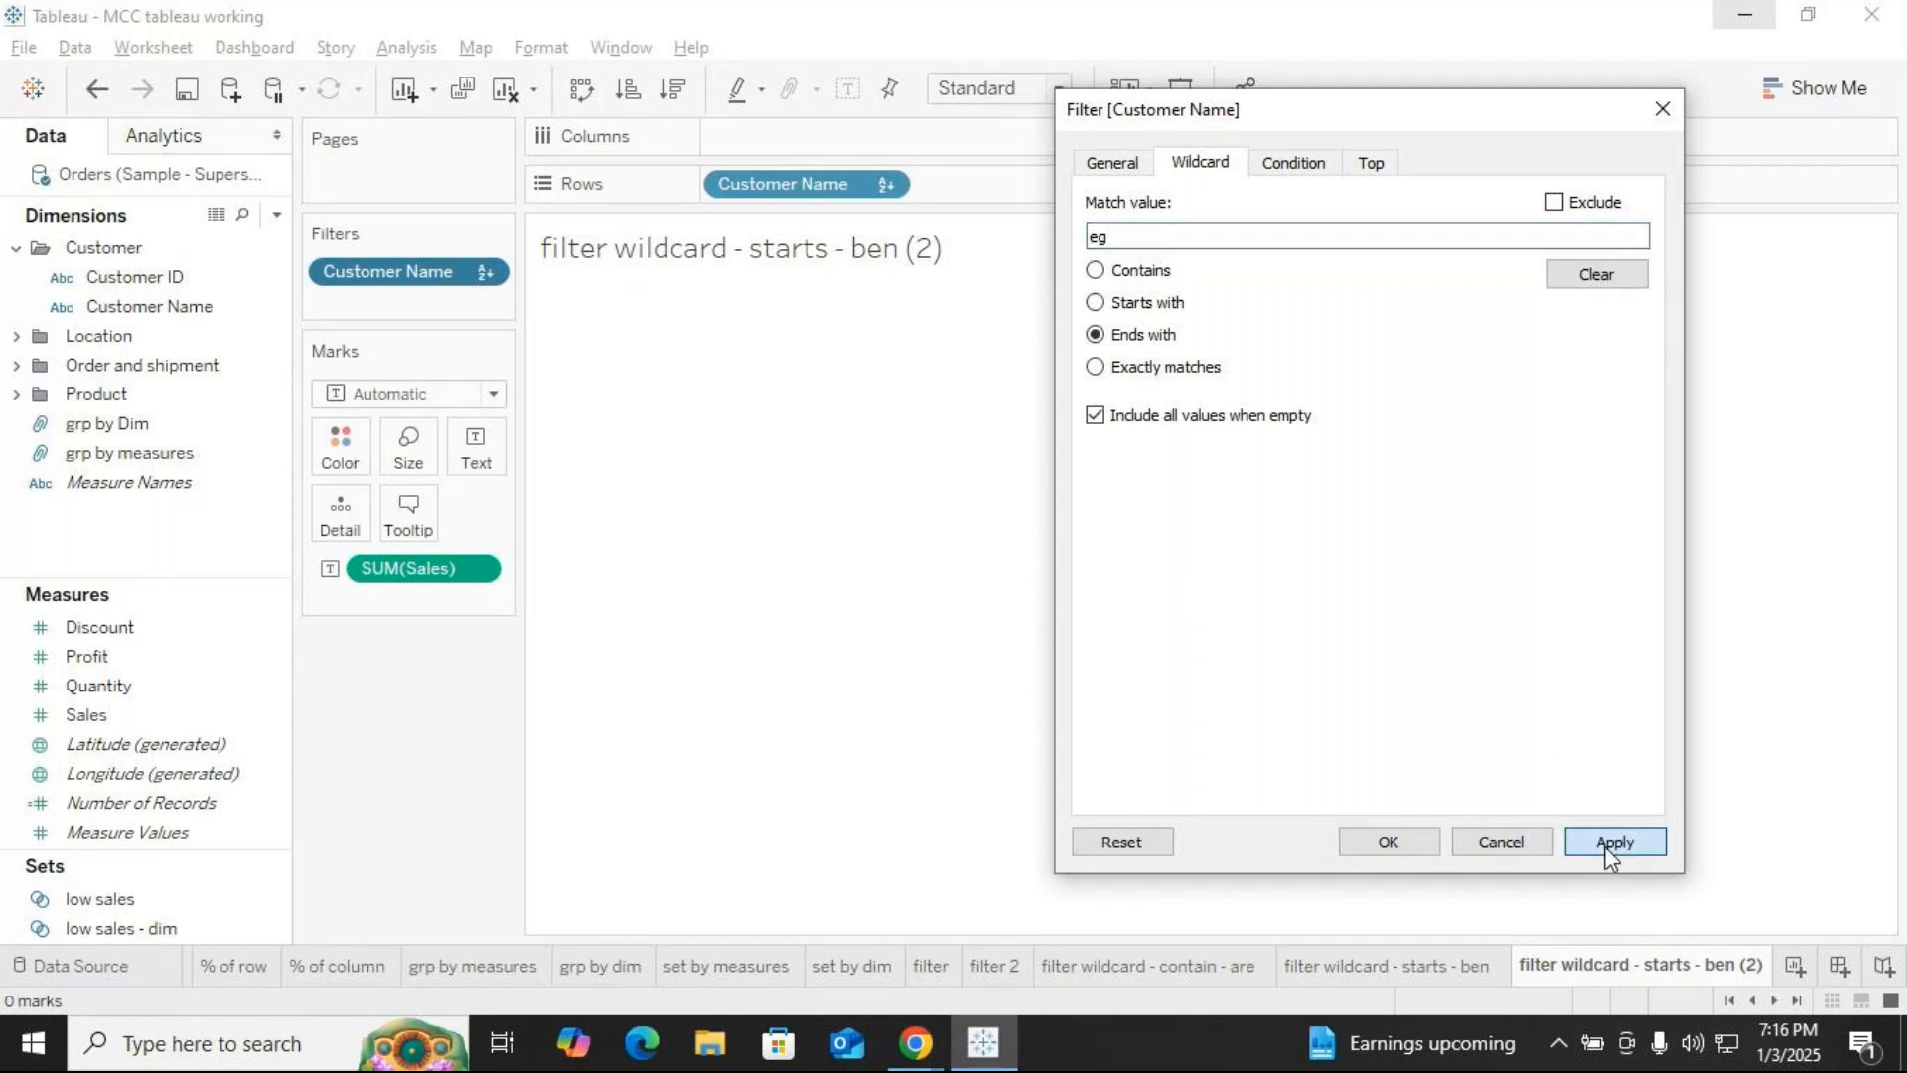
Try "on" as the ends-with match value of the Customer Name filter and apply it
double_click(1128, 234)
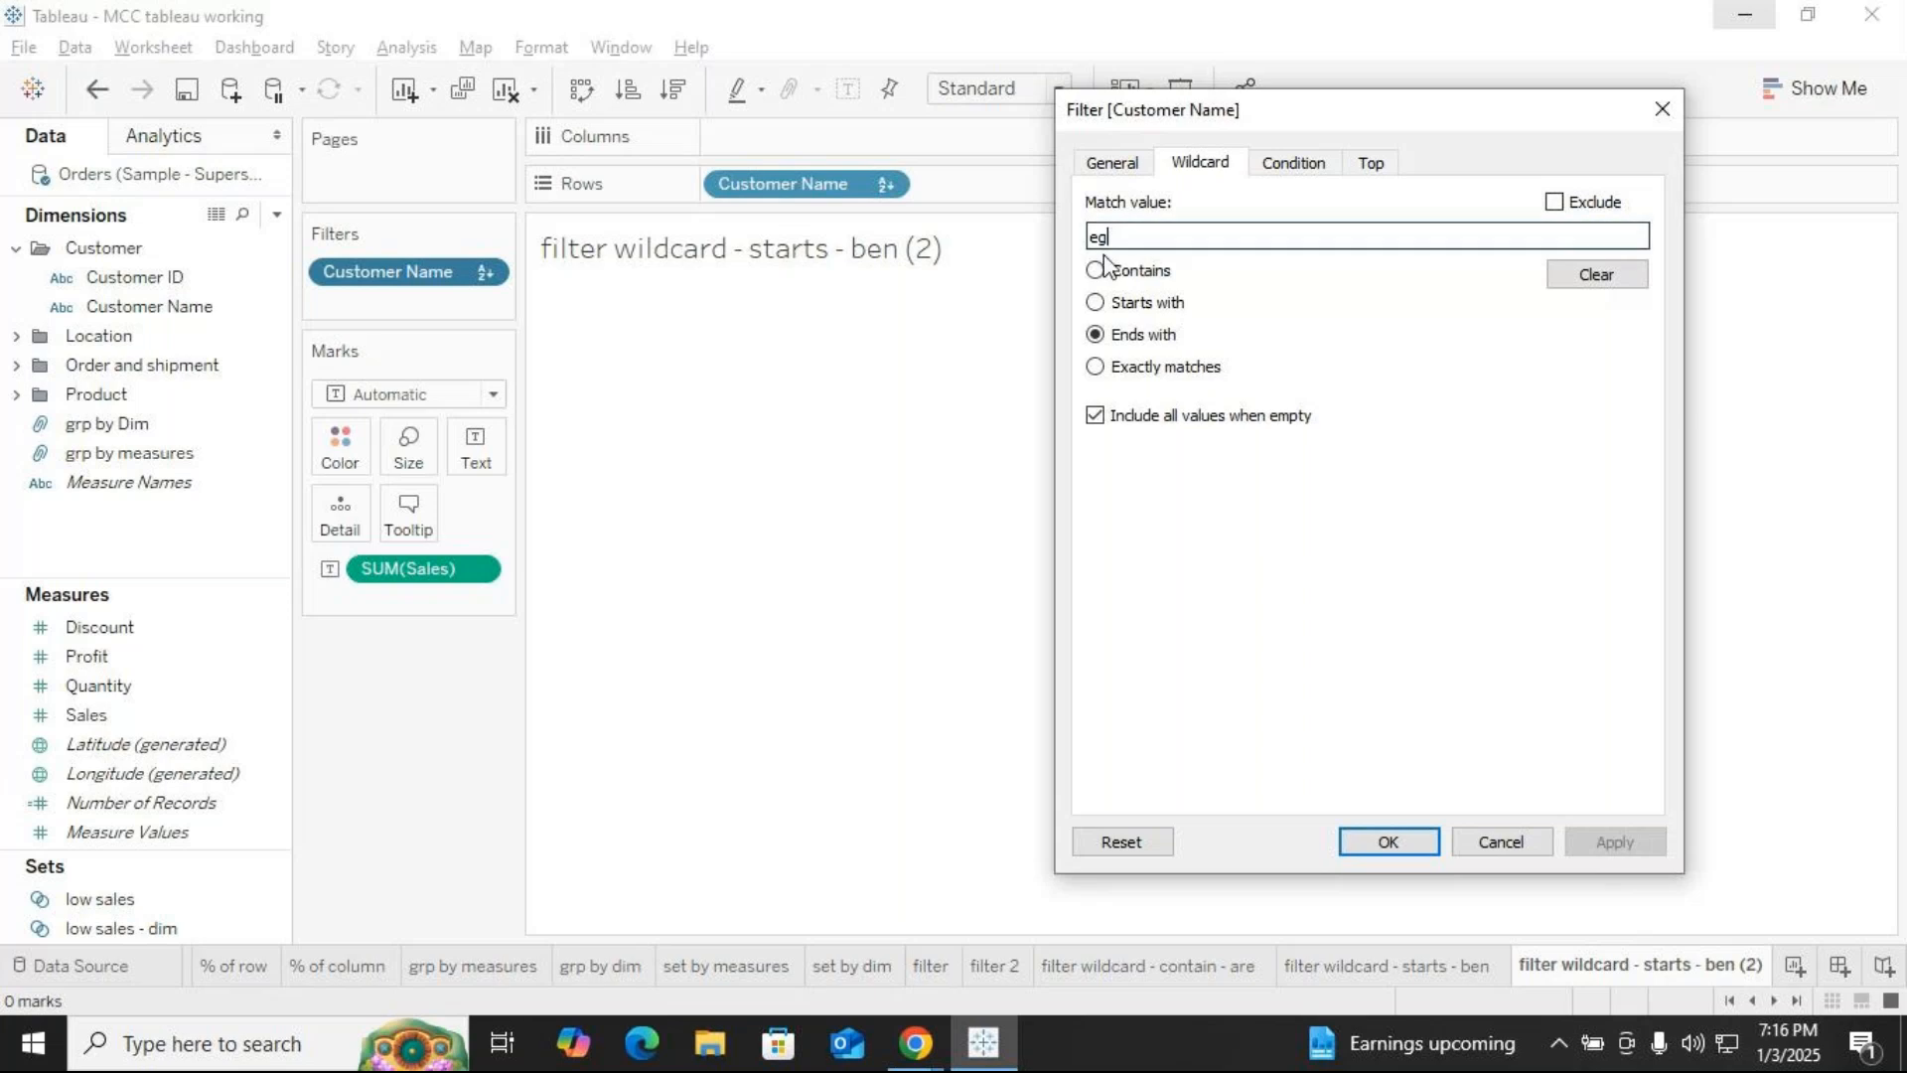
key("BackSpace")
type("on")
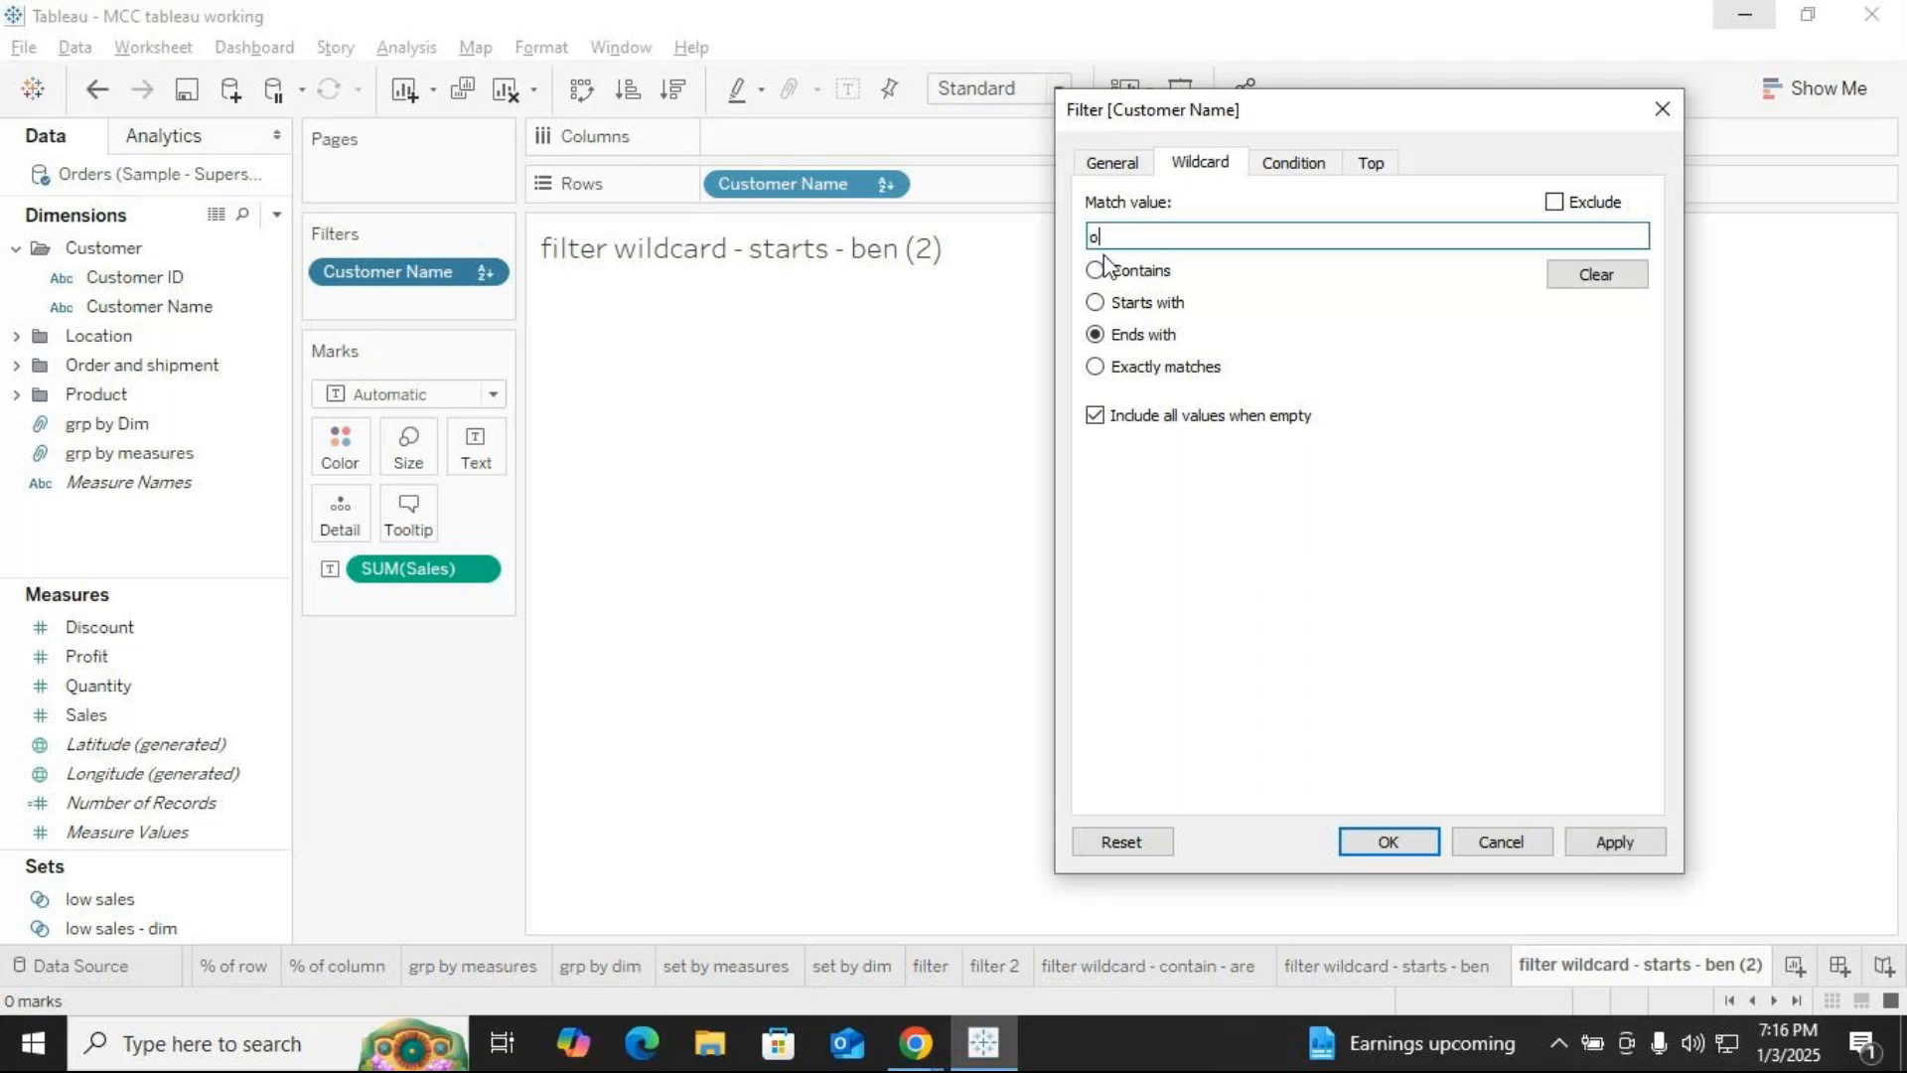
left_click(1598, 841)
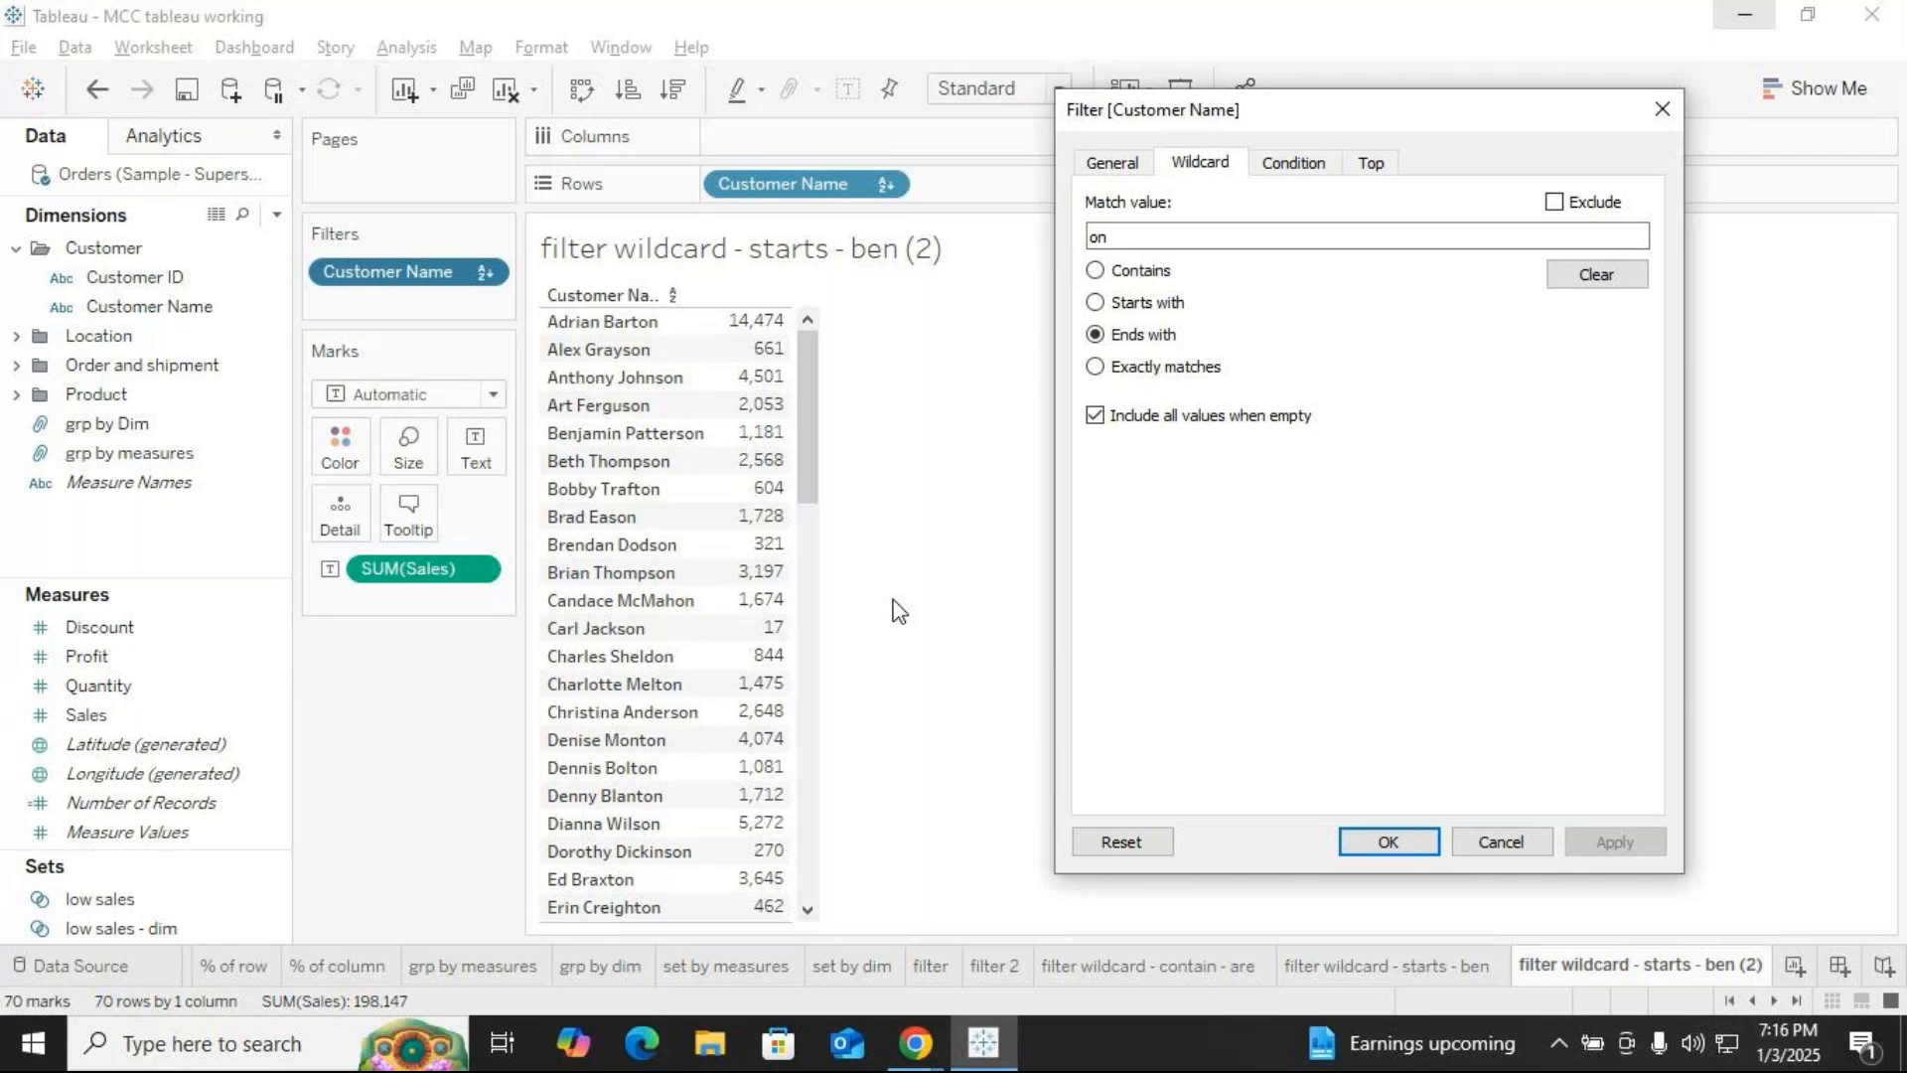
Set the Customer Name filter's ends-with match value to "son", accept the filter and review the resulting customer list
left_click(1161, 230)
key("BackSpace")
key("BackSpace")
type("son")
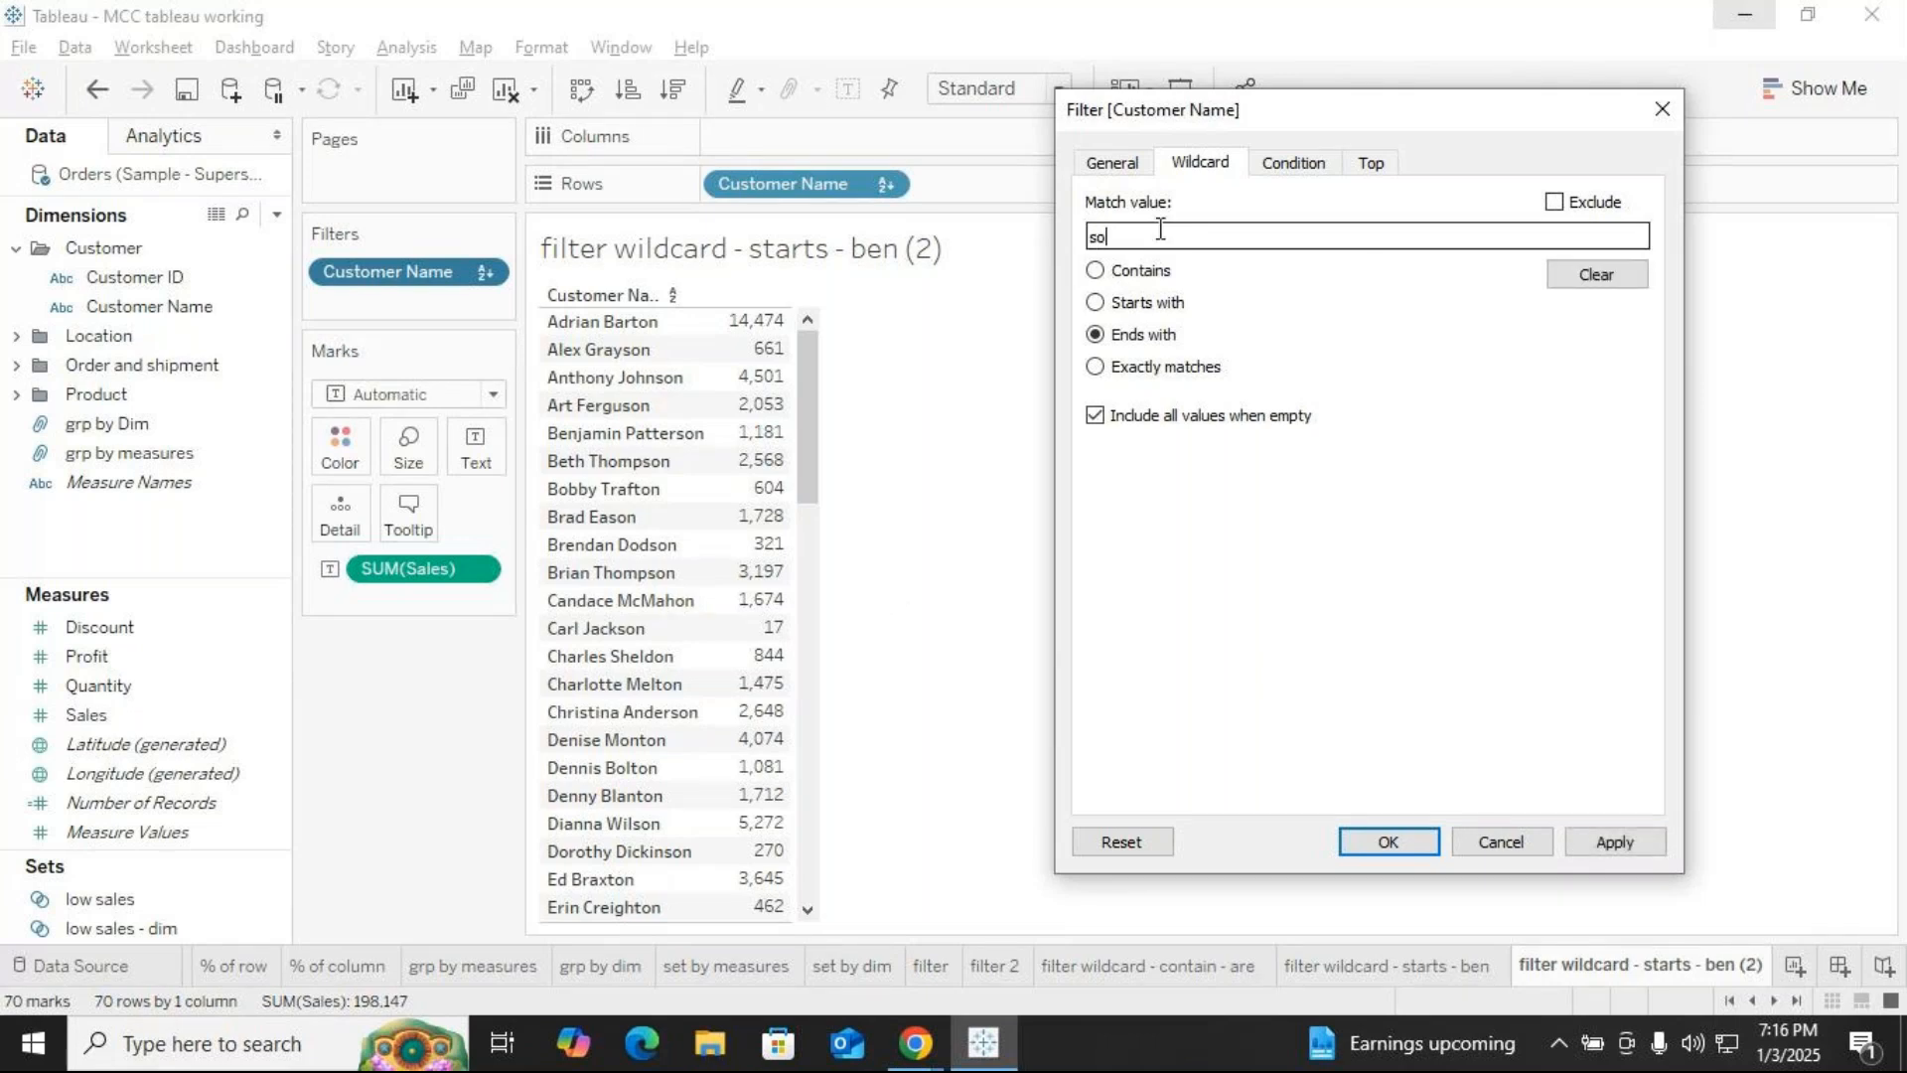
left_click(1617, 841)
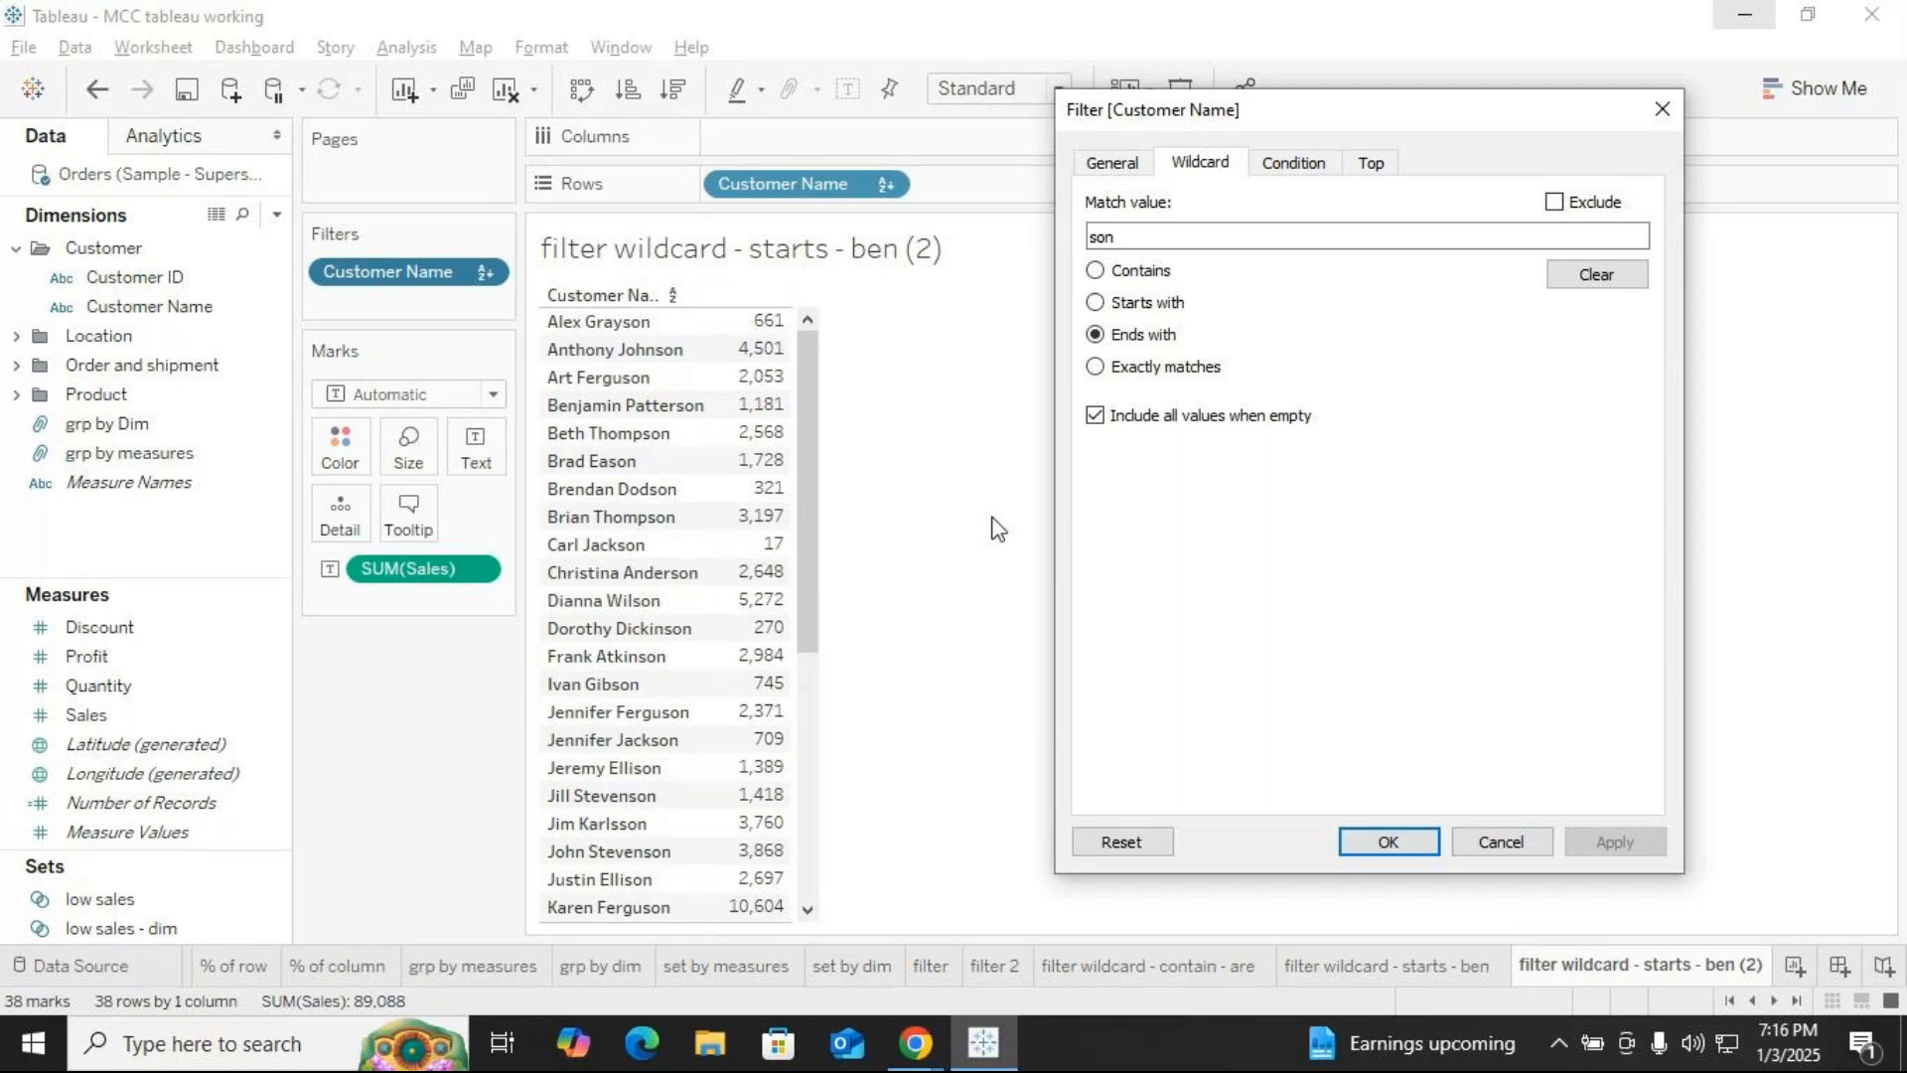
left_click(1374, 847)
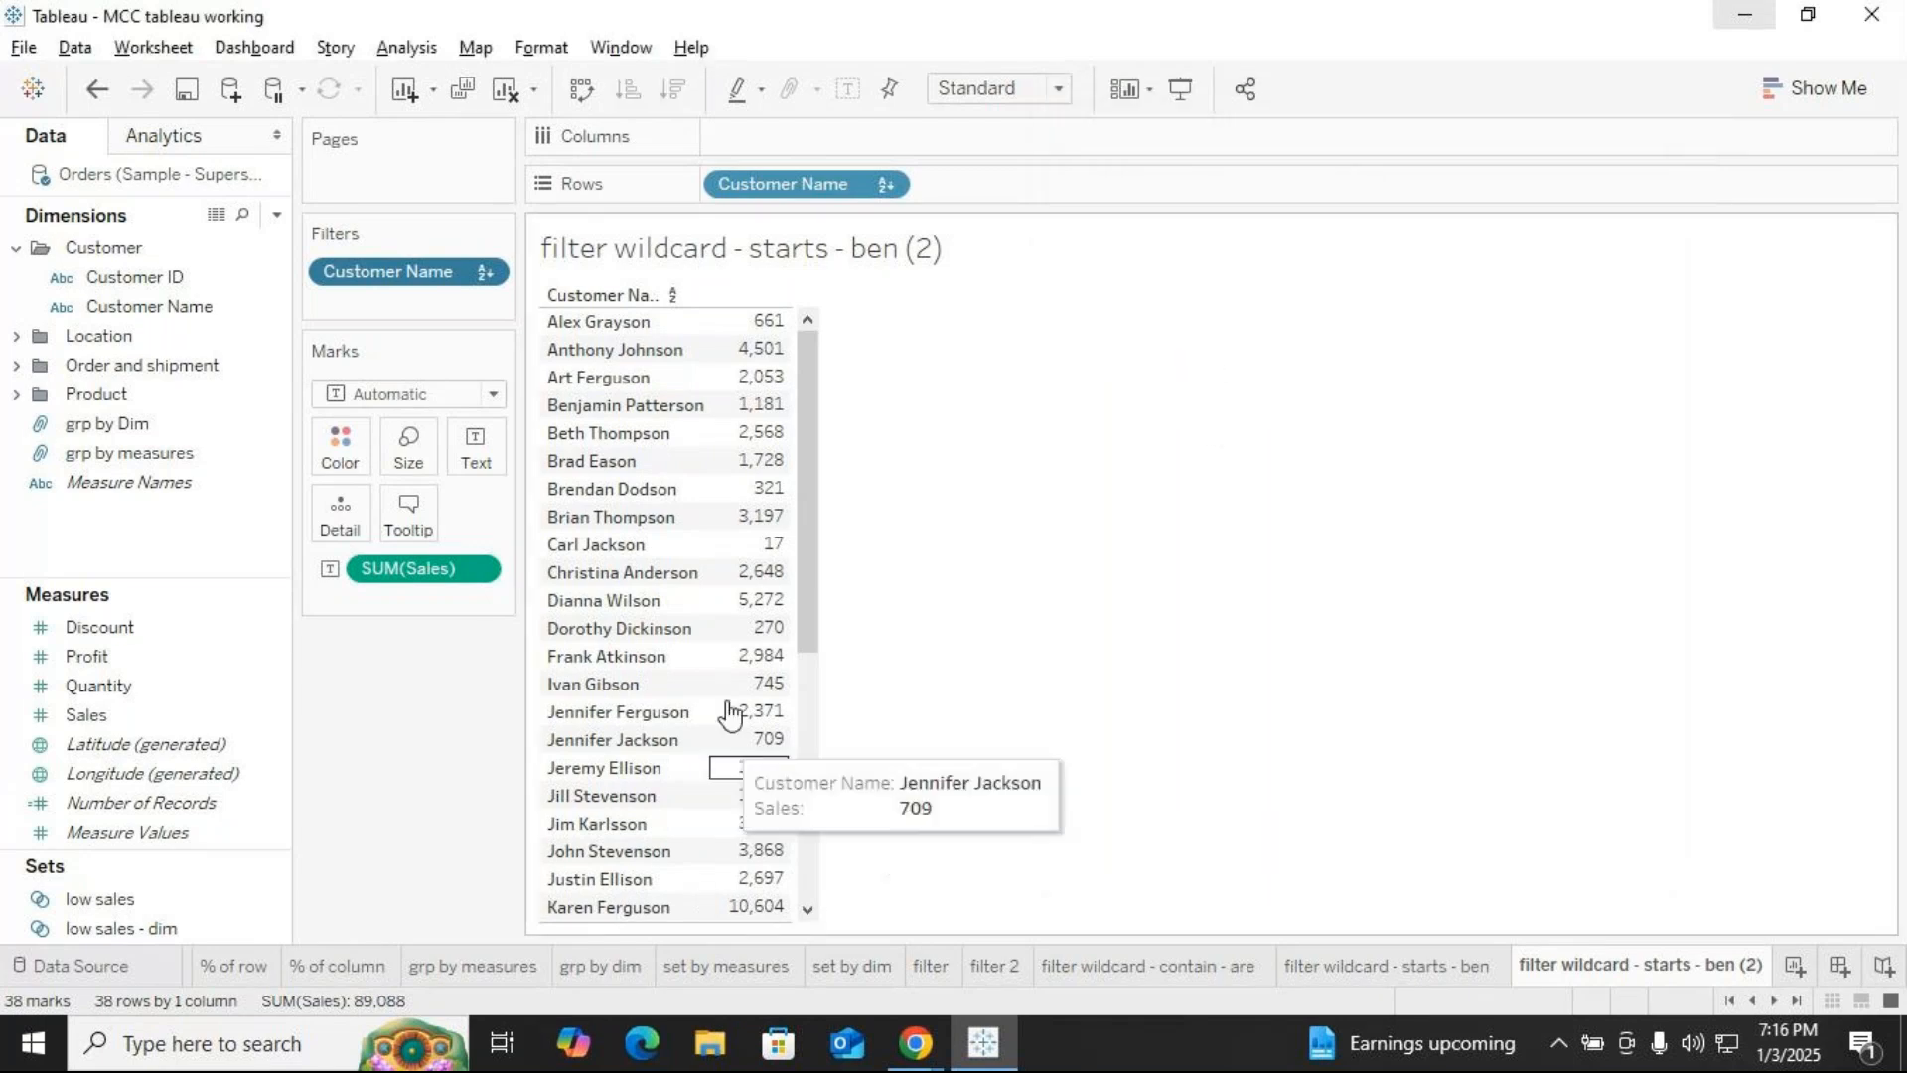
left_click_drag(821, 625, 754, 494)
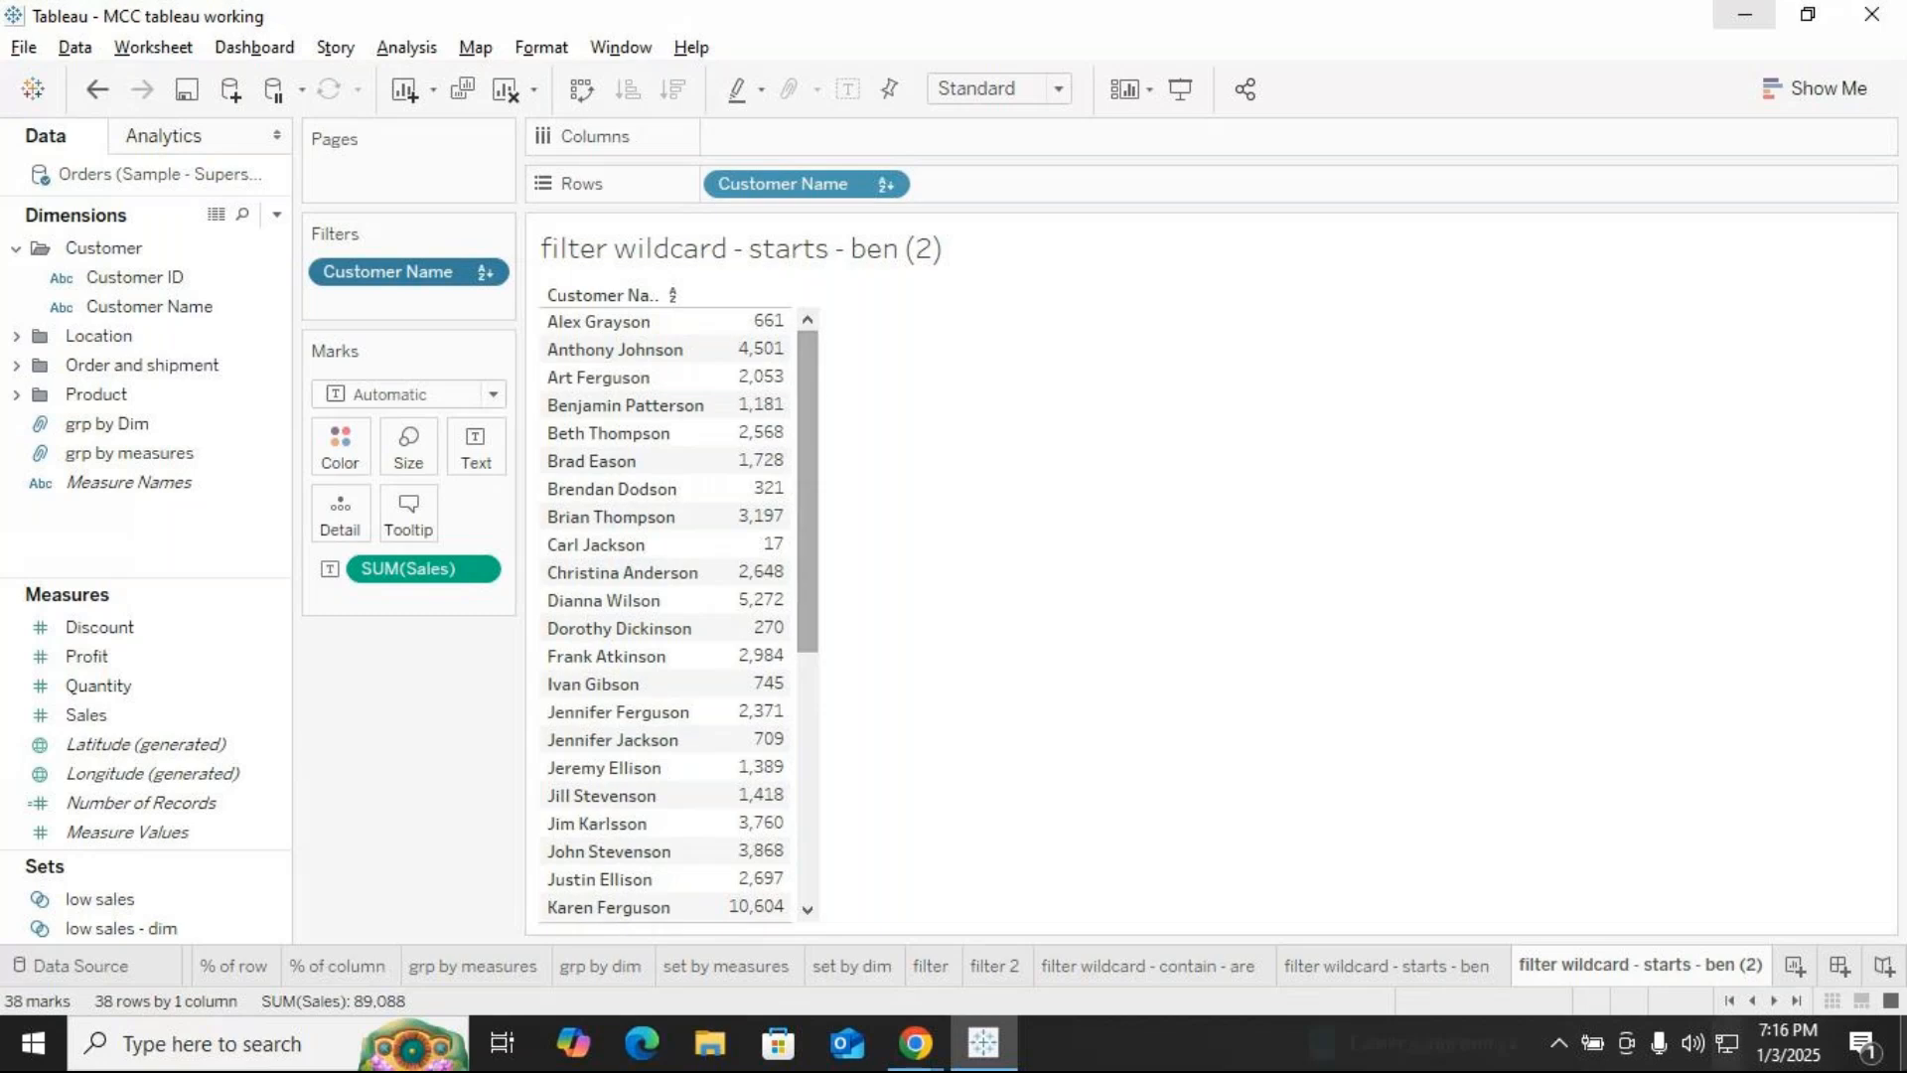
Rename the worksheet "filter wildcard - starts - ben (2)" as "filter wildcard - end - son"
right_click(1737, 964)
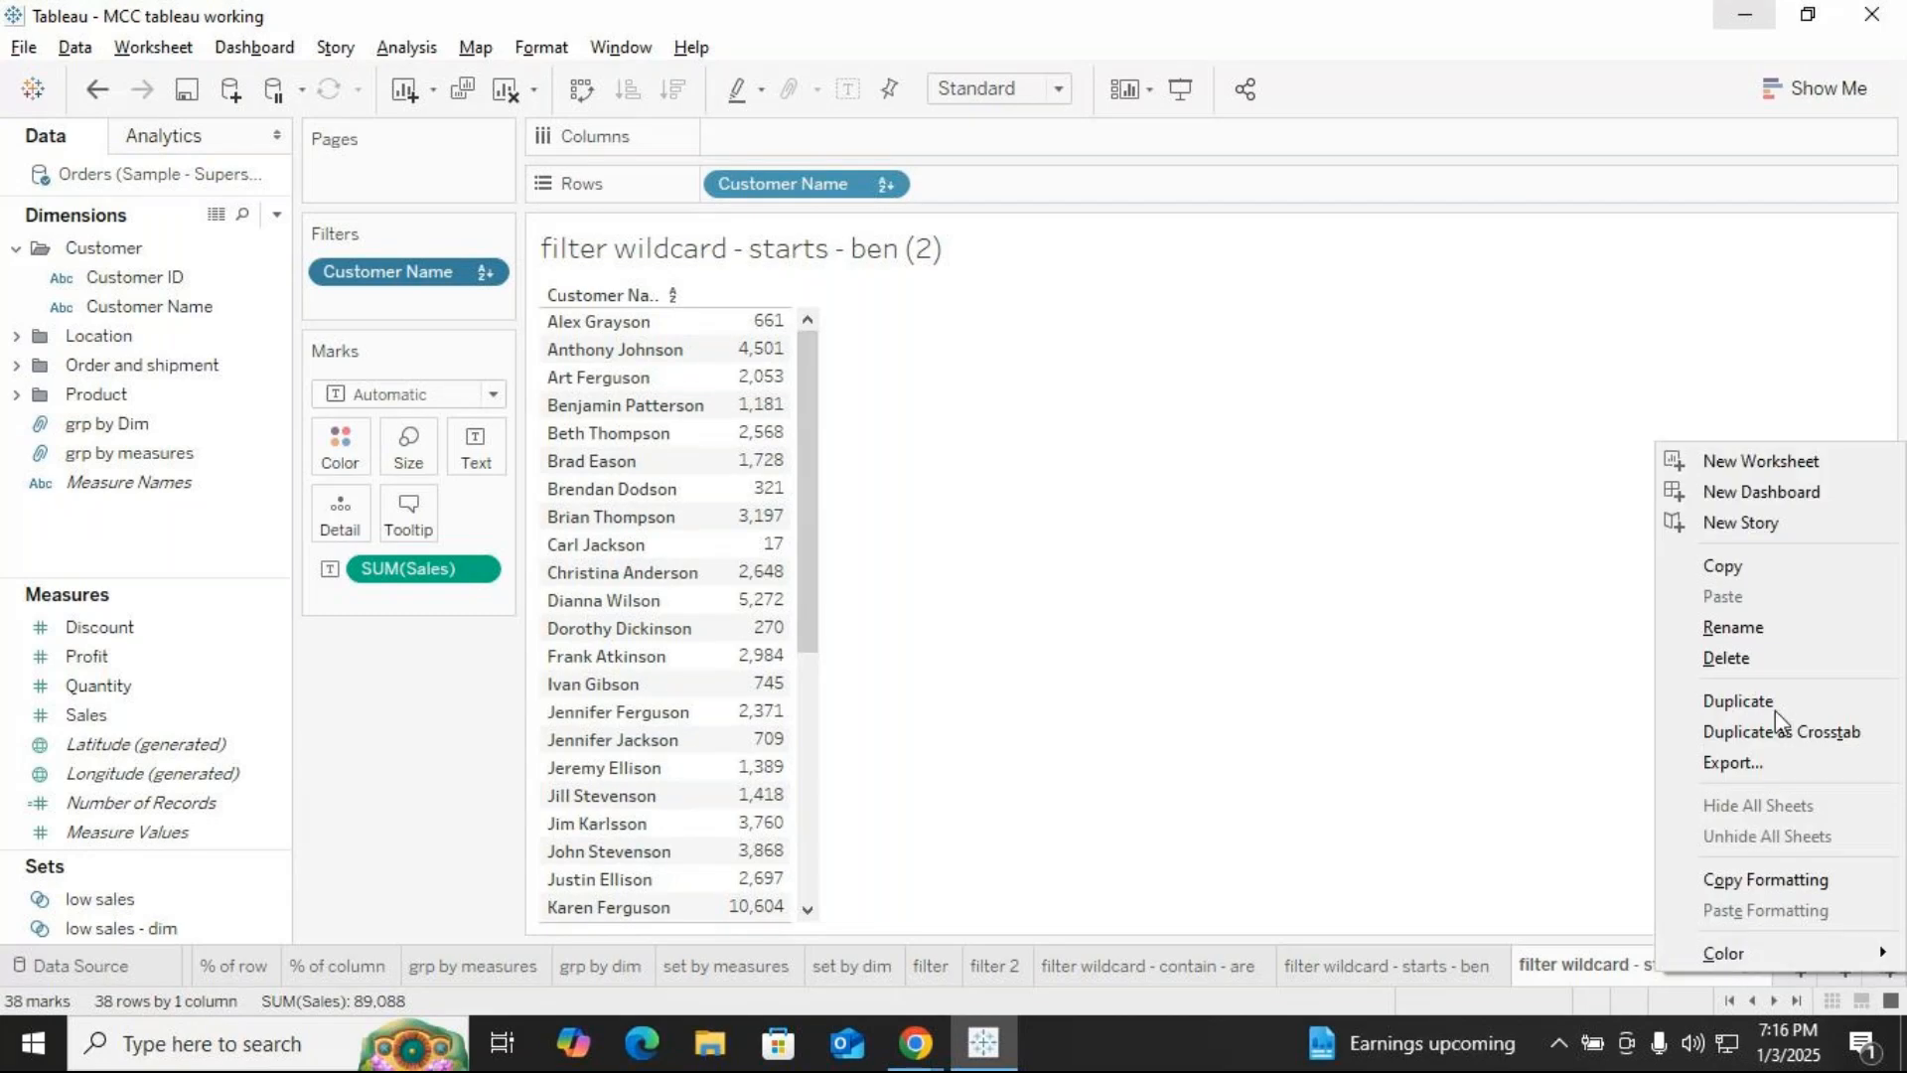
left_click(1754, 637)
left_click(1766, 963)
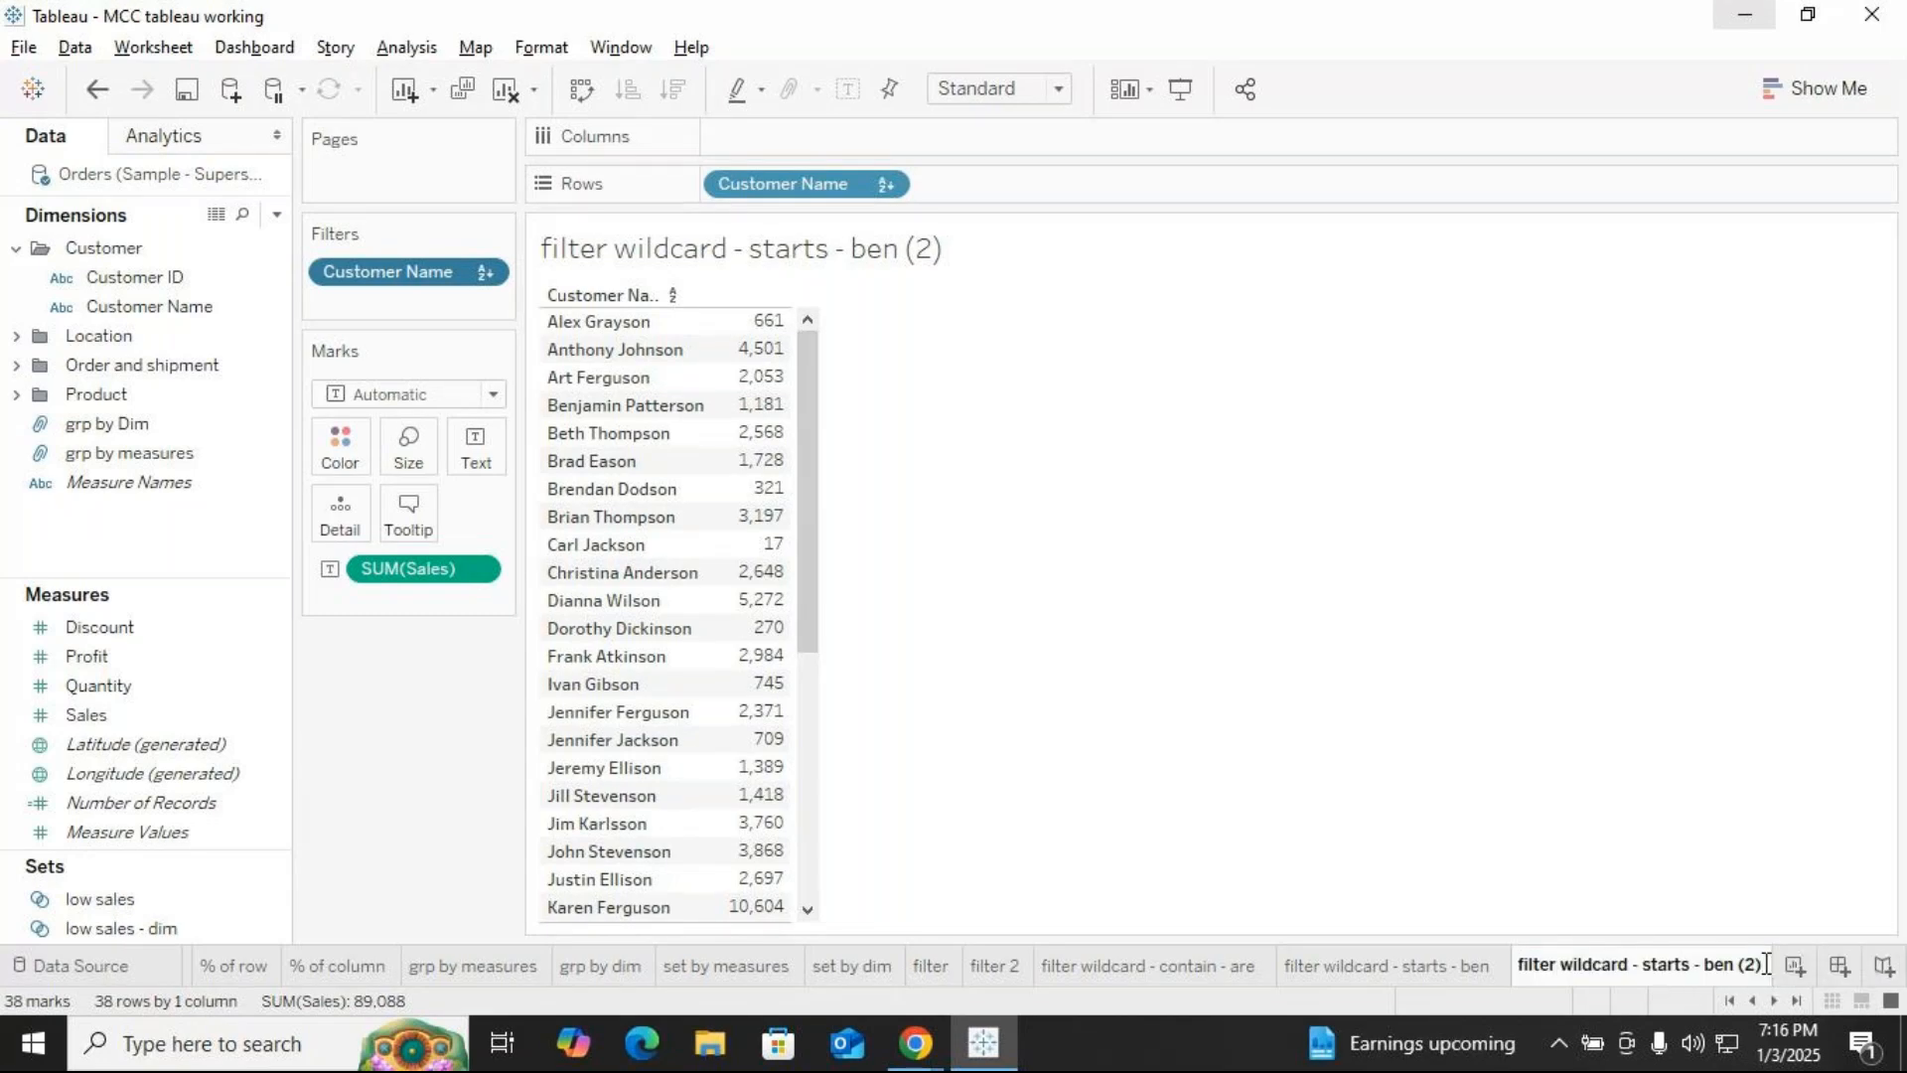
key("BackSpace")
key("BackSpace")
key("BackSpace")
key("BackSpace")
key("BackSpace")
key("BackSpace")
key("BackSpace")
key("BackSpace")
key("BackSpace")
key("BackSpace")
key("BackSpace")
key("BackSpace")
key("BackSpace")
key("BackSpace")
key("BackSpace")
key("BackSpace")
type("end - son")
key("Return")
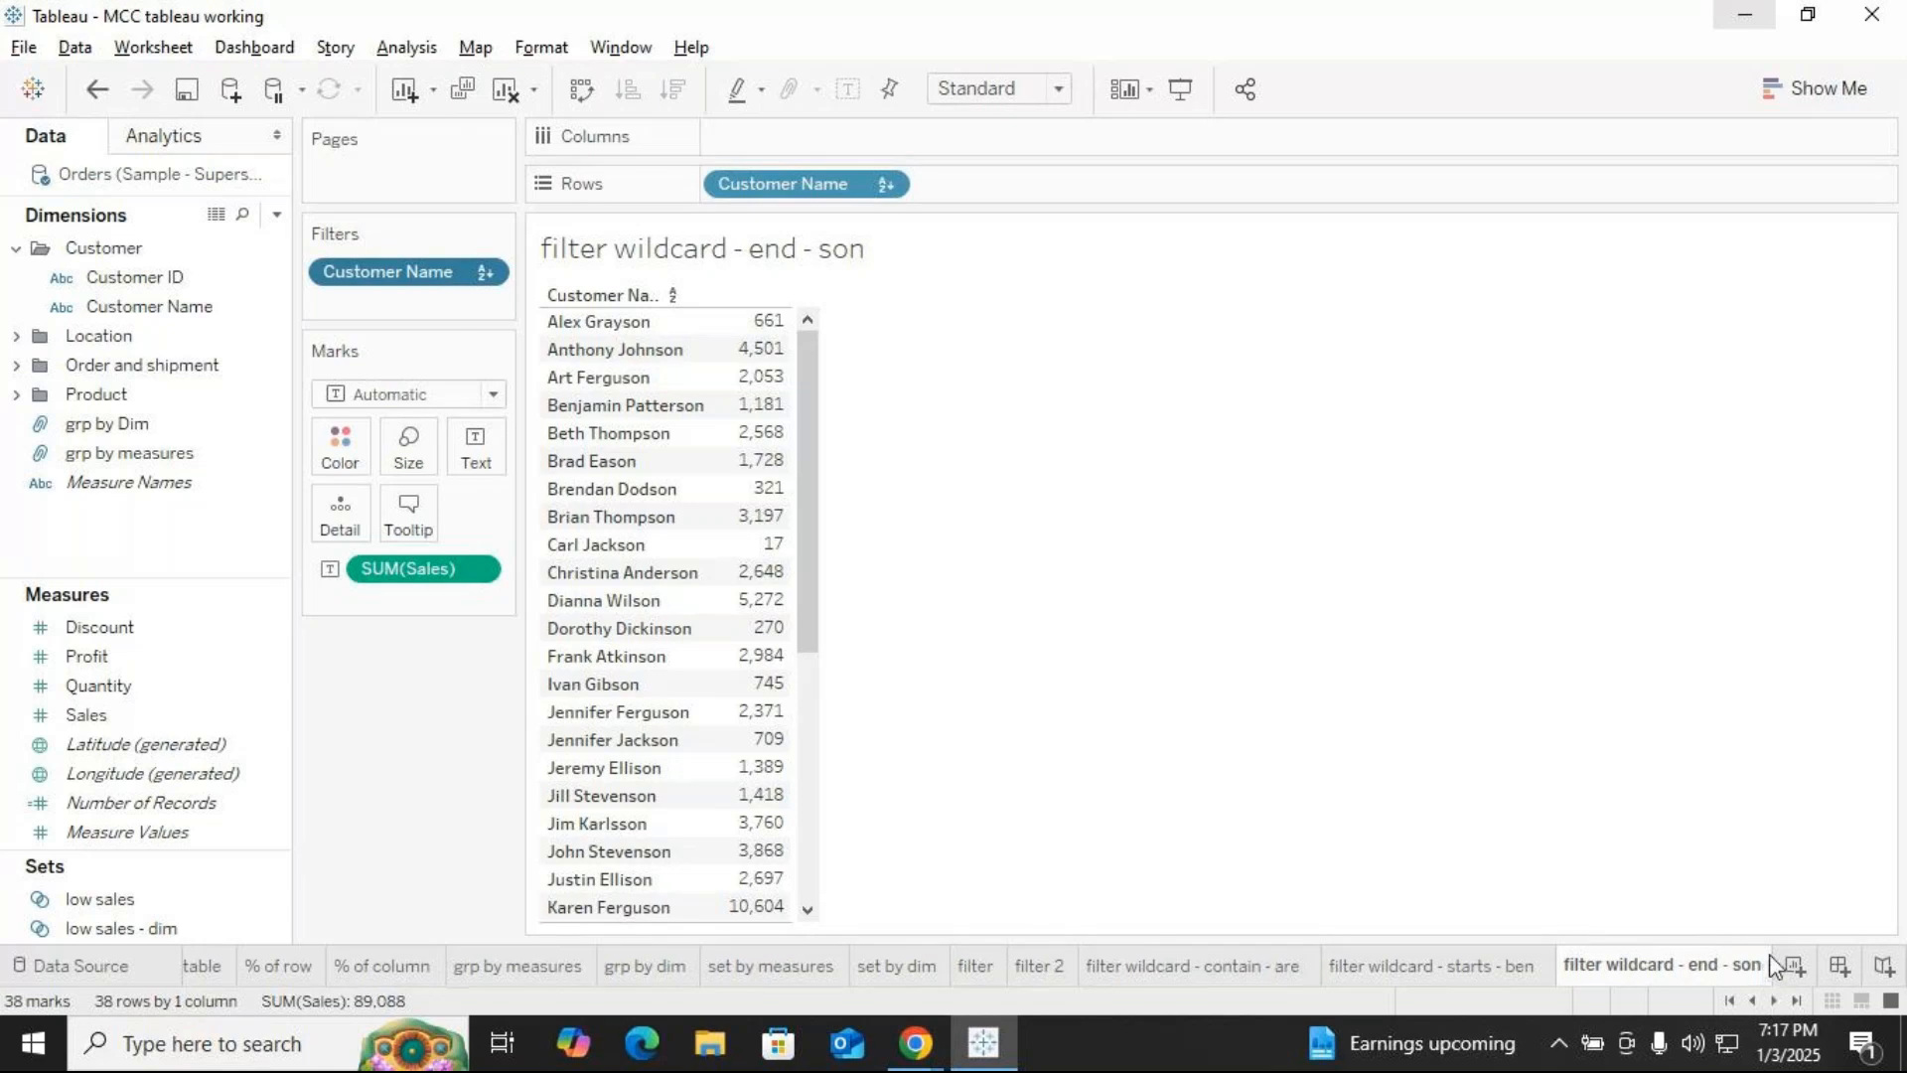
Return from the meeting window to Tableau and duplicate the "filter wildcard - end - son" worksheet
left_click(934, 998)
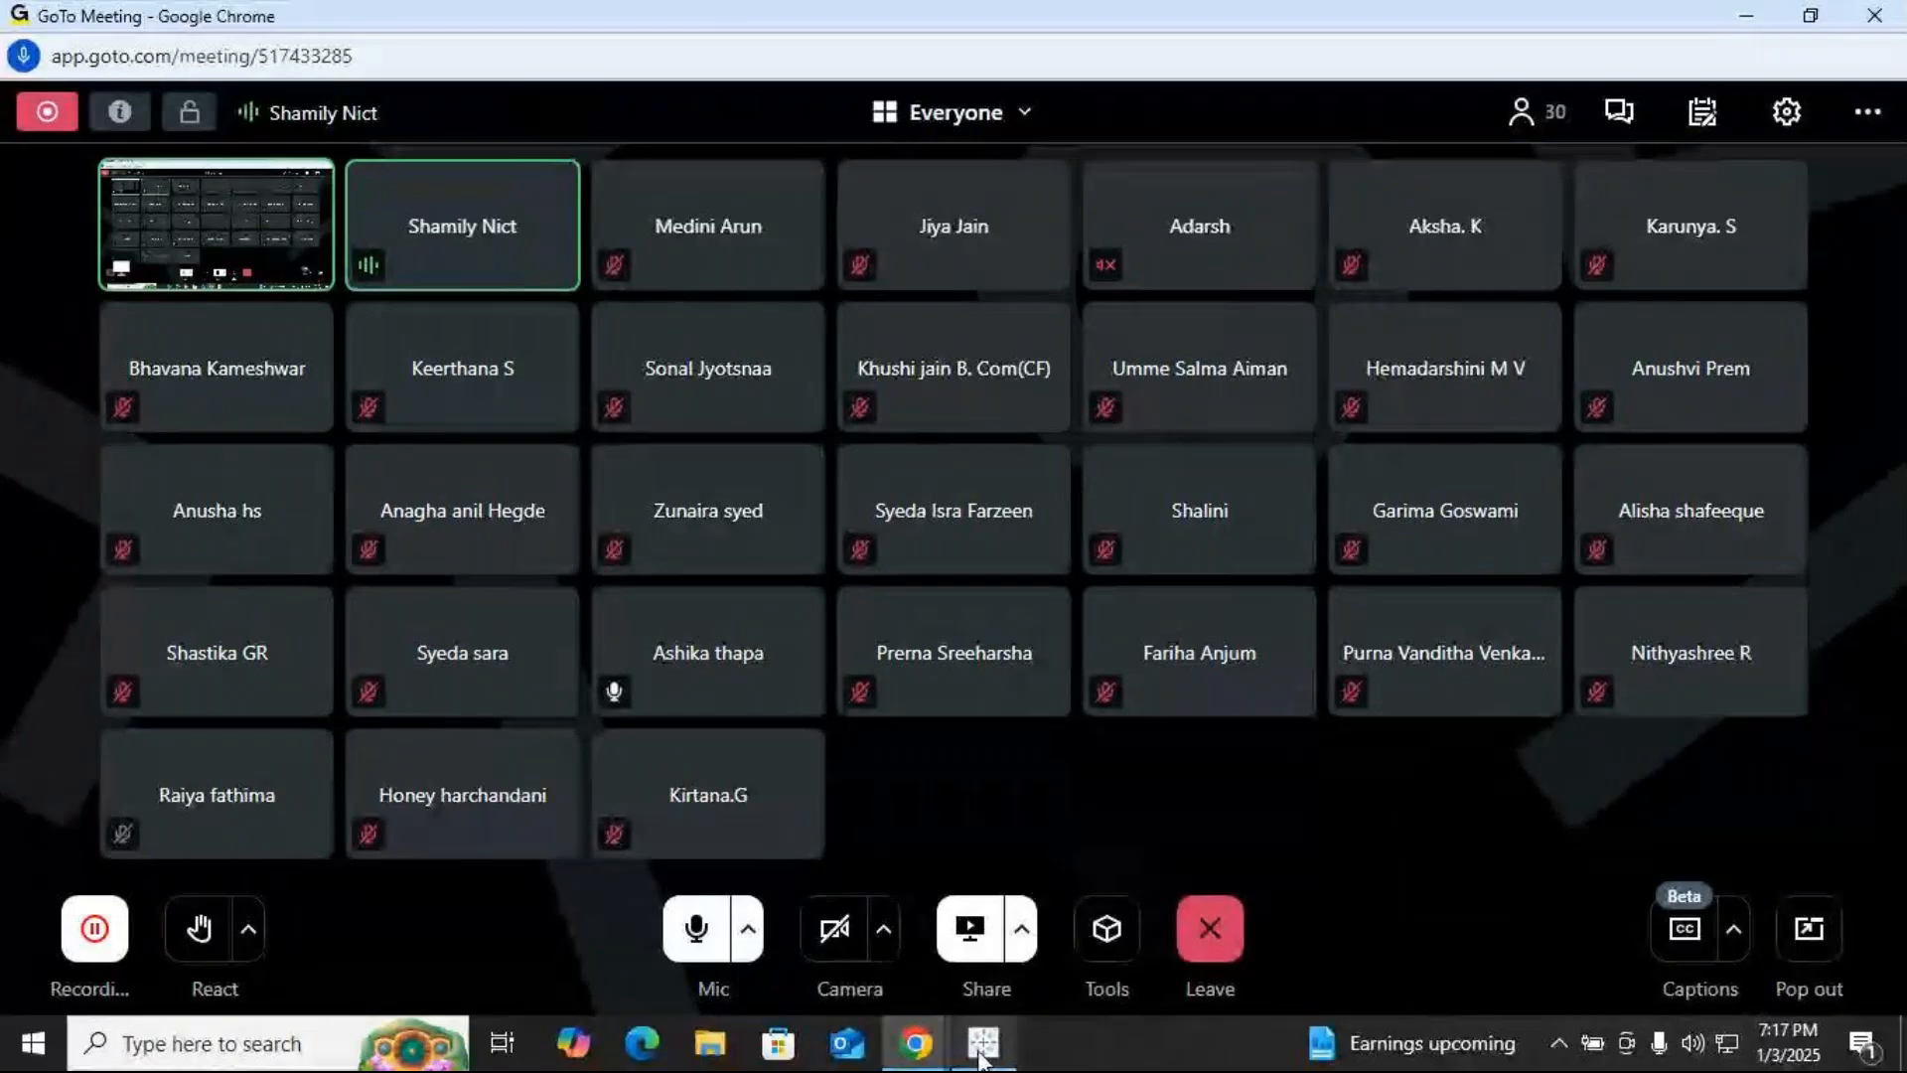
left_click(982, 1045)
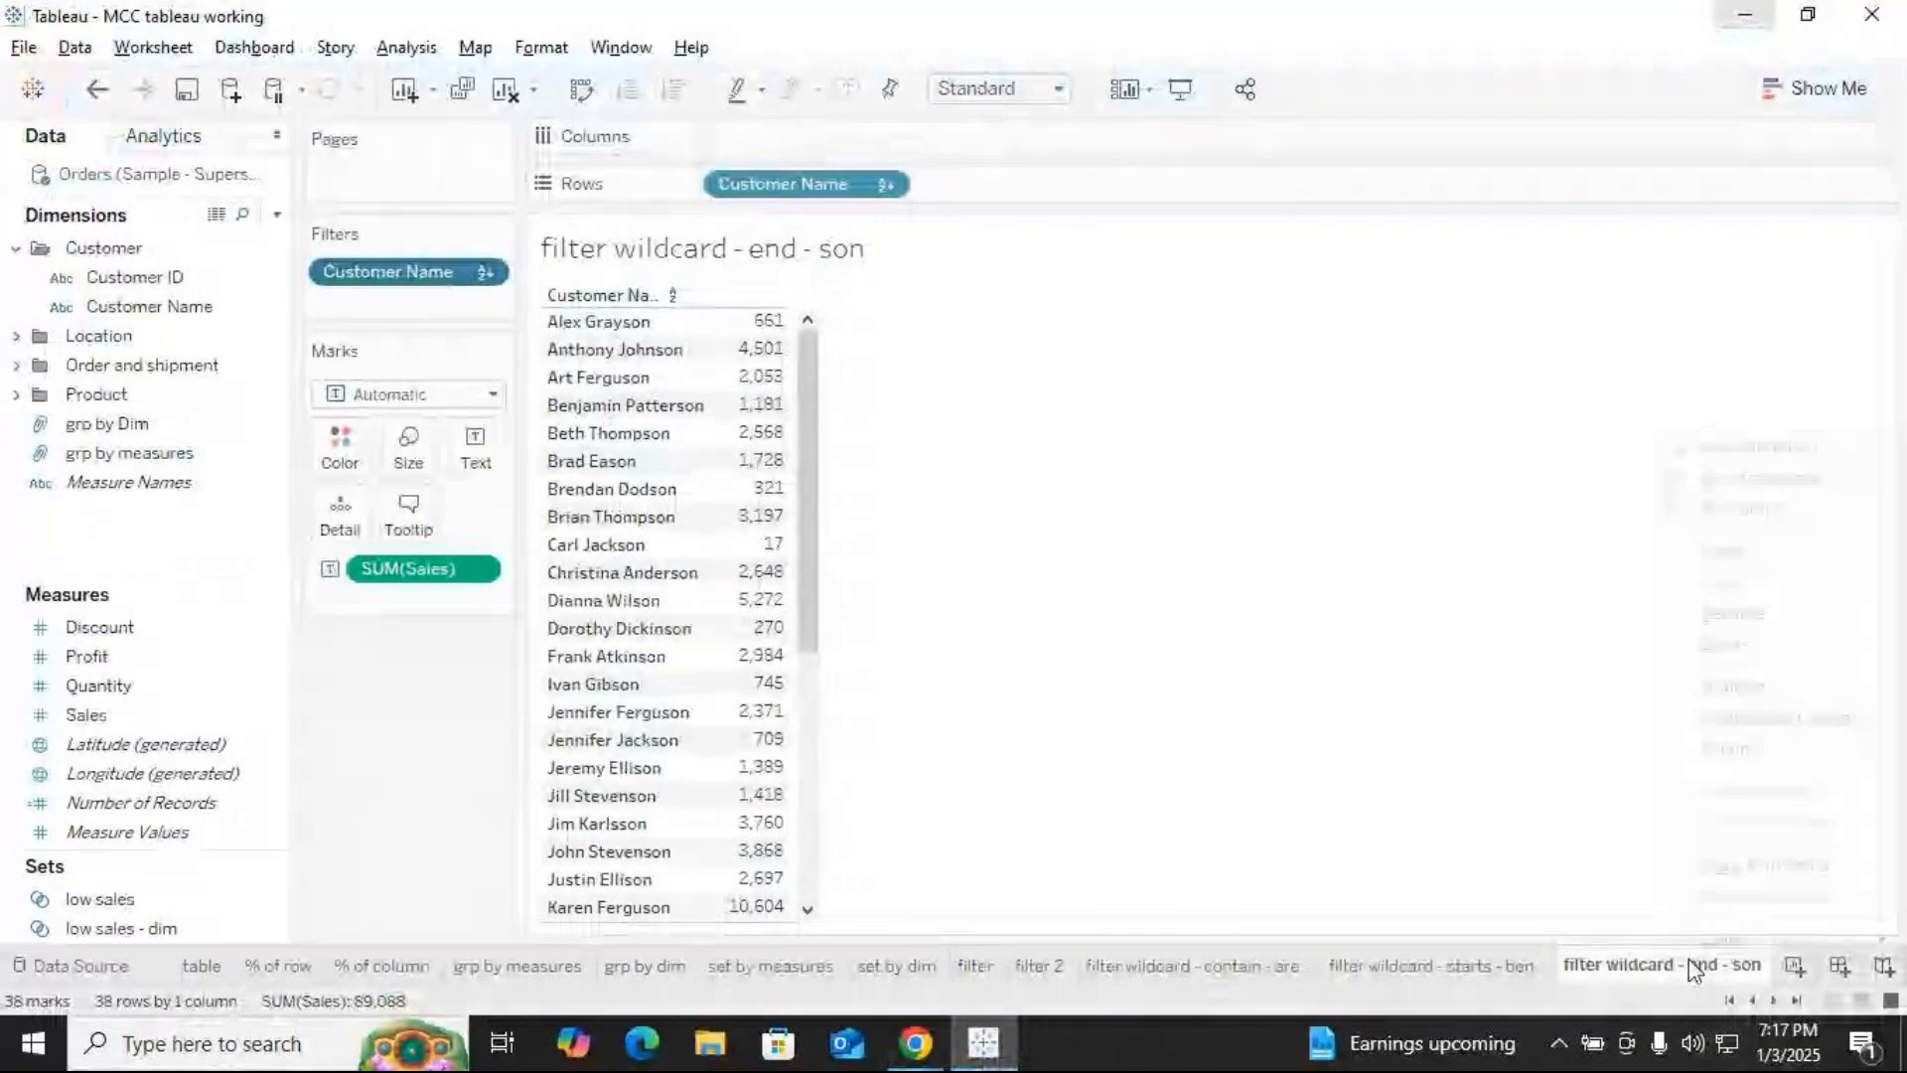
left_click(1734, 686)
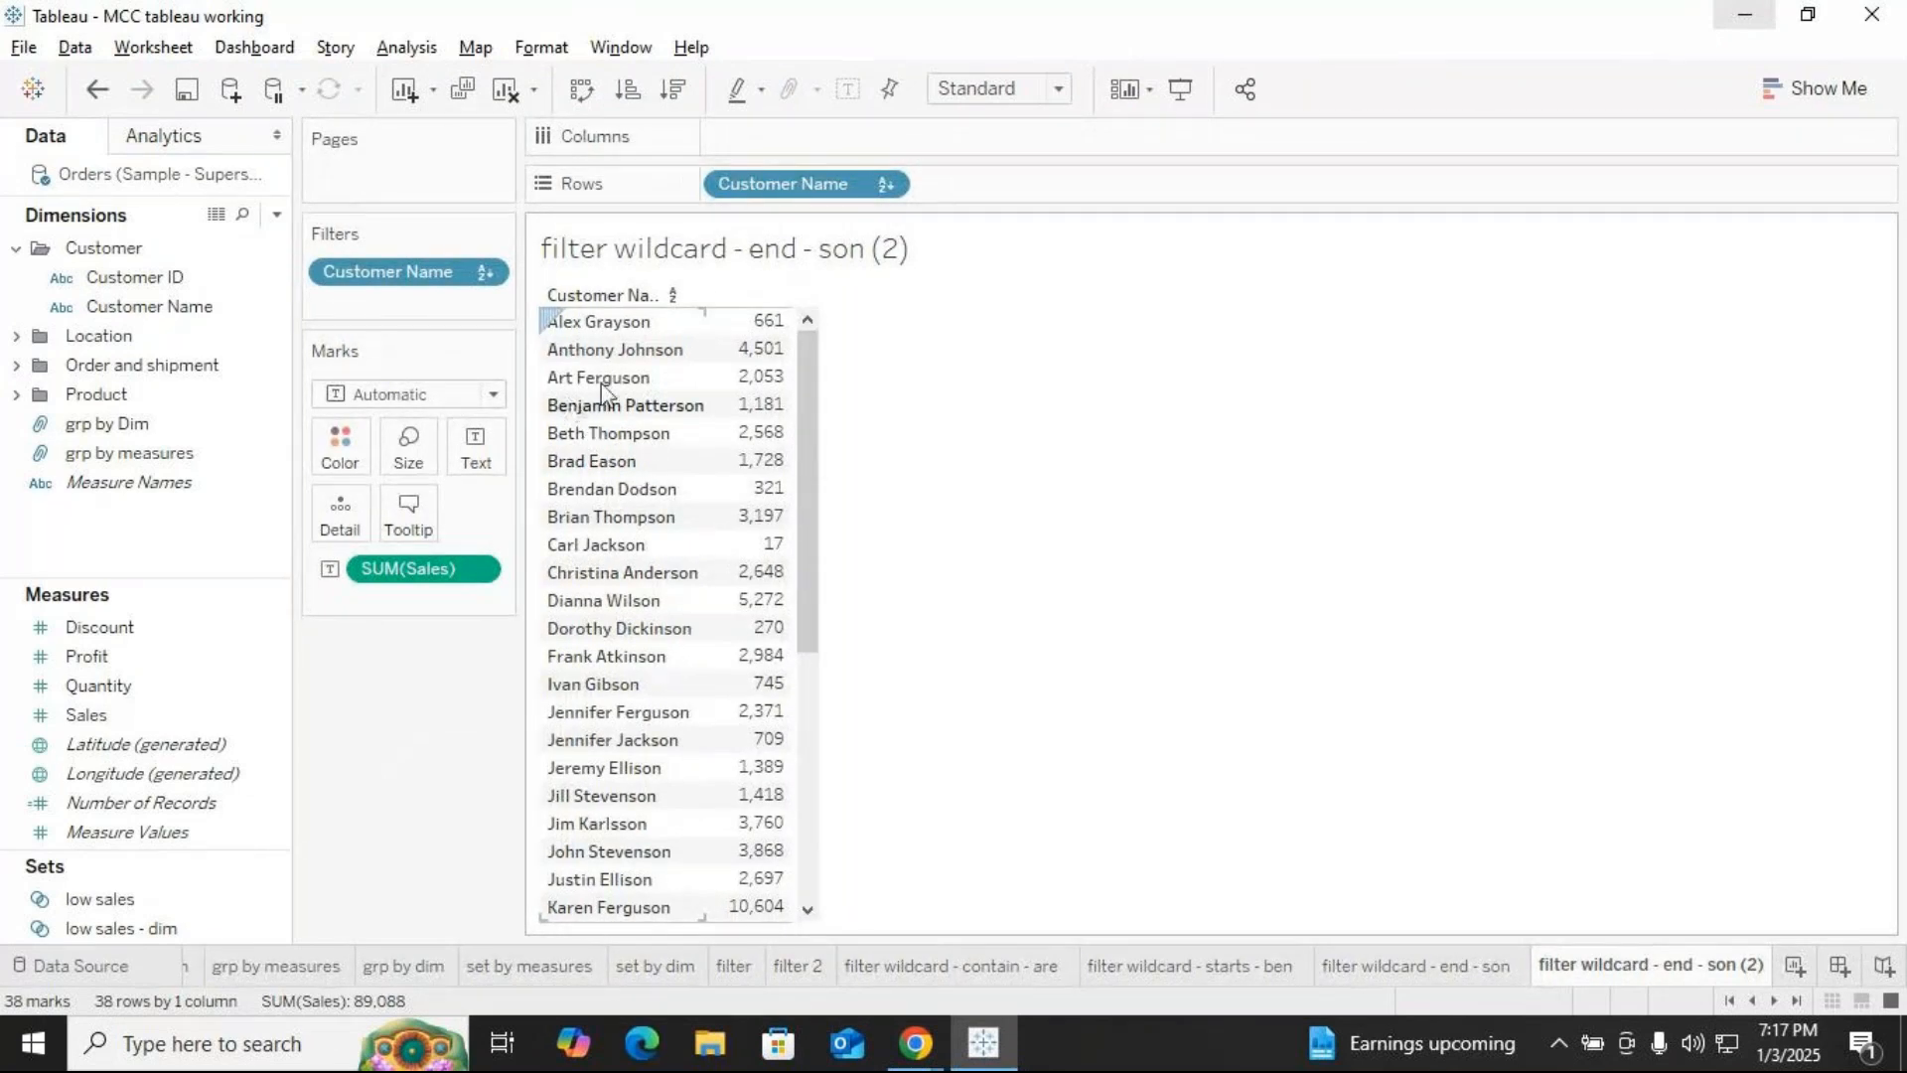
Review the customer list on the copied worksheet and duplicate "filter wildcard - end - son (2)"
left_click(596, 321)
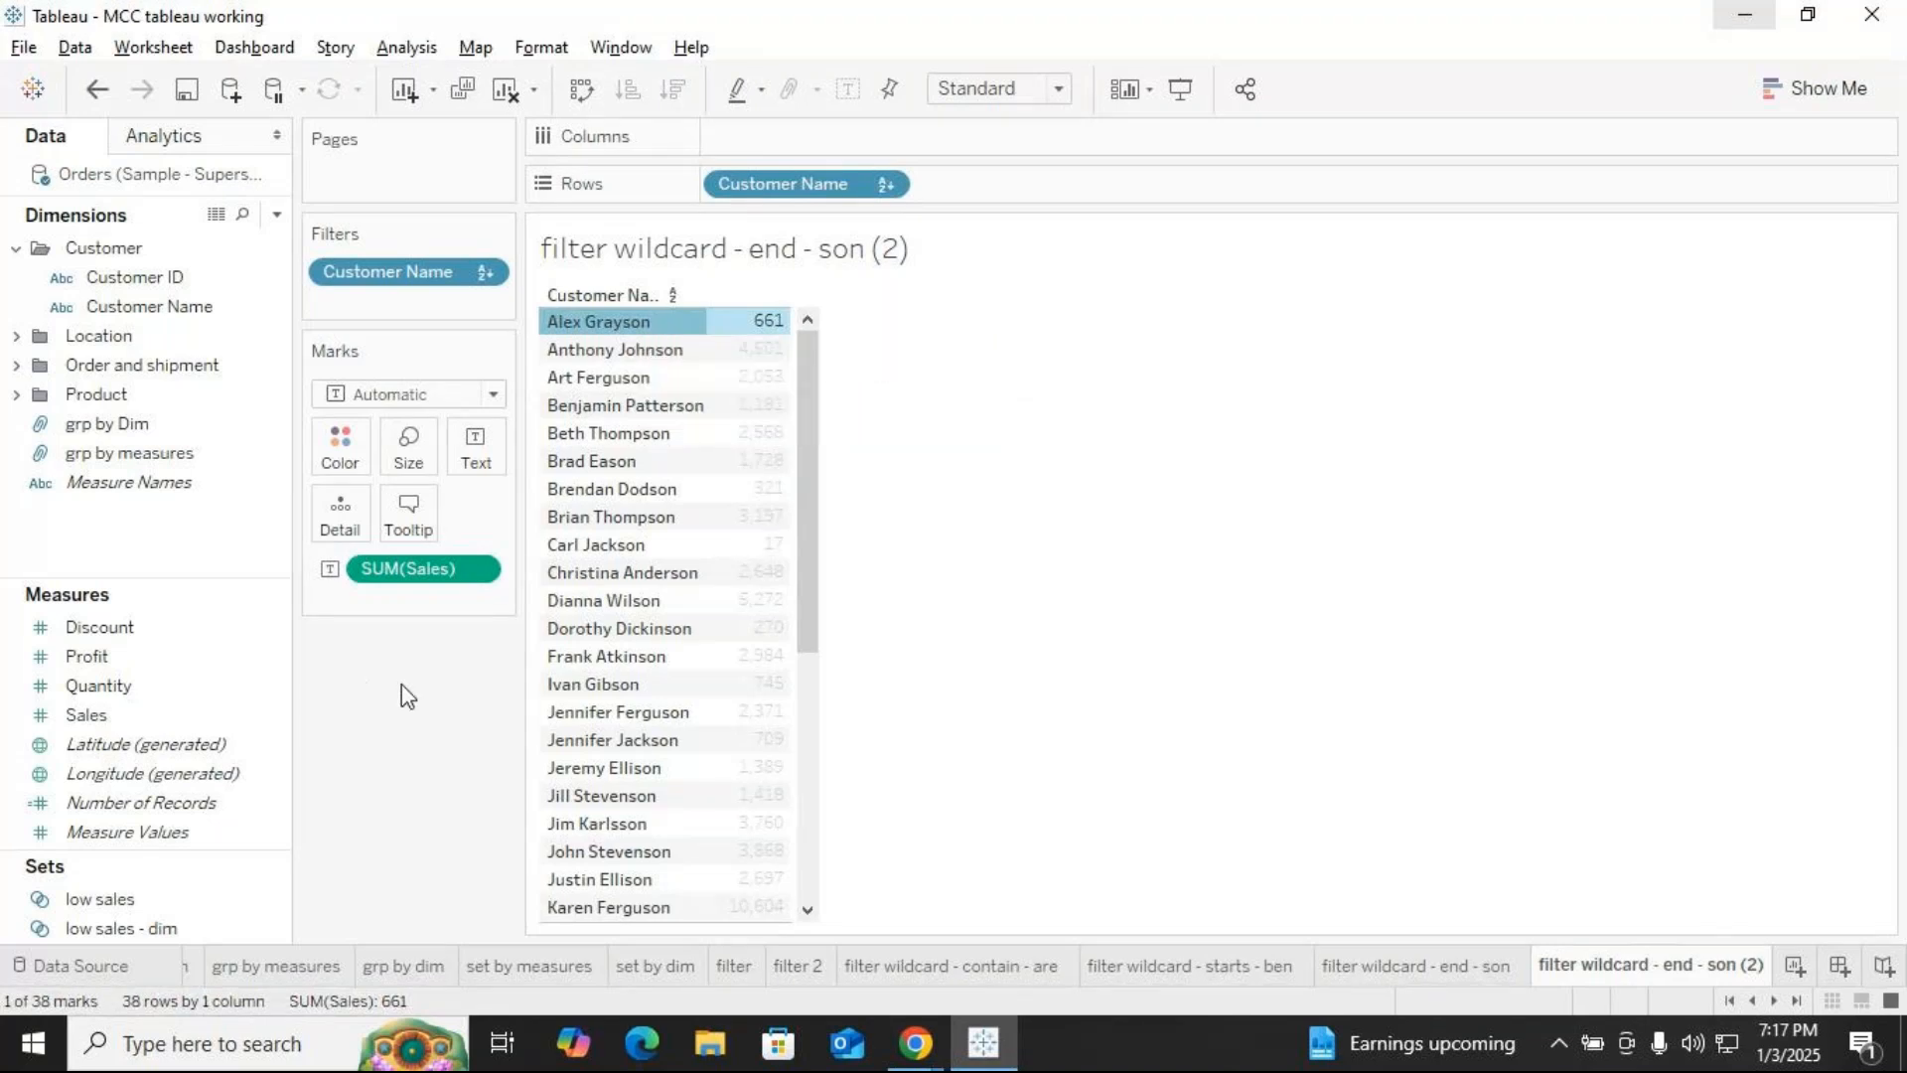
key("Escape")
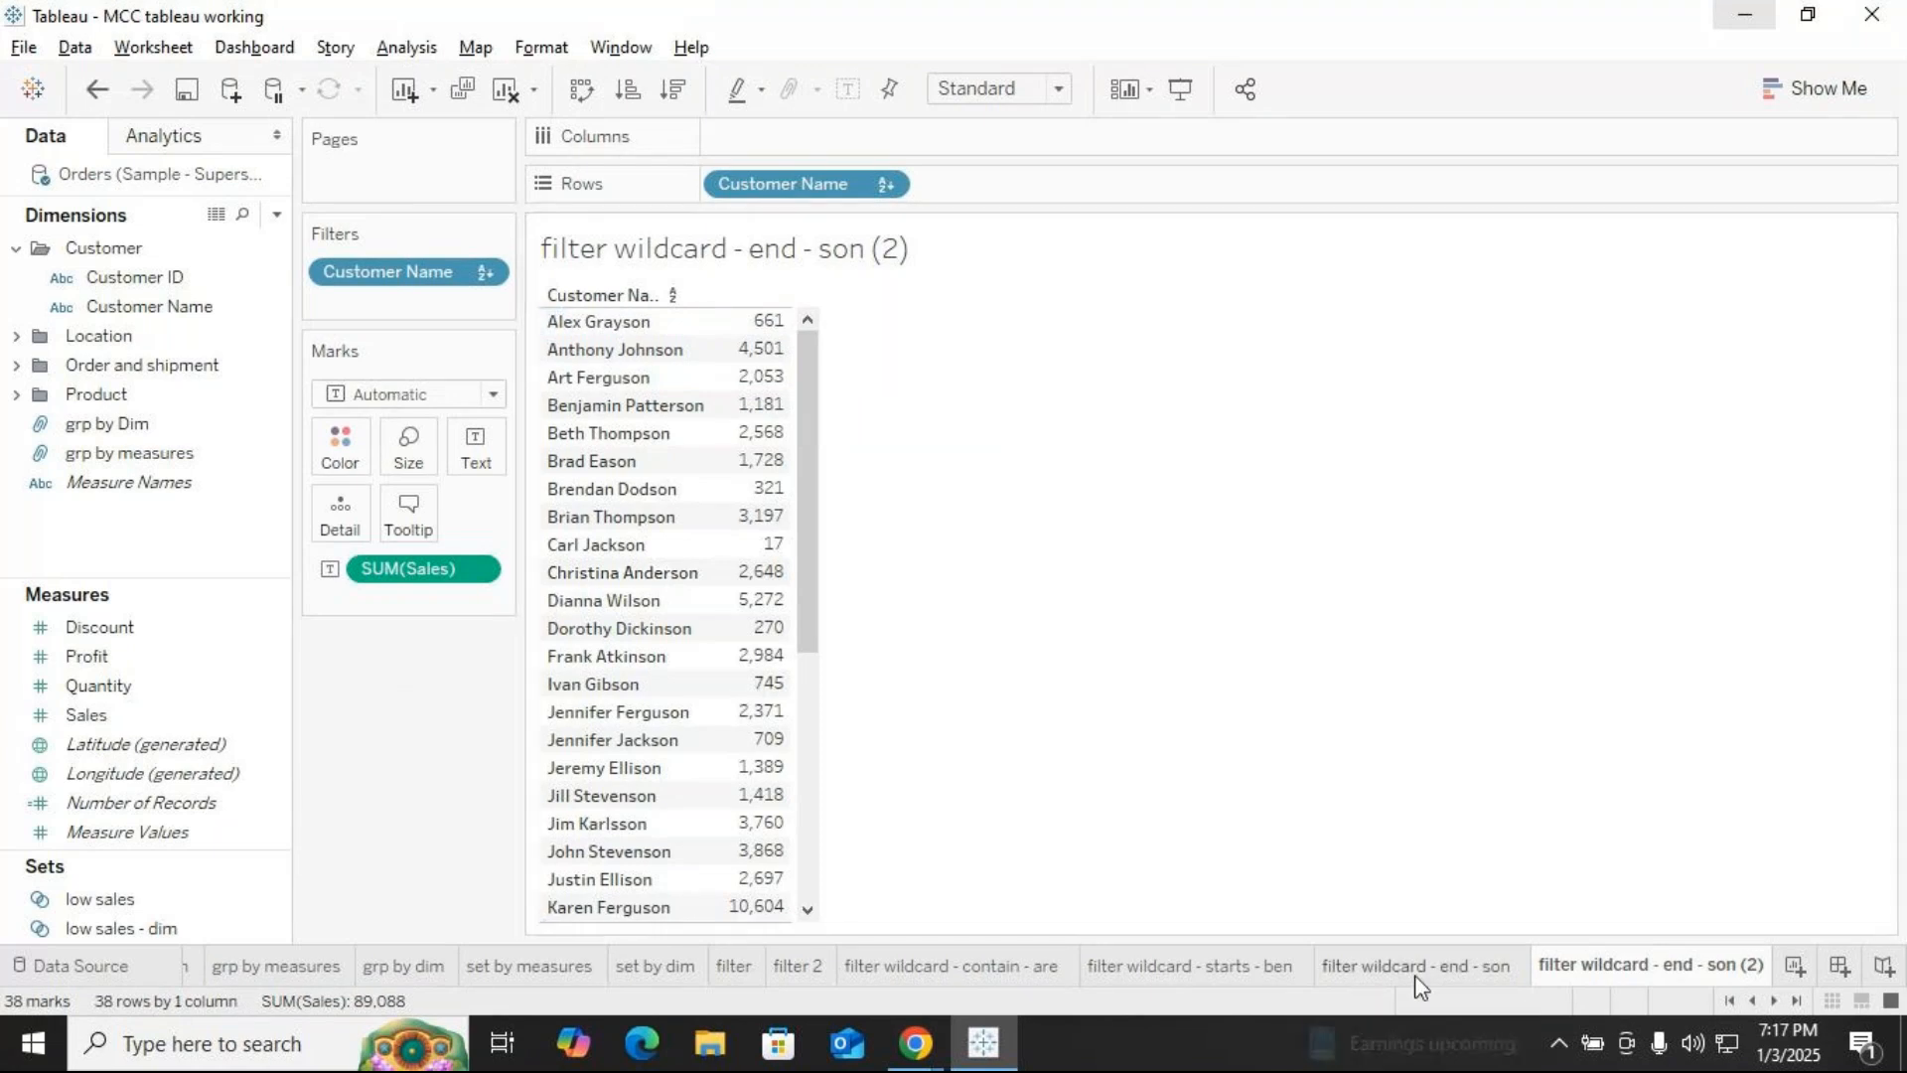
scroll(548, 685, "down", 3)
scroll(549, 686, "down", 2)
scroll(549, 685, "up", 5)
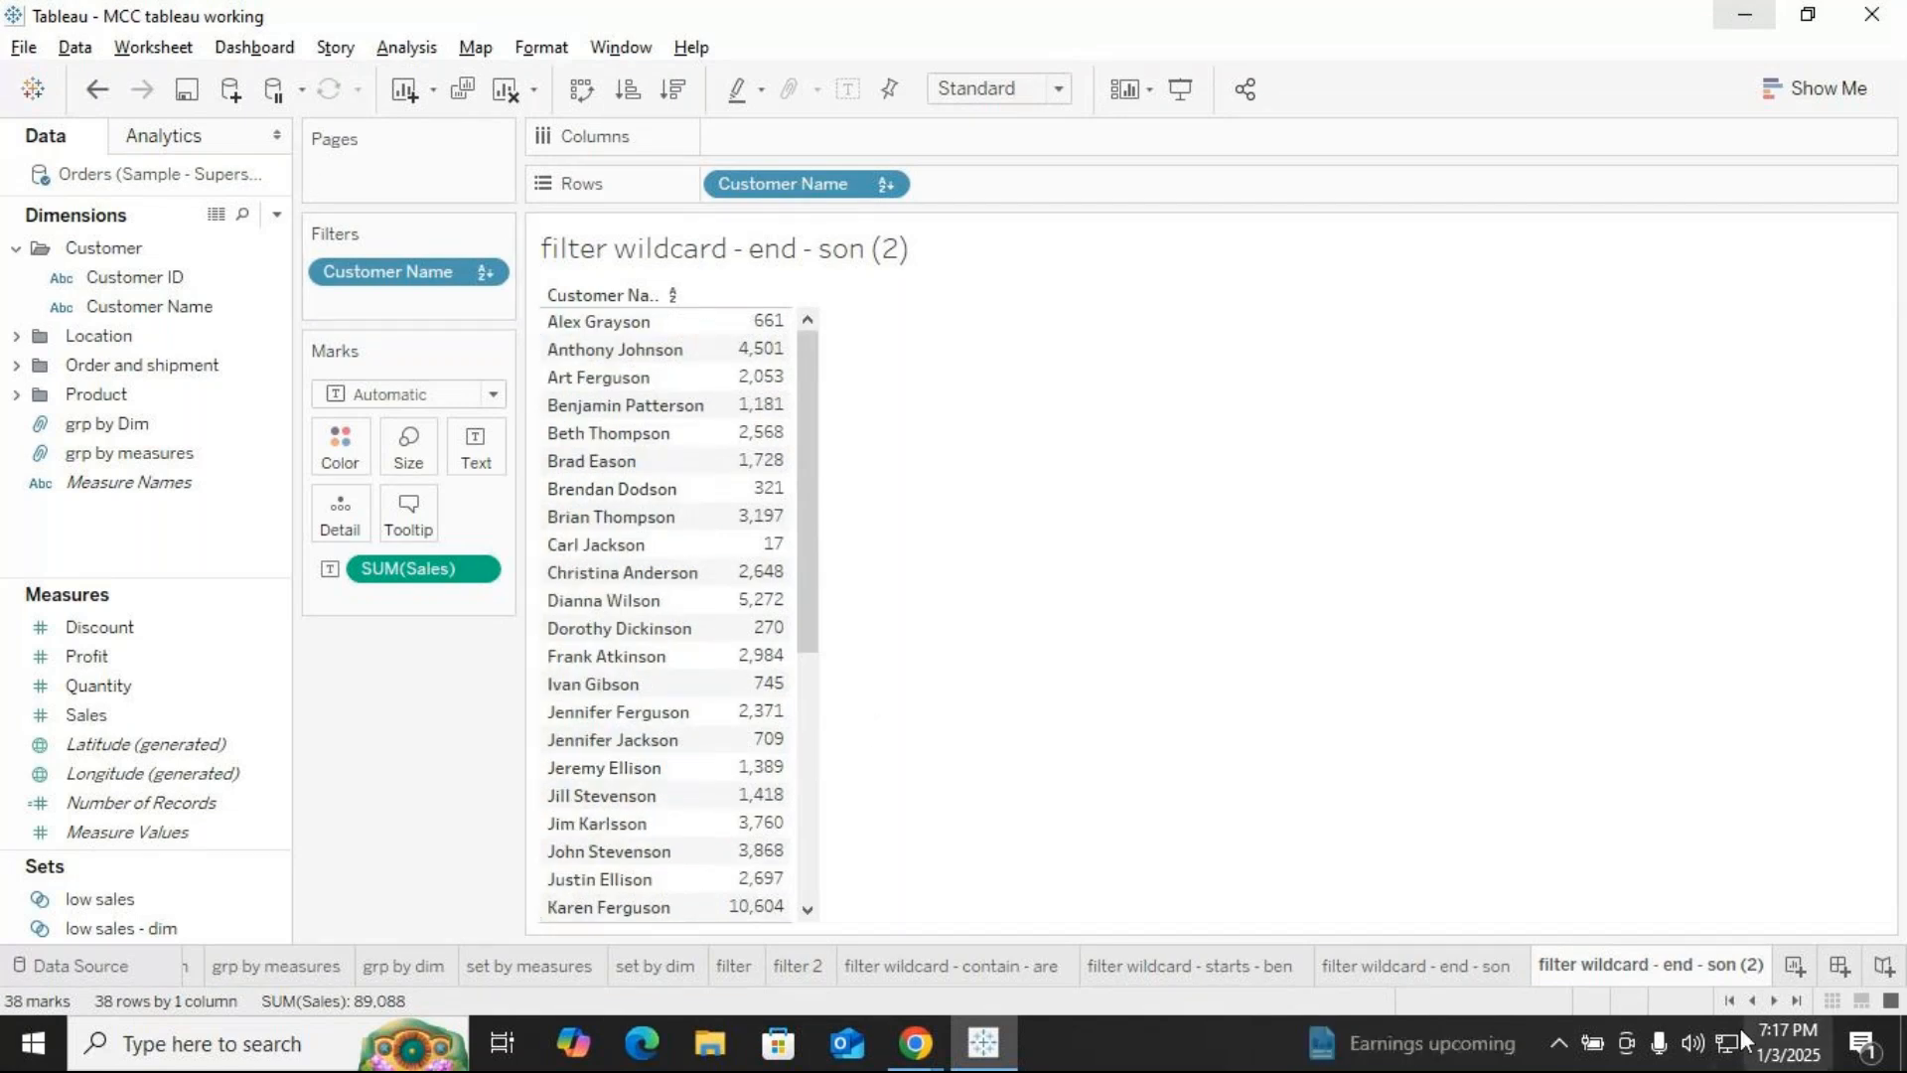
right_click(1653, 962)
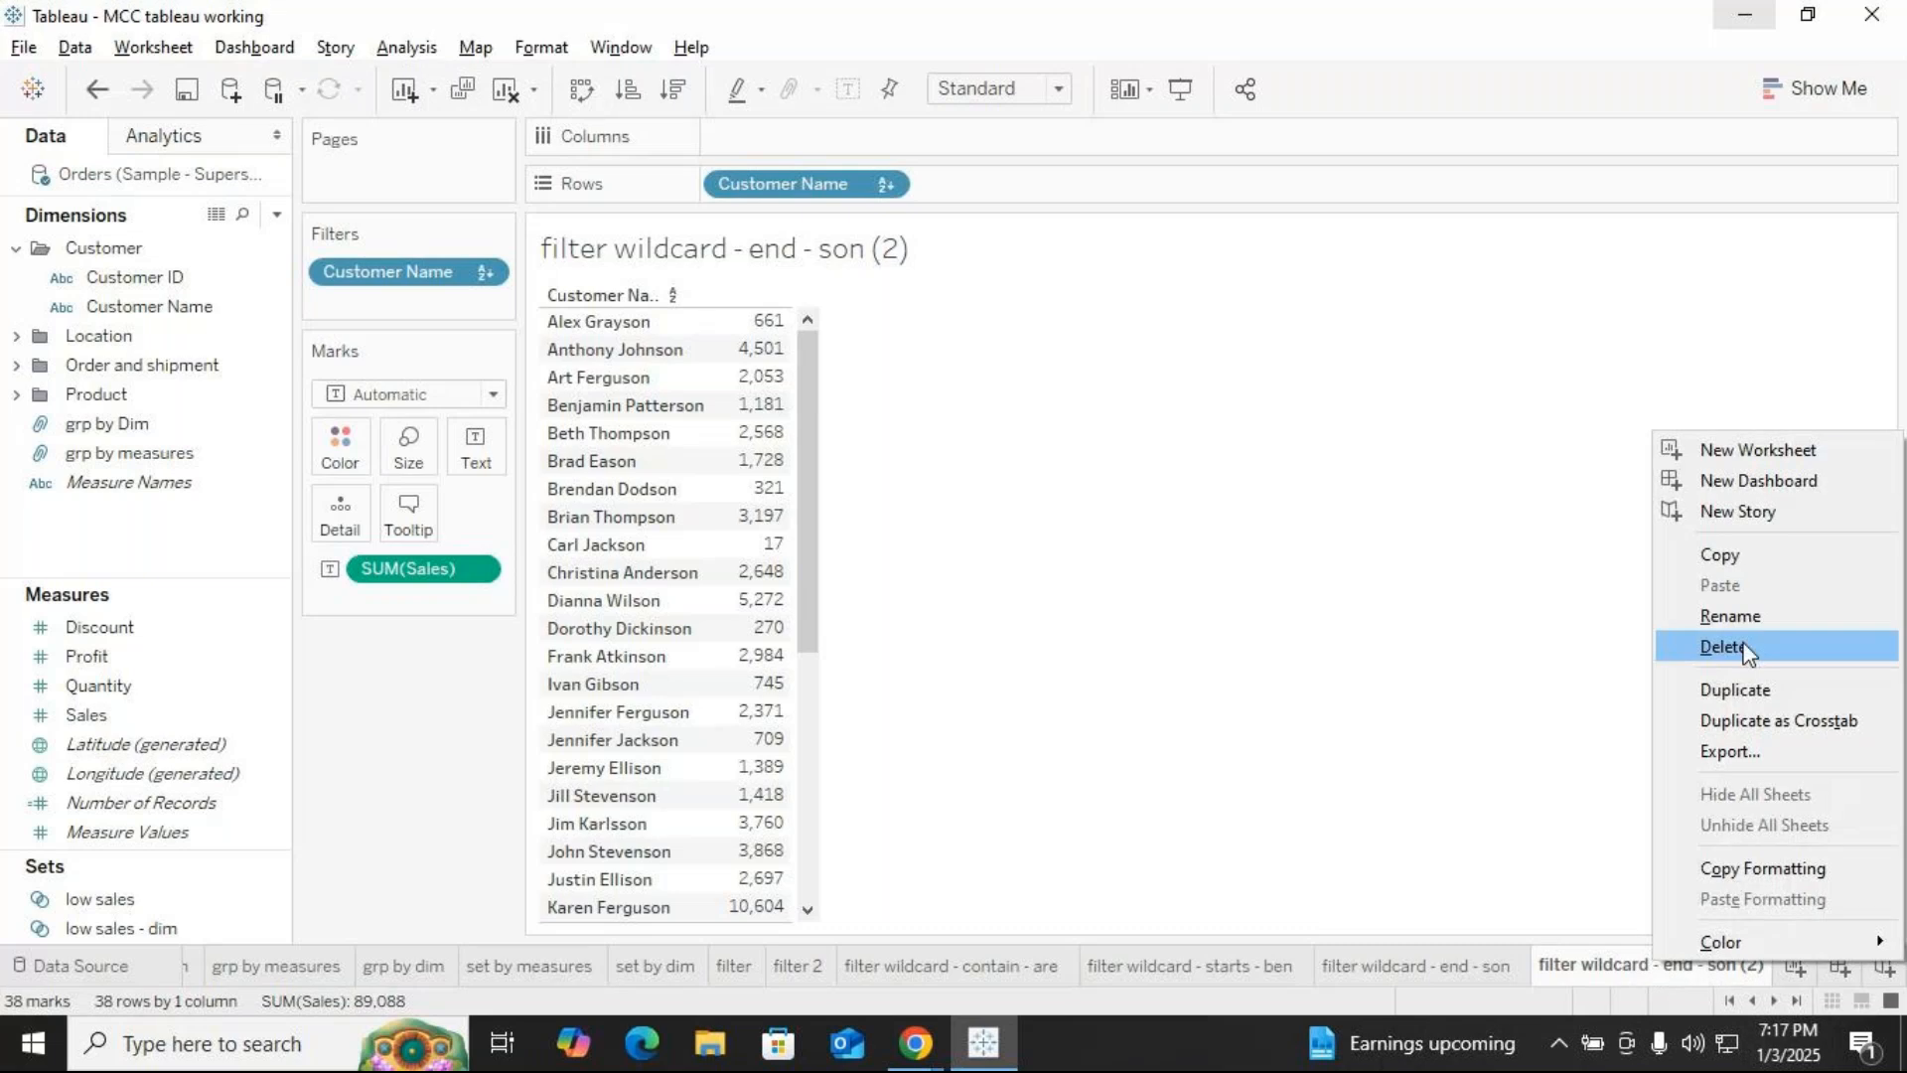
left_click(1468, 603)
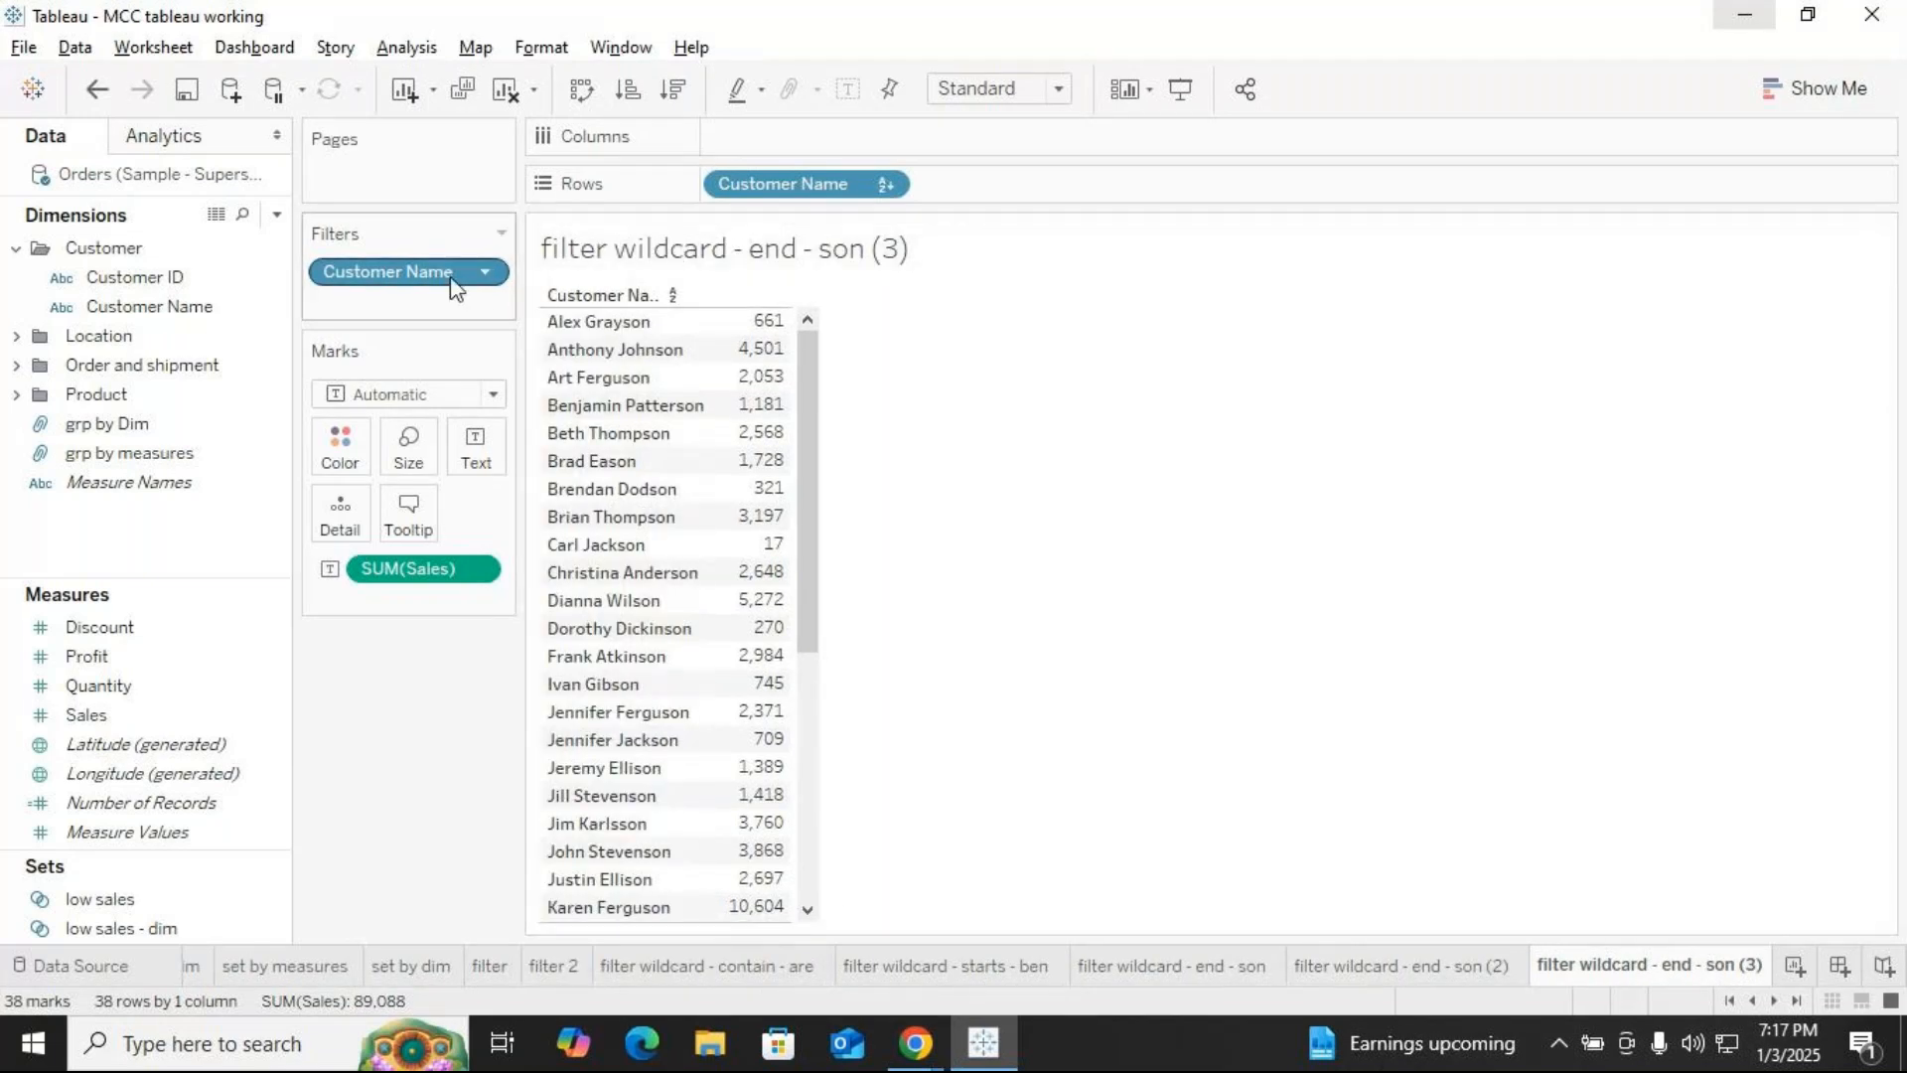
left_click(486, 276)
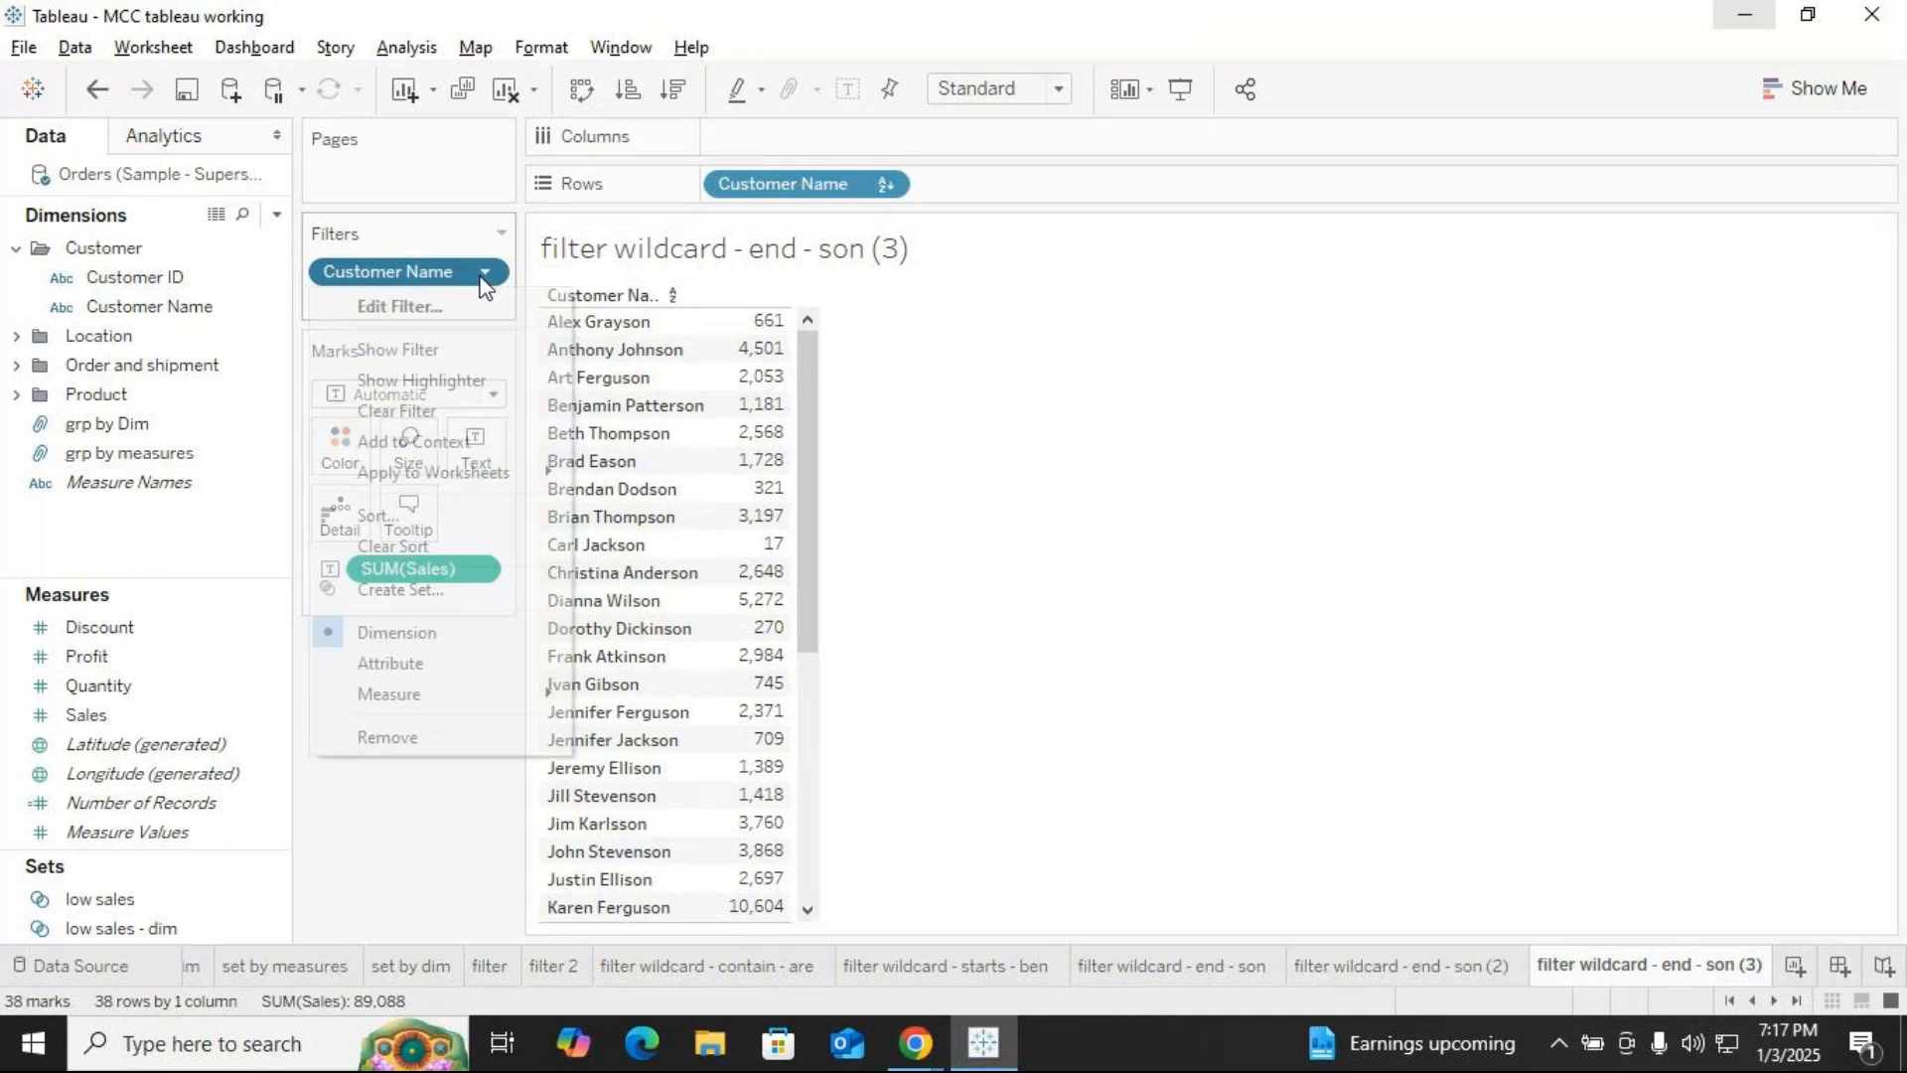
left_click(437, 314)
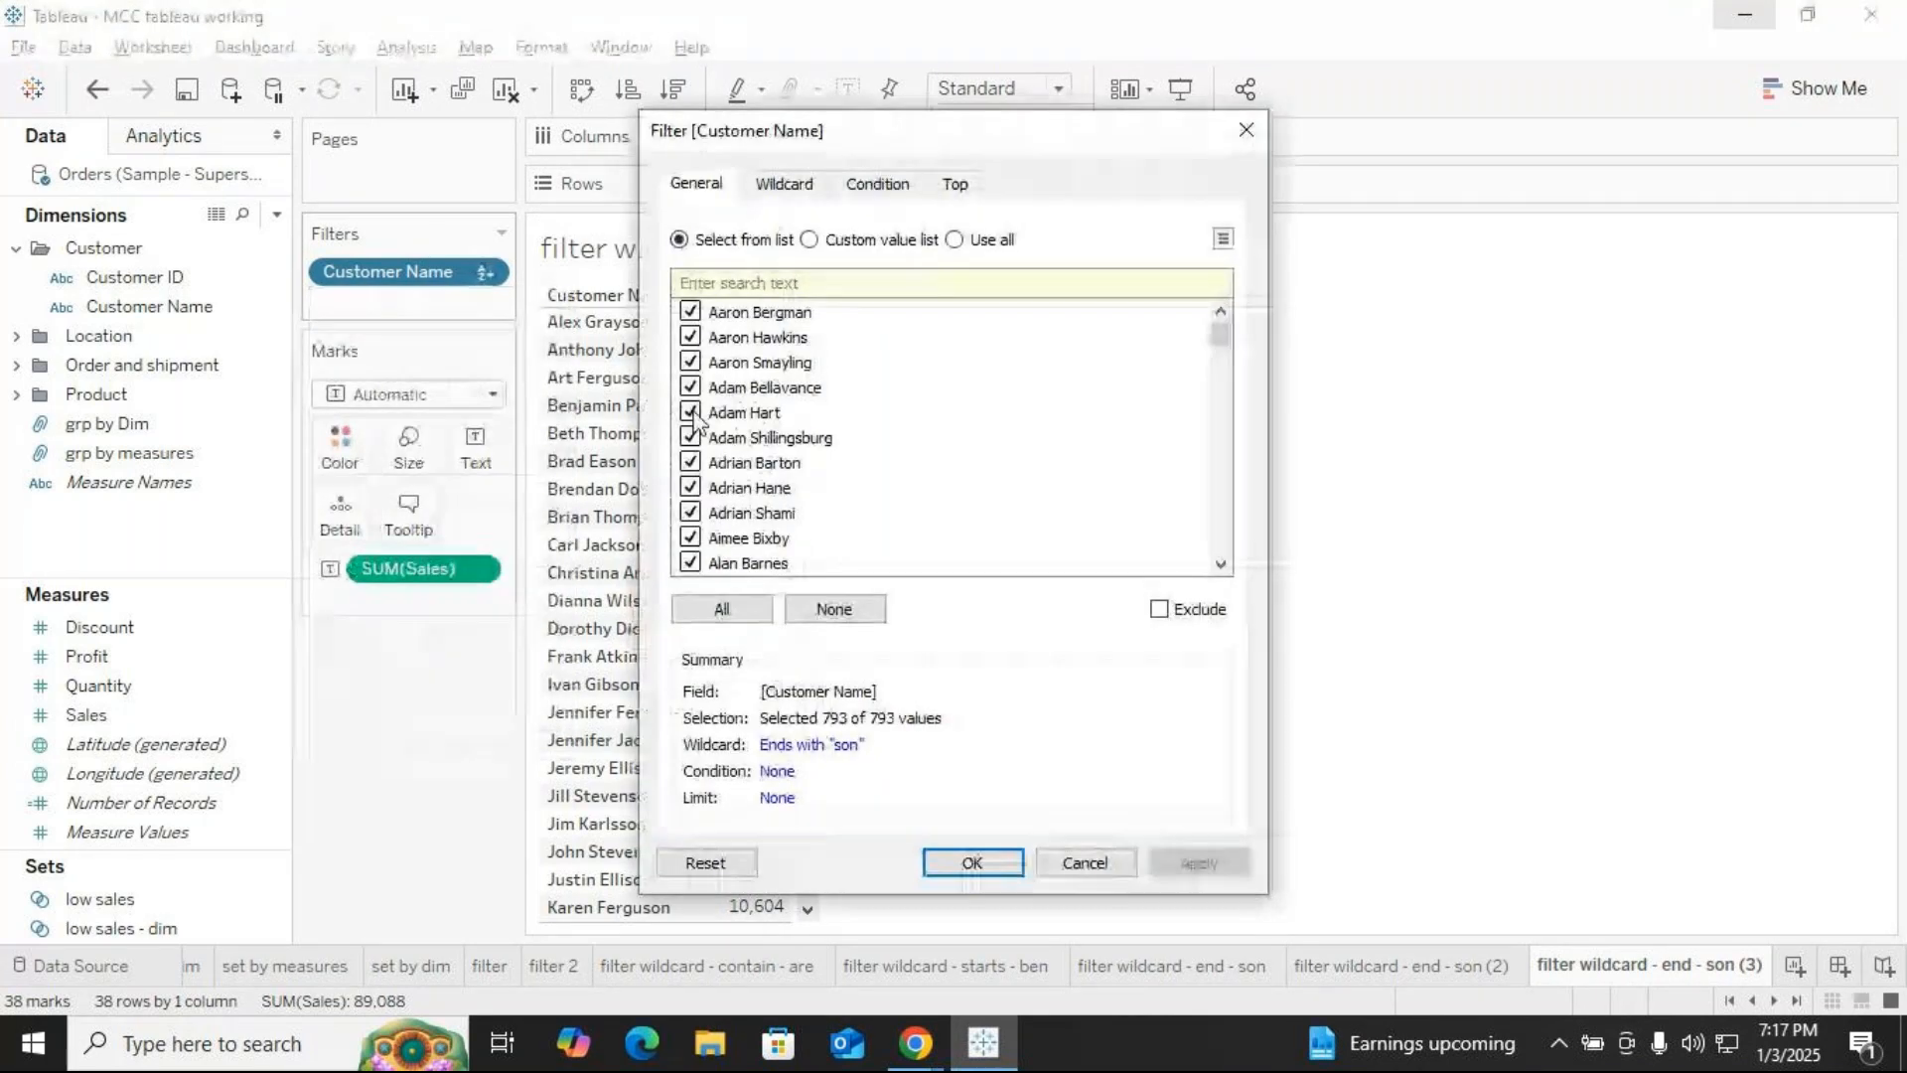
left_click(785, 185)
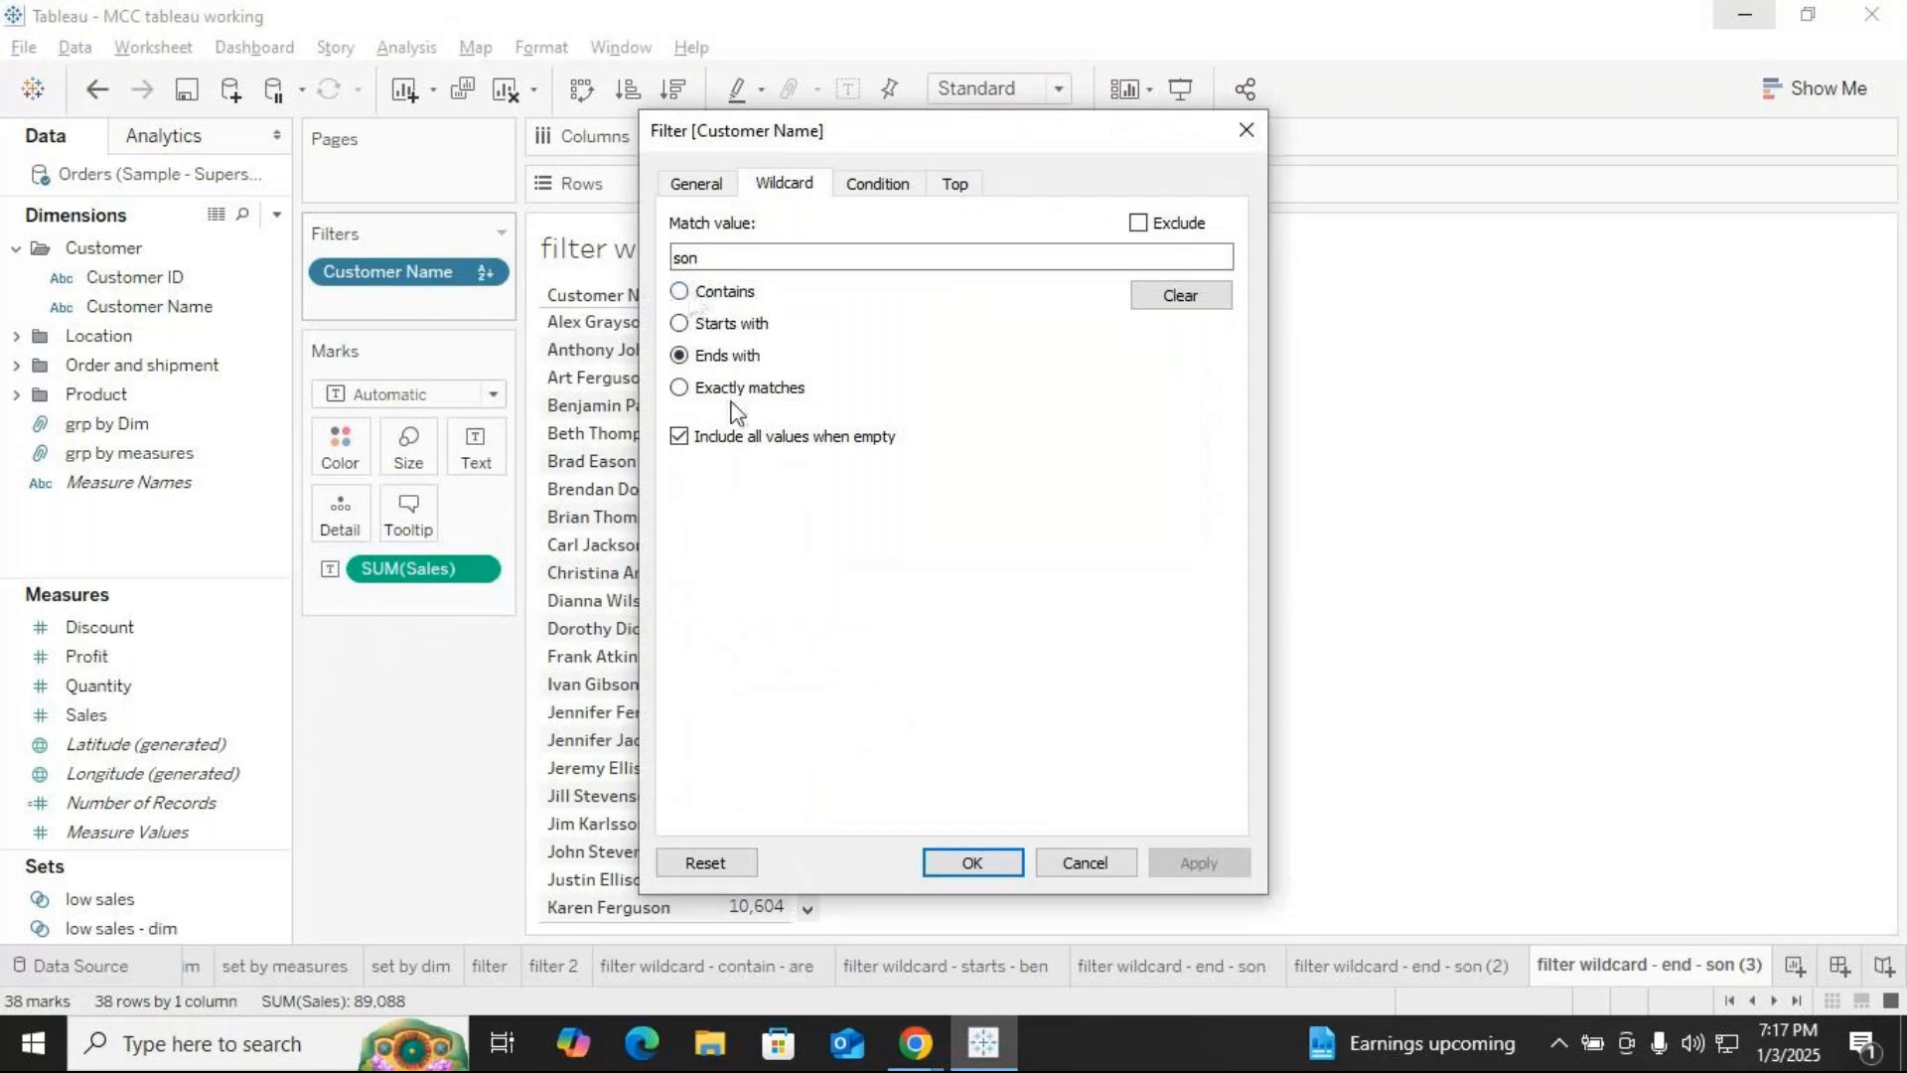
left_click(680, 293)
left_click(754, 254)
key("BackSpace")
key("BackSpace")
key("BackSpace")
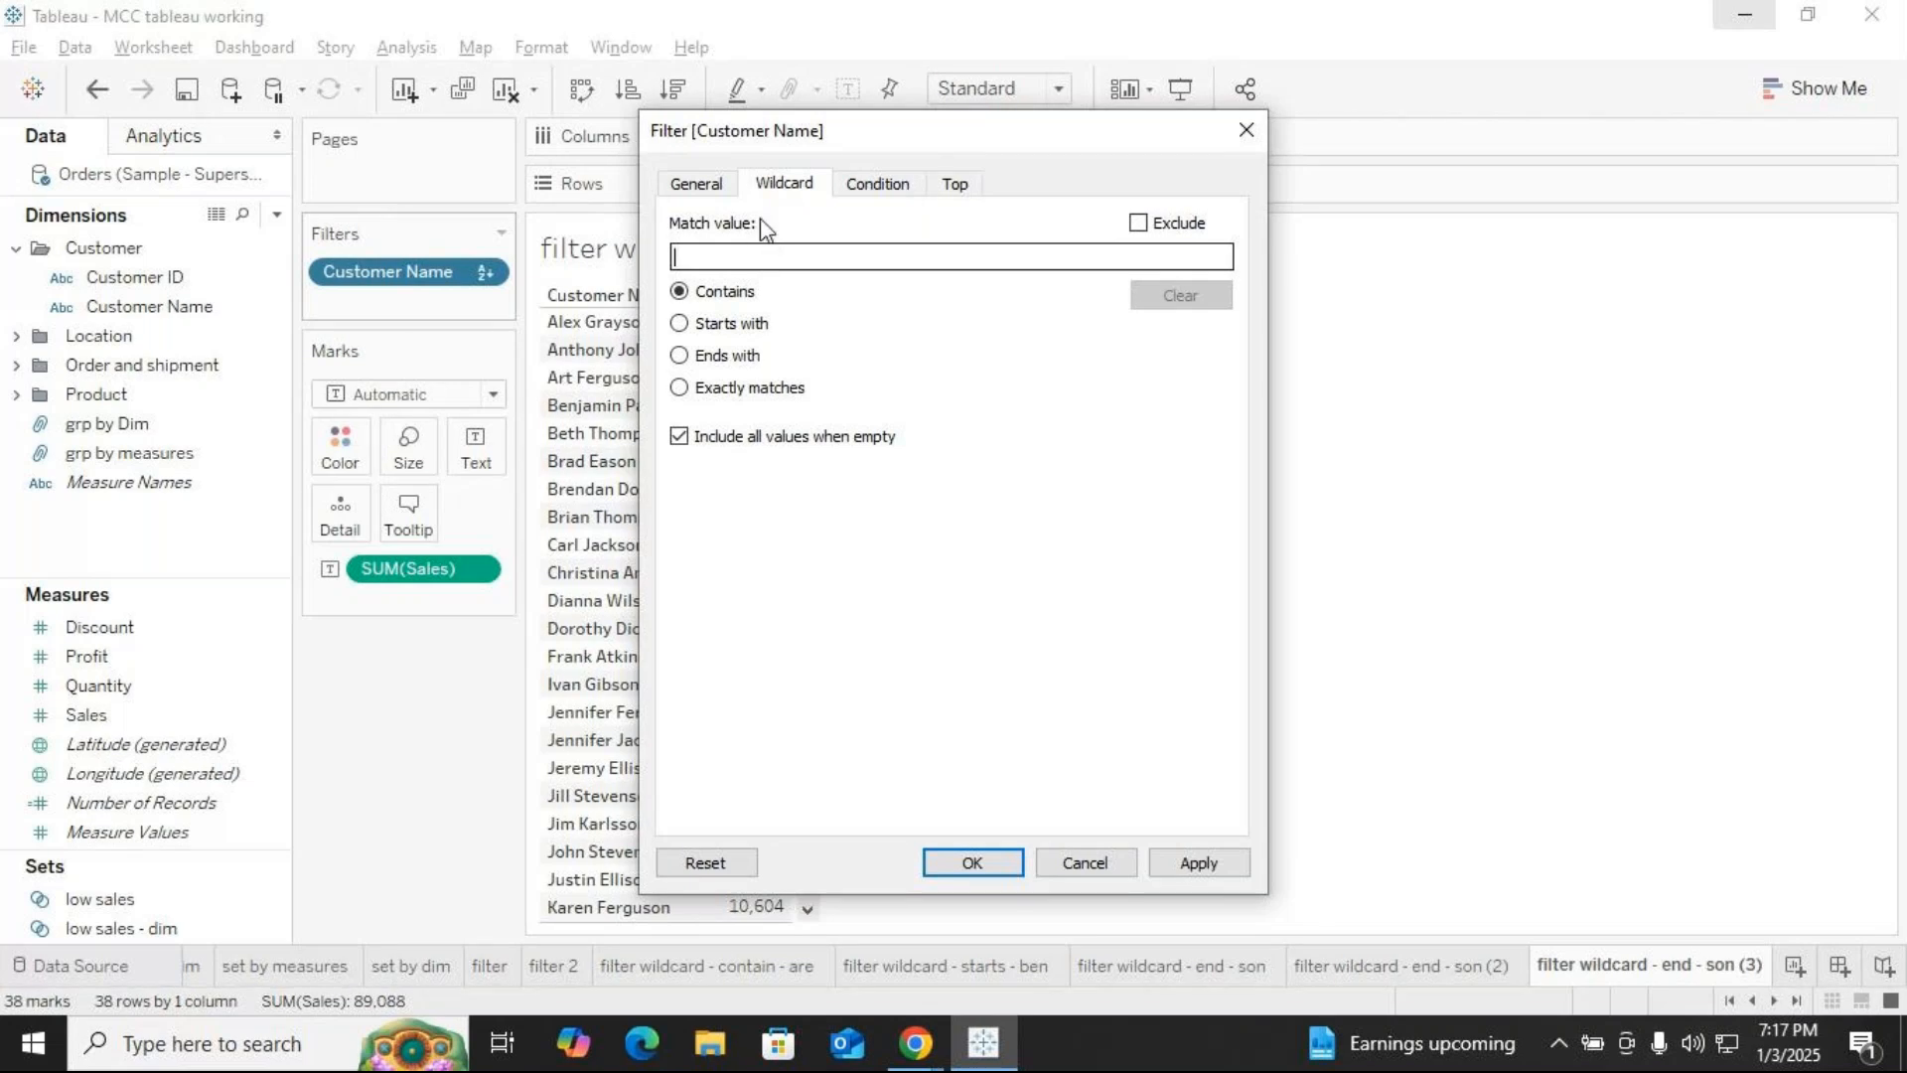
left_click_drag(849, 143, 1082, 204)
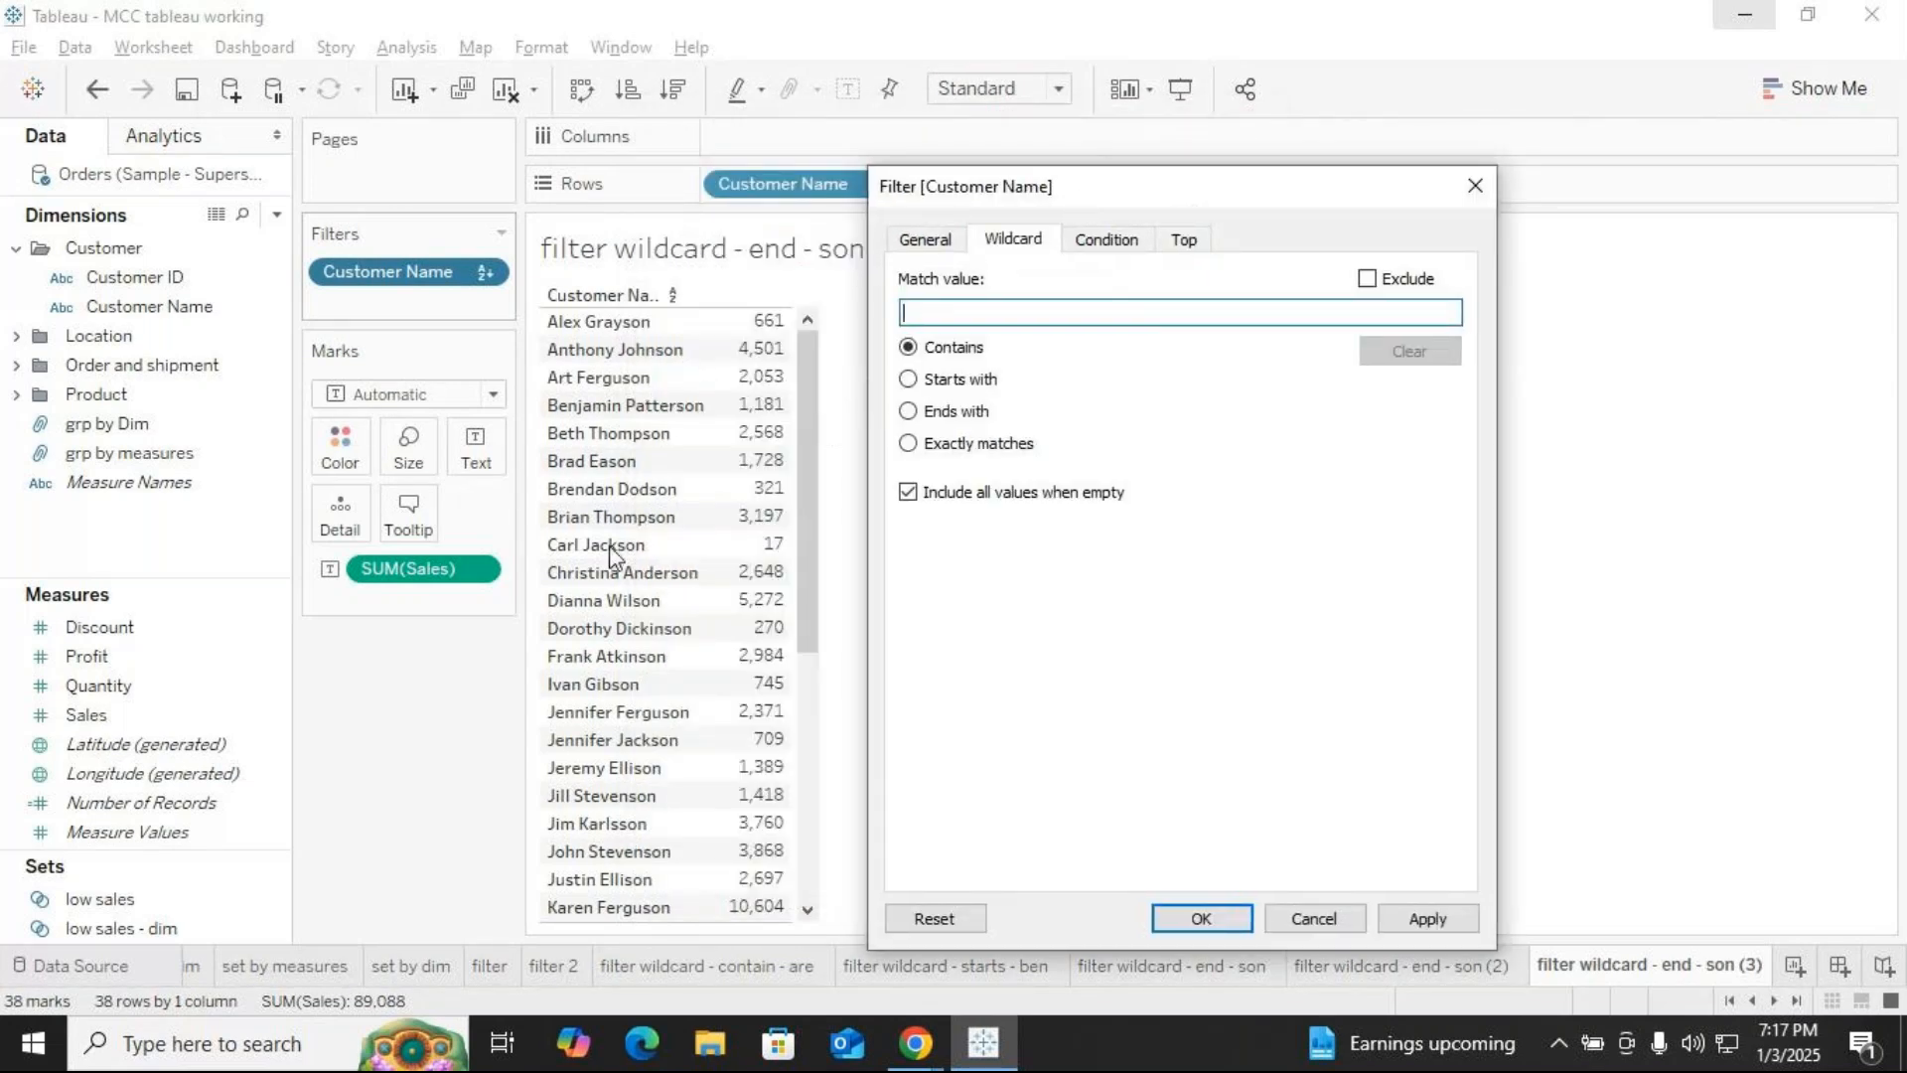
left_click(1475, 186)
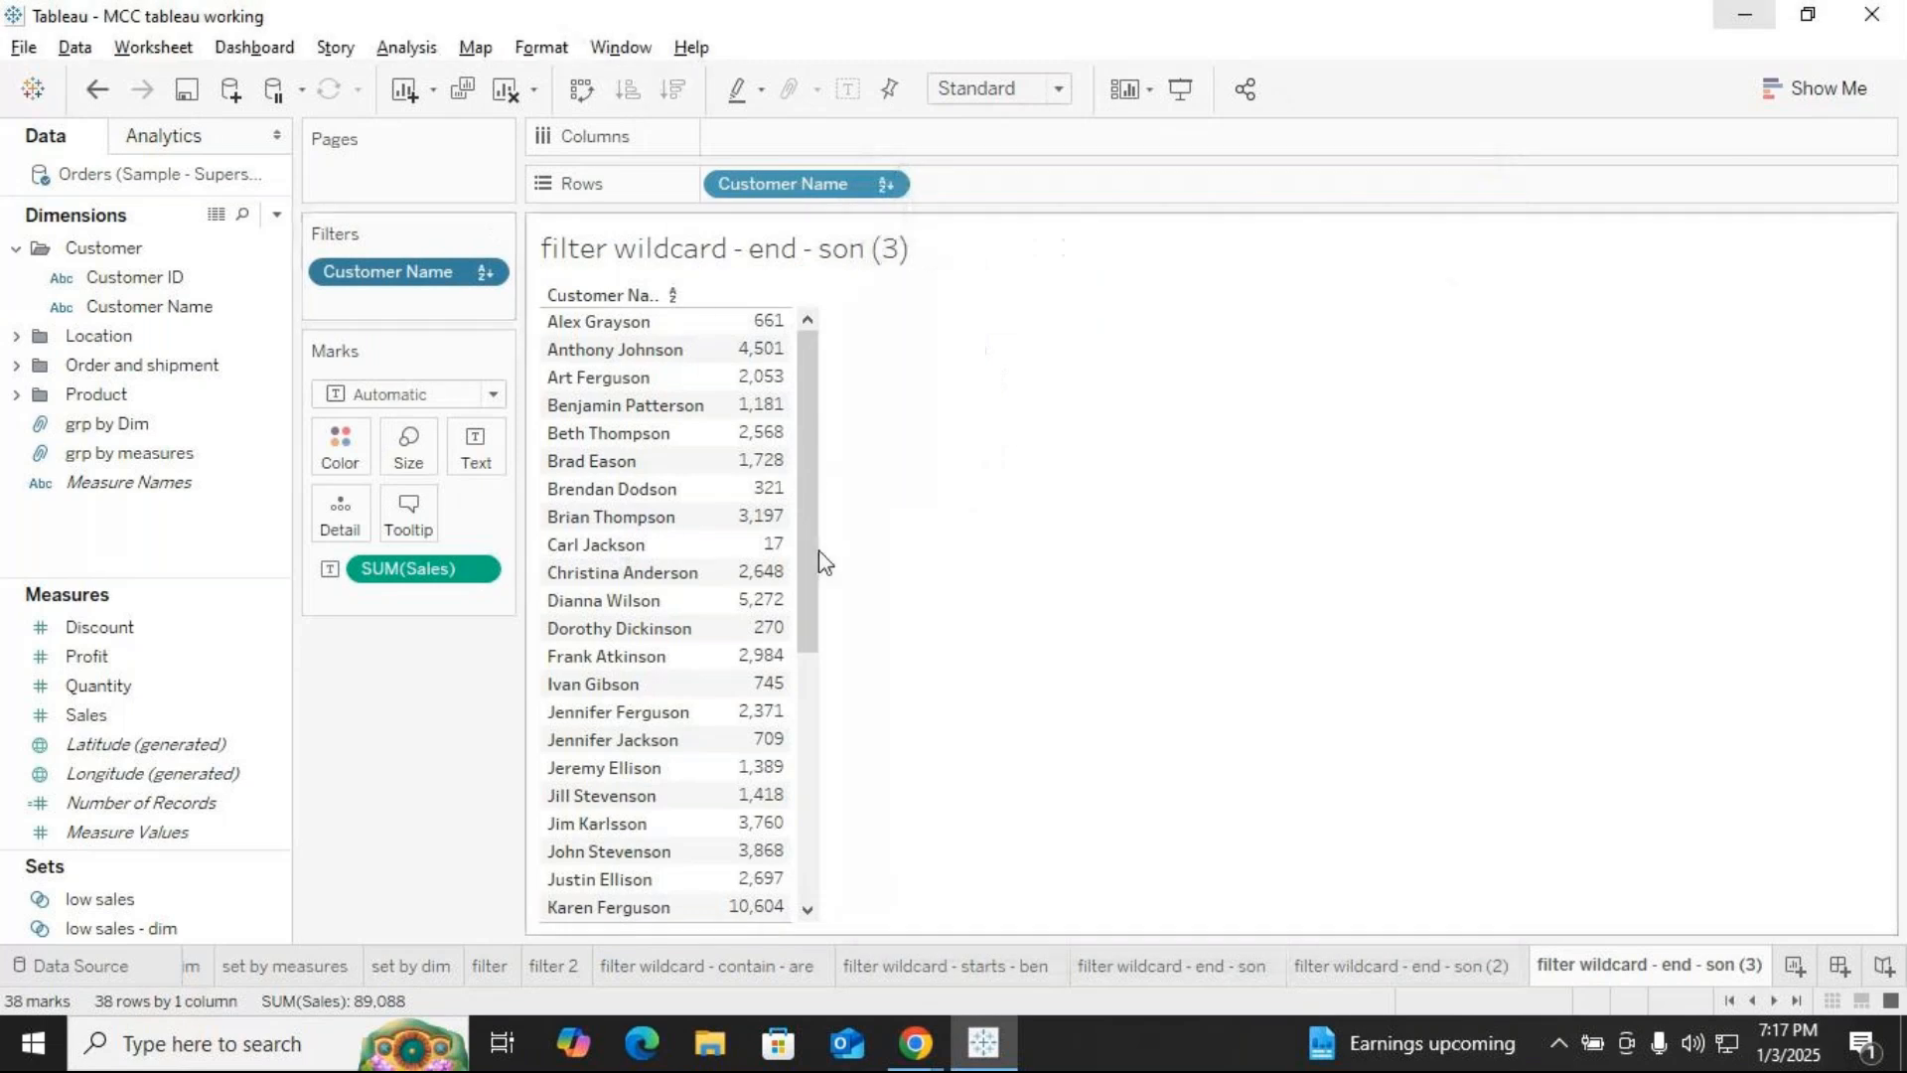
Examine the filtered customer list from start to end and the Customer Name filter's general settings, accepting them as they are
scroll(706, 526, "down", 4)
scroll(705, 526, "down", 2)
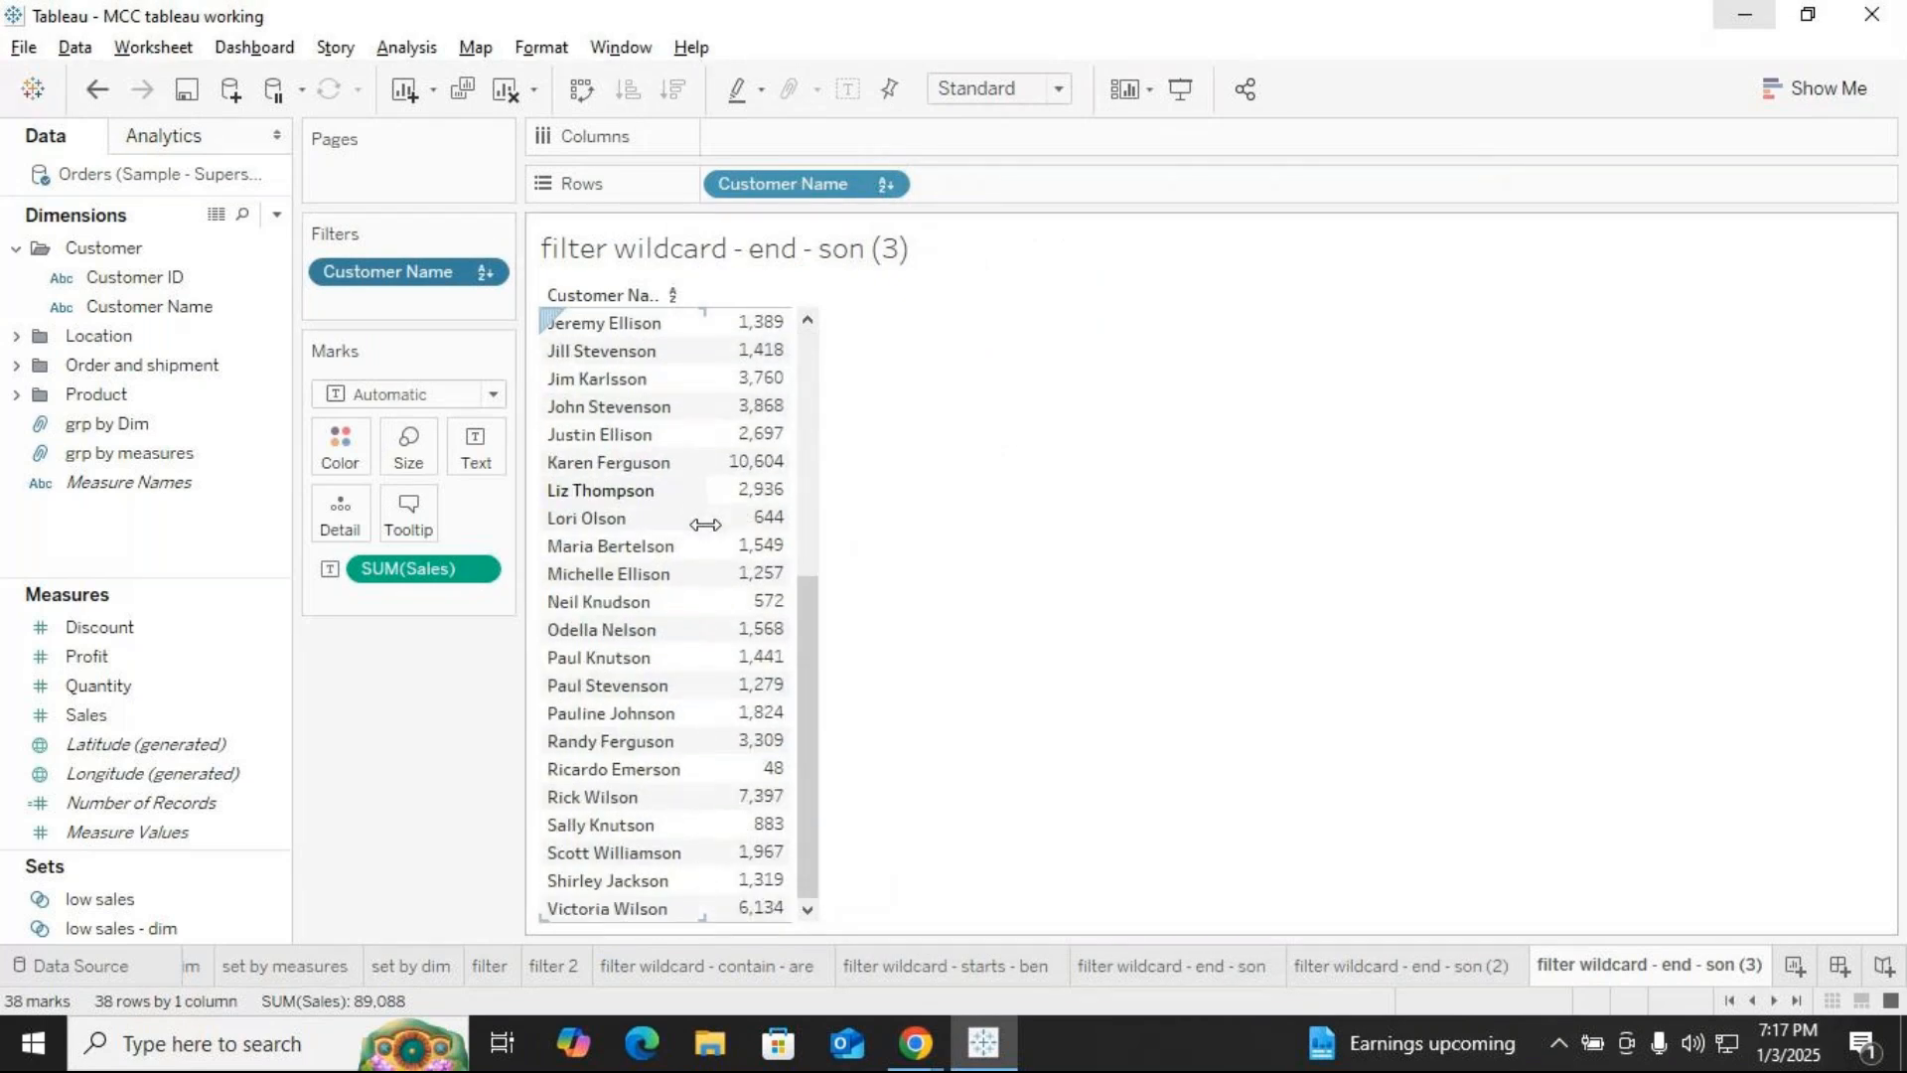
scroll(705, 526, "up", 6)
left_click(493, 274)
left_click(410, 304)
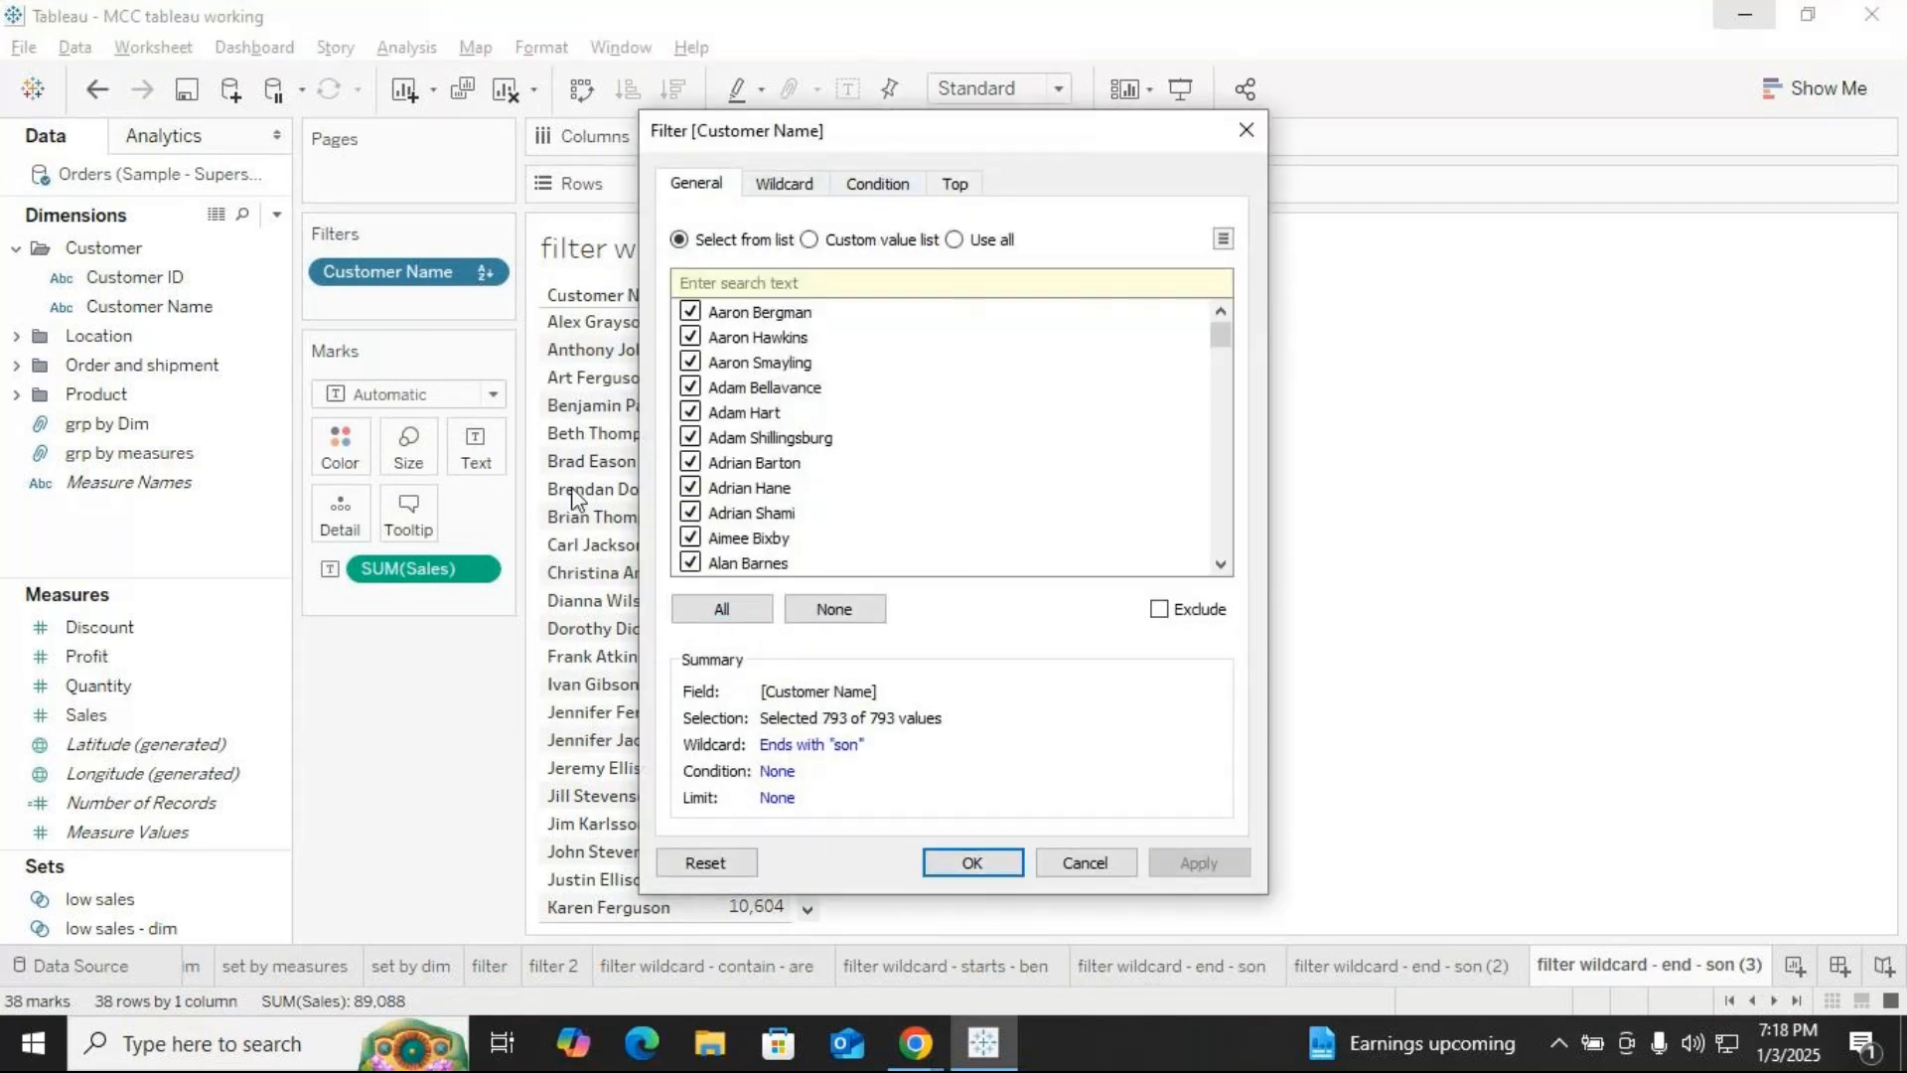
left_click(1002, 864)
scroll(657, 496, "down", 3)
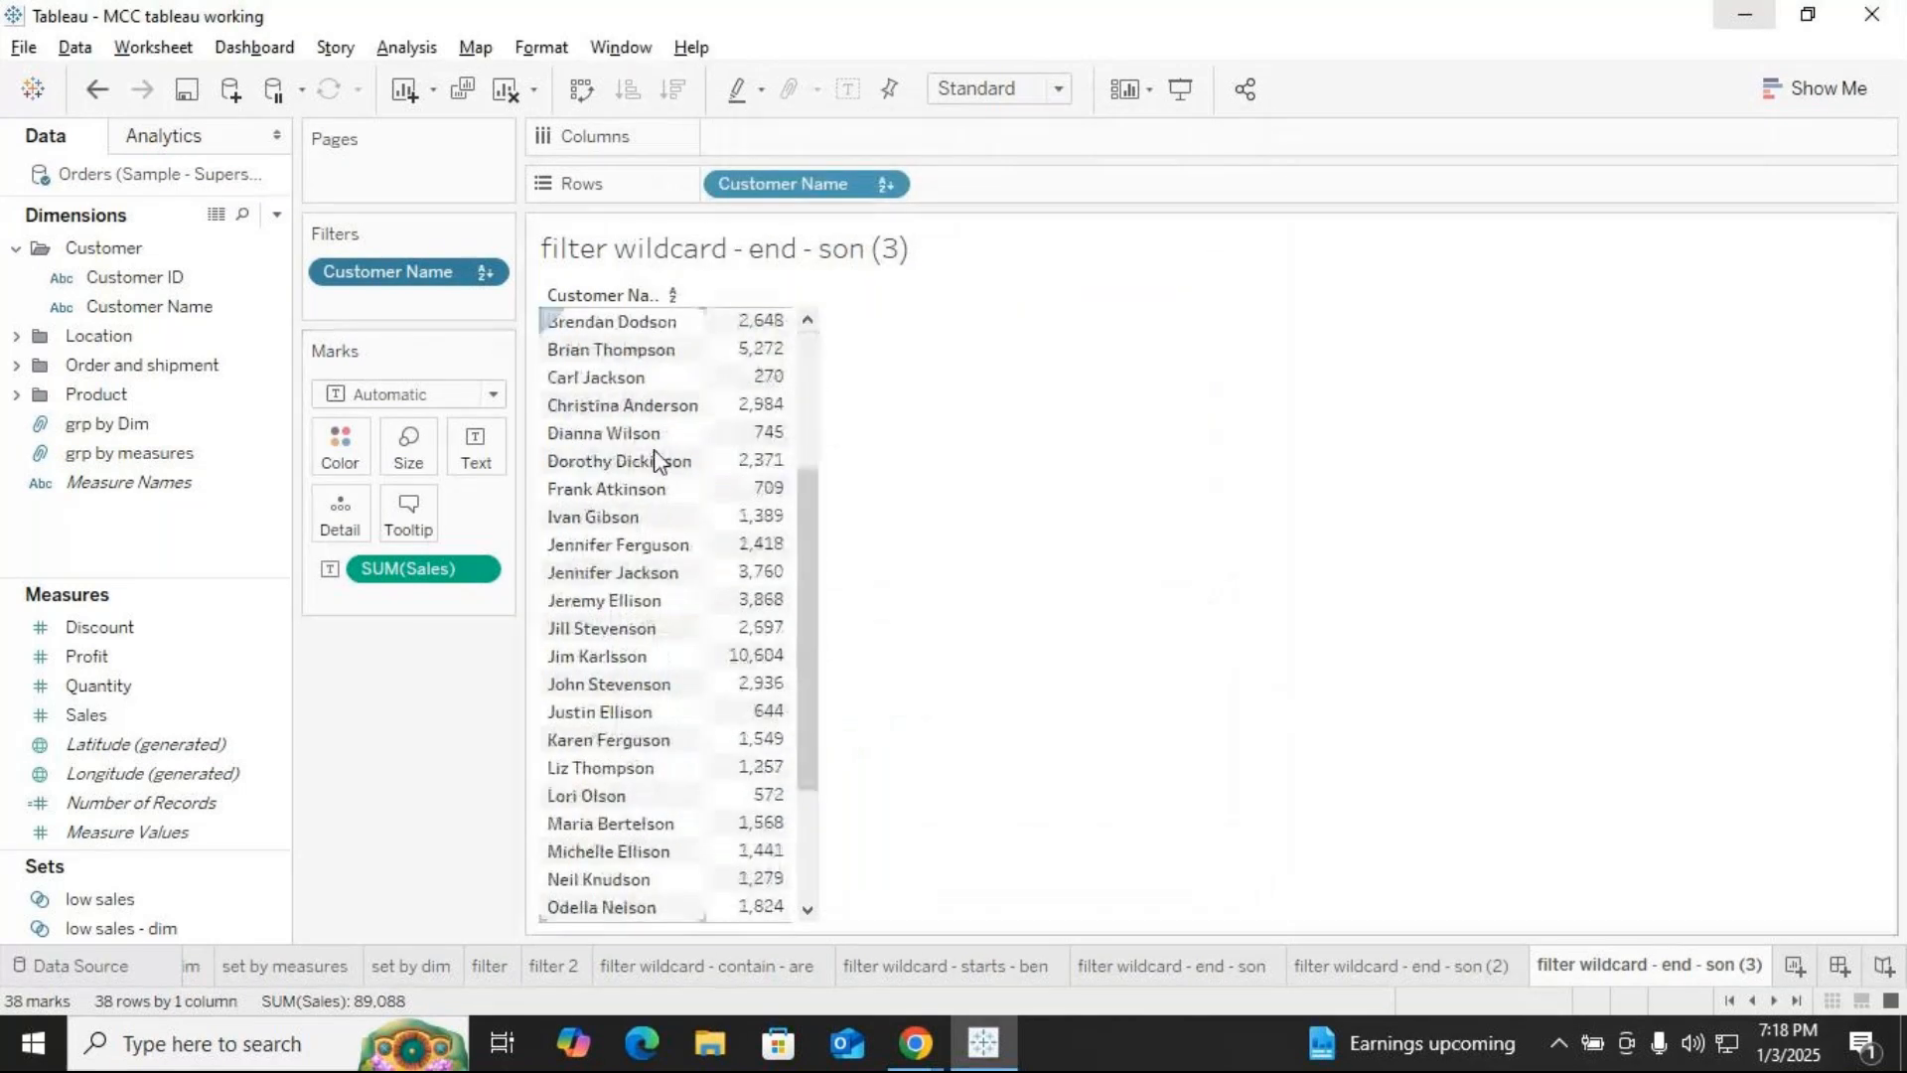
scroll(655, 462, "down", 4)
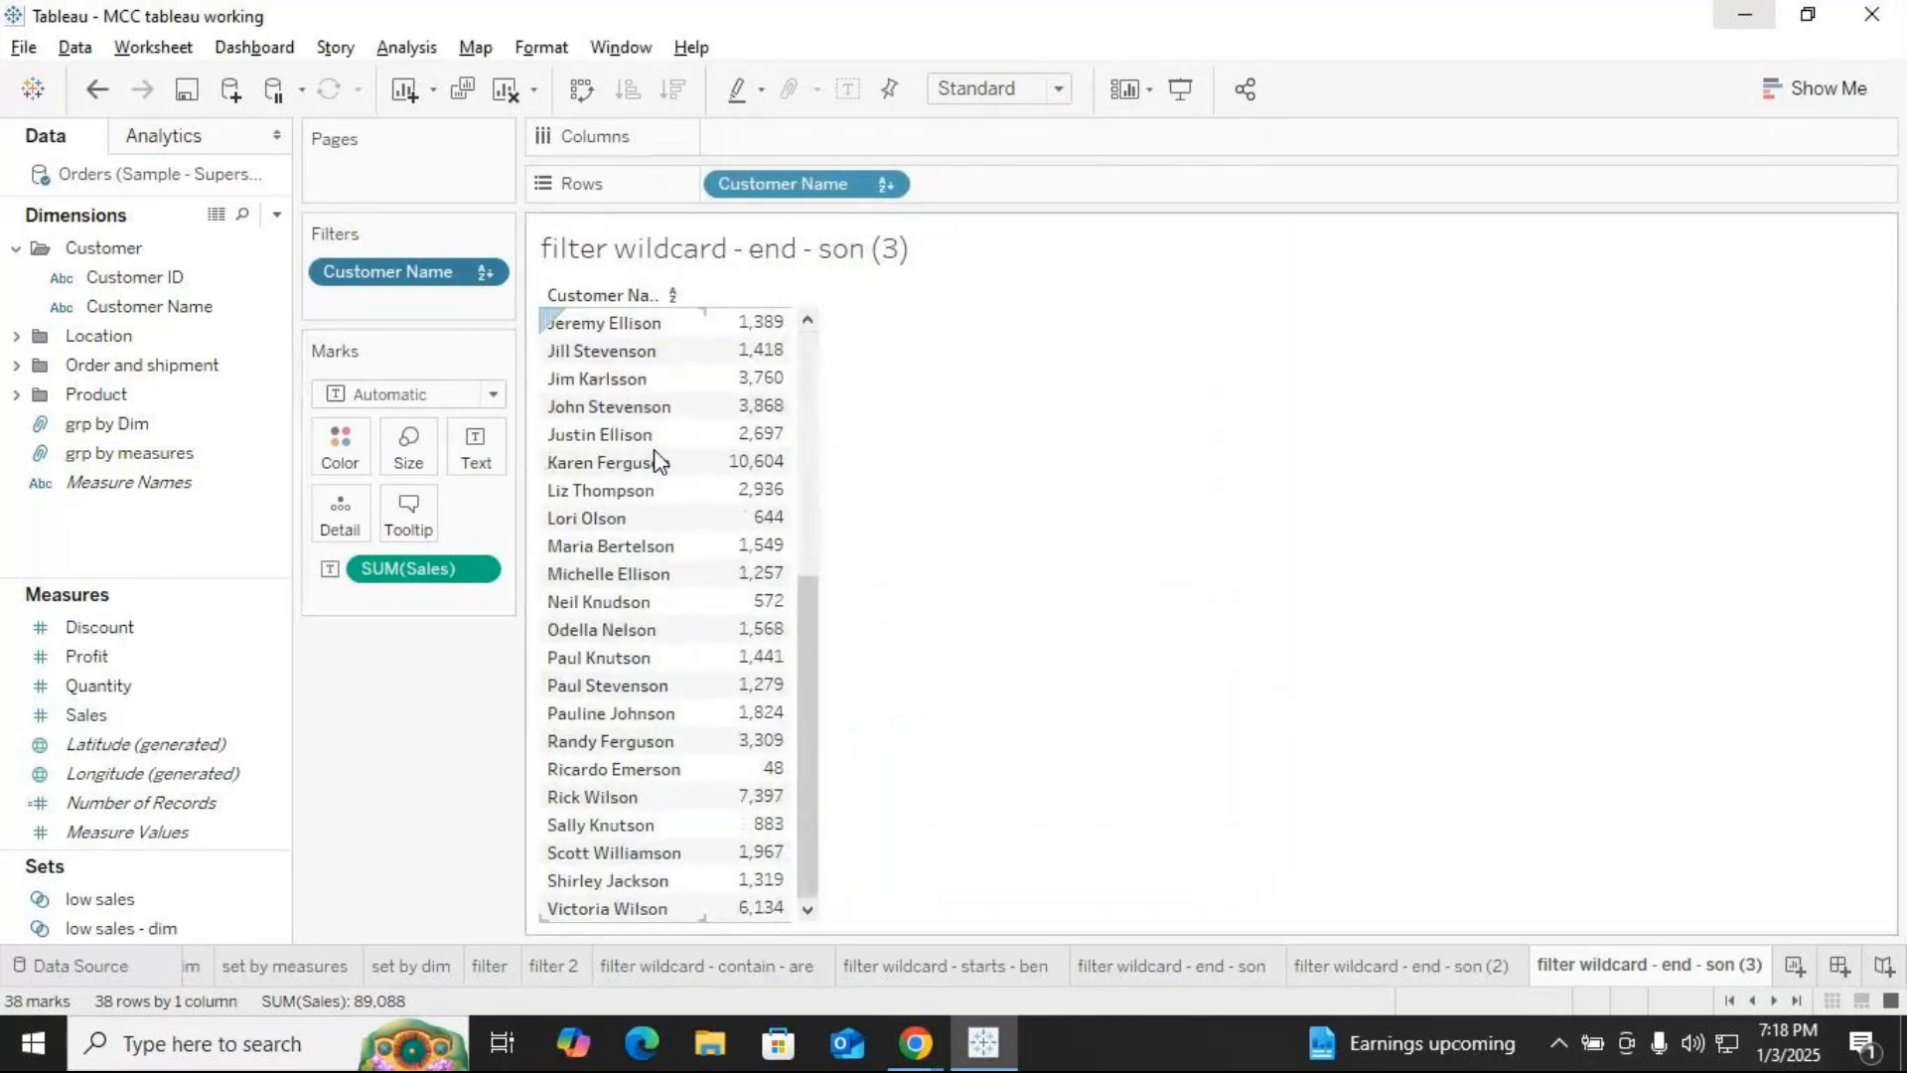
scroll(656, 462, "up", 6)
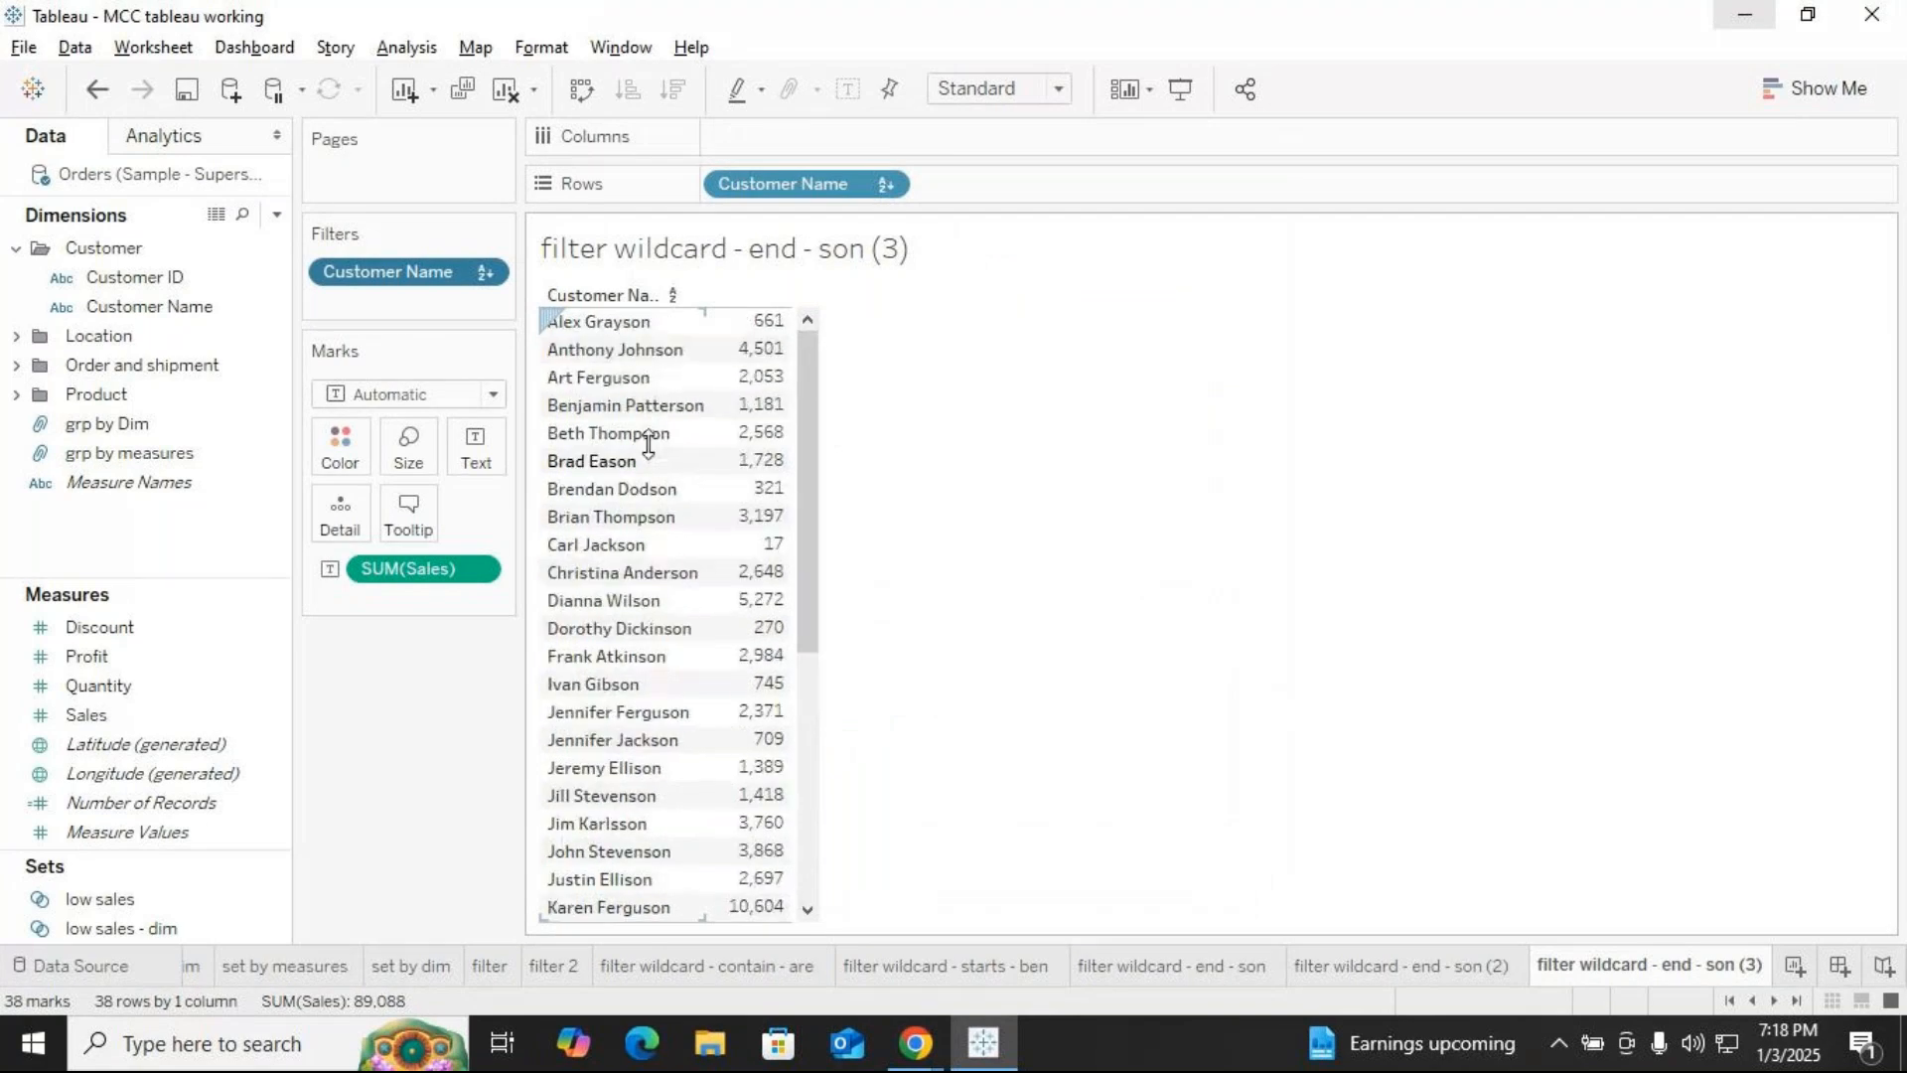
Empty the wildcard match value of the Customer Name filter and accept the filter
left_click(486, 271)
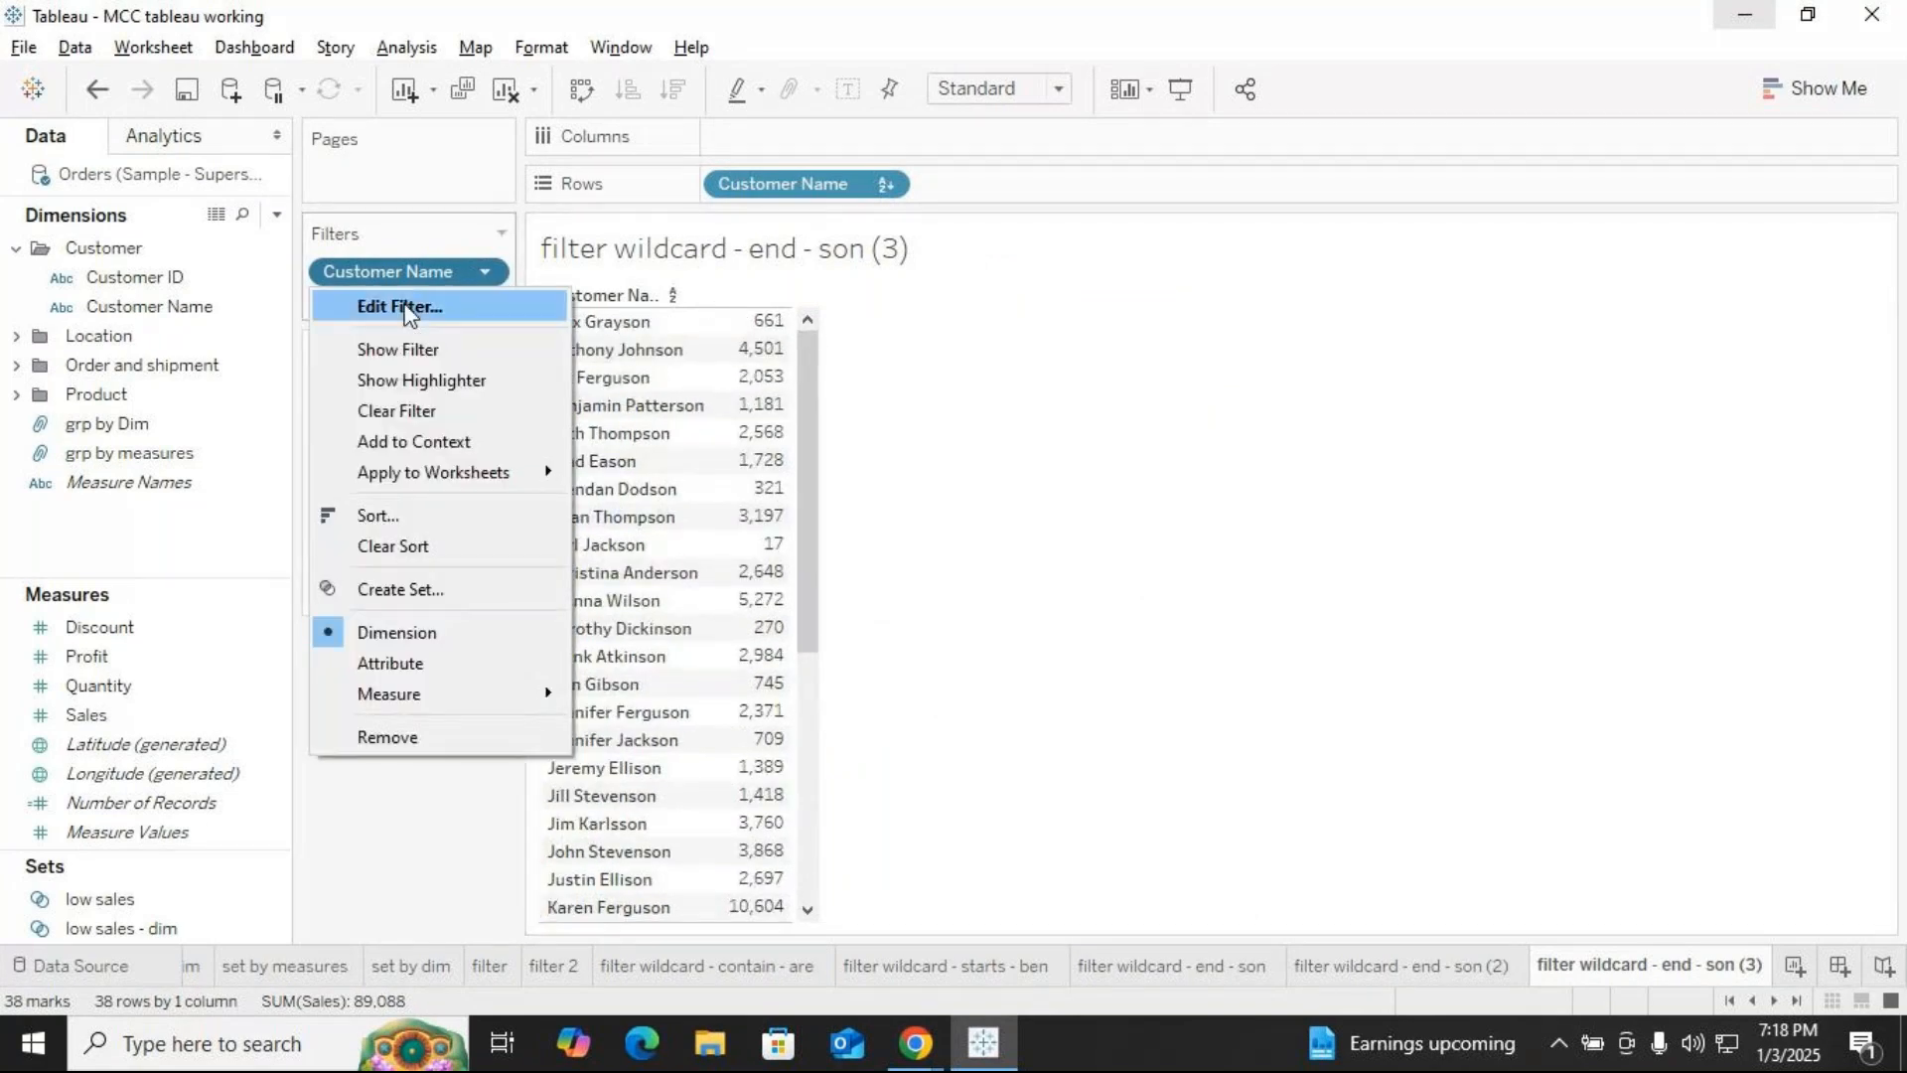
left_click(403, 307)
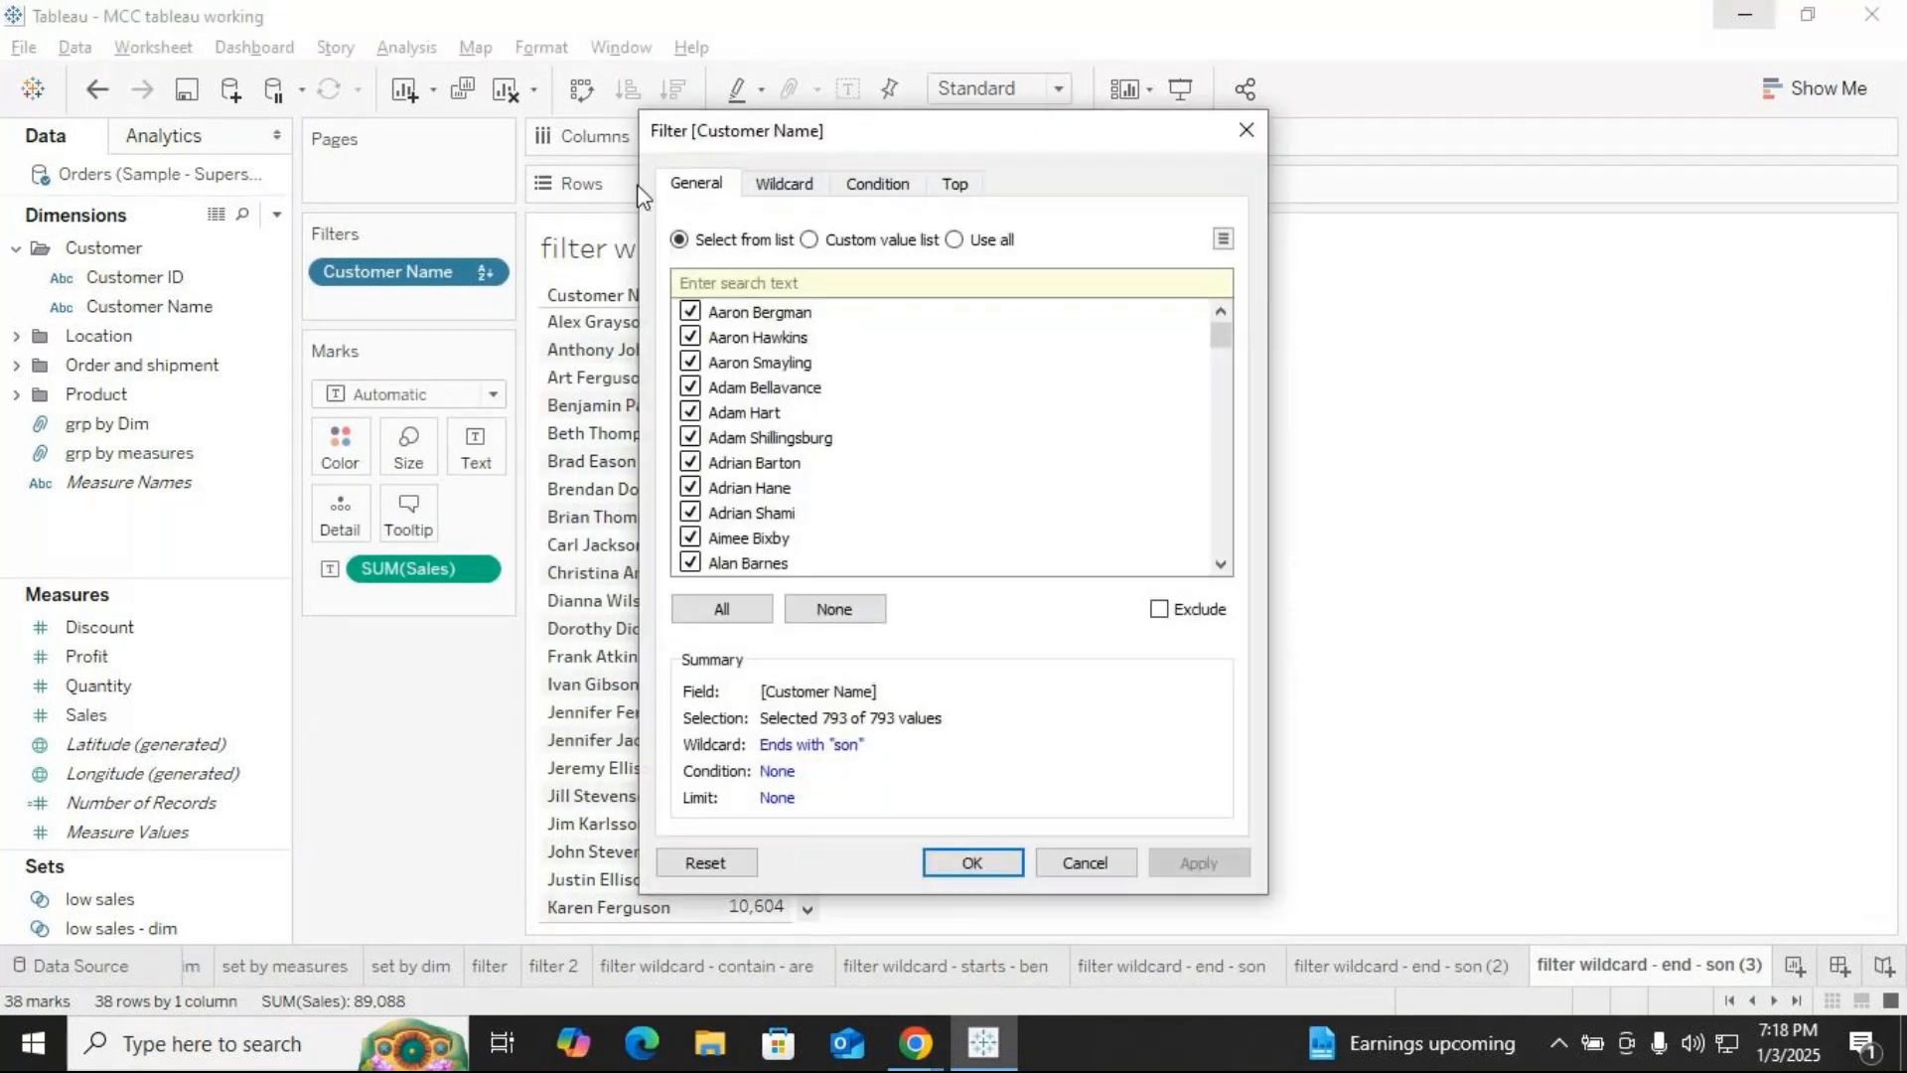
left_click(784, 183)
key("BackSpace")
key("BackSpace")
key("BackSpace")
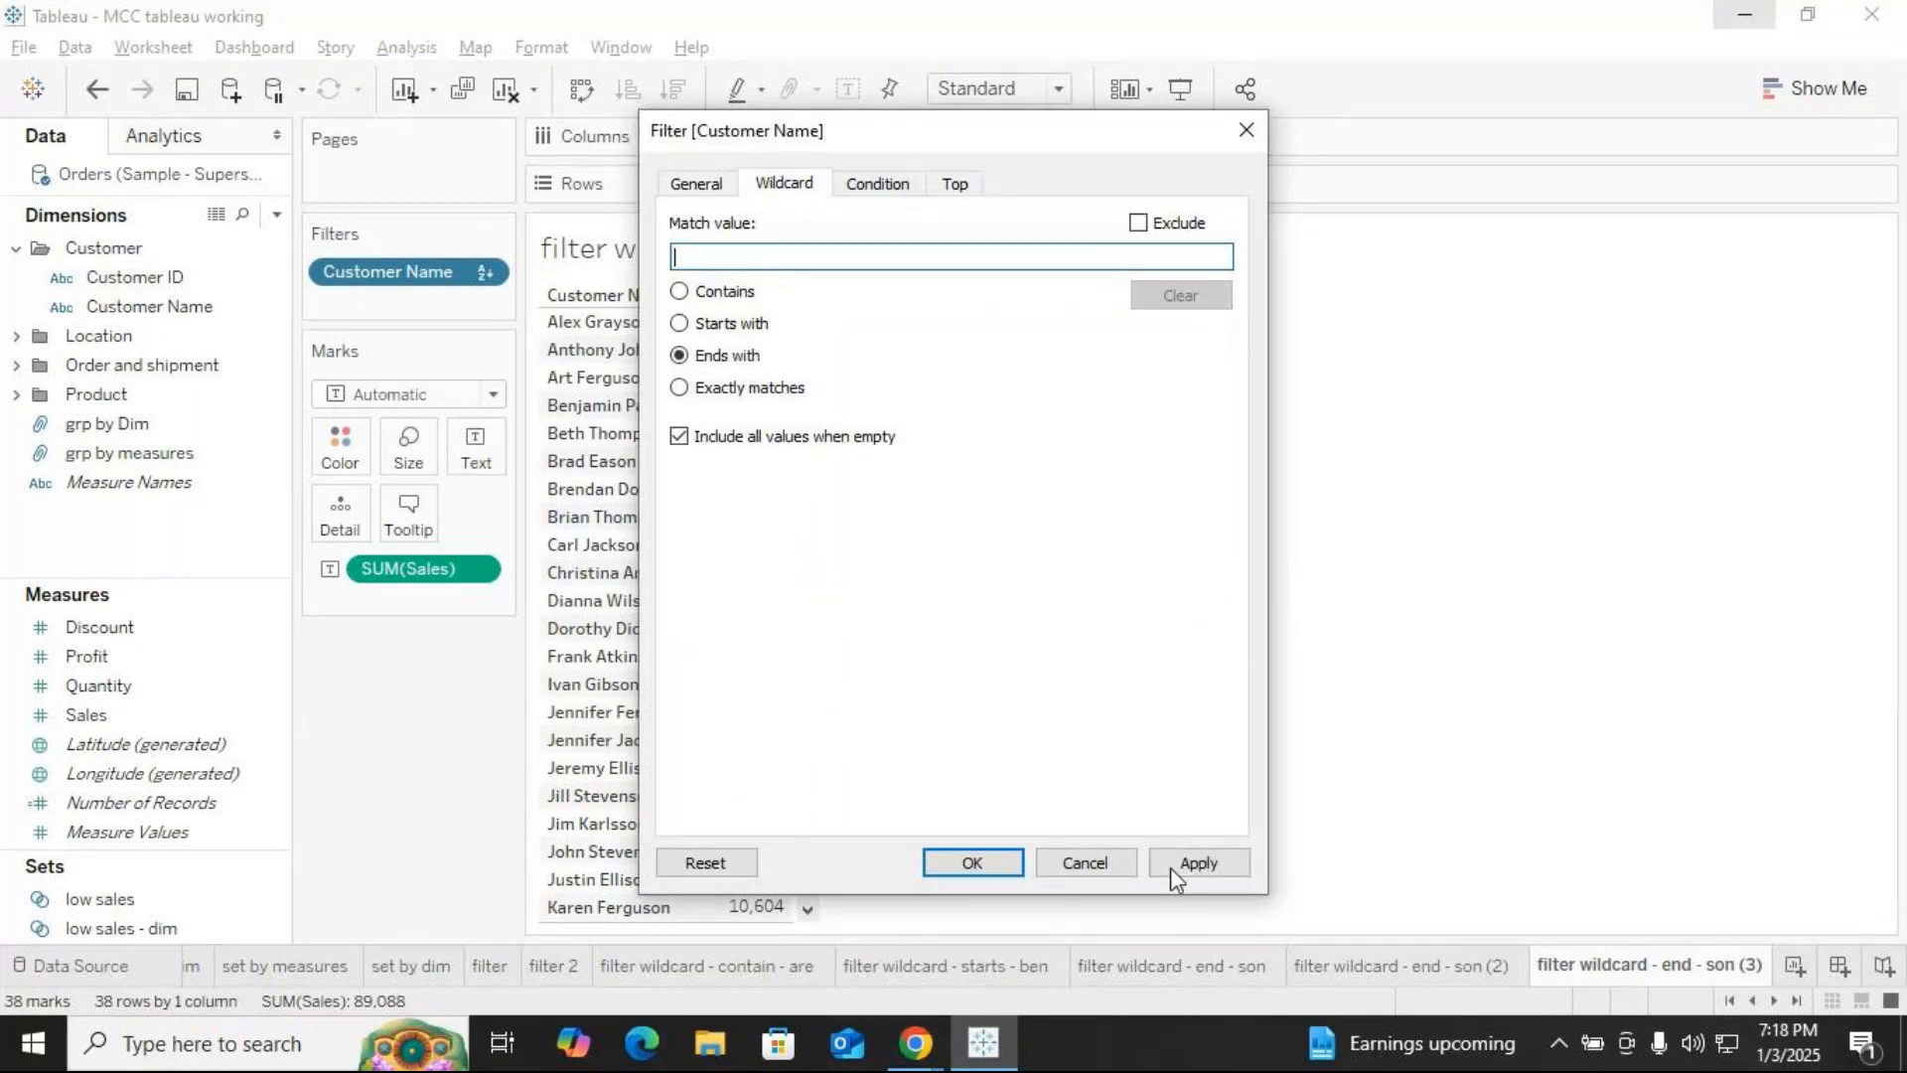
left_click(999, 863)
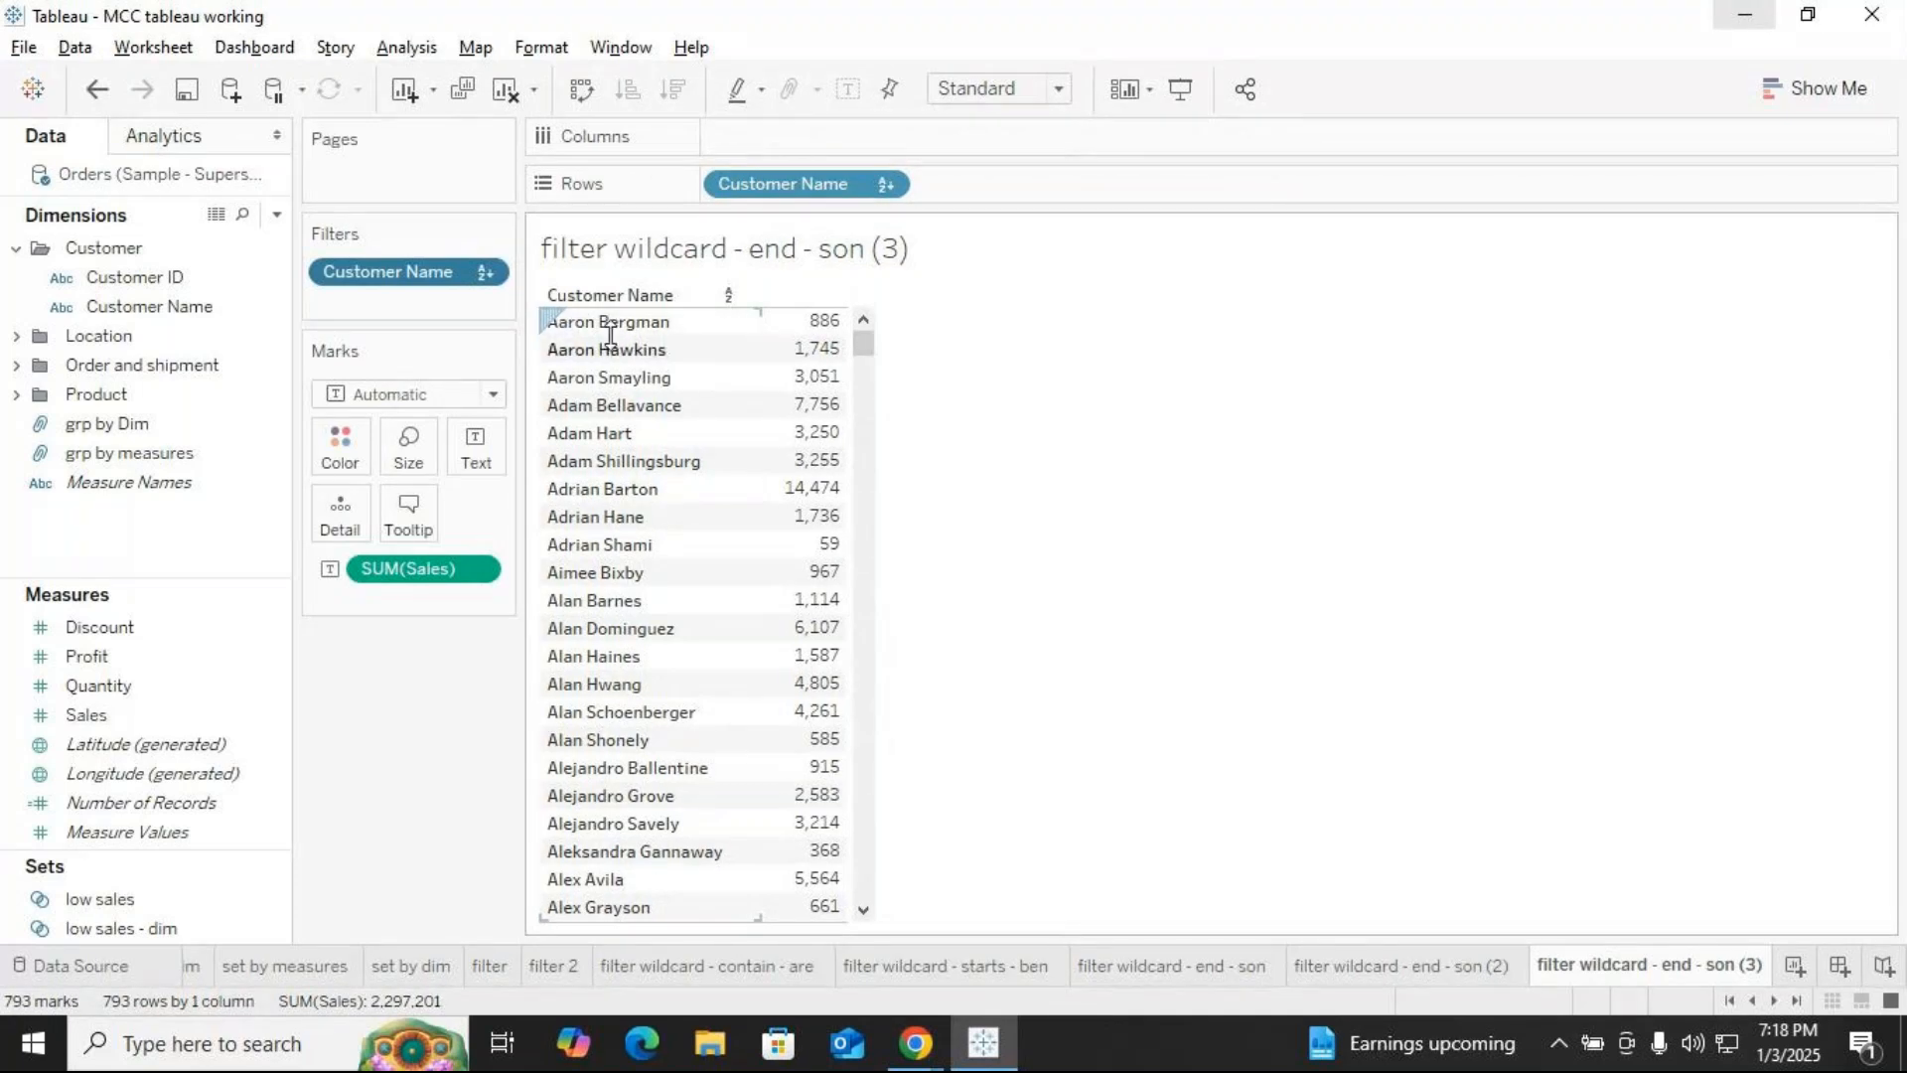
Set the Customer Name wildcard filter to exactly match only the first listed customer's first name in lowercase and apply it
left_click(487, 272)
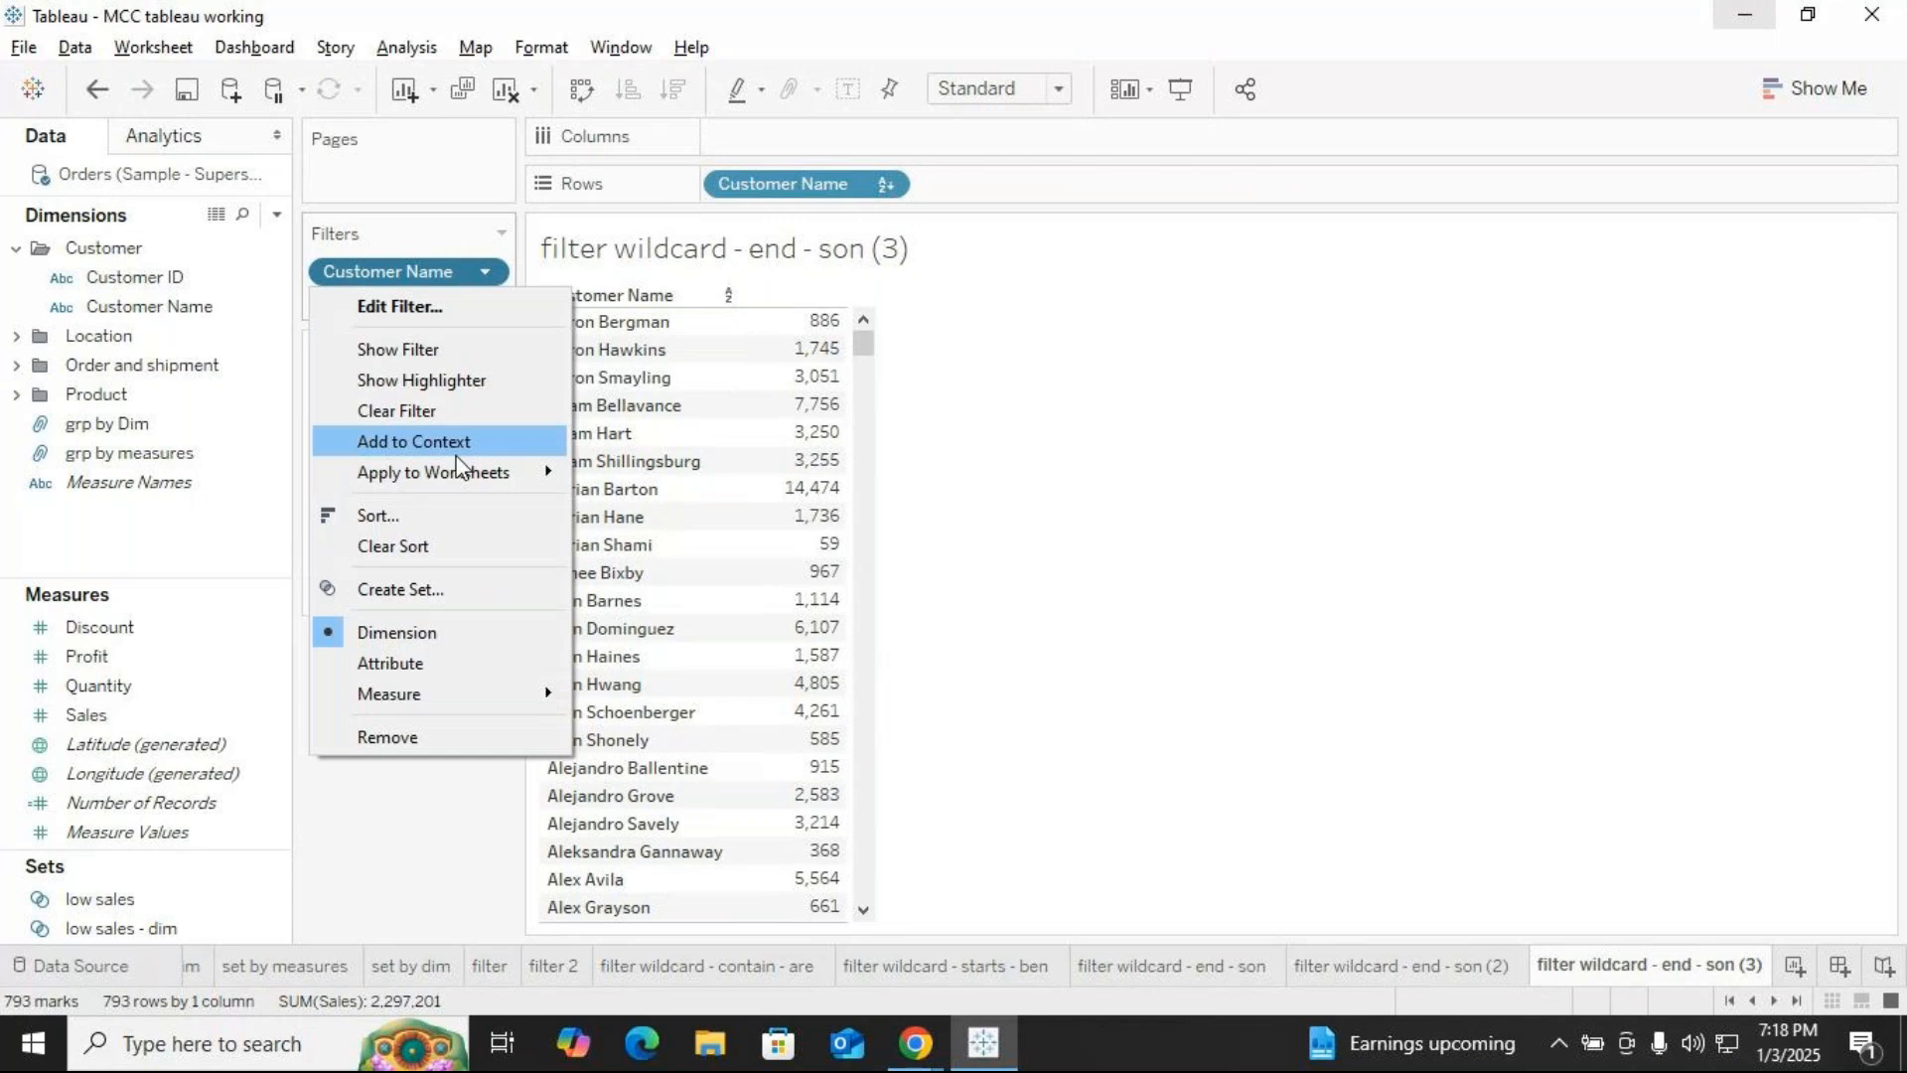
left_click(437, 306)
left_click_drag(937, 140, 1329, 140)
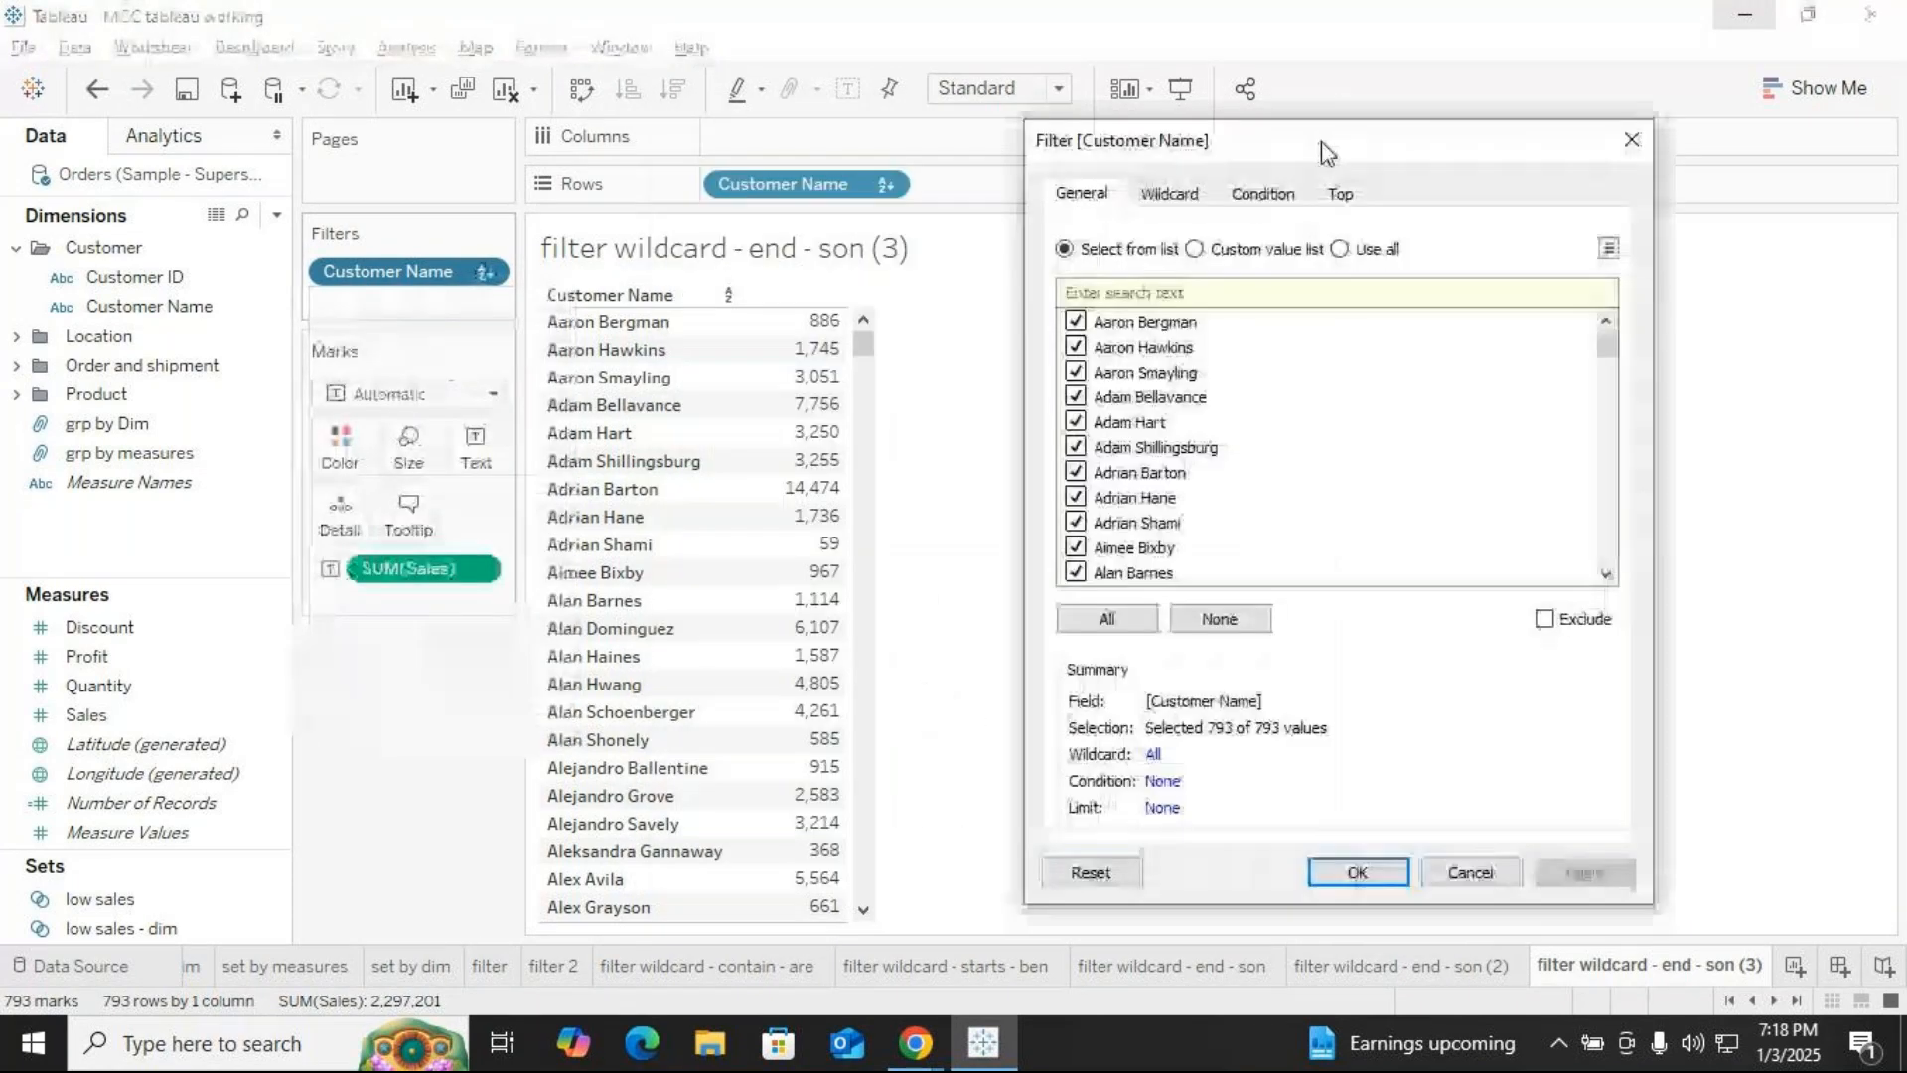
left_click(1172, 193)
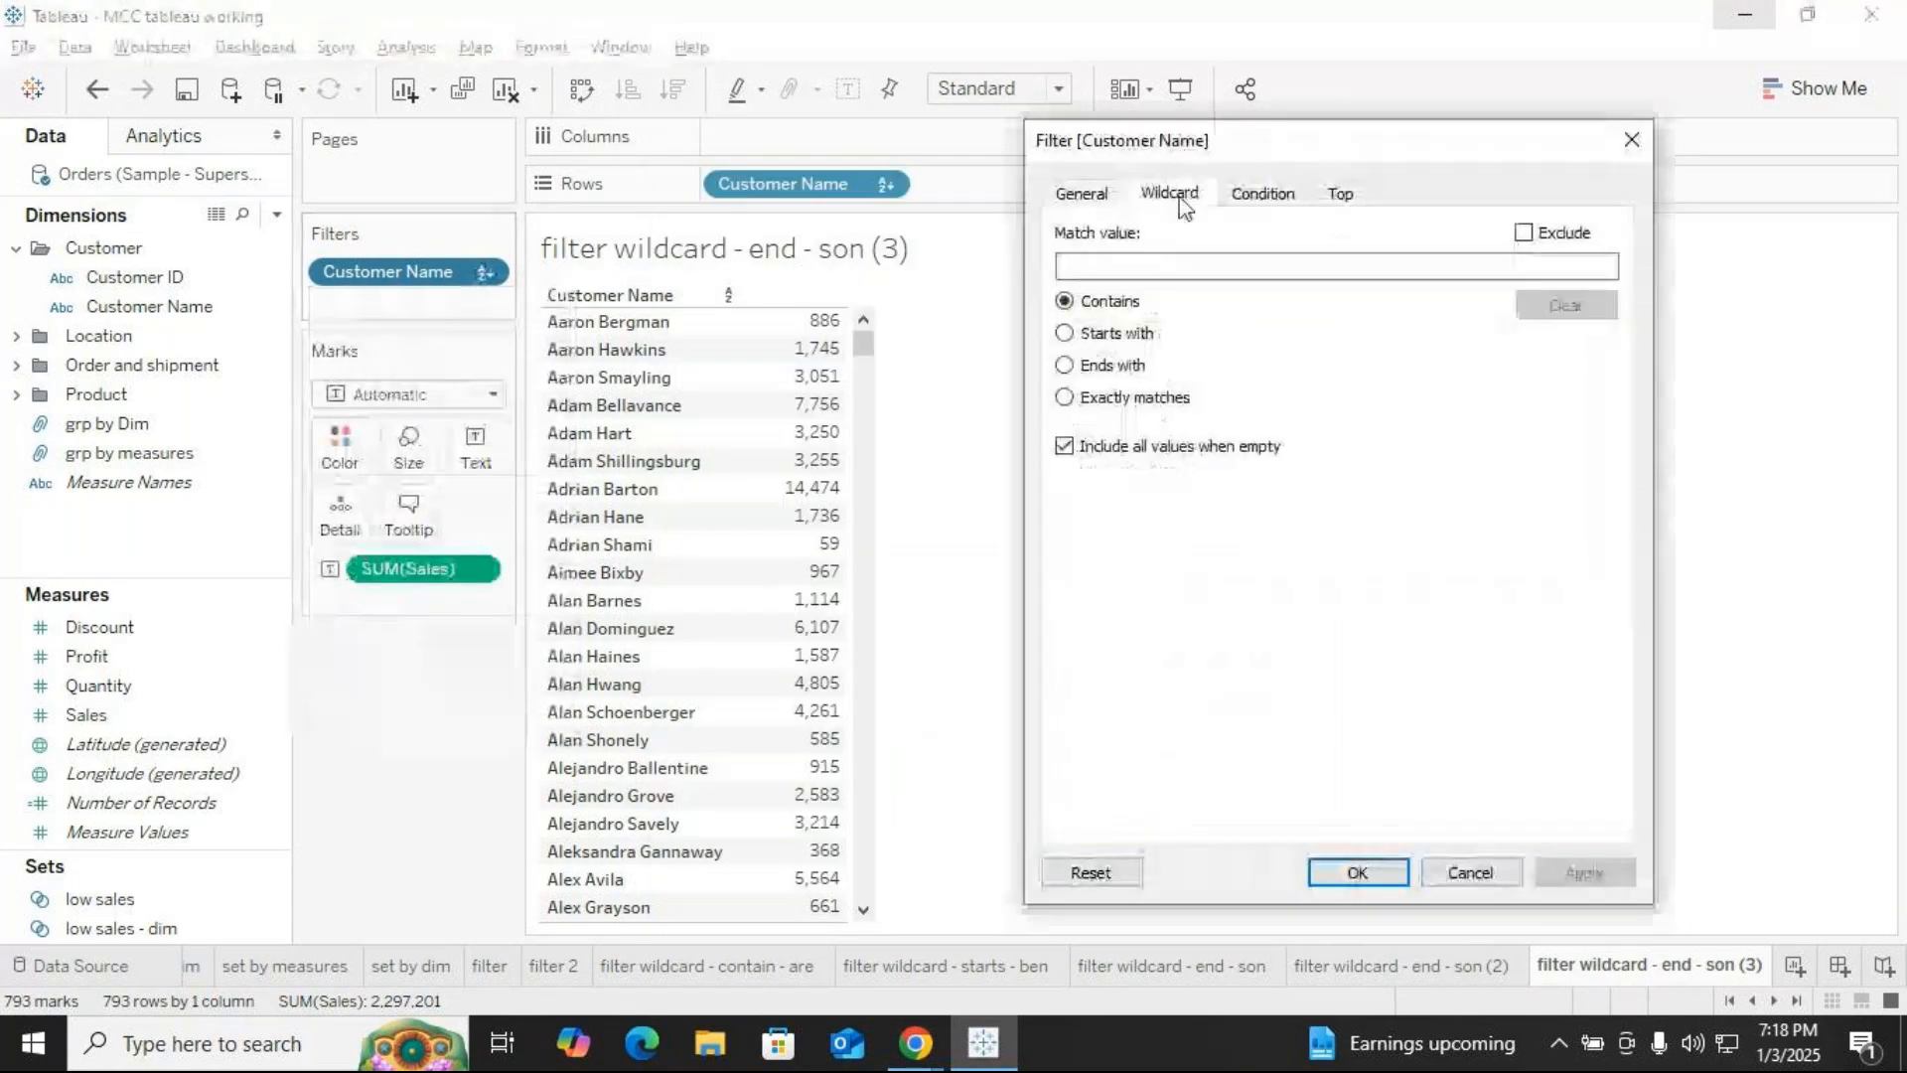
left_click(1097, 403)
left_click(1121, 265)
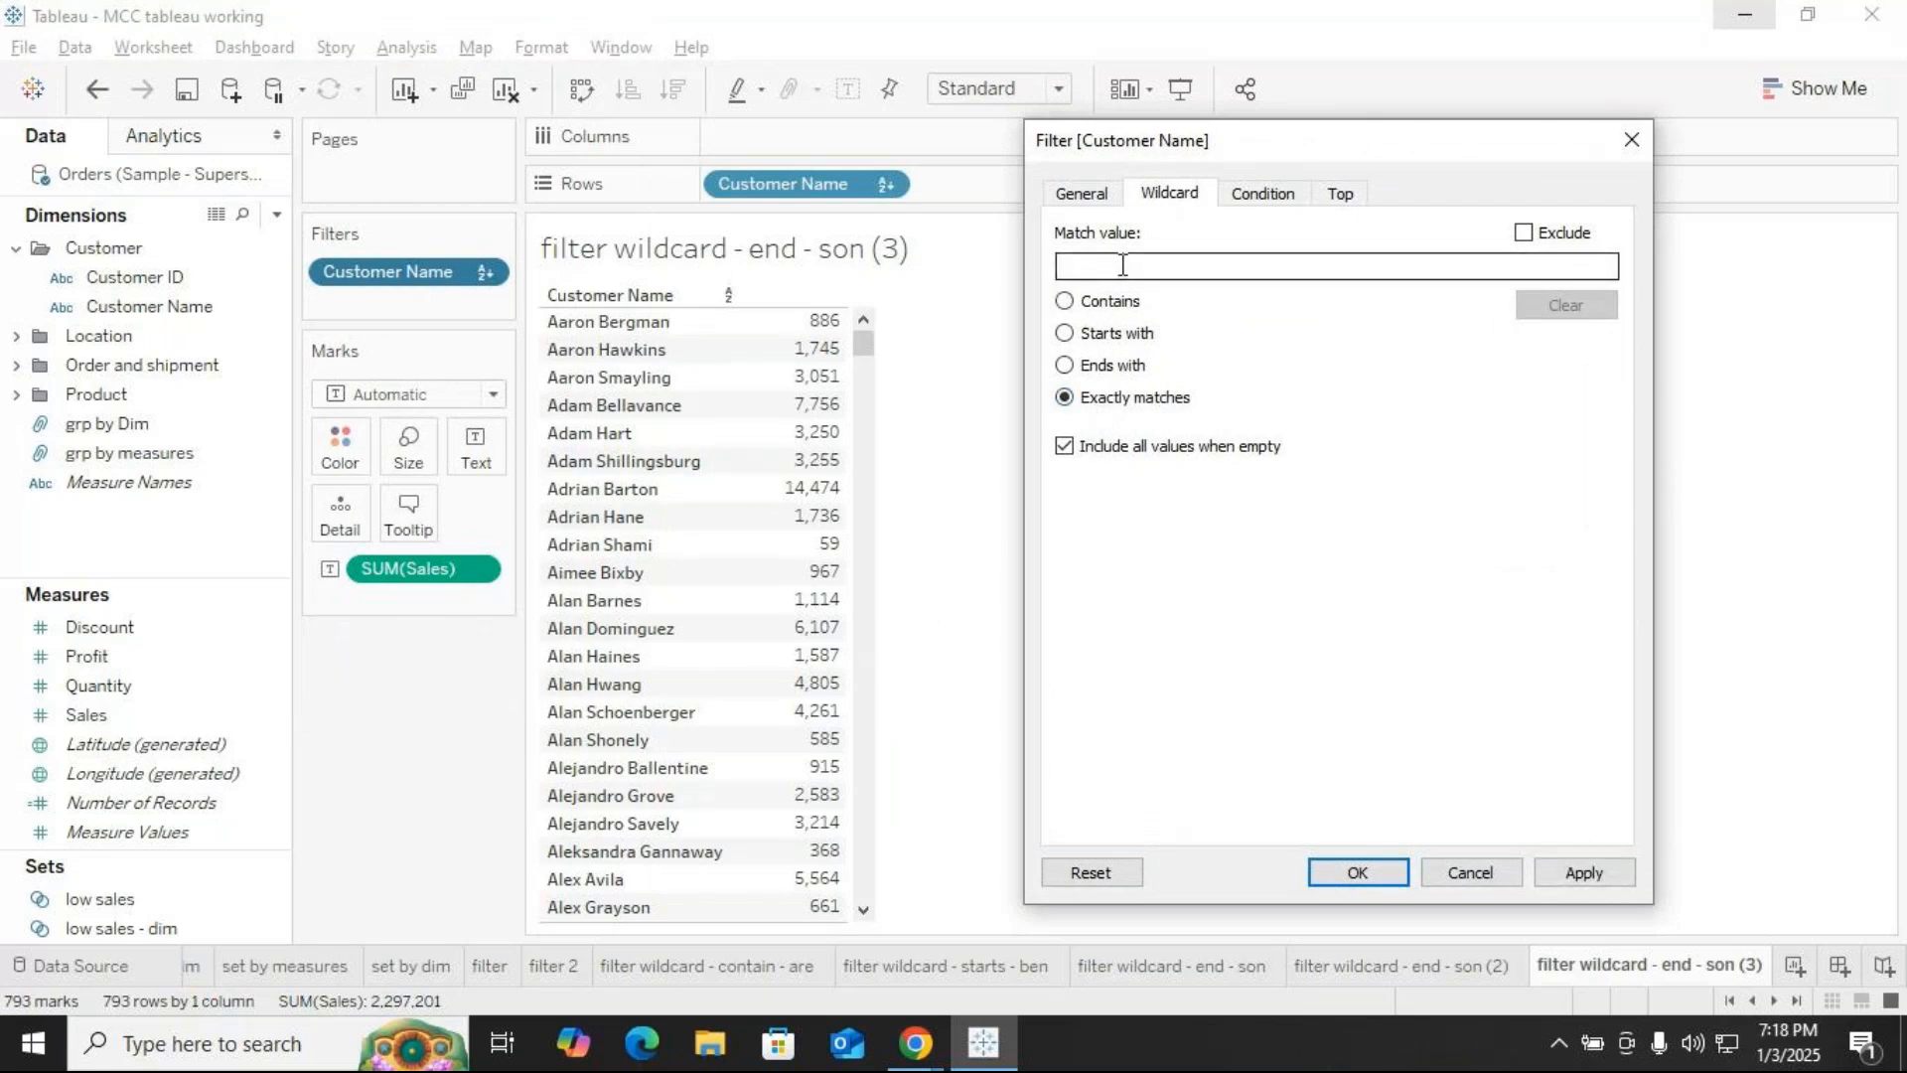
type("aaron")
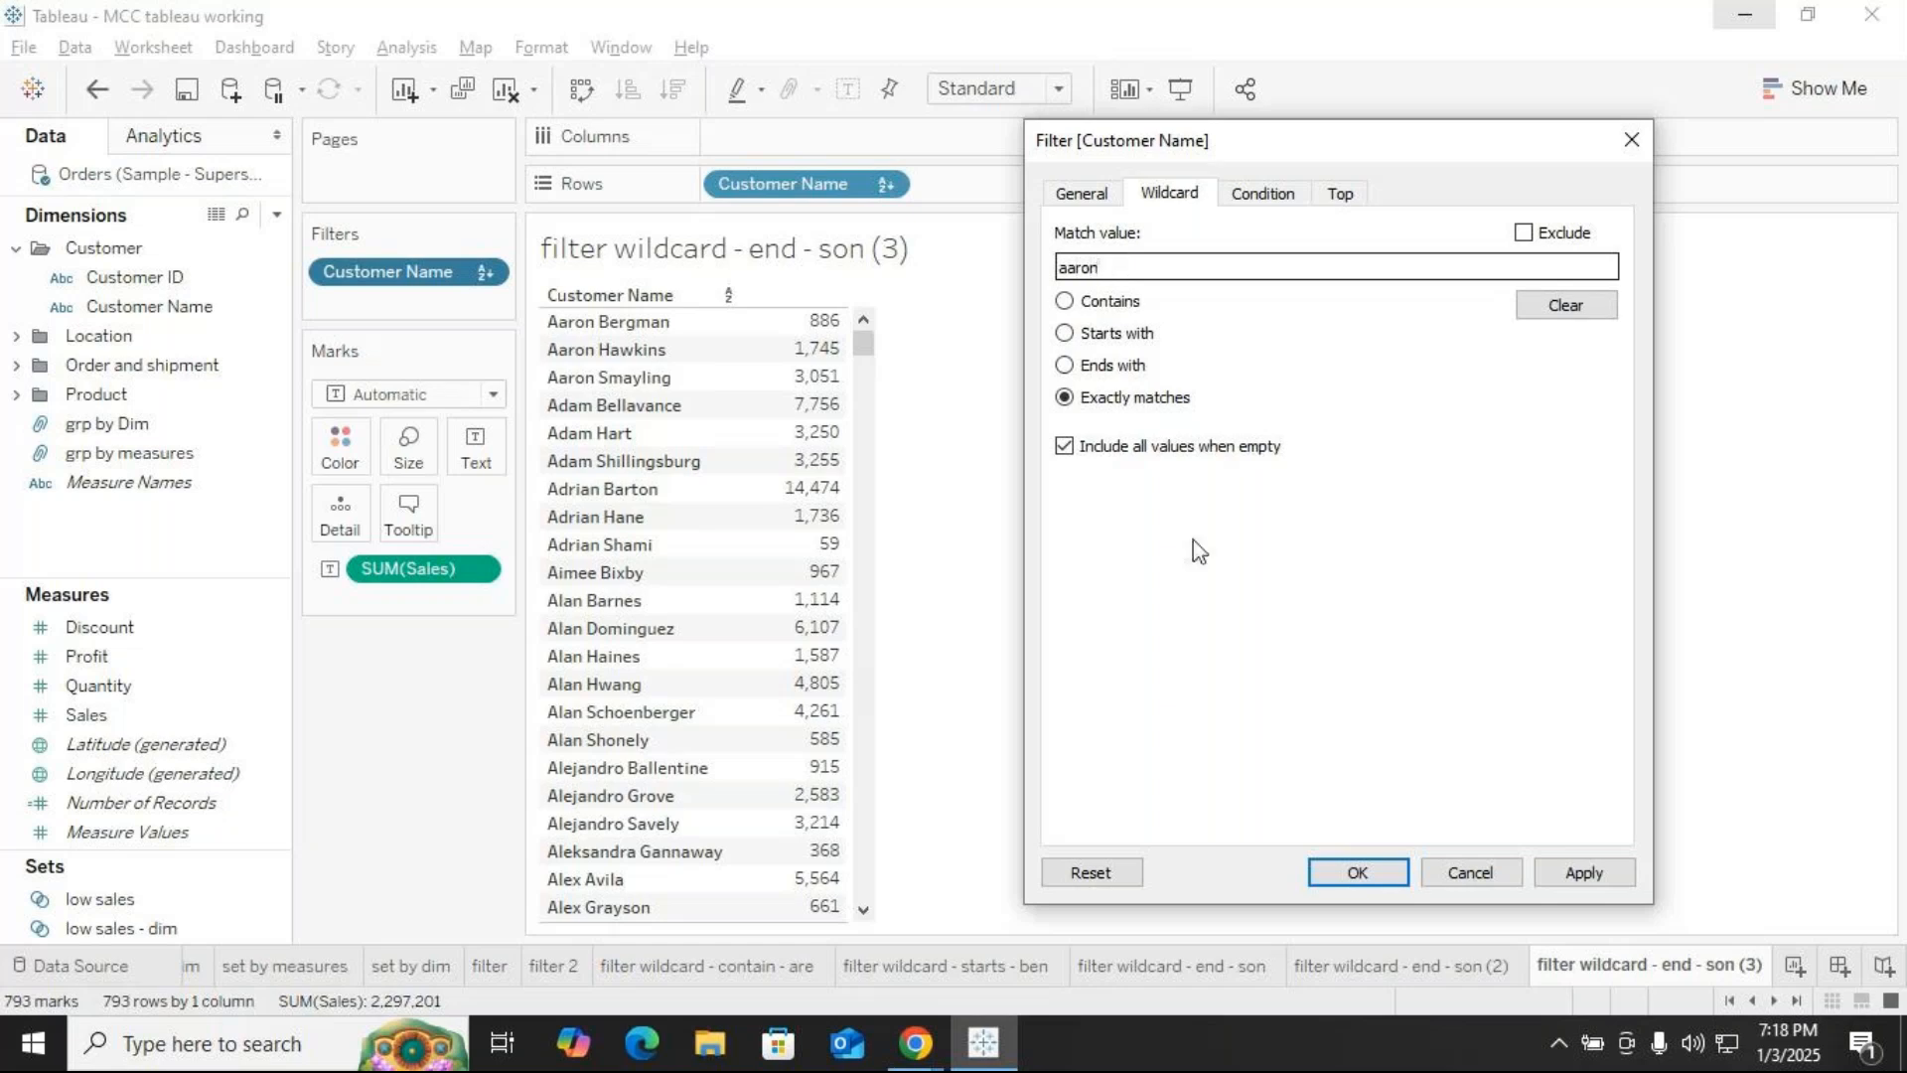
left_click(1607, 874)
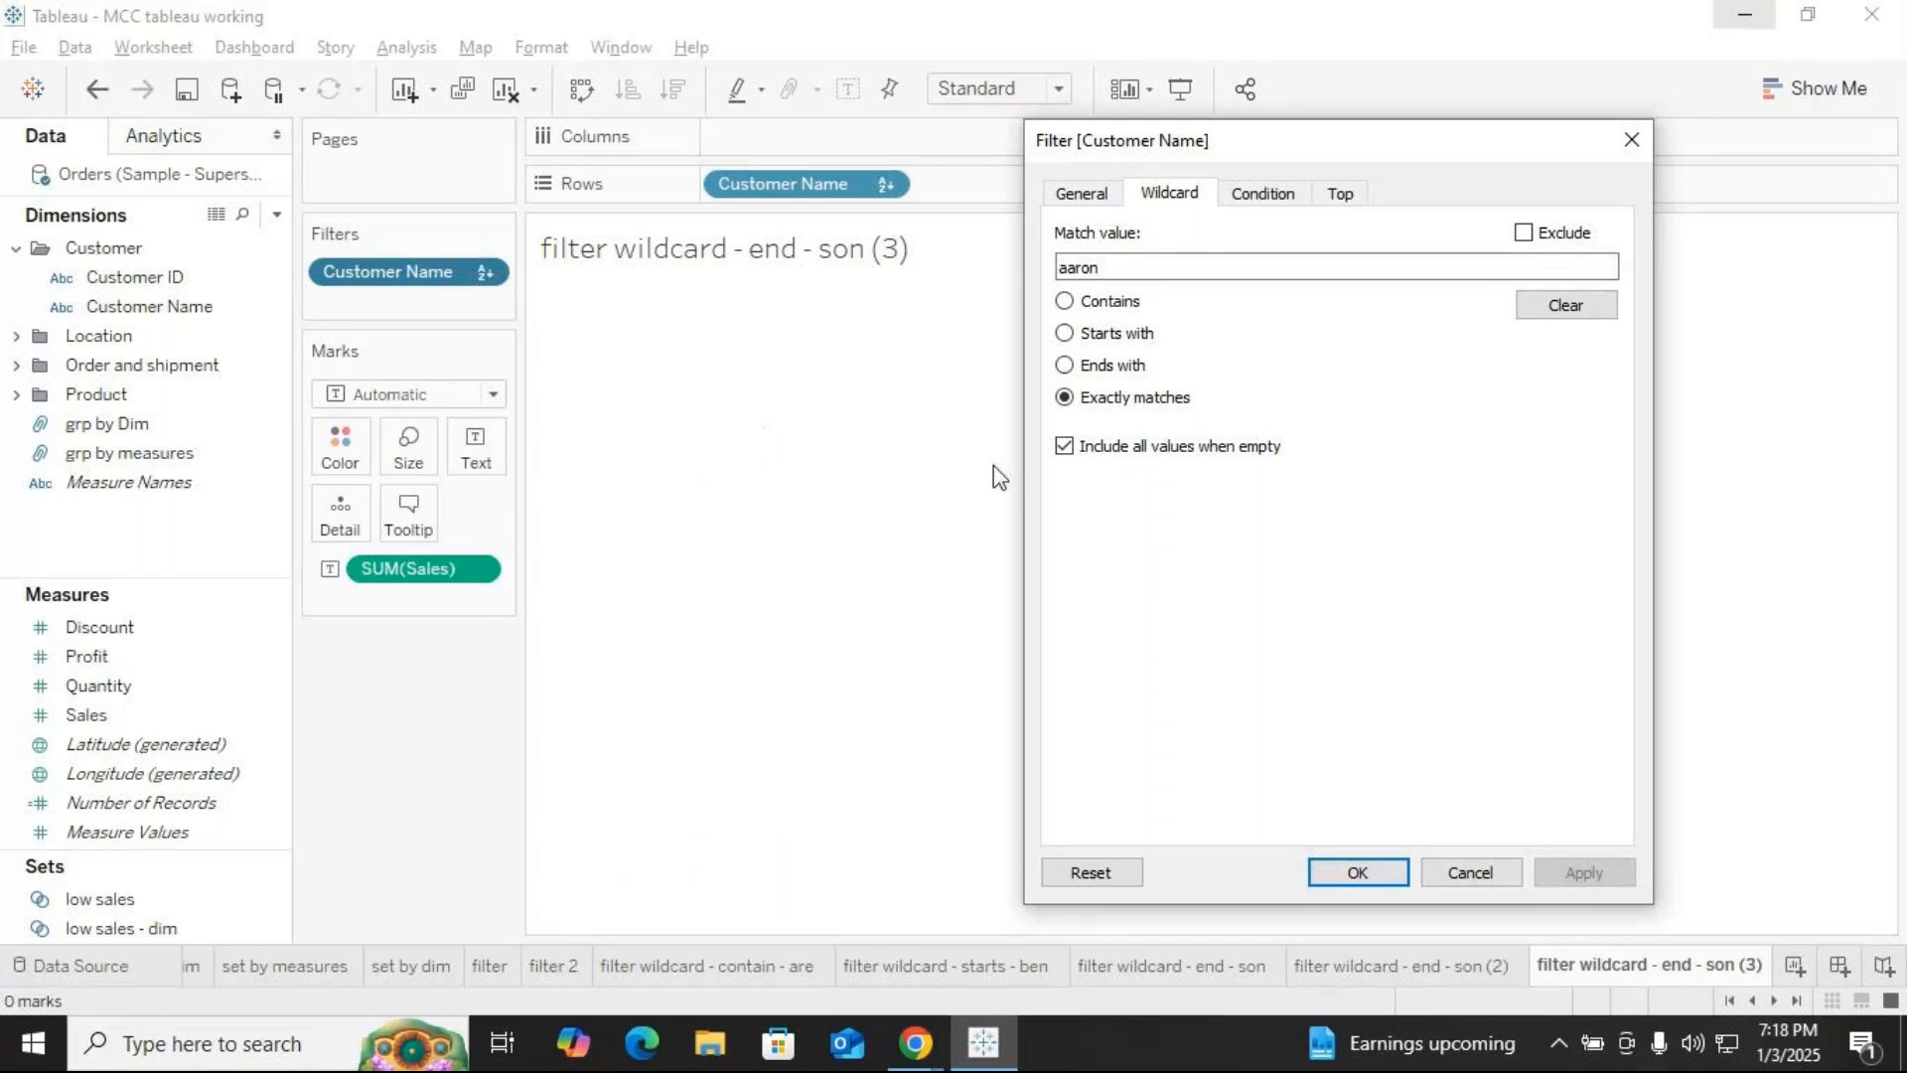
Check the customer list, then set the Customer Name wildcard filter to exactly match the first customer's full name in lowercase and accept it
left_click(1083, 198)
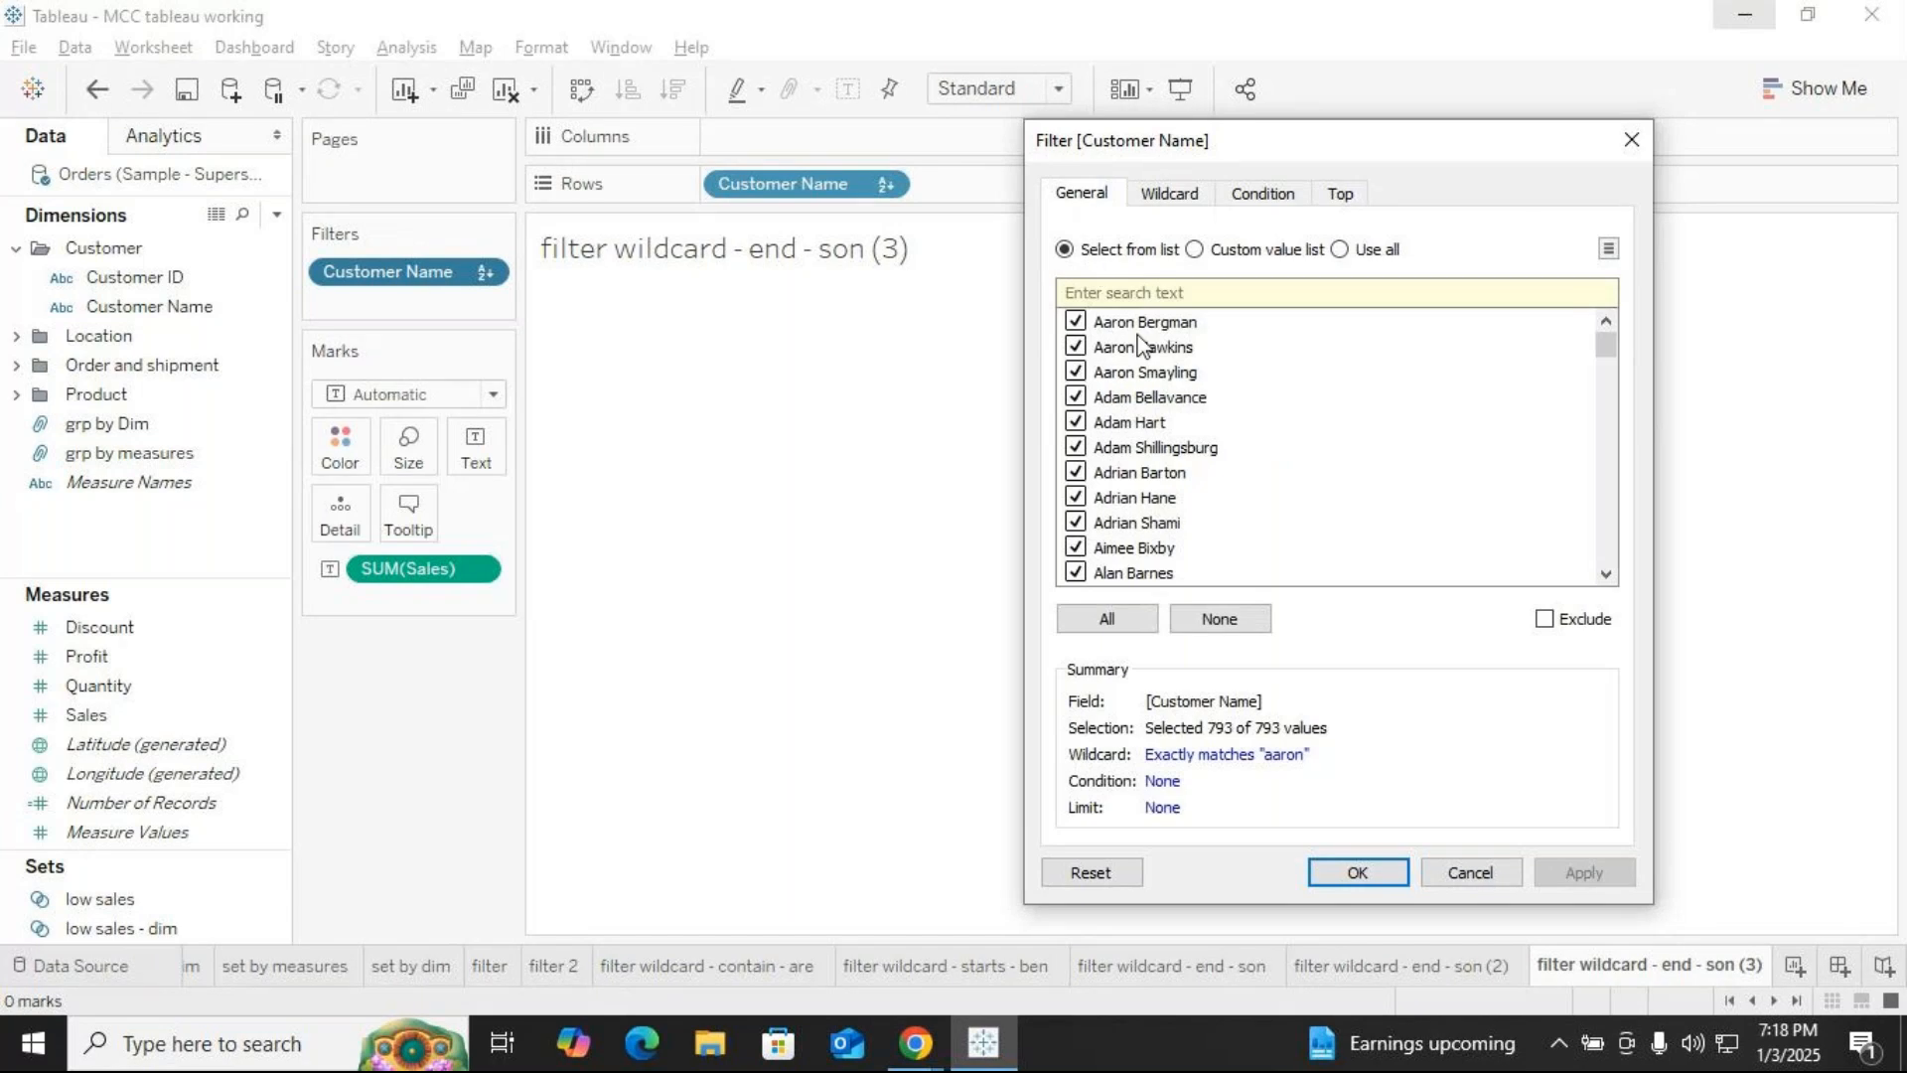
left_click(1164, 203)
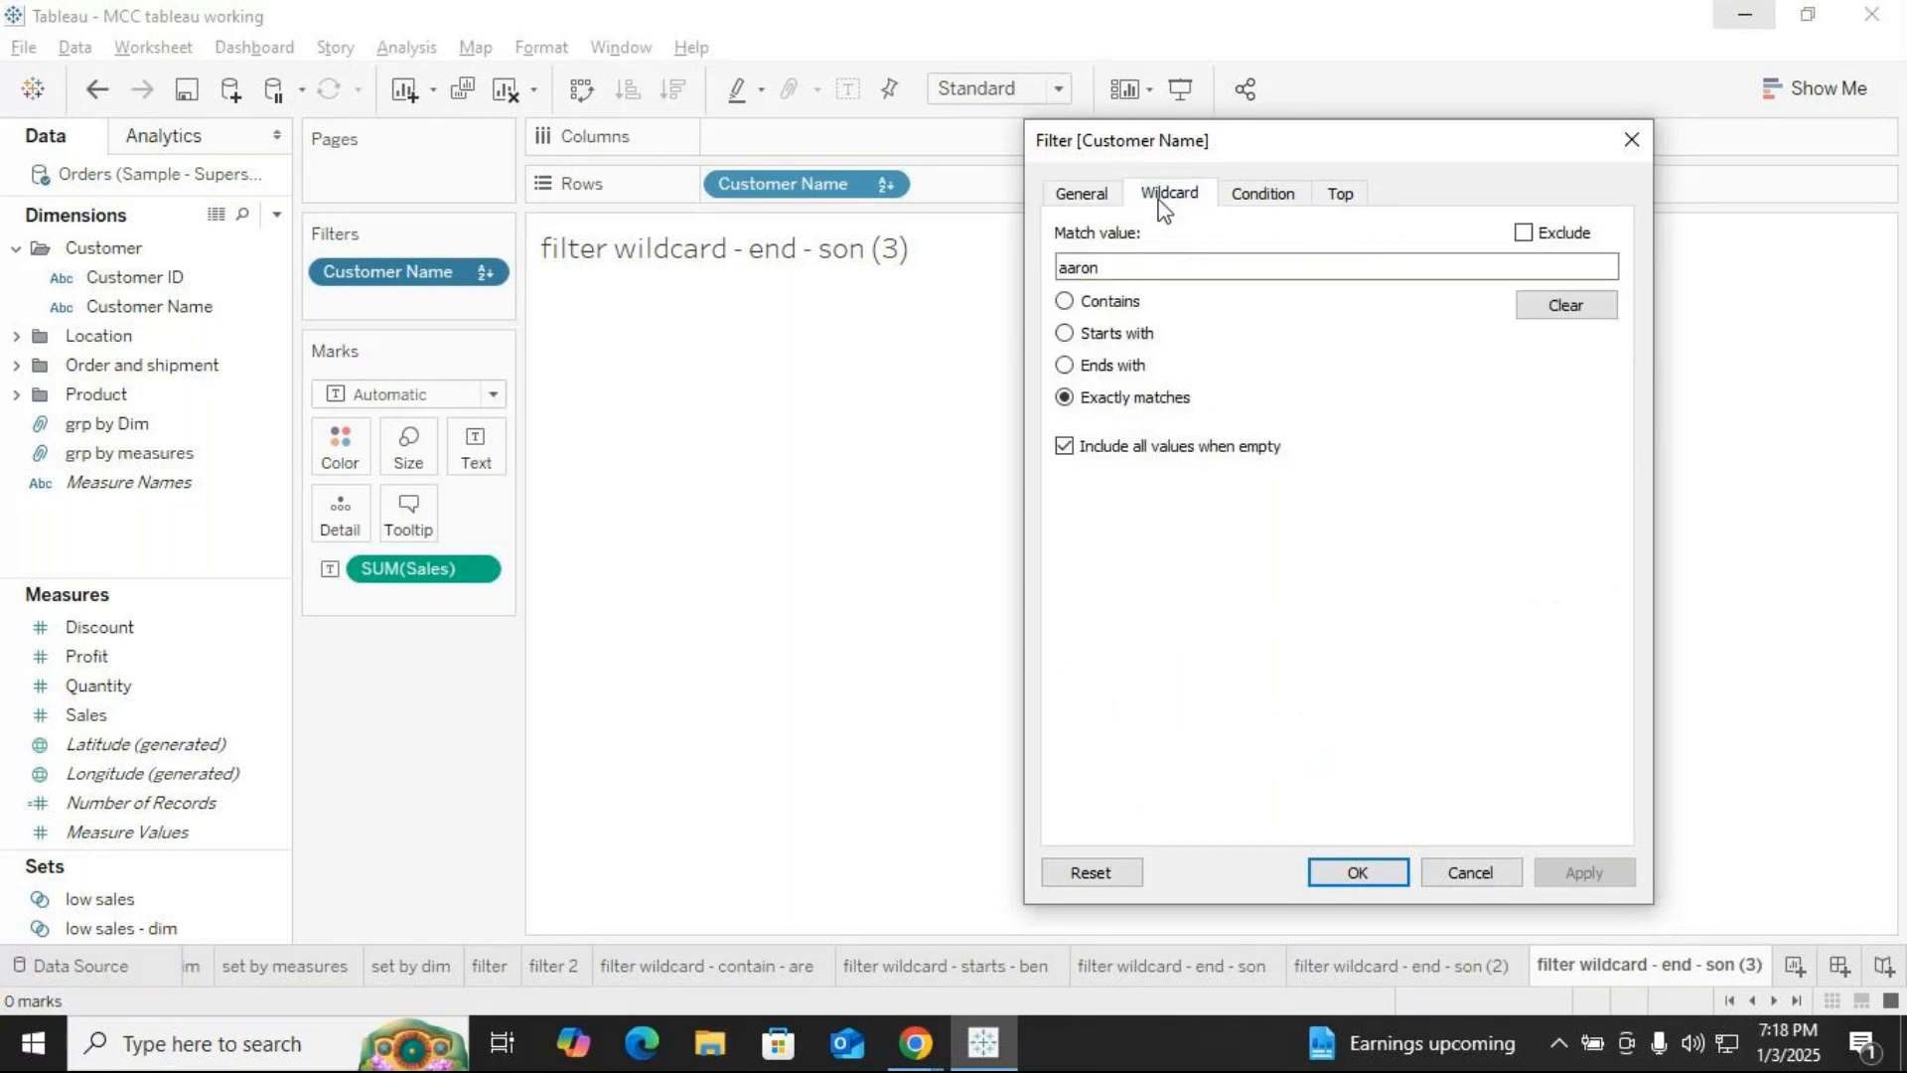
left_click(1129, 268)
type("bergm")
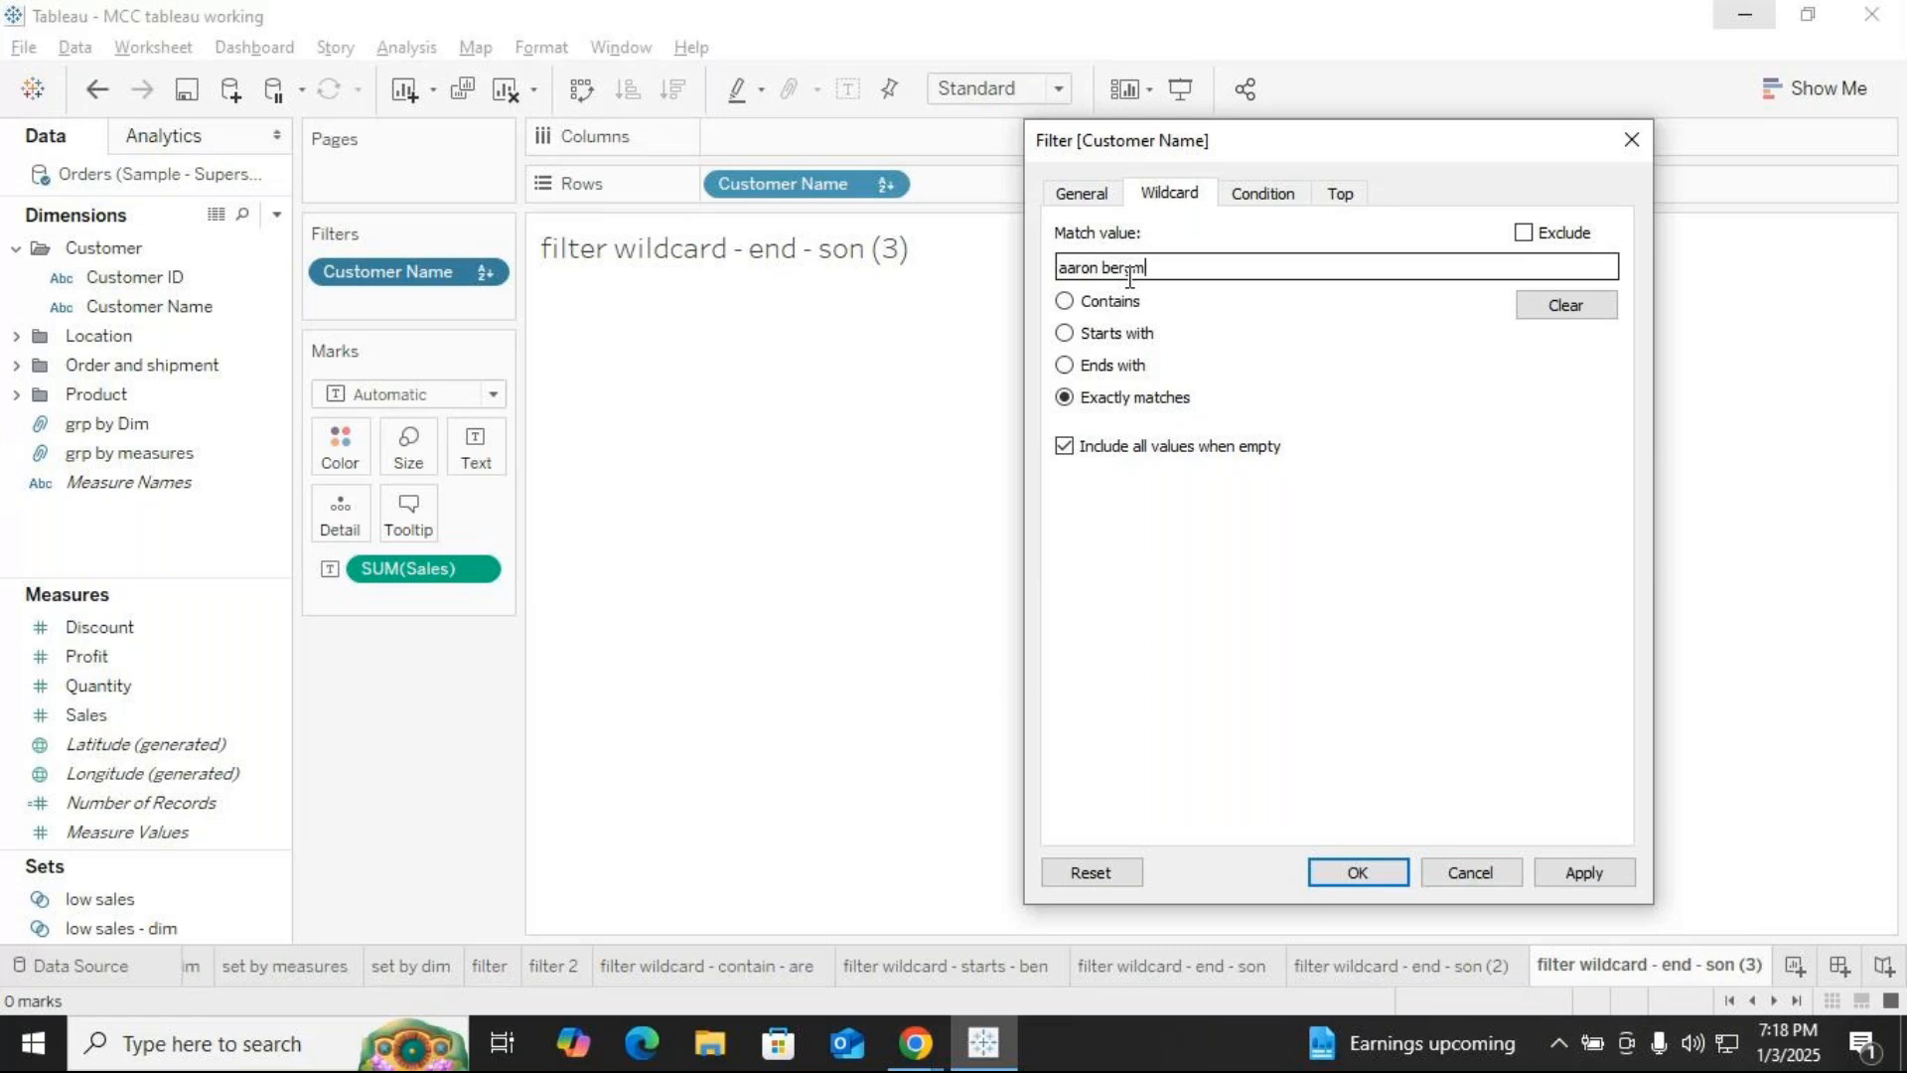
type("an")
left_click(1587, 874)
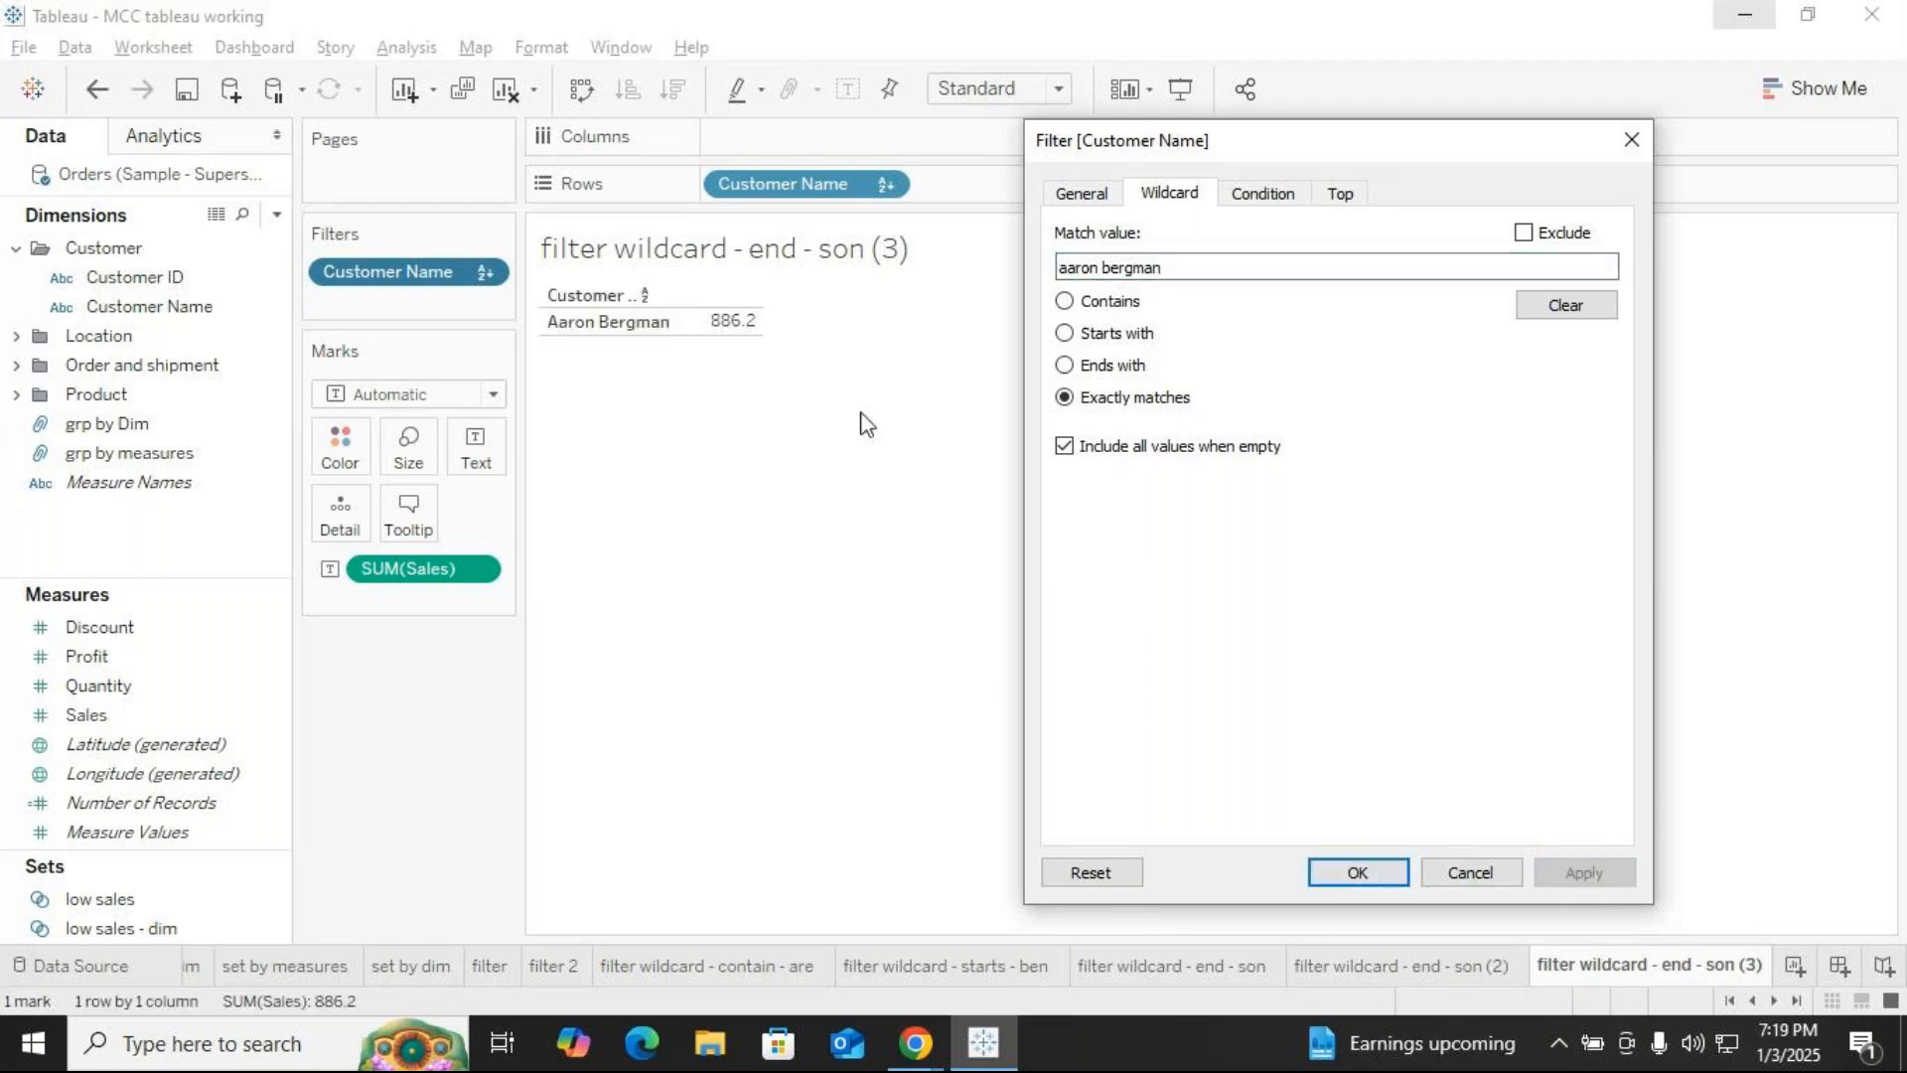
left_click(1358, 870)
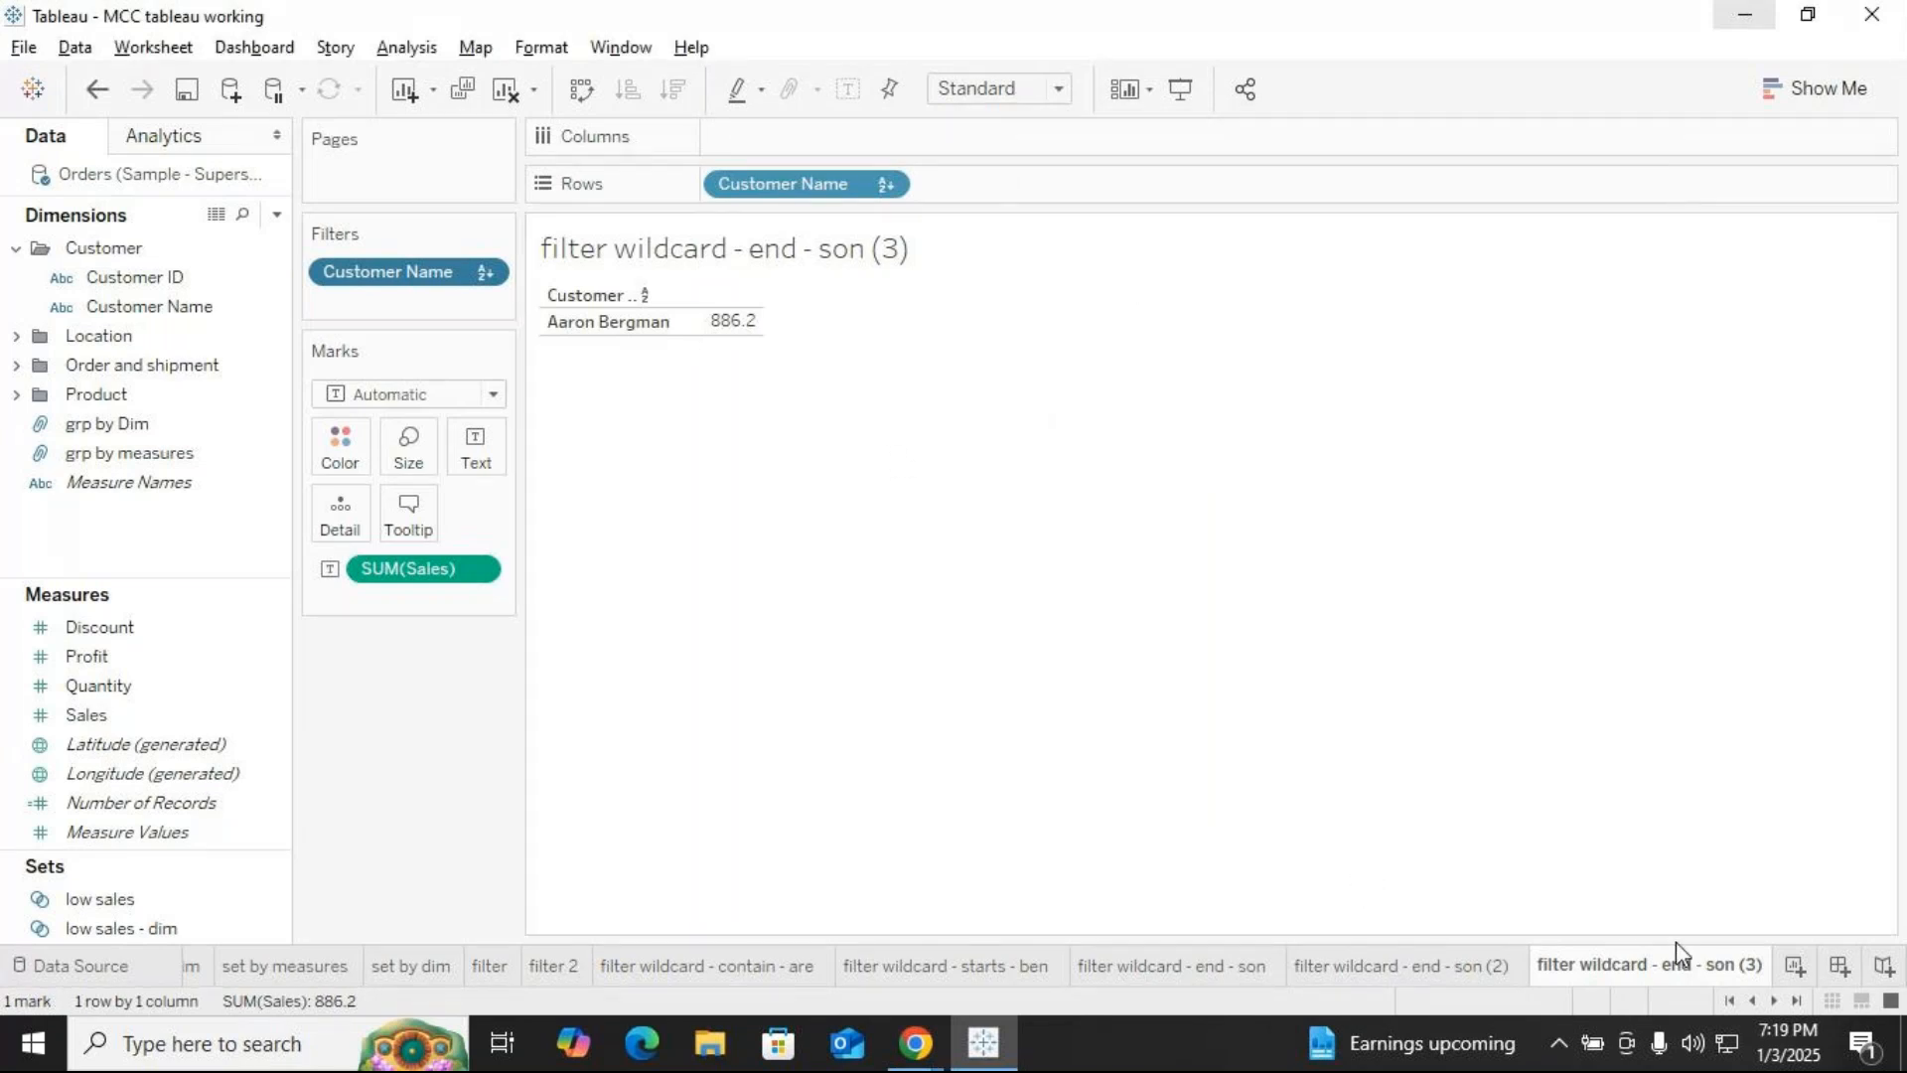
Rename the worksheet "filter wildcard - end - son (3)" as "filter wildcard - exact match"
right_click(1665, 971)
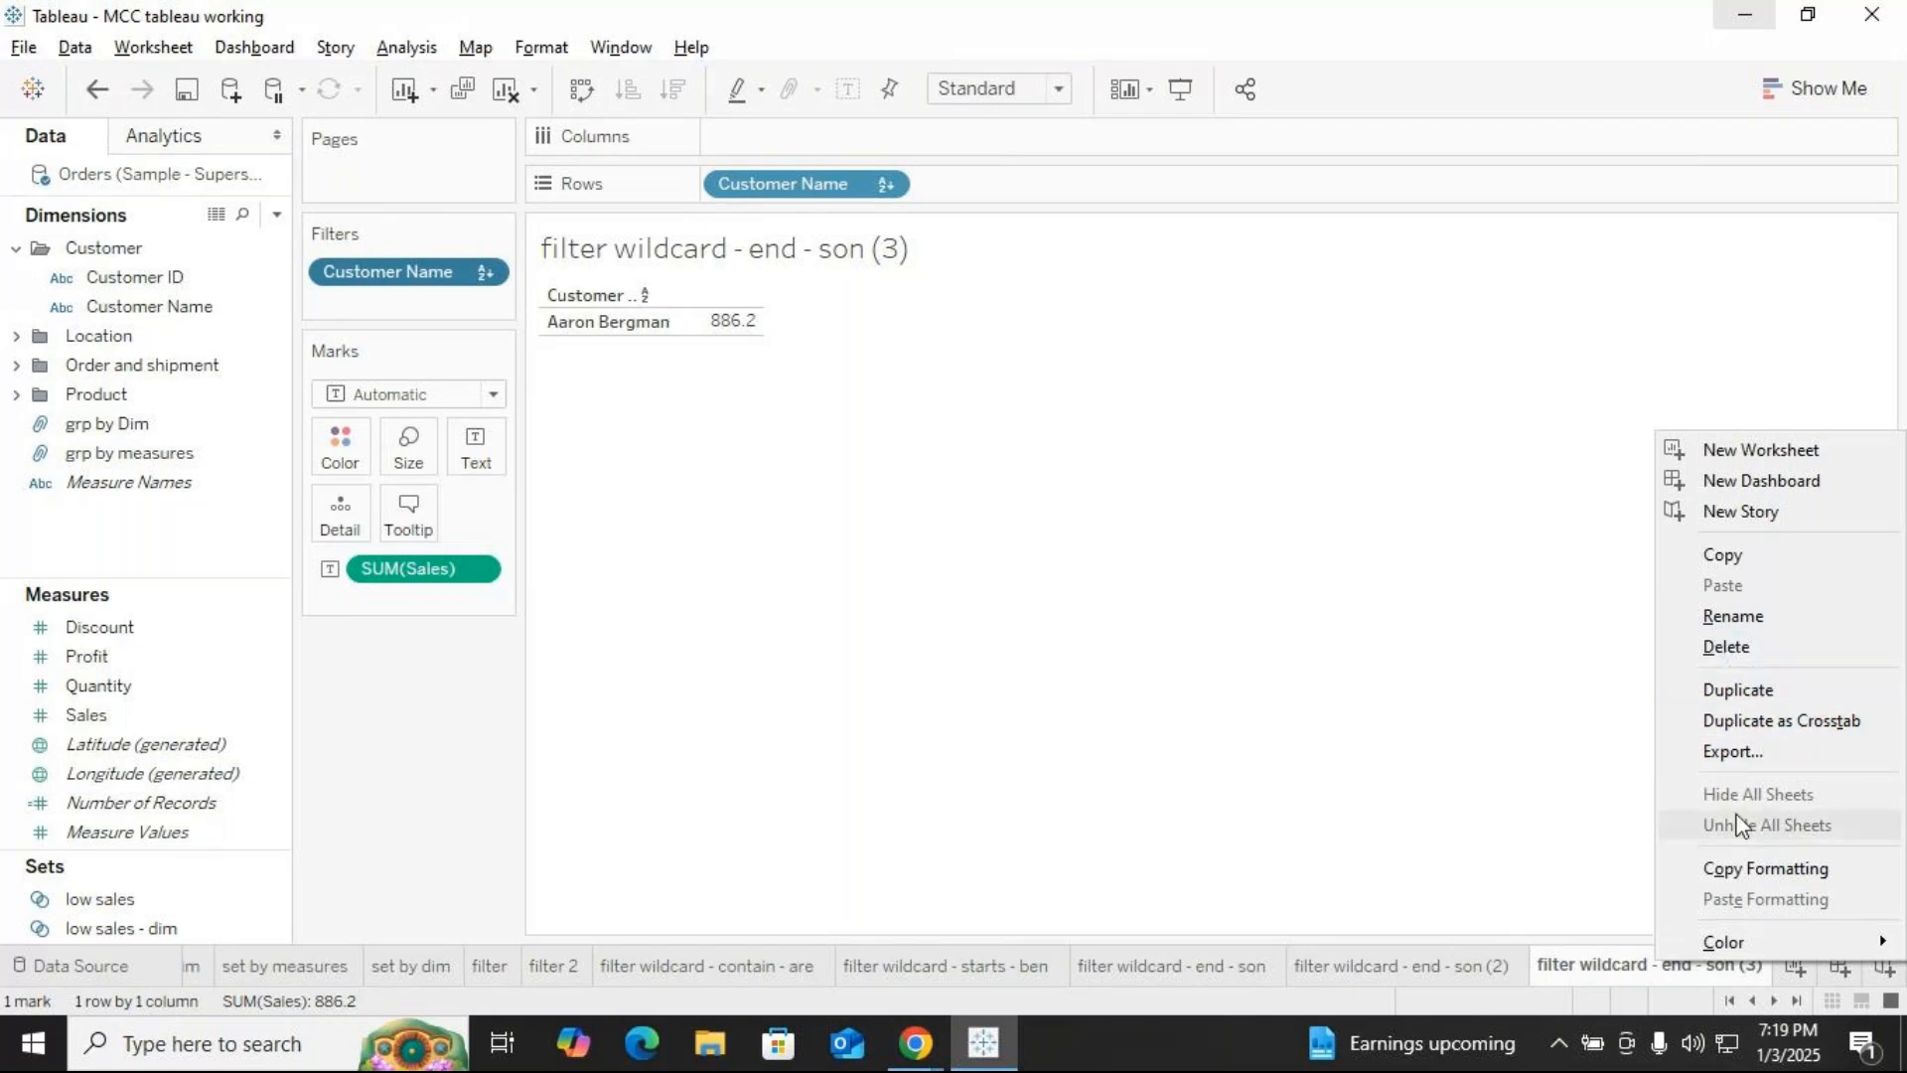
left_click(1733, 616)
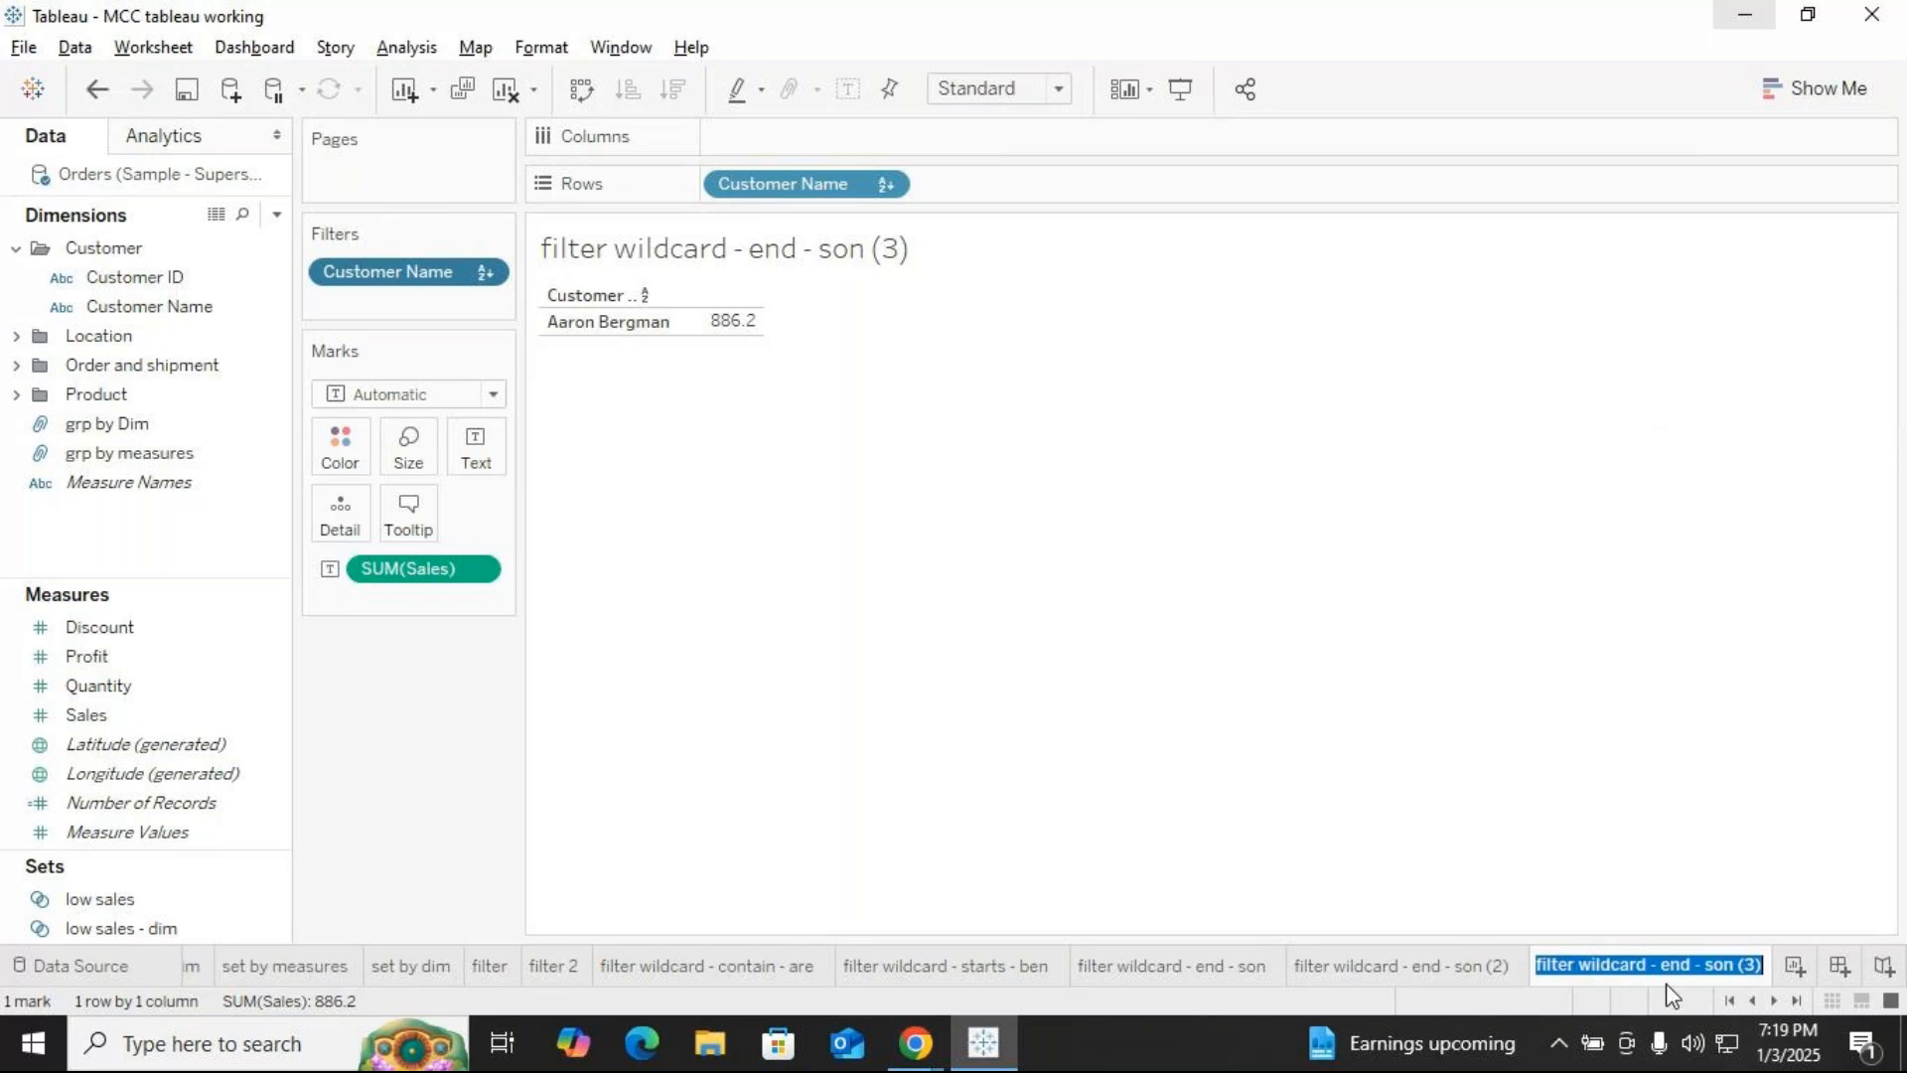
left_click(1767, 954)
key("BackSpace")
key("BackSpace")
key("BackSpace")
key("BackSpace")
key("BackSpace")
key("BackSpace")
key("BackSpace")
key("BackSpace")
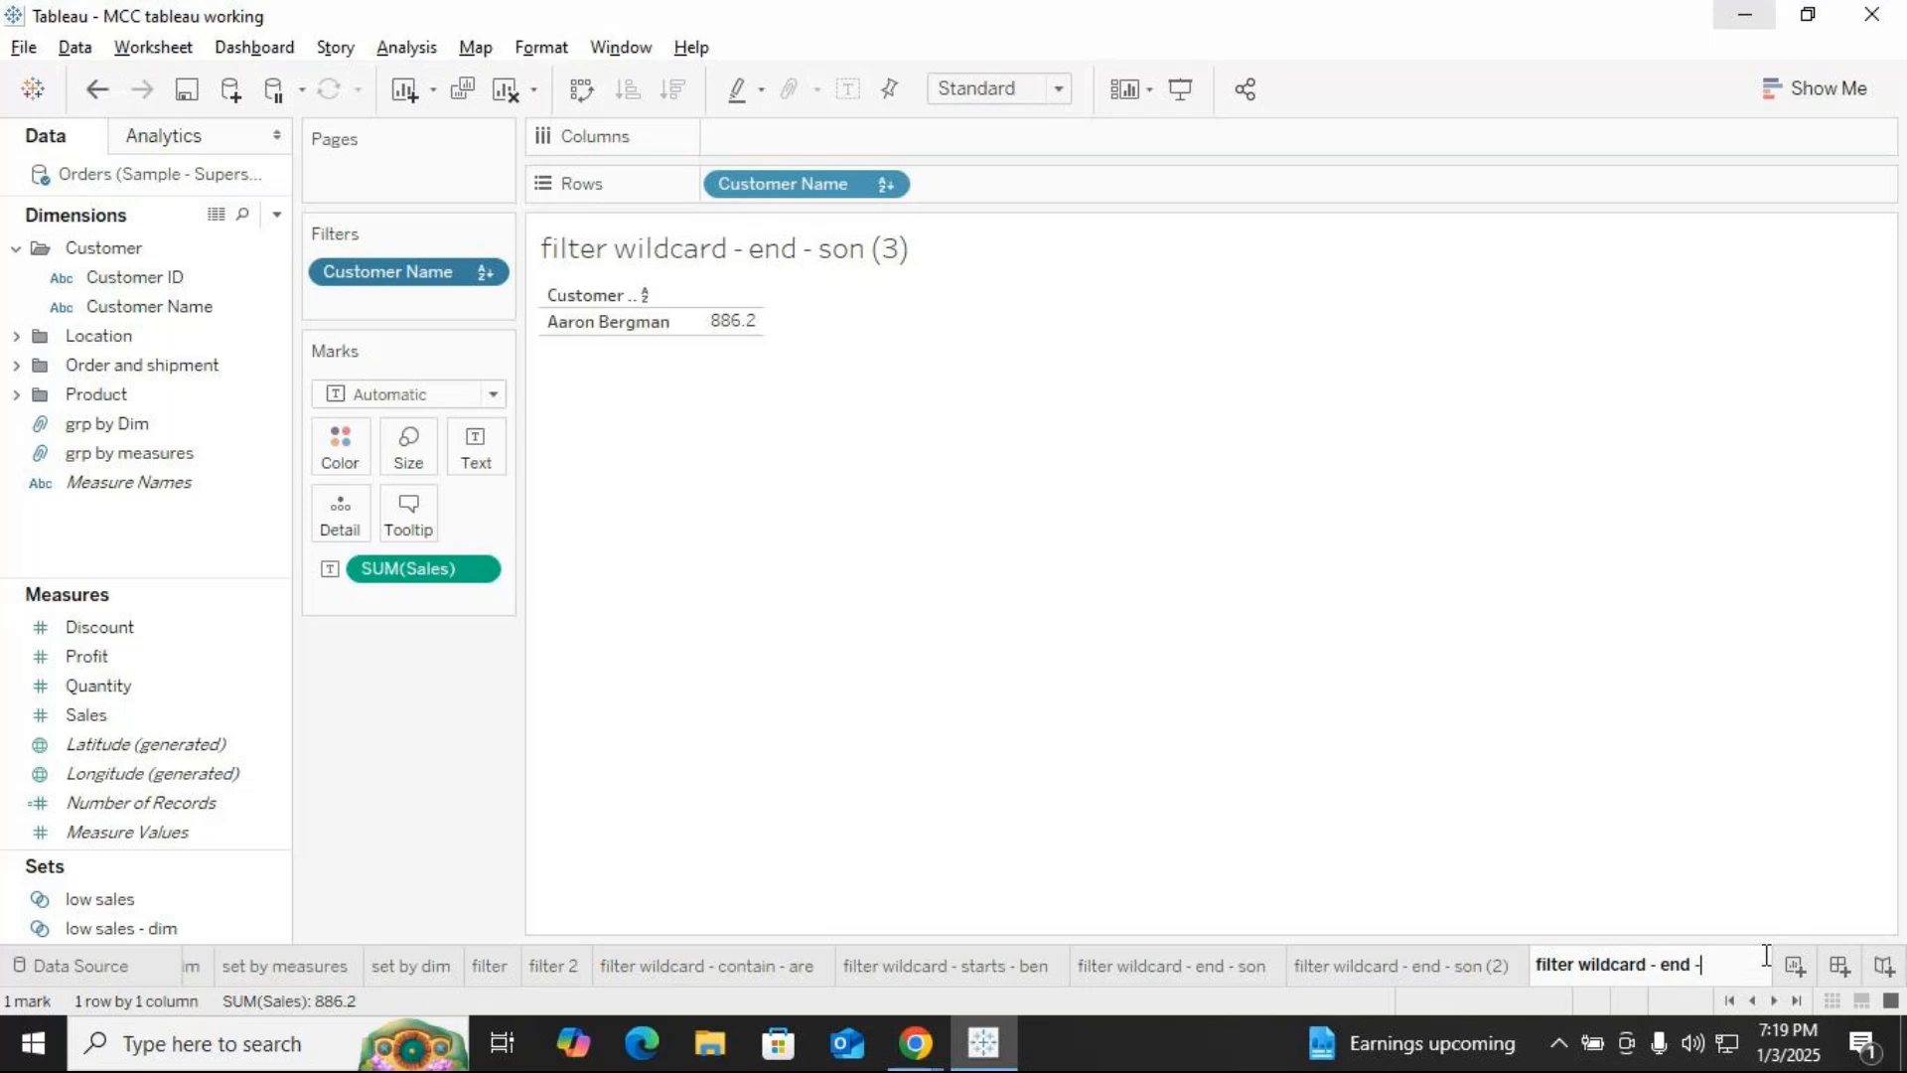
key("BackSpace")
key("BackSpace")
key("BackSpace")
key("BackSpace")
key("BackSpace")
type("exc")
key("BackSpace")
type("act match")
key("Return")
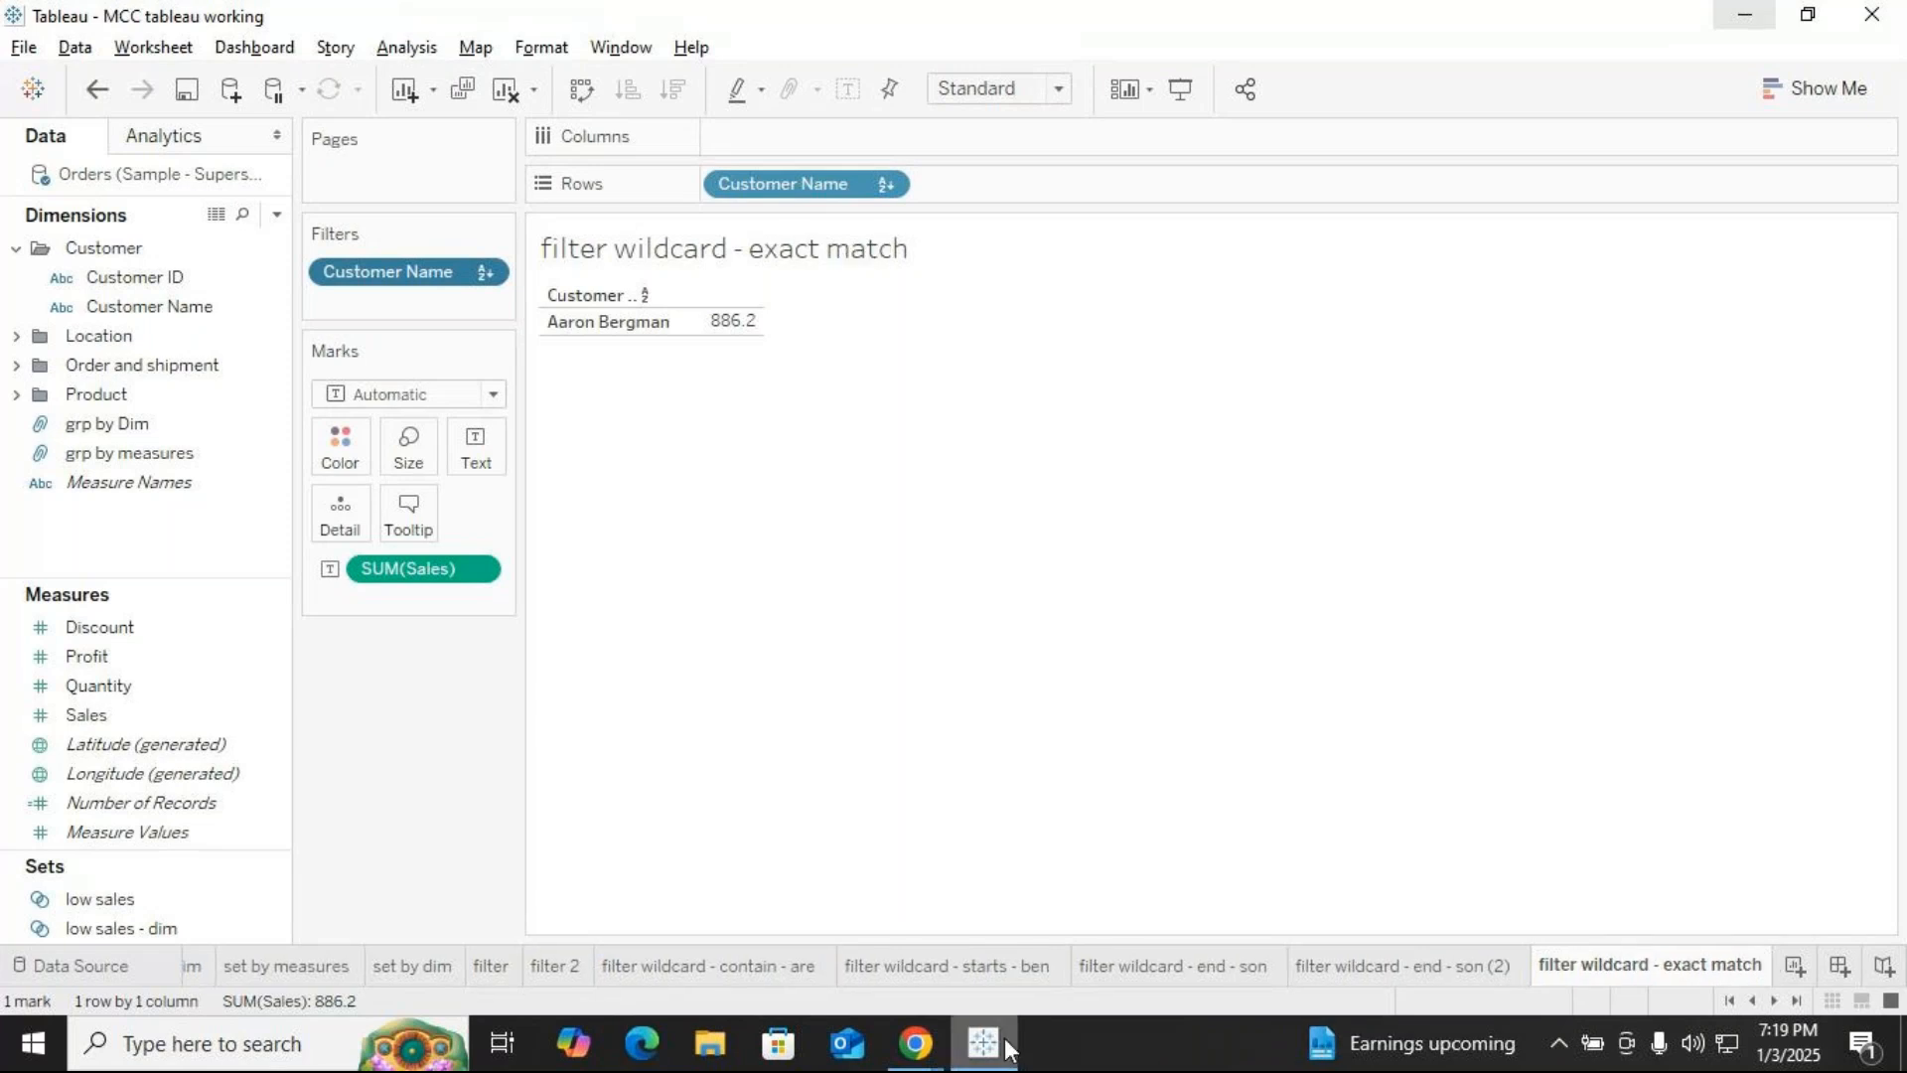
left_click(916, 1044)
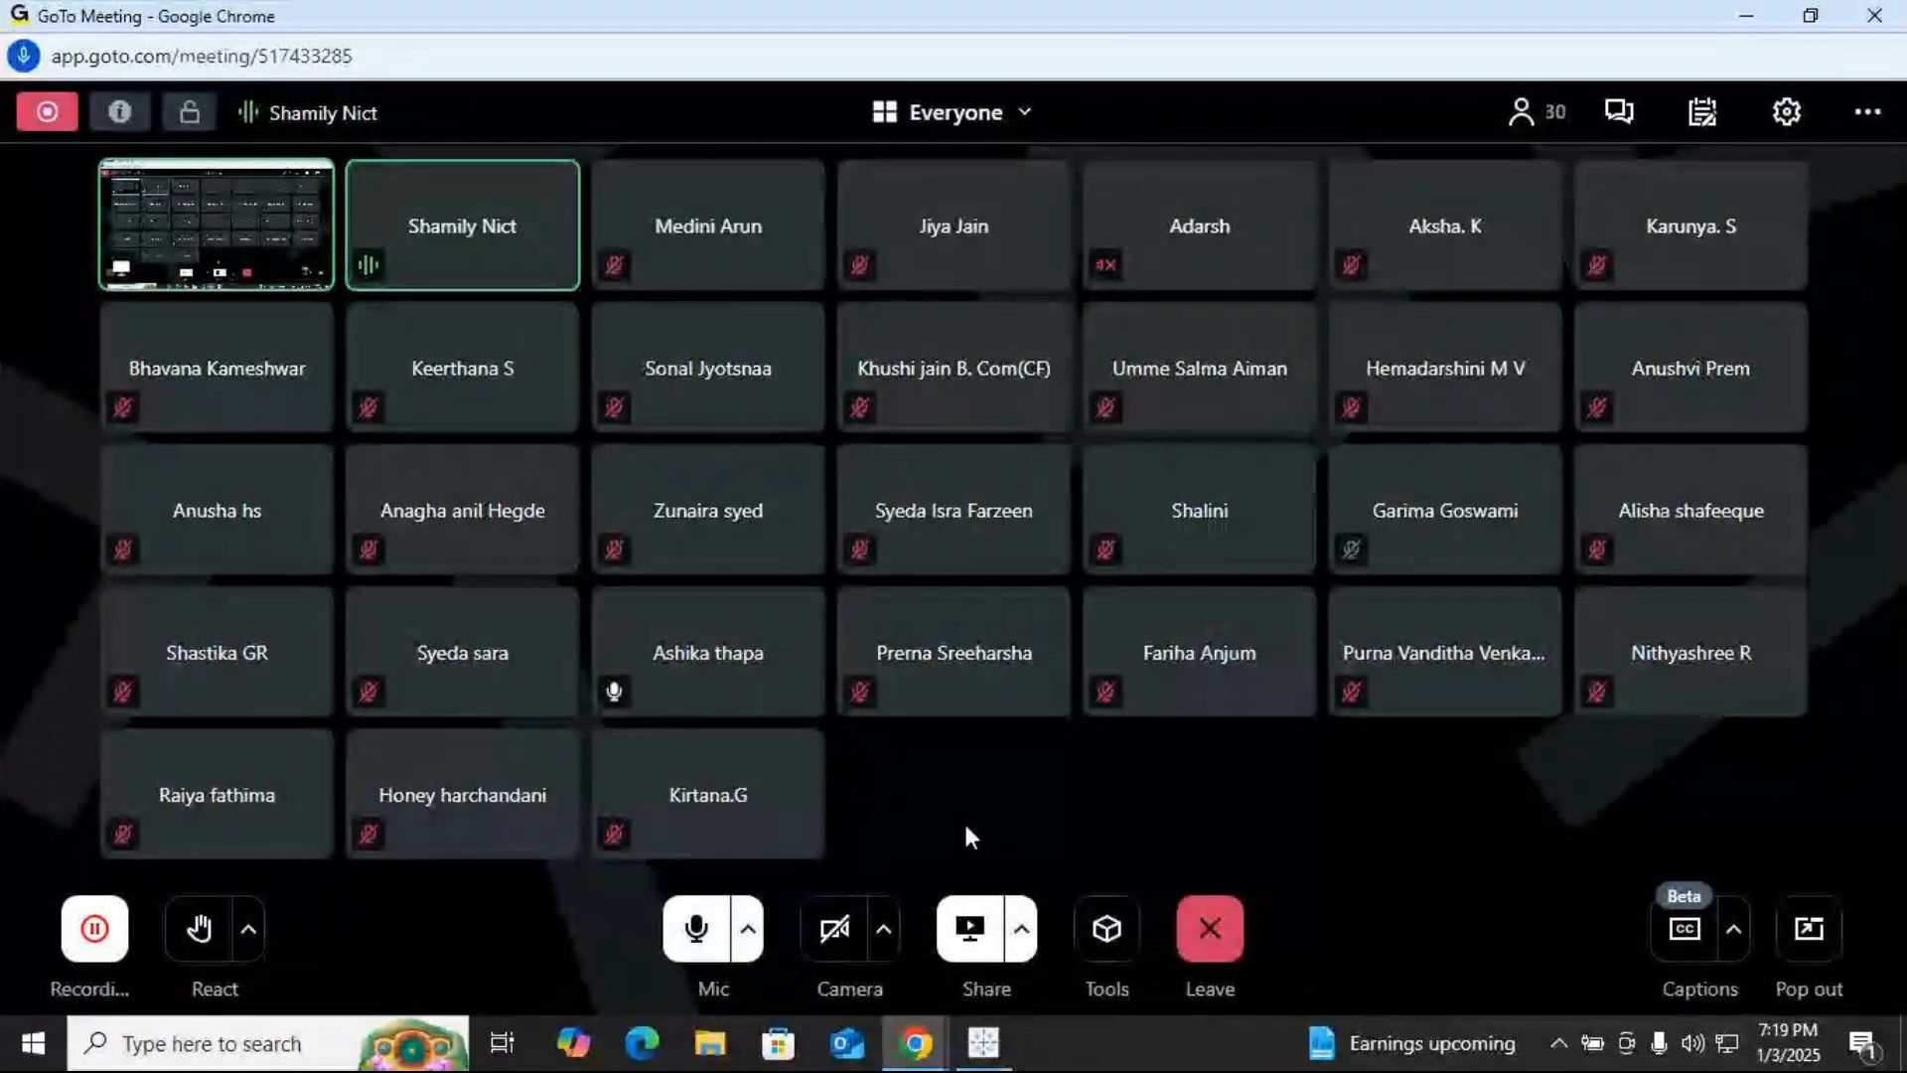
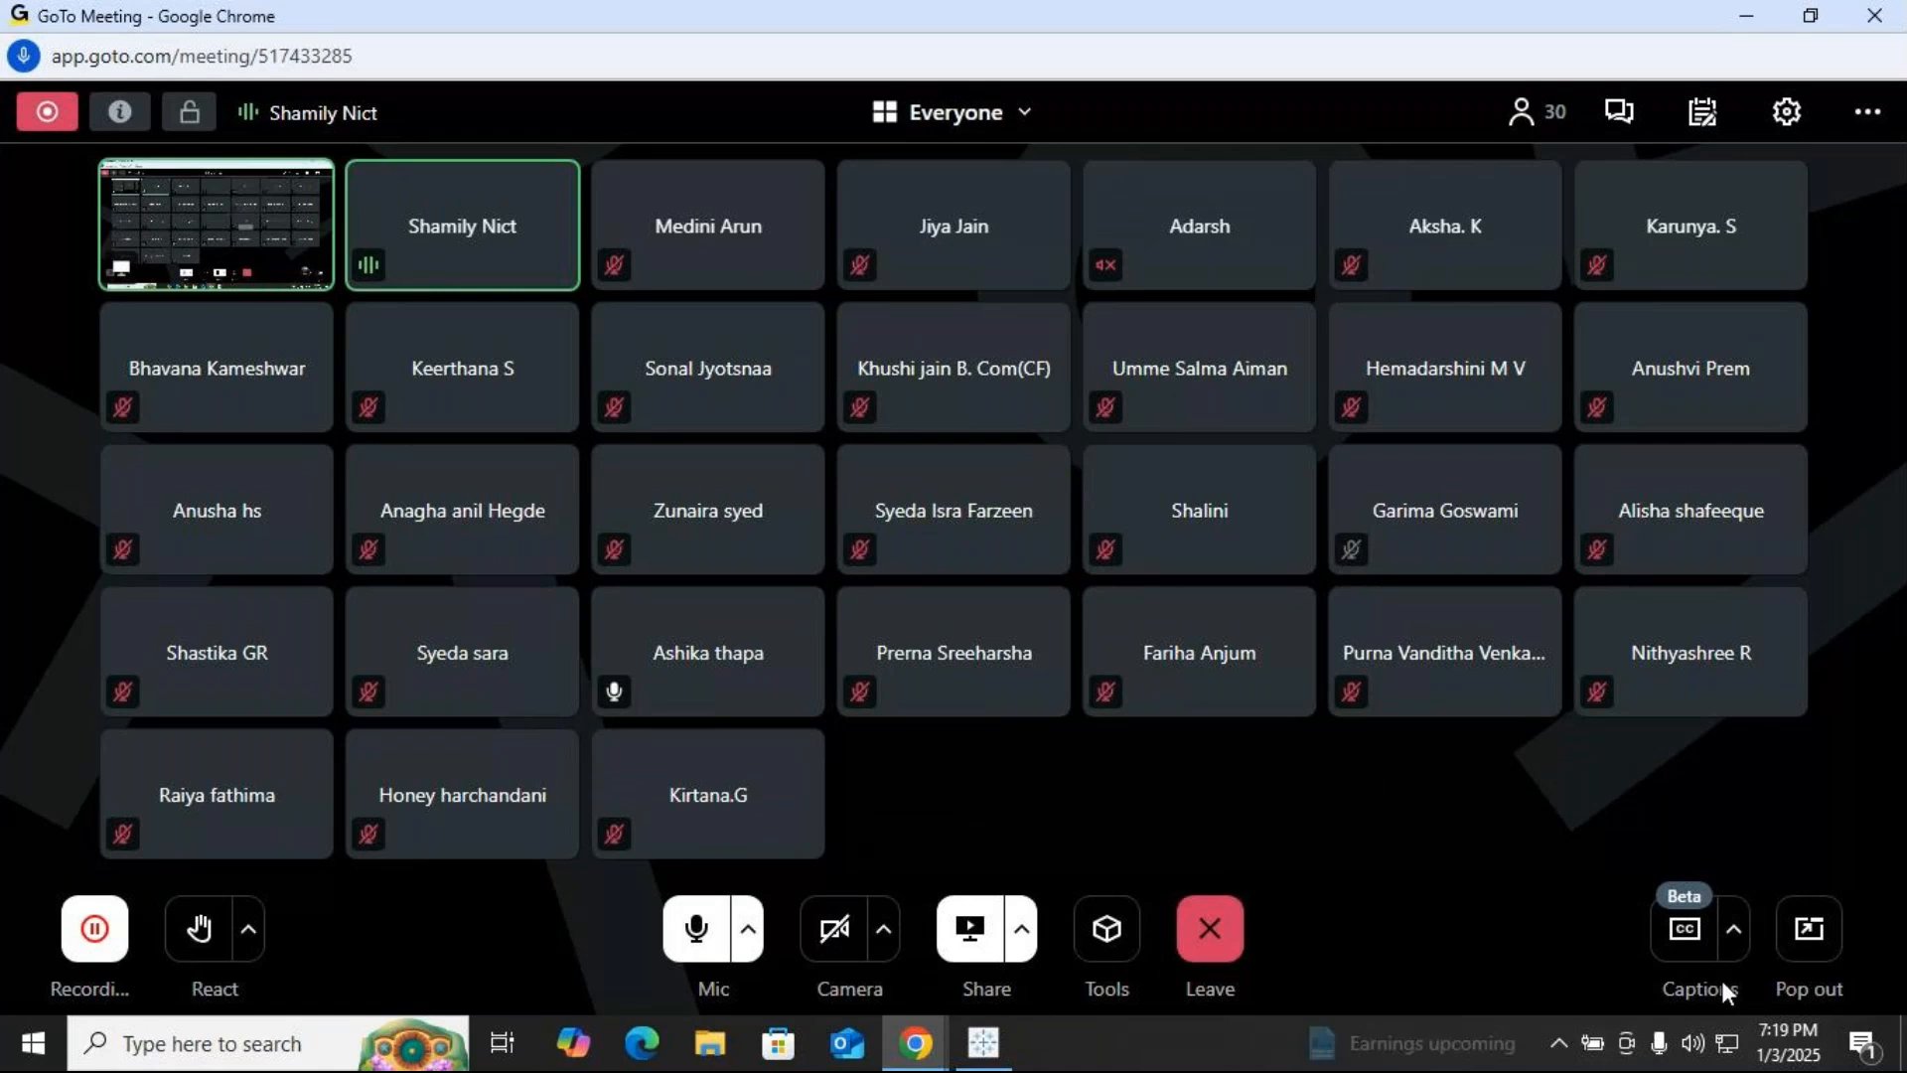
left_click(1735, 929)
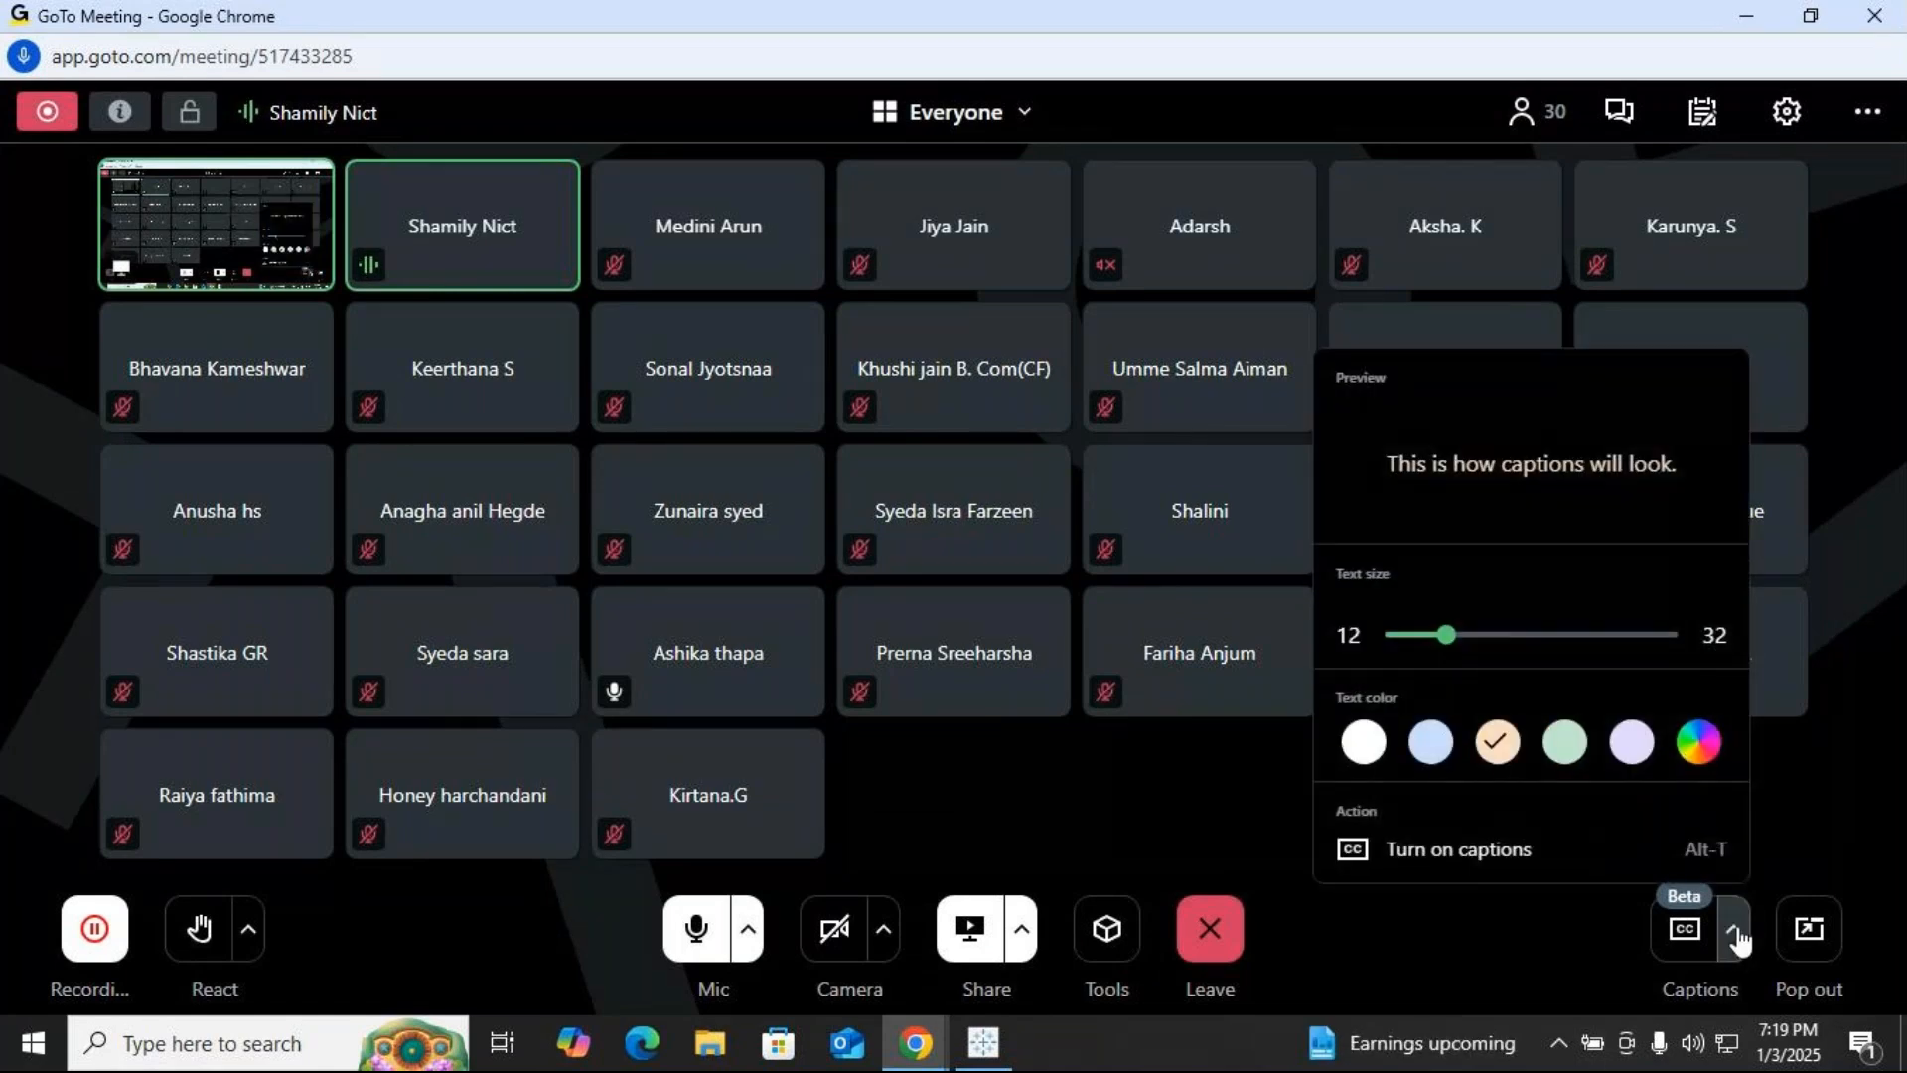
left_click(1736, 934)
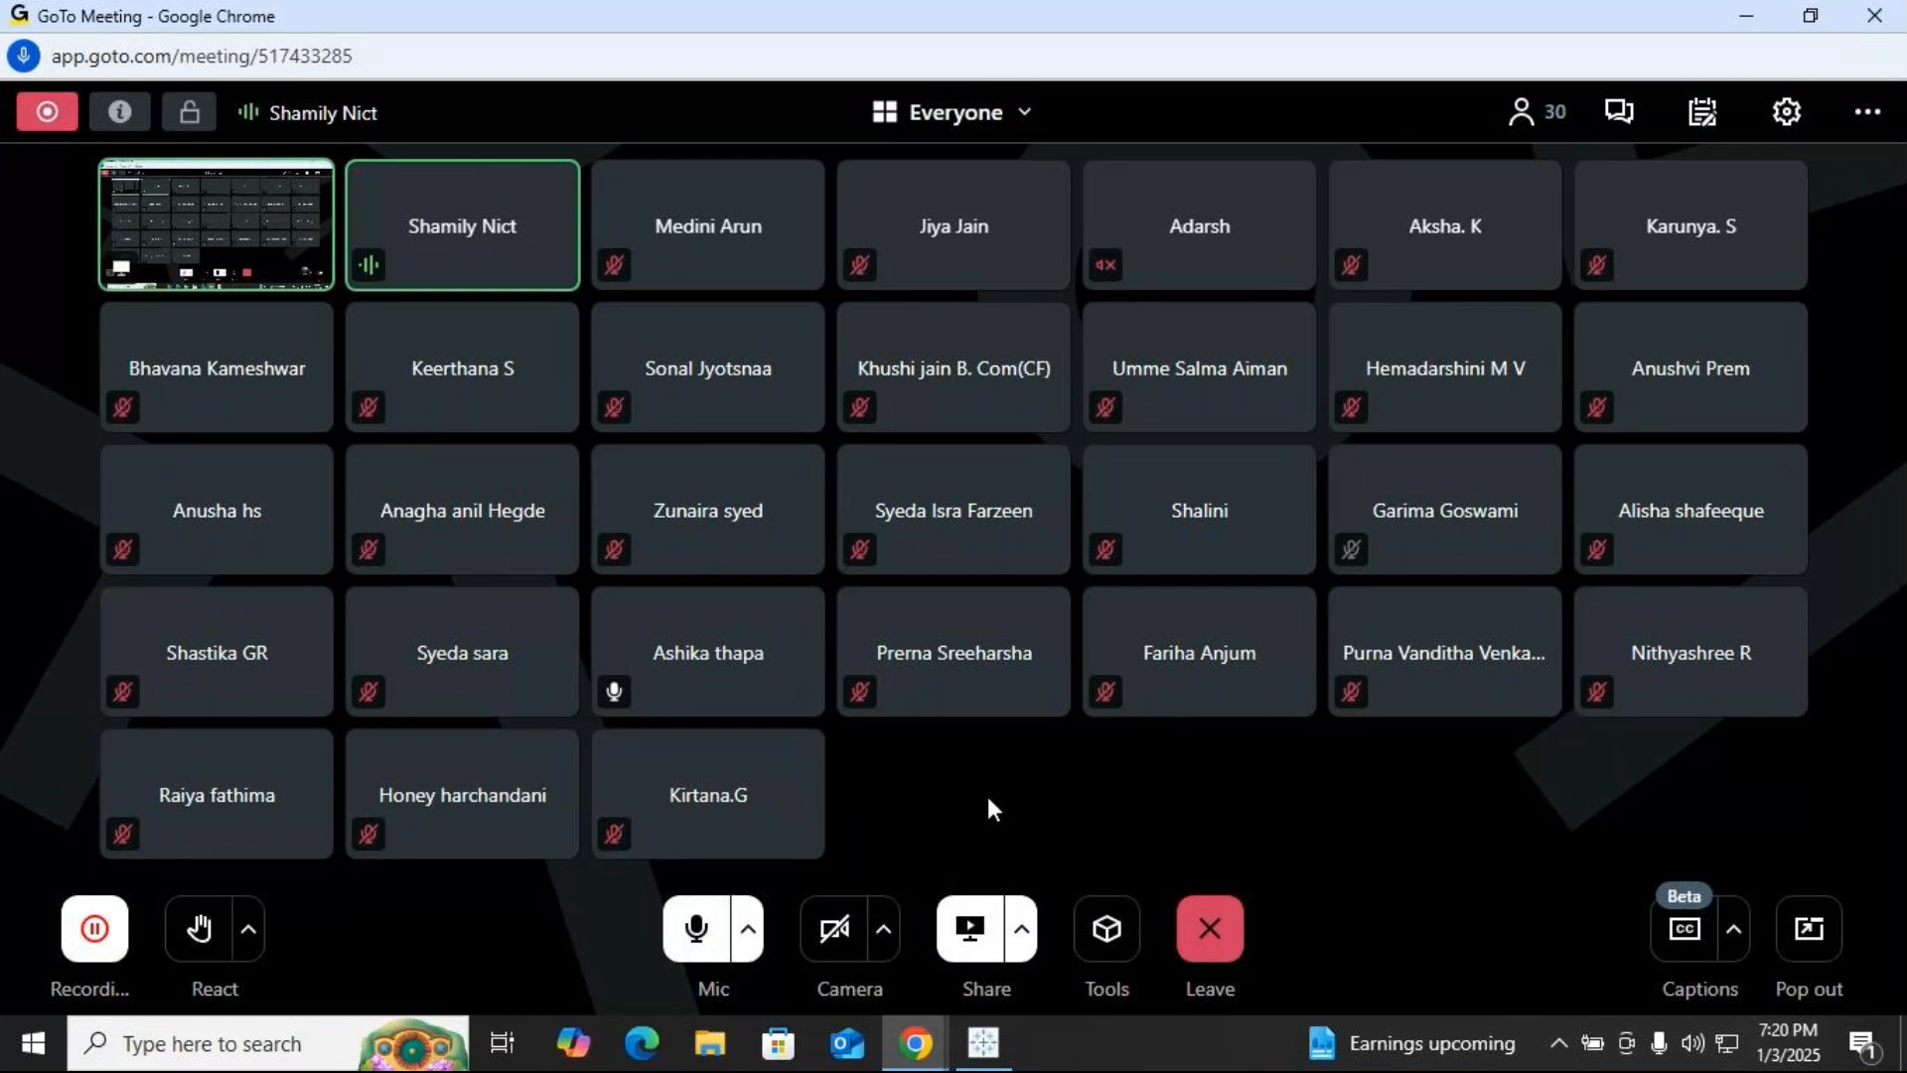
left_click(695, 934)
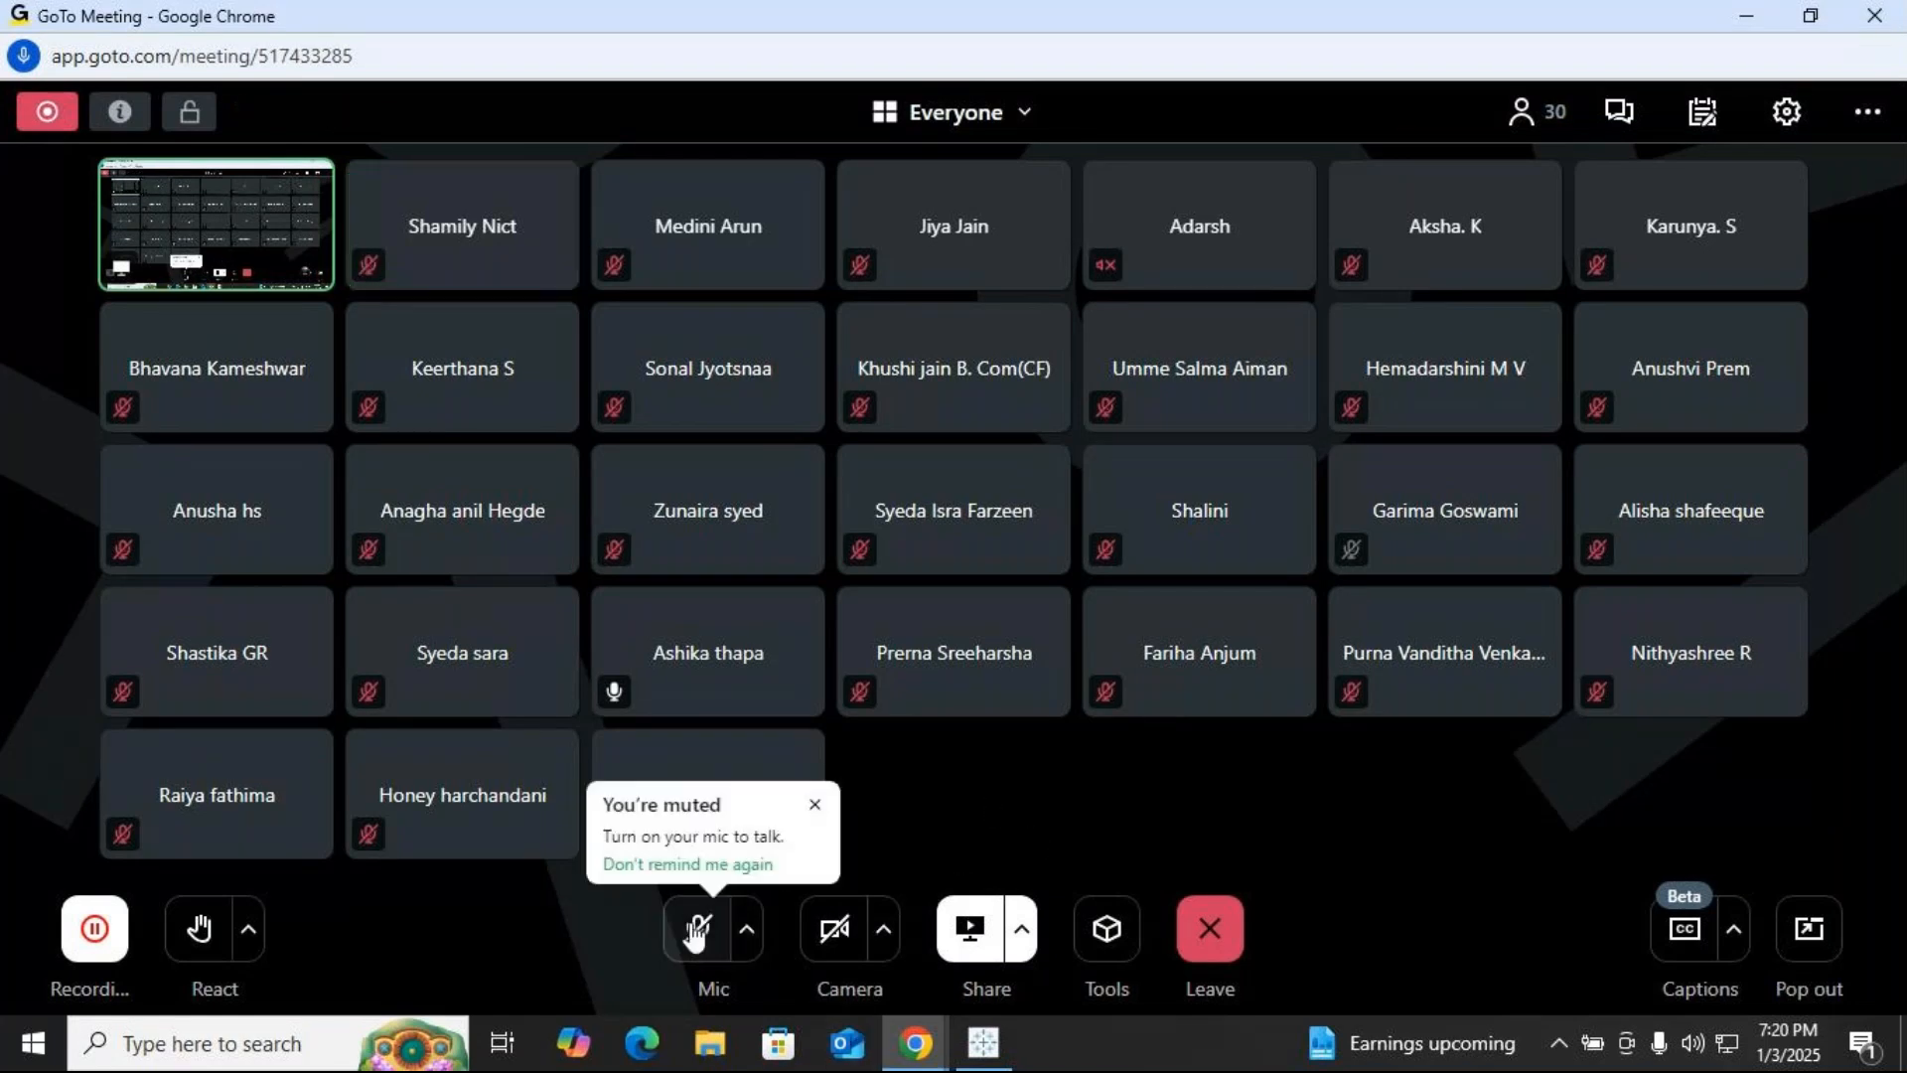
left_click(695, 933)
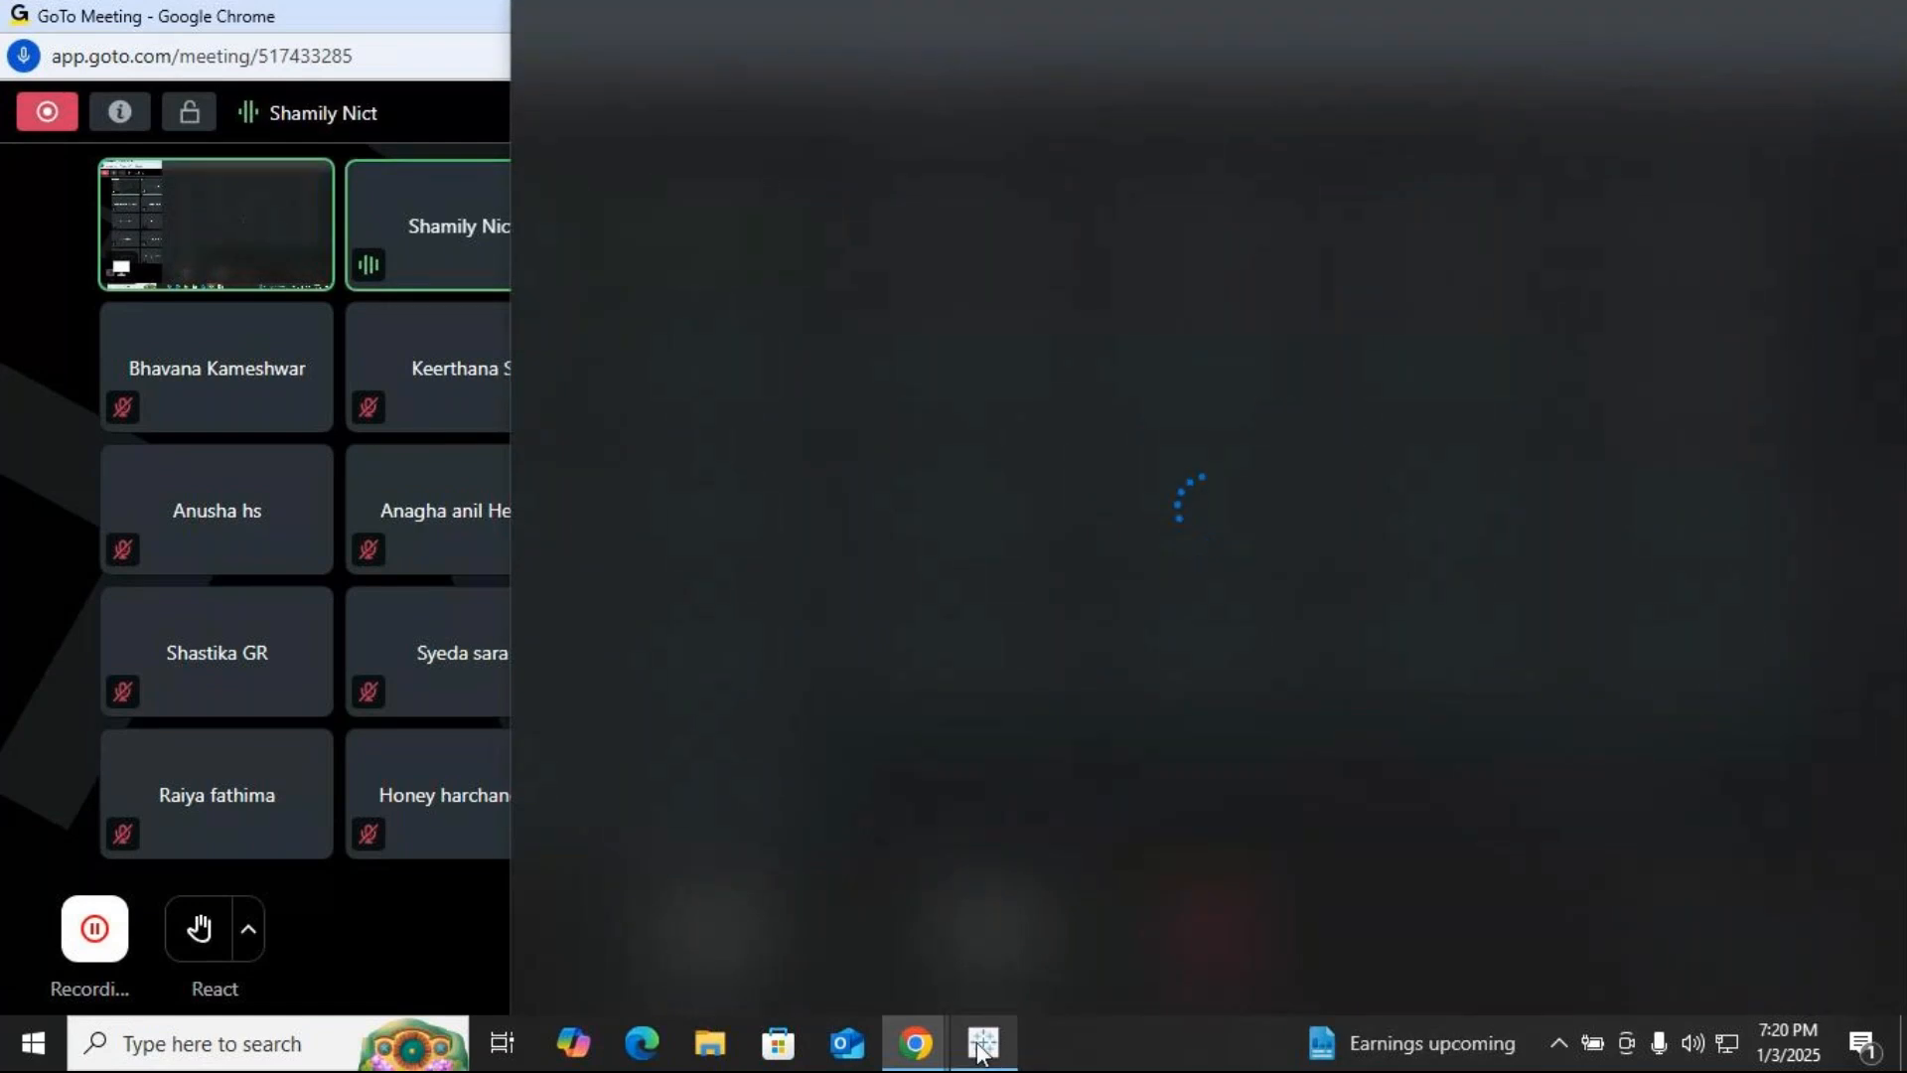
mouse_move(978, 1048)
left_click(1013, 954)
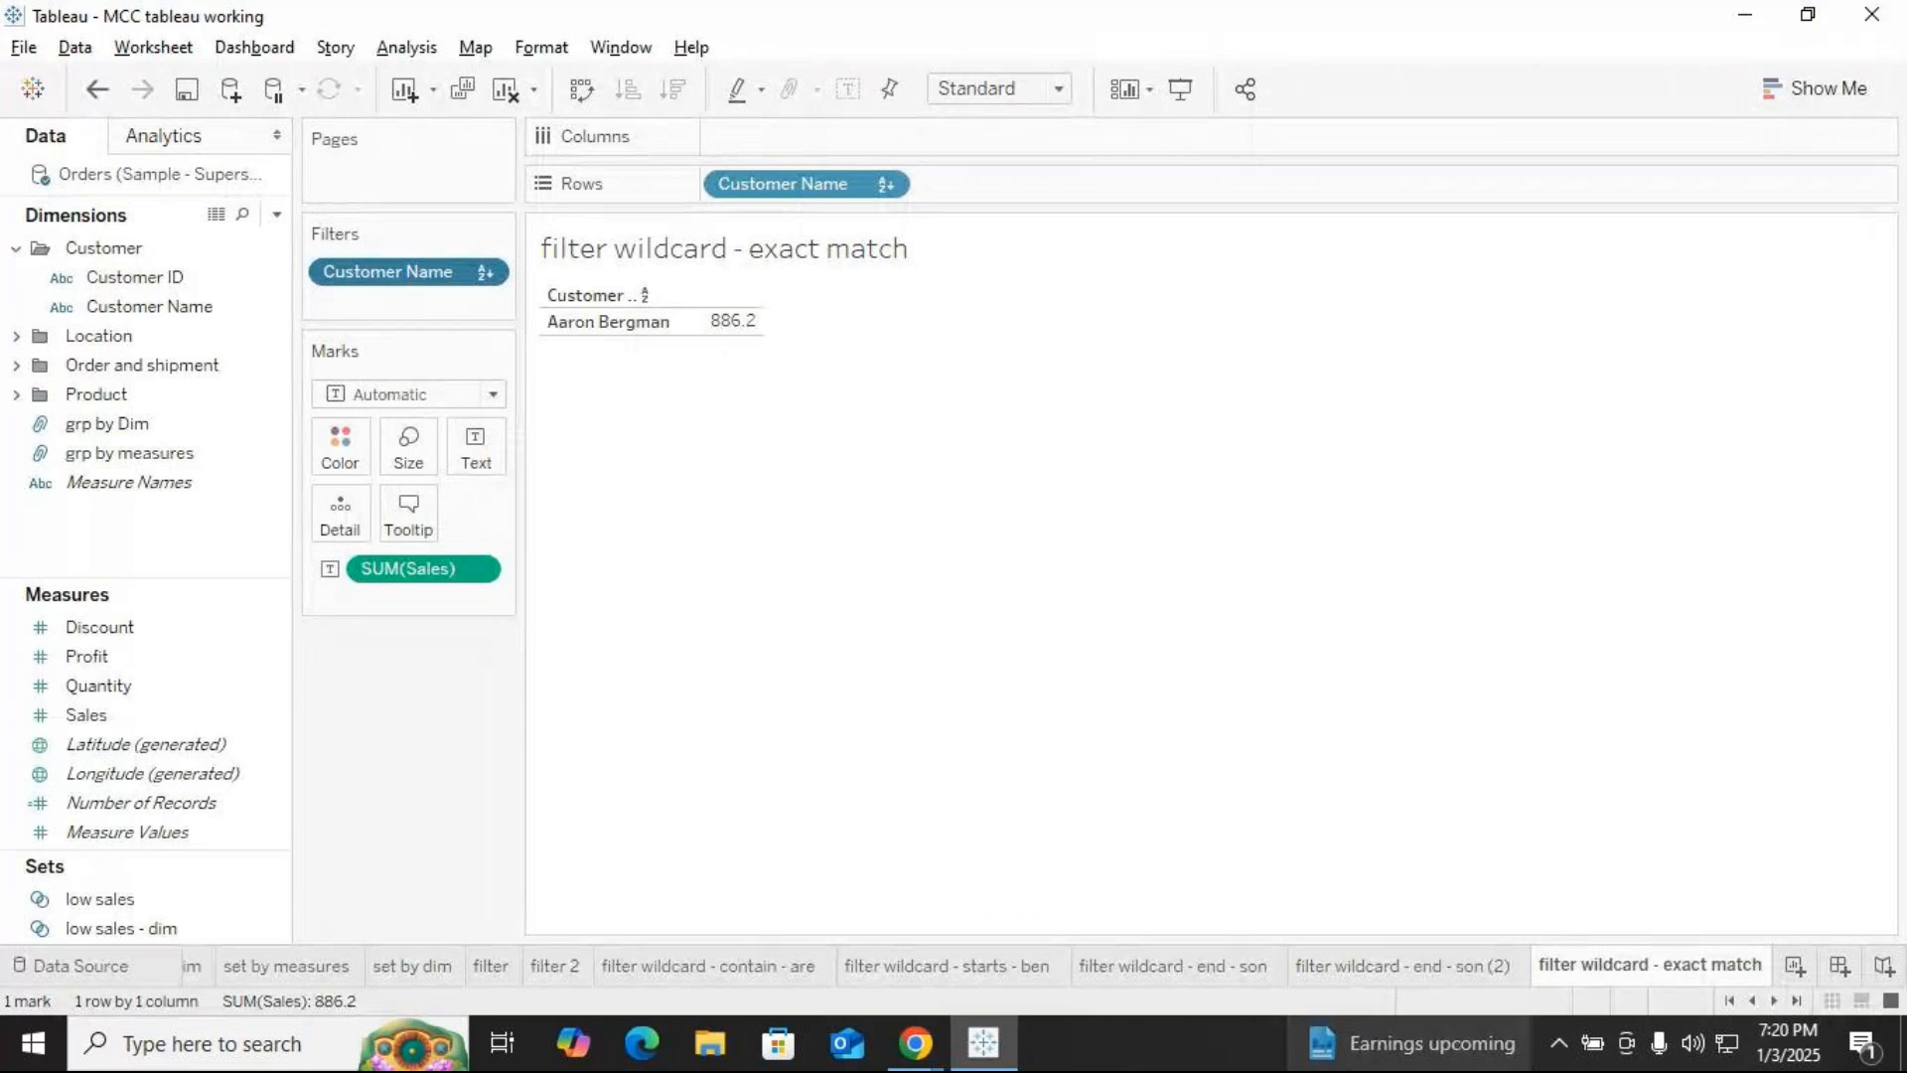
mouse_move(1415, 1043)
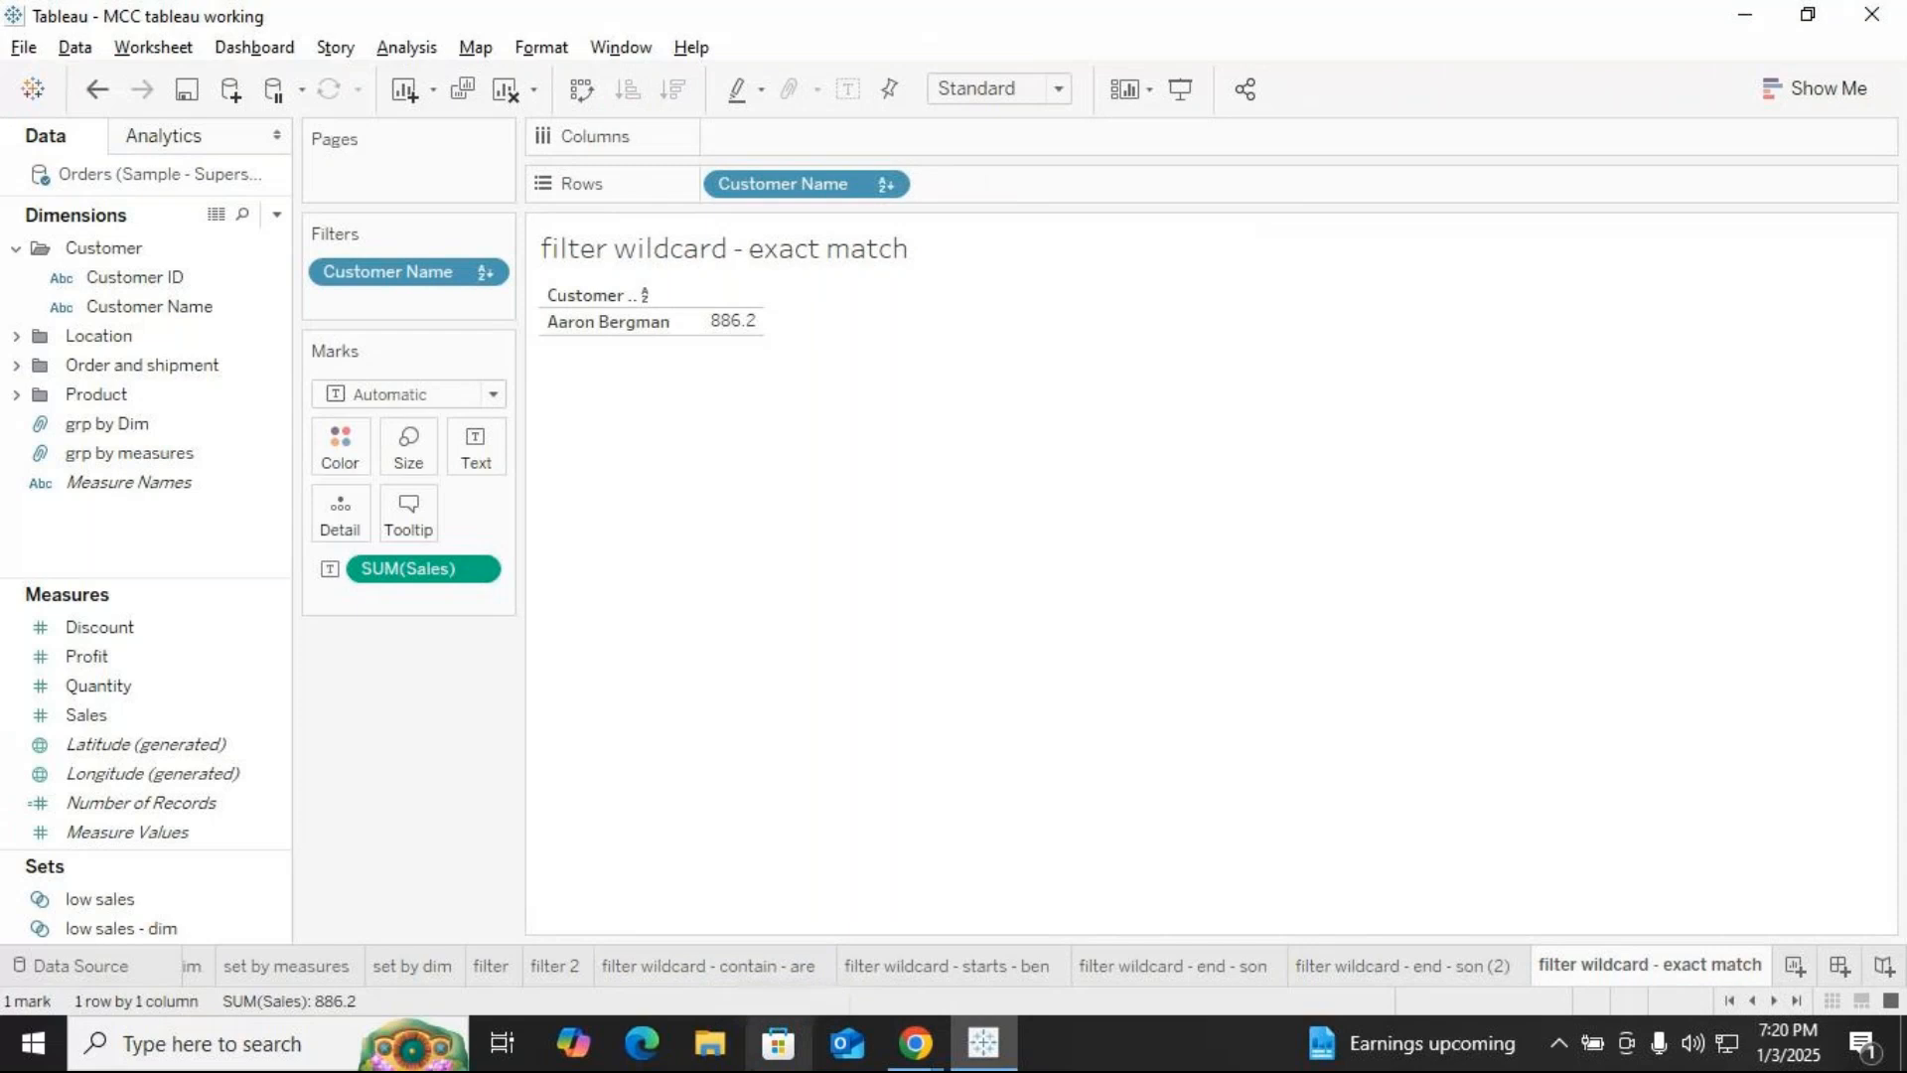
Switch to the GoTo Meeting window and look up Monday, January 6, 2025 in the system calendar, closing it again
left_click(998, 1050)
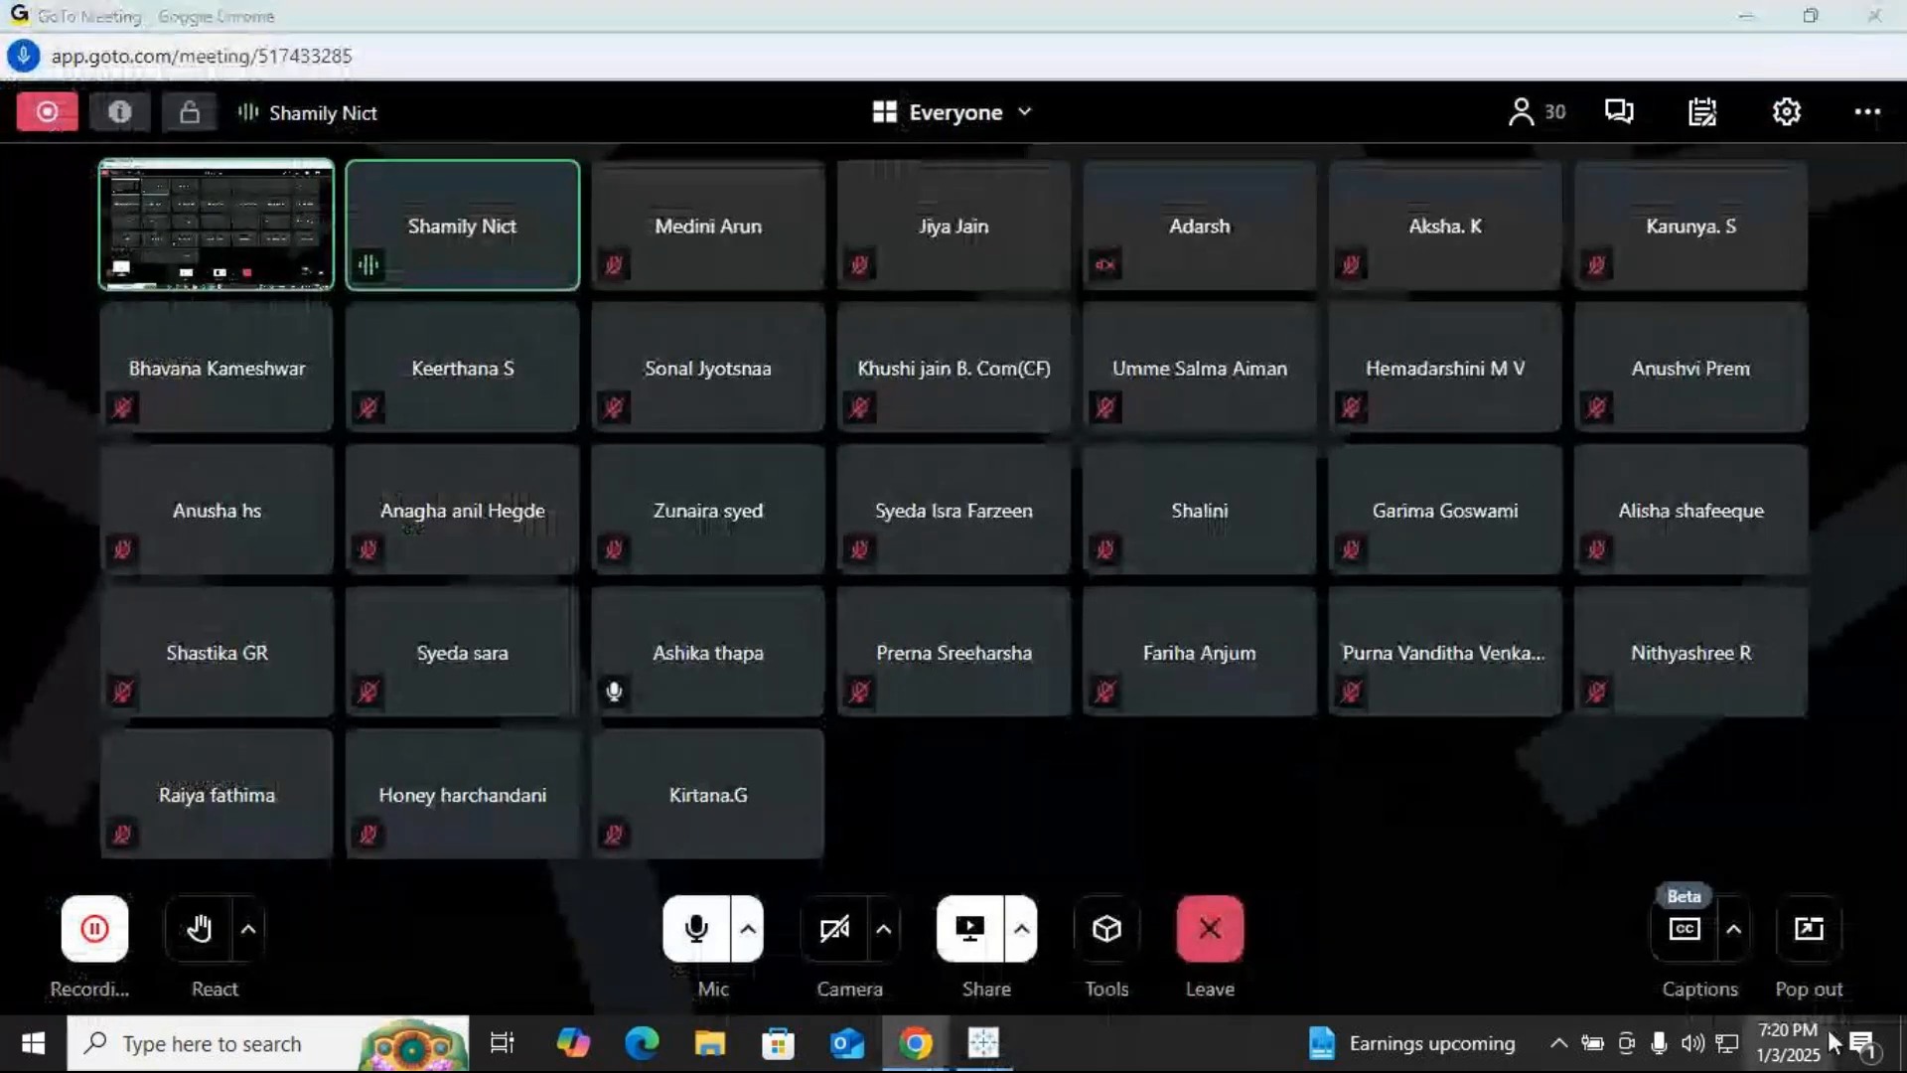
left_click(1789, 1046)
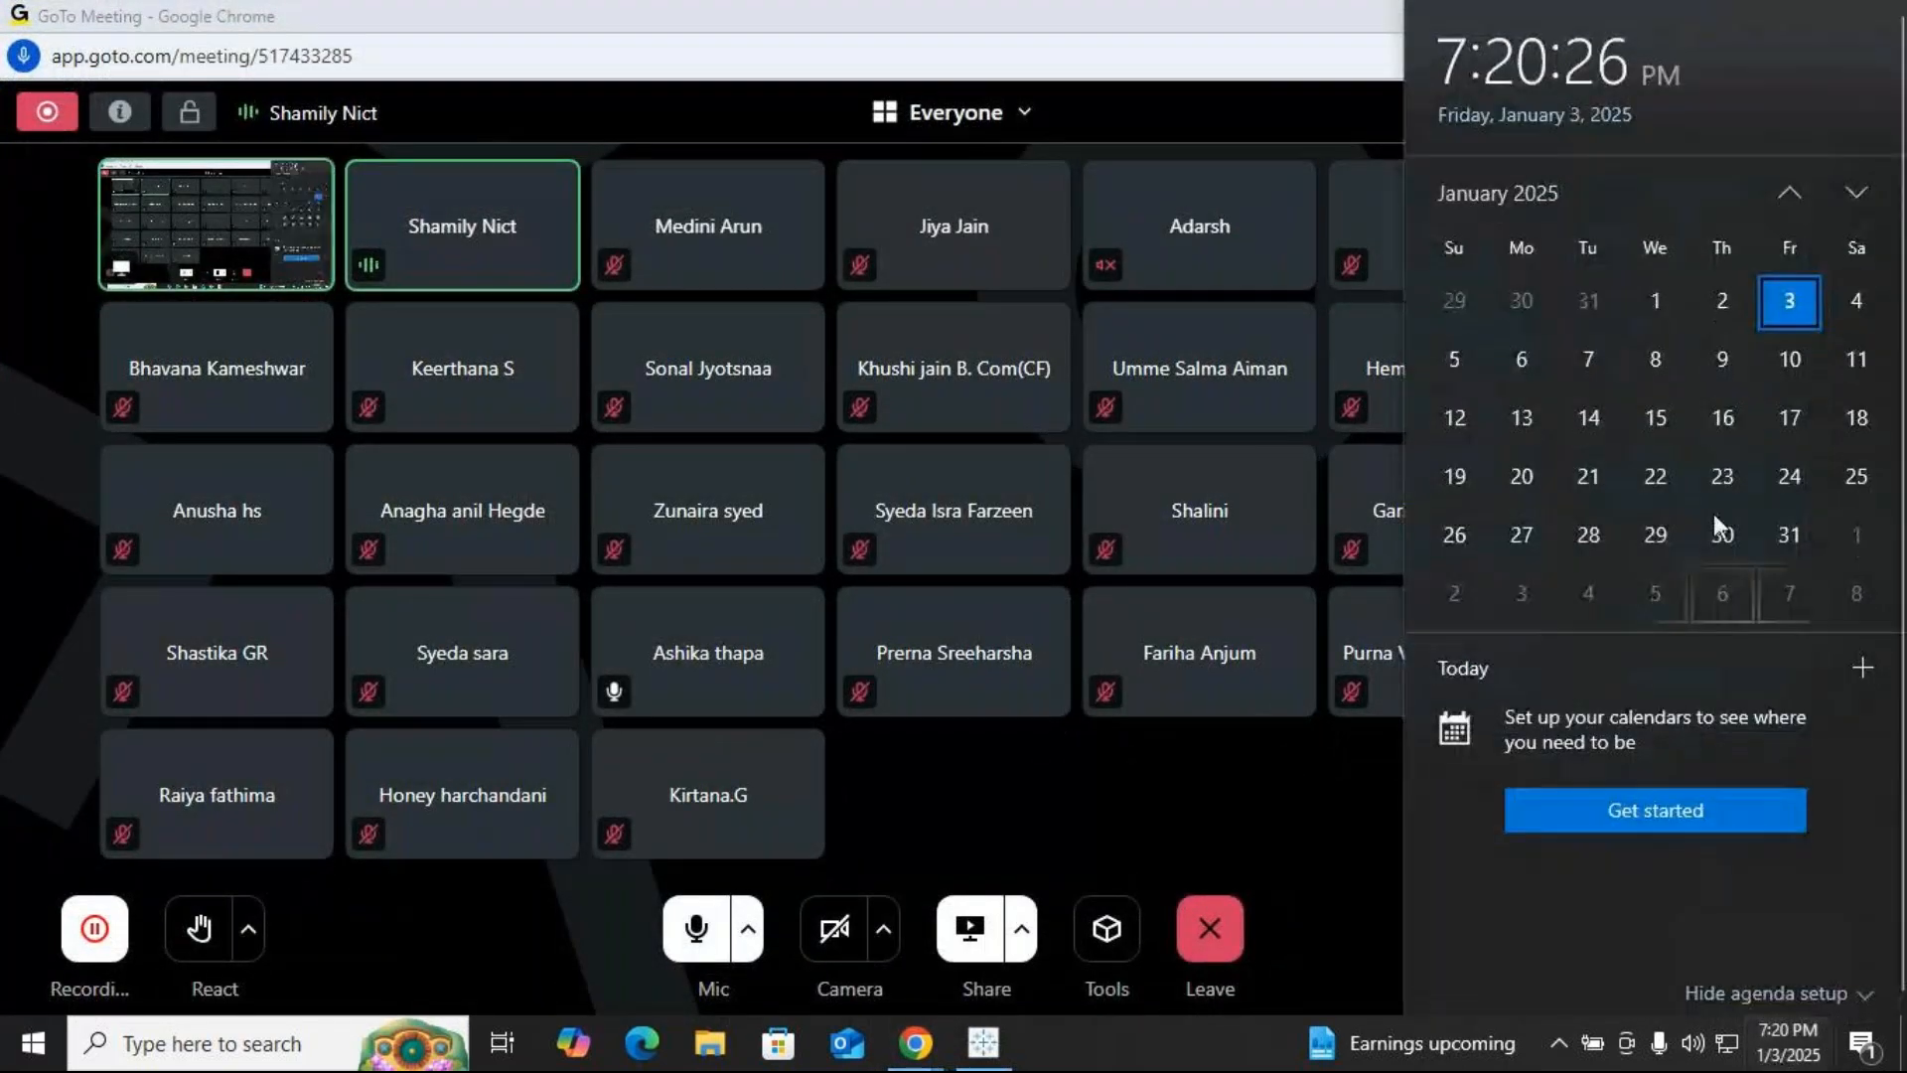
left_click(1506, 363)
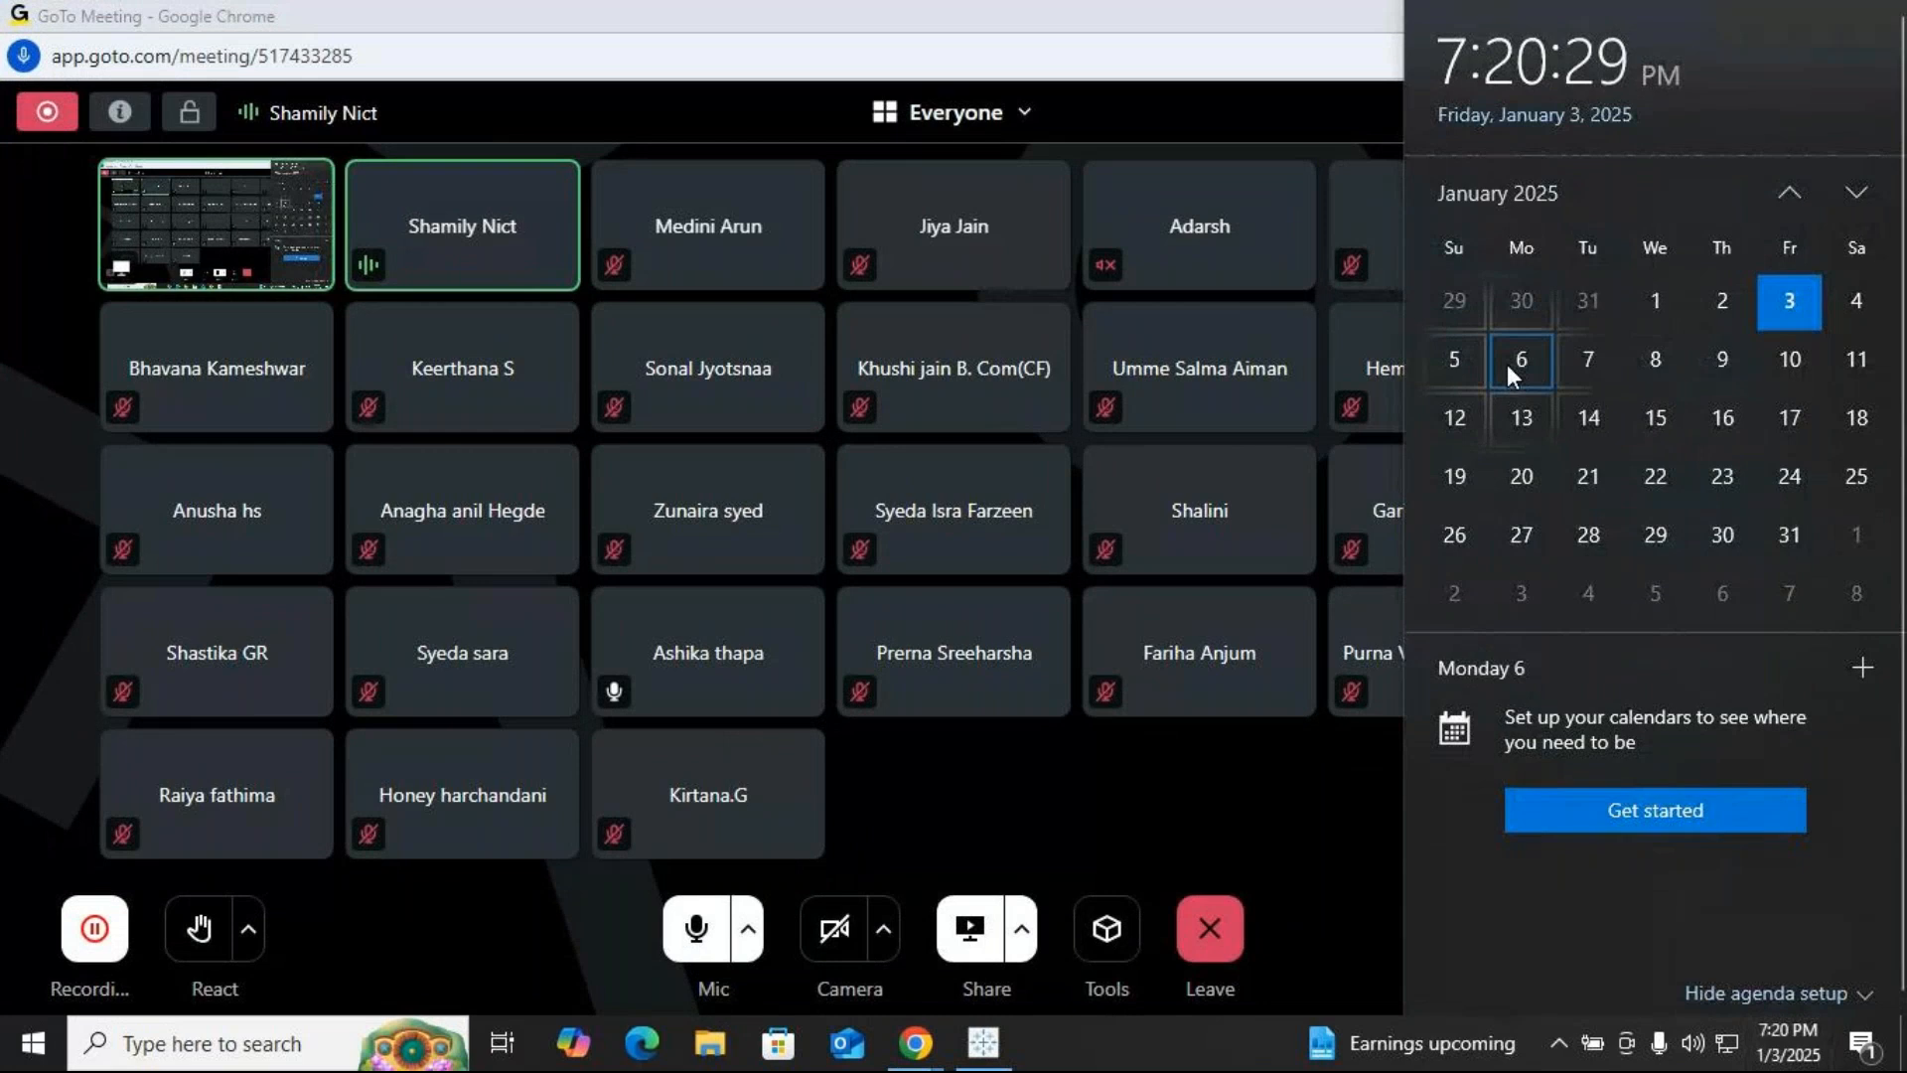
left_click(1194, 795)
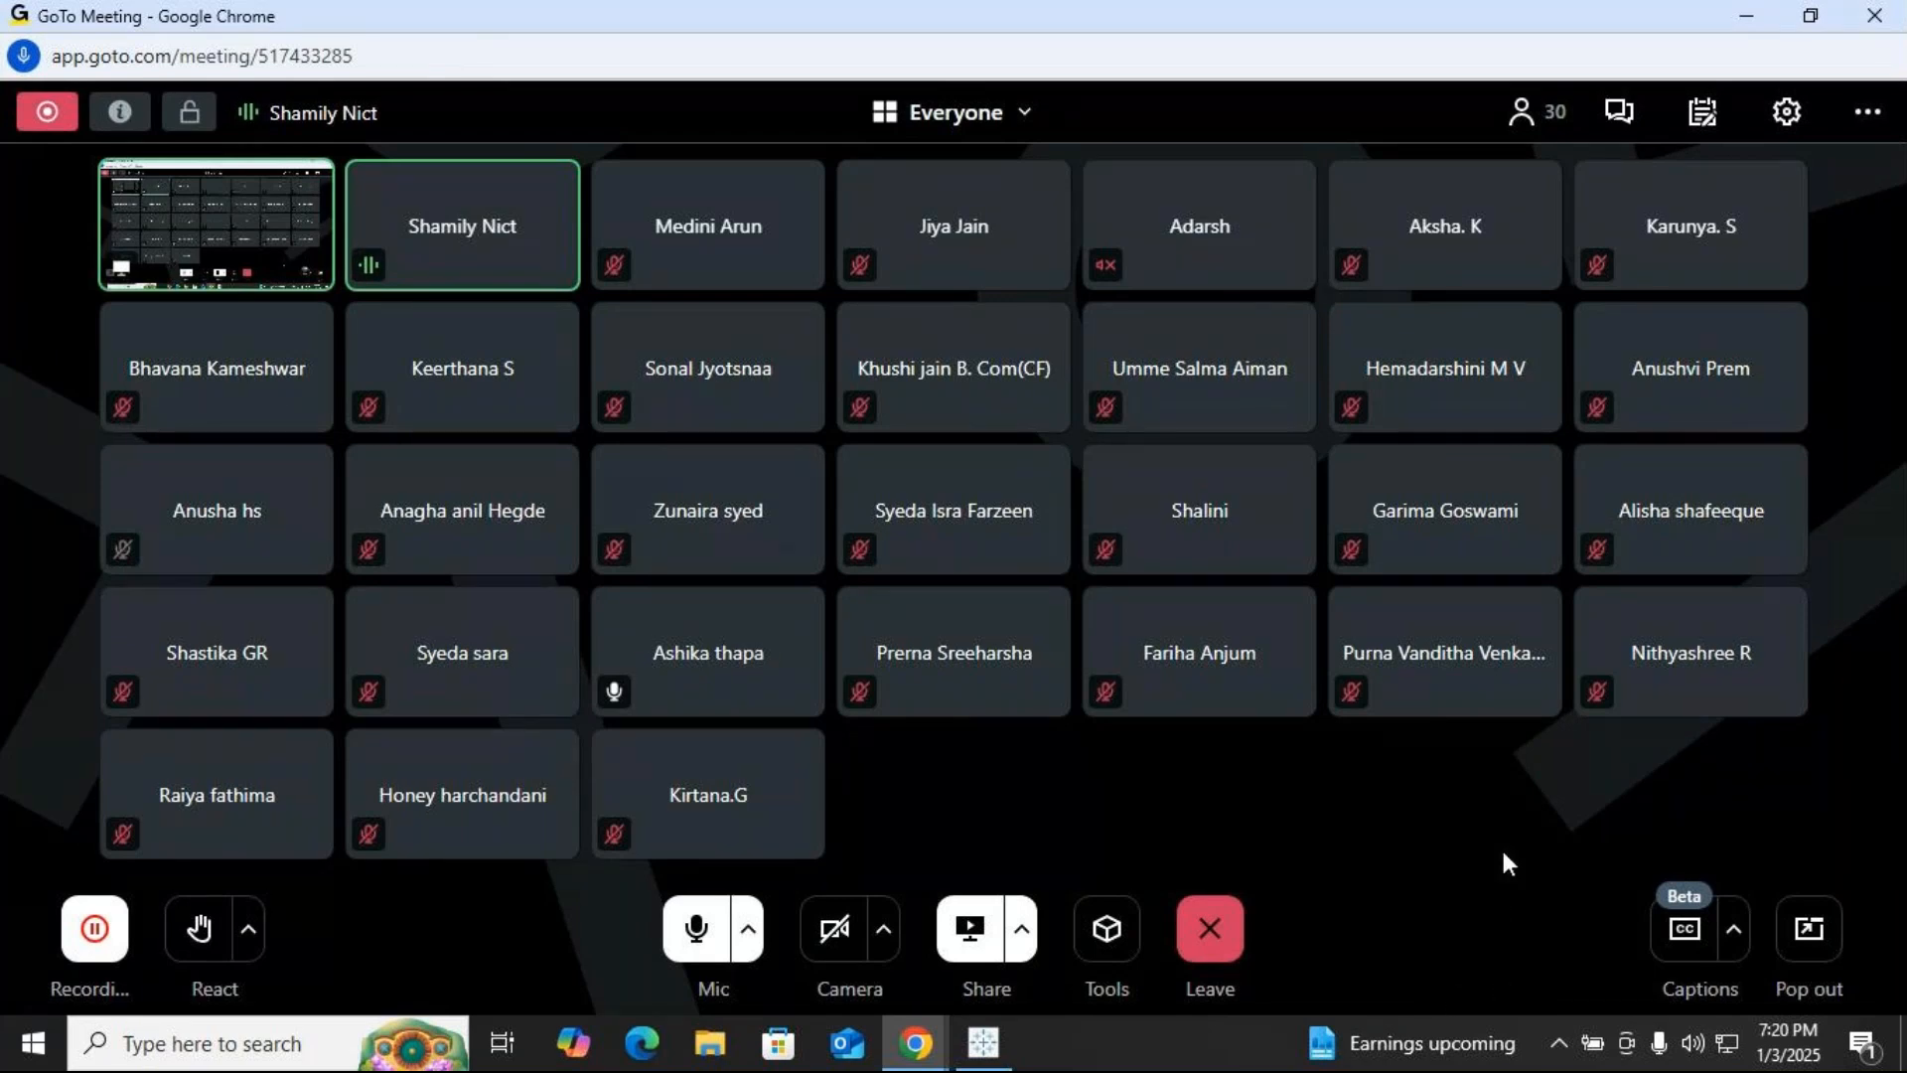
Mute the microphone and leave the meeting session
left_click(696, 932)
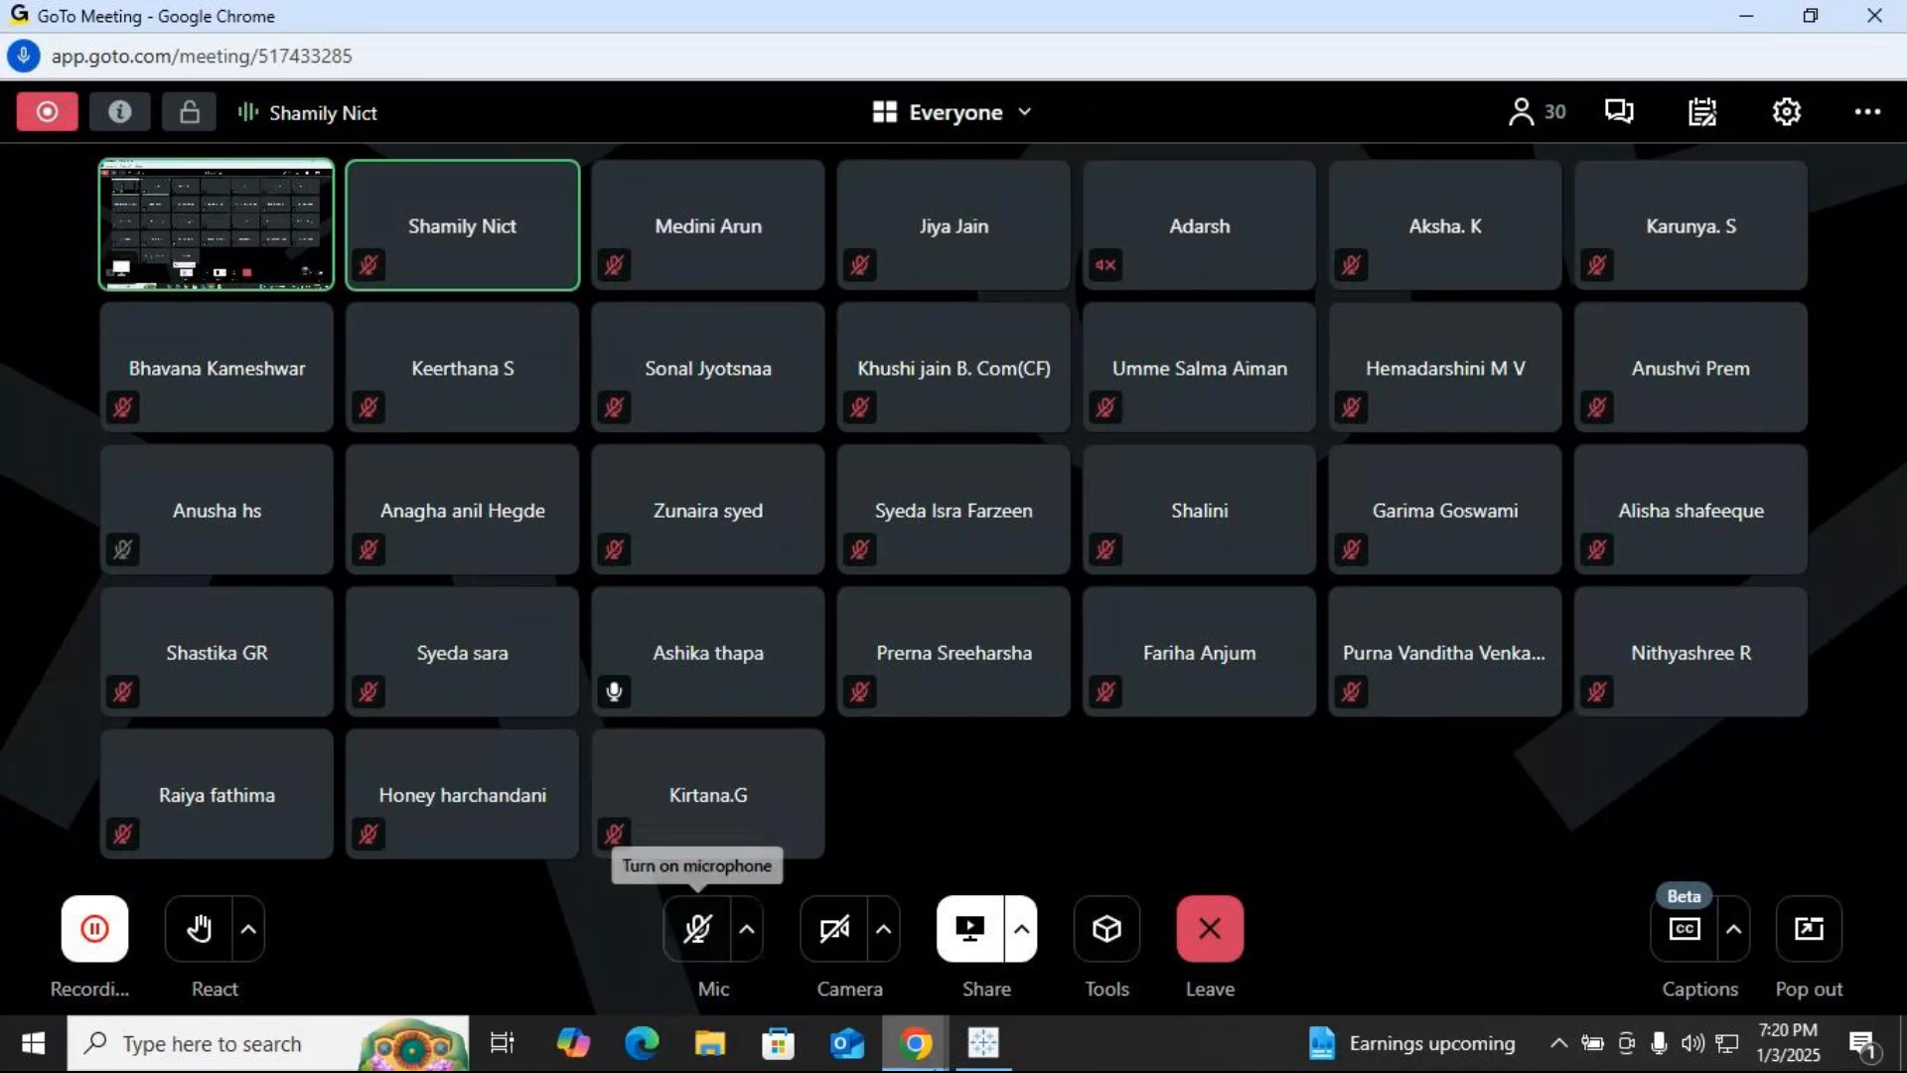
mouse_move(916, 1043)
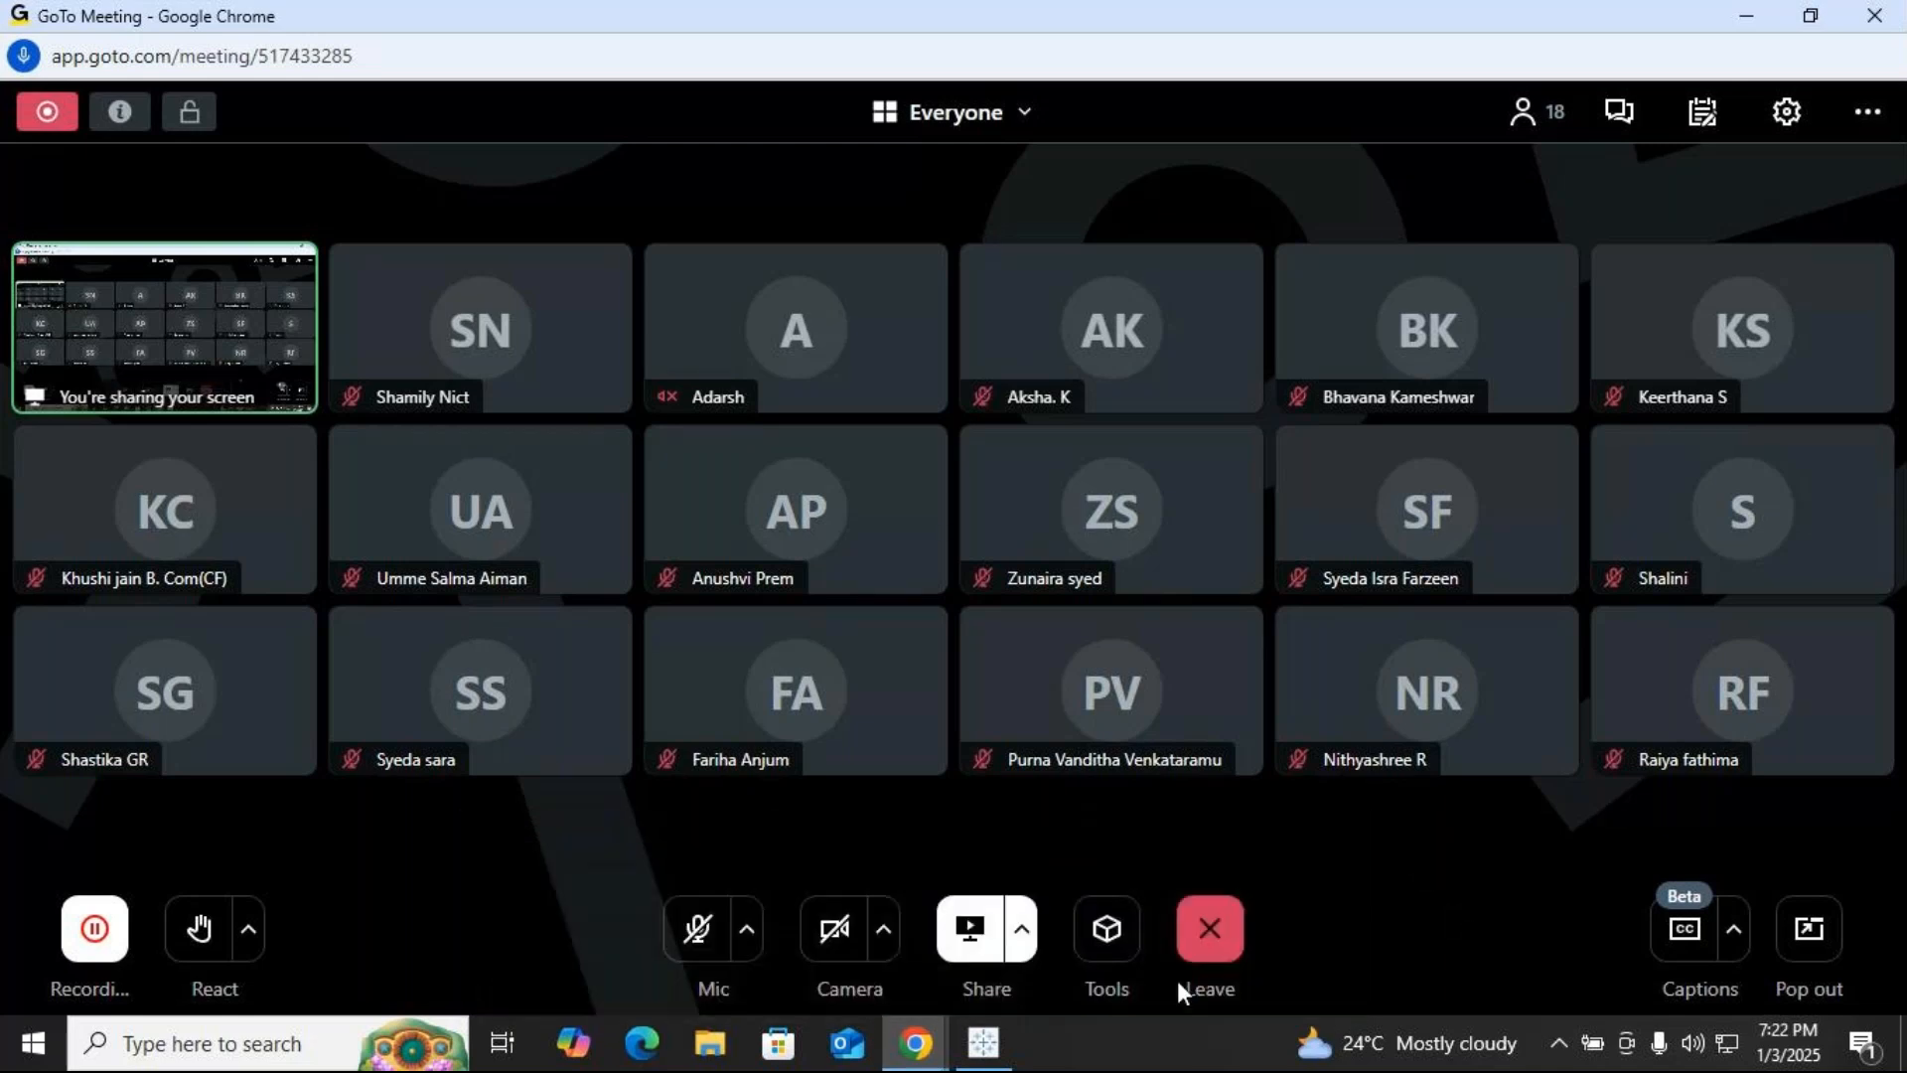
left_click(1208, 928)
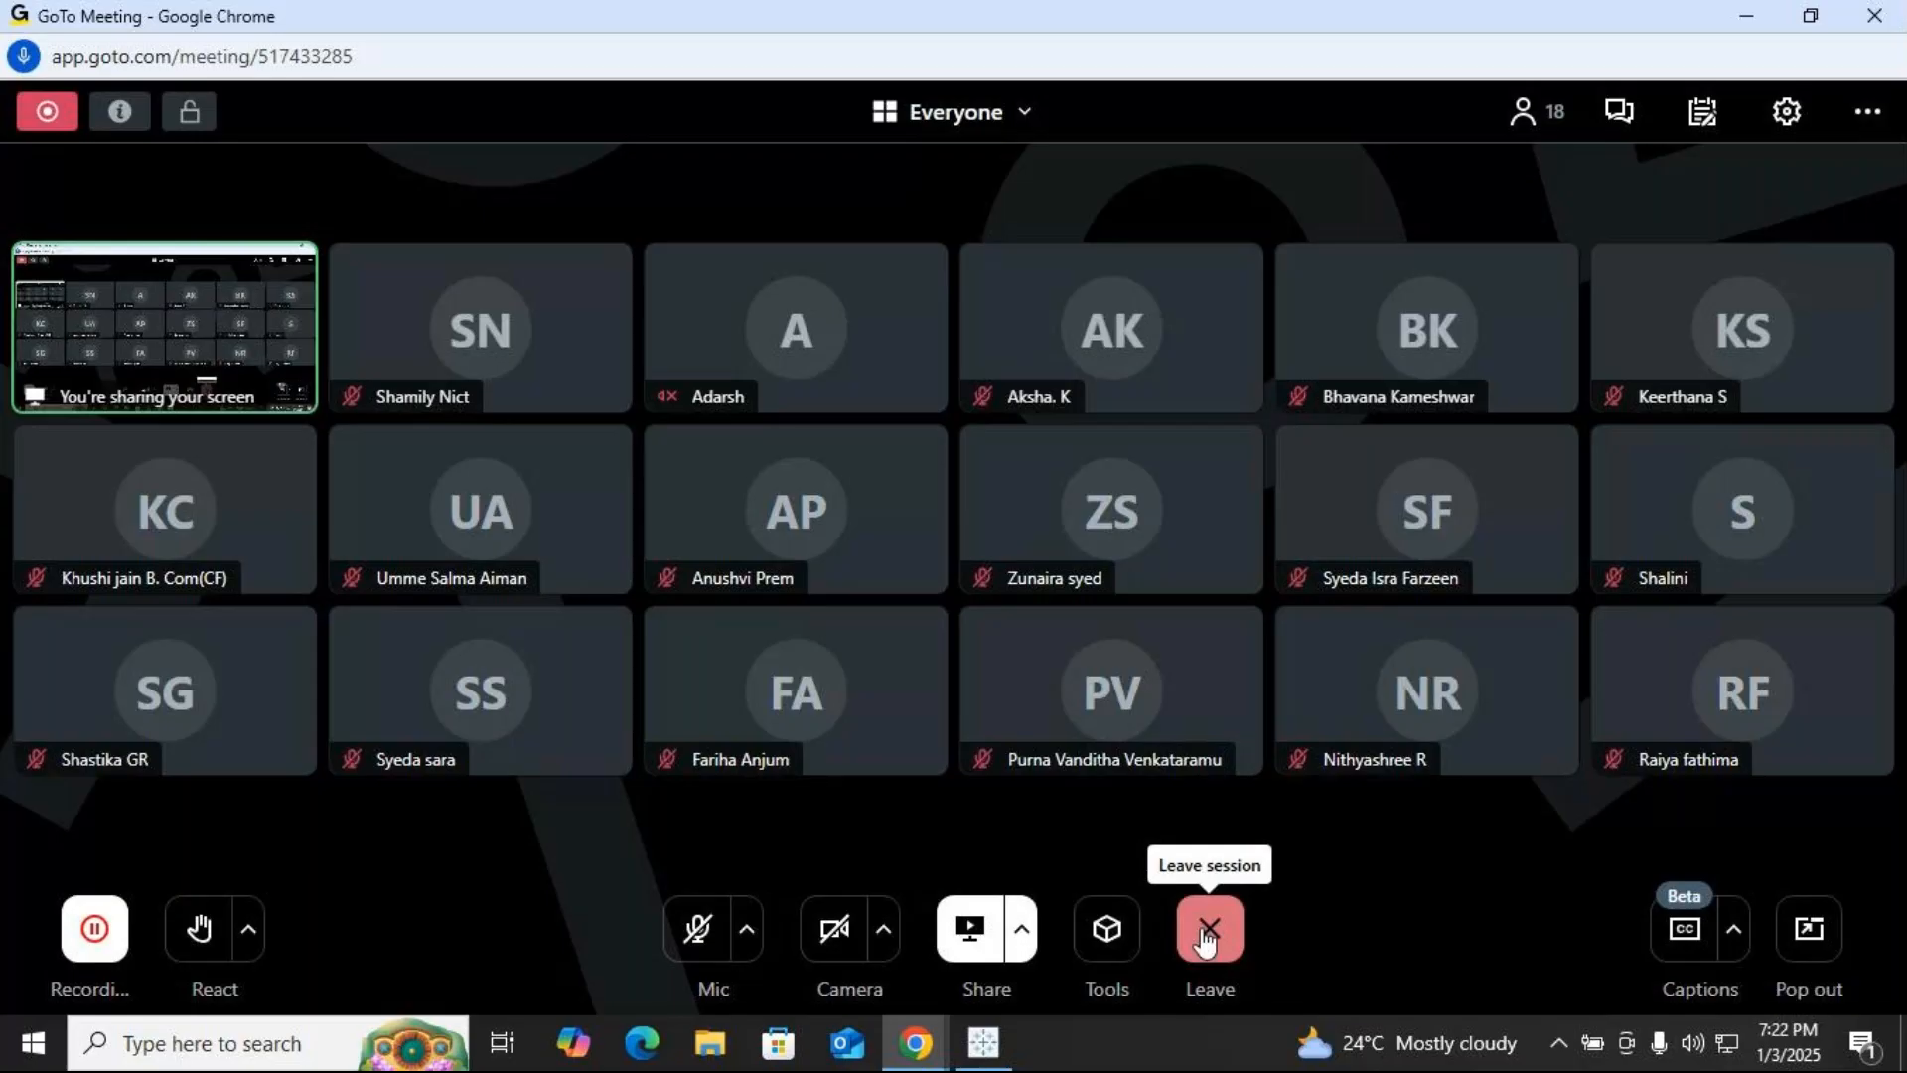